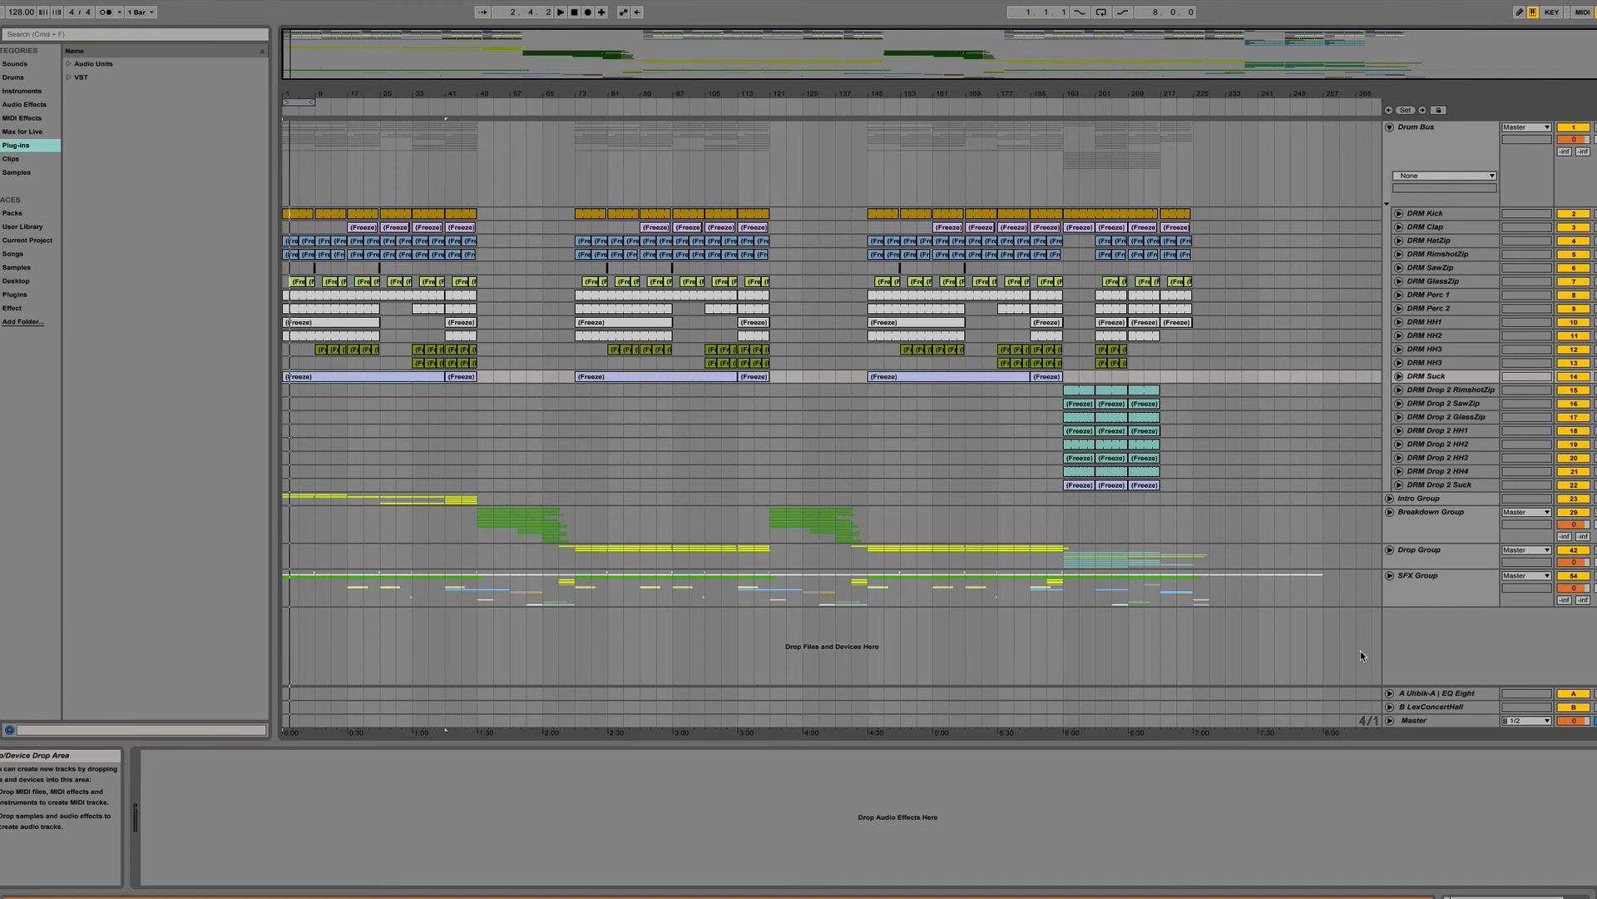
Switch to the web browser, view the Splice and SoundCloud artist profile pages, and return to Ableton Live.
key("super+Tab")
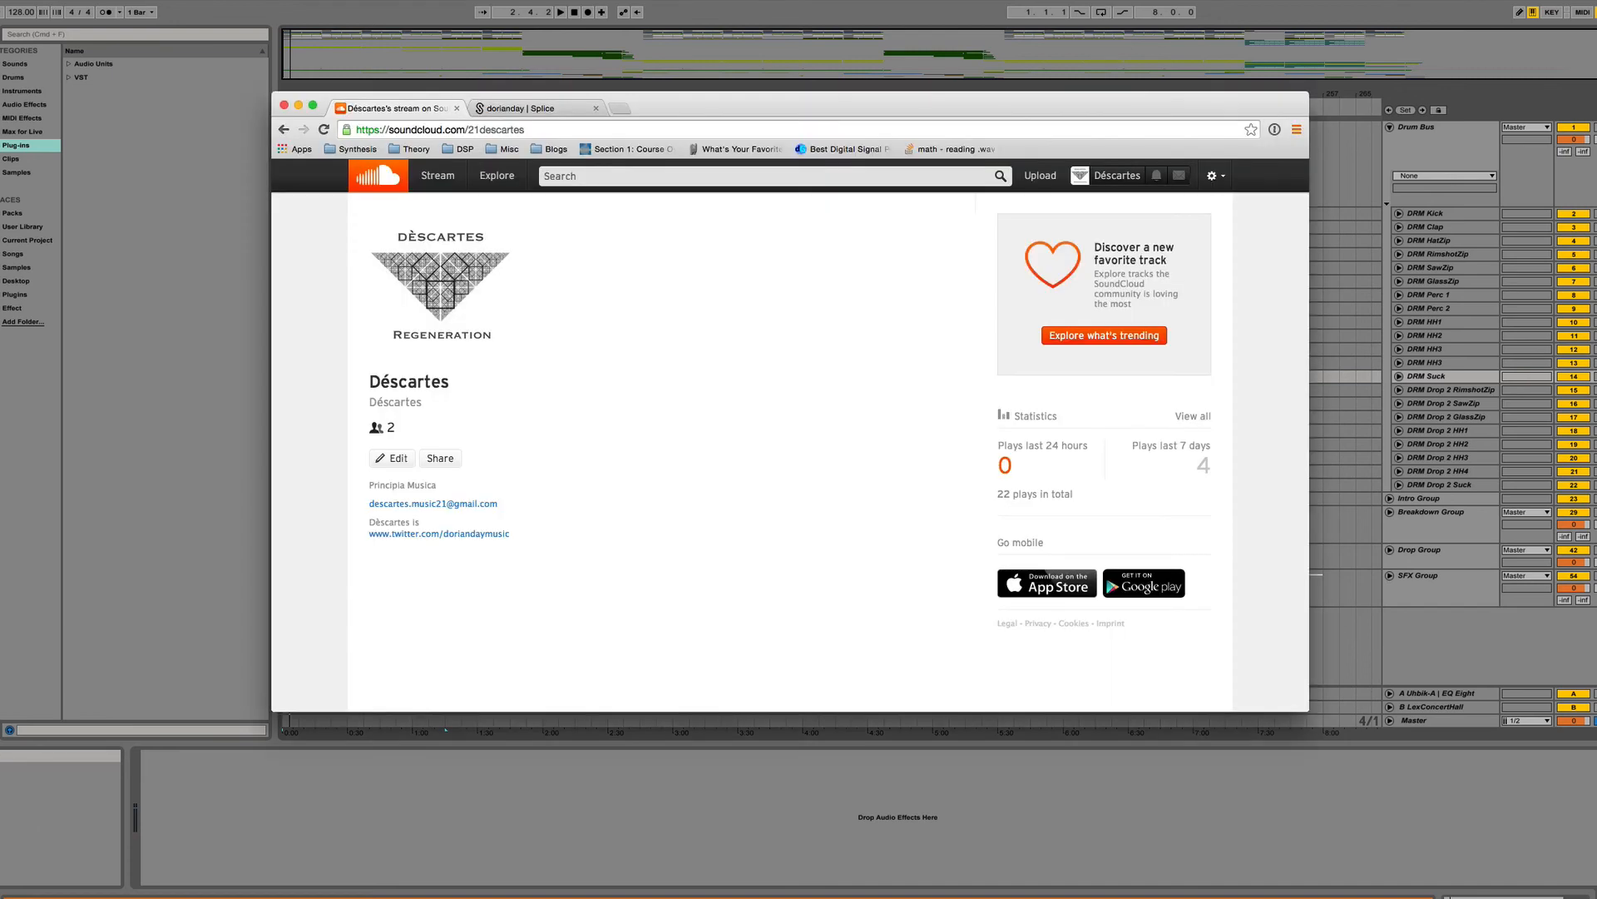
left_click(519, 109)
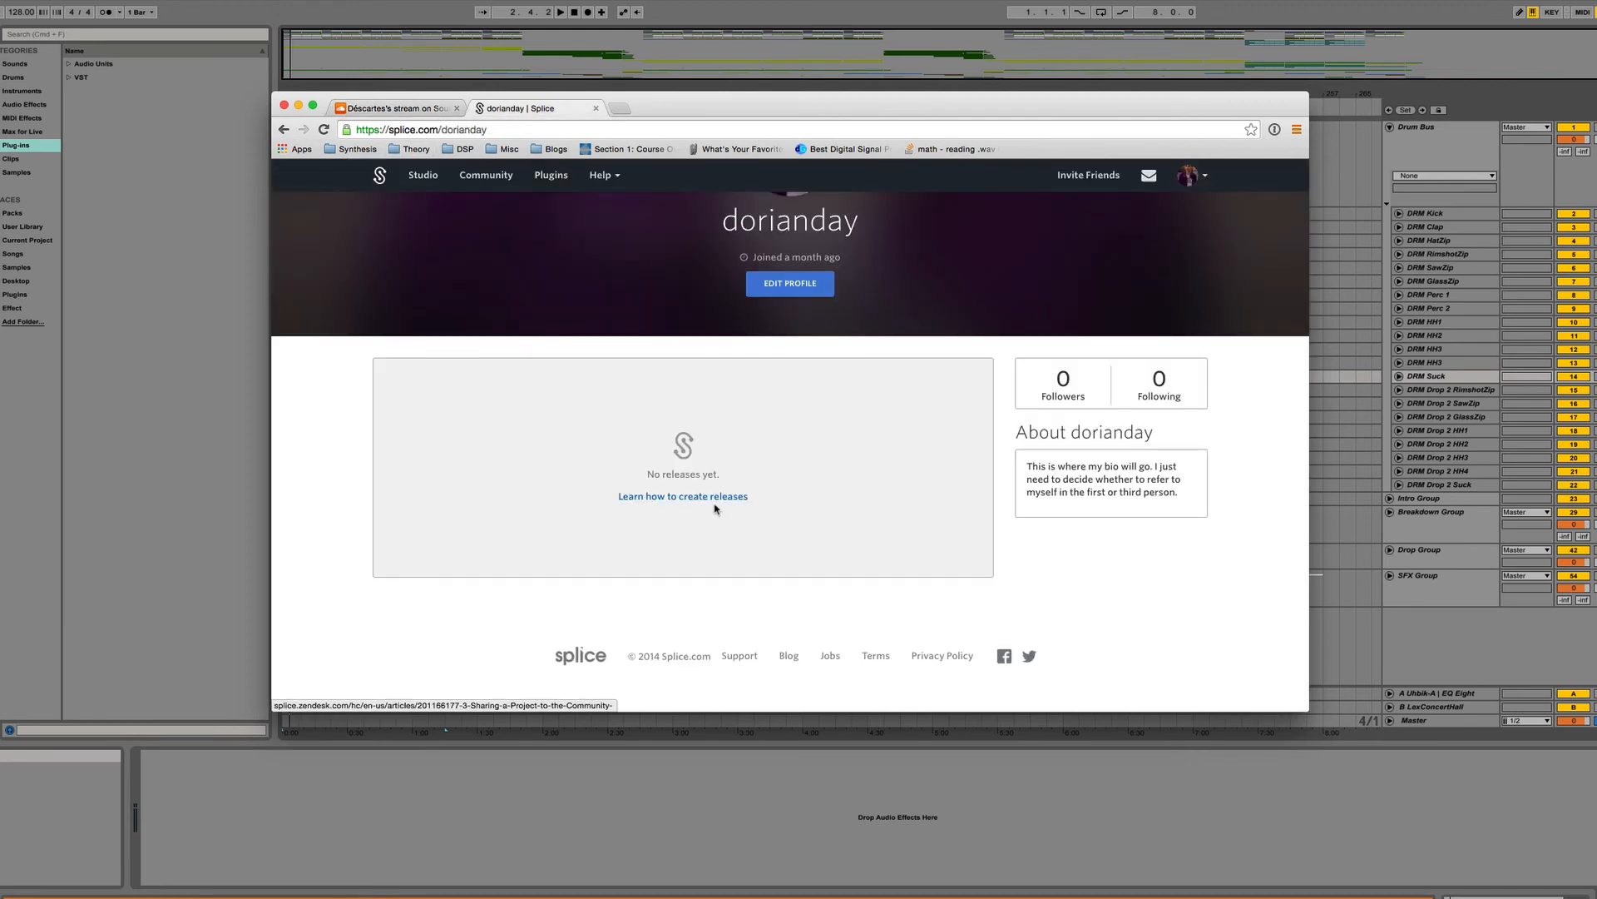
left_click(390, 110)
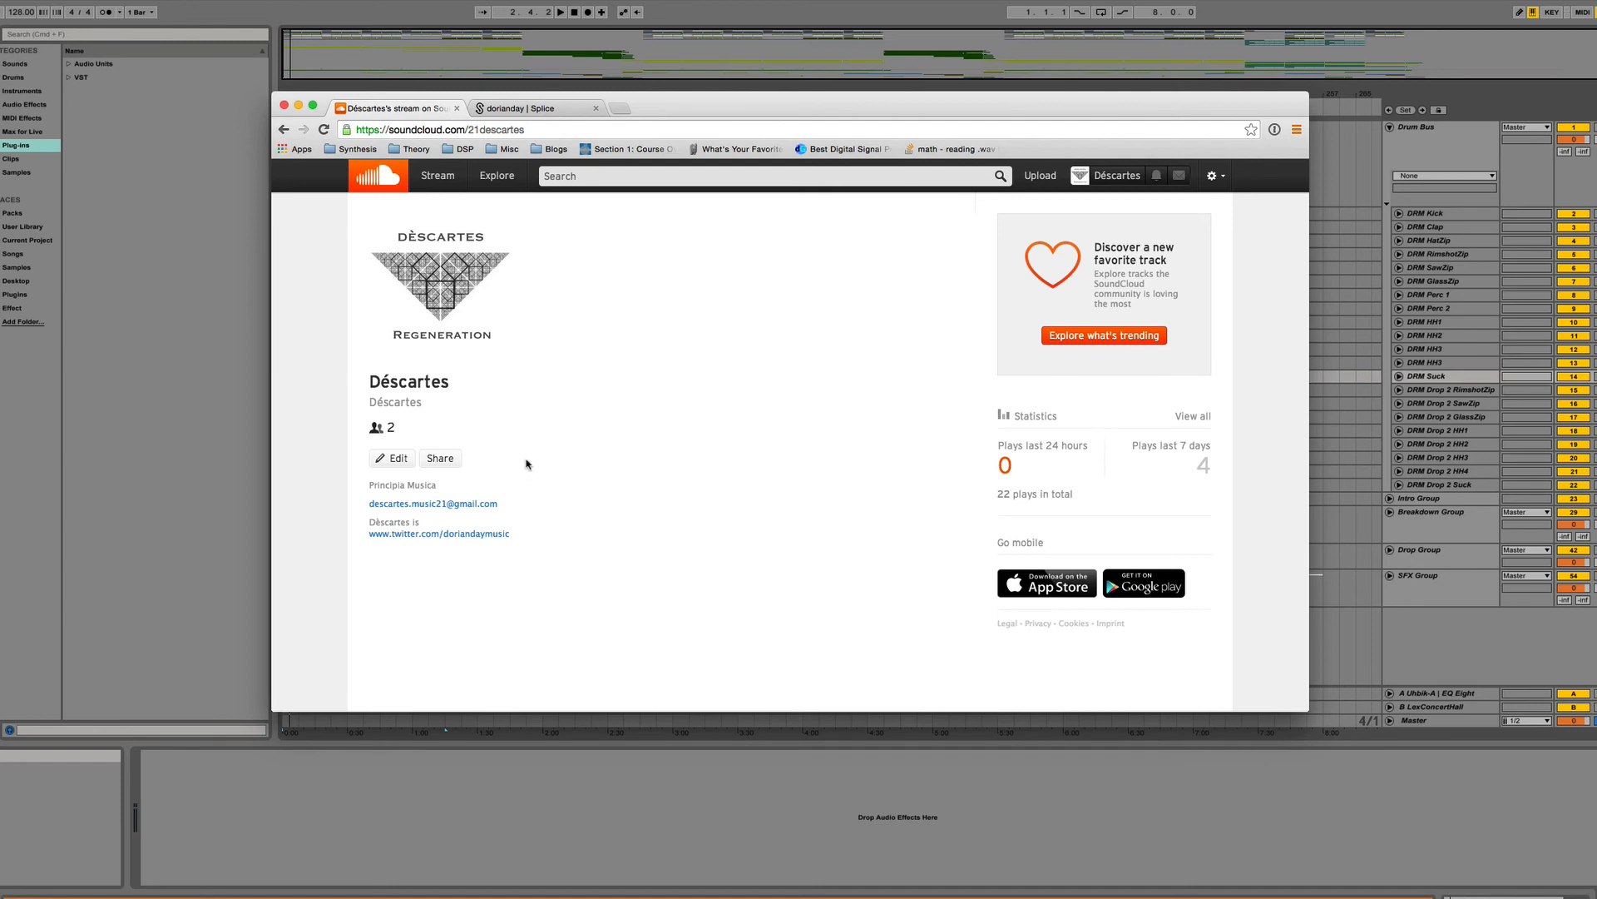
key("super+Tab")
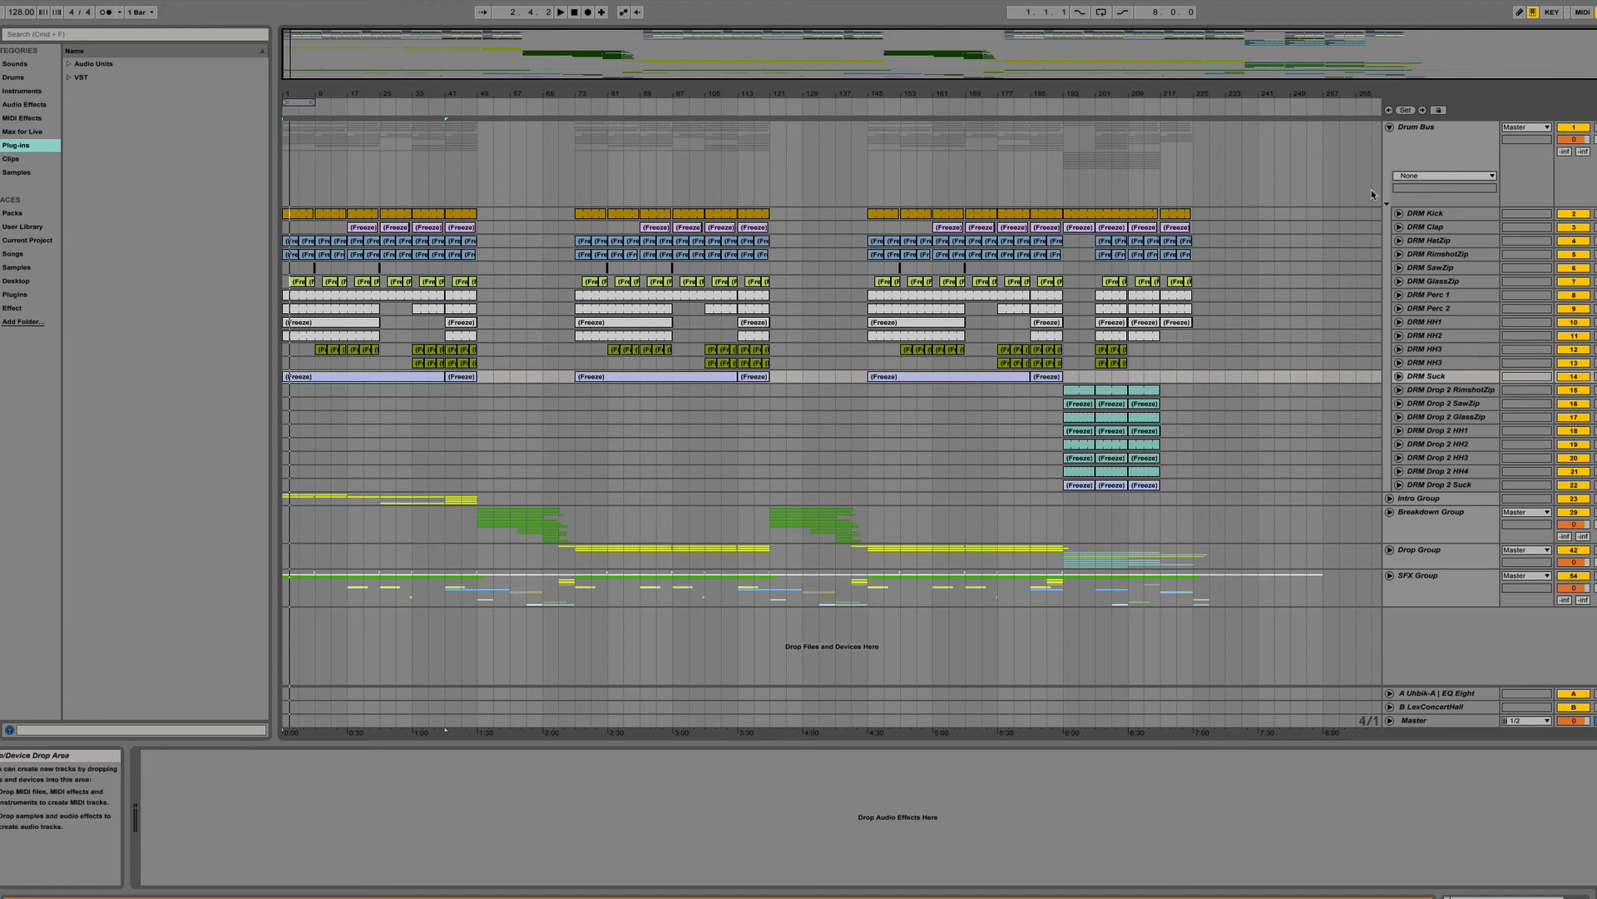
Fold the Drum Bus group and go through the Drum Bus, Intro, Breakdown and Drop groups one by one.
left_click(1390, 126)
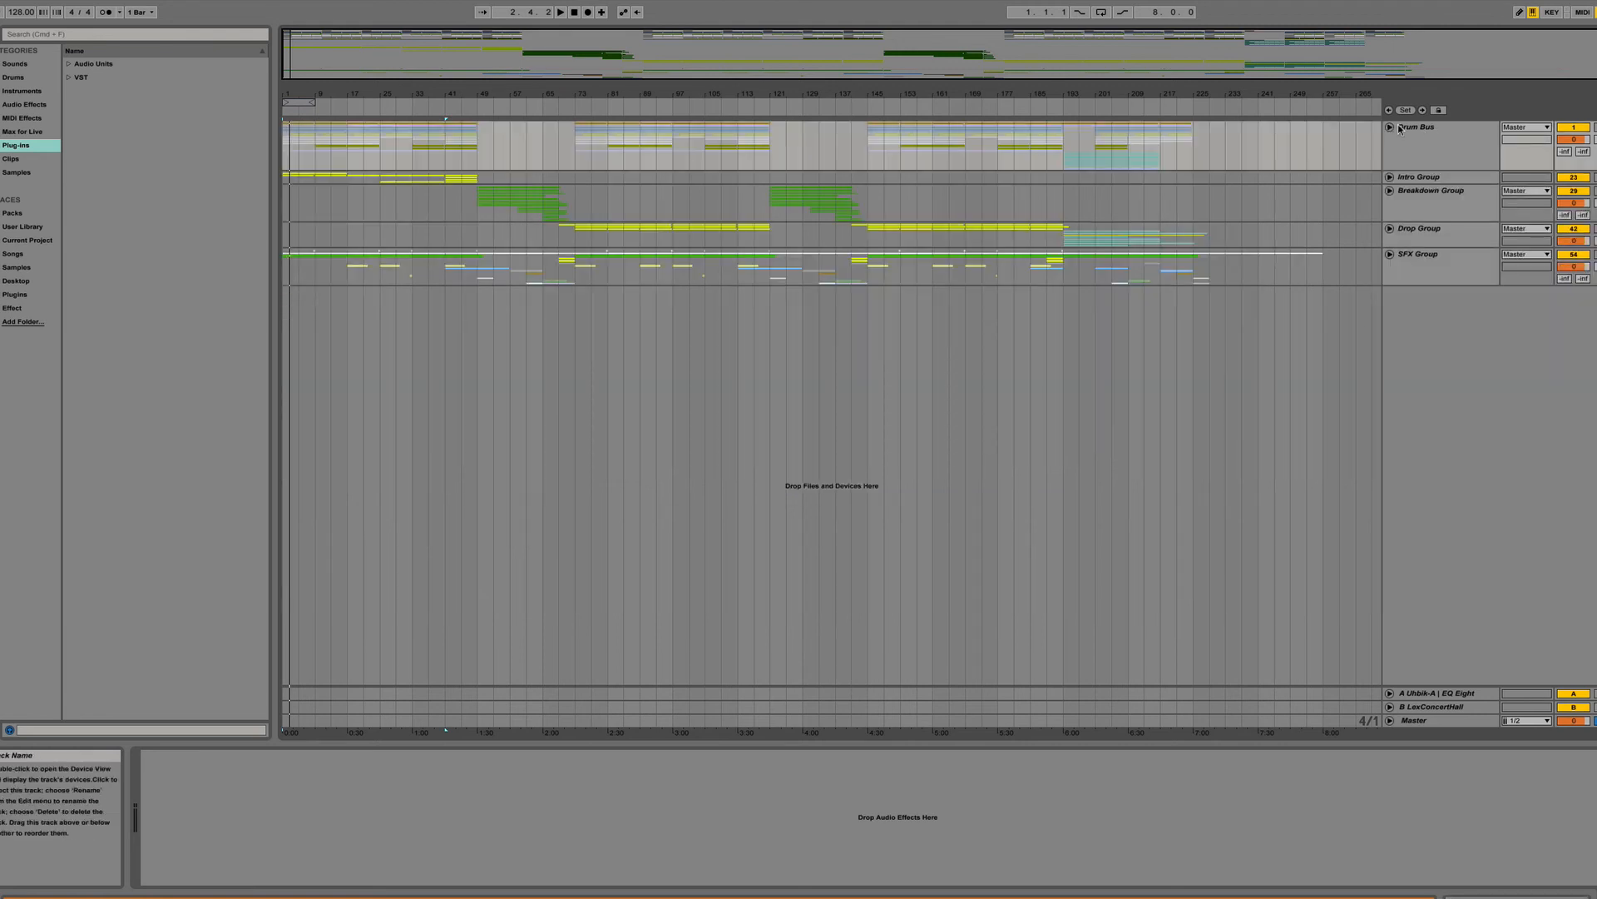
left_click(1435, 136)
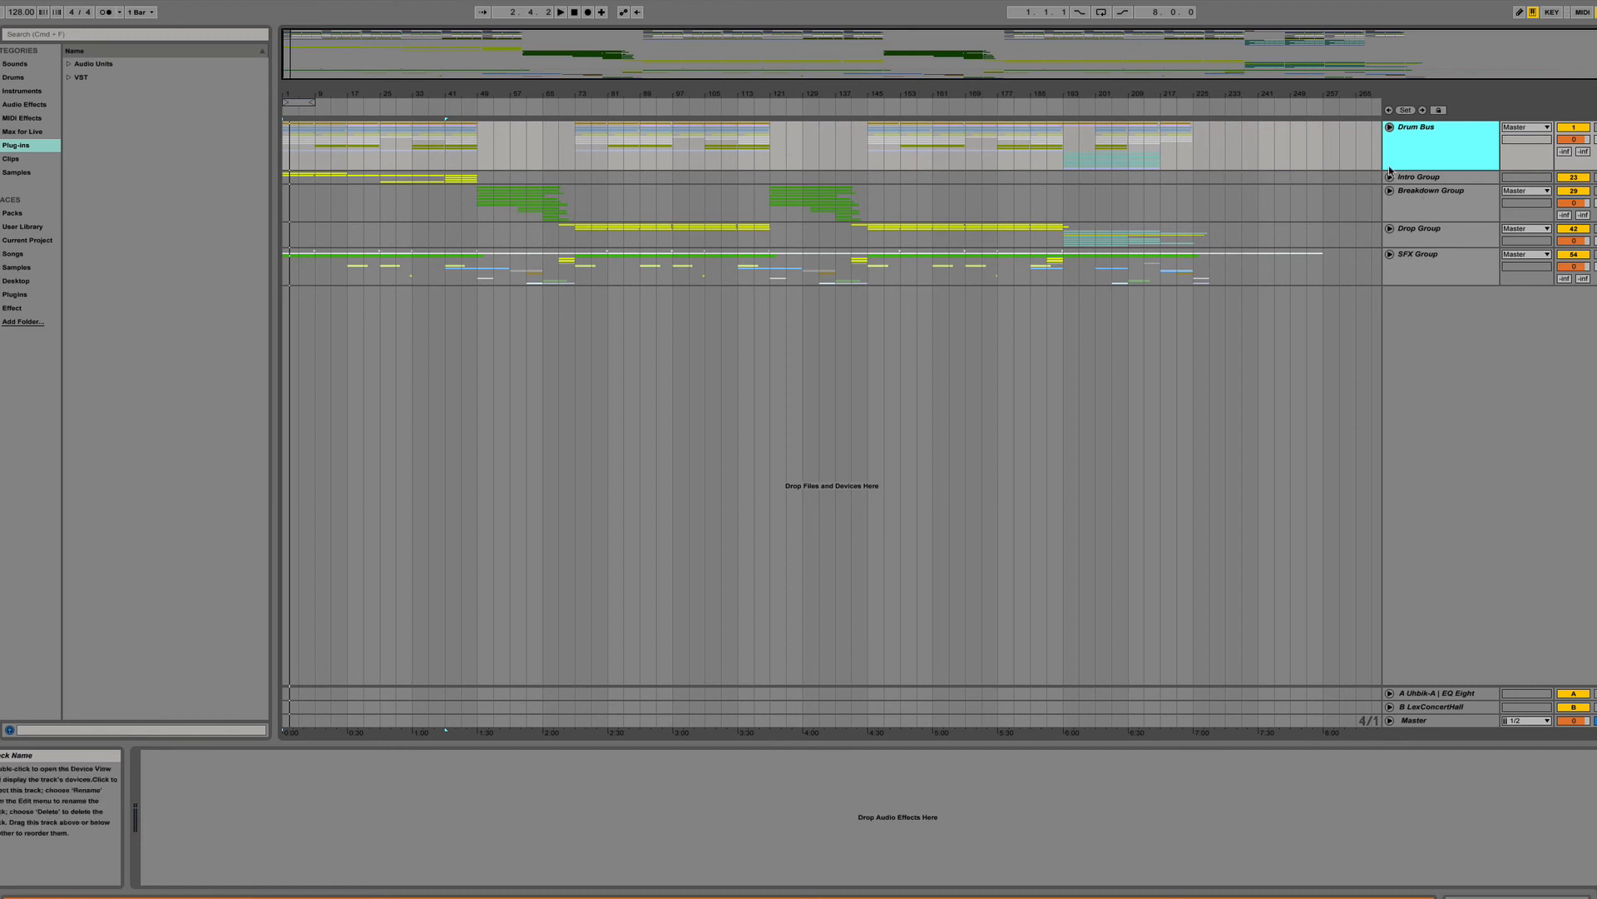
left_click(1431, 177)
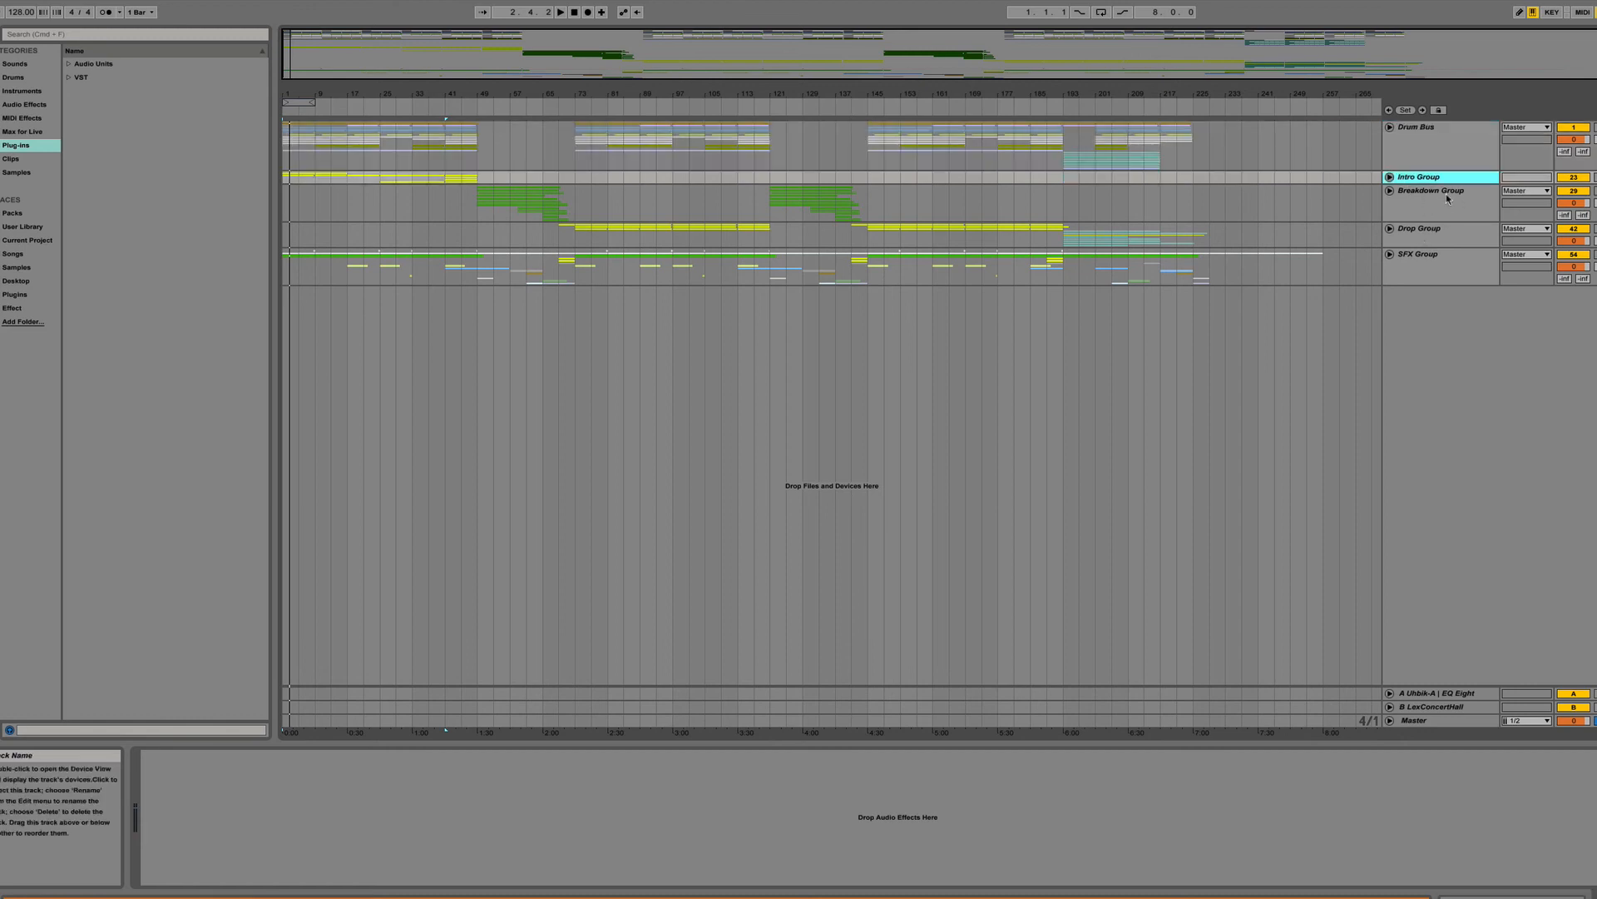
left_click(1446, 214)
left_click(1424, 238)
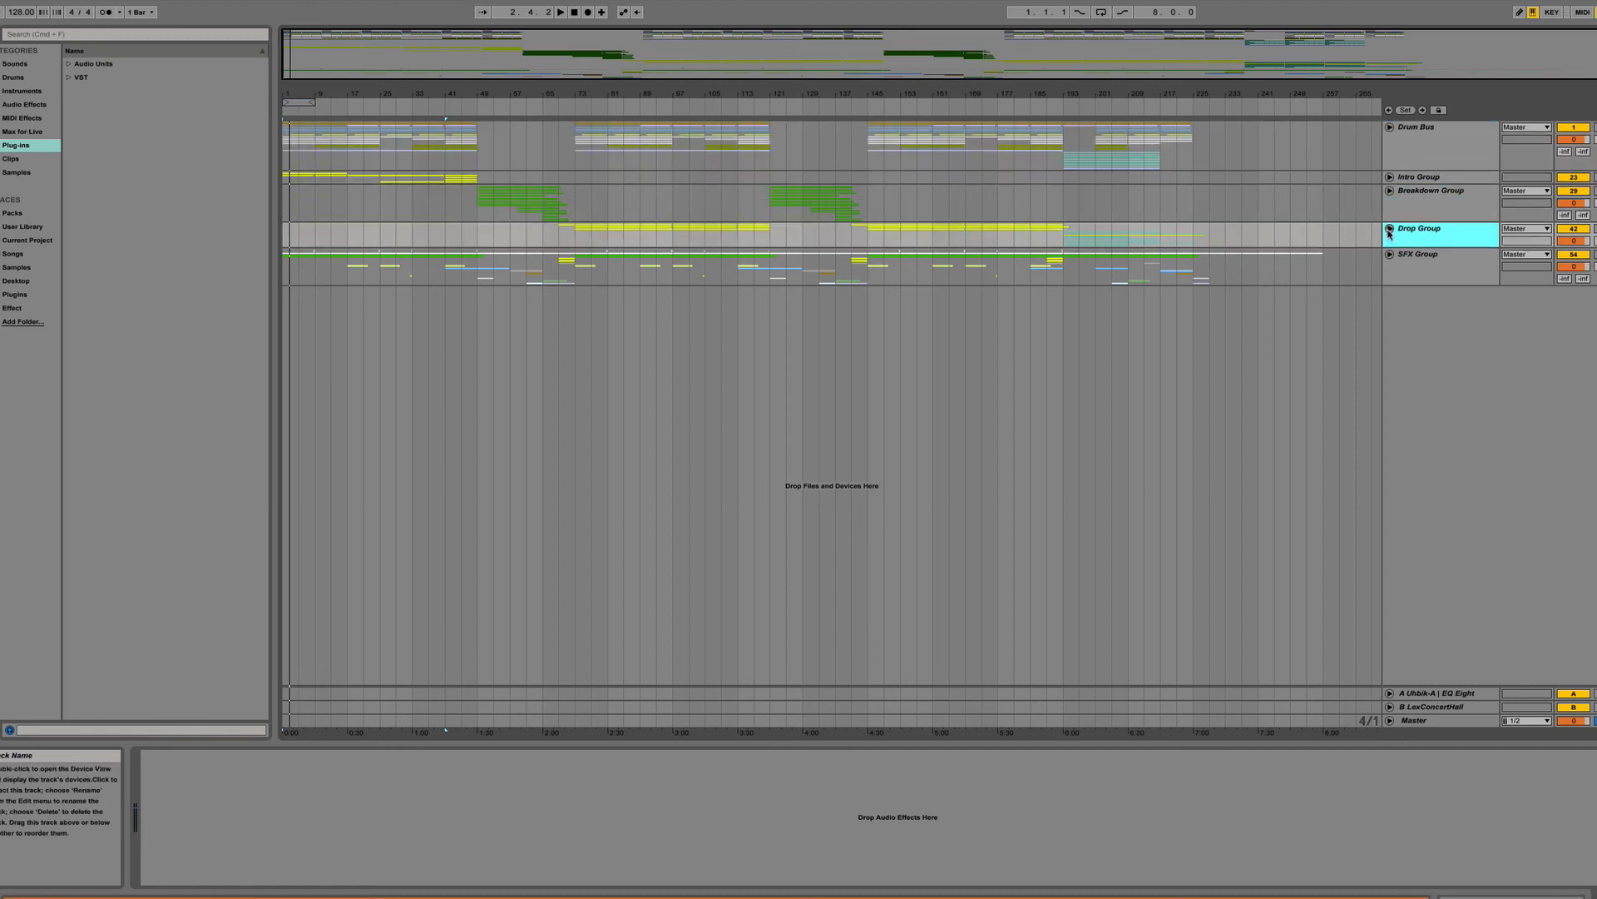
Unfold the Drop Group to view its tracks, fold it again, and select the SFX Group.
left_click(1389, 228)
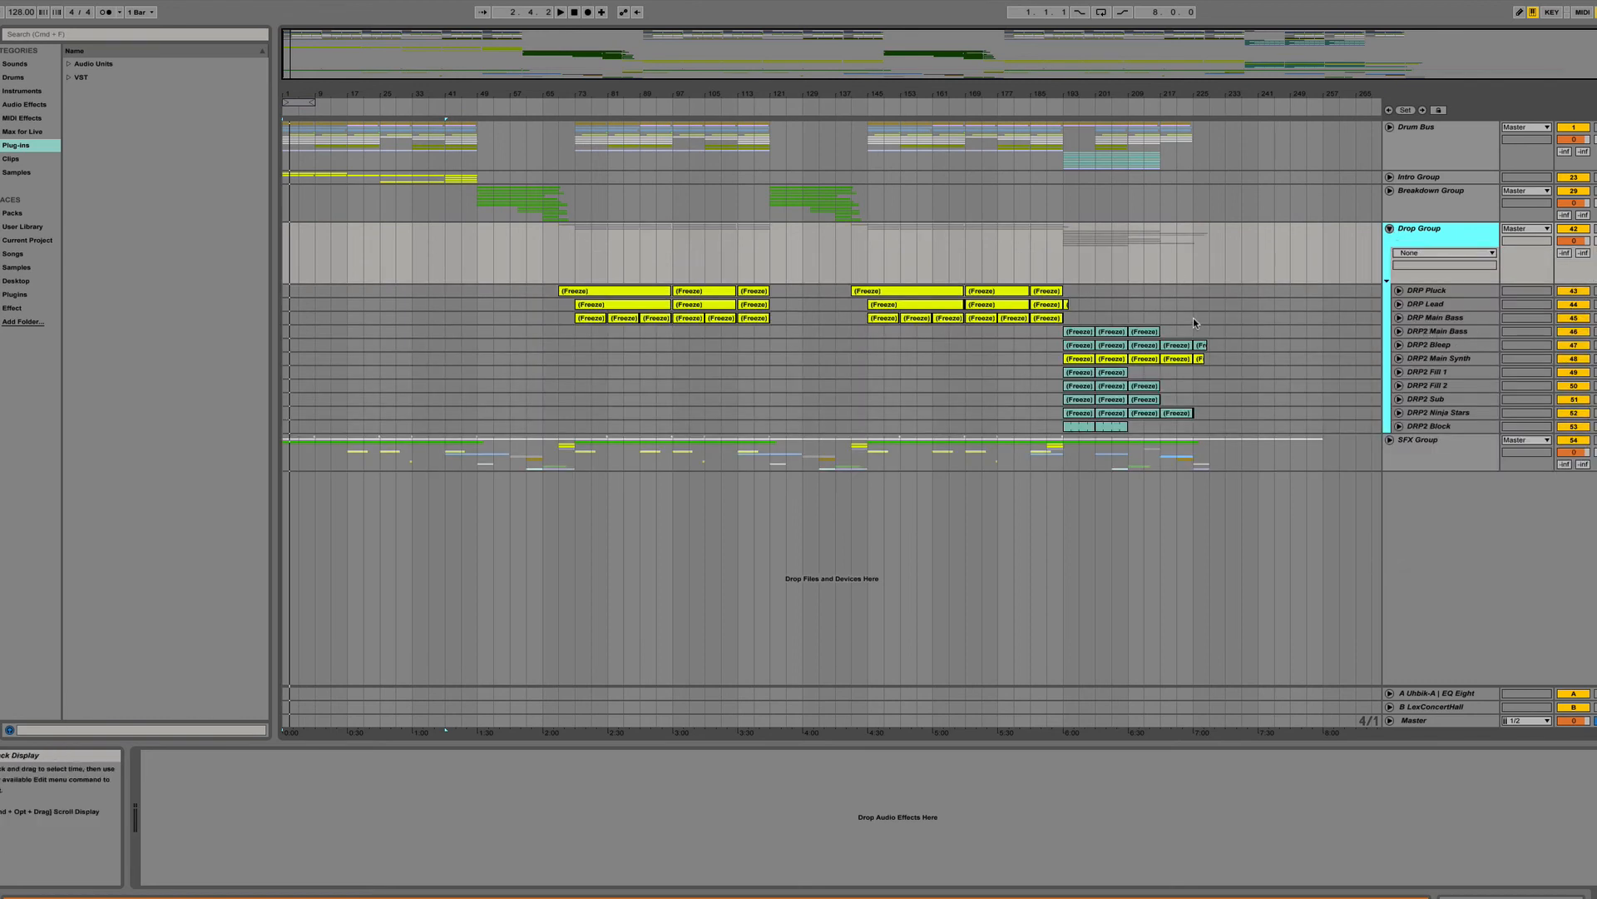
left_click(1390, 229)
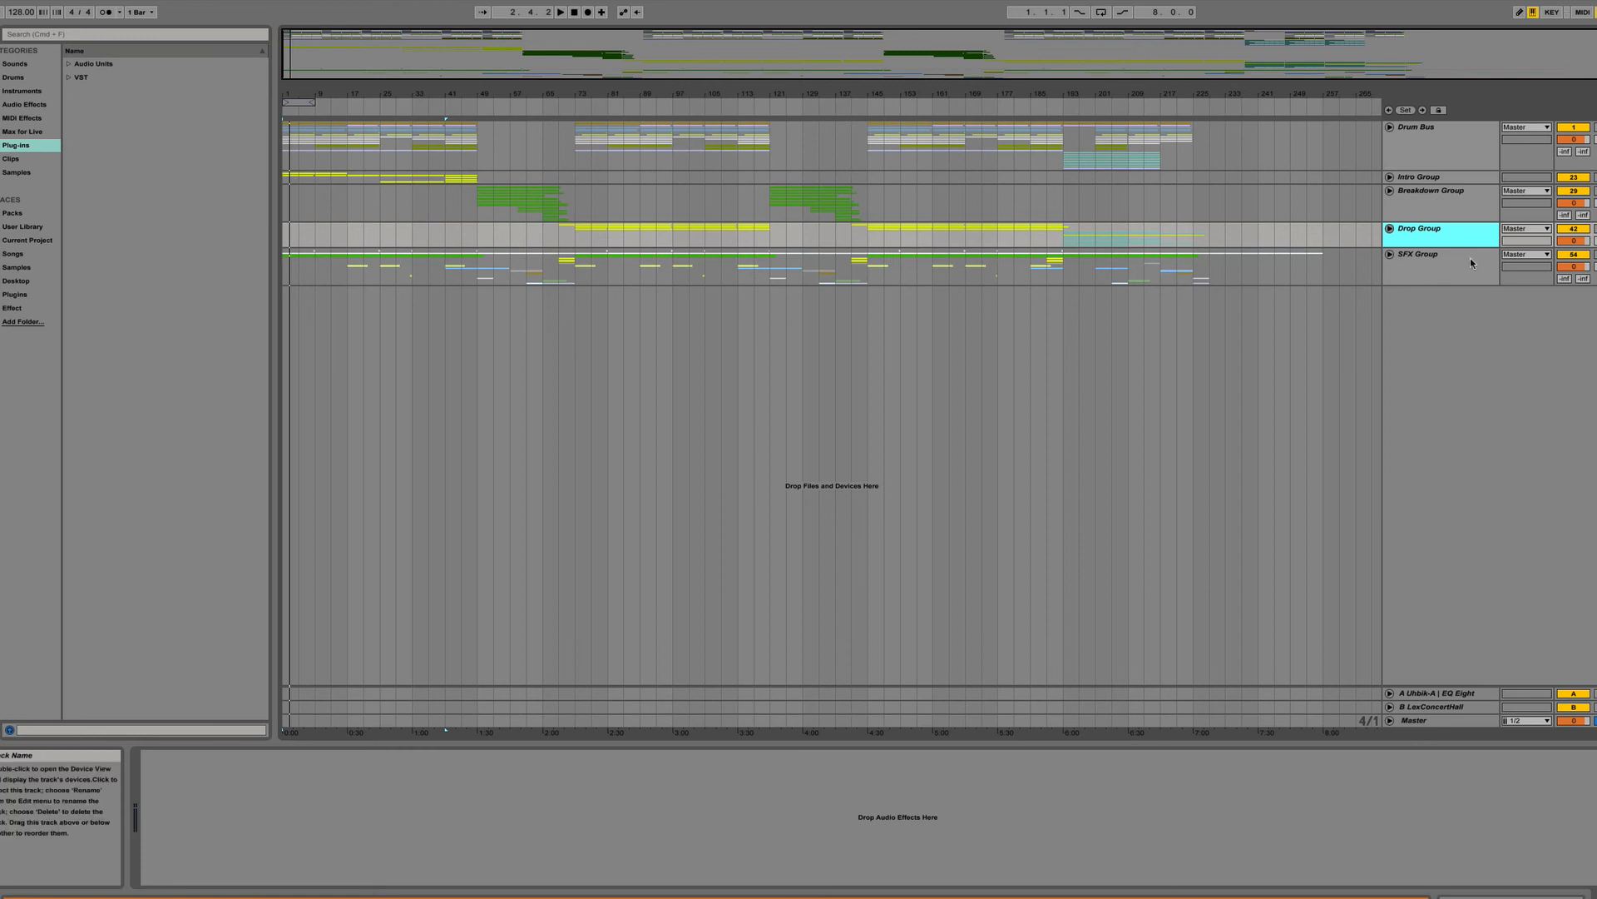
left_click(1436, 257)
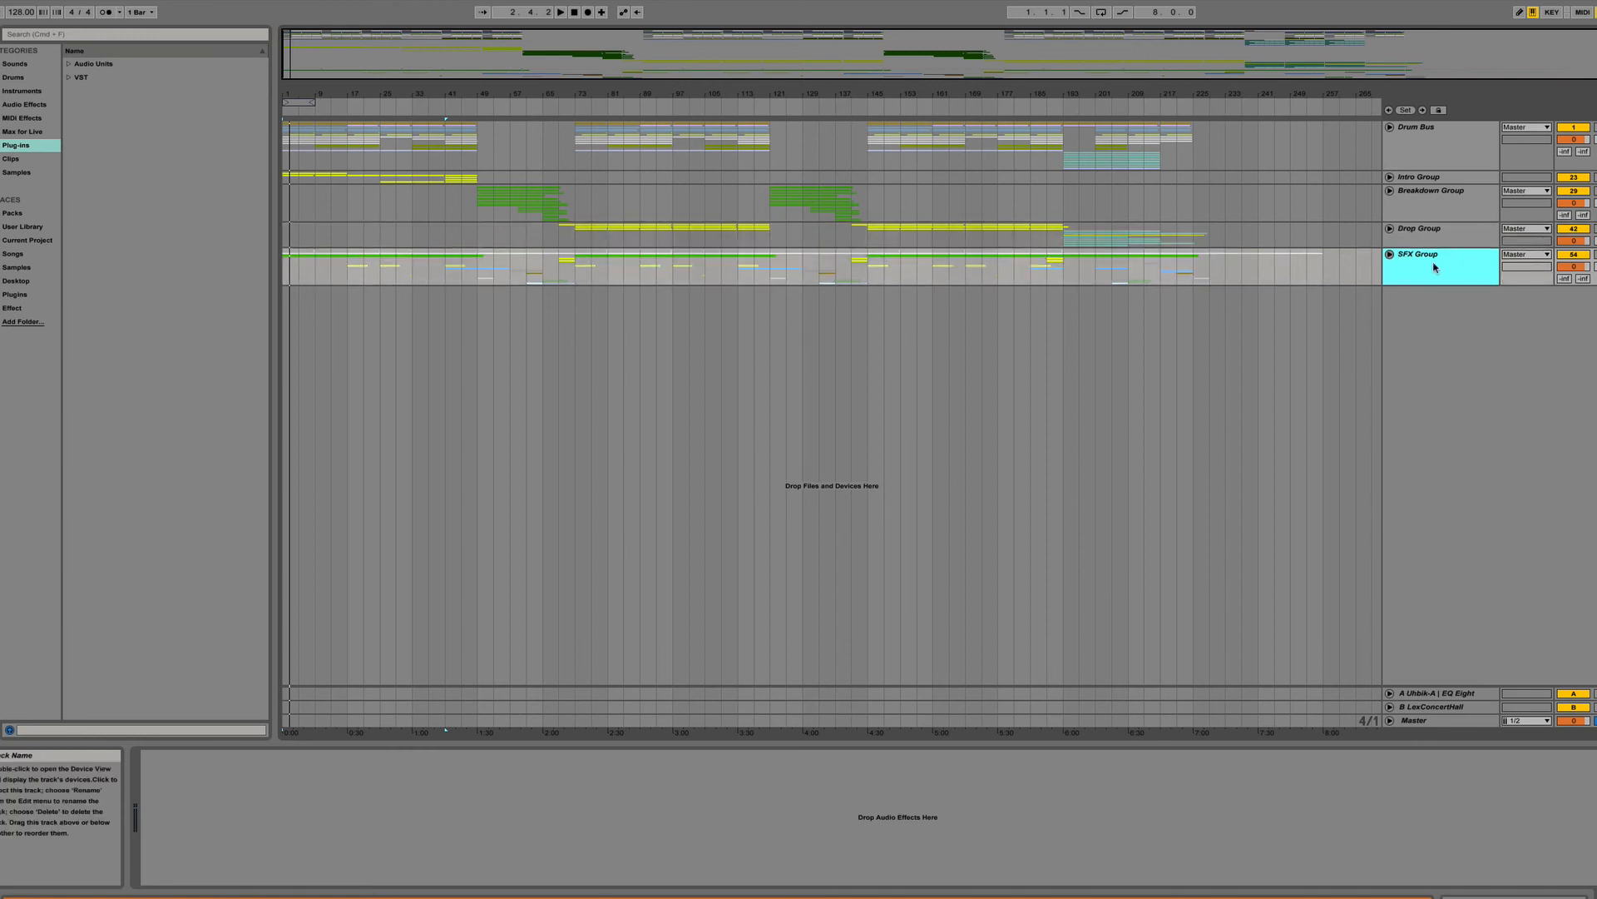
Unfold the Drum Bus group to show its individual drum tracks.
left_click(1435, 128)
left_click(1389, 128)
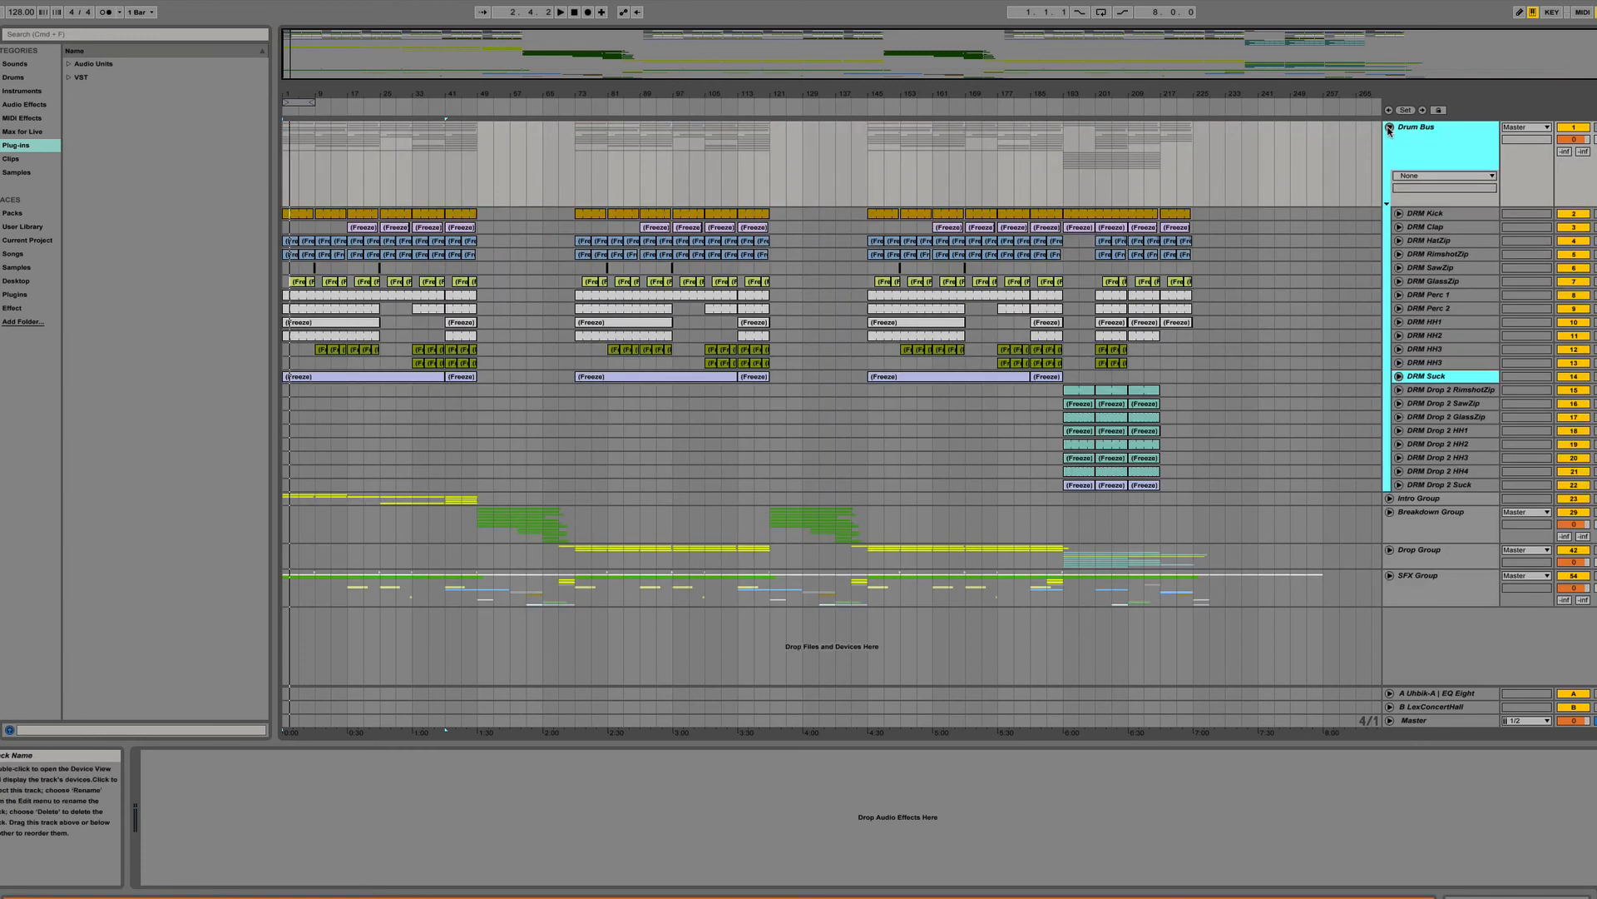
left_click(1389, 128)
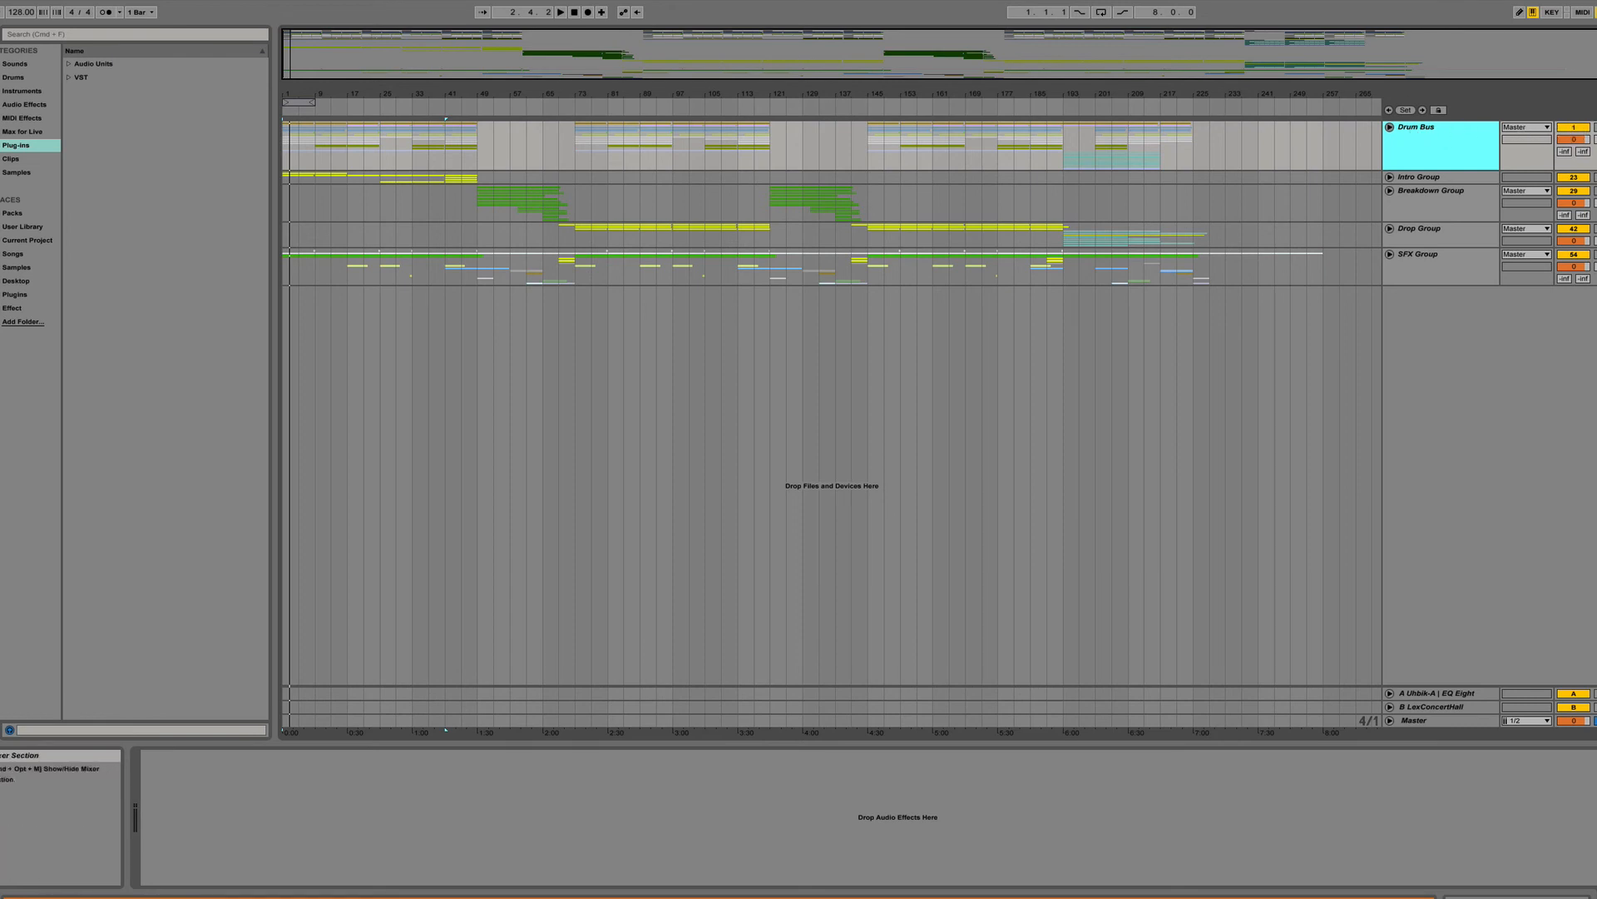
left_click(1389, 126)
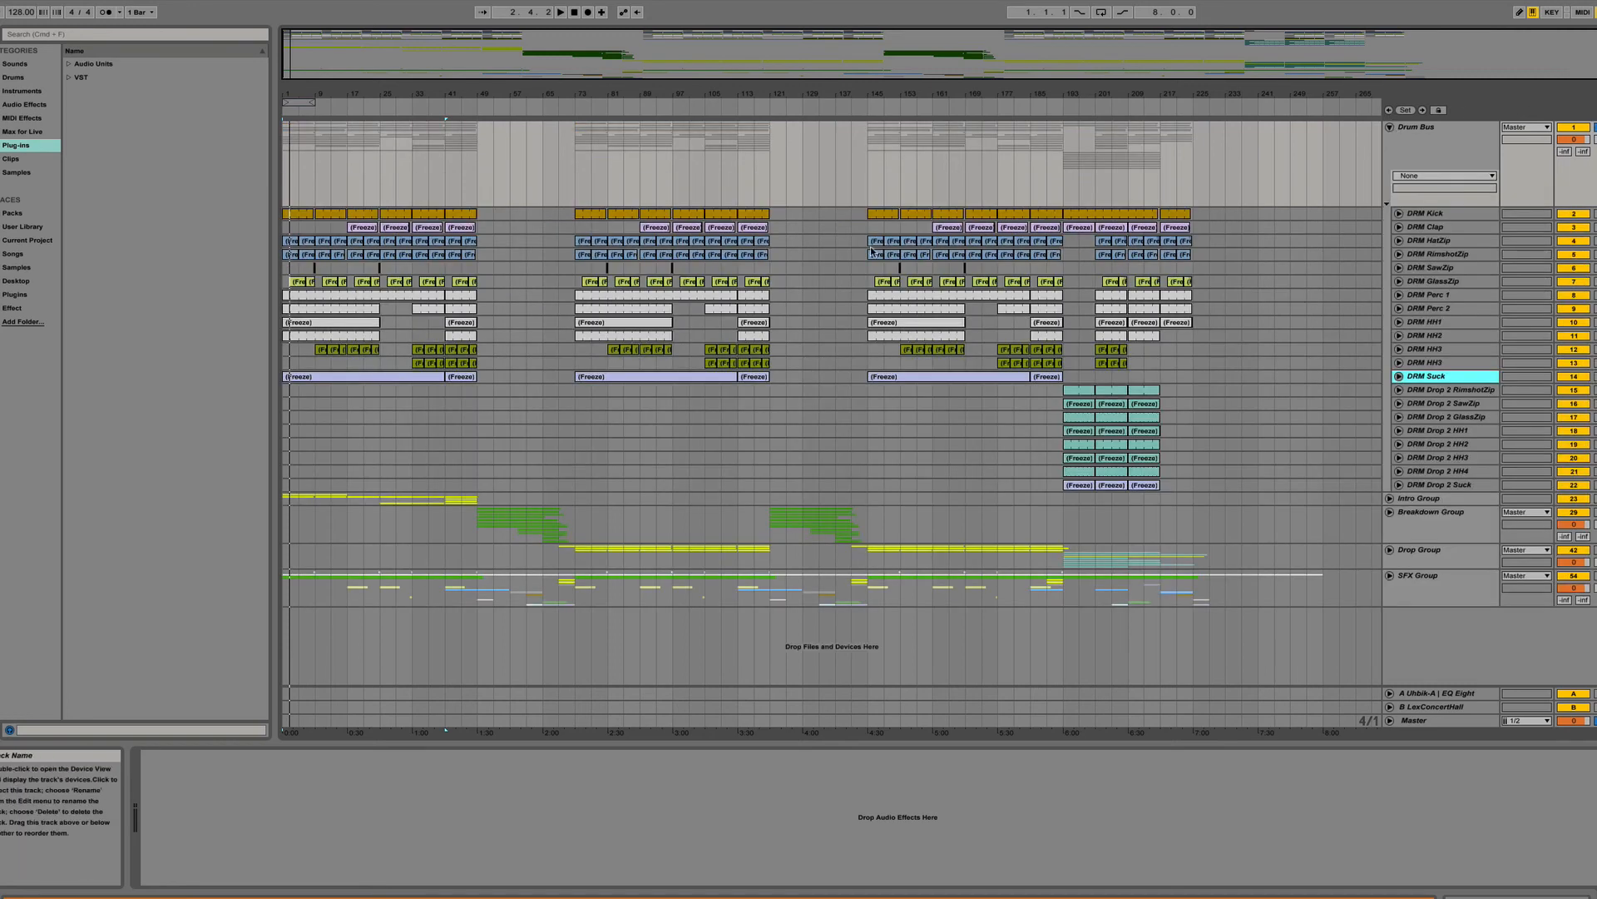
Select the first DRM Kick clip, play the arrangement, and zoom in on the opening section.
left_click(306, 214)
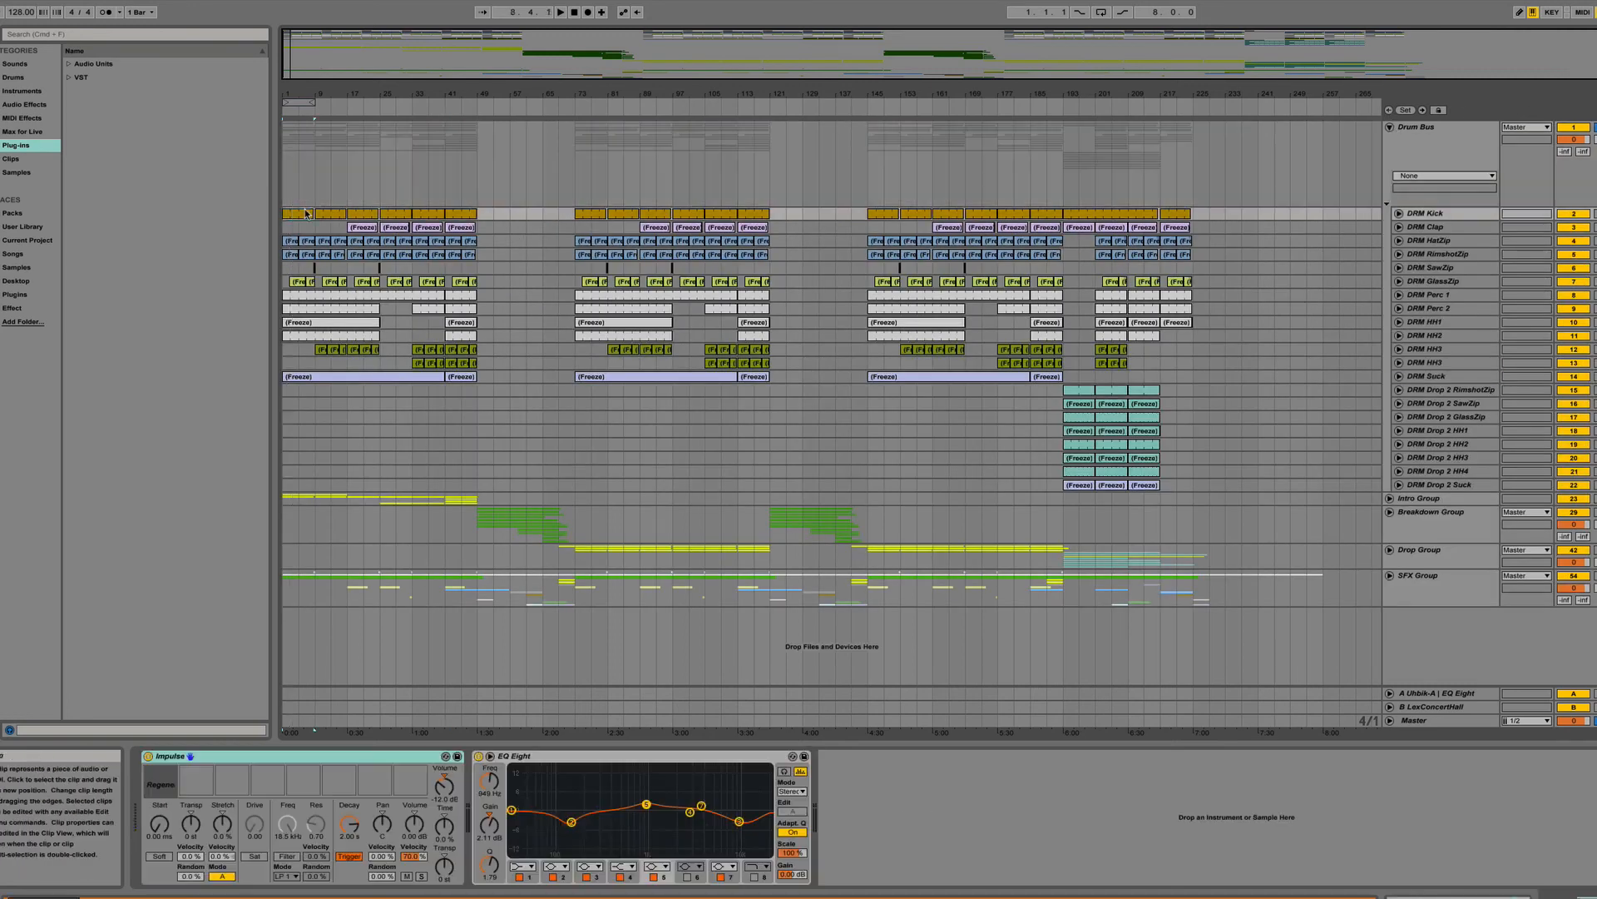
key("space")
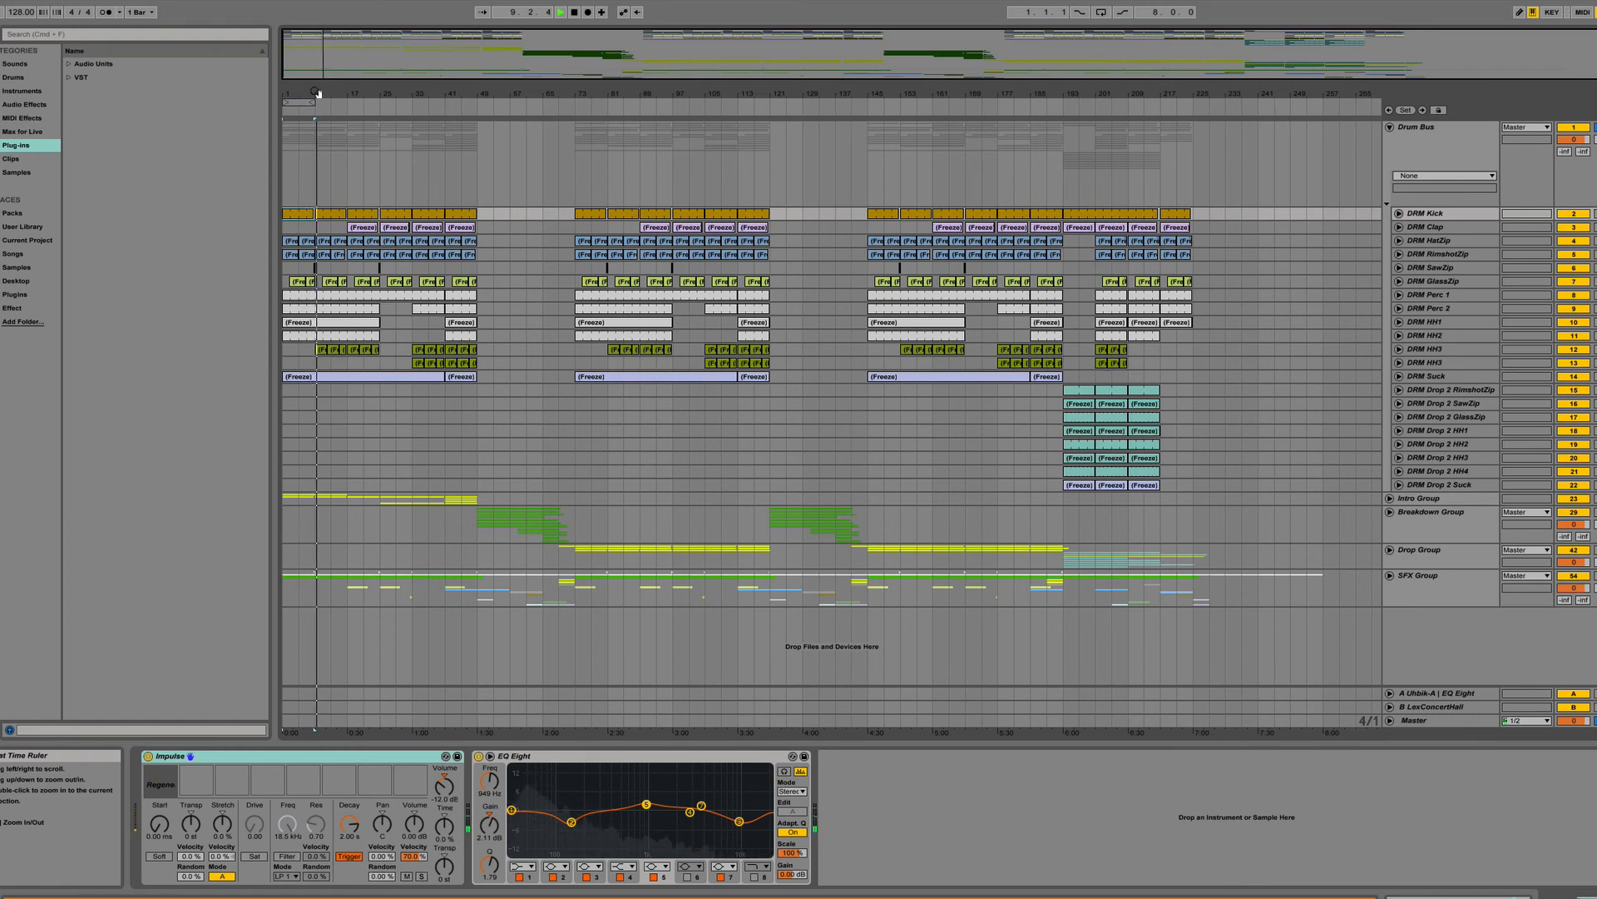
left_click_drag(317, 93, 357, 137)
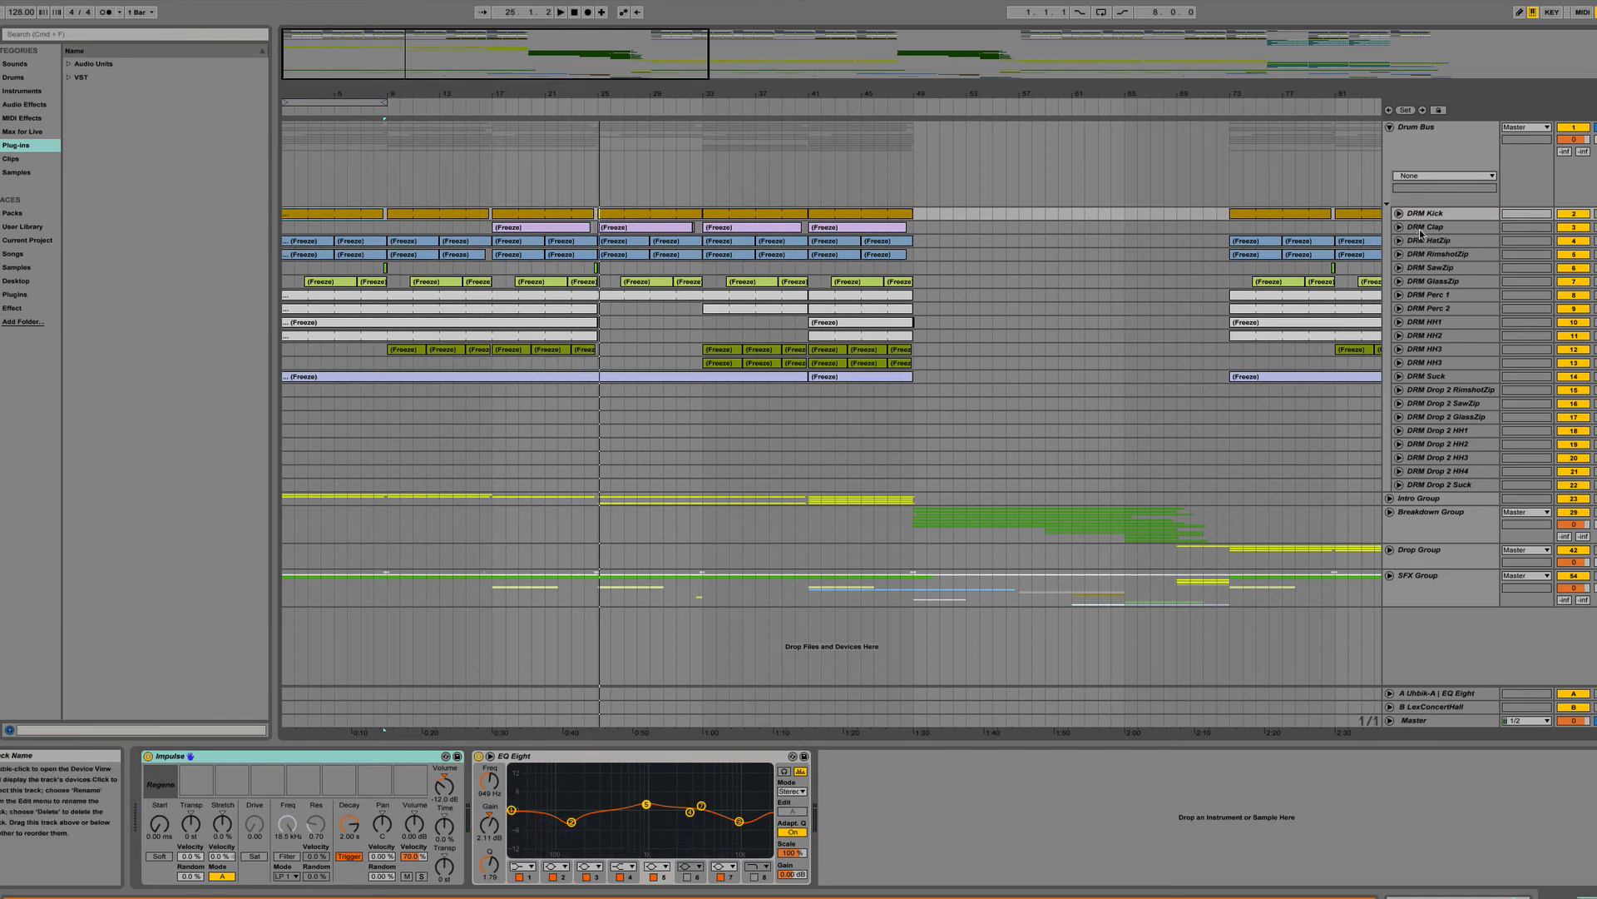
Unfold the drum tracks from DRM Kick through DRM Perc 2 to show the contents of their clips at the song's start.
left_click(1401, 213)
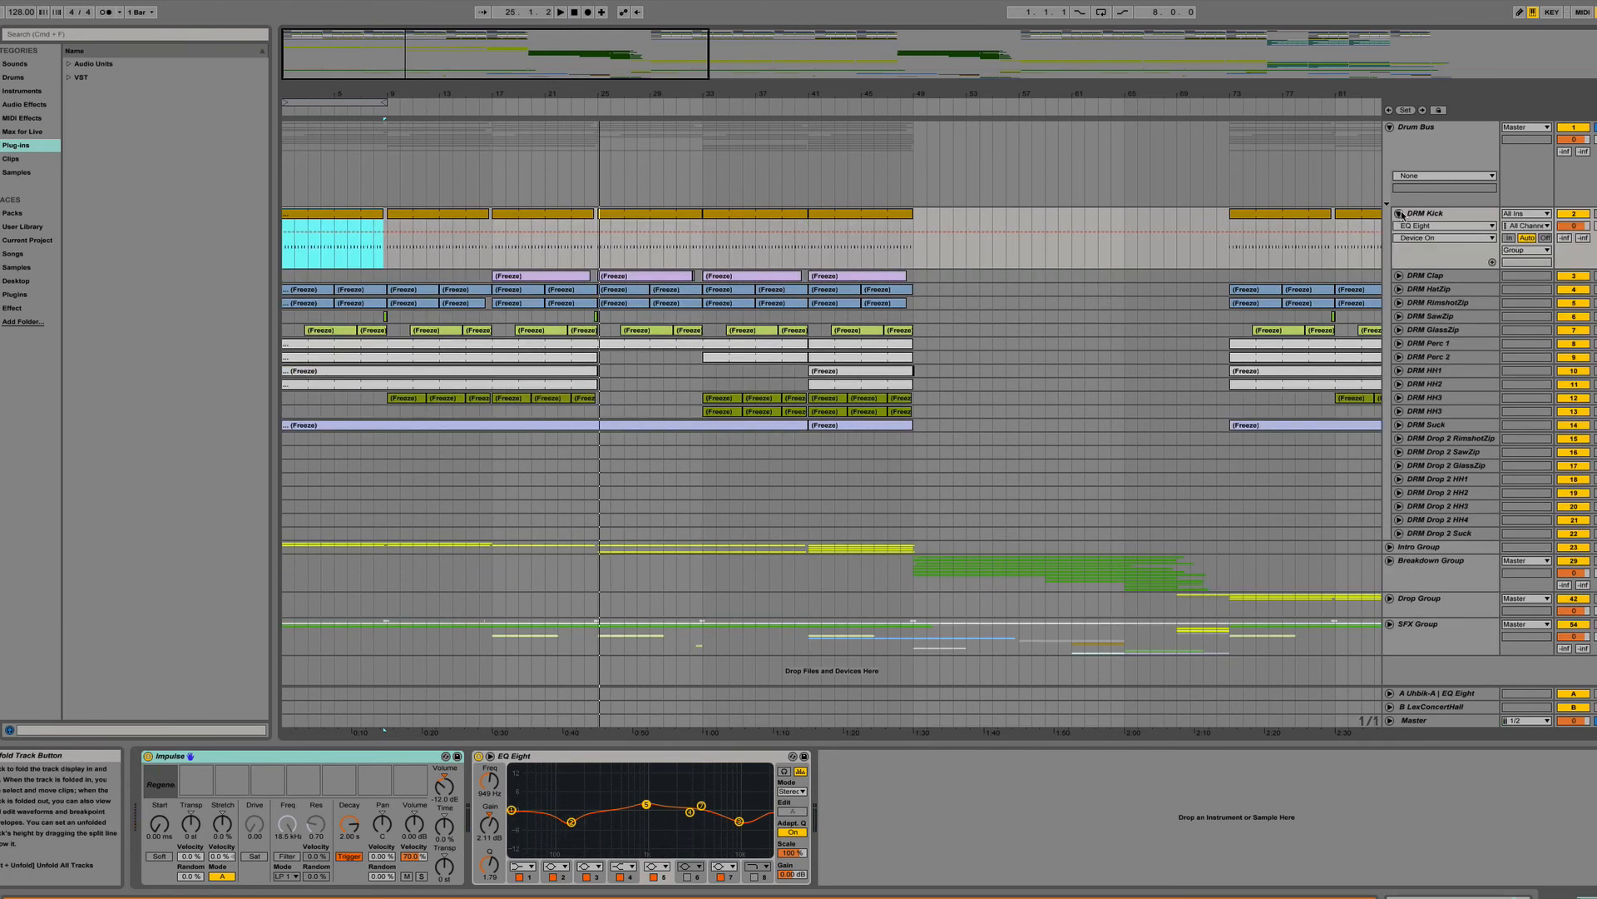
left_click(1399, 276)
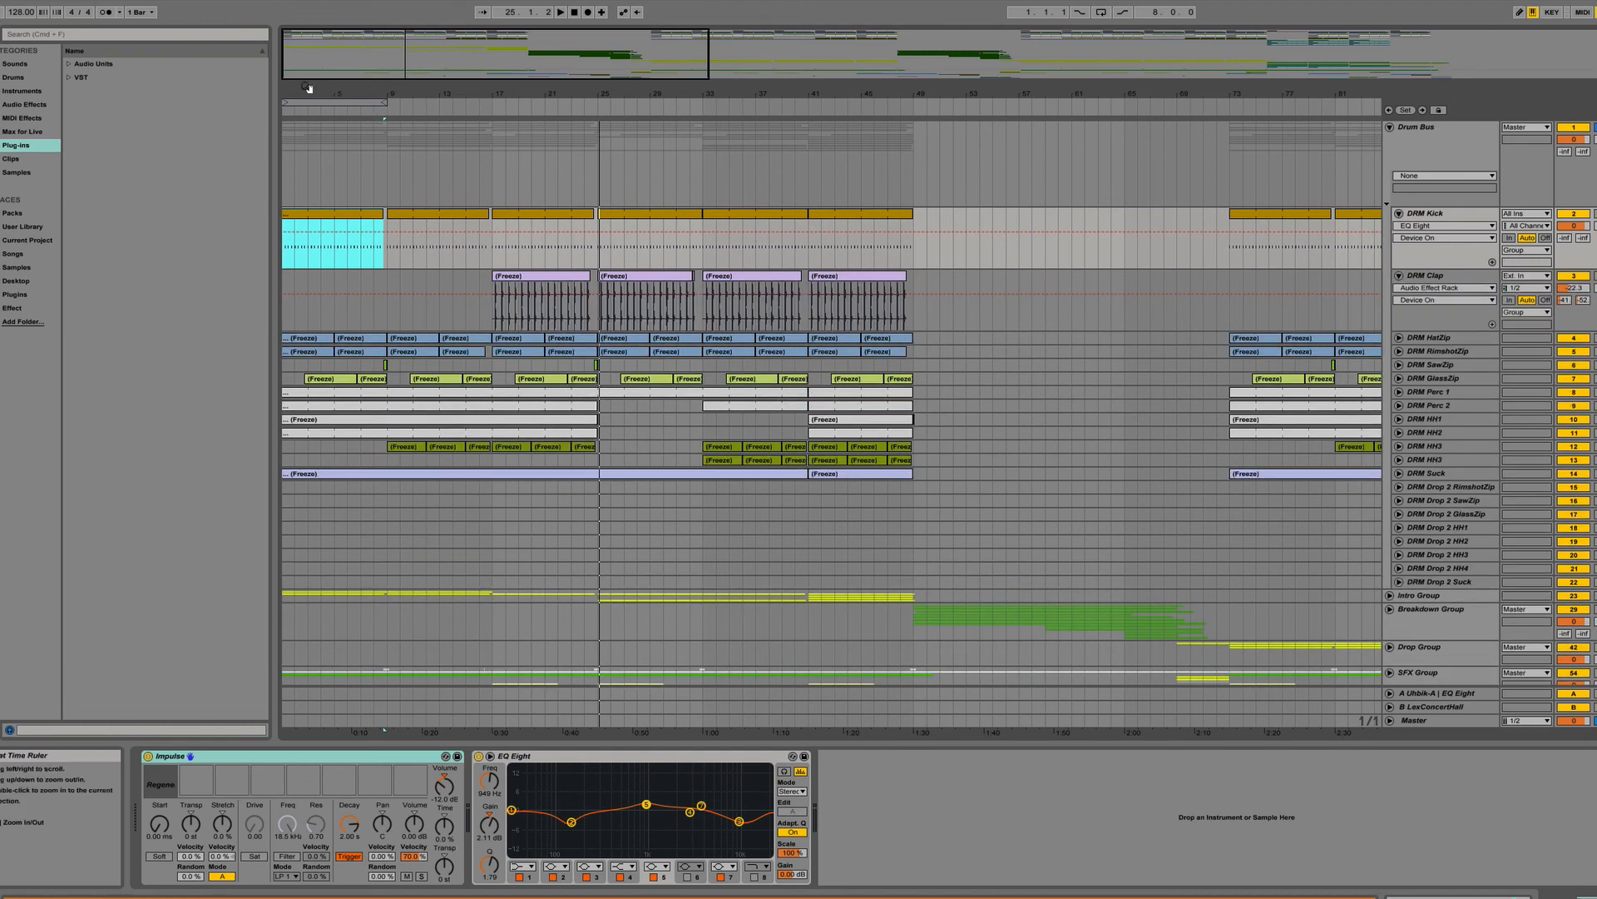
left_click_drag(307, 87, 308, 162)
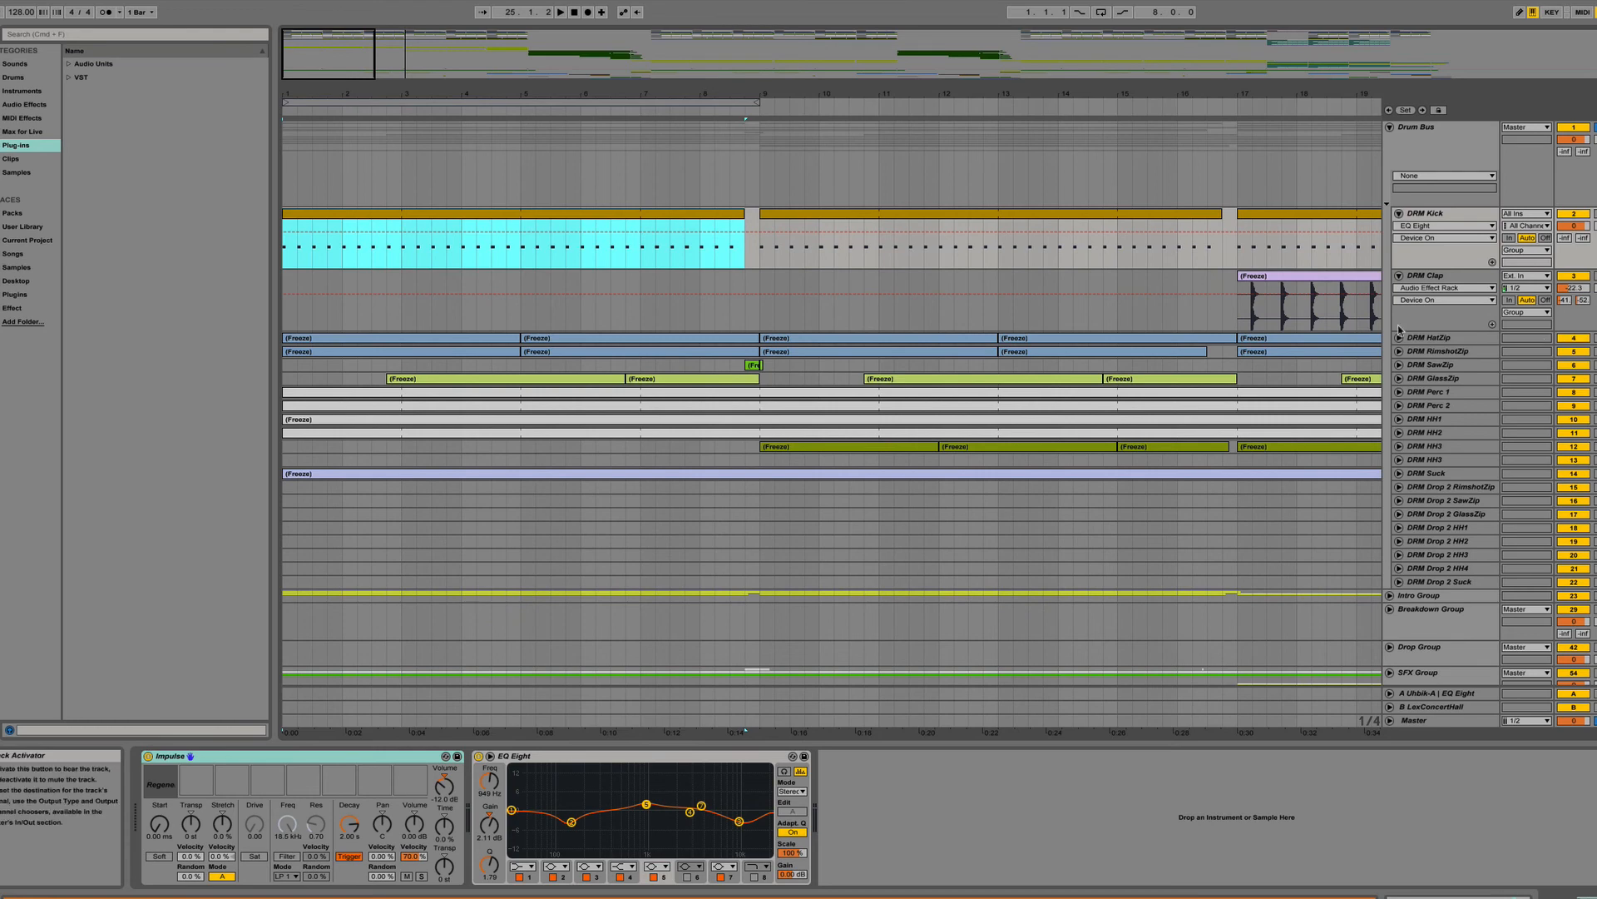
left_click(1399, 337)
left_click(1399, 400)
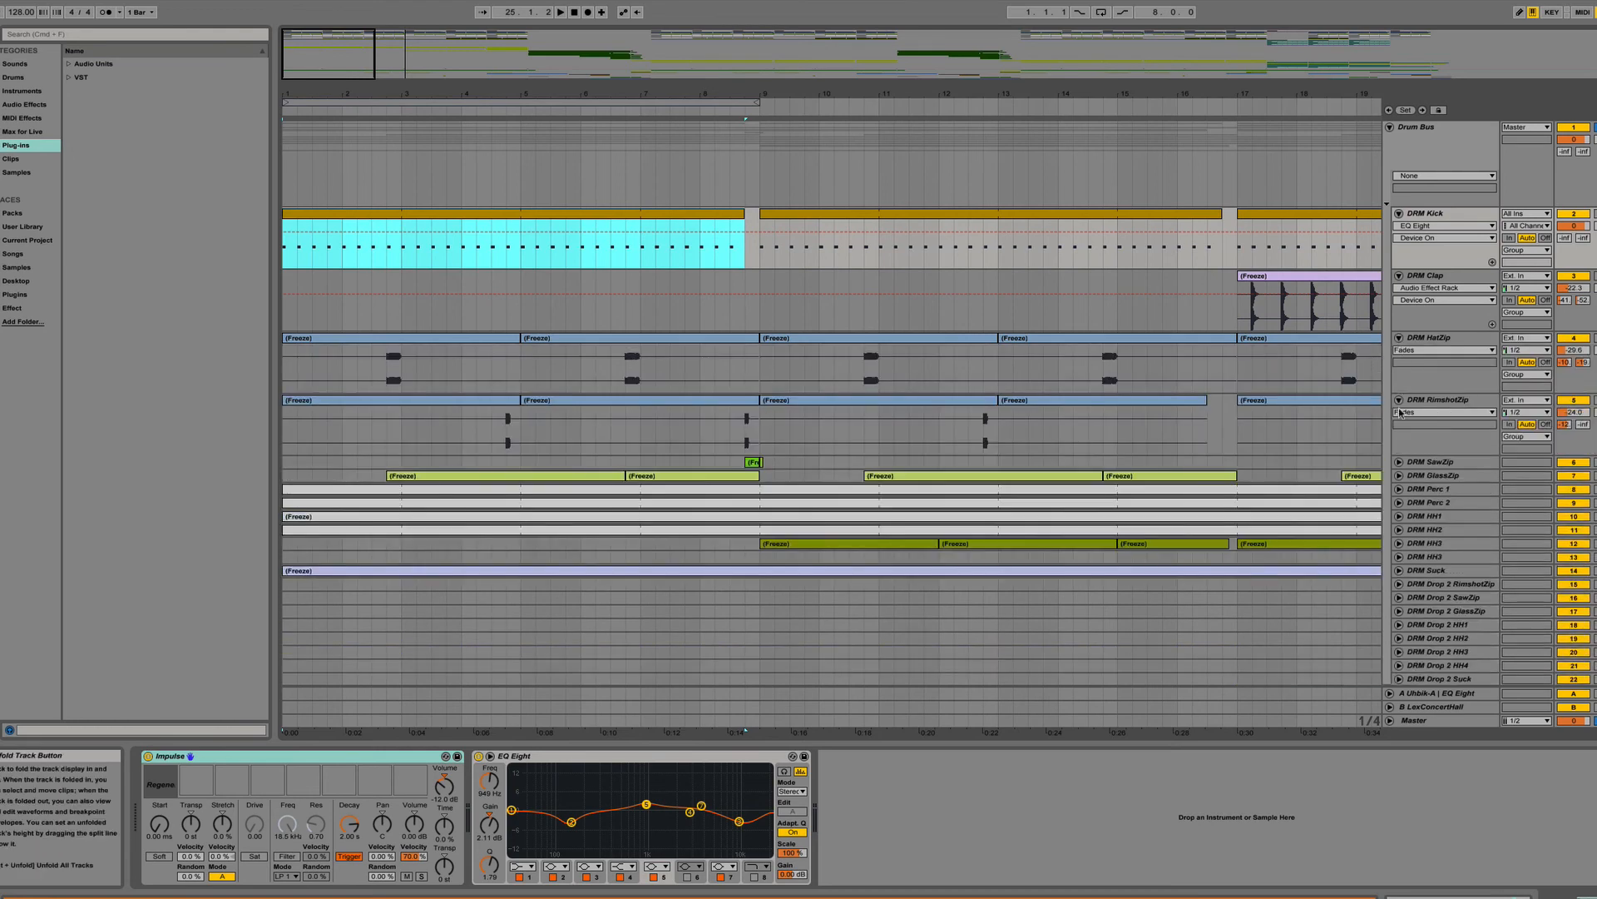
left_click(1399, 462)
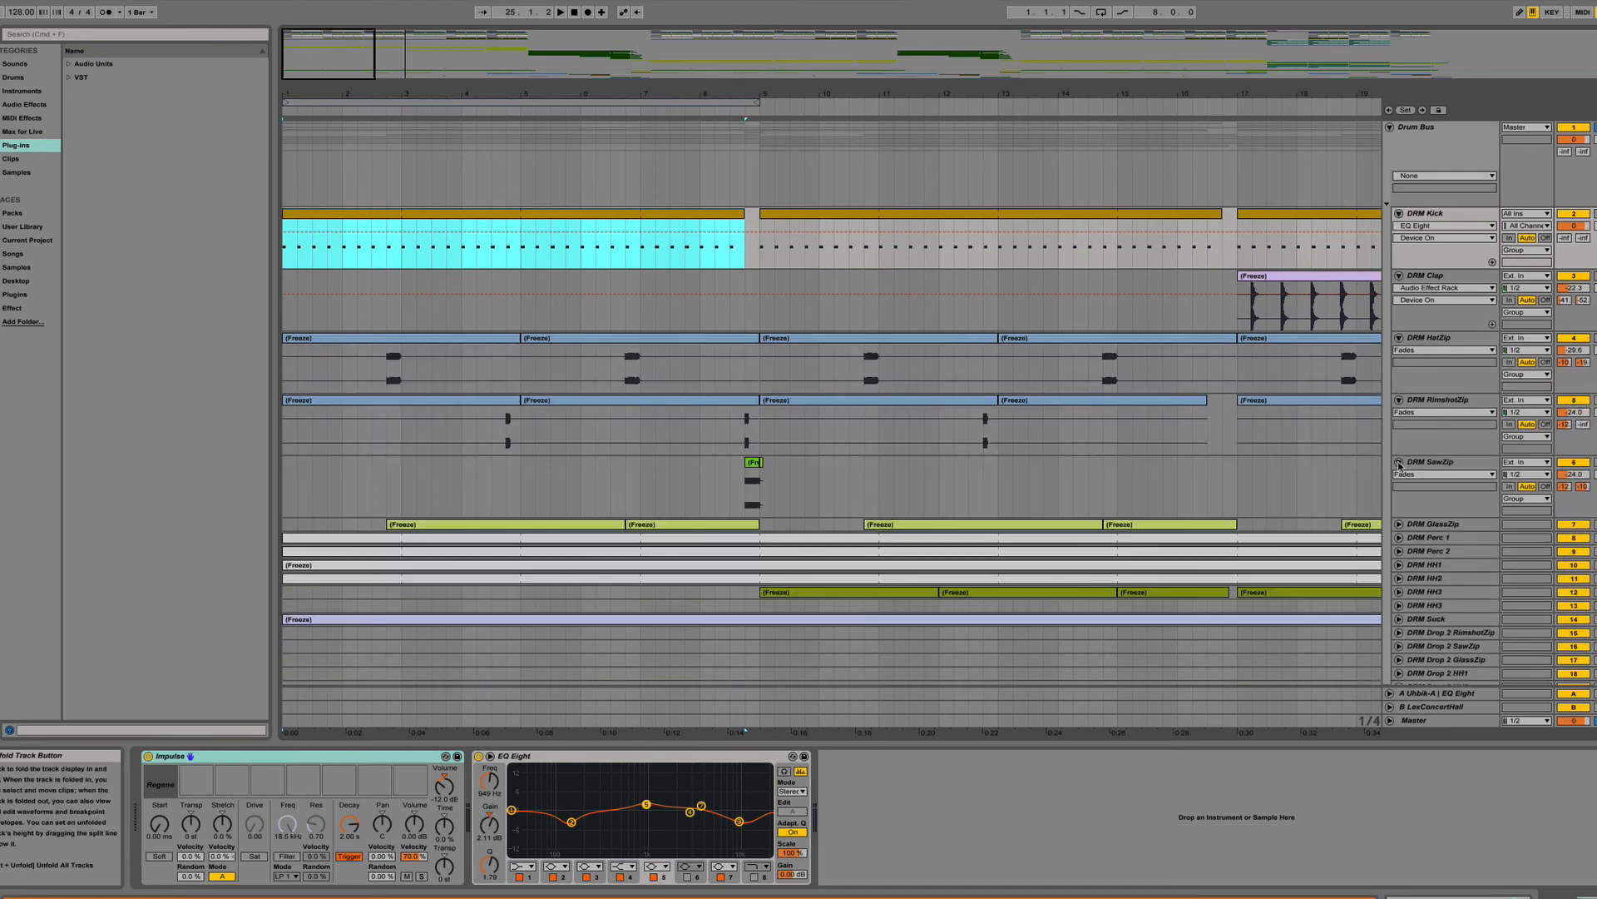
left_click(1399, 524)
left_click(1400, 586)
left_click(1400, 649)
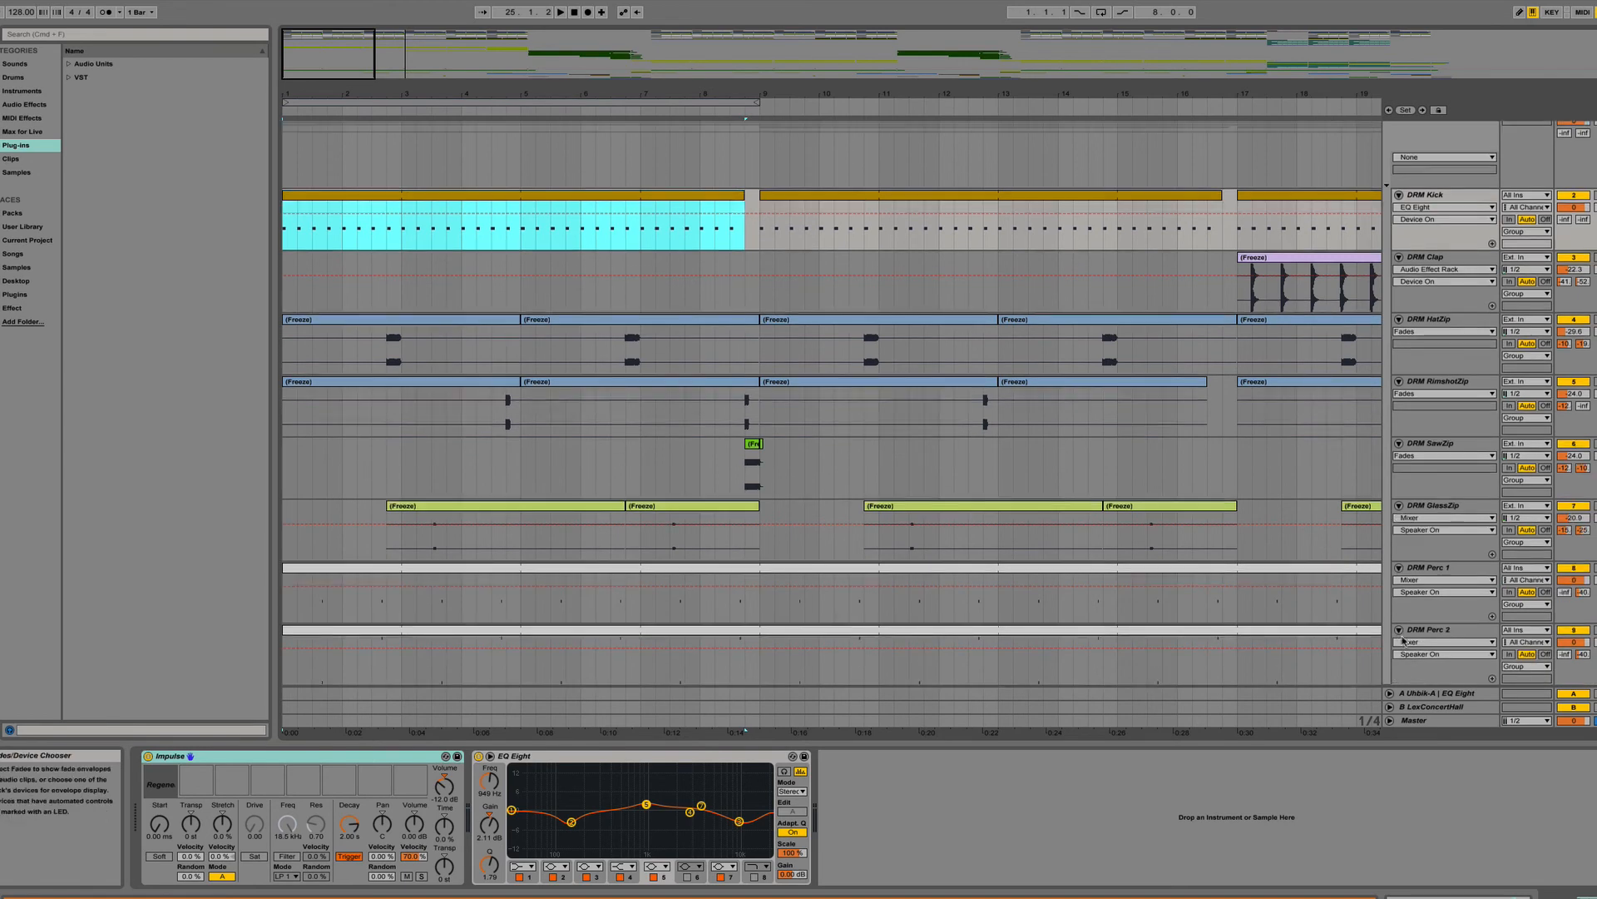
Solo the DRM Kick track and play its first clip for about a bar and a half.
scroll(841, 258, "down", 5)
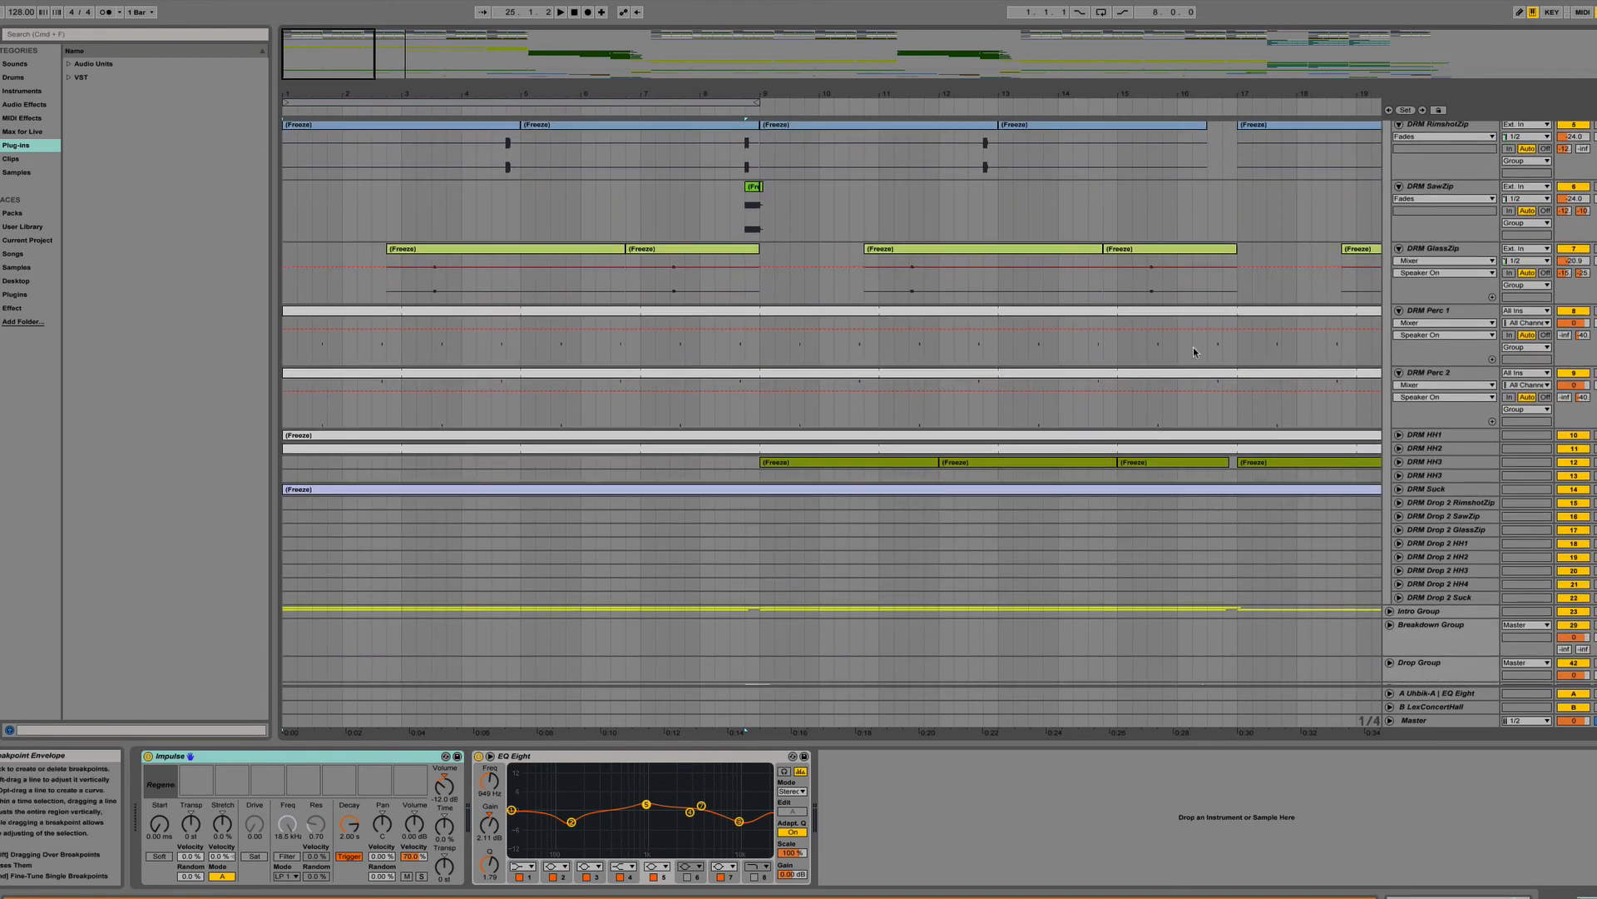
scroll(978, 315, "up", 2)
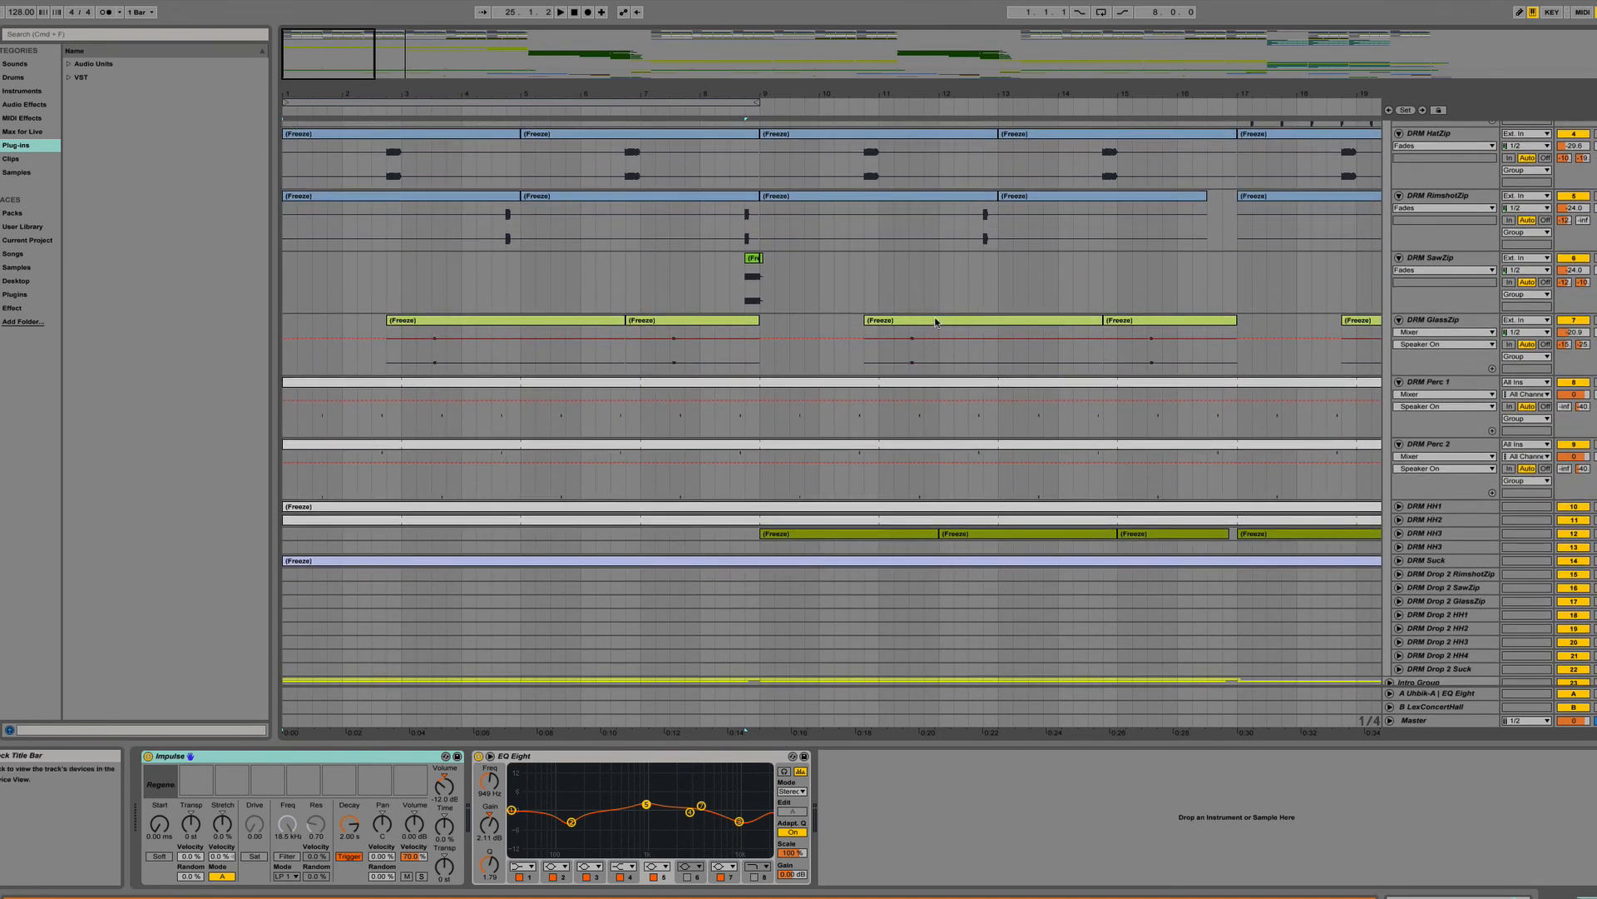
scroll(935, 320, "up", 5)
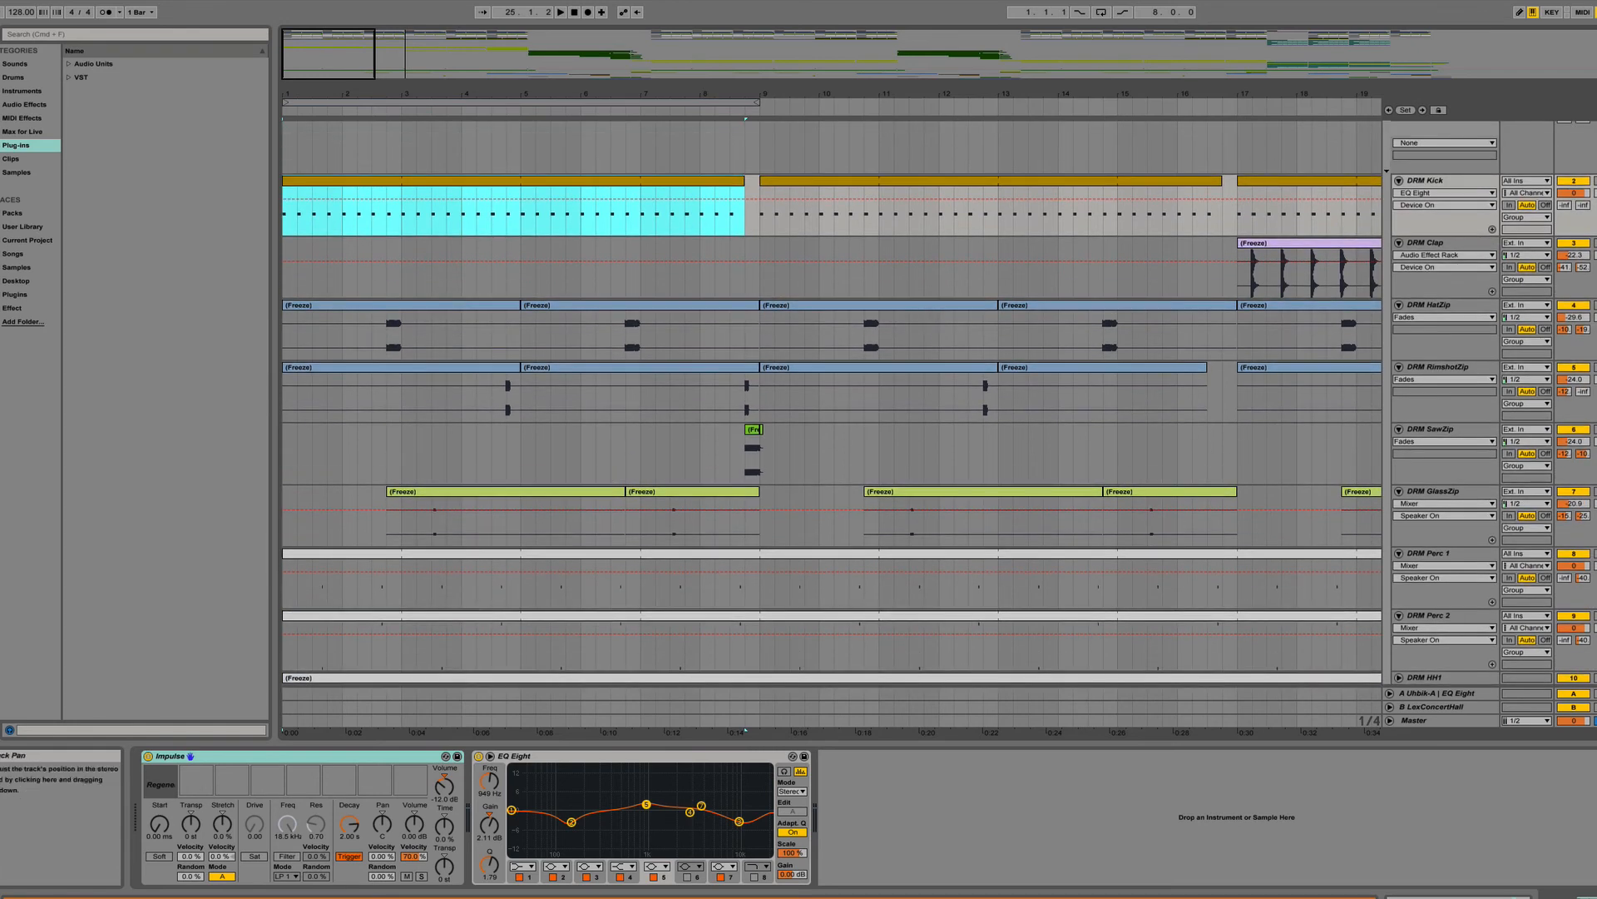
left_click(1595, 181)
left_click(597, 180)
key("space")
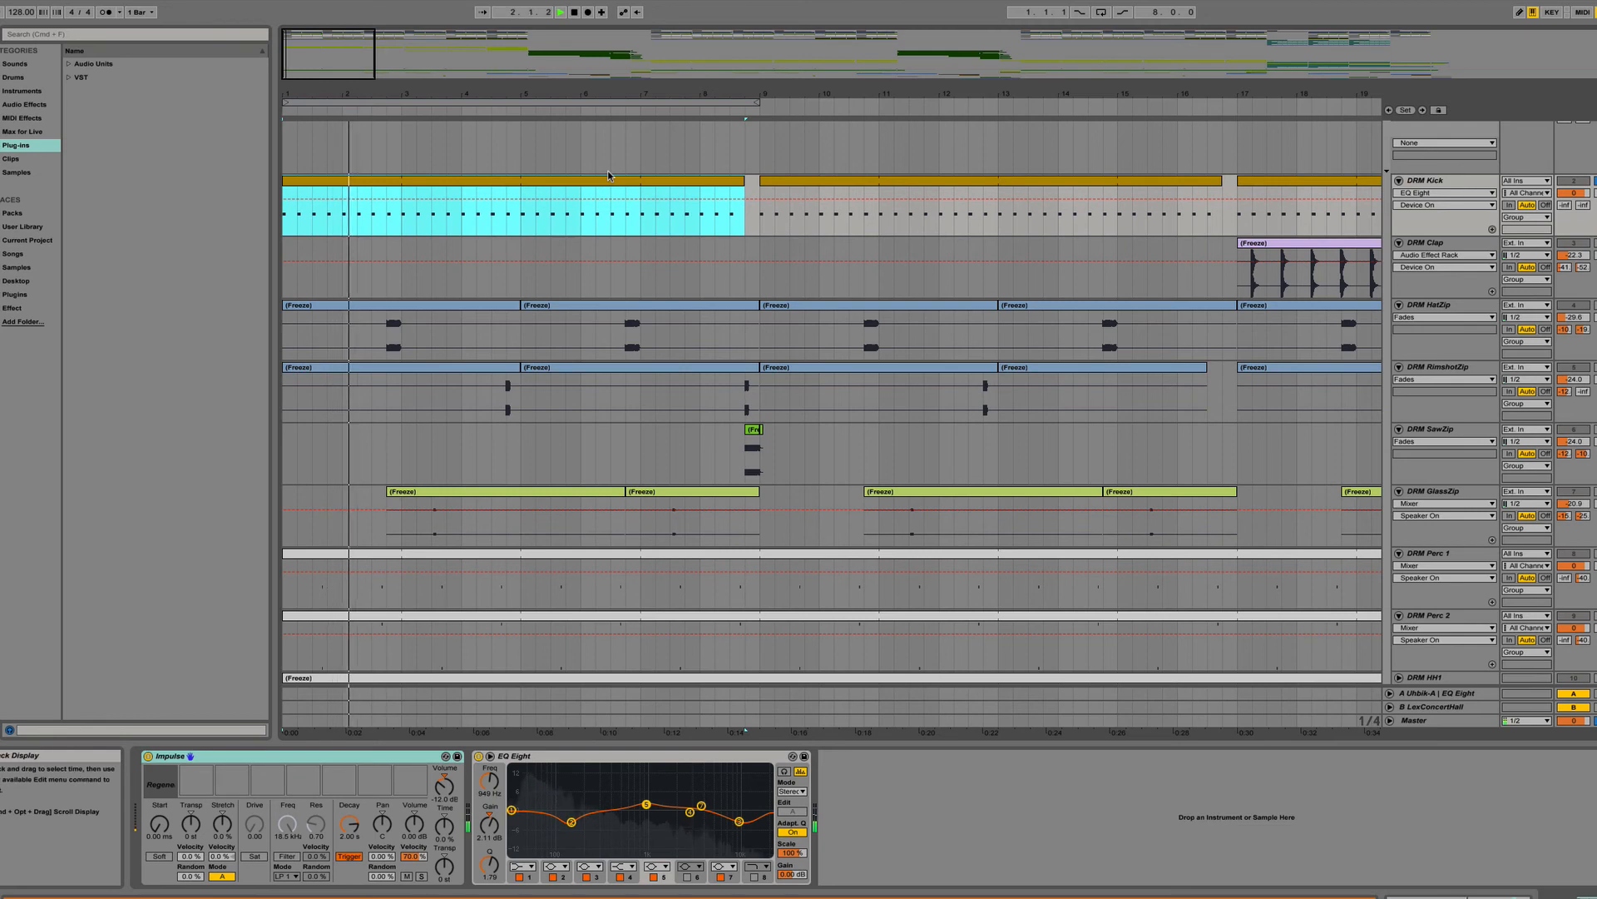
key("space")
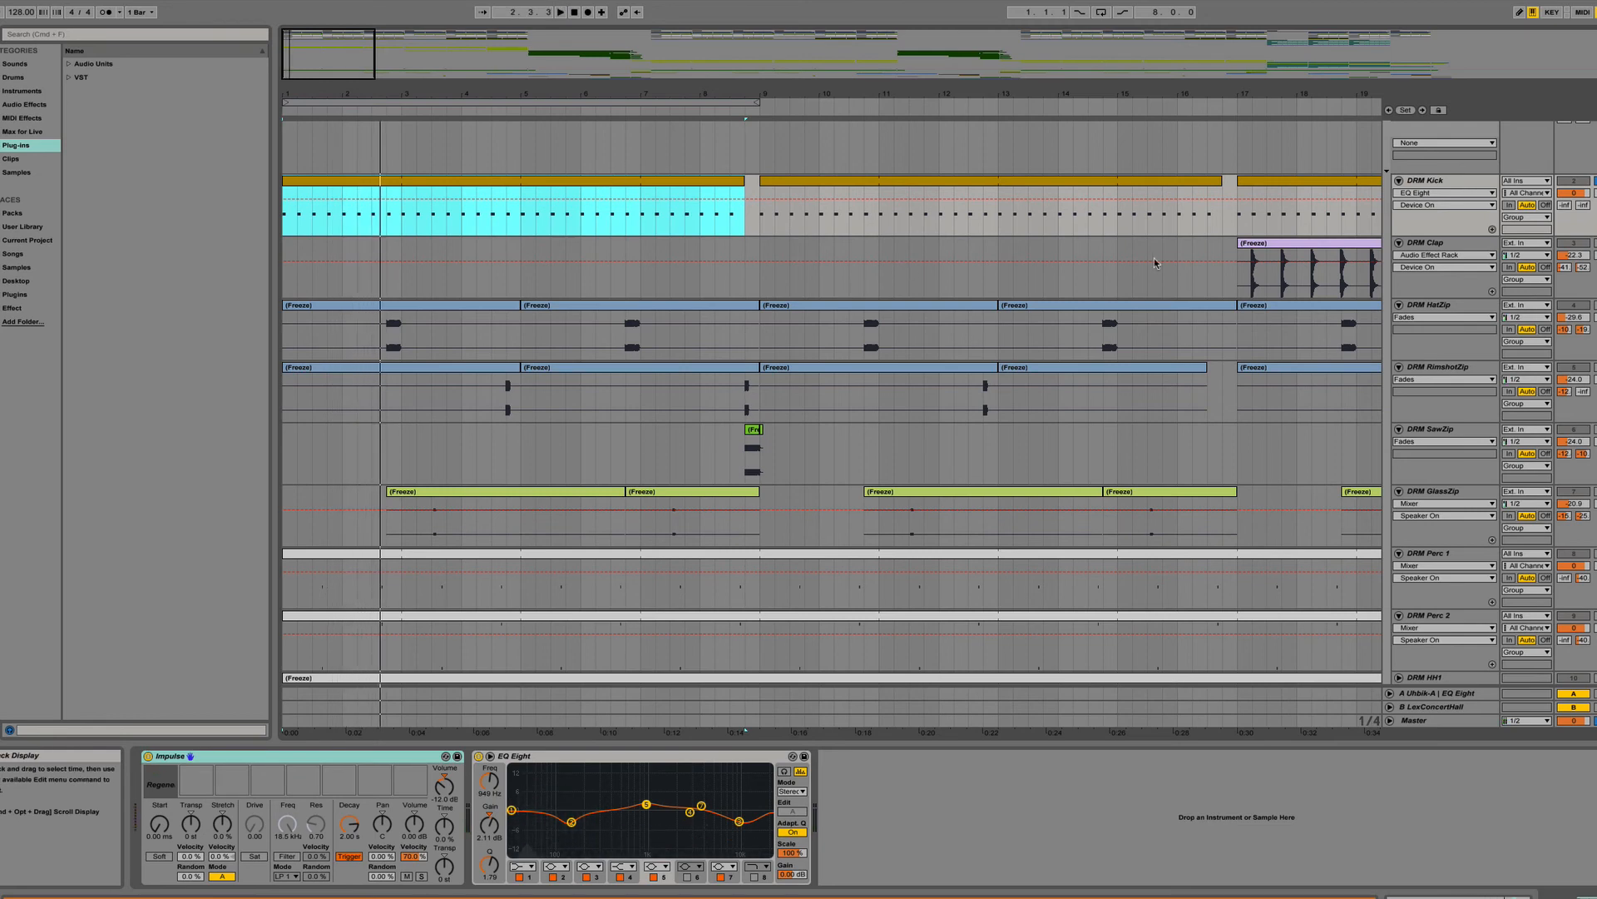
scroll(1155, 263, "down", 4)
scroll(1155, 263, "up", 5)
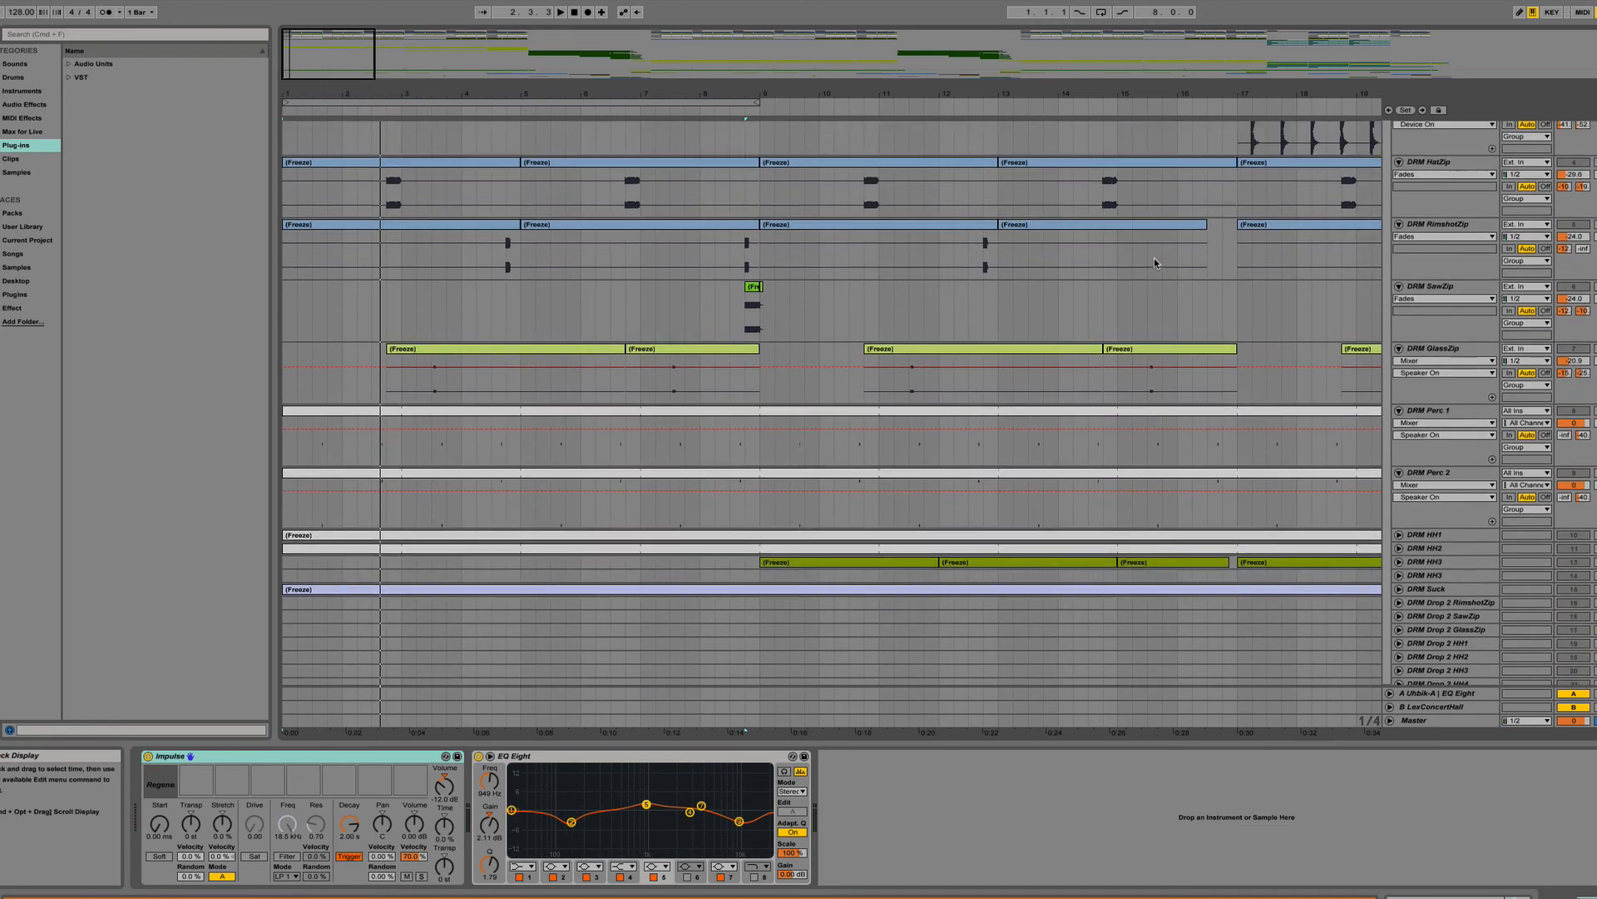
scroll(1154, 263, "down", 2)
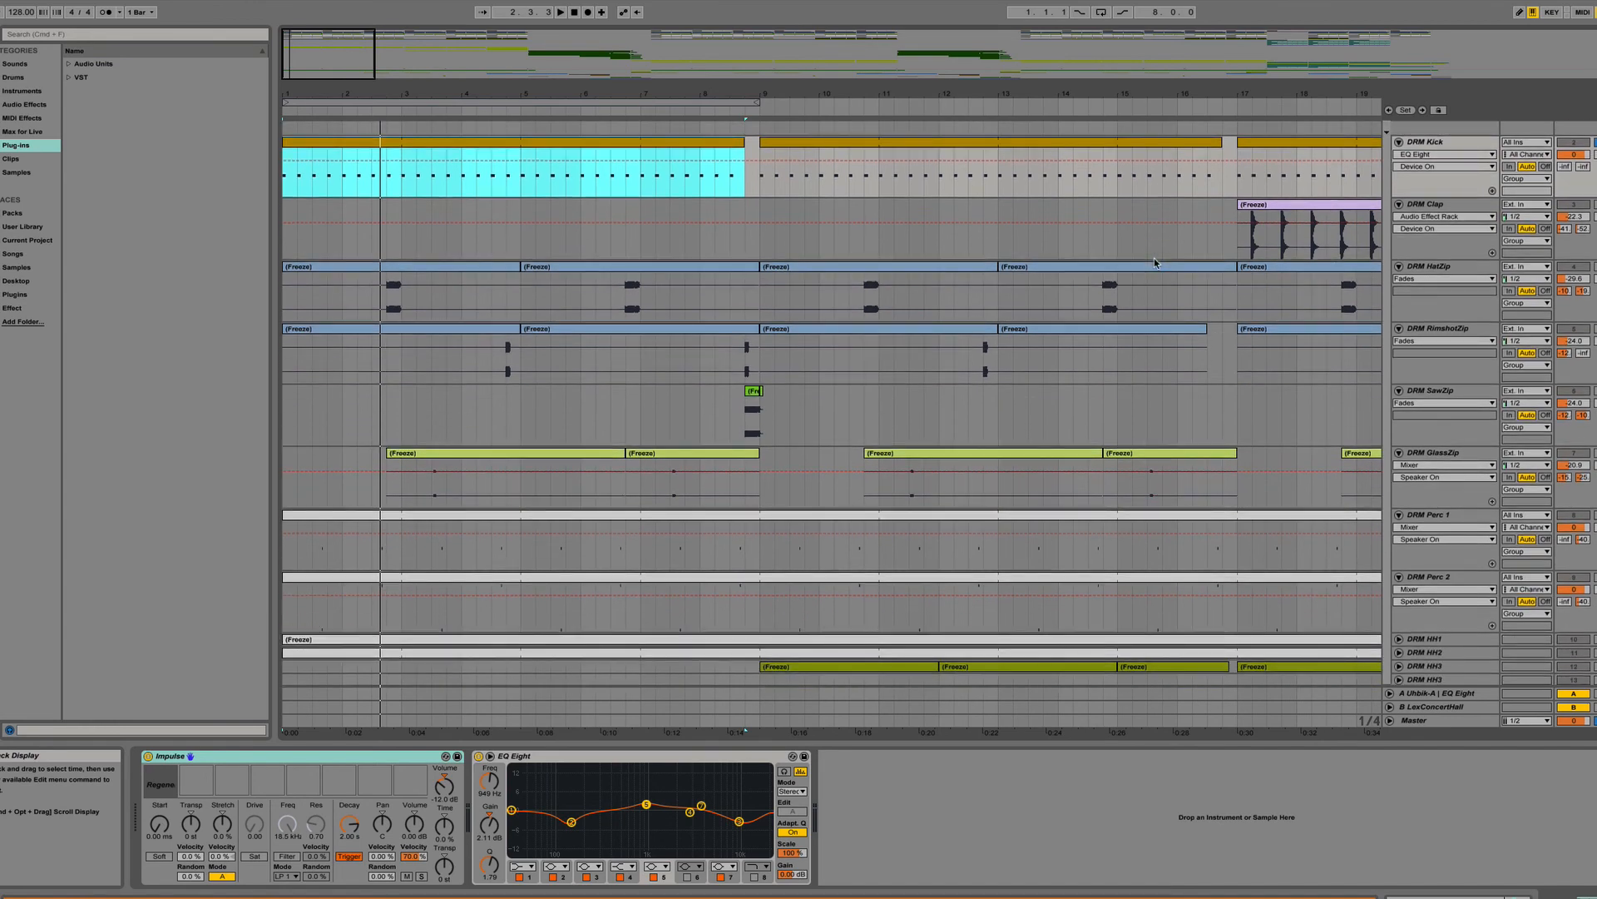
scroll(1234, 268, "down", 1)
scroll(1040, 391, "up", 1)
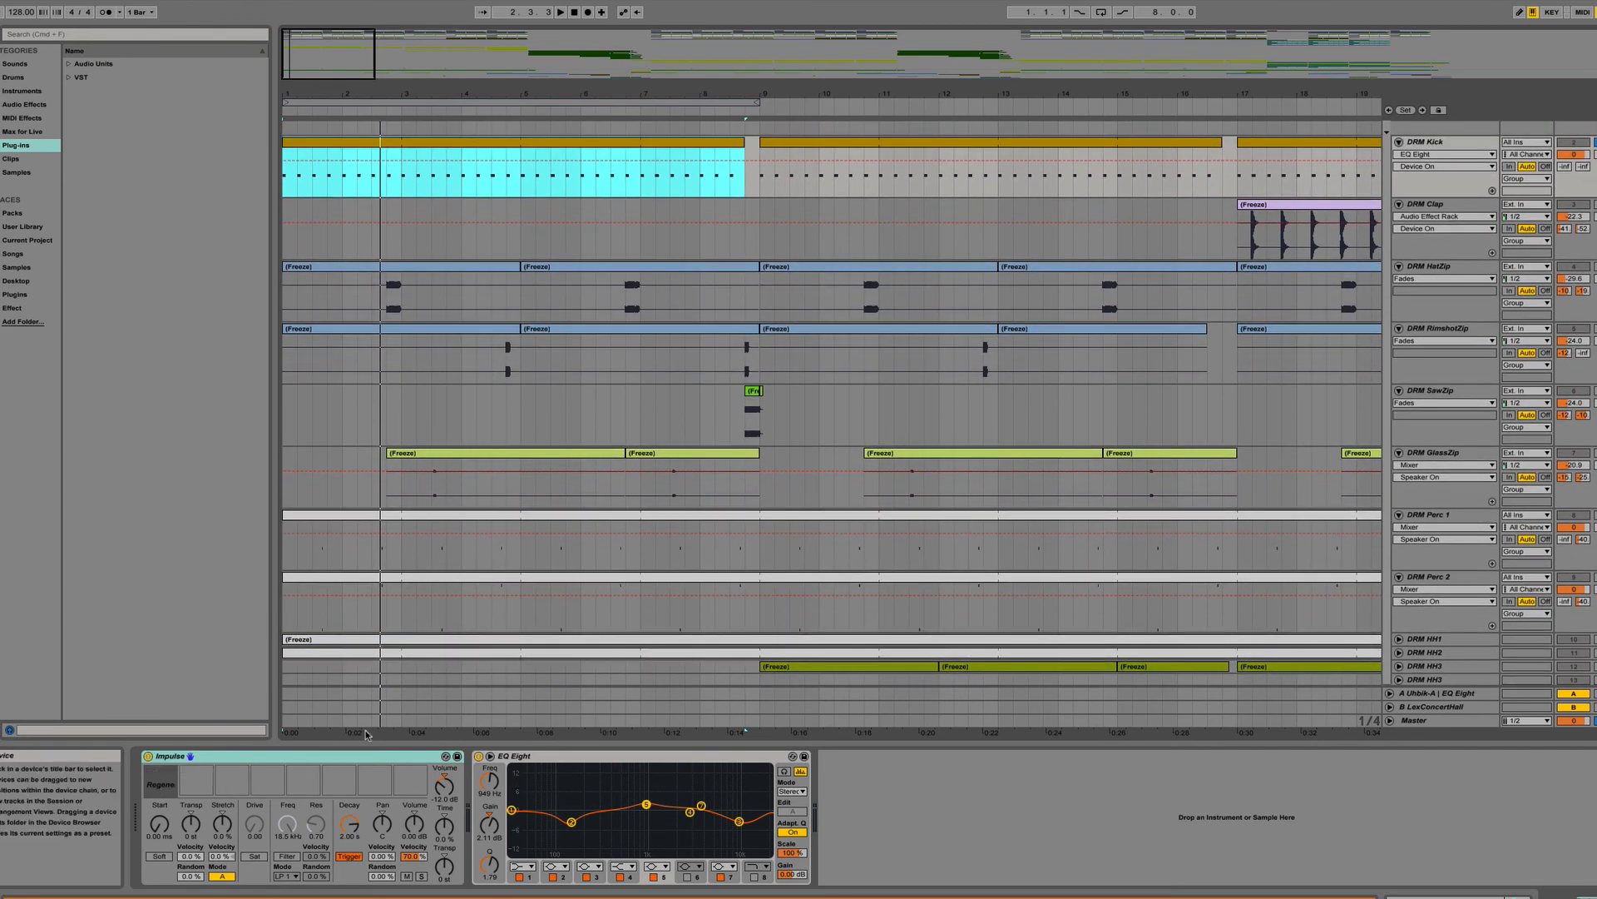
Select the first DRM Clap clip at bar 17 and magnify its first hit to examine its timing against the kick.
scroll(1171, 550, "right", 5)
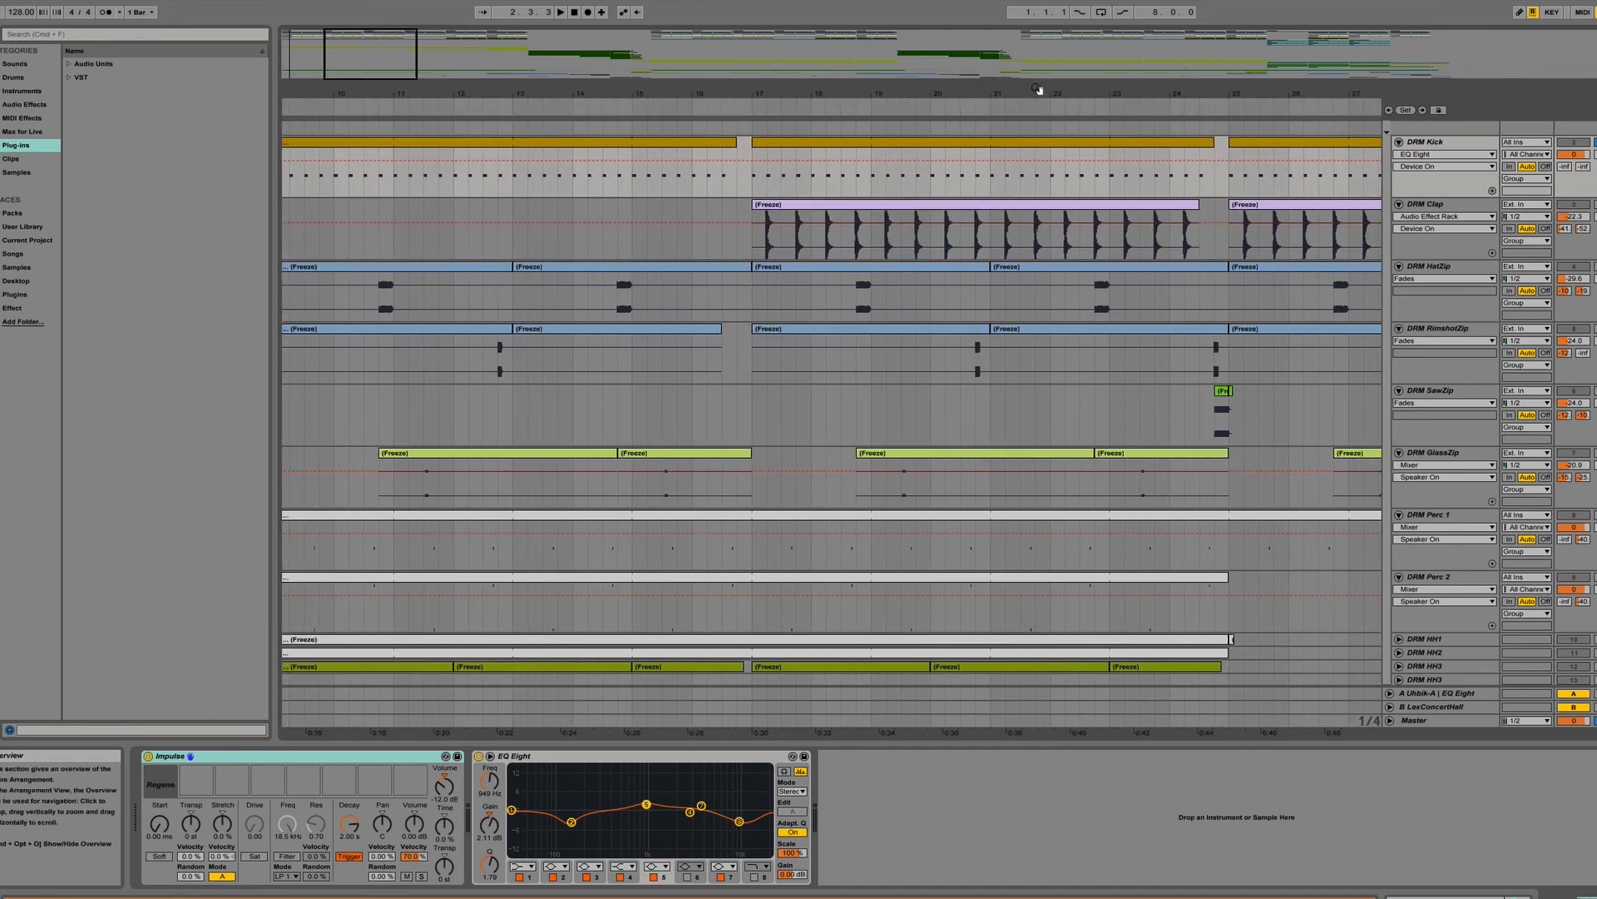
key("minus")
left_click(1040, 237)
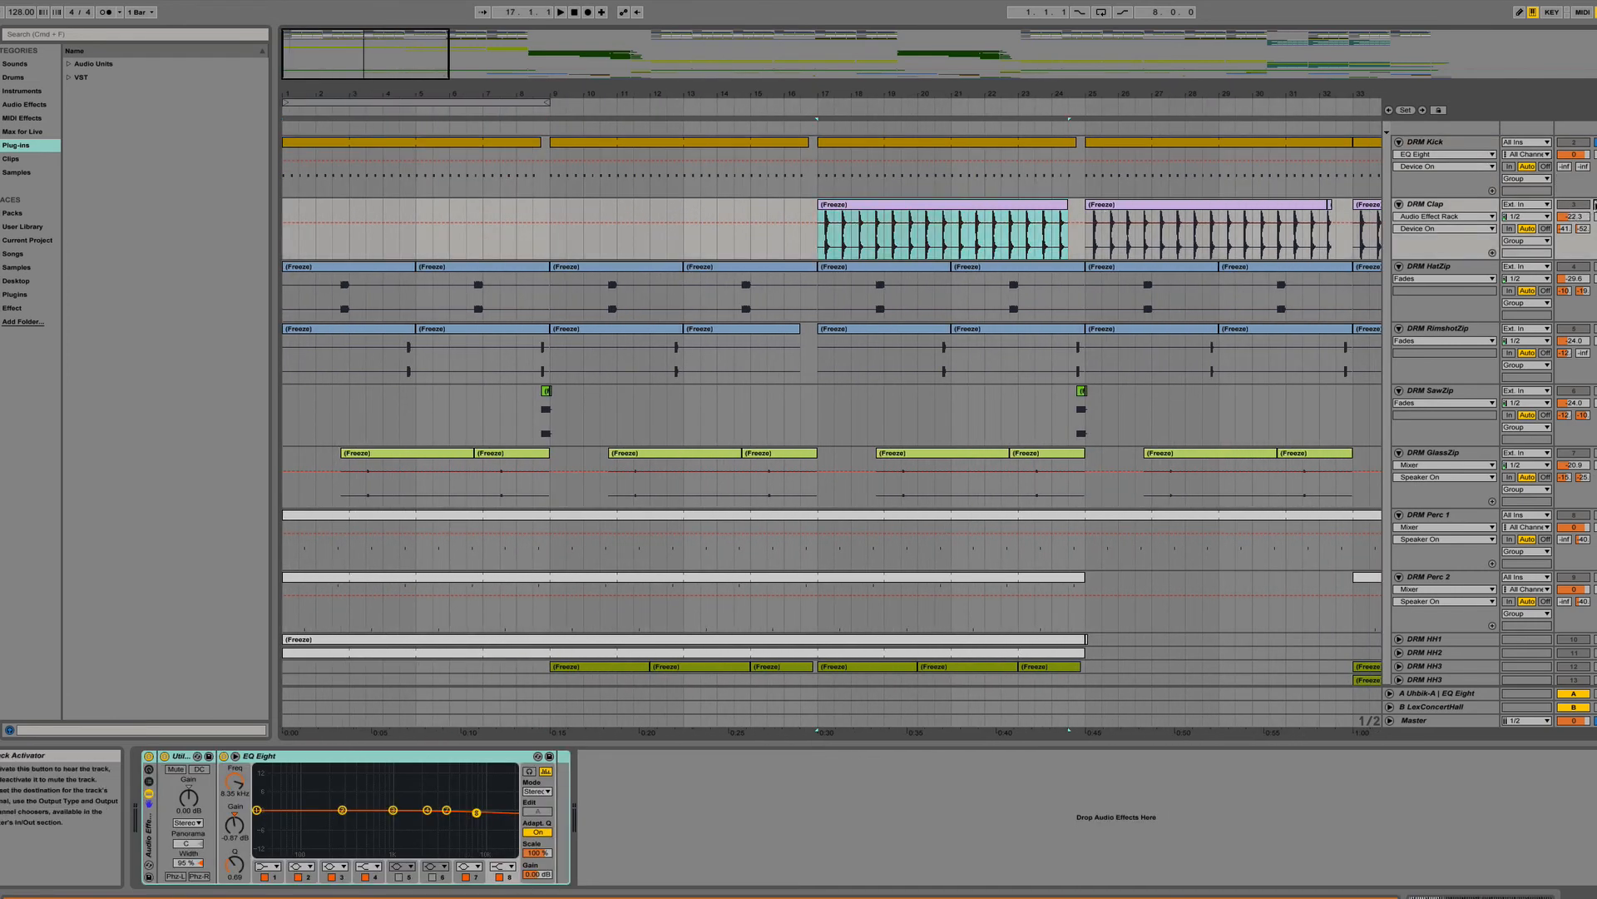
left_click(830, 94)
scroll(846, 95, "up", 10)
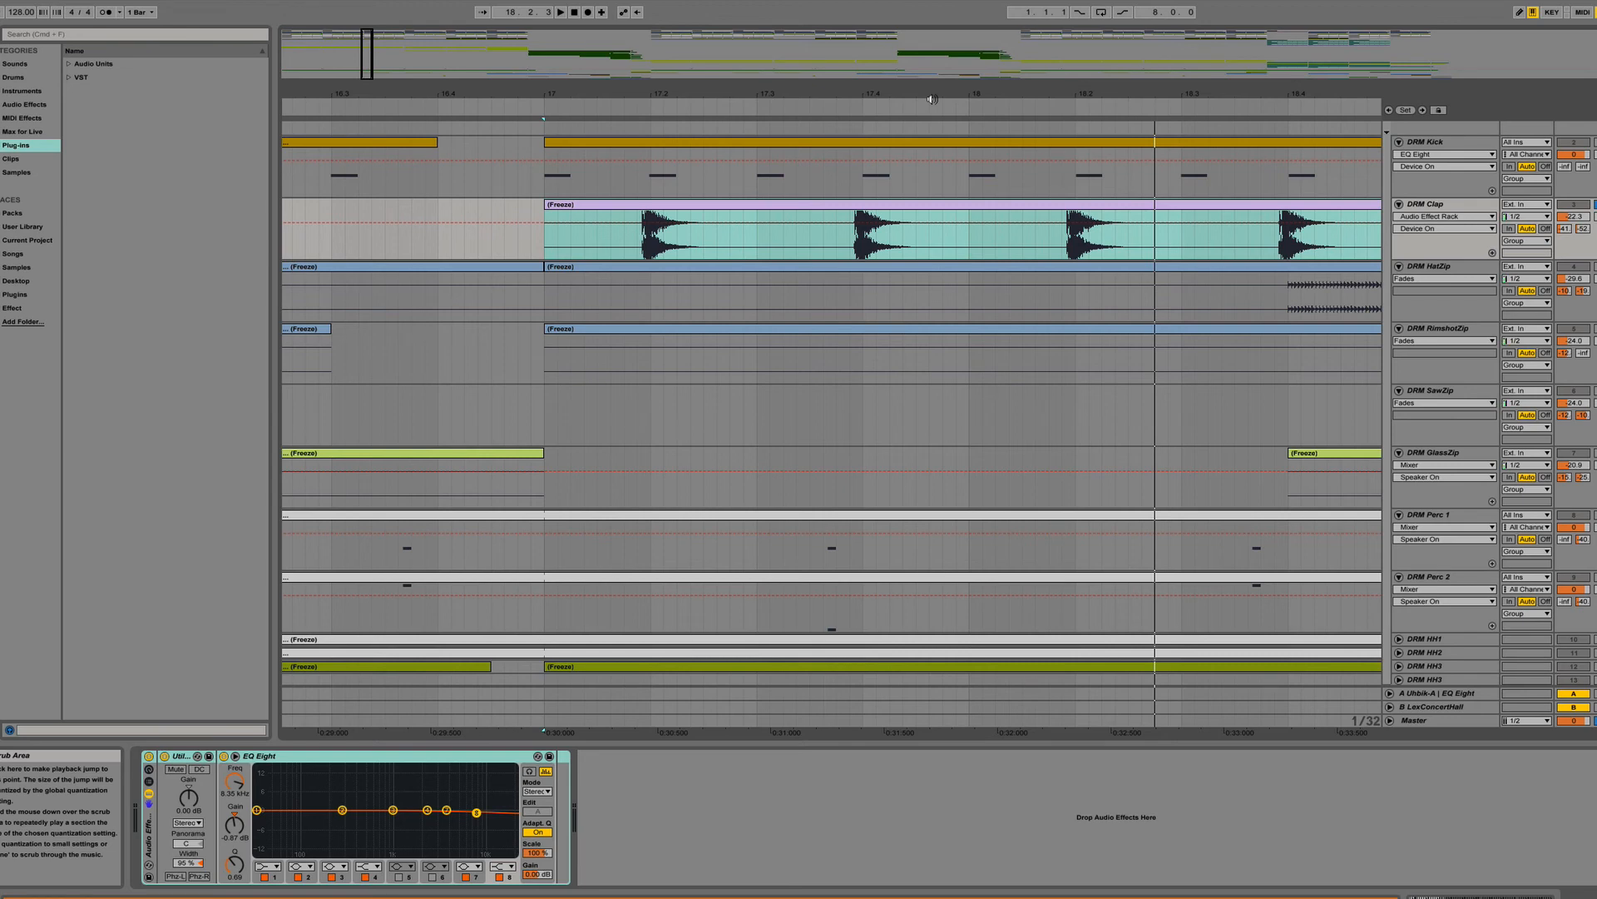
left_click_drag(876, 82, 850, 228)
scroll(850, 226, "left", 10)
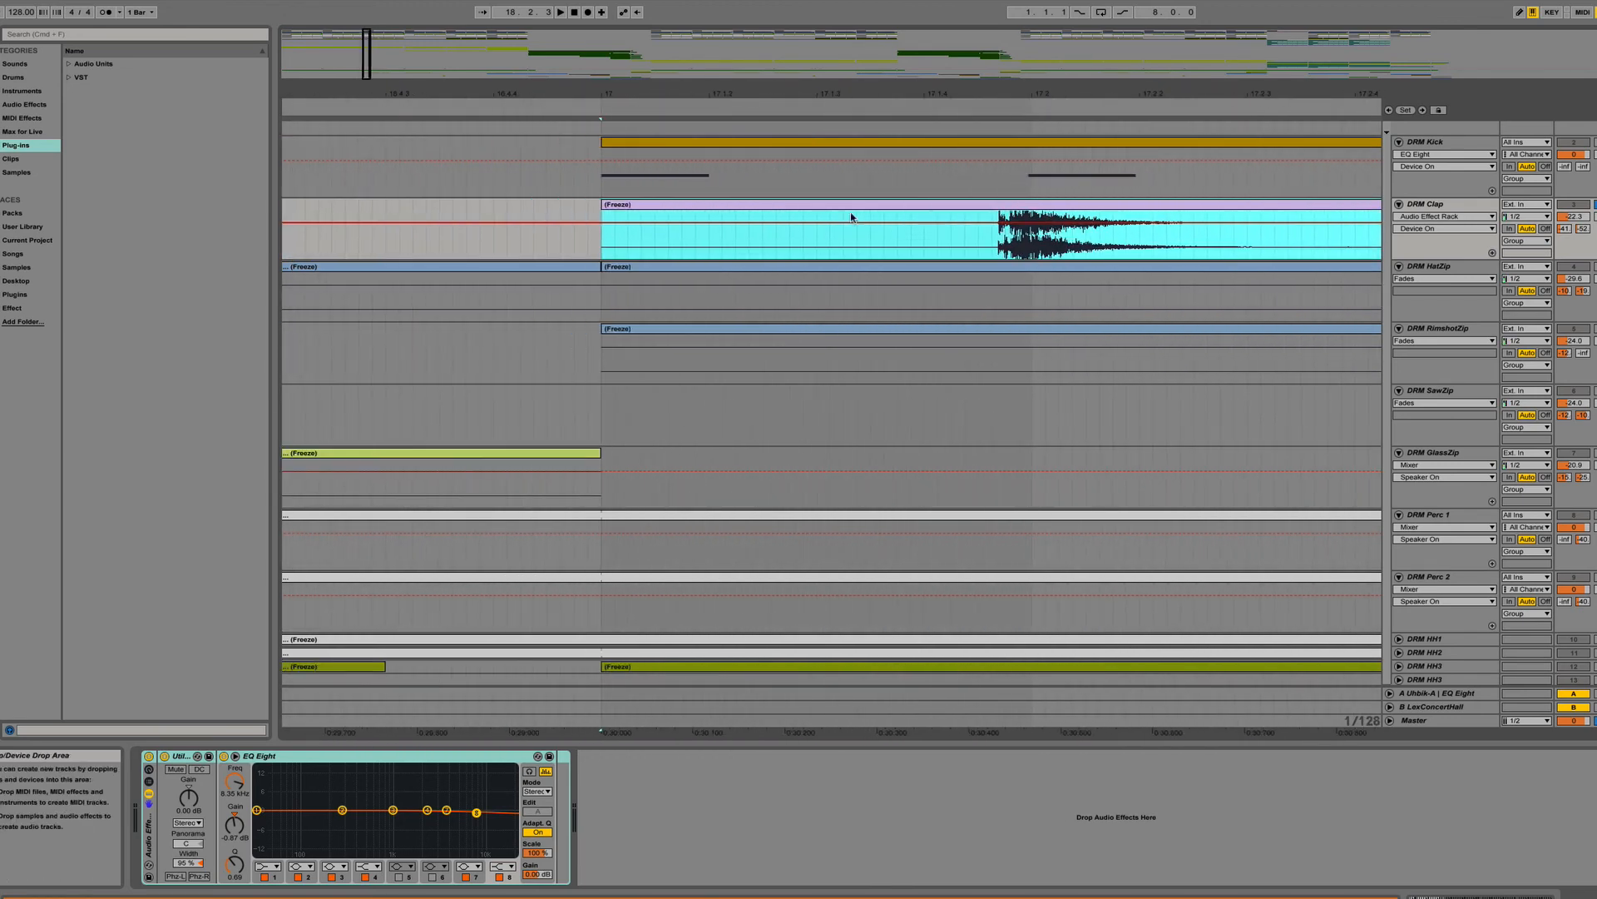
Solo DRM Kick along with DRM Clap and play about two beats from bar 17 to hear how they line up.
left_click_drag(830, 77, 838, 91)
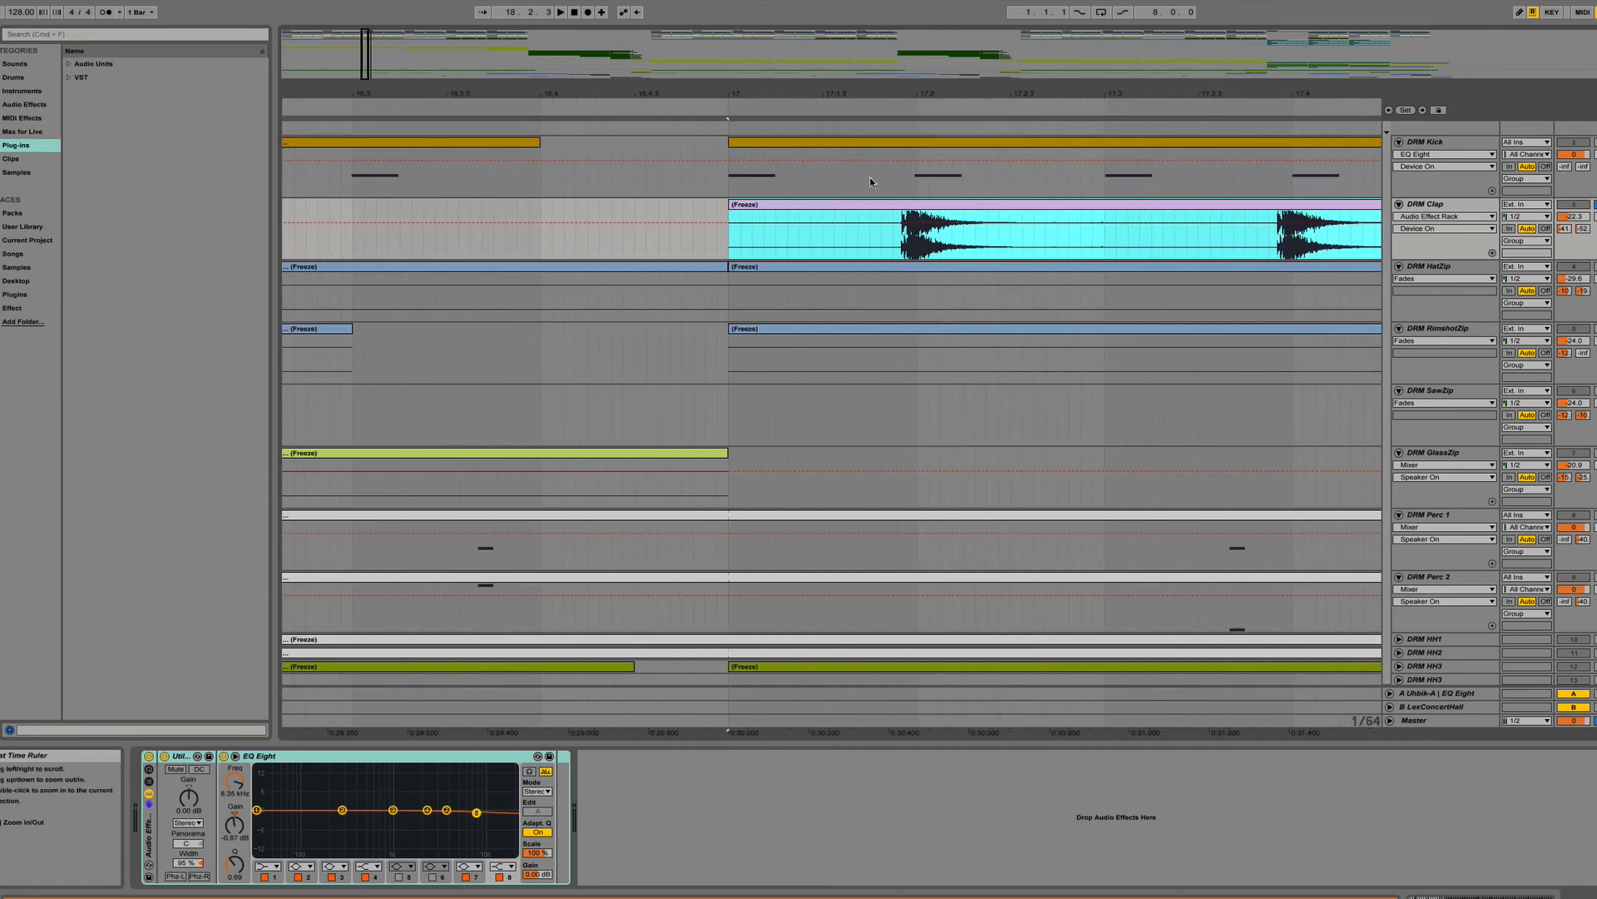
left_click(1595, 143, "super")
key("space")
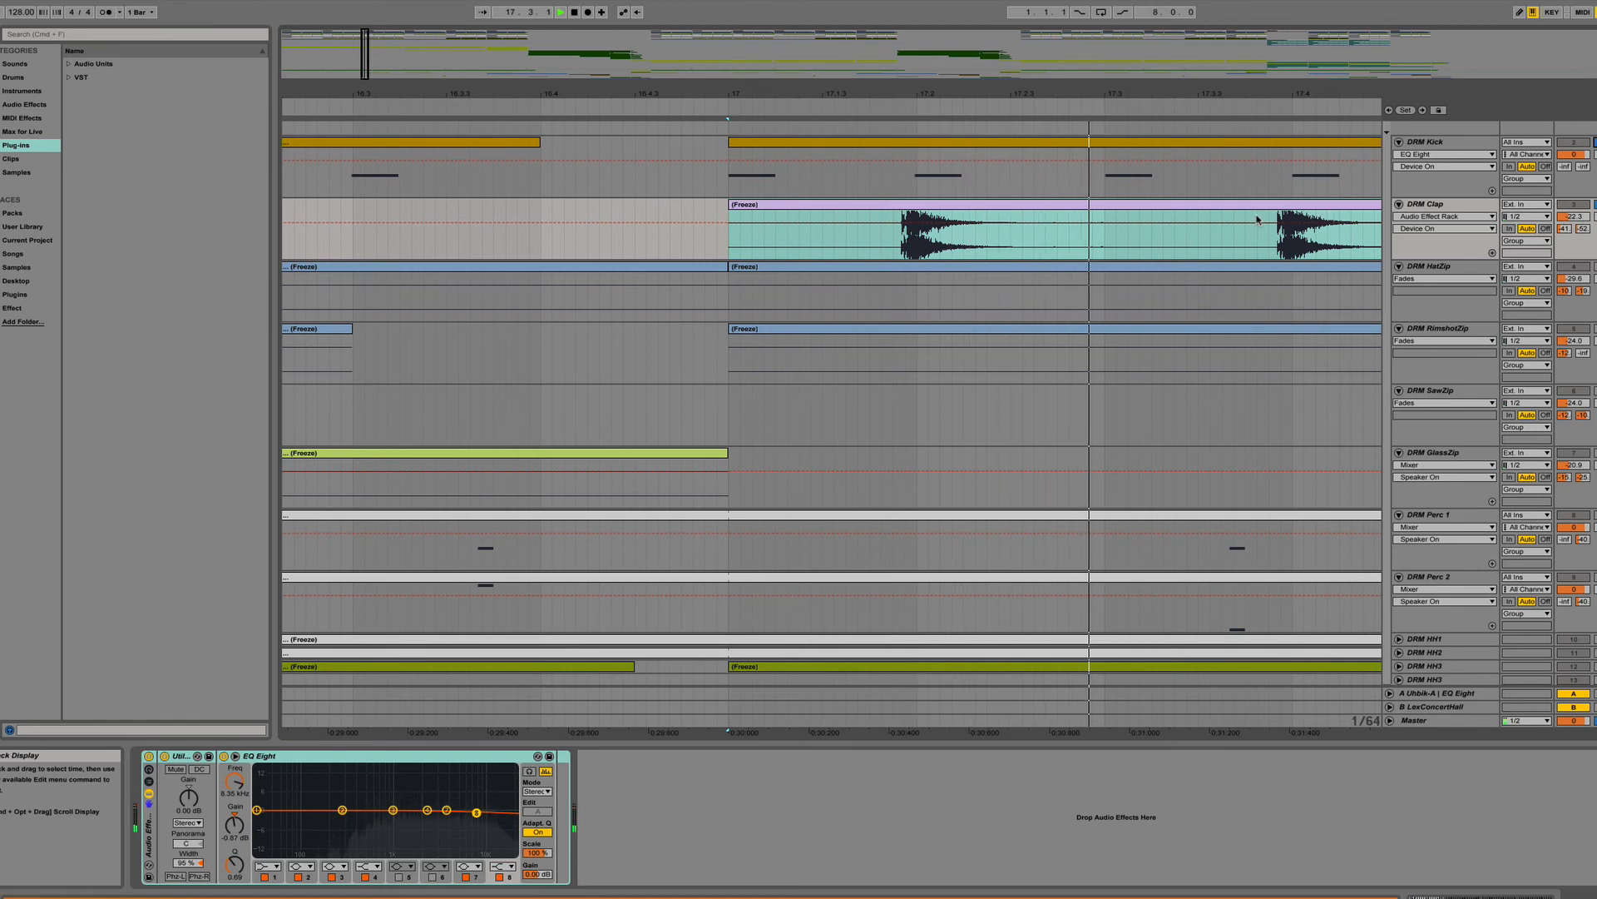
key("space")
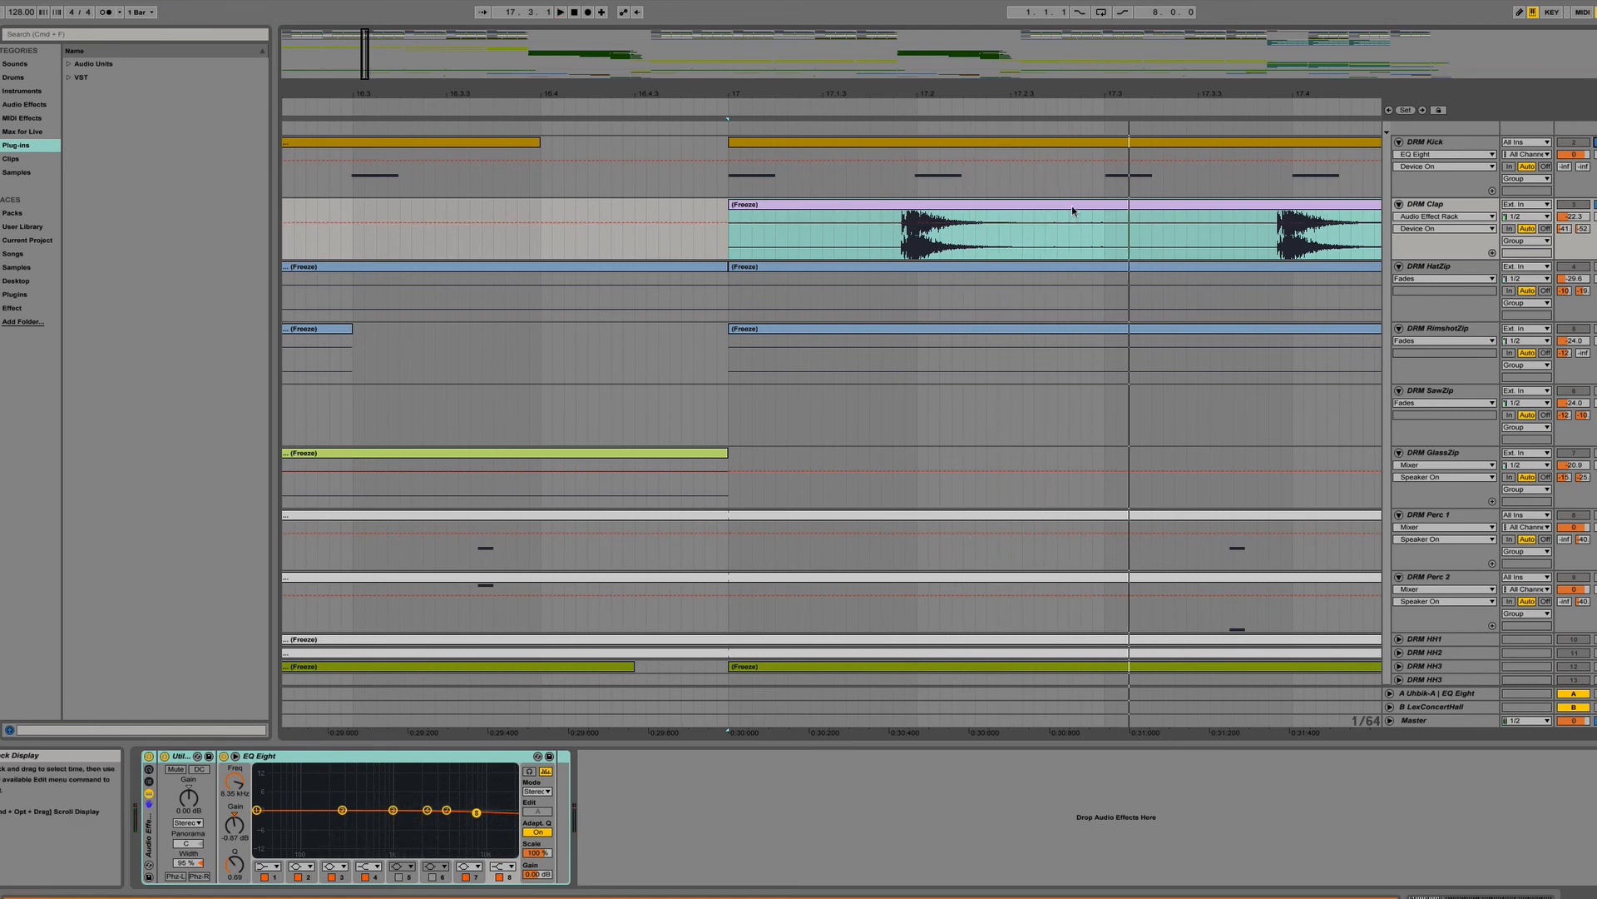
Try shifting the first DRM Clap clip slightly late against the kick, play it, and undo the shift to replay the original timing.
left_click_drag(1072, 206, 1092, 203)
key("space")
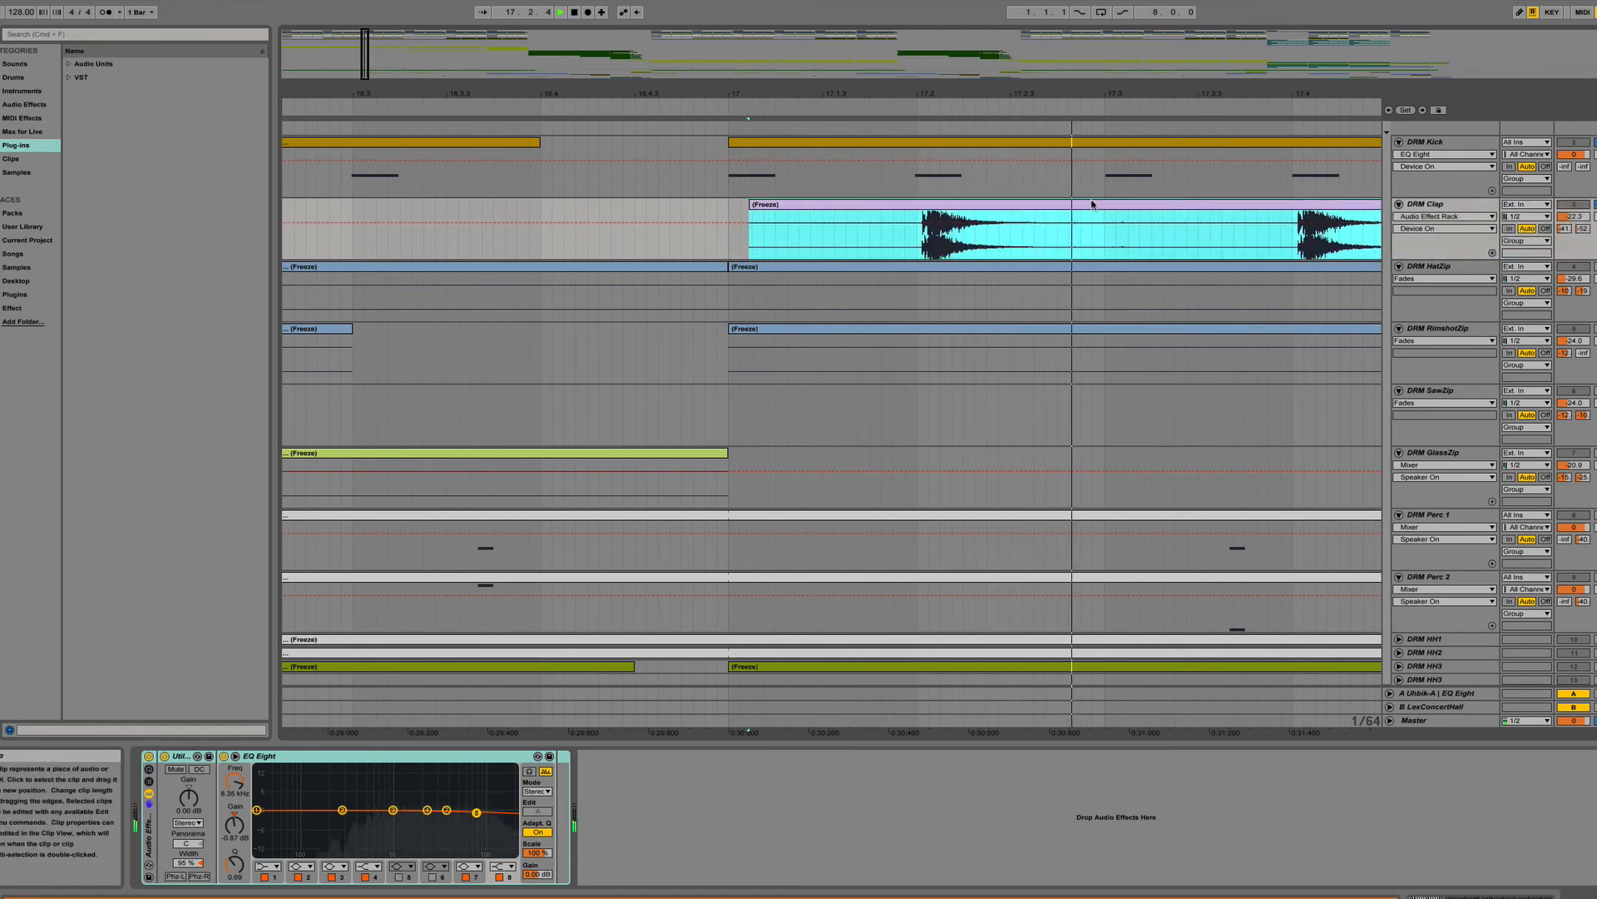
key("space")
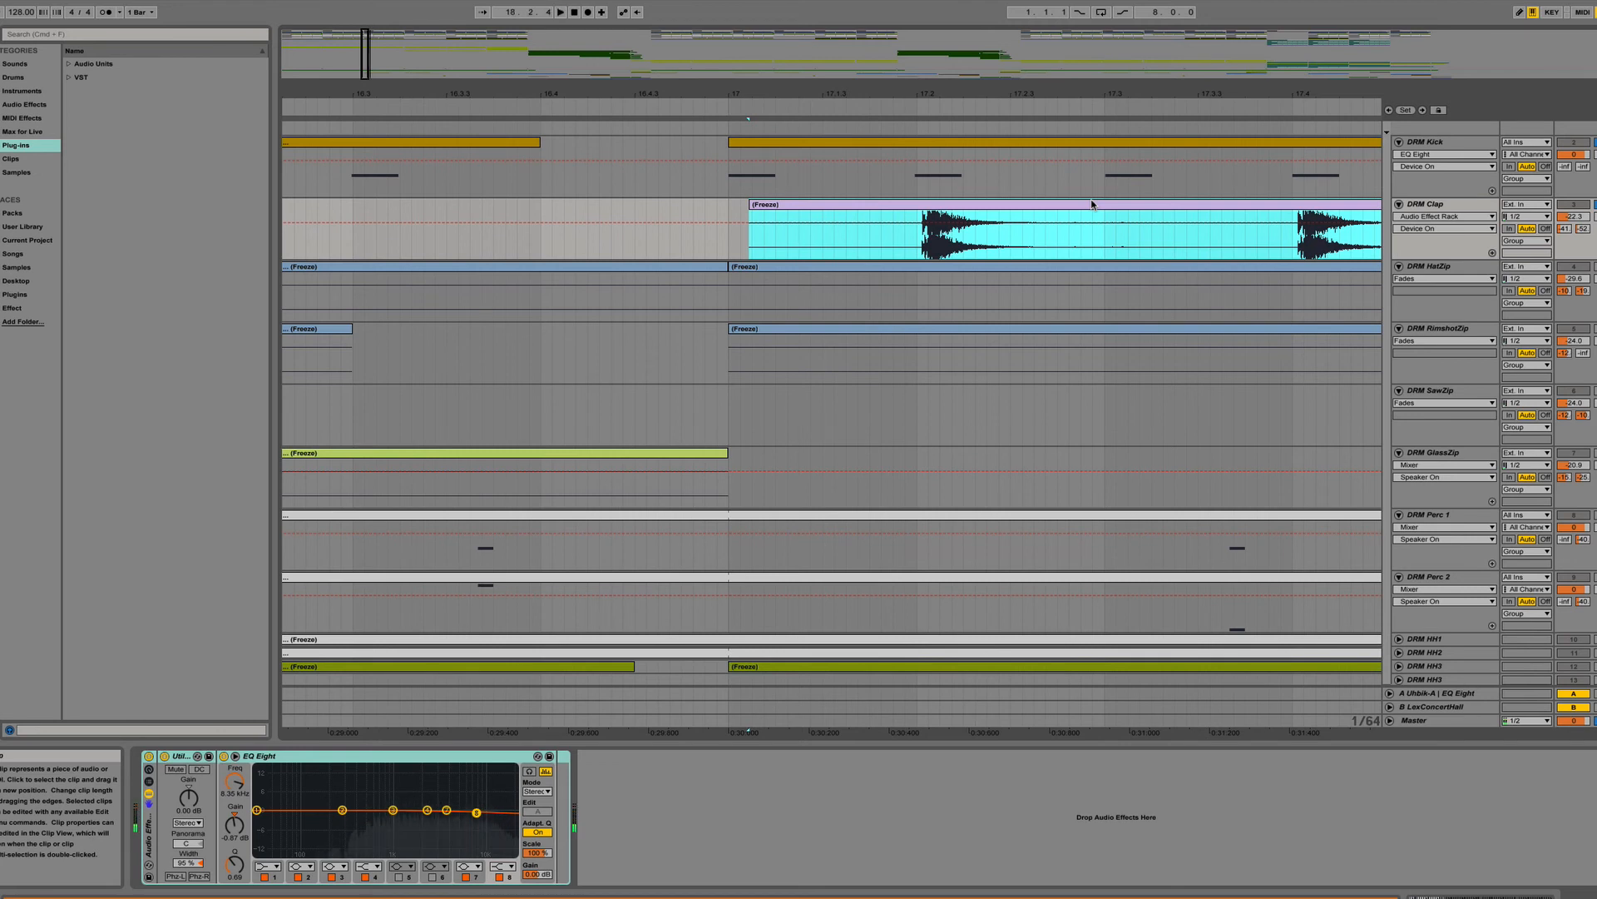
key("super+z")
key("space")
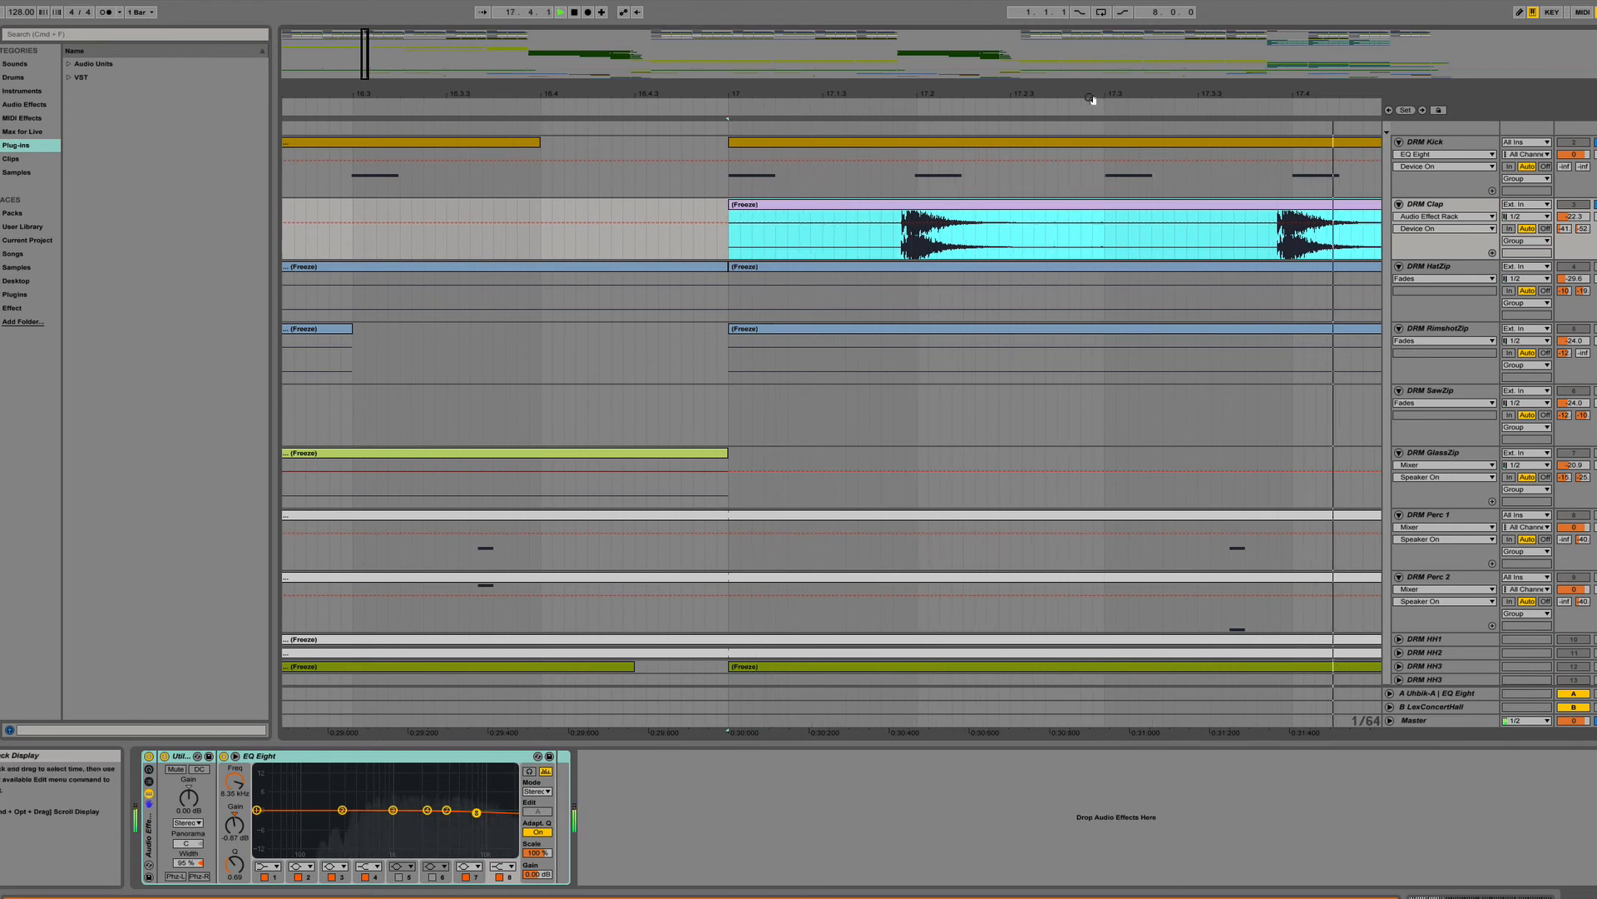
Examine how the DRM Clap clips and the other drum clips are arranged in the first section and across the song.
left_click_drag(1094, 95, 1110, 75)
scroll(1110, 160, "right", 10)
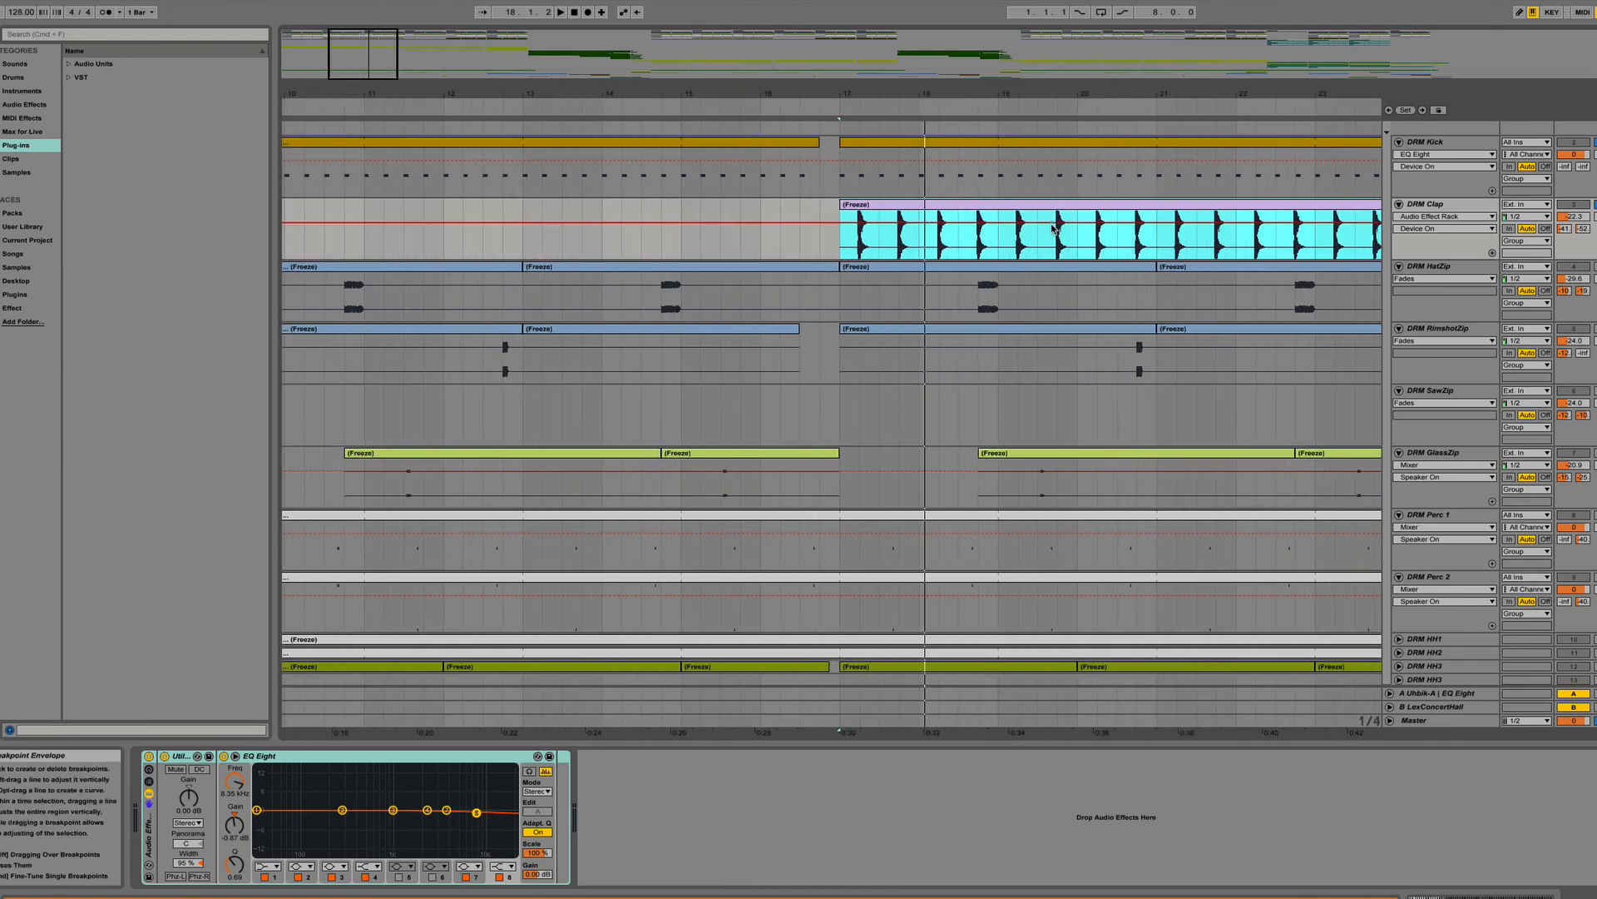
scroll(1024, 294, "right", 10)
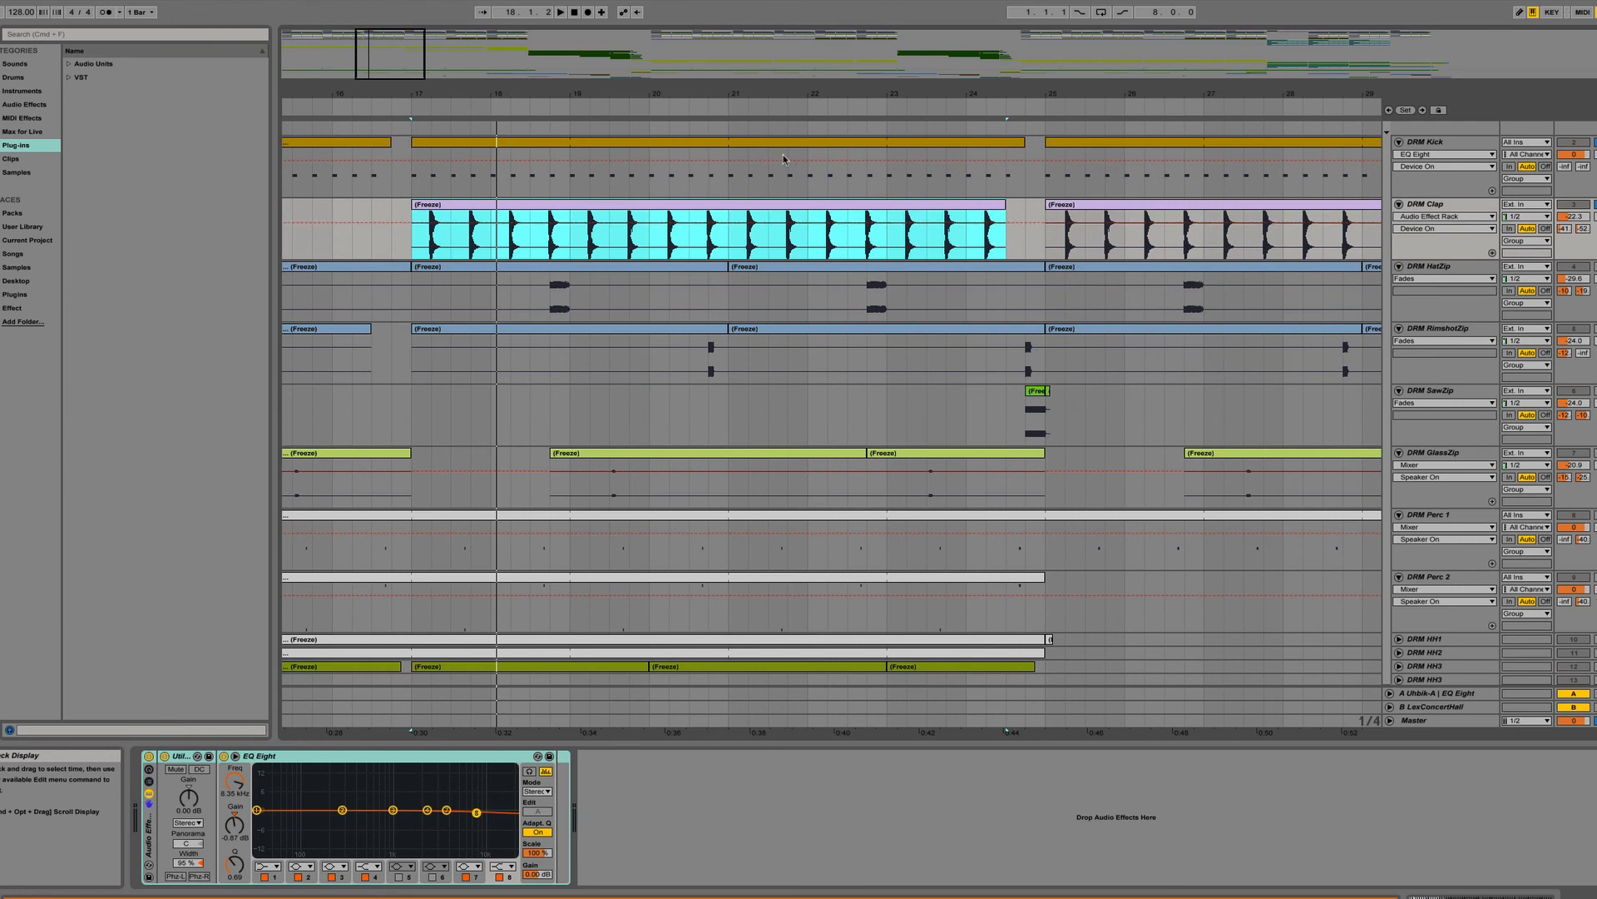
left_click_drag(784, 92, 857, 85)
scroll(857, 98, "left", 10)
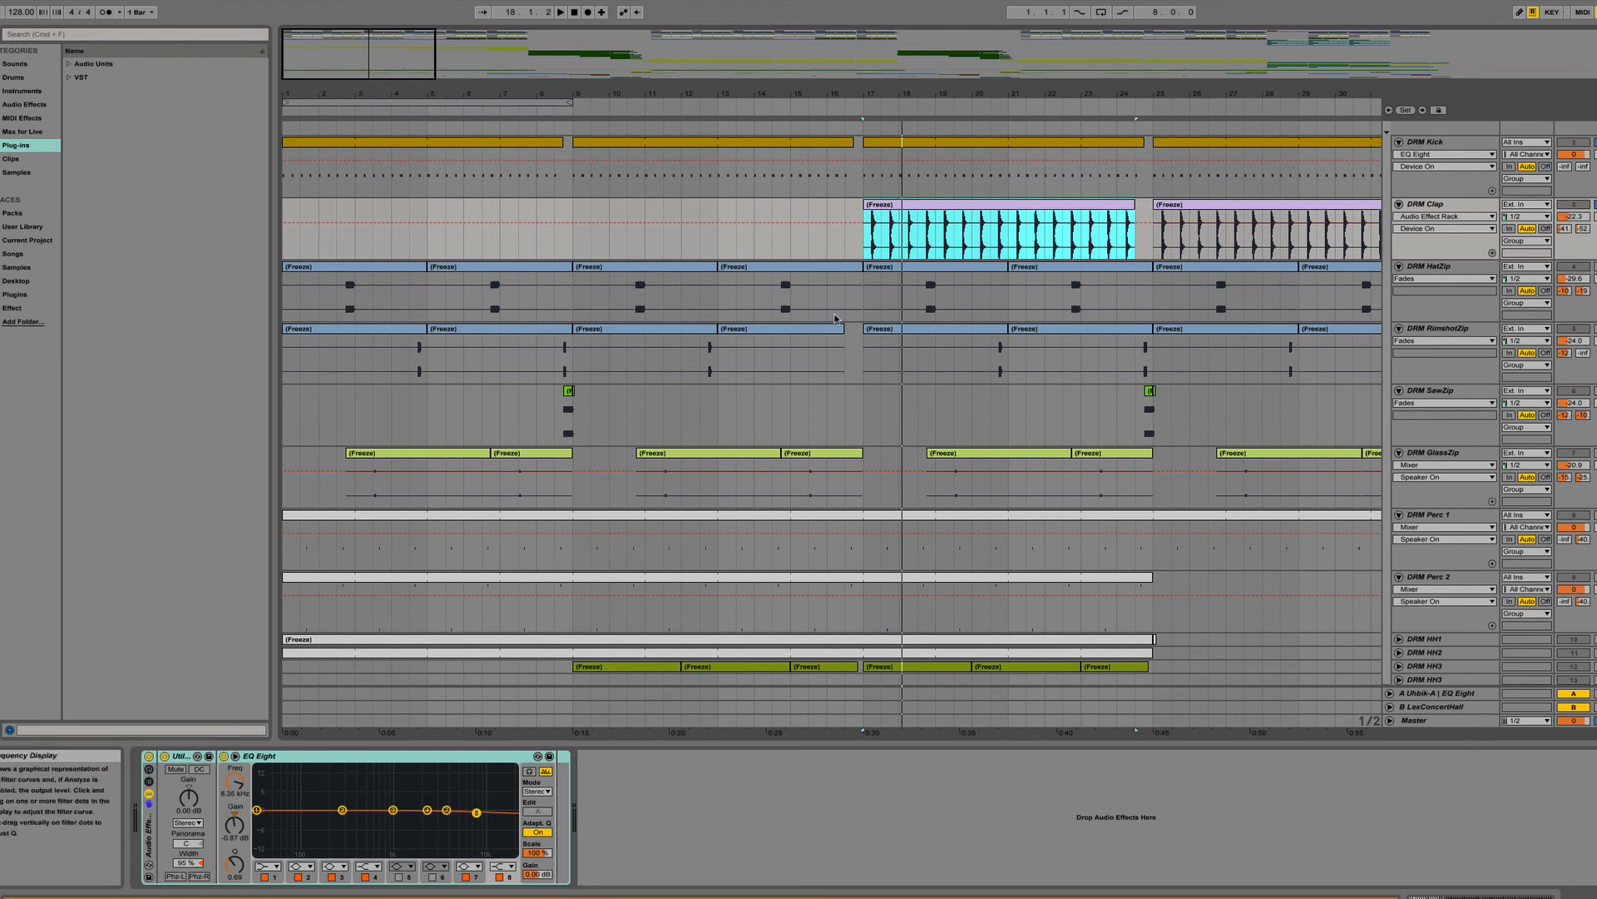
scroll(961, 309, "right", 5)
scroll(961, 309, "left", 5)
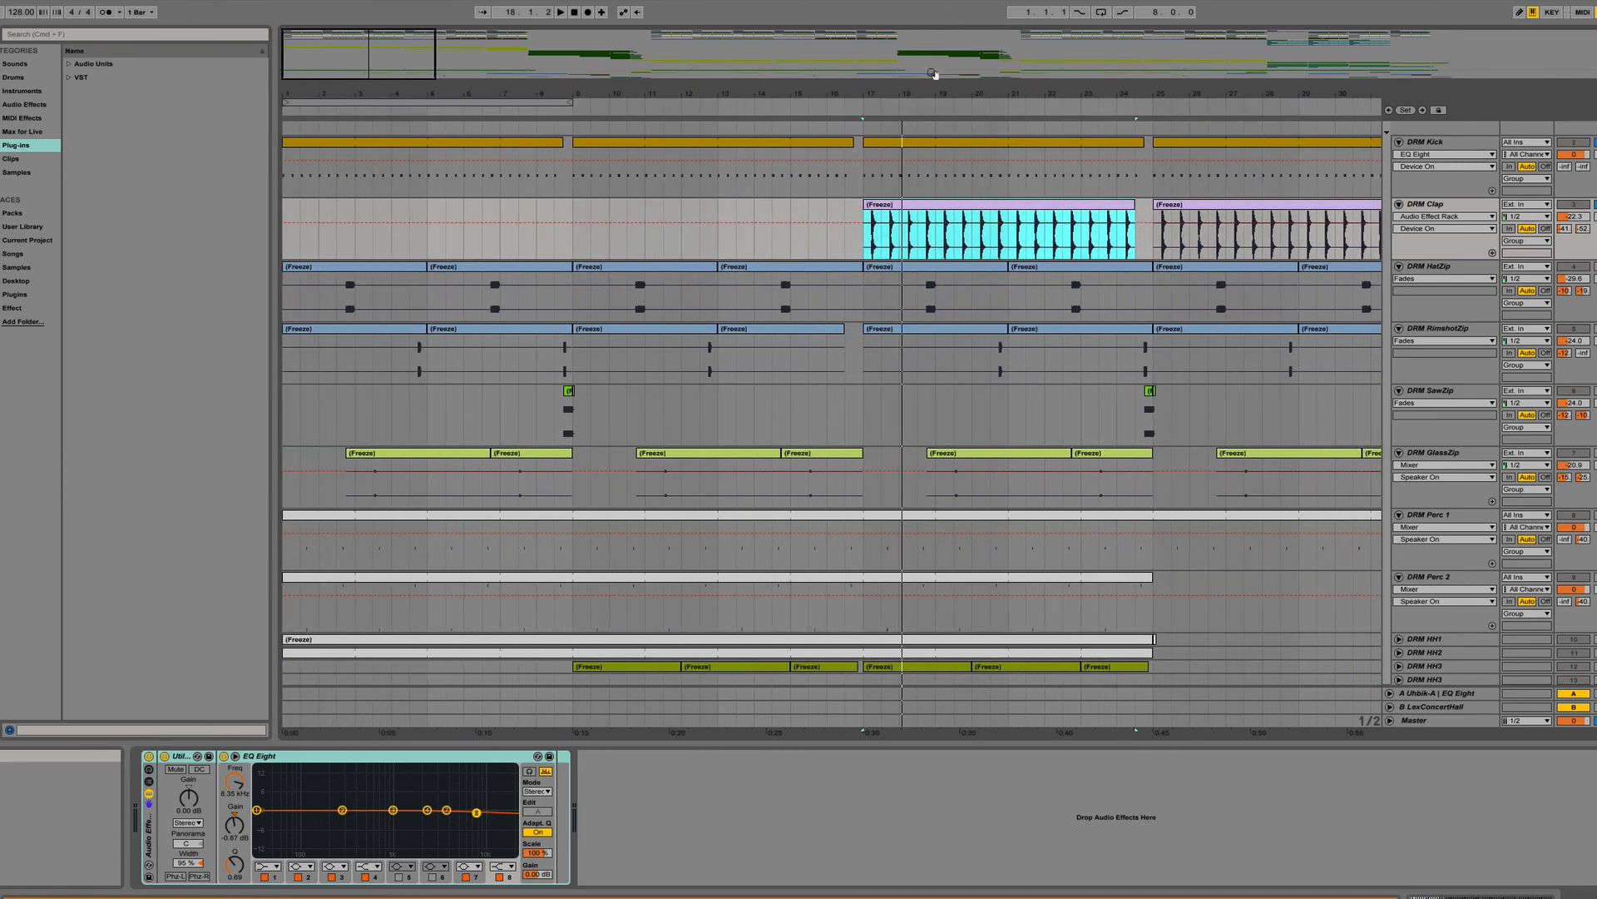
left_click_drag(933, 93, 404, 101)
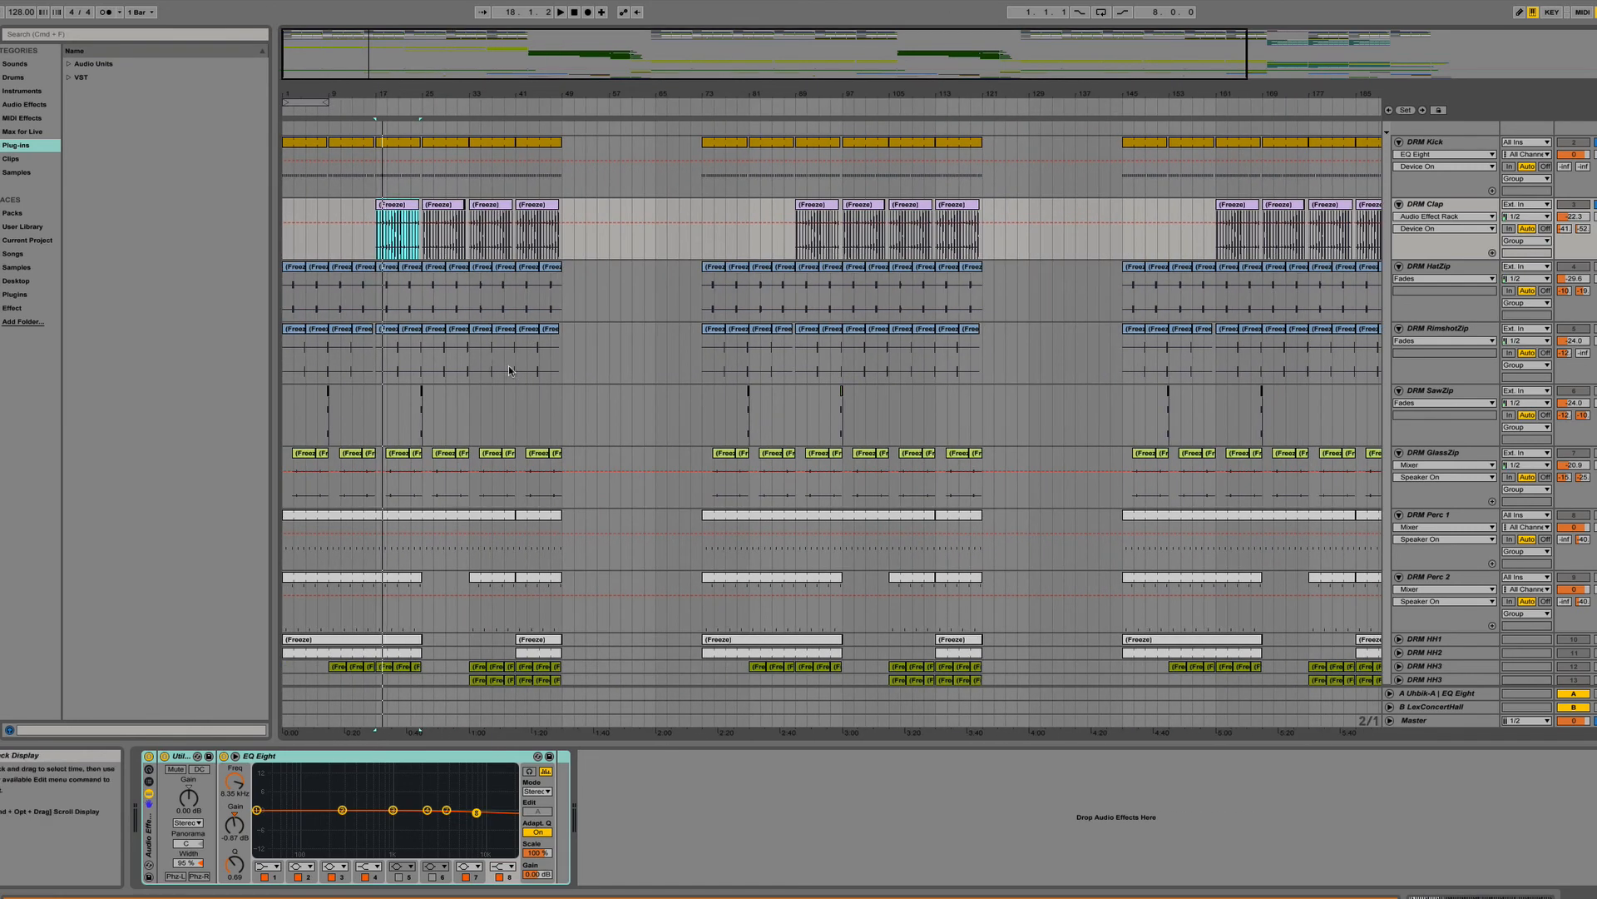
left_click_drag(295, 93, 356, 95)
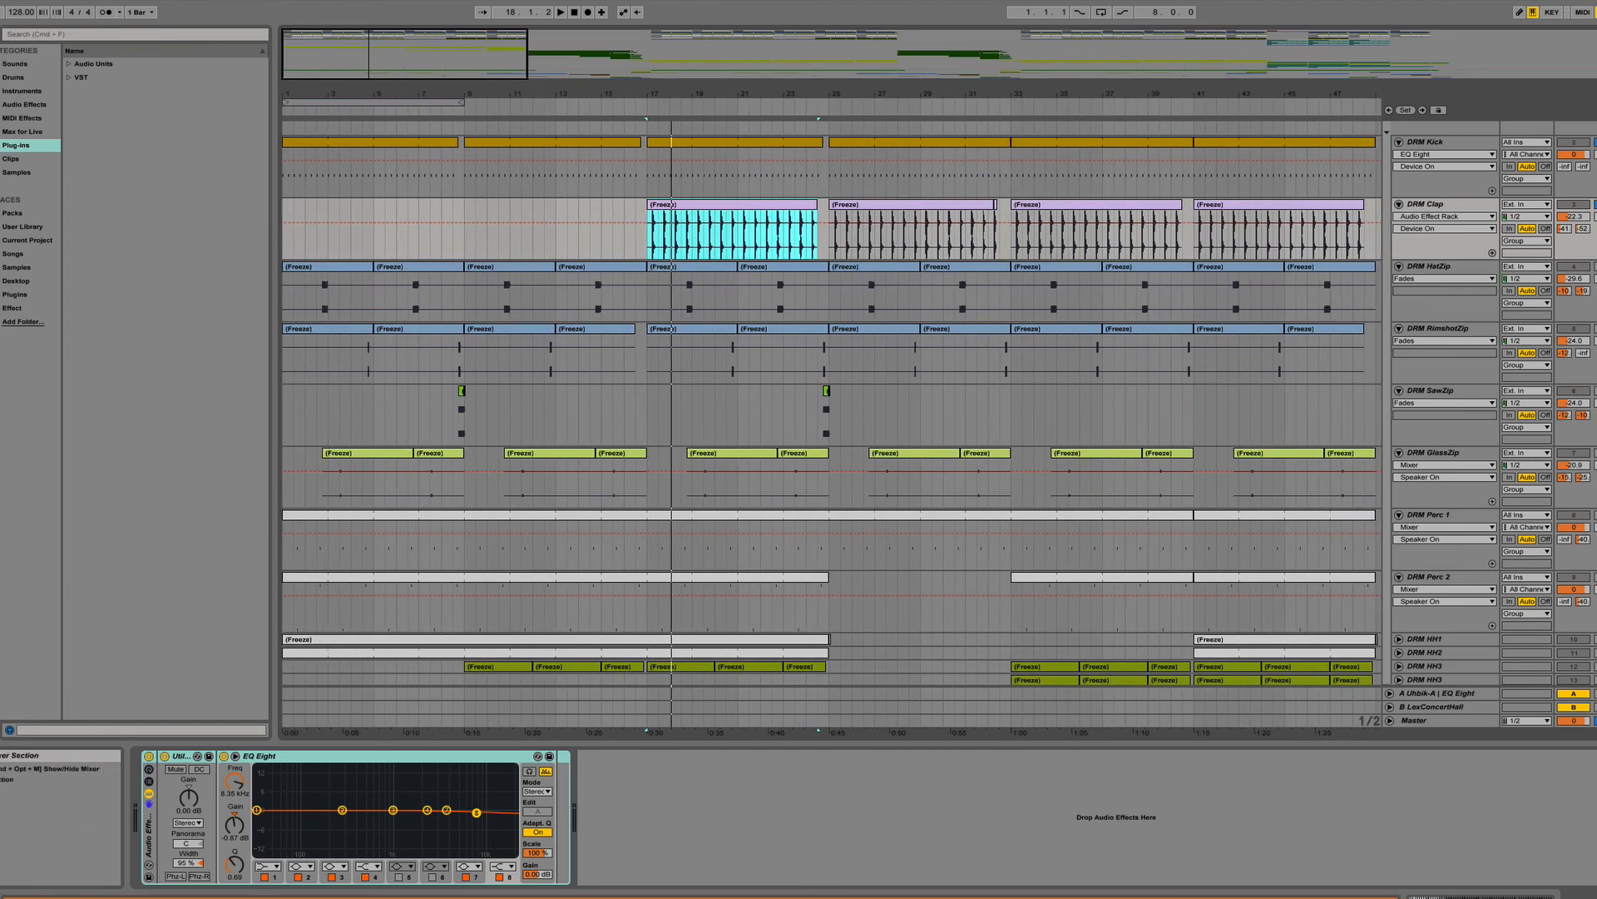
Play the first DRM HH1 clip and unfold its track to examine the hit pattern in the opening bars.
scroll(1140, 352, "down", 3)
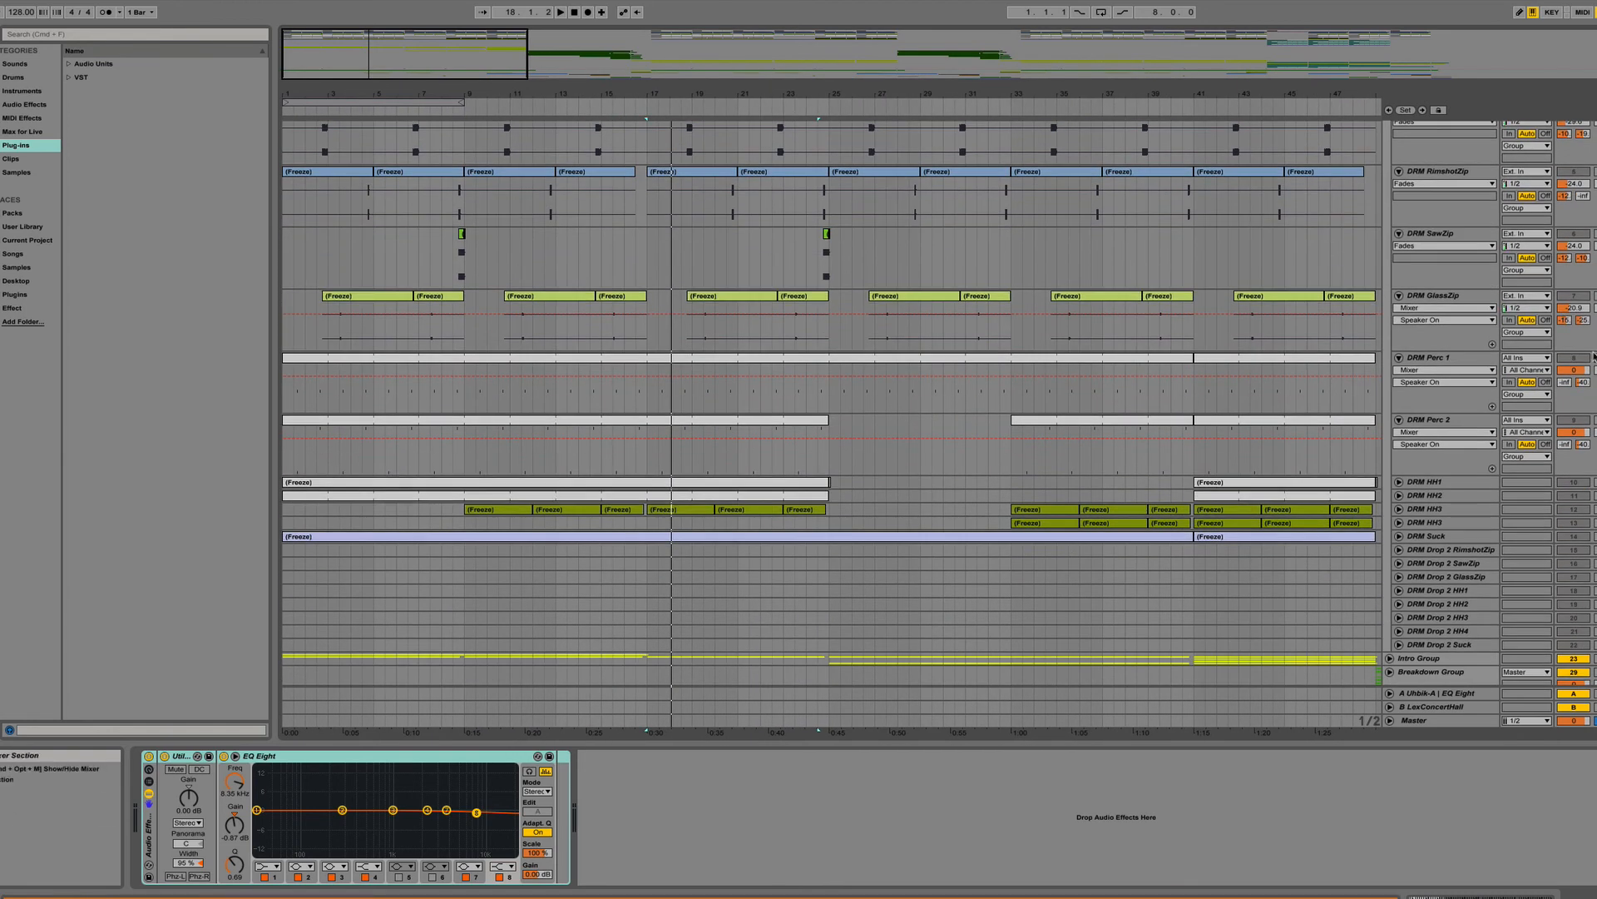
key("space")
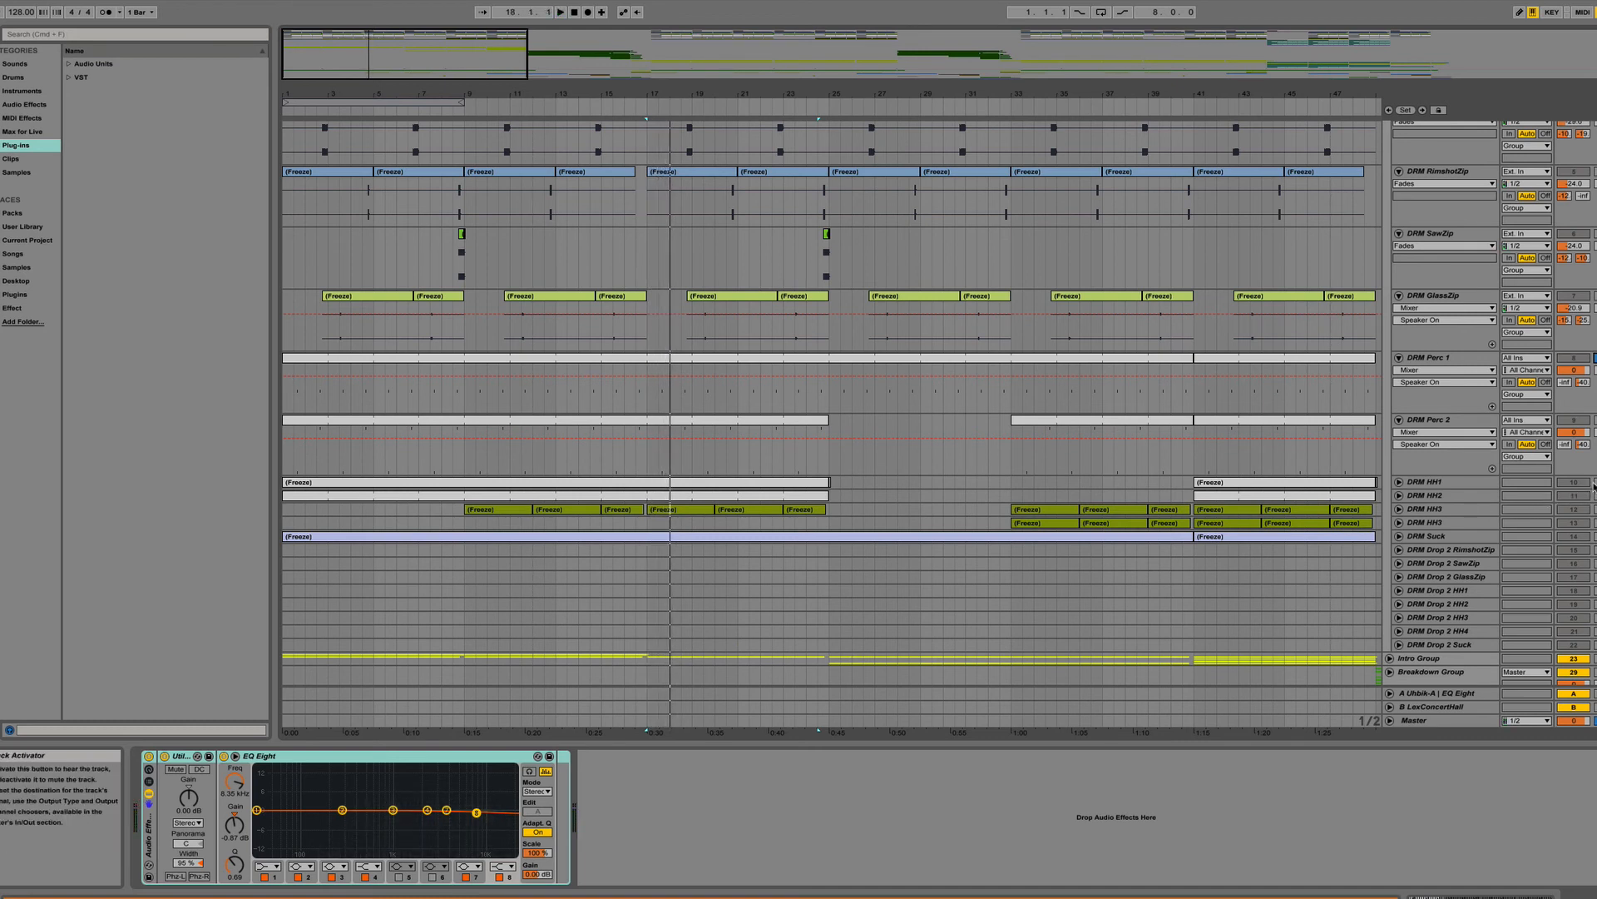
left_click(584, 480)
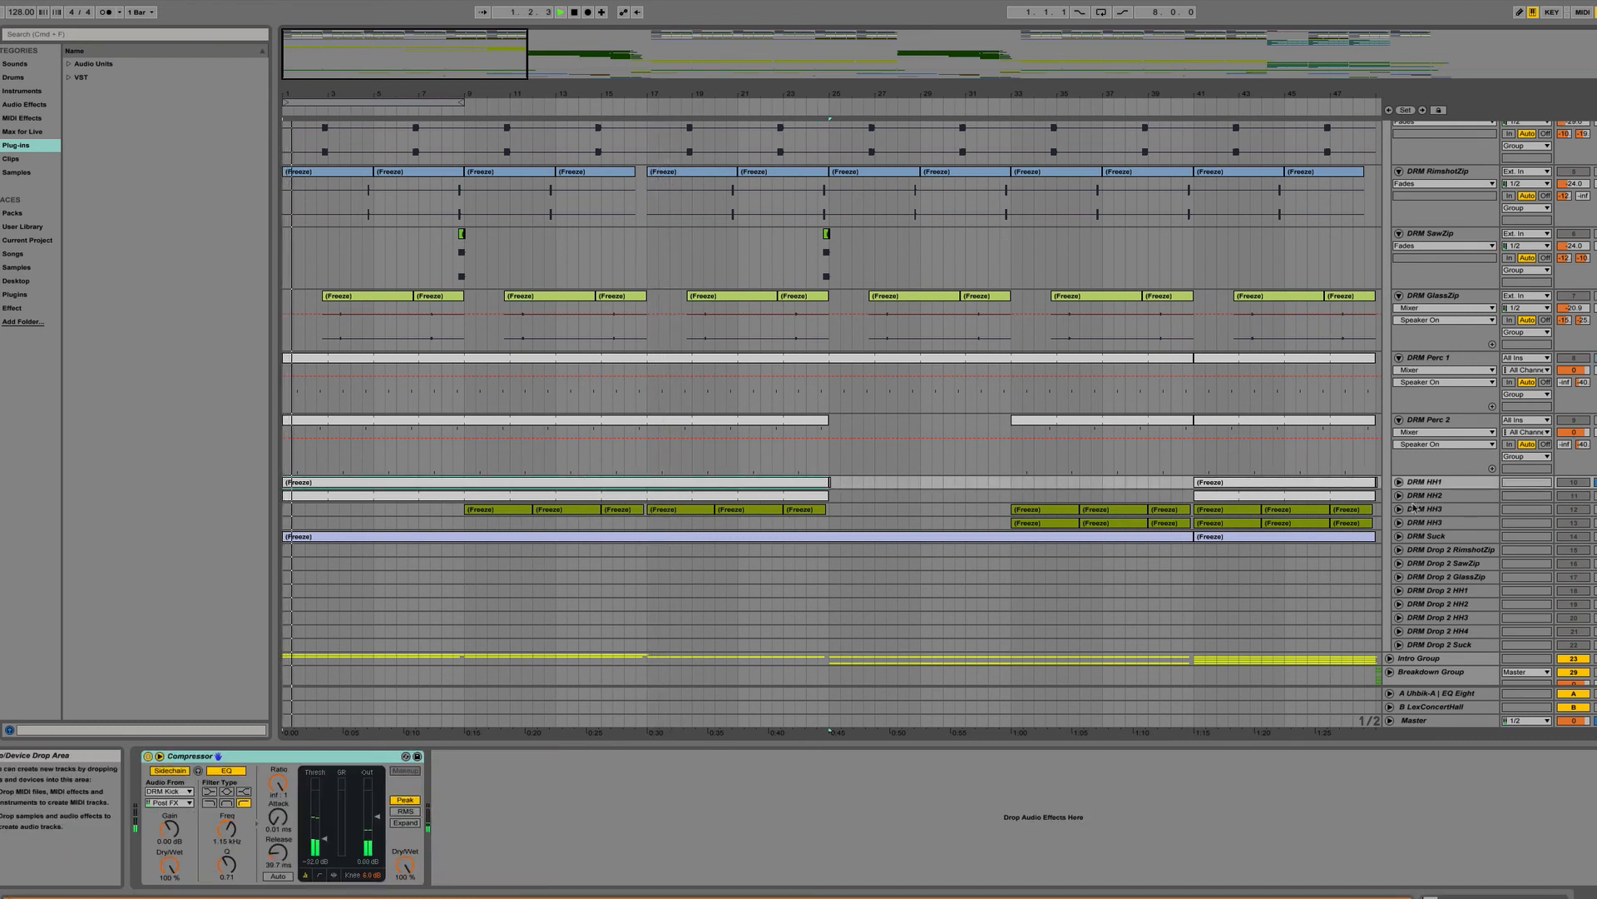
left_click(1399, 481)
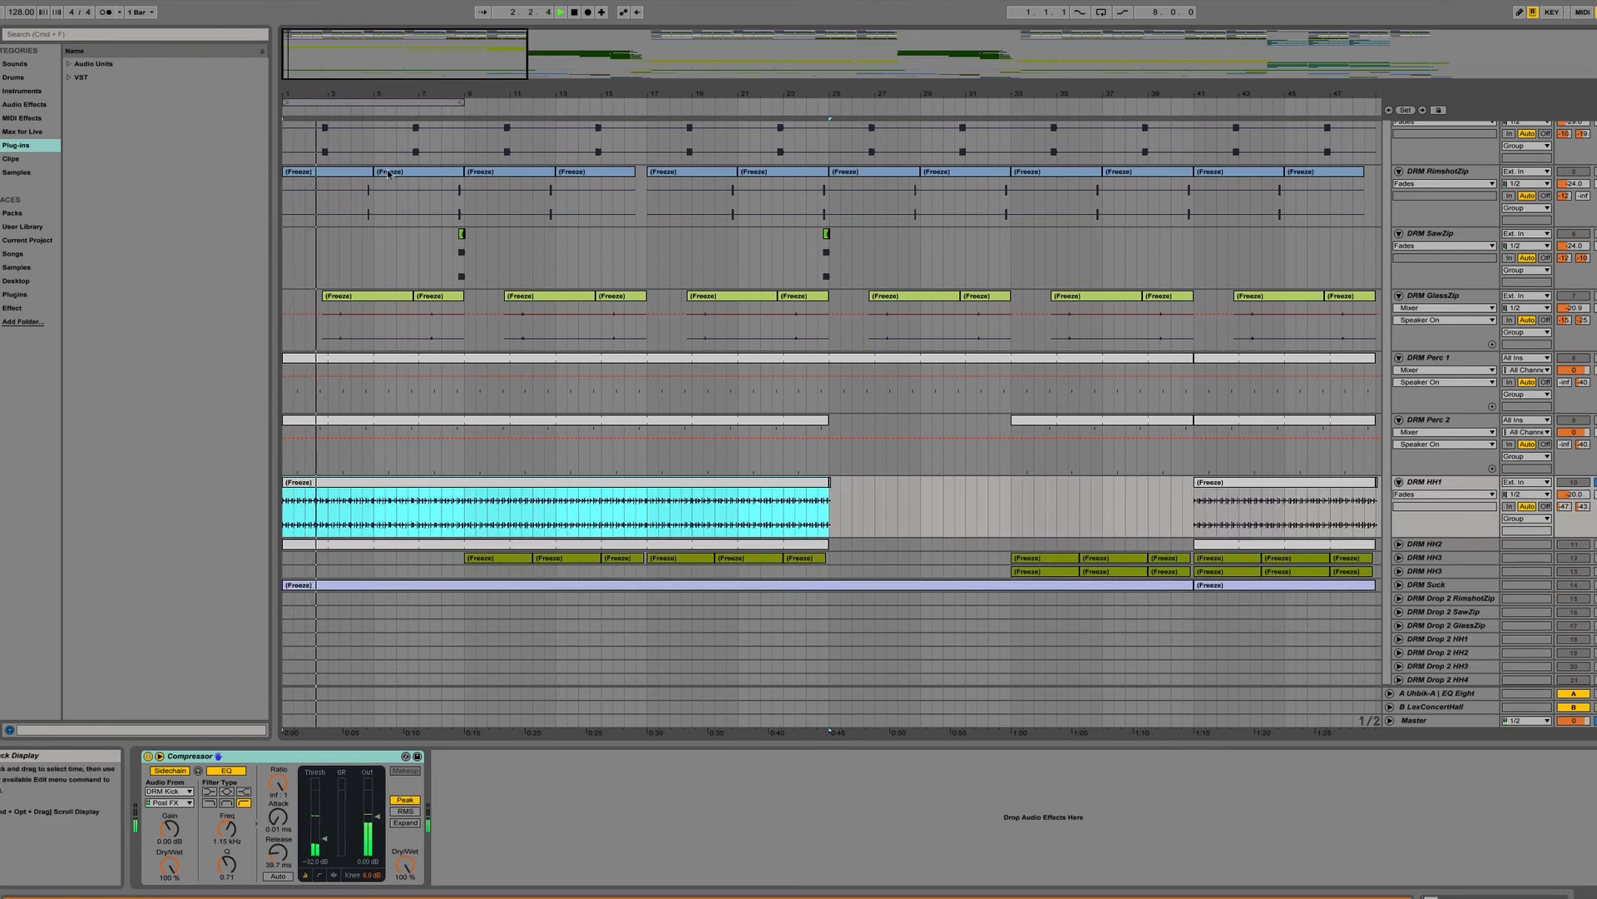
left_click_drag(289, 93, 289, 225)
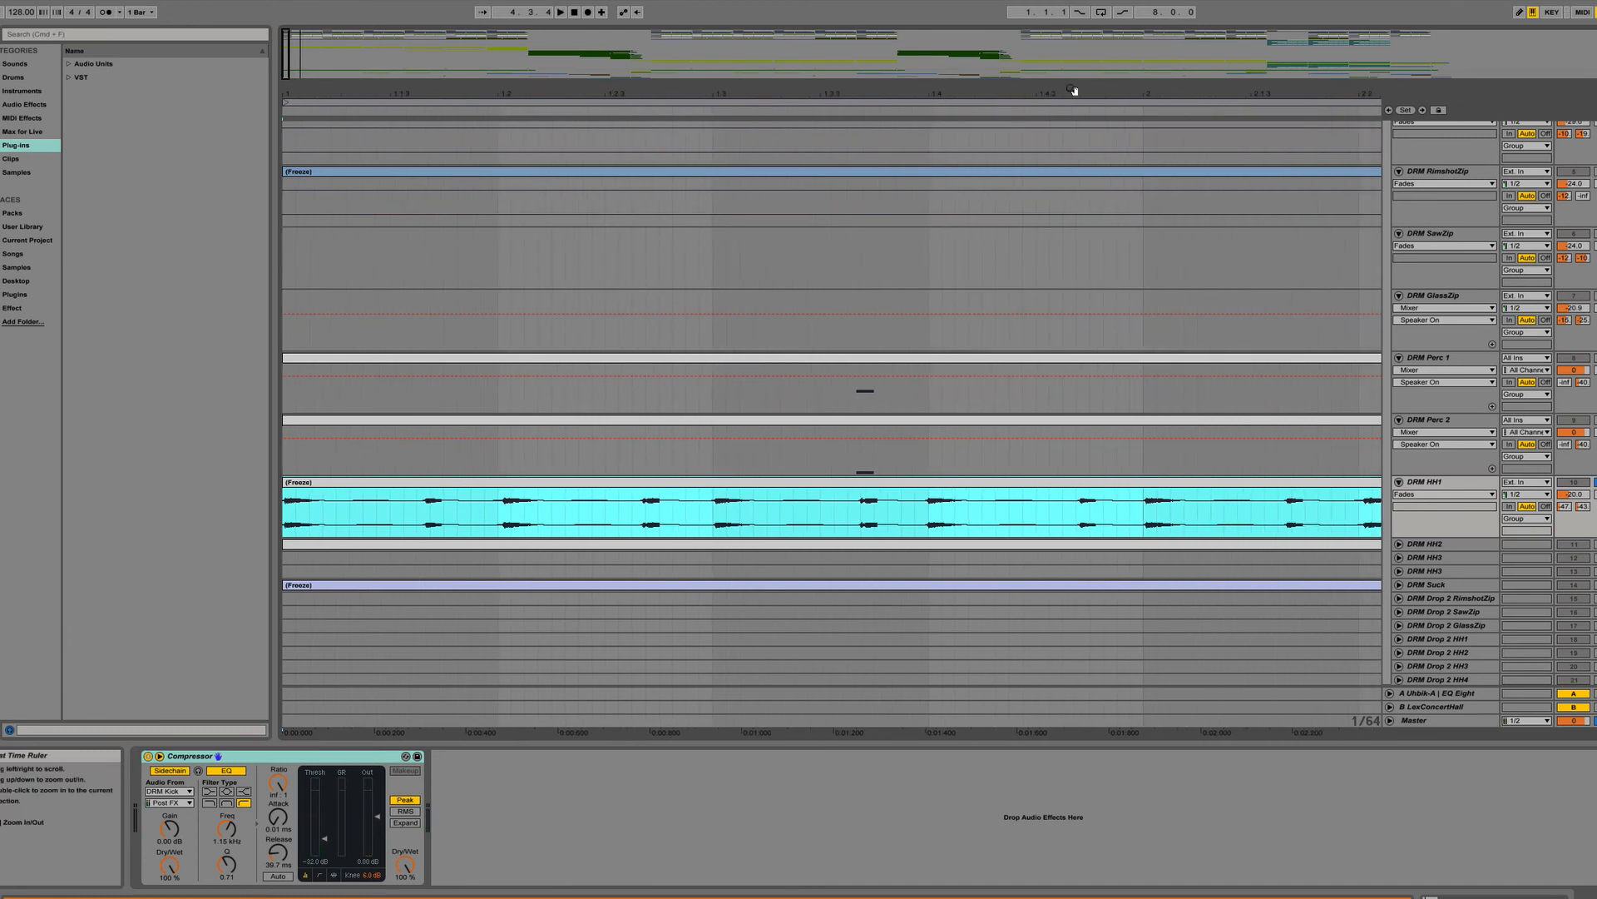
left_click_drag(1072, 92, 1072, 77)
left_click_drag(920, 92, 832, 92)
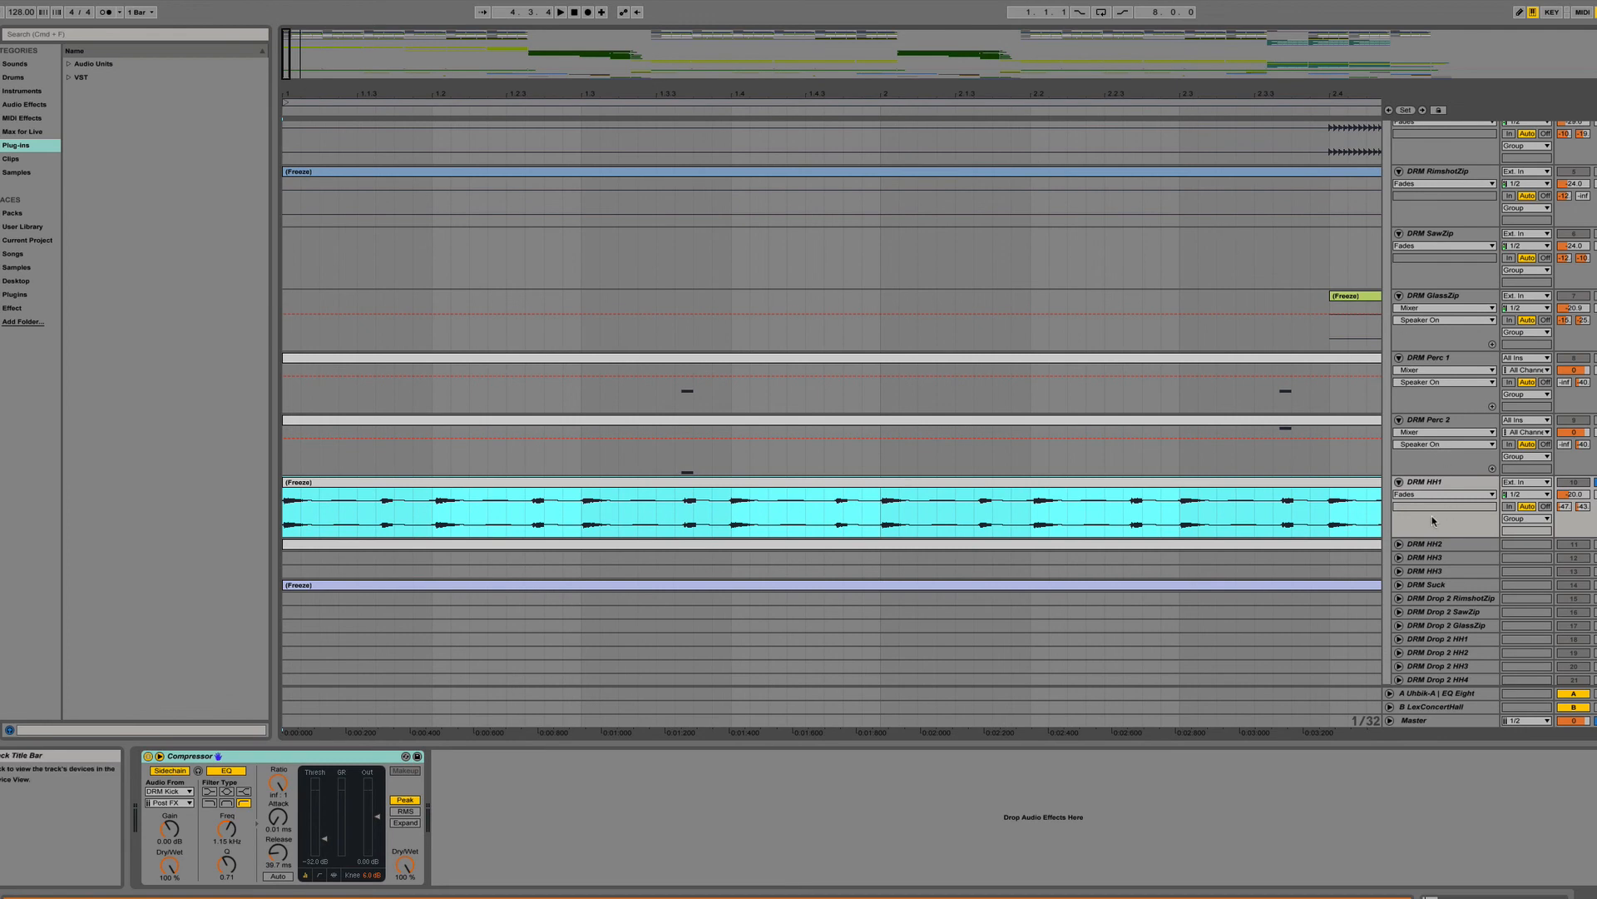
Unfold the DRM HH2 track, select its first clip, and play it.
left_click(1410, 544)
left_click(1398, 543)
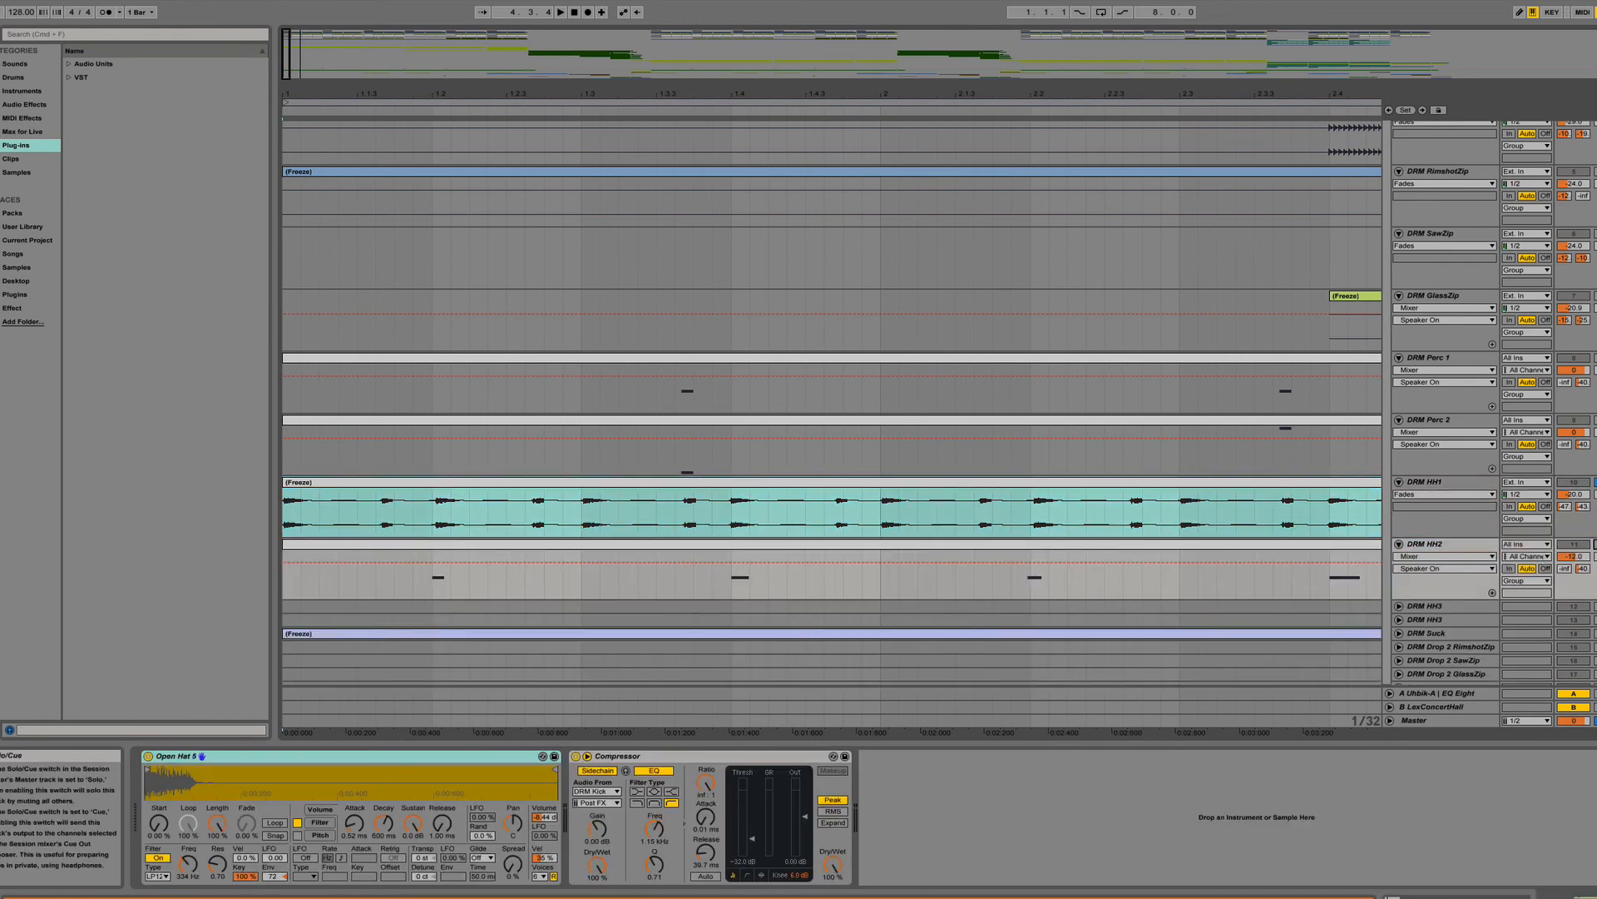
left_click(1324, 547)
key("space")
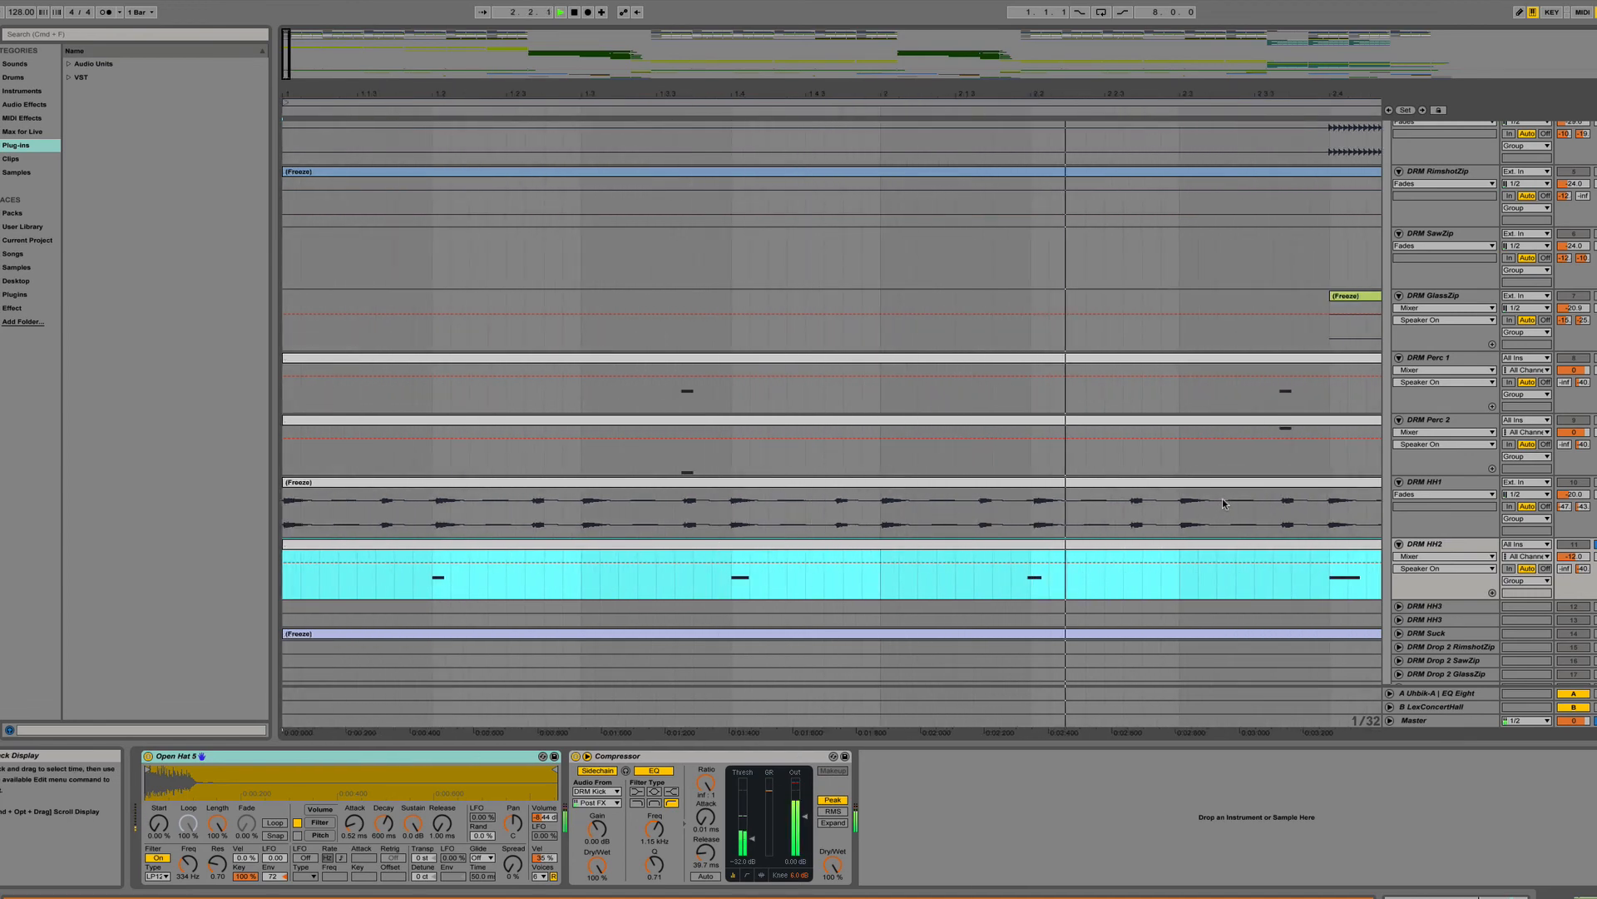
Open the first DRM HH2 clip to inspect its MIDI notes, and show the track's device chain again.
double_click(459, 552)
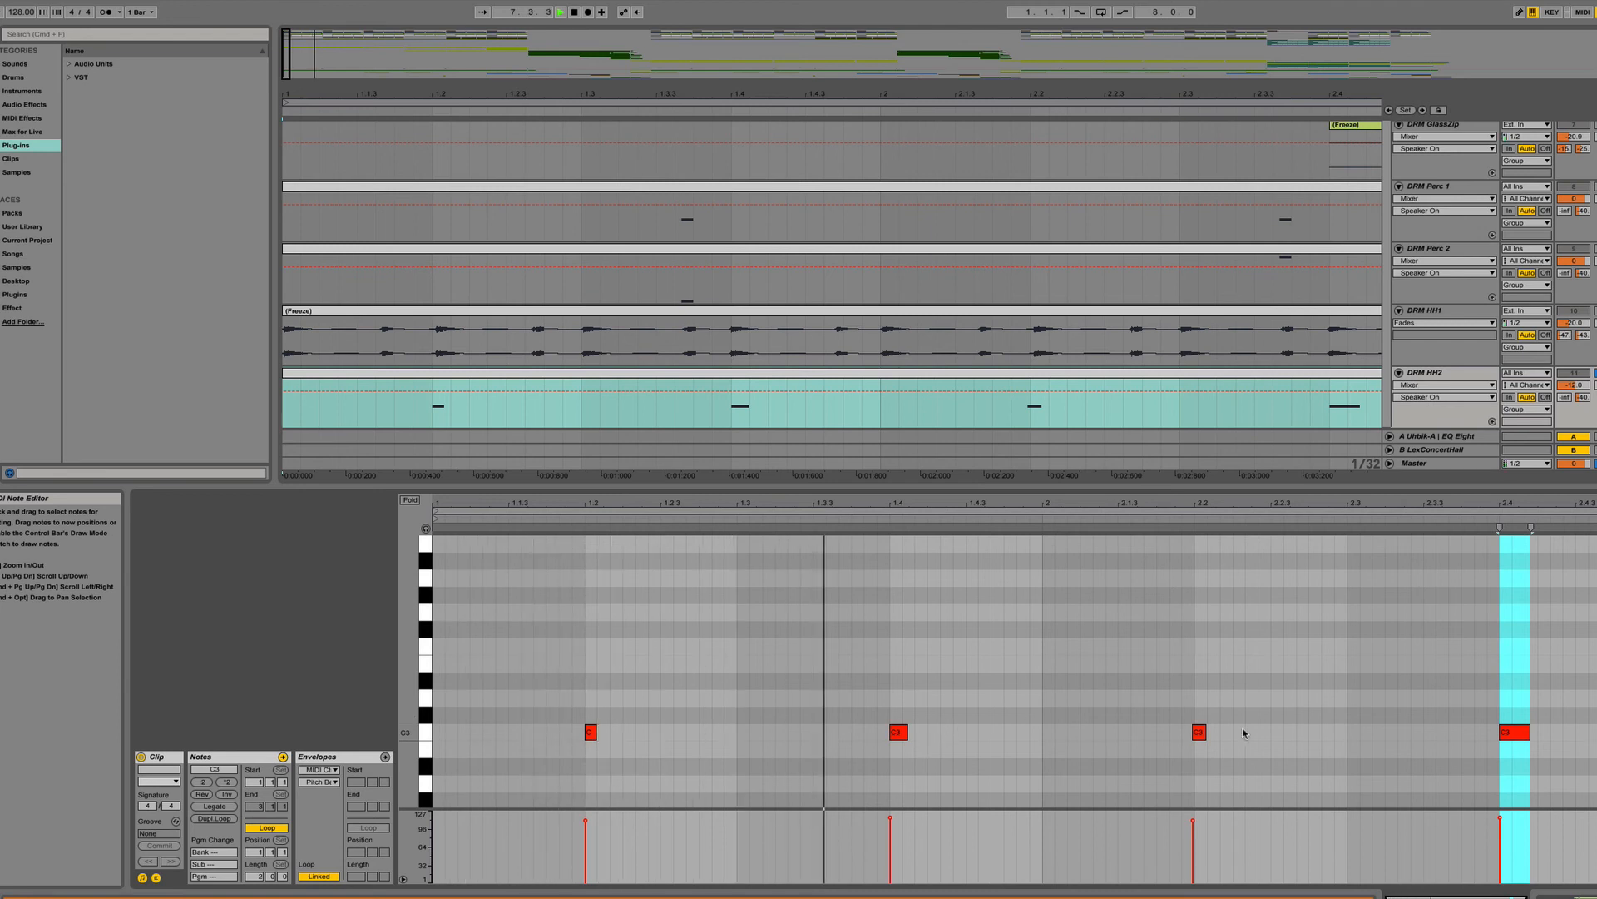
scroll(1132, 266, "down", 5)
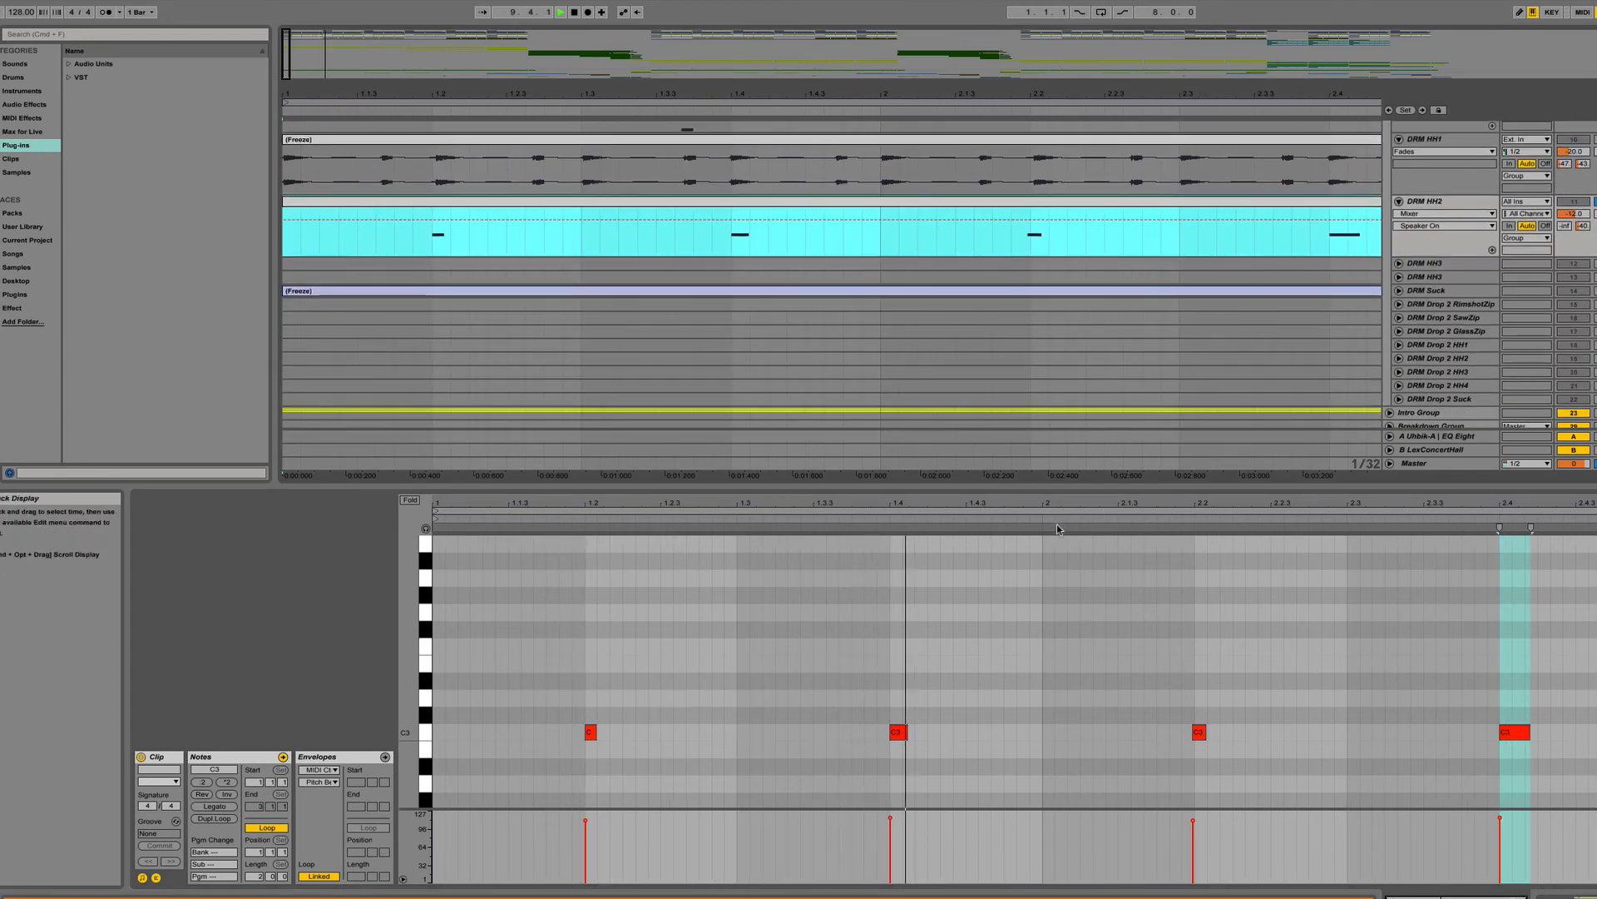
left_click(1432, 202)
double_click(1435, 202)
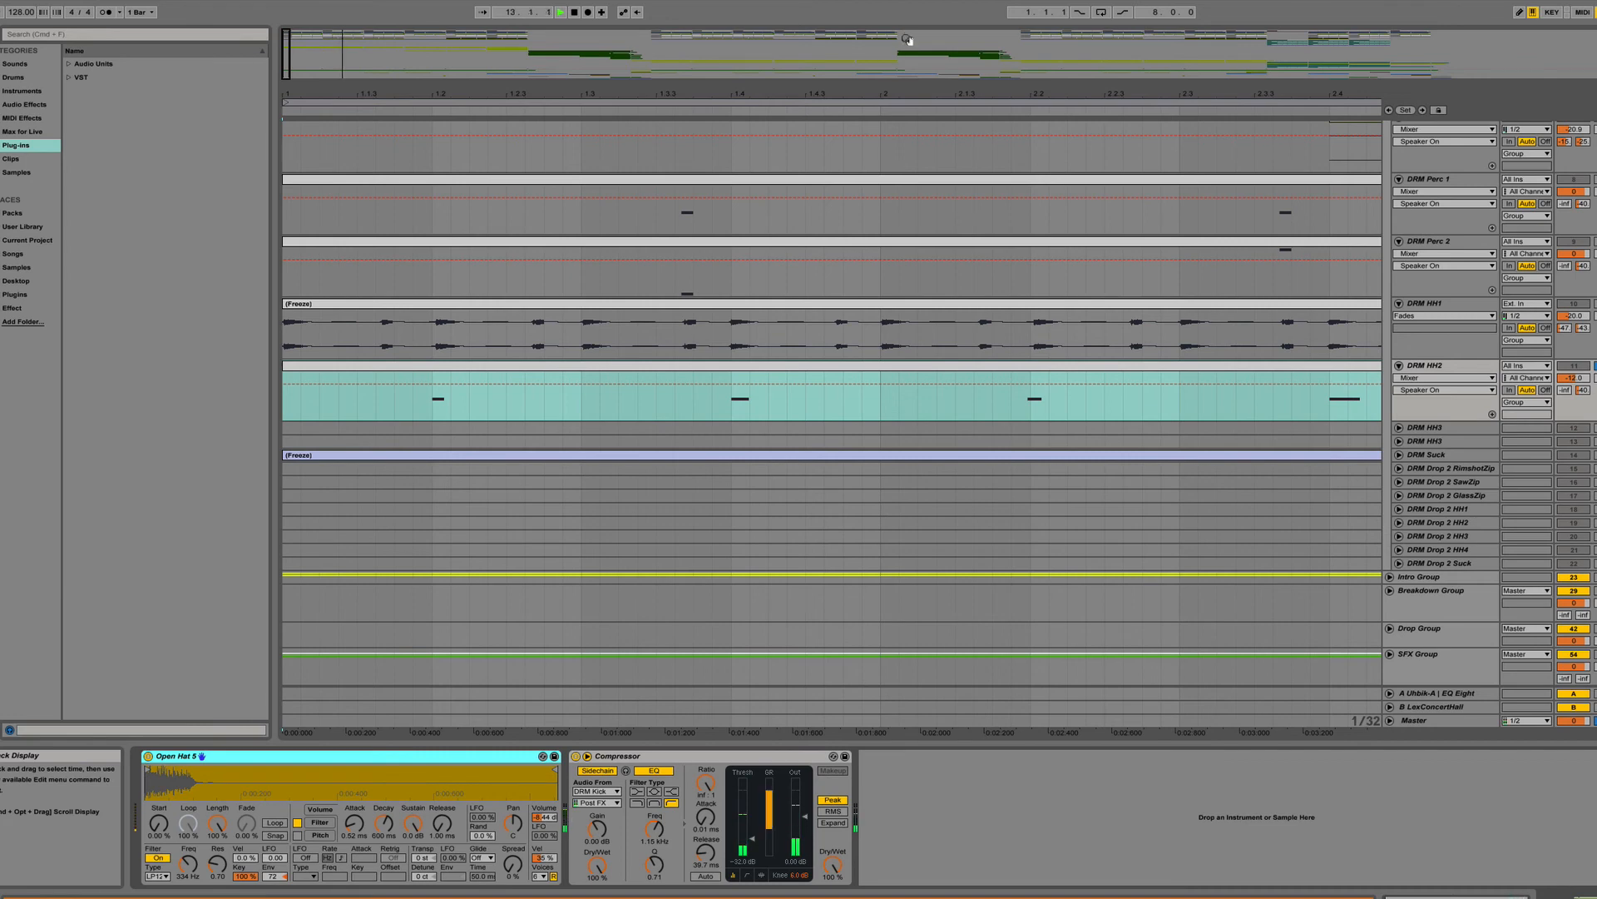
Fold the DRM HH2, DRM HH1, DRM Perc 2 and DRM Perc 1 tracks.
left_click_drag(904, 94, 903, 33)
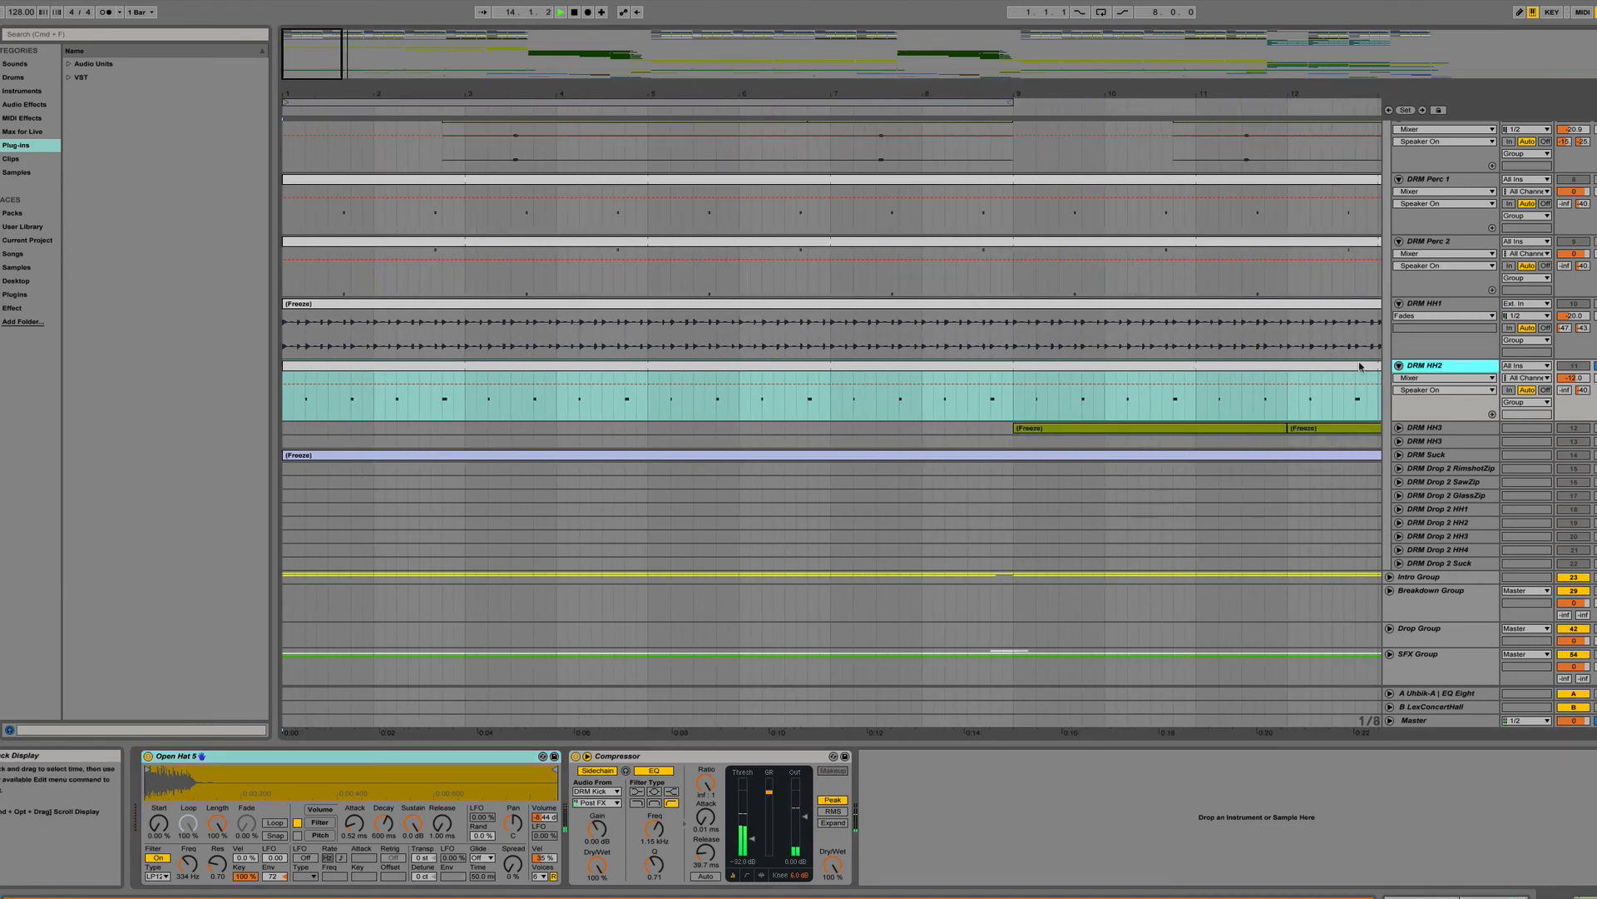
left_click(1399, 365)
left_click(1399, 303)
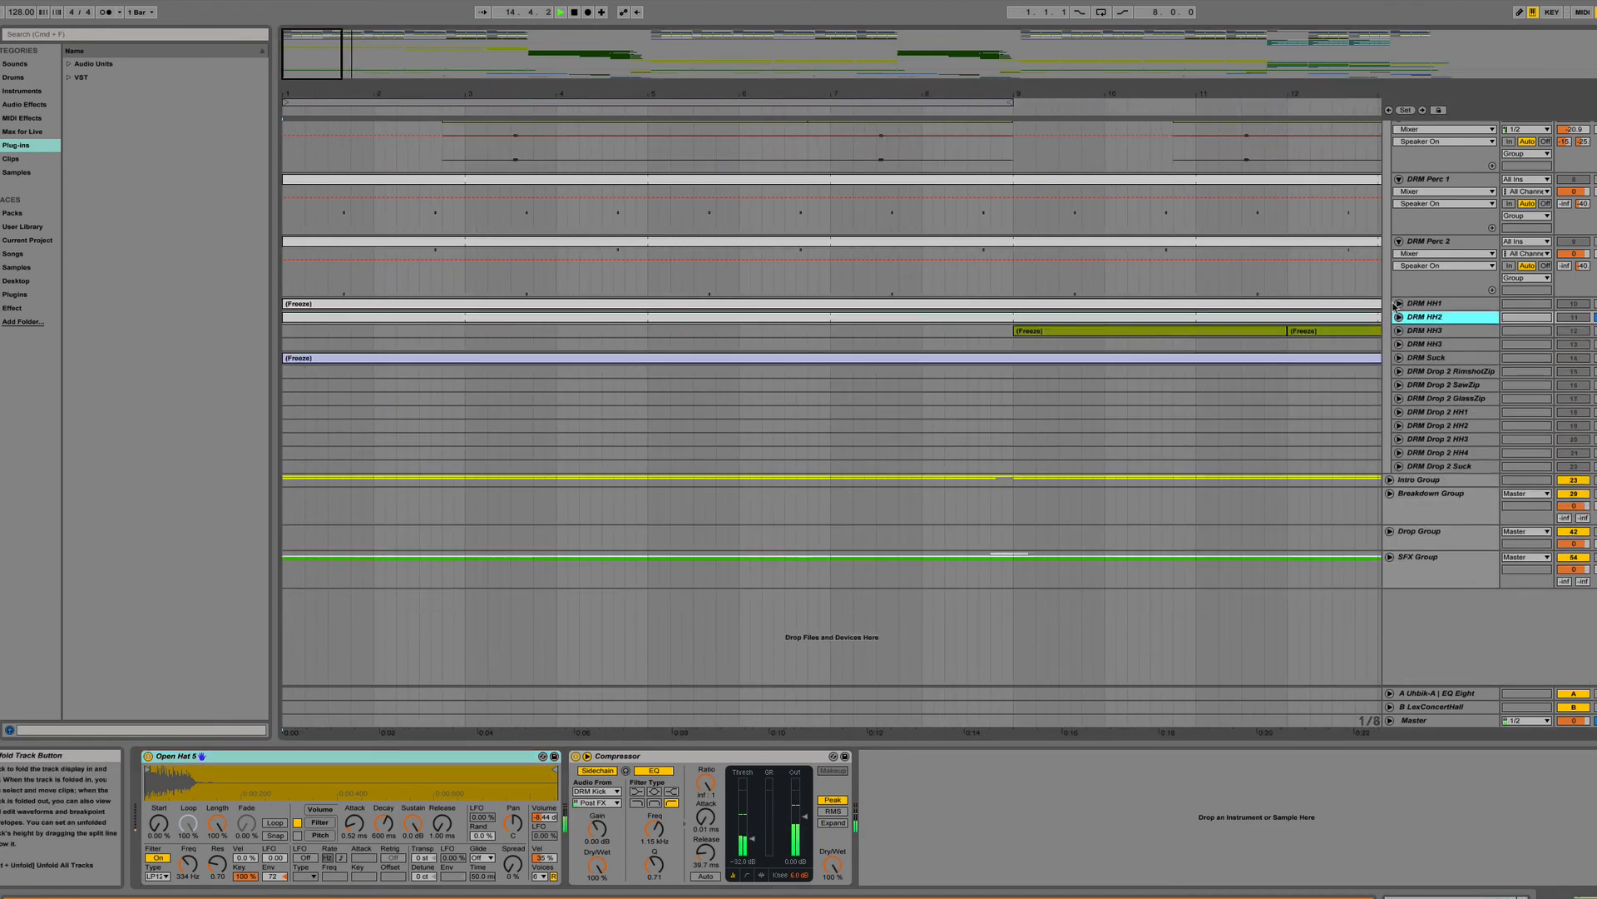
left_click(1405, 241)
left_click(1399, 179)
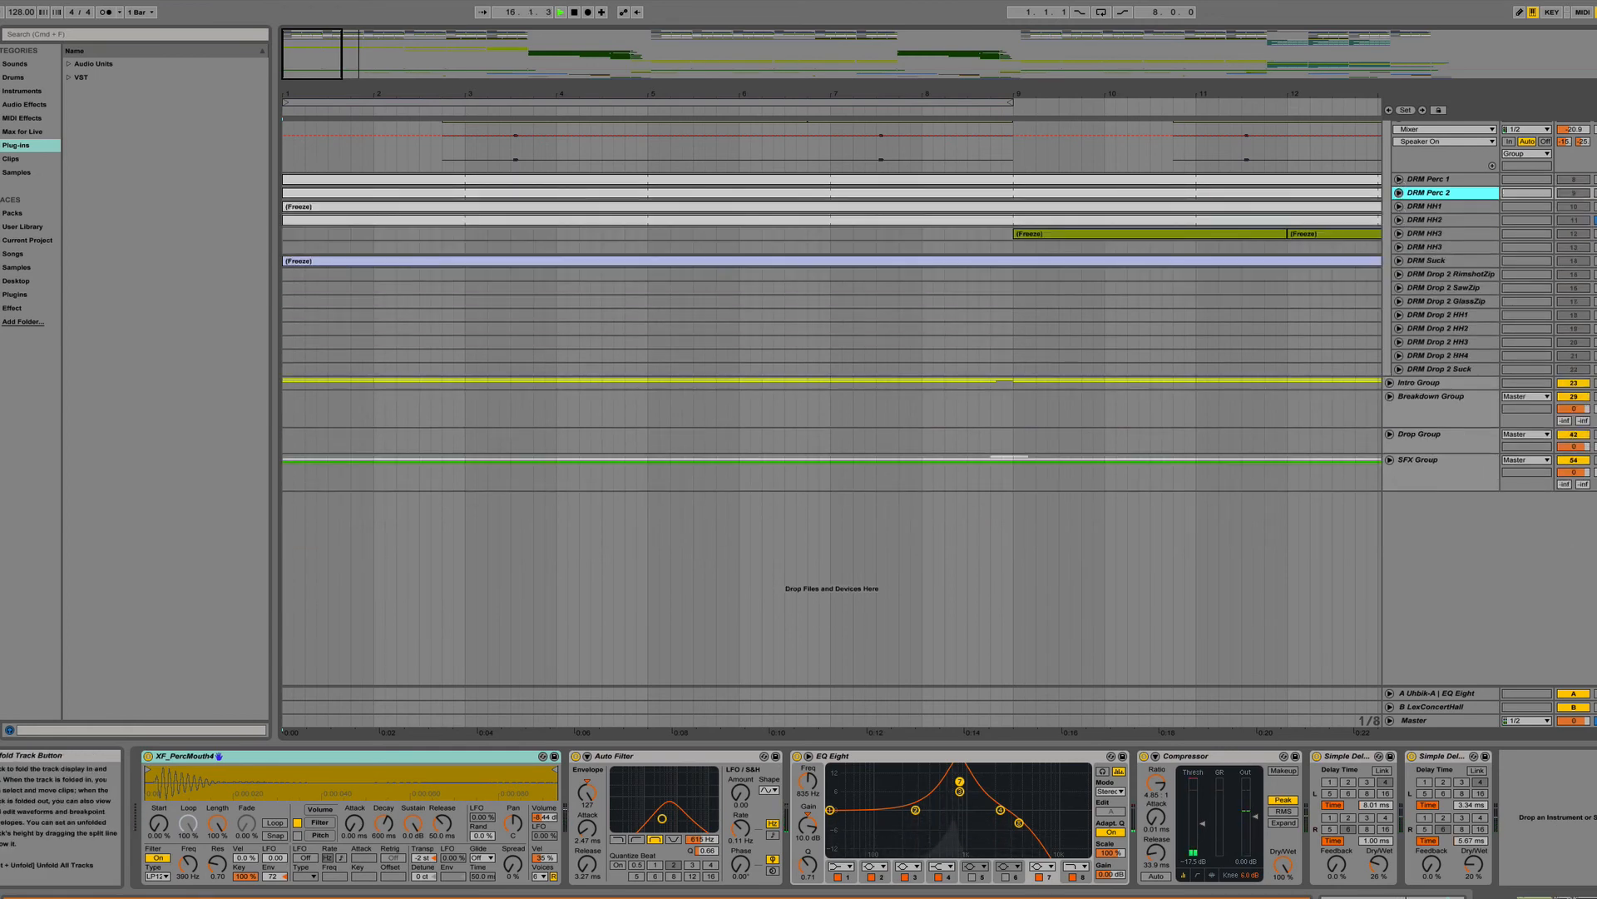
Turn off soloing so all drum tracks sound again, and go back to the start of the Drum Bus group.
scroll(1379, 293, "up", 4)
scroll(1199, 300, "up", 5)
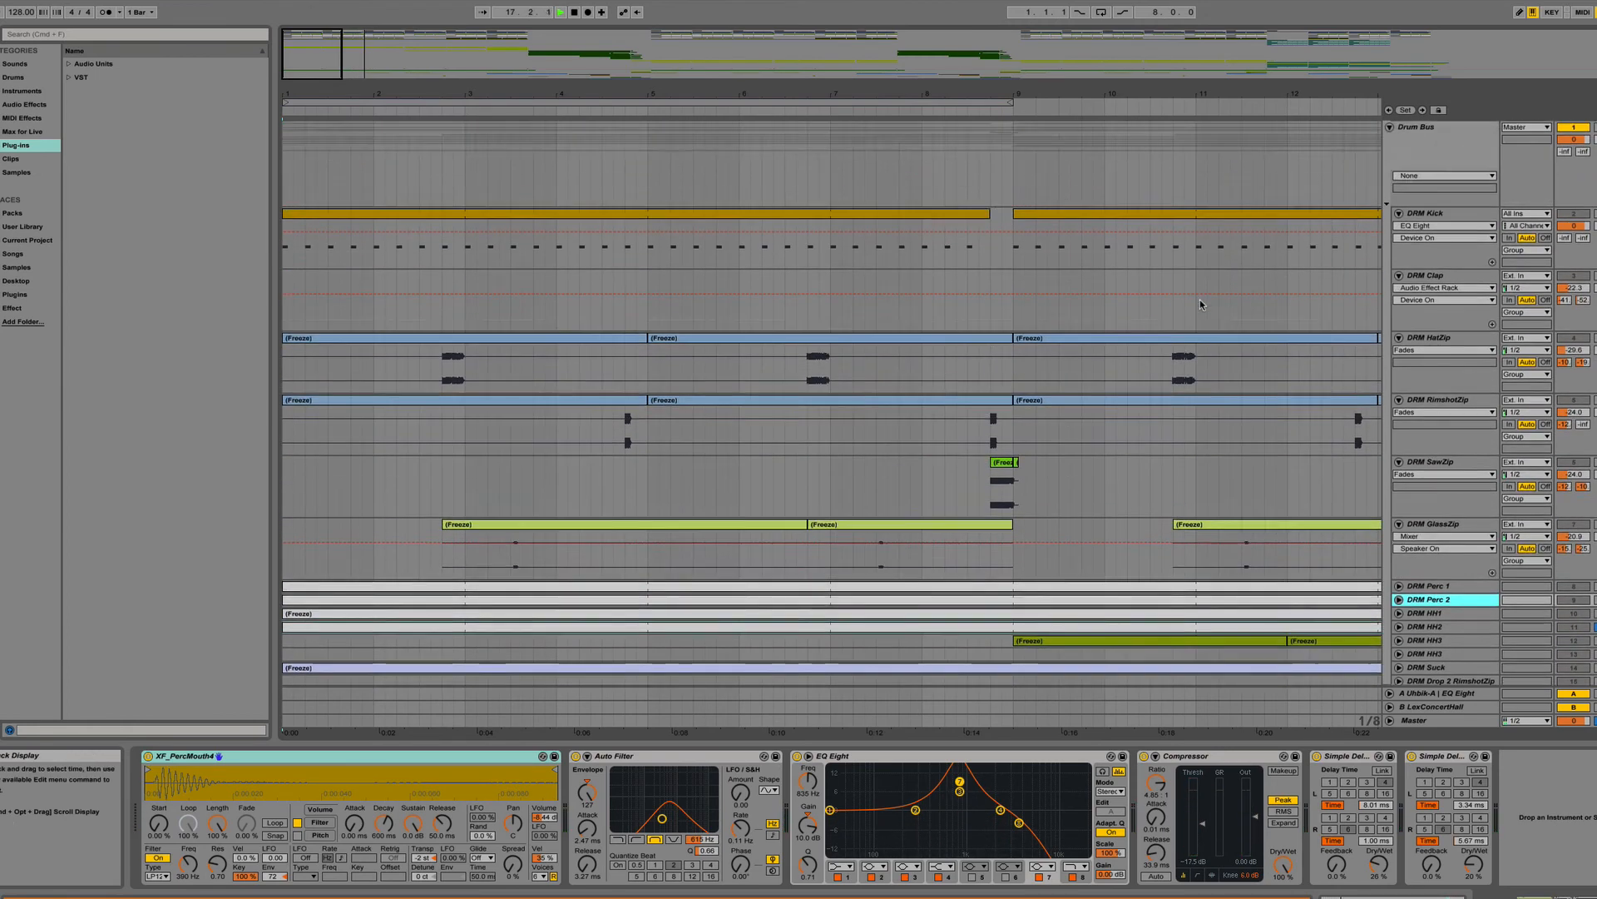
left_click(1595, 528)
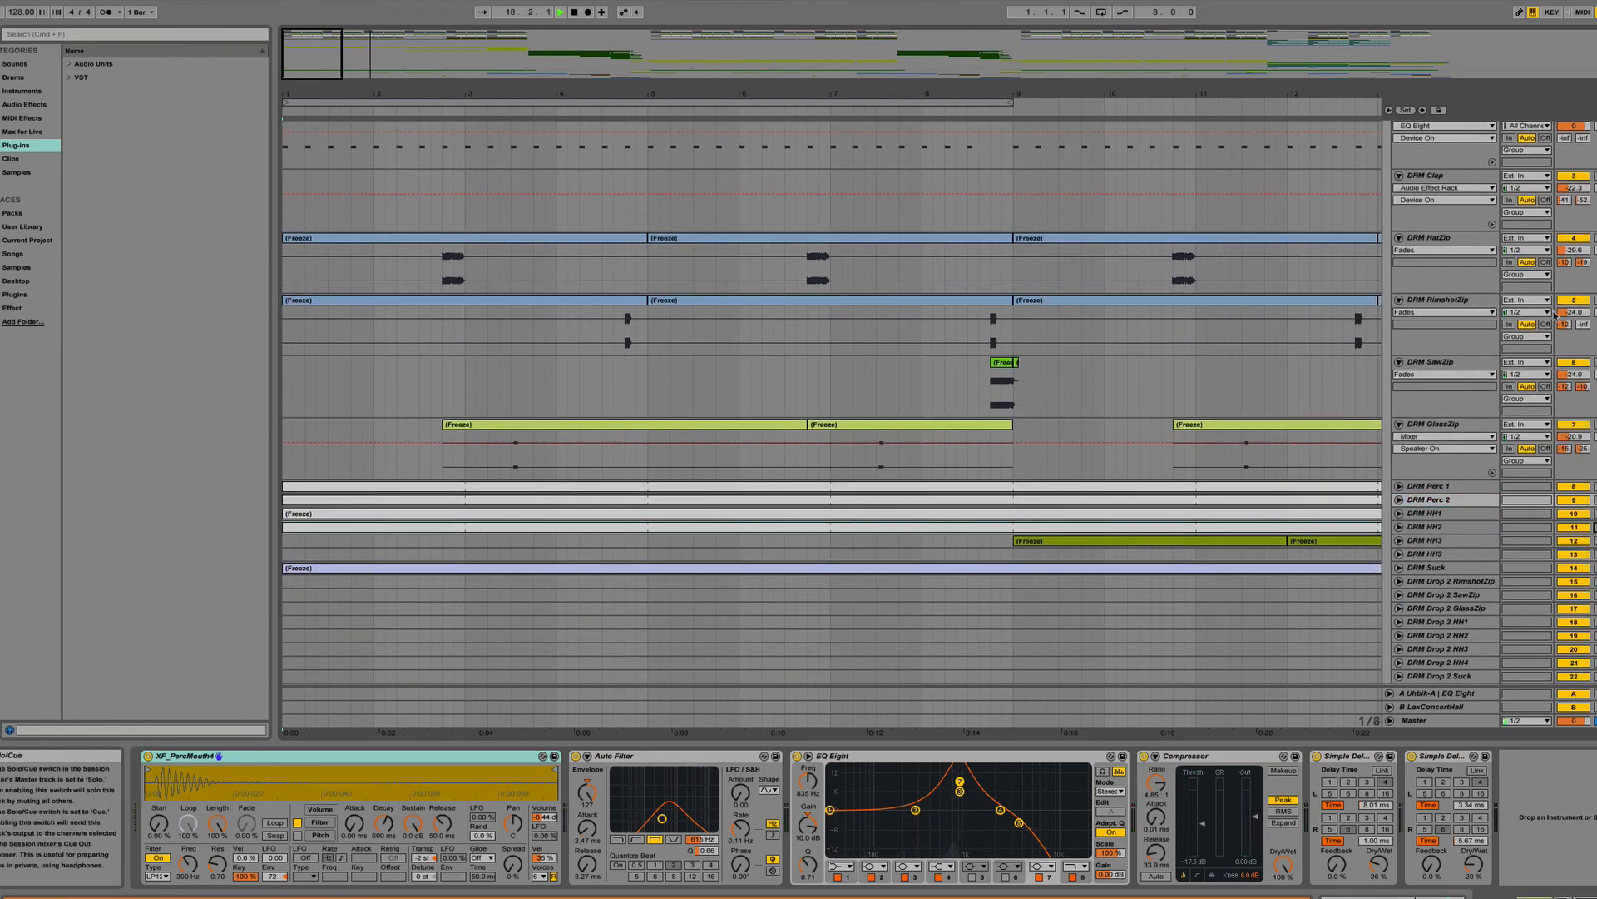
scroll(1567, 266, "up", 4)
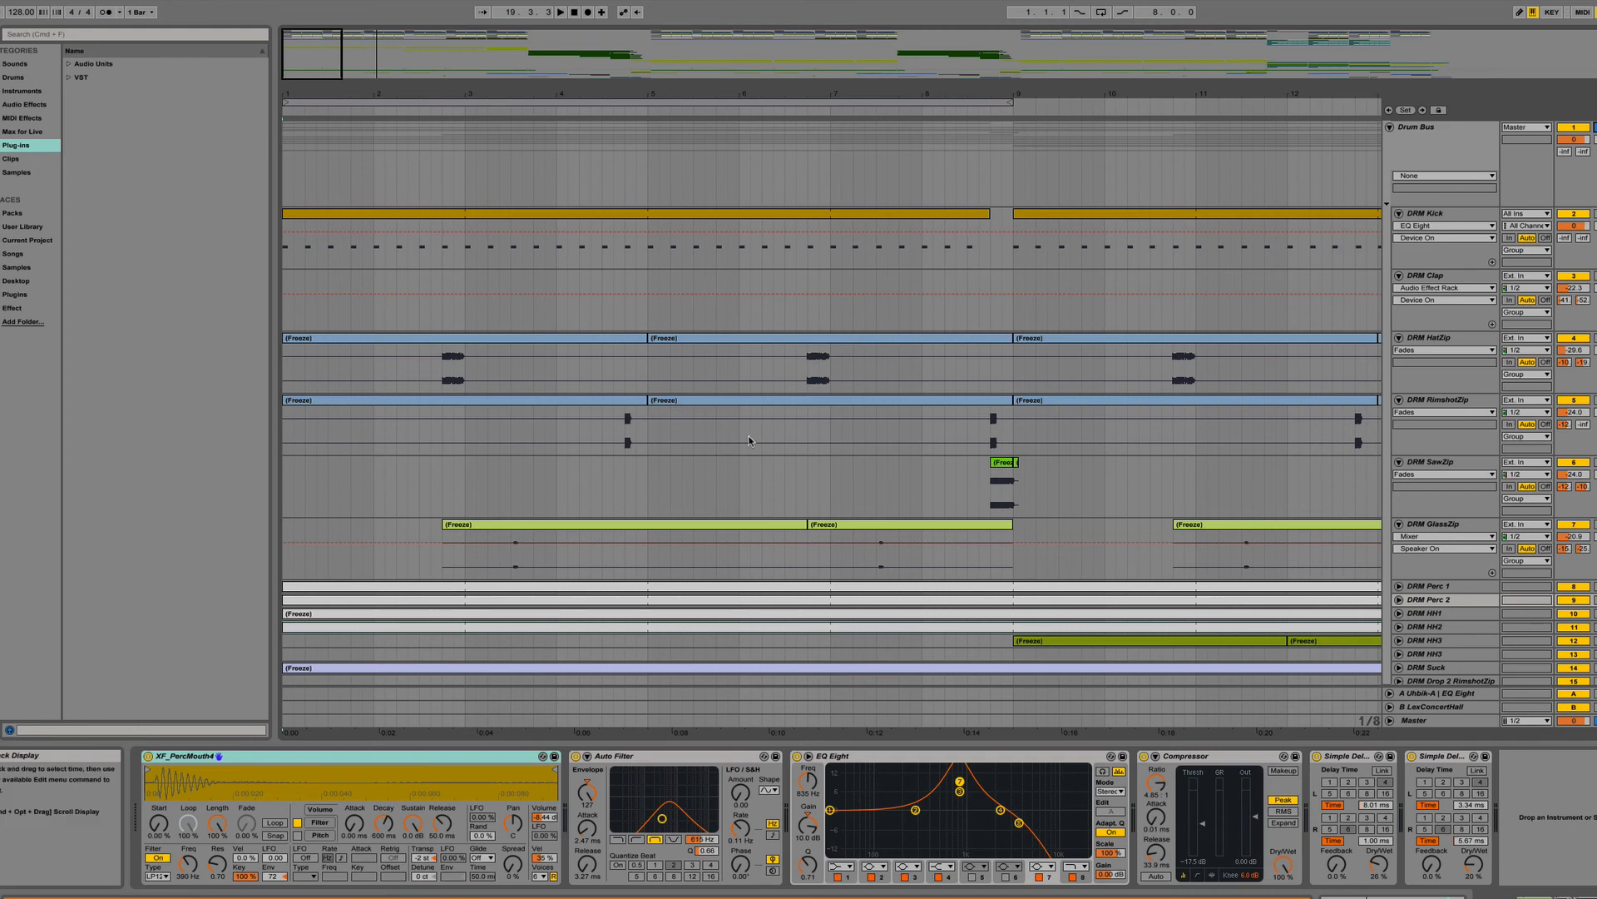
Select the first DRM GlassZip clip and play it from its start.
scroll(517, 572, "down", 4)
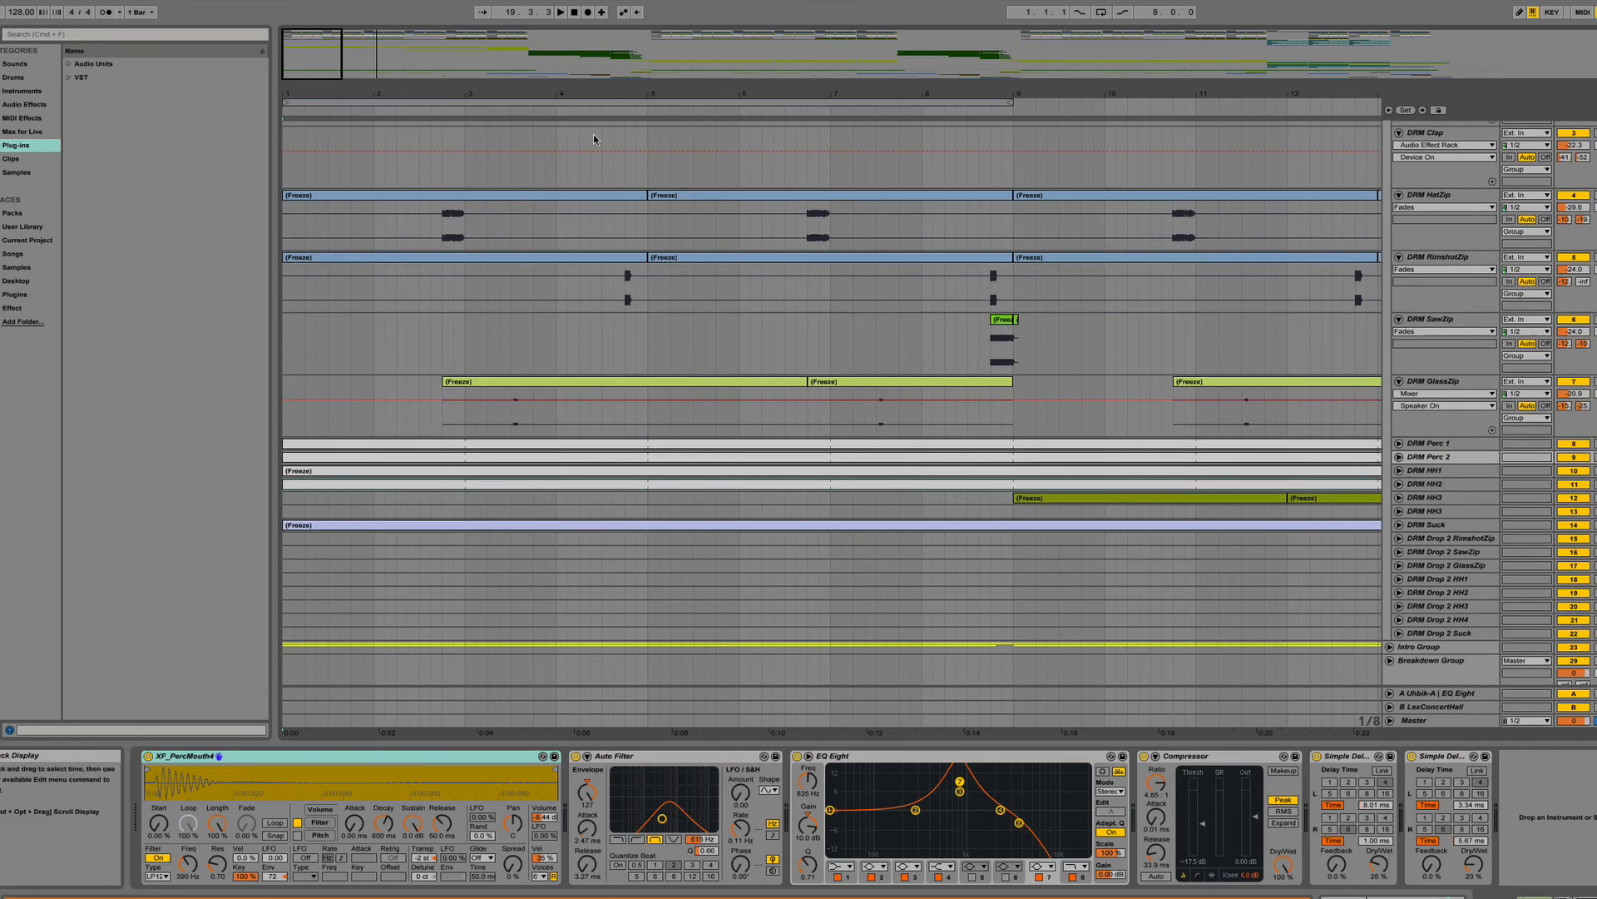
double_click(519, 396)
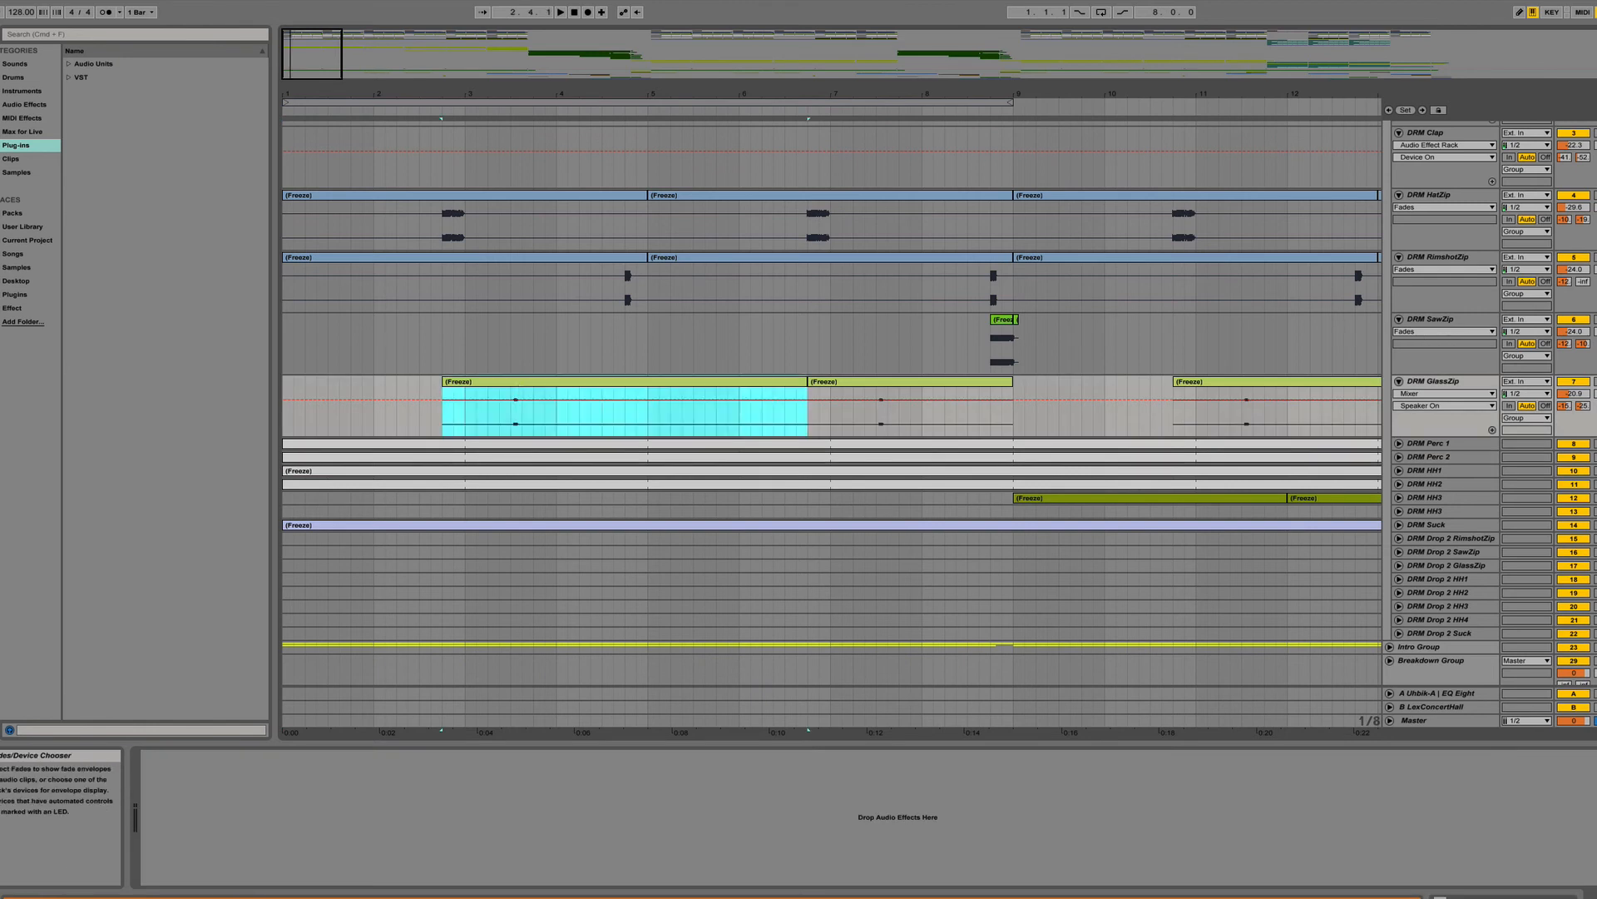
key("space")
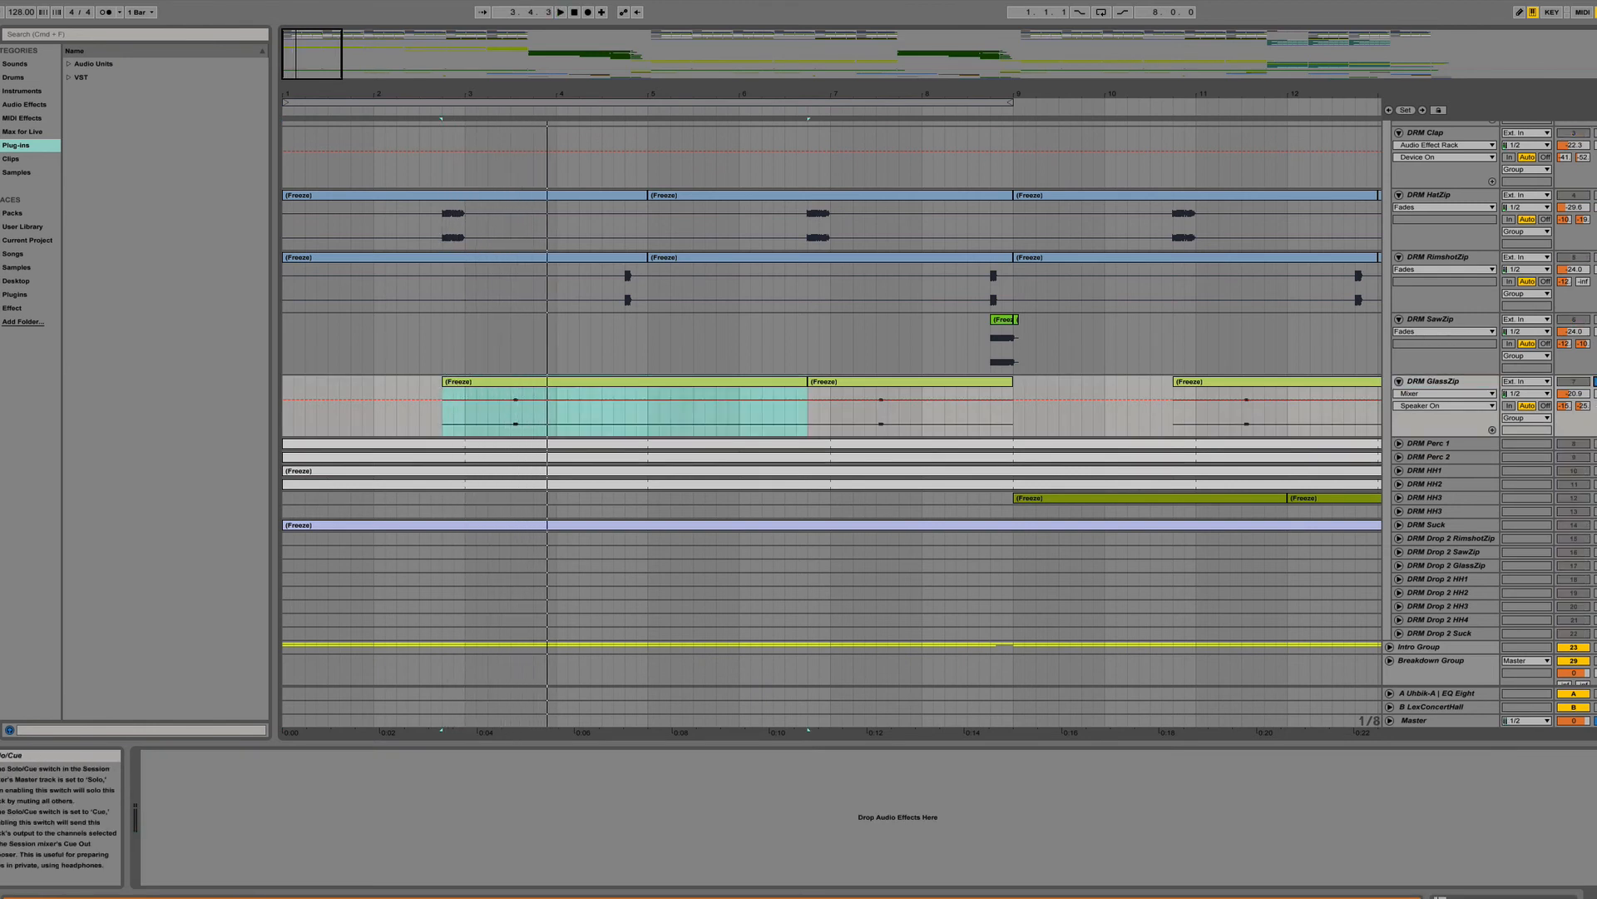
key("space")
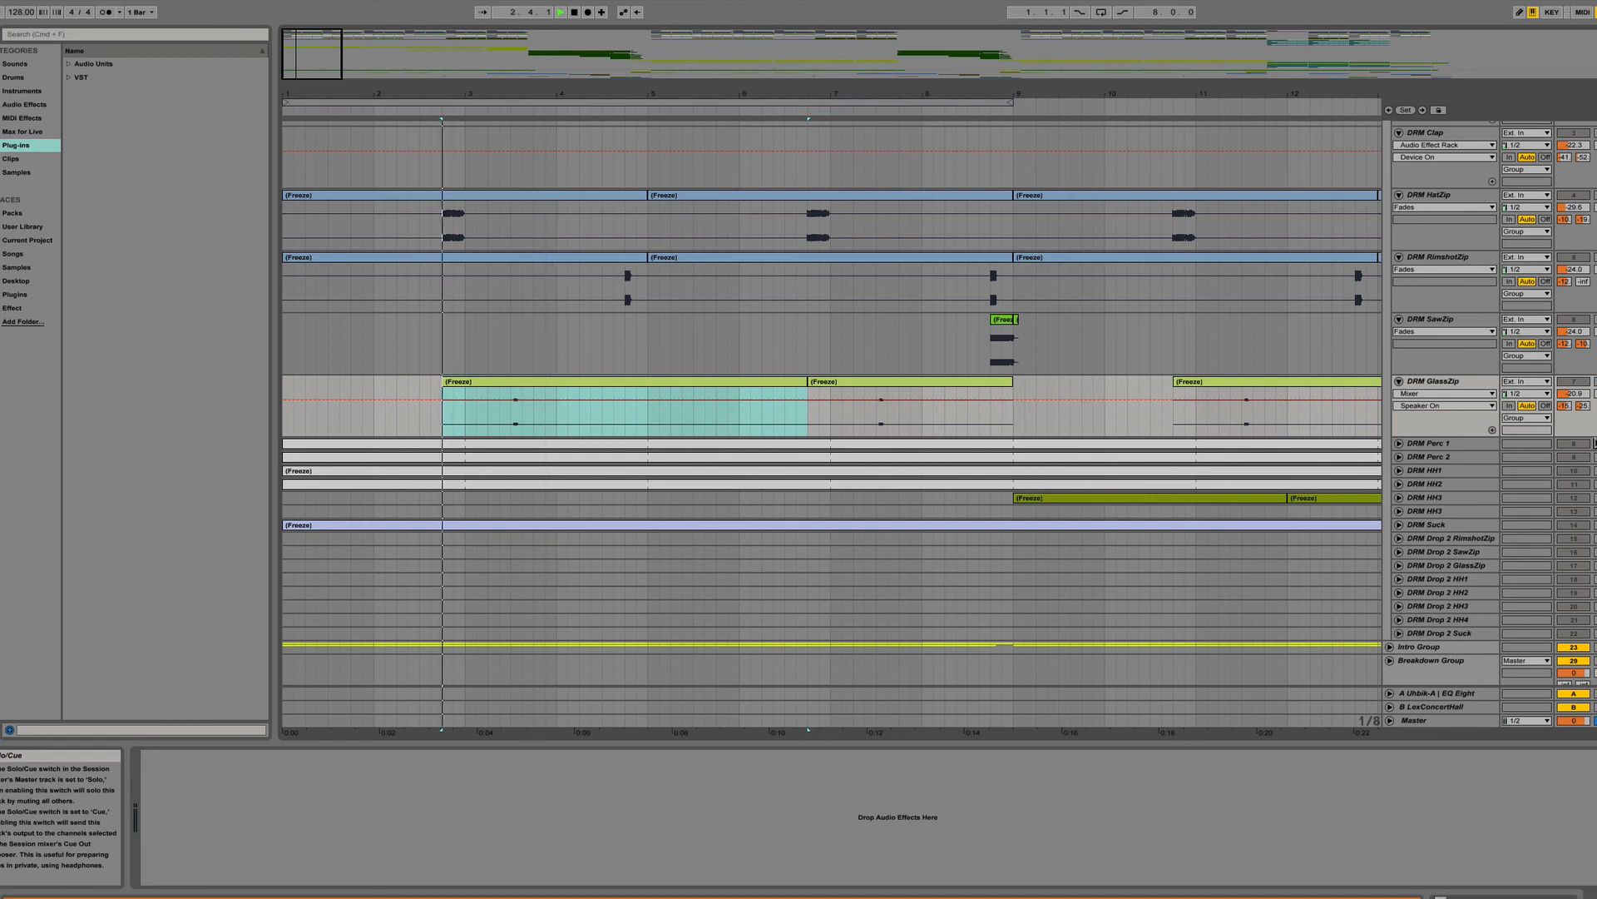
Unfold DRM Perc 1, stop playback, and open its first clip to inspect the MIDI notes.
left_click(1398, 444)
key("space")
double_click(1296, 442)
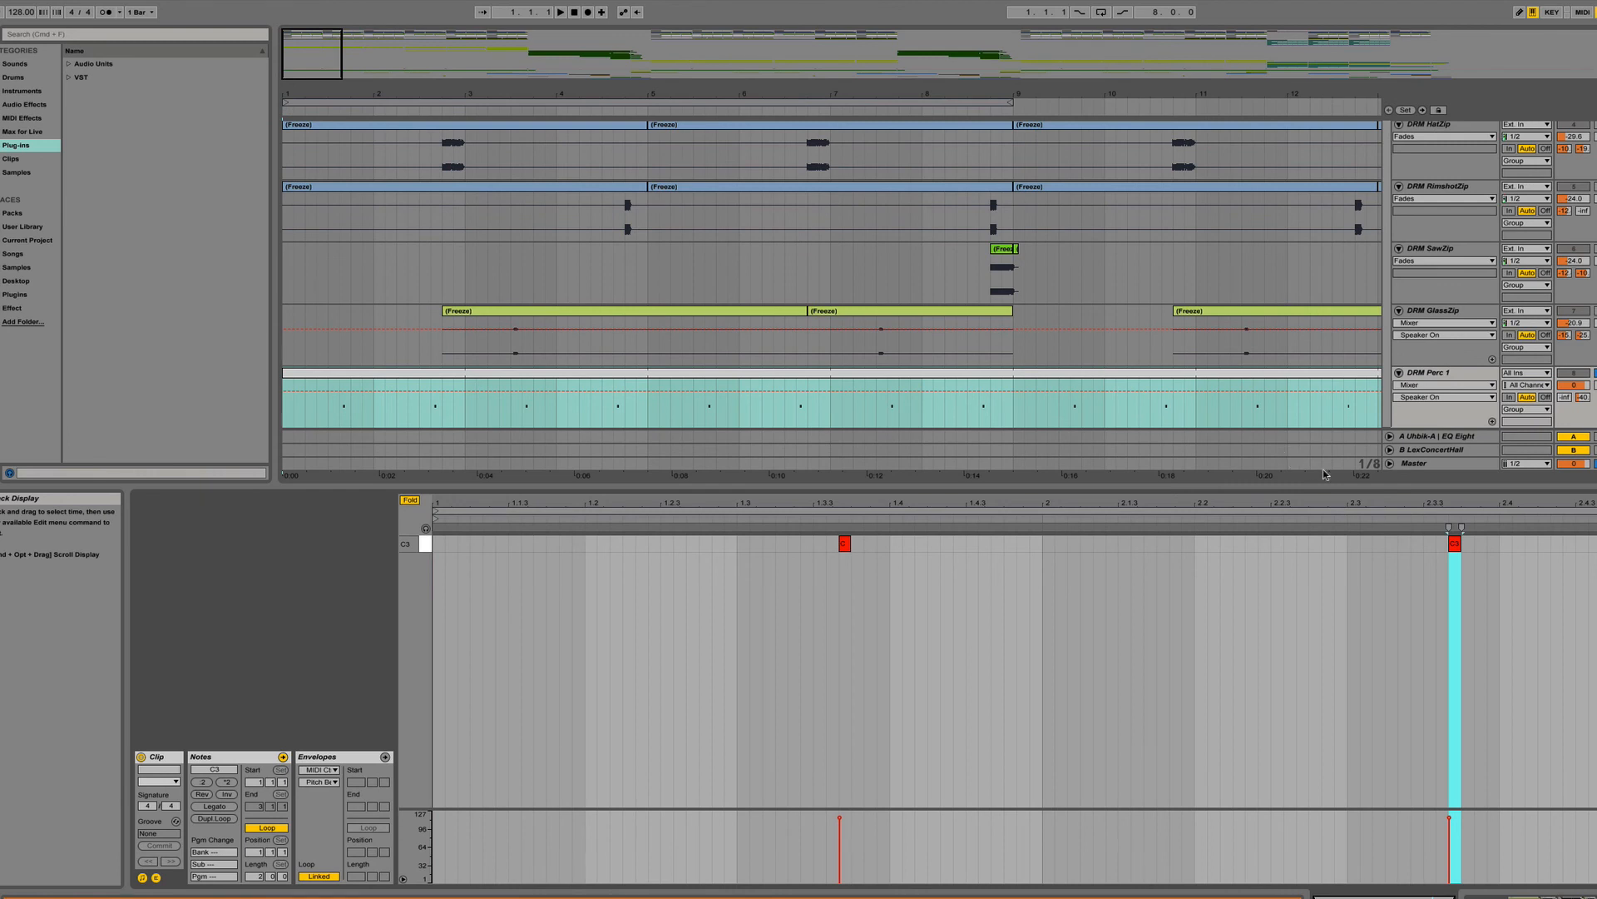
Fold DRM Perc 1, open the first DRM Perc 2 clip, and inspect the timing of its C3 note.
left_click(1398, 372)
scroll(1390, 383, "down", 1)
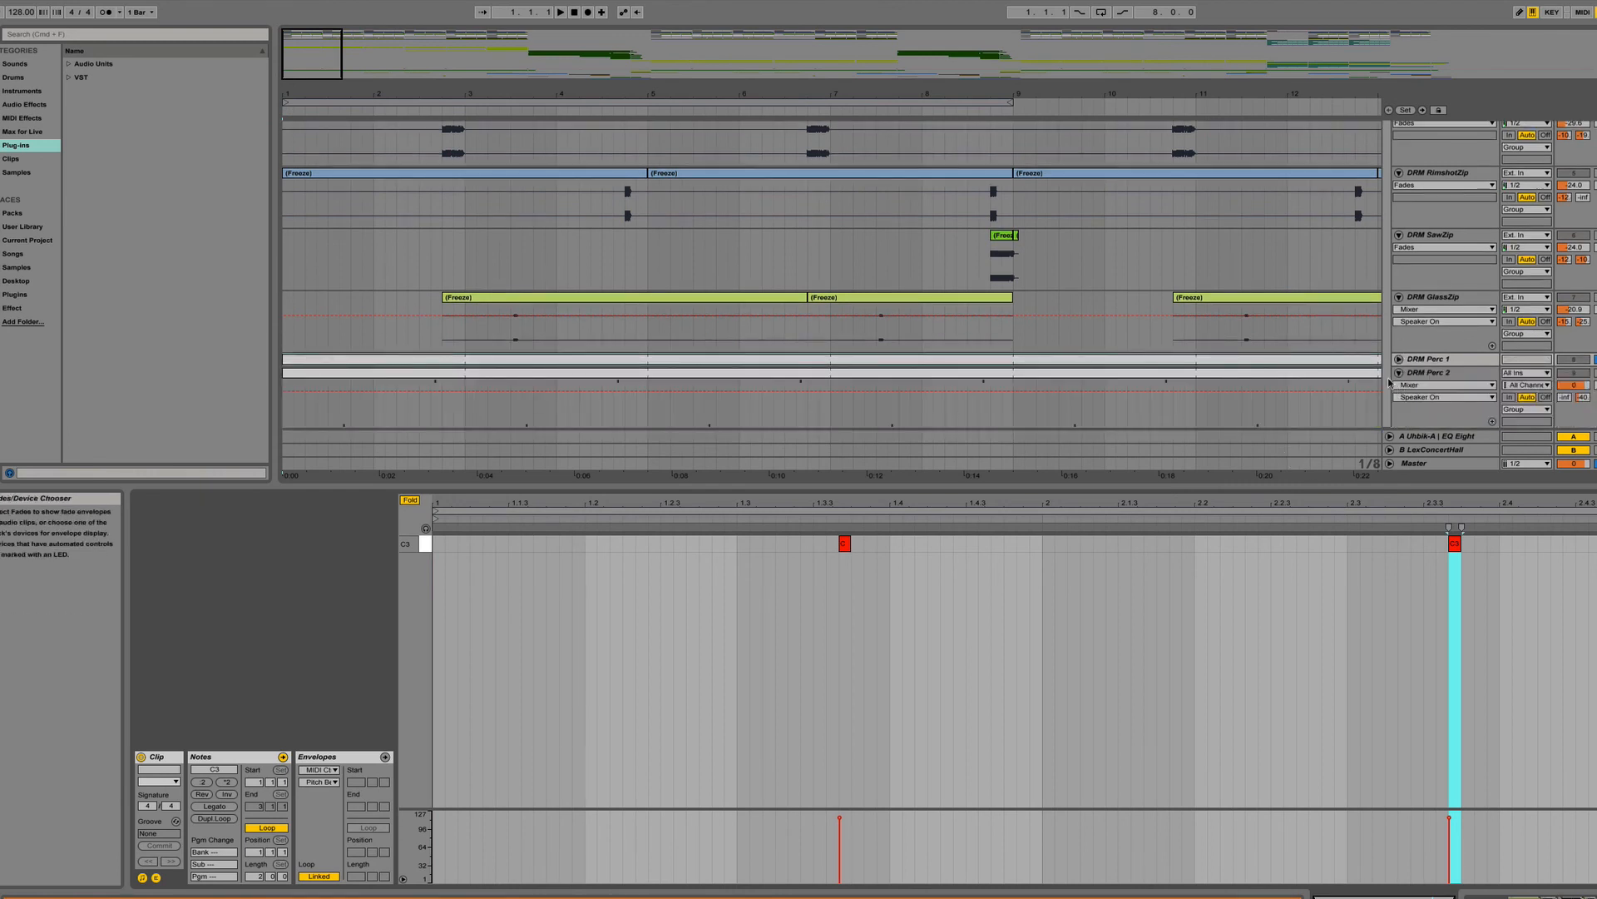
double_click(1354, 376)
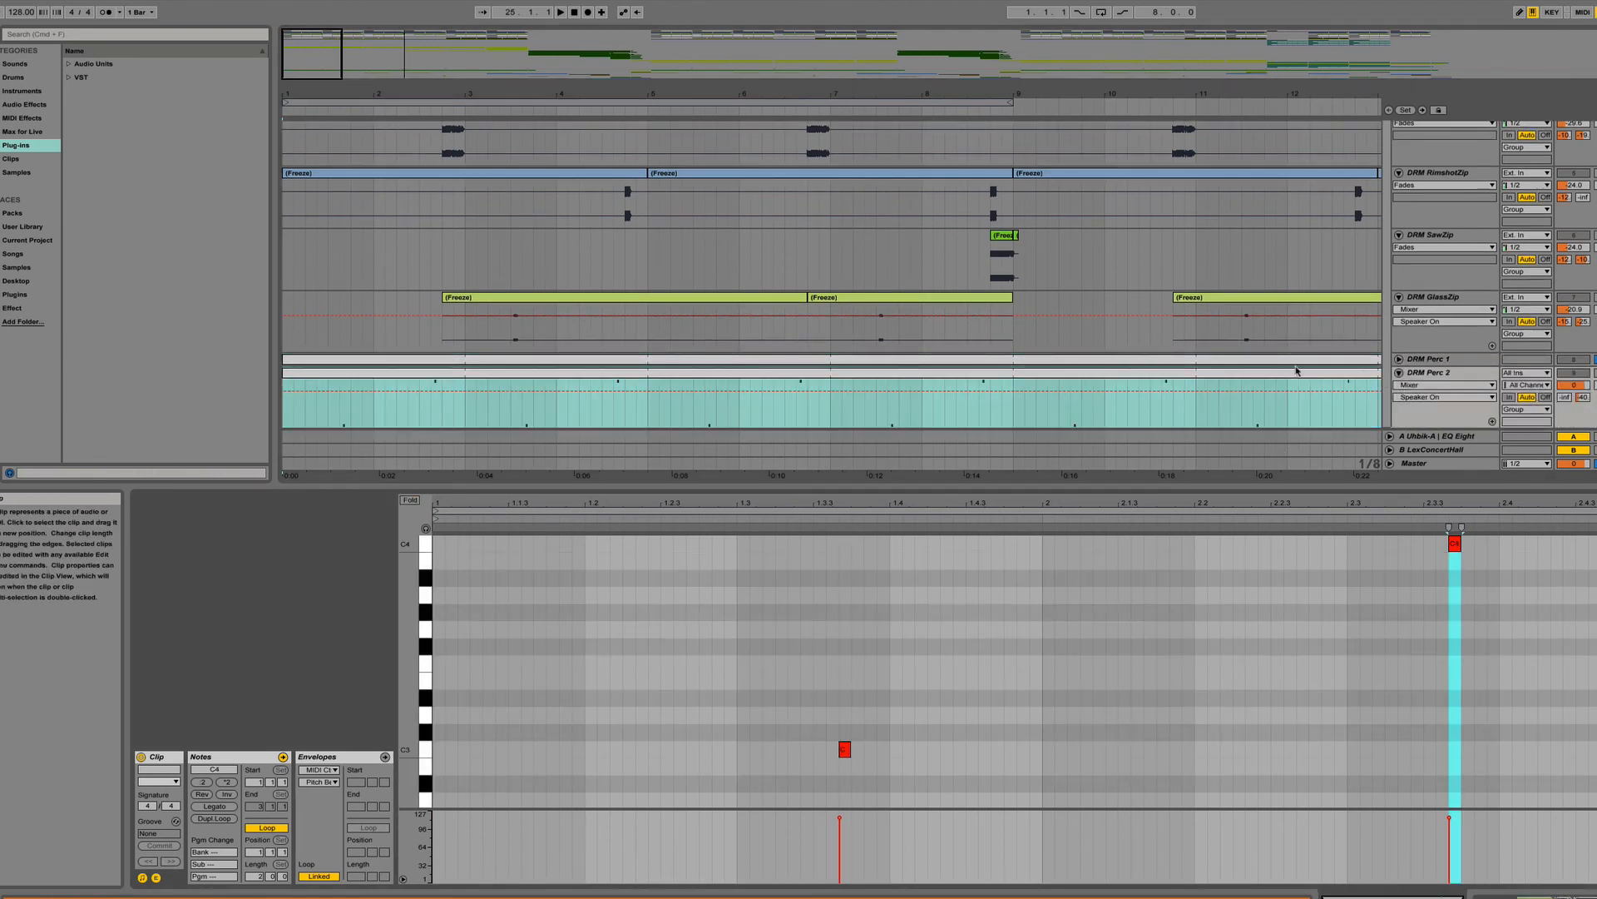
scroll(651, 306, "down", 5)
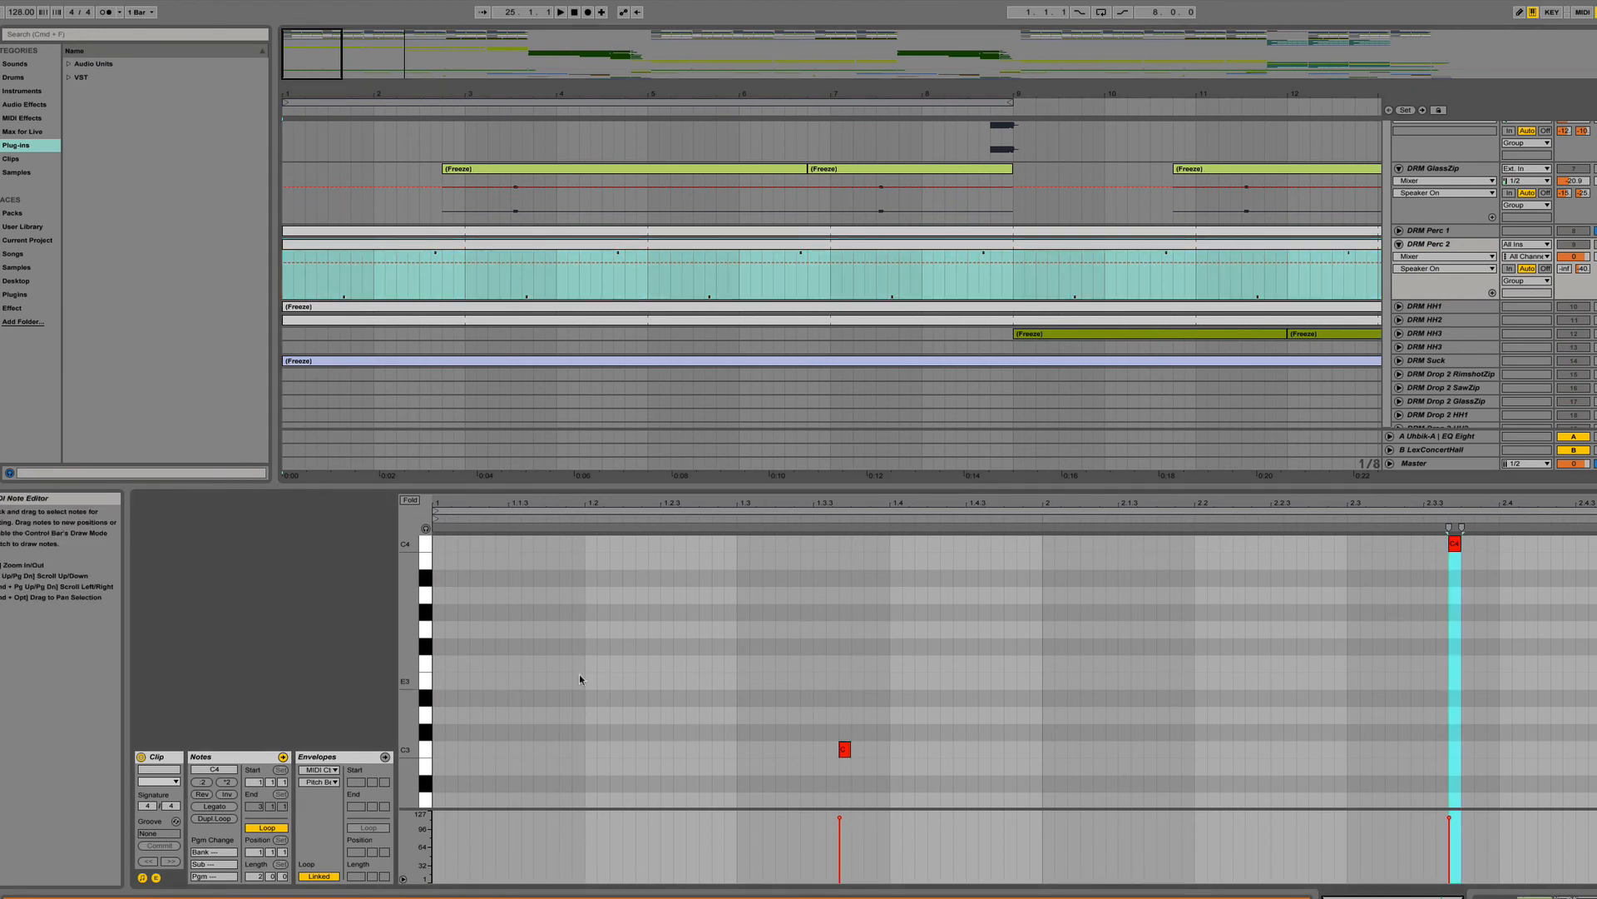
left_click_drag(810, 503, 811, 541)
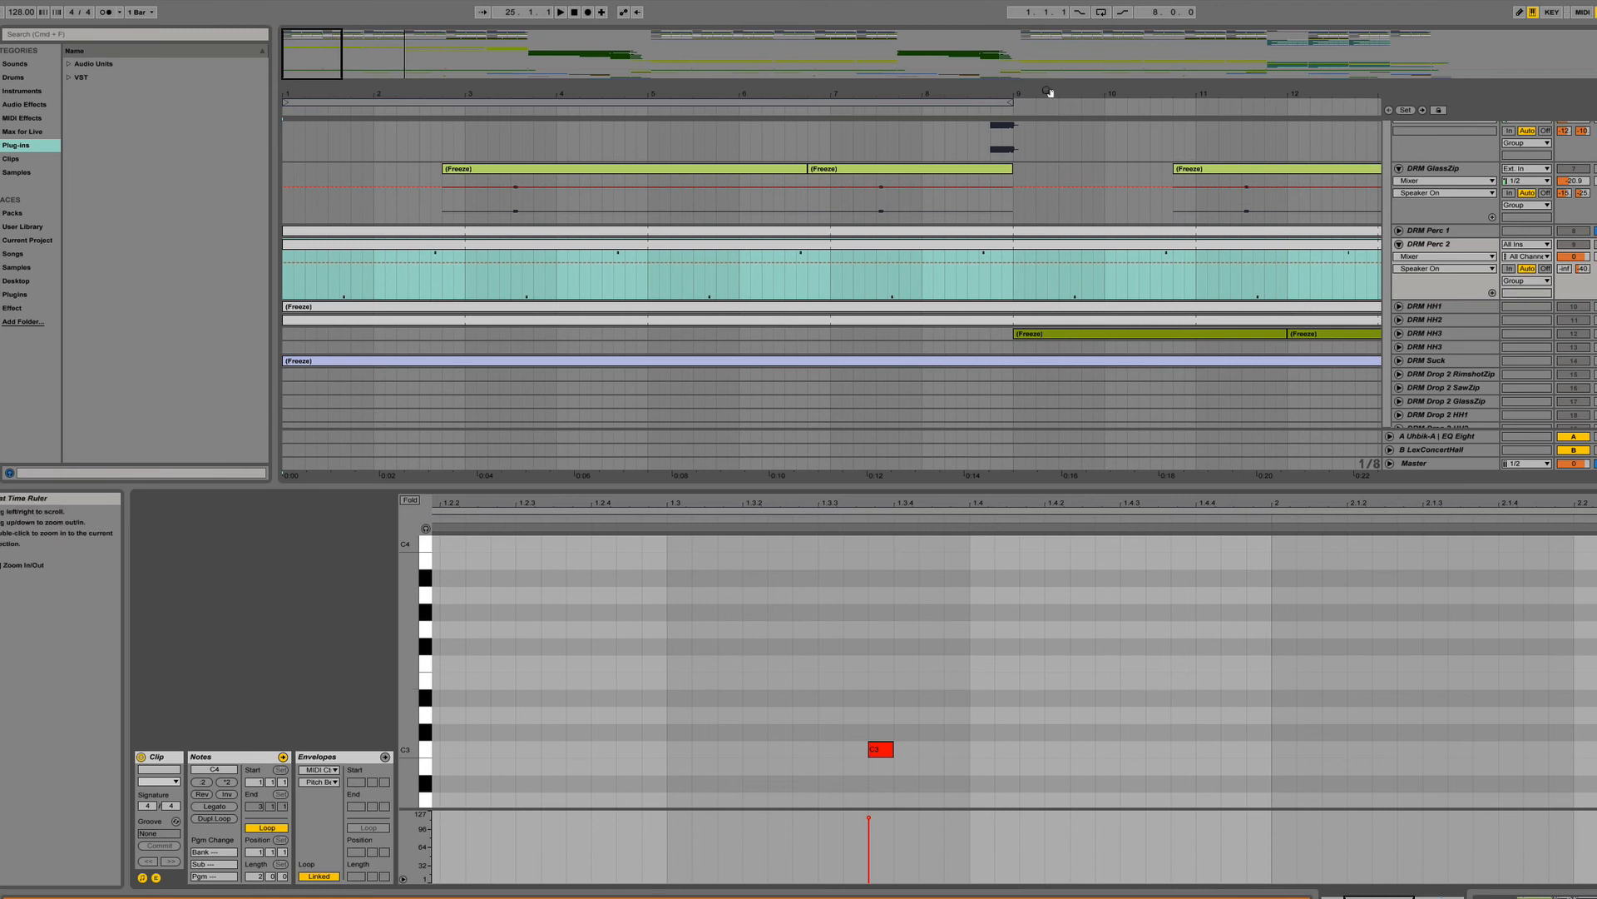
Examine how the DRM Perc 2, zip, clap and kick clips are laid out across the opening bars.
left_click_drag(1048, 91, 1048, 58)
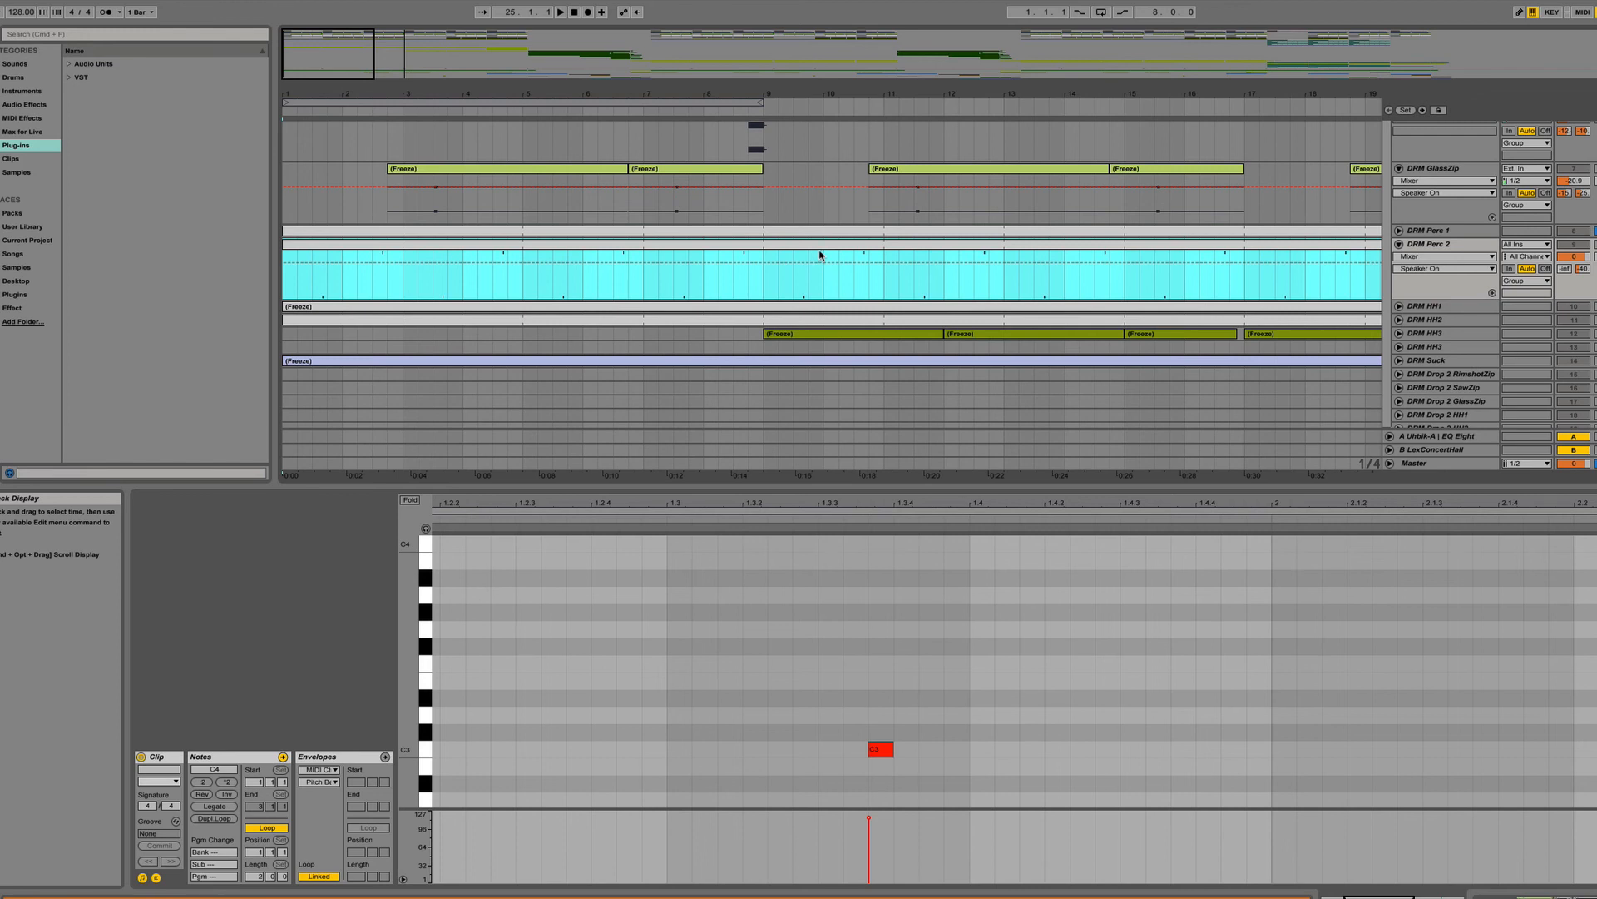
scroll(865, 183, "up", 3)
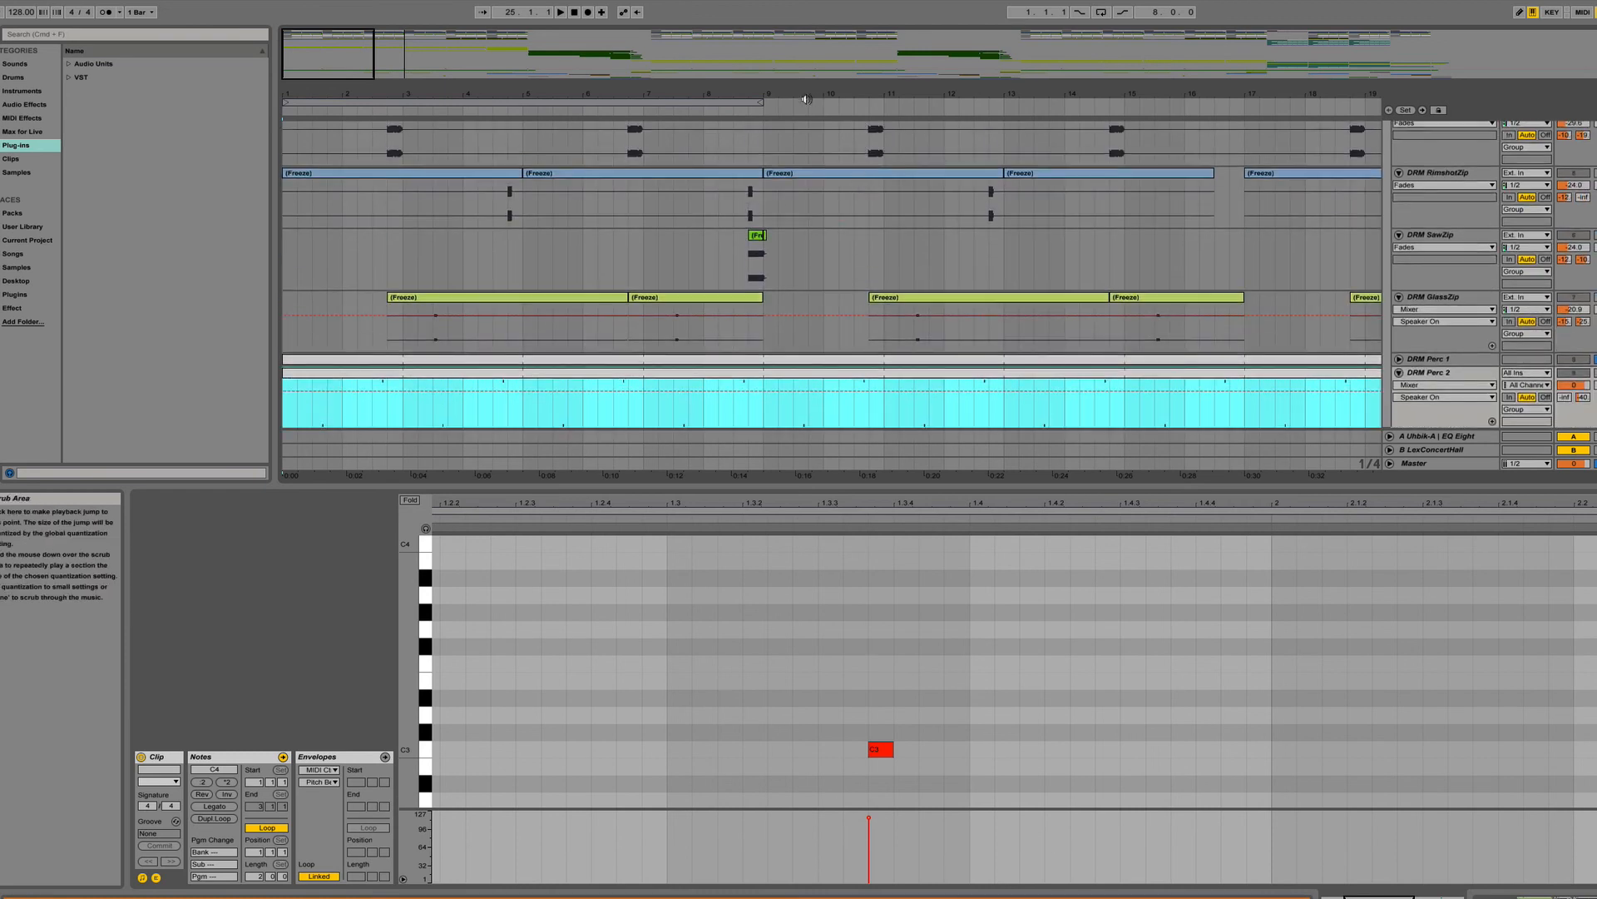
left_click_drag(795, 94, 795, 55)
scroll(620, 231, "down", 2)
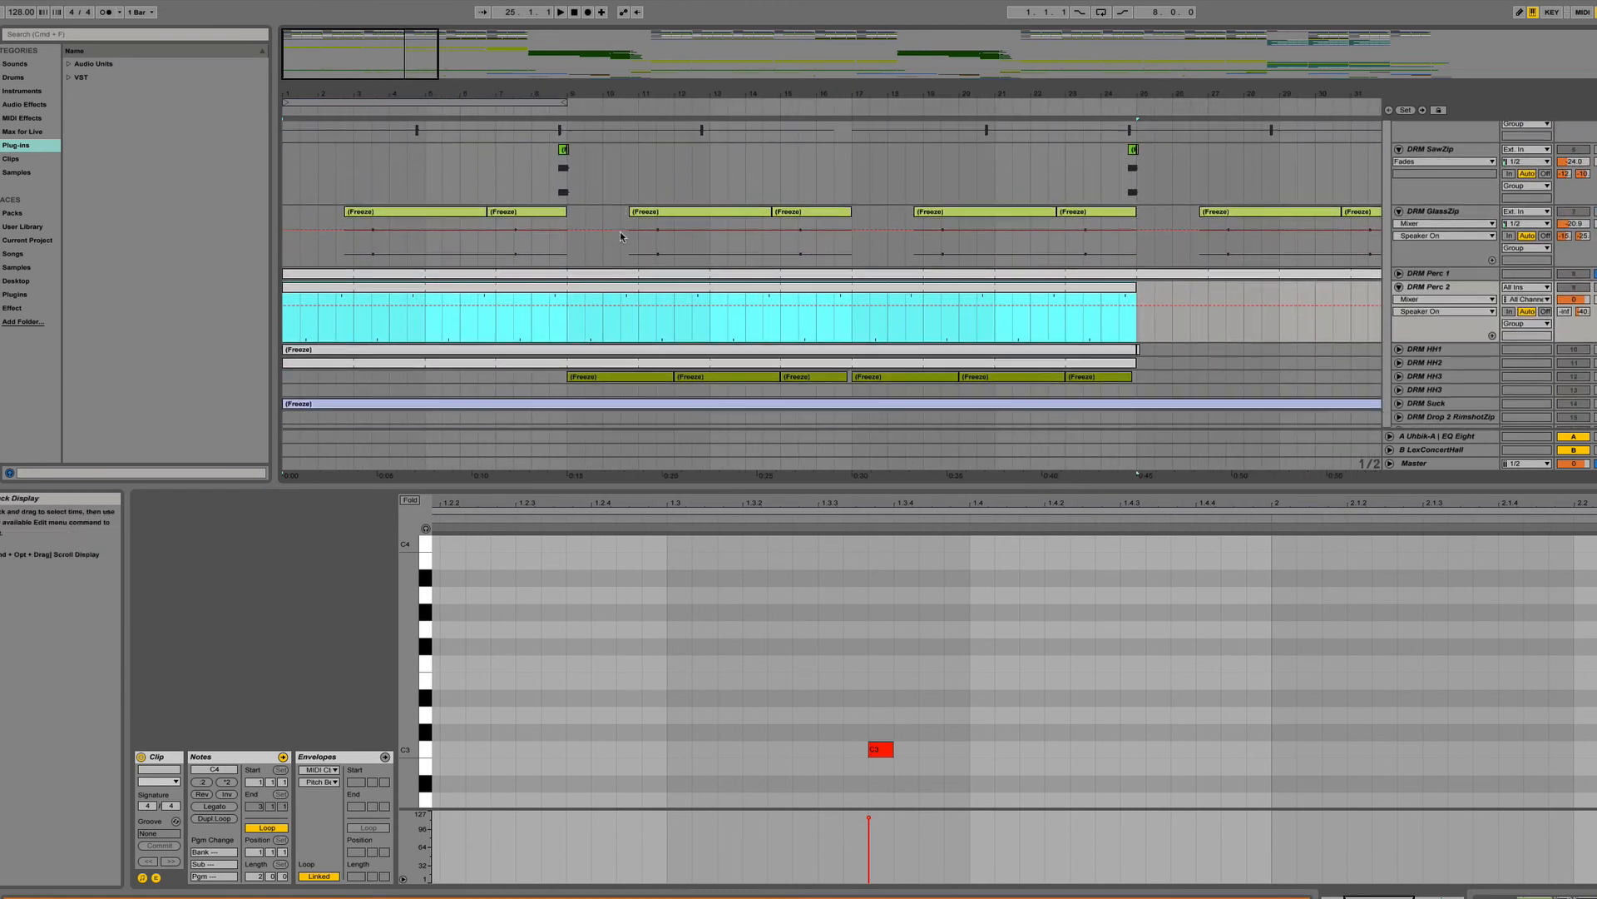
scroll(640, 243, "up", 1)
scroll(1277, 248, "up", 7)
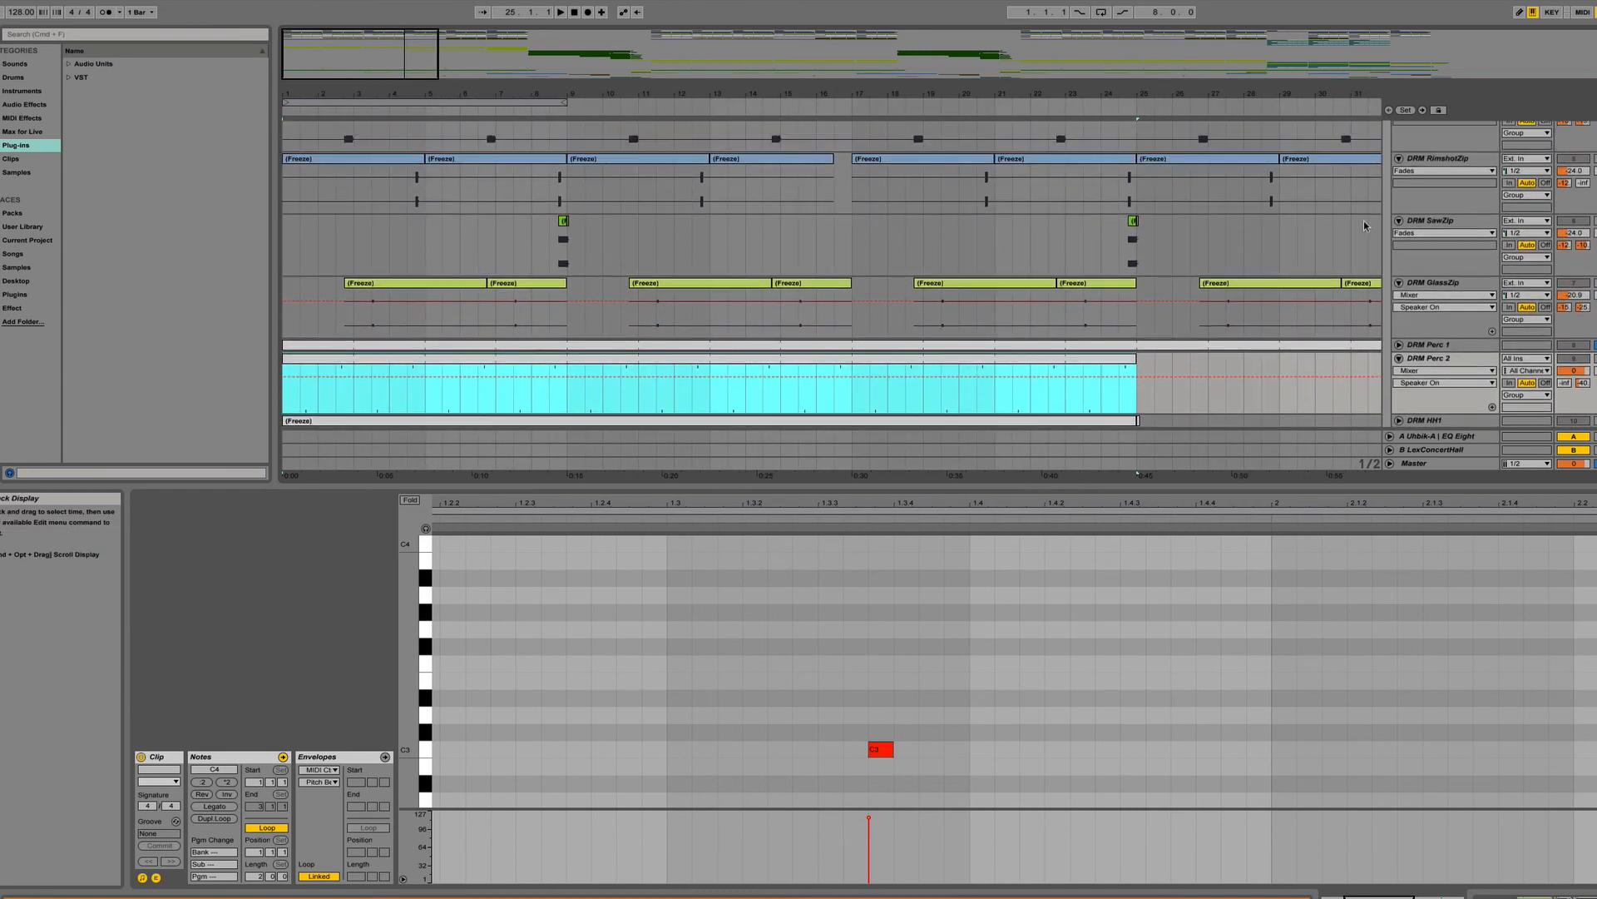
scroll(1587, 151, "up", 1)
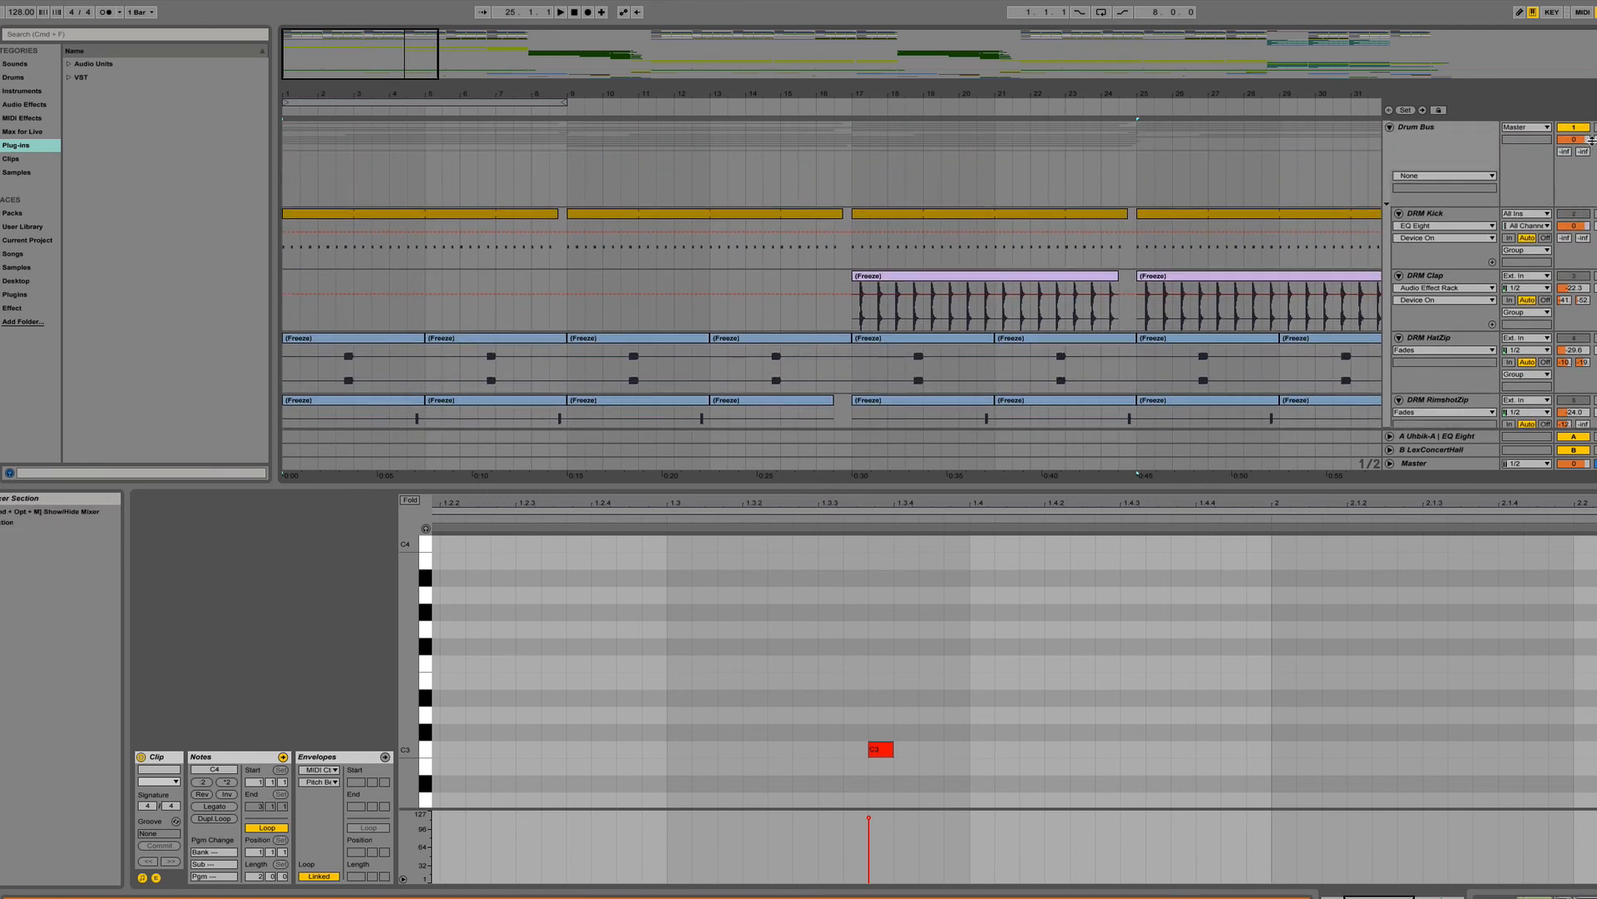
Audition the opening drums from the first DRM Kick clip and the first DRM HatZip clip, stopping playback after each.
left_click(527, 218)
key("space")
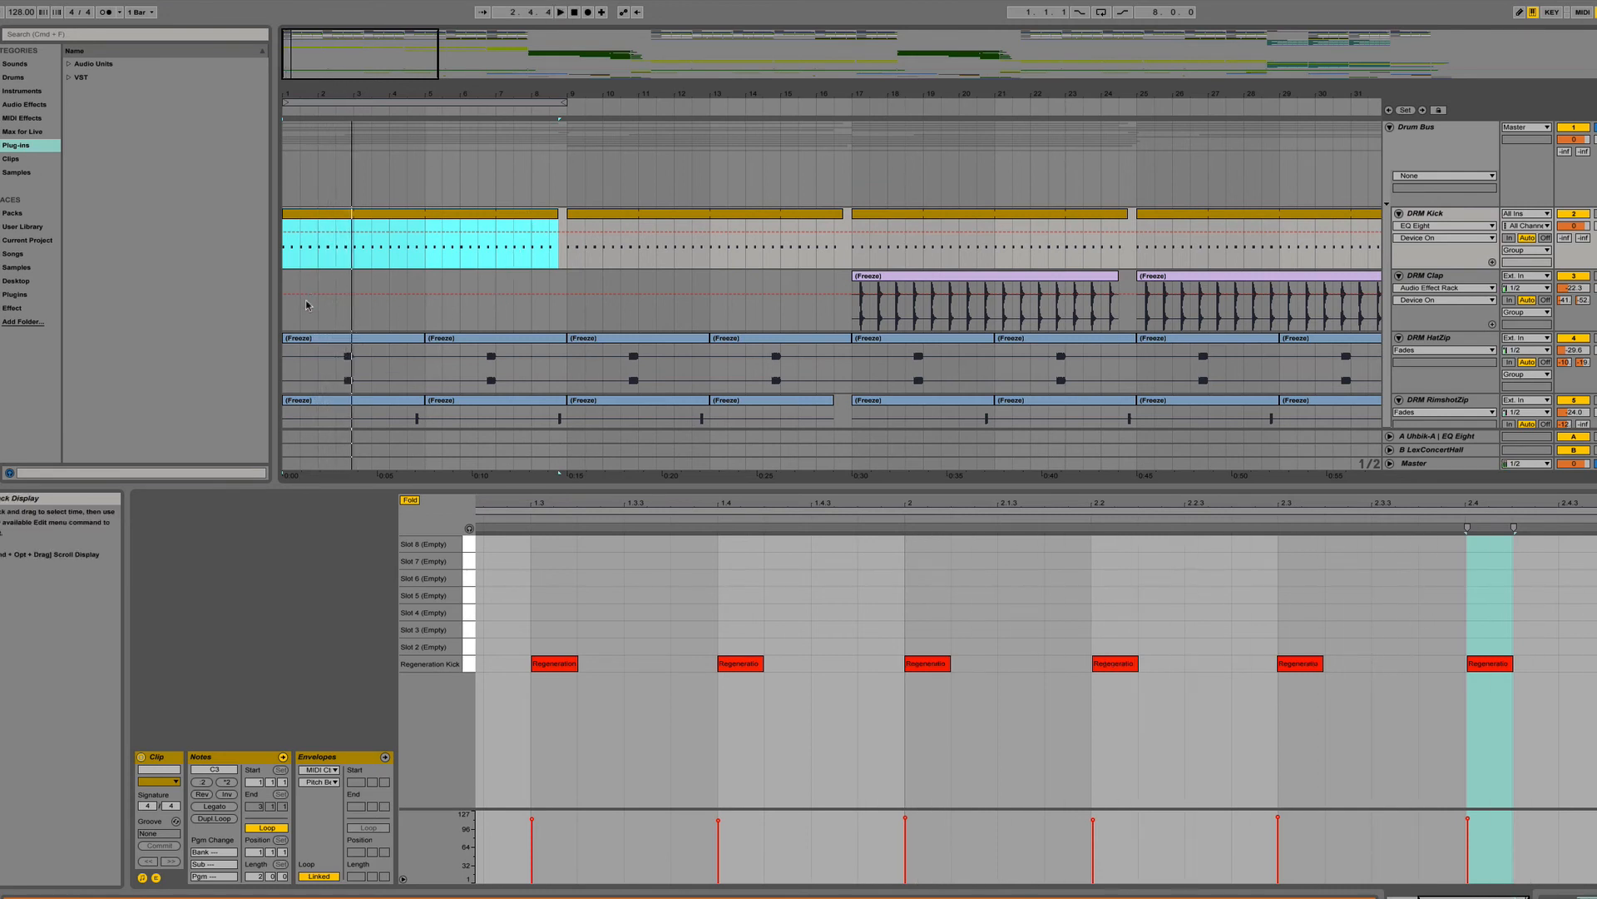
left_click(316, 340)
key("space")
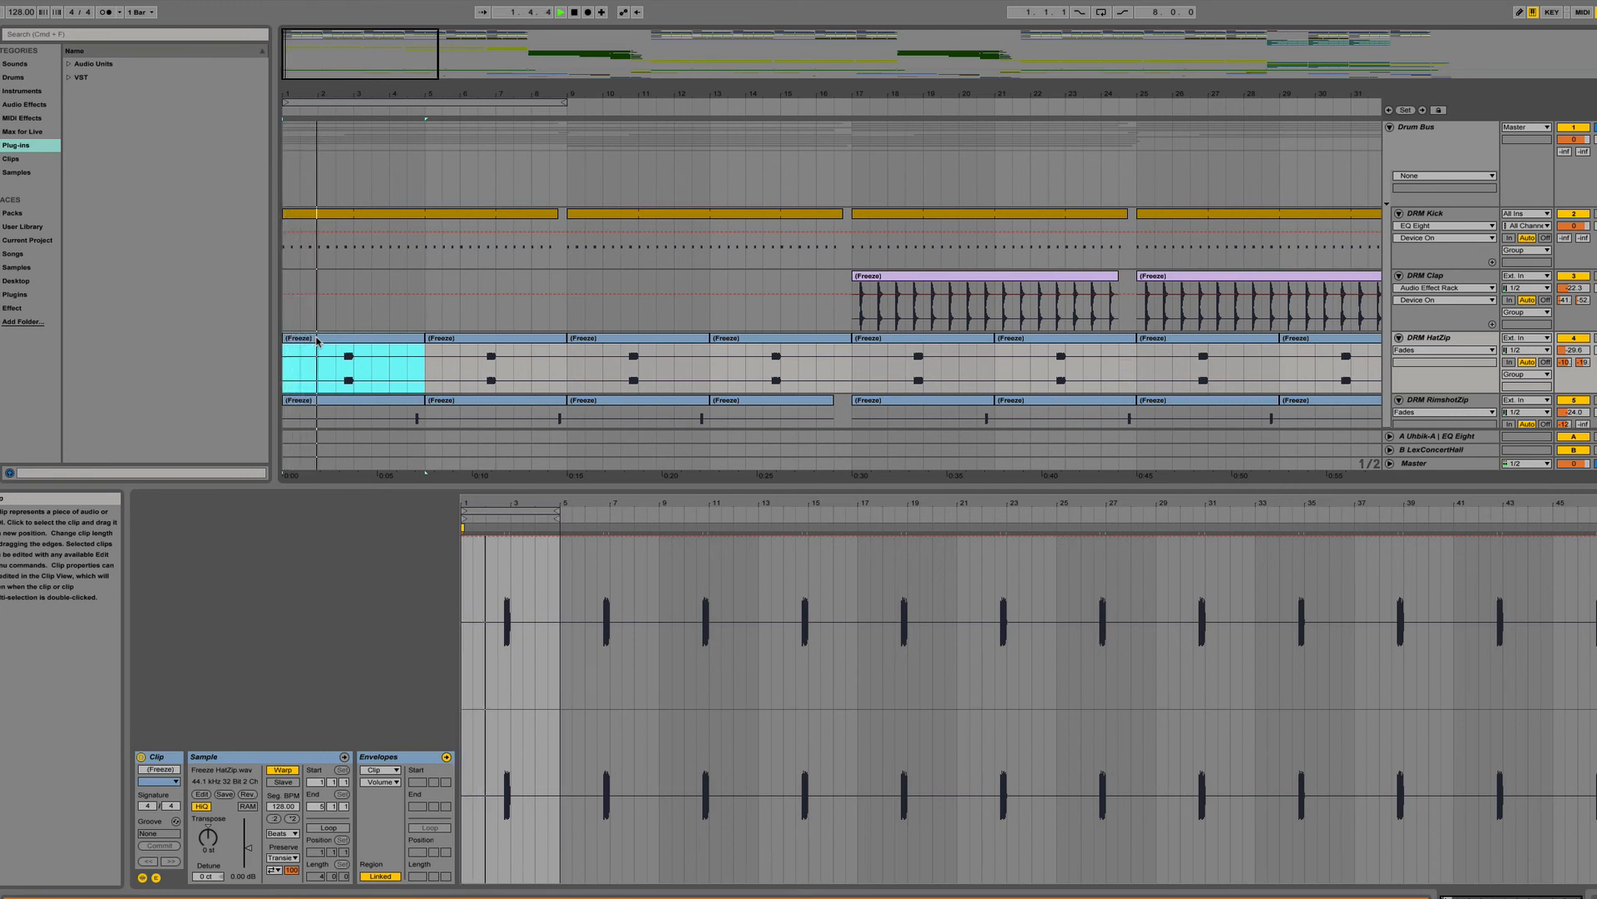
key("space")
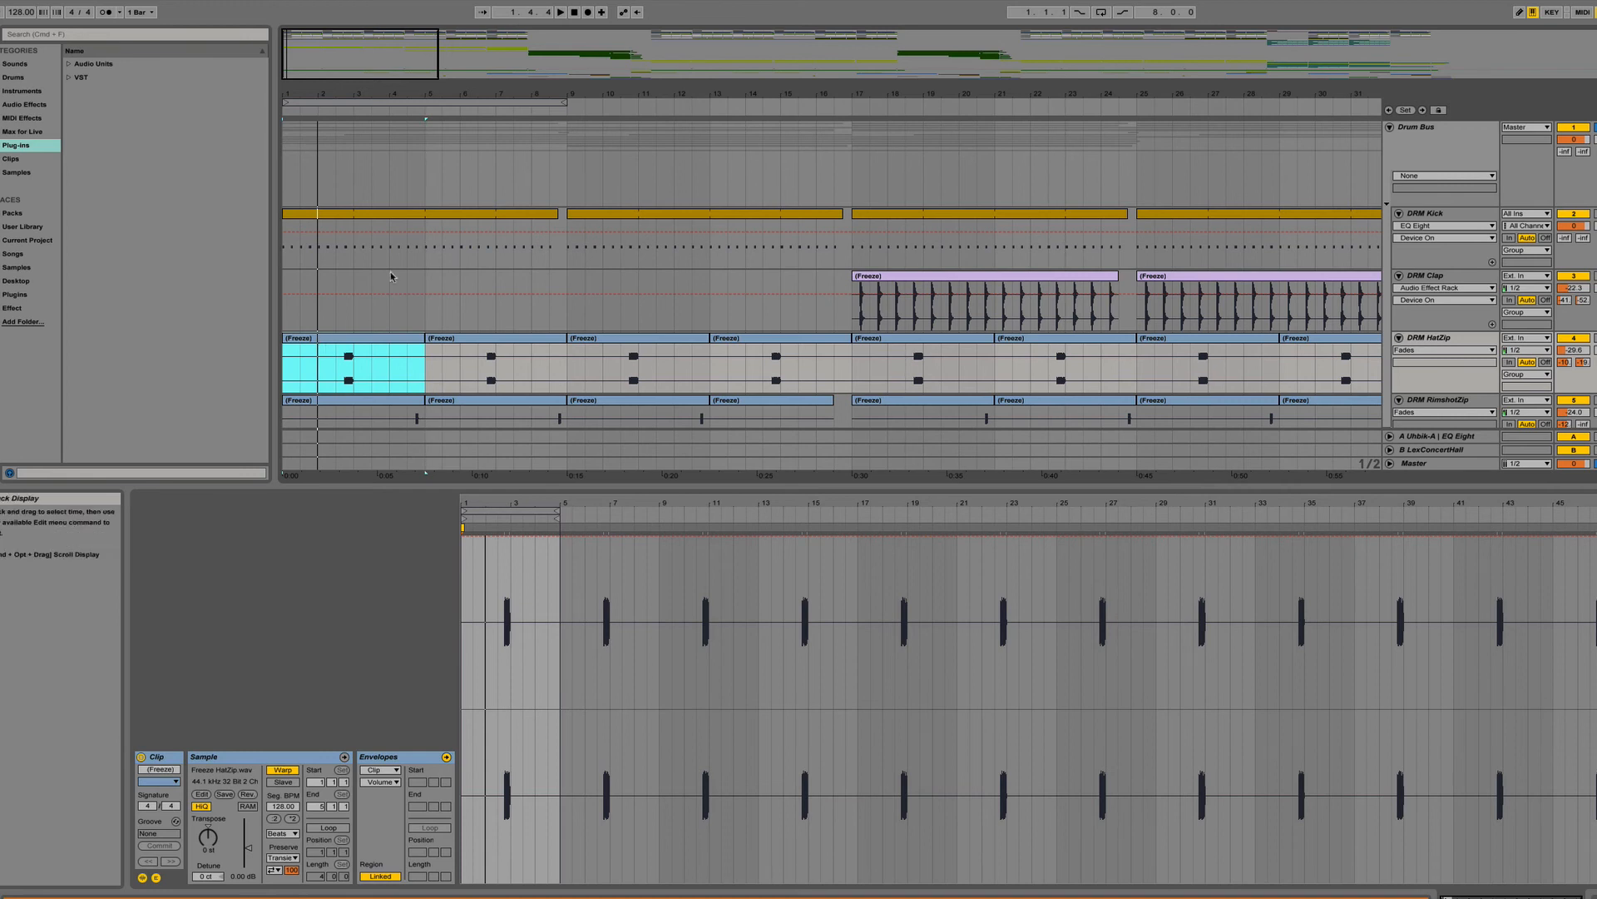
Examine how the clap, zip and percussion clips repeat through the intro, focusing on the DRM SawZip clip just before bar 25.
left_click_drag(344, 91, 345, 67)
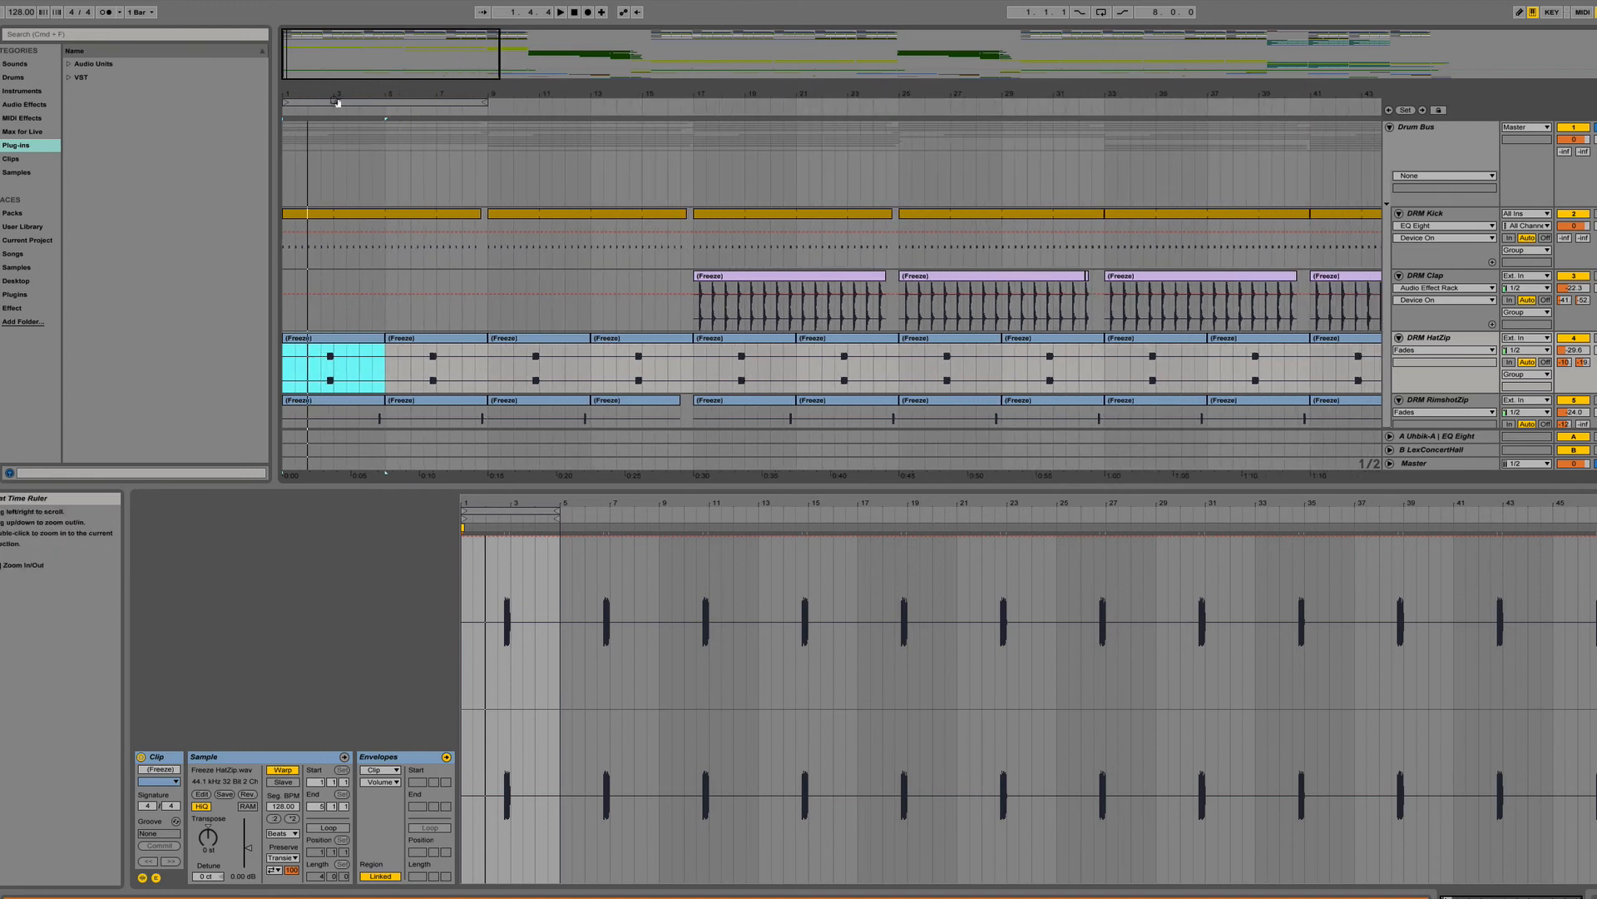
scroll(505, 297, "down", 2)
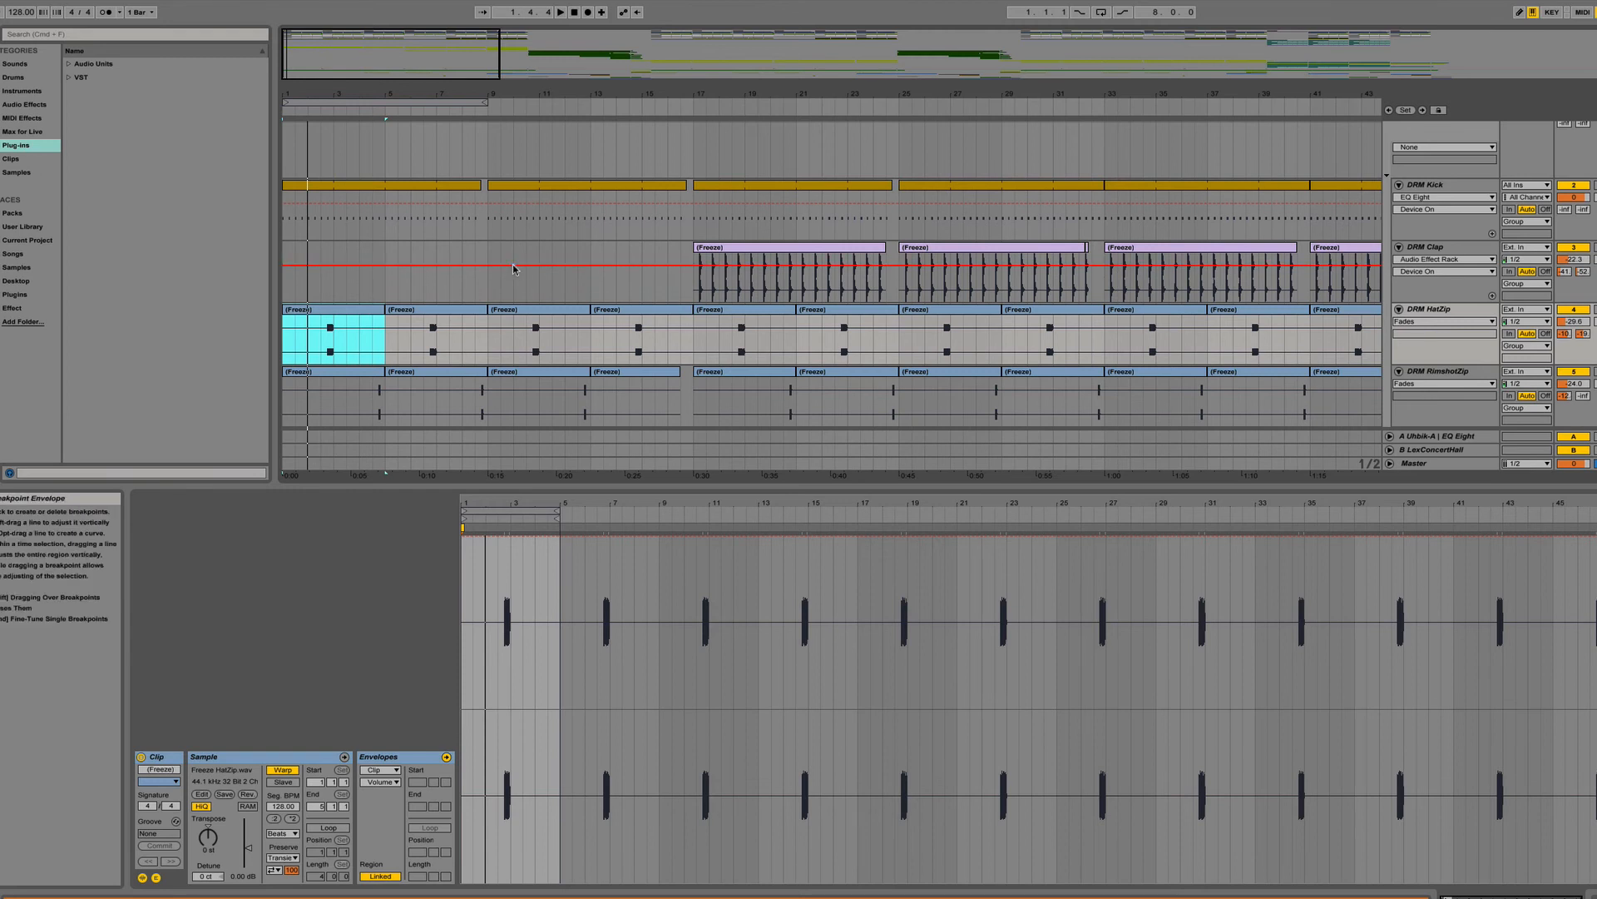
scroll(612, 215, "down", 3)
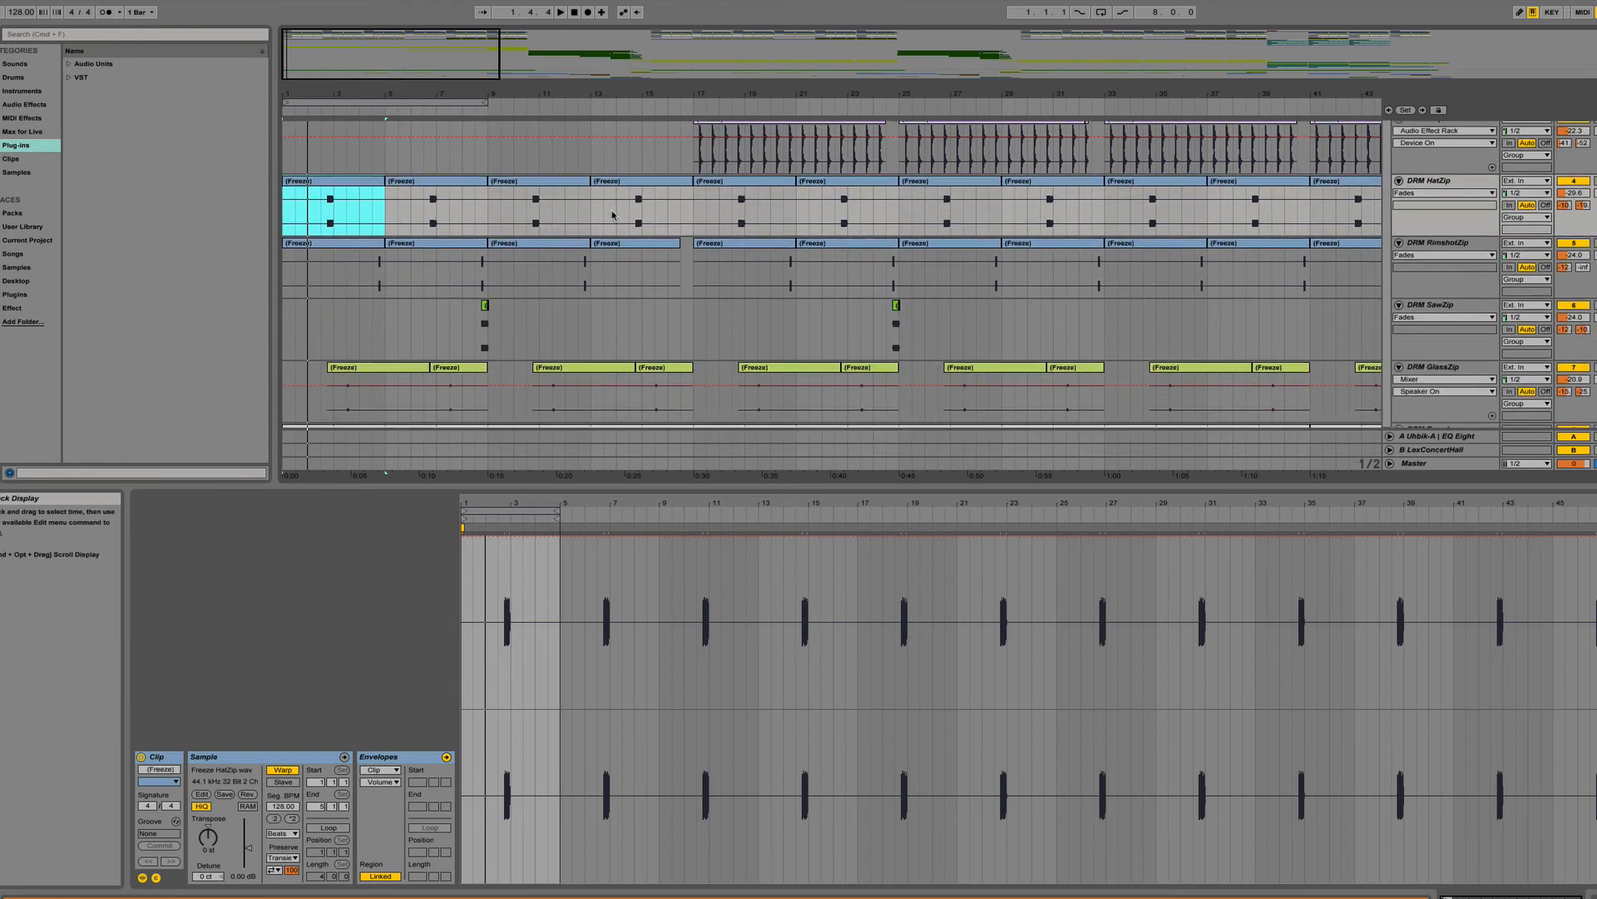
scroll(613, 215, "down", 2)
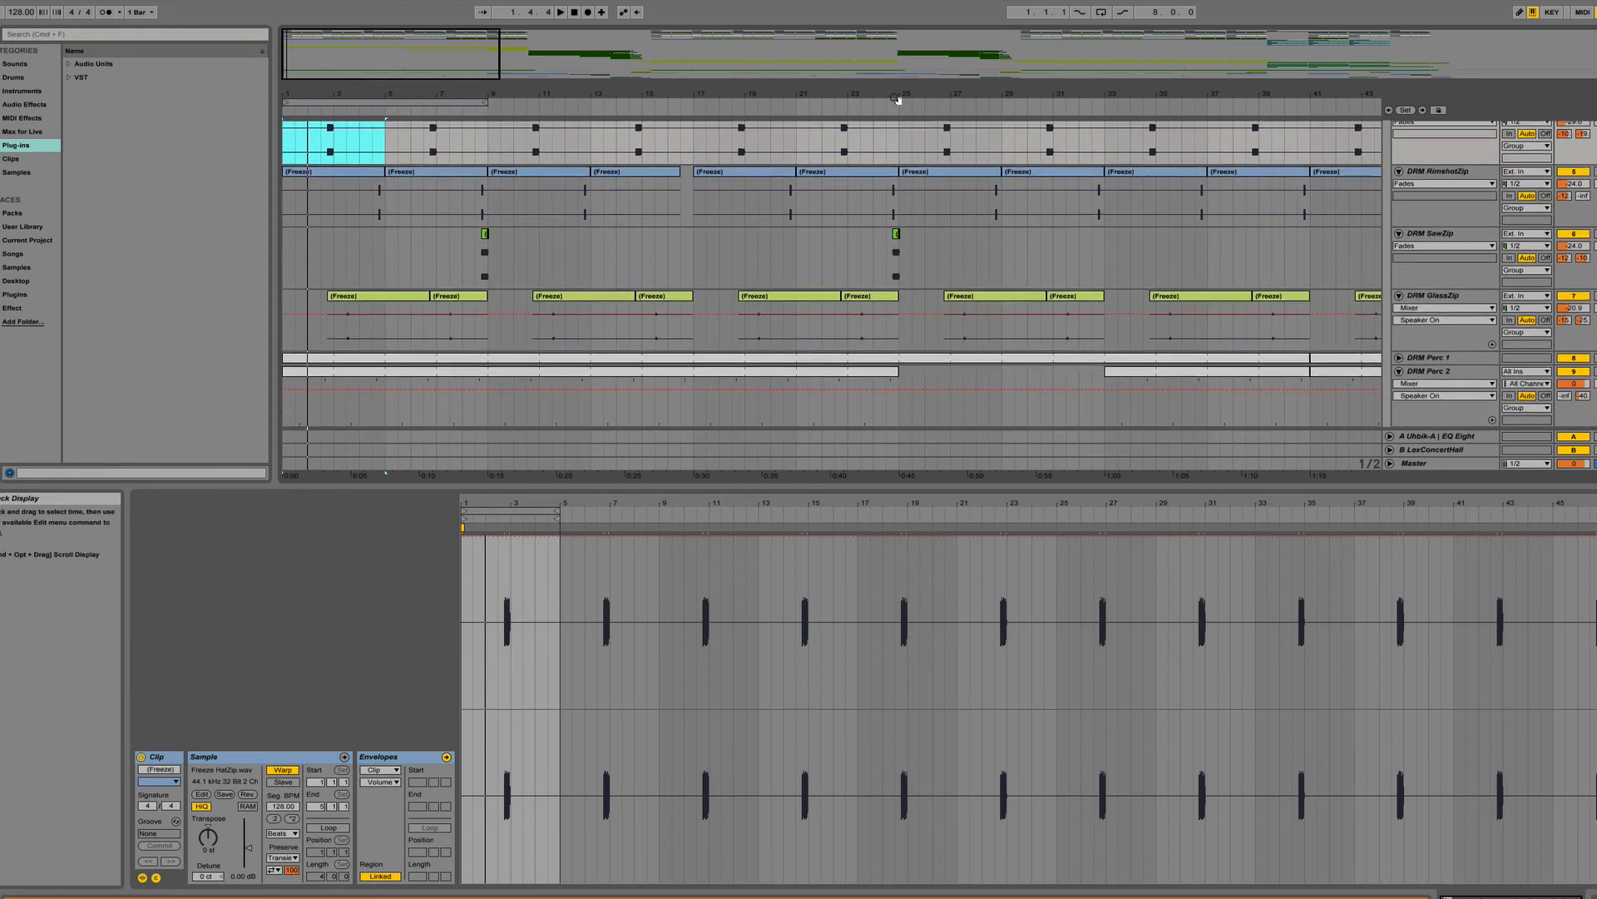
left_click_drag(895, 95, 938, 82)
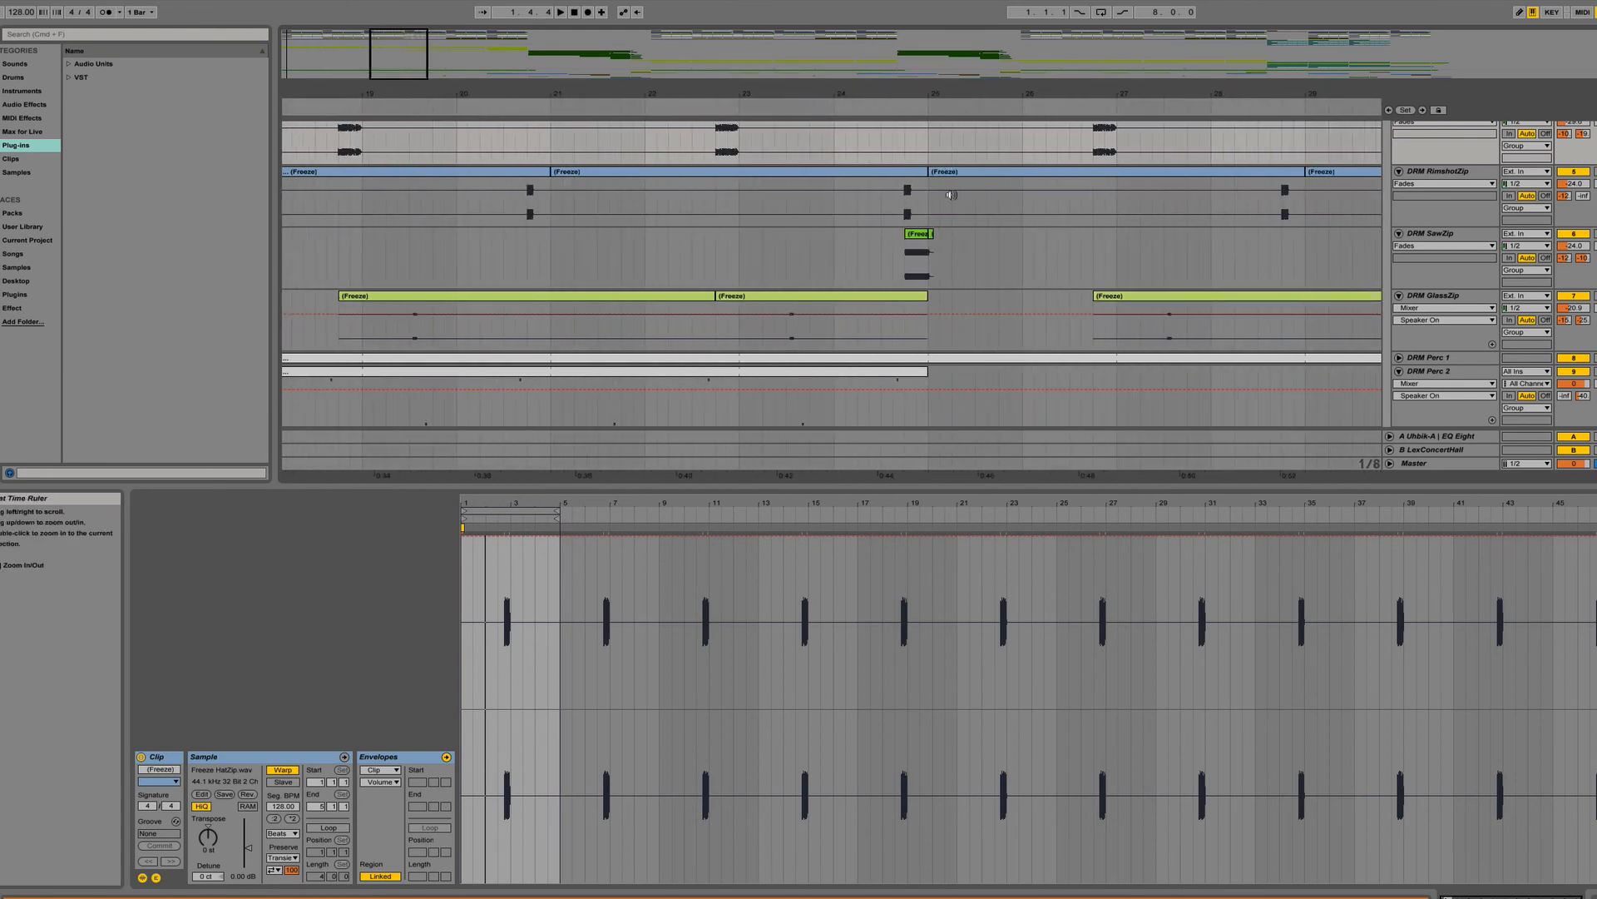
scroll(955, 237, "up", 3)
scroll(887, 264, "down", 4)
scroll(887, 265, "up", 4)
Return to the start of the song and audition the DRM HatZip hit just before bar 3, stopping playback after it.
scroll(887, 265, "left", 15)
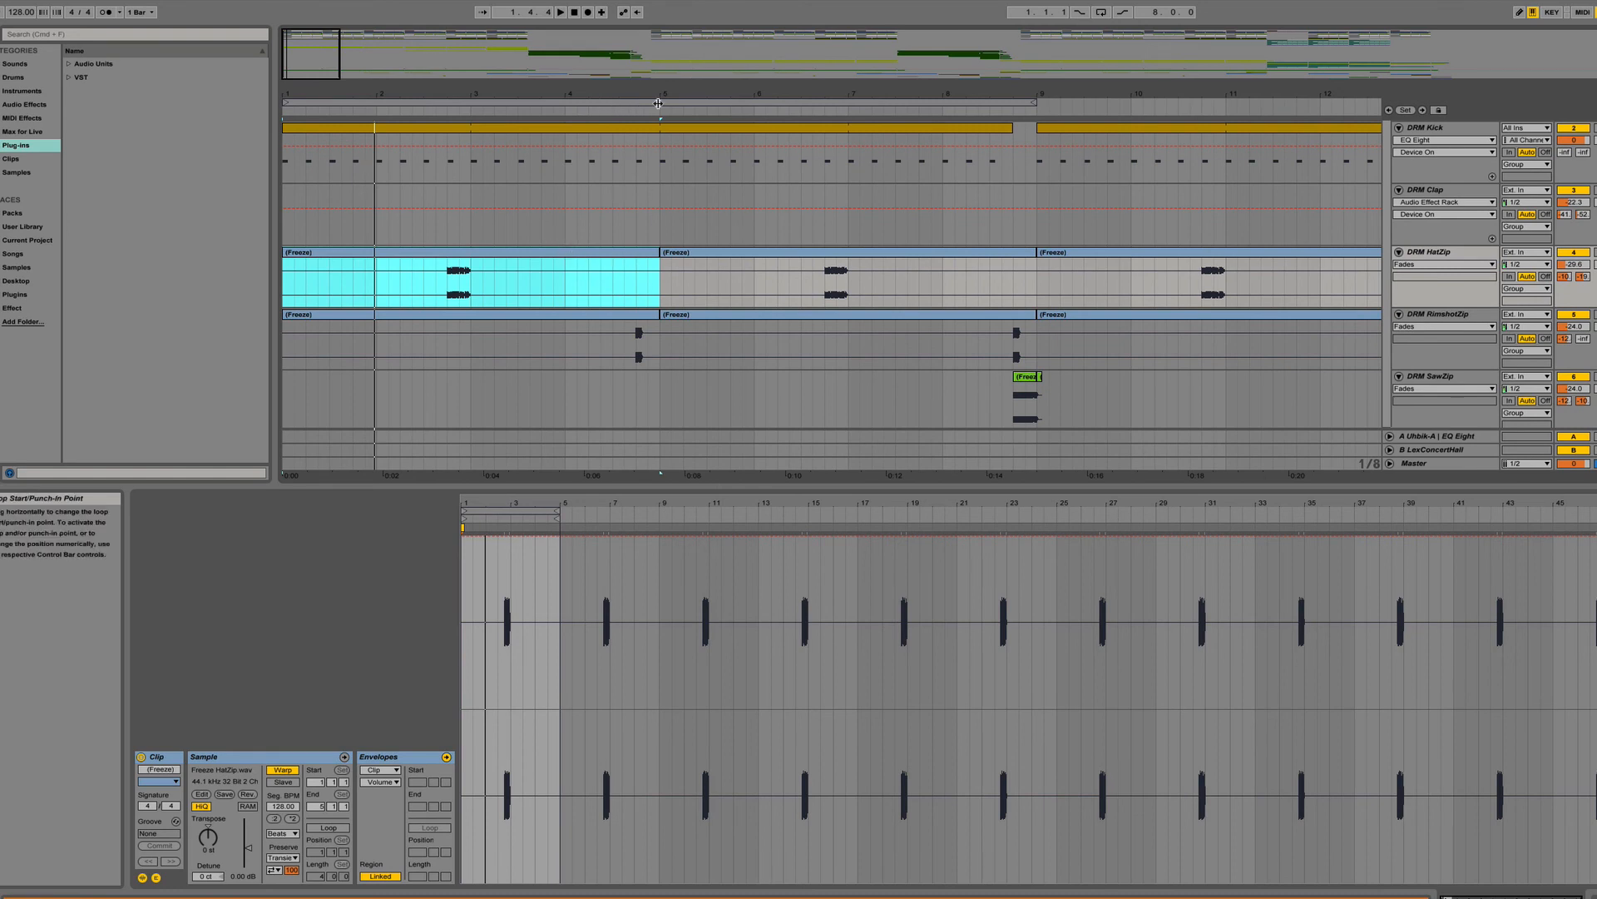
key("space")
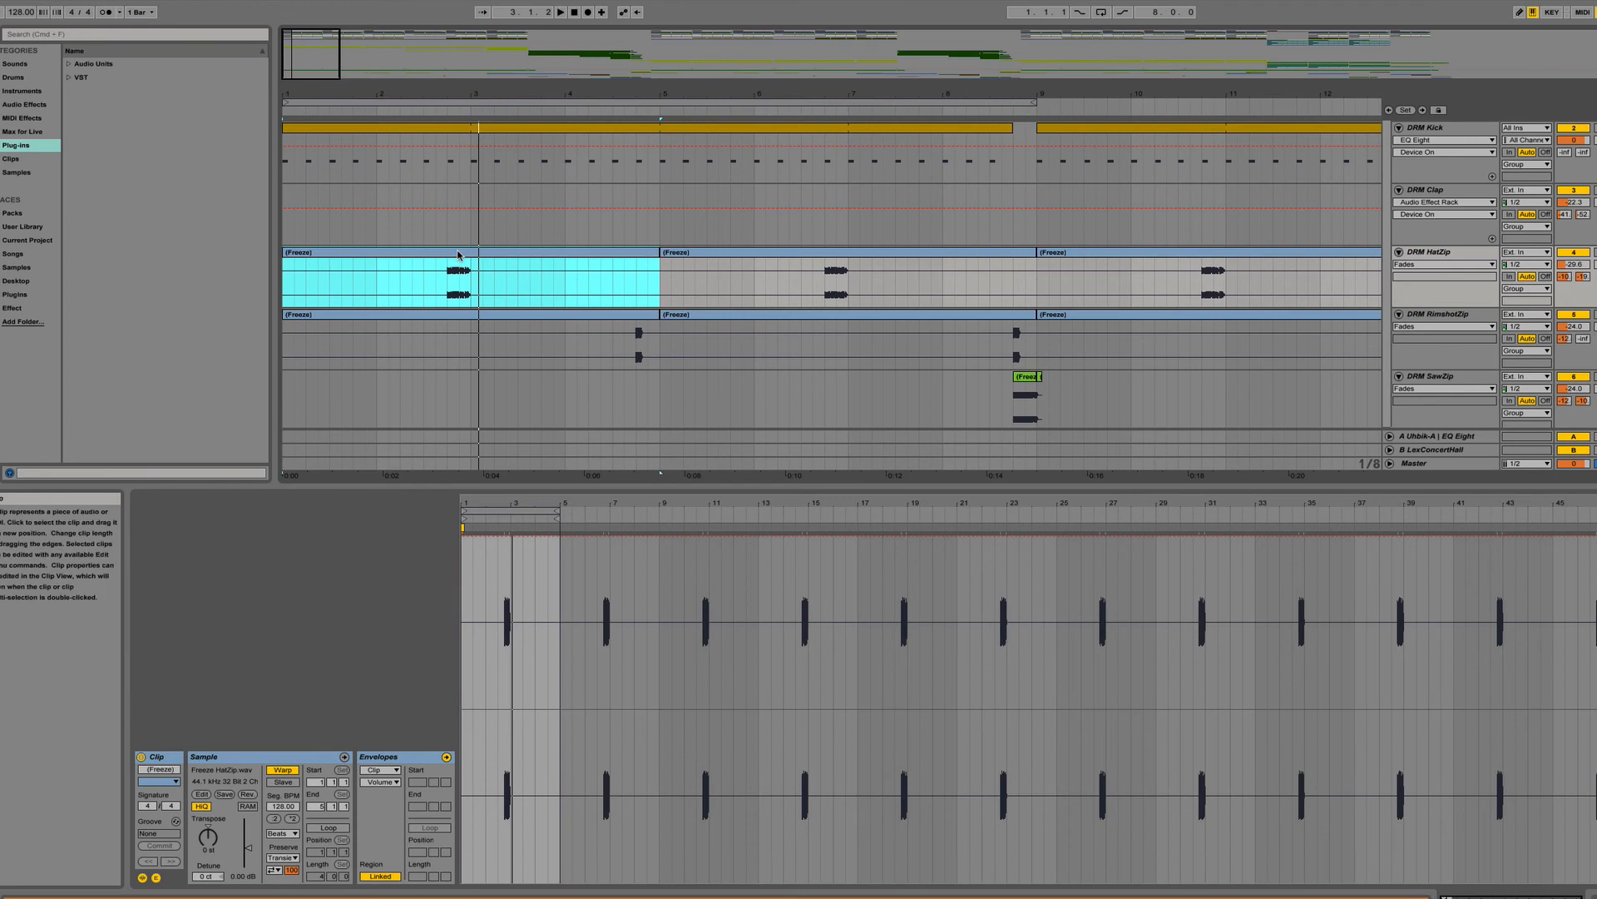
key("space")
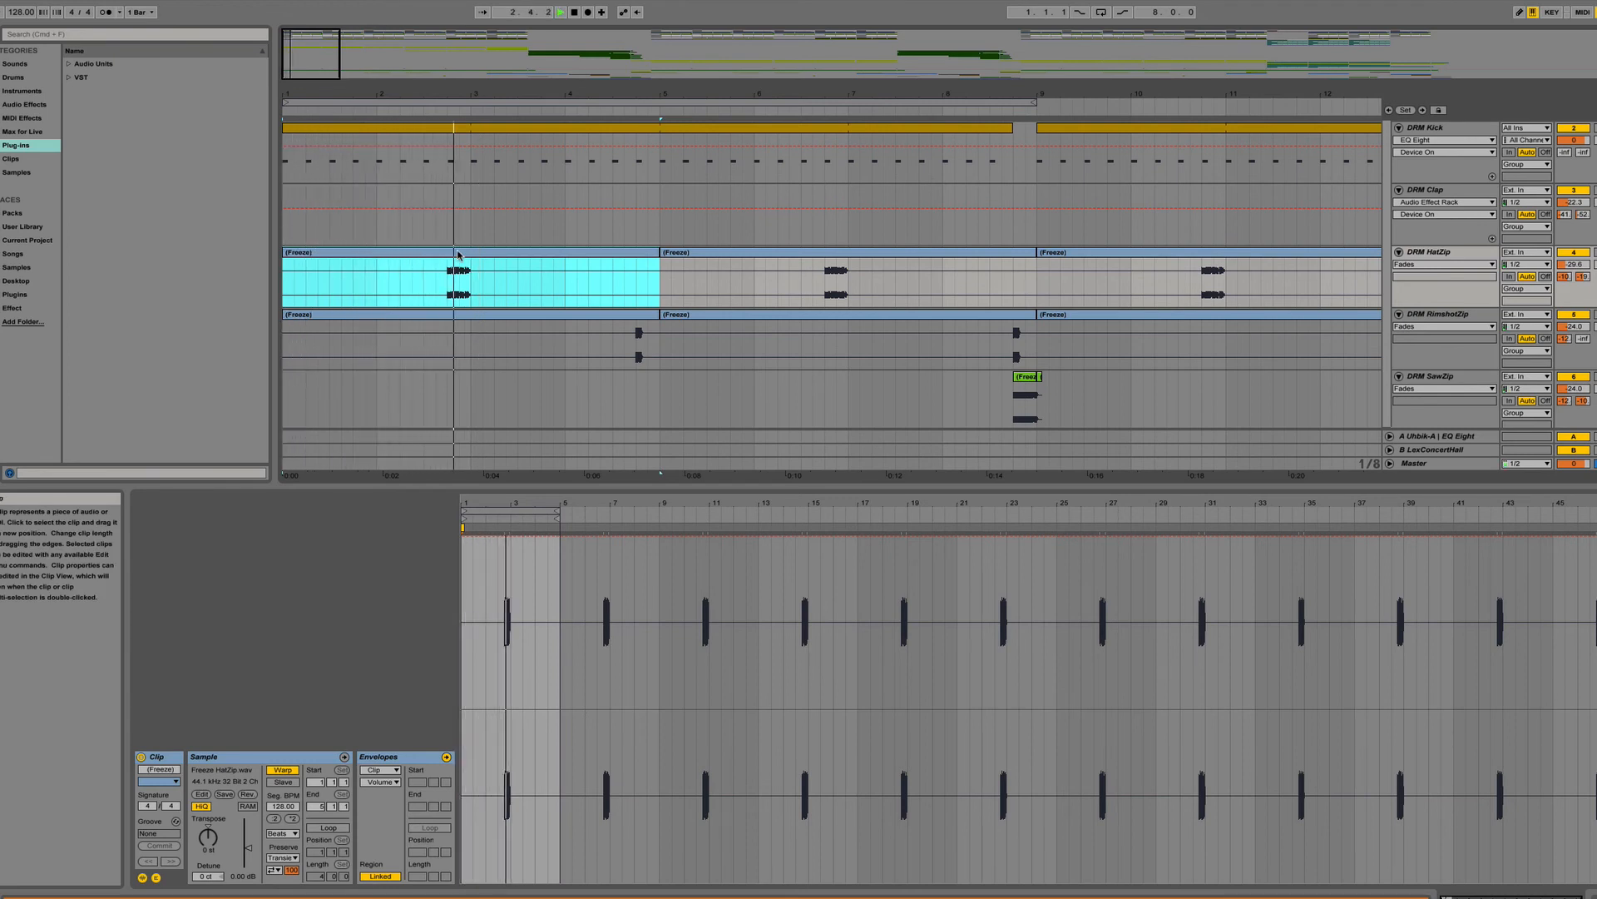
key("space")
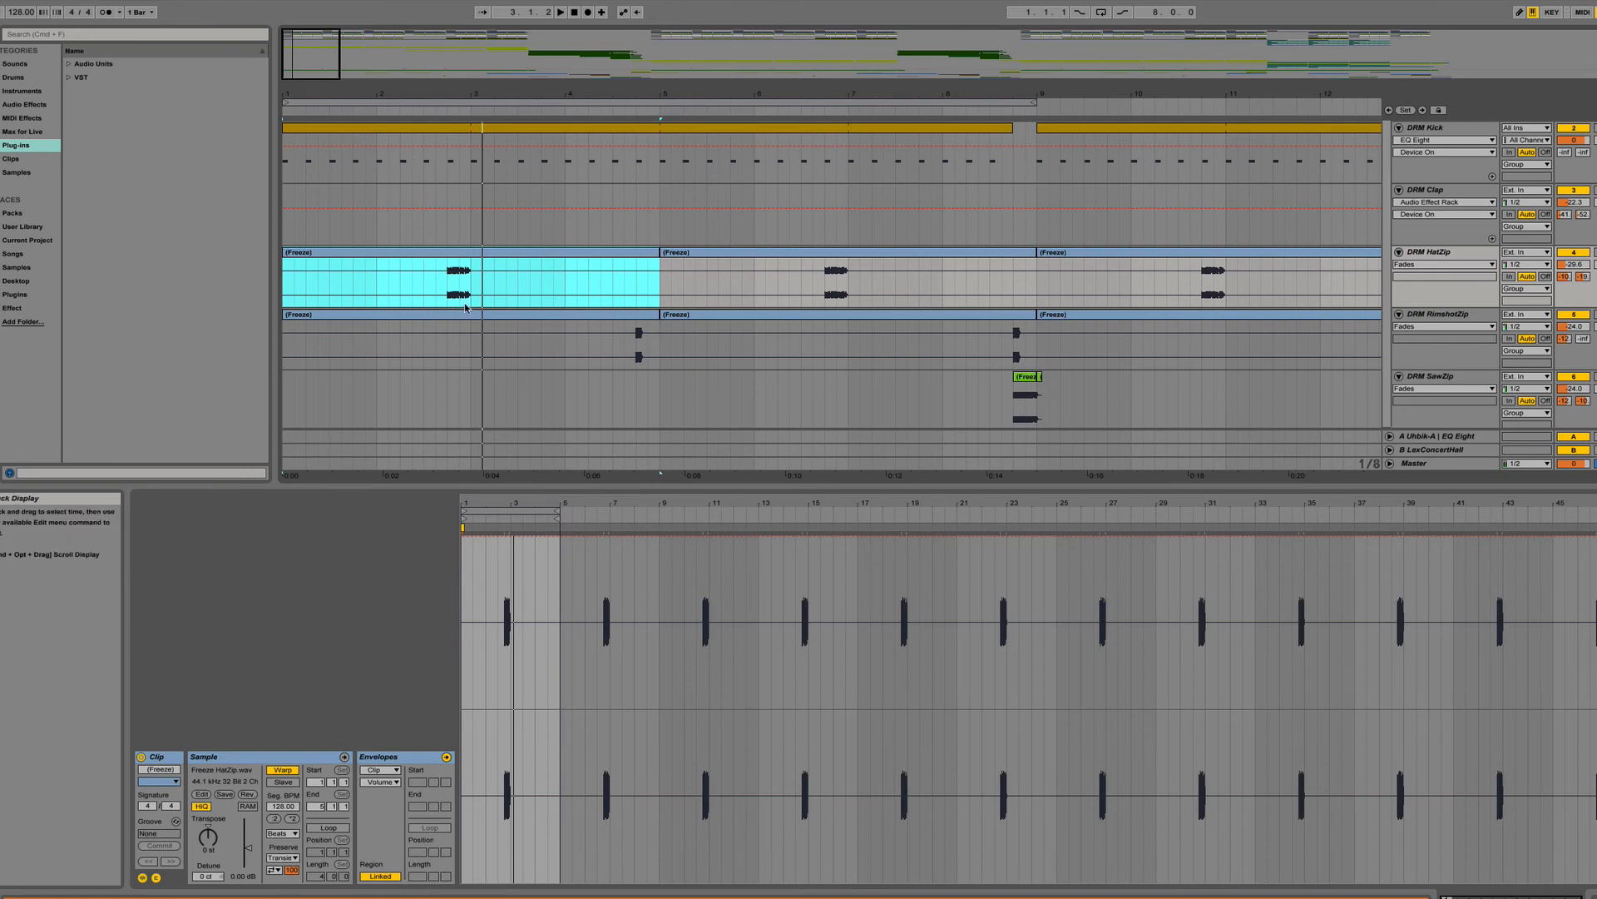
Fold the DRM HatZip, DRM RimshotZip, DRM Clap, DRM SawZip, DRM GlassZip and DRM Perc 2 tracks.
scroll(1172, 295, "up", 1)
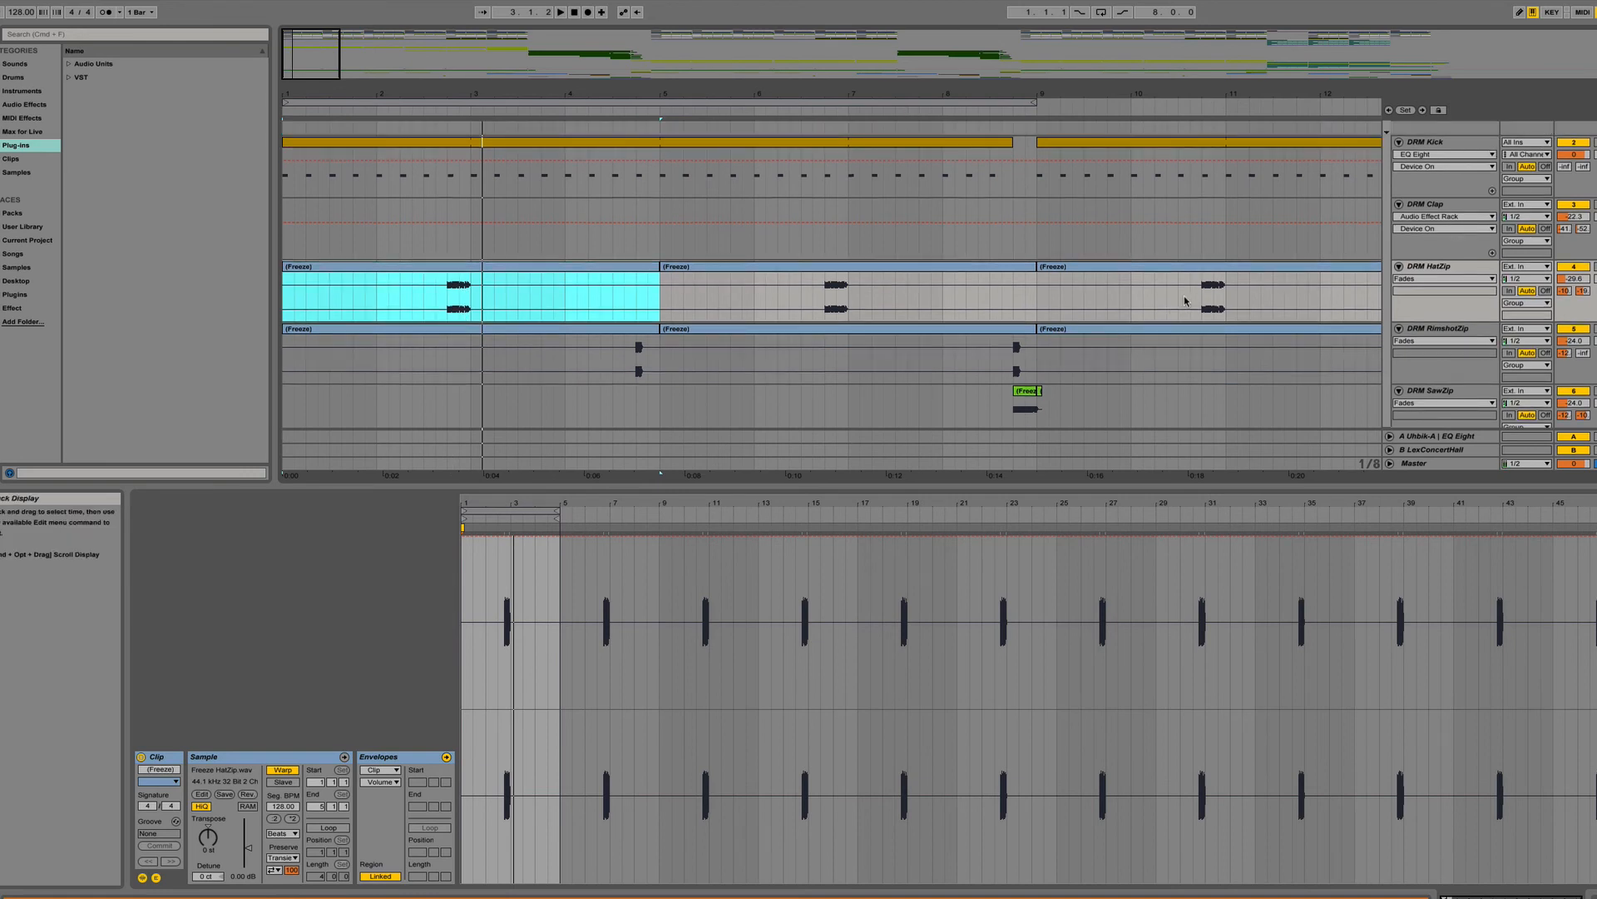
left_click(1399, 266)
left_click(1400, 280)
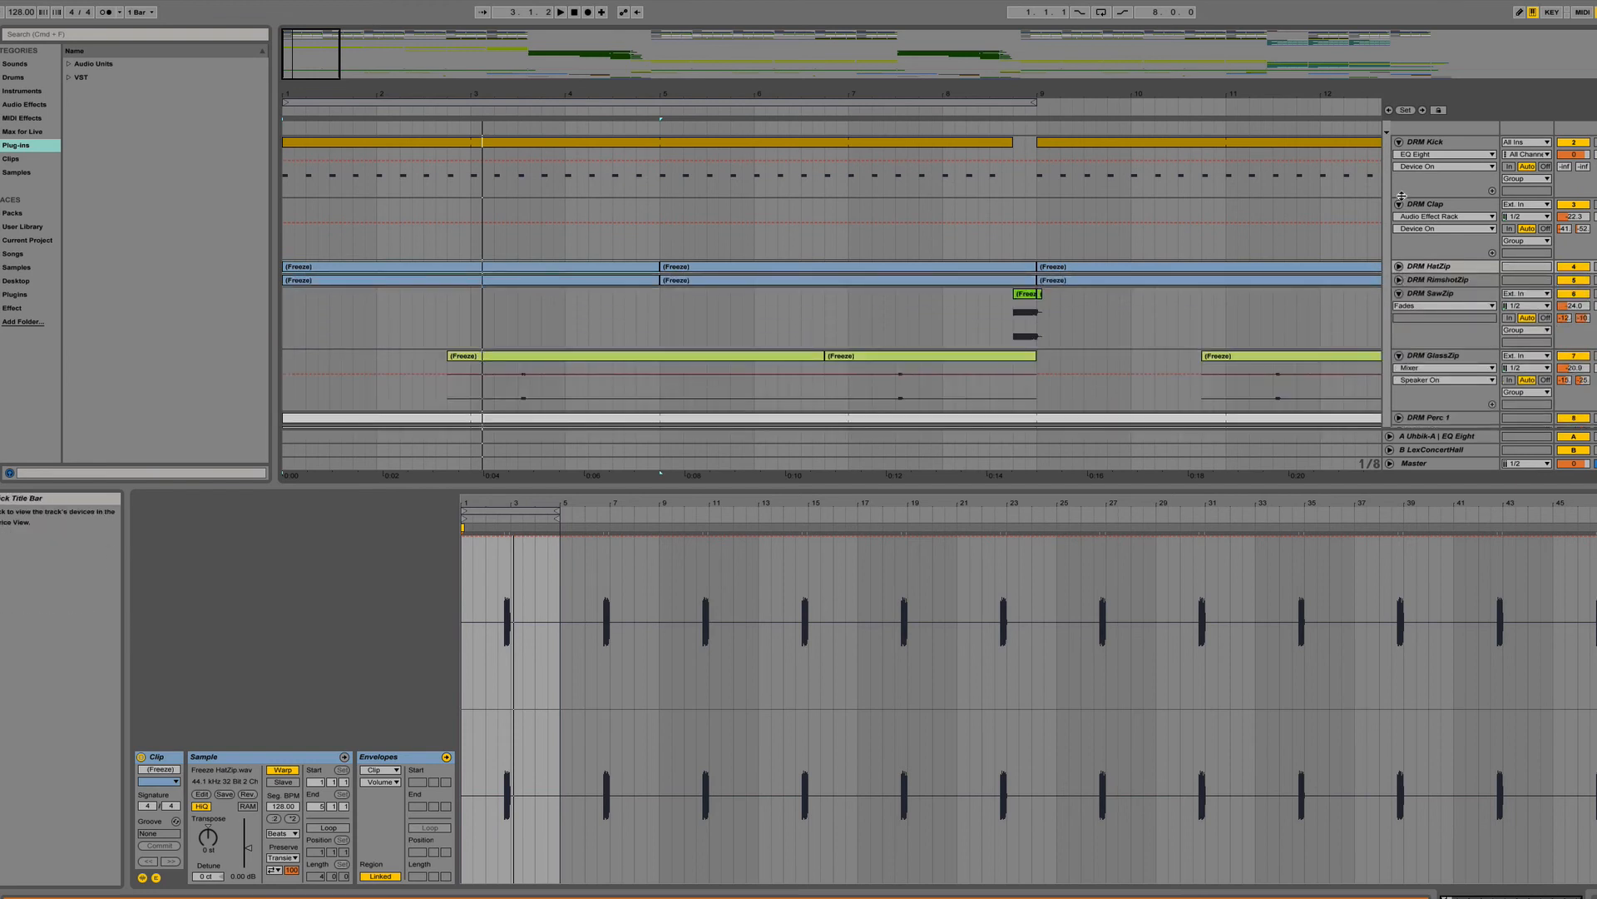
left_click(1400, 204)
left_click(1399, 244)
left_click(1399, 258)
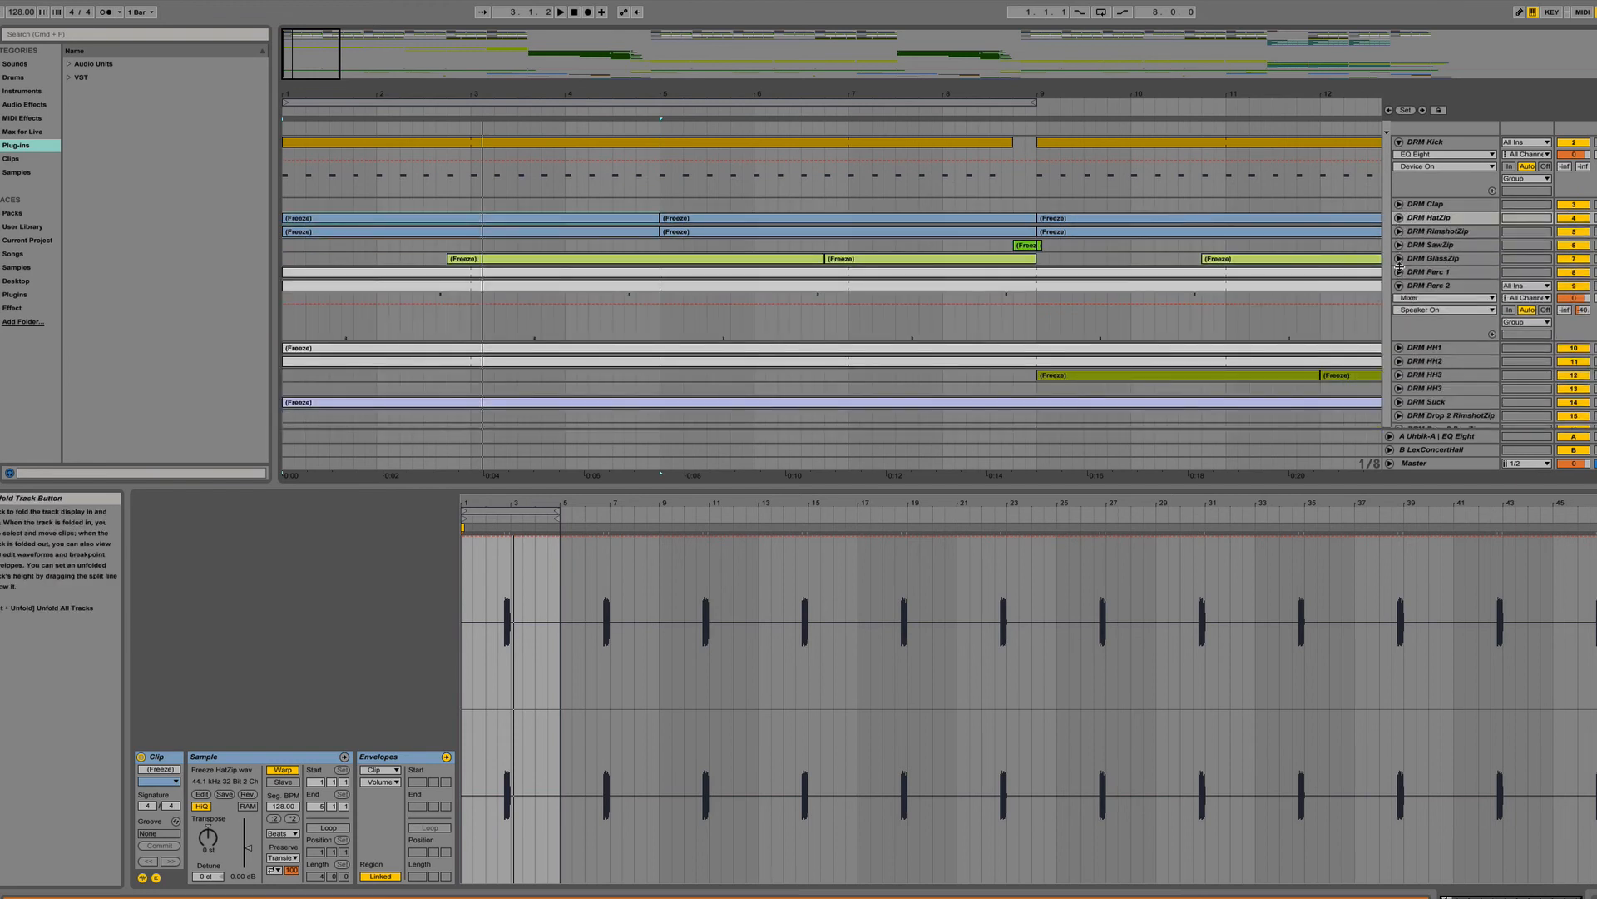
left_click(1399, 286)
Shrink the clip detail view to give the arrangement more height, and fold the DRM Kick track.
scroll(1415, 198, "up", 5)
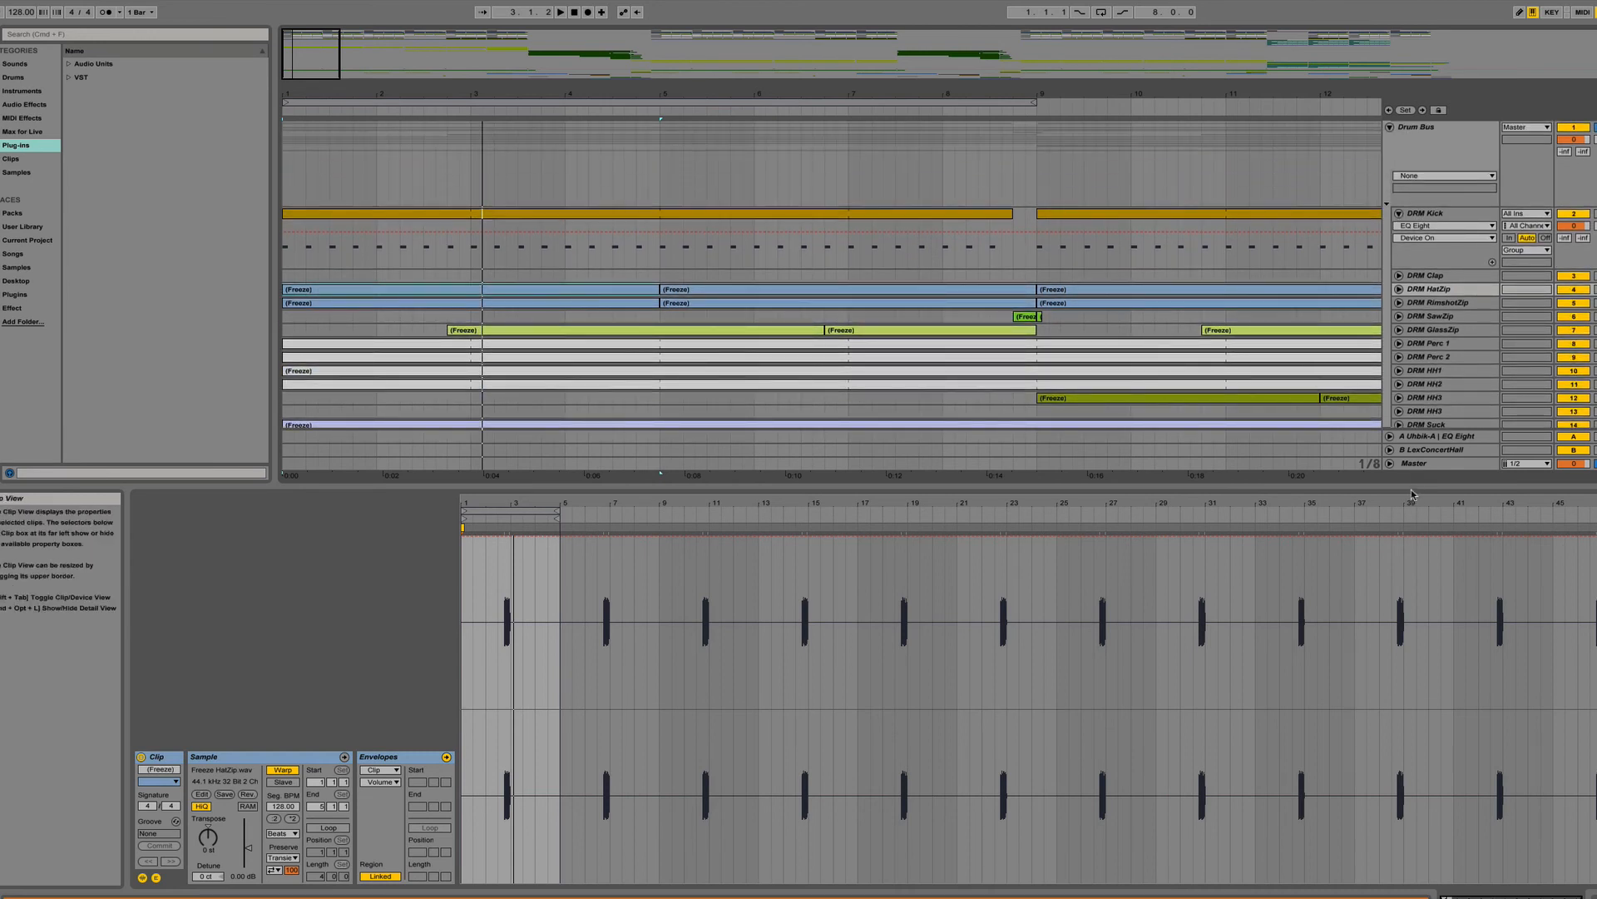
left_click_drag(1412, 502, 1412, 663)
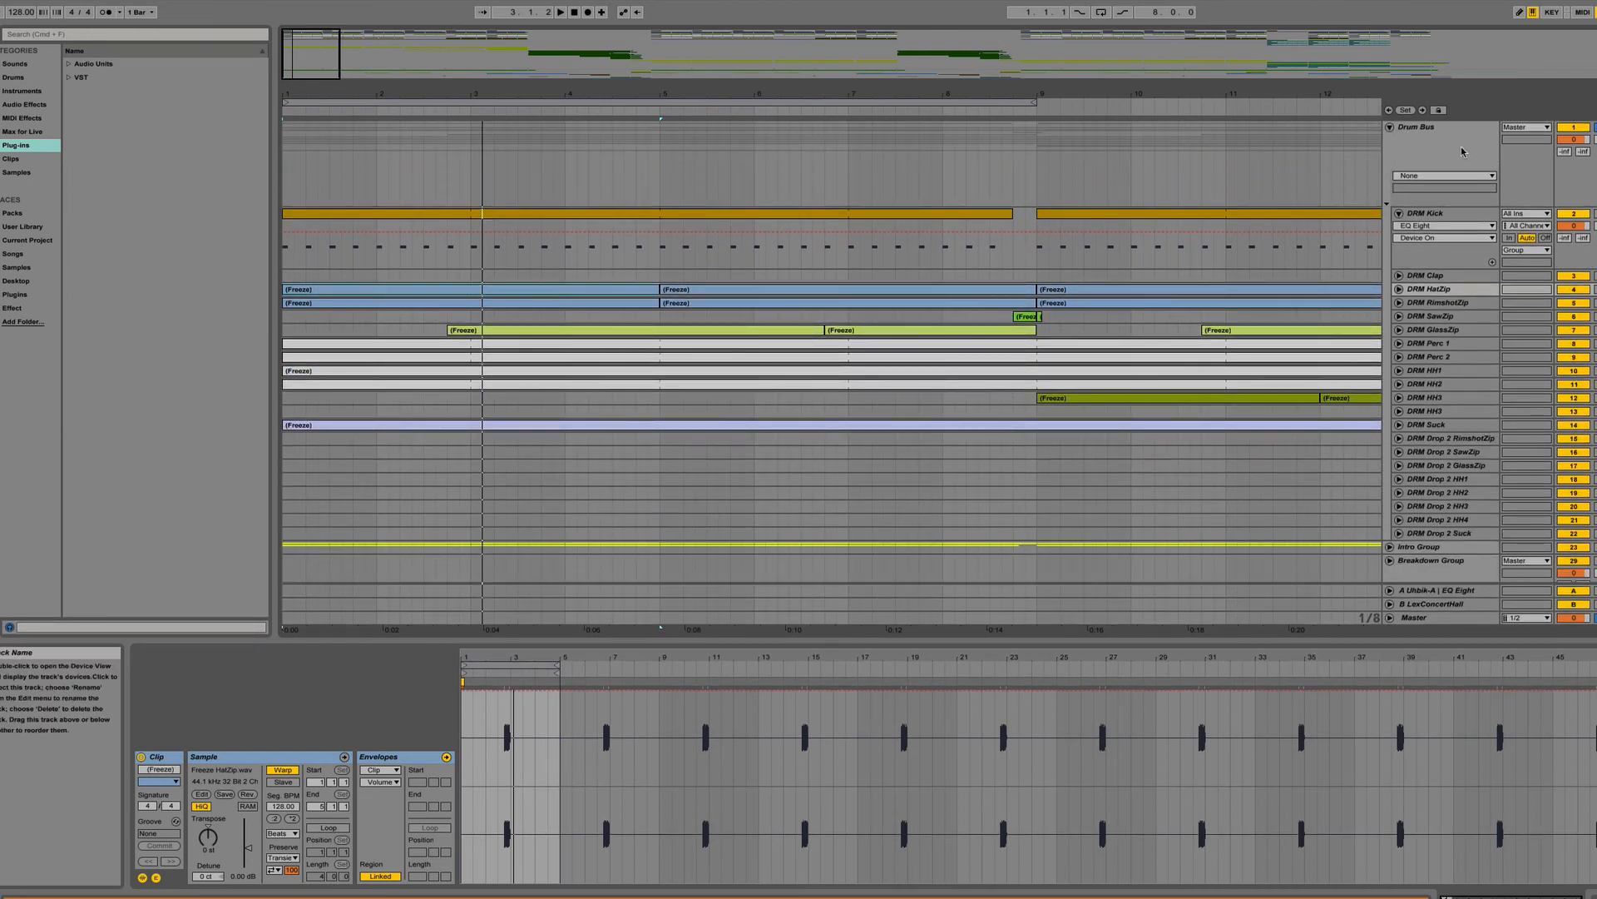
left_click(1401, 214)
Review the drum arrangement across the song and play the transition from about bar 23, then focus on bars 21 to 49.
left_click_drag(1348, 94, 1348, 4)
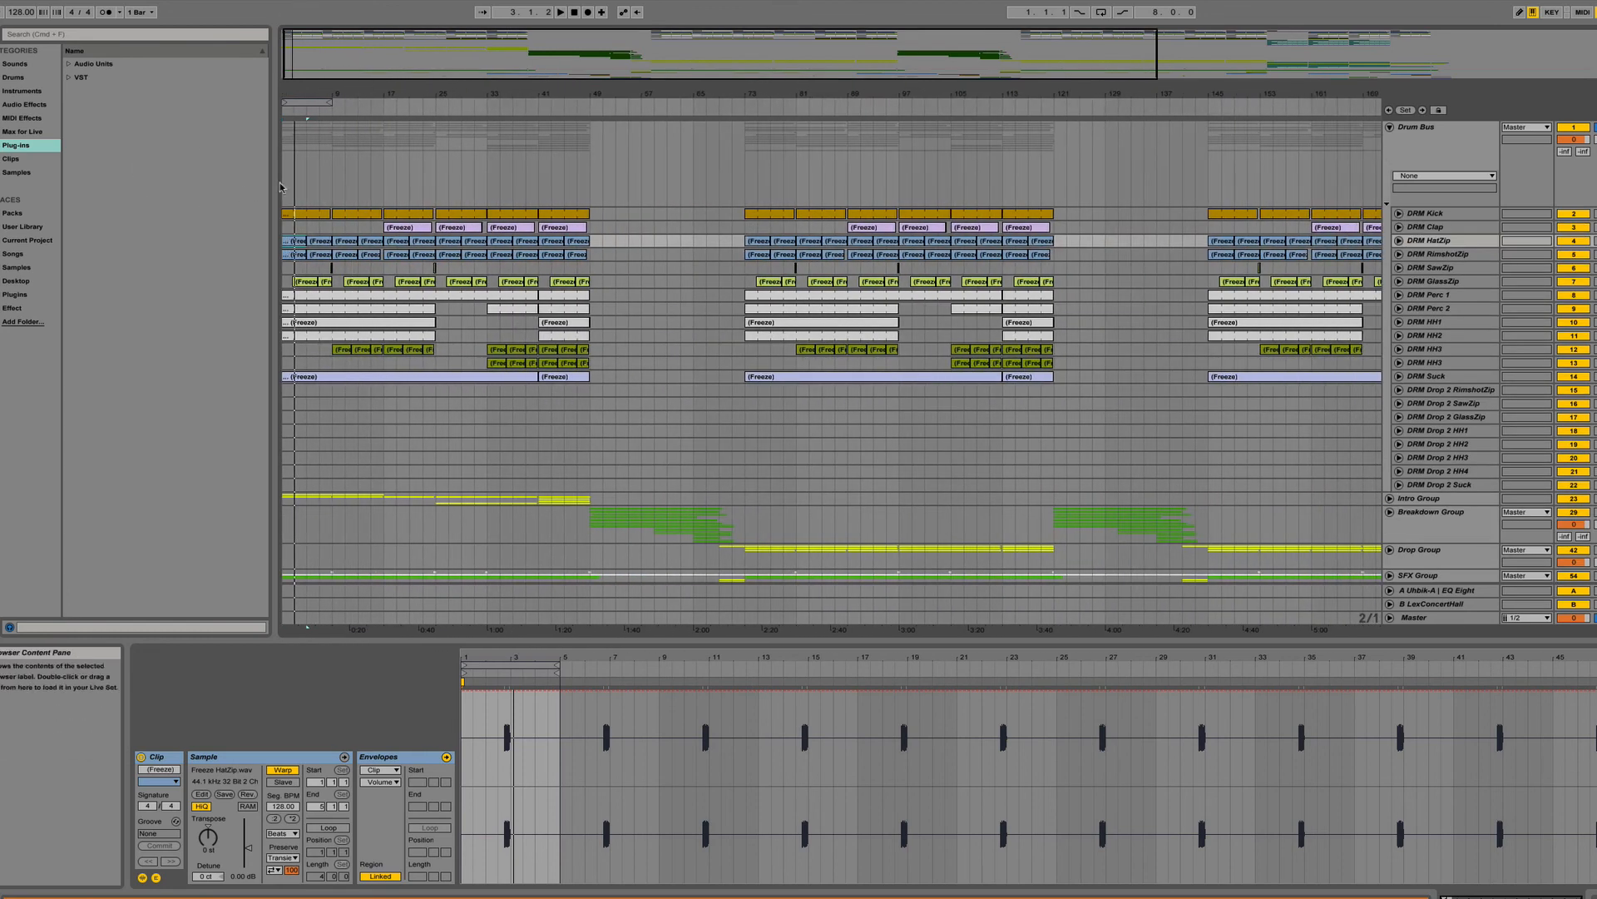
left_click_drag(303, 91, 342, 92)
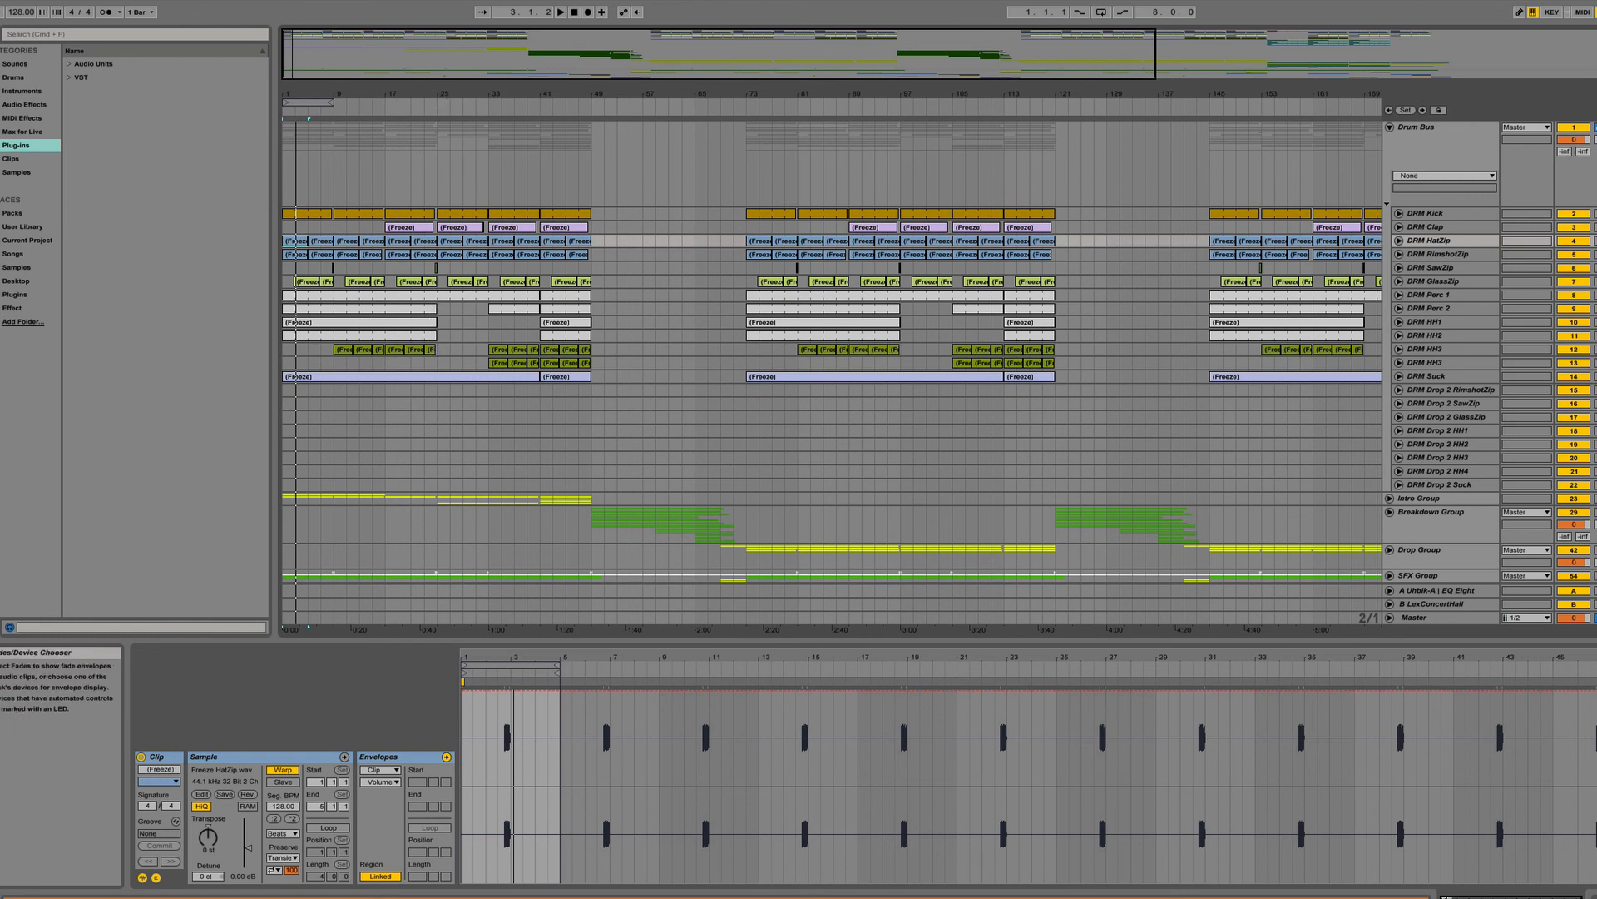
left_click(425, 108)
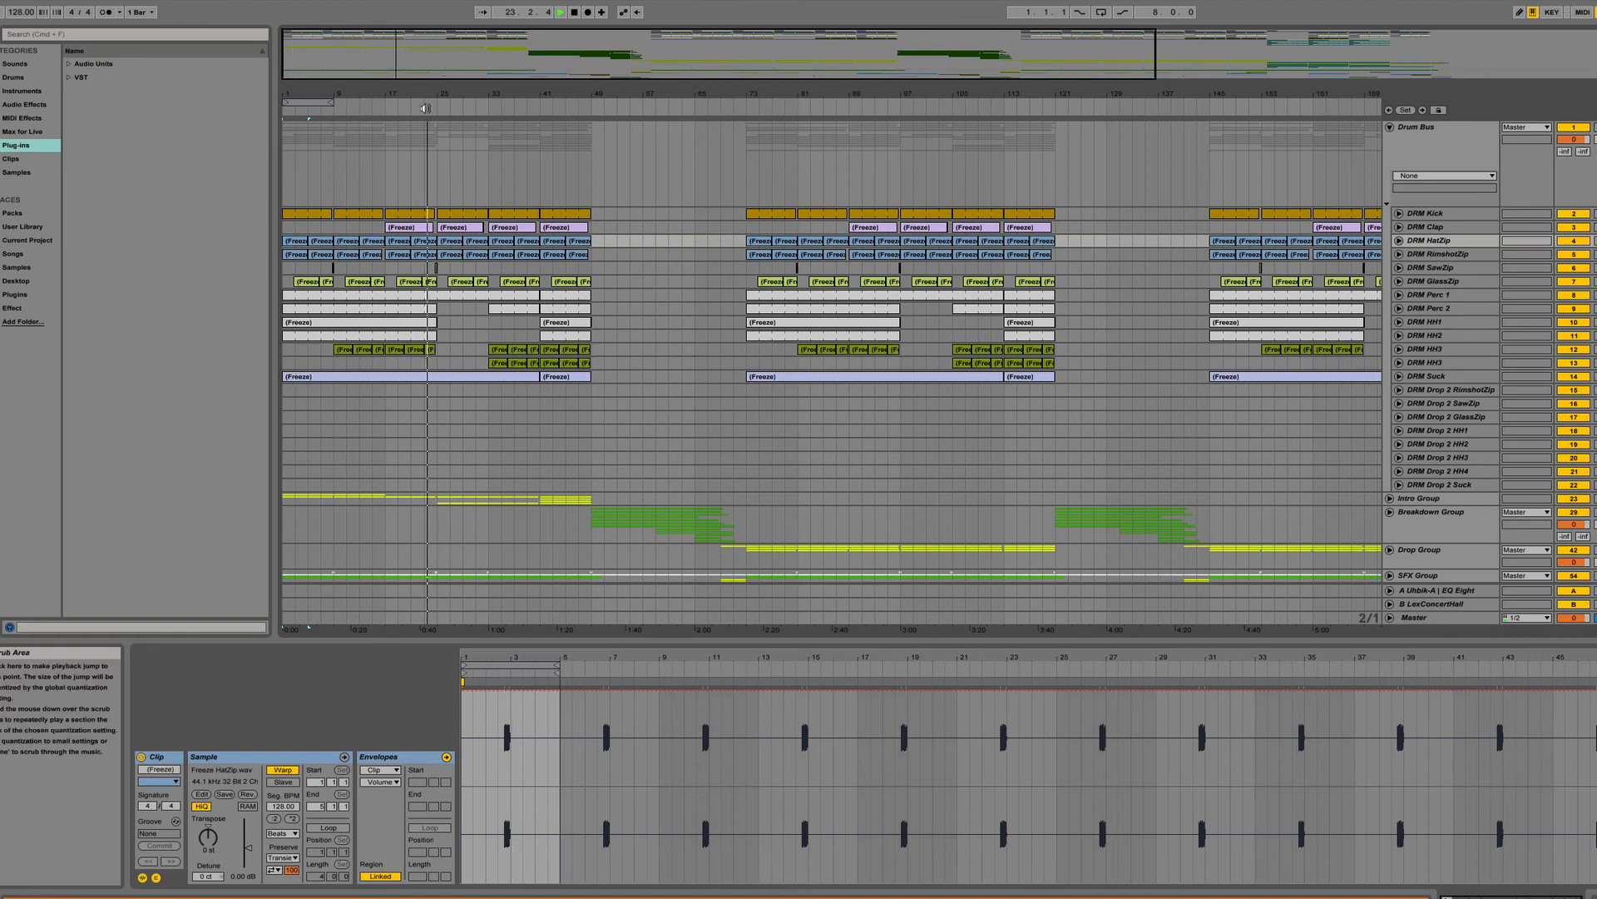
left_click_drag(440, 95, 440, 179)
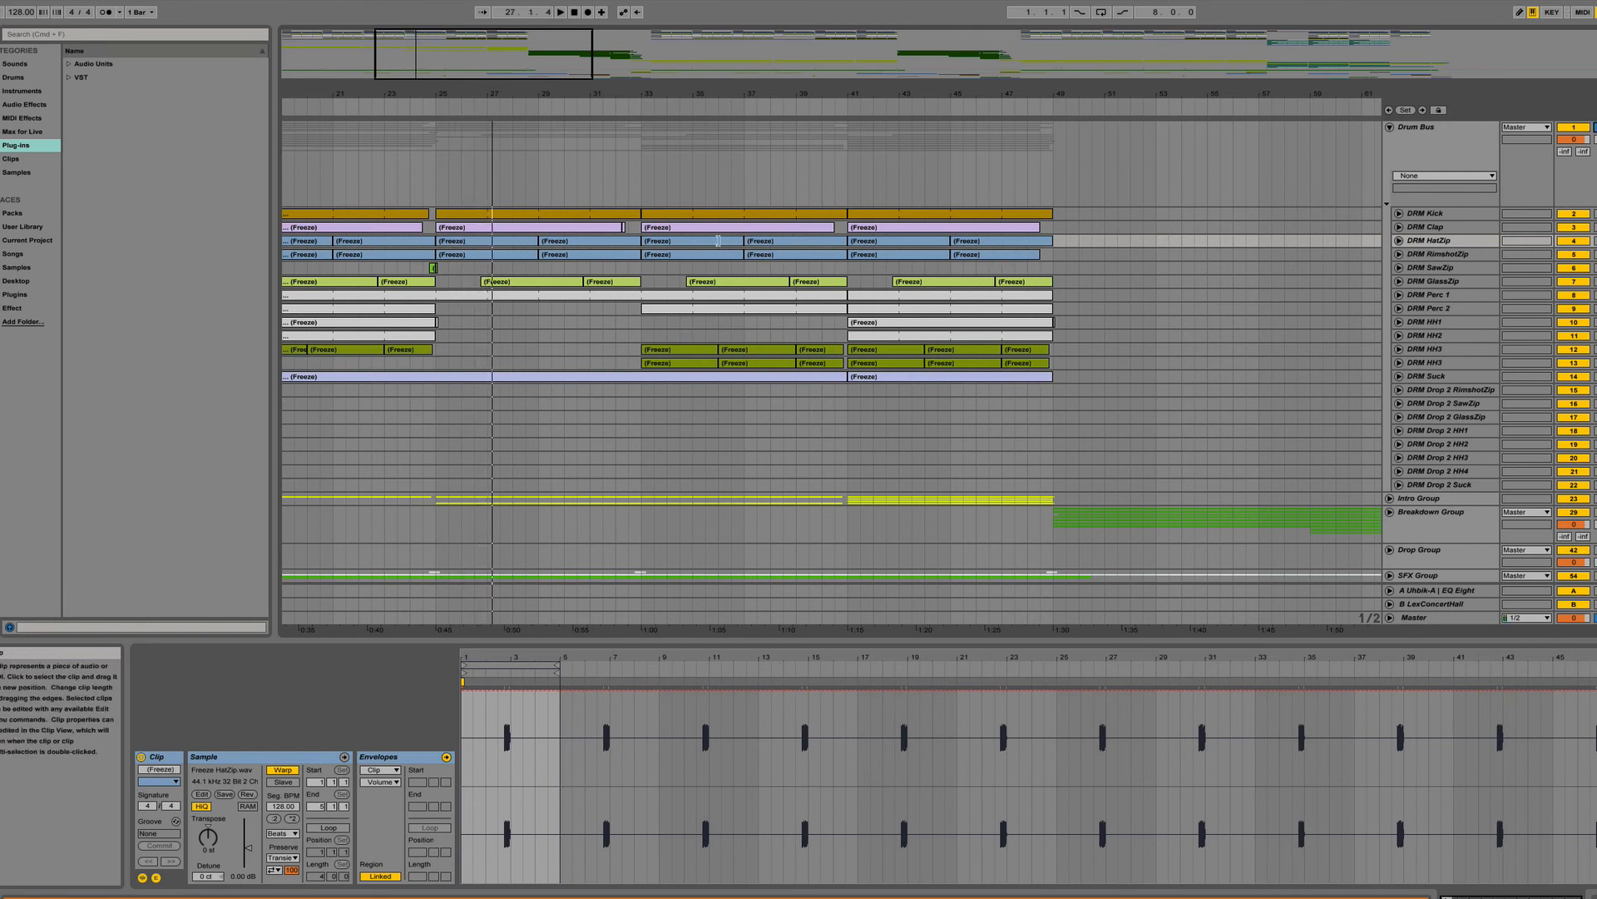
Audition the clips starting at bar 33 on the two DRM HH3 tracks, then compare the hi-hat layout across both drum sections.
scroll(582, 300, "down", 1)
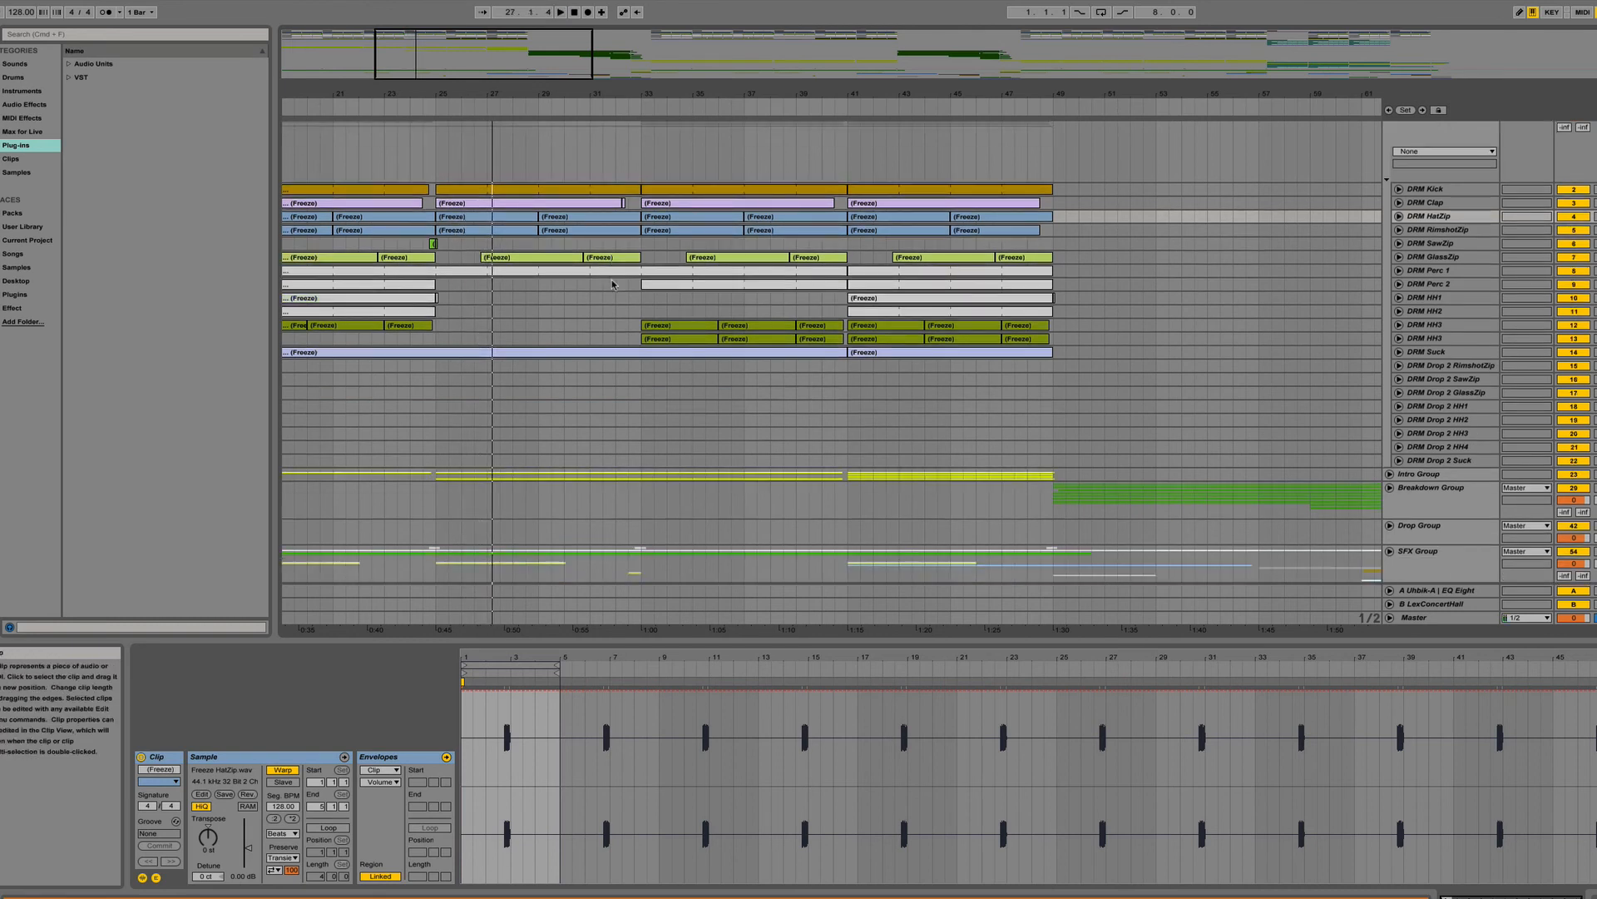
left_click(646, 331)
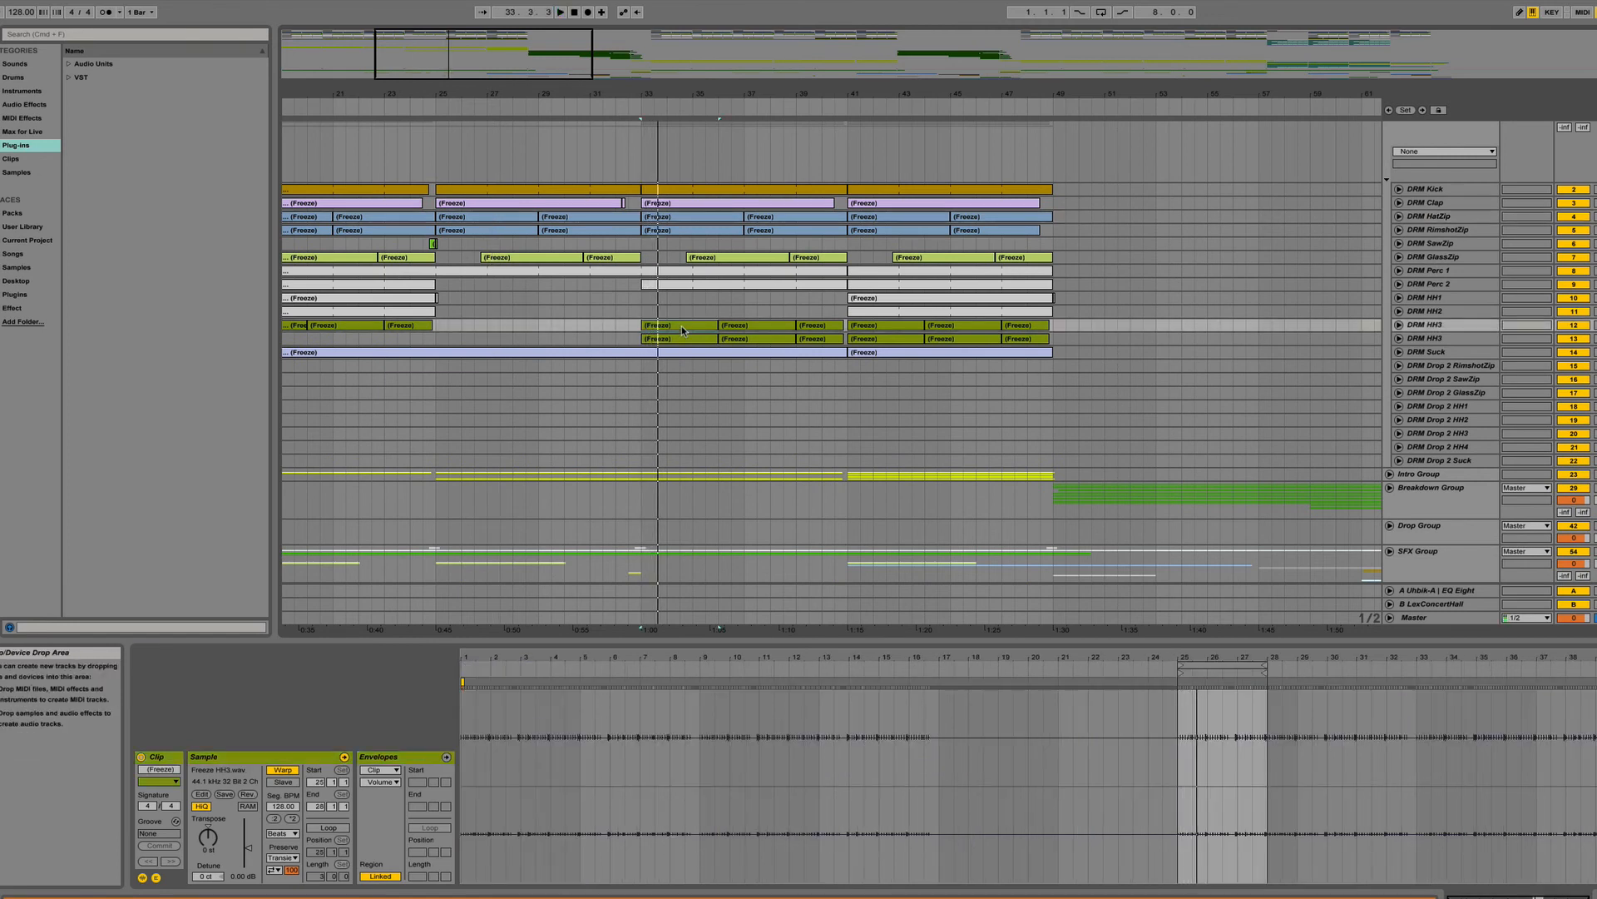
scroll(686, 326, "left", 5)
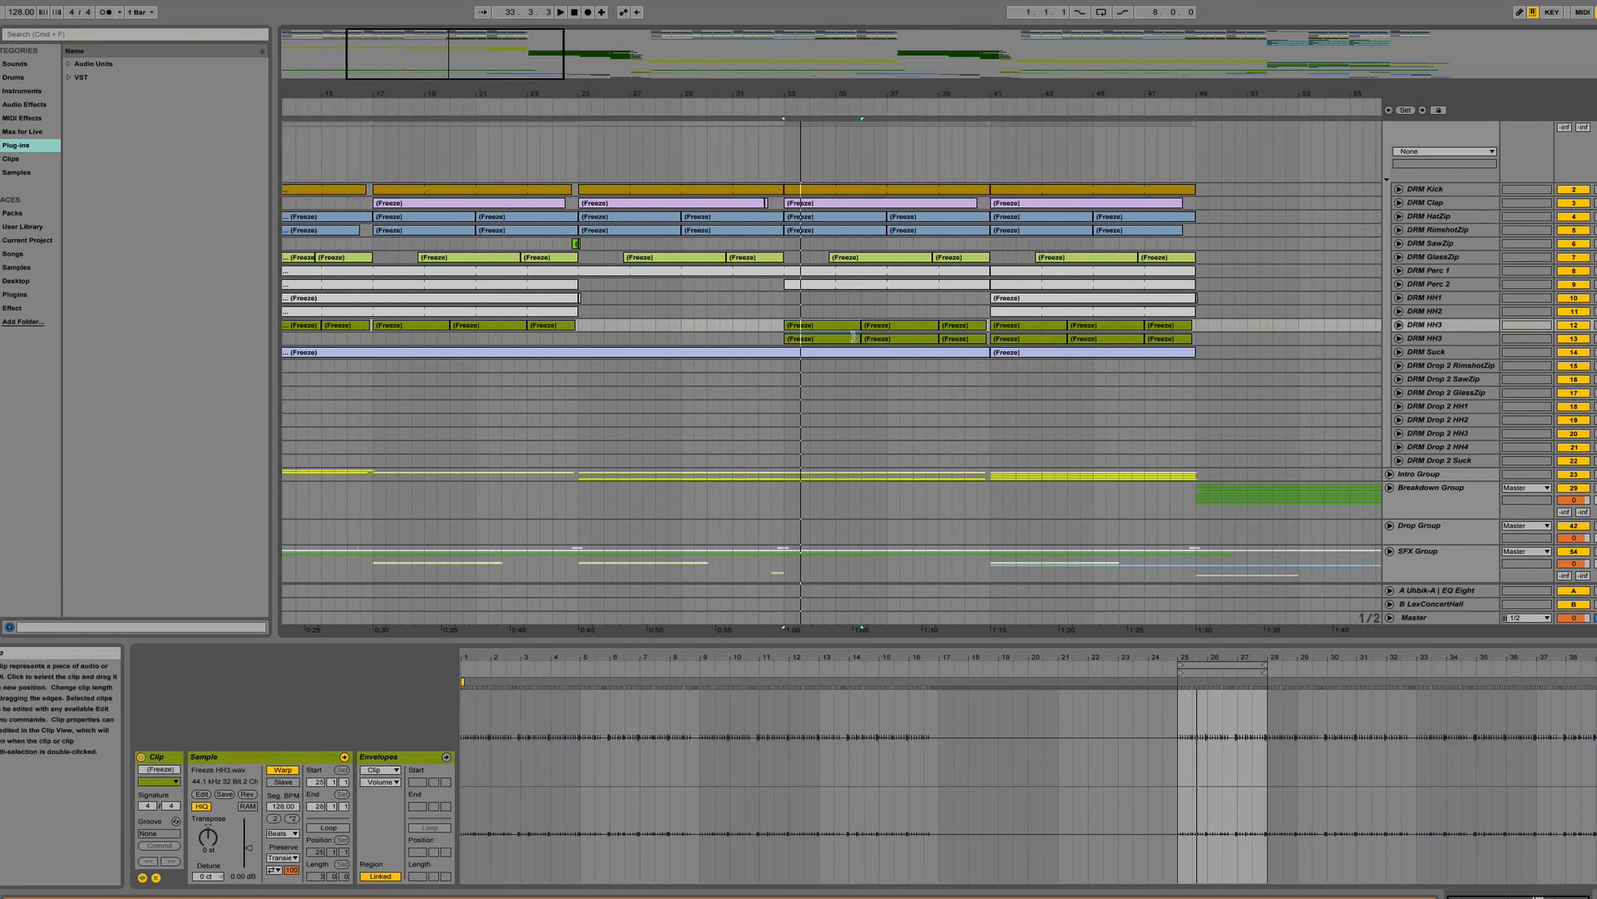
left_click(853, 336)
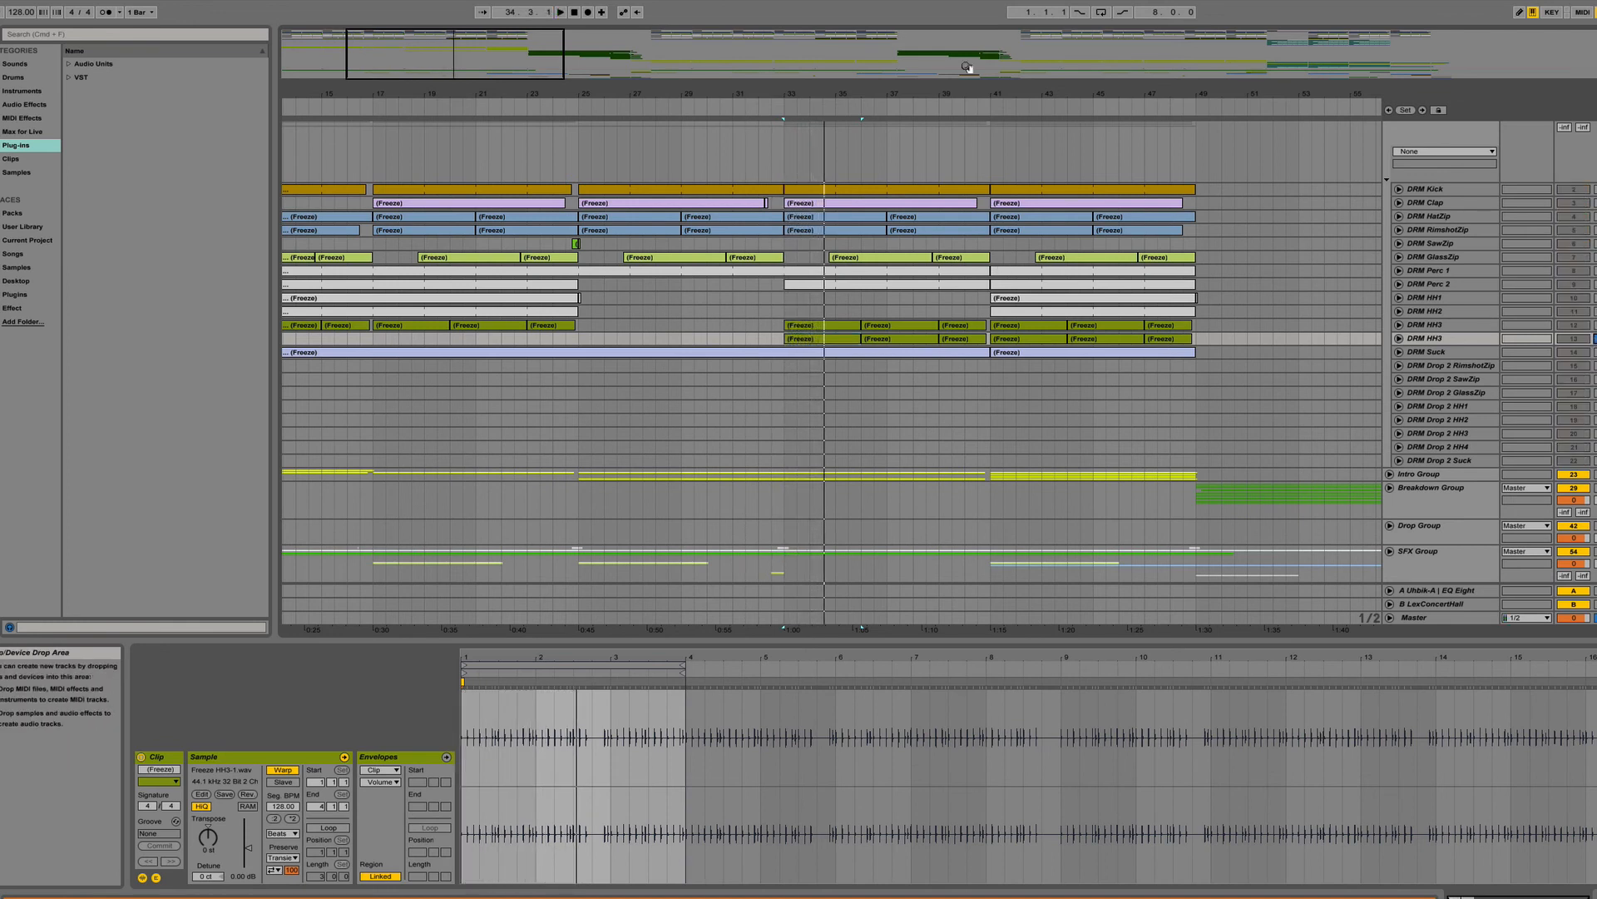
left_click_drag(970, 94, 636, 93)
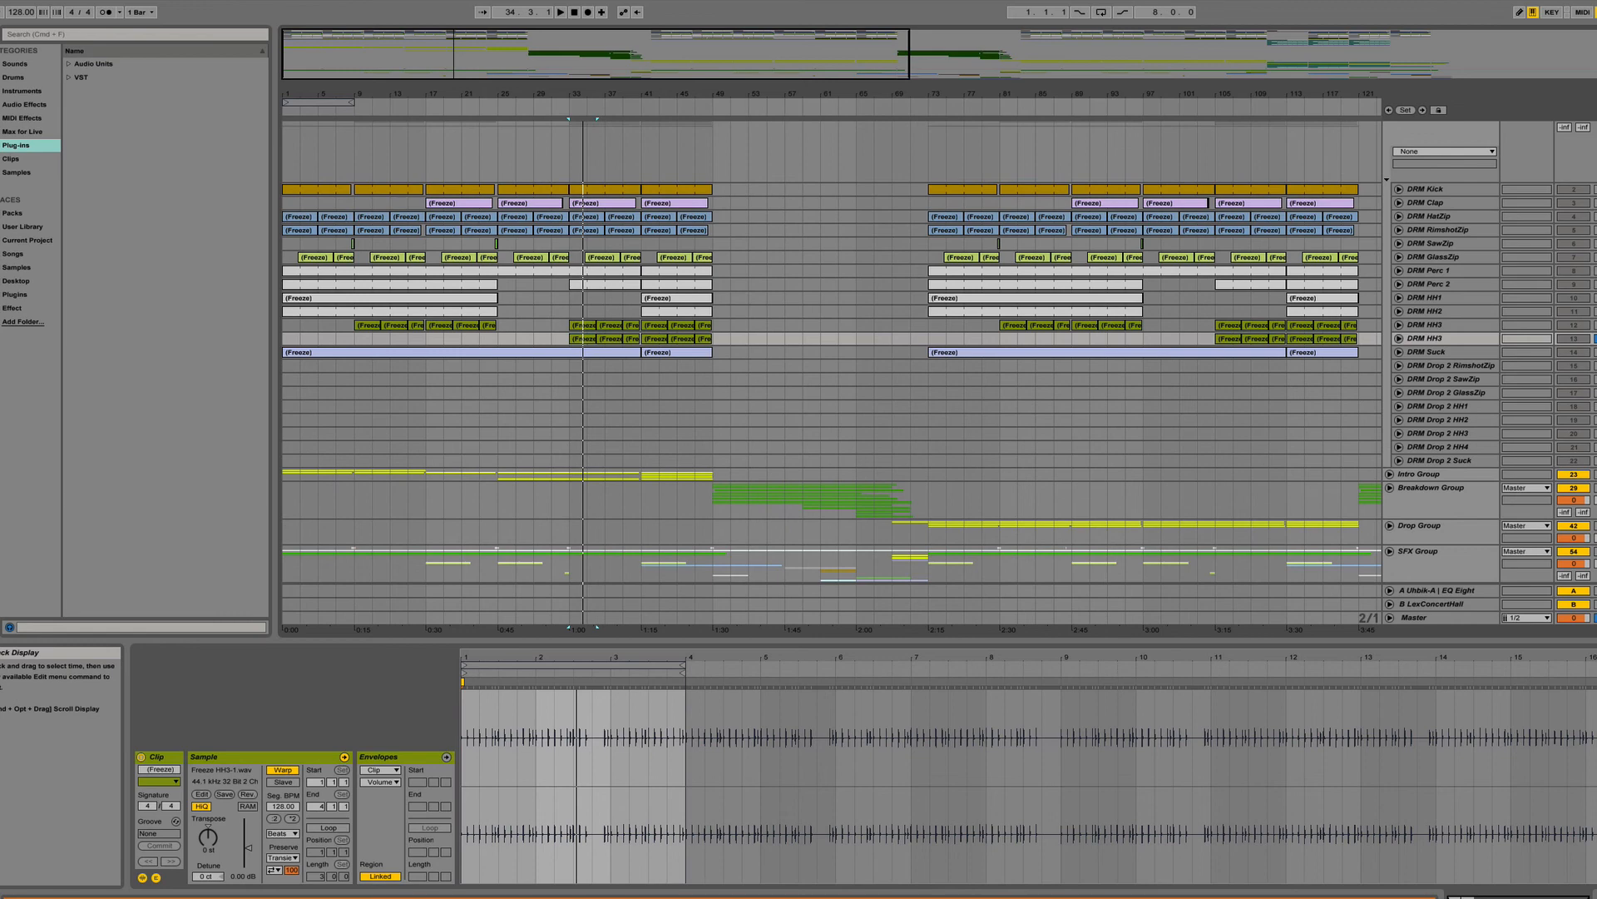
Review the drum clip layout across the whole song, including the Drop 2 tracks, and inspect the first DRM Suck clip.
scroll(1079, 345, "up", 1)
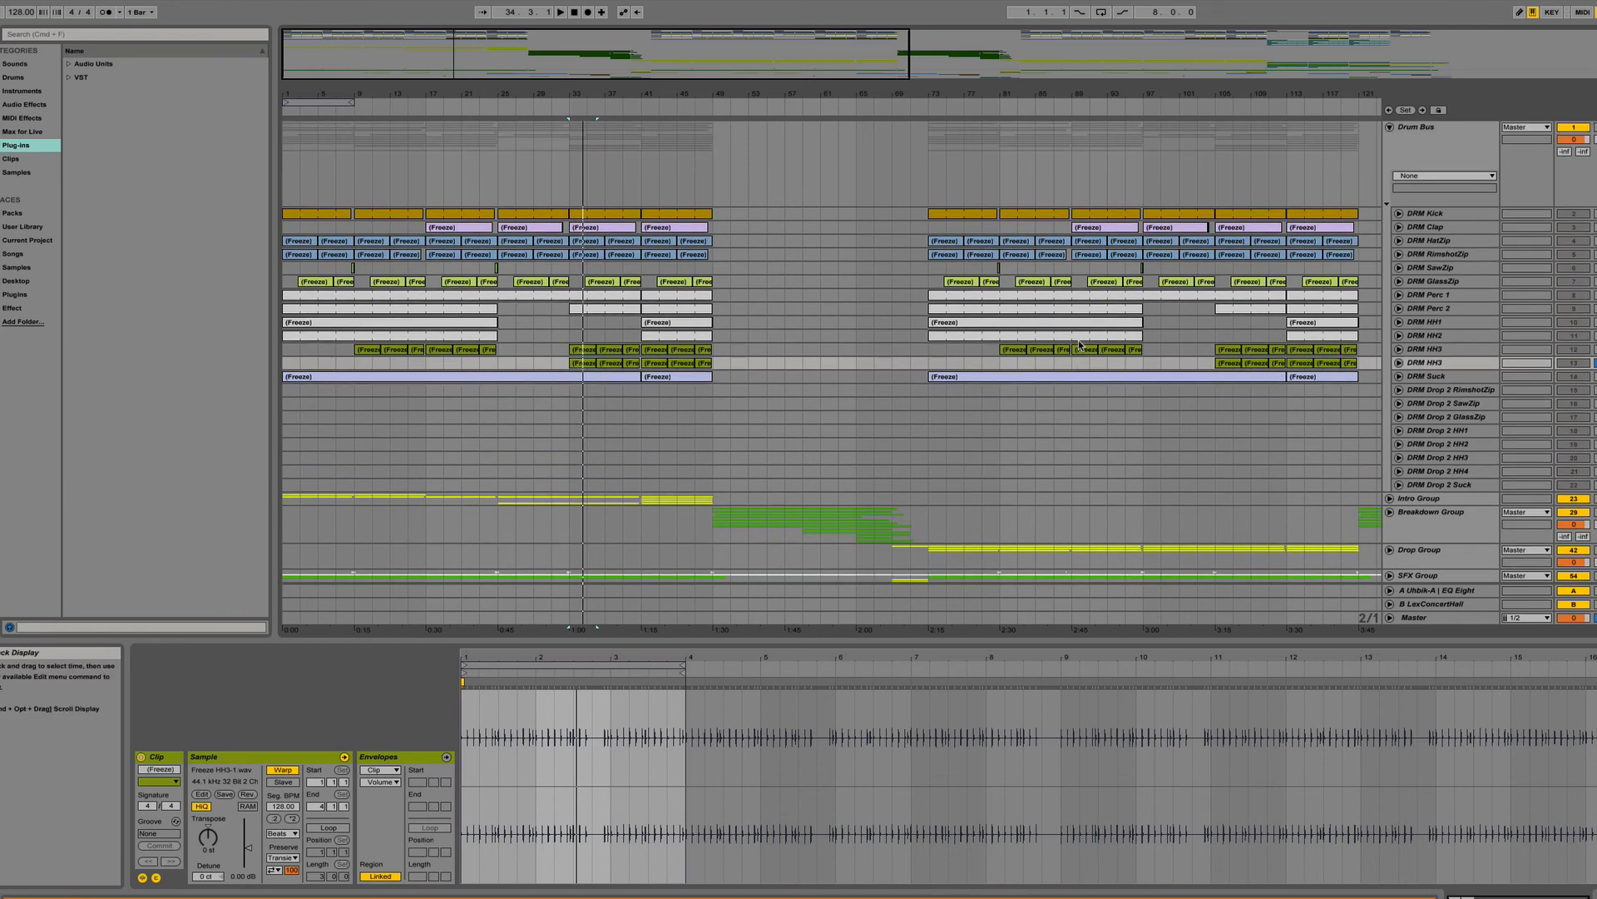
scroll(1079, 344, "down", 1)
scroll(1130, 294, "right", 10)
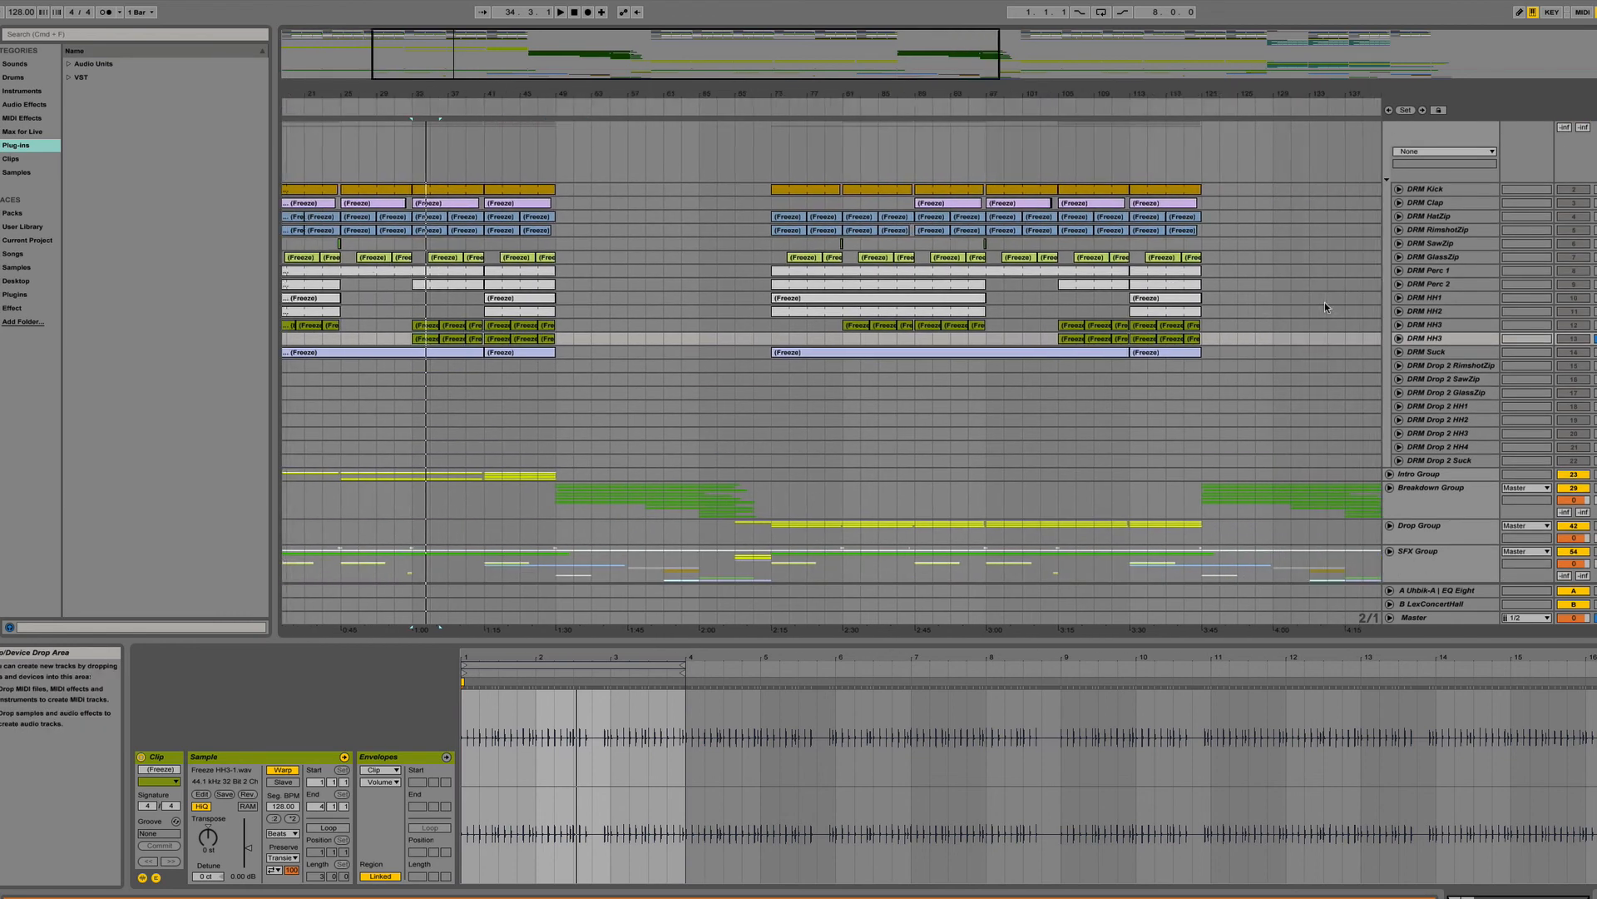
scroll(1130, 293, "left", 10)
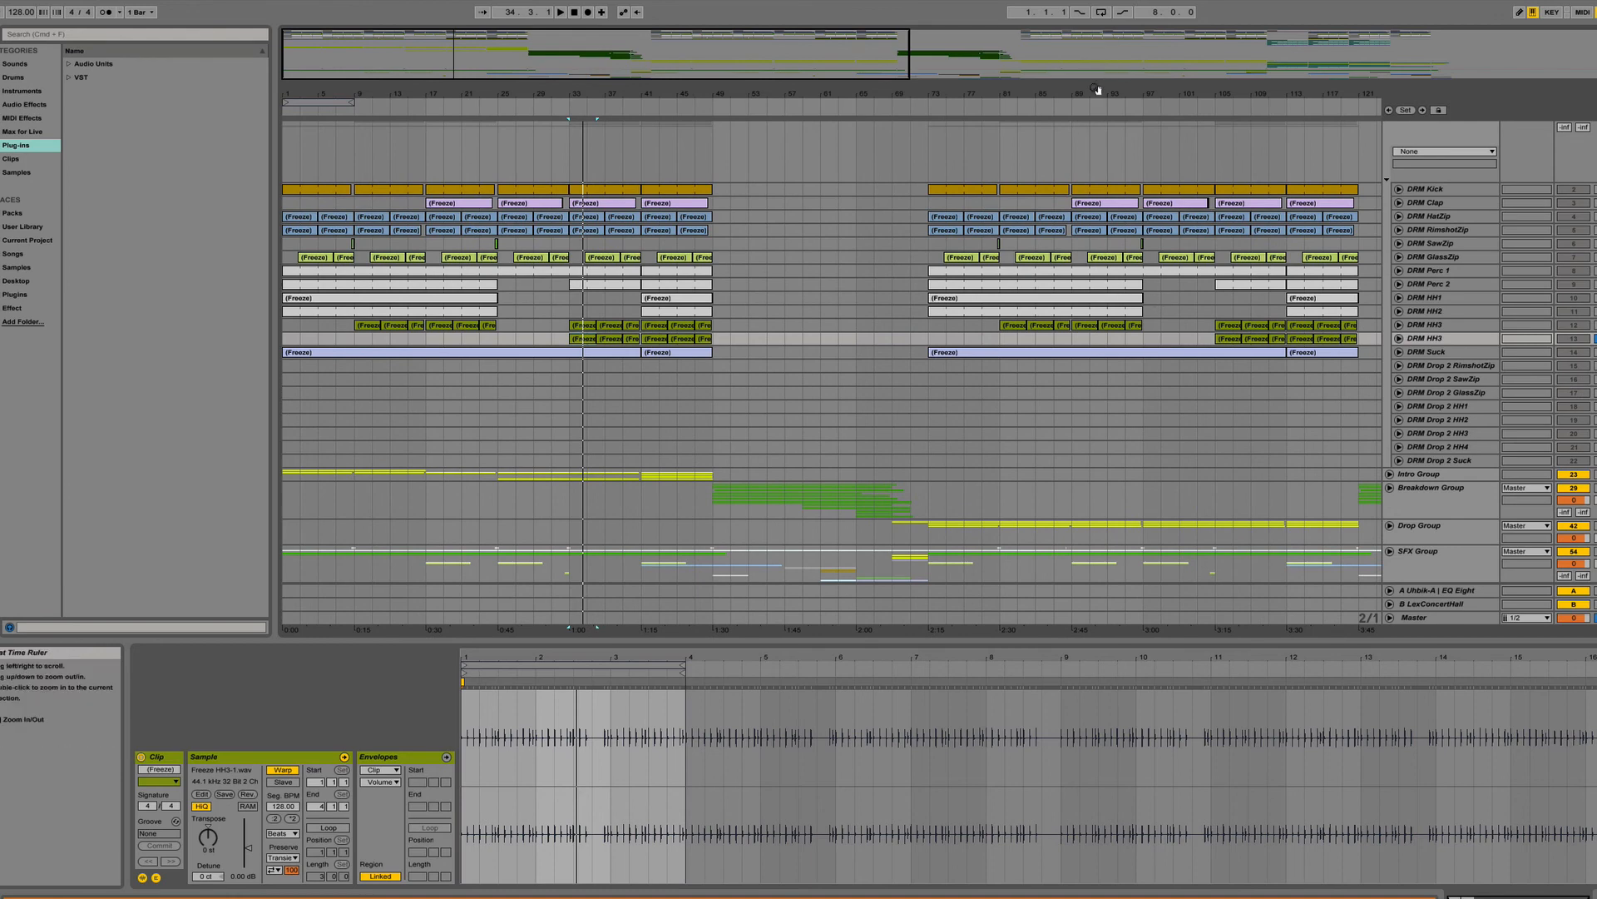
left_click_drag(1095, 92, 1095, 50)
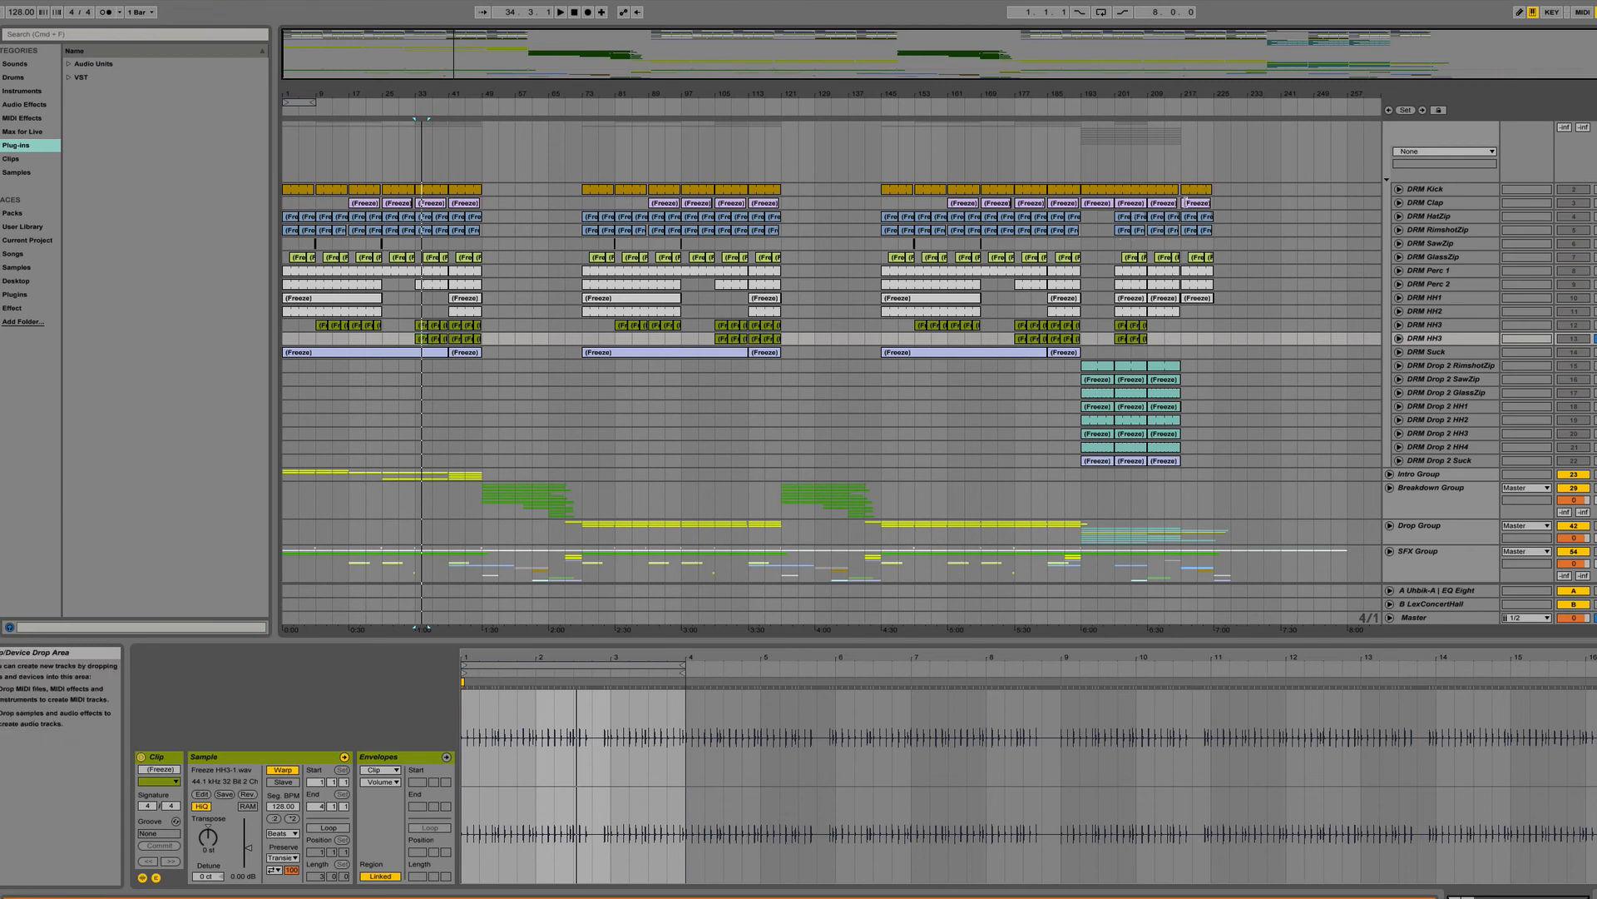
scroll(1191, 189, "up", 1)
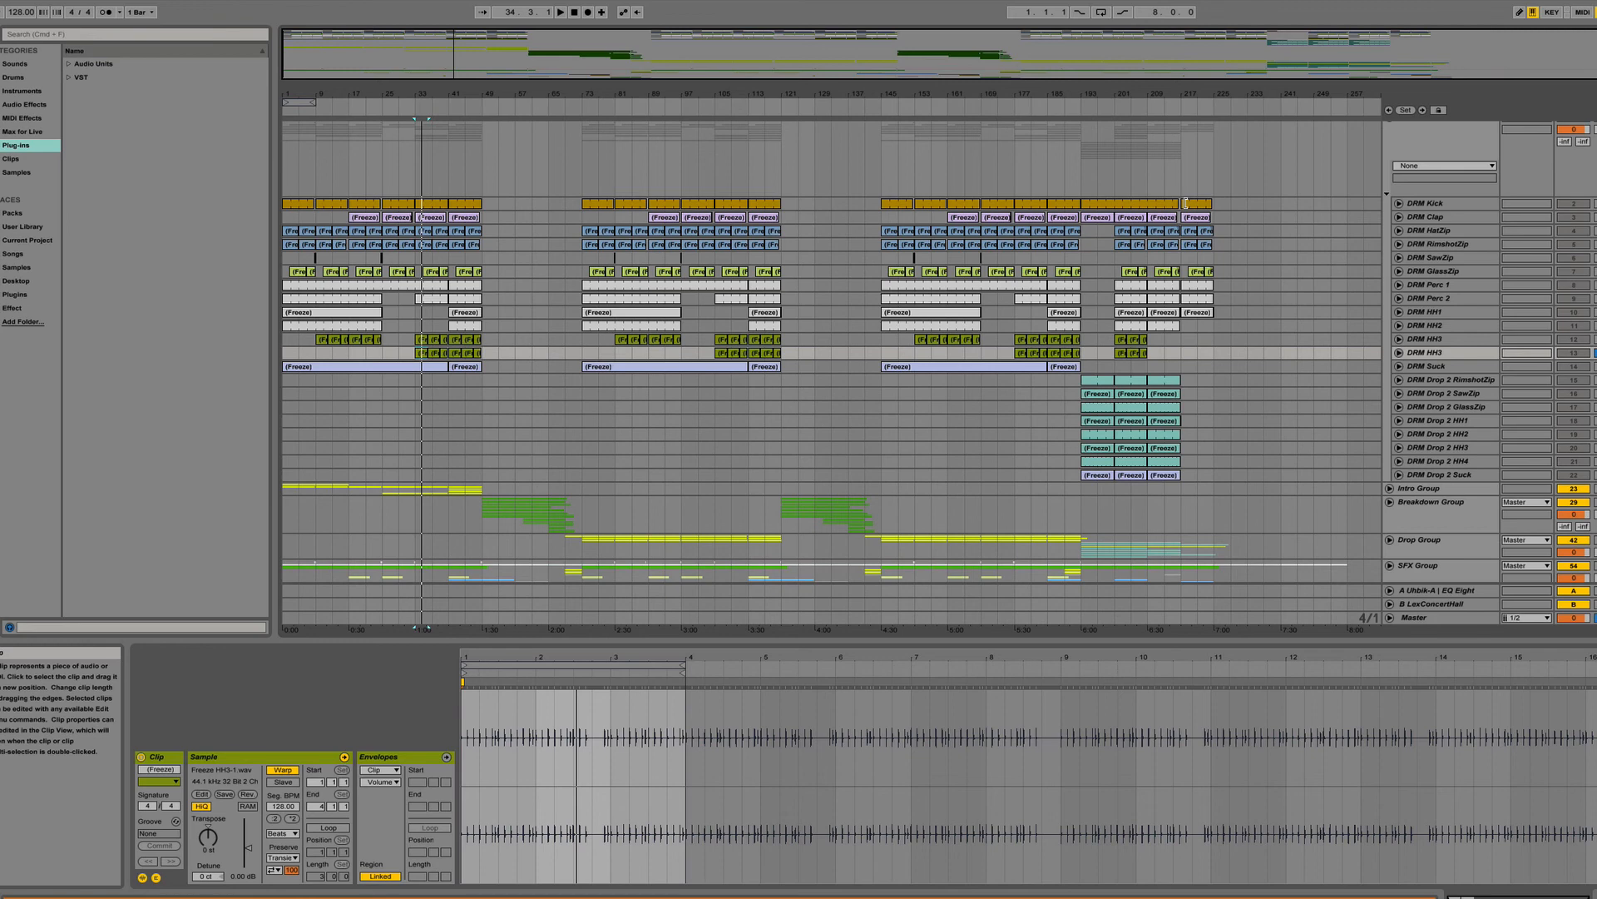
scroll(1186, 203, "down", 1)
left_click(312, 356)
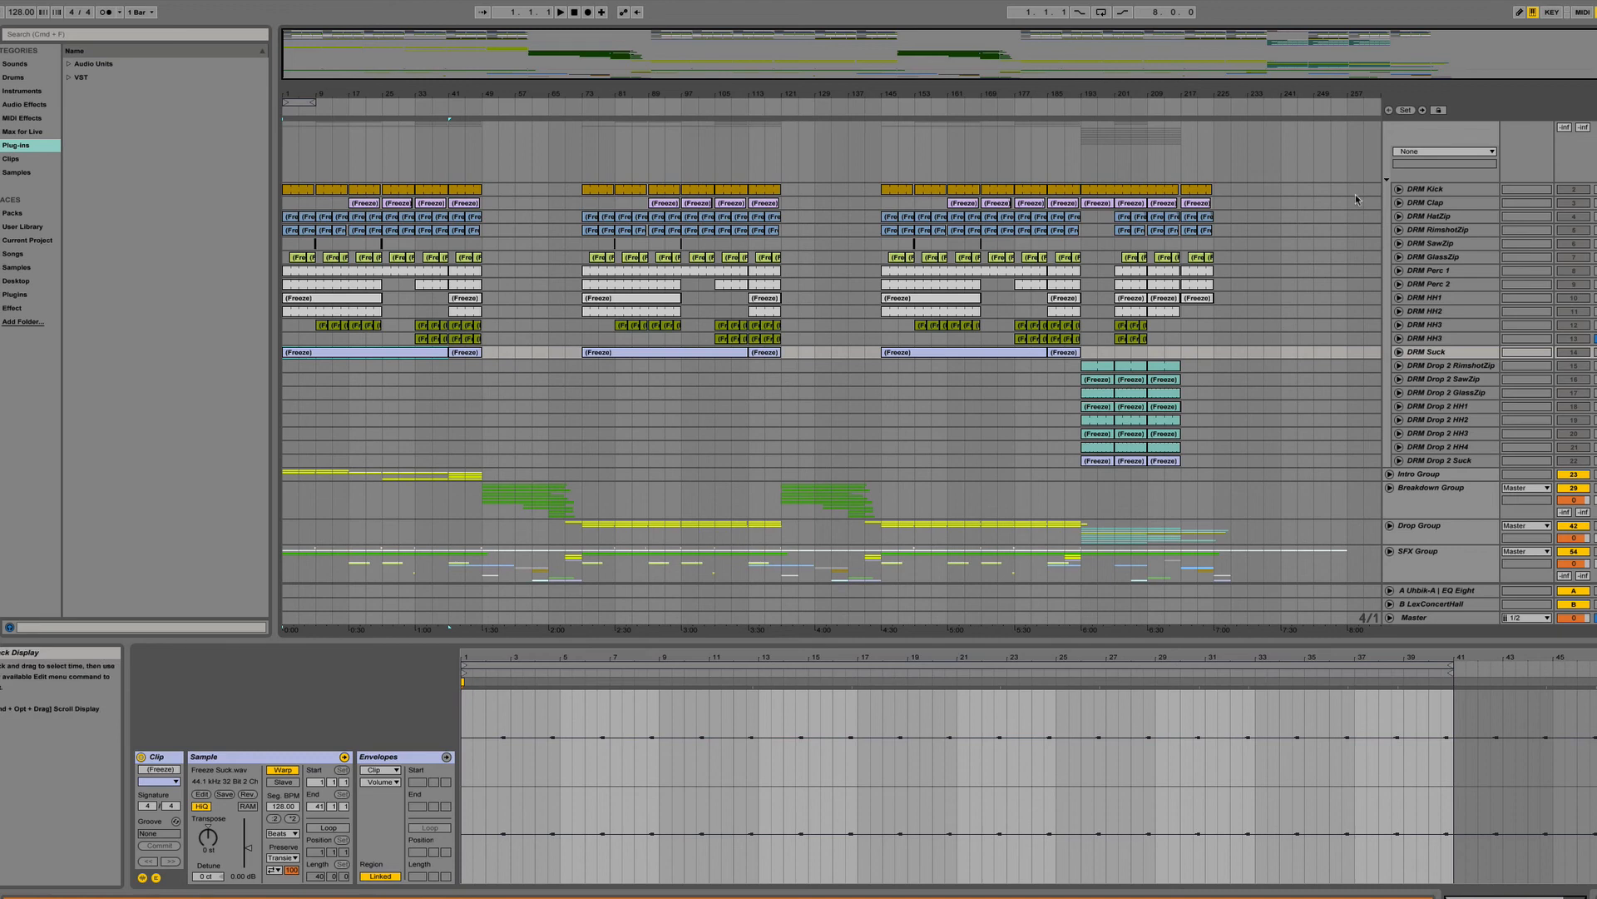
Fold the Drum Bus group and unfold the Intro Group.
scroll(1366, 234, "up", 2)
left_click(1390, 128)
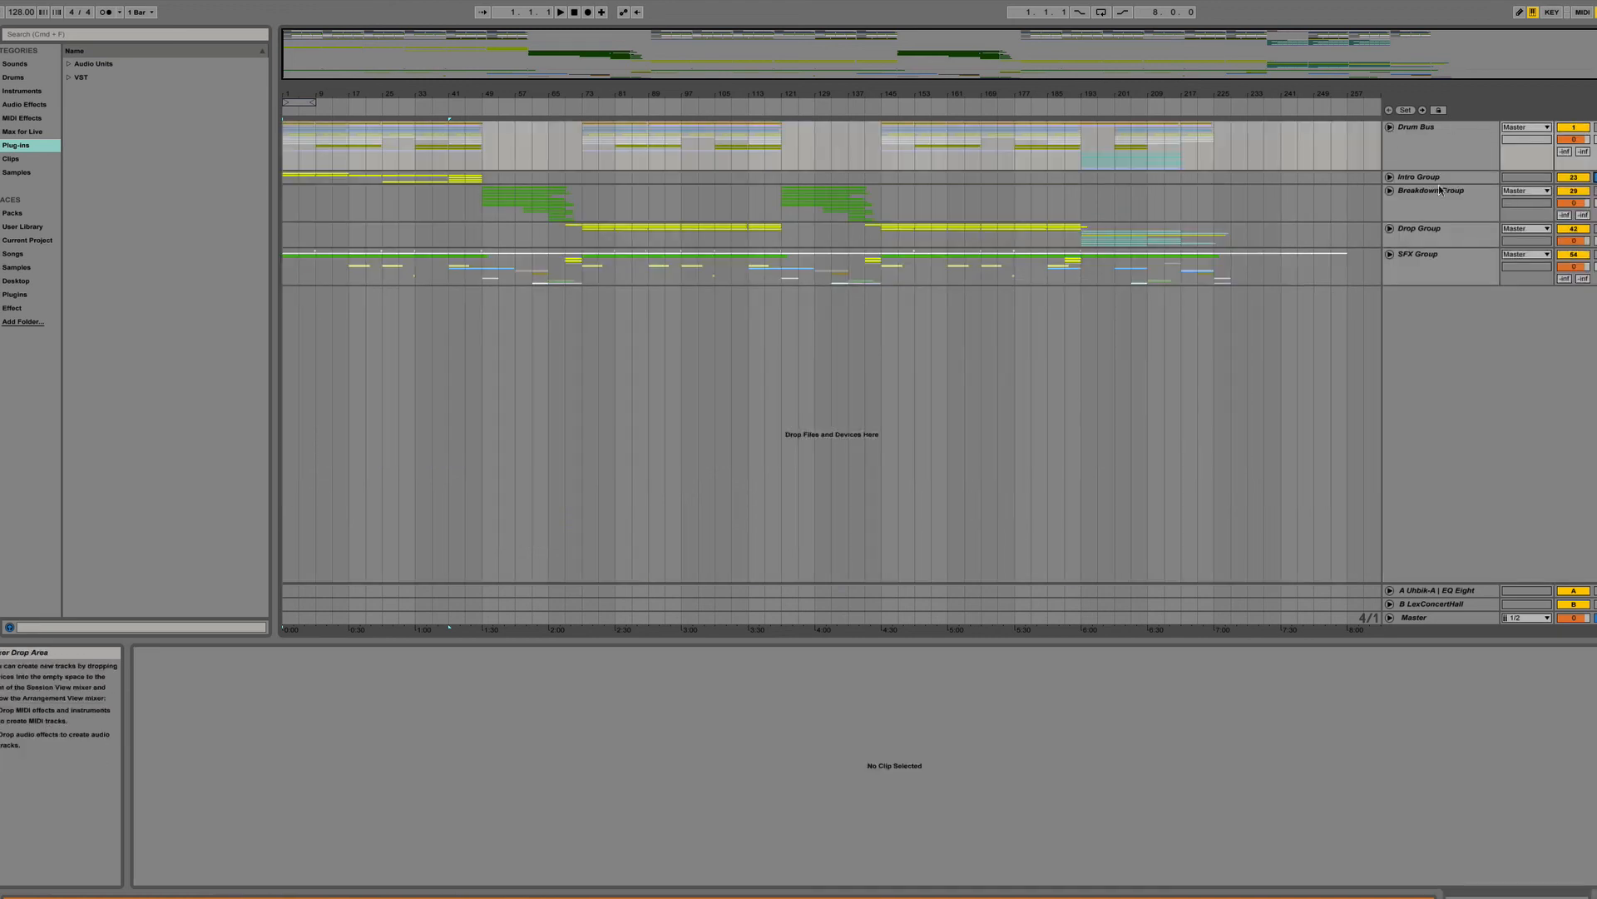
left_click(1389, 177)
Play the ITR Bass clip from bar 1, and unfold the ITR Bass and ITR Main Bass tracks to show their waveforms.
left_click(293, 242)
key("space")
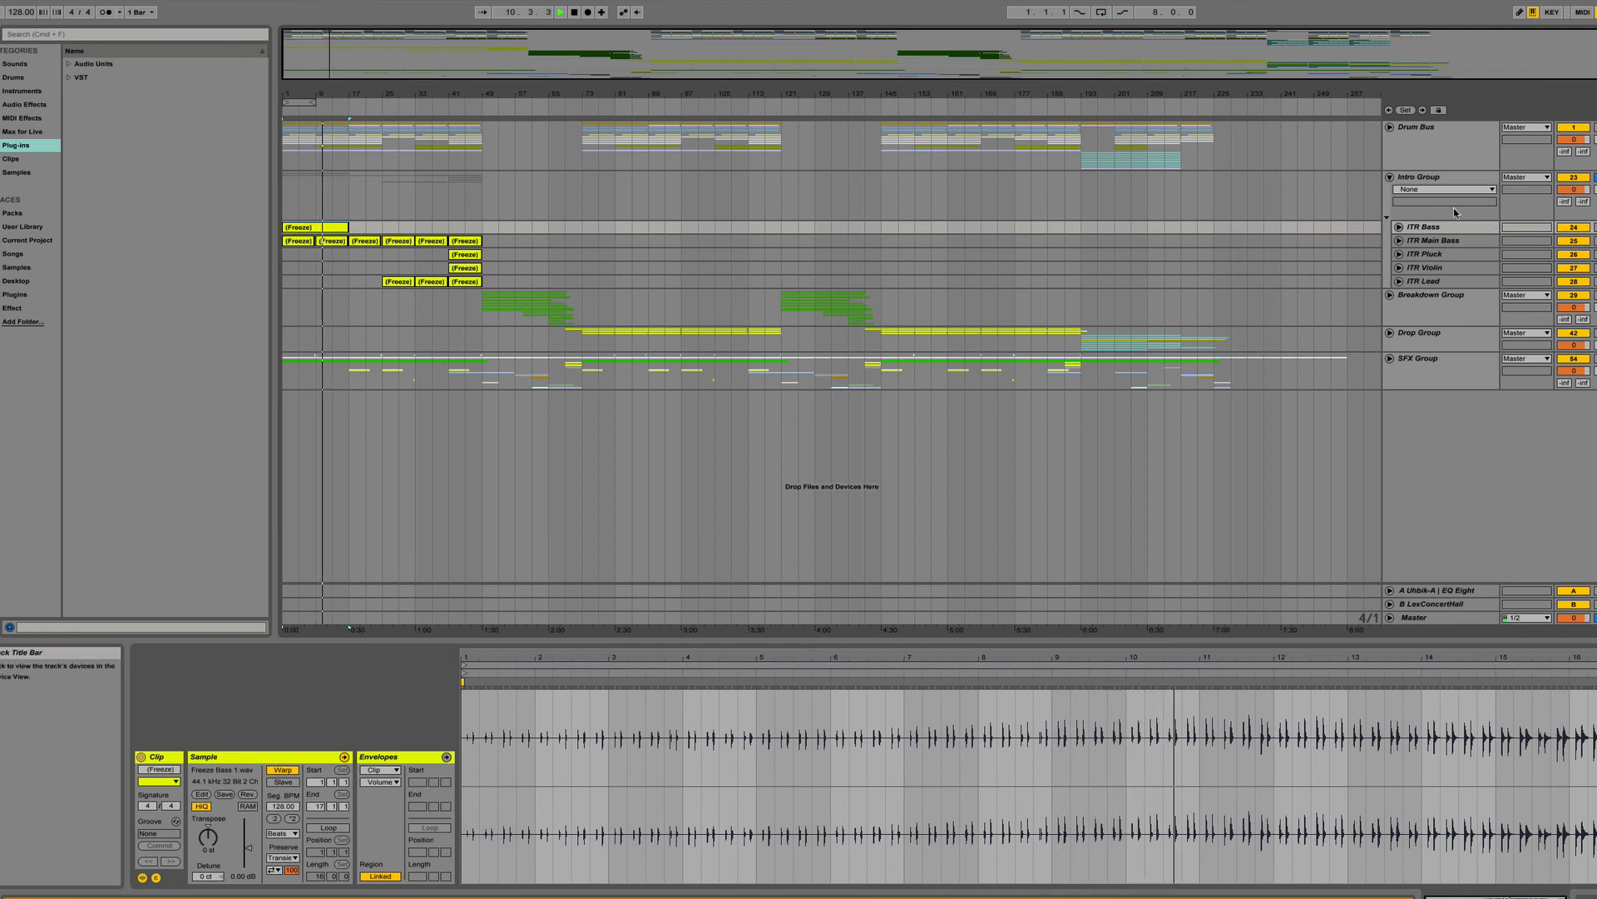
left_click(1400, 226)
left_click(1400, 290)
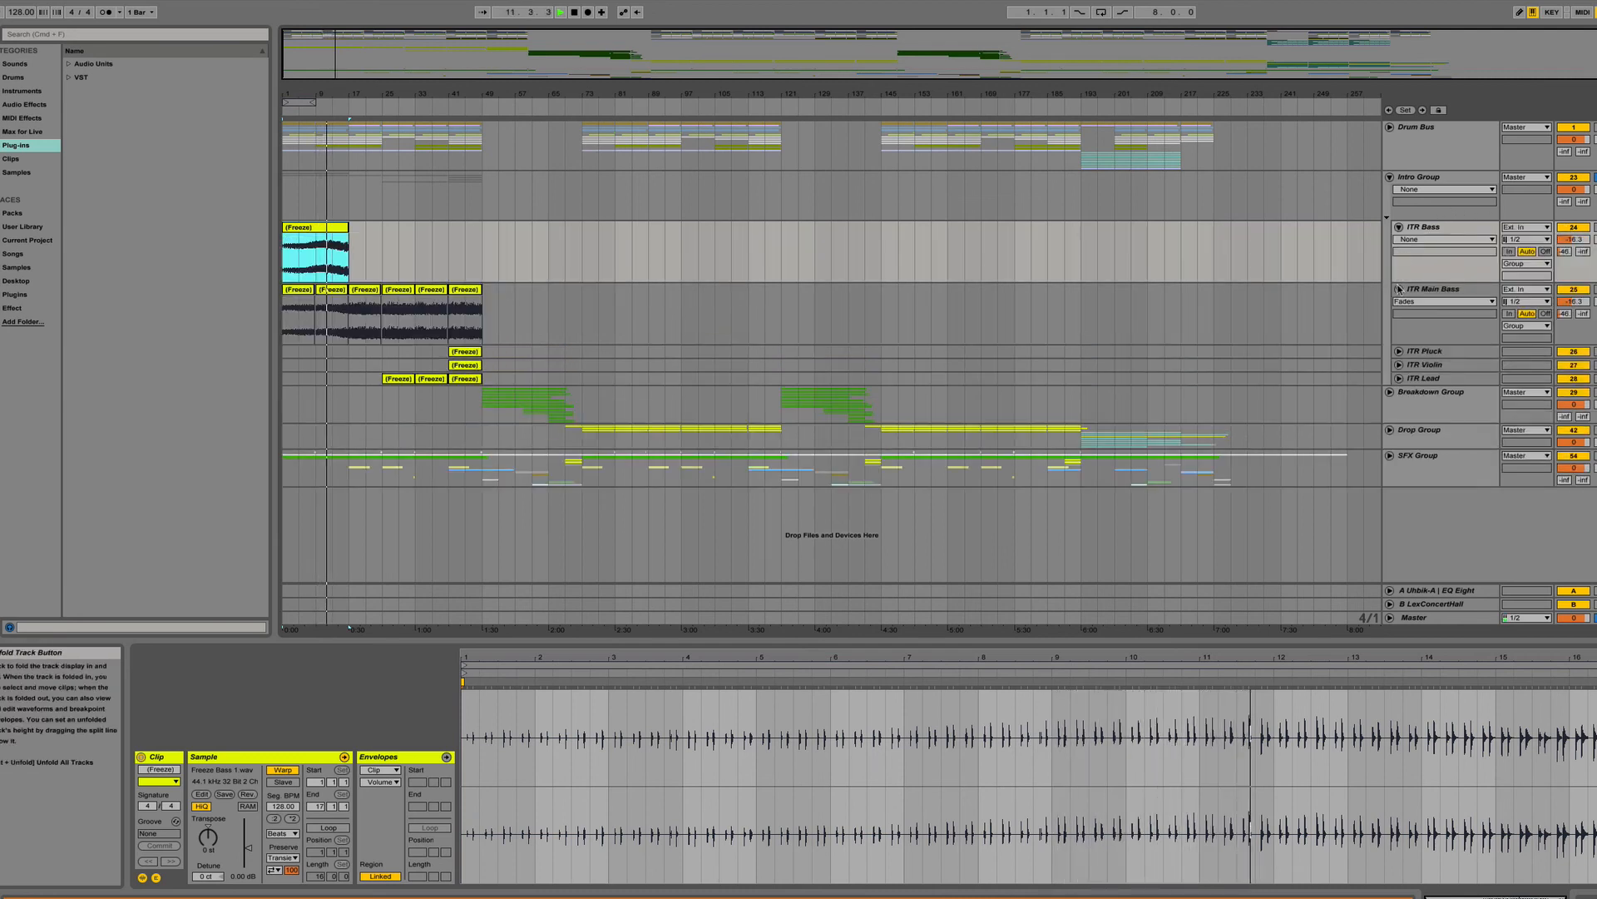
Focus on bars 1 to 49 and audition the opening ITR Main Bass clip, then the ITR Bass clip.
left_click_drag(337, 90, 481, 460)
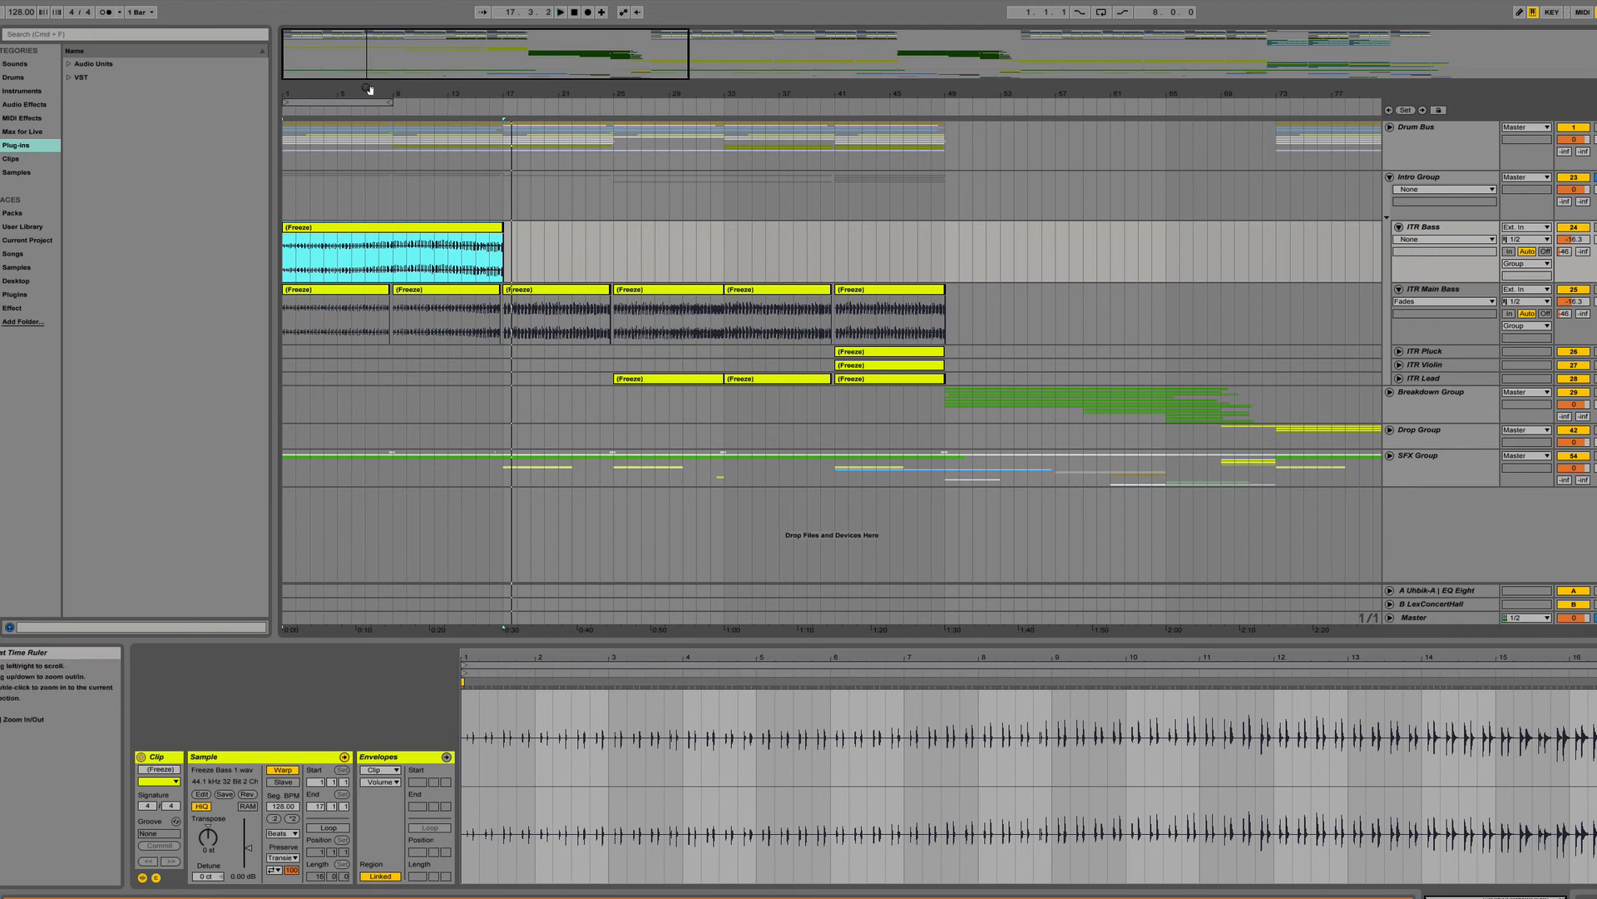
left_click_drag(301, 93, 308, 137)
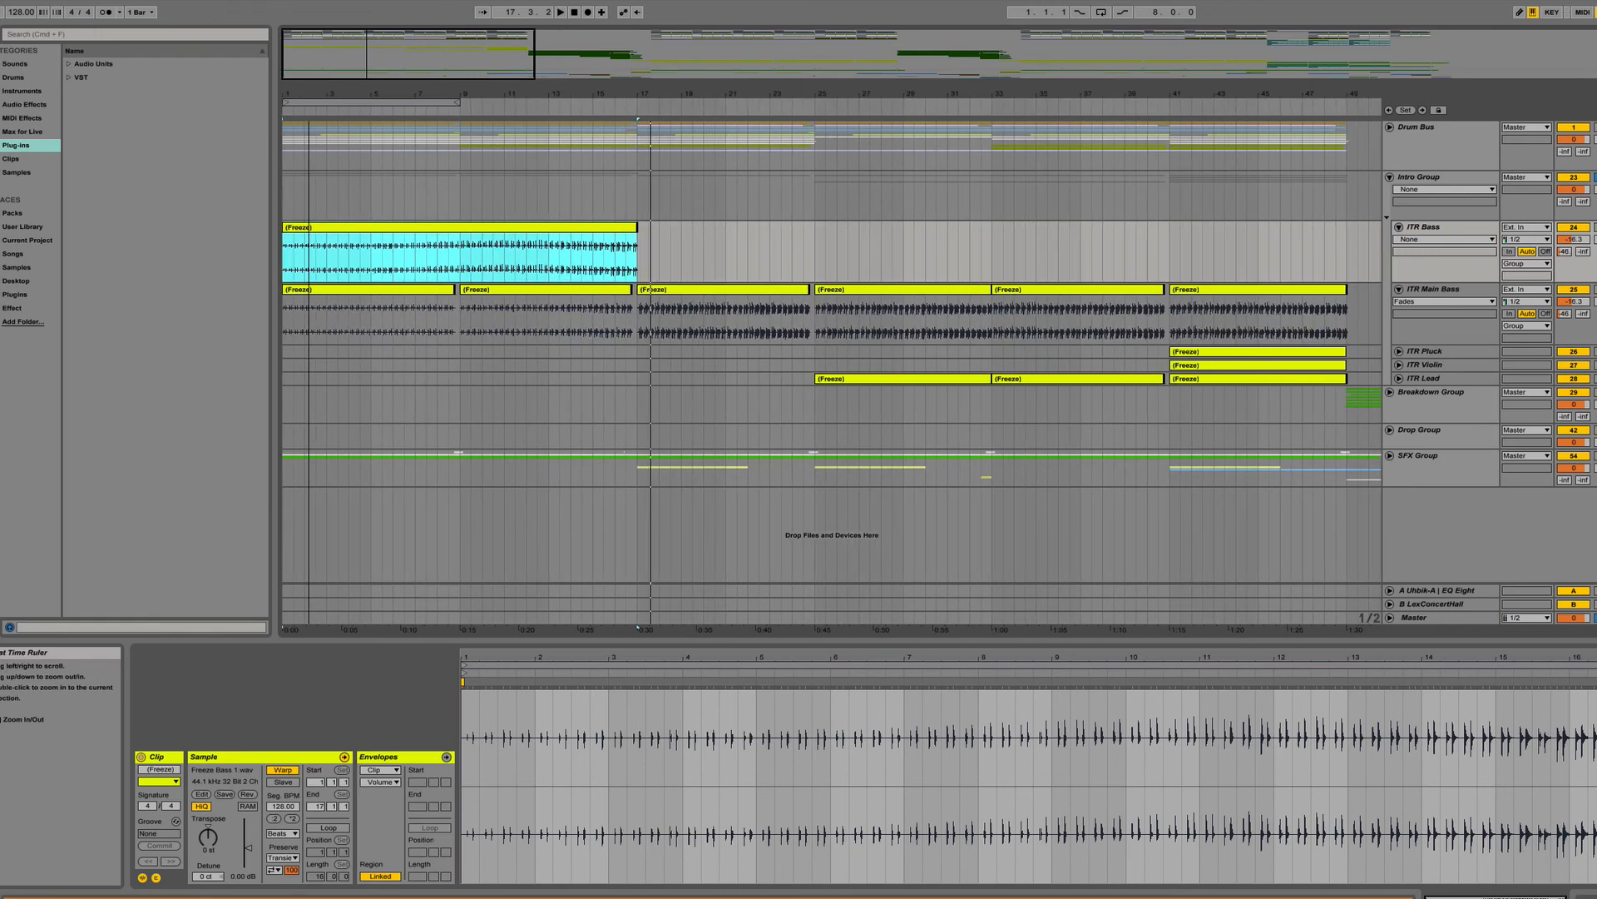
left_click(399, 290)
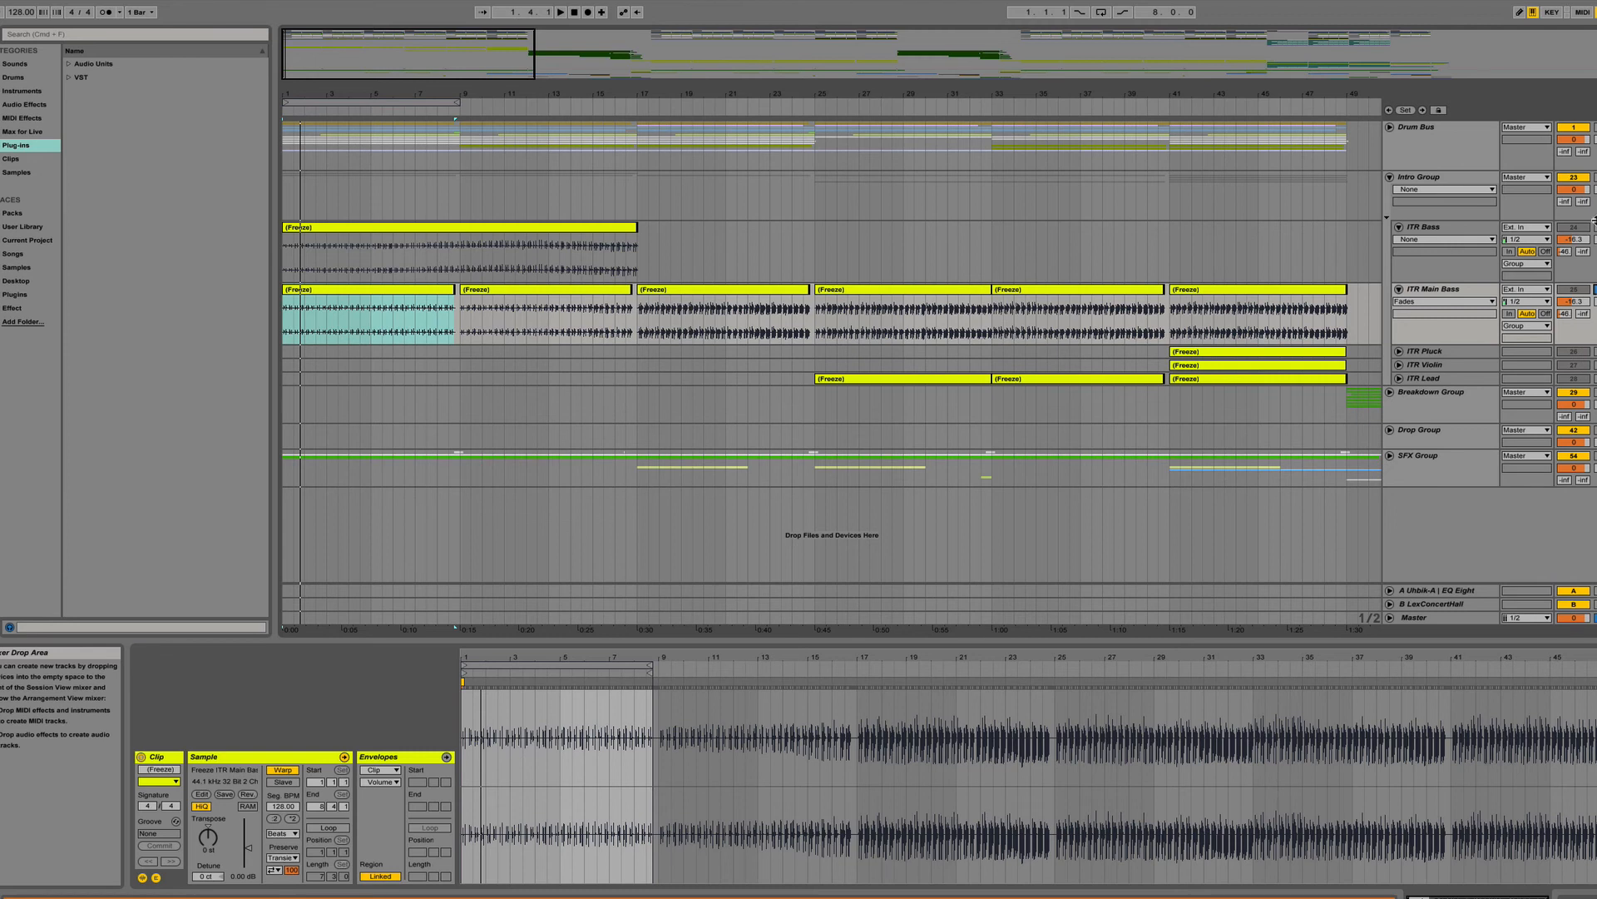
left_click(534, 228)
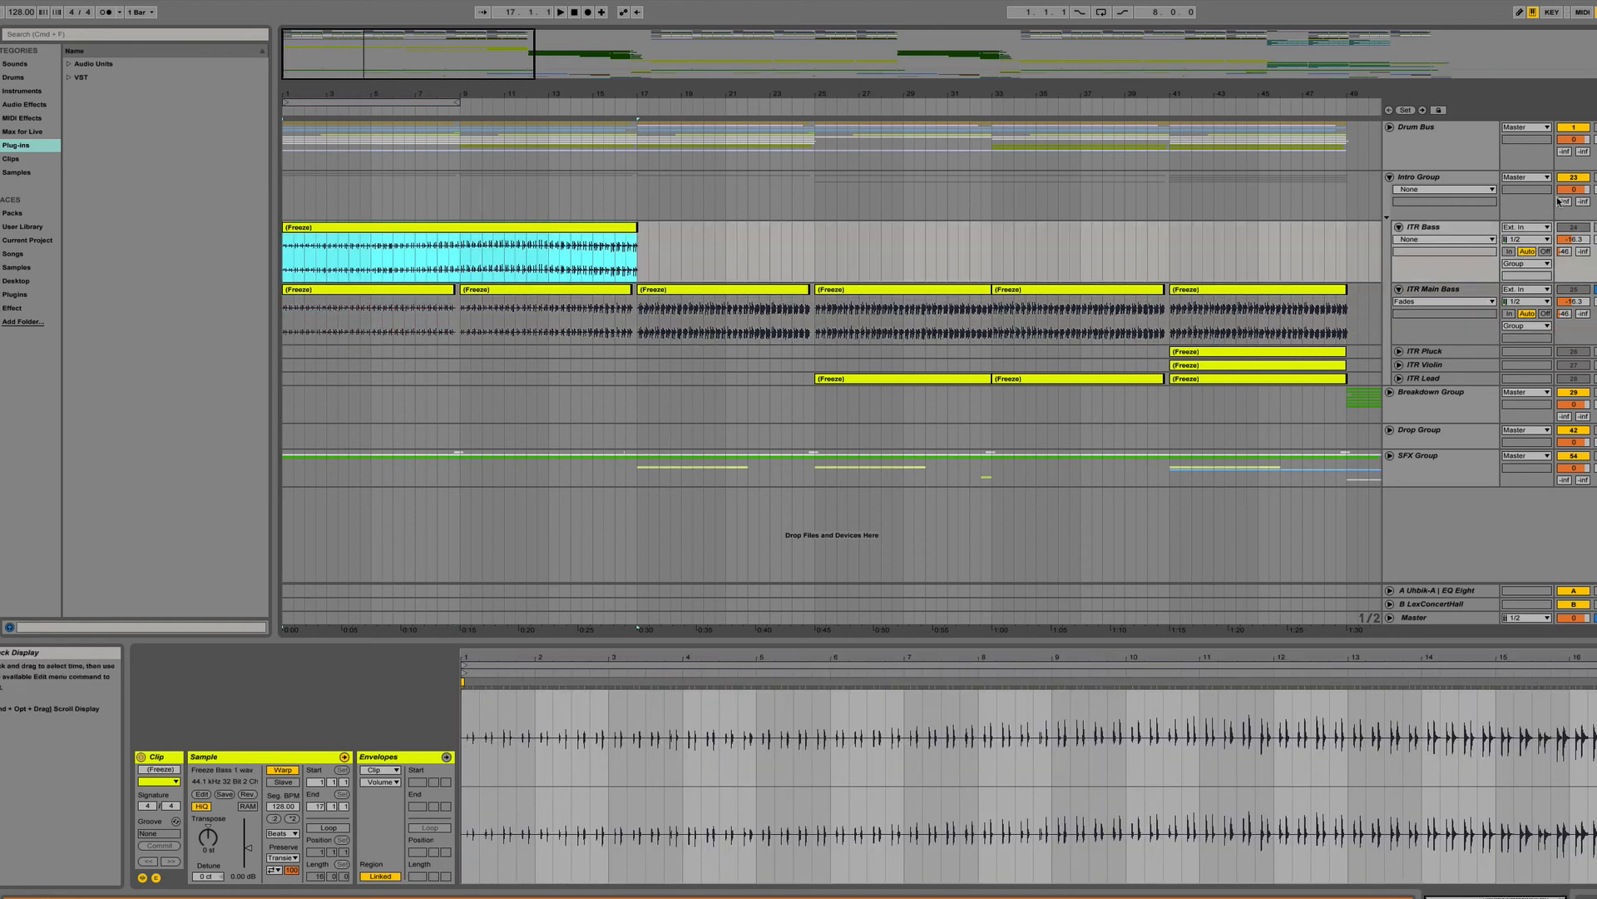
key("space")
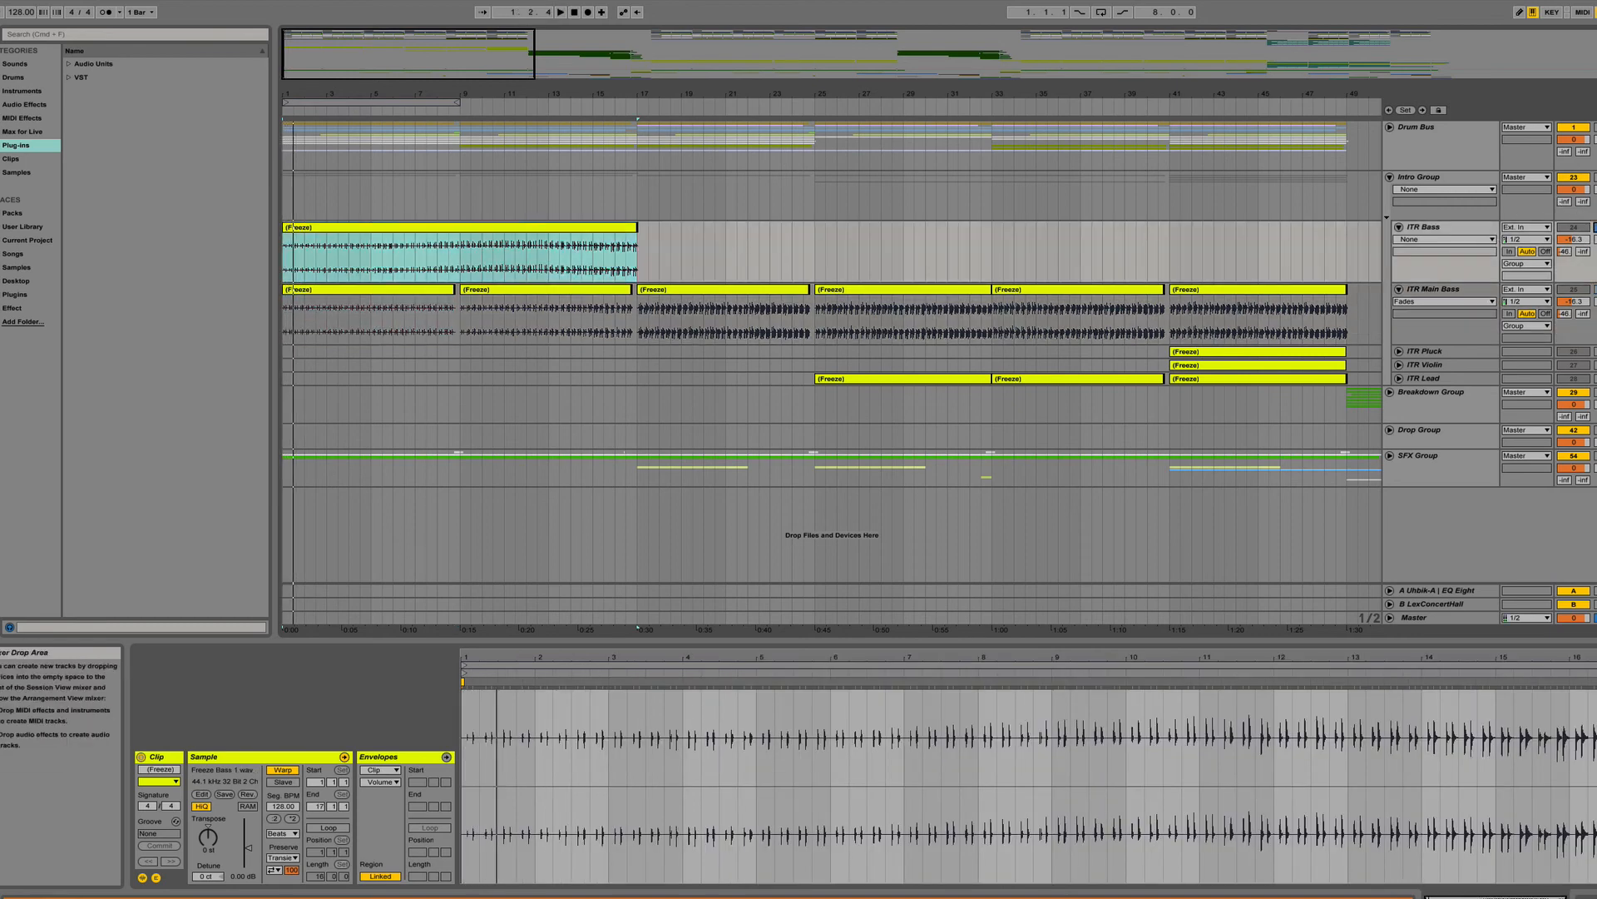
Audition the end of the ITR Bass clip from about bar 16 and the transition past bar 17.
left_click(607, 108)
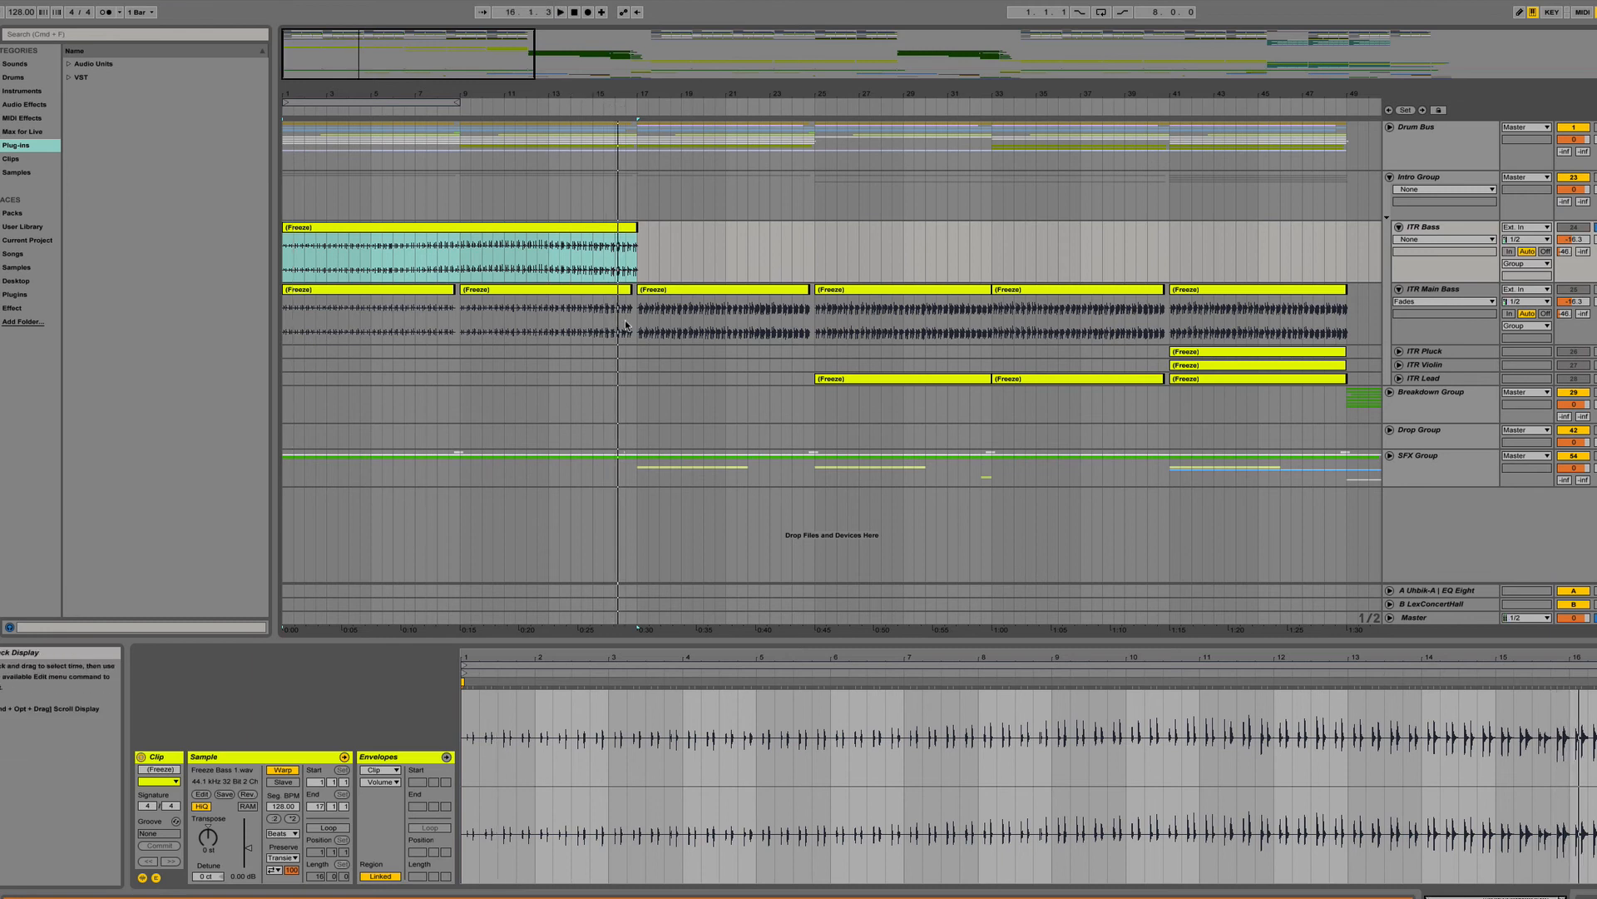
left_click(605, 241)
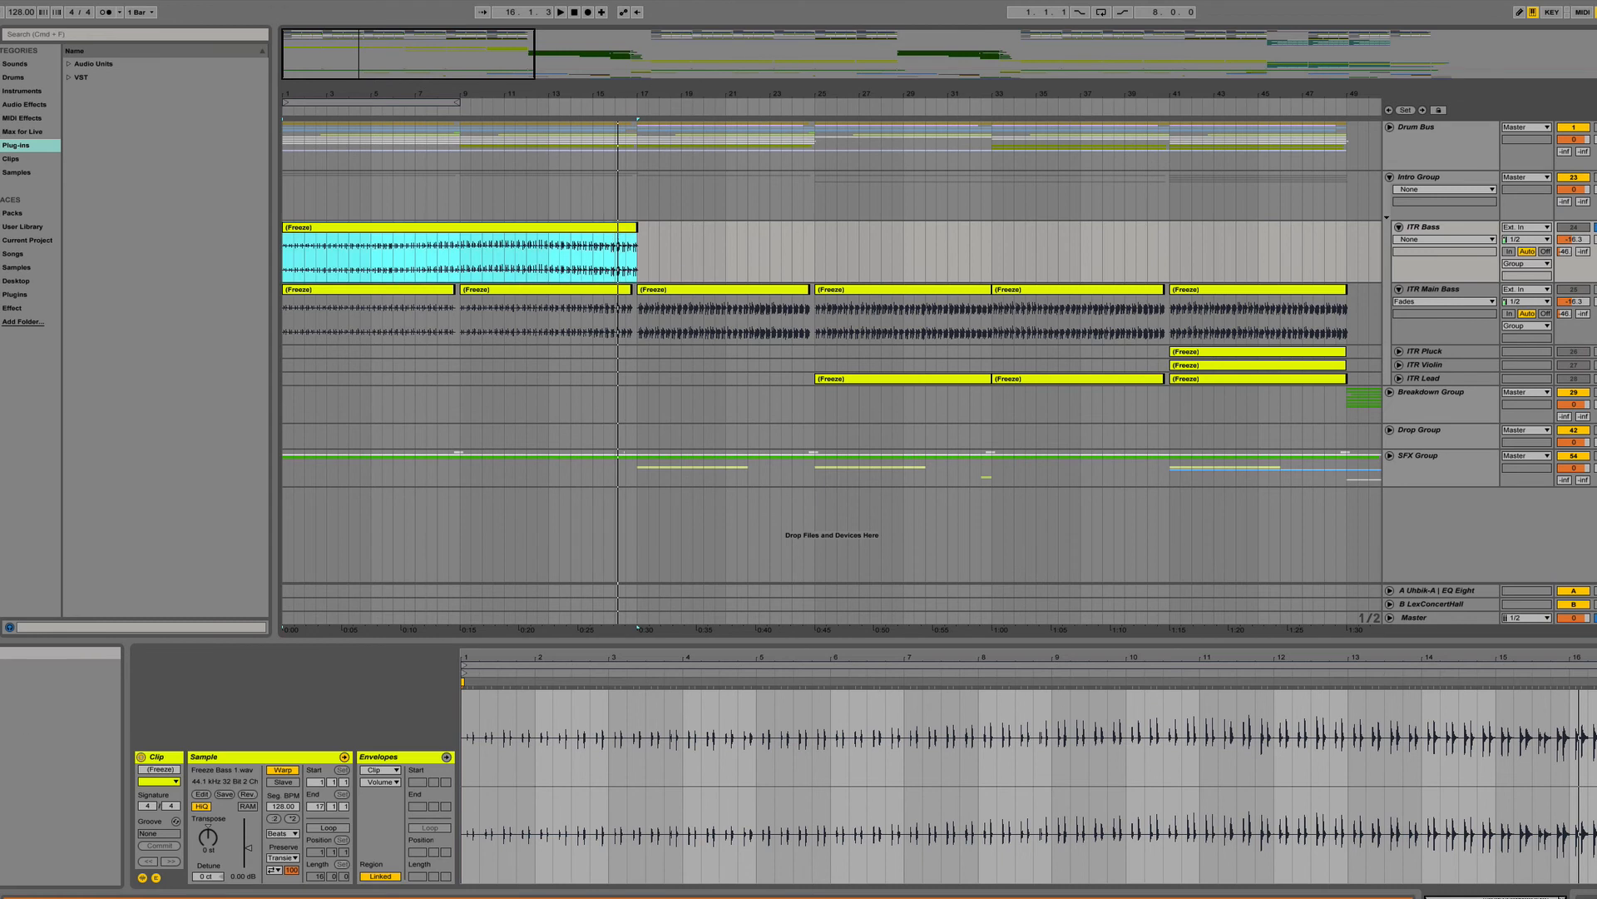
key("space")
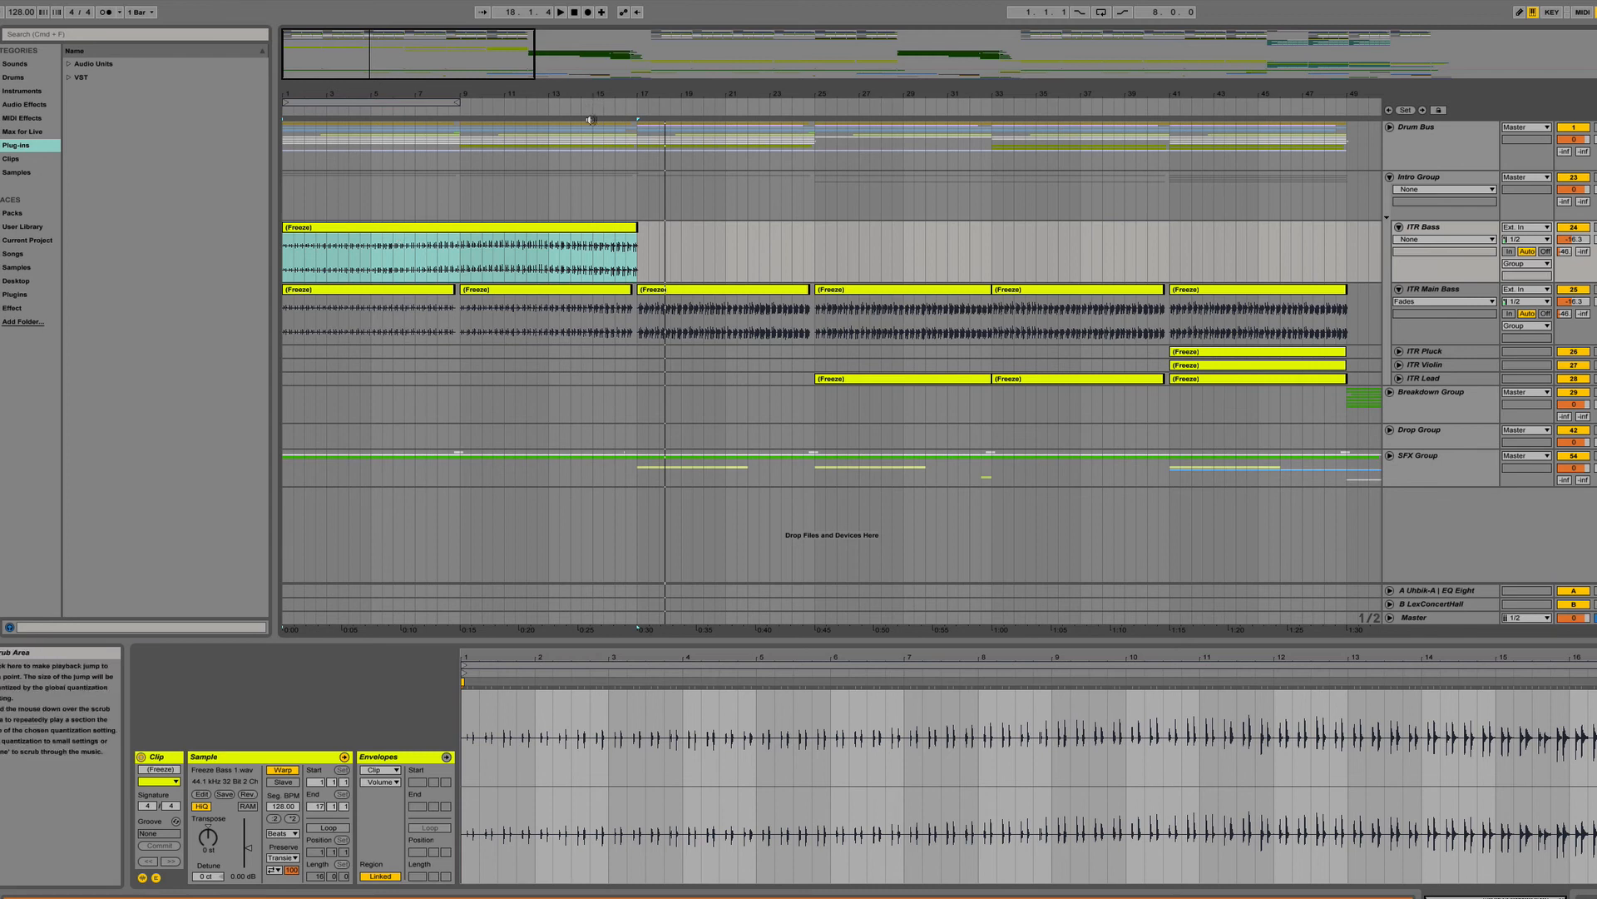
Audition the ITR Main Bass clip at bar 17 in solo, then play the build-up from about bar 9.
left_click(668, 294)
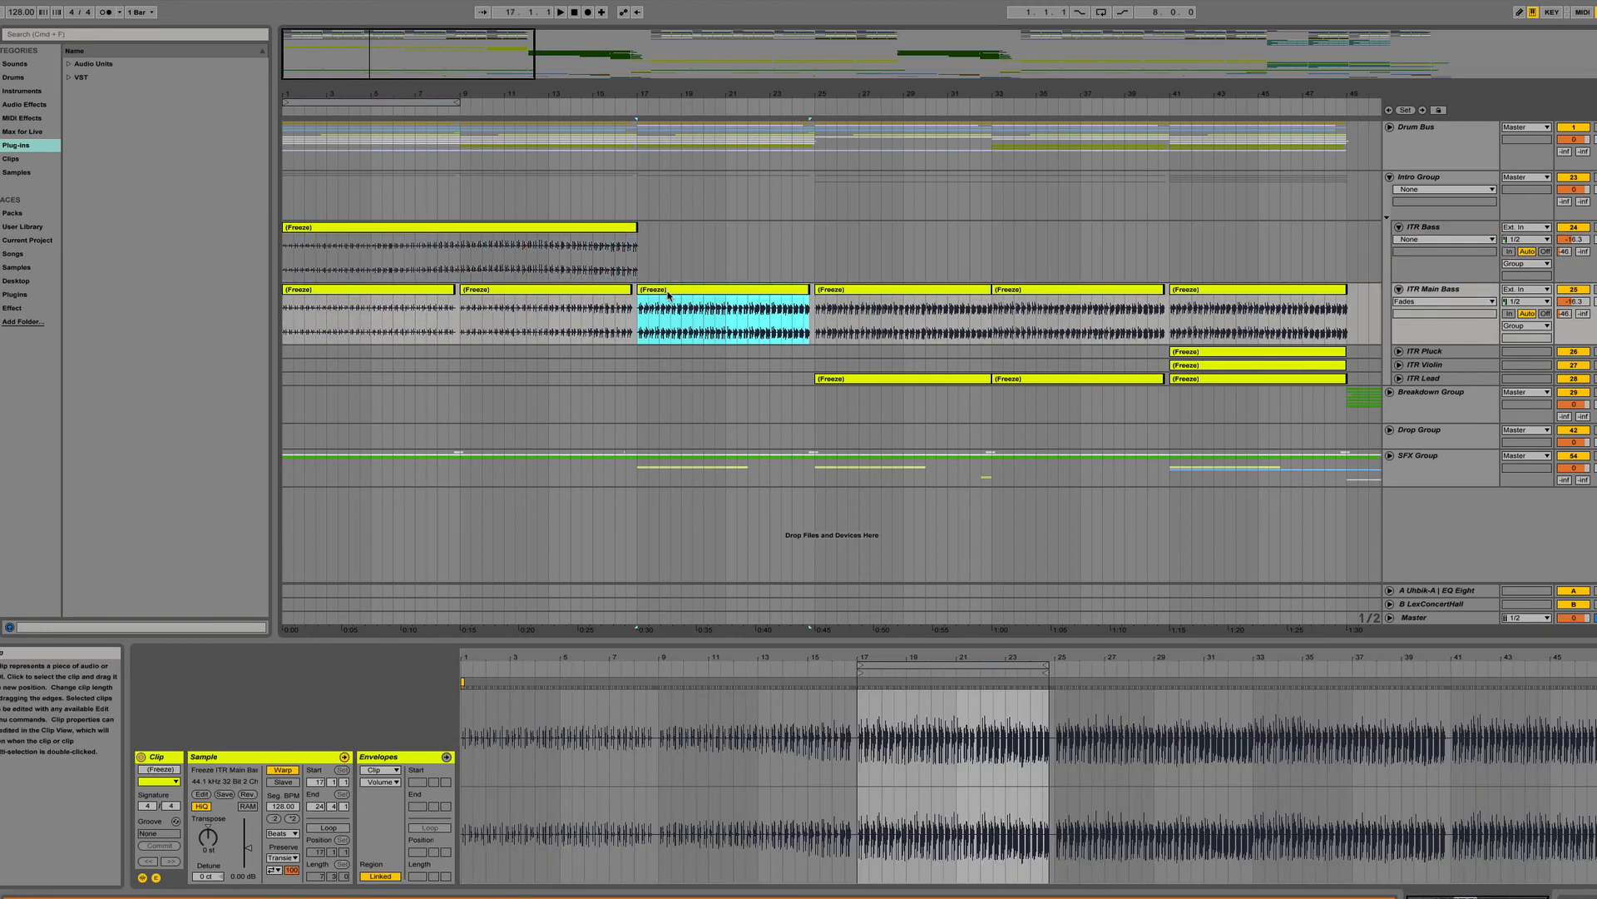
left_click(1595, 291)
key("space")
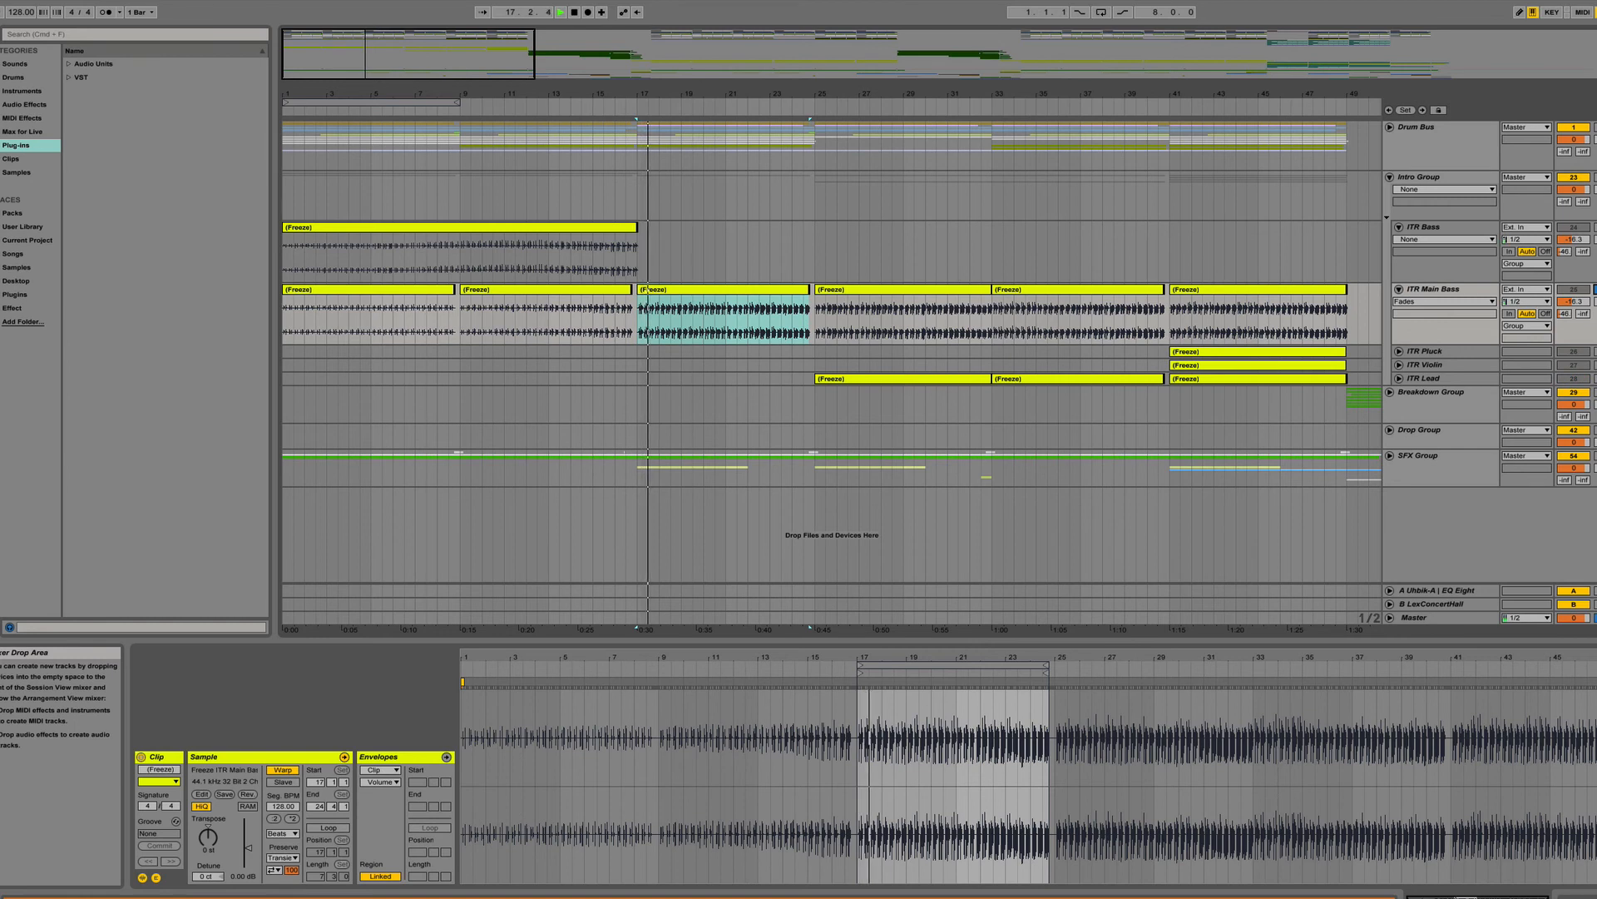
left_click(461, 108)
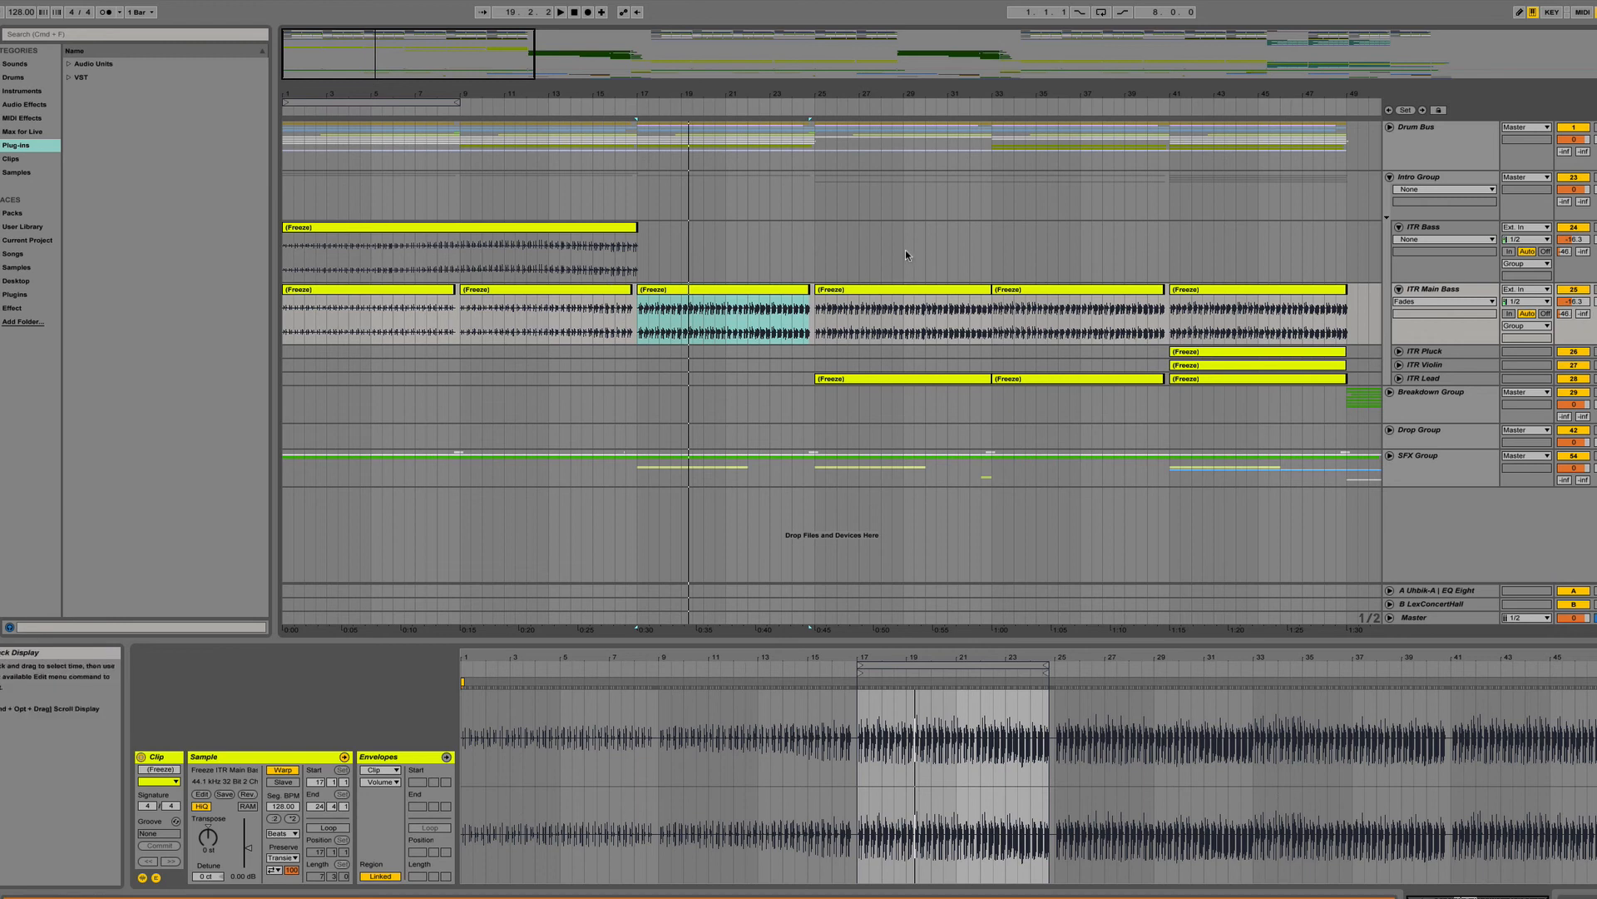
Play the ITR Main Bass clip from bar 25 and solo the ITR Lead track.
left_click(844, 291)
key("space")
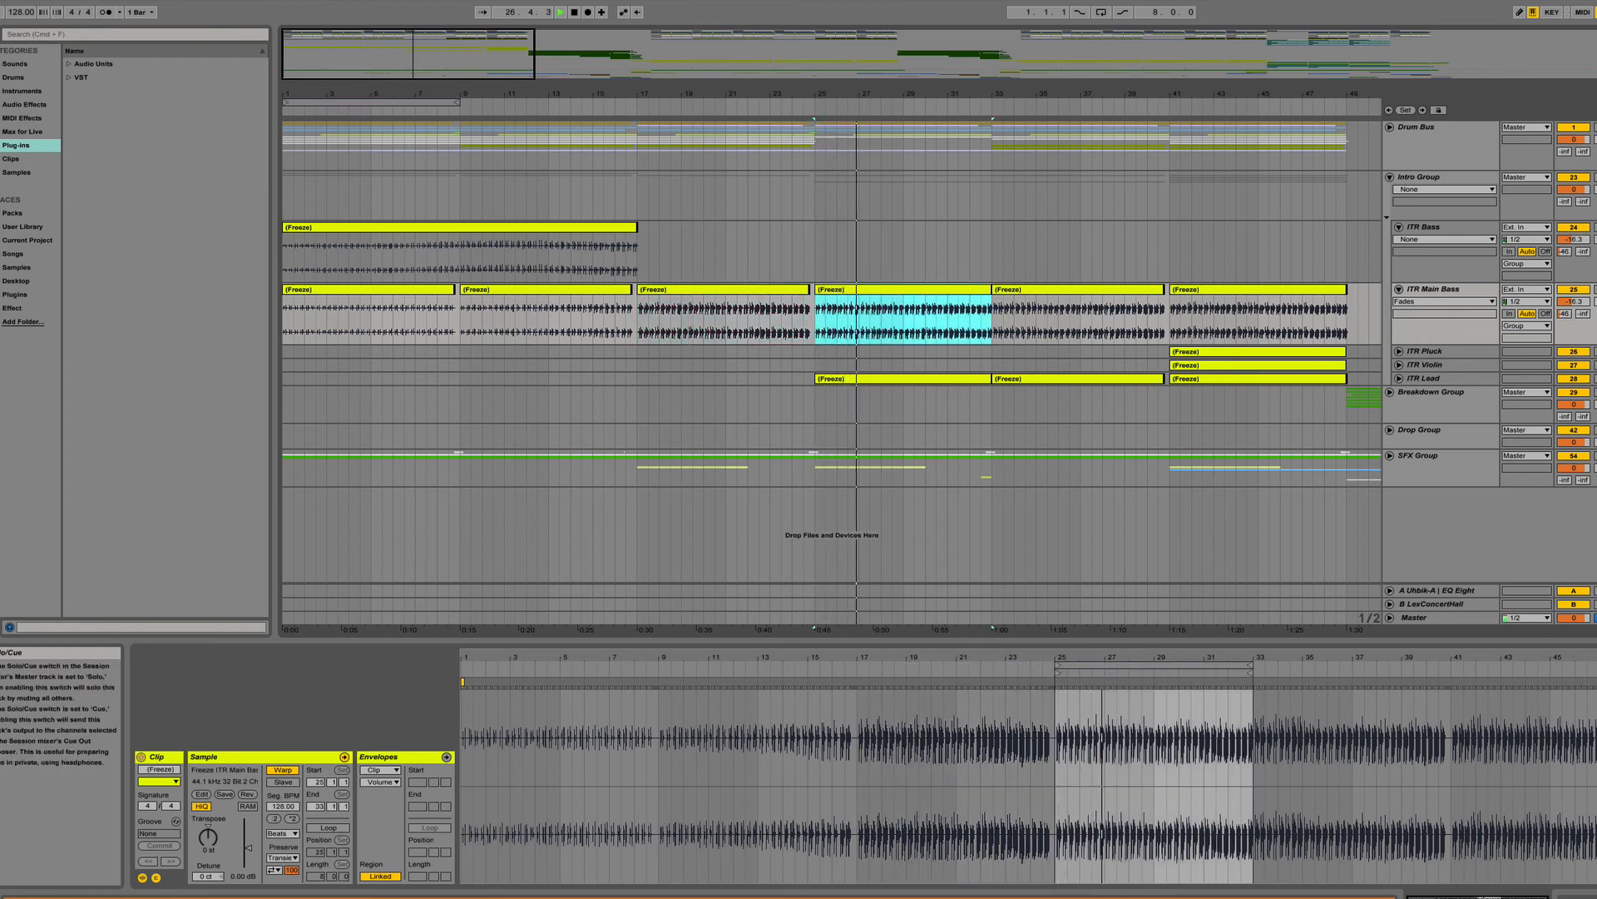
left_click(1595, 378)
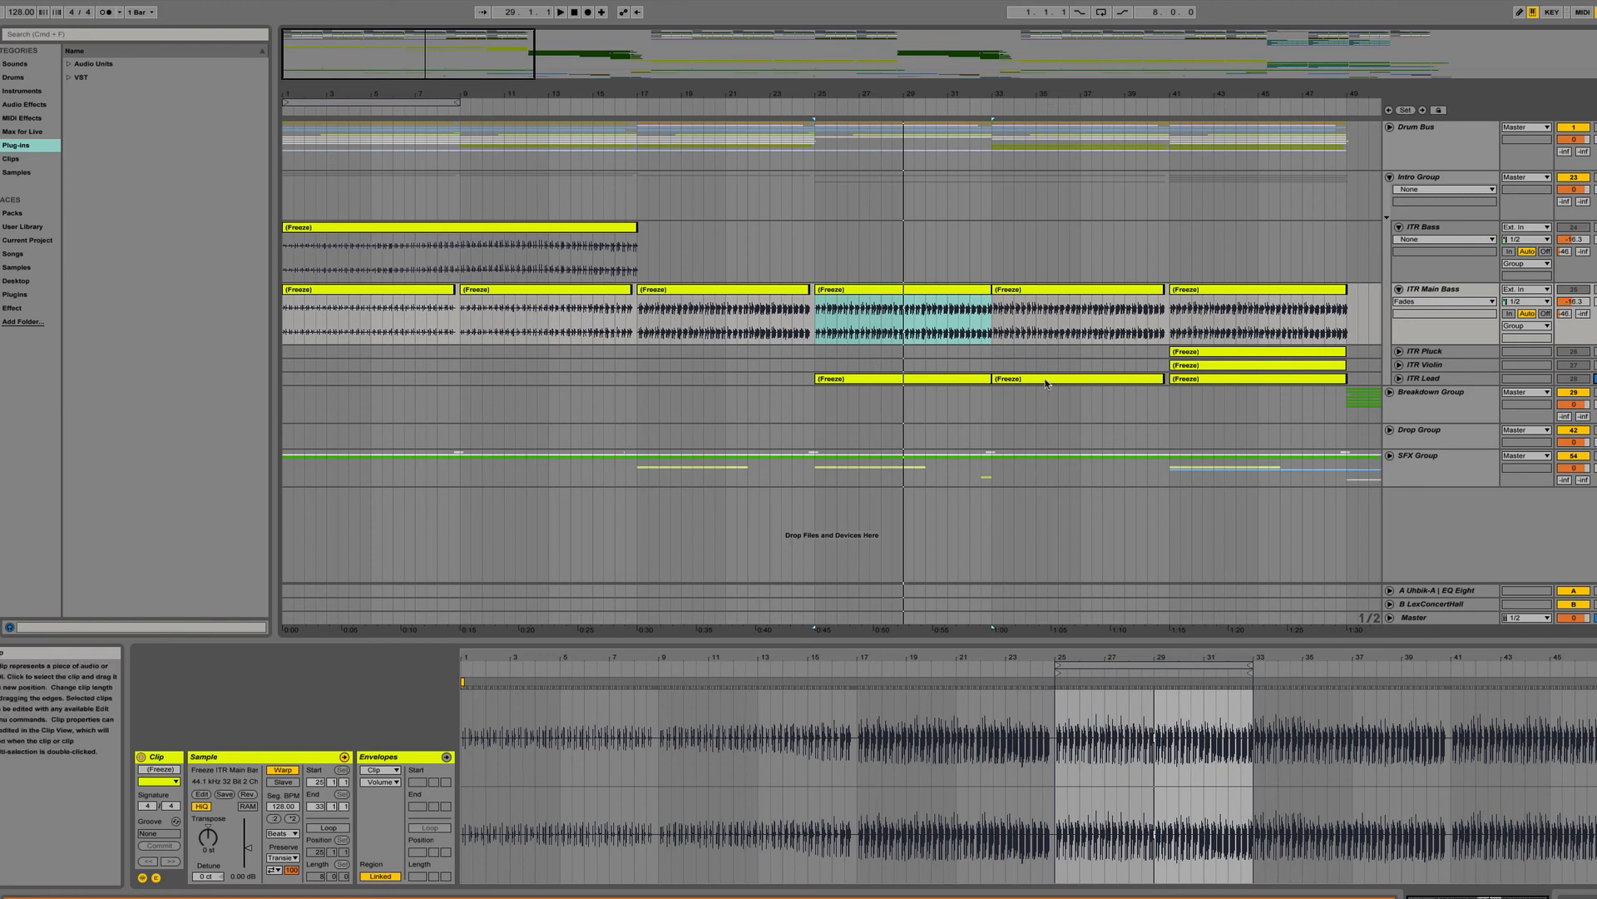
Unfold the Drum Bus group and compare its clips with the Intro Group parts around bar 25.
left_click(1389, 127)
scroll(1037, 332, "down", 5)
key("space")
scroll(1039, 331, "up", 5)
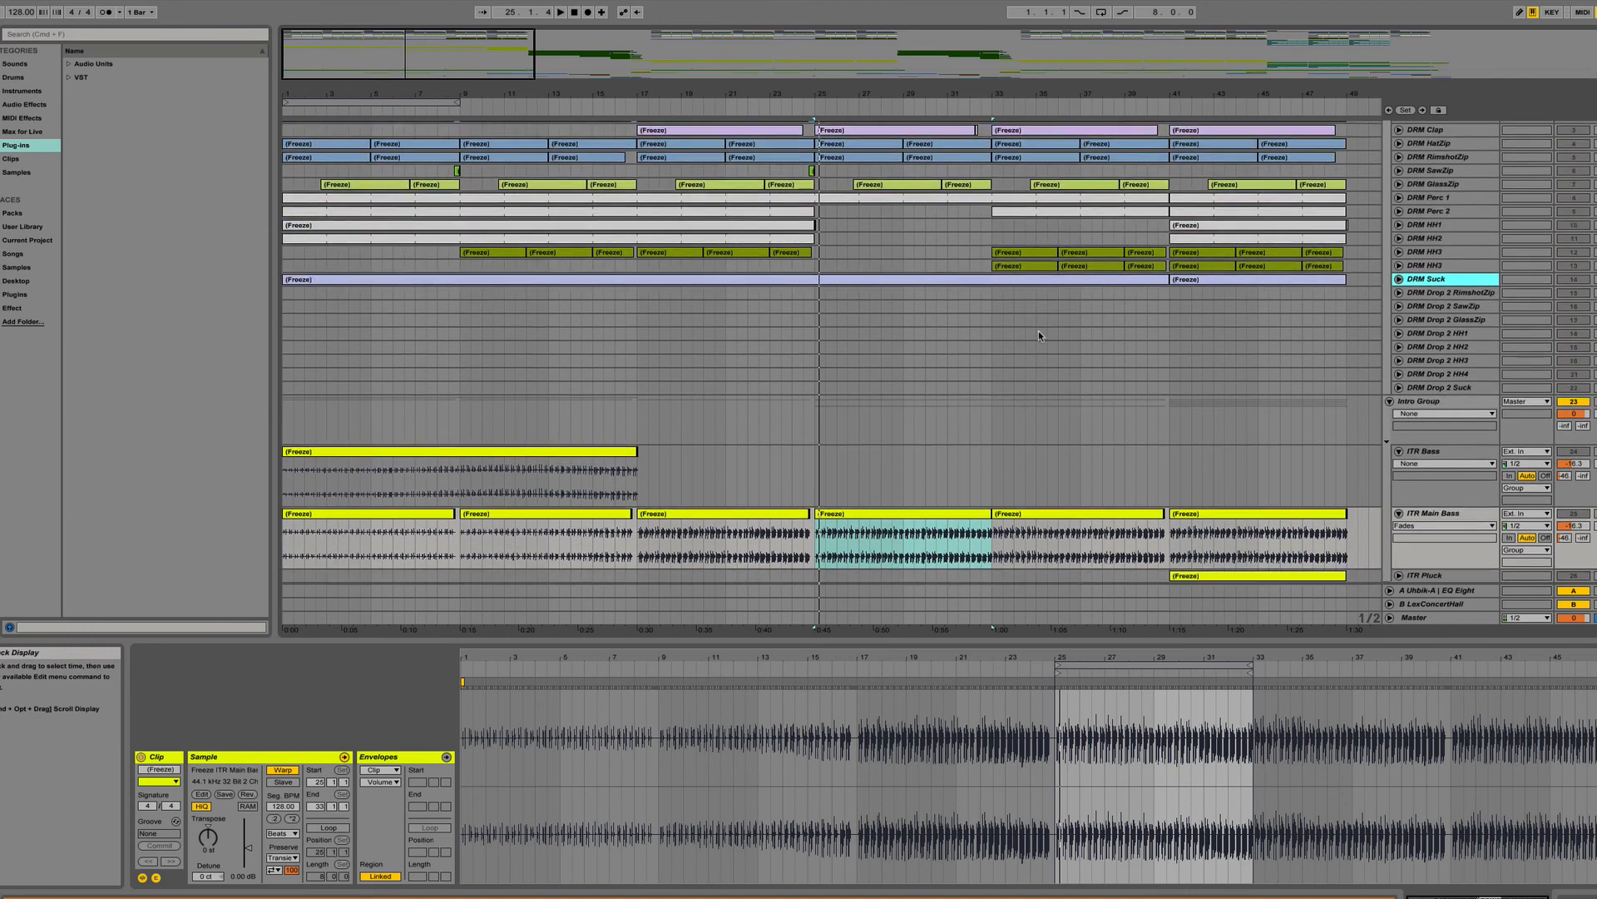
scroll(1038, 331, "down", 4)
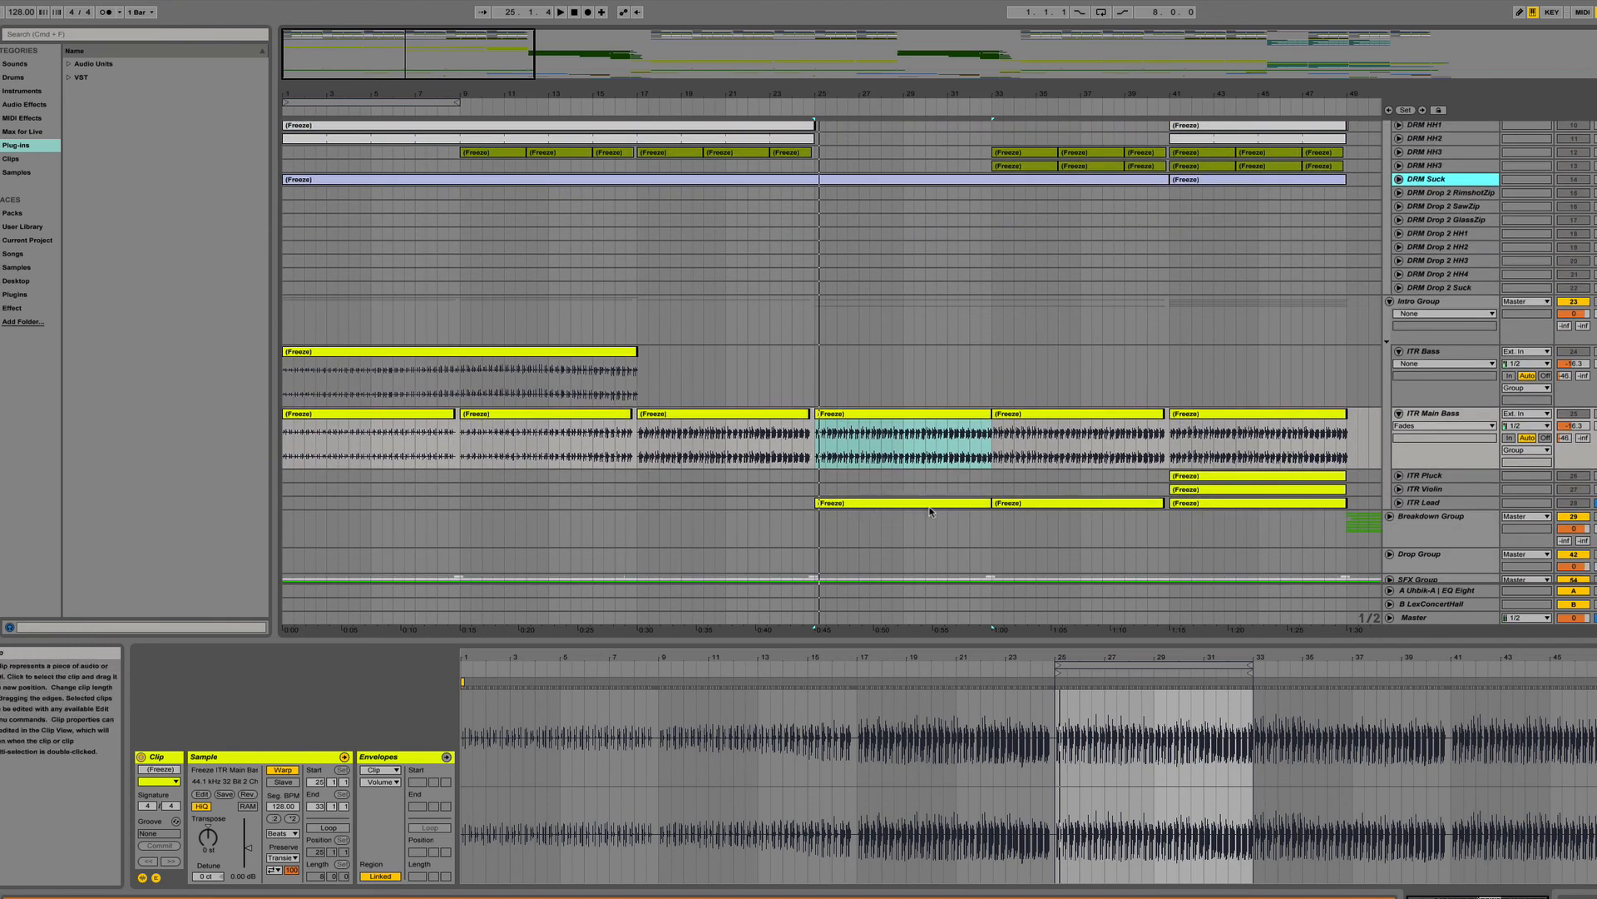
scroll(955, 332, "up", 4)
scroll(953, 332, "down", 5)
scroll(953, 337, "up", 3)
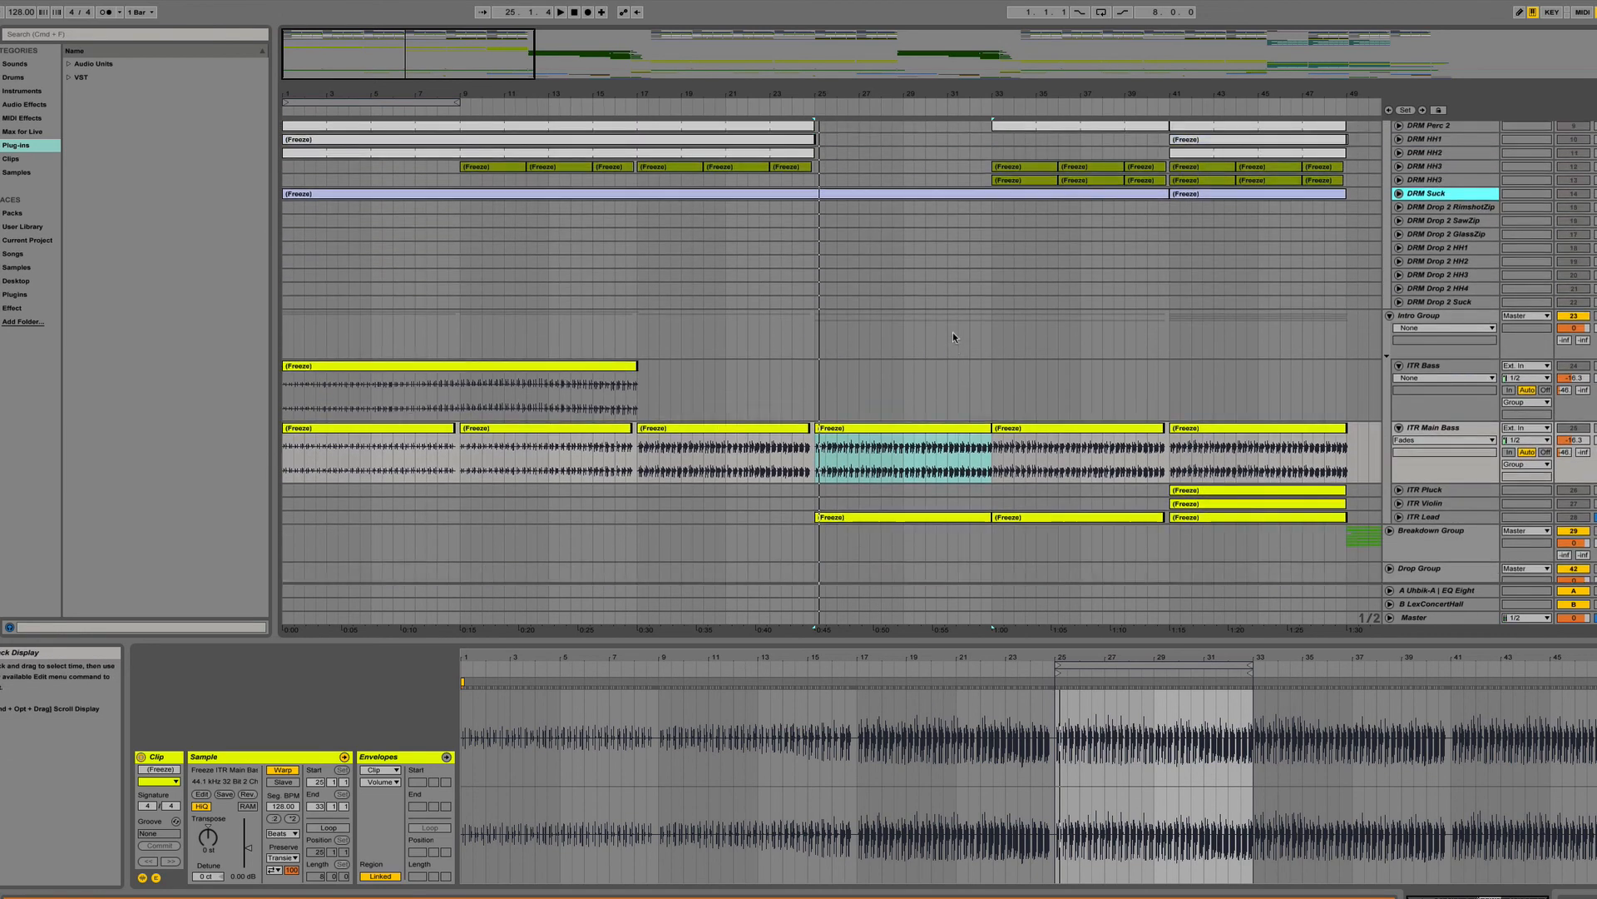
Inspect the ITR Violin clip at bar 41 and the ITR Lead clip at bar 33.
scroll(915, 324, "right", 6)
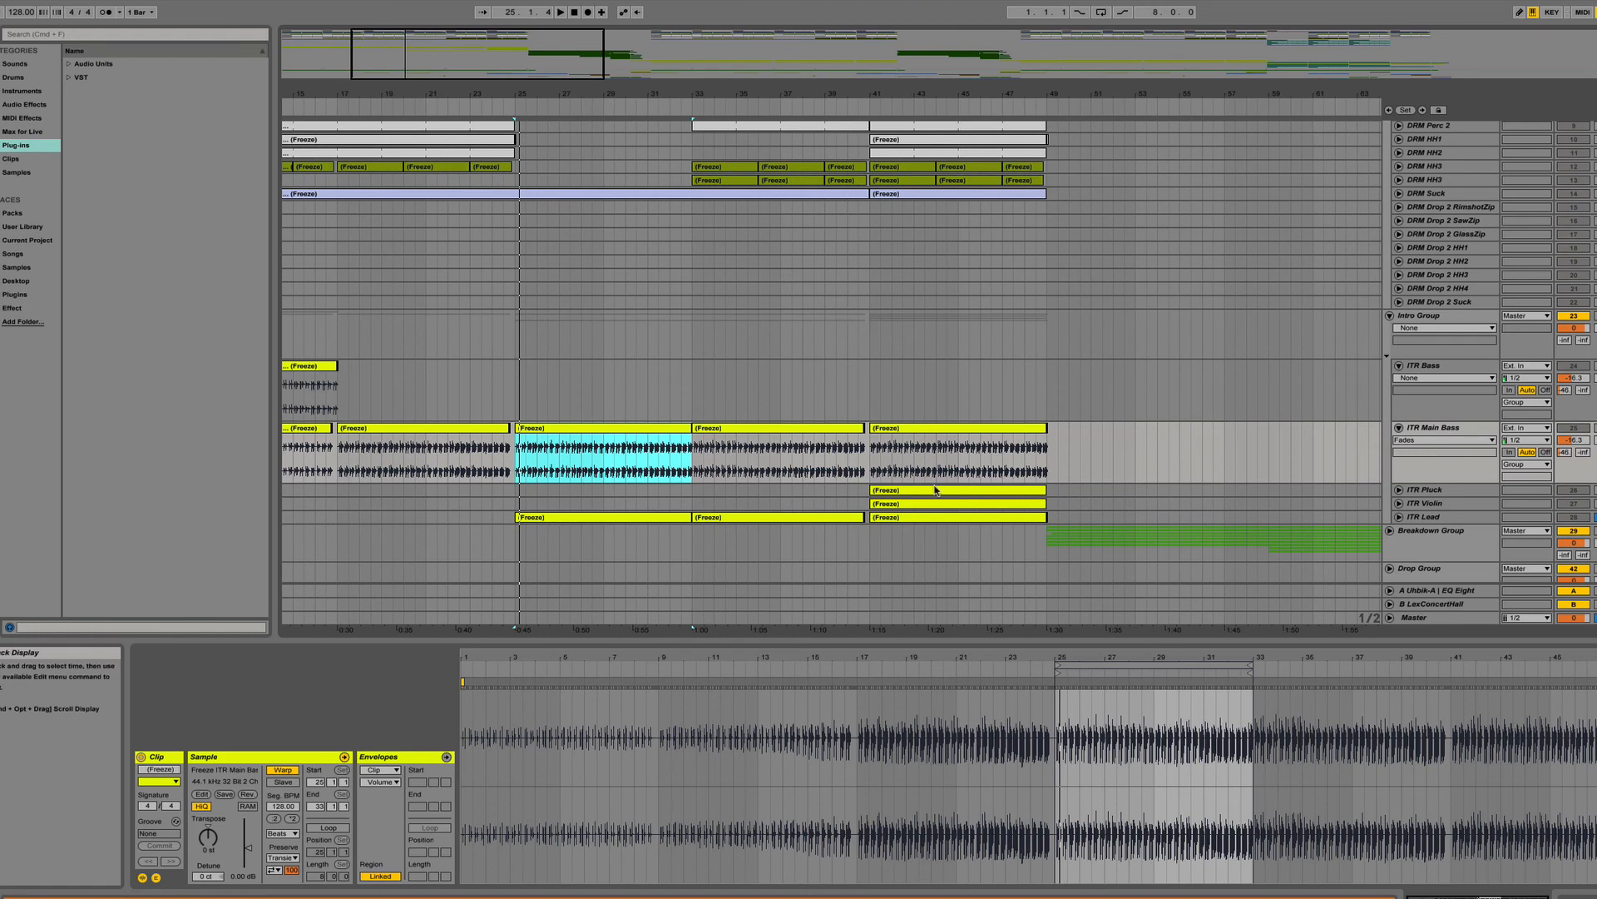
left_click(916, 501)
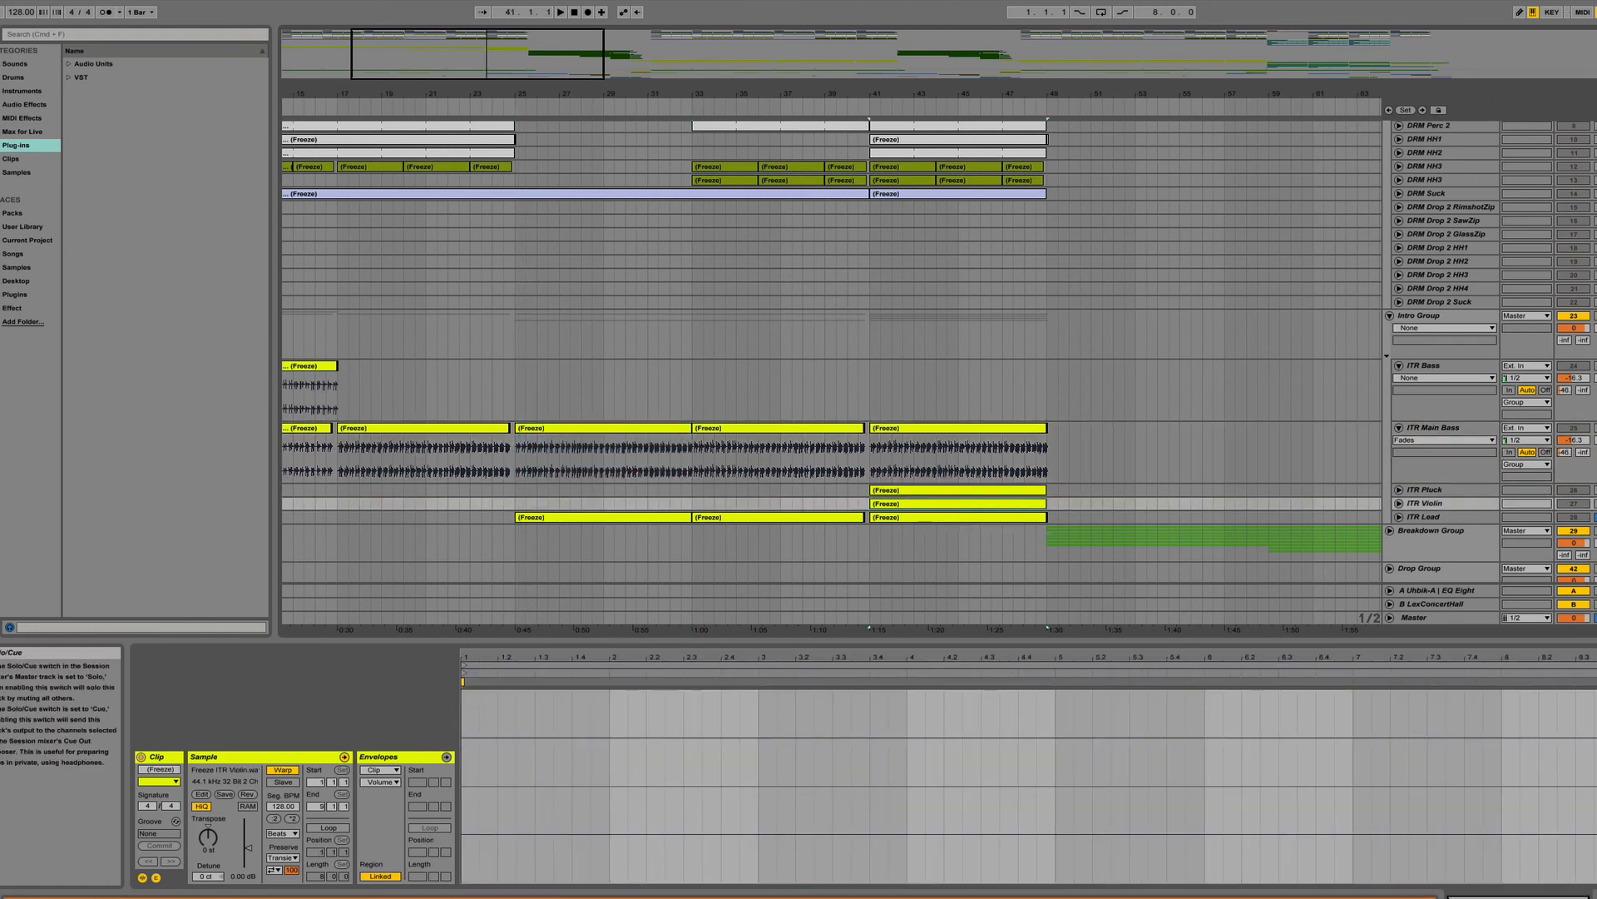
left_click(836, 517)
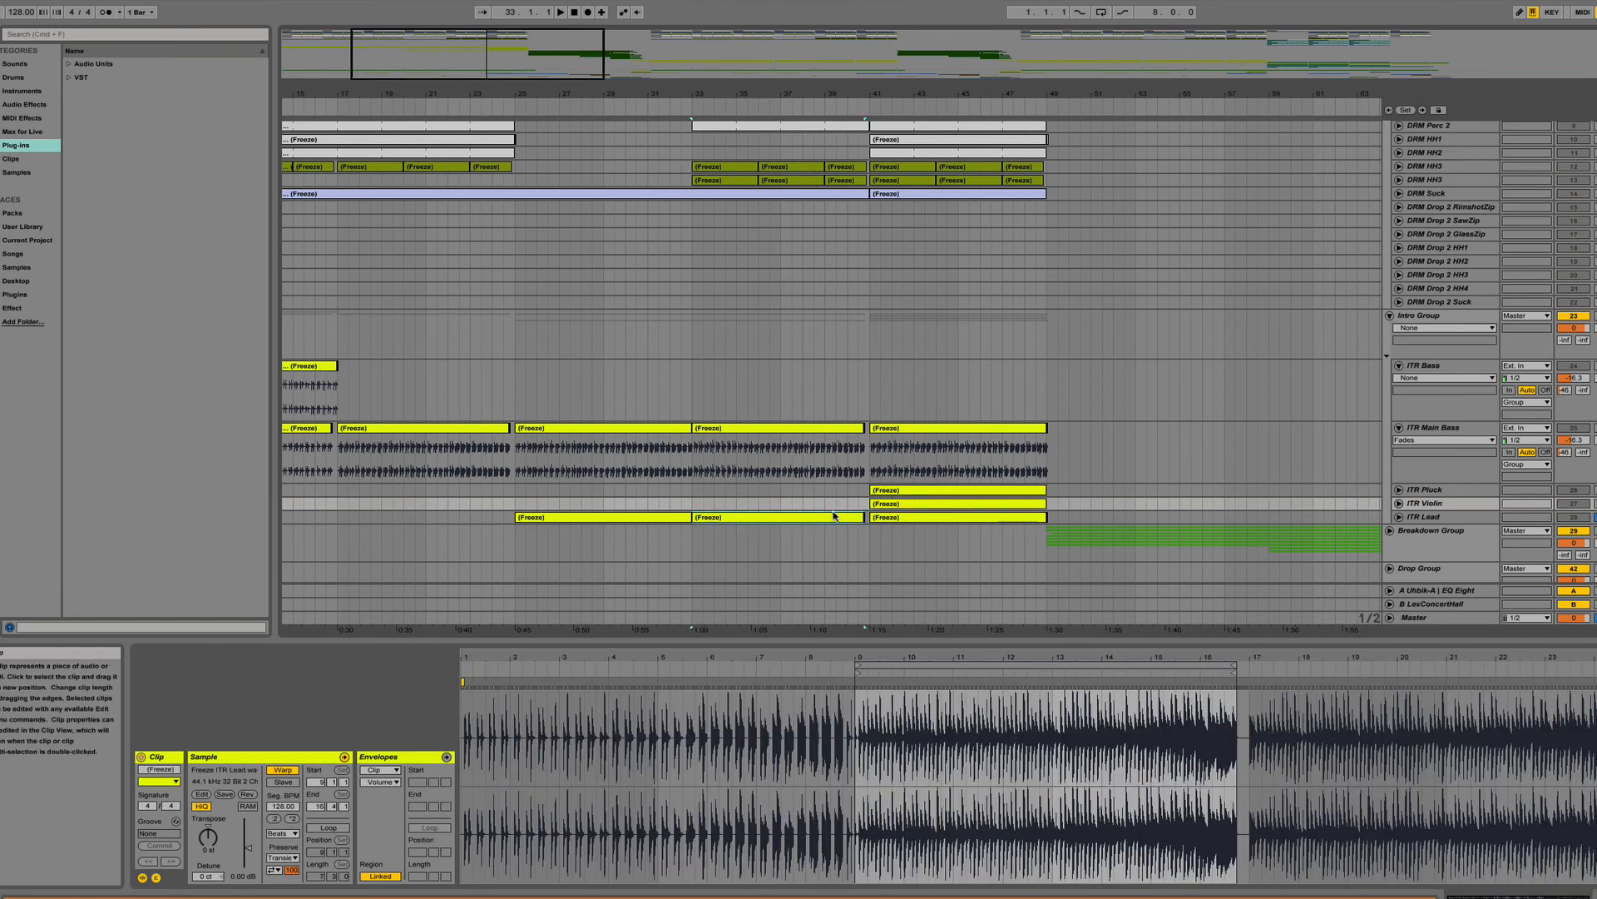
Select the ITR Lead clip at bar 25, turn off the track's solo and play all tracks from just before that bar.
left_click(588, 520)
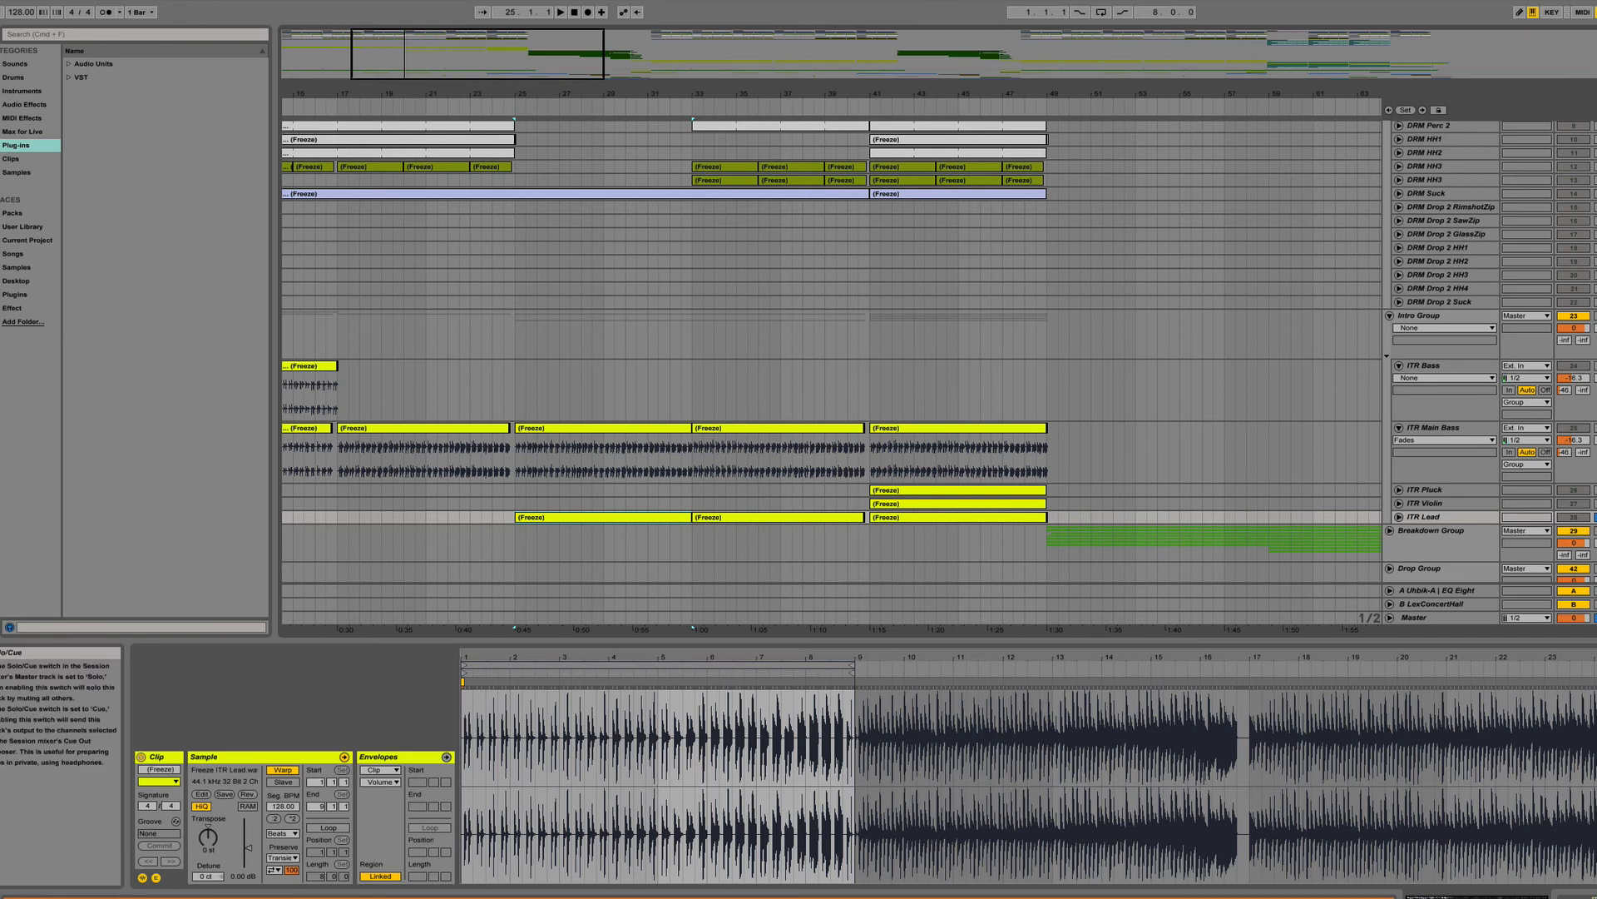
left_click(1596, 517)
left_click(483, 104)
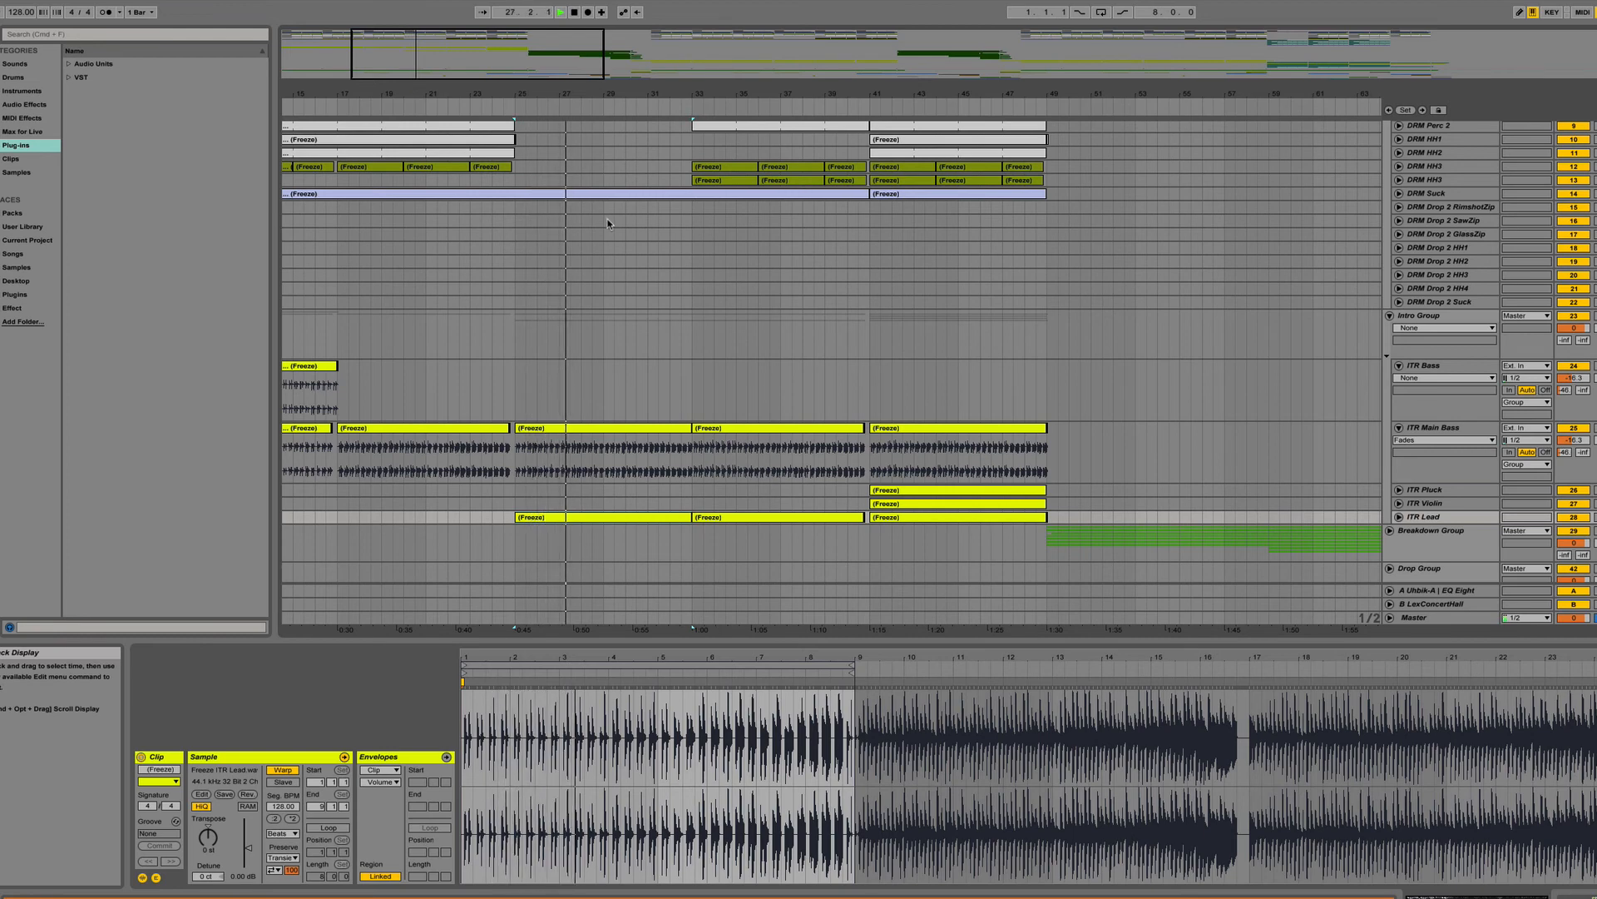
Listen through the intro's build-up to about bar 44, then review the bass, pluck, violin and lead layout across bars 1 to 49.
scroll(608, 223, "down", 2)
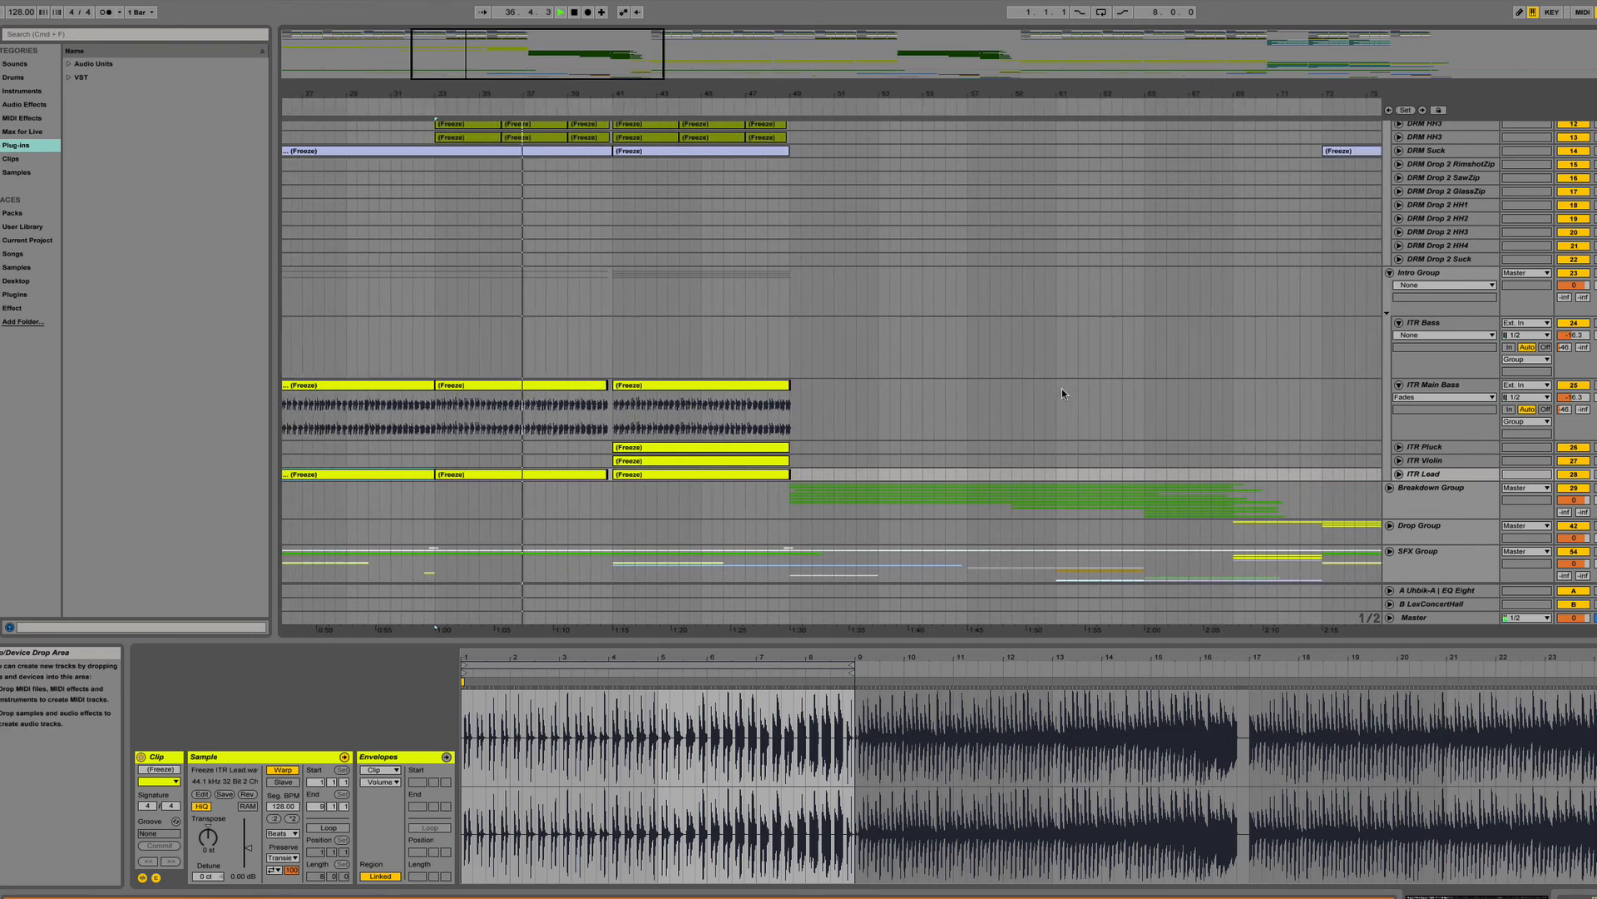
scroll(1062, 389, "left", 2)
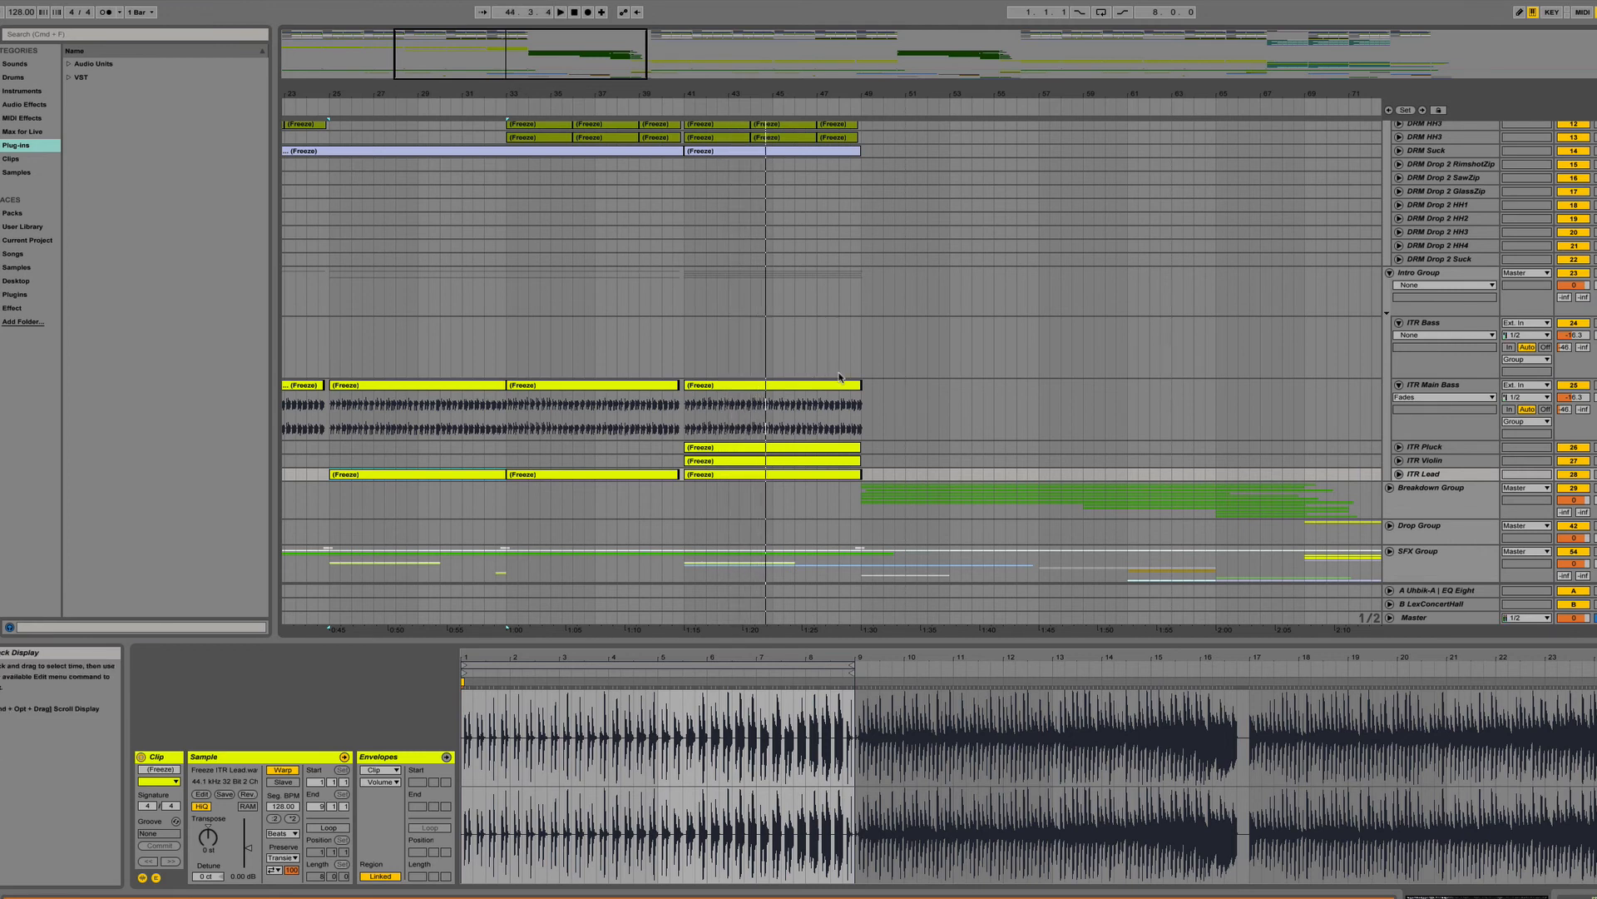
scroll(880, 362, "left", 10)
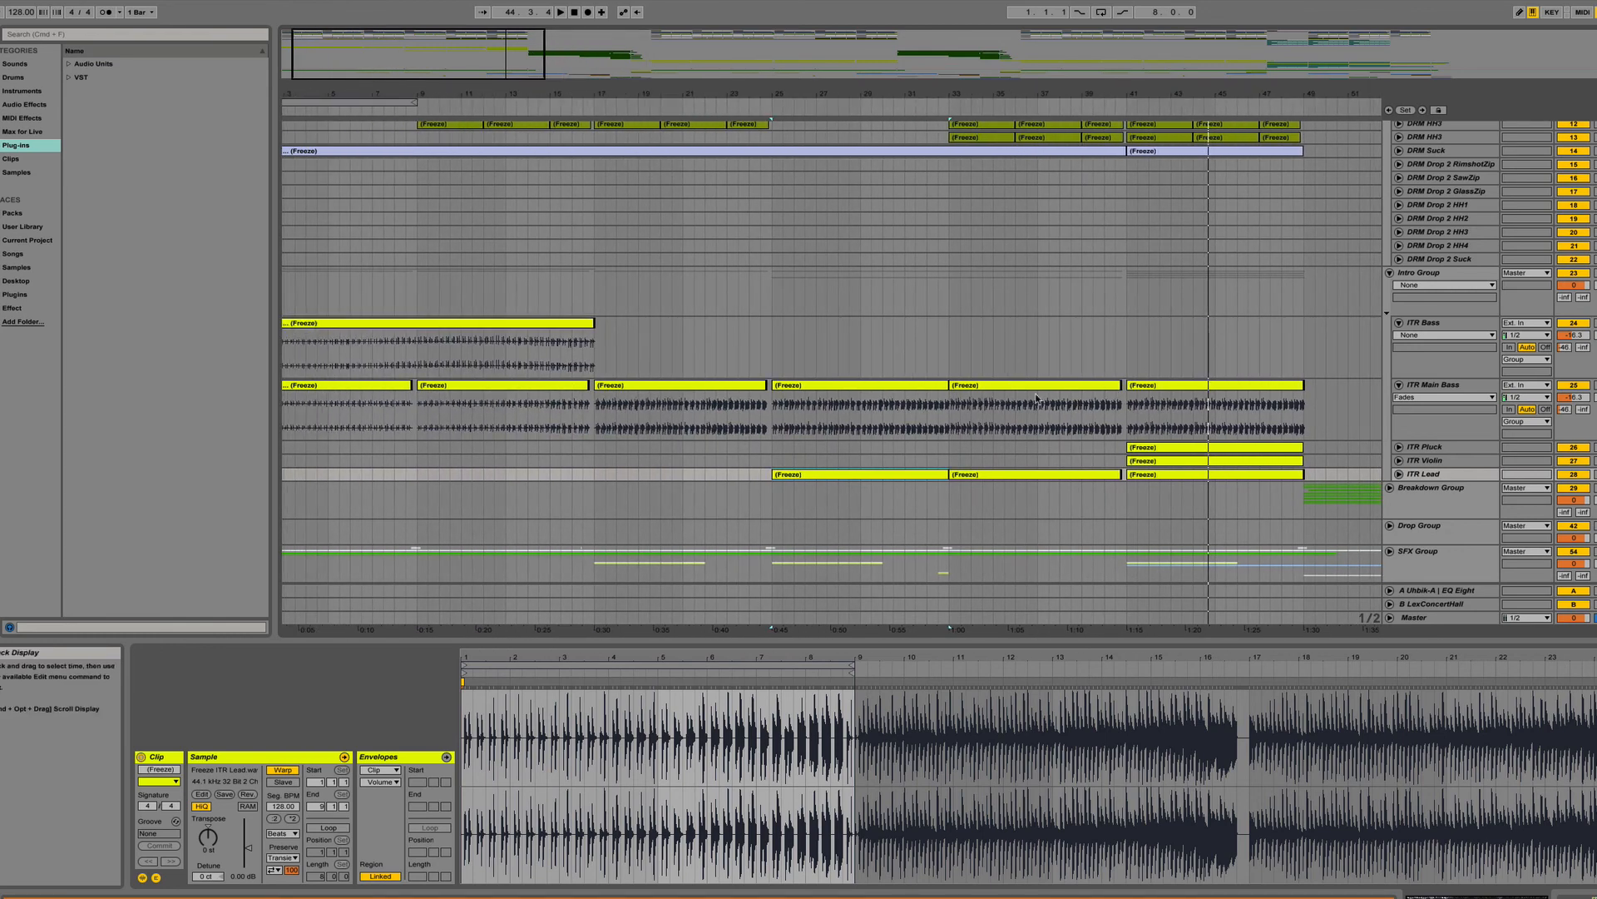
scroll(1115, 385, "right", 5)
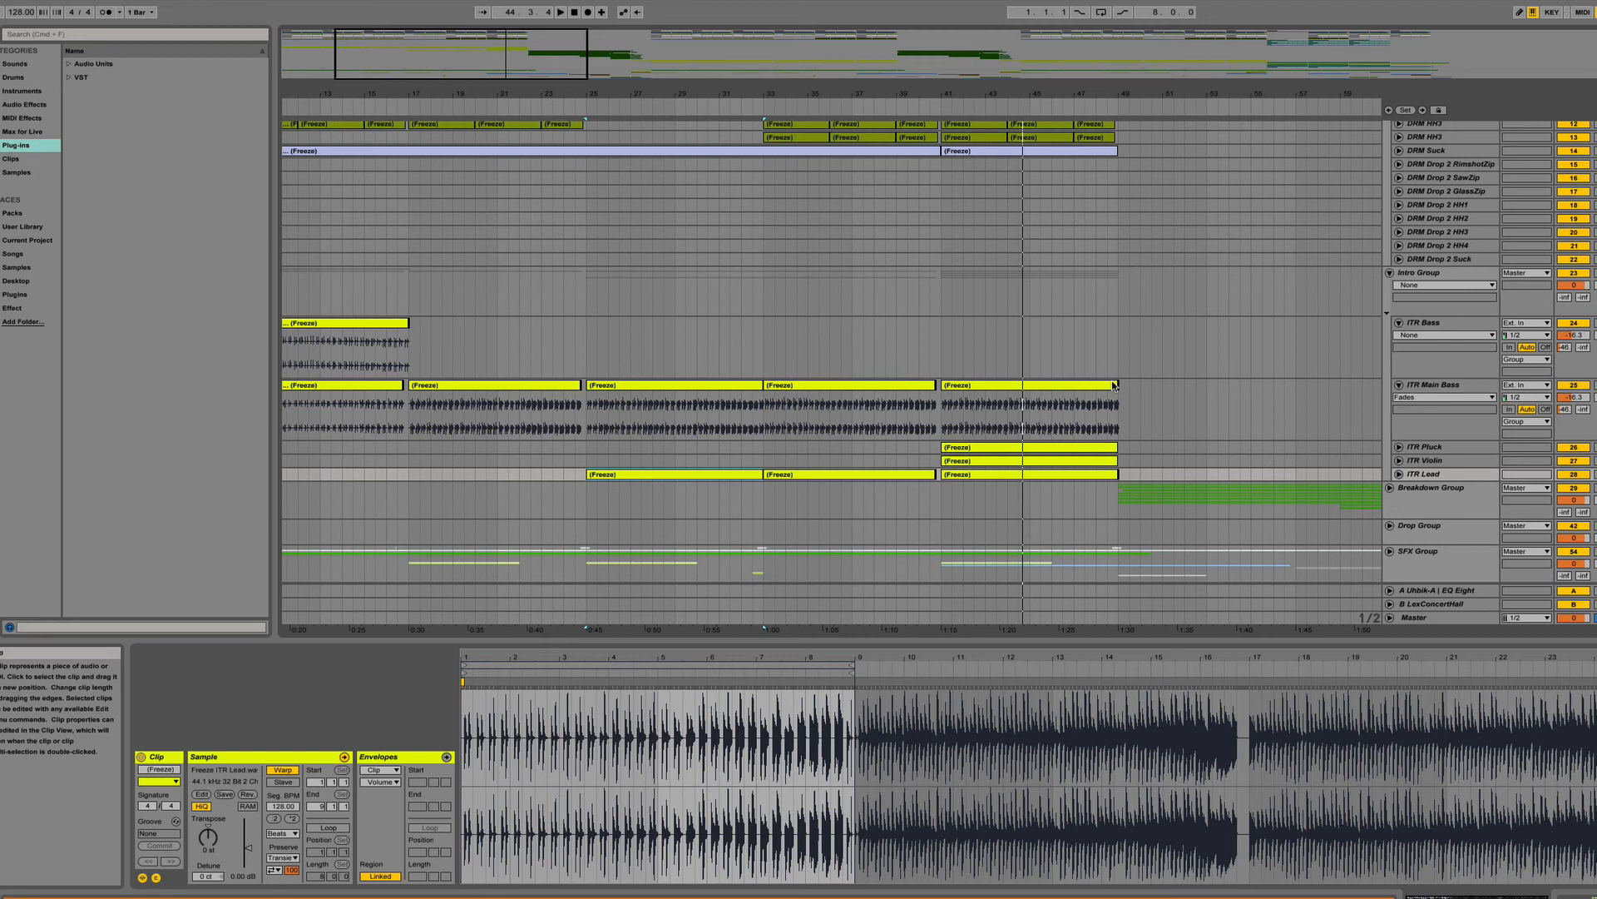
scroll(1131, 375, "left", 12)
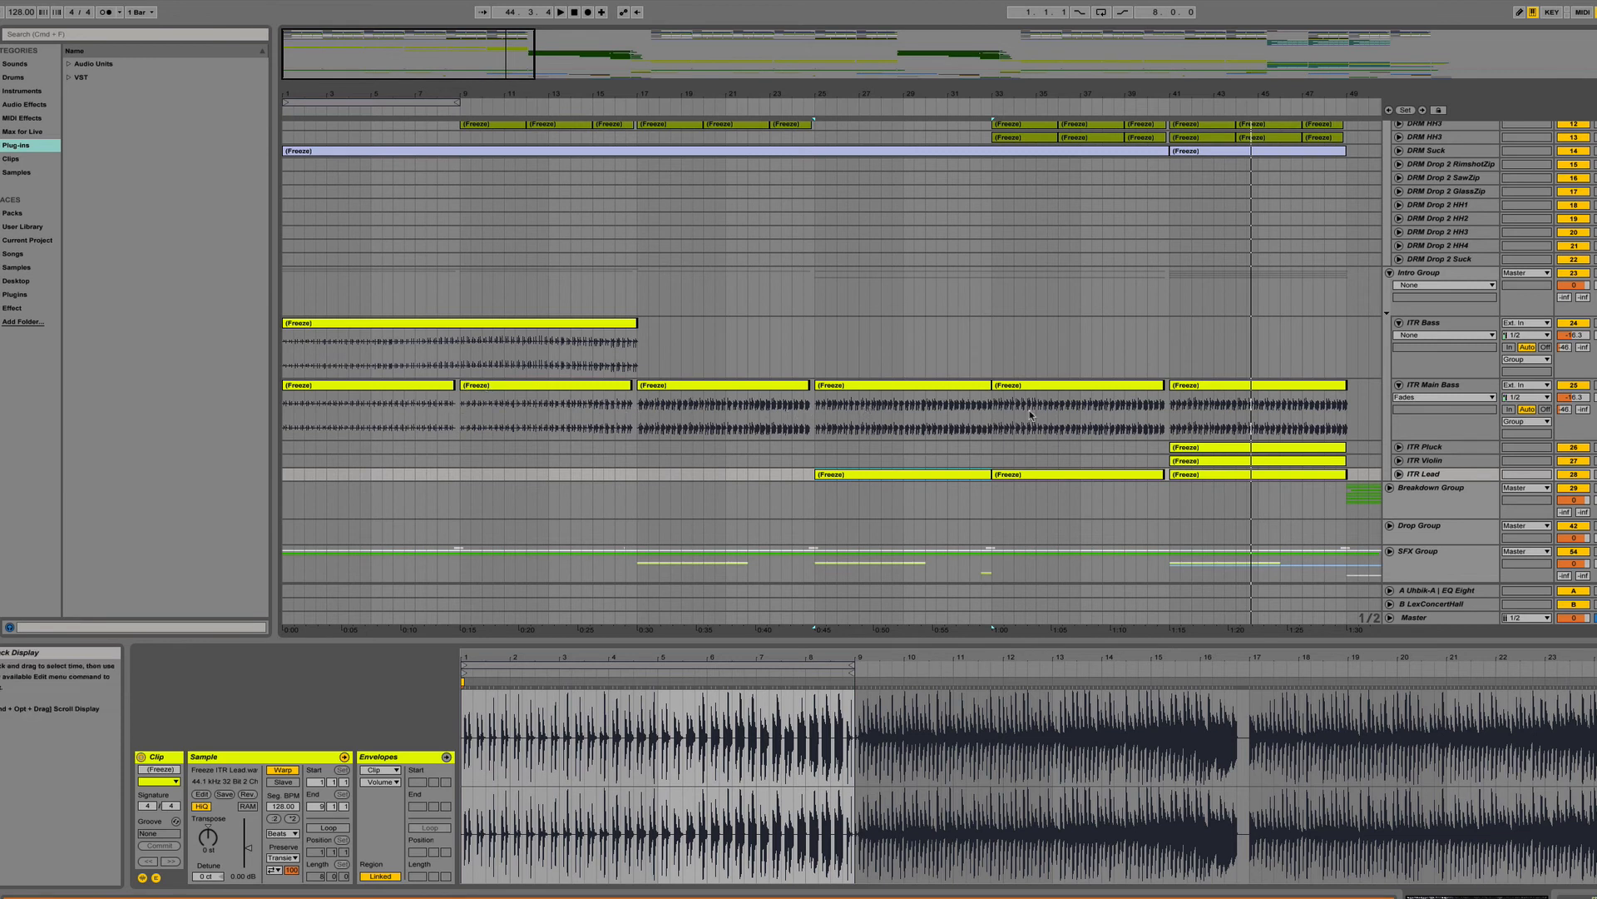
Review the intro layout up to the breakdown, then unfold the SFX Group to show its effect clips across bars 1 to 49.
scroll(1336, 406, "right", 3)
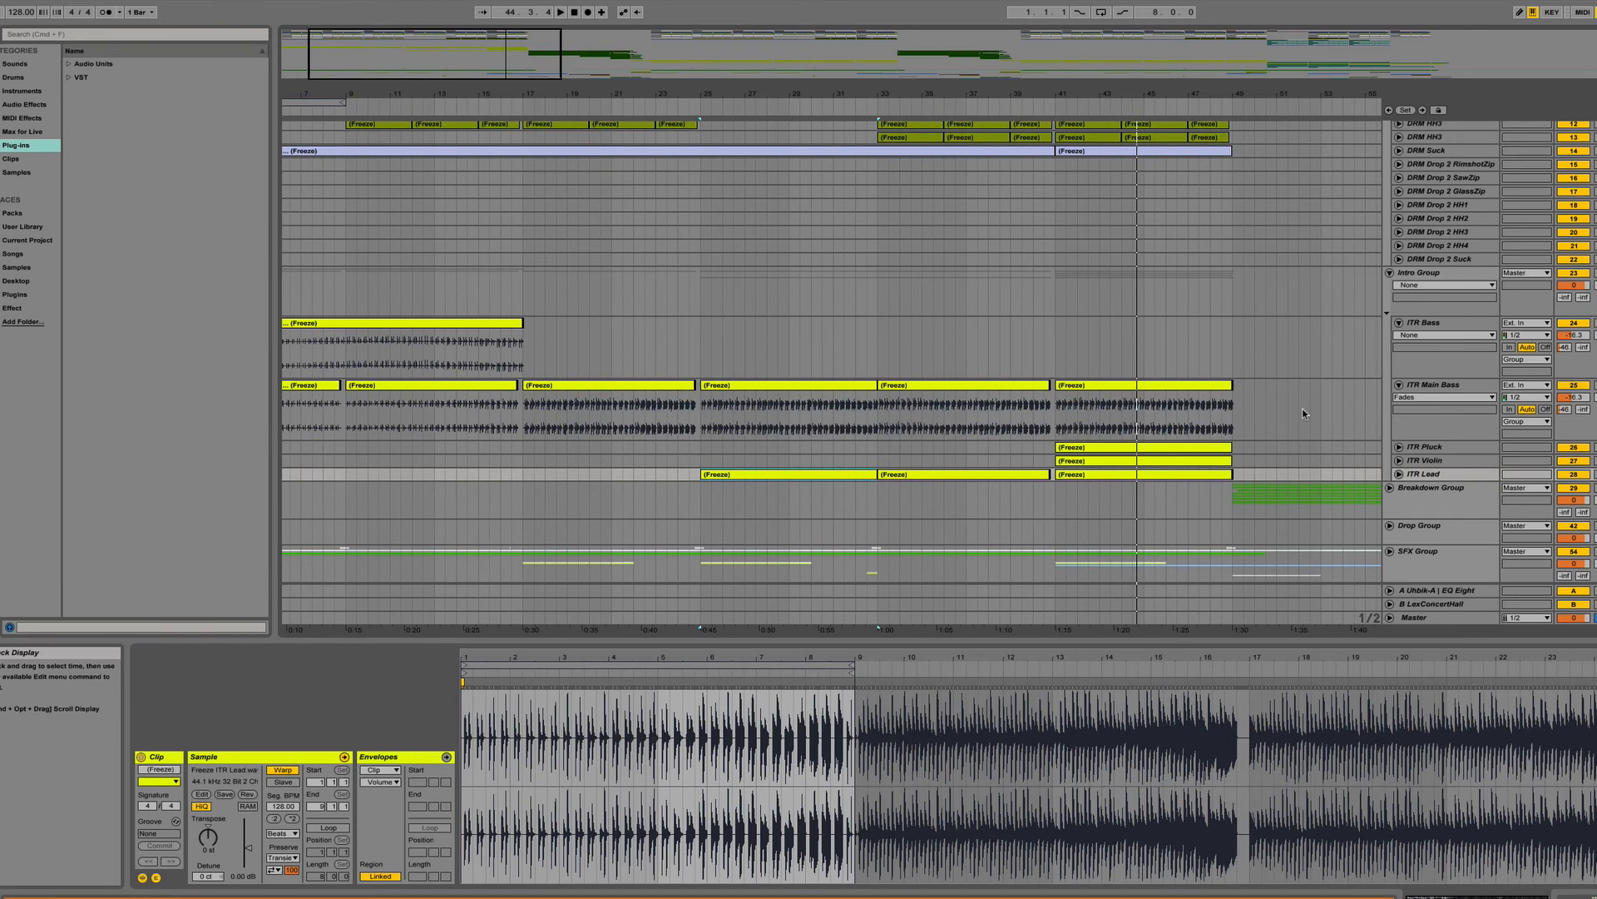
scroll(943, 381, "up", 5)
scroll(943, 382, "down", 5)
scroll(945, 382, "right", 3)
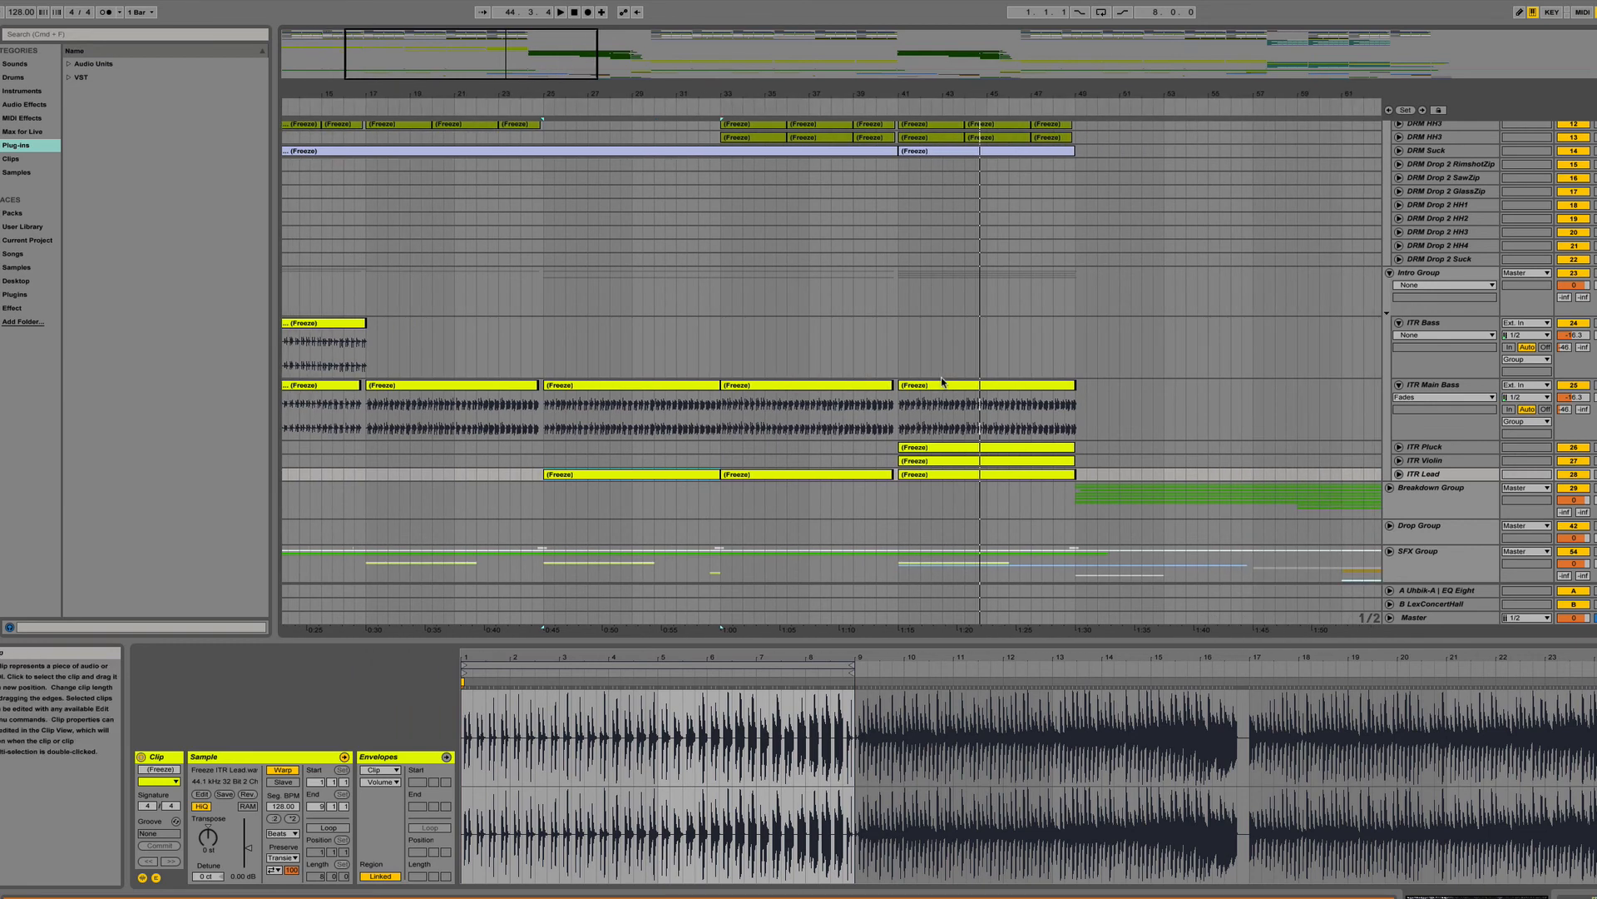
scroll(944, 382, "left", 5)
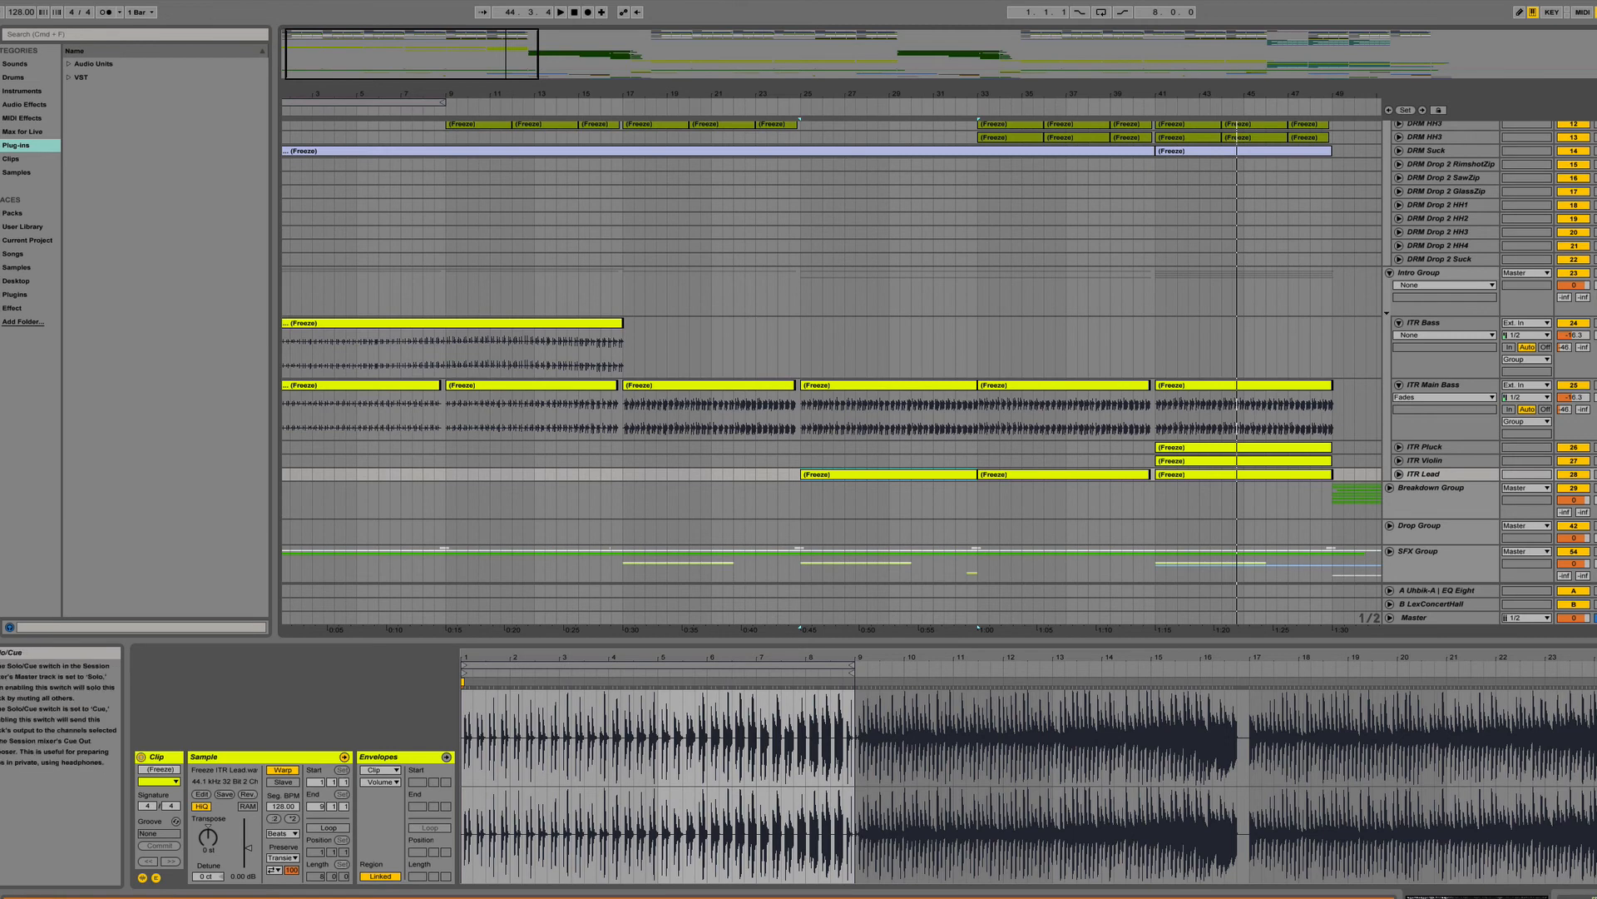
left_click(1389, 551)
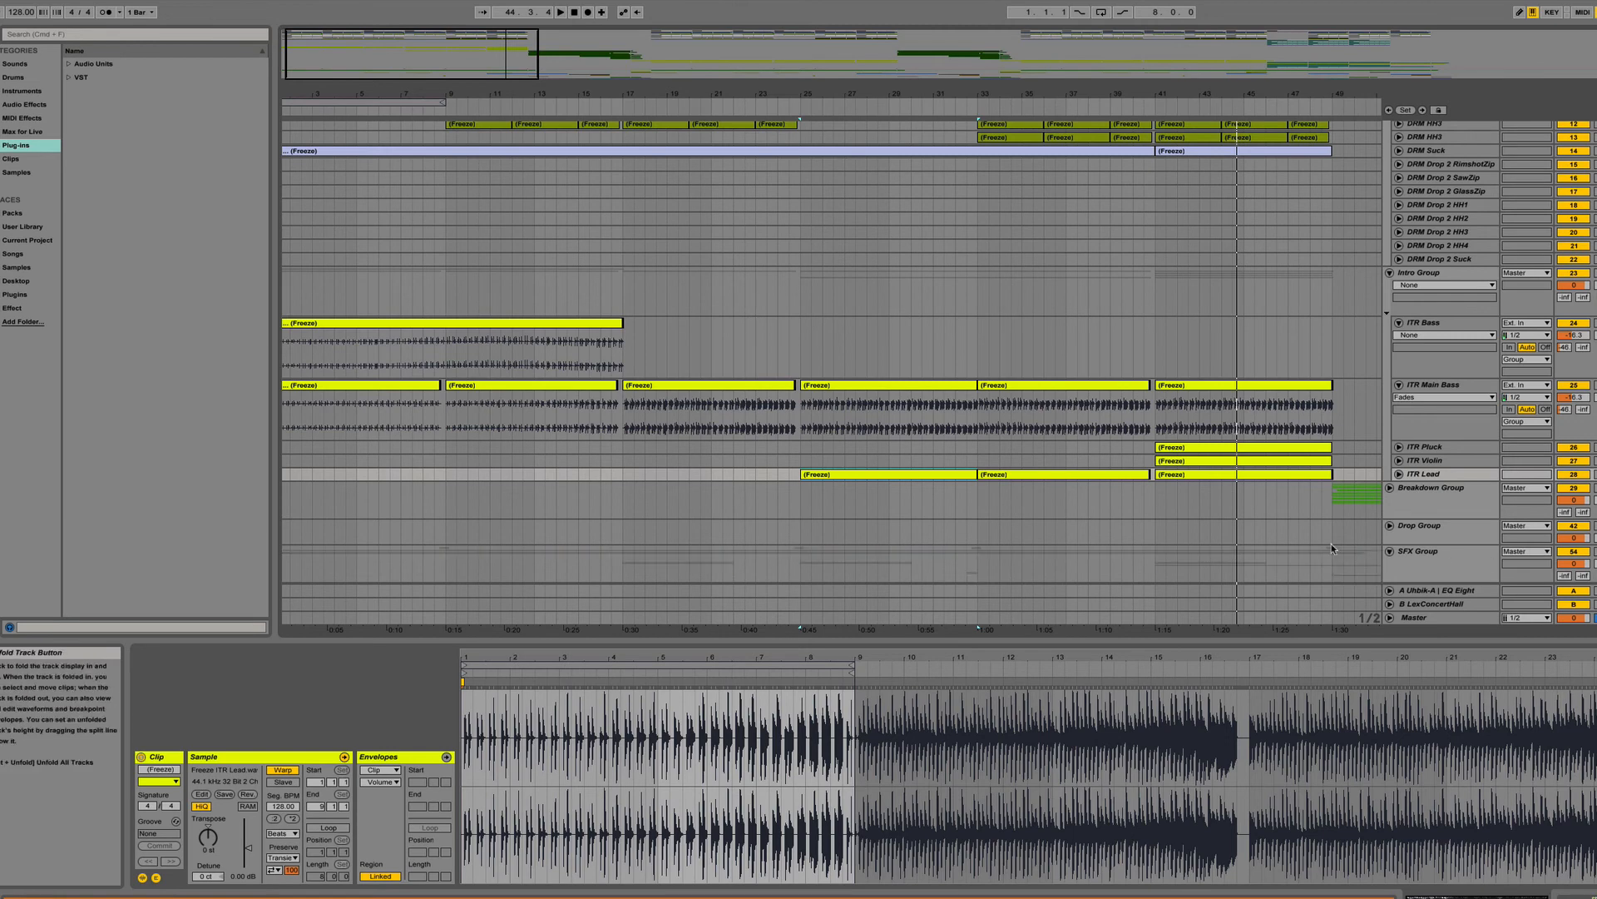
scroll(1332, 543, "down", 5)
scroll(344, 416, "left", 2)
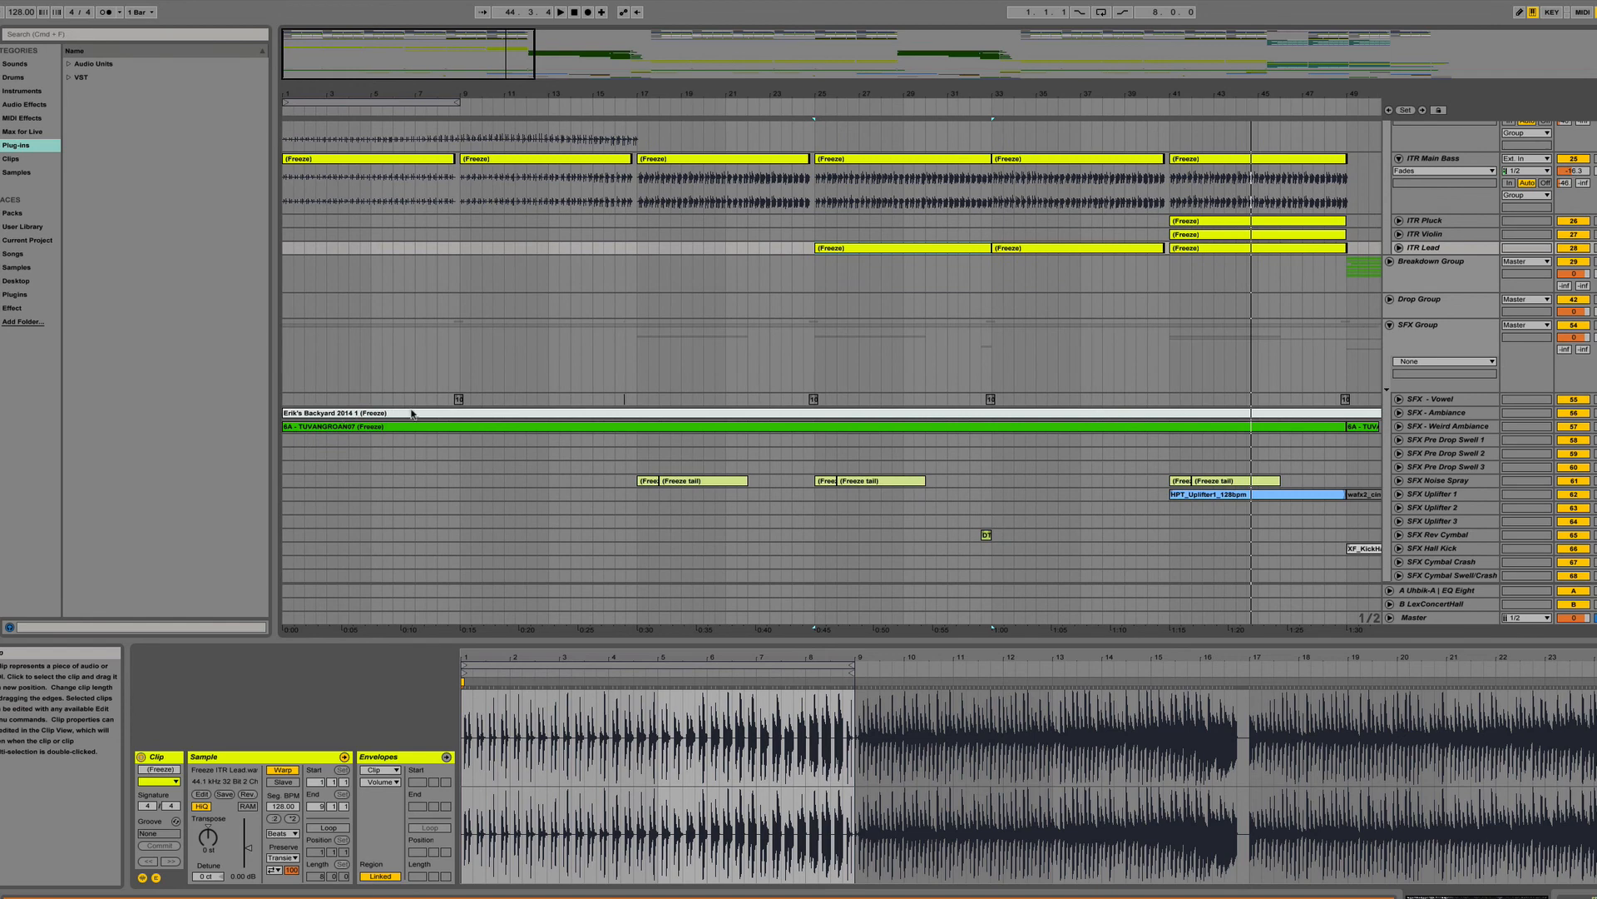
Select the Erik's Backyard clip on the SFX - Ambiance track, audition it soloed from bar 1 and unfold the track.
left_click(332, 413)
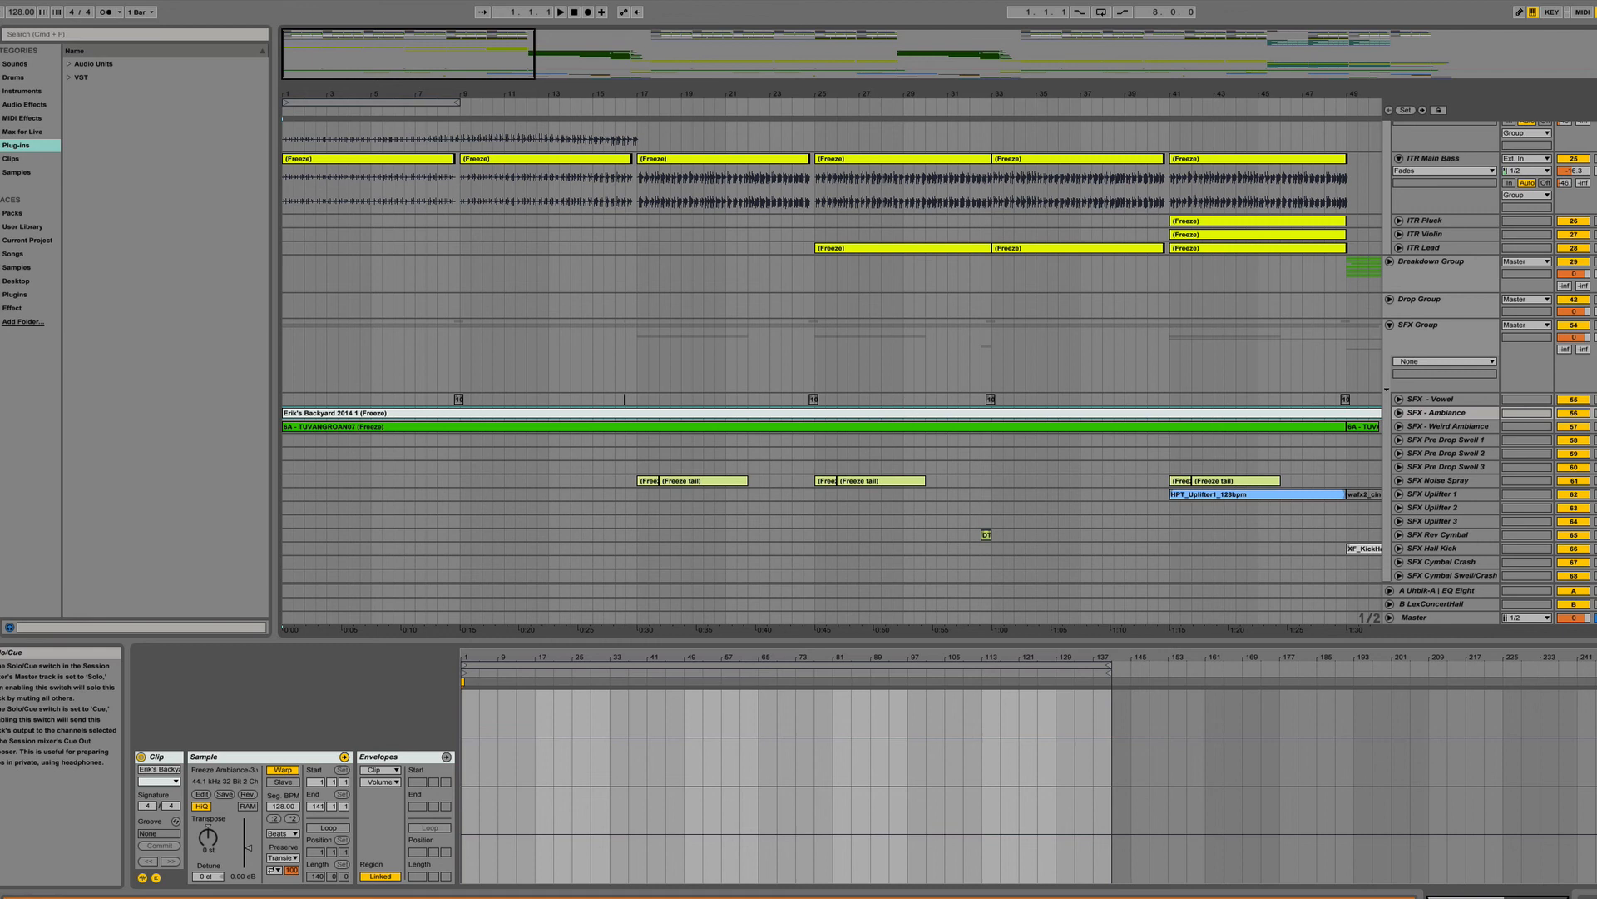
key("space")
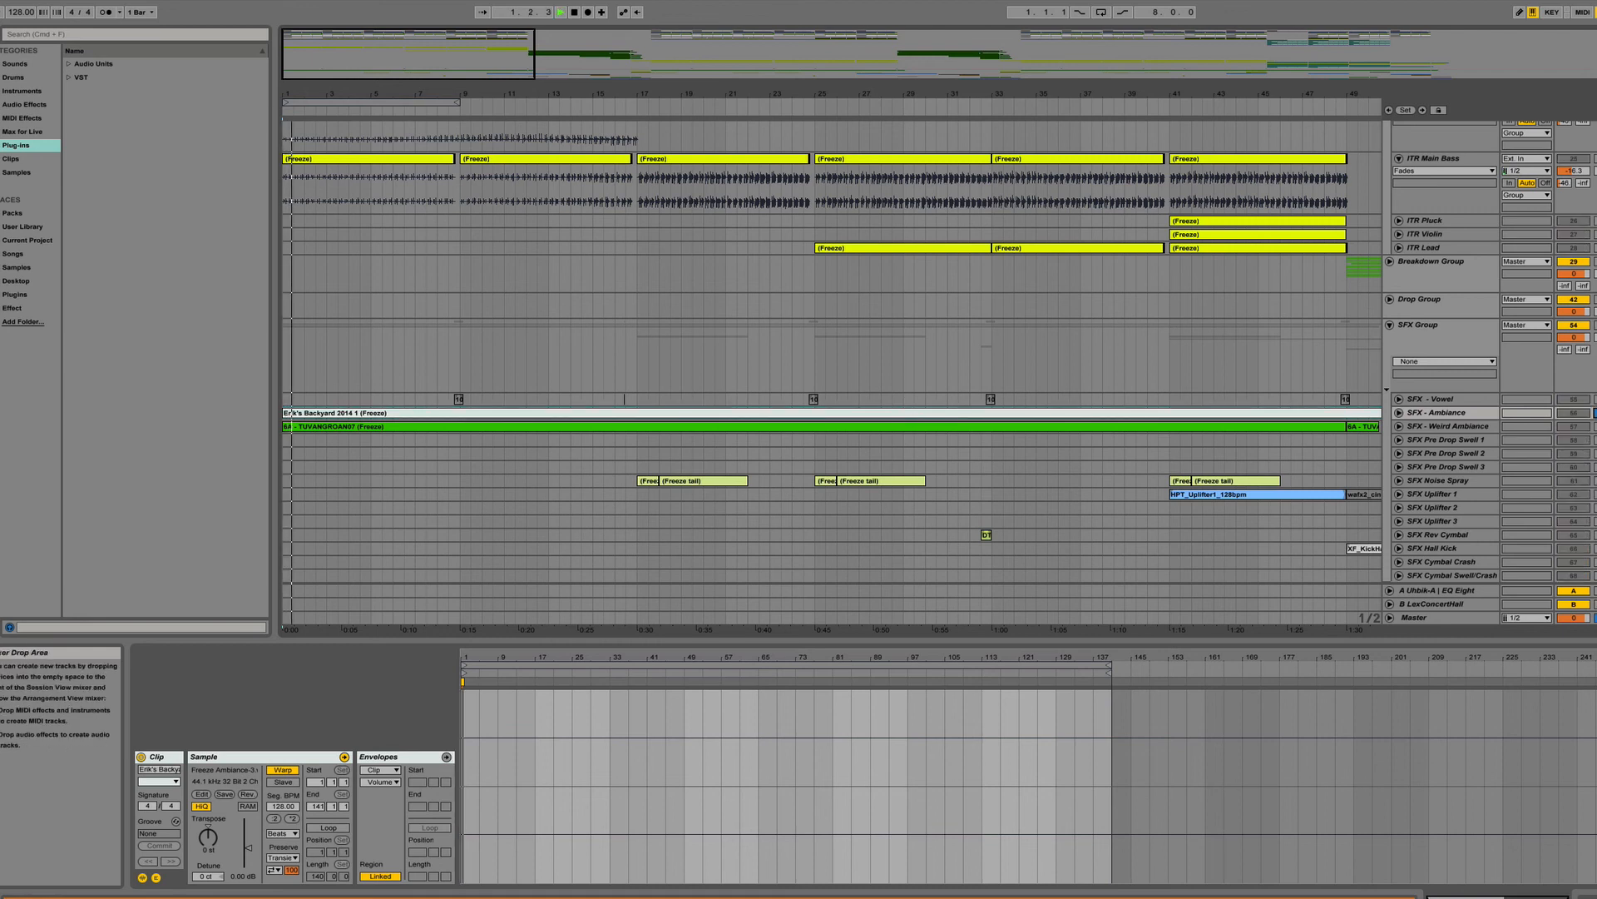
left_click(1399, 413)
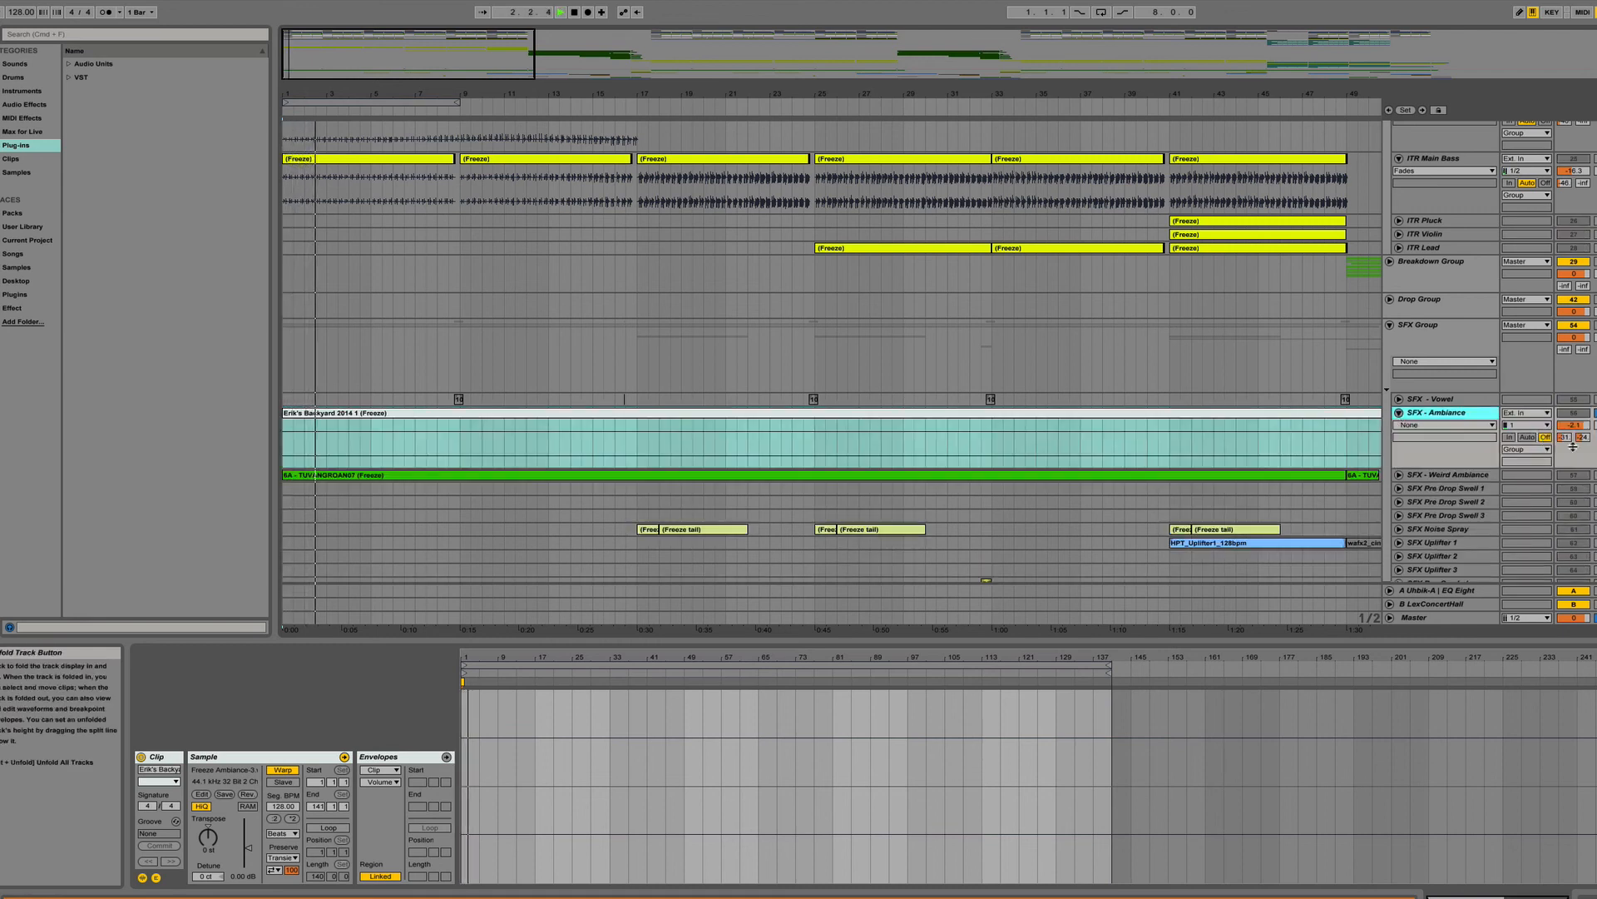
Try a higher volume on the SFX - Ambiance track and undo the change.
left_click(1573, 425)
left_click_drag(1573, 425, 1573, 387)
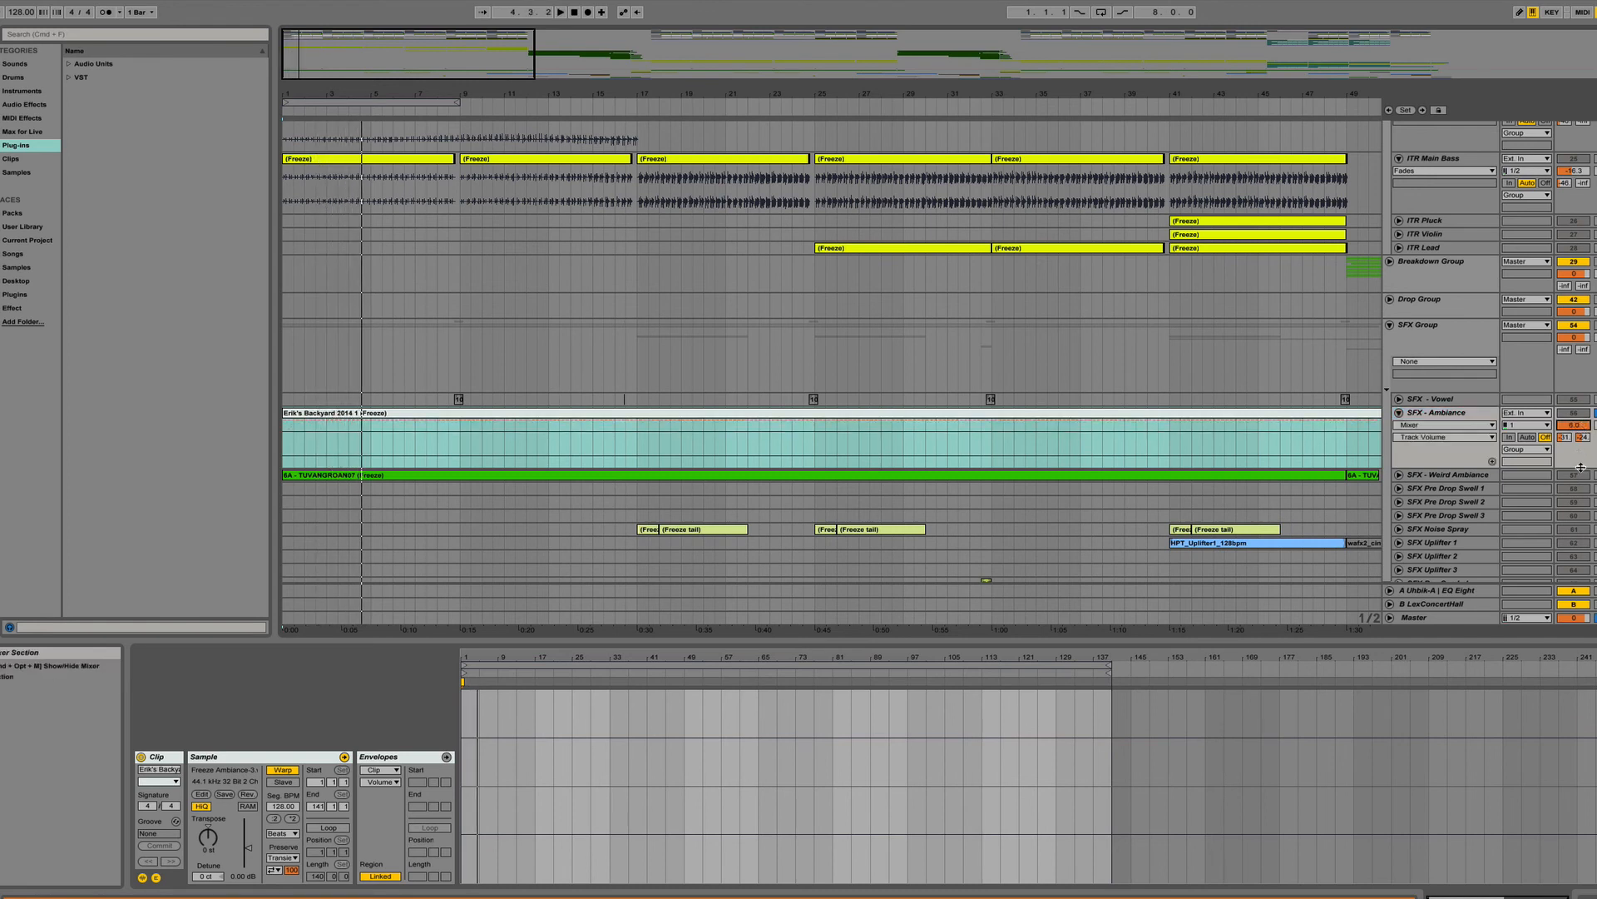
key("super+z")
left_click(50, 1)
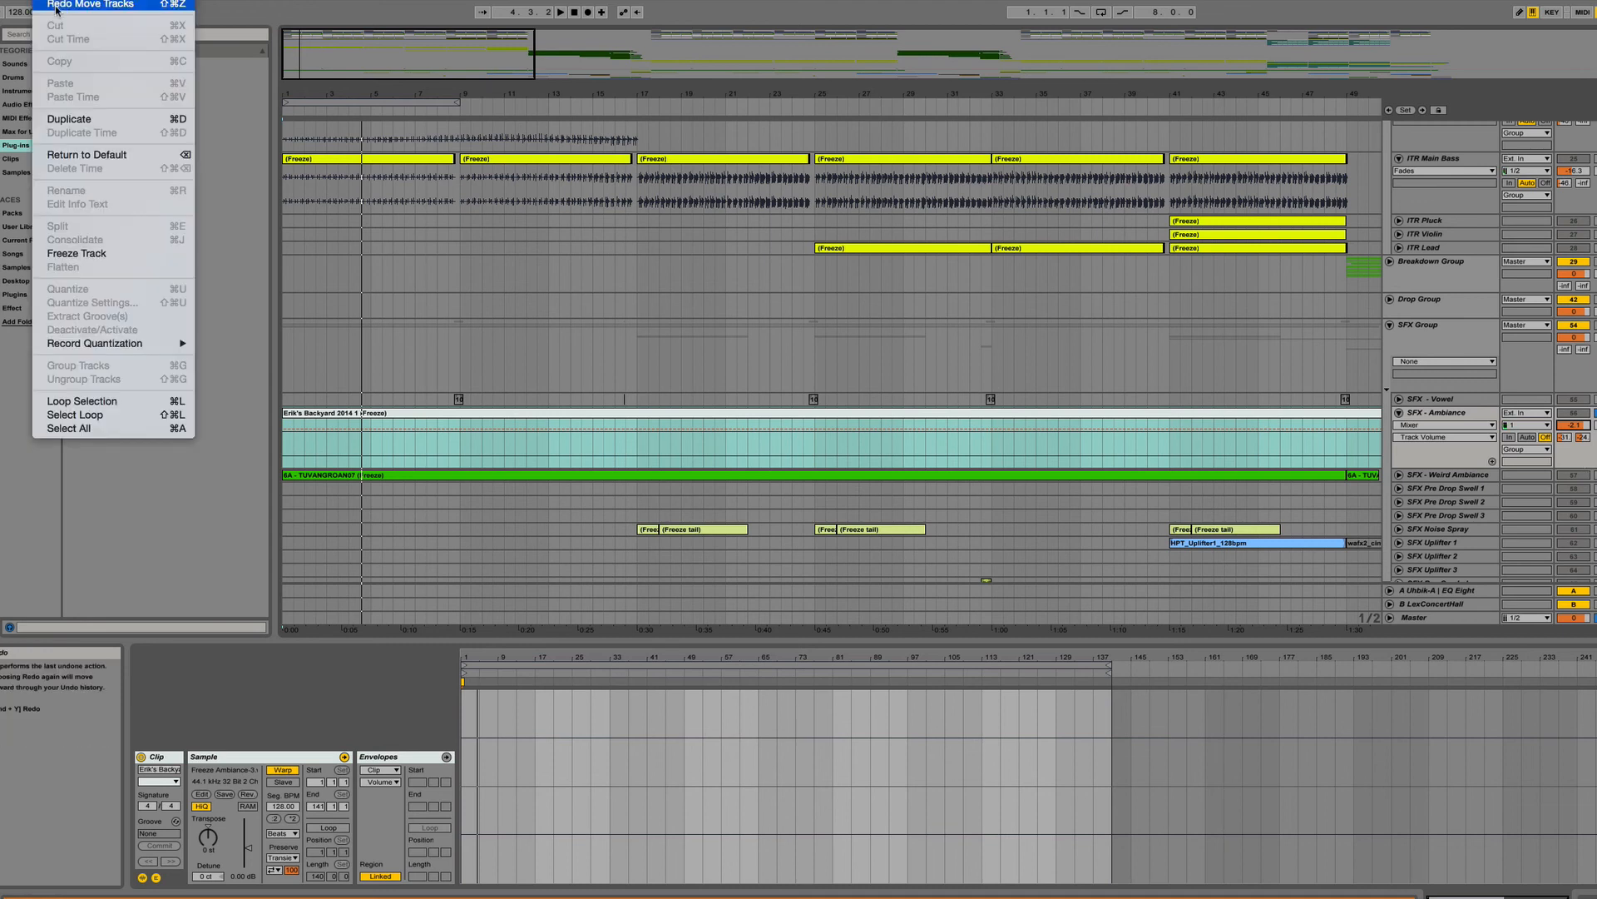
left_click(55, 6)
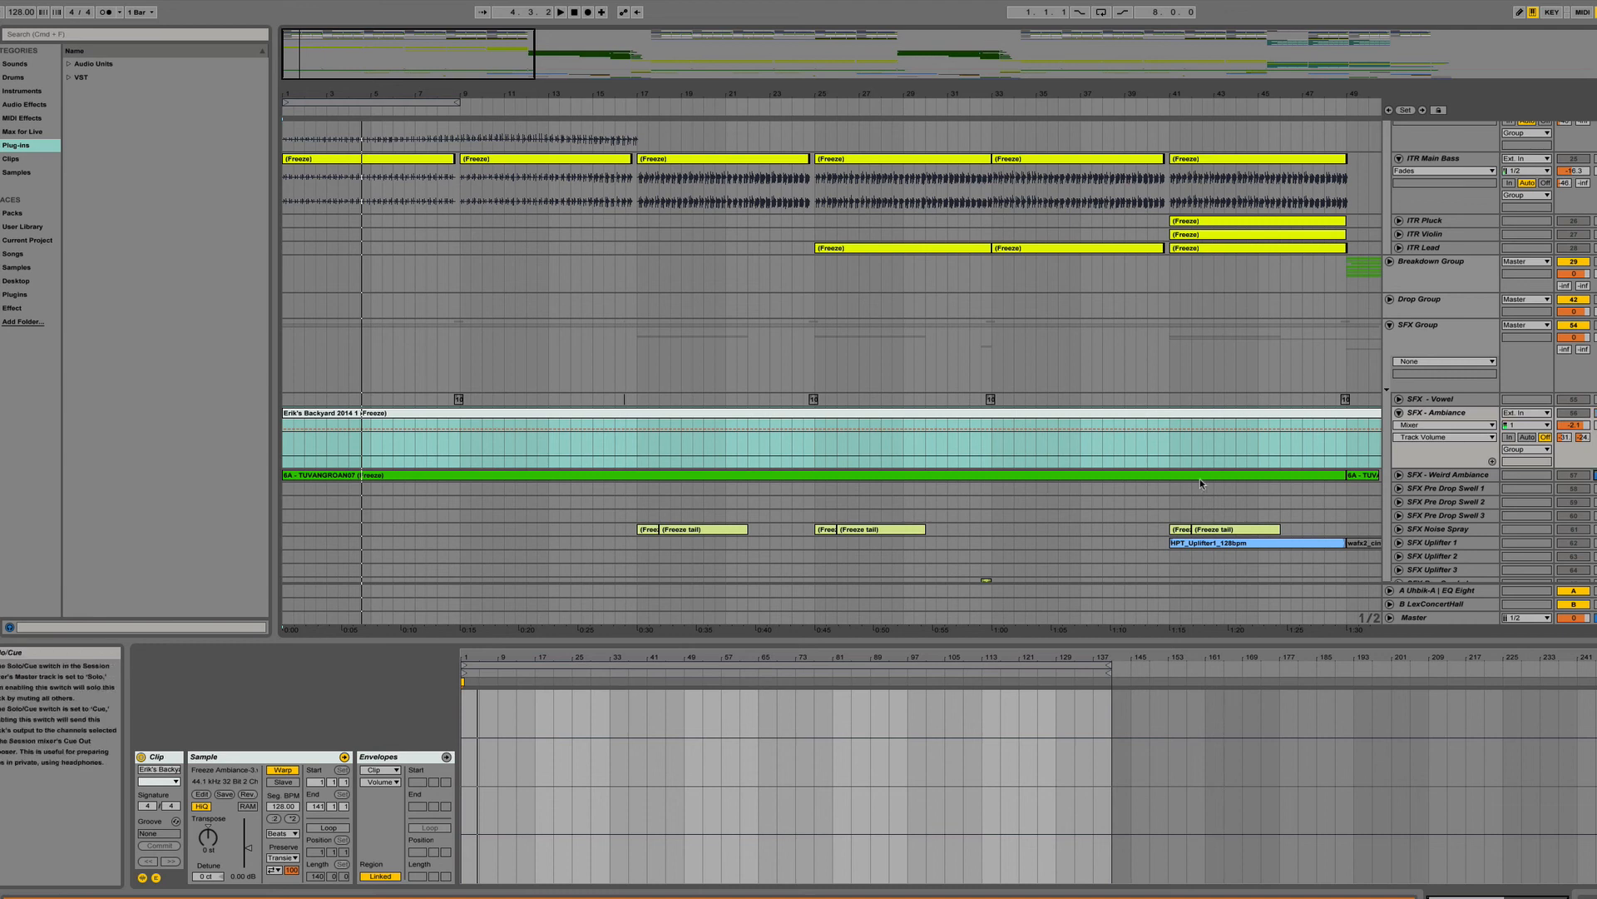
Select the SFX - Weird Ambiance clip, play it from bar 1 and check the track's unfolded settings before folding it back.
left_click(1230, 476)
key("space")
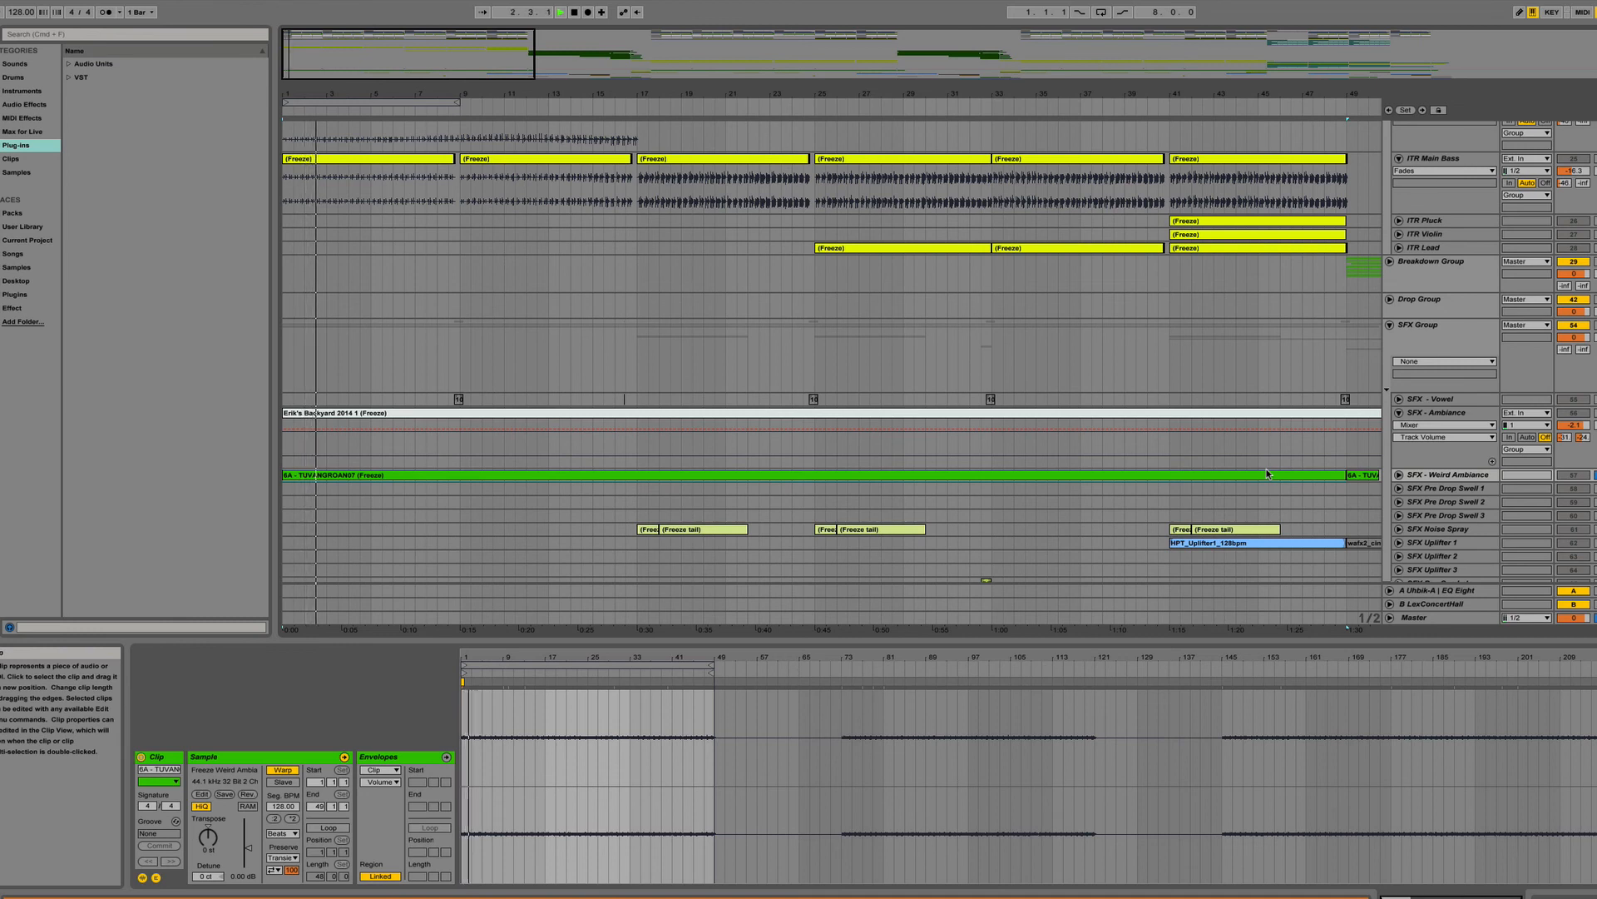
left_click(1399, 475)
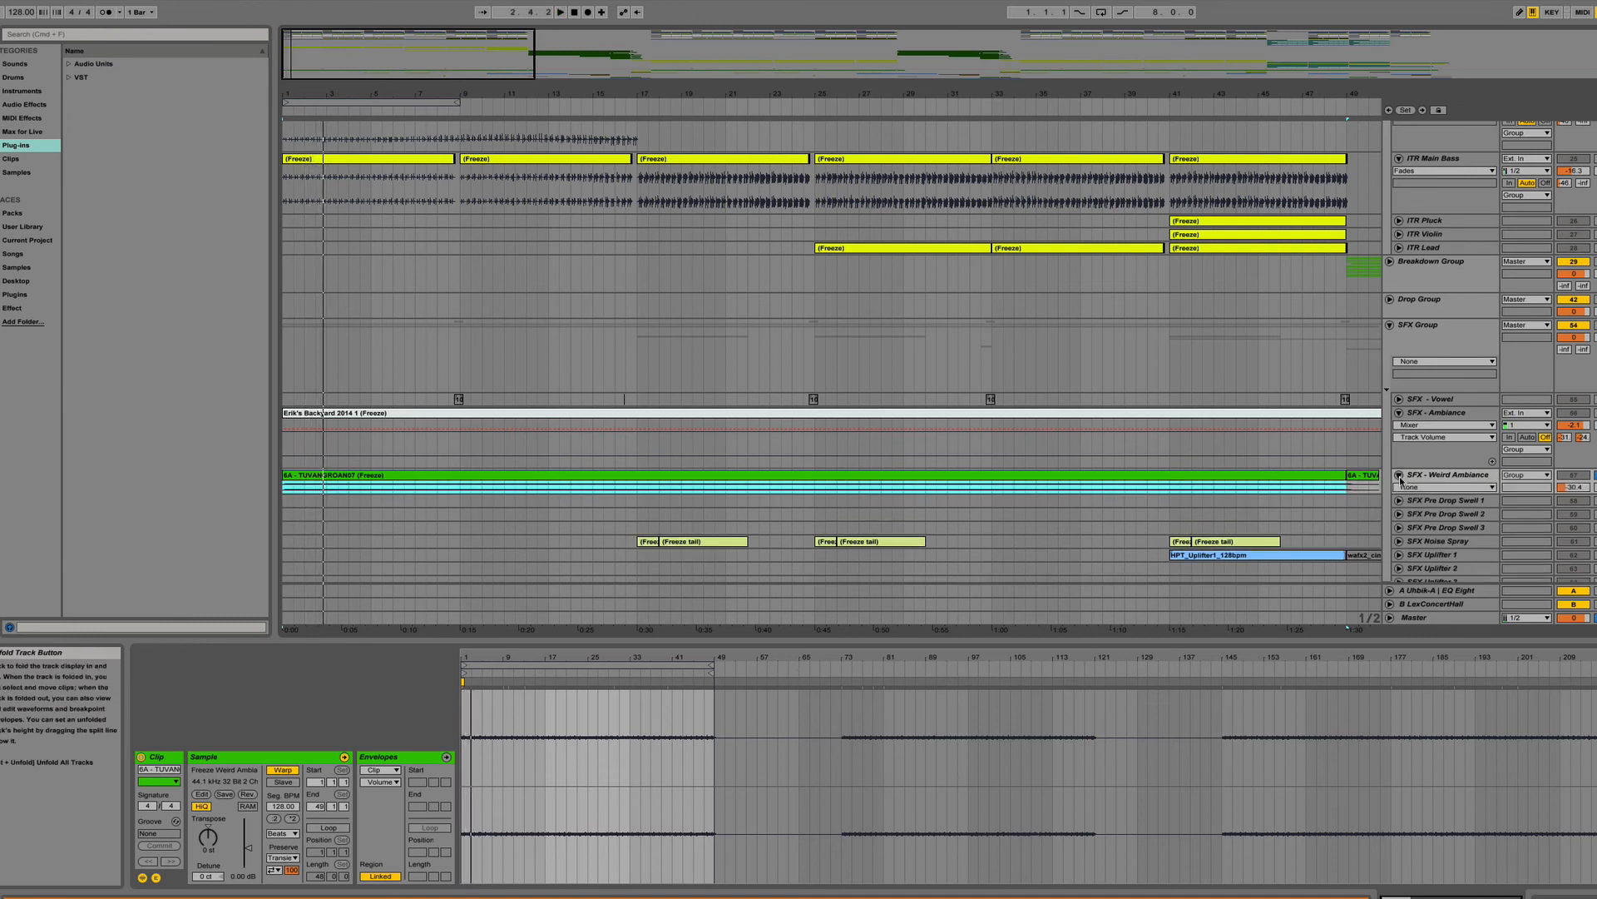
left_click(1401, 475)
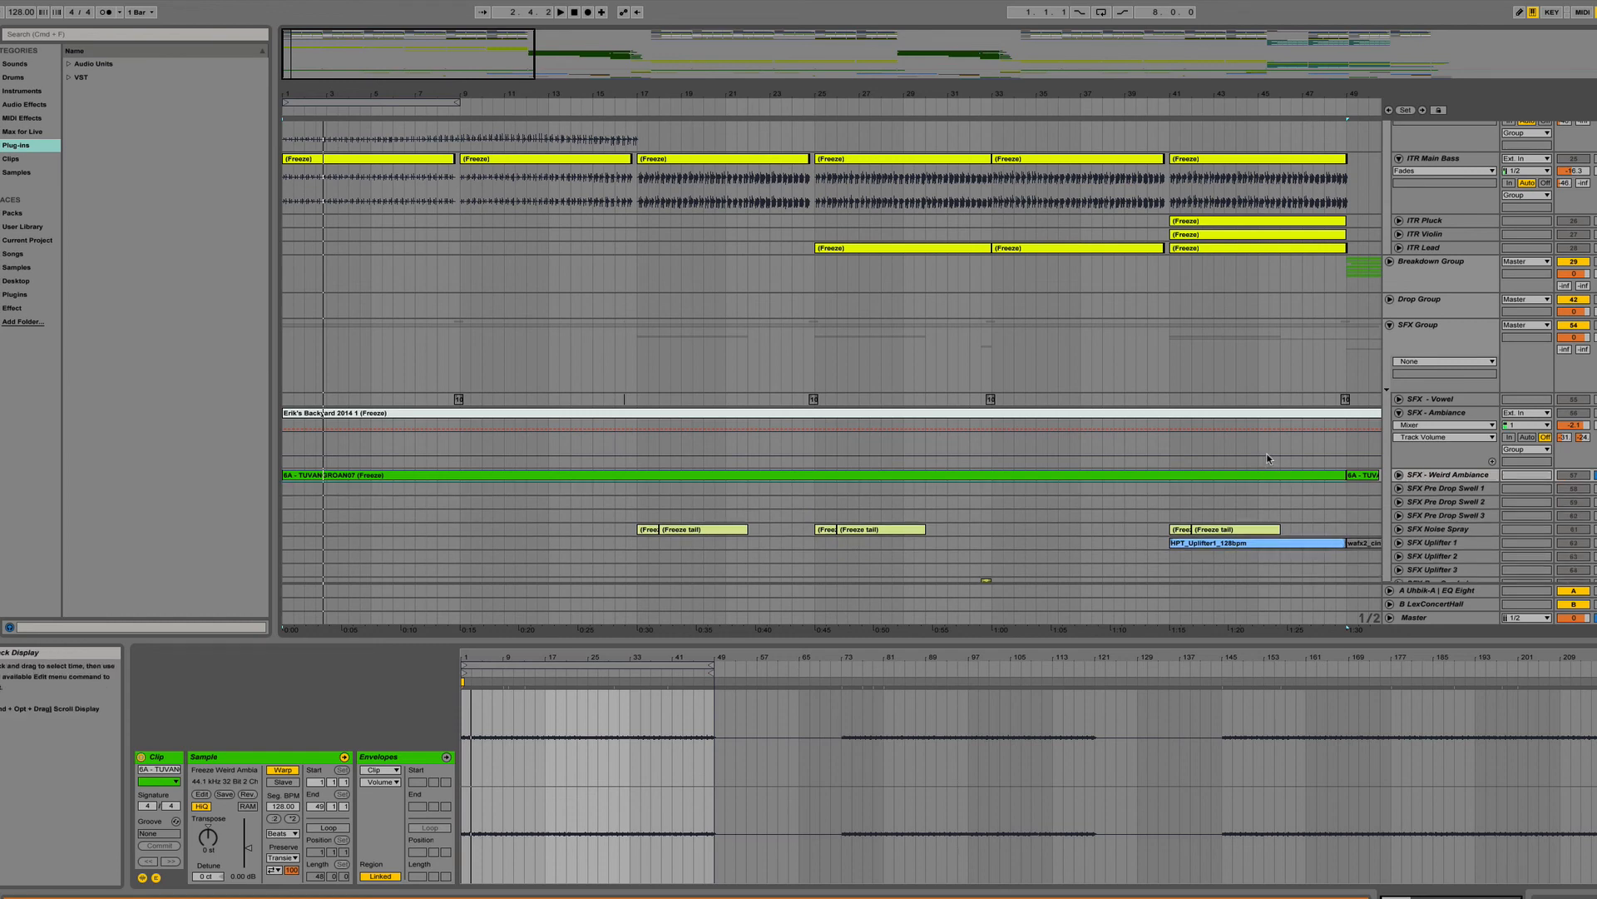
Replay the soloed SFX - Weird Ambiance track from bar 1, then compare it with all tracks playing.
scroll(1268, 458, "down", 3)
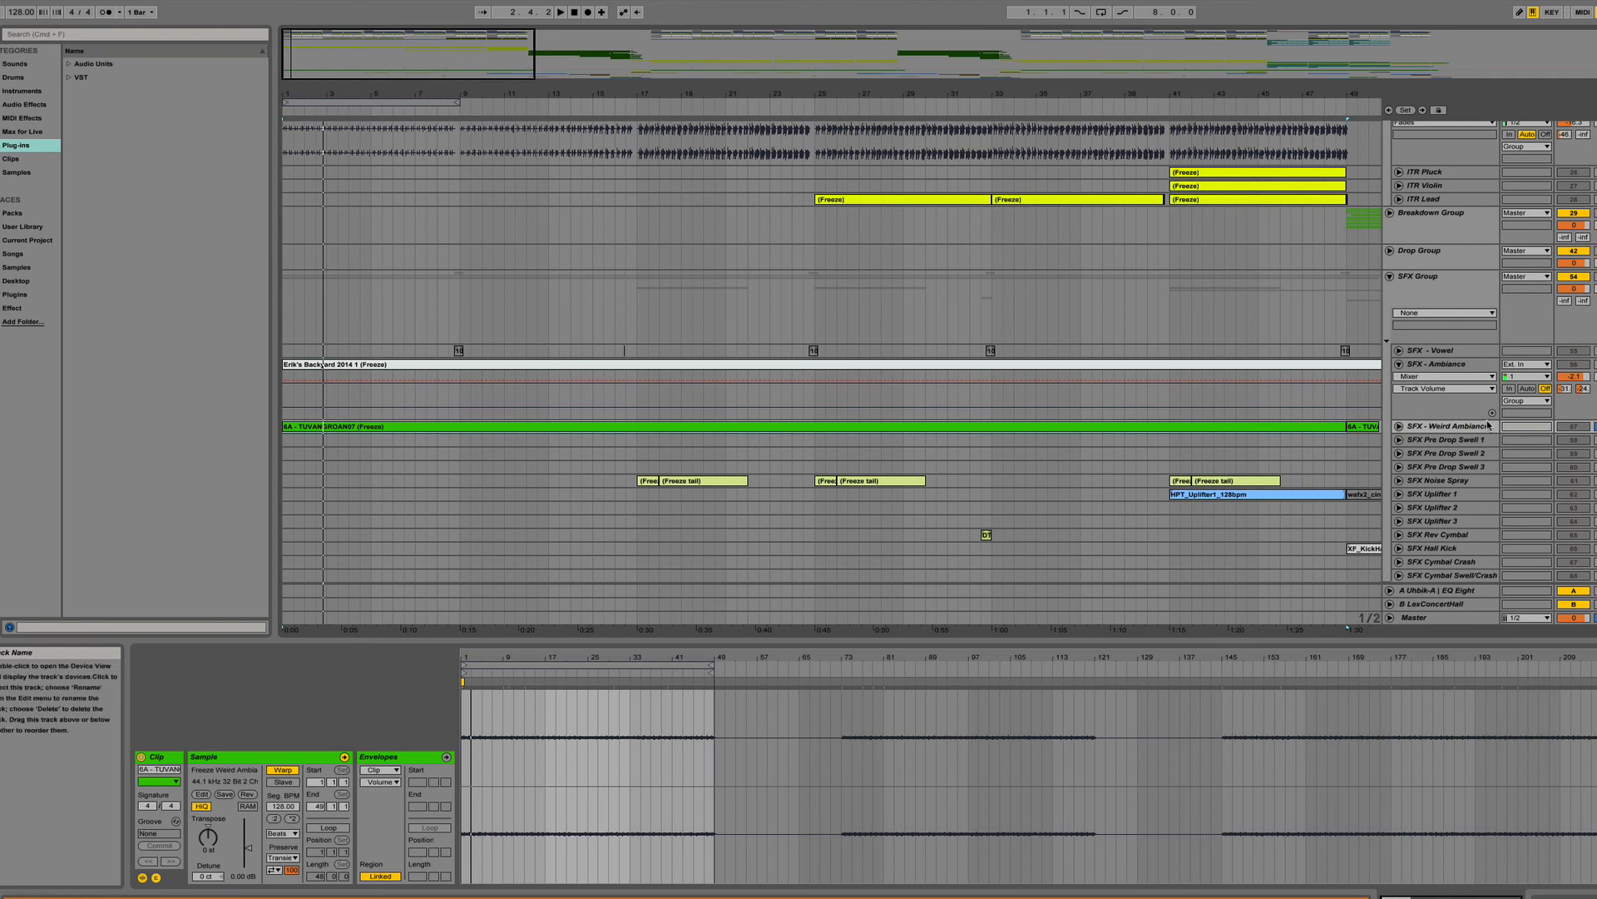
key("space")
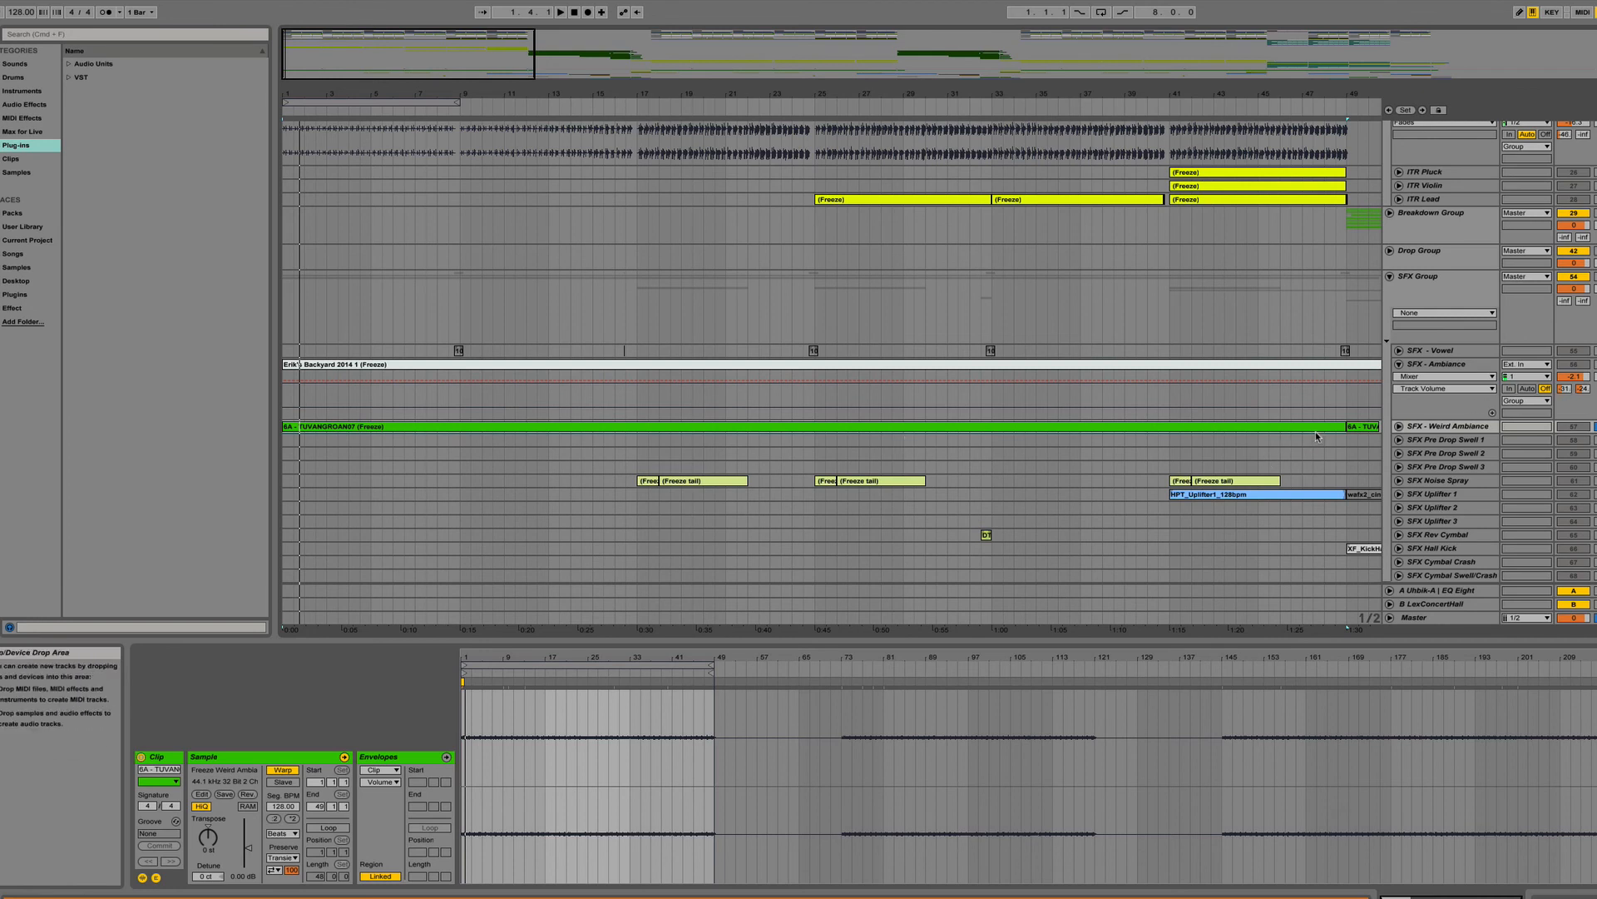
key("space")
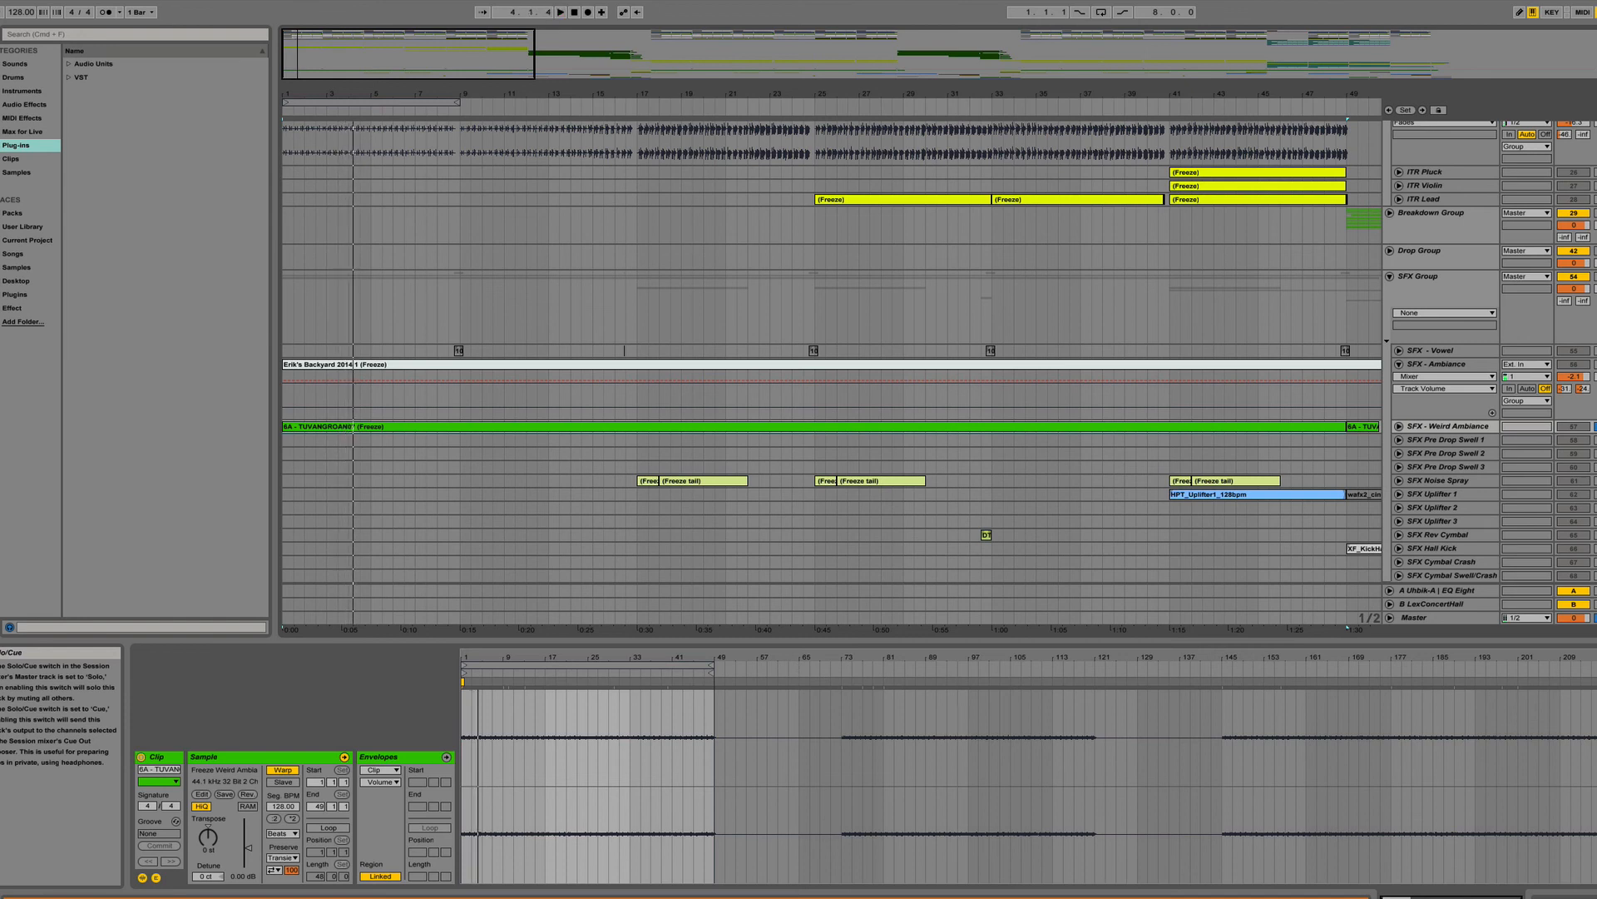
key("space")
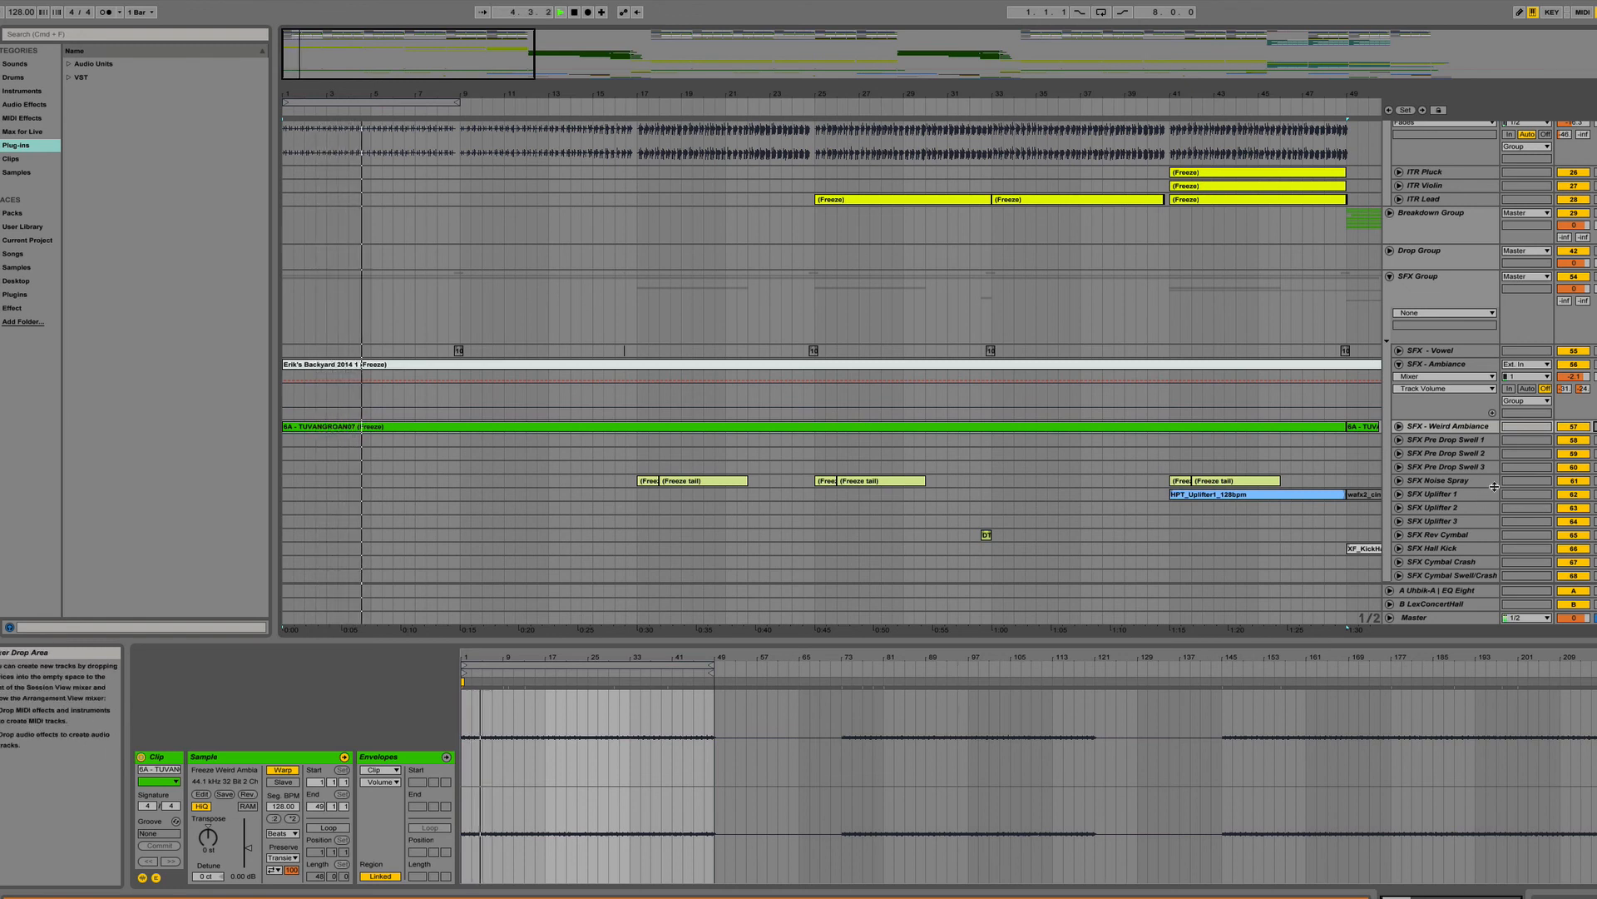
Select the SFX - Vowel clip at bar 9 and audition it soloed.
left_click(458, 350)
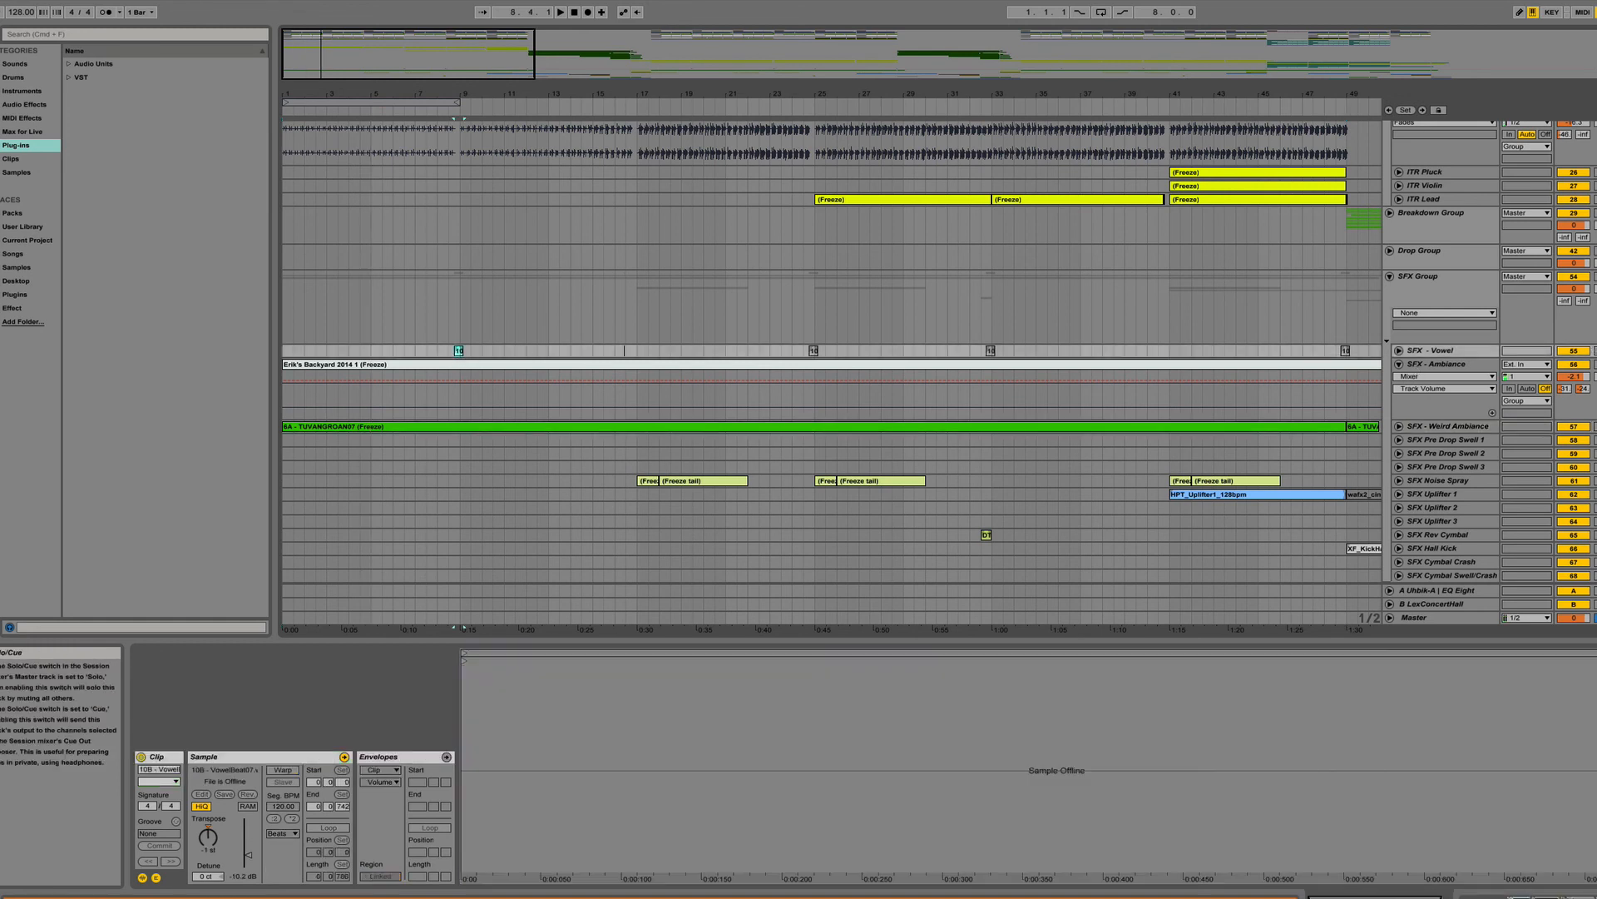
key("space")
key("space")
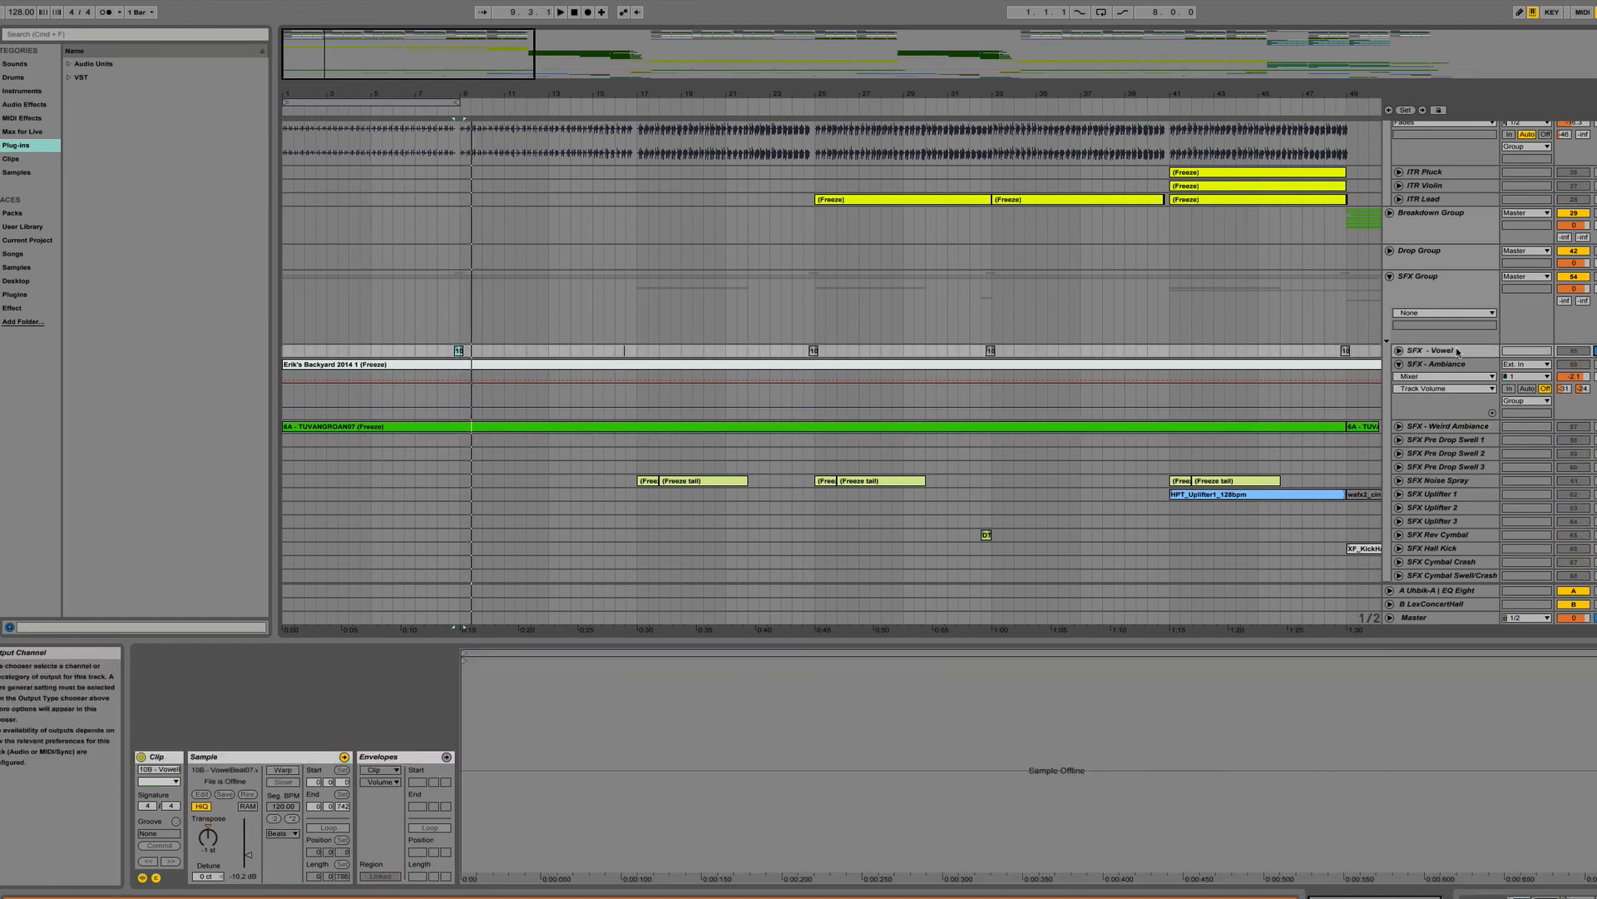
Check the SFX - Vowel track's volume settings, fold it back and replay the vowel at bar 9 with all tracks.
left_click(1398, 351)
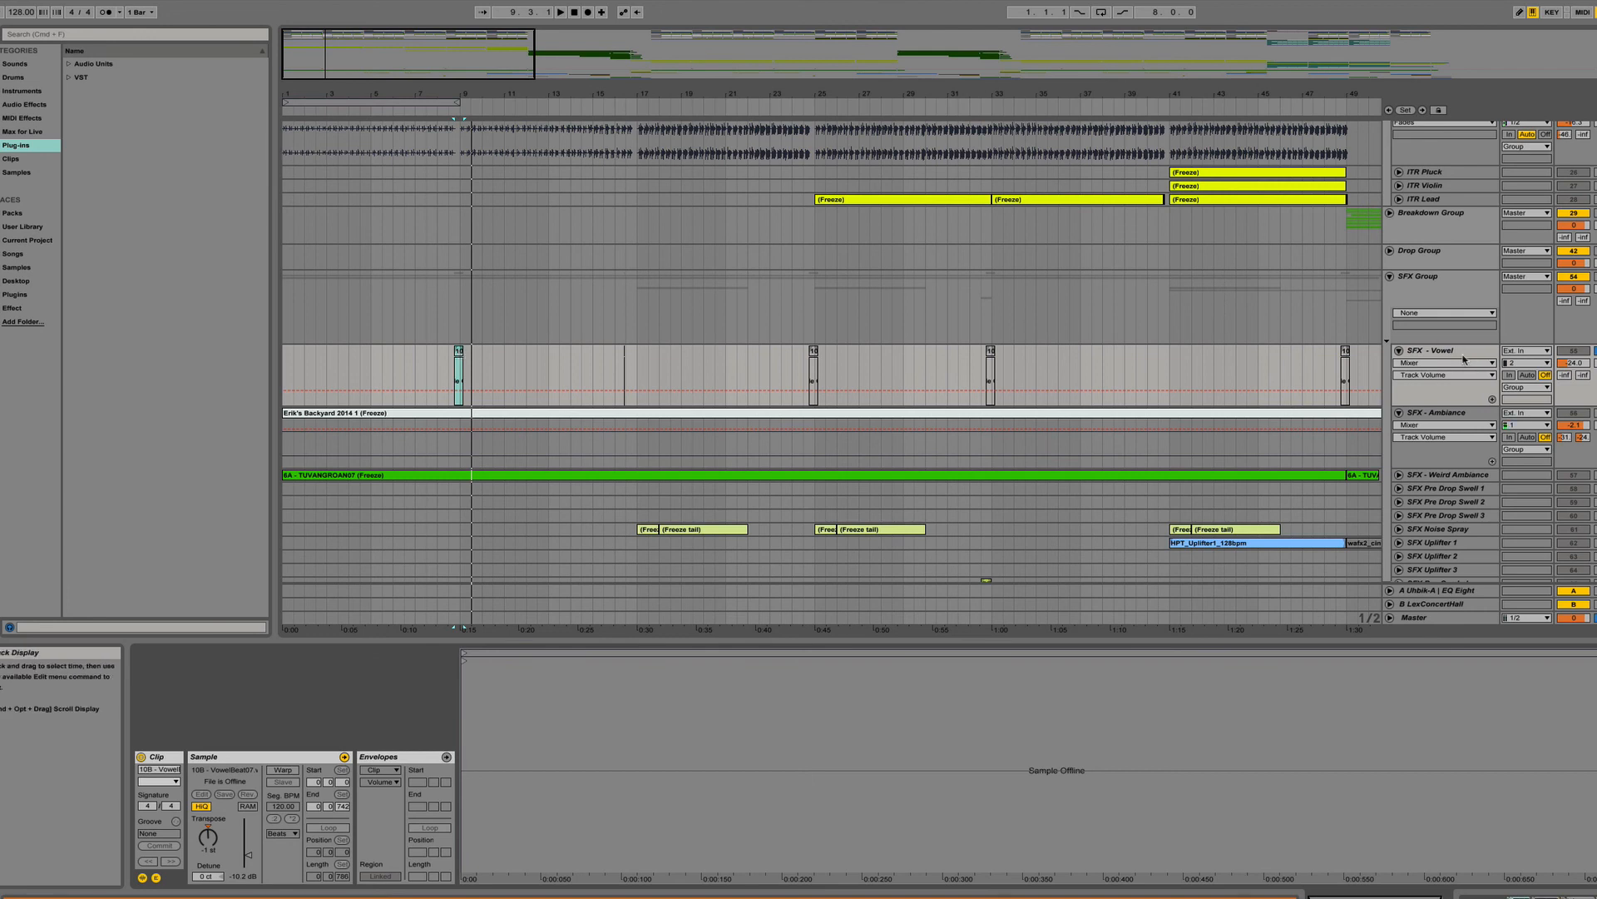
left_click(1399, 350)
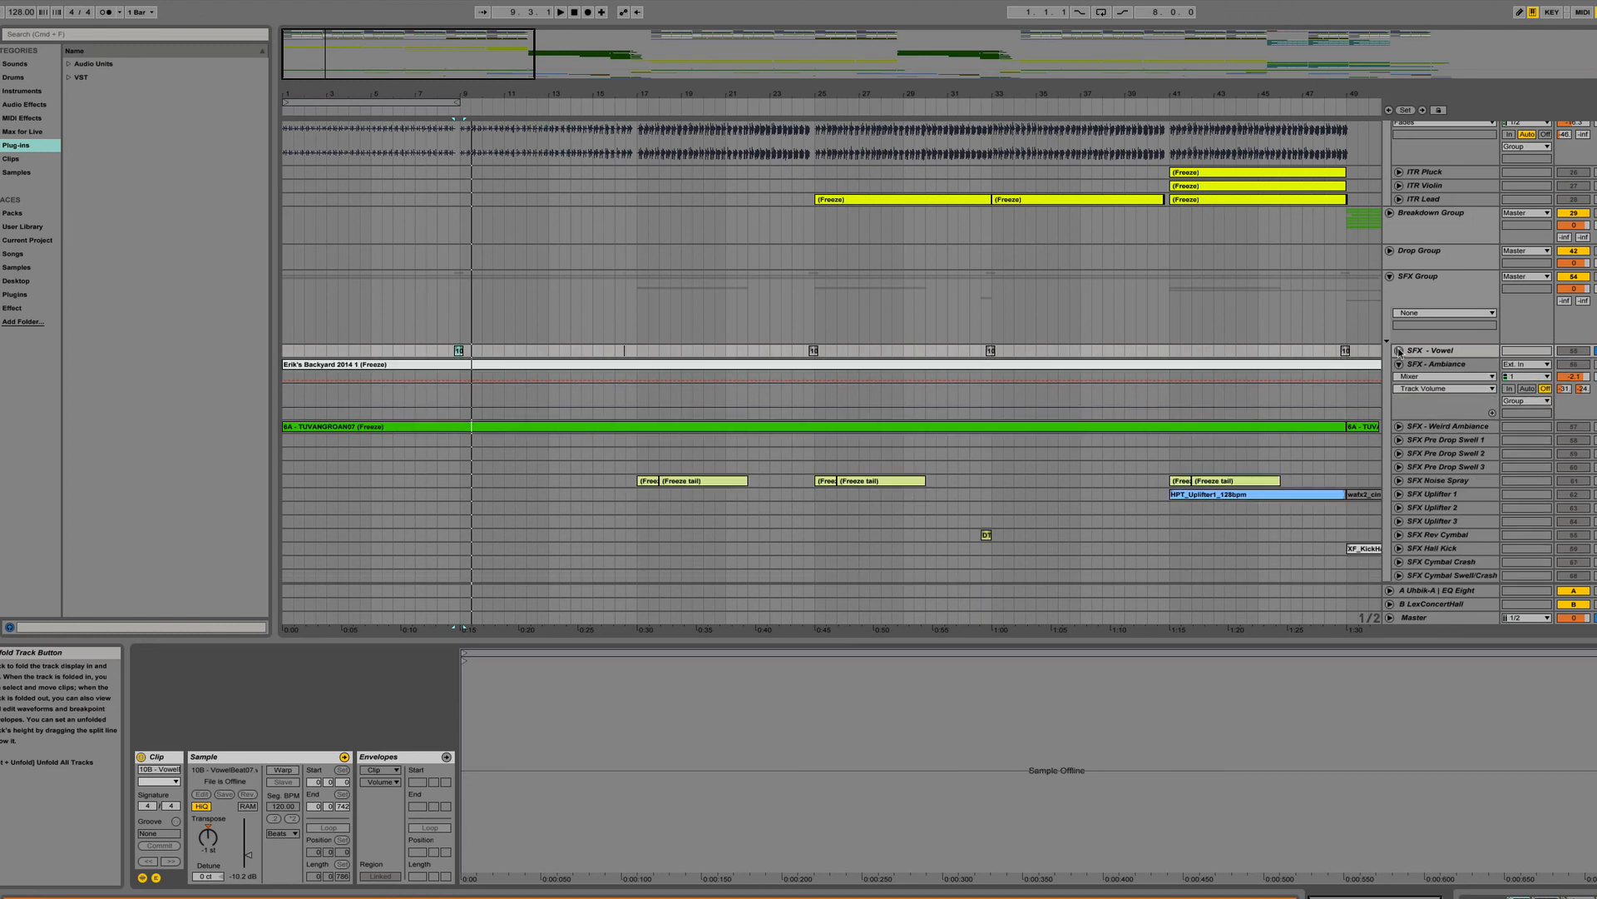
left_click(1399, 351)
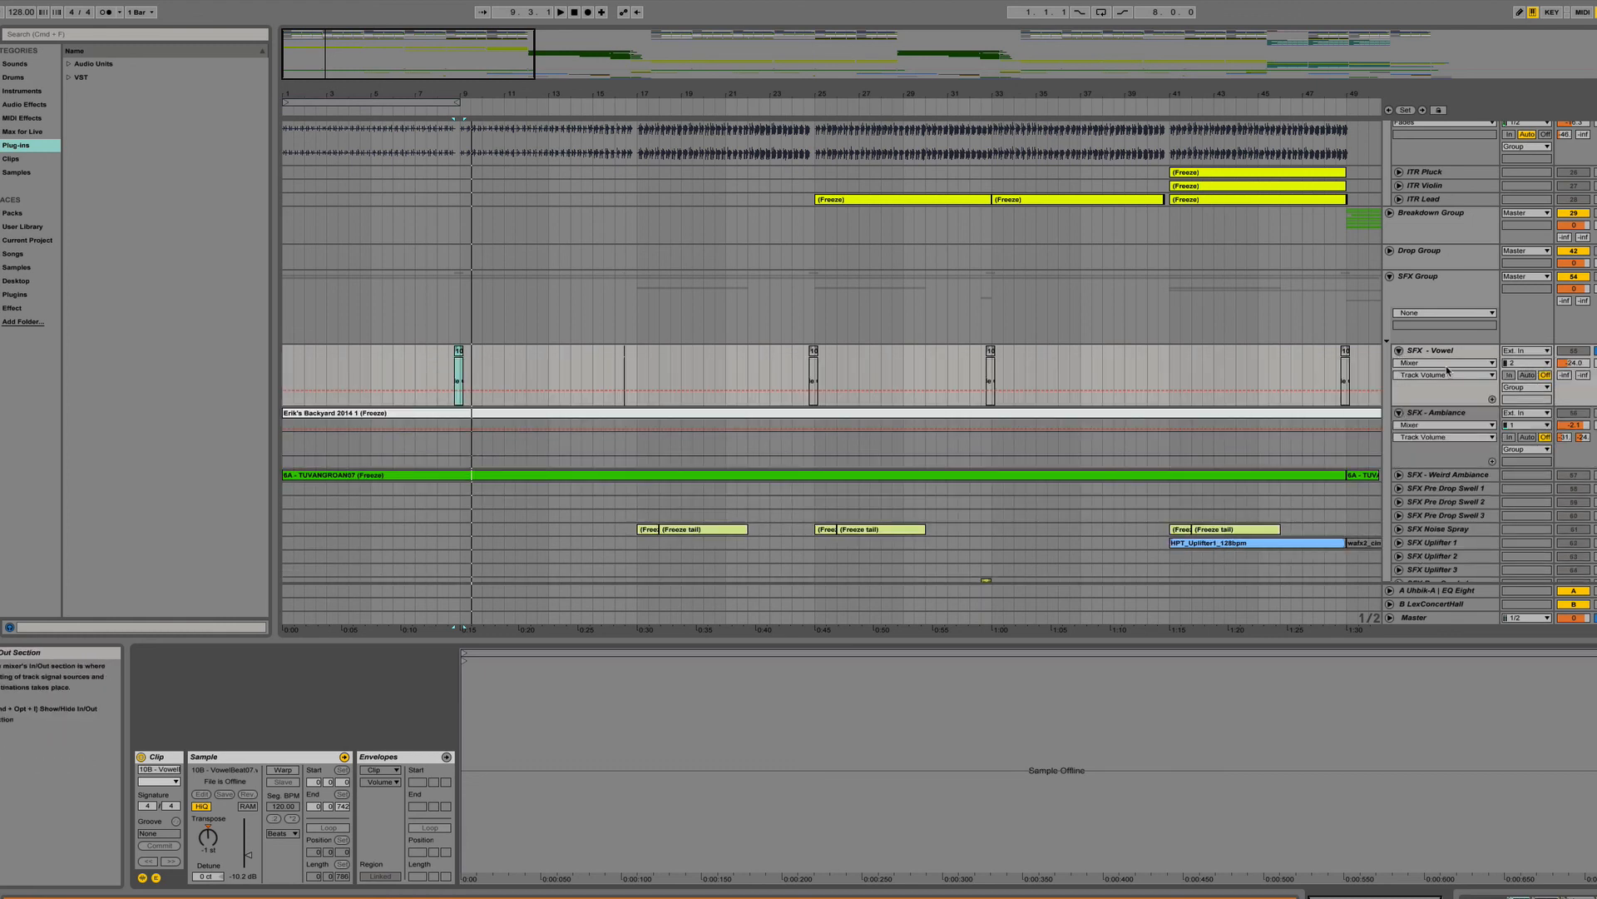
left_click(1399, 350)
left_click(452, 114)
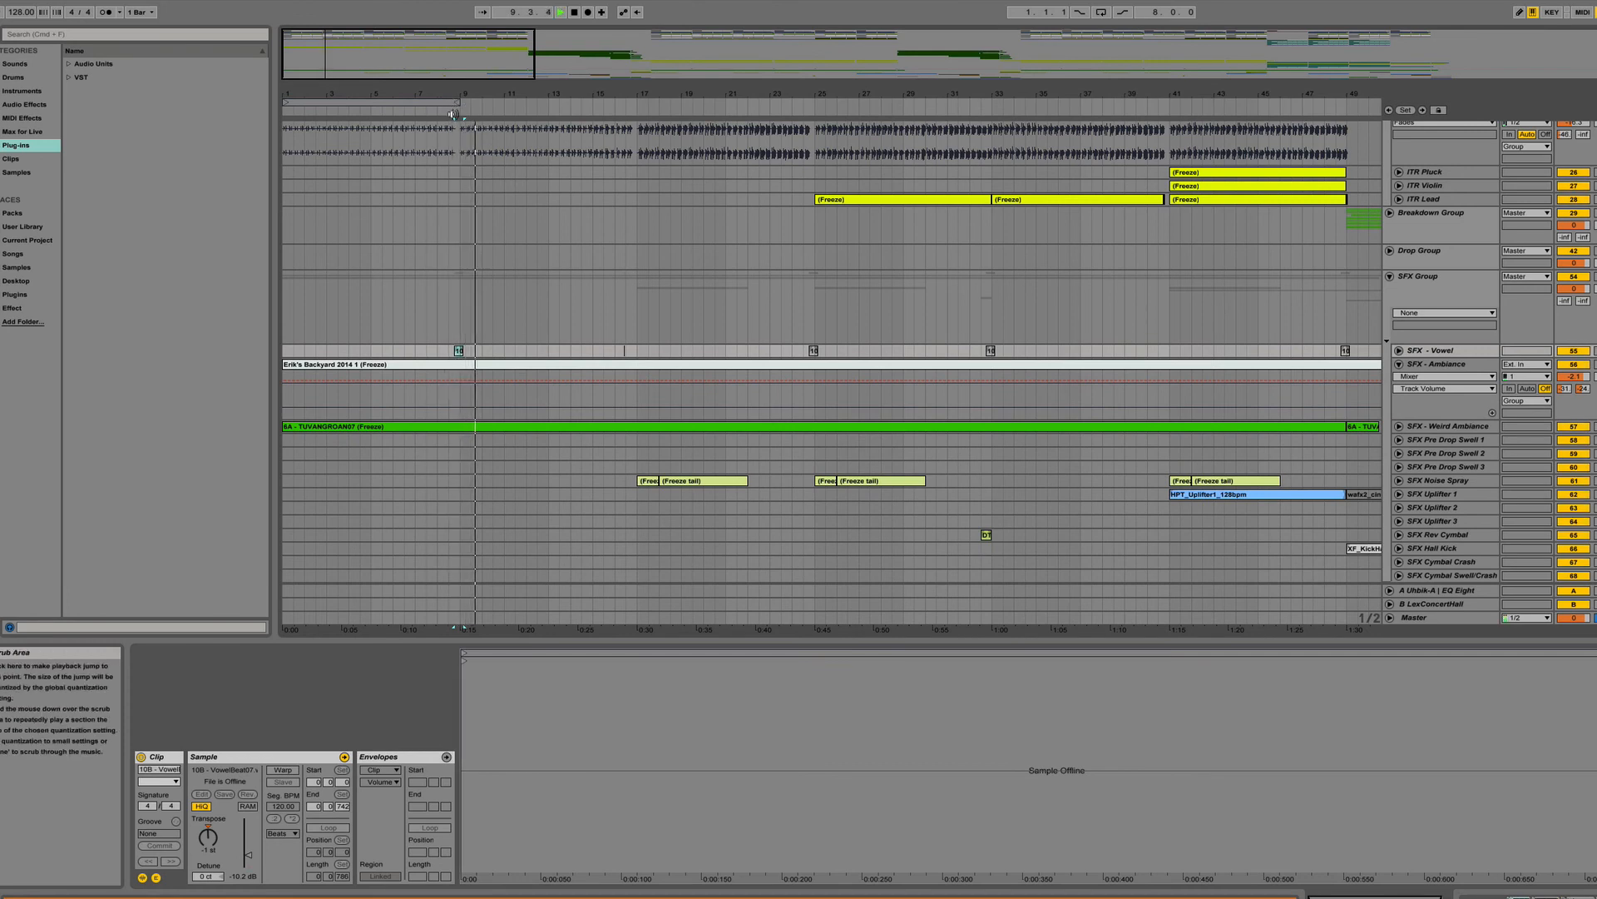
key("space")
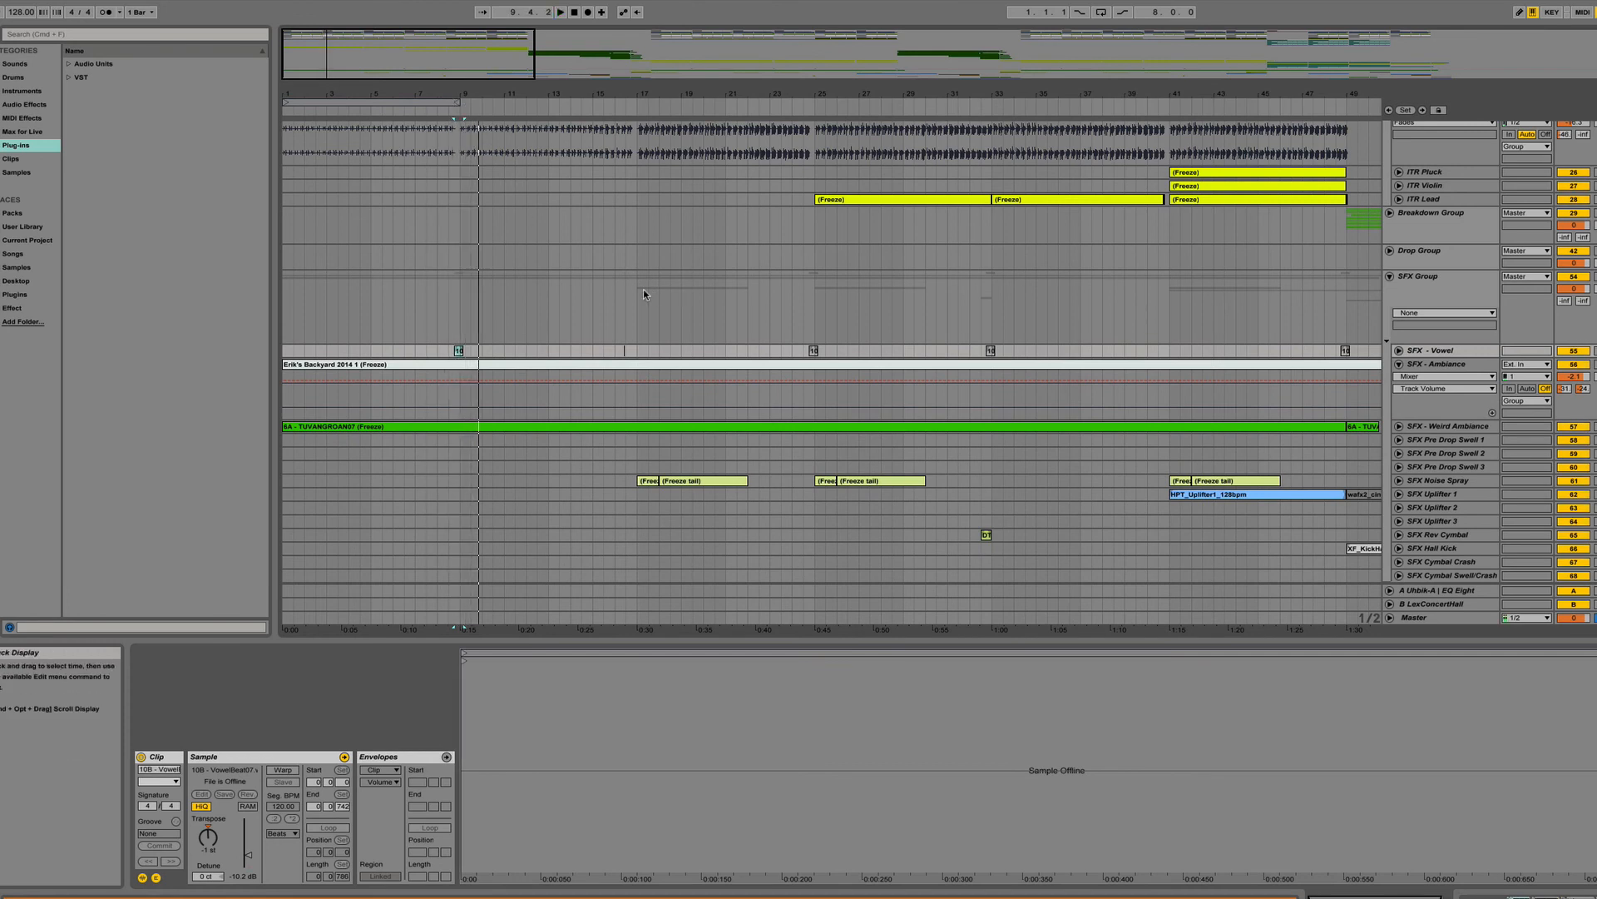
Select the SFX Noise Spray clip at bar 17 and audition it against the main bass entering there.
left_click(650, 482)
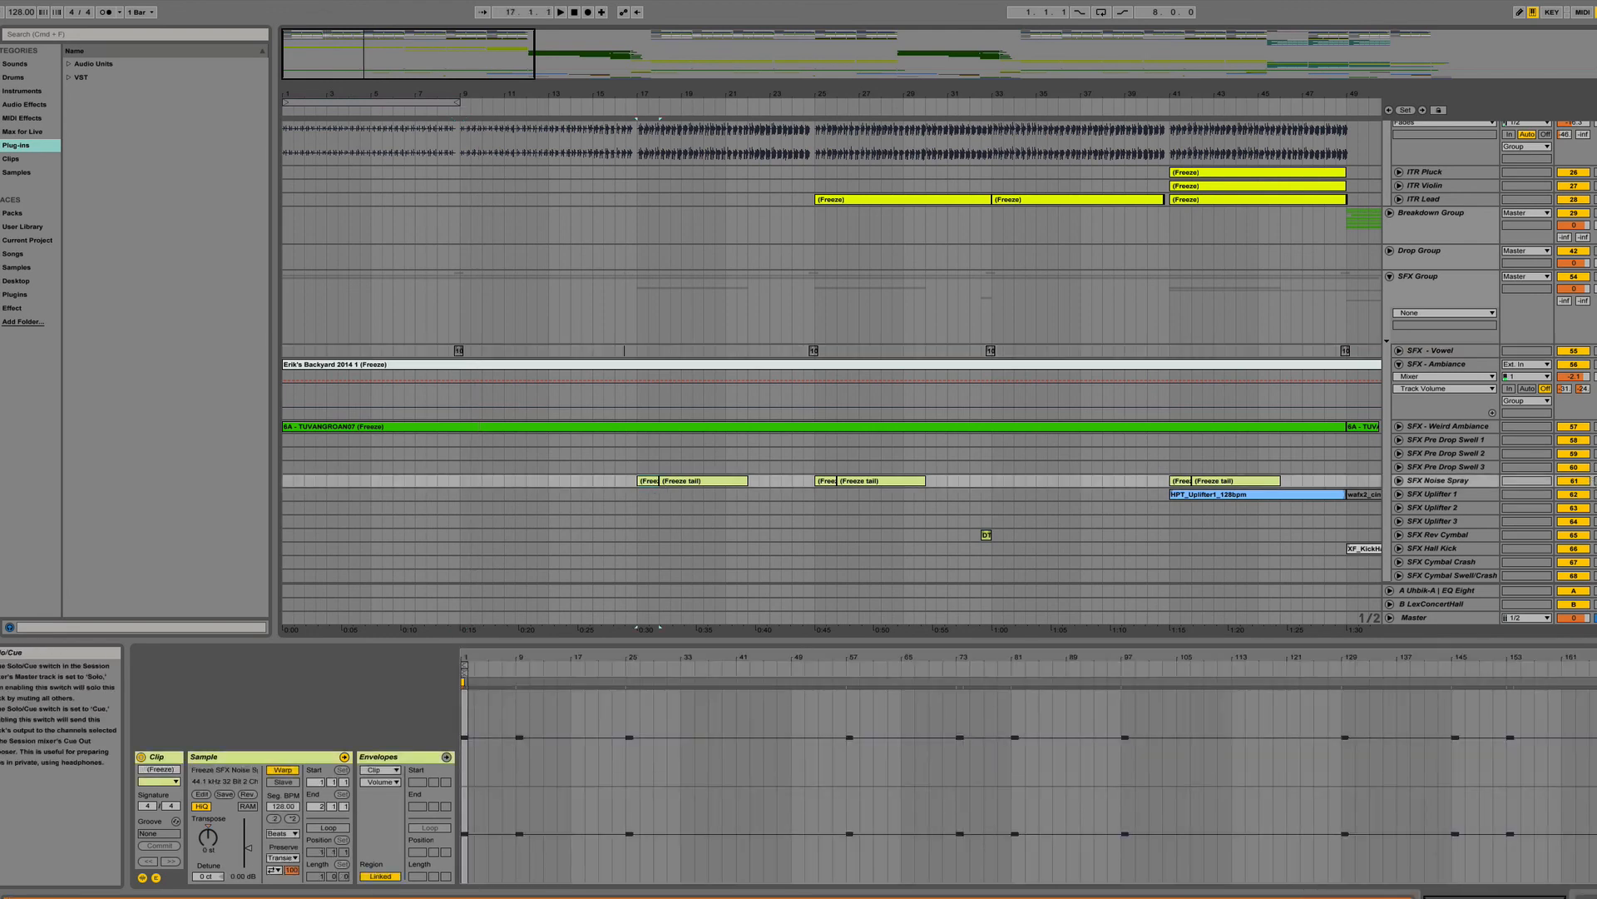
scroll(706, 413, "up", 4)
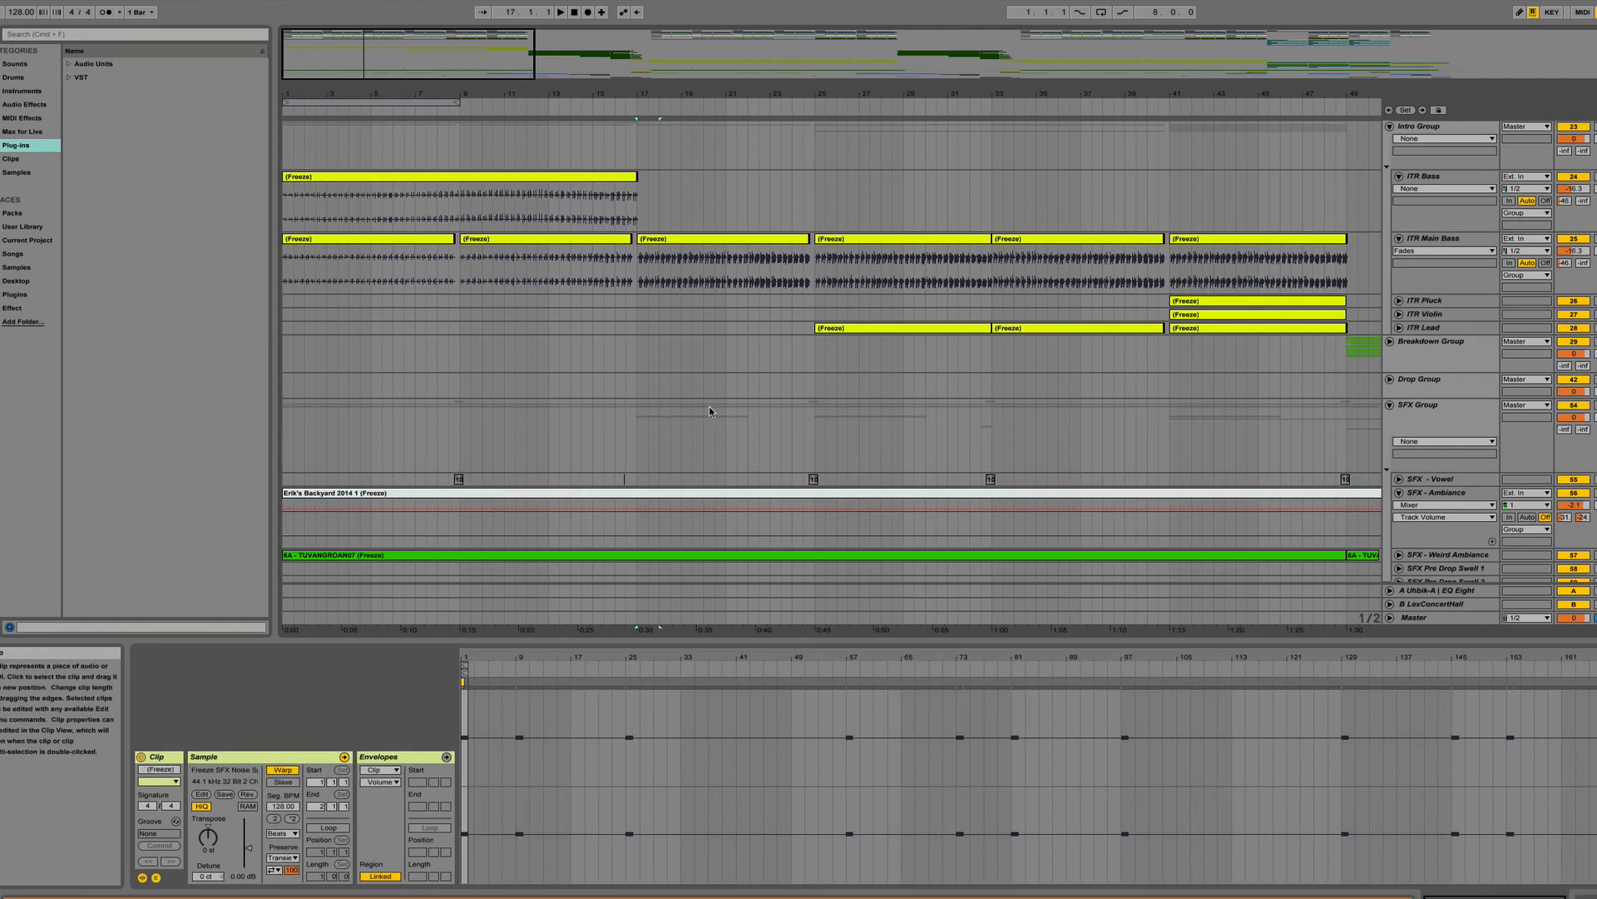
scroll(663, 242, "down", 3)
key("space")
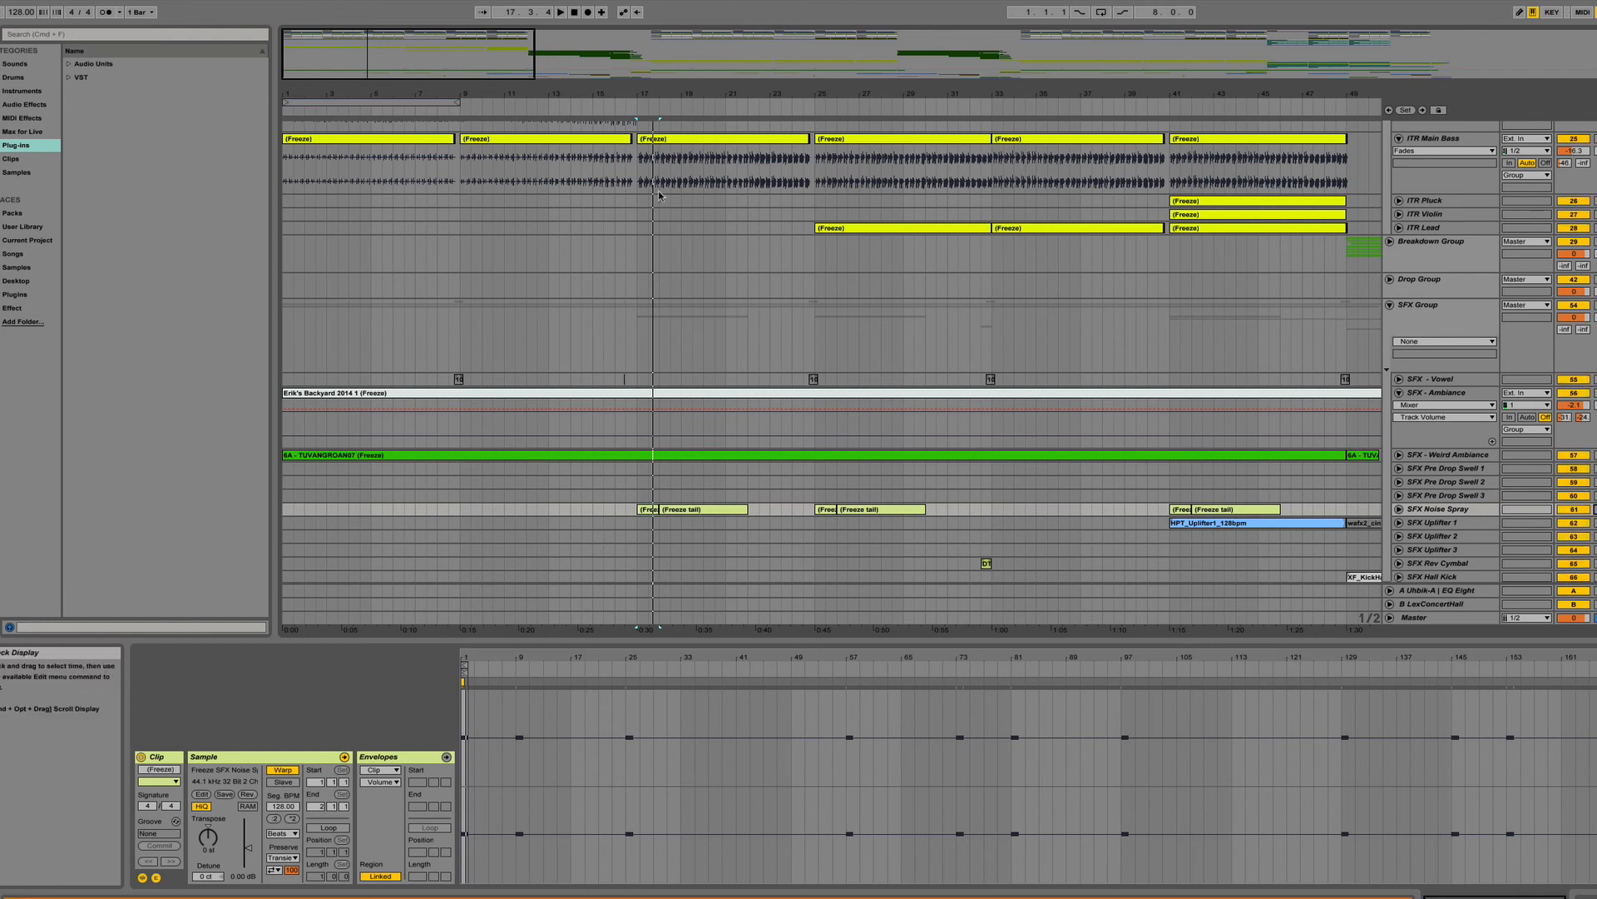
left_click(627, 114)
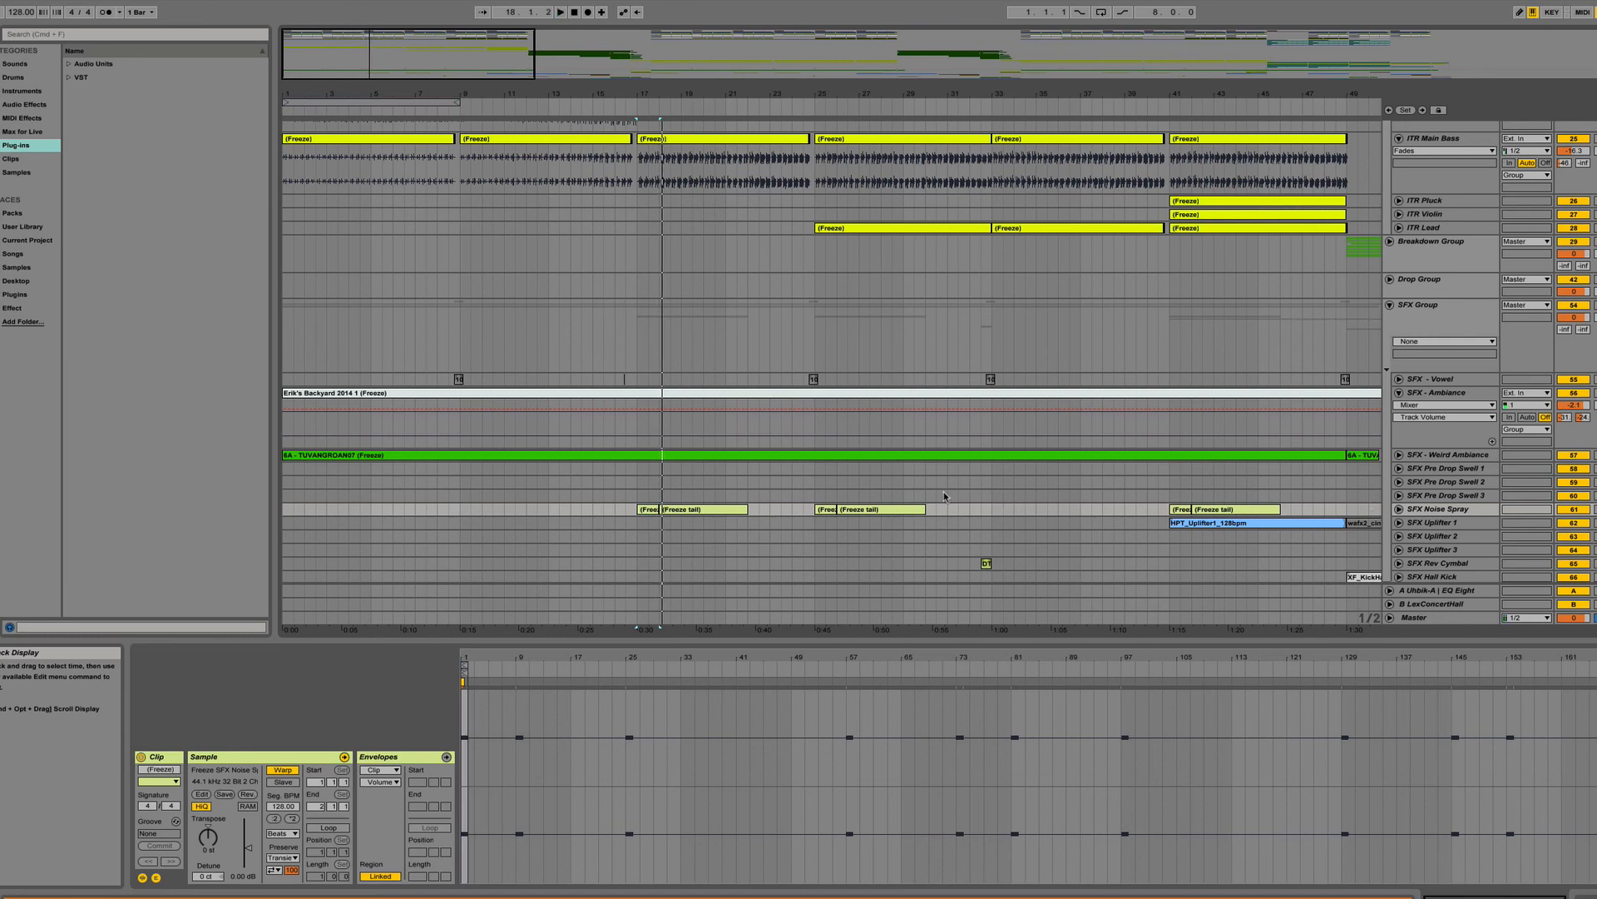
Select the SFX Noise Spray clip at bar 25 and play it where the ITR Lead enters.
scroll(870, 494, "up", 2)
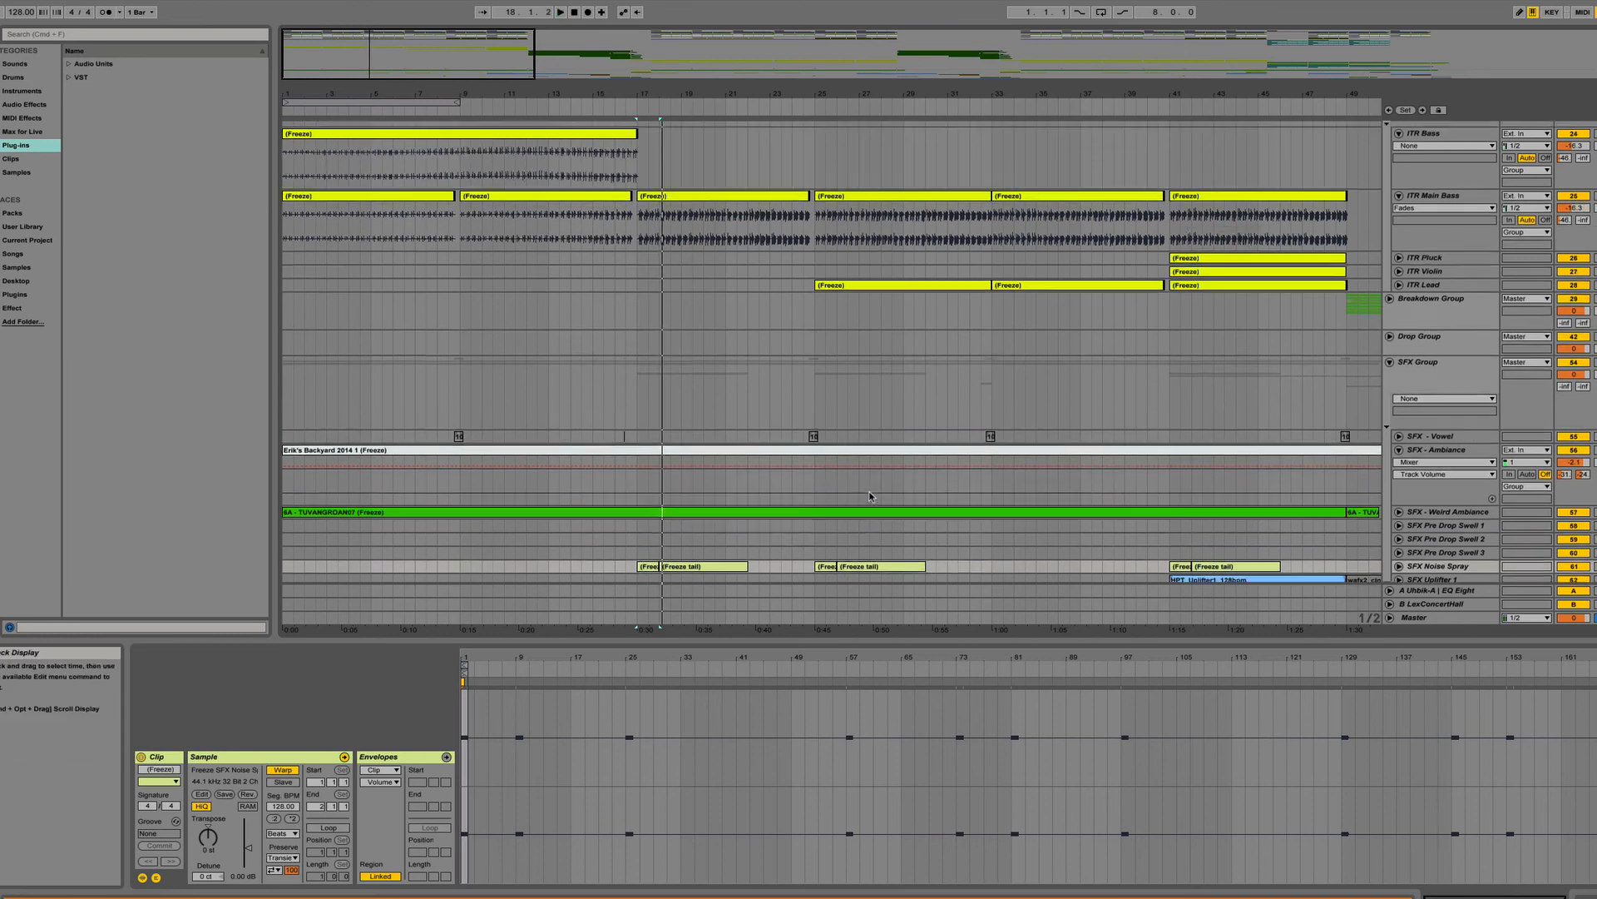
scroll(870, 497, "down", 2)
left_click(839, 510)
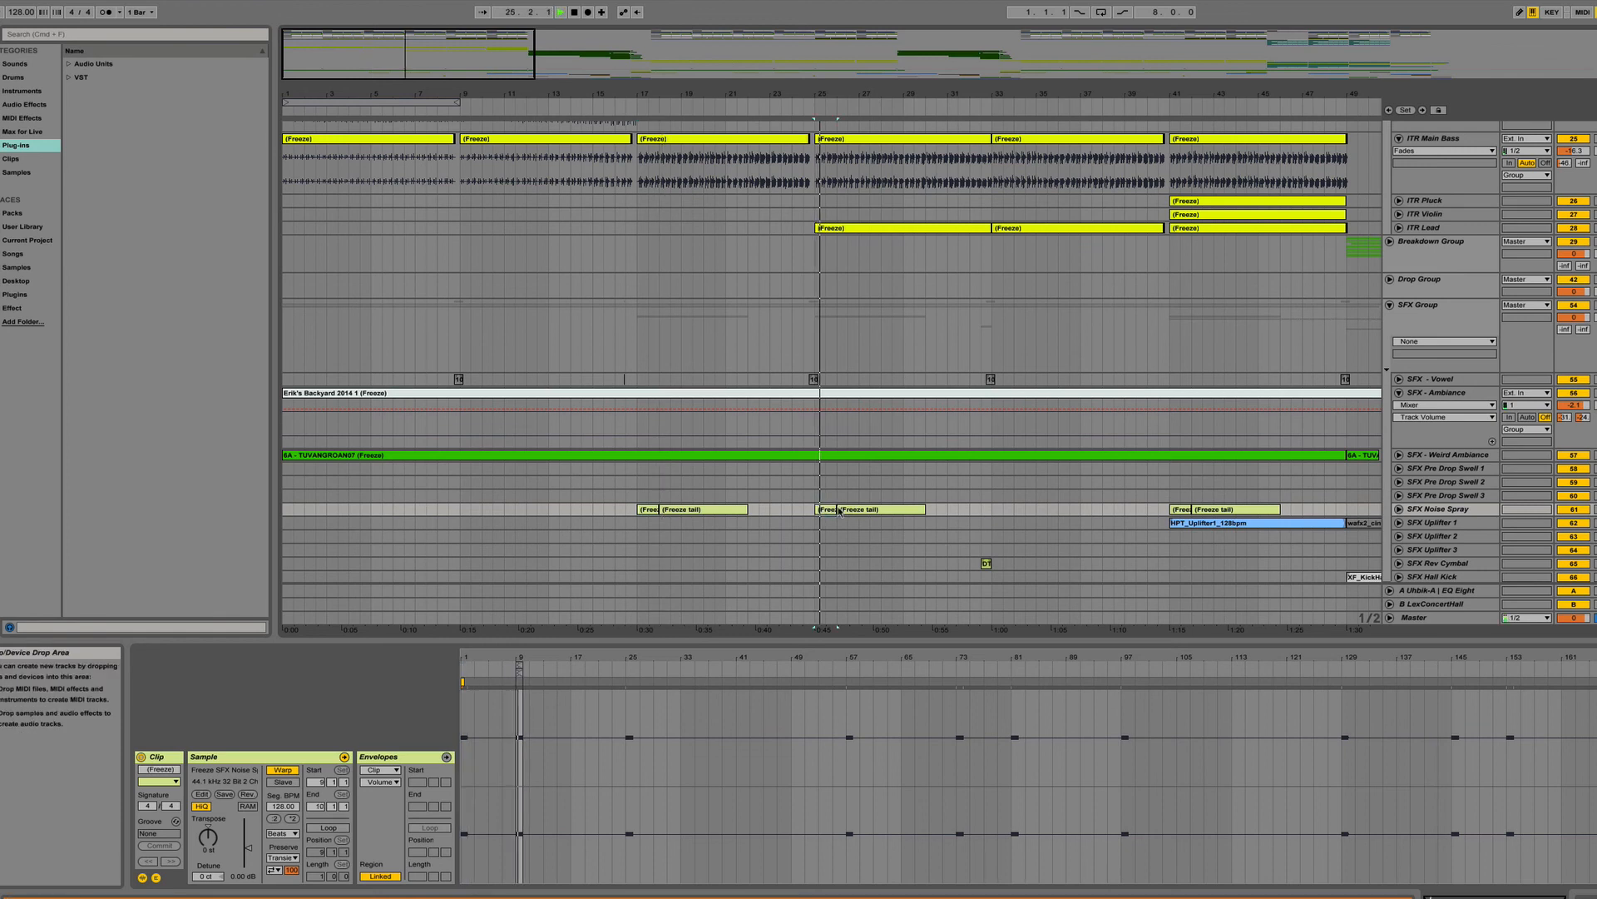
Select the SFX Rev Cymbal clip just before bar 33 and audition it soloed.
scroll(1037, 552, "down", 1)
left_click(986, 535)
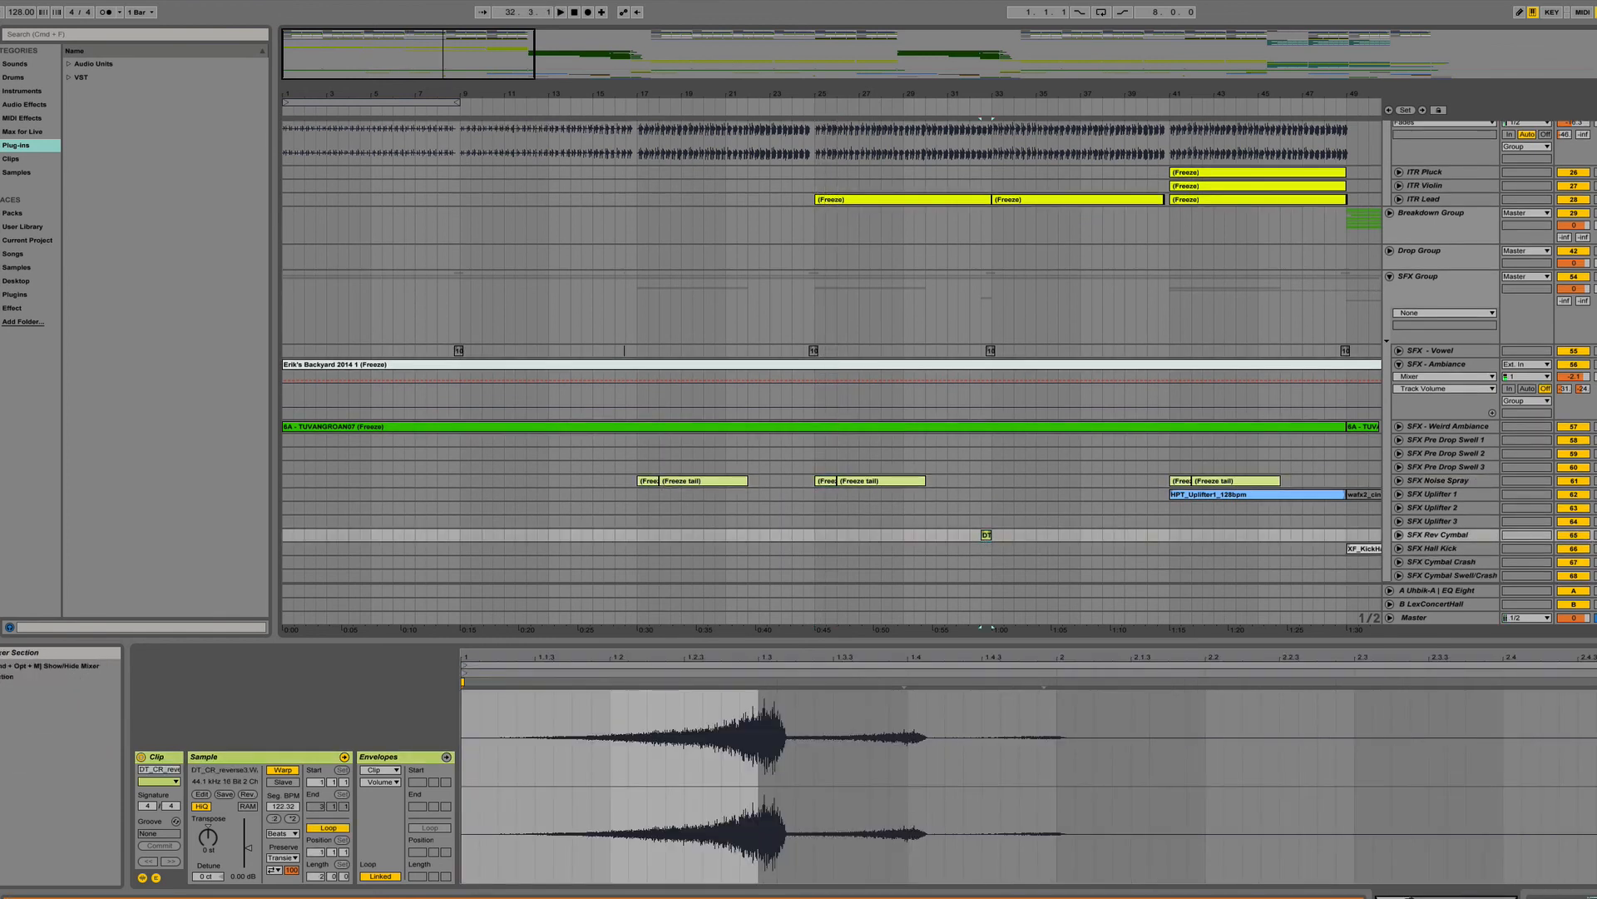
key("space")
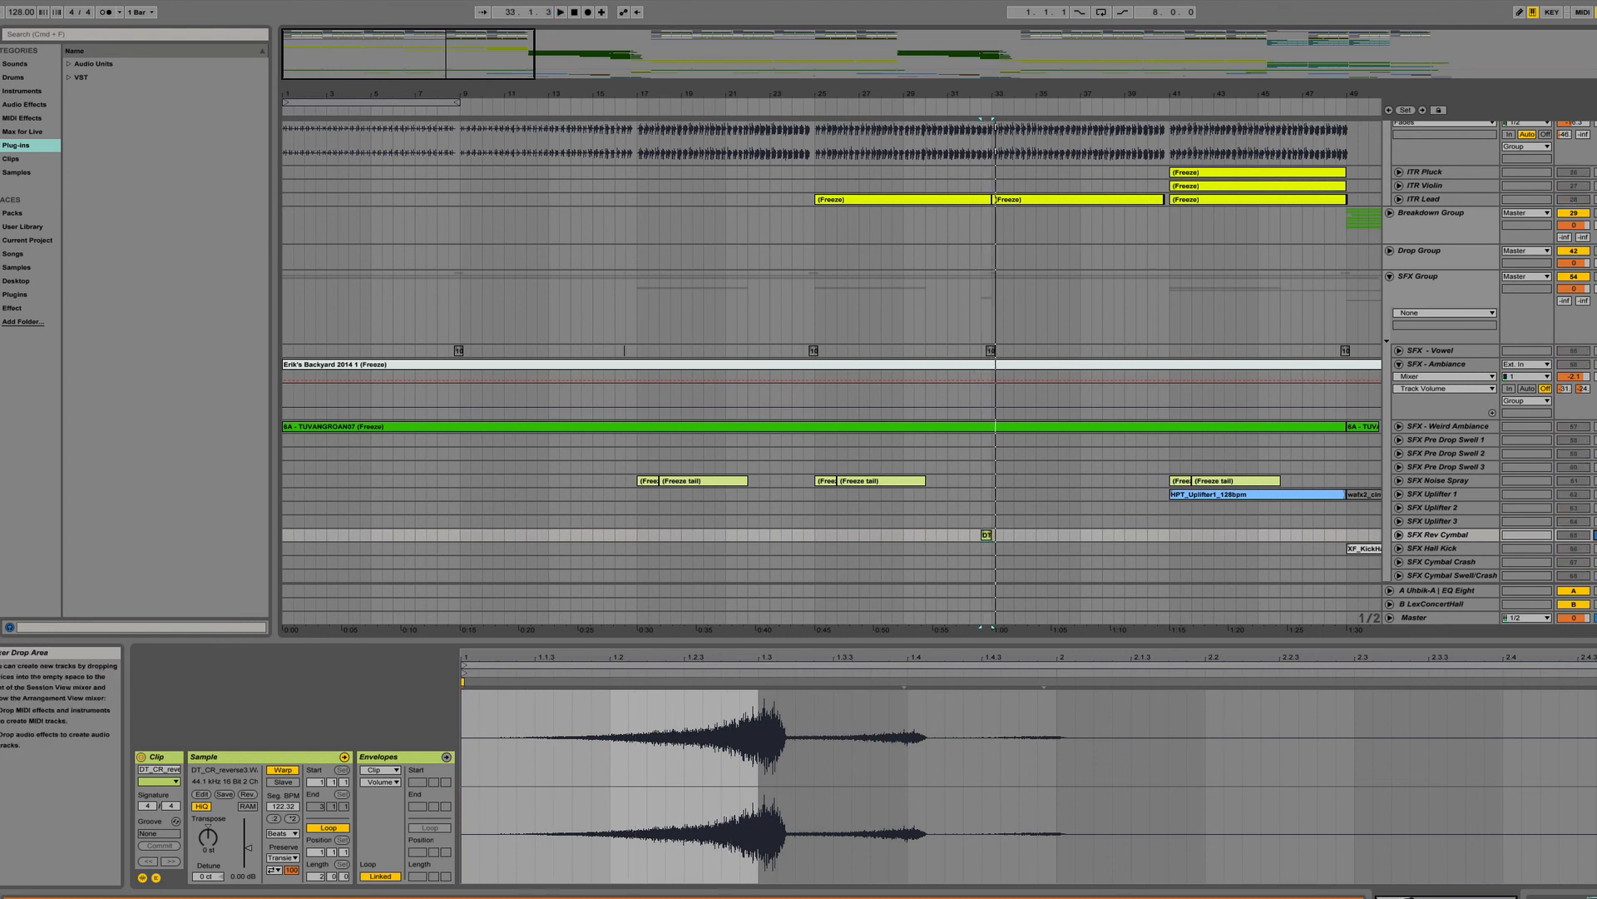
Turn off the SFX Rev Cymbal solo and play the reverse cymbal from bar 31 into bar 33 with all tracks.
left_click(1596, 535)
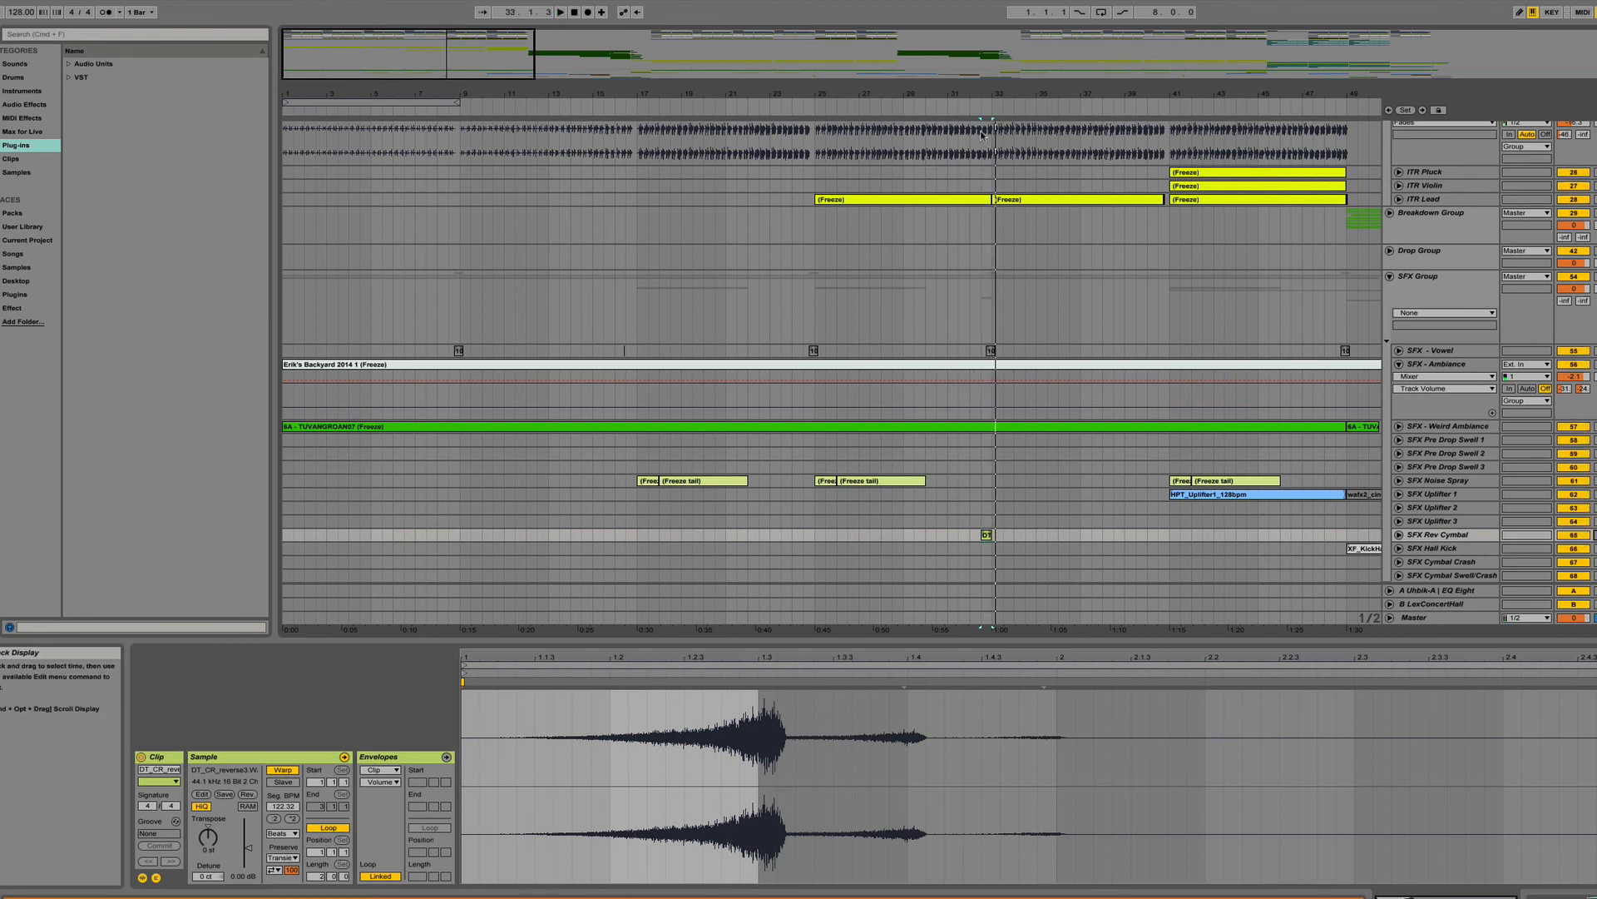
key("space")
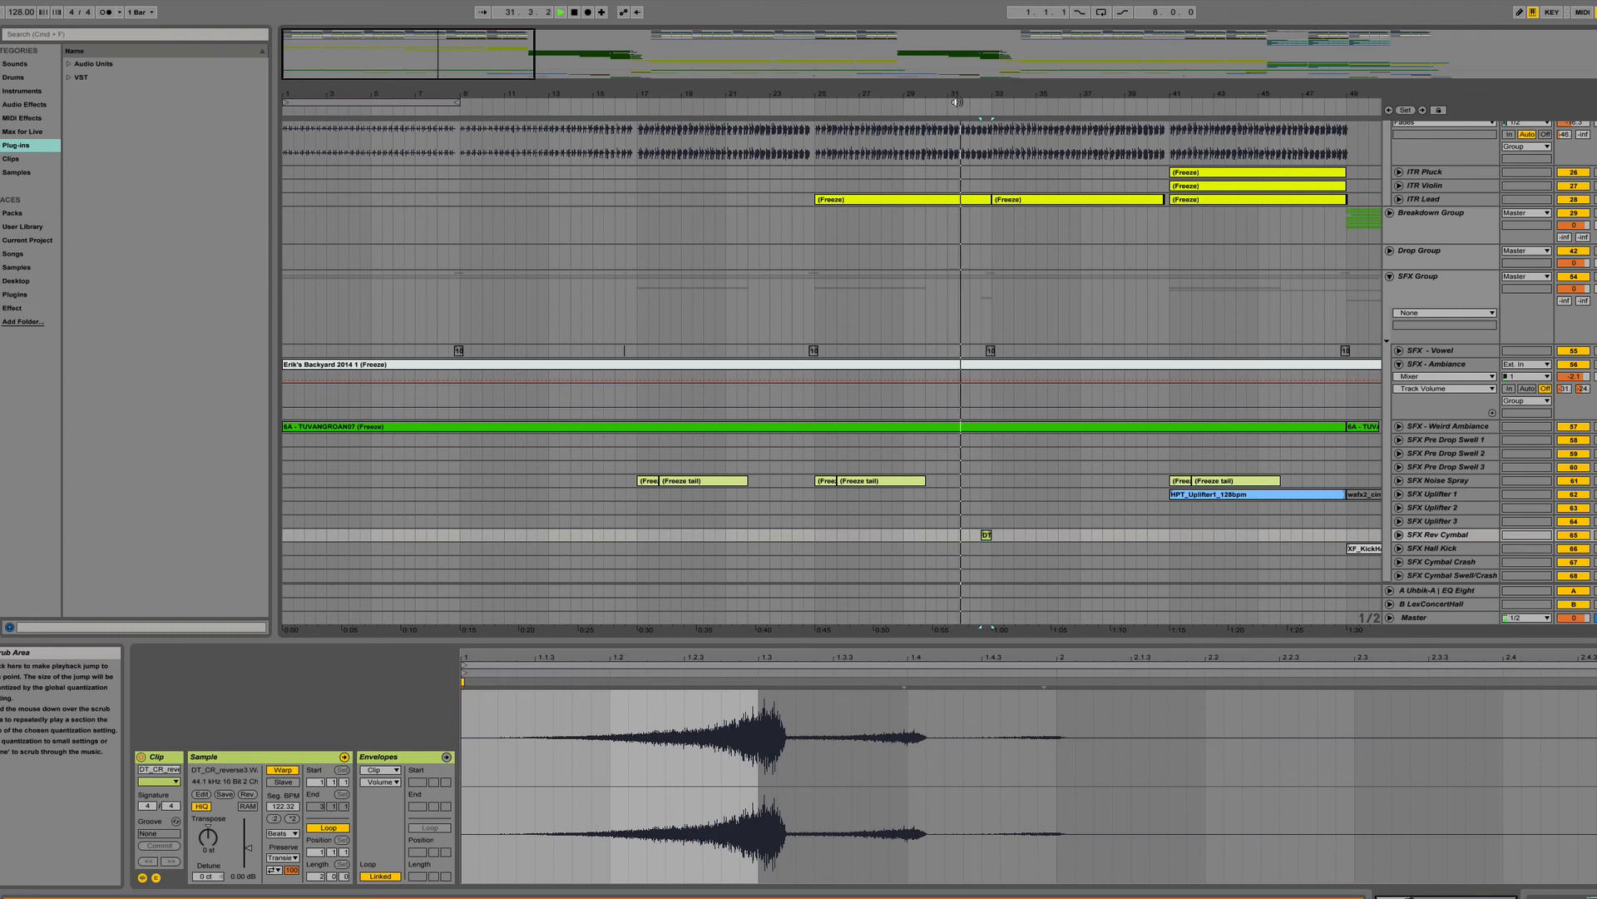
scroll(1031, 249, "up", 2)
scroll(1032, 249, "down", 1)
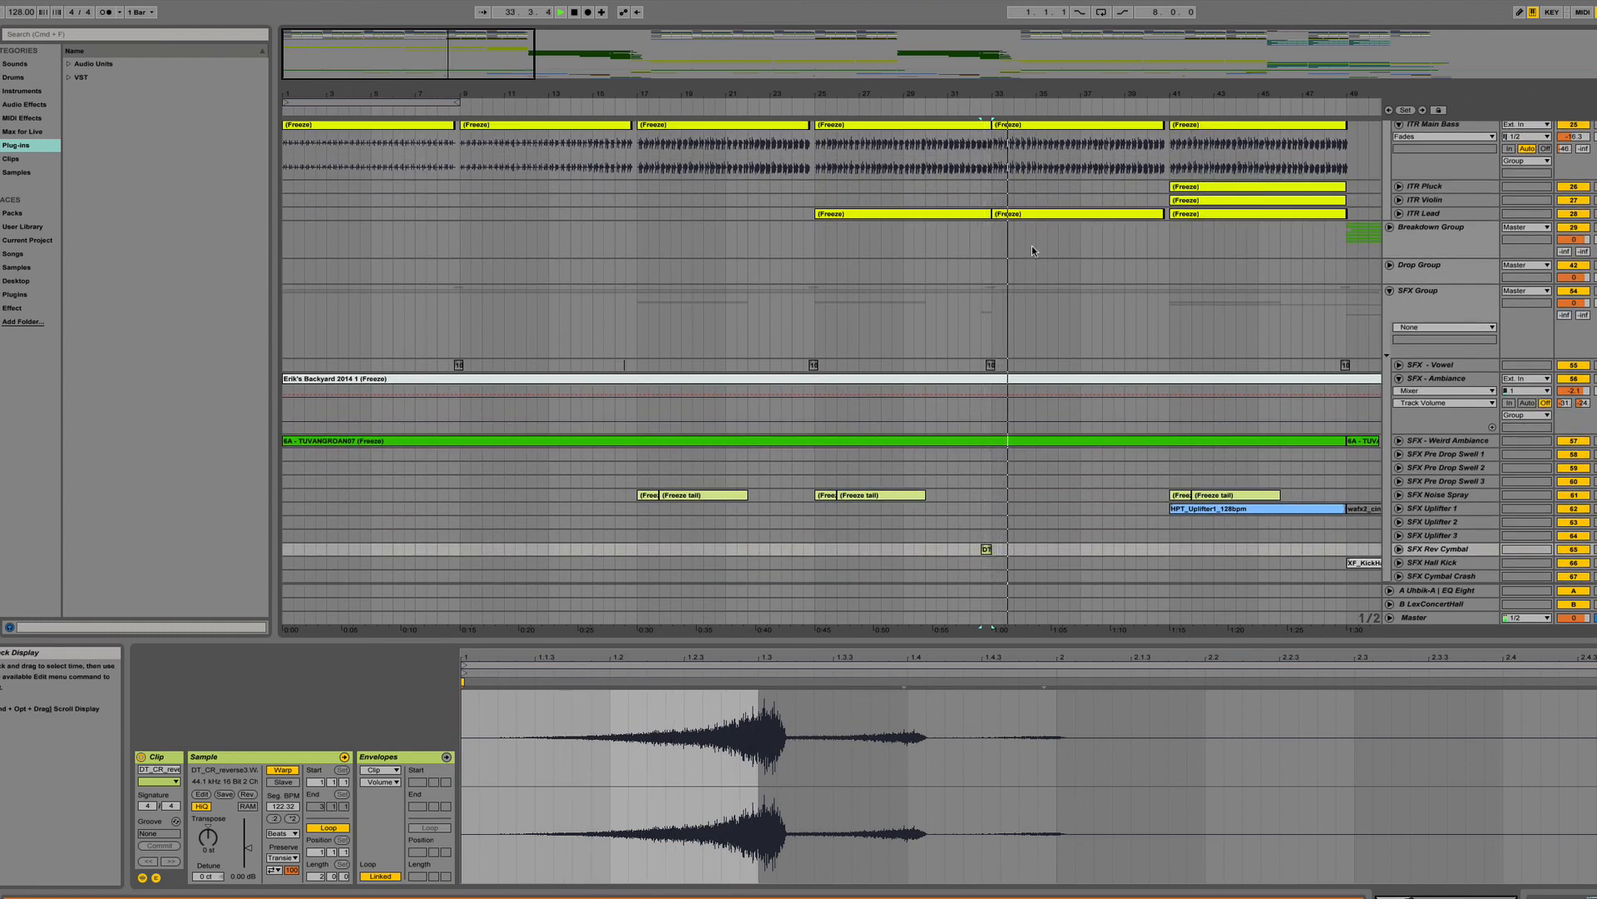
scroll(1084, 383, "down", 1)
scroll(1083, 383, "right", 4)
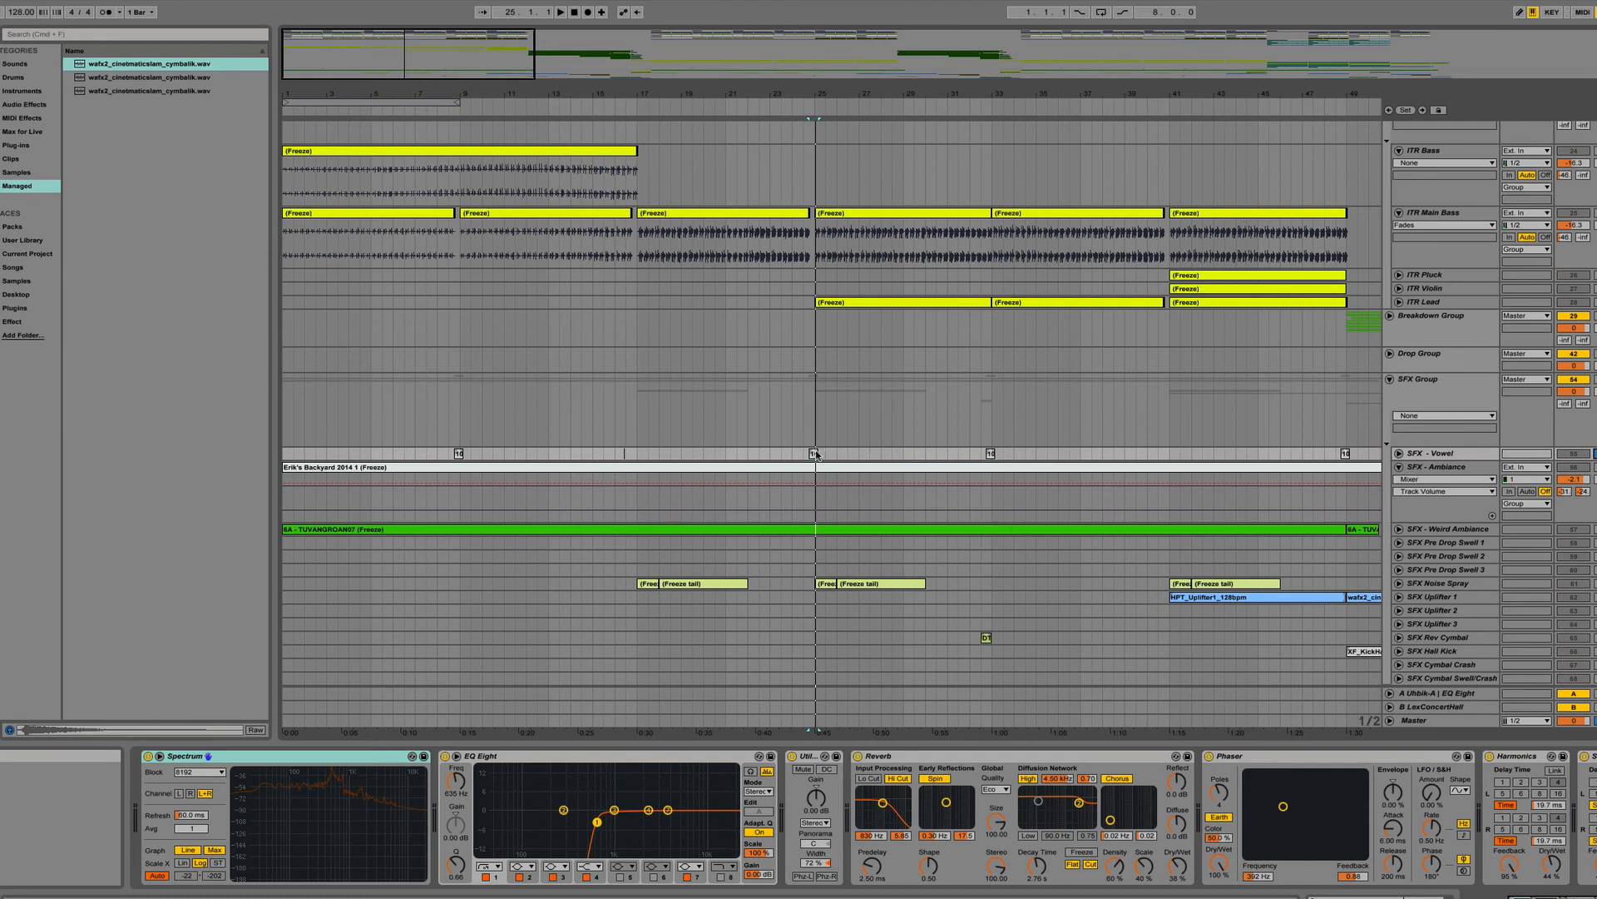
Audition the soloed SFX - Vowel clip at bar 25, unfold its track and replay it at a raised track volume.
key("space")
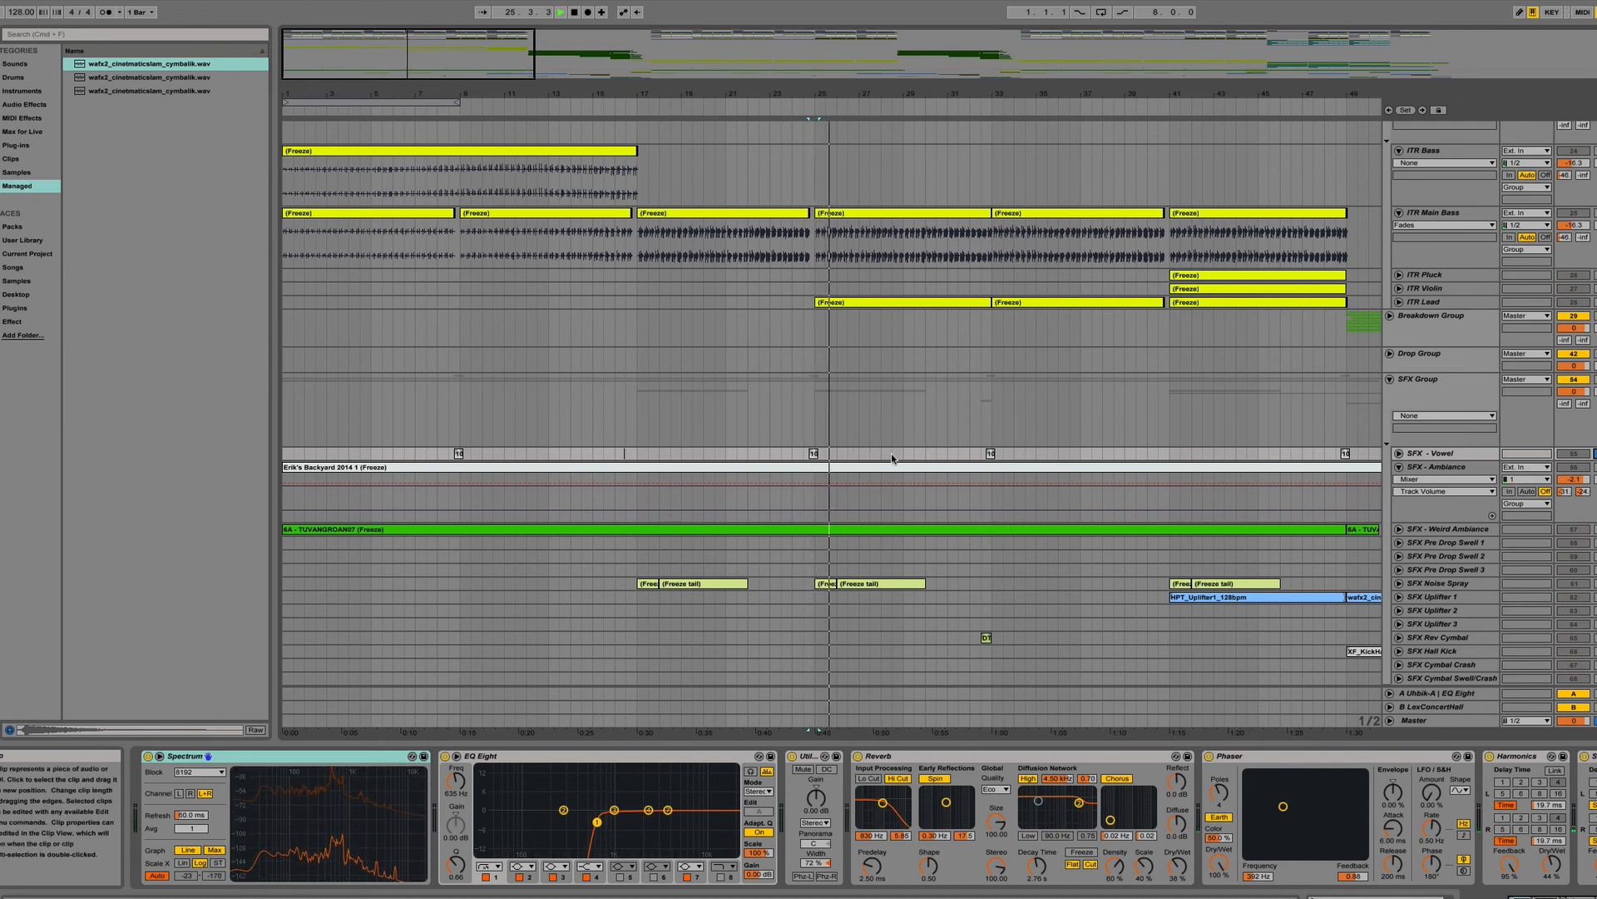
left_click(1398, 454)
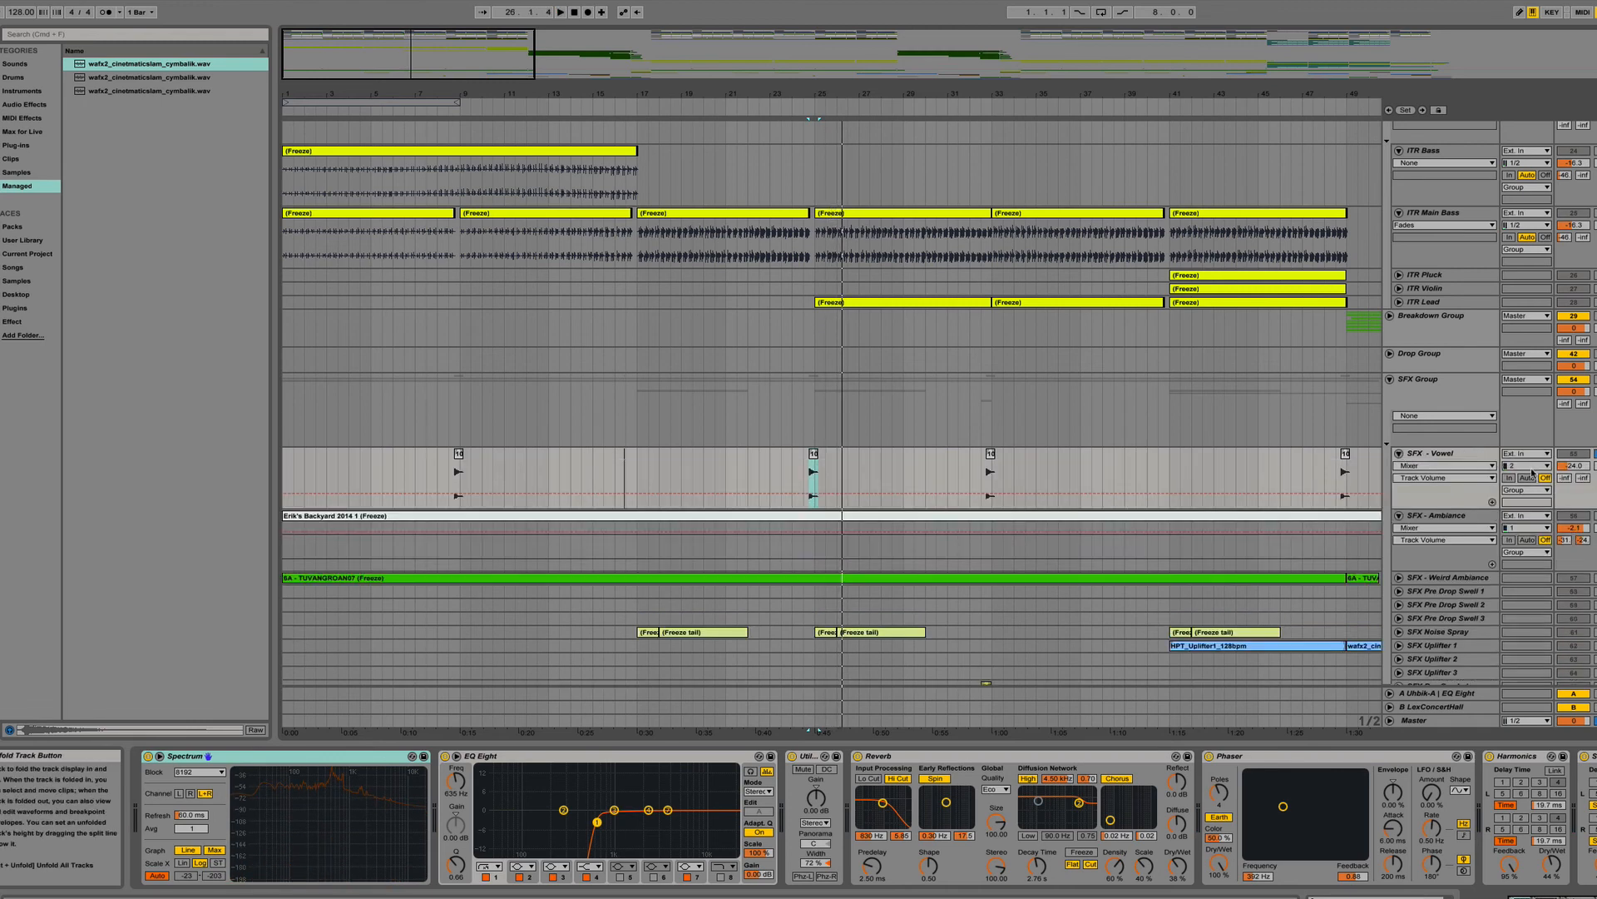
key("space")
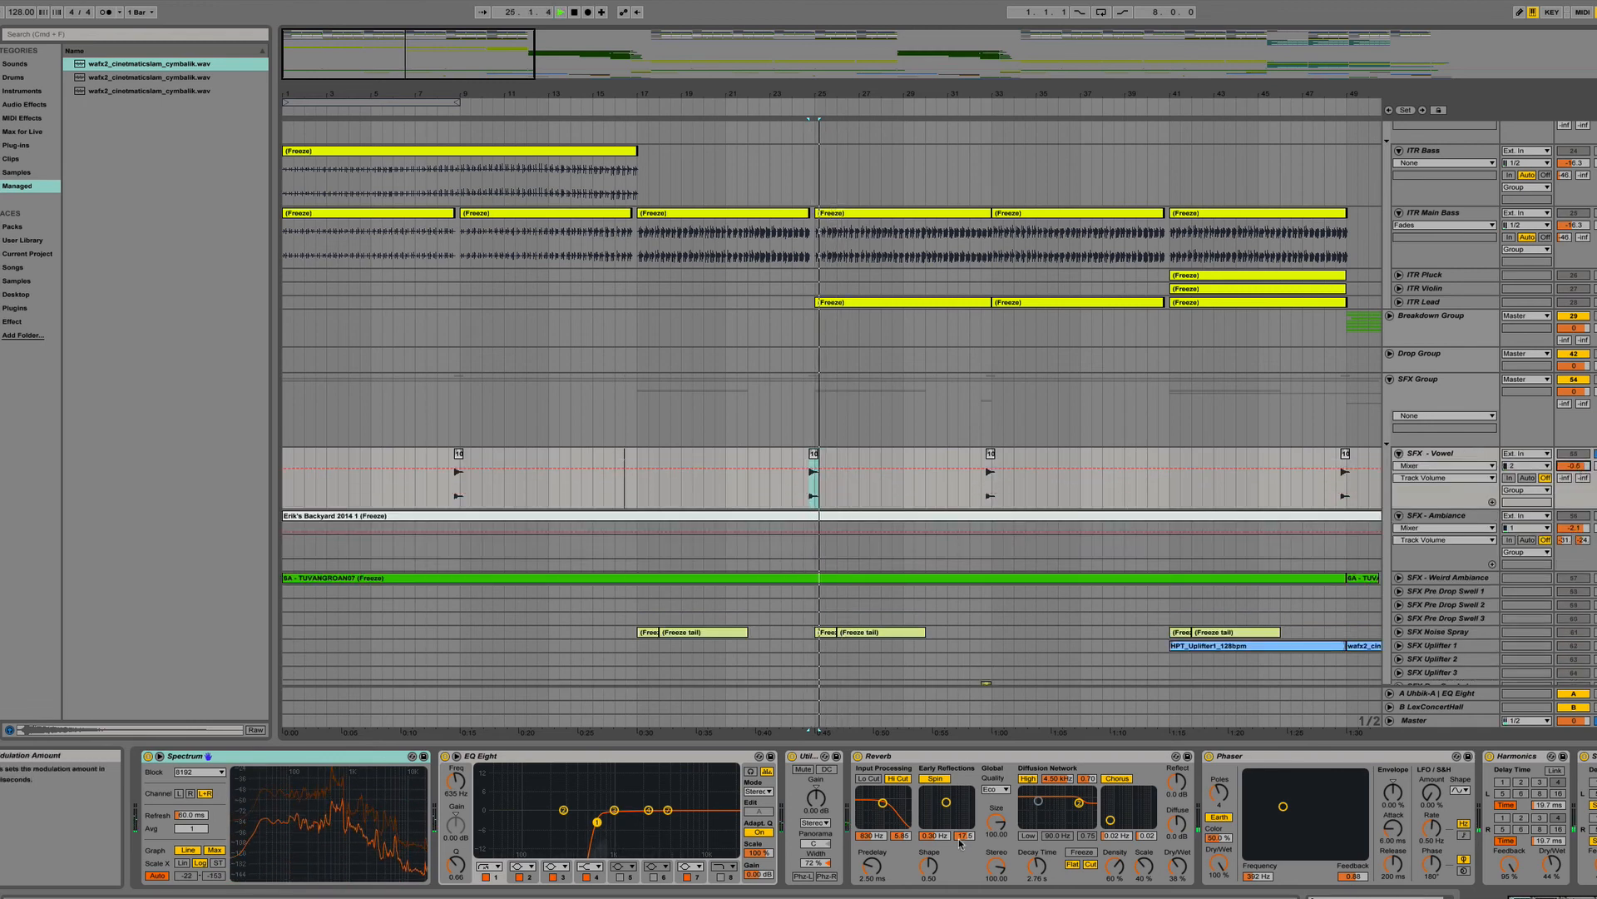
key("space")
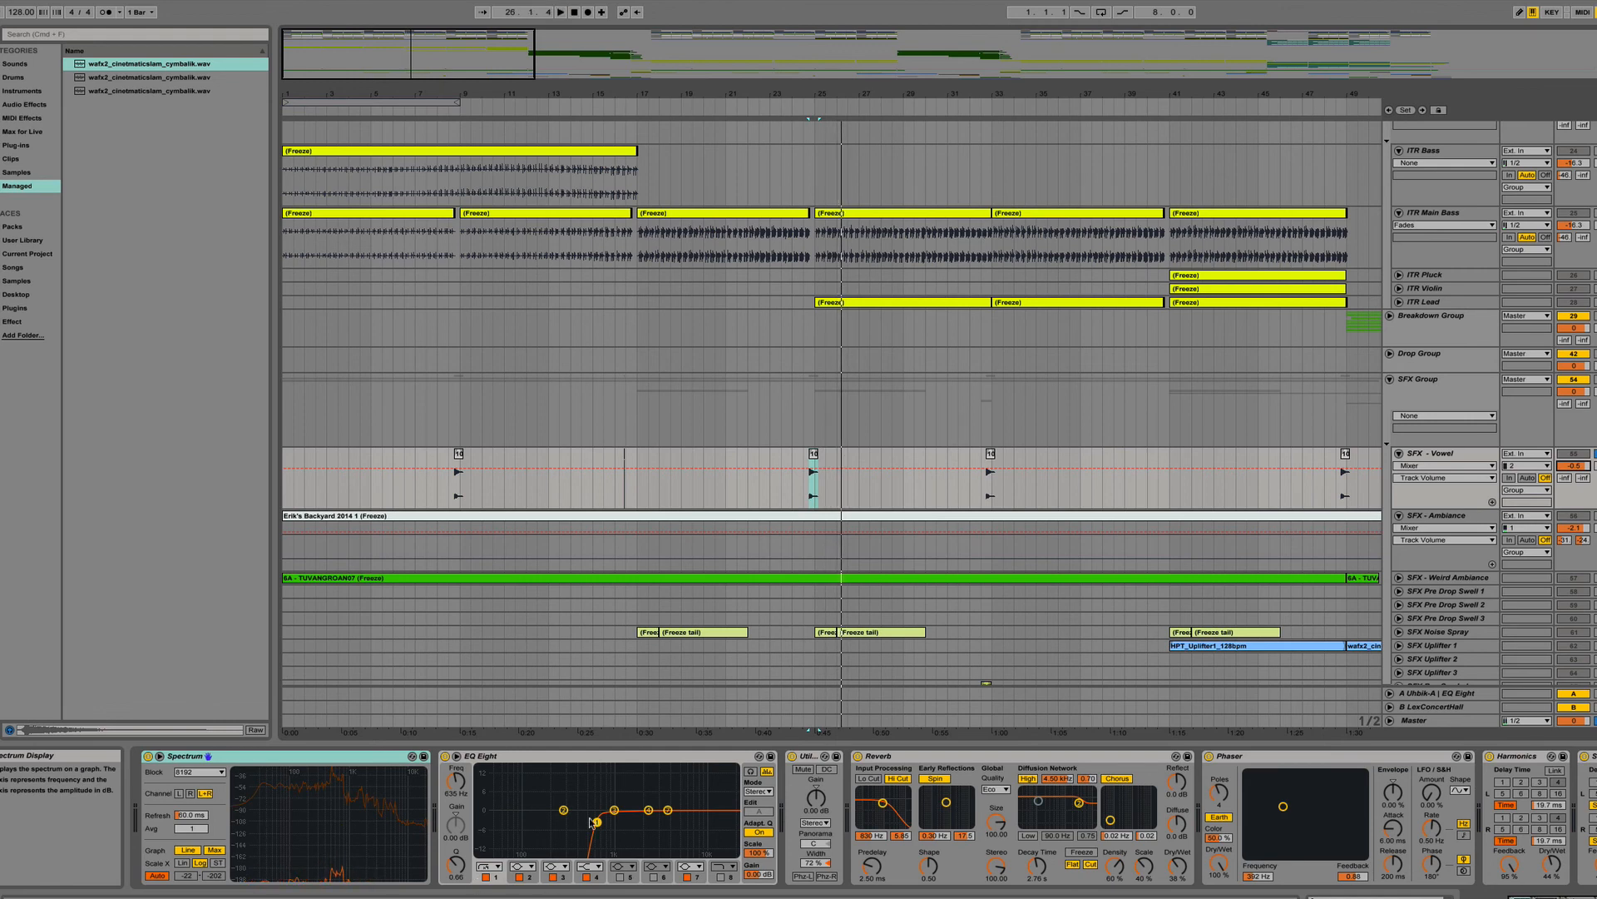
Group the SFX - Vowel track's effects from EQ Eight onward into an Audio Effect Rack.
left_click(593, 822)
scroll(1062, 803, "right", 2)
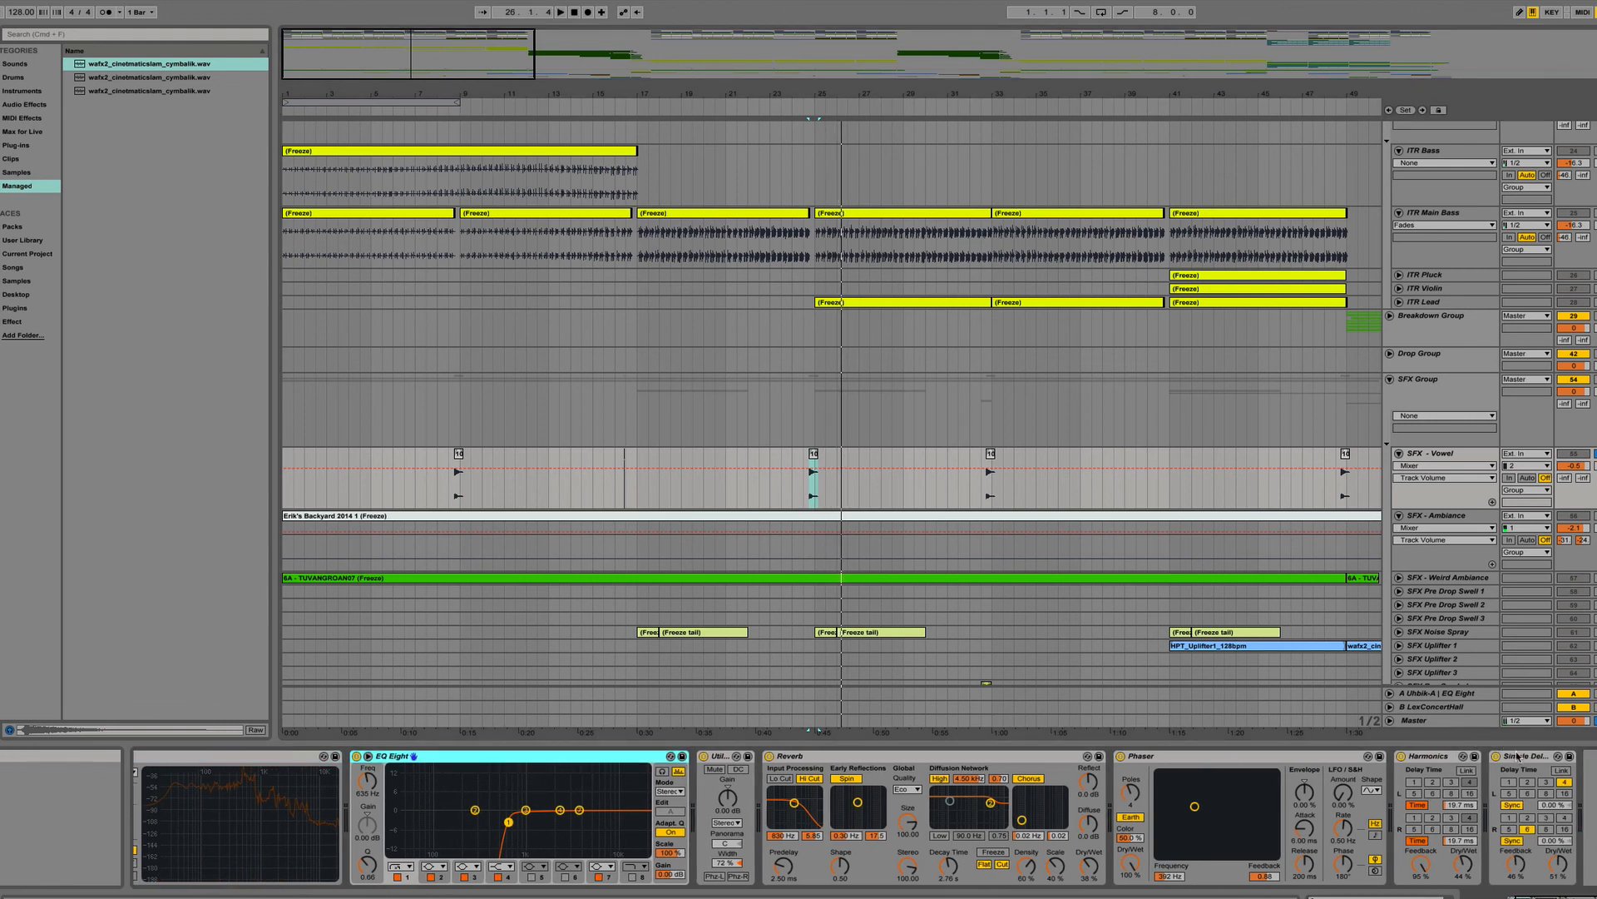
scroll(530, 785, "left", 2)
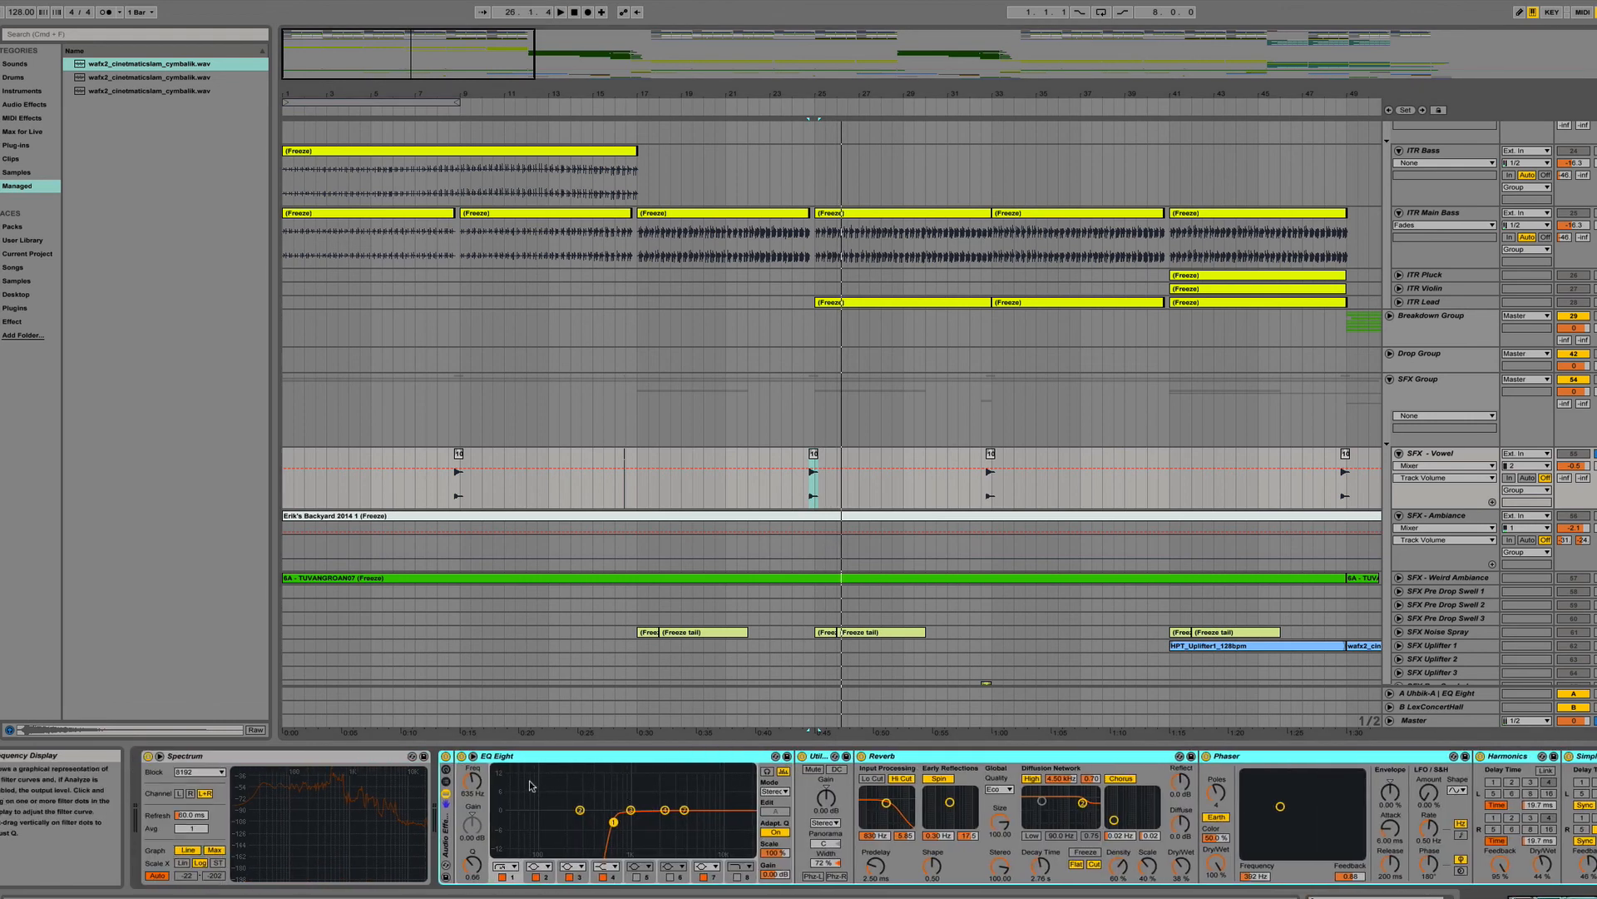
Compare the vowel at bar 25 with the Audio Effect Rack switched off and switched back on.
left_click(446, 757)
key("space")
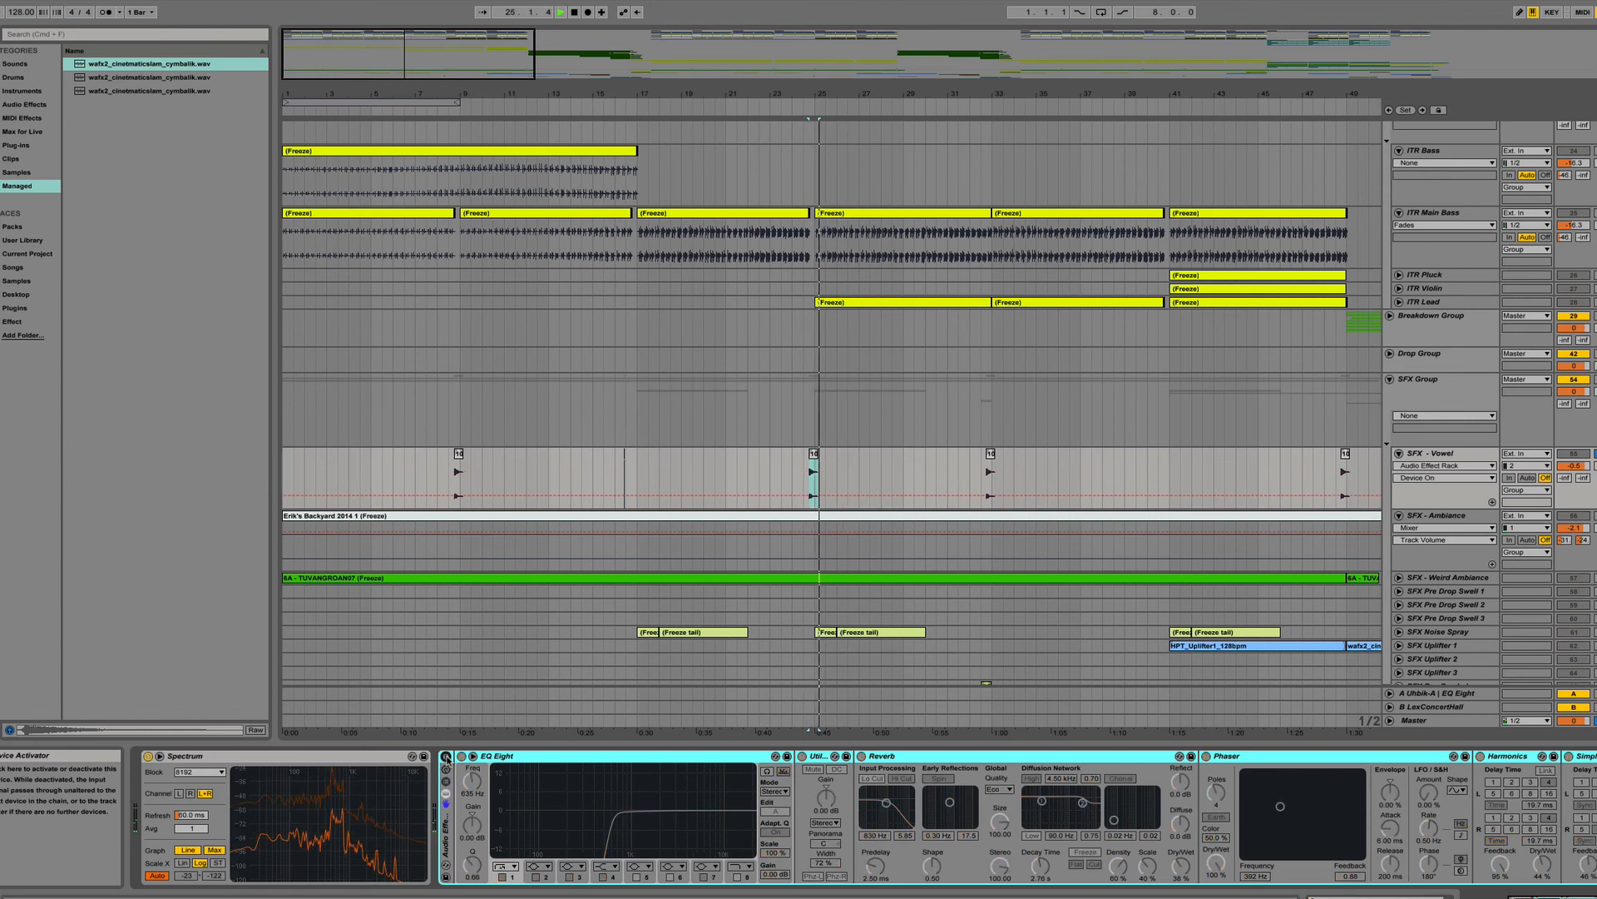
key("space")
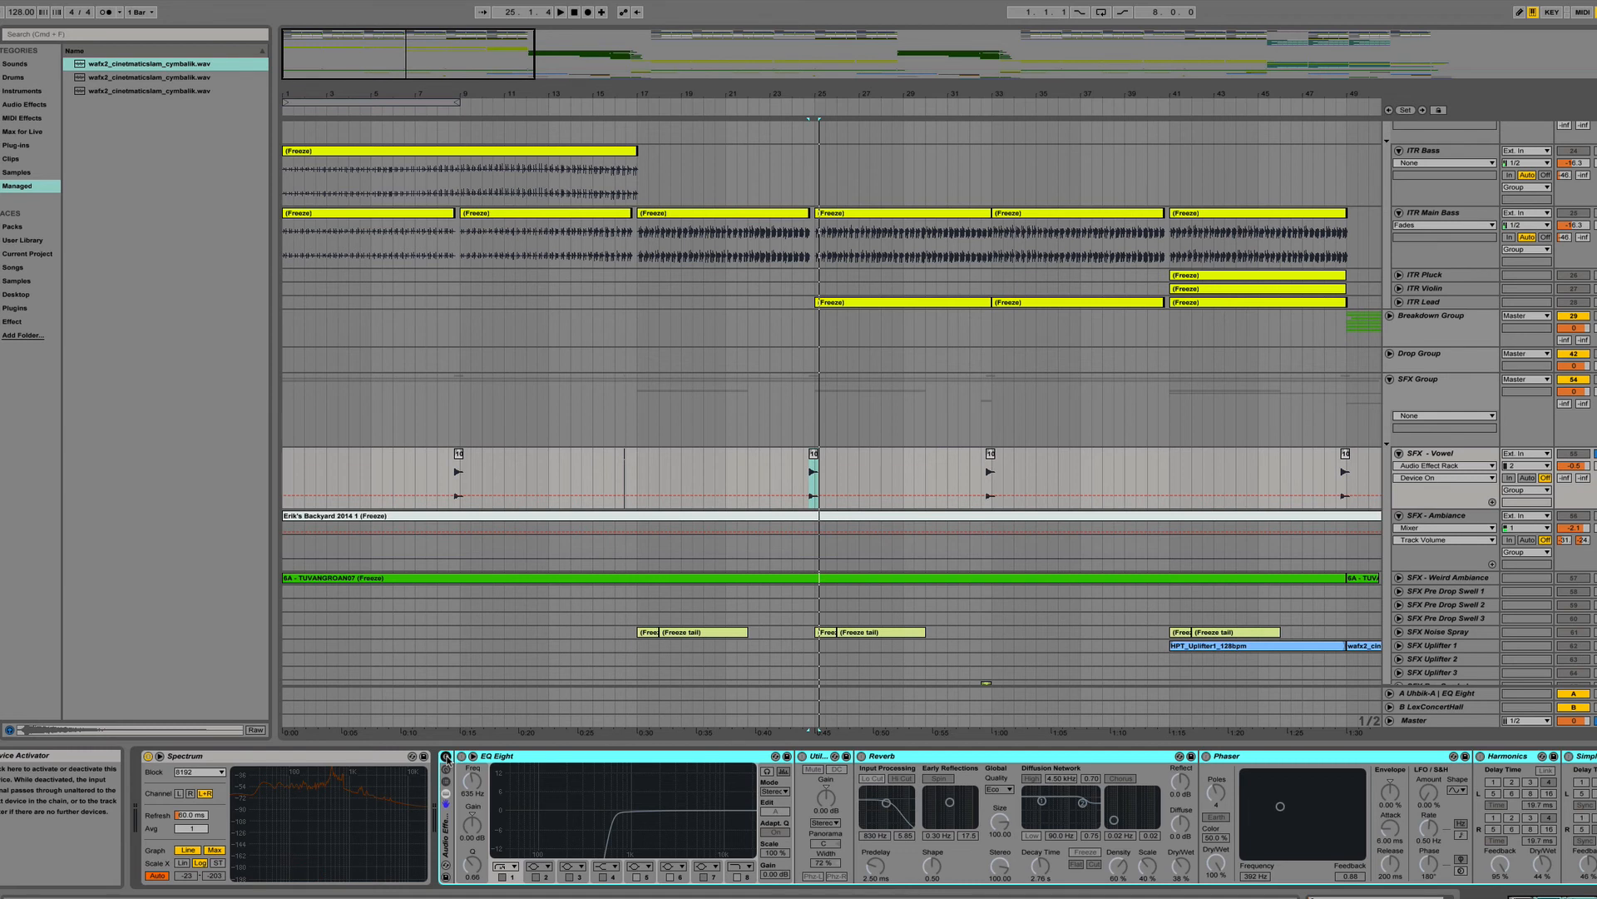
left_click(446, 757)
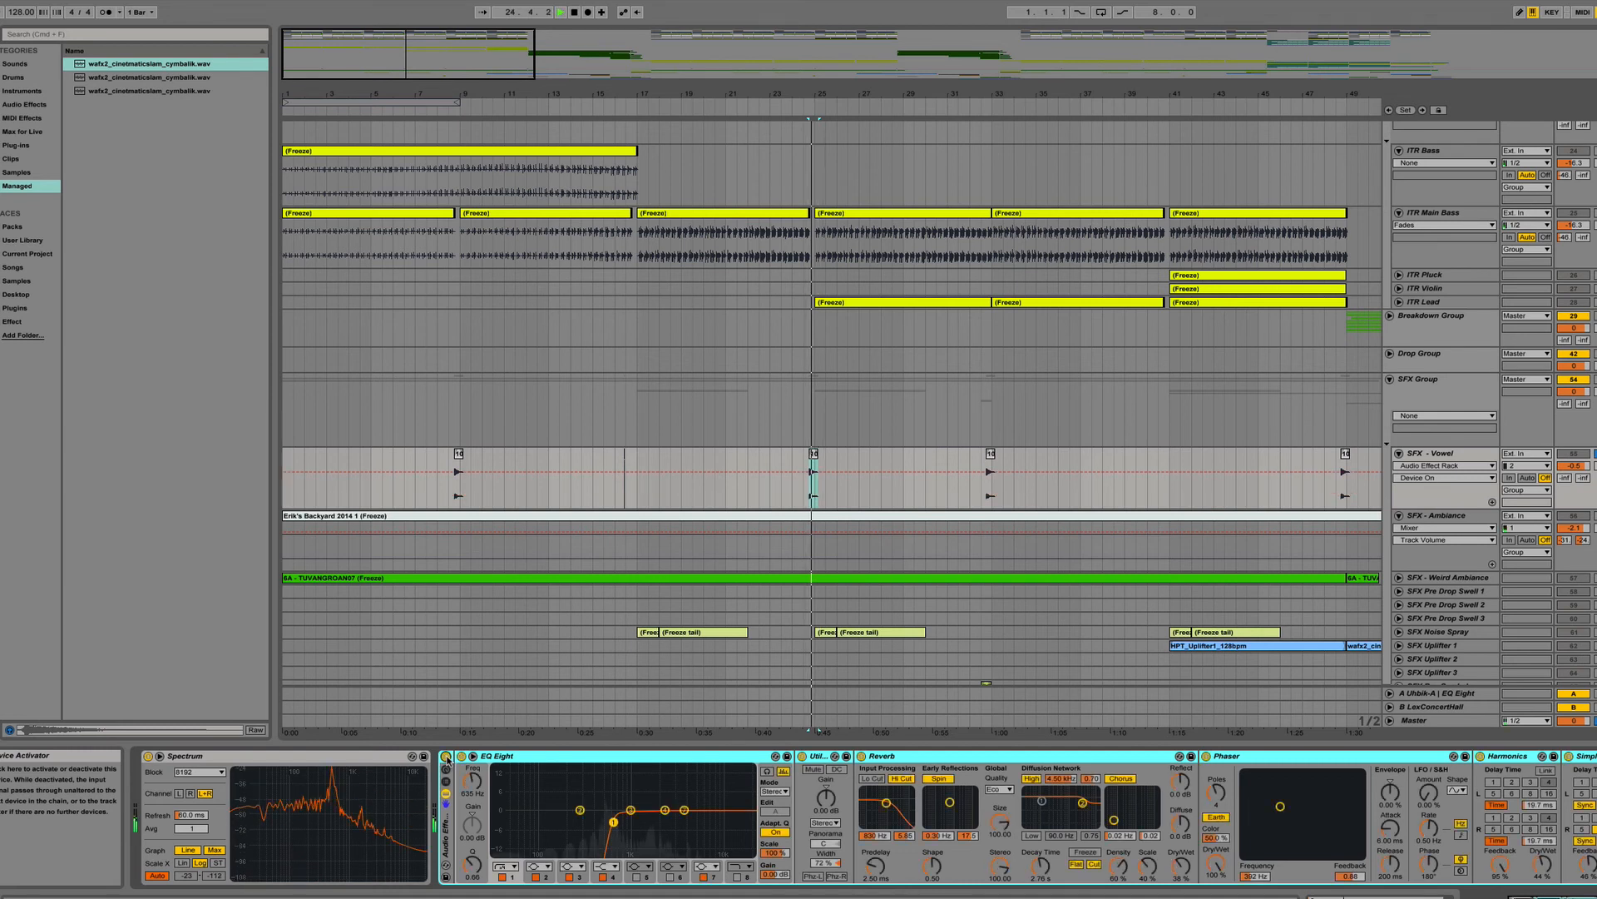
key("space")
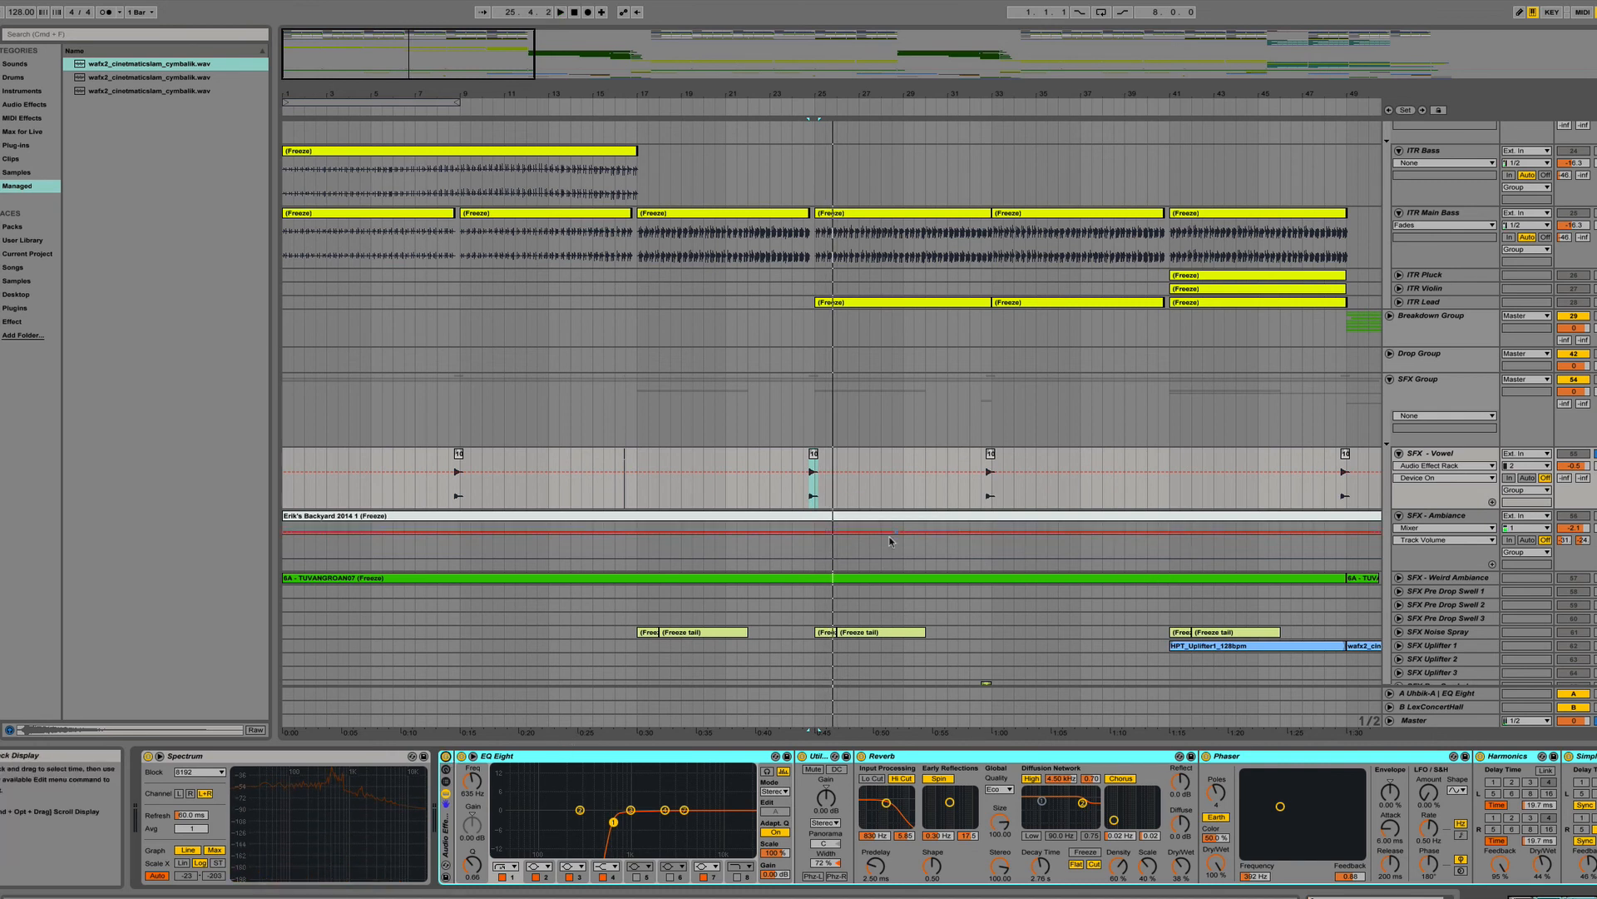
Replay the louder vowel at bar 25 with all tracks and undo the volume change and the effect grouping.
left_click(774, 109)
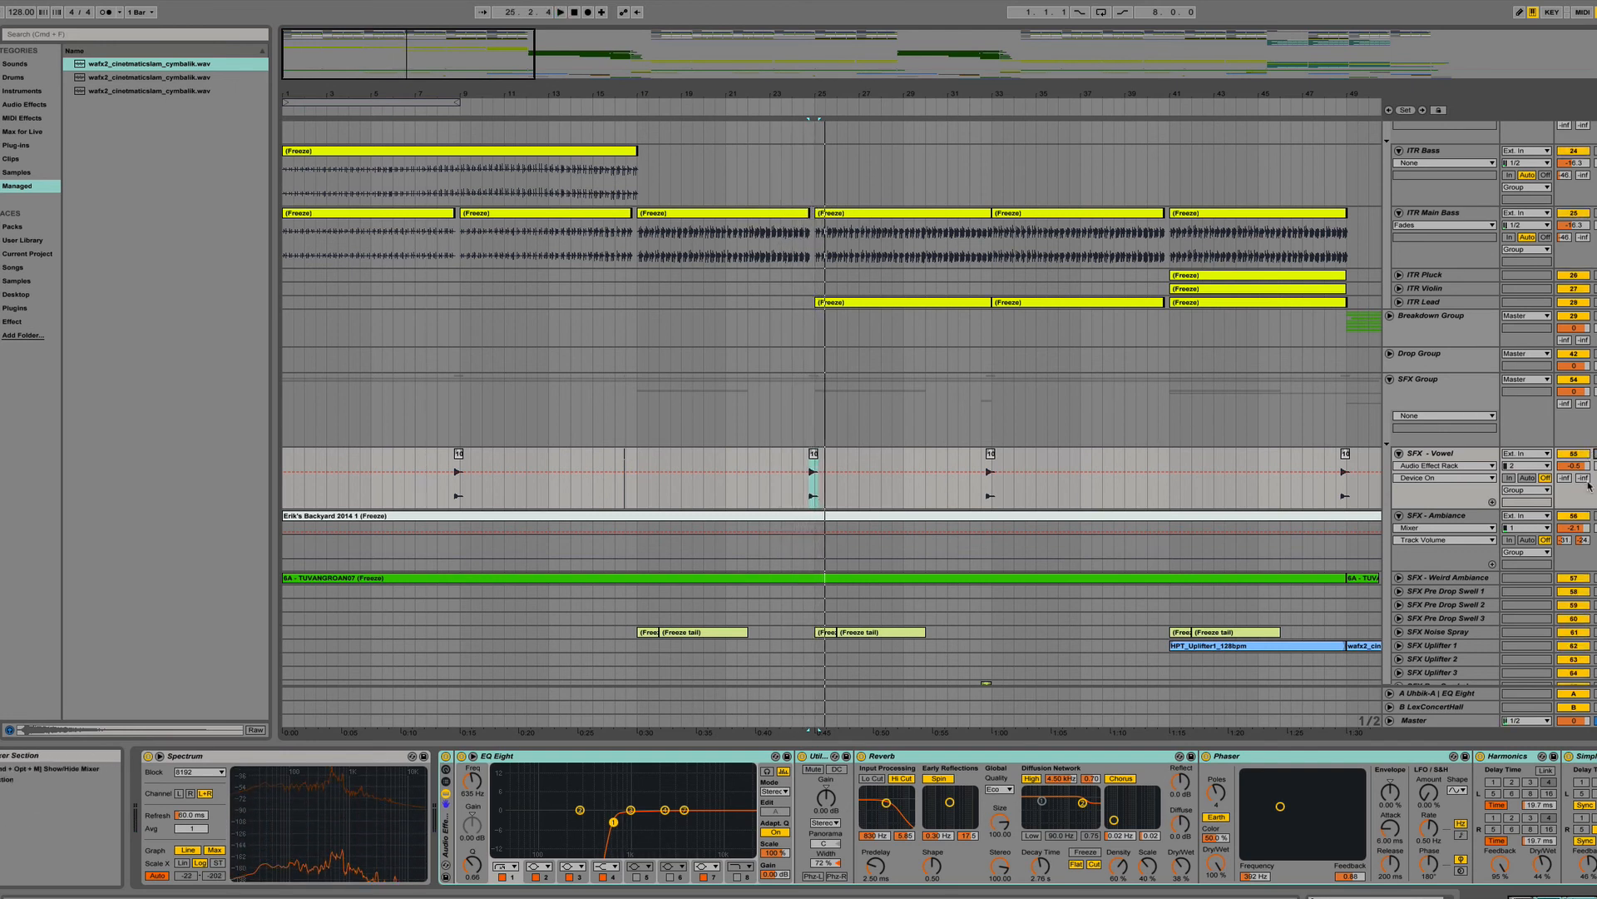
left_click(1573, 455)
left_click(1574, 454)
key("super+z")
key("super+z")
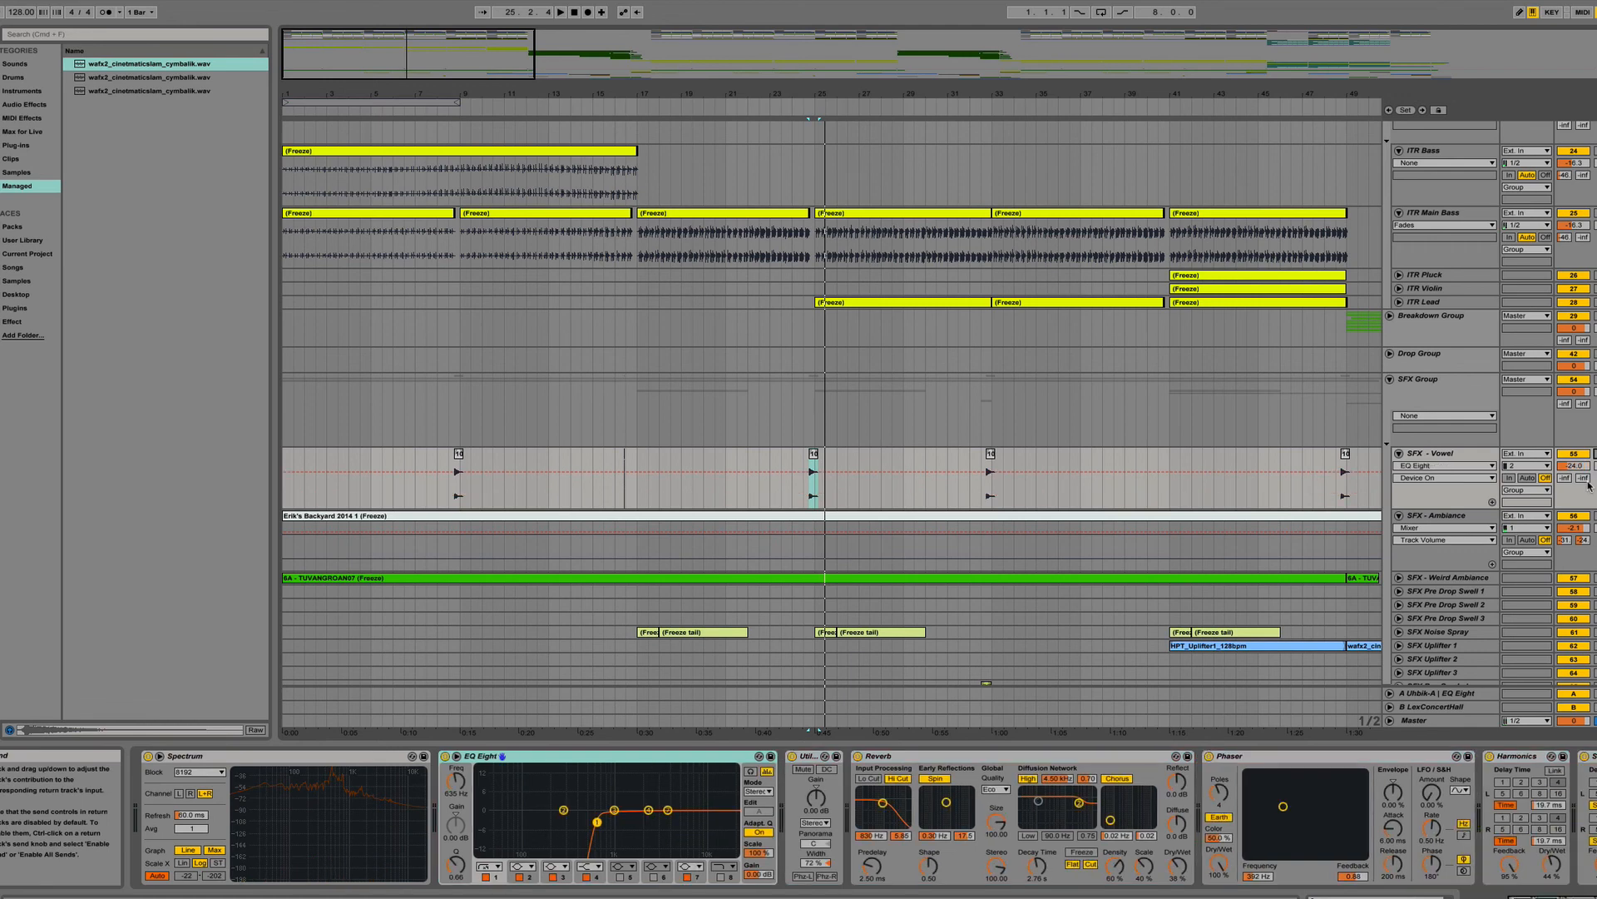
Play the vowel at bar 25 in the full mix, raise the SFX - Vowel track's volume and replay it.
left_click(806, 104)
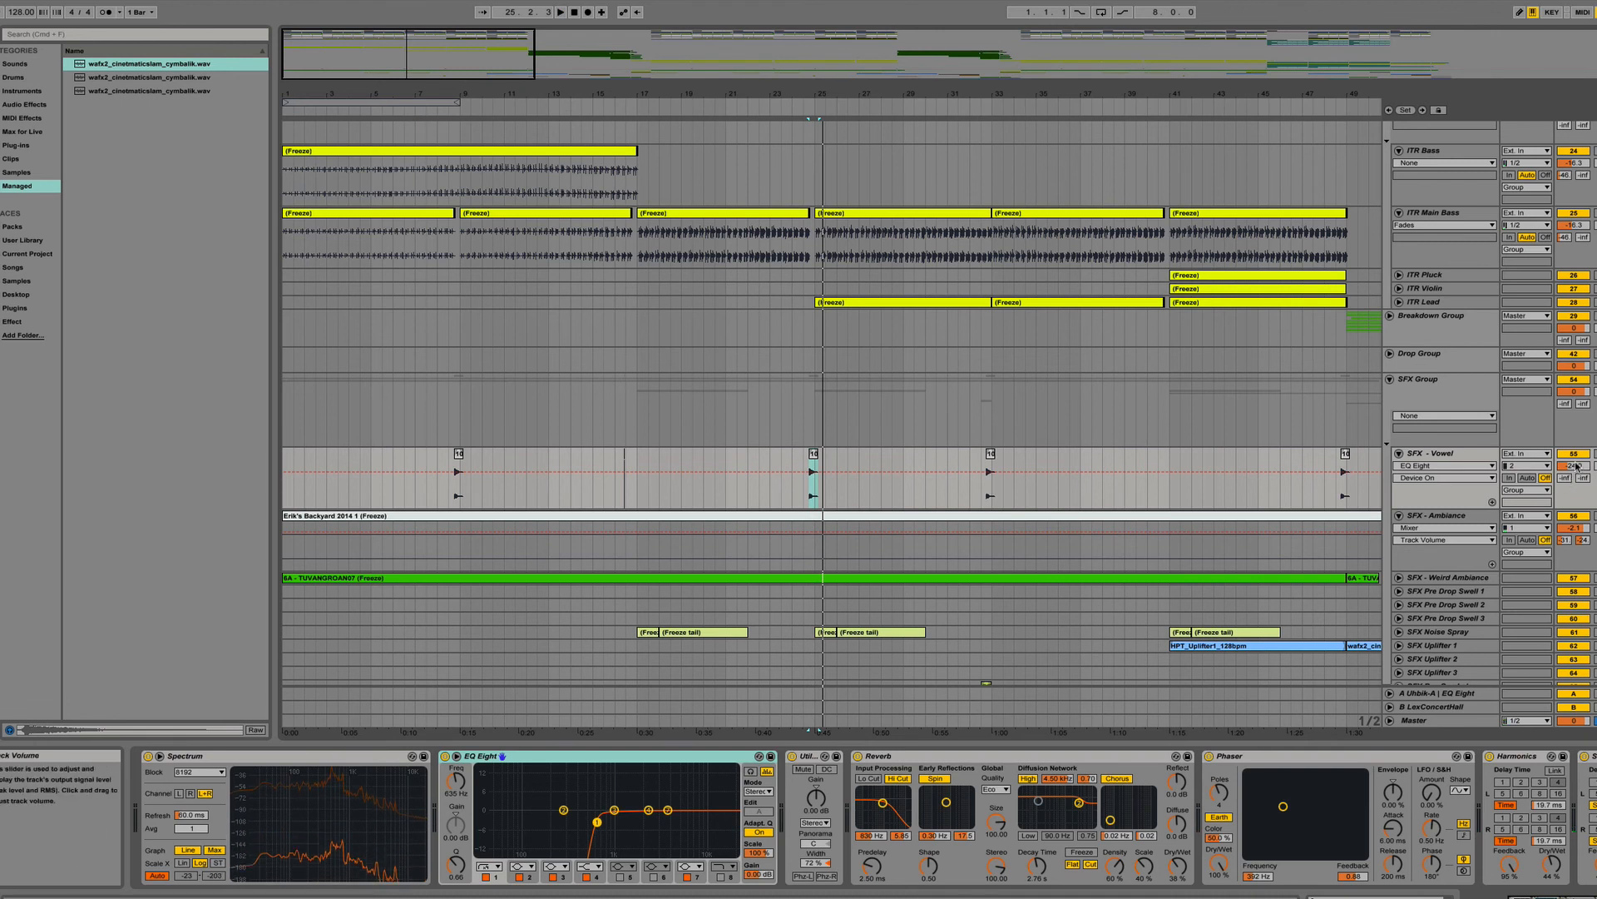
left_click_drag(1573, 465, 1573, 459)
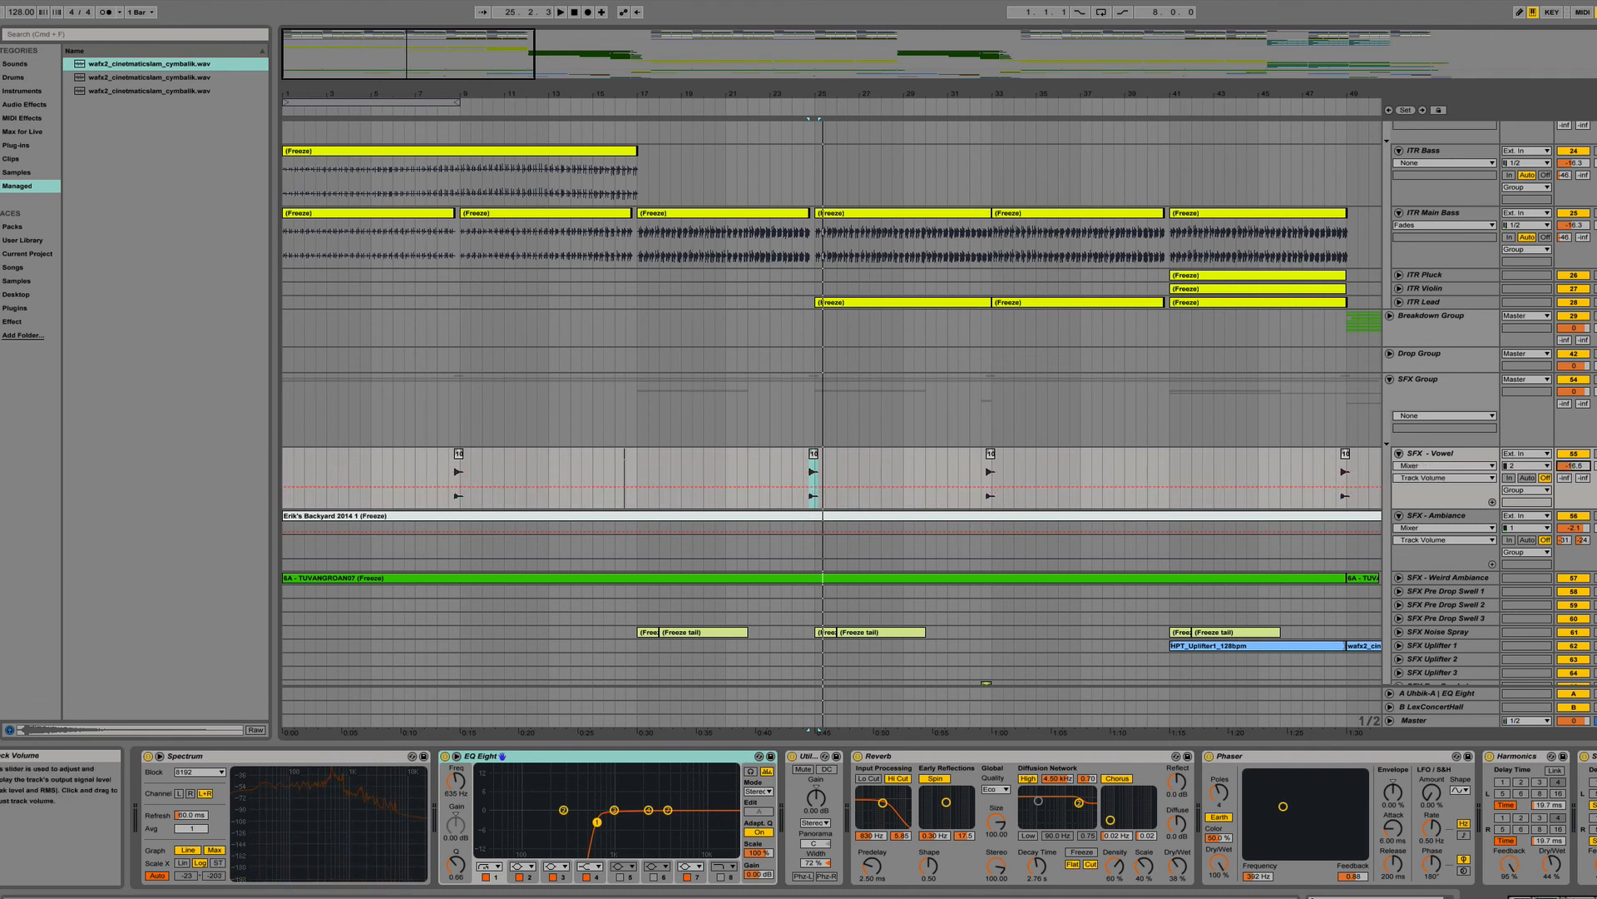
left_click(797, 106)
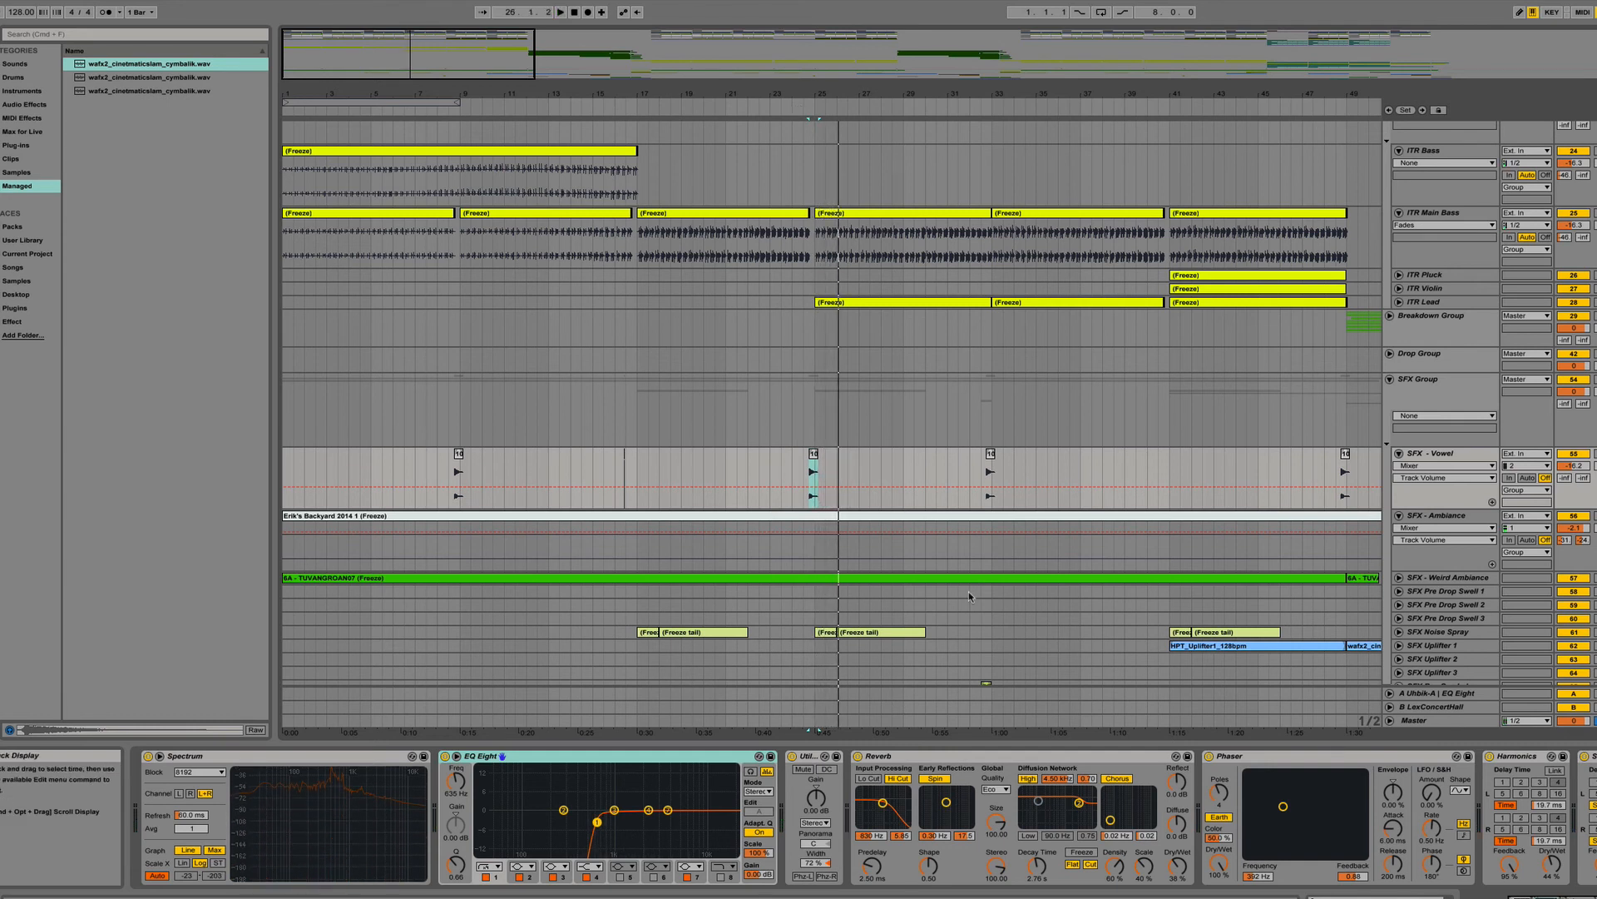
Select the HPT_Uplifter1_128bpm clip on SFX Uplifter 1 at bar 41 and audition it with the SFX Group soloed.
scroll(1020, 554, "right", 5)
scroll(1020, 554, "down", 2)
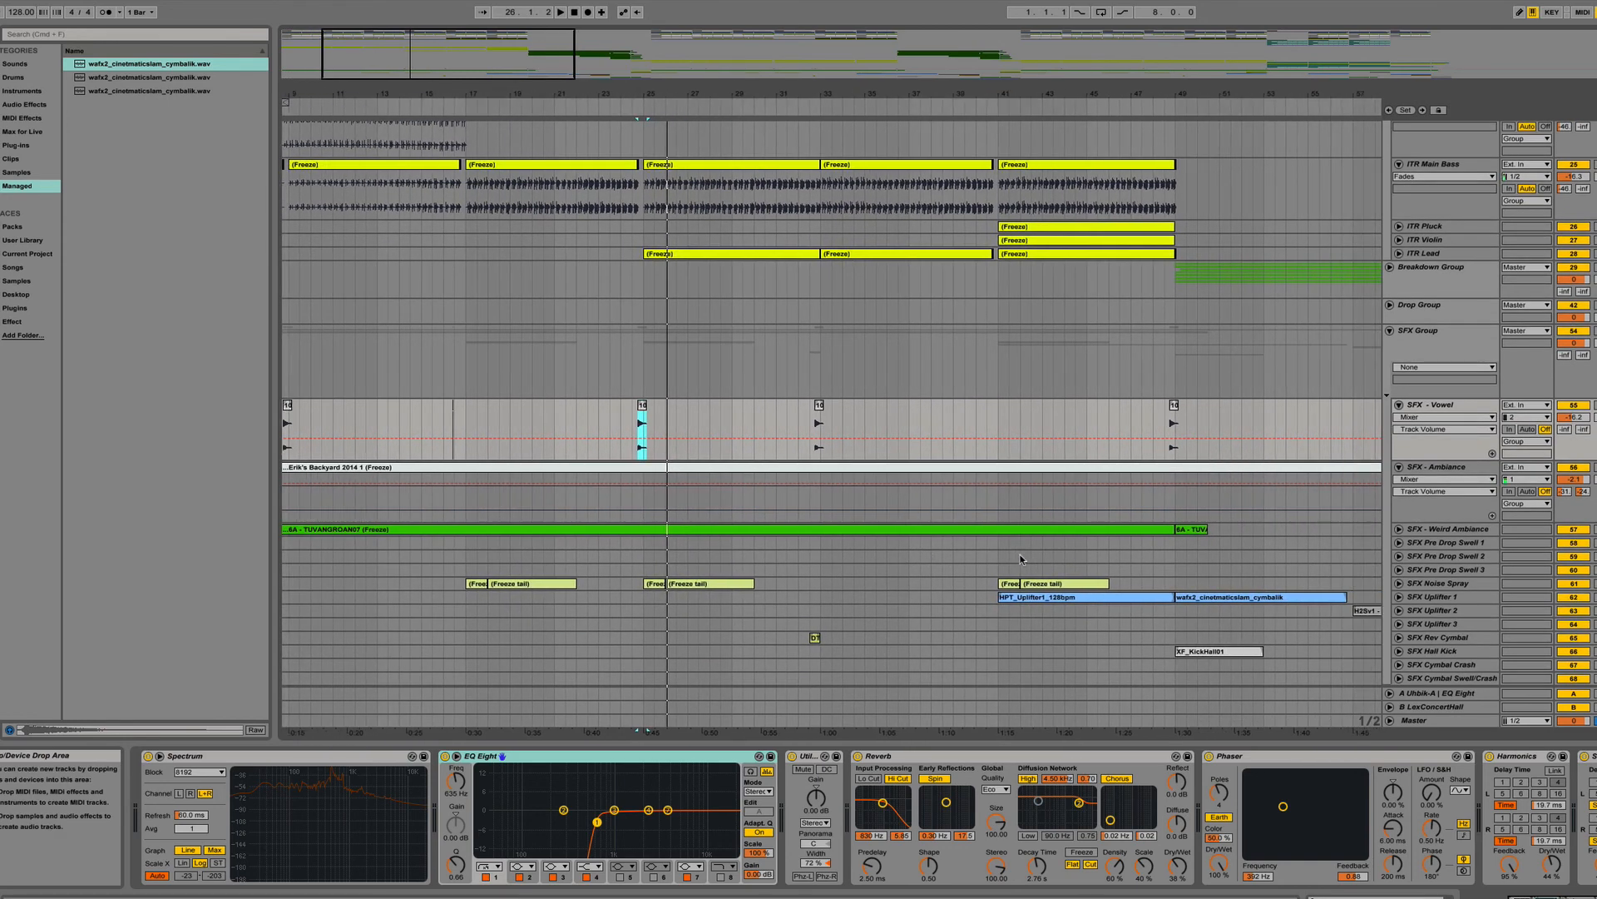
scroll(1023, 559, "right", 3)
scroll(1008, 552, "right", 4)
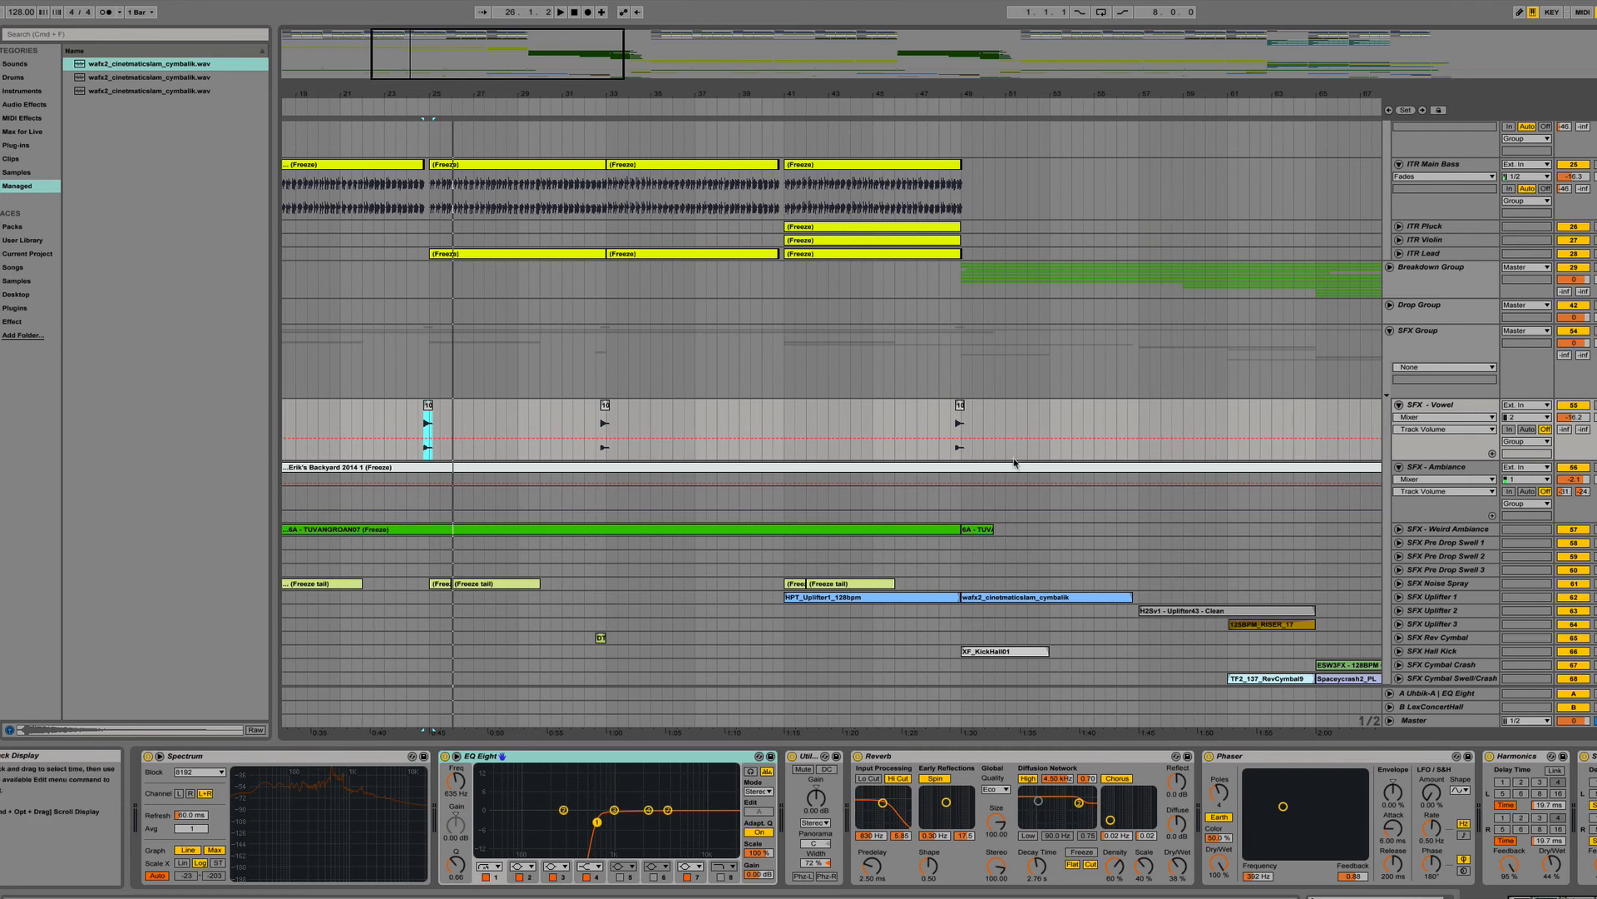
scroll(997, 504, "right", 1)
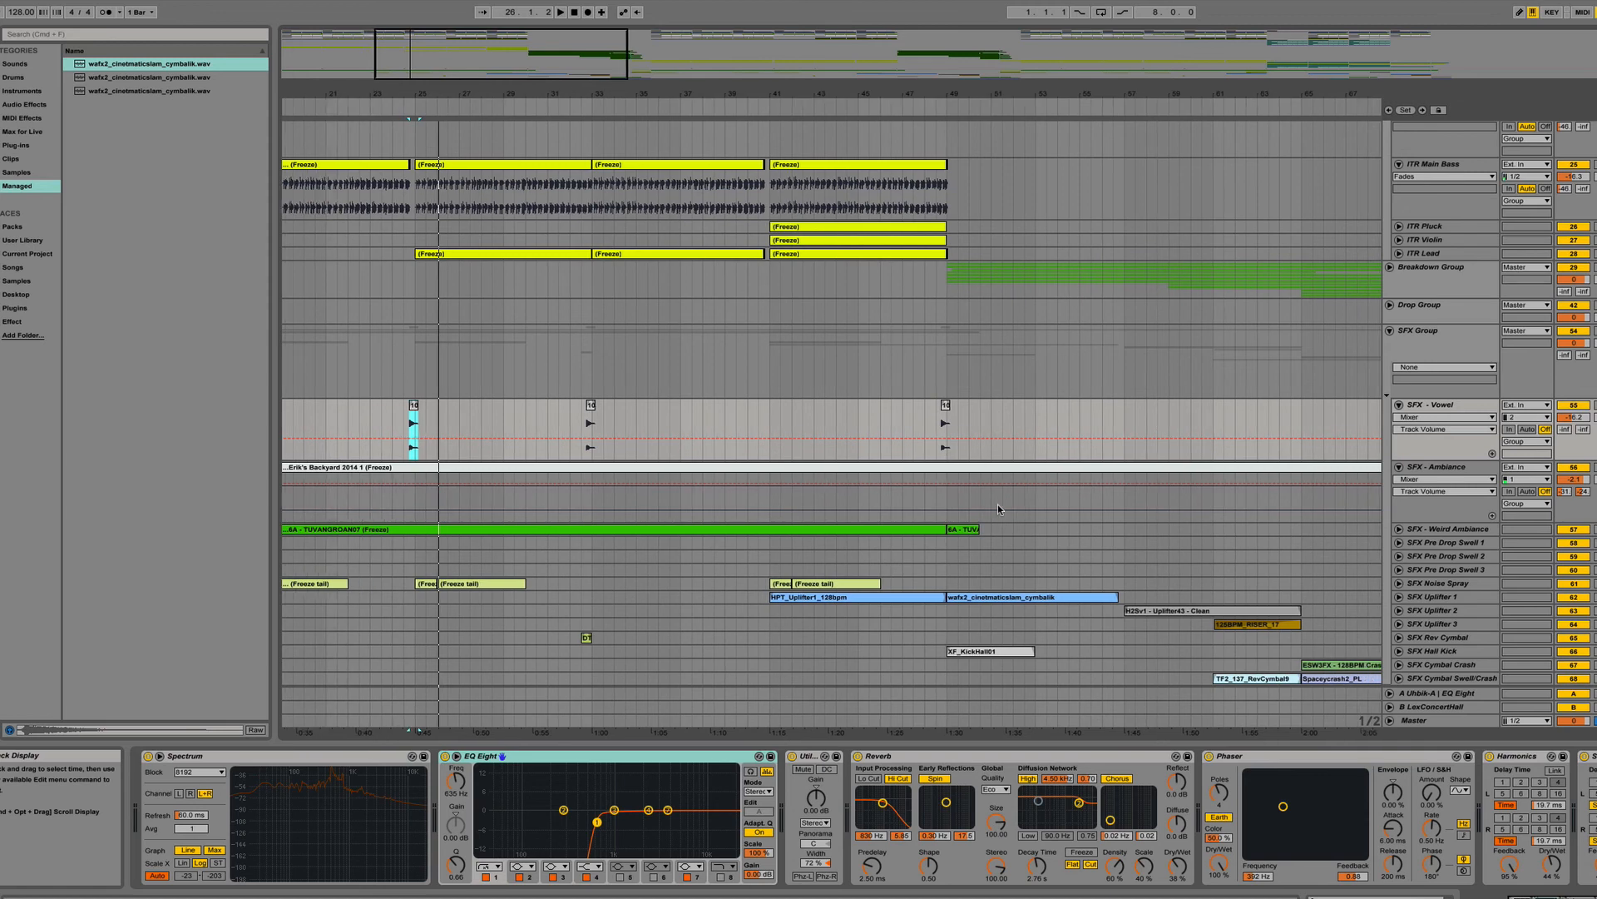
left_click(926, 596)
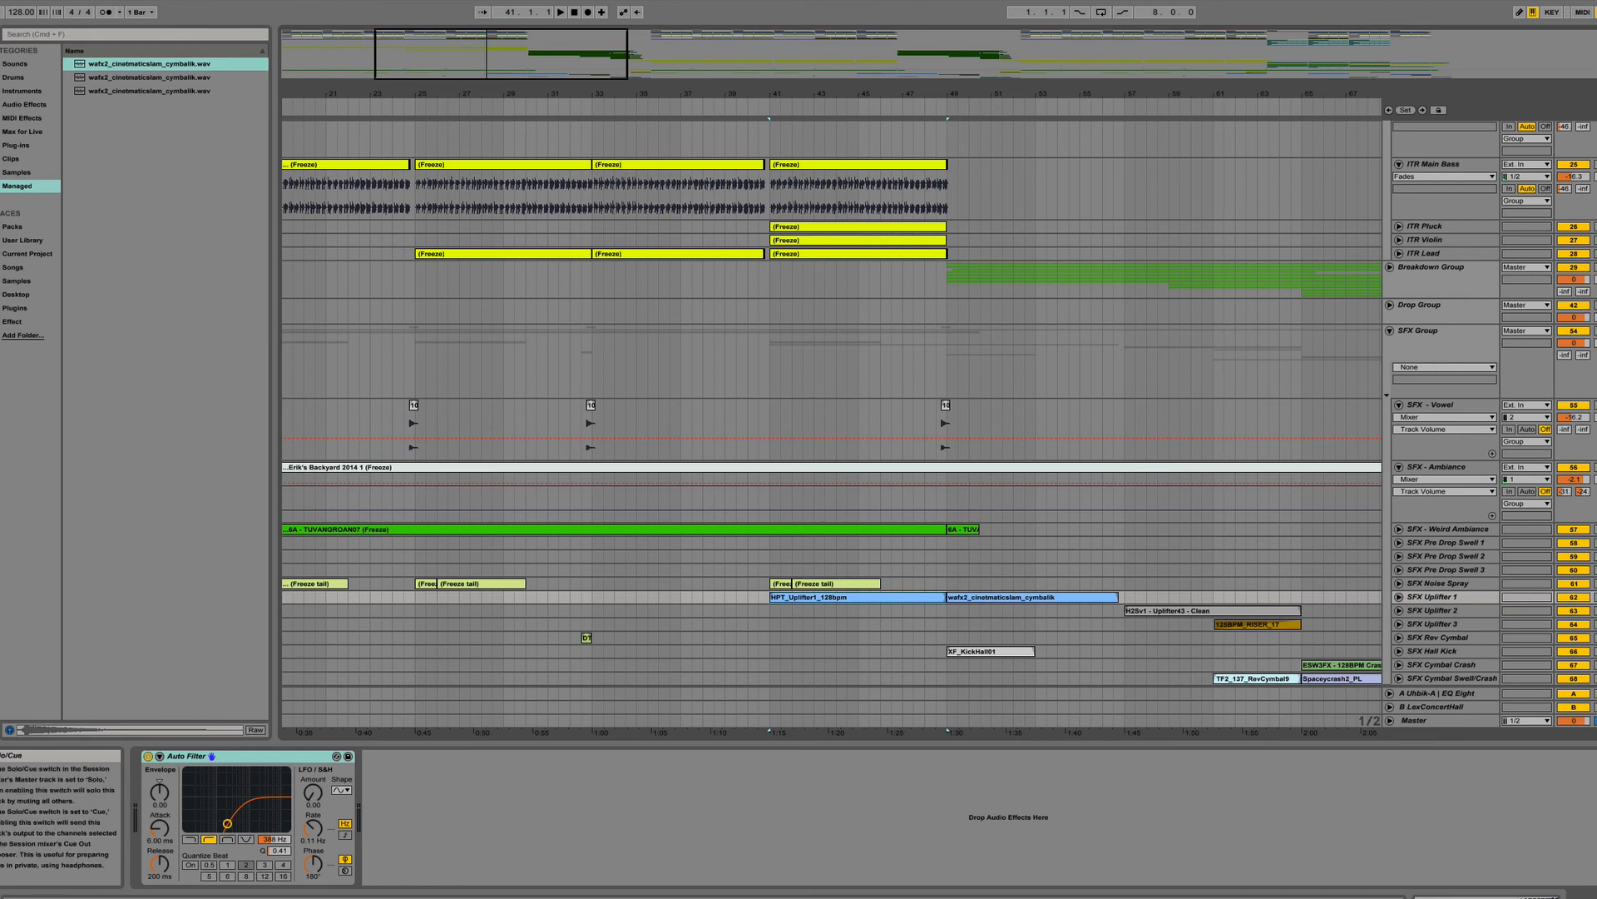
left_click(1595, 330)
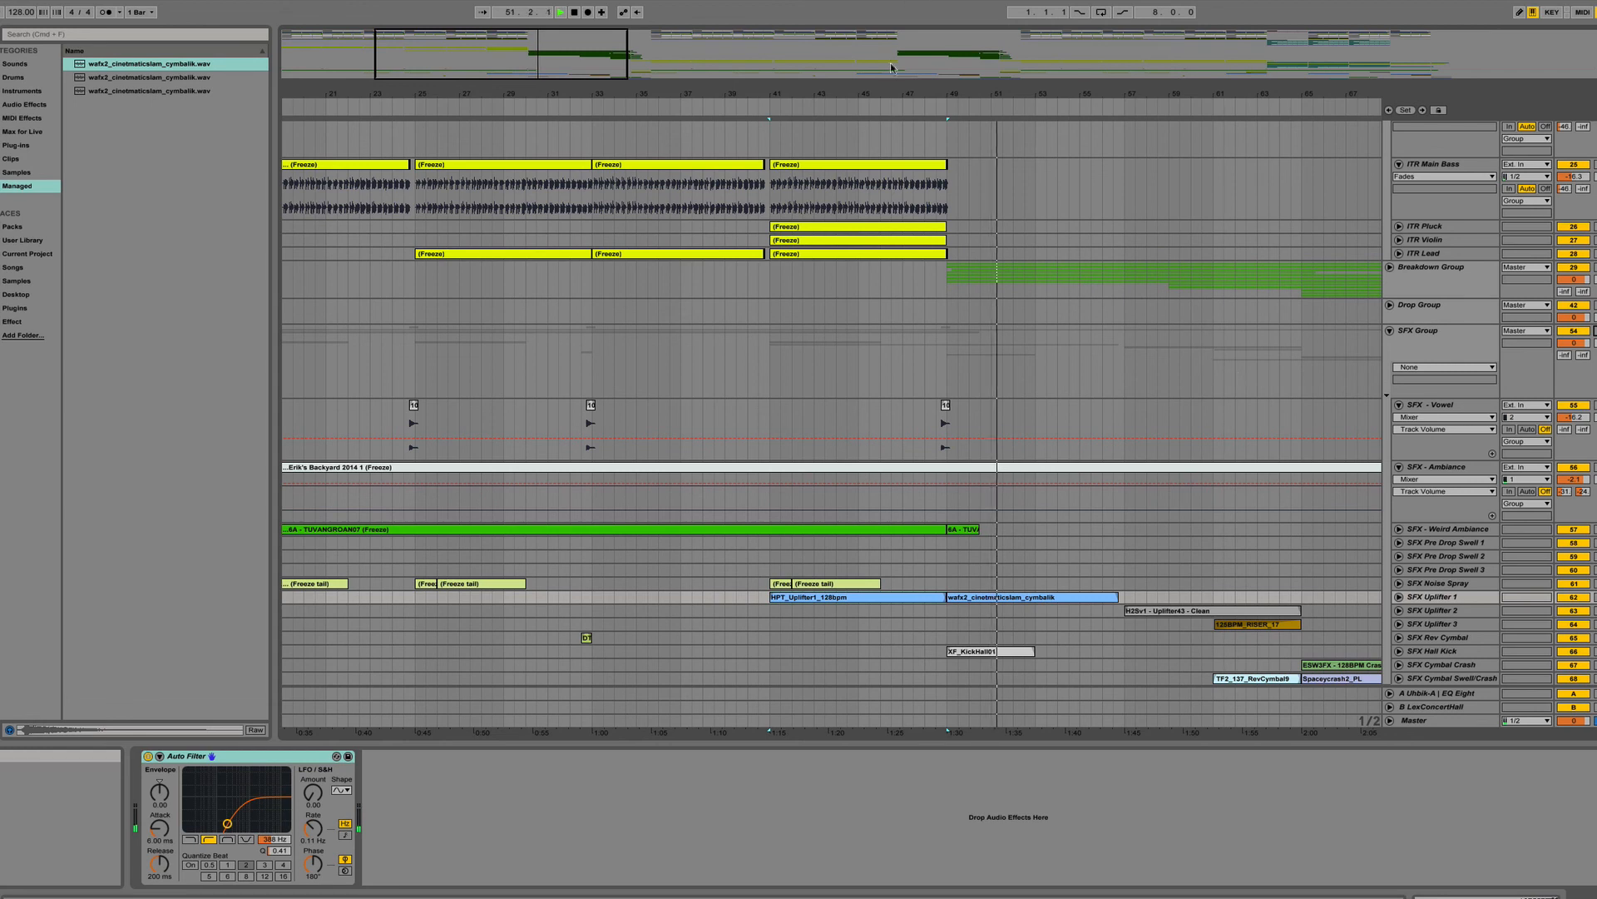
Select the ITR Pluck clip at bar 41 and play the full arrangement through bar 49 into the breakdown.
left_click(818, 232)
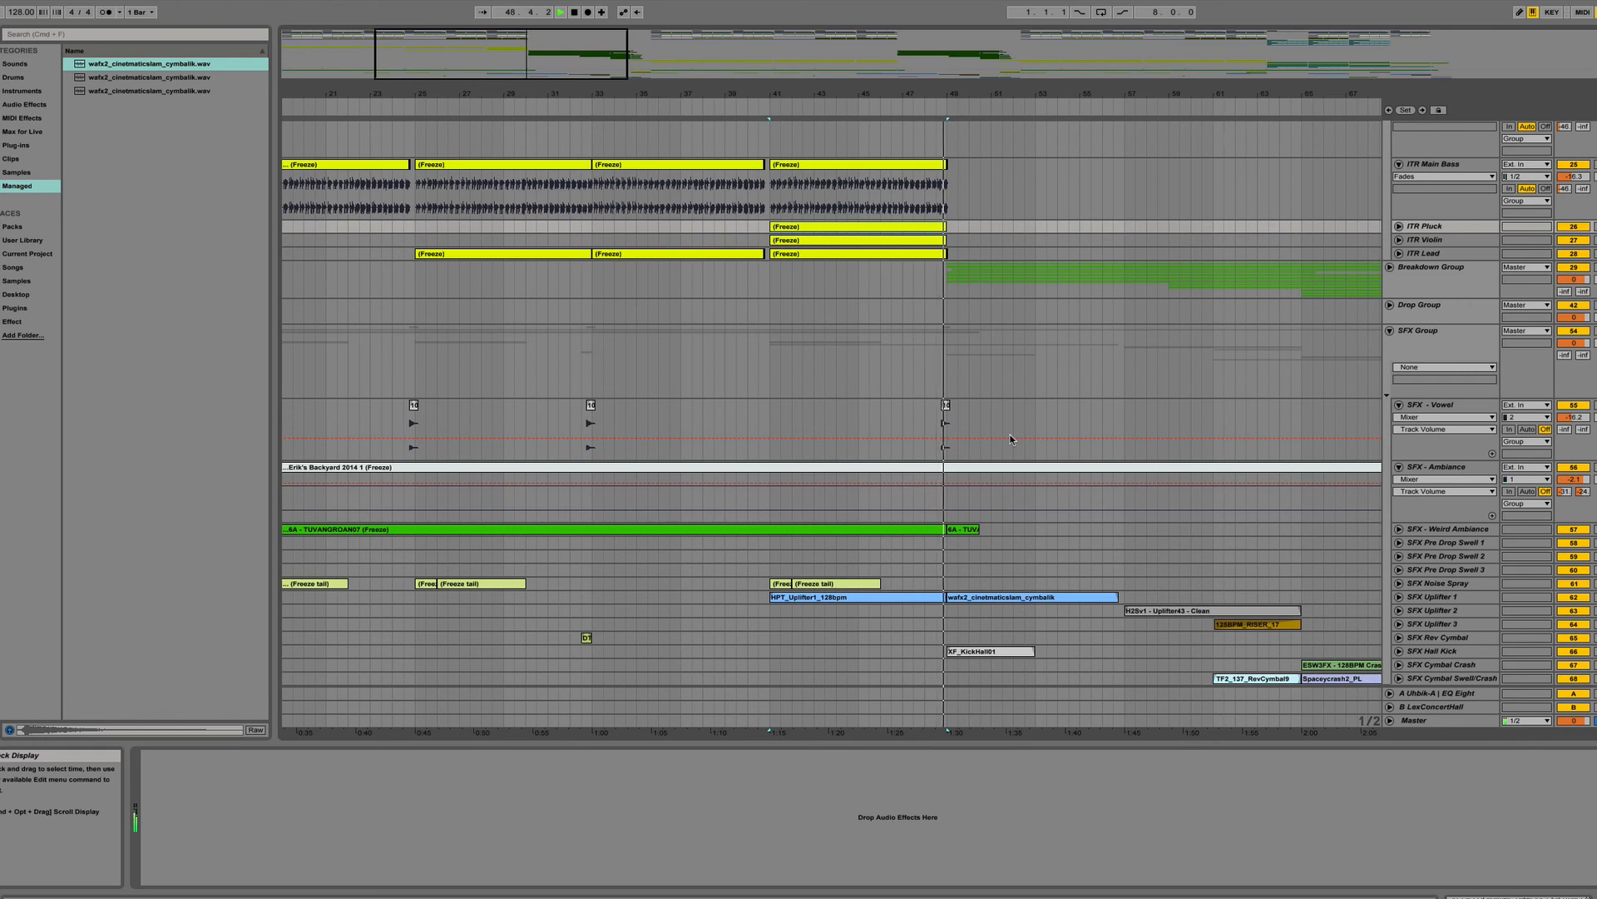
scroll(1011, 439, "right", 10)
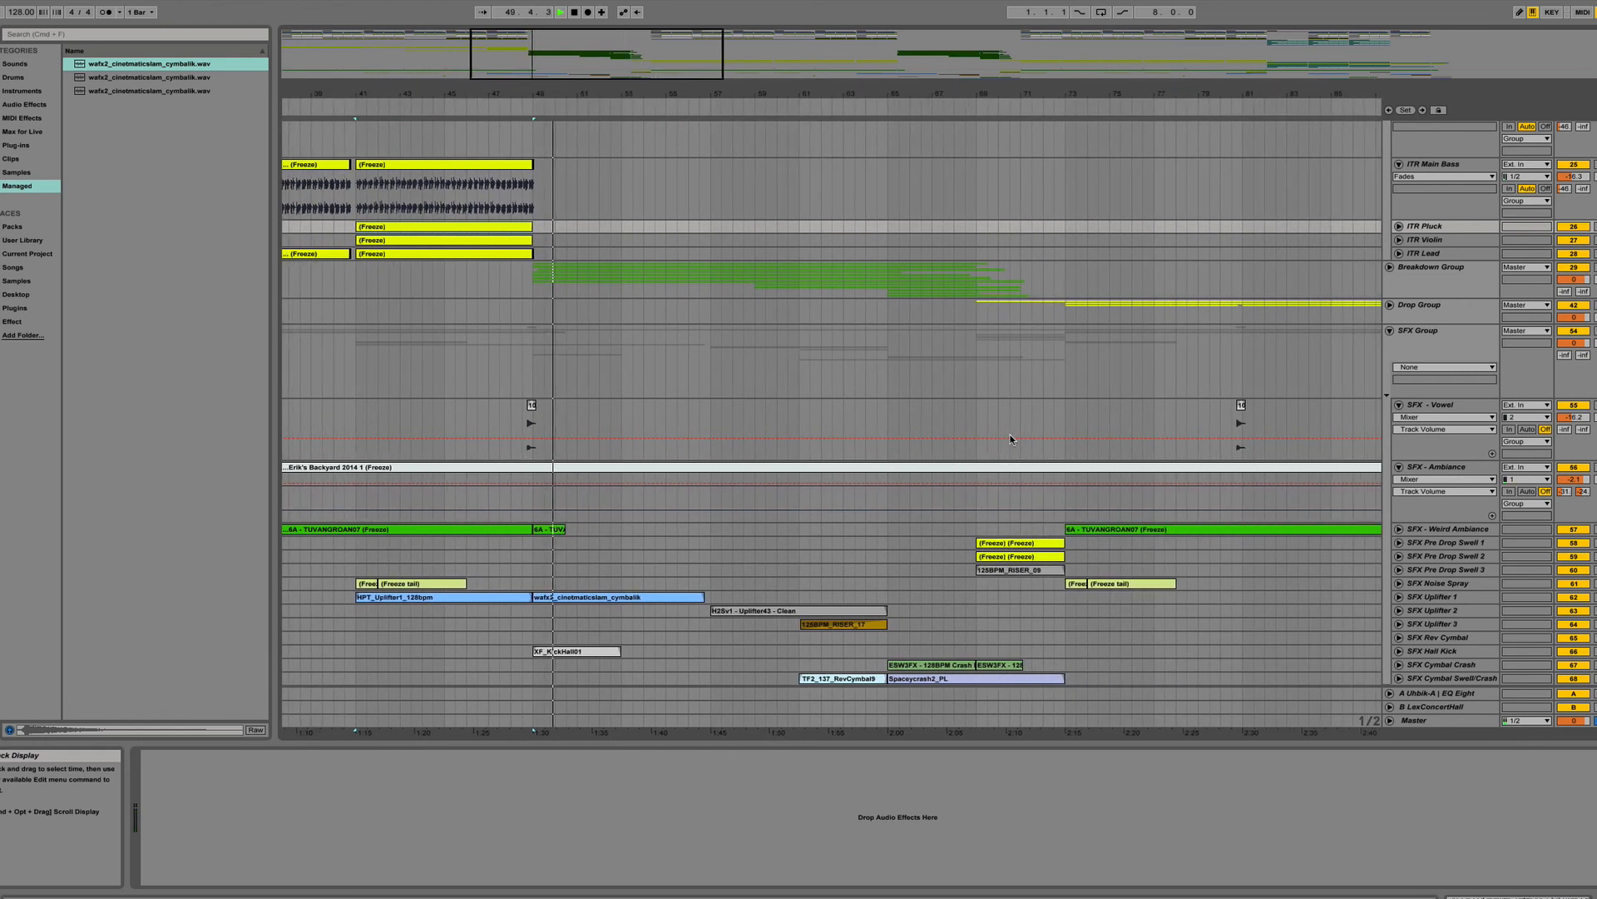
scroll(1010, 439, "left", 3)
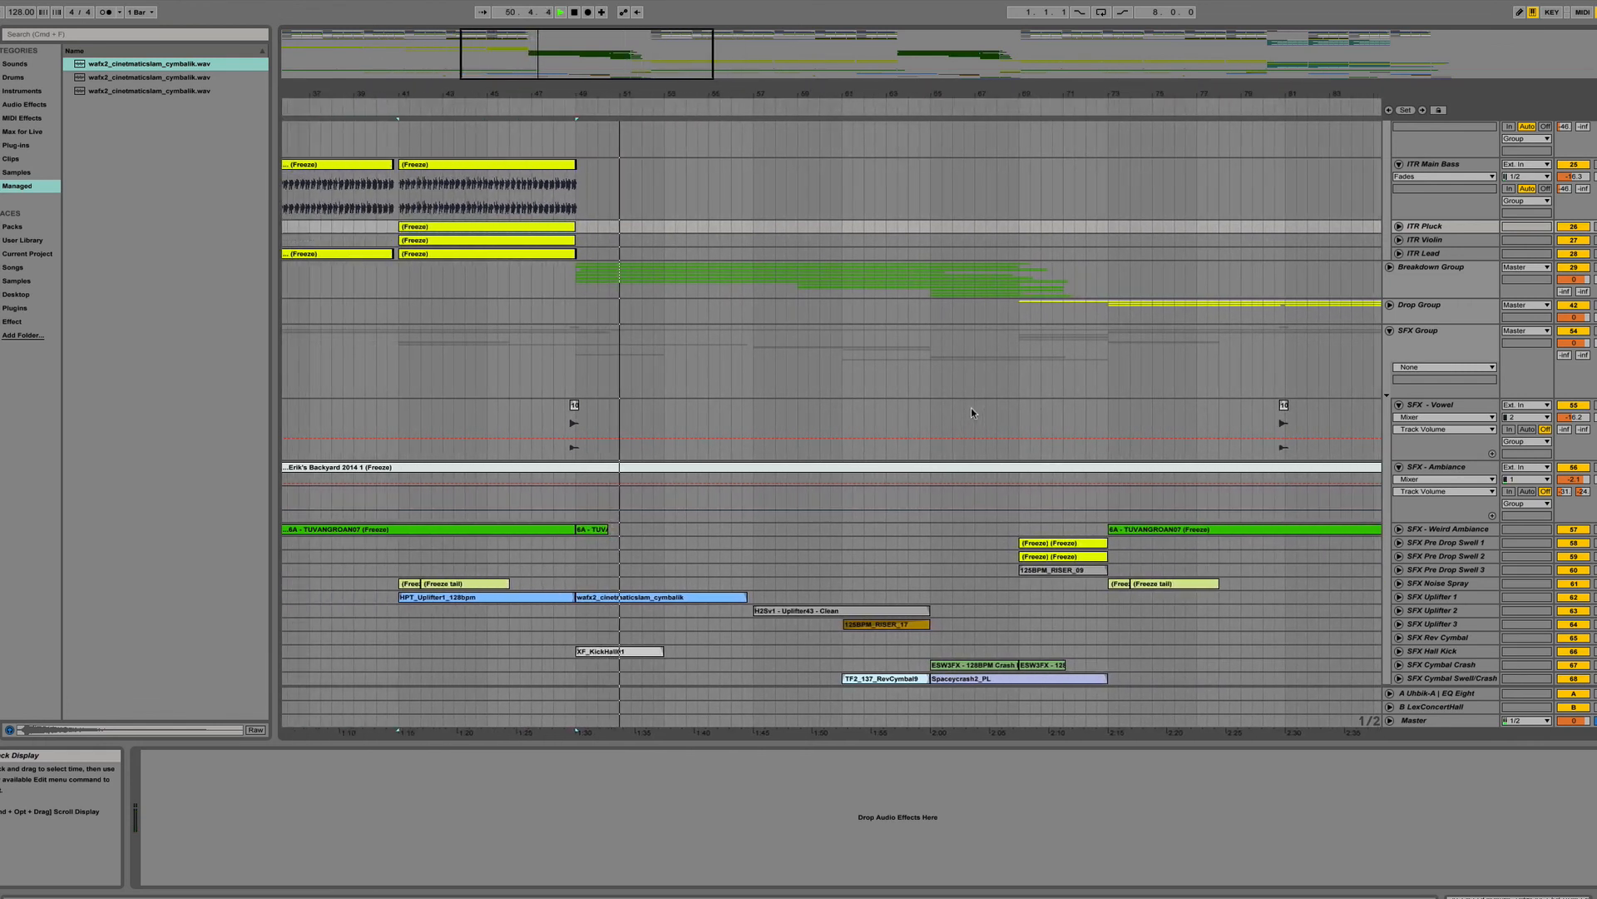
Unfold the Breakdown Group and look through its BRK tracks from Bell Lead down to Cello.
left_click(1390, 267)
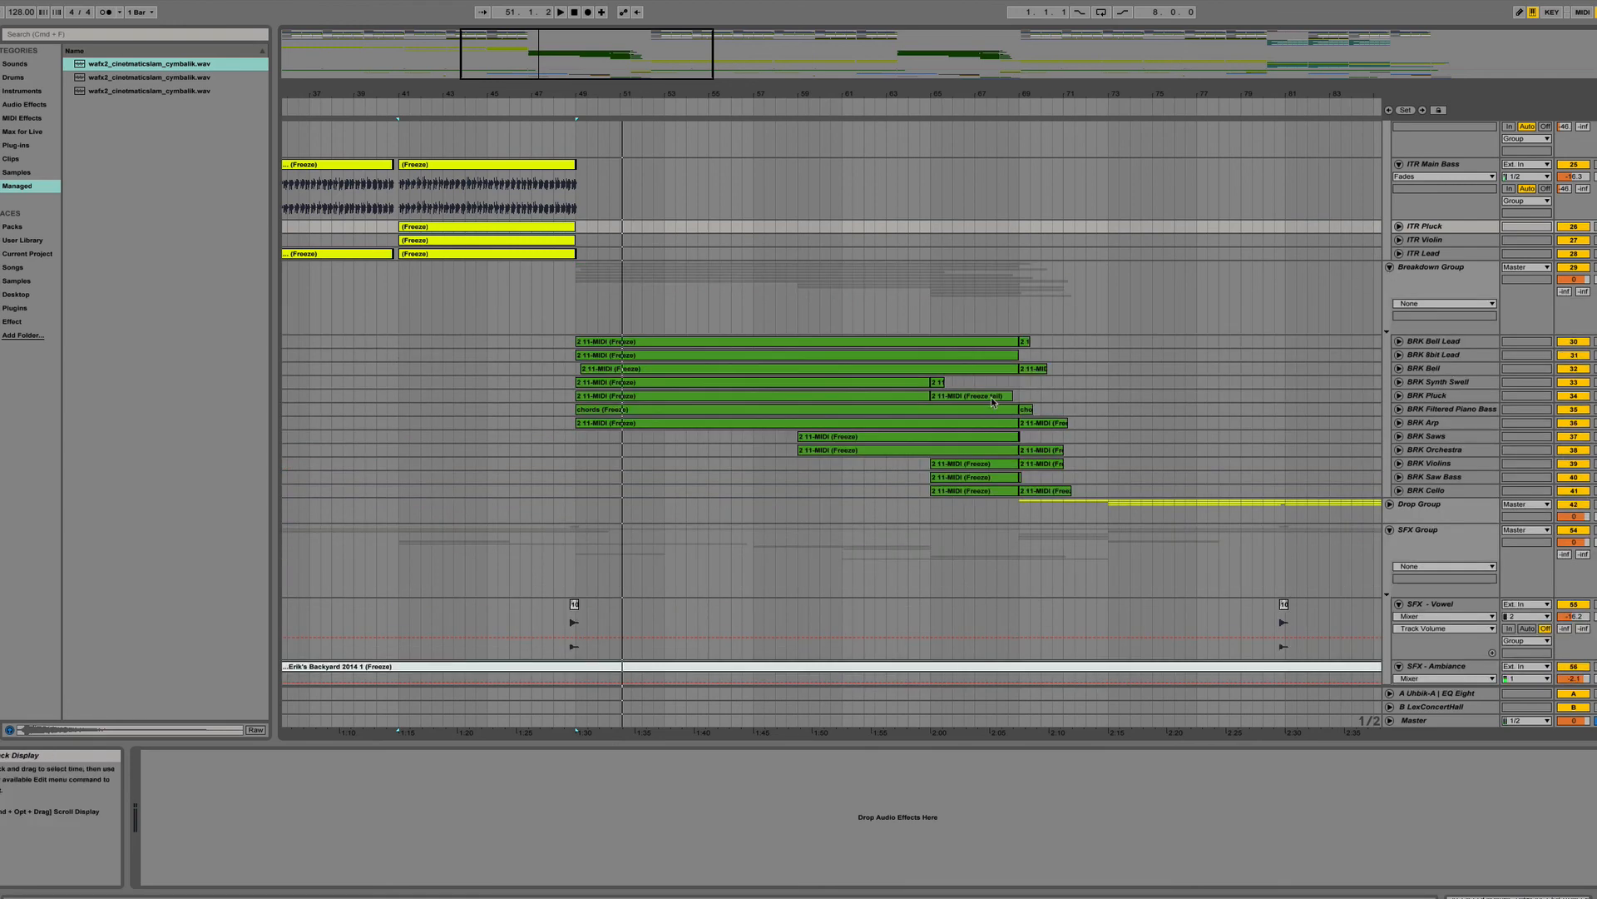
scroll(1031, 363, "down", 3)
scroll(1030, 363, "up", 2)
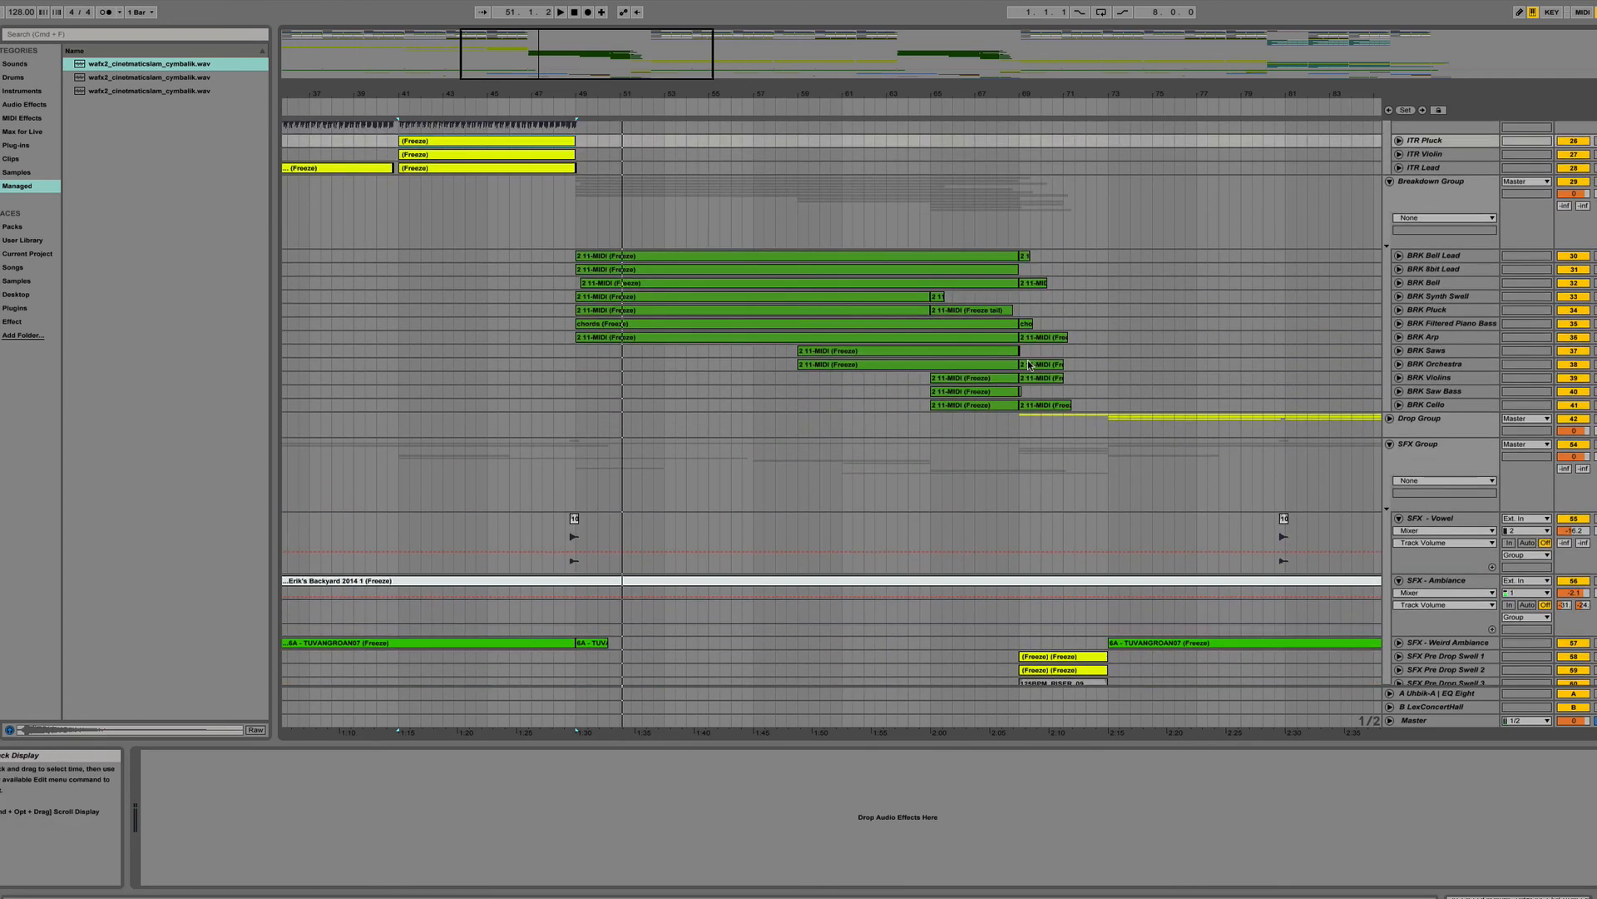
scroll(1028, 364, "up", 4)
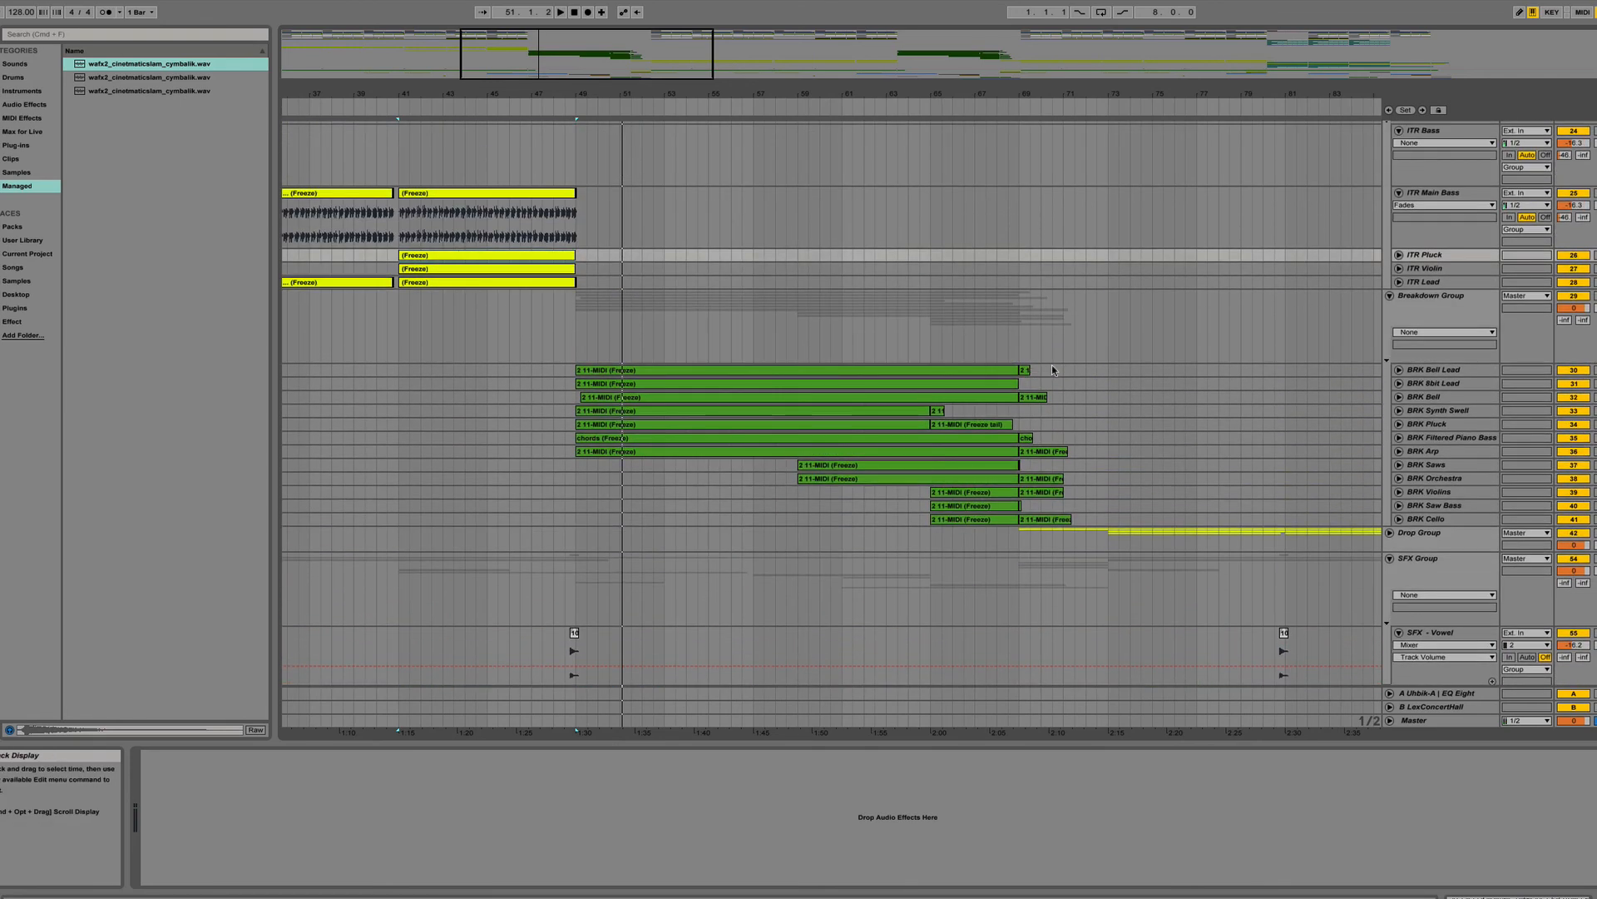
Select the BRK Bell Lead clip at bar 49 and unfold its track to show the waveform.
left_click(671, 372)
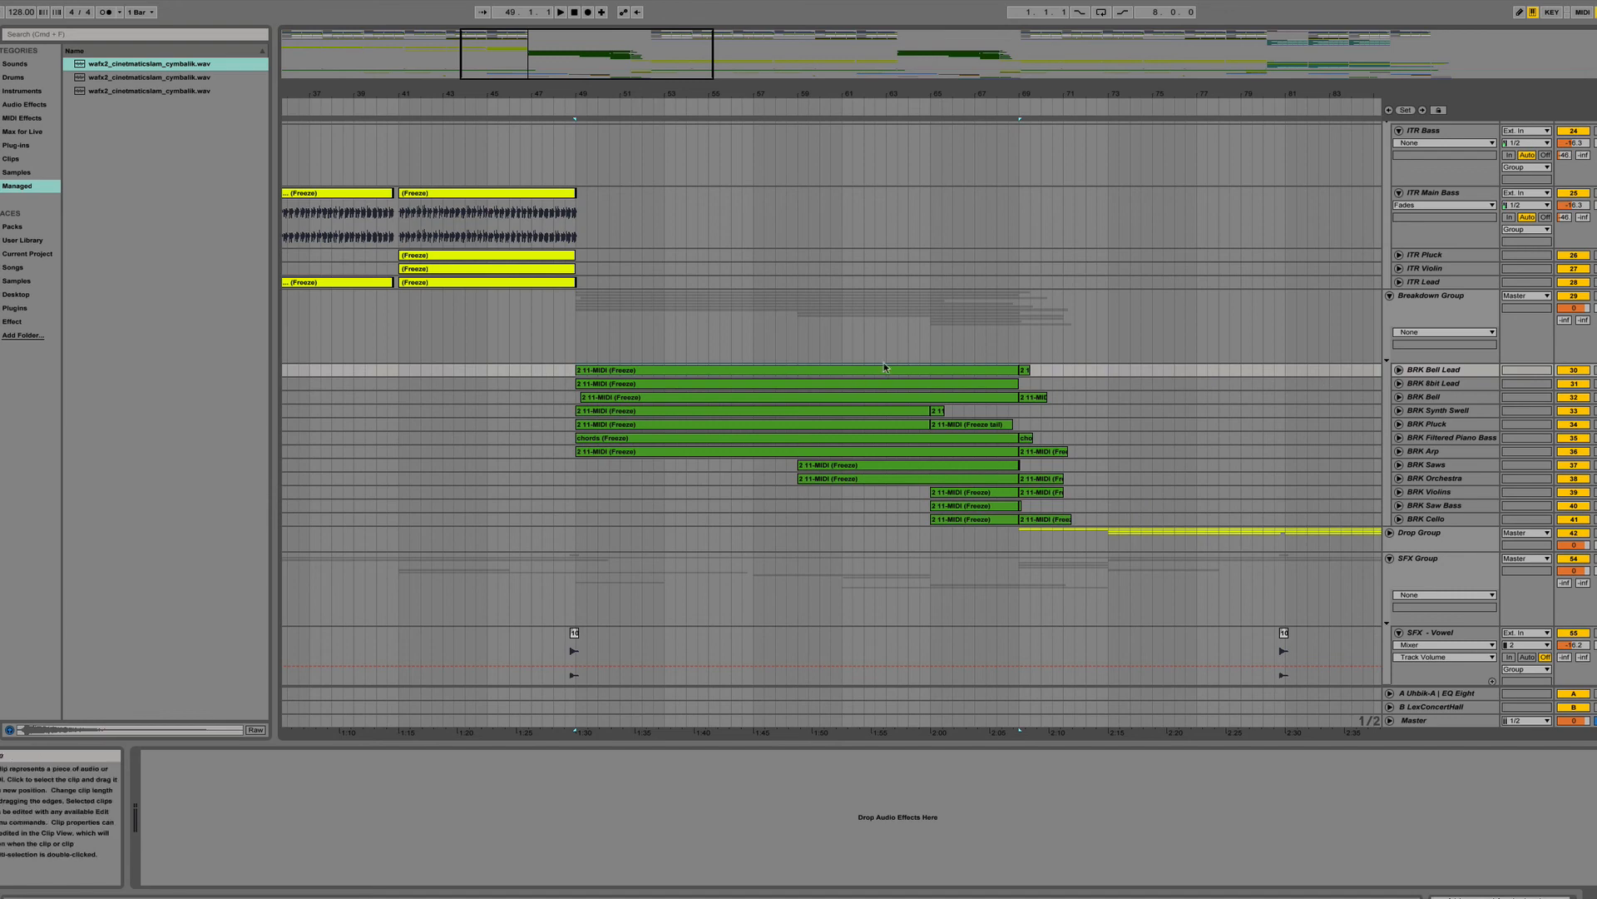
scroll(883, 362, "down", 5)
scroll(884, 362, "up", 4)
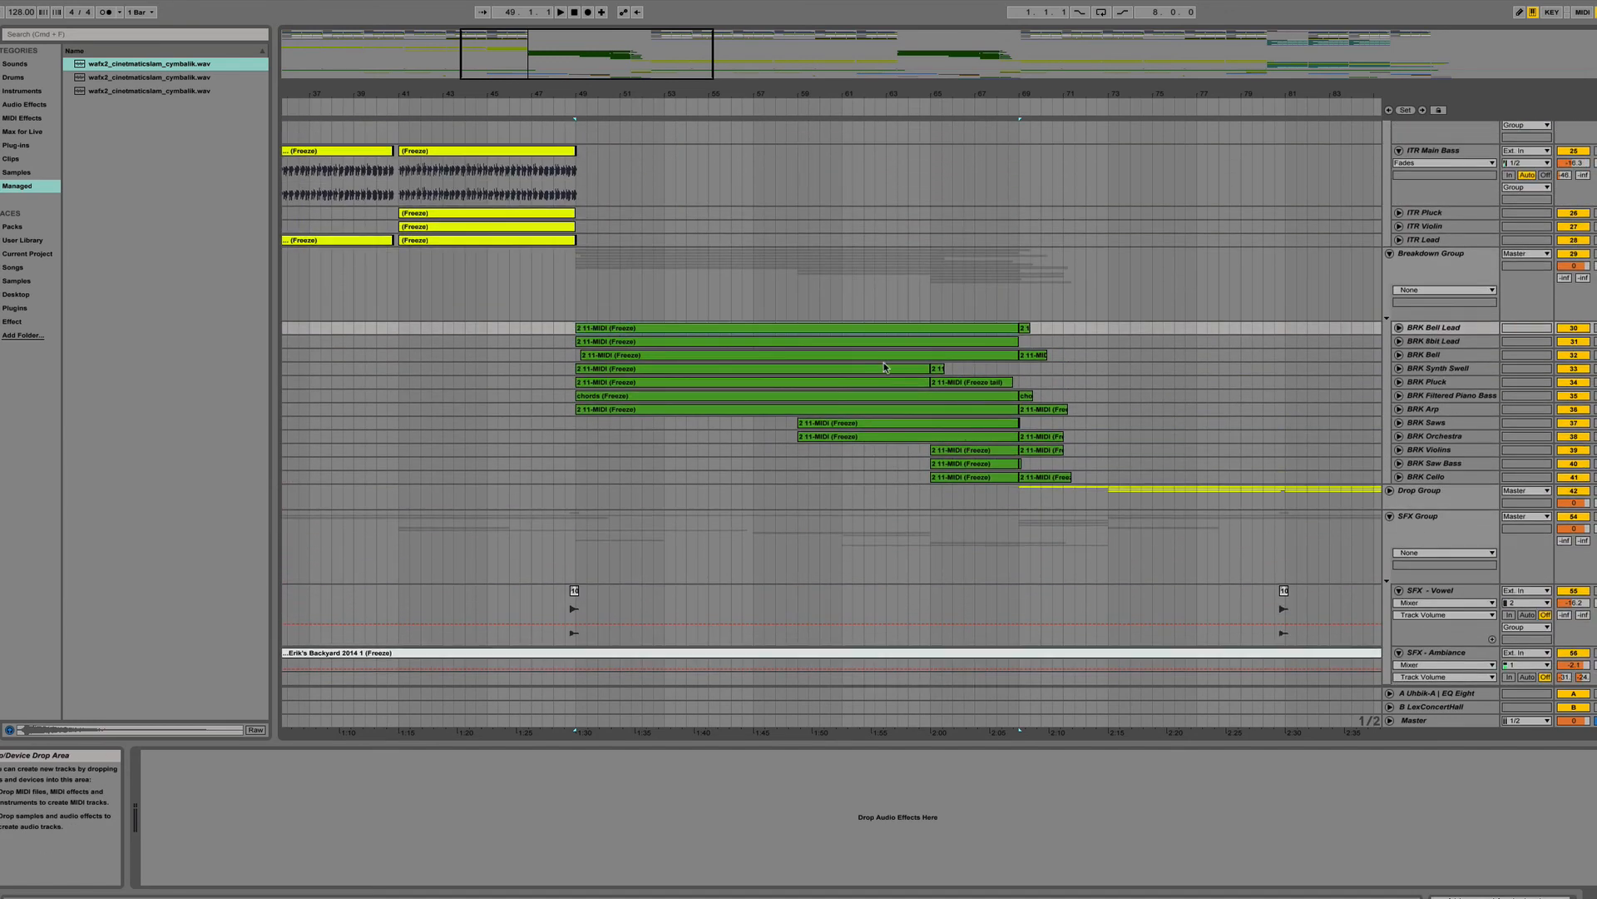
left_click(1399, 328)
scroll(1028, 372, "down", 3)
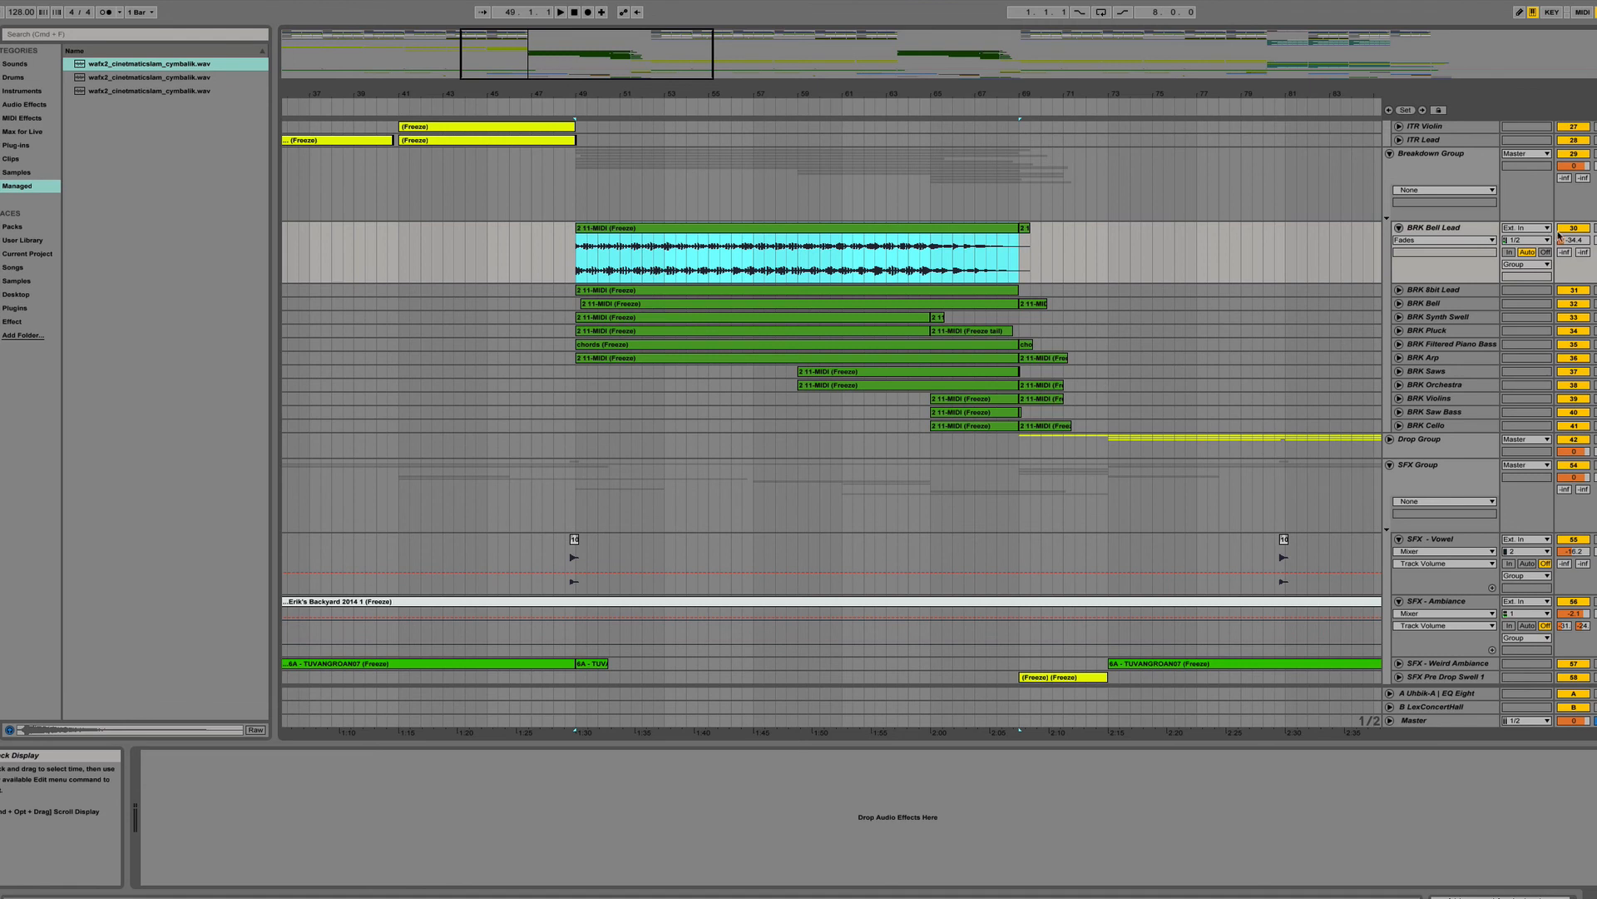
Audition BRK Bell Lead soloed from bar 49, then BRK 8bit Lead at bars 49, 55 and 65, checking the 8bit Lead waveform.
left_click(1596, 228)
key("space")
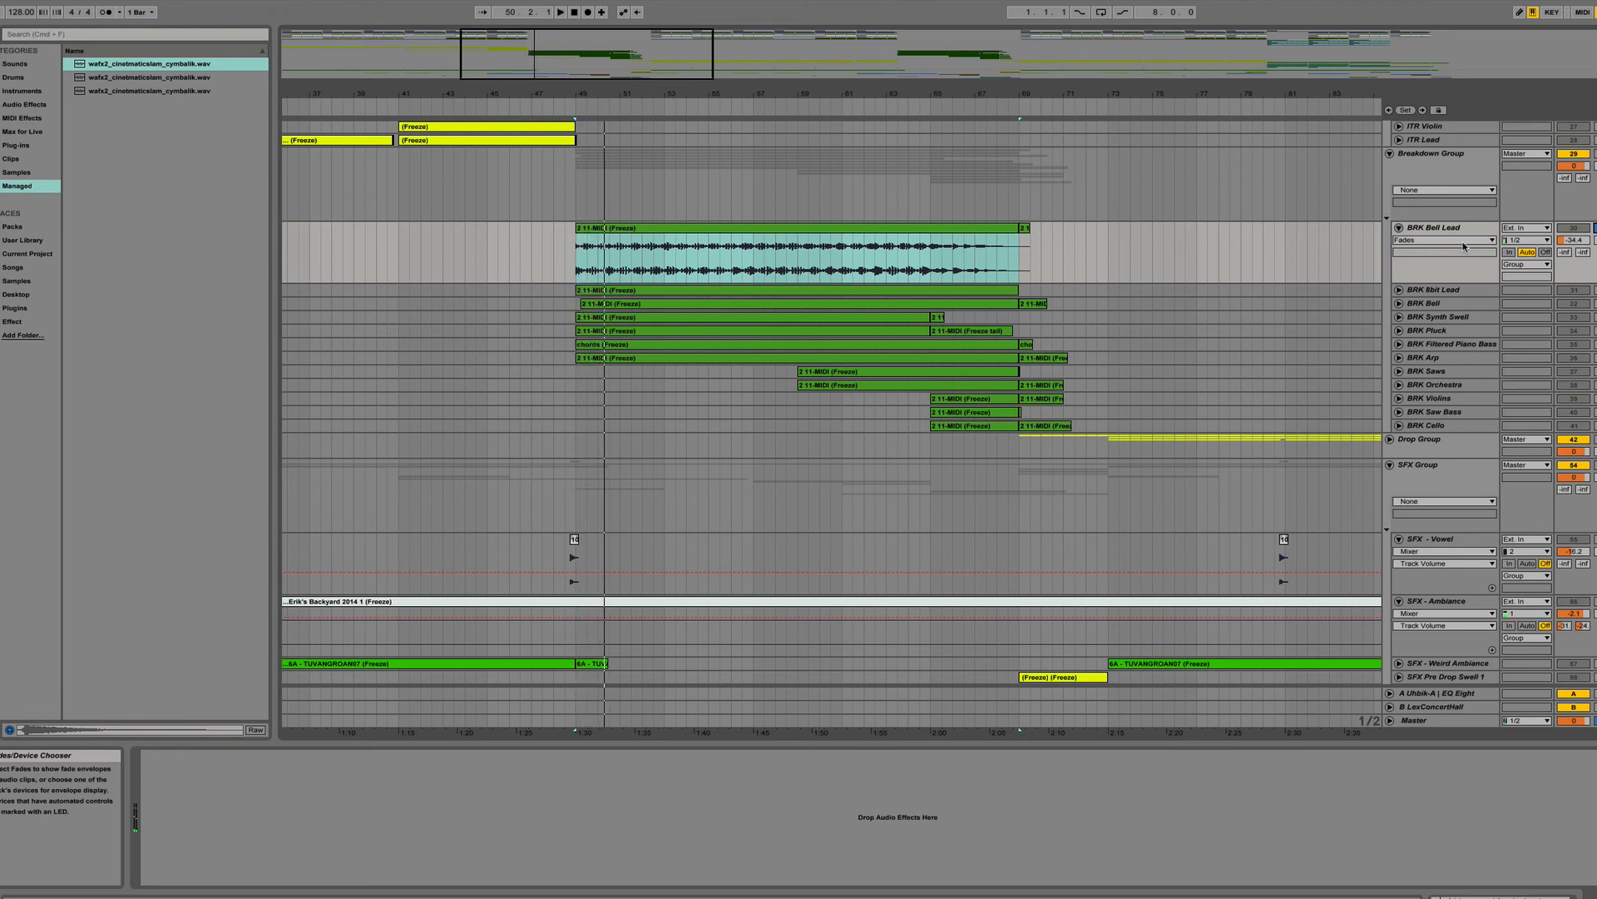
key("space")
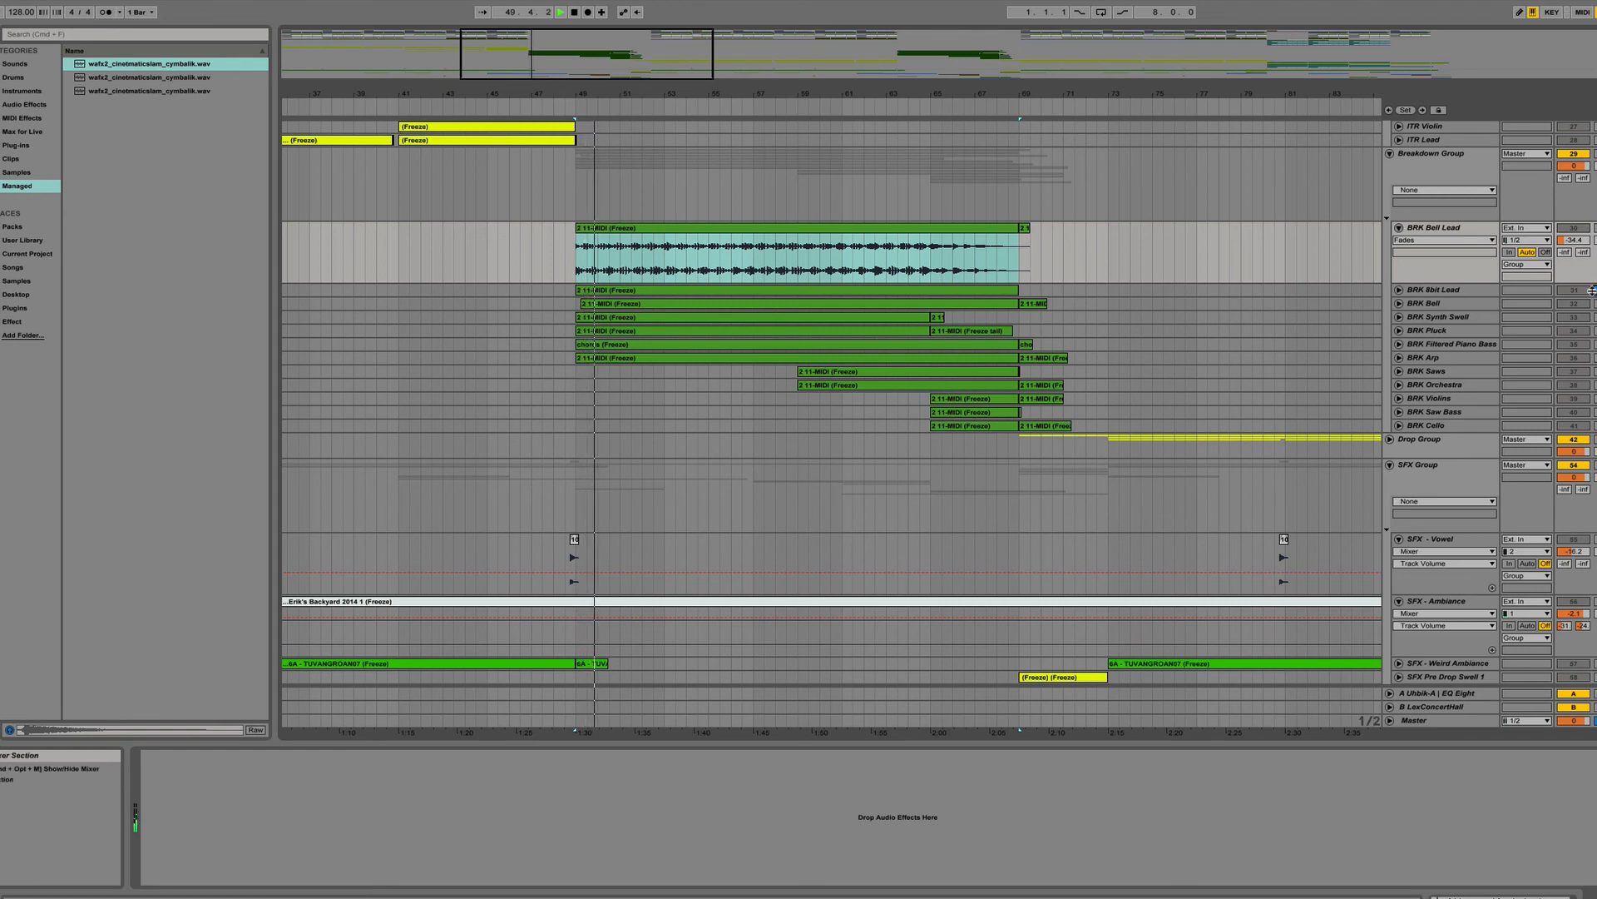
left_click(716, 111)
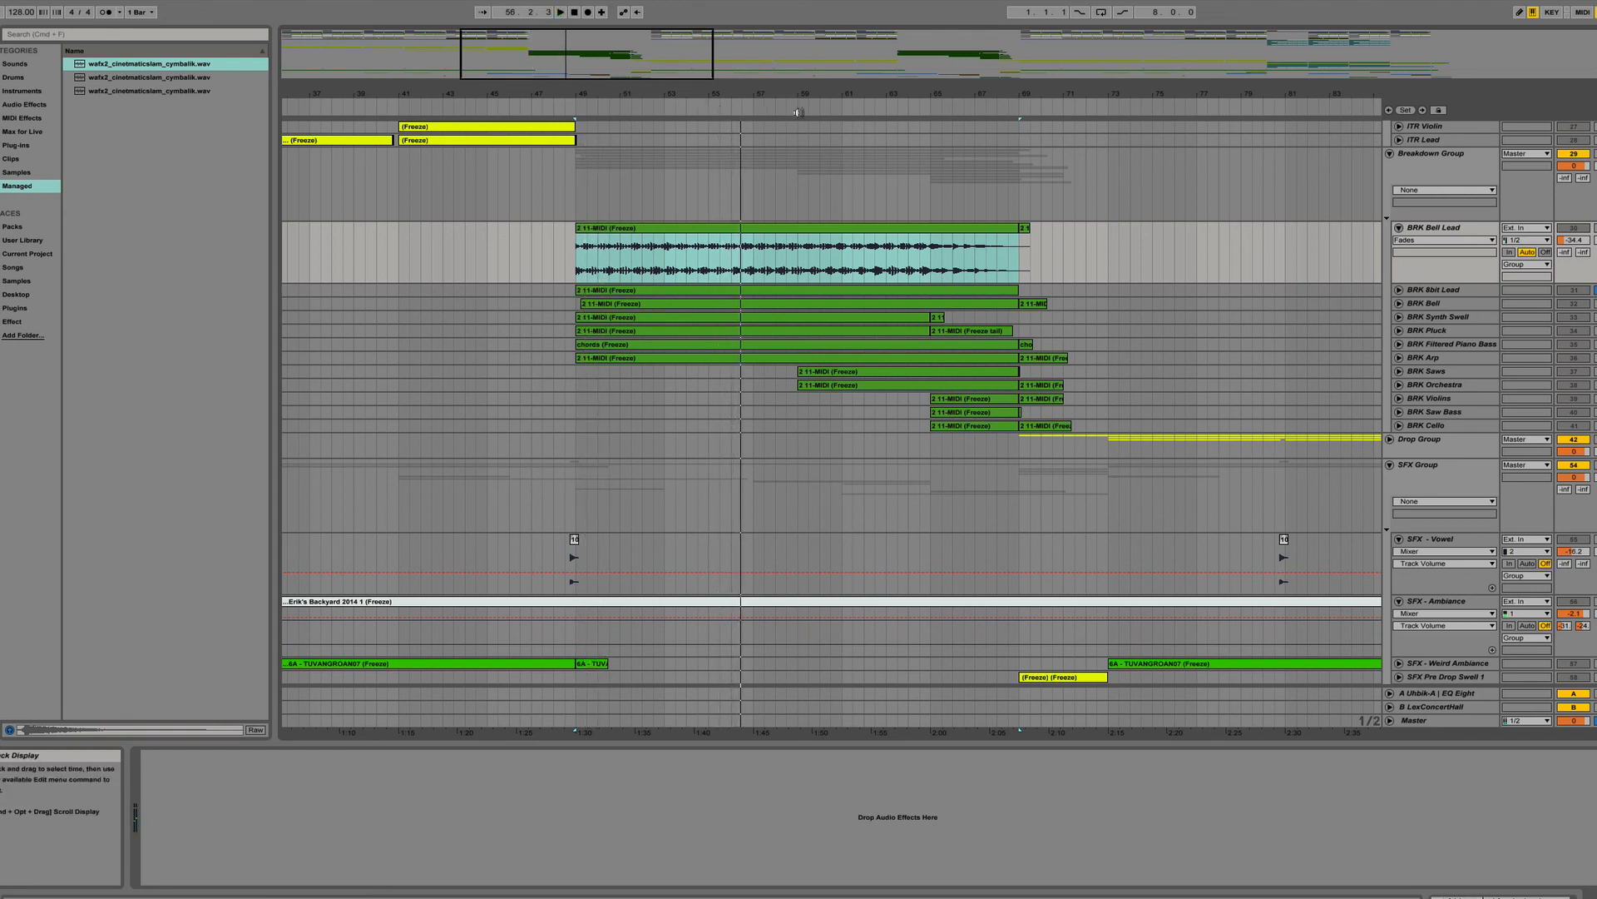
left_click(1399, 290)
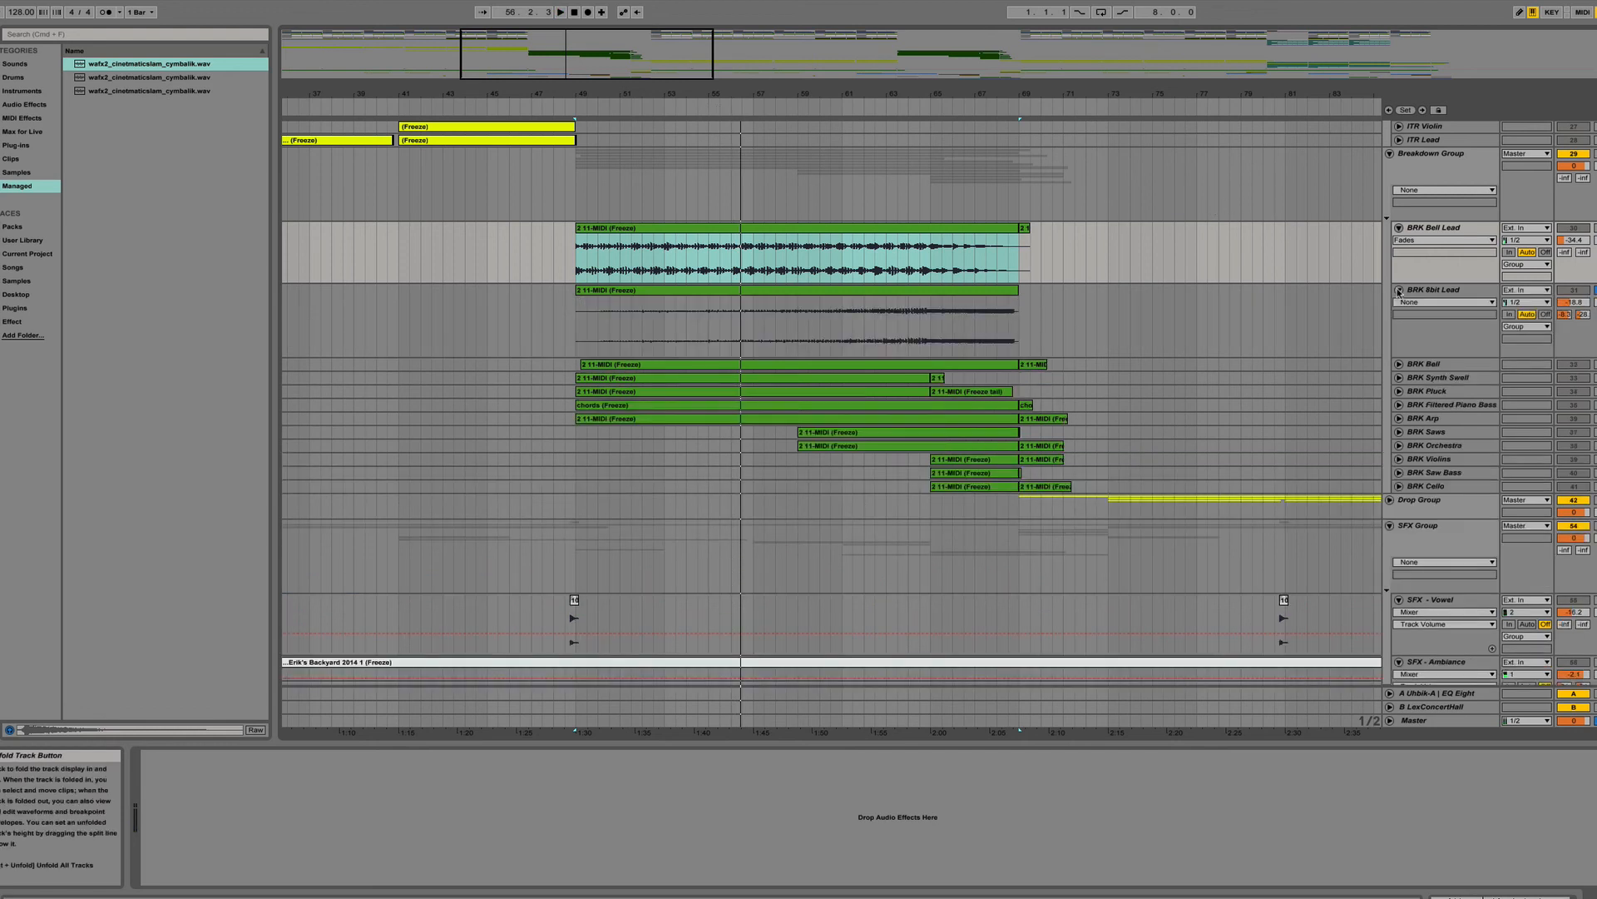
left_click(1399, 290)
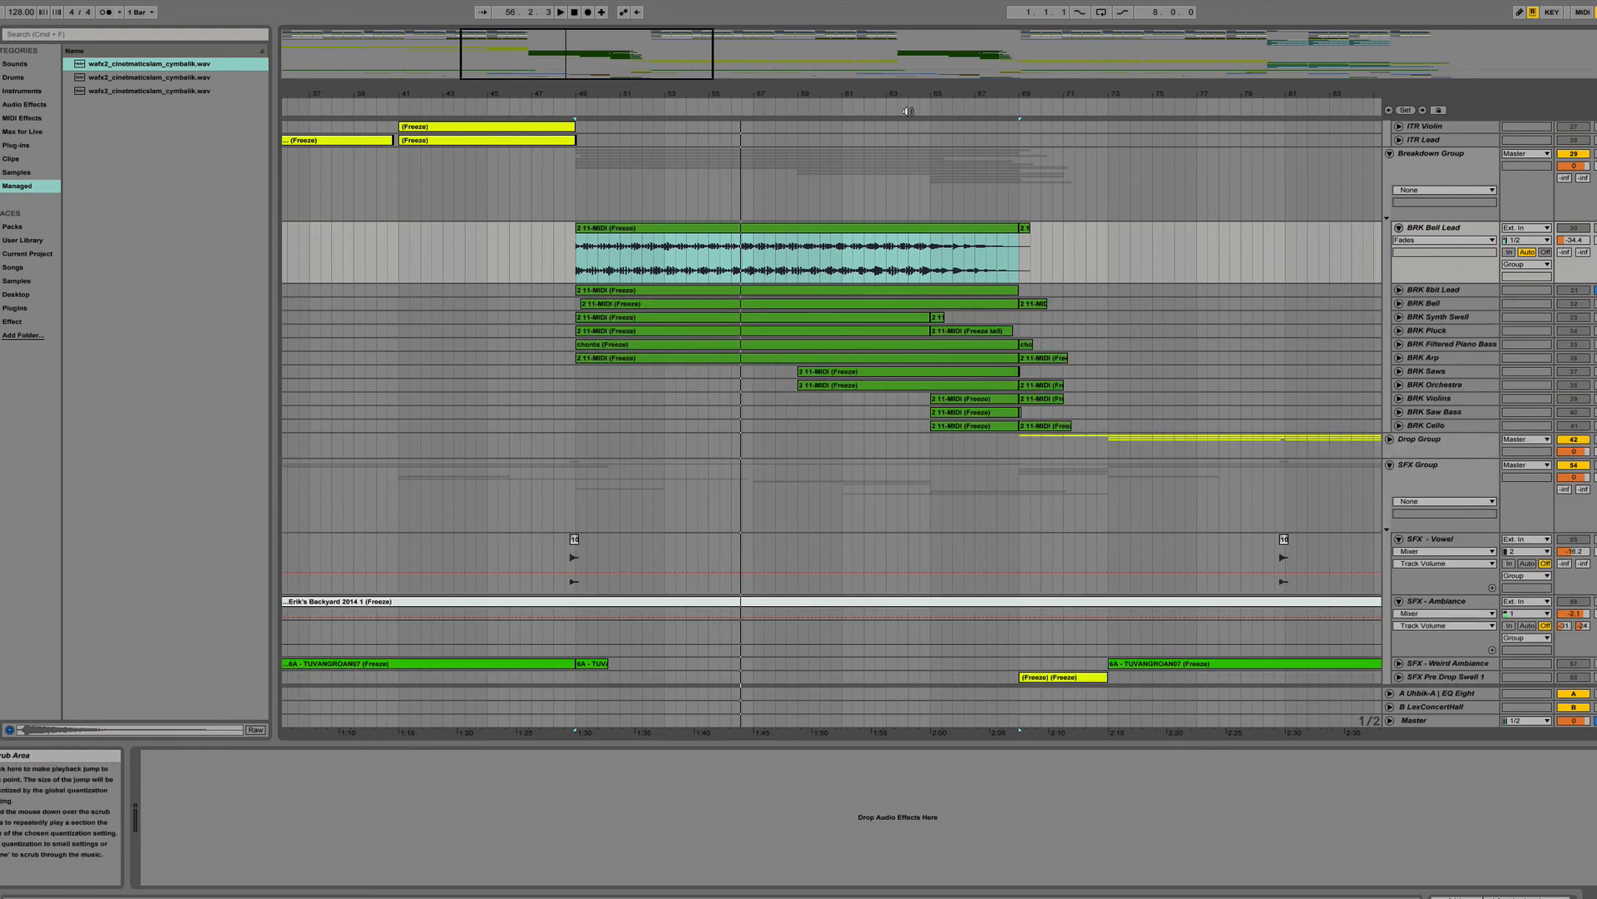
left_click(934, 104)
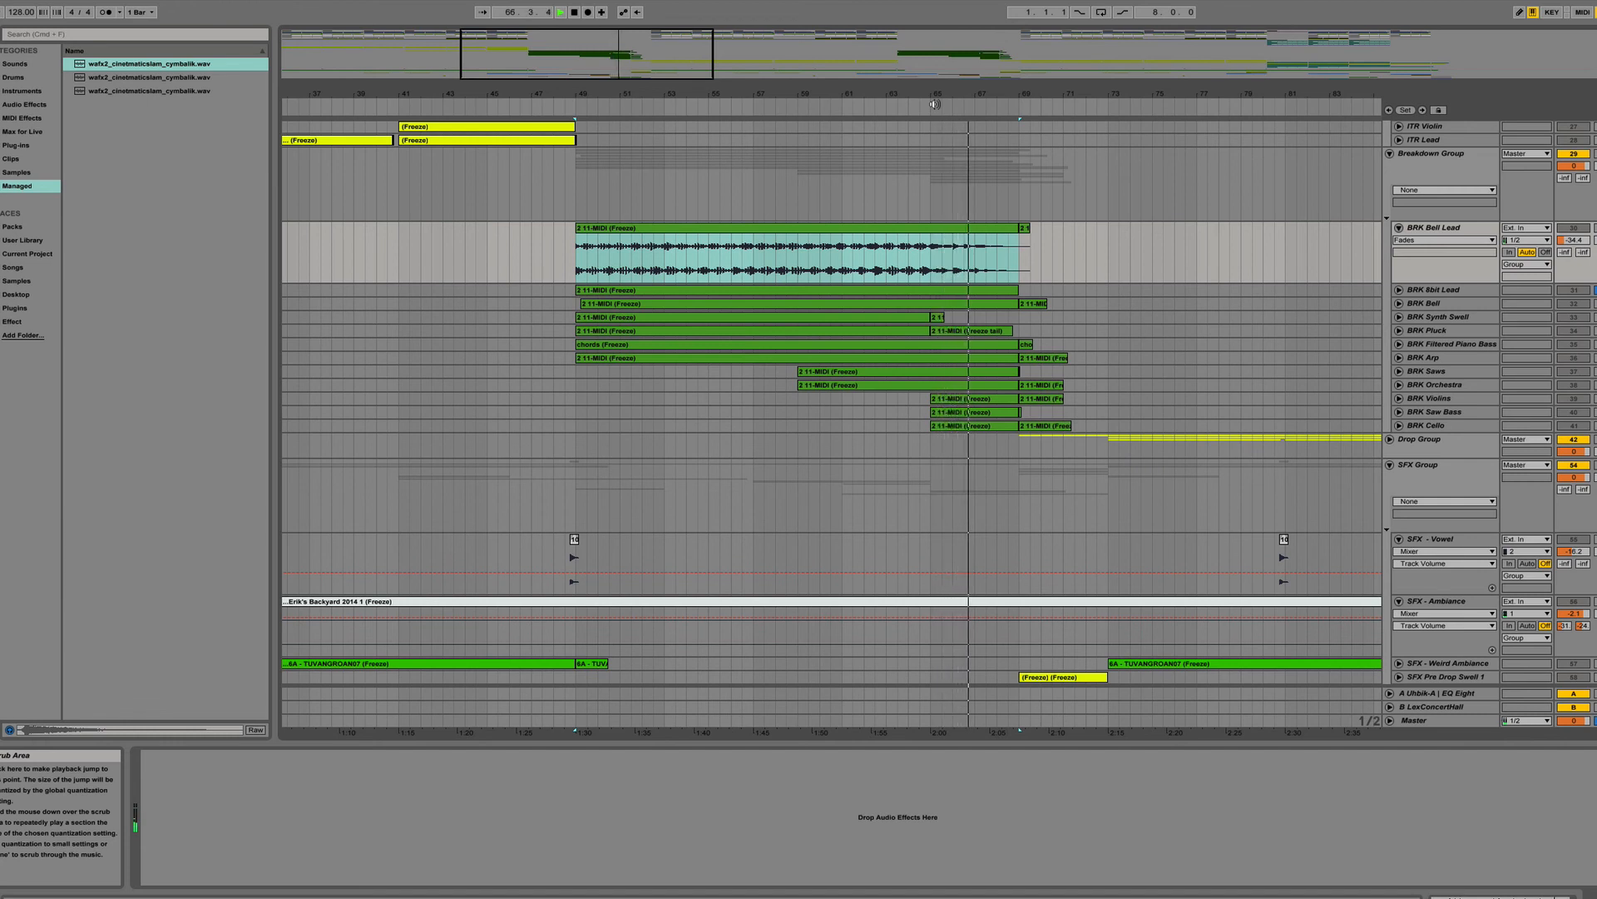
key("space")
Audition the BRK Bell clip, then the BRK Synth Swell clip from bar 49 with a jump to around bar 63.
left_click(961, 303)
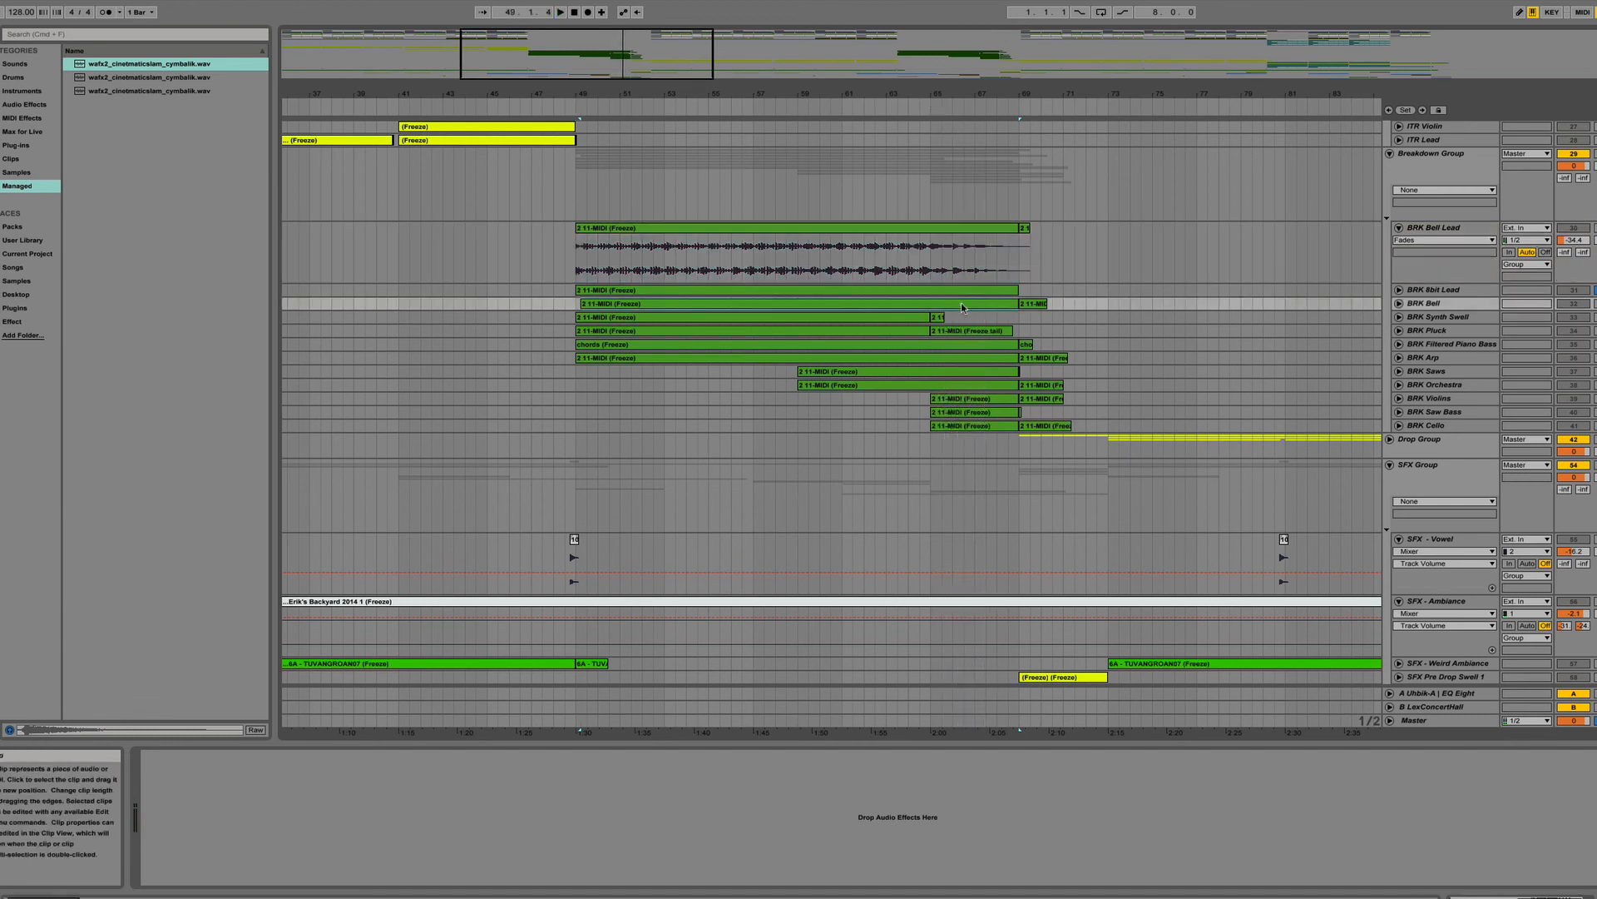
key("space")
left_click(876, 317)
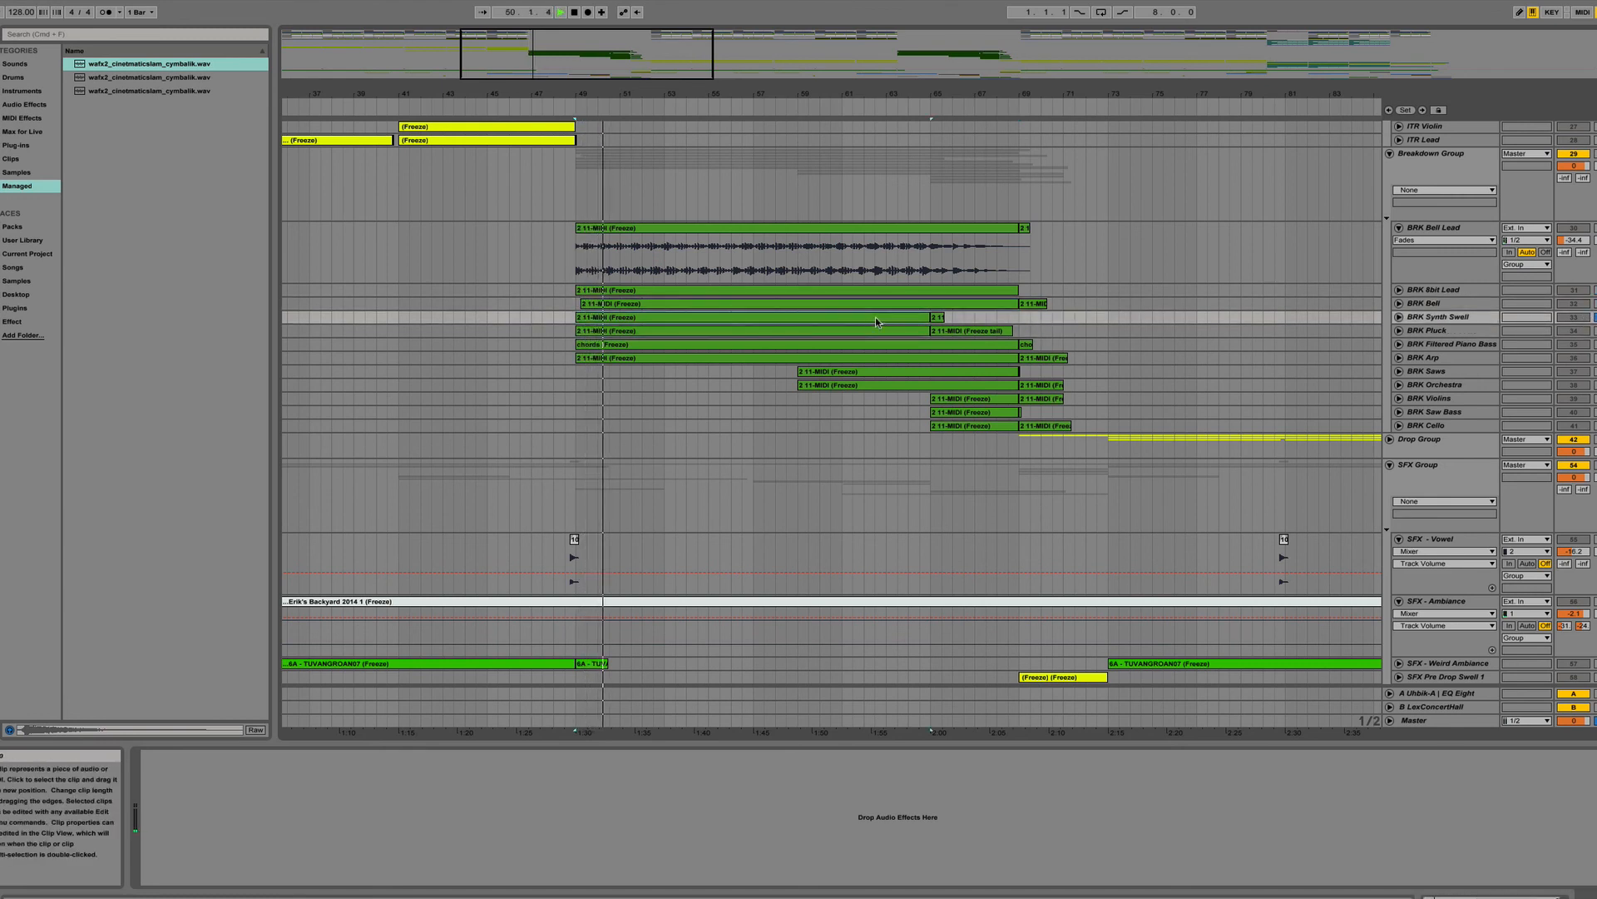
left_click(894, 105)
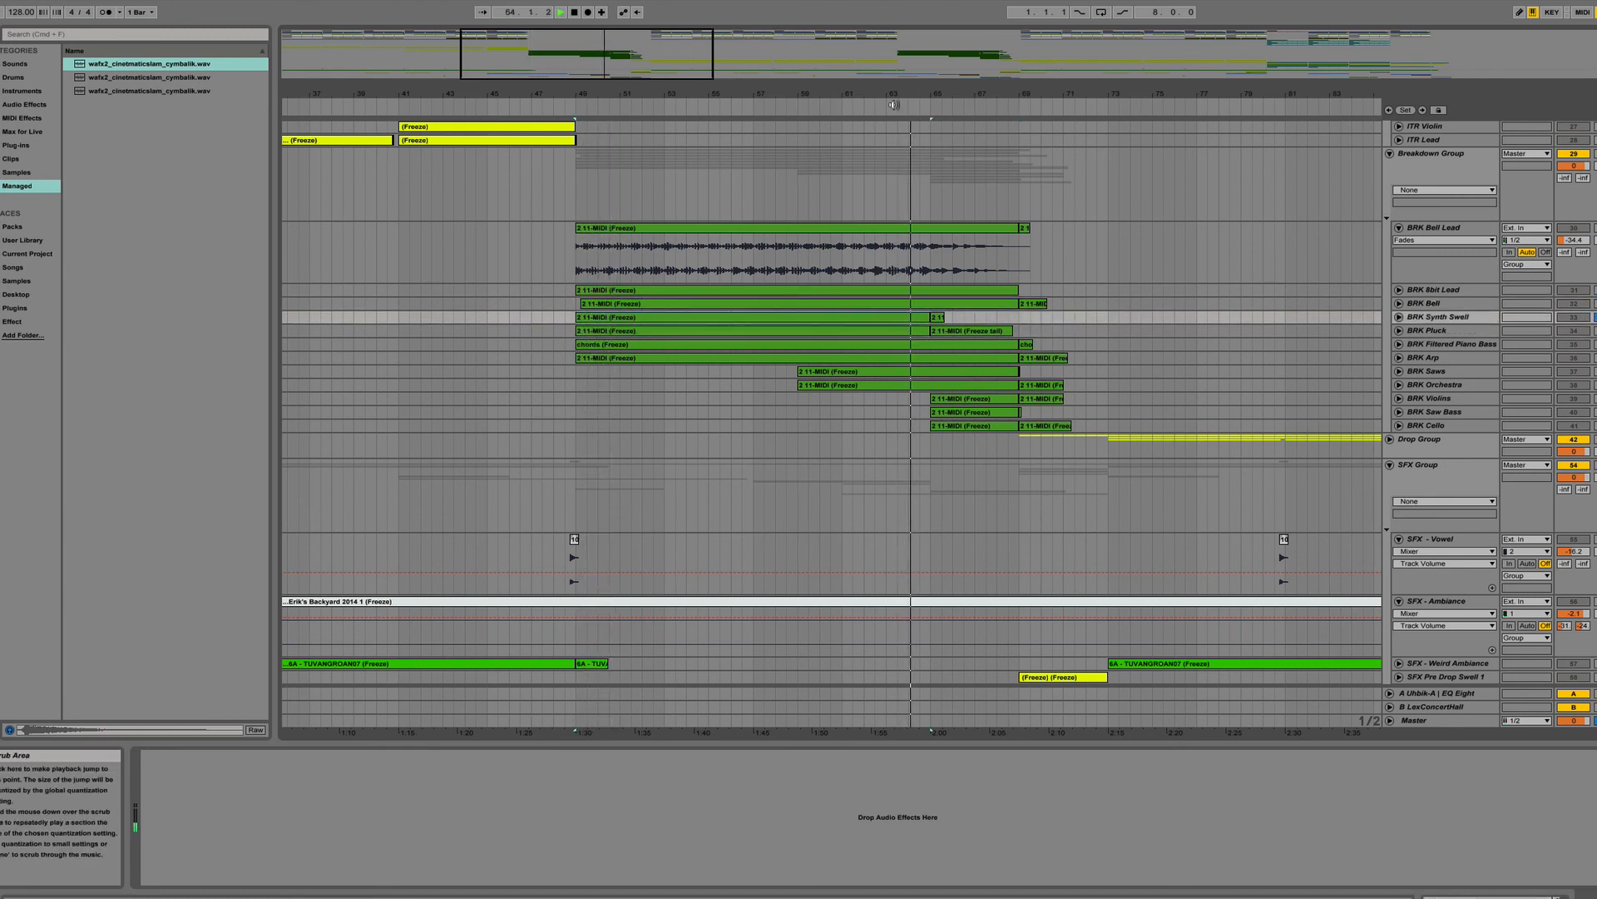
key("space")
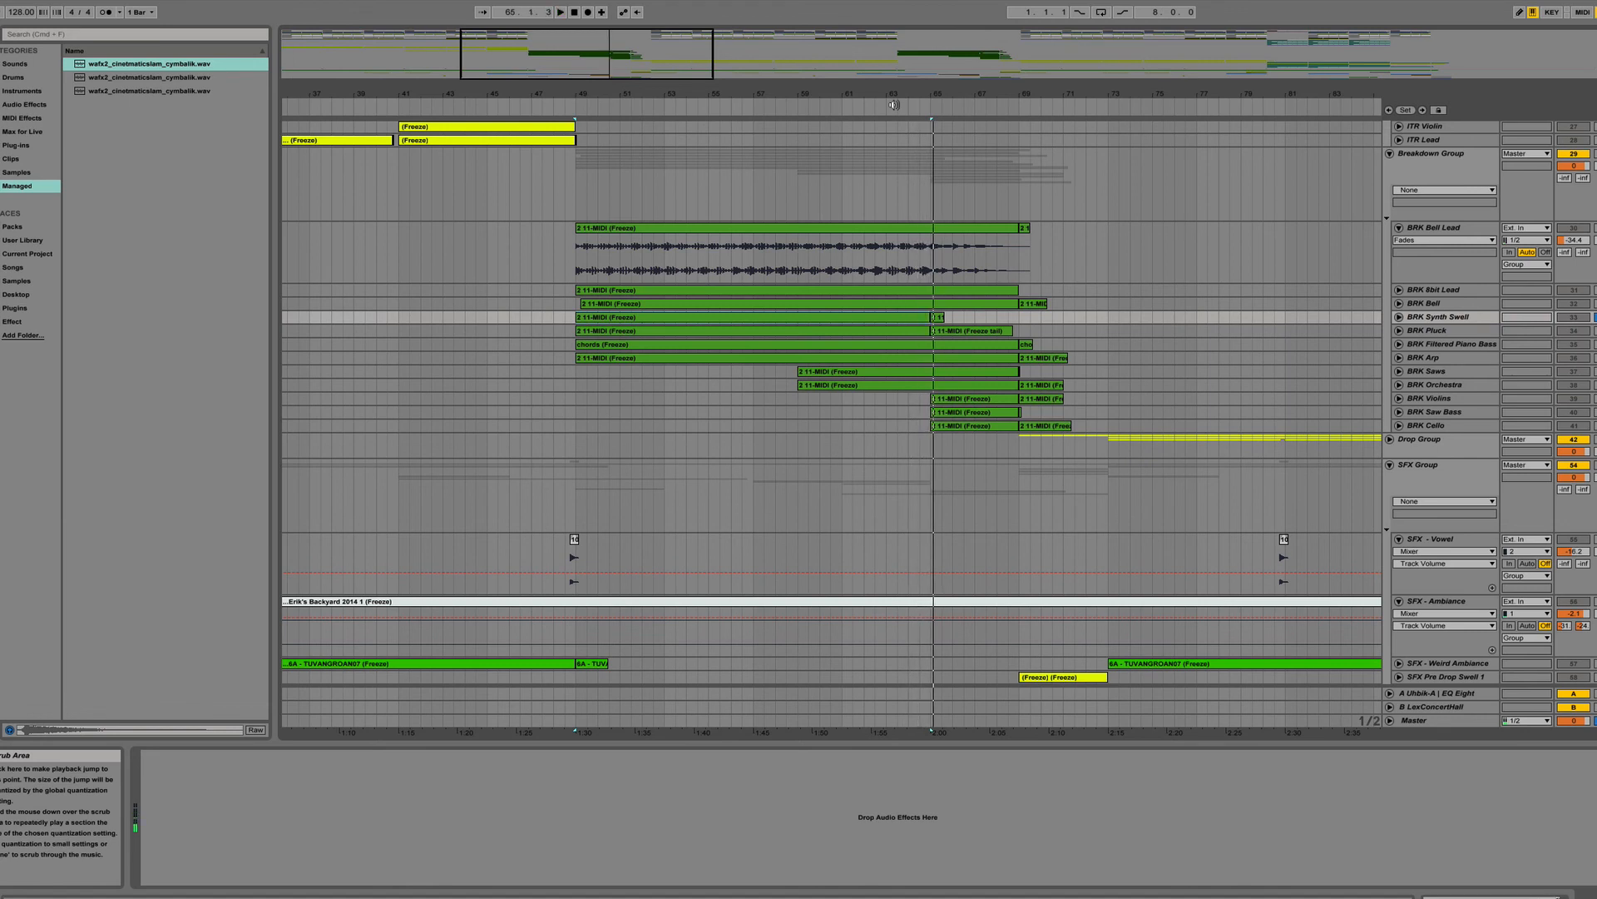
Select the BRK Pluck clip, peek at its waveform, and audition it soloed from bar 49.
left_click(902, 331)
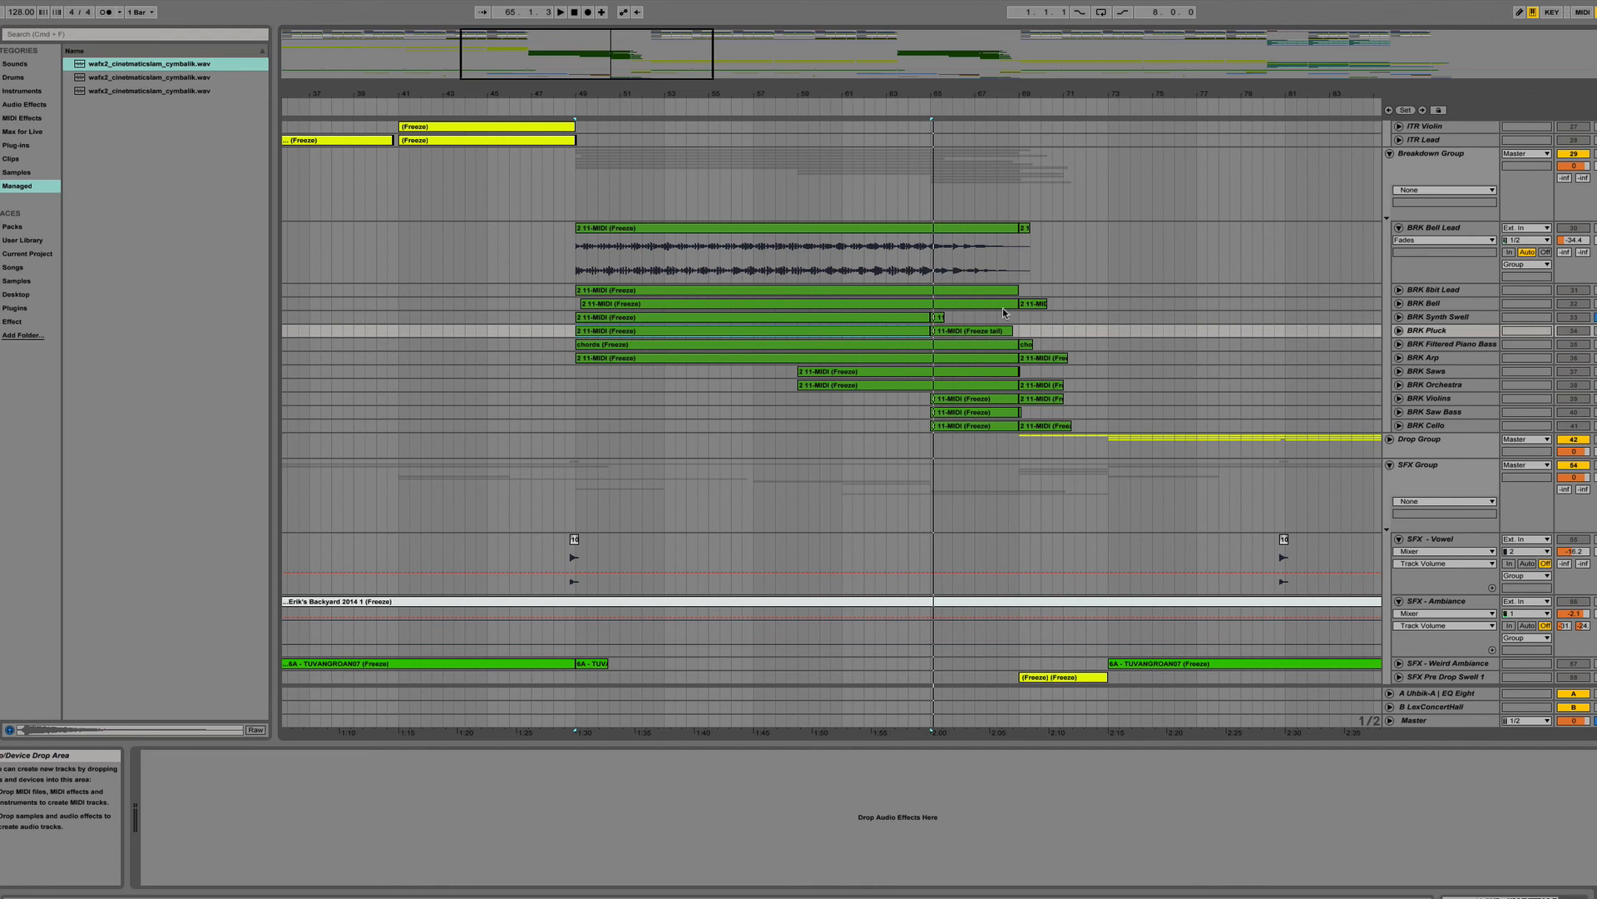
left_click(1400, 332)
left_click(1400, 331)
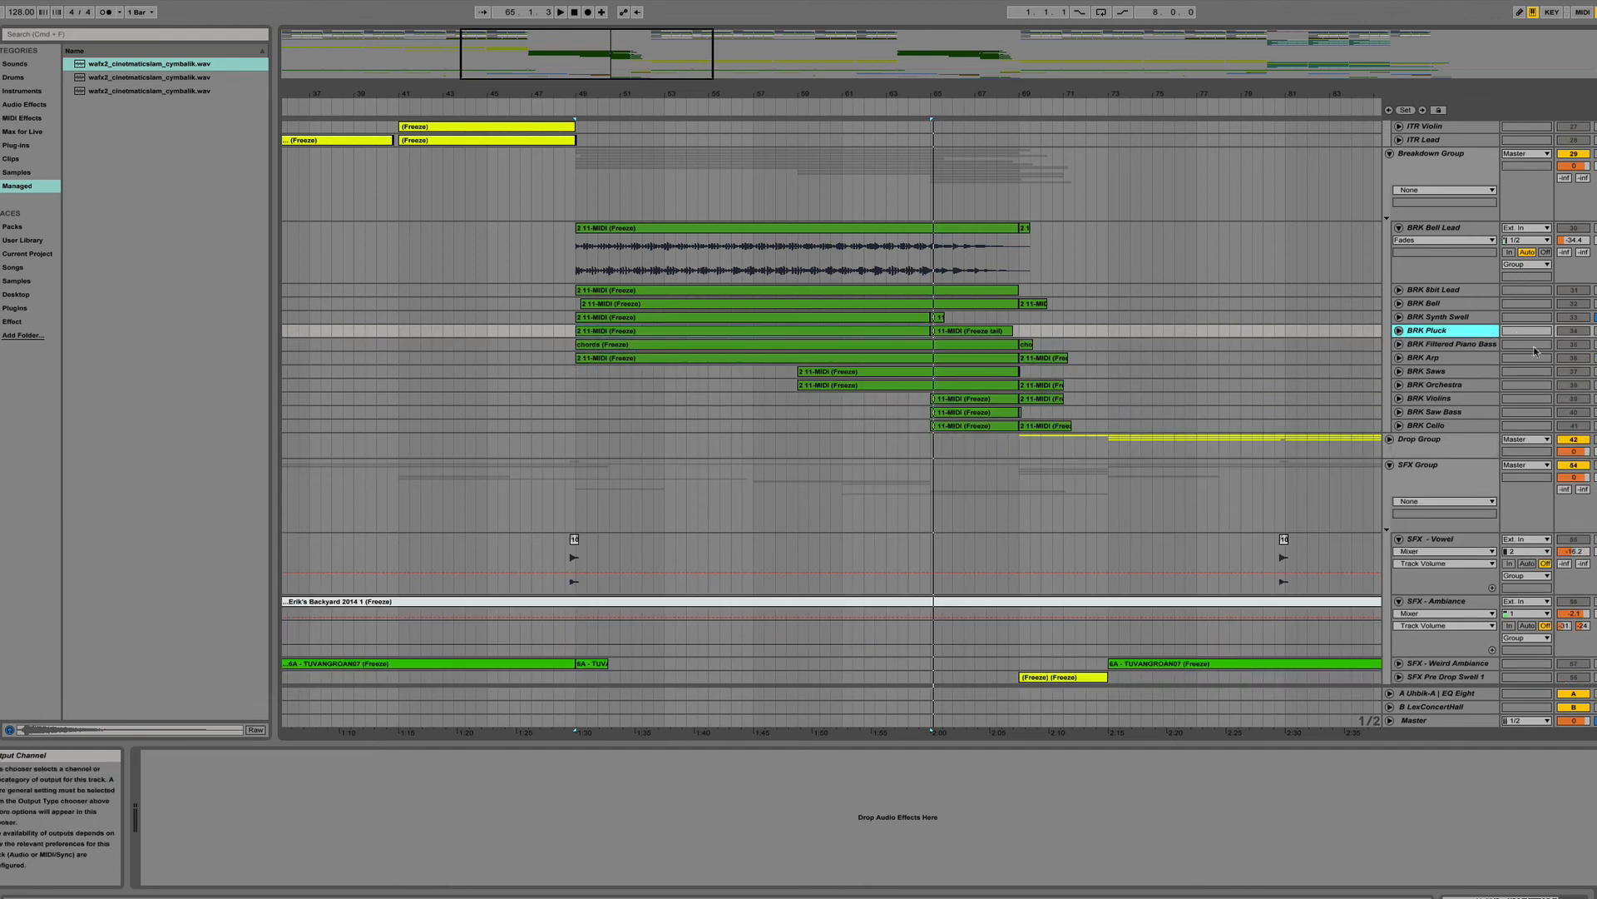
left_click(1595, 331)
key("space")
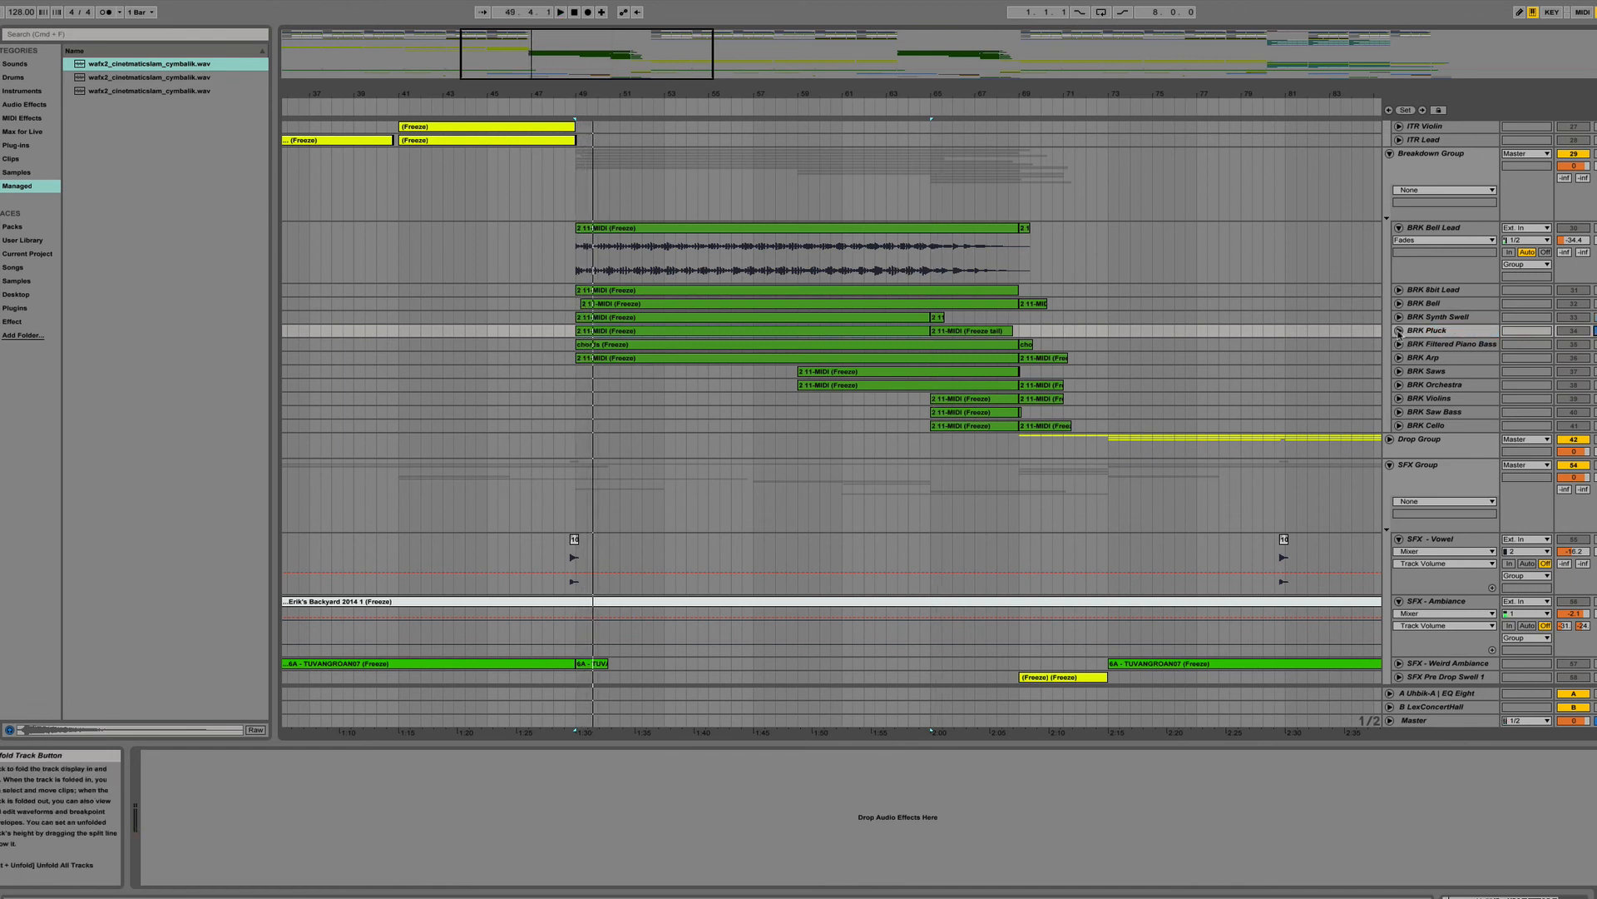
Select the BRK Filtered Piano Bass clip, unfold its track to show the waveform, and audition it soloed from bar 49.
scroll(1318, 337, "down", 2)
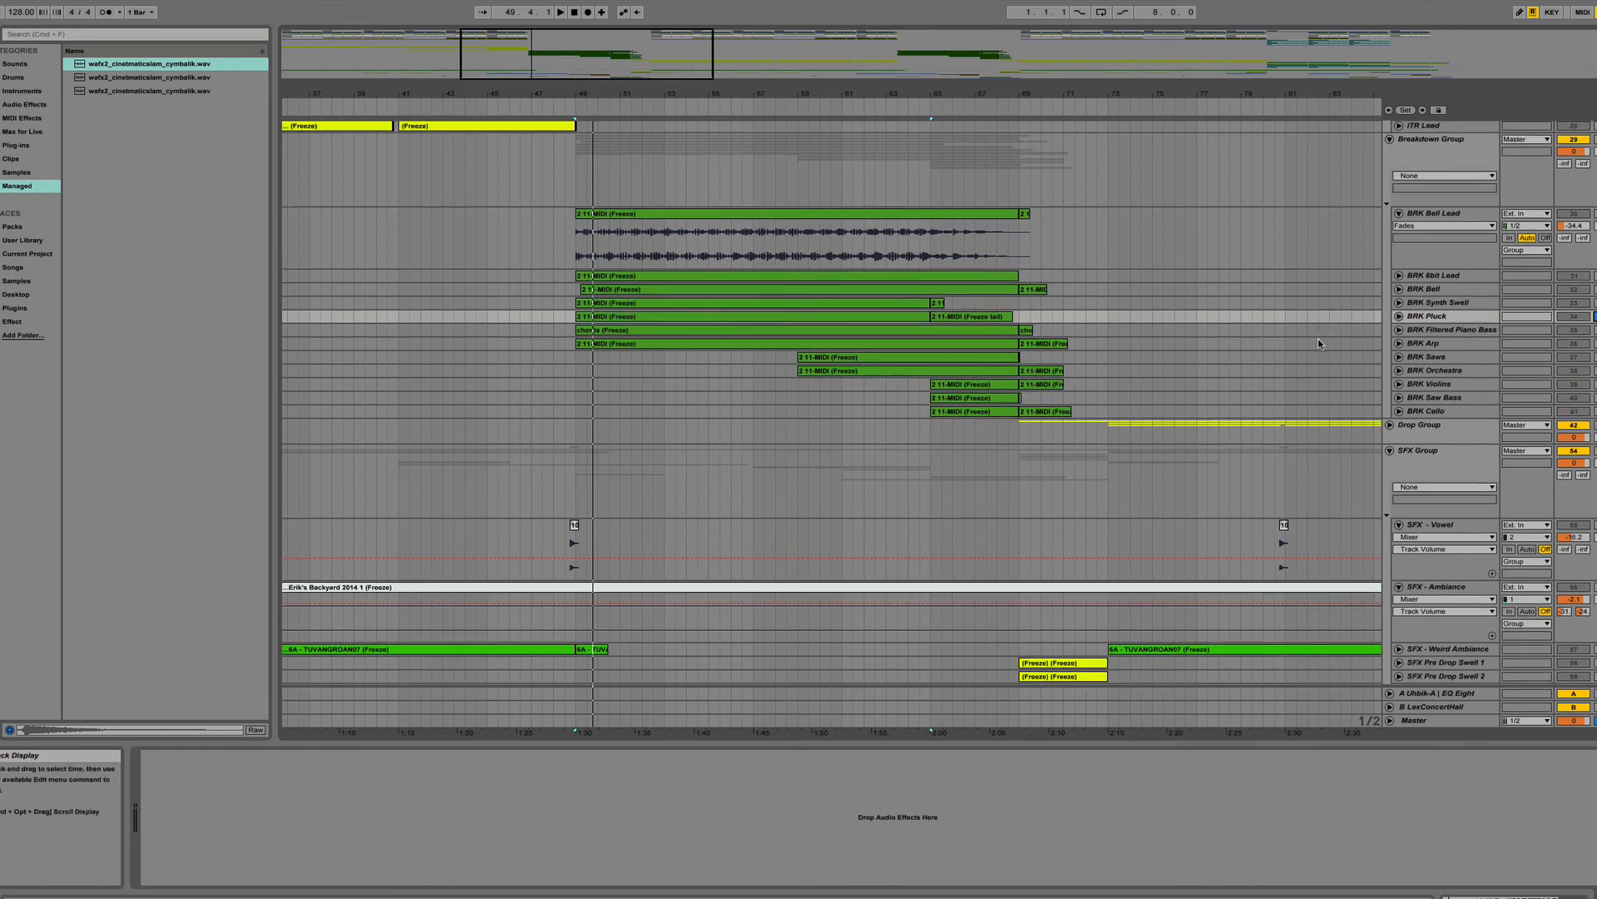
left_click(1399, 316)
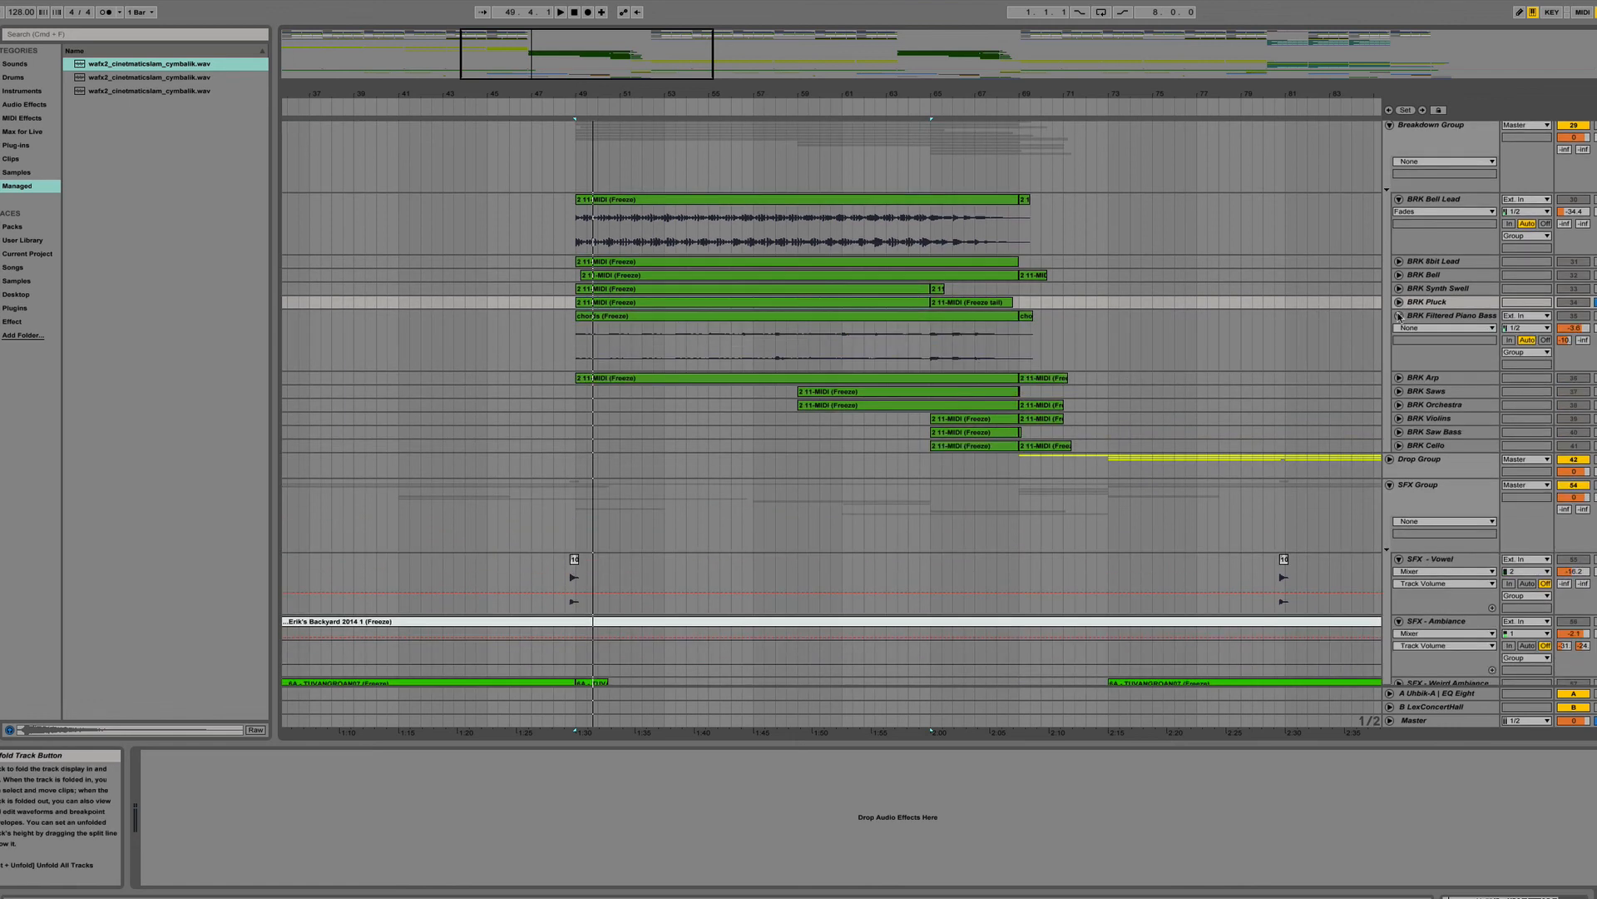
left_click(1399, 316)
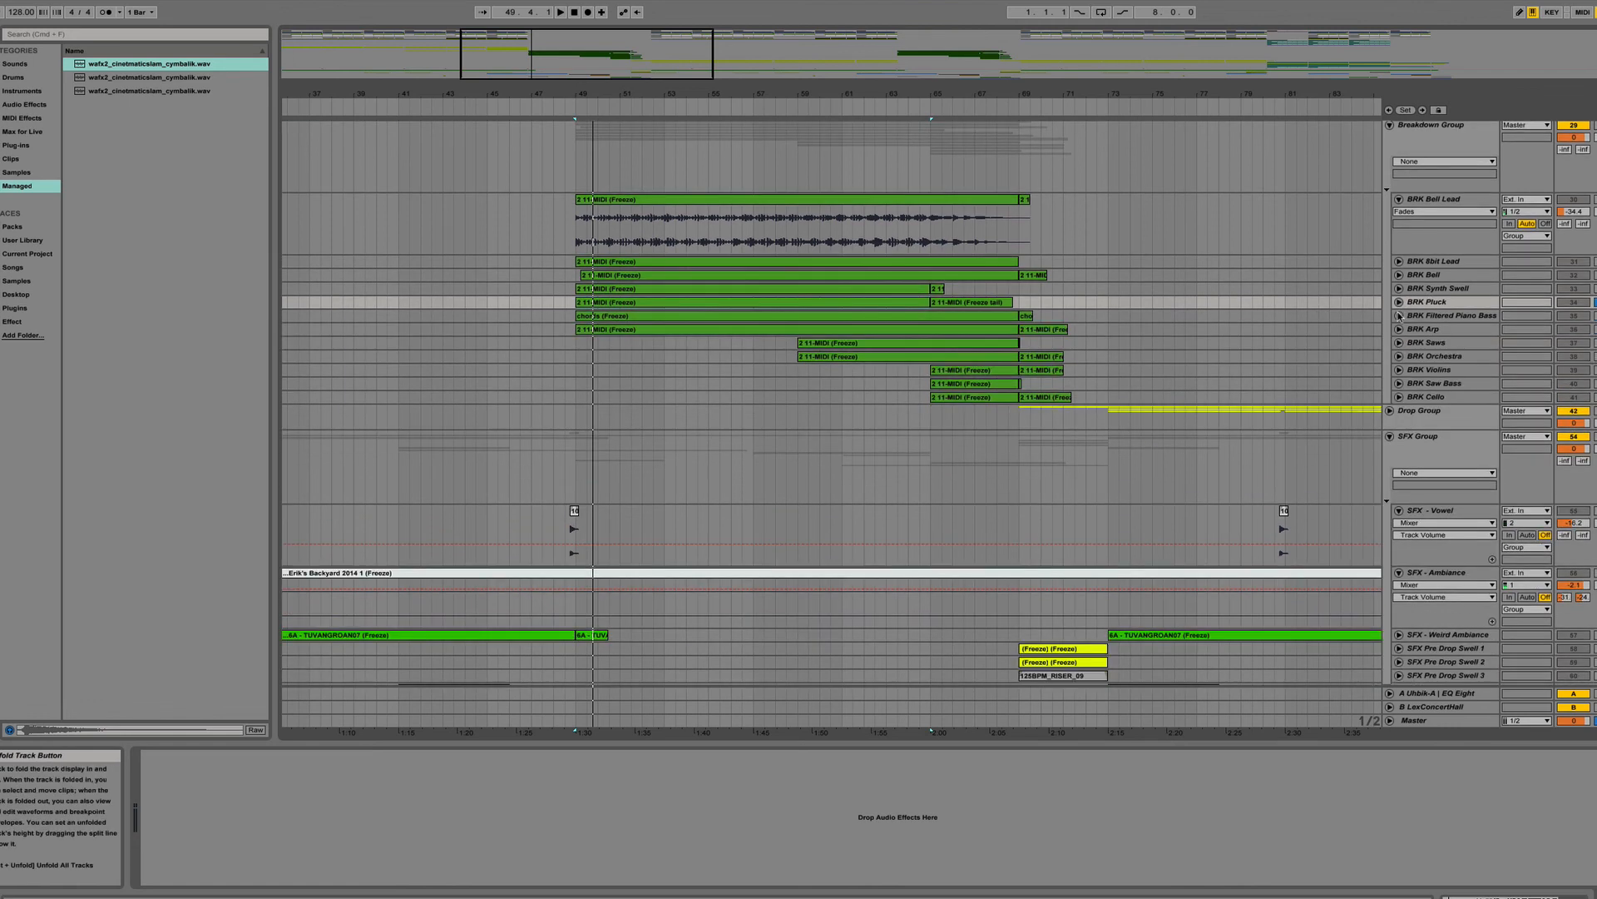
left_click(876, 316)
left_click(1399, 316)
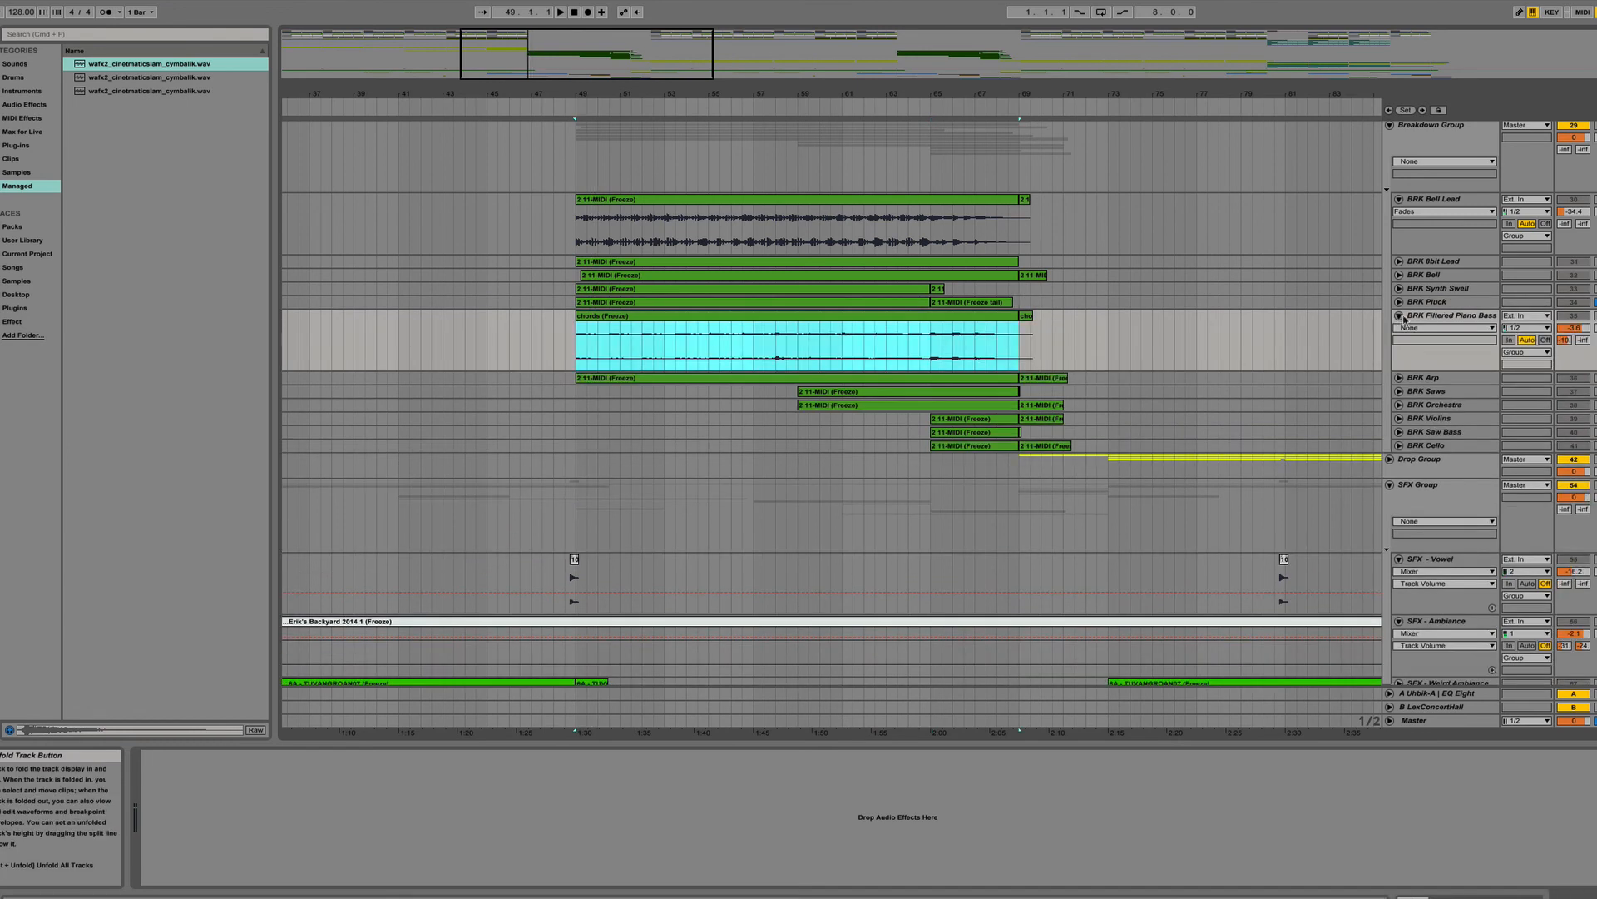
key("space")
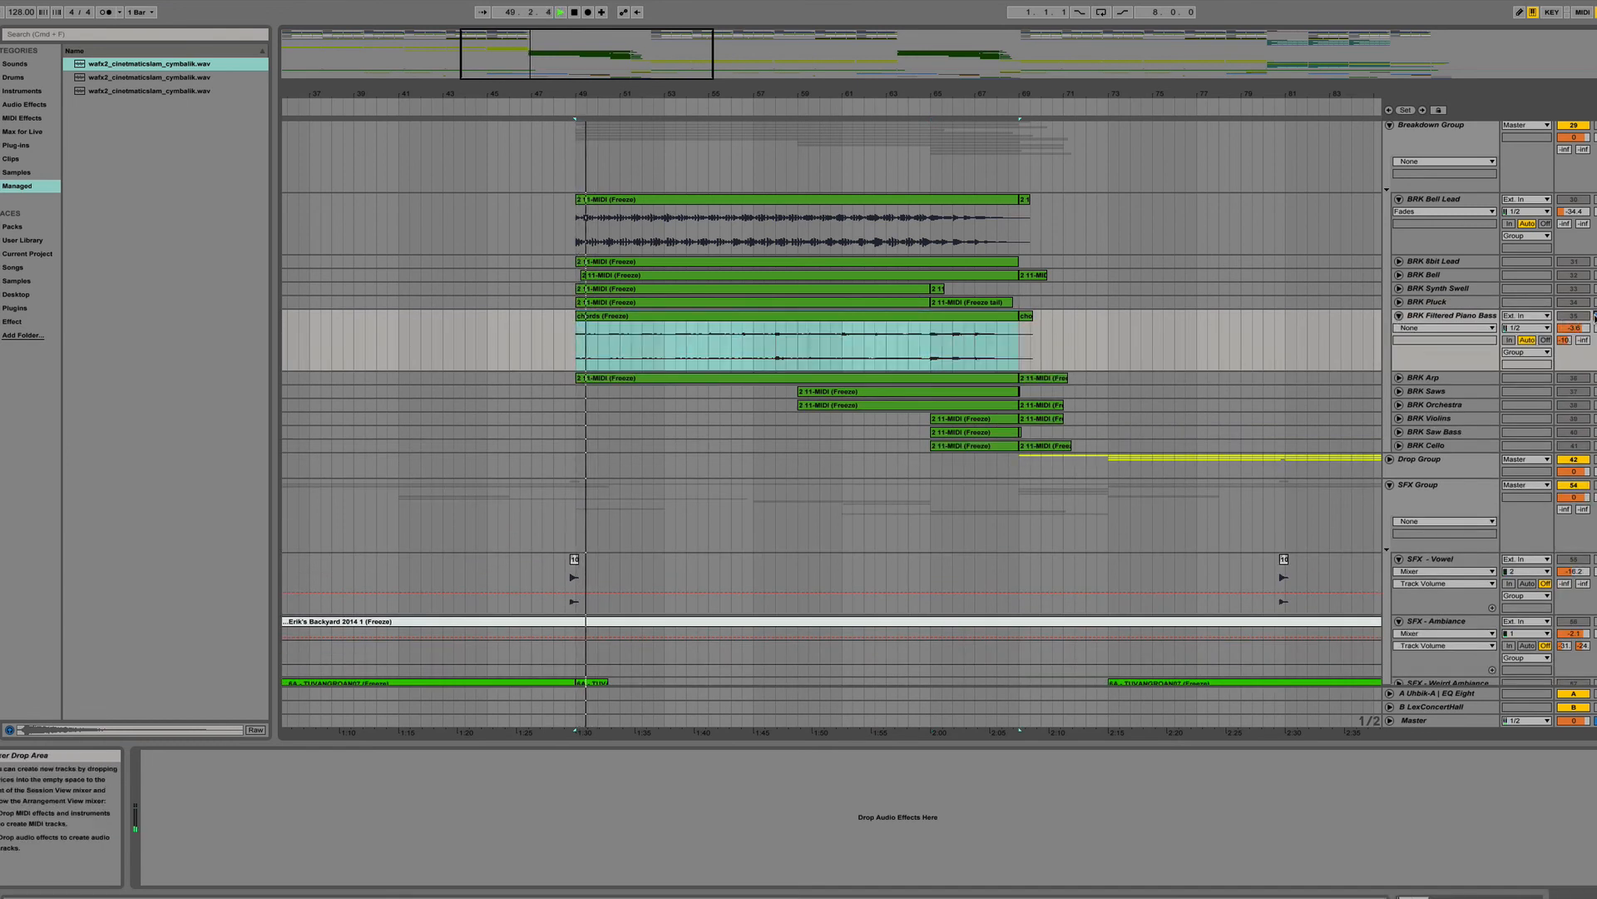
key("space")
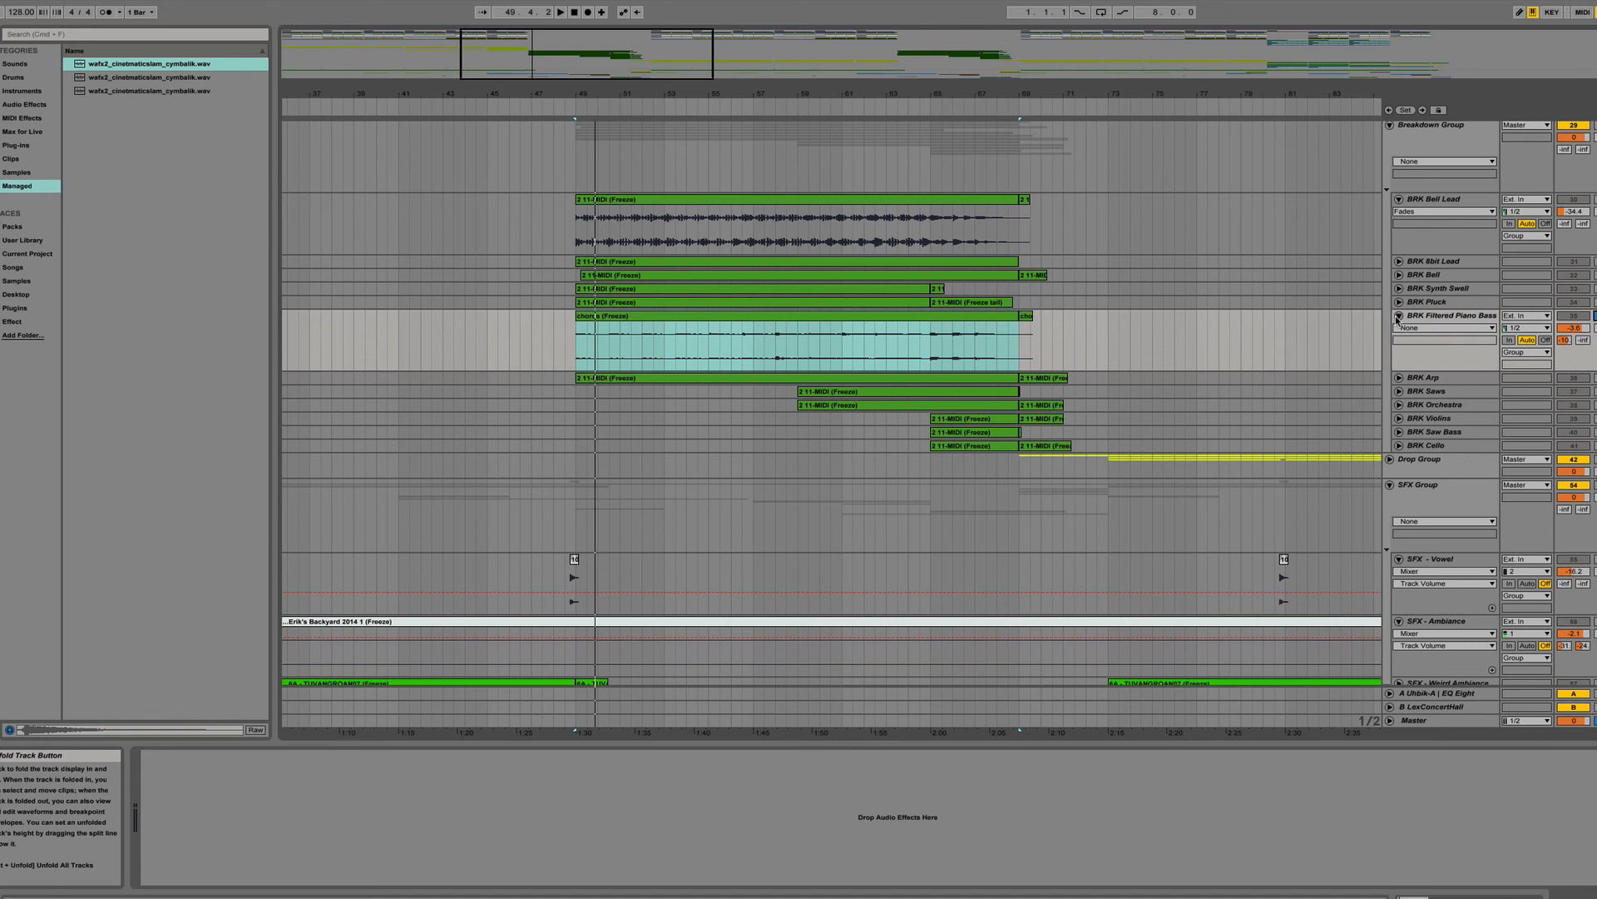
Play from around bar 60 and switch the BRK Filtered Piano Bass solo off and back on to compare it with the full mix.
left_click(813, 102)
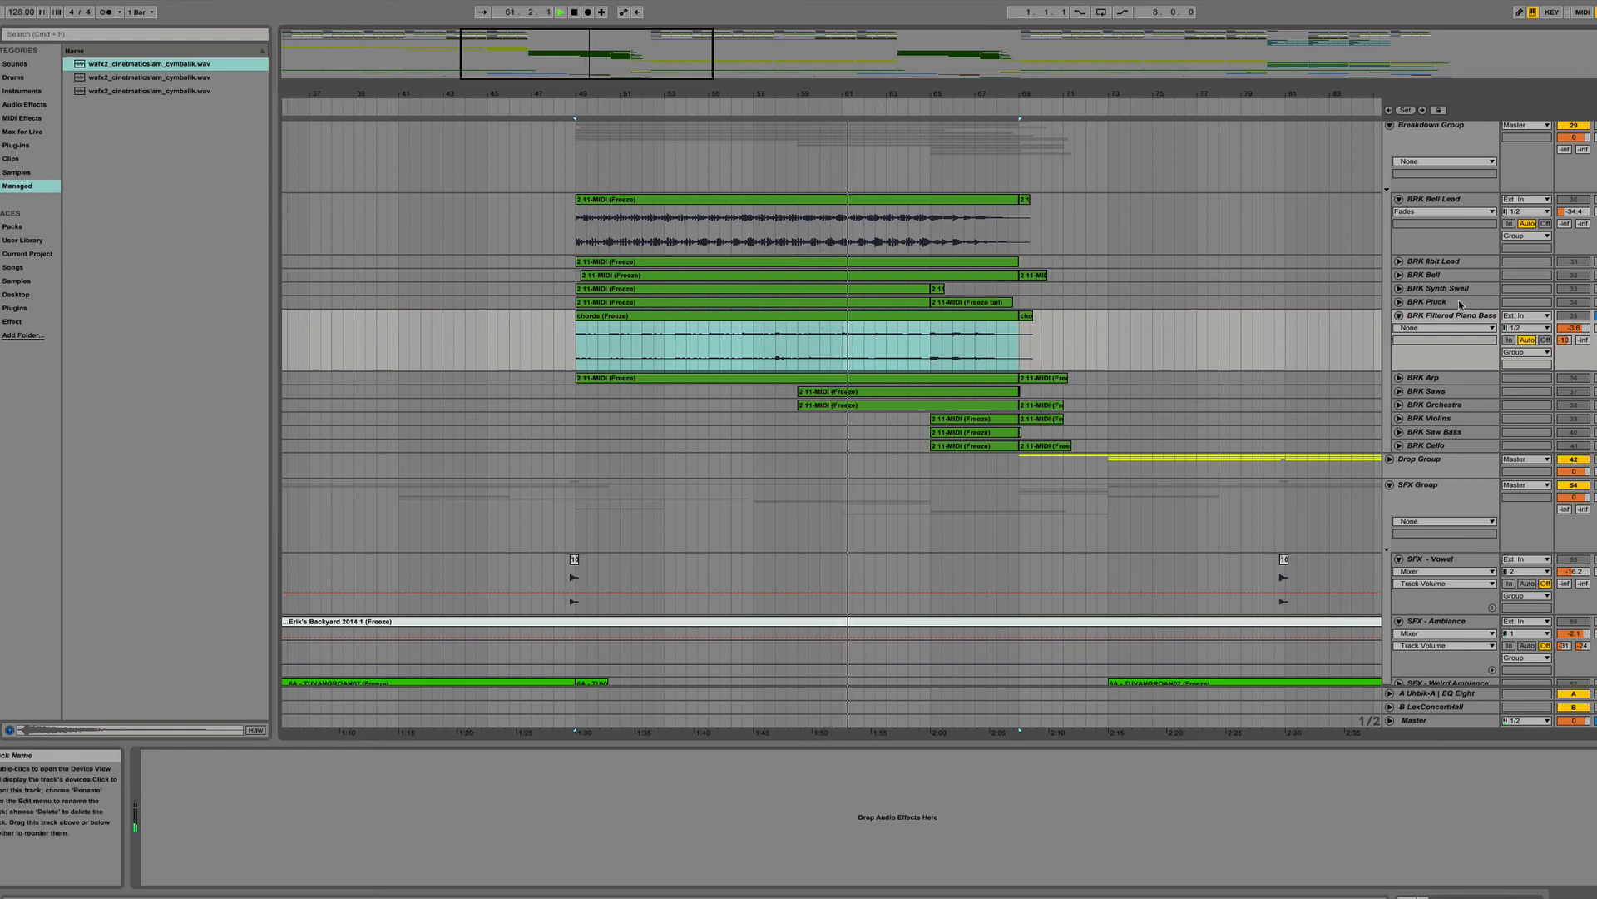
left_click(1594, 316)
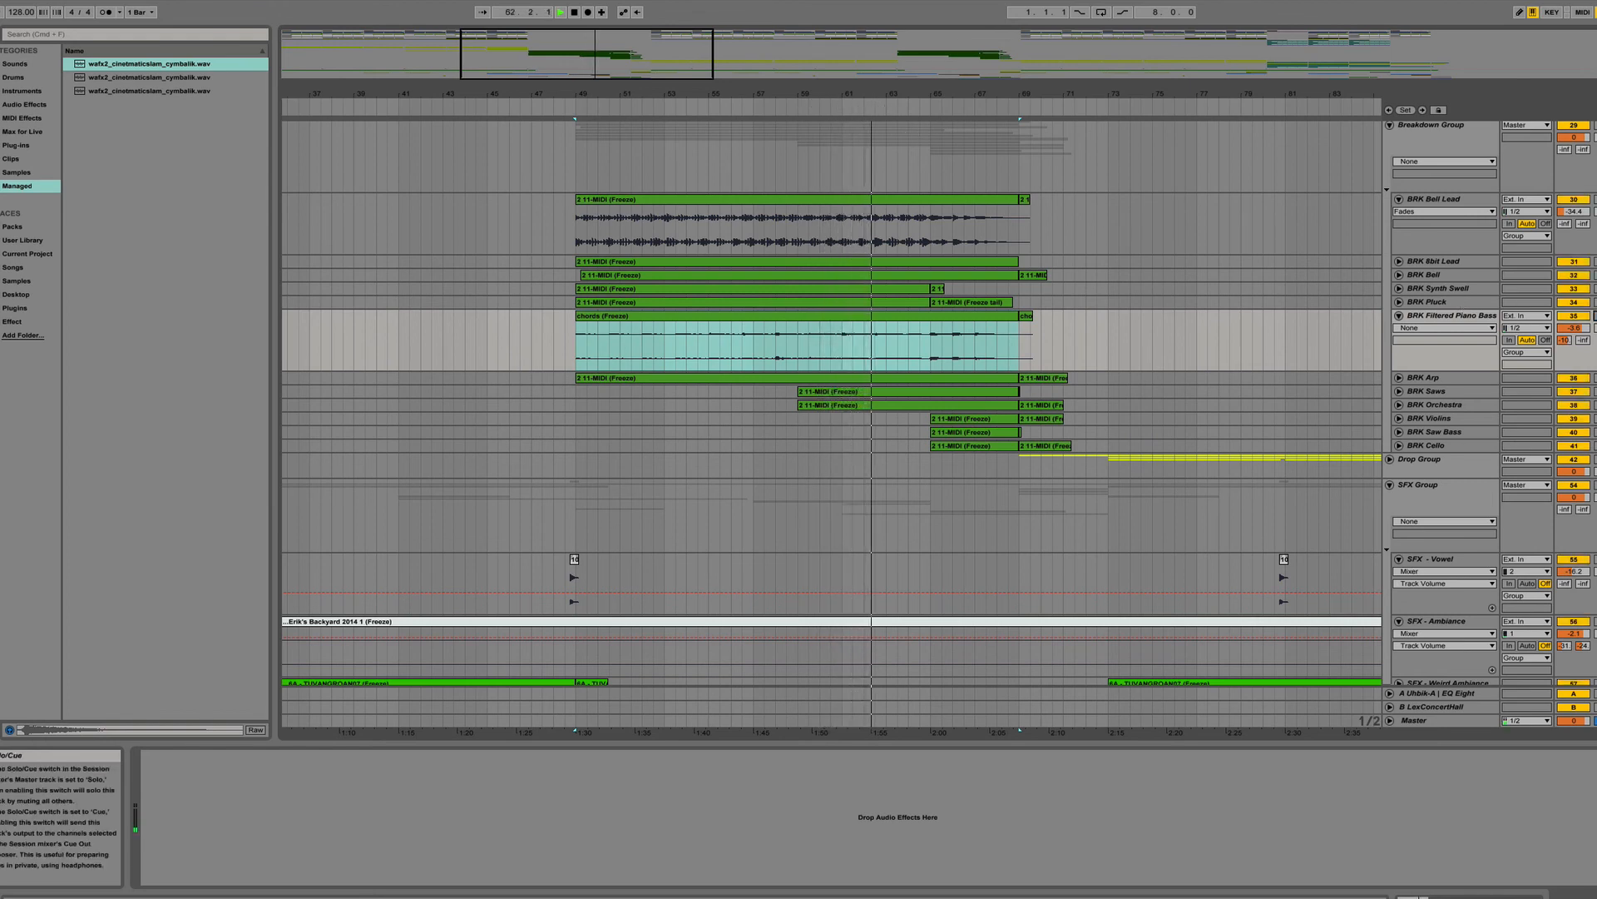
left_click(1594, 315)
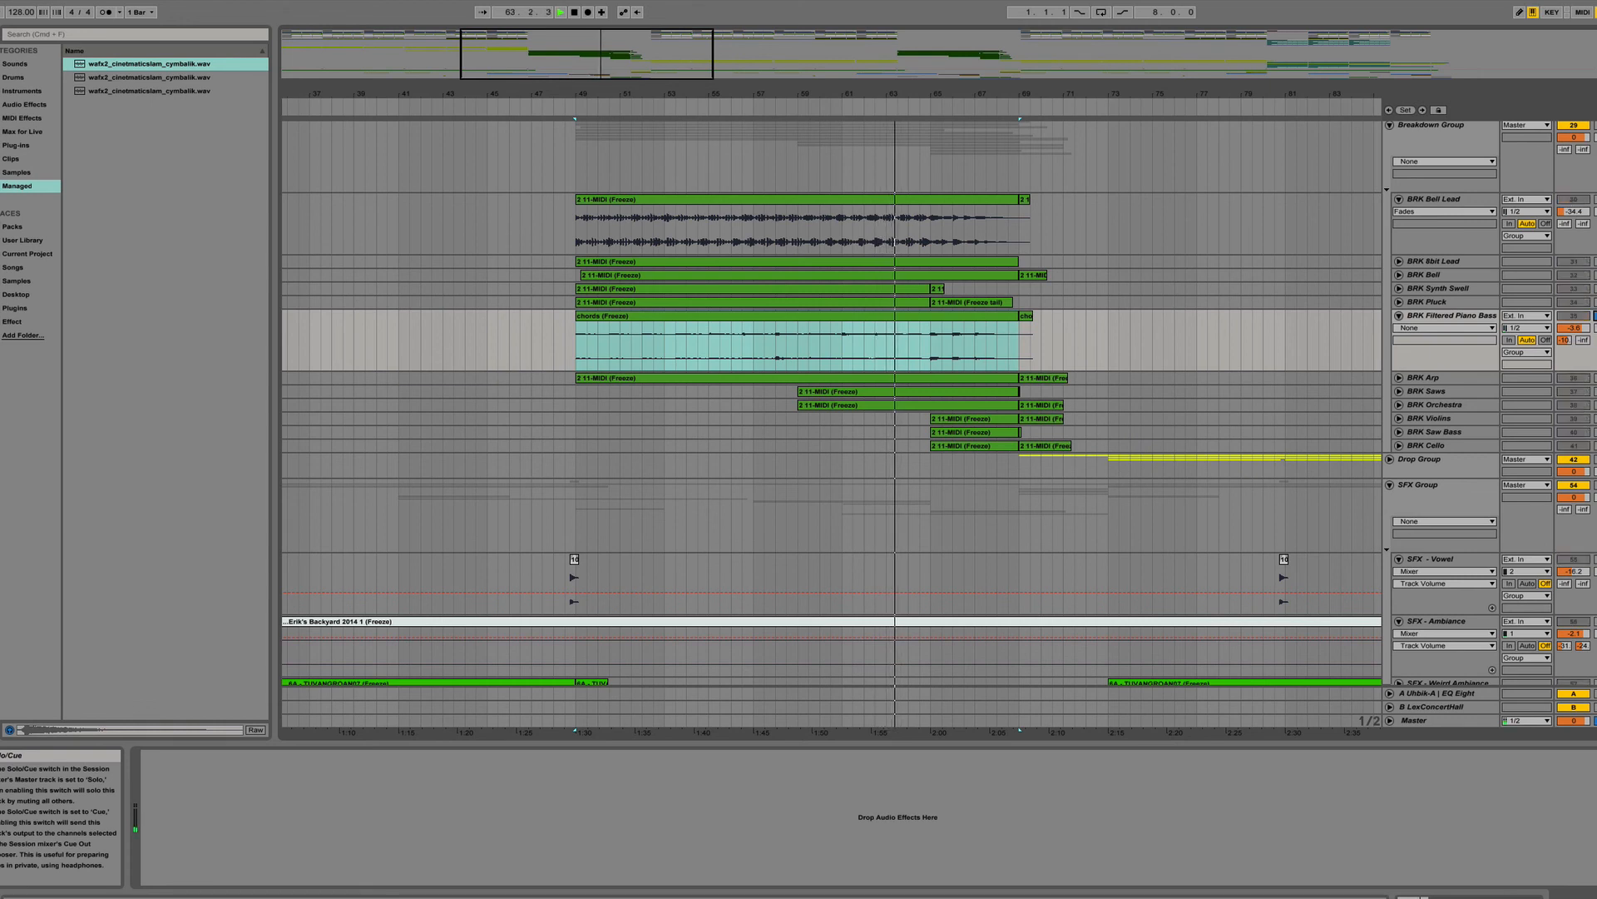
Select the BRK Arp clip, audition it soloed from bar 49, and briefly unfold its track to check the waveform.
left_click(978, 381)
key("space")
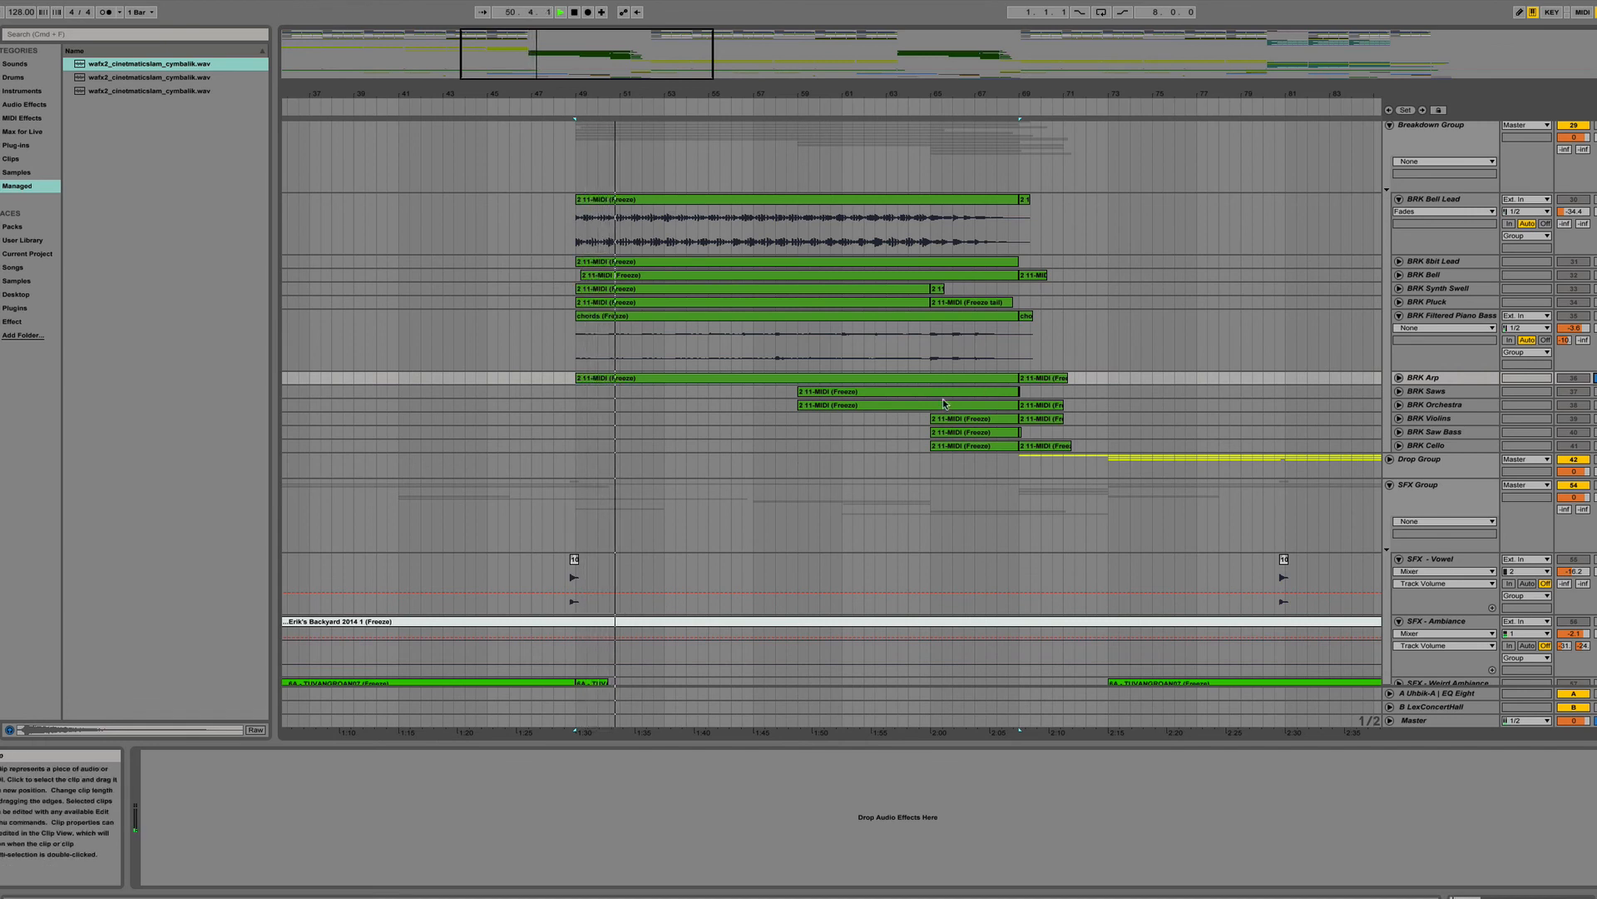
left_click(1400, 378)
left_click(1399, 378)
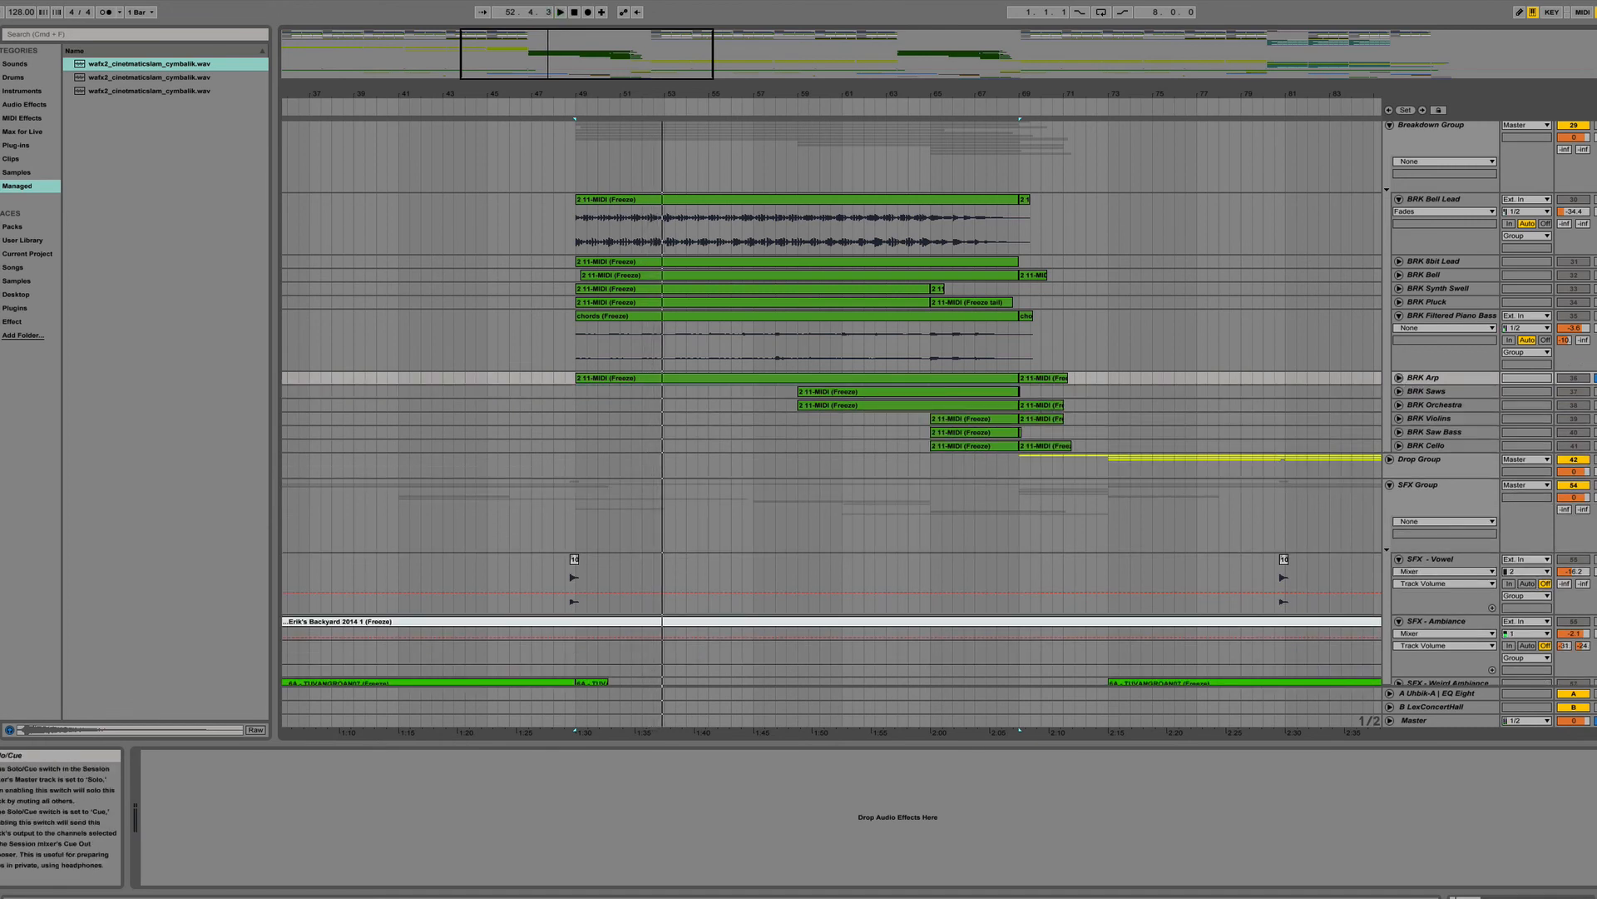
left_click(592, 415)
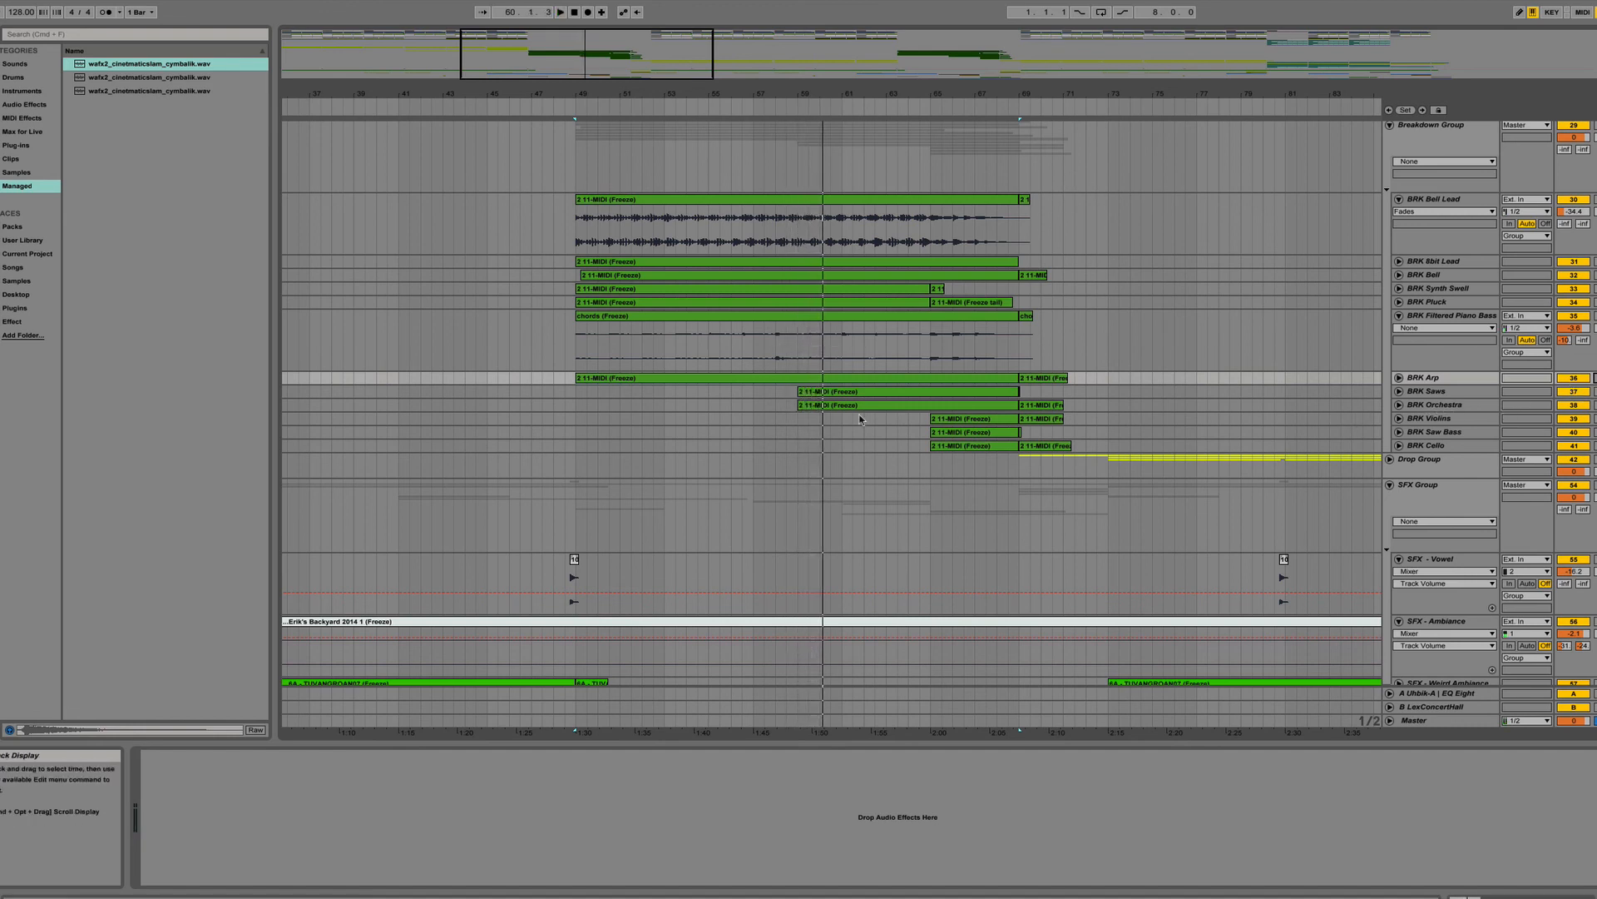
Select the BRK Saws clip at bar 59, audition it soloed through to bar 69, and unfold its track to show the waveform.
left_click(860, 392)
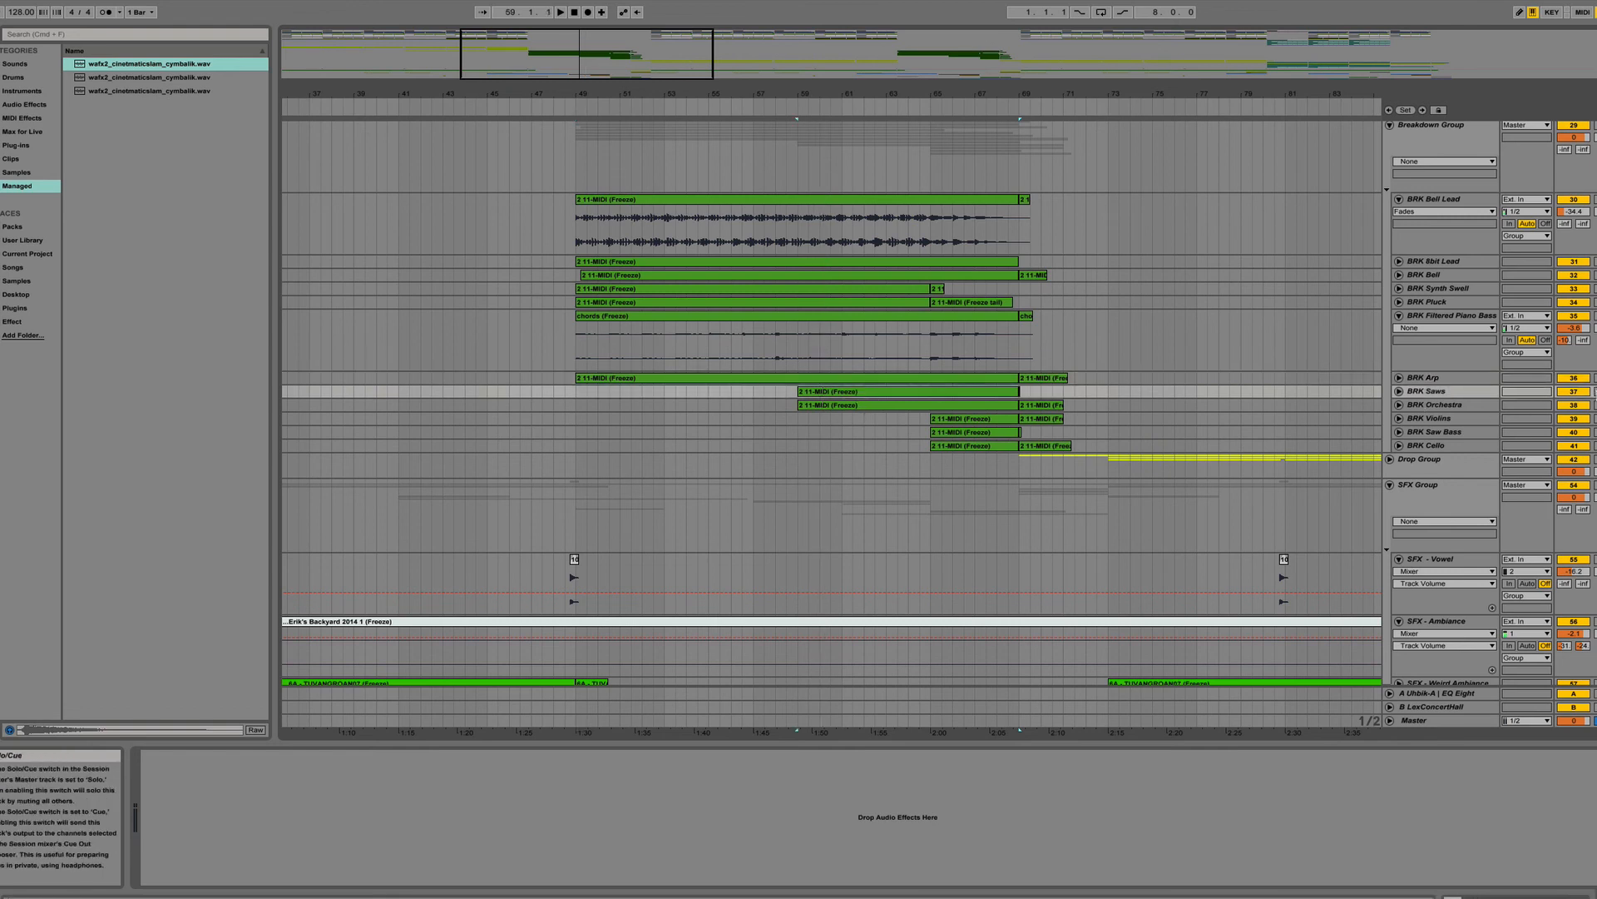
left_click(1592, 391)
key("space")
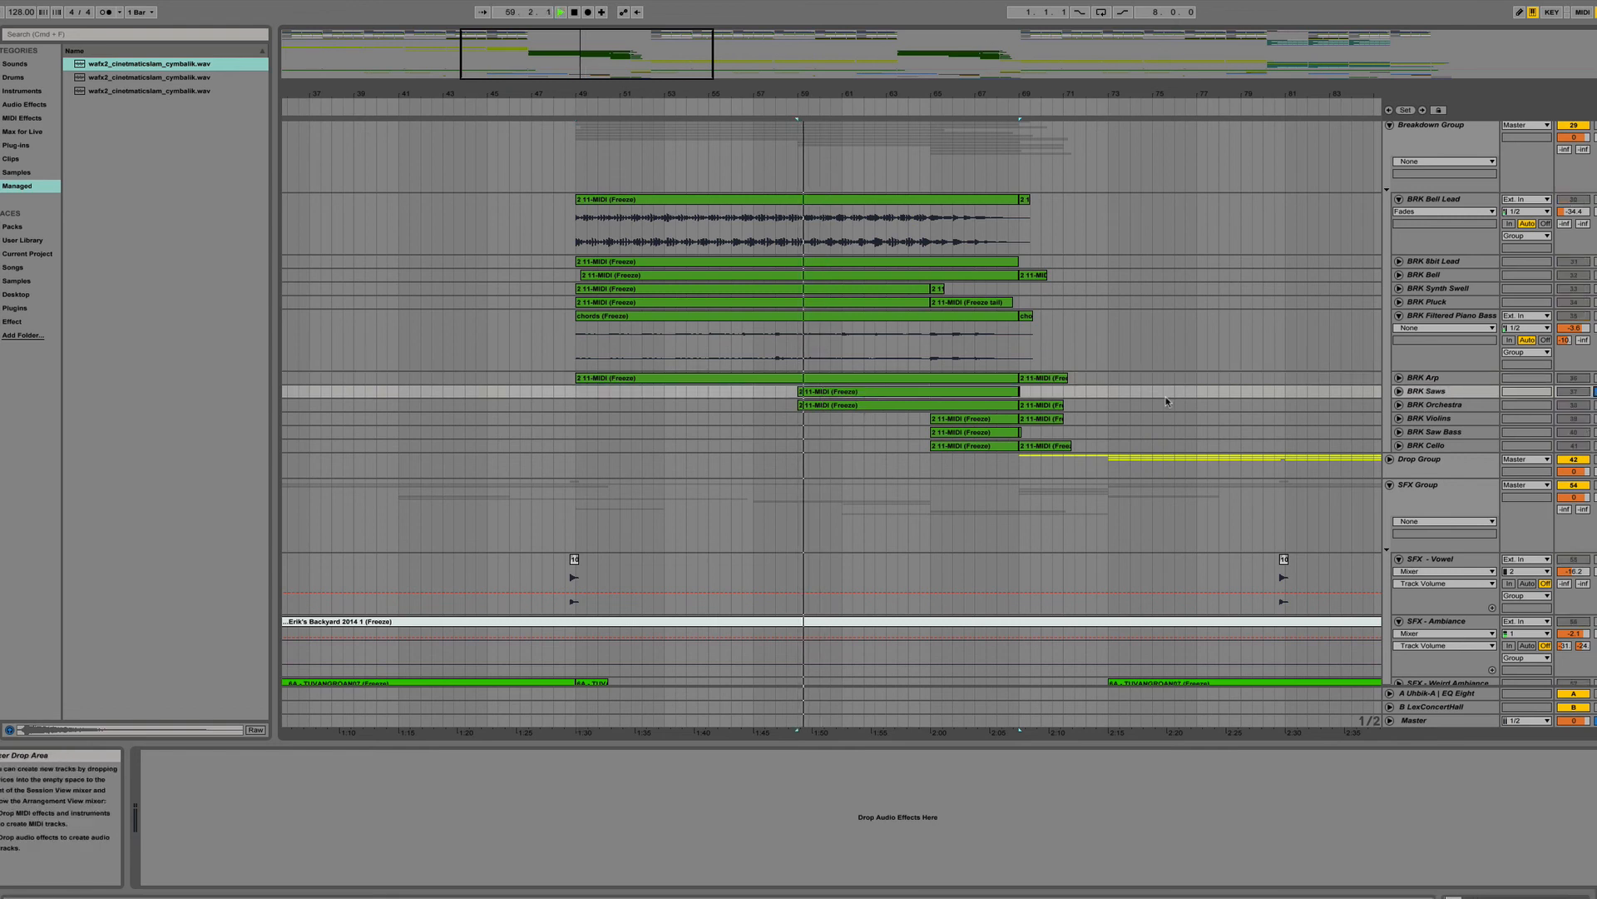
left_click(1399, 391)
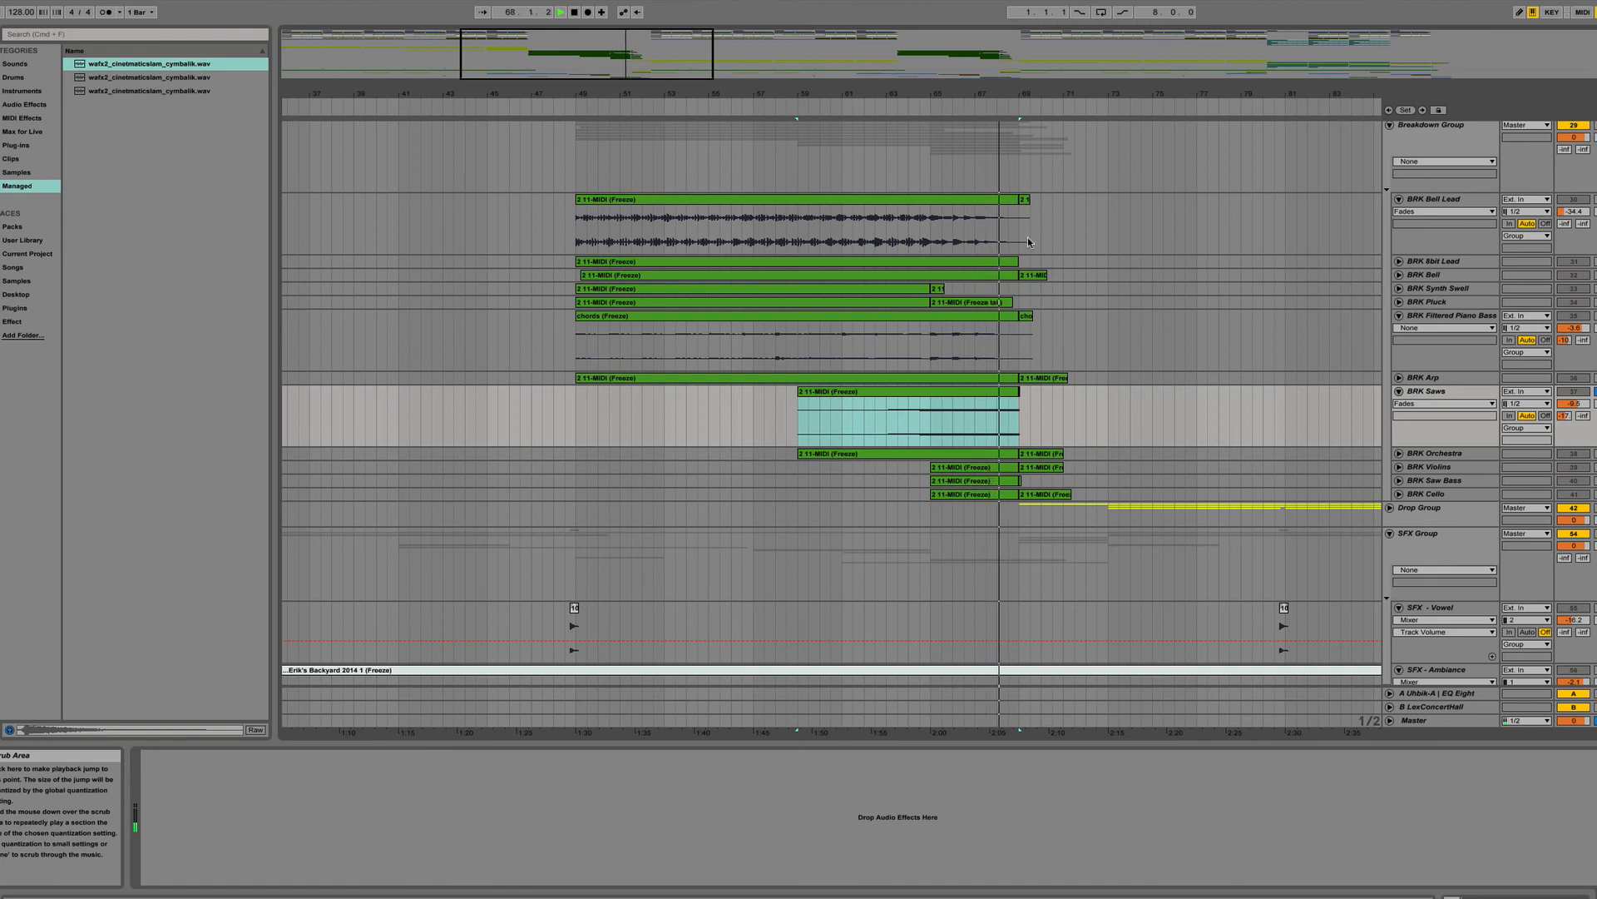
key("space")
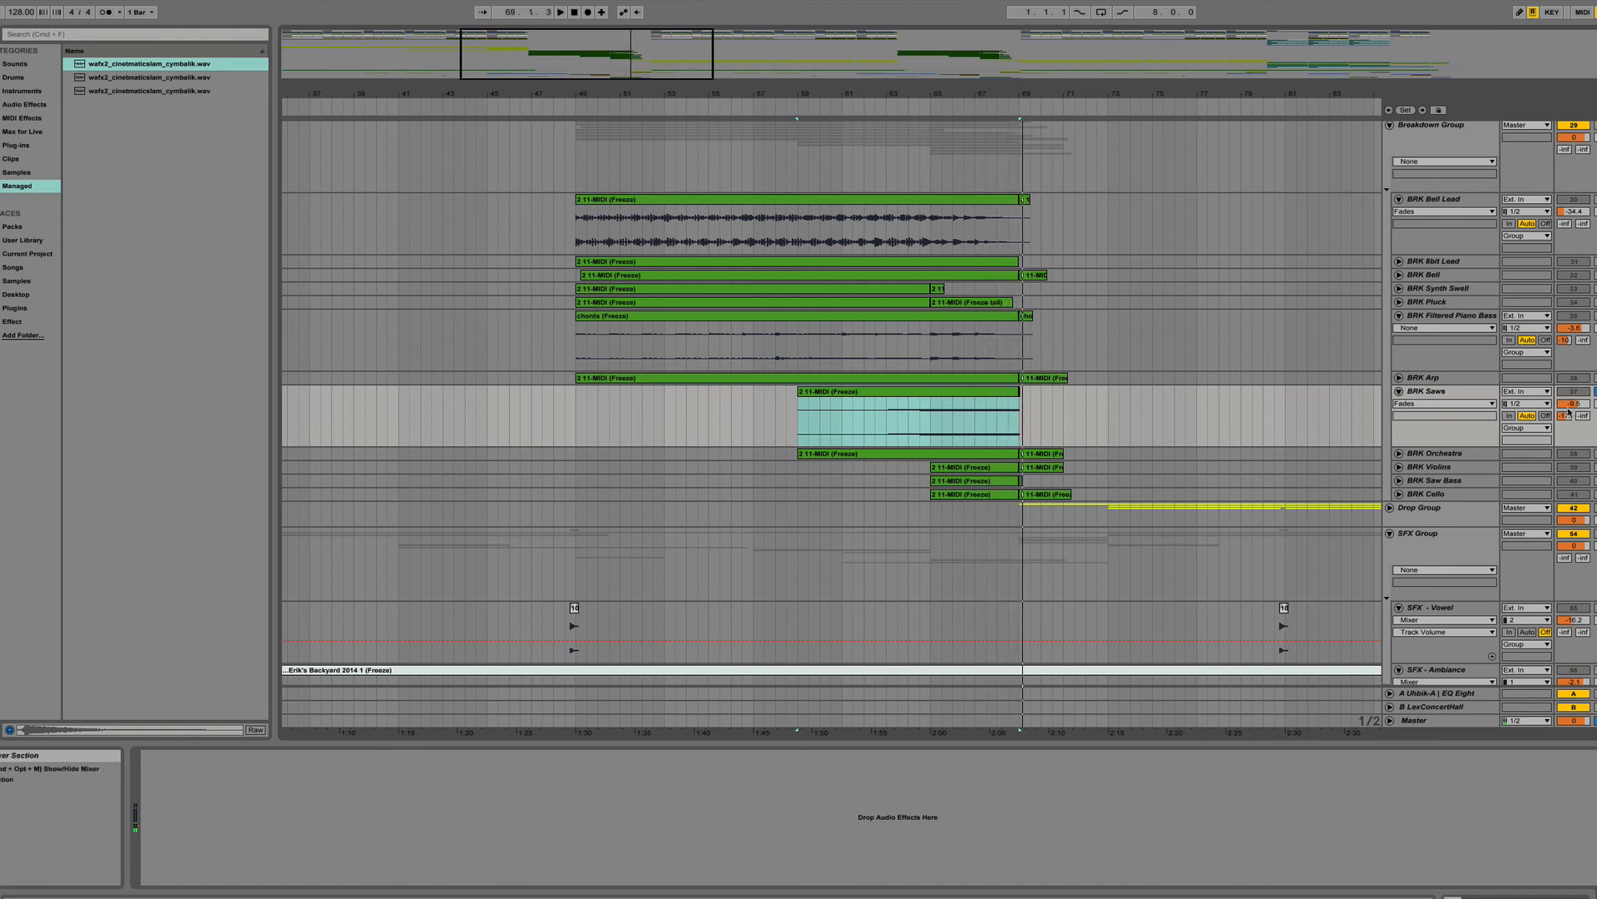
Select the BRK Orchestra clip at bar 59, audition it soloed, and unfold its track to show the waveform.
left_click(1474, 456)
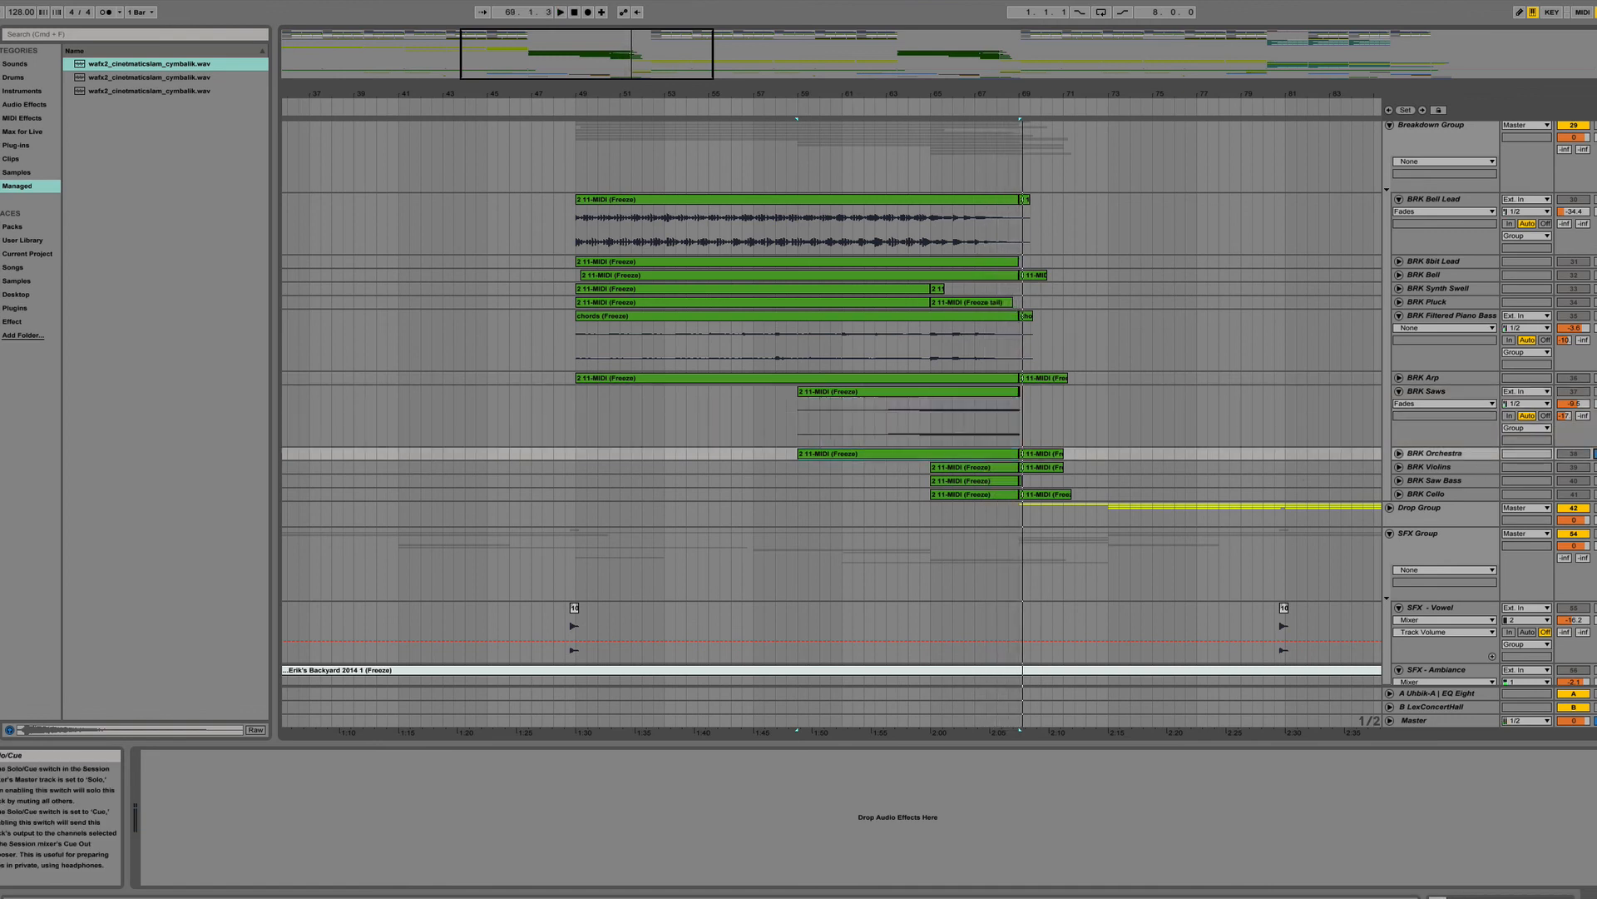
key("space")
left_click(1398, 454)
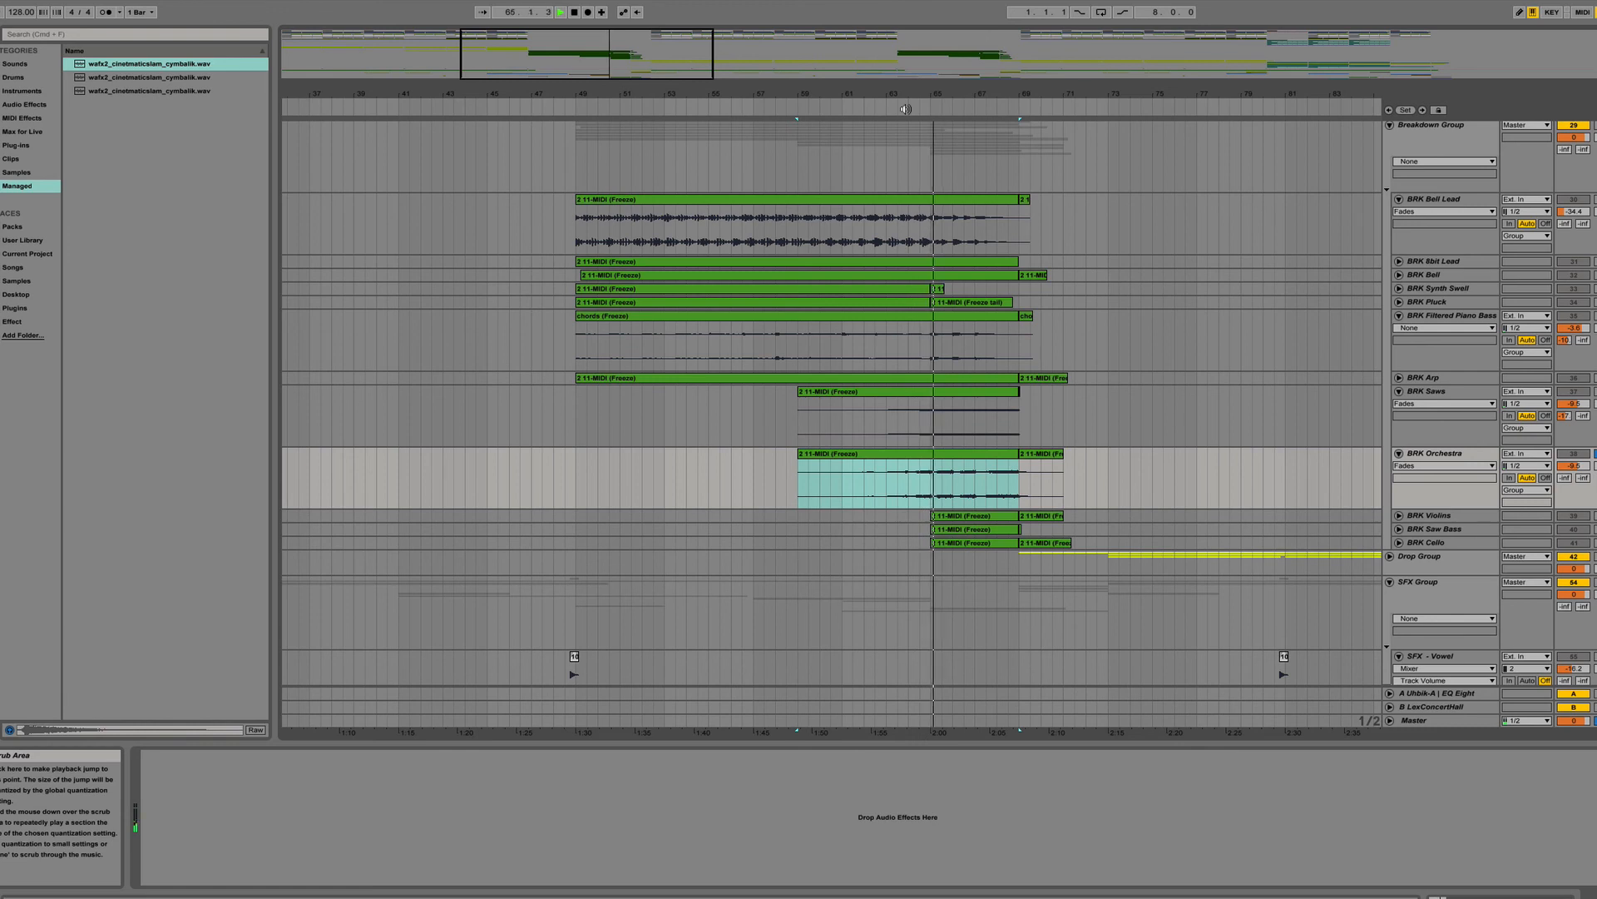
key("space")
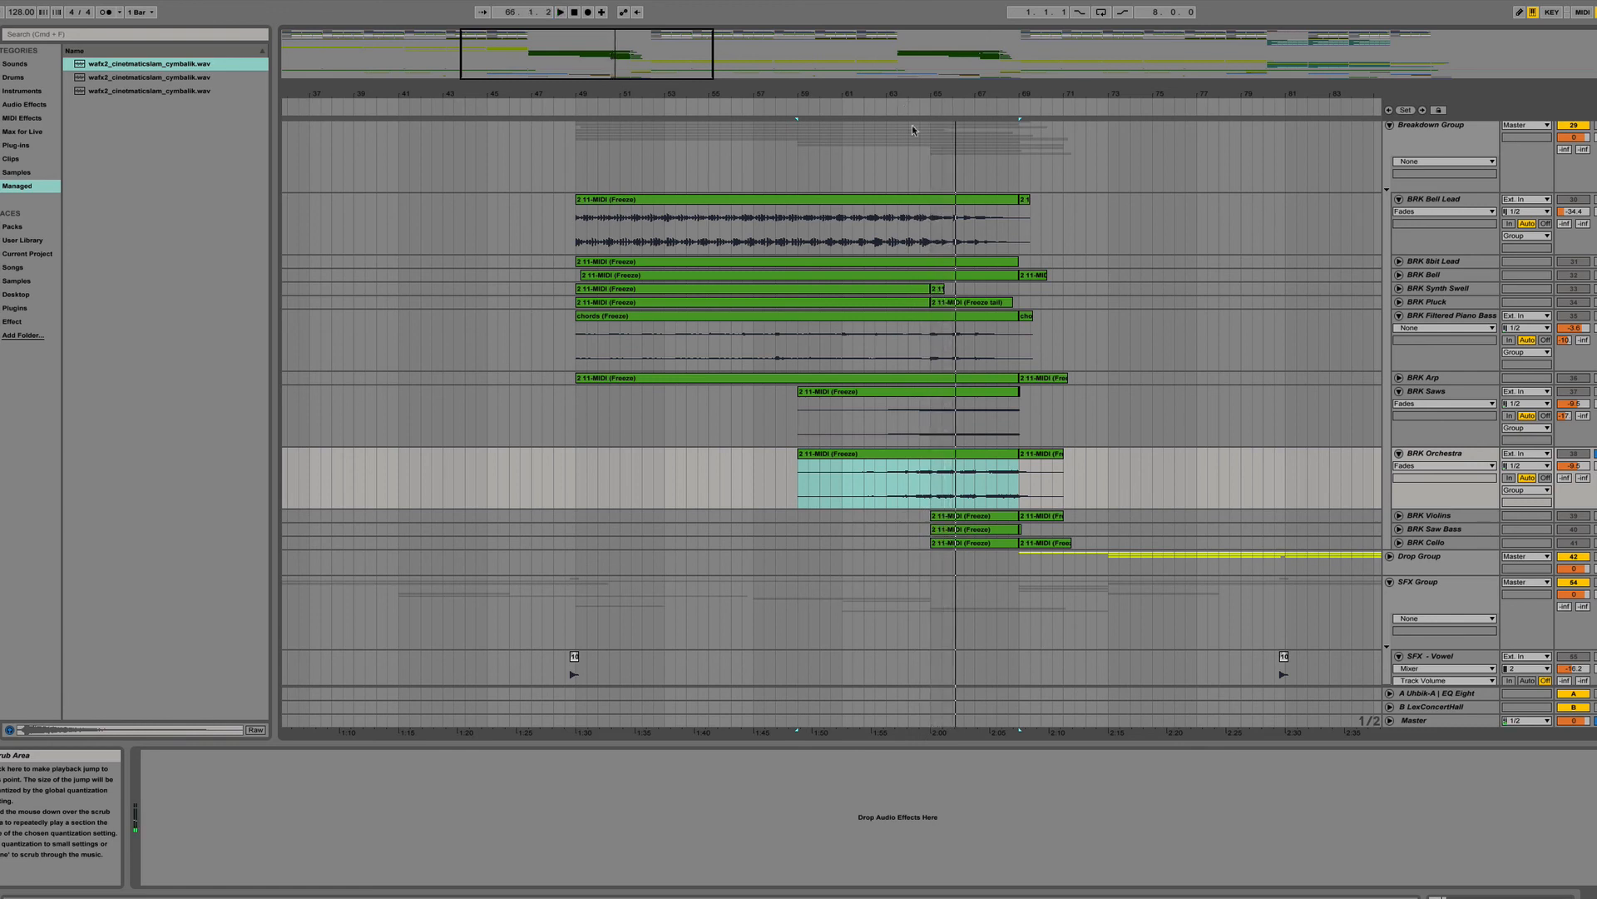
Select the BRK Violins clip at bar 65, unfold its track to show the waveform, and audition it soloed.
left_click(1427, 516)
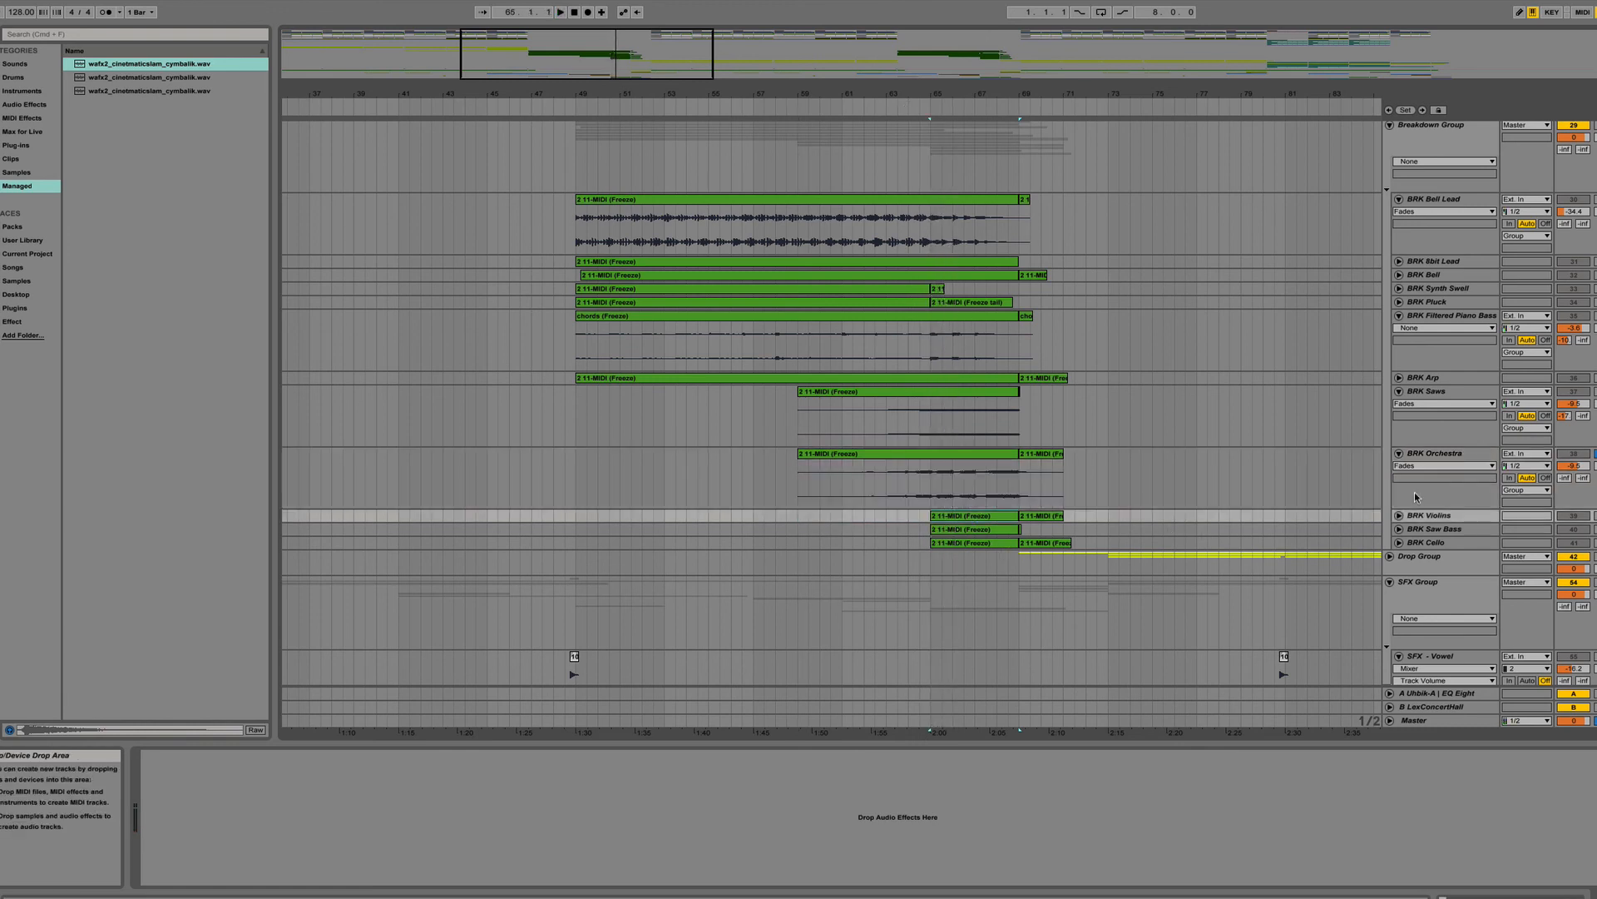
left_click(1400, 516)
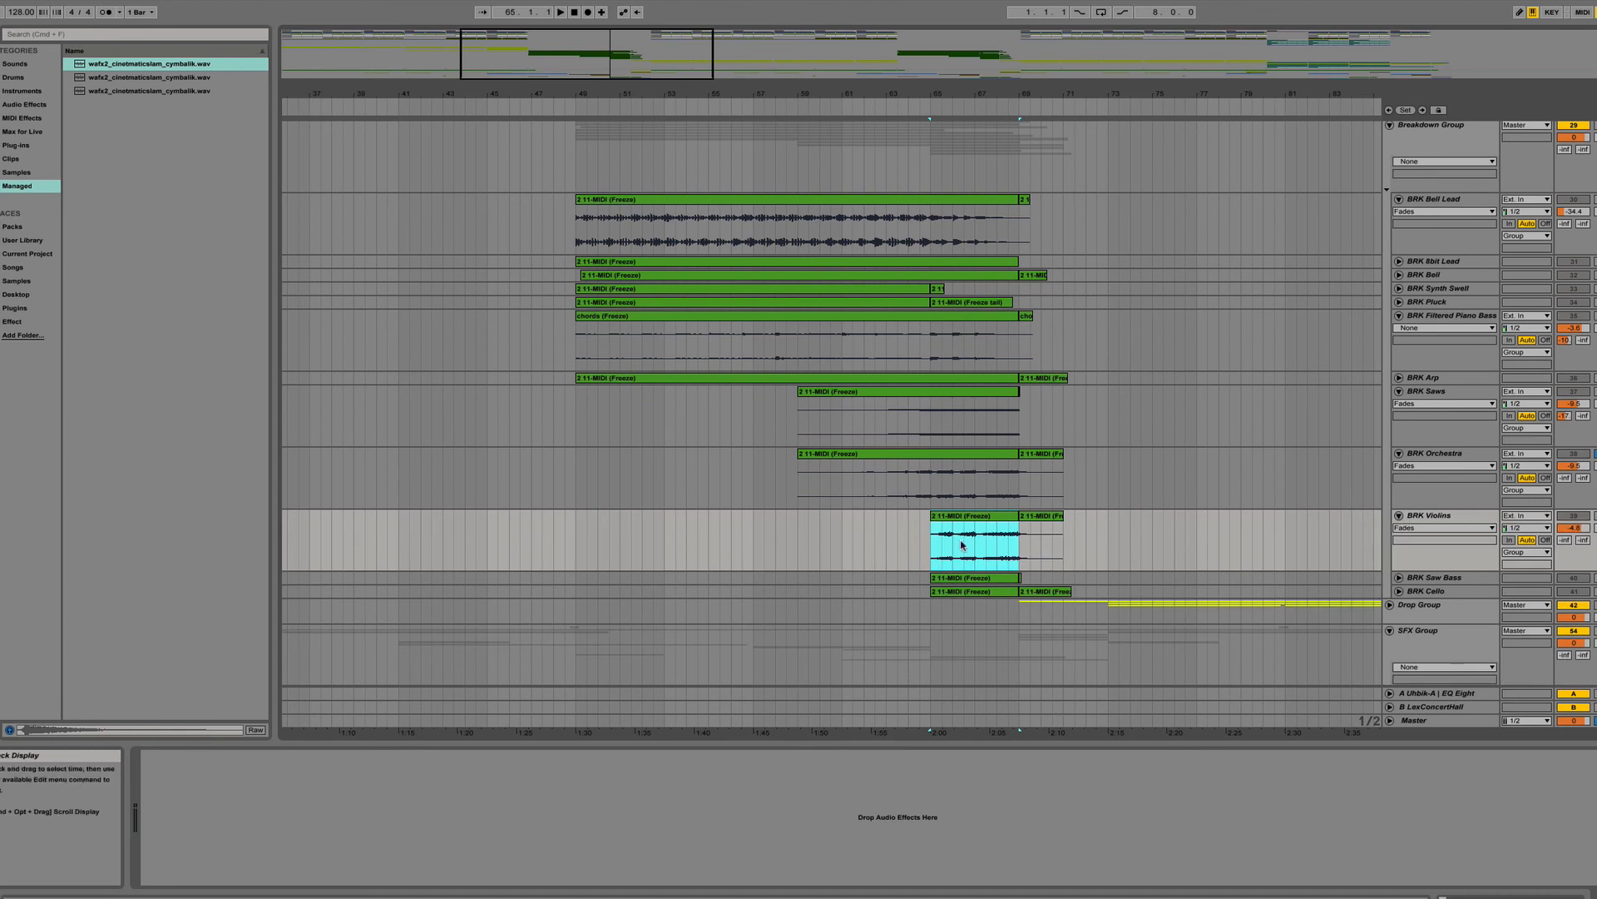
key("space")
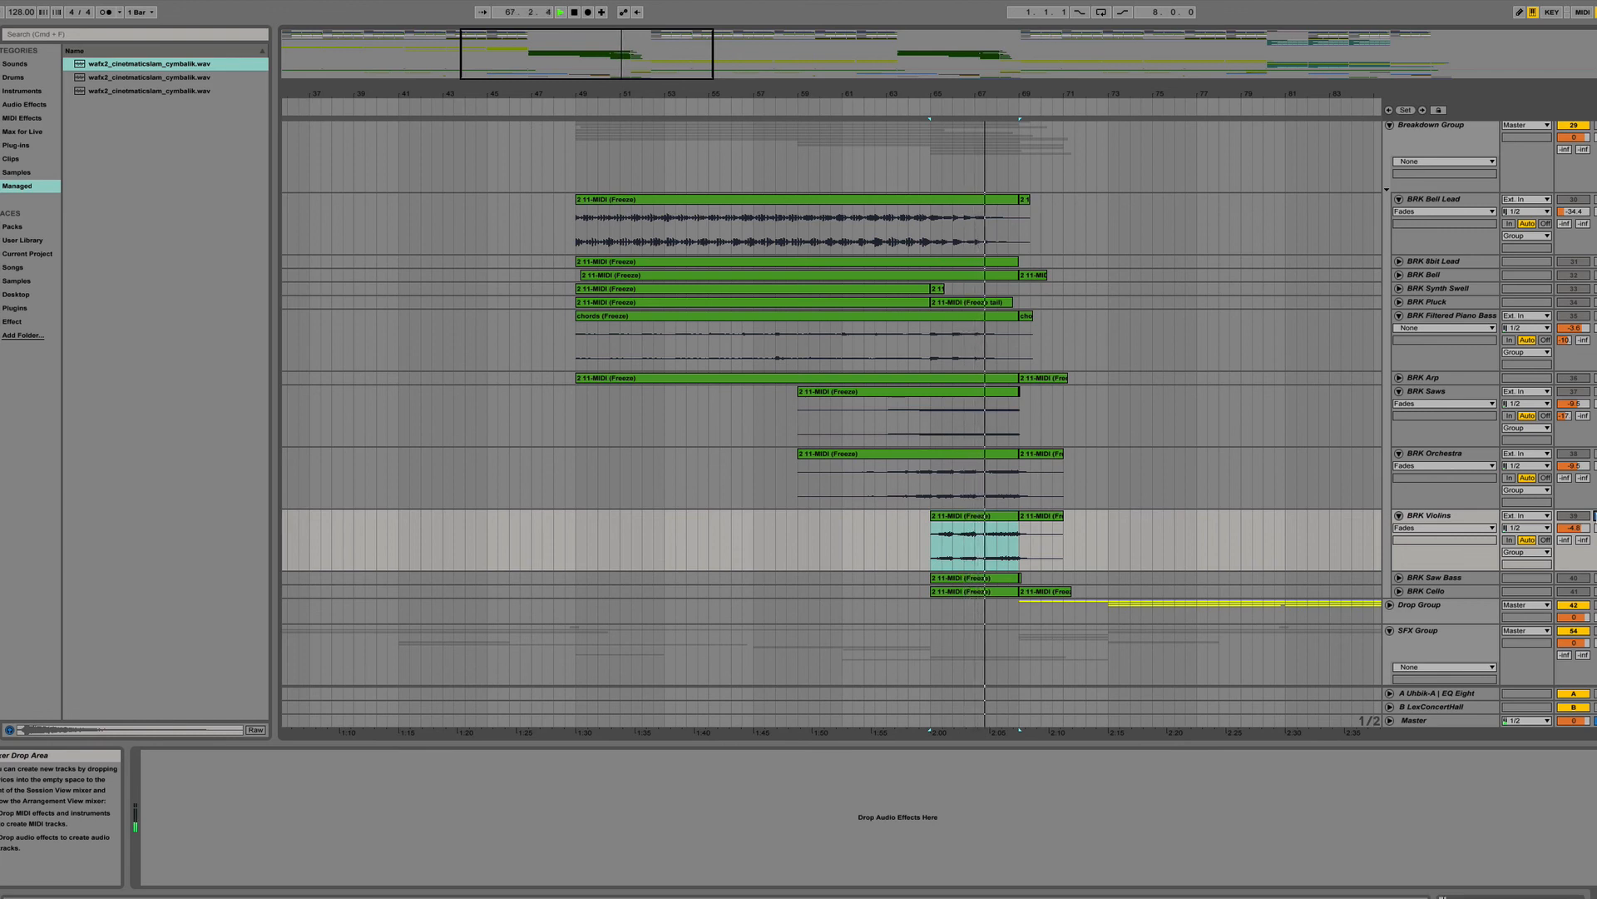
Audition the BRK Saw Bass clip at bar 65 soloed with its track unfolded, and unfold the BRK Cello track to show its waveform.
left_click(1400, 515)
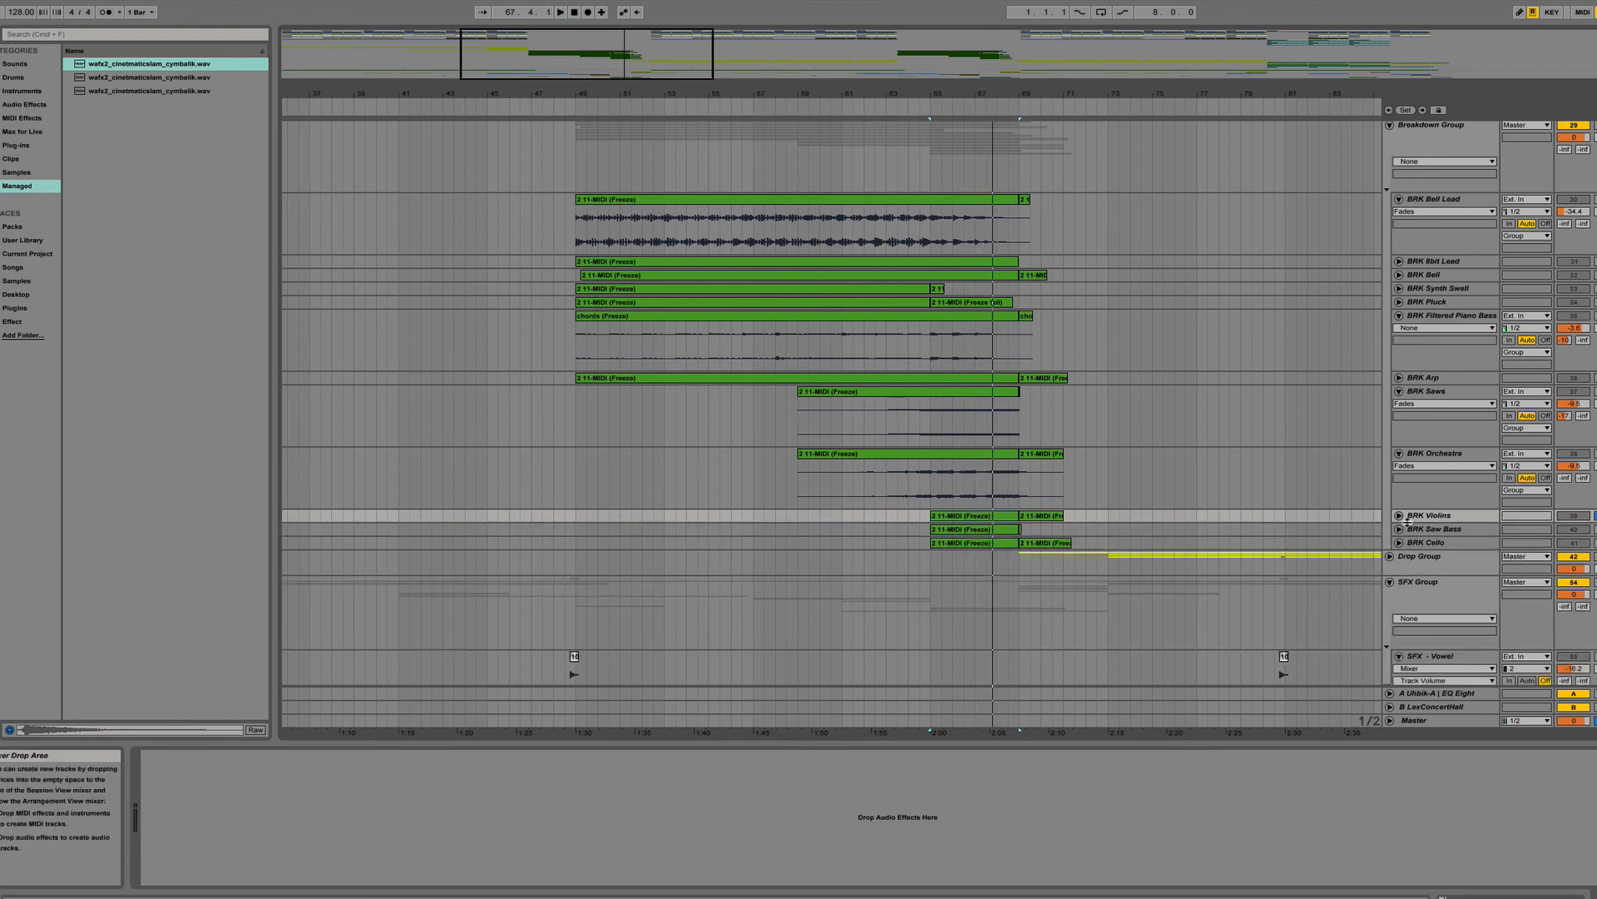
left_click(1399, 529)
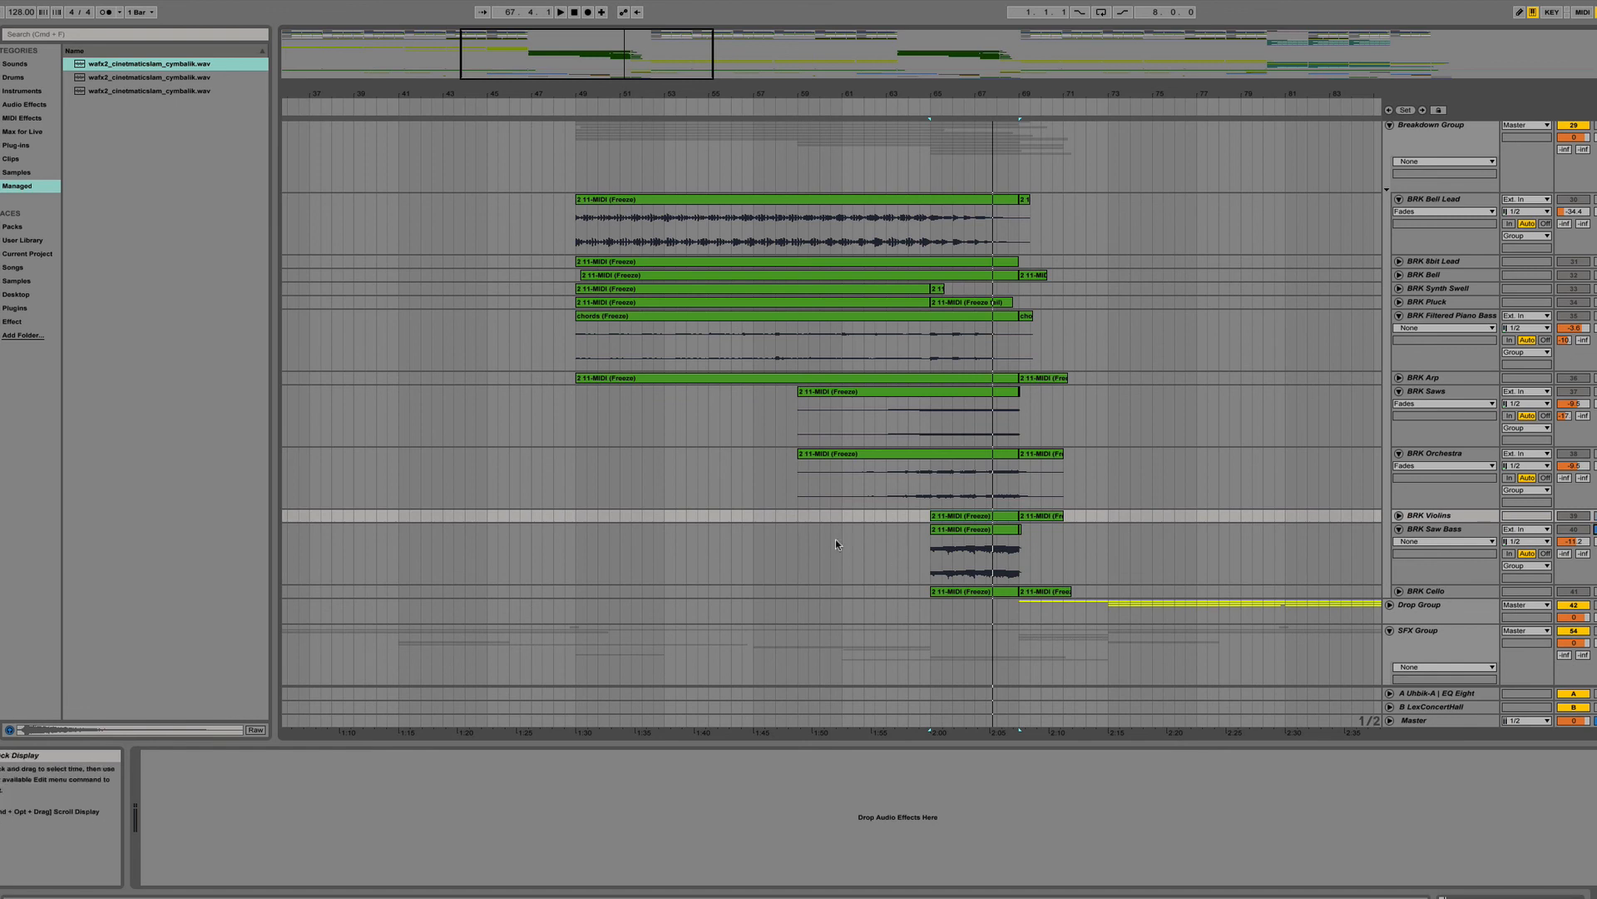
left_click(976, 529)
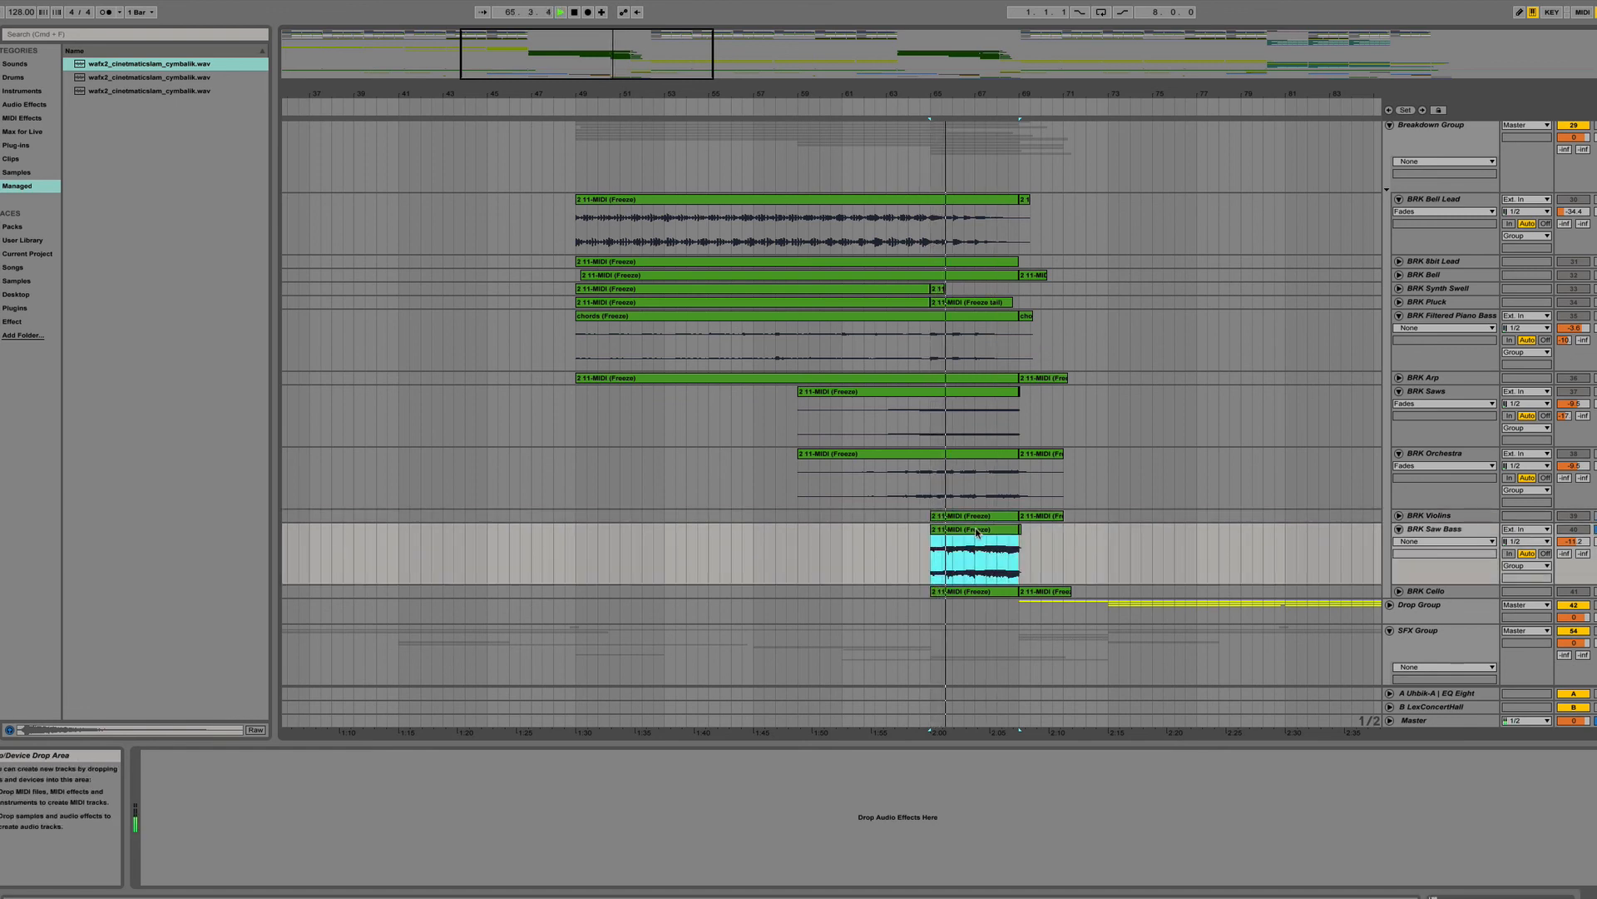
left_click(1400, 591)
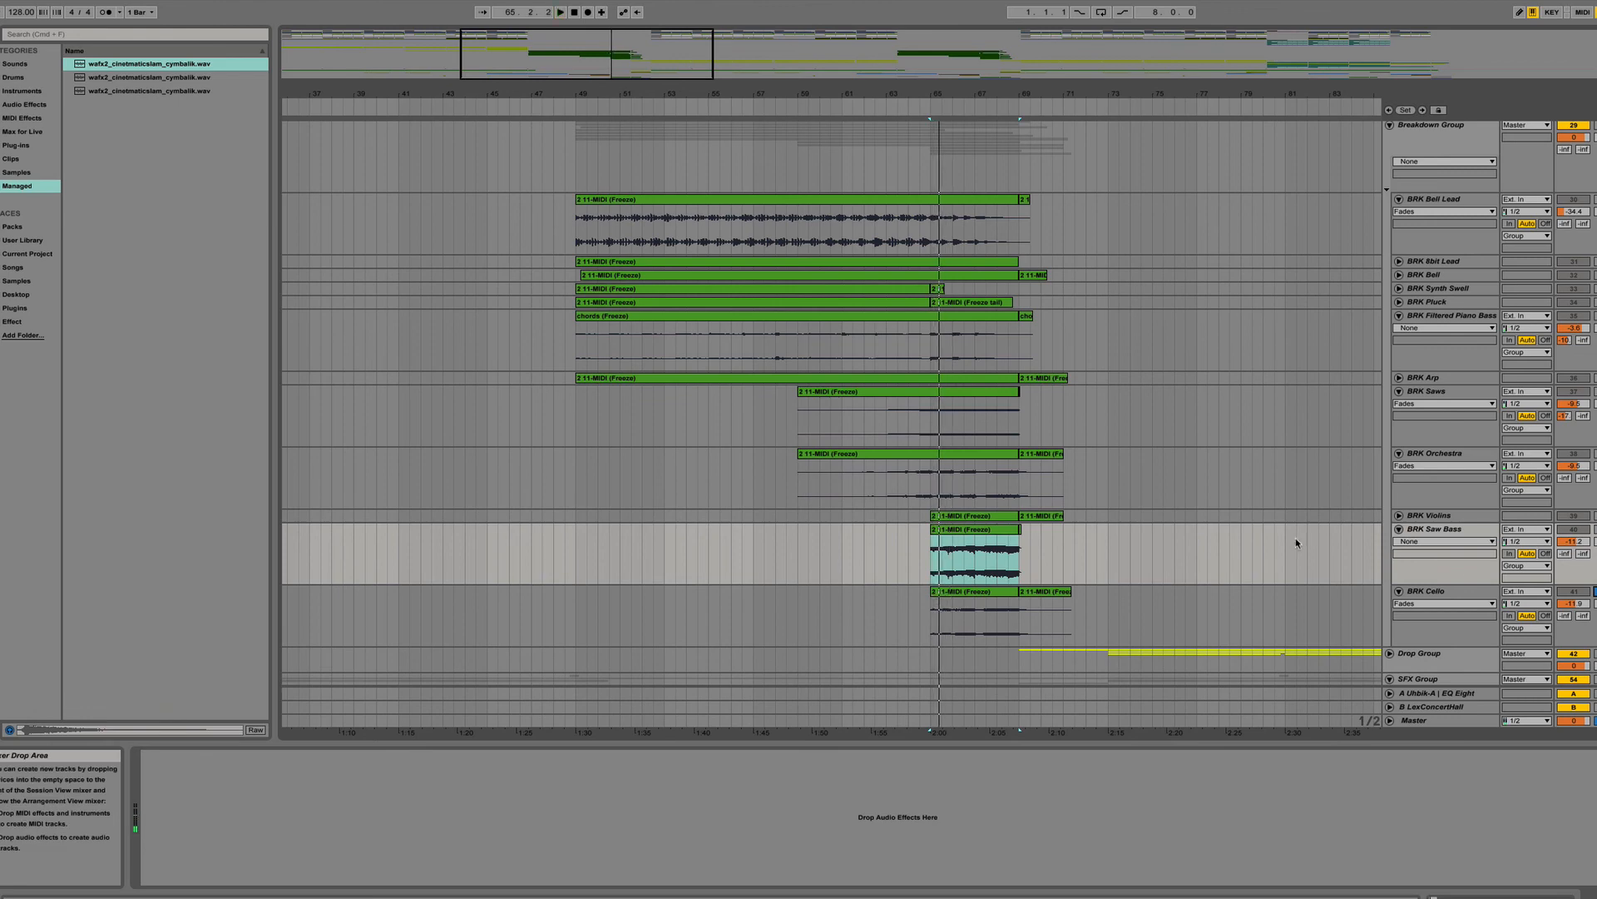
Look through the SFX Group clips beneath the breakdown, checking the SFX Uplifter 1 and SFX Uplifter 2 clips.
left_click(920, 463)
scroll(918, 462, "down", 8)
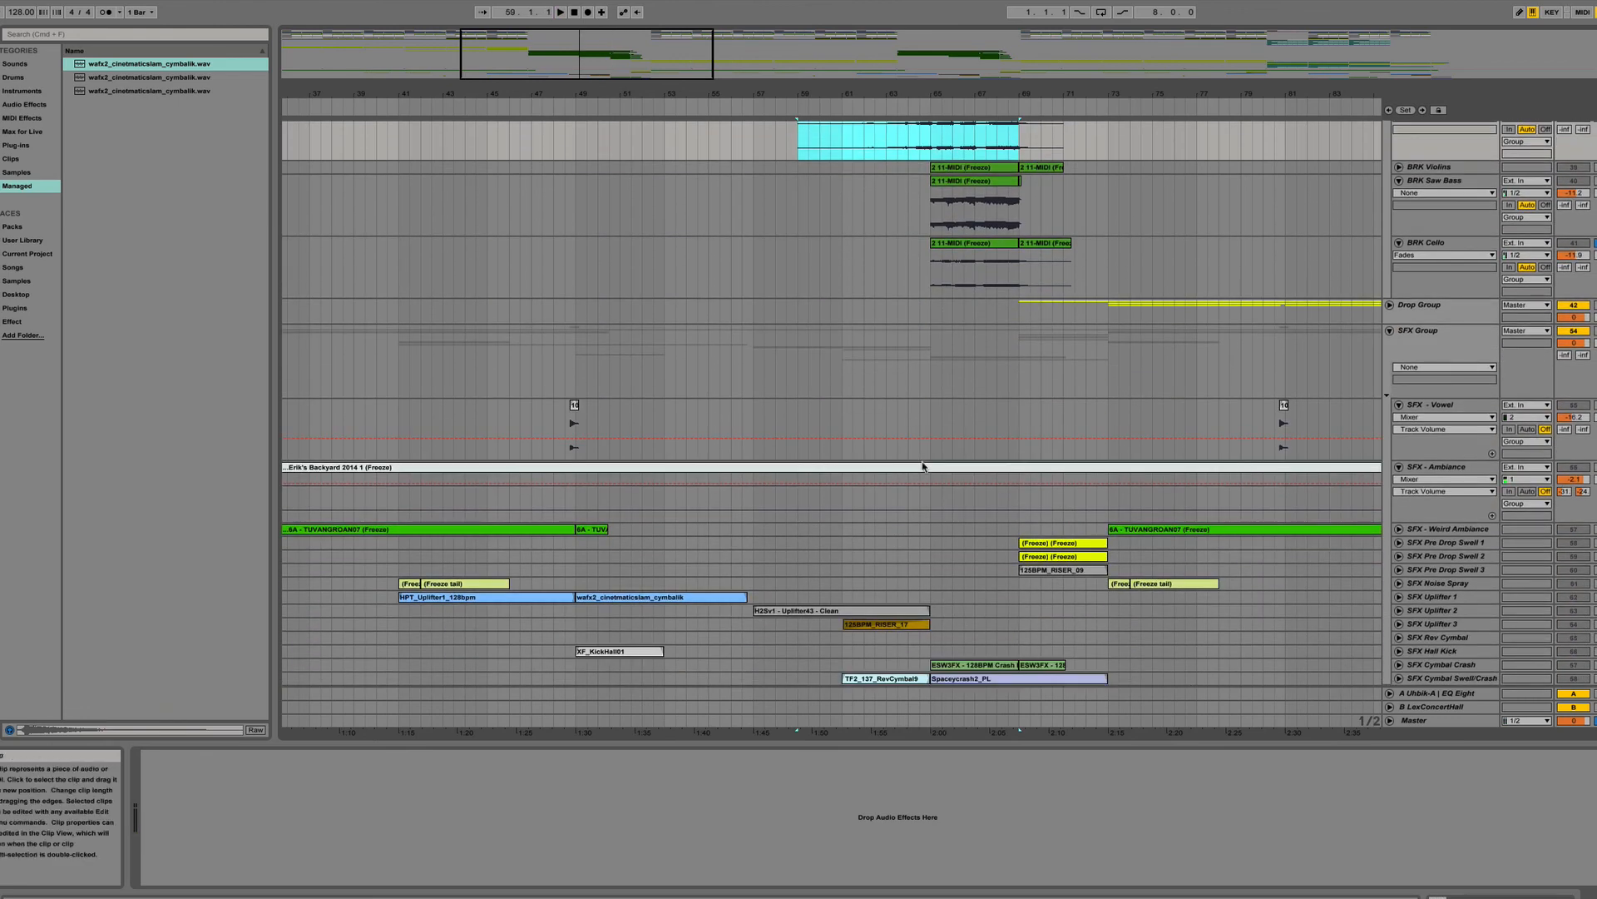
scroll(1048, 679, "up", 8)
scroll(1049, 677, "down", 8)
scroll(1048, 677, "right", 1)
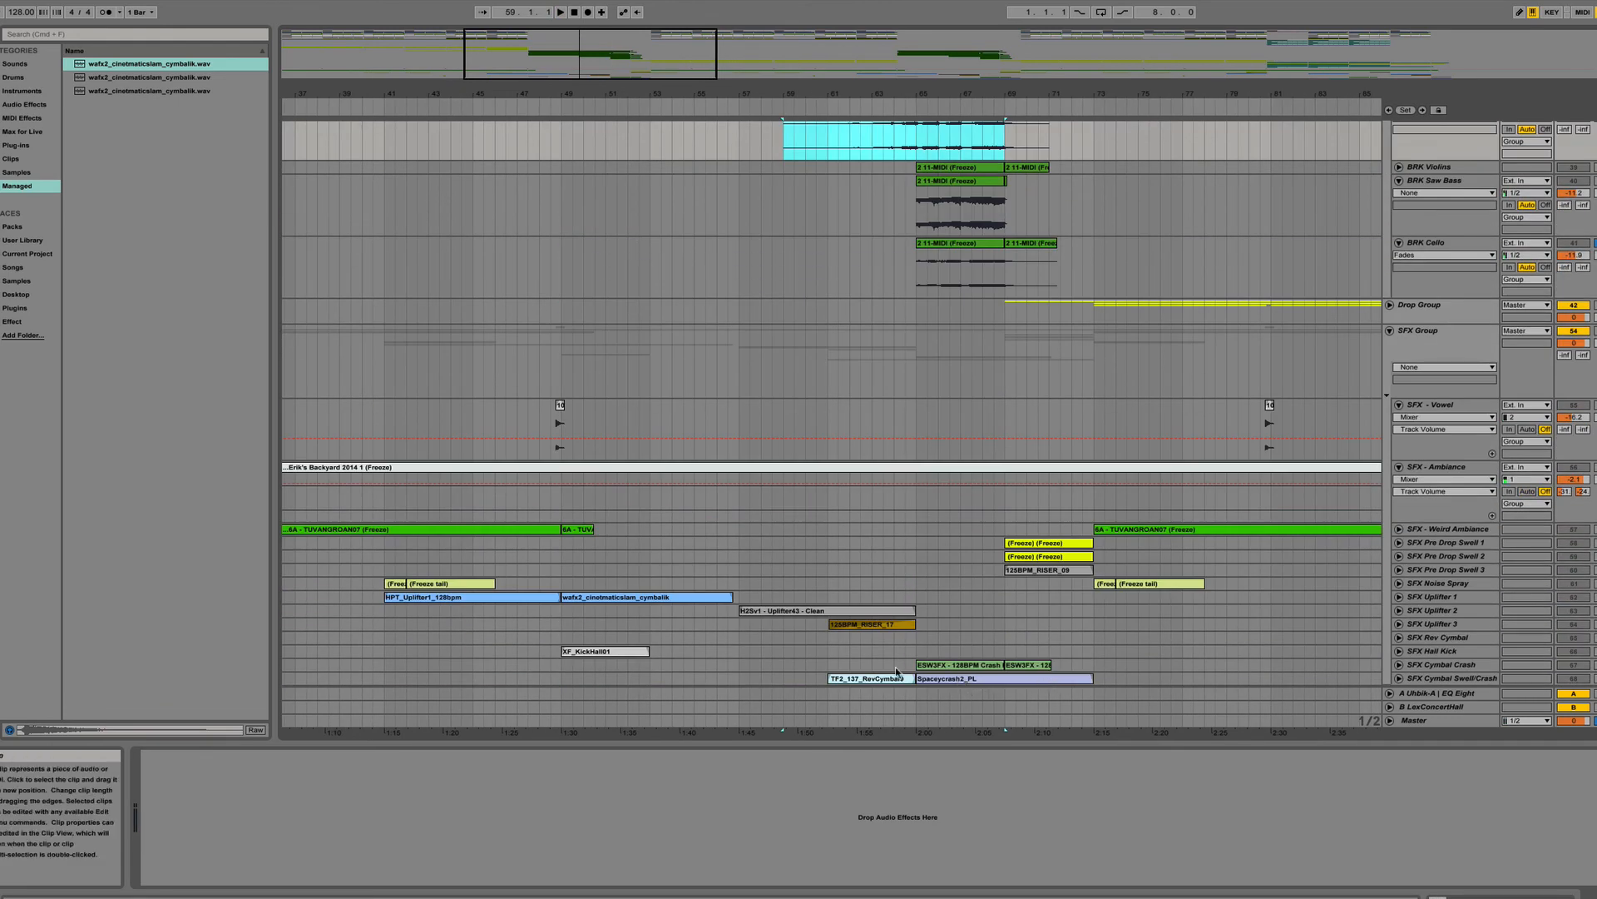
left_click(739, 678)
left_click(738, 610)
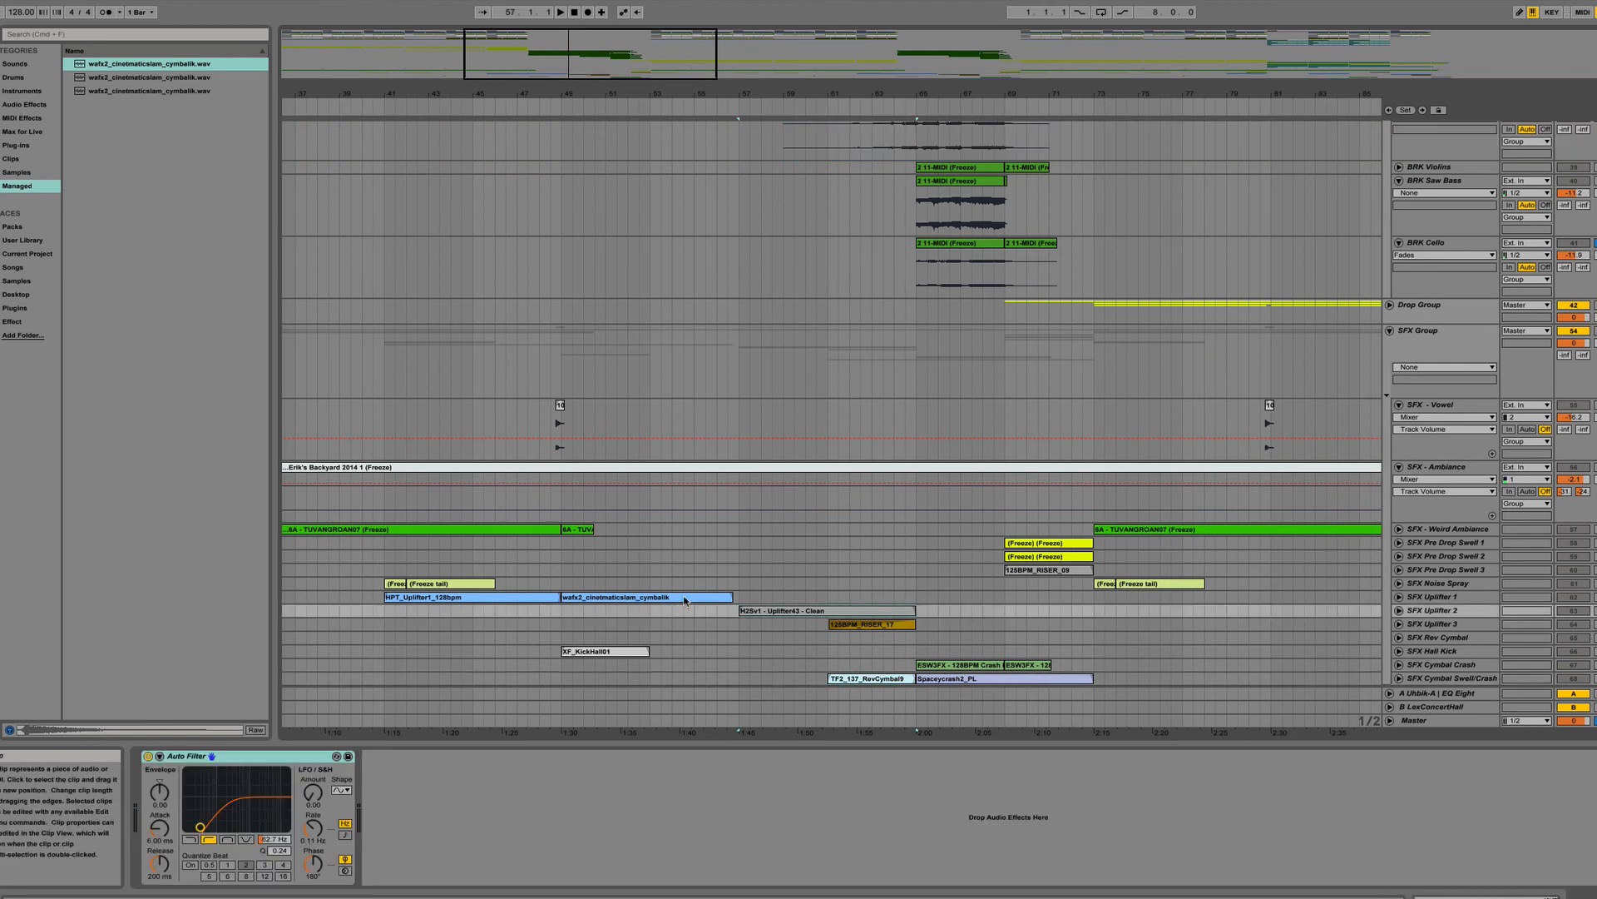
left_click(686, 600)
scroll(685, 620, "left", 5)
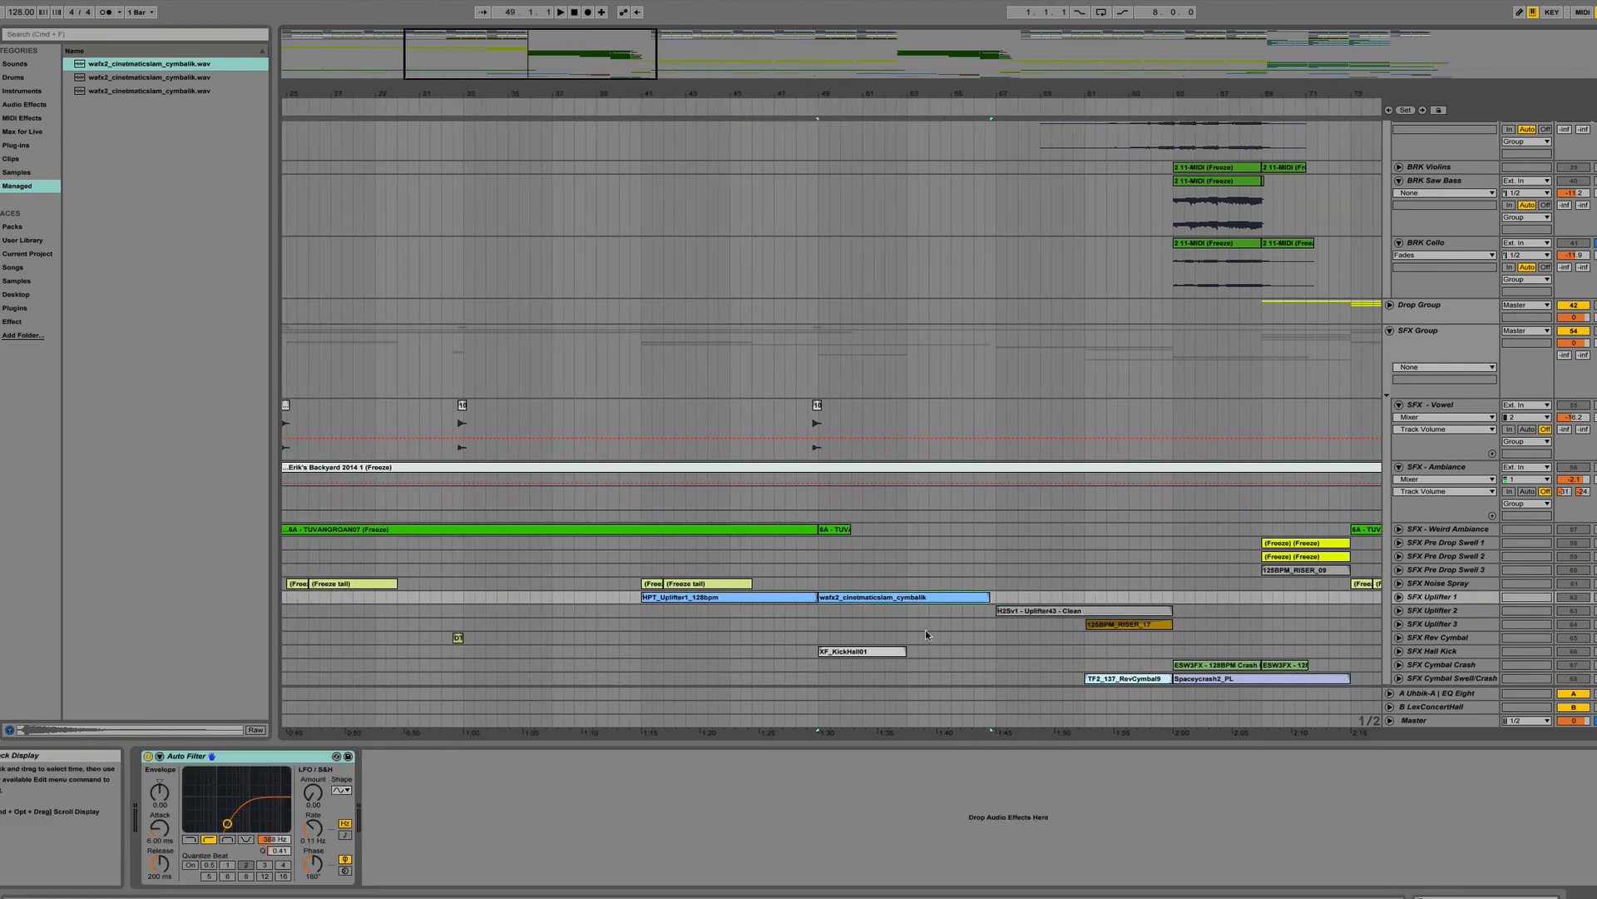
scroll(925, 632, "right", 1)
scroll(931, 596, "right", 2)
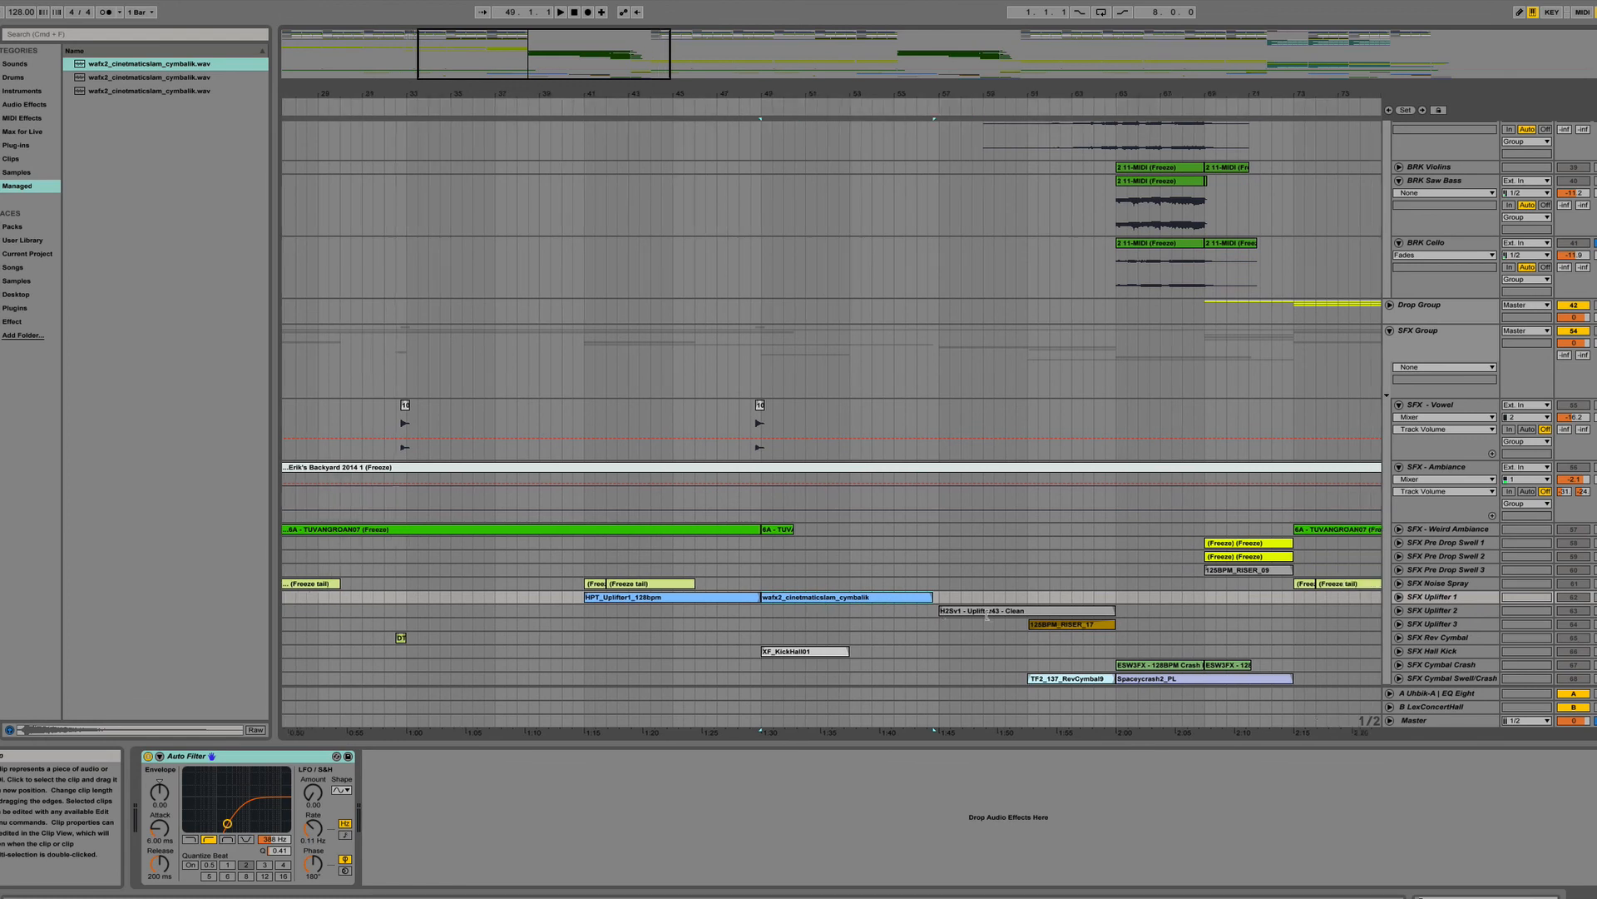
scroll(988, 615, "right", 4)
Select the SFX Uplifter 2 clip at bar 57 and audition it soloed.
left_click(988, 612)
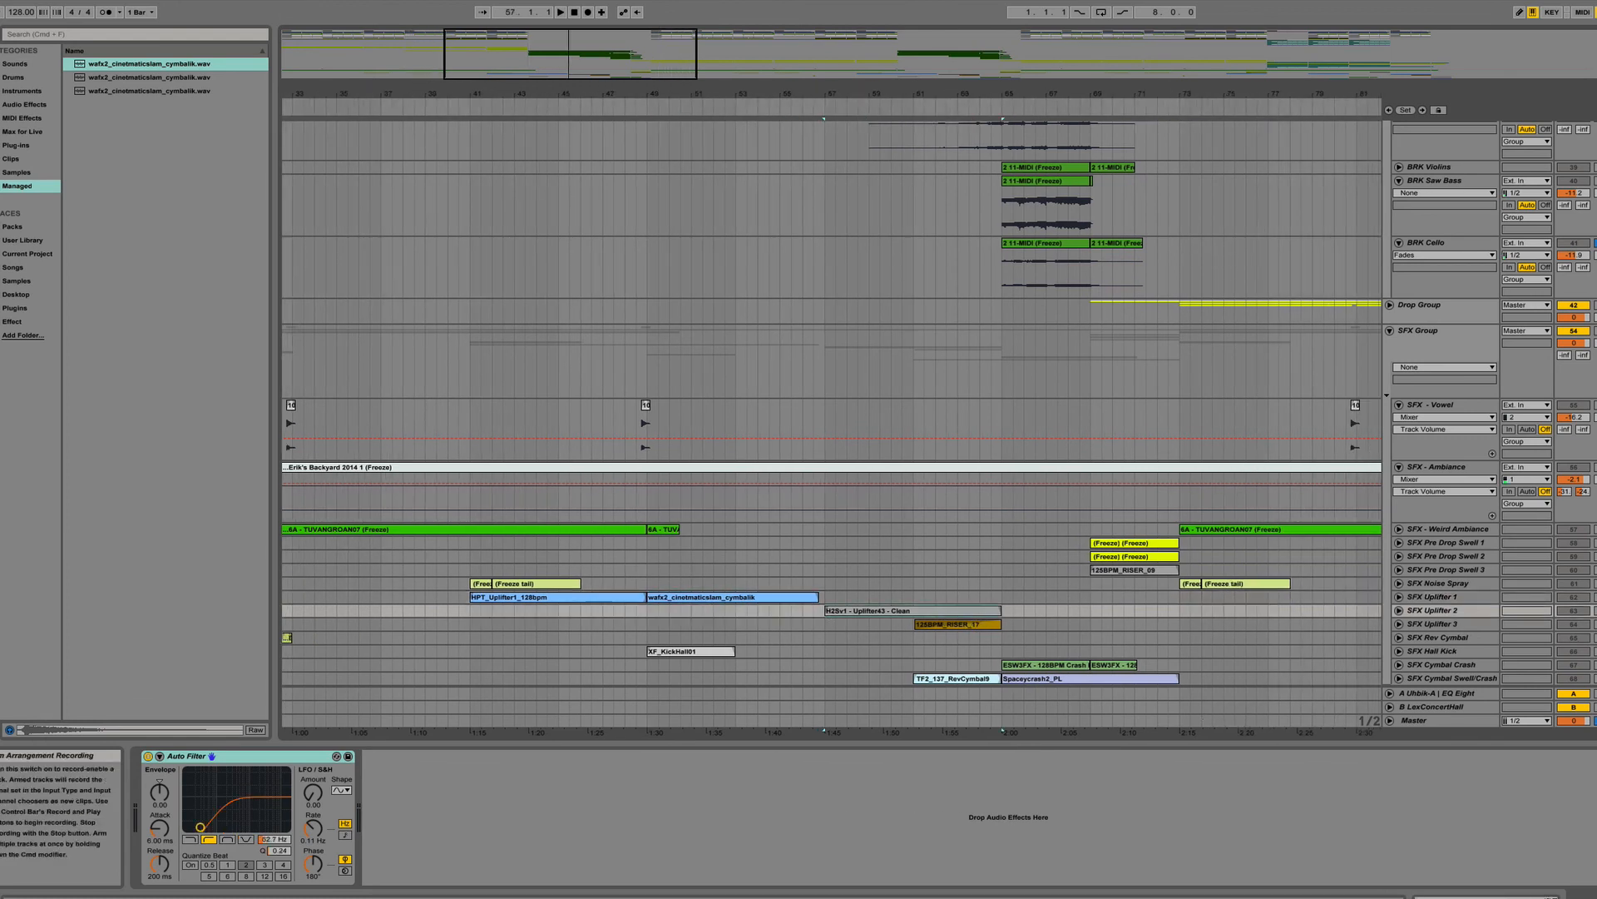
key("space")
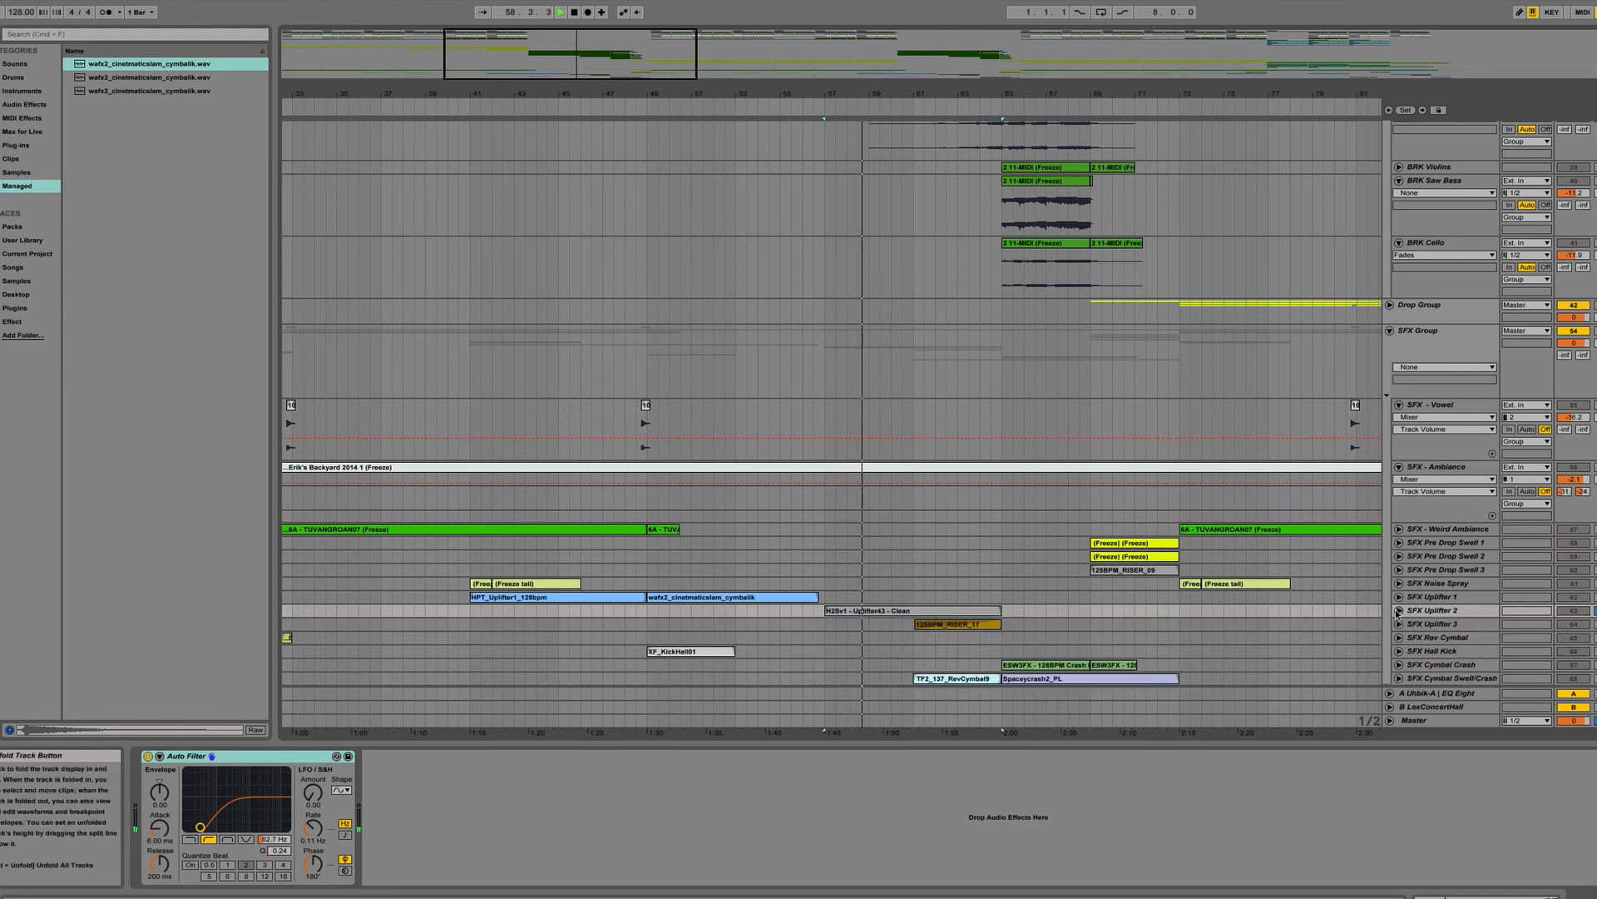
left_click(932, 110)
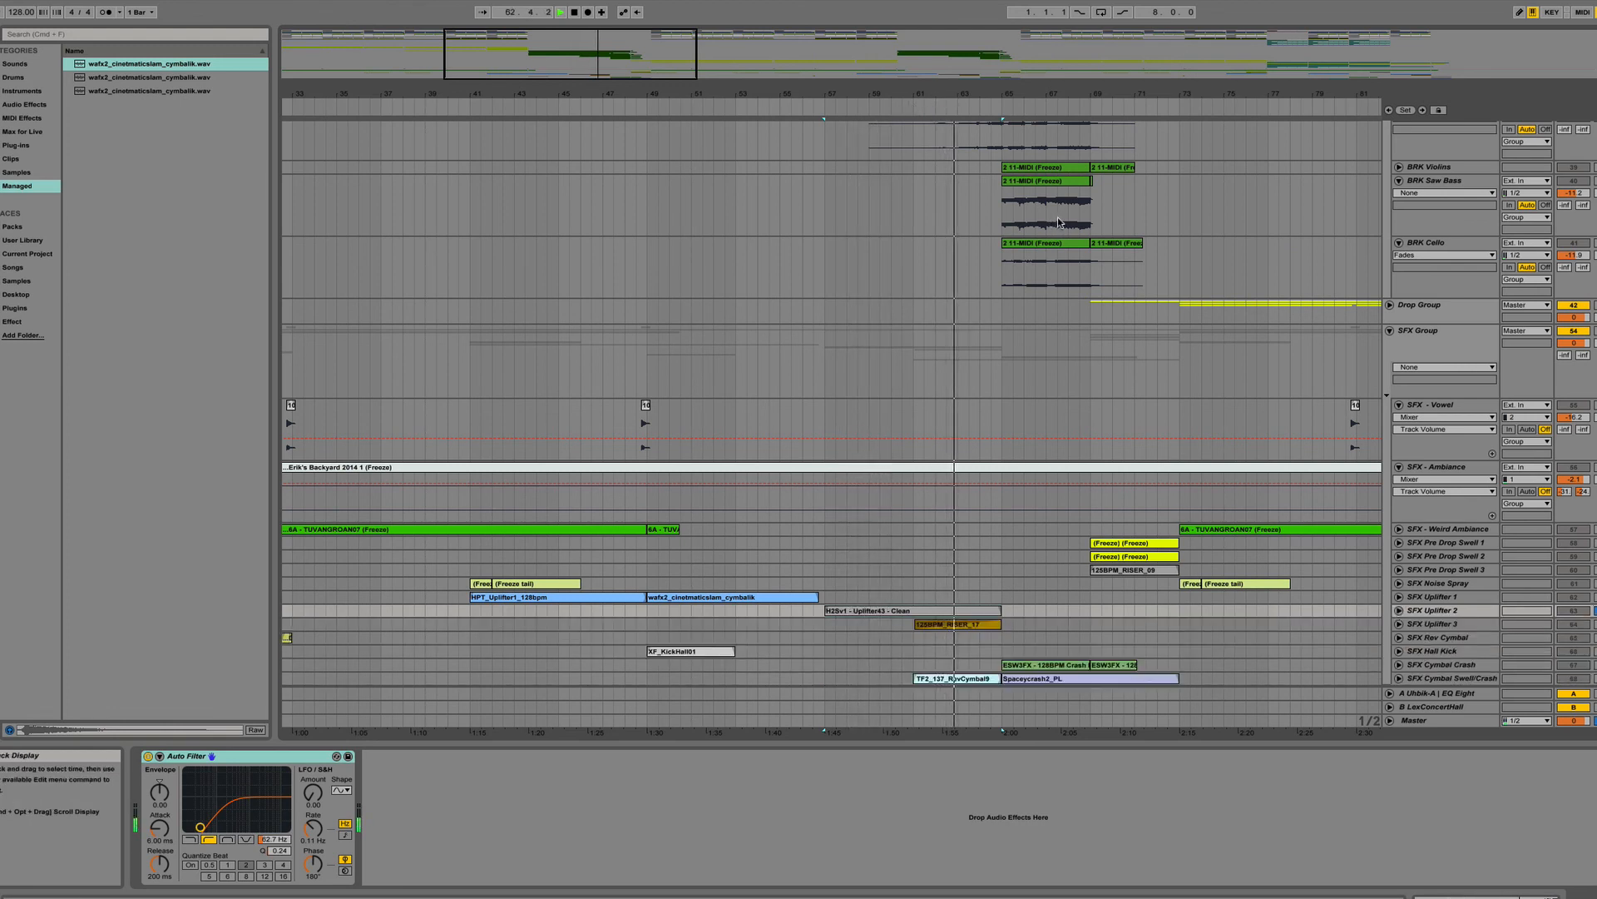
key("space")
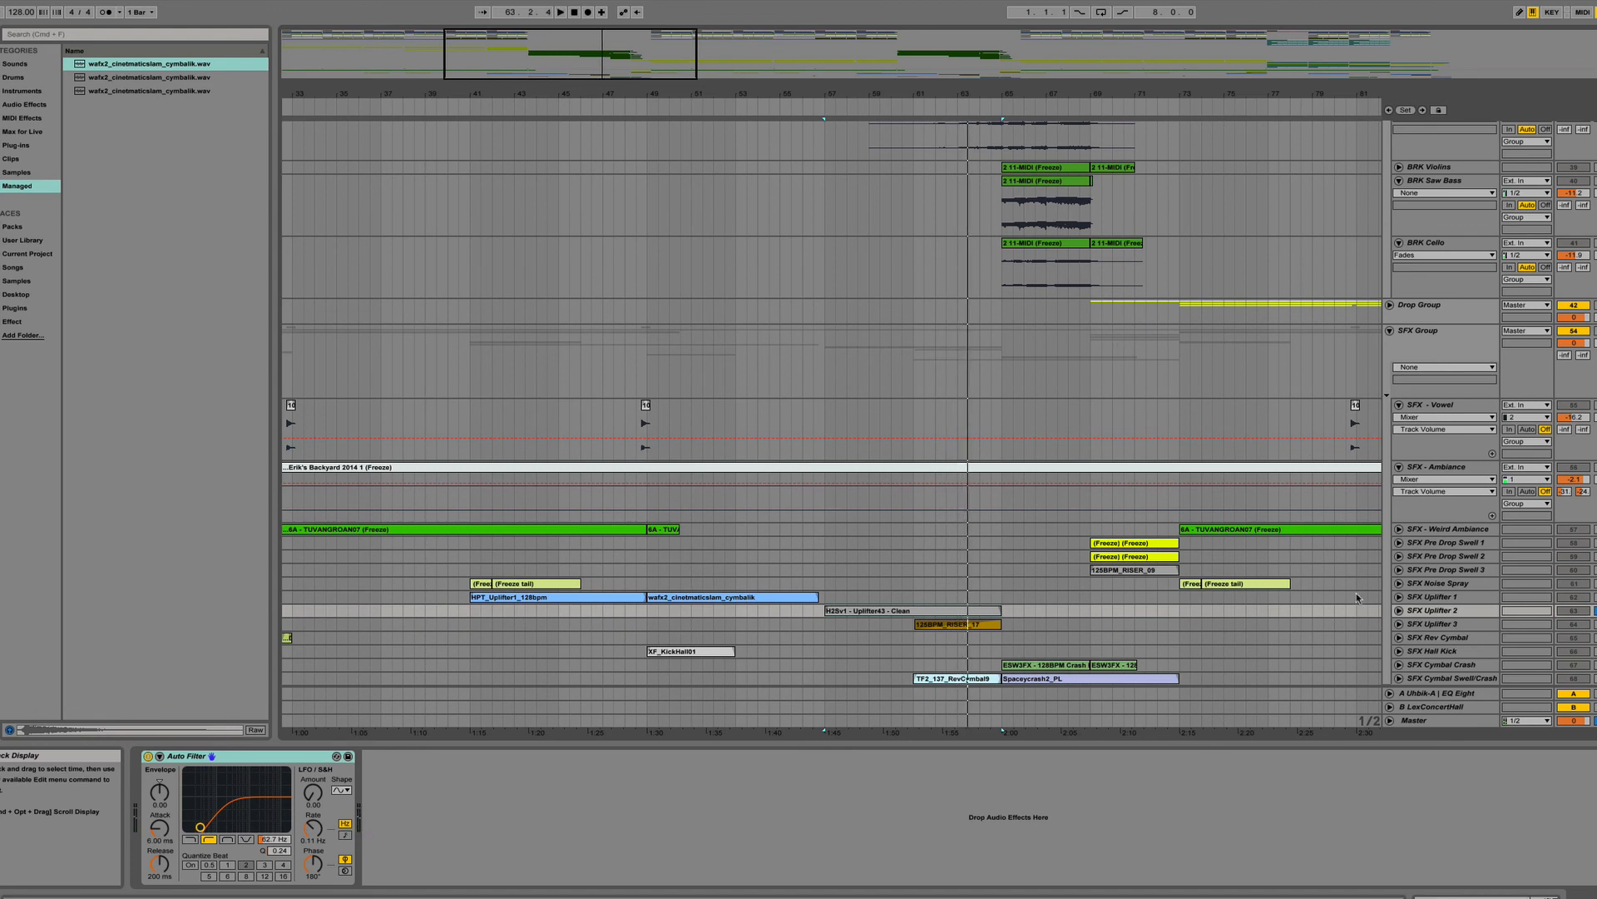
Unfold the SFX Uplifter 3 track and audition its 128BPM_RISER_17 clip soloed from bar 61.
left_click(1398, 623)
scroll(1003, 583, "down", 2)
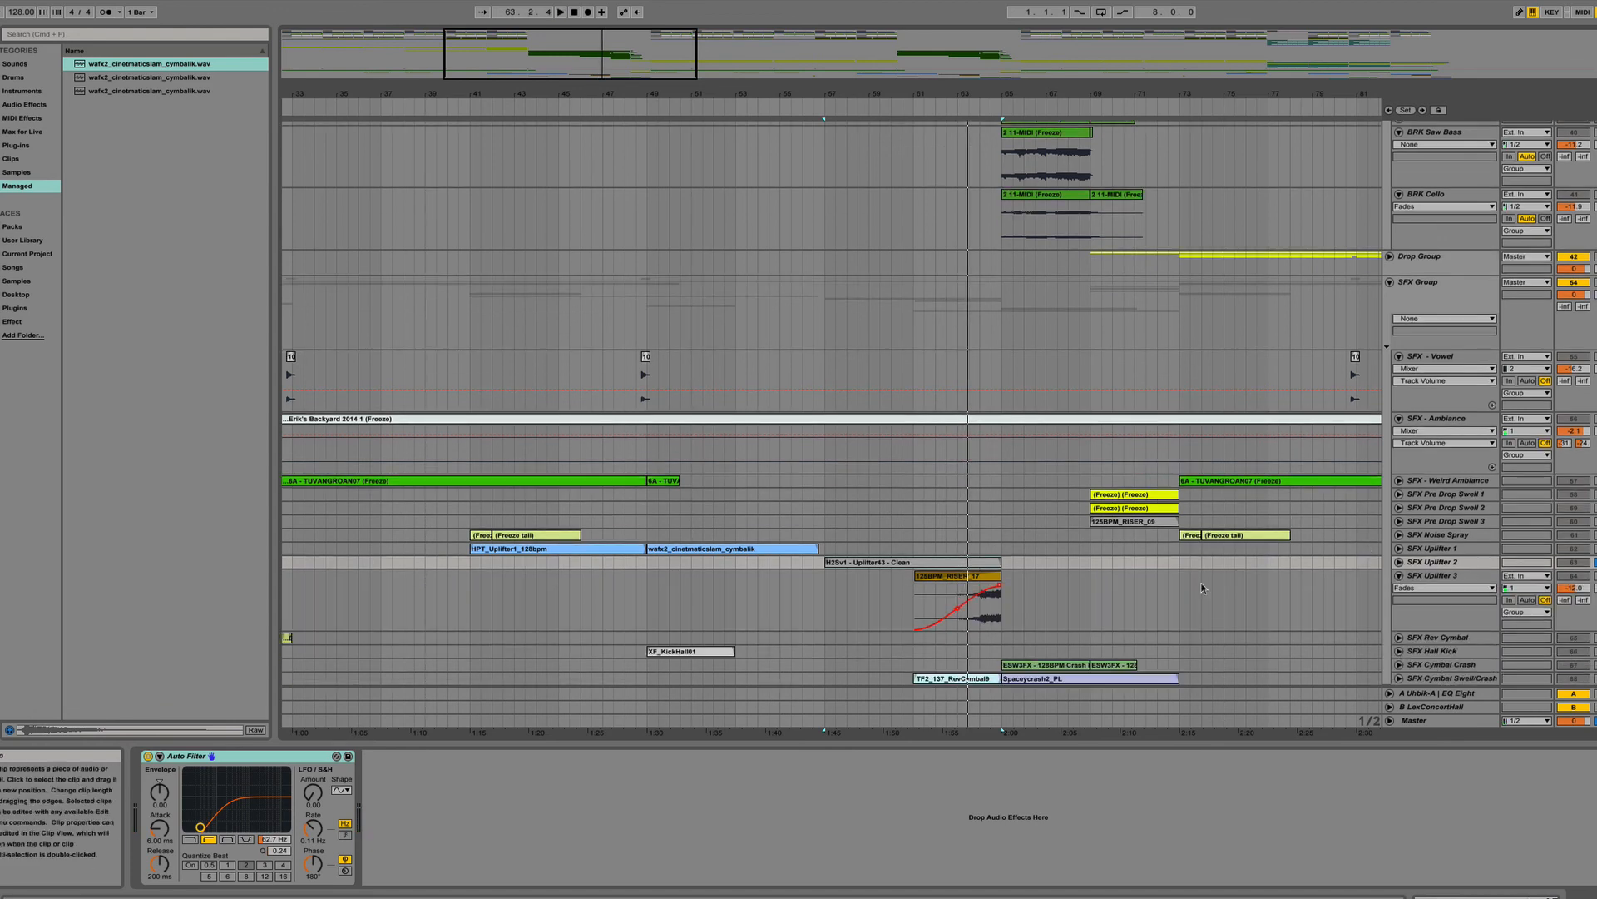
left_click(957, 575)
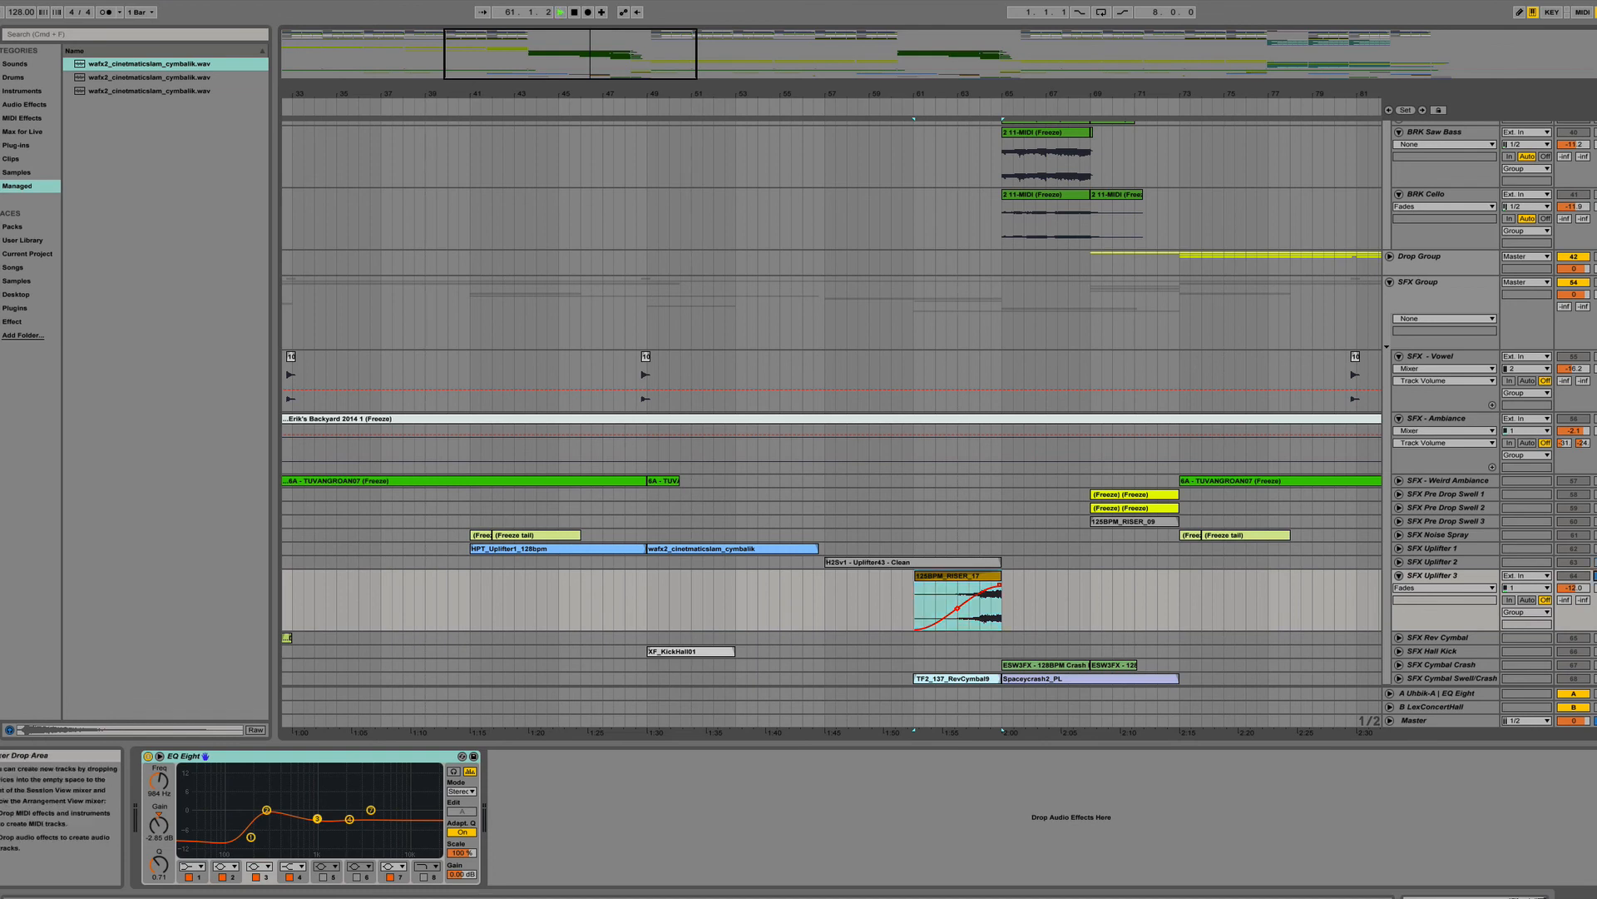
key("space")
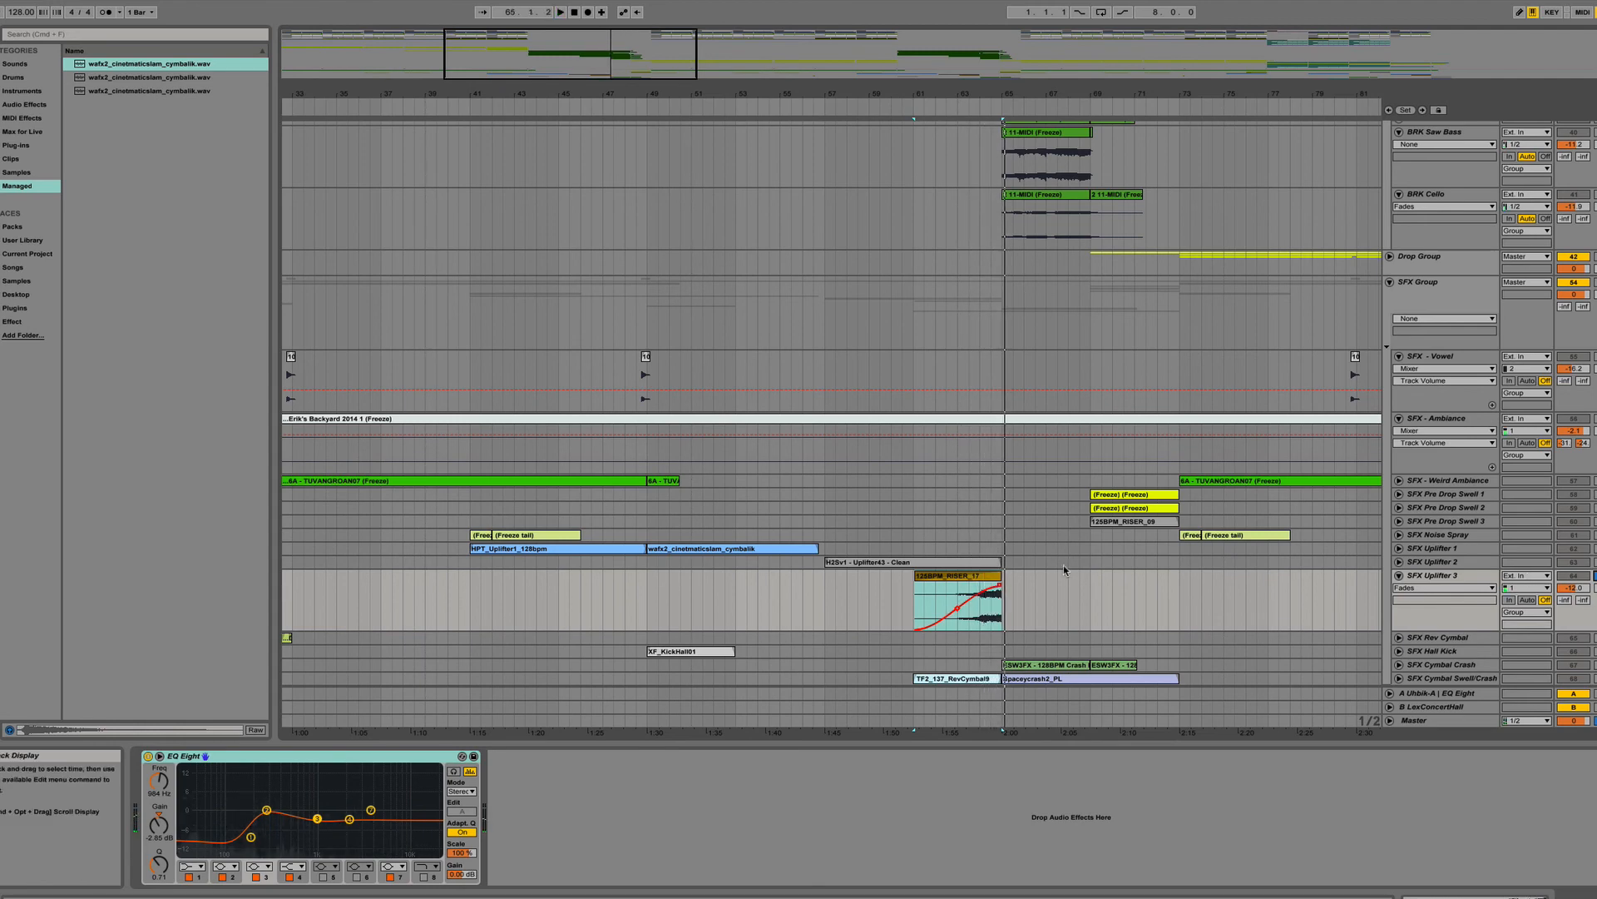
Unfold the SFX Cymbal Swell/Crash track and audition its reverse cymbal clip and crash soloed from bar 61.
scroll(1058, 513, "up", 8)
scroll(1058, 513, "right", 1)
scroll(1059, 512, "down", 8)
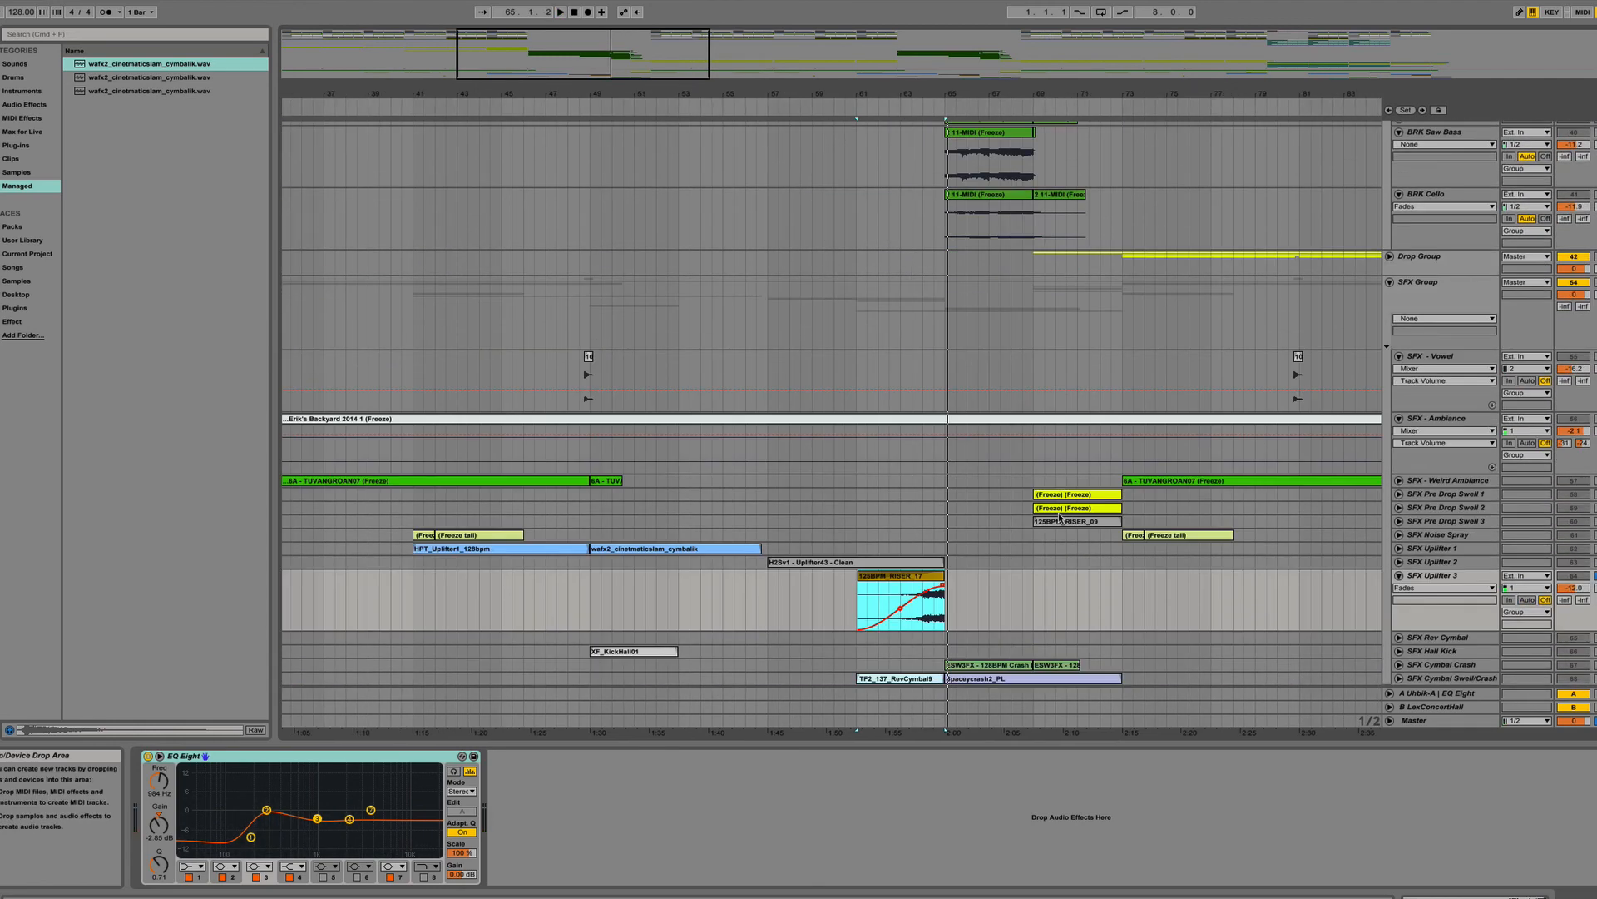
scroll(1058, 512, "left", 1)
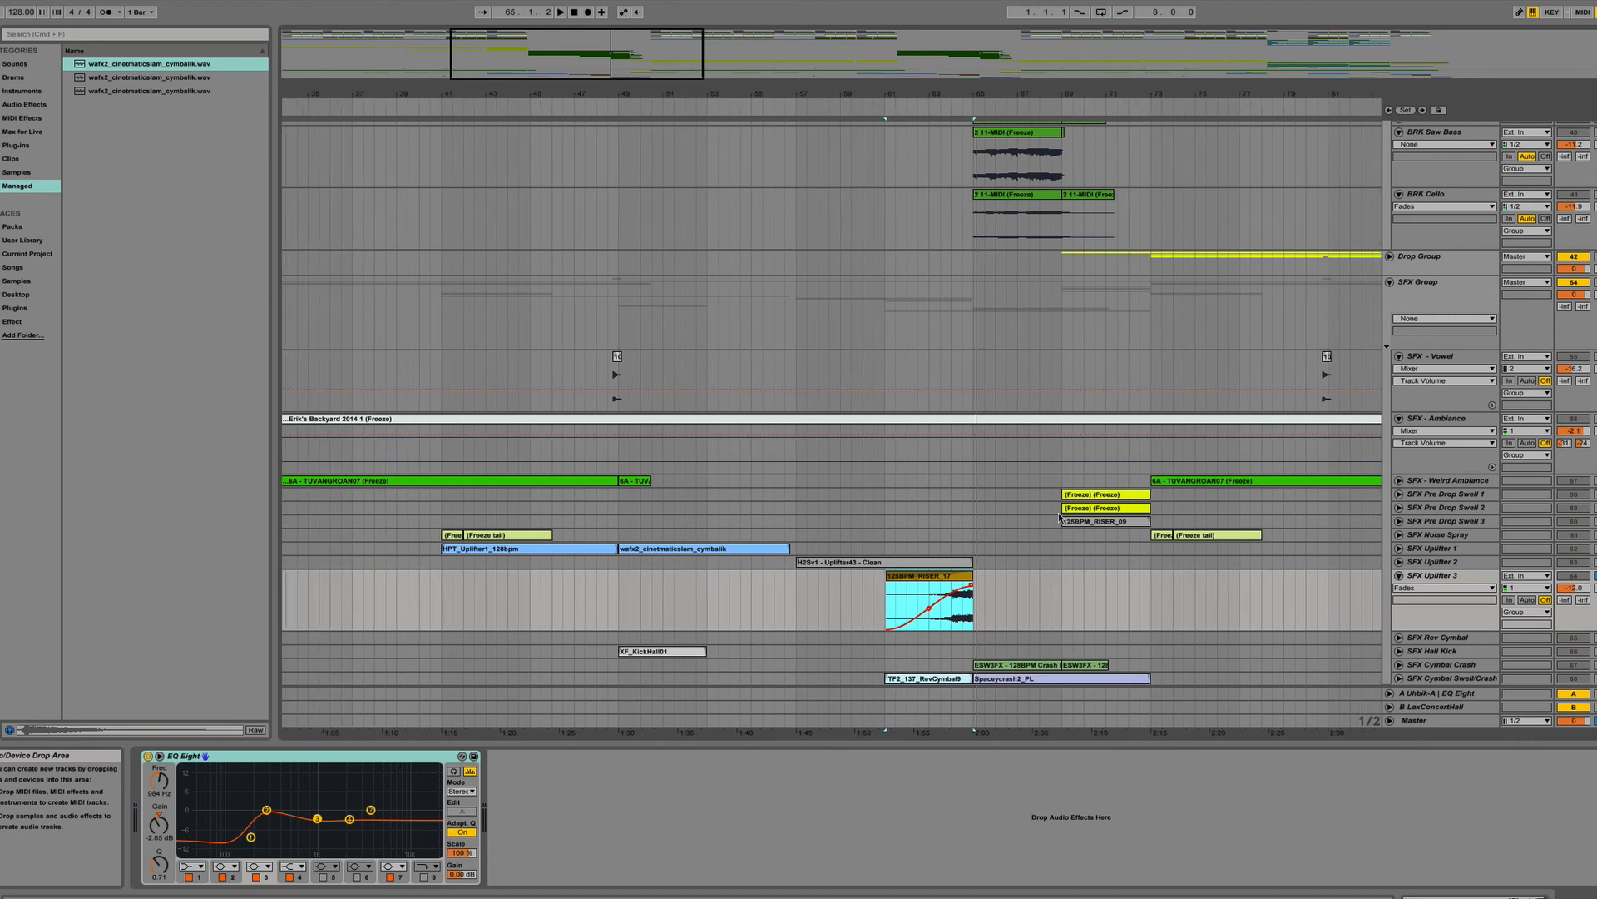
left_click(1400, 678)
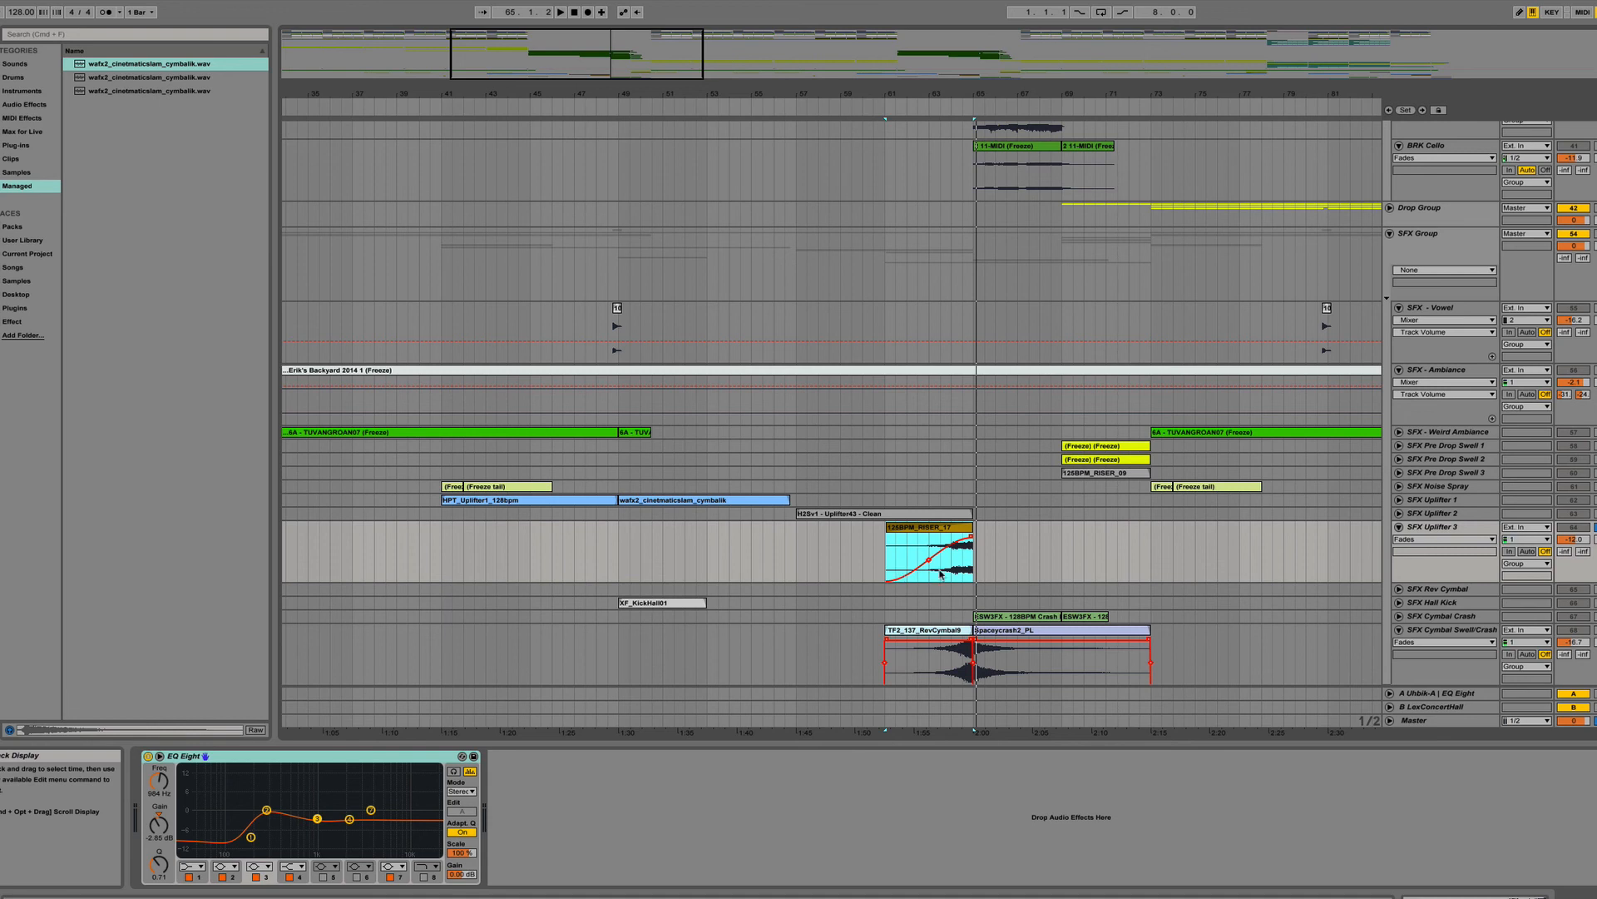
left_click(936, 634)
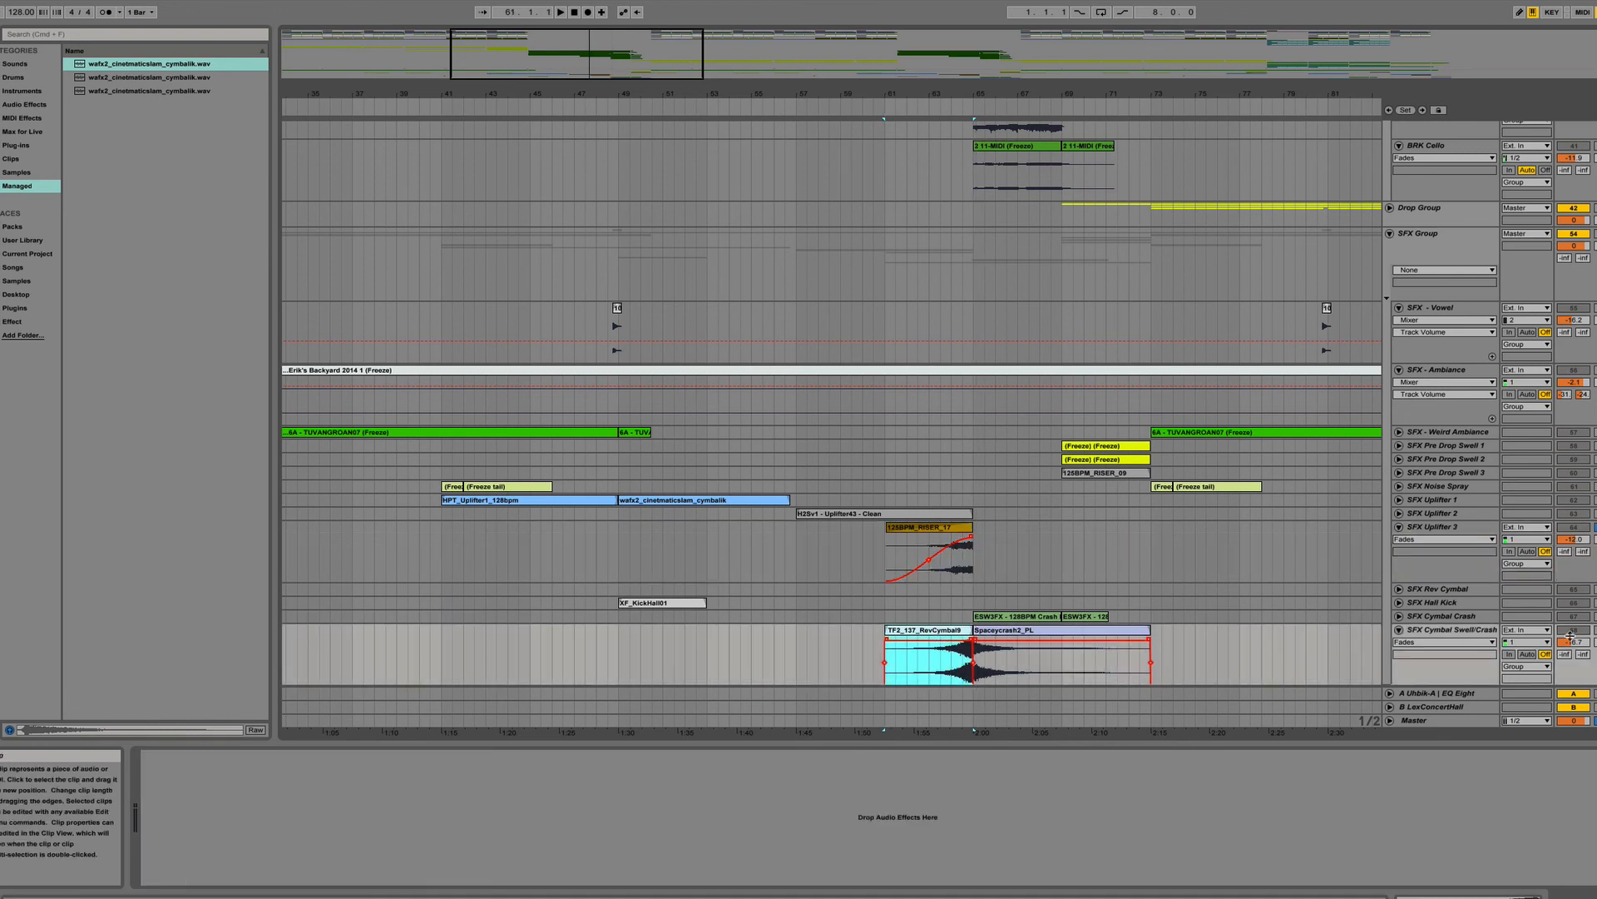
left_click(1595, 630)
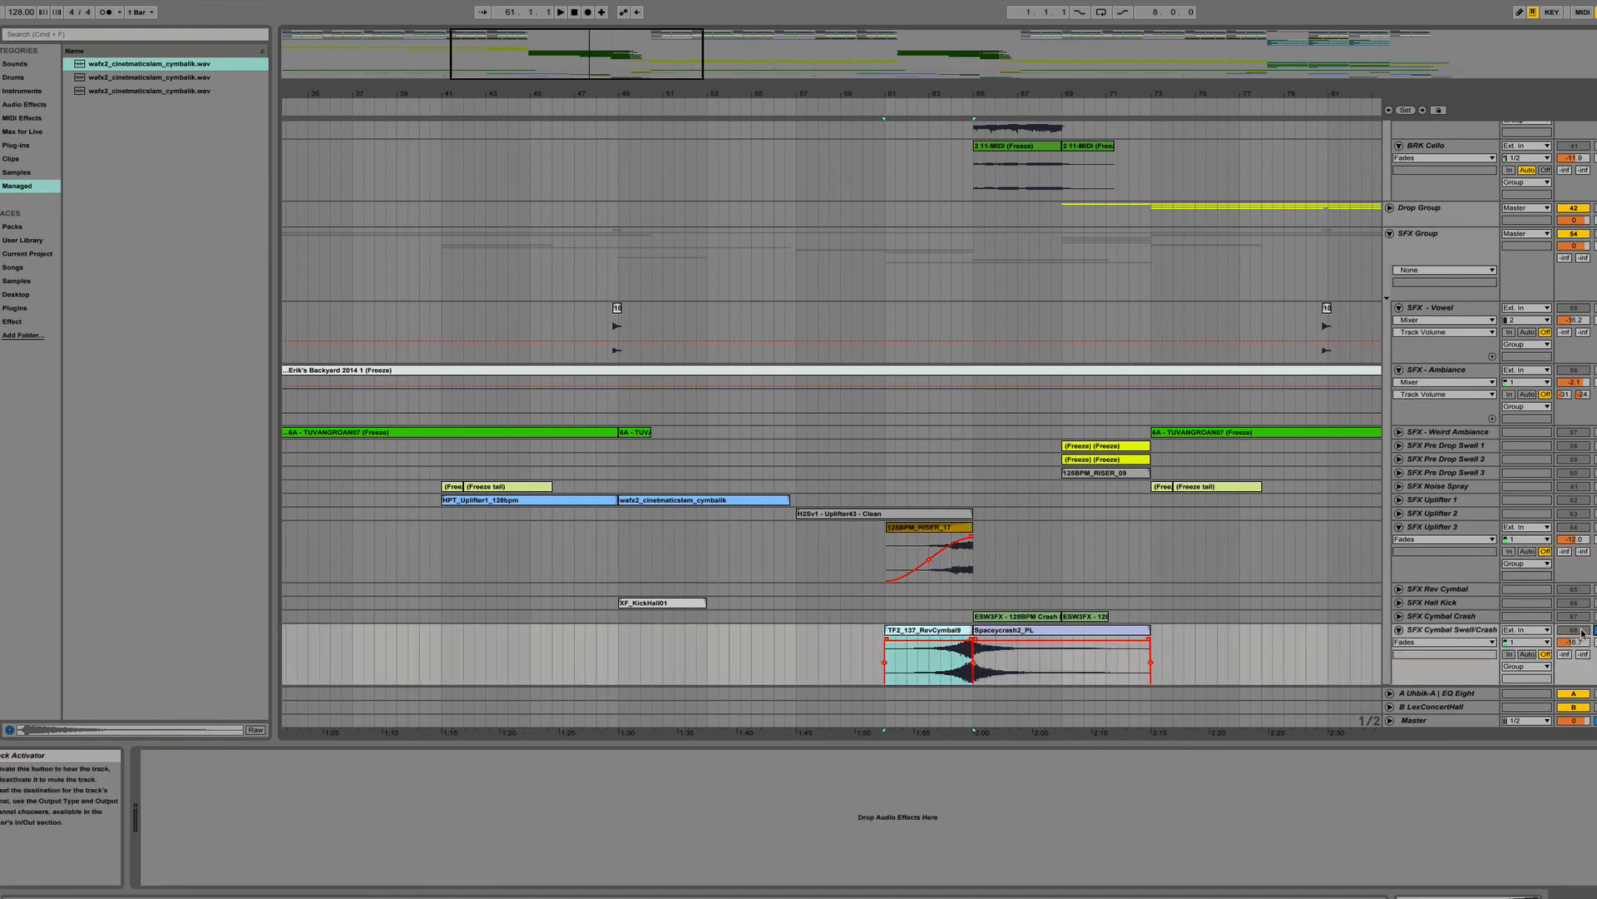
key("space")
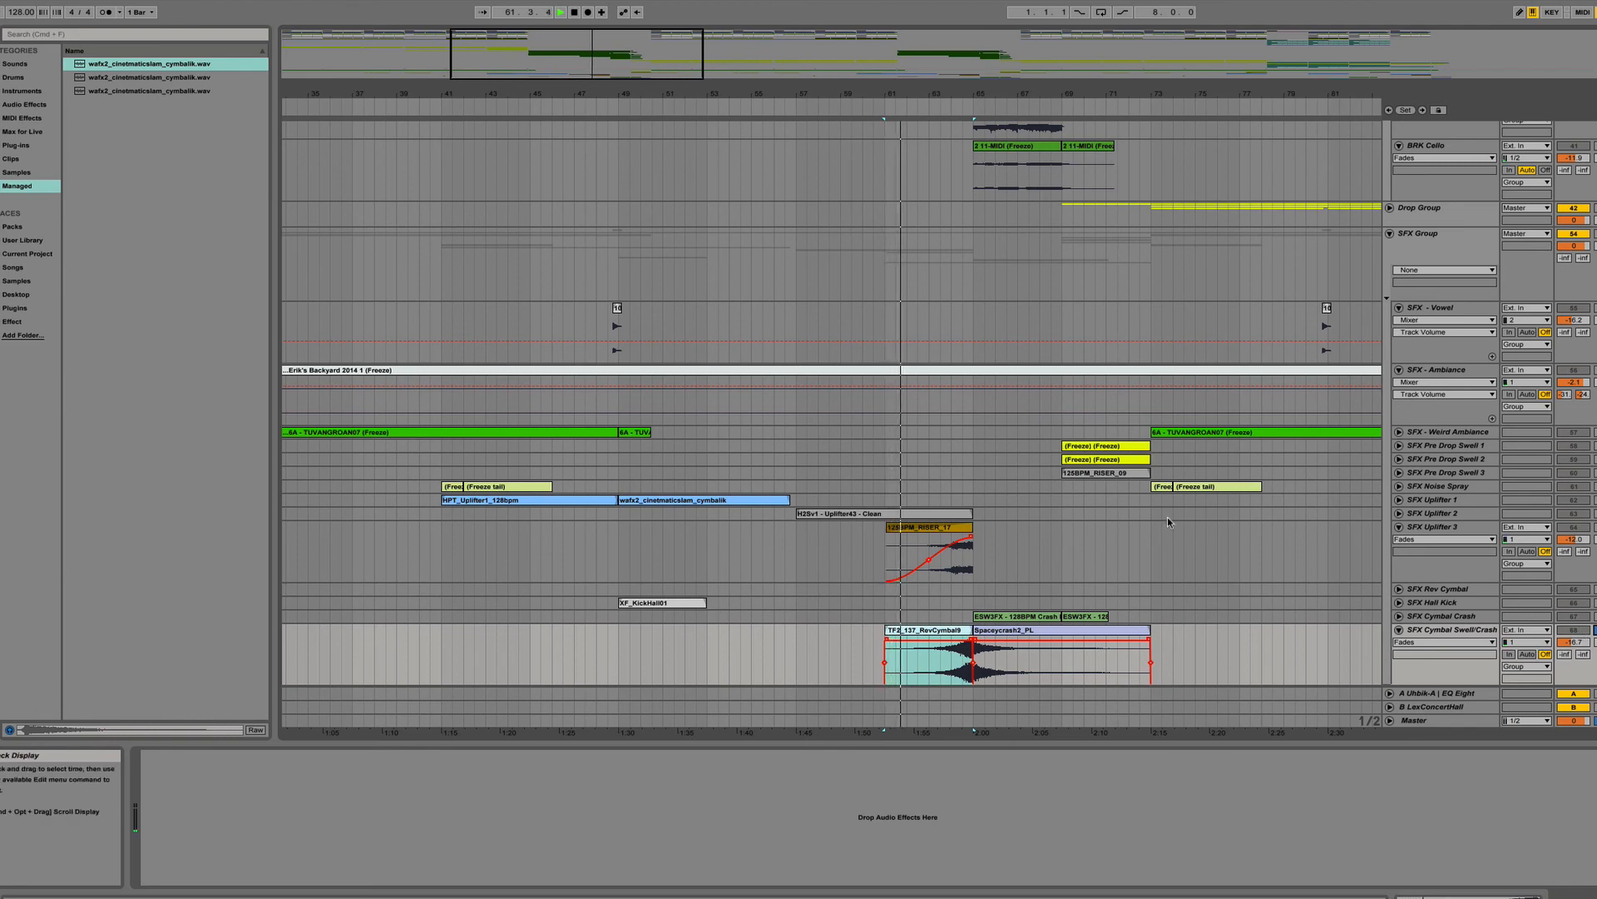
scroll(1167, 522, "up", 10)
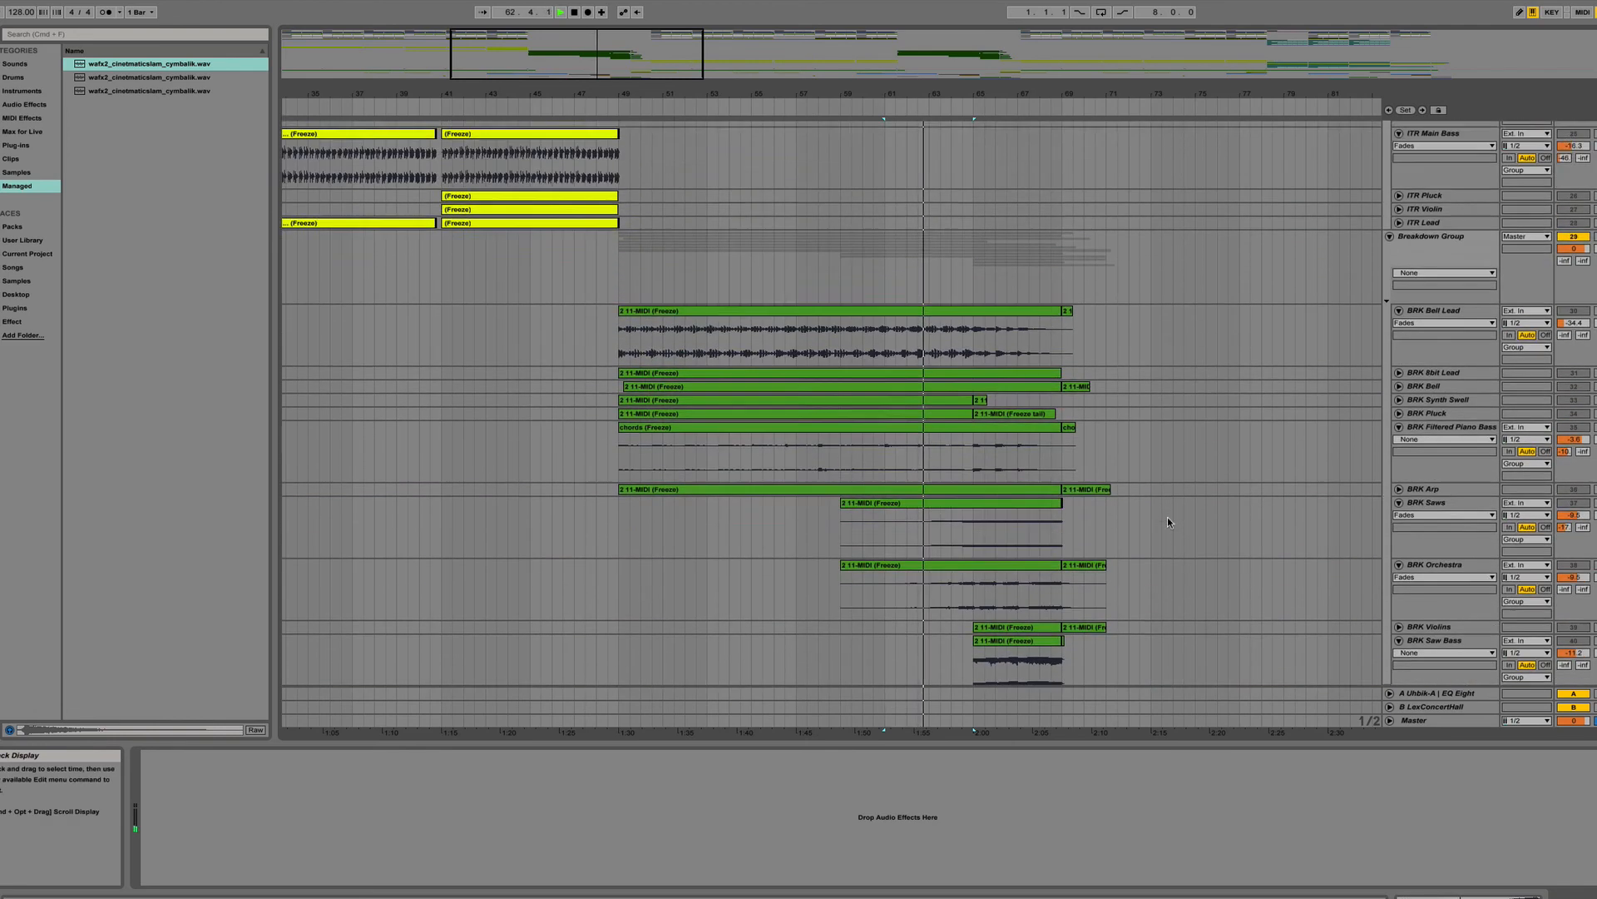
scroll(1166, 516, "down", 10)
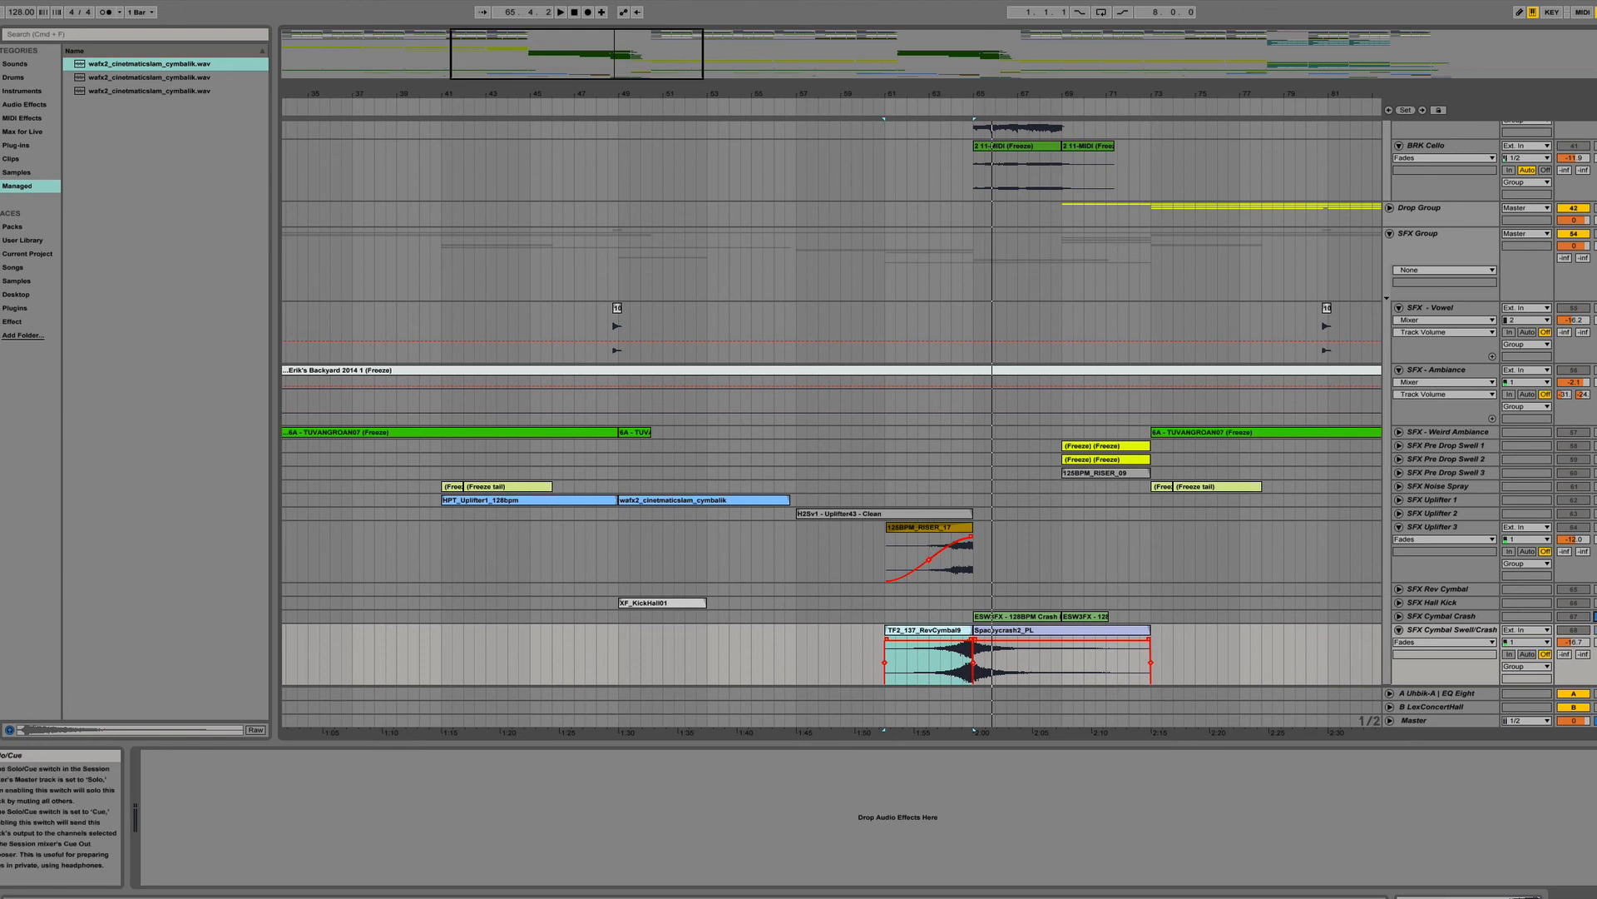
Audition the SFX Cymbal Crash clip at bar 65 soloed, and play the full mix from bar 61 with the solo off.
left_click(1029, 619)
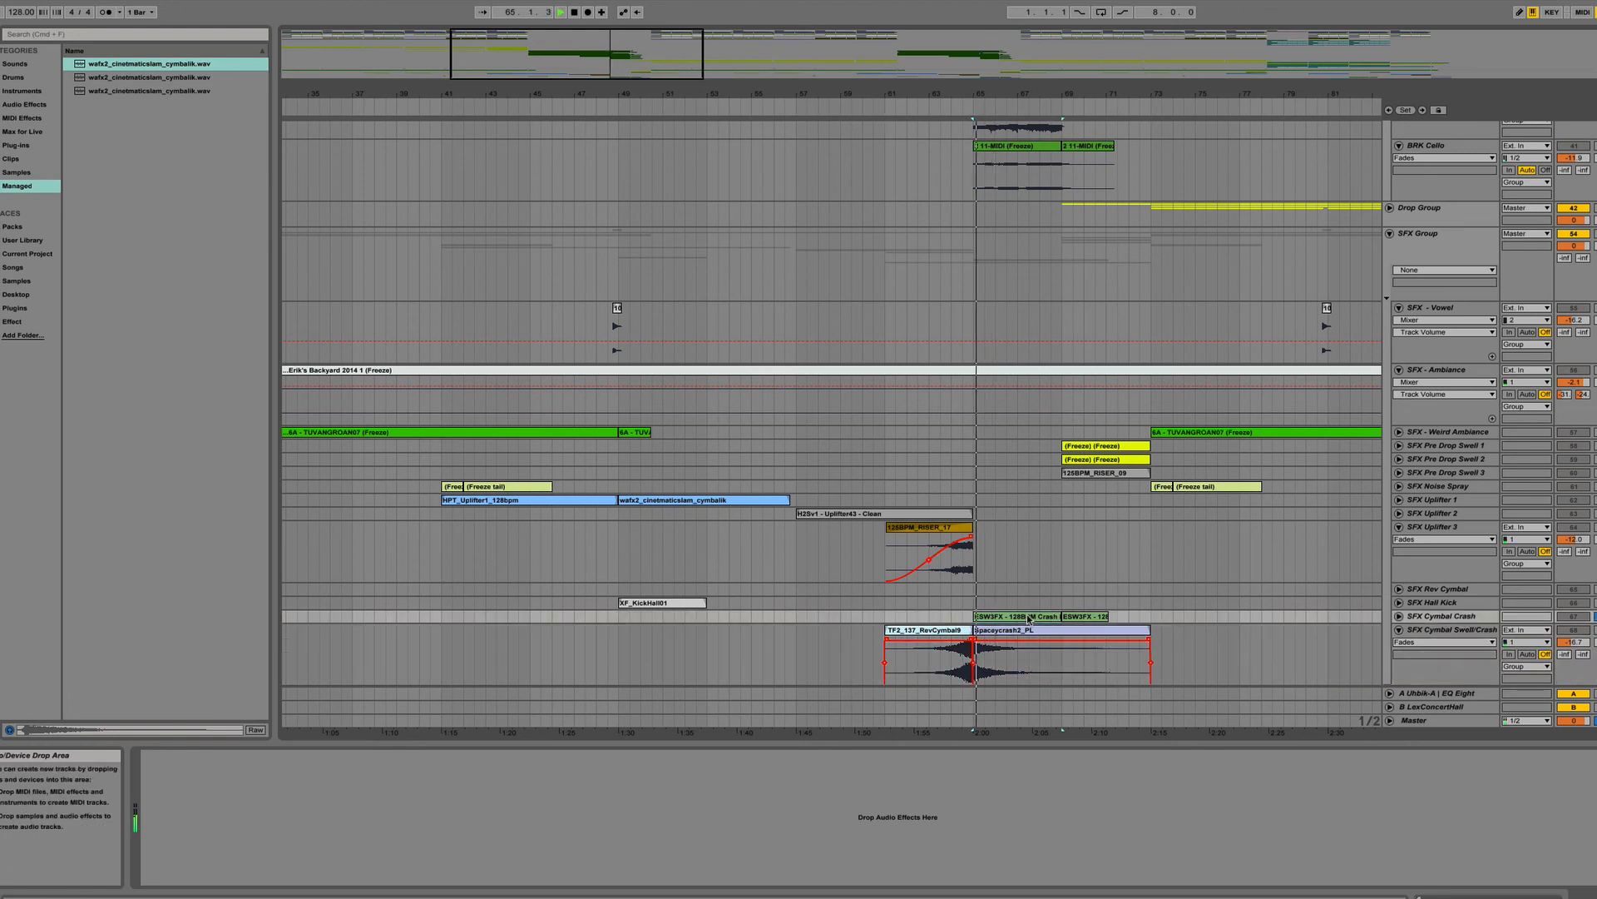
key("space")
left_click(942, 631)
key("space")
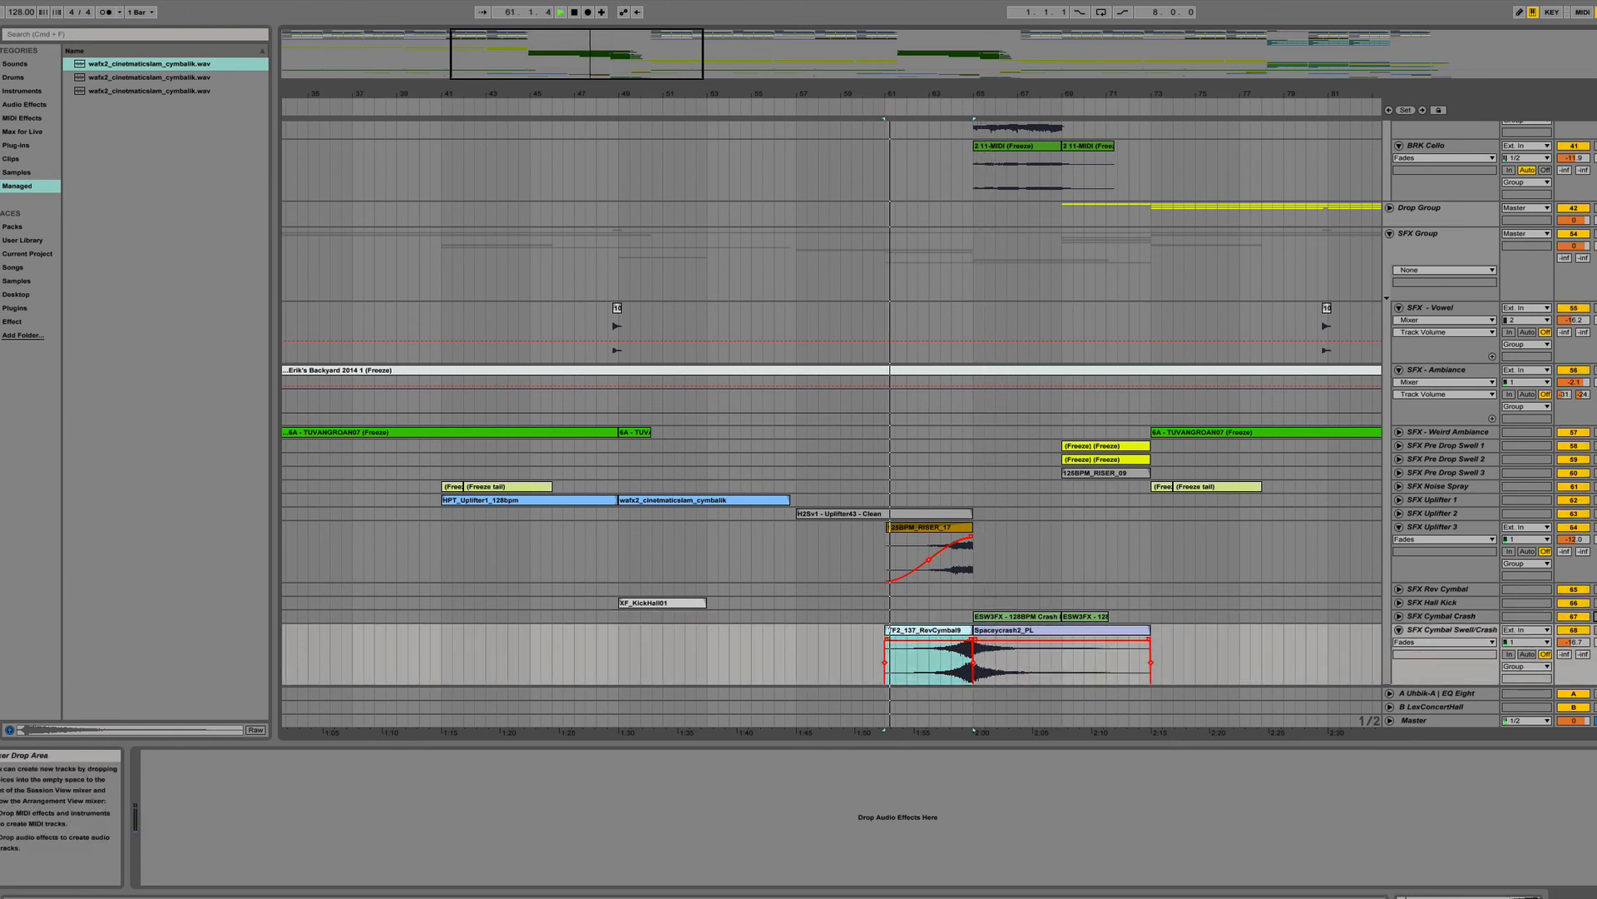
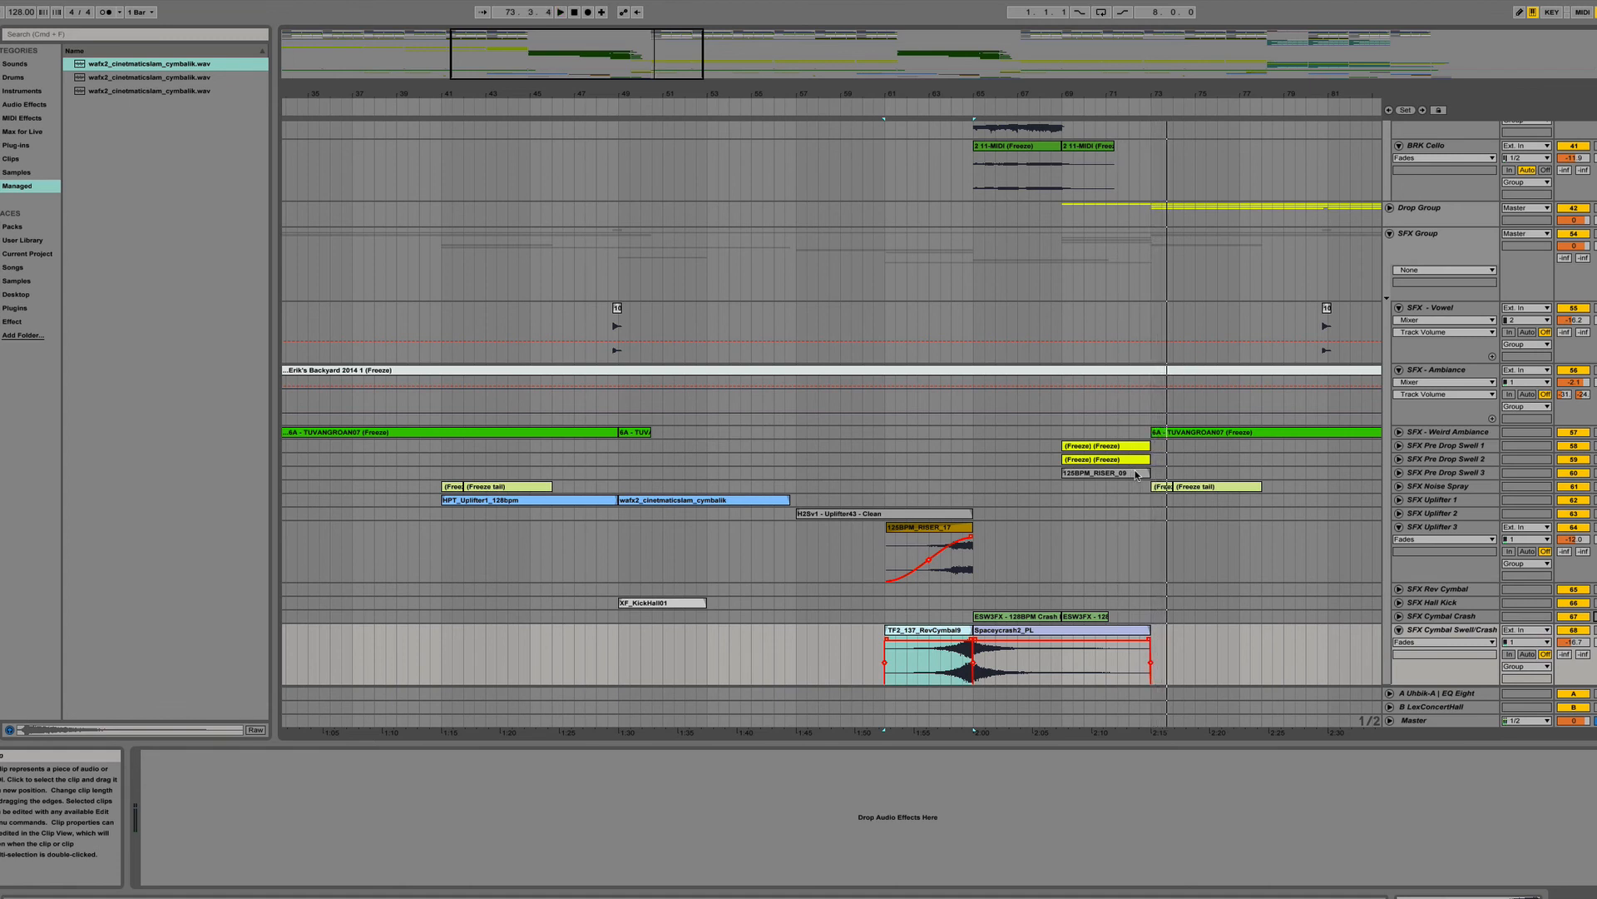
Select the SFX Pre Drop Swell 1 clip at bar 69 and audition the SFX Pre Drop Swell 2 track soloed.
left_click(1123, 447)
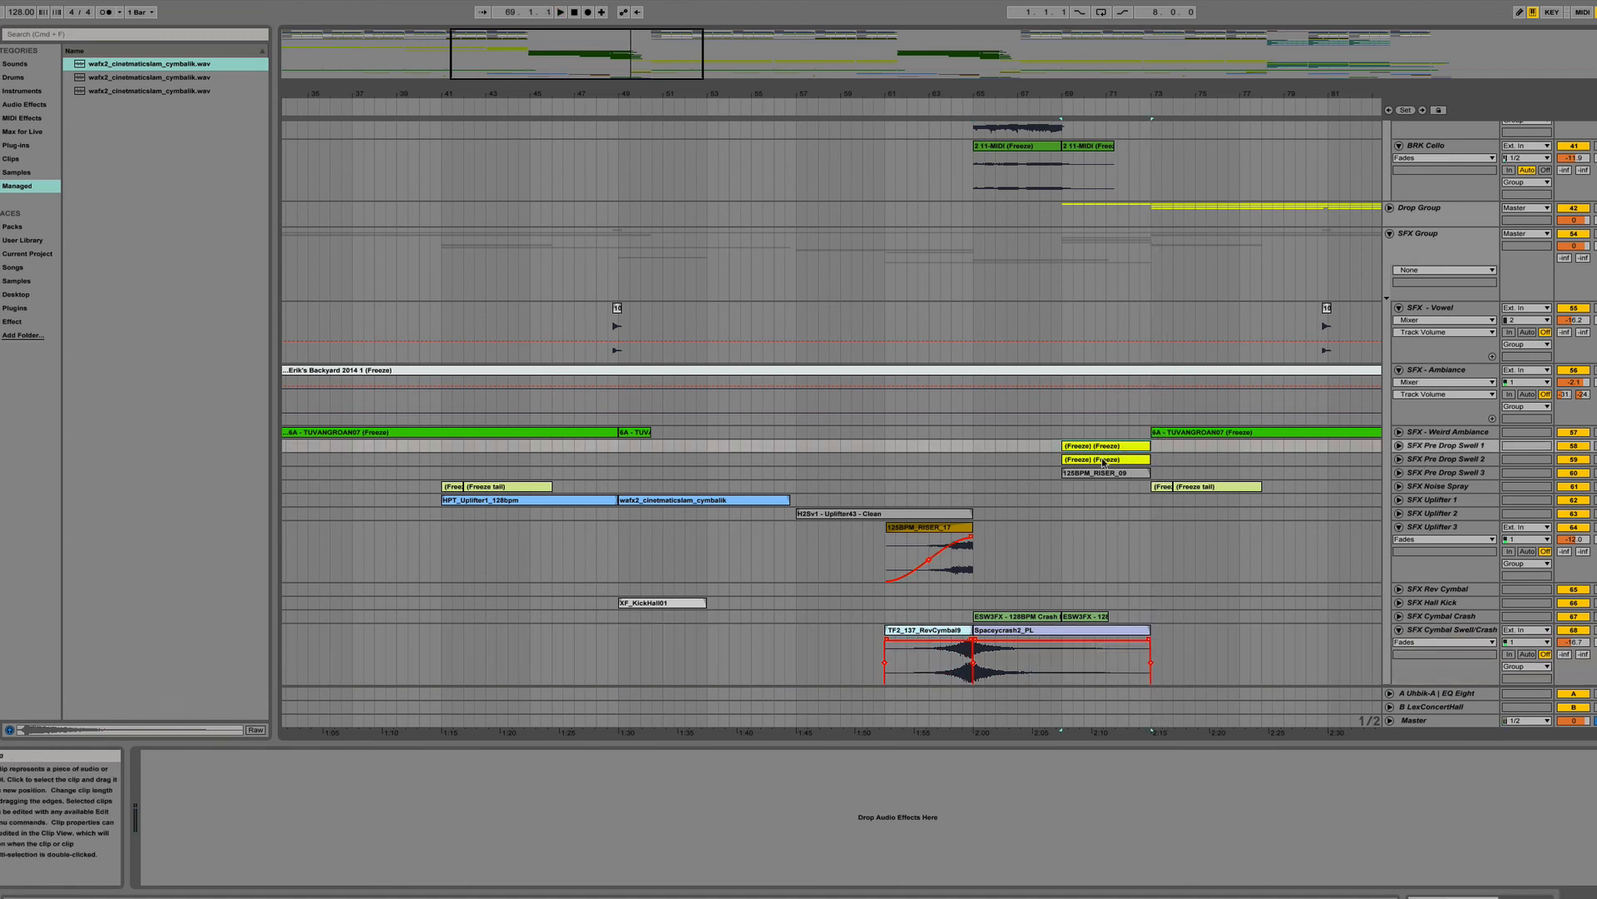
left_click(1539, 461)
left_click(1595, 460)
key("space")
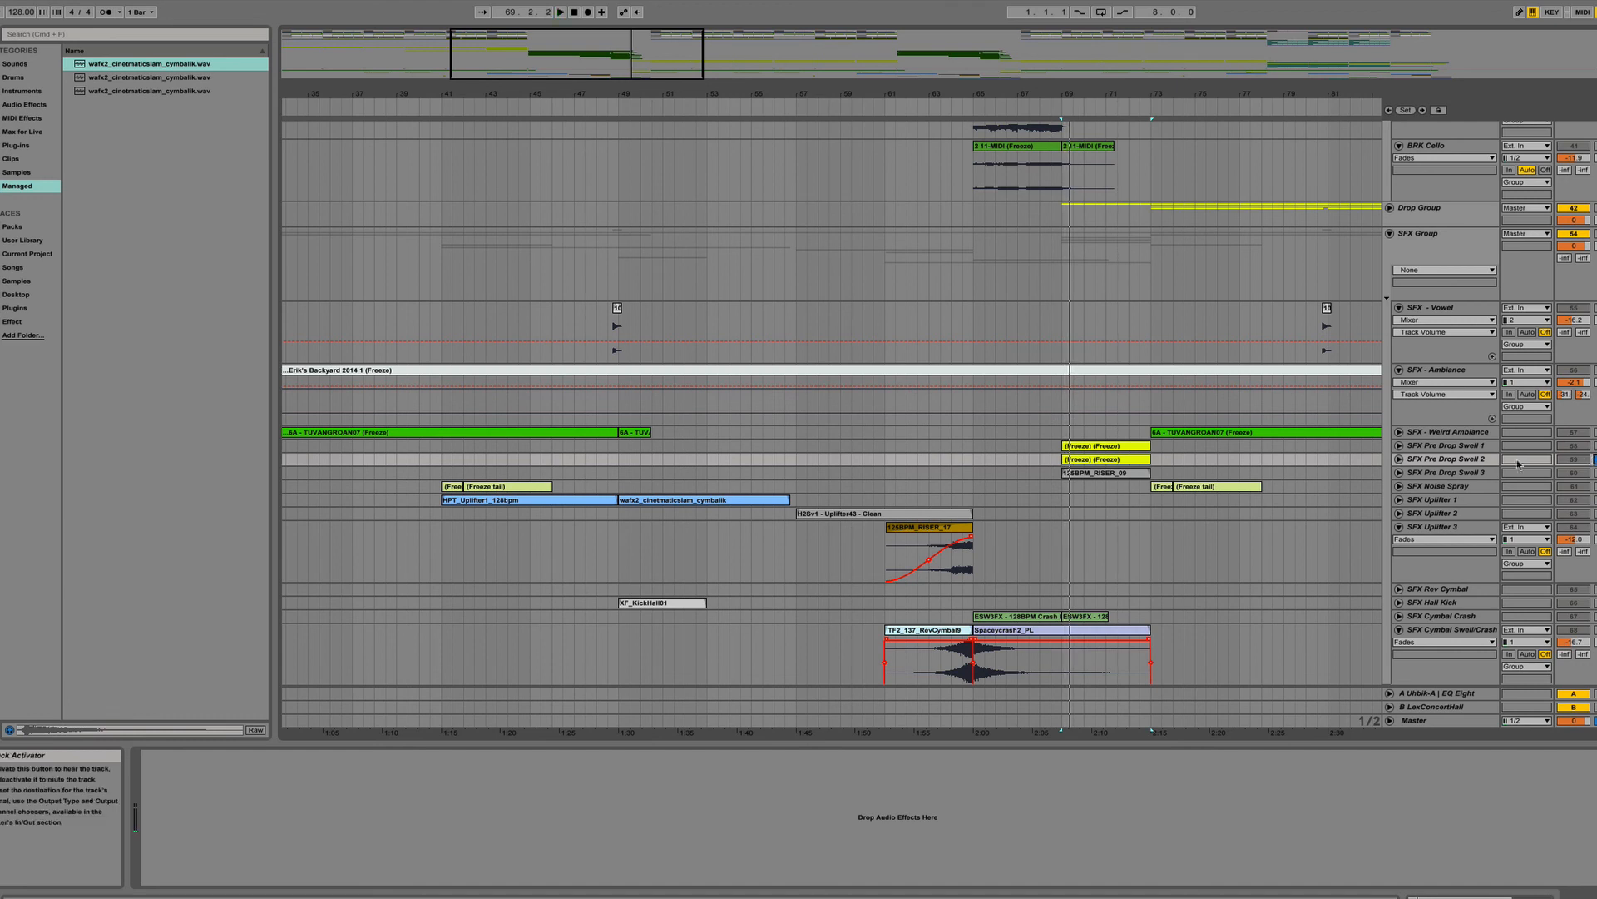
key("space")
Mute SFX Pre Drop Swell 2, play the pre-drop from bar 69, and toggle the solo on SFX Pre Drop Swell 1.
left_click(1595, 460)
left_click(1574, 459)
key("space")
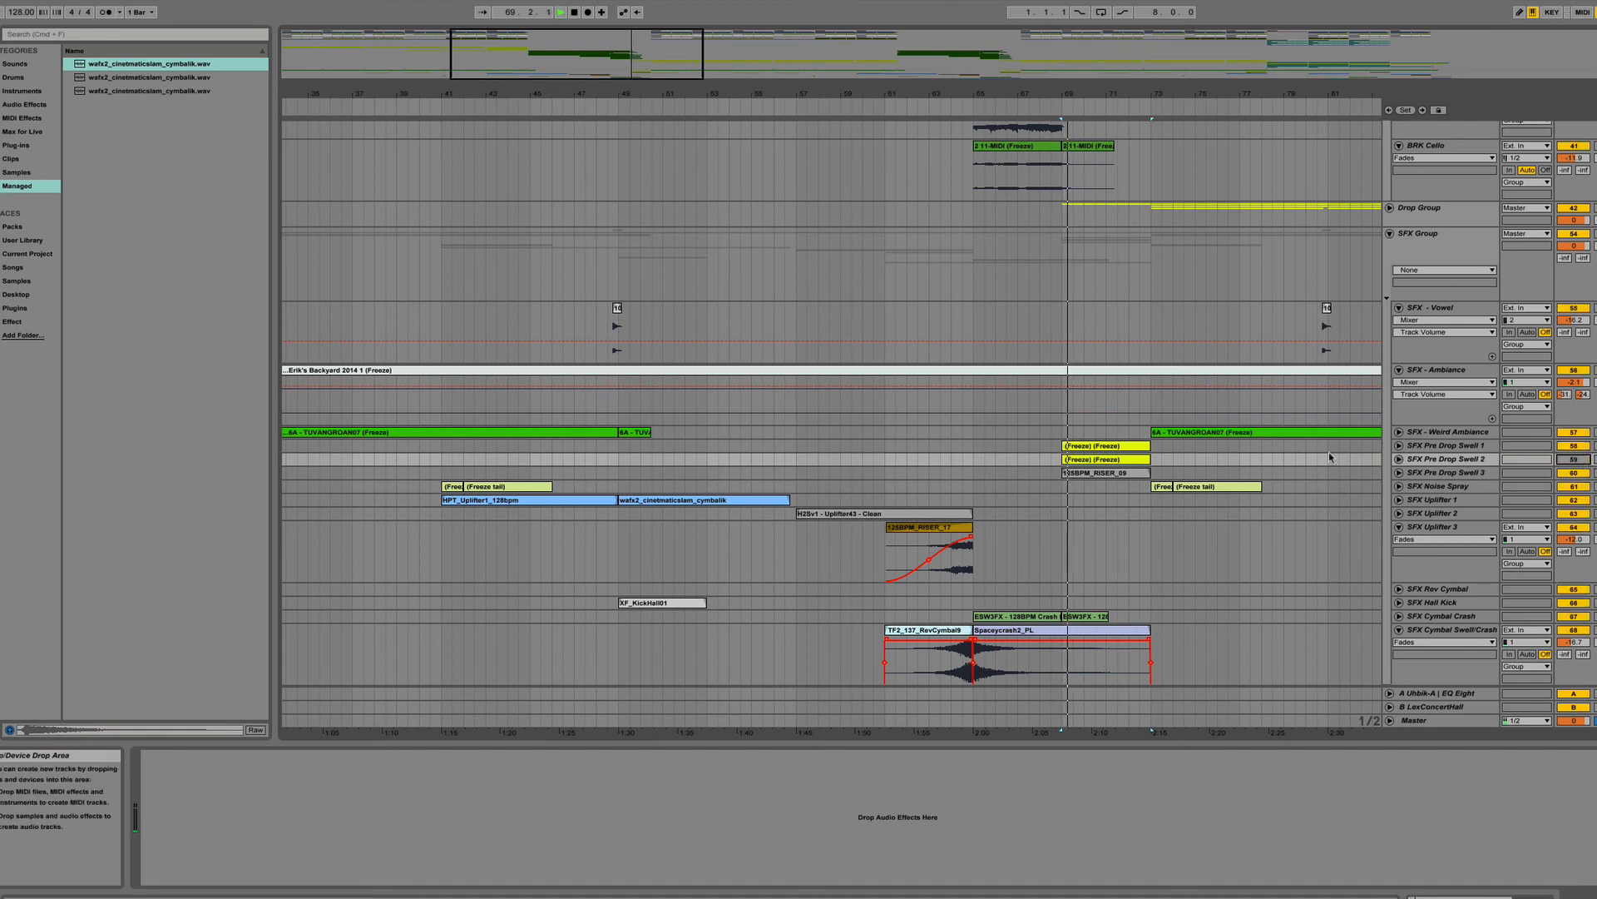
left_click(1594, 446)
key("space")
left_click(1595, 445)
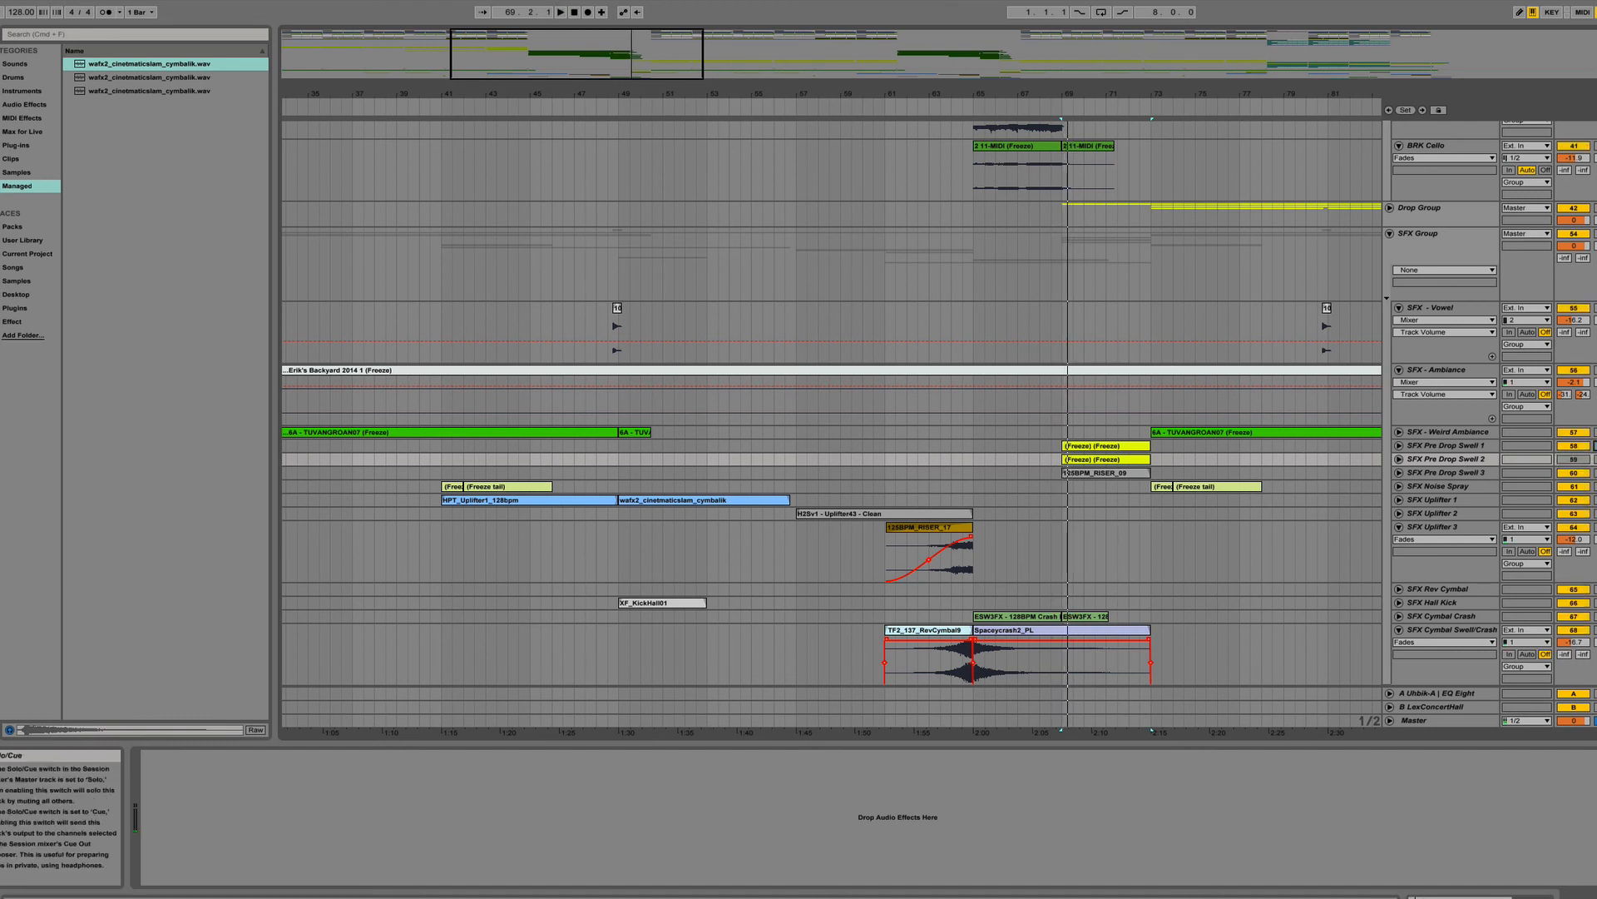
Play the pre-drop with SFX Pre Drop Swell 1 muted and SFX Pre Drop Swell 2 active, and reactivate SFX Pre Drop Swell 1.
left_click(1574, 446)
left_click(1574, 459)
key("space")
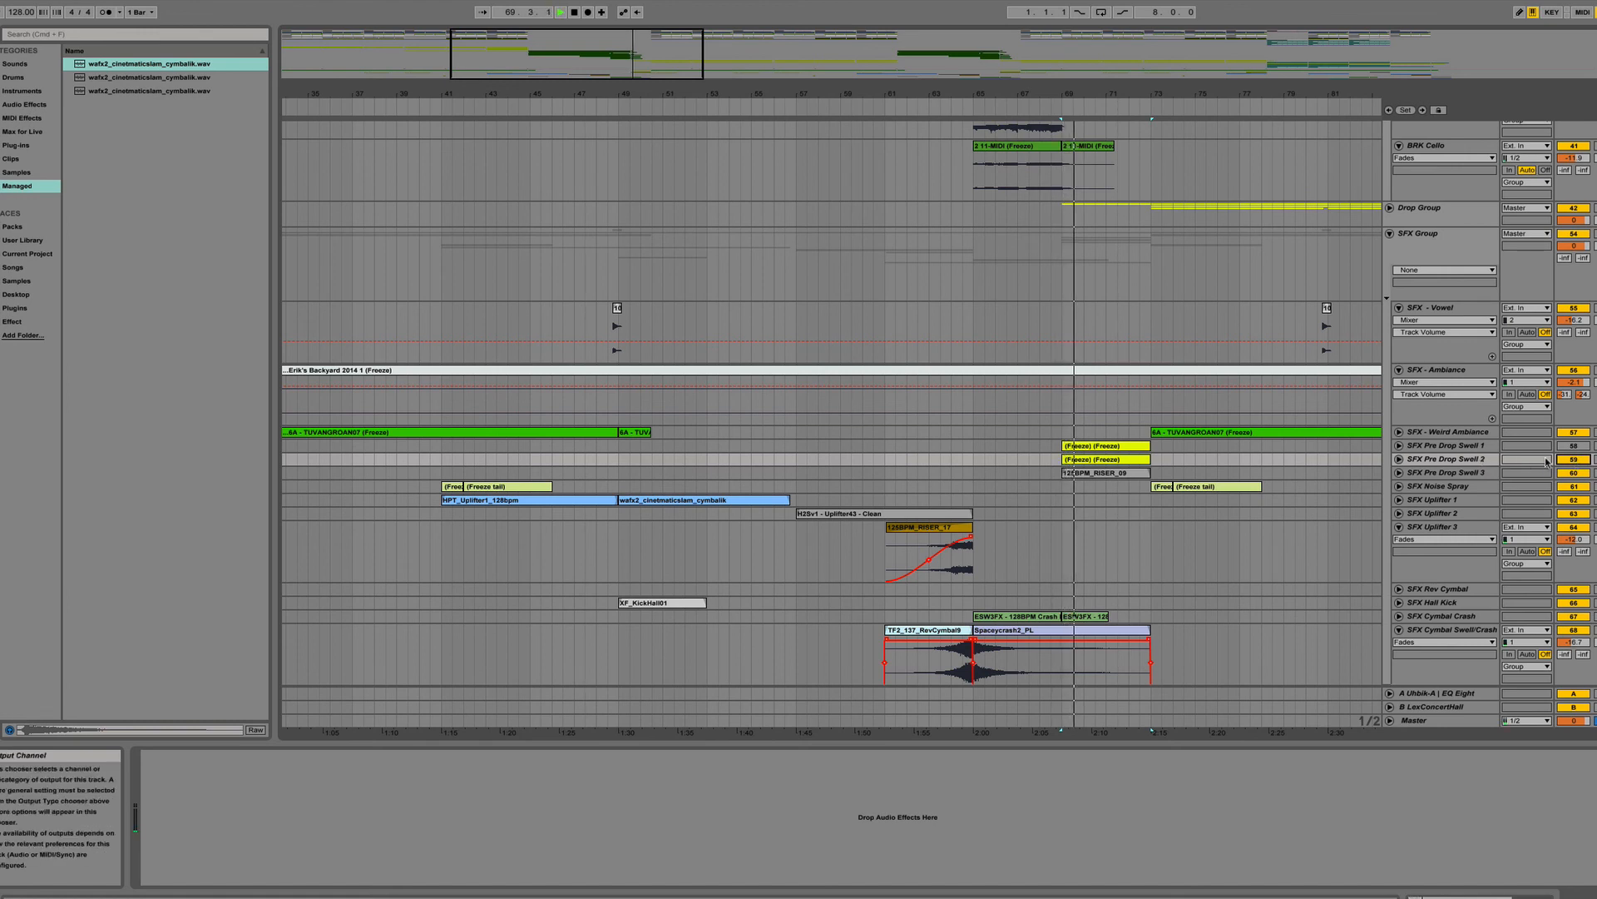
left_click(1574, 446)
Unfold the SFX Pre Drop Swell 1 track and lower its track volume while playing from bar 69.
left_click(1399, 447)
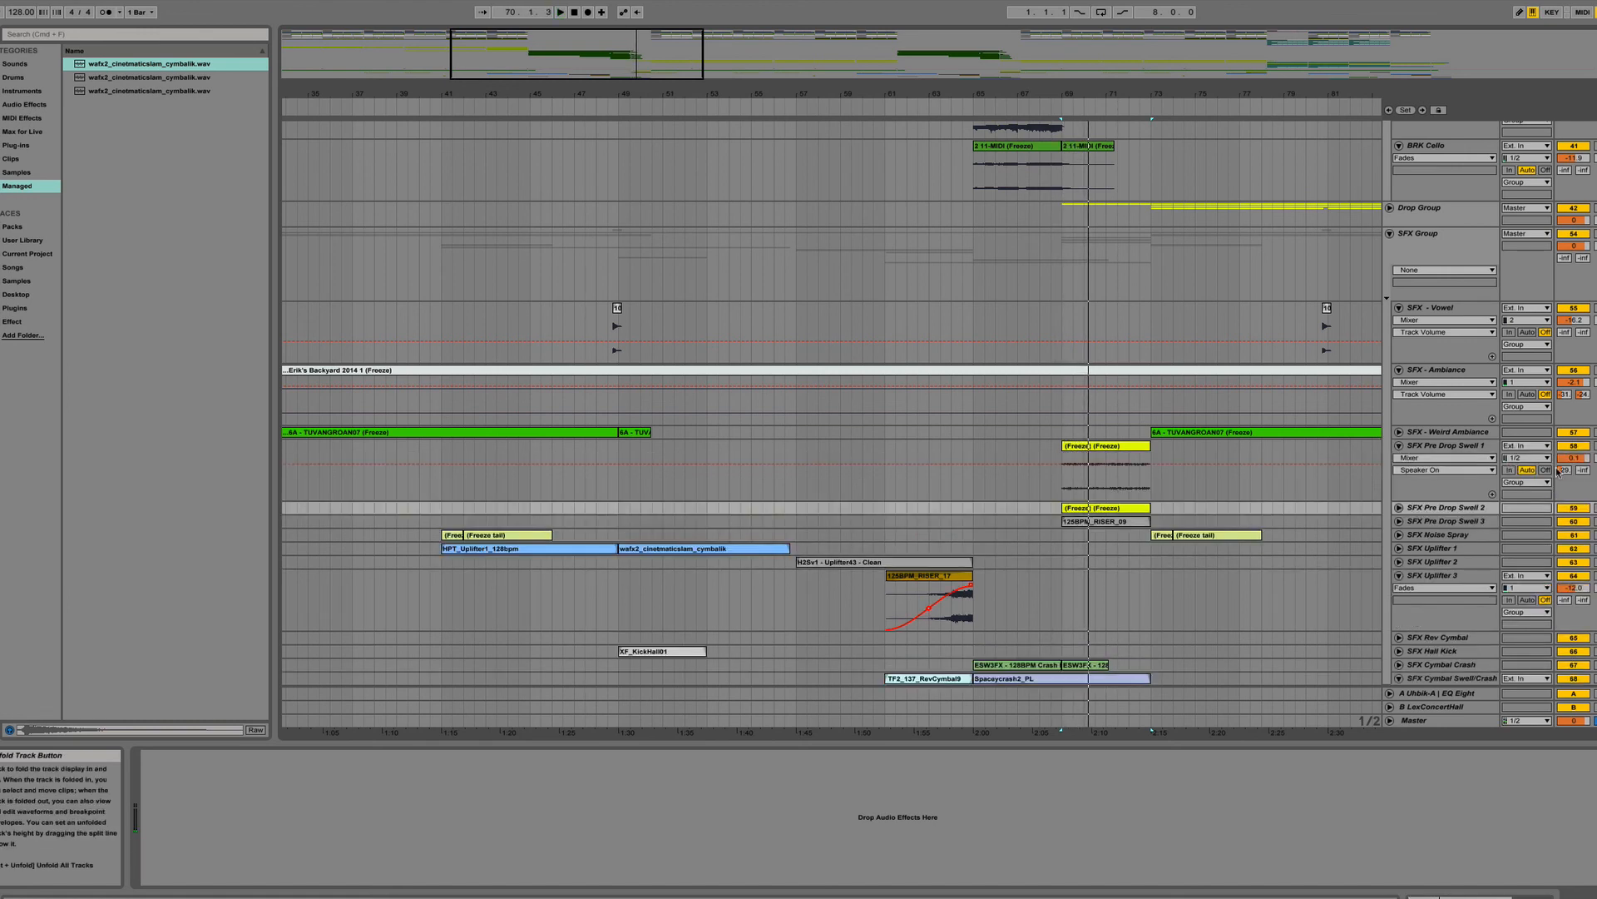
key("space")
key("space")
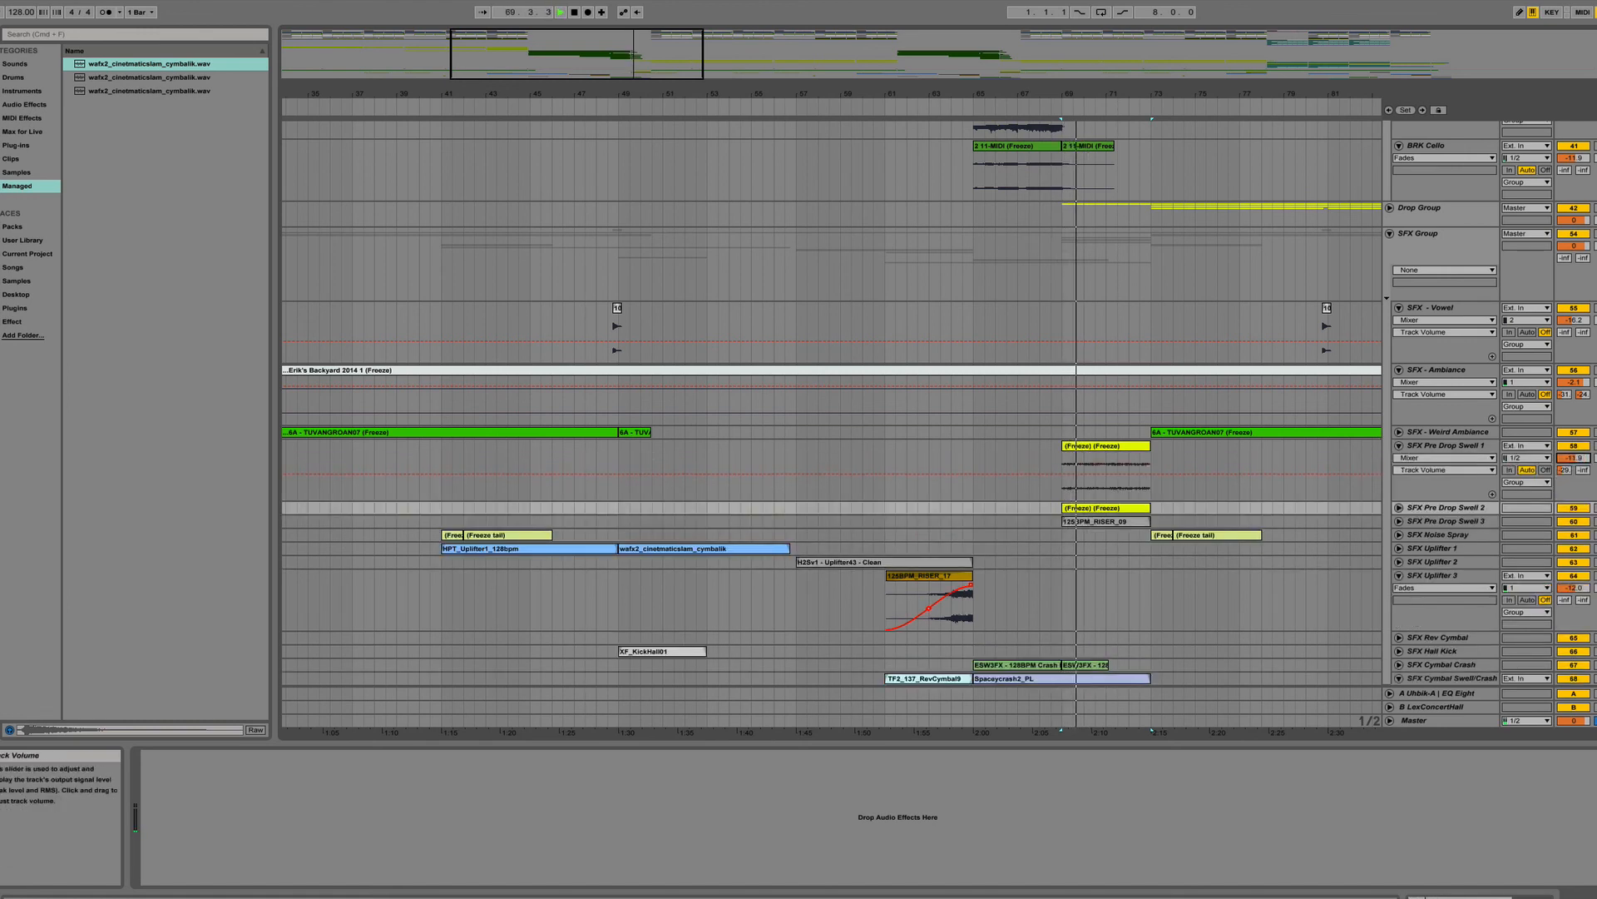
left_click_drag(1574, 457, 1573, 461)
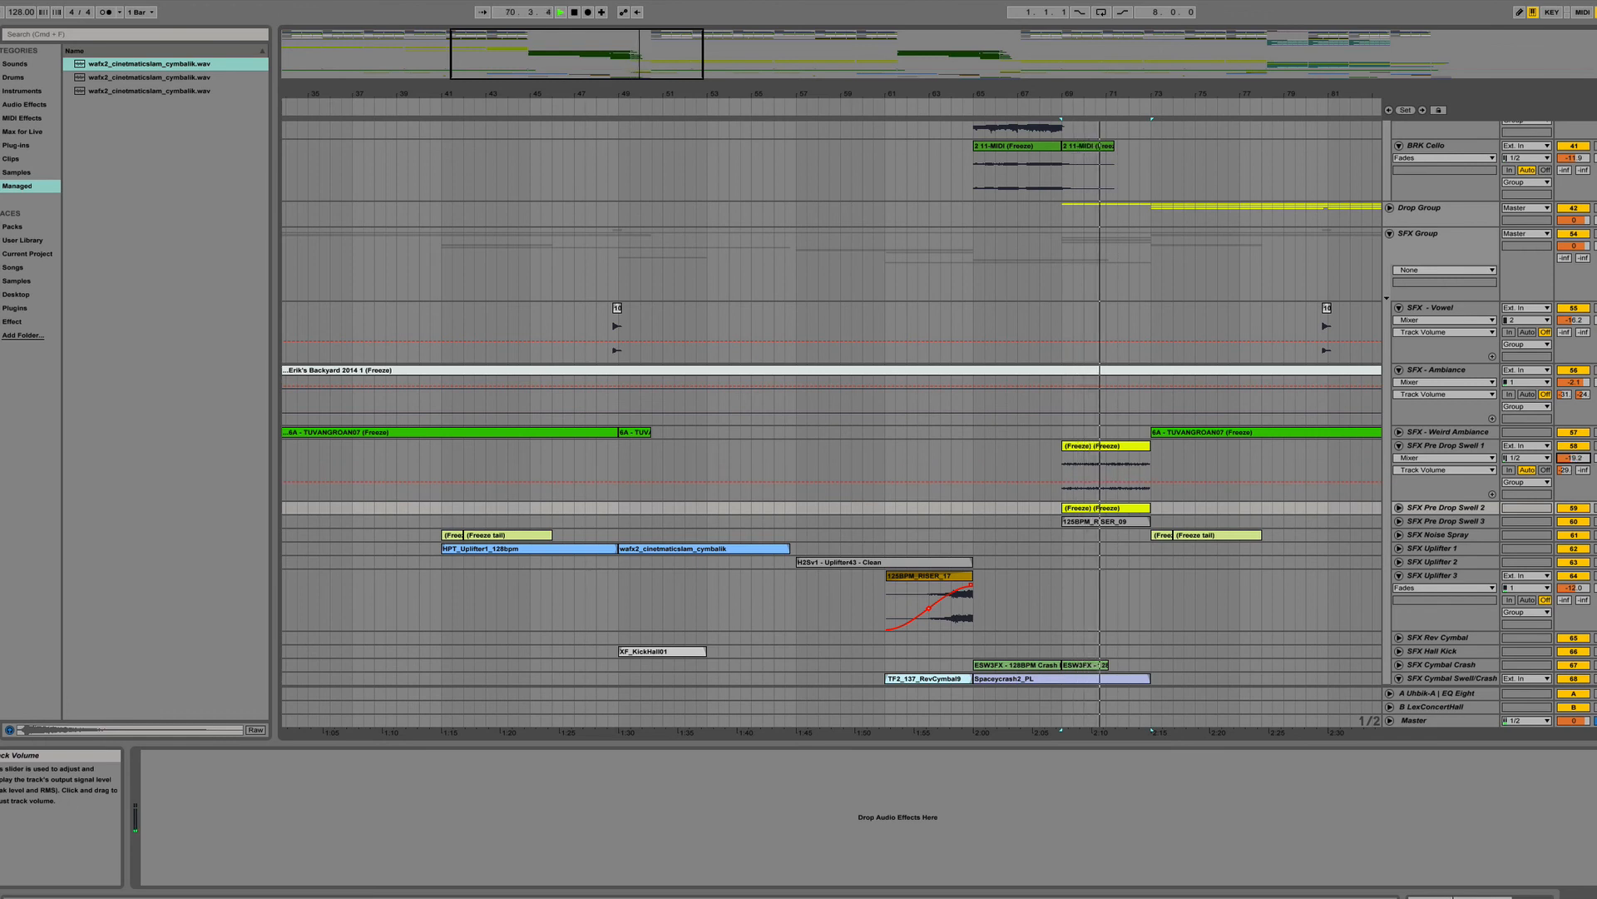
Stop playback and select the Breakdown Group from bar 49 to bar 69.
key("space")
scroll(1176, 432, "down", 2)
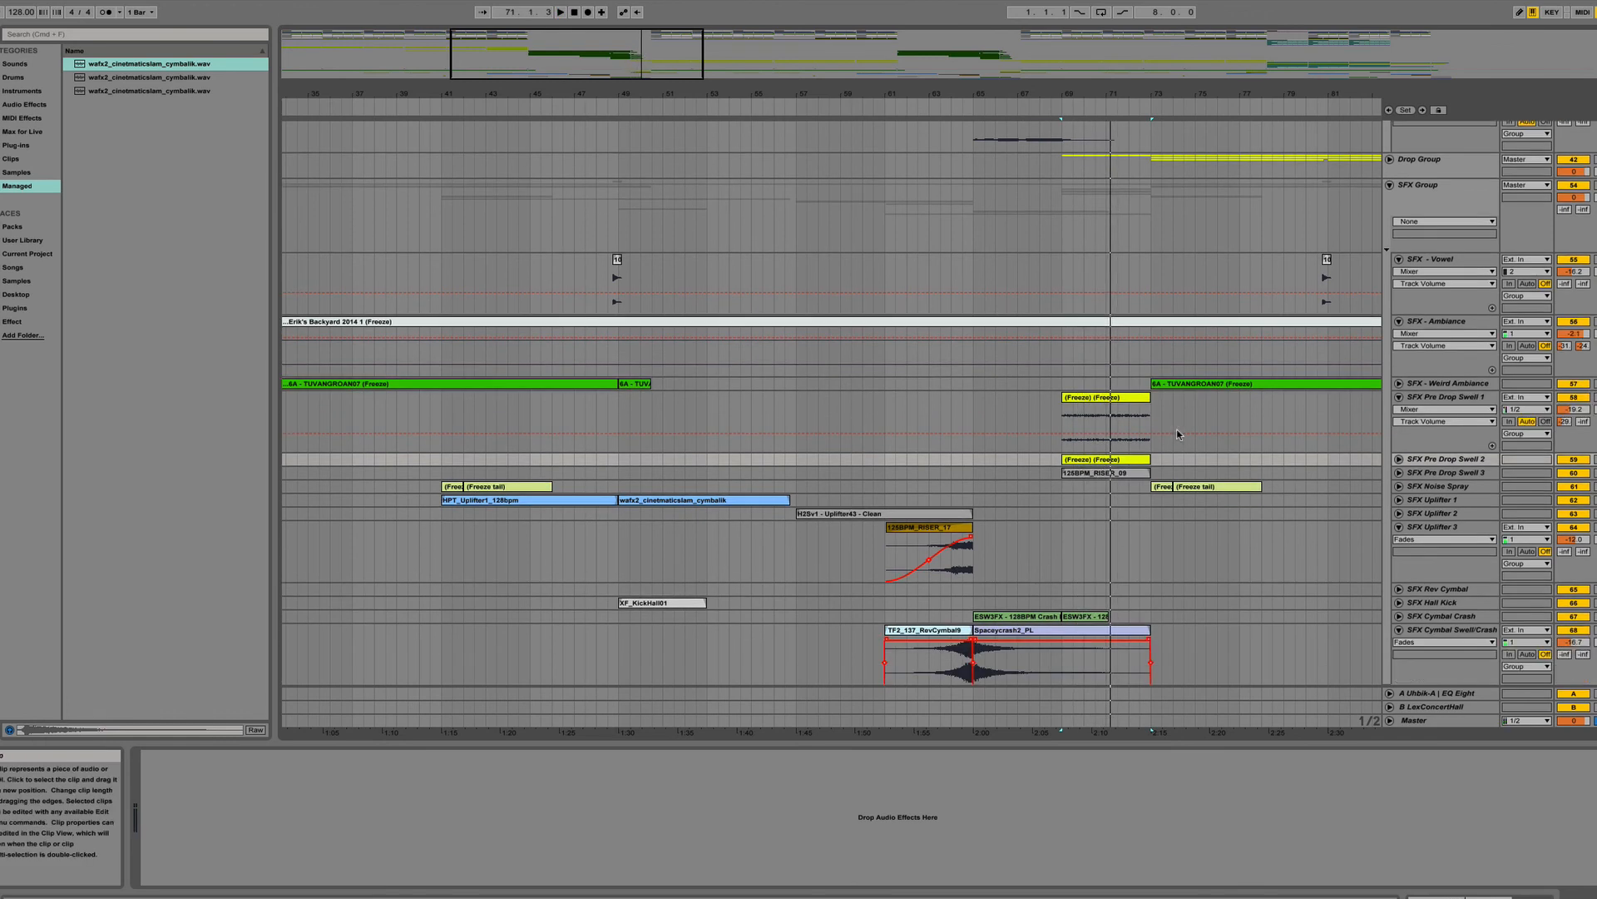
scroll(1177, 431, "left", 3)
scroll(1178, 431, "up", 10)
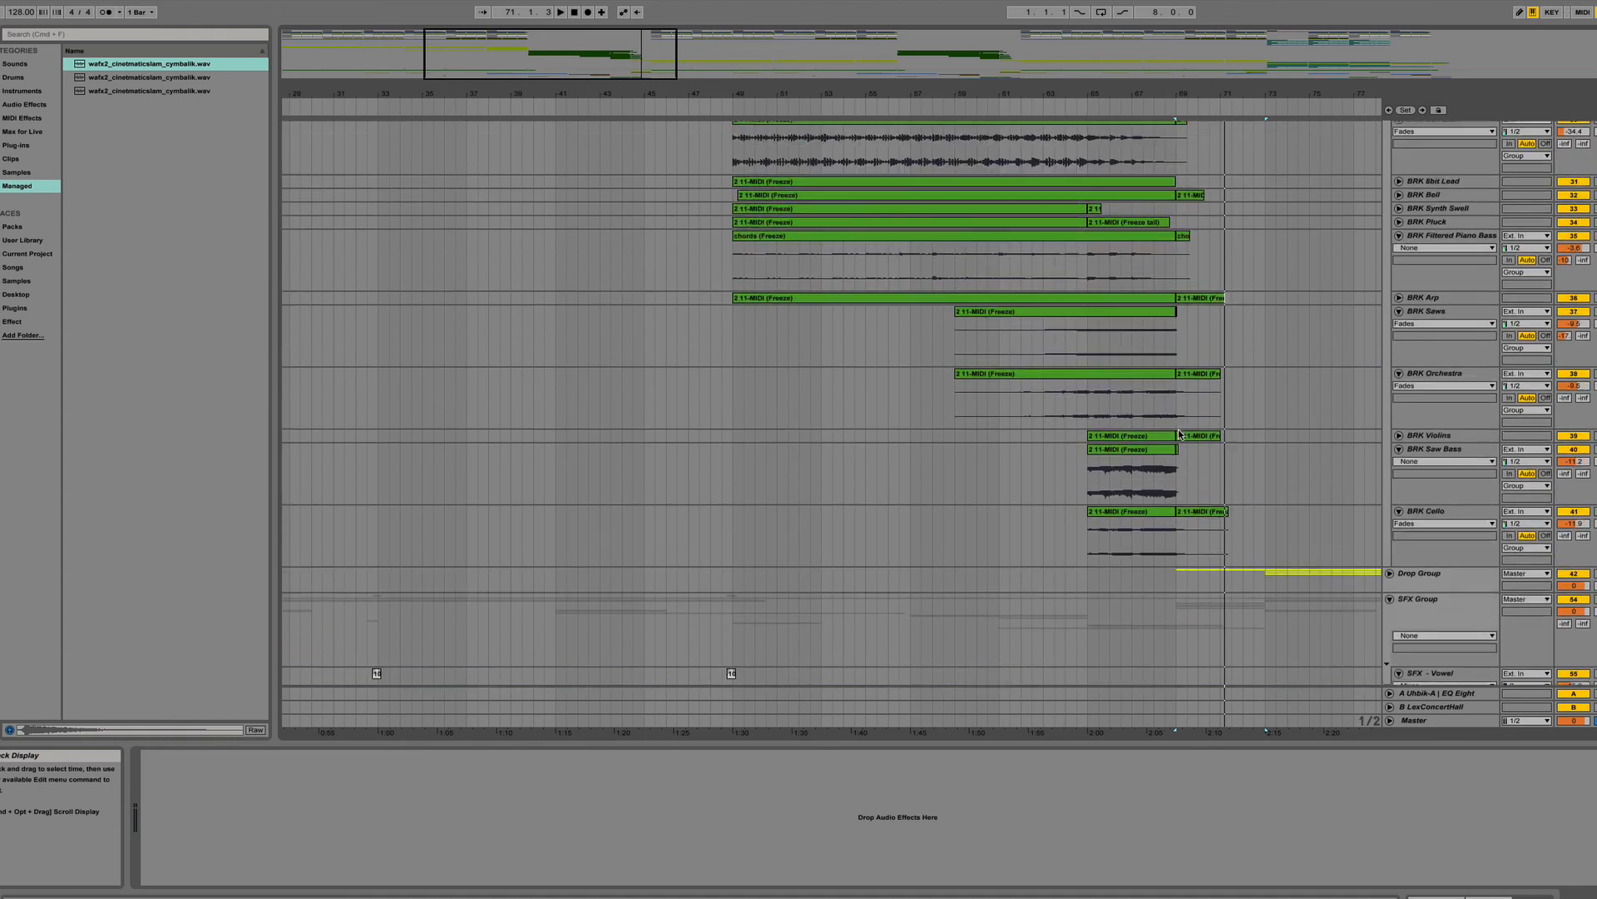
scroll(1107, 368, "up", 3)
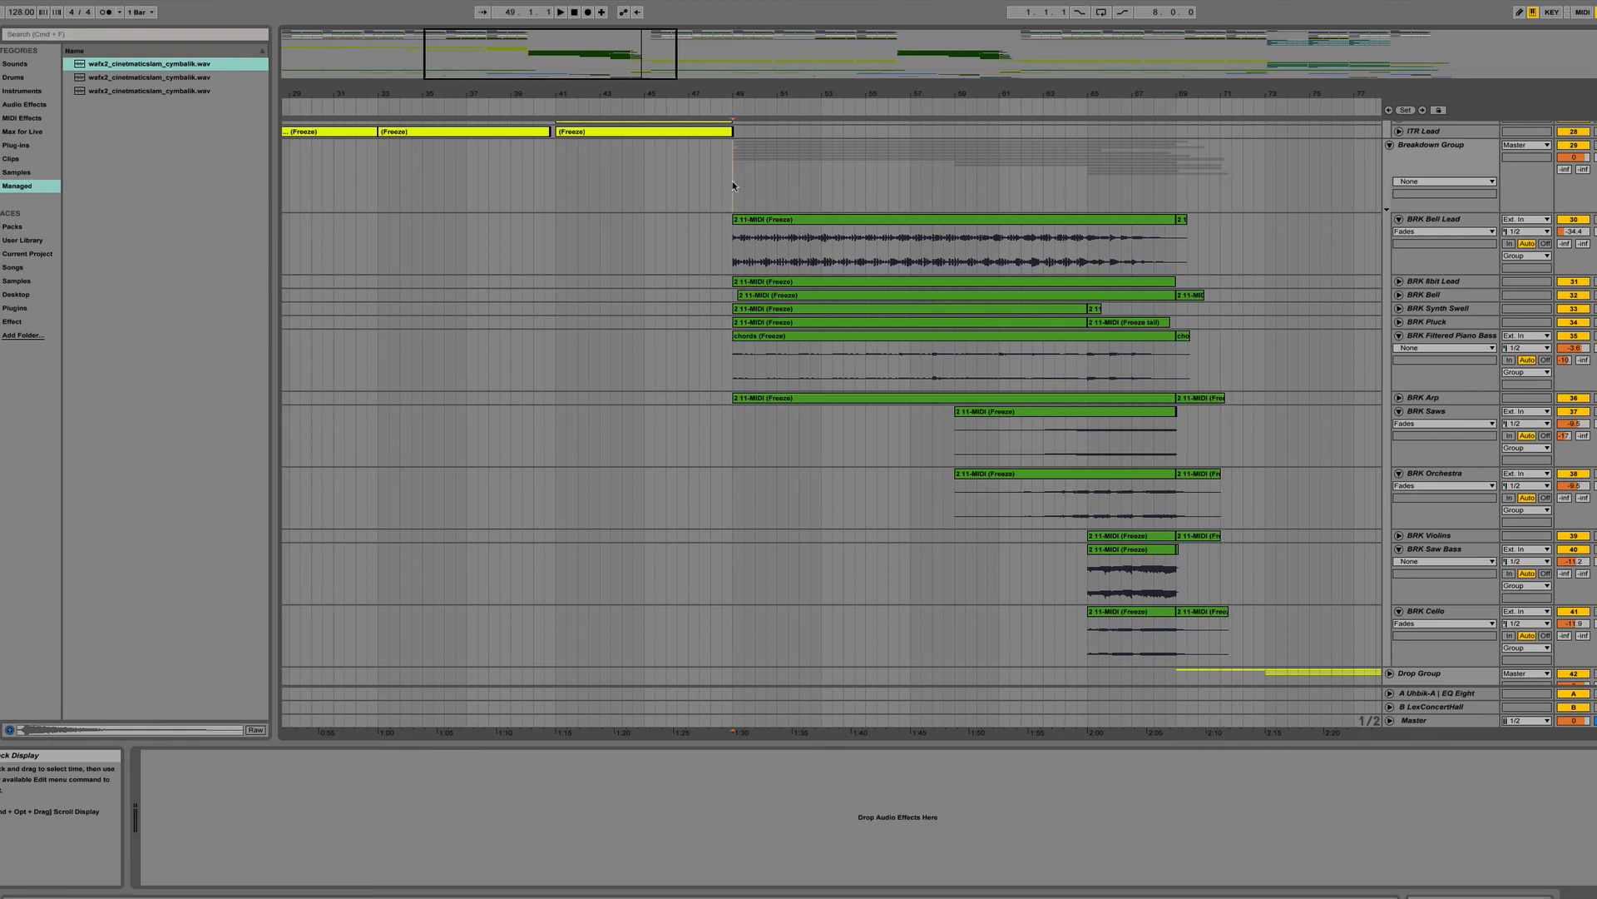
left_click_drag(732, 182, 1173, 179)
scroll(1076, 304, "down", 3)
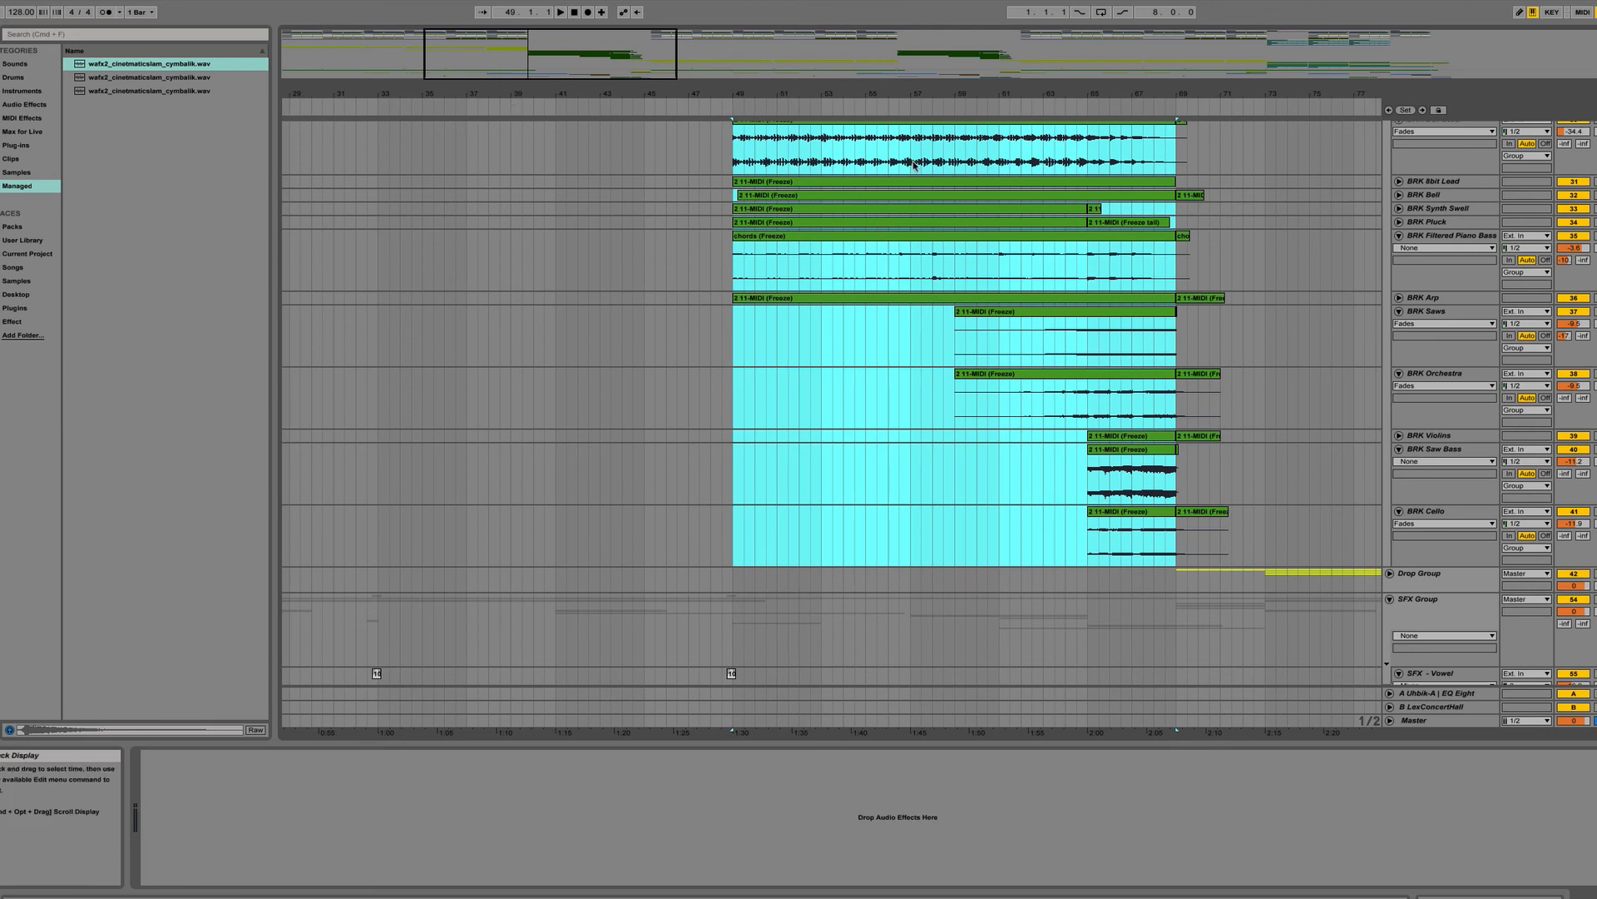
Move the 8-bar loop brace from the song's intro so that it starts at bar 49.
scroll(912, 158, "up", 15)
scroll(888, 154, "left", 10)
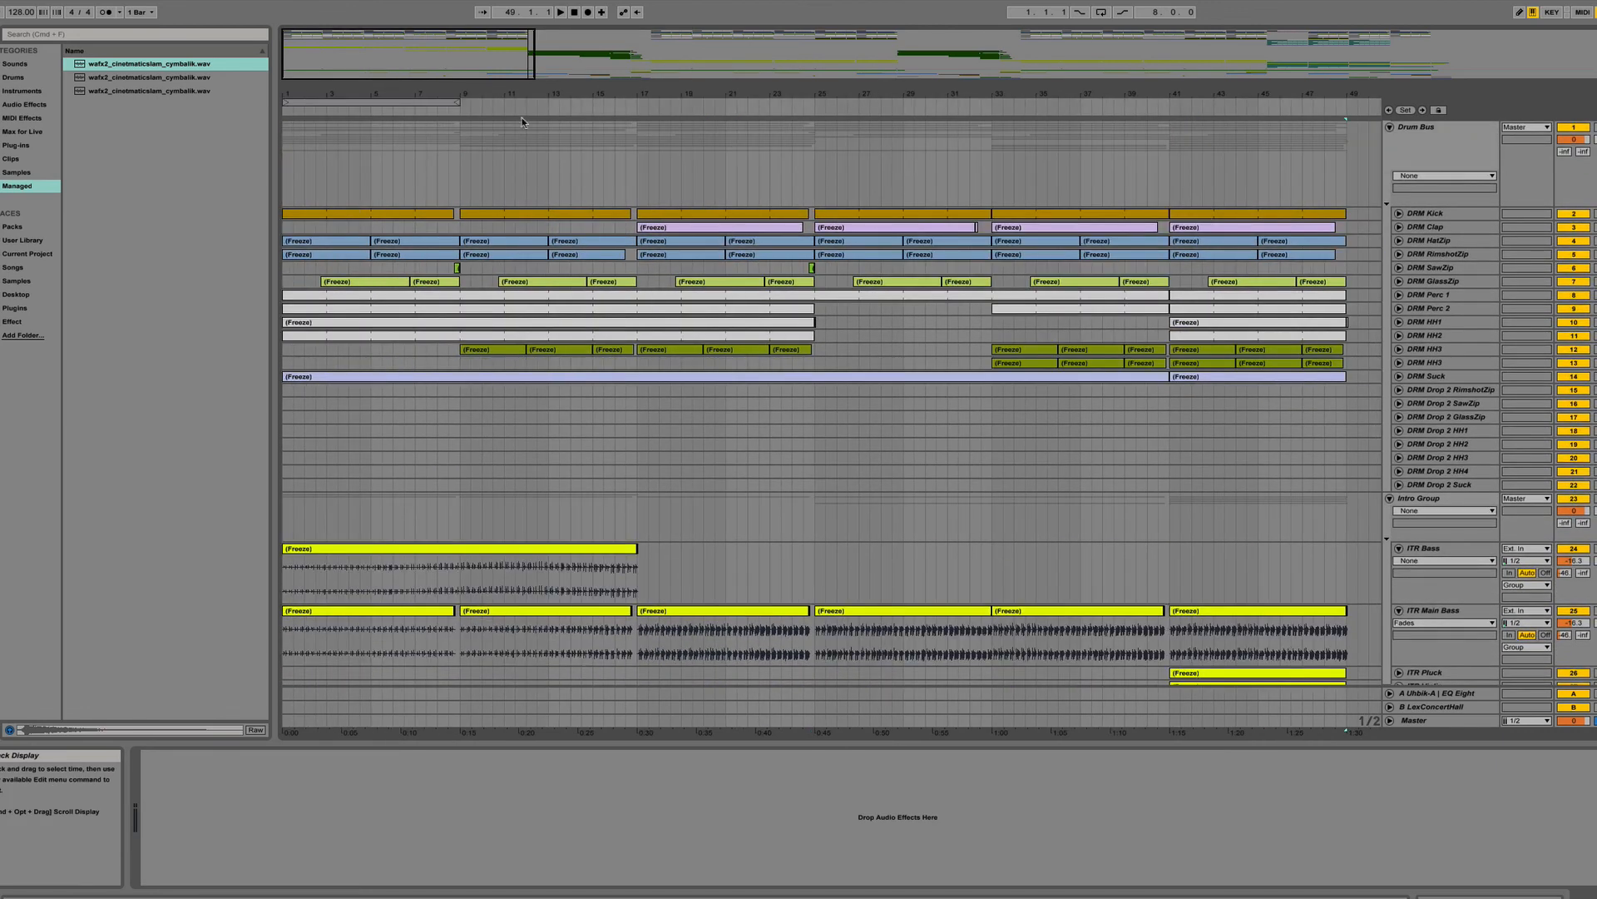
left_click_drag(437, 102, 1369, 158)
scroll(1198, 198, "right", 7)
scroll(1198, 195, "right", 2)
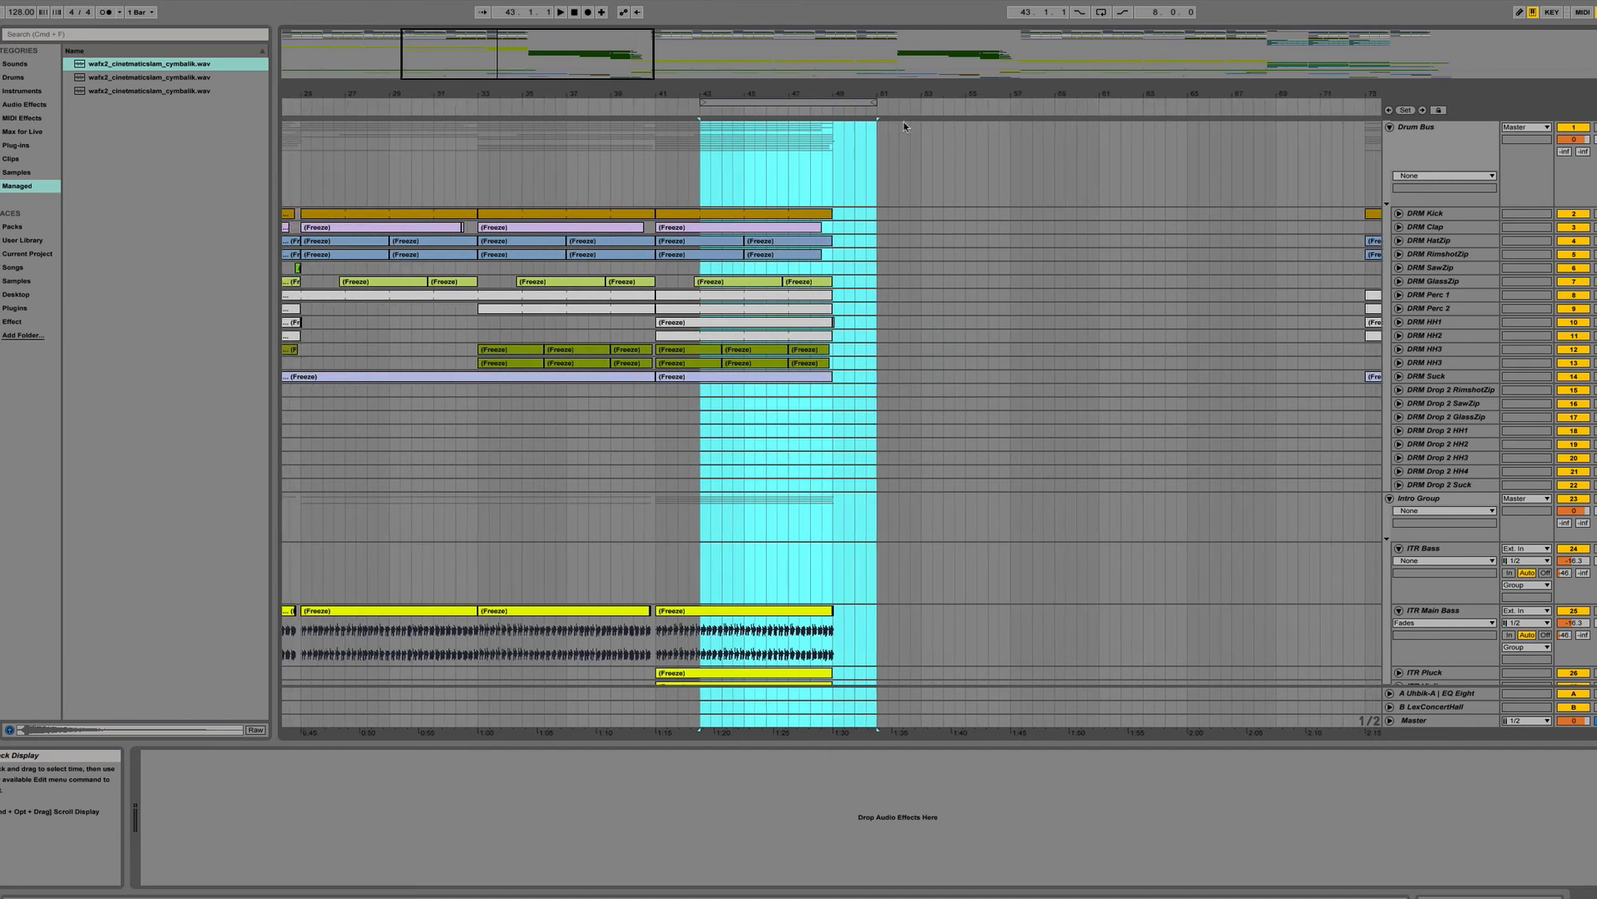
left_click_drag(847, 102, 979, 103)
scroll(1077, 247, "down", 4)
scroll(1077, 246, "down", 8)
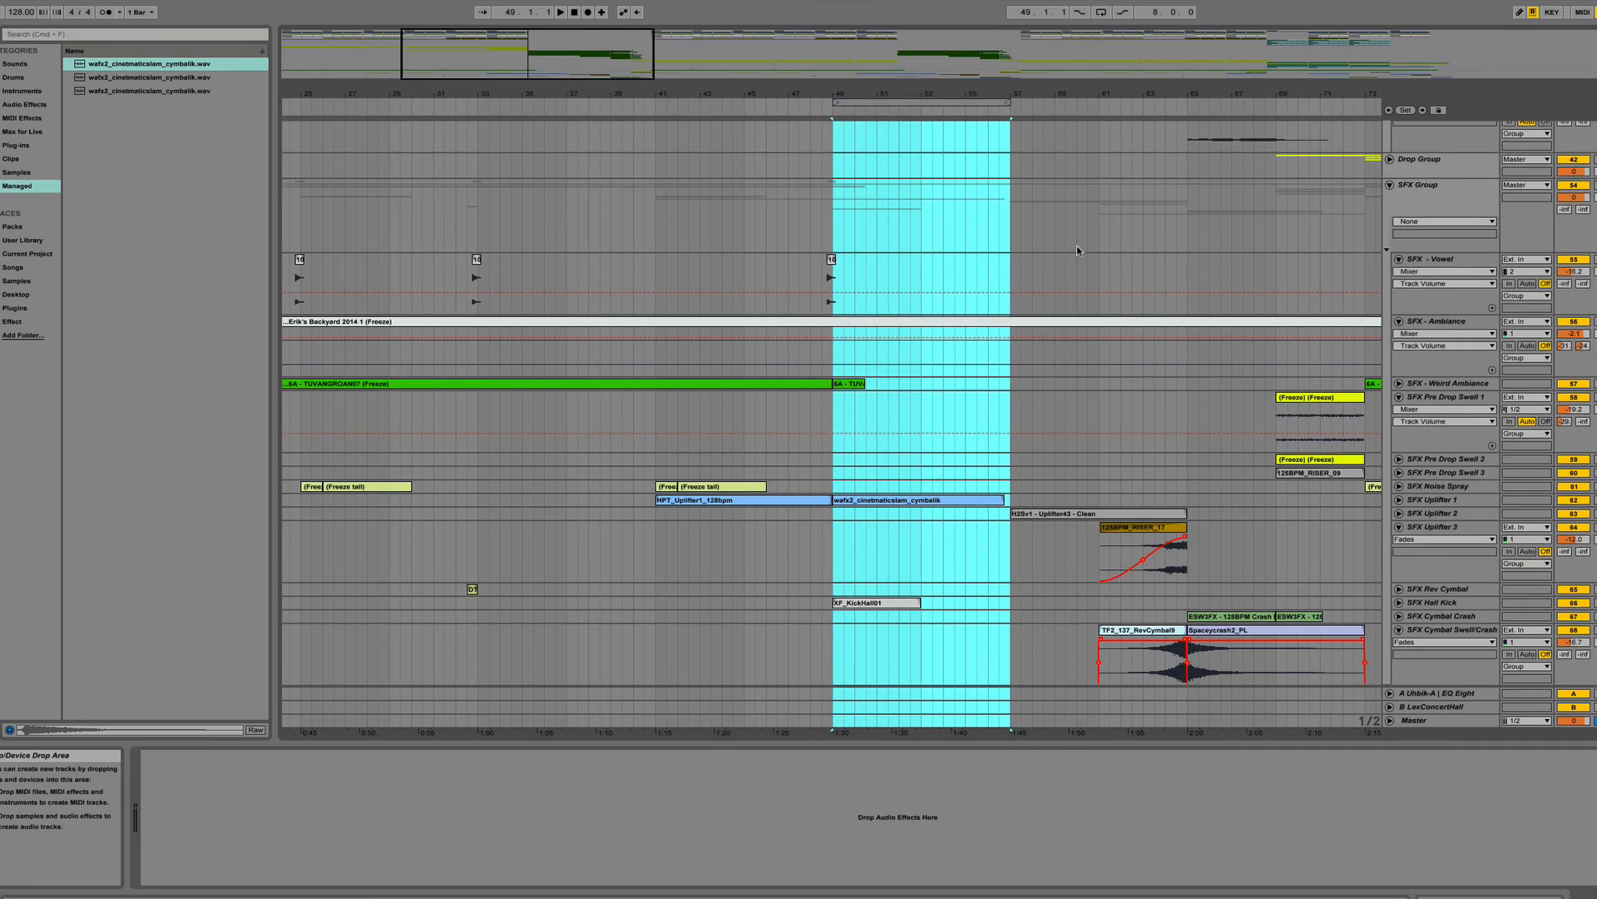
Extend the loop brace to bar 69, and shorten it to 16 bars so that it ends at bar 65.
scroll(1076, 247, "up", 8)
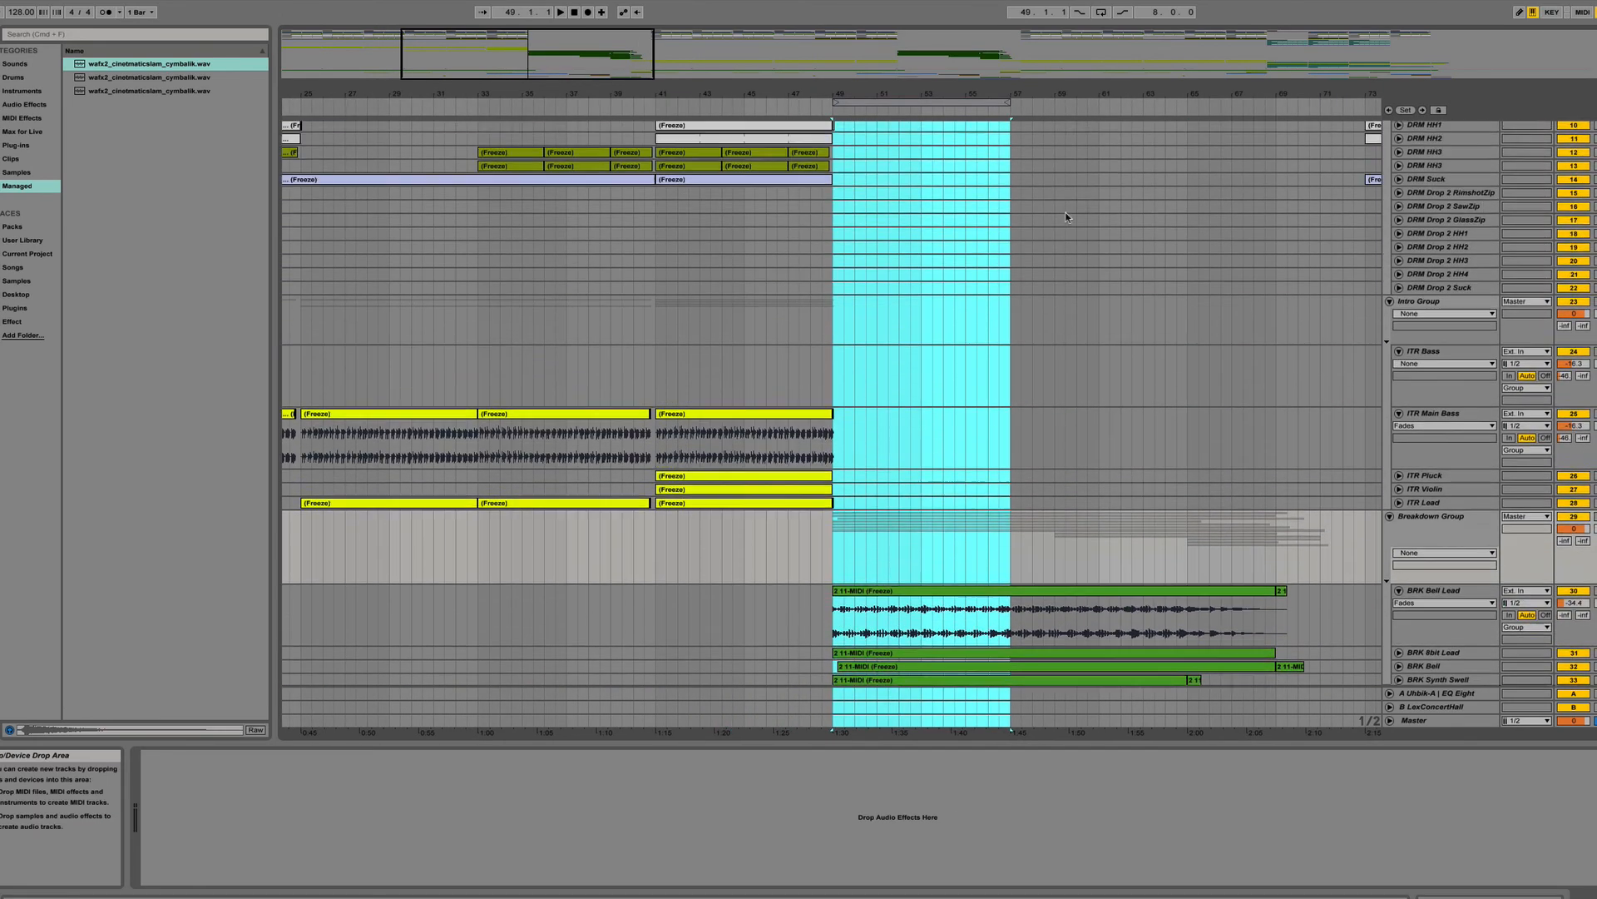
mouse_move(1007, 101)
left_mouse_down()
mouse_move(1231, 103)
mouse_move(1270, 146)
left_mouse_up()
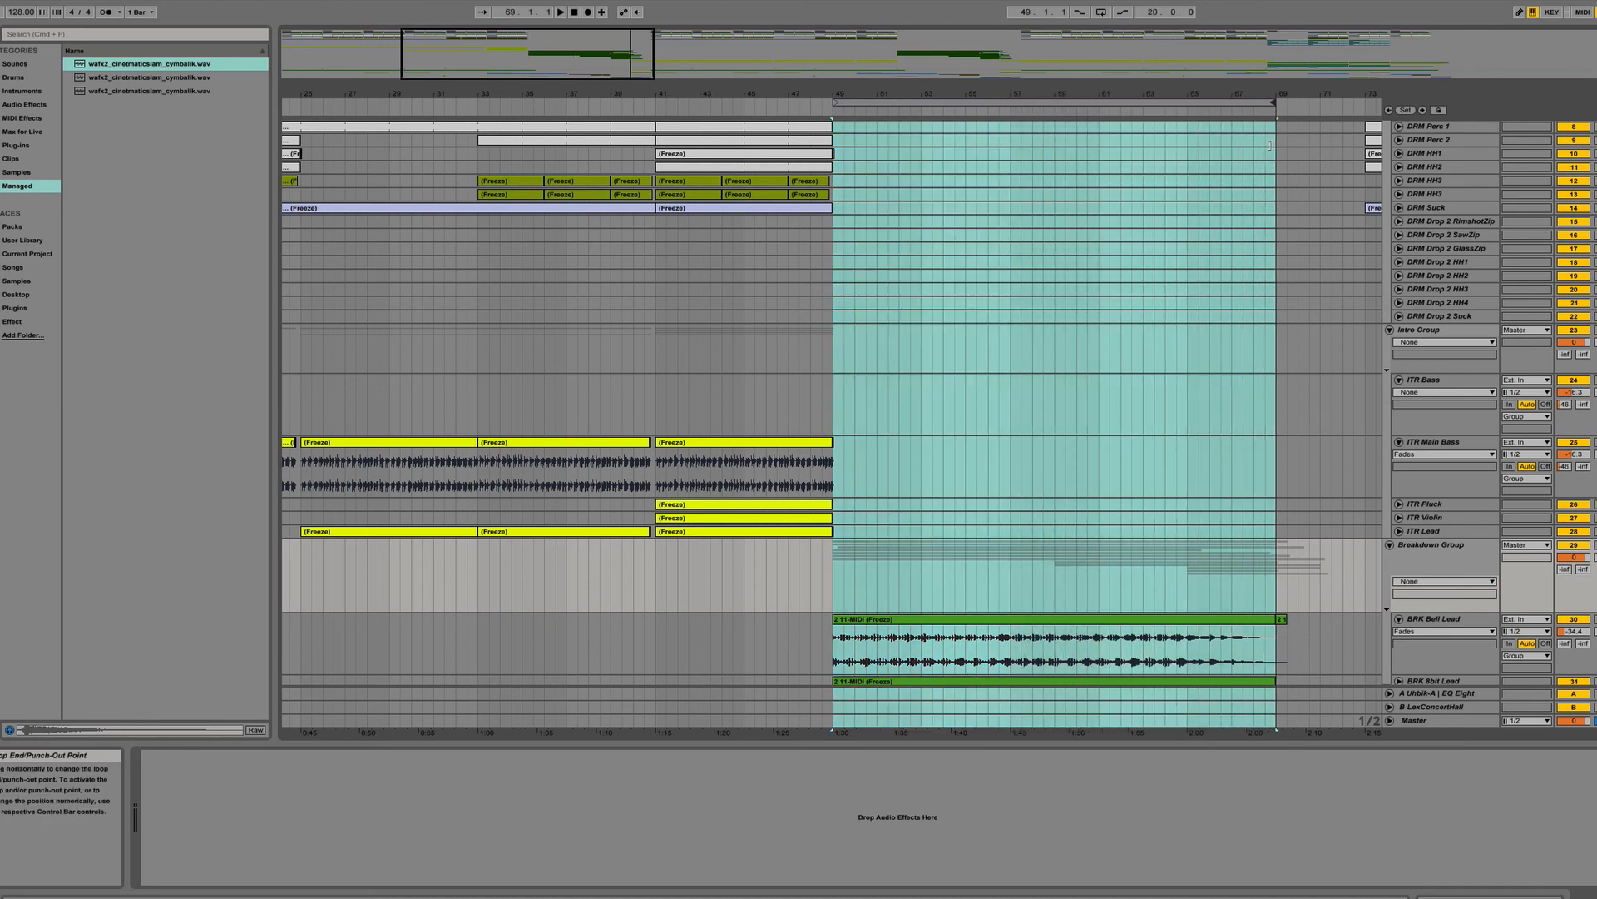
scroll(1258, 193, "down", 10)
scroll(1258, 193, "right", 3)
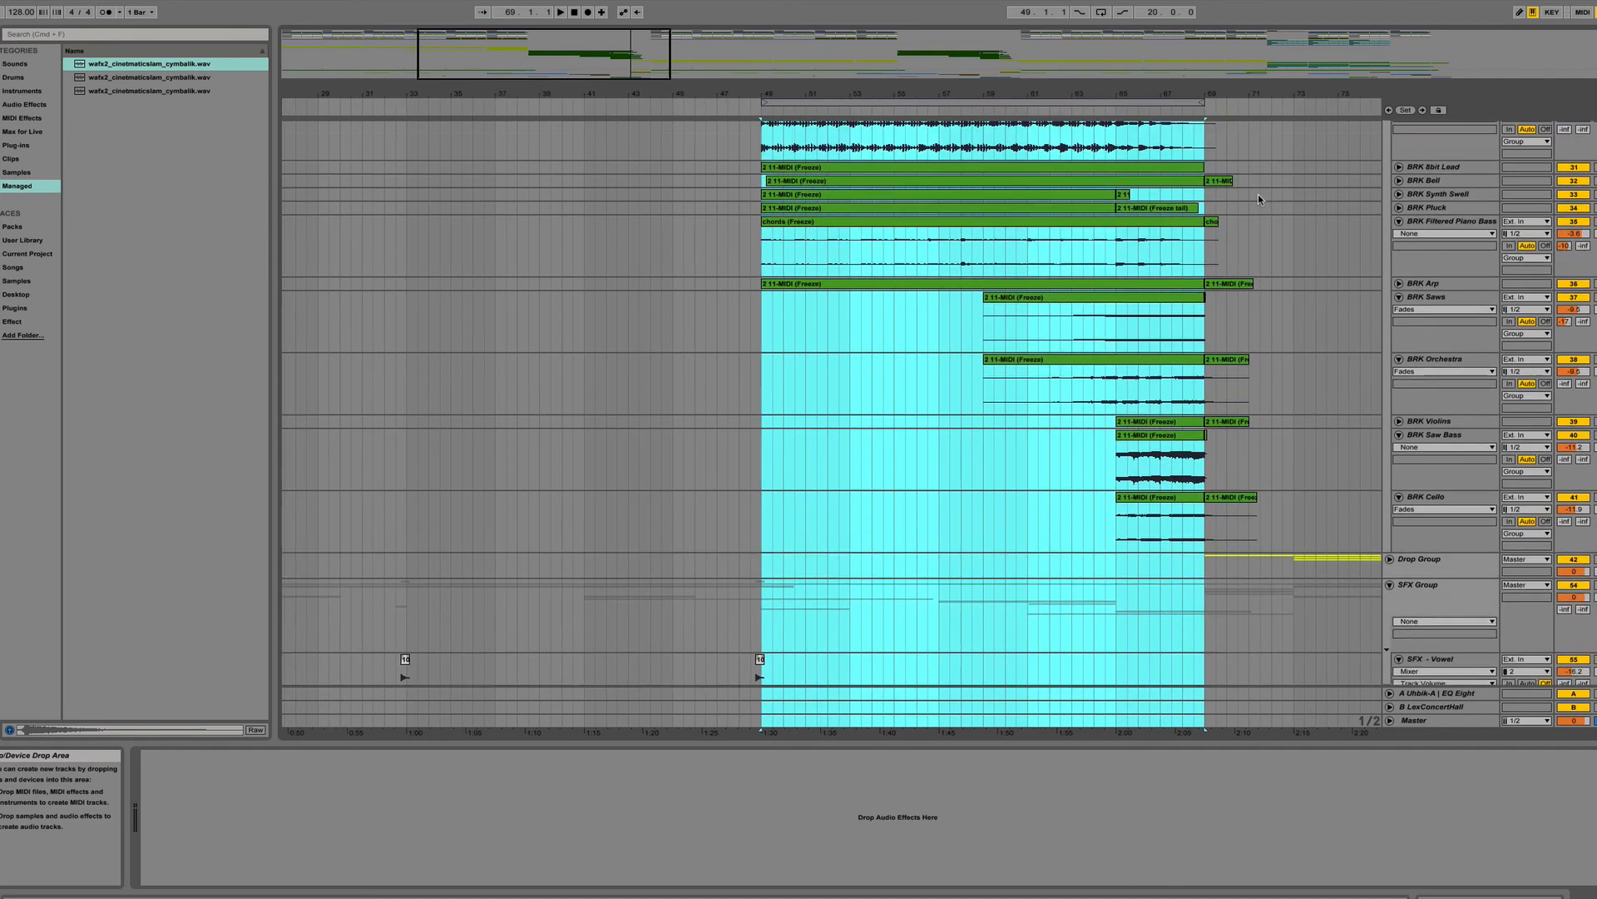
scroll(1258, 195, "up", 3)
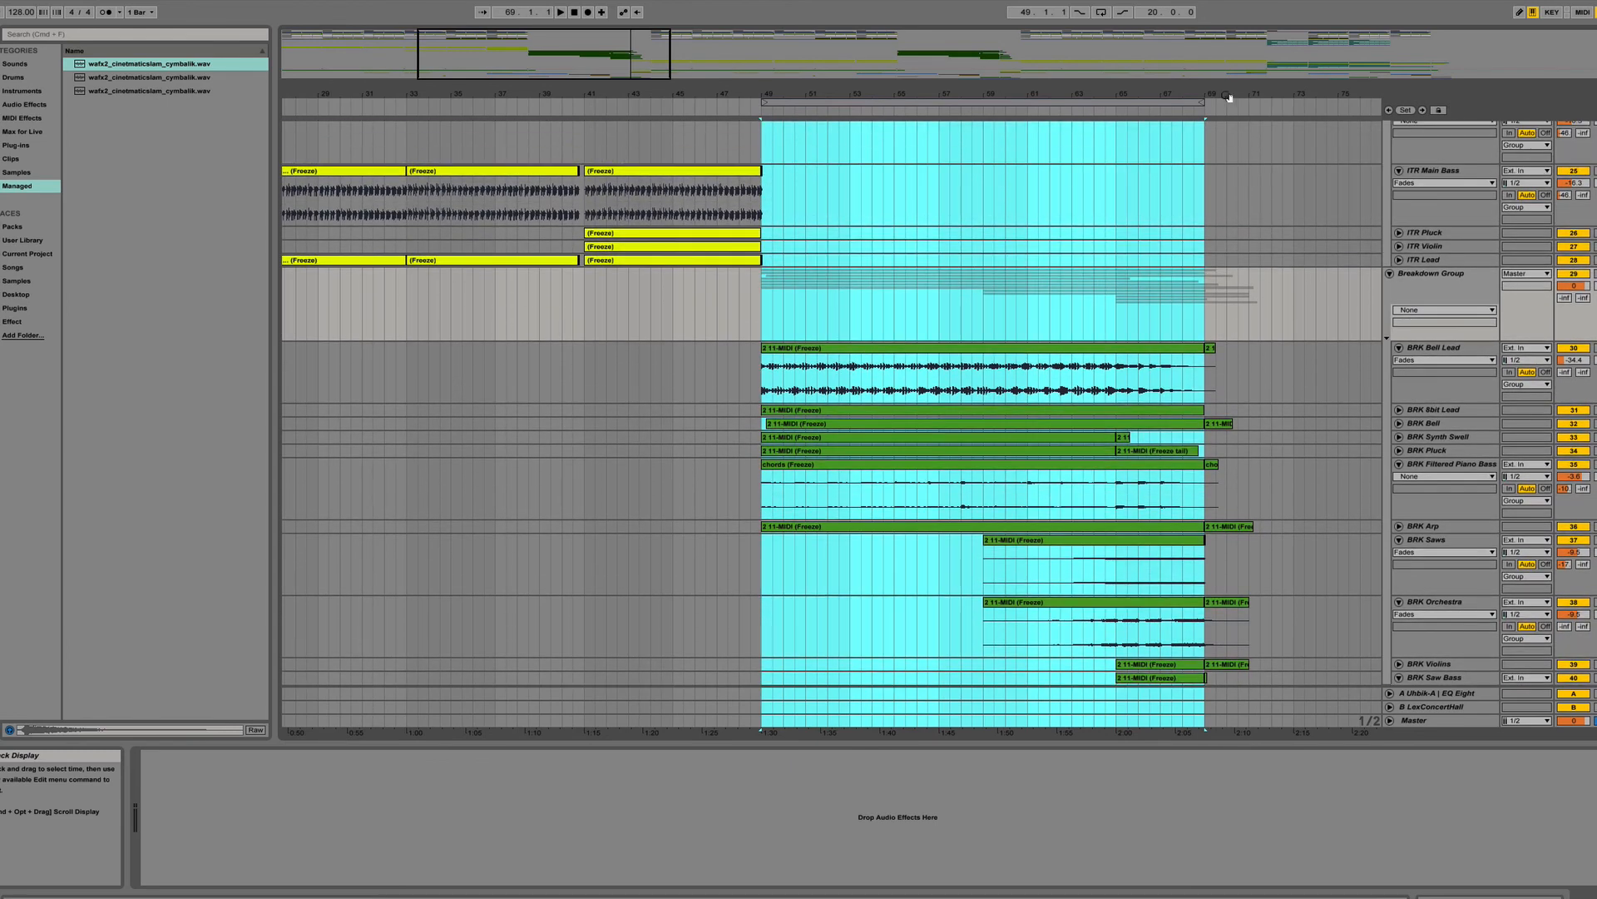
left_click_drag(1200, 101, 1111, 112)
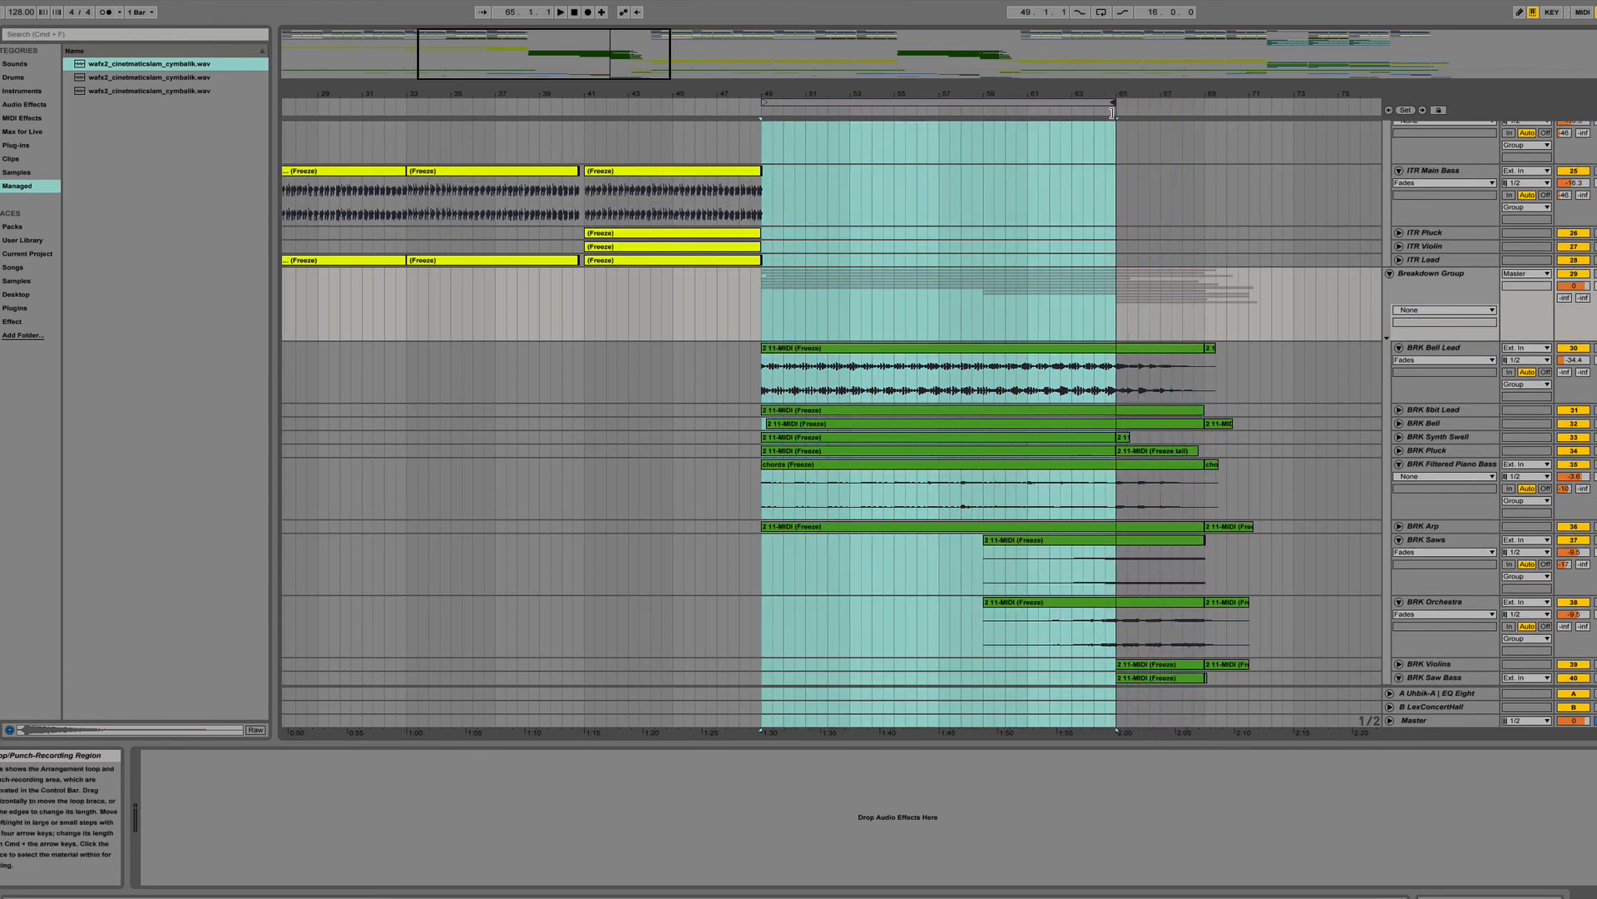
scroll(1105, 167, "down", 4)
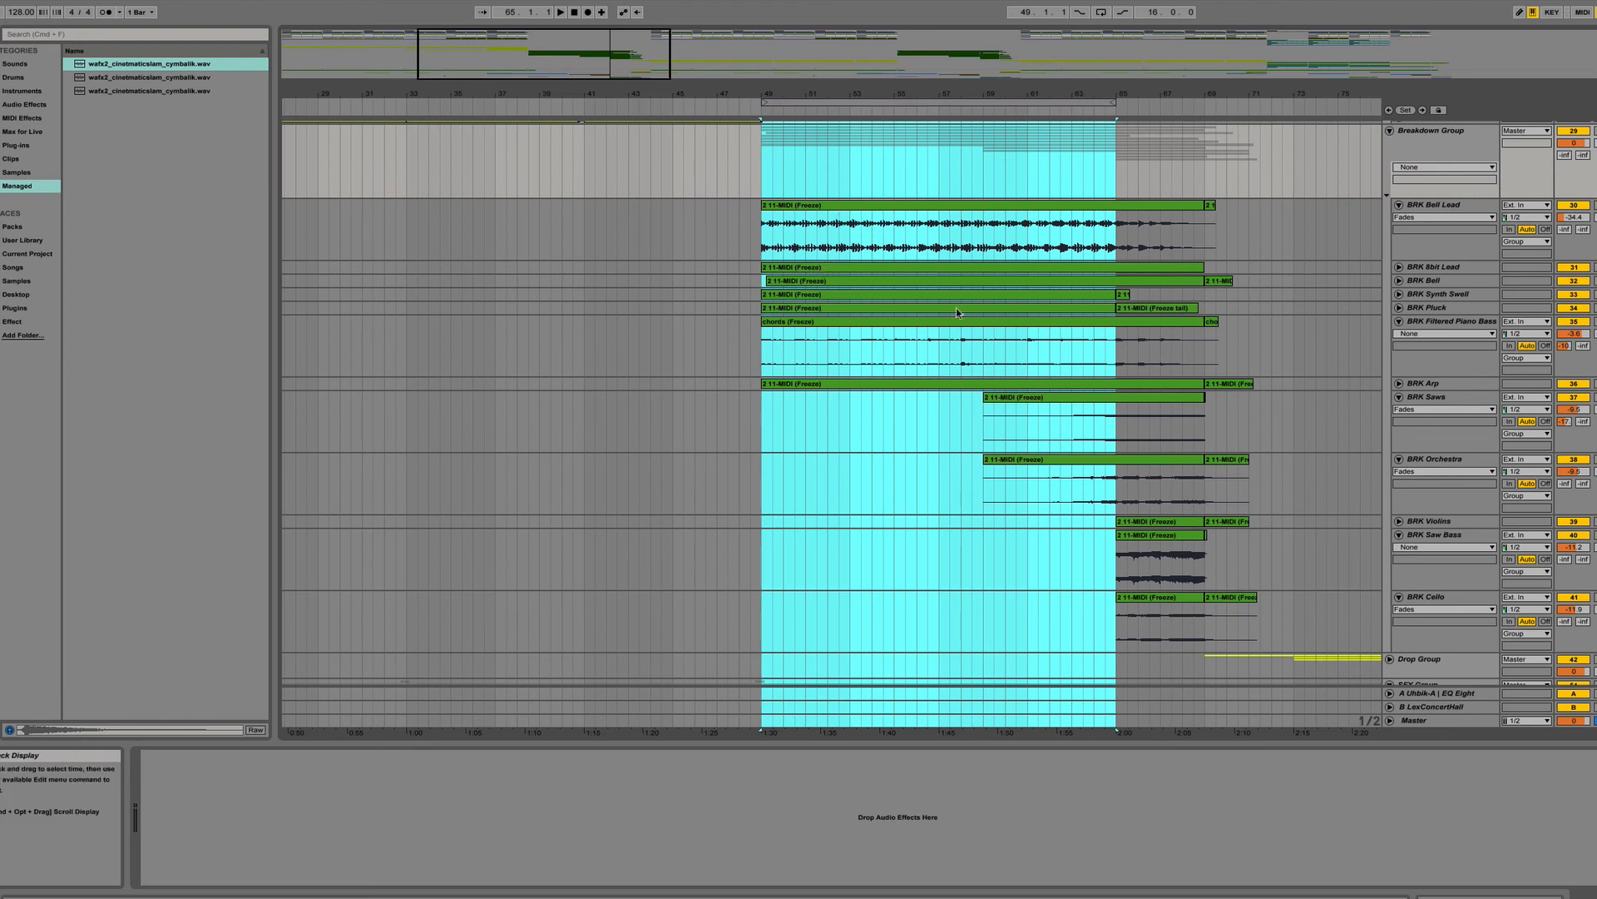
Audition the breakdown from about bar 57, and its last section from bar 65 up to bar 69.
left_click(944, 109)
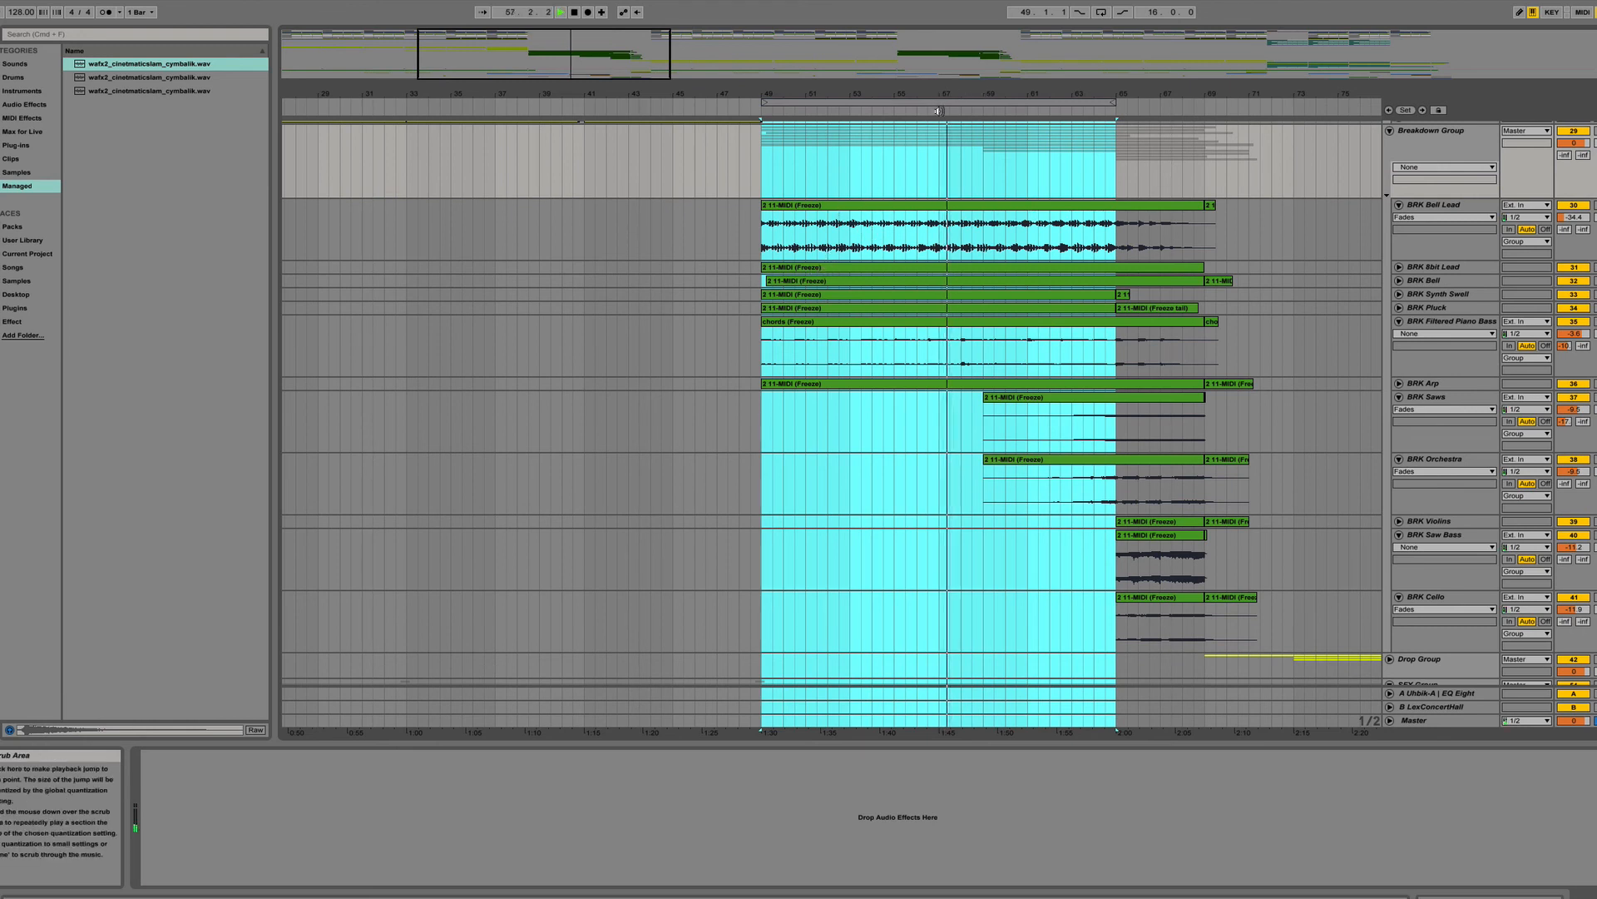
left_click(1094, 110)
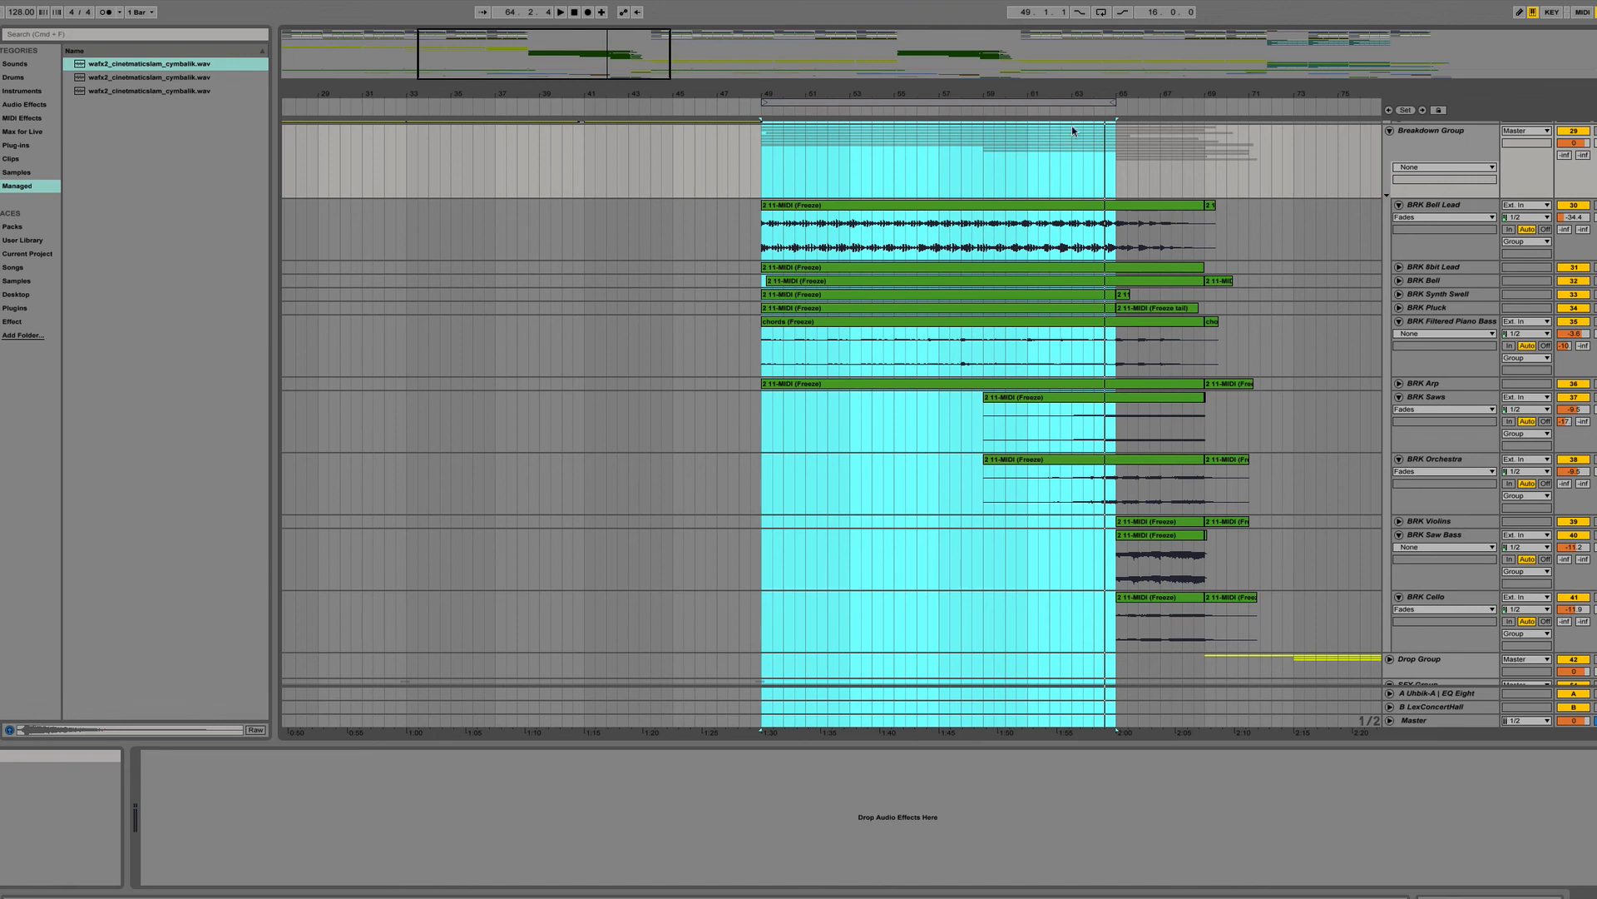
scroll(1245, 371, "down", 10)
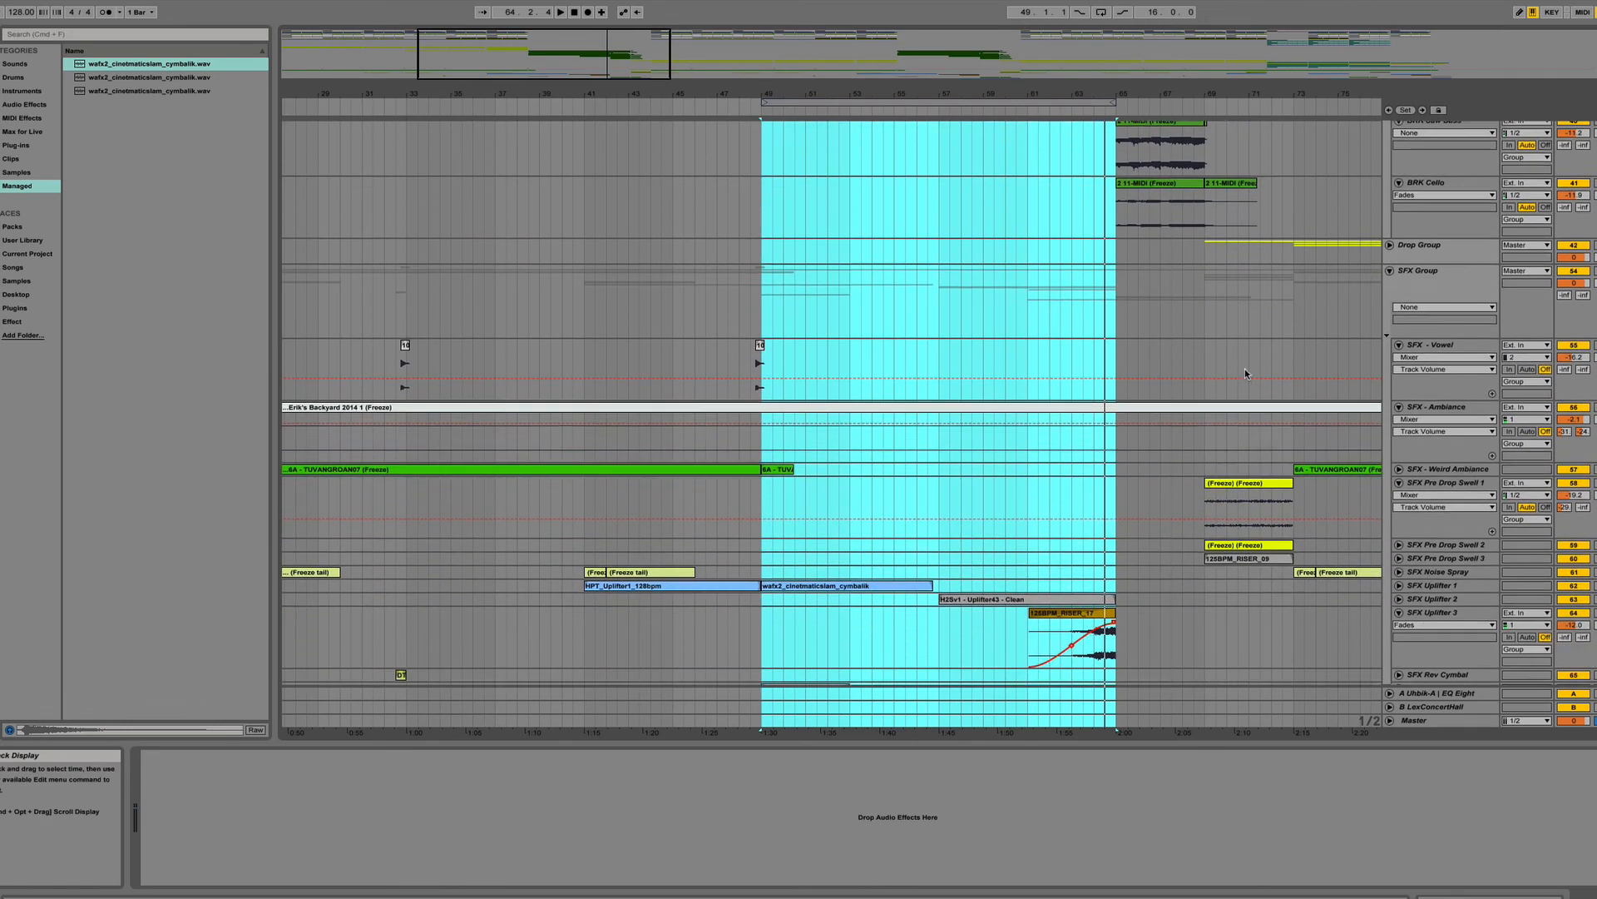
scroll(1245, 368, "up", 6)
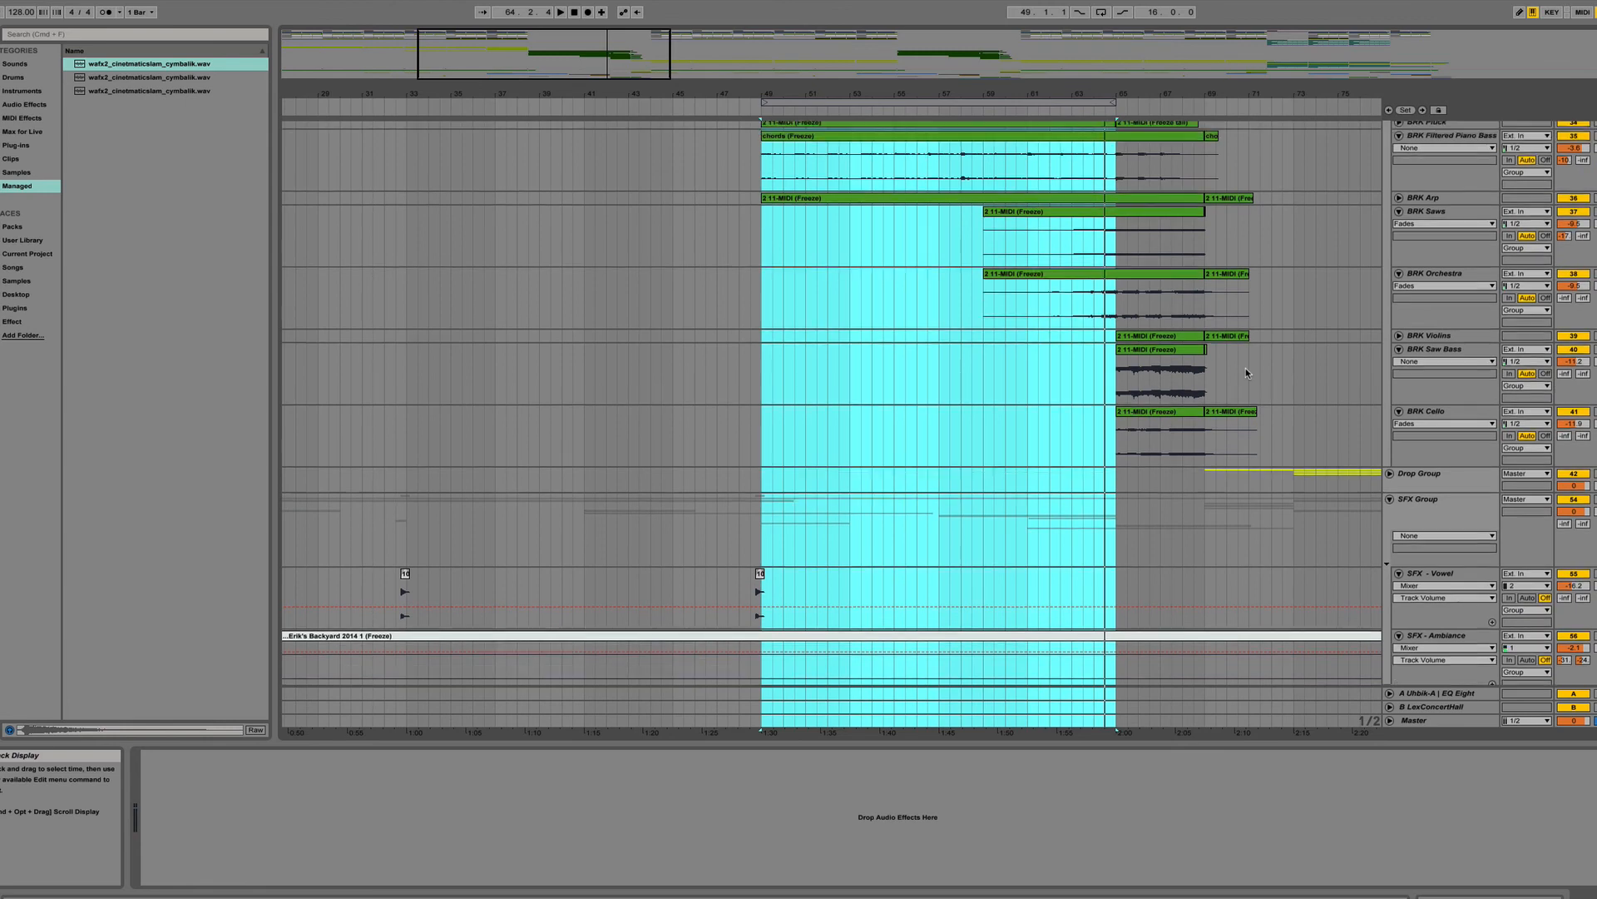
scroll(1231, 382, "up", 5)
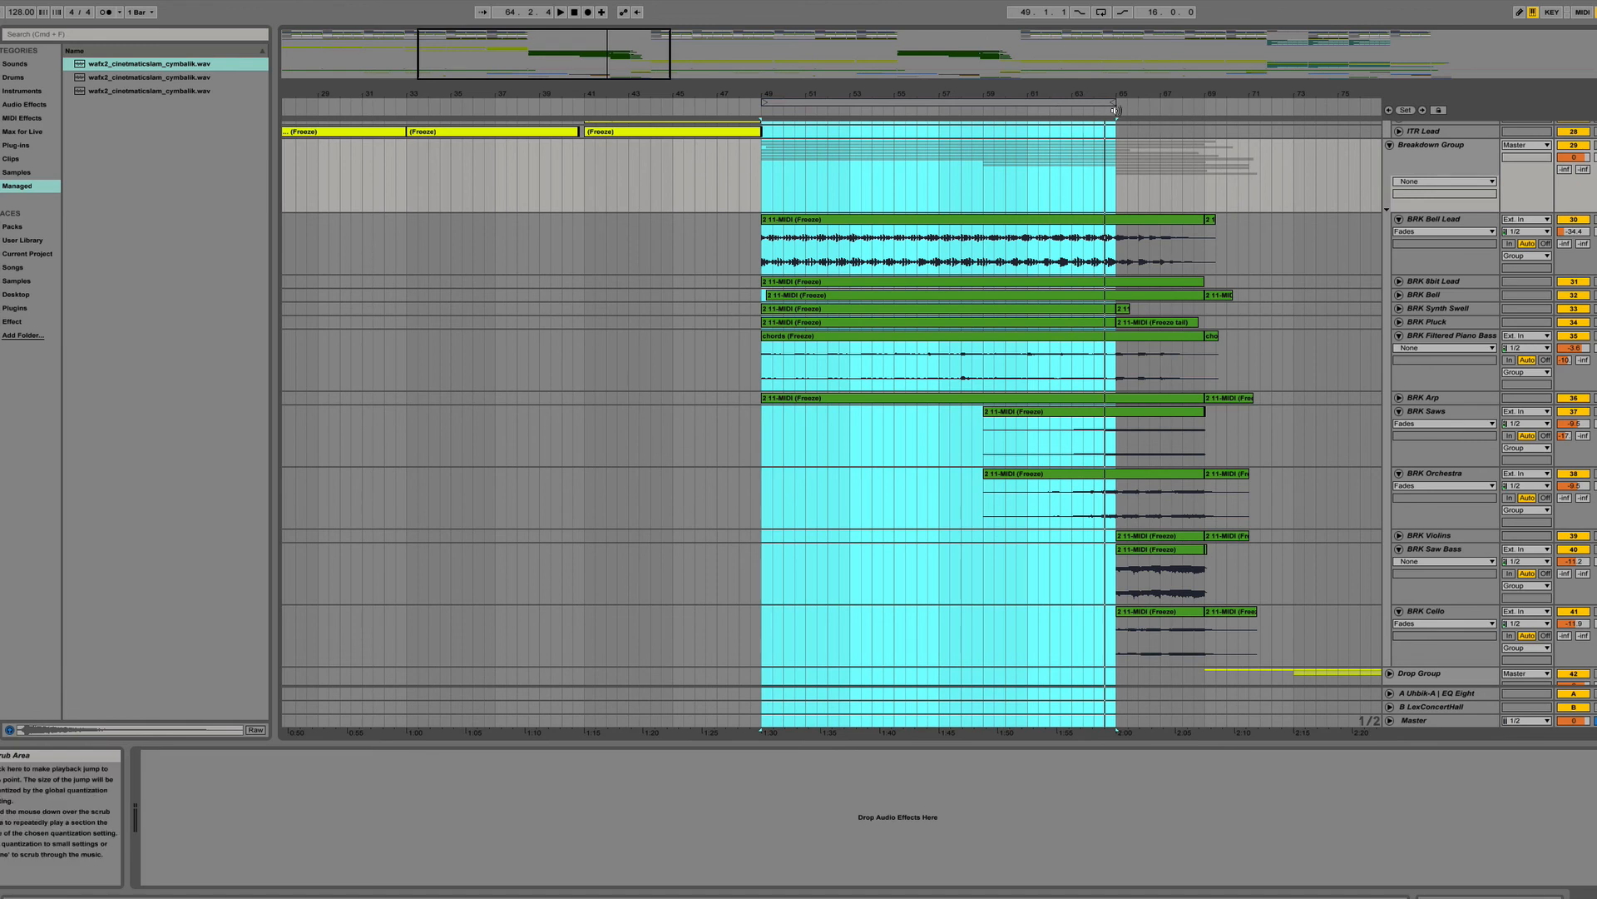
left_click(1116, 110)
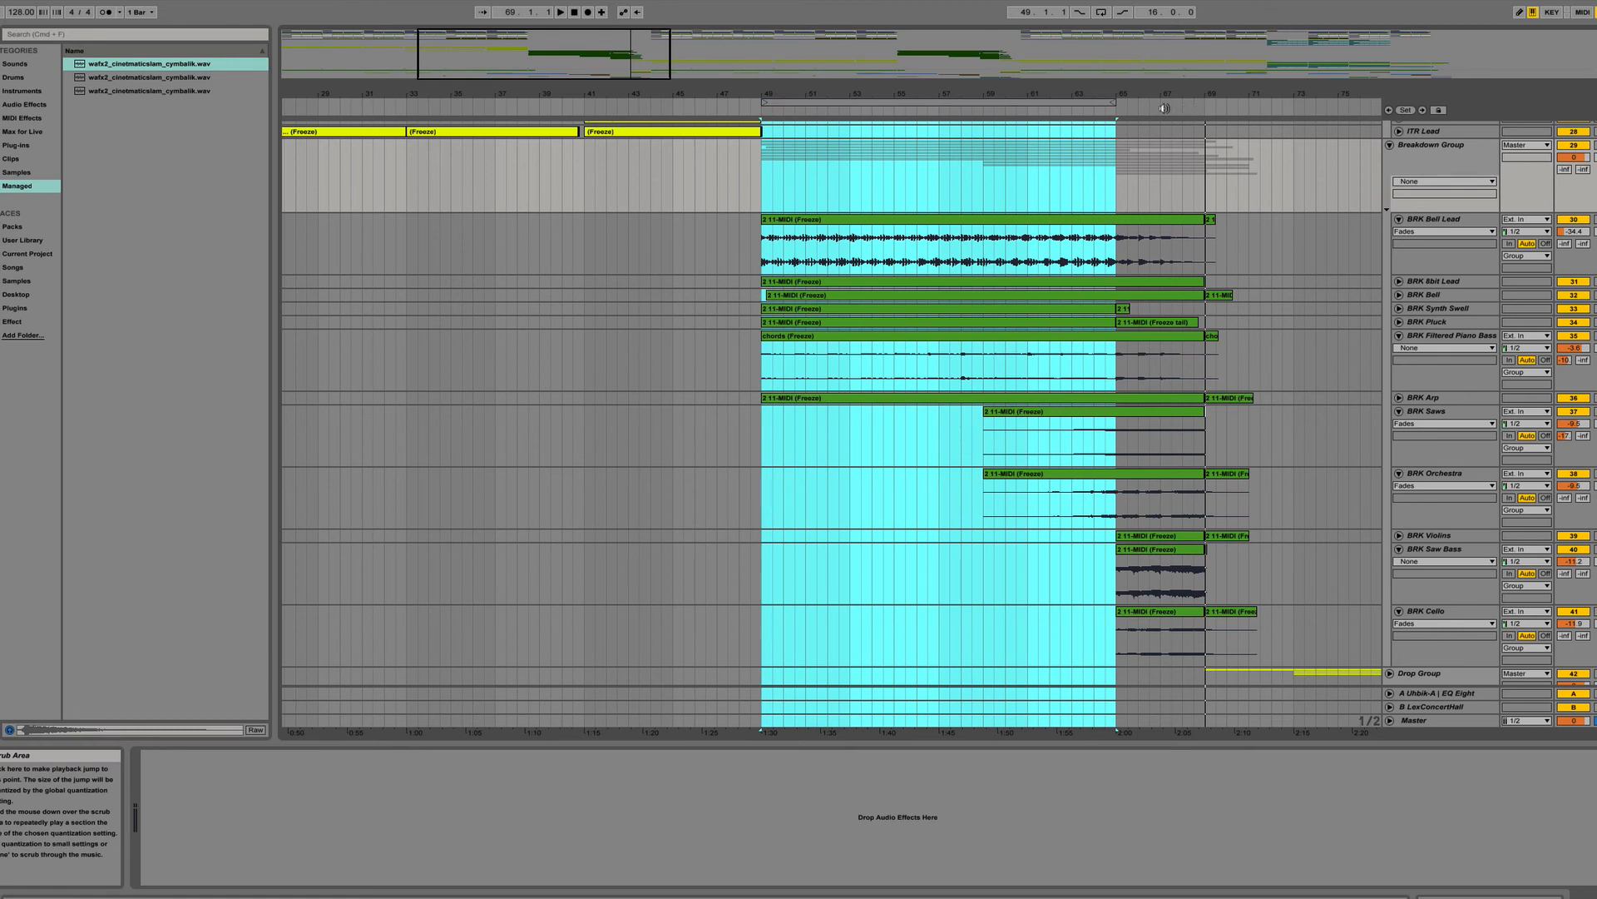
Select the SFX Pre Drop Swell 1 clip that starts at bar 69.
scroll(1235, 160, "up", 3)
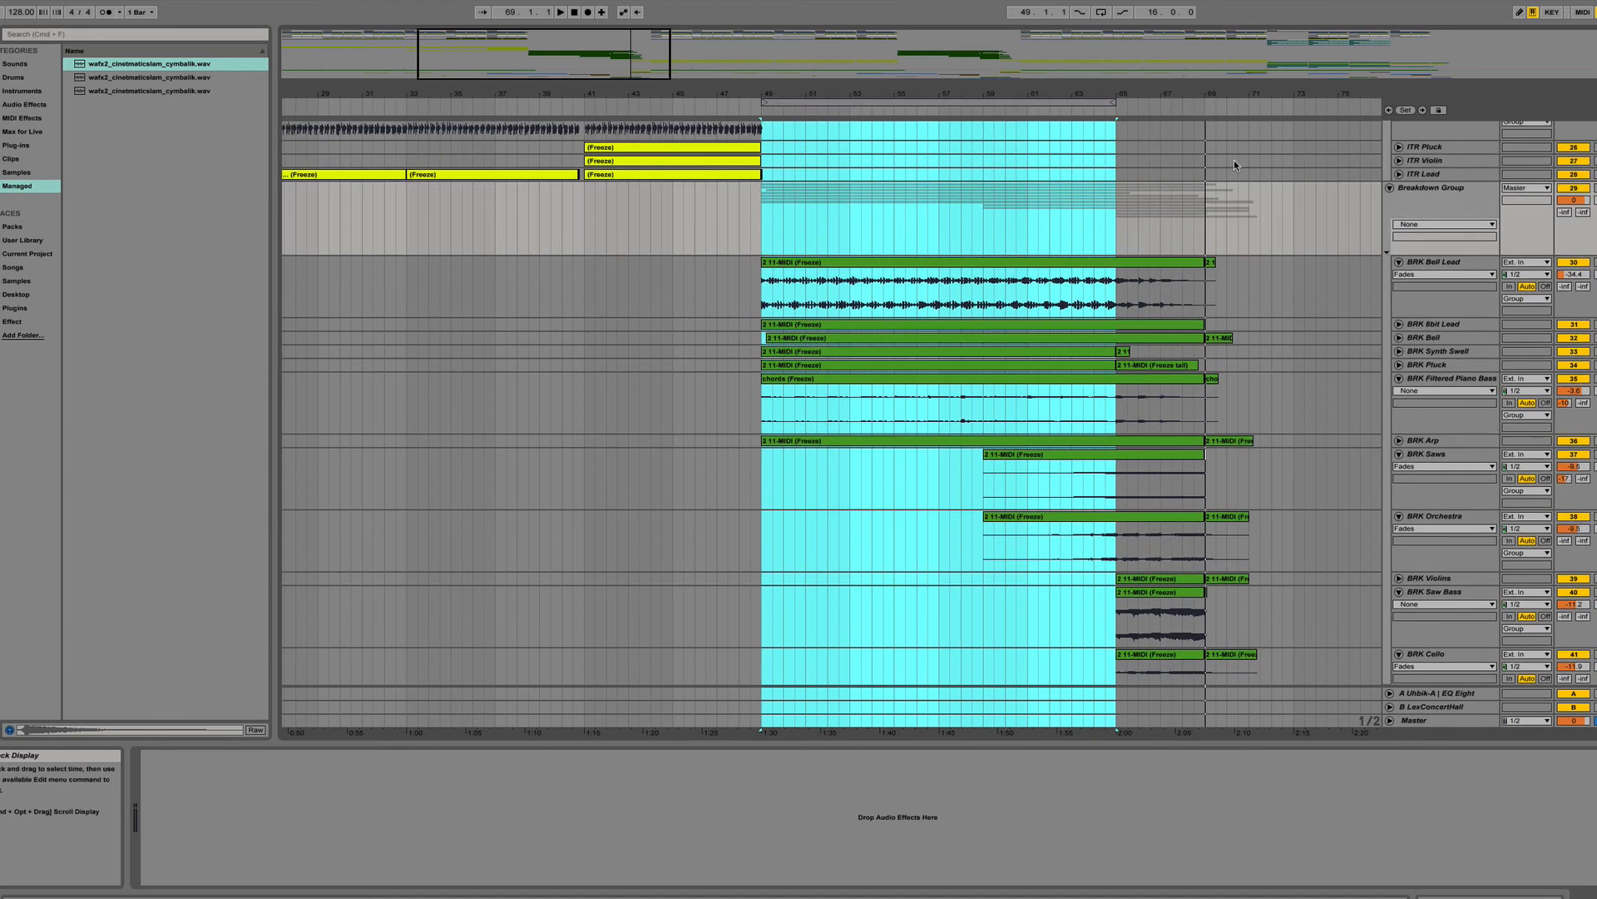
scroll(1184, 204, "right", 3)
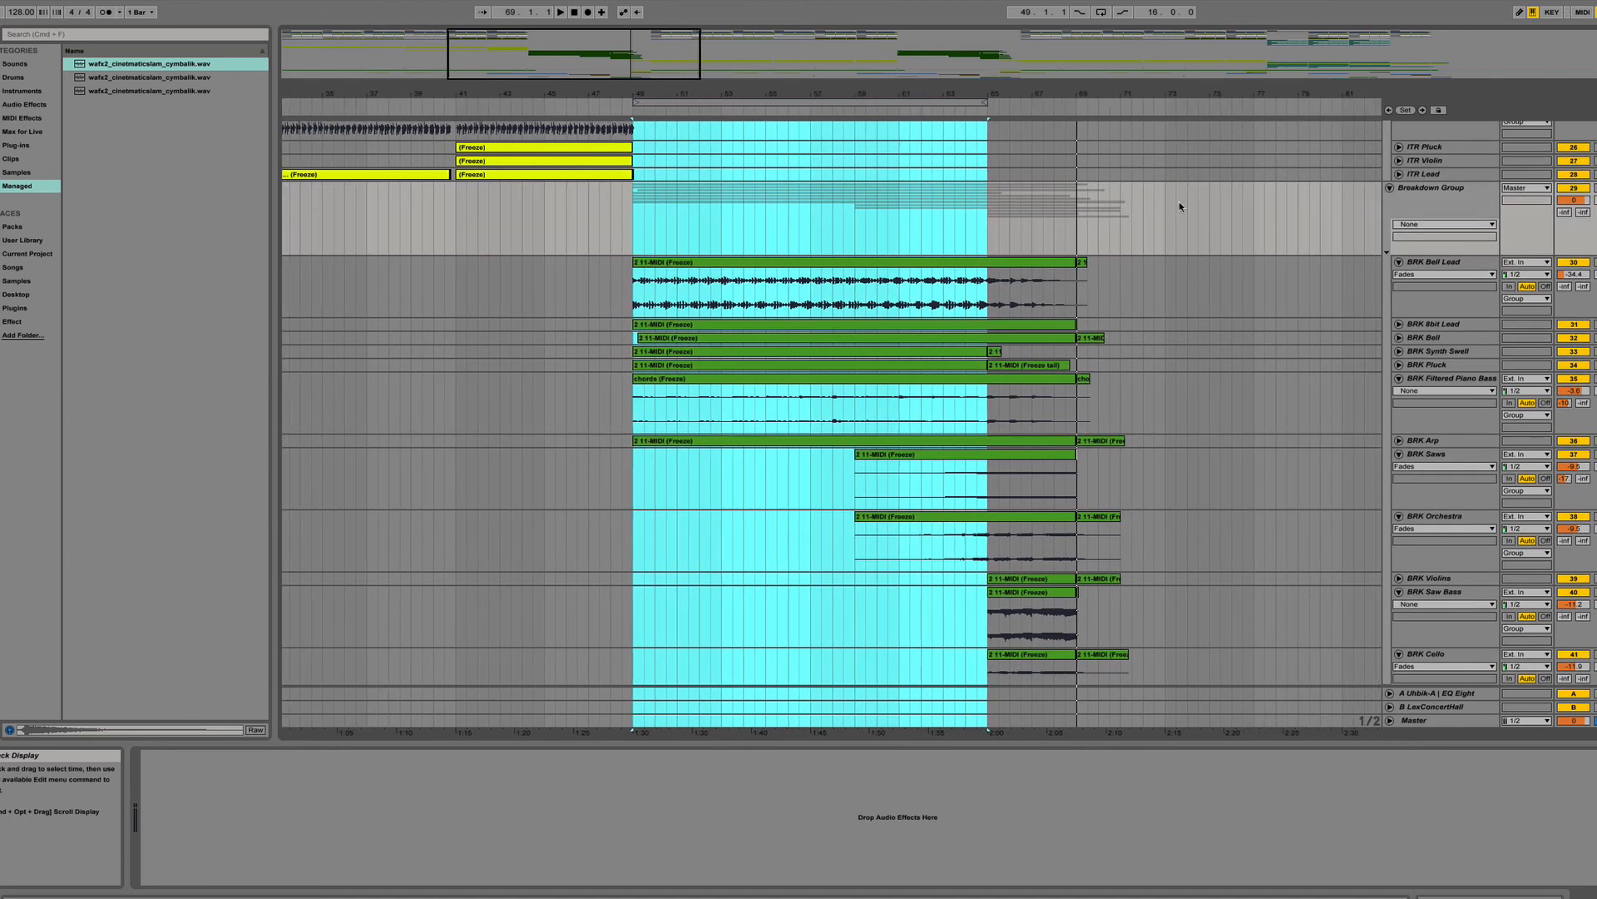
scroll(1173, 204, "down", 5)
scroll(1167, 206, "down", 10)
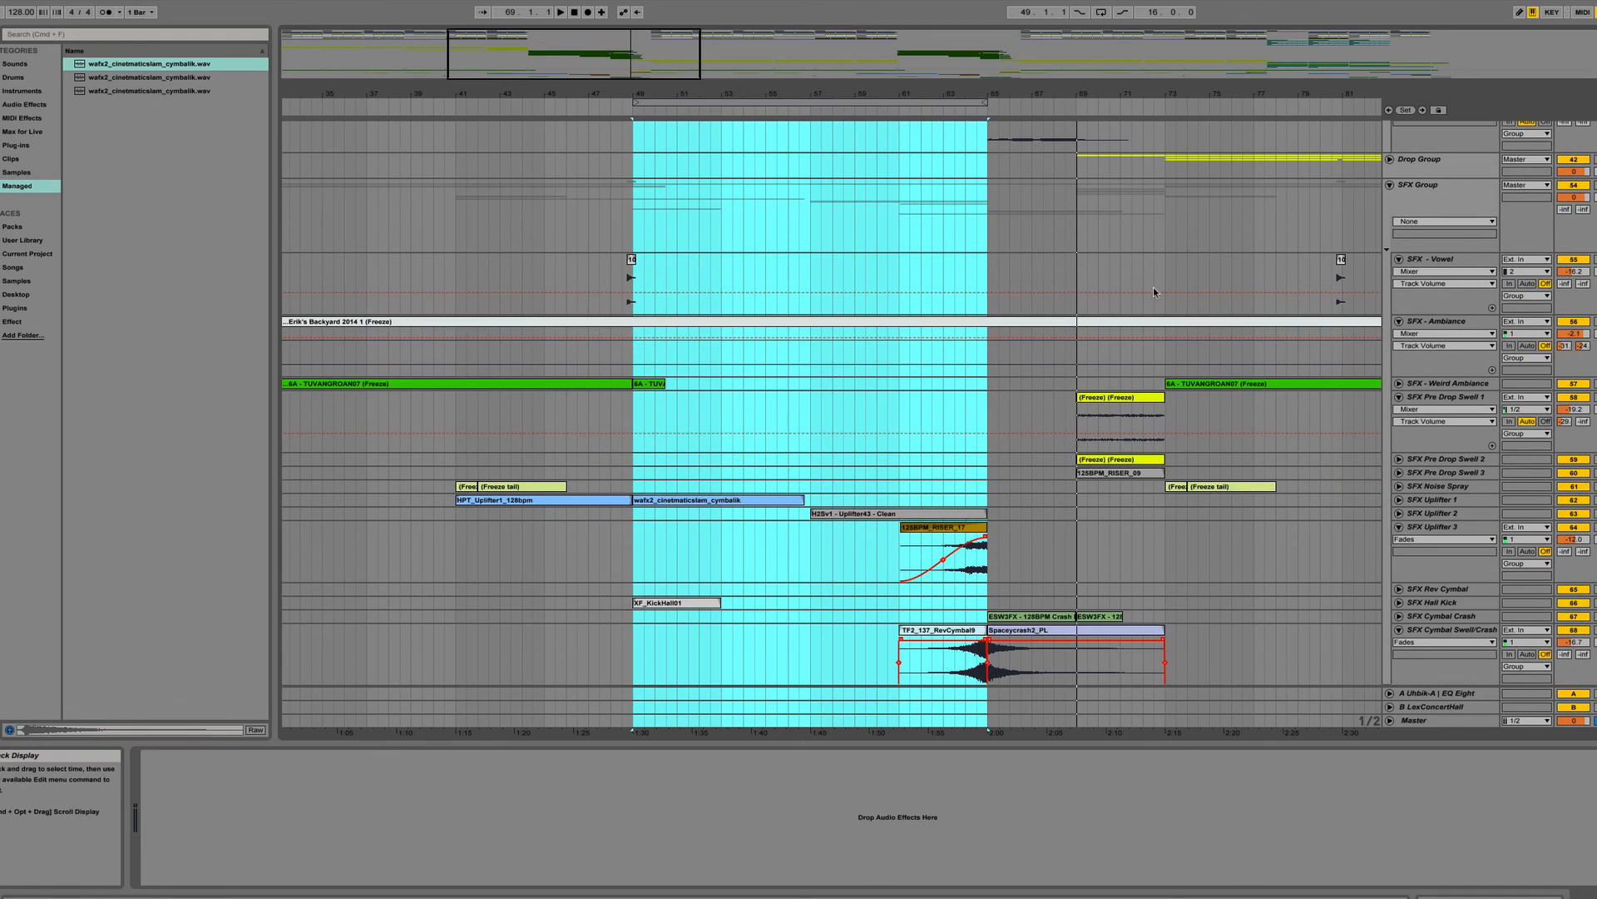
left_click(1125, 394)
scroll(1124, 394, "left", 2)
scroll(1125, 394, "right", 4)
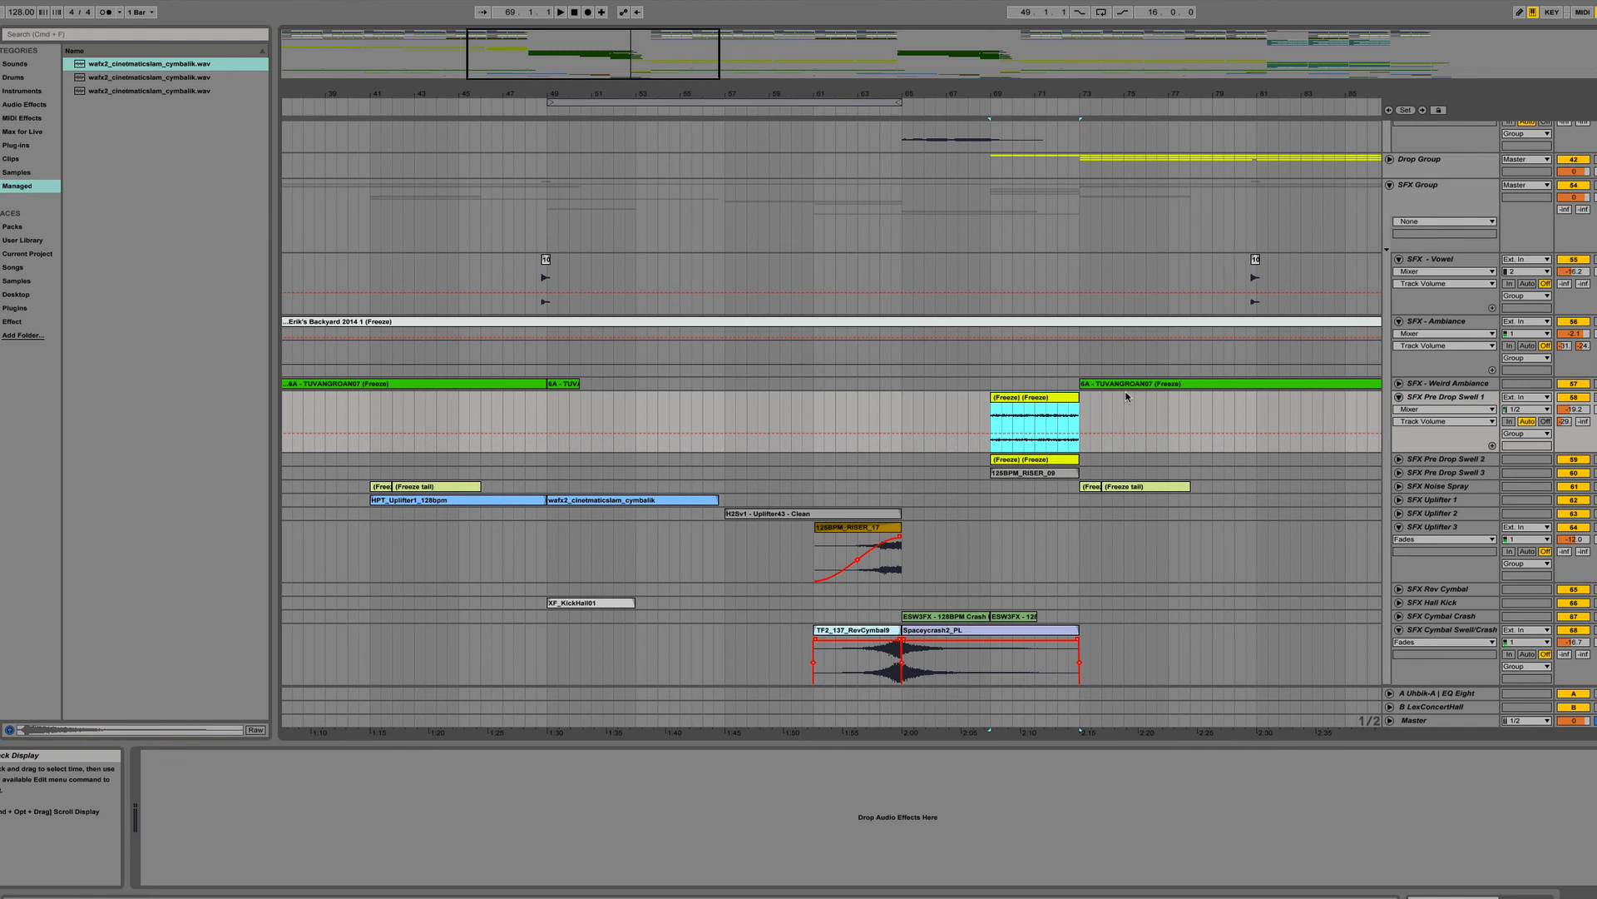
Review the Breakdown and SFX Group tracks around the pre-drop, and play from bar 69 into the drop.
scroll(1127, 396, "up", 5)
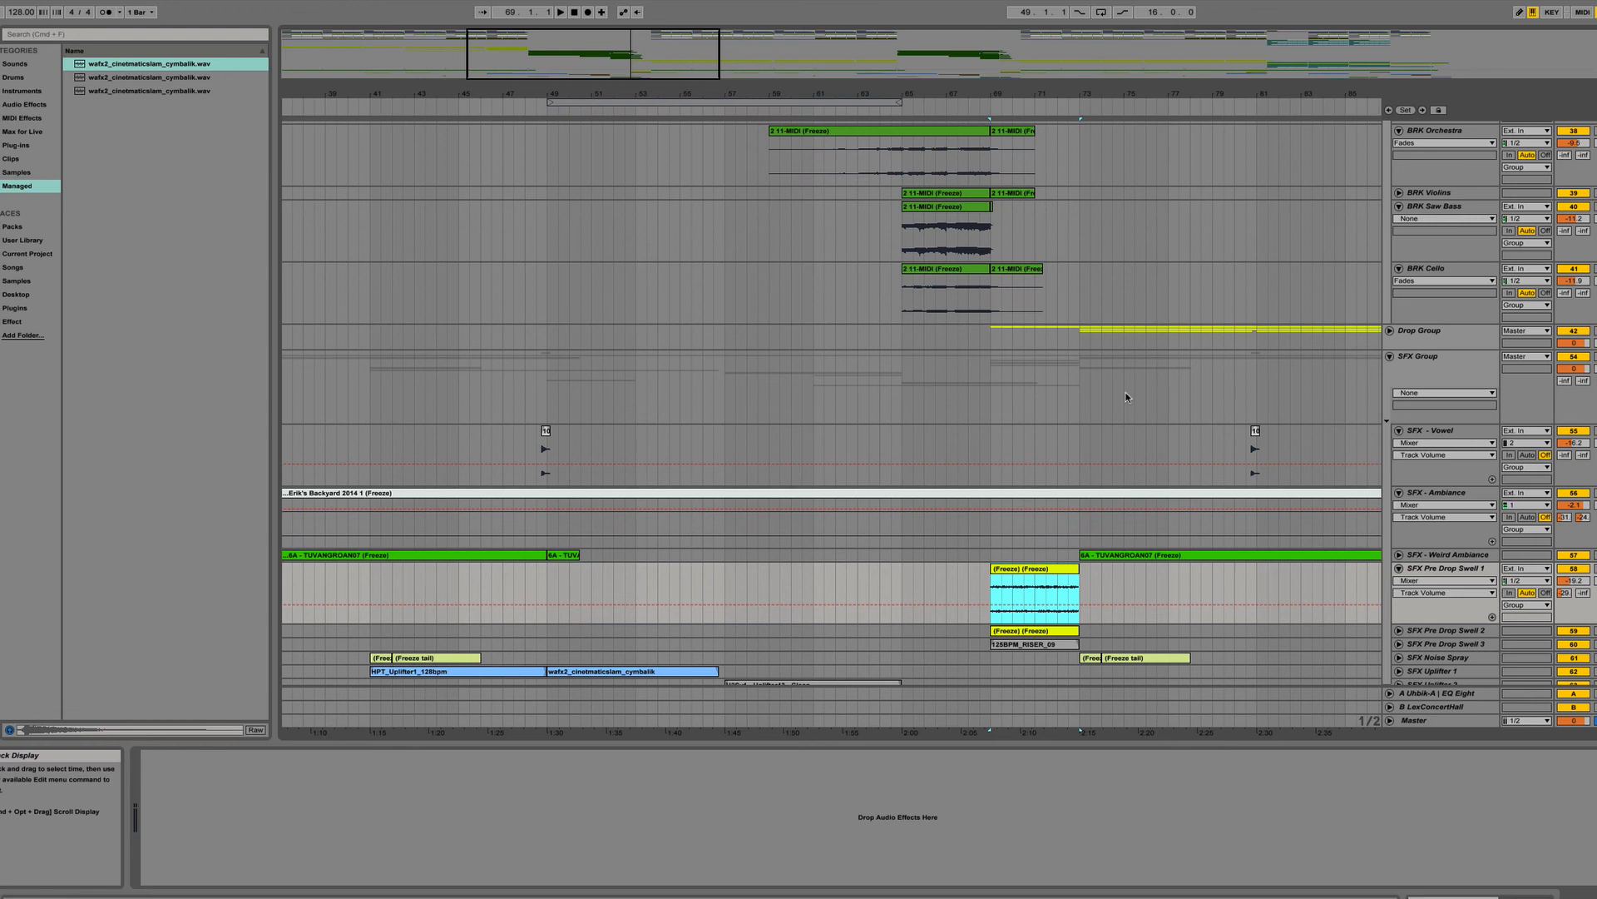
scroll(1148, 381, "down", 4)
scroll(1140, 377, "right", 2)
scroll(1140, 377, "up", 6)
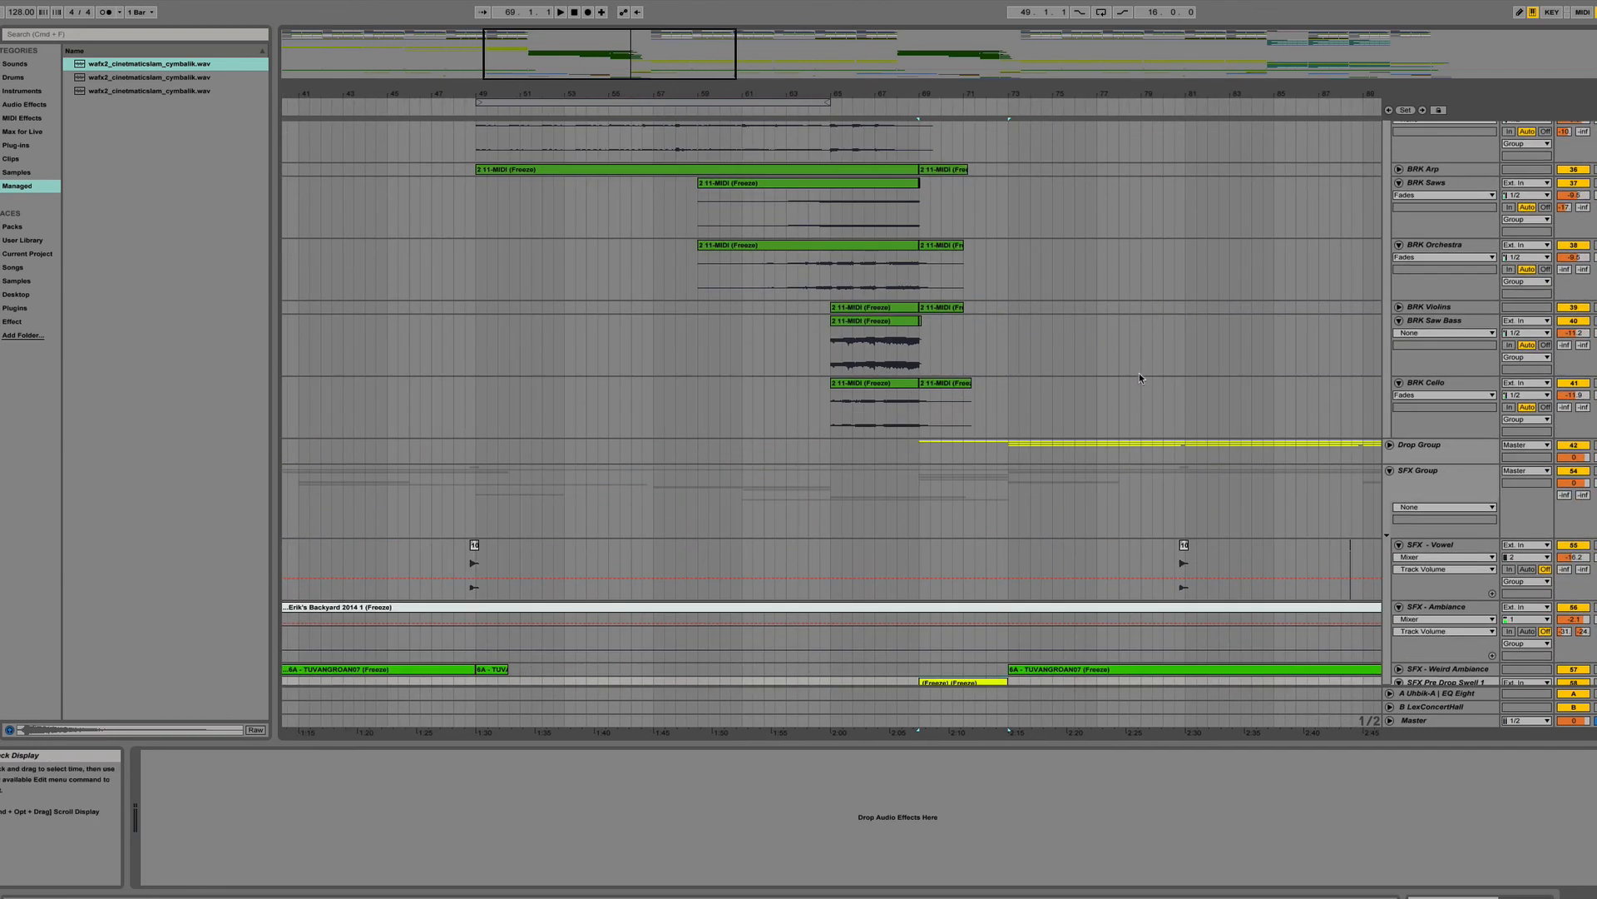
scroll(1138, 377, "down", 6)
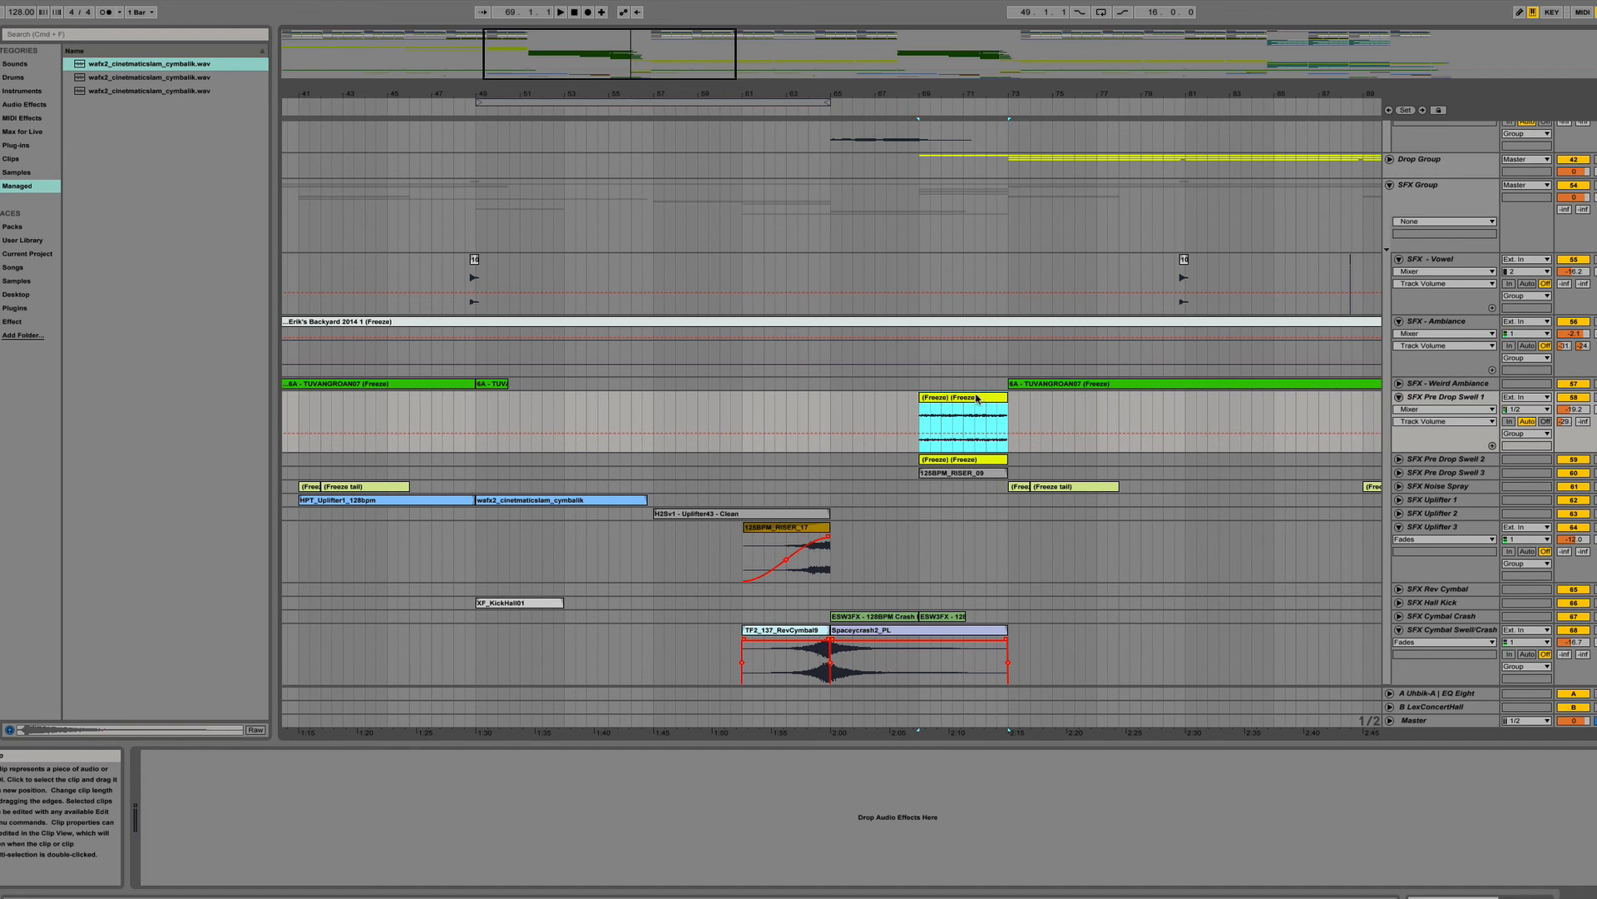
key("space")
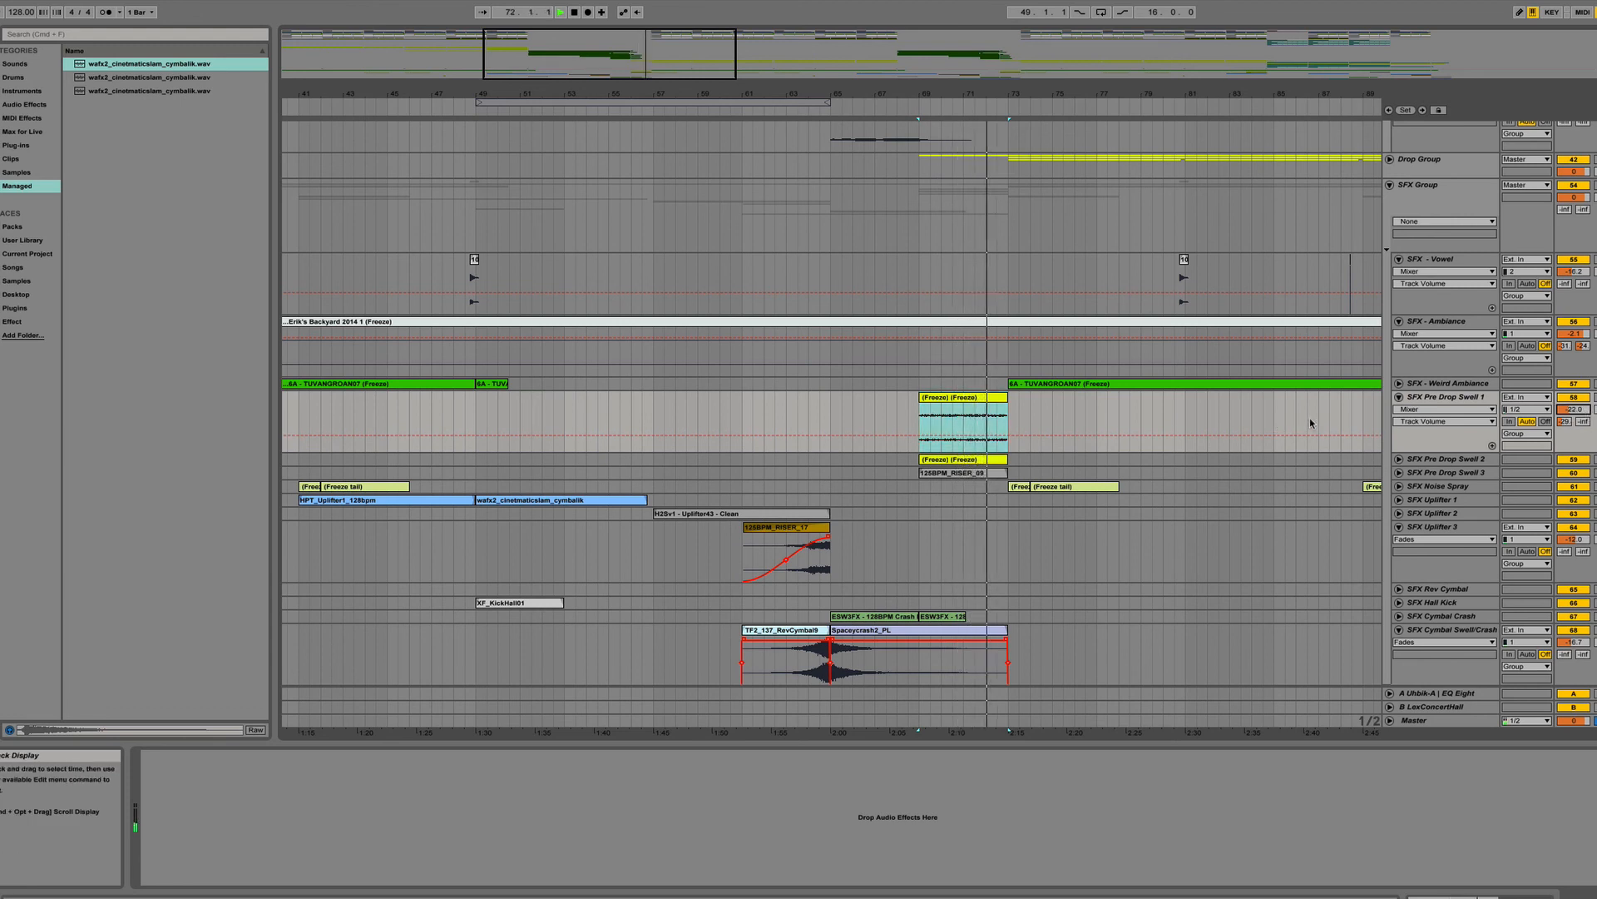
scroll(1271, 416, "up", 5)
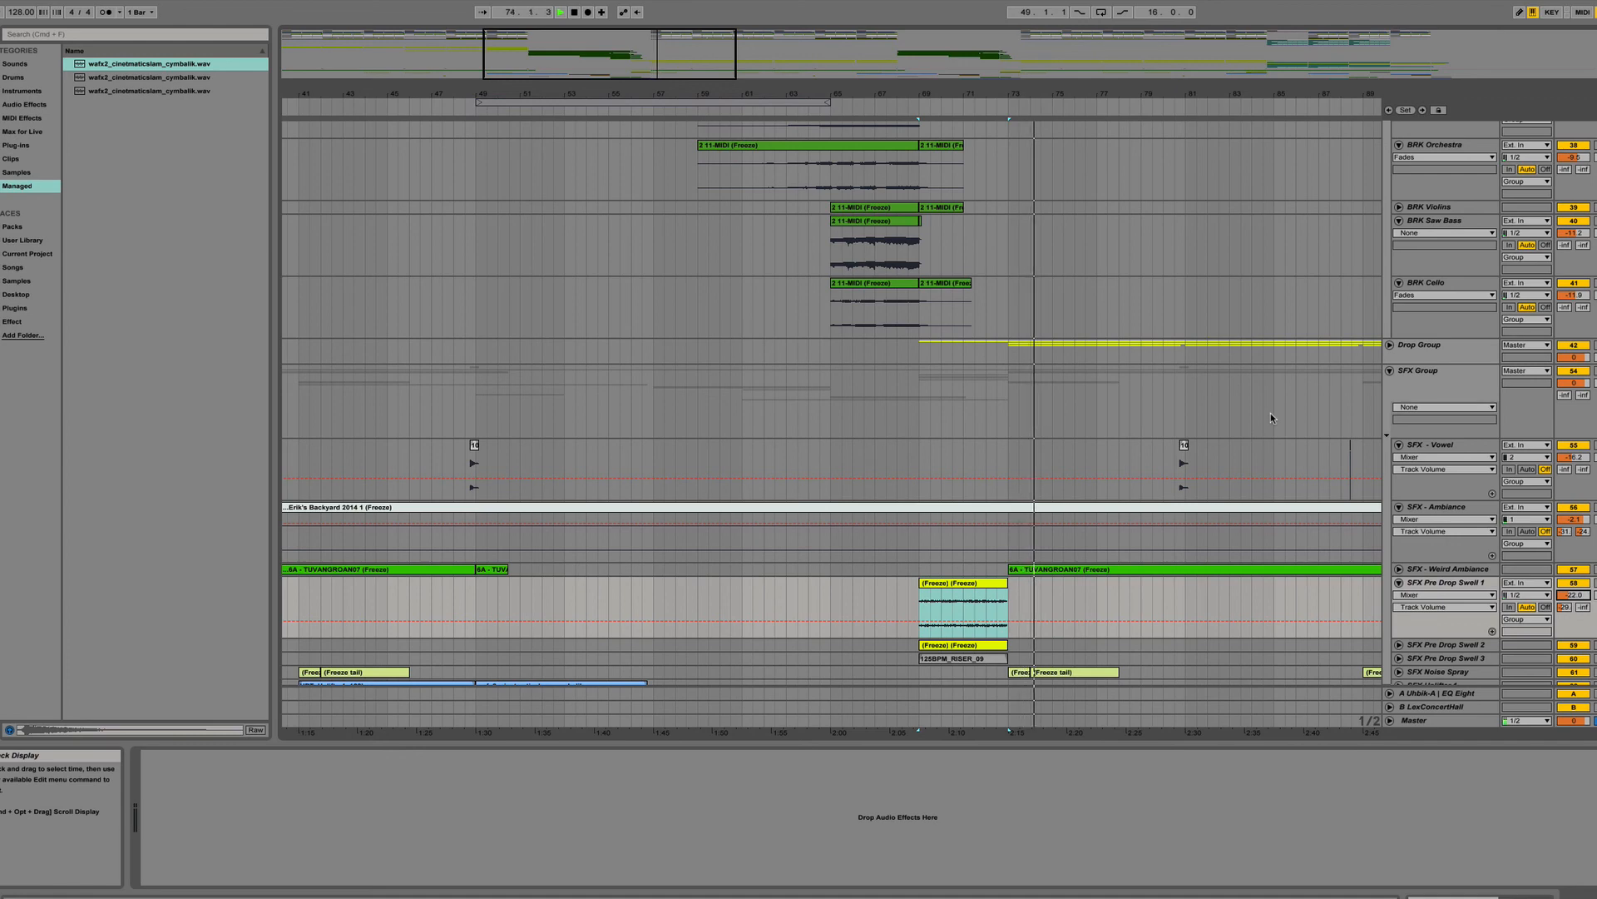
scroll(1271, 413, "down", 5)
Fold the Drum Bus and the Breakdown Group in the arrangement.
scroll(1271, 413, "up", 20)
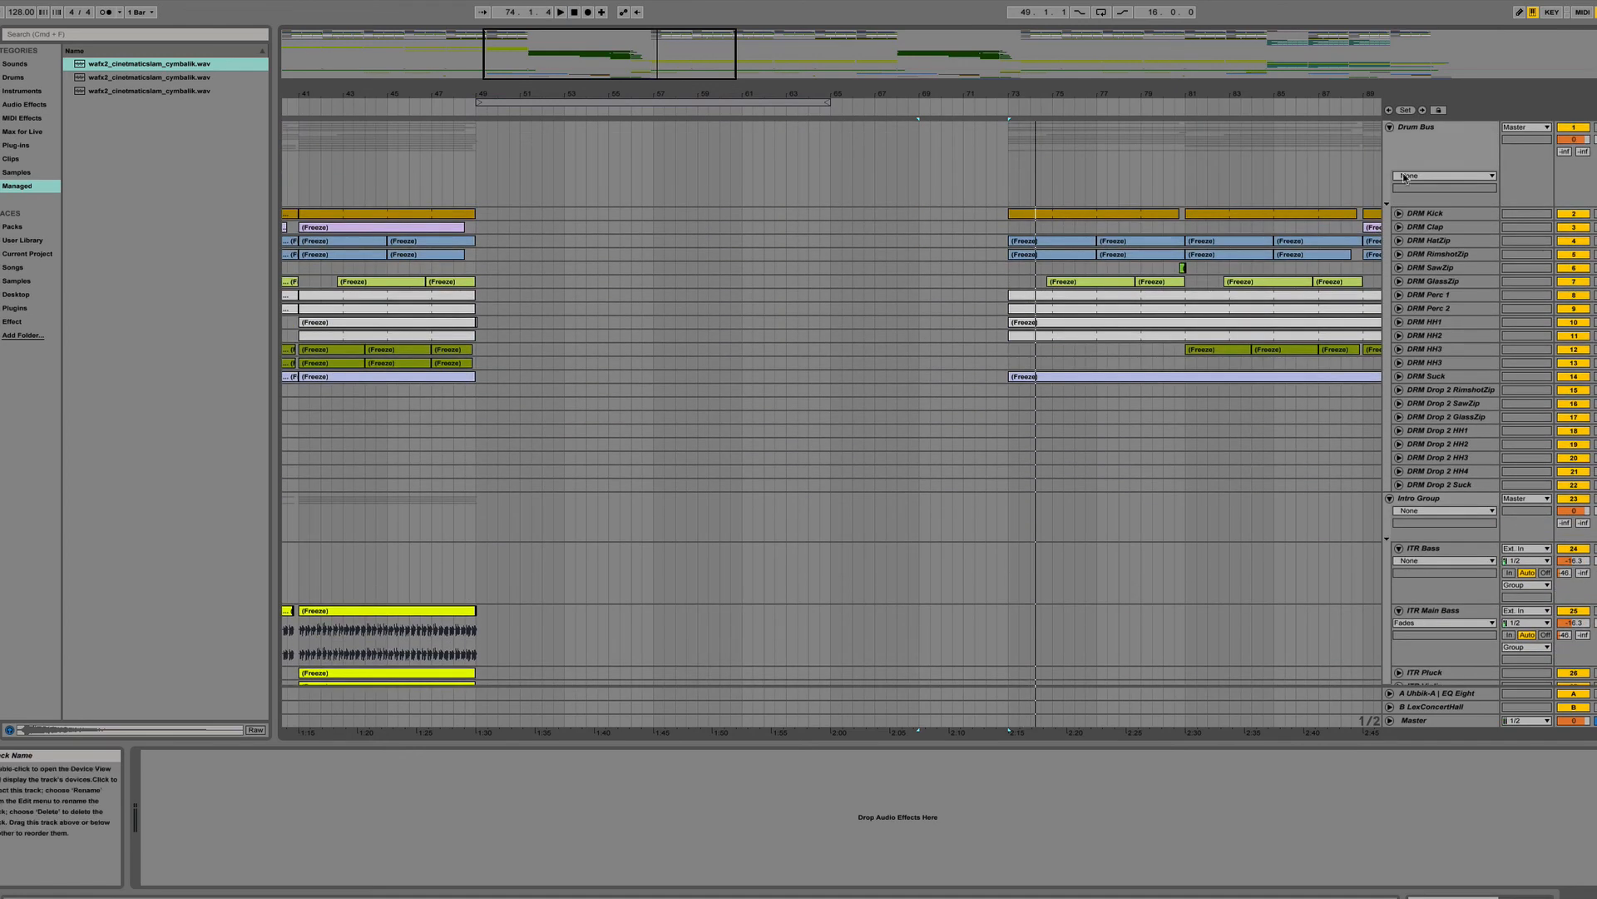
scroll(1287, 278, "right", 5)
scroll(1286, 277, "left", 3)
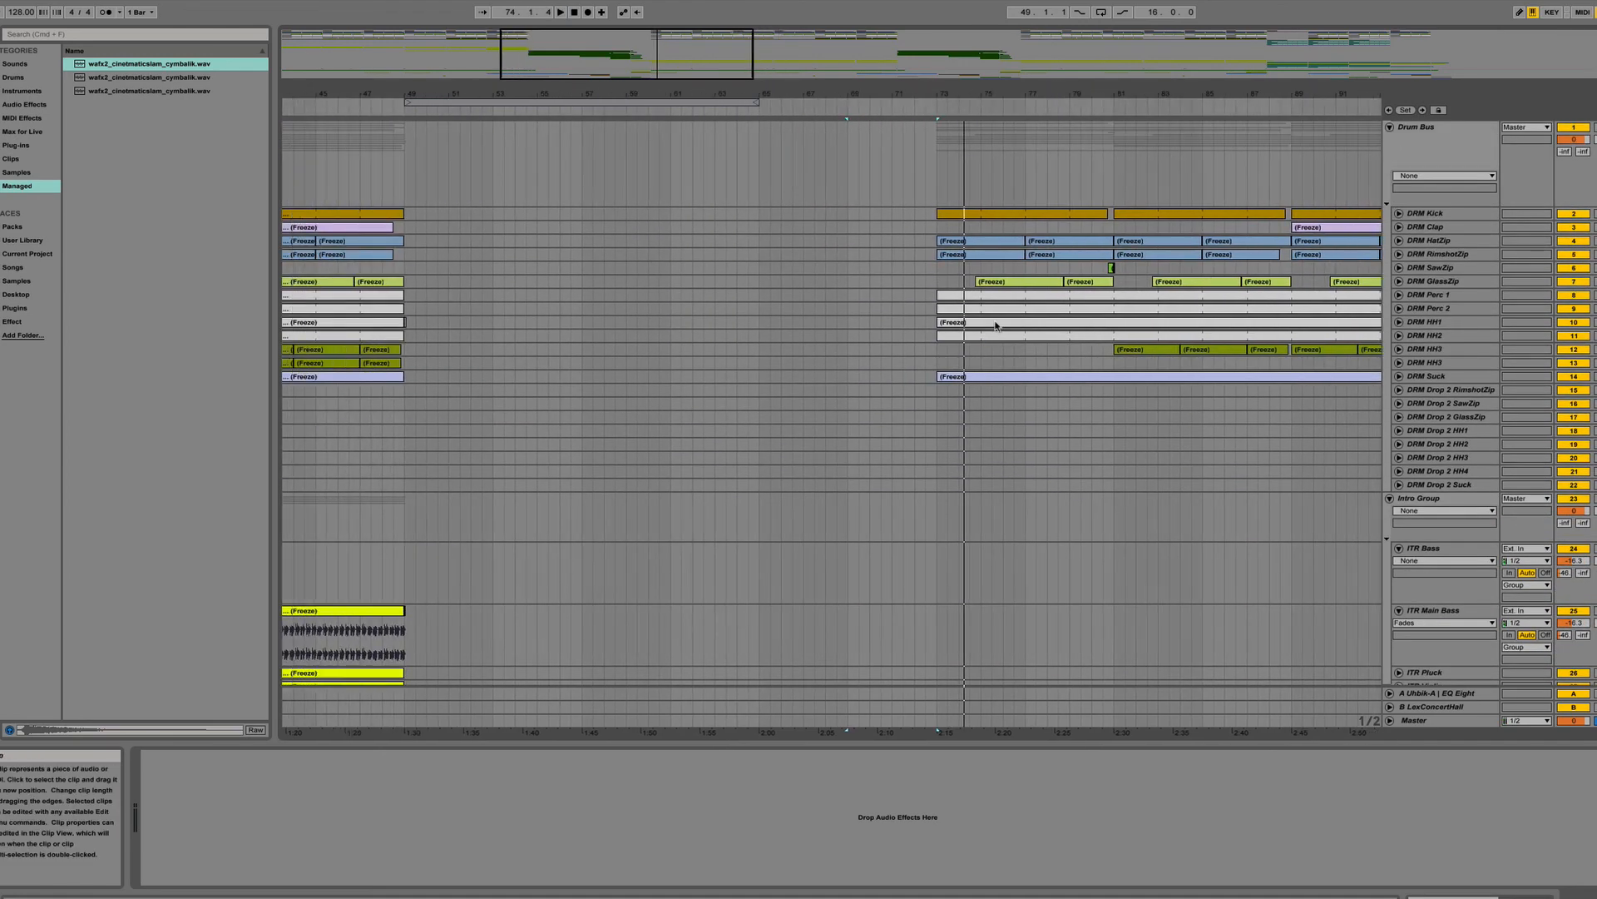
left_click(1390, 127)
scroll(1182, 207, "down", 3)
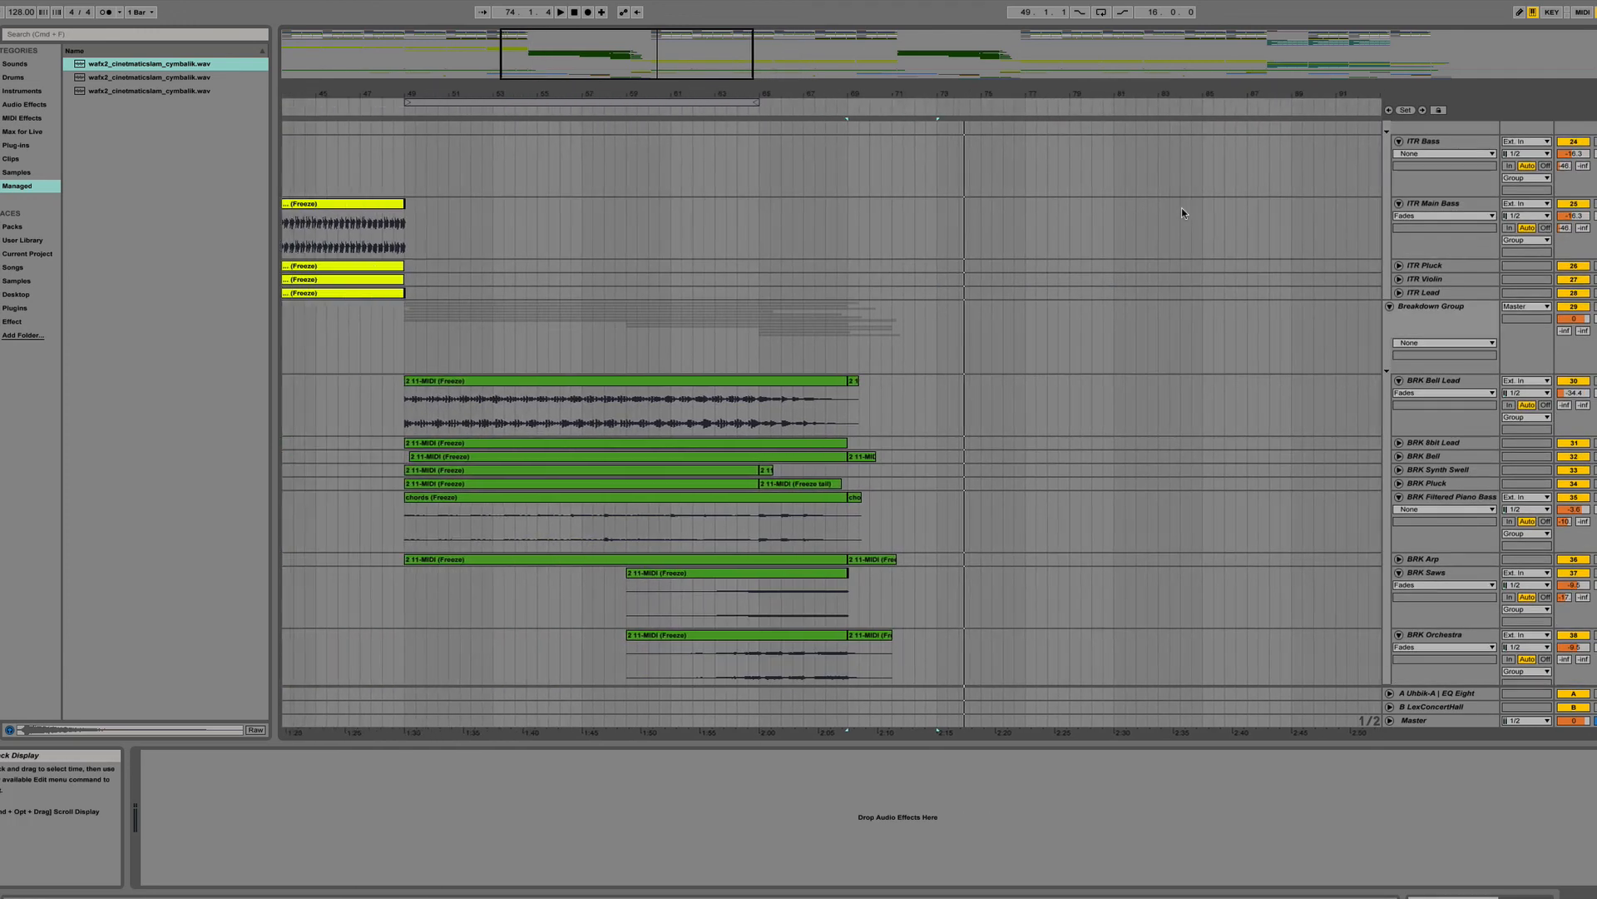
scroll(1182, 207, "up", 1)
scroll(1182, 208, "right", 1)
left_click(1390, 320)
scroll(1360, 258, "up", 1)
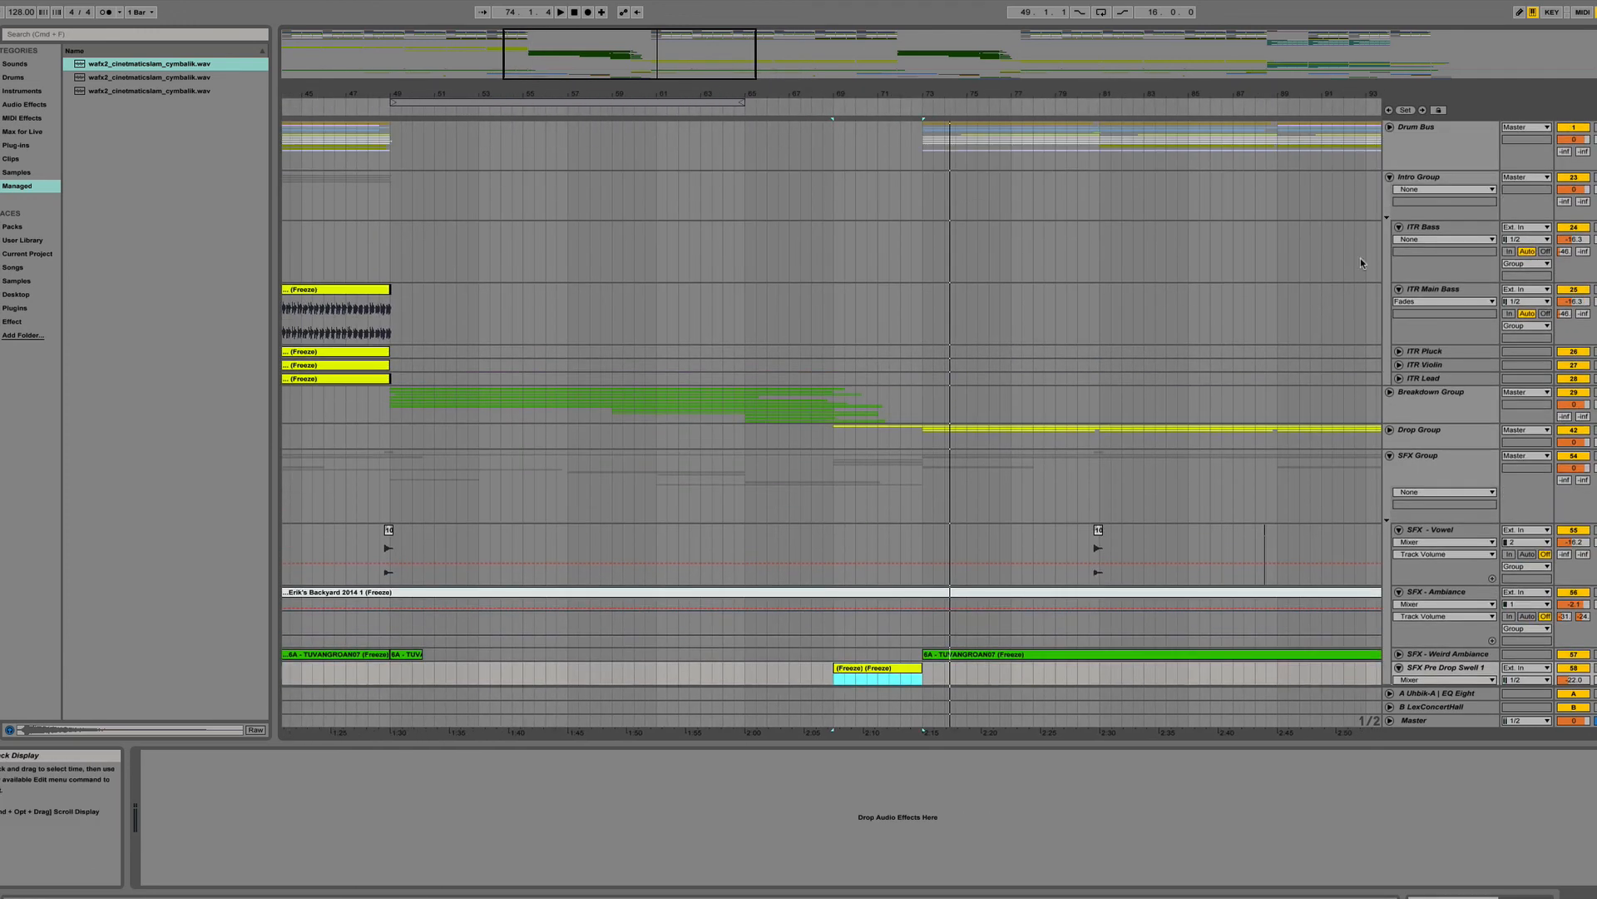
Fold the SFX Group and Intro Group, and unfold the Drop Group around the start of the drop.
scroll(1211, 236, "down", 4)
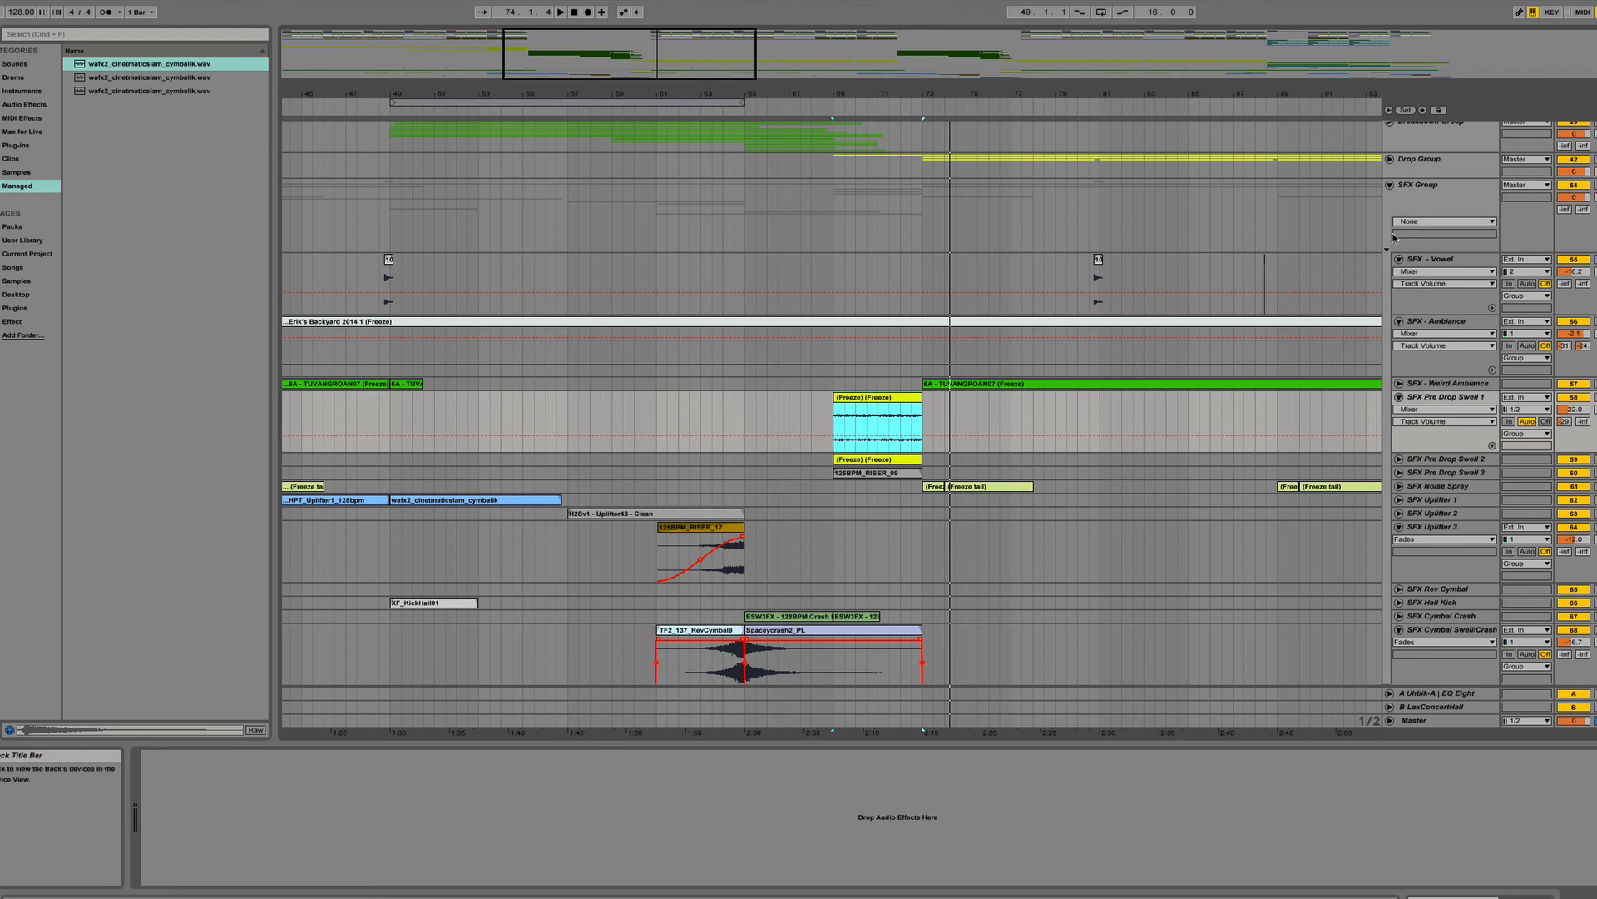
left_click(1390, 186)
scroll(1240, 202, "right", 3)
scroll(1238, 201, "right", 4)
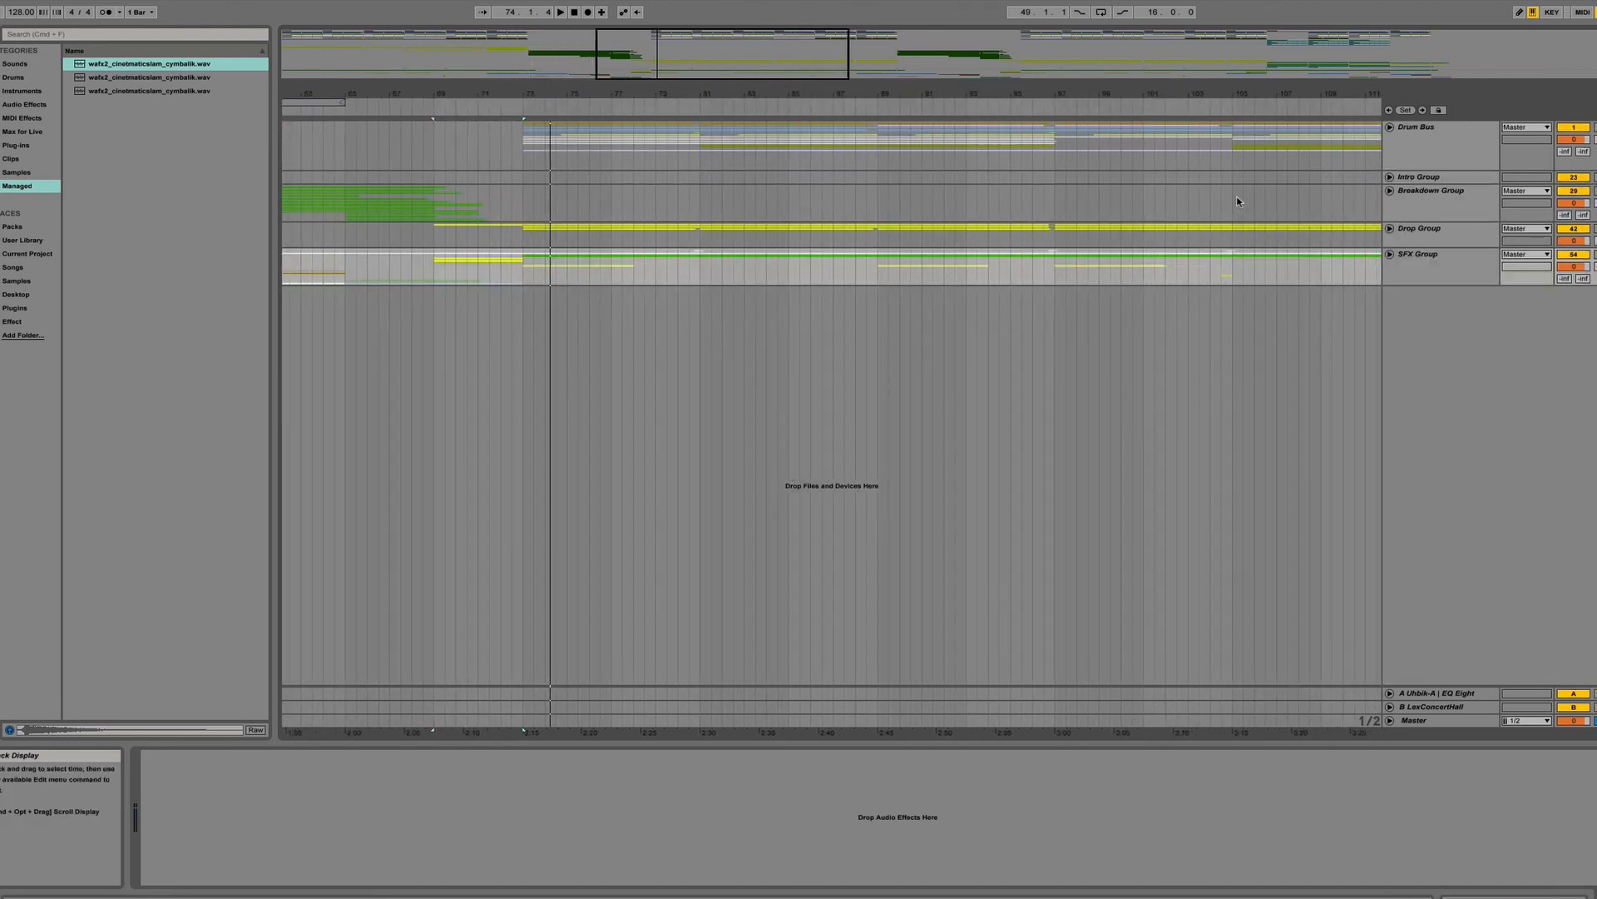
left_click(1390, 228)
scroll(1002, 320, "left", 6)
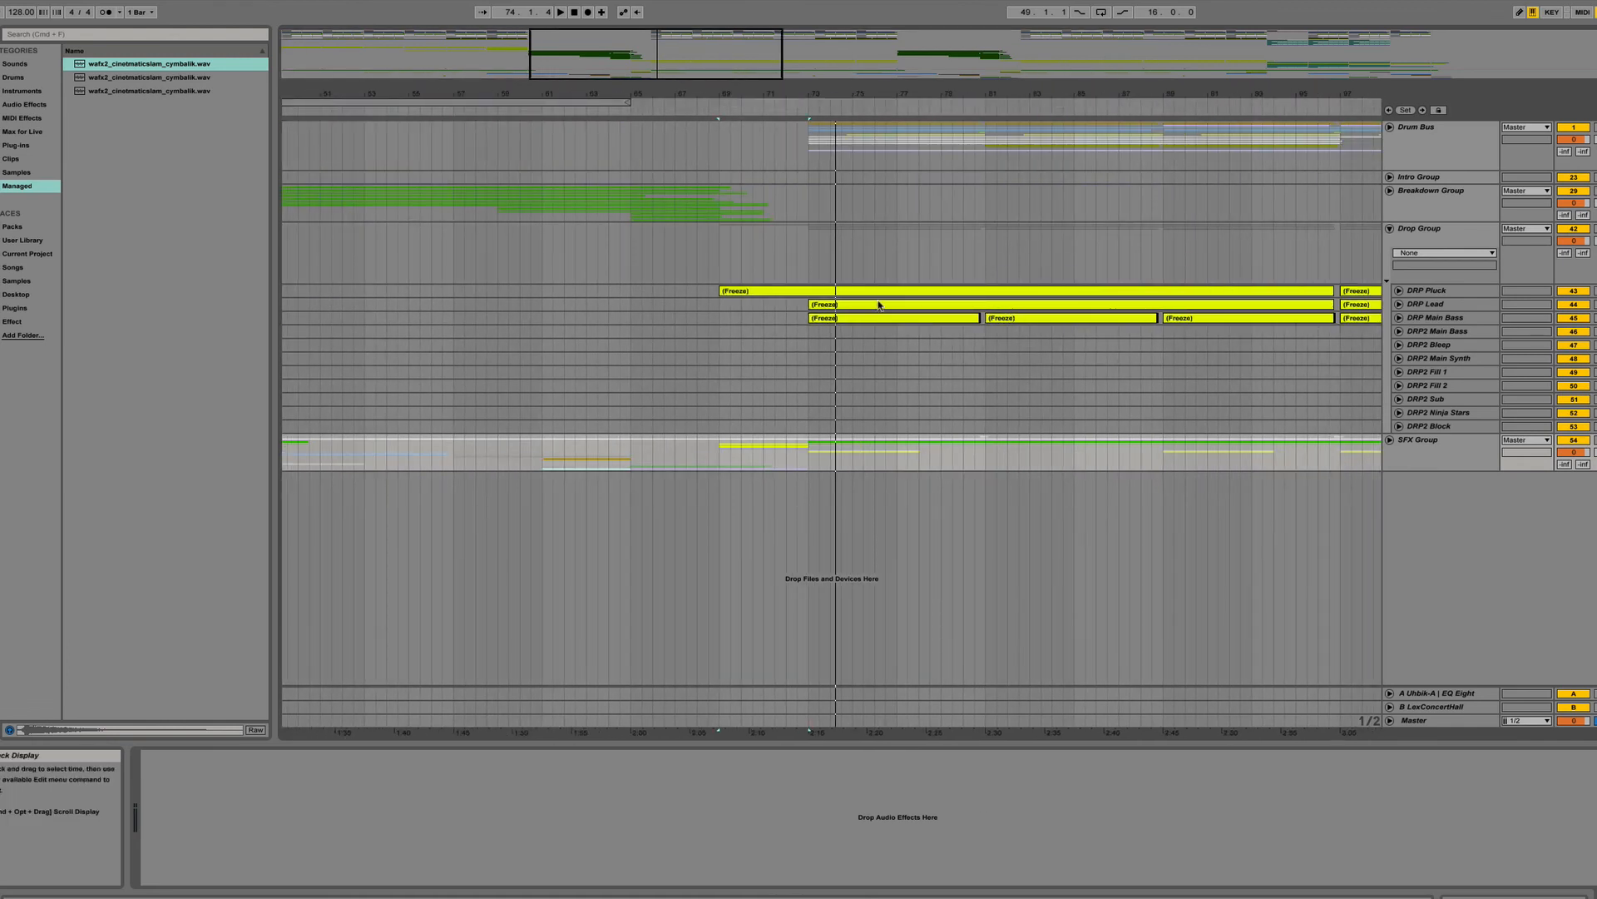
Play the drop lead-in from the DRP Pluck clip at bar 69, and jump to the DRP Lead clip at bar 73.
left_click(916, 291)
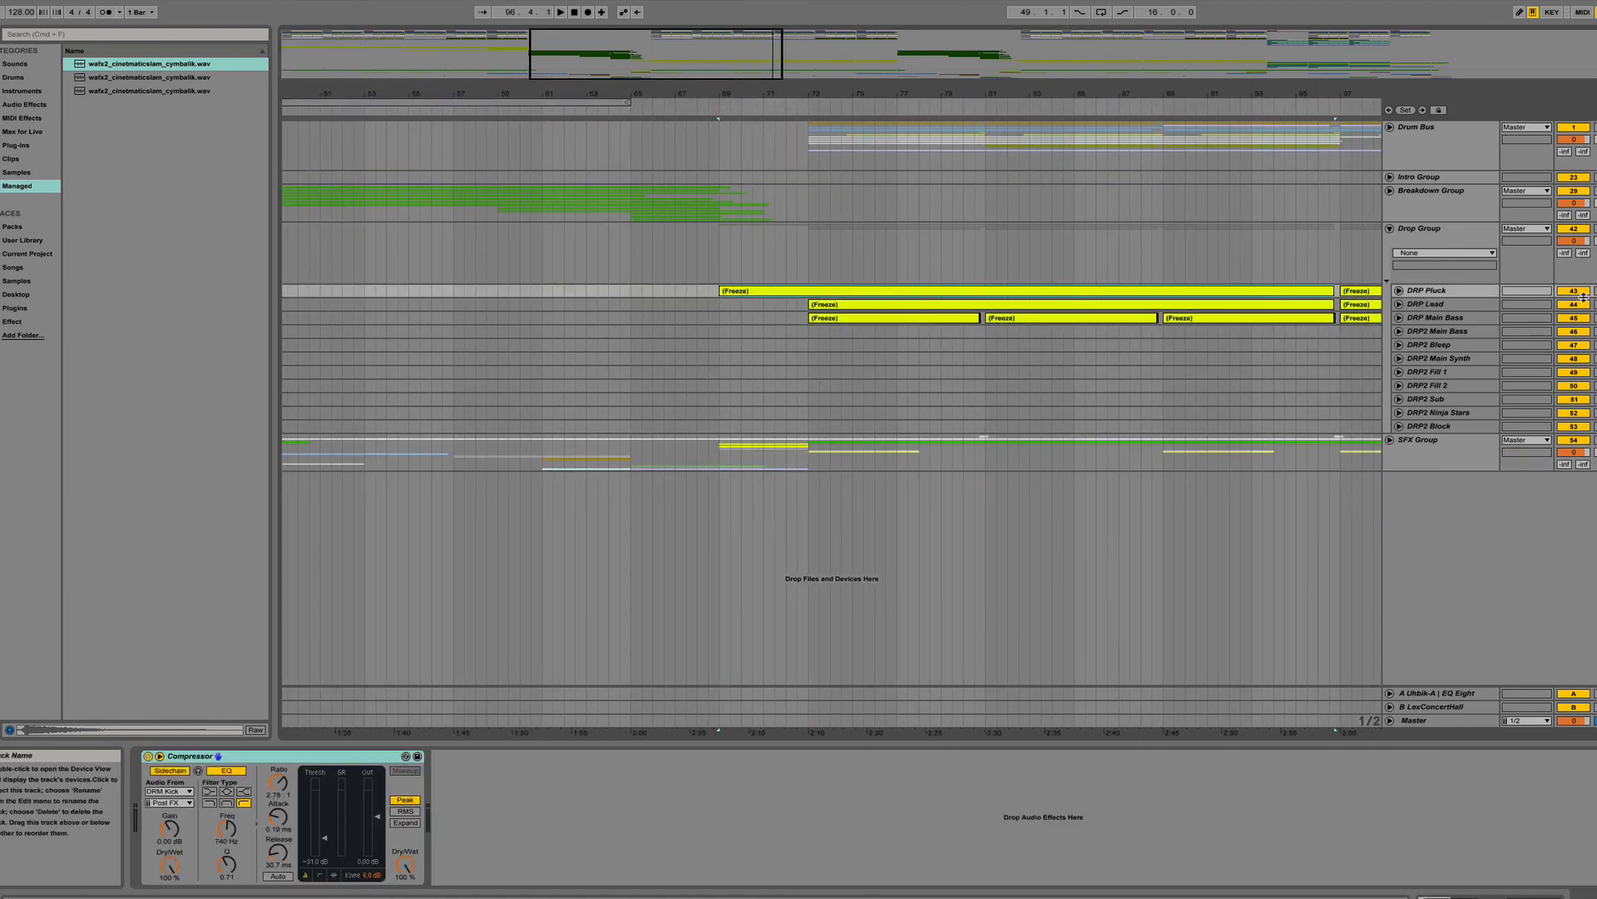
key("space")
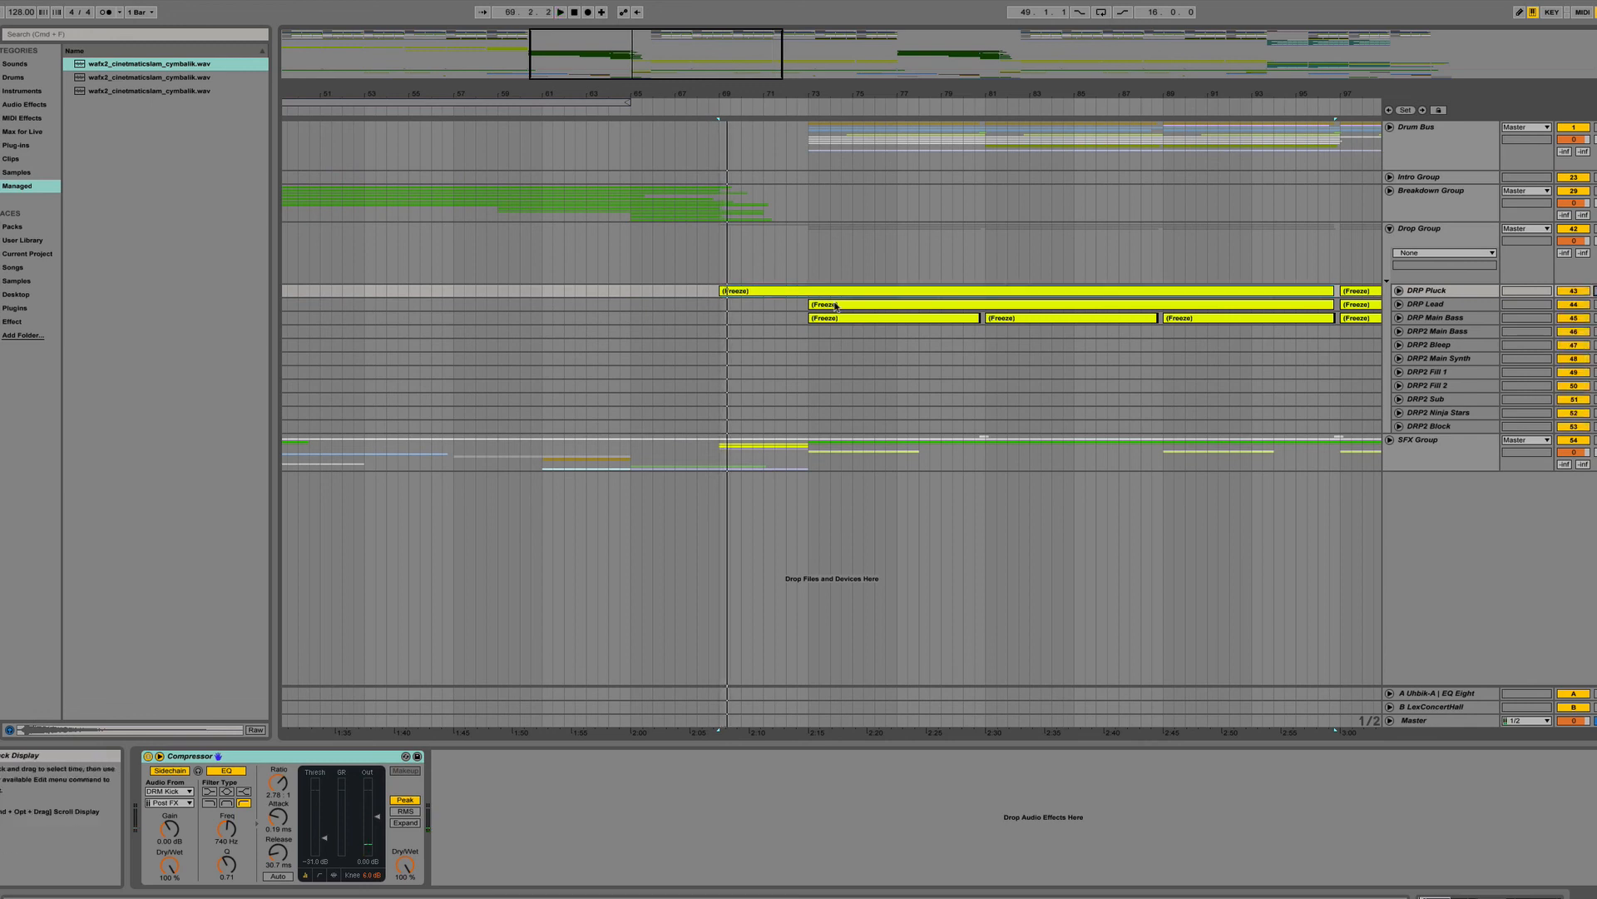
left_click(836, 306)
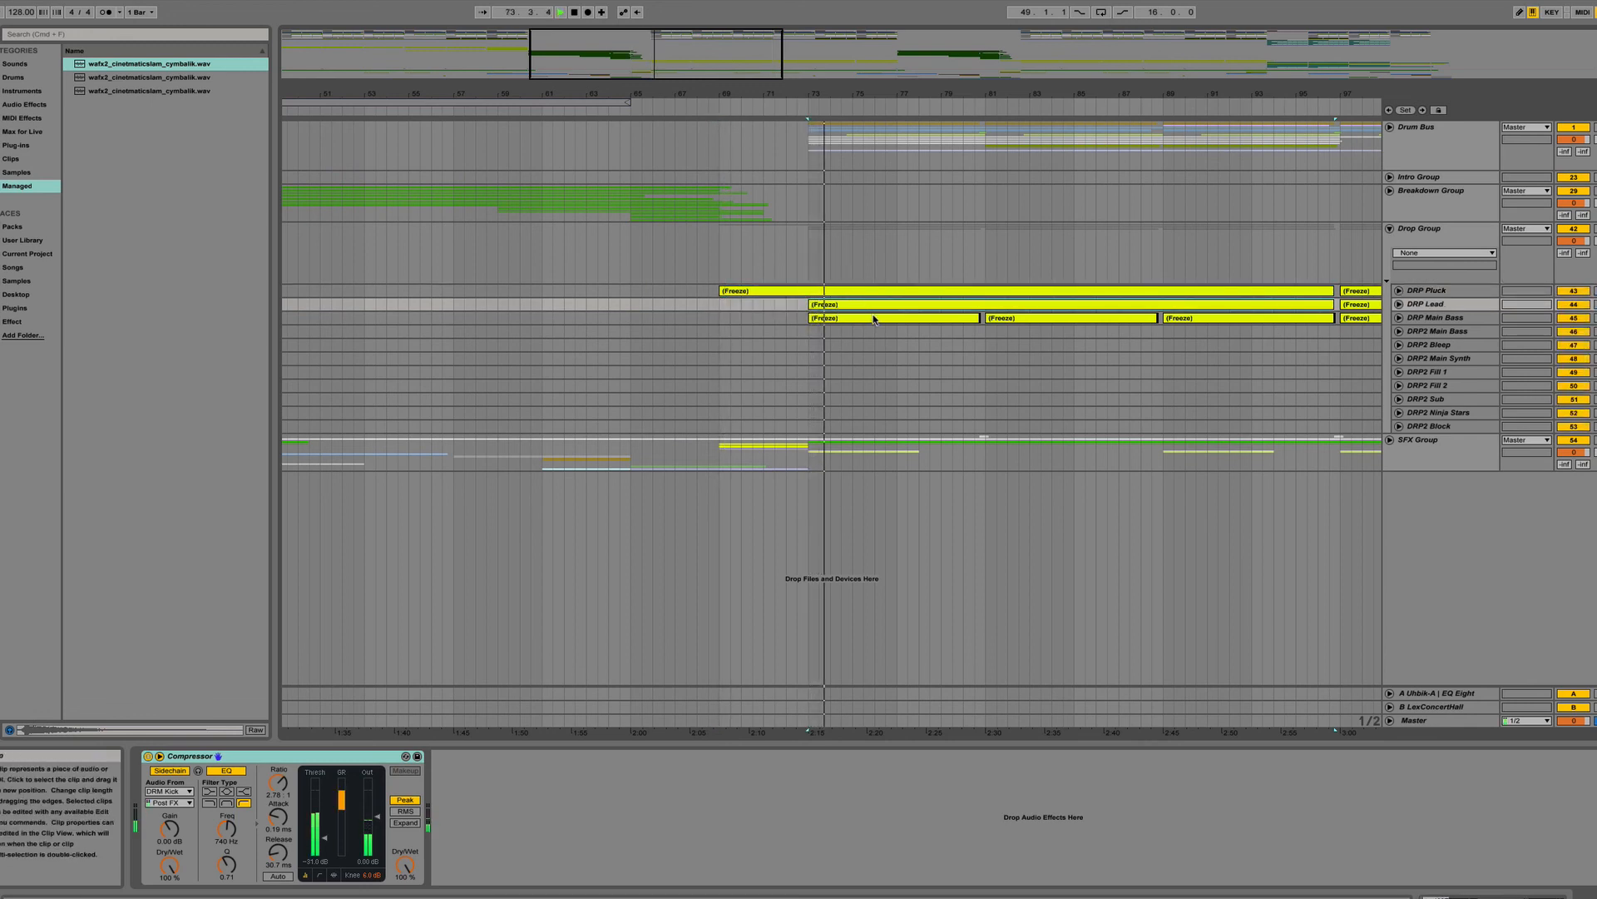
Audition the drop from the DRP Main Bass clip at bar 97, solo DRP Lead, and briefly unfold the lead track.
scroll(887, 322, "right", 5)
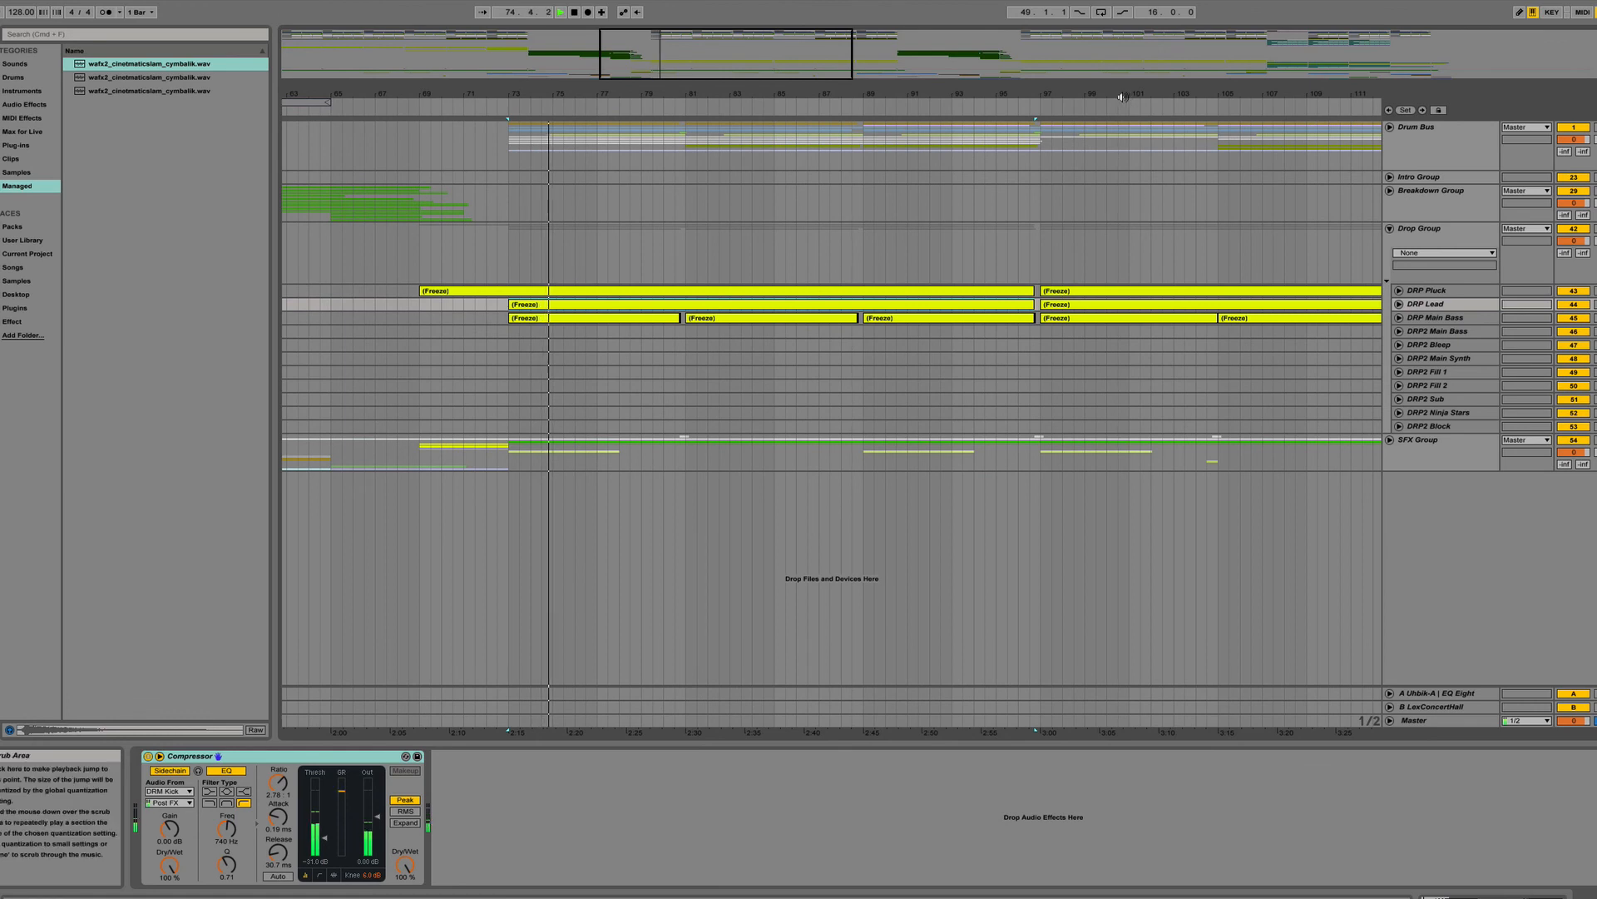
left_click_drag(1120, 95, 887, 38)
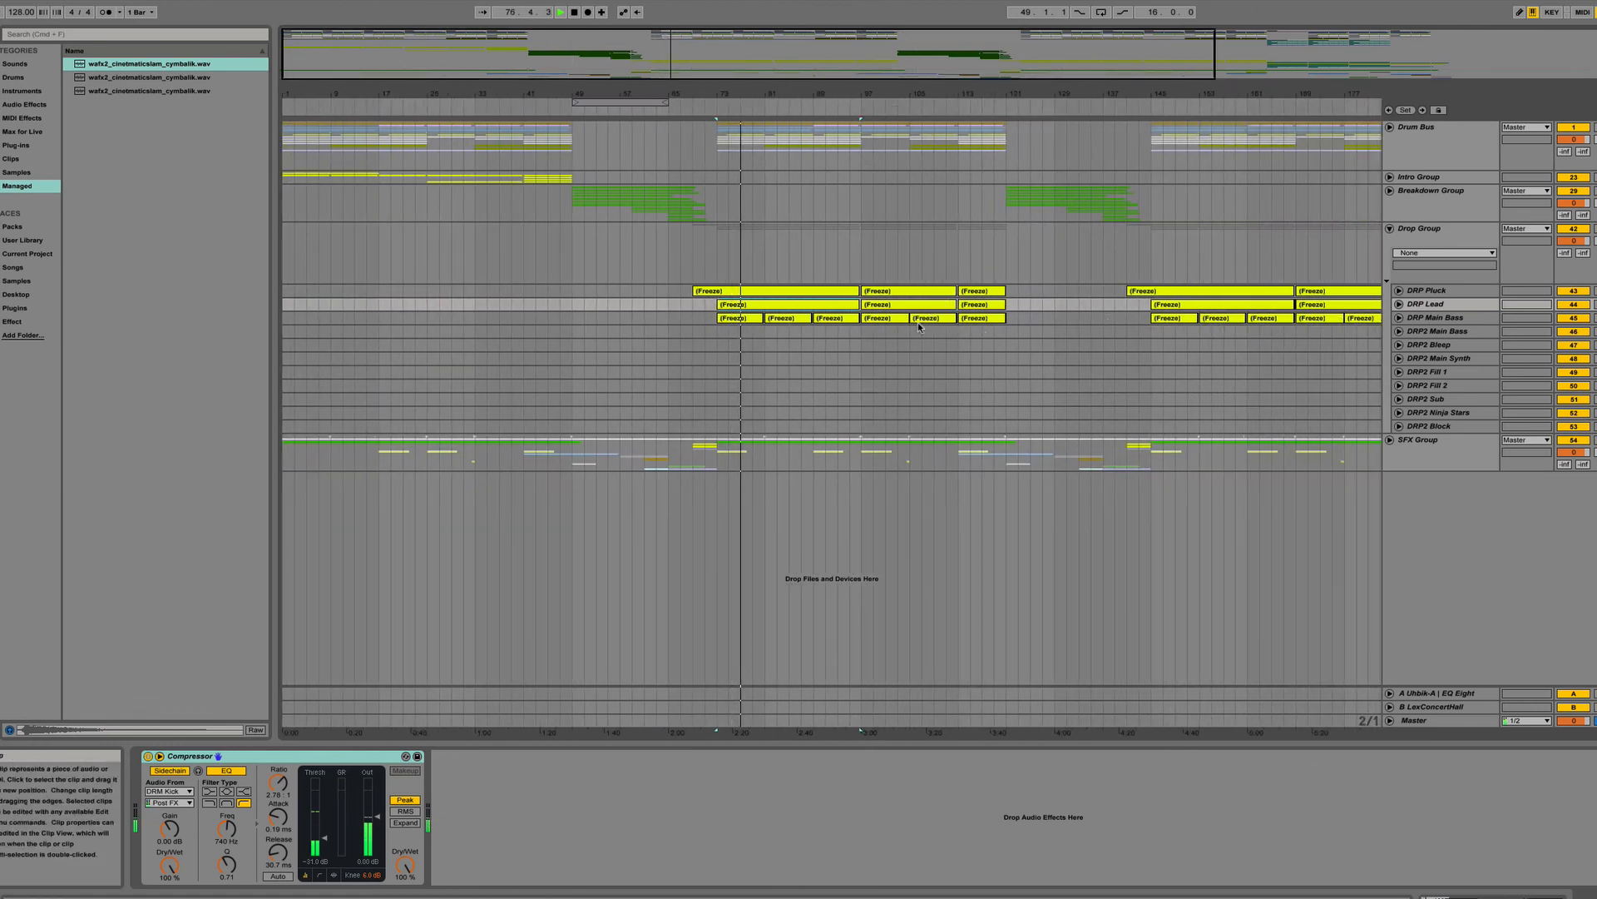
left_click(871, 321)
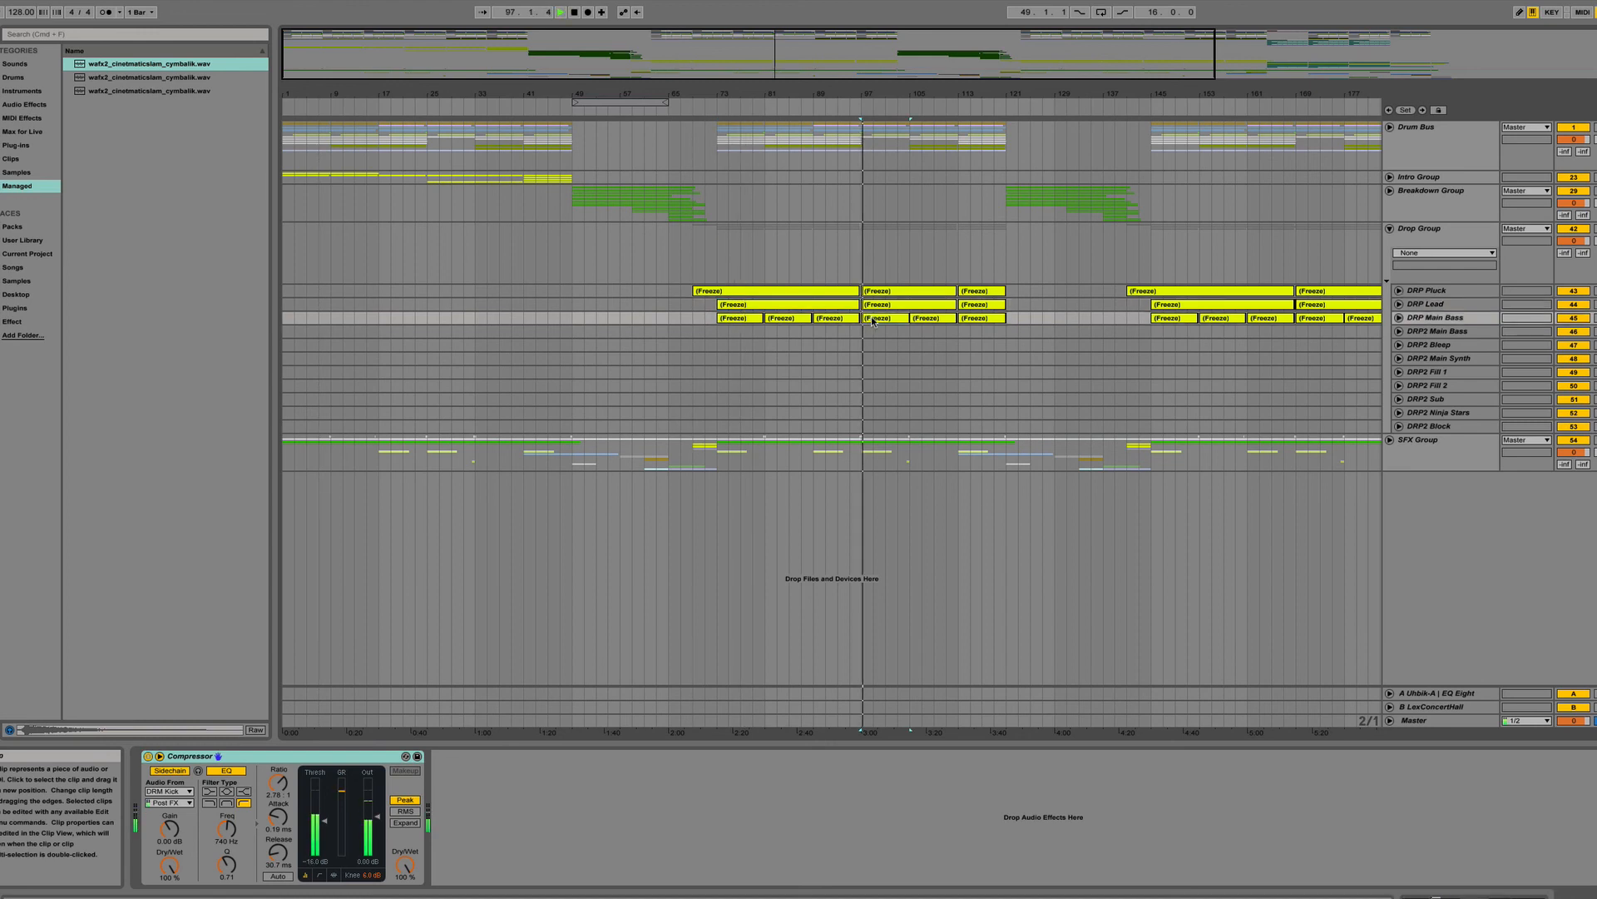
left_click(1595, 305)
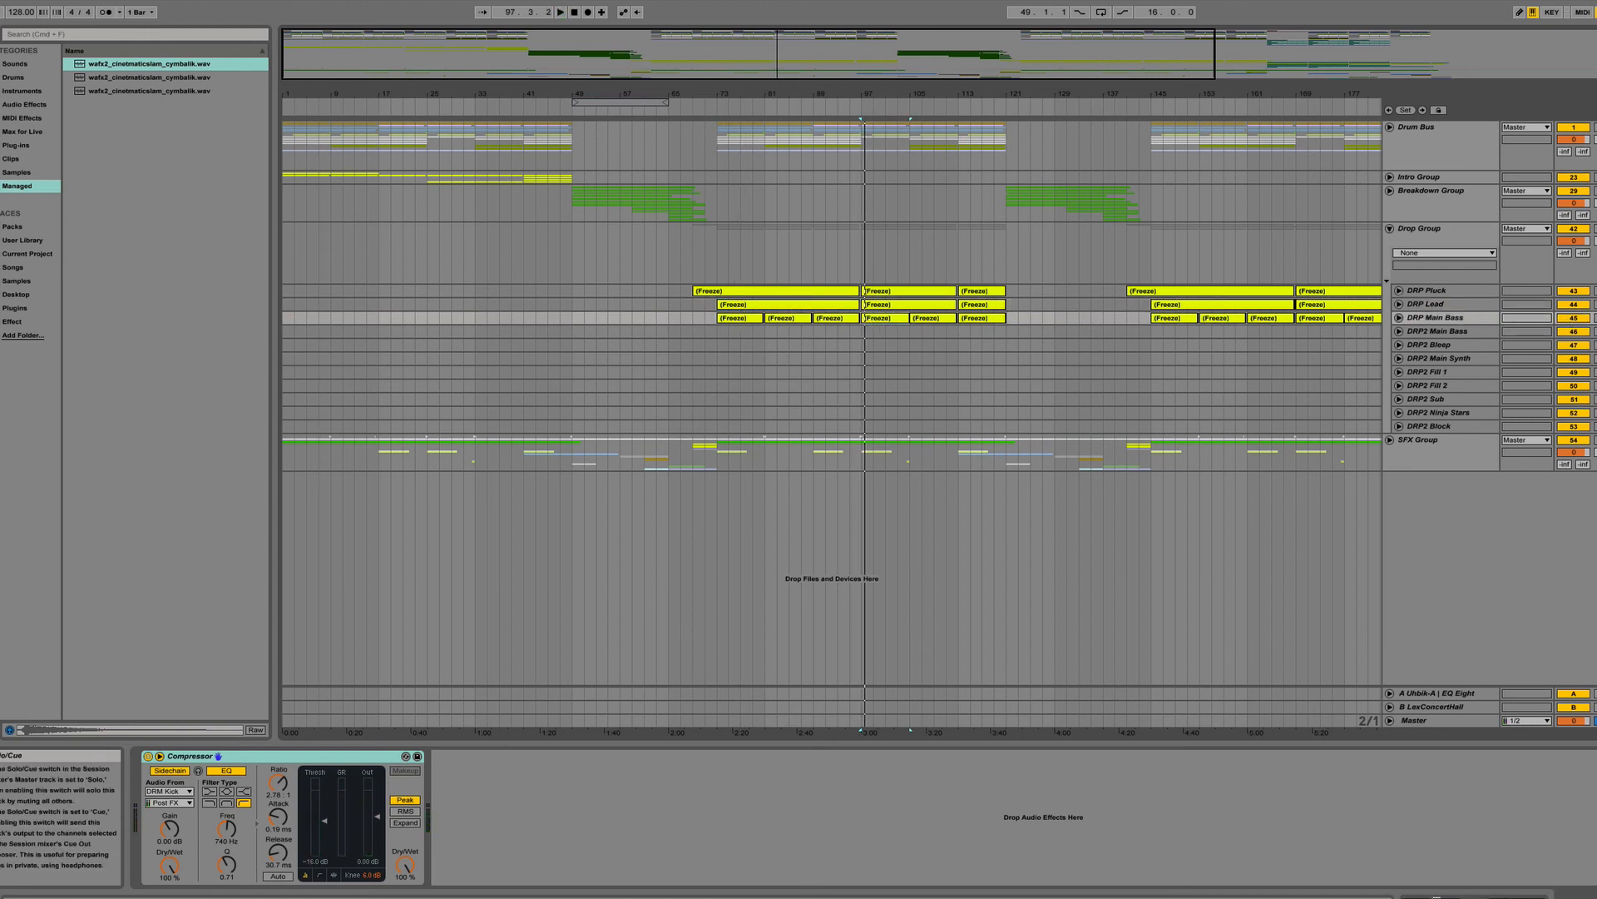
key("space")
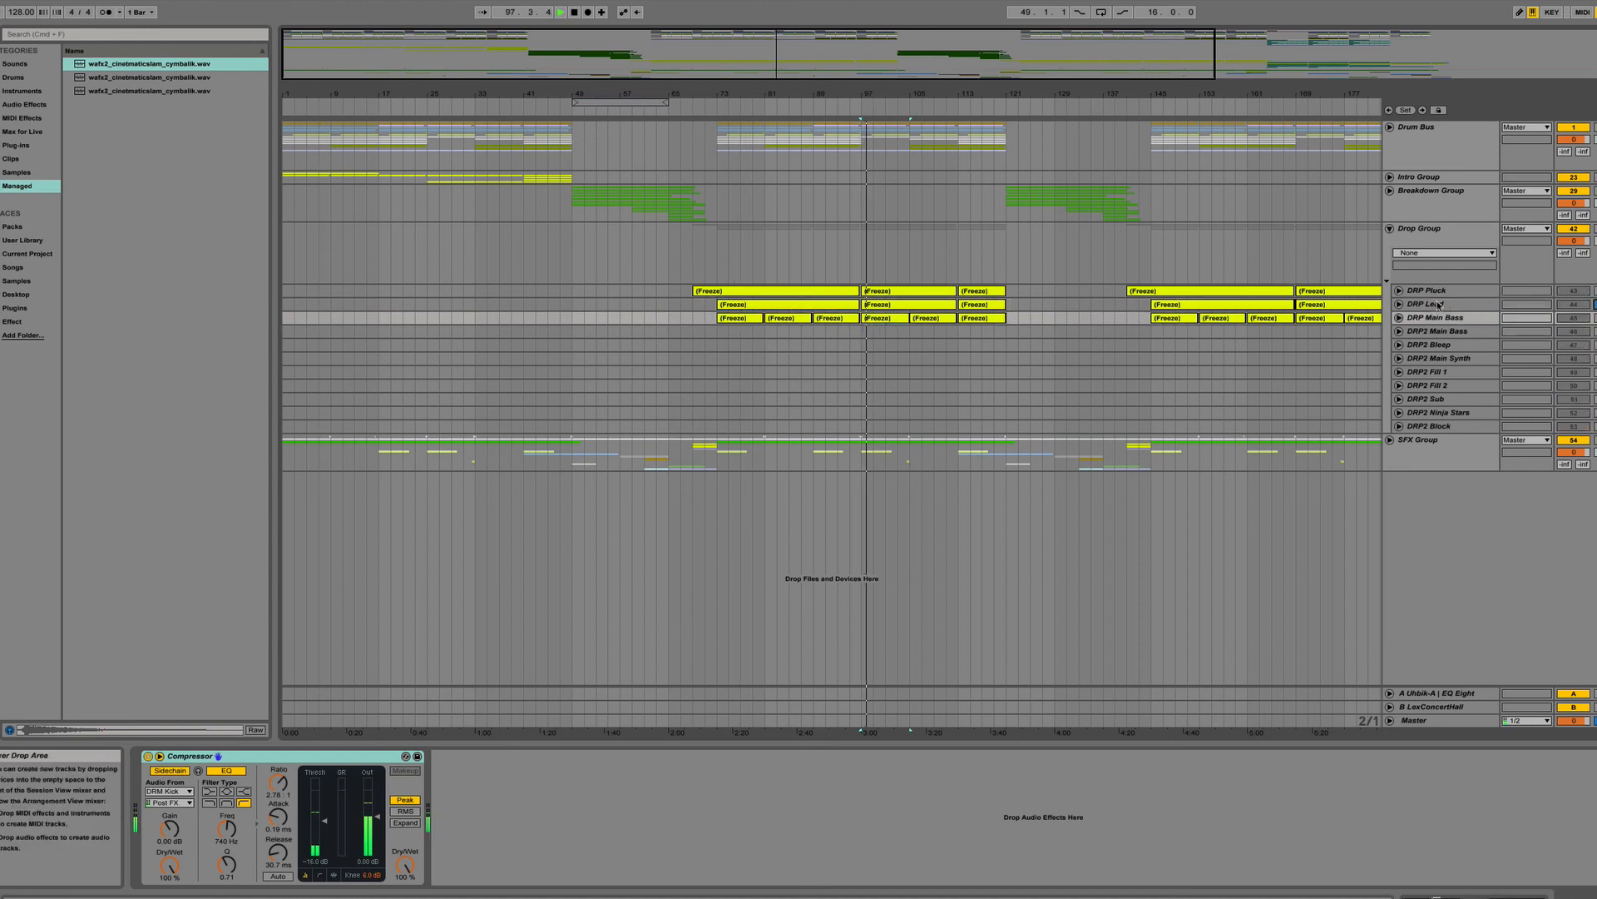
left_click(1400, 304)
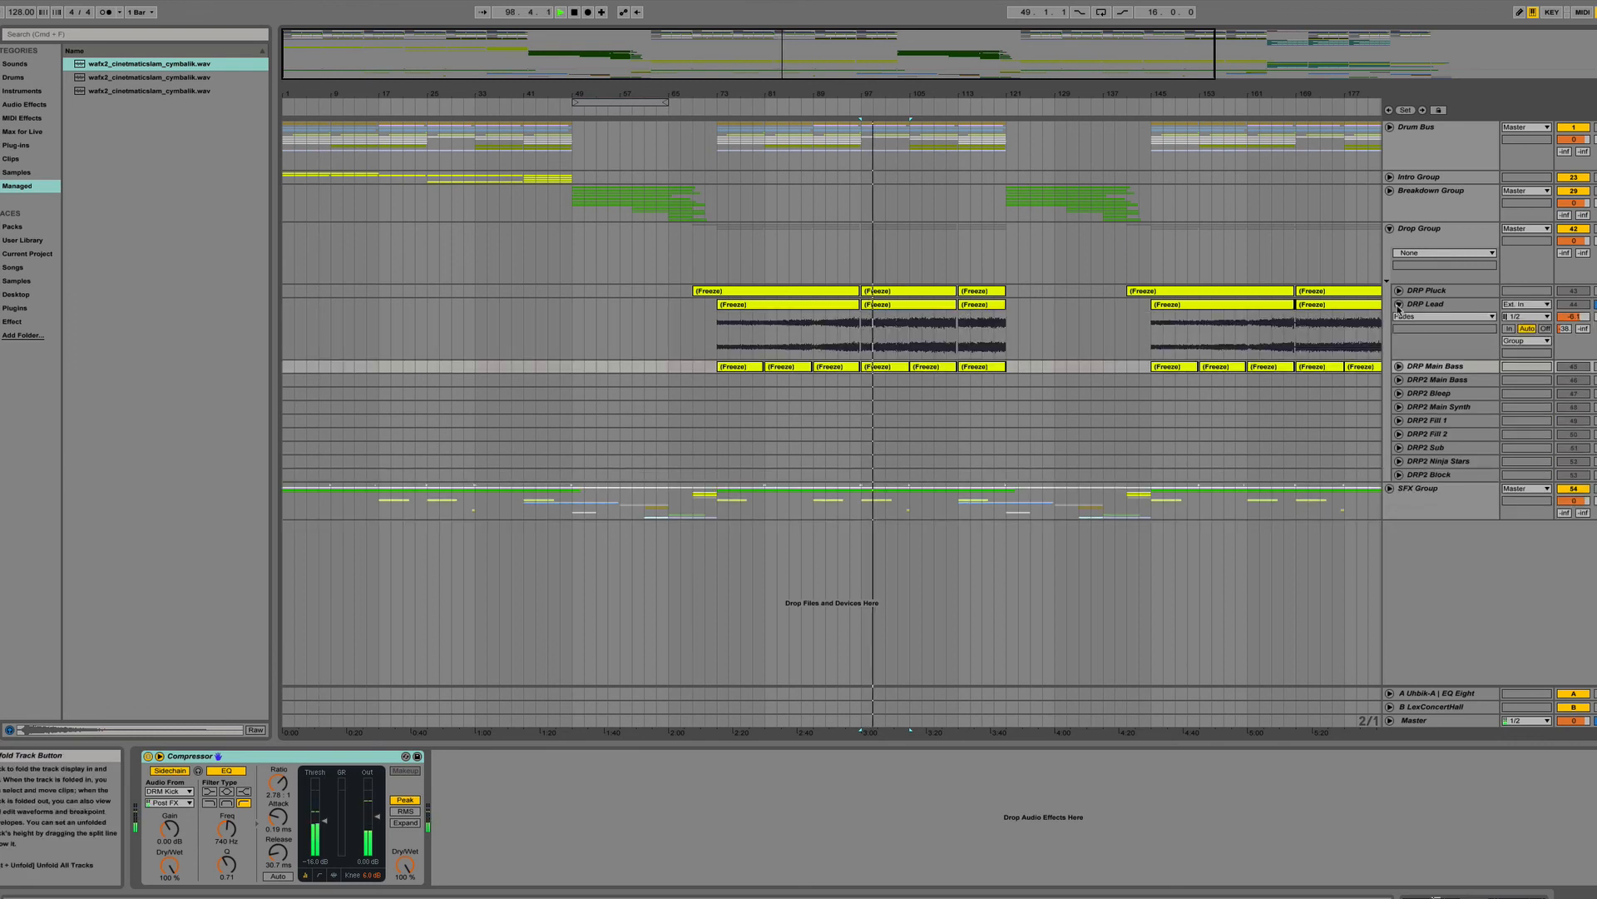
left_click(1399, 306)
key("space")
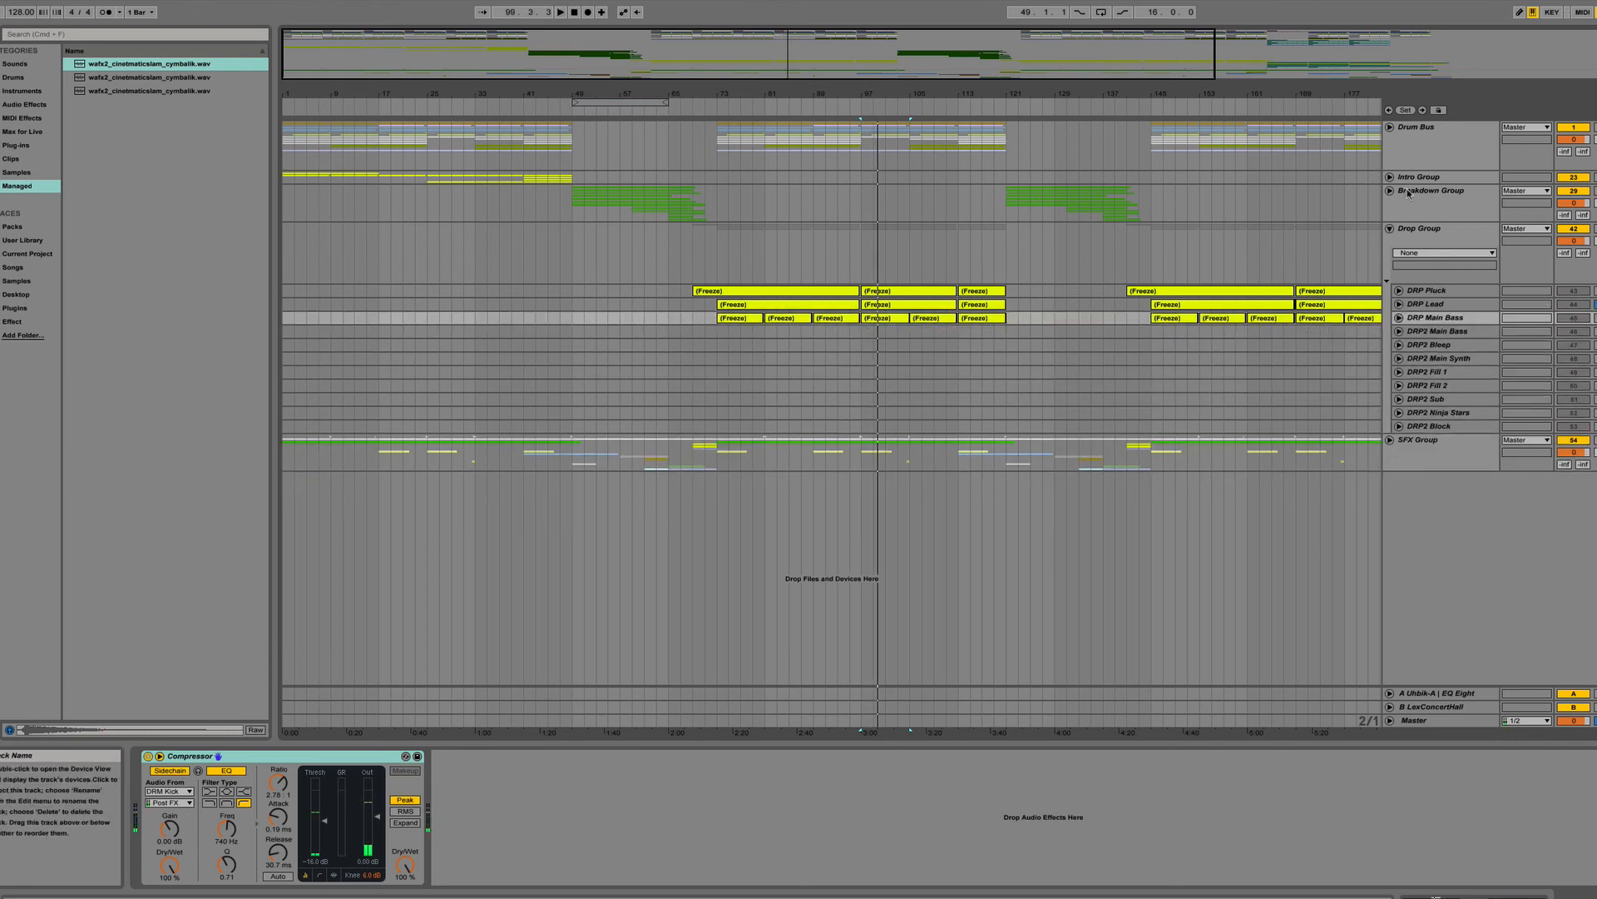
Unfold the Intro Group and audition the ITR Lead clips at bars 25 and 41.
left_click(1389, 178)
left_click(438, 376)
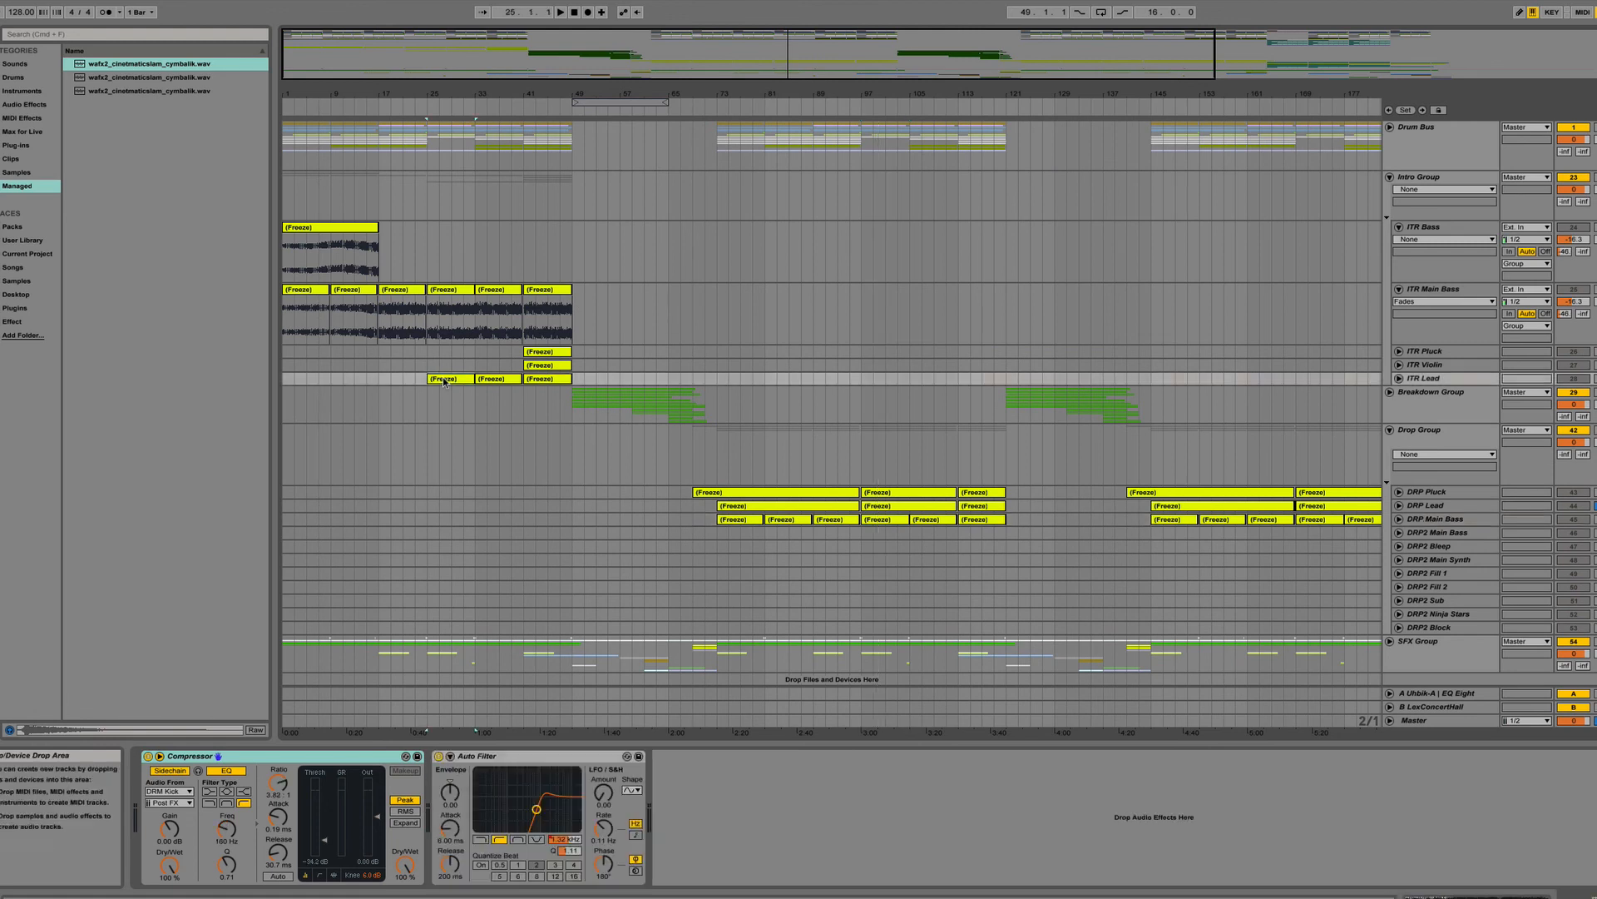
key("space")
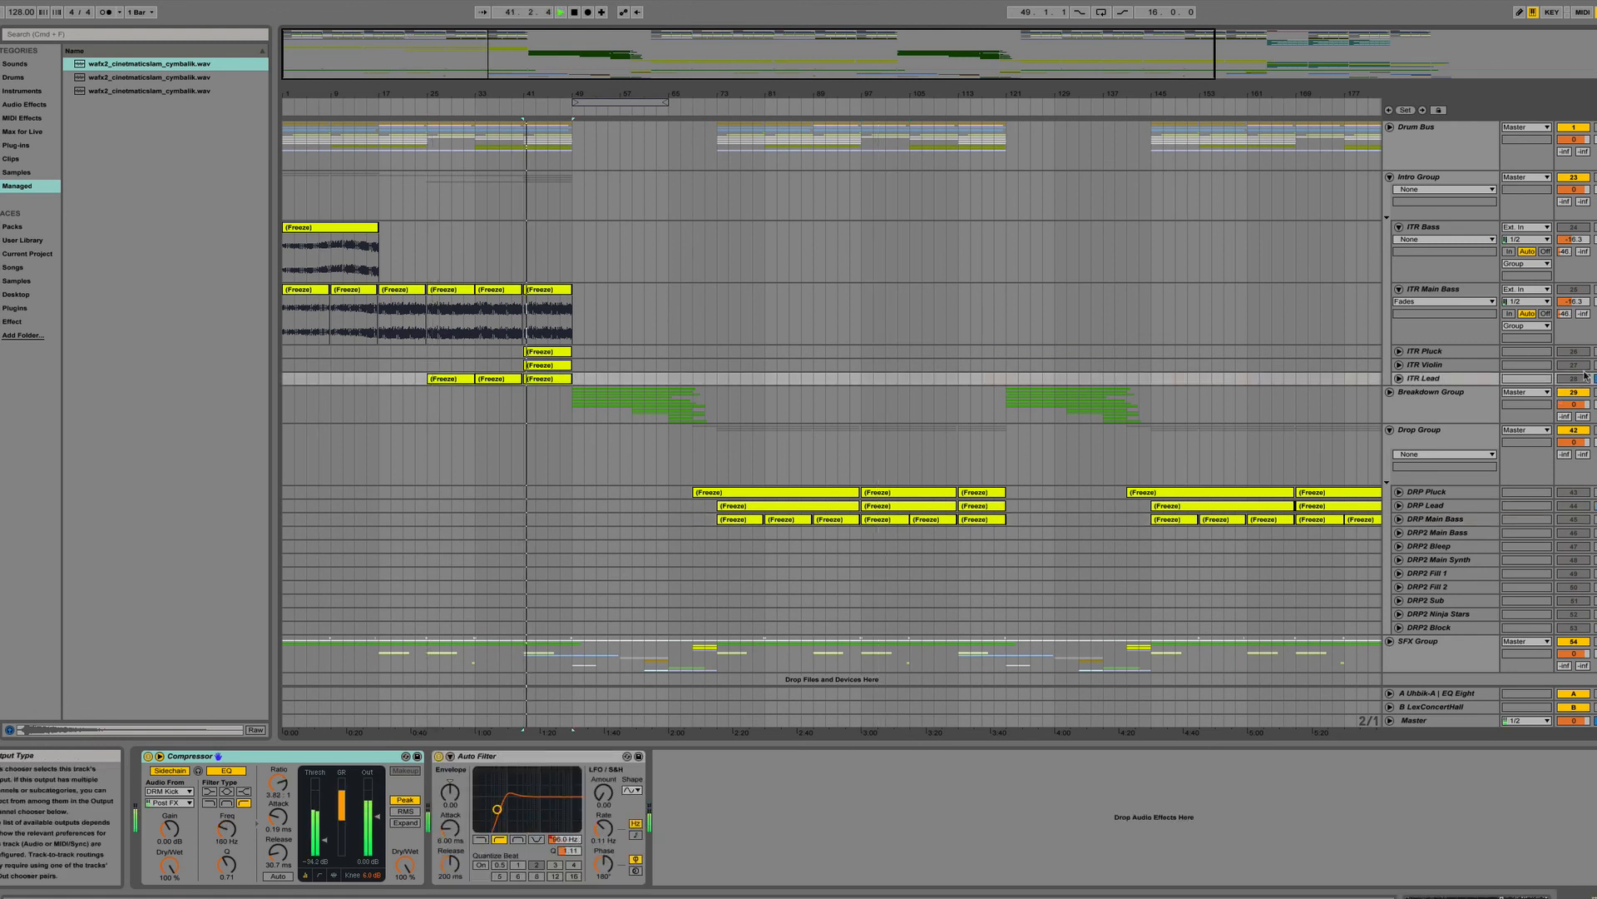
key("space")
Audition the DRP Lead track from its clips at bars 73 and 97.
left_click(814, 504)
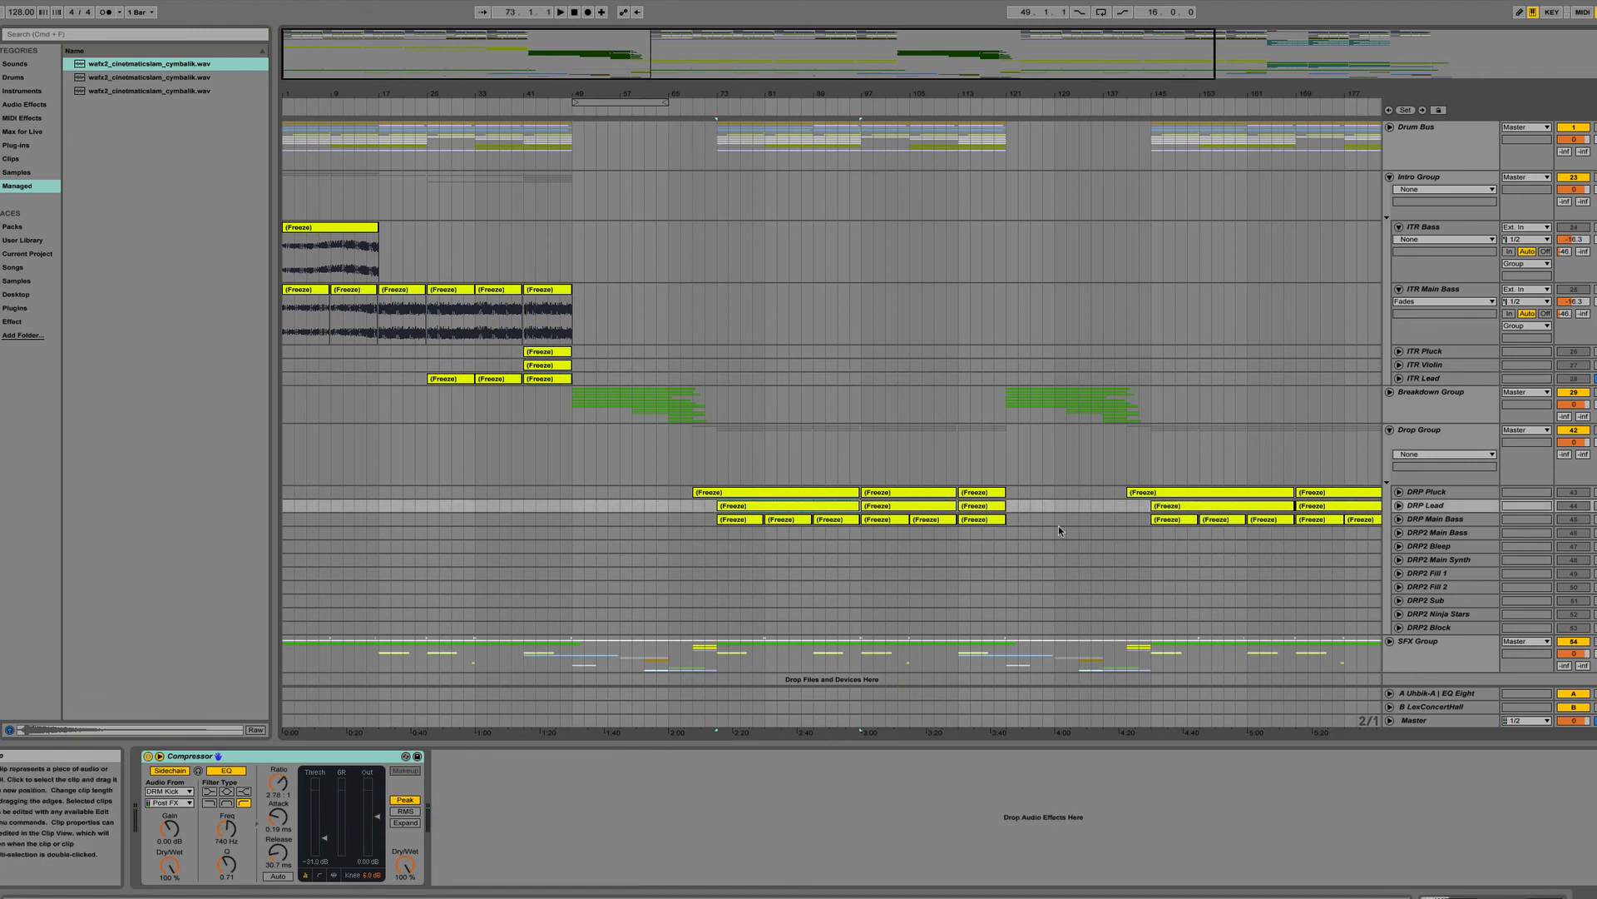
key("space")
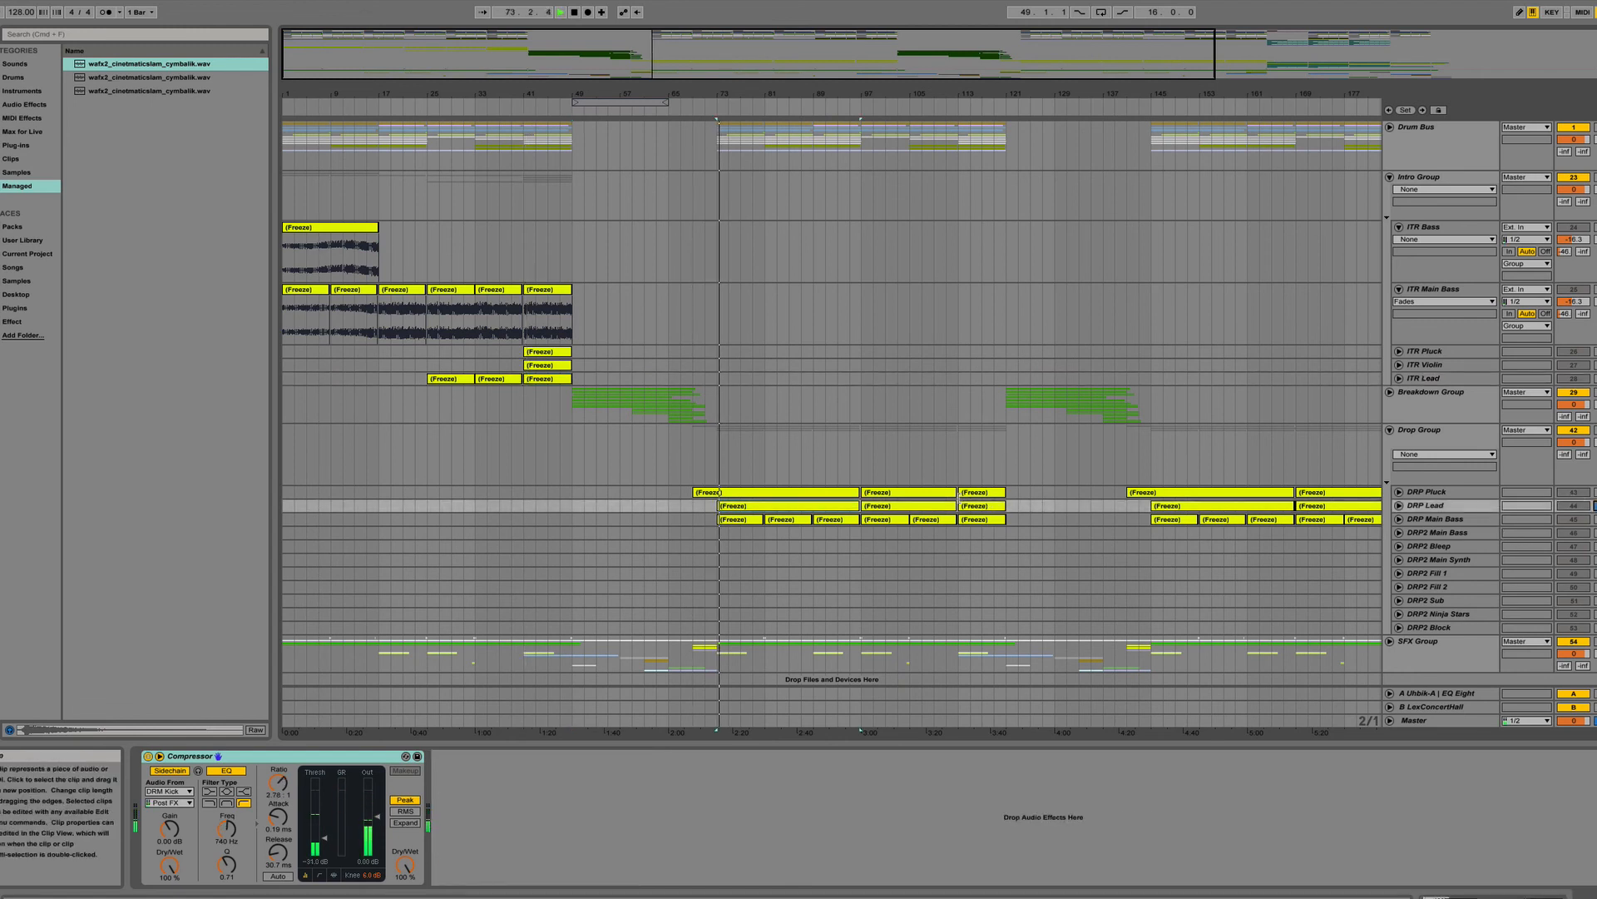
left_click(917, 506)
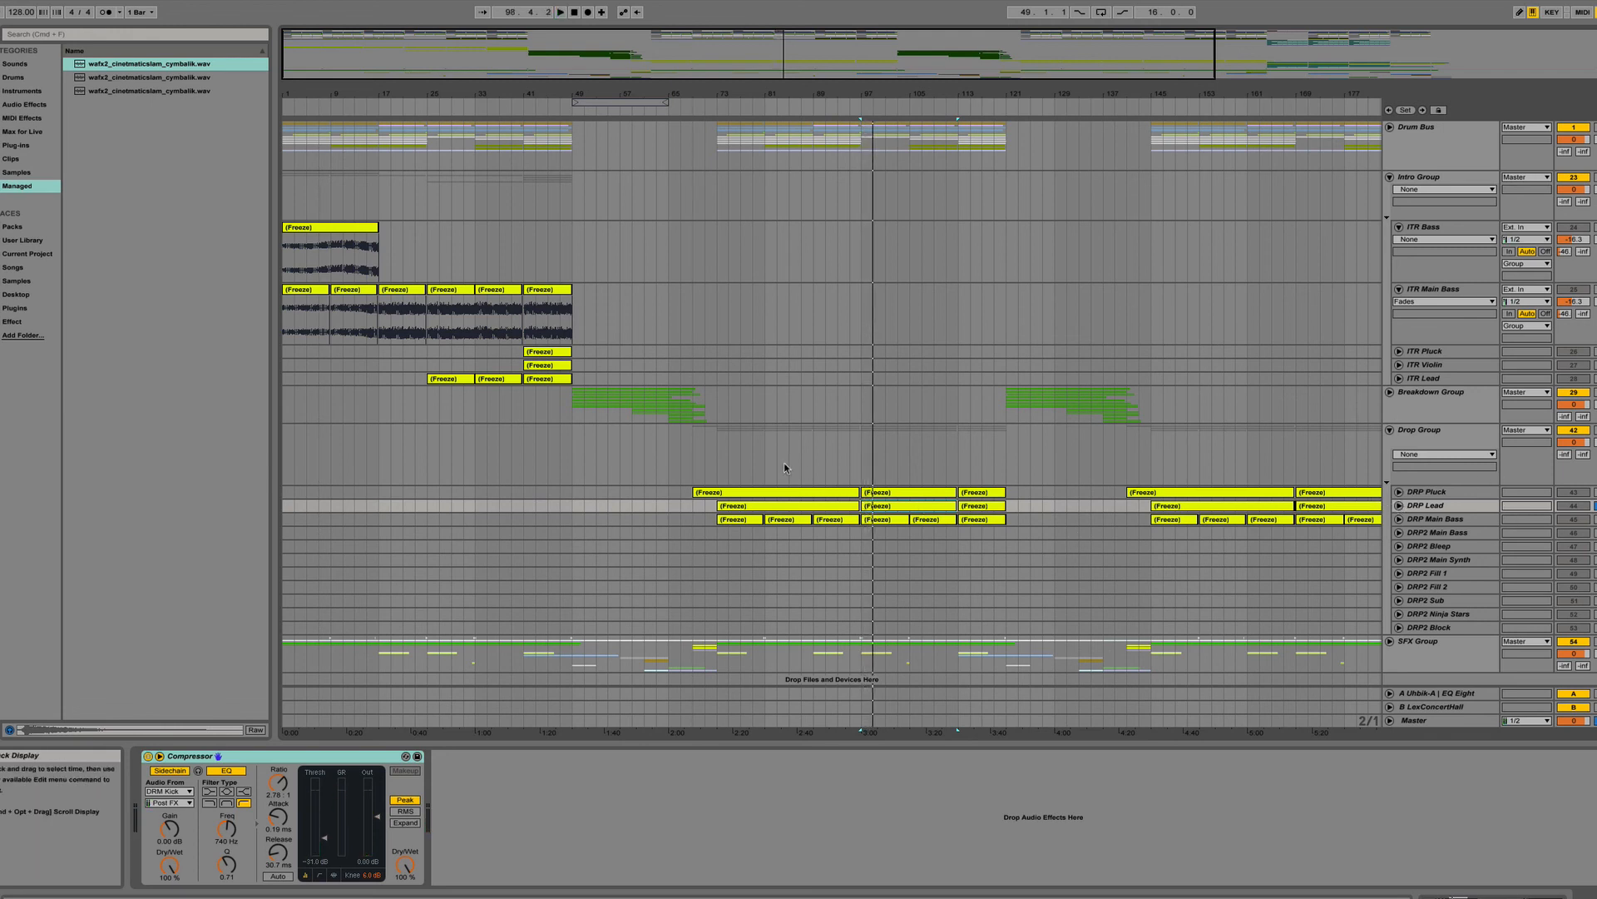
key("space")
Play from the DRP Pluck clip at bar 69 and unfold the DRP Pluck, DRP Lead and DRP Main Bass tracks.
left_click(830, 493)
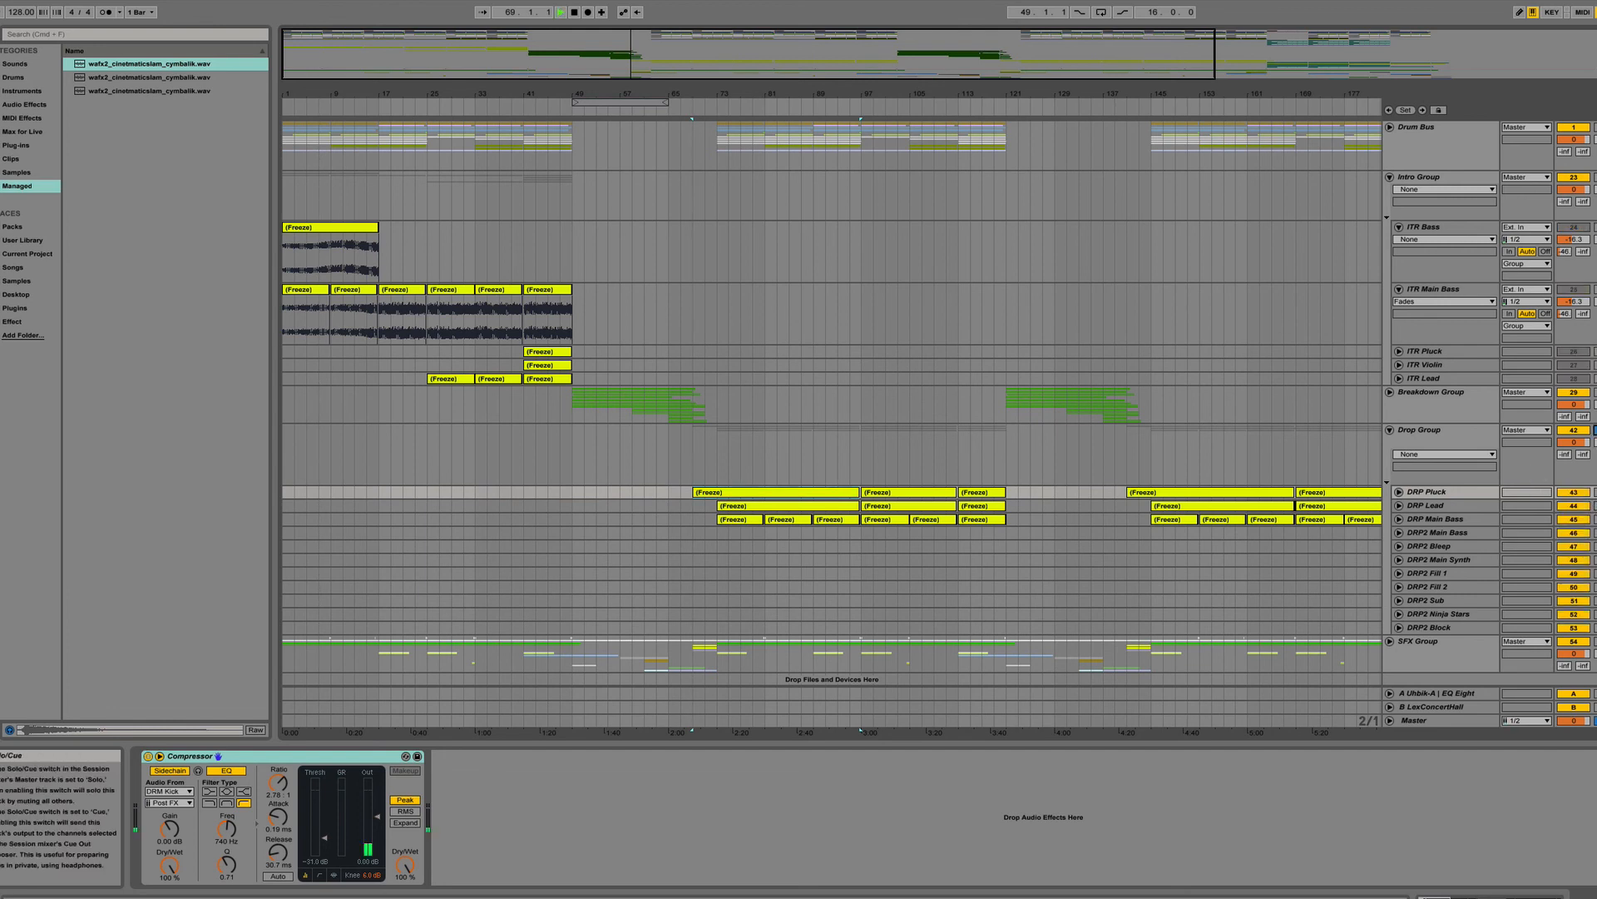
key("space")
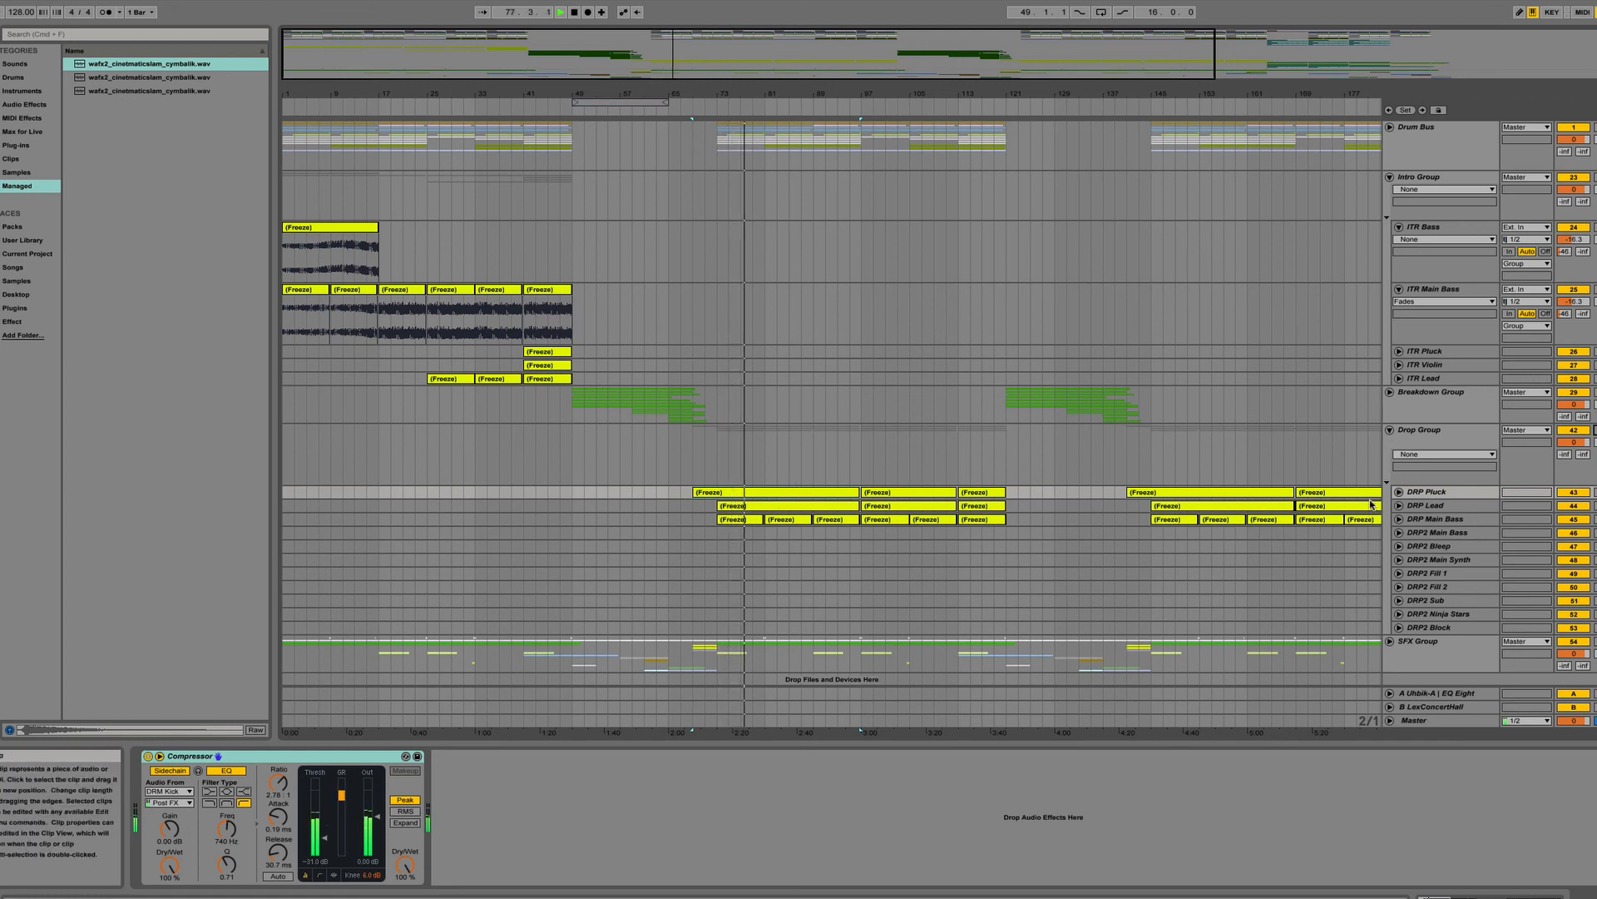
left_click(1400, 492)
left_click(1399, 553)
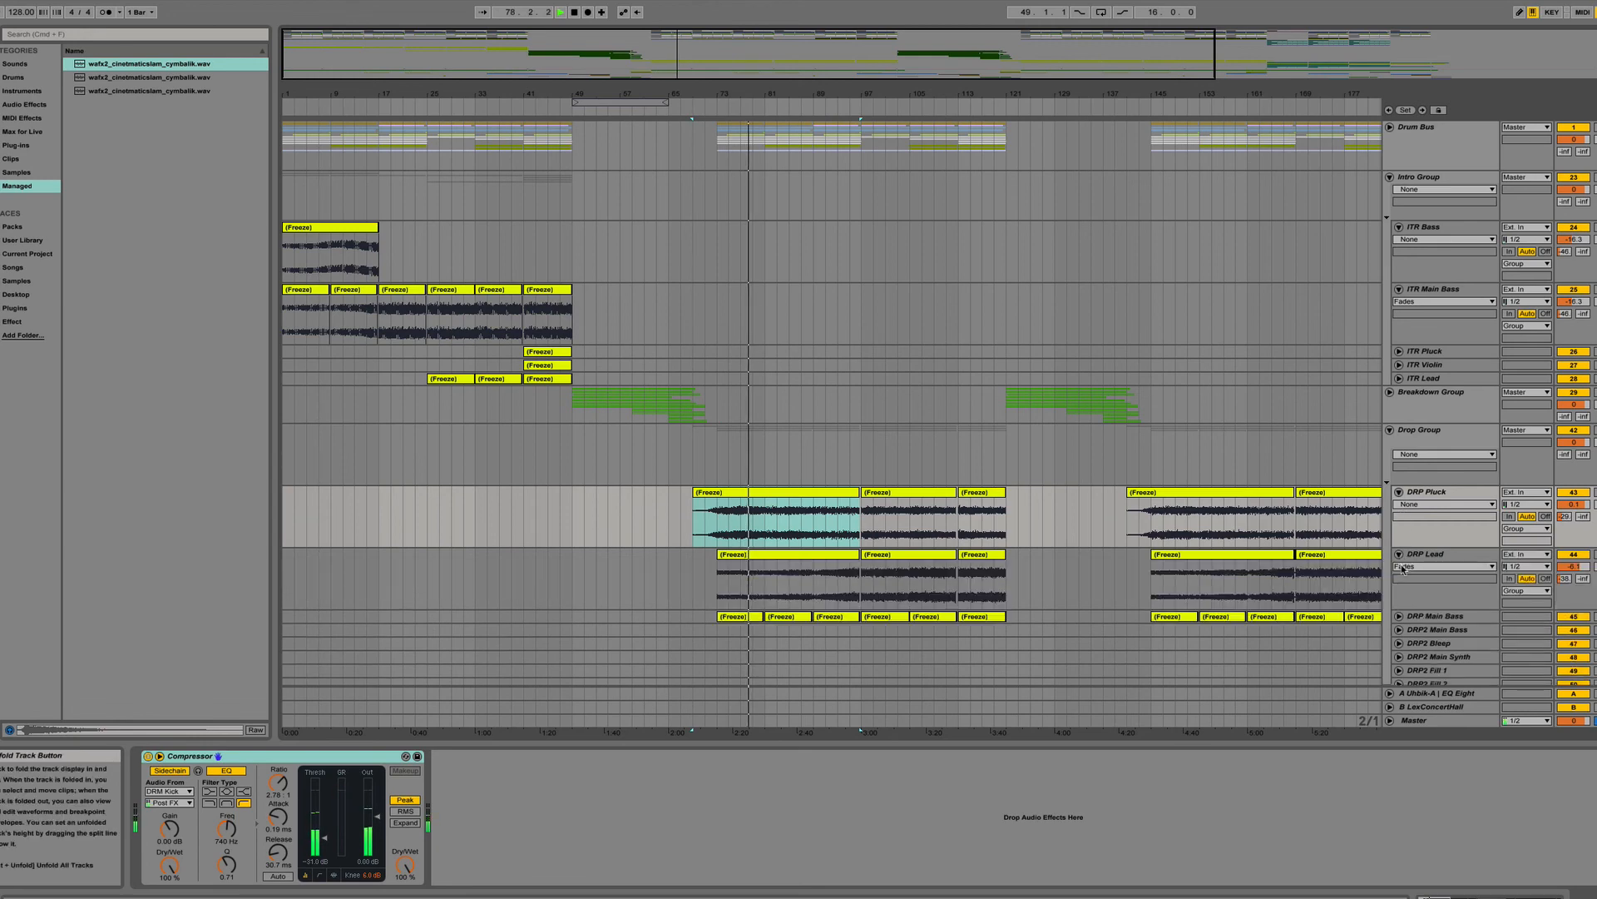
left_click(1399, 621)
Unfold the Drum Bus and SFX Group, and review their tracks around the first drop during playback.
scroll(1258, 572, "down", 3)
scroll(1256, 566, "down", 3)
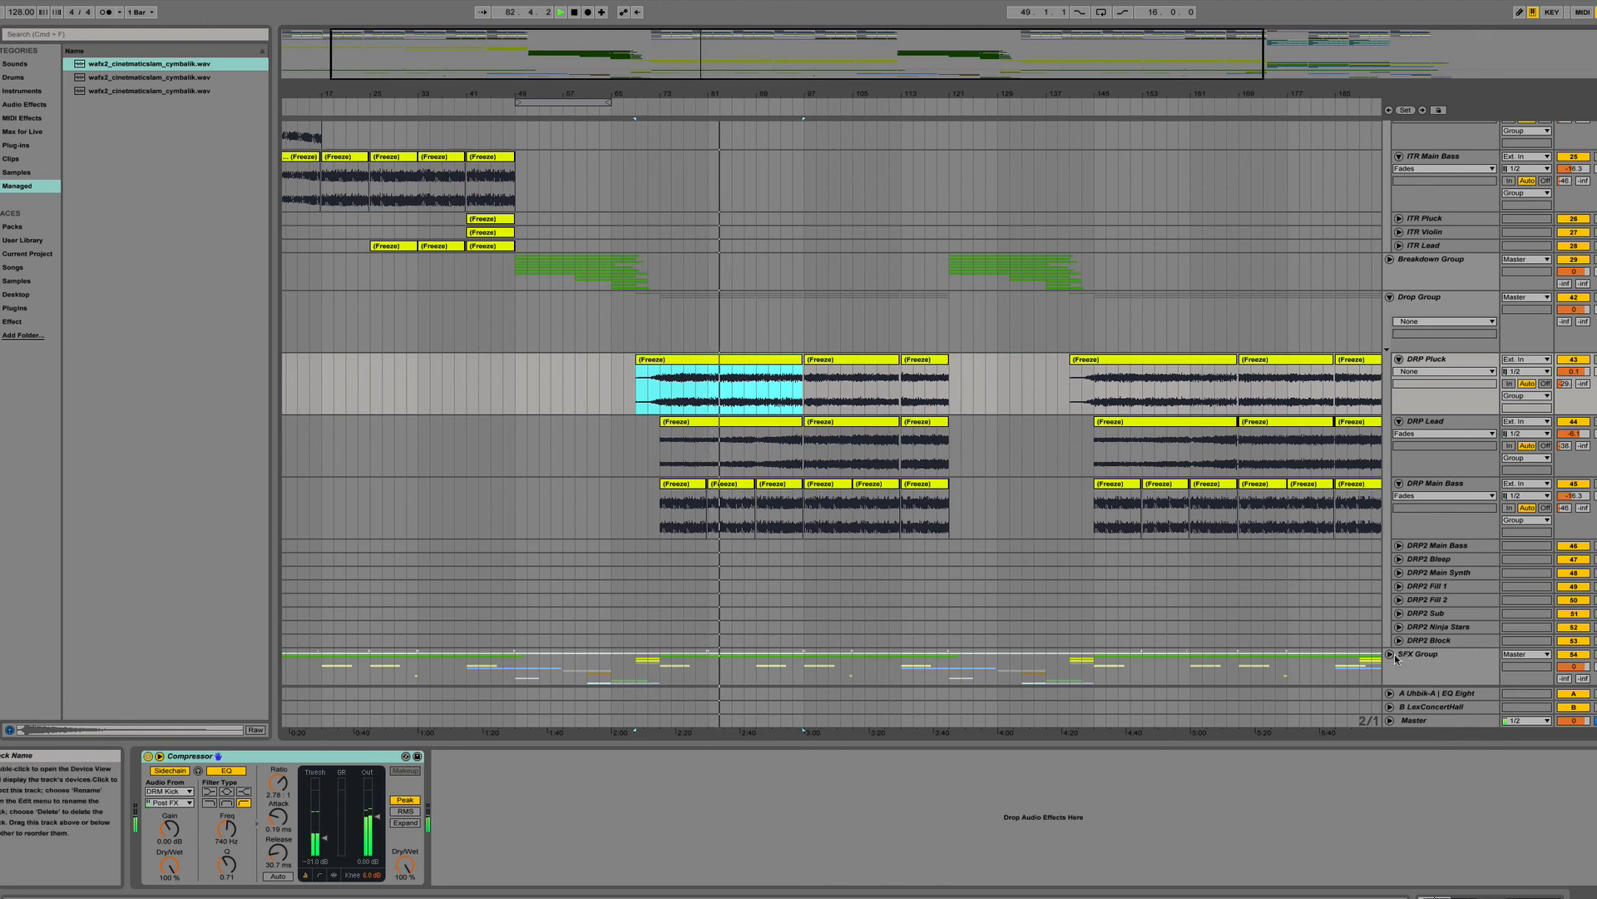
scroll(1031, 537, "up", 5)
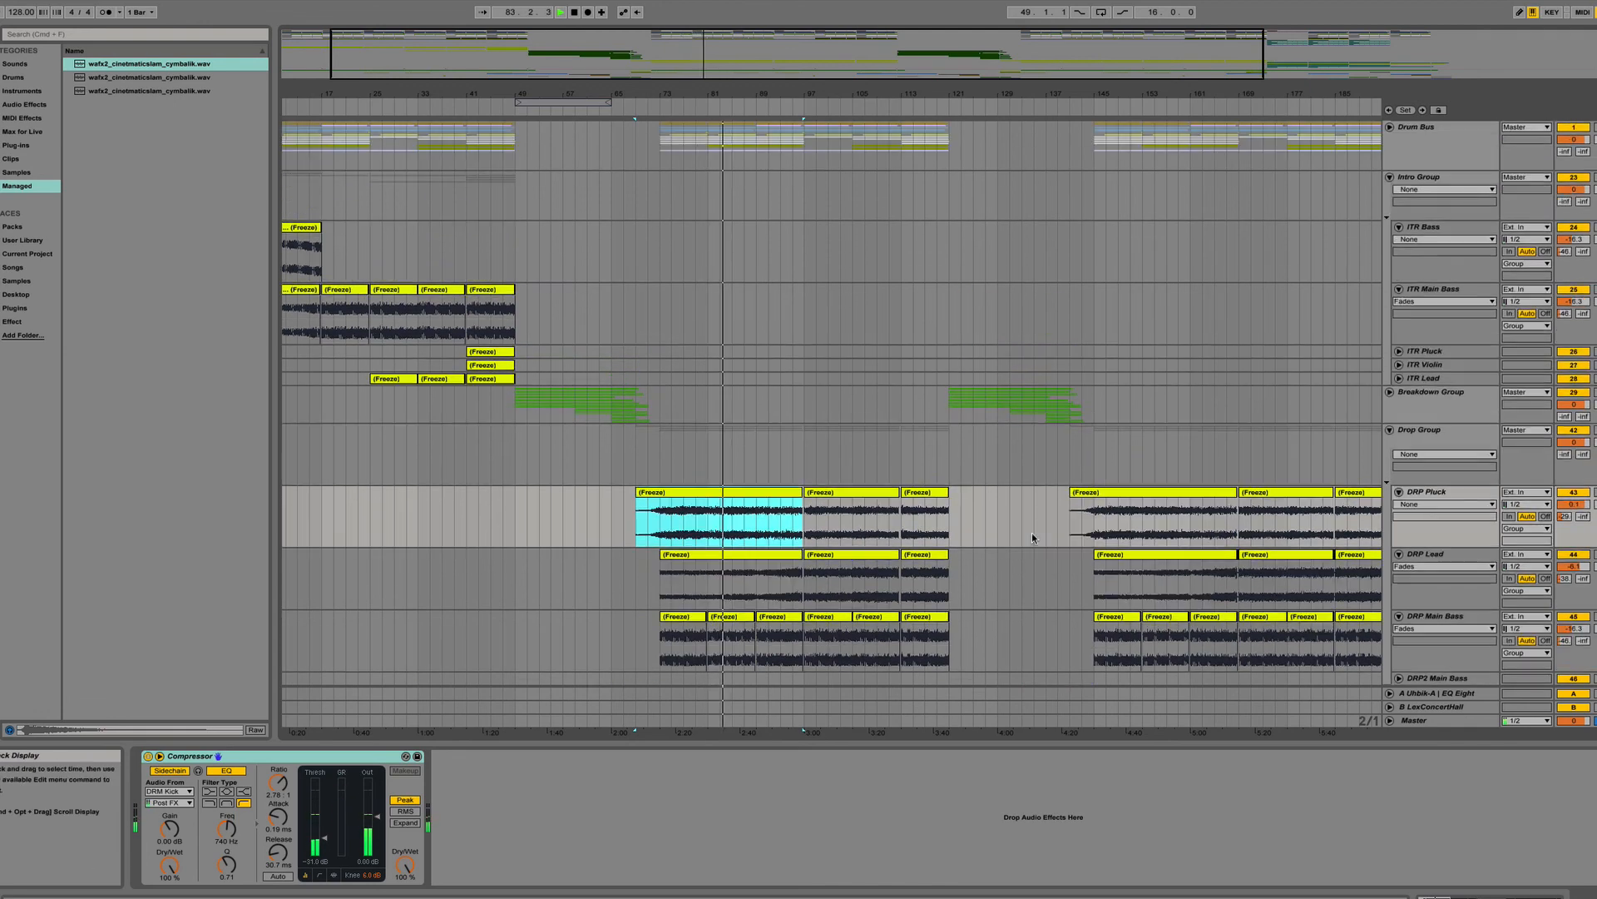
left_click(1389, 127)
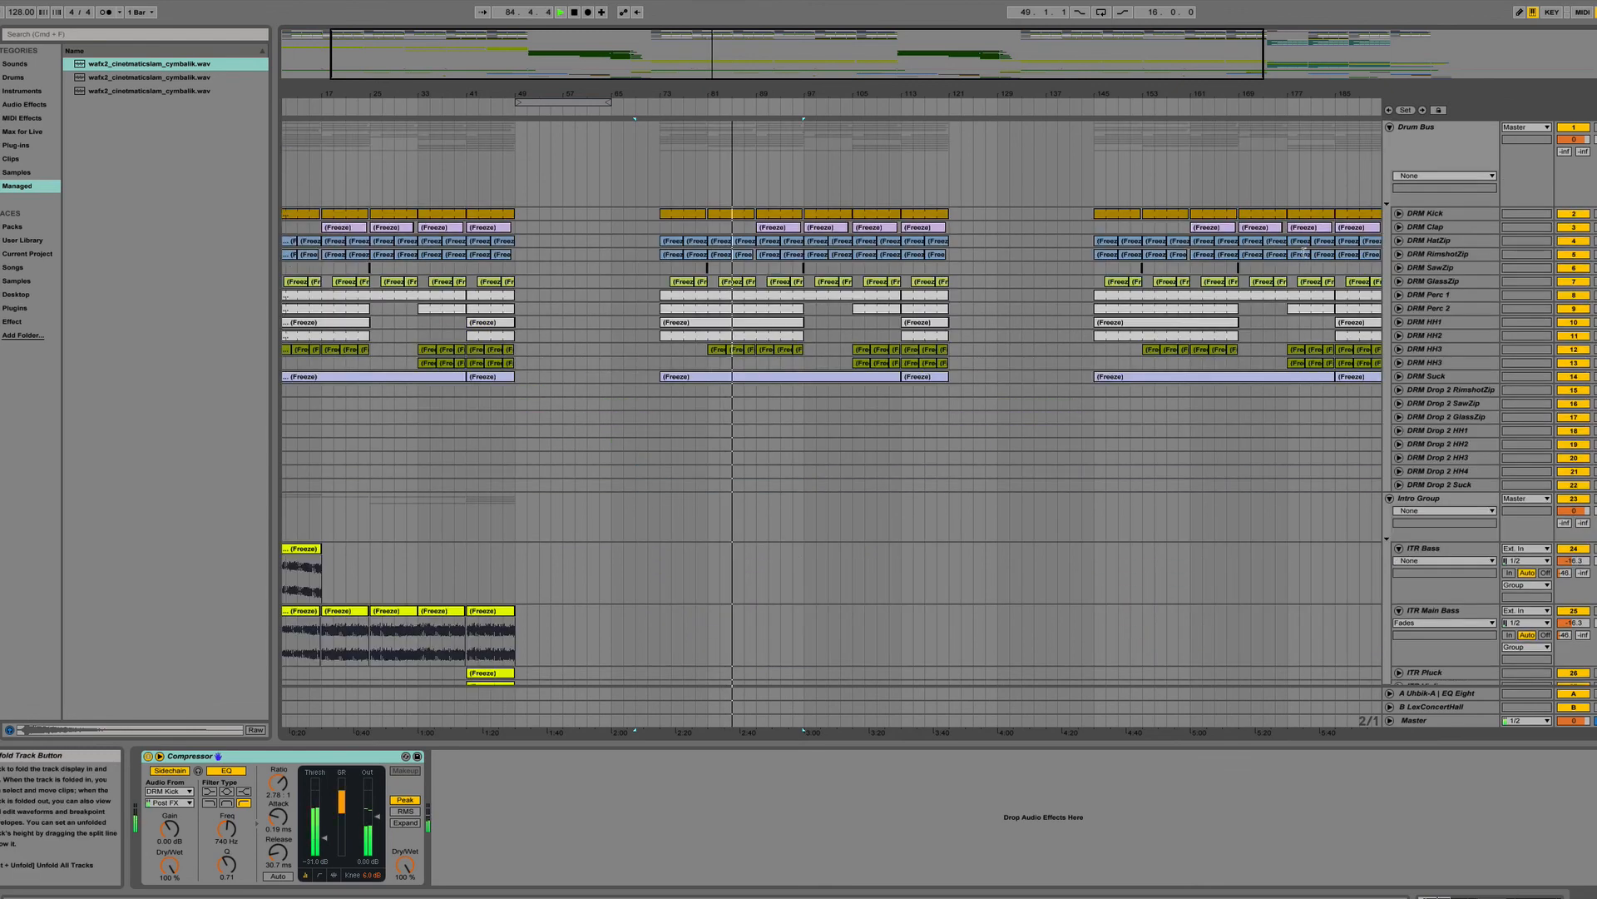
scroll(1217, 324, "down", 3)
scroll(1217, 324, "up", 3)
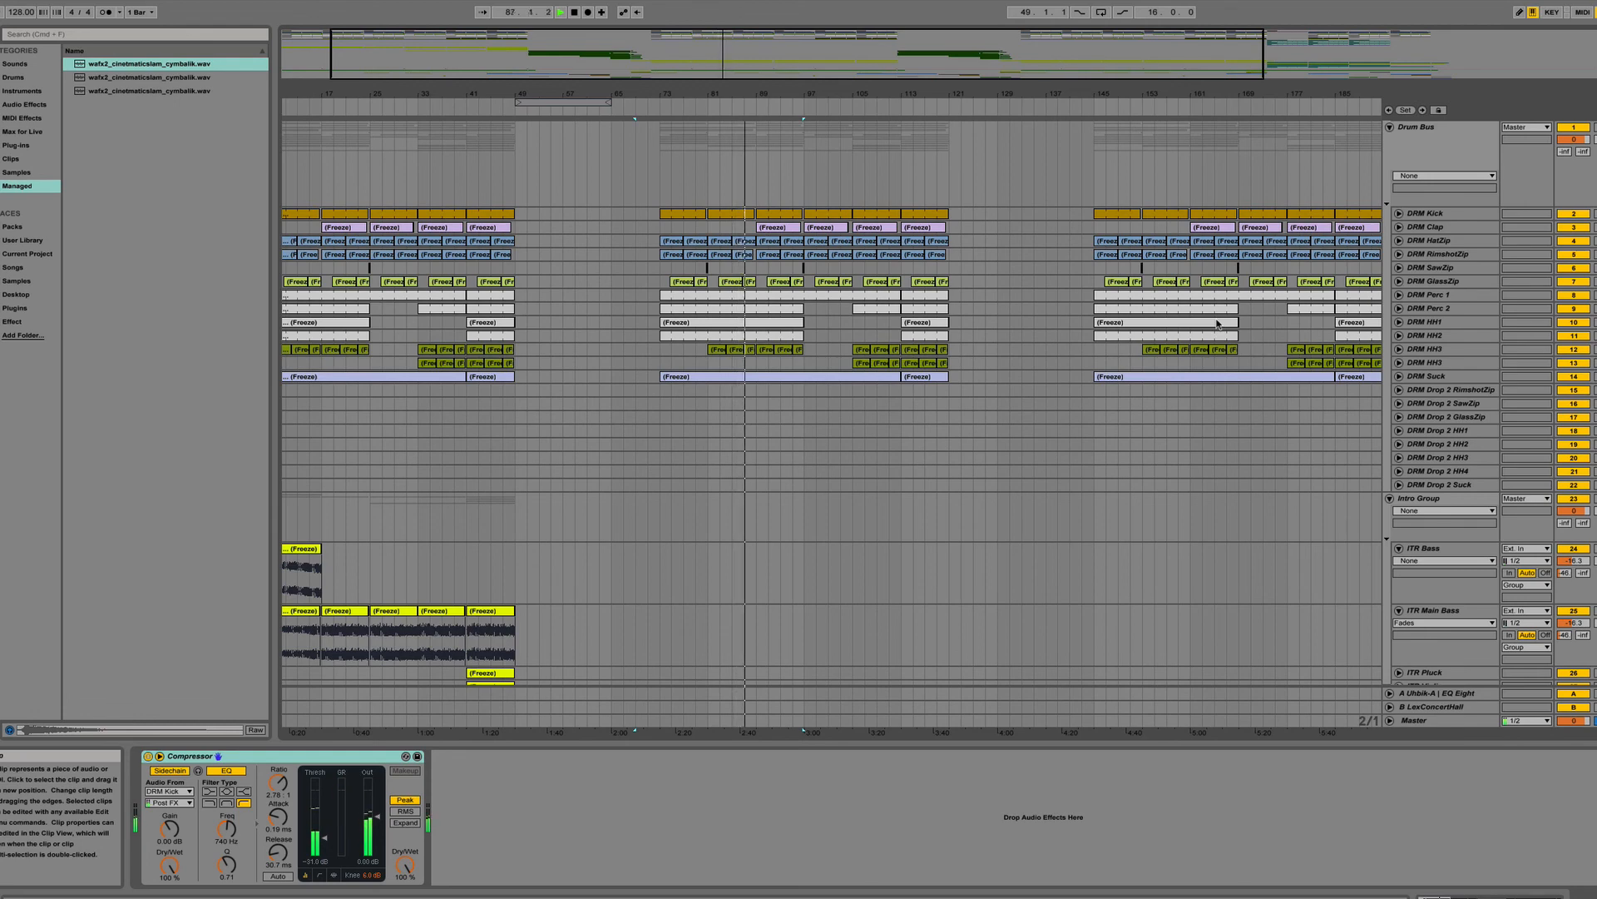
scroll(1211, 337, "down", 8)
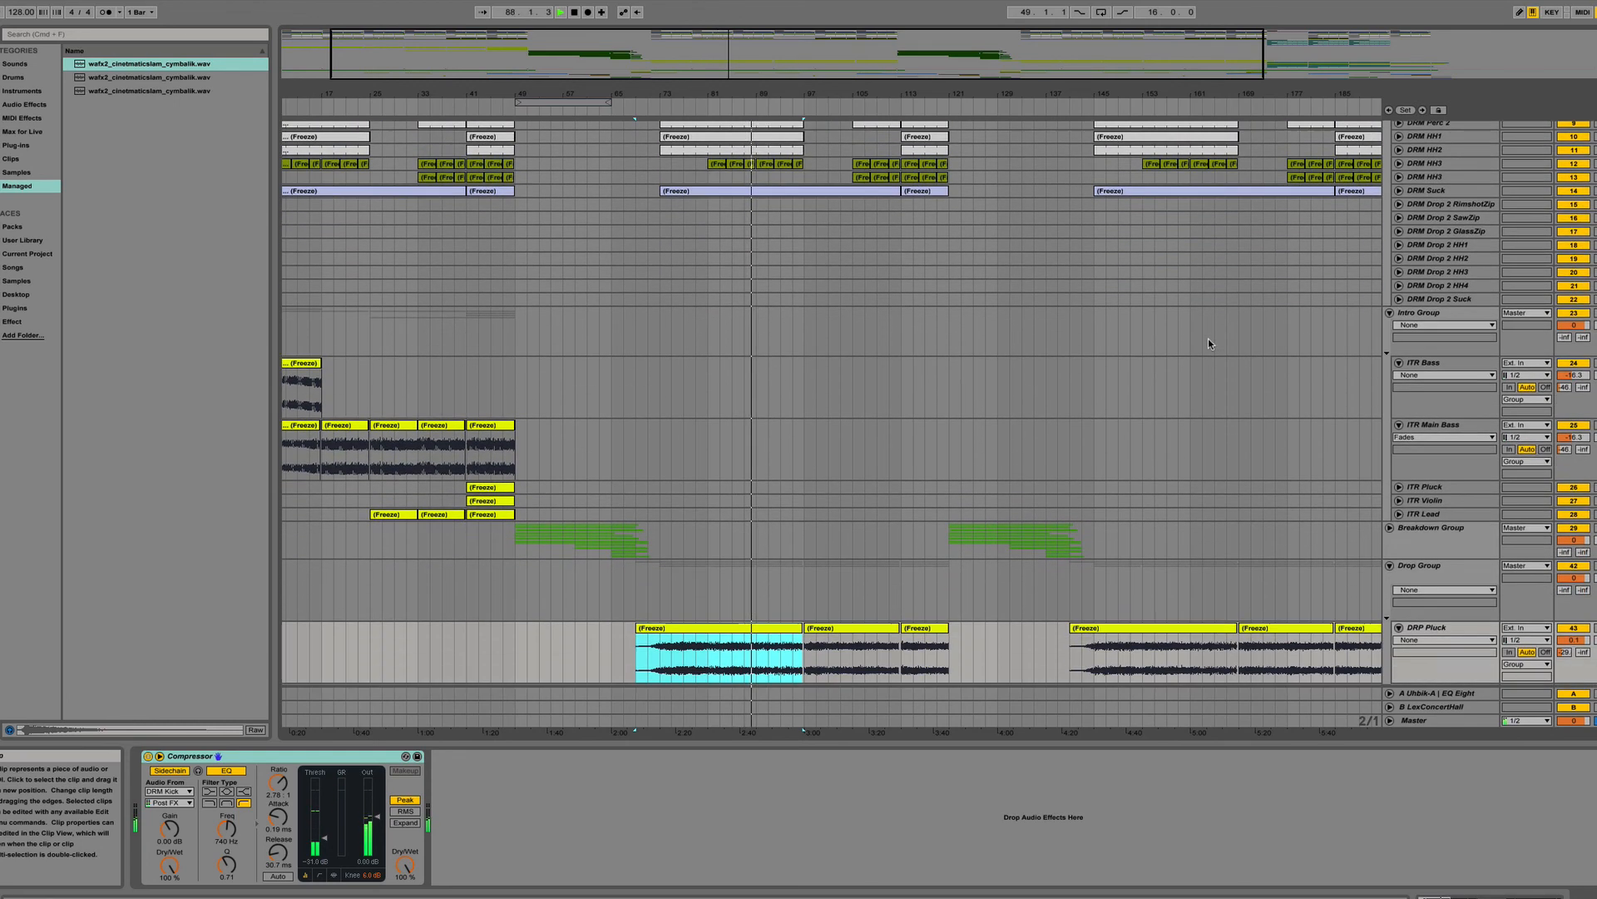
scroll(1208, 343, "down", 9)
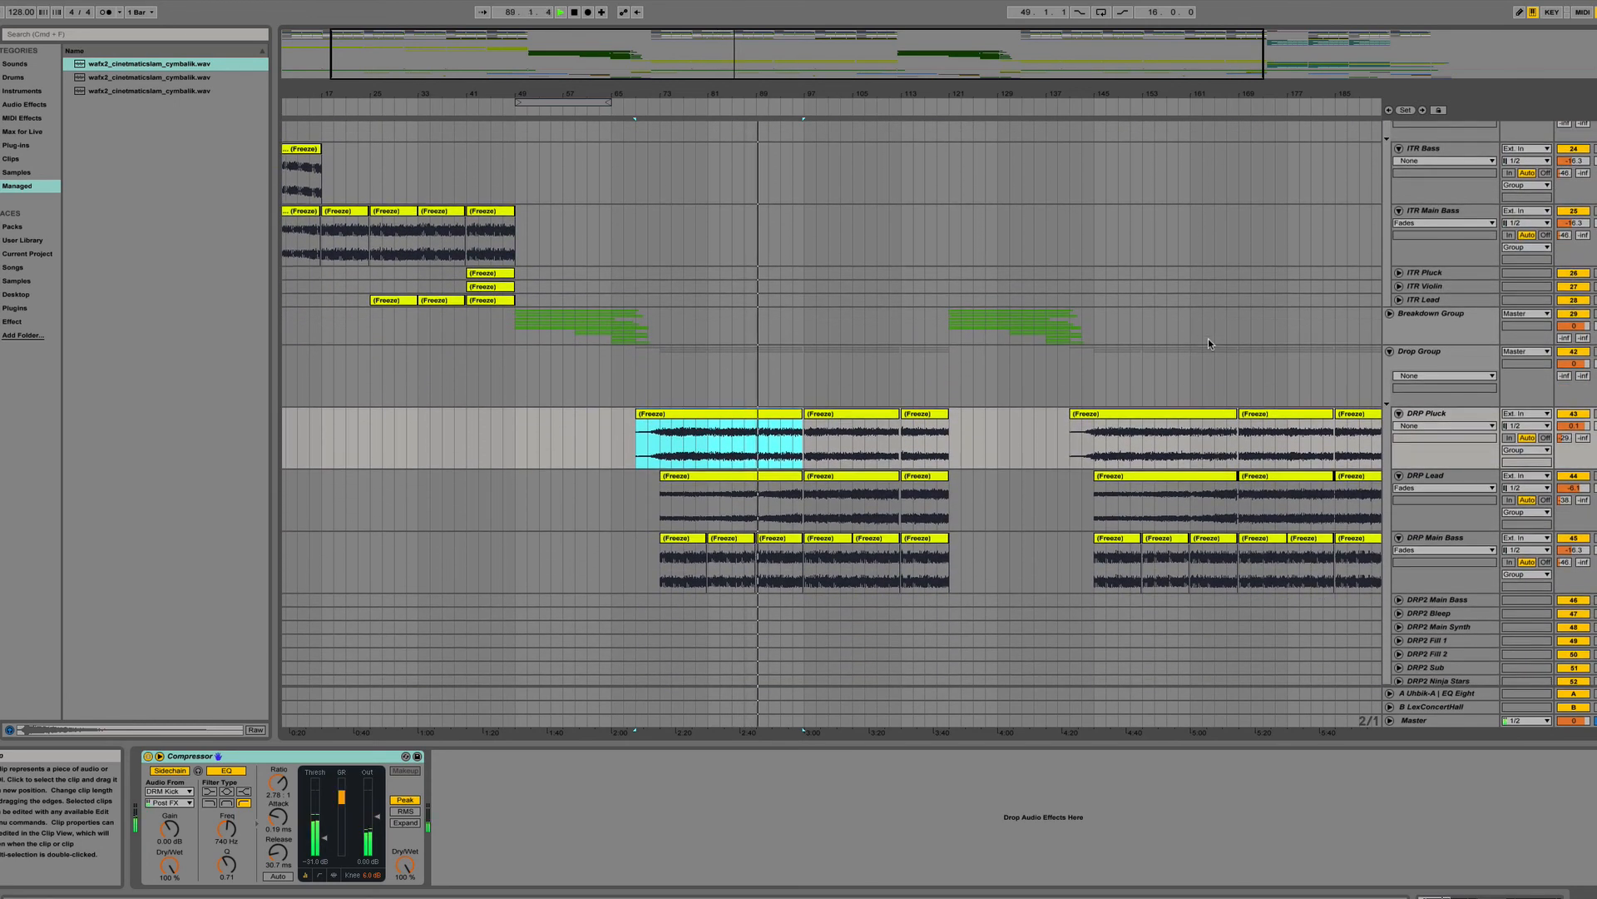
scroll(1208, 338, "down", 20)
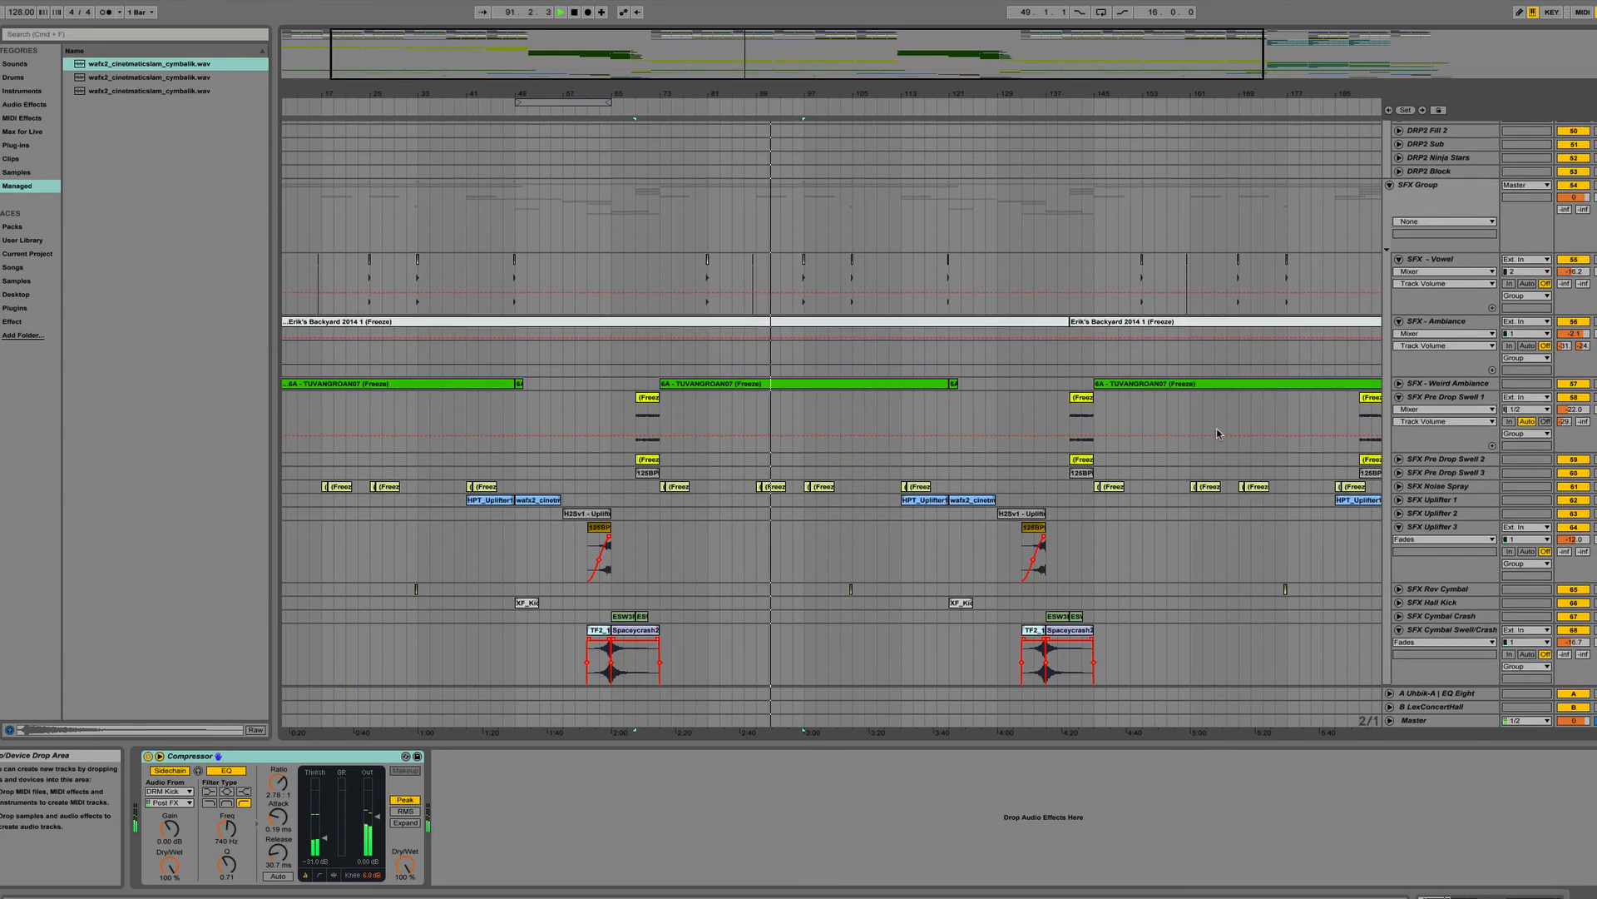
Stop playback and examine how the drum, intro and DRP clips line up across the first two drops and the DRP2 section.
scroll(1216, 427, "up", 10)
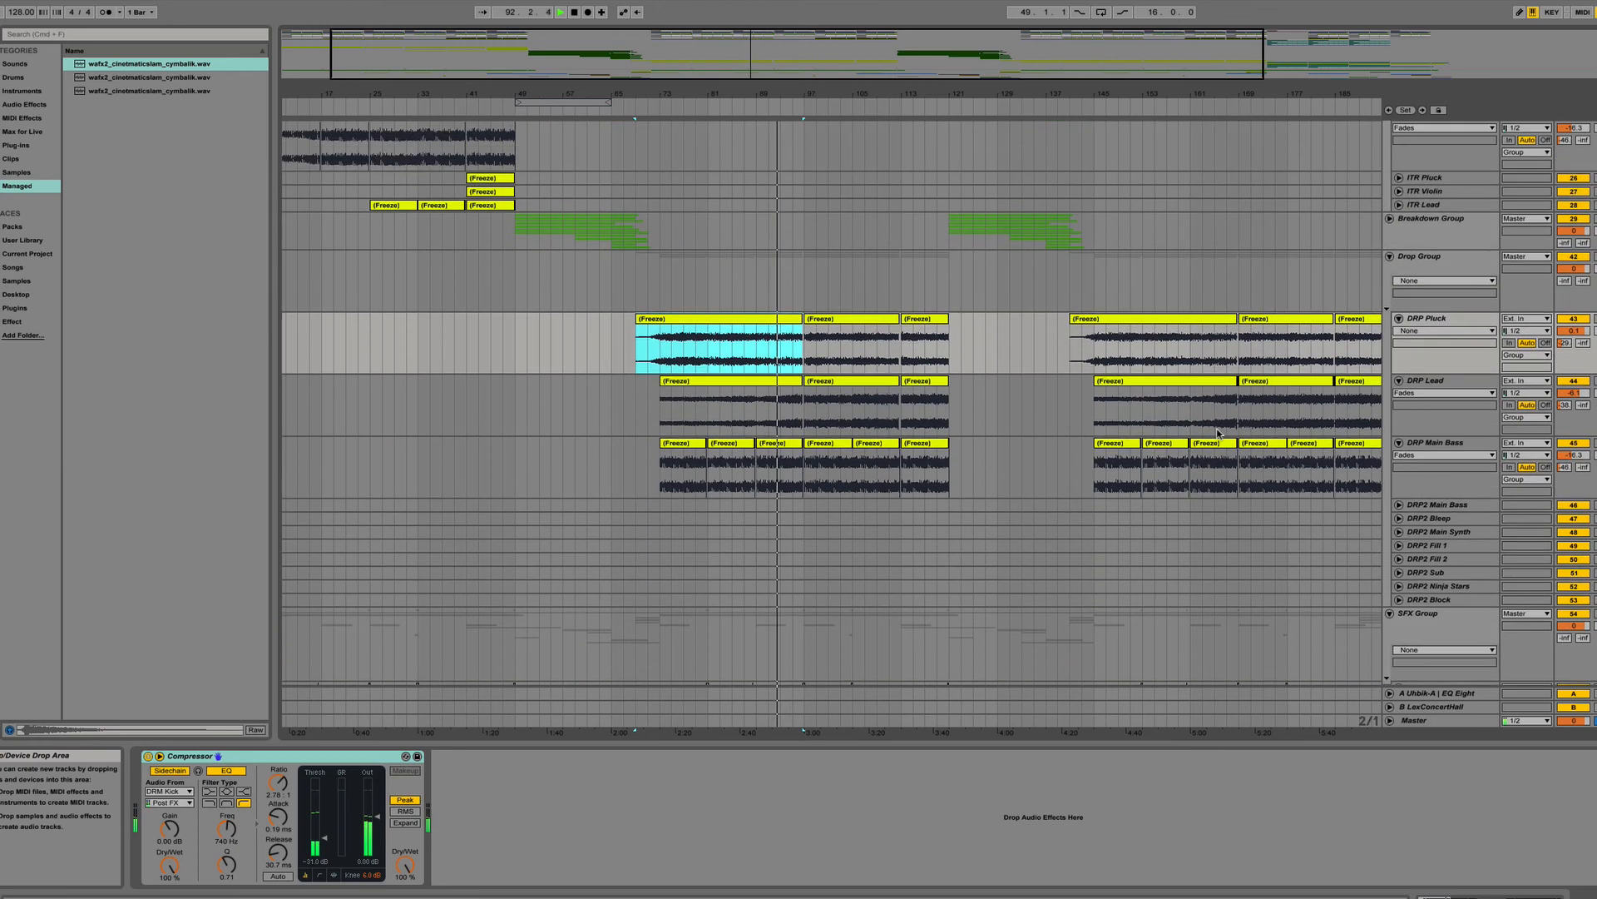
scroll(1216, 433, "up", 5)
scroll(1216, 433, "down", 2)
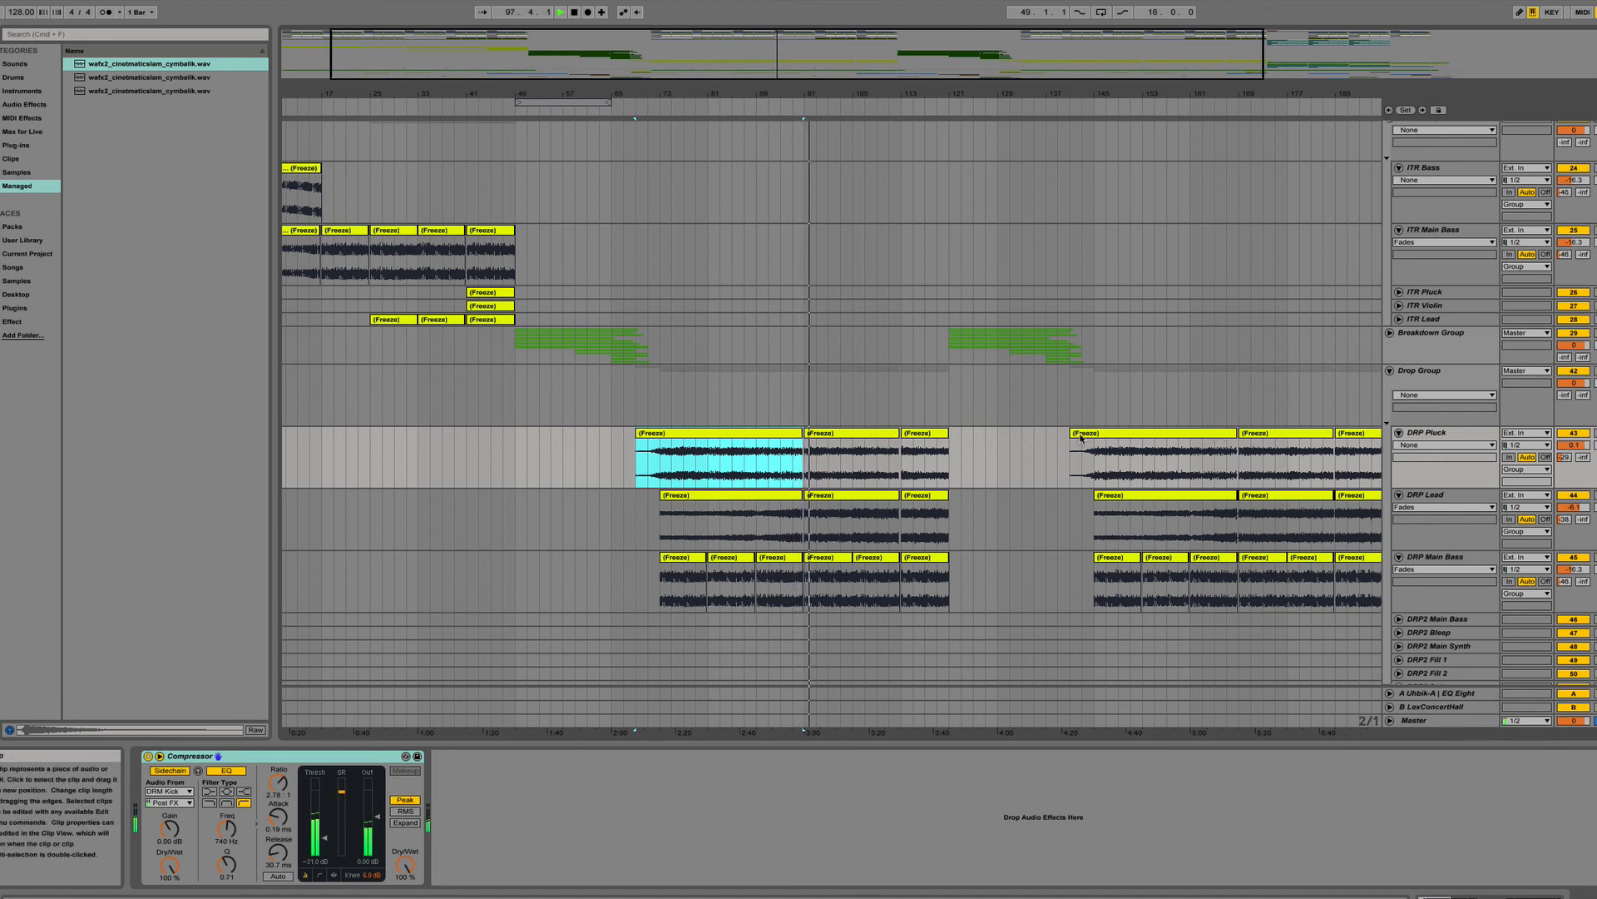
scroll(995, 428, "up", 10)
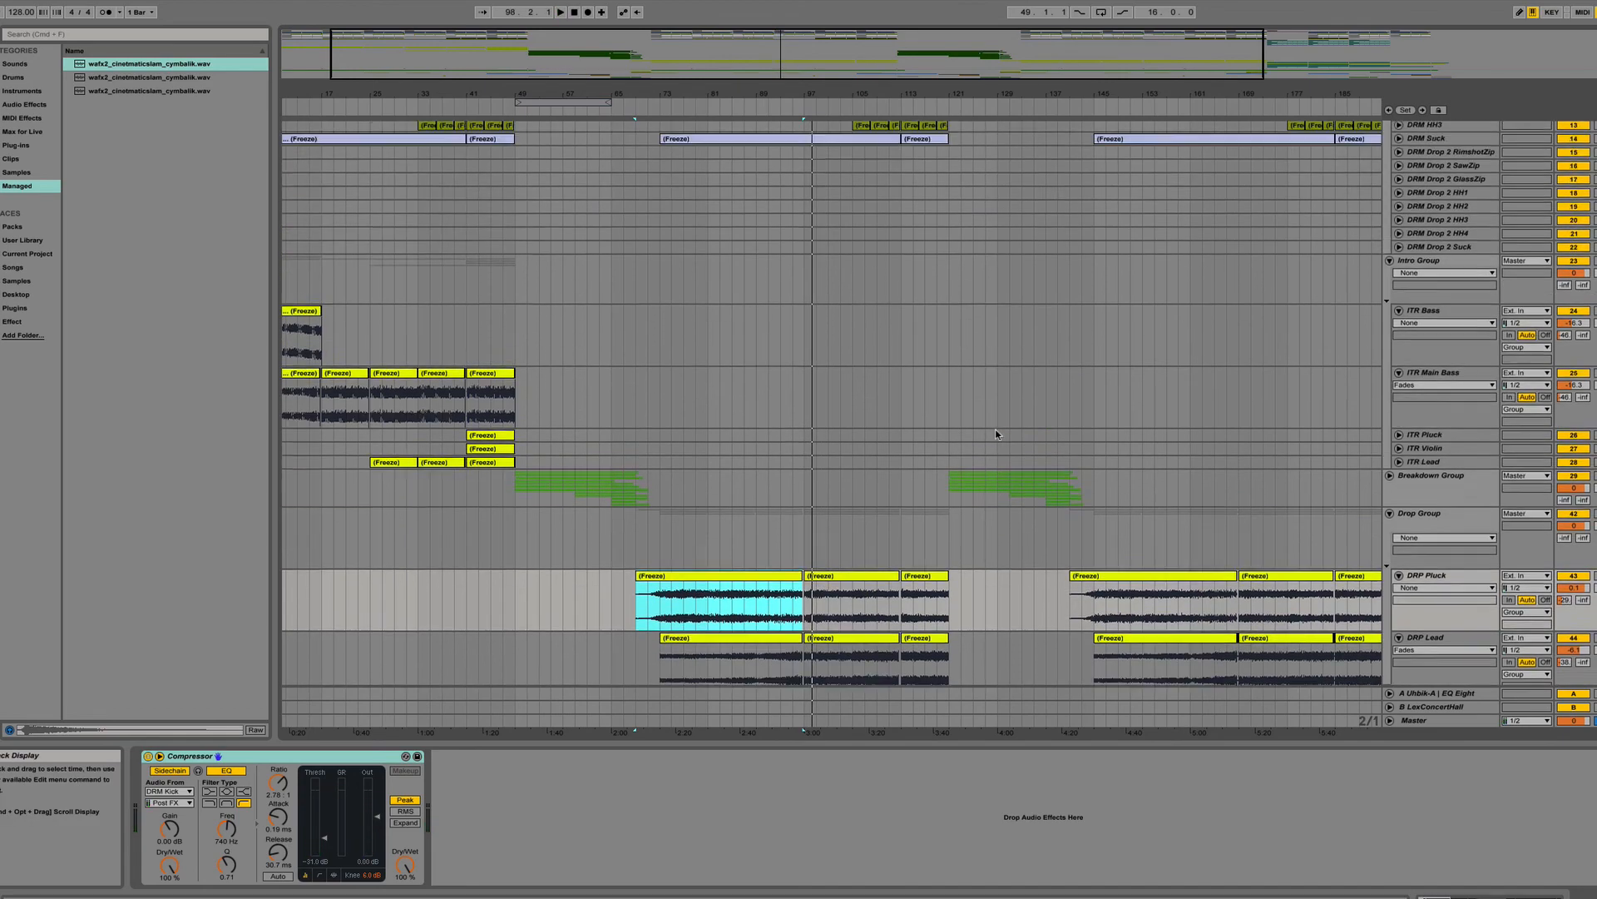
scroll(996, 428, "down", 6)
scroll(996, 428, "down", 5)
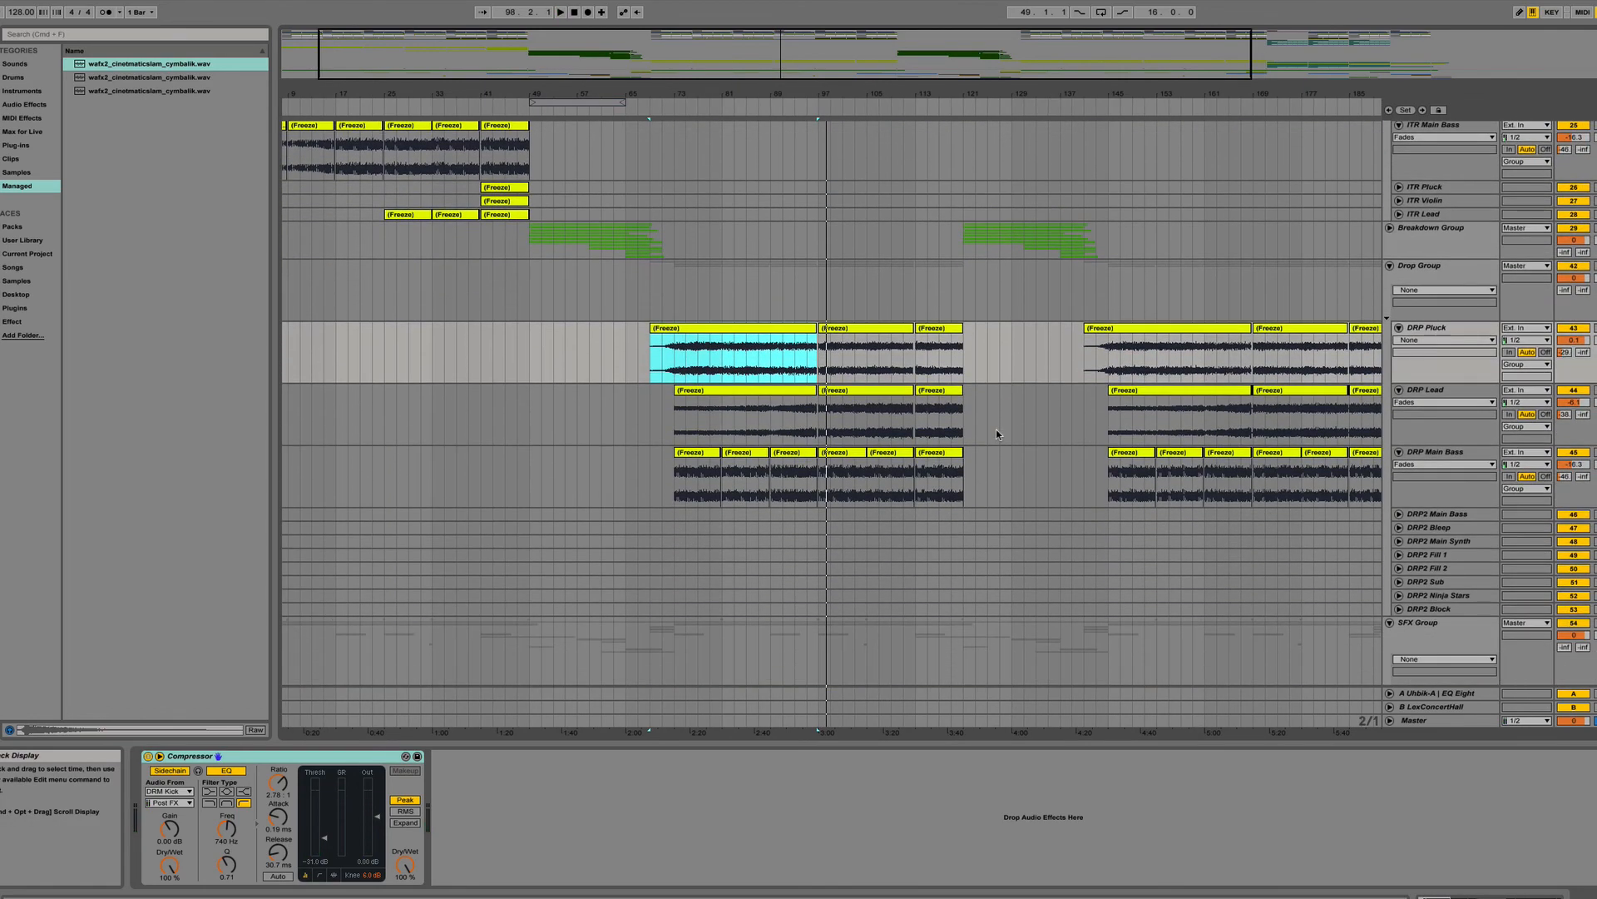
scroll(996, 427, "up", 10)
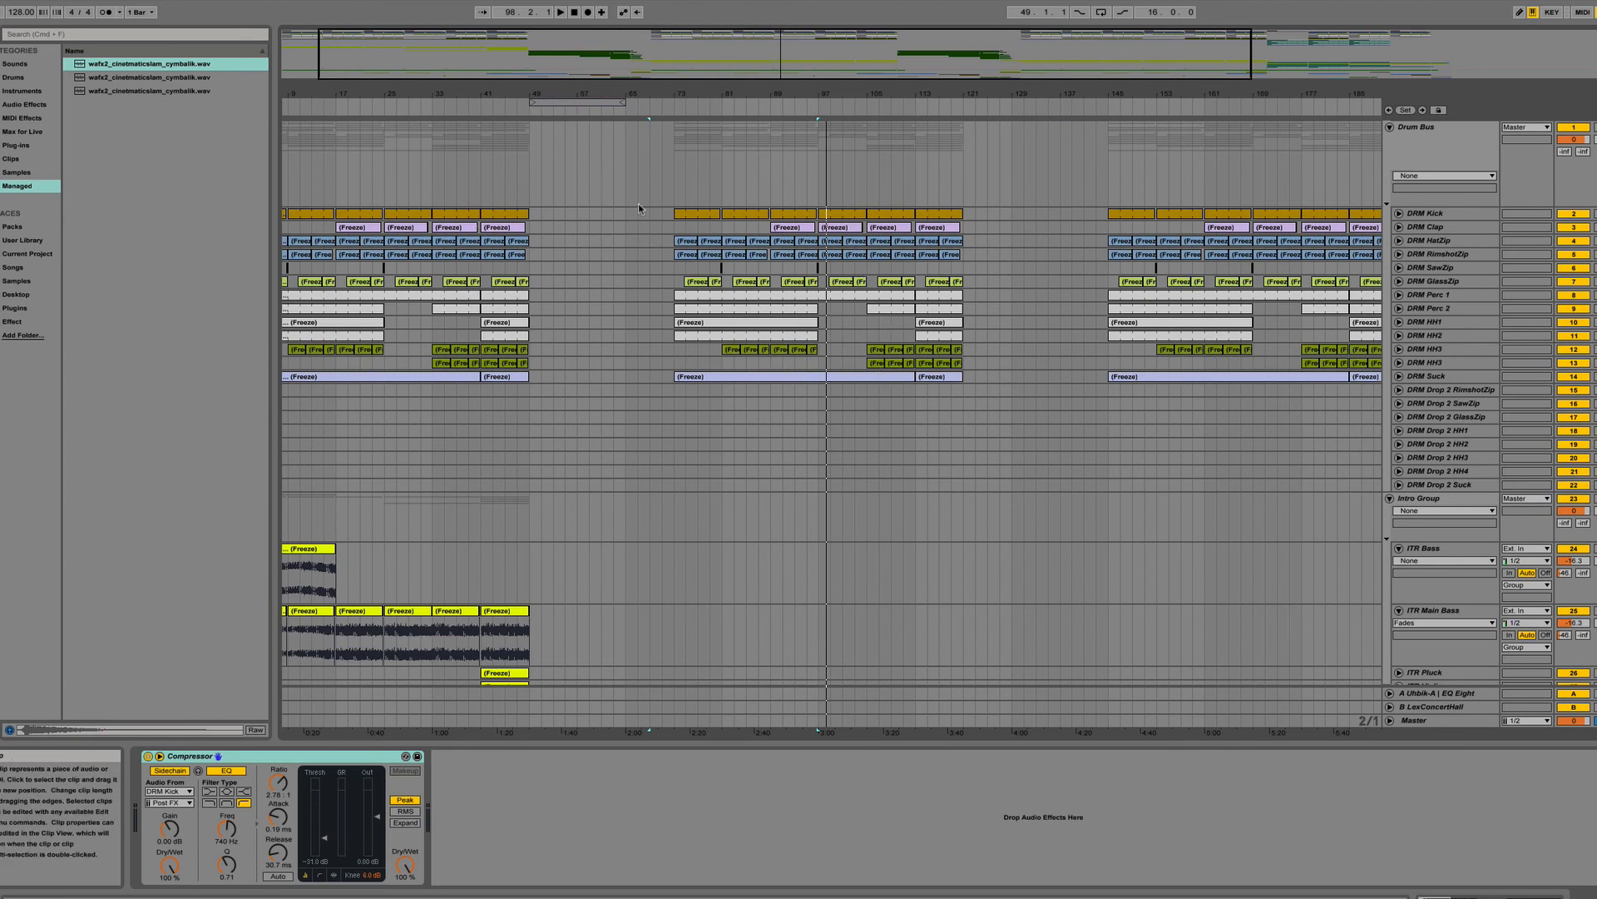
scroll(846, 254, "down", 5)
scroll(846, 254, "up", 5)
scroll(847, 254, "left", 2)
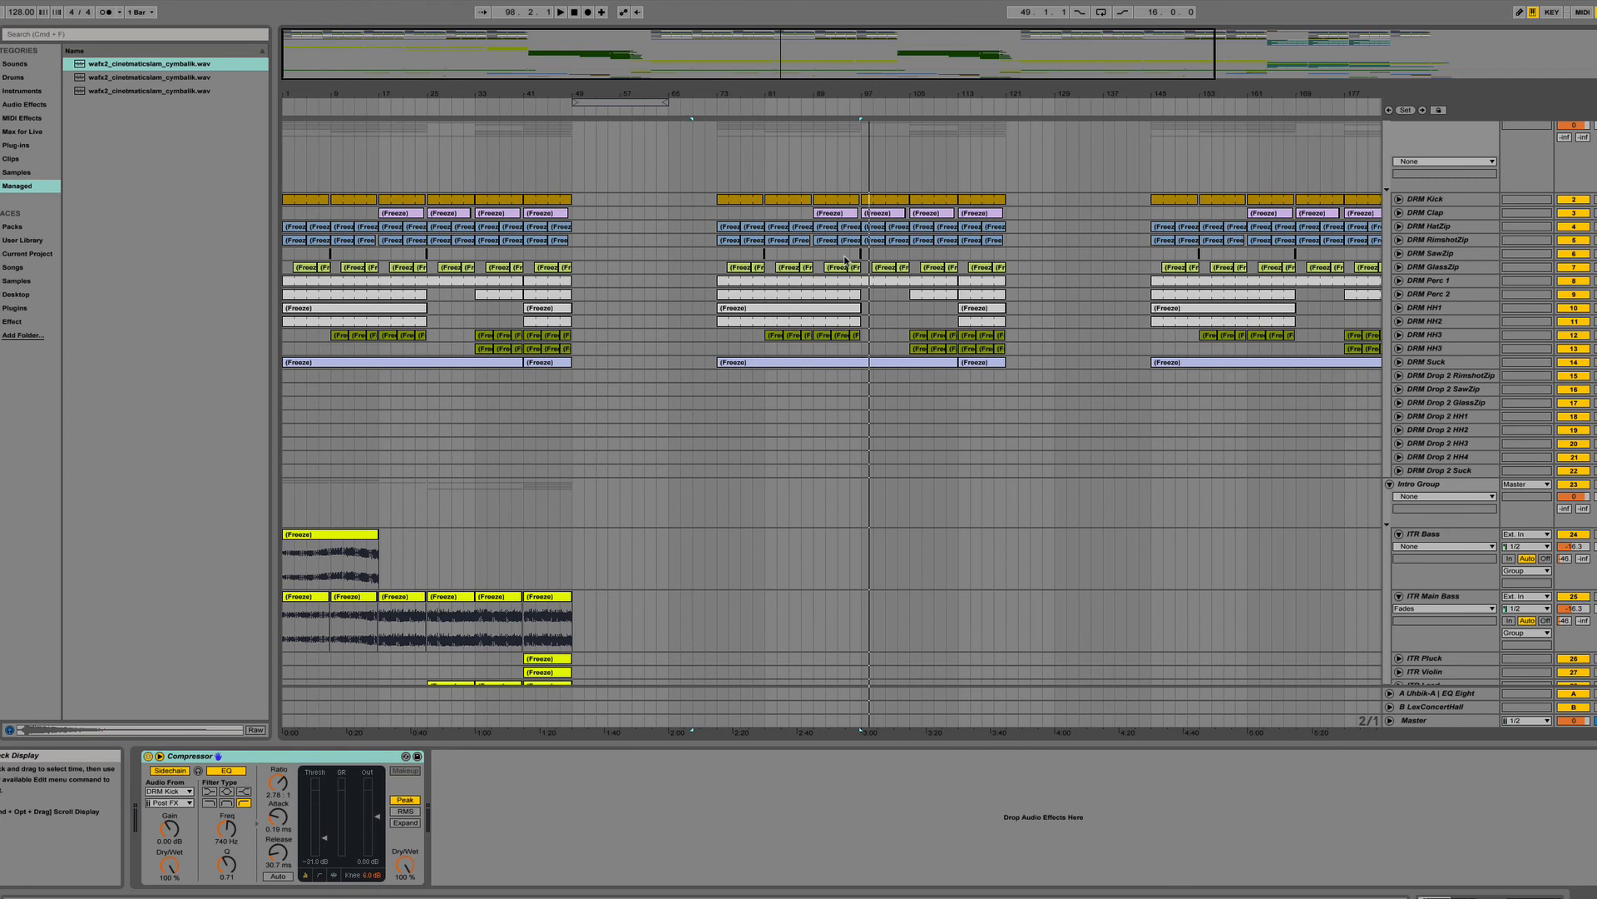
scroll(957, 266, "right", 6)
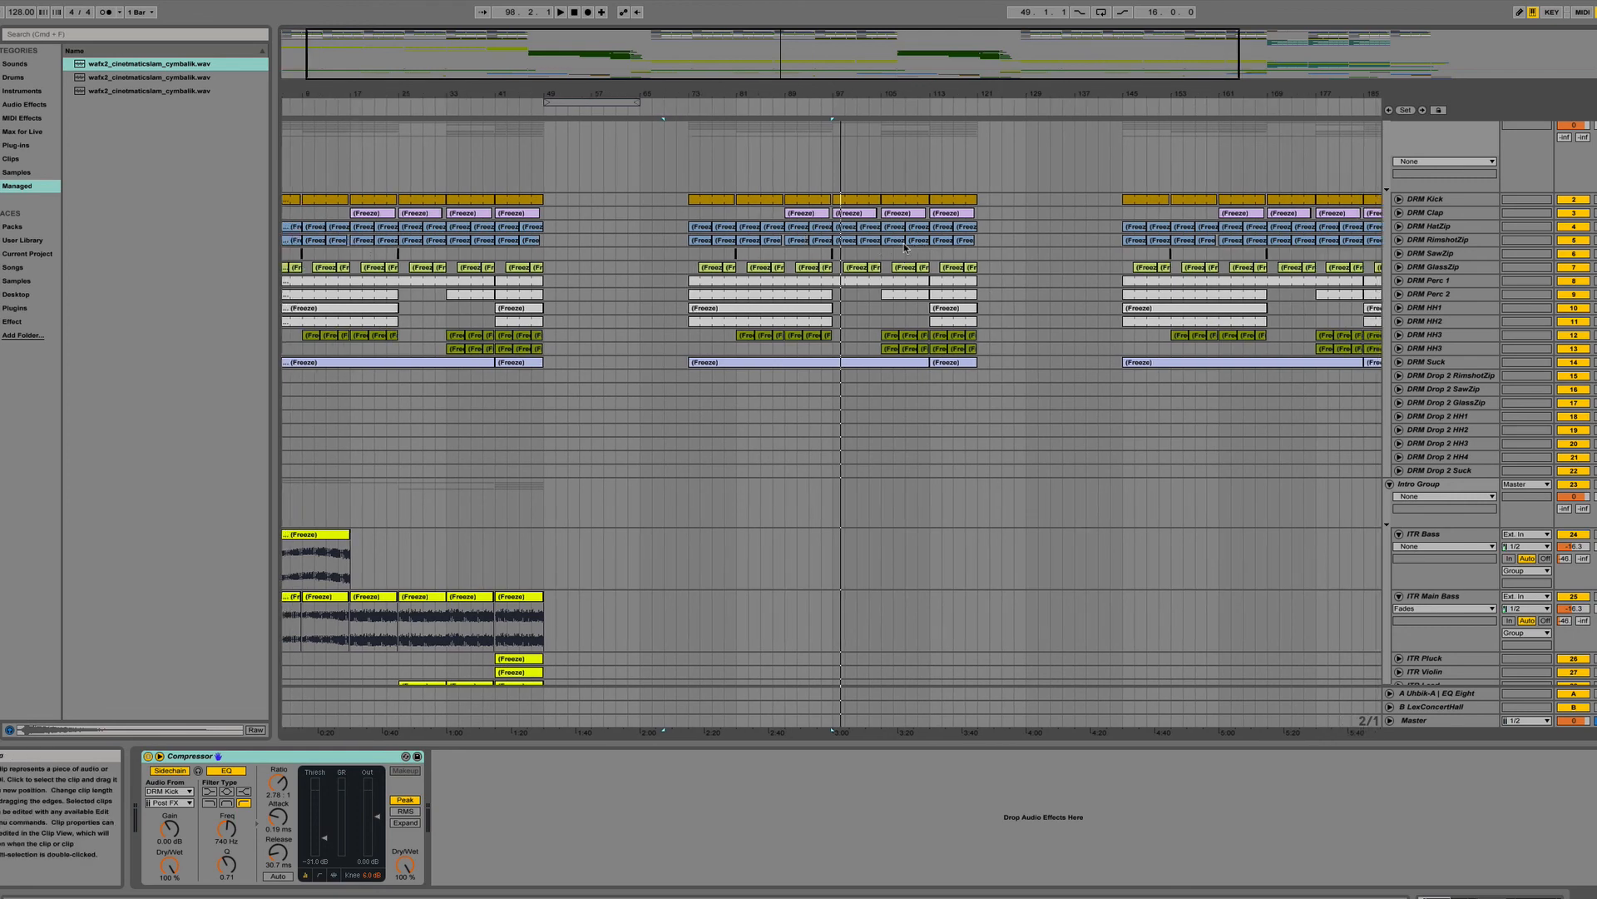
scroll(904, 243, "down", 5)
scroll(905, 247, "down", 6)
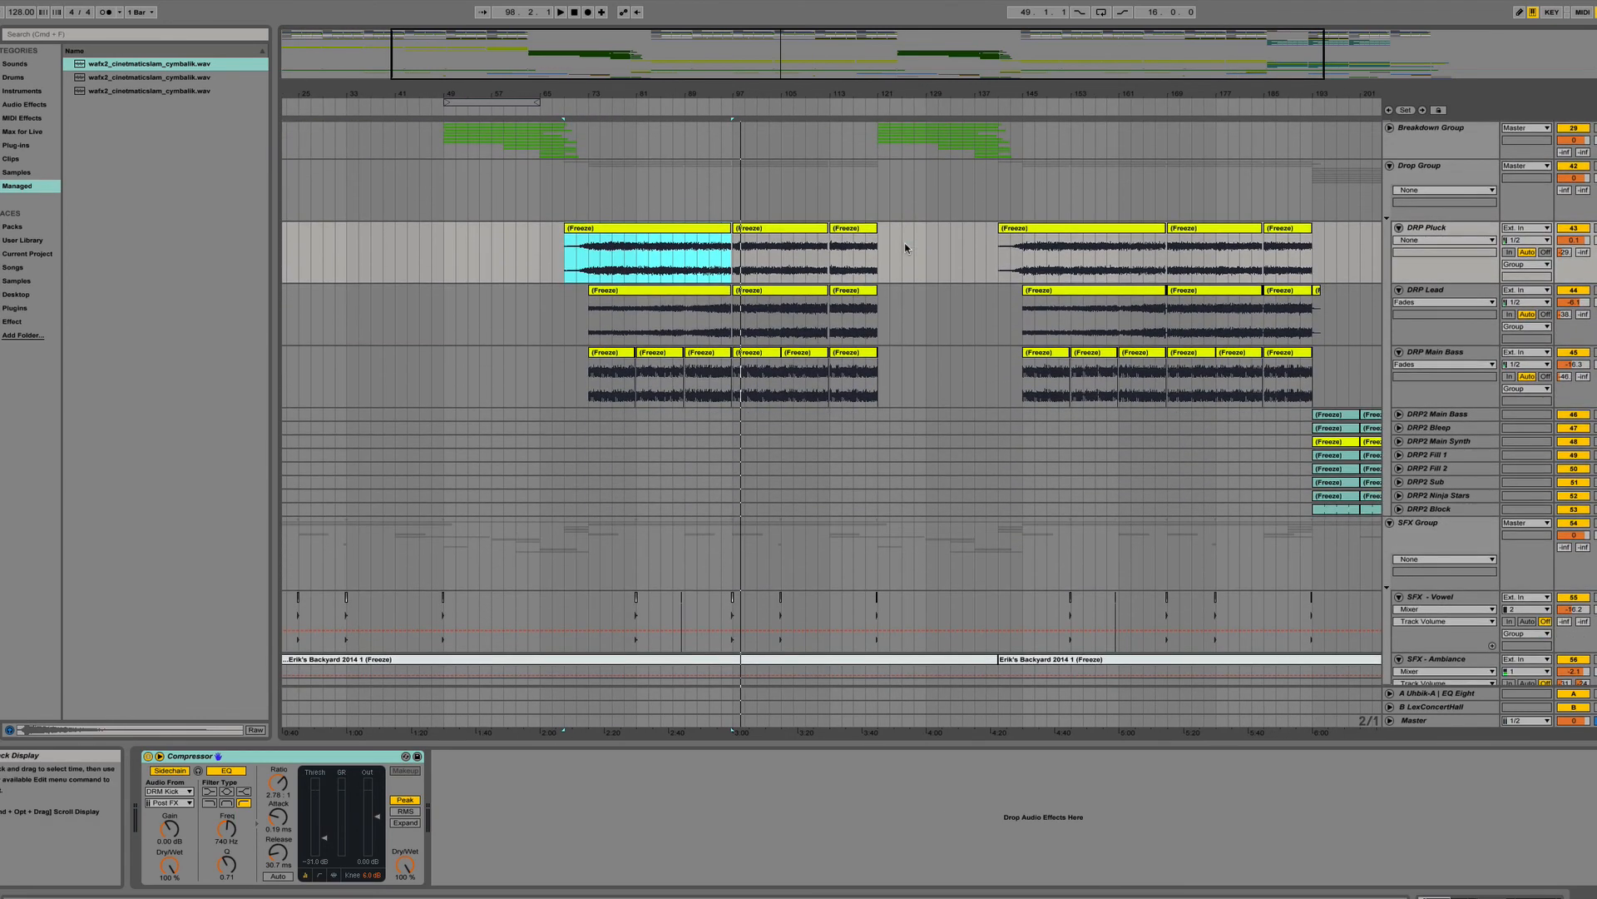
scroll(903, 252, "up", 1)
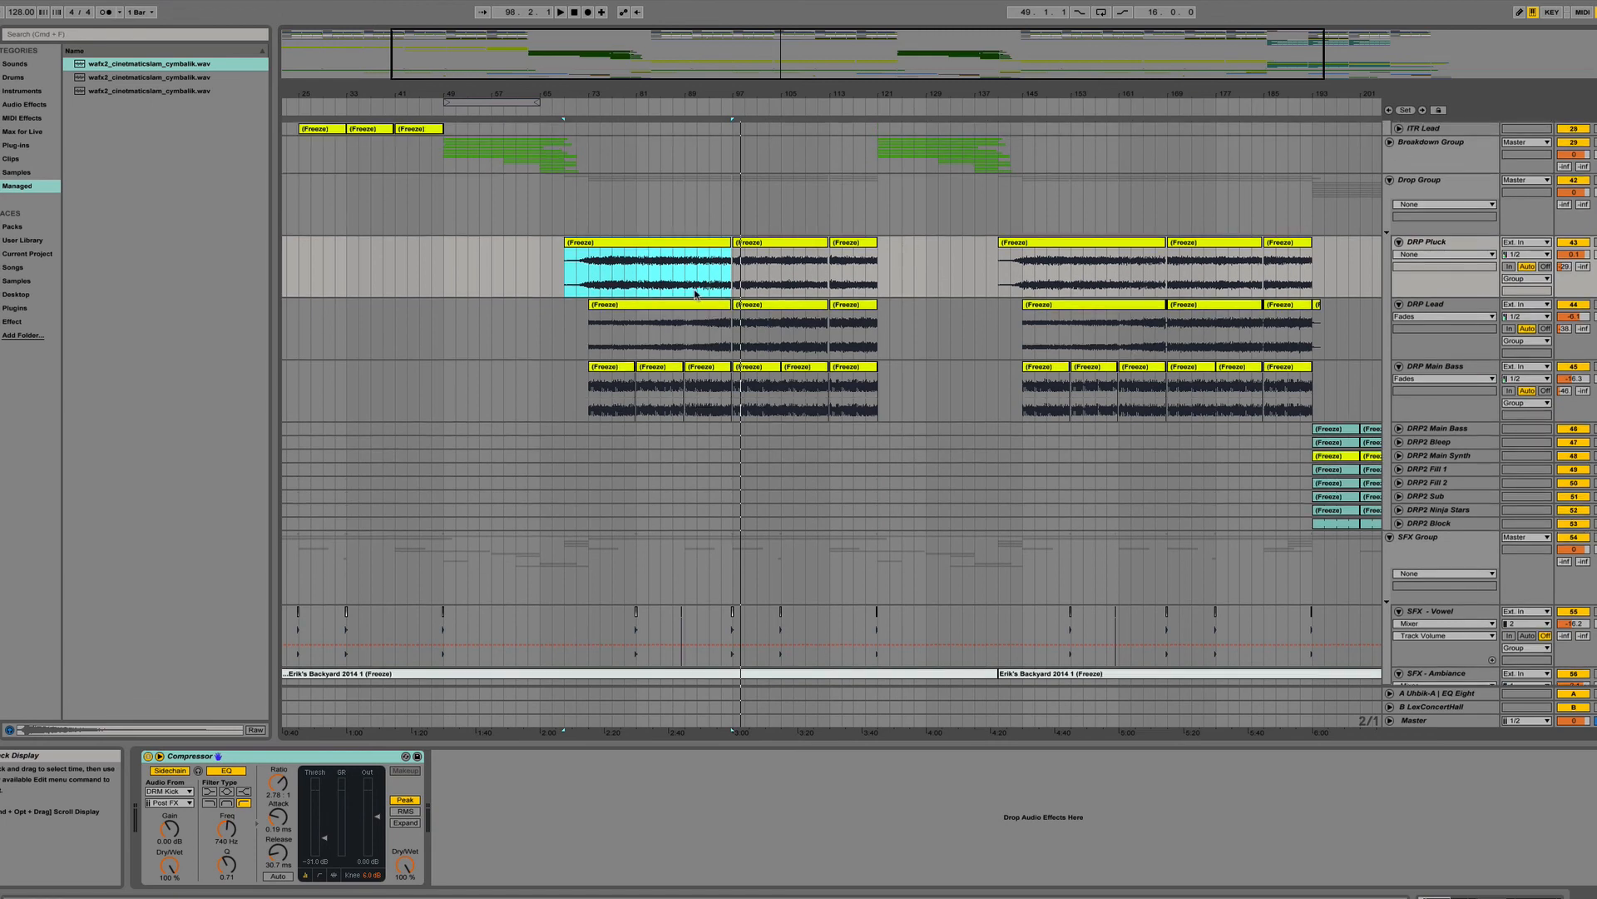
scroll(695, 293, "up", 3)
scroll(694, 288, "down", 1)
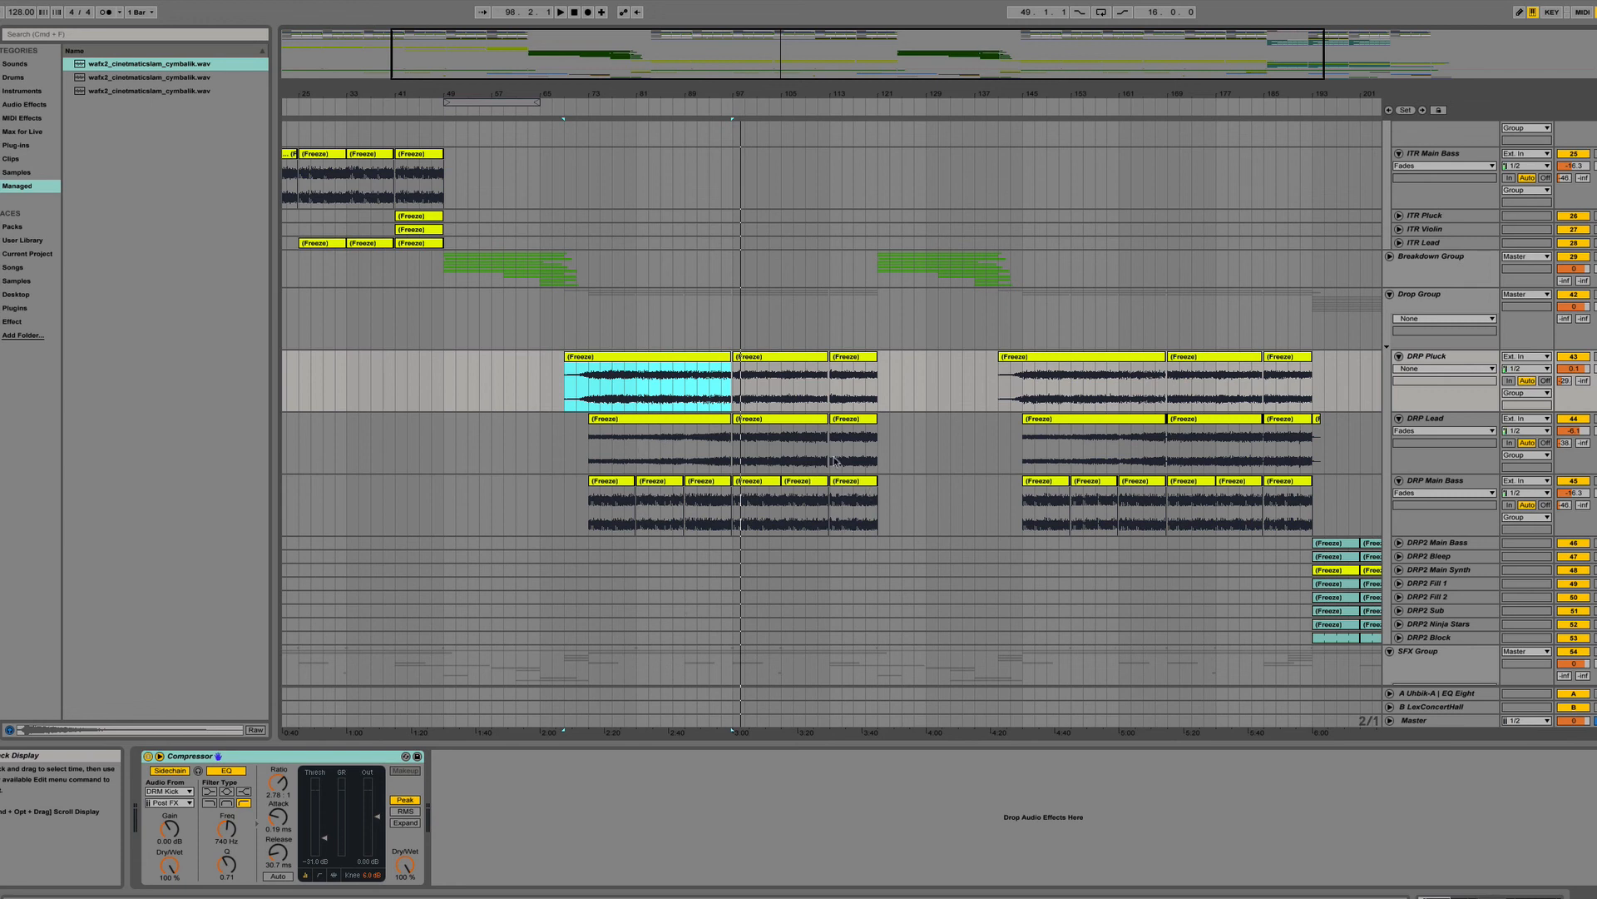
Audition the soloed DRP Pluck clip at bar 113 and play the ITR Pluck clip at bar 41 for comparison.
left_click(847, 356)
key("space")
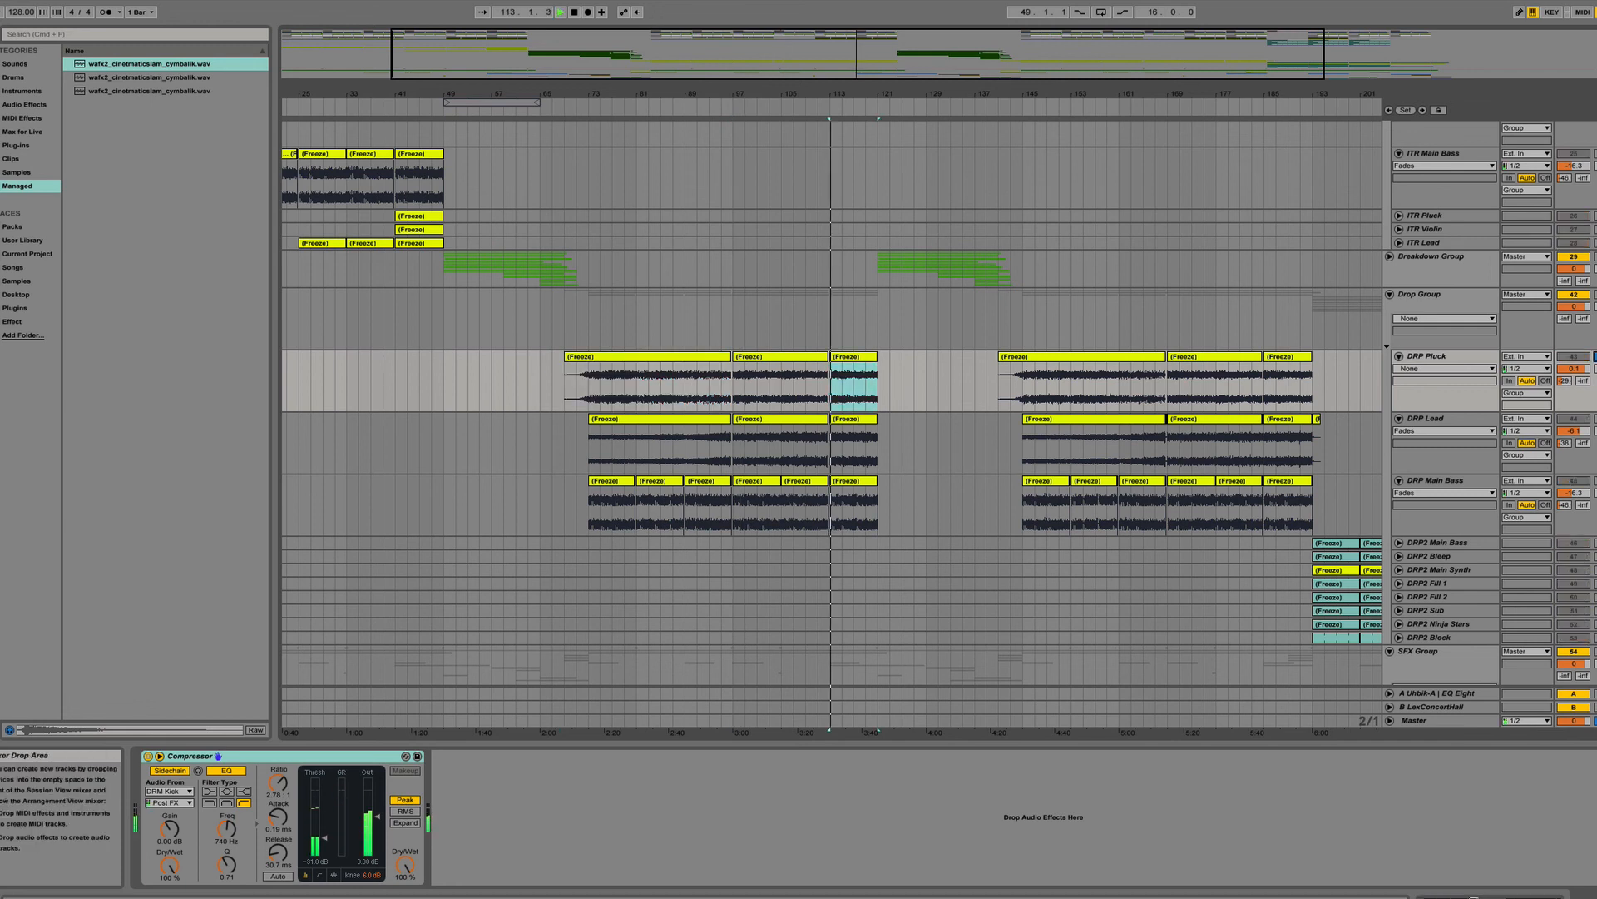
key("space")
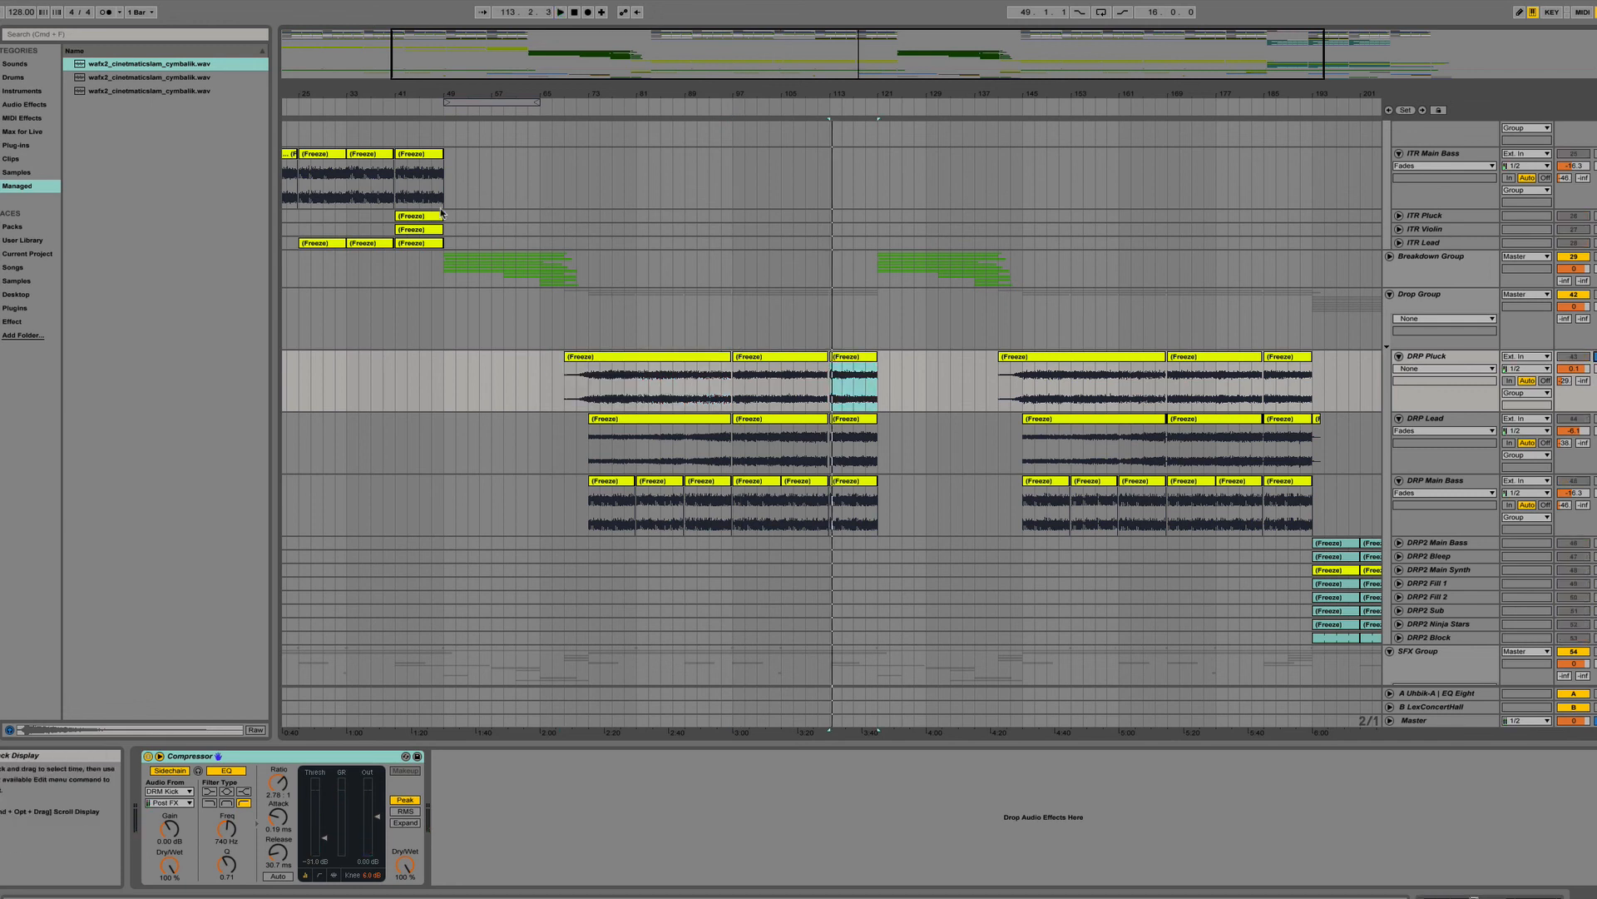
left_click(442, 213)
key("space")
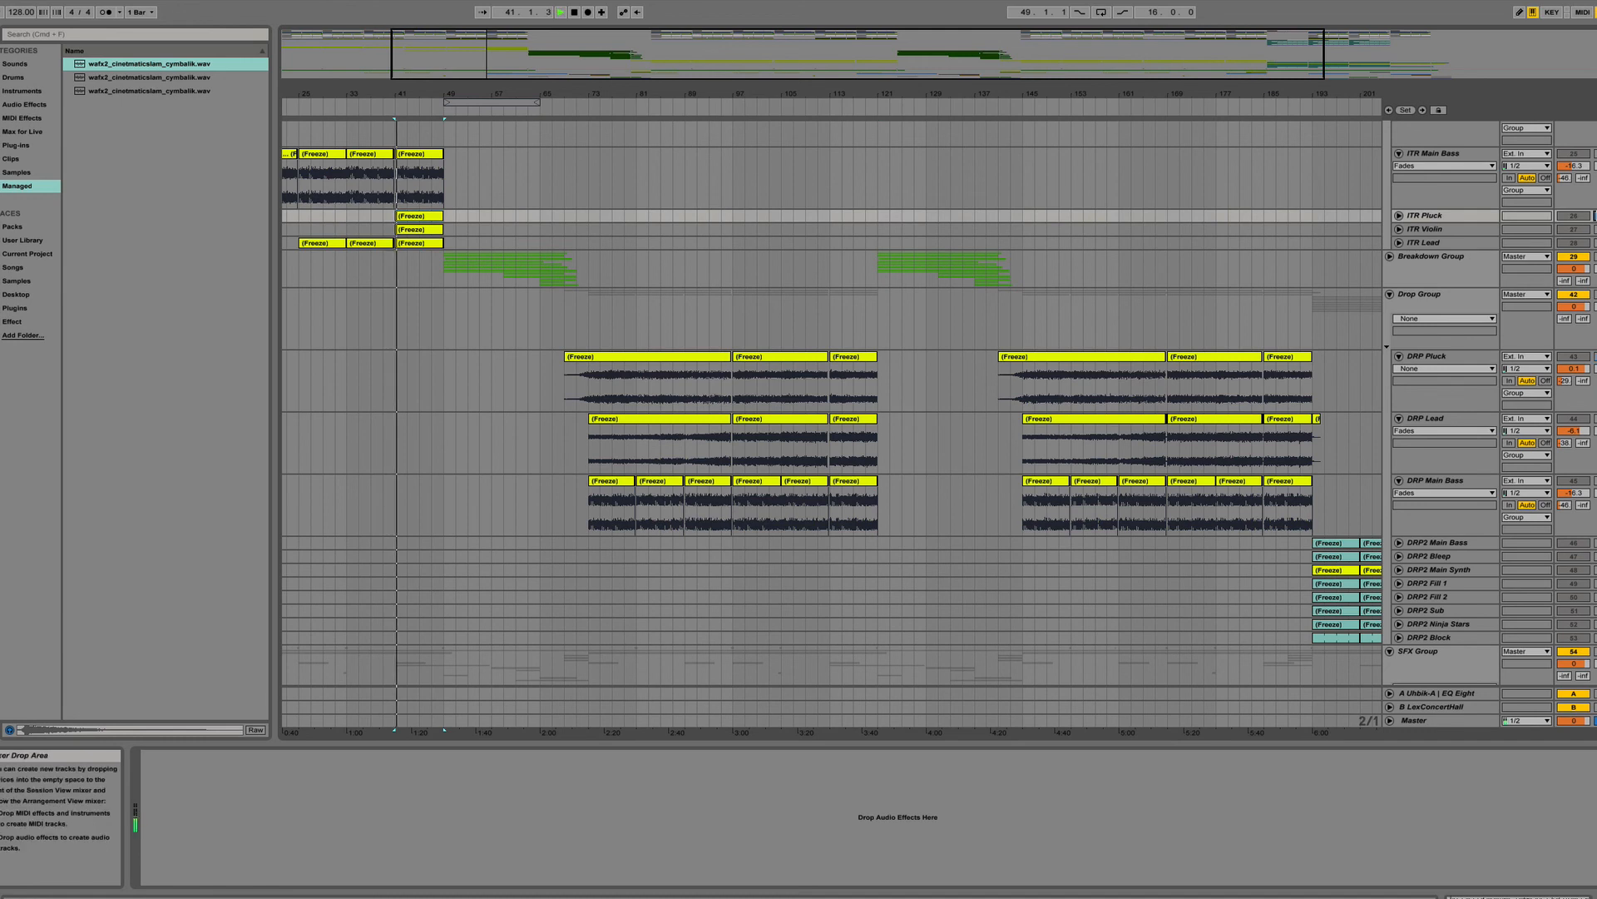
key("space")
Replay the DRP Pluck clip at bar 113, and audition the DRP Lead at the same bar in solo.
left_click(836, 374)
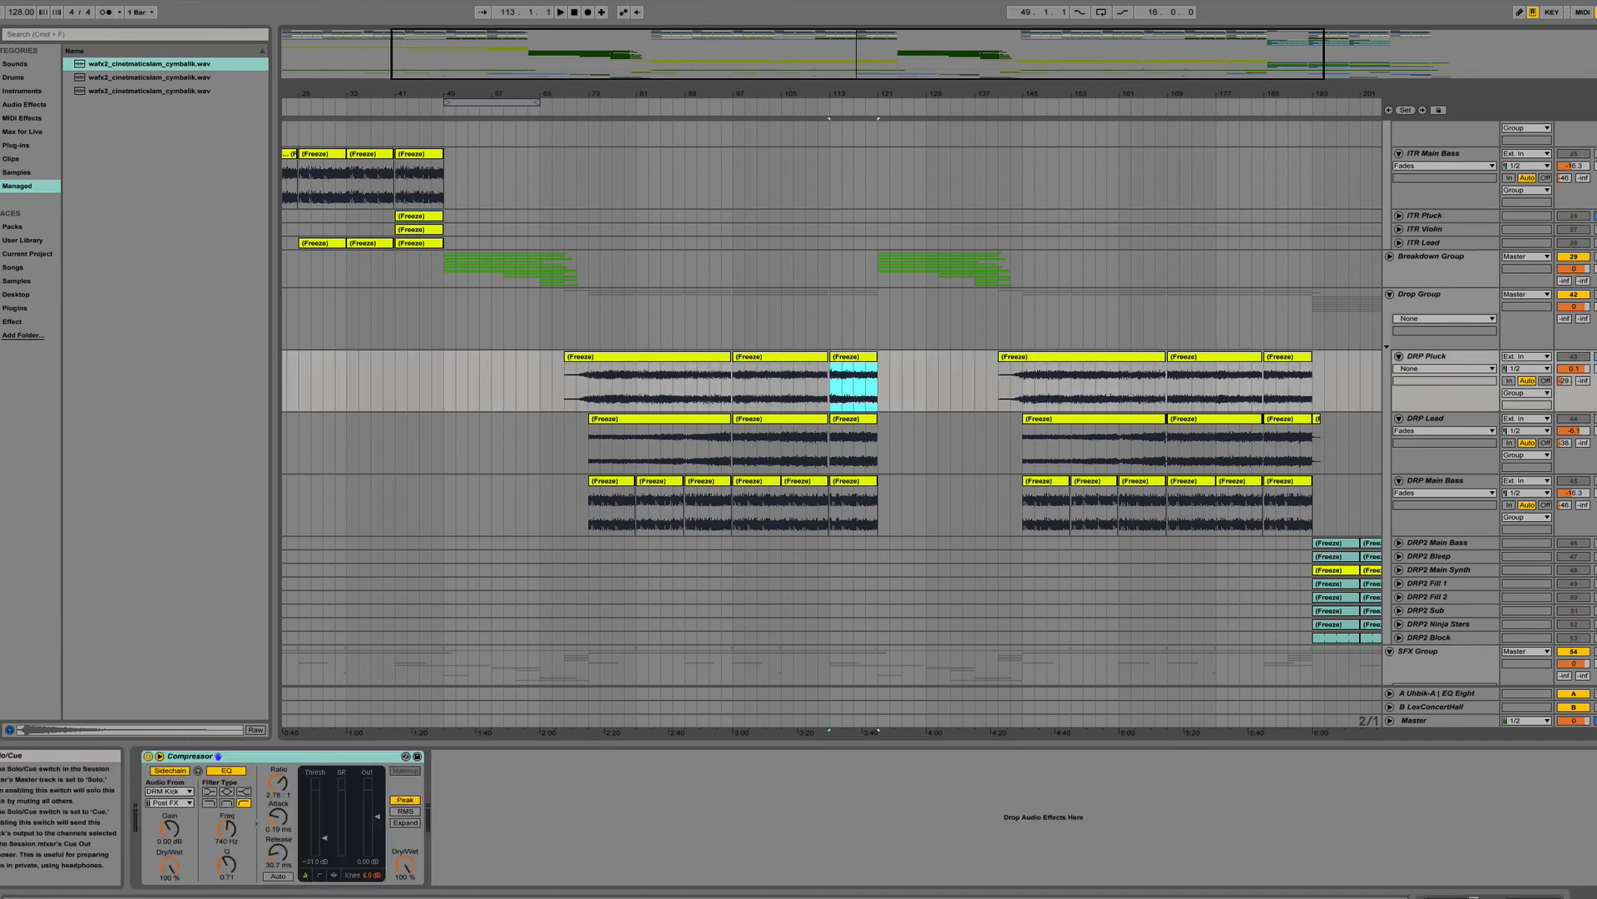
left_click(1595, 356)
key("space")
key("space")
left_click(850, 481)
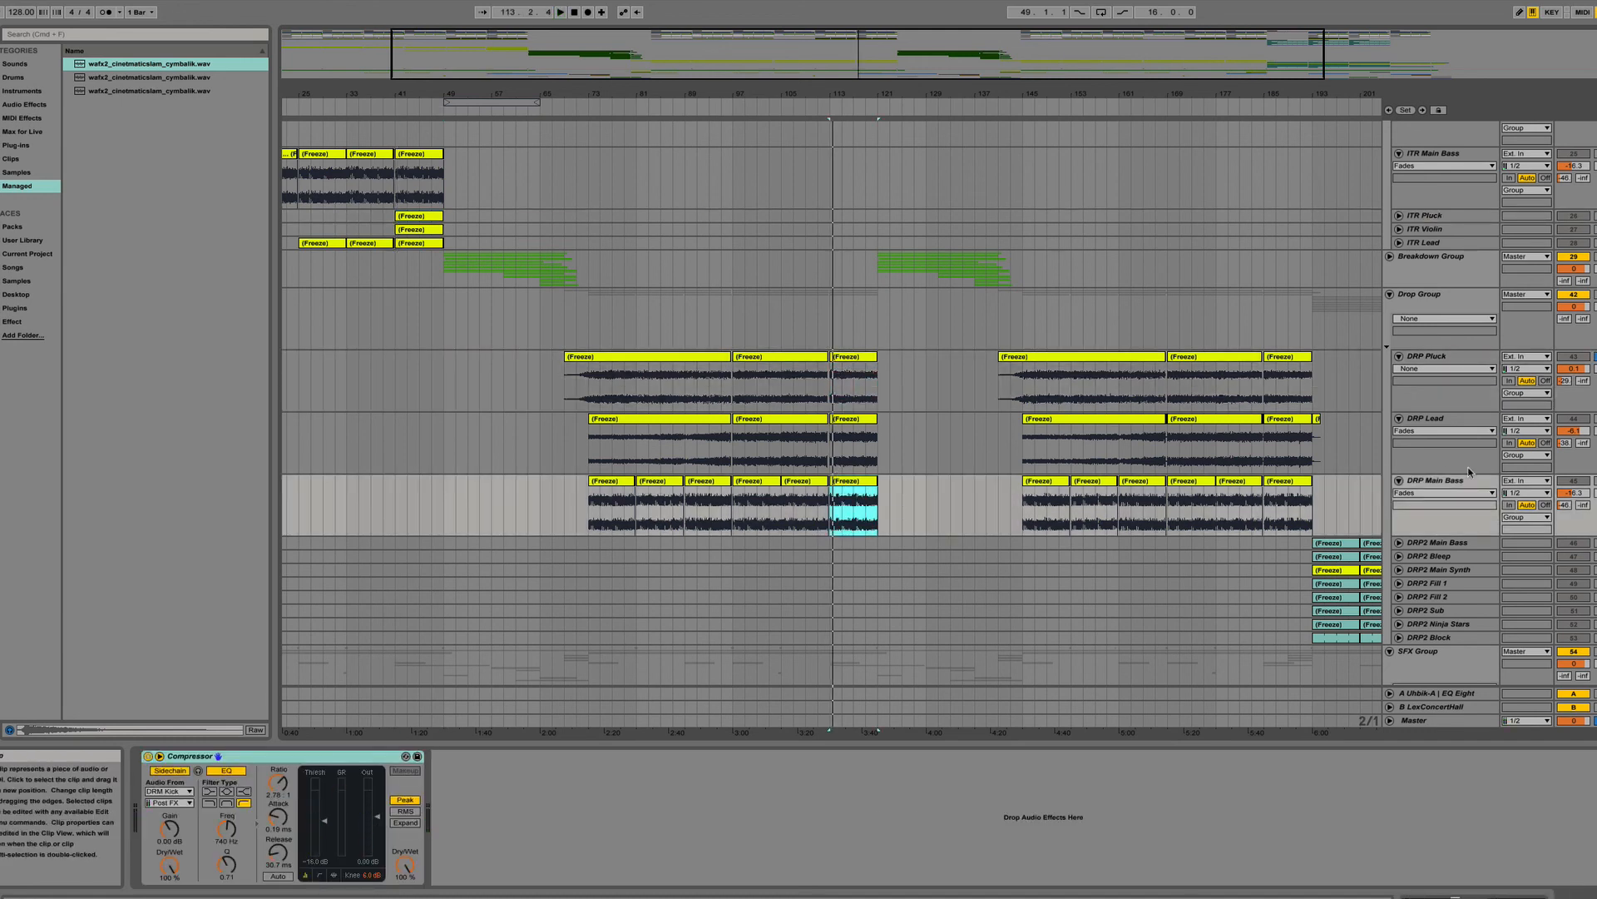
key("Up")
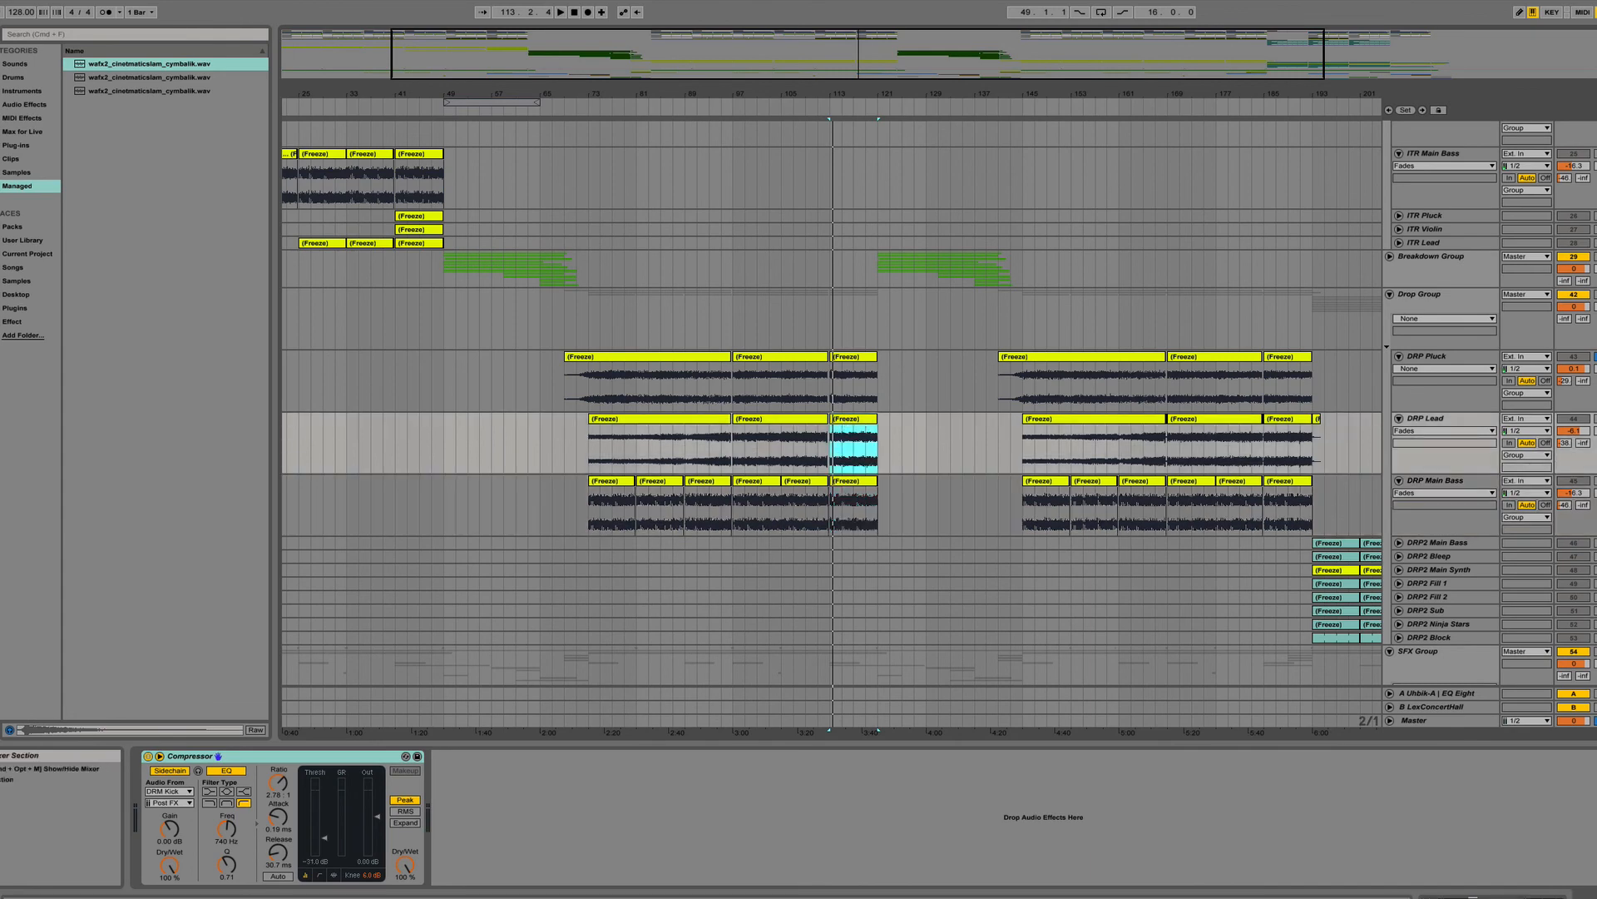
key("space")
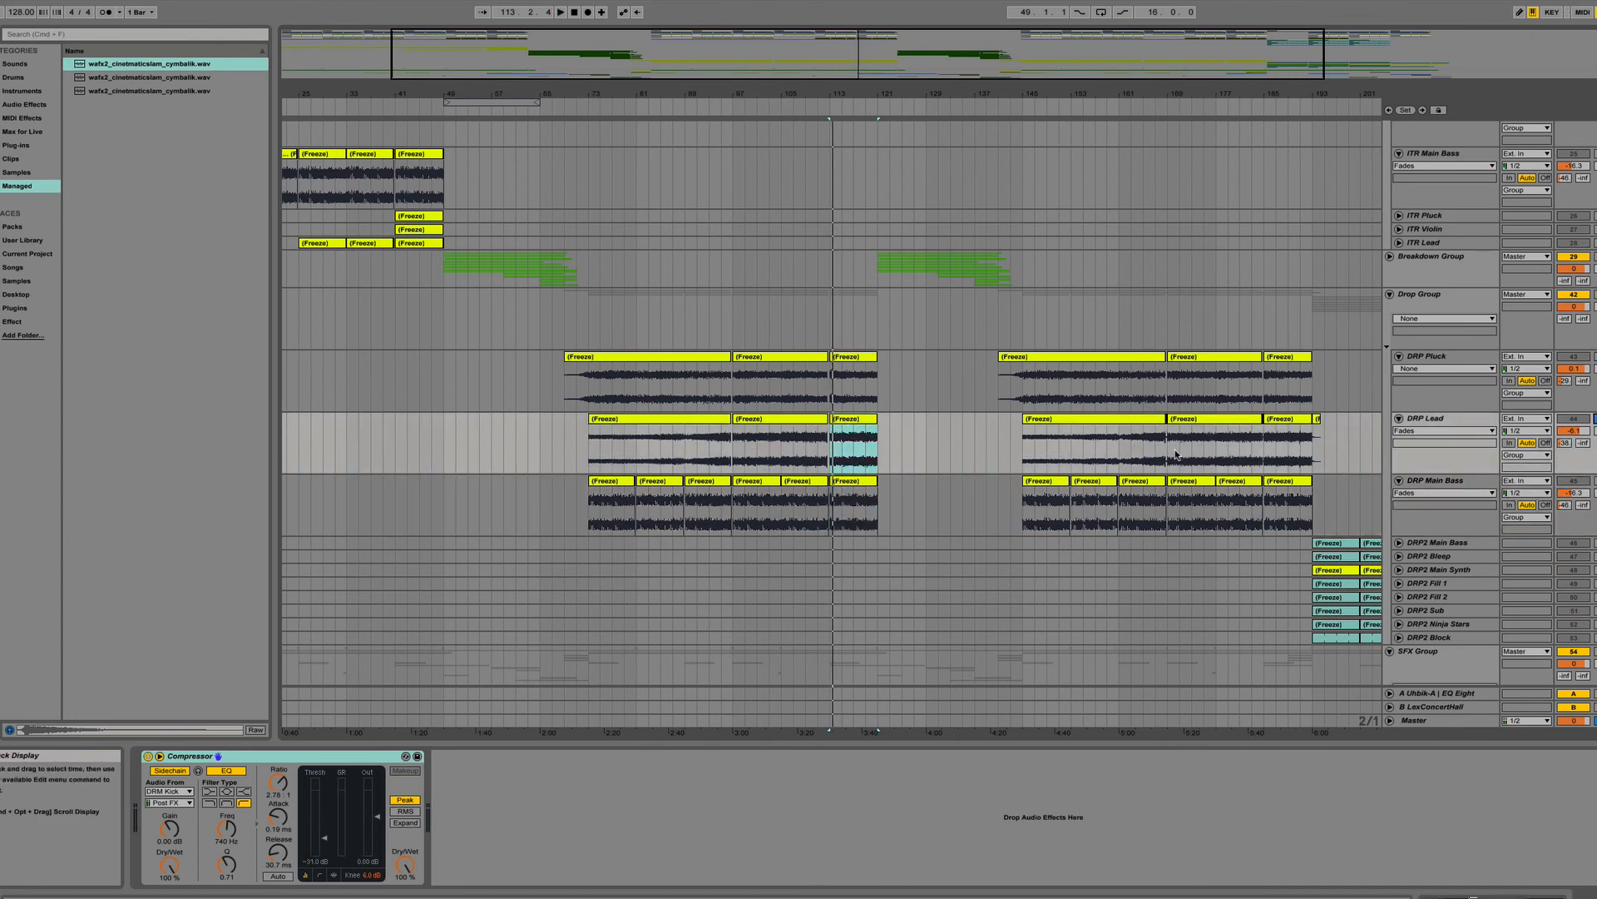
Examine how the SFX, drum and DRP clips line up across both drops, selecting the DRP Main Bass clip at bar 73.
scroll(1176, 454, "down", 10)
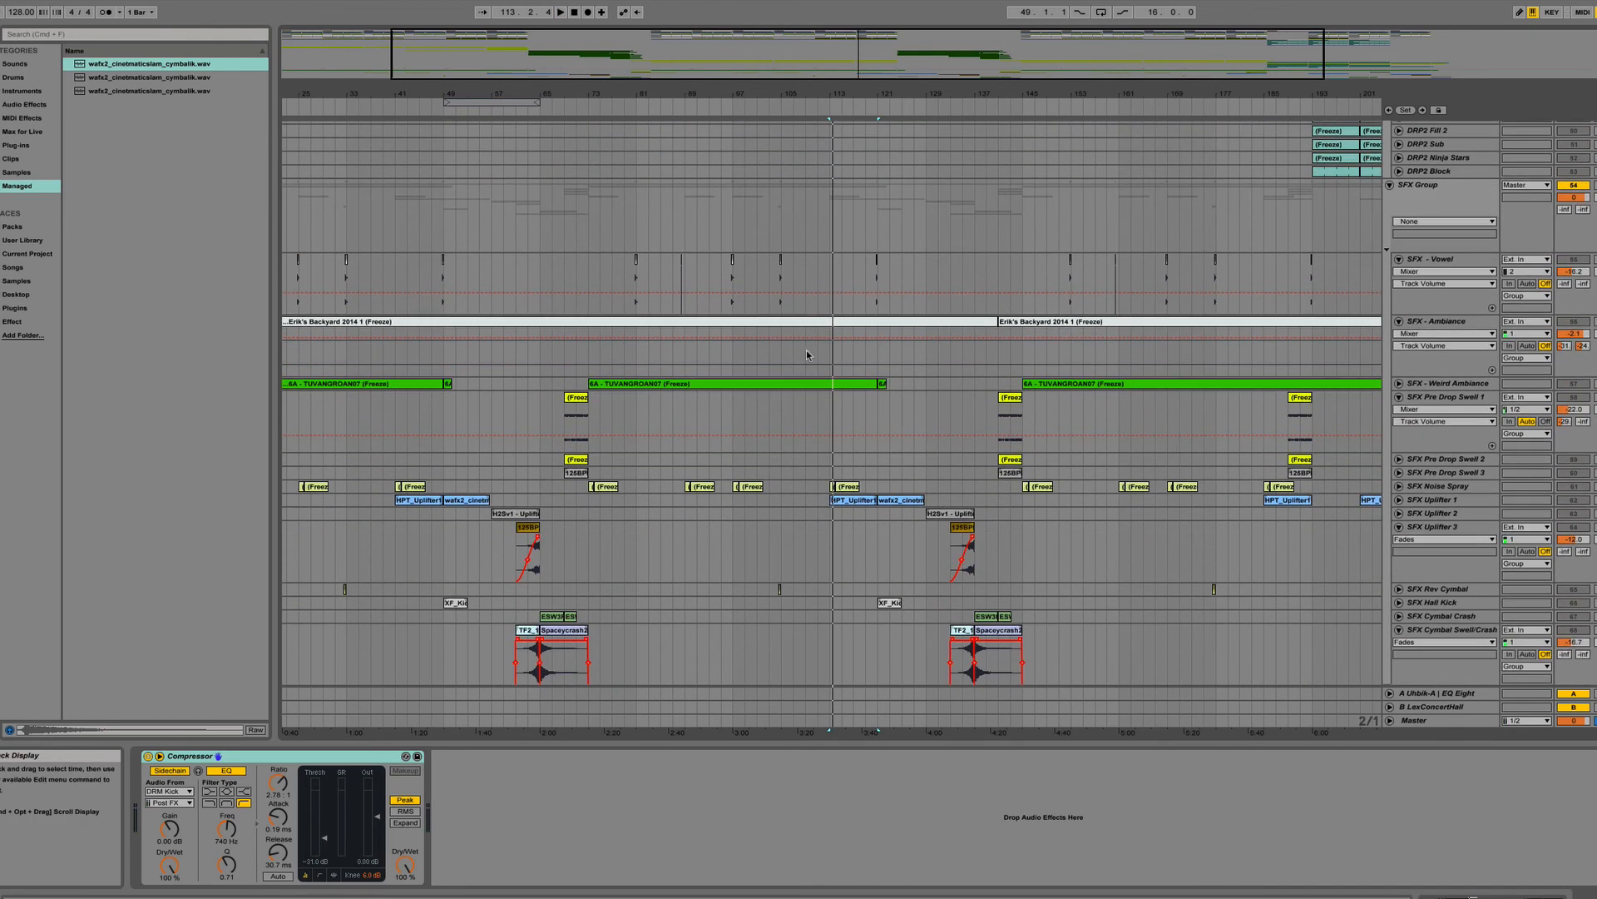
scroll(807, 350, "up", 20)
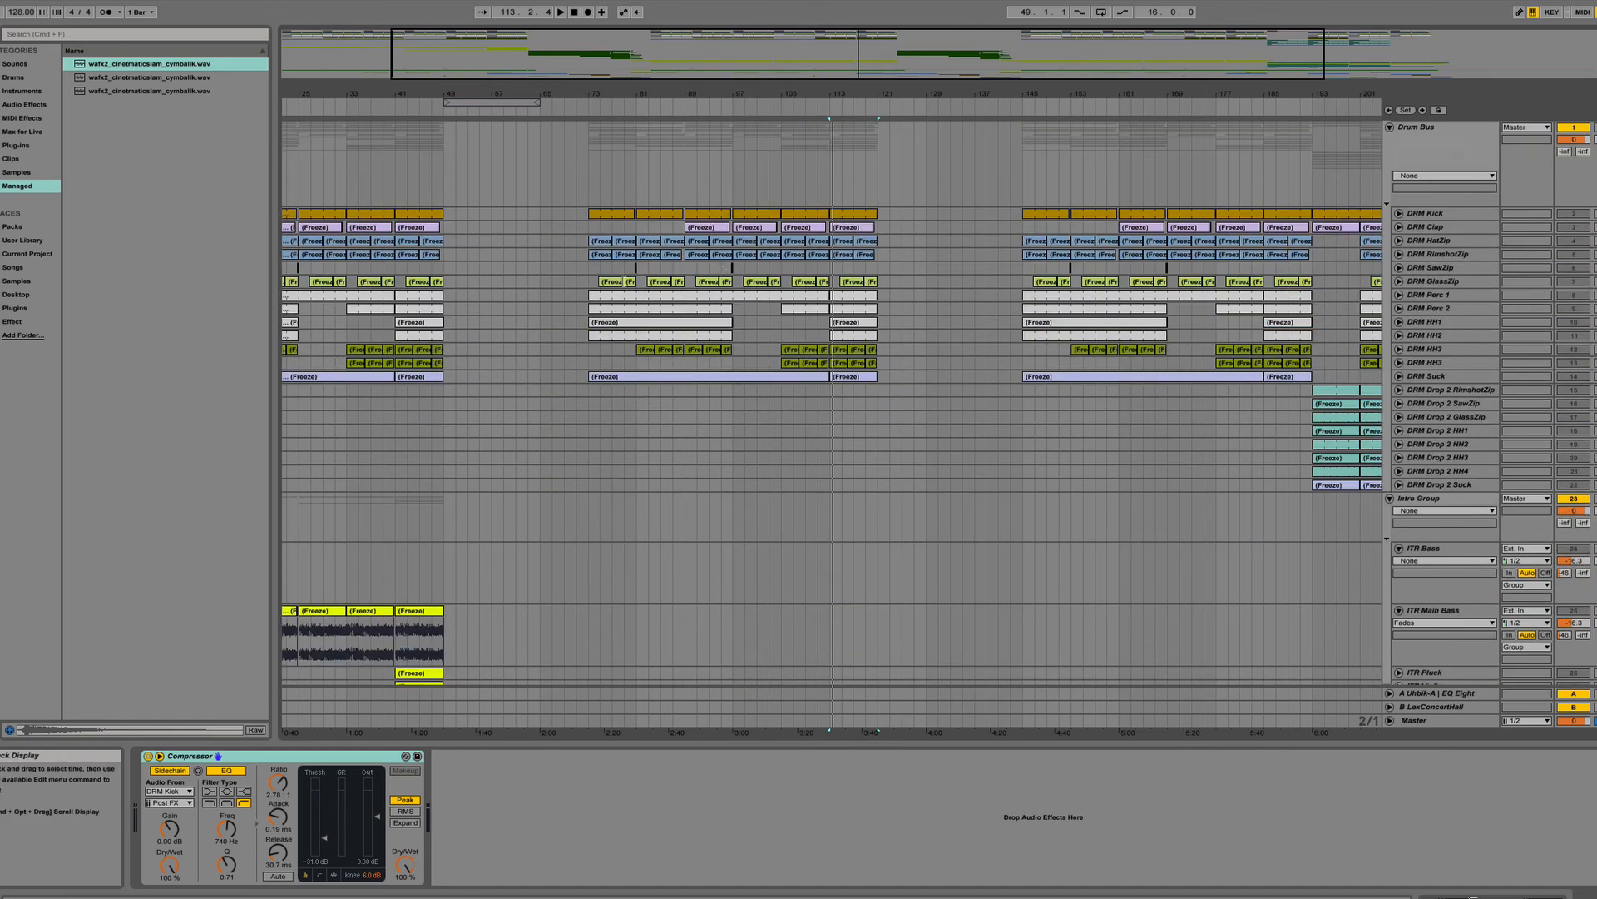
scroll(781, 294, "down", 20)
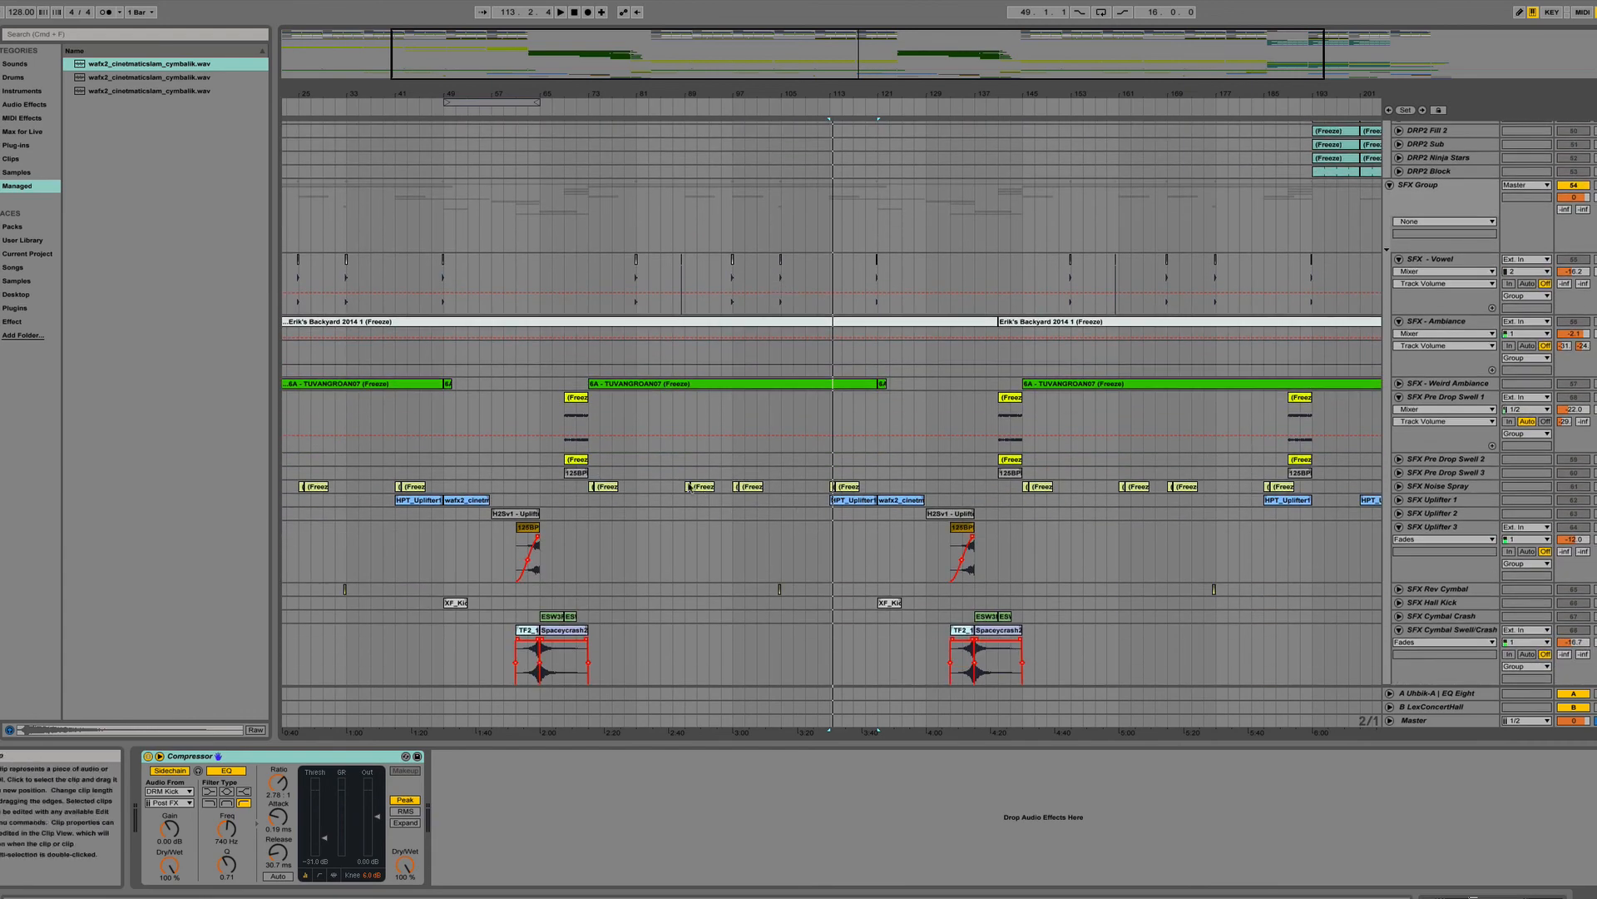
scroll(695, 490, "up", 15)
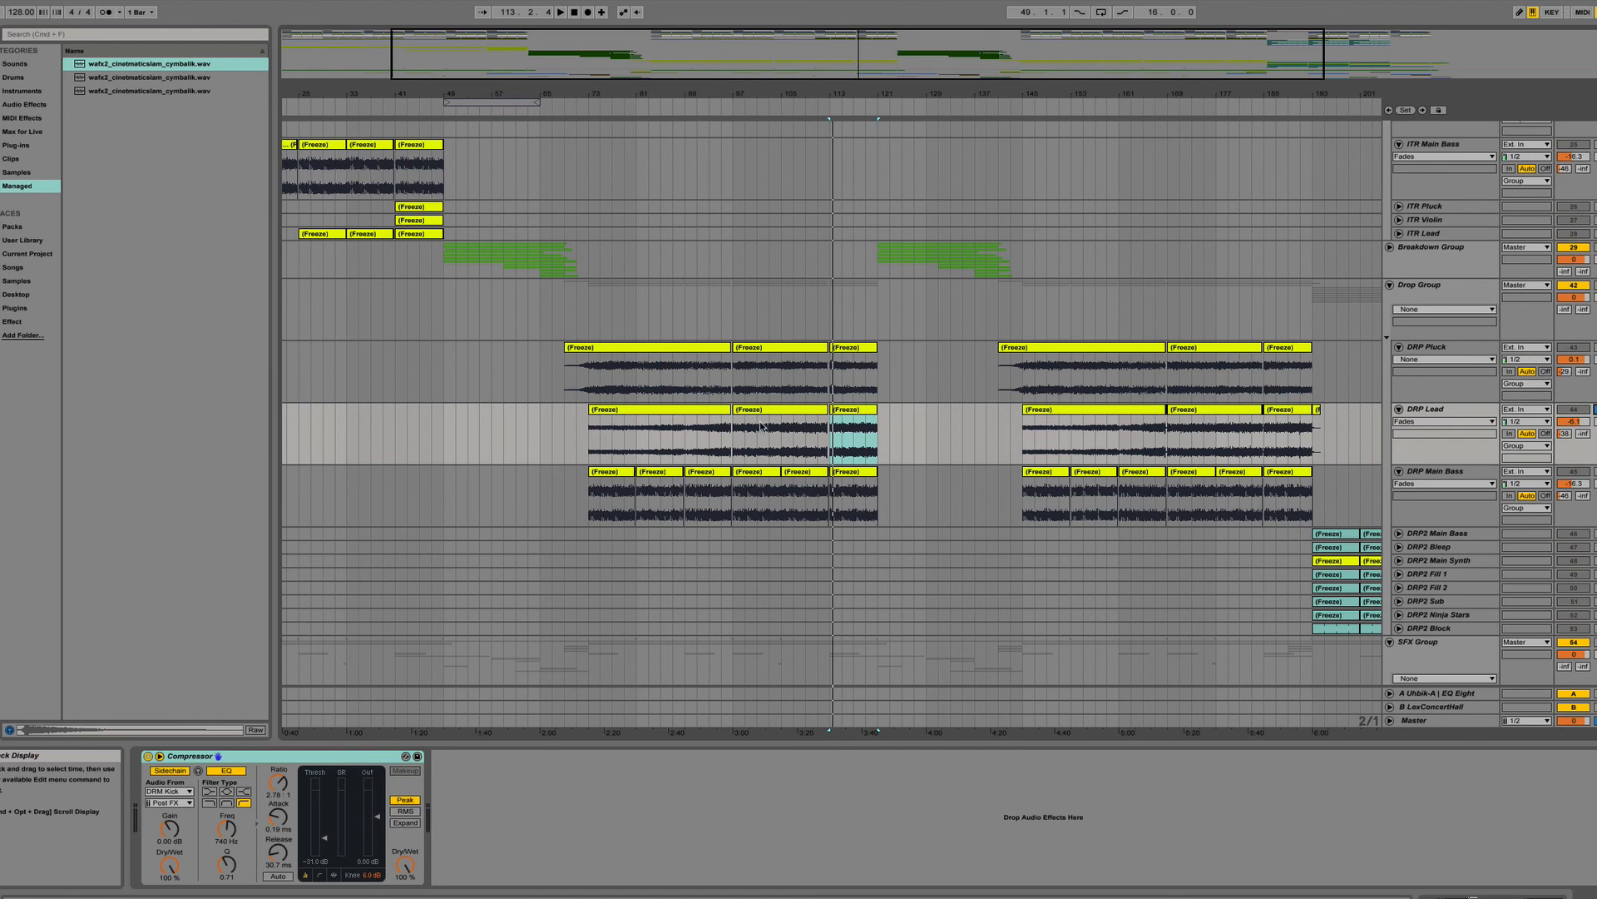
left_click(617, 471)
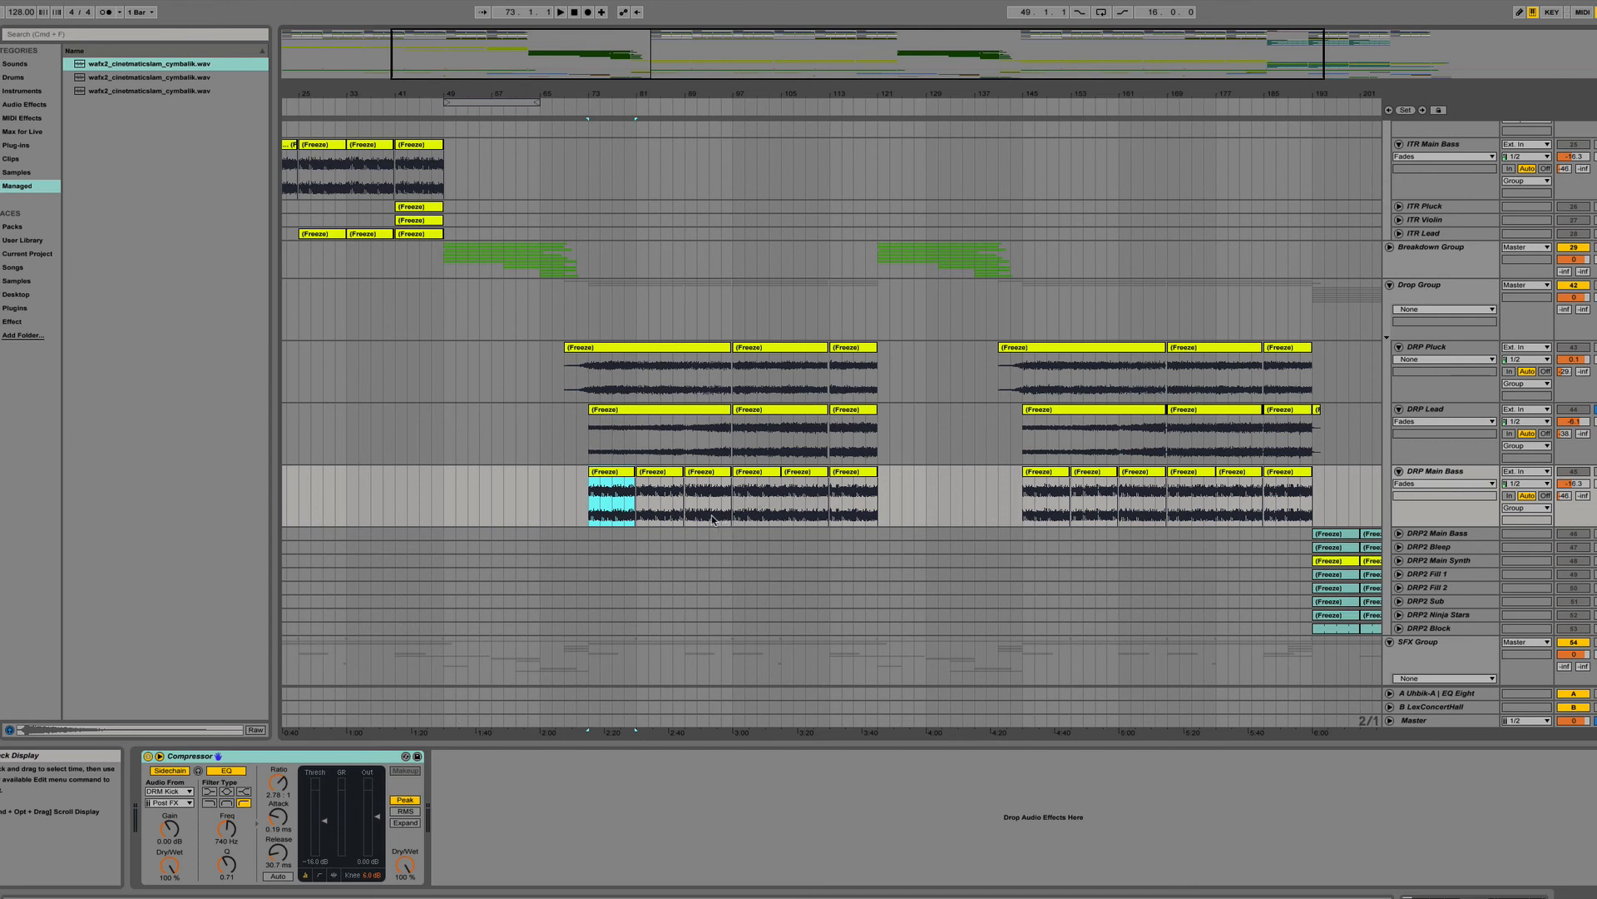
scroll(711, 519, "right", 2)
scroll(712, 518, "right", 2)
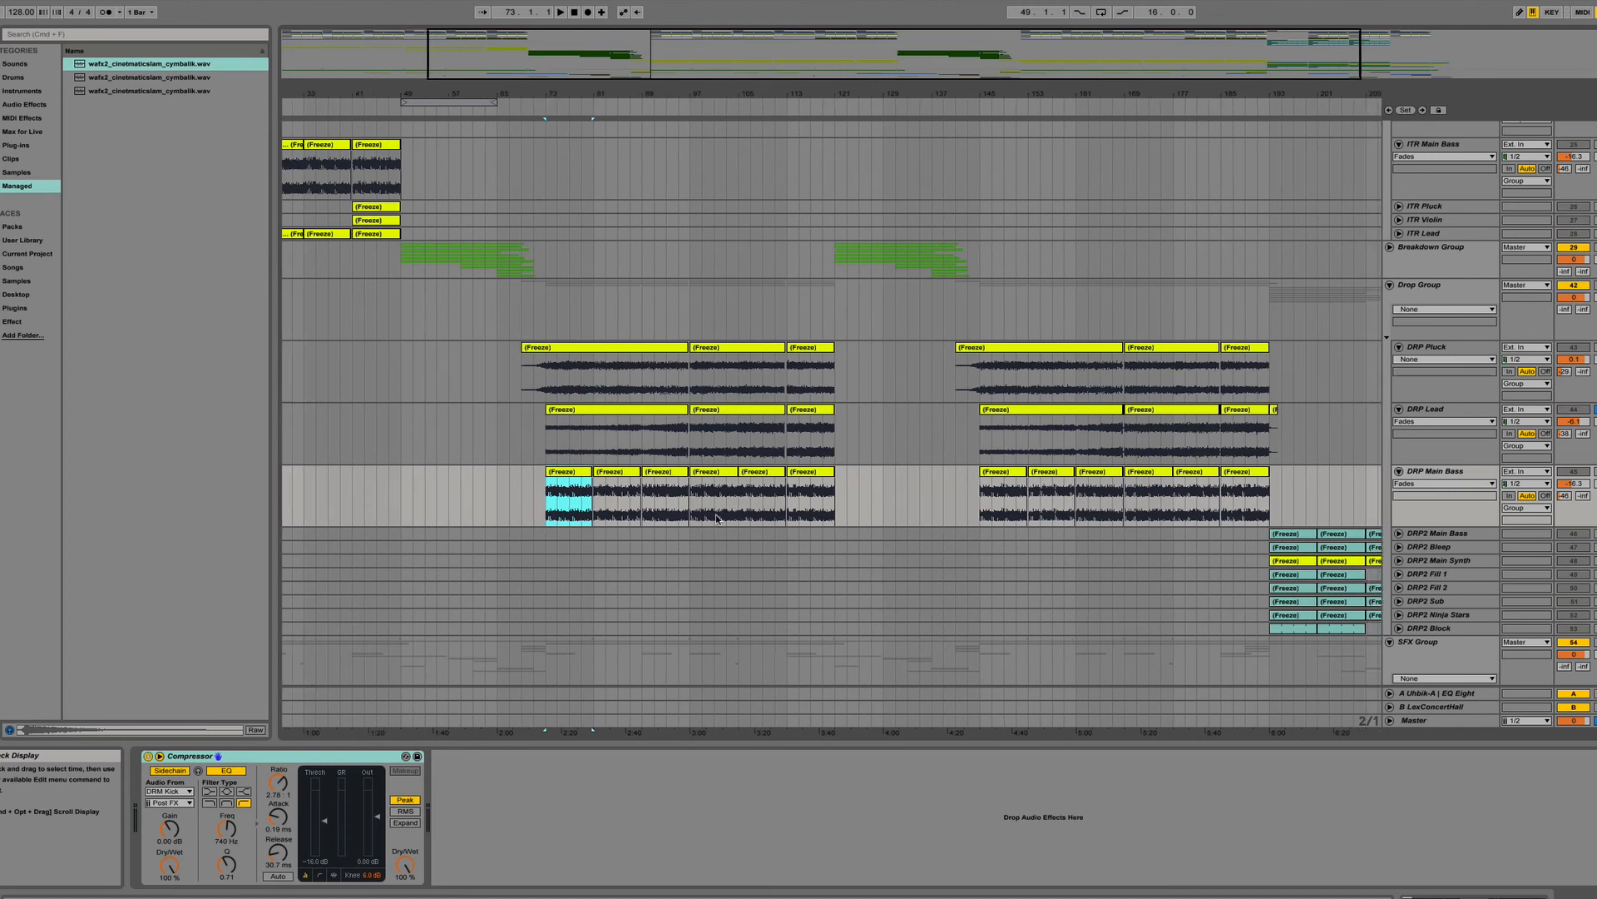
scroll(716, 517, "right", 5)
scroll(716, 517, "down", 1)
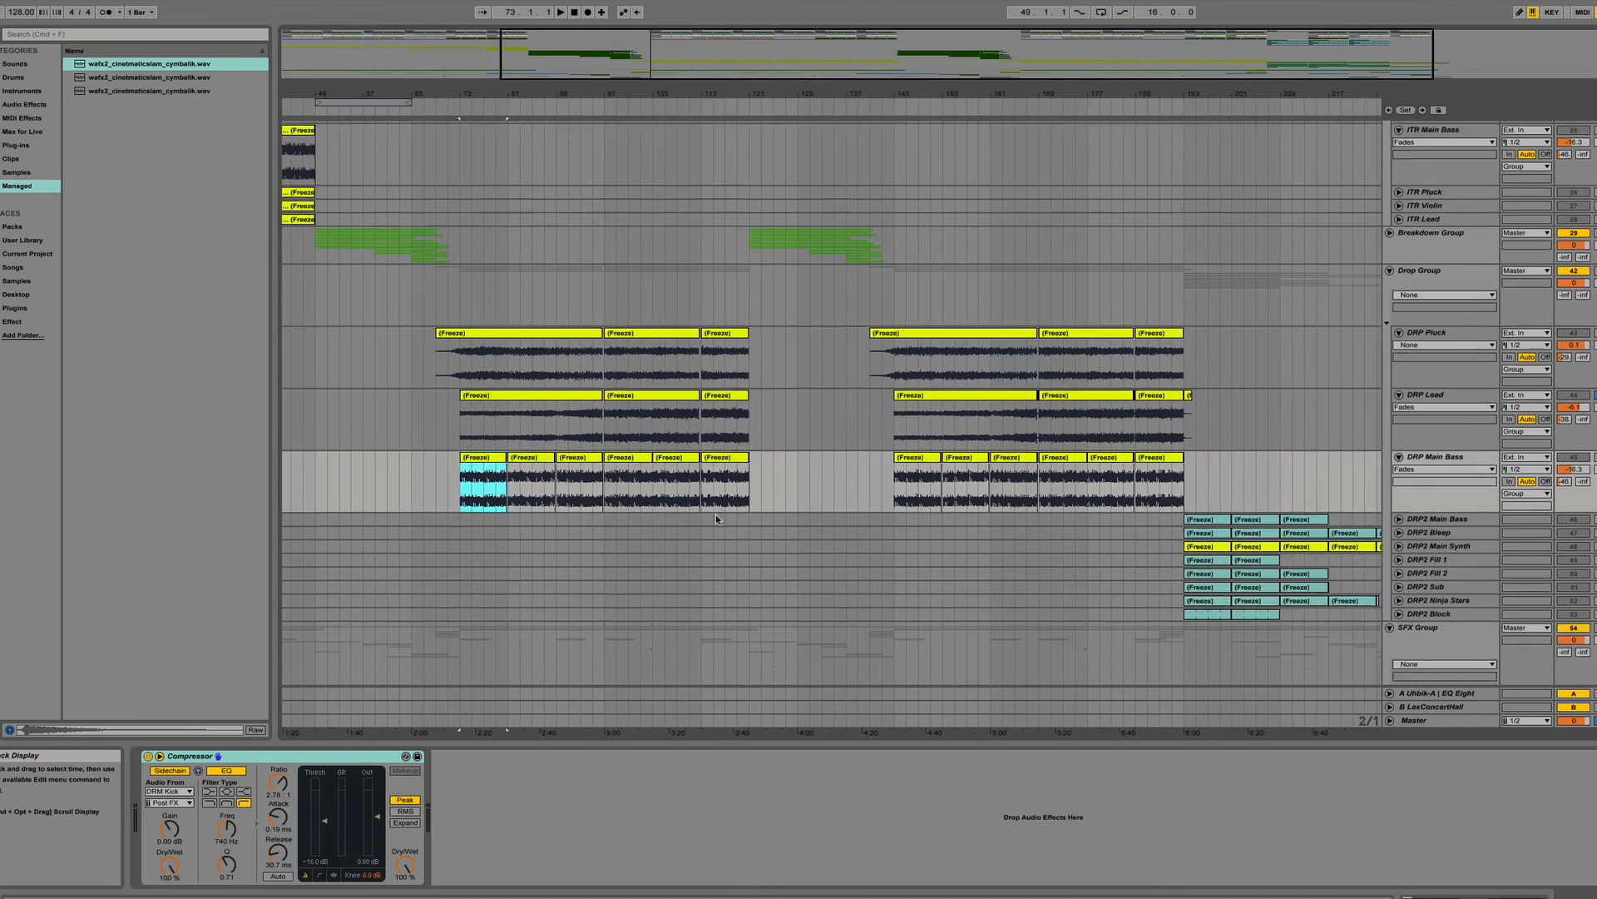
scroll(754, 496, "up", 1)
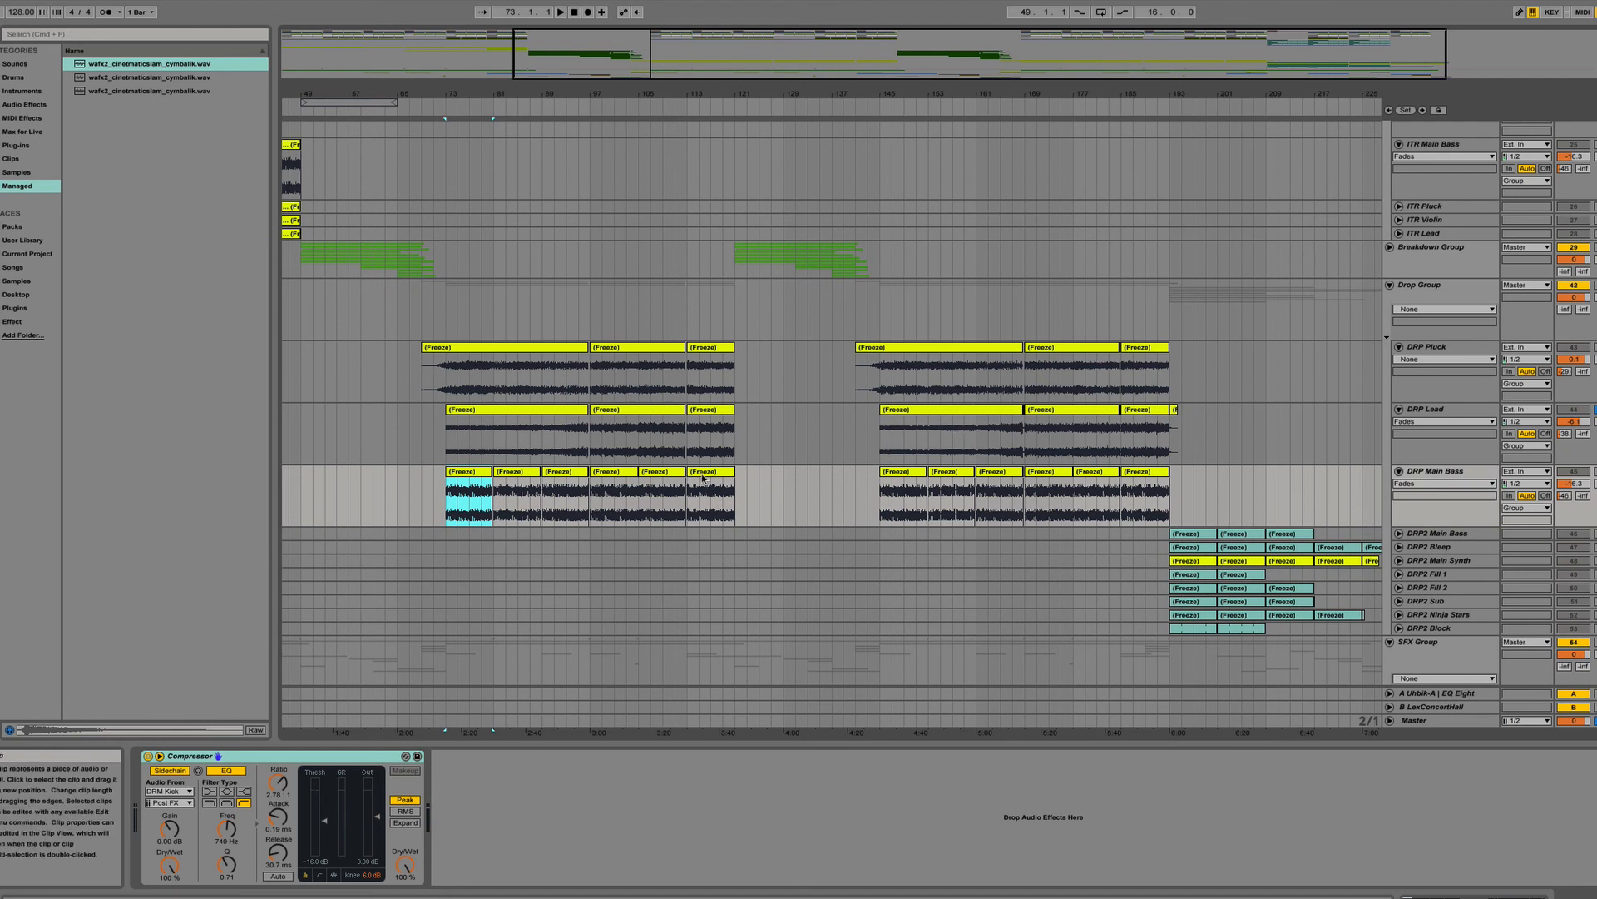
Unsolo the DRP Lead track and play the full mix from the DRP Main Bass clip at bar 105.
left_click(659, 474)
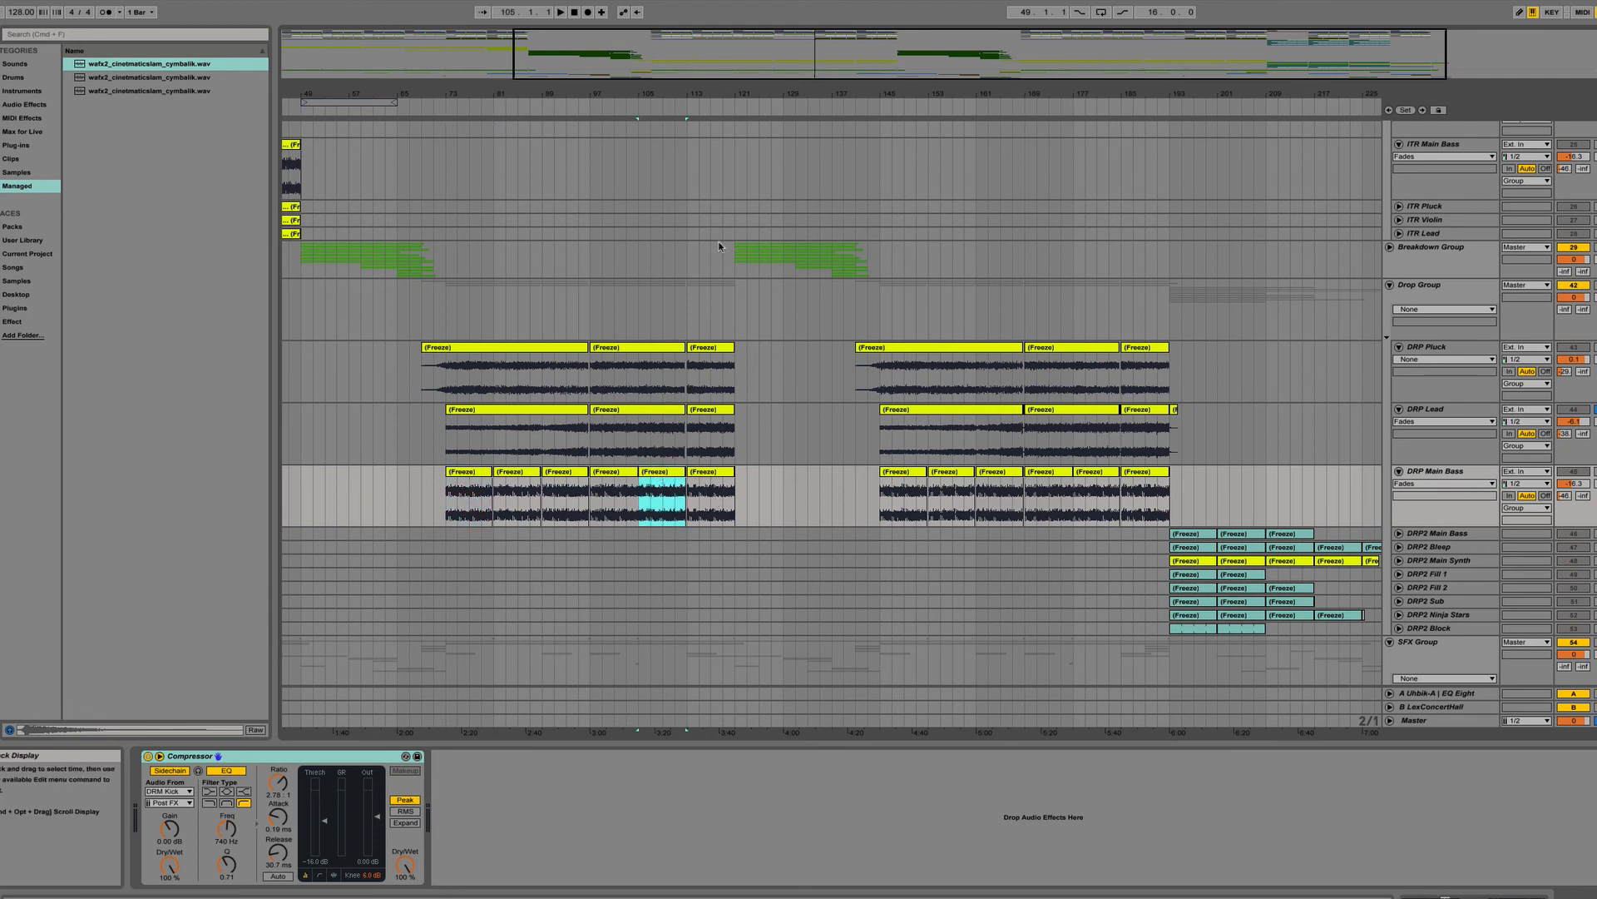
left_click(1595, 410)
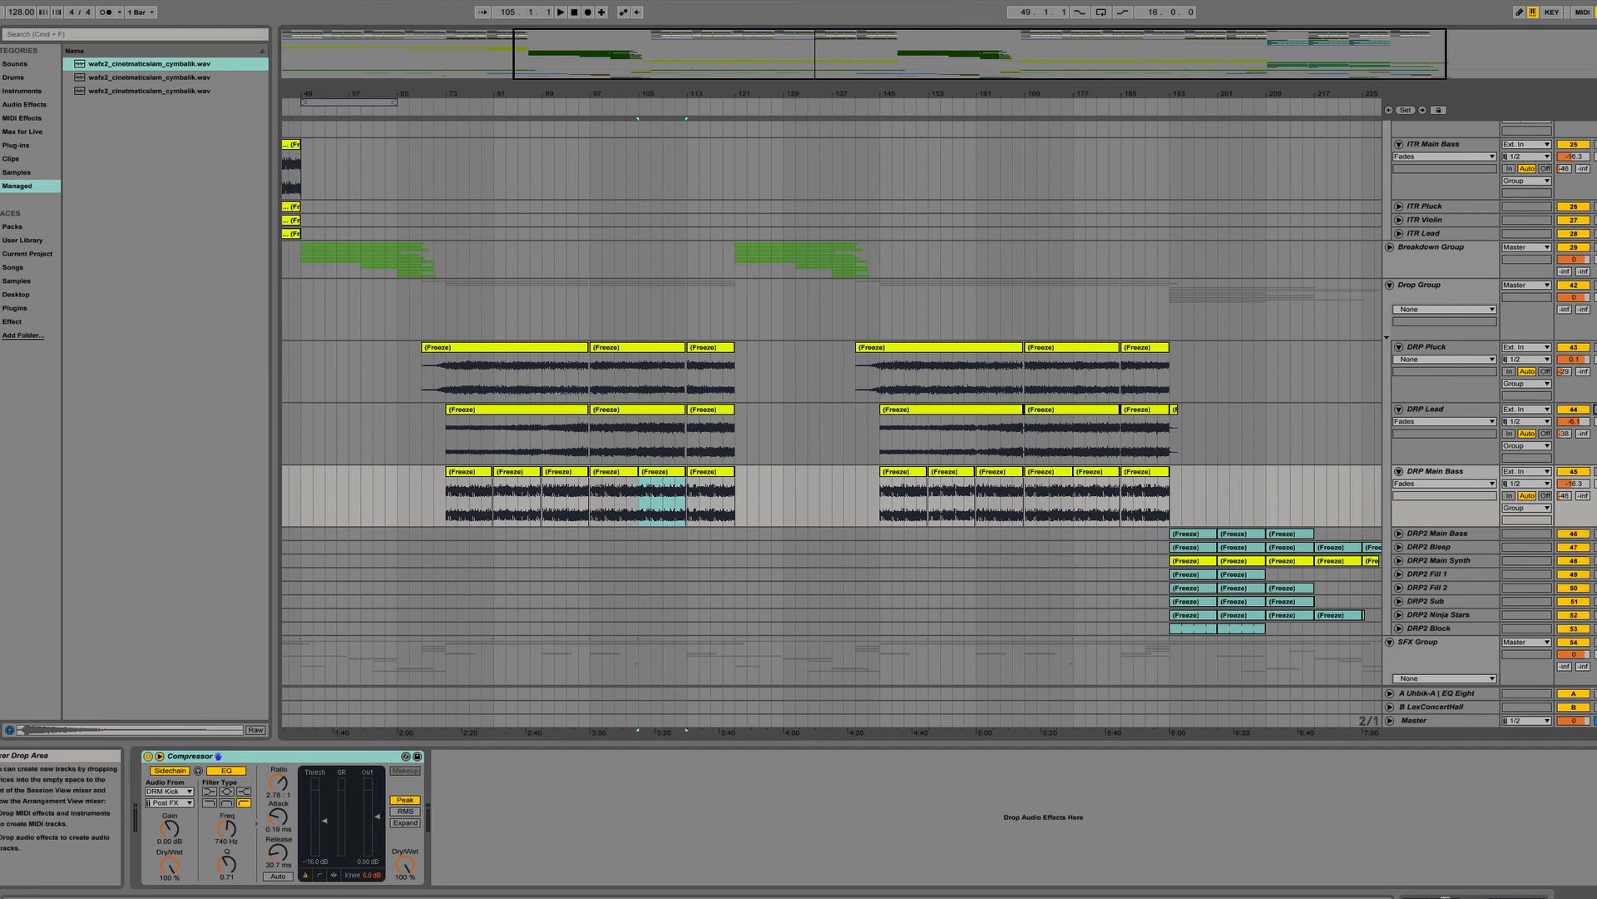
key("space")
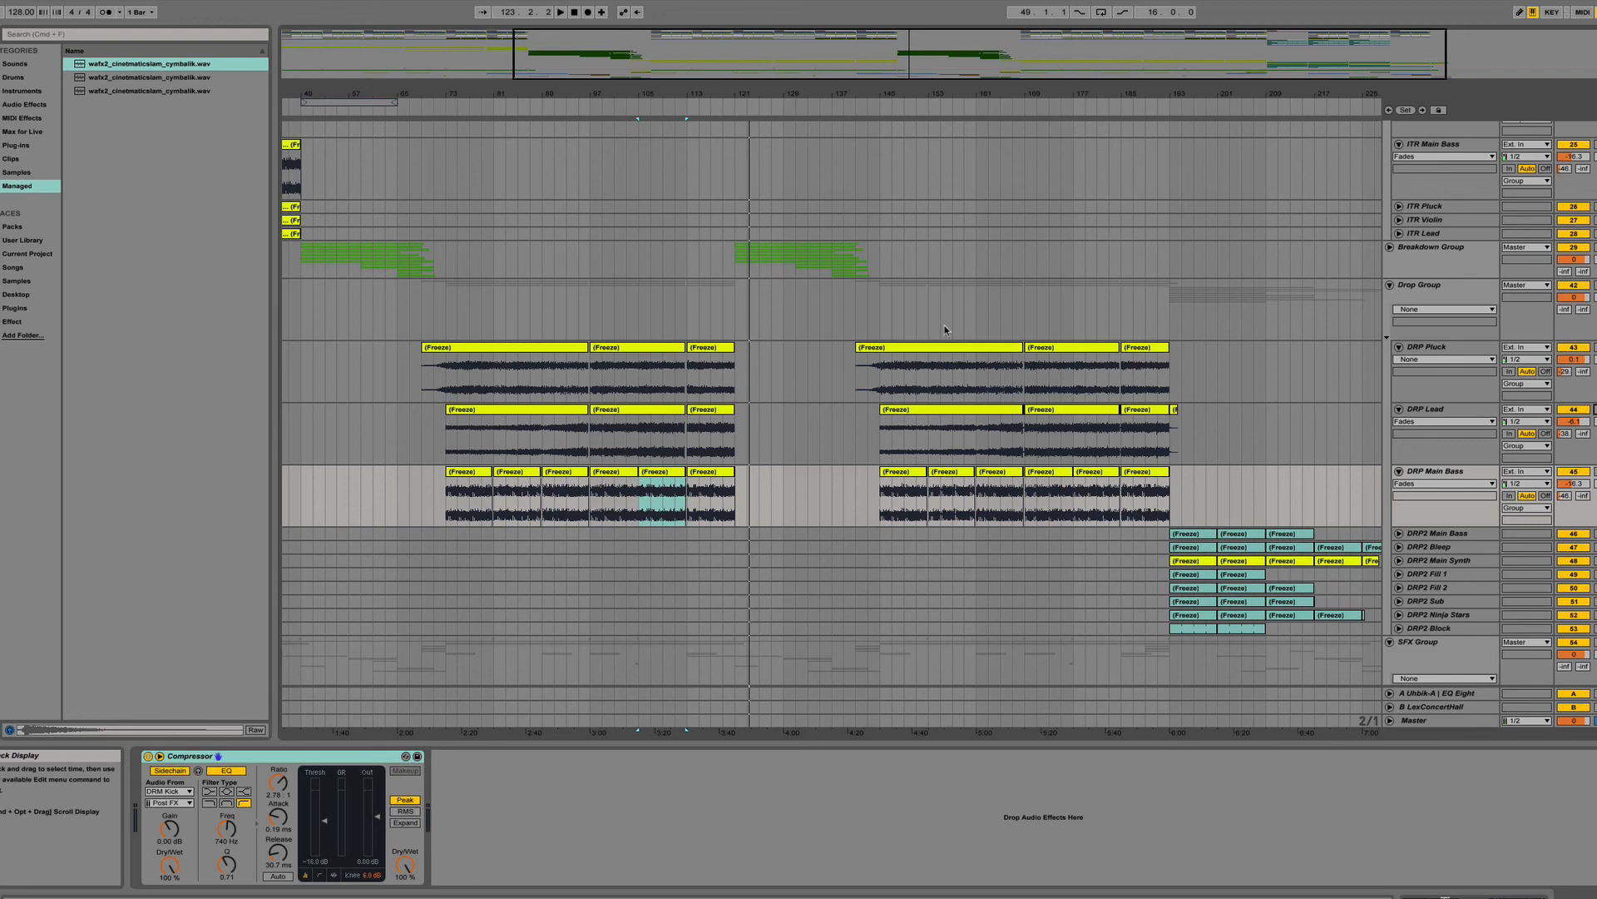
Review the SFX, DRP and DRP2 tracks around the second drop and select the DRP Main Bass clip at bar 177.
scroll(945, 329, "down", 10)
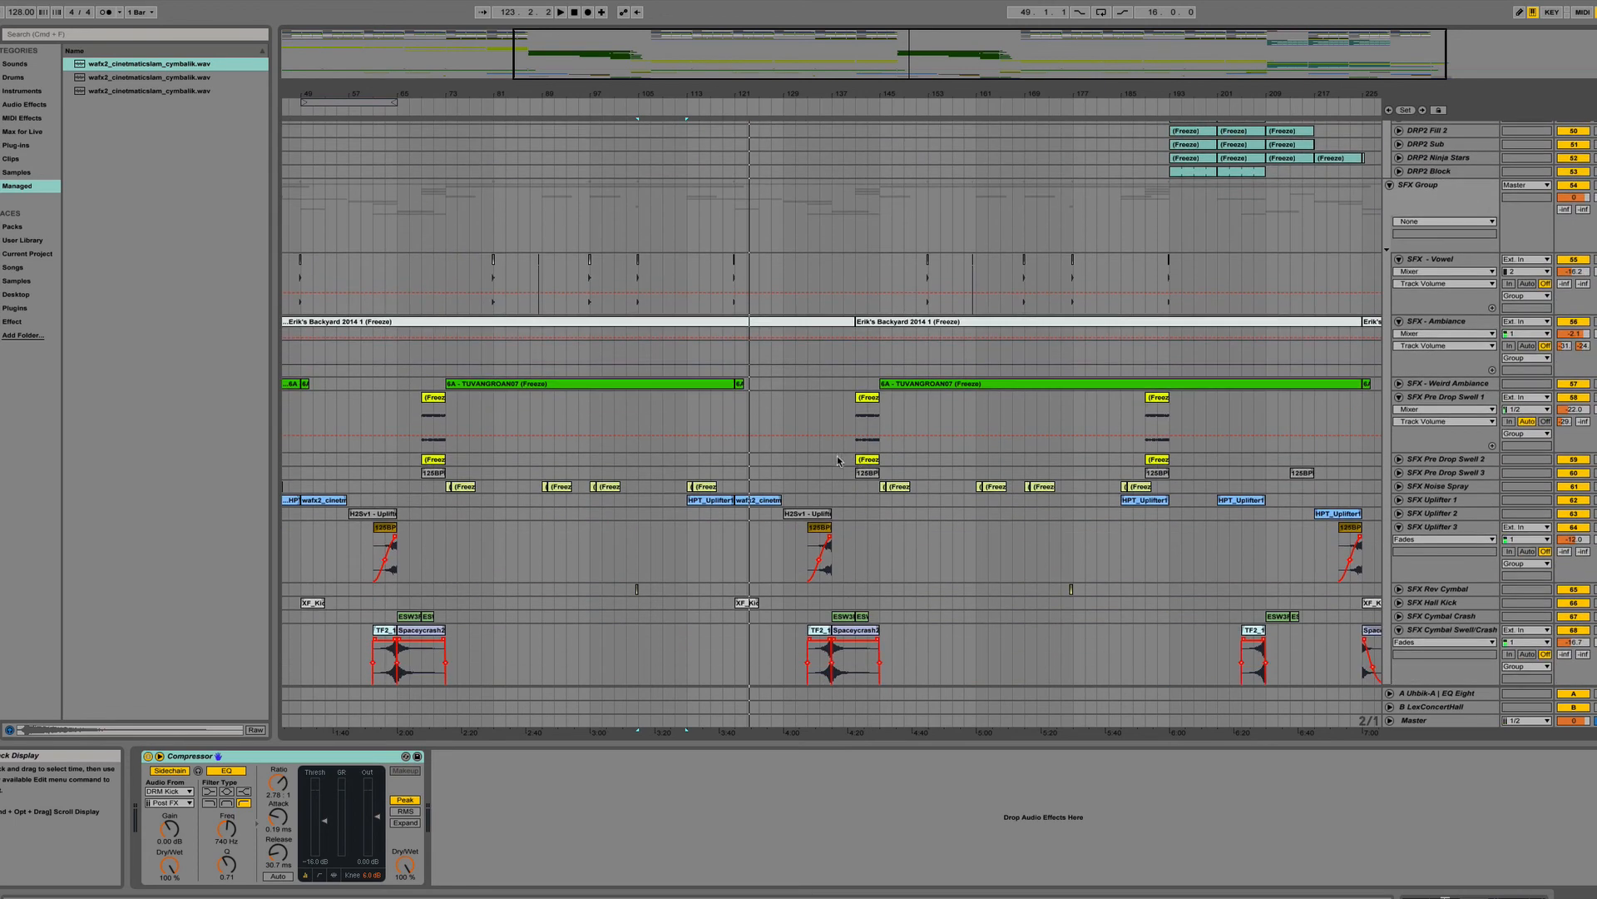
scroll(838, 460, "up", 10)
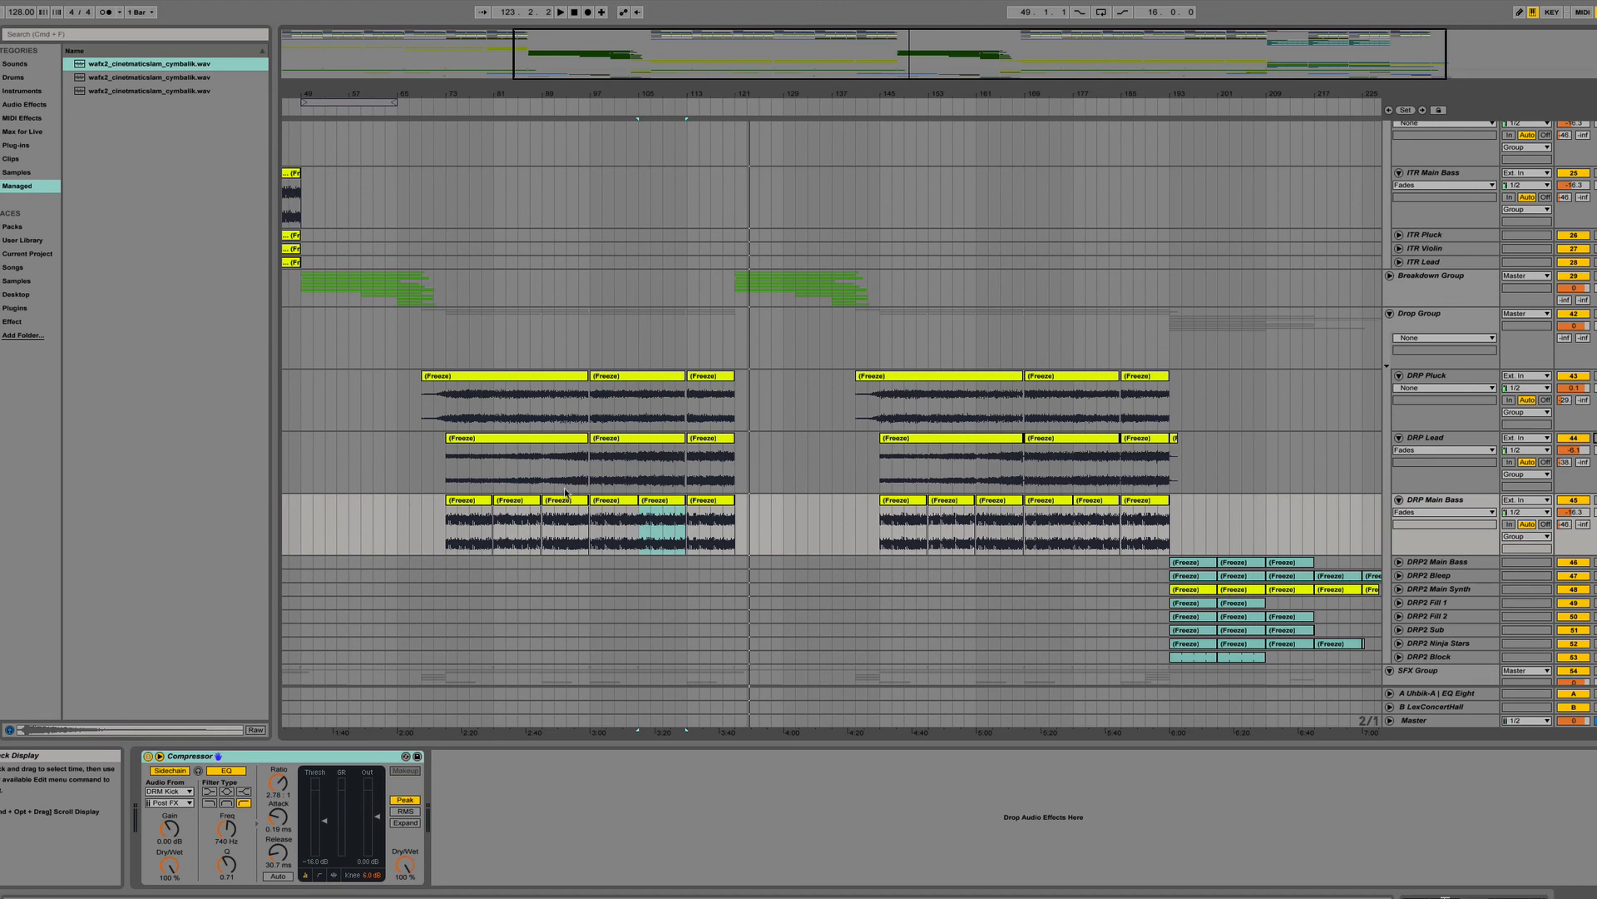
scroll(883, 422, "down", 6)
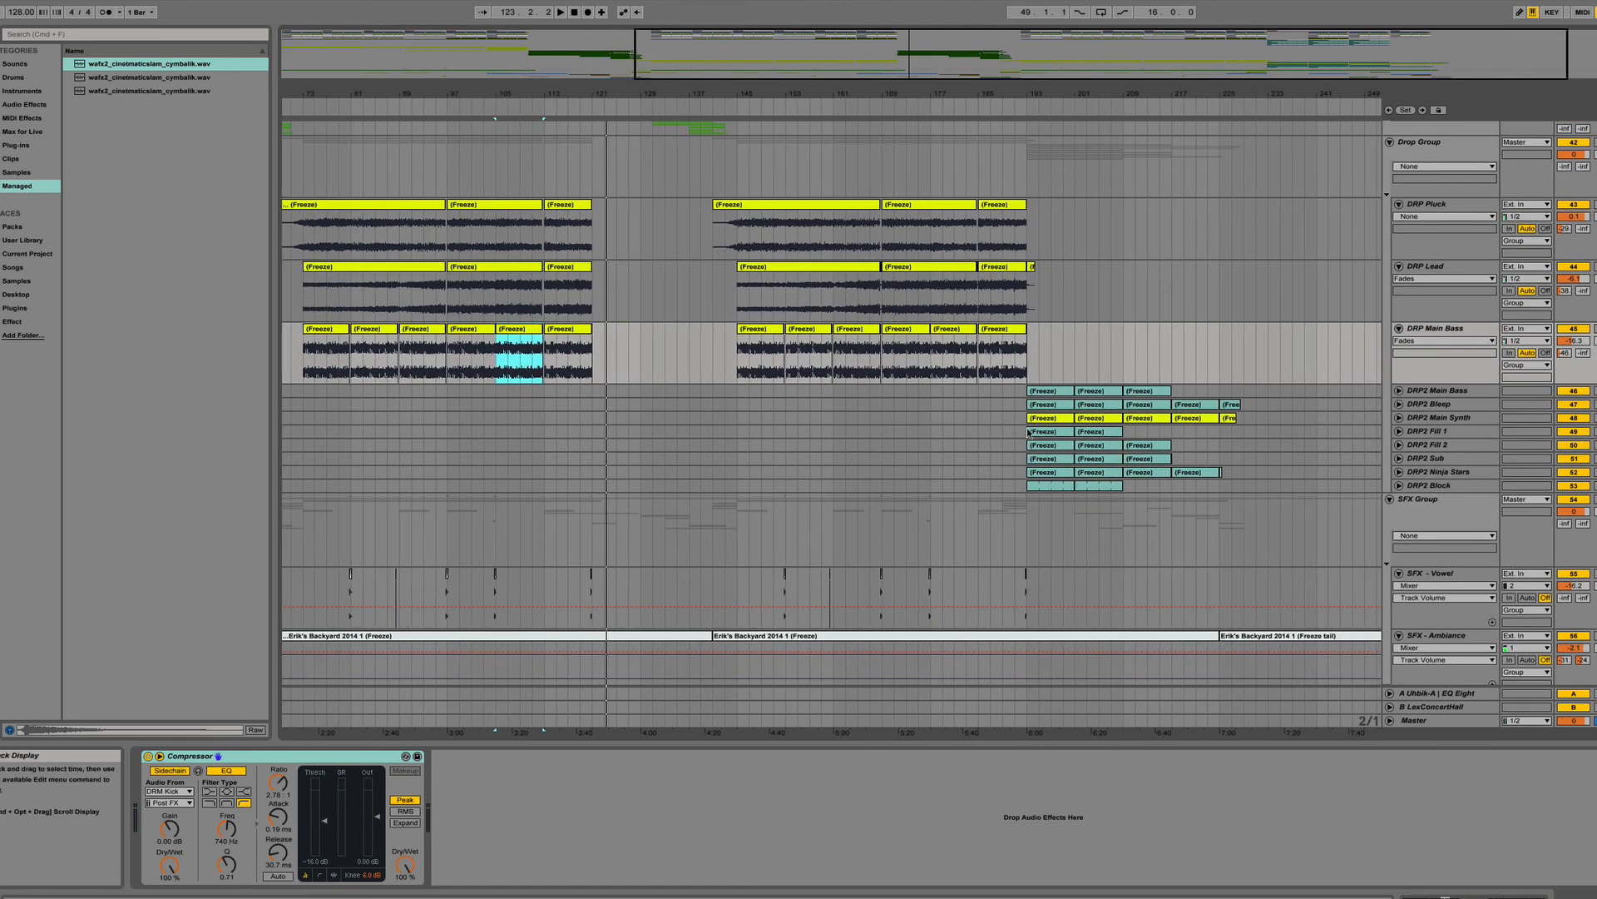
scroll(883, 422, "down", 2)
scroll(883, 422, "up", 6)
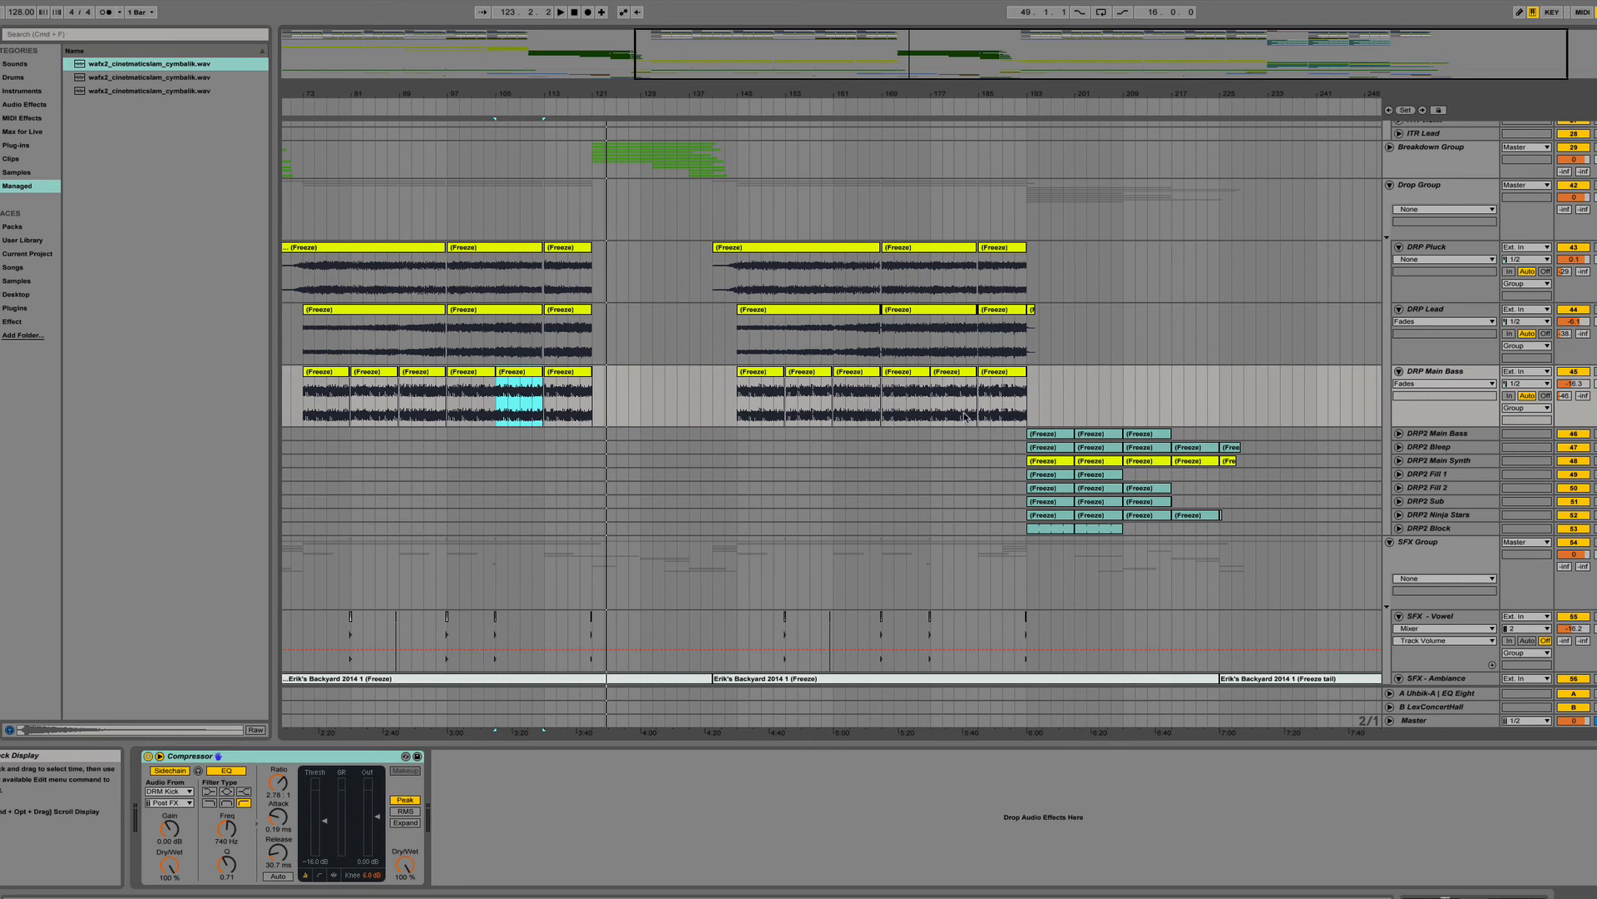
scroll(957, 432, "up", 2)
left_click(966, 481)
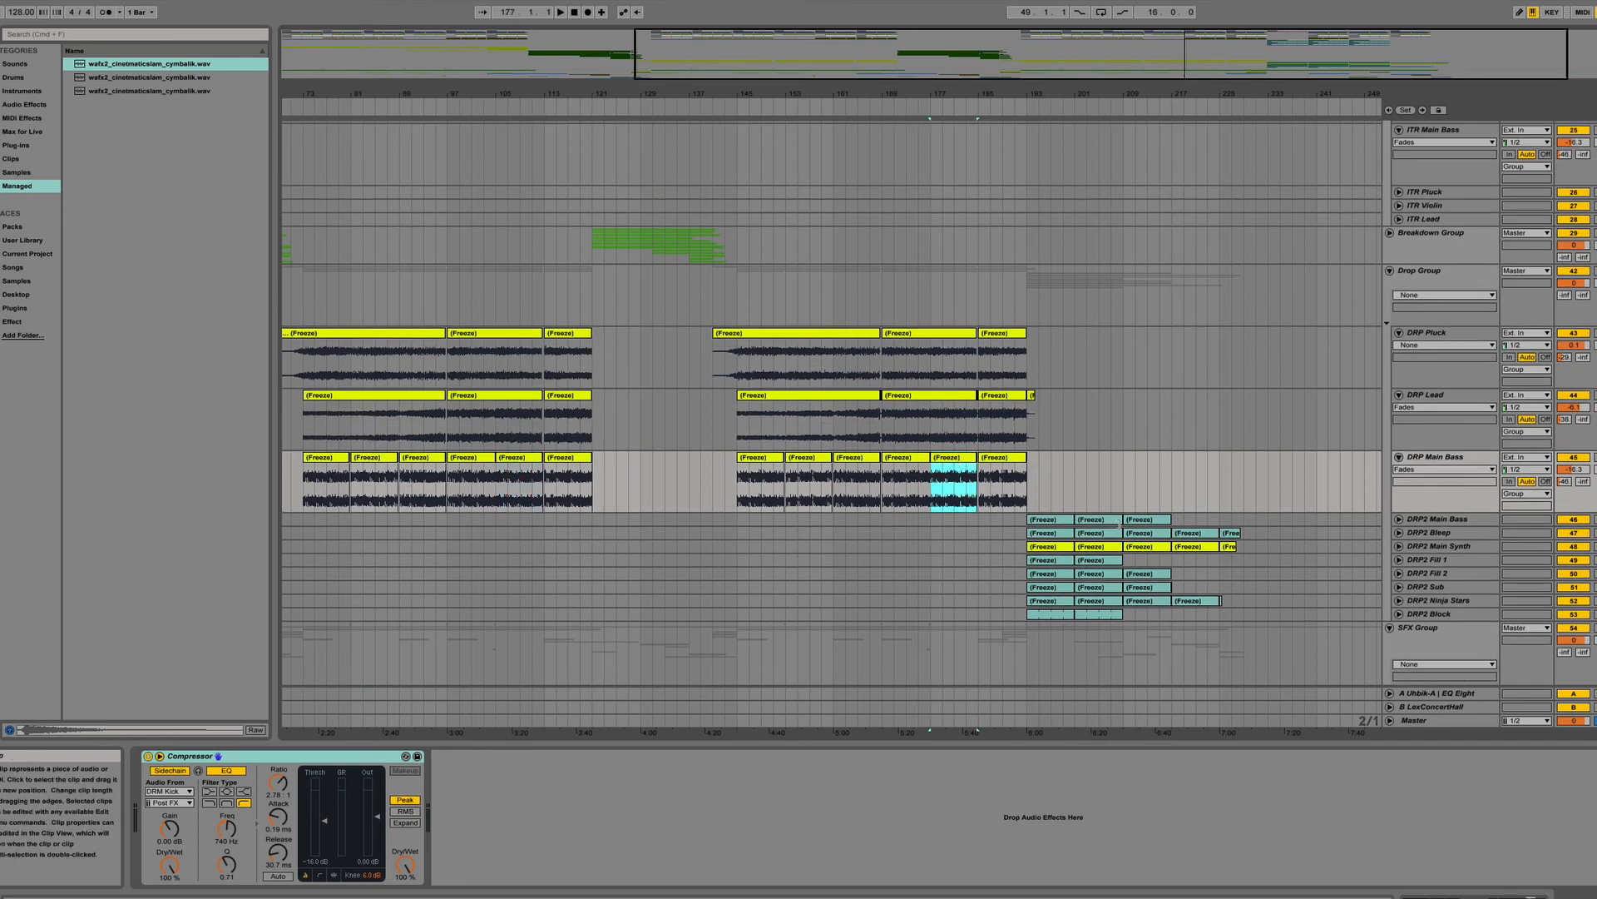
Play from bar 177 into the DRP2 section while reviewing its drop, drum and SFX tracks, and stop playback.
scroll(1118, 522, "down", 3)
scroll(1119, 521, "right", 2)
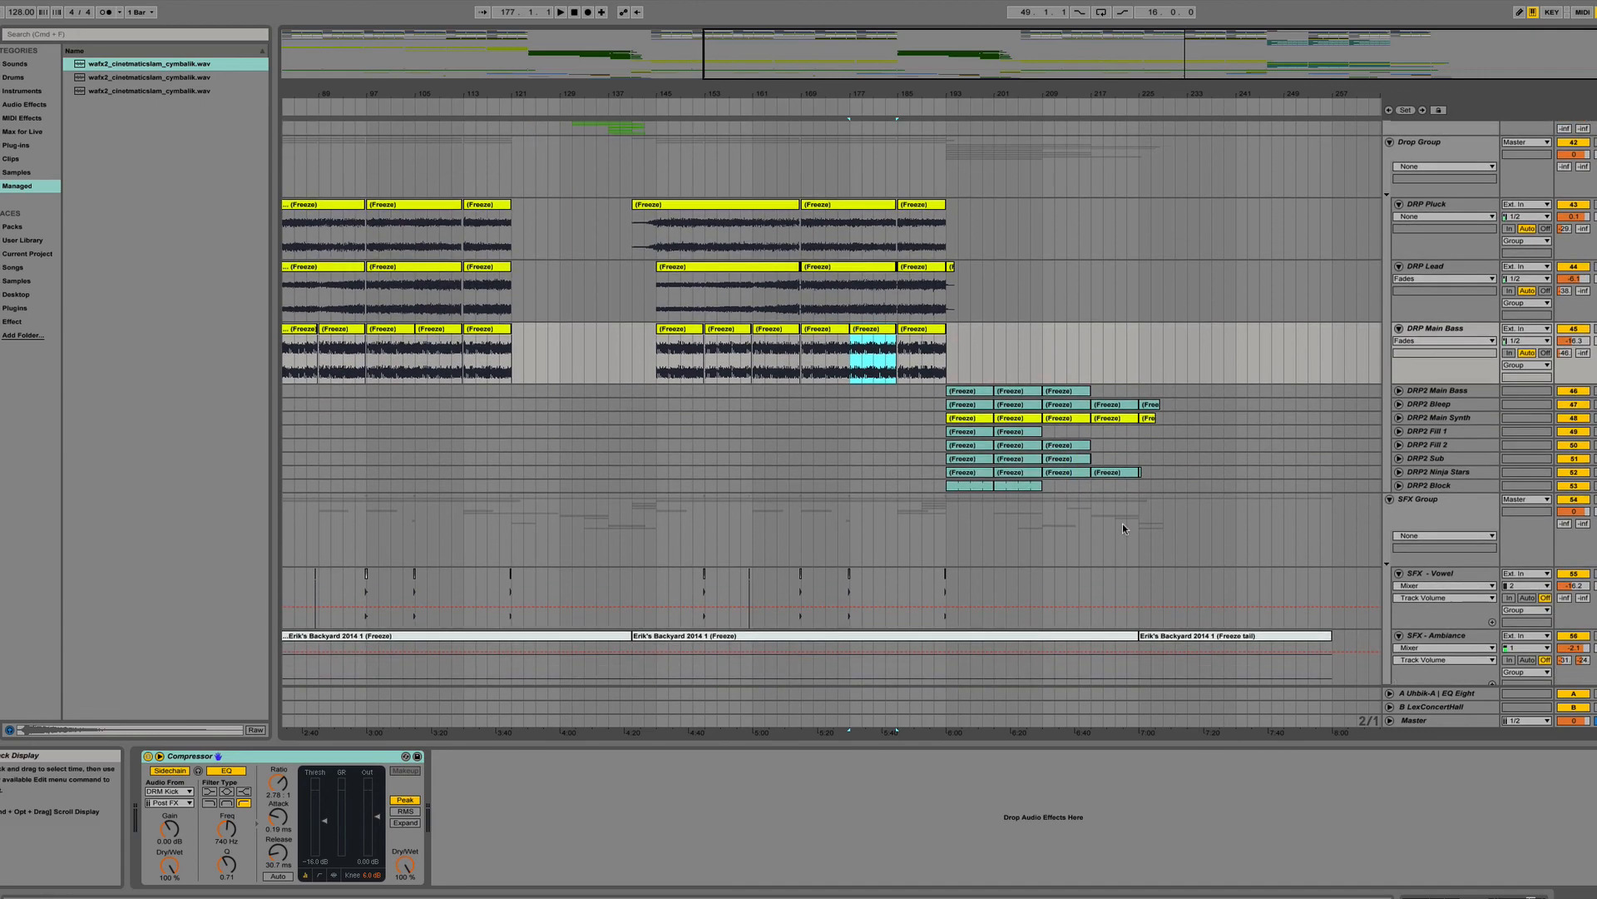
scroll(1127, 492, "down", 5)
scroll(1127, 493, "up", 1)
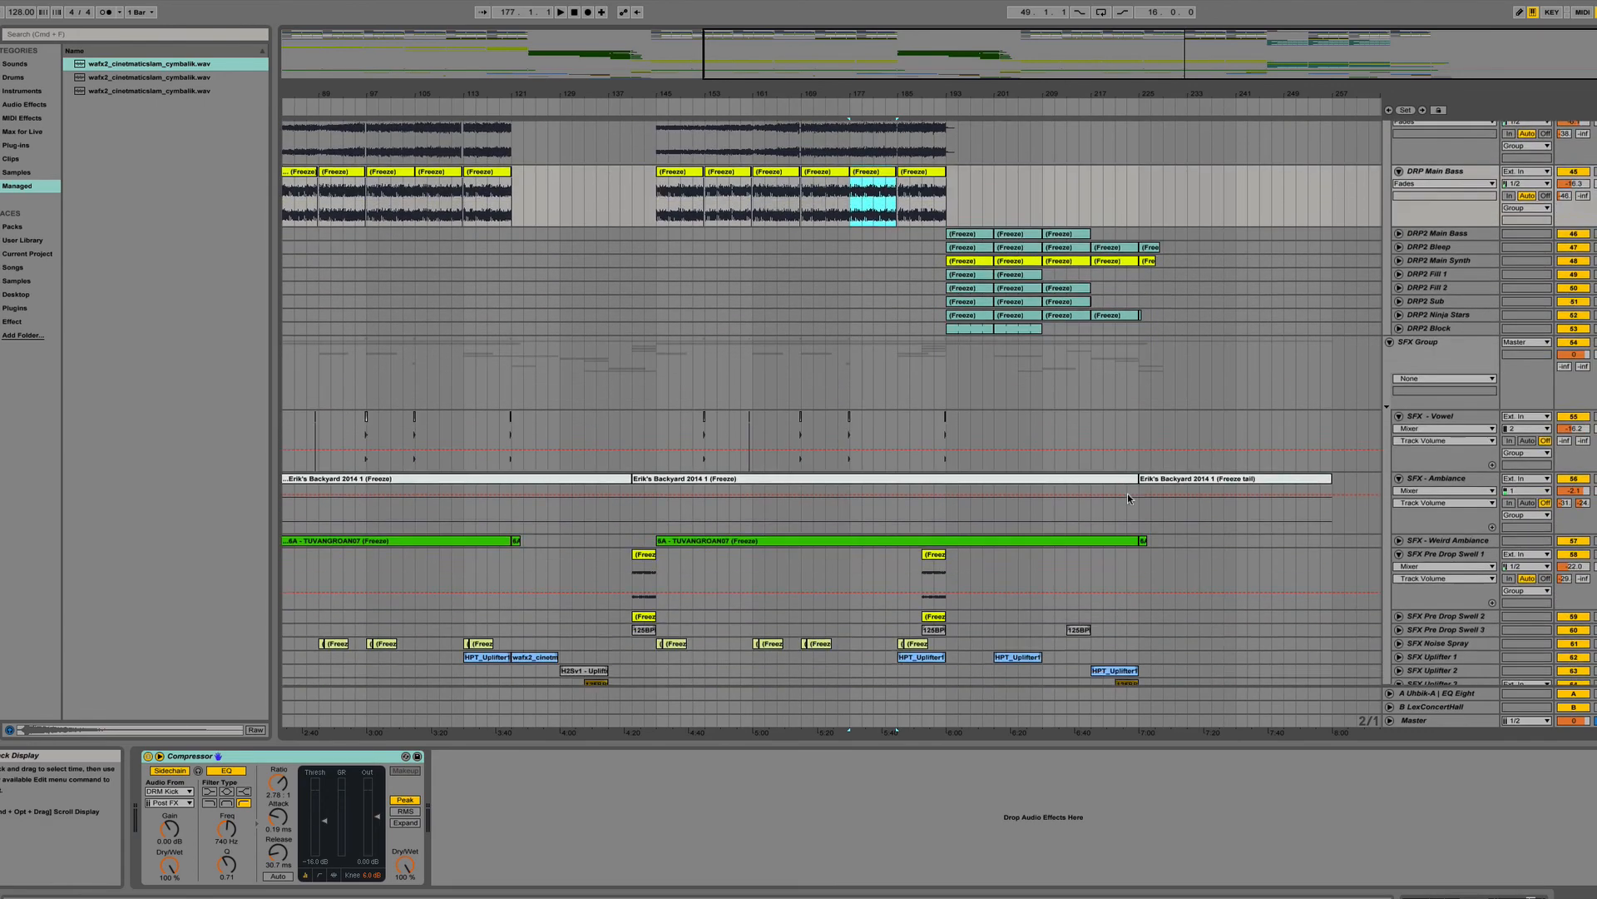
scroll(1127, 493, "up", 10)
scroll(1126, 492, "down", 5)
key("space")
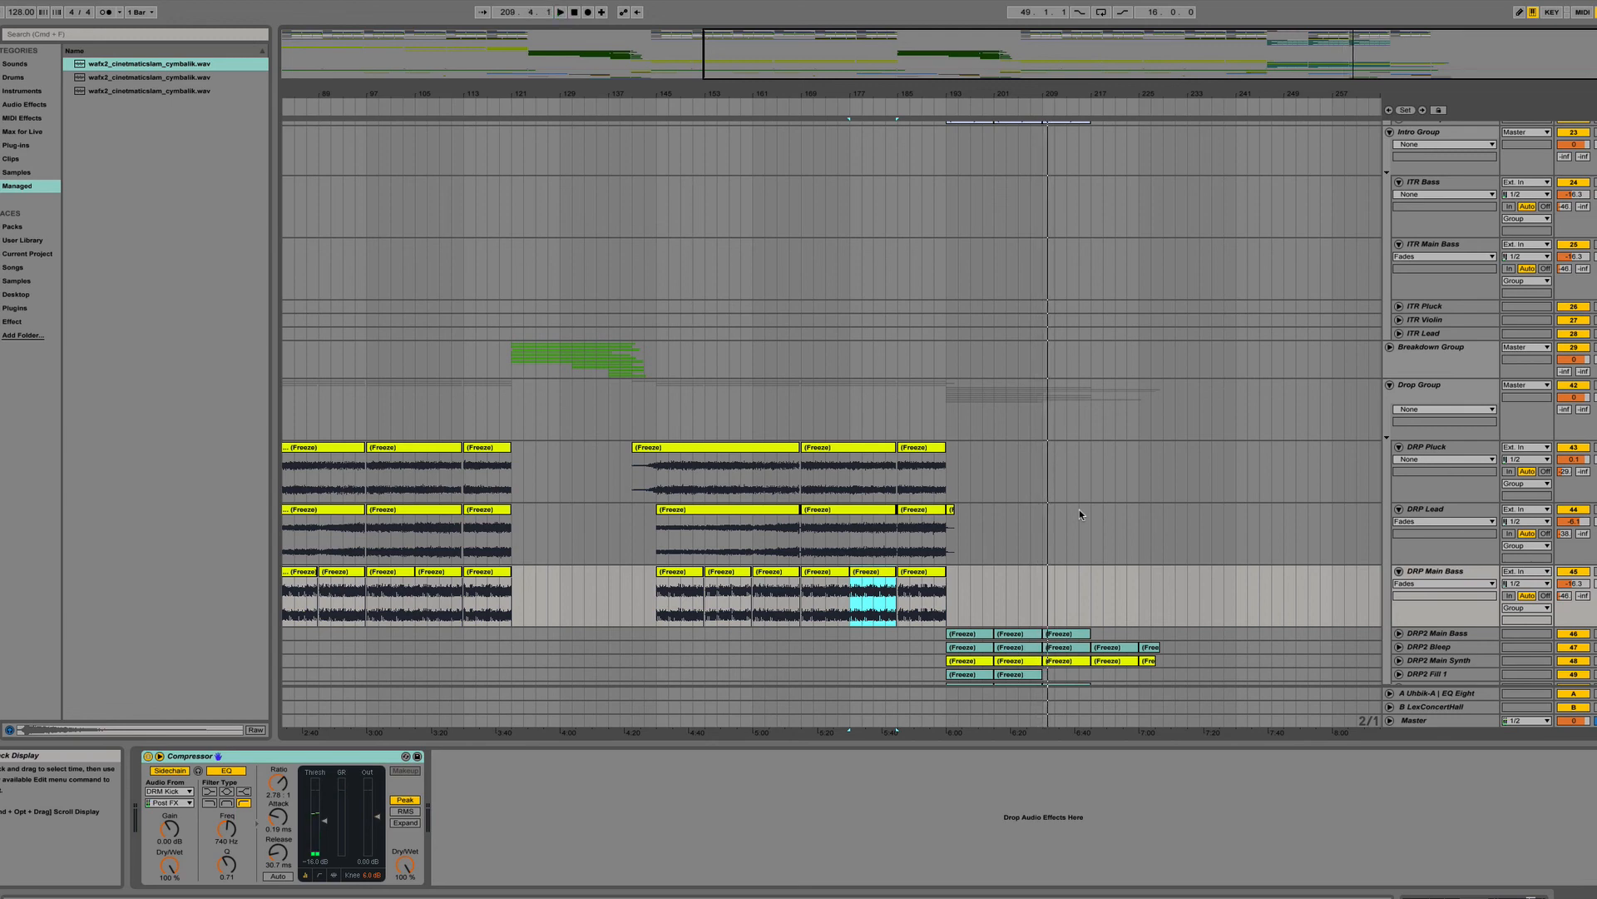
scroll(1107, 391, "down", 5)
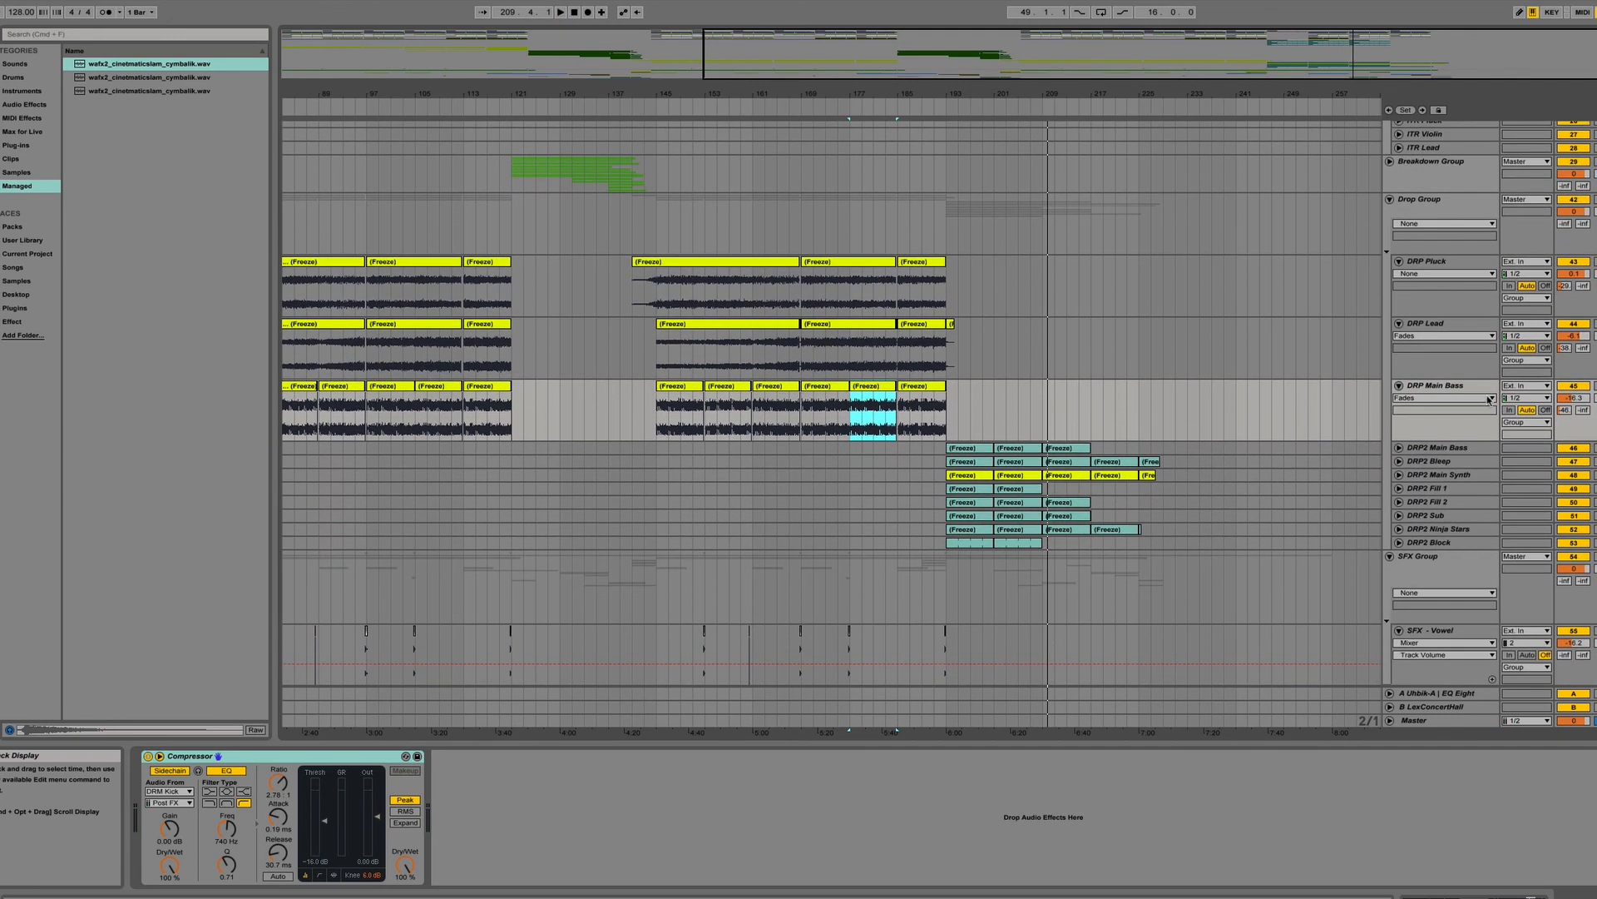
Unfold the DRP2 Main Bass track and audition it soloed from bar 193.
left_click(1404, 447)
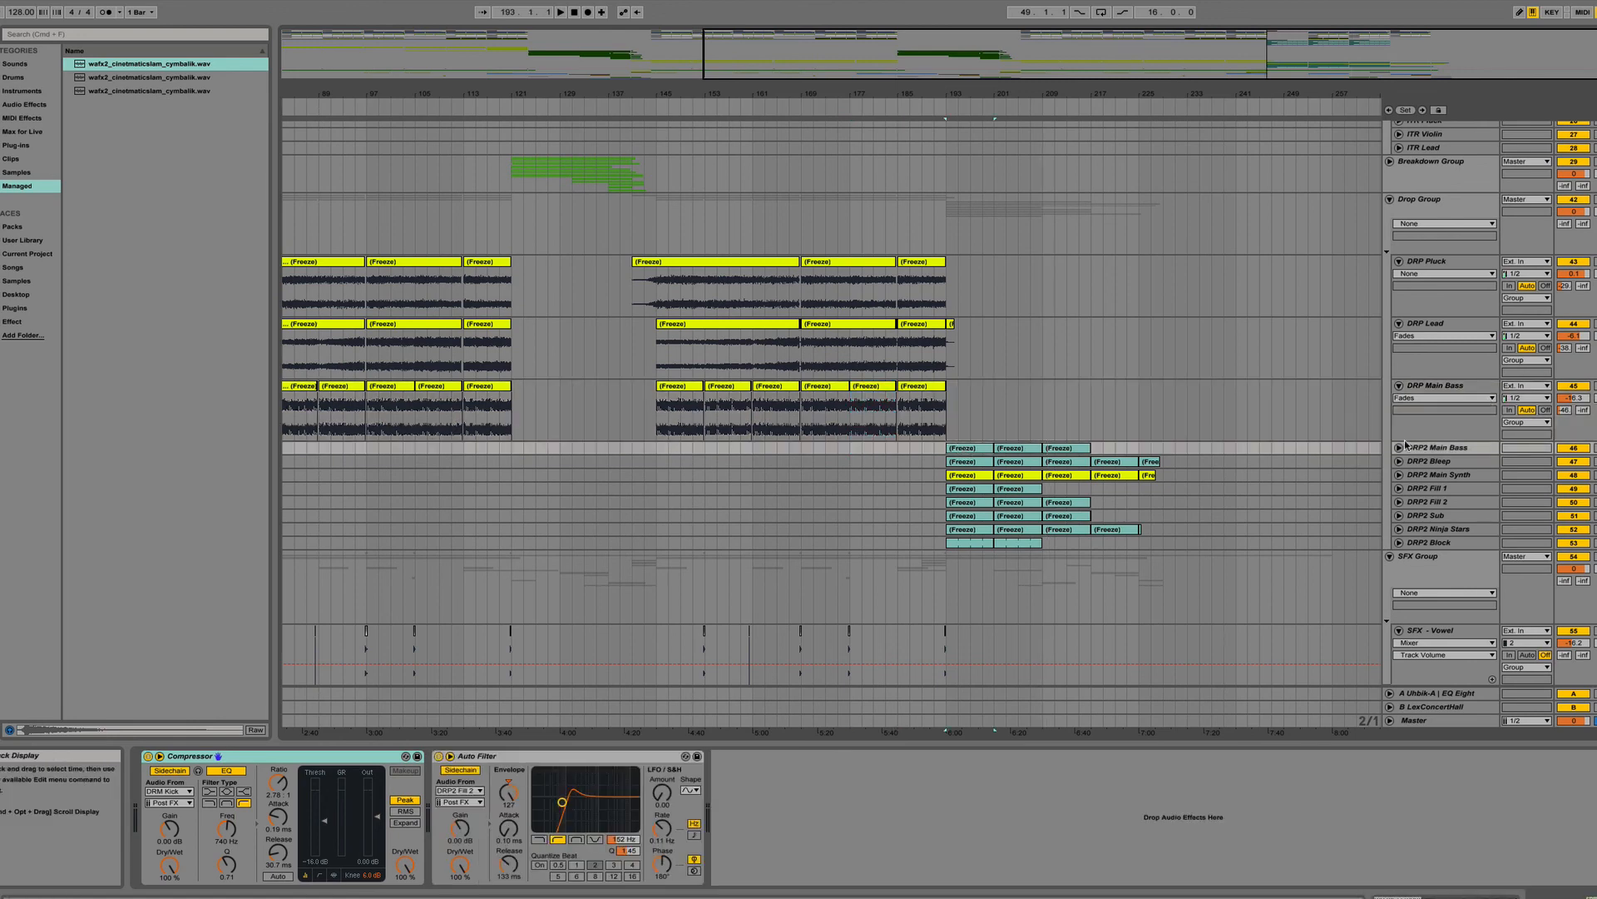
left_click(1398, 447)
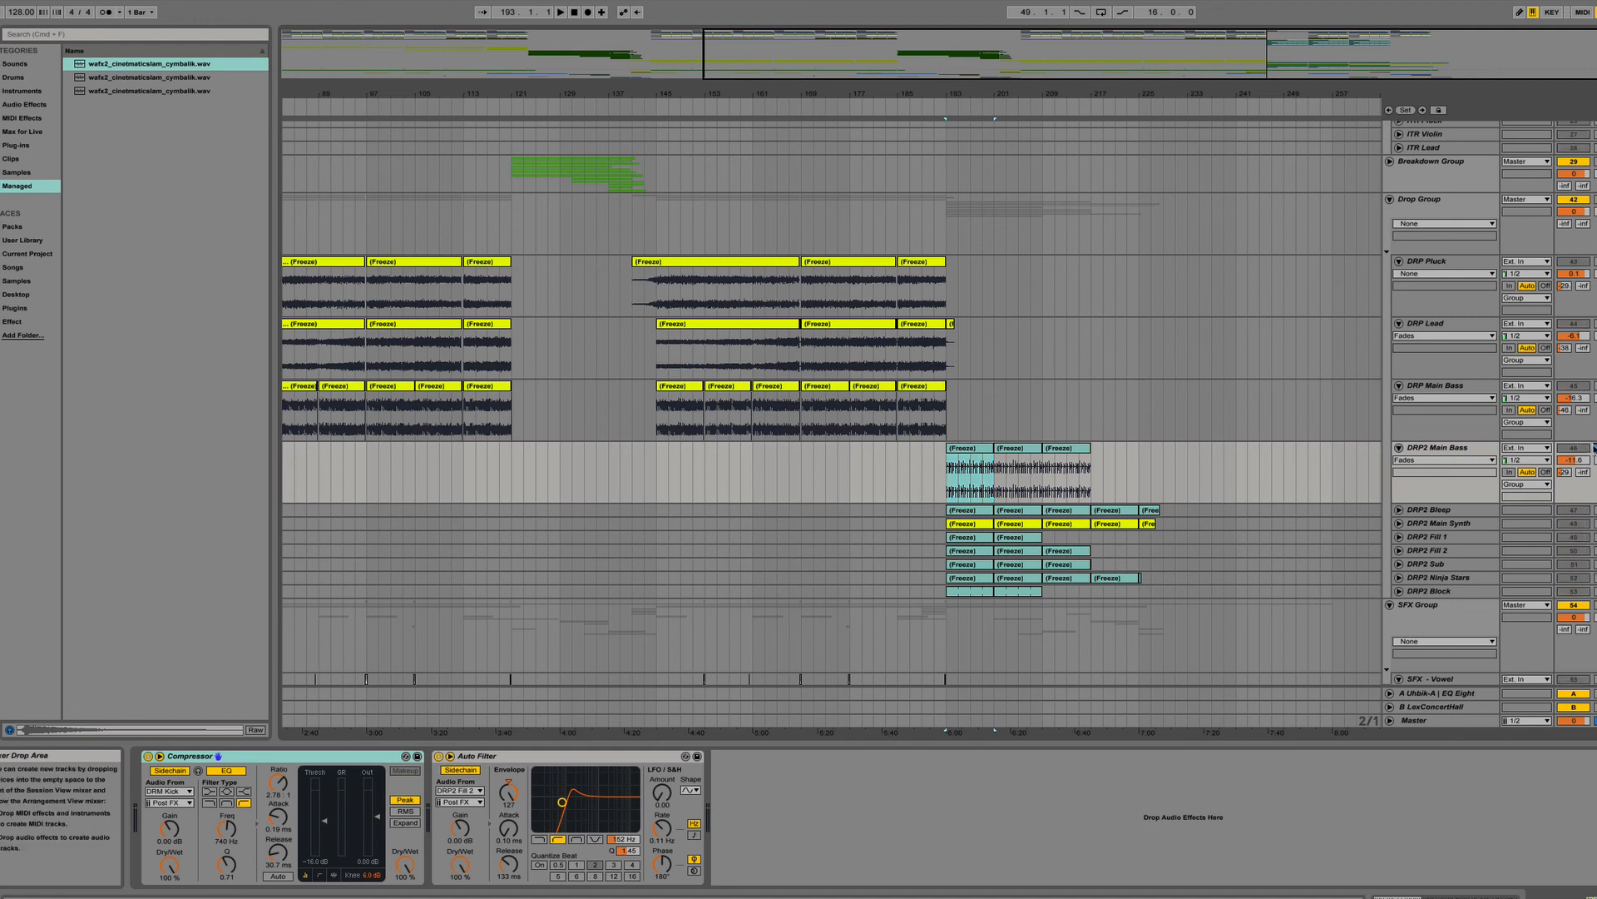
key("space")
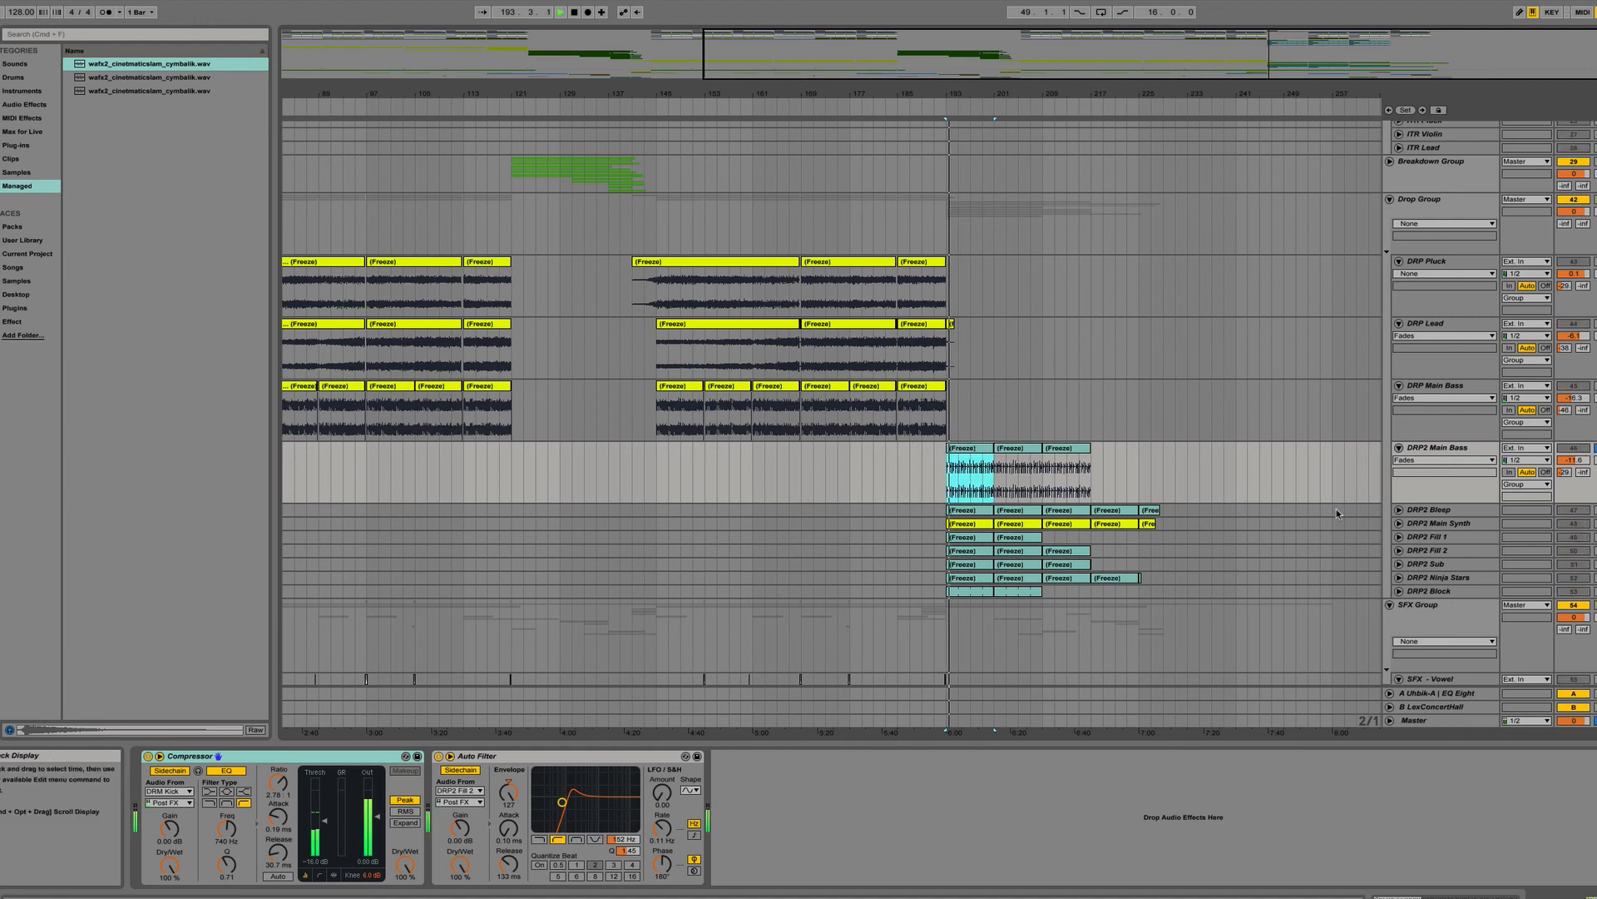
key("space")
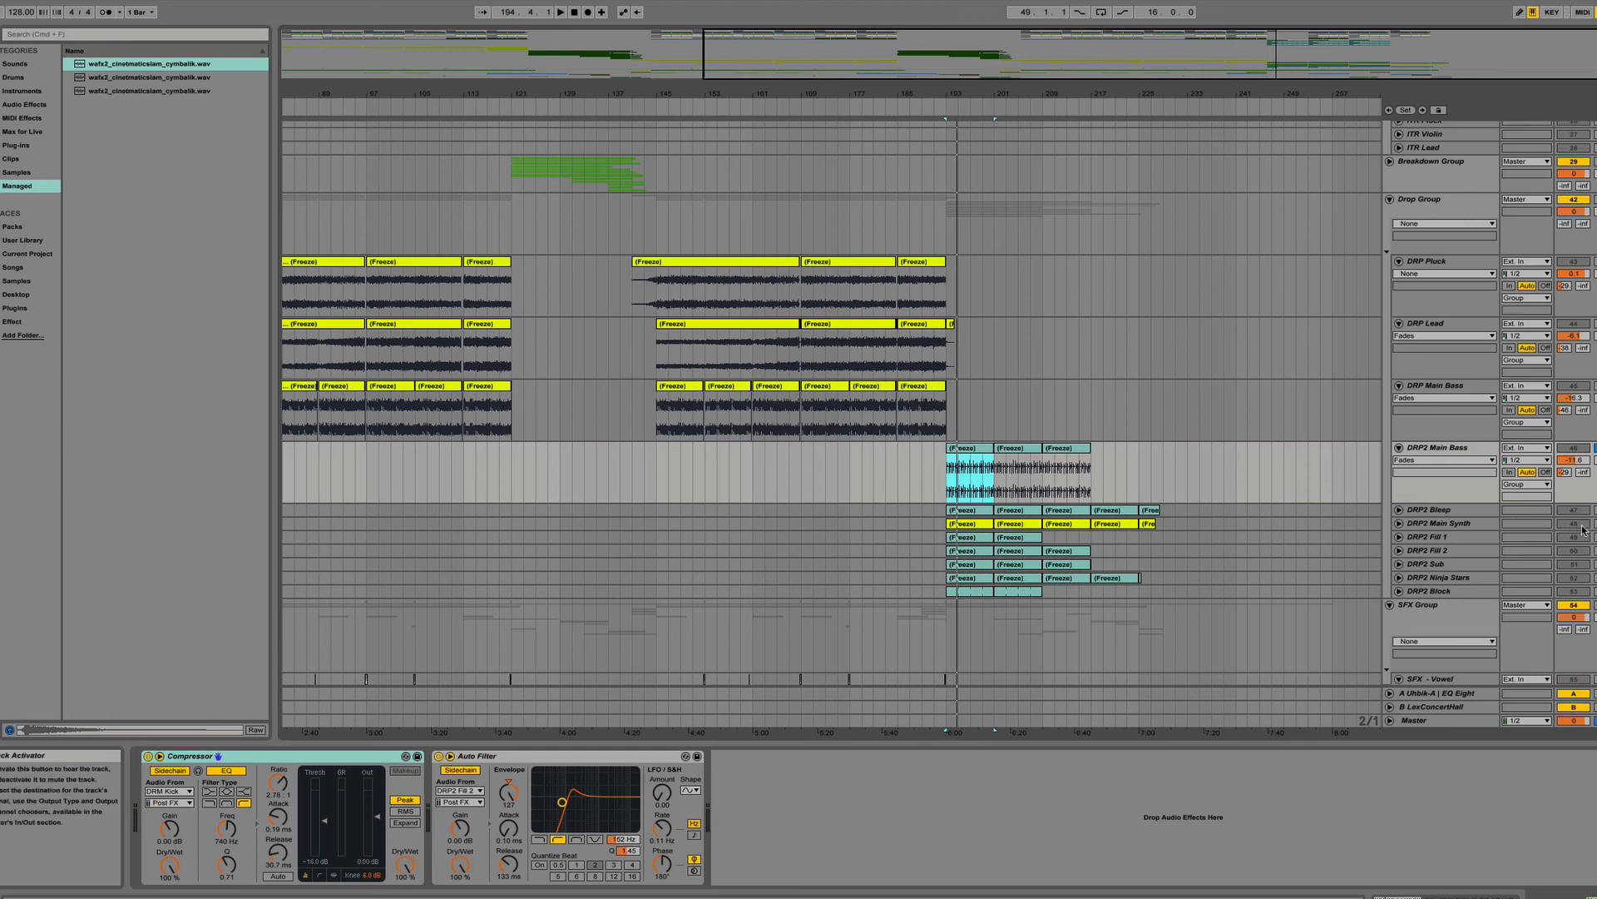
Audition the DRP2 Main Synth and DRP2 Fill 1 tracks one at a time in solo, leaving Fill 1 folded.
key("space")
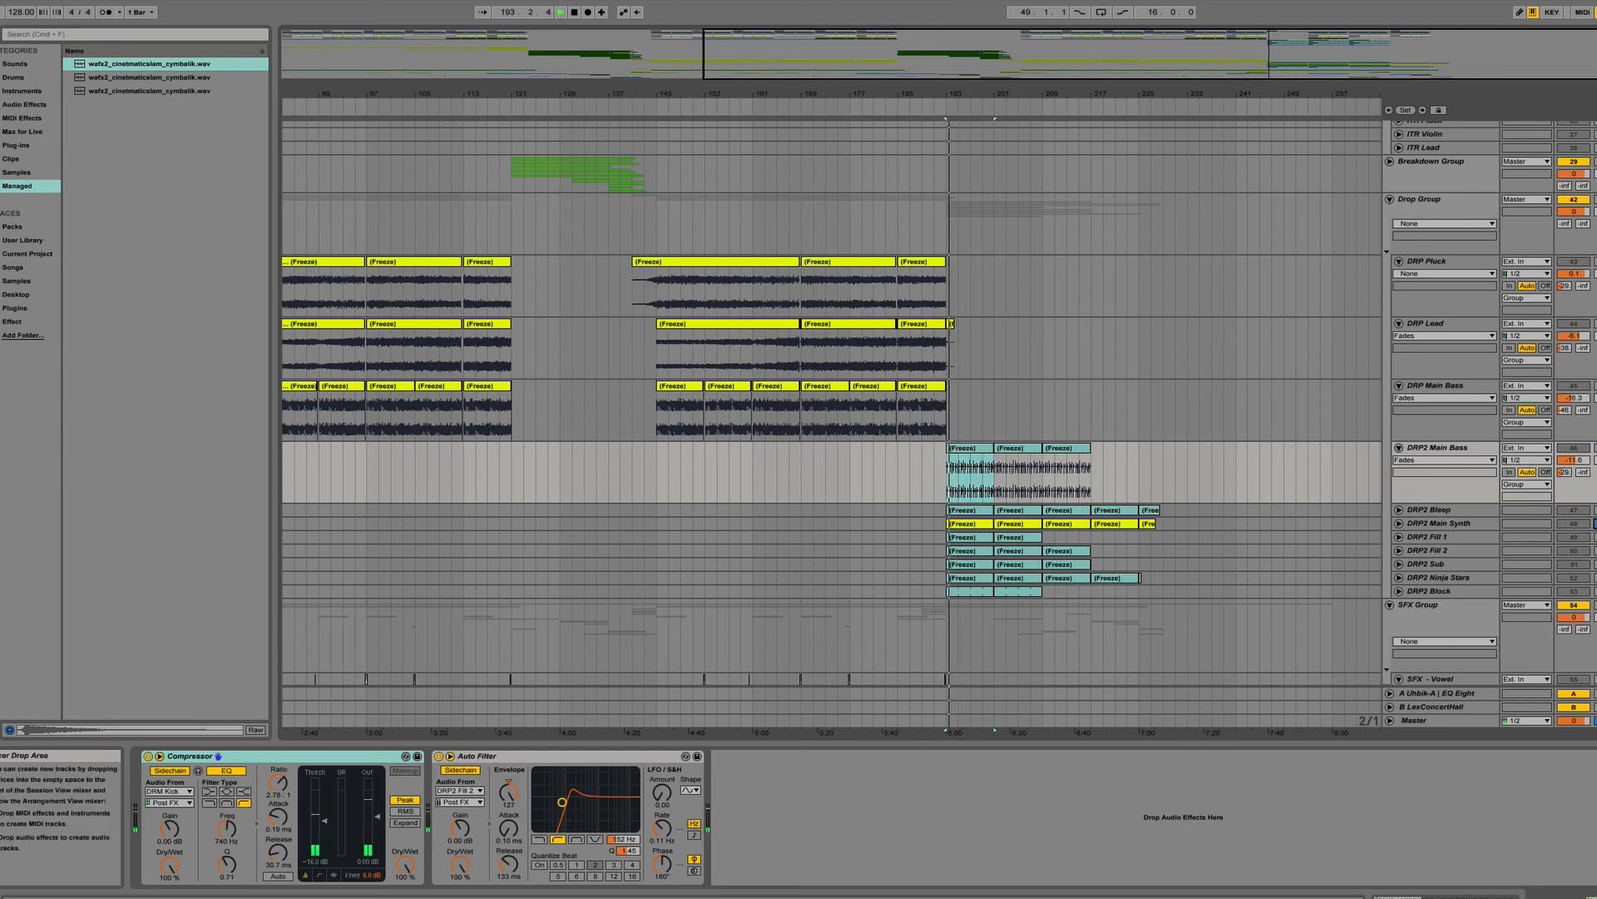
key("space")
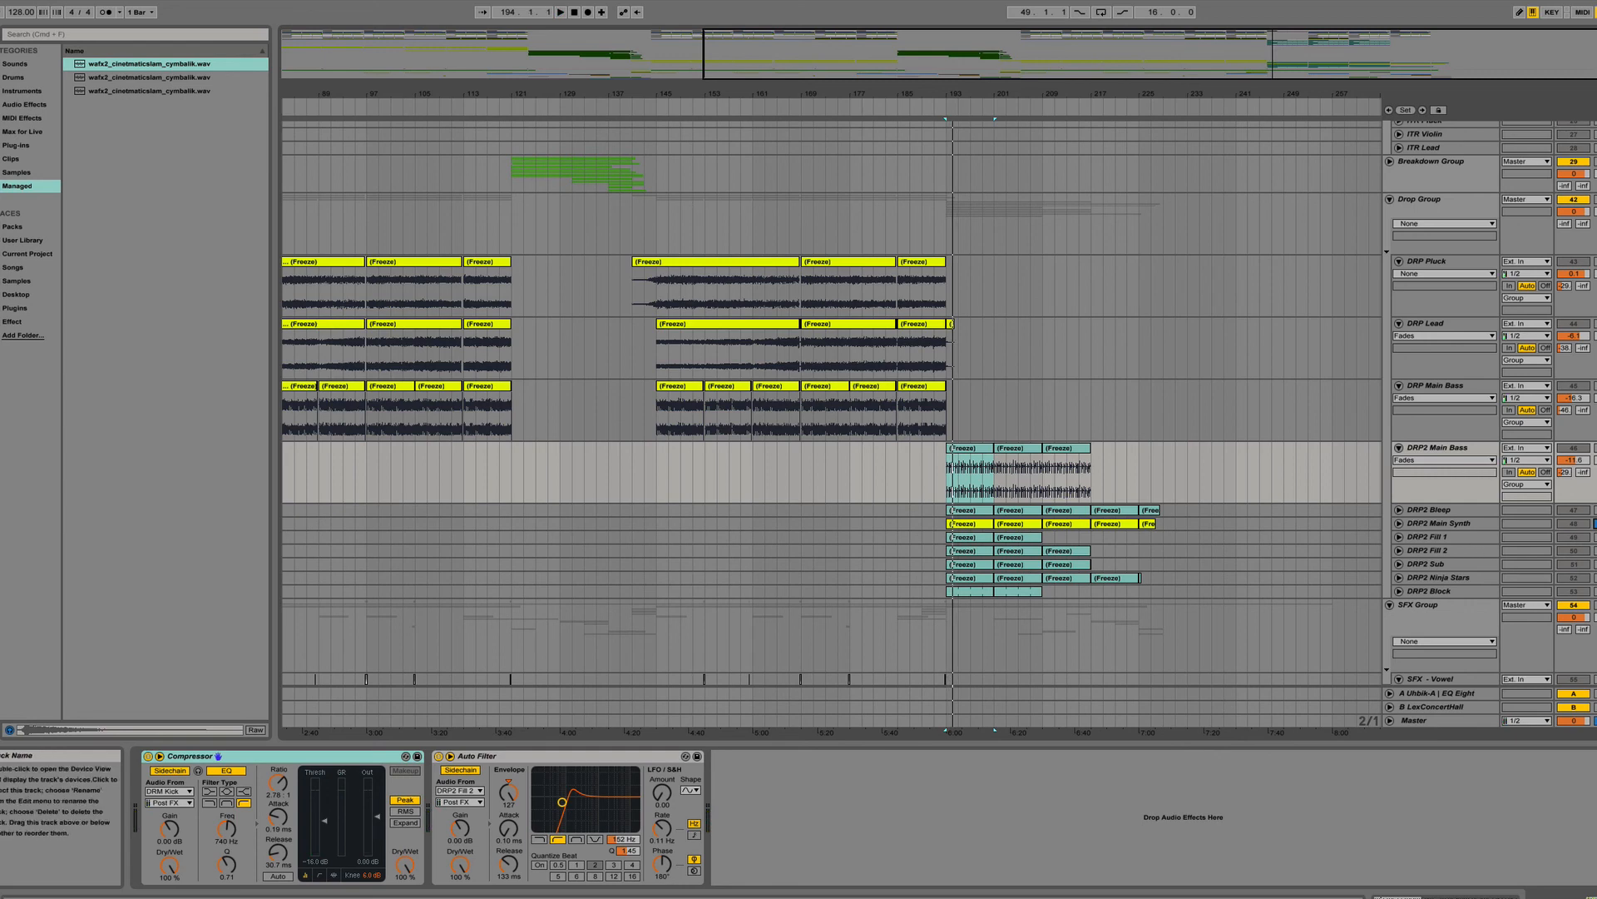
left_click(1399, 537)
key("space")
key("space")
left_click(1399, 537)
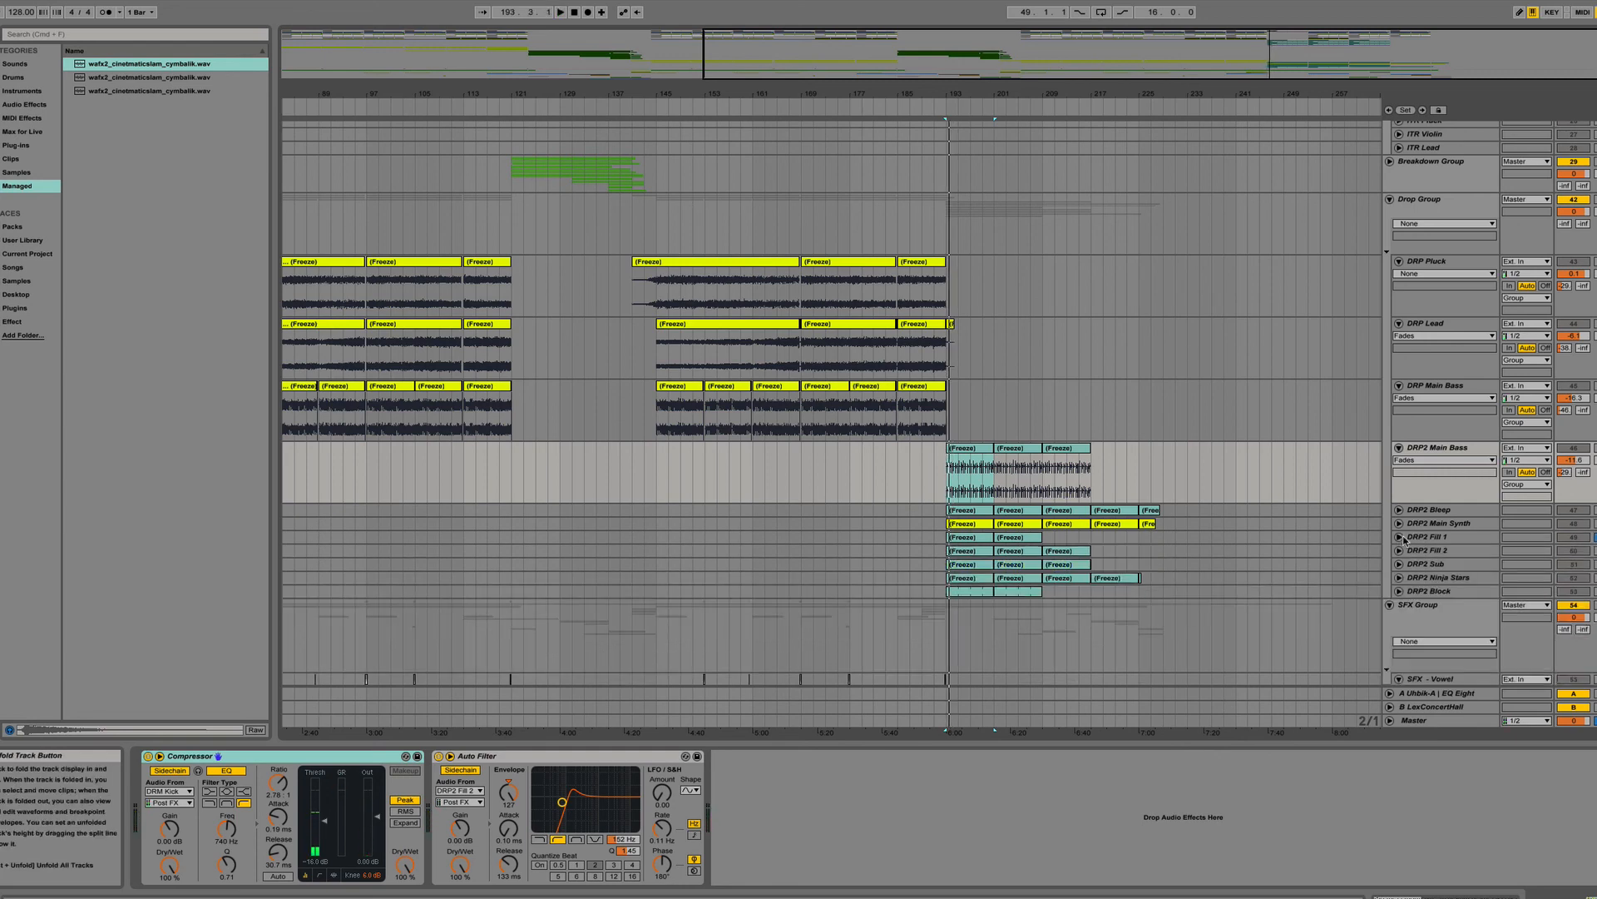
Inspect the waveforms of the first DRM Drop 2 SawZip and DRM Drop 2 HH1 clips in the Drum Bus group.
scroll(1298, 446, "up", 10)
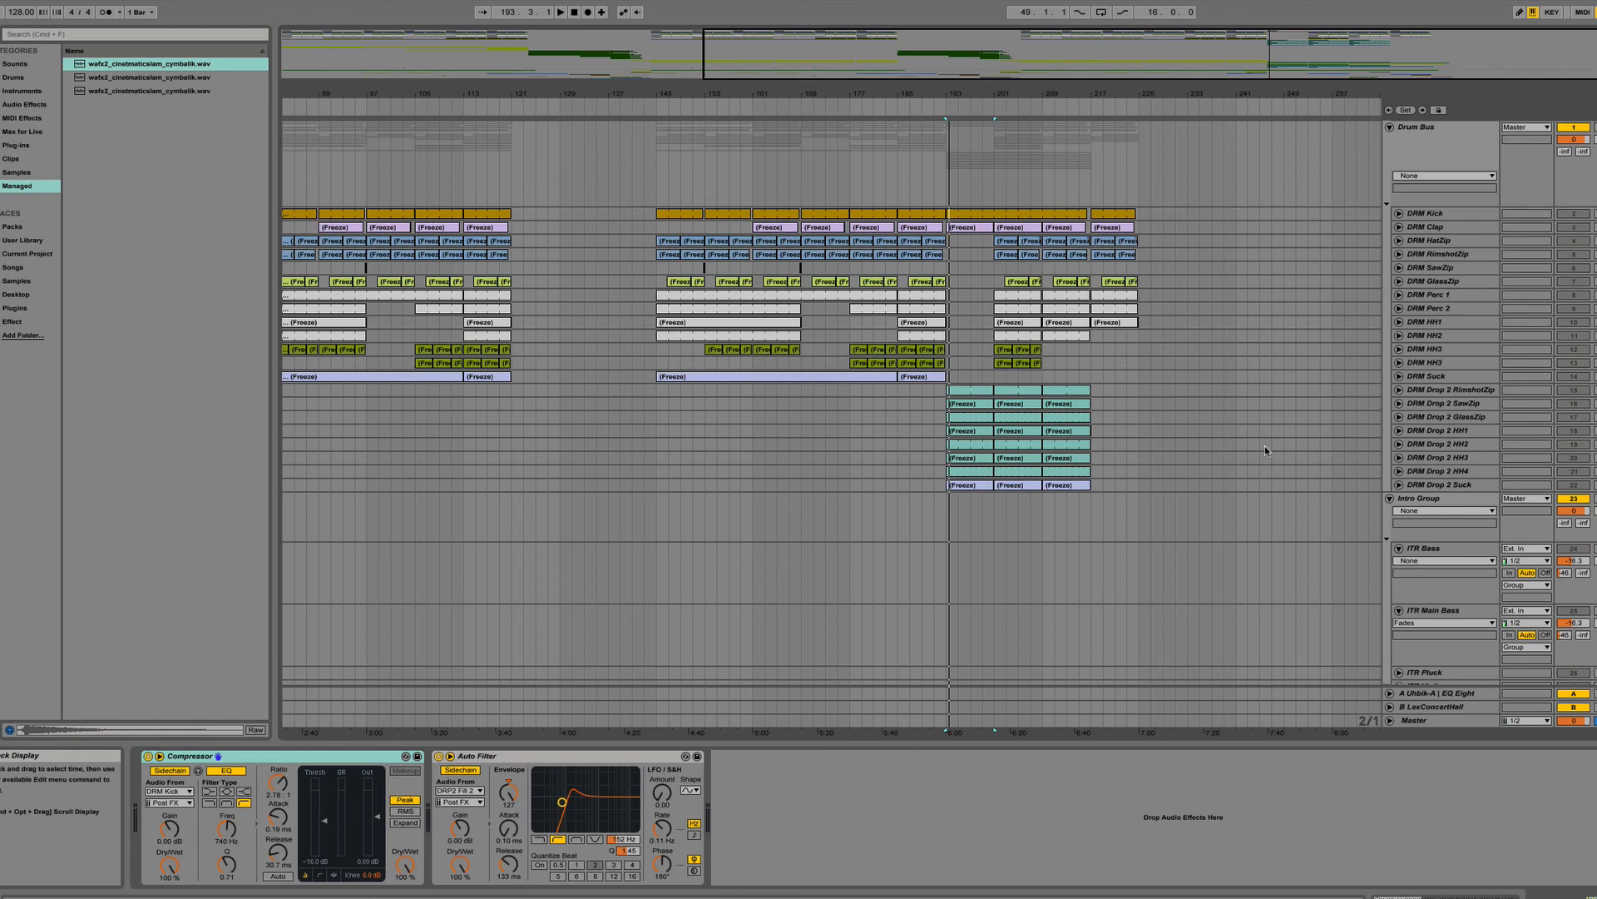
left_click(970, 403)
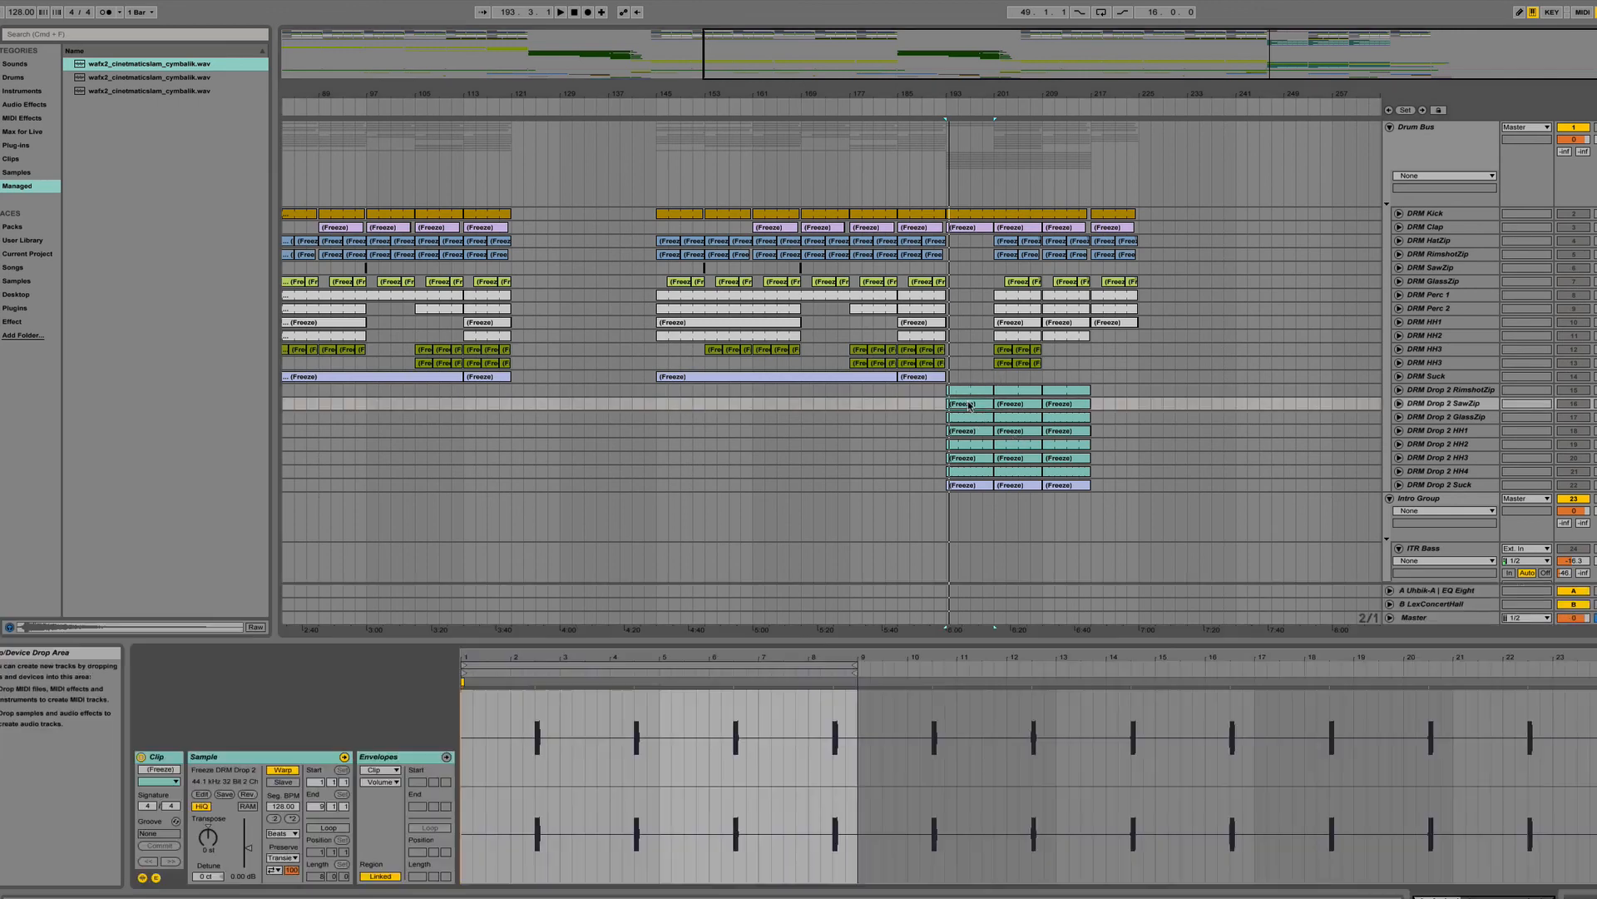
left_click(968, 429)
scroll(970, 431, "down", 10)
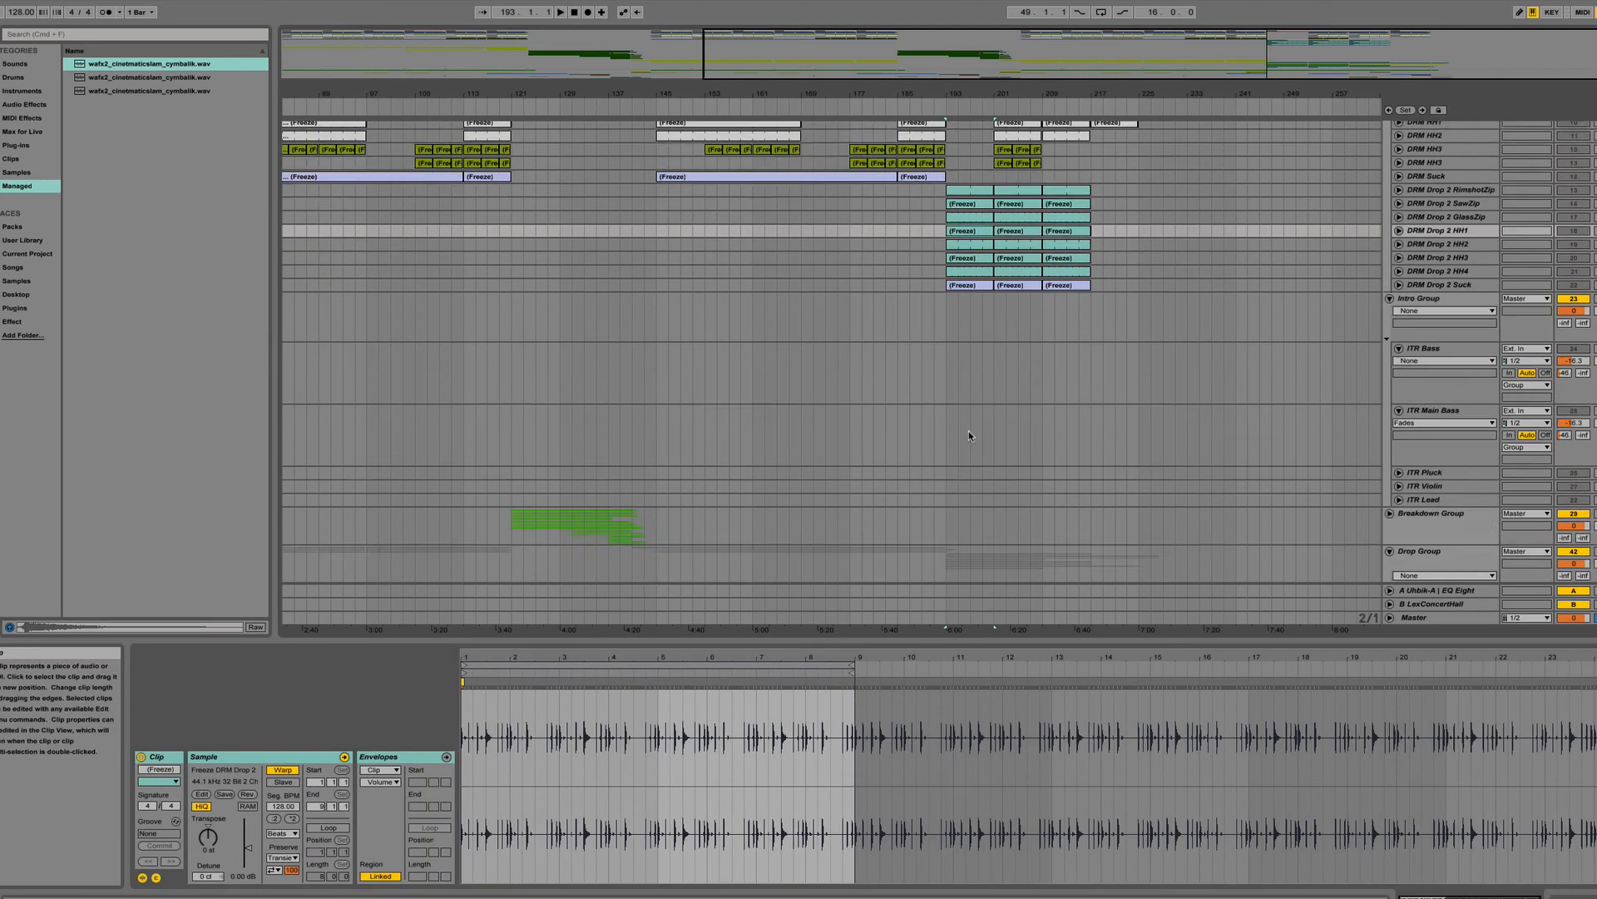
Show the waveform of the first DRP2 Main Bass clip and play that track soloed.
scroll(971, 431, "up", 5)
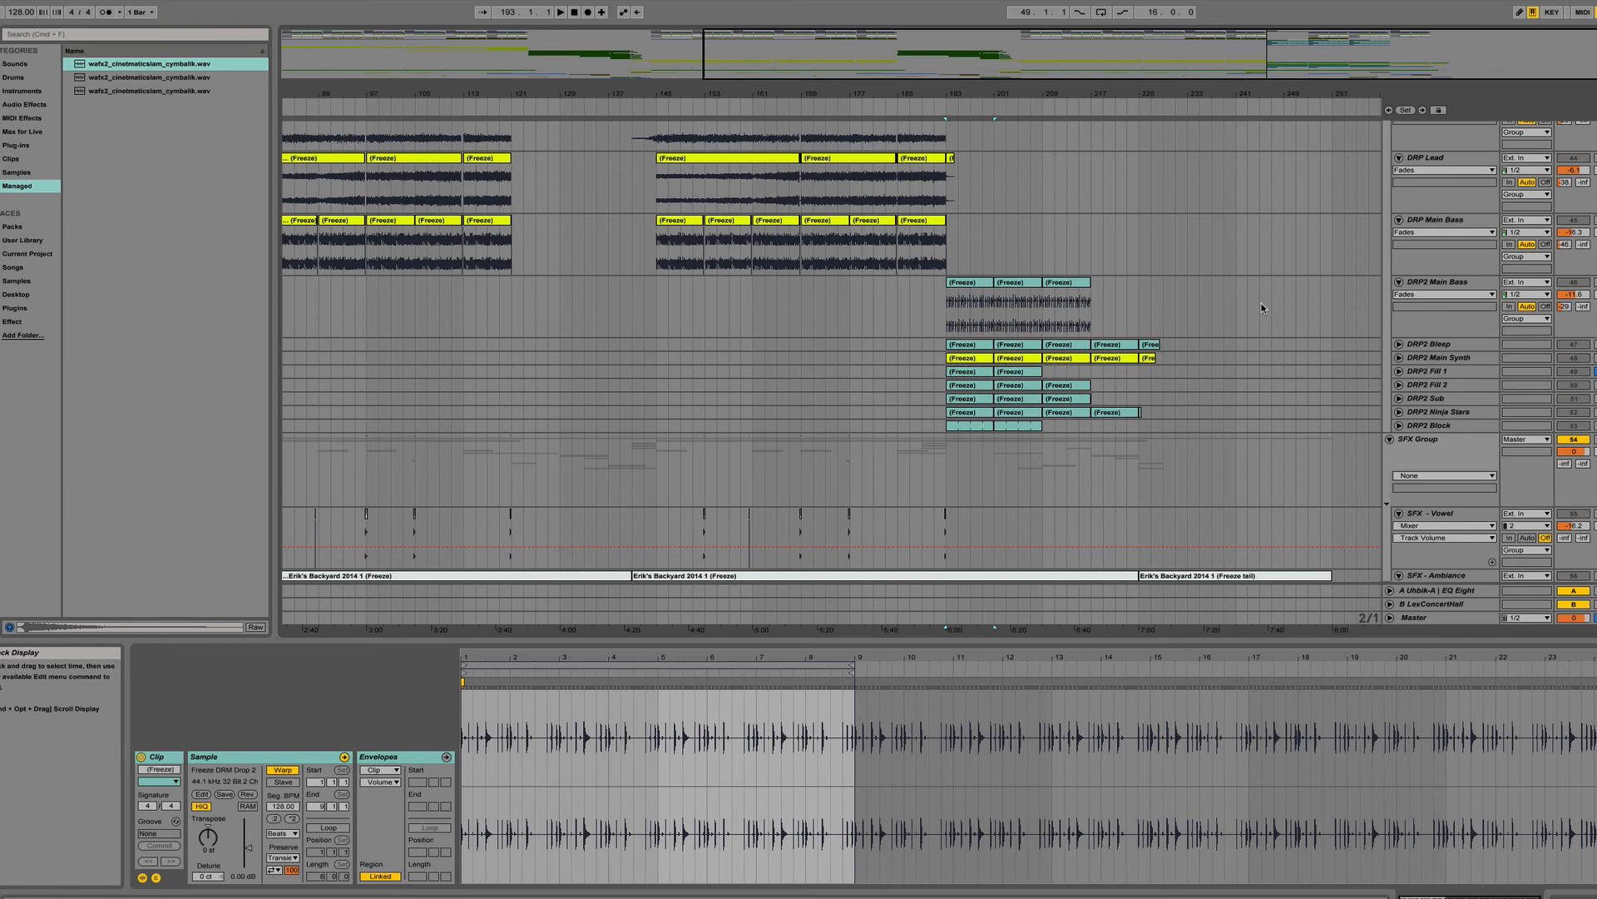
scroll(1262, 304, "down", 4)
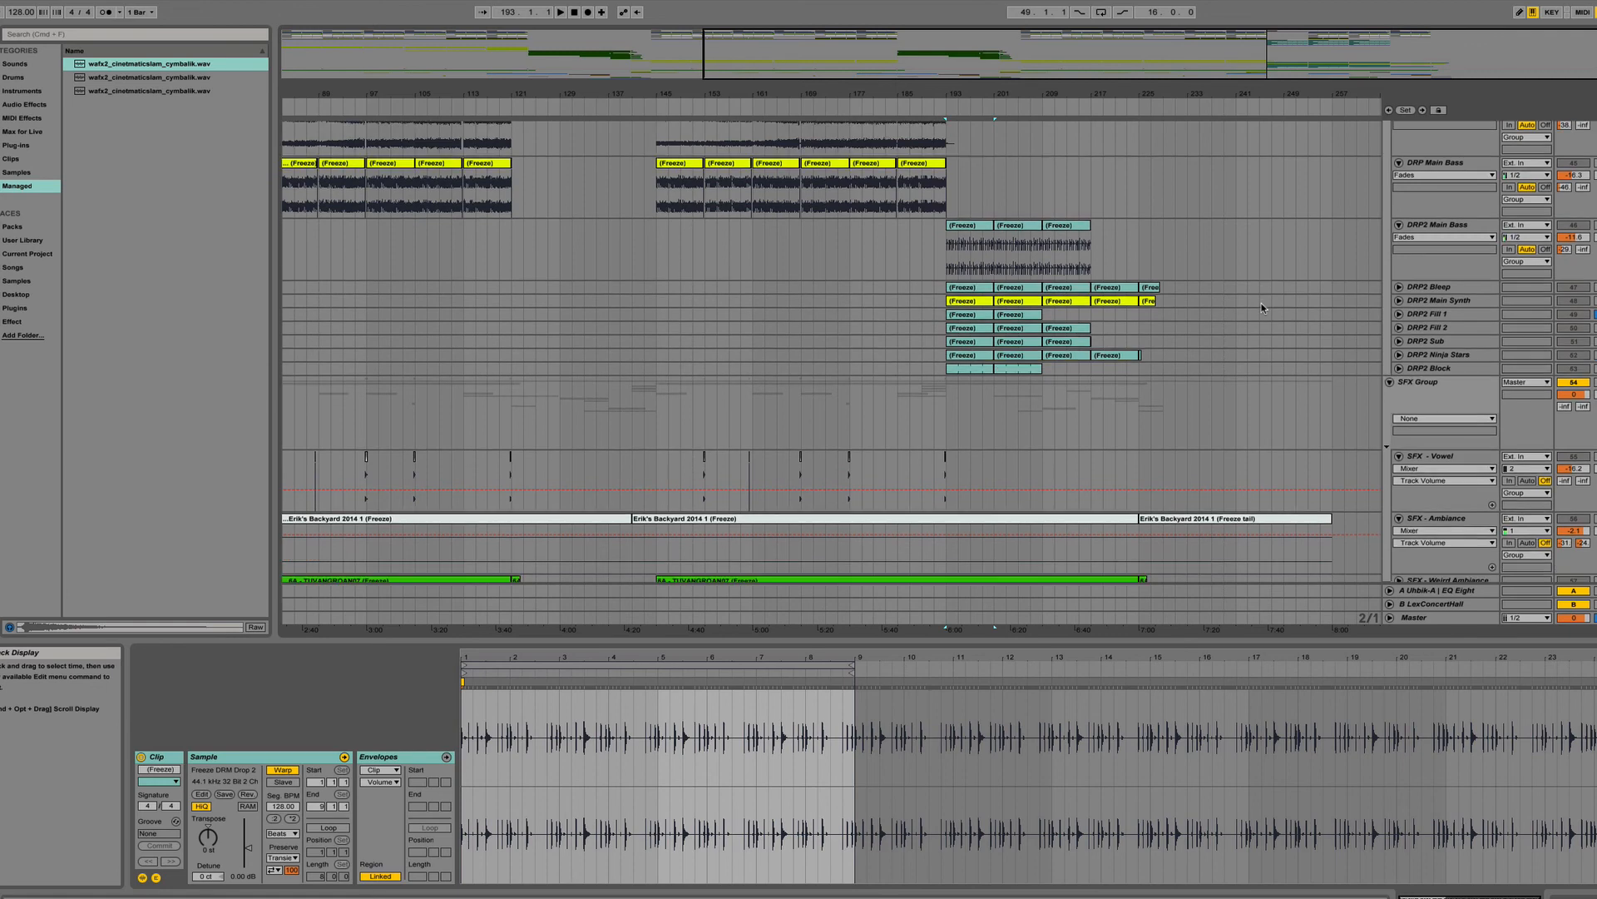
scroll(1261, 303, "up", 10)
scroll(1261, 303, "down", 10)
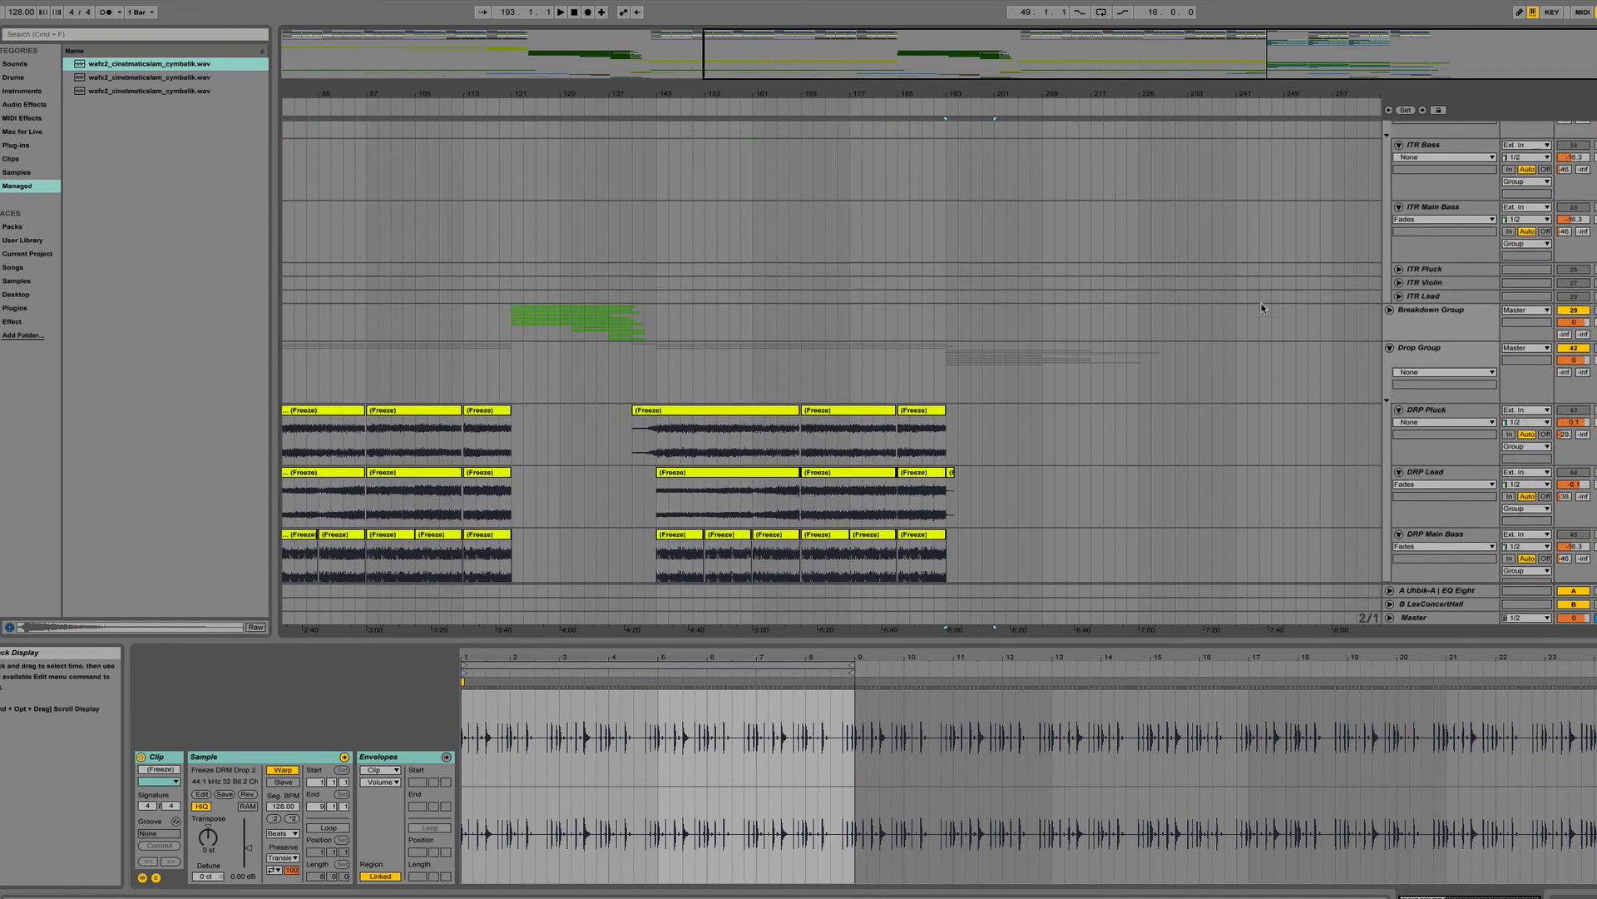
left_click(981, 384)
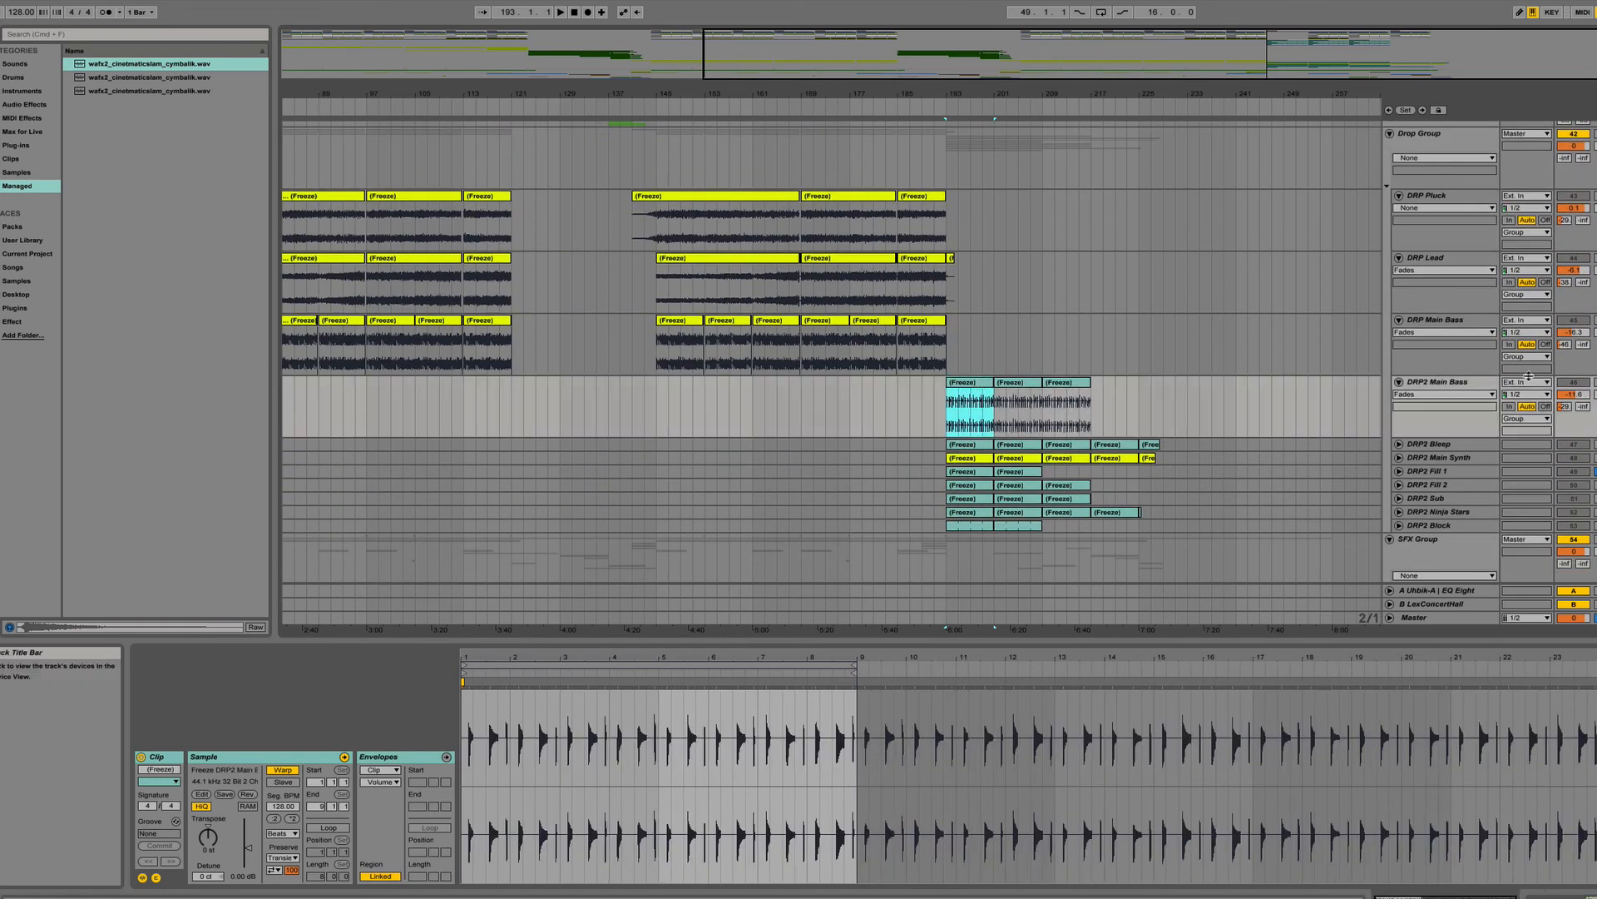
key("space")
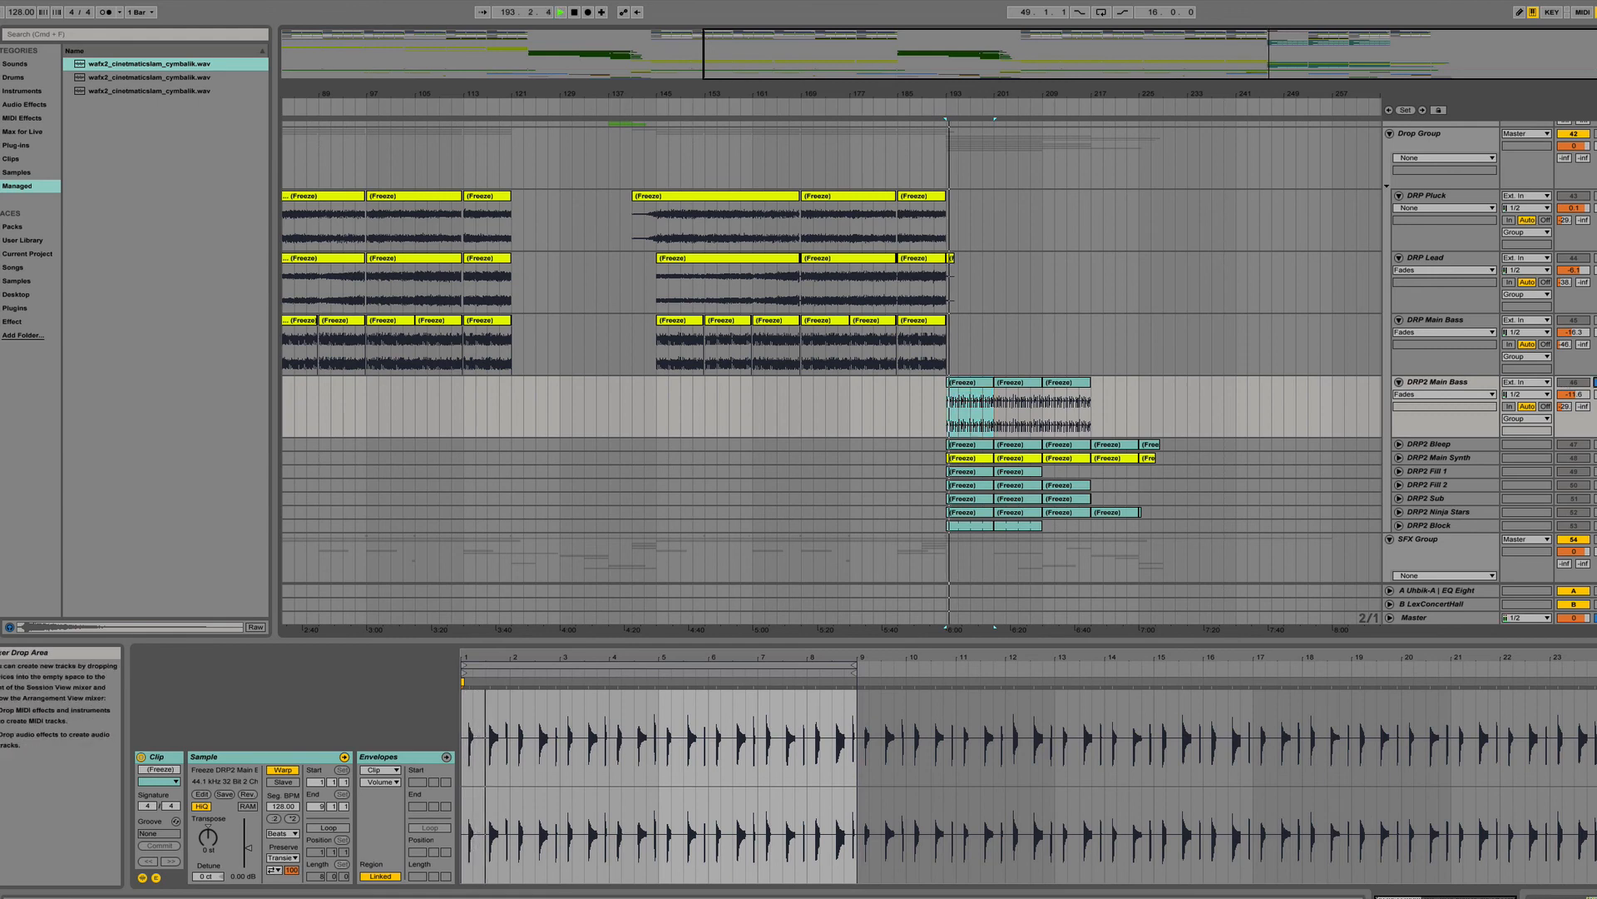
key("space")
Show the waveform of the first clip on the DRP2 Fill 1 track.
scroll(1198, 378, "up", 15)
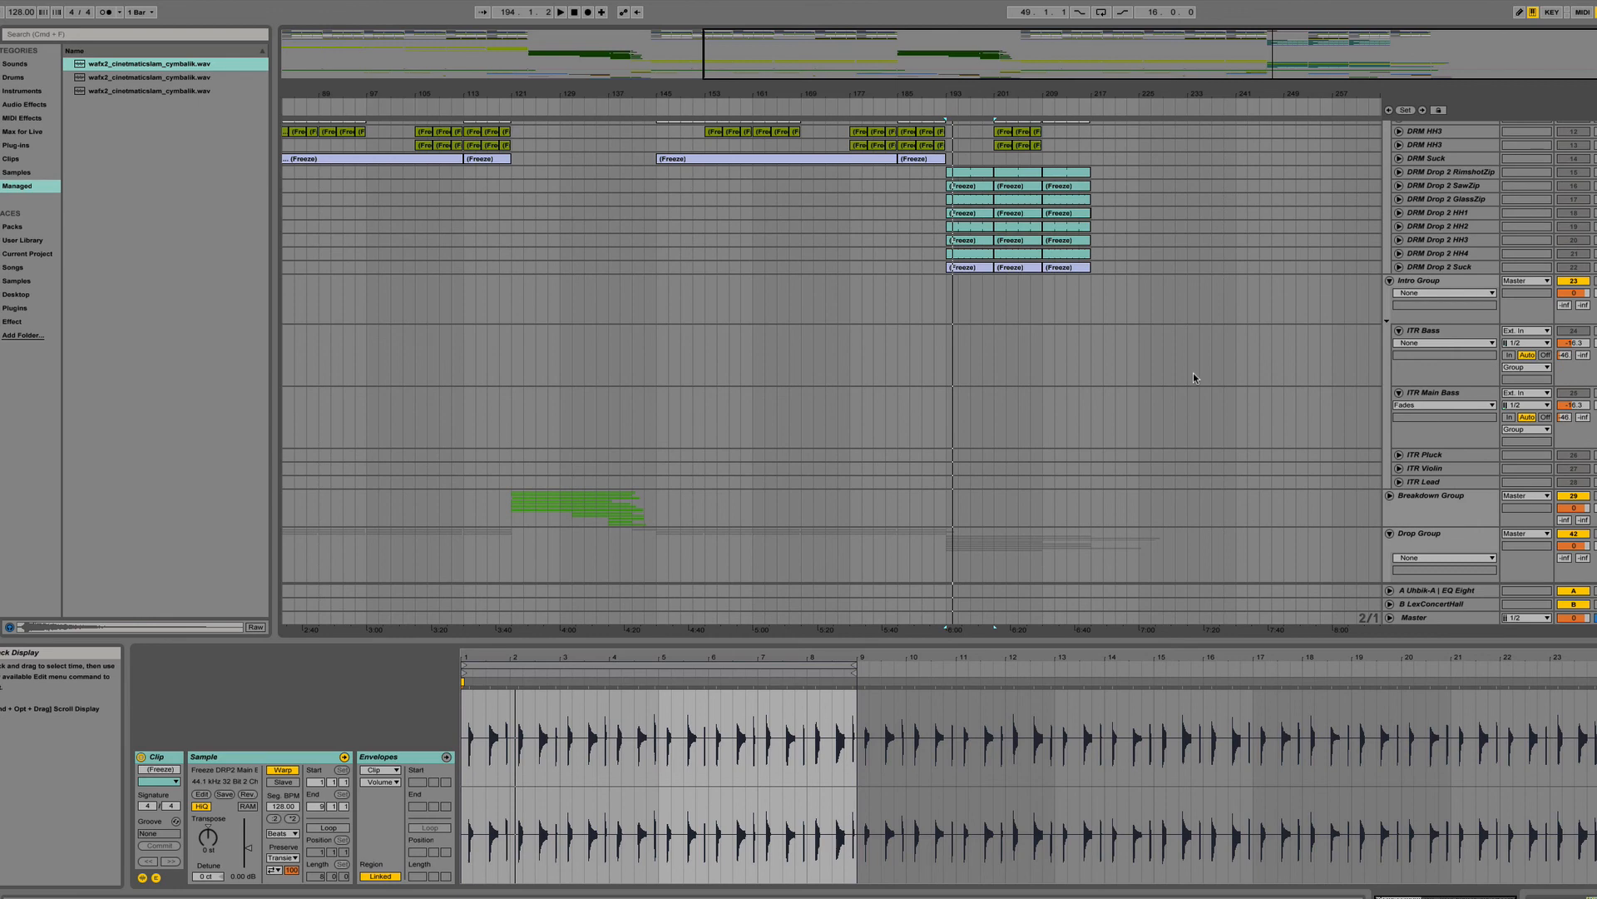
scroll(1050, 267, "down", 15)
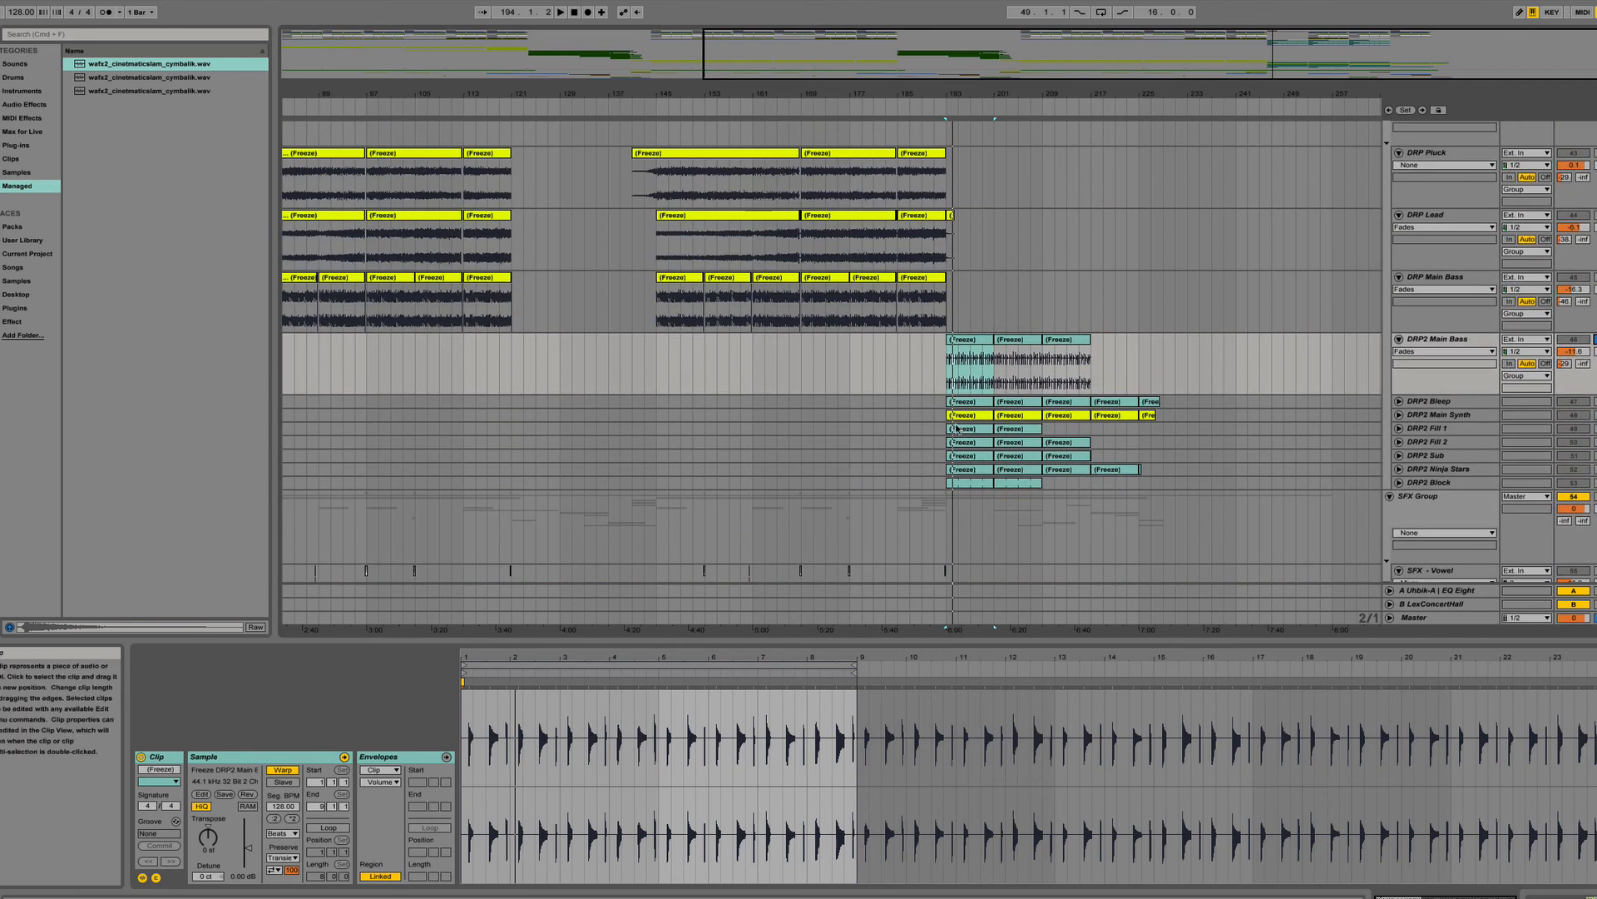
left_click(1197, 431)
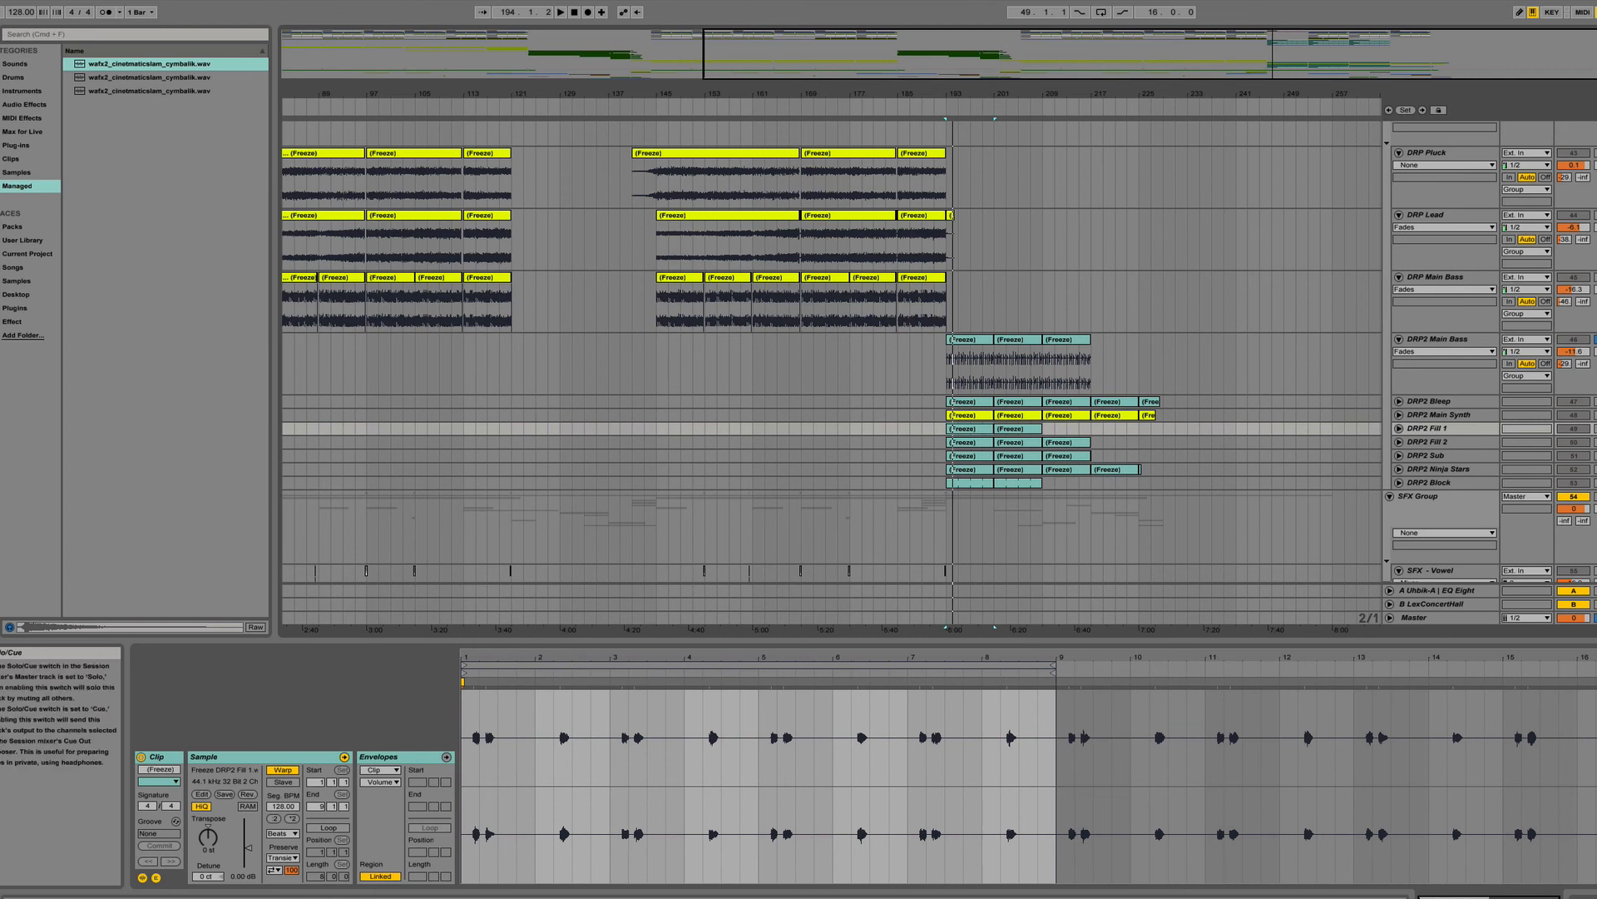
Play the DRP2 Fill 2 track soloed and show the waveform of its first clip.
key("space")
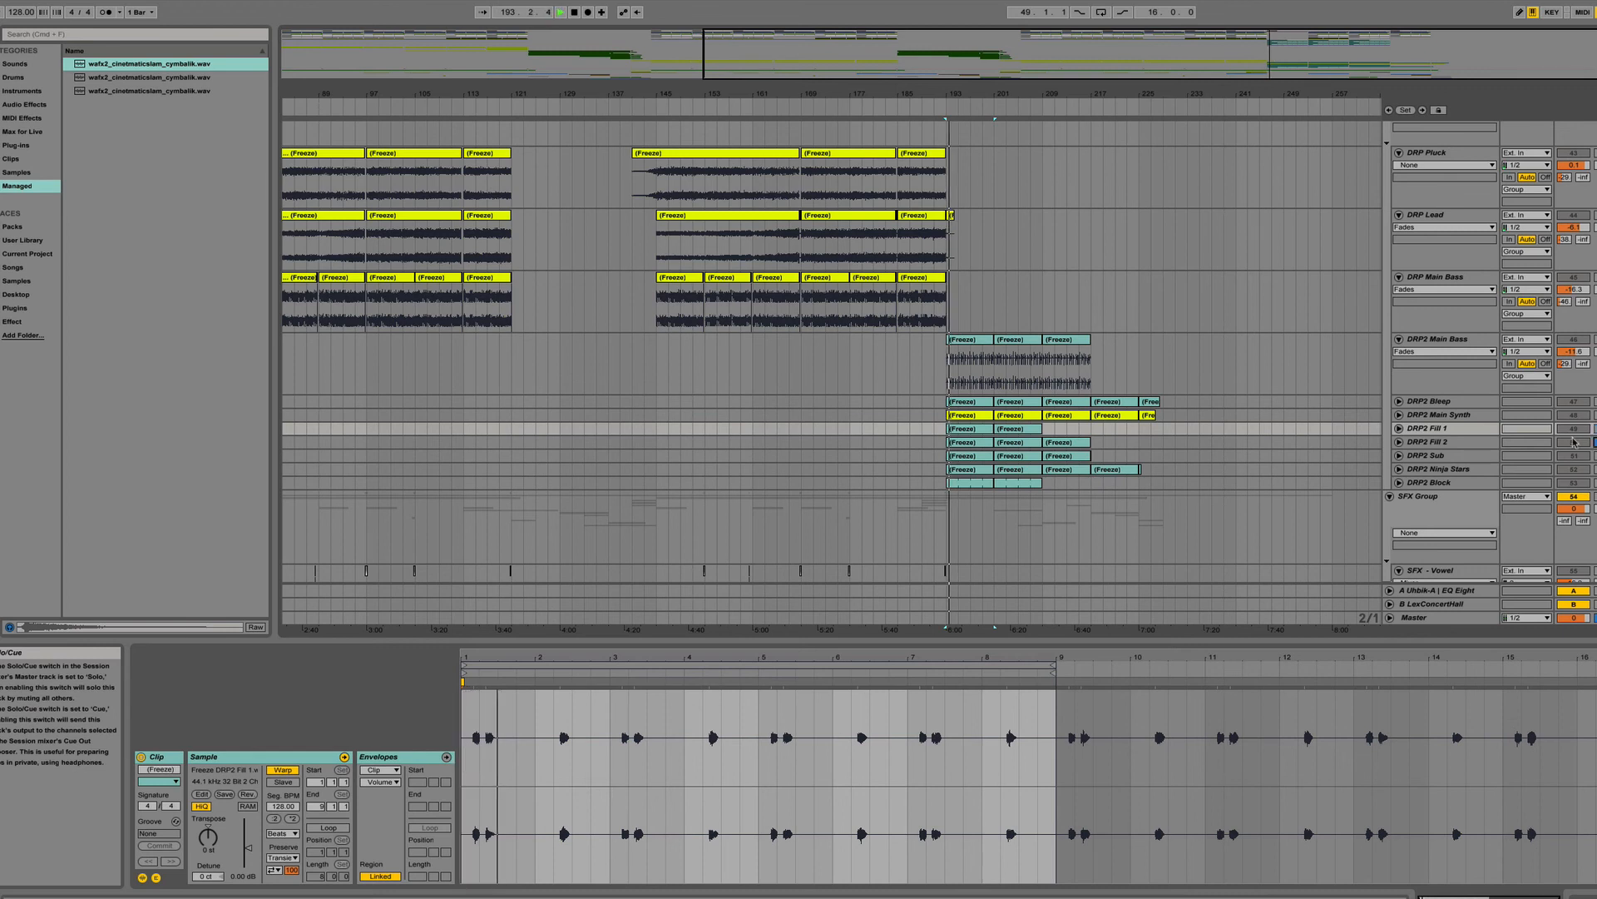
left_click(1457, 443)
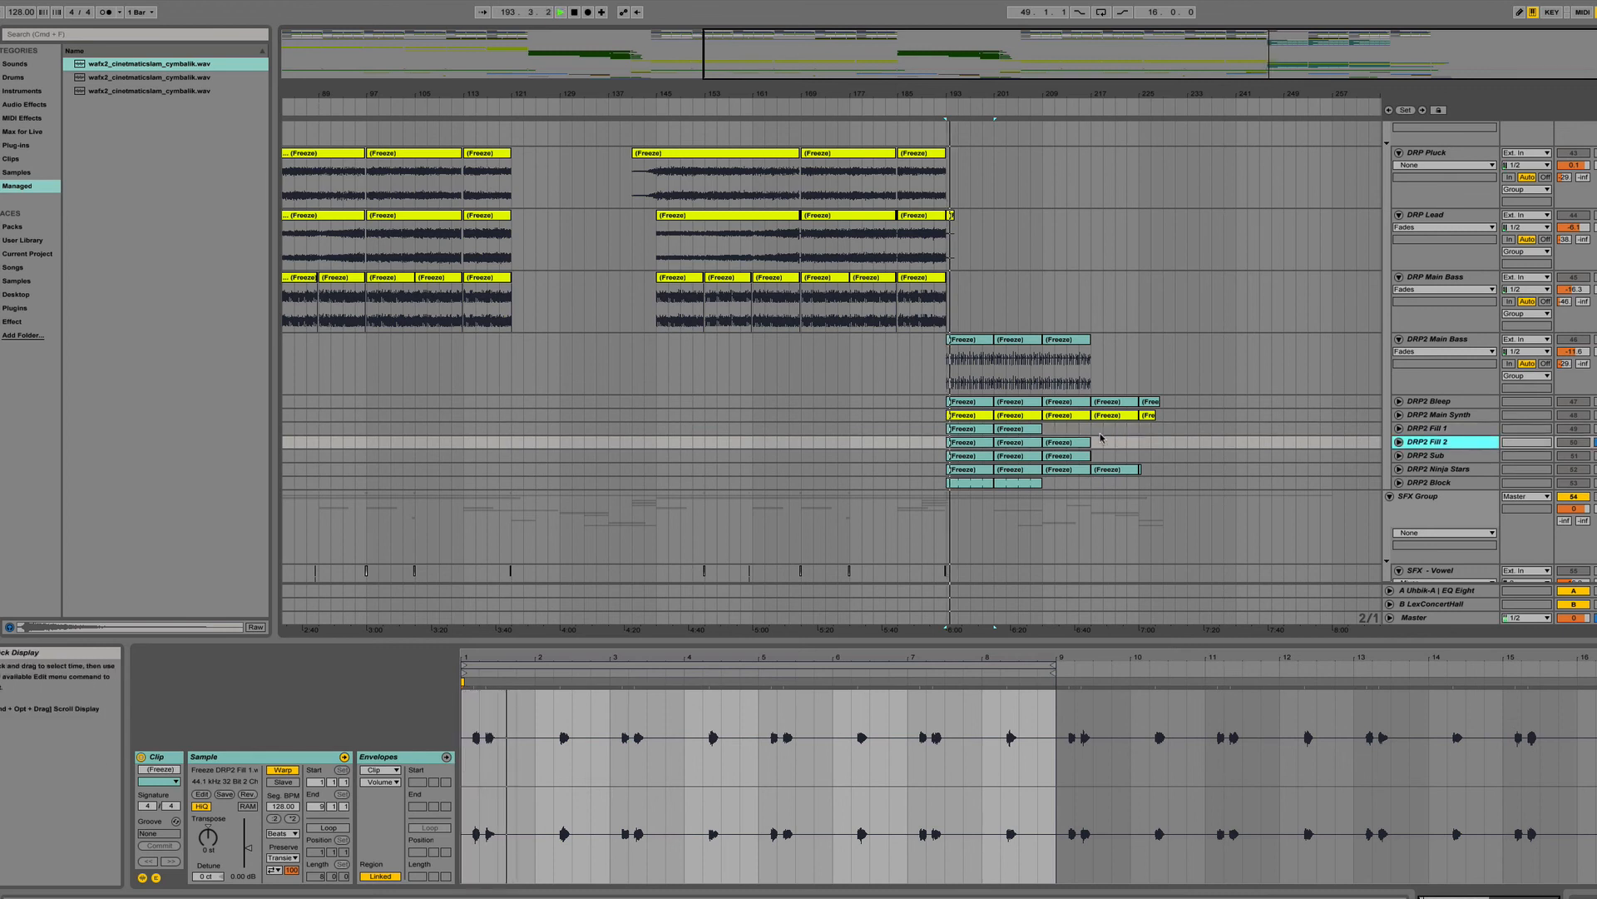
left_click(984, 443)
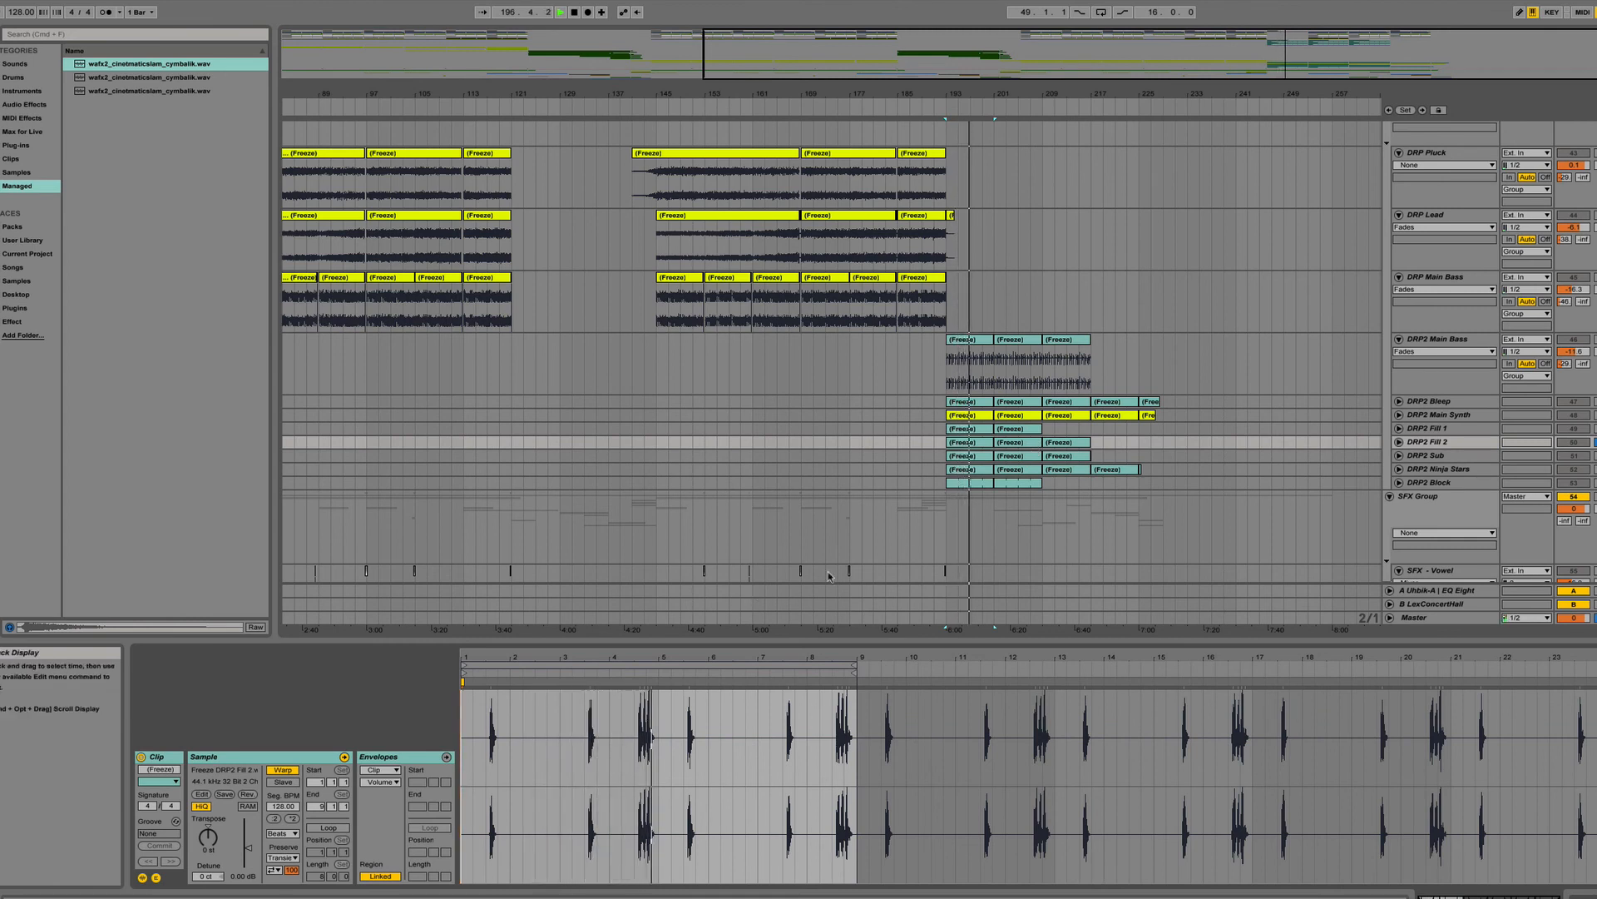
Unfold the DRP2 Sub track, audition it in solo, and fold it again.
left_click(1399, 457)
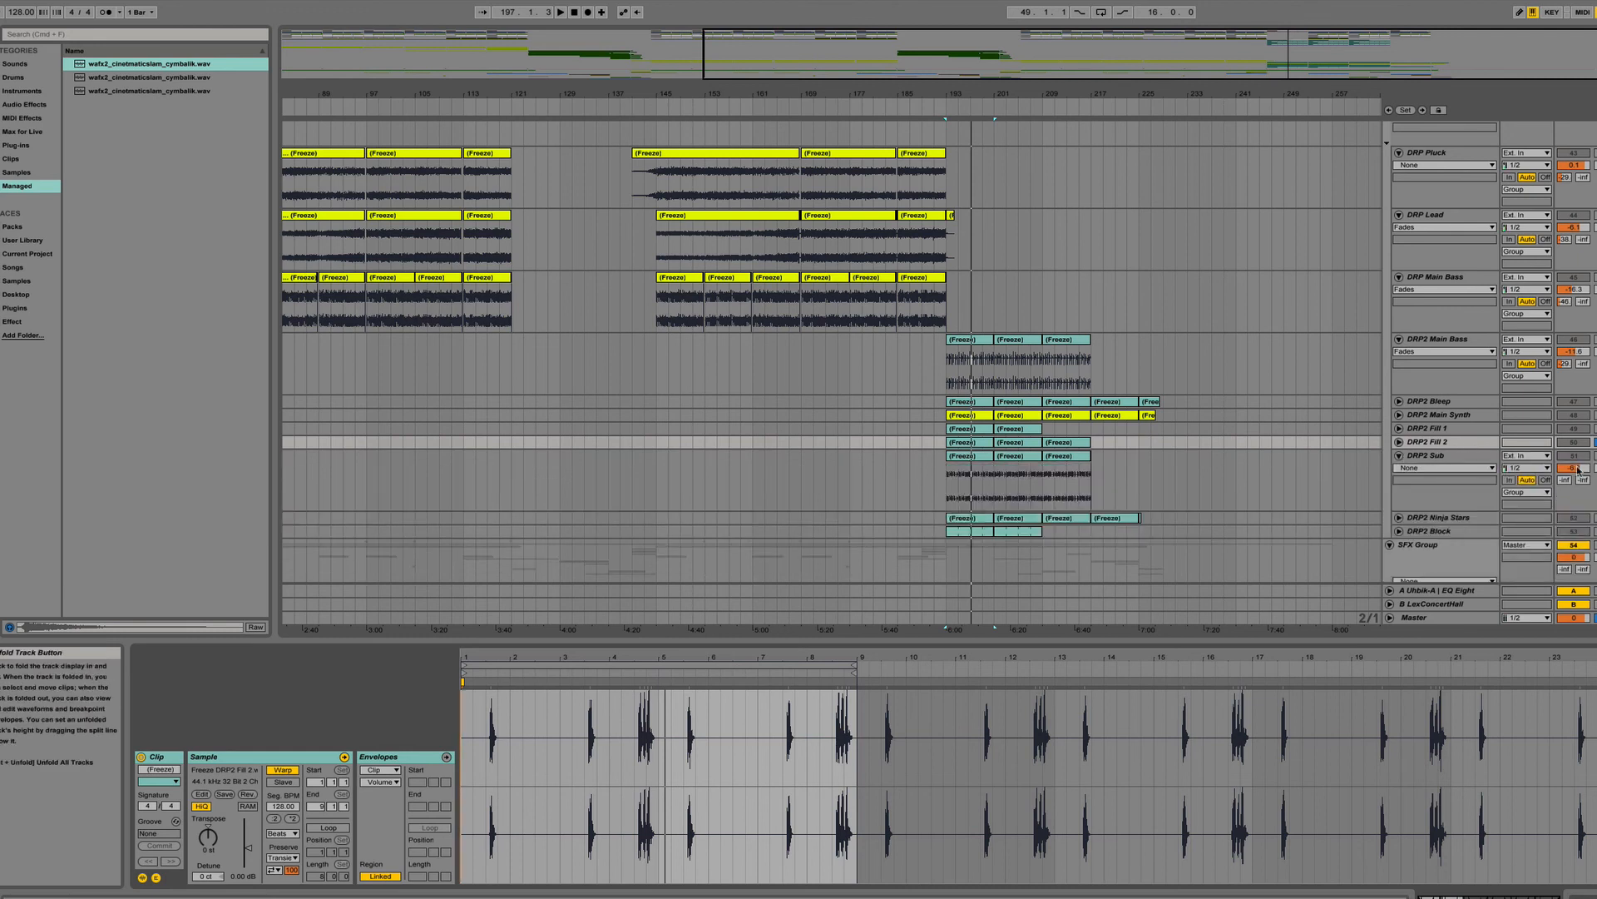
key("space")
key("space")
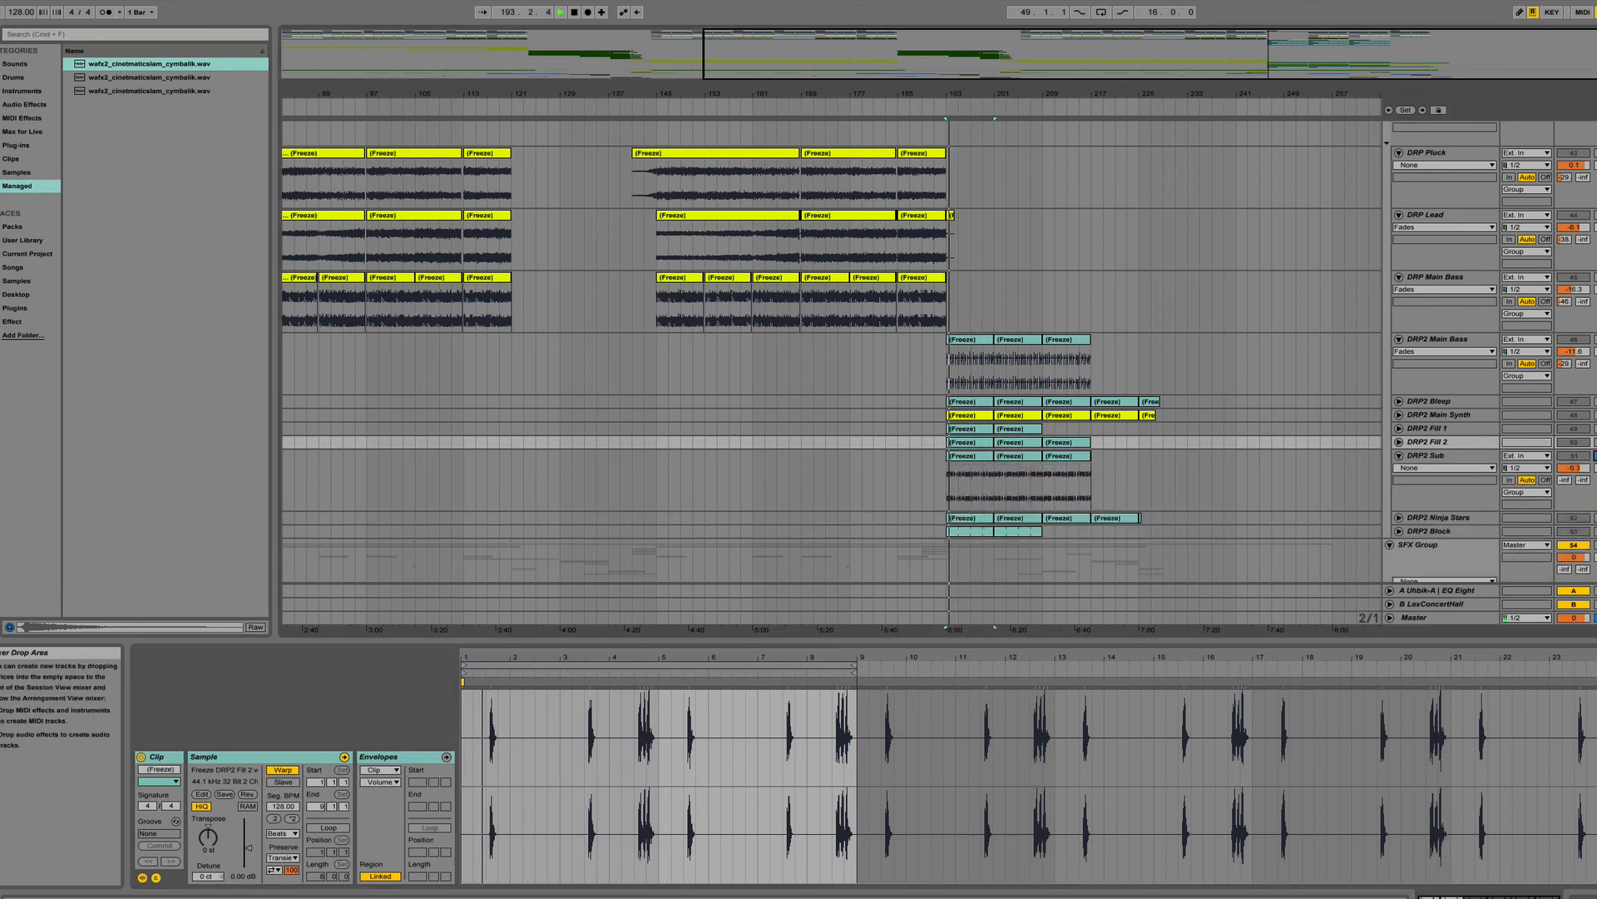
left_click(1400, 455)
key("space")
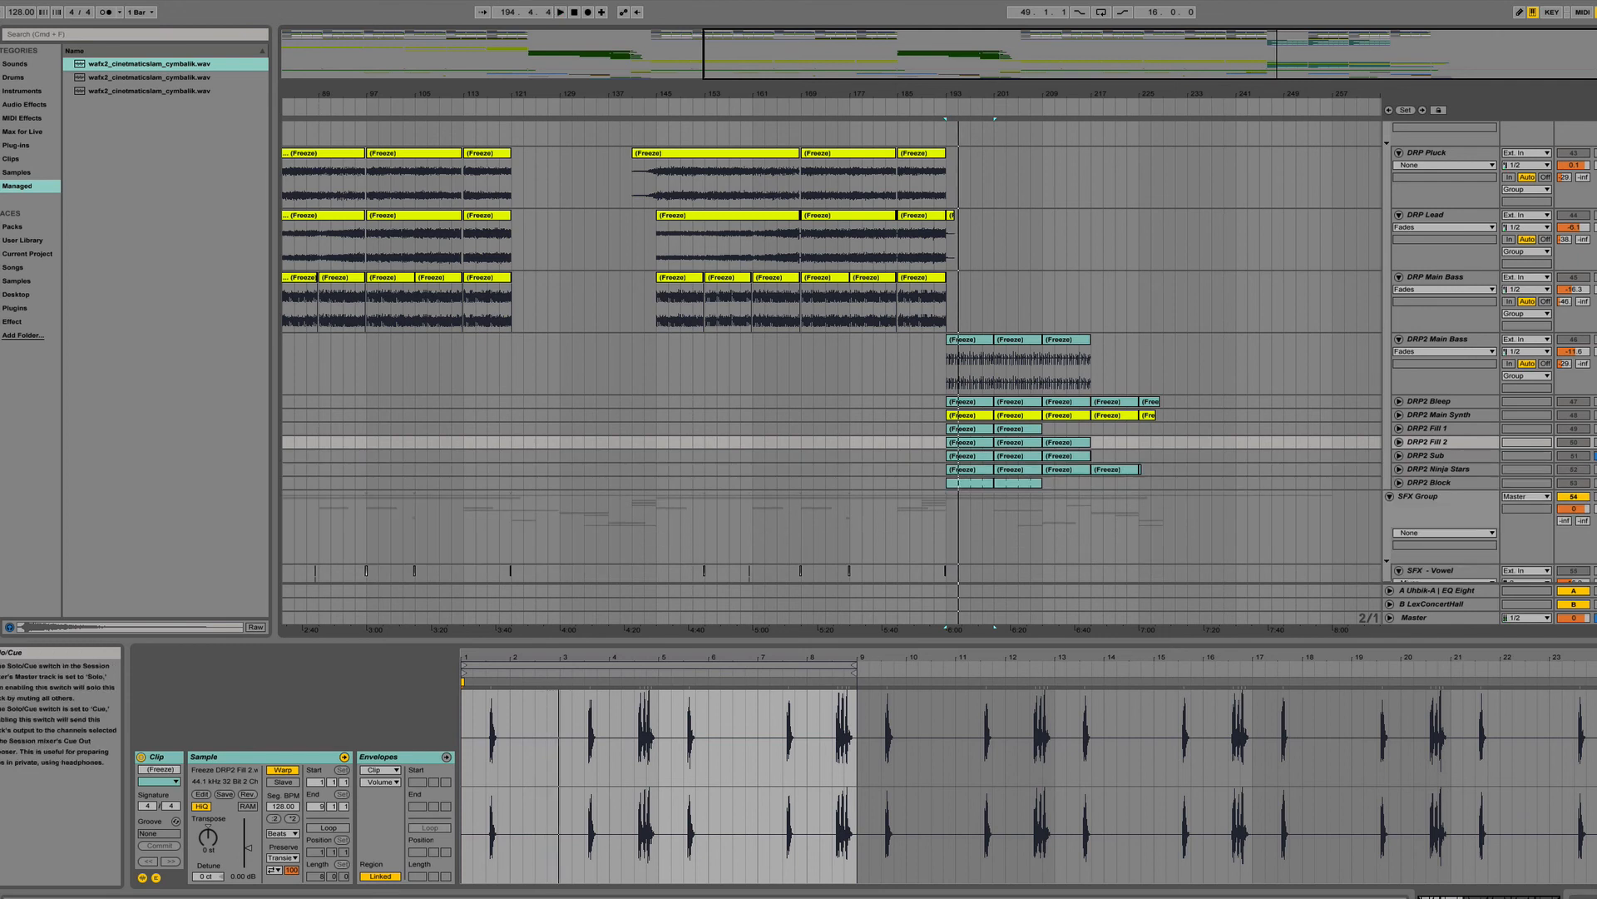
Audition the DRP2 Ninja Stars and DRP2 Block tracks one at a time in solo.
key("space")
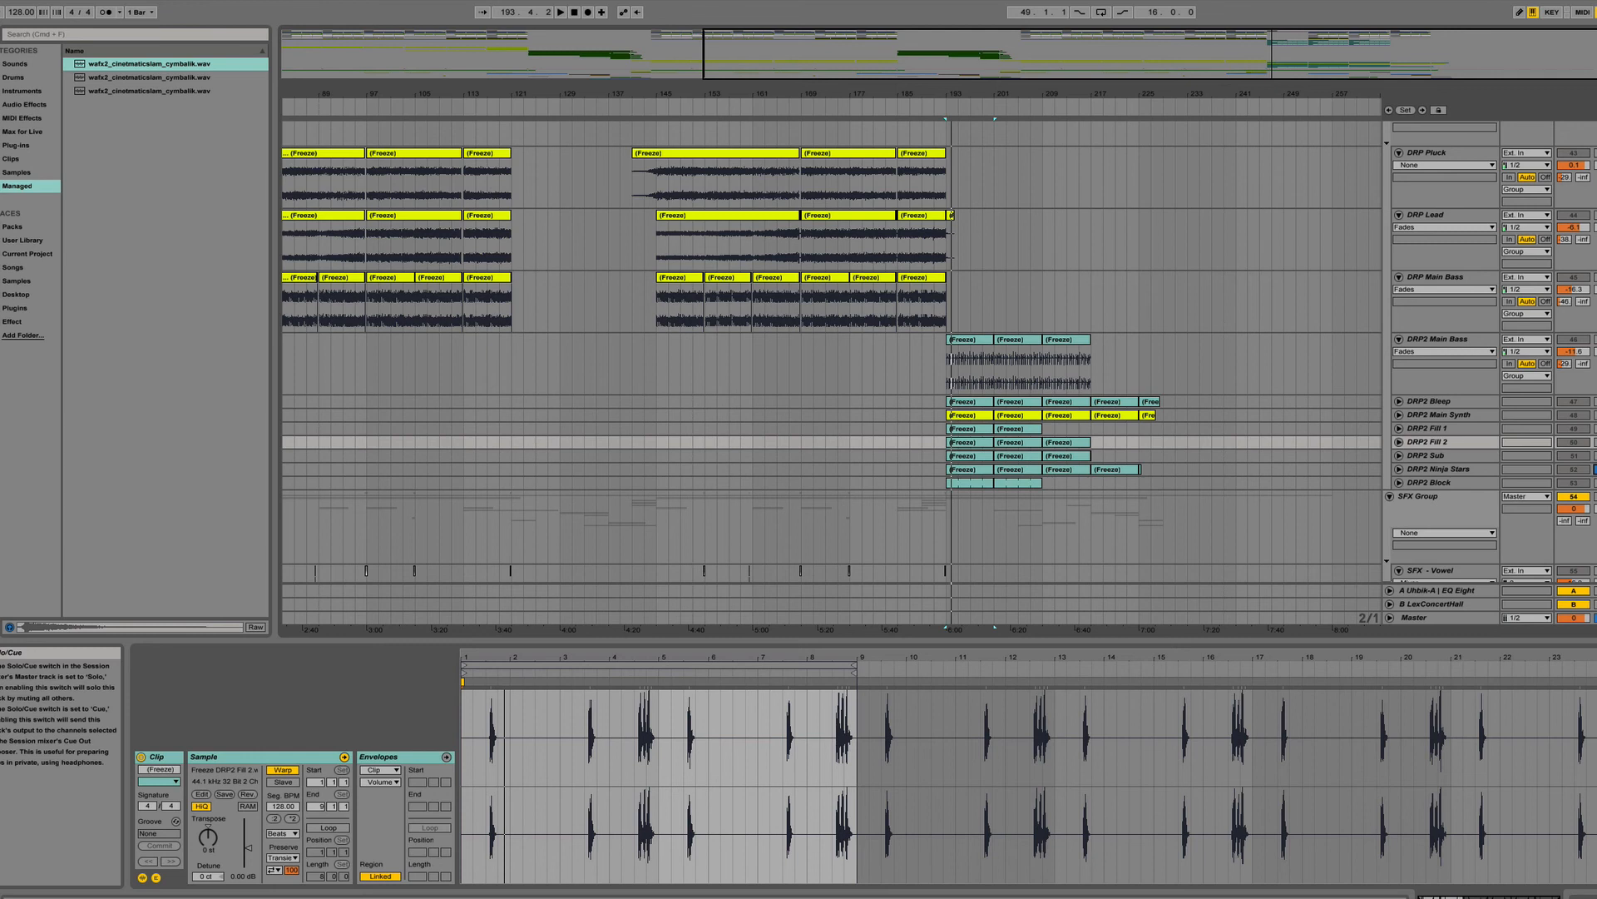
key("space")
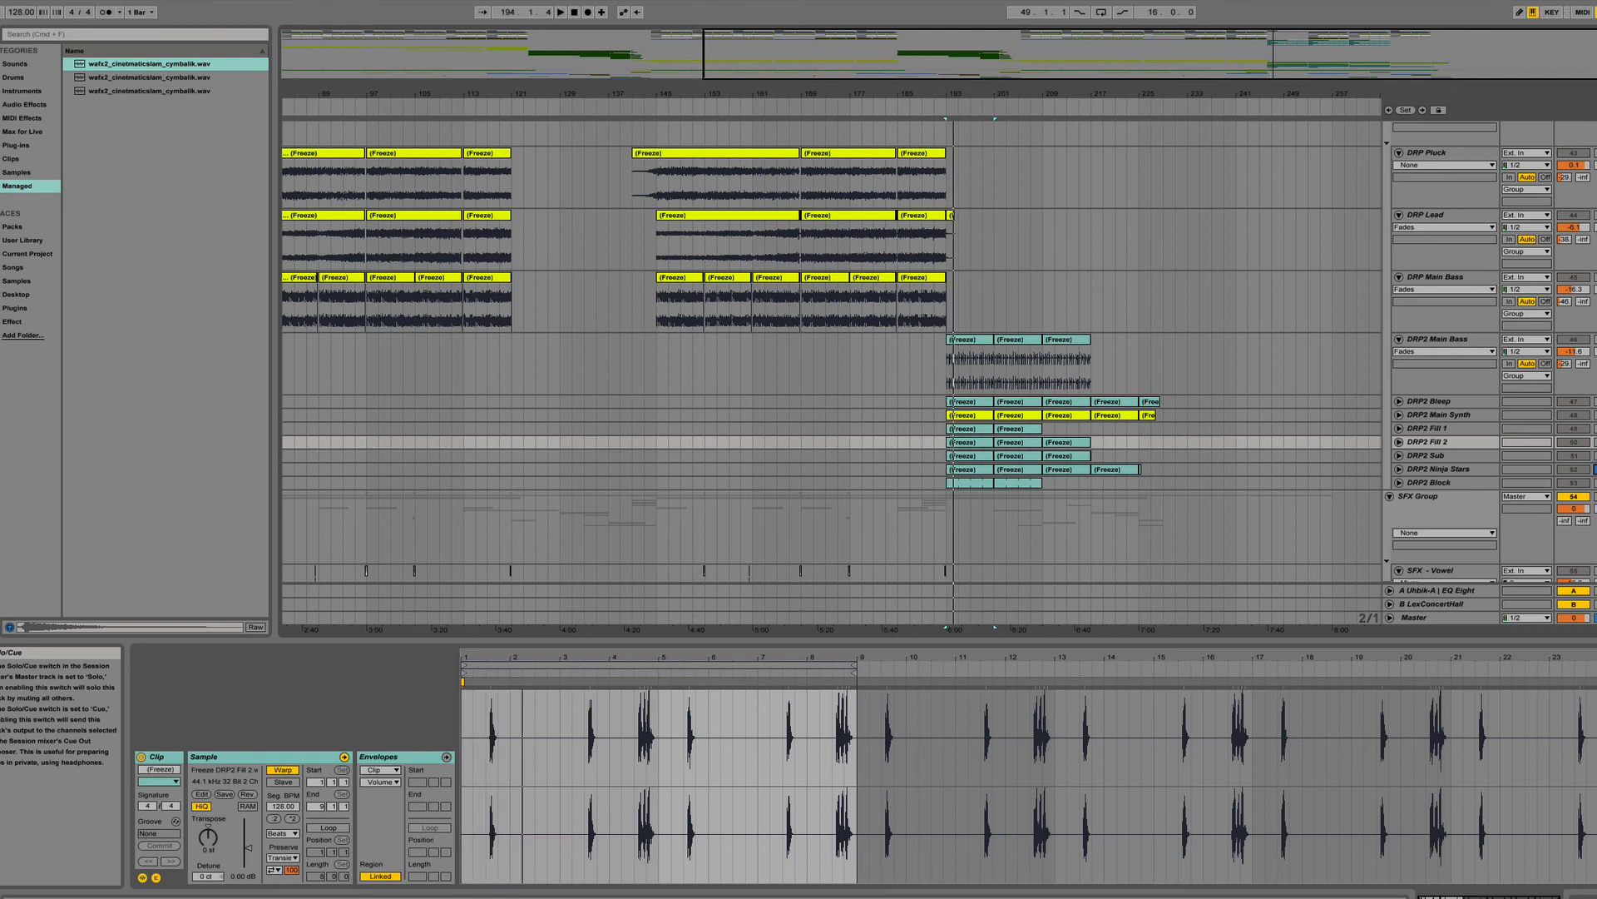
key("space")
Turn off the solo and play the second drop with all tracks together.
scroll(1123, 470, "down", 8)
scroll(1100, 466, "up", 15)
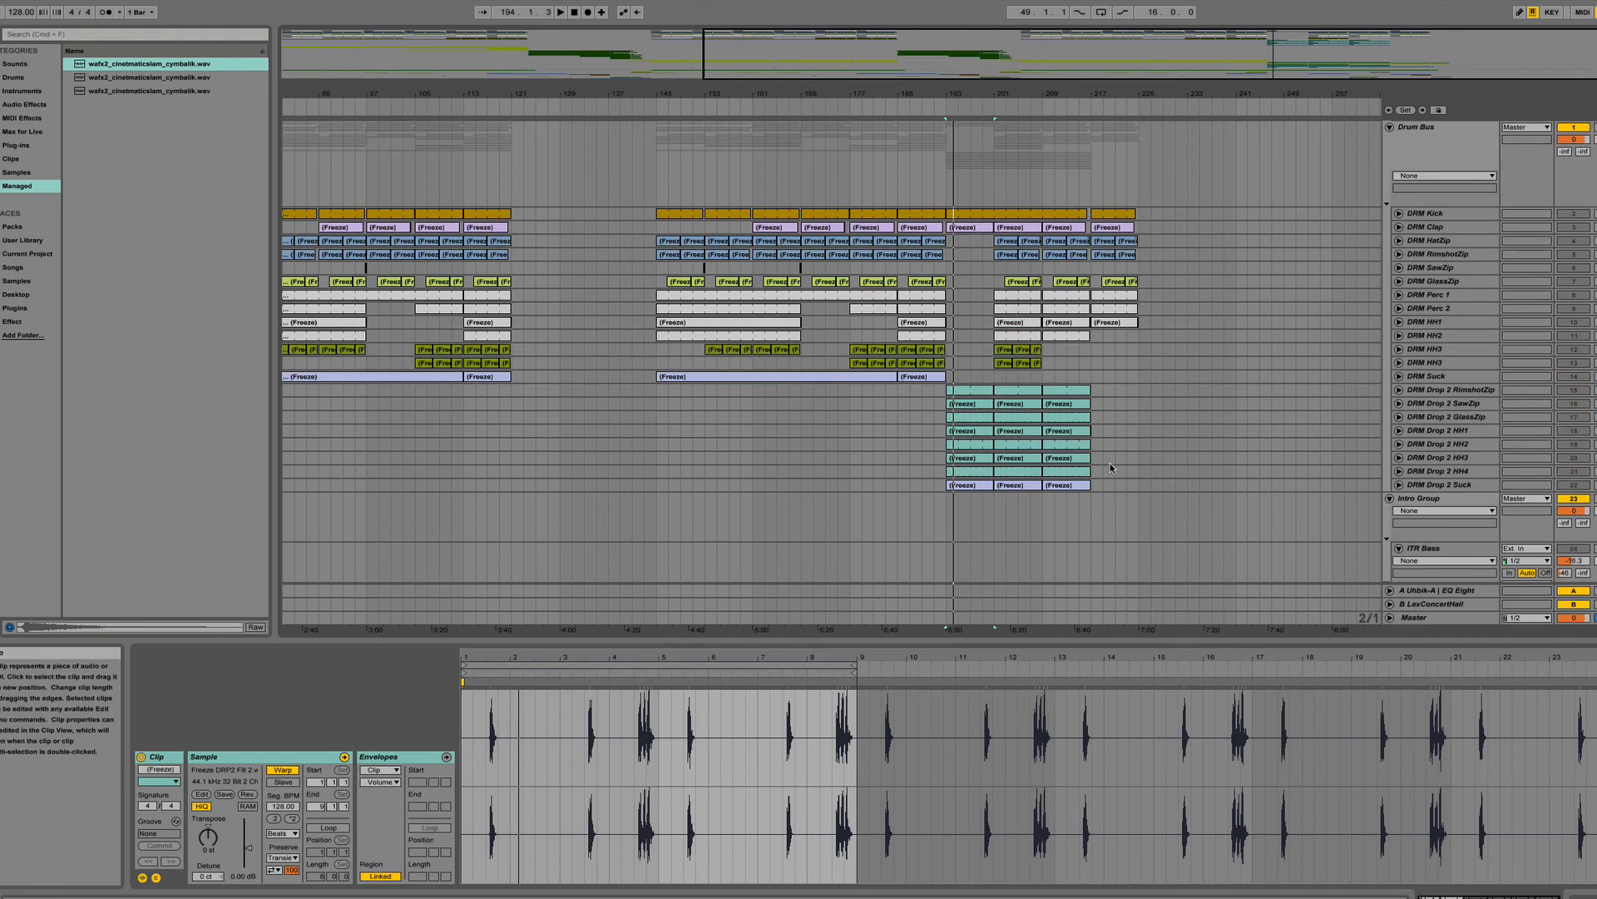
scroll(1508, 478, "down", 15)
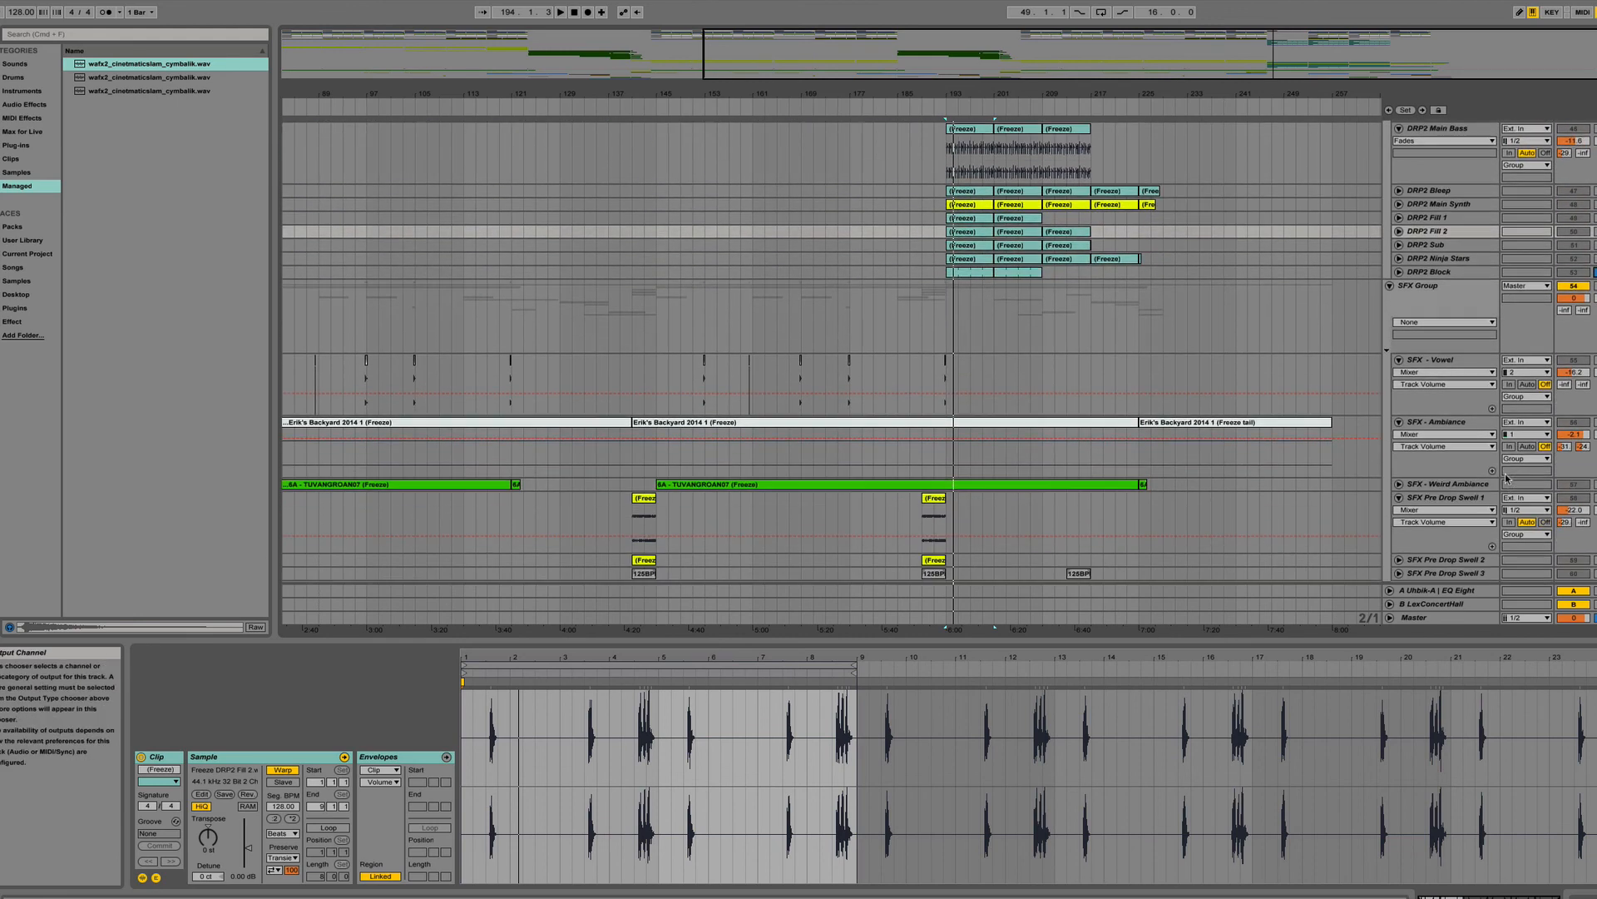
key("space")
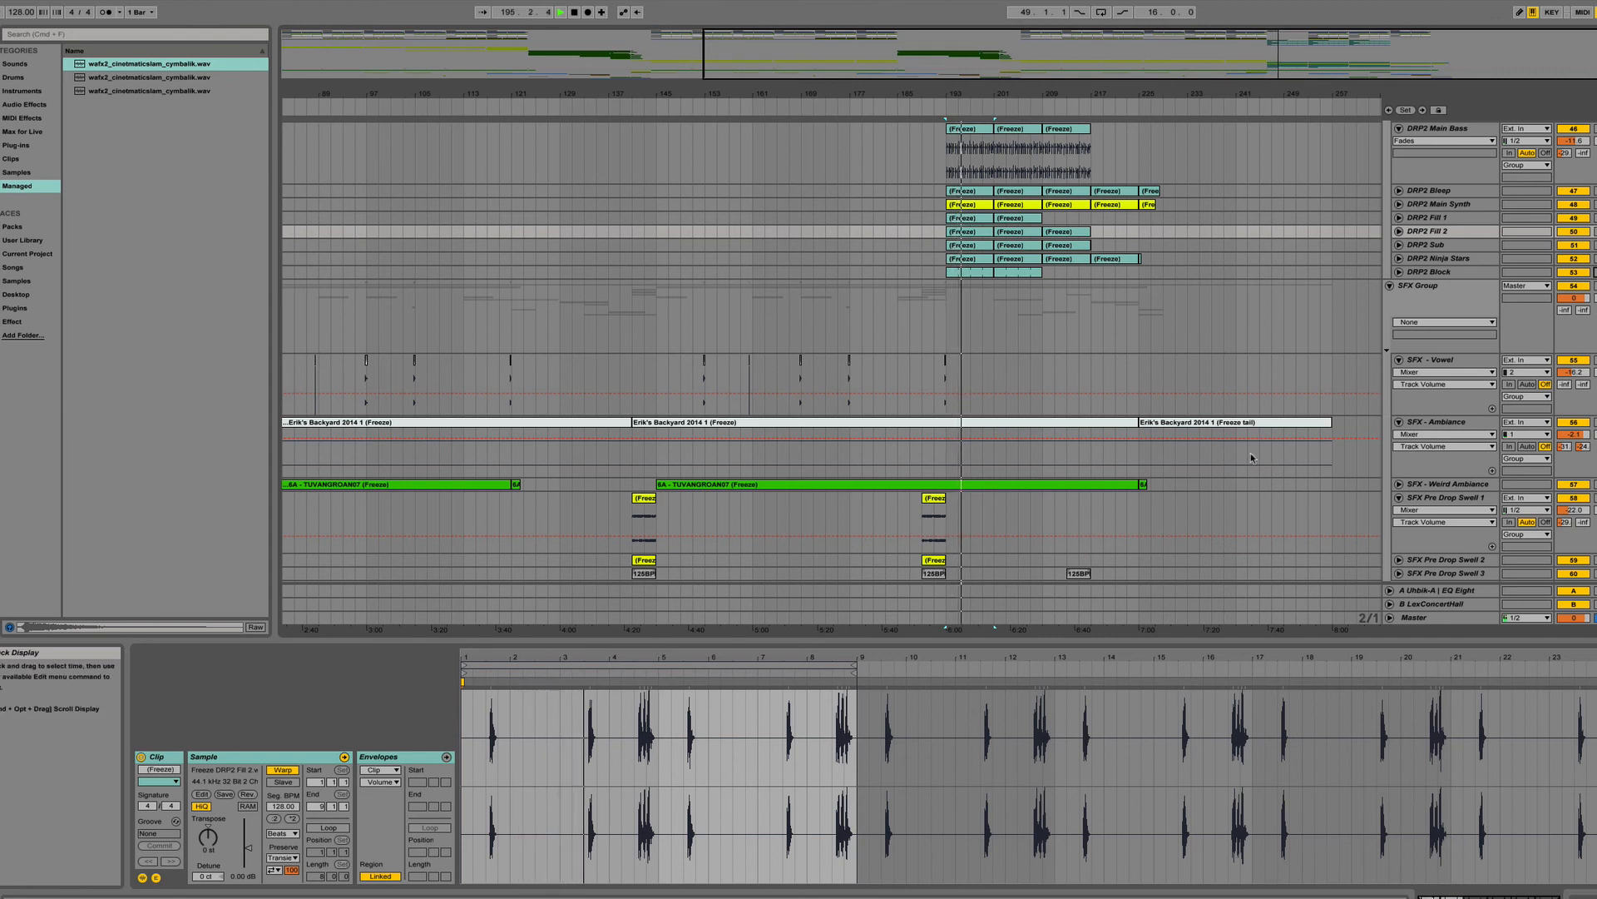
key("space")
Compare the waveforms of the second and first DRP2 Fill 1 clips, at bars 201 and 193.
scroll(1225, 381, "up", 3)
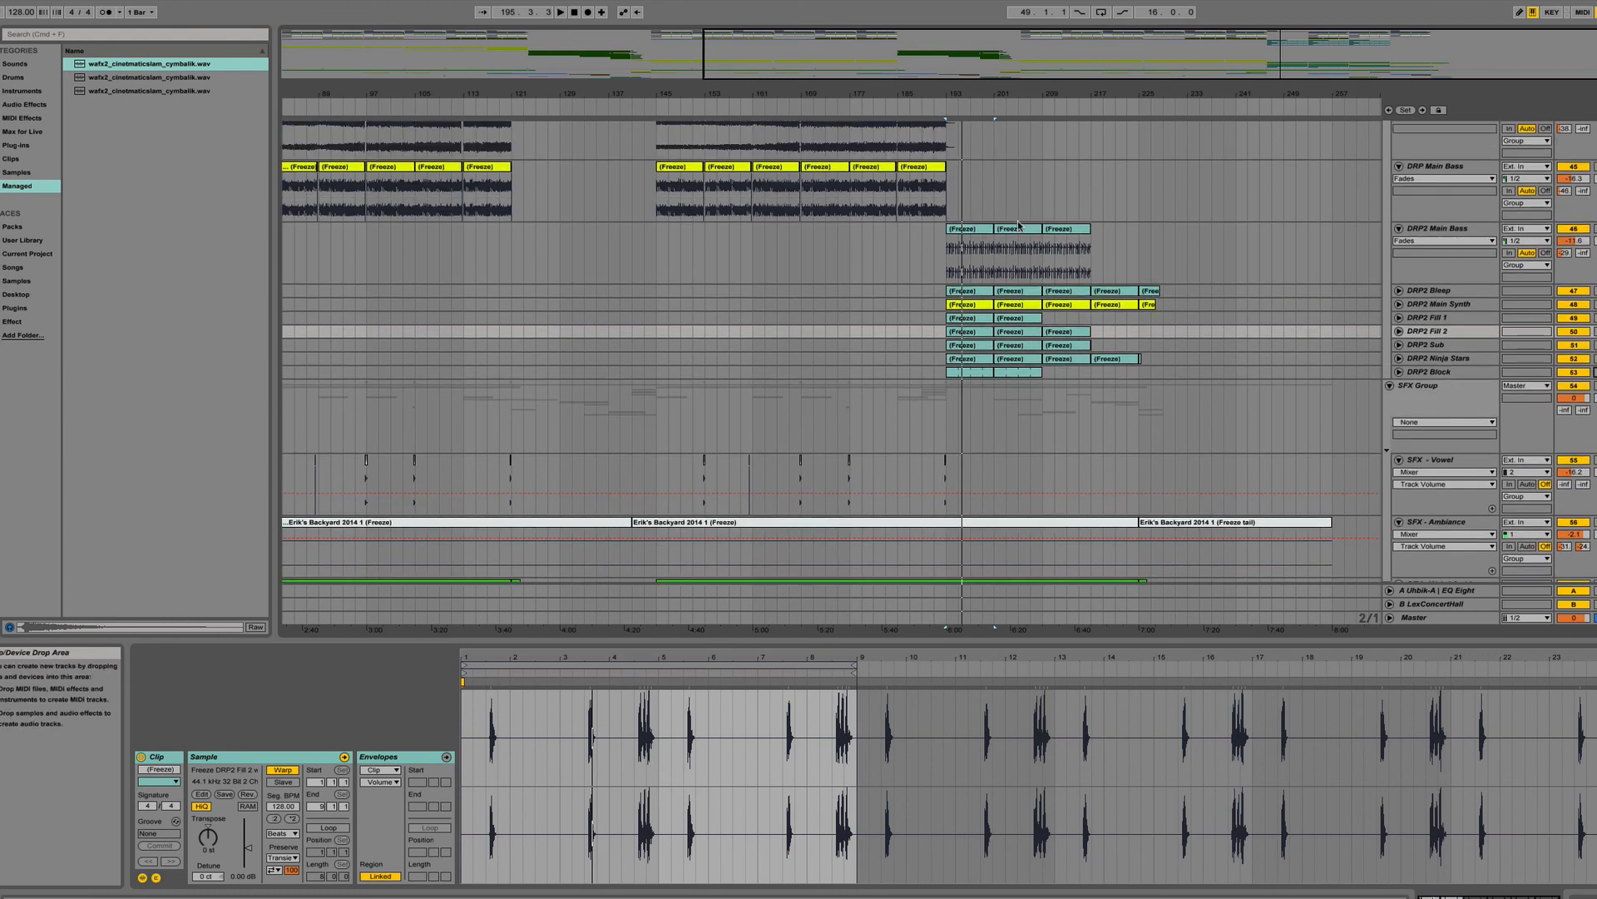
scroll(1030, 240, "down", 1)
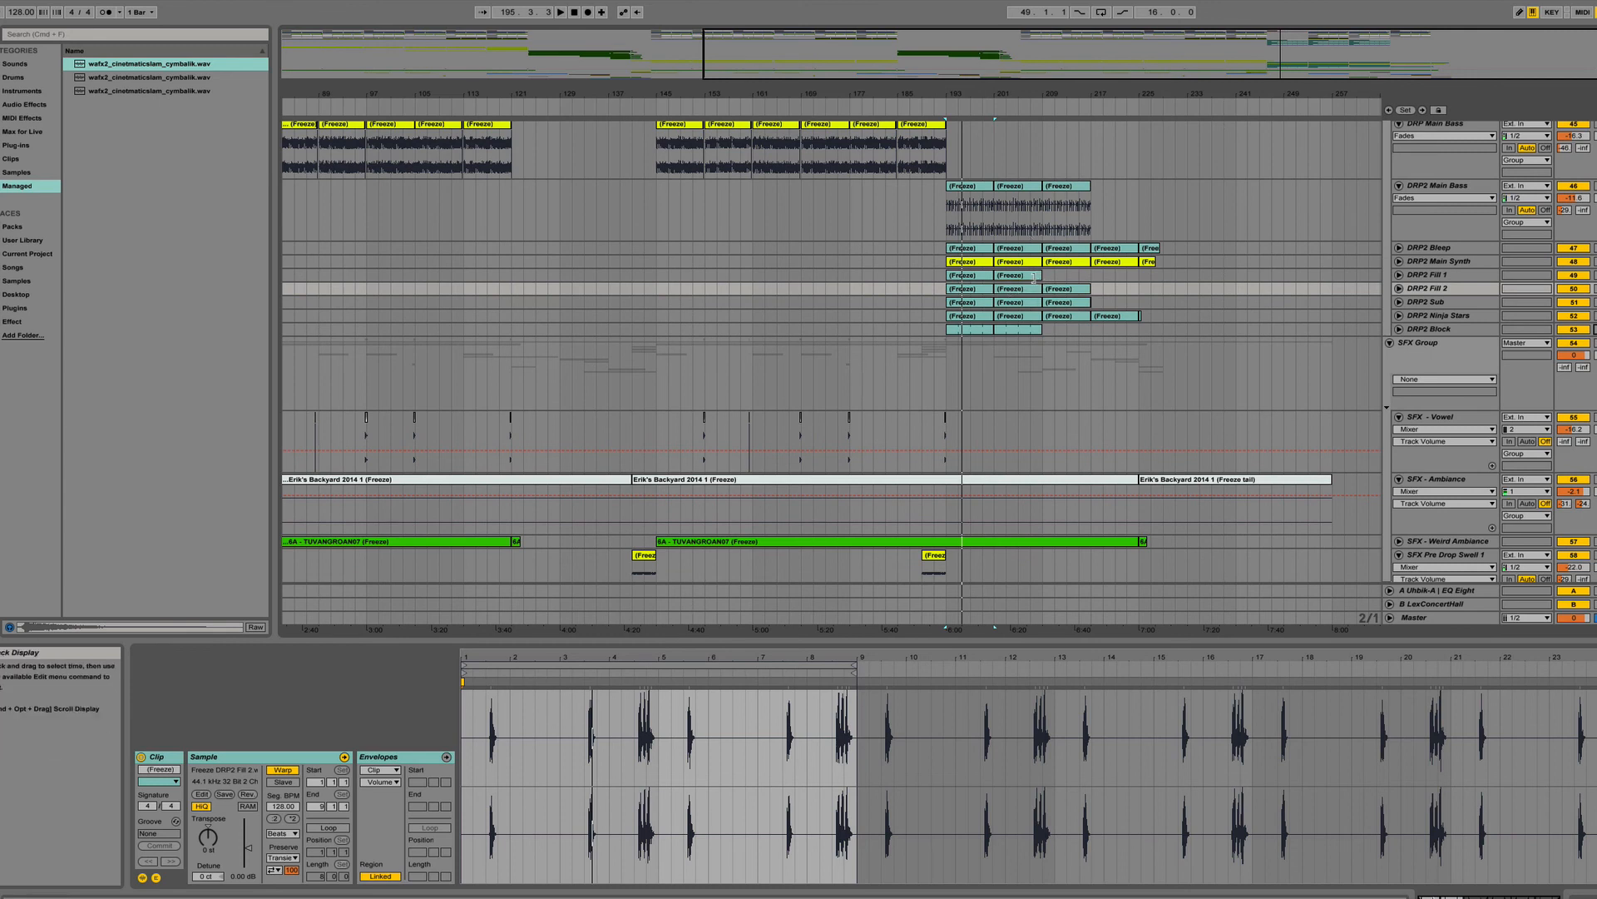
left_click(1015, 275)
scroll(1105, 321, "down", 6)
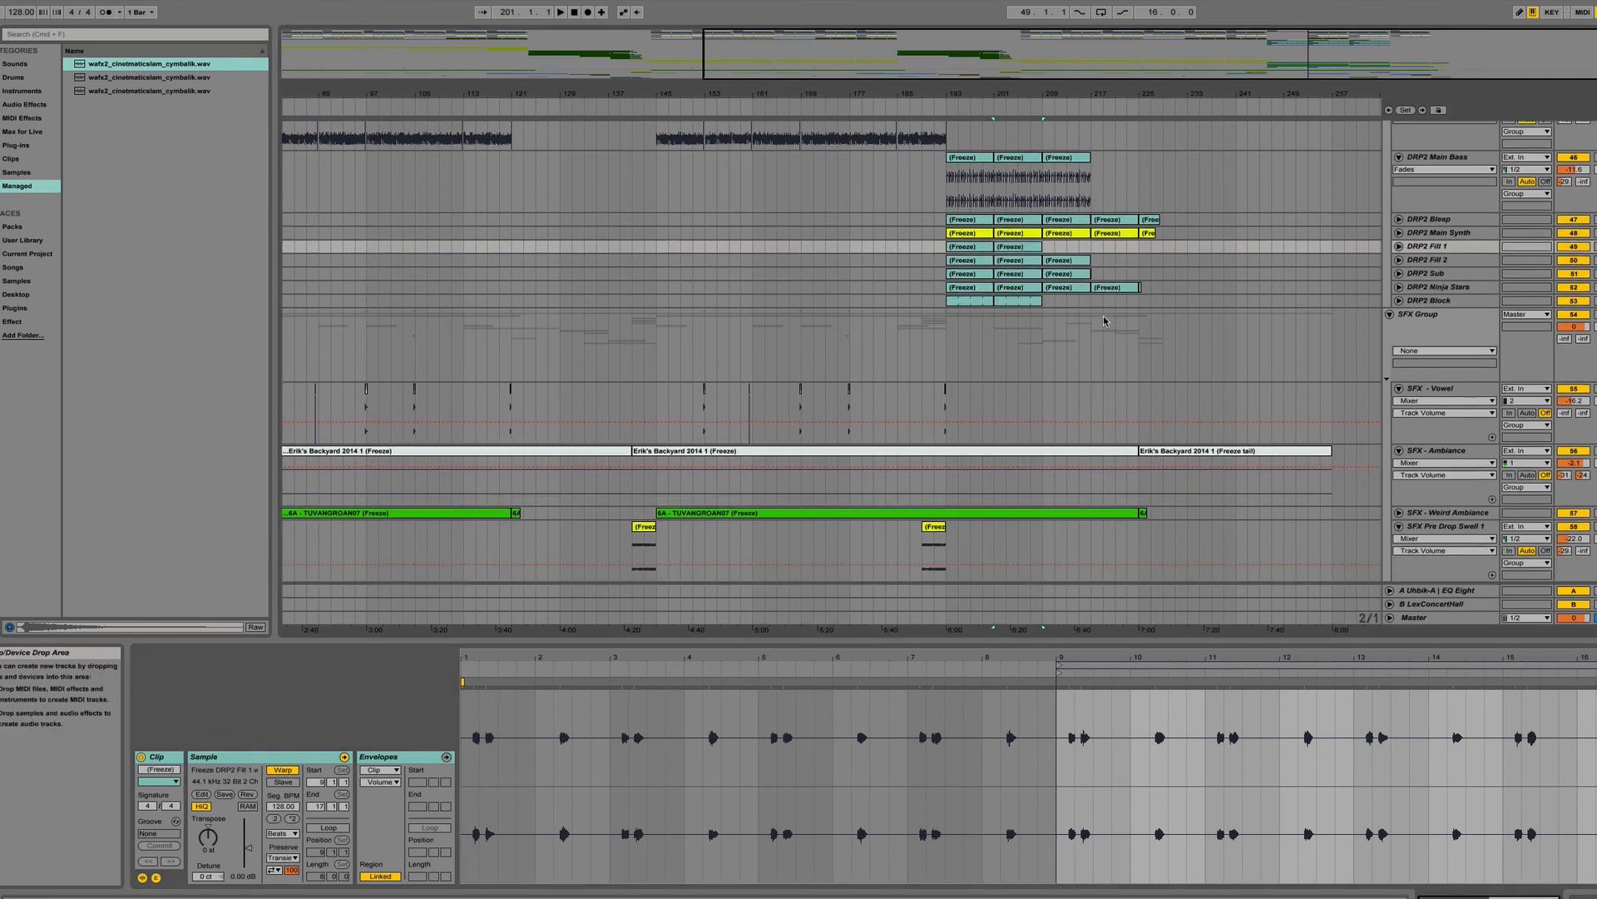
scroll(1105, 321, "up", 8)
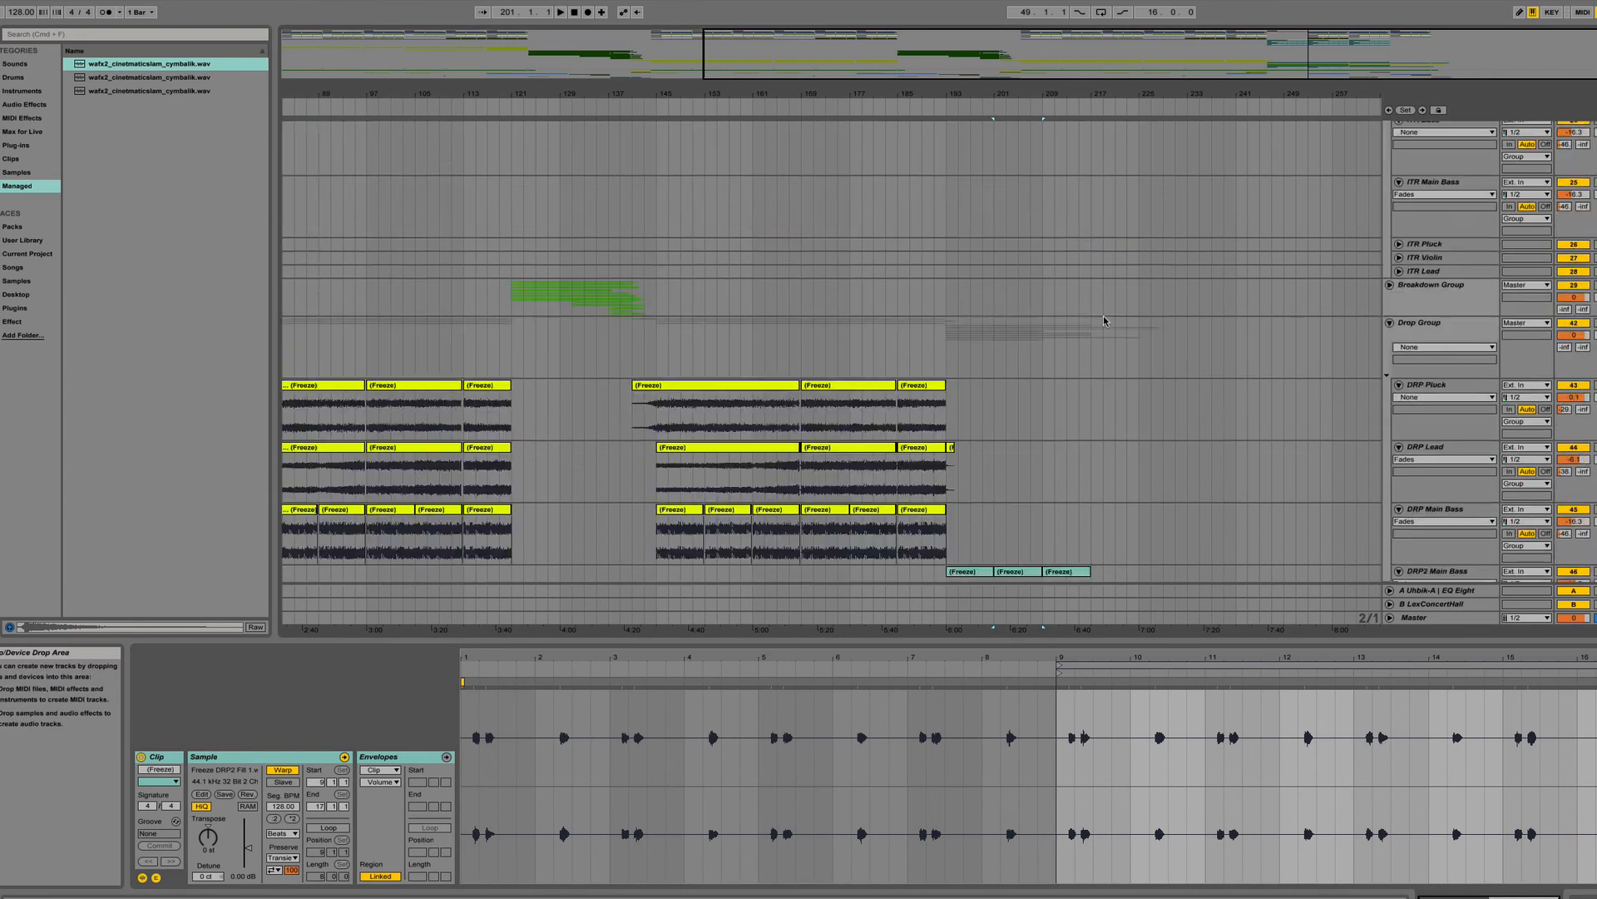
scroll(1114, 324, "right", 2)
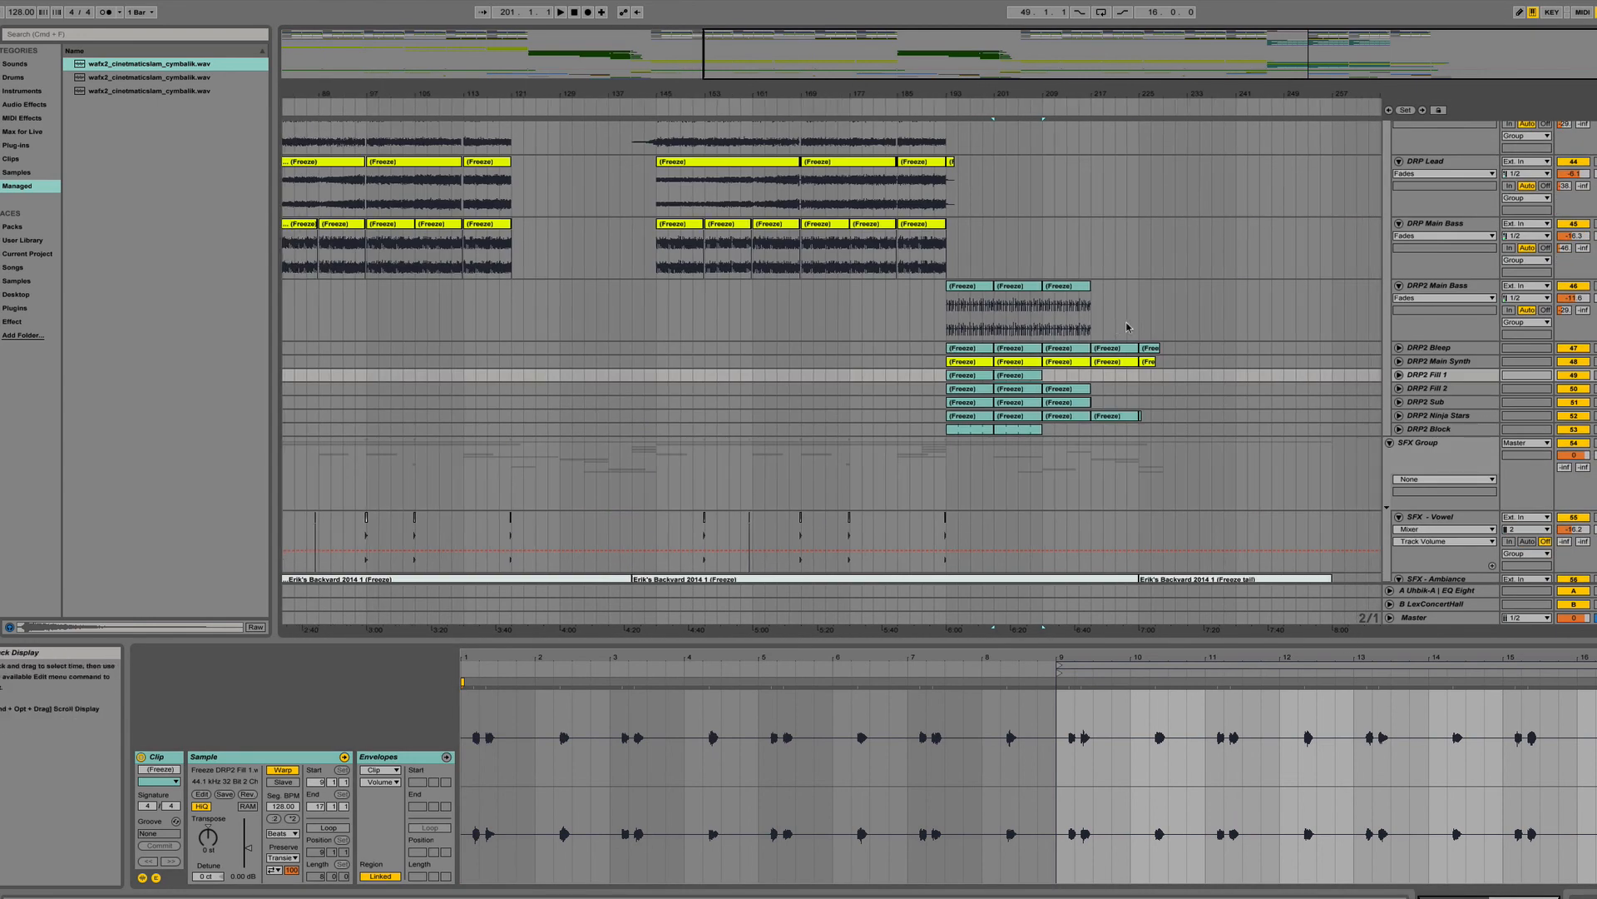
left_click(976, 377)
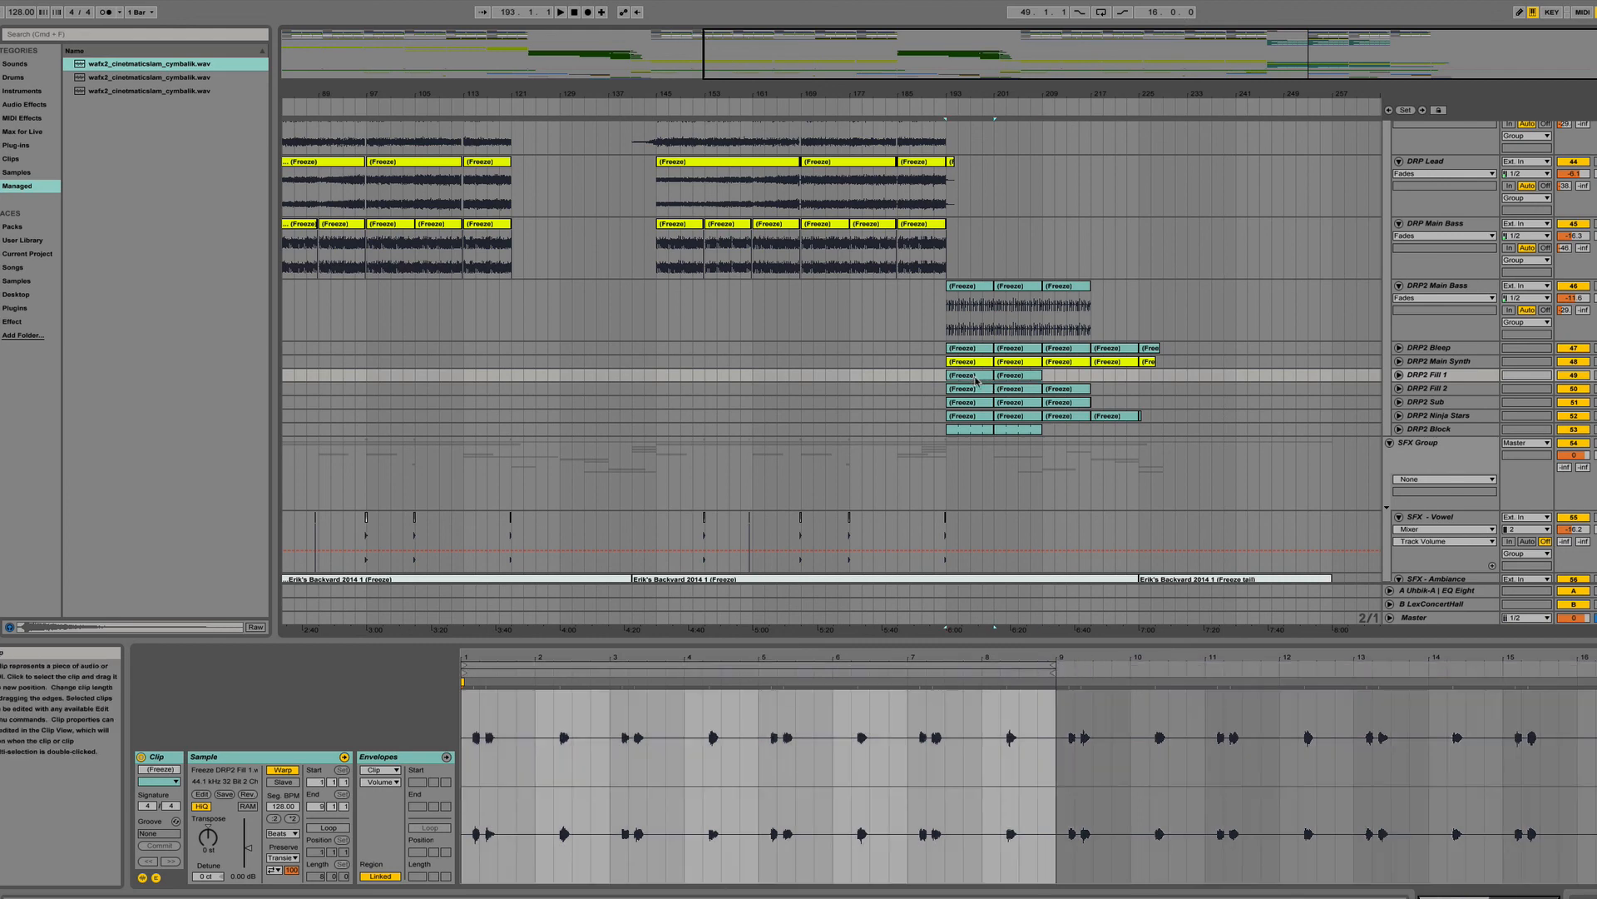
Display the waveform of the DRP2 Main Synth clip at bar 209 and set the insert position at bar 217.
scroll(990, 377, "down", 7)
scroll(992, 380, "up", 8)
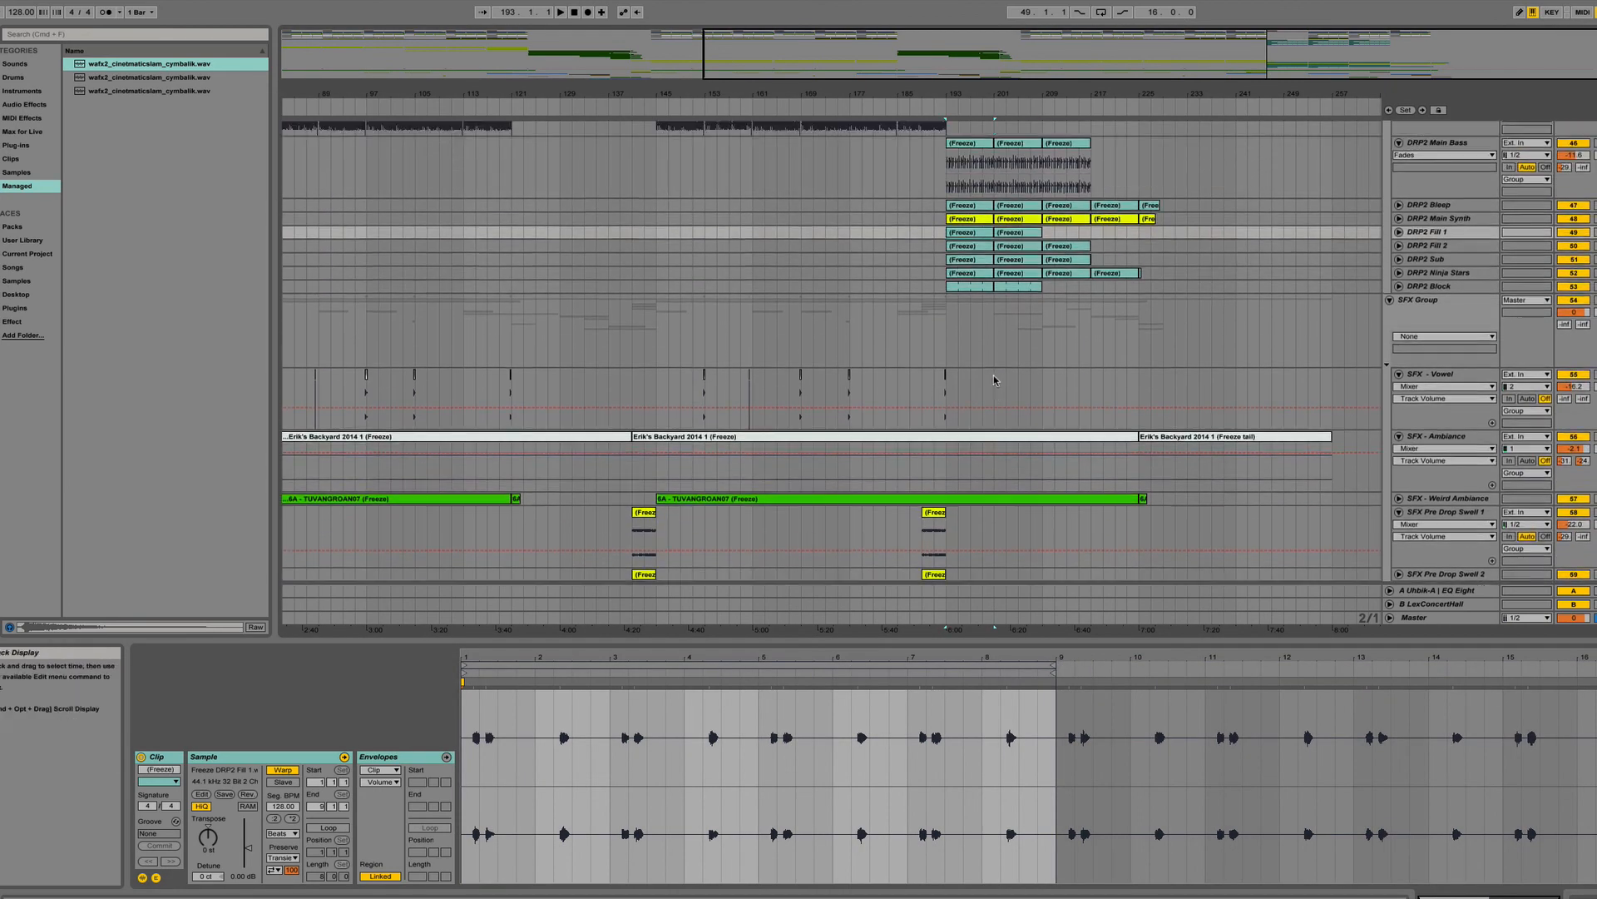
left_click(1066, 406)
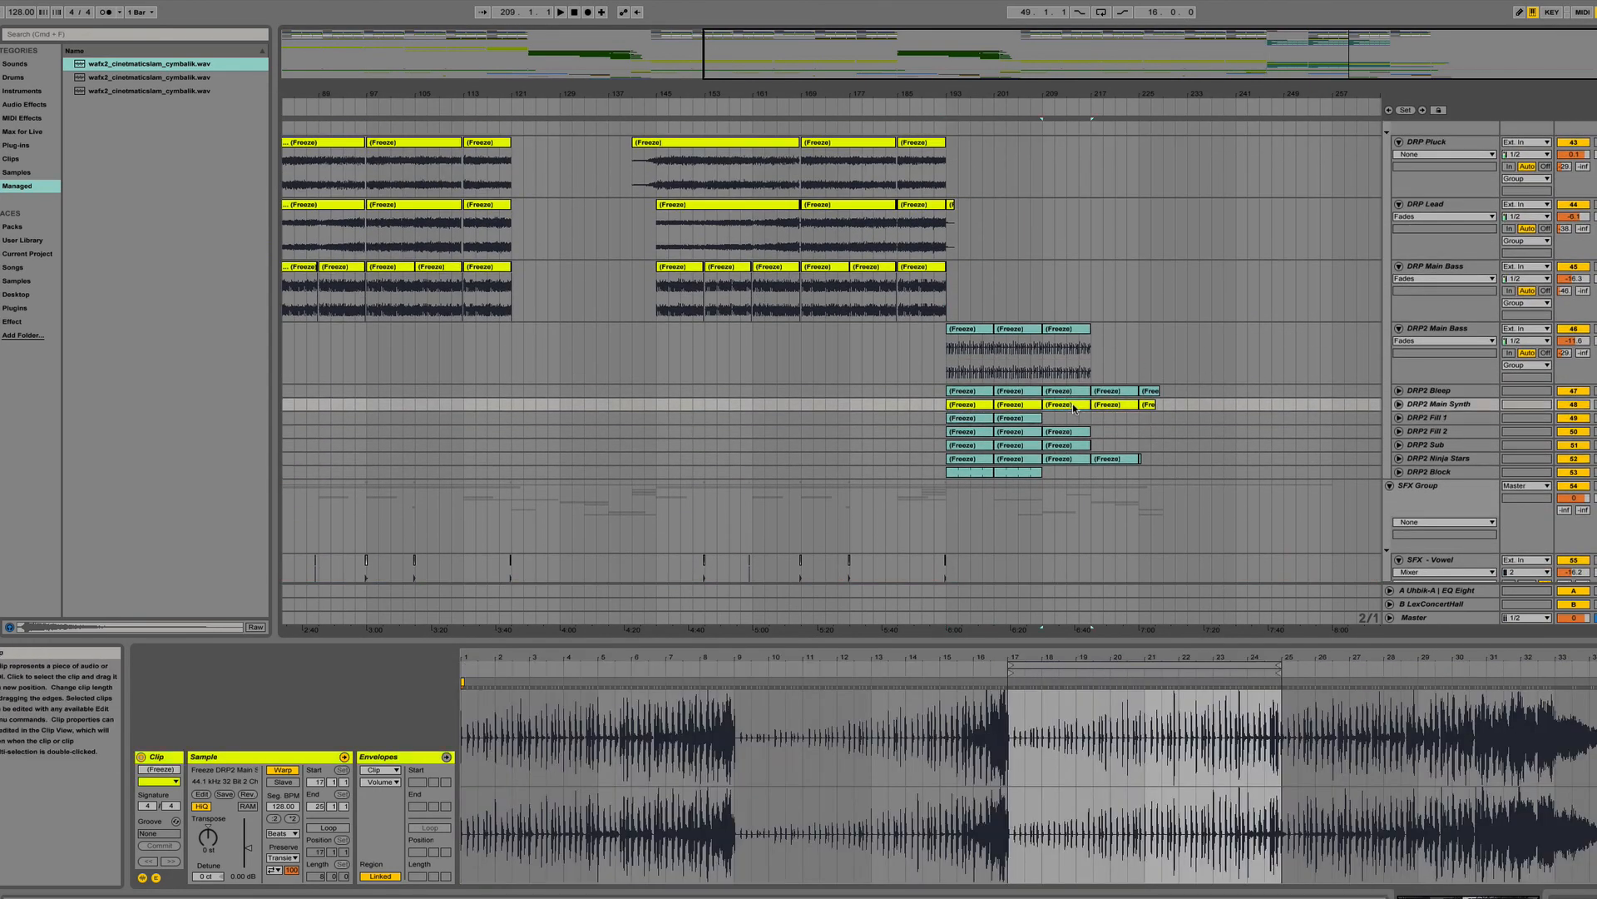
left_click(1087, 424)
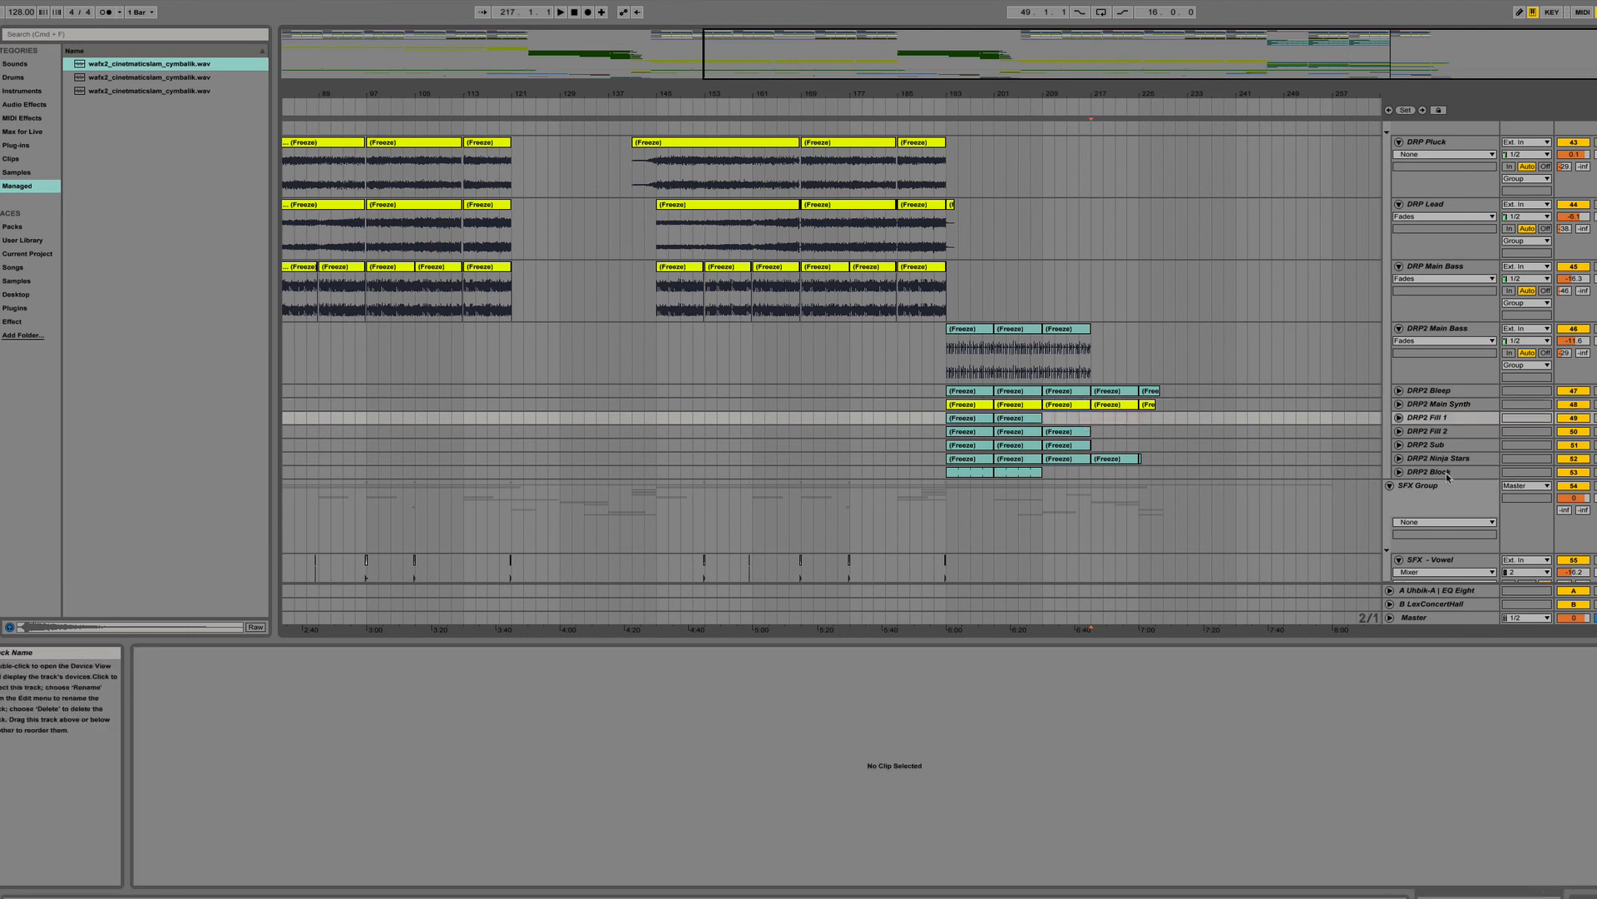
Look through the drum, DRP2 and SFX tracks to examine which parts are arranged around bar 217.
left_click(1461, 432)
left_click(1454, 444)
scroll(1178, 433, "up", 1)
scroll(1178, 432, "up", 10)
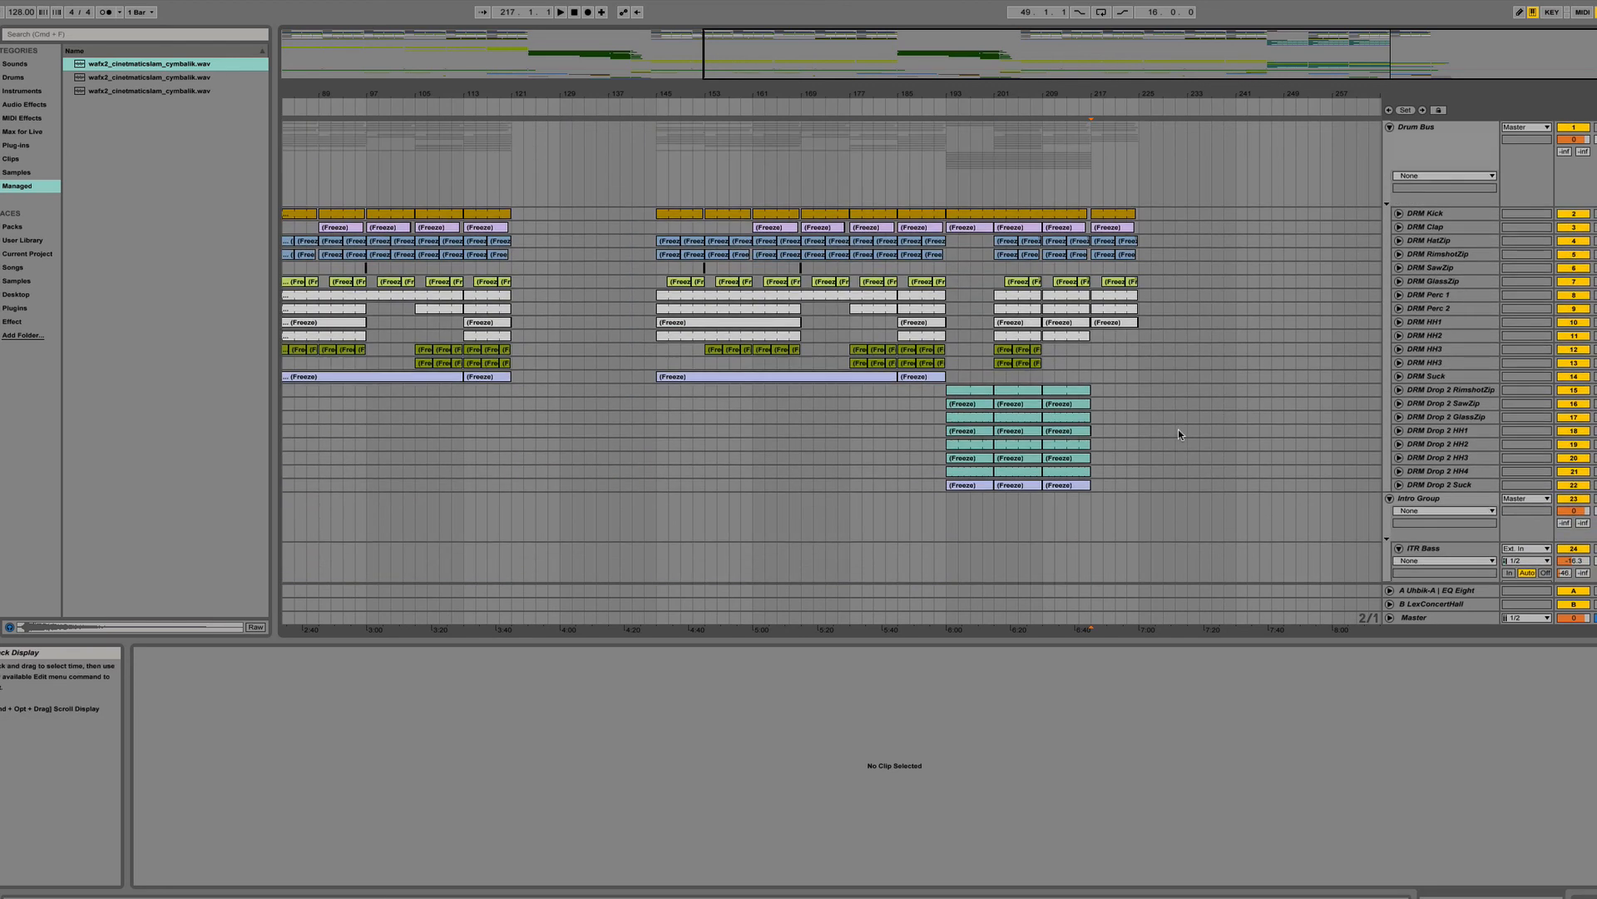
scroll(1133, 244, "down", 6)
scroll(1133, 243, "down", 10)
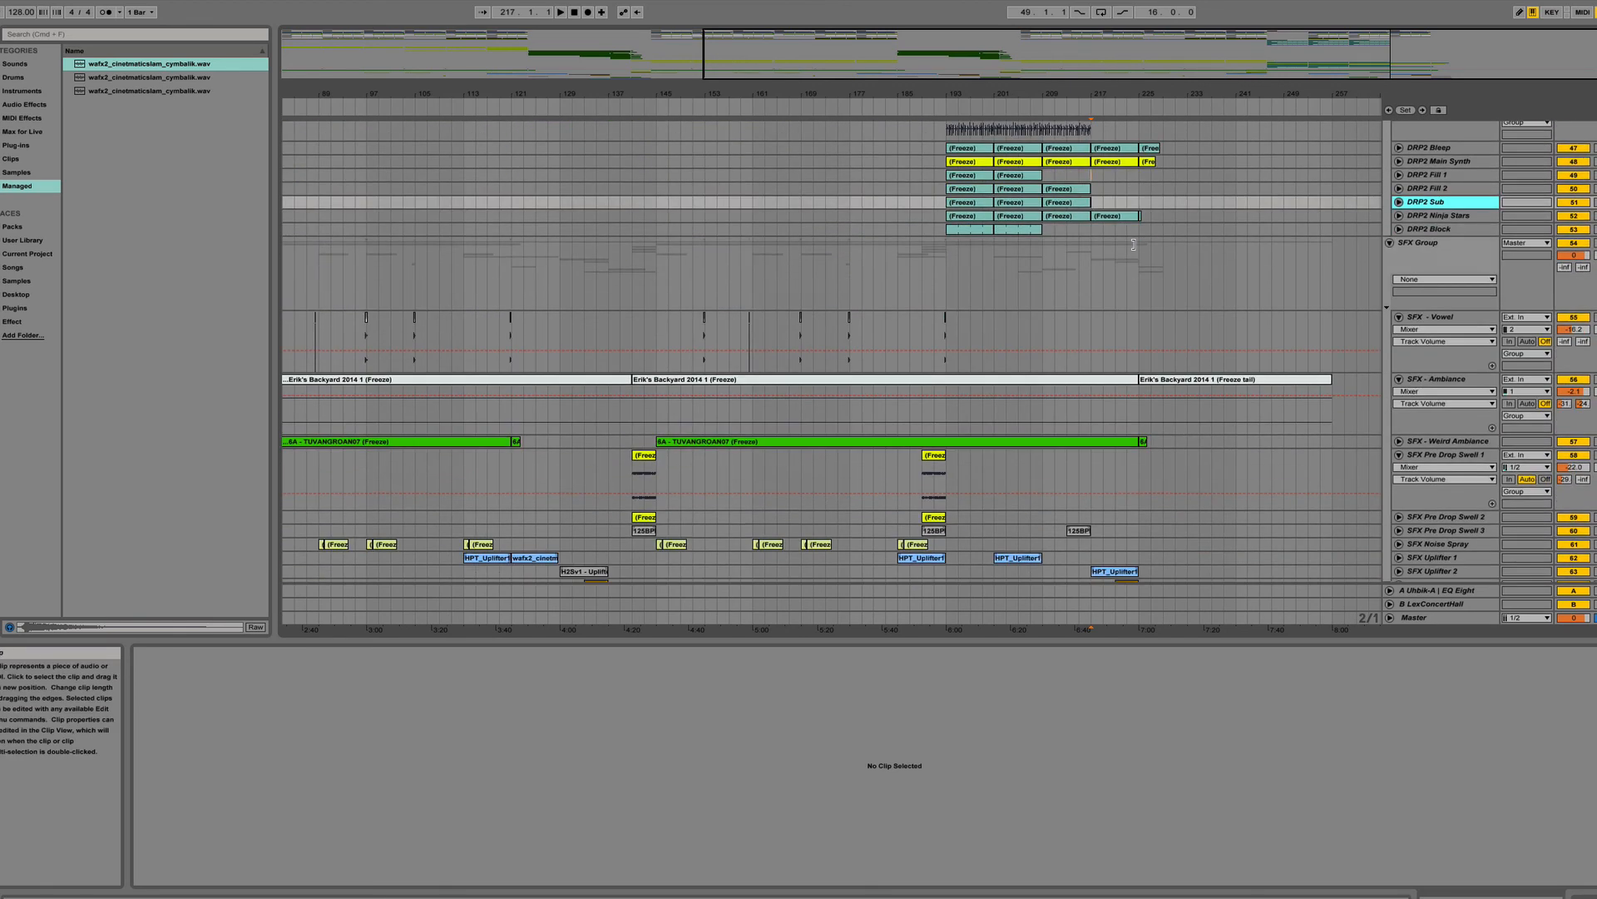
scroll(1133, 244, "up", 1)
scroll(1134, 243, "down", 5)
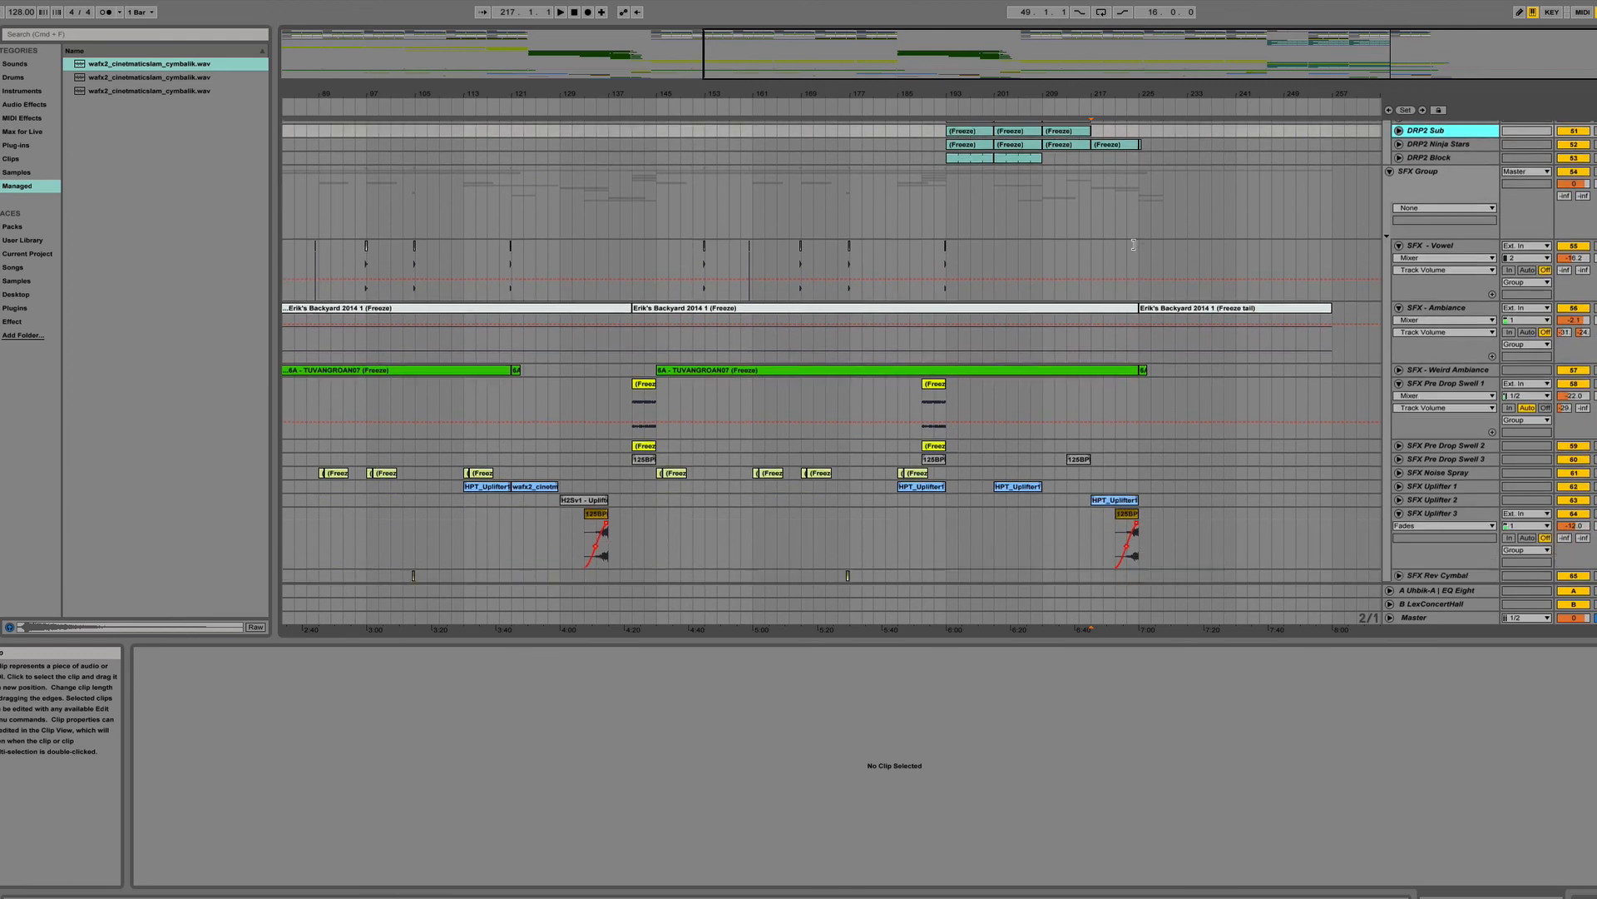
scroll(1133, 244, "up", 9)
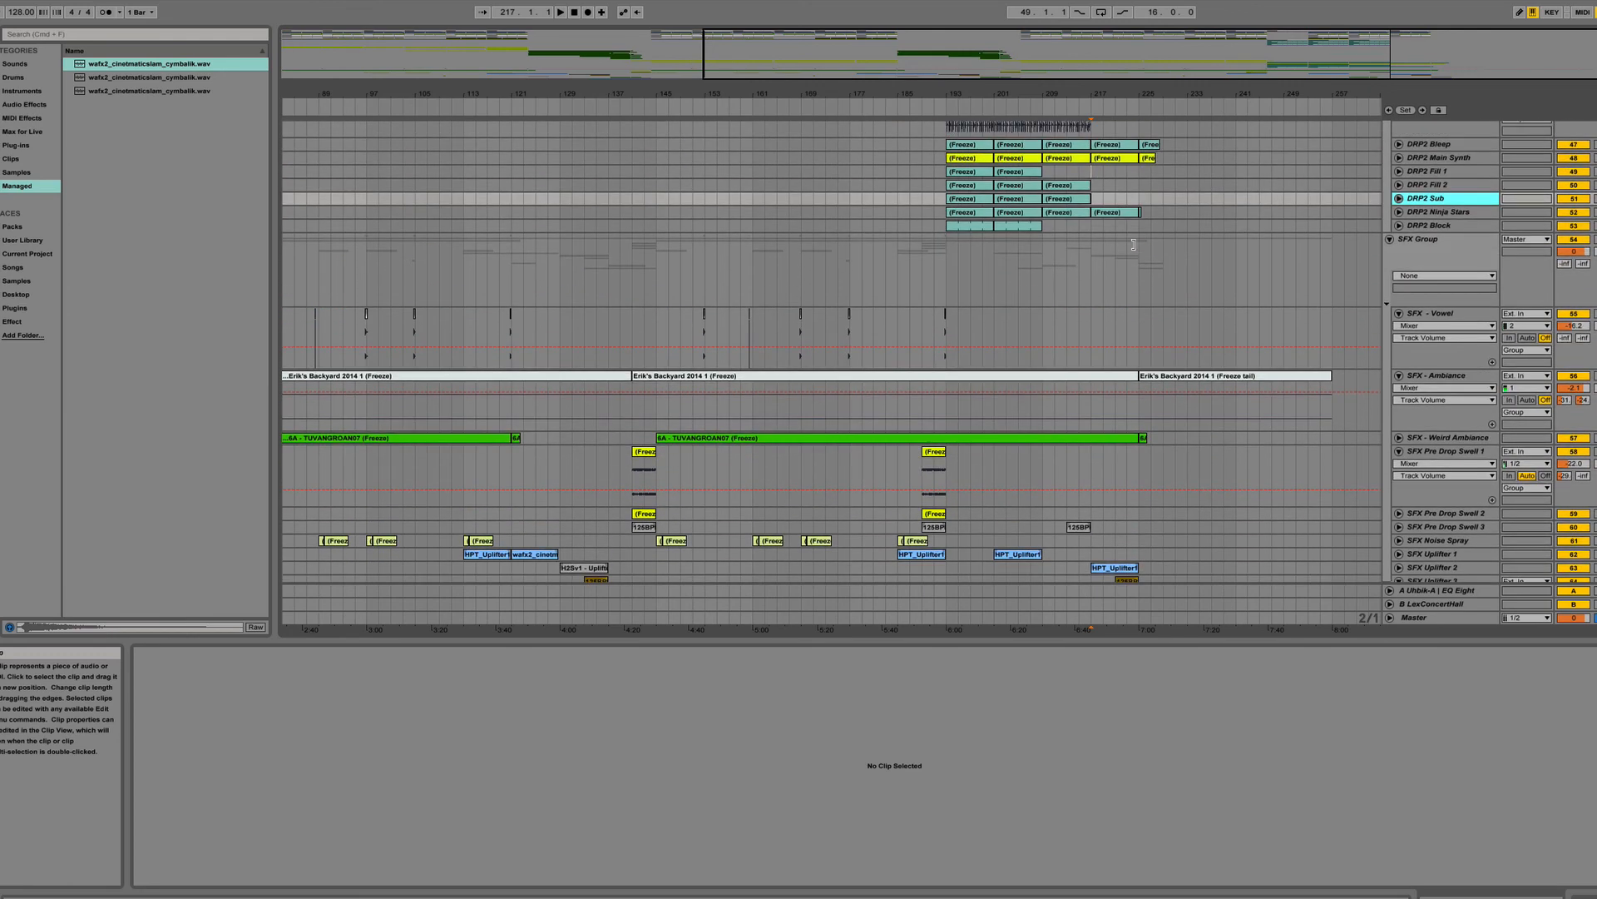
Select the DRP2 Main Synth clip at bar 217 and play the ending of the second drop.
left_click(1108, 310)
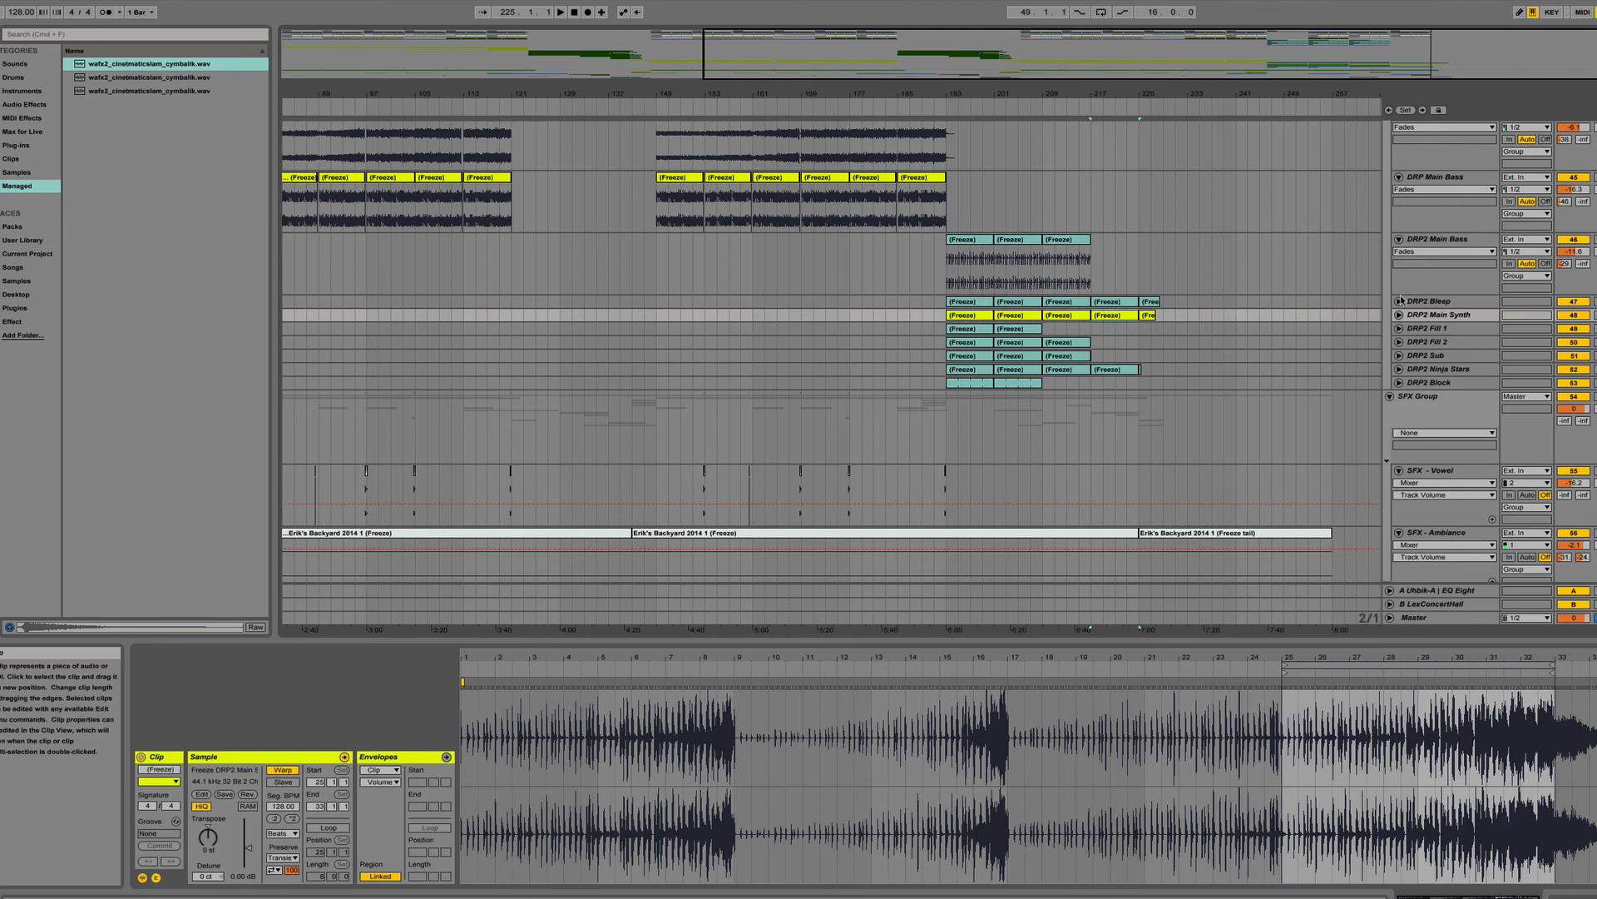
key("space")
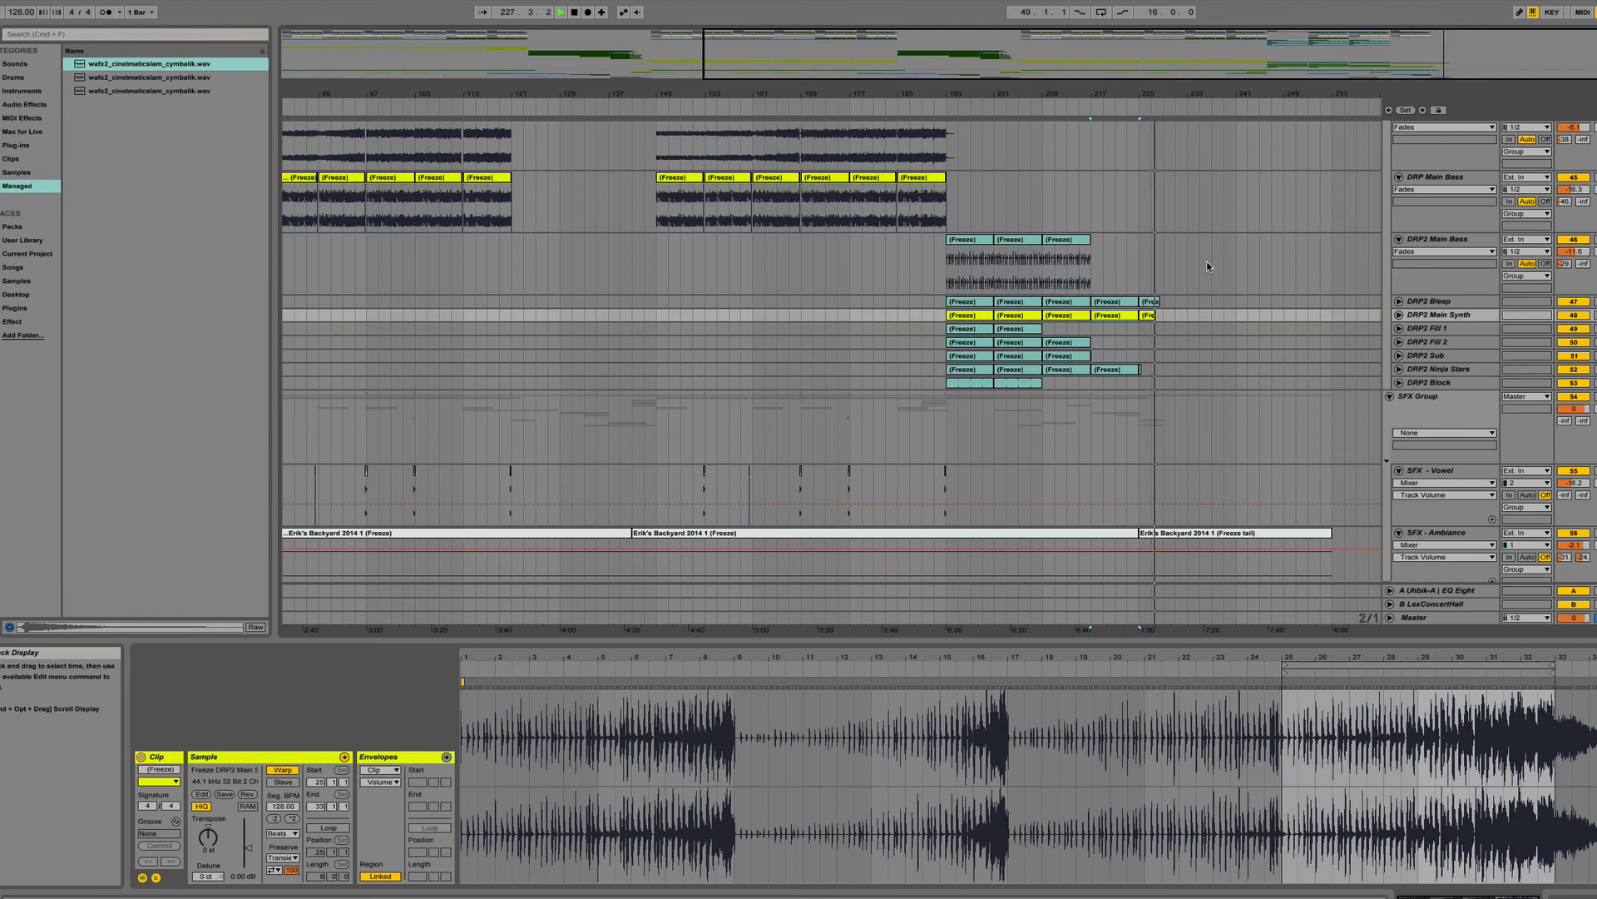
Switch to the Session View and compare the effect devices on return tracks A and B.
key("Tab")
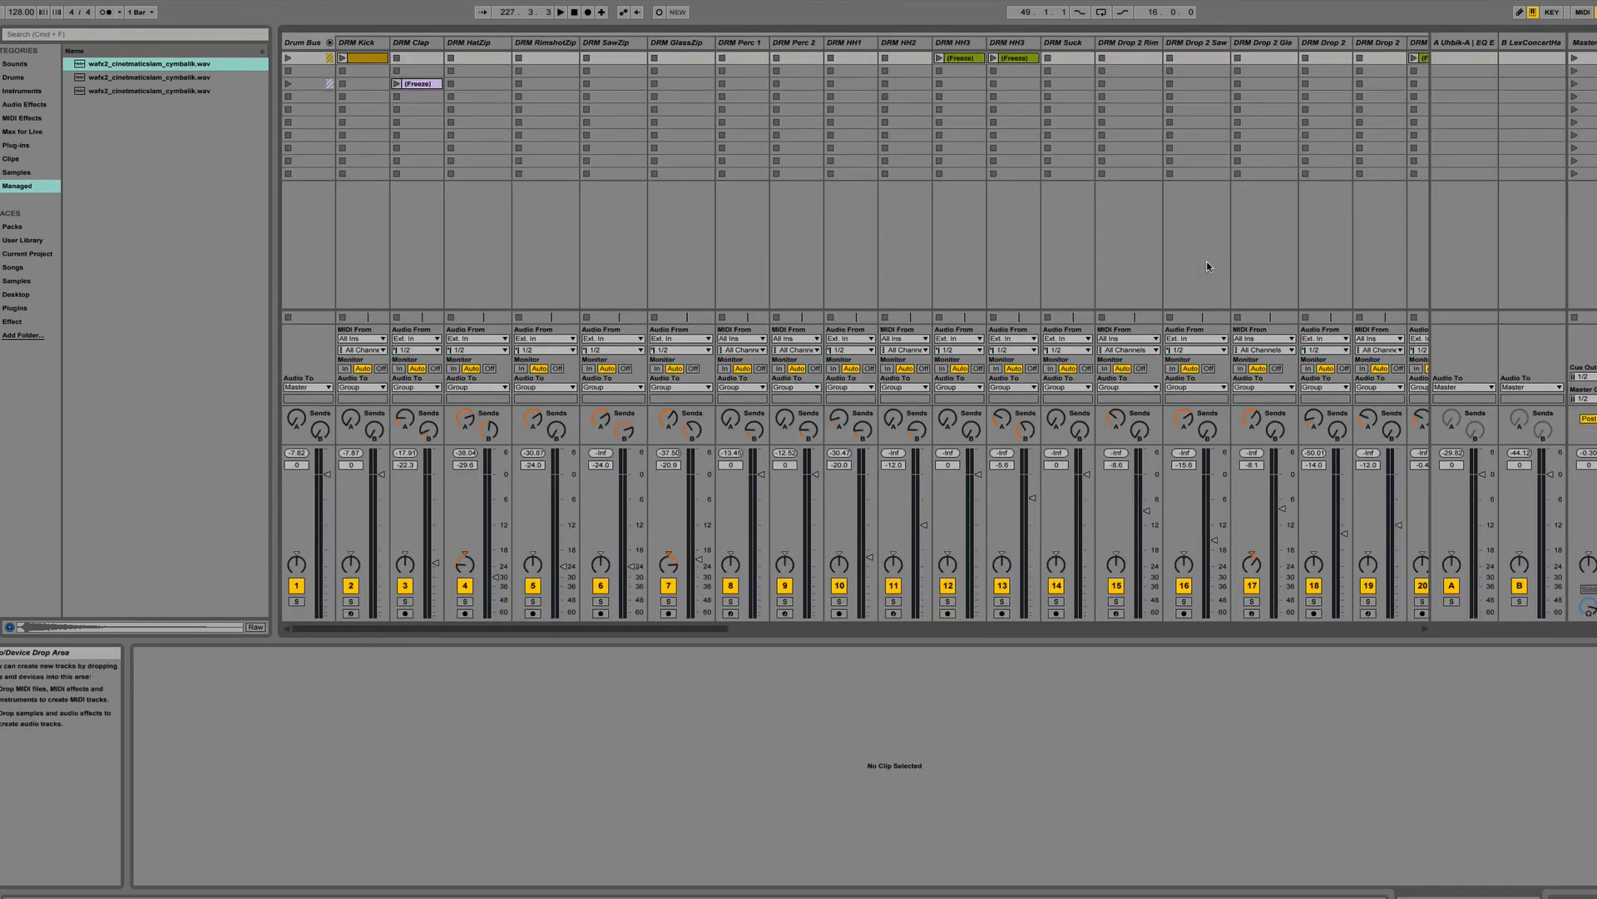
left_click(1466, 42)
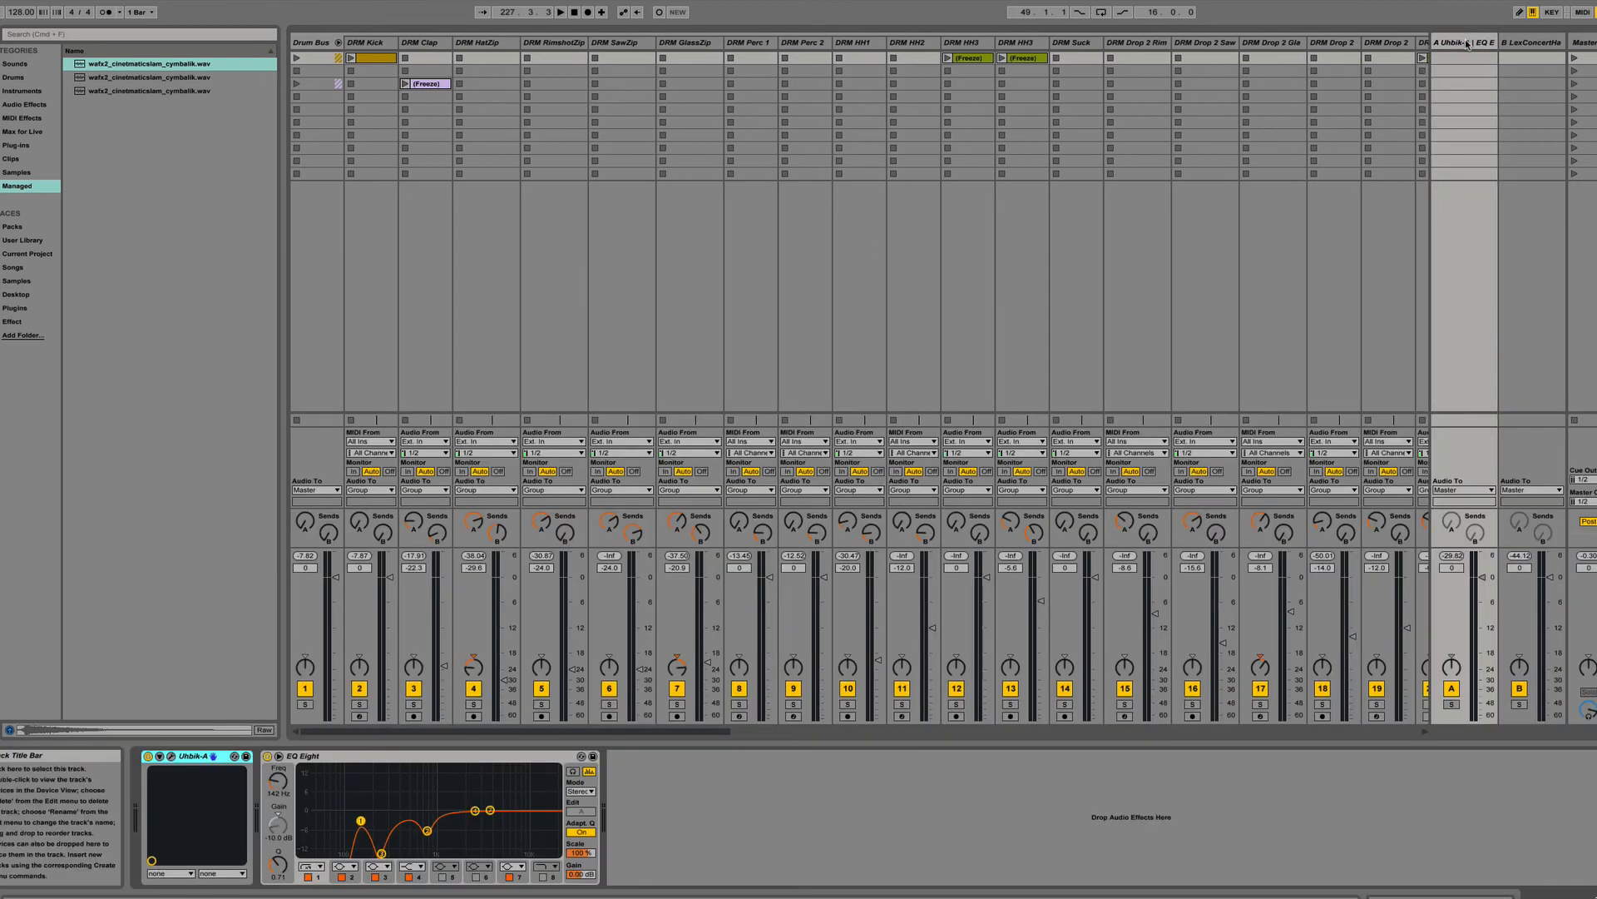
left_click(1523, 43)
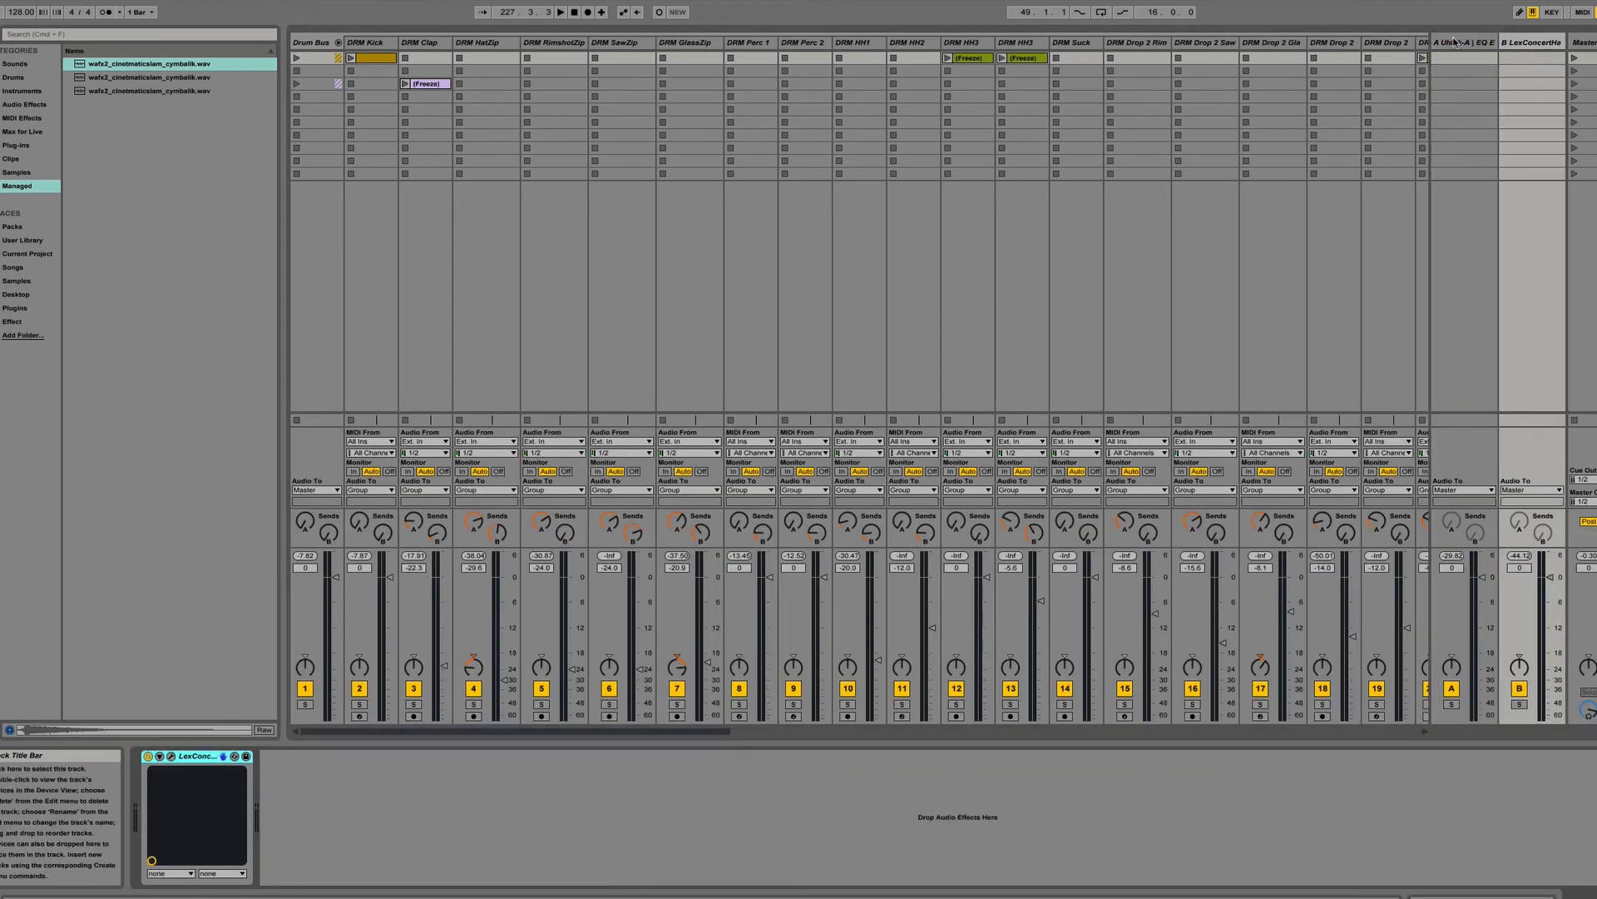
left_click(1455, 42)
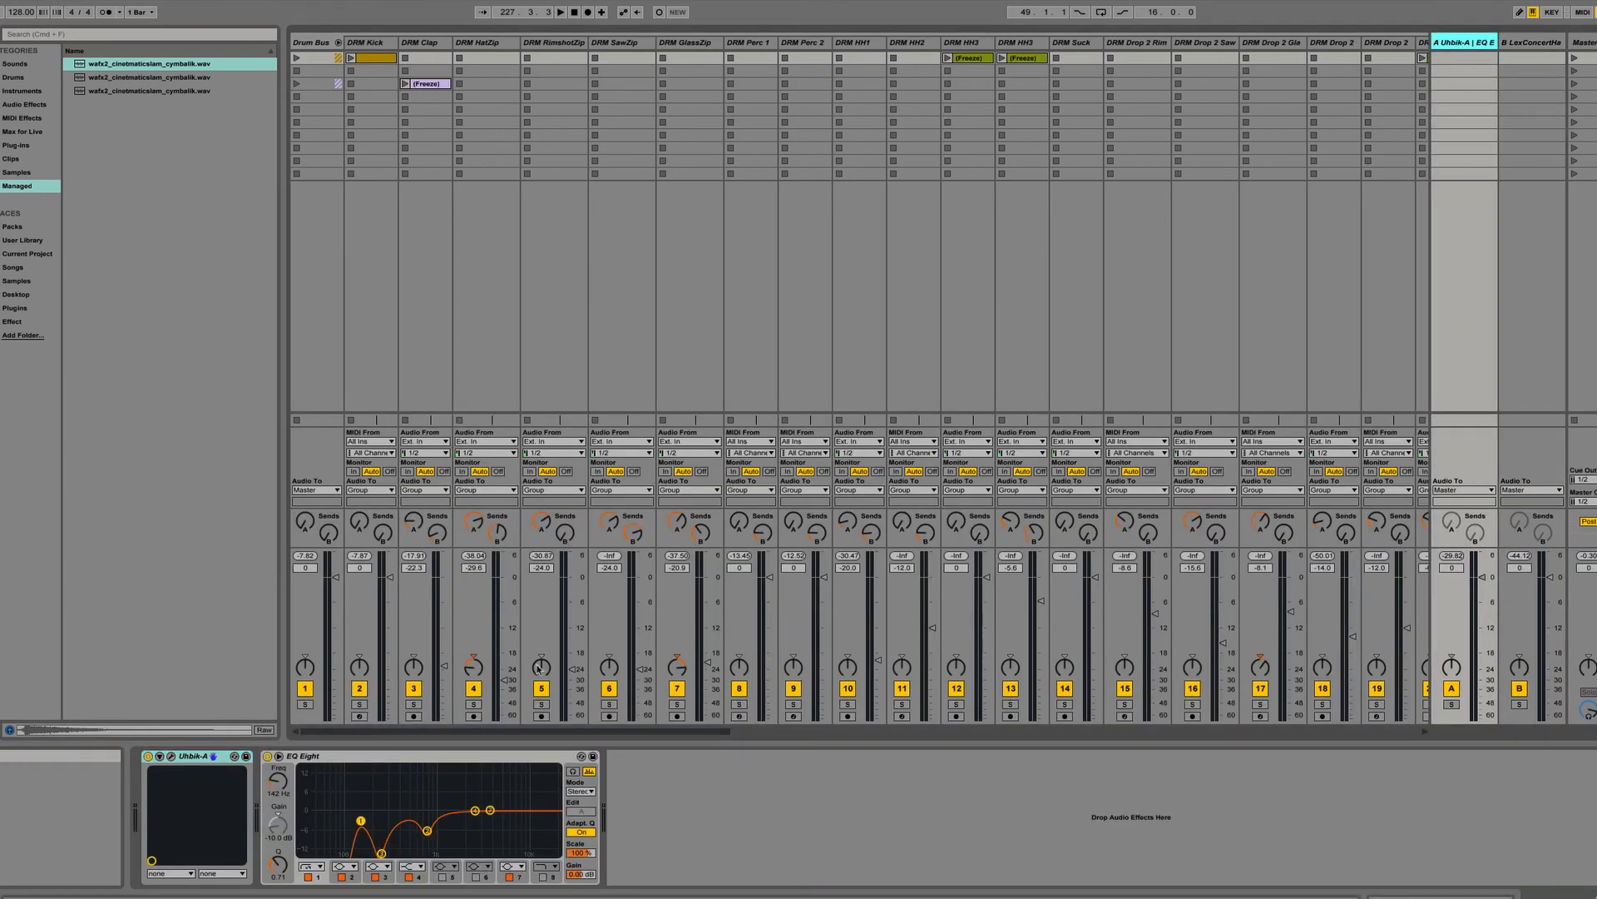
left_click(1531, 43)
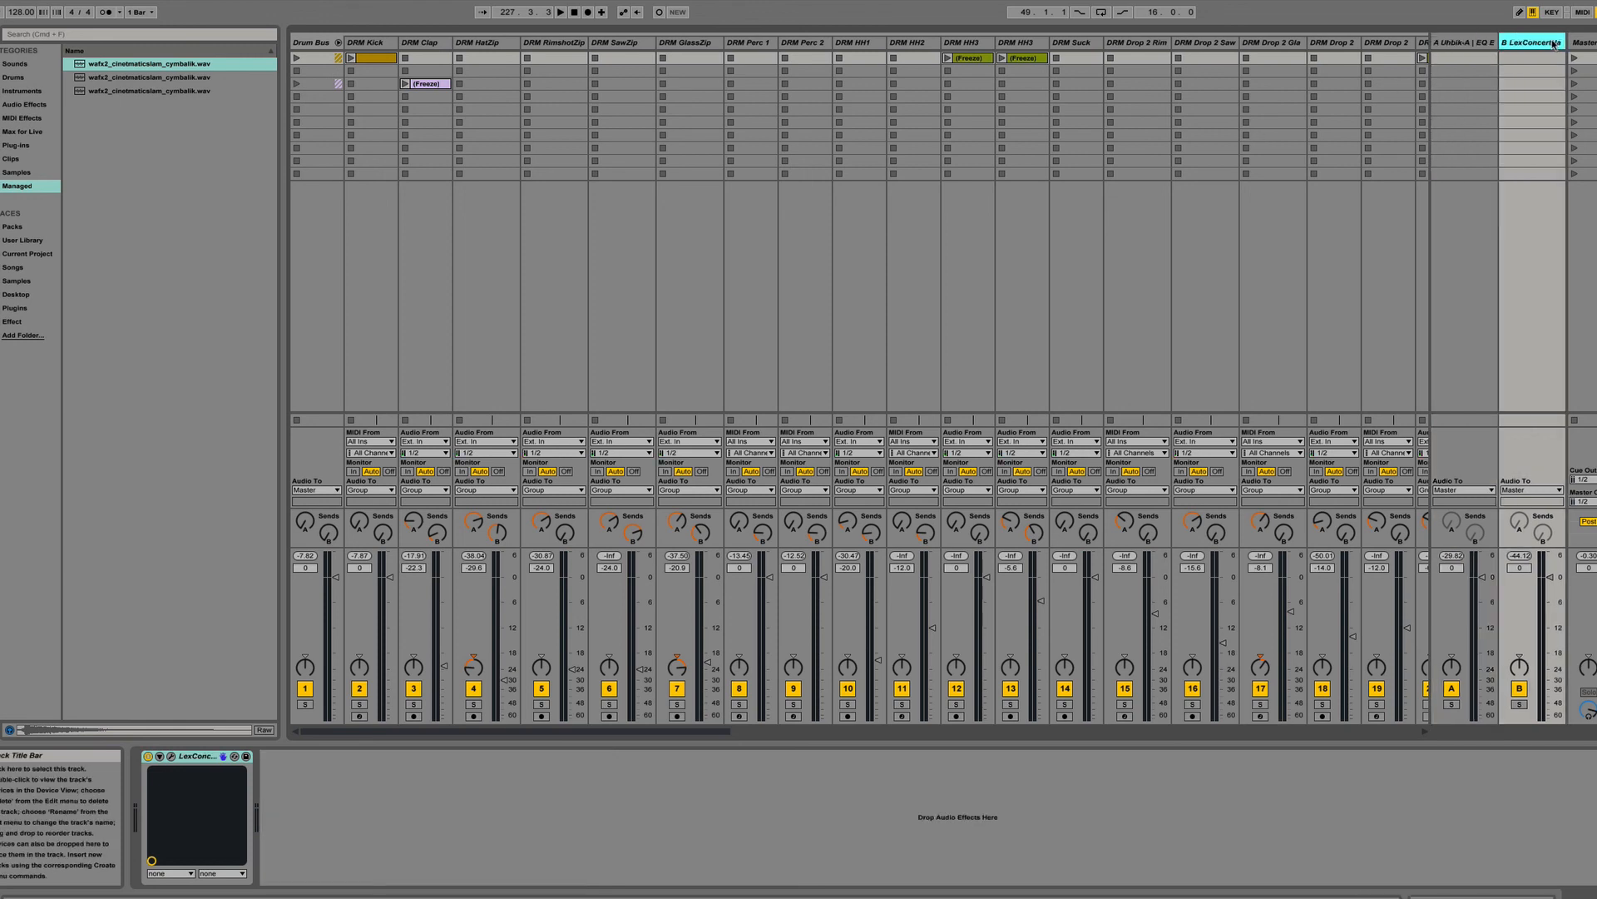
left_click(1480, 43)
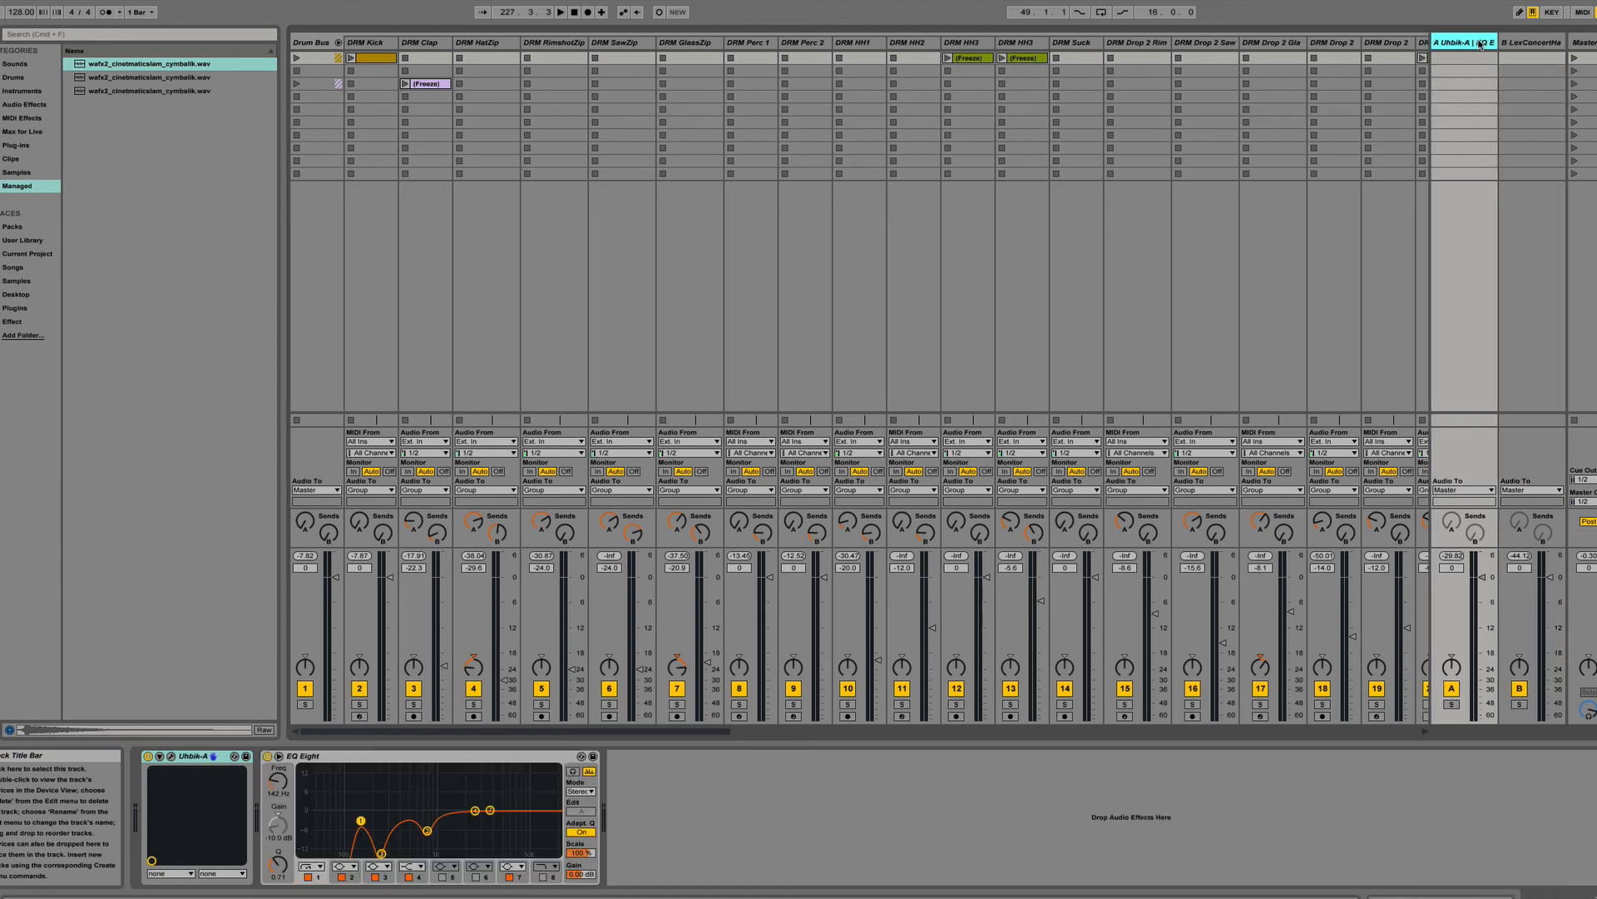
left_click(1520, 44)
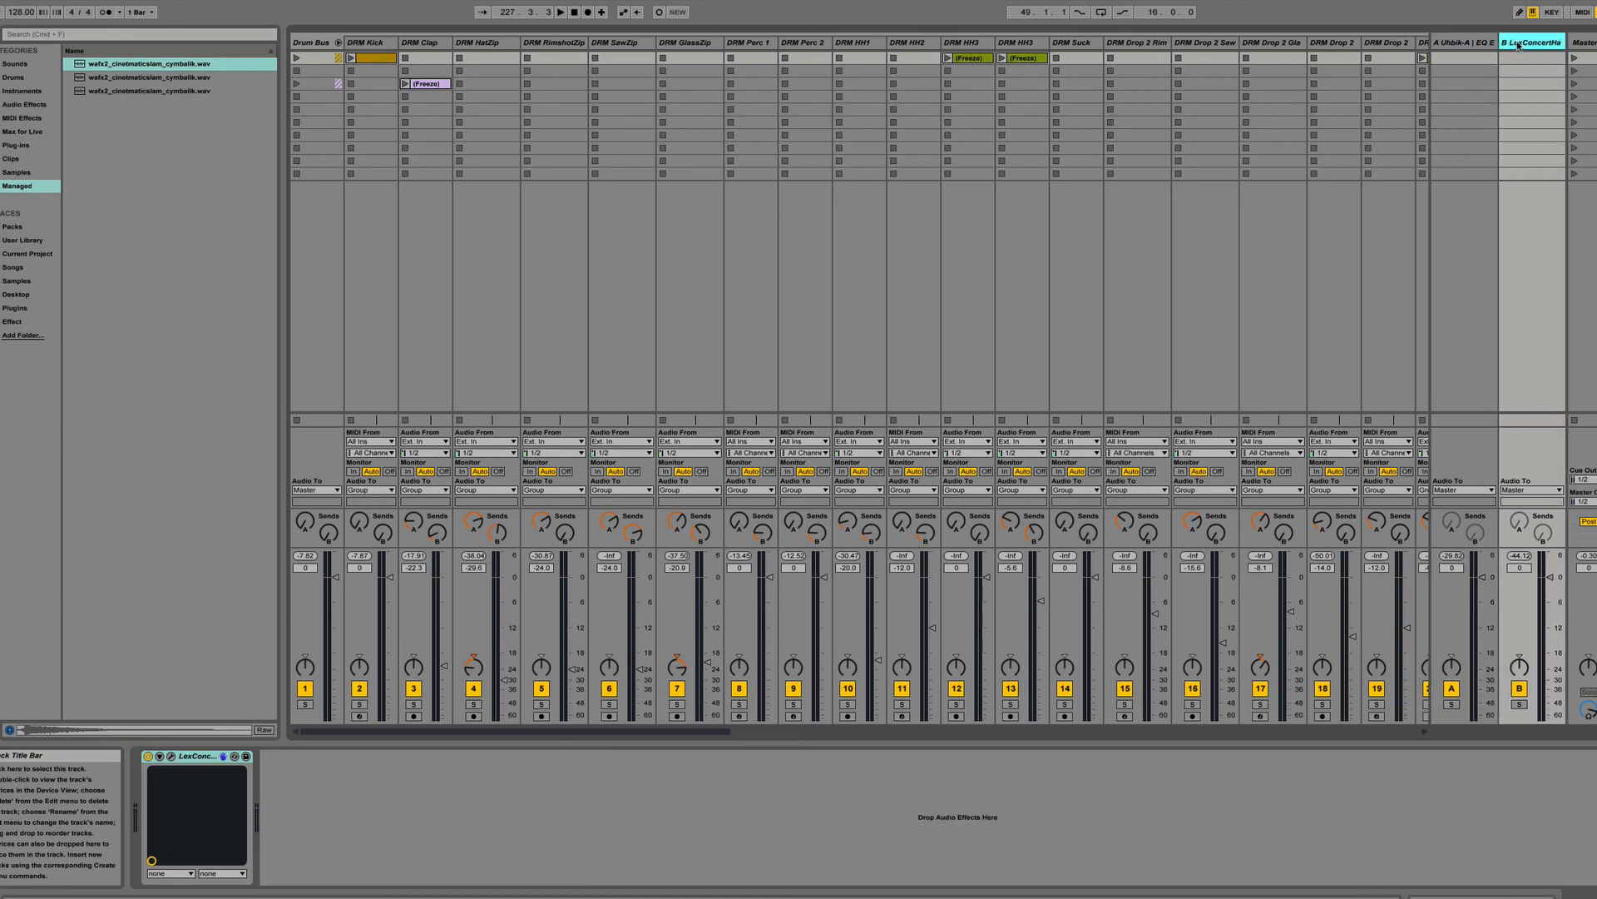
left_click(1445, 42)
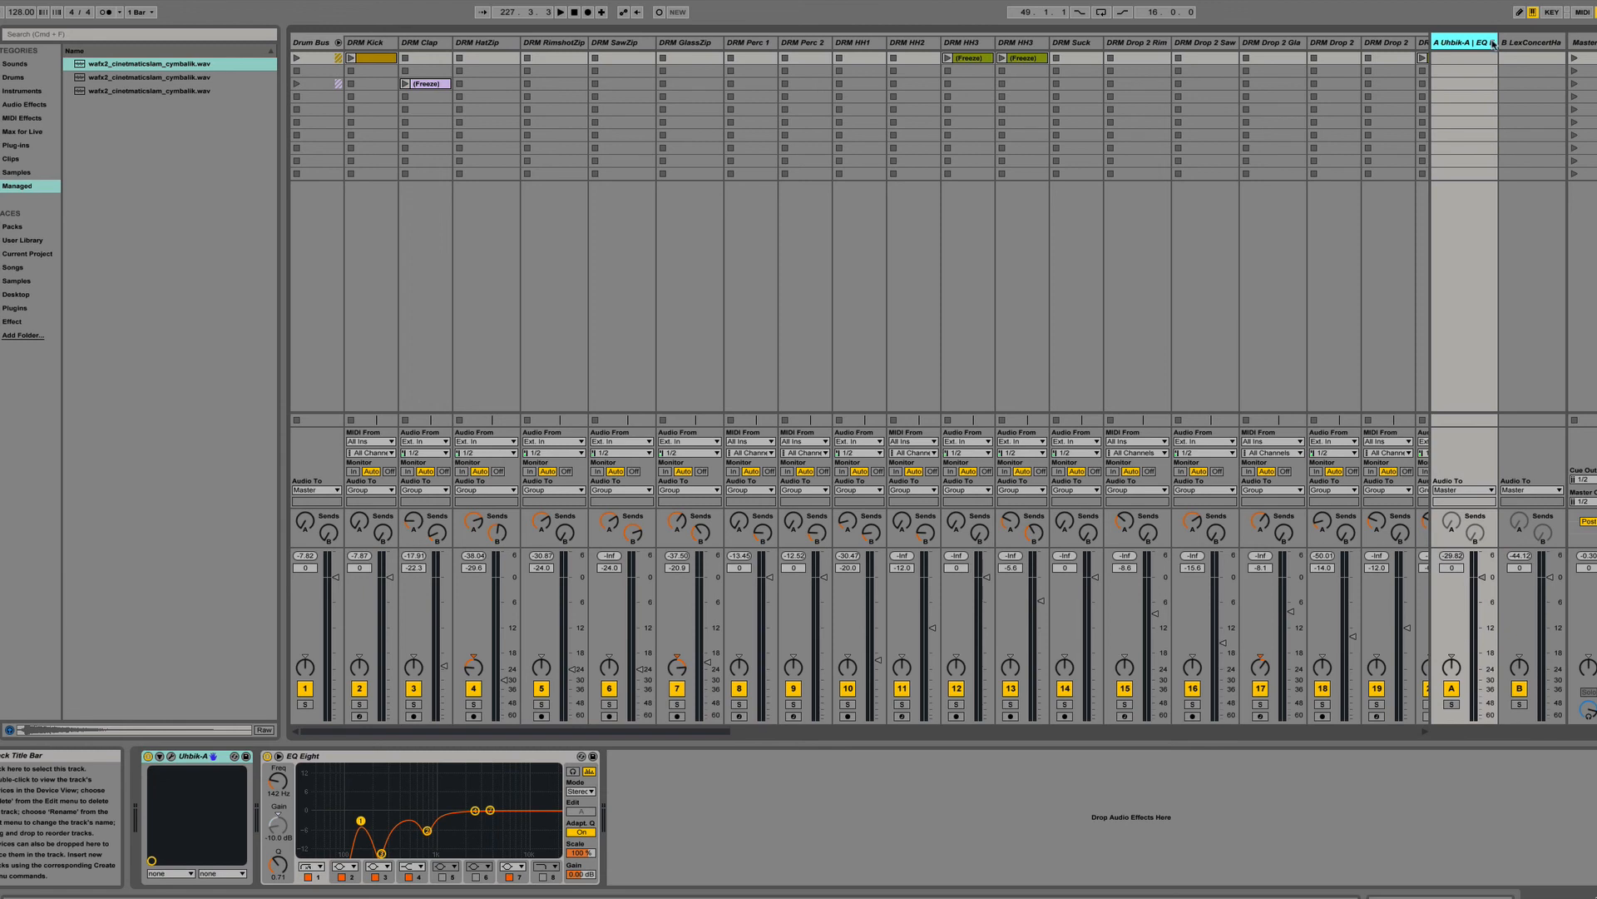
left_click(1519, 45)
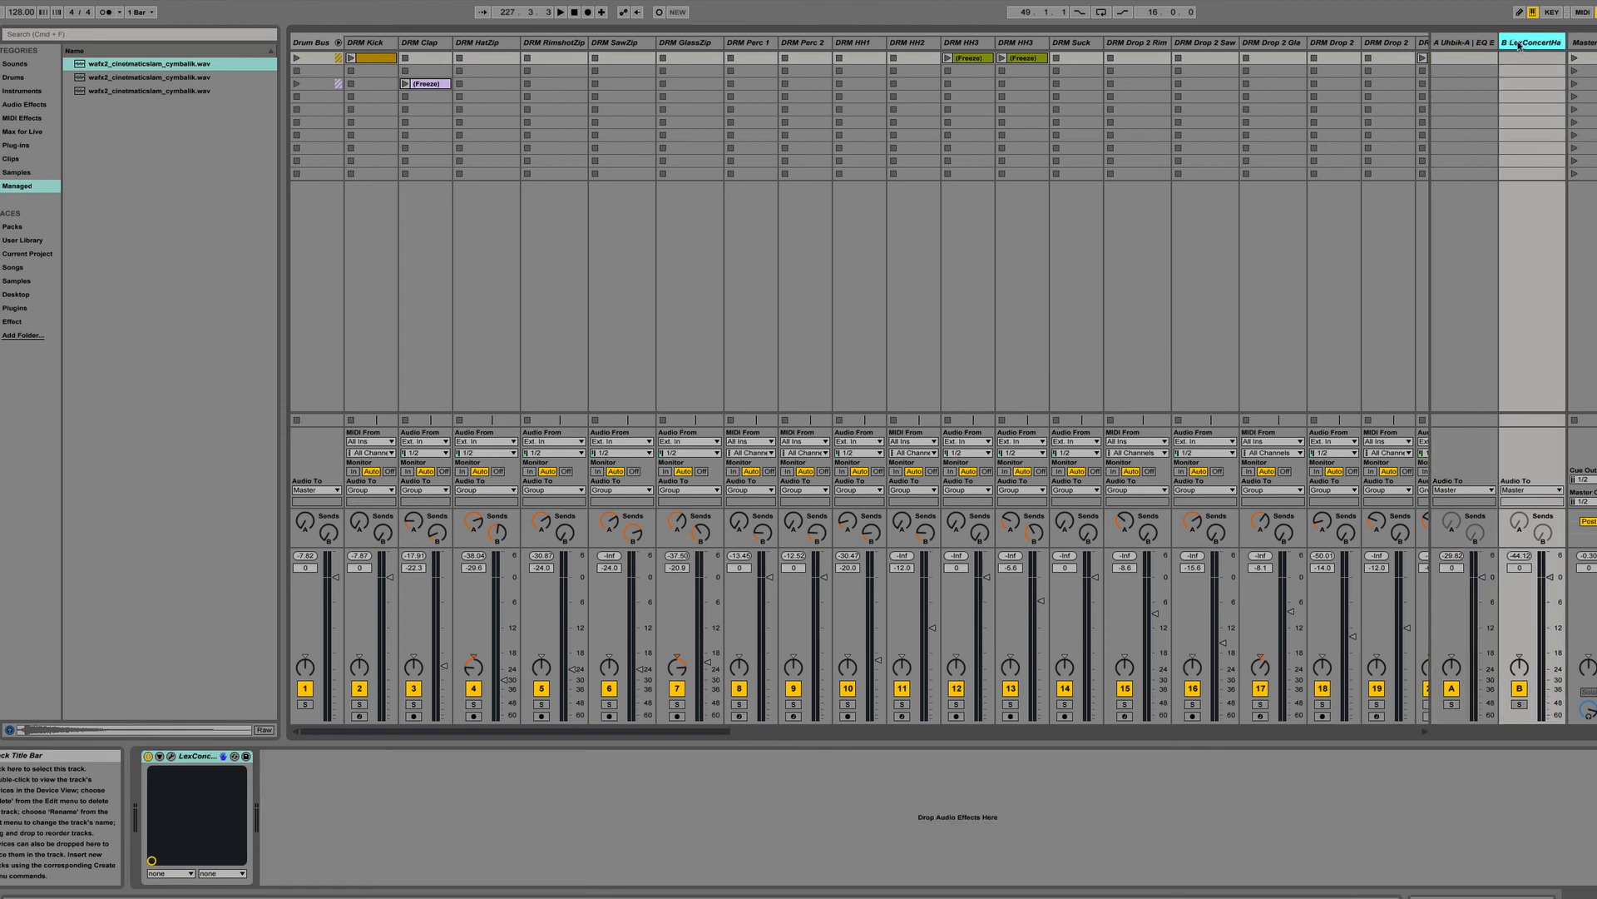
left_click(1458, 43)
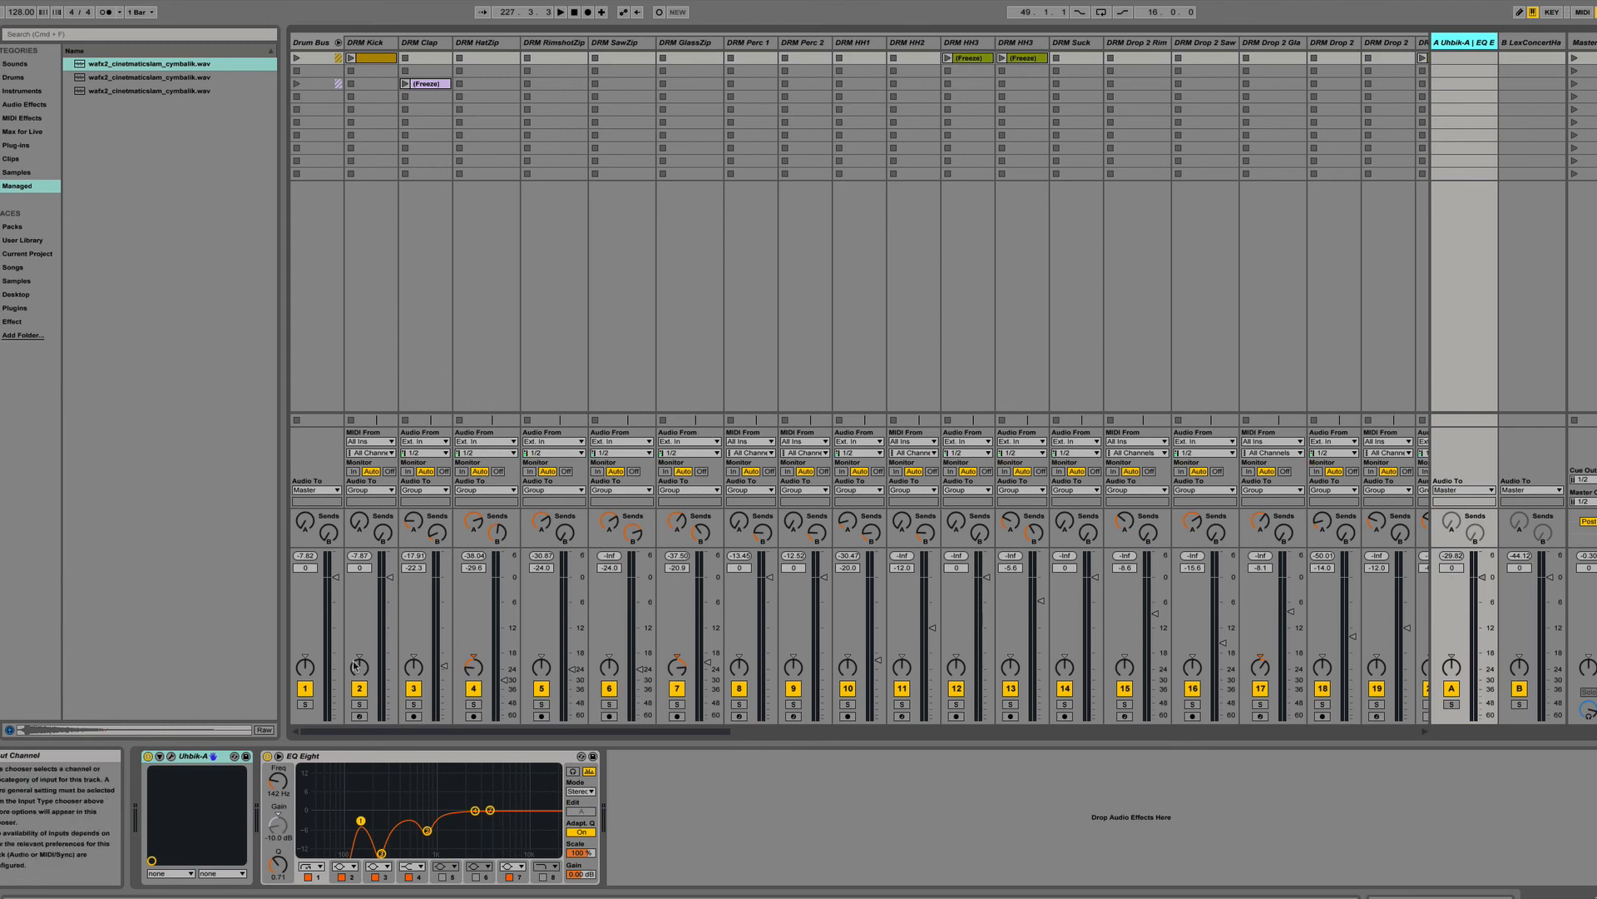
Fold the open group tracks in the mixer, from the Drum Bus to the SFX Group, so only the groups are shown.
scroll(780, 148, "right", 10)
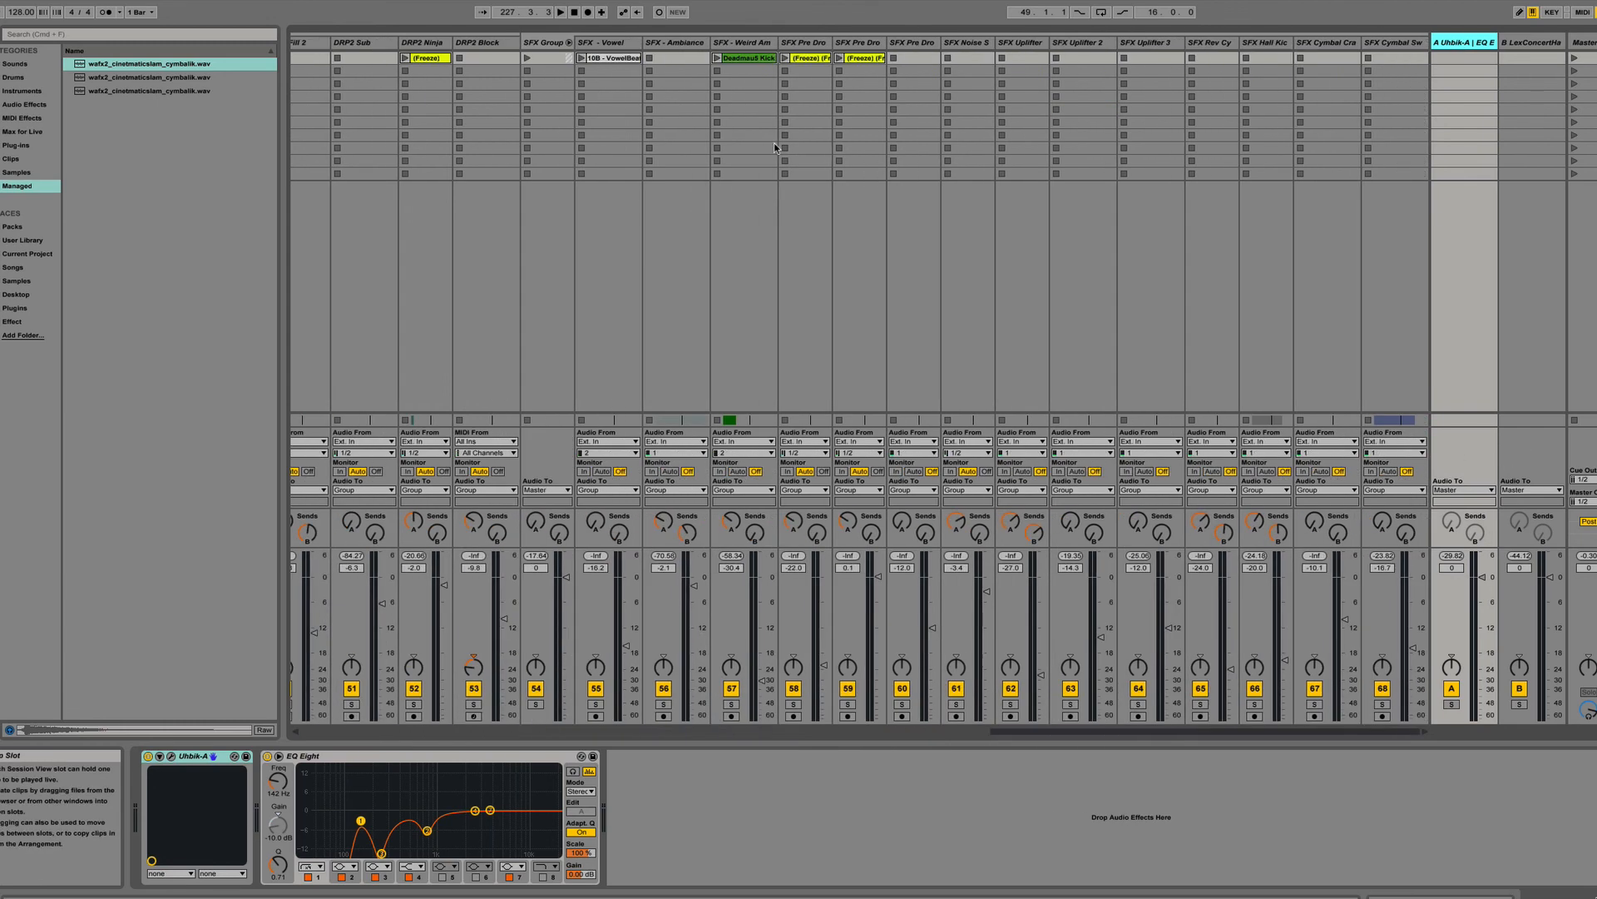
scroll(993, 127, "left", 10)
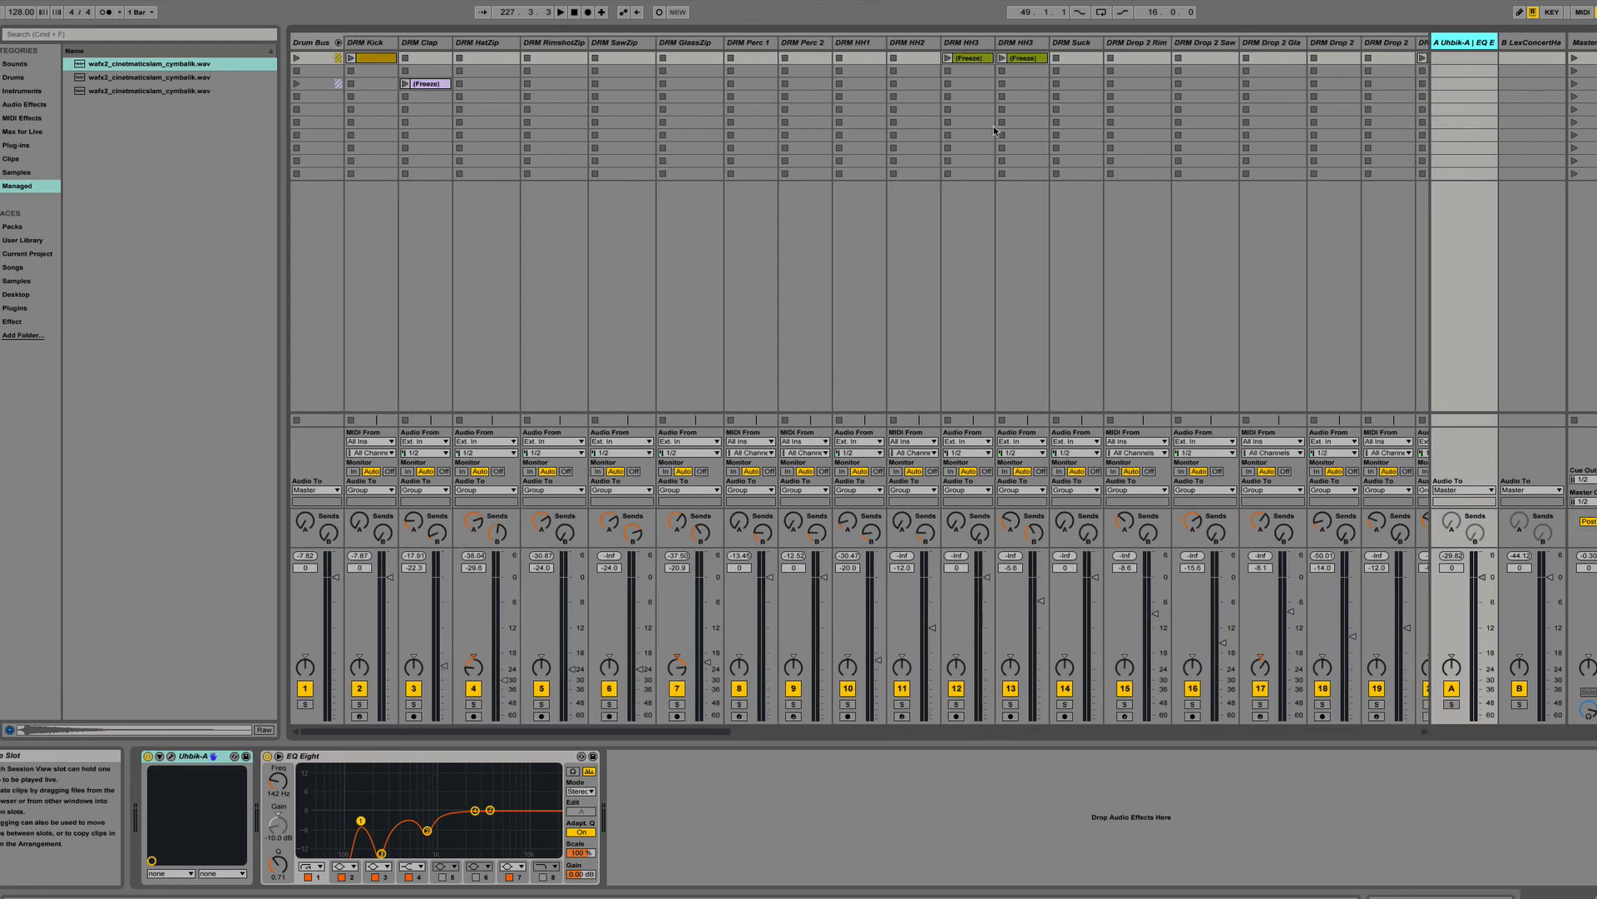
left_click(338, 43)
left_click(383, 43)
left_click(391, 42)
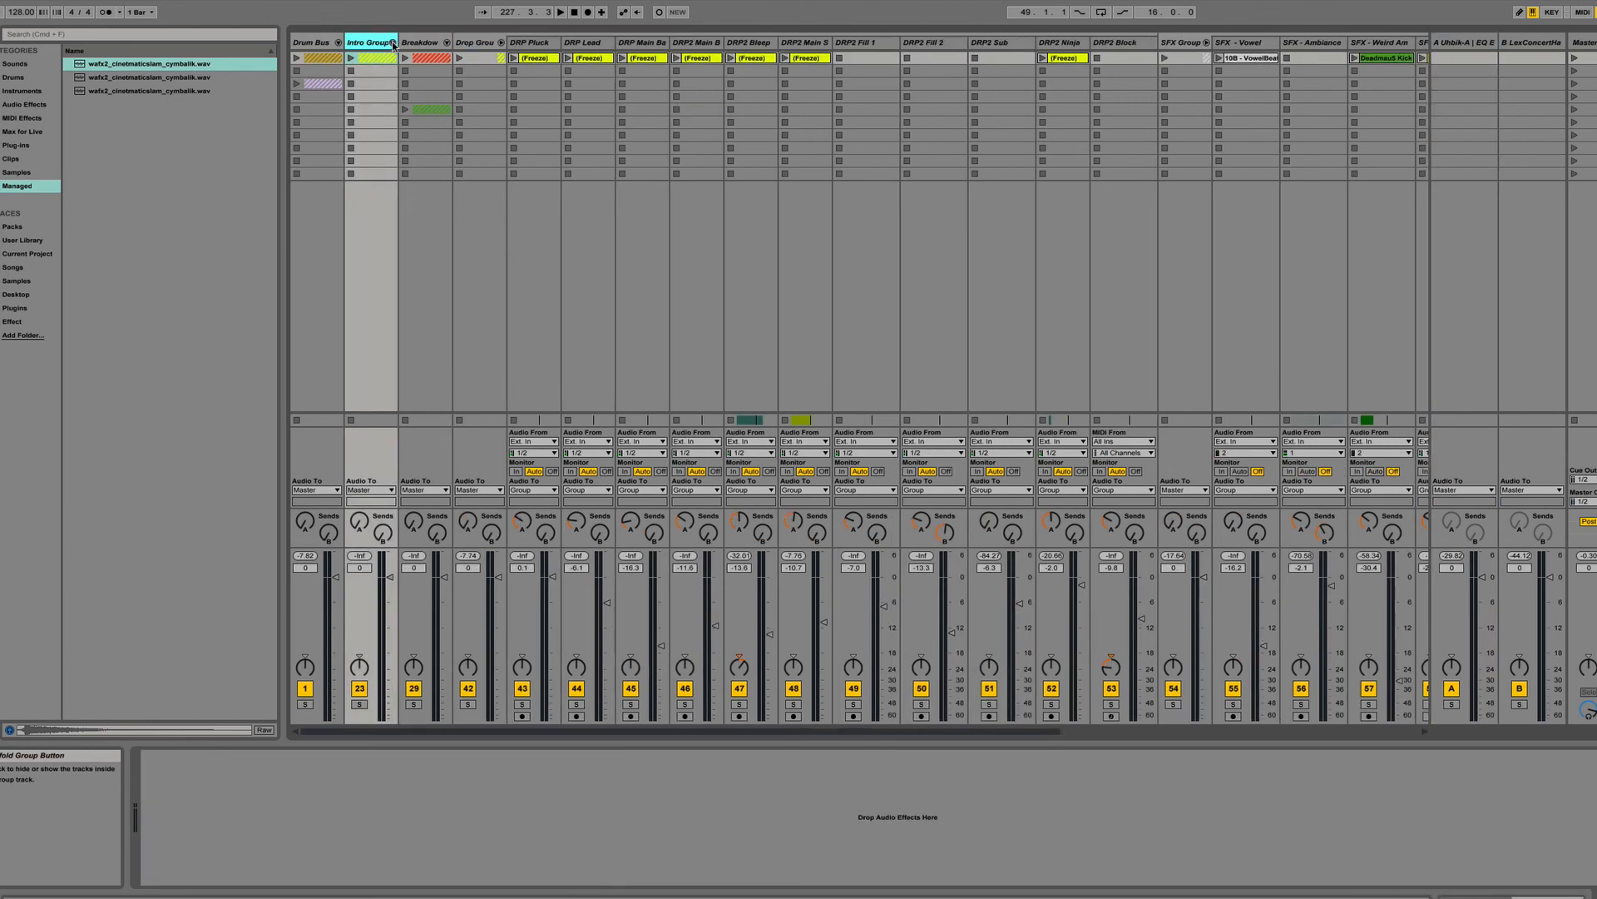
left_click(501, 42)
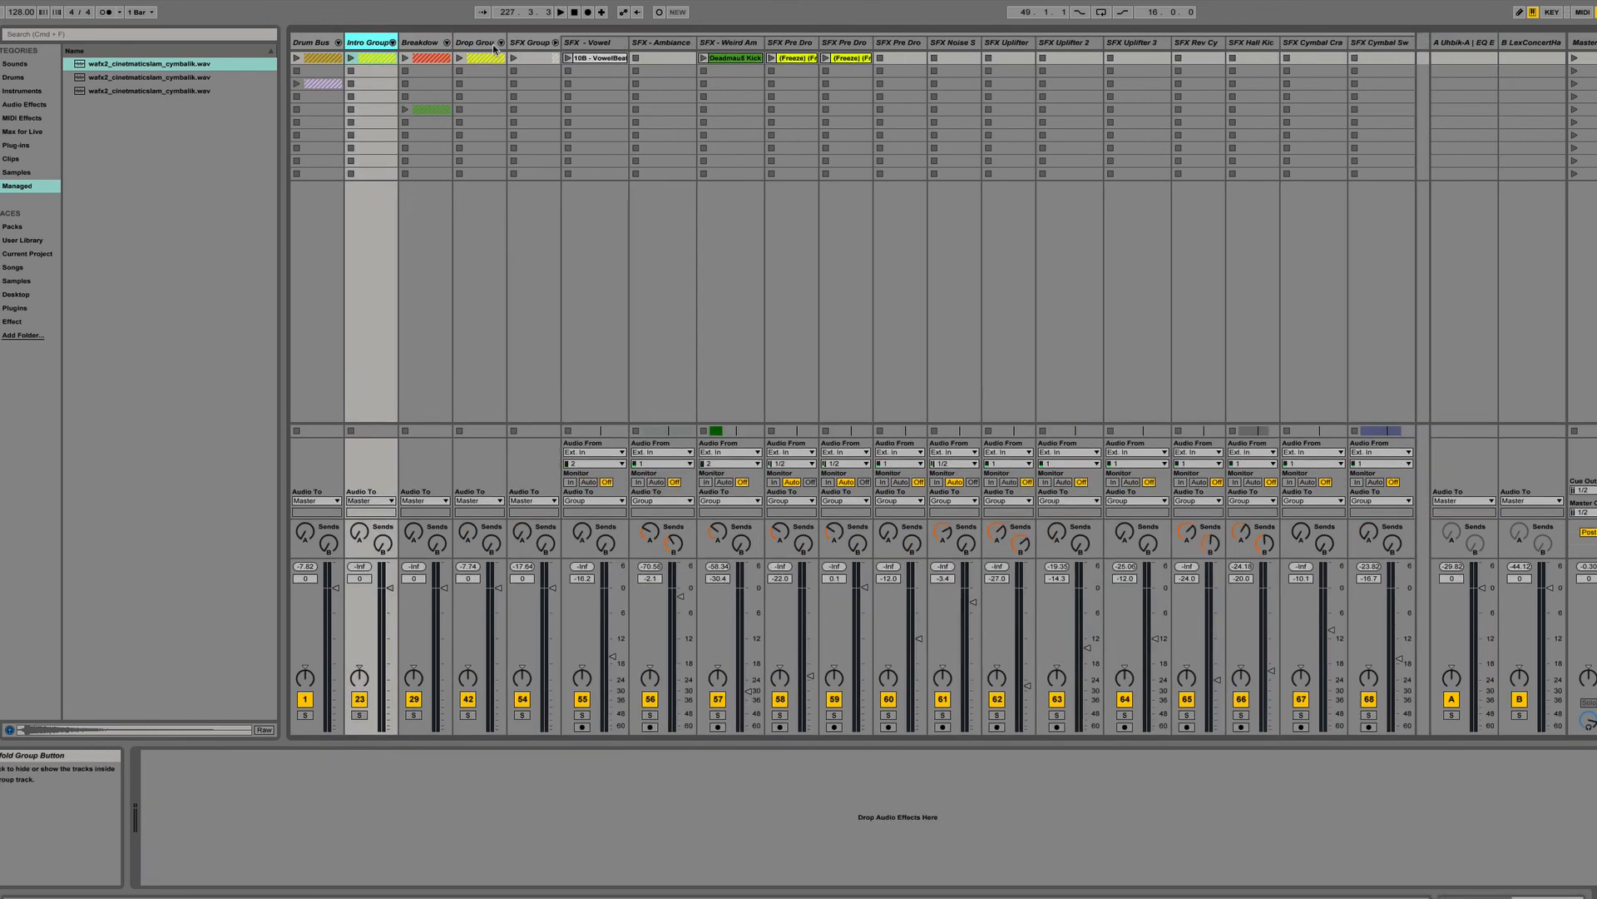
left_click(555, 43)
left_click(554, 42)
left_click(555, 42)
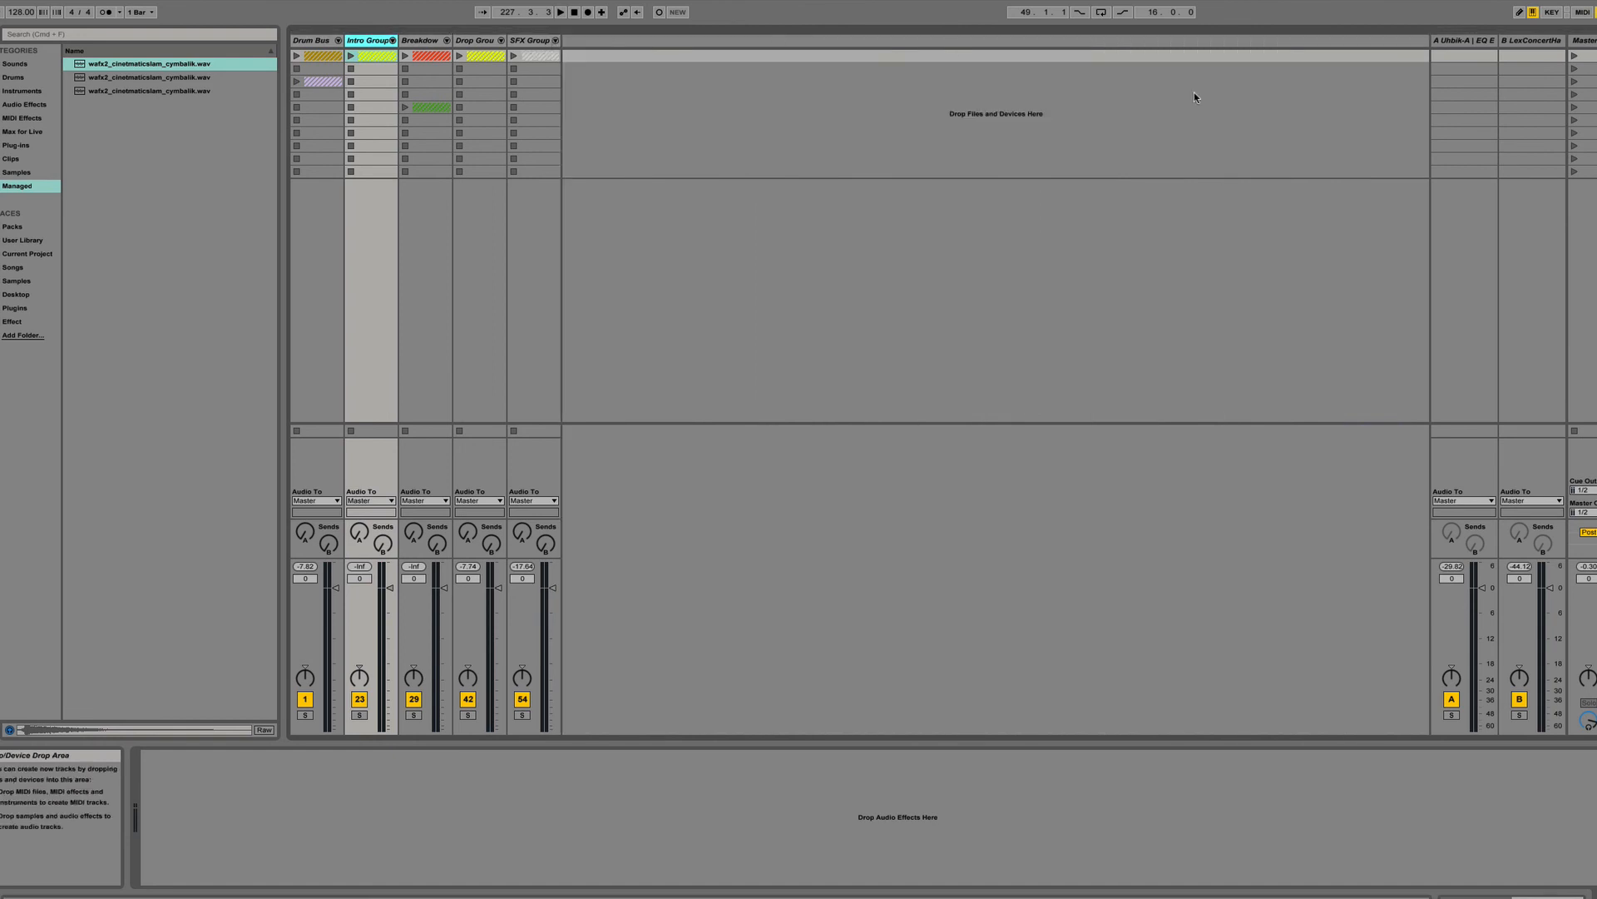
Display the Master track's device chain and examine its Limiter and Glue Compressor settings.
left_click(1581, 40)
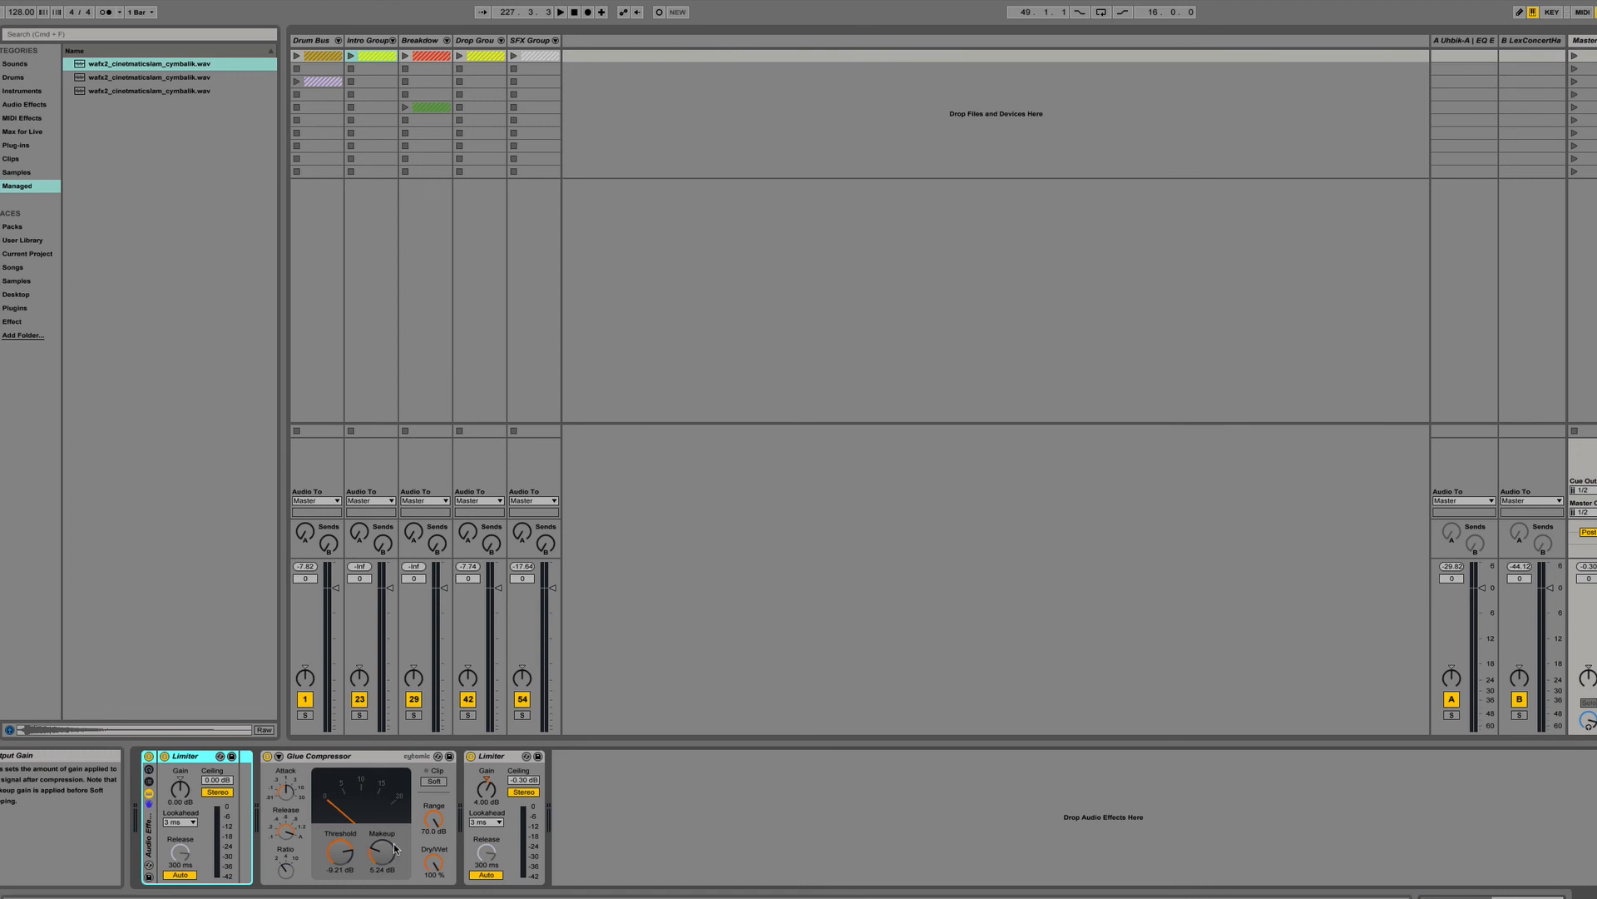
key("Tab")
key("Tab")
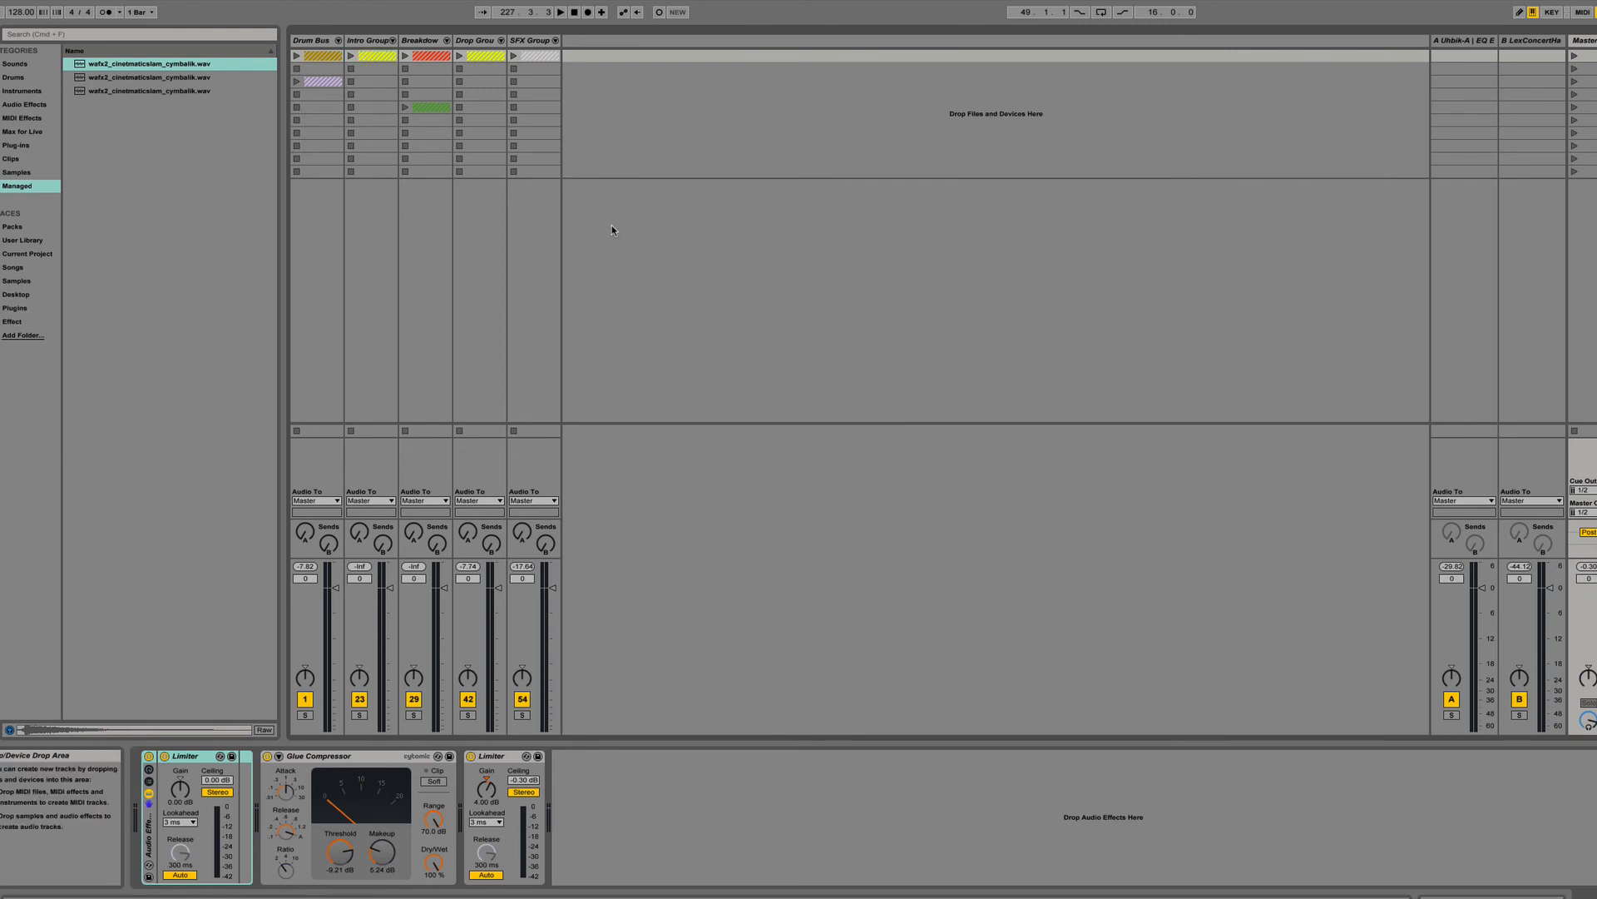
Switch to the Arrangement View of the reduced set, with tracks from DRM Kick to DRP2 Block, and look over its full length.
key("Tab")
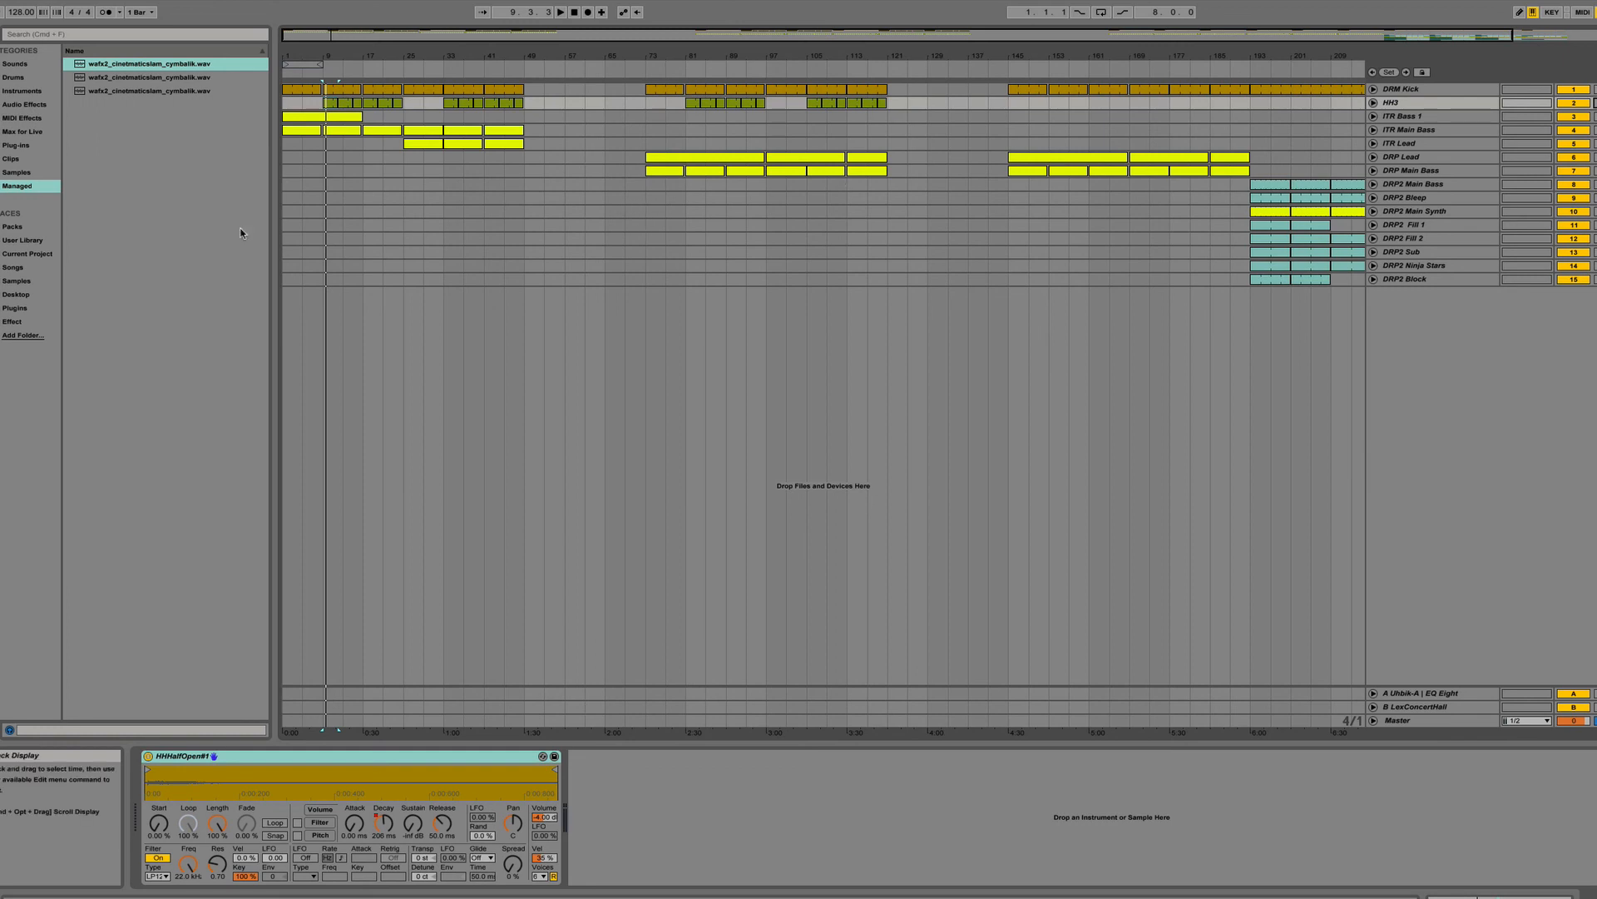
scroll(871, 160, "right", 3)
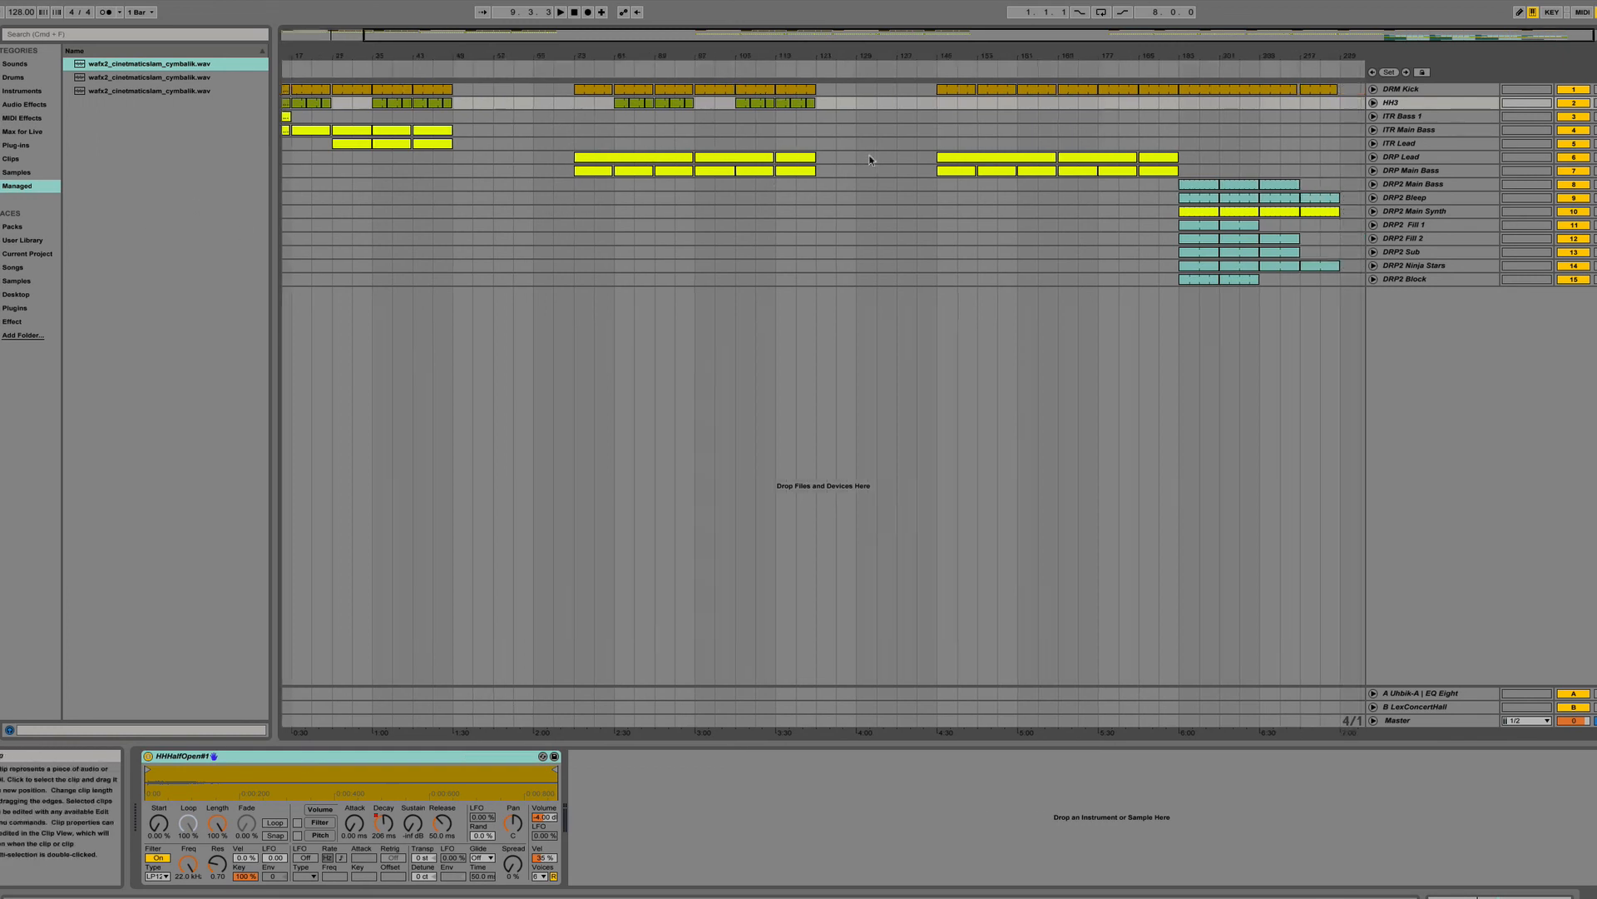
scroll(870, 159, "right", 2)
scroll(870, 160, "left", 4)
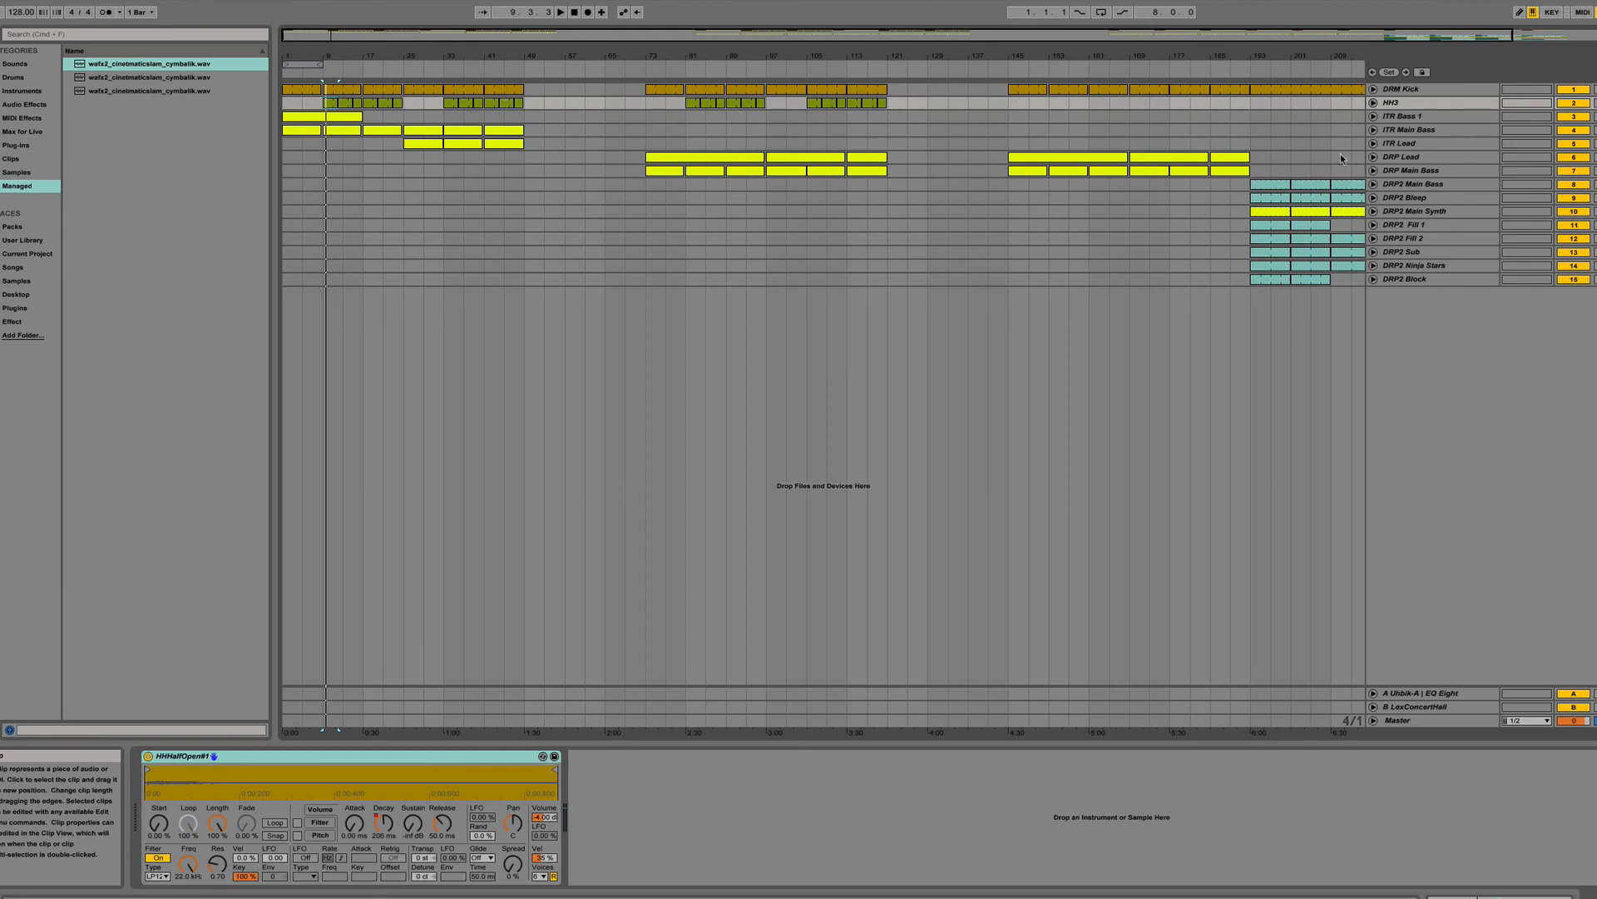
Select the DRM Kick track, display its Impulse and EQ Eight devices, and play the arrangement's opening bars.
left_click(1544, 85)
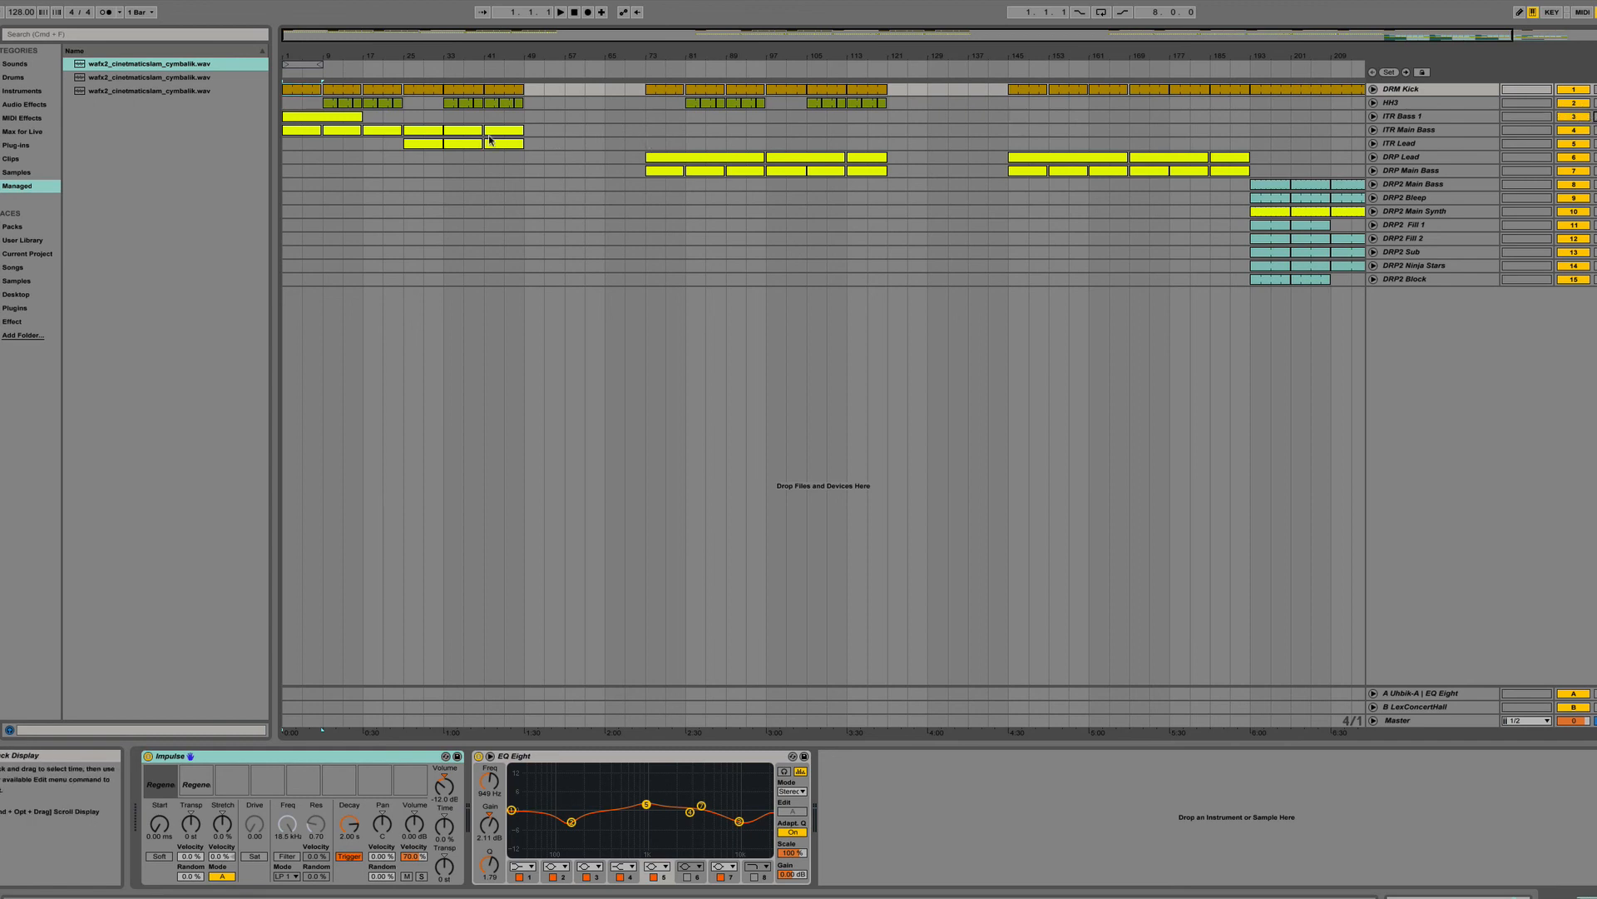
left_click(302, 119)
left_click(302, 90)
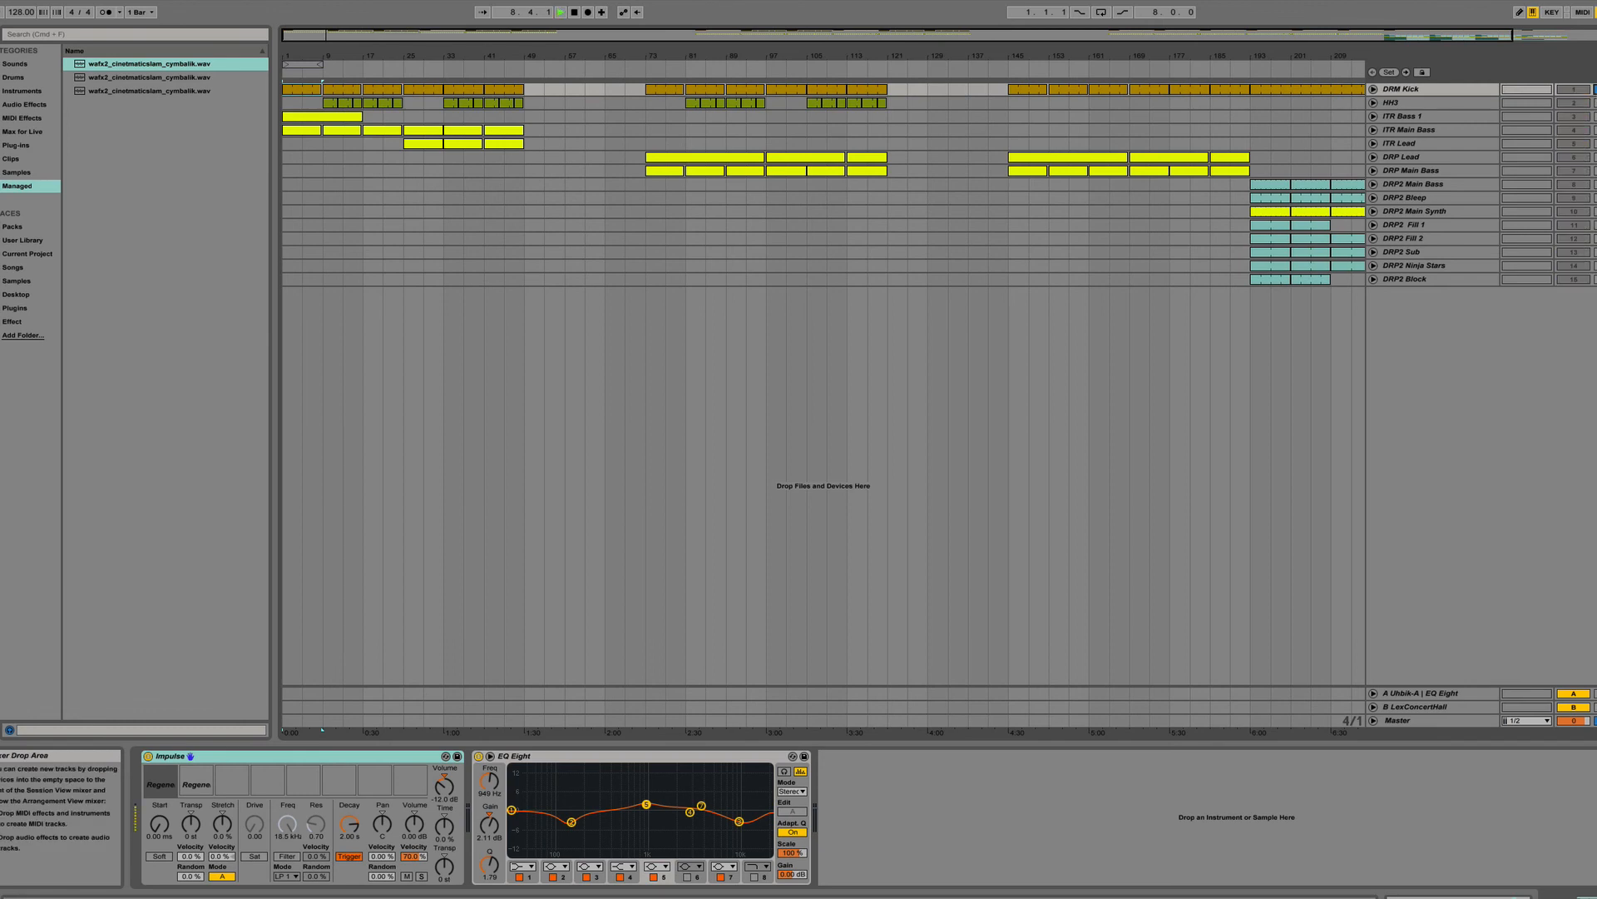
key("space")
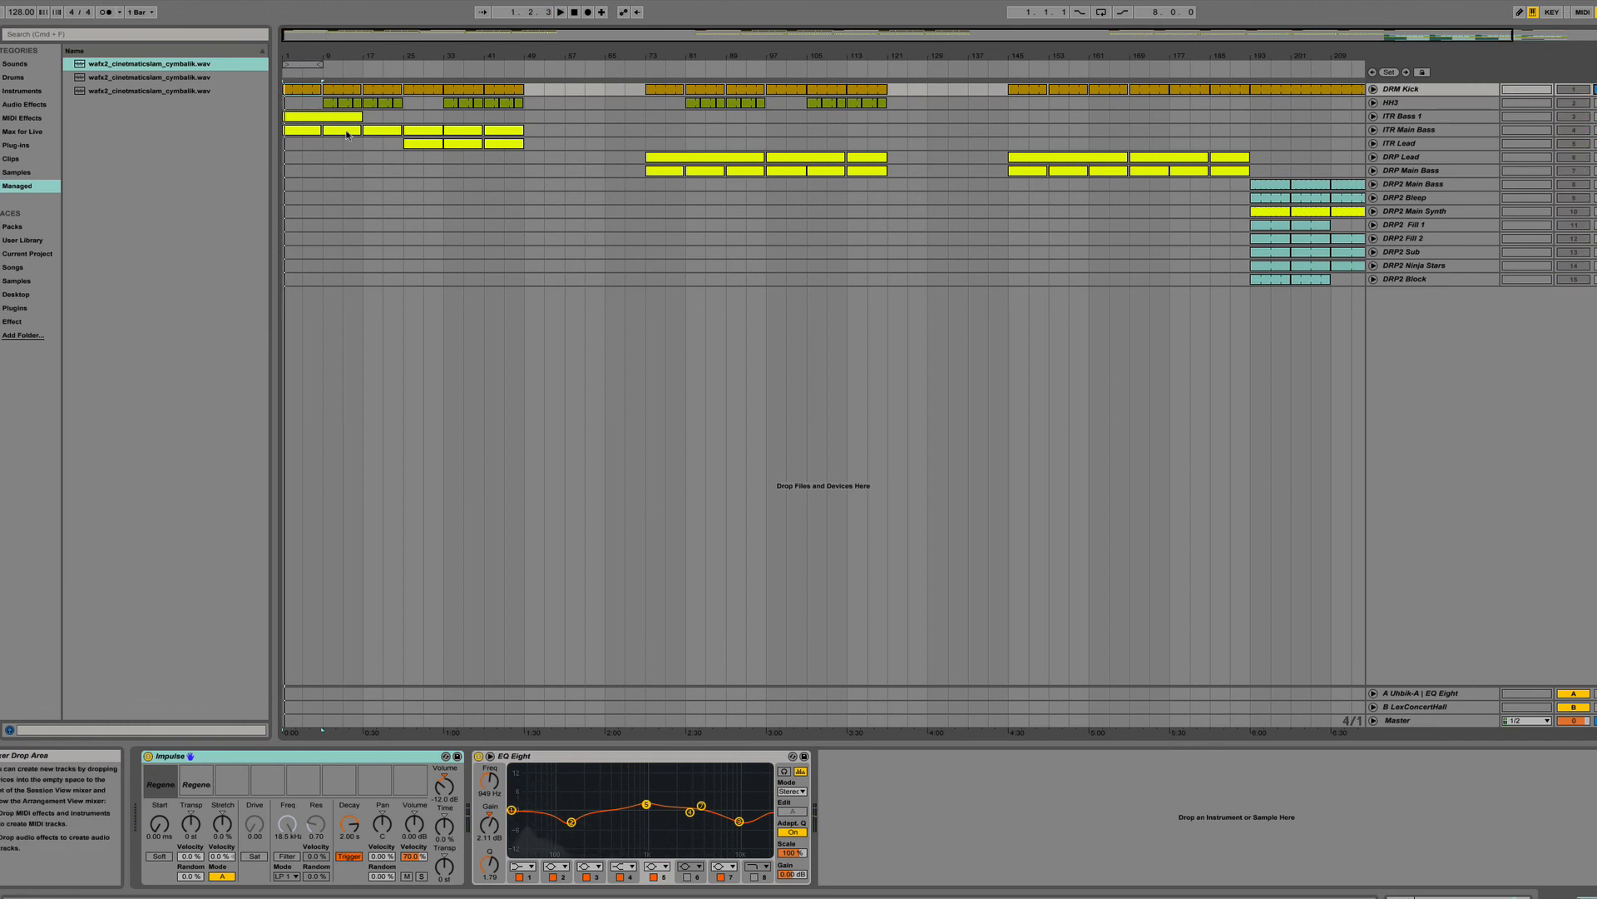
Unfold the HH3 track and open its first MIDI clip, at bar 9, to view the notes.
left_click(332, 103)
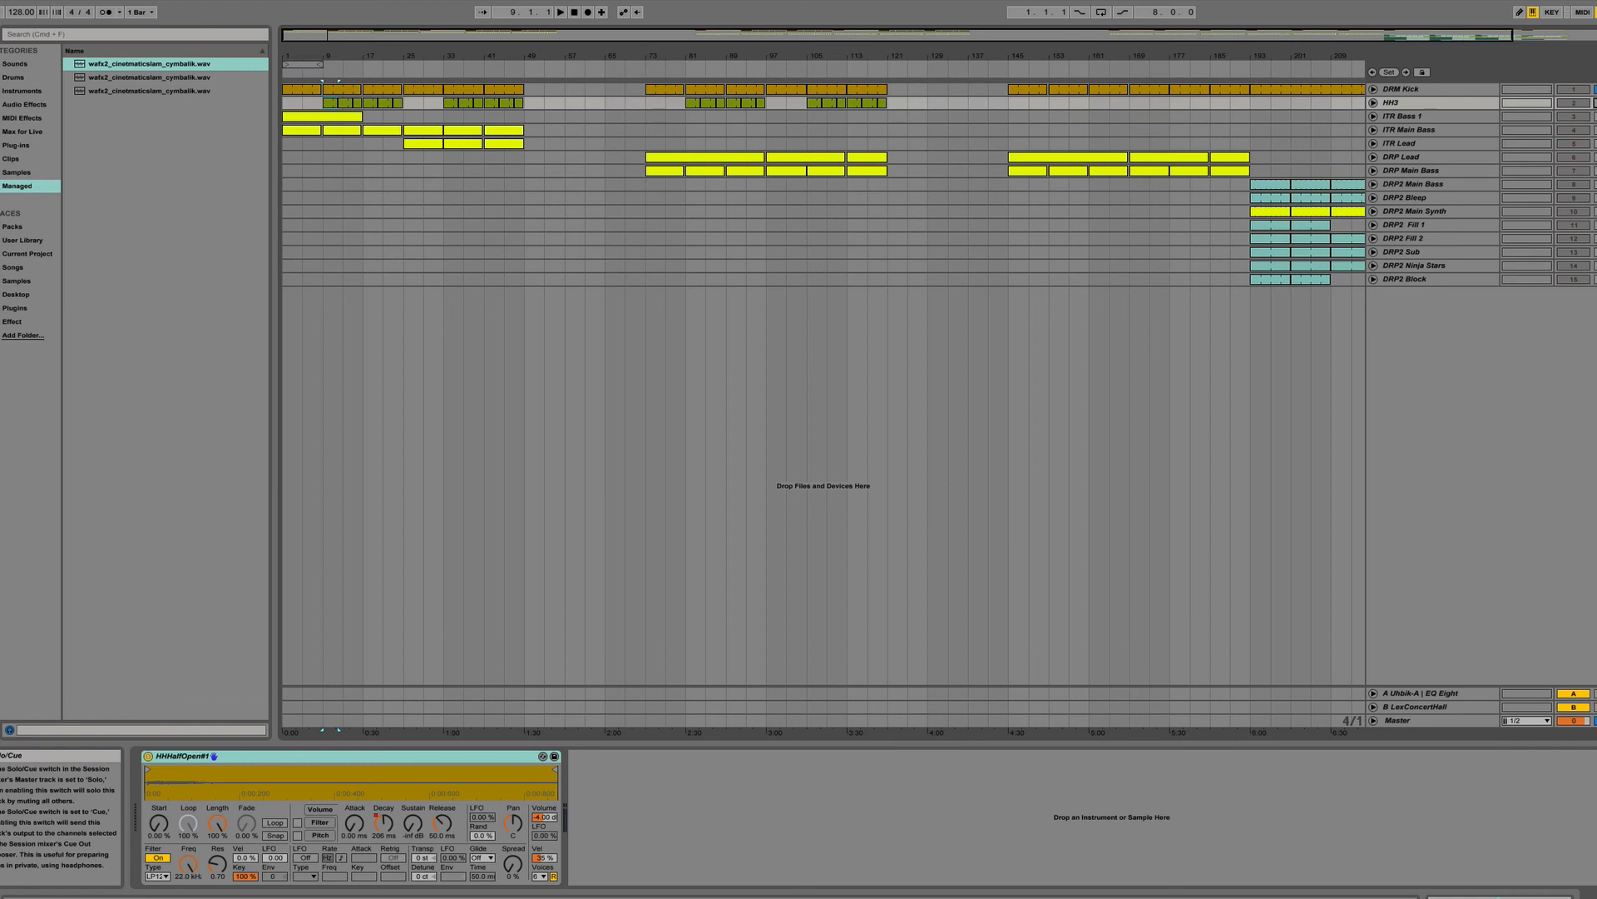
left_click(1374, 102)
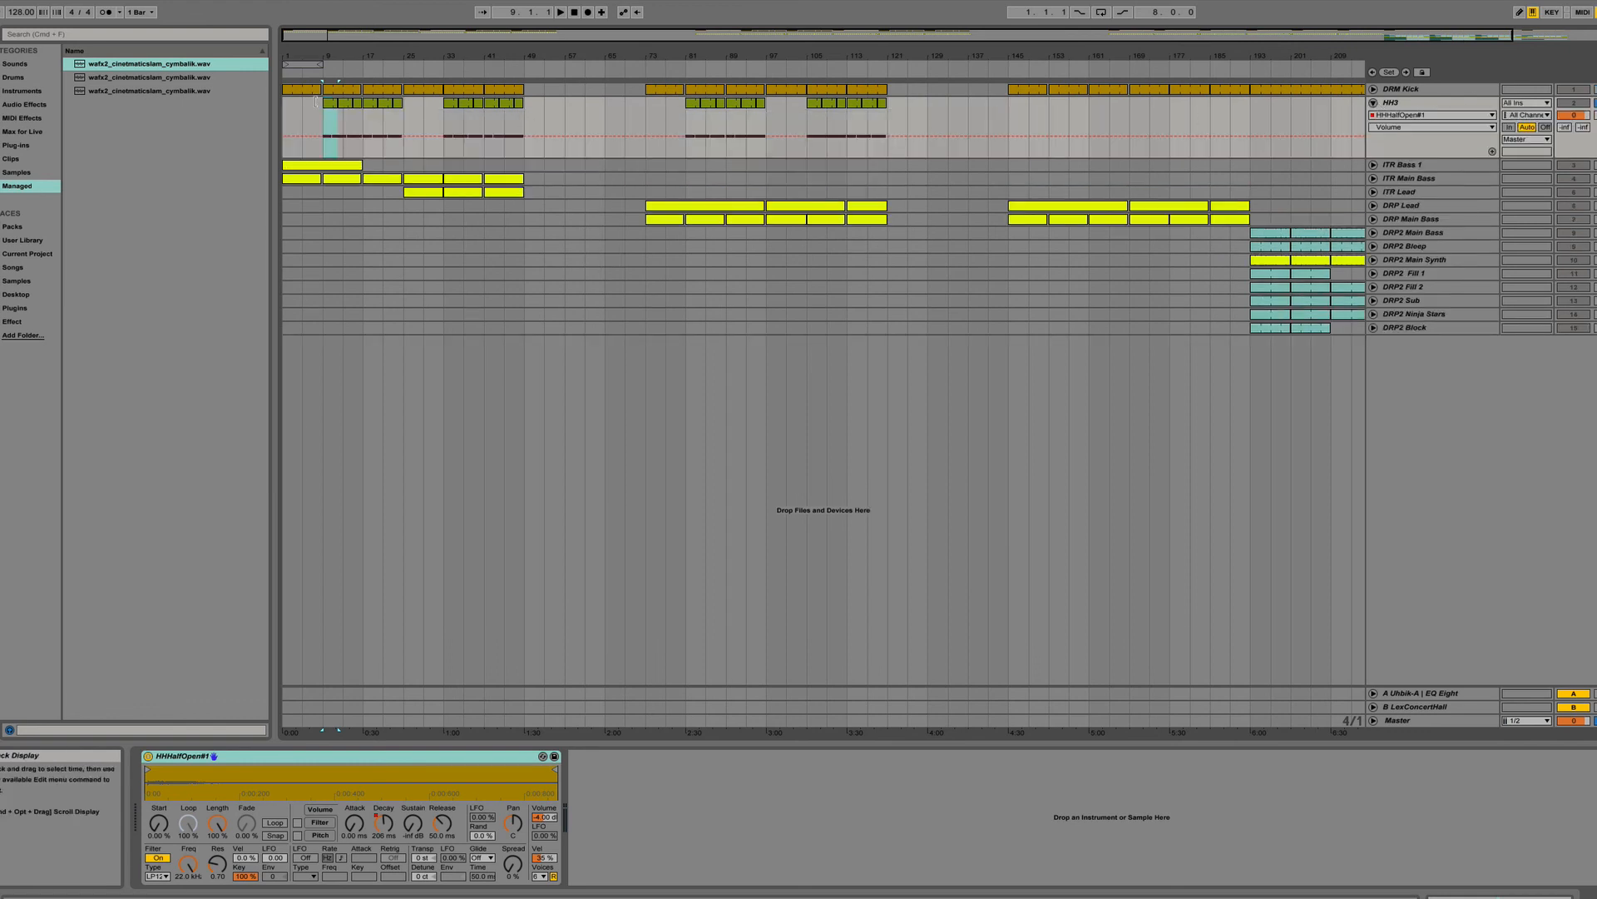
double_click(331, 104)
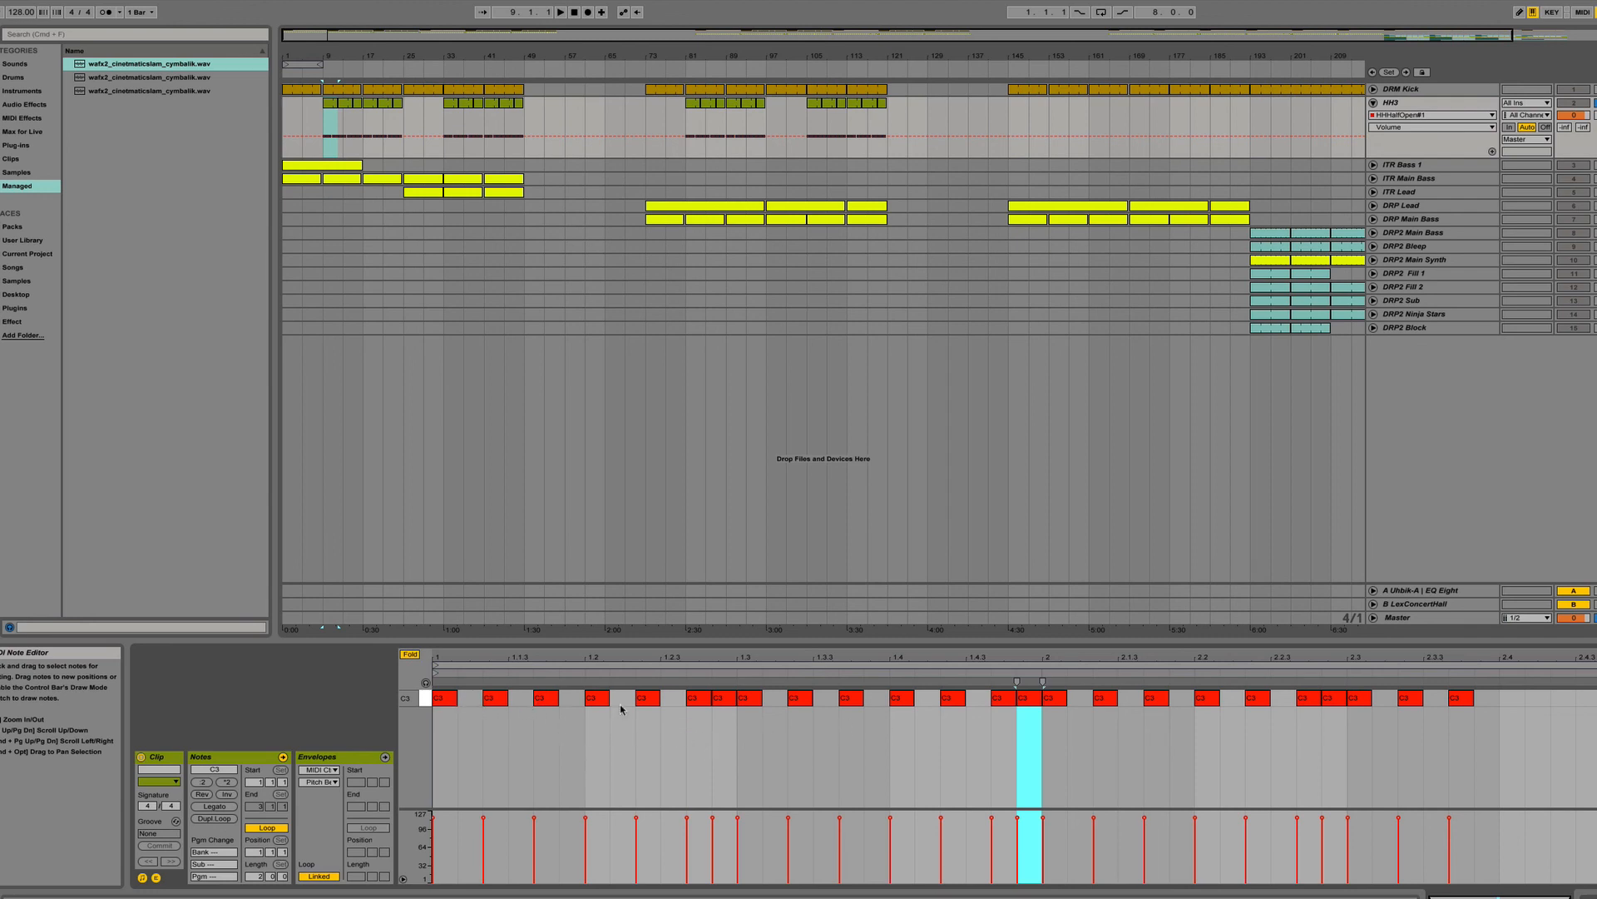
Play the HH3 track's opening clip from bar 9 while viewing its note pattern.
right_click(713, 727)
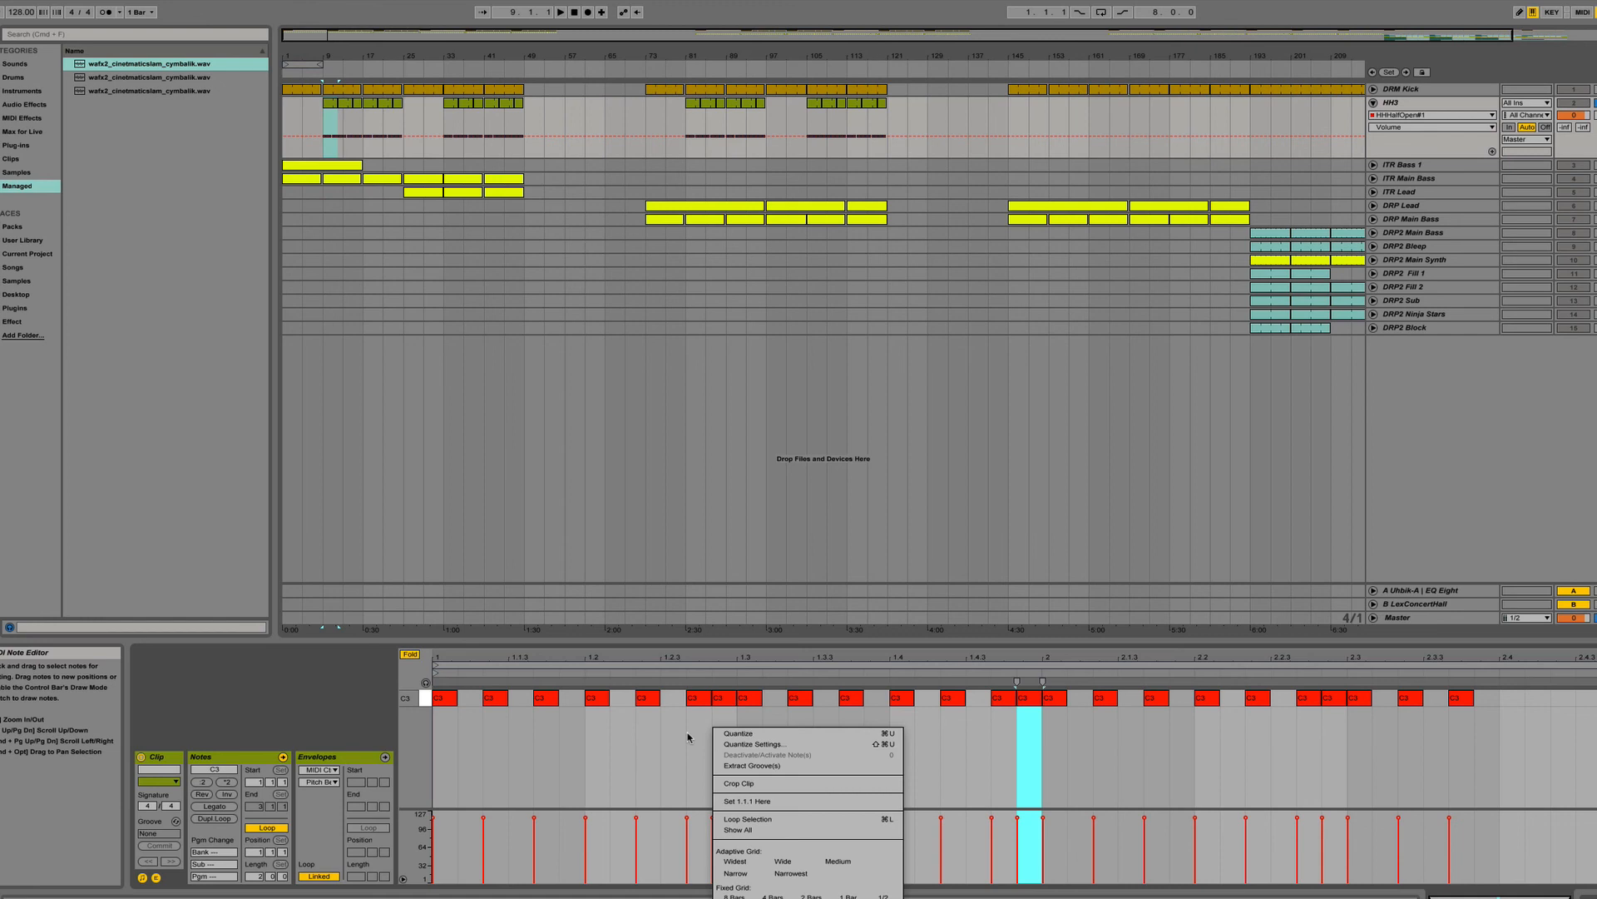
left_click(688, 736)
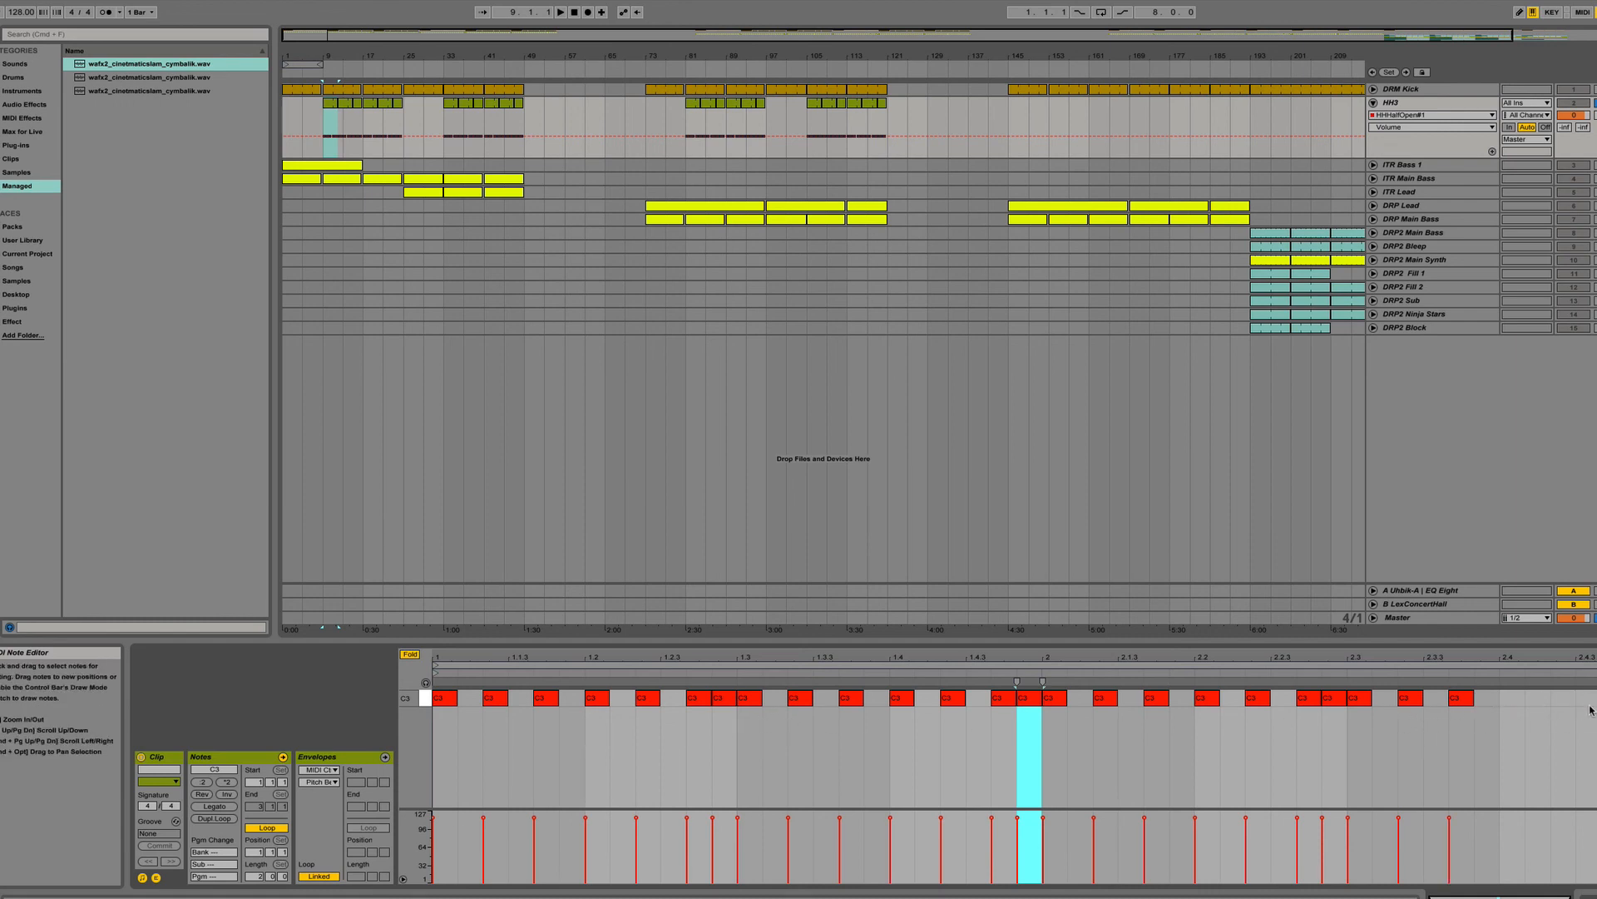
key("space")
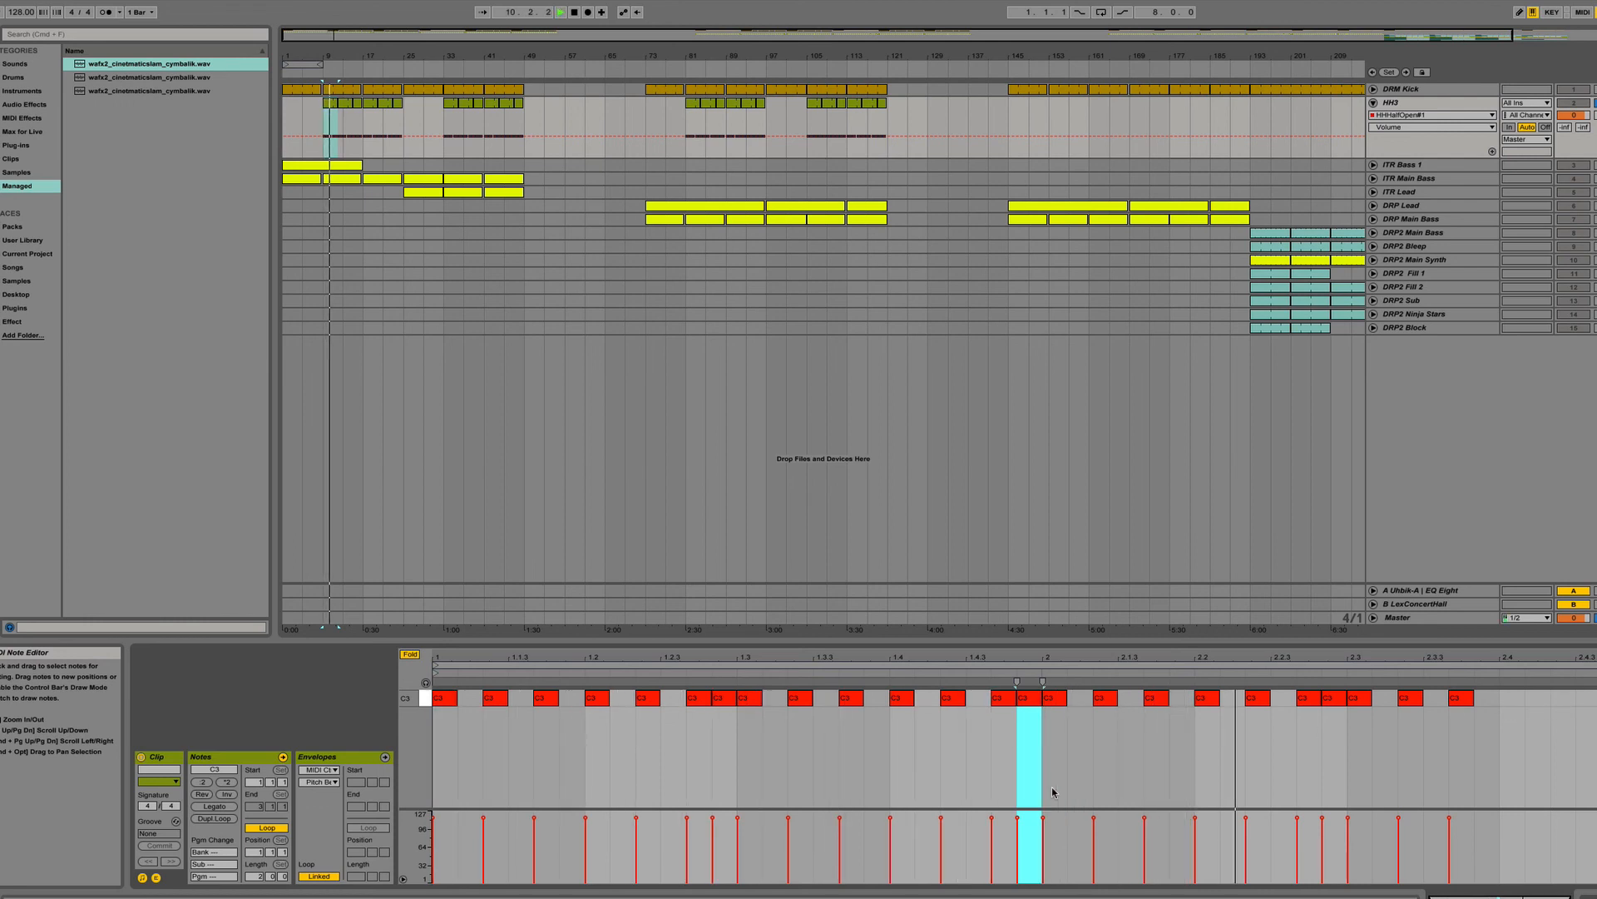
key("space")
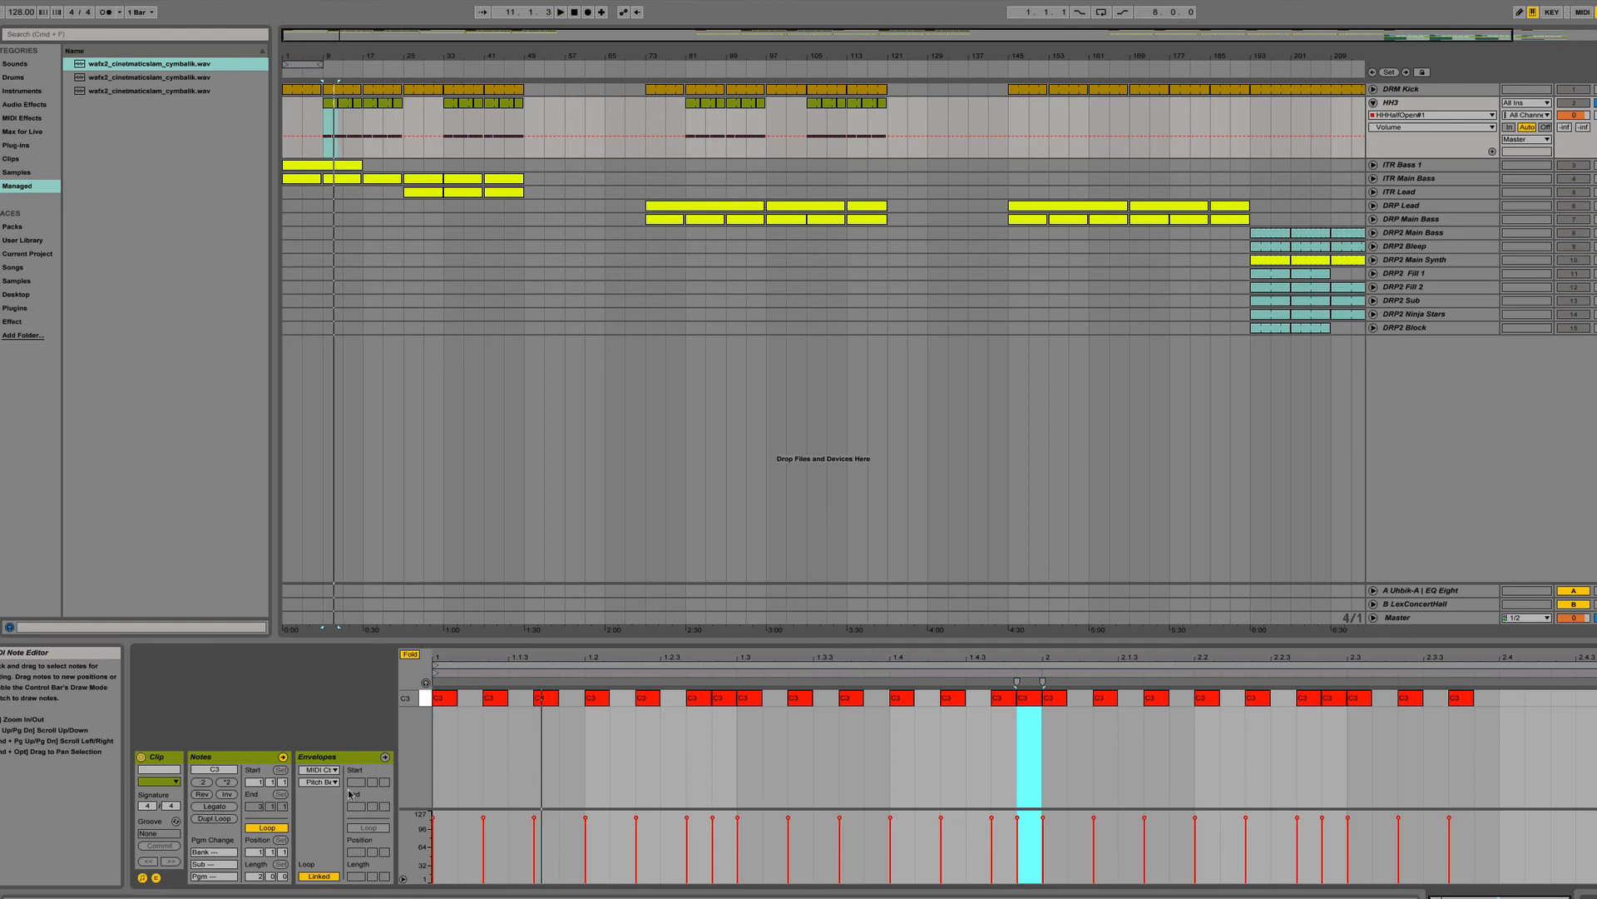
Show the Ve Decay automation in the HH3 track's lane and focus on the bars from bar 9.
left_click(327, 778)
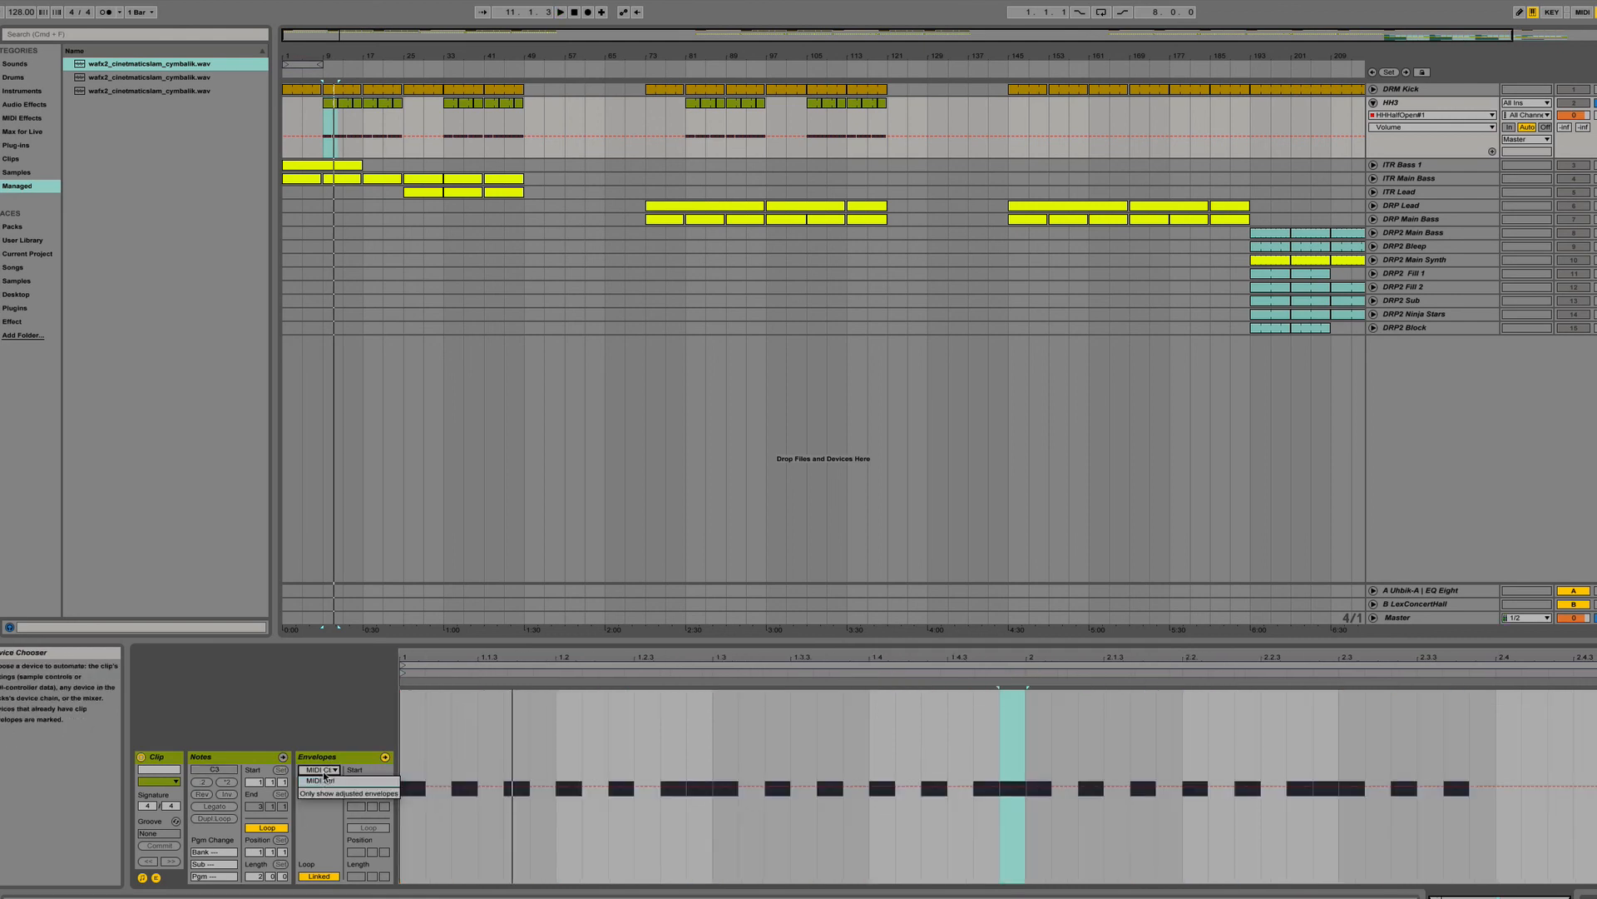
left_click(1415, 126)
left_click(1426, 374)
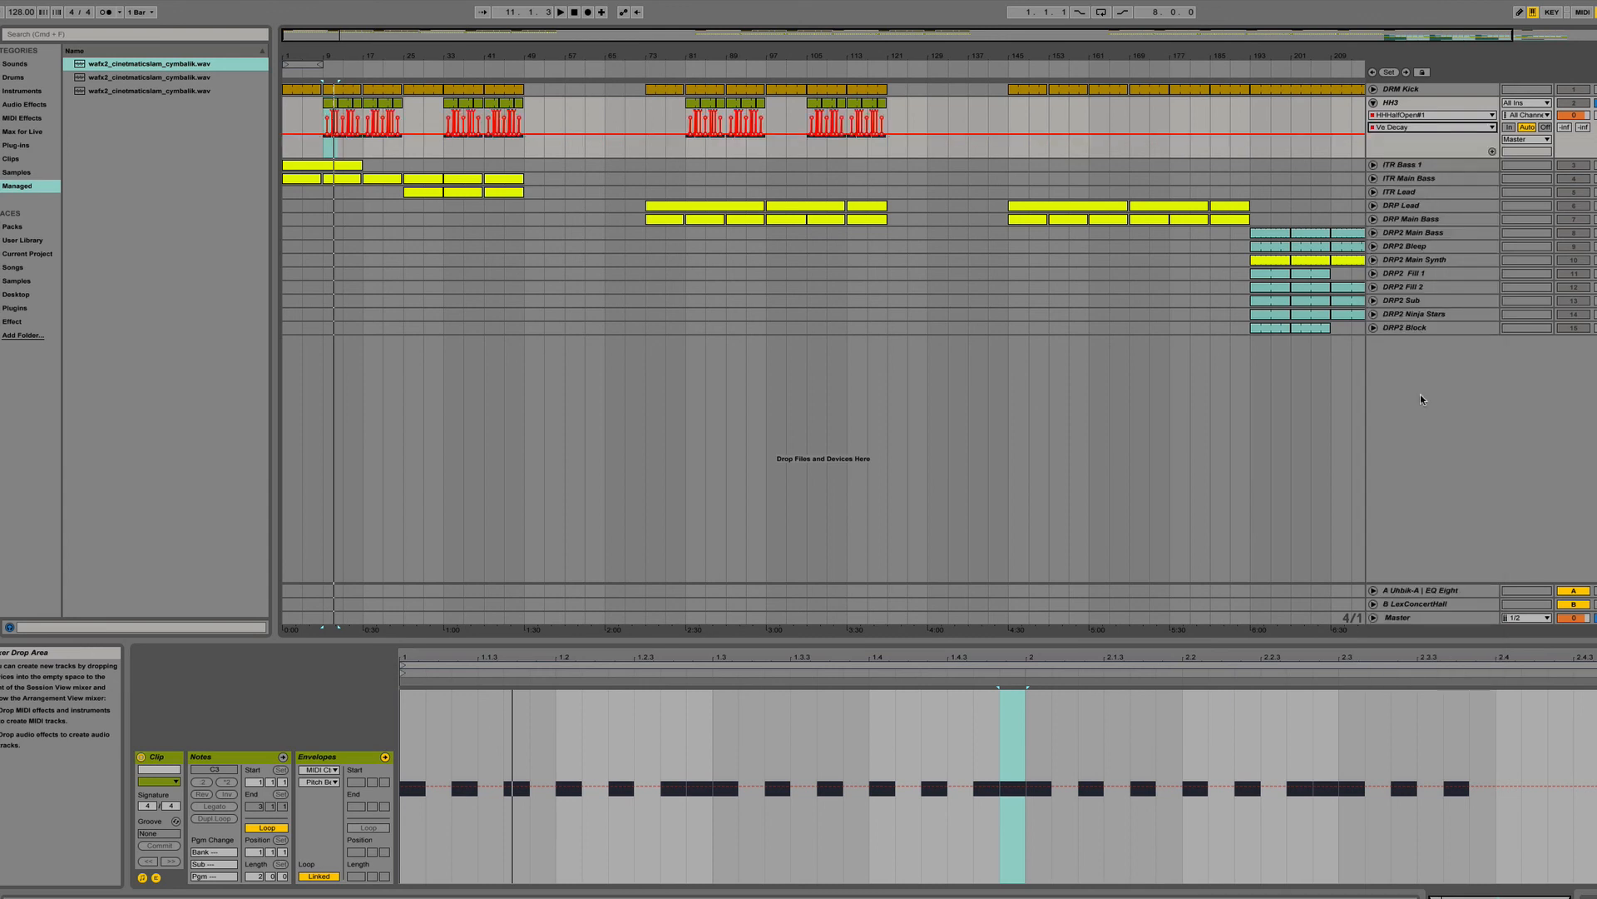
left_click_drag(326, 57, 559, 283)
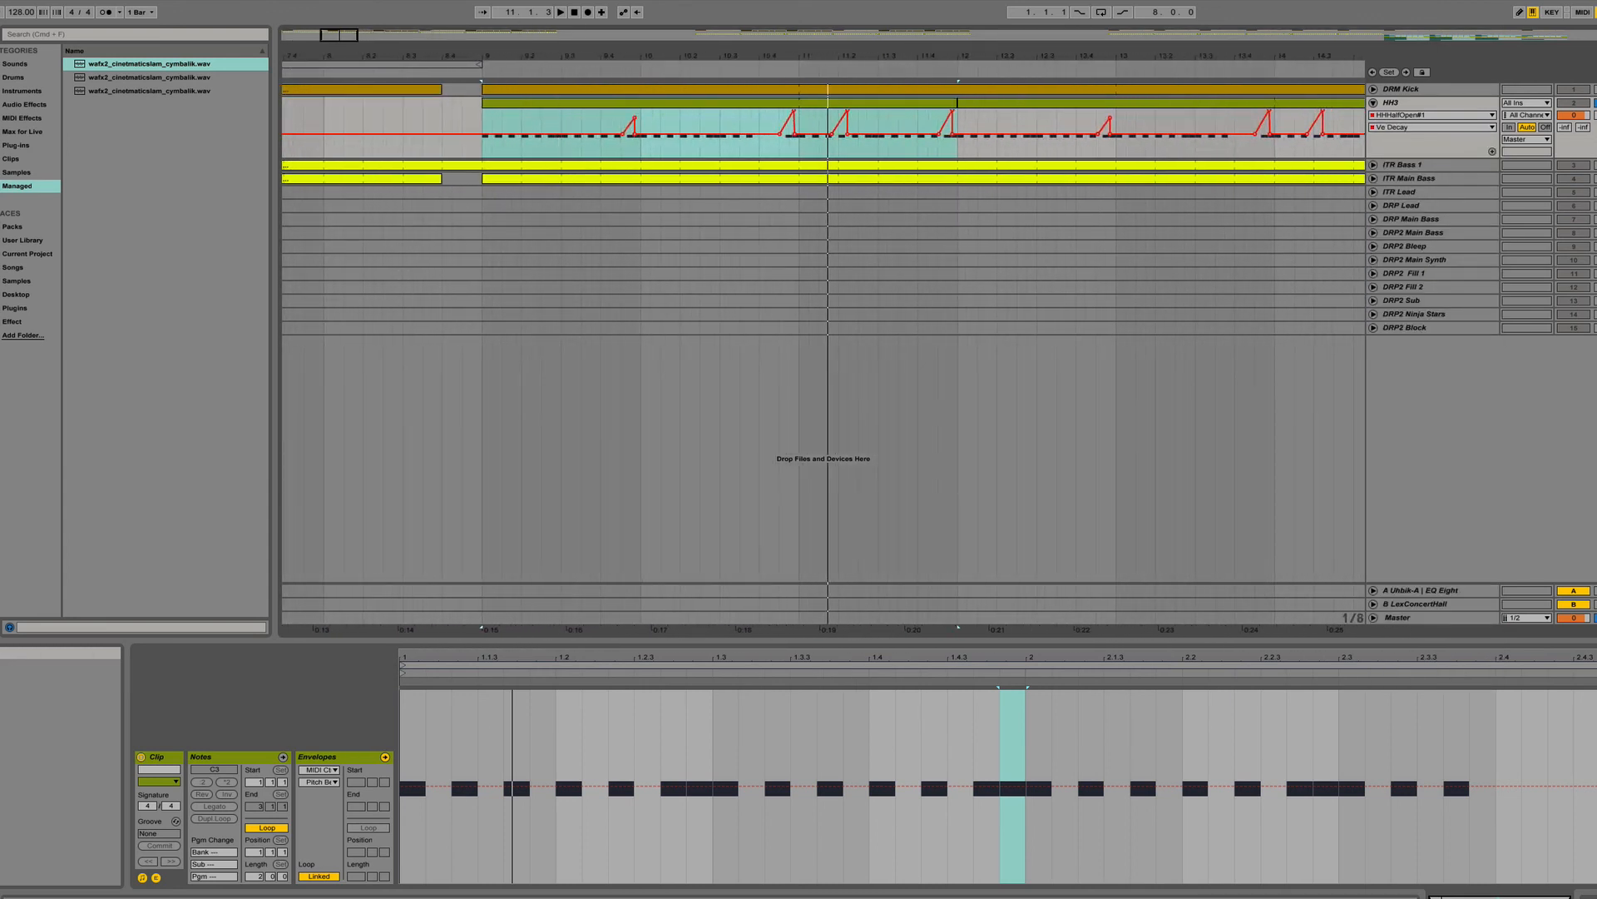
Display HH3's HHHalfOpen#1 device and play the clip from bar 9 to hear the automated Decay.
left_click(1420, 102)
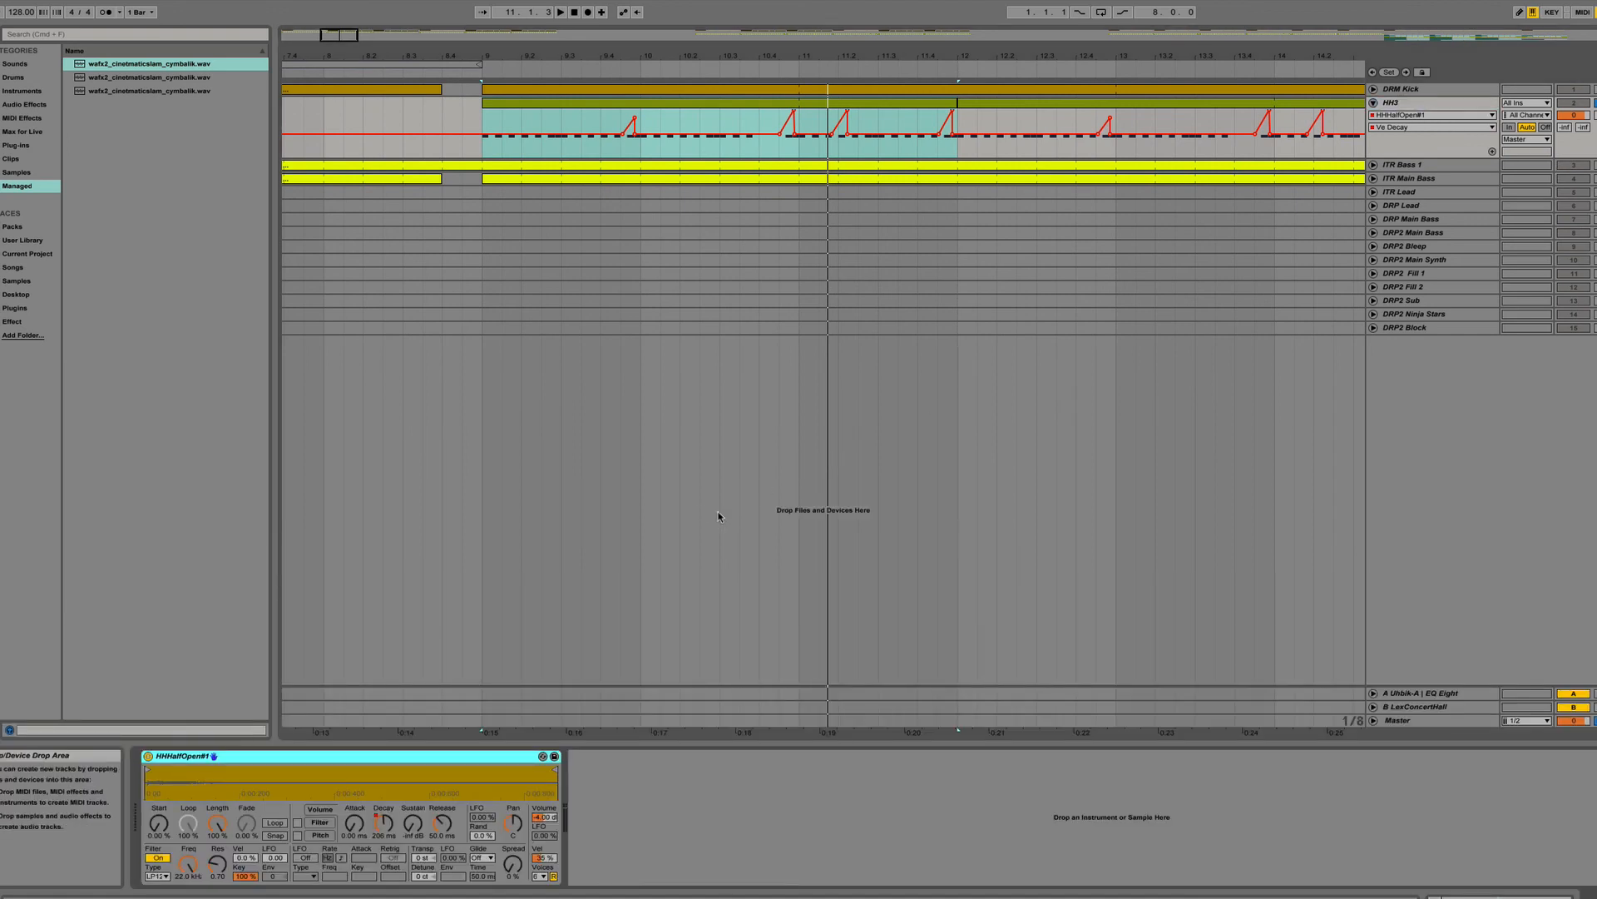
left_click(659, 105)
key("space")
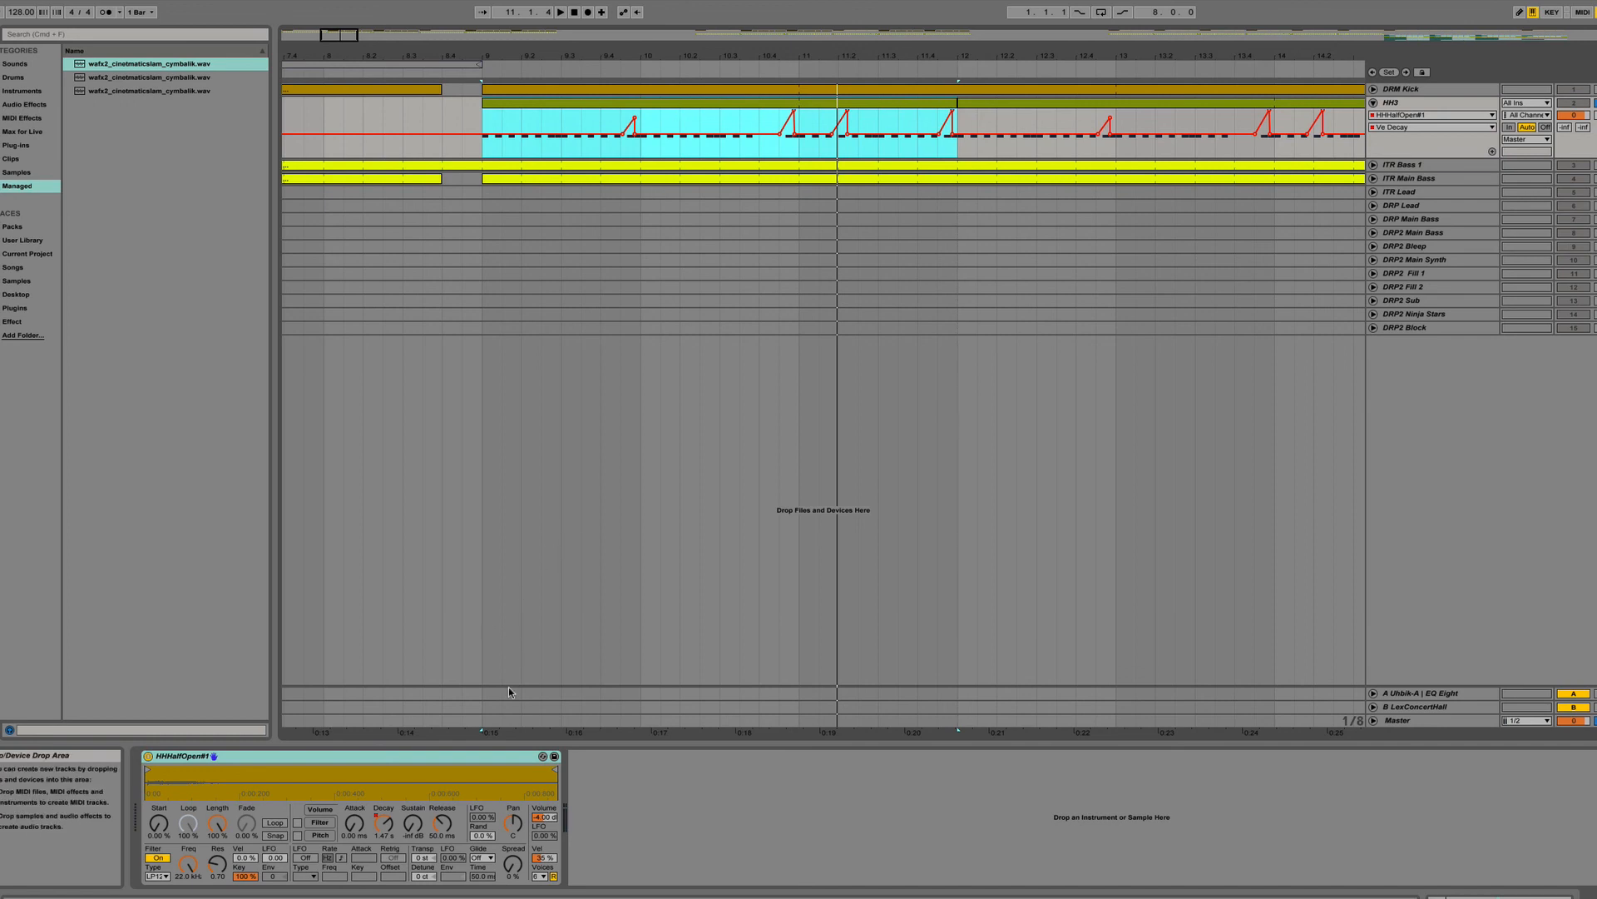
key("space")
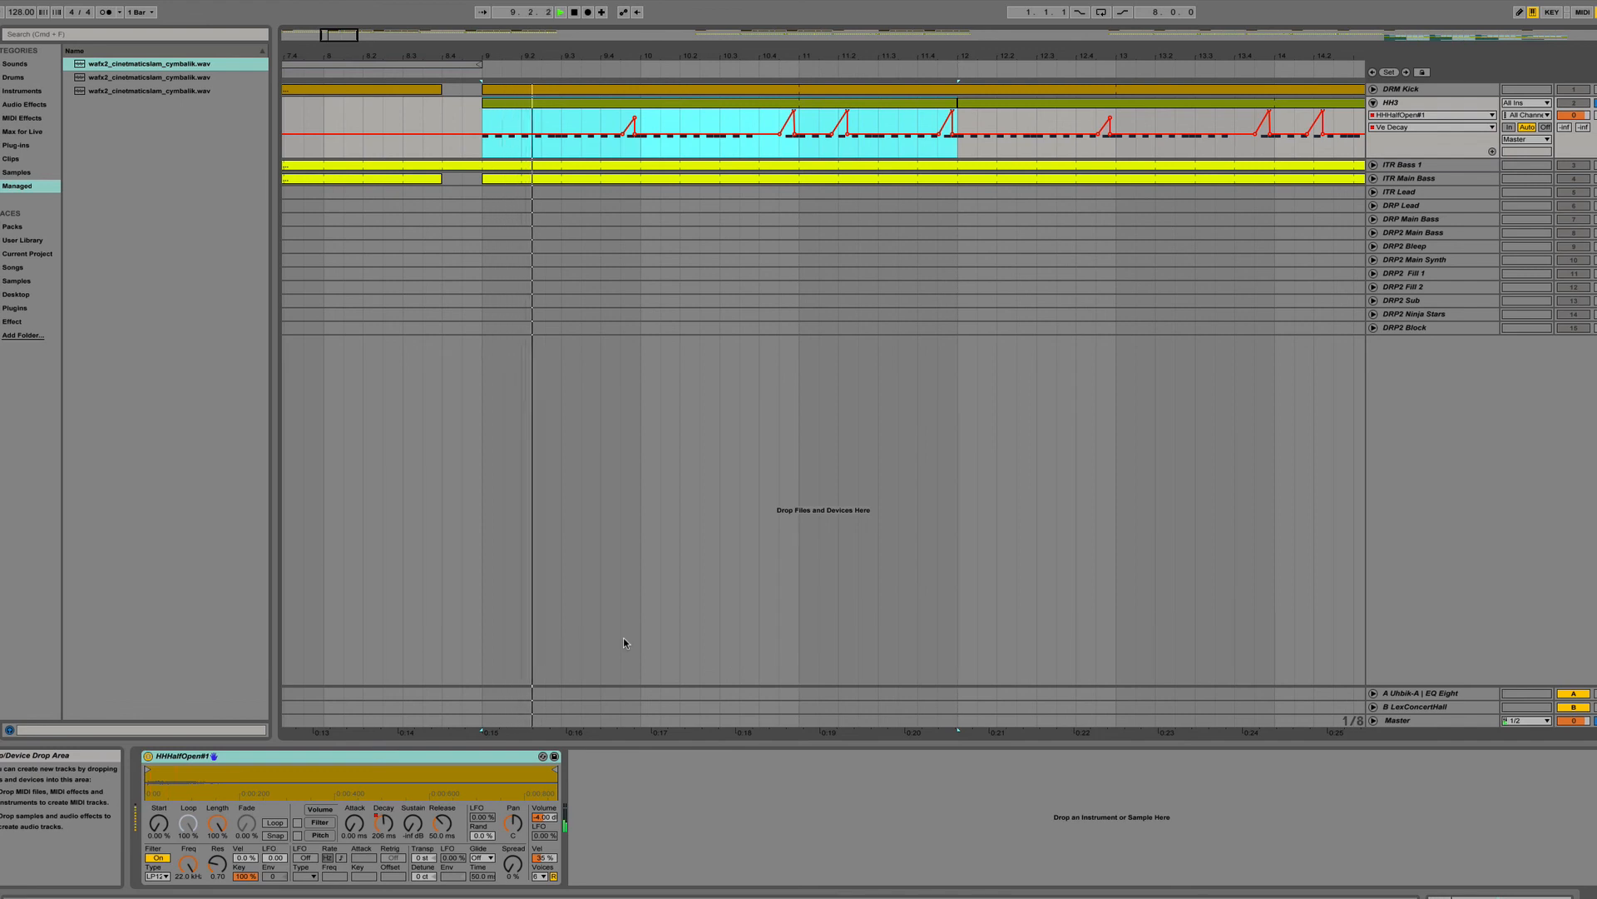
key("space")
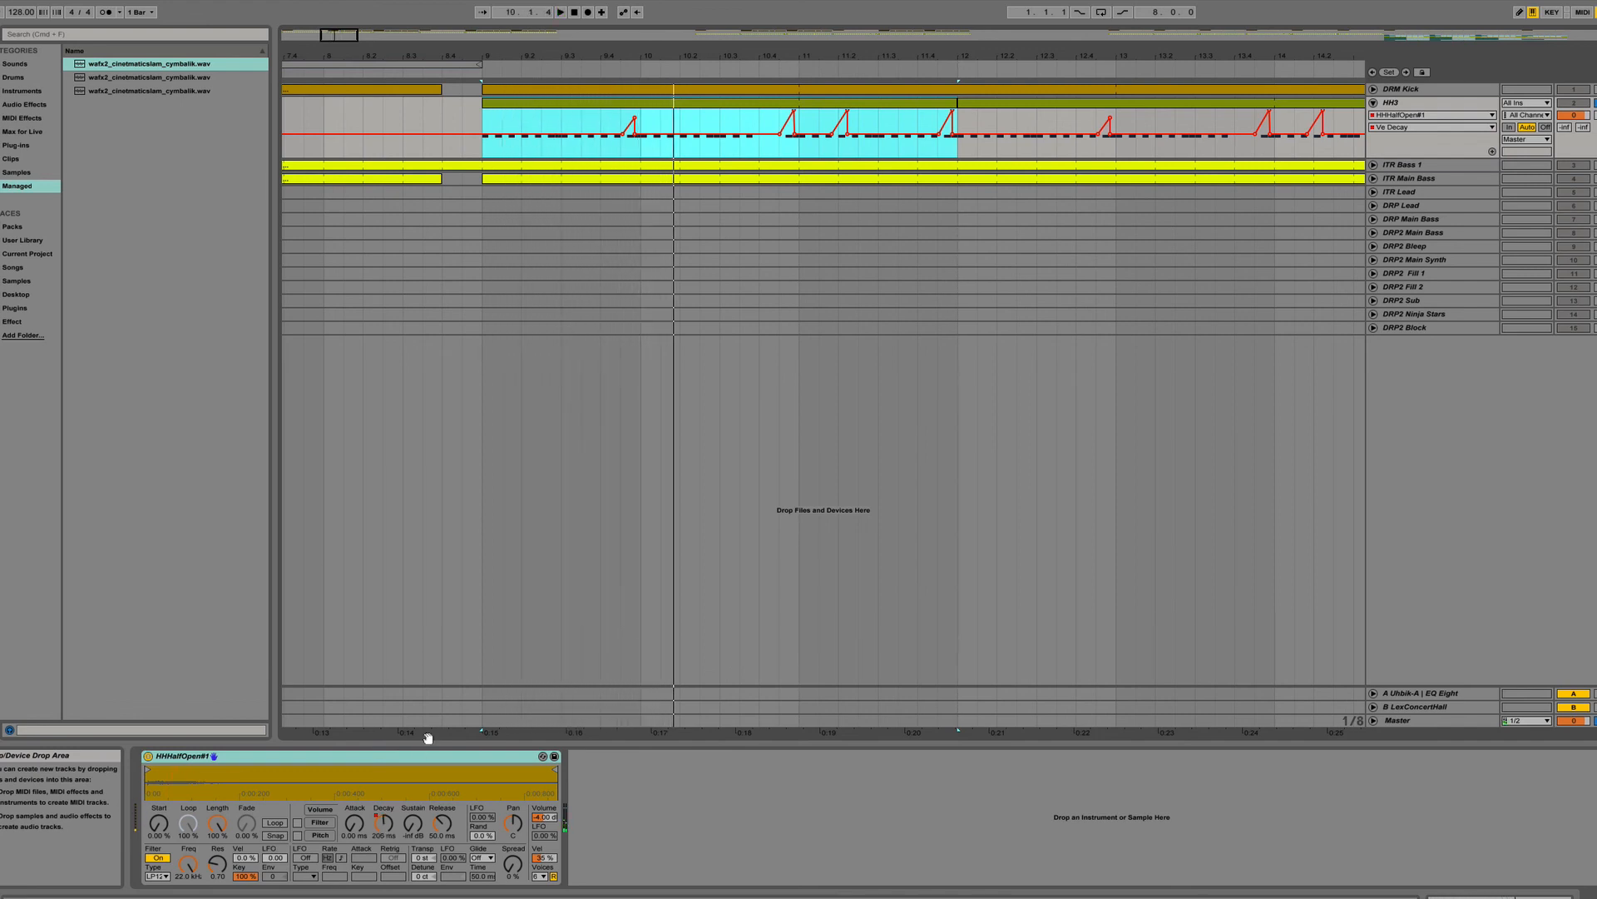
Delete HHHalfOpen#1's Decay automation, set Decay to 8.31 s, and compare the HH3 clip with a much shorter decay in playback.
right_click(384, 824)
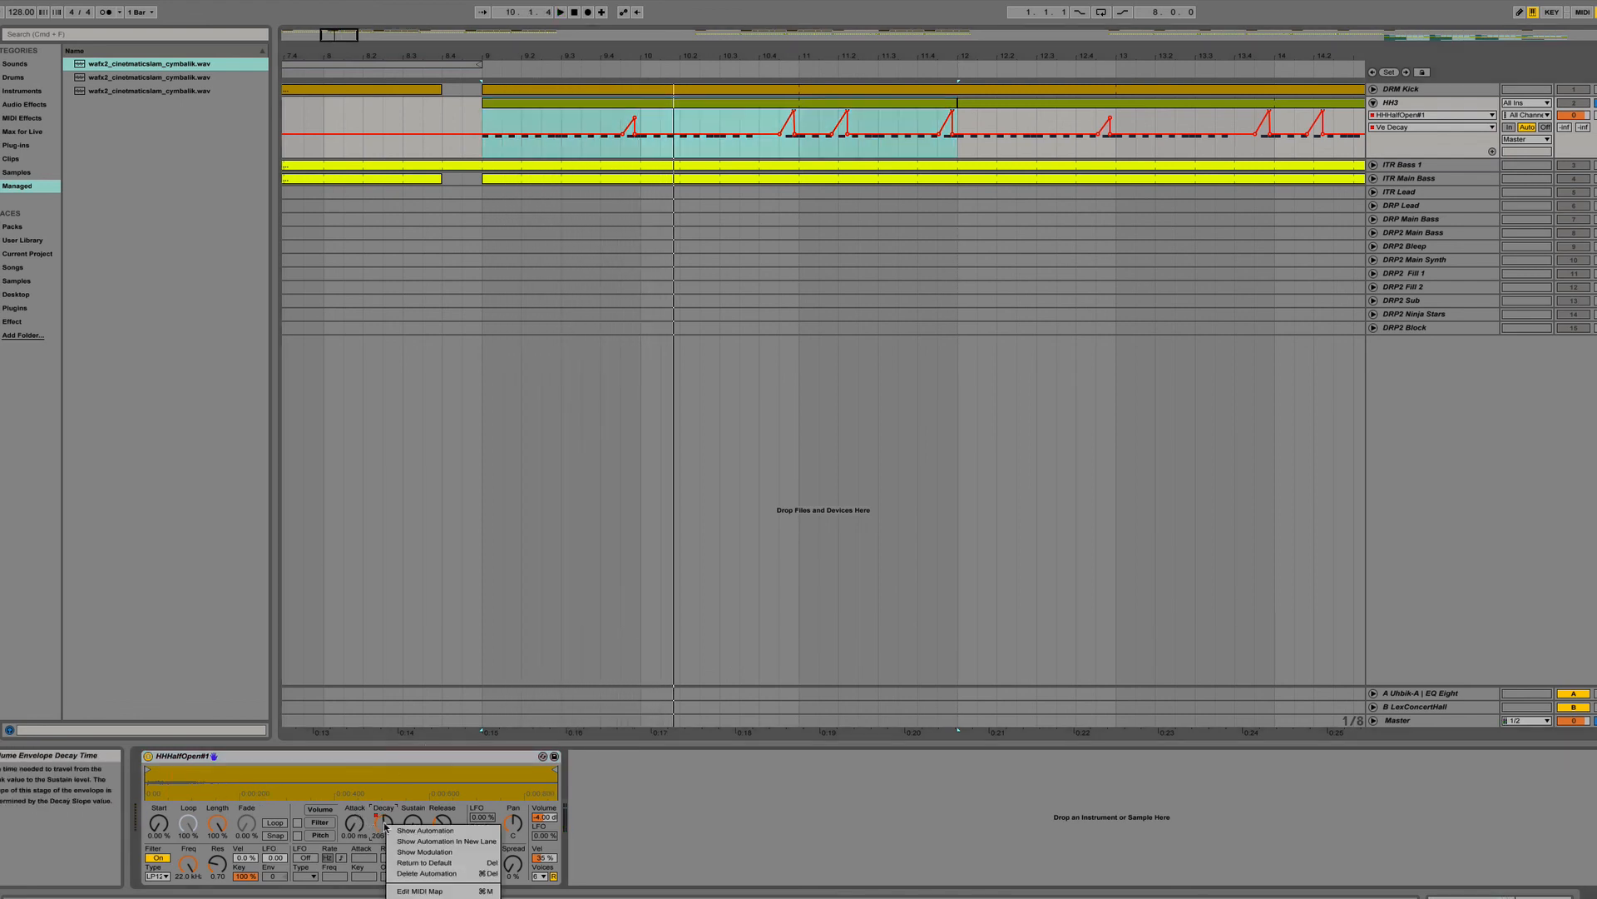
left_click(426, 872)
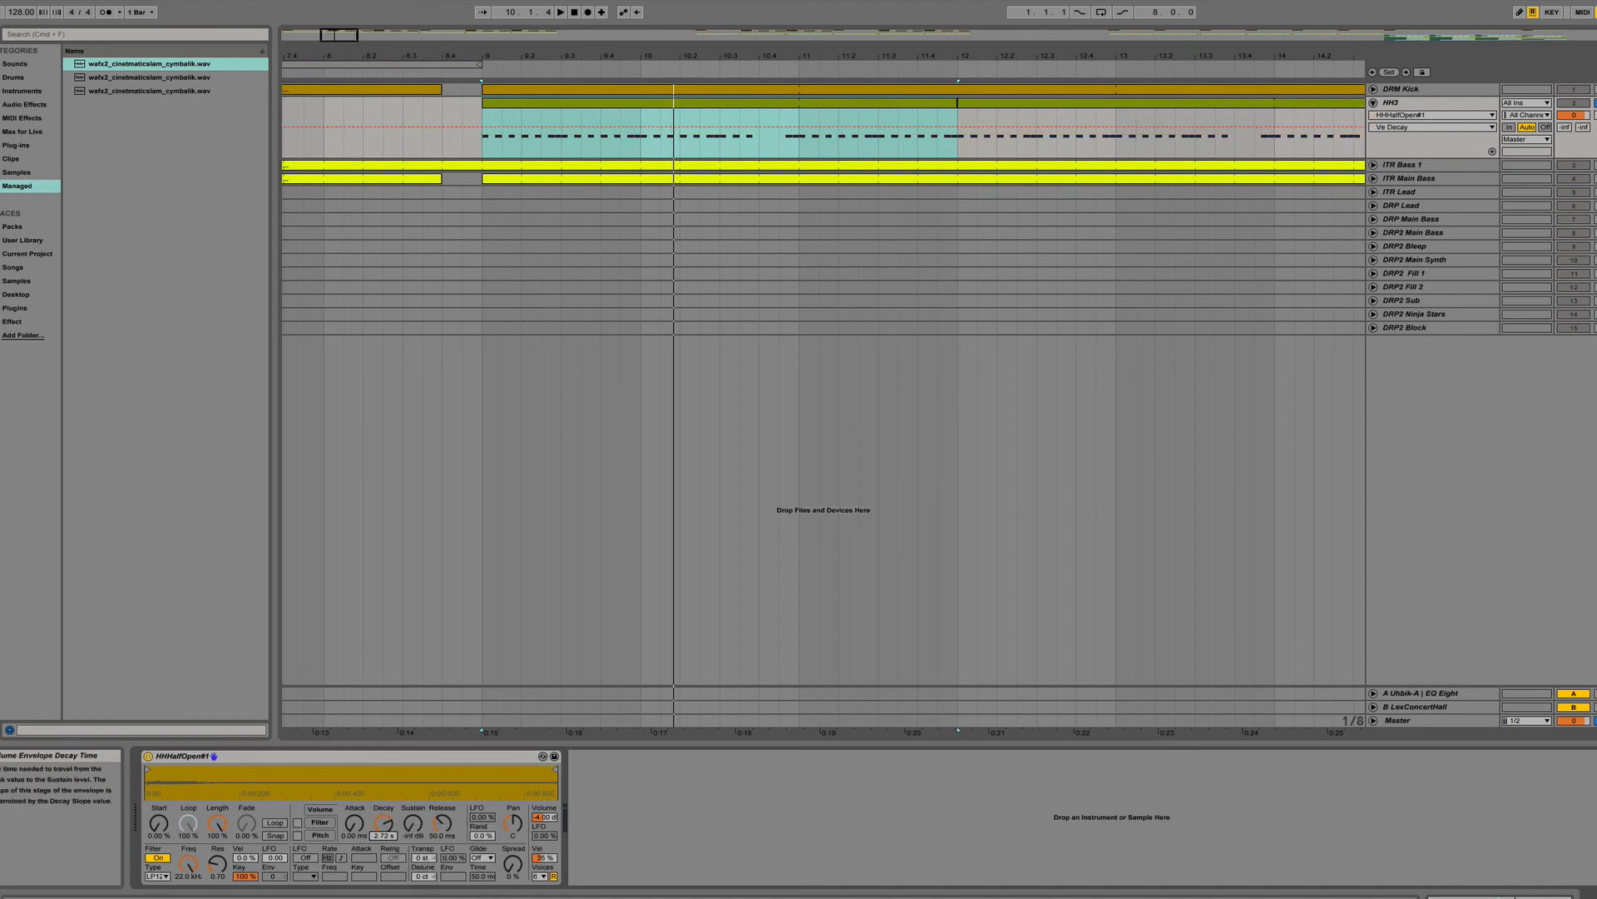
left_click_drag(396, 835, 396, 798)
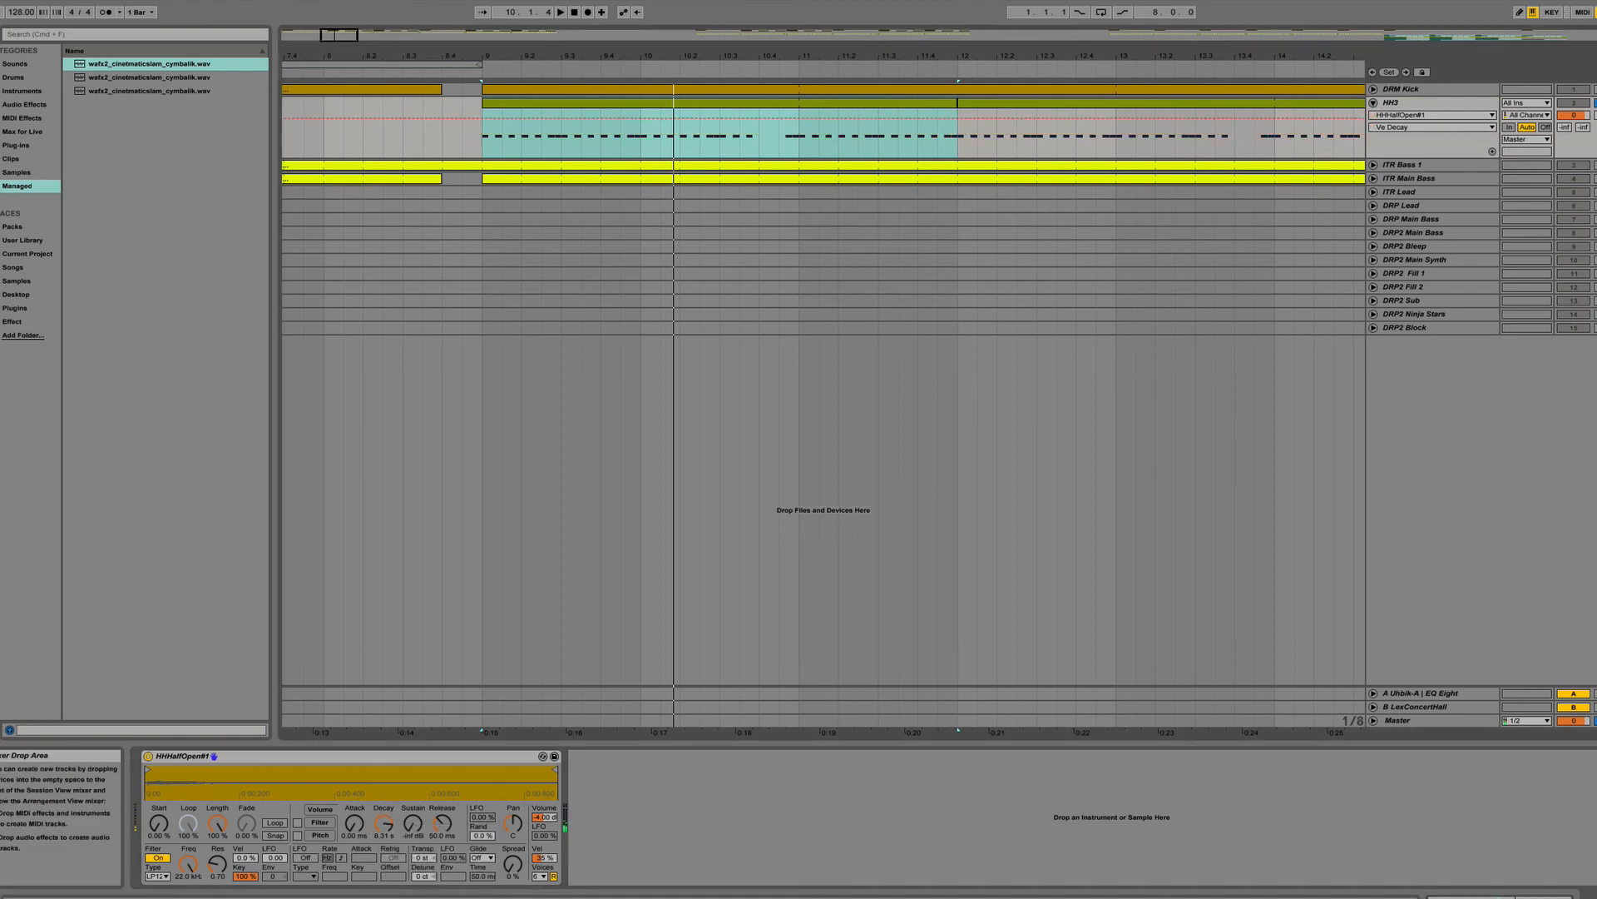
key("space")
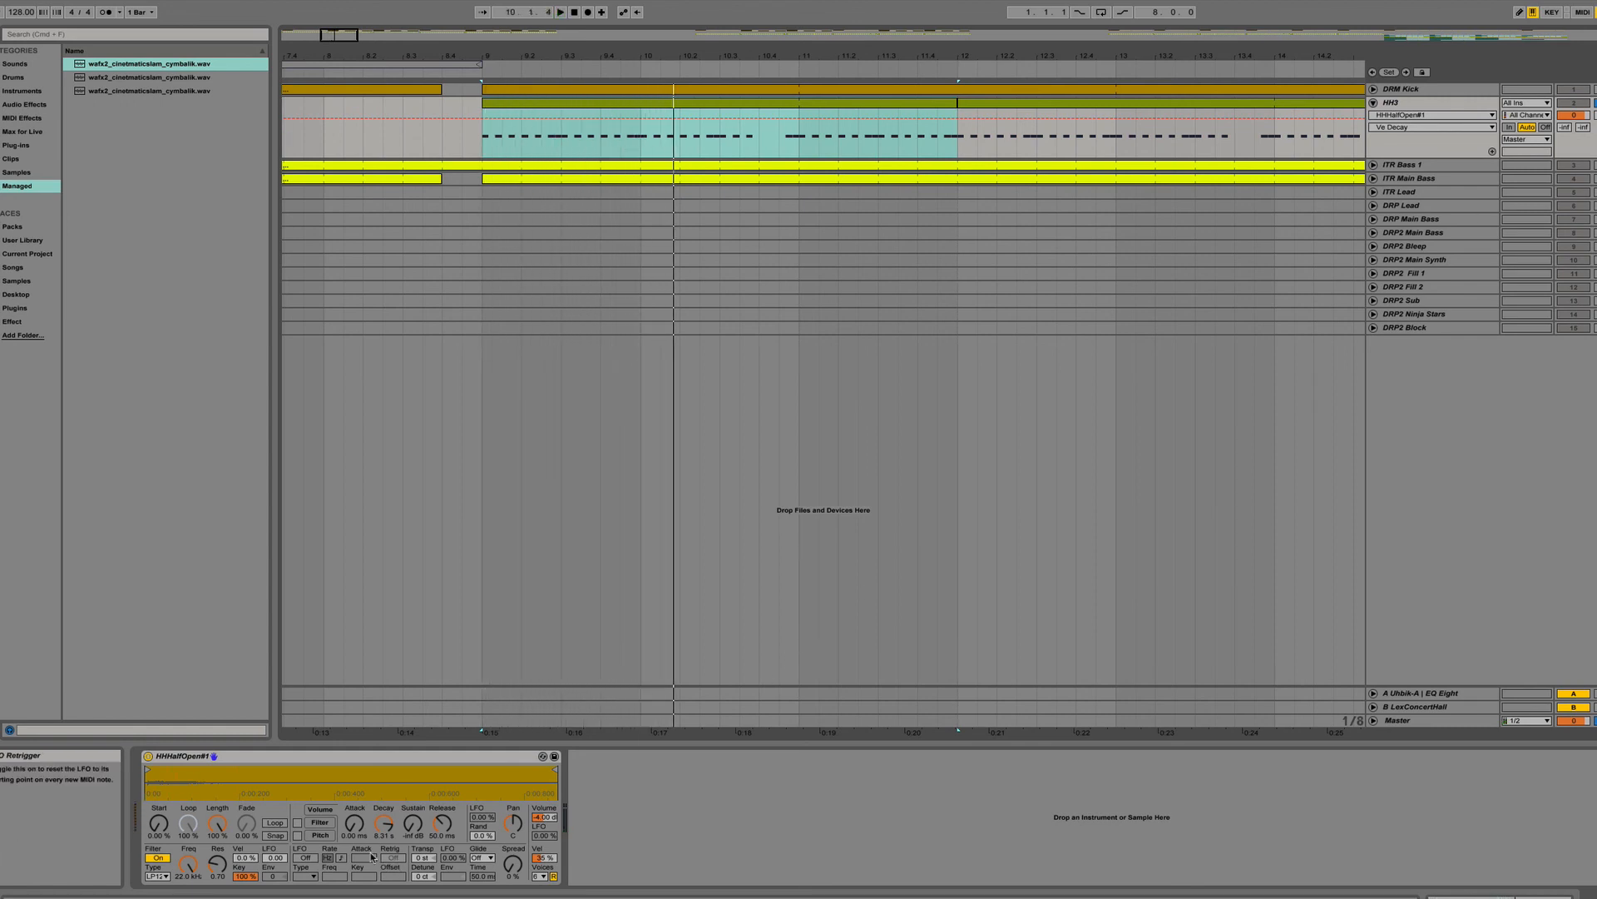
key("space")
key("space")
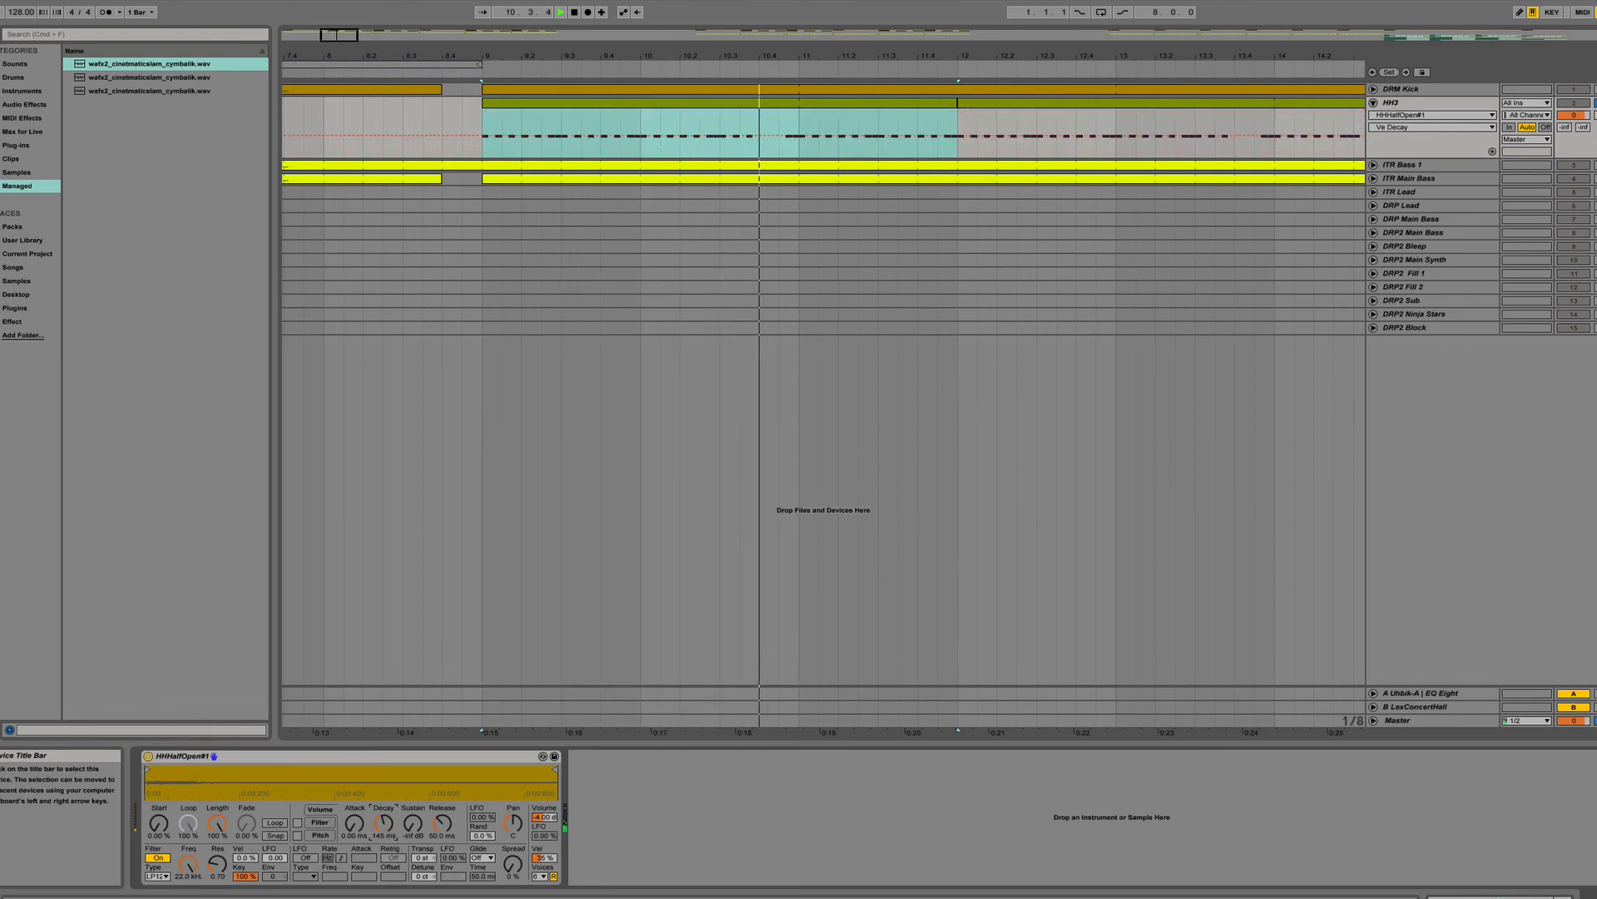
key("space")
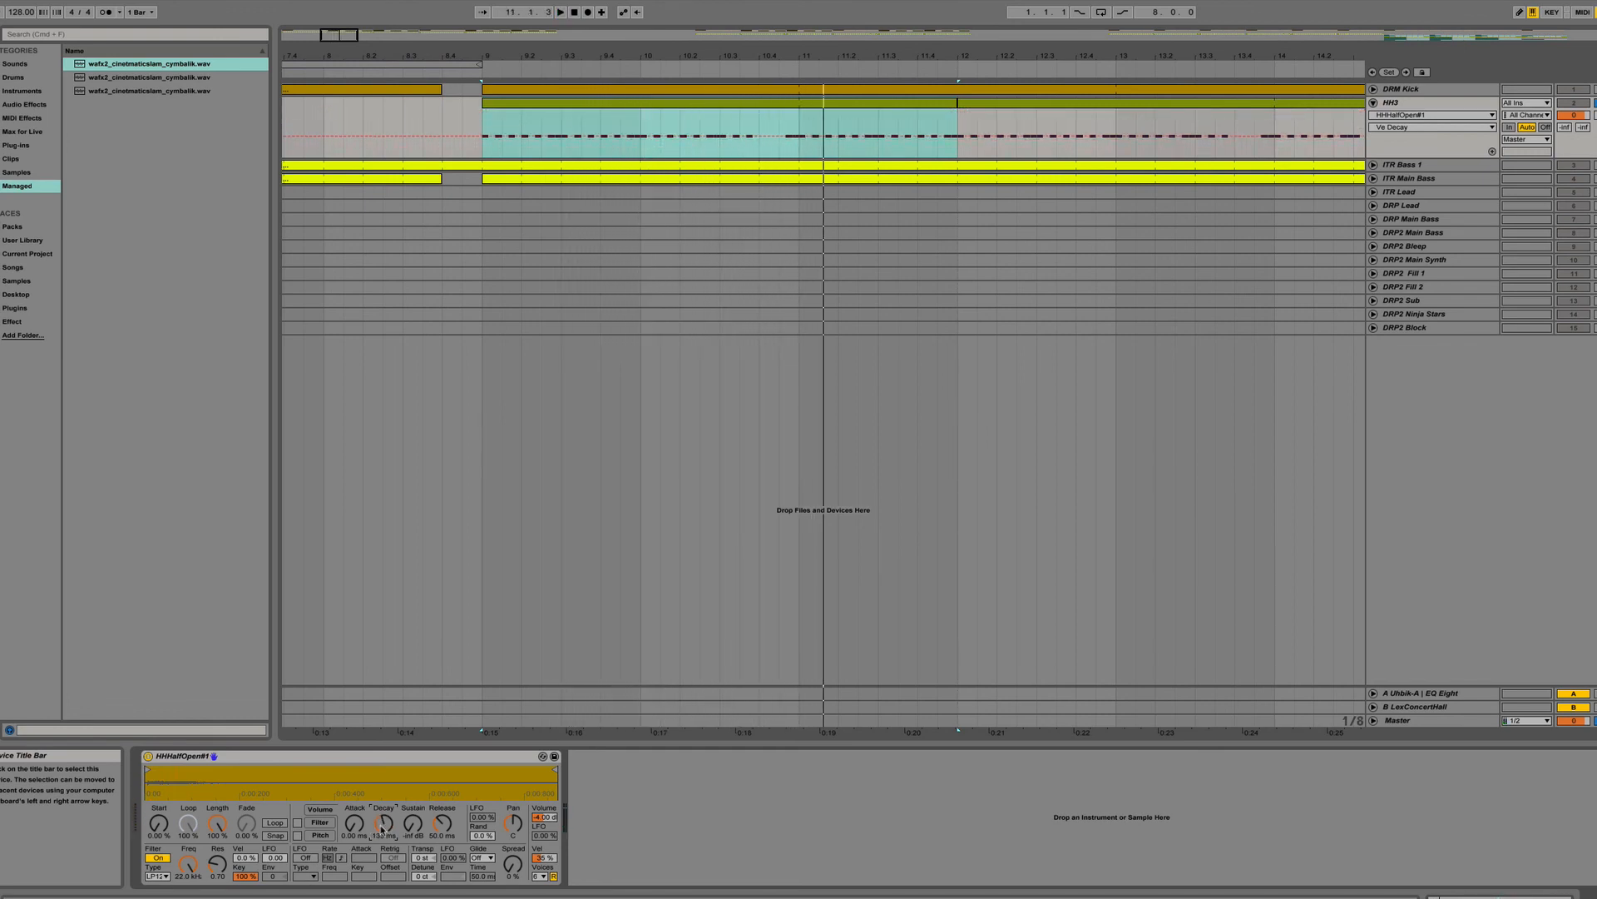
key("space")
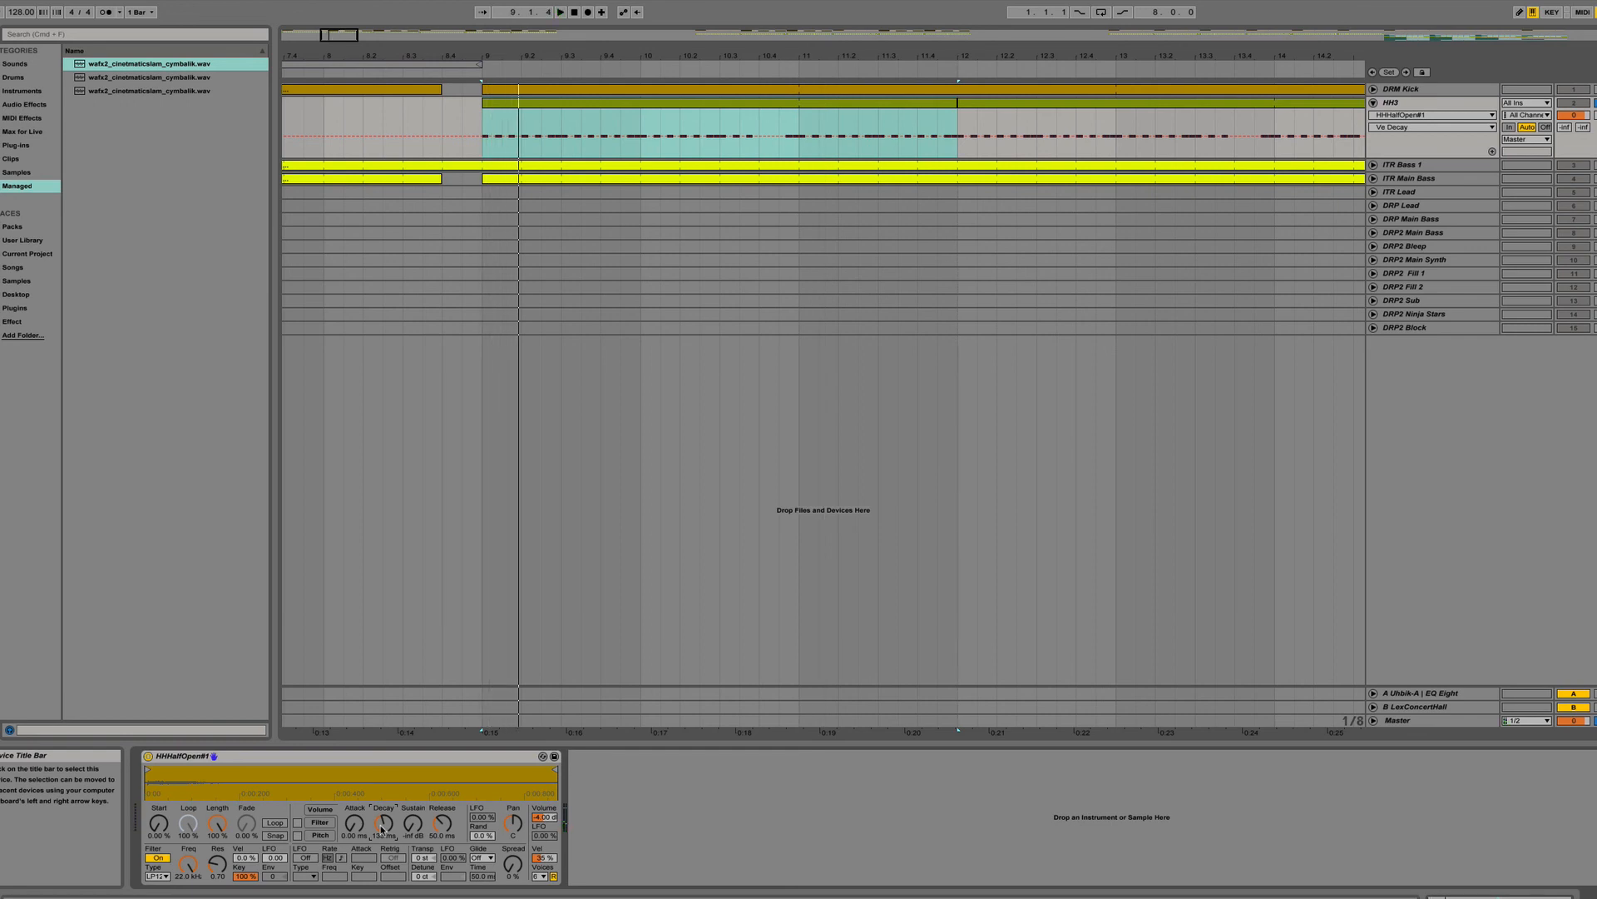
Undo the Decay changes and the automation deletion, and play the HH3 clip with its automated decay.
key("super+z")
key("super+z")
key("super+z")
key("space")
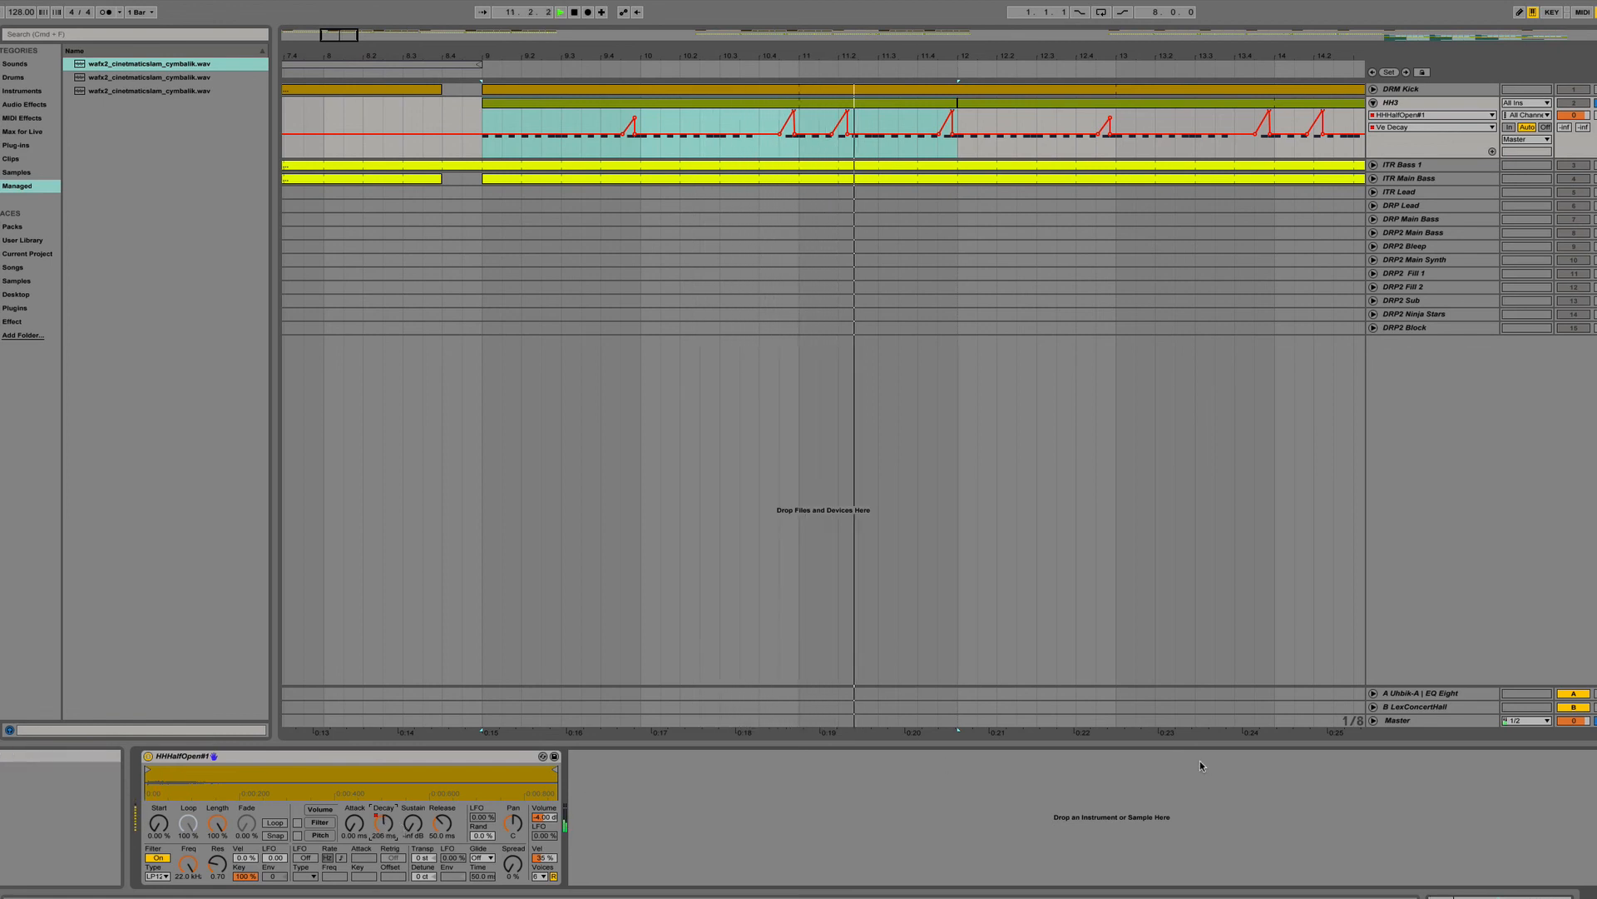
key("space")
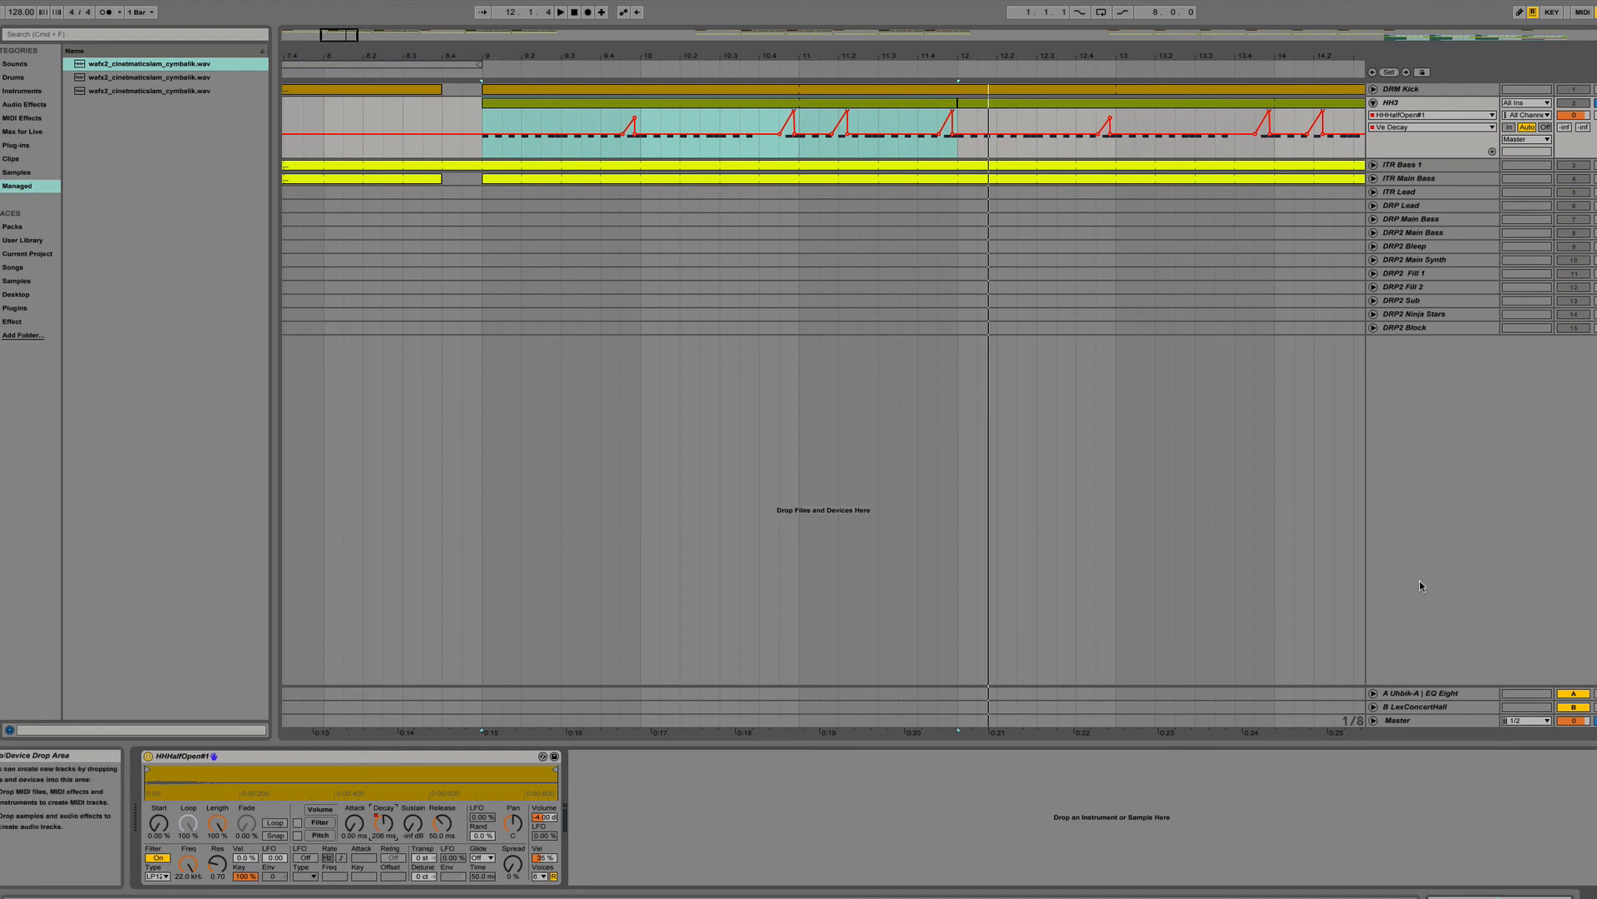
Select the ITR Bass 1 track to display its devices, unfold it, and view its note pattern in the opening bars.
left_click_drag(1187, 54, 858, 55)
left_click(661, 165)
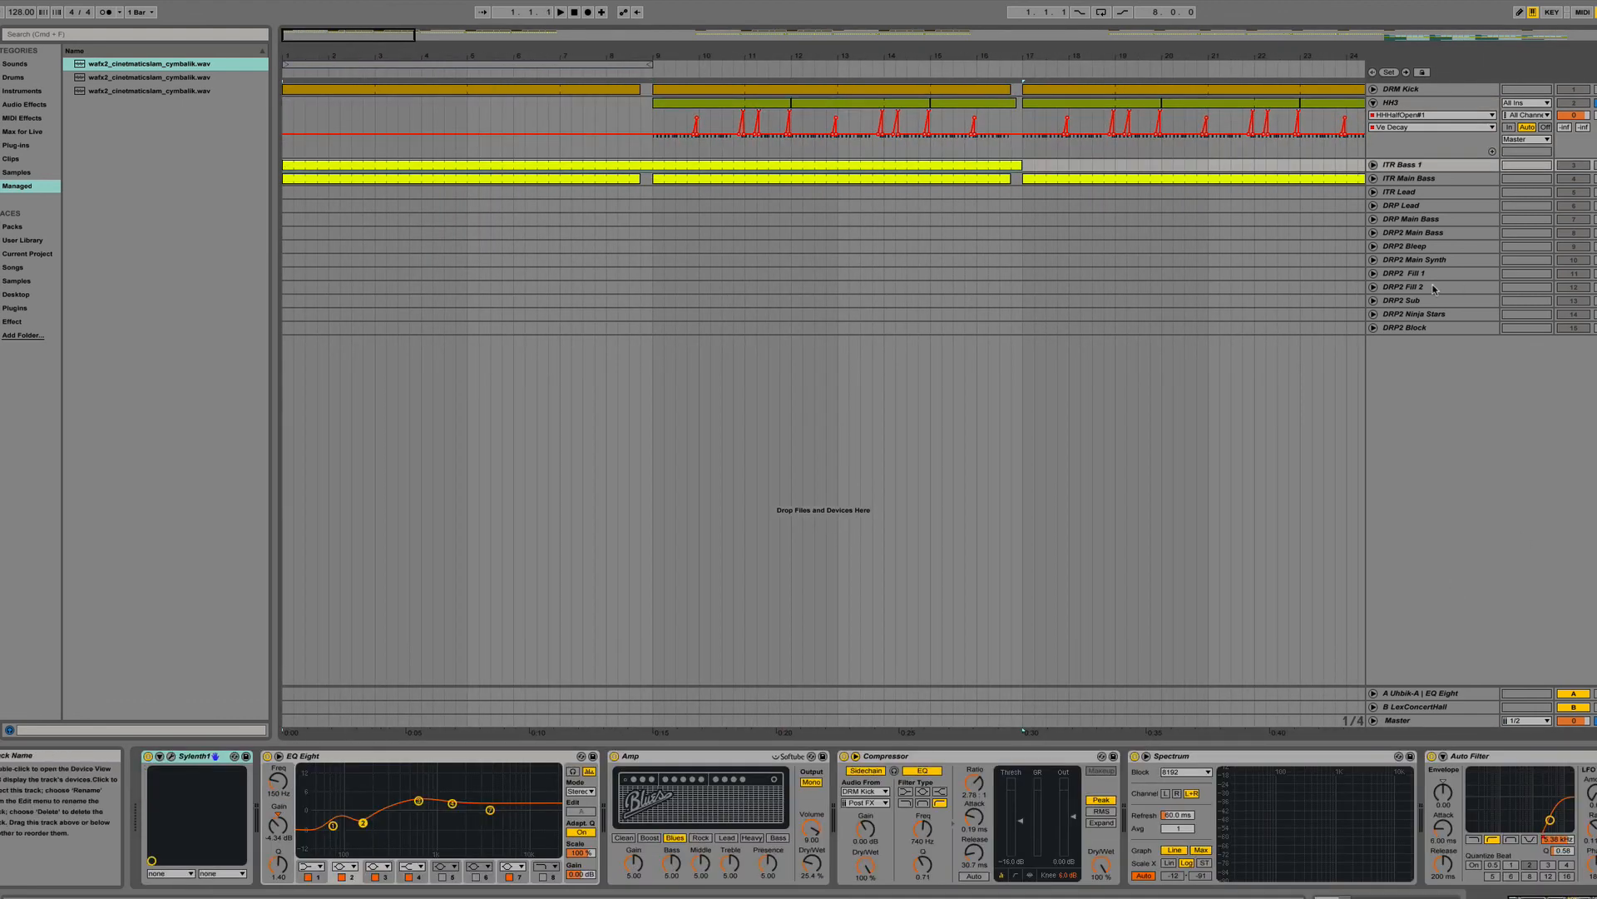
left_click(1374, 164)
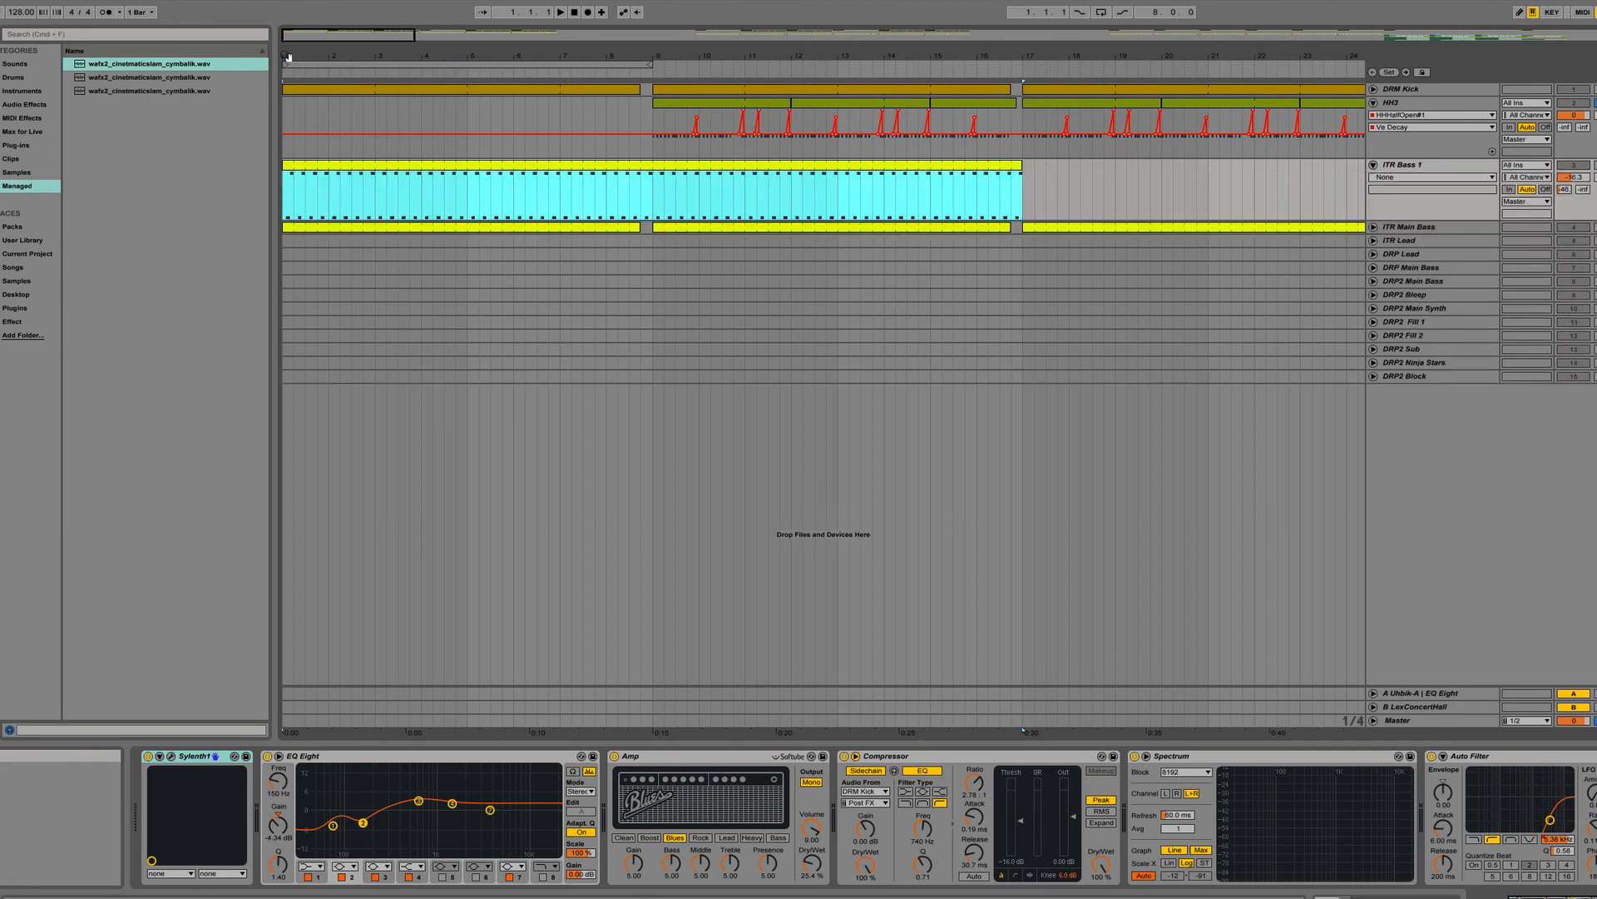
mouse_move(286, 56)
left_mouse_down()
mouse_move(285, 174)
mouse_move(309, 68)
left_mouse_up()
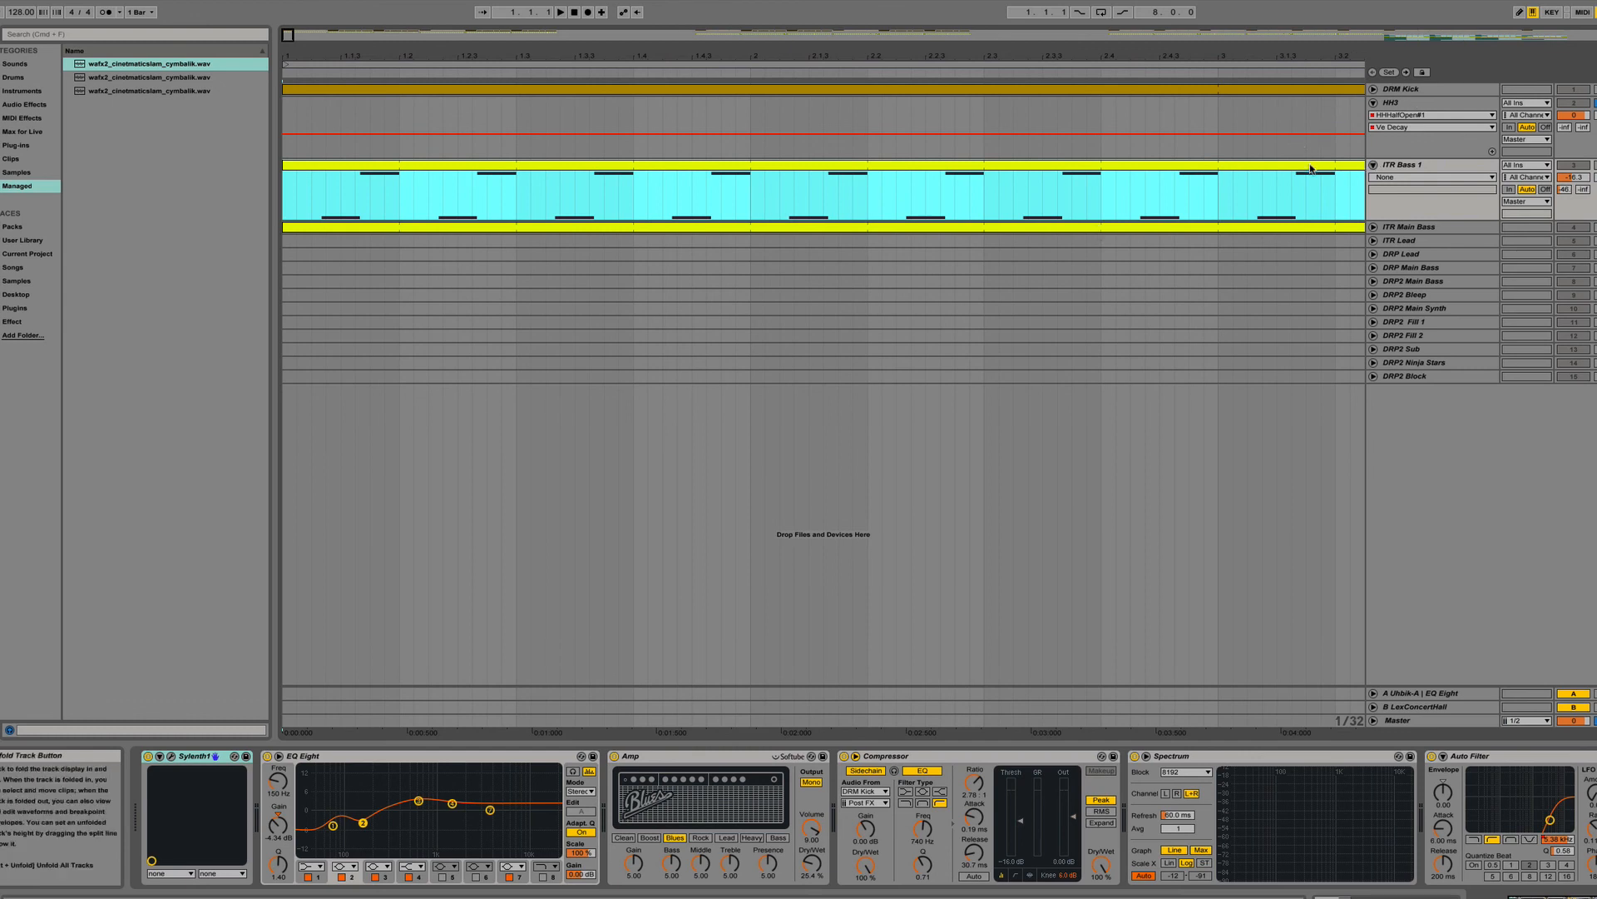
Unfold the ITR Main Bass track, select its first clip to display the device chain, and play the opening bar.
left_click(1374, 227)
left_click_drag(1275, 54, 401, 55)
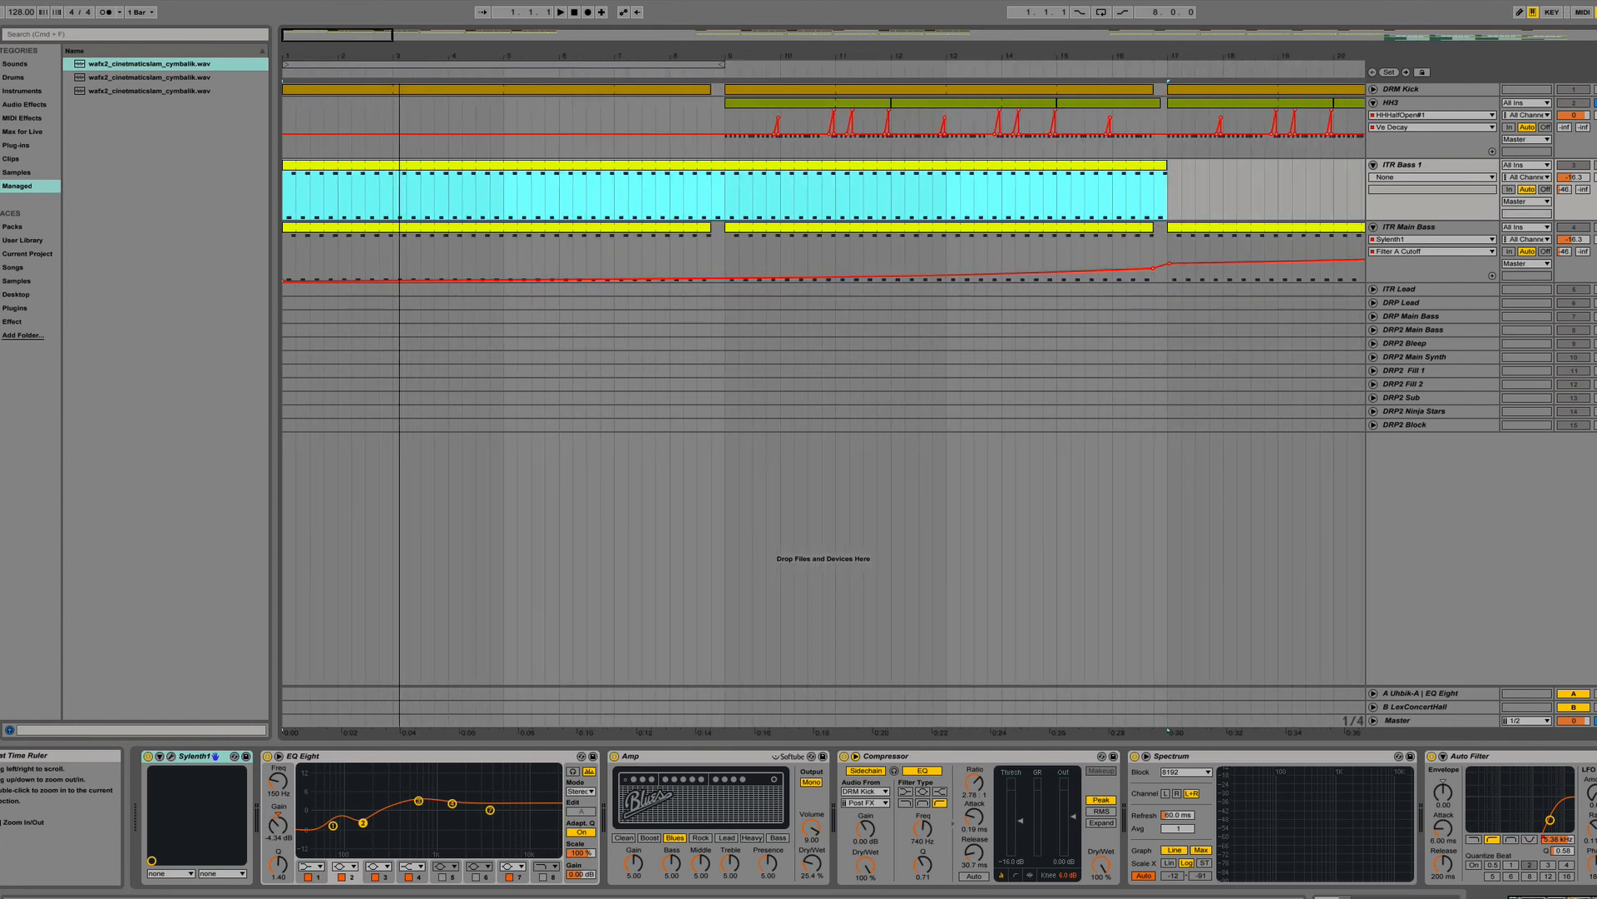
left_click(505, 229)
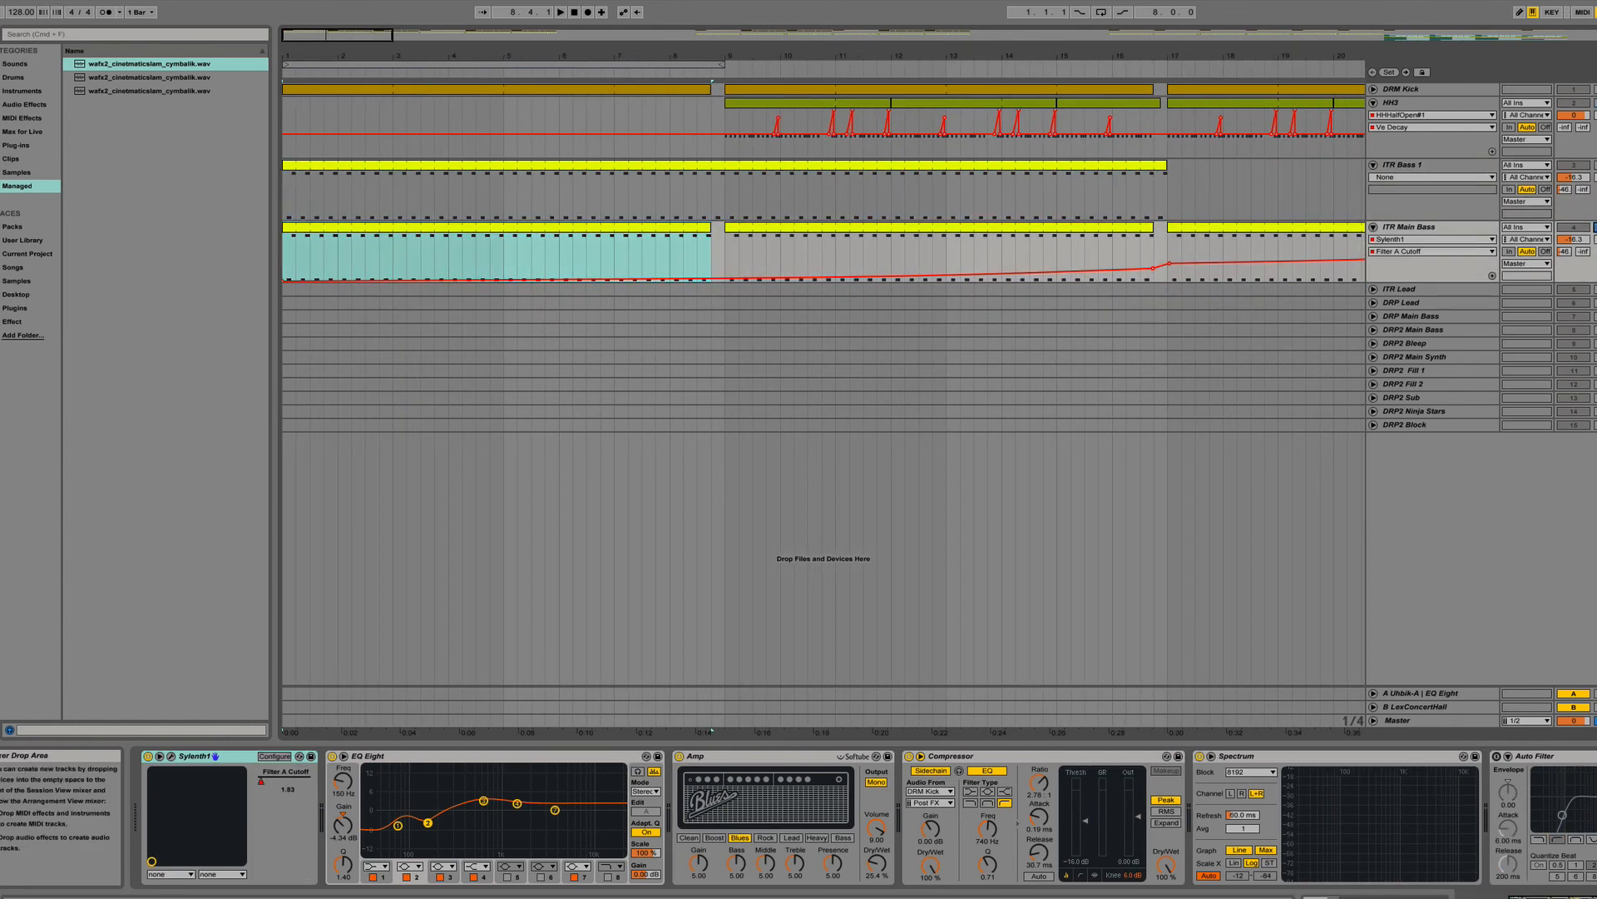
key("space")
key("space")
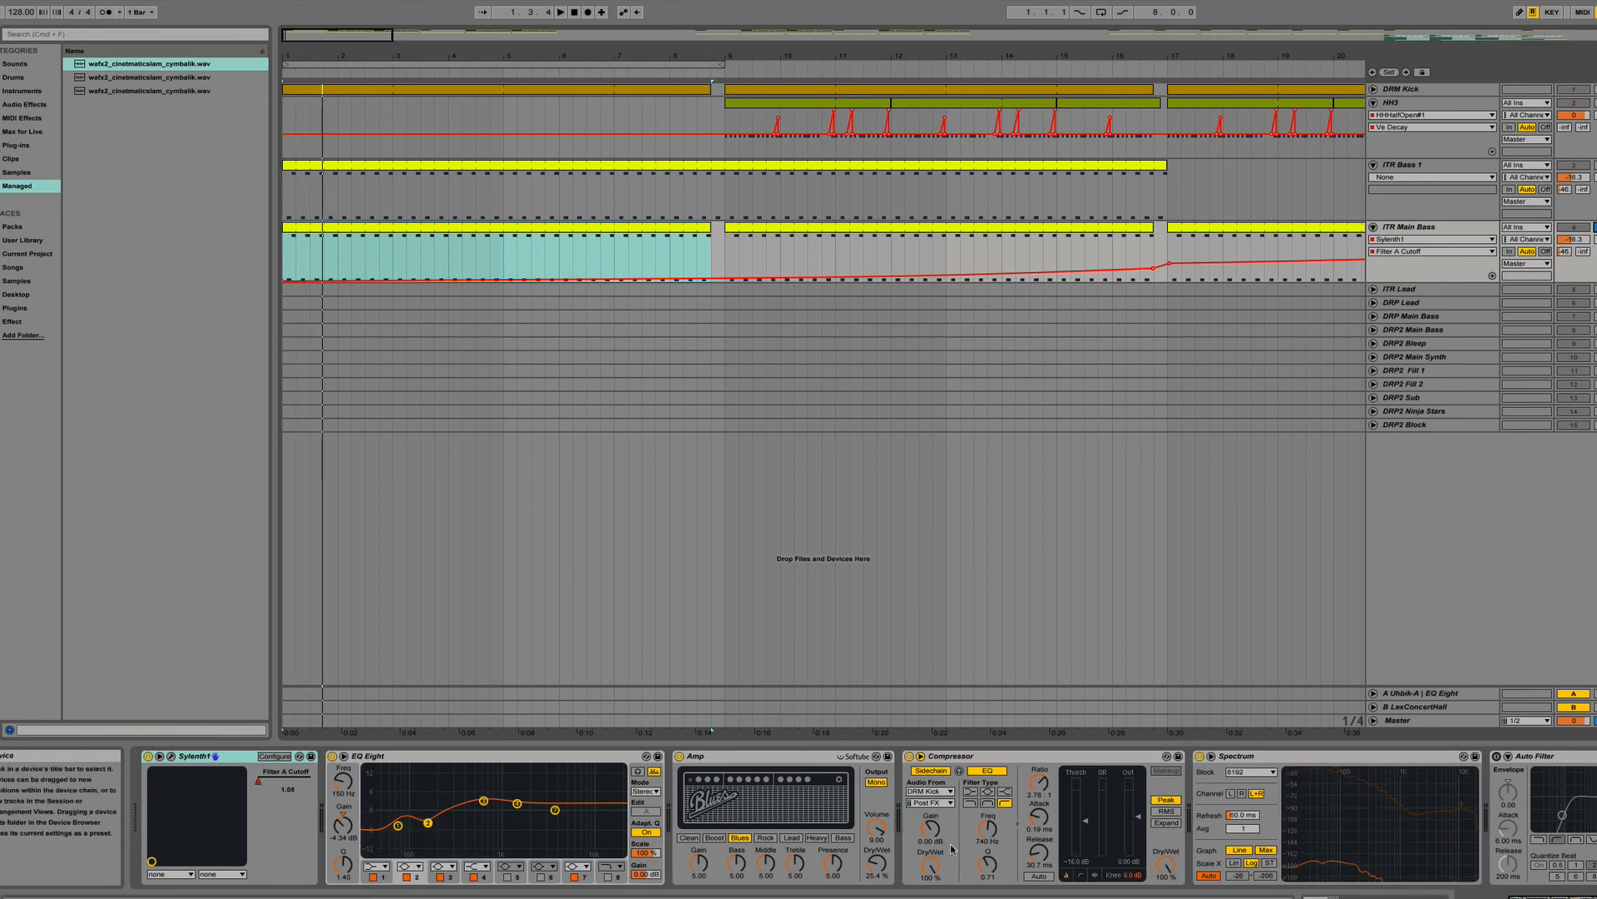
Open ITR Main Bass's Sylenth1 and examine the oscillators, filters and envelopes of parts A and B and the distortion settings.
left_click(171, 755)
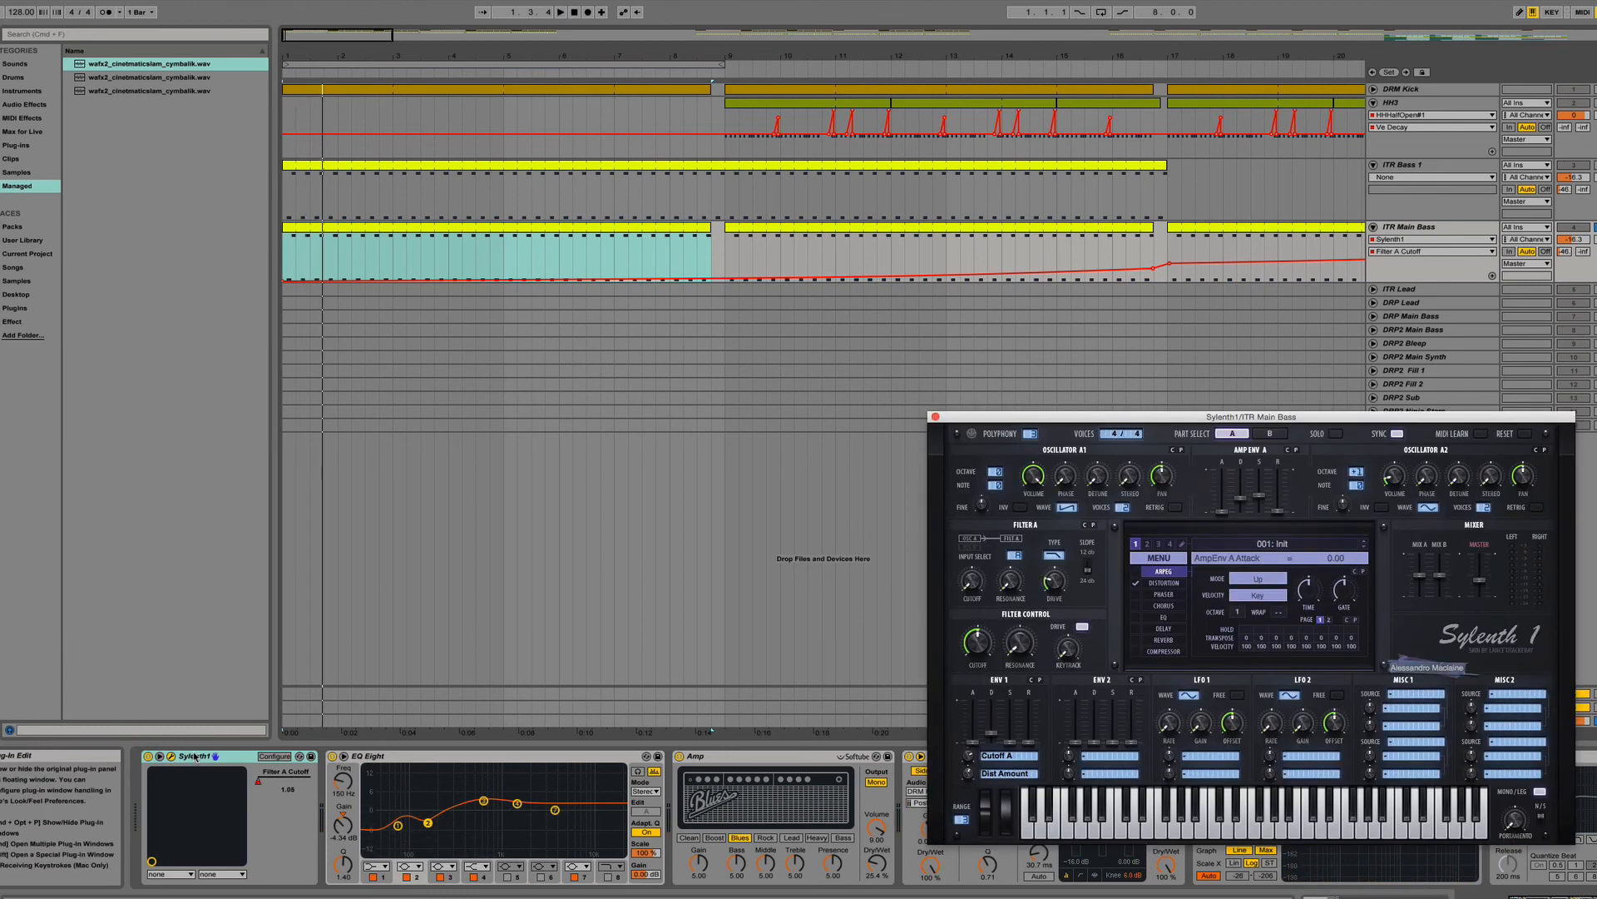
left_click_drag(1154, 418, 737, 170)
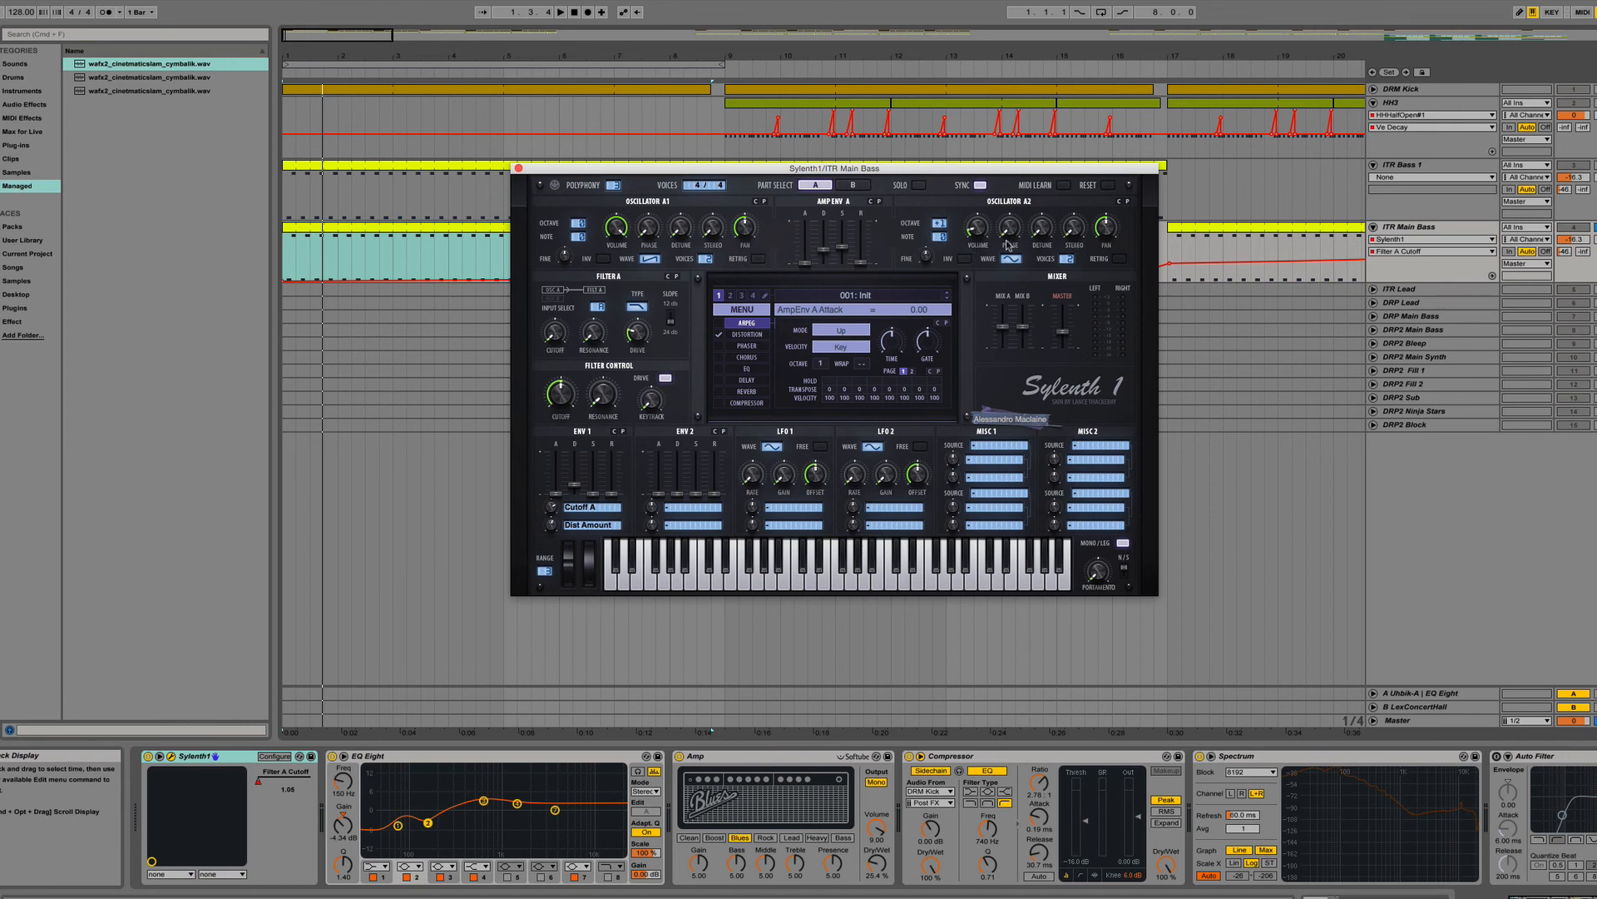
left_click(853, 185)
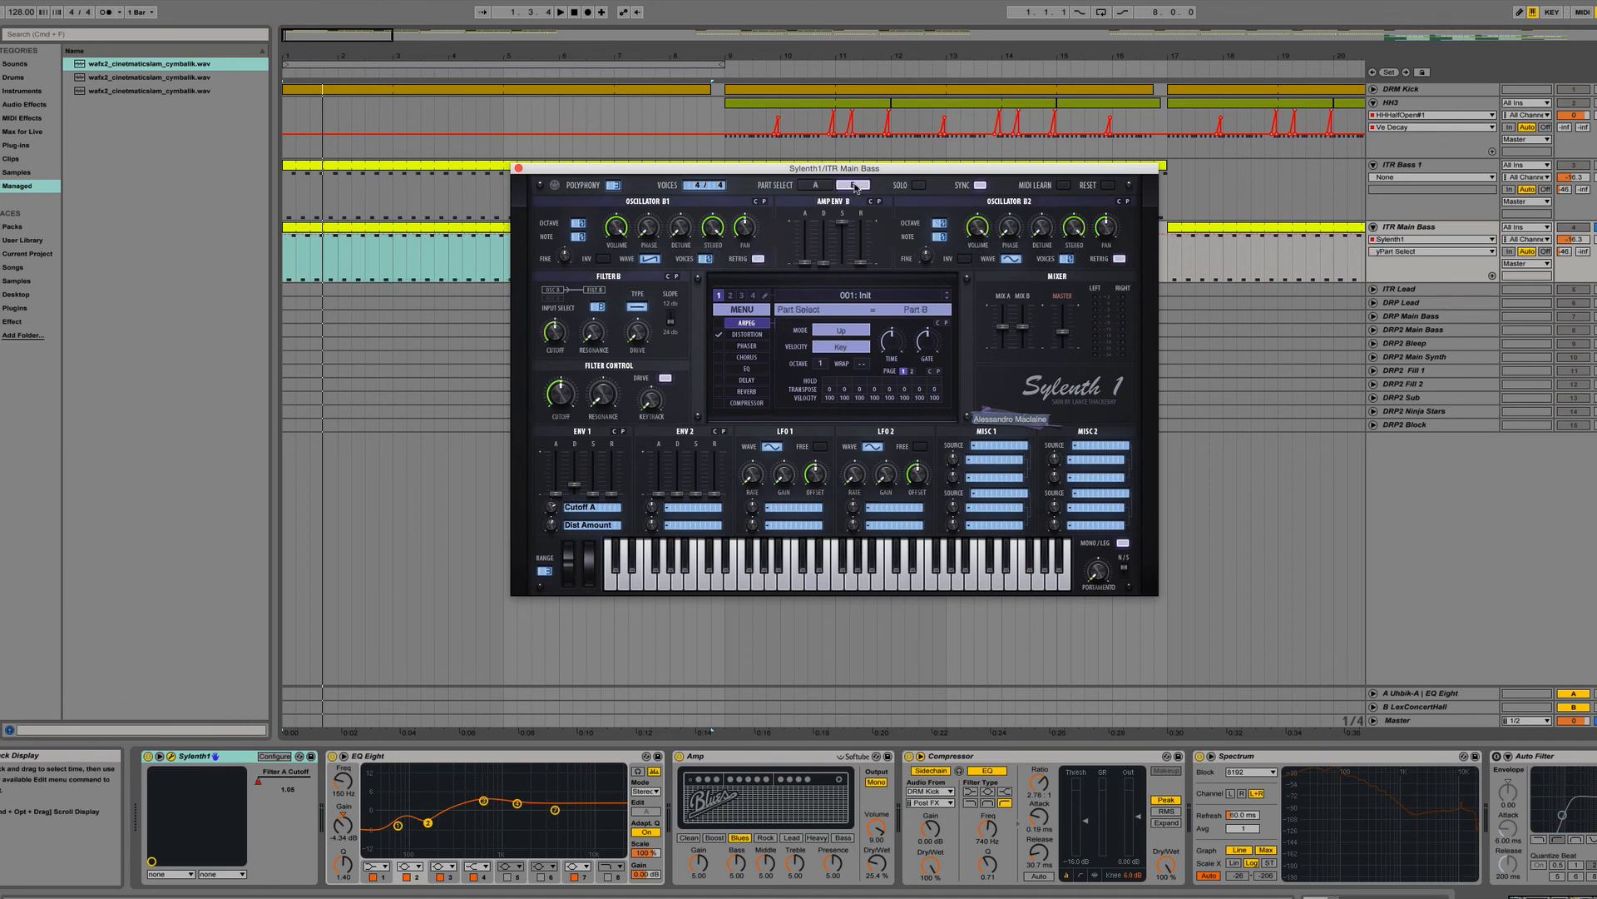
left_click(814, 184)
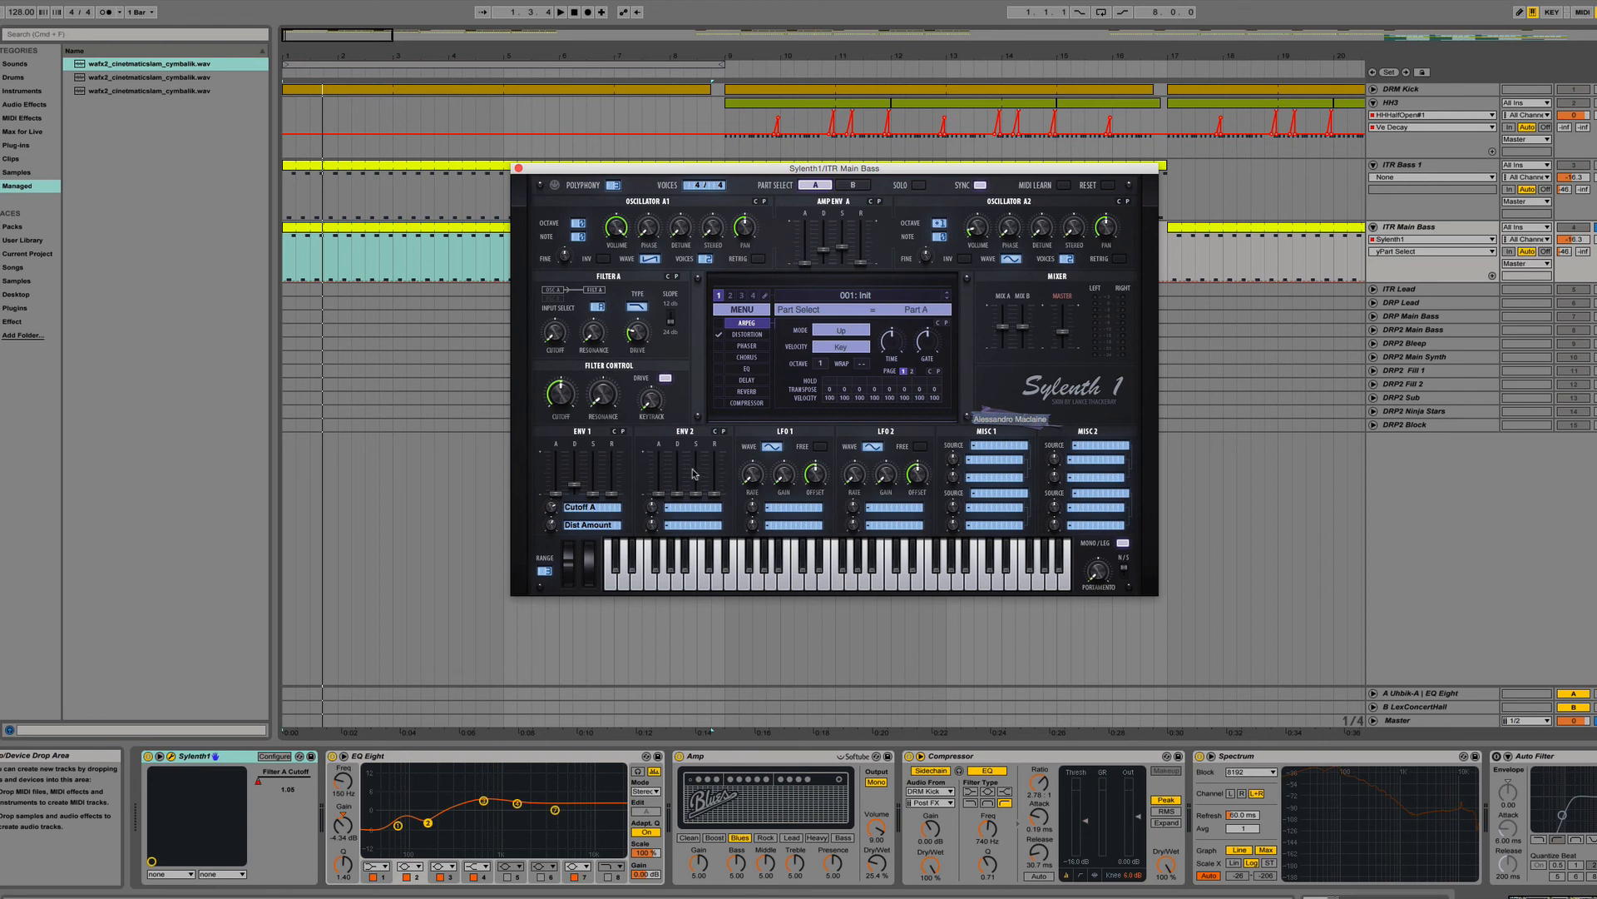
left_click(740, 335)
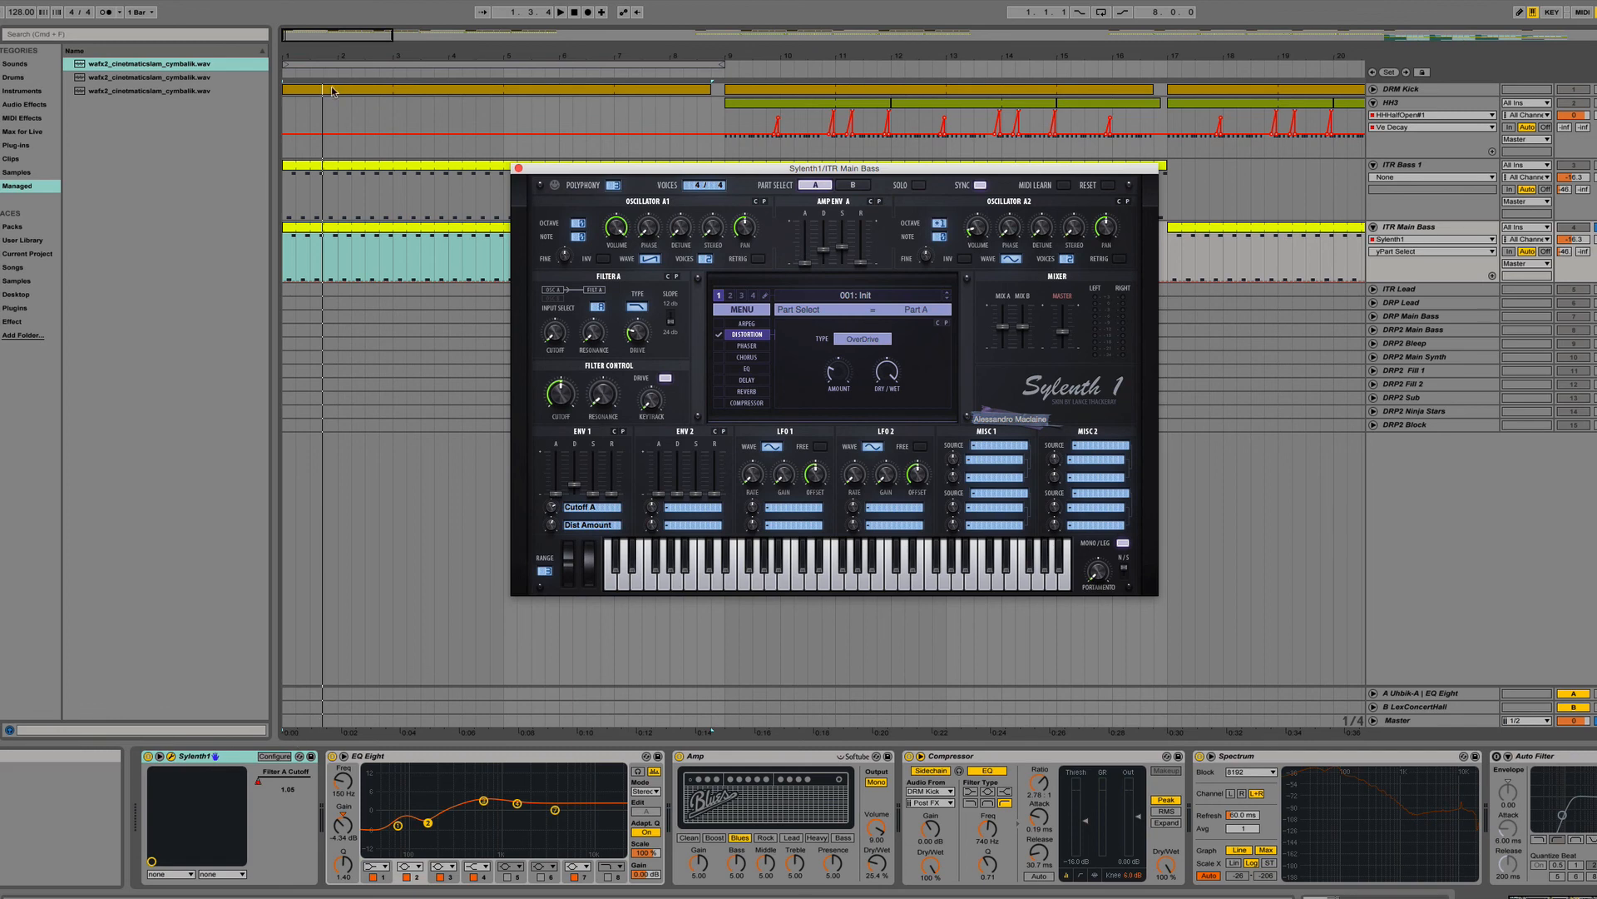
Show Sylenth1's Filter A Cutoff automation on ITR Main Bass and play the intro through to bar 25 to follow its rise.
left_click_drag(961, 169, 987, 328)
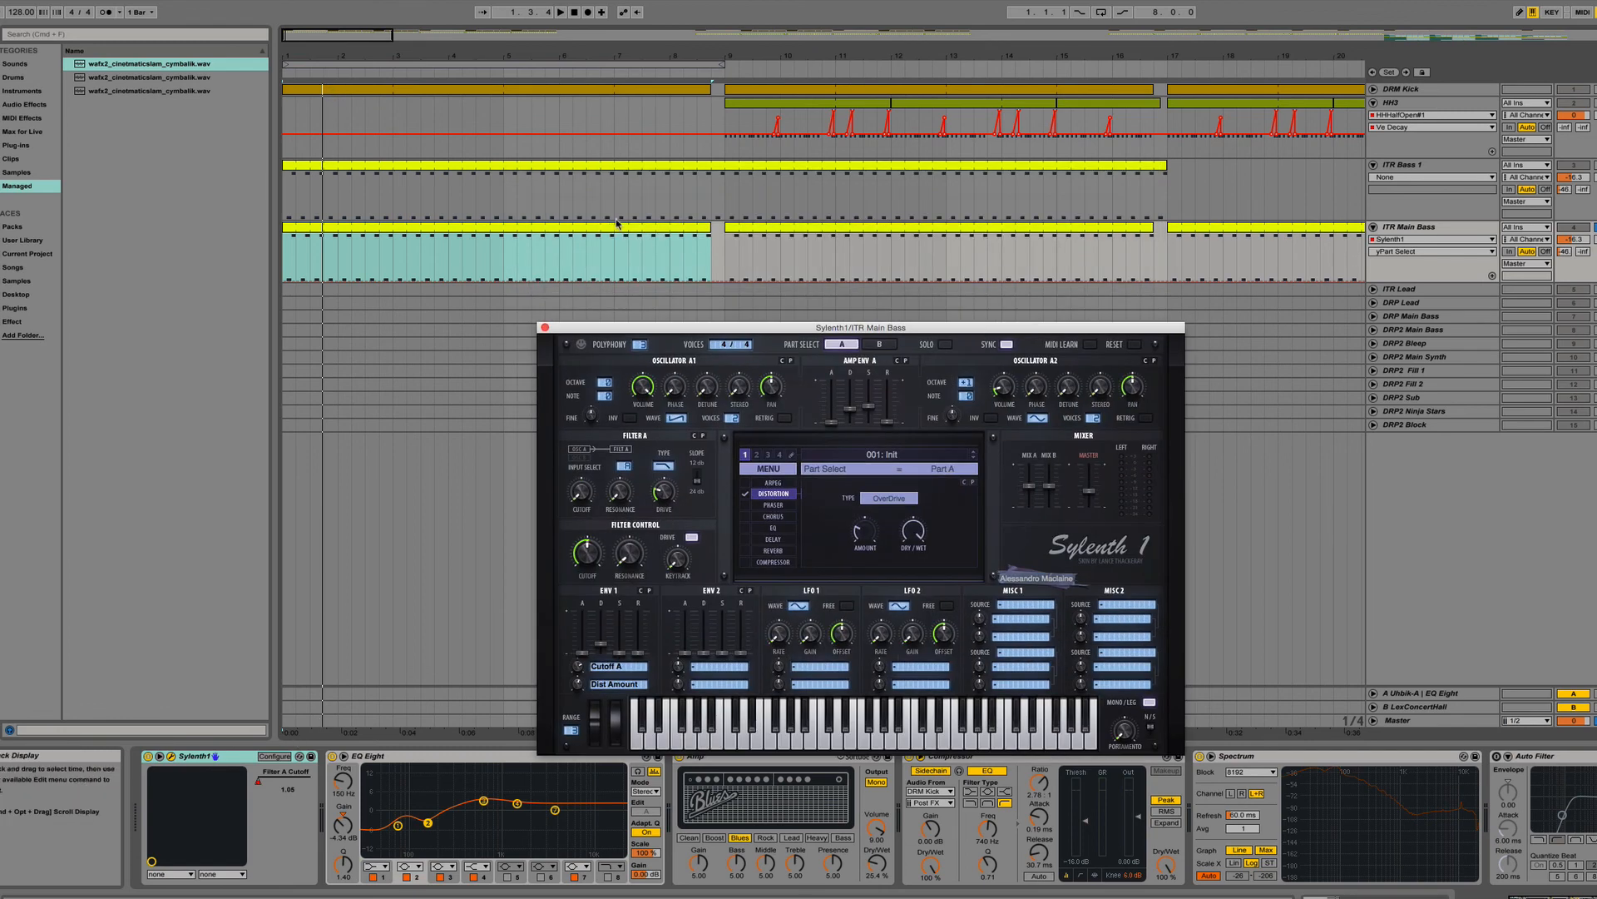
key("space")
left_click(1405, 251)
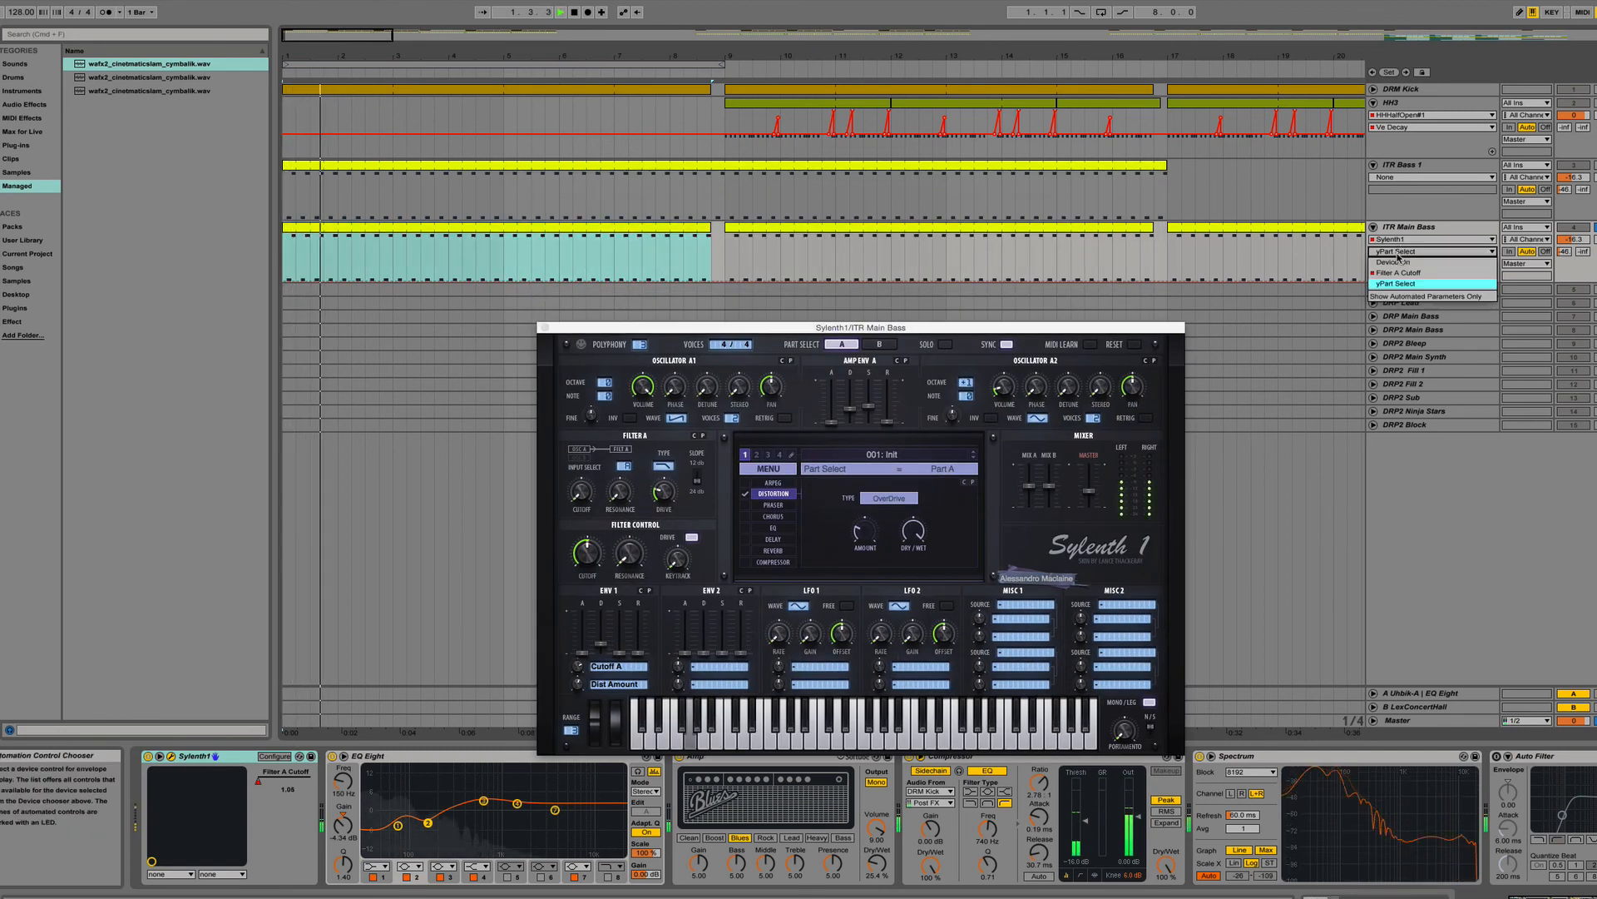
left_click(1400, 271)
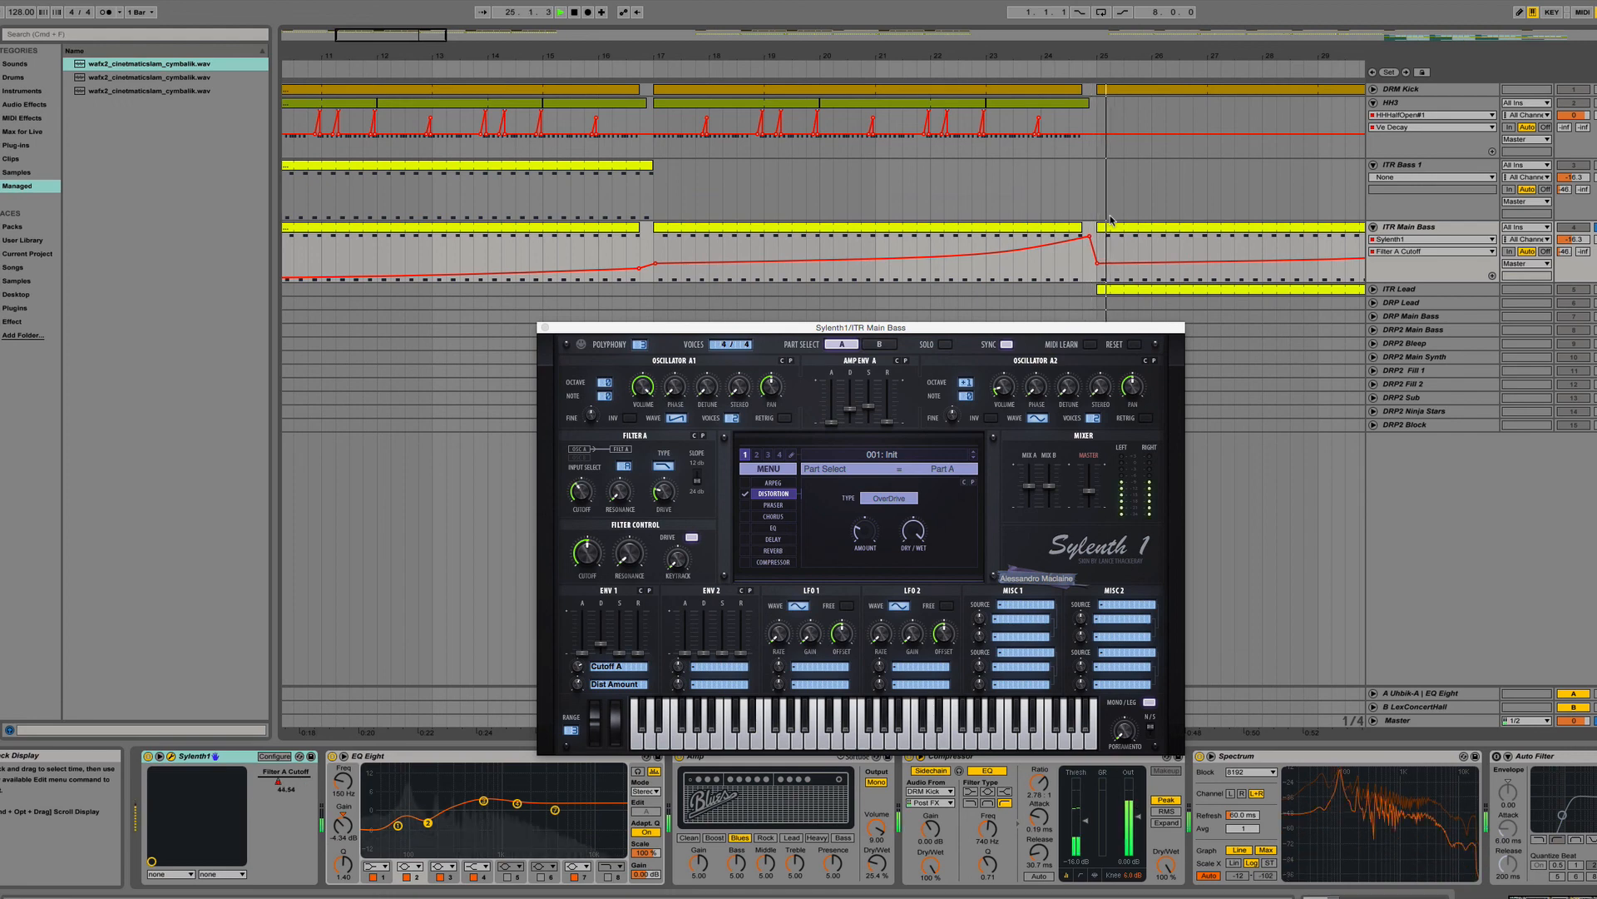
scroll(849, 246, "left", 5)
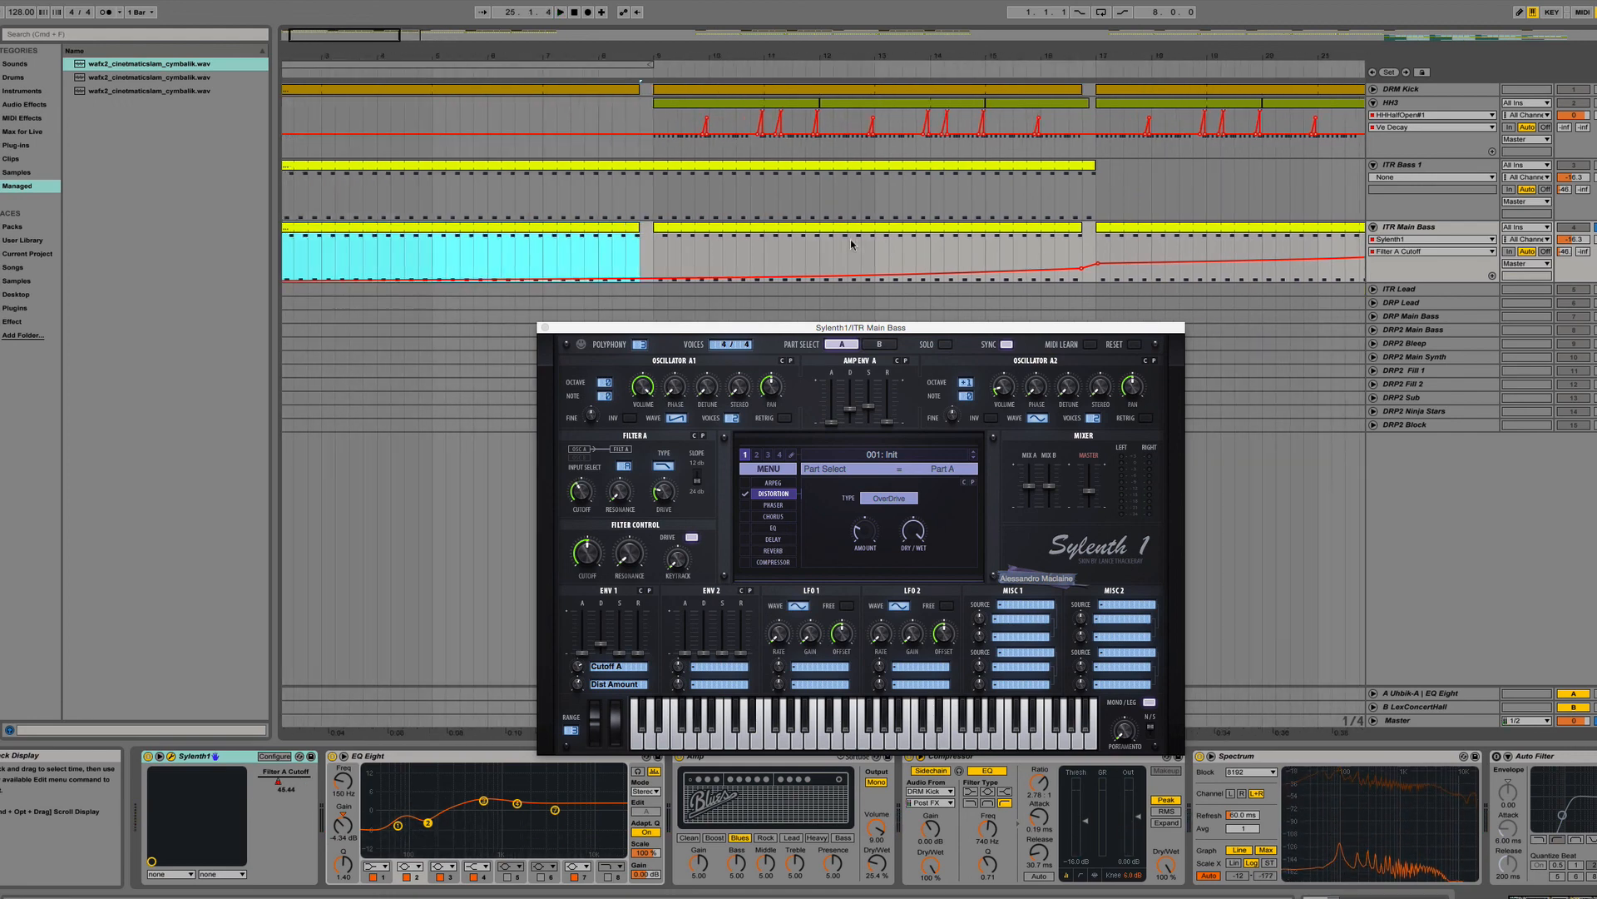
Examine ITR Main Bass's Filter A Cutoff automation up to bar 25 and its device chain, selecting band 3 in EQ Eight.
scroll(851, 245, "right", 3)
scroll(1090, 240, "right", 8)
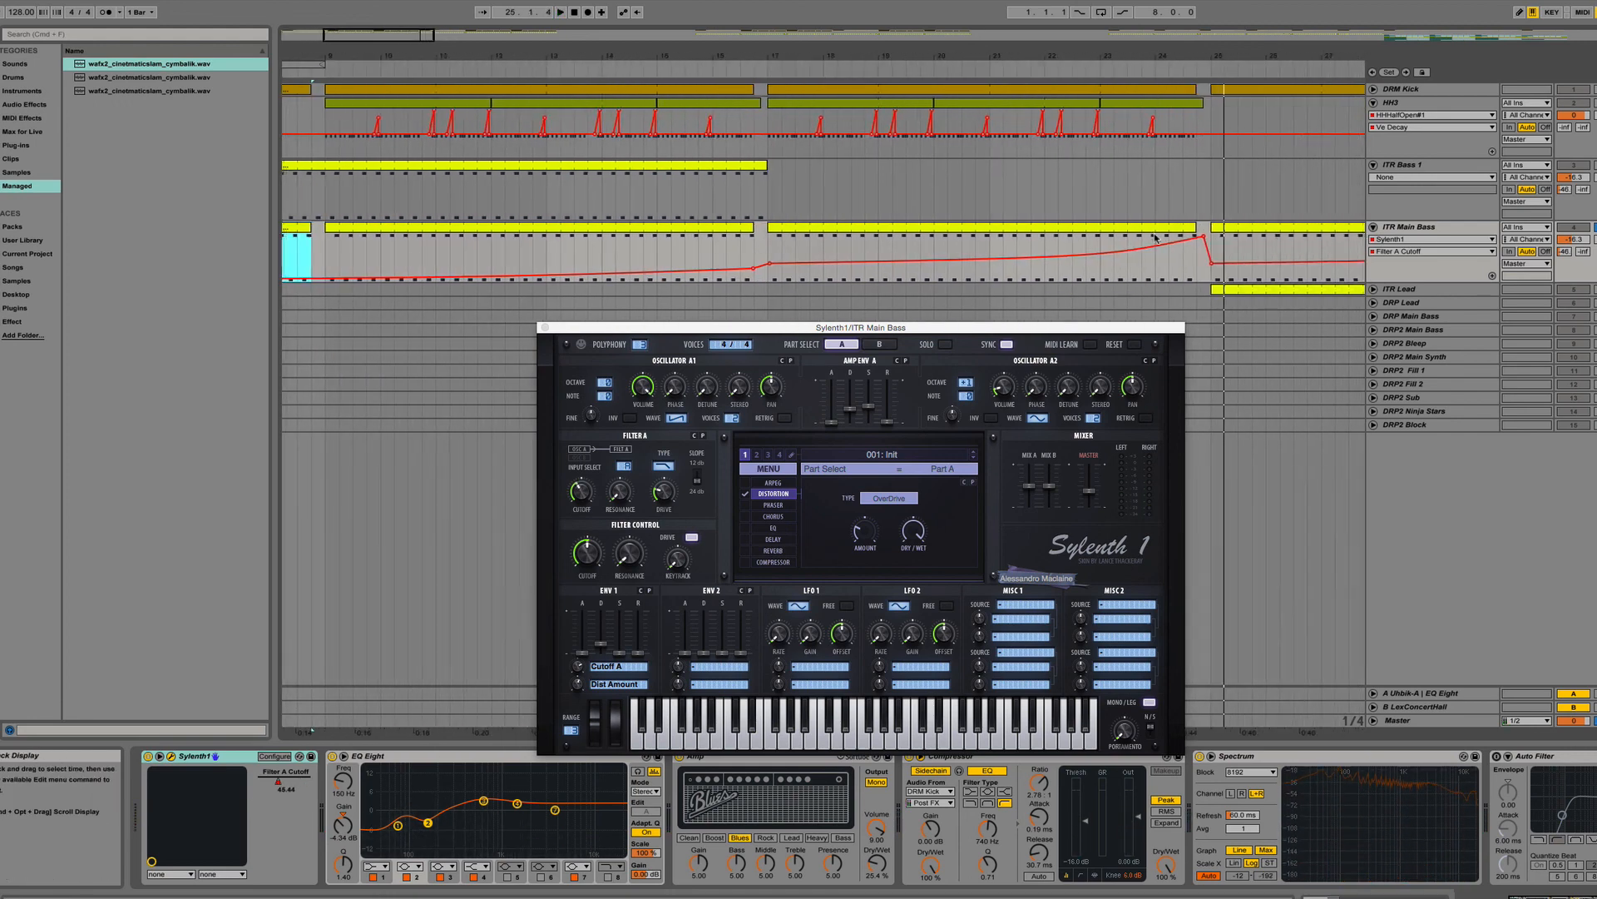
scroll(778, 234, "left", 12)
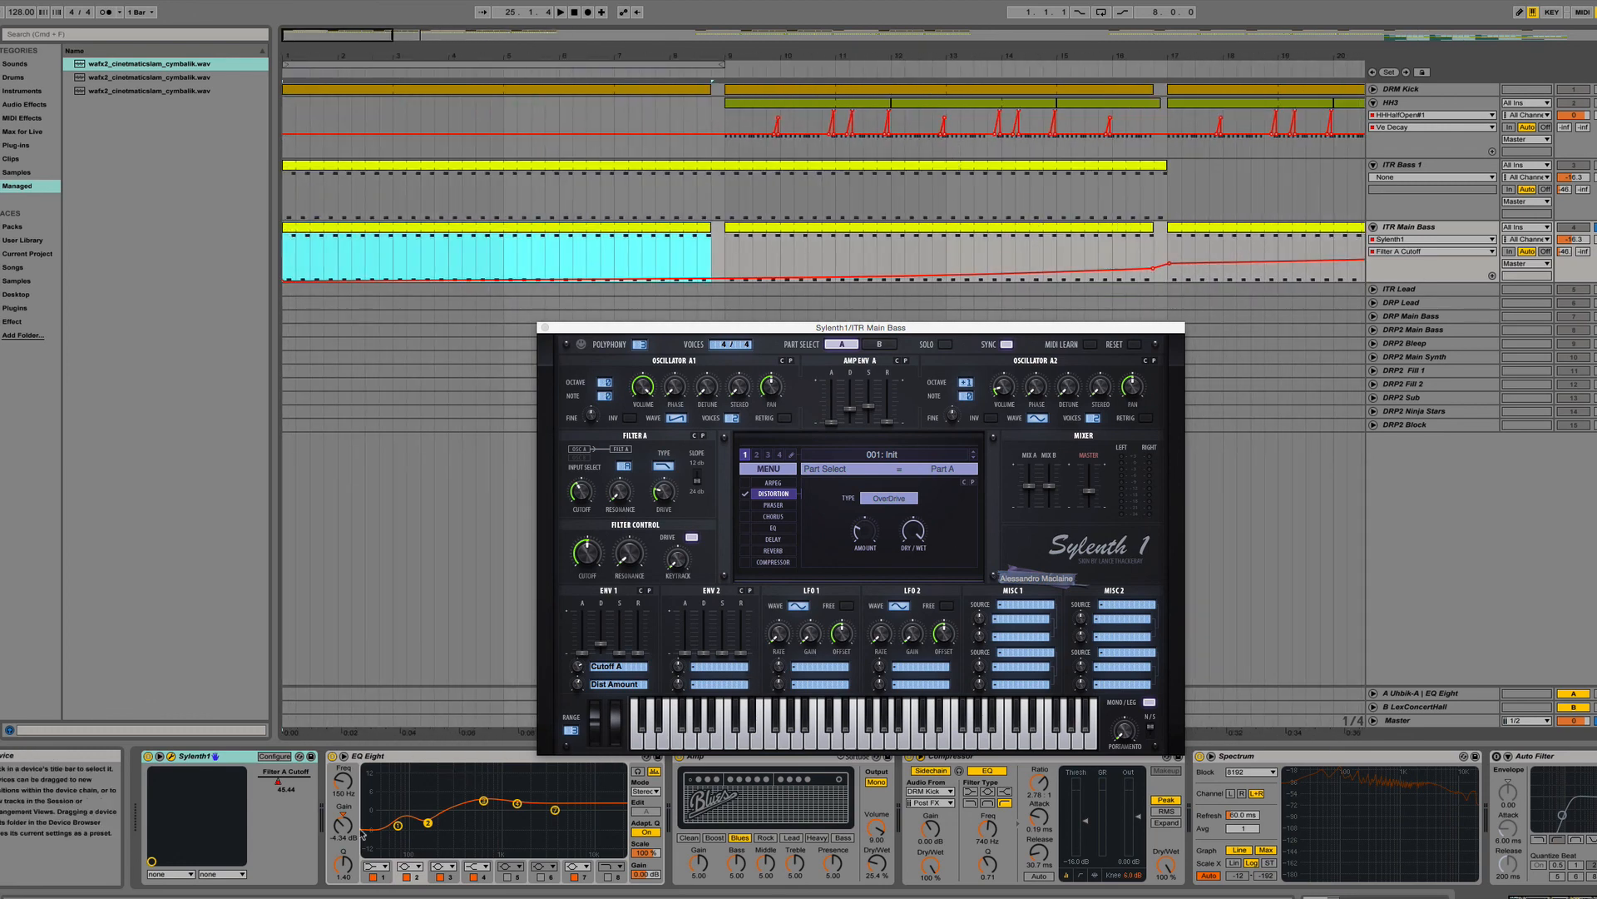
left_click(484, 802)
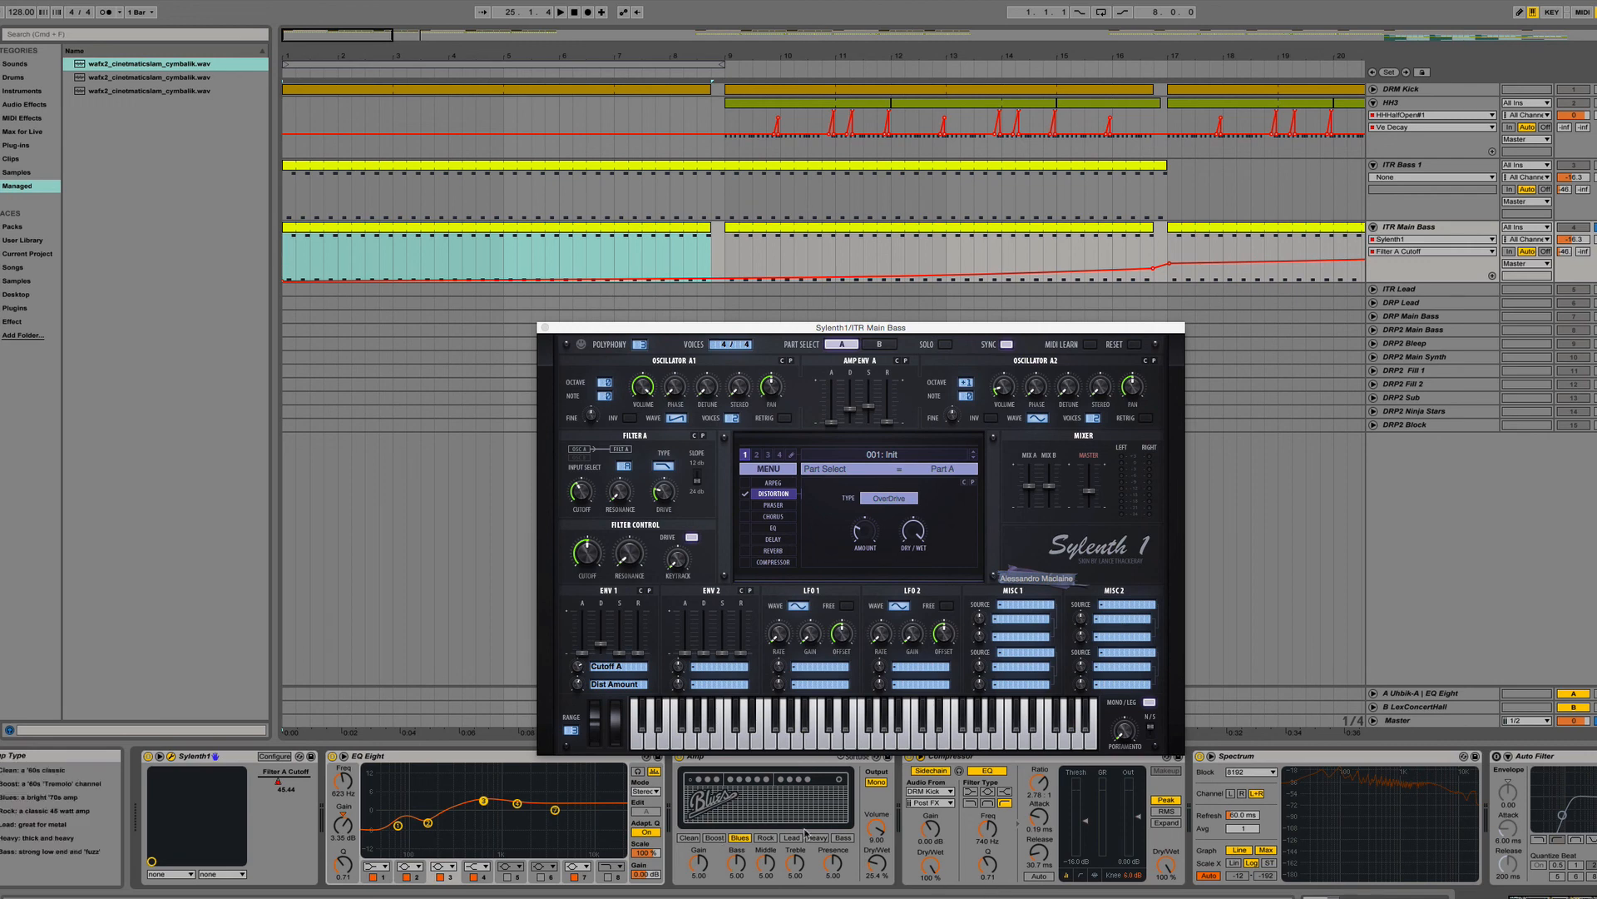
scroll(1057, 817, "right", 3)
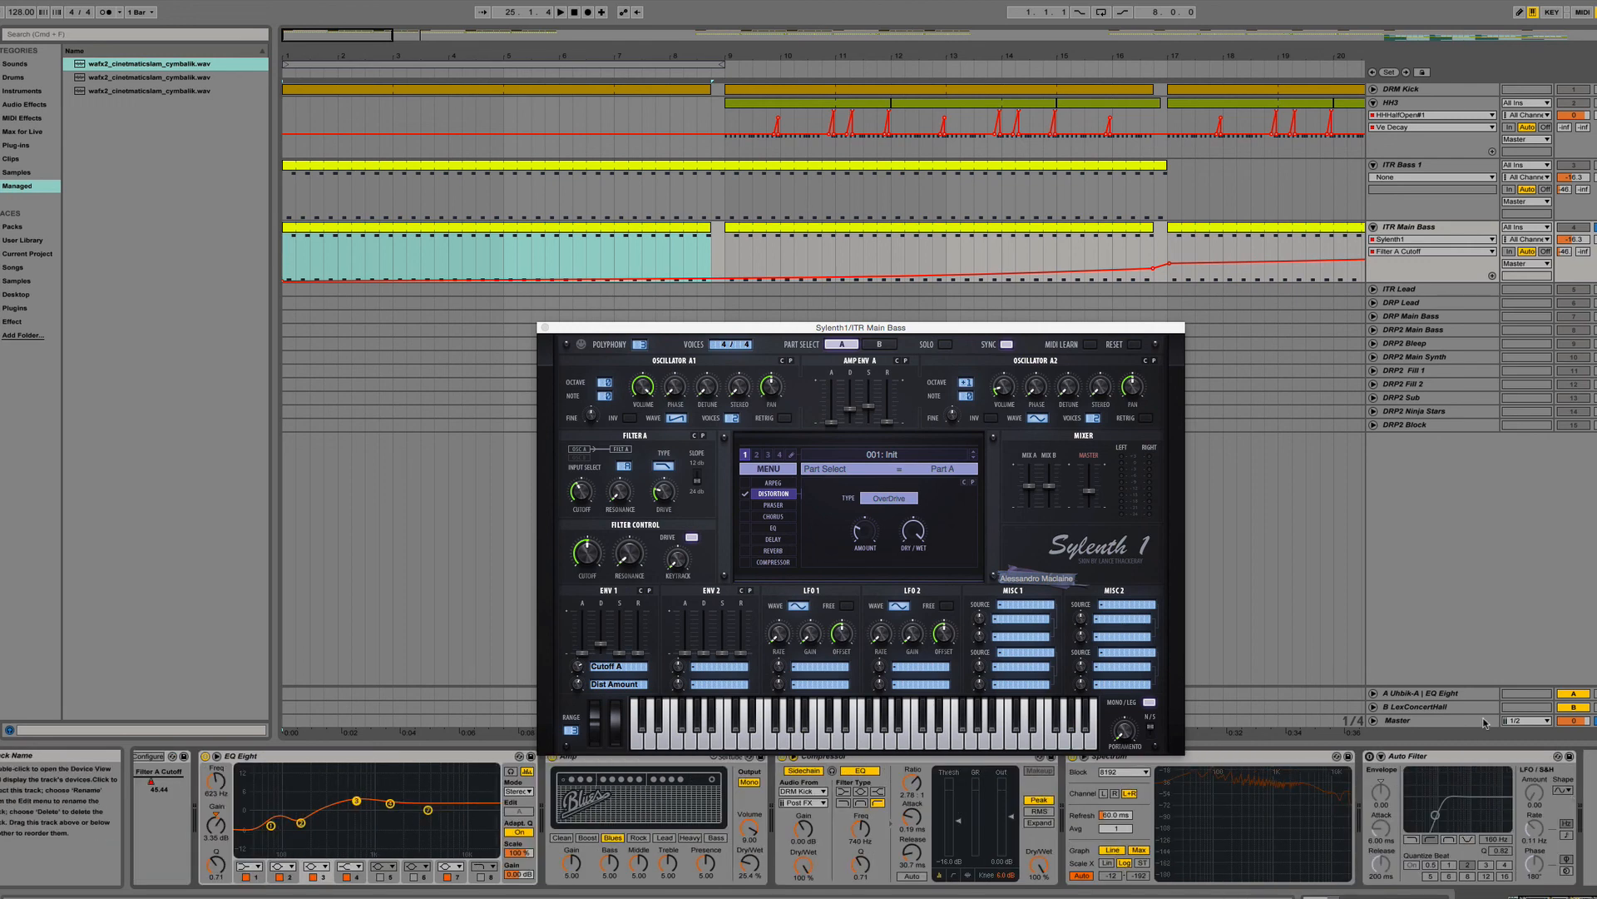
Select the ITR Bass 1 track, open its Sylenth1, and display the track's Auto Filter Frequency automation.
left_click(1419, 166)
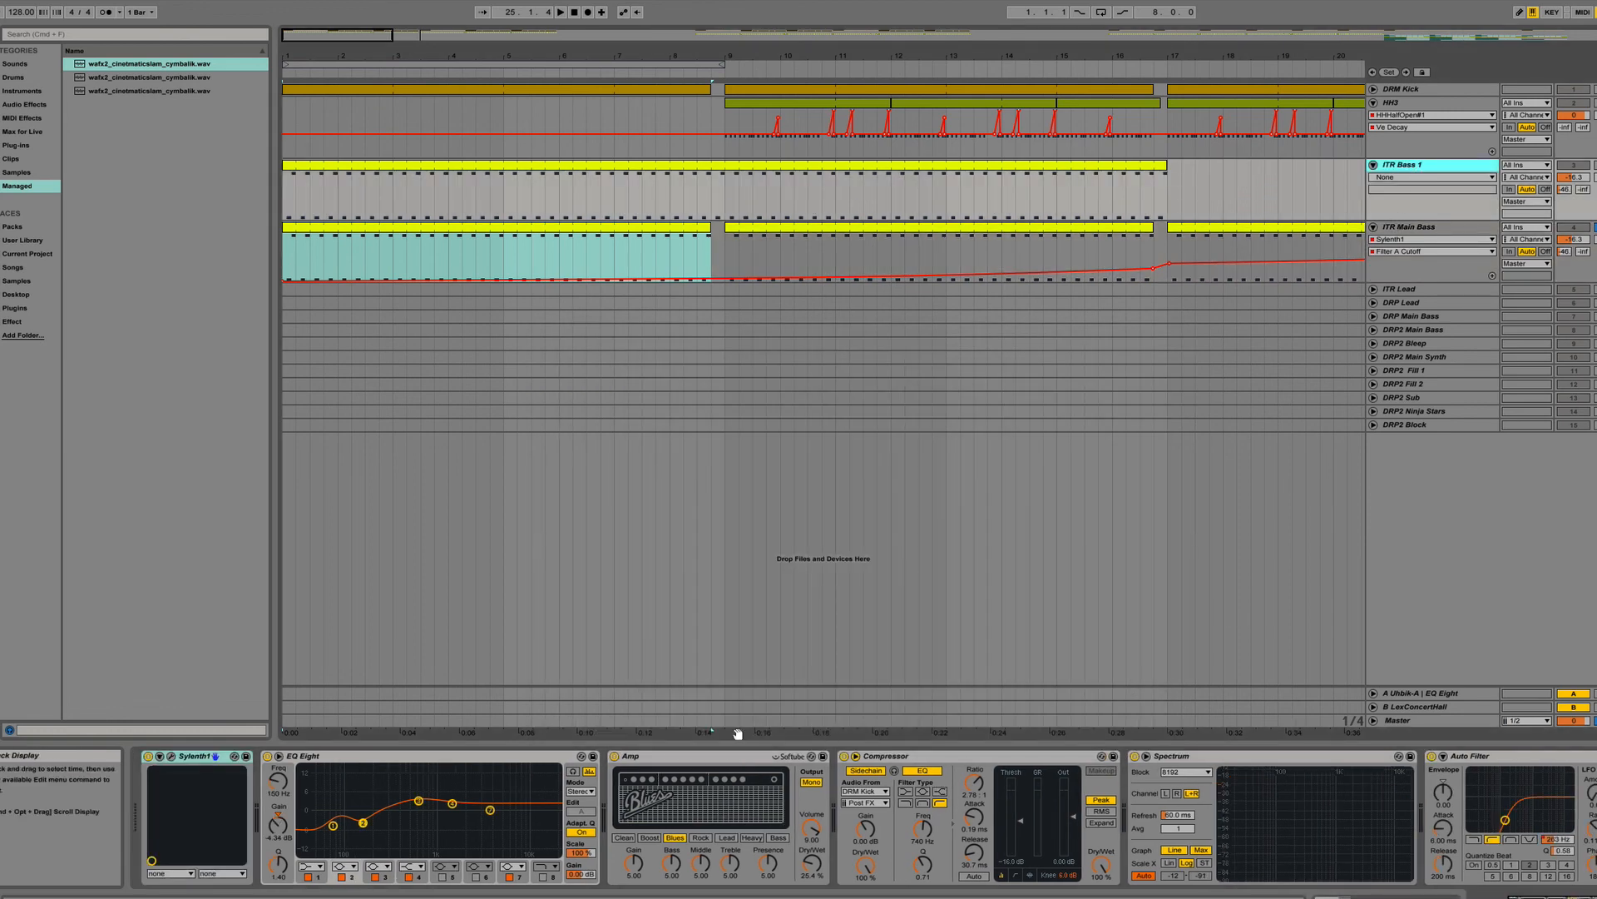
left_click(169, 757)
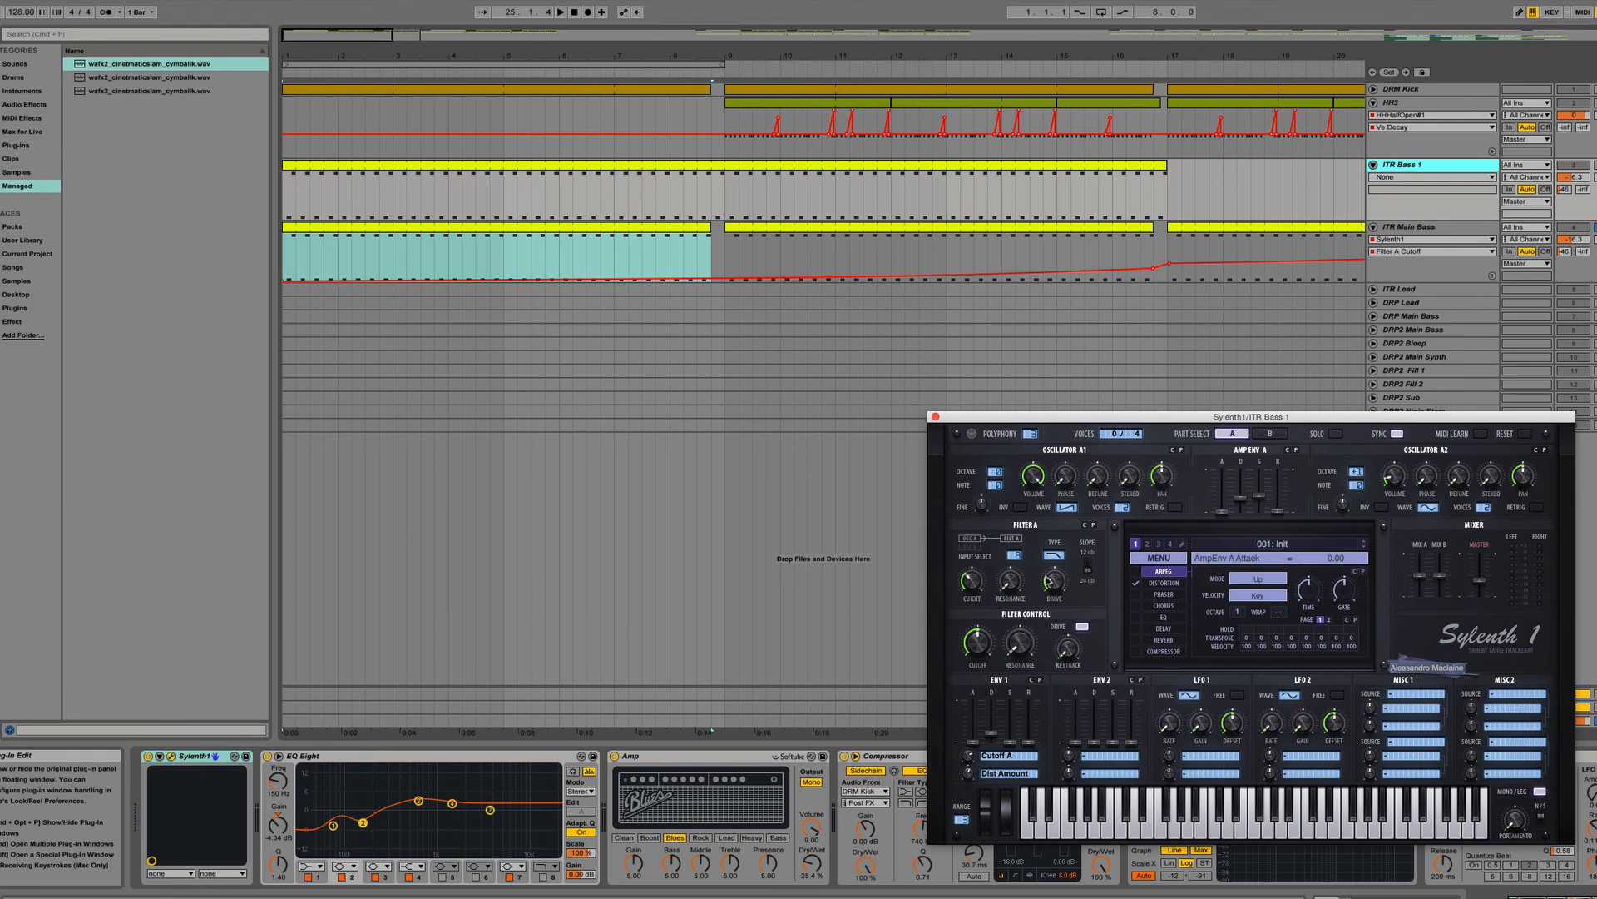
left_click(1400, 179)
left_click(1402, 265)
left_click(1394, 190)
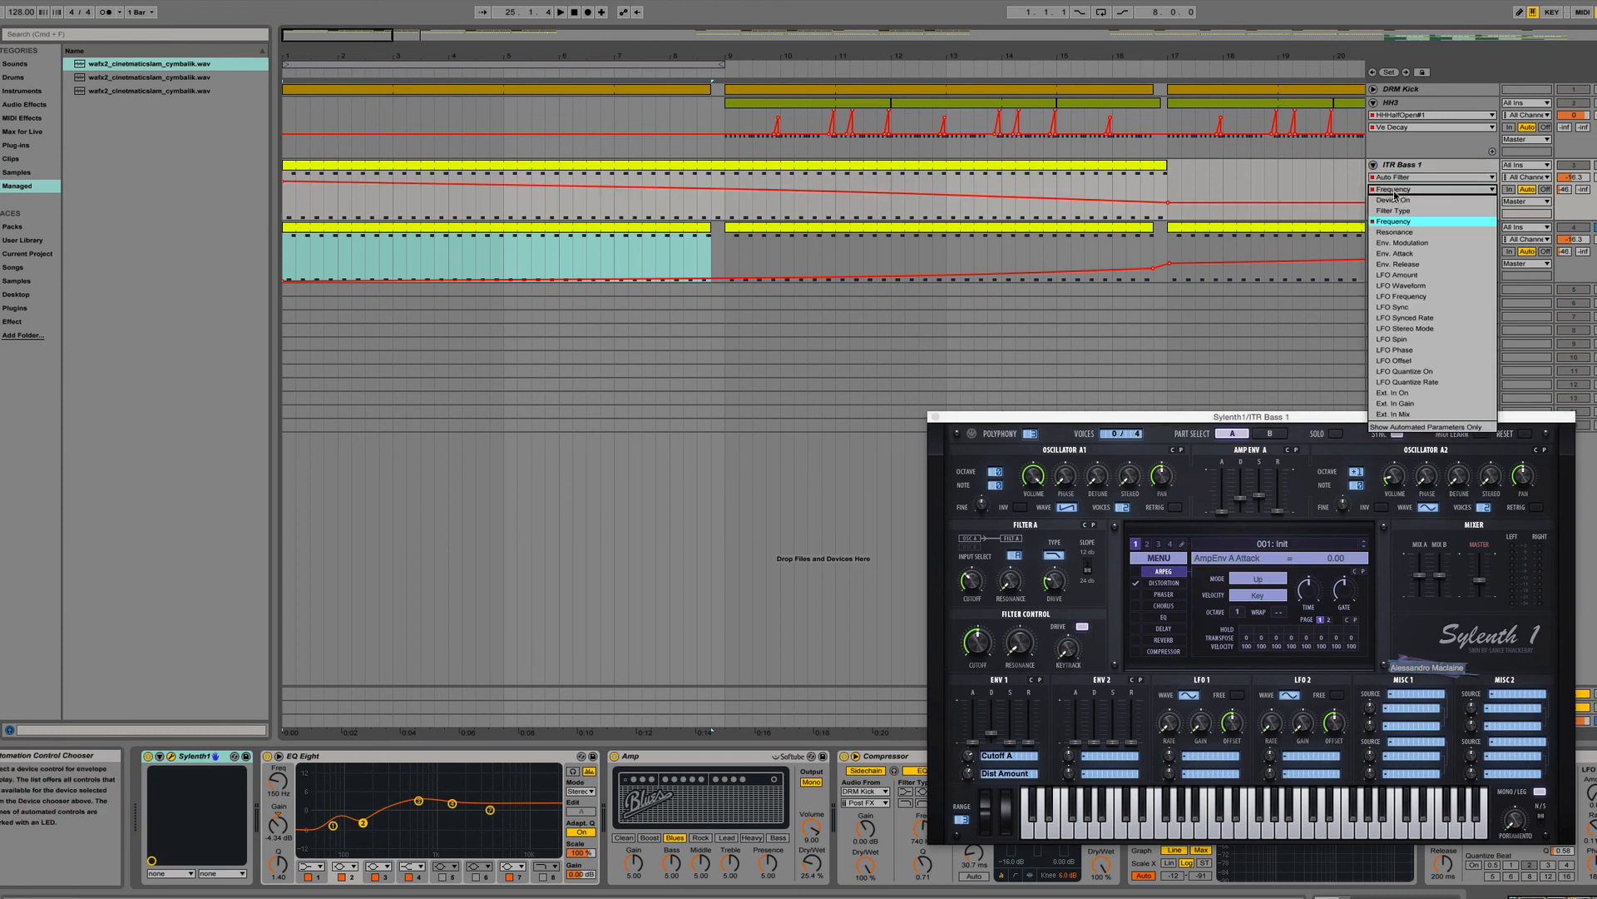
left_click(1394, 193)
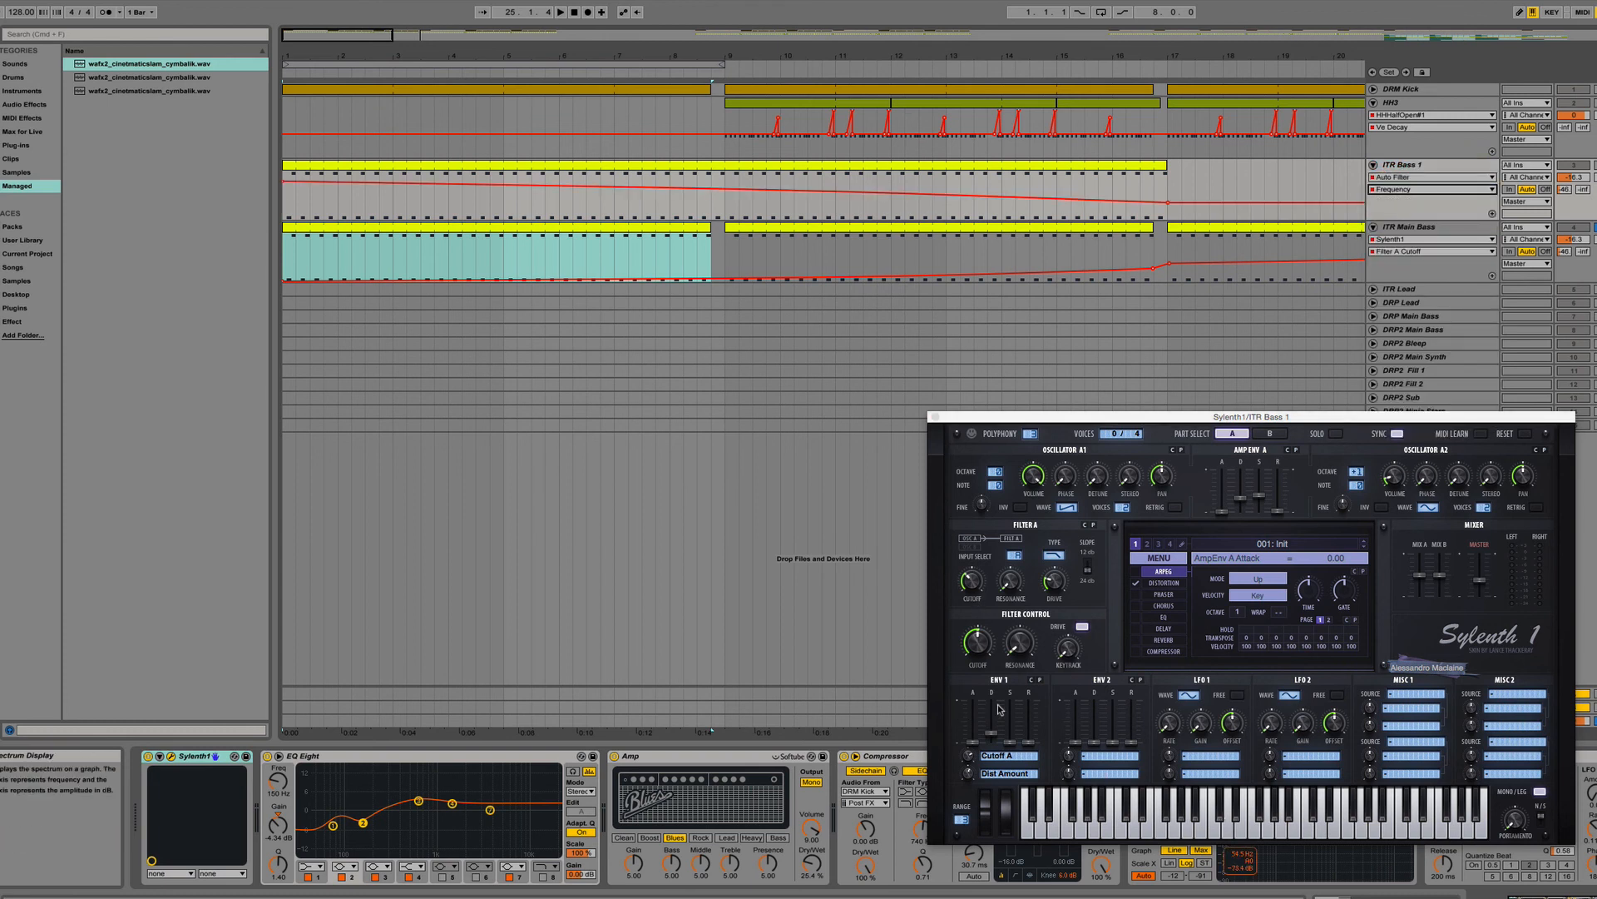
Move ITR Bass 1's Sylenth1 window clear of the devices, compare parts B and A, and view the remaining device chain.
left_click(160, 757)
left_click(160, 758)
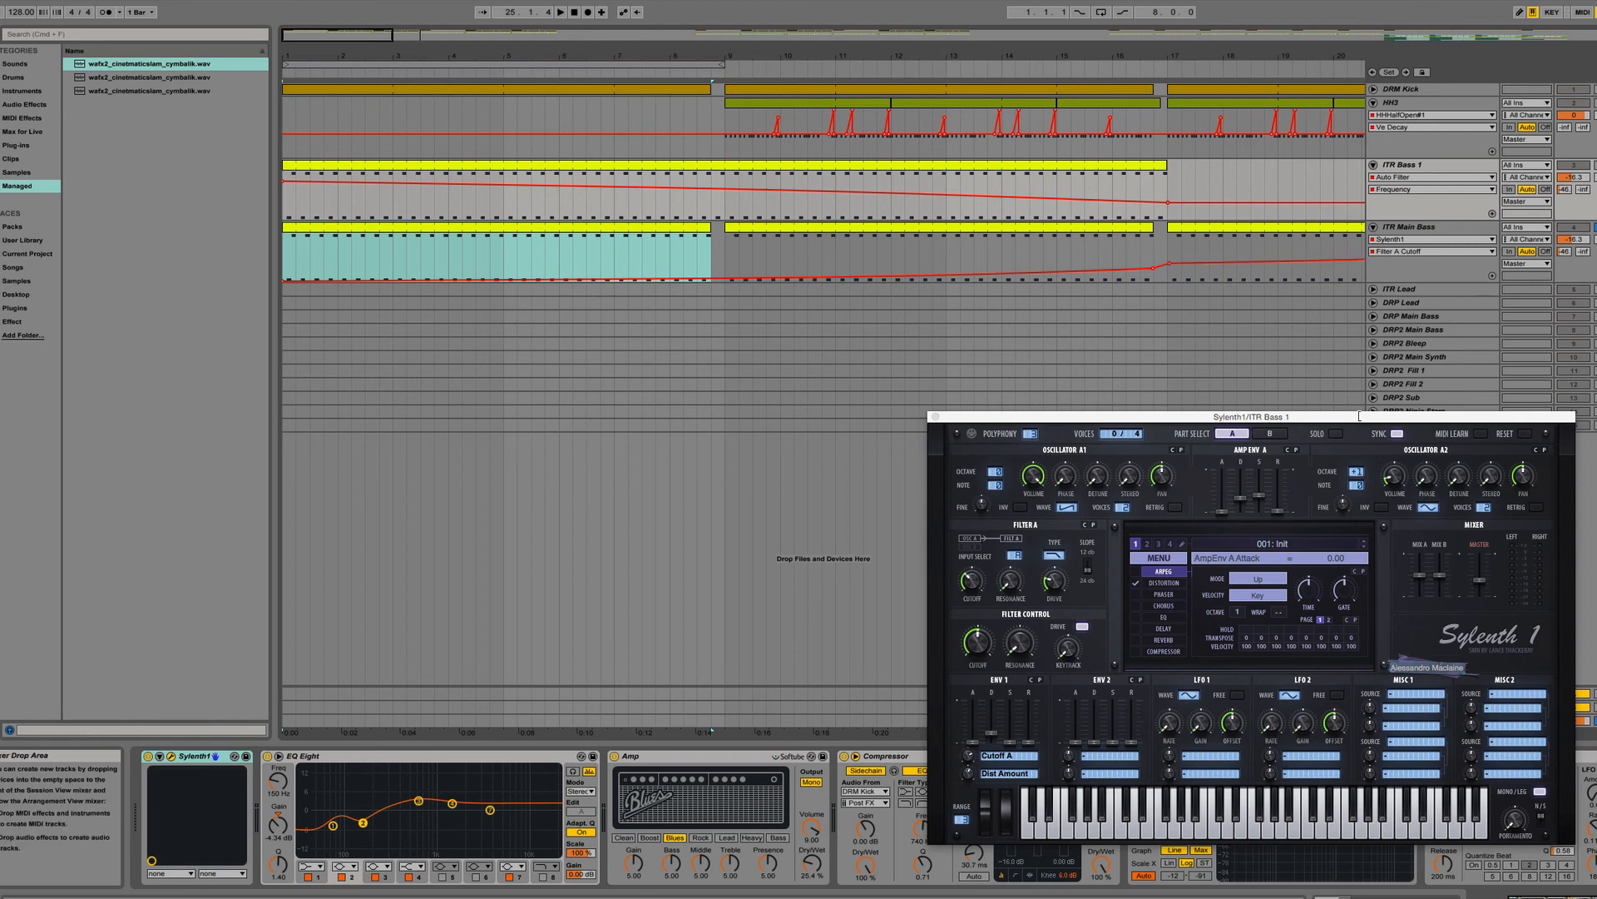
left_click_drag(1360, 415, 984, 282)
left_click(913, 297)
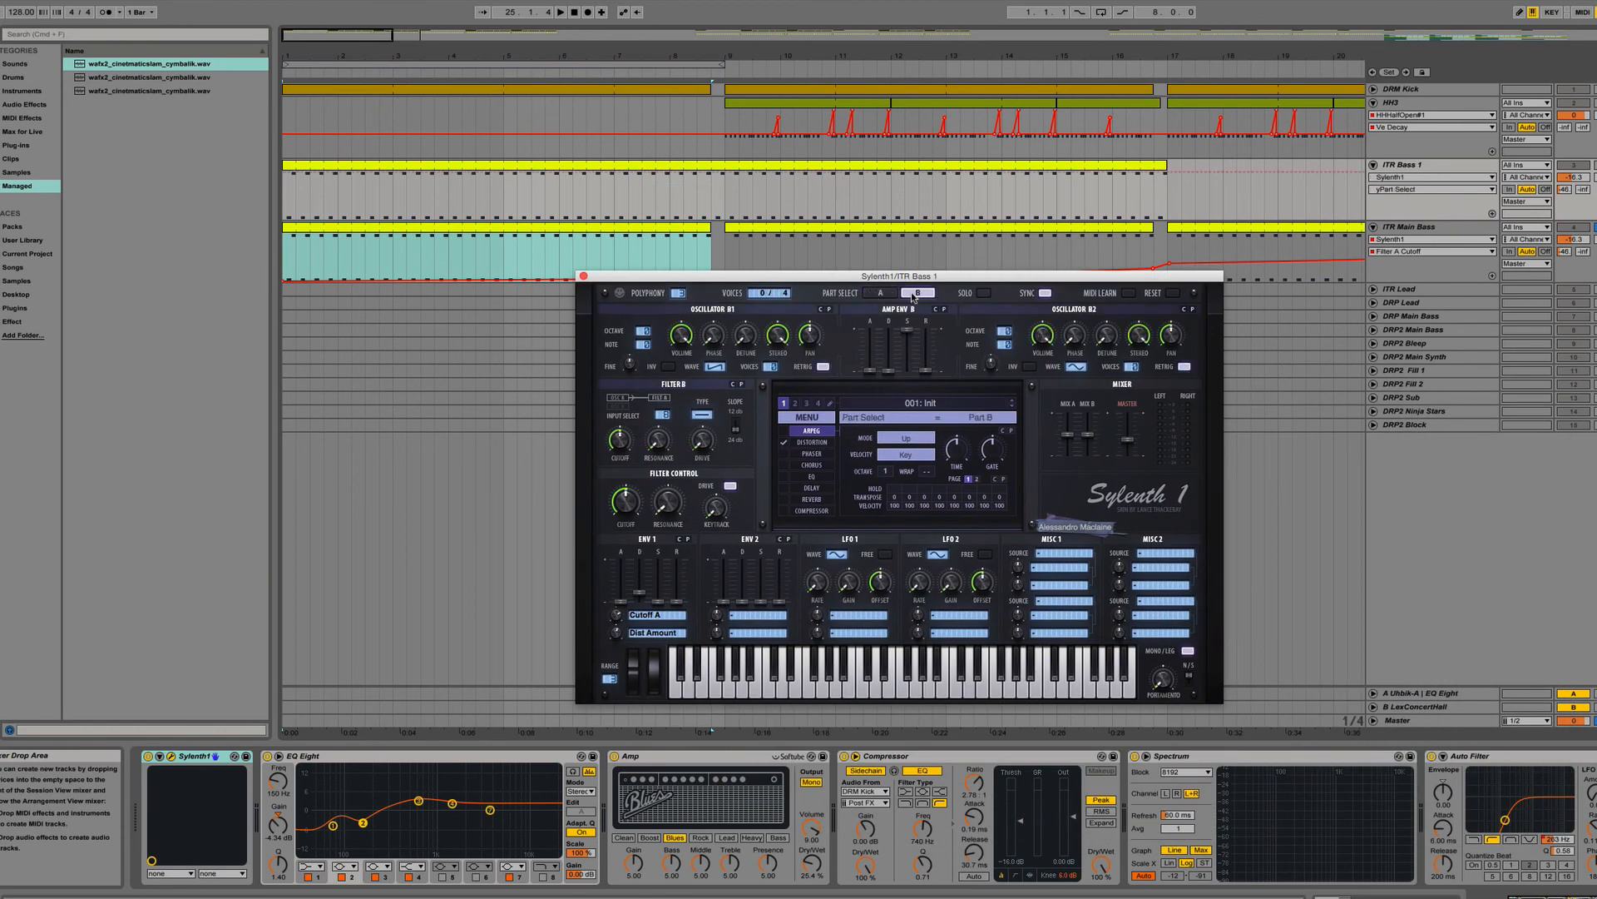
left_click(883, 296)
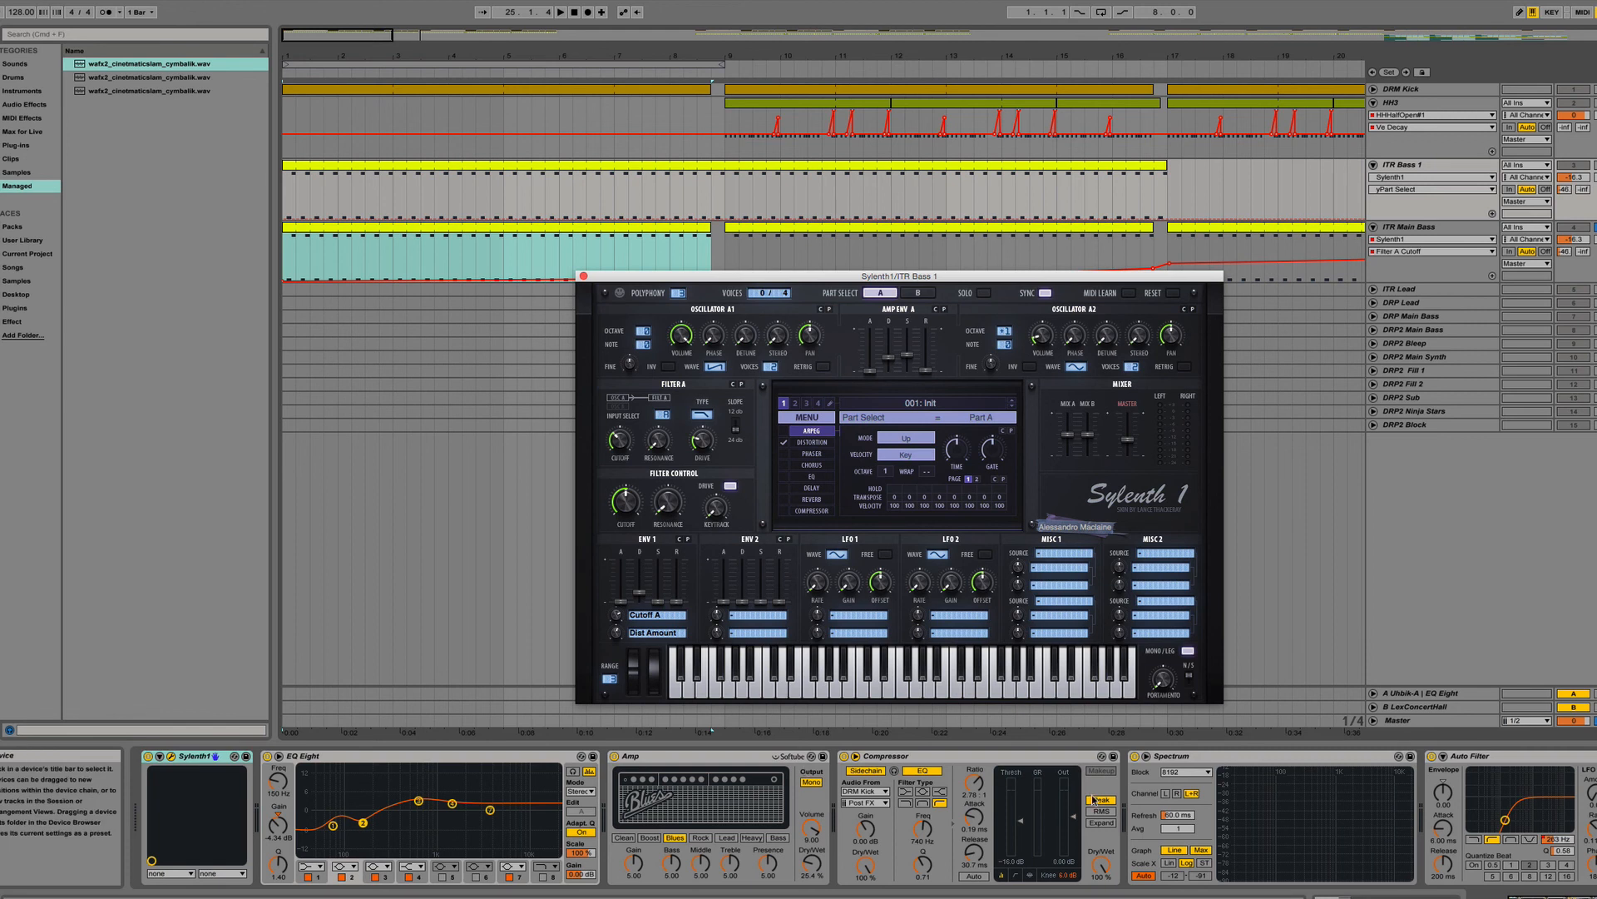
scroll(1231, 816, "right", 3)
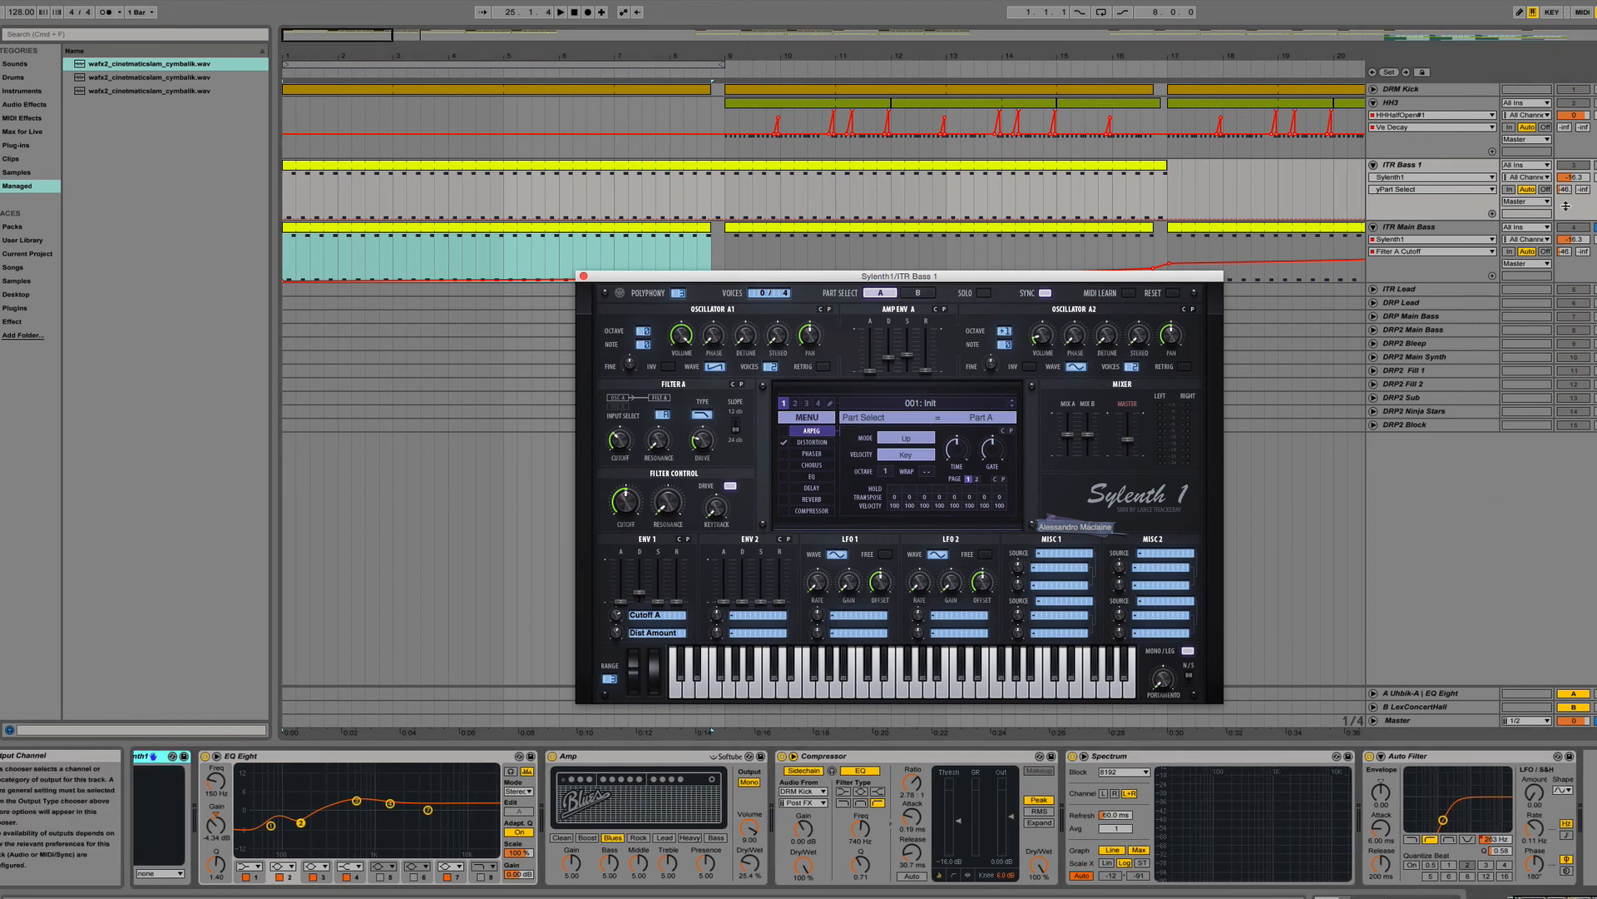
Select the ITR Bass 1 clip, play it from bar 1, and jump playback to around bar 9.
left_click(716, 201)
left_click(689, 159)
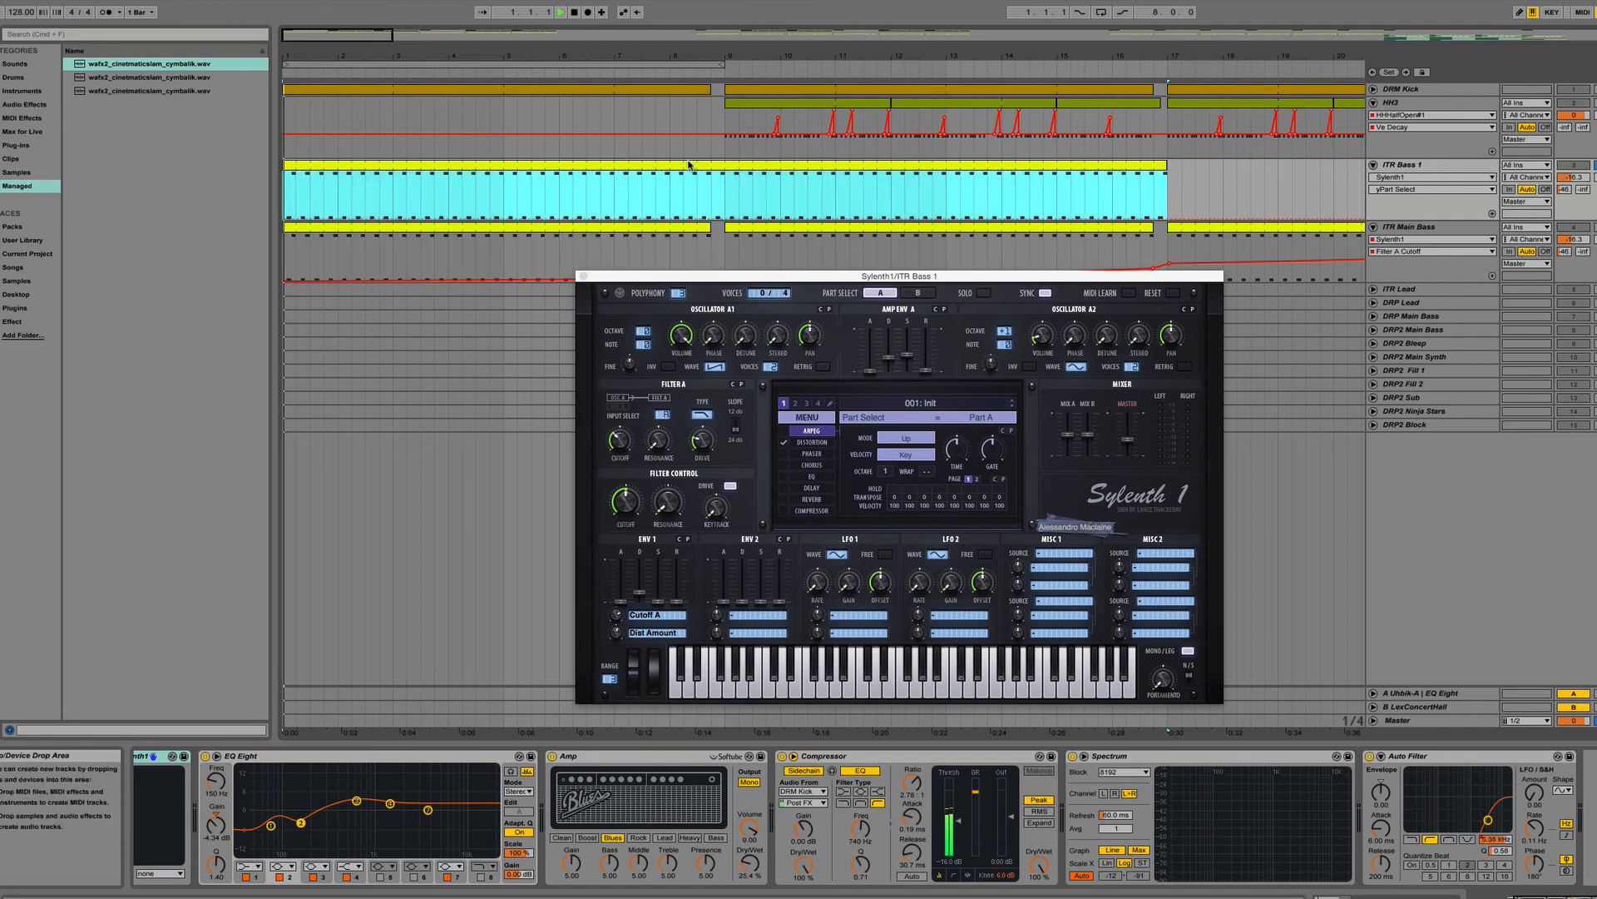
key("space")
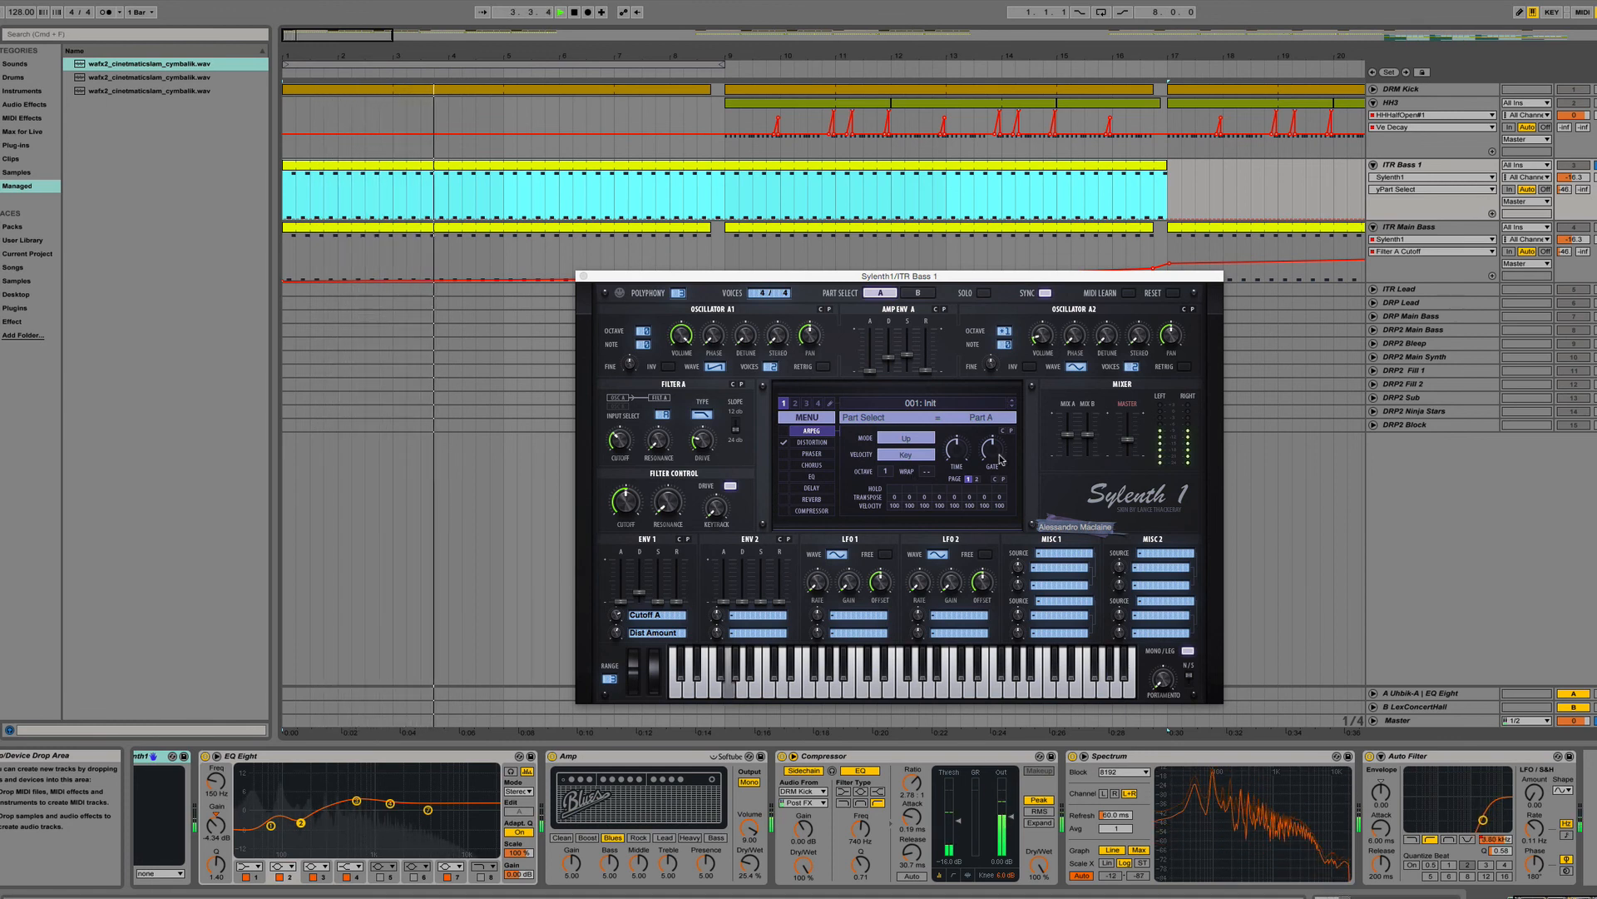
left_click(734, 76)
Display ITR Bass 1's Auto Filter Frequency automation again during playback and move the Sylenth1 window off the track lanes.
left_click(1406, 177)
left_click(1406, 180)
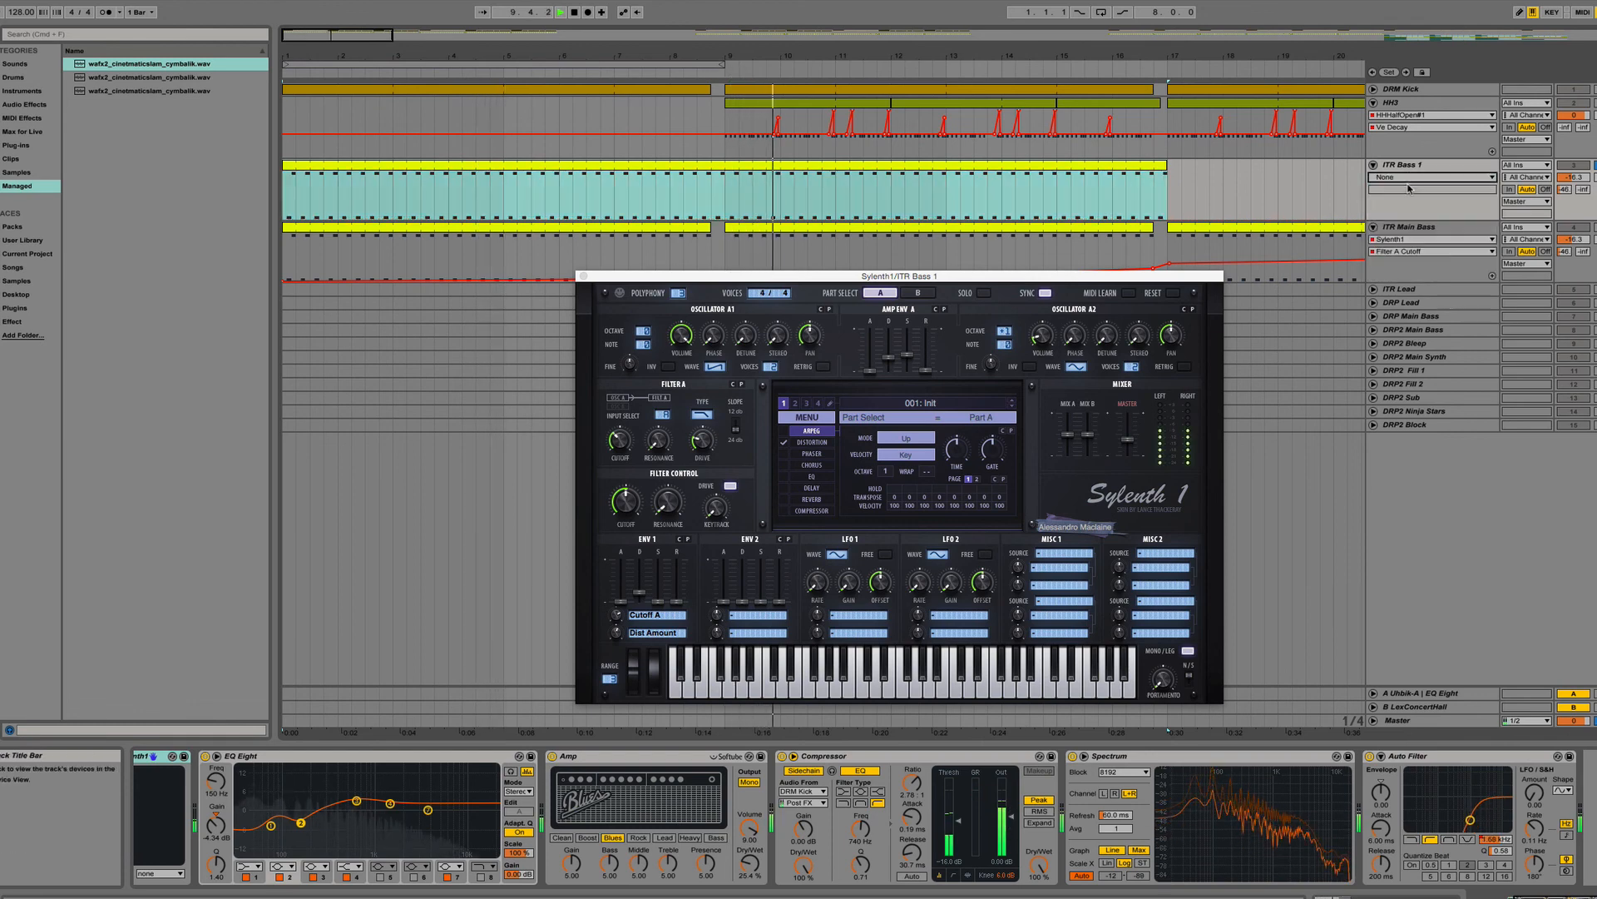
left_click(1398, 177)
left_click(1414, 252)
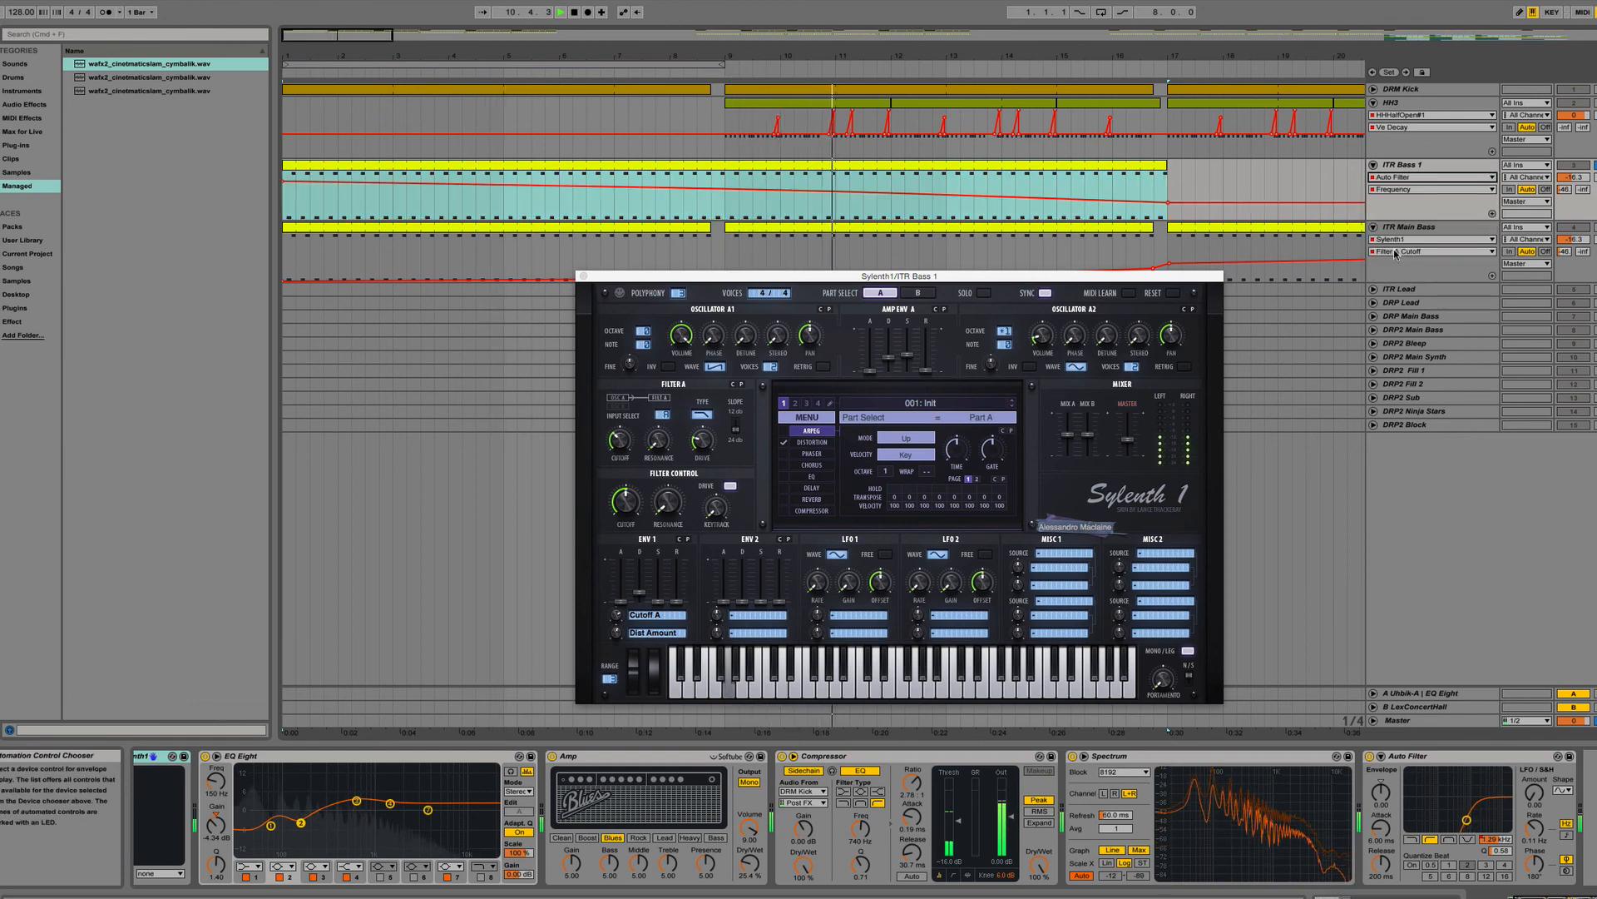
left_click_drag(1095, 275, 1119, 370)
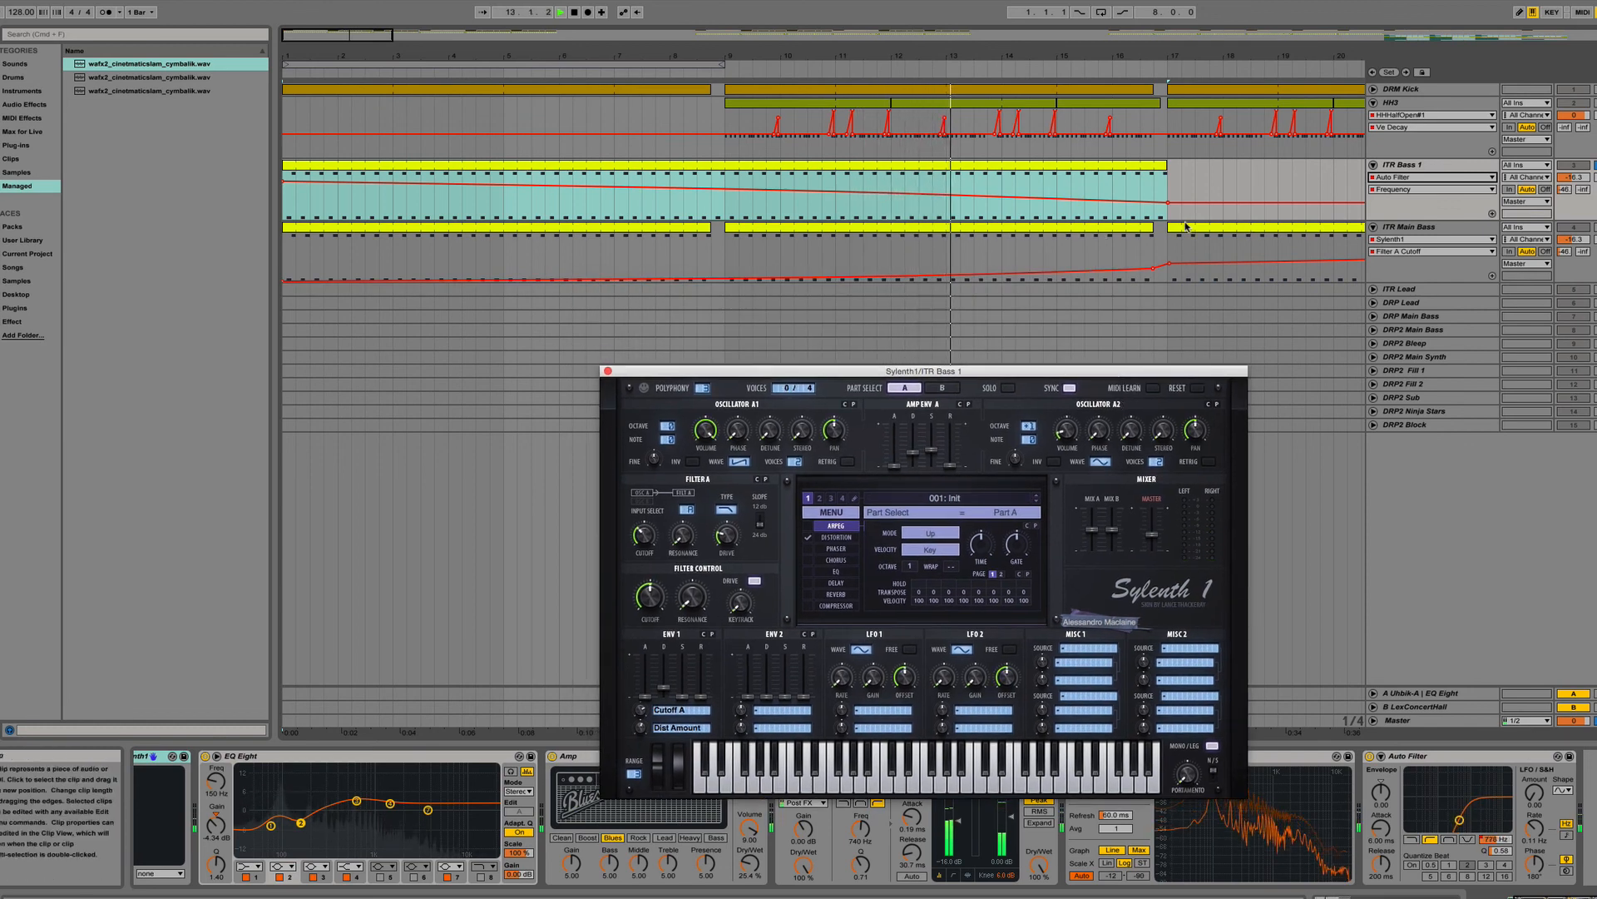
Follow both intro basses' filter automation past bar 17 to about bar 33, and stop playback.
scroll(1187, 227, "right", 5)
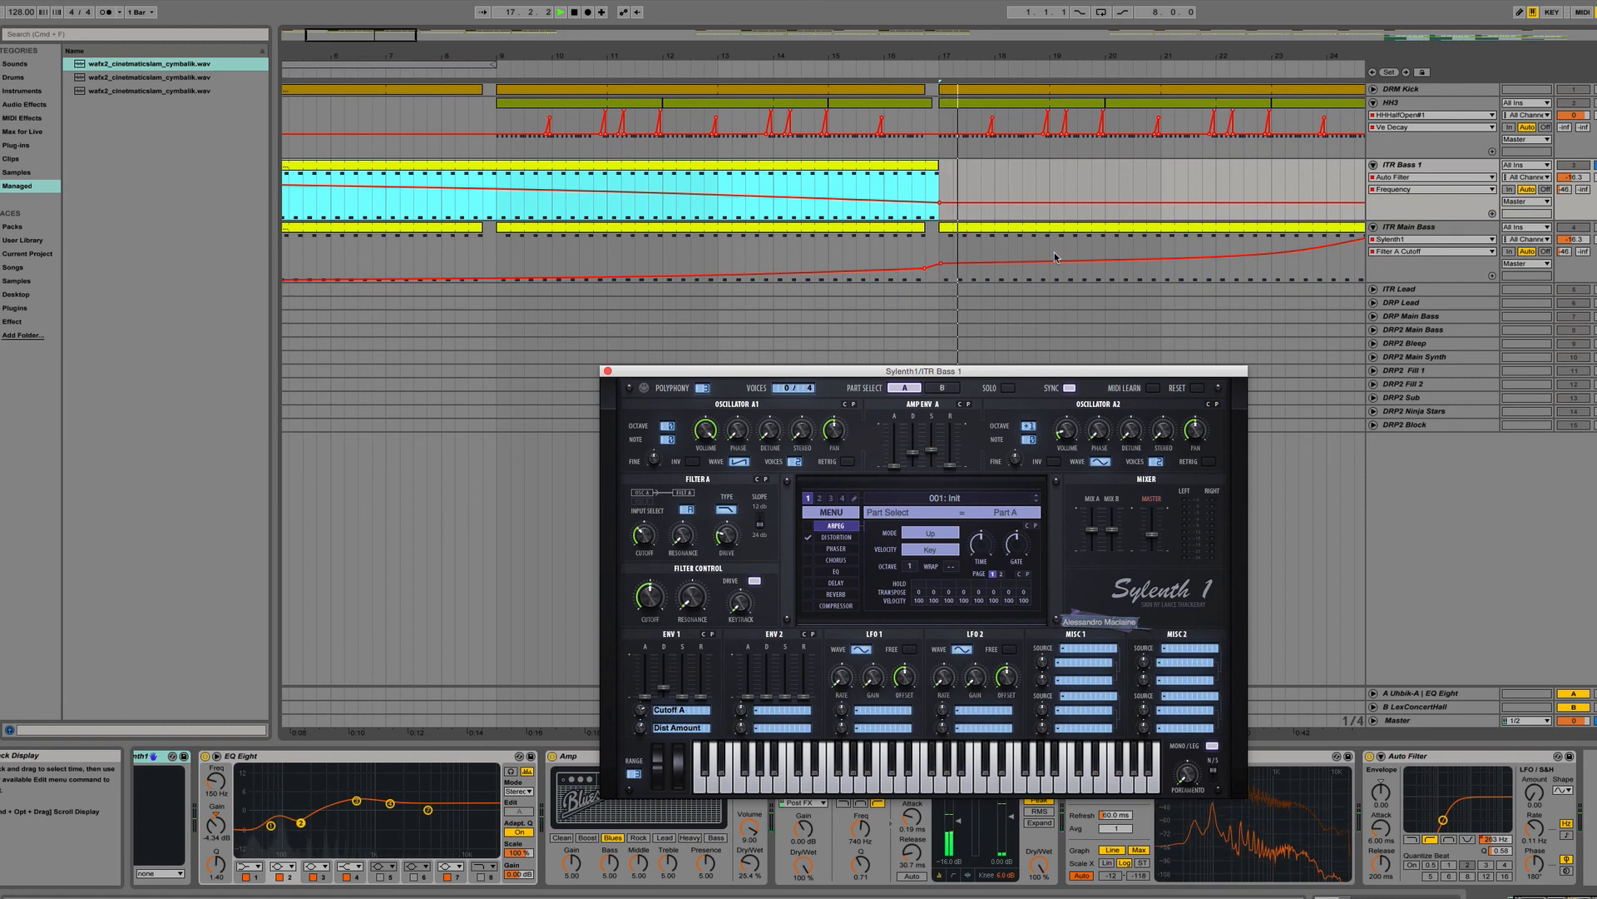
scroll(1055, 257, "right", 2)
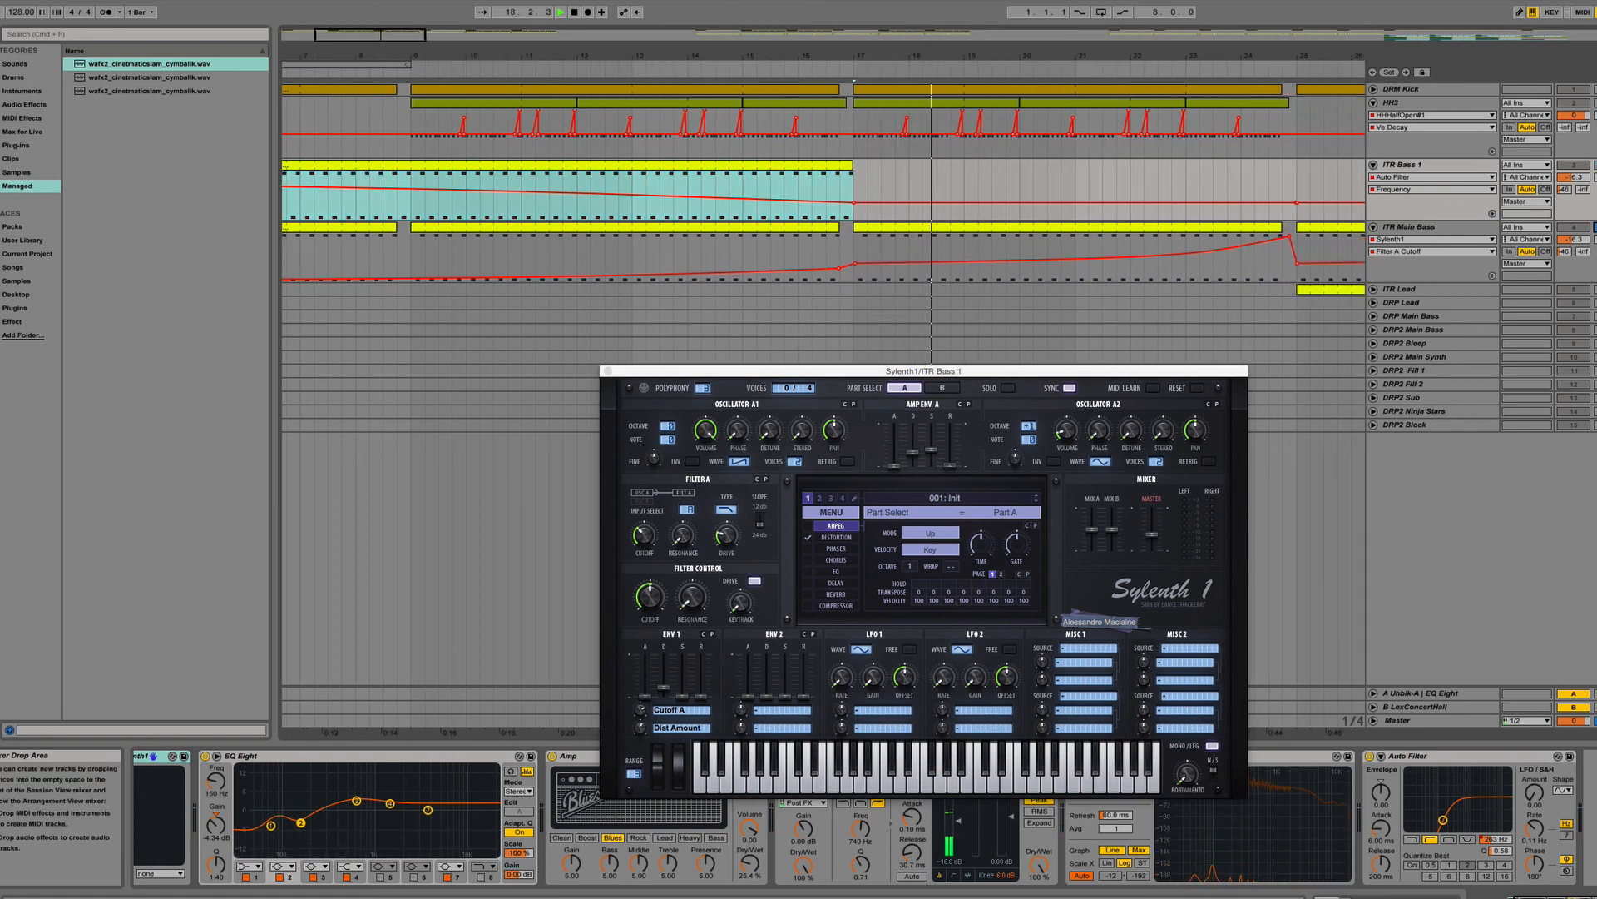
scroll(1310, 291, "right", 5)
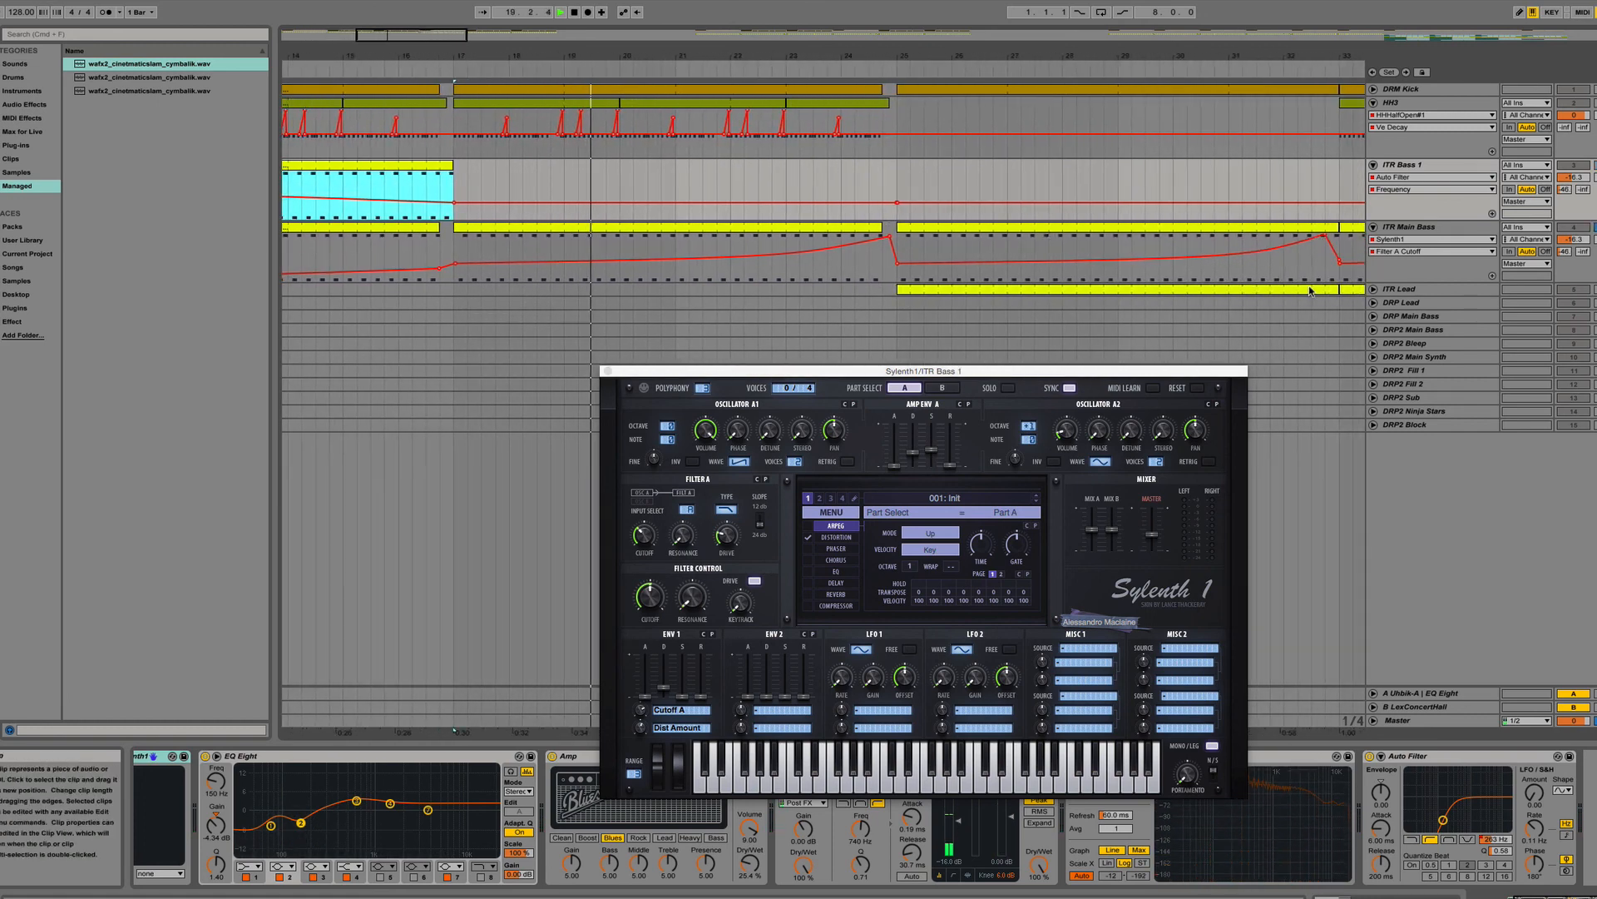
key("space")
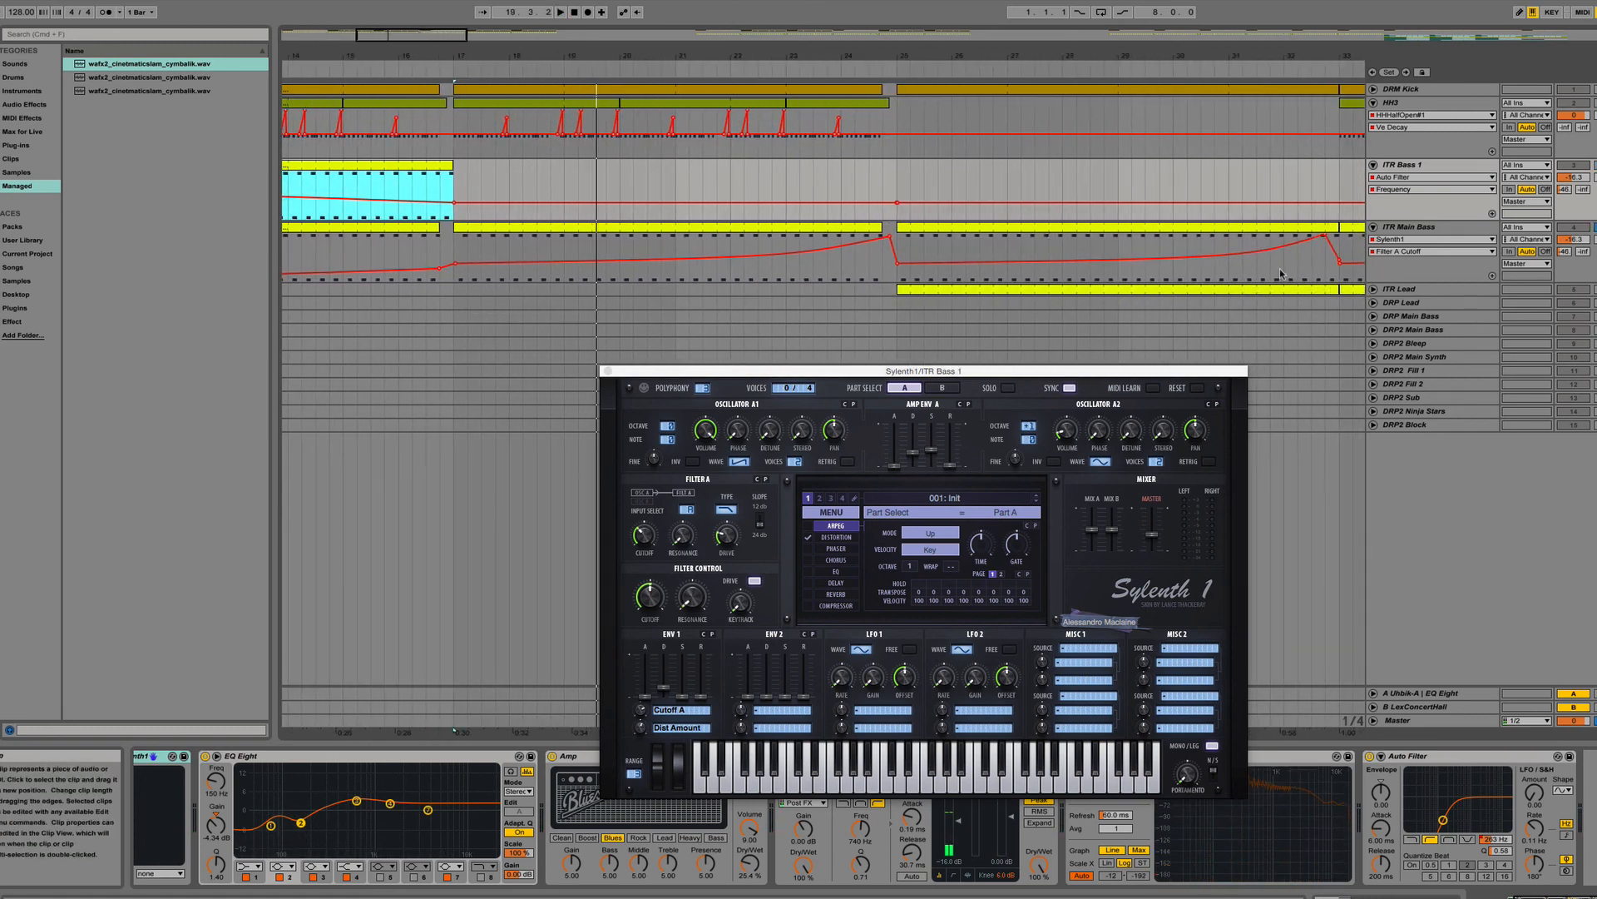
Unfold the ITR Lead track, select its first clip at bar 25, play its opening, and open its Sylenth1.
left_click(1373, 291)
scroll(1248, 293, "right", 2)
left_click(1238, 289)
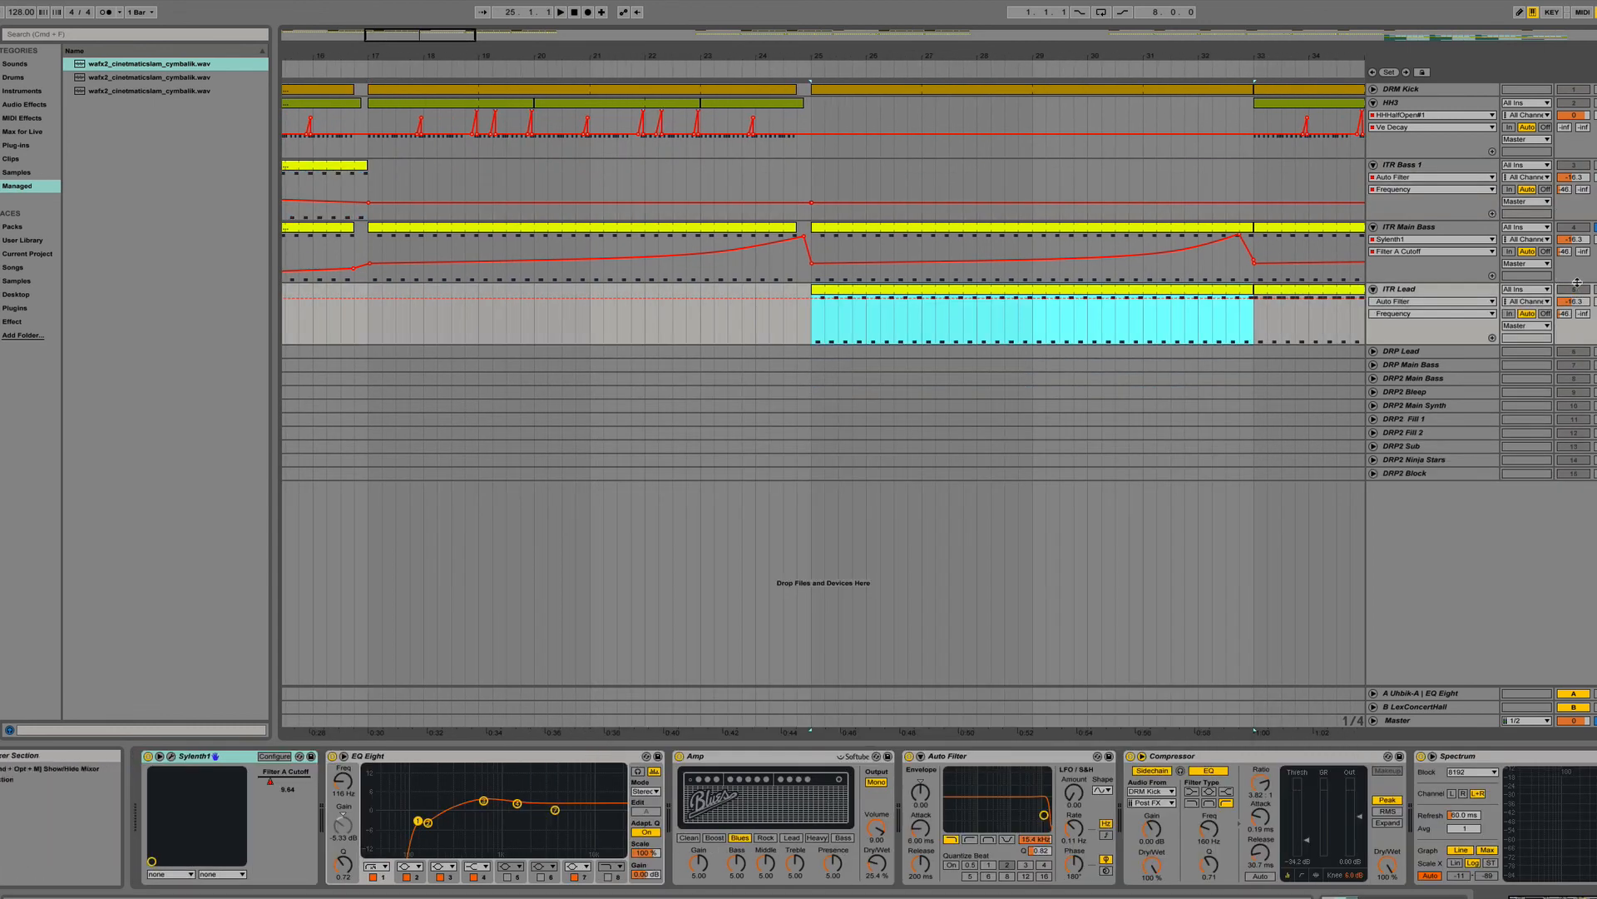
key("space")
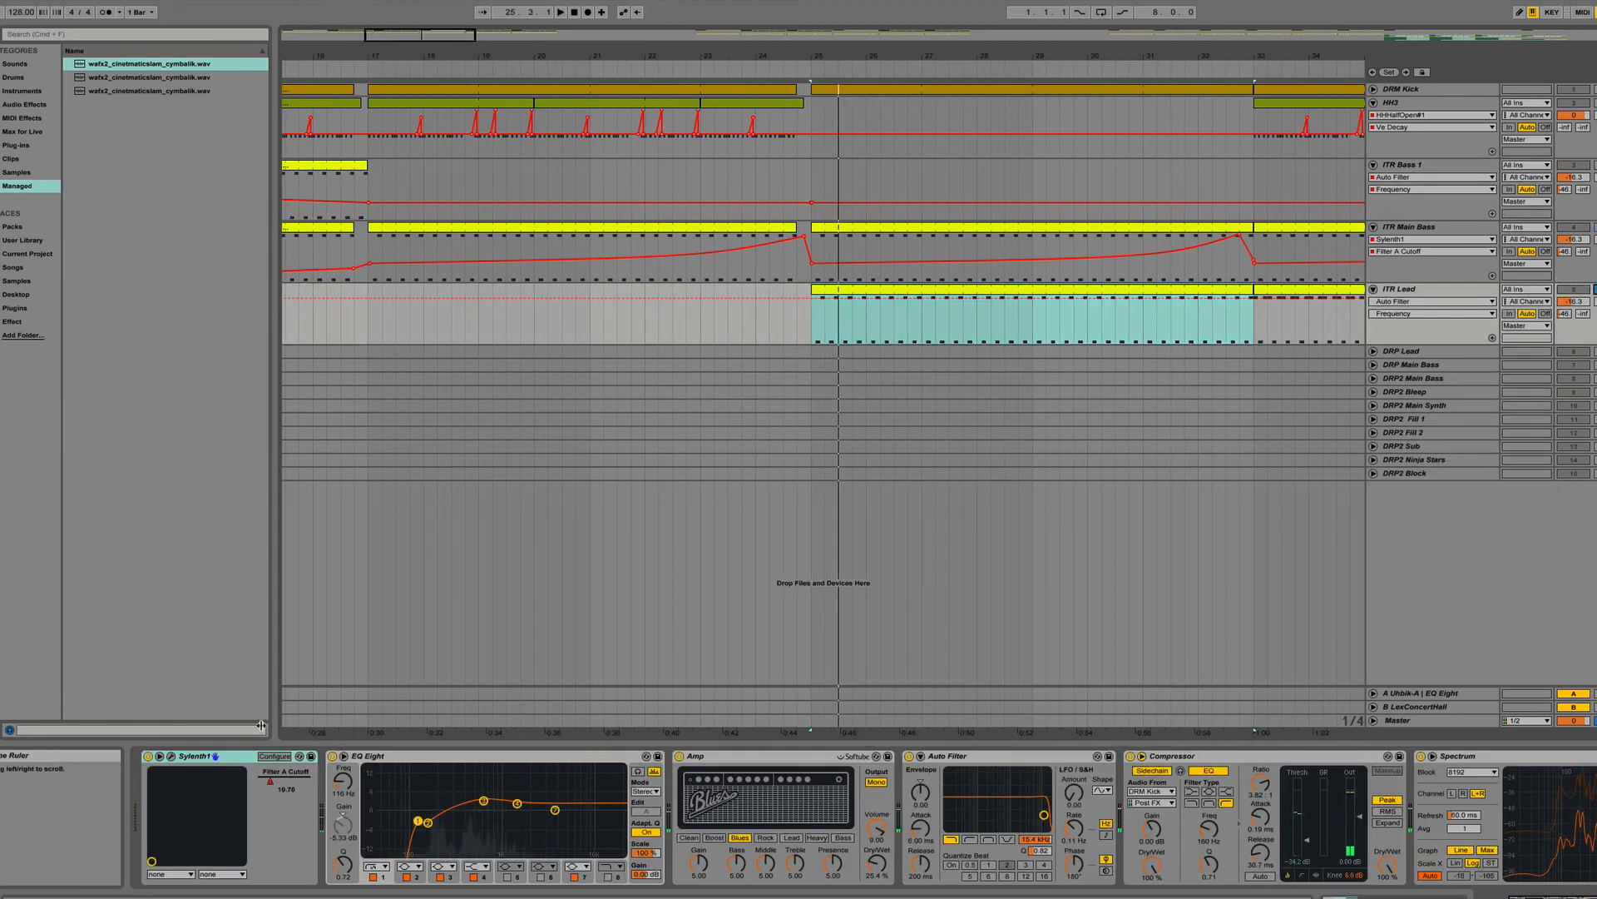
left_click(171, 756)
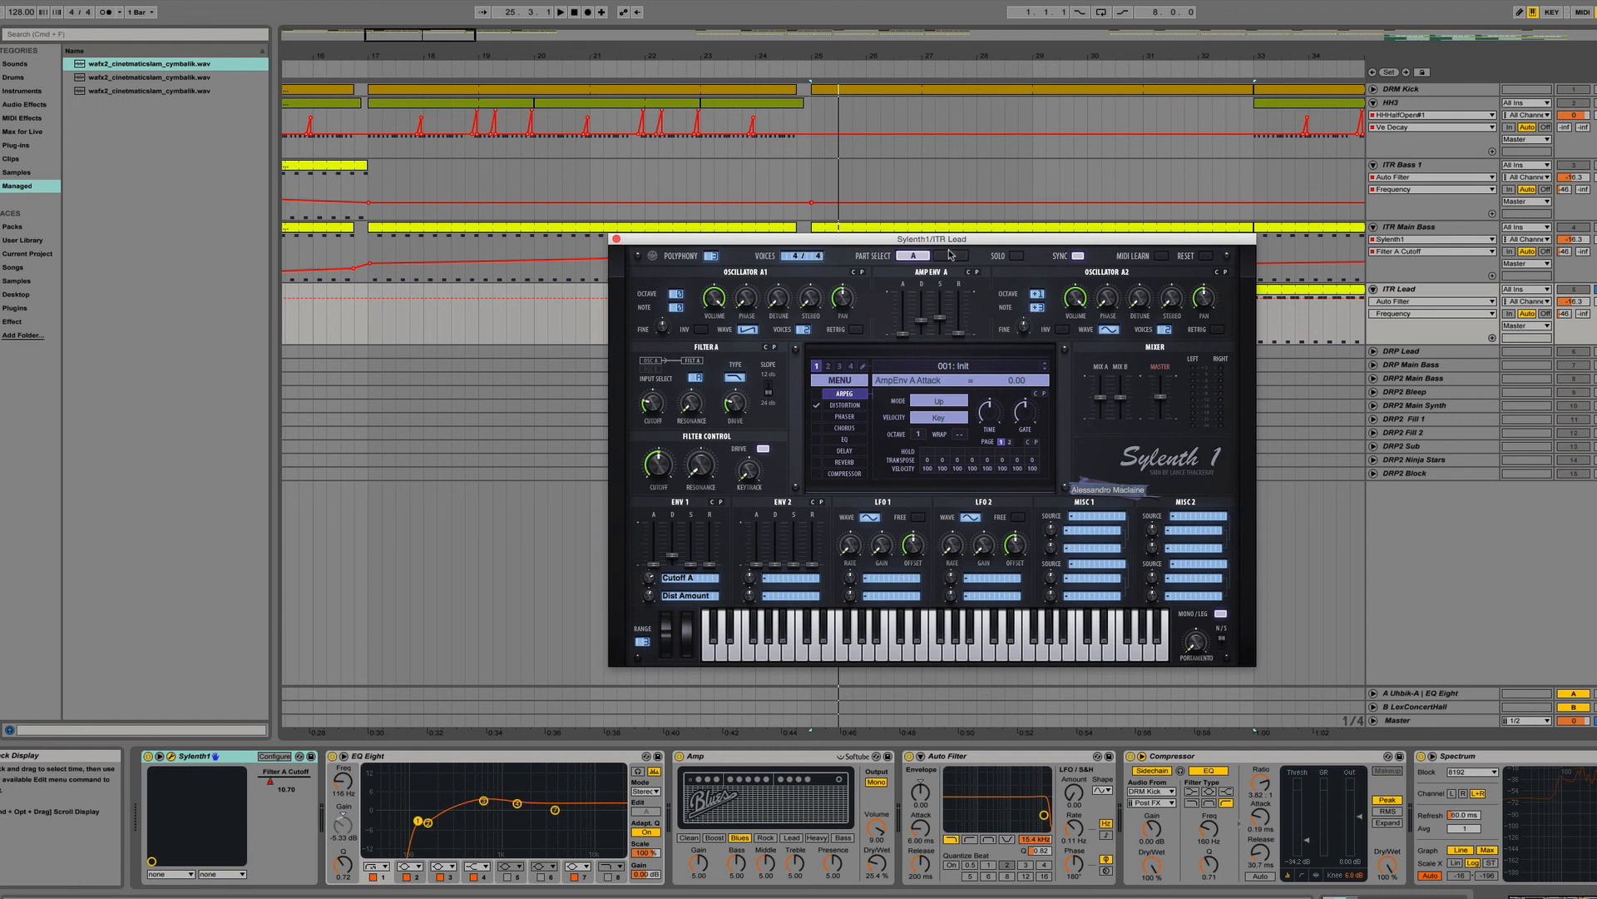
Open ITR Main Bass's first clip in the note editor and examine the pitches of its notes.
left_click_drag(955, 244, 959, 455)
scroll(890, 252, "left", 5)
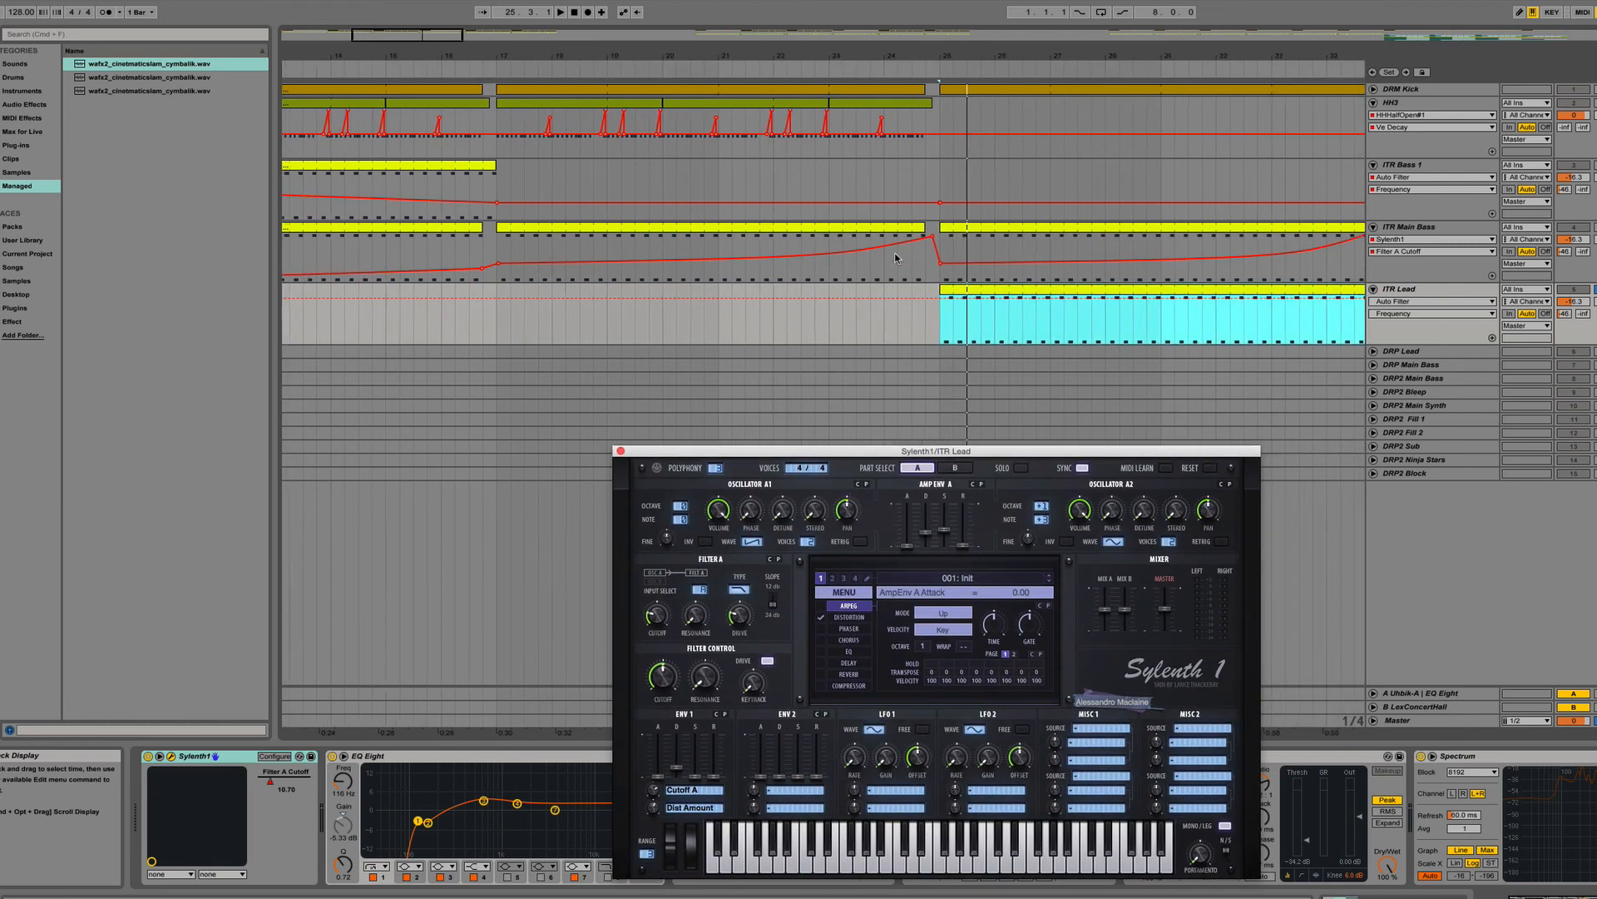
scroll(895, 253, "left", 5)
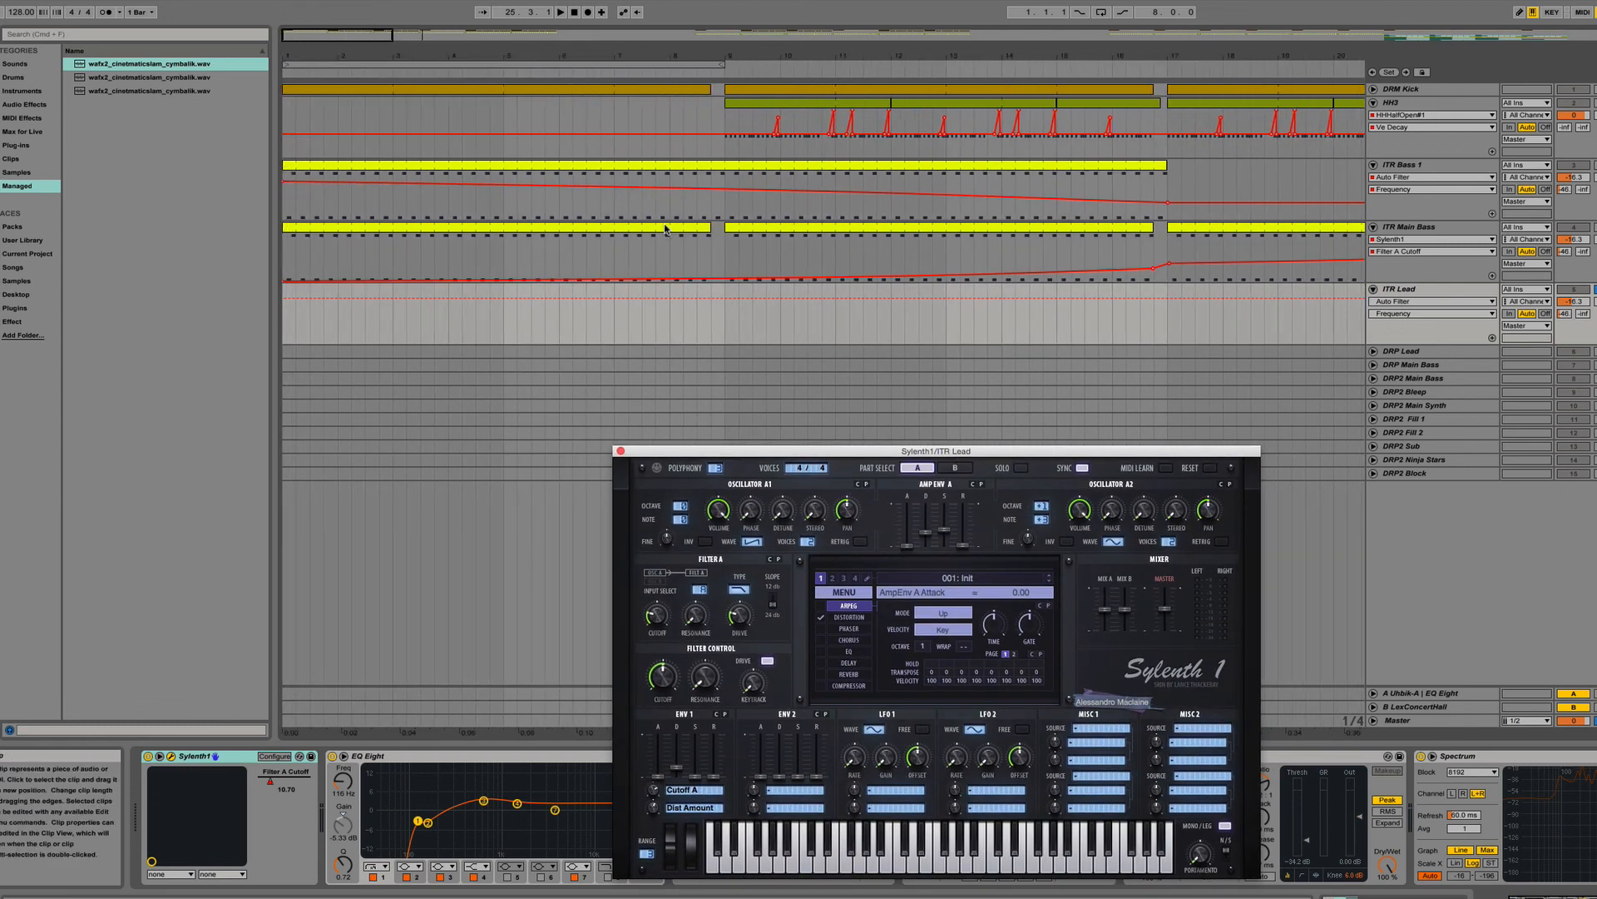
left_click(665, 229)
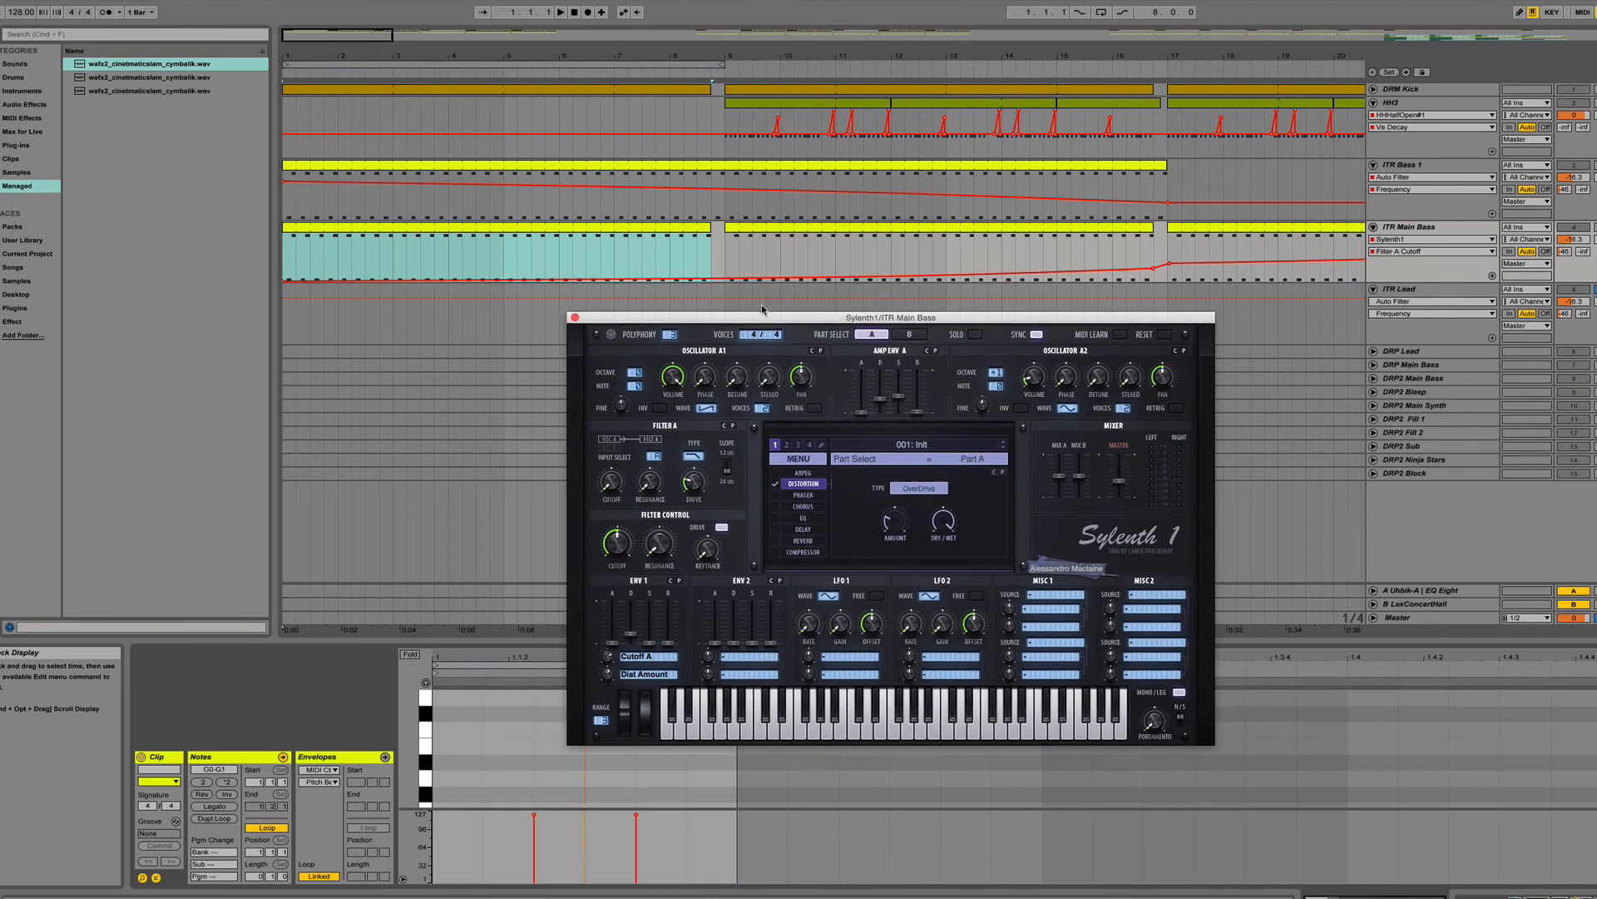
scroll(593, 780, "up", 3)
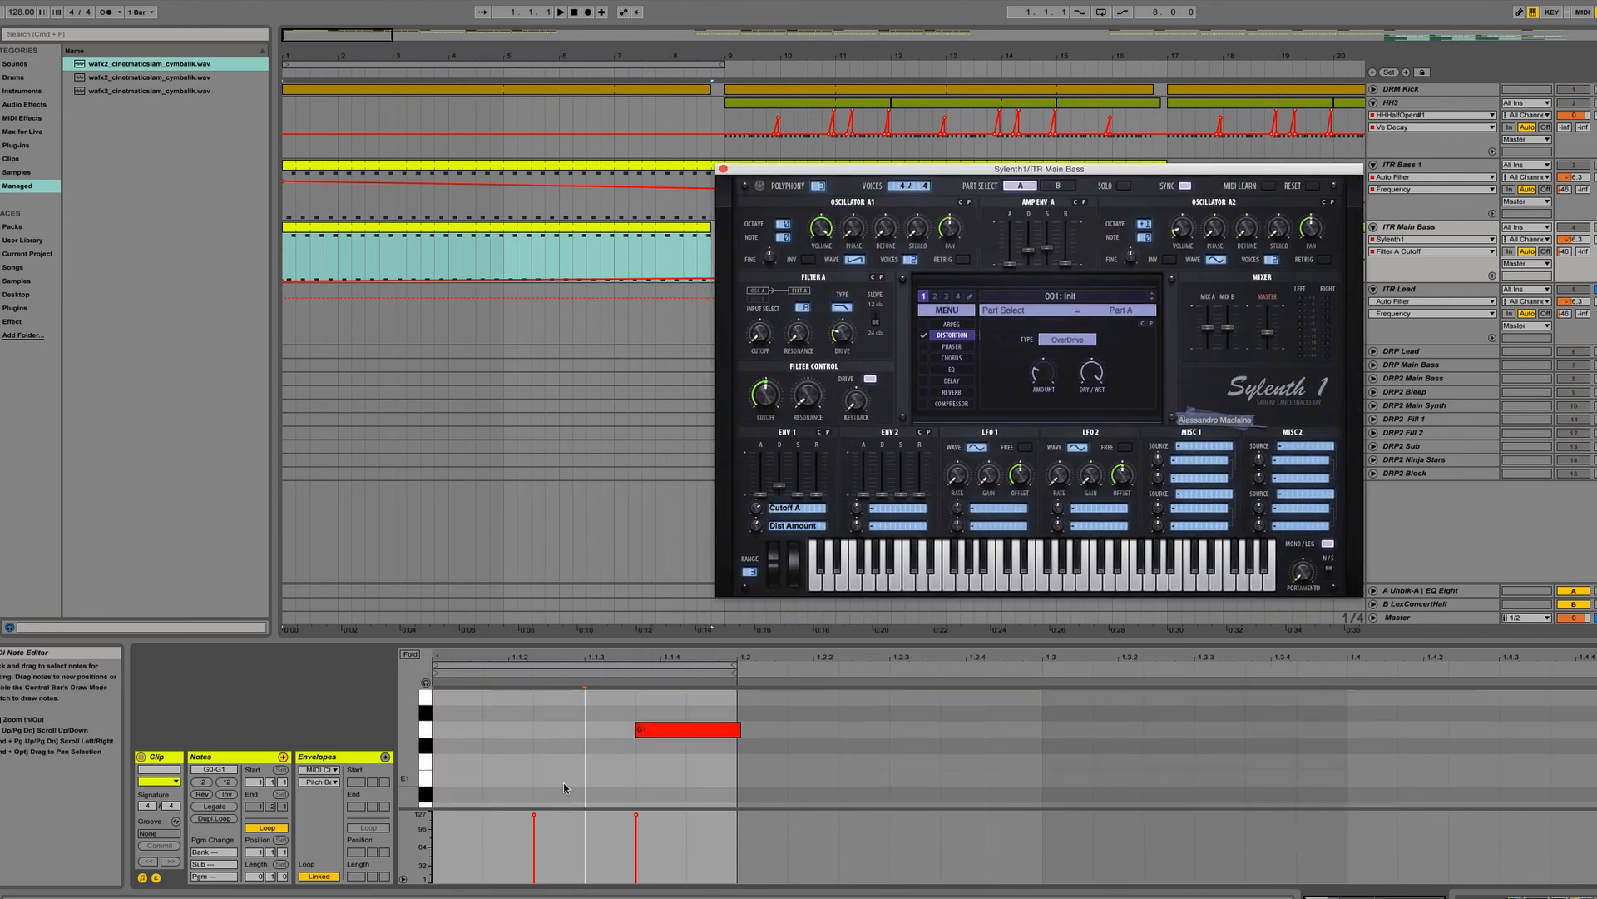
scroll(627, 777, "down", 10)
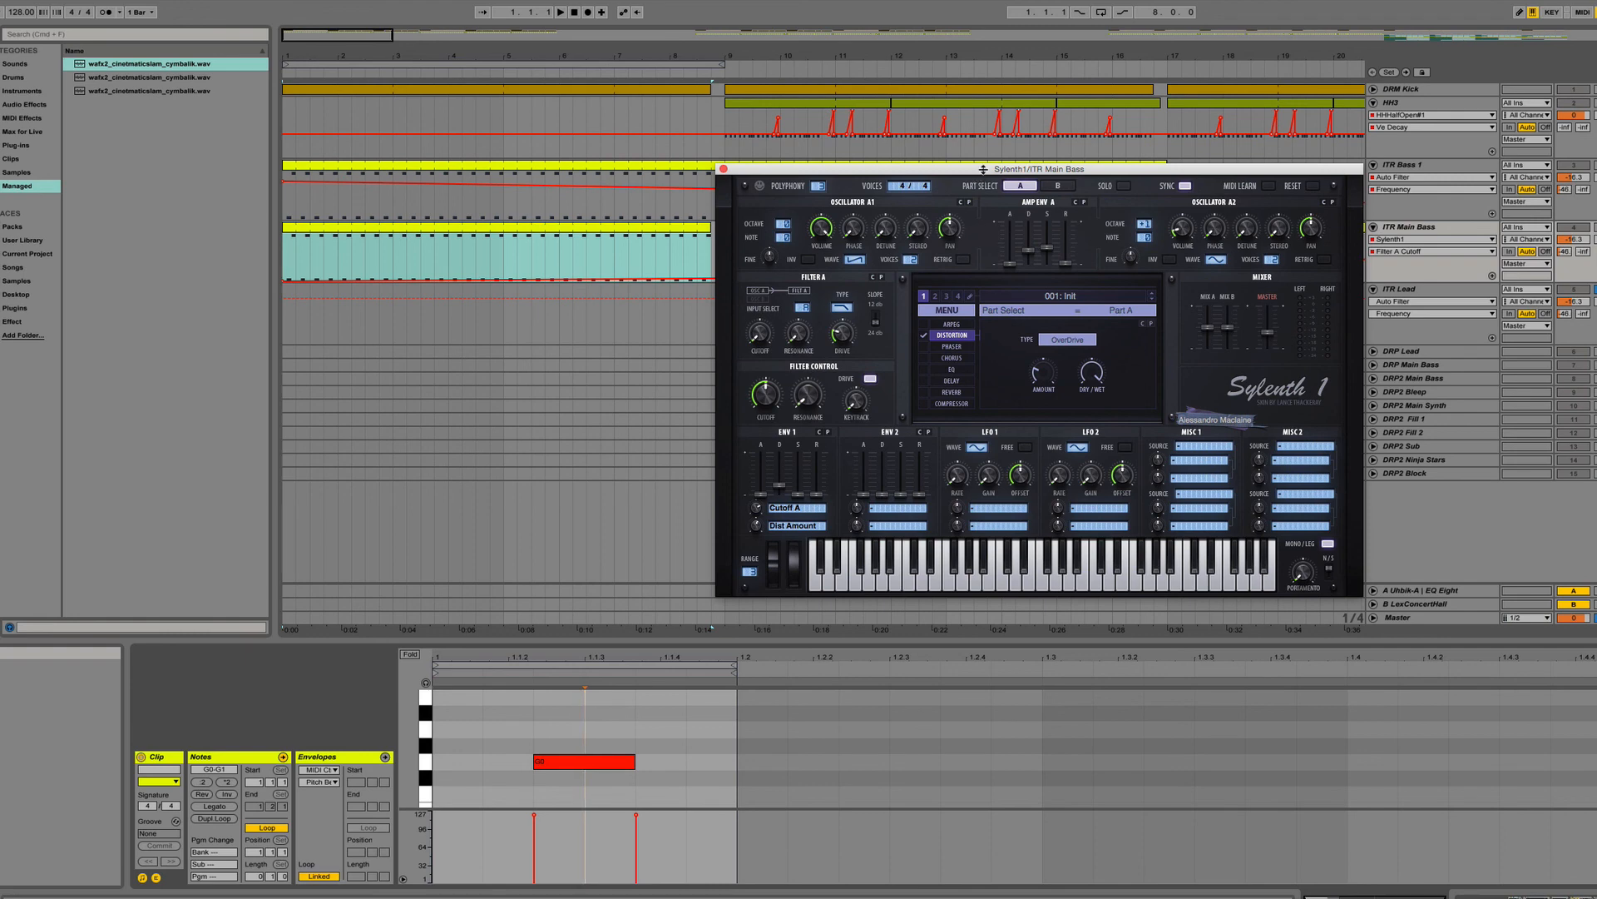
left_click_drag(983, 168, 734, 202)
scroll(1231, 266, "right", 10)
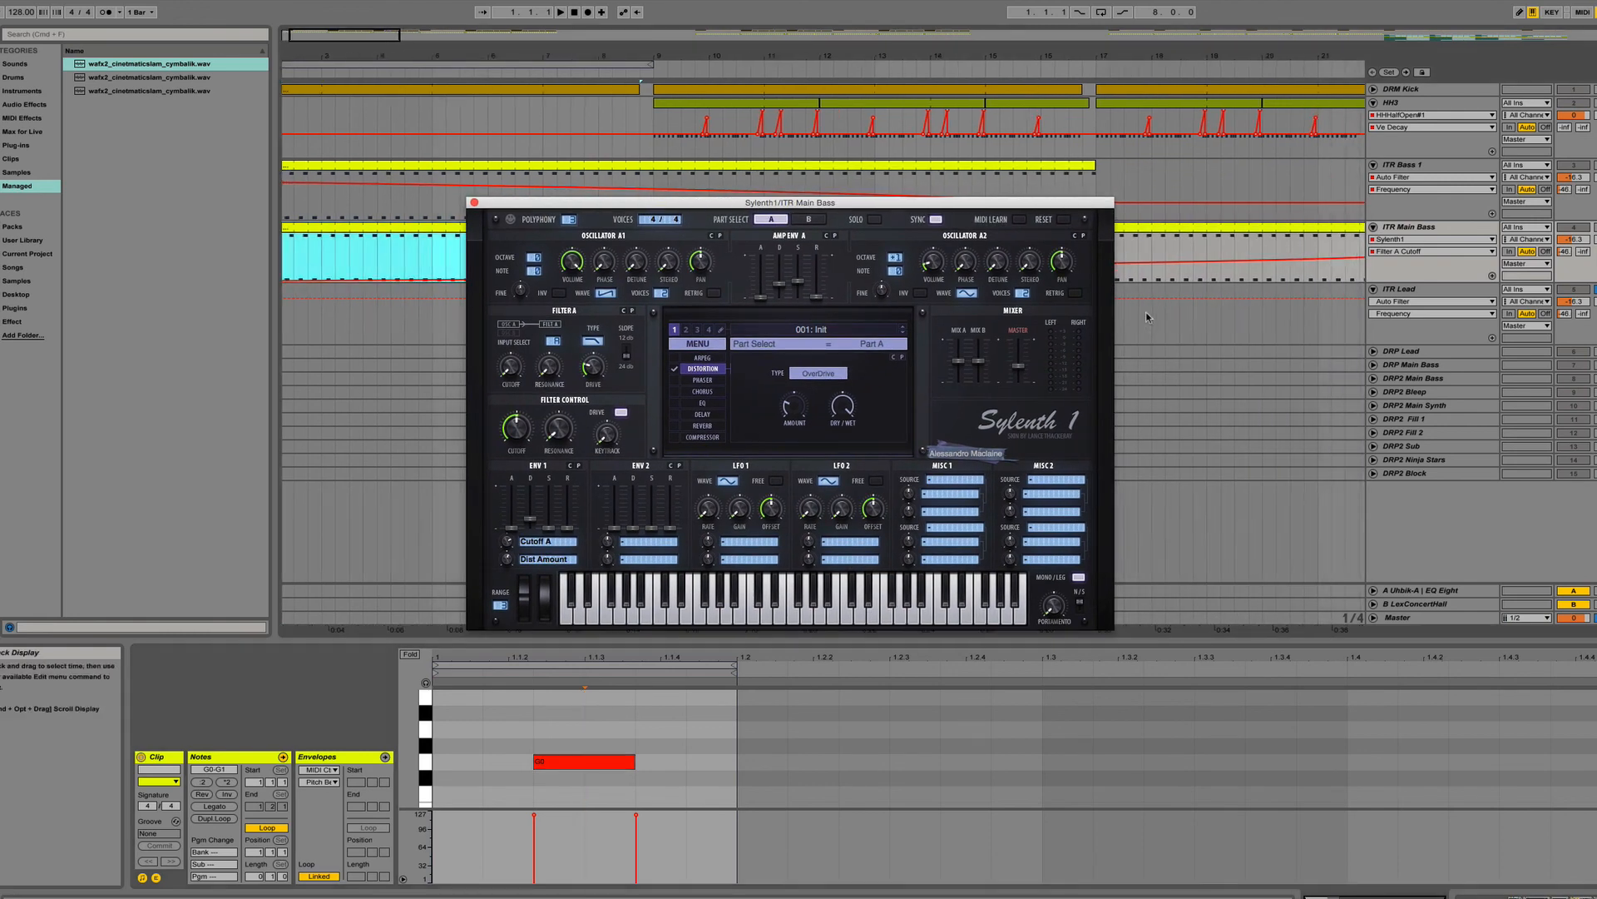
Examine the notes of ITR Lead's first clip, move its Sylenth1 window off the clip, and play from bar 25.
left_click(1228, 293)
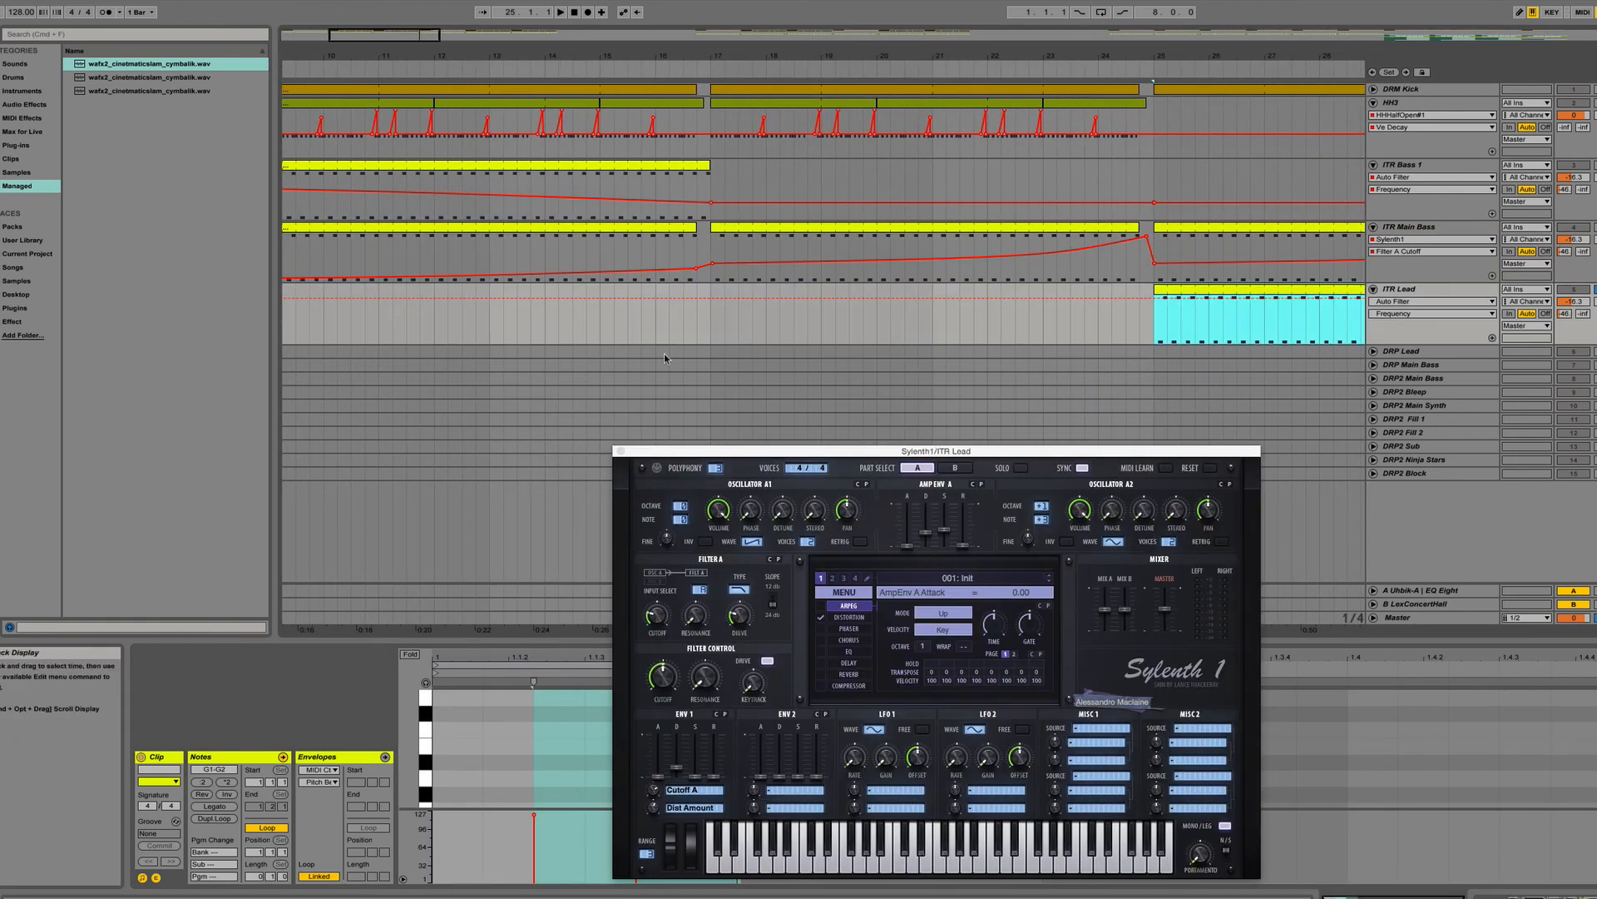
left_click_drag(713, 458, 730, 75)
scroll(708, 746, "down", 5)
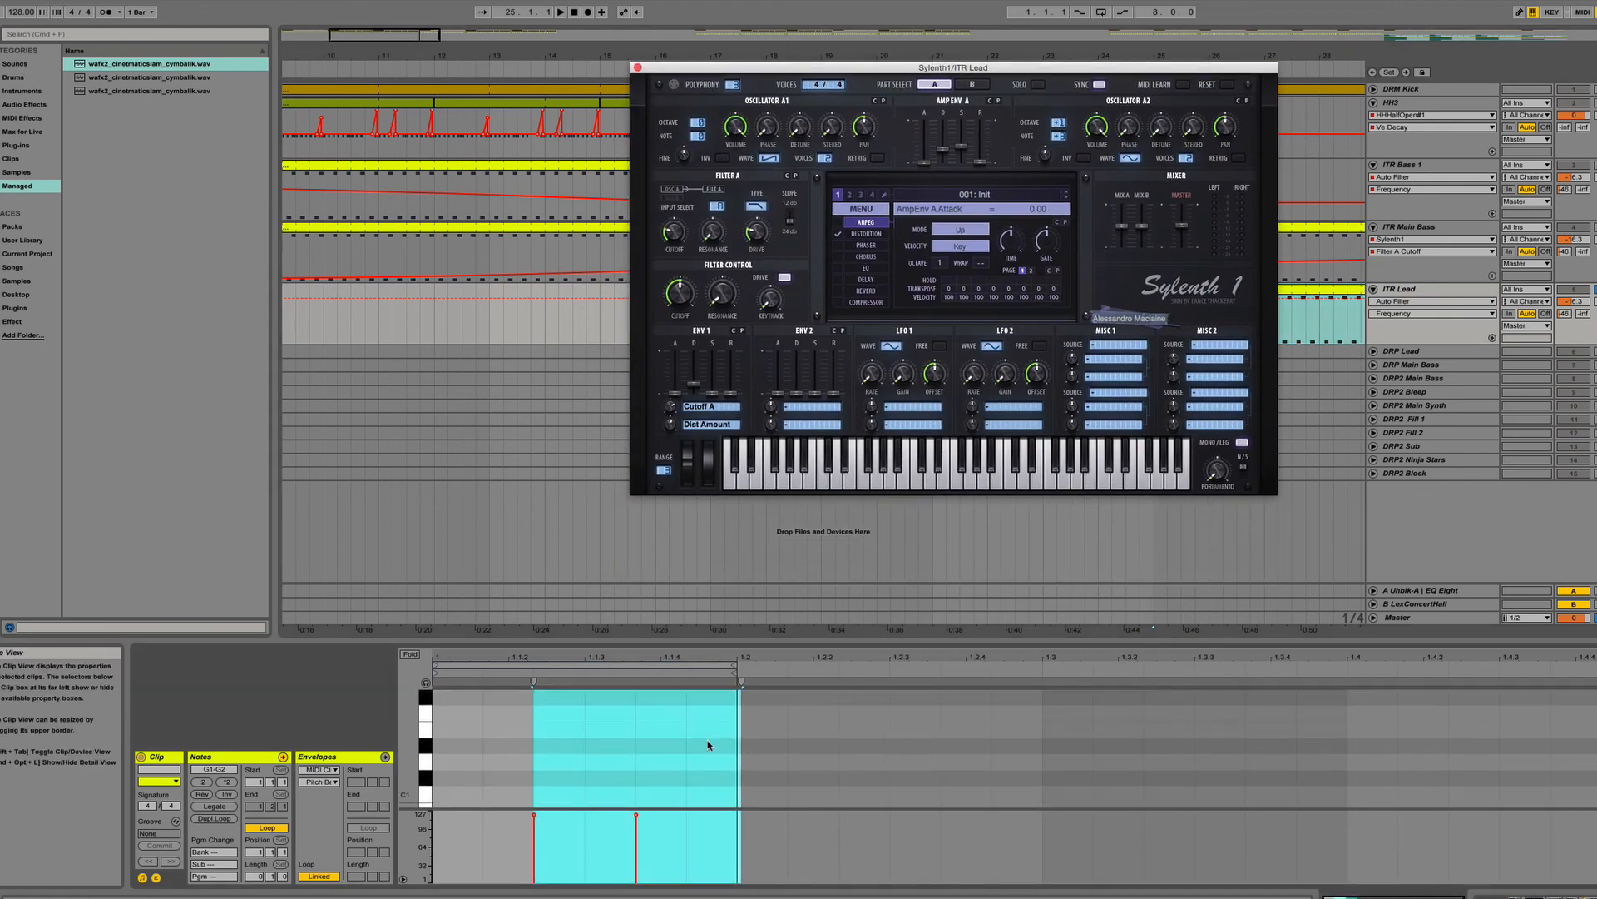
scroll(708, 745, "up", 4)
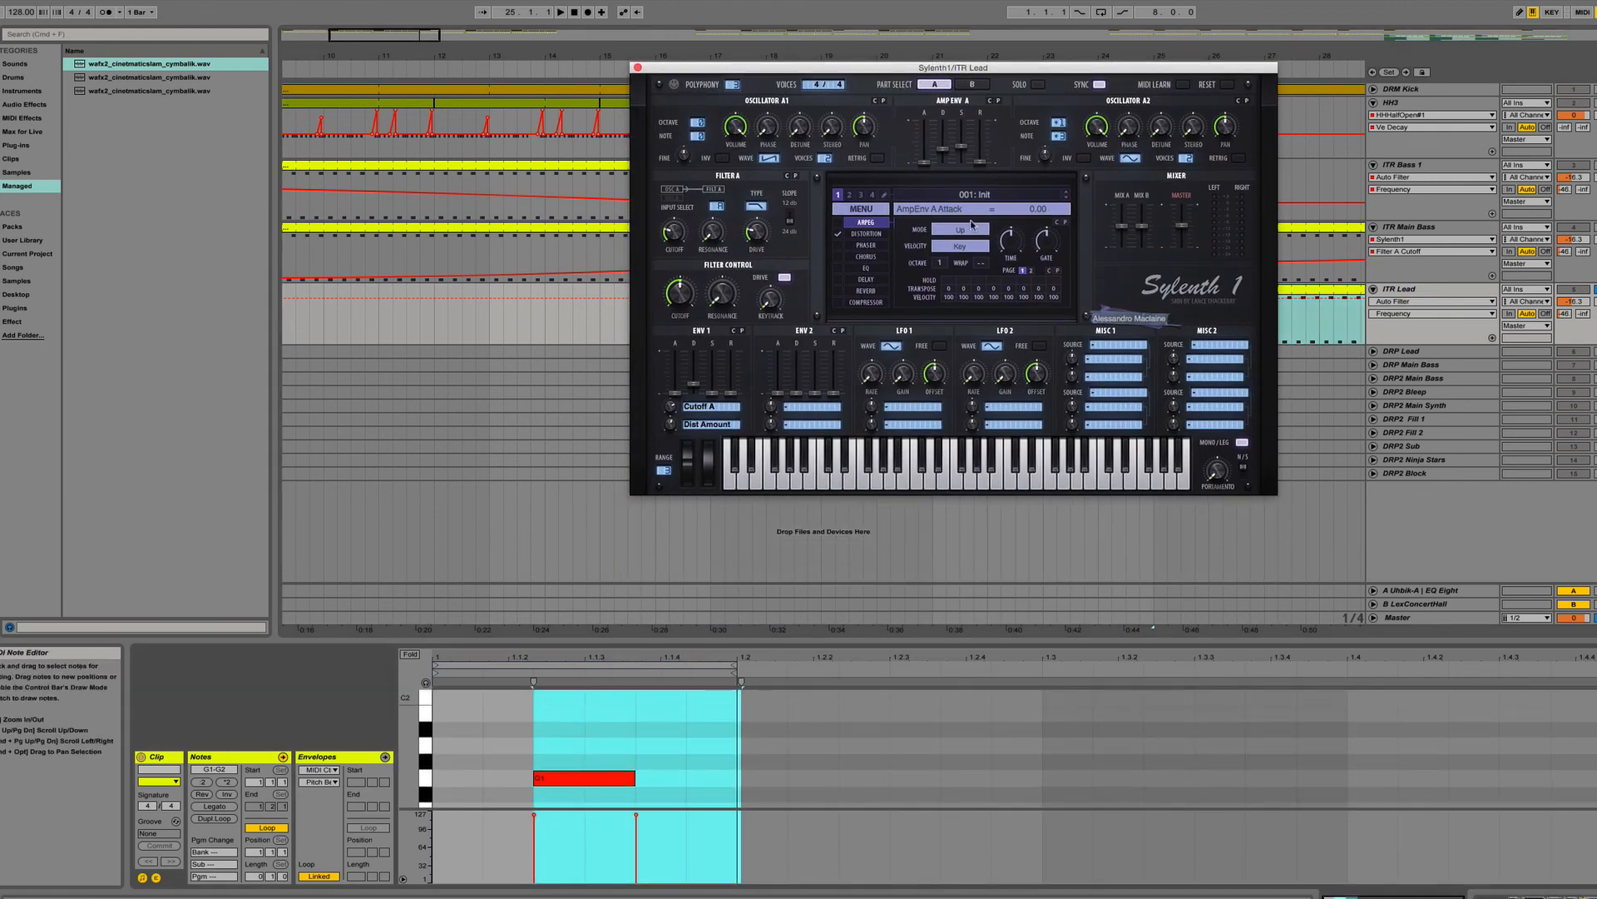
left_click_drag(957, 67, 614, 88)
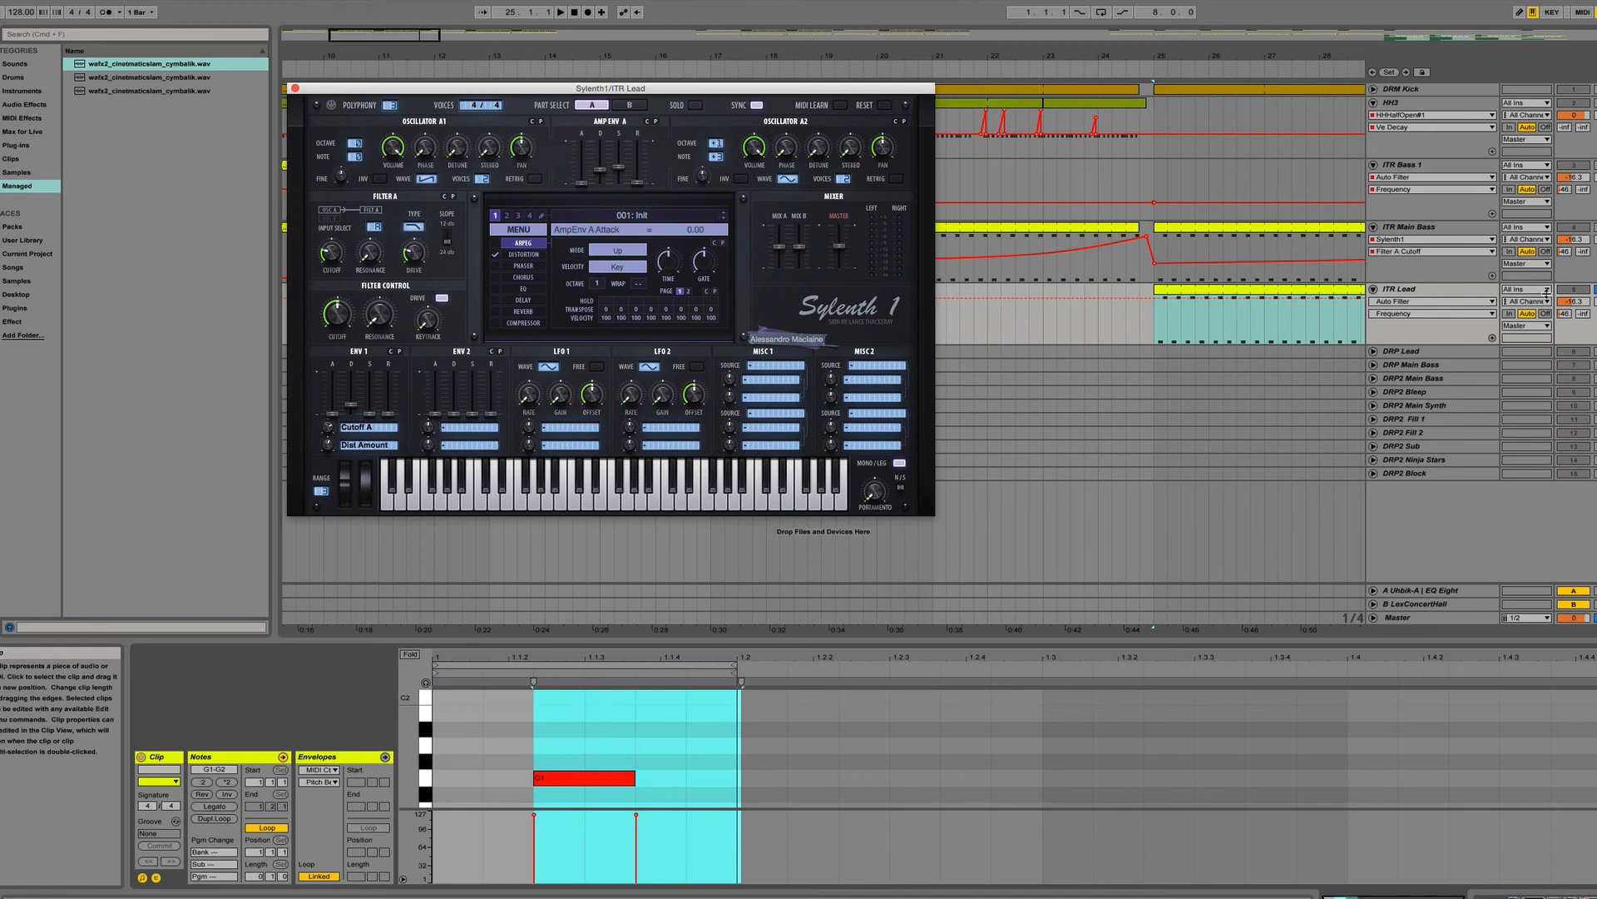
left_click(1277, 316)
key("space")
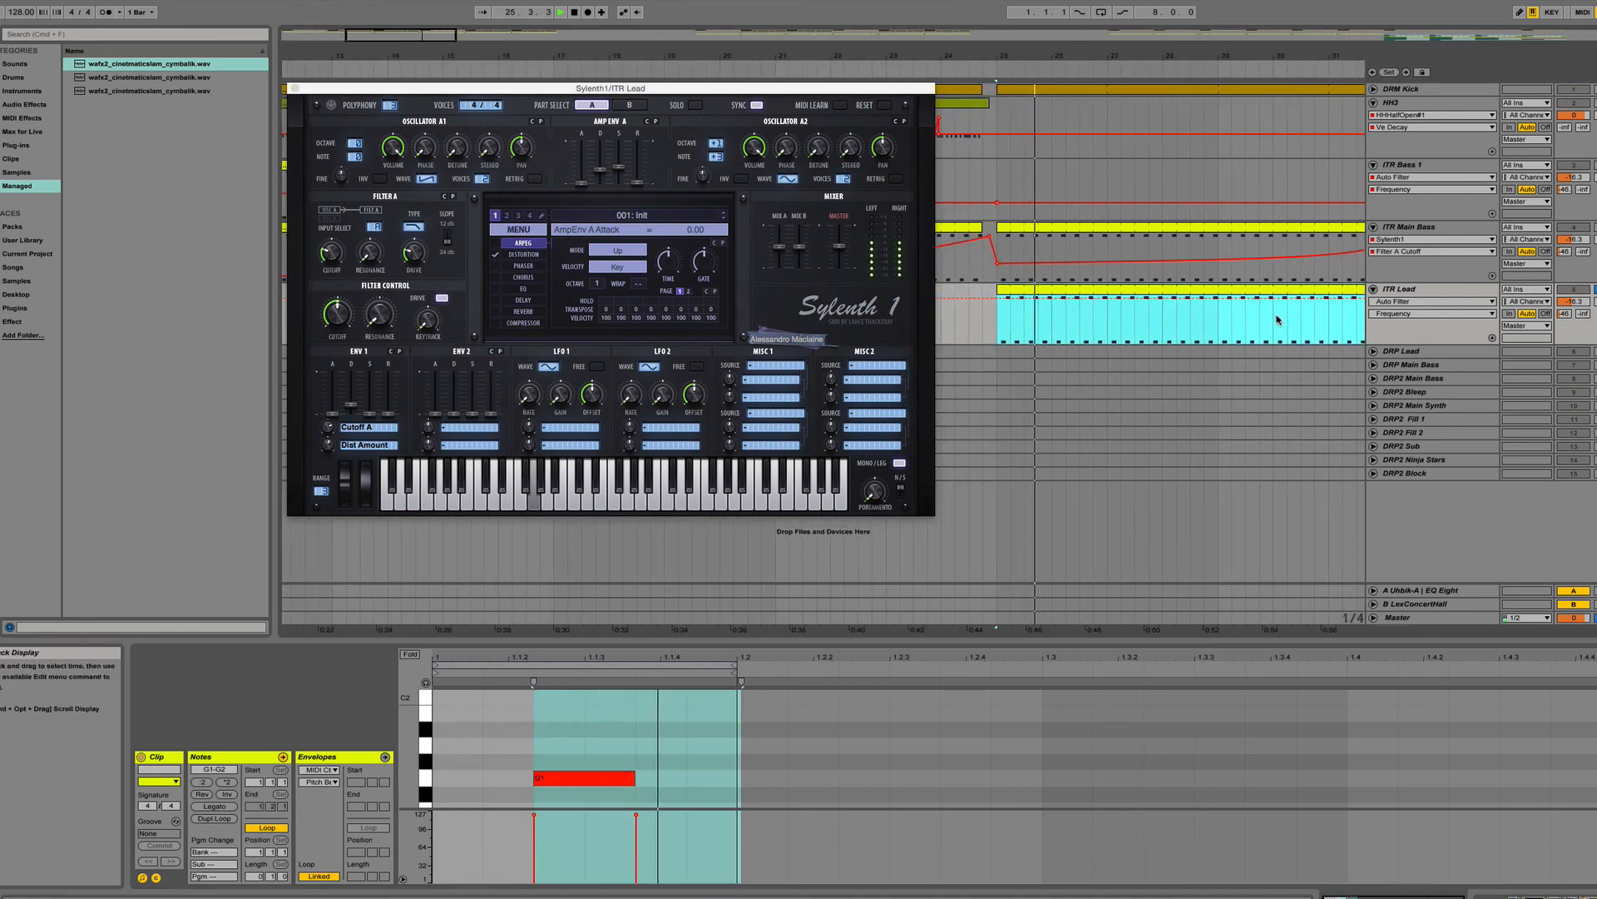
Stop playback and look along ITR Lead's first clip from bar 25 to about bar 33.
key("space")
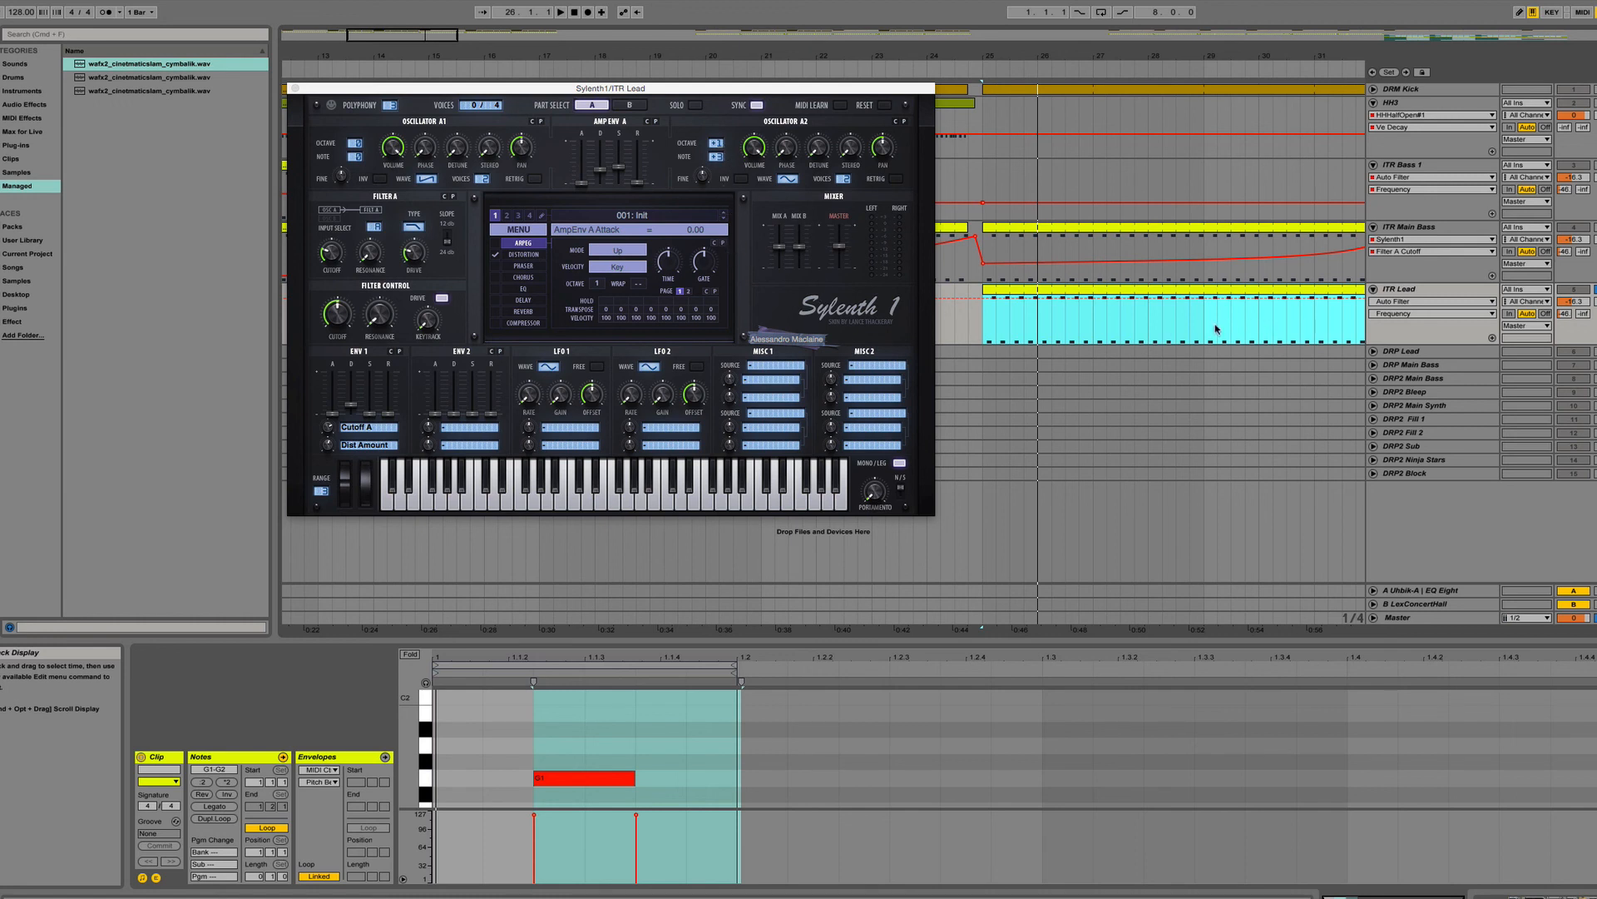
scroll(1215, 328, "right", 5)
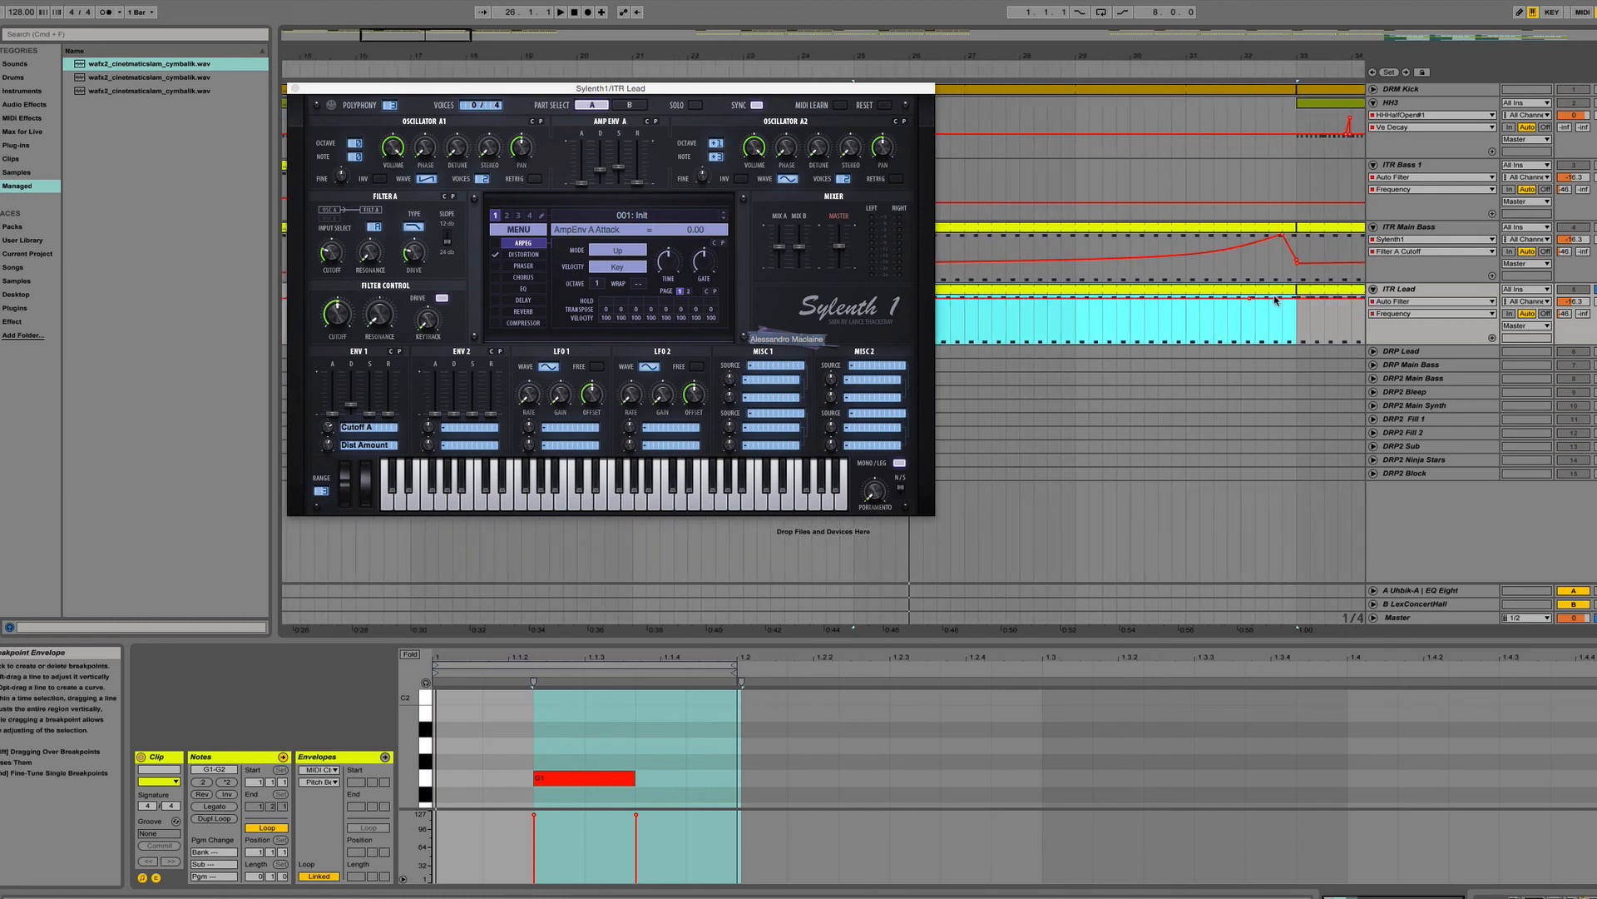
mouse_move(1253, 302)
scroll(1214, 282, "left", 1)
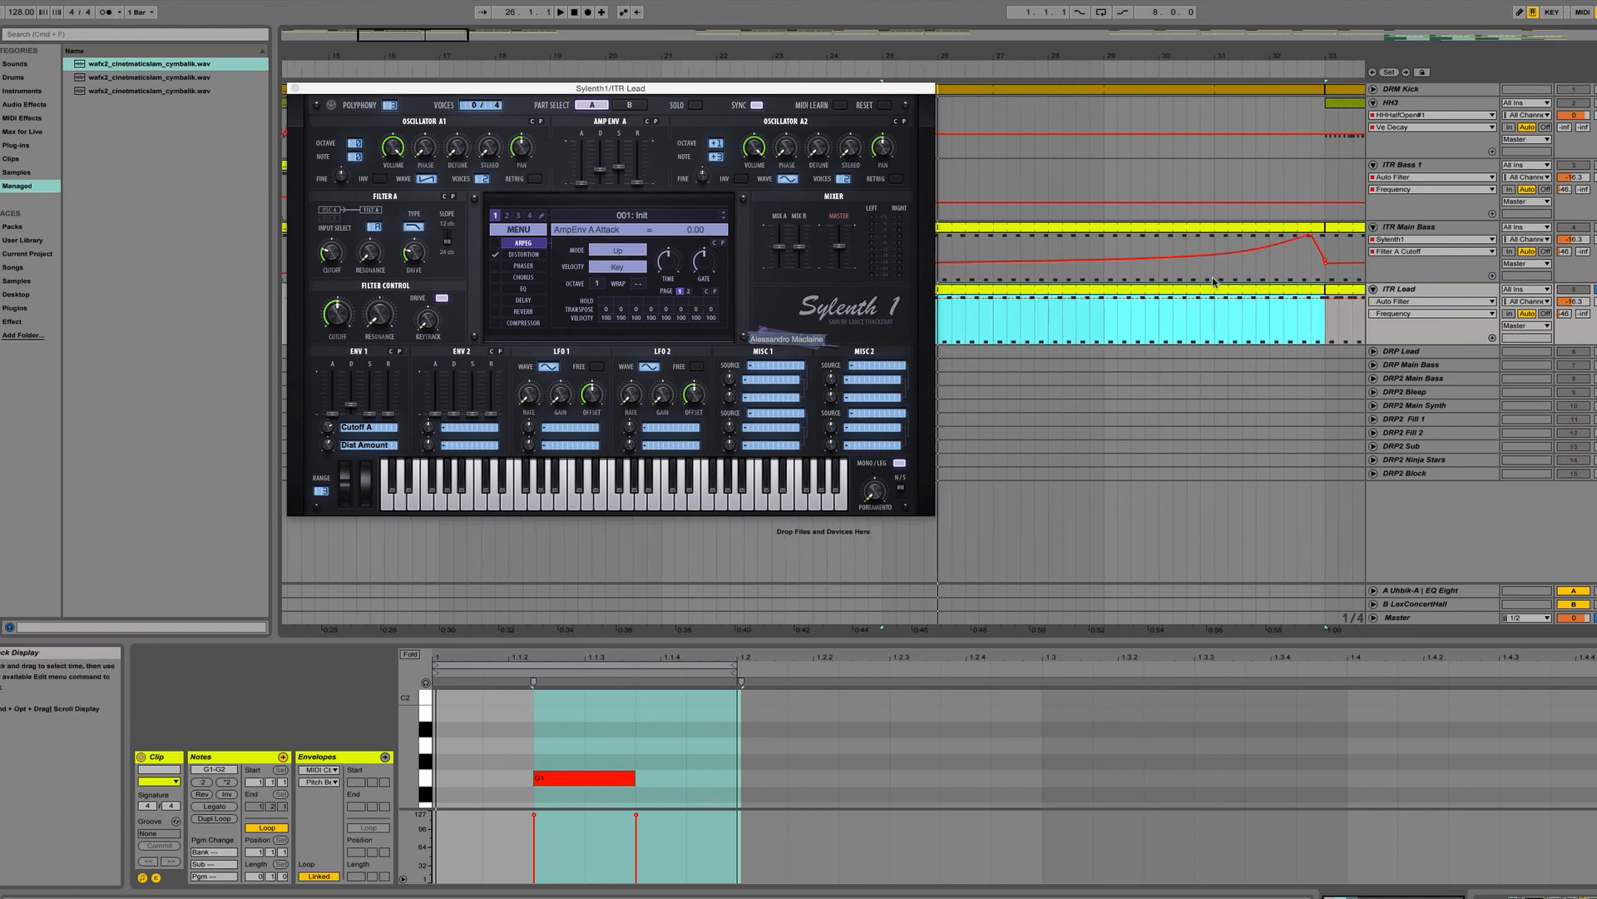
scroll(1214, 282, "left", 4)
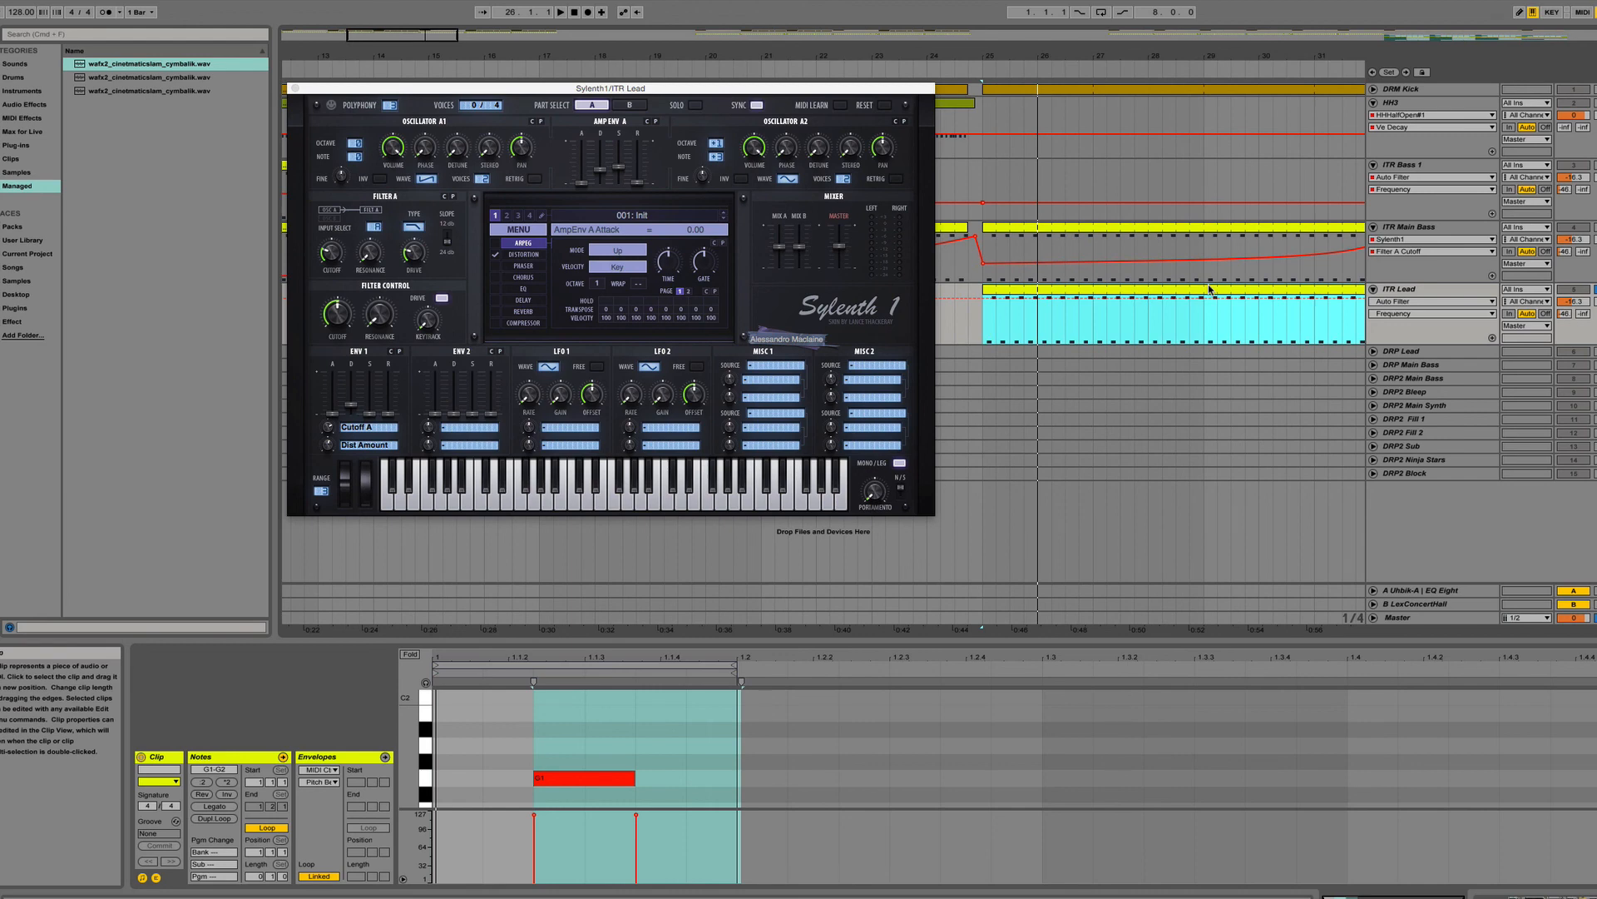
scroll(1210, 289, "right", 4)
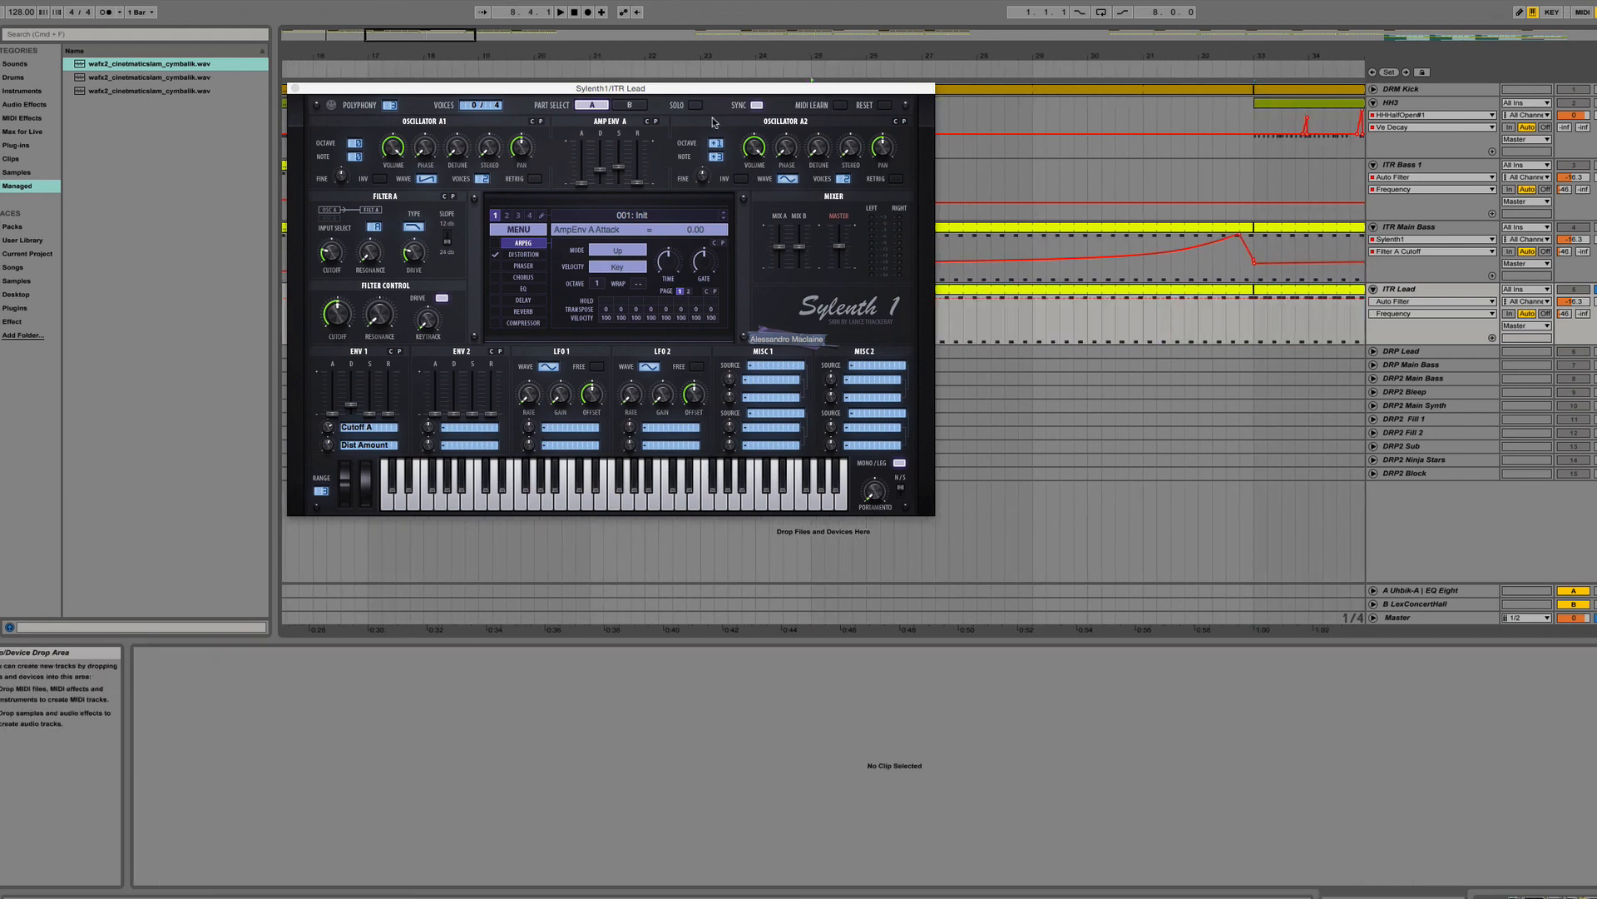
Move the Sylenth1 window clear of the arrangement and play ITR Lead's first clip from bar 25.
left_click_drag(862, 86, 666, 93)
left_click_drag(1014, 55, 1015, 16)
left_click(1102, 290)
key("space")
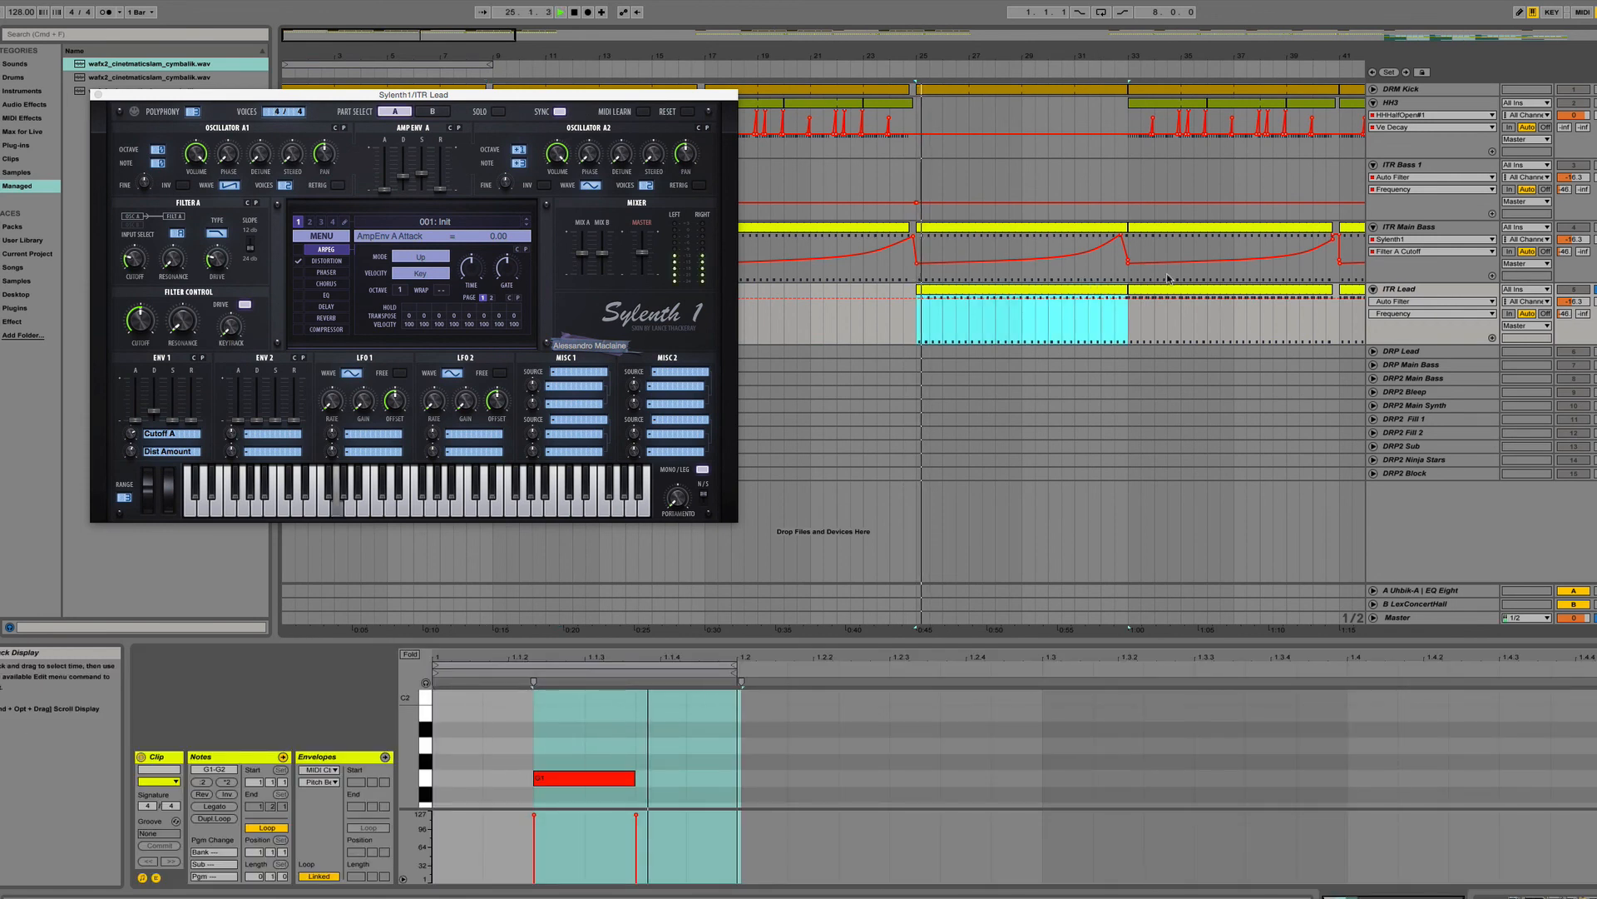
left_click(1073, 66)
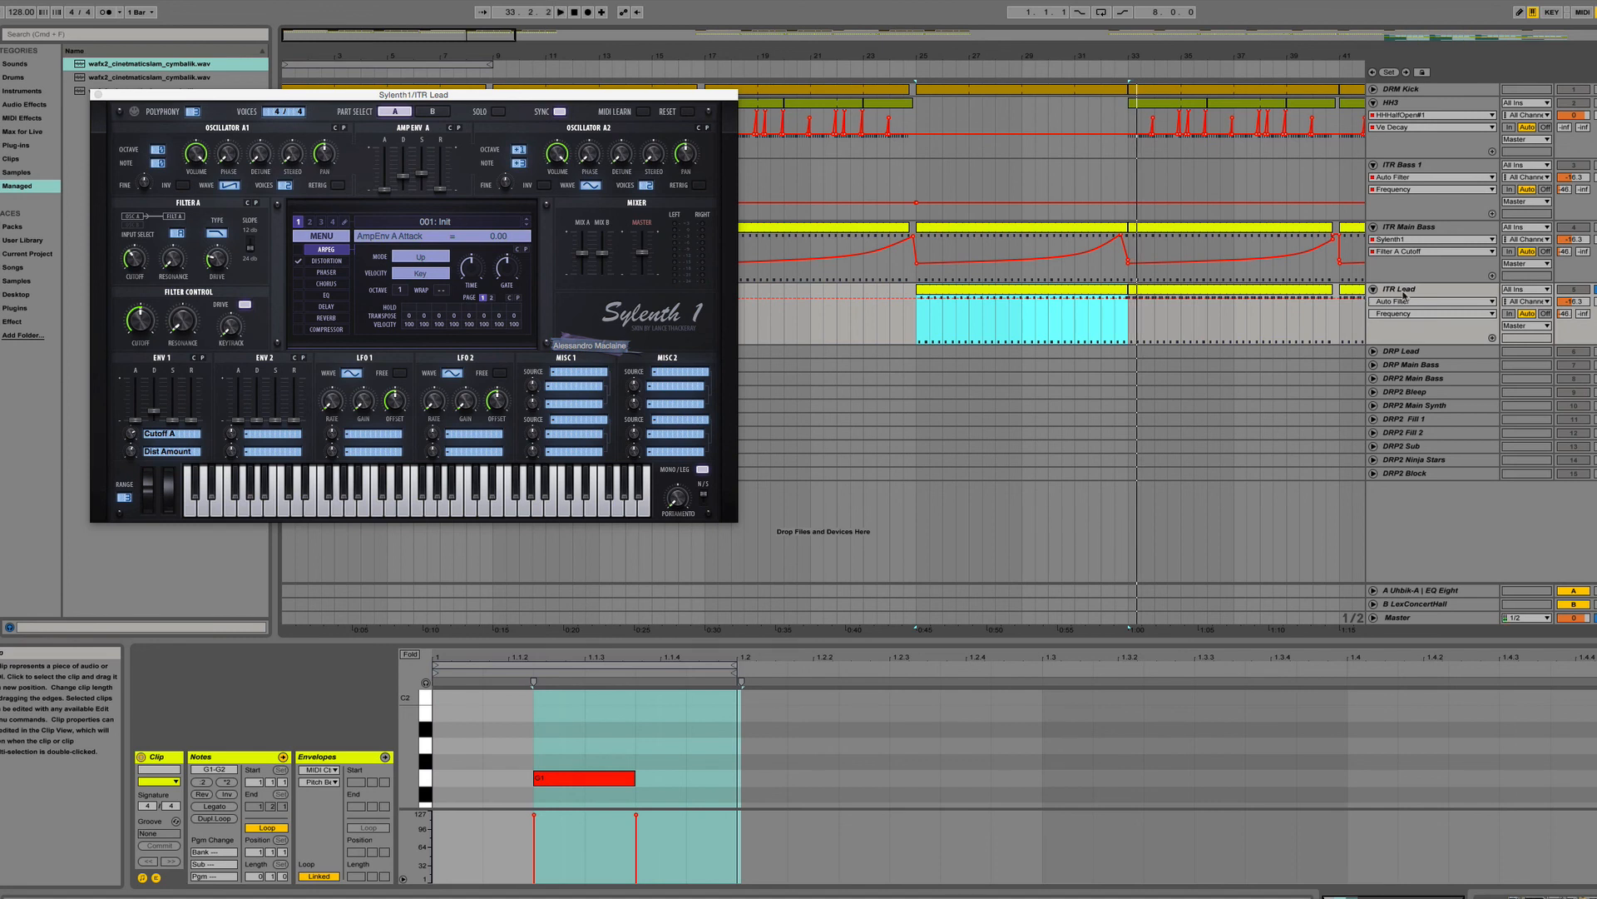
Display Sylenth1's Filter A Cutoff automation on ITR Lead and examine its curve over the first clip.
left_click(1433, 301)
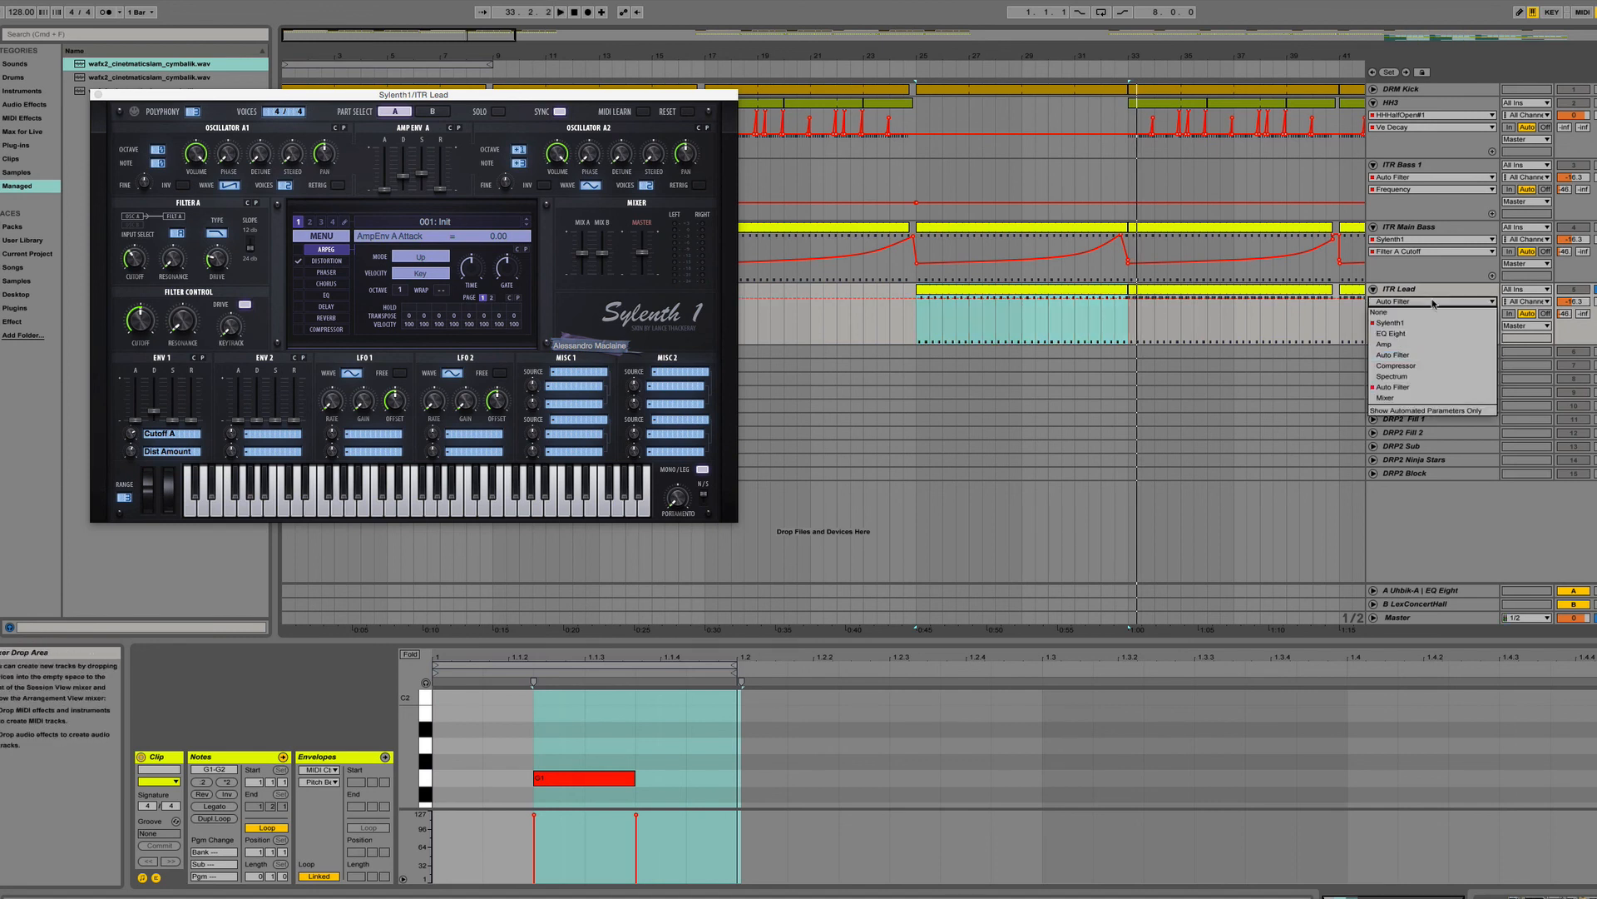
left_click(1416, 323)
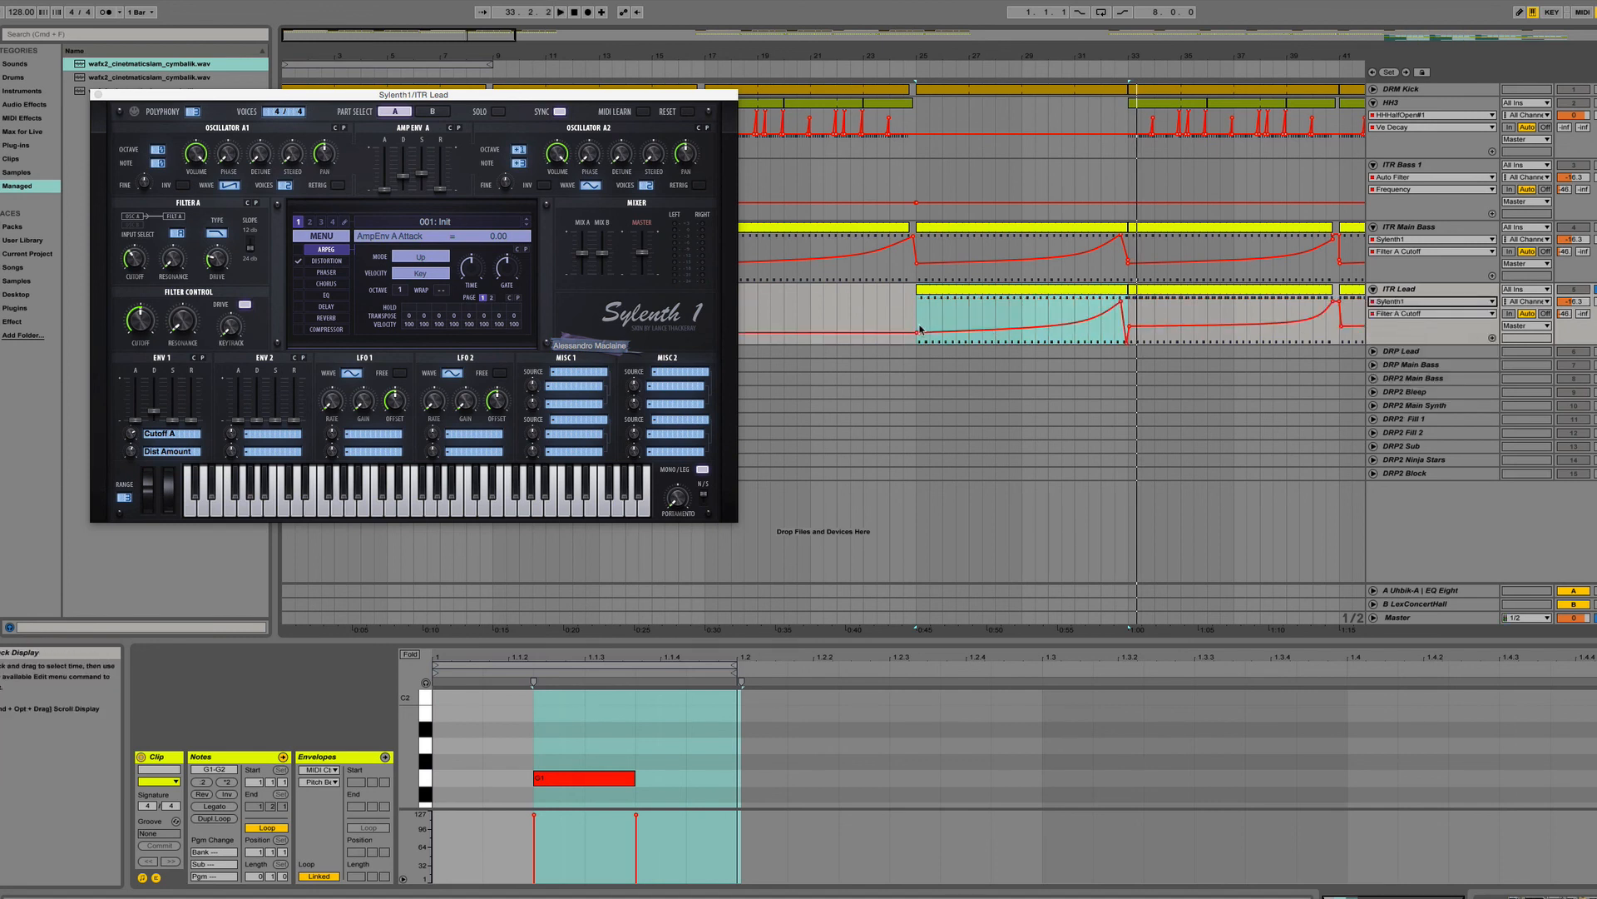
scroll(1037, 304, "right", 5)
scroll(1036, 304, "left", 5)
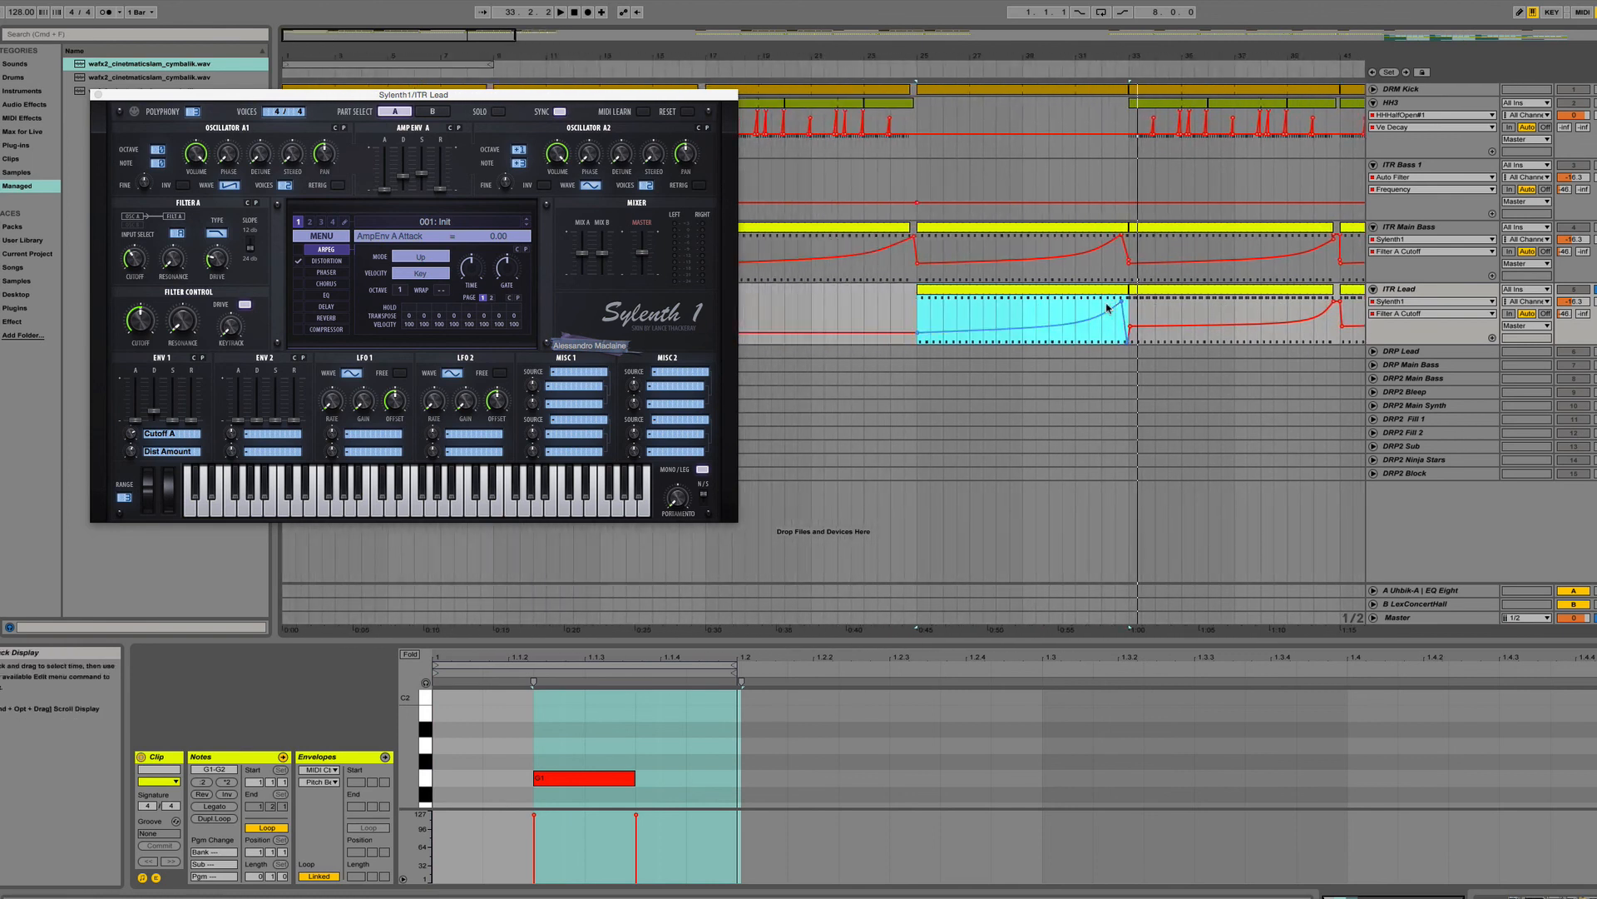
Display the Auto Filter Frequency automation on ITR Lead and follow it past bar 41.
left_click(1414, 301)
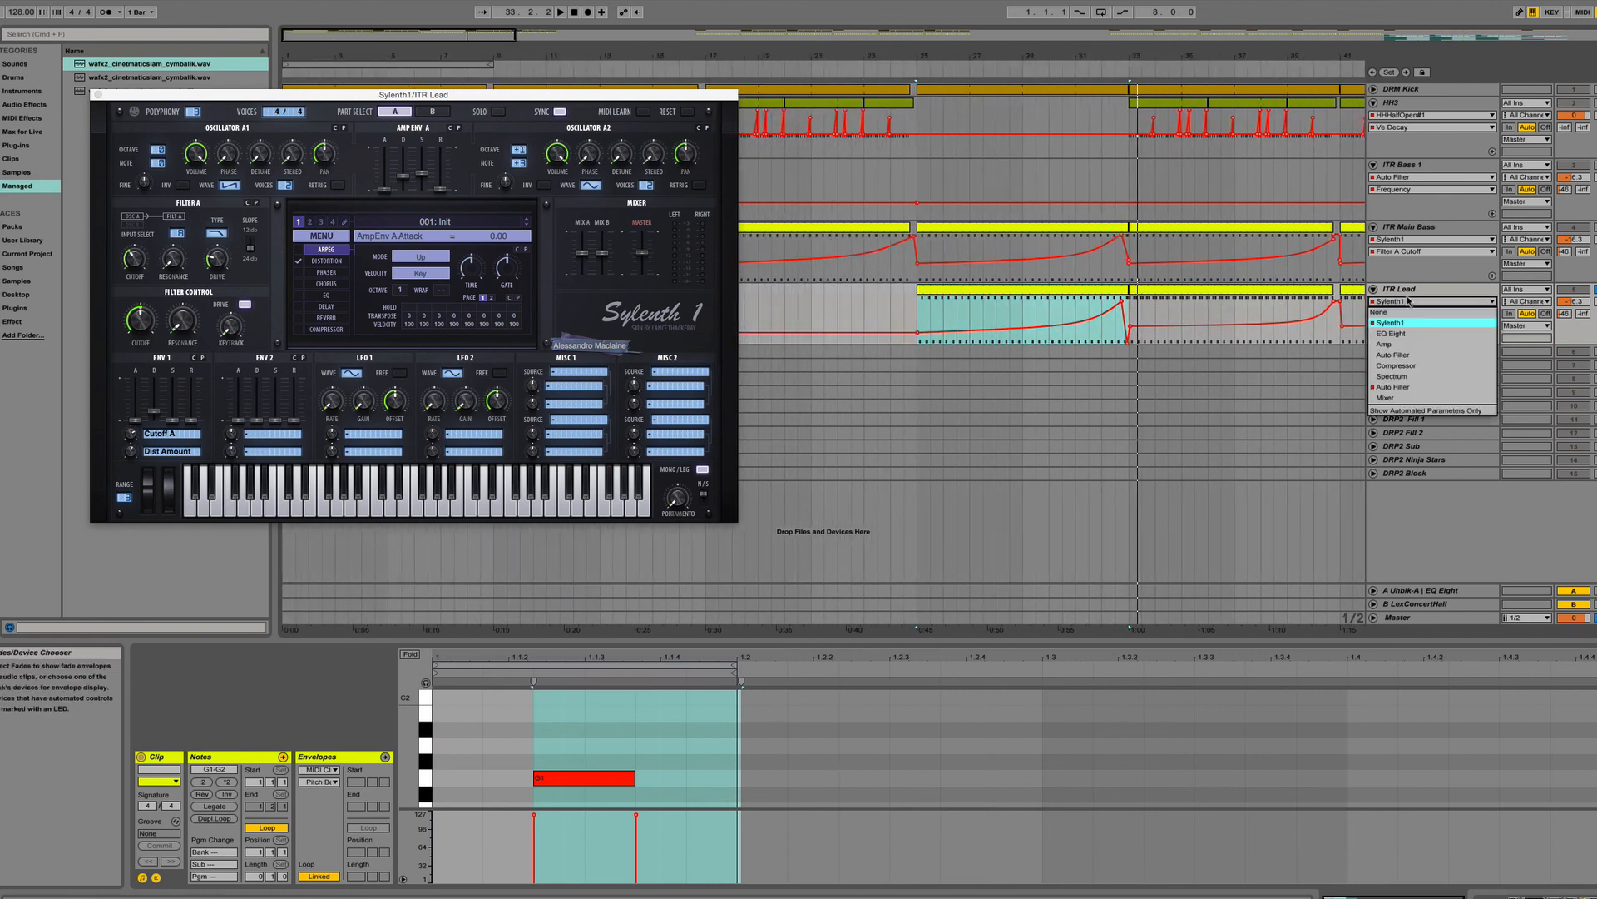
left_click(1397, 386)
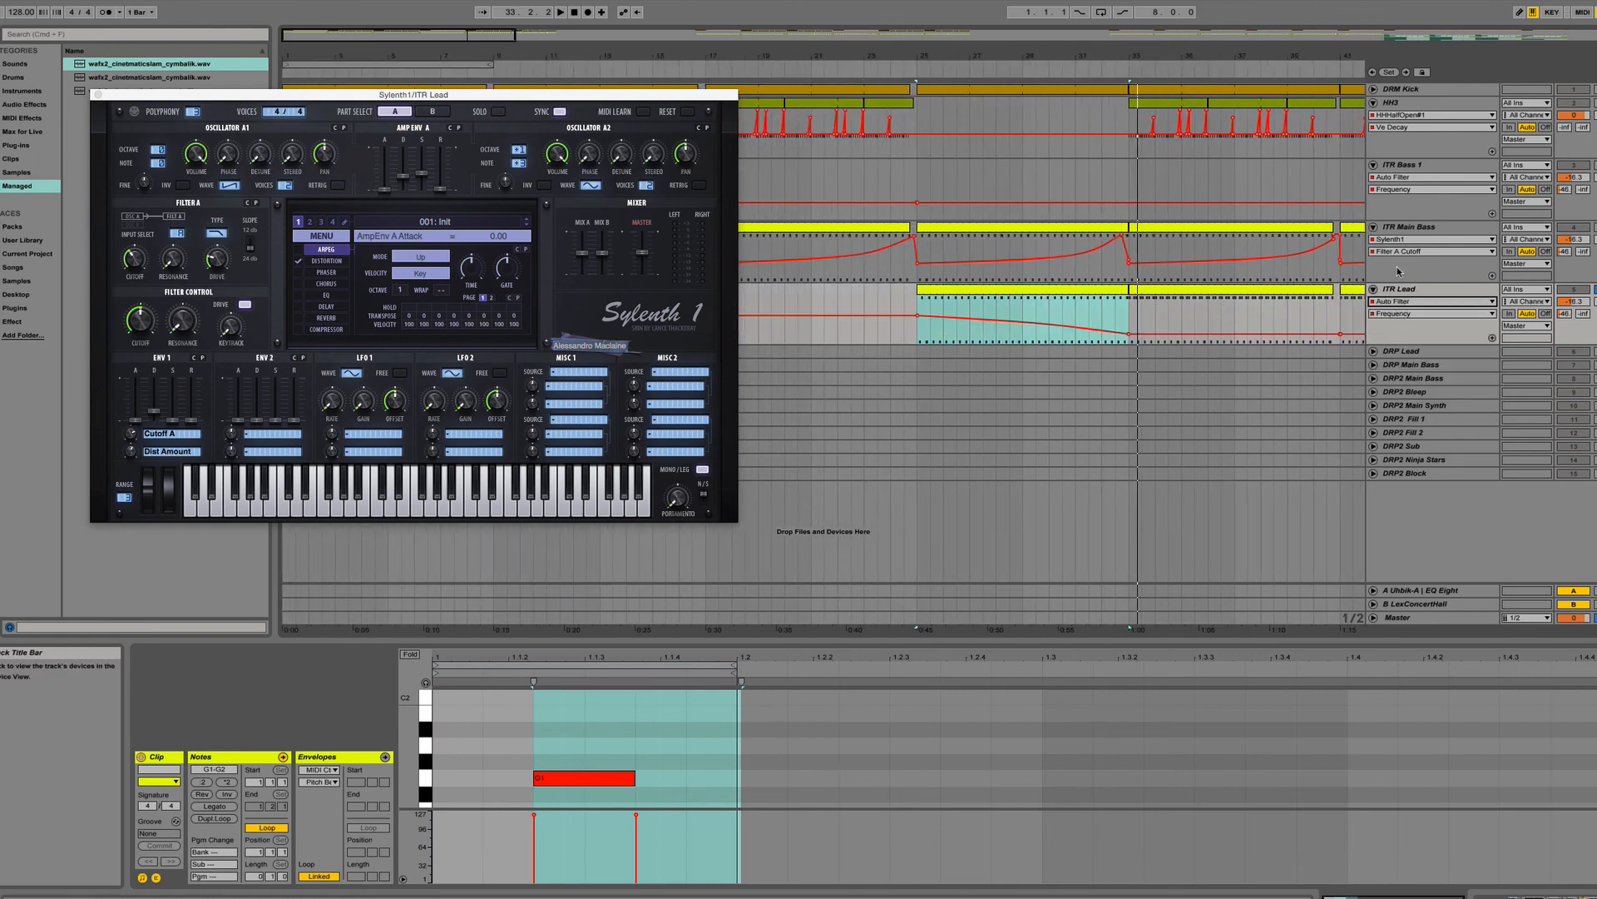
scroll(1173, 308, "right", 8)
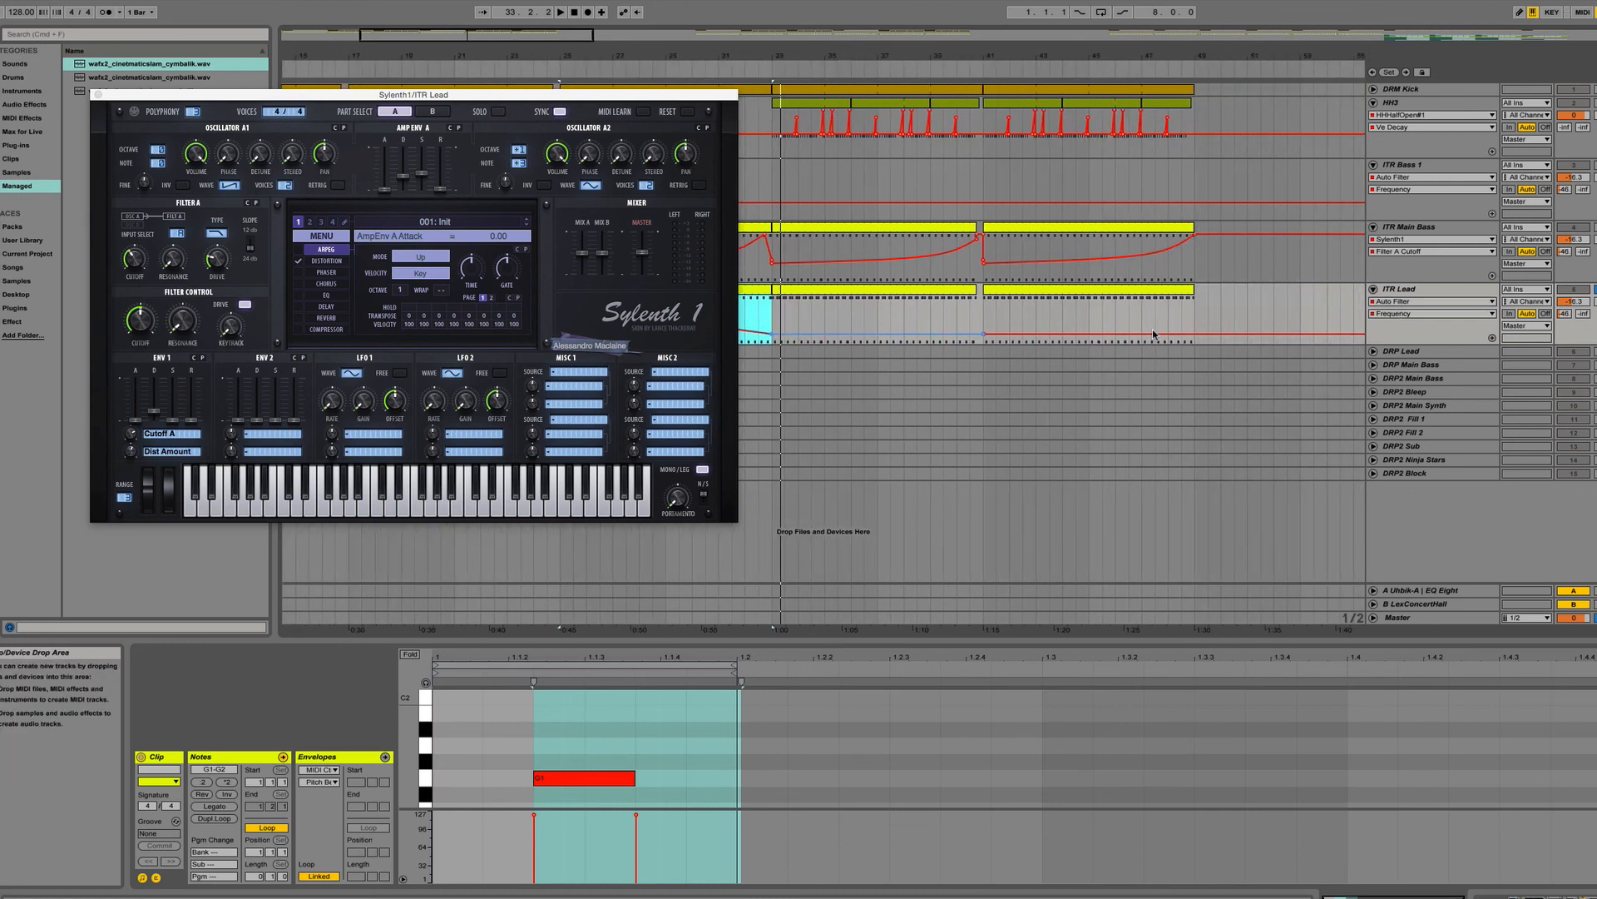
Select ITR Lead's last clip at bar 41 and play its opening briefly.
left_click(1181, 303)
key("space")
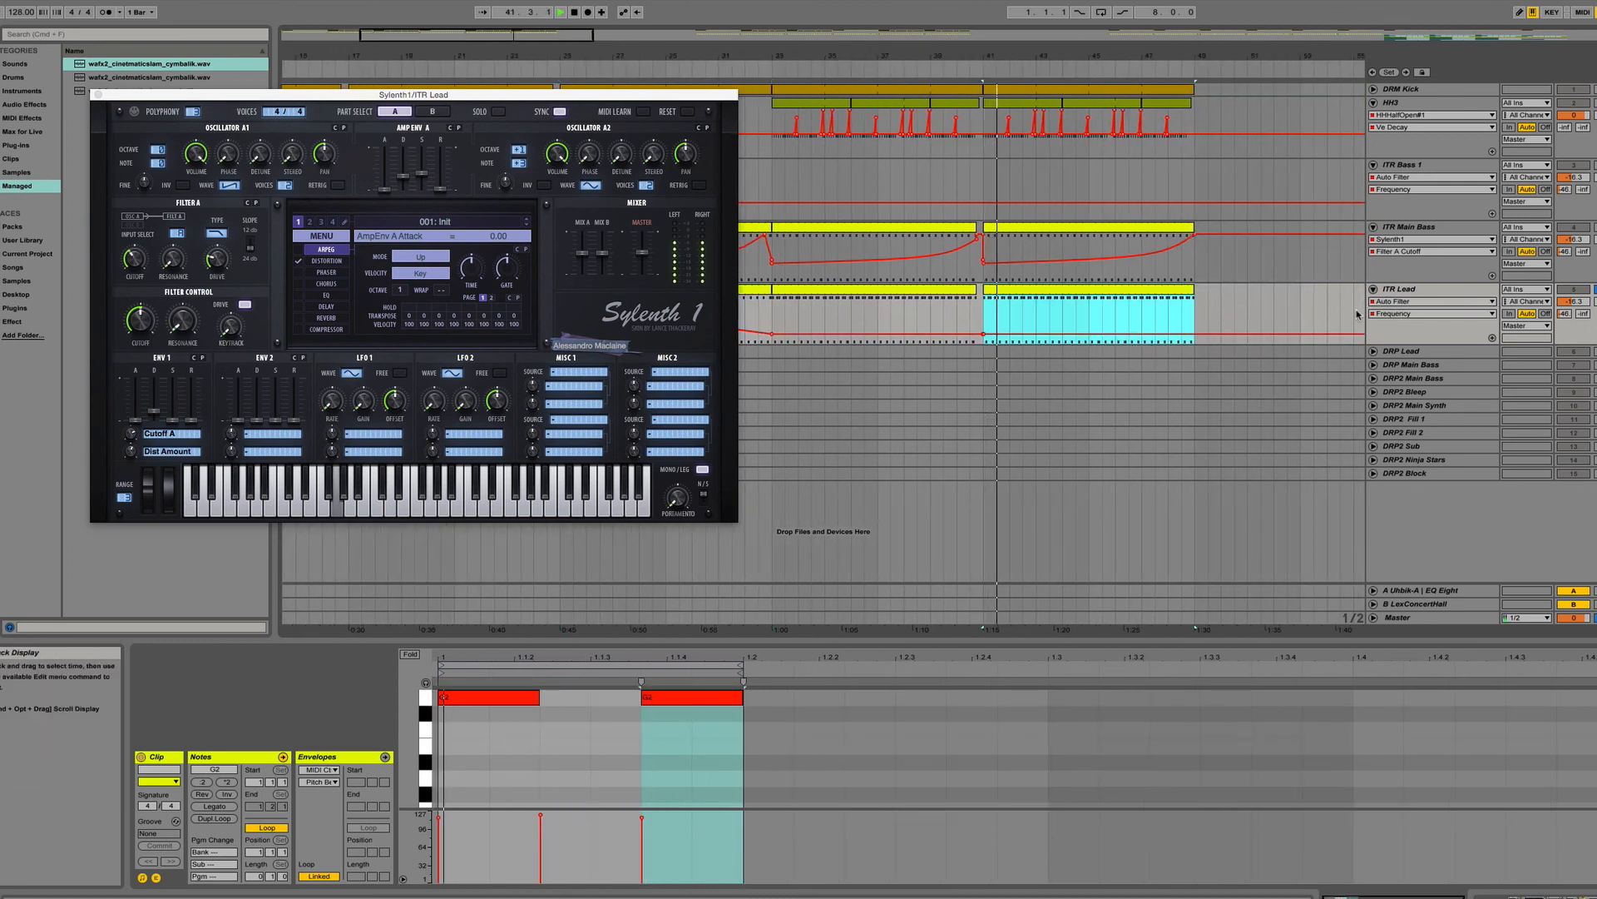
key("space")
Select ITR Main Bass's clip at bar 41, close its Sylenth1 window, and display ITR Lead's Filter A Cutoff automation.
left_click(1069, 230)
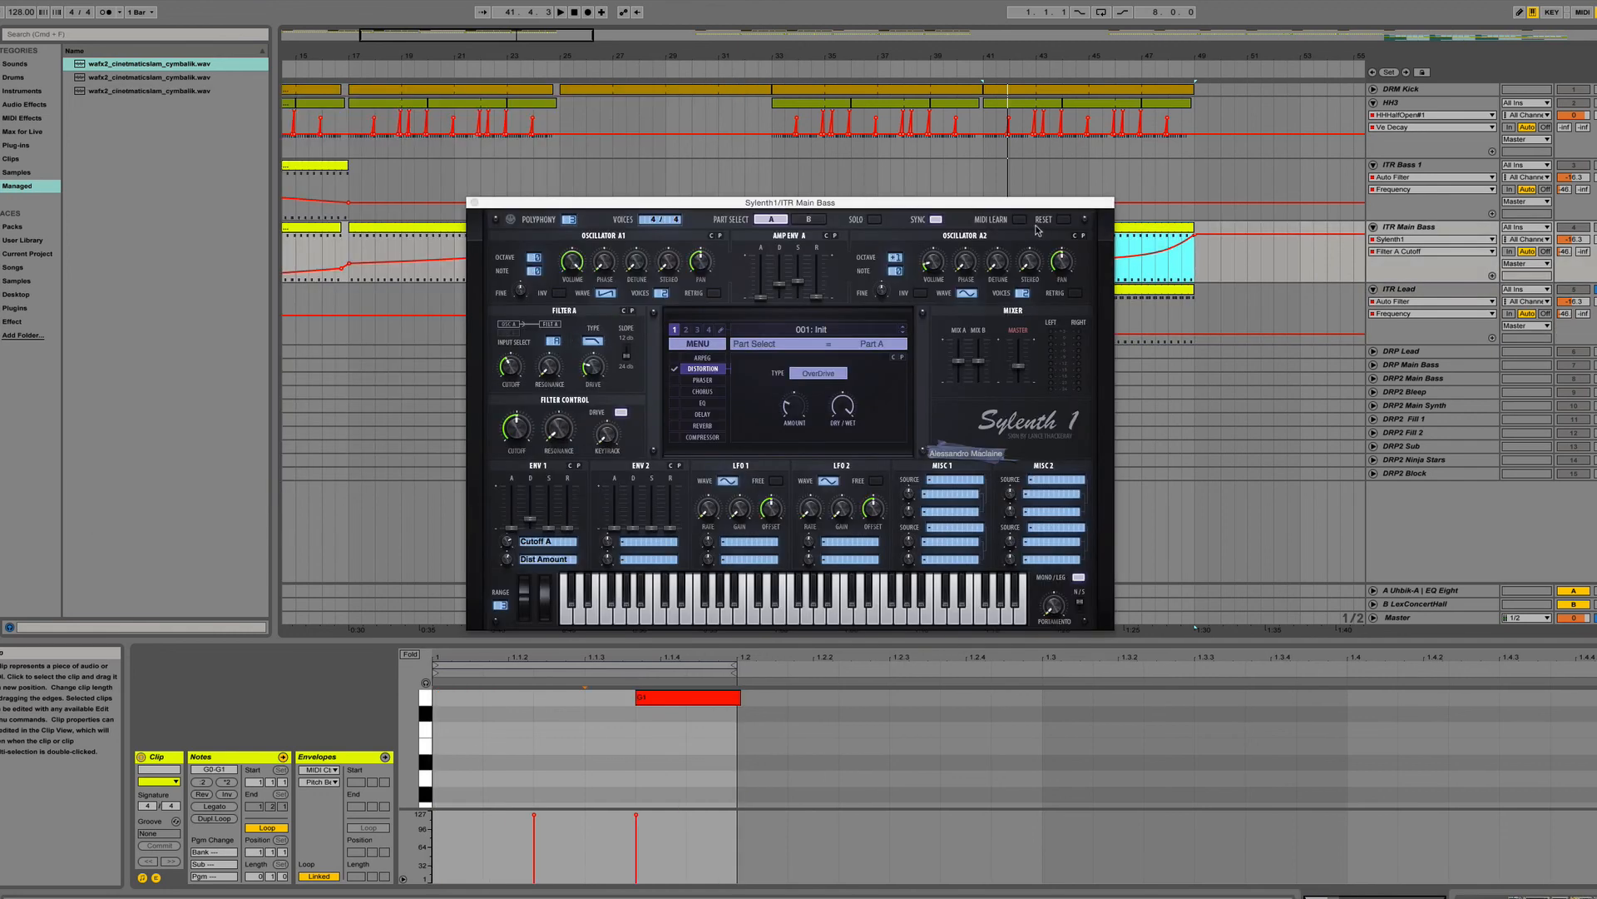
left_click(475, 203)
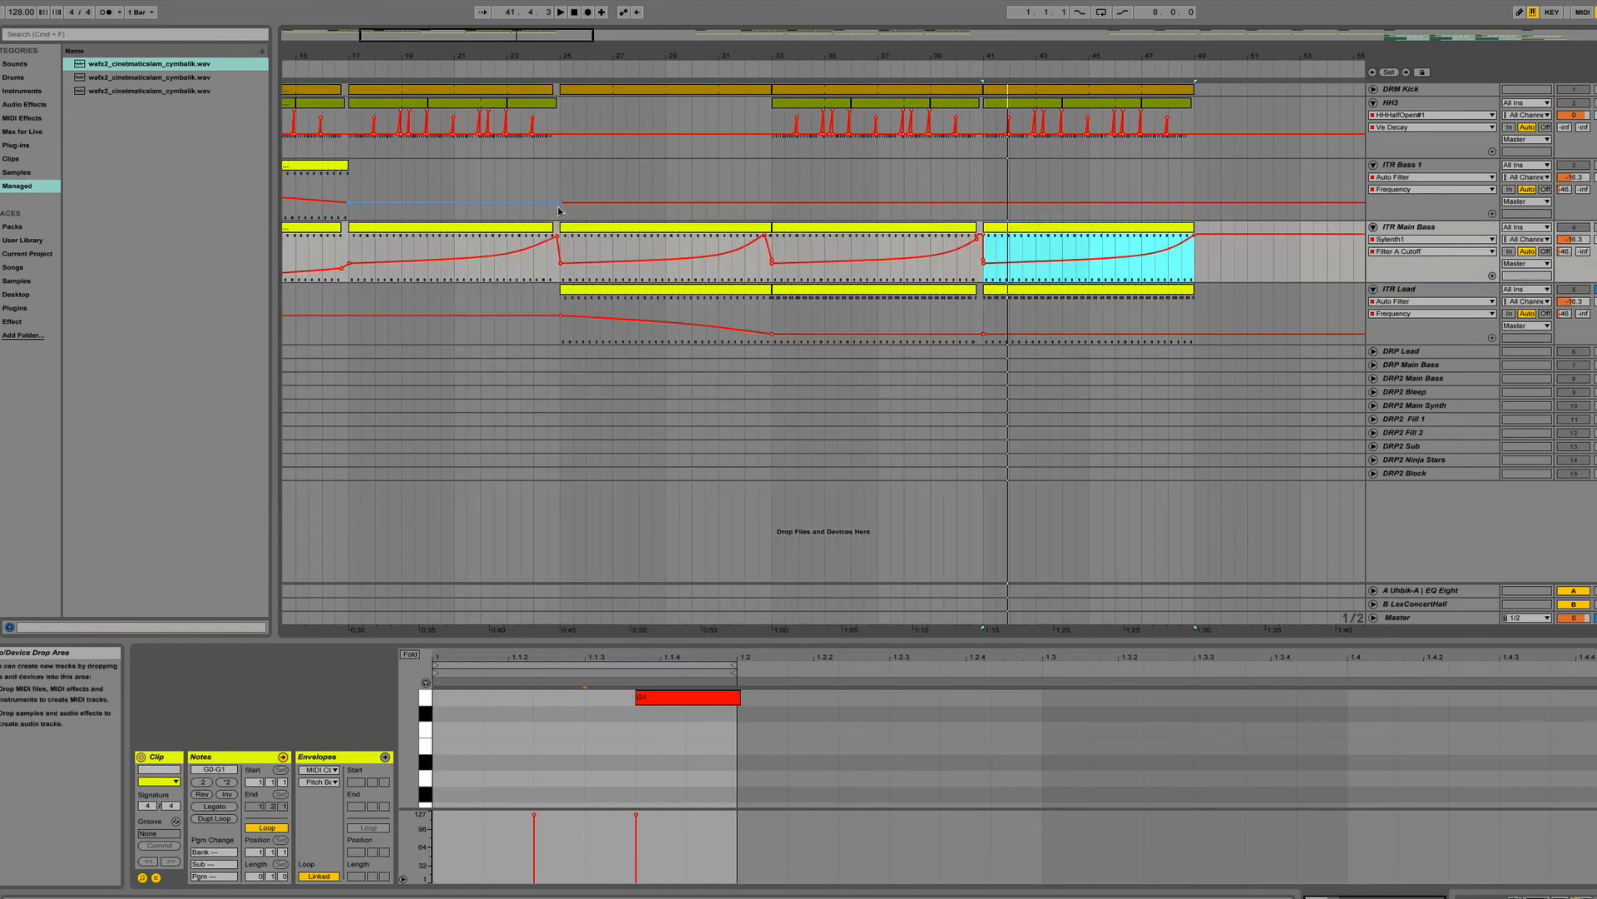
left_click(1403, 302)
left_click(1392, 322)
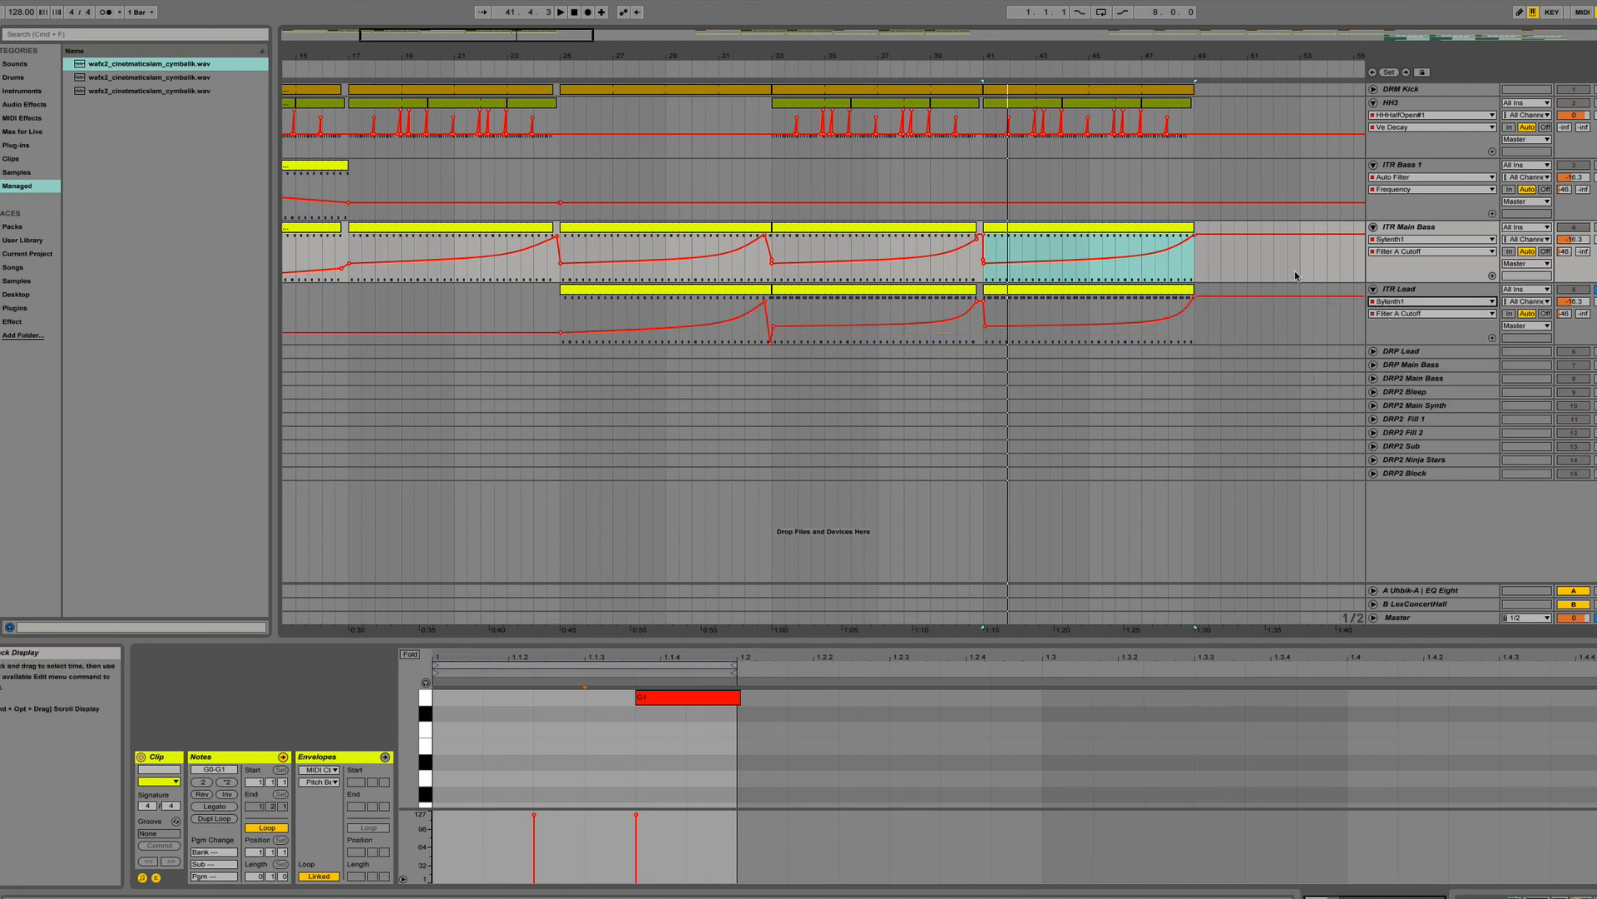
Clear the solo on the intro tracks and play the full arrangement from bar 33.
key("space")
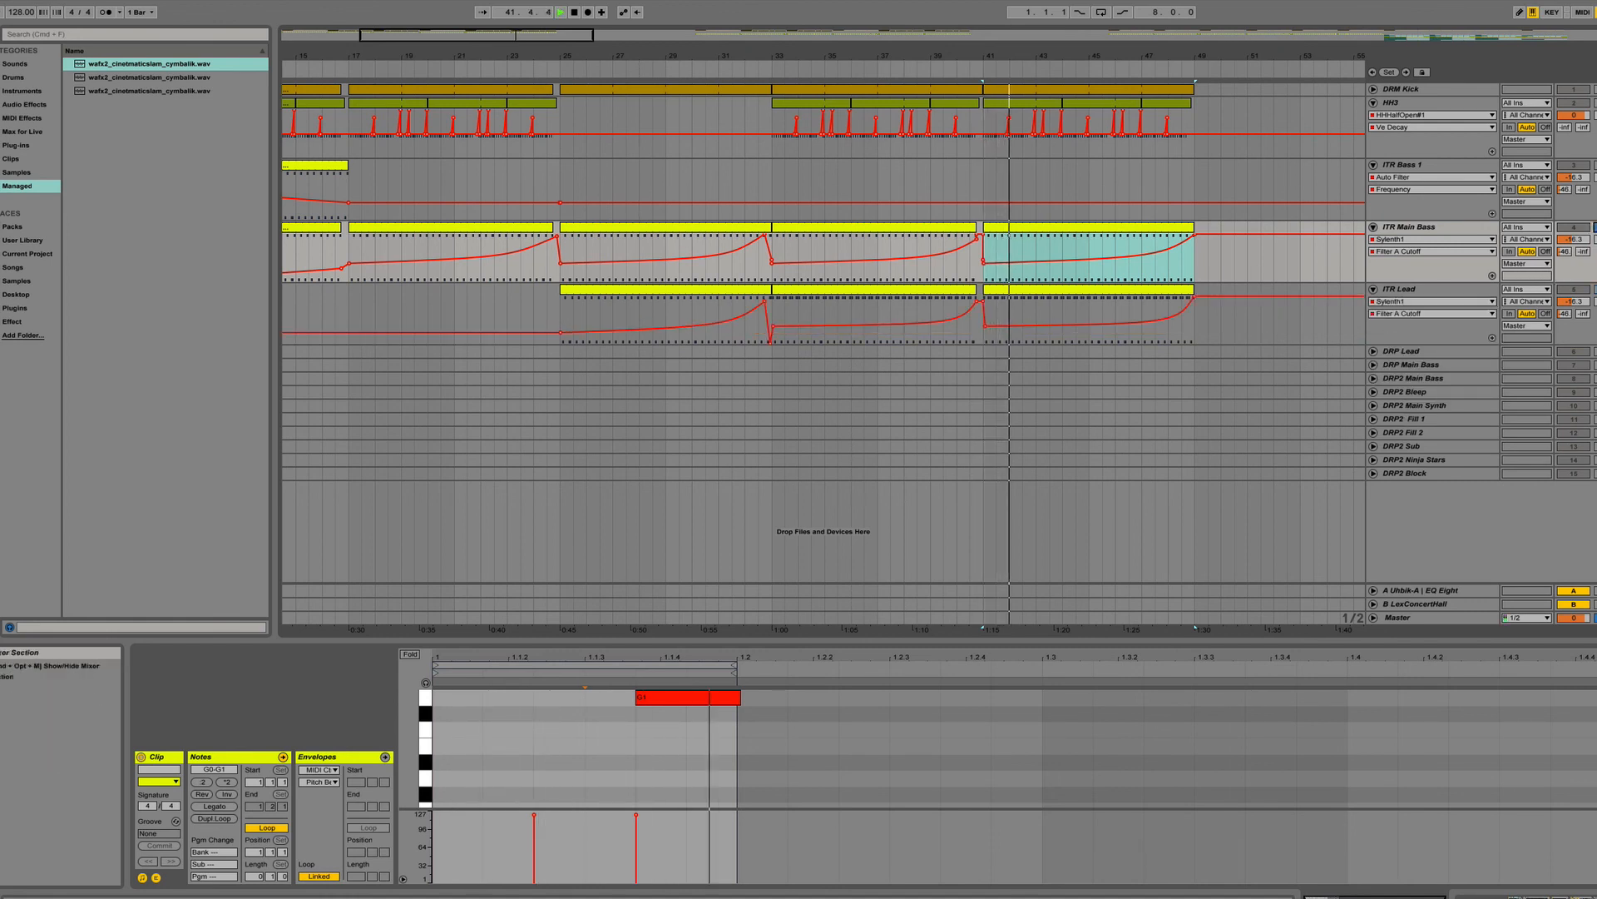
left_click(1596, 290)
left_click(1596, 289)
left_click(900, 235)
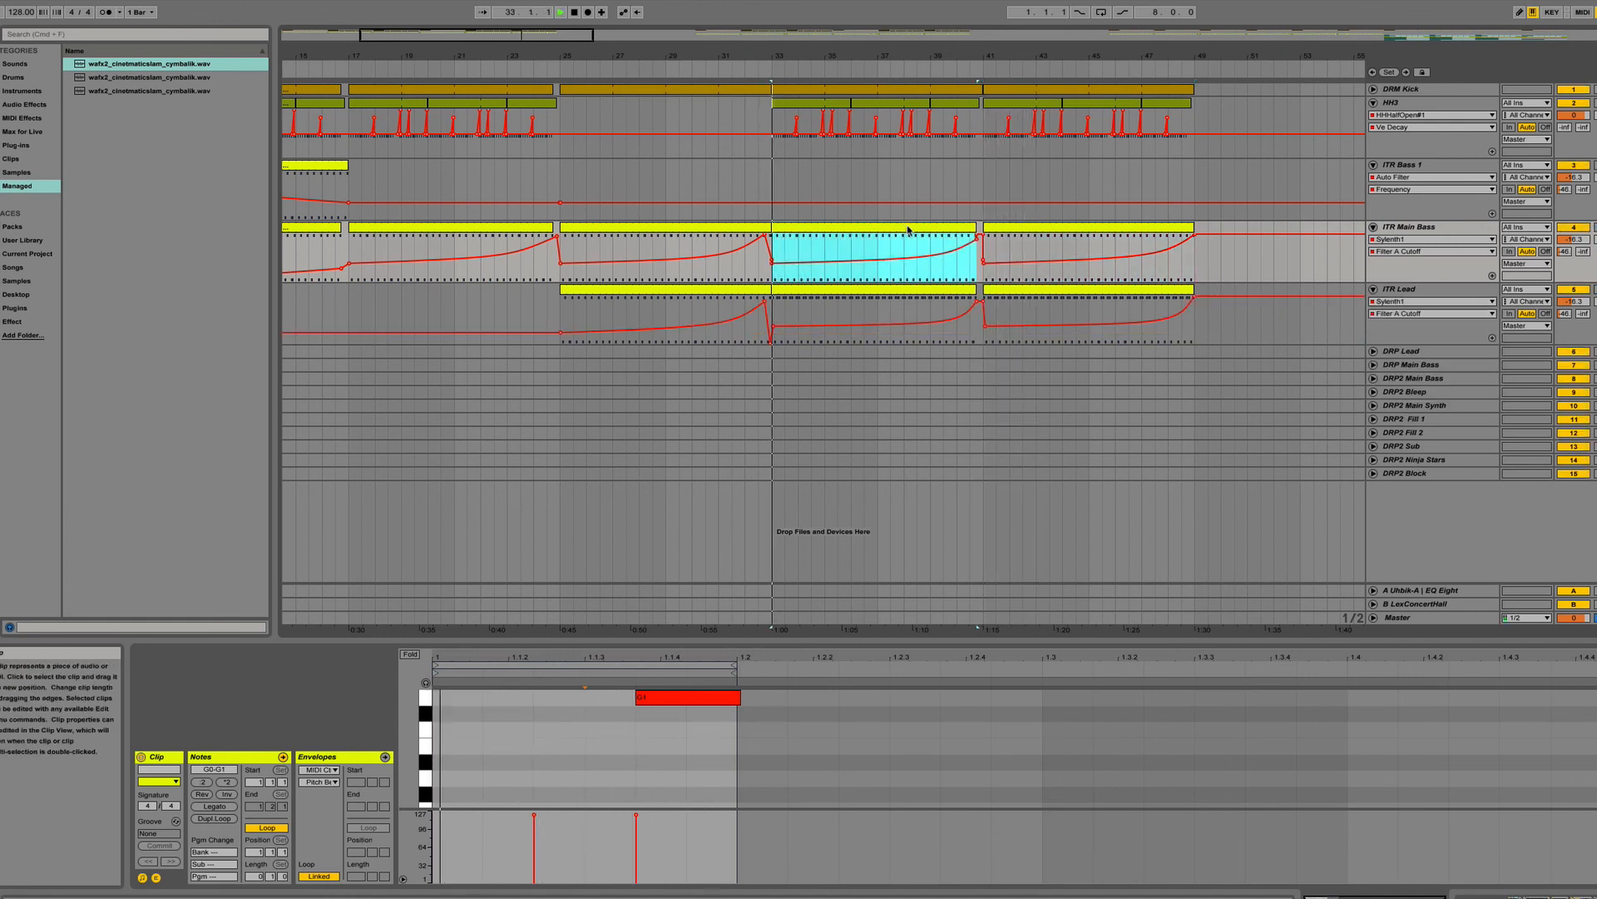
Widen the arrangement view to include the drop and fold the ITR Lead, ITR Main Bass and ITR Bass 1 tracks.
scroll(909, 236, "right", 15)
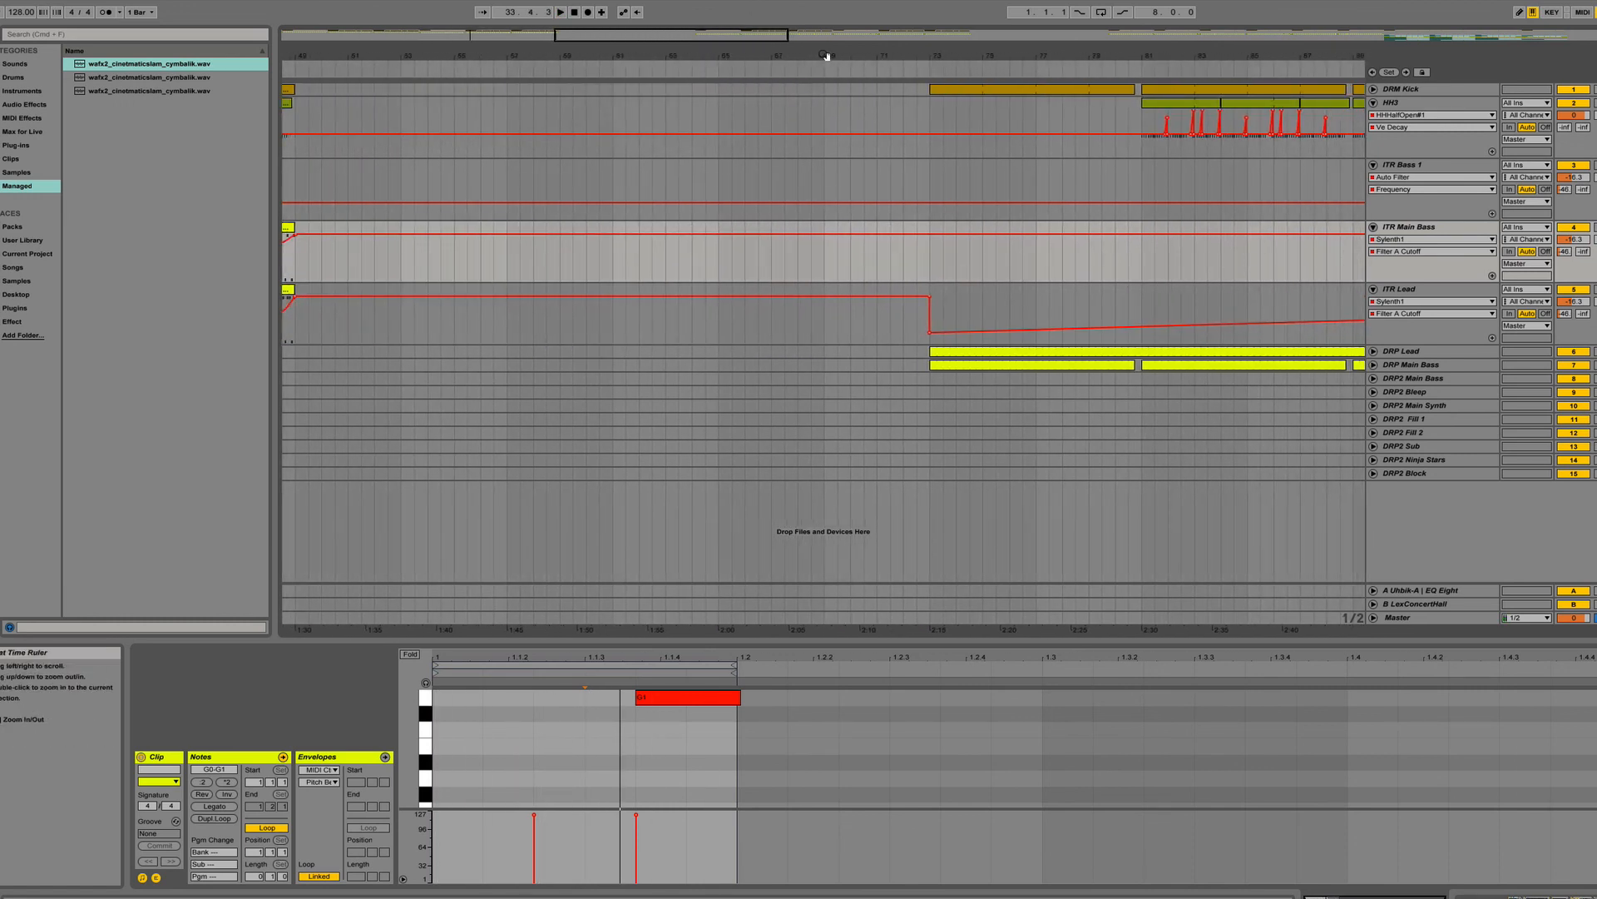
left_click_drag(827, 56, 825, 10)
scroll(994, 302, "left", 5)
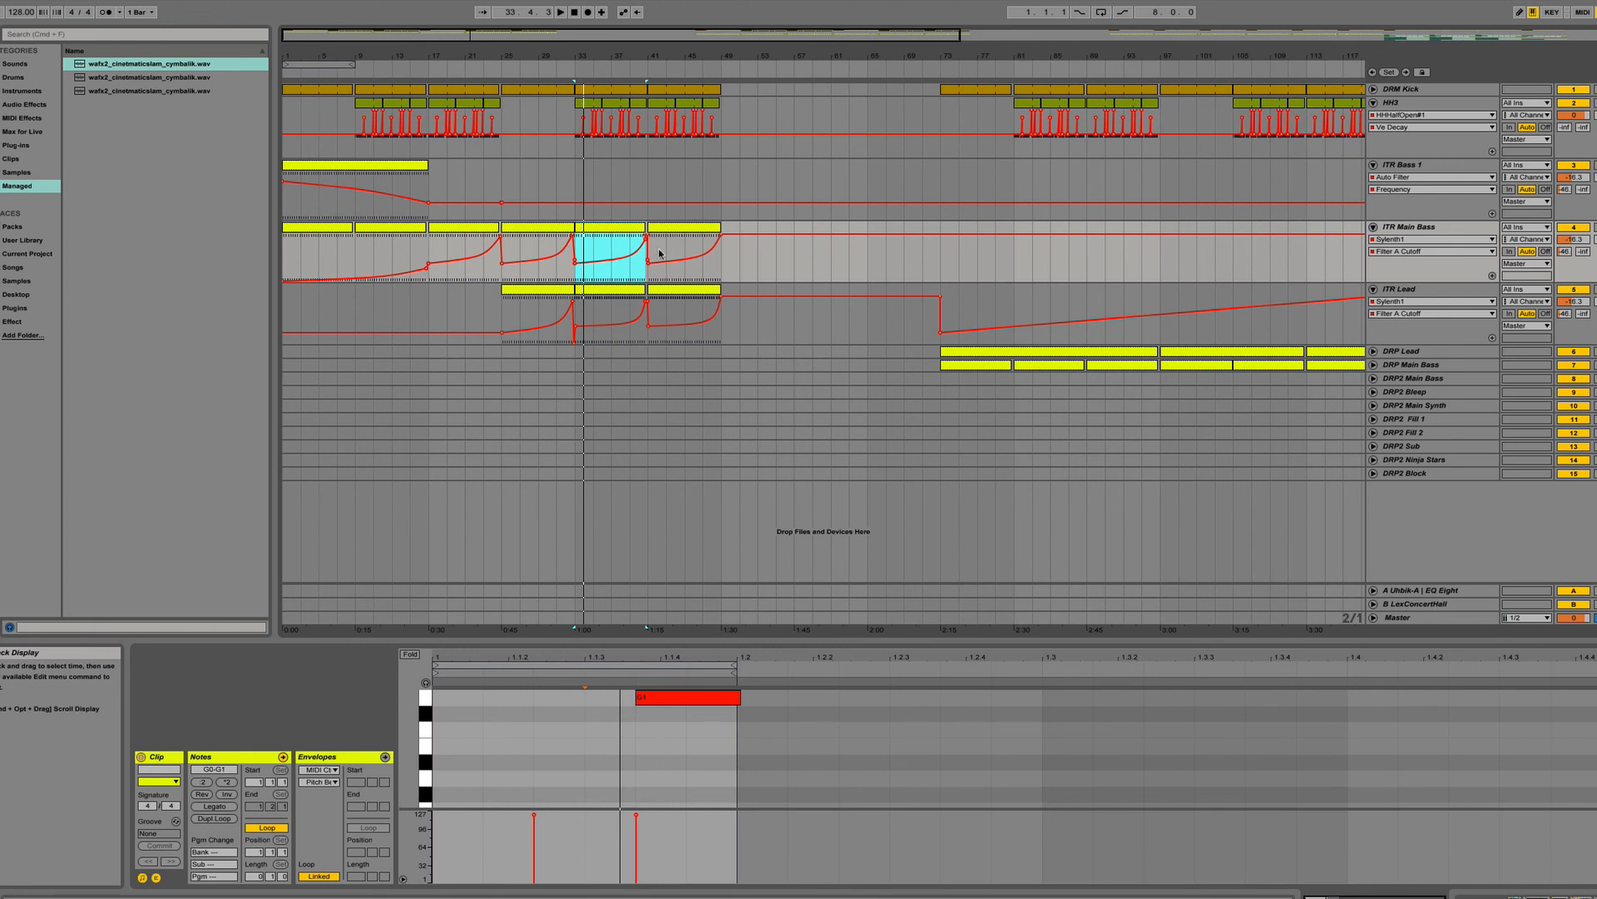
left_click(1374, 289)
left_click(1373, 227)
left_click(1374, 164)
Select the HH3 clip at bar 81 and look over the clips of the drop section.
scroll(1194, 178, "right", 5)
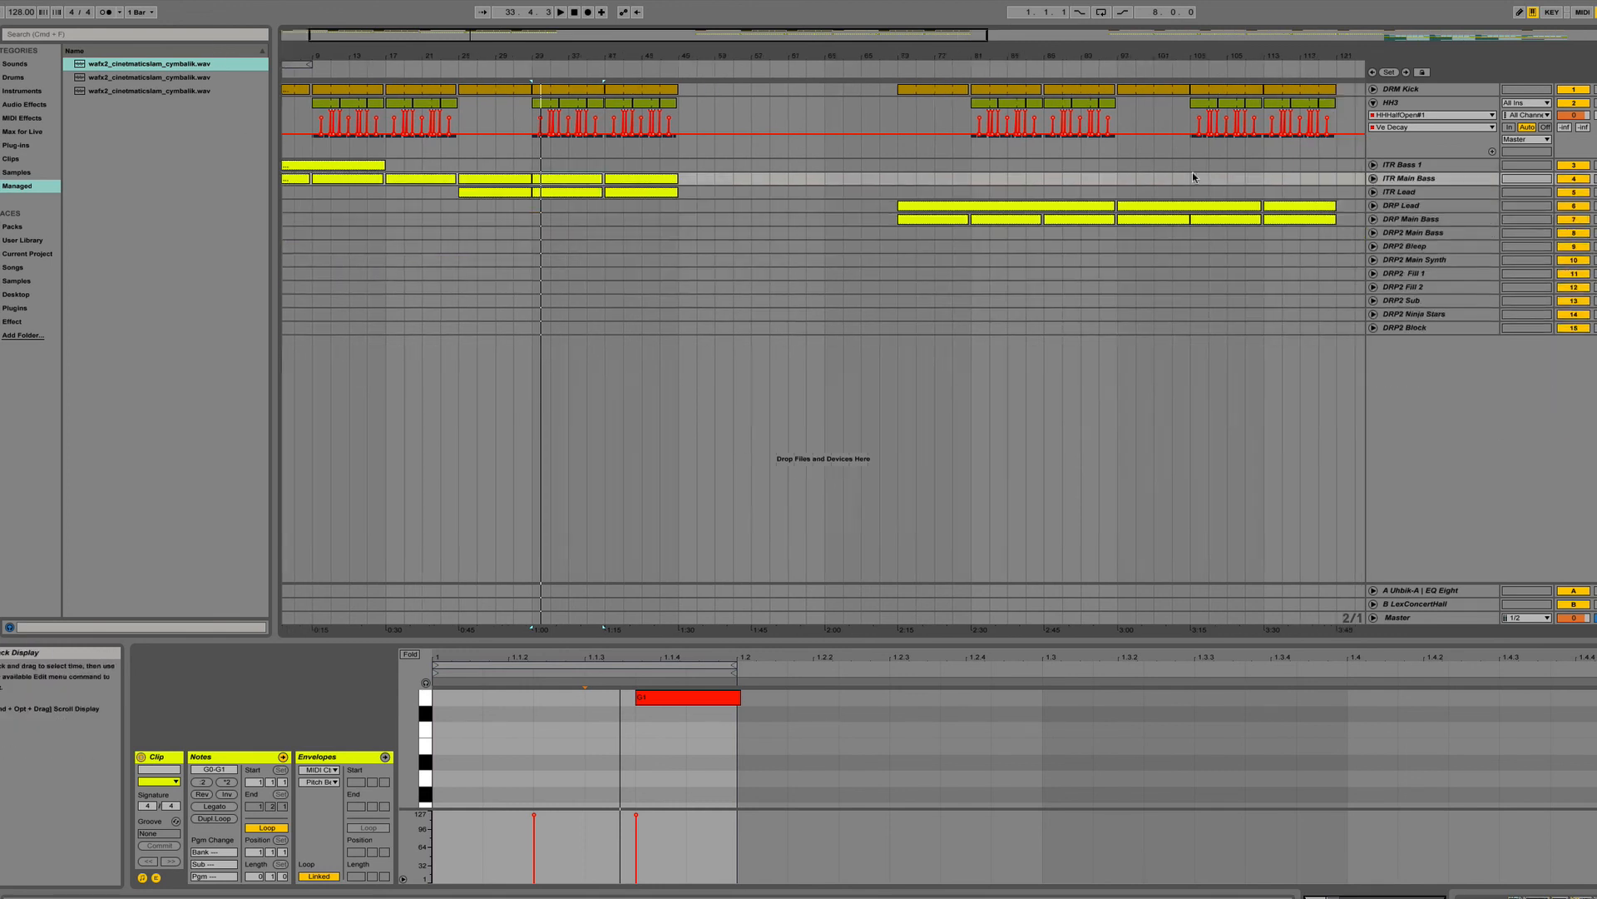
left_click(792, 147)
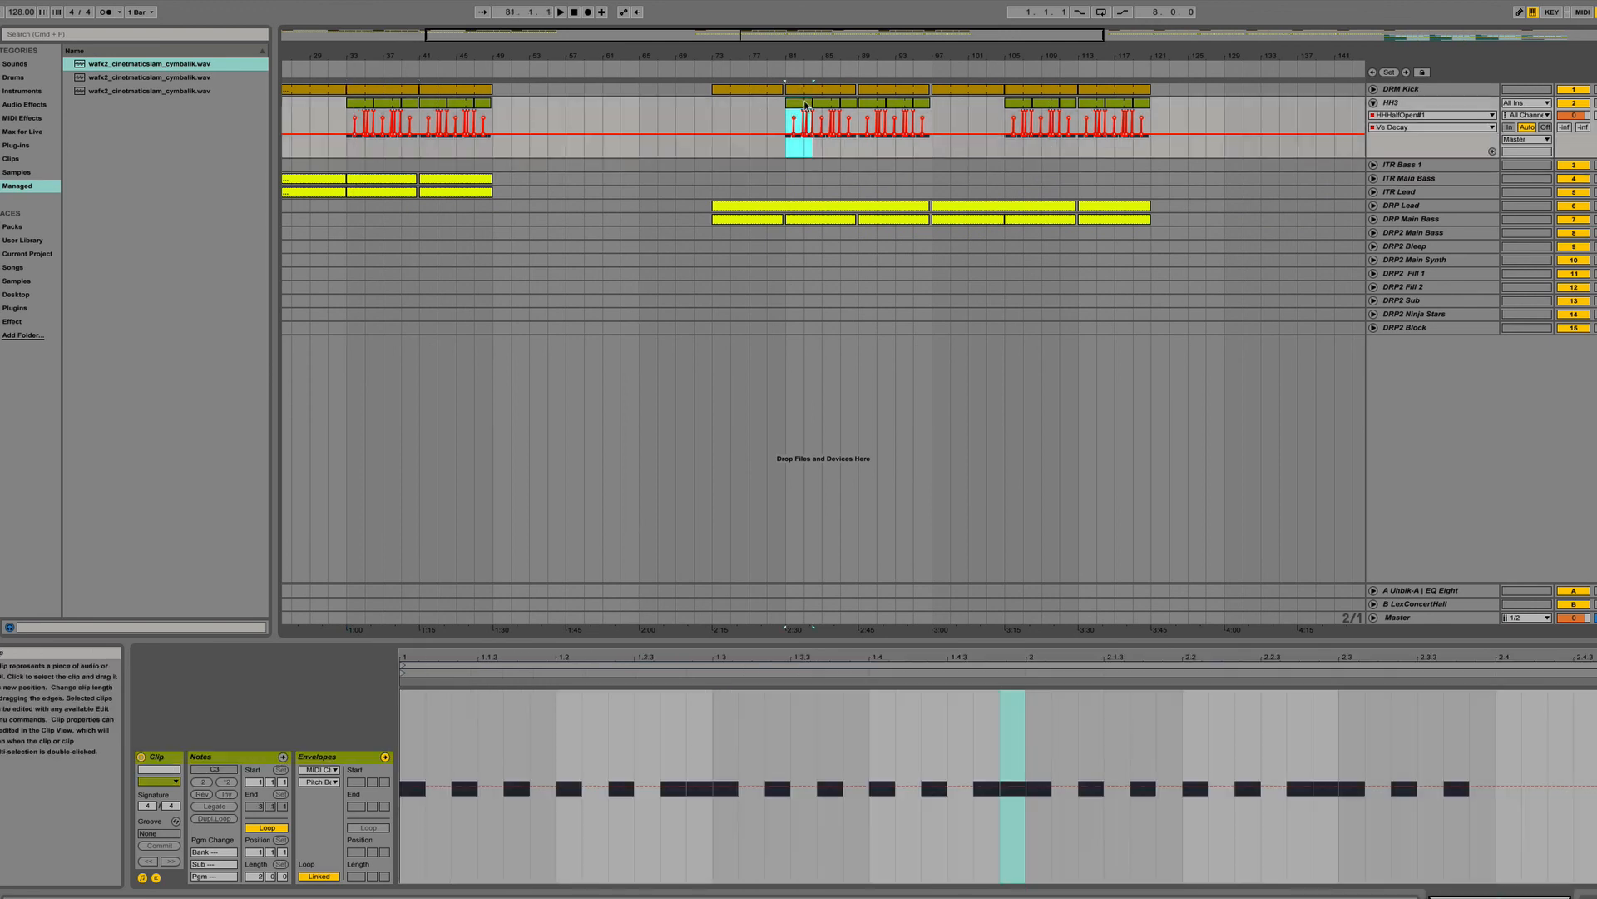
scroll(1107, 102, "right", 7)
scroll(1107, 101, "left", 8)
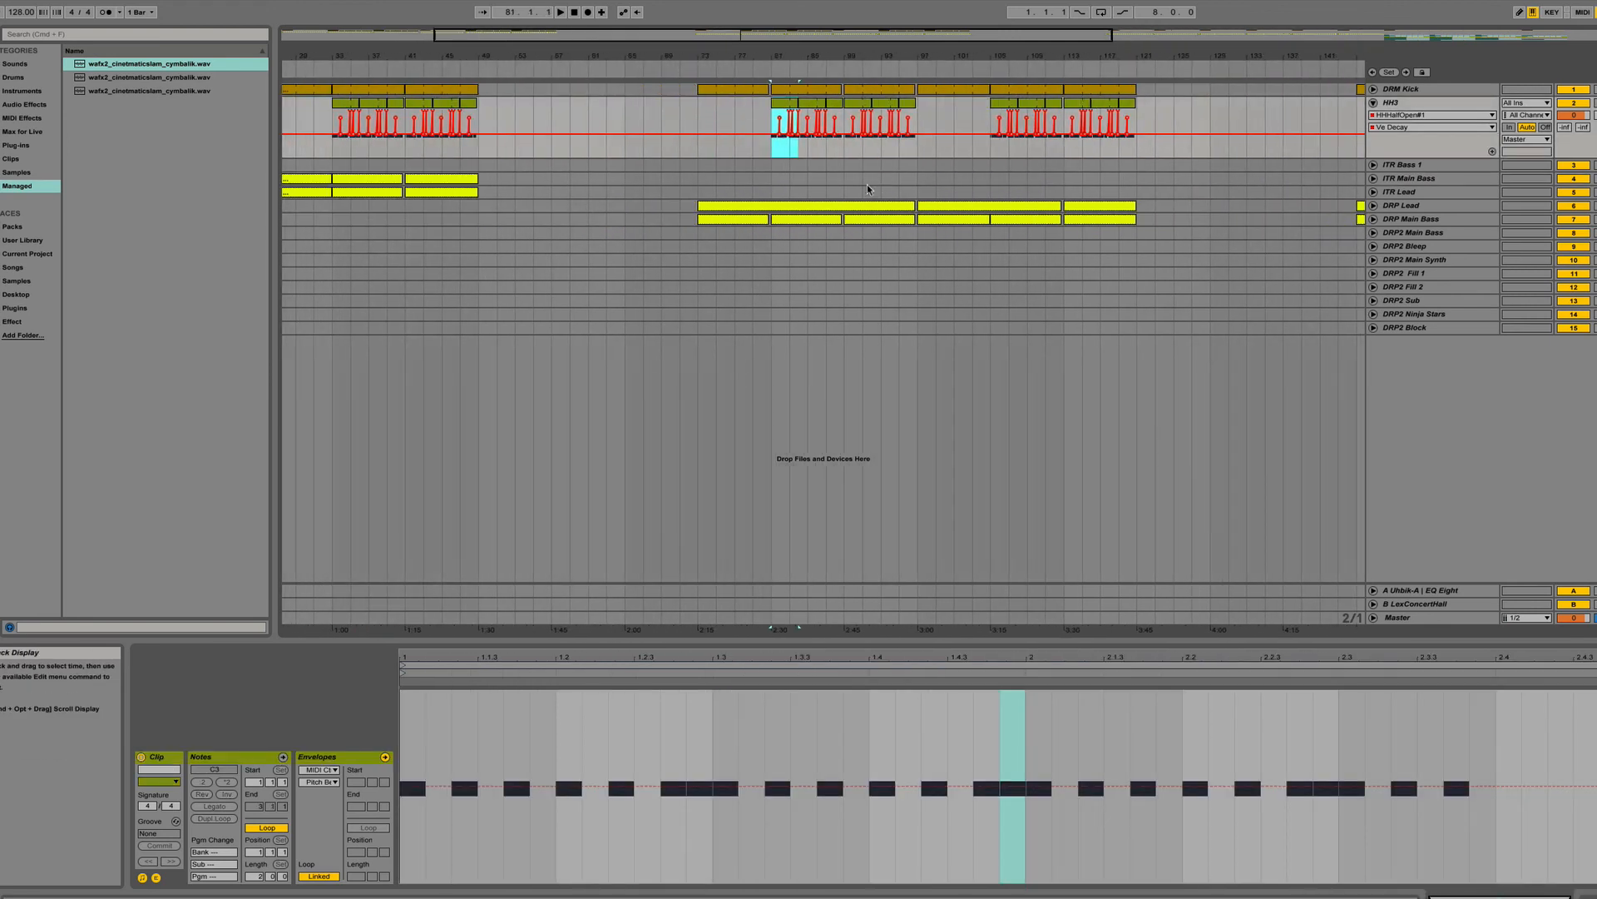
Show the device chain of the DRP Main Bass track, view its Sylenth1 sound, and close the plug-in window.
left_click(807, 218)
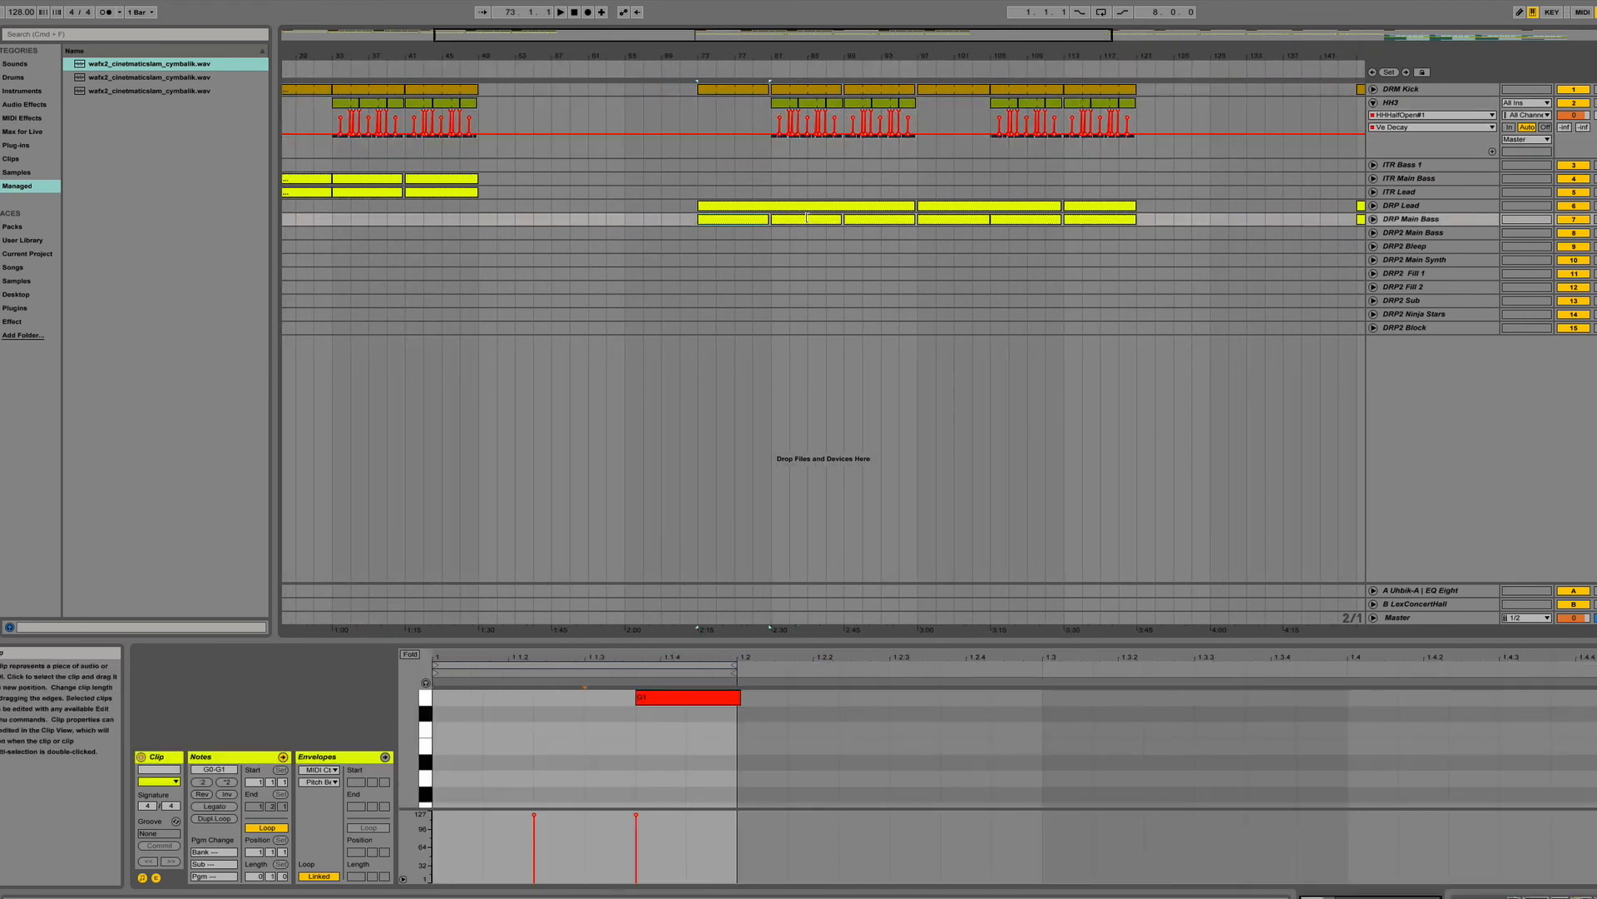
left_click(1373, 219)
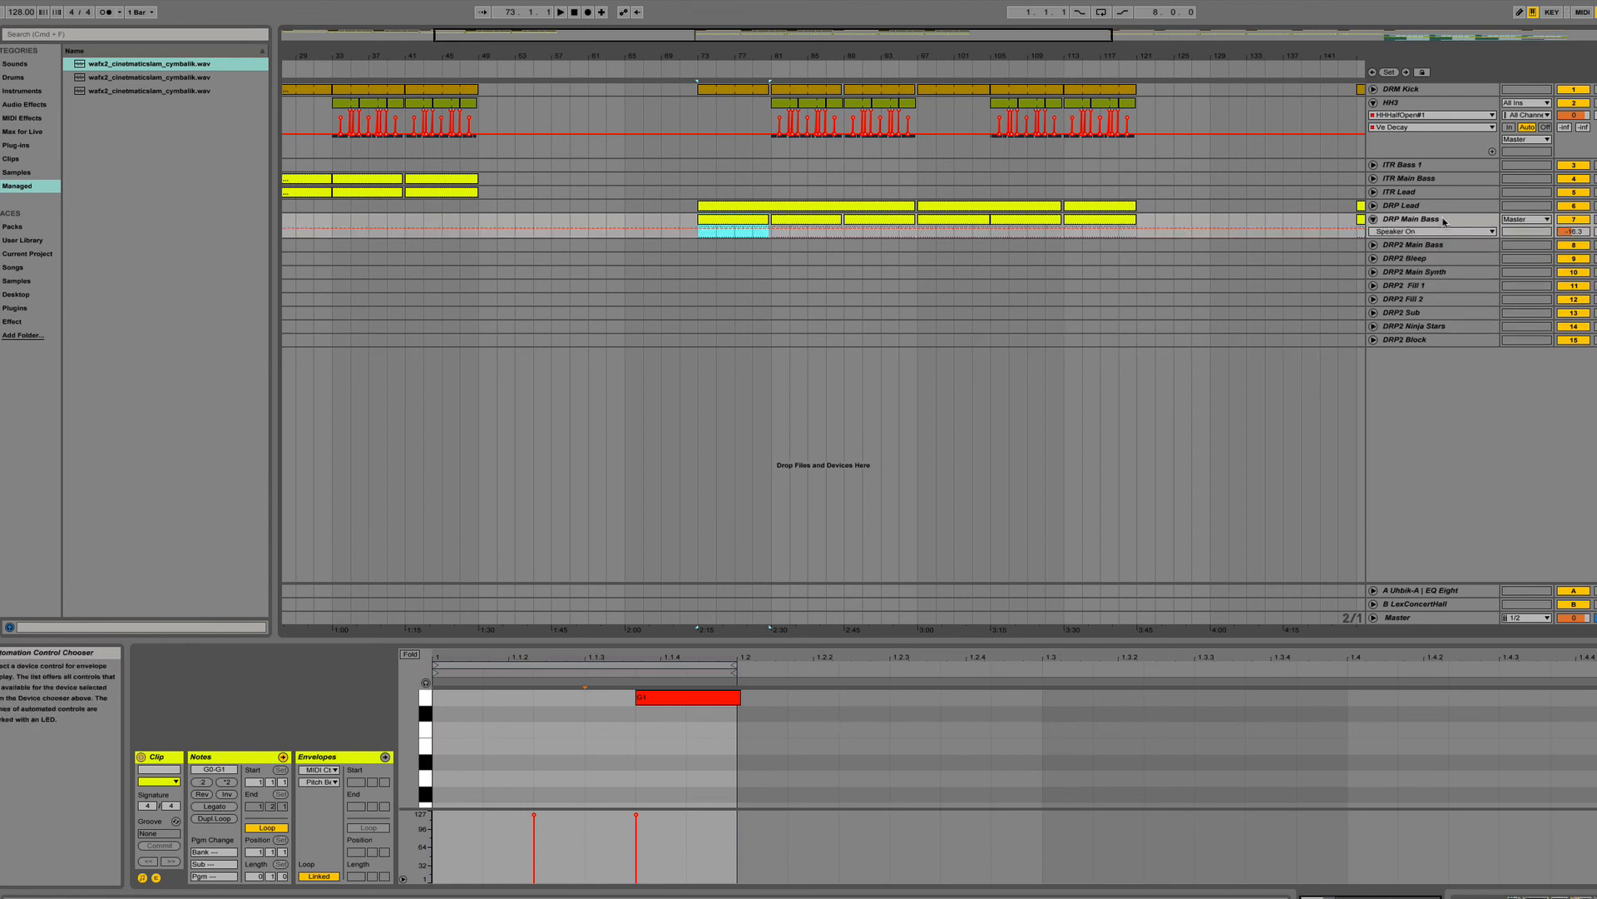
double_click(1414, 219)
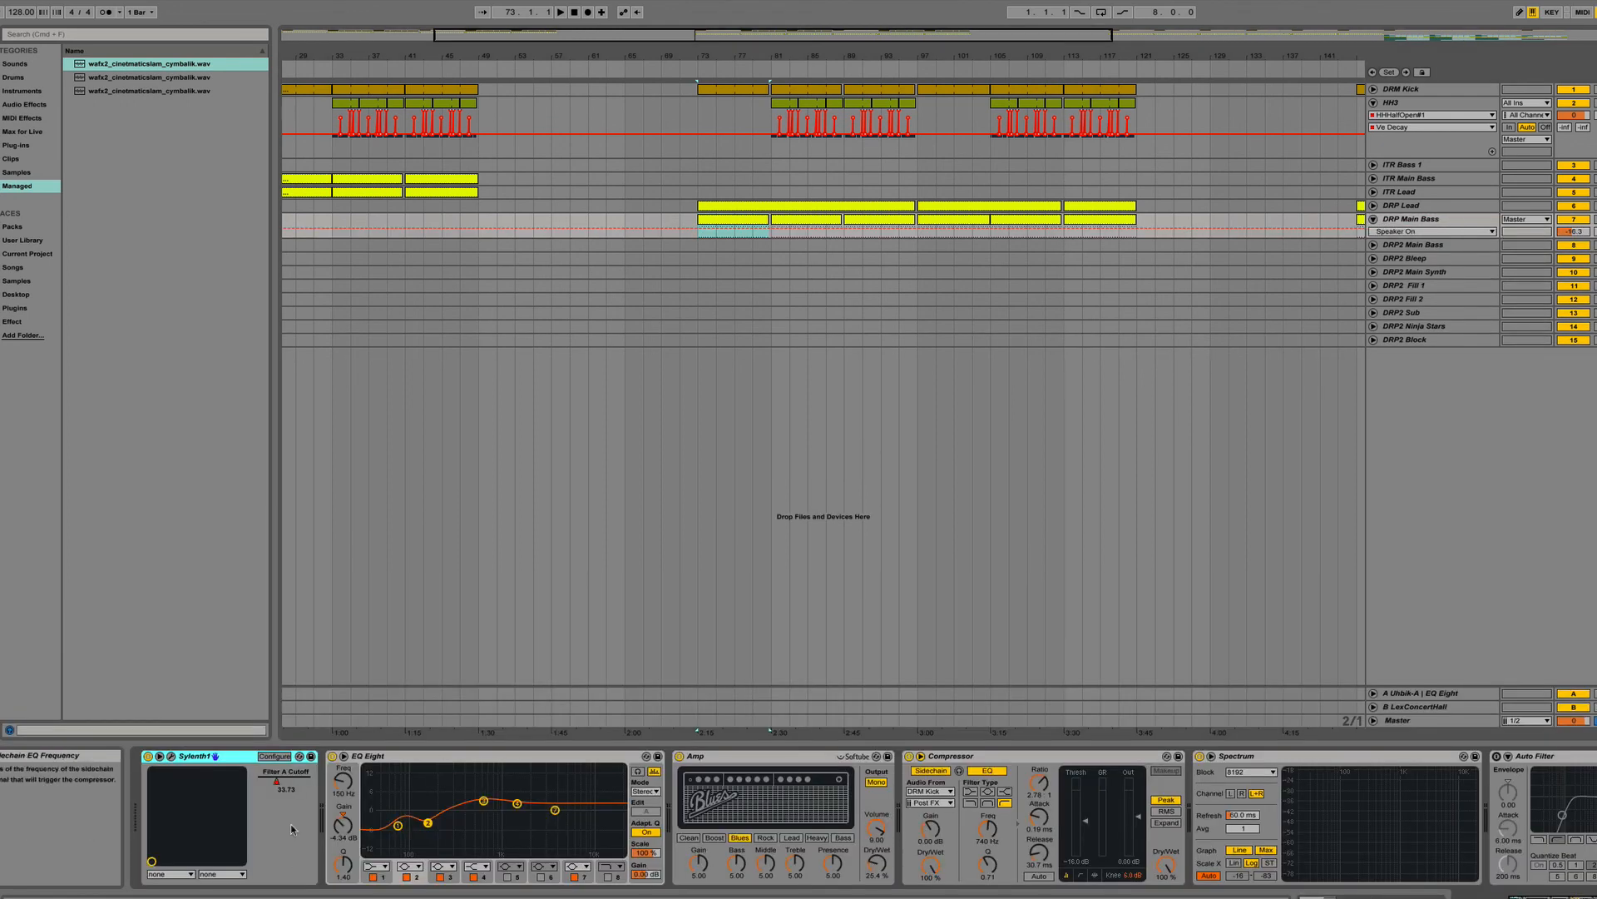
left_click(173, 756)
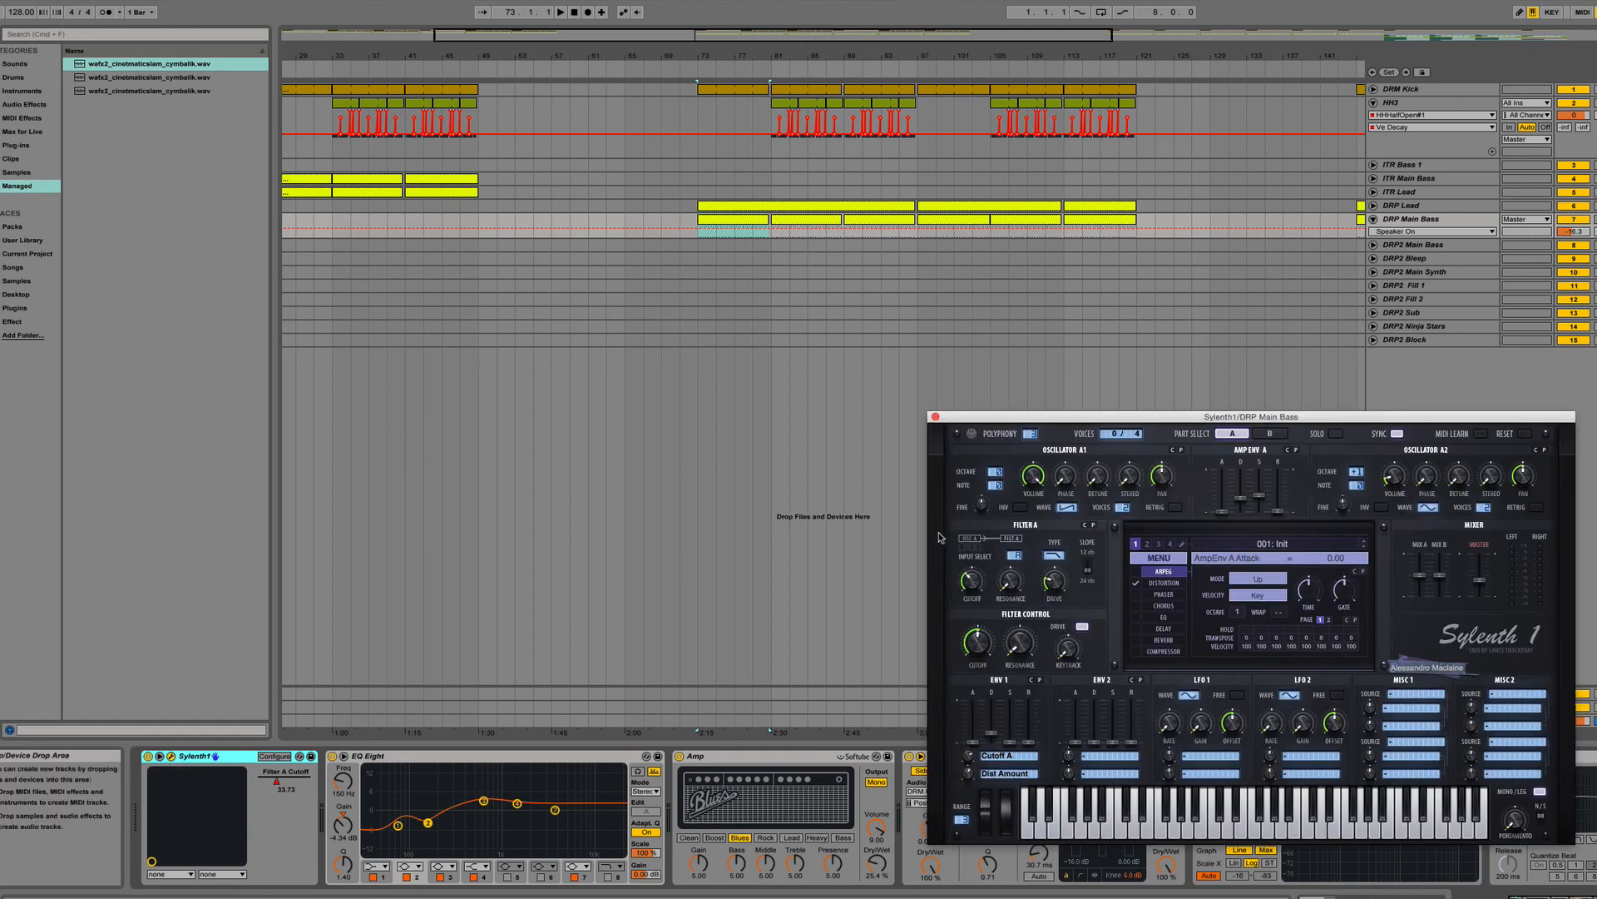
left_click(933, 418)
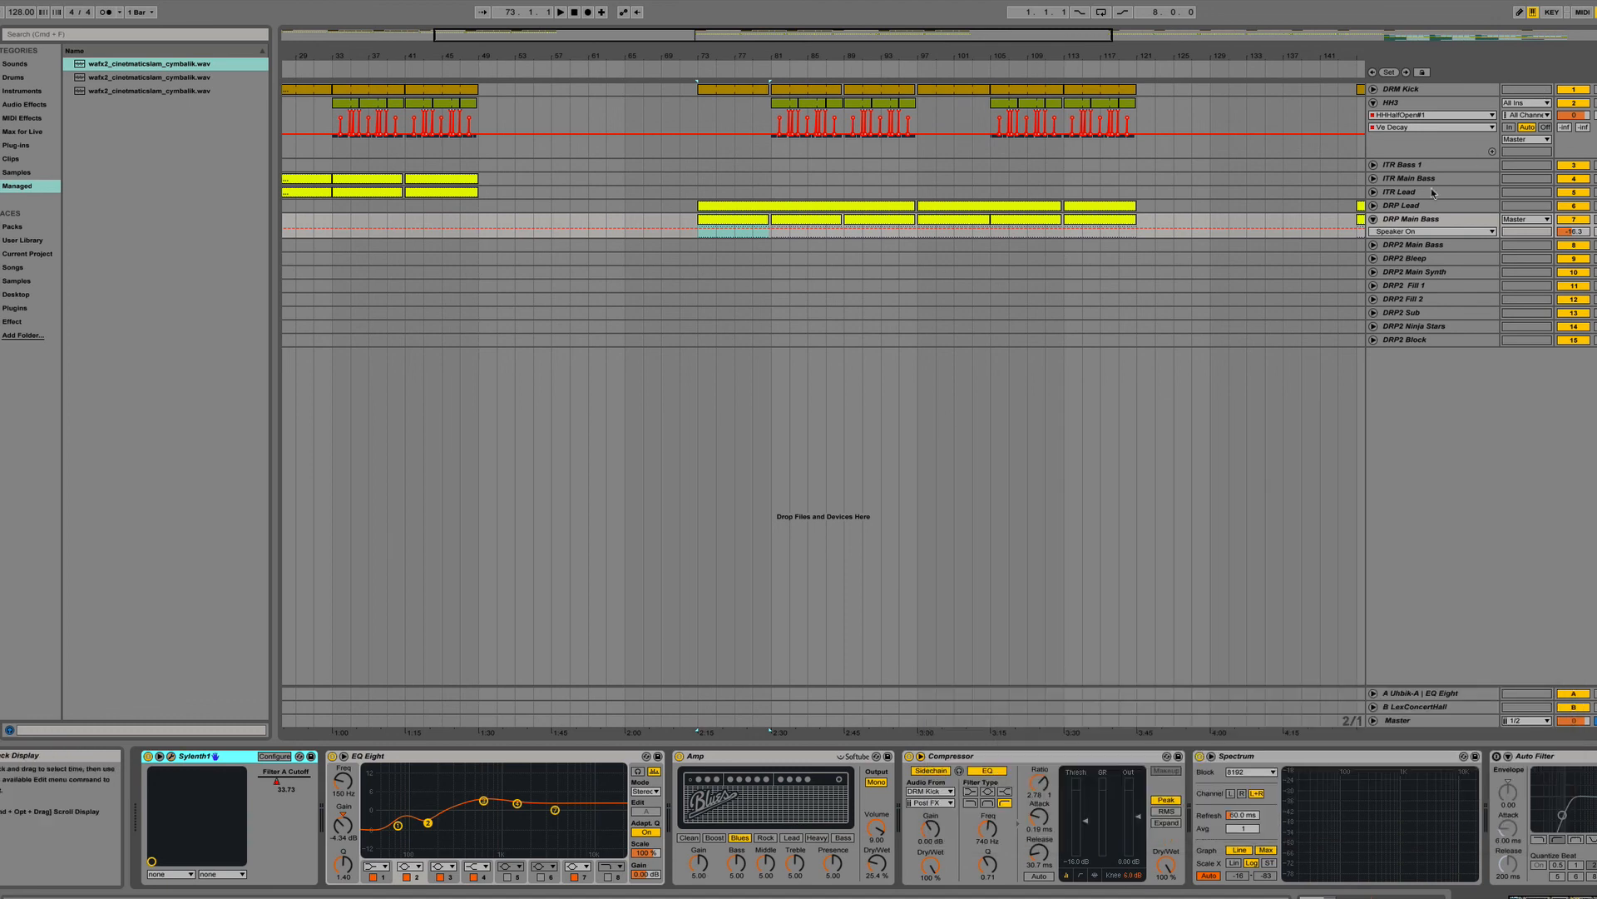
Unfold DRP Lead to show its Filter A Cutoff automation, keeping the DRP Main Bass track unfolded below it.
left_click(1374, 219)
left_click(1374, 205)
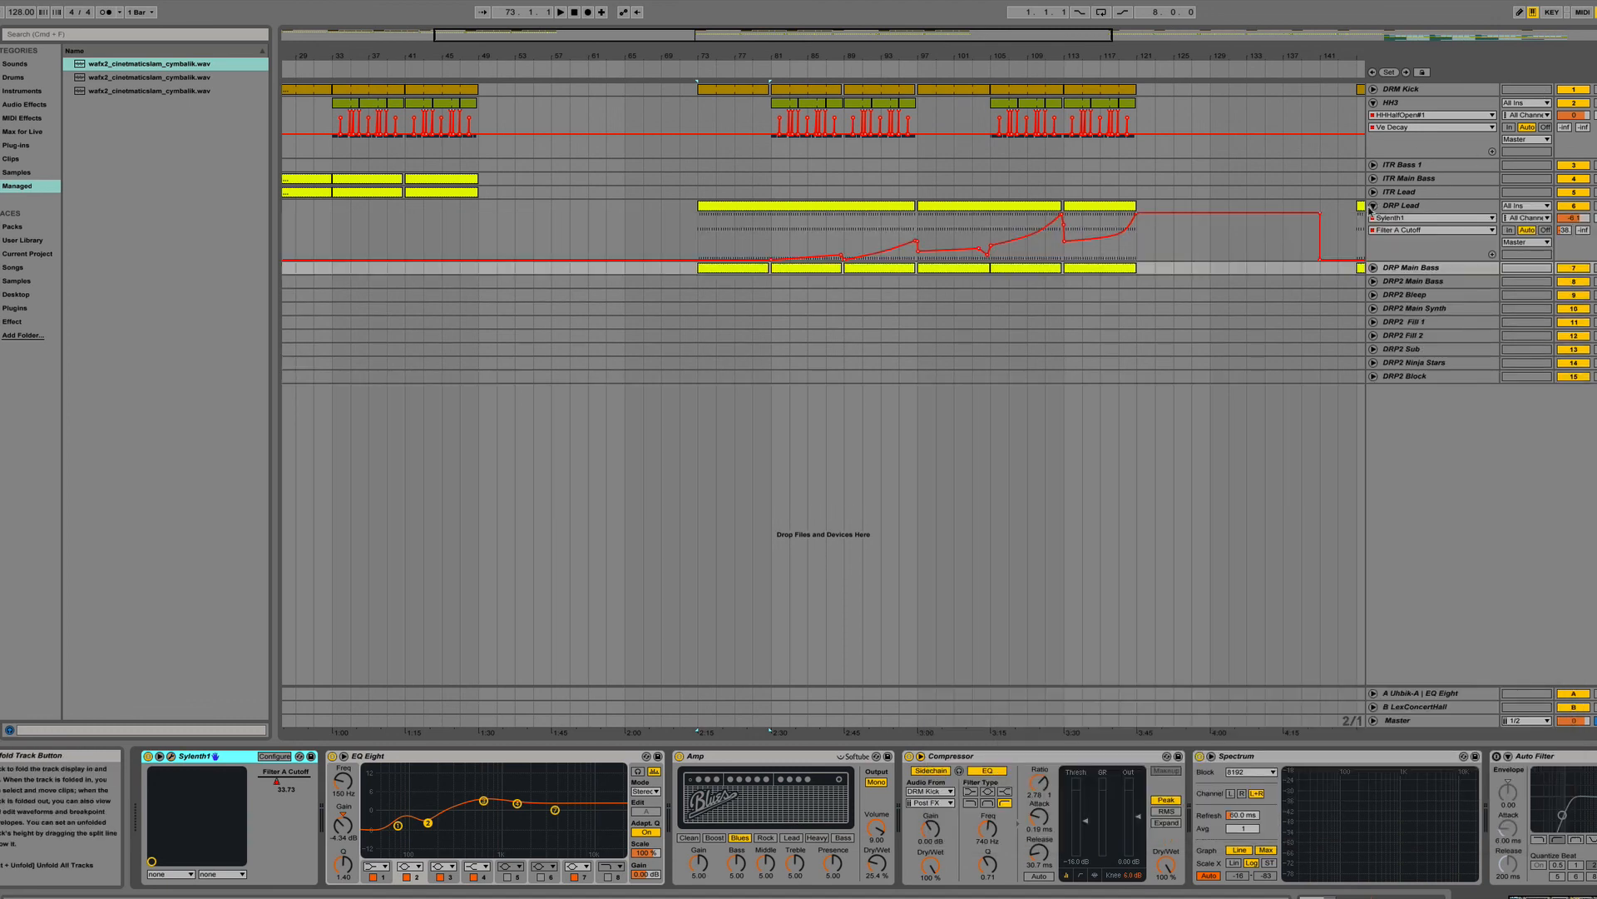
left_click(1374, 267)
left_click(1383, 280)
left_click(1385, 290)
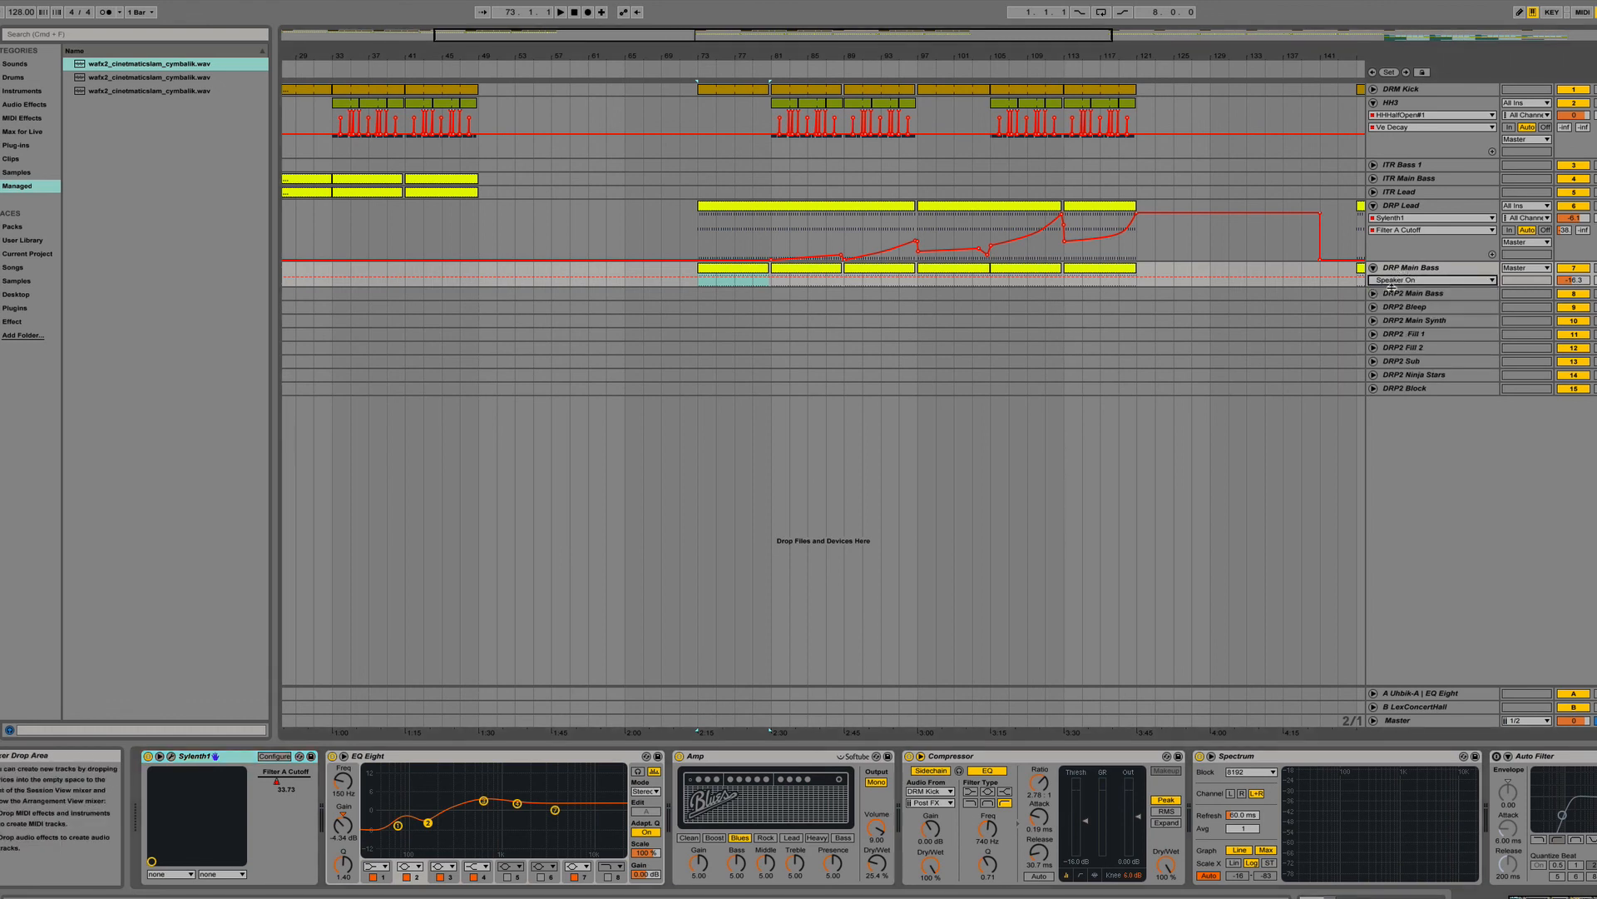
left_click(1395, 291)
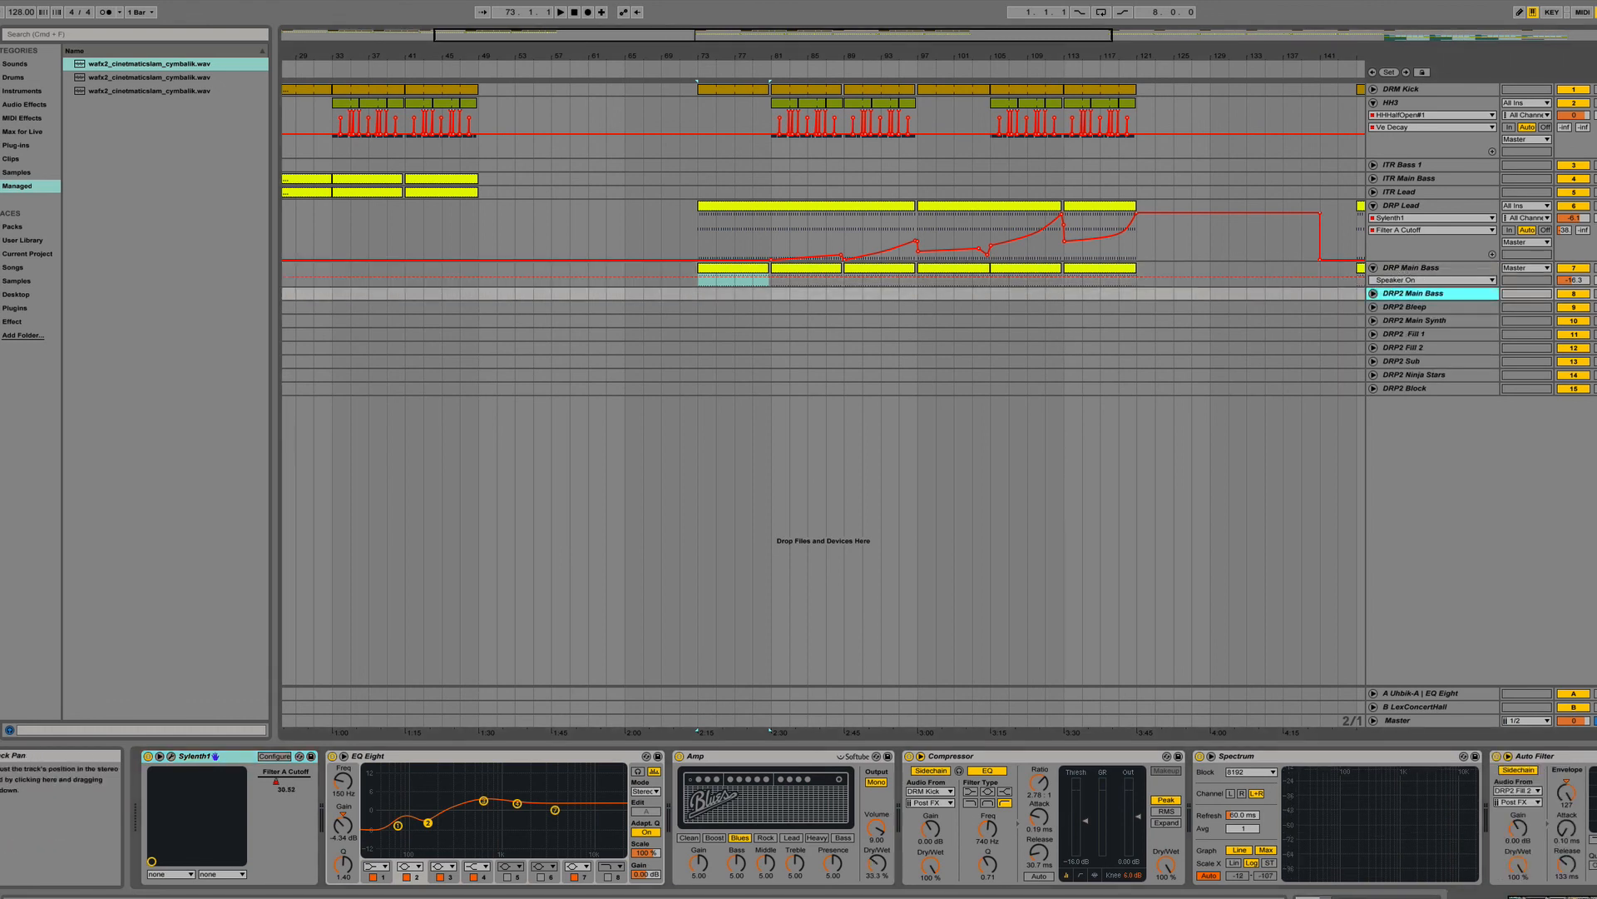
Play DRP Main Bass soloed from its clips at bars 73 and 97, and fold the track.
left_click(749, 272)
key("space")
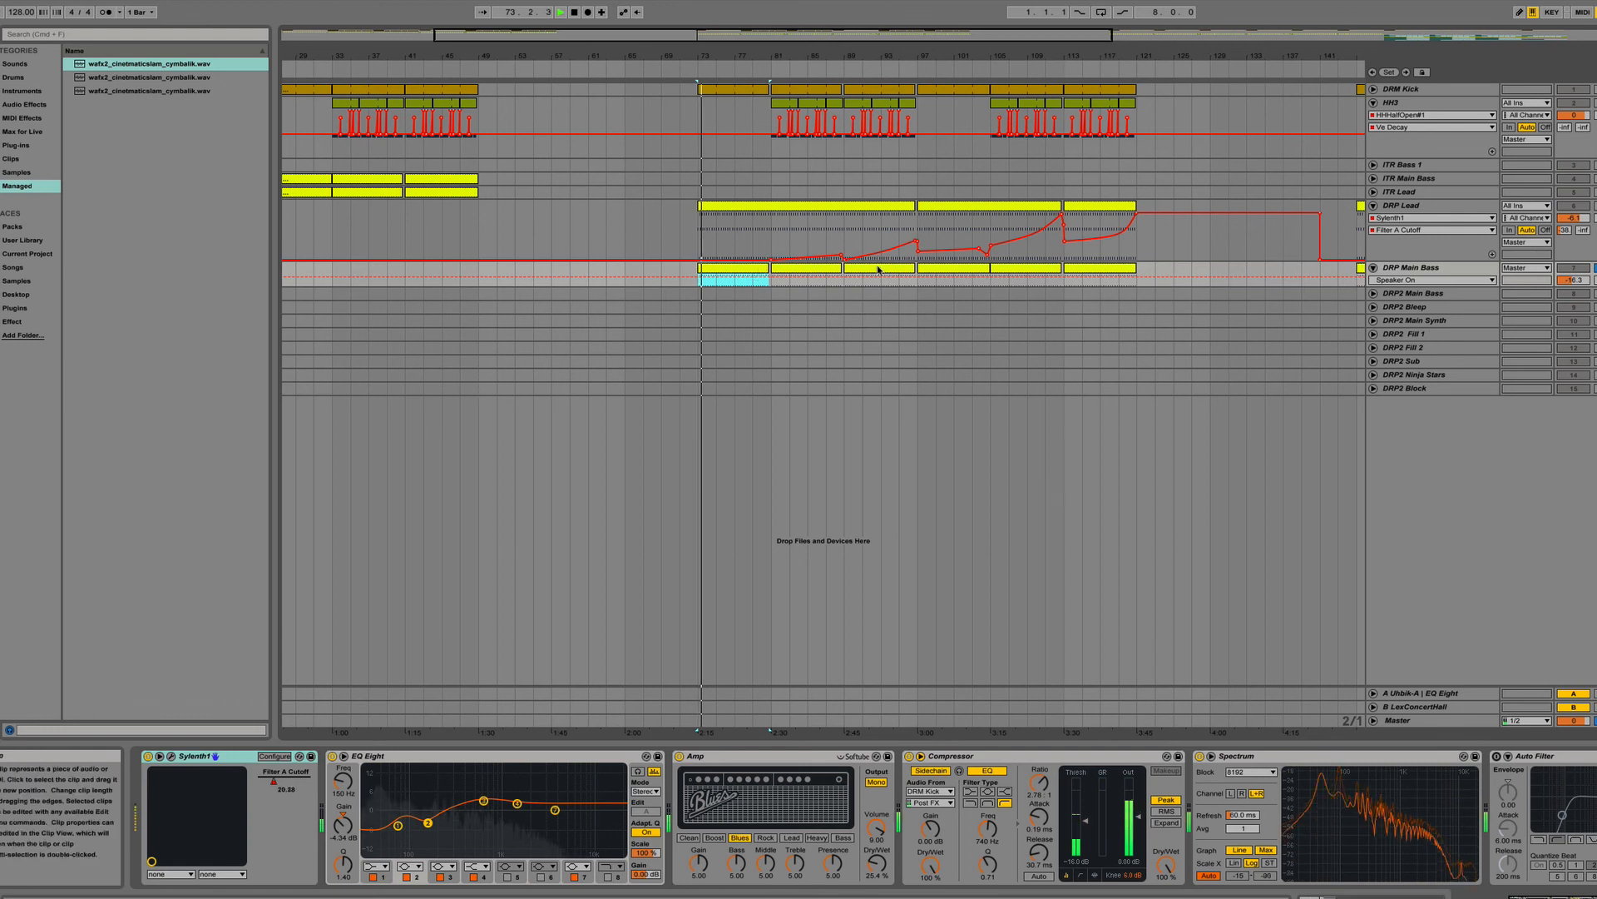
left_click(939, 267)
key("space")
key("space")
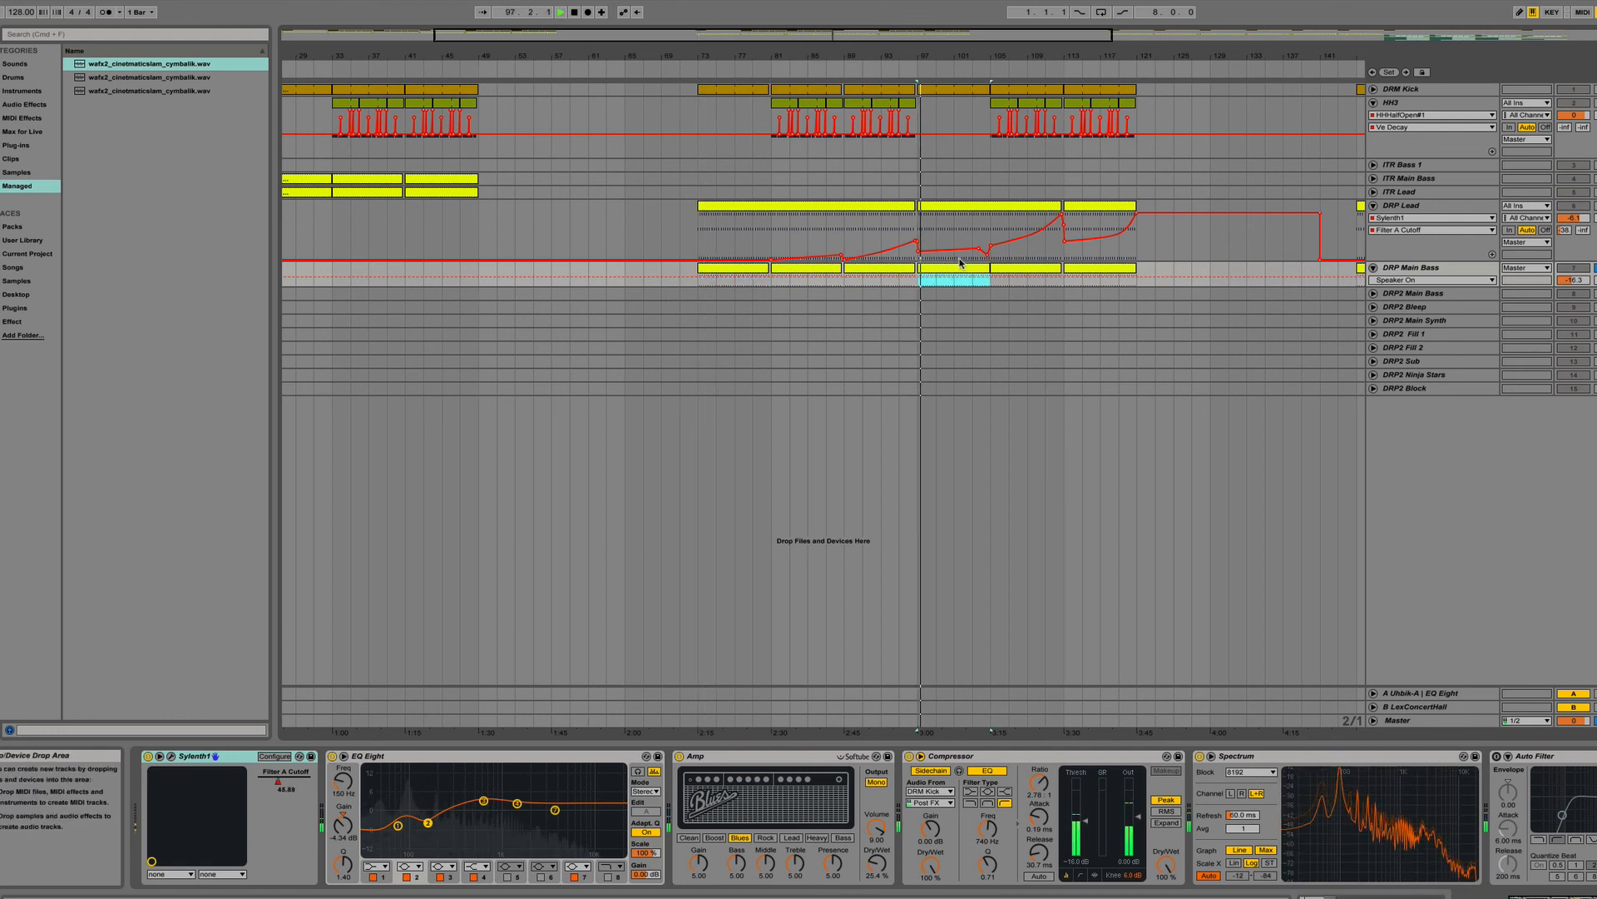
left_click_drag(1395, 286, 1394, 273)
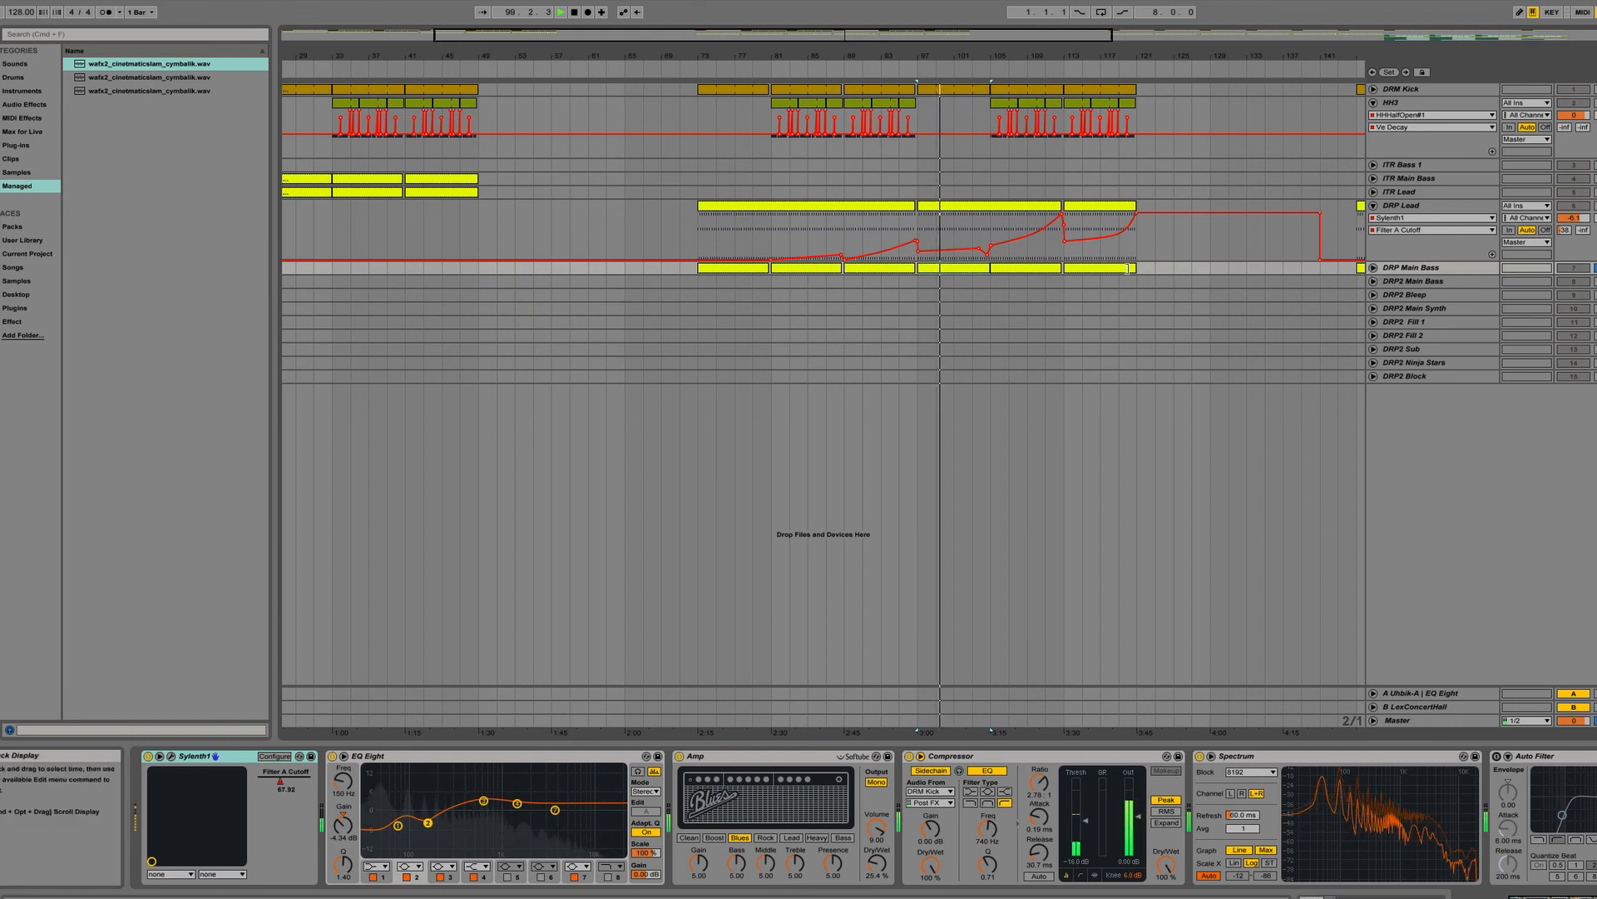
Play the soloed DRP Main Bass briefly from its clips at bars 113 and 105.
left_click(1080, 271)
key("space")
key("space")
left_click(1014, 270)
key("space")
key("space")
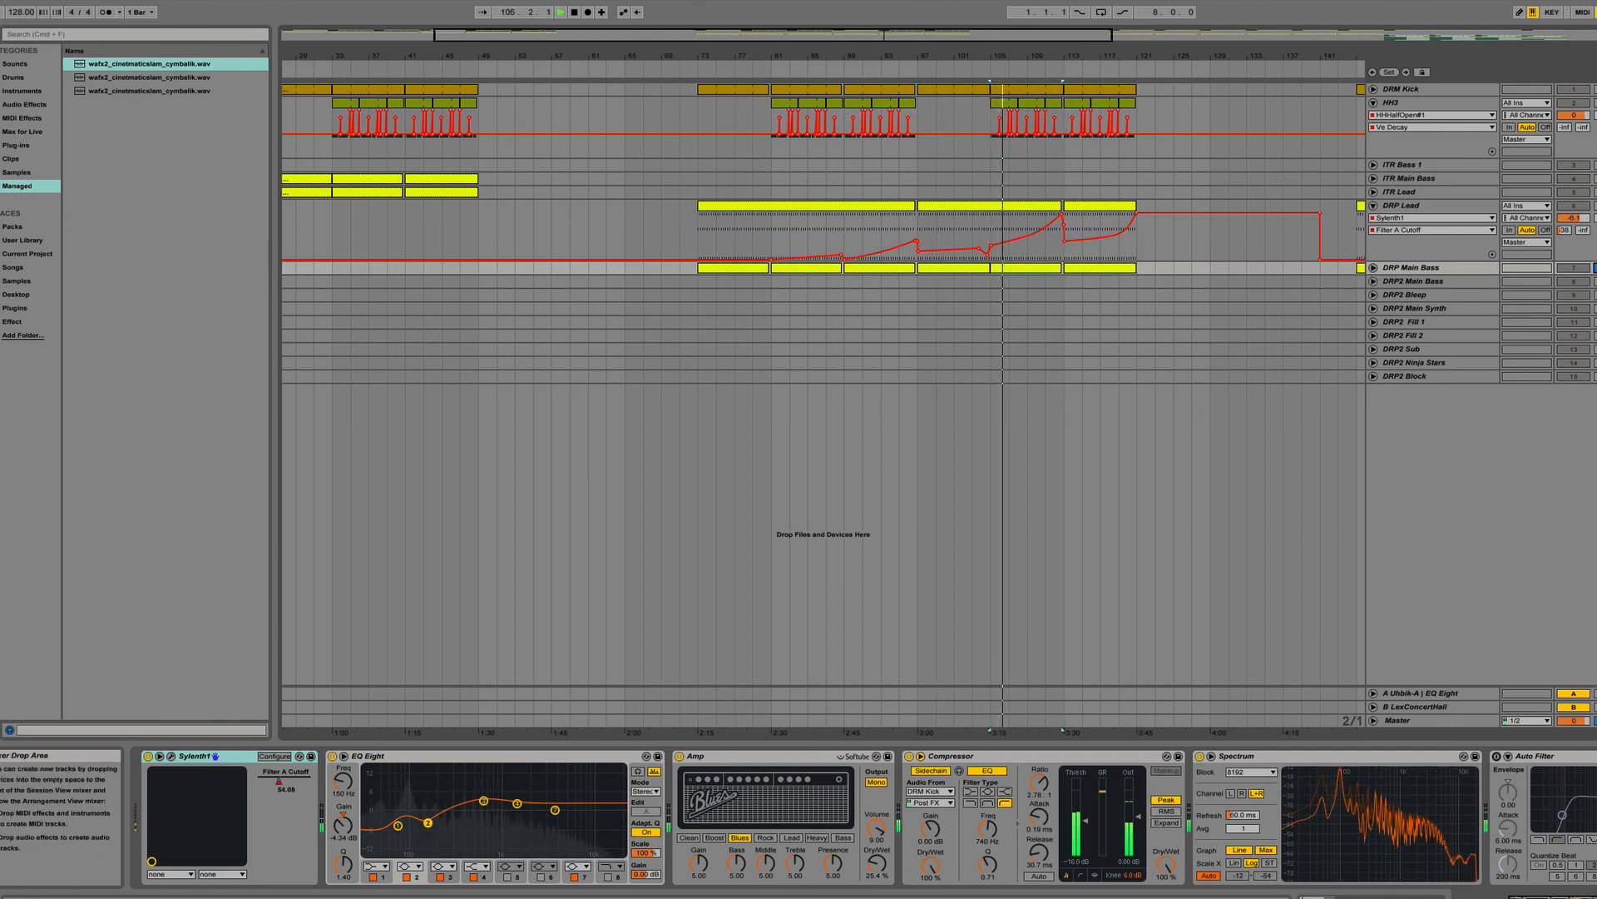
Turn off the DRP Main Bass solo and play all tracks from its clip at bar 73.
left_click(748, 271)
key("space")
key("space")
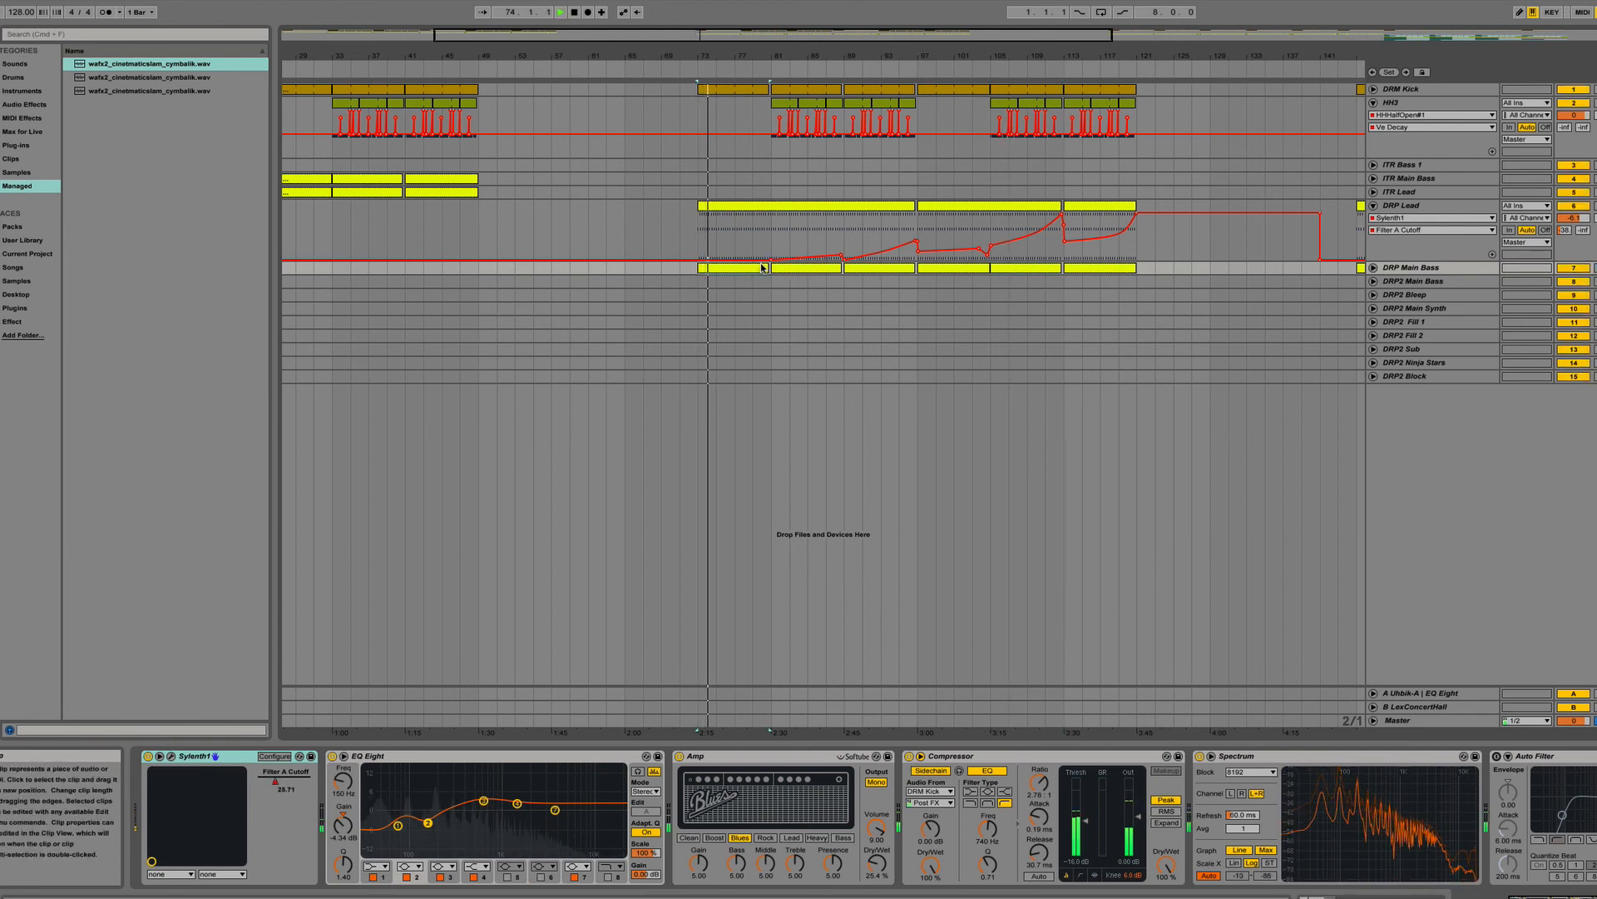
Unfold DRP Main Bass, enlarge its automation lane, and stop playback.
left_click(1373, 268)
left_click(1380, 281)
left_click(1380, 287)
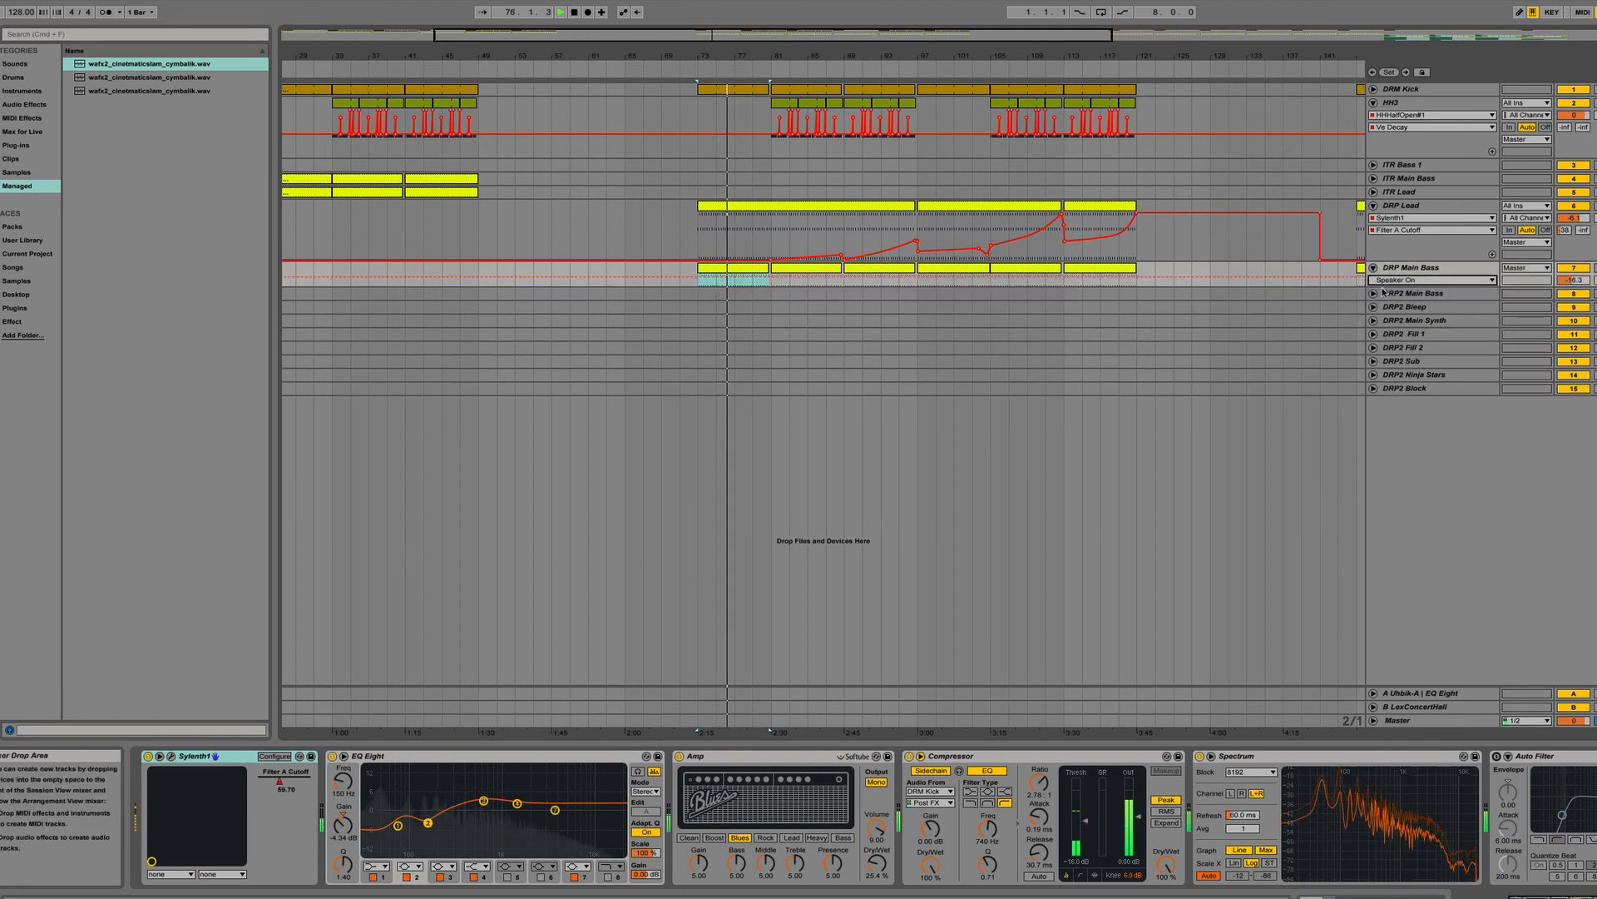
mouse_move(1380, 287)
left_mouse_down()
mouse_move(1380, 334)
mouse_move(1380, 311)
left_mouse_up()
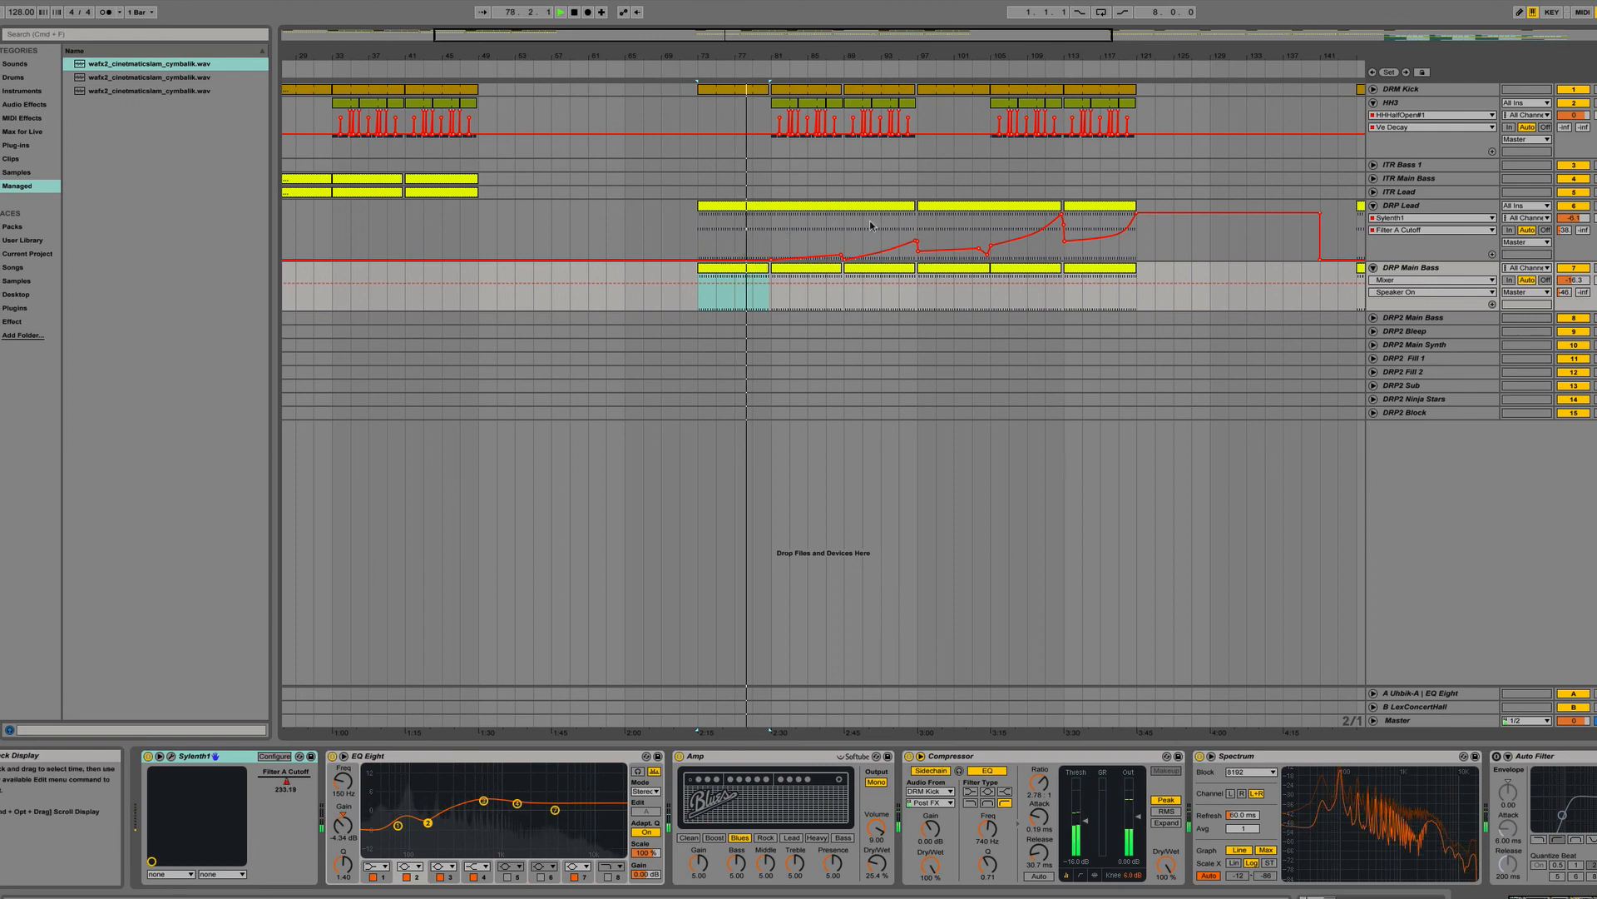
key("space")
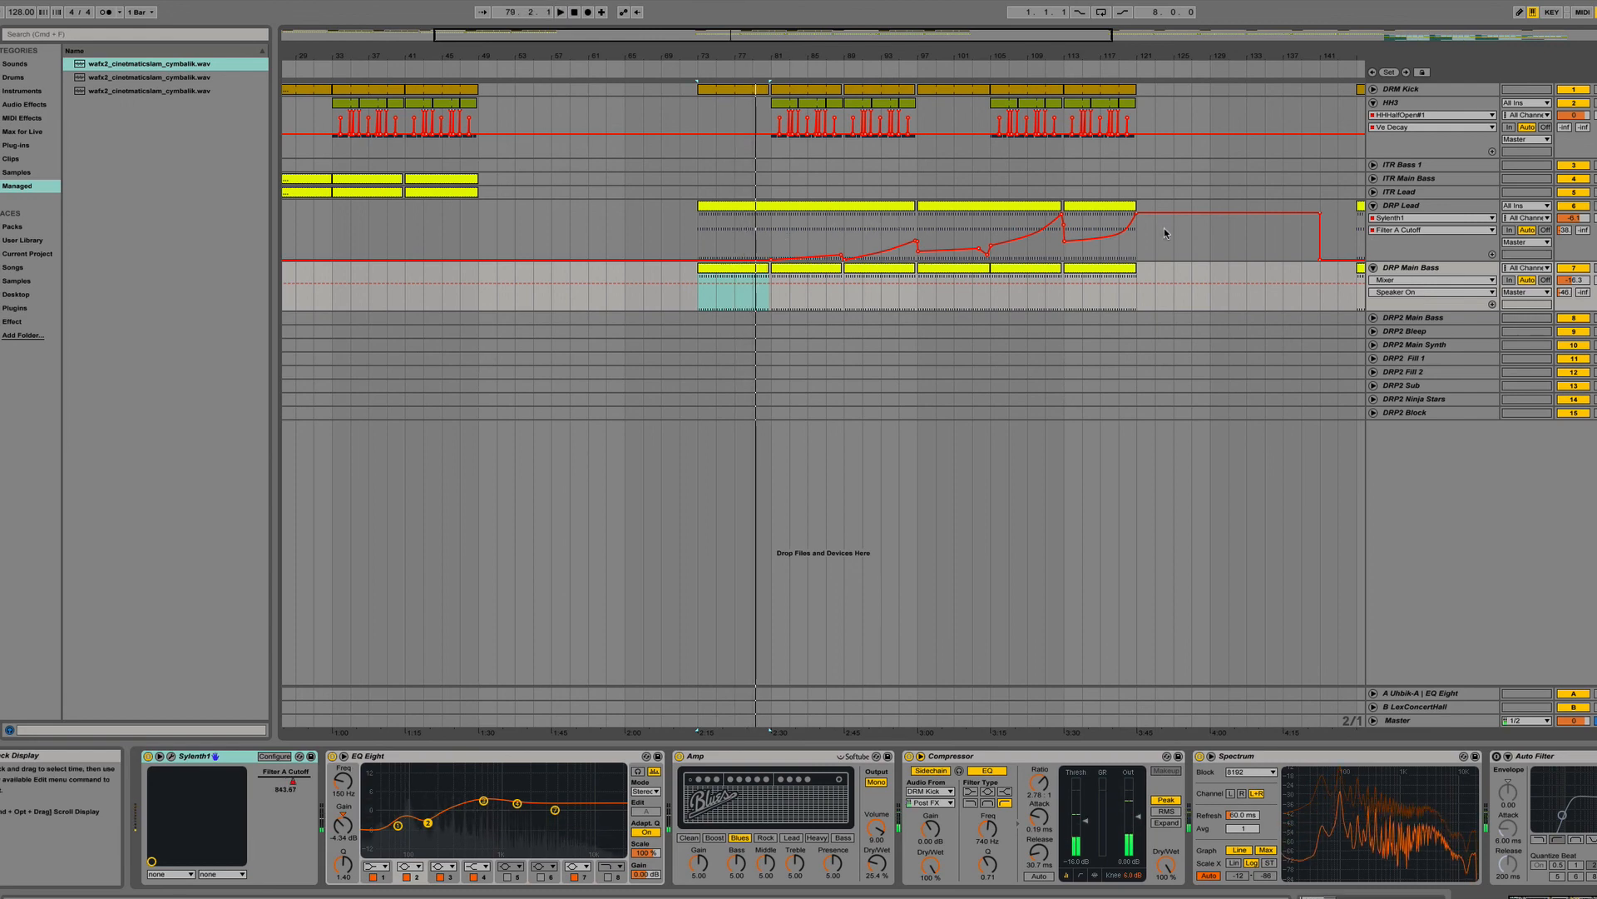
View DRP Lead's Sylenth1 sound, and show the Sylenth1 Filter A Cutoff automation on DRP Main Bass, selecting its clip at bar 97.
left_click(1387, 207)
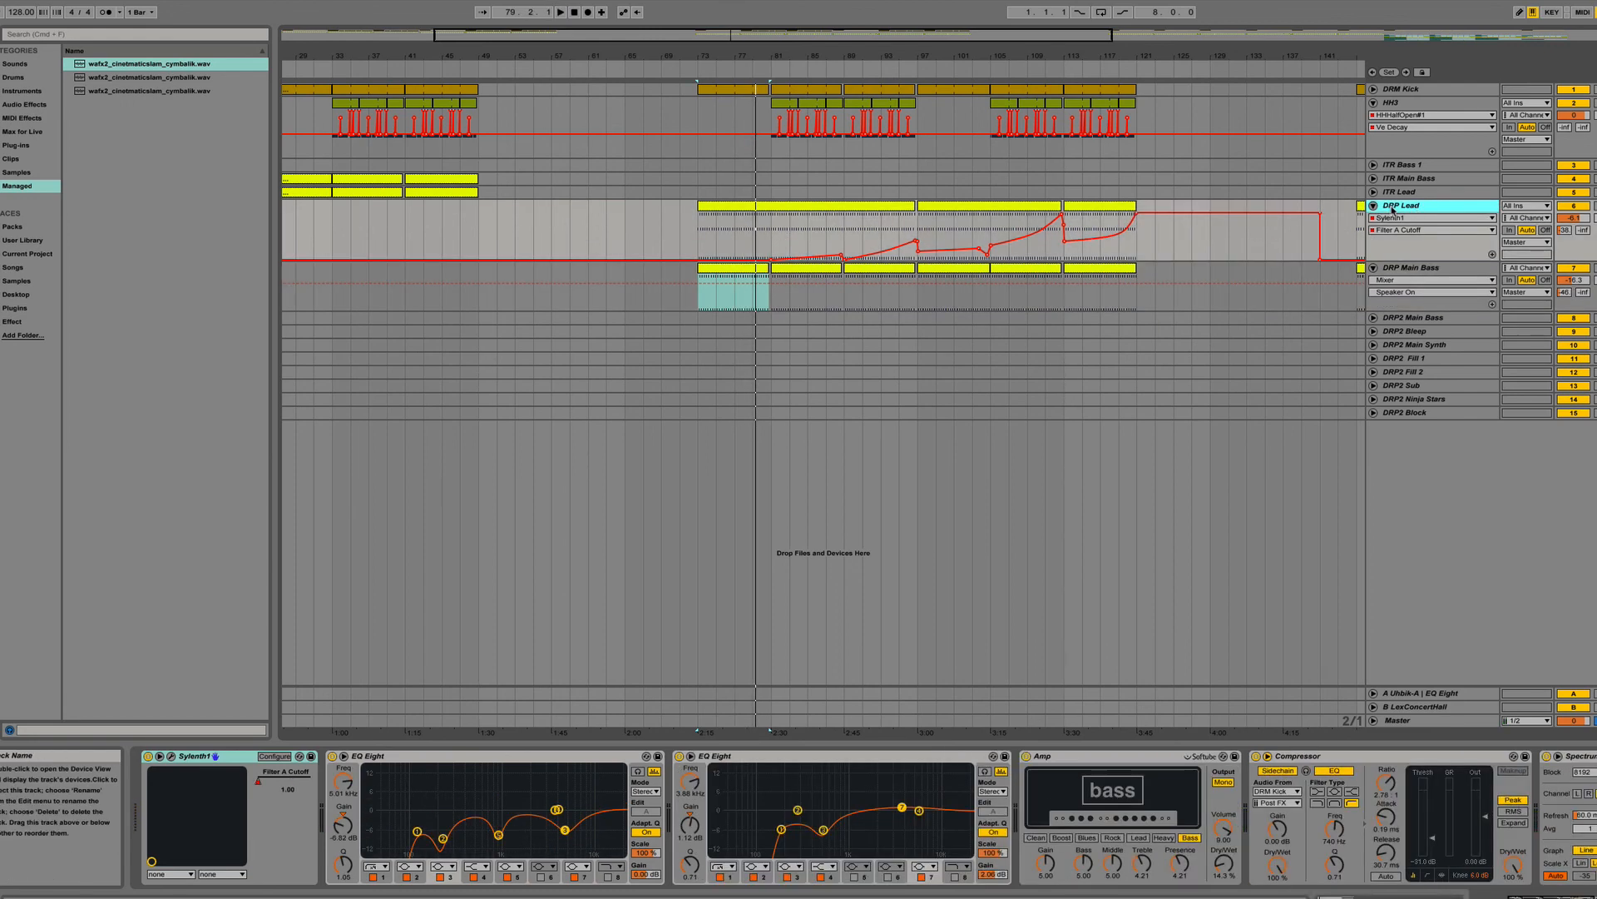
left_click(170, 756)
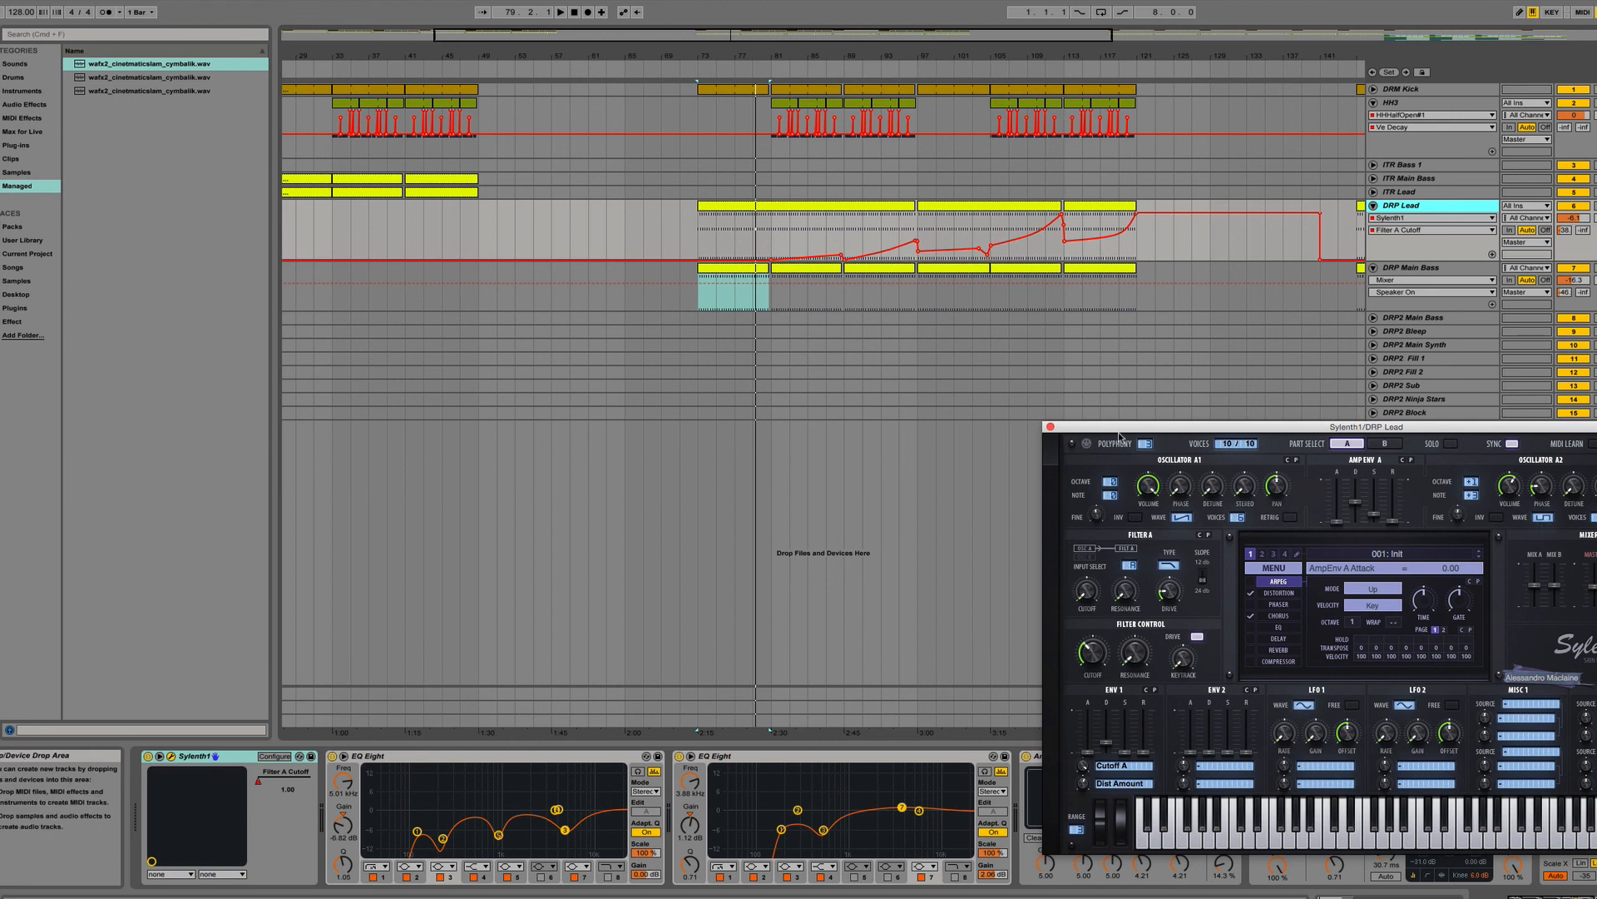
left_click(1412, 231)
left_click(1412, 253)
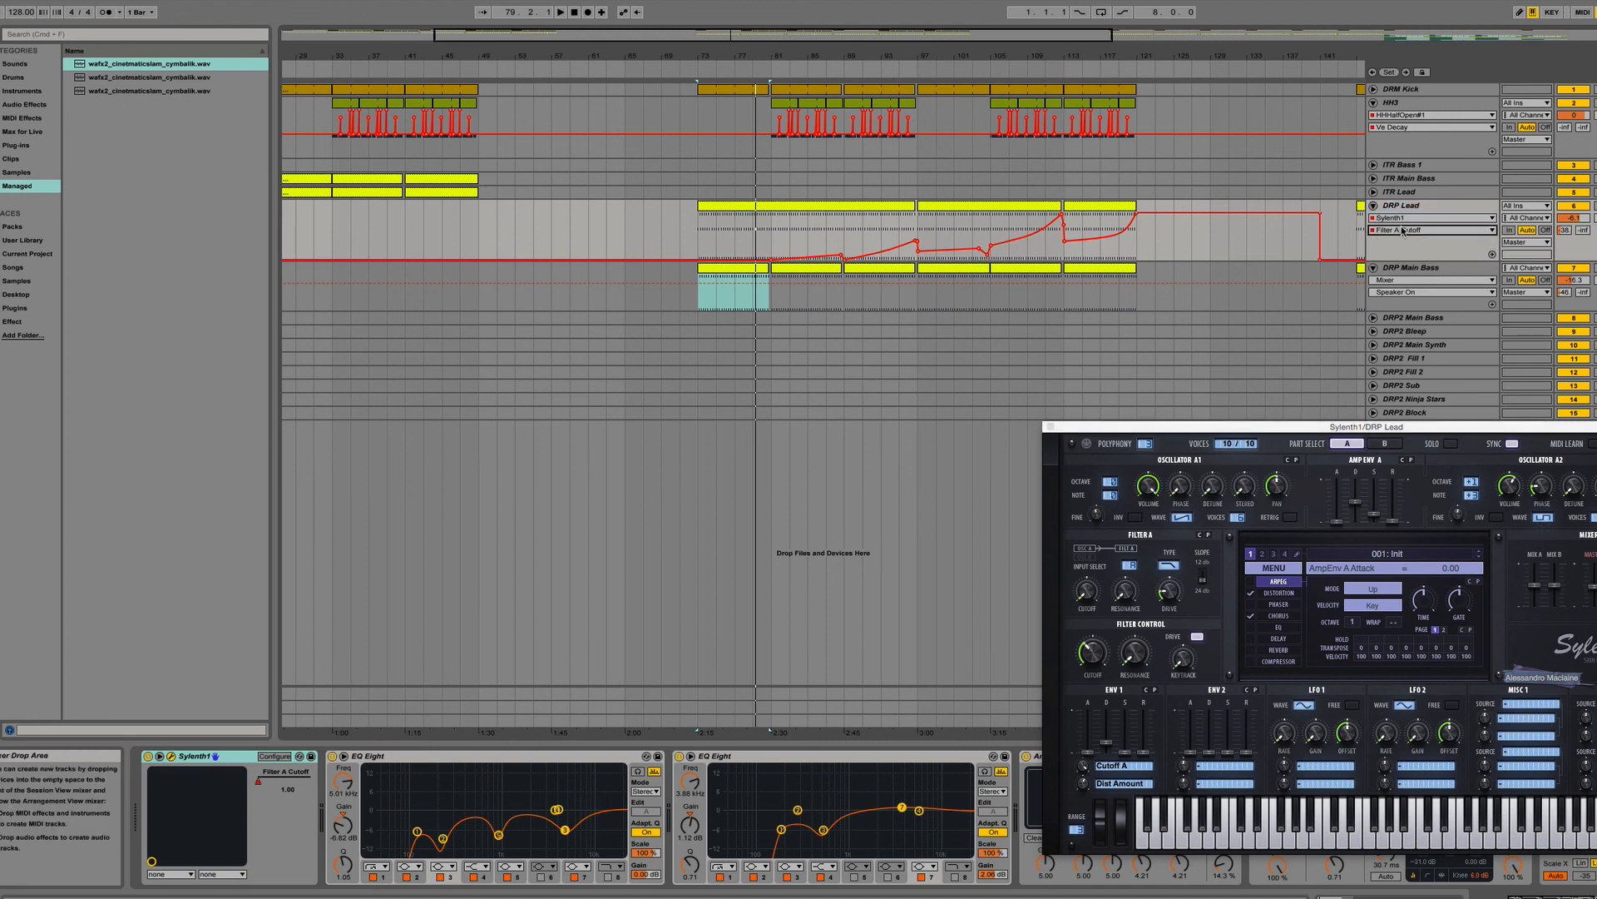
left_click(1419, 280)
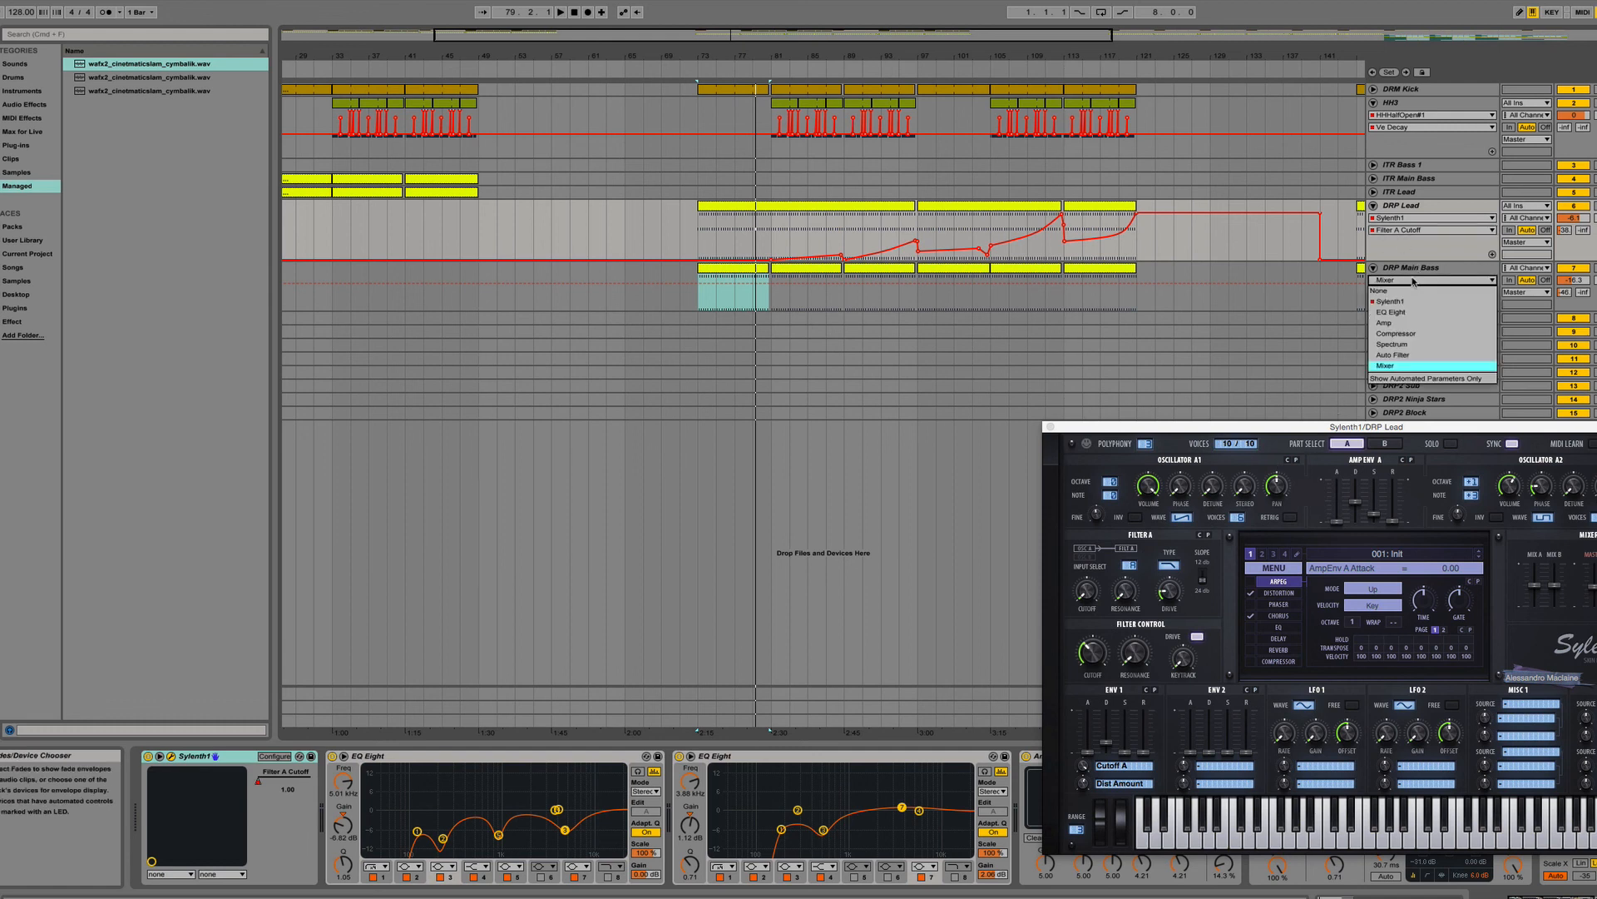
left_click(1406, 306)
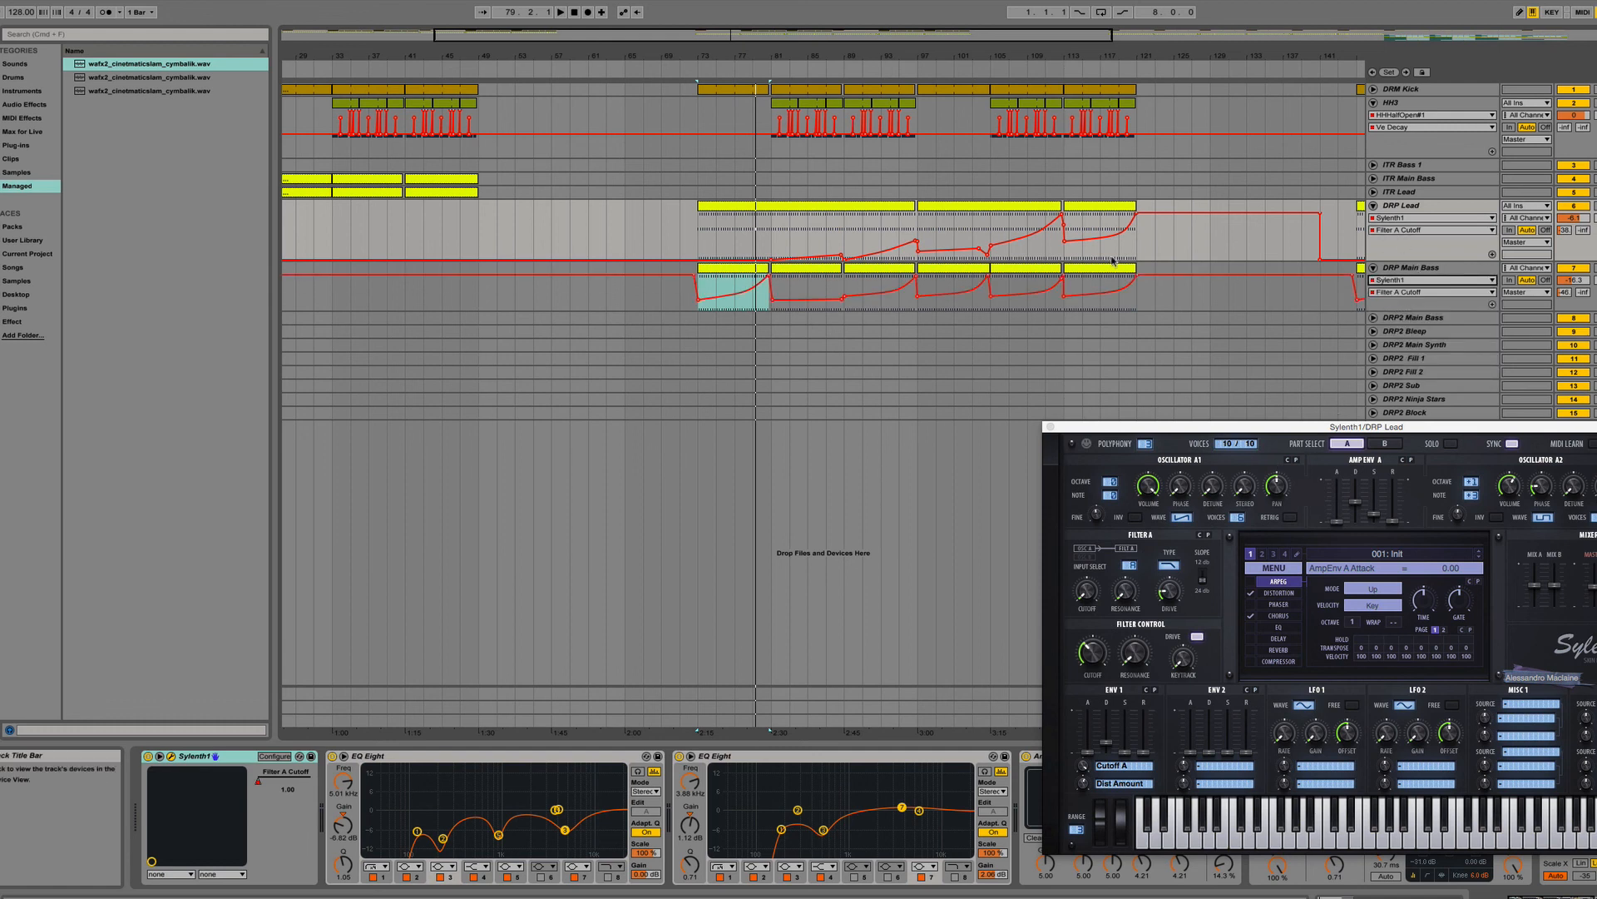
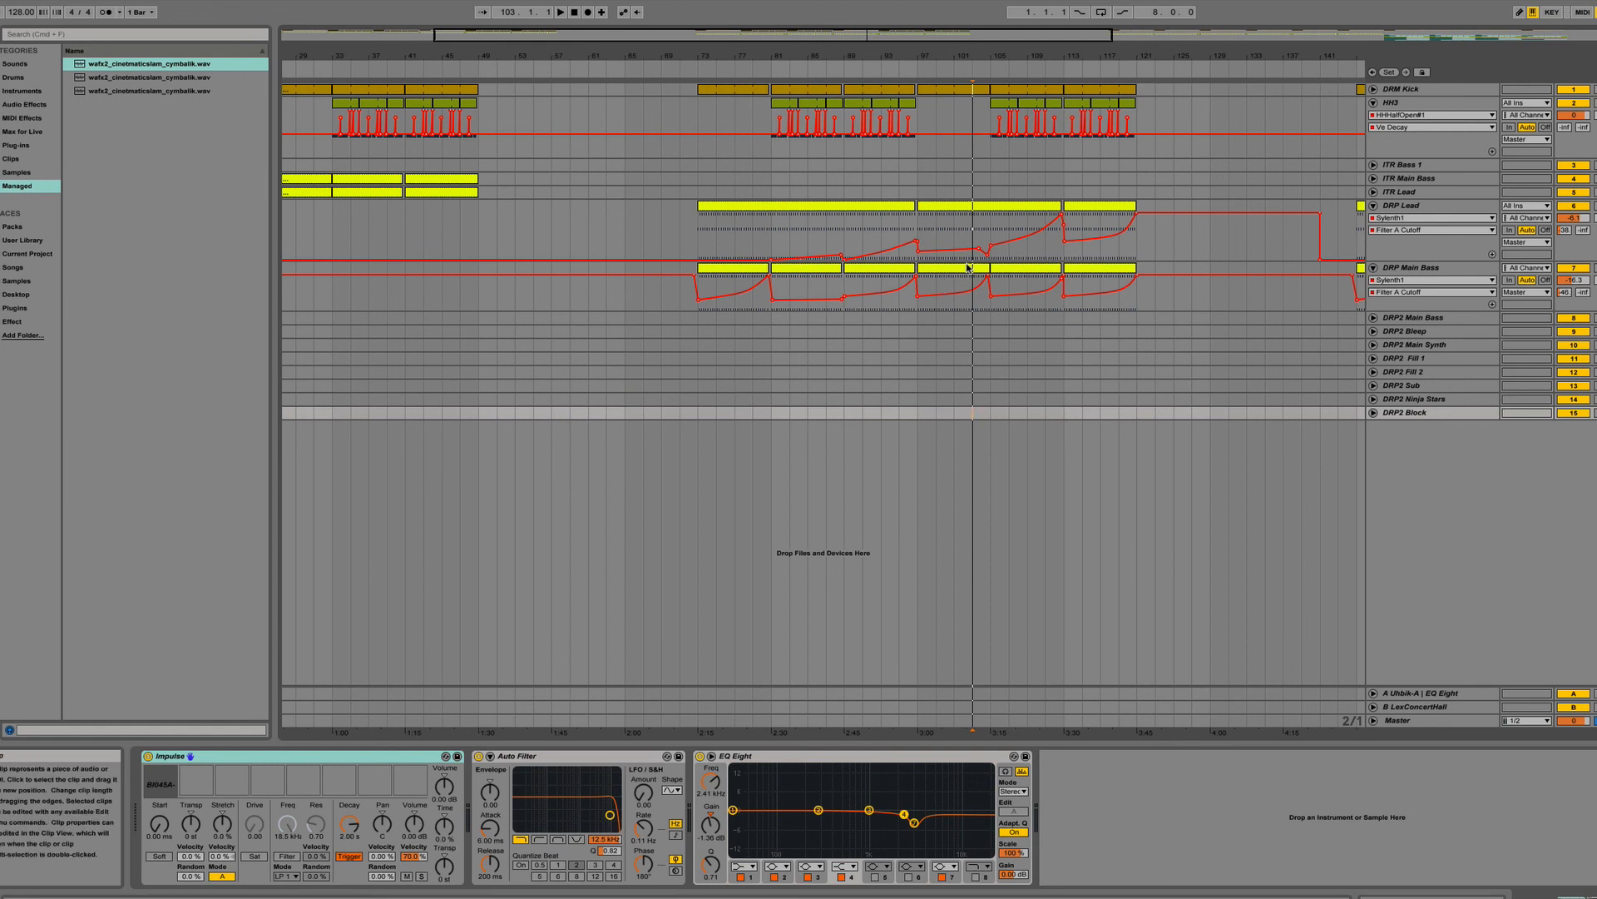
left_click(977, 271)
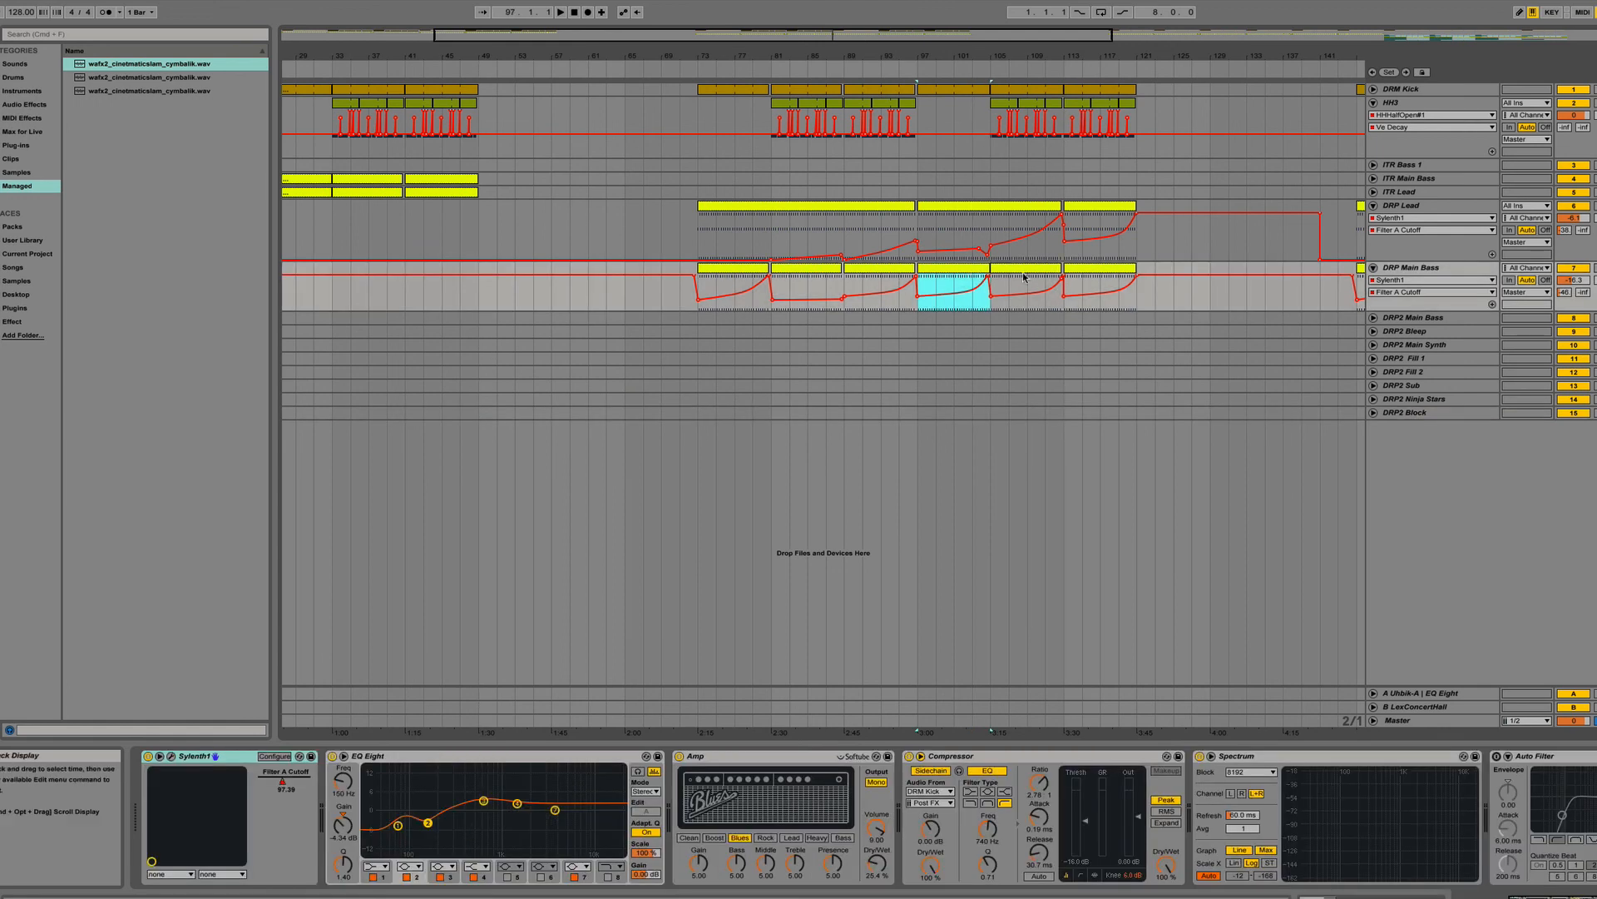
Solo DRP Lead, play it briefly from its clip at bar 97, and check its Sylenth1 window before closing it.
left_click(1056, 207)
left_click(1595, 205)
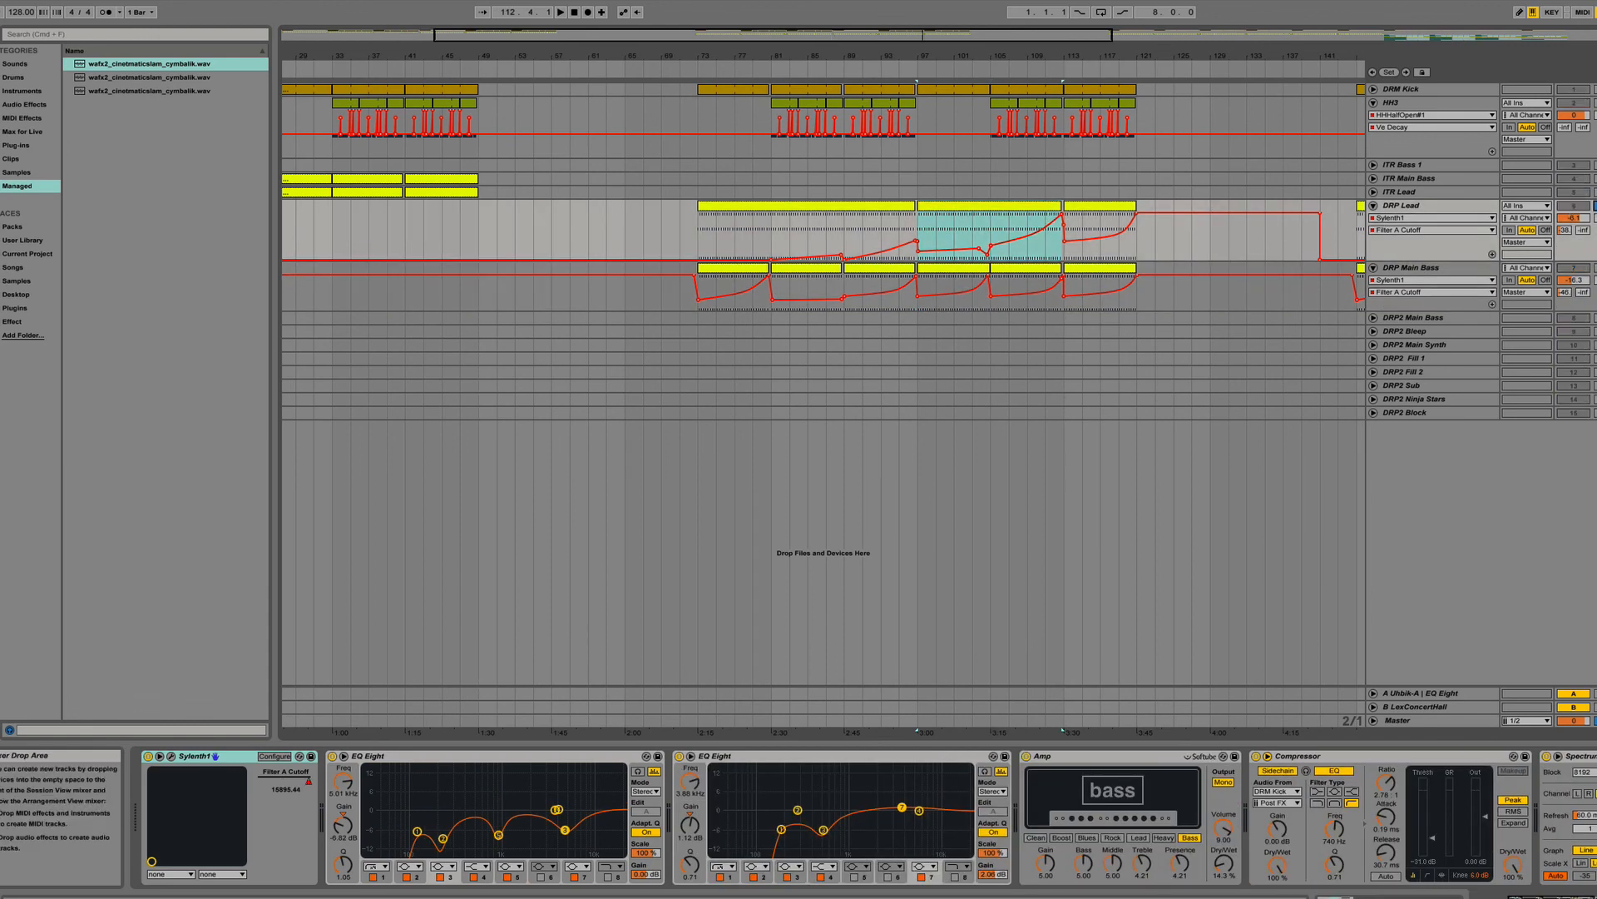
key("space")
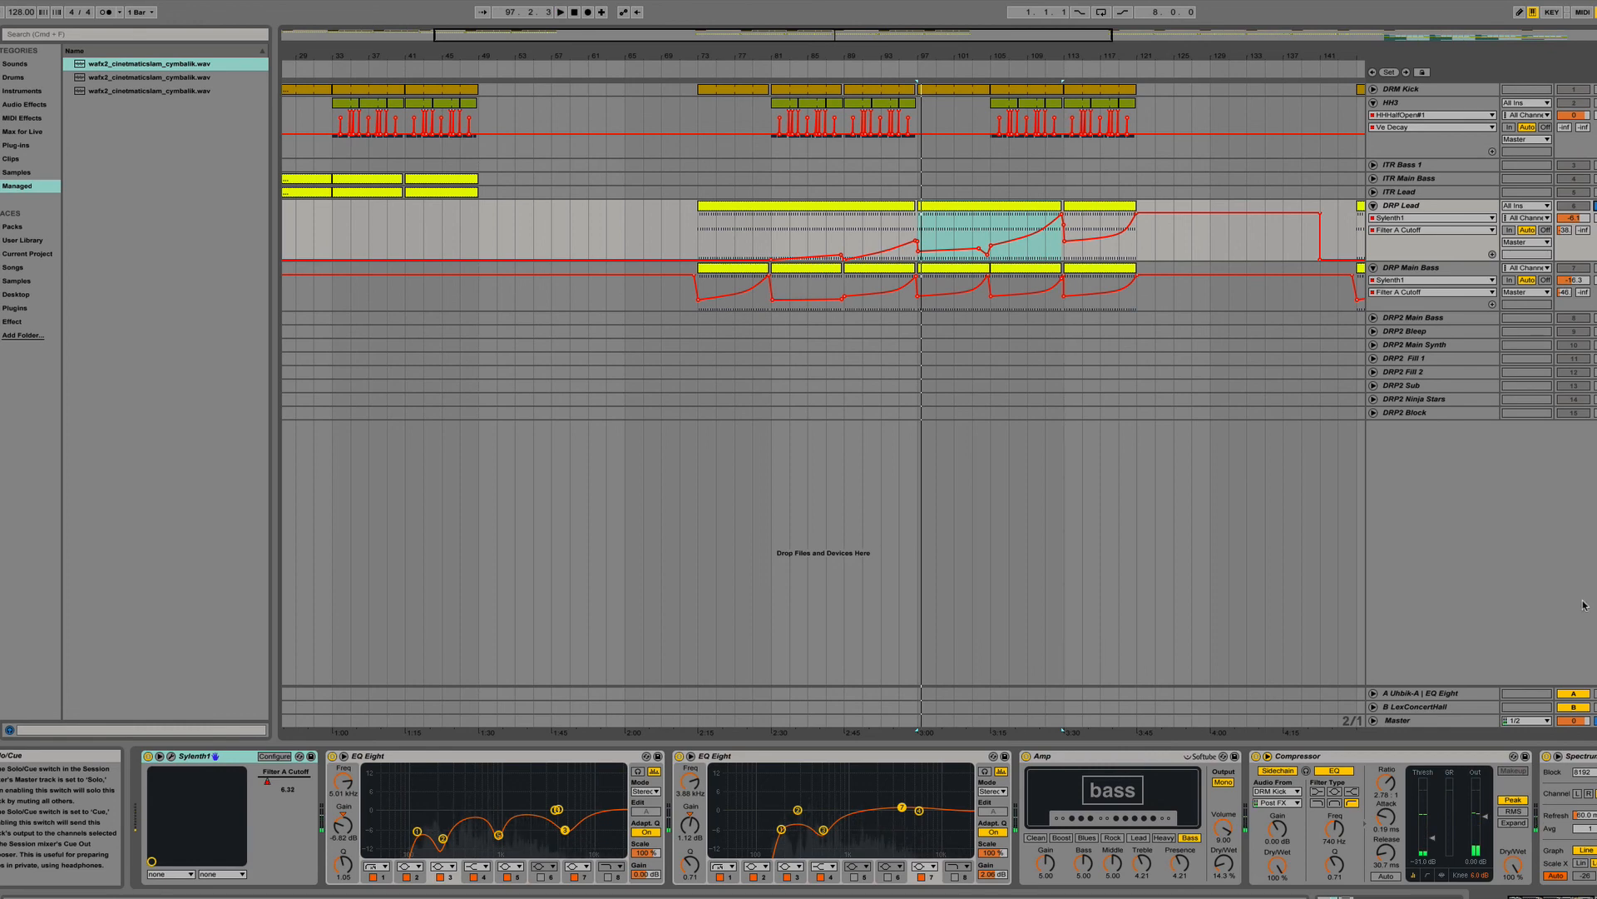
left_click(172, 756)
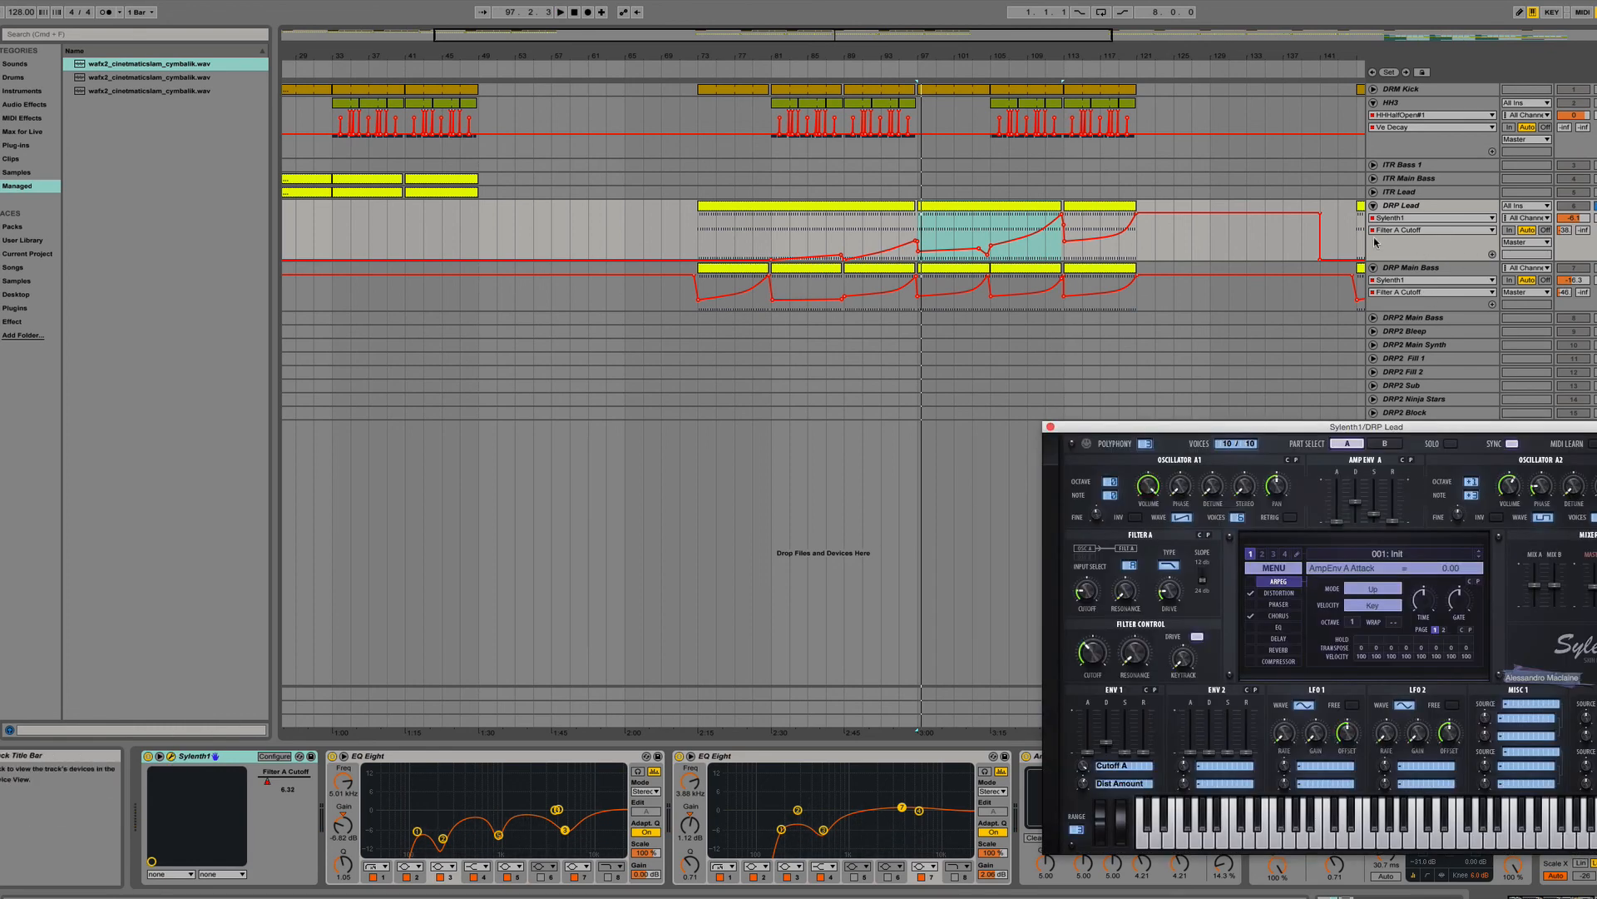
scroll(591, 223, "left", 5)
scroll(1058, 266, "right", 5)
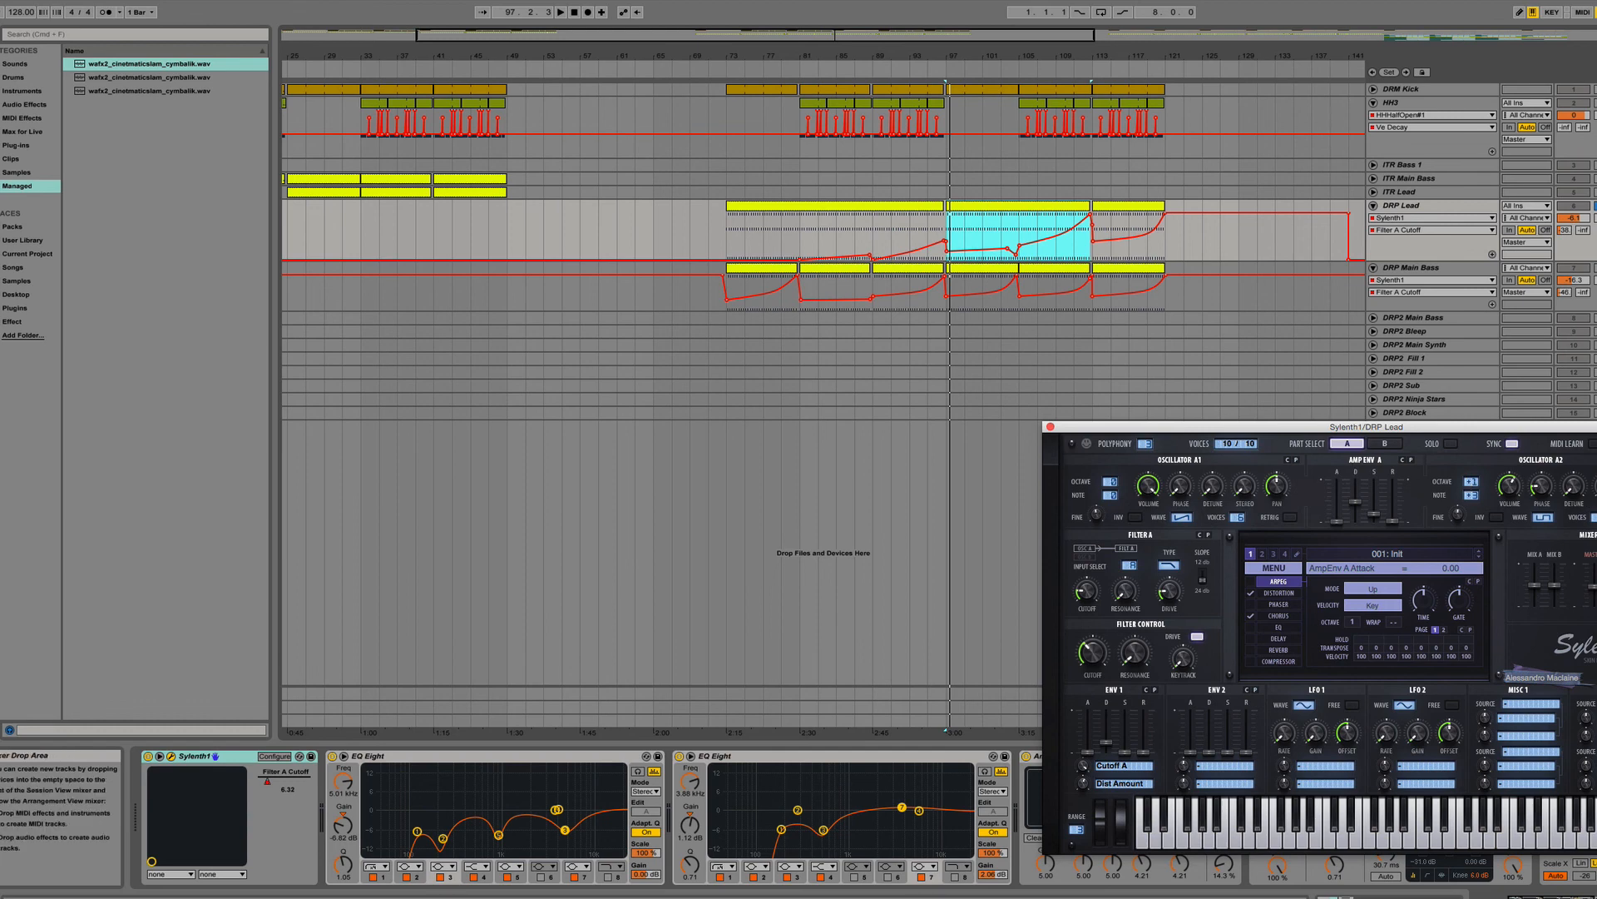
left_click(1051, 429)
scroll(1169, 788, "right", 5)
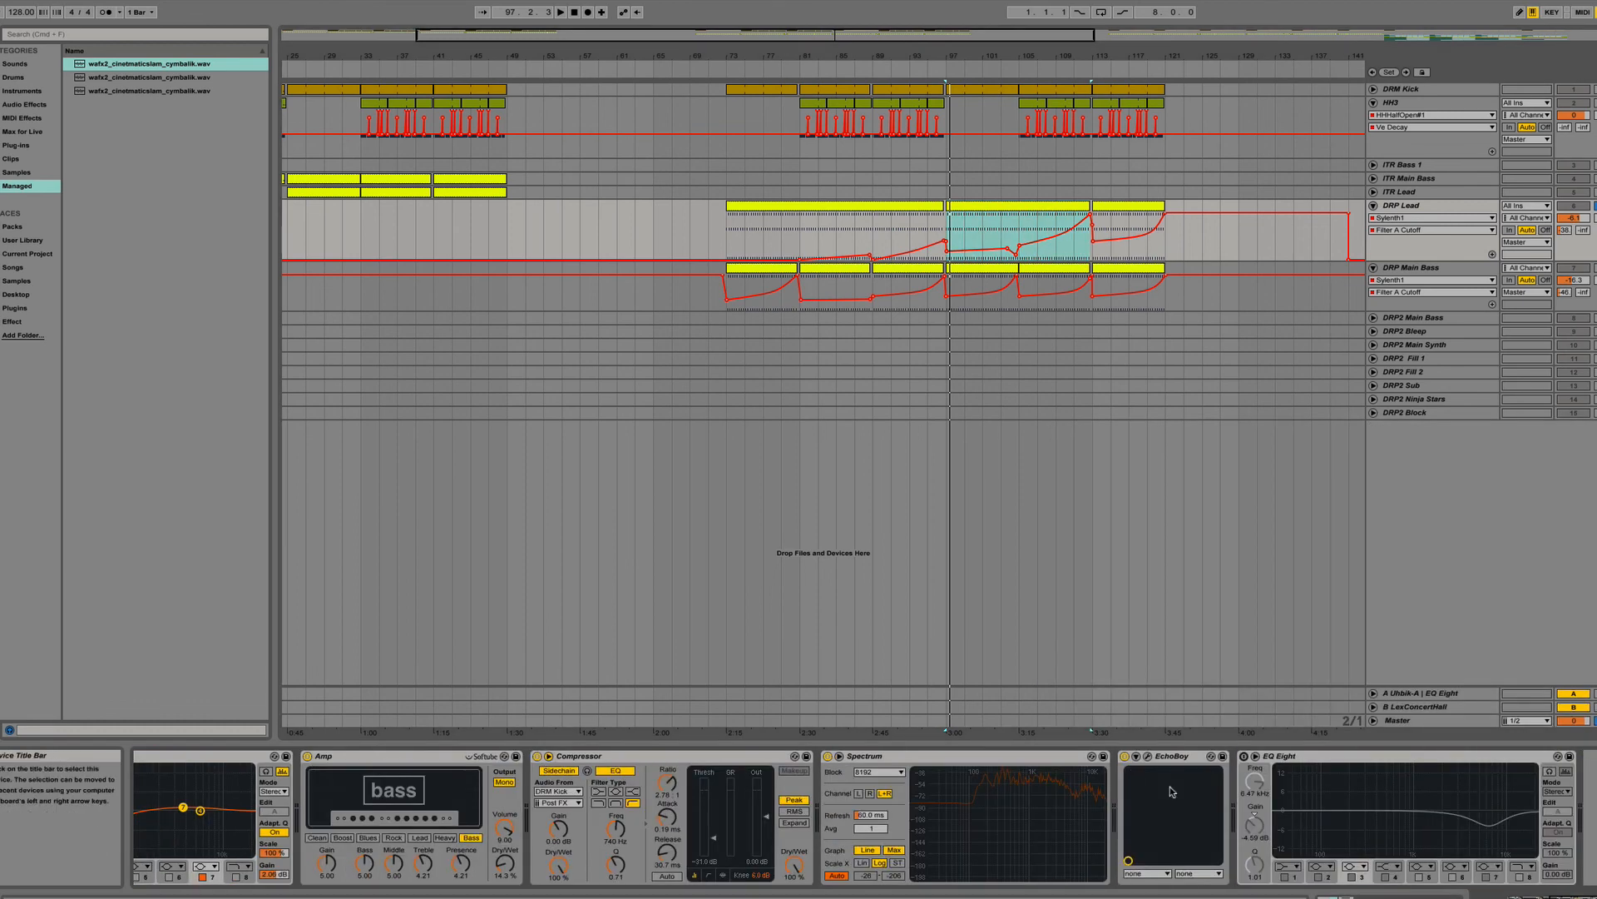
scroll(1169, 789, "left", 5)
scroll(1169, 789, "right", 5)
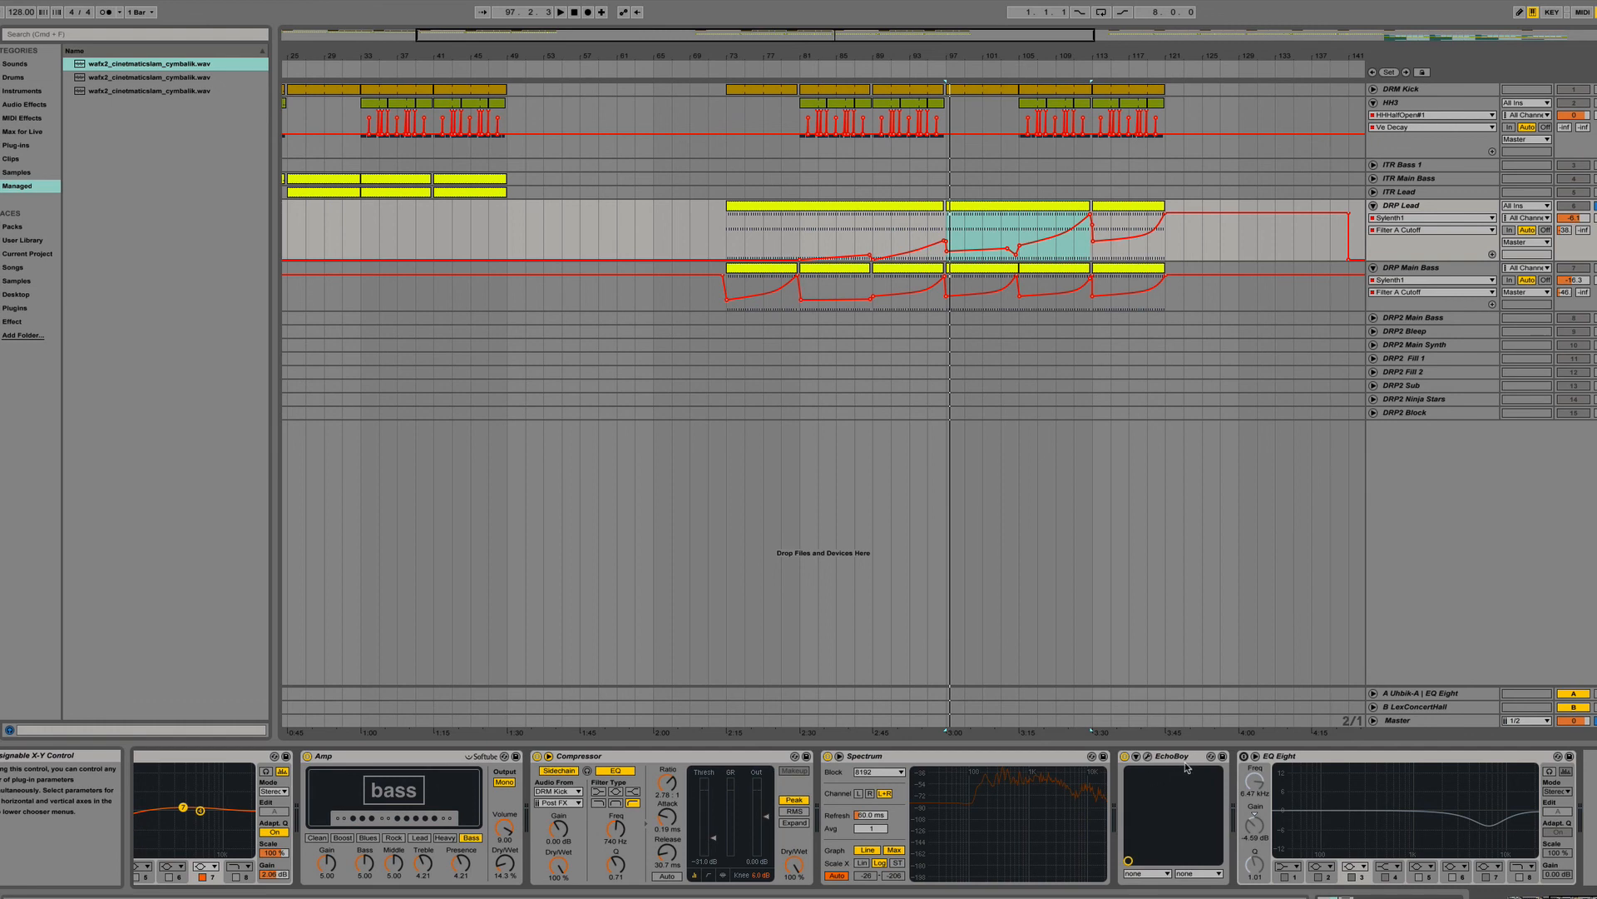
left_click(1179, 761)
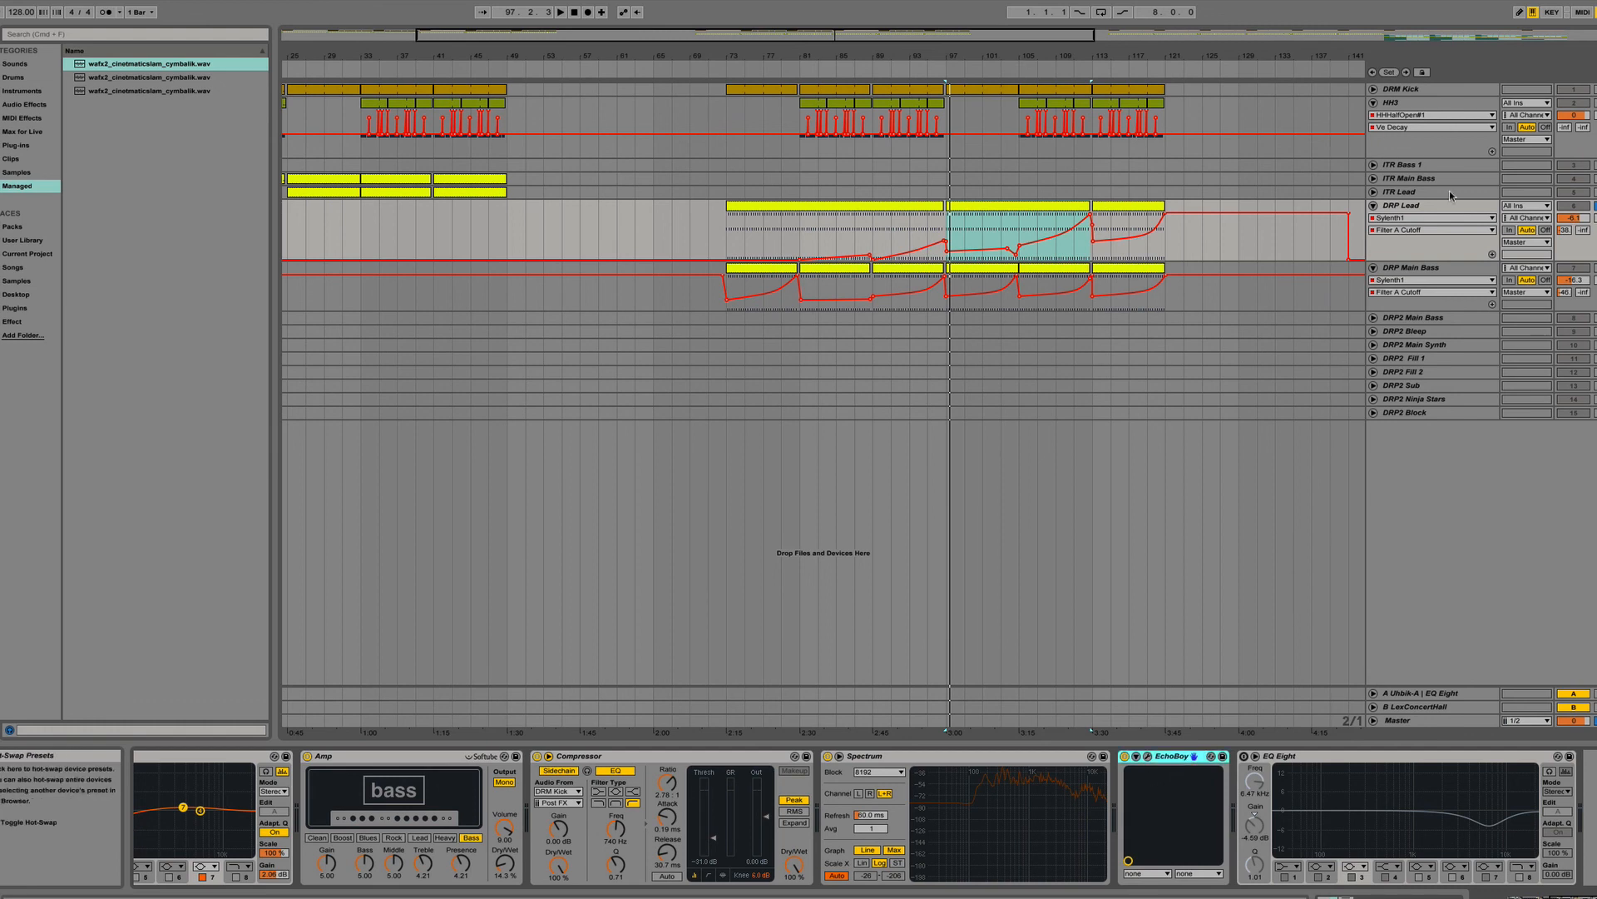
left_click(1079, 205)
key("space")
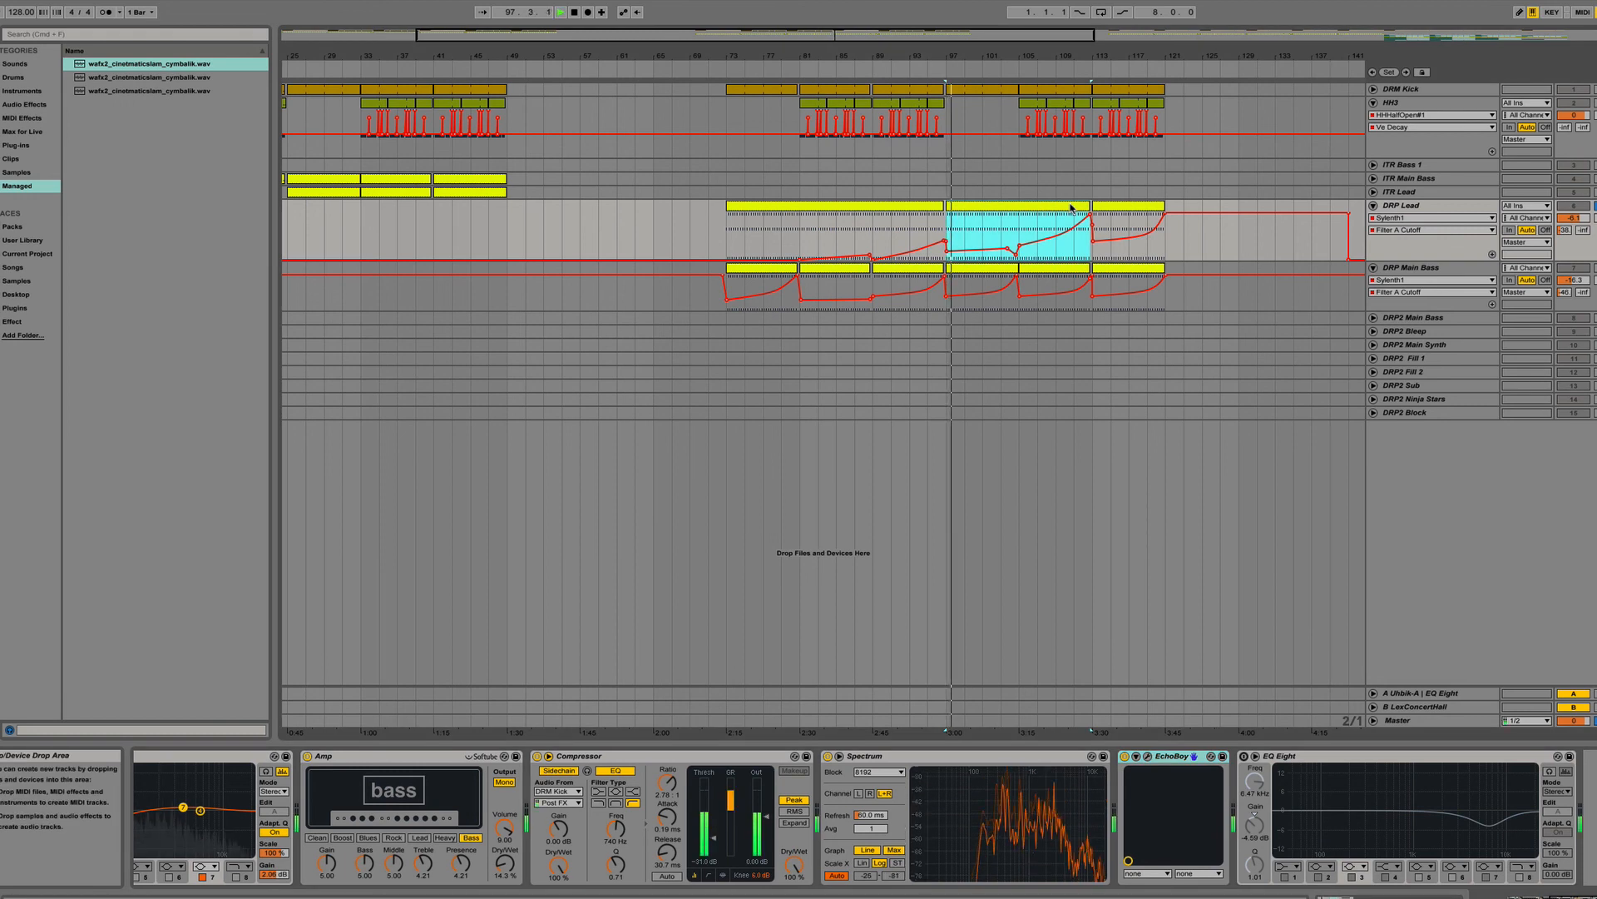
left_click(1125, 756)
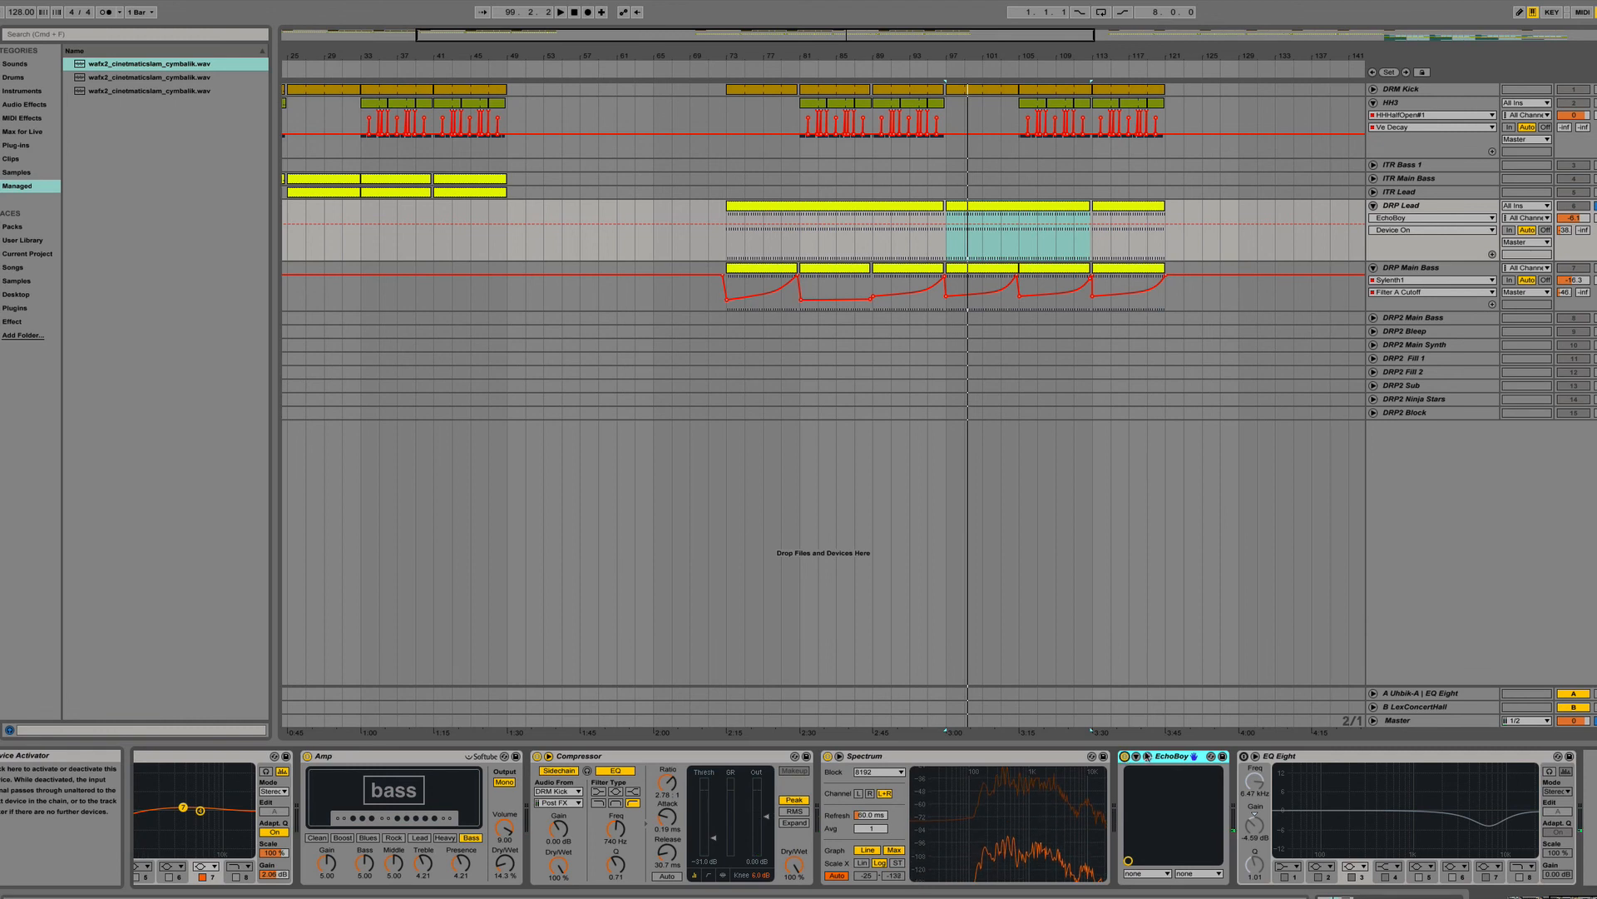
left_click(1125, 756)
Show the Sylenth1 Filter A Cutoff automation on the DRP Lead track again.
left_click(1414, 218)
left_click(1406, 305)
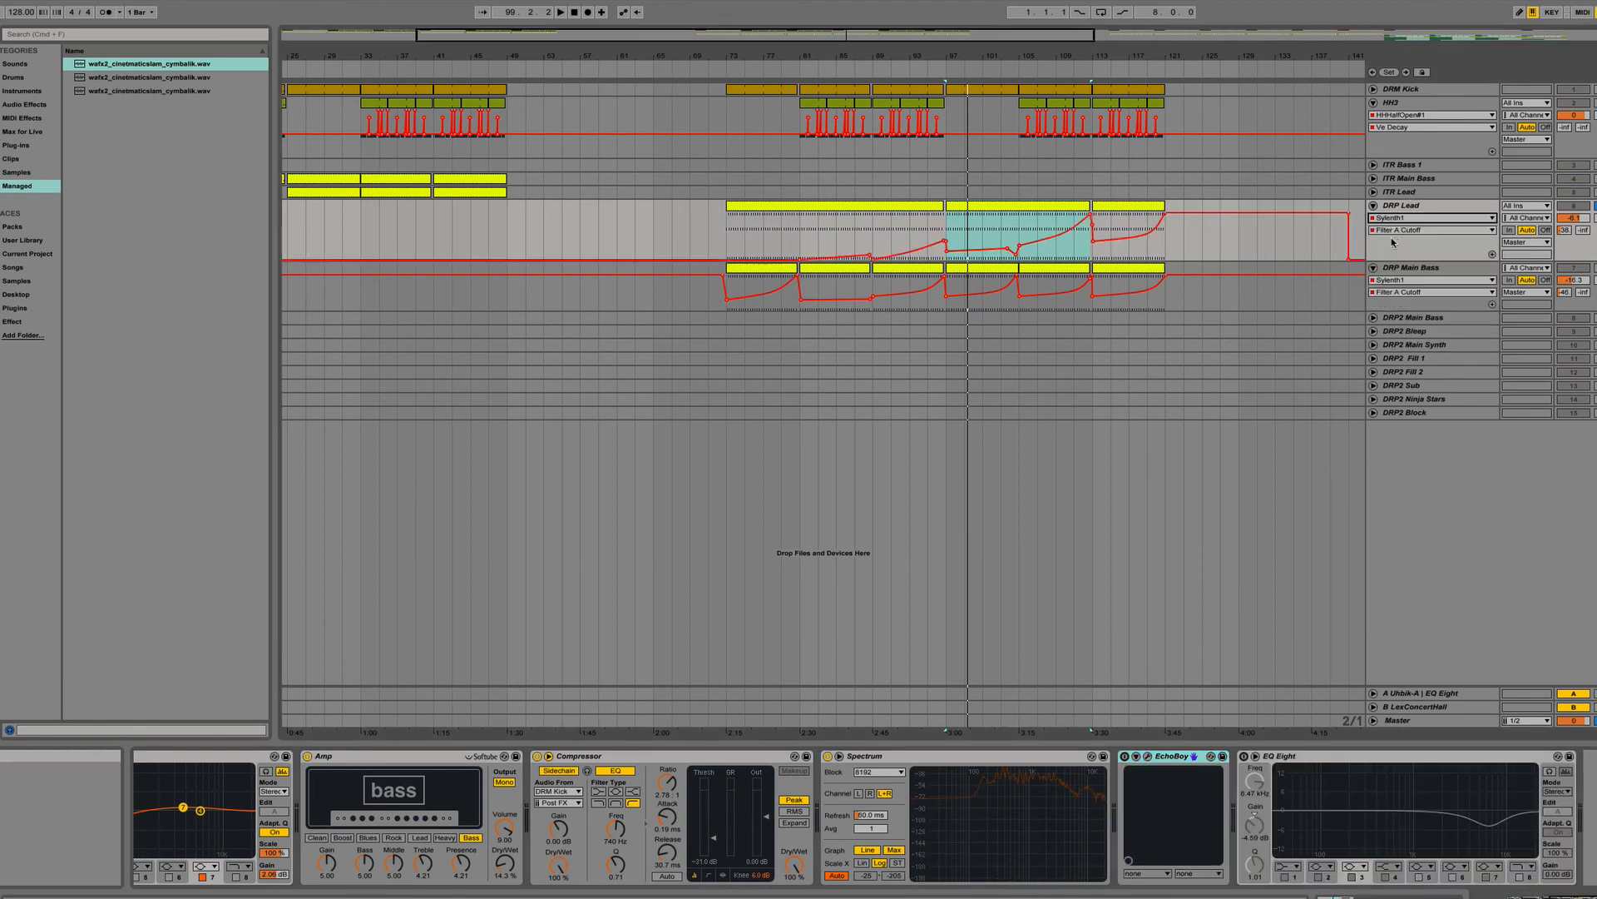
left_click(1396, 230)
left_click(1396, 233)
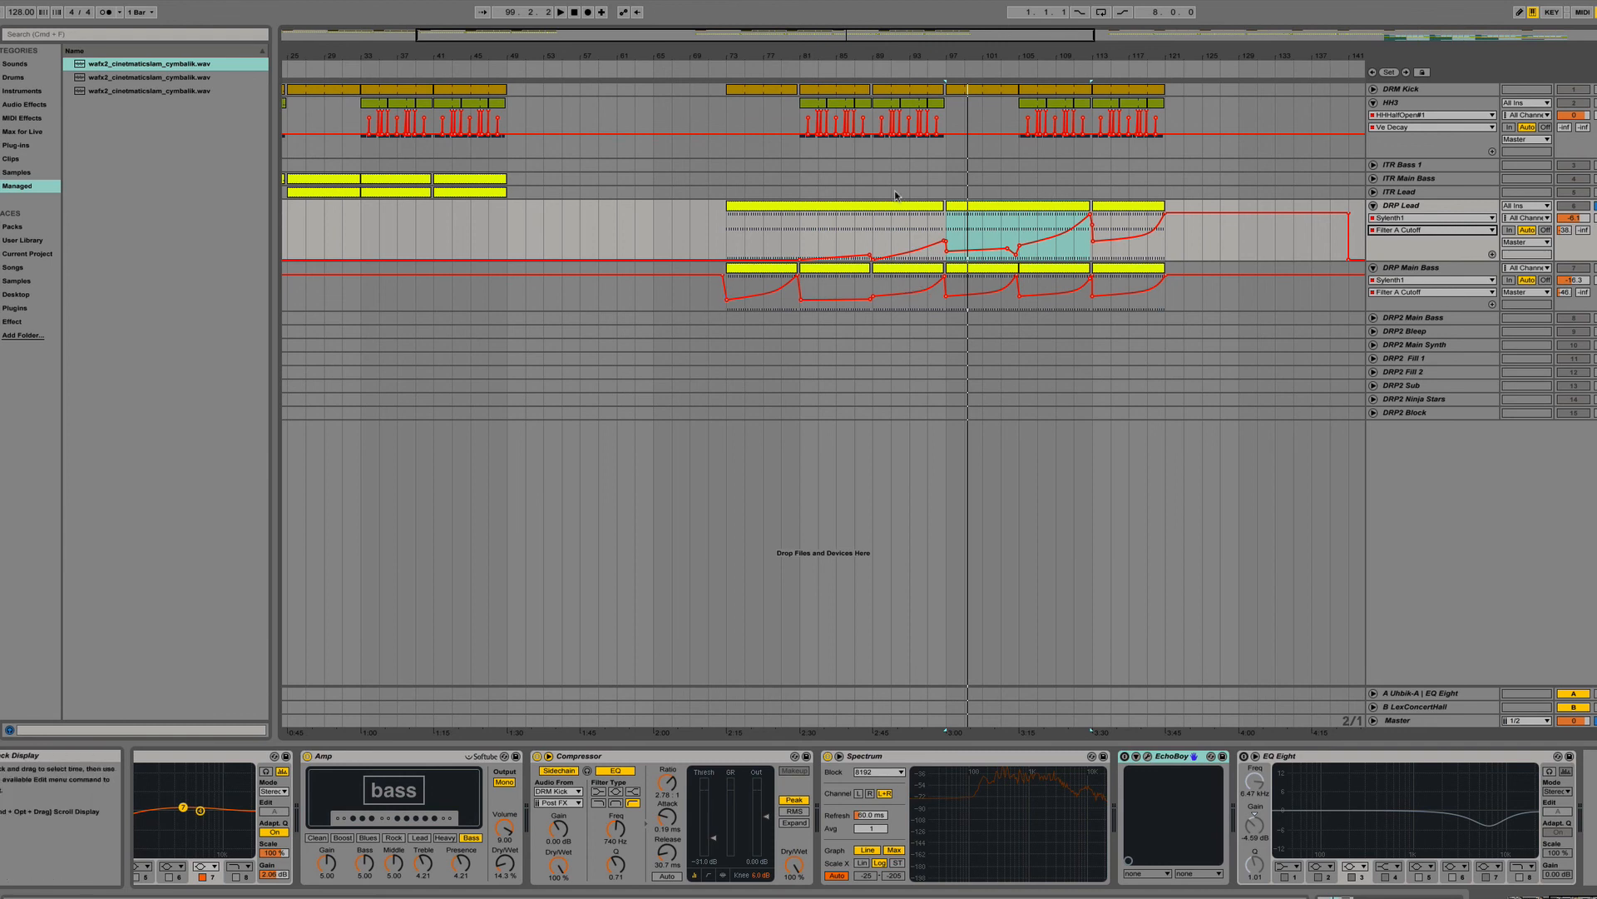
Select the DRP Lead clip at bar 113, show the whole arrangement, and fold the DRP Lead and DRP Main Bass tracks.
left_click_drag(1165, 236, 1037, 235)
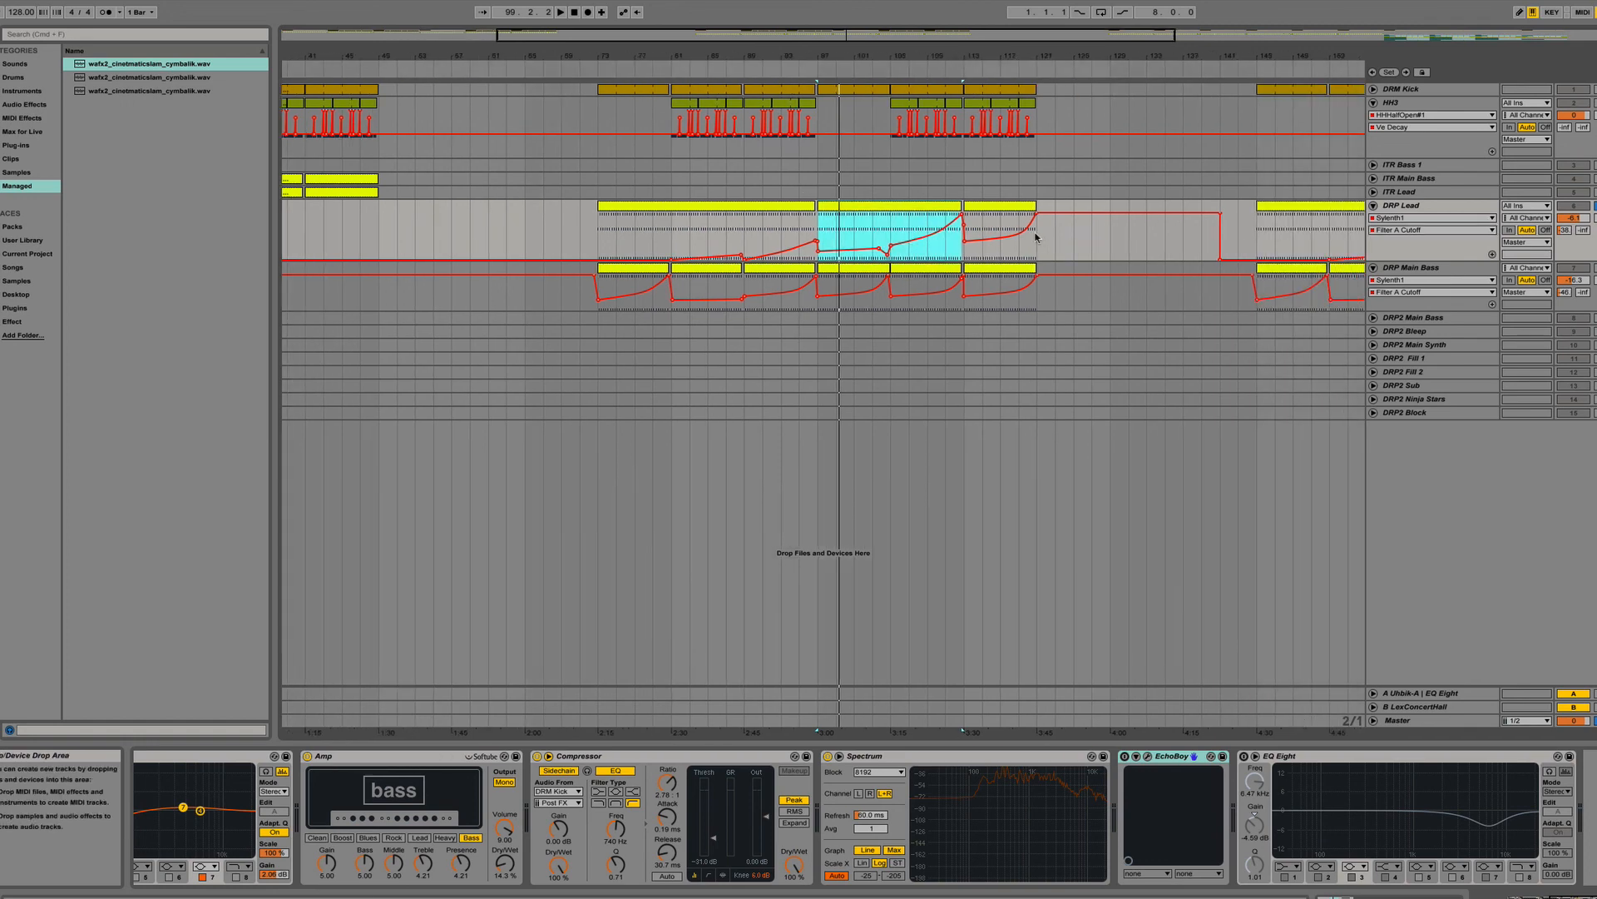
left_click(992, 205)
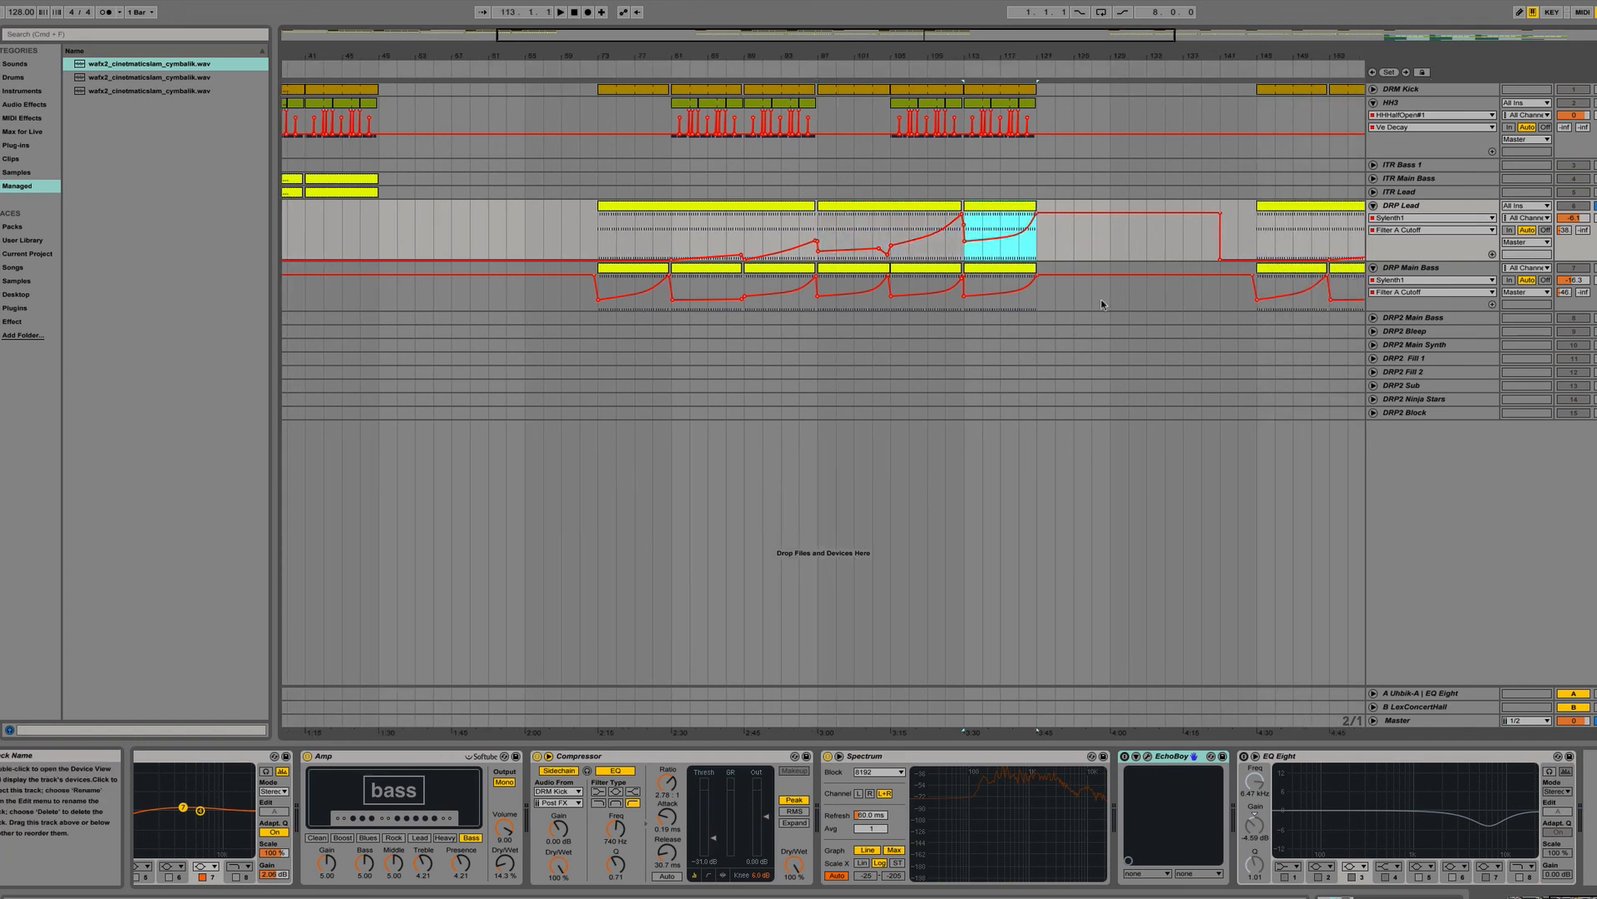
scroll(1103, 304, "right", 7)
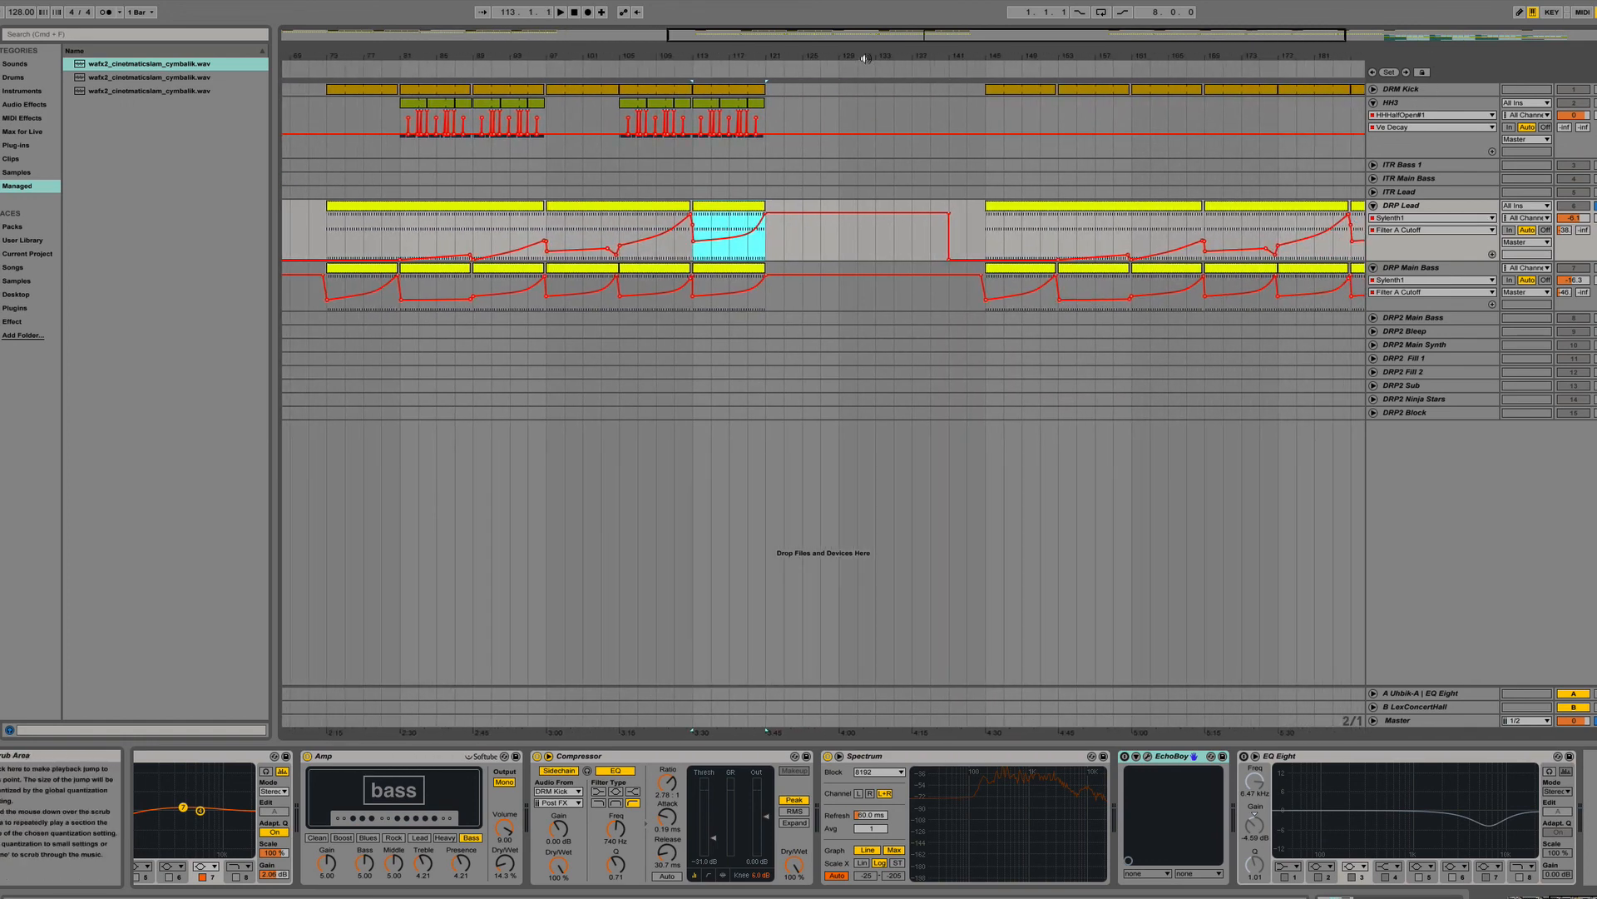
left_click_drag(866, 56, 866, 10)
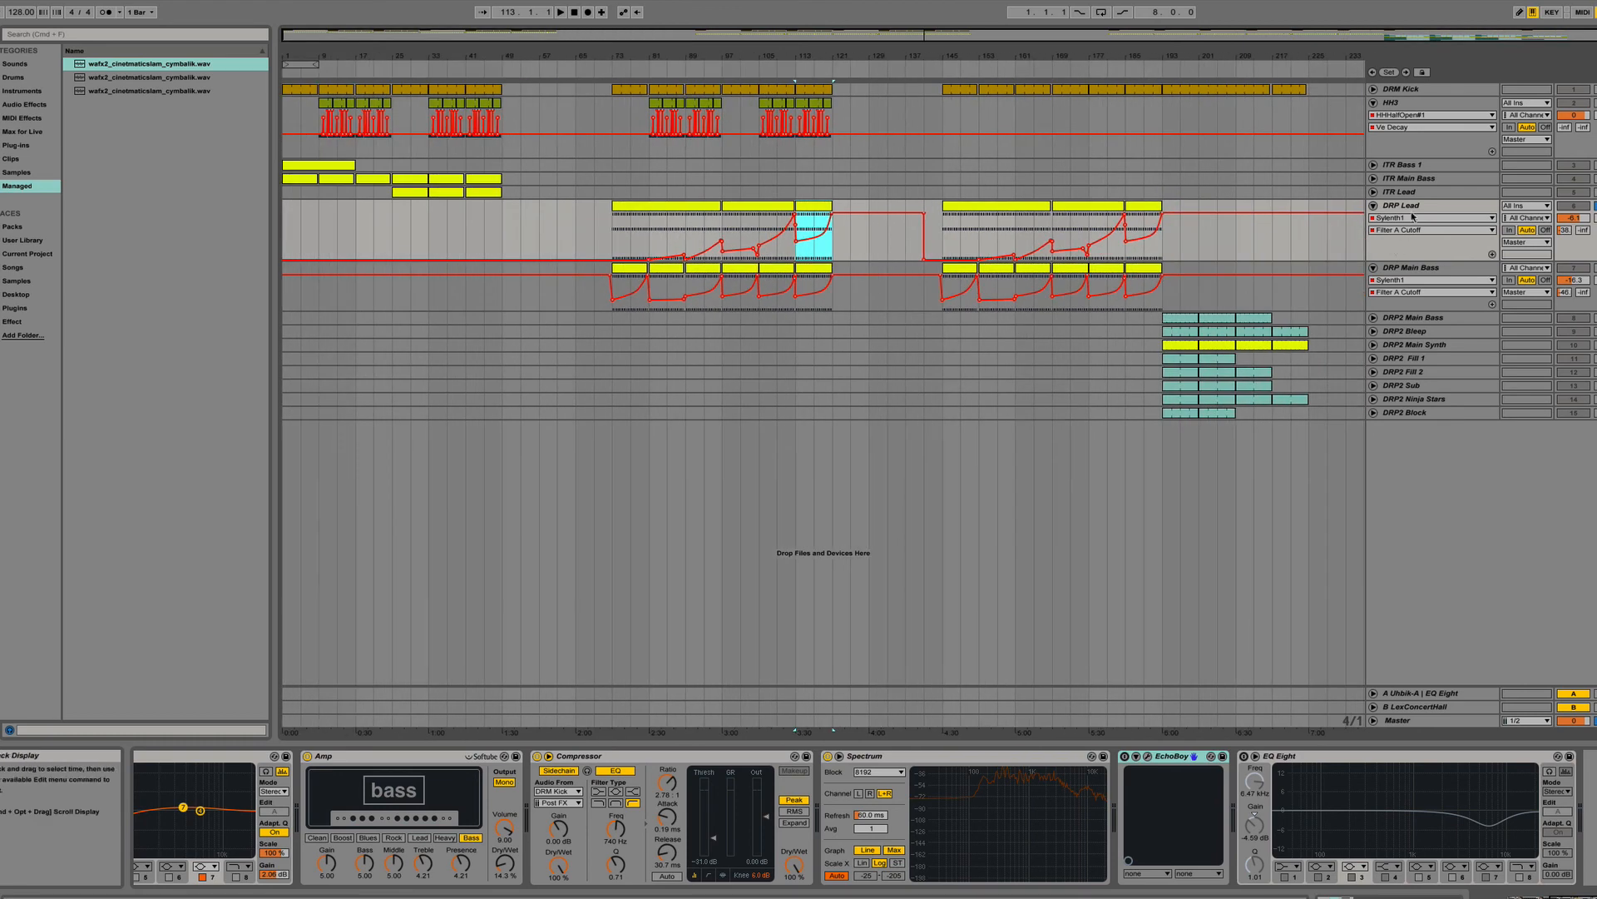
left_click(1374, 206)
left_click(1374, 220)
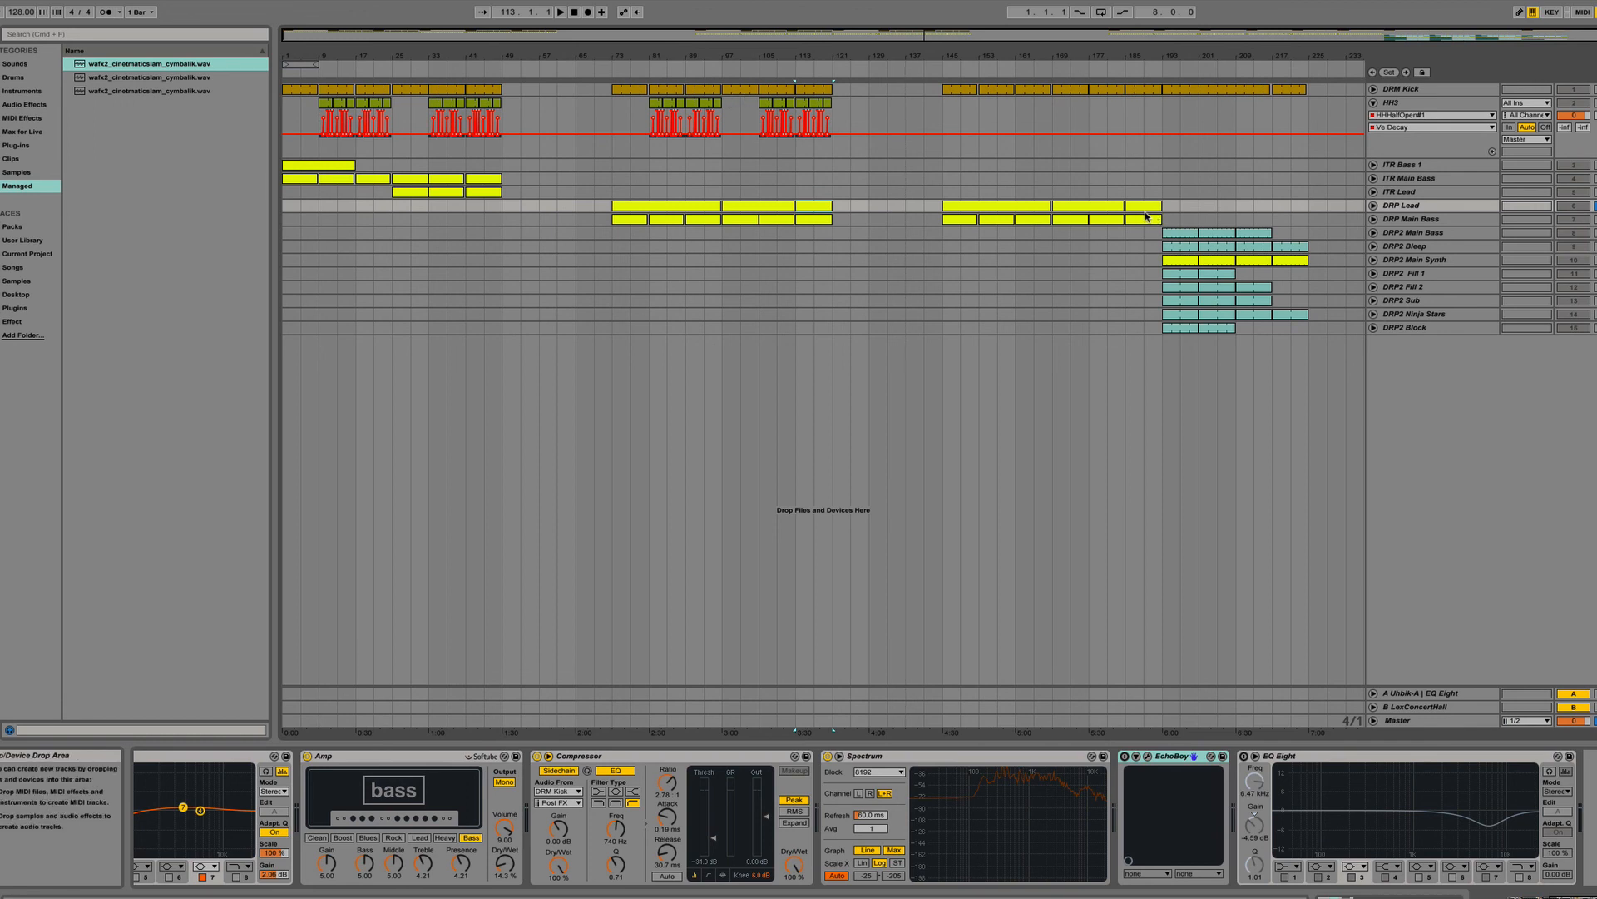
Unsolo DRP Lead and play the second drop with all tracks from the DRP2 Main Bass clip at bar 193.
left_click(1193, 234)
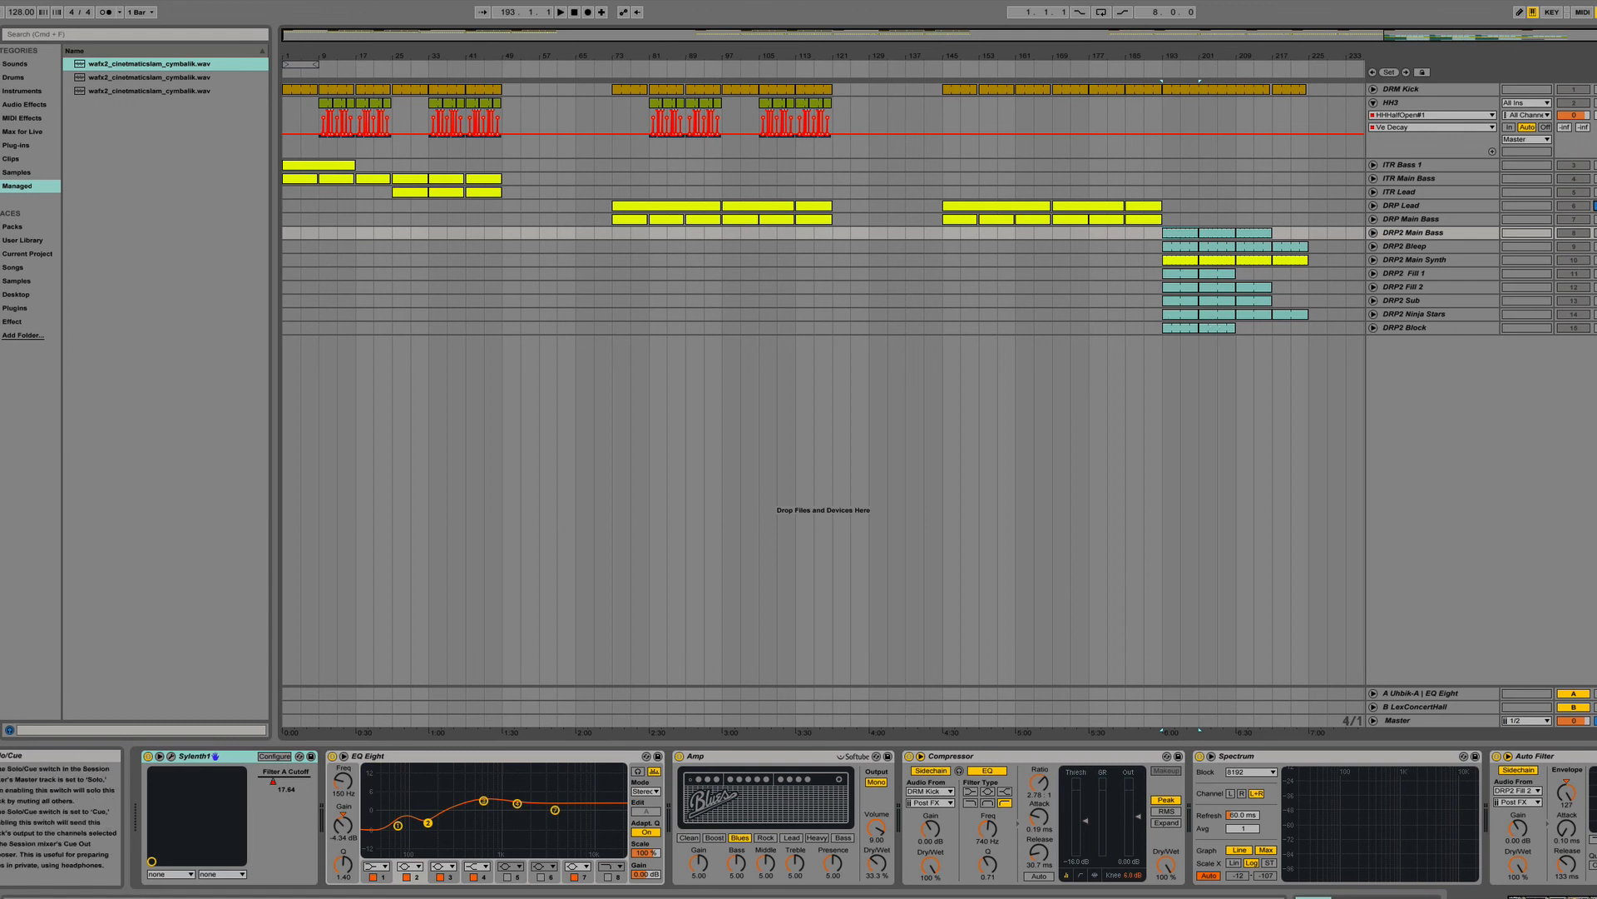
left_click(1596, 206)
key("space")
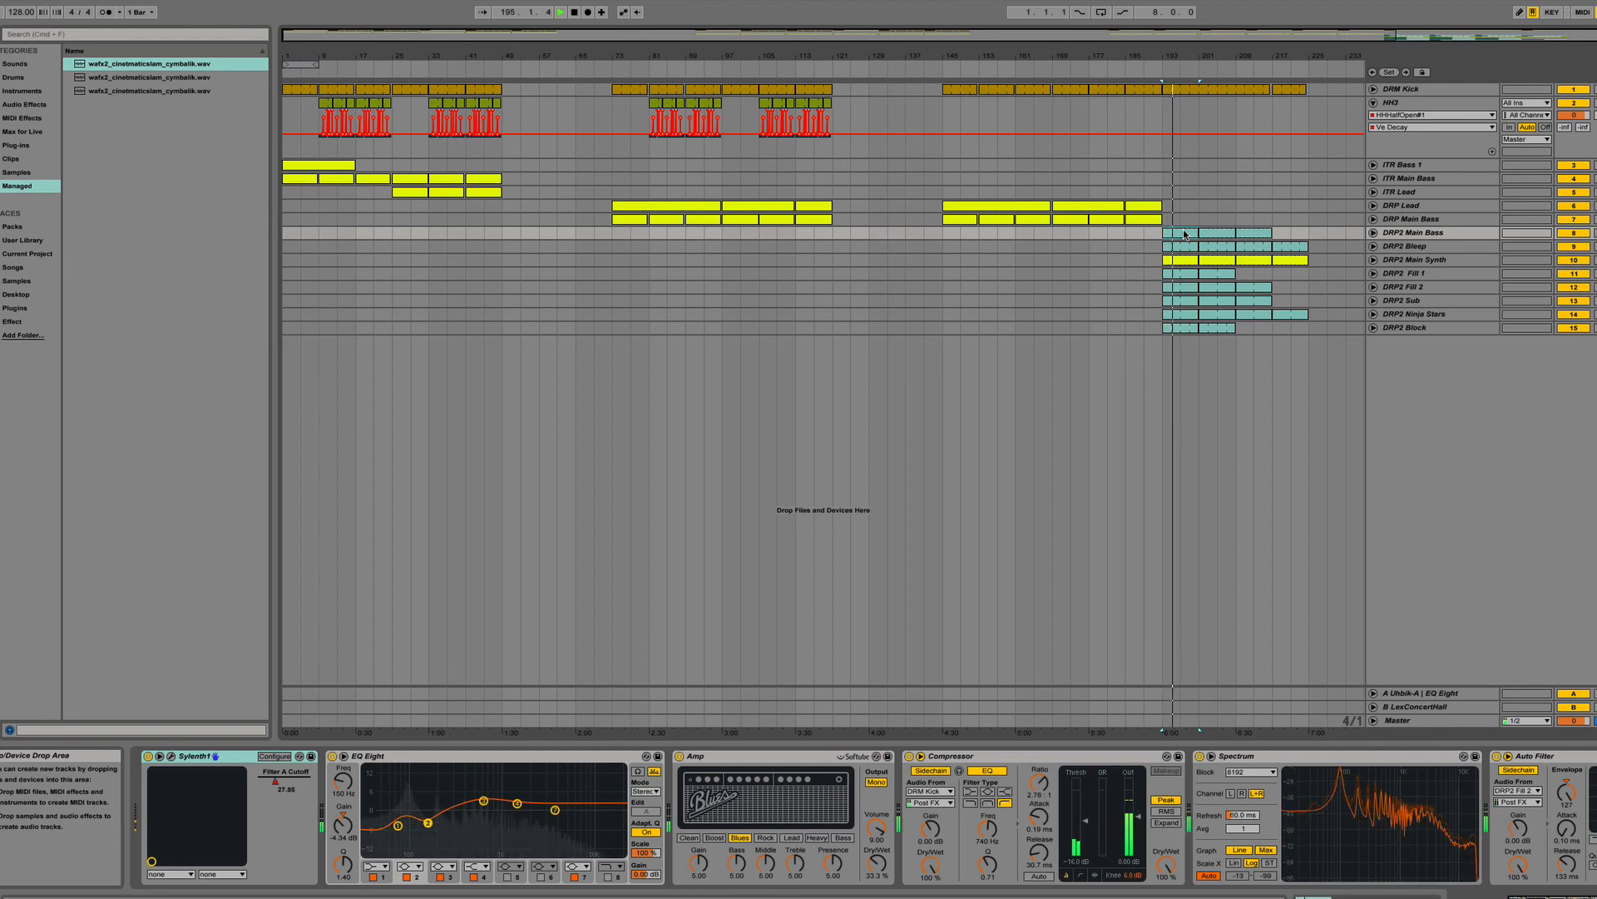
key("space")
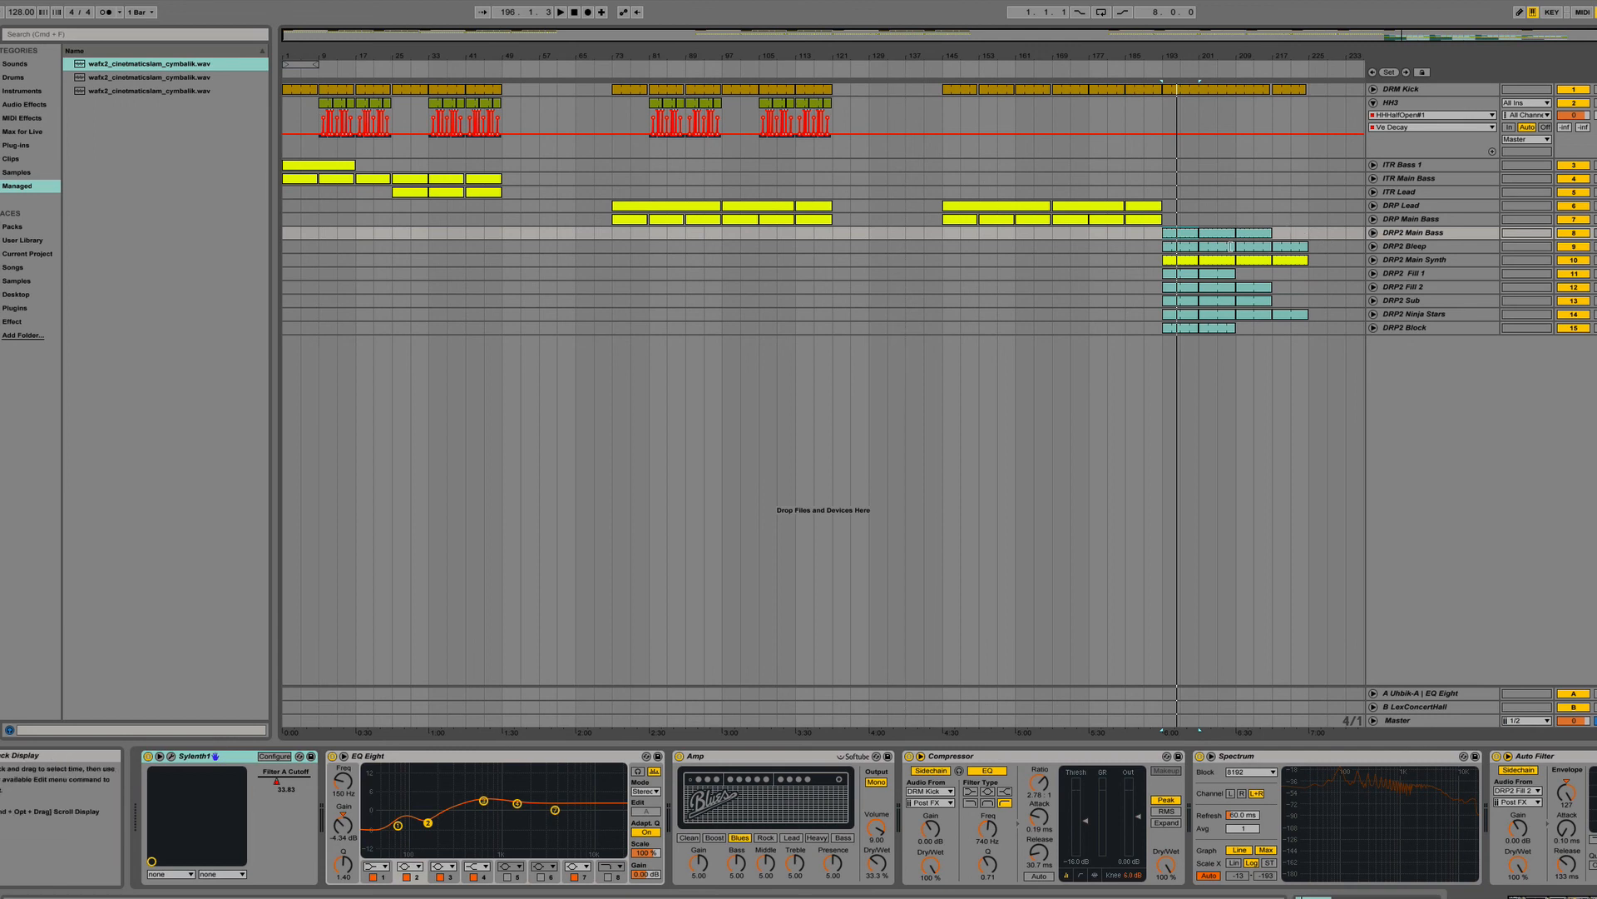
Look at the notes of the first DRP2 Bleep clip and return to the device chain of DRP2 Main Bass.
left_click(1185, 249)
scroll(1272, 739, "down", 5)
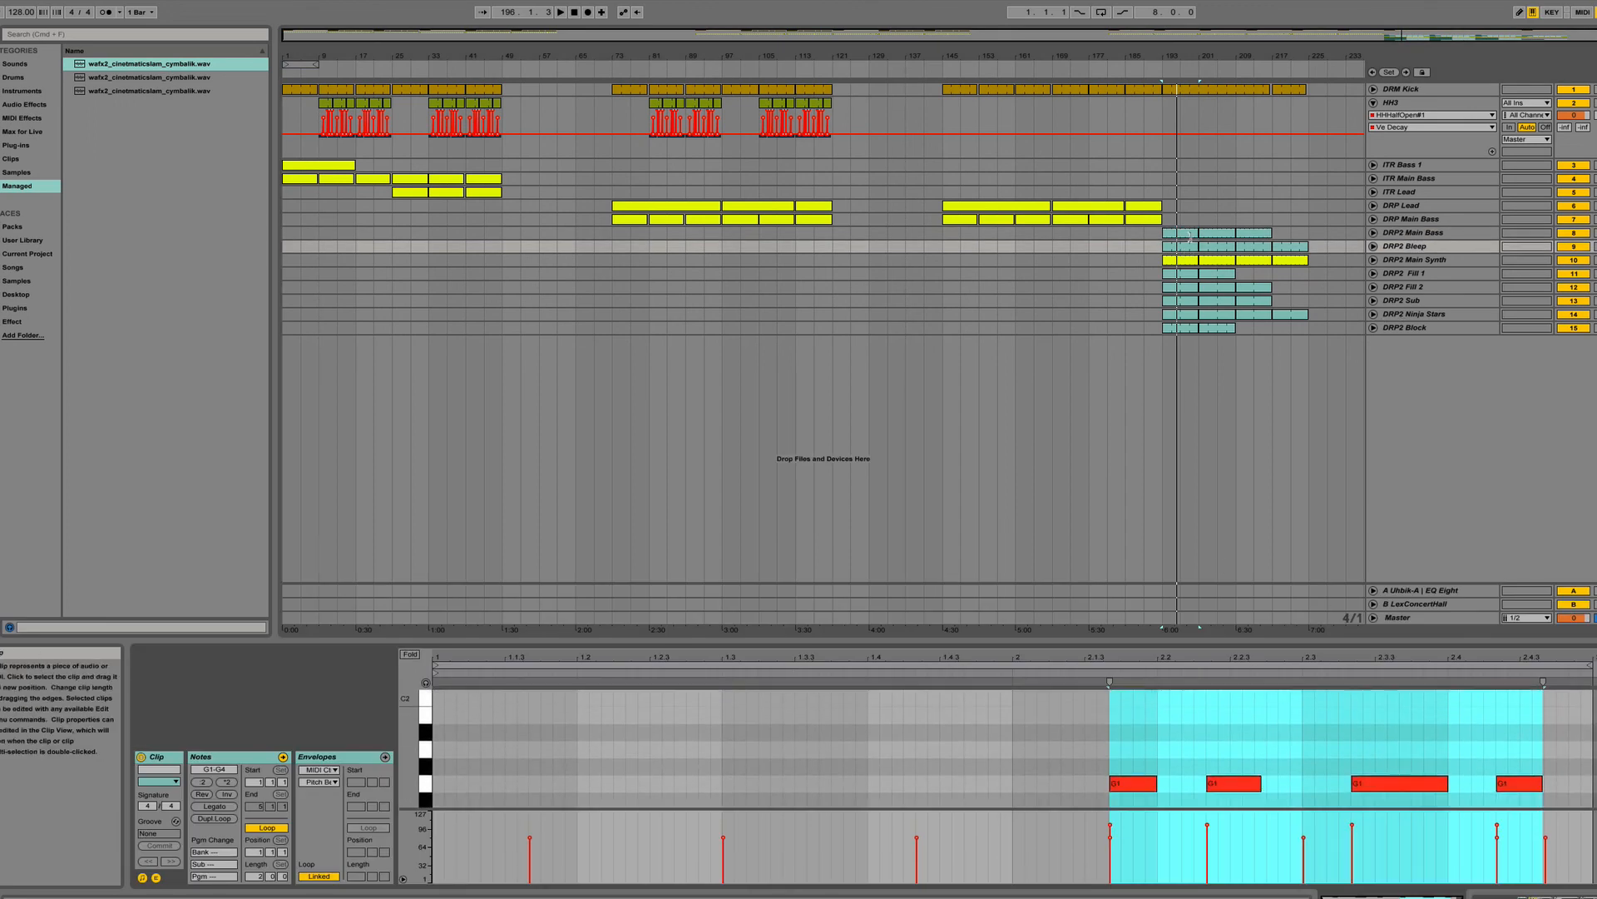
left_click(1192, 233)
left_click(1408, 235)
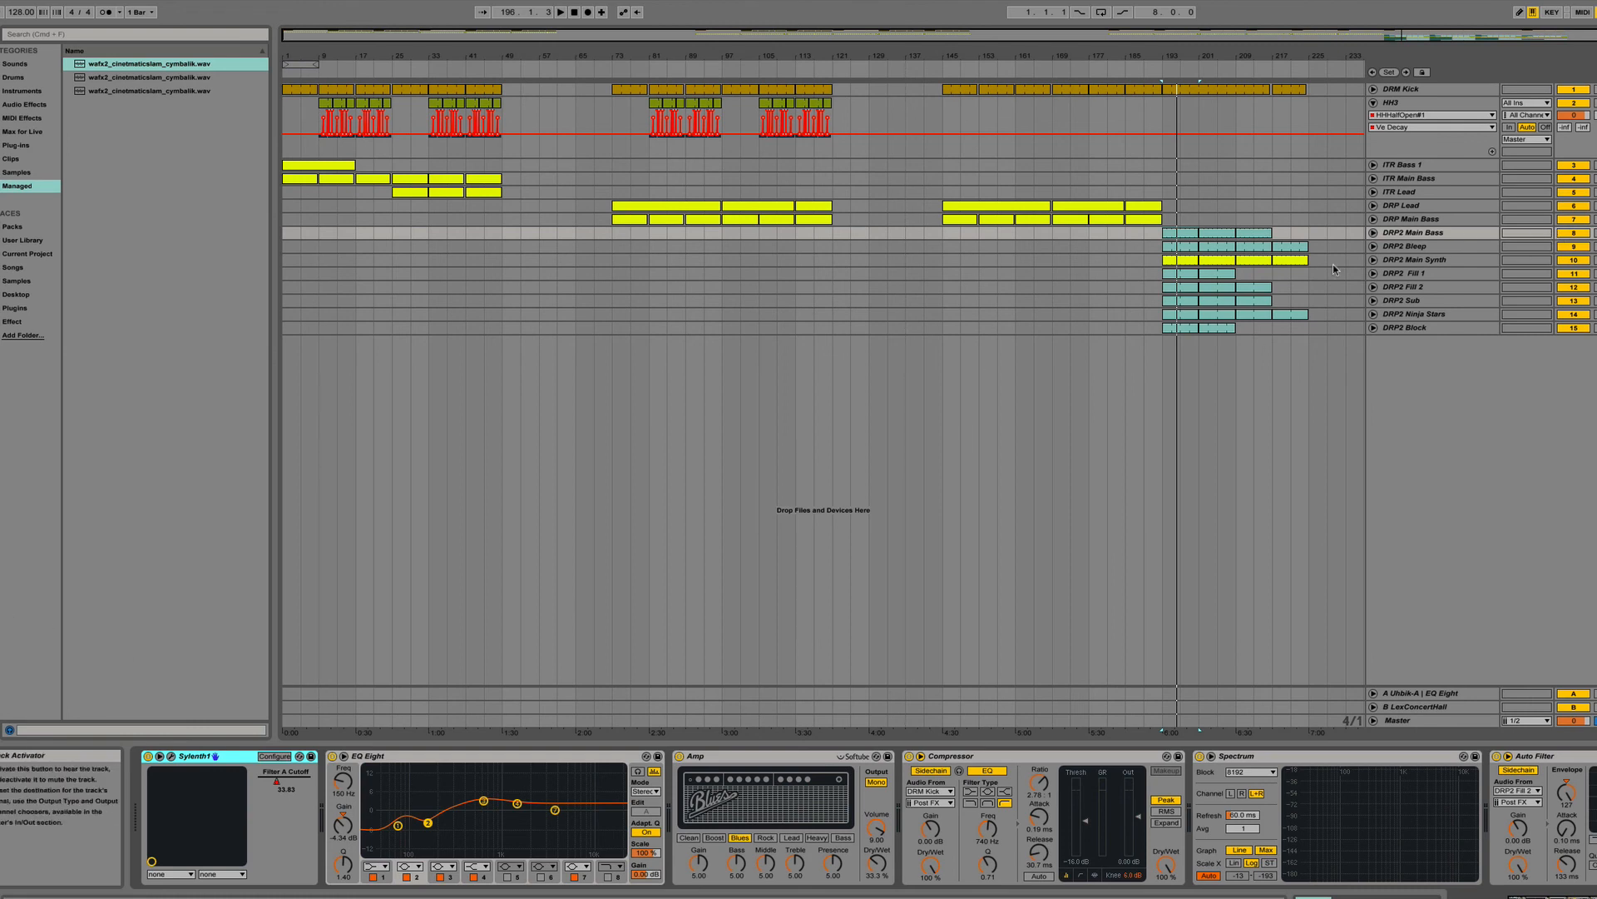
Solo DRP2 Main Bass, play it from bar 193, and view the rest of its device chain up to Auto Filter.
left_click(1595, 233)
key("space")
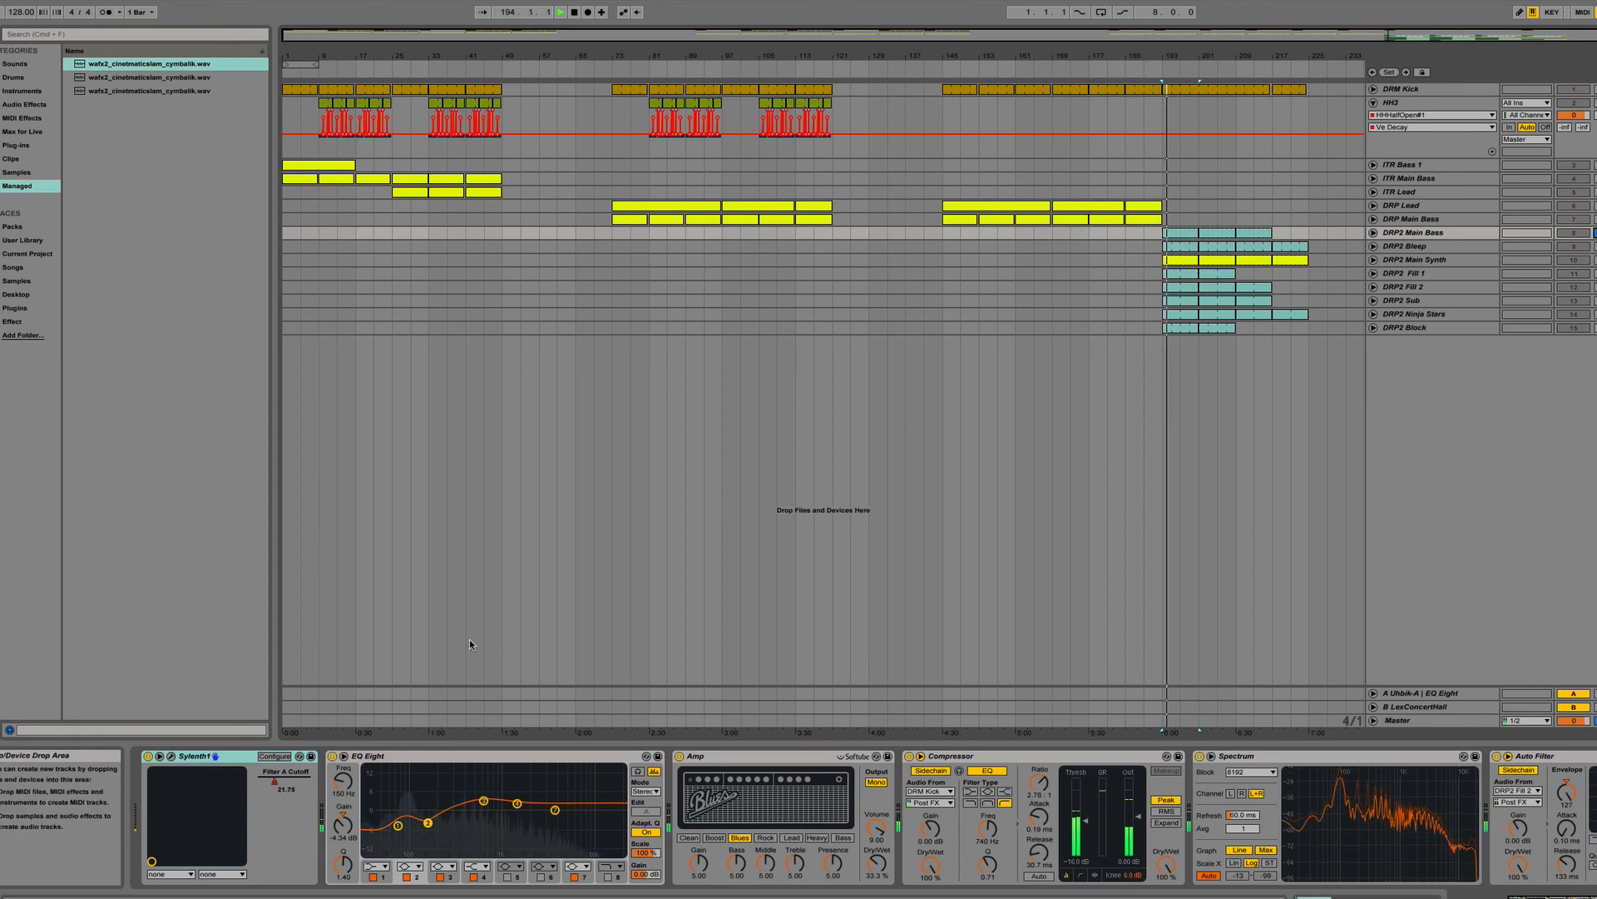
key("space")
scroll(832, 803, "right", 5)
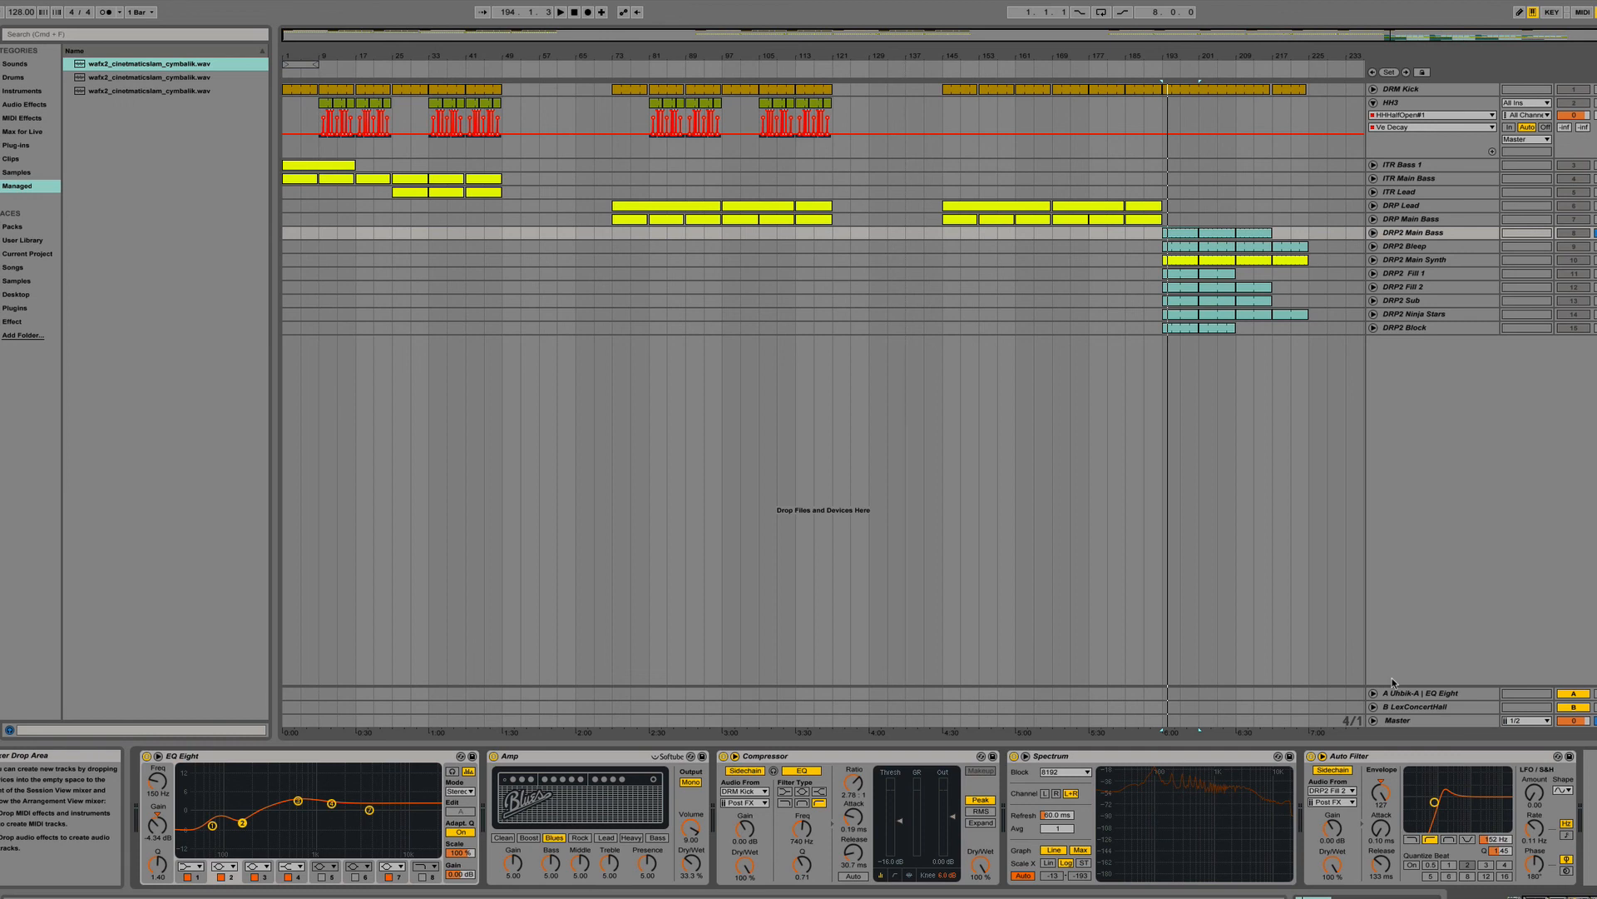
Play short soloed passages of DRP2 Main Bass and DRP2 Main Synth from bar 193.
key("space")
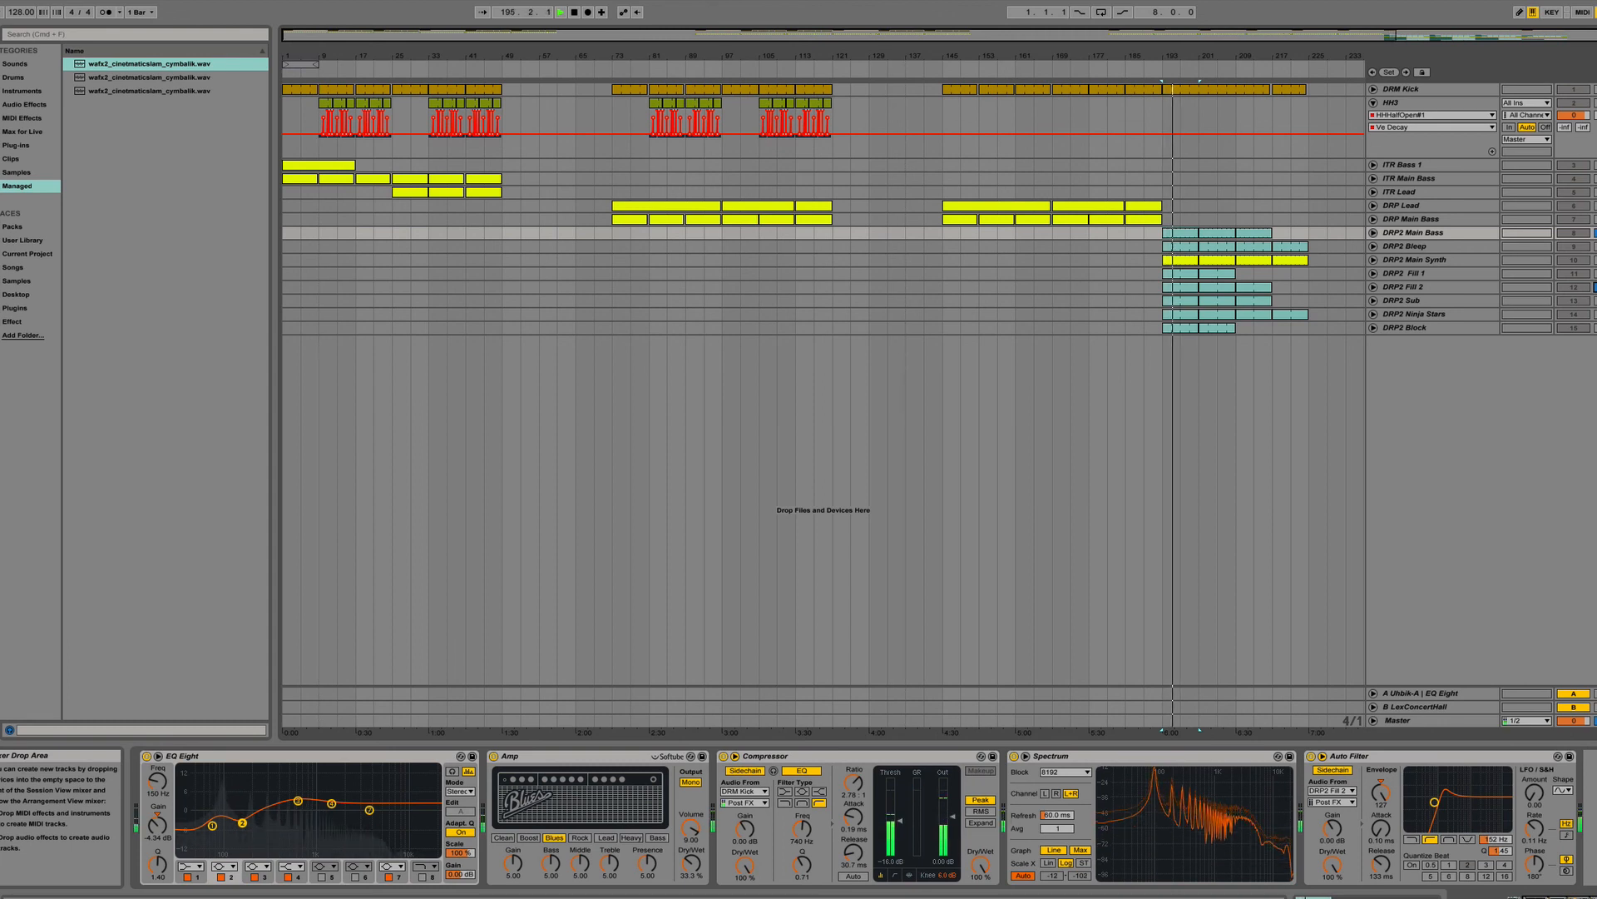
key("space")
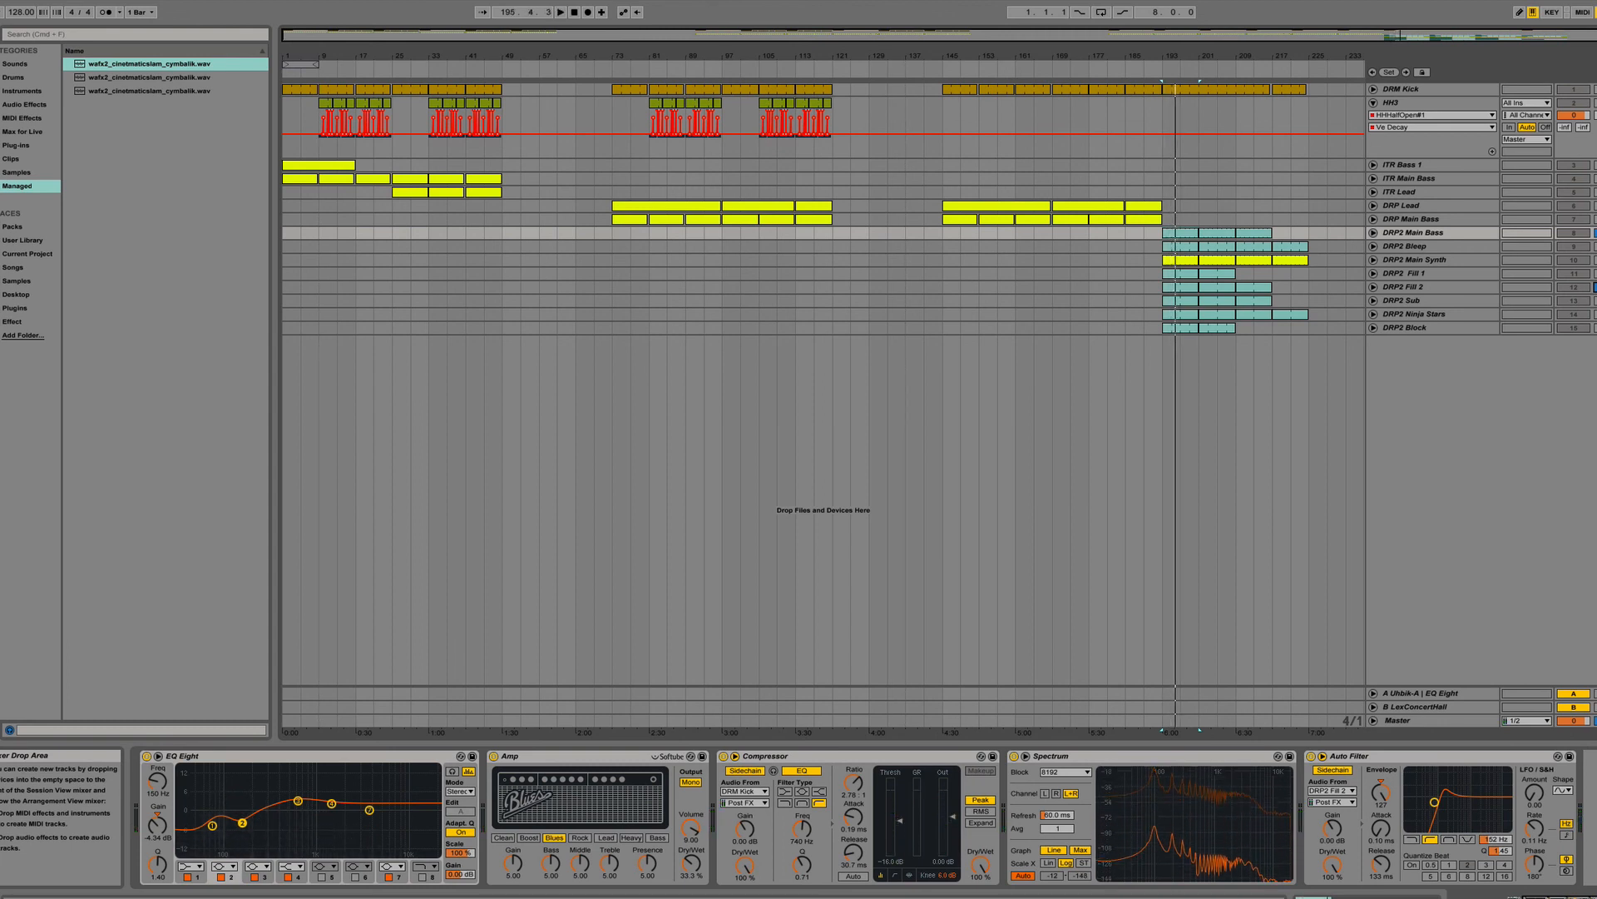
key("space")
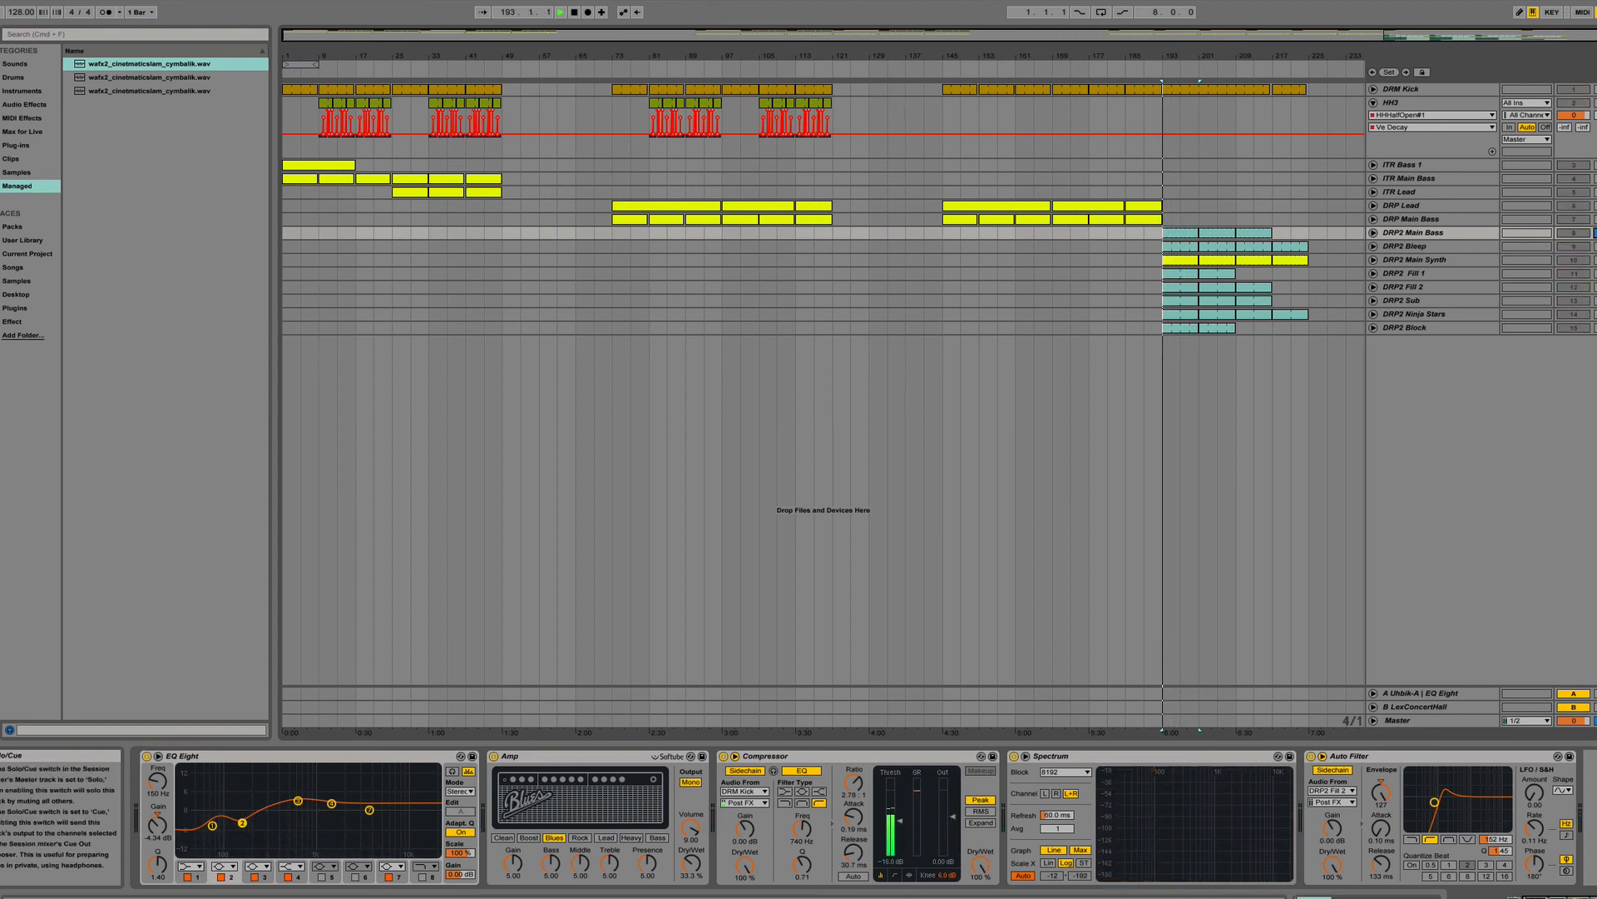
key("space")
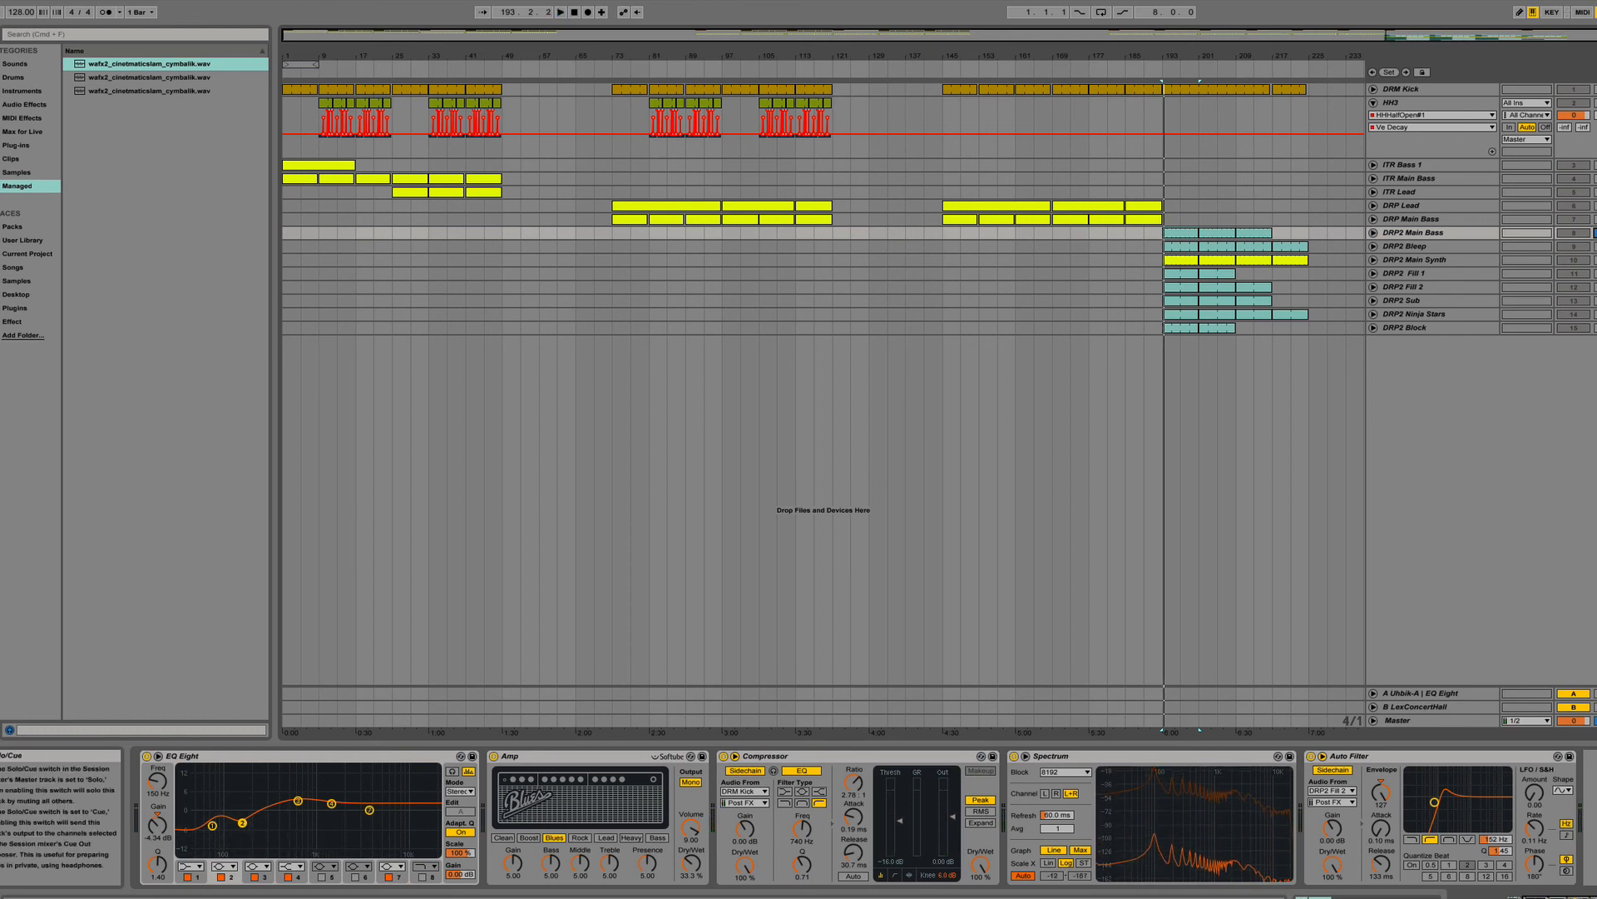
key("space")
key("space")
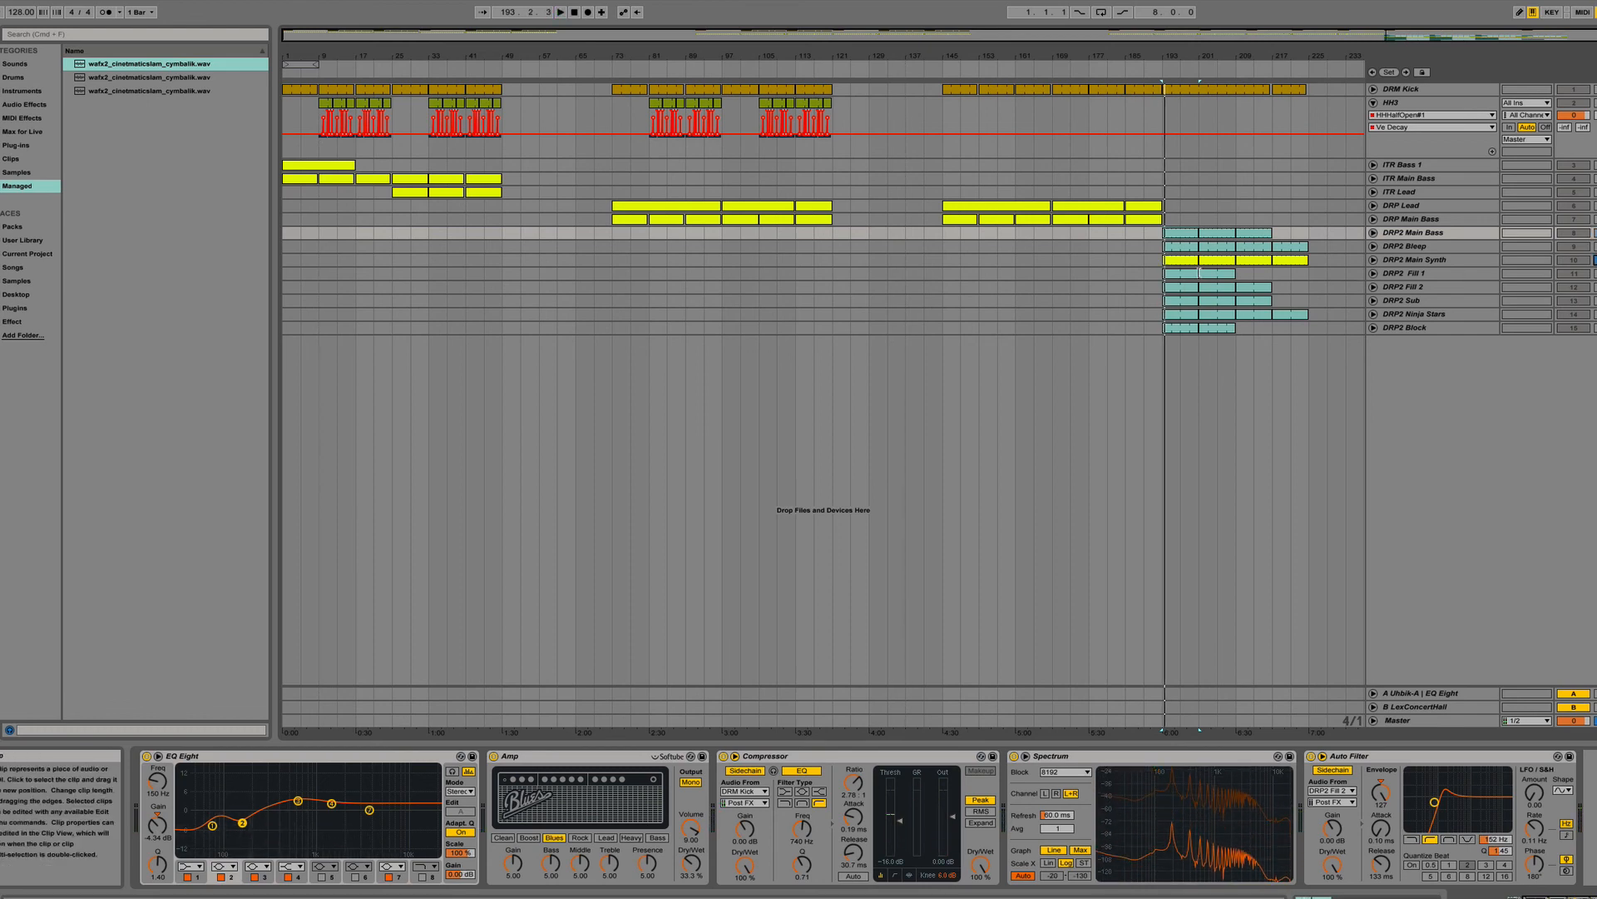
Compare the notes of the first DRP2 Main Synth clip with those of the DRP Lead and DRP Main Bass clips at bar 73.
double_click(1189, 259)
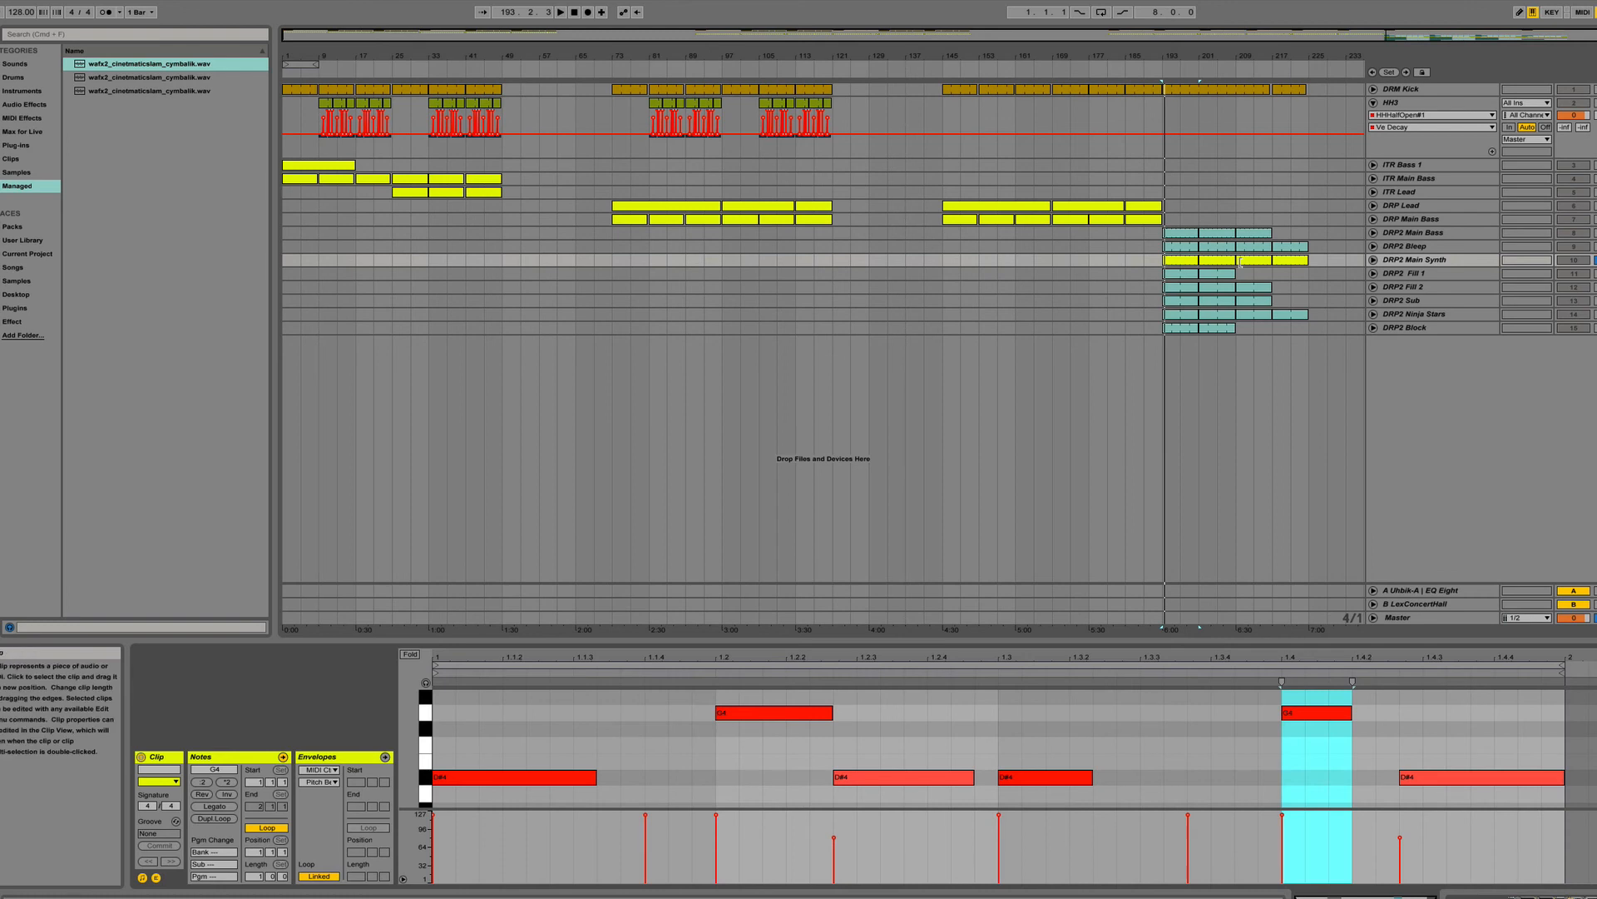
left_click(636, 215)
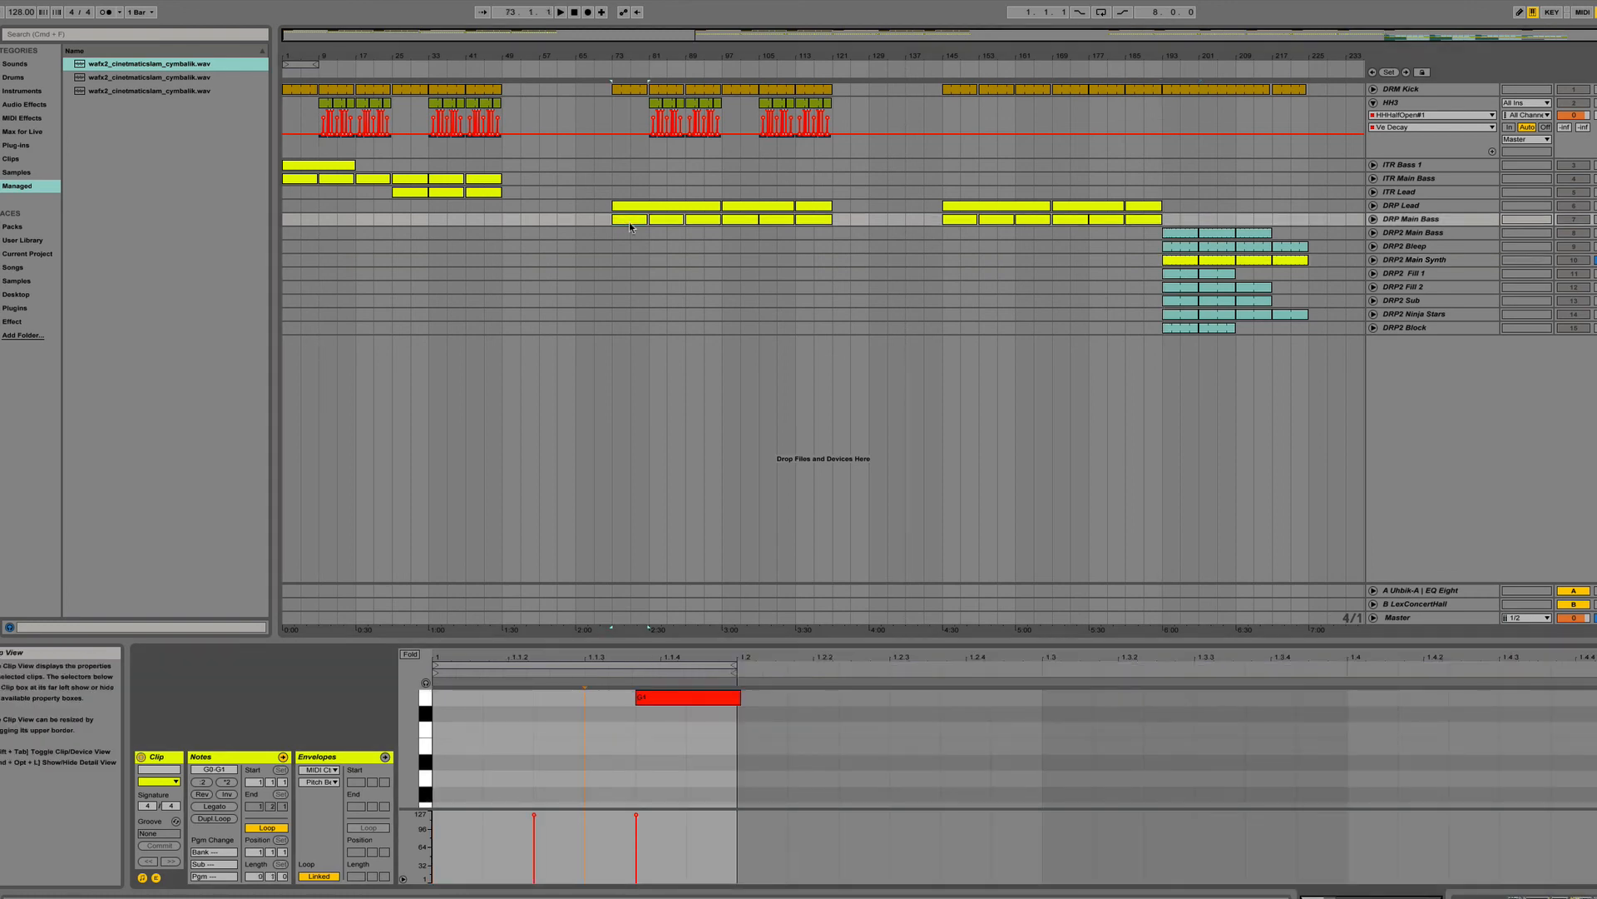
left_click(640, 207)
scroll(676, 747, "down", 5)
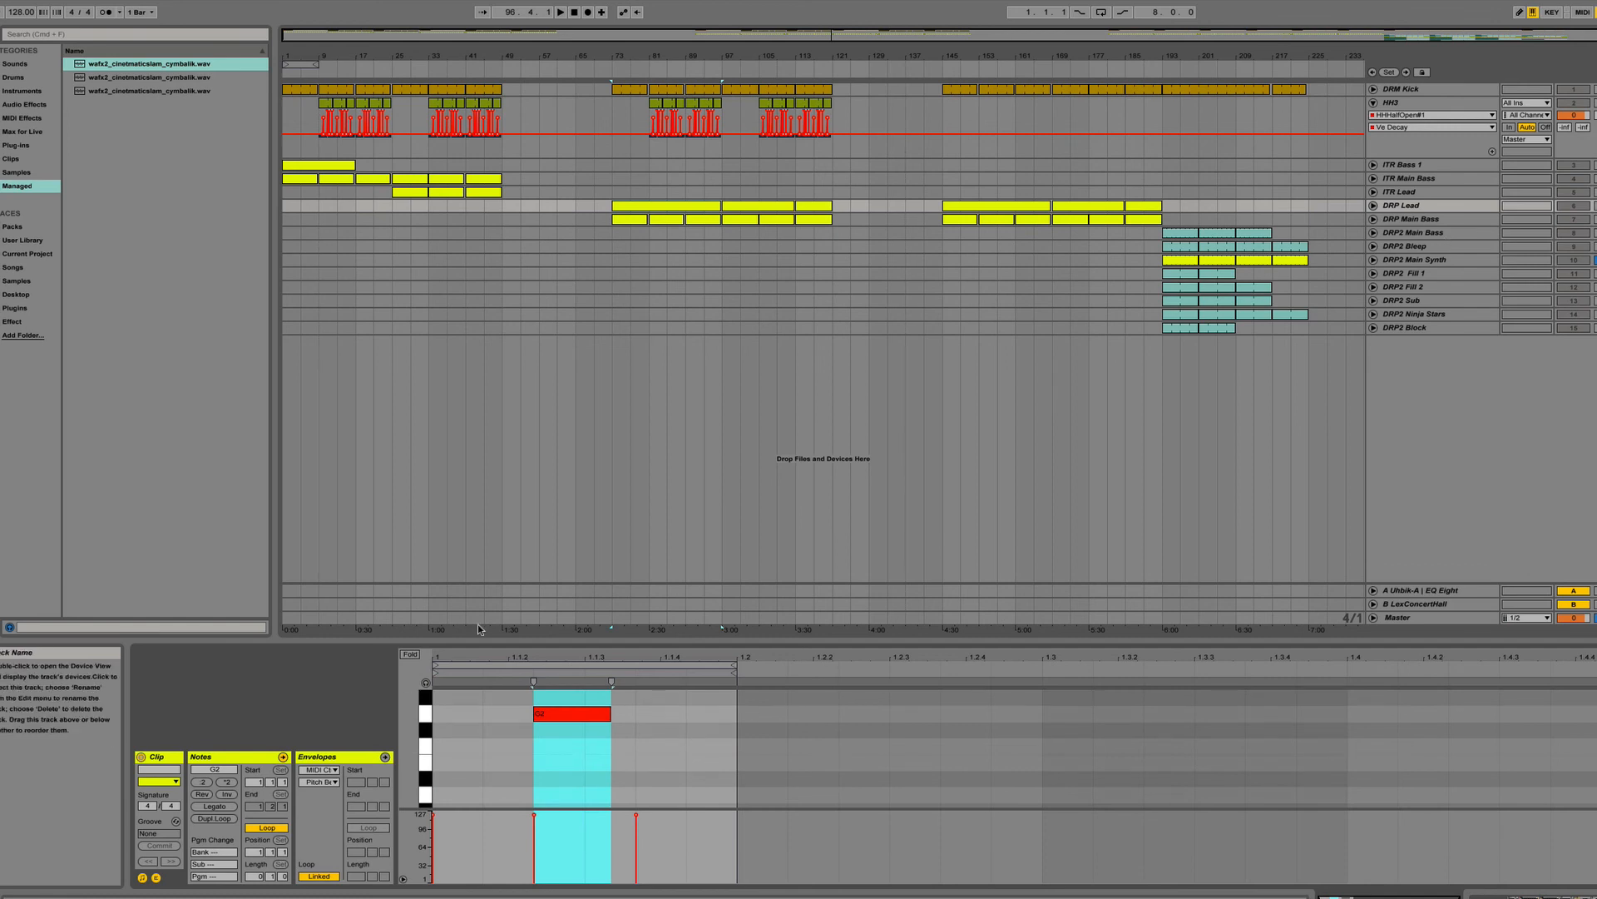
scroll(580, 793, "up", 3)
scroll(580, 793, "up", 3)
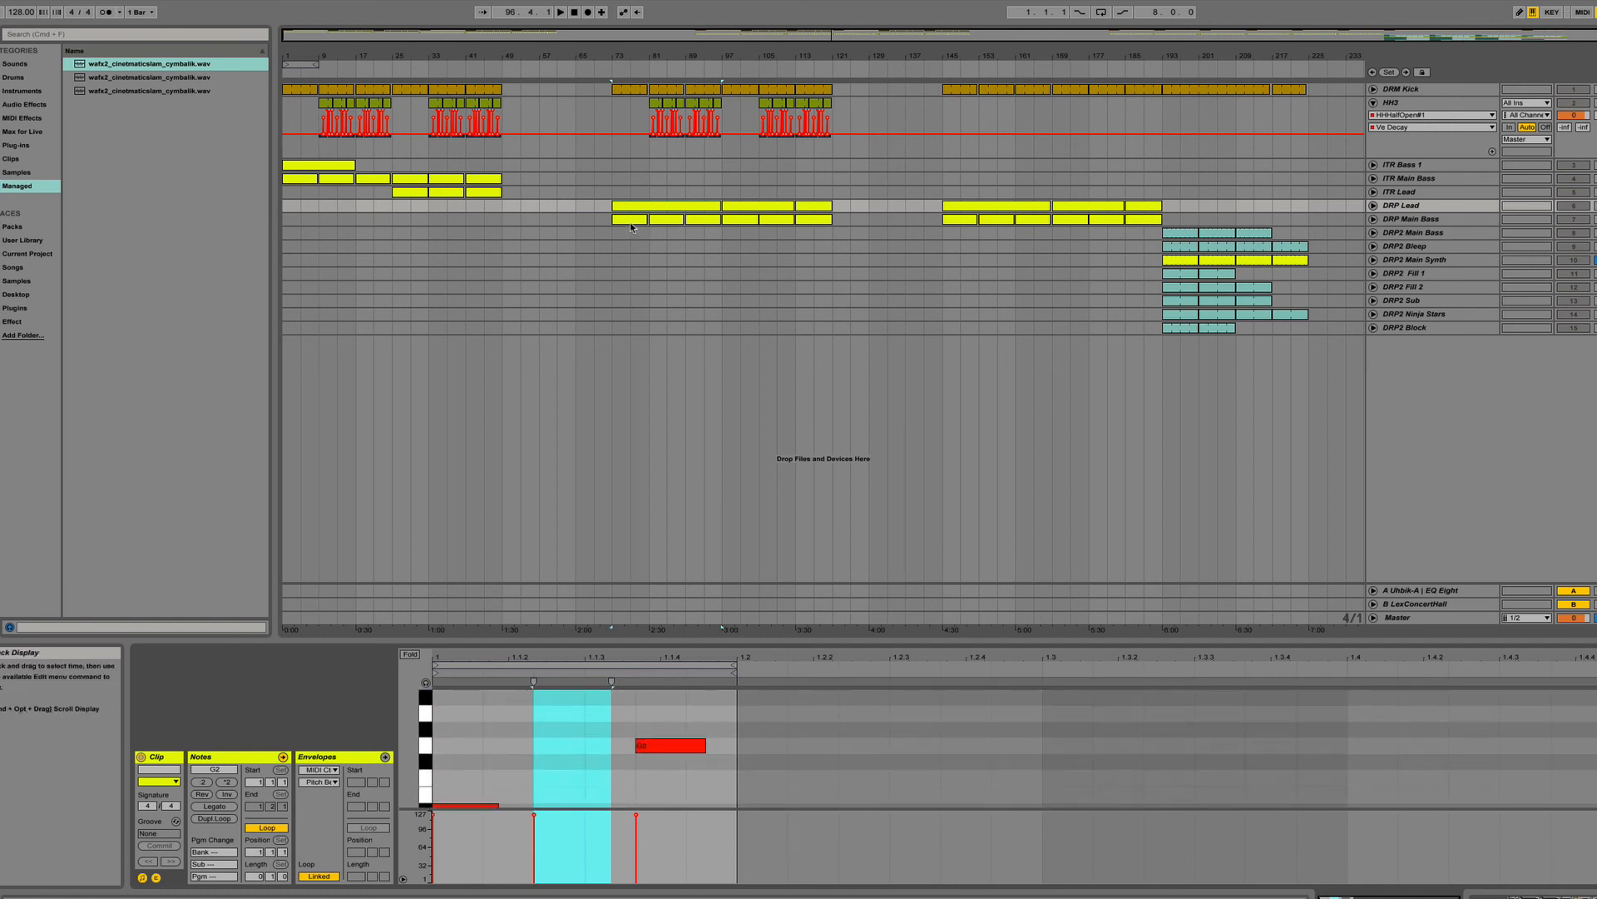
key("Down")
scroll(689, 742, "down", 5)
scroll(689, 747, "down", 5)
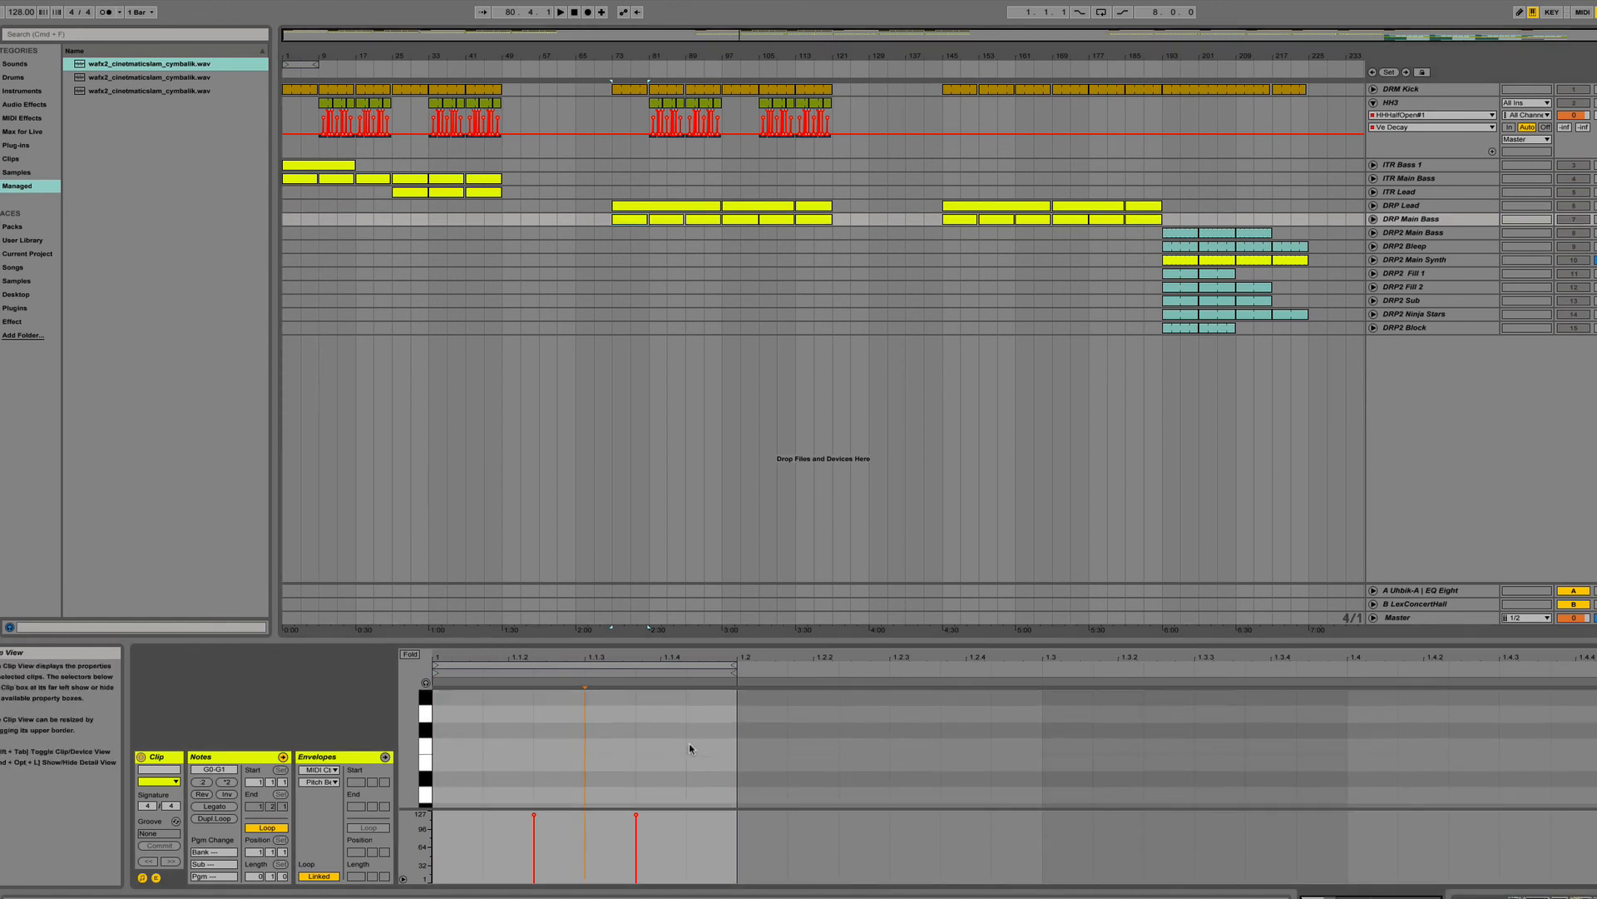
Examine the notes of the DRP Lead clip at bar 73 across its whole pitch range.
left_click(645, 209)
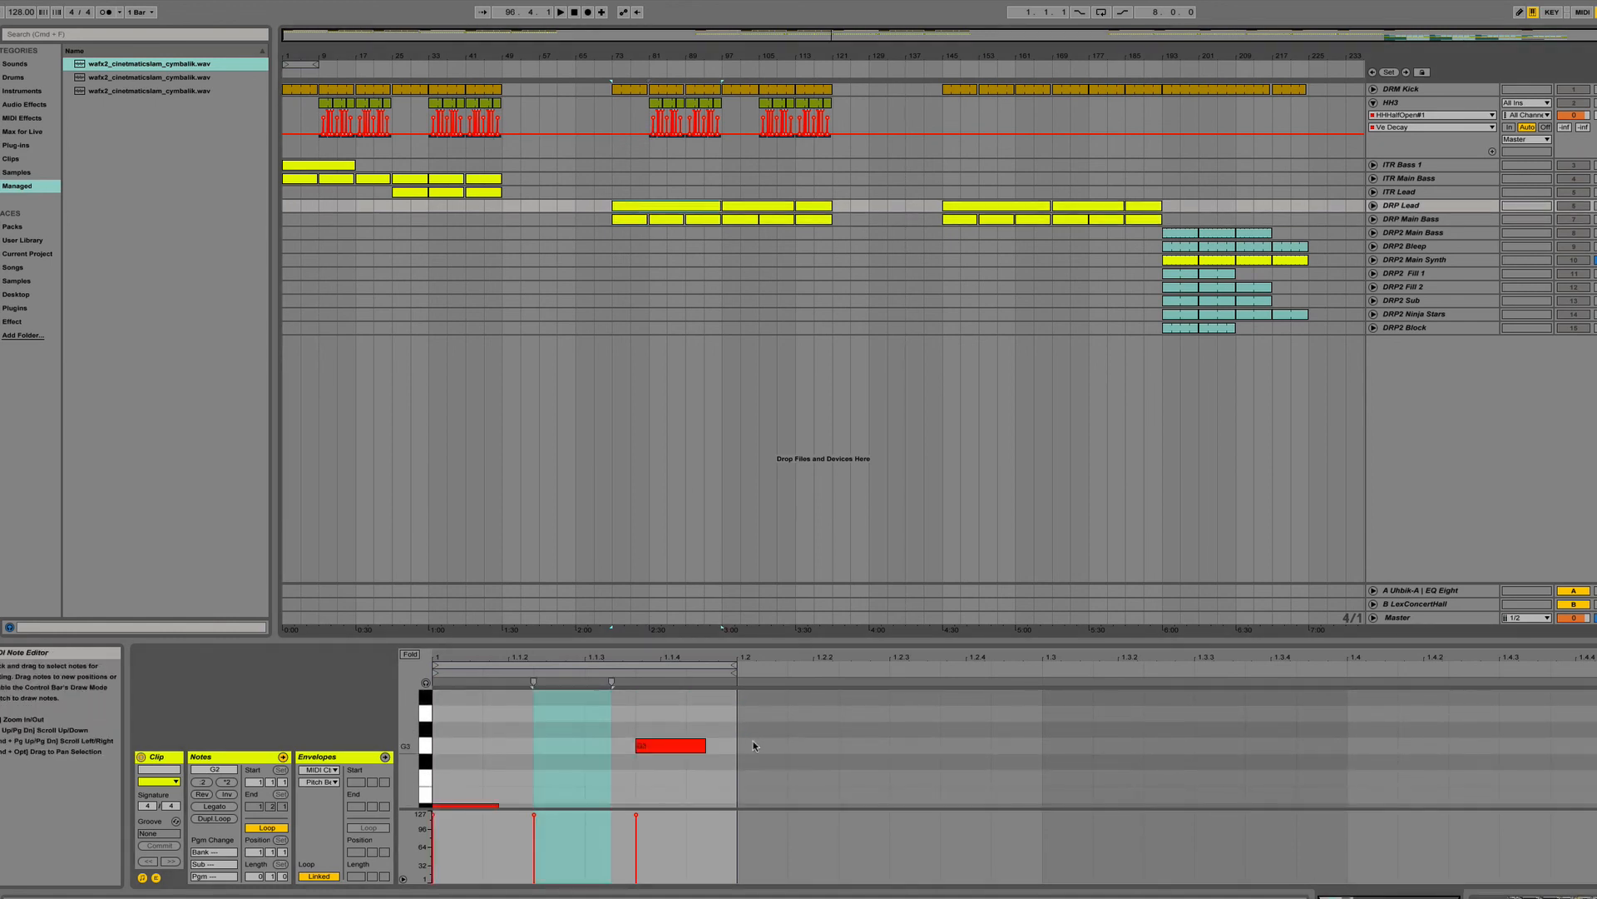
scroll(735, 760, "down", 3)
scroll(736, 761, "down", 2)
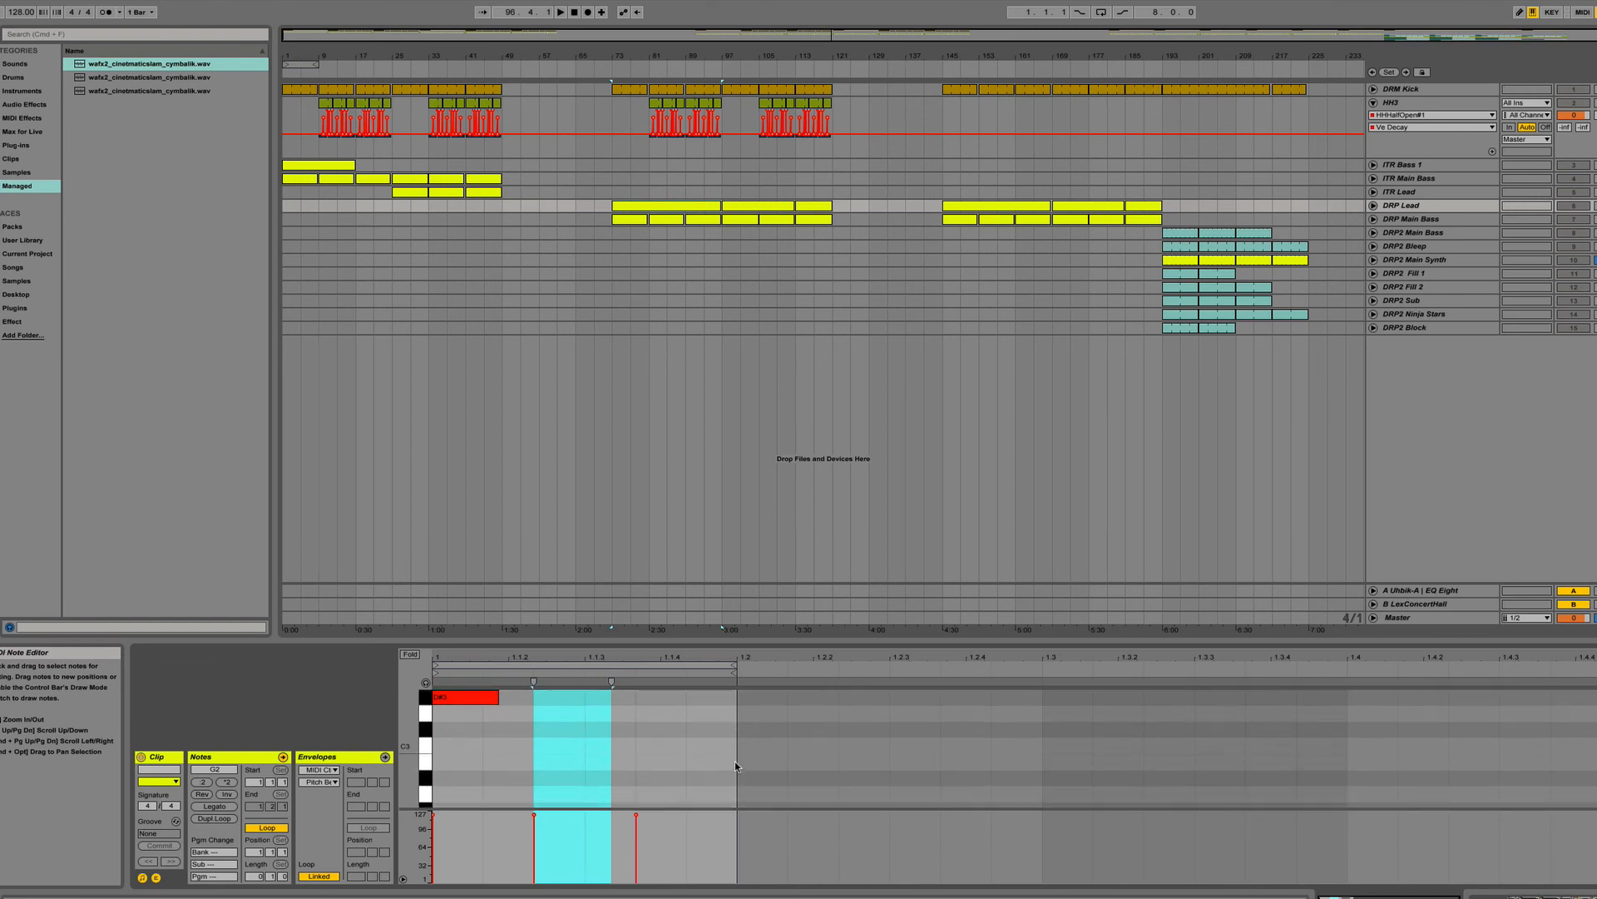
scroll(735, 760, "up", 5)
scroll(735, 760, "down", 4)
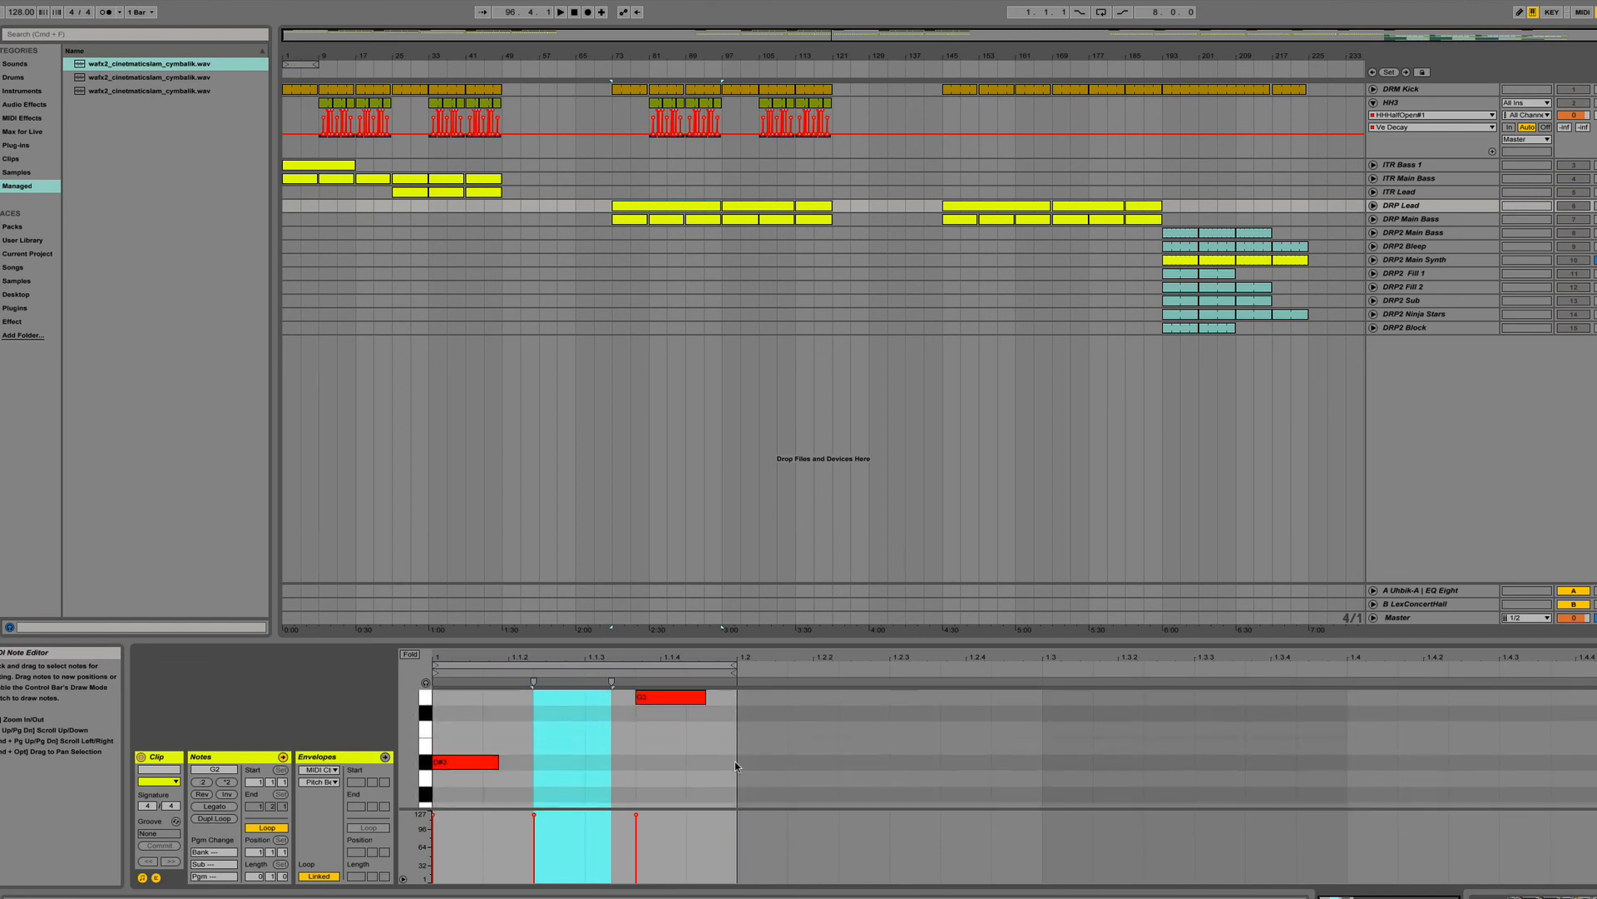
scroll(735, 761, "up", 2)
scroll(736, 760, "down", 1)
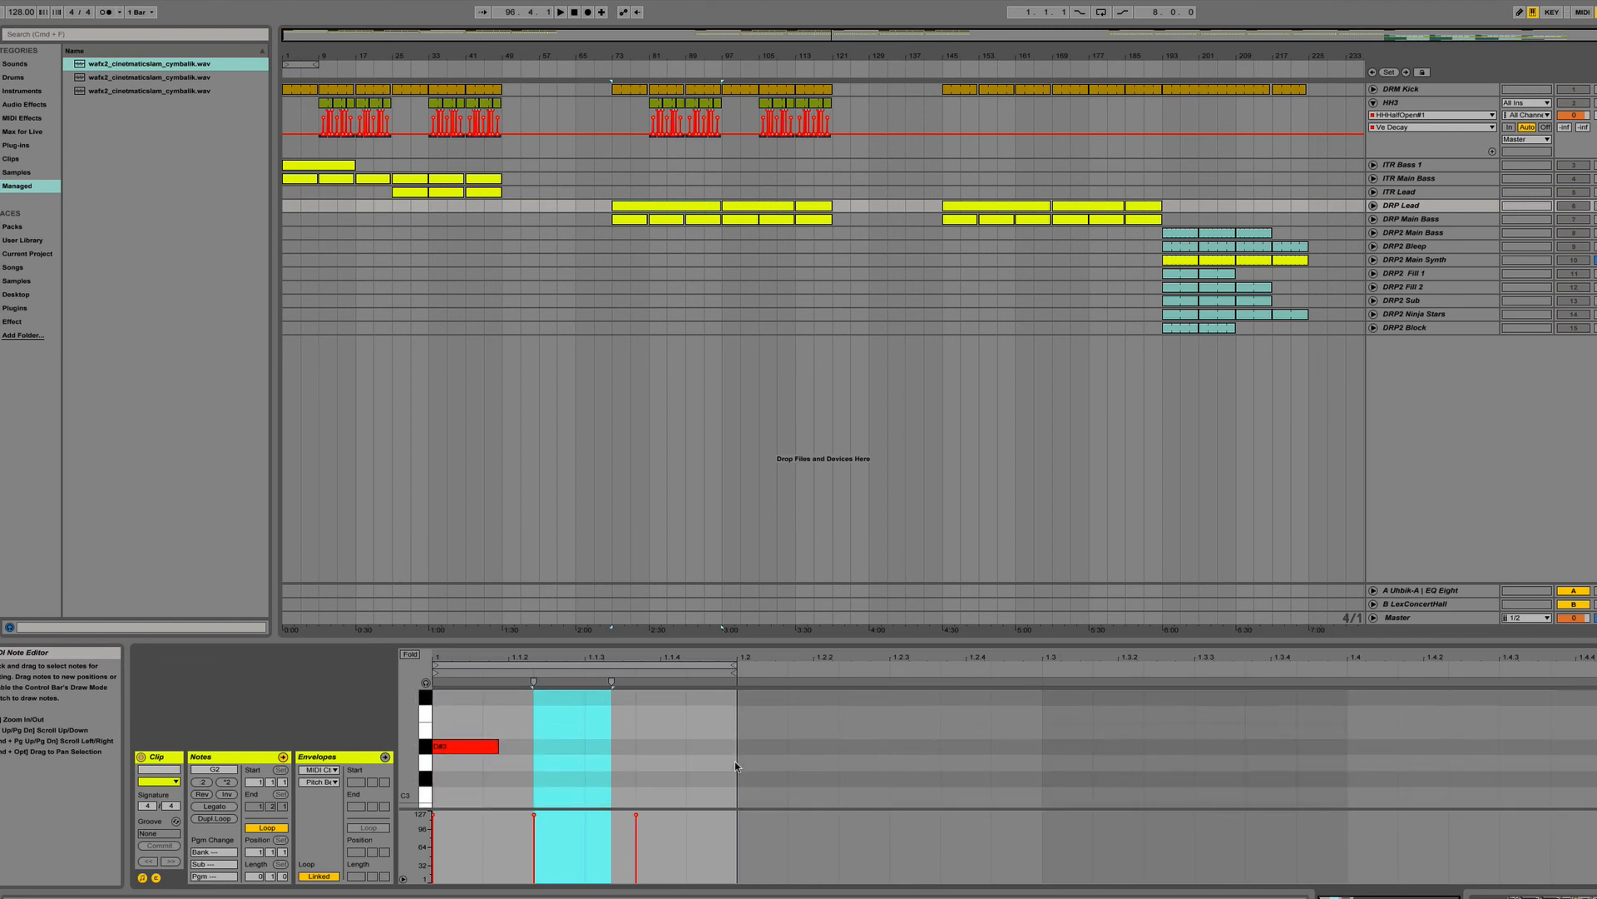
scroll(735, 761, "up", 1)
scroll(735, 760, "down", 2)
scroll(736, 760, "down", 5)
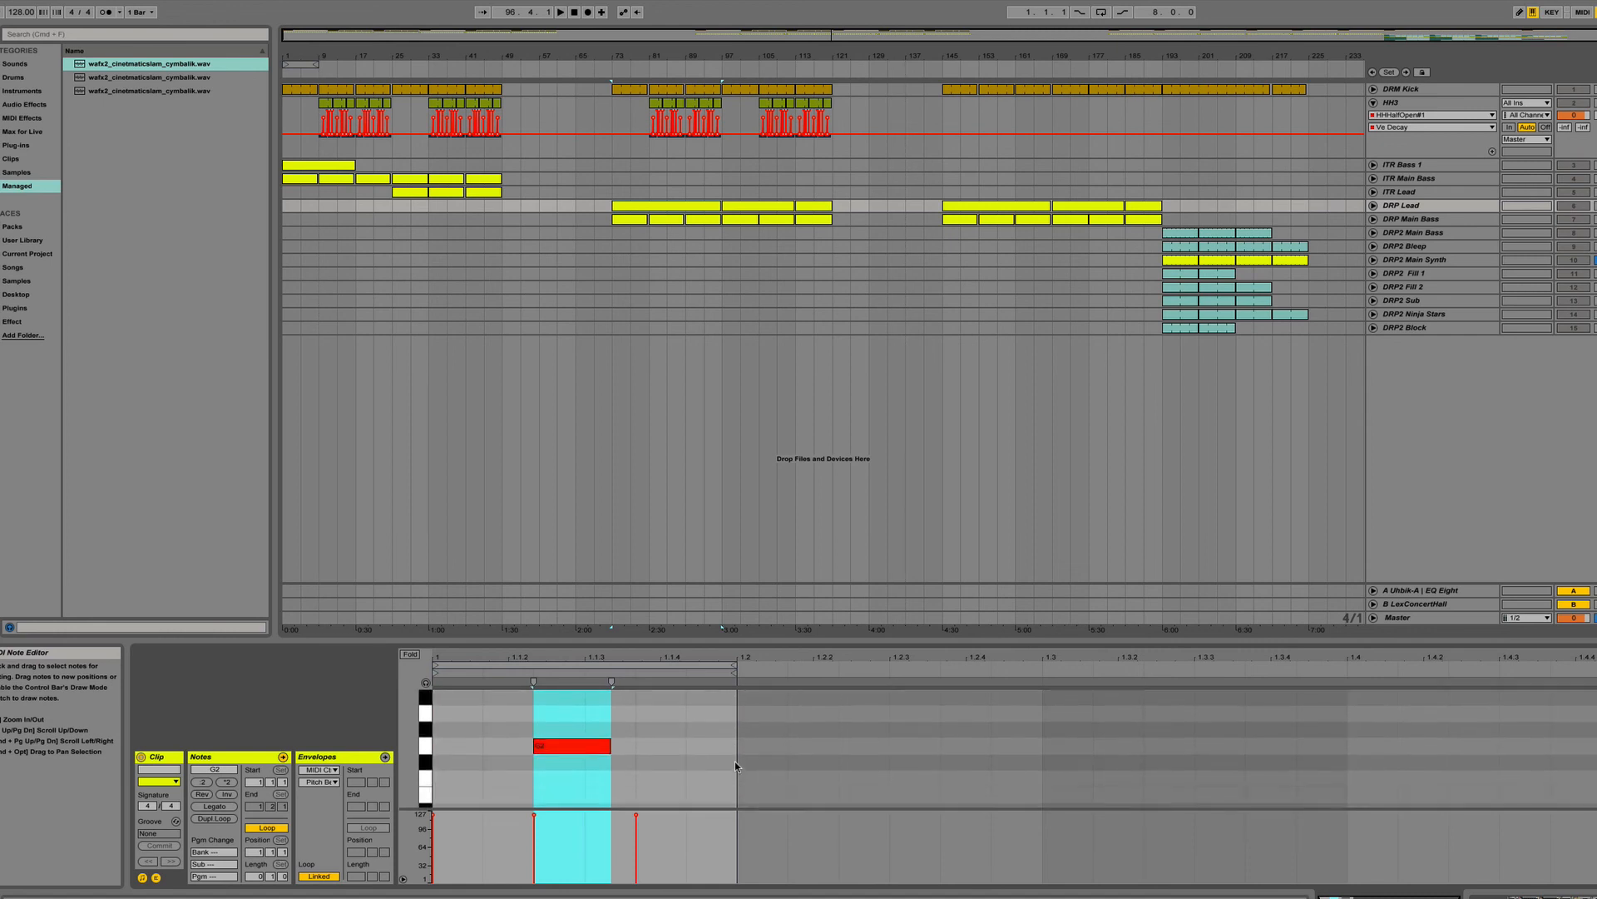
scroll(735, 760, "up", 5)
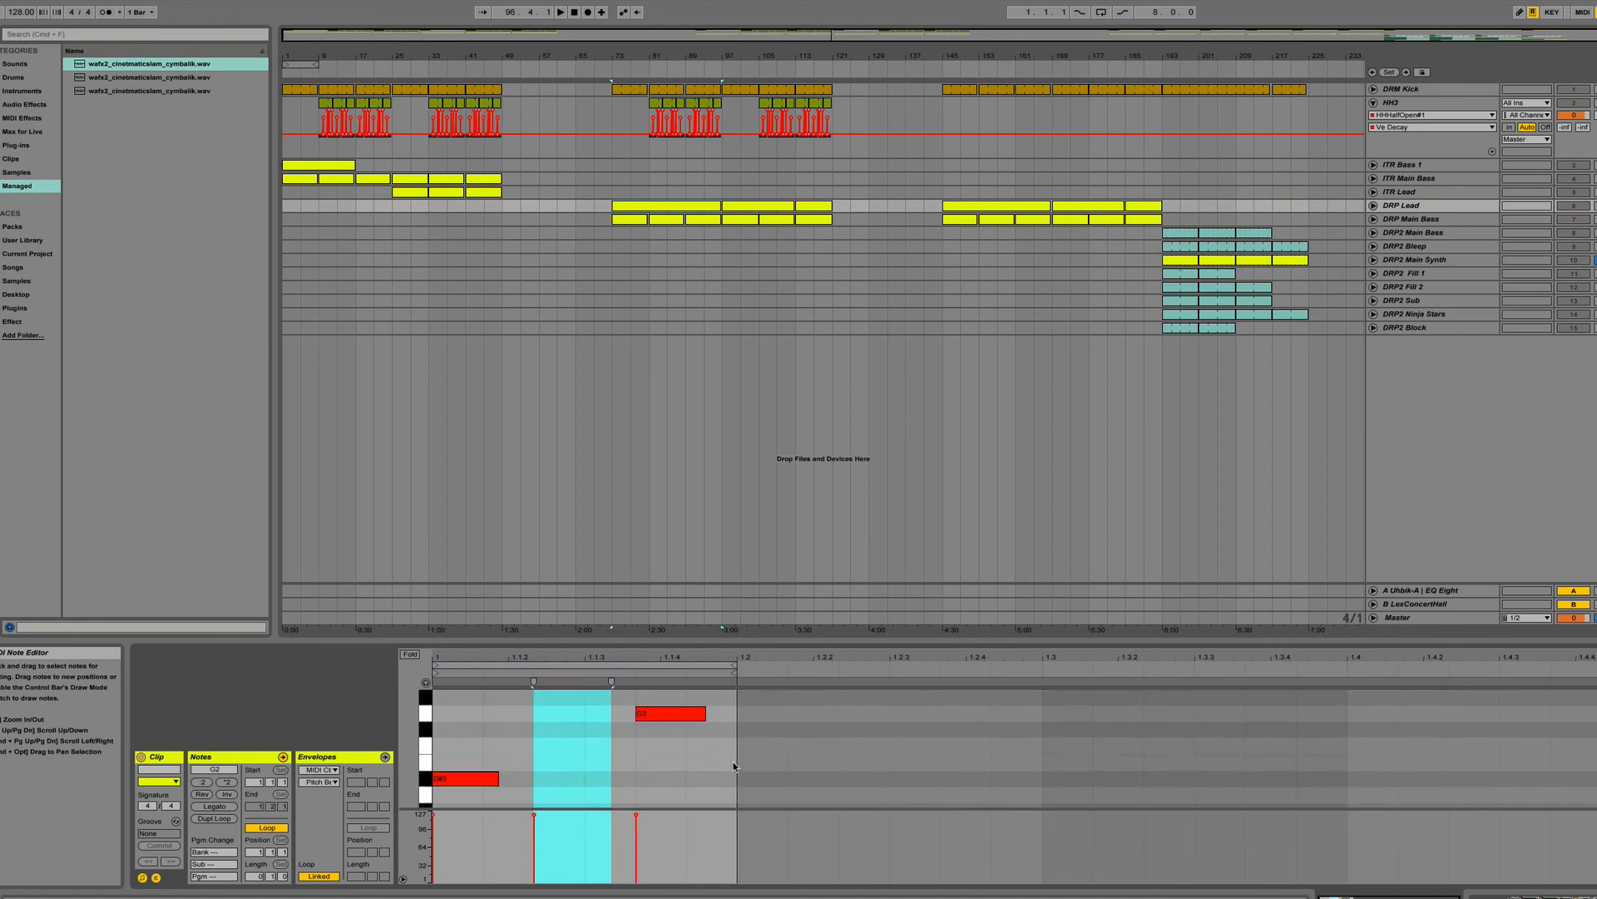
scroll(736, 766, "down", 1)
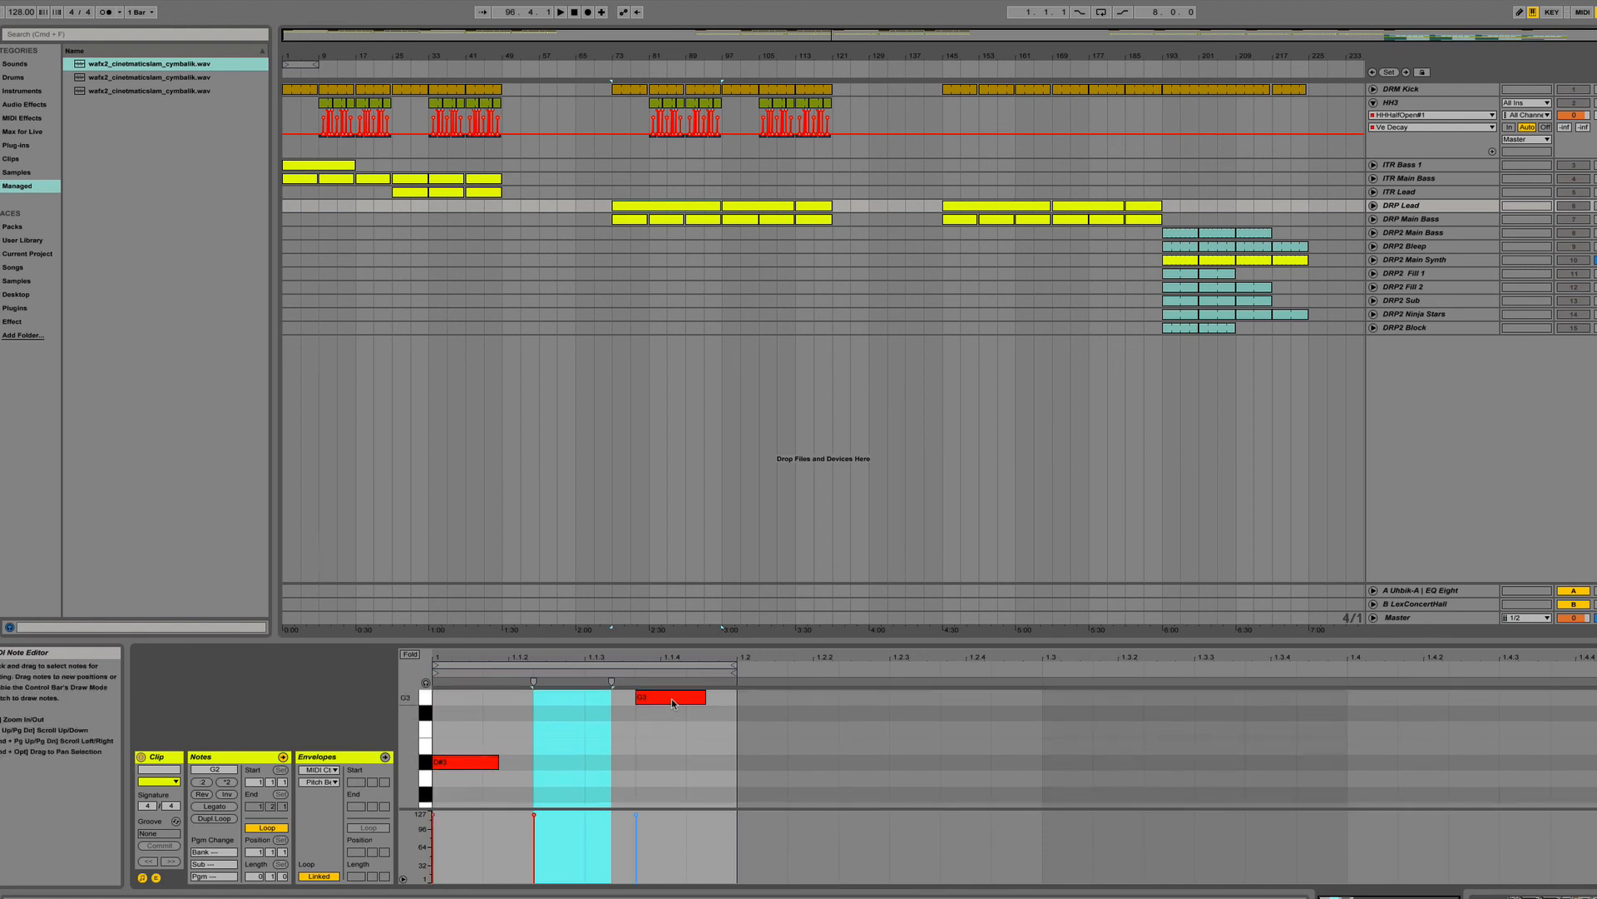
scroll(583, 743, "down", 6)
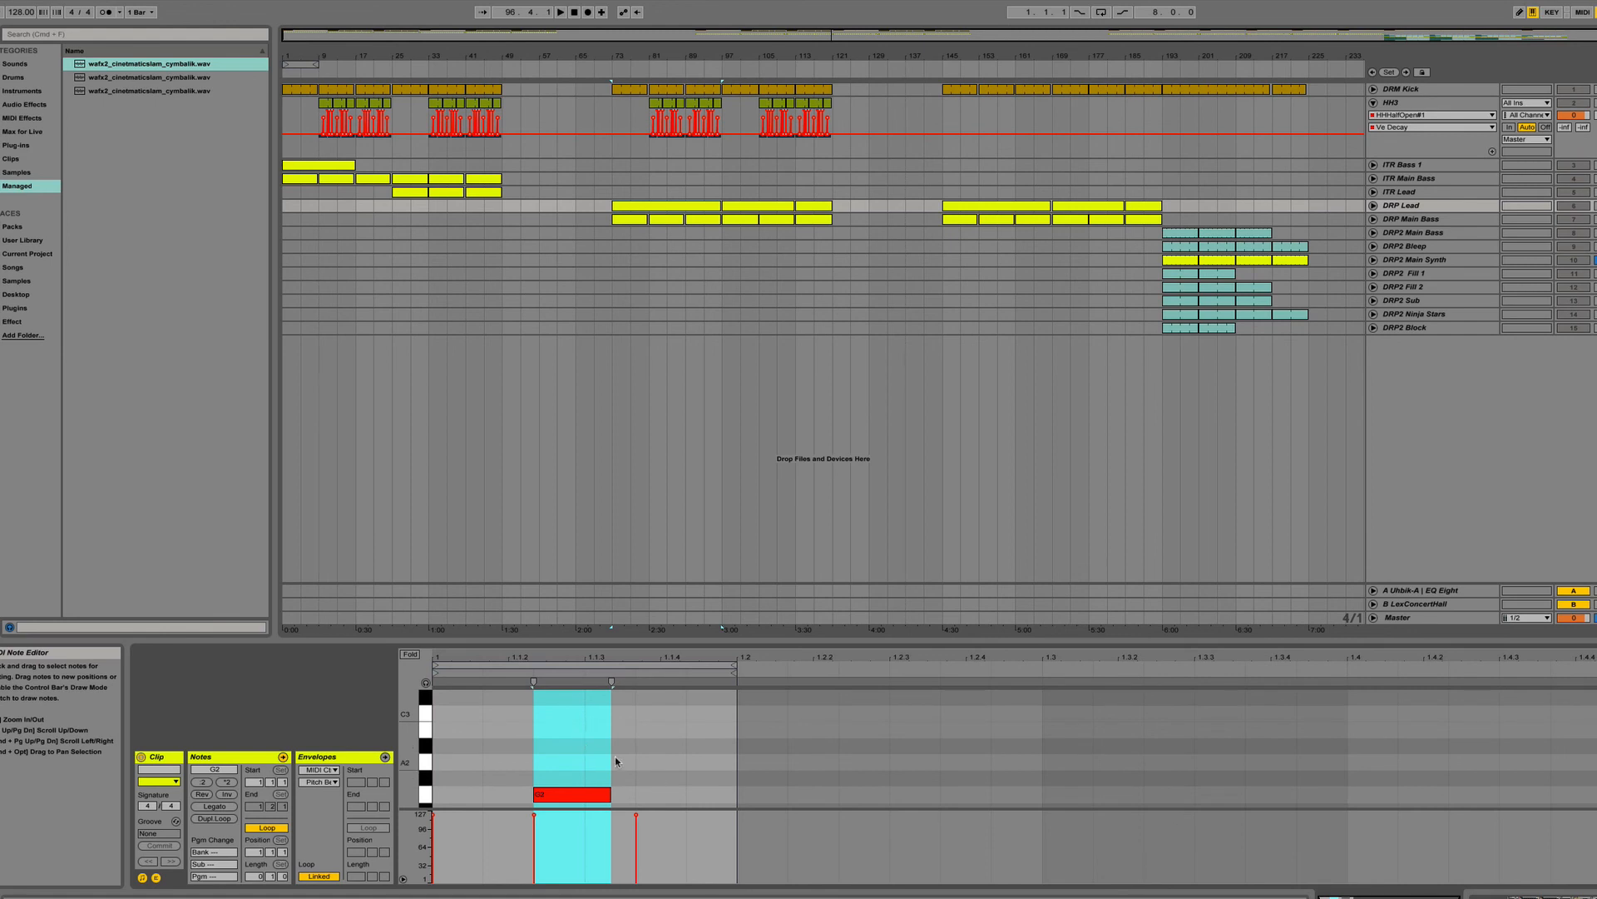
scroll(729, 753, "up", 1)
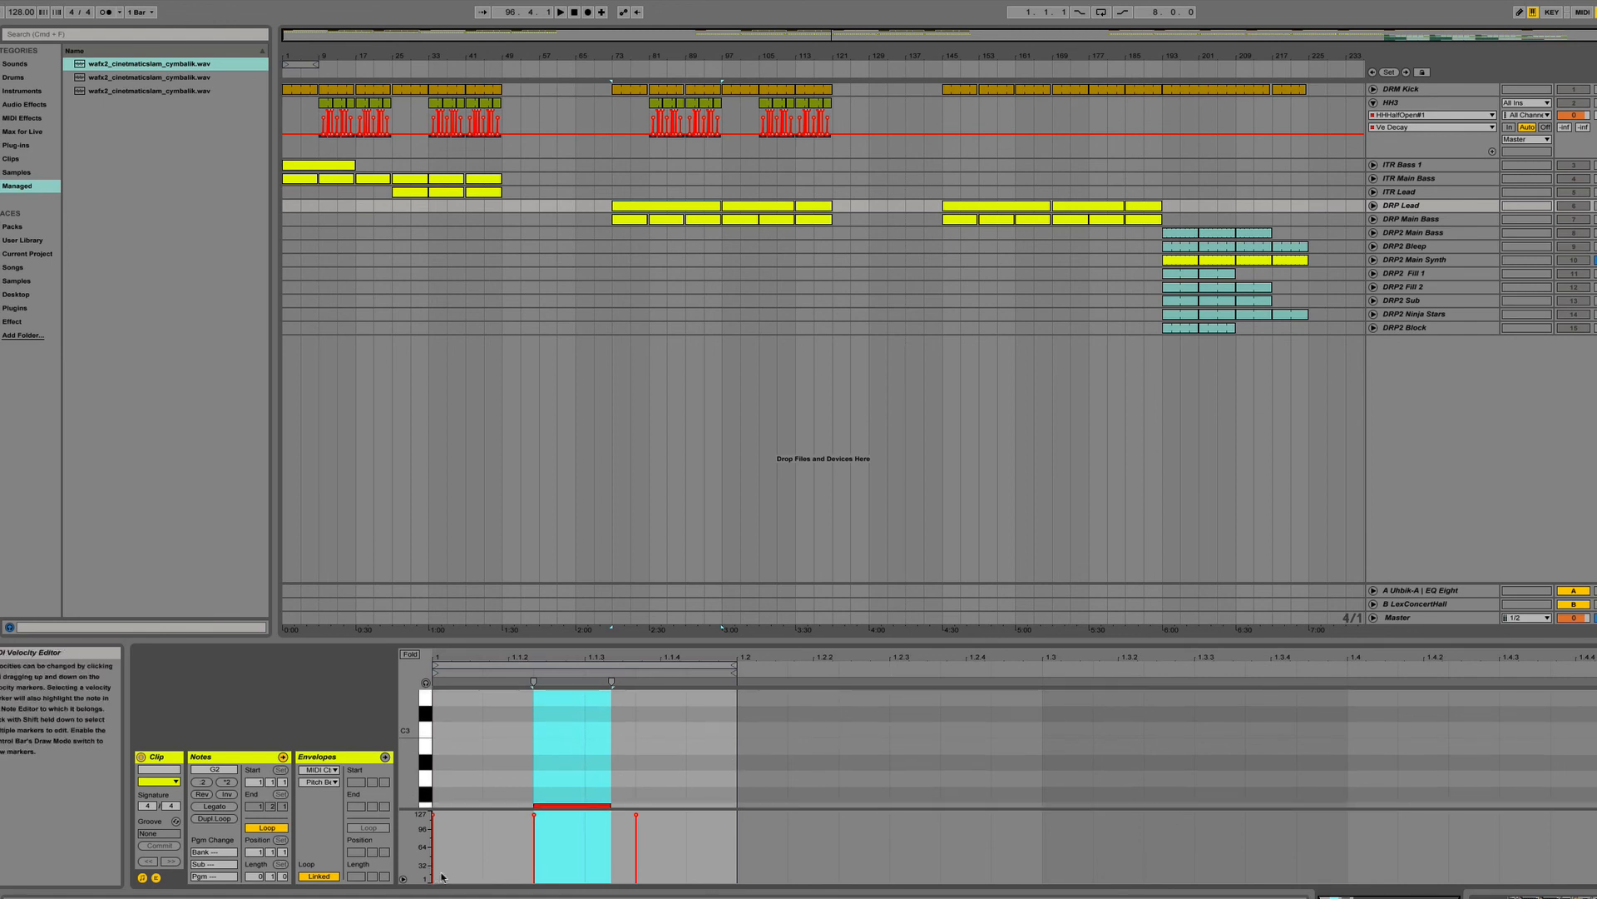
scroll(583, 749, "down", 5)
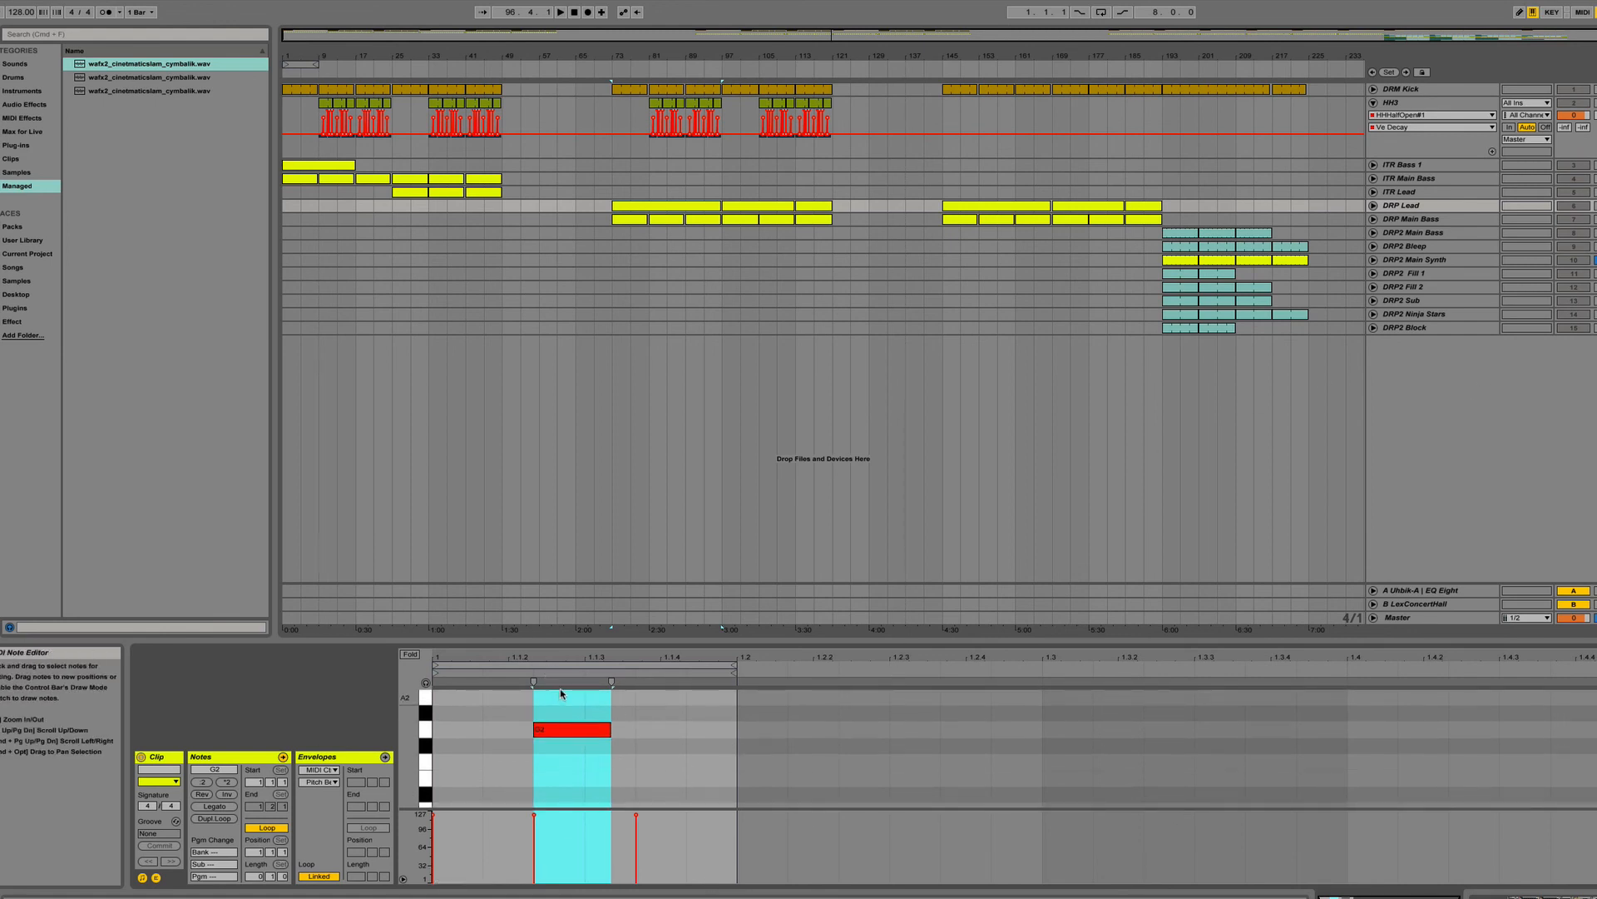
Solo DRP Lead, play it from bar 73, and continue with its clip at bar 113.
key("space")
left_click(1594, 206)
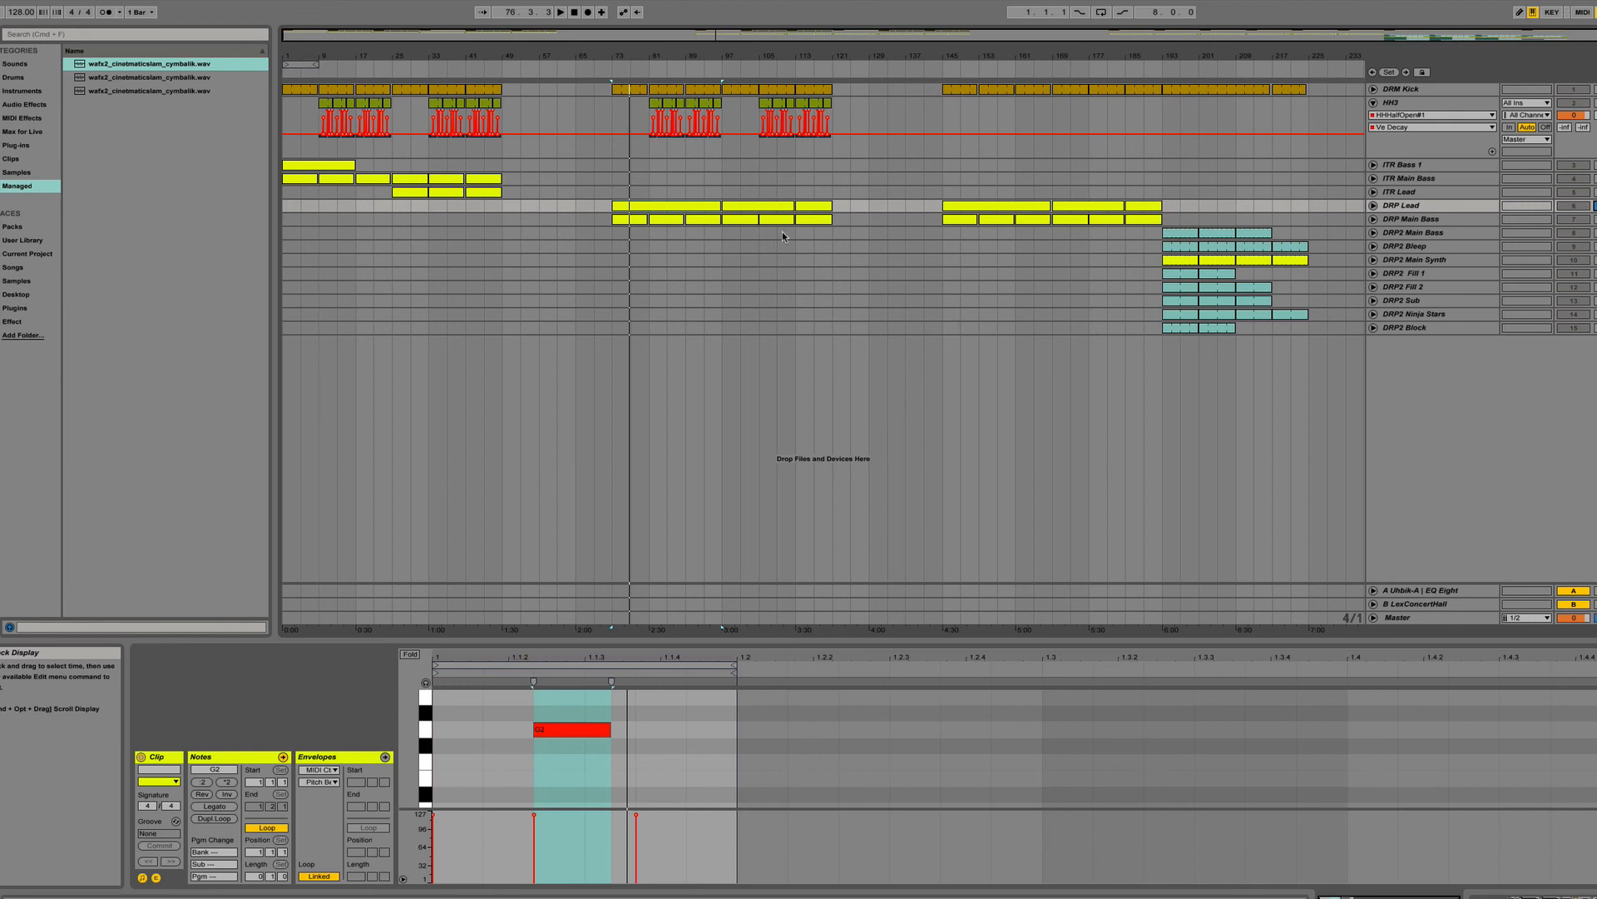
left_click(821, 206)
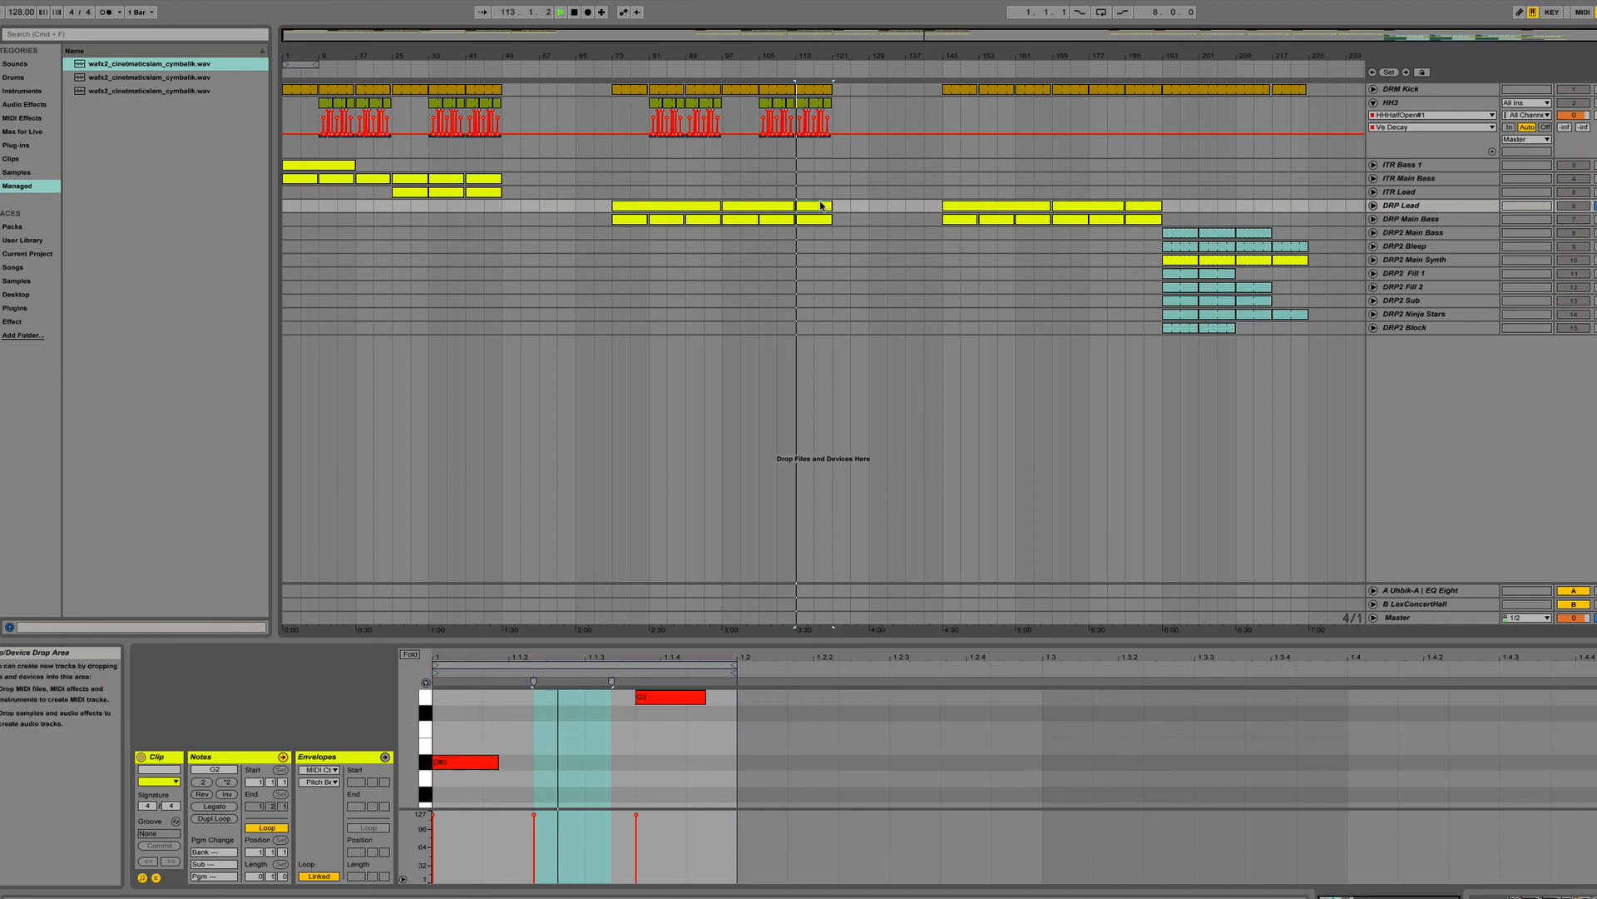
View the notes of the first DRP2 Main Synth clip and play that track soloed from bar 193.
left_click(1181, 234)
left_click(1183, 259)
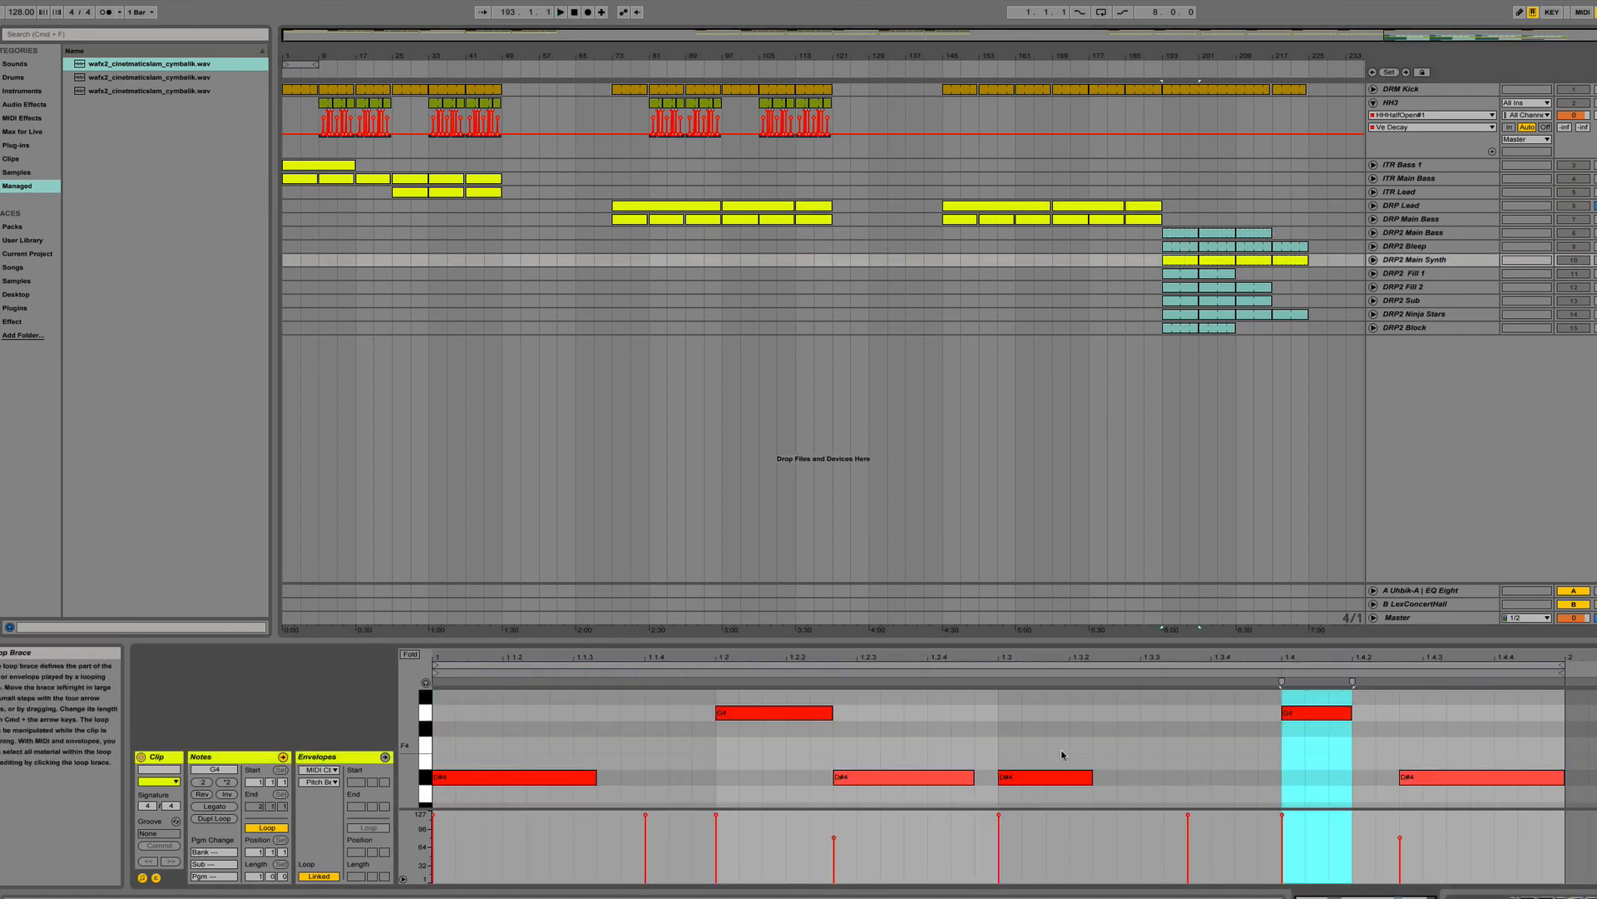
scroll(1060, 750, "down", 1)
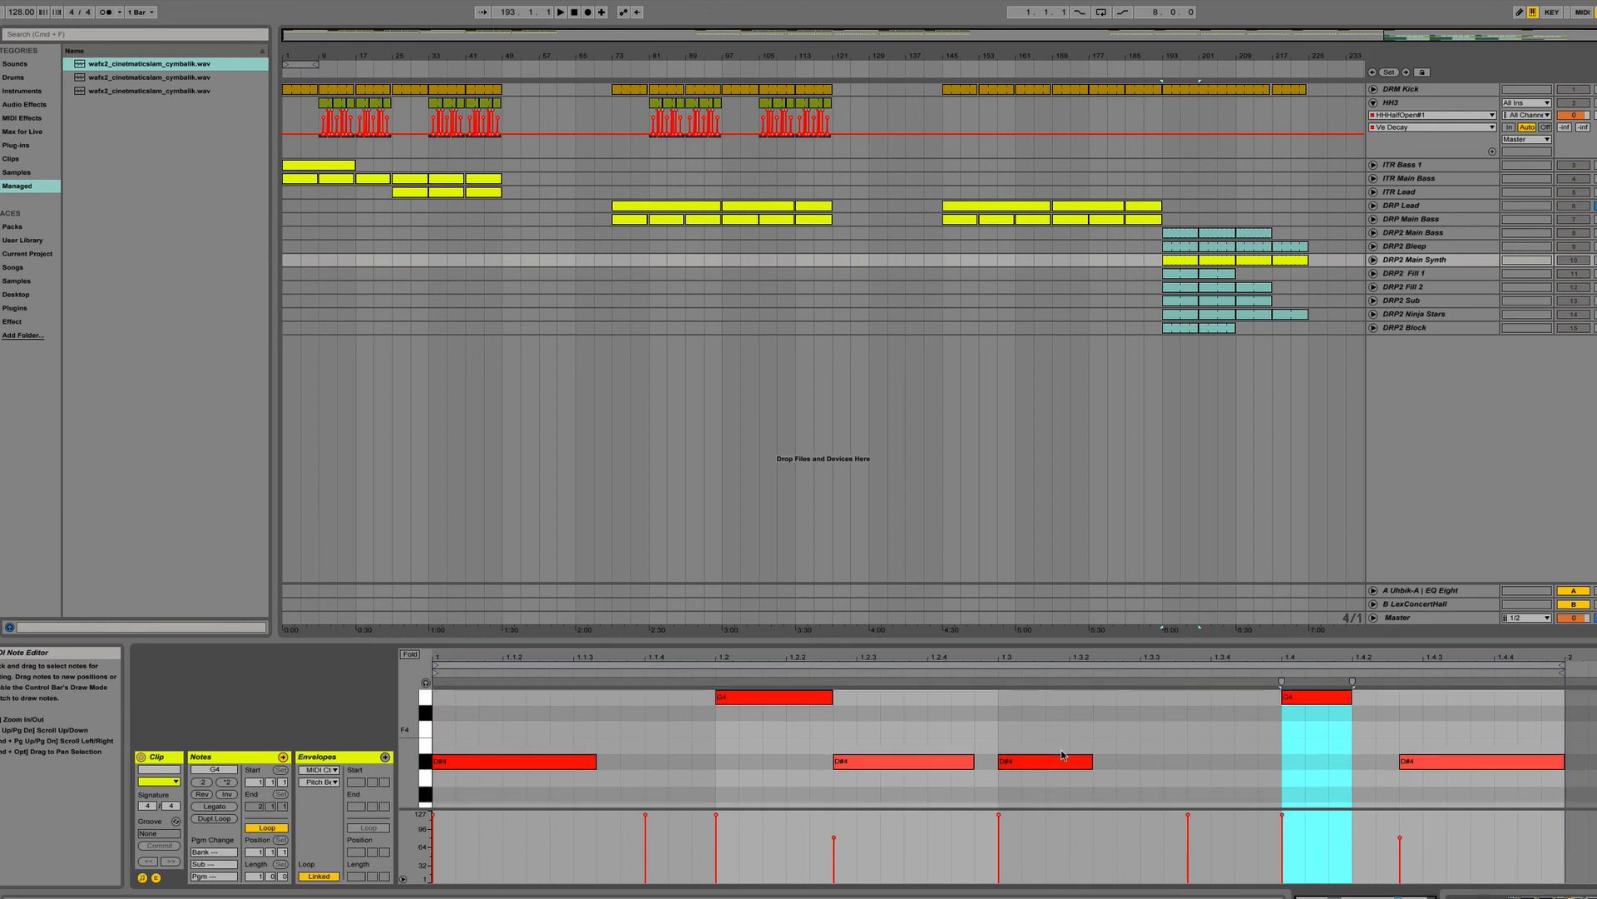
scroll(1061, 751, "up", 6)
scroll(1061, 750, "down", 7)
key("space")
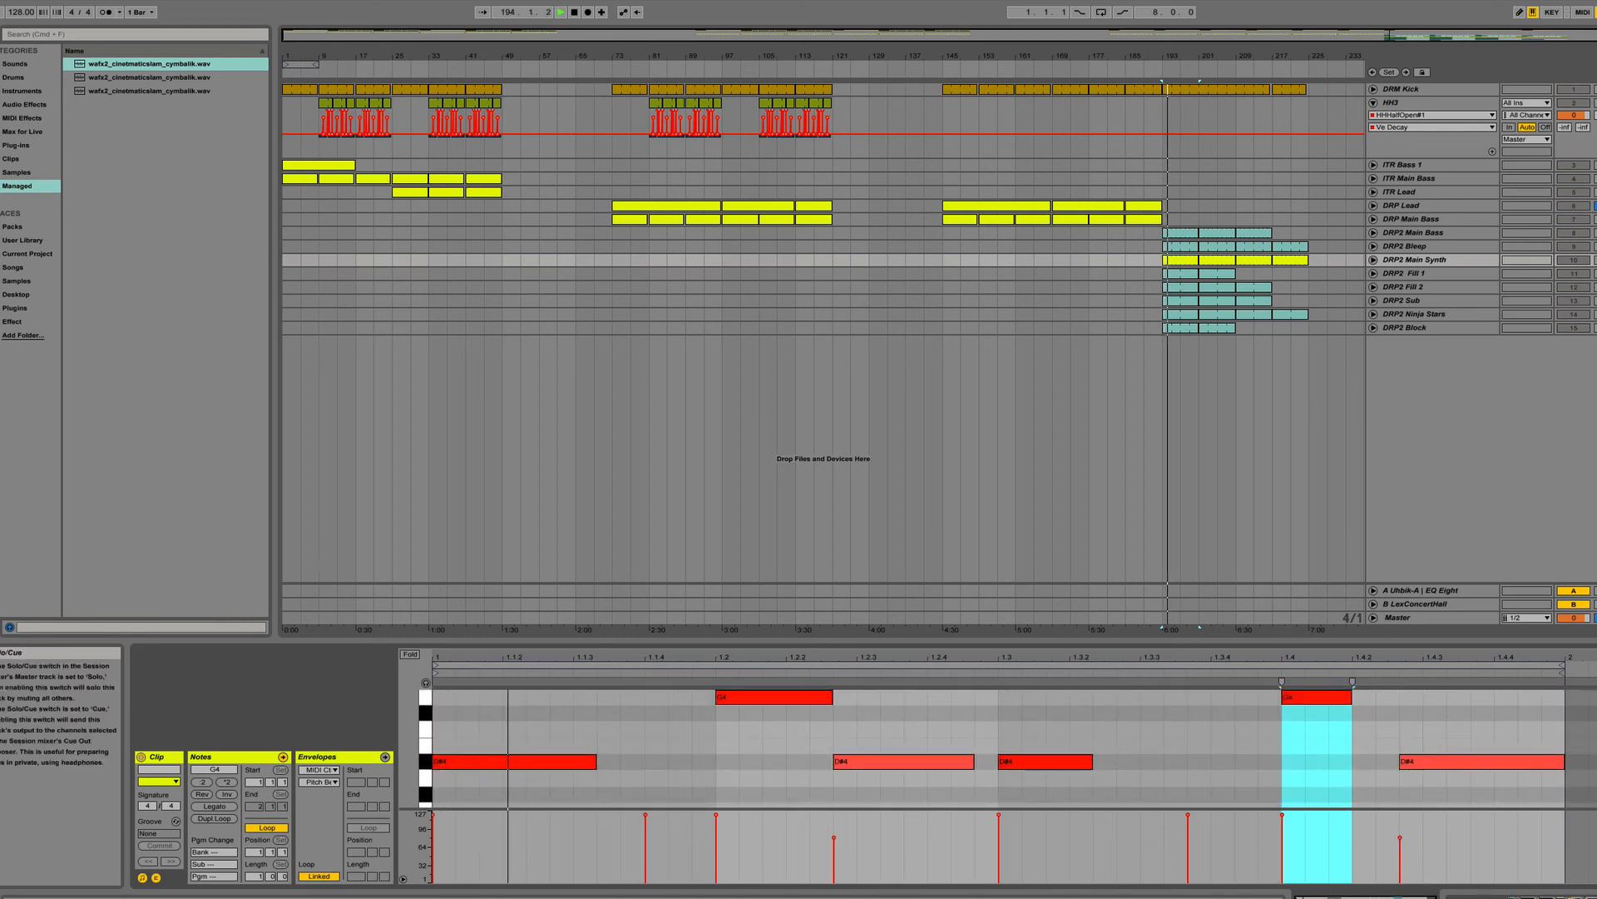
left_click(1595, 259)
key("space")
Solo DRP2 Bleep, play it from bar 193, and open the notes of its first clip.
left_click(1439, 247)
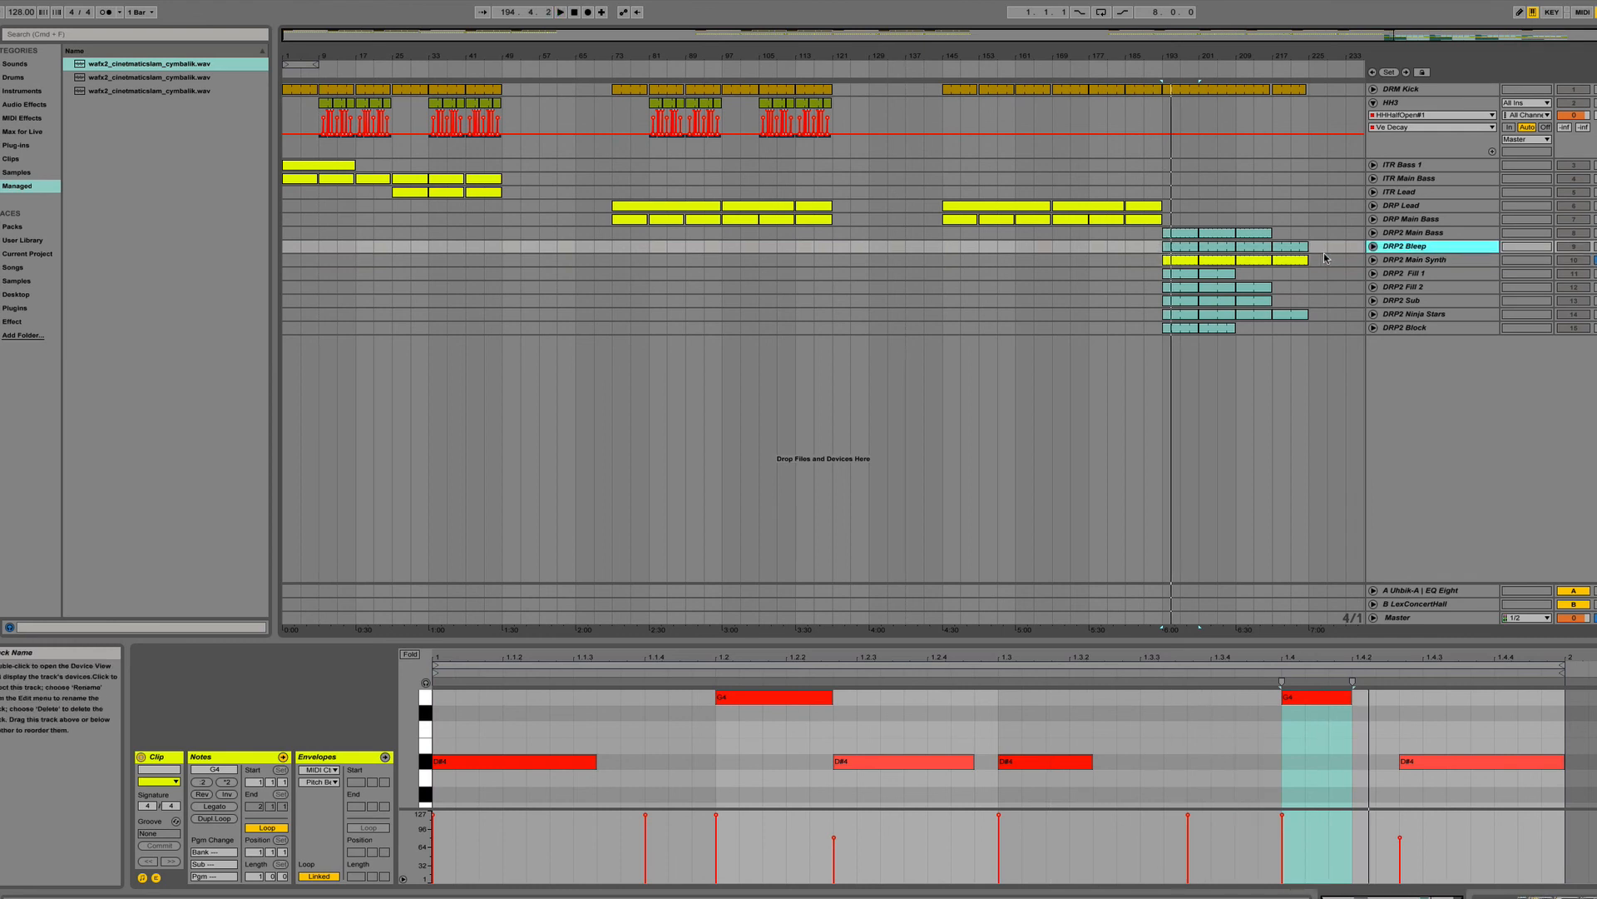
left_click(1595, 246, "super")
key("space")
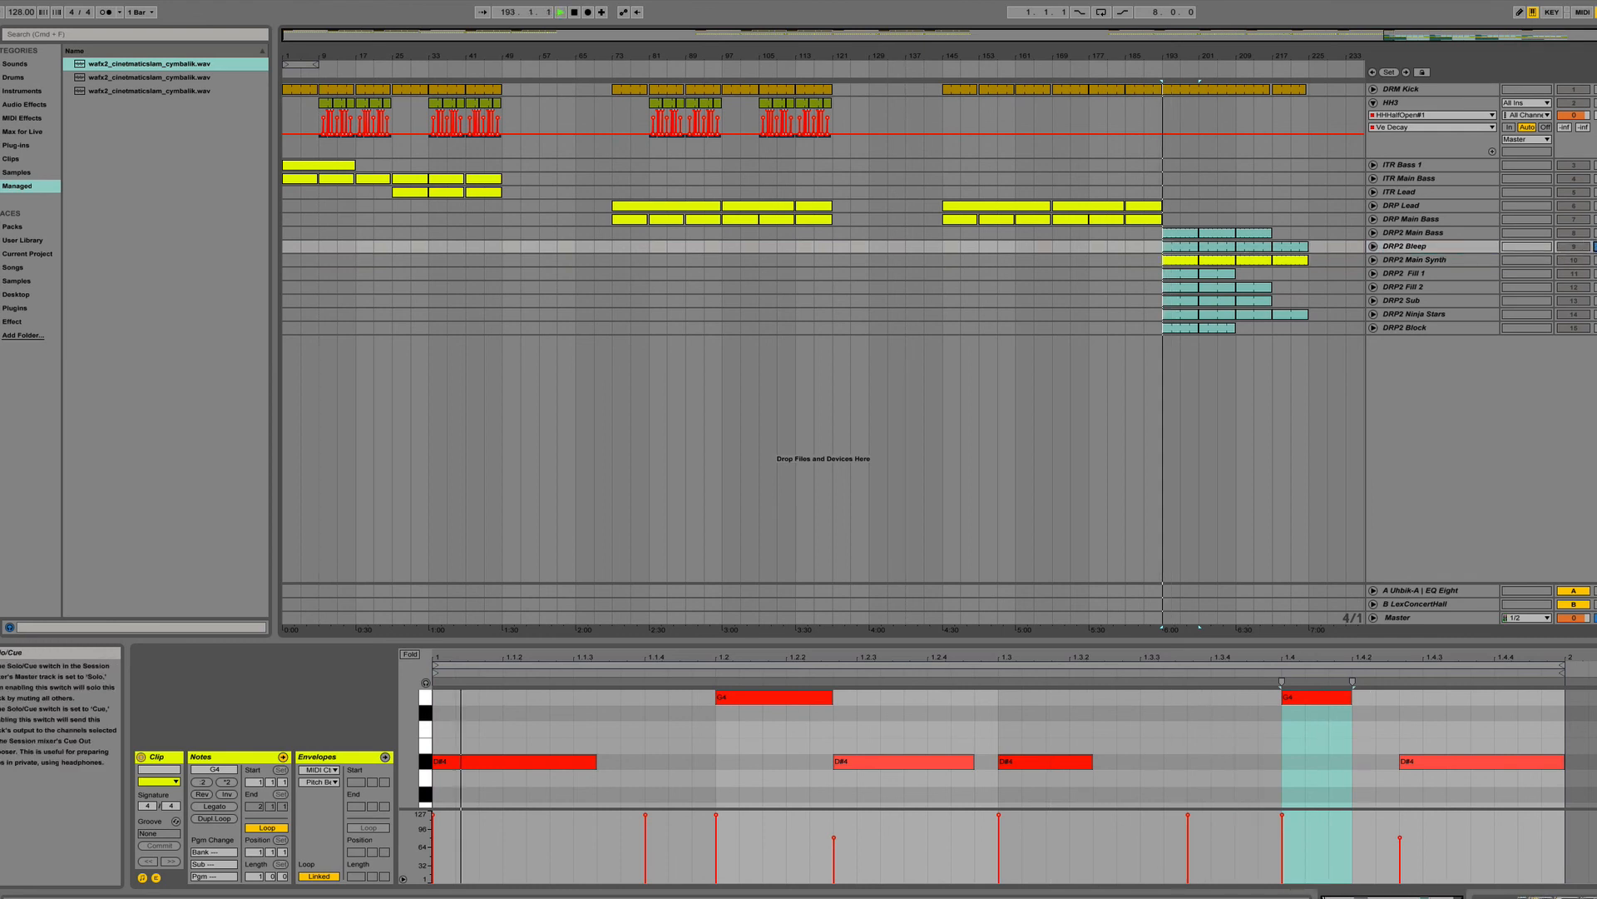
double_click(1181, 246)
scroll(1400, 721, "down", 4)
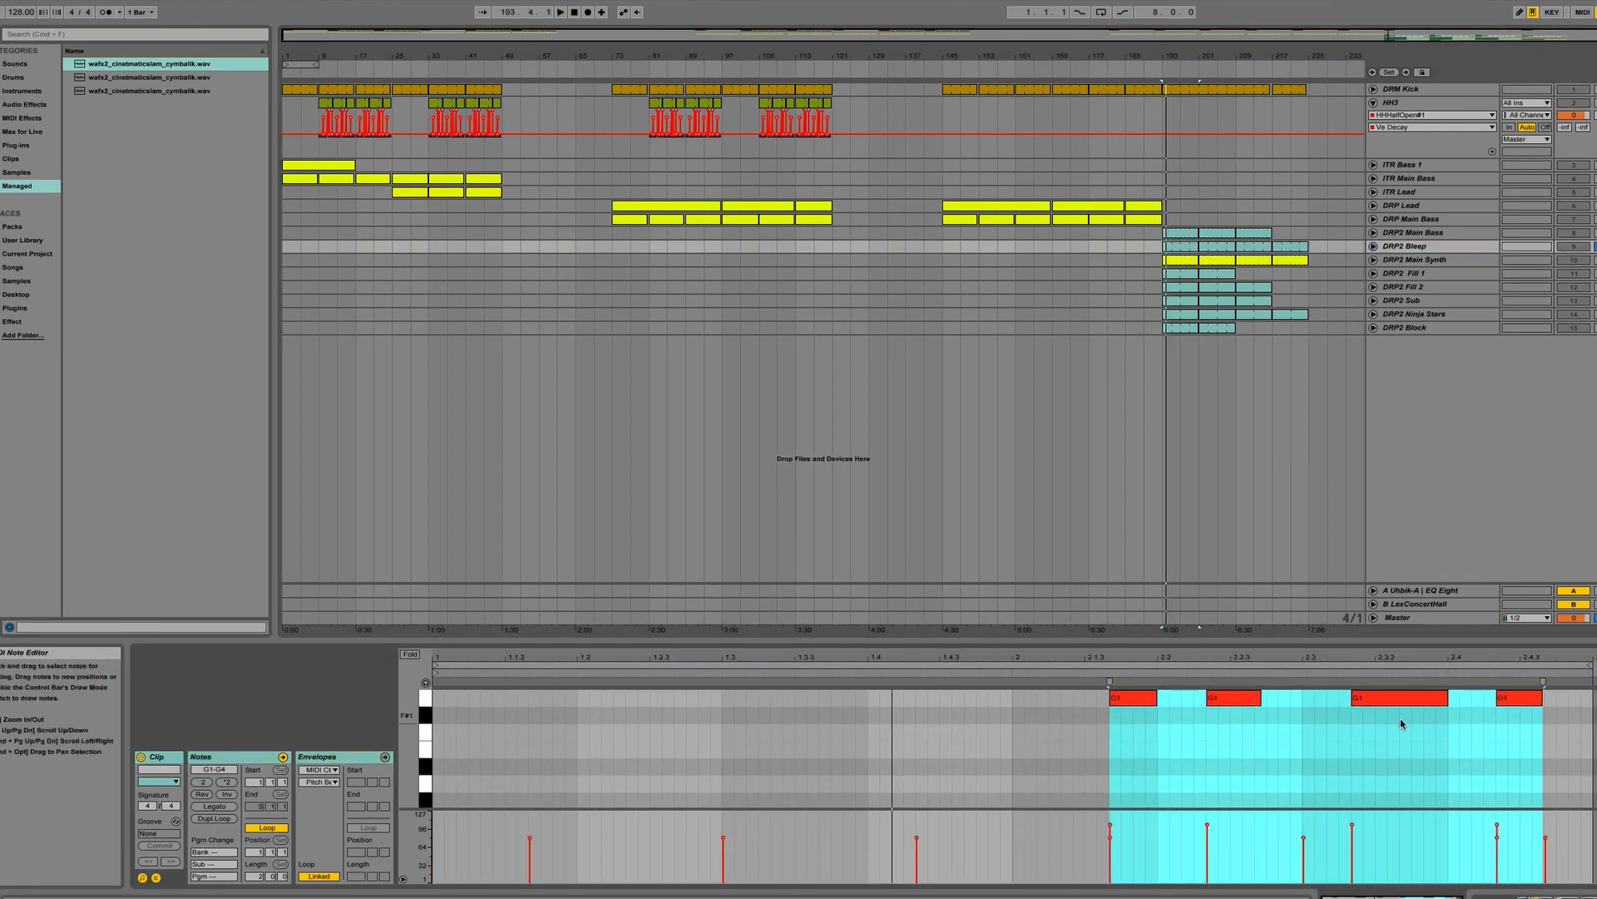
scroll(1400, 720, "up", 4)
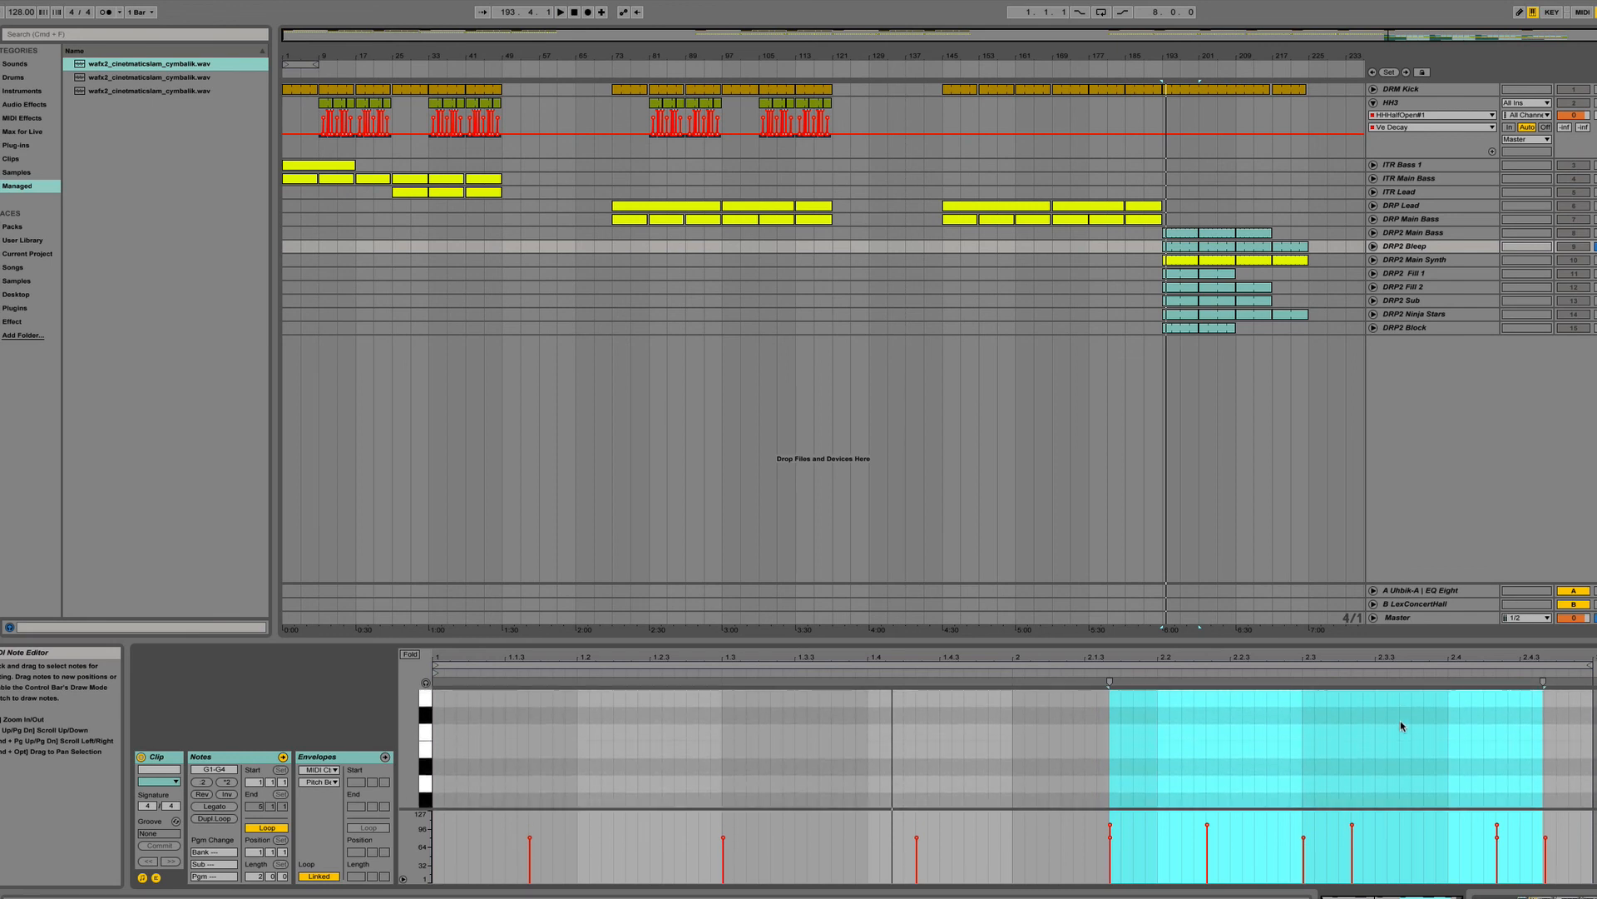
scroll(1401, 721, "up", 4)
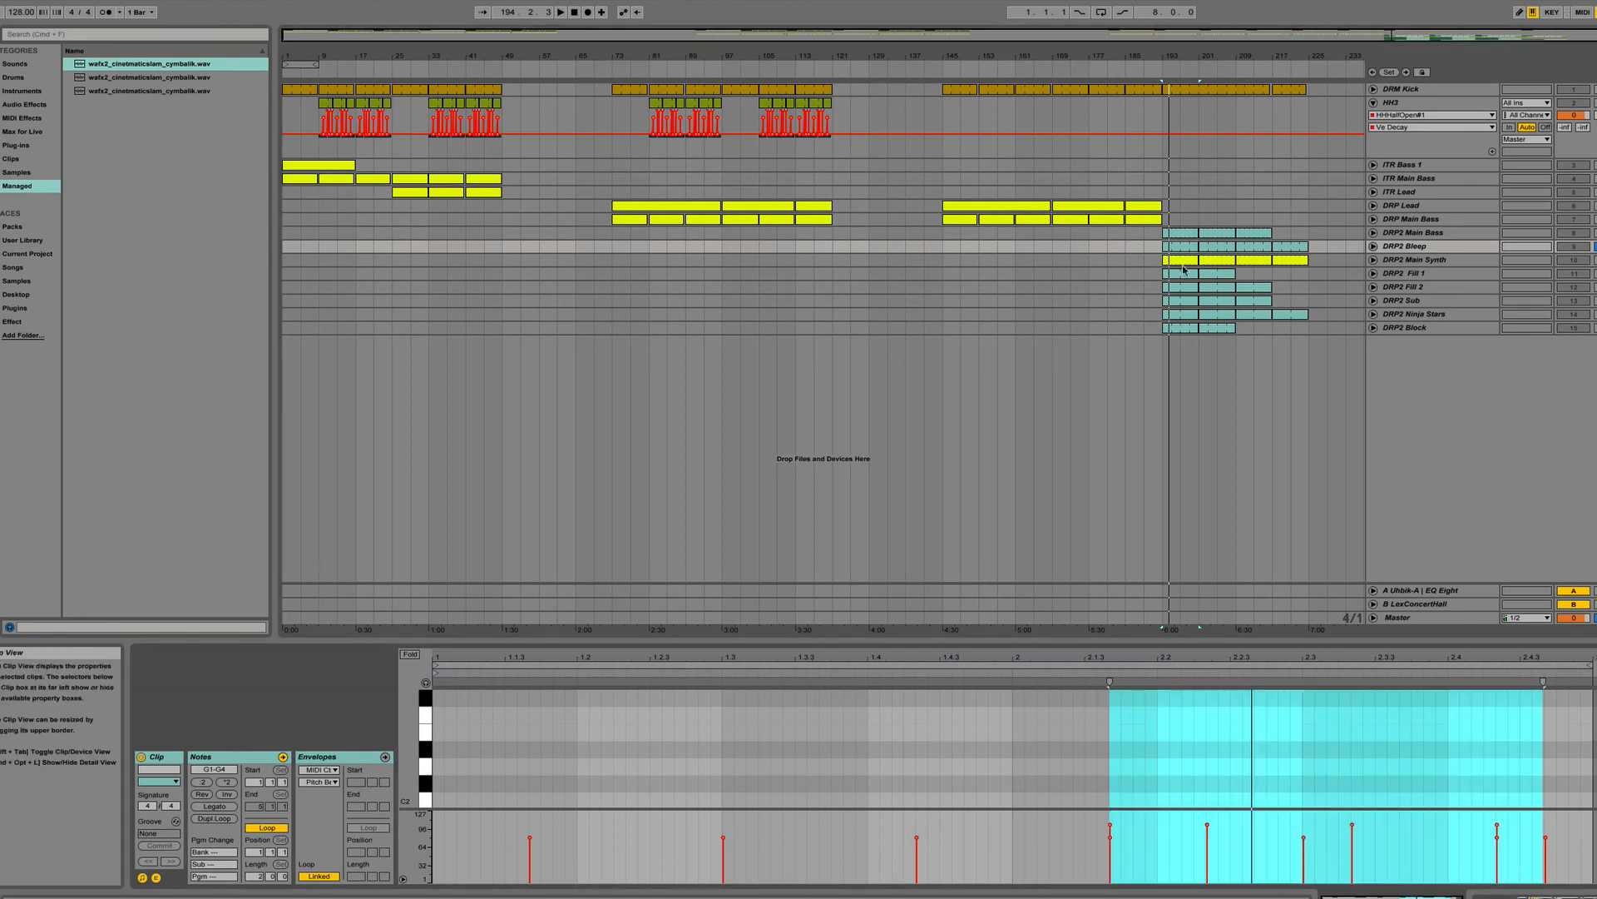
Enlarge the note editor and examine the low and high notes of the first DRP2 Bleep clip while it plays from bar 193.
left_click_drag(1125, 639, 1125, 460)
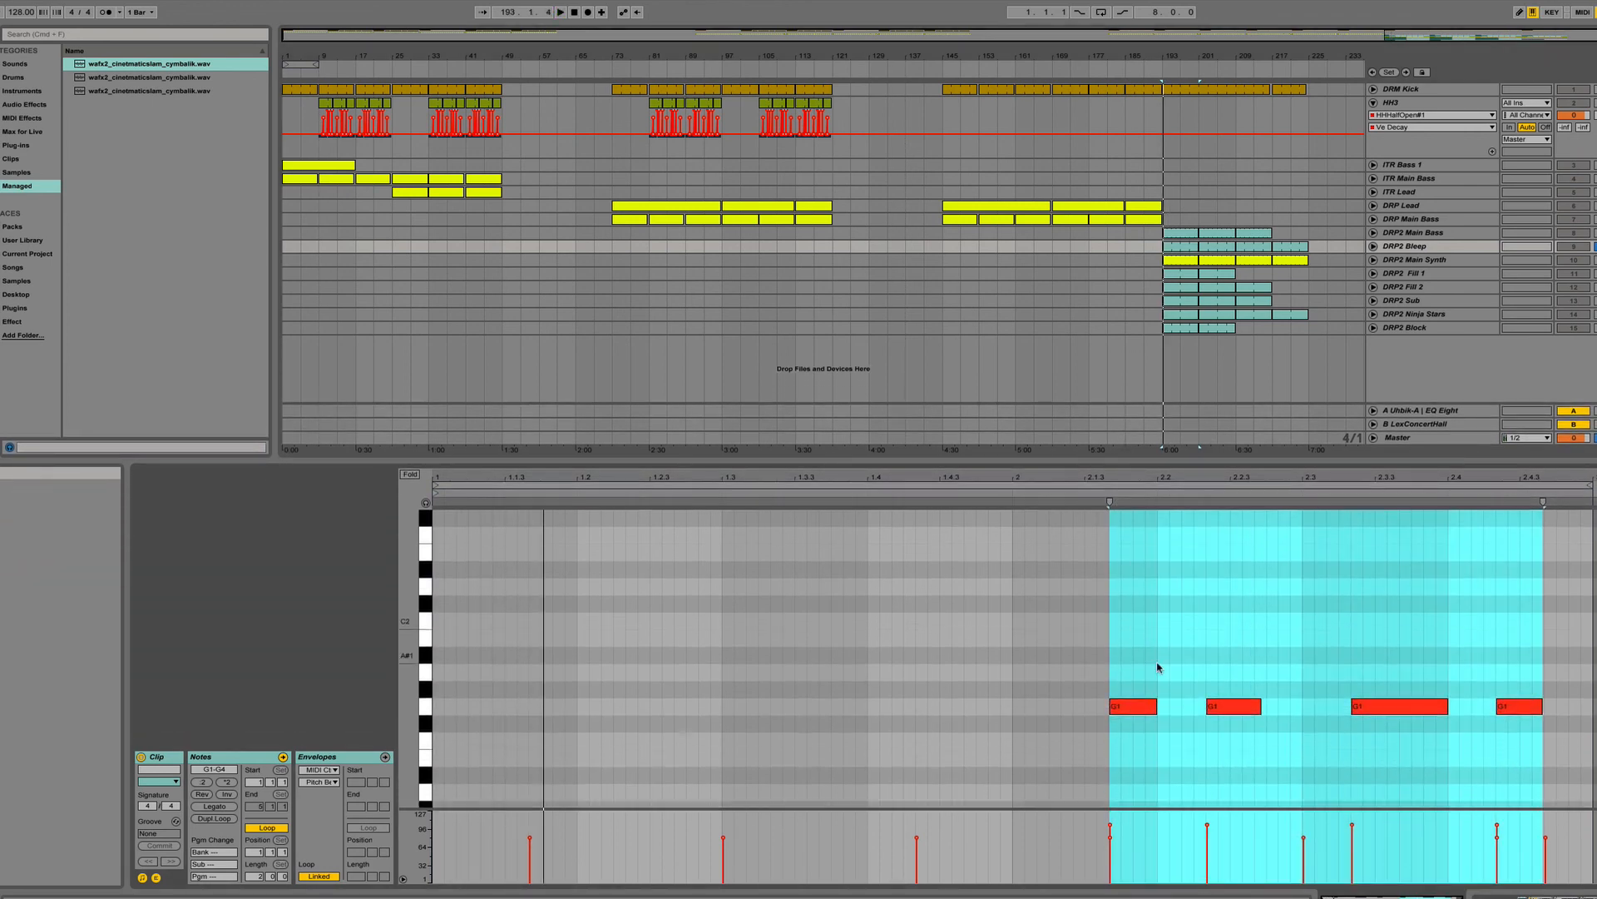
scroll(1160, 669, "up", 8)
scroll(1159, 671, "down", 1)
key("space")
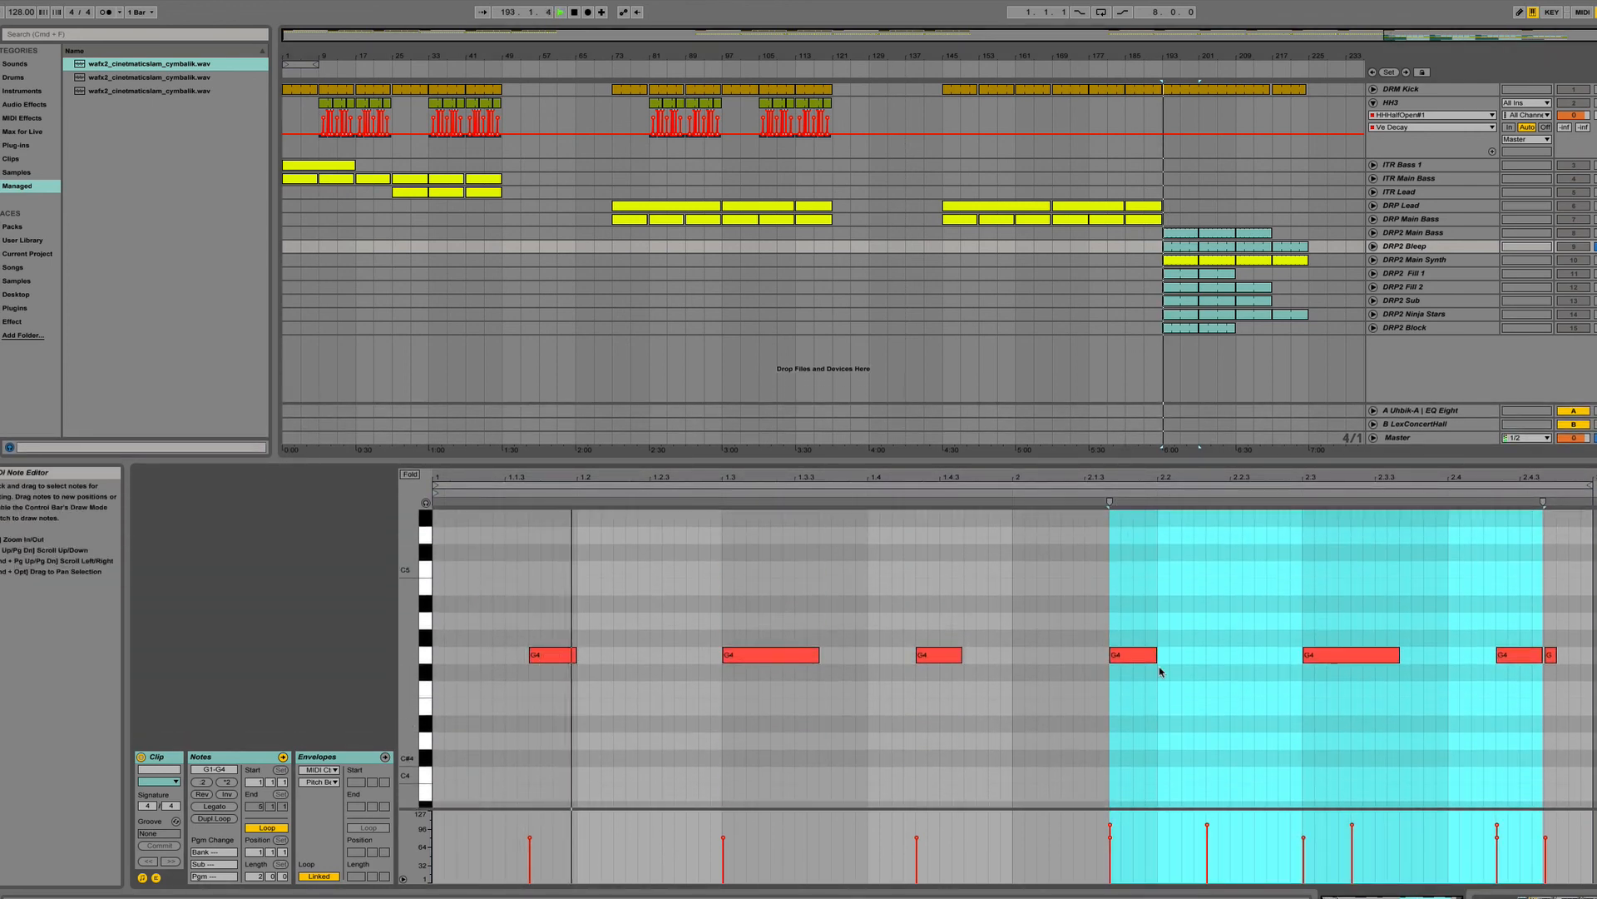
scroll(1160, 671, "down", 2)
scroll(1160, 672, "up", 2)
scroll(1160, 672, "down", 8)
scroll(1160, 671, "up", 12)
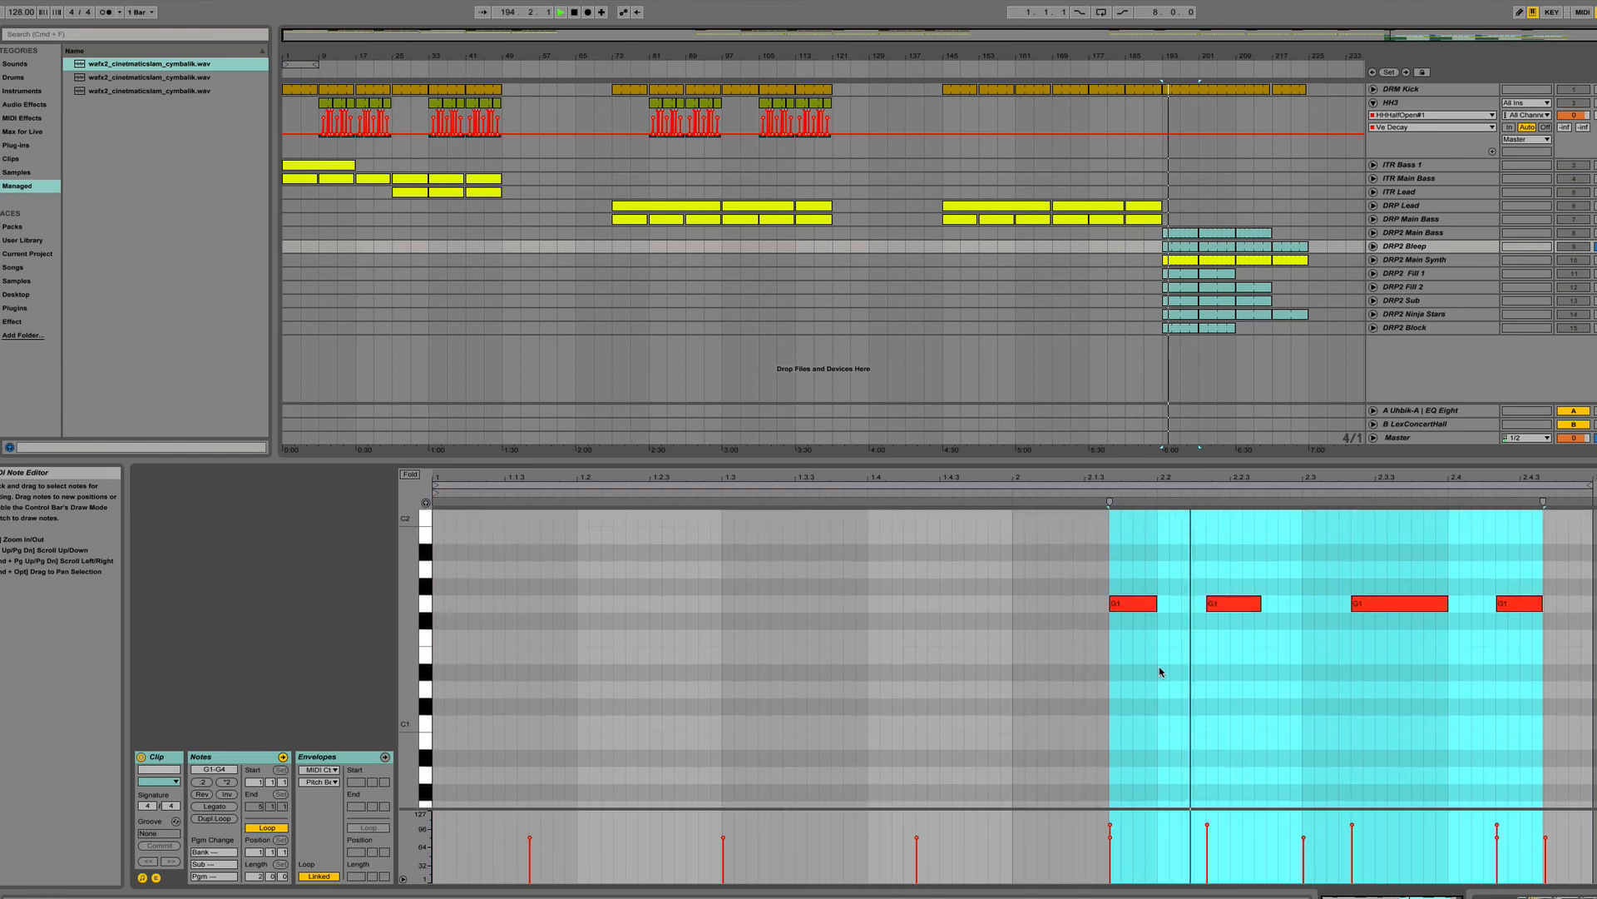
scroll(1159, 672, "up", 1)
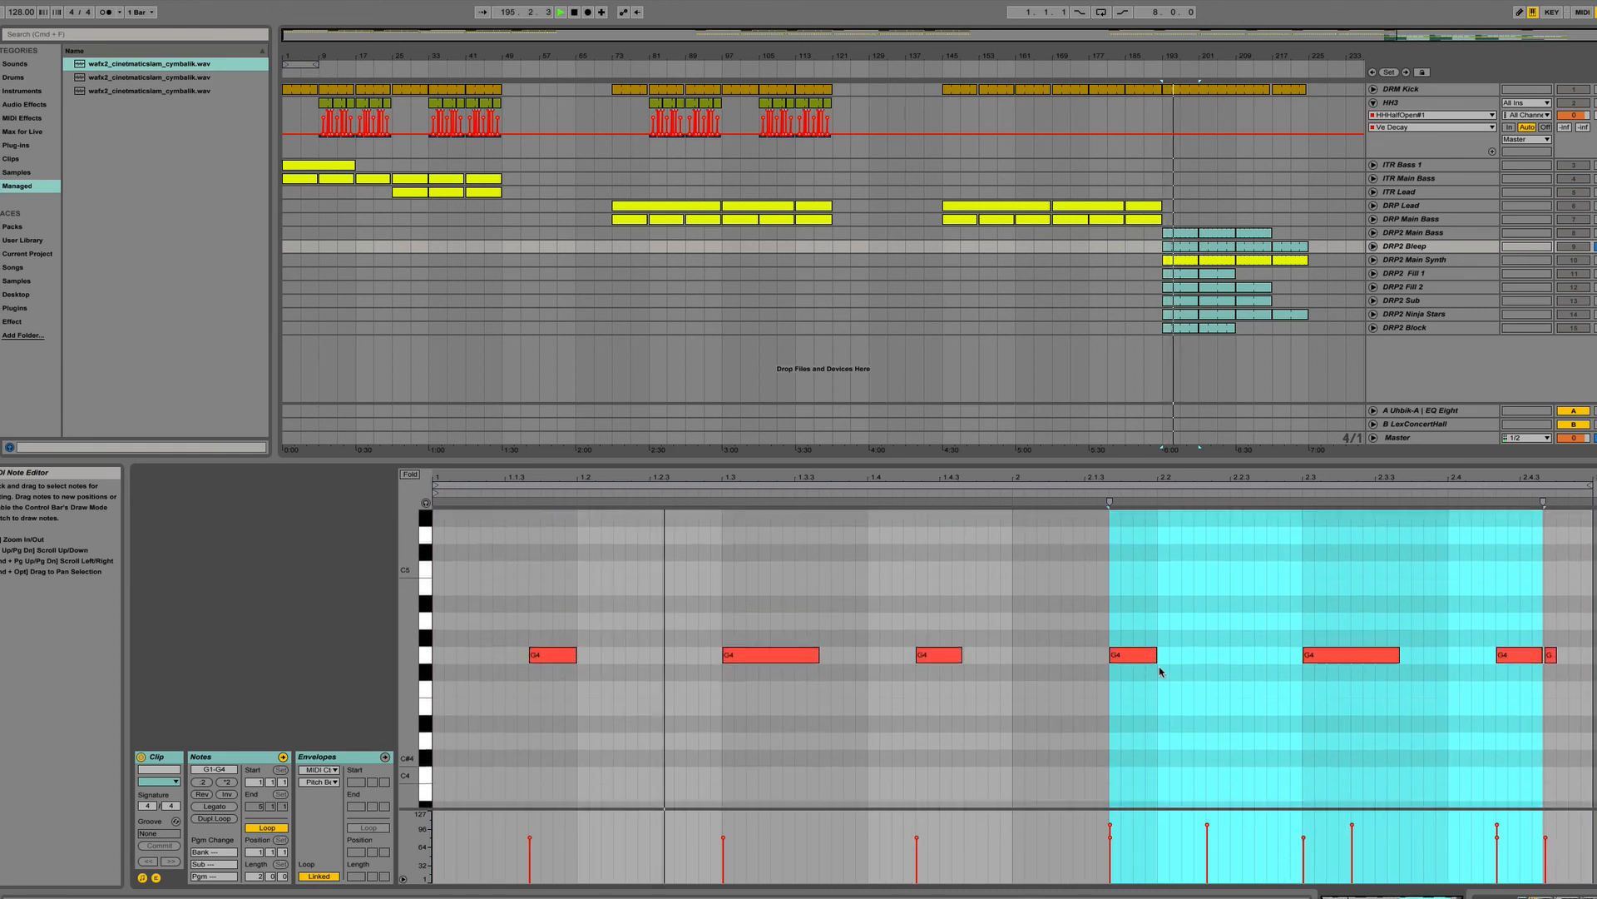
scroll(1160, 671, "down", 12)
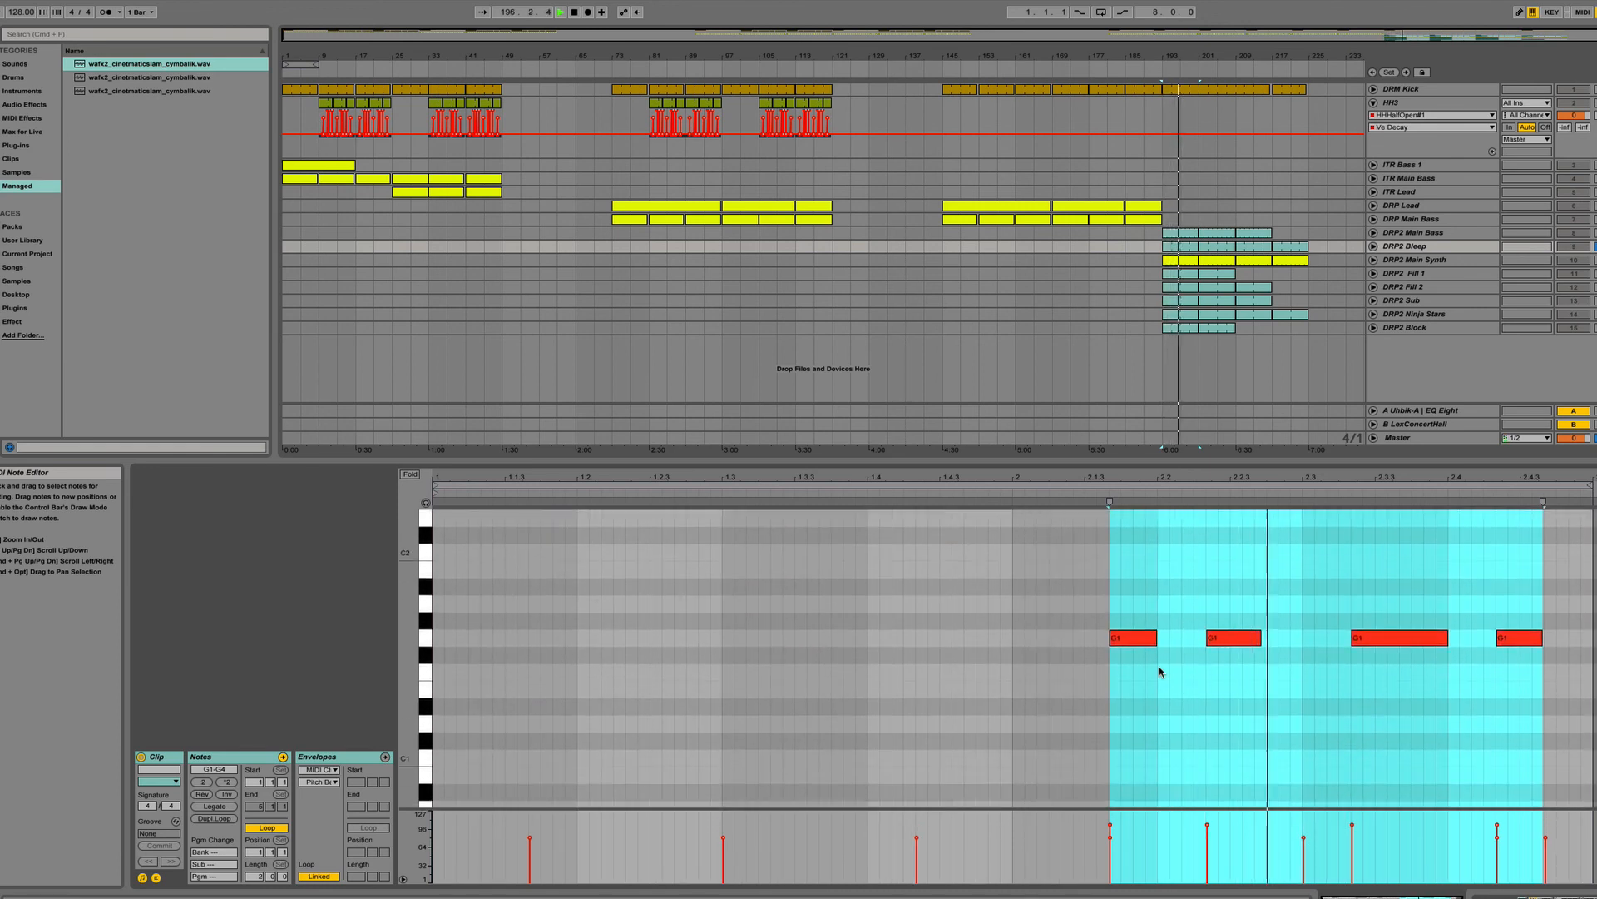
Try deleting low G1 notes from the DRP2 Bleep clip, look over the remaining notes, and undo the deletion.
left_click(1133, 638)
key("Delete")
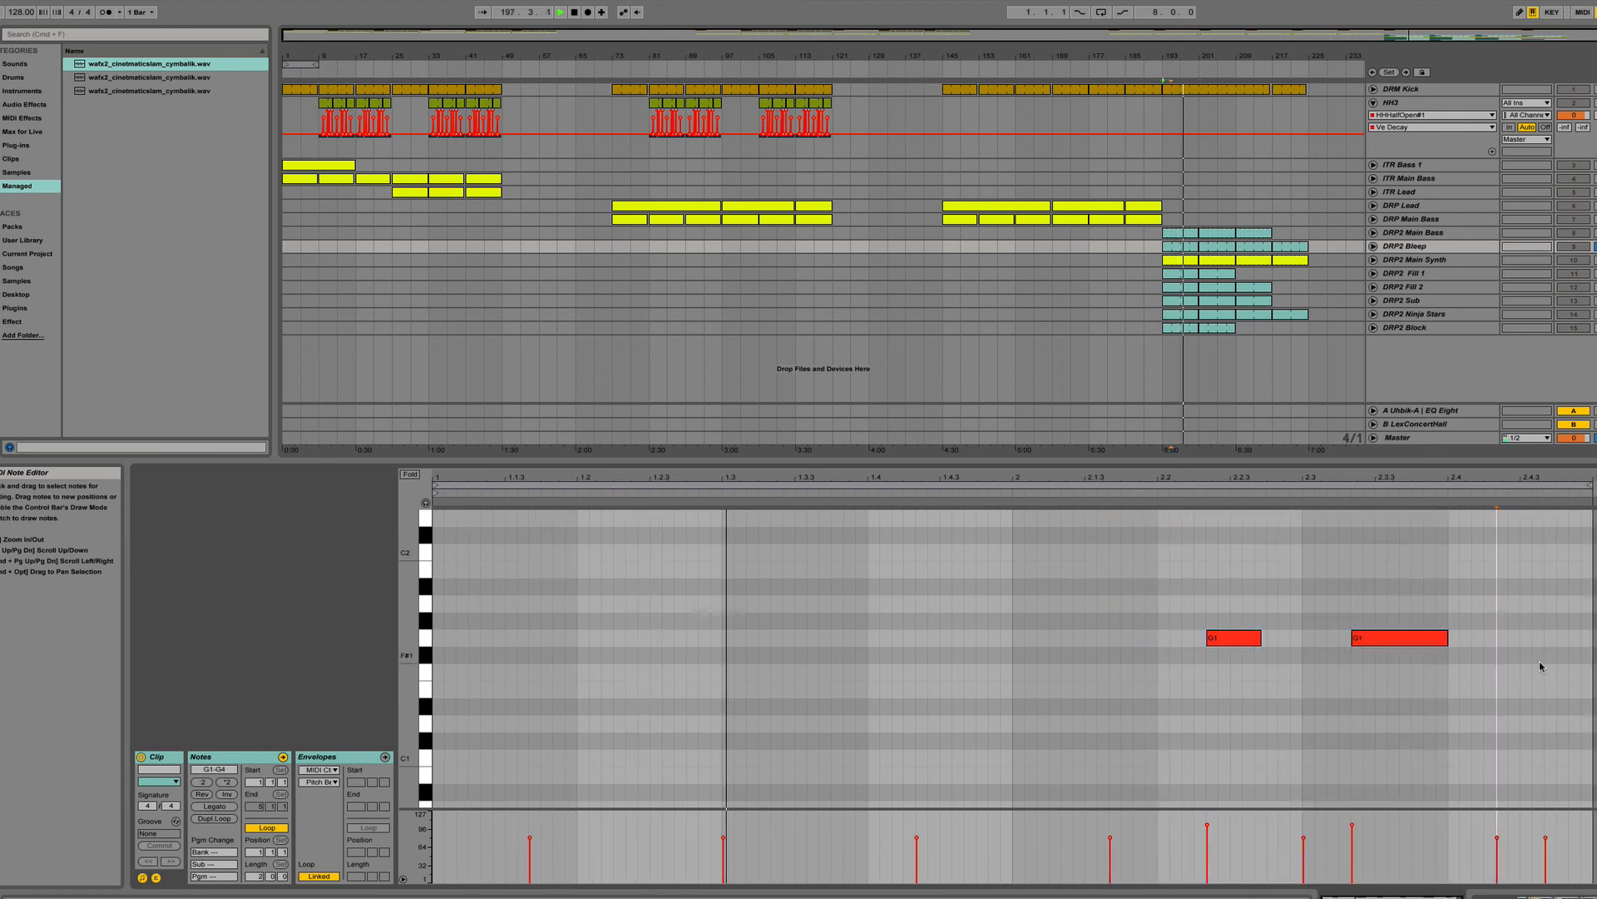
scroll(1539, 660, "up", 12)
scroll(1541, 666, "down", 12)
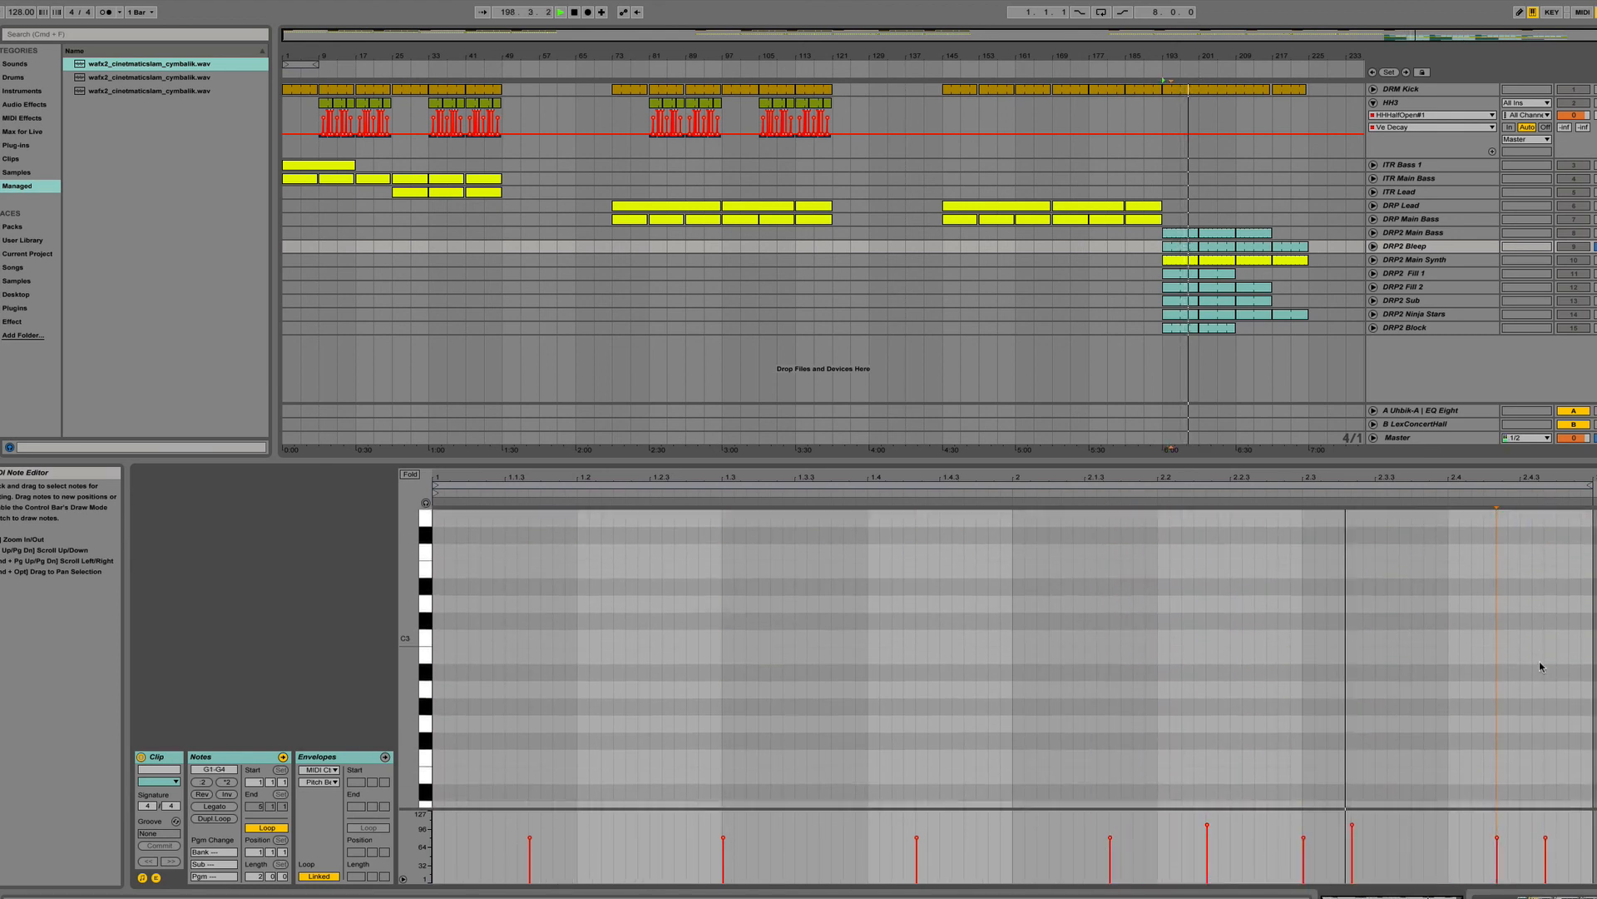
key("ctrl+z")
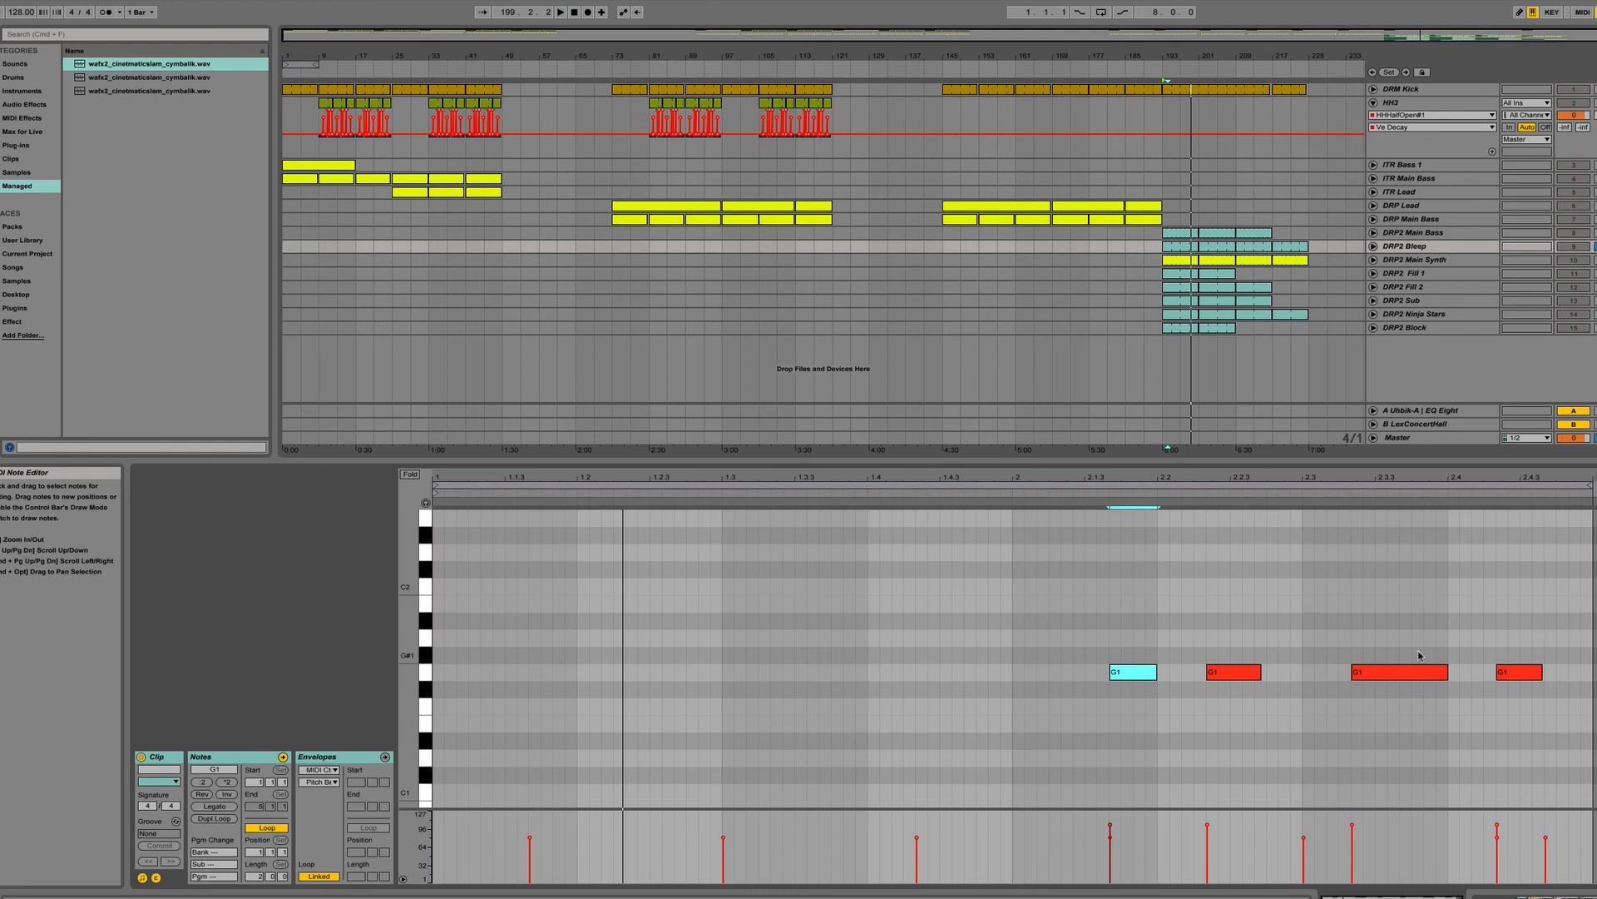
scroll(1420, 657, "up", 1)
Show the DRP2 Bleep device chain, inspect its Zebra2 patch, and close the plug-in window.
double_click(1406, 246)
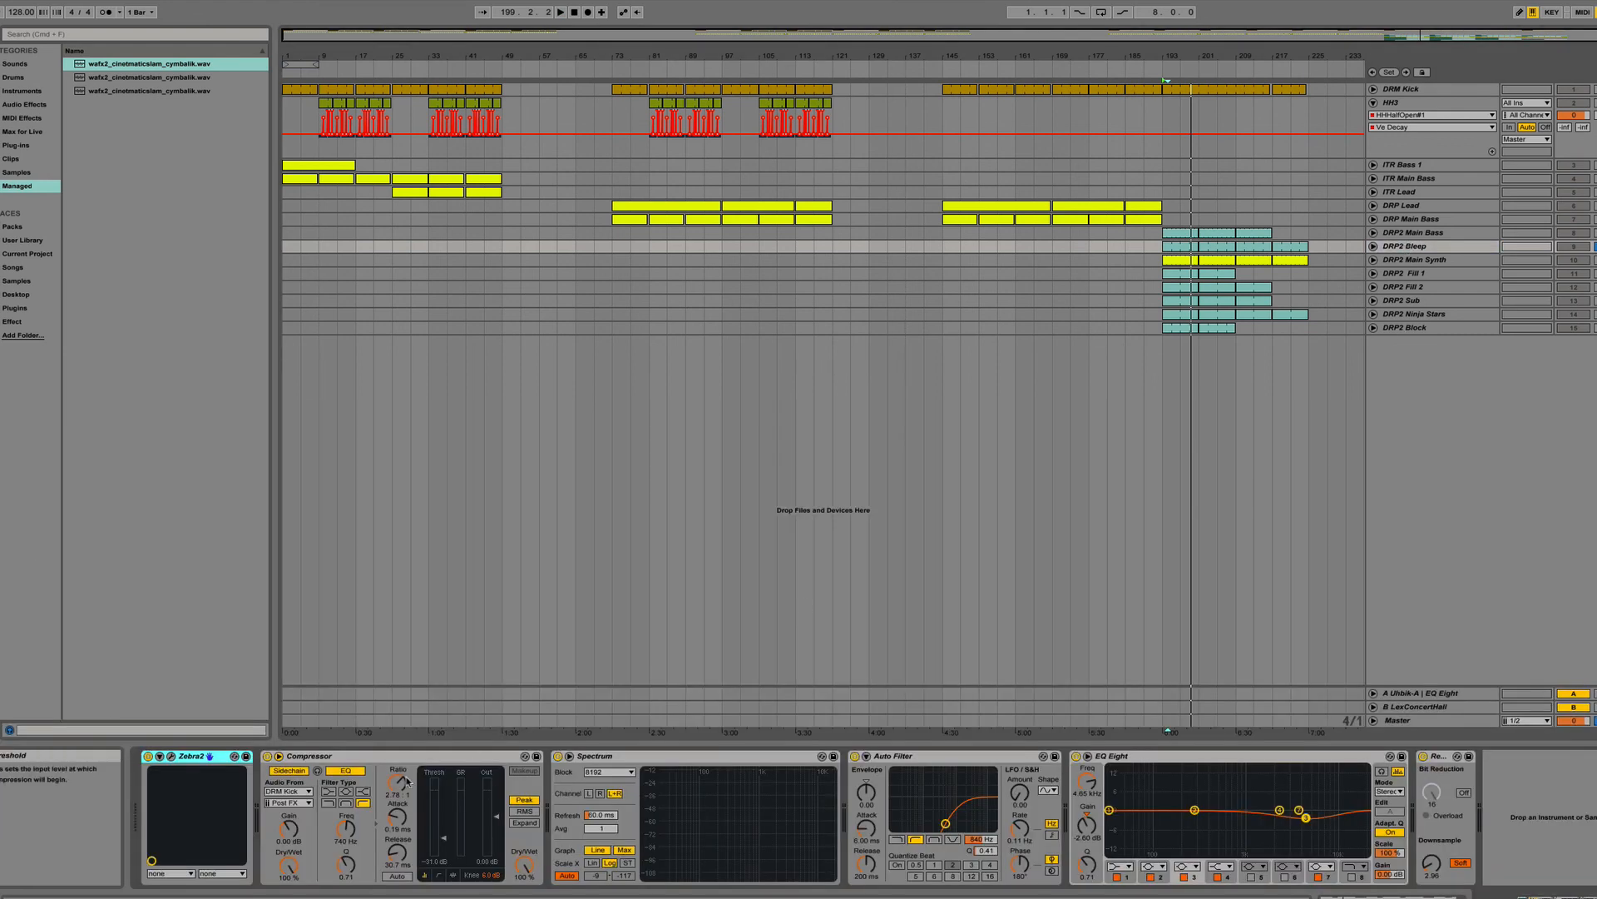
left_click(171, 756)
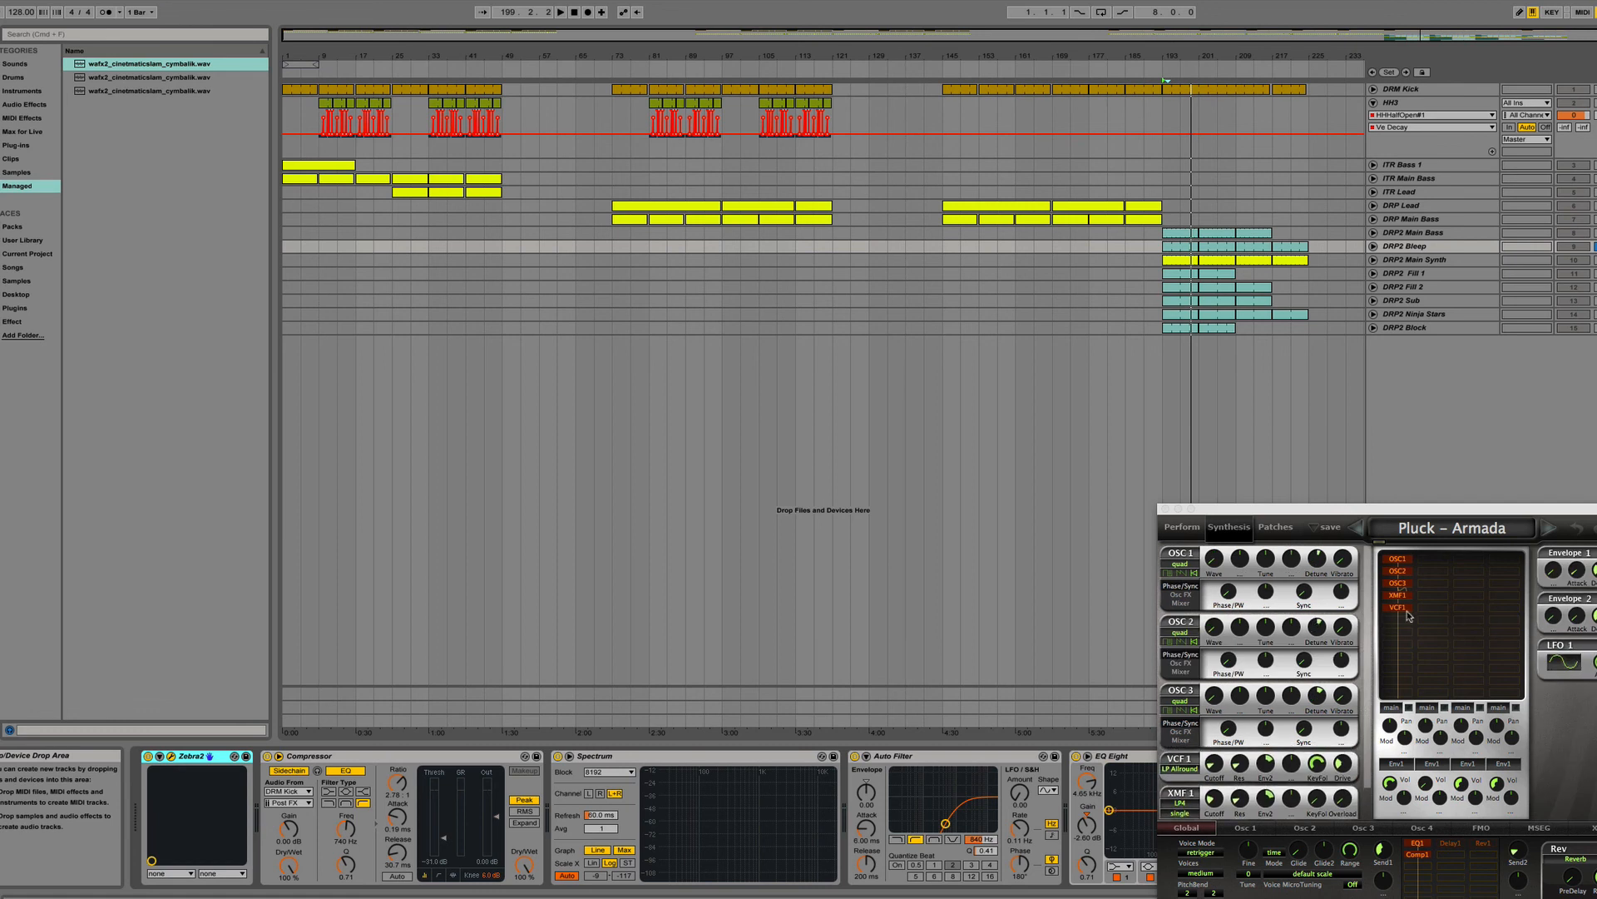
left_click(1165, 509)
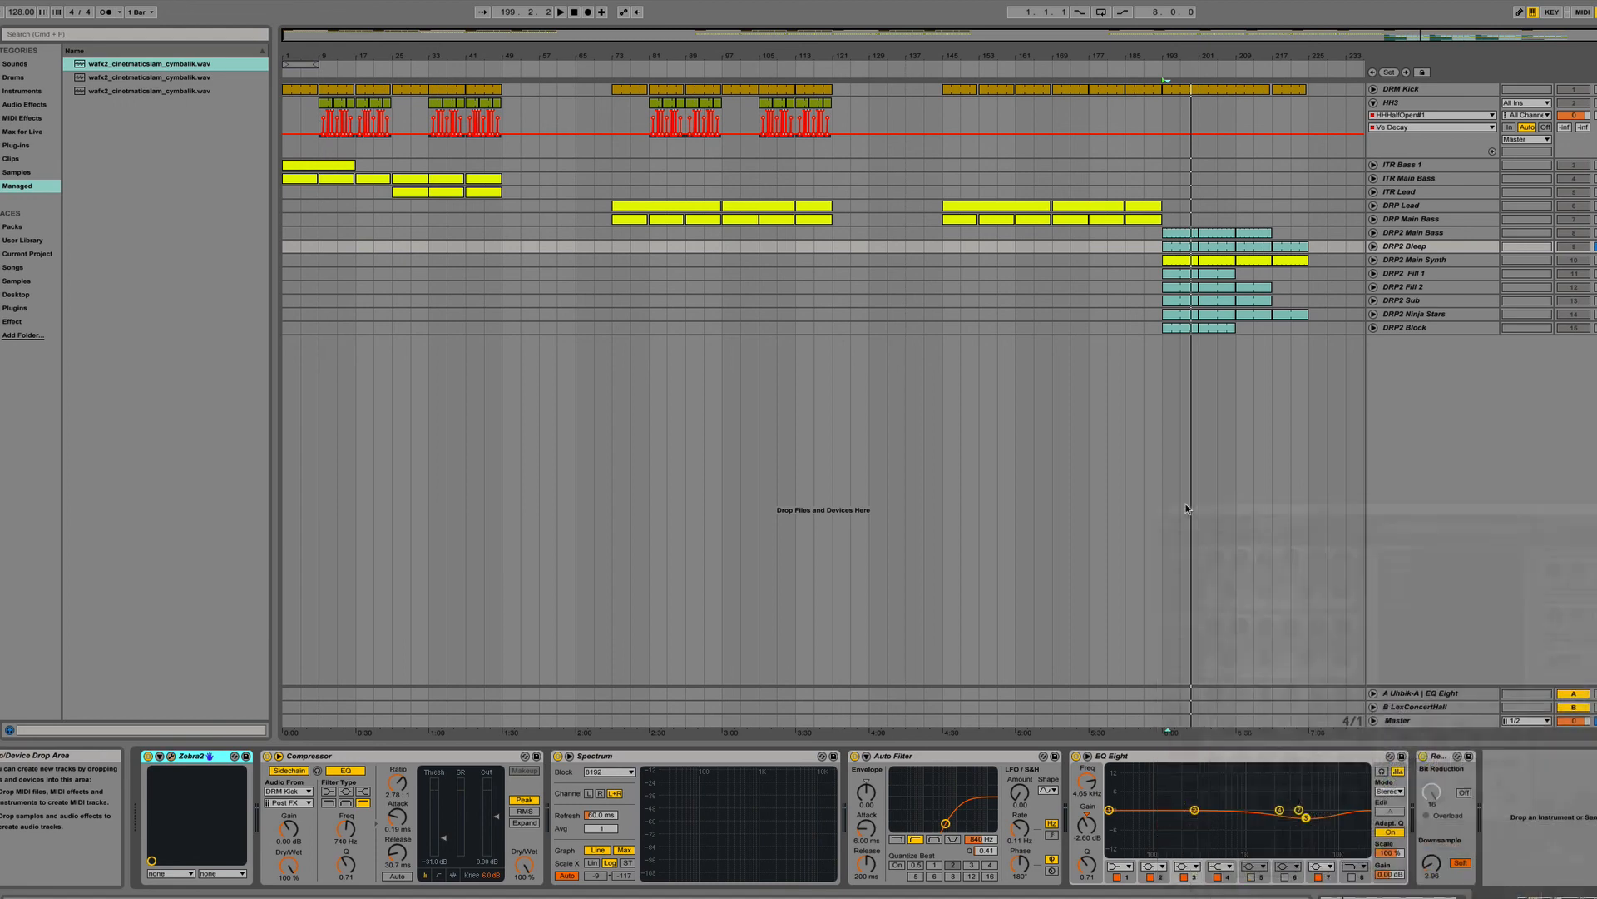
Solo DRP2 Fill 1, play it from bar 193, and open its Massive synth with the whole window in view.
left_click(1419, 259)
left_click(1446, 274)
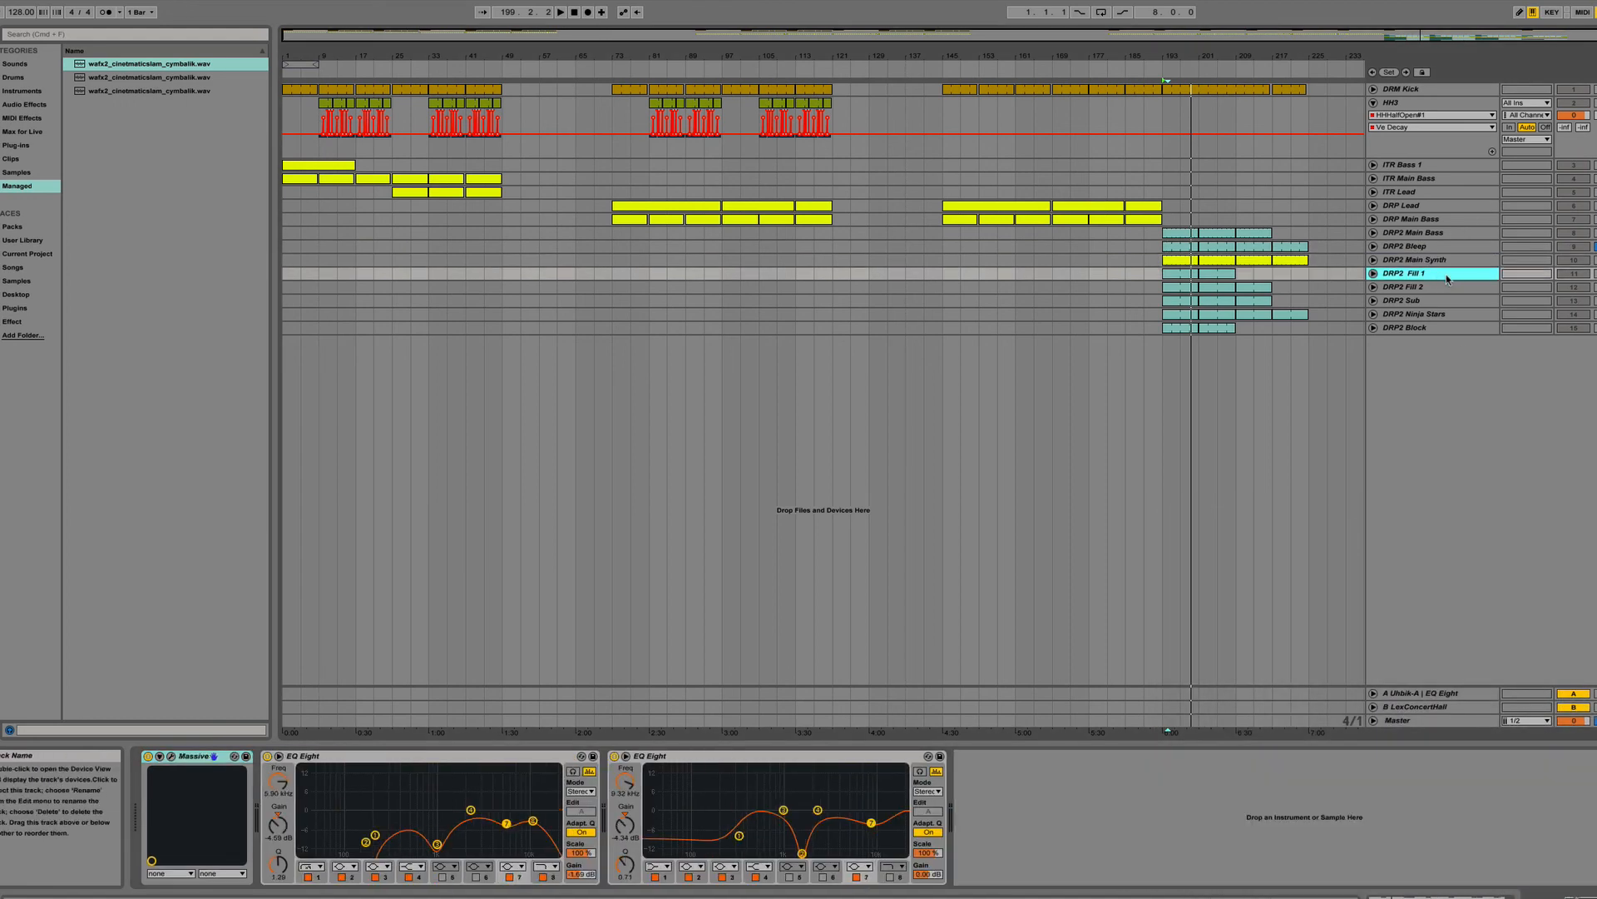
left_click(1596, 274)
key("space")
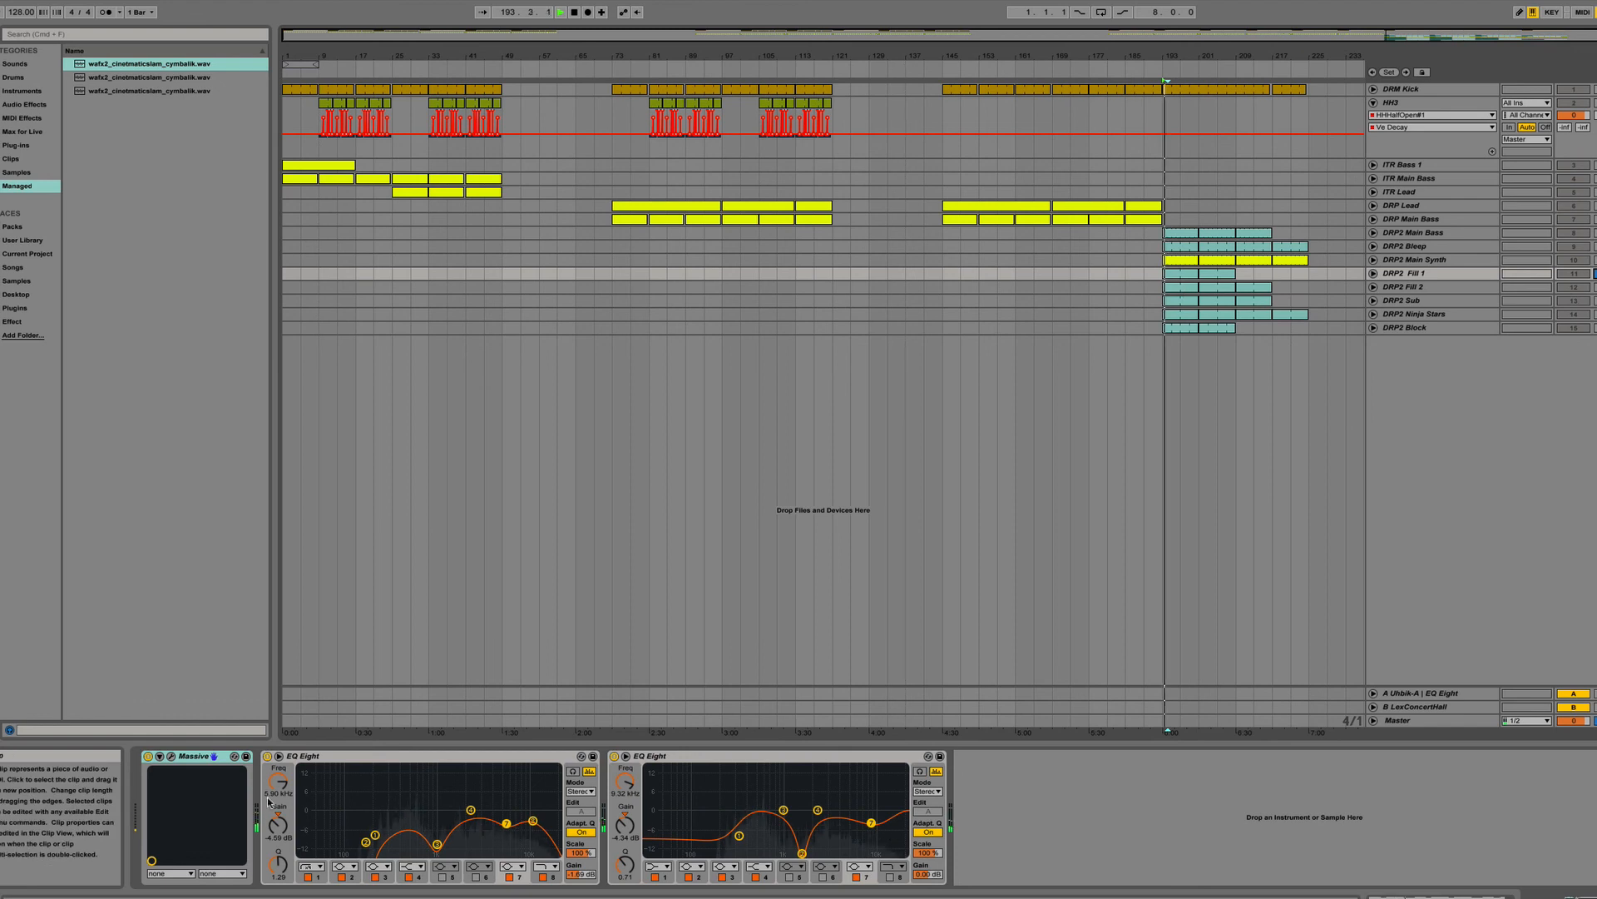
left_click(170, 757)
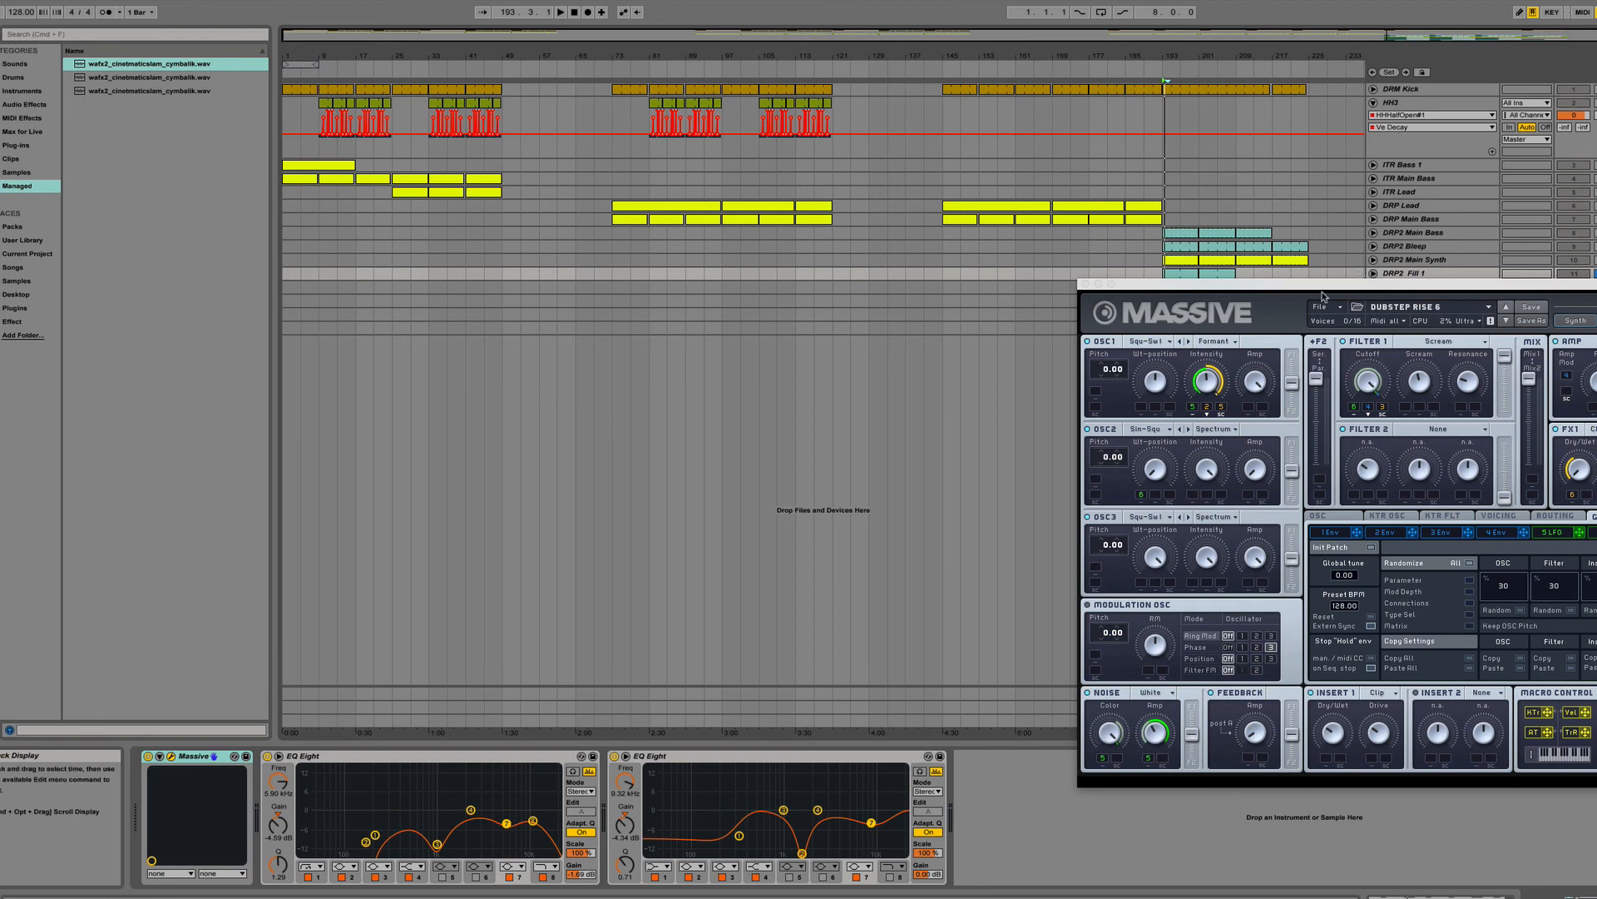
left_click_drag(1325, 285, 839, 270)
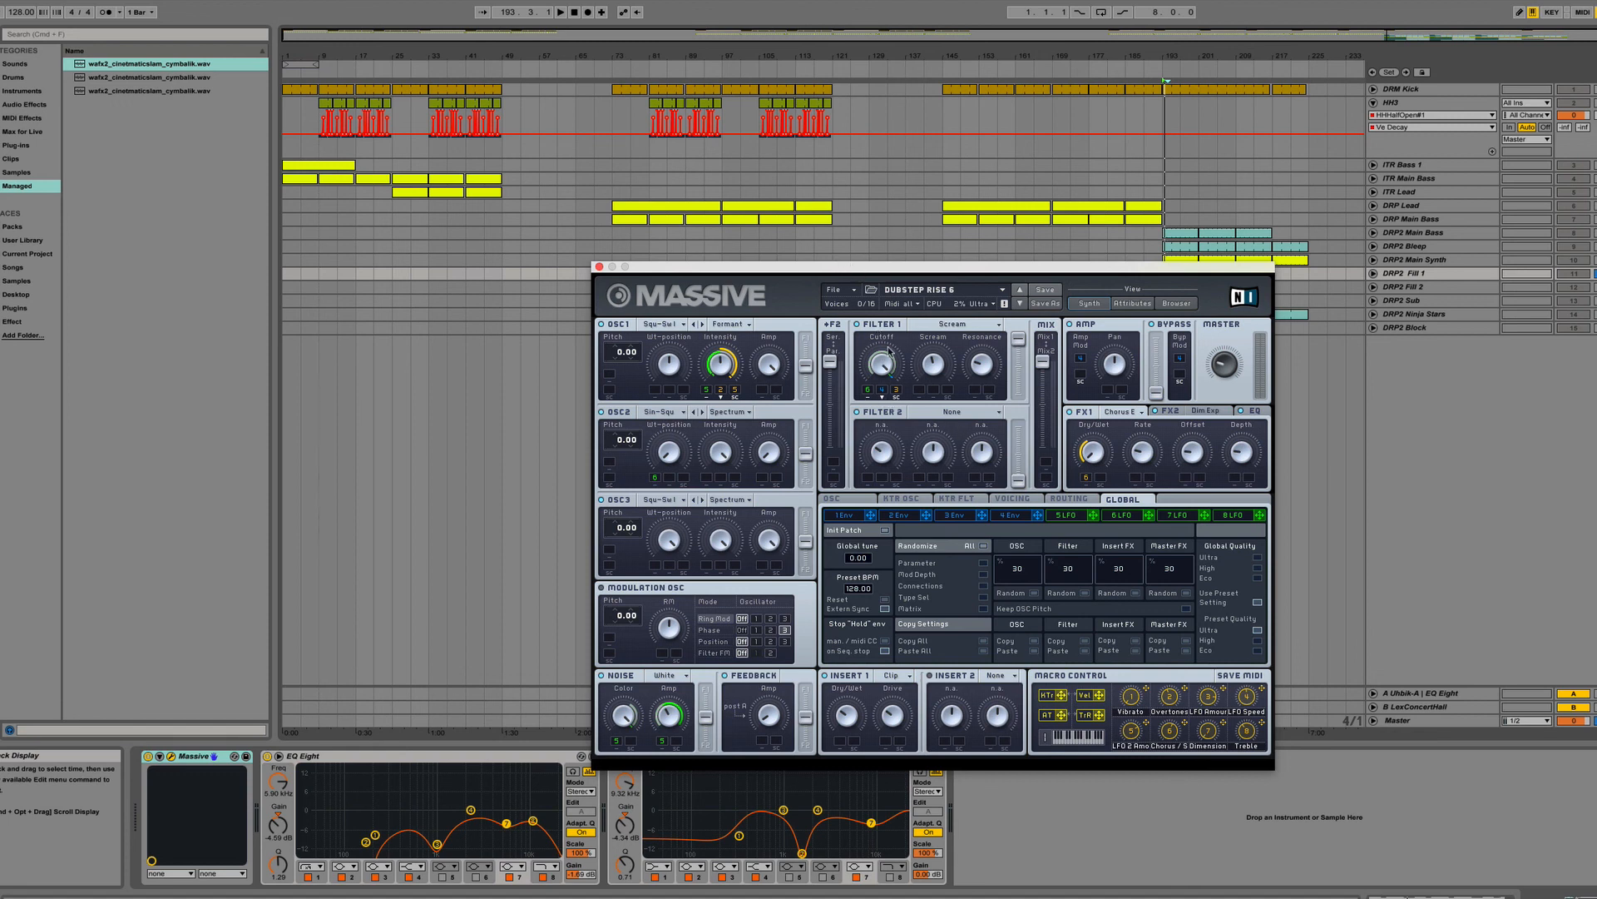
Examine the envelopes, LFOs, and the global, routing, voicing, keytracking and oscillator pages of the Fill 1 Massive patch.
left_click(857, 515)
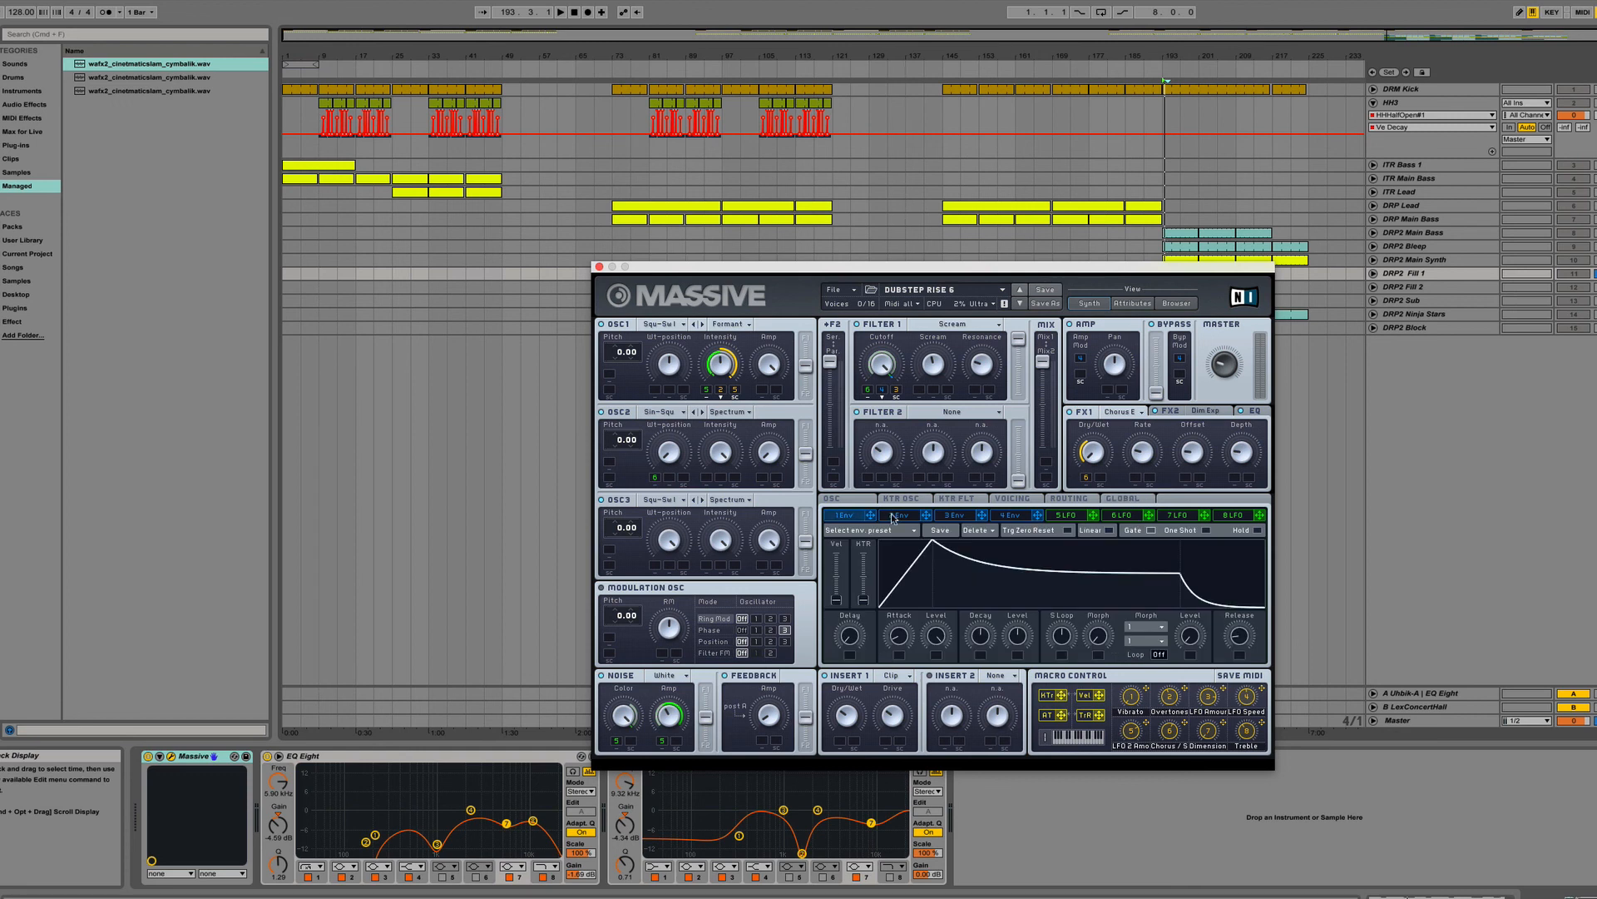
left_click(1020, 519)
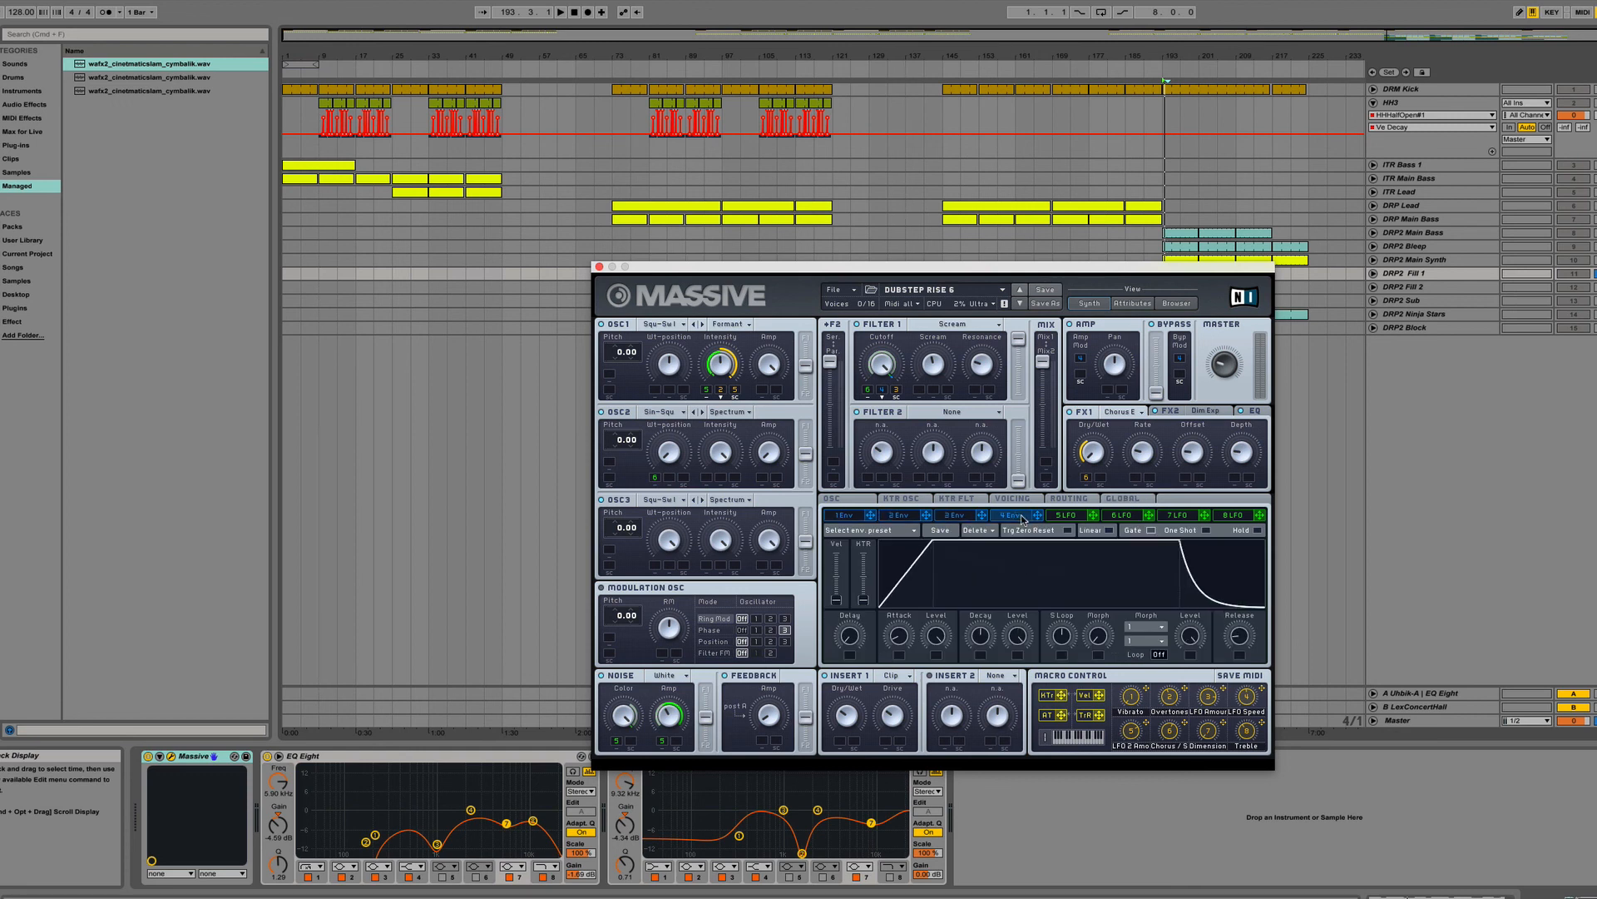
left_click(1070, 517)
left_click(1139, 516)
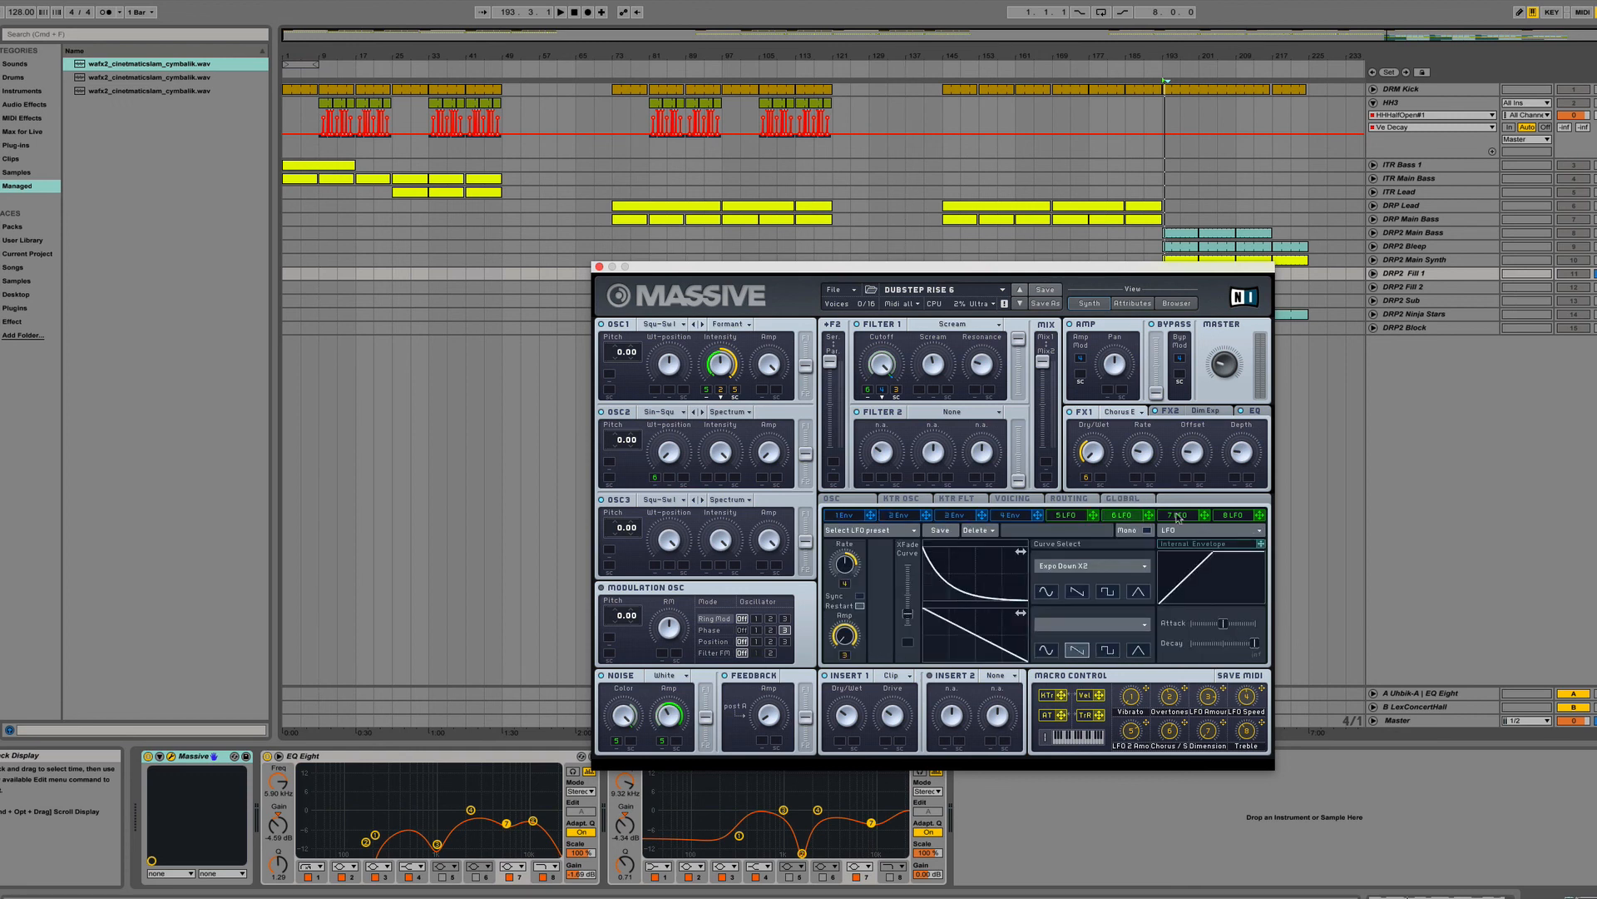
left_click(1179, 517)
left_click(1103, 501)
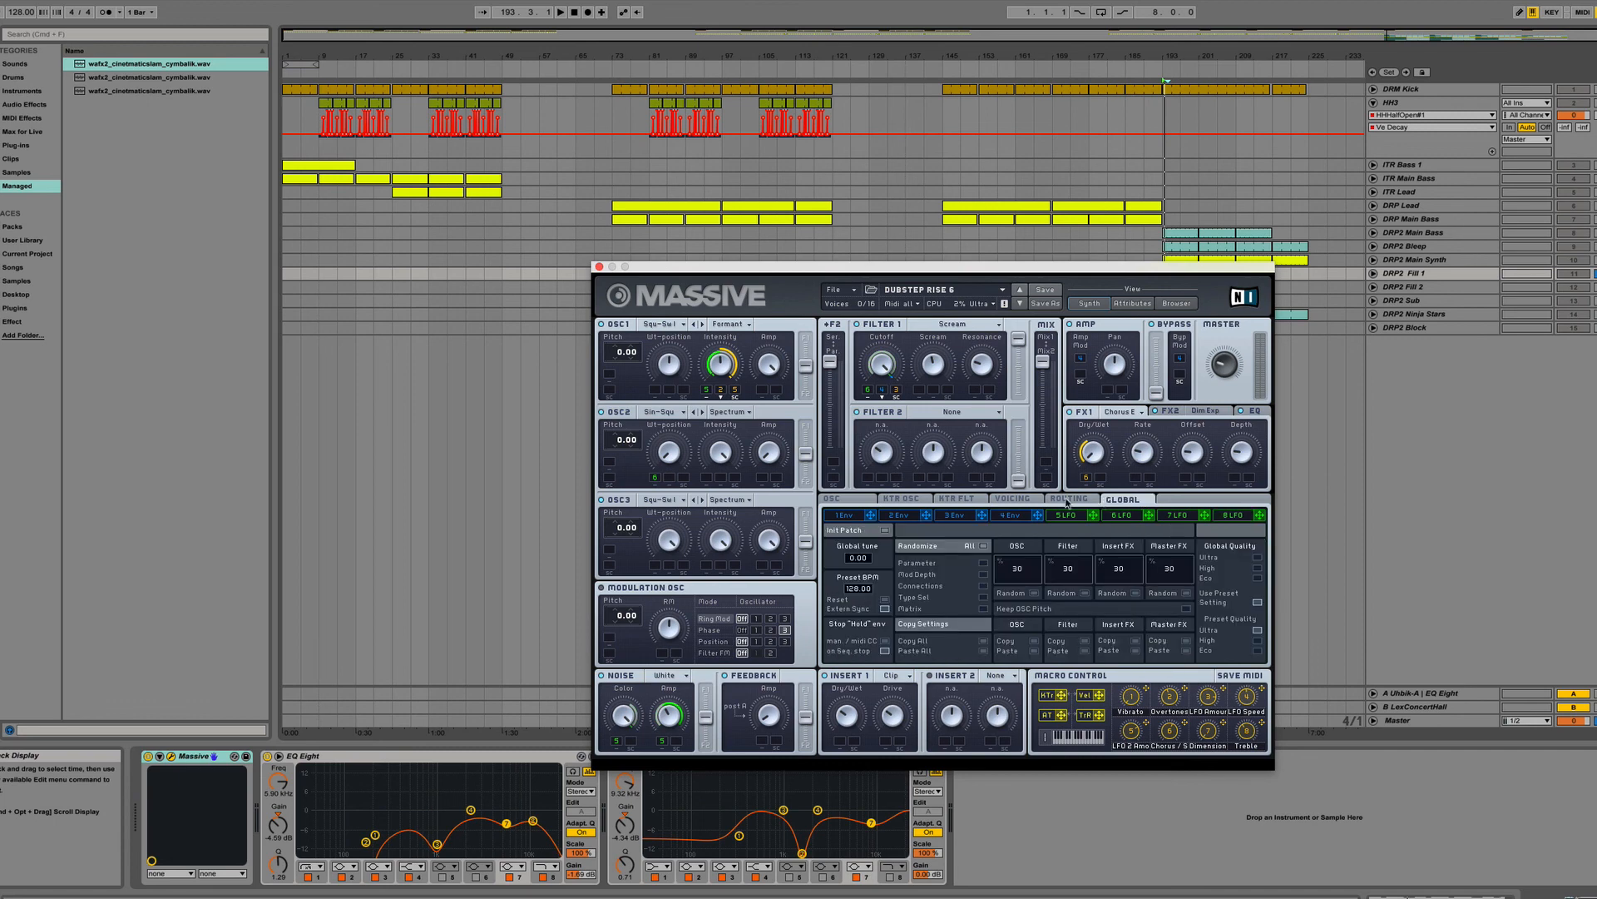
left_click(1068, 499)
left_click(1013, 500)
left_click(957, 499)
left_click(901, 499)
left_click(831, 500)
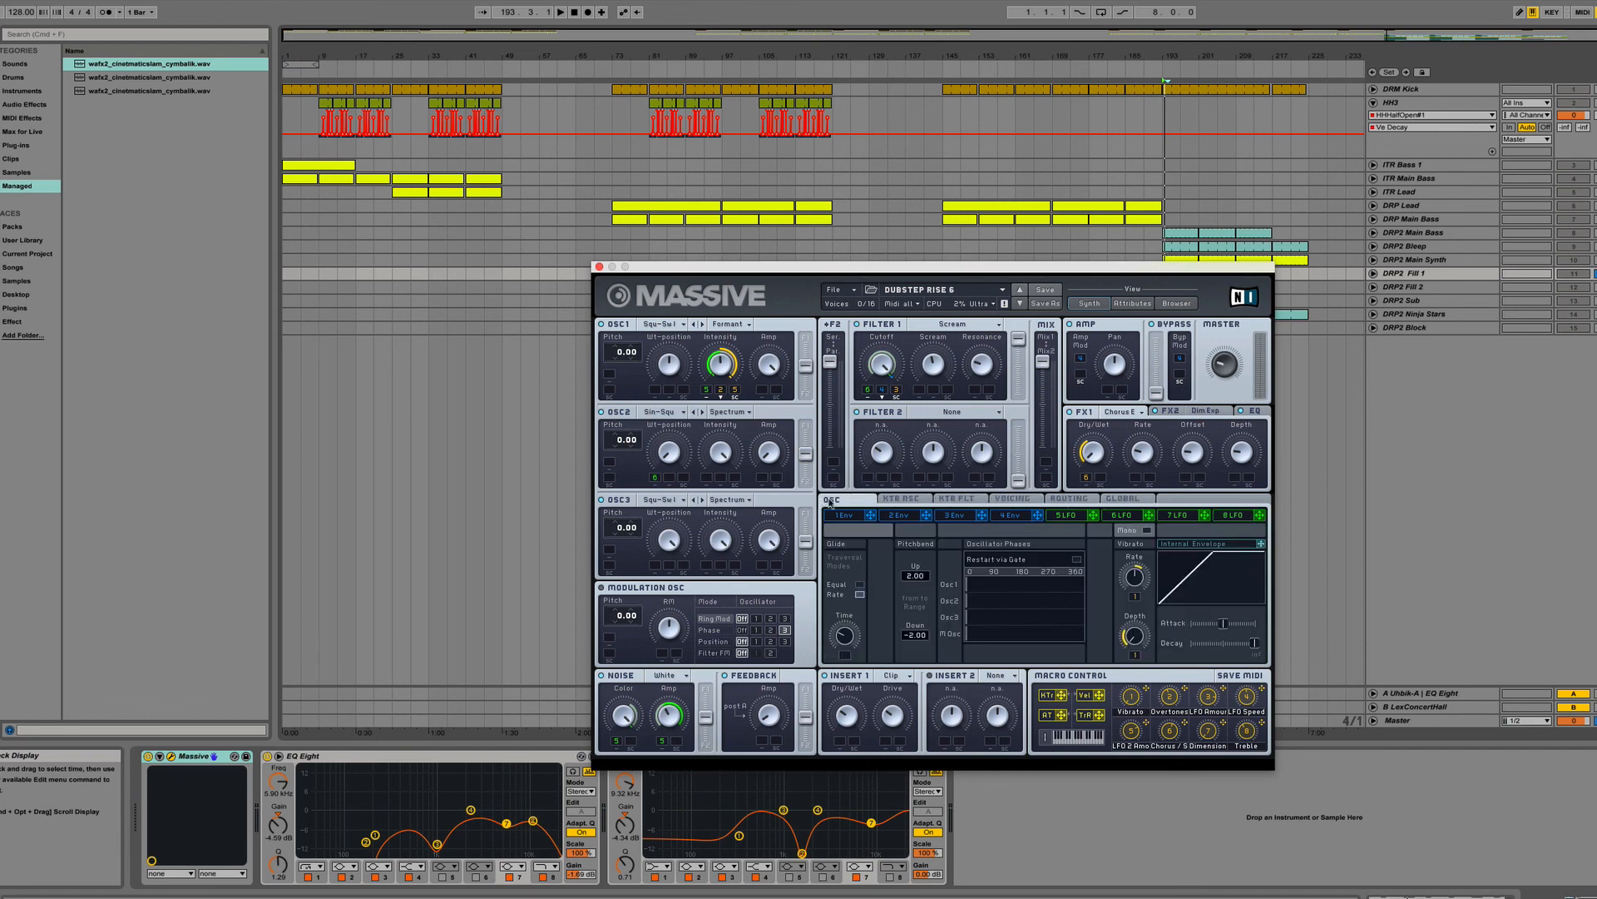
Play DRP2 Fill 1 again from bar 193 and move its Massive window clear of the second-drop clips.
key("space")
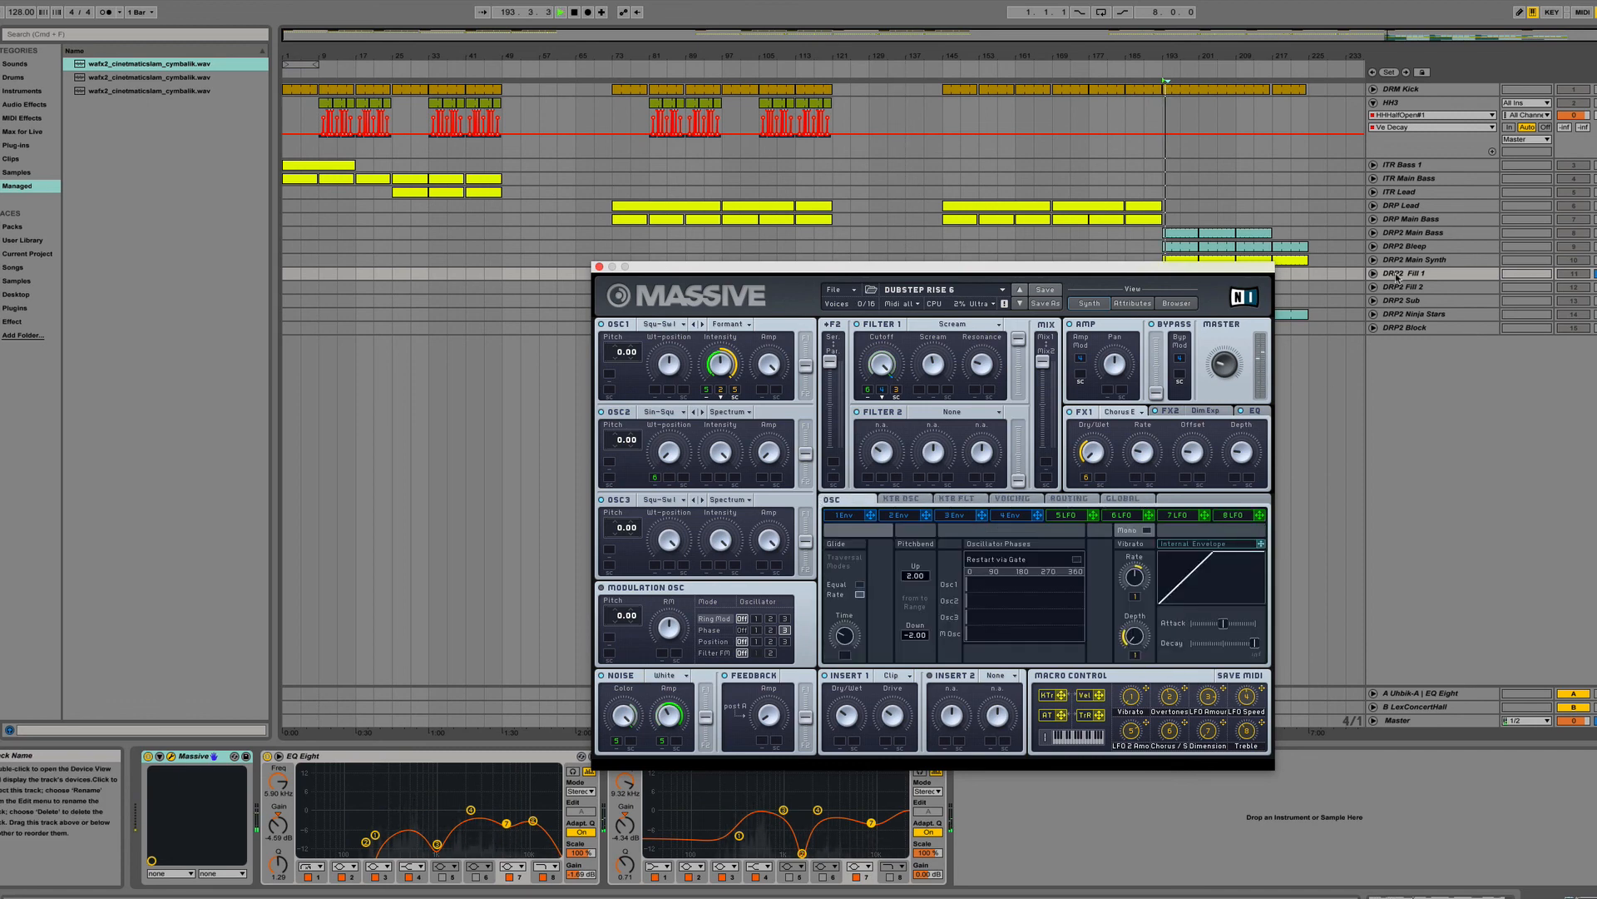
left_click_drag(1217, 267, 1108, 269)
key("space")
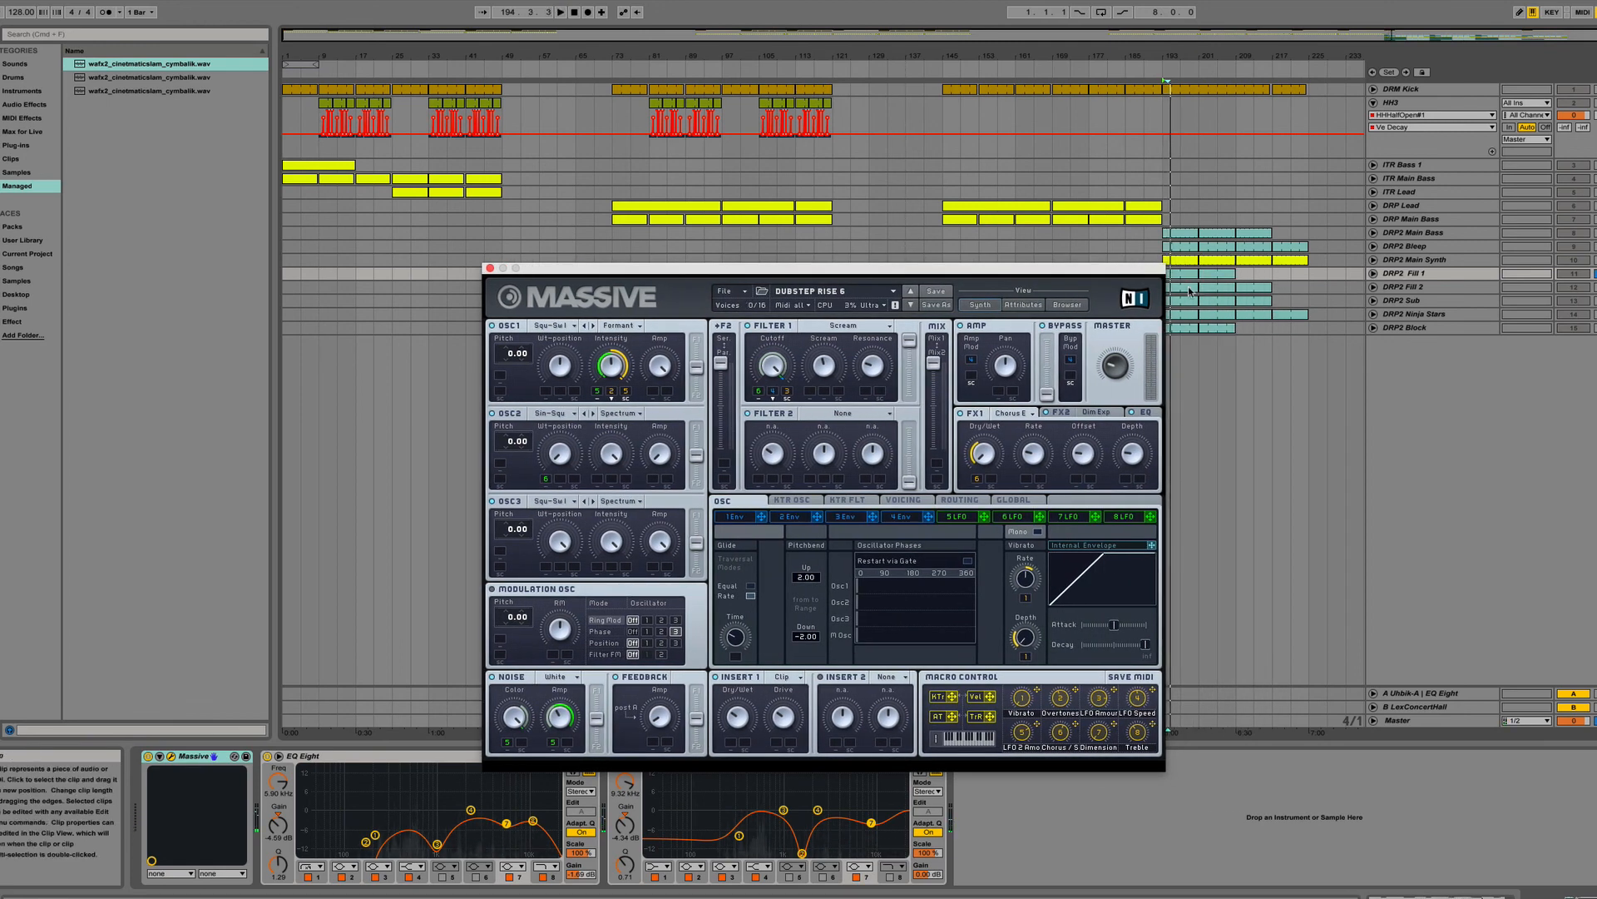
Solo DRP2 Fill 2, play it from bar 193, and inspect its Massive patch.
left_click(1514, 287)
key("space")
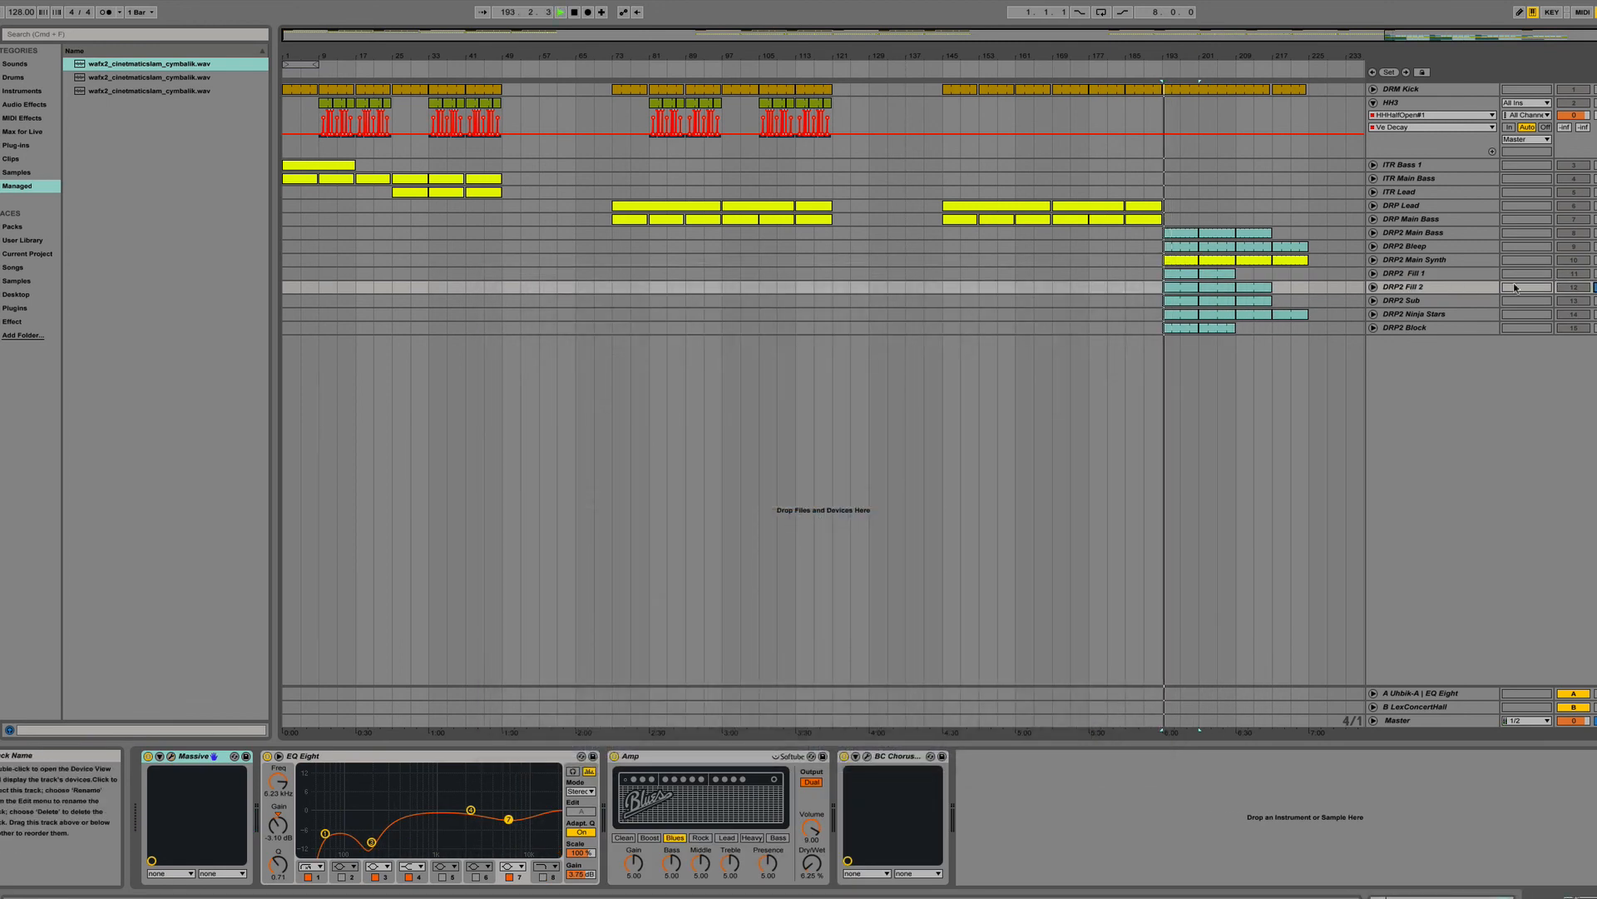
key("space")
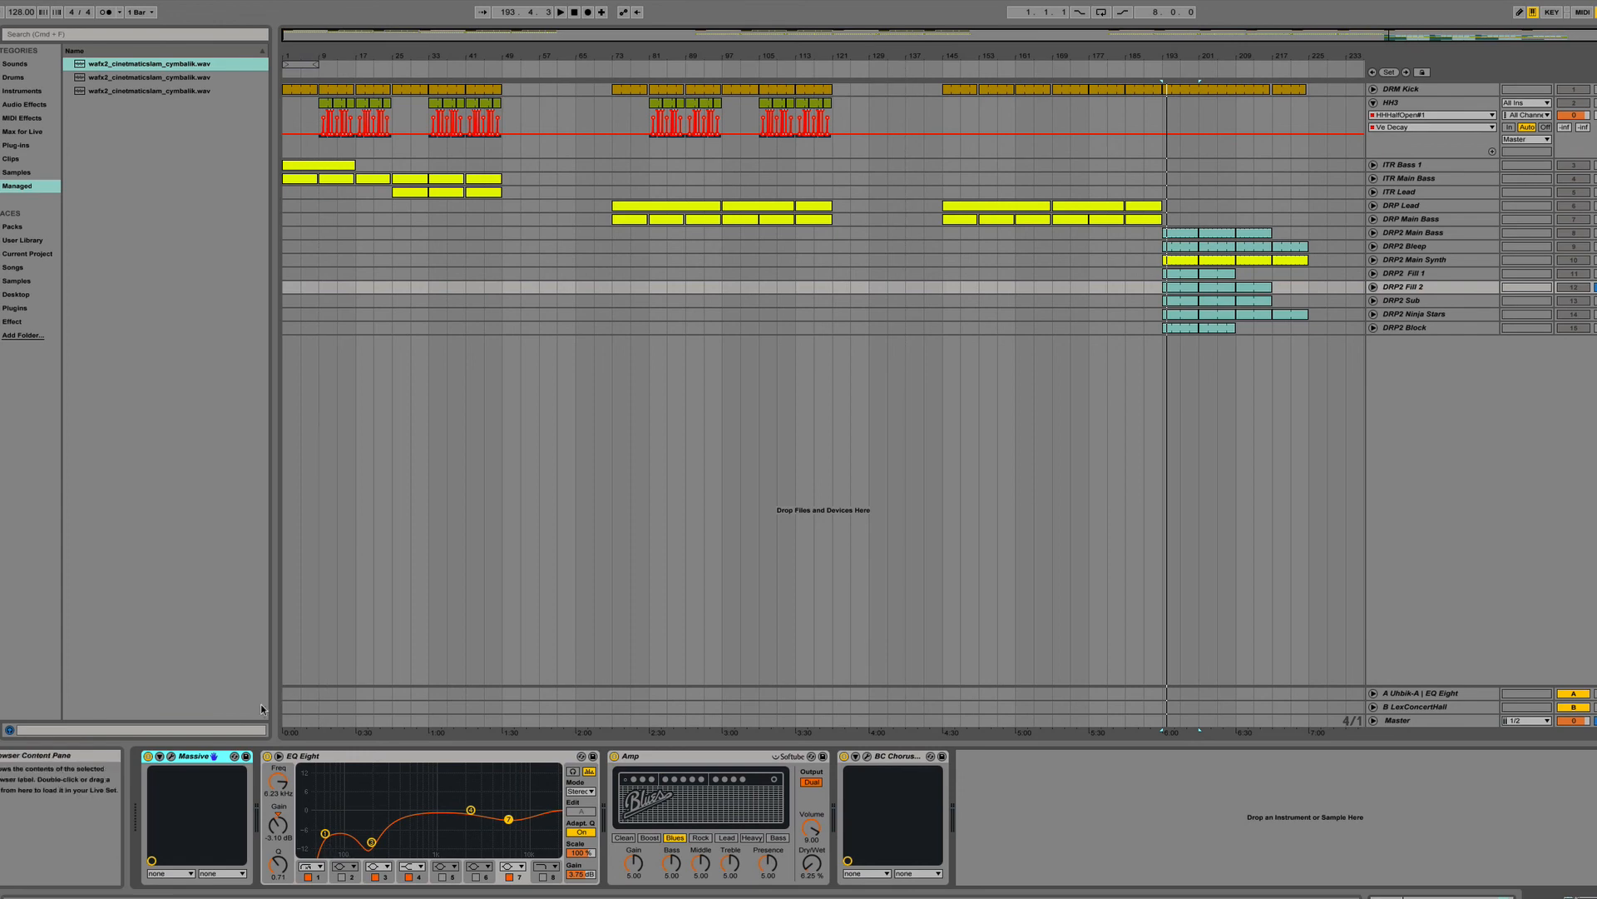
left_click(172, 755)
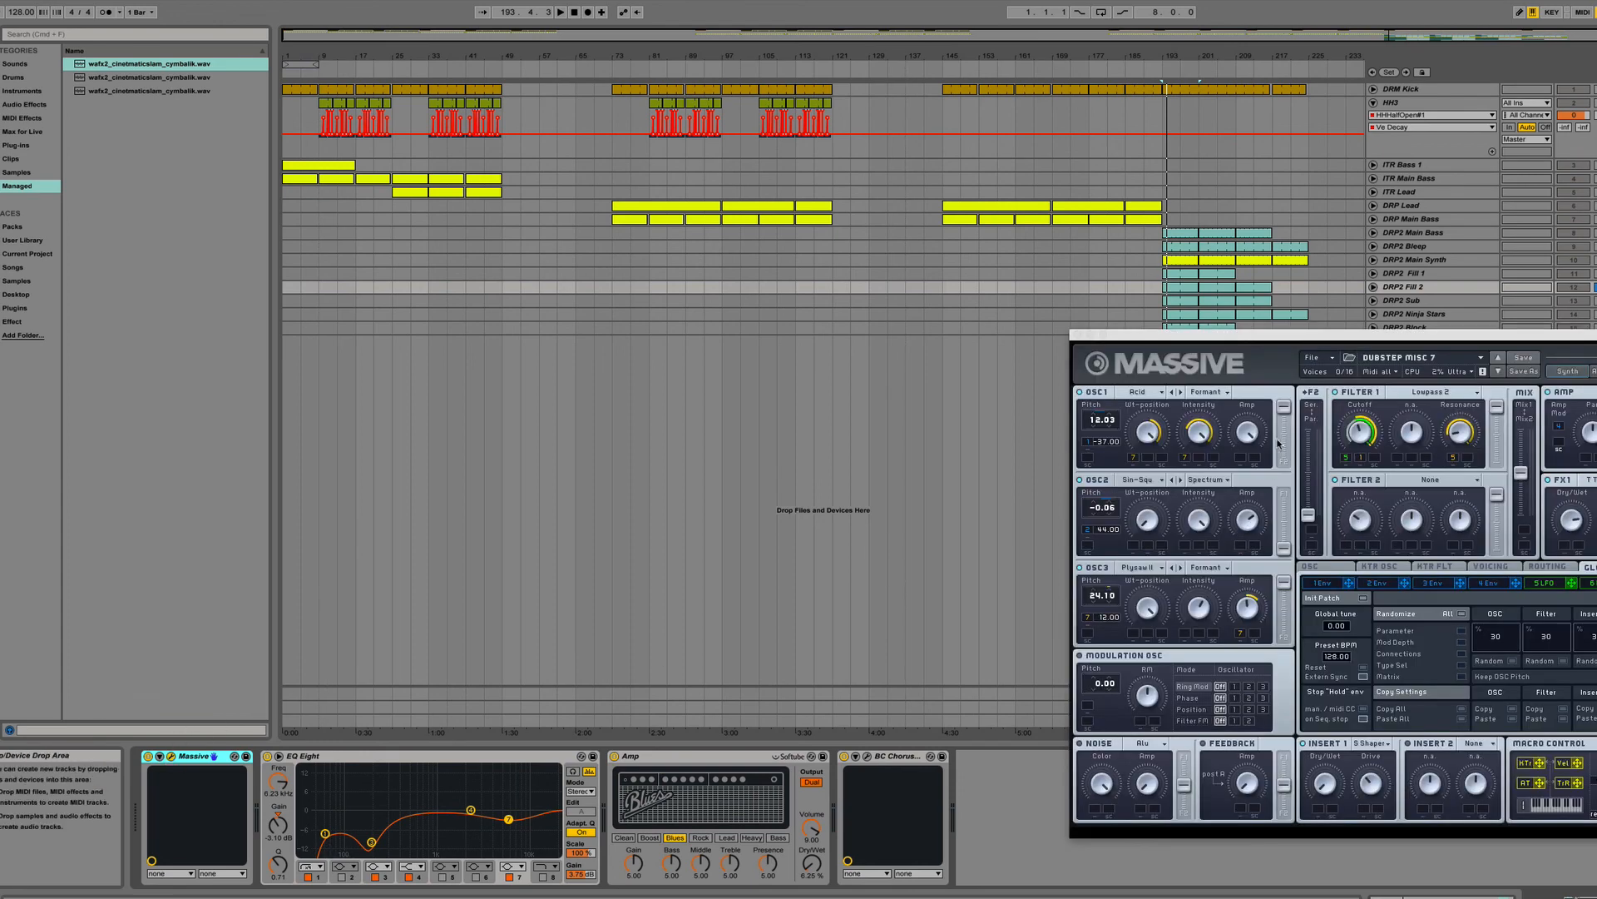
left_click_drag(1279, 343, 963, 284)
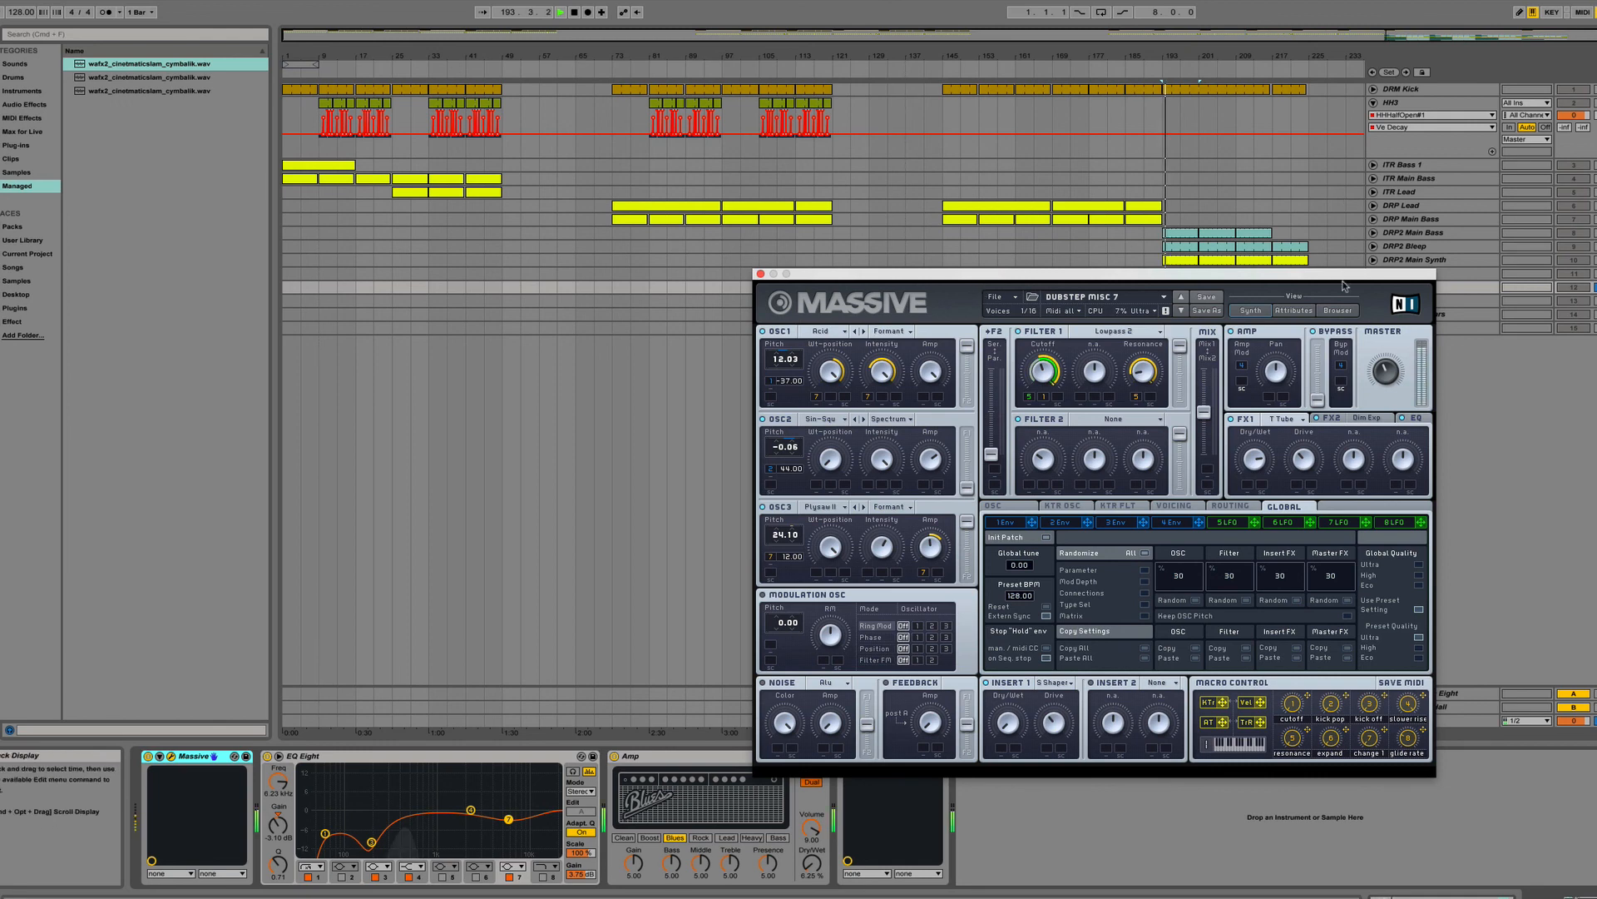
left_click_drag(1363, 276, 1360, 331)
Open the notes of the first DRP2 Fill 2 clip, move the Massive window aside, and examine the G0 notes during playback.
double_click(1176, 289)
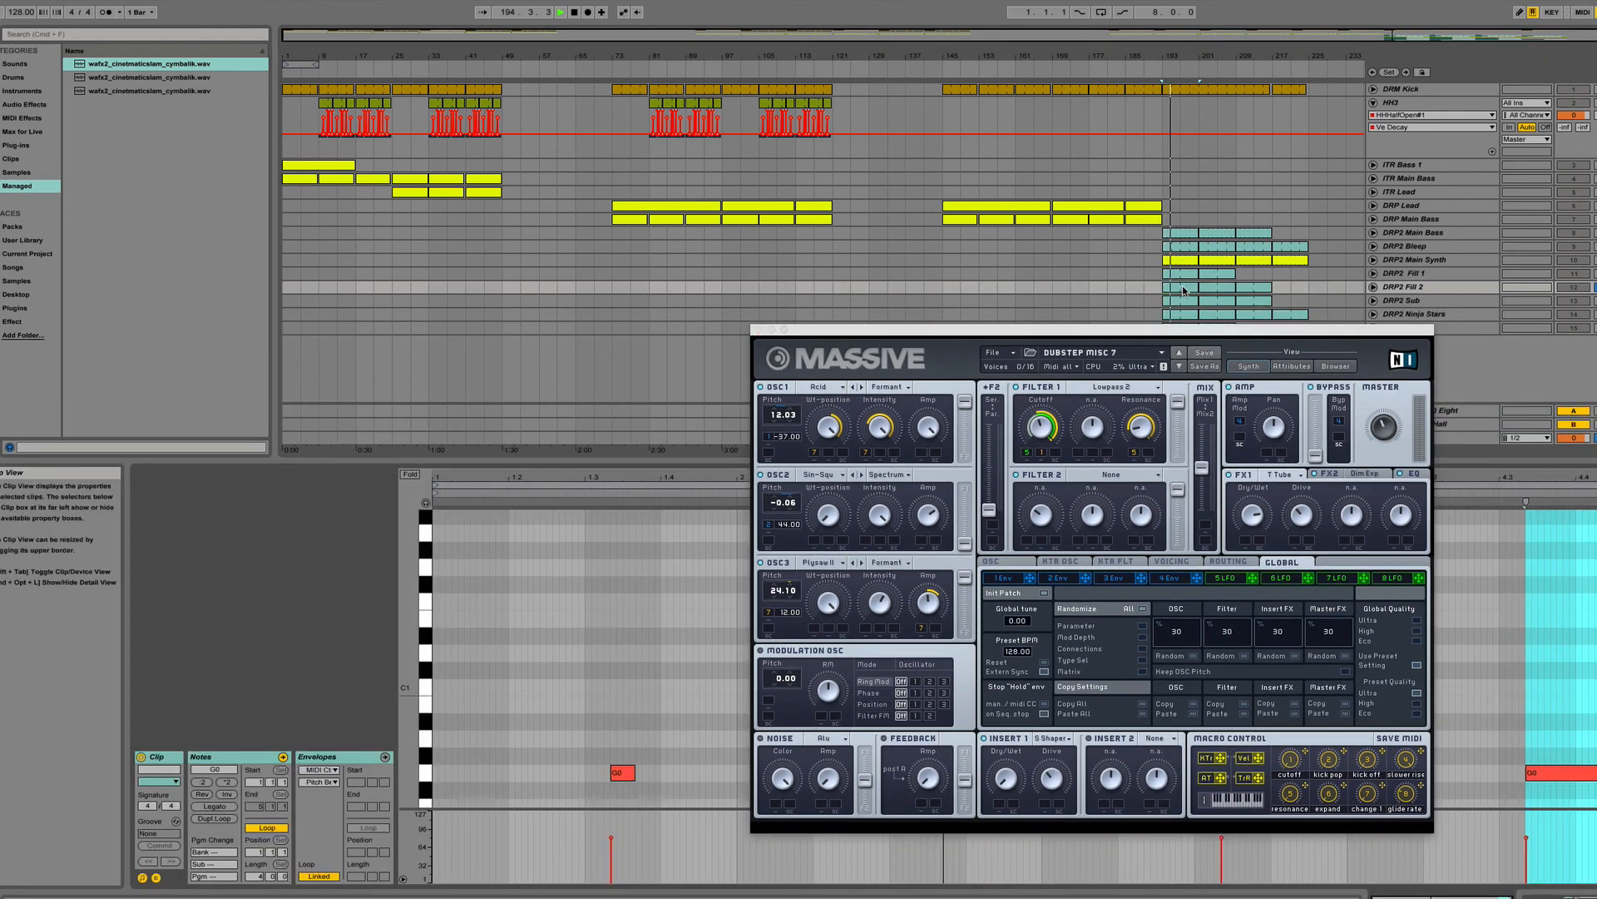
left_click_drag(1194, 335, 803, 142)
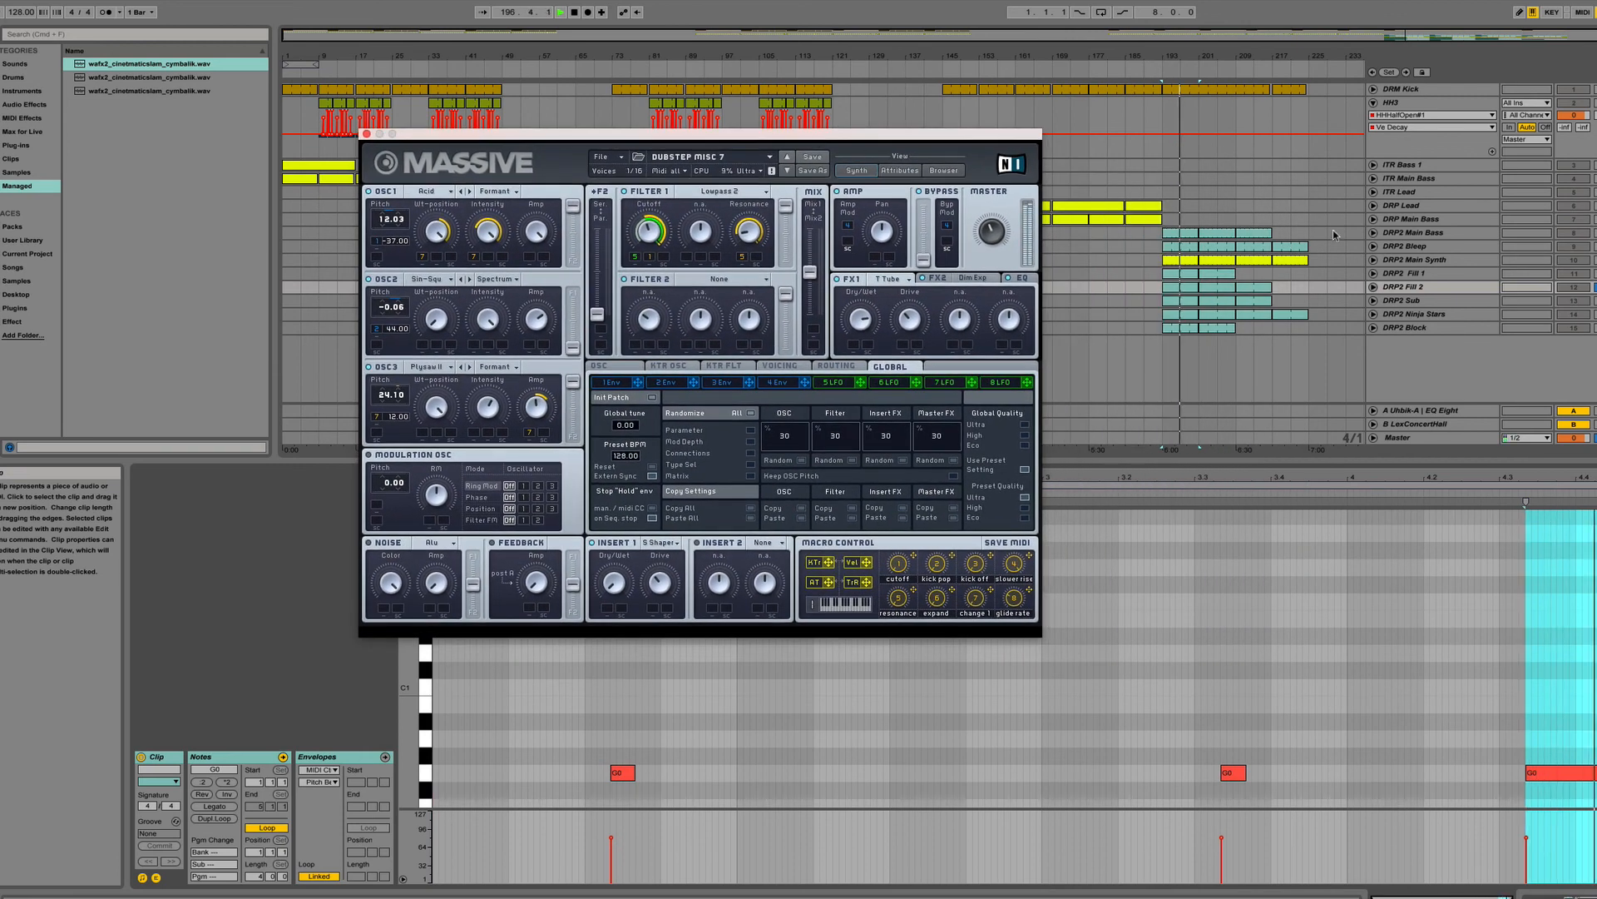
scroll(815, 671, "down", 5)
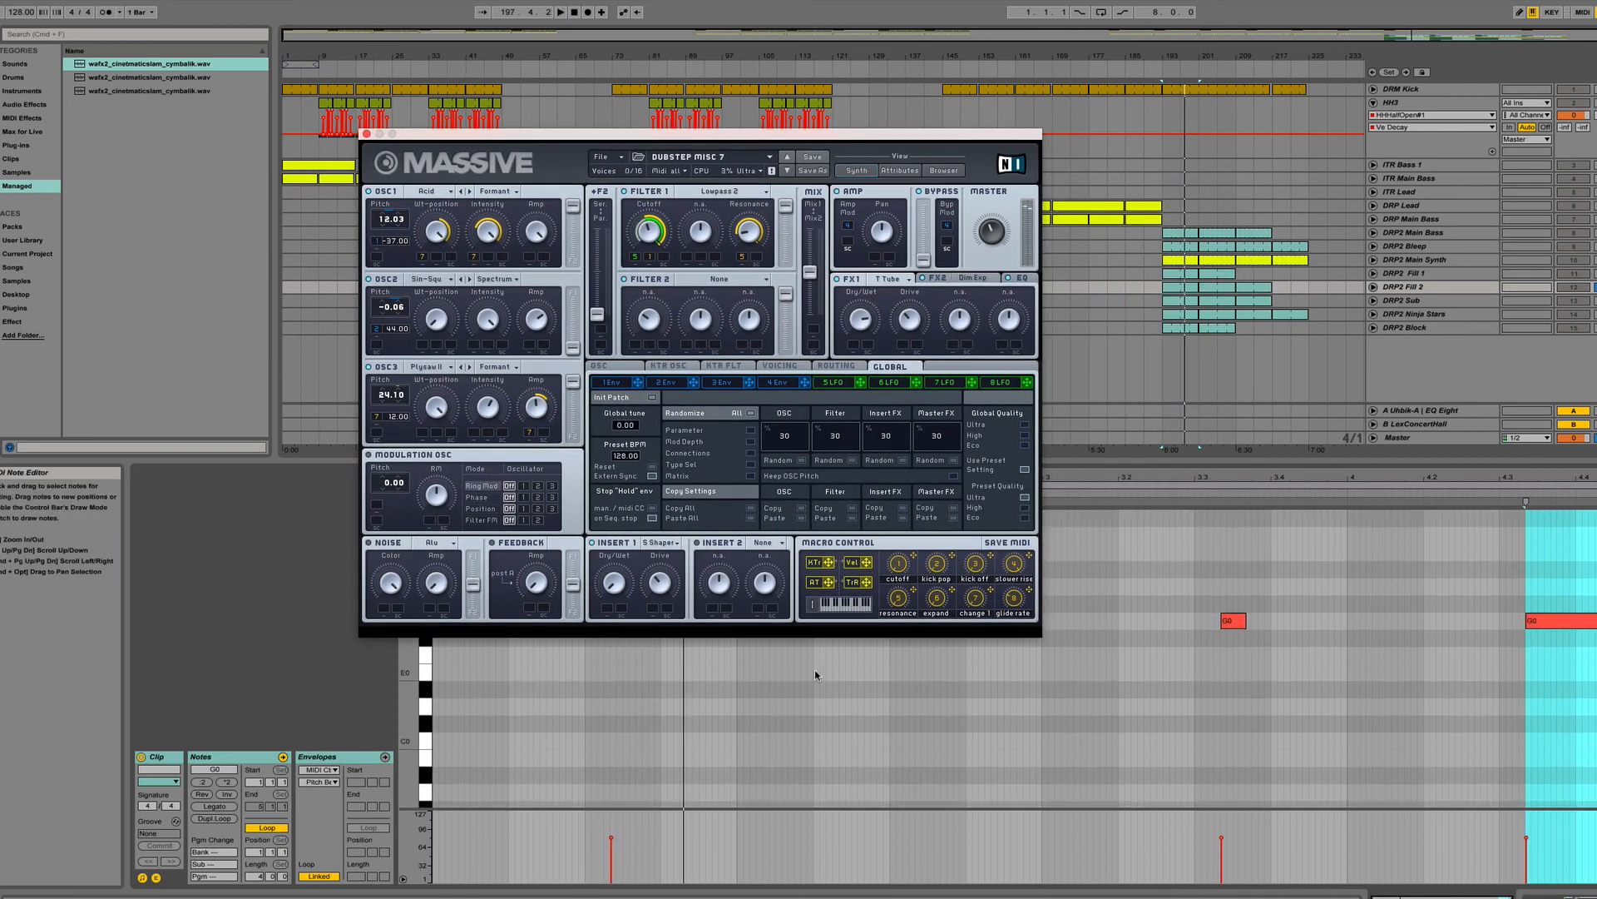
scroll(1444, 685, "up", 5)
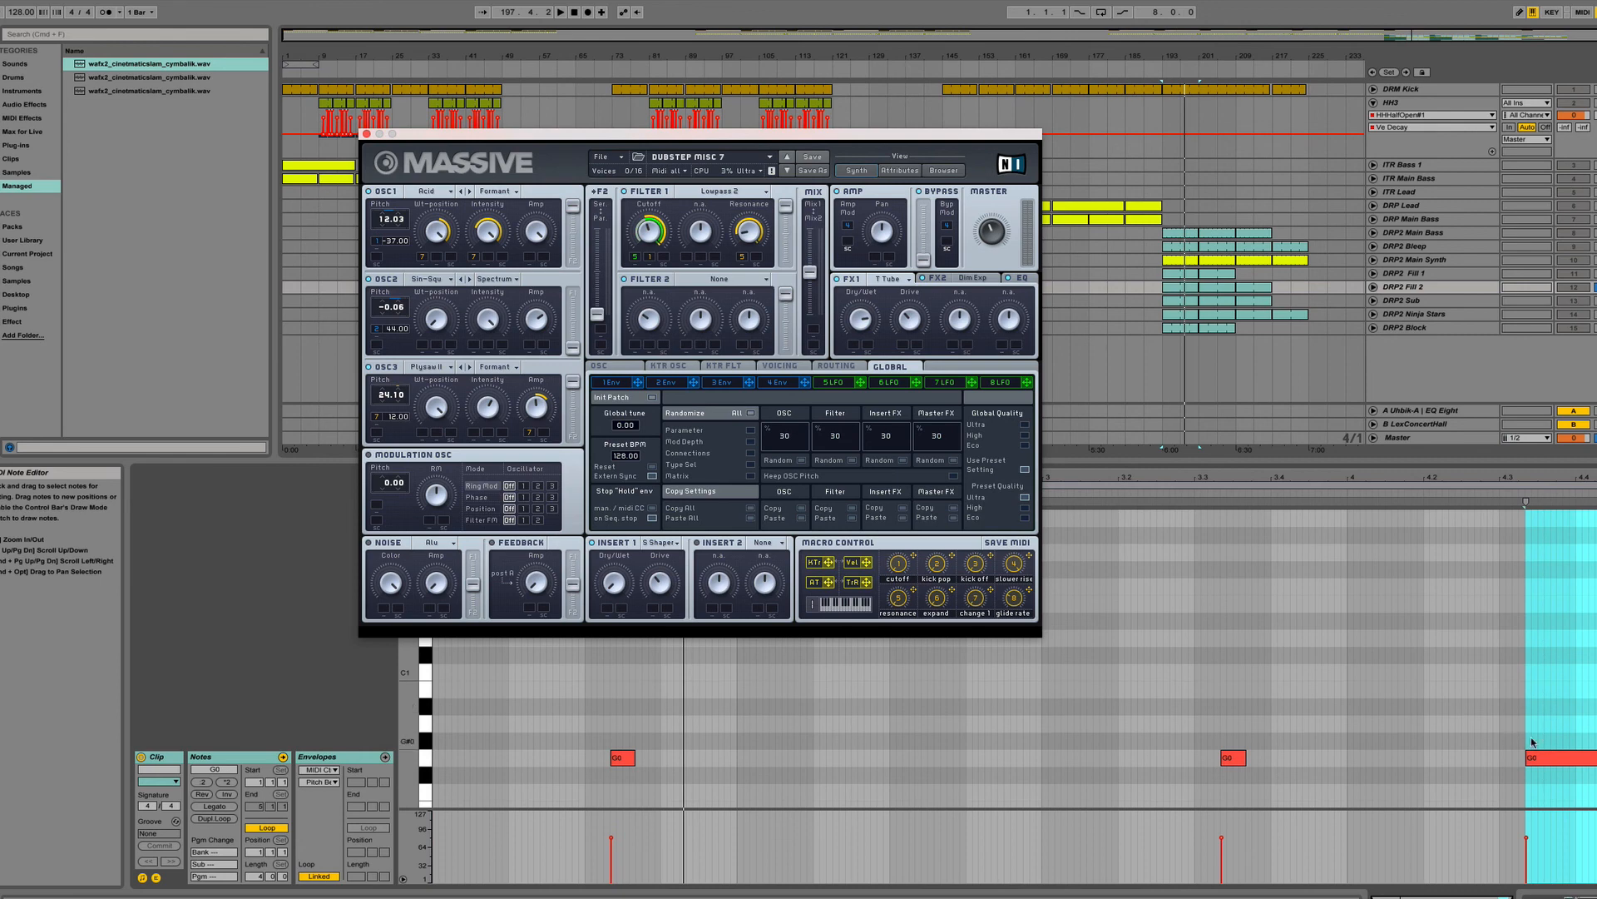
View the notes of the first DRP2 Sub clip and play that track soloed from bar 193.
left_click(1585, 304)
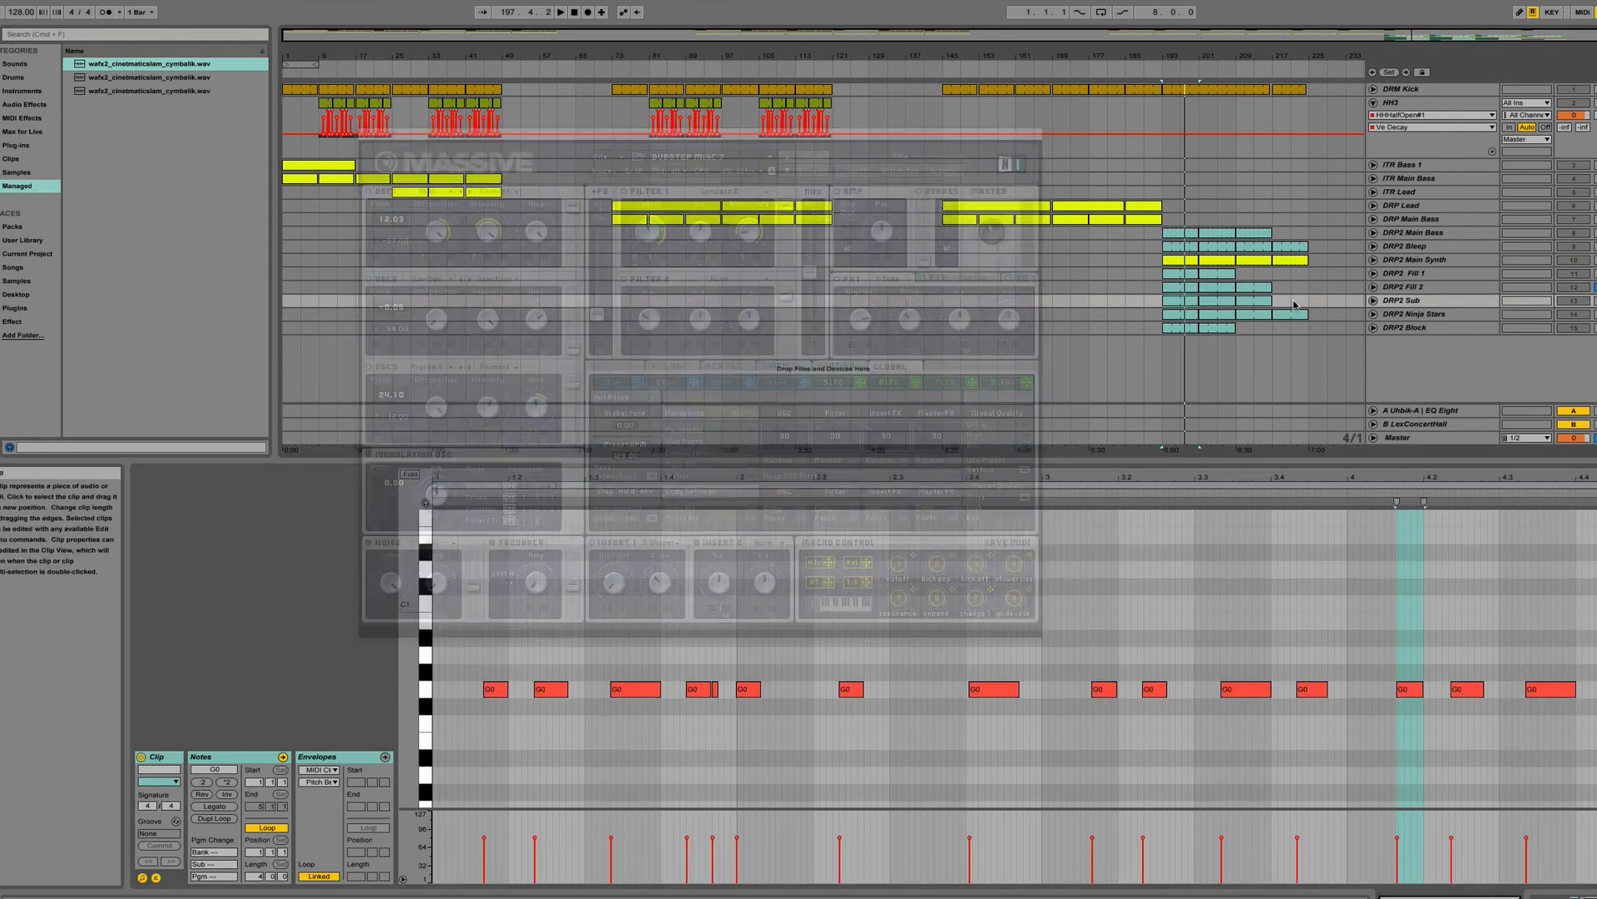
key("space")
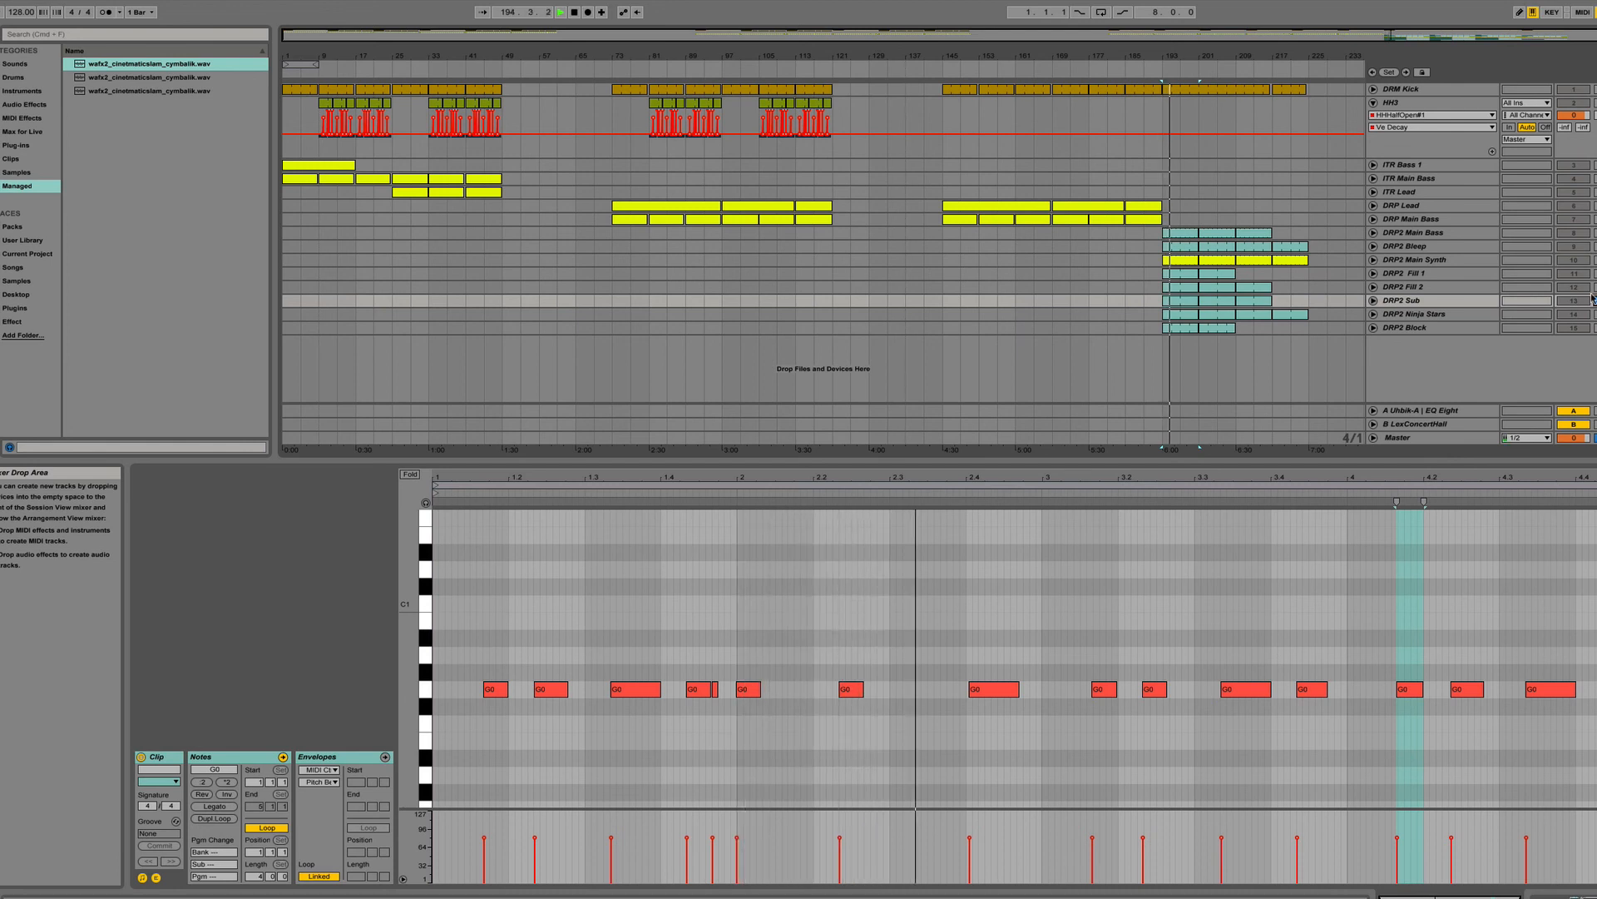
key("space")
Unfold DRP2 Main Bass to view its Filter A Cutoff automation, play the drop, check the DRP2 Fill 2 lane, and fold both tracks.
left_click(1373, 233)
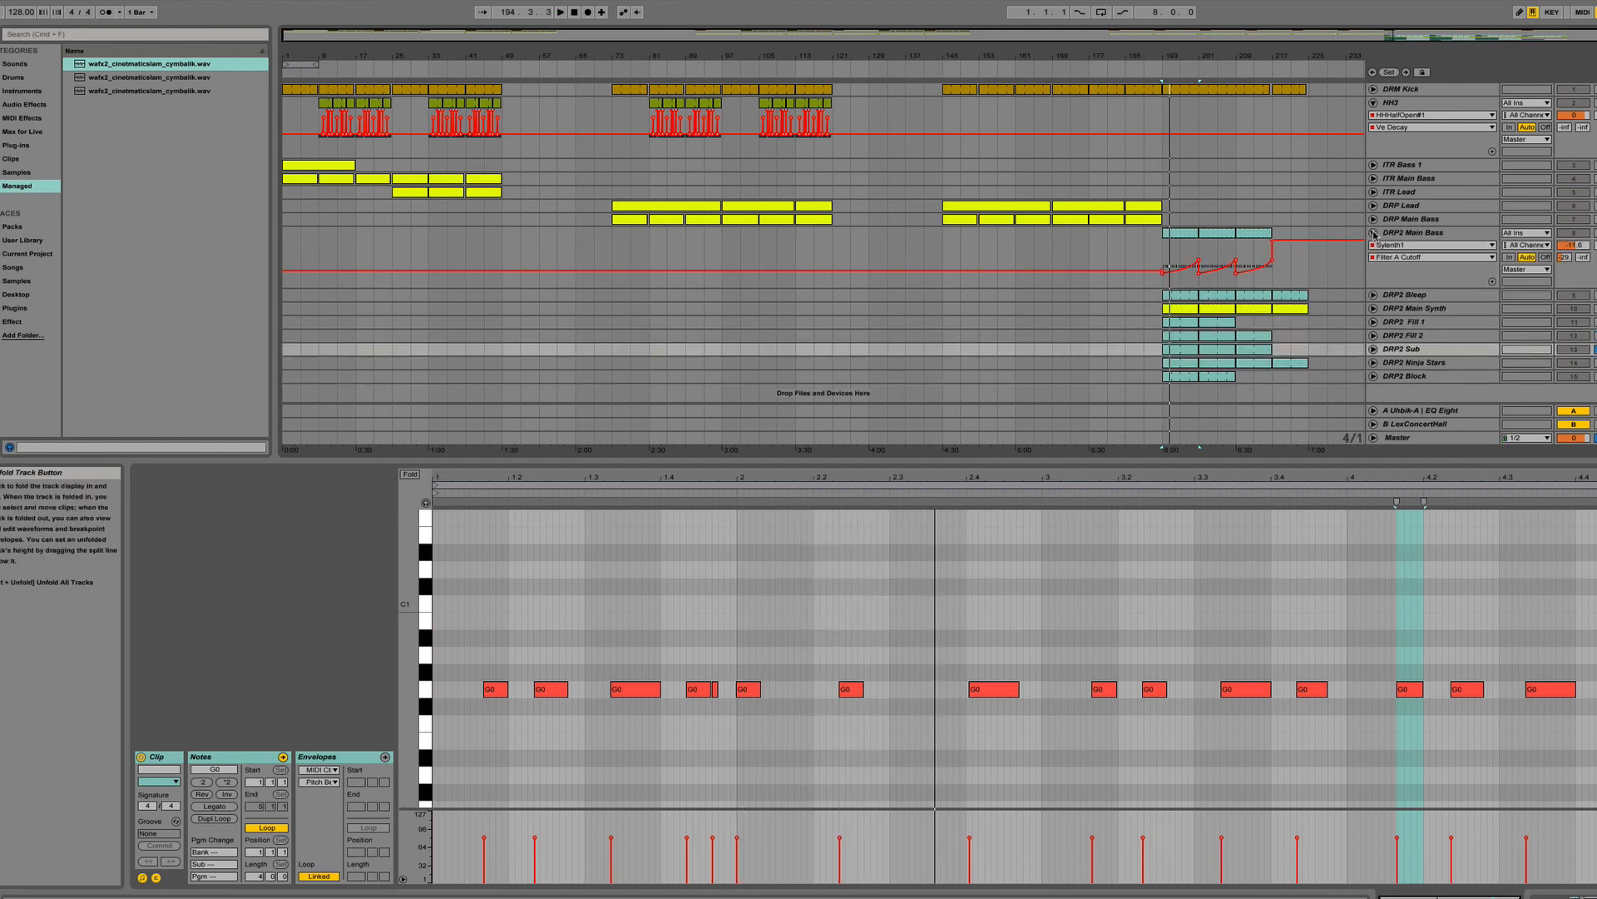
key("space")
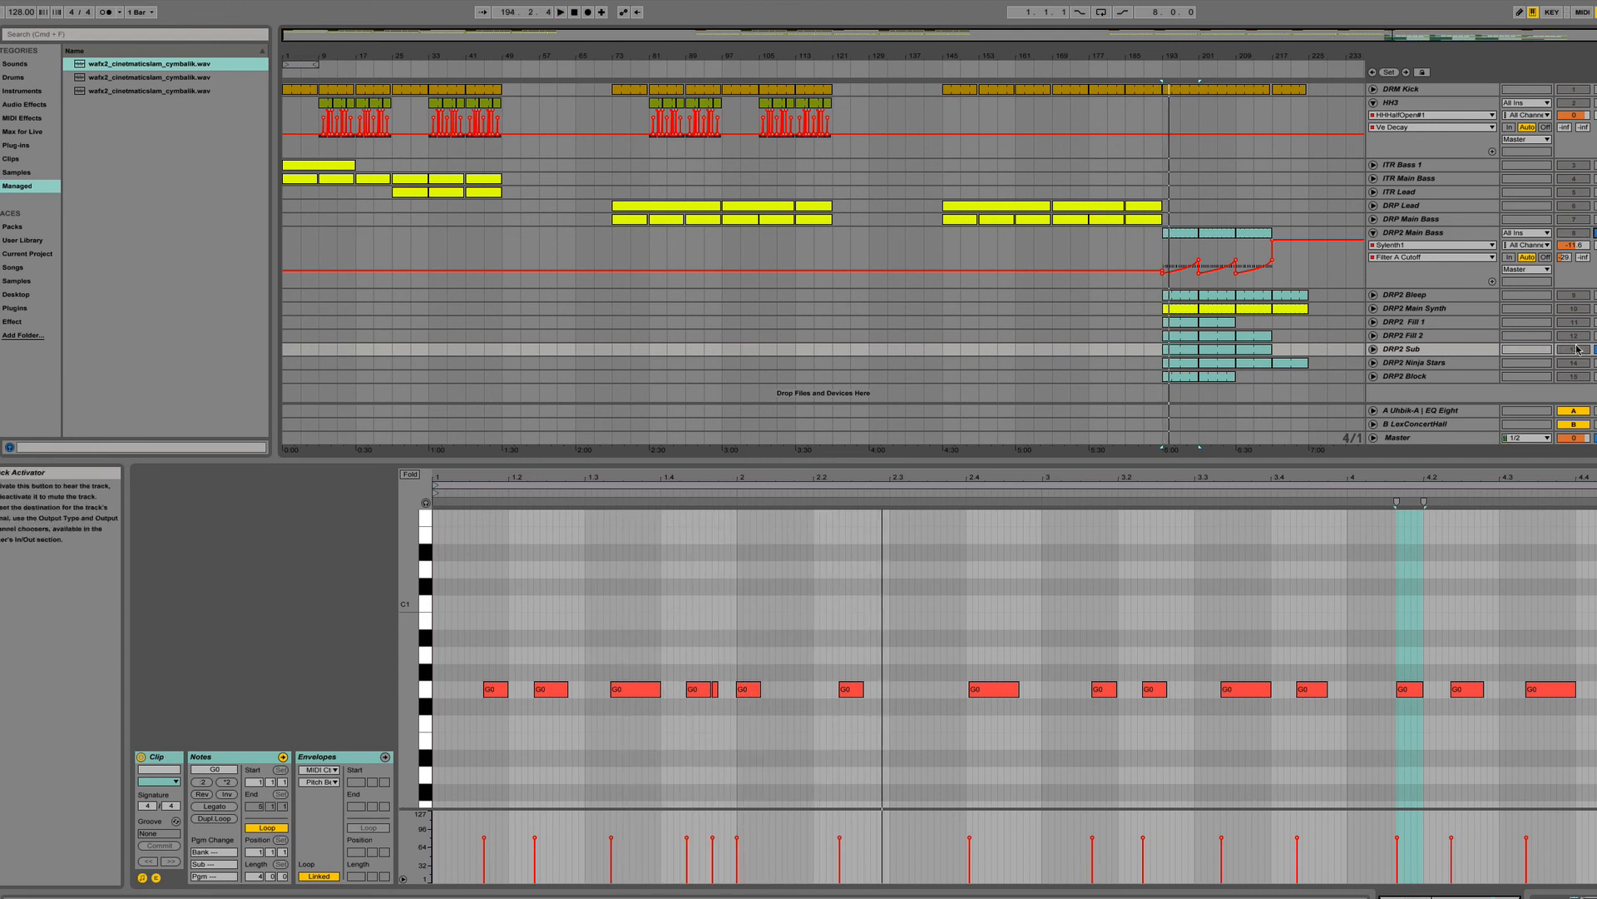
left_click(1373, 336)
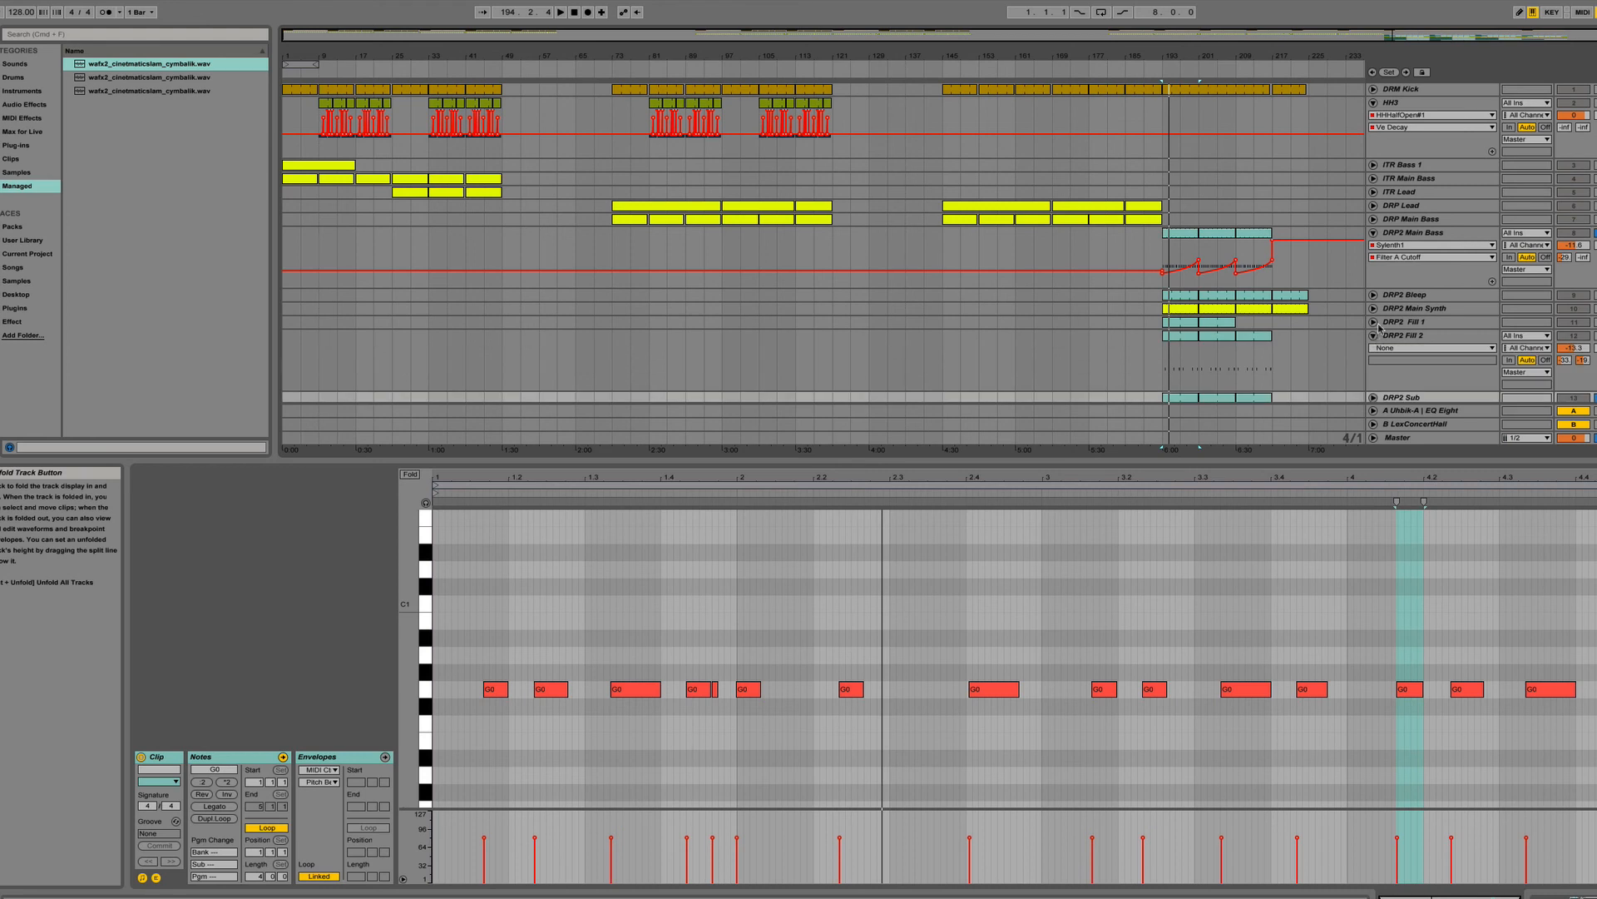
scroll(1316, 342, "down", 2)
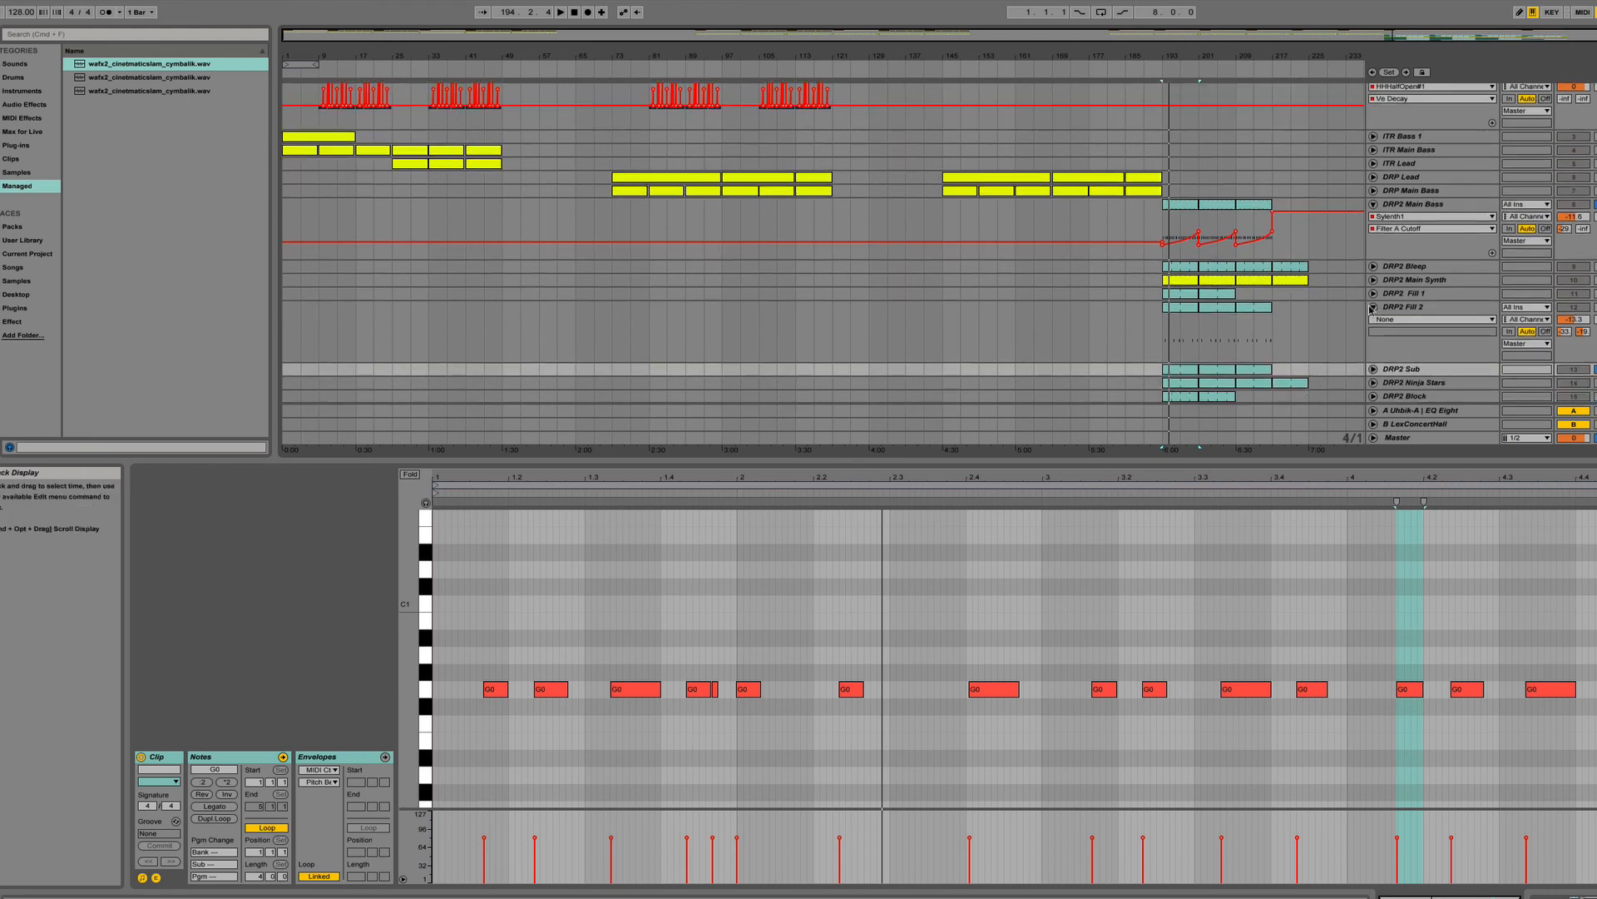
scroll(1387, 365, "down", 1)
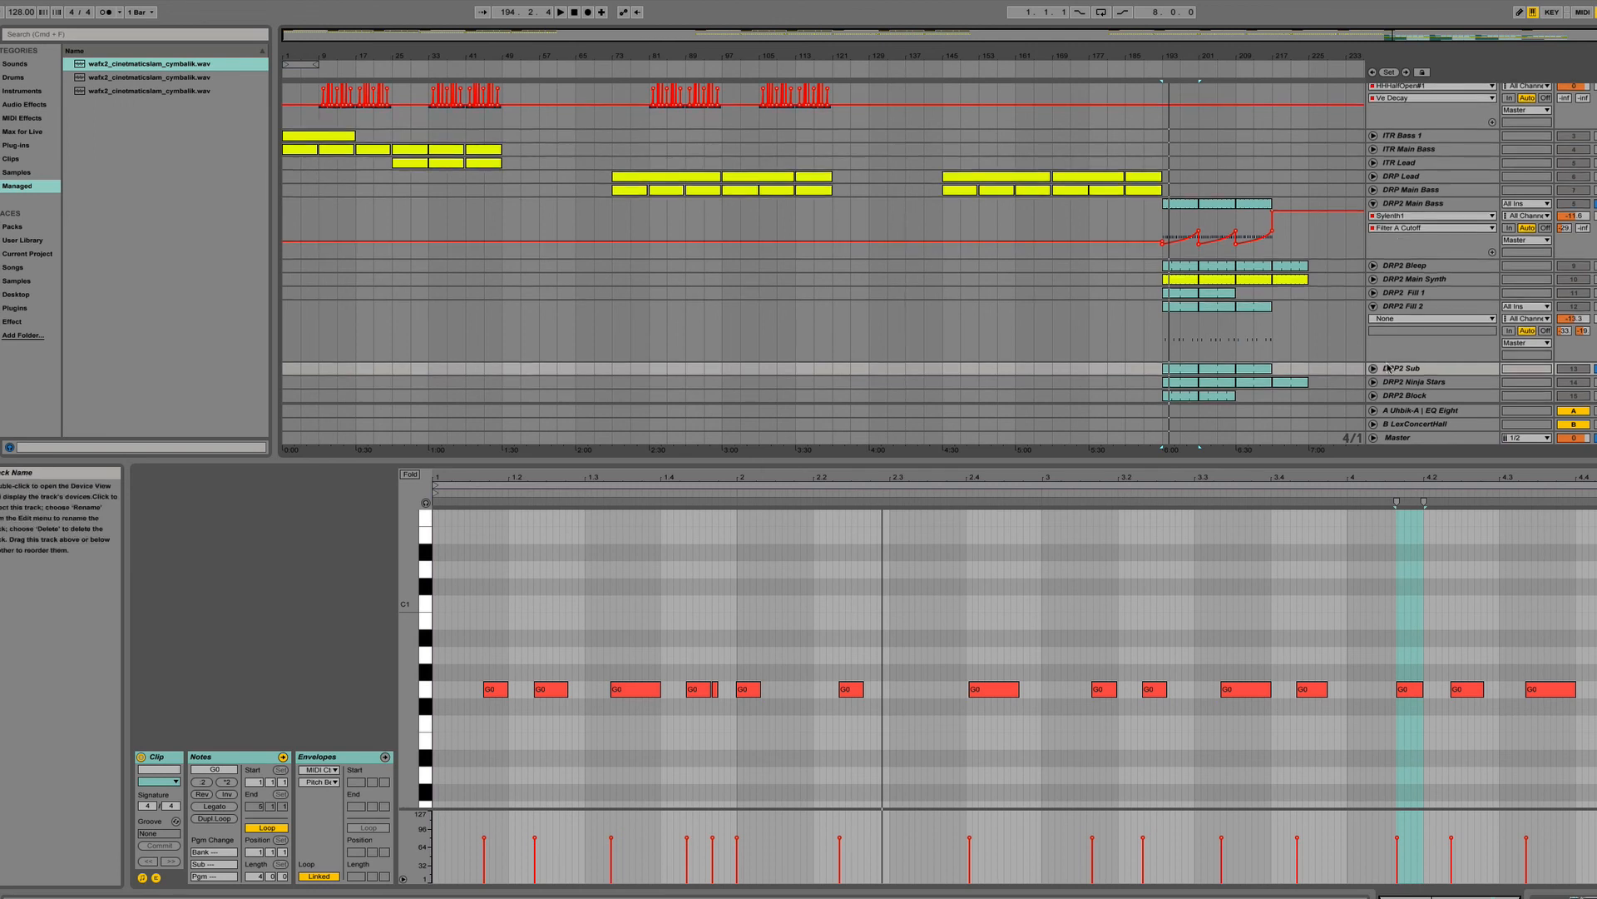
left_click(1374, 307)
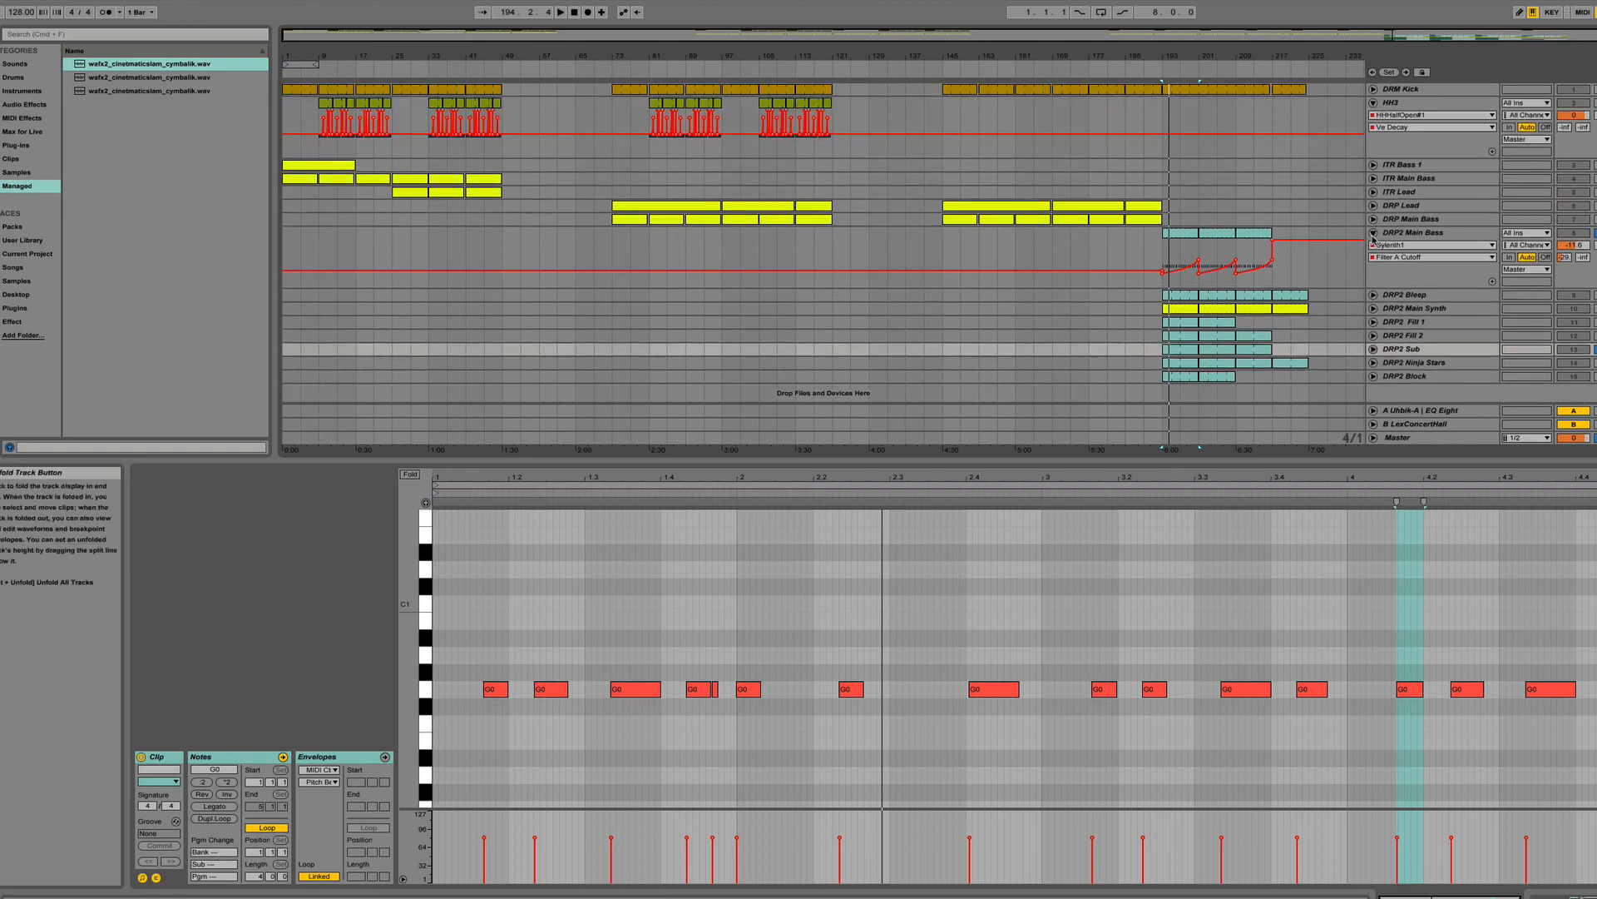
left_click(1373, 233)
Play the second drop with DRP2 Sub unsoloed, and mute and unmute that track to compare the mix with and without it.
key("space")
left_click(1596, 302)
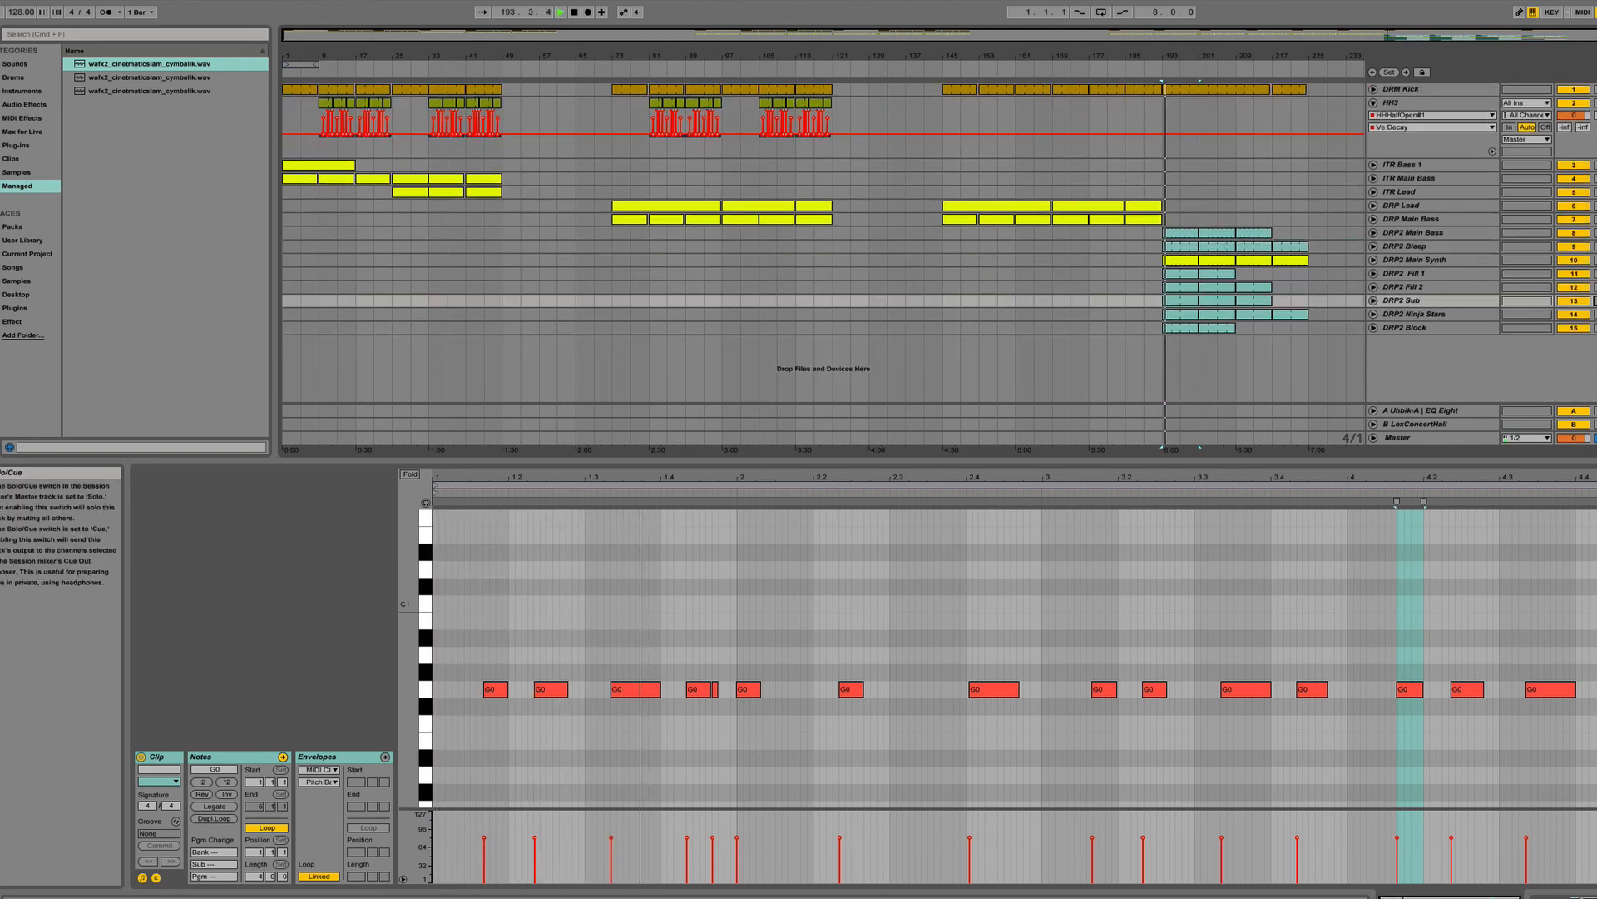
left_click(1568, 302)
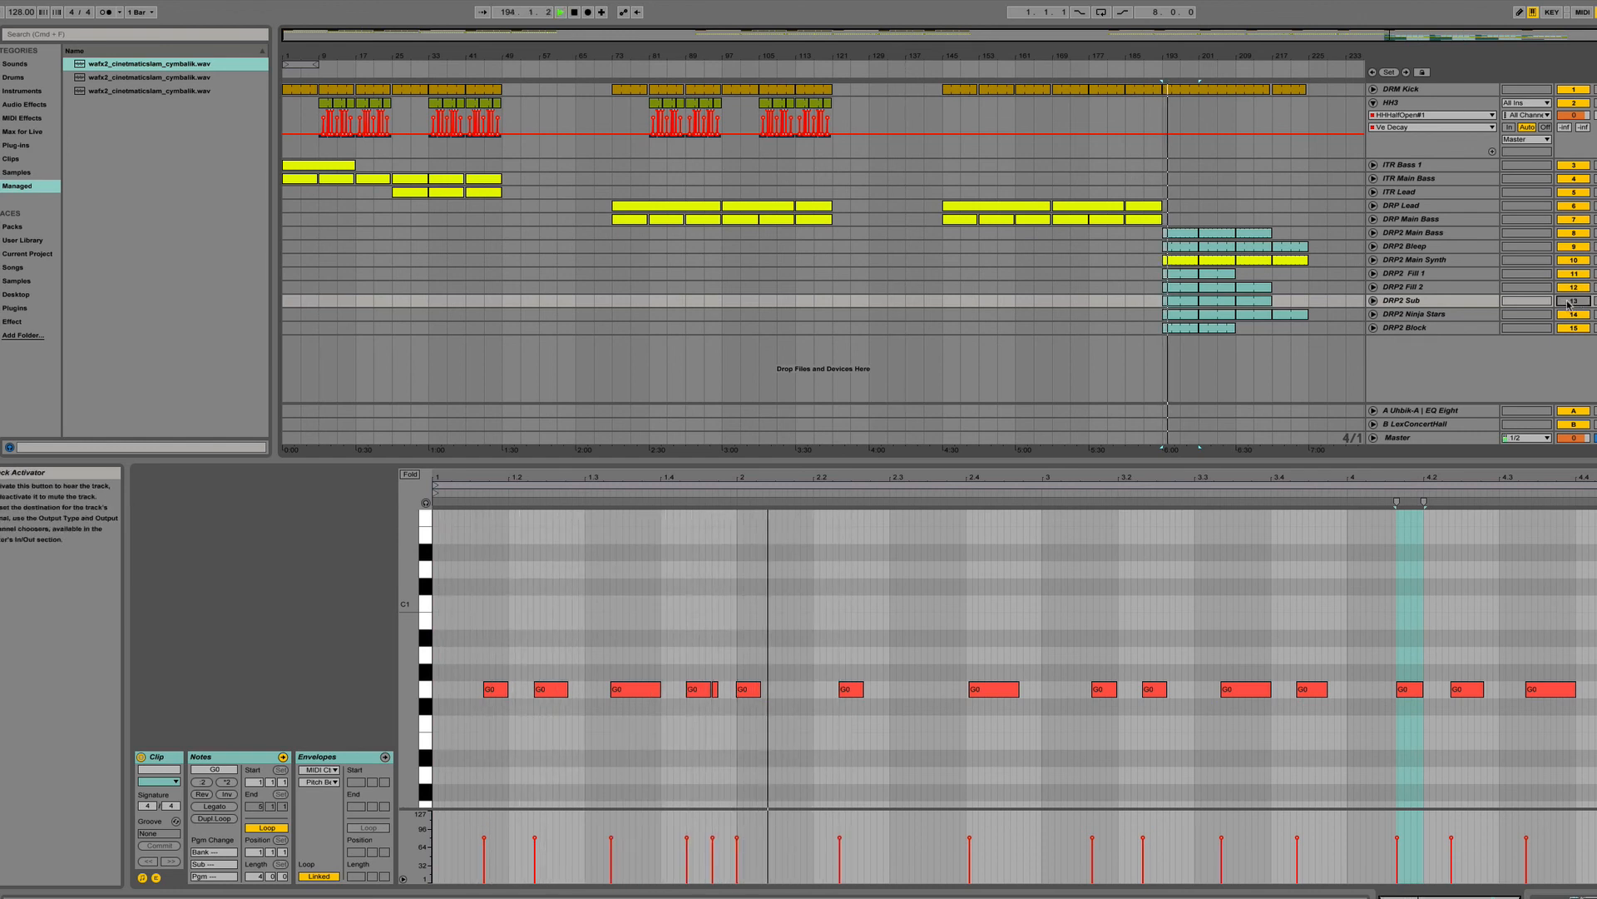
left_click(1568, 302)
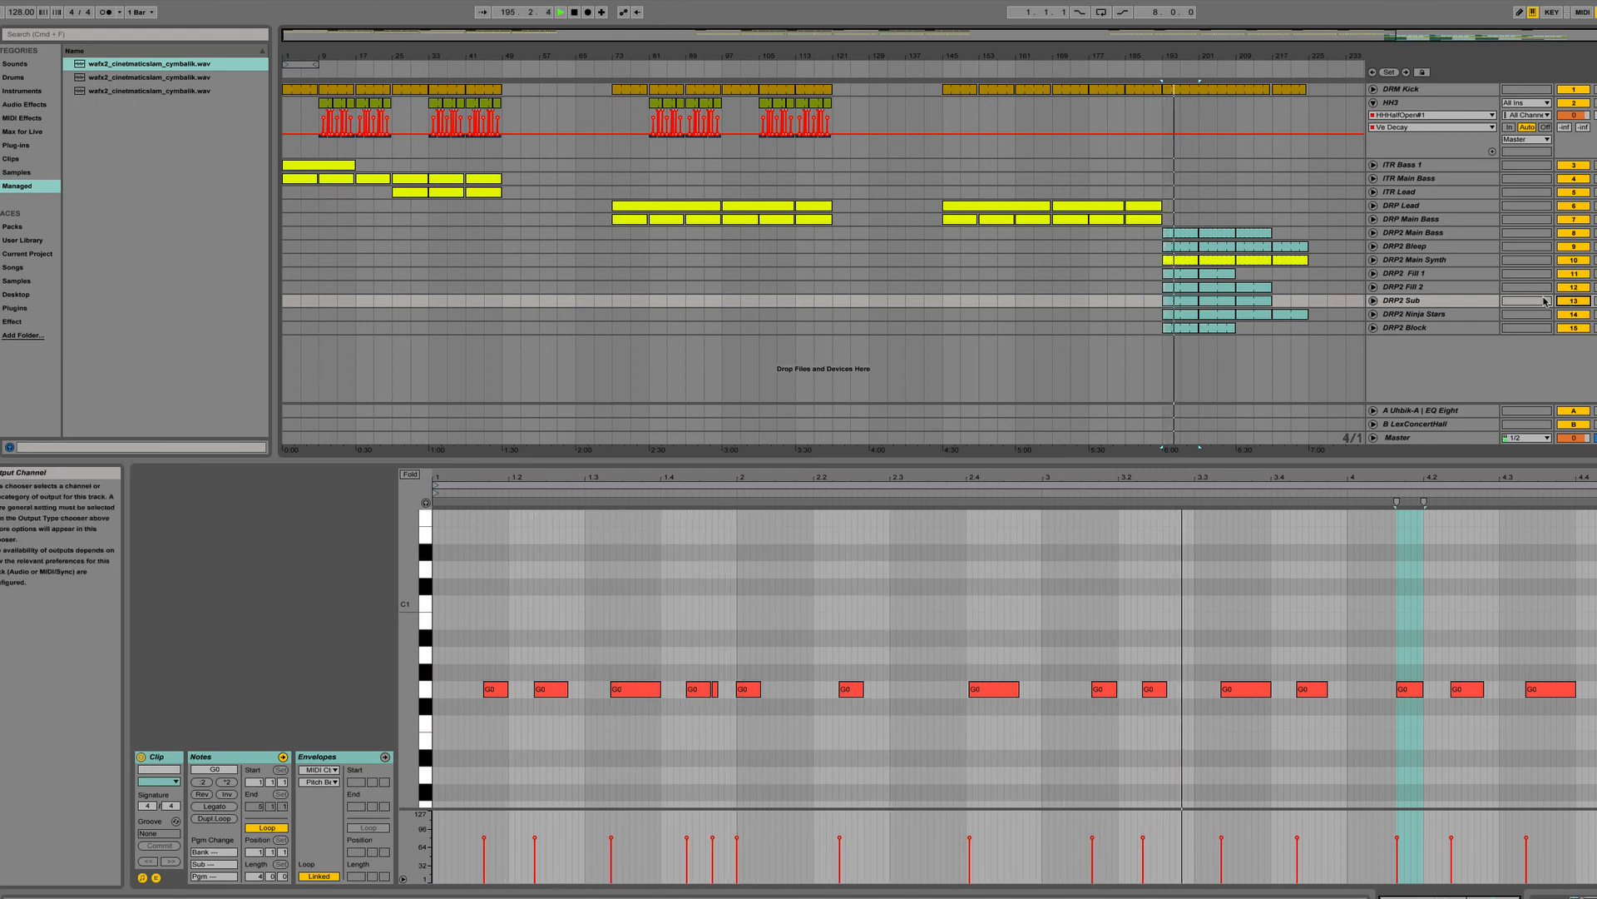
Solo DRP2 Ninja Stars, play it through the drop, and inspect its Zebra2 patch before closing the plug-in window.
left_click(1594, 313)
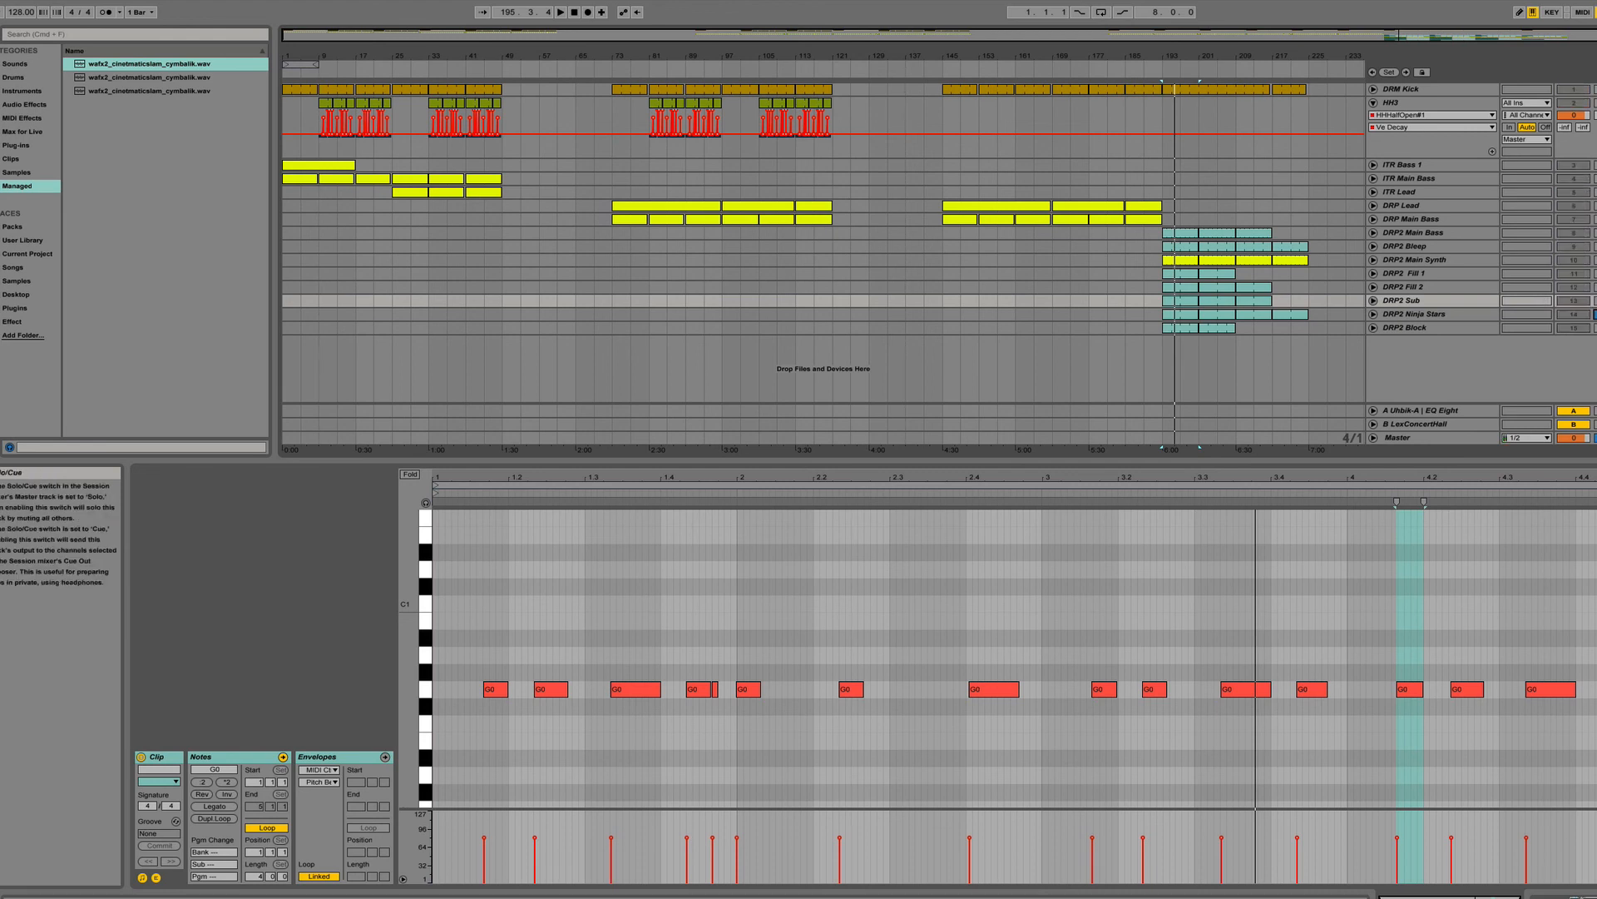
left_click(1431, 316)
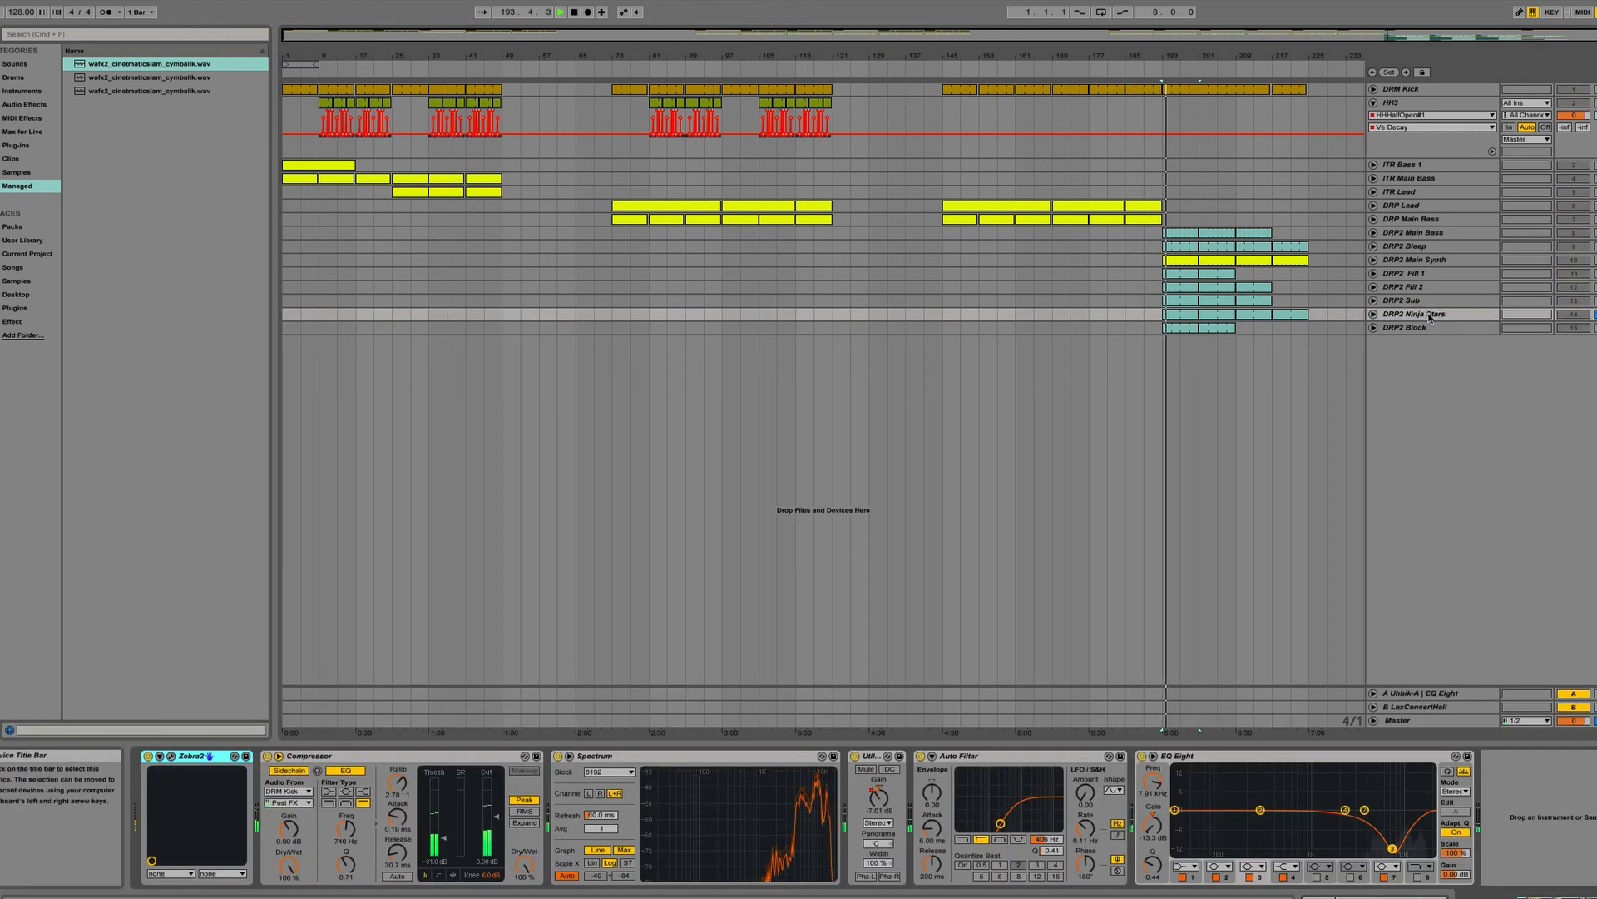
left_click(170, 756)
left_click(1368, 375)
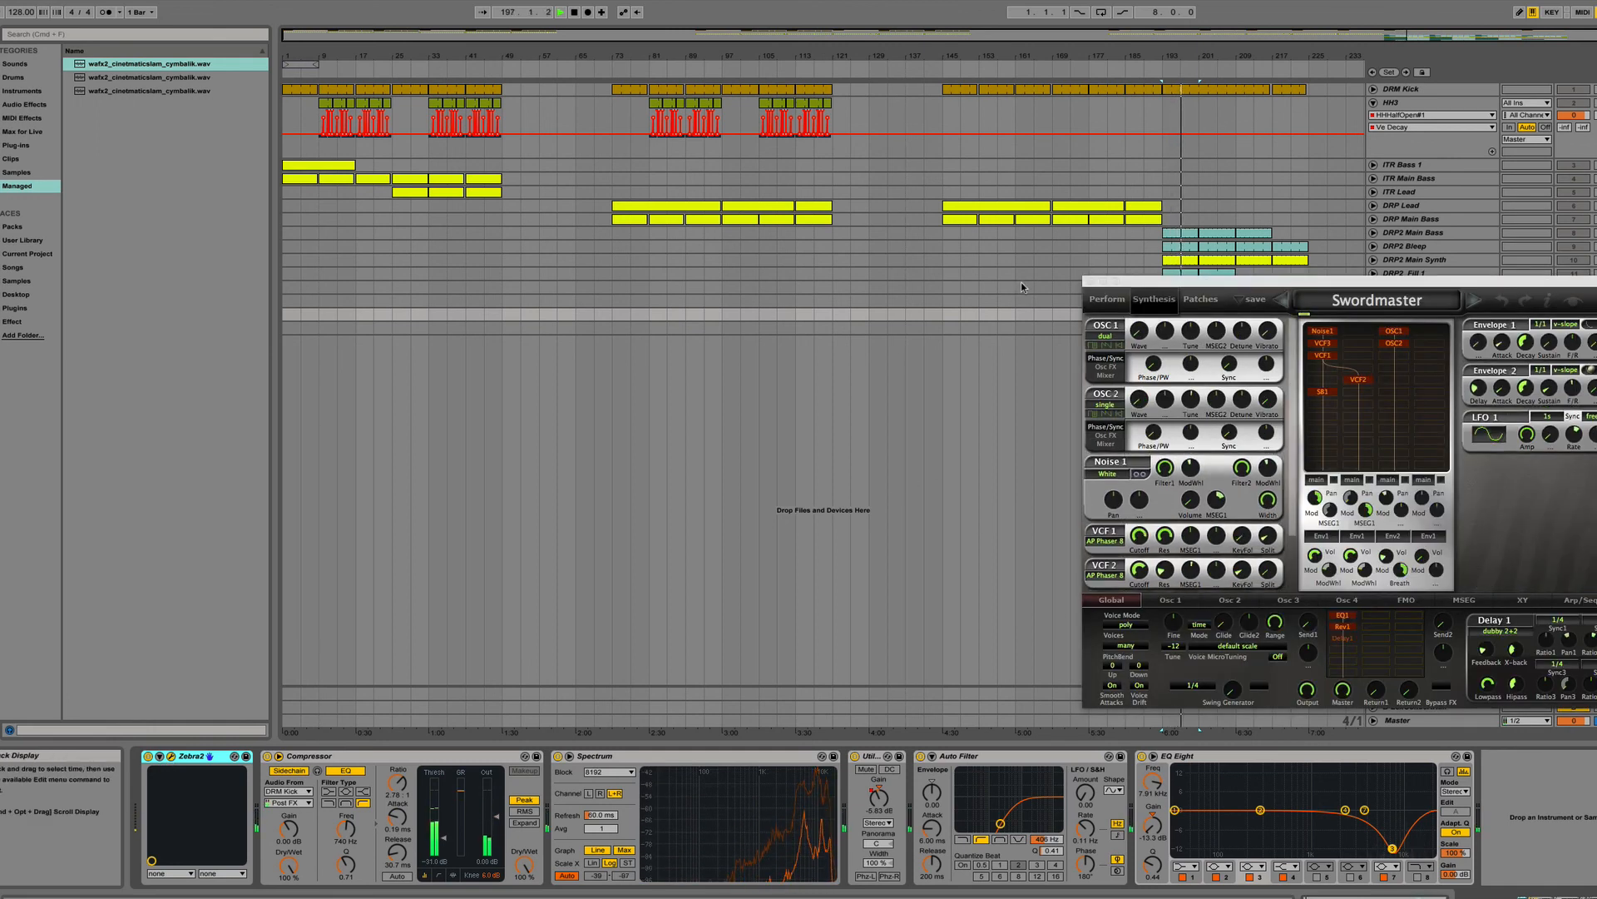
left_click(1090, 282)
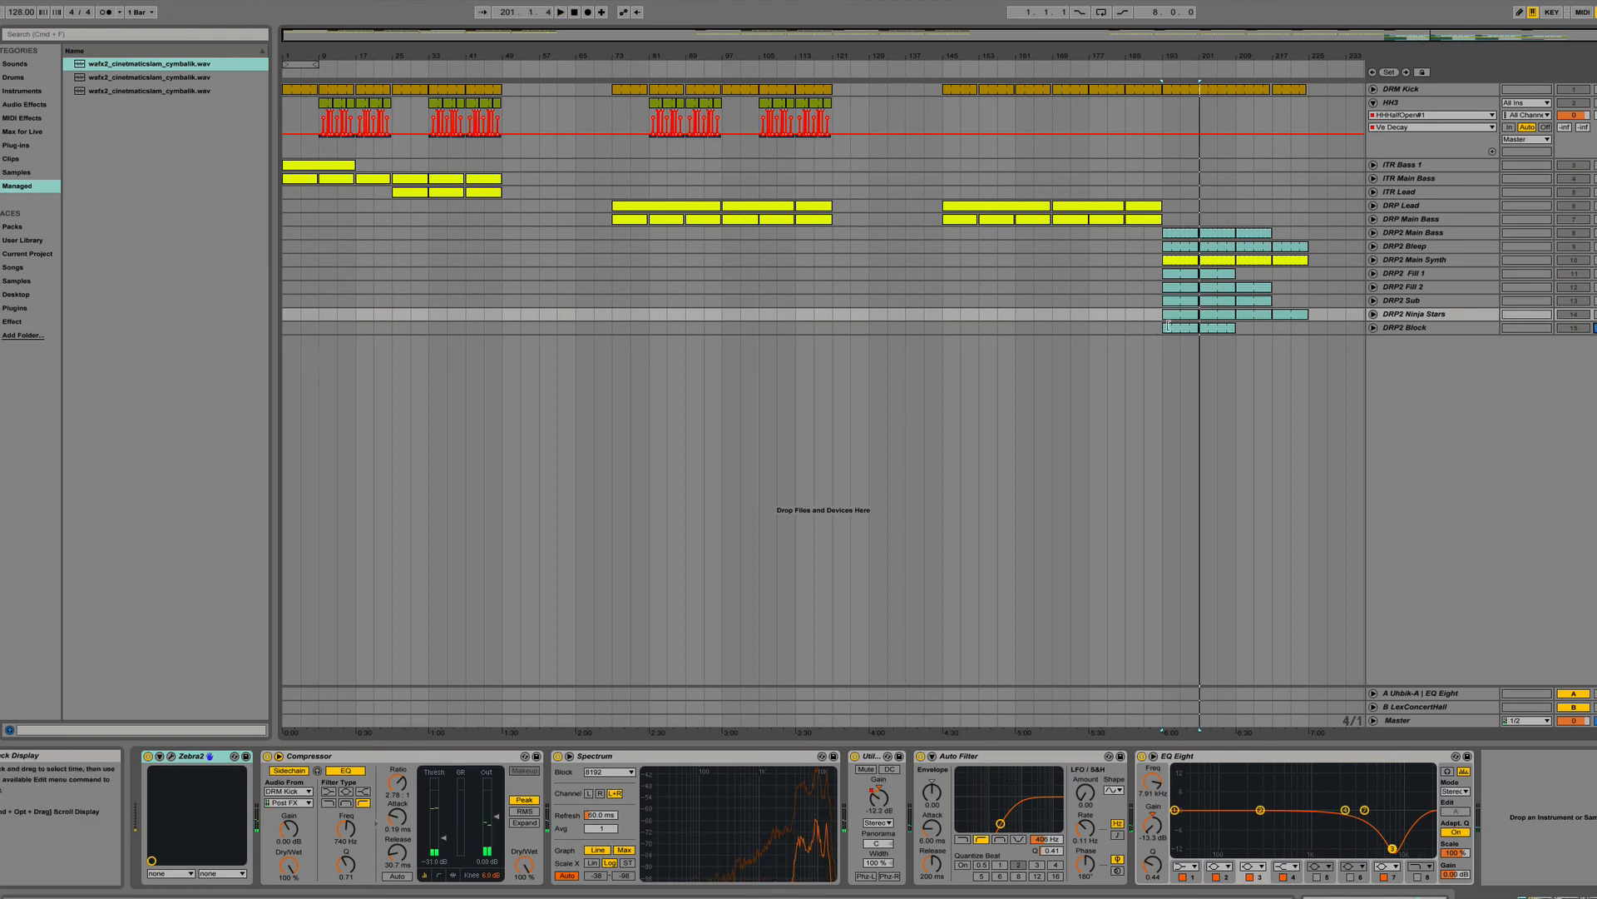
Show the device chain of DRP2 Block, play the track from bar 193, and unsolo it to hear it within the full drop.
left_click(1439, 329)
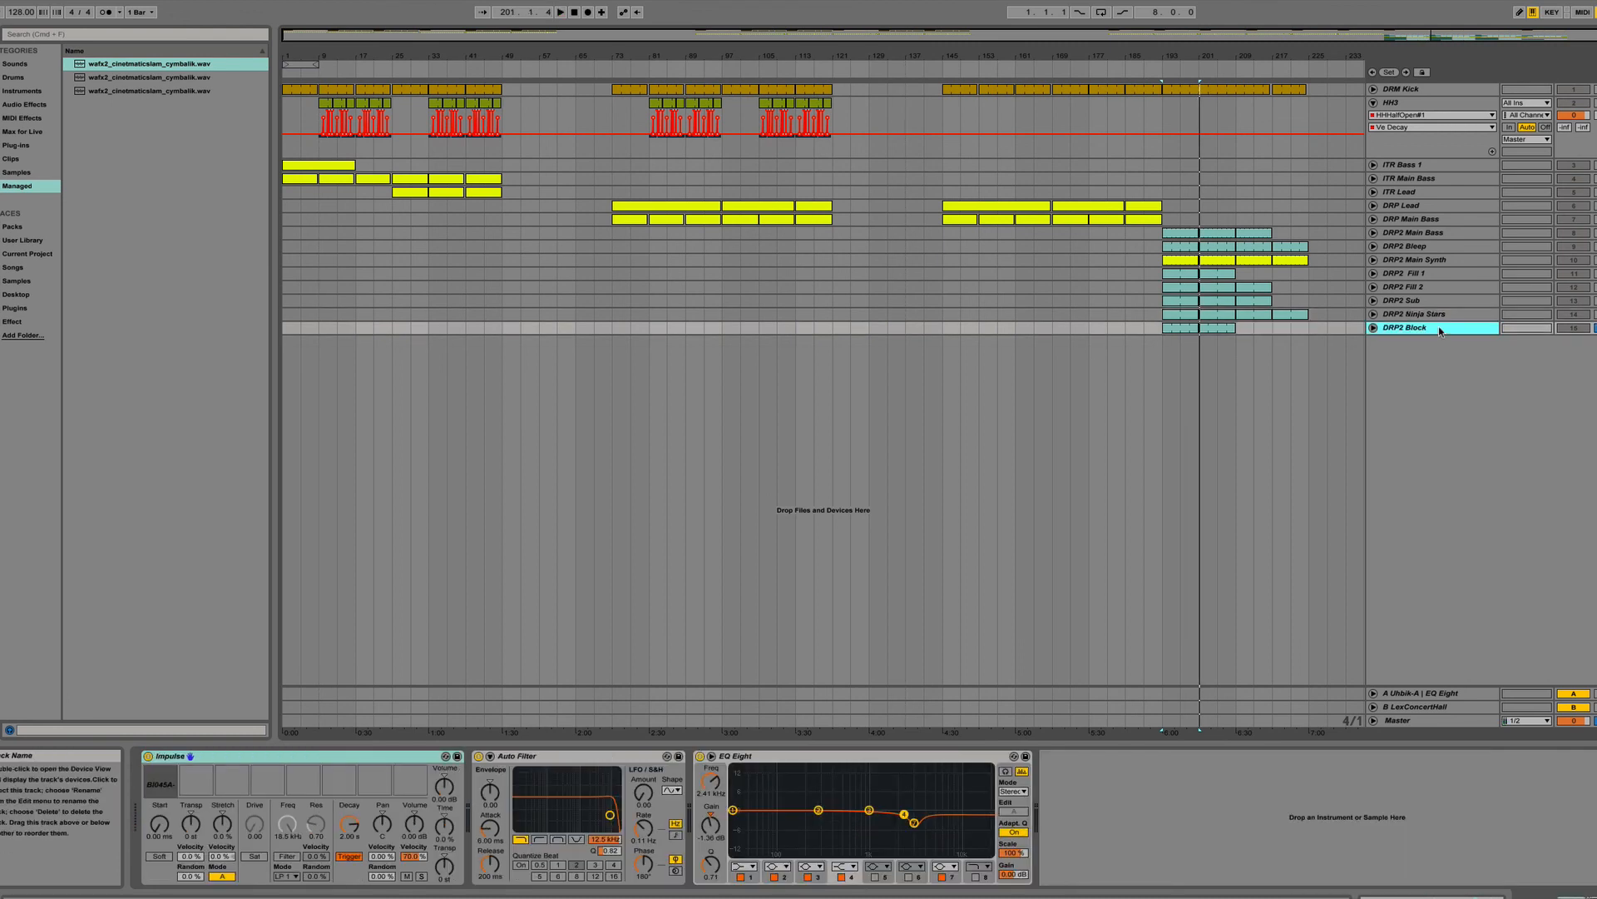
left_click(1166, 662)
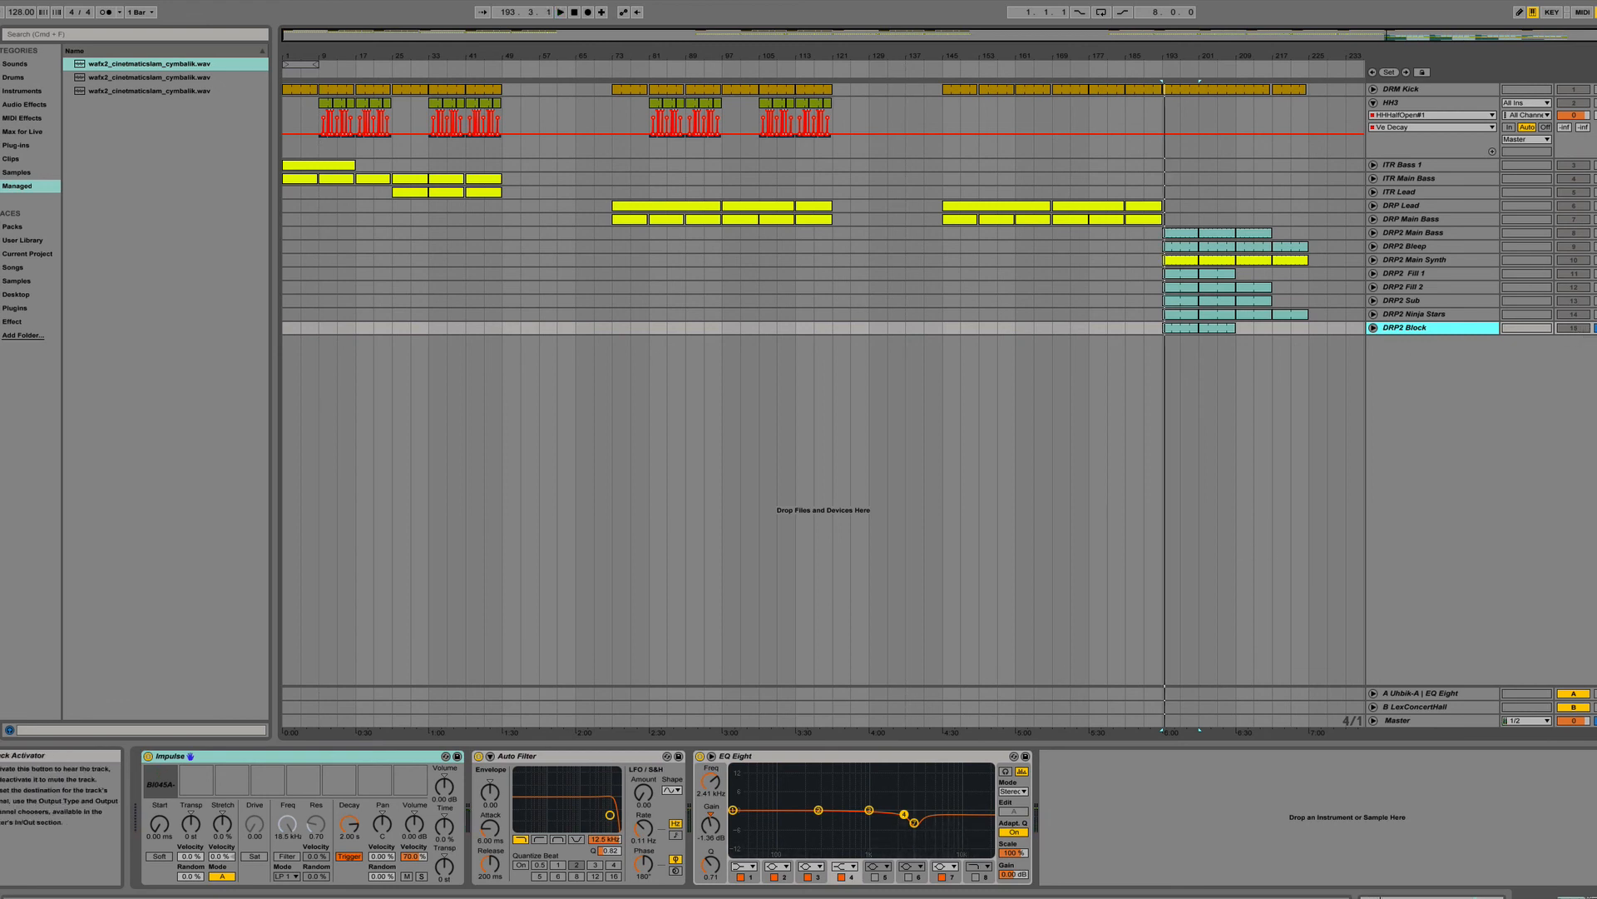
left_click(1593, 327)
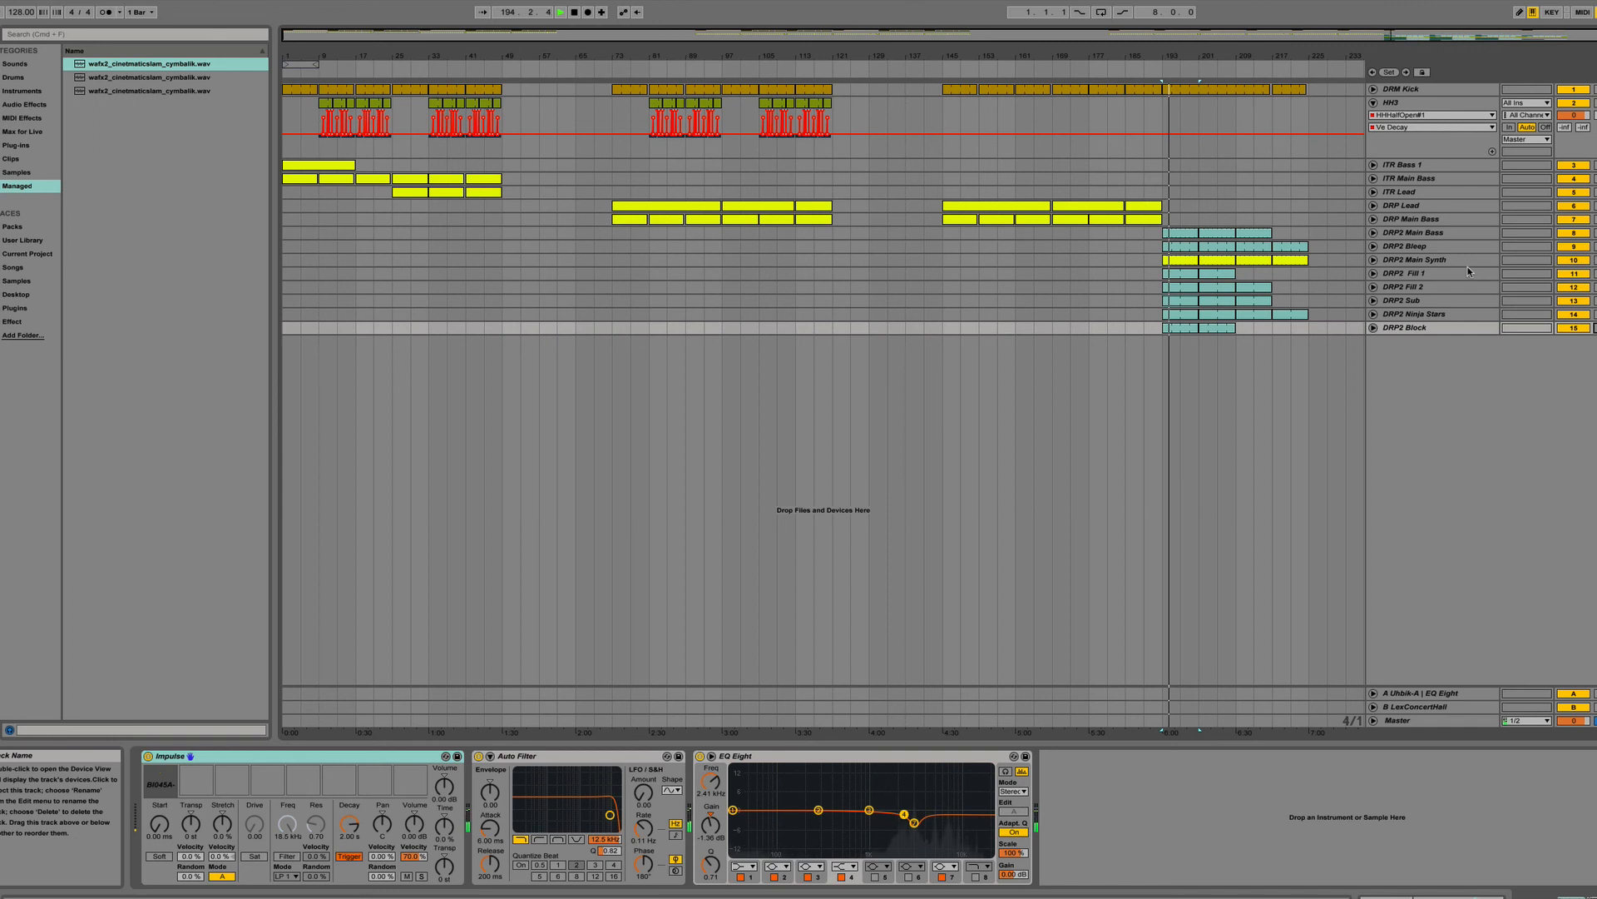
key("space")
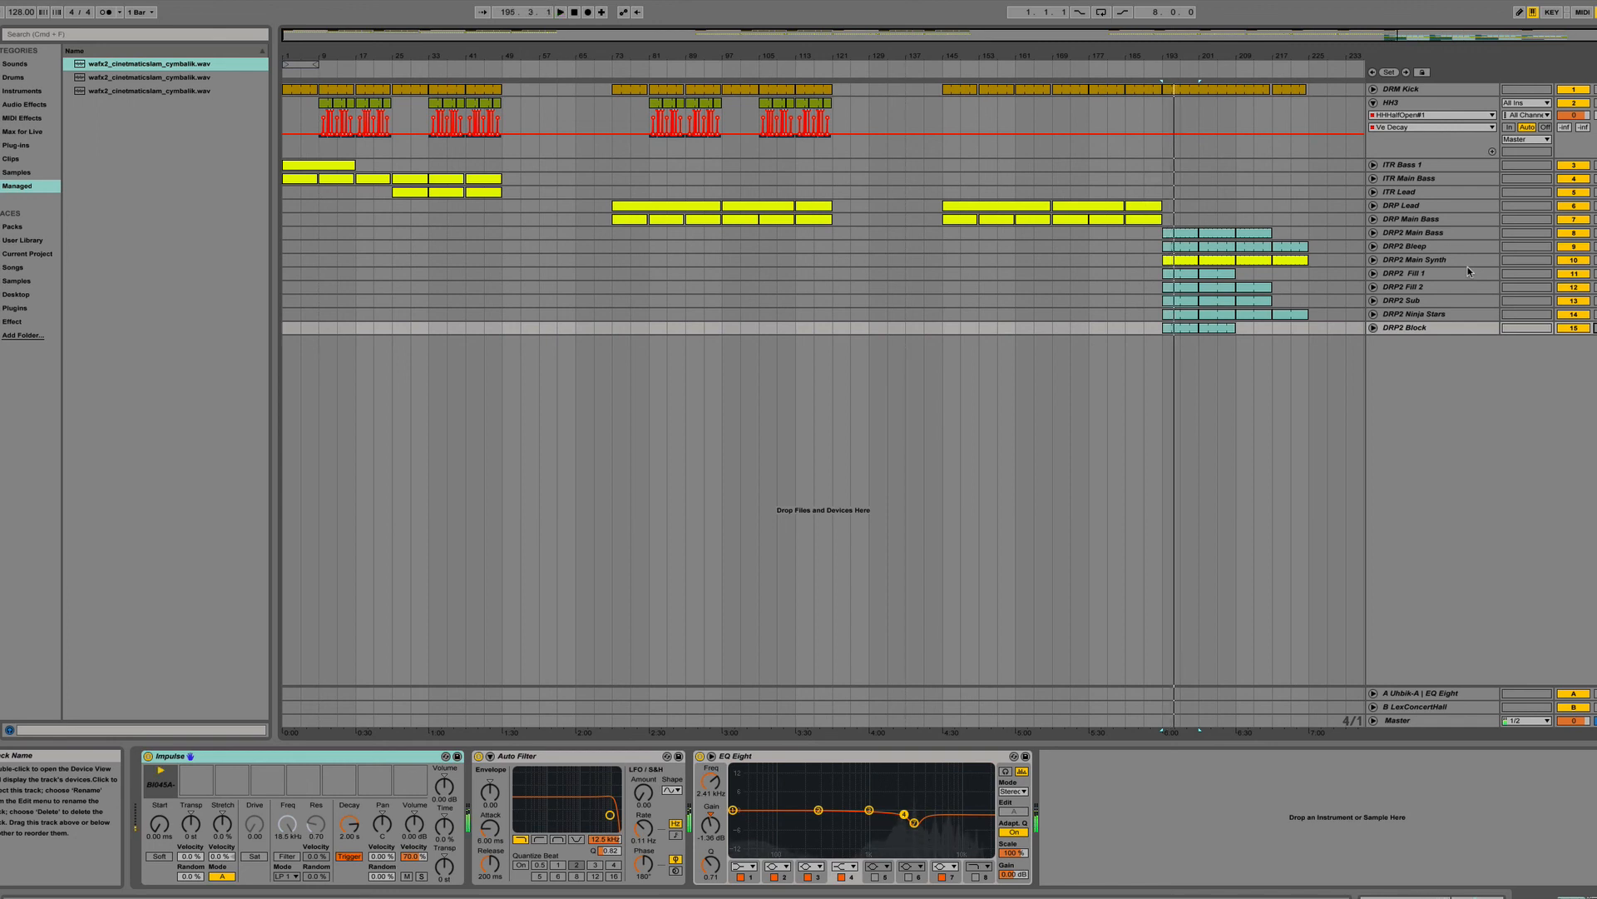
Unfold DRP2 Block, DRP2 Ninja Stars and DRP2 Sub to compare their notes across the drop, fold them, and return to the whole arrangement.
left_click_drag(1217, 54, 989, 55)
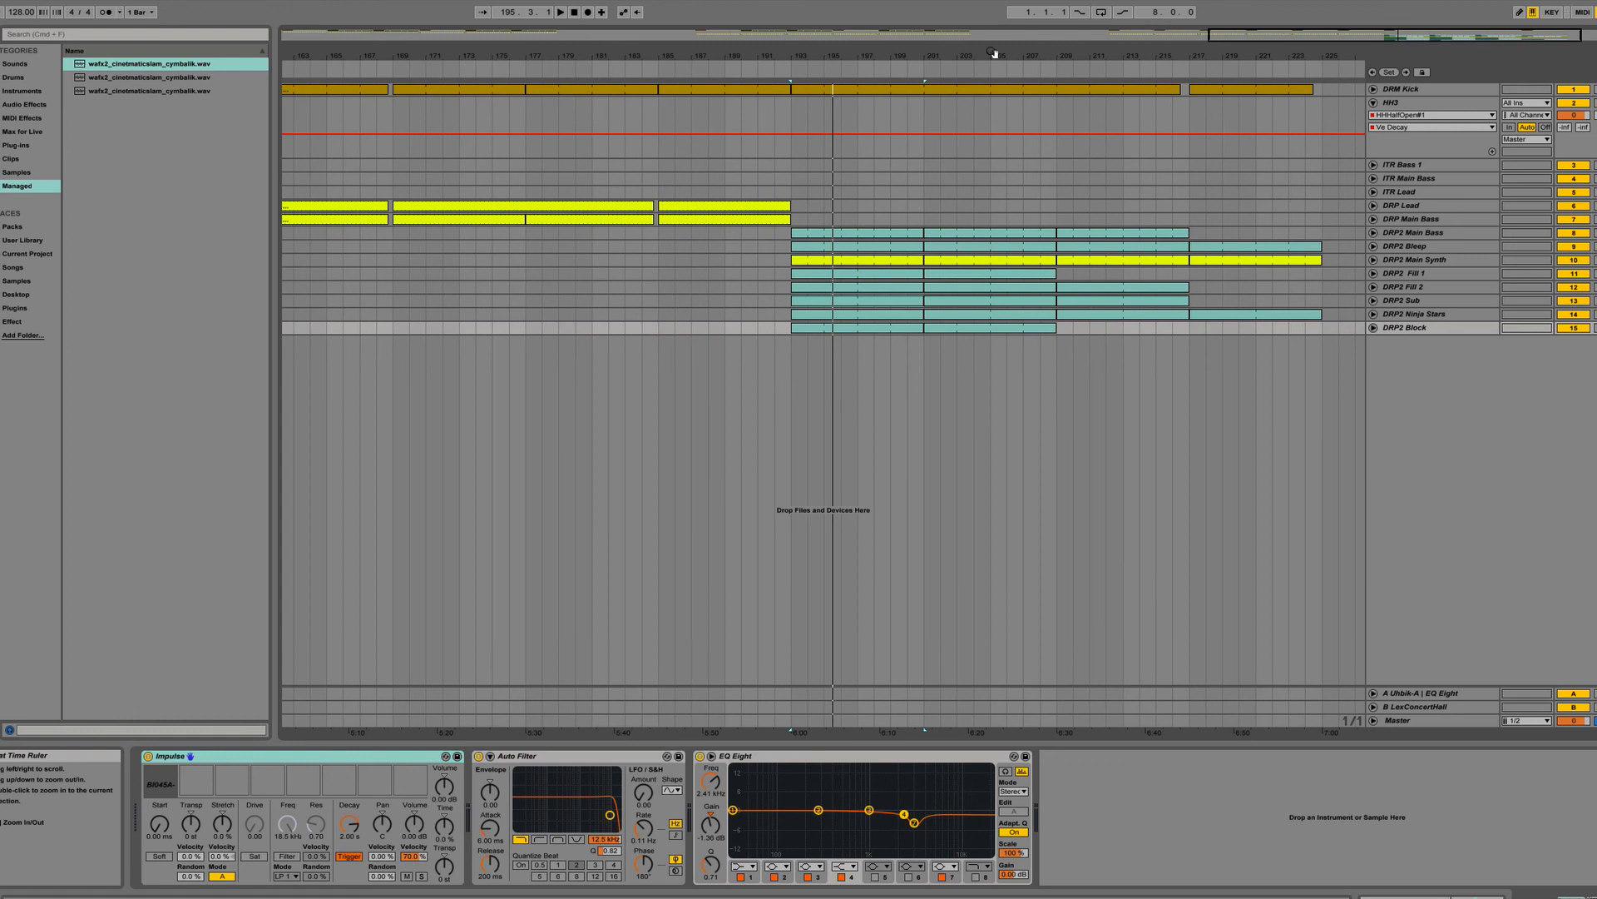
left_click(1373, 328)
left_click(1374, 313)
left_click(1374, 300)
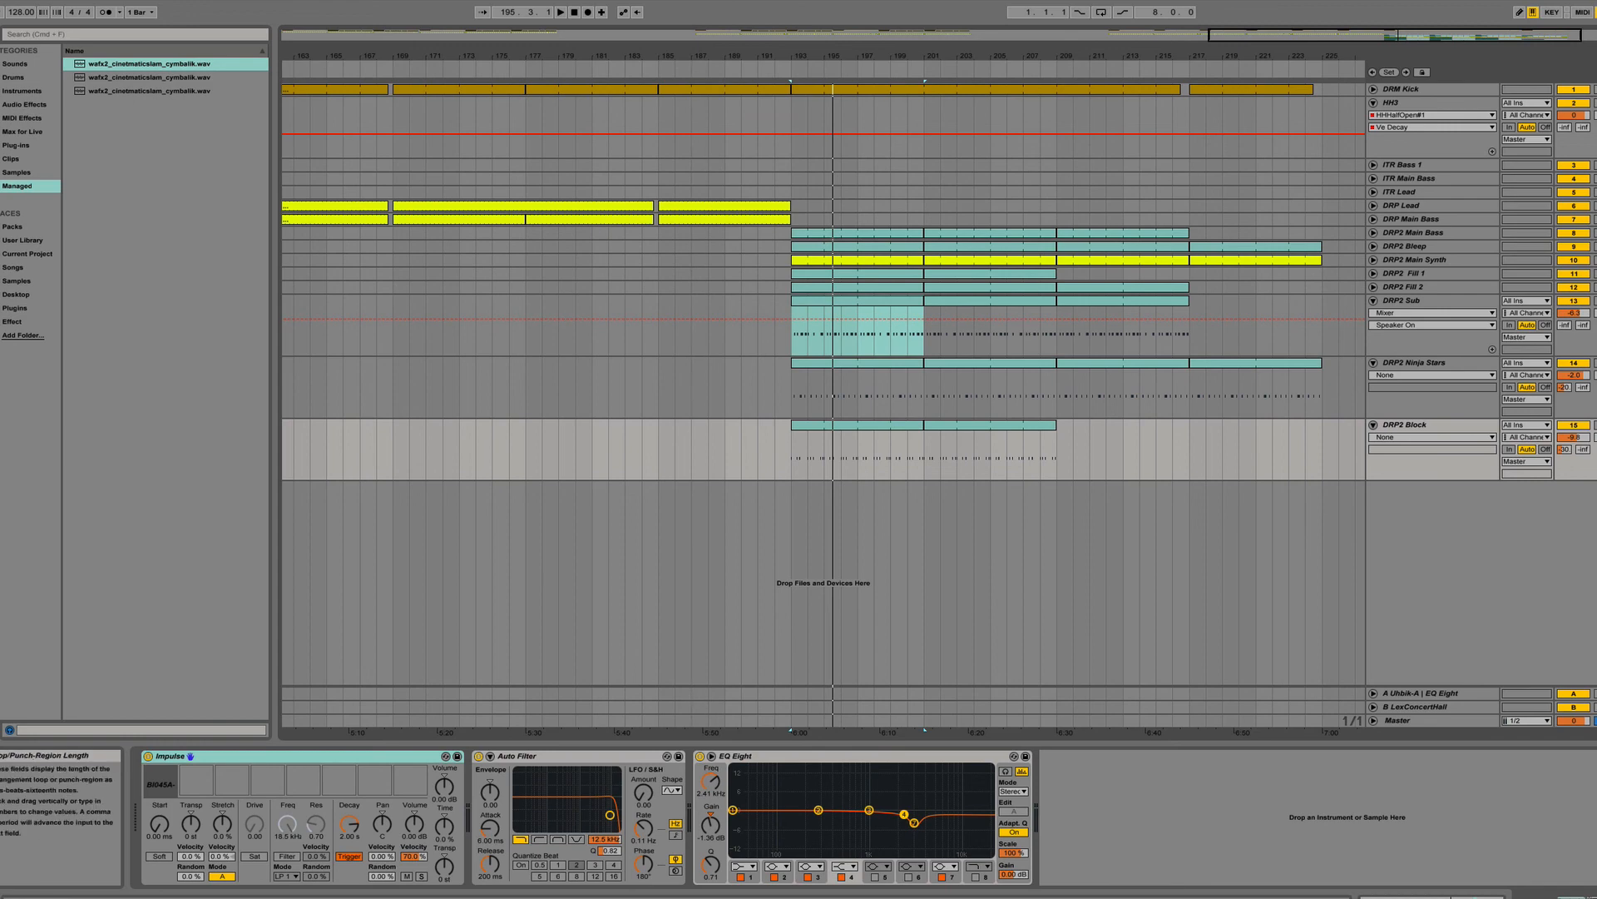
left_click_drag(1220, 55, 1076, 53)
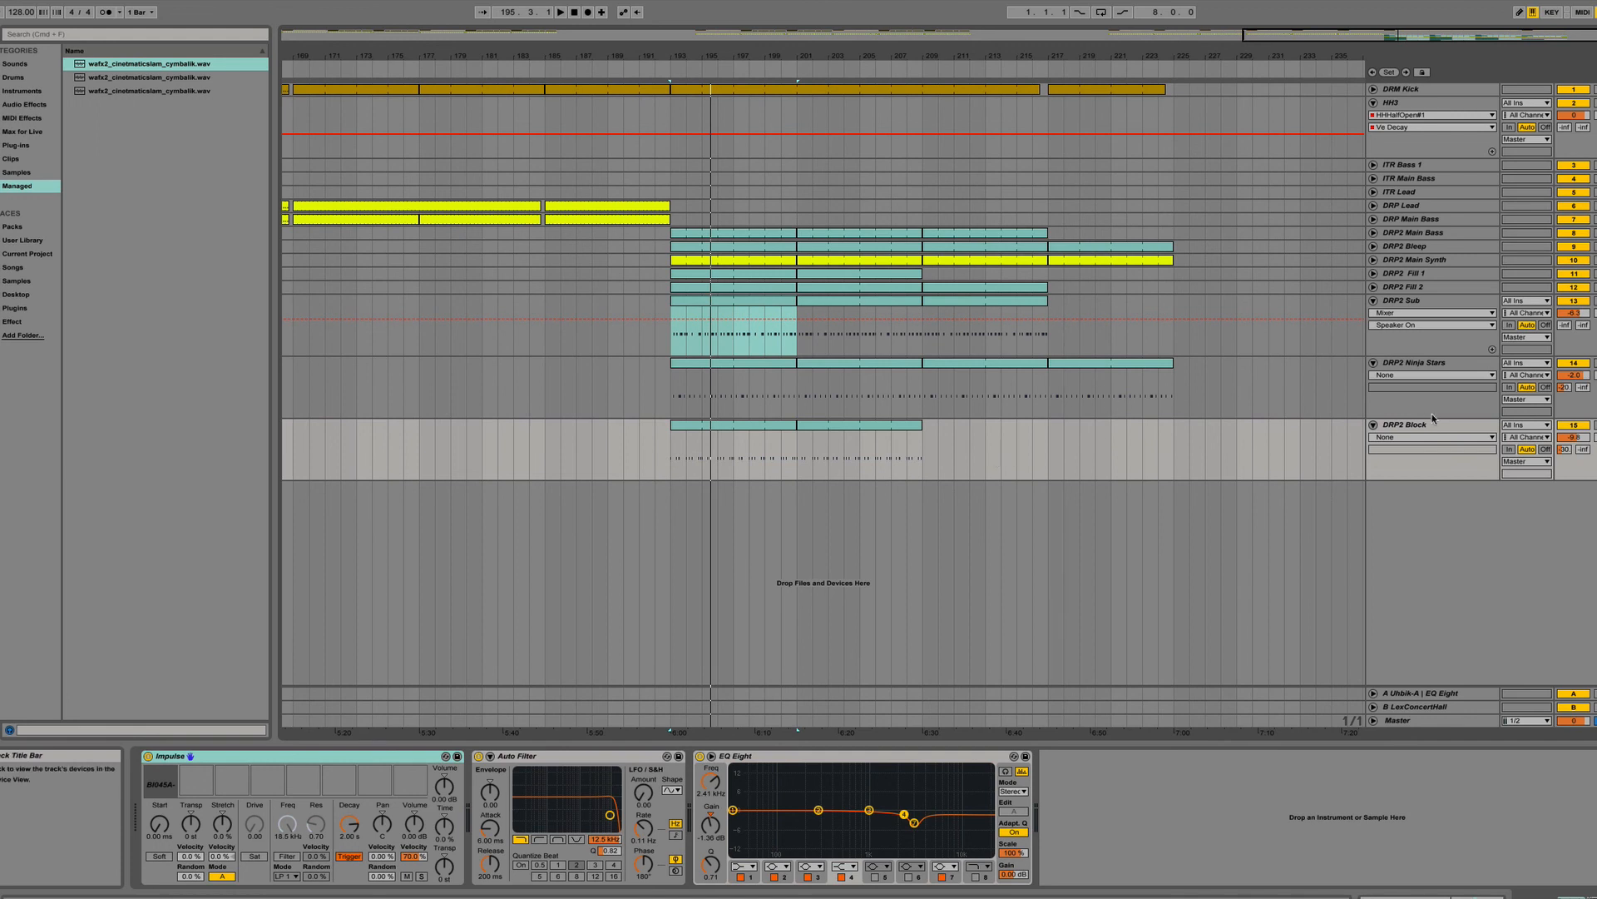
left_click(1373, 425)
left_click(1374, 363)
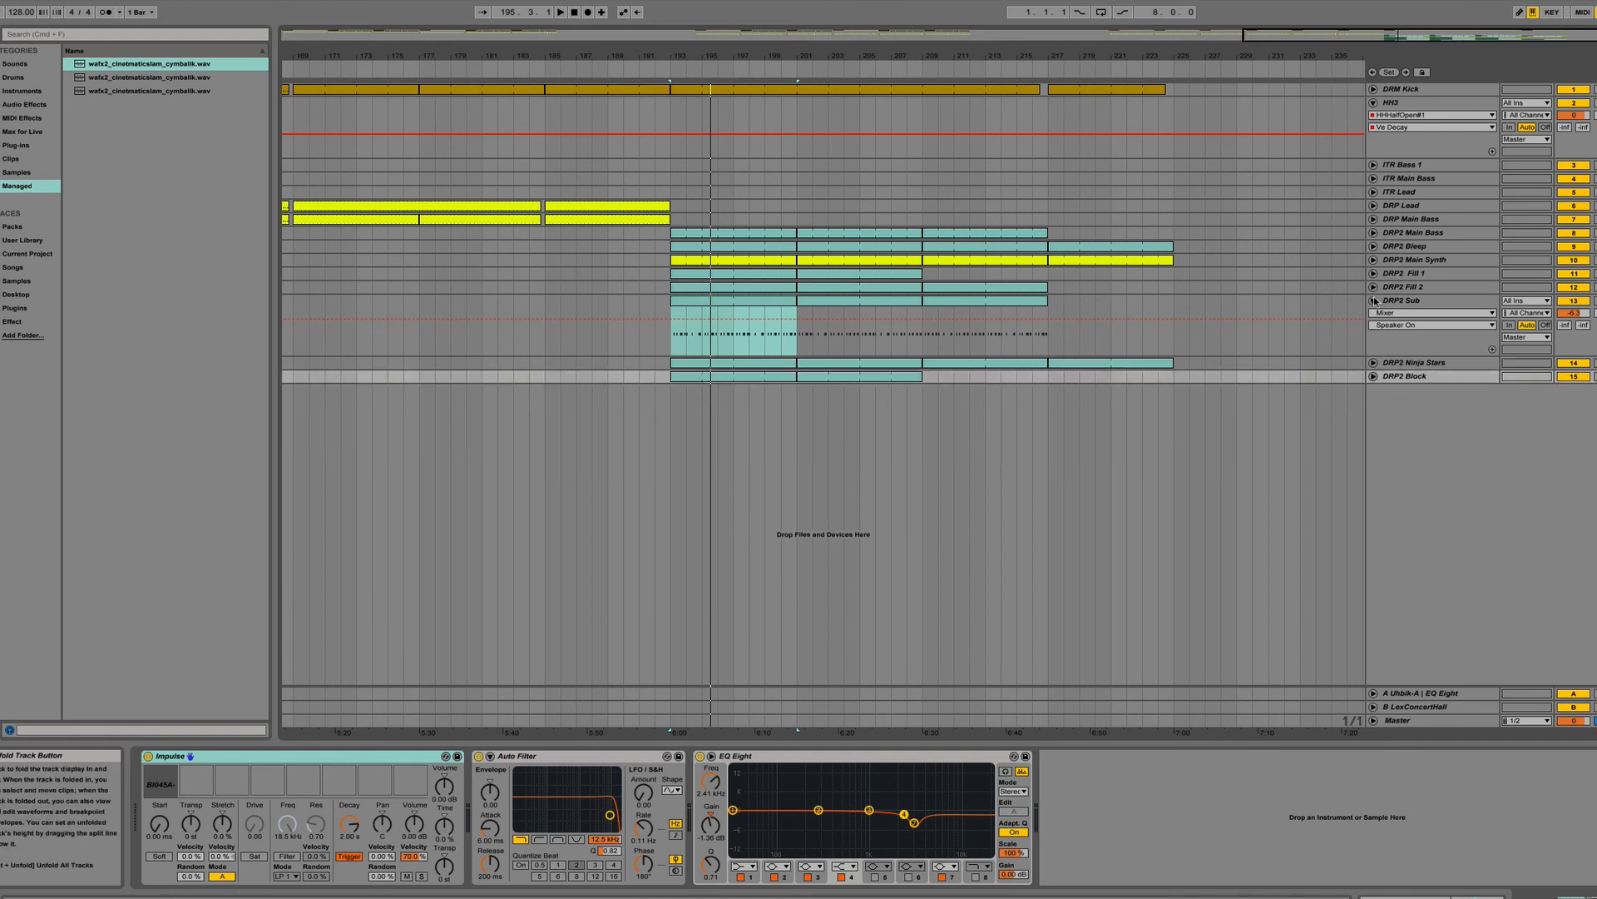
left_click(1373, 300)
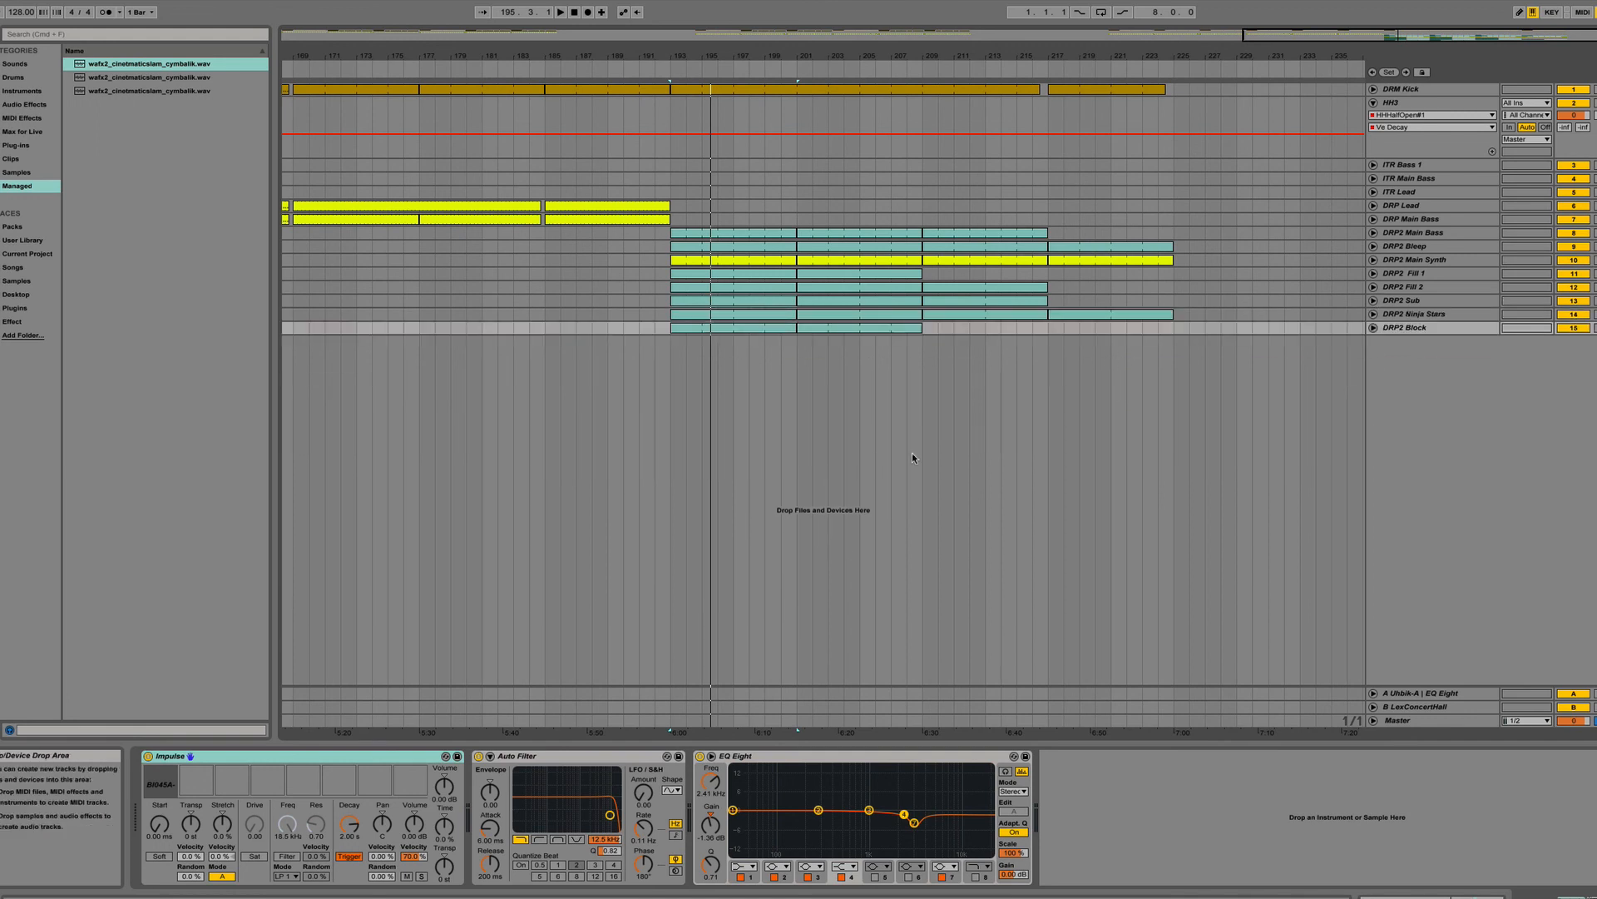
scroll(916, 449, "left", 4)
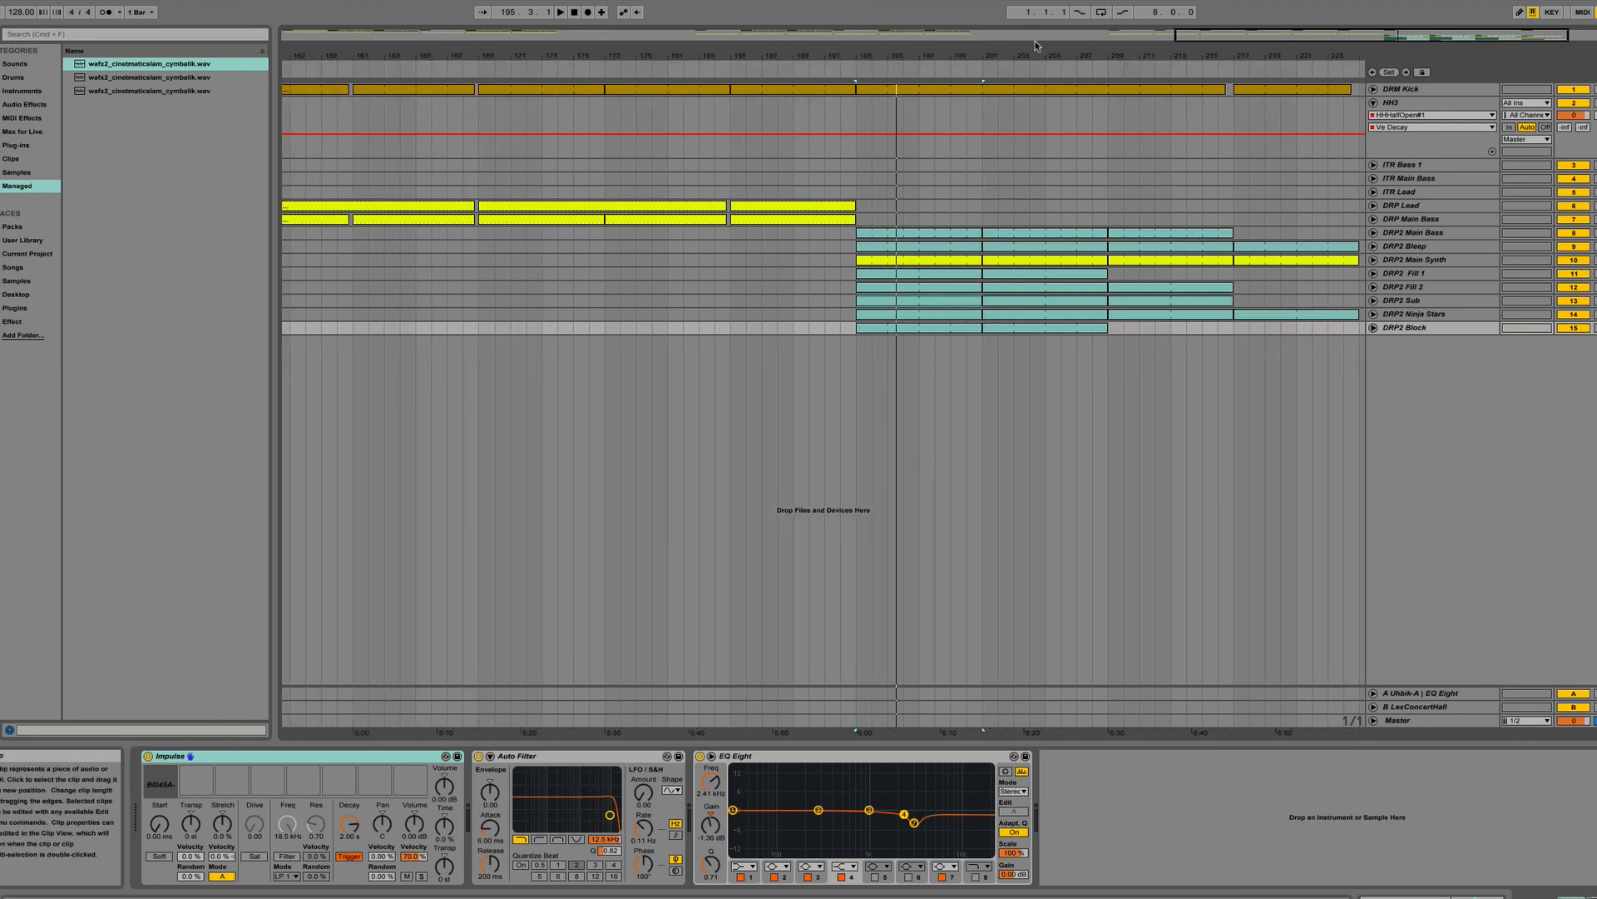
left_click_drag(1035, 41, 1035, 3)
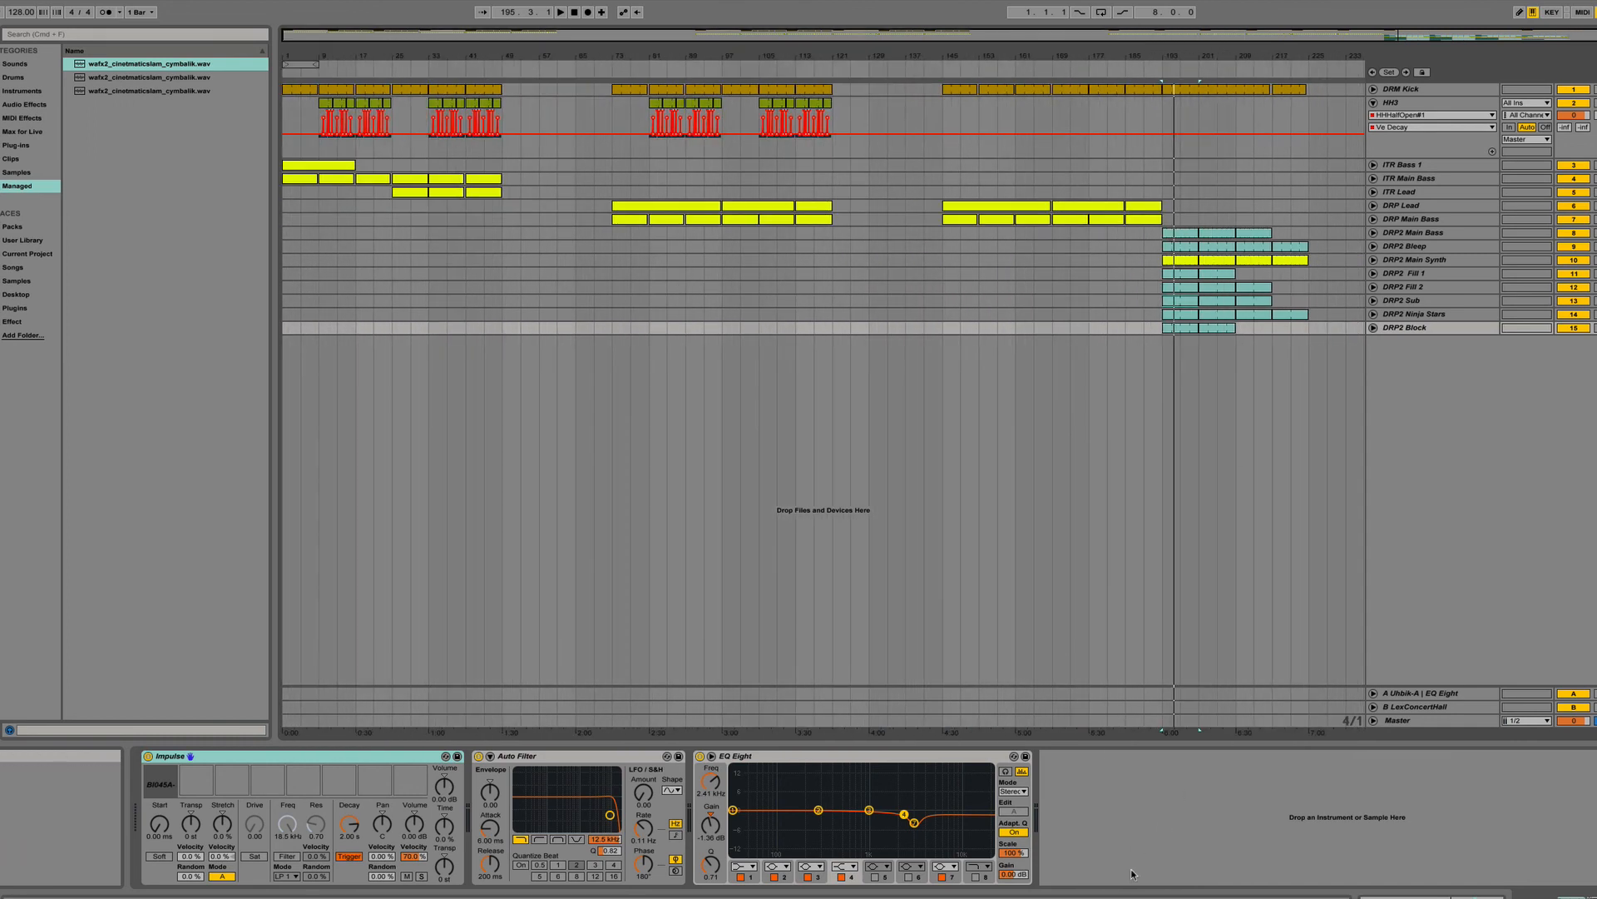
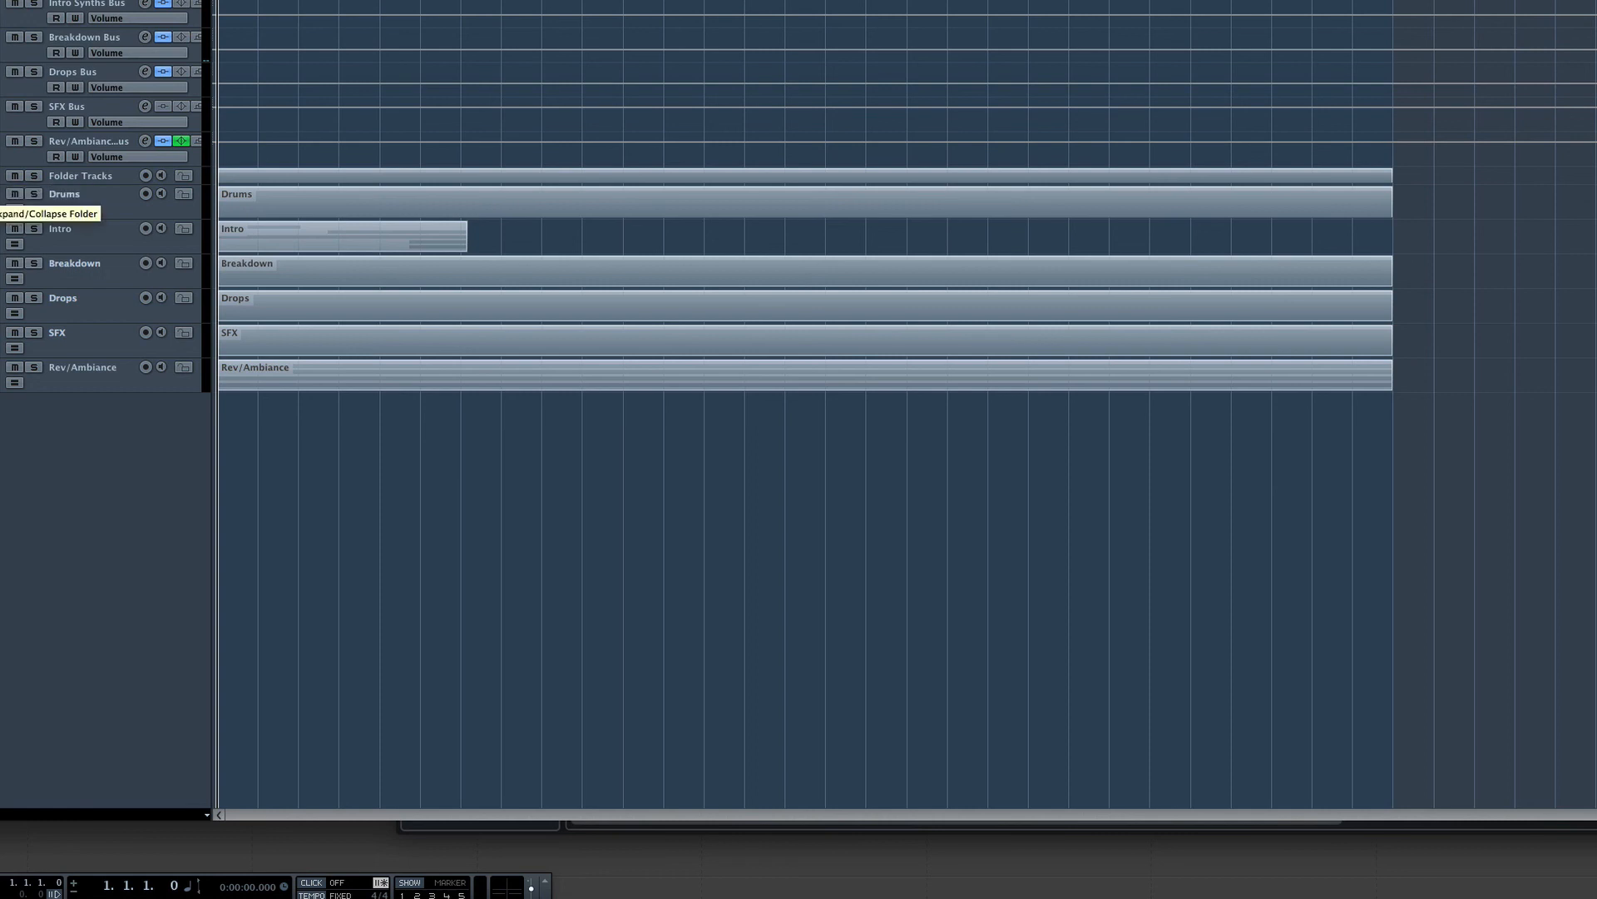
Expand the Drums folder in the Cubase mix project and look through its audio tracks.
left_click(4, 196)
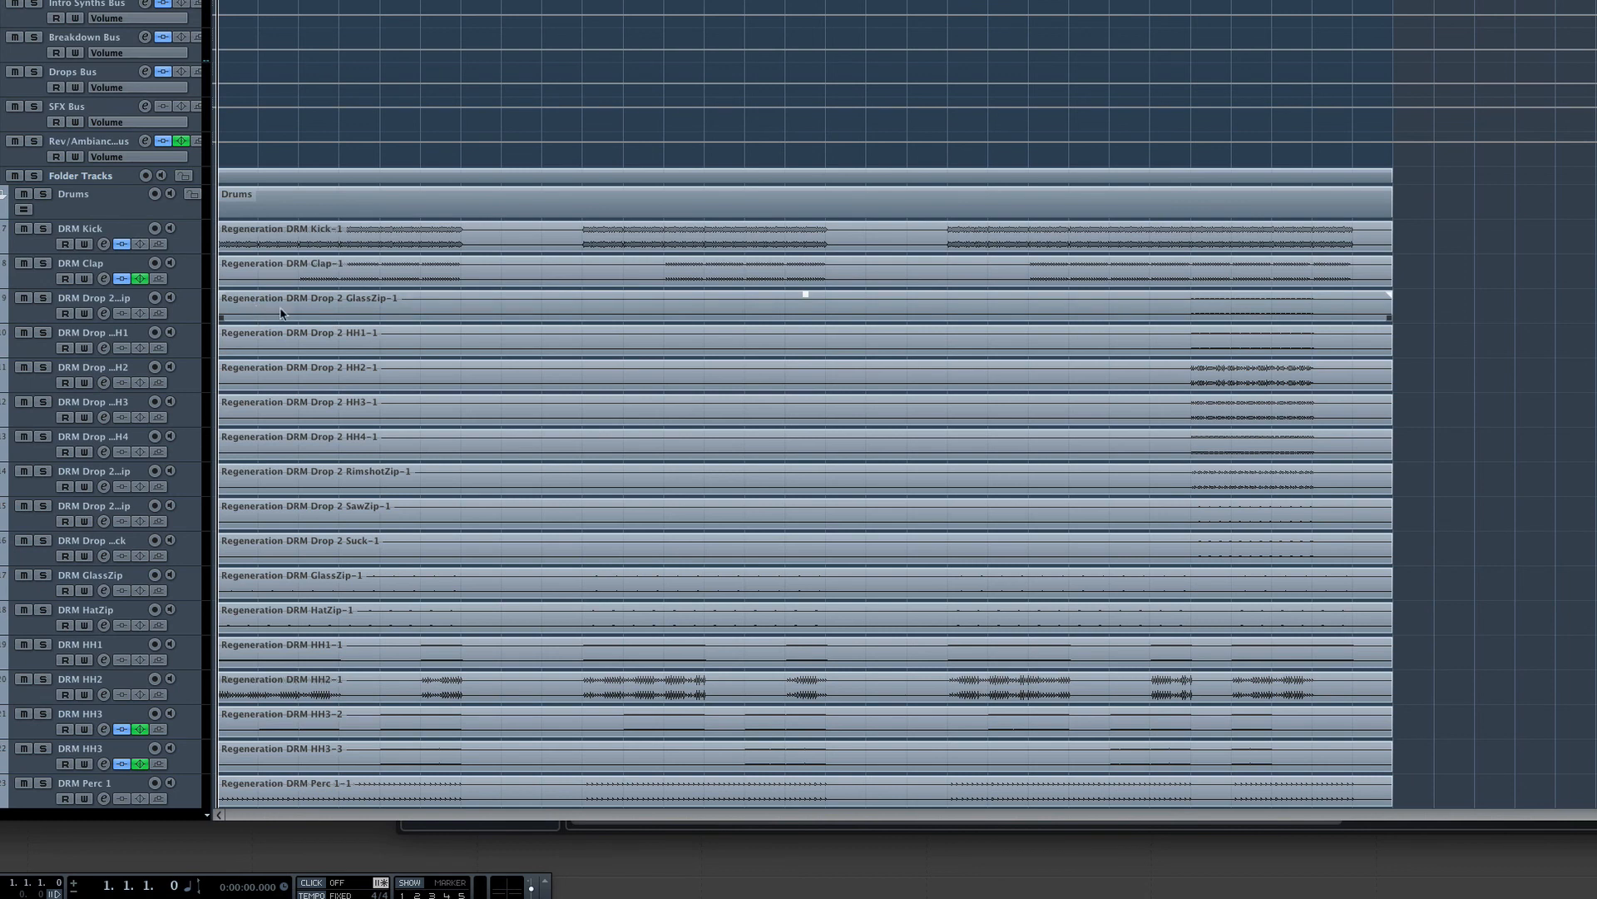
scroll(70, 270, "down", 5)
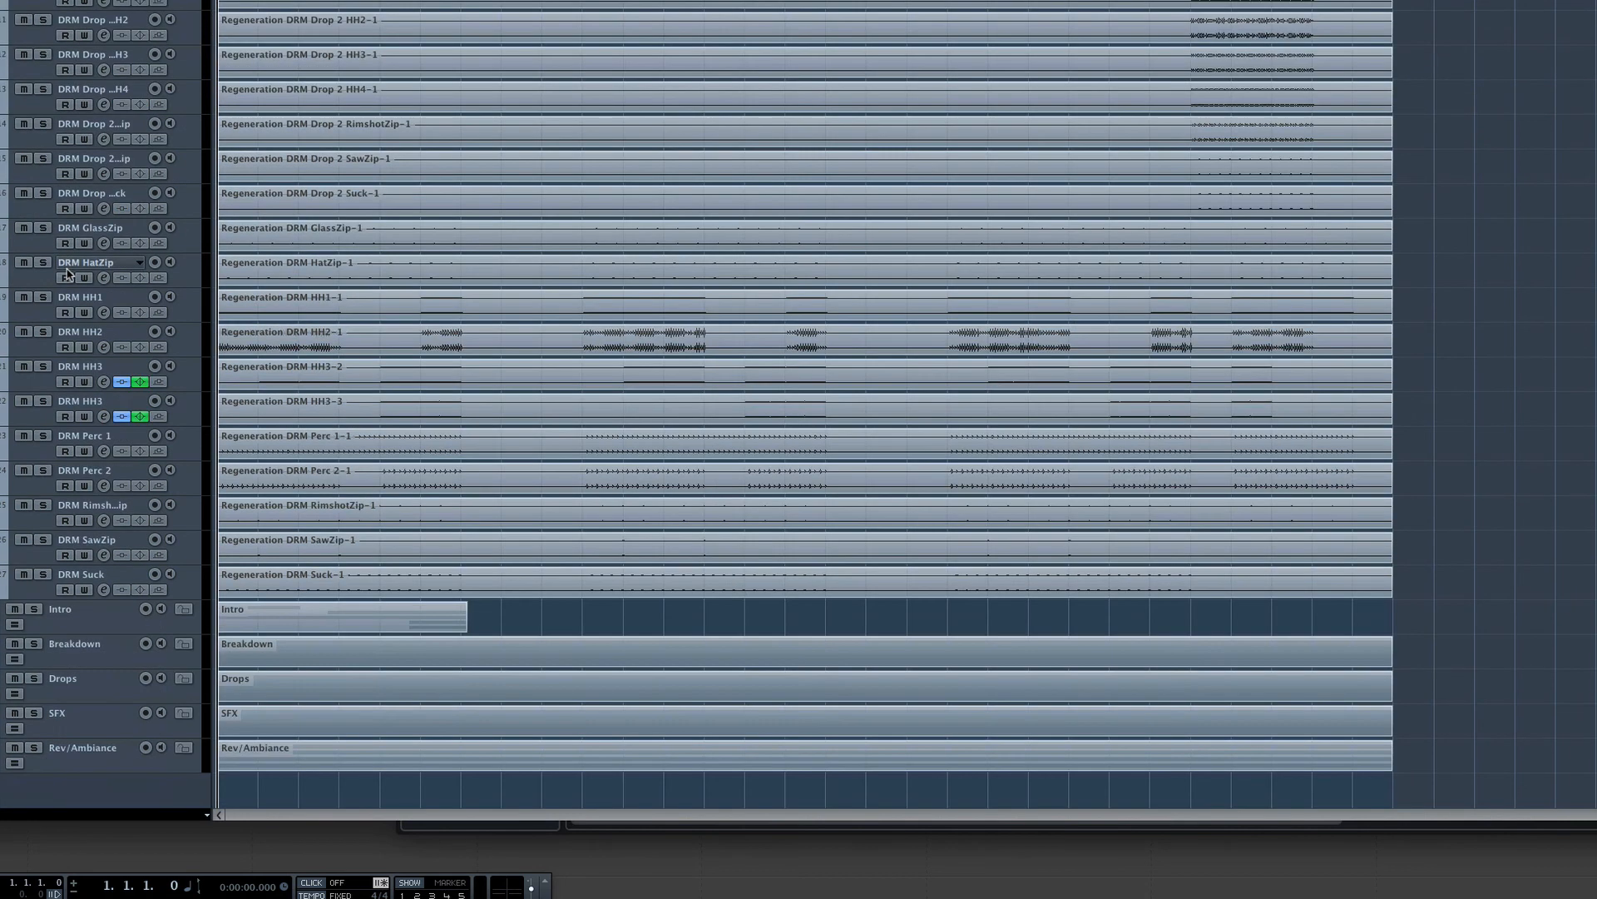
scroll(206, 356, "up", 5)
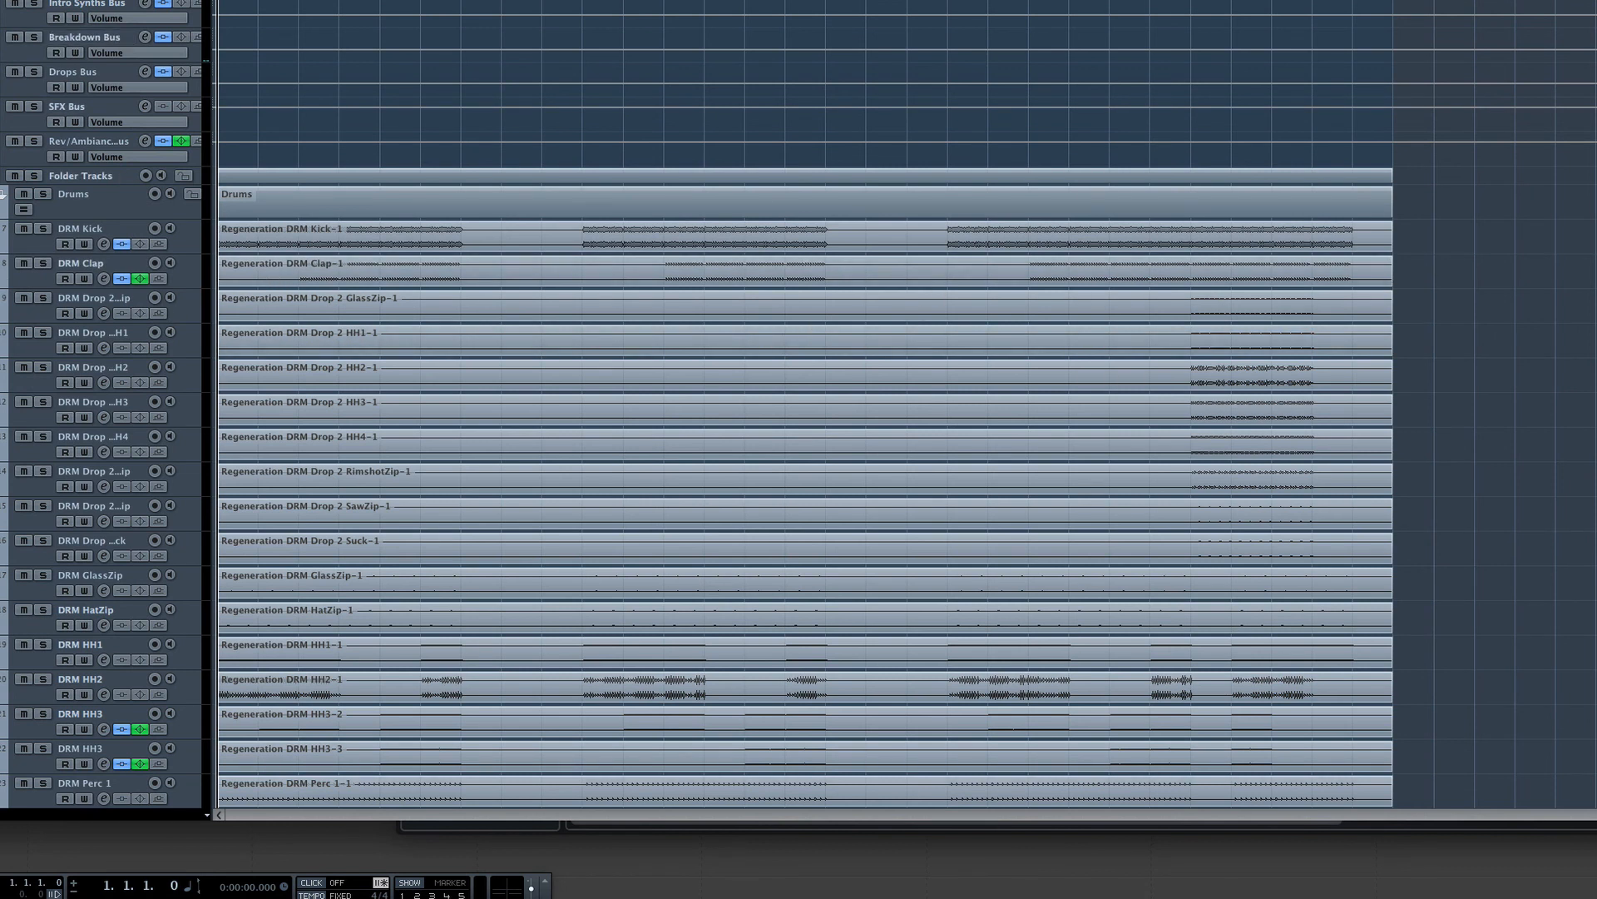
Open the mixing console over the Cubase project.
key("F3")
mouse_move(286, 0)
key("F3")
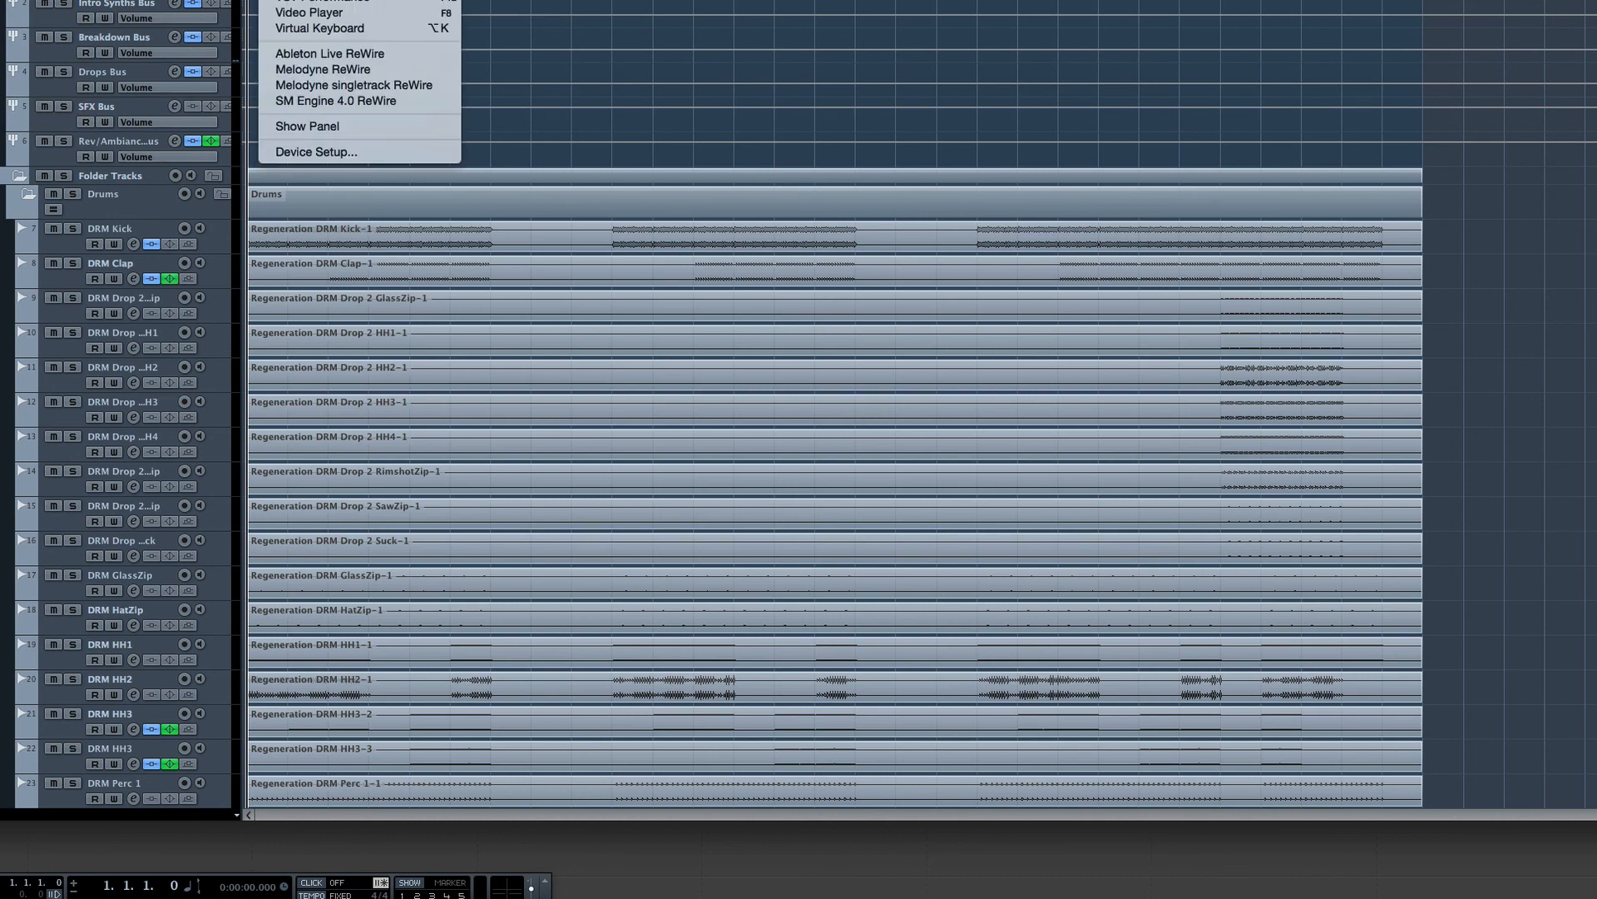
left_click(324, 0)
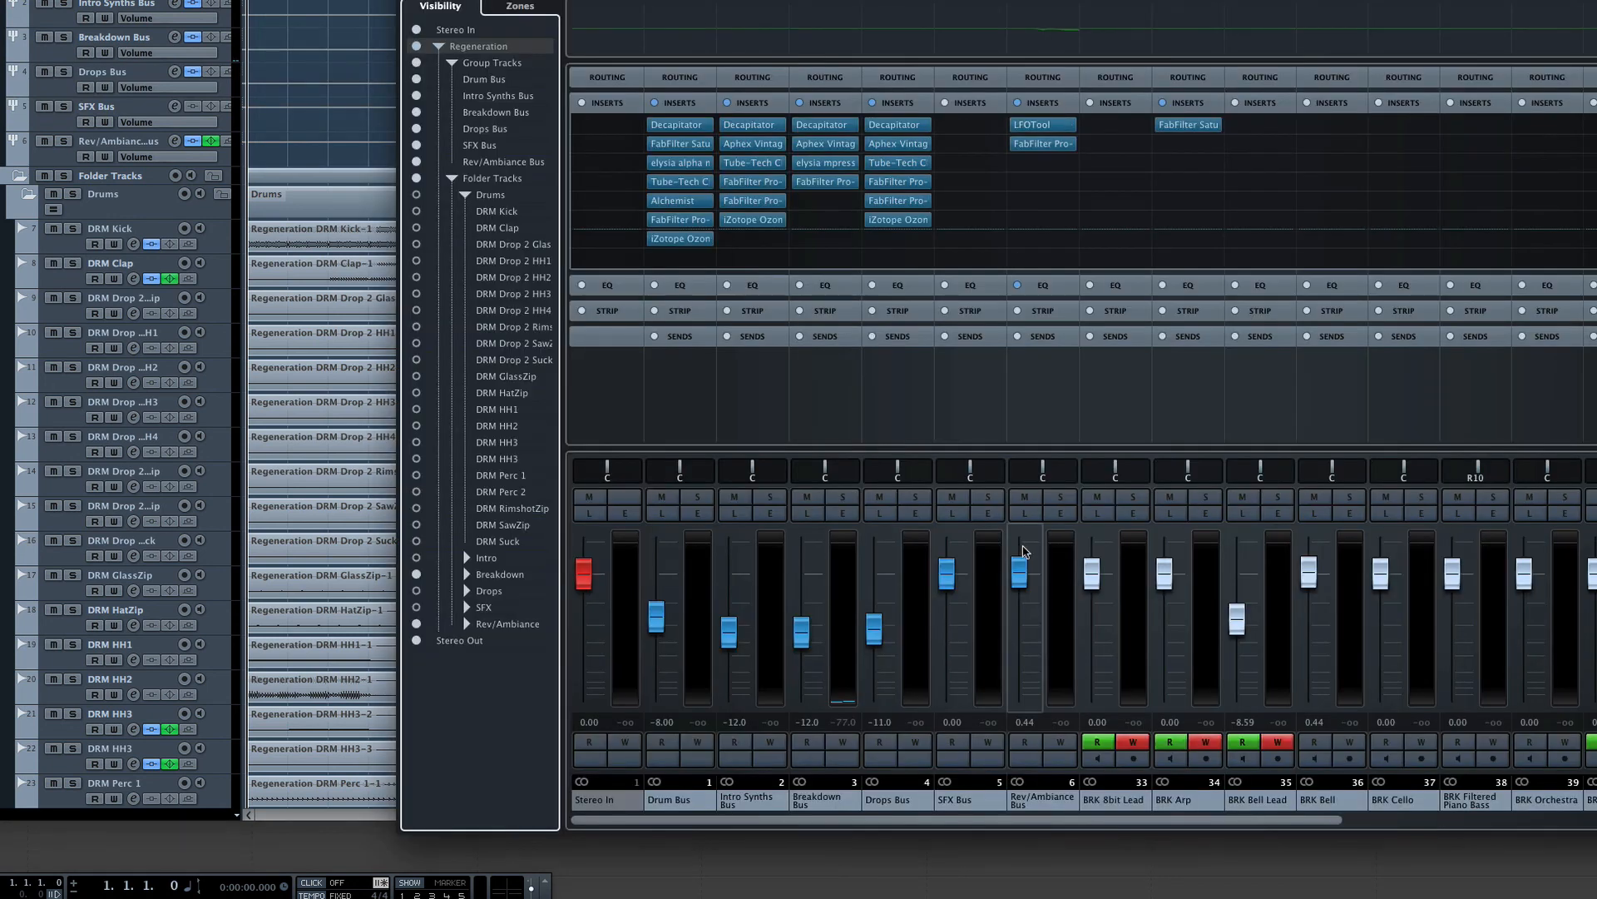
Hide the Intro Synths, Breakdown, Drops, SFX and Rev/Ambiance bus channels in the mixer, keeping the Drum Bus shown.
left_click(452, 178)
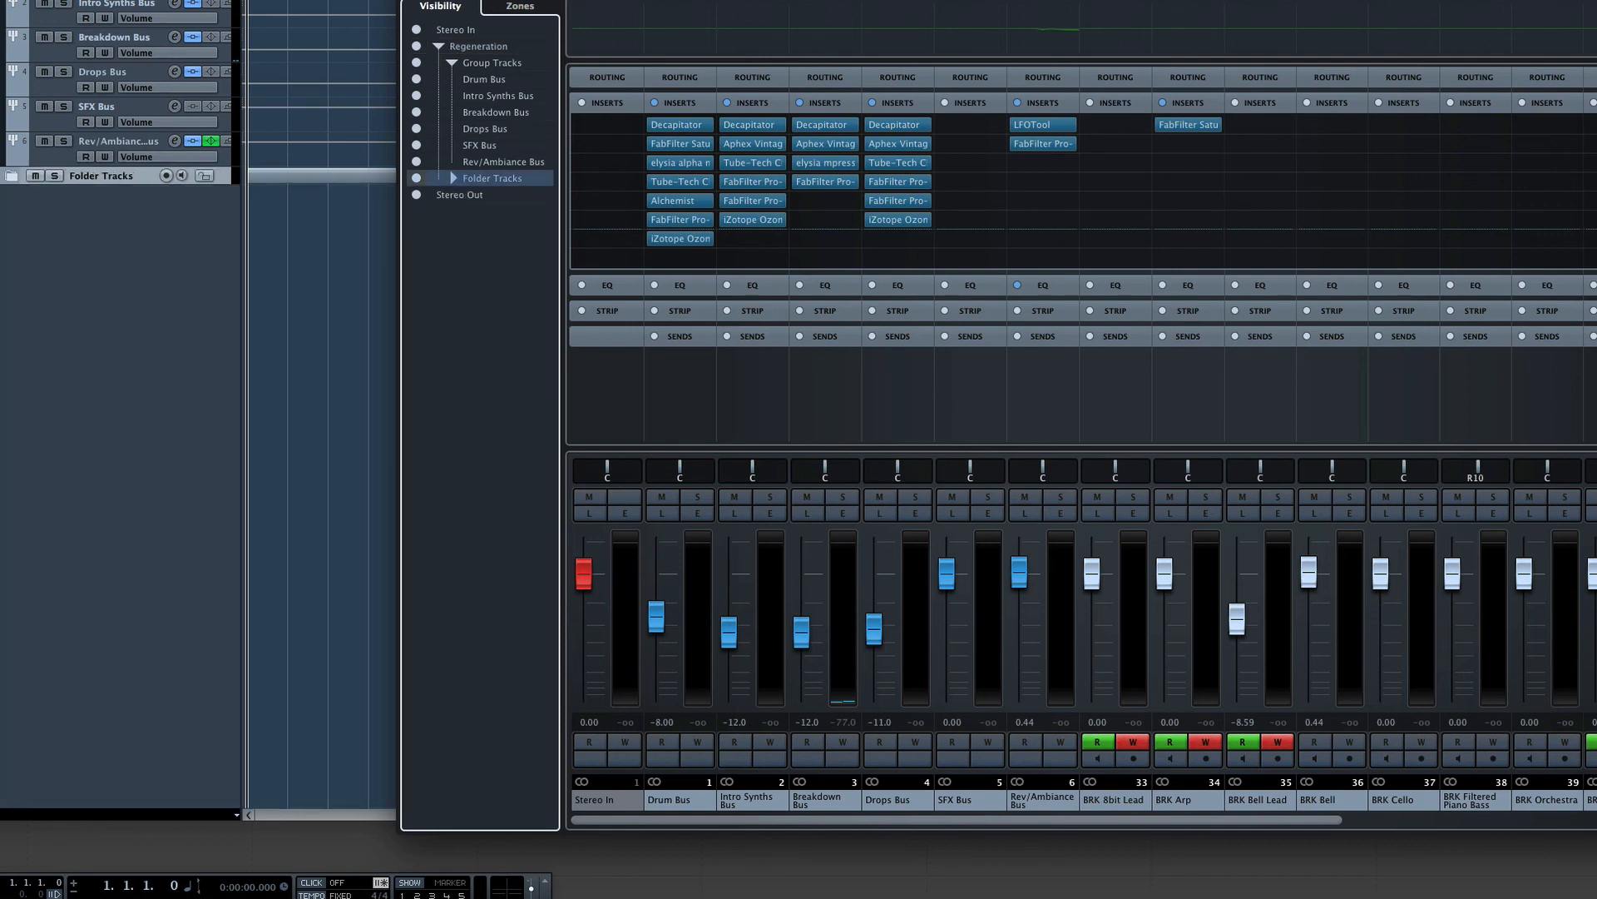
left_click_drag(418, 97, 420, 146)
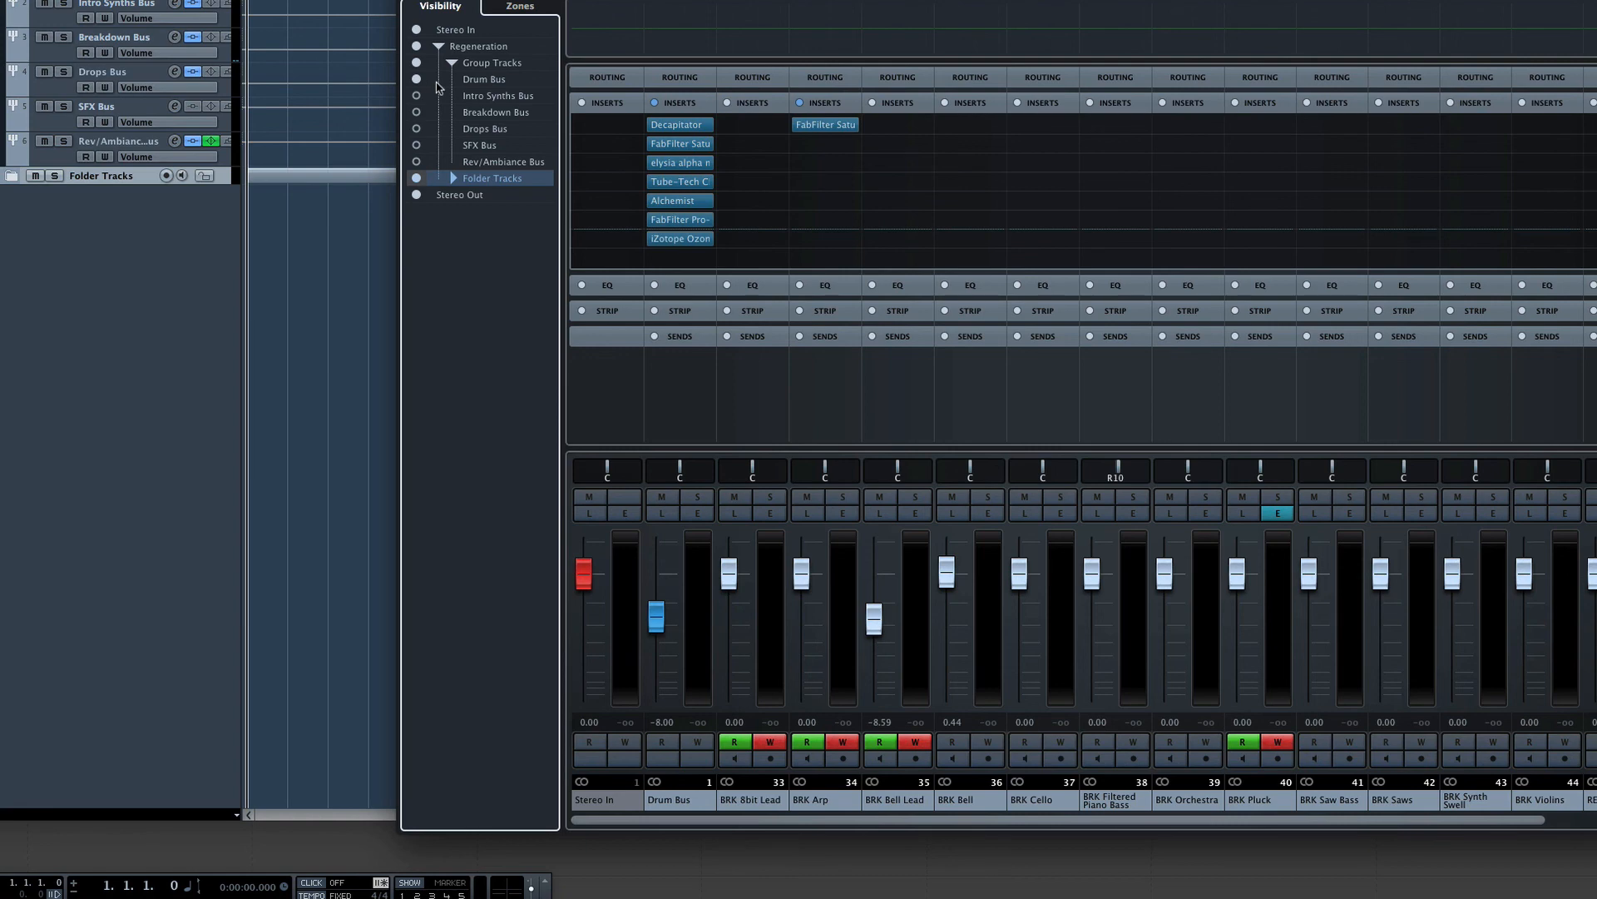
left_click(453, 178)
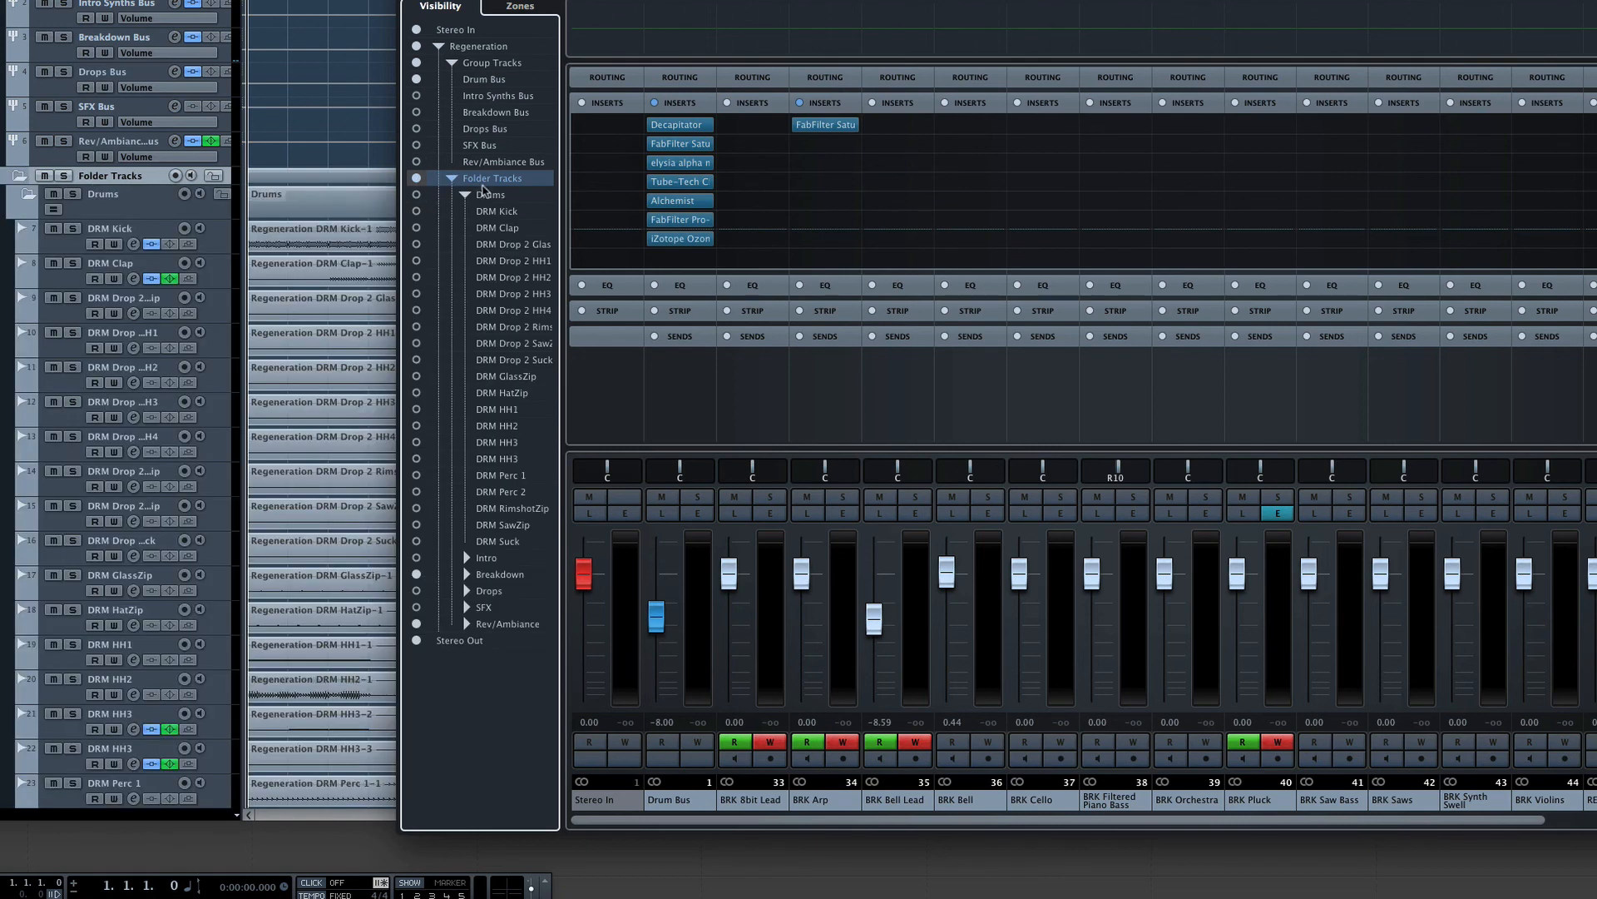
Show all channels of the Drums folder in the mixer, hide the Breakdown and Rev/Ambiance folders, and collapse the Drums folder.
left_click(416, 194)
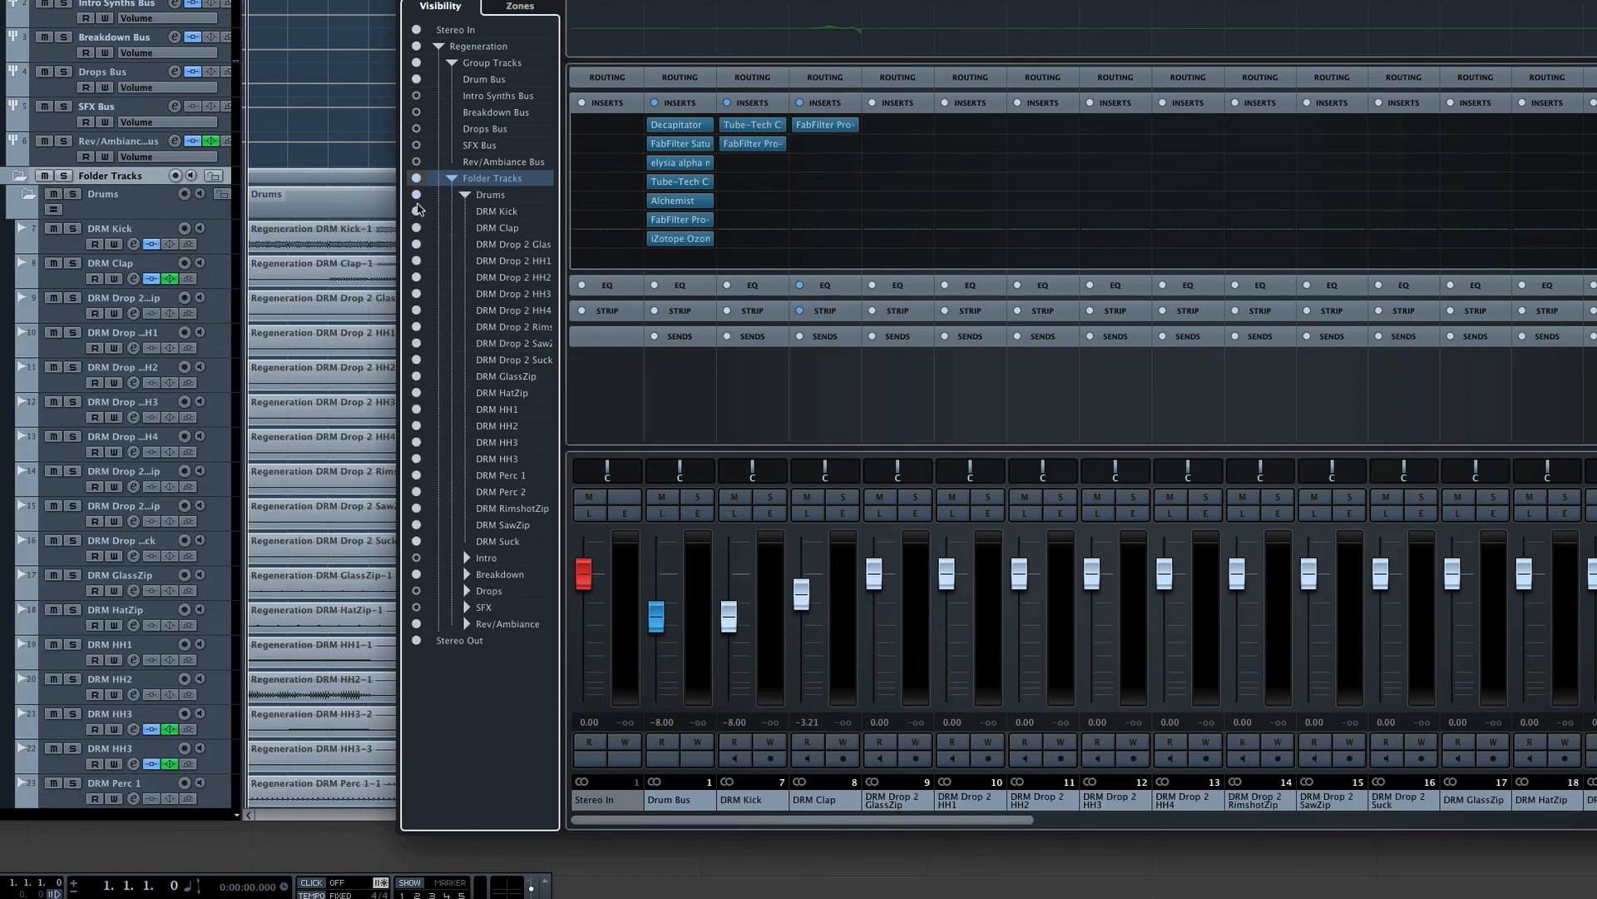
left_click(416, 572)
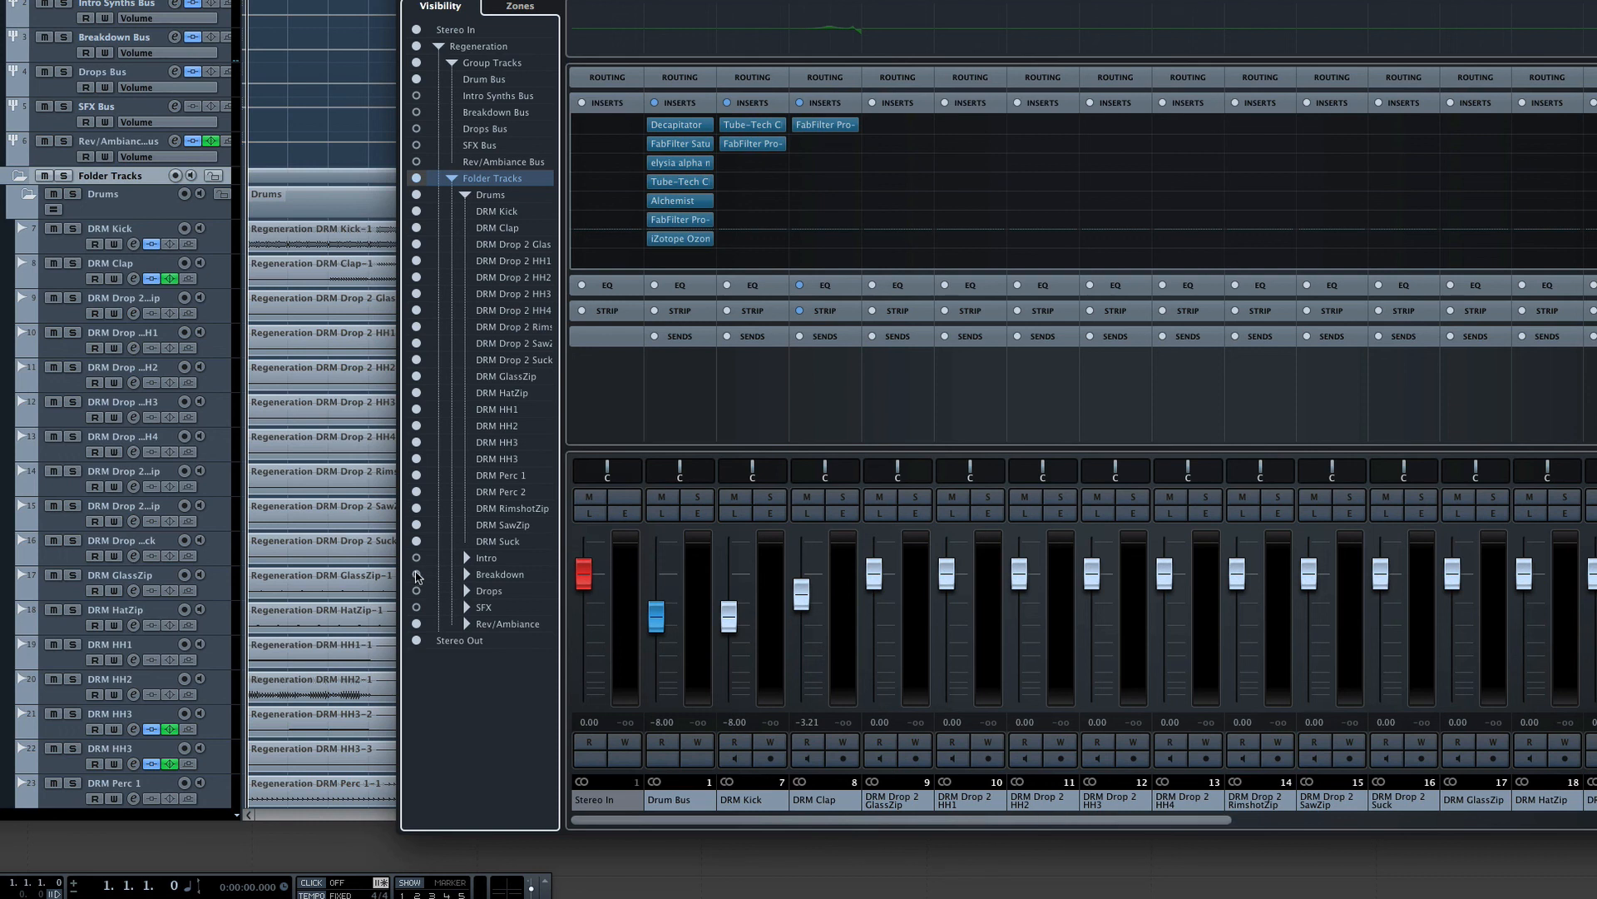
left_click(417, 624)
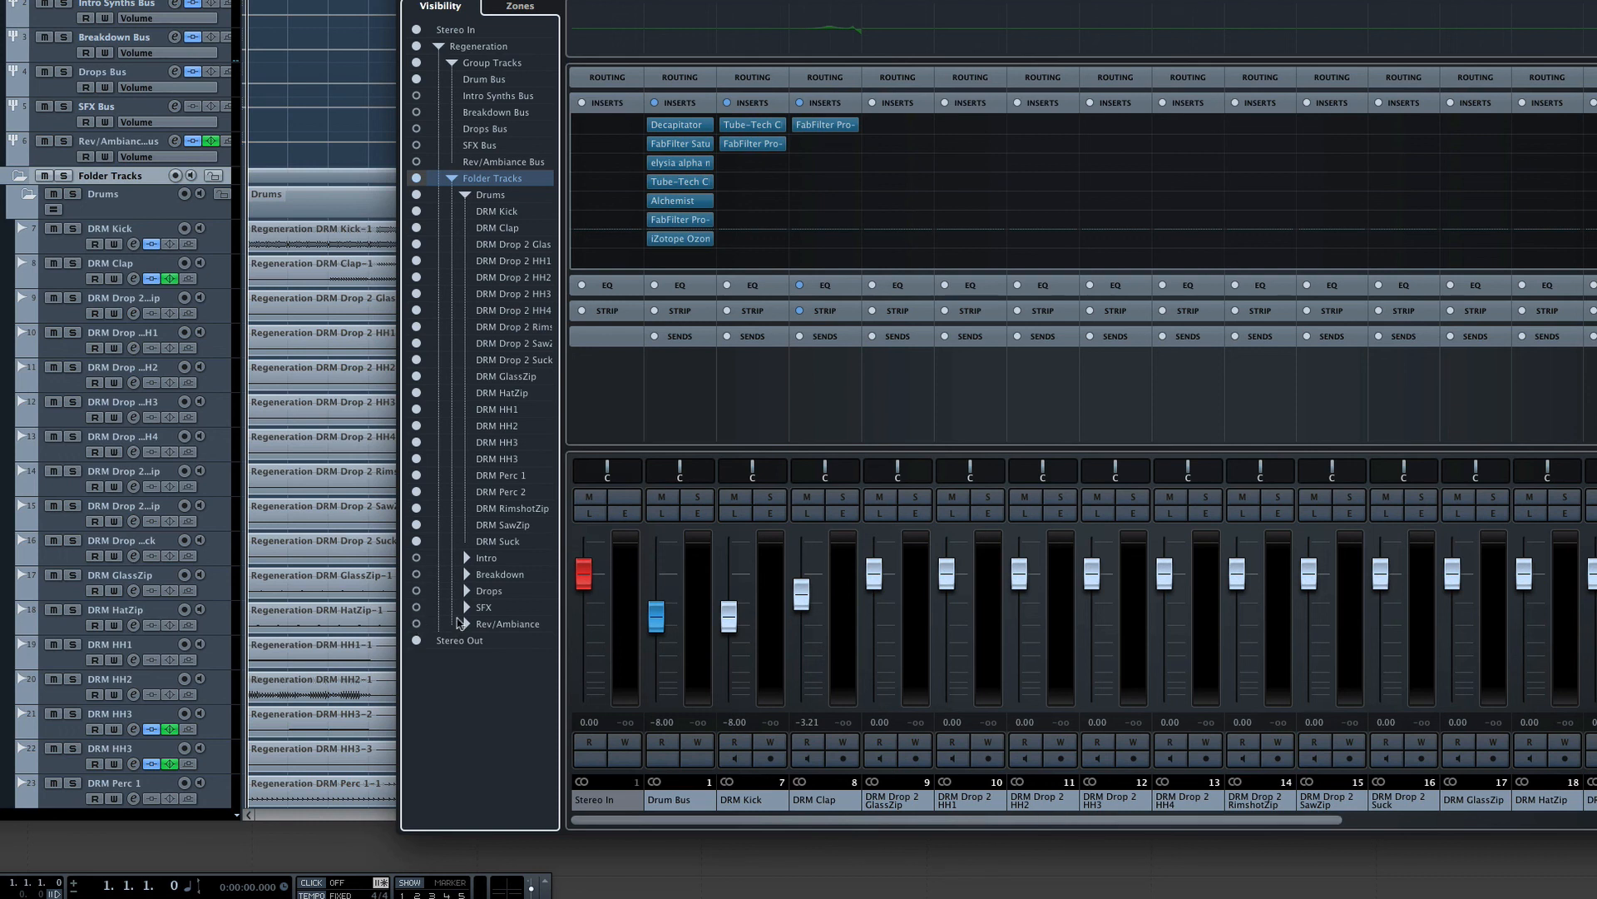
left_click(466, 193)
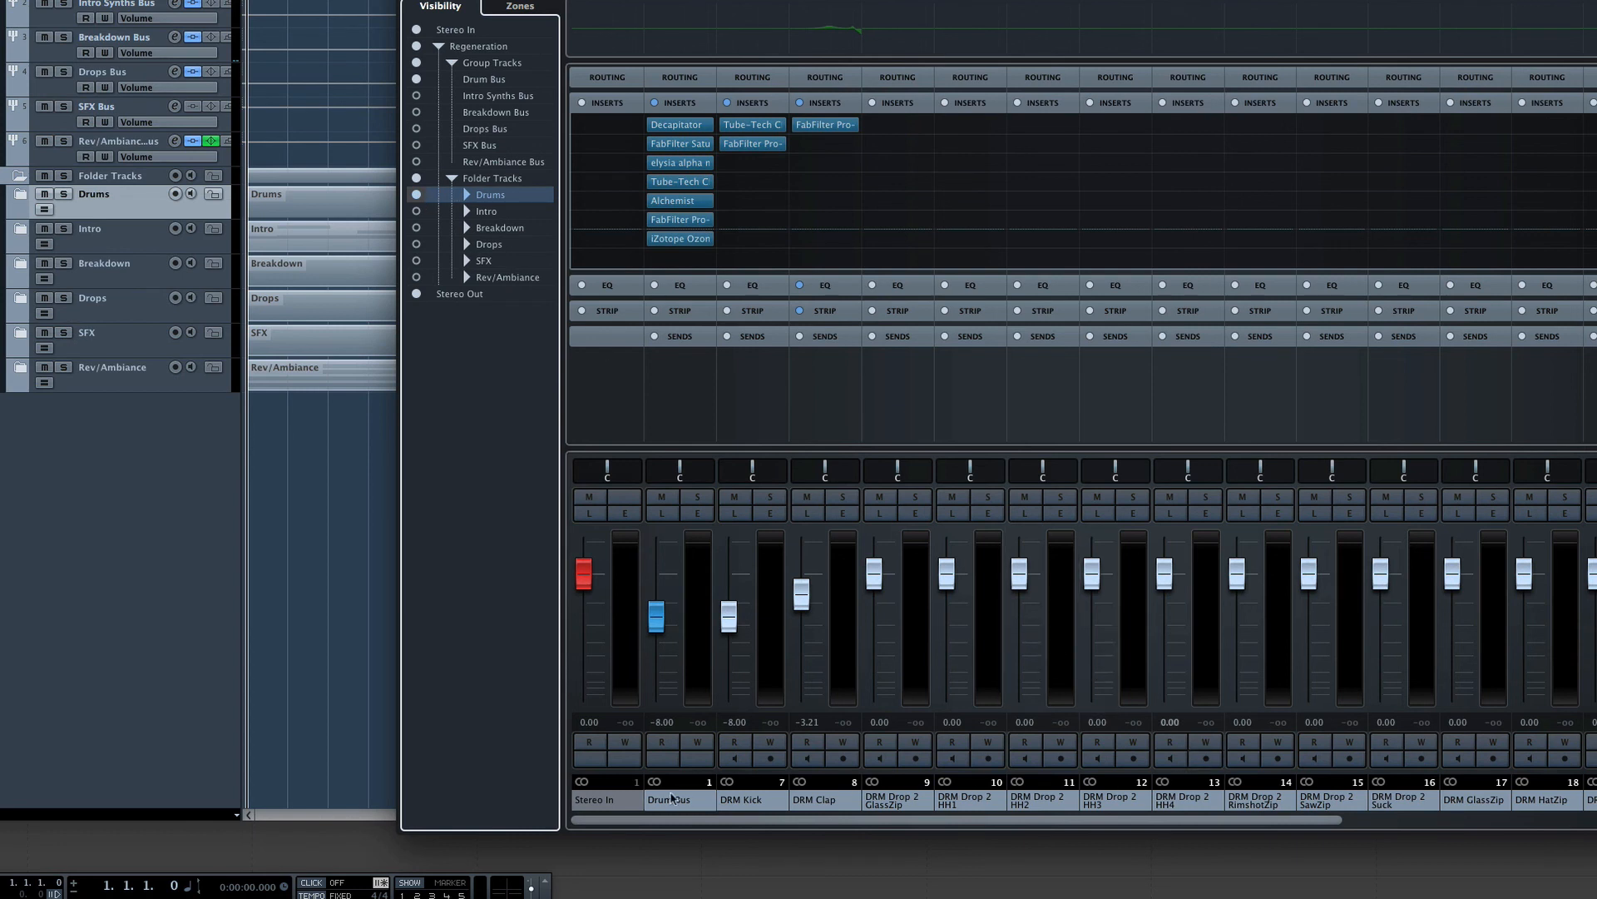
Reposition the mixer window and enlarge it to show more of the drum channels side by side.
left_click_drag(668, 822, 958, 822)
left_click_drag(816, 806, 551, 388)
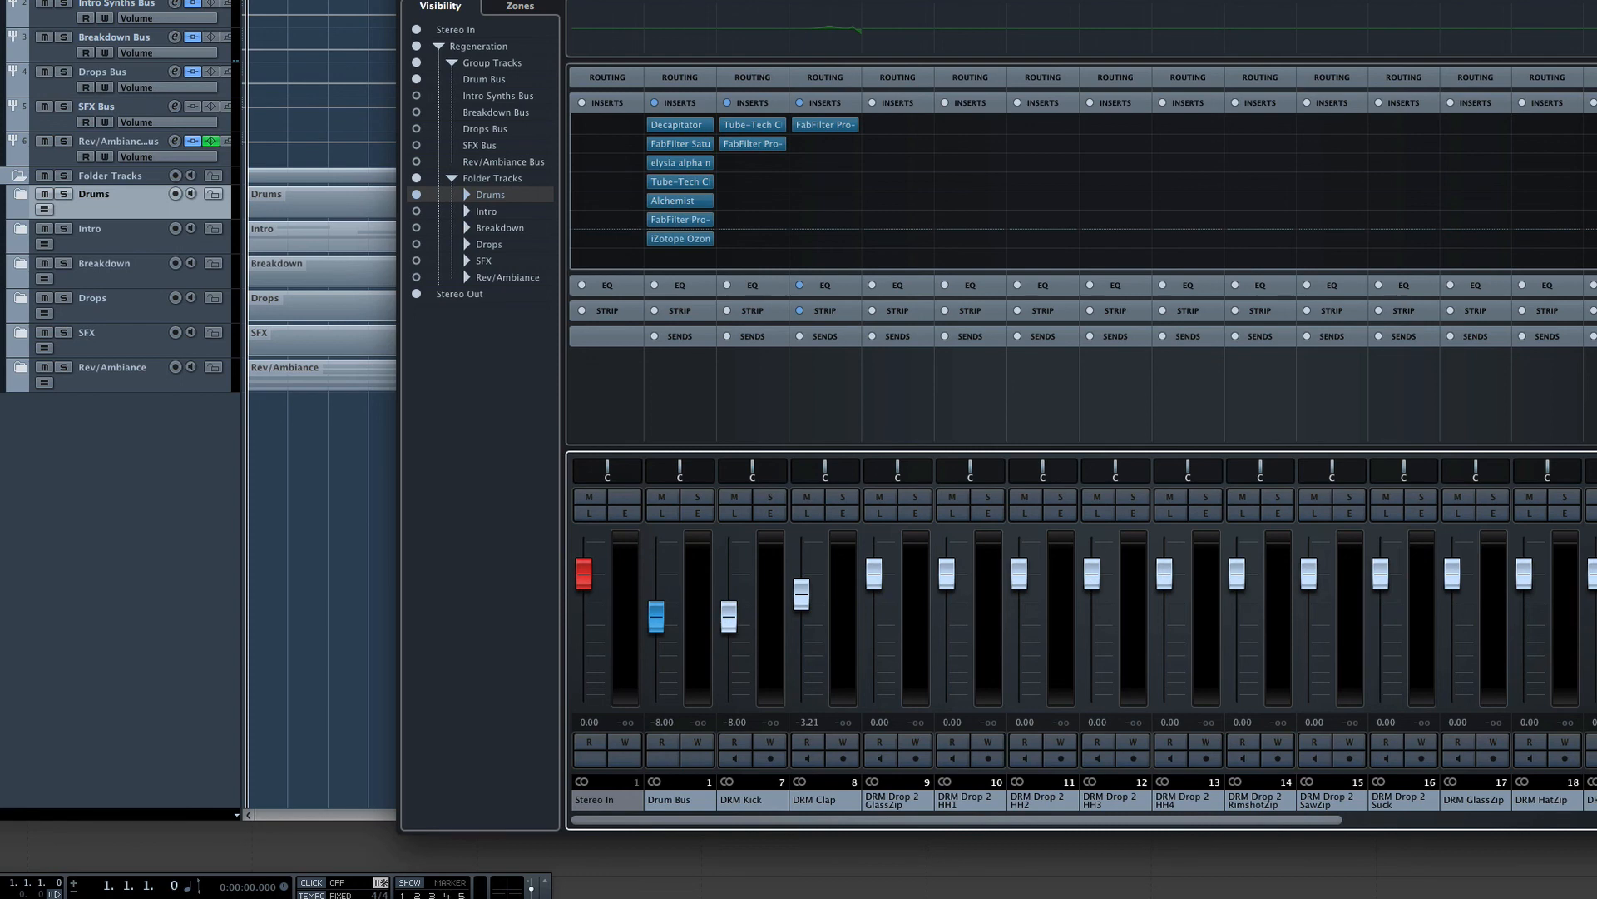
left_click_drag(832, 0, 589, 0)
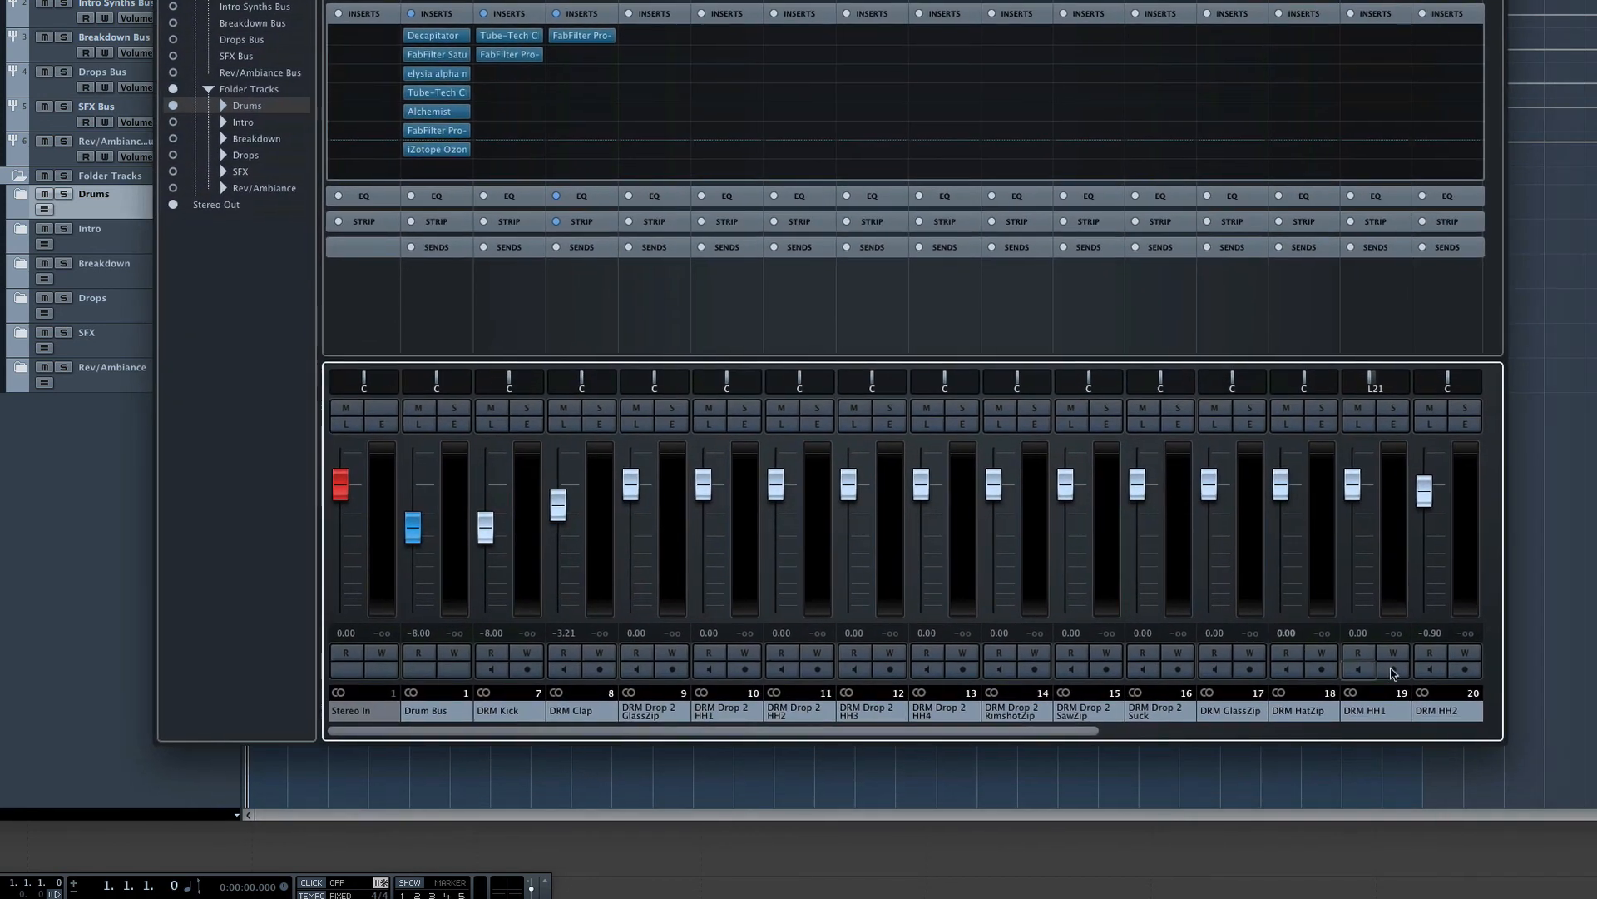
left_click_drag(1500, 739, 1596, 761)
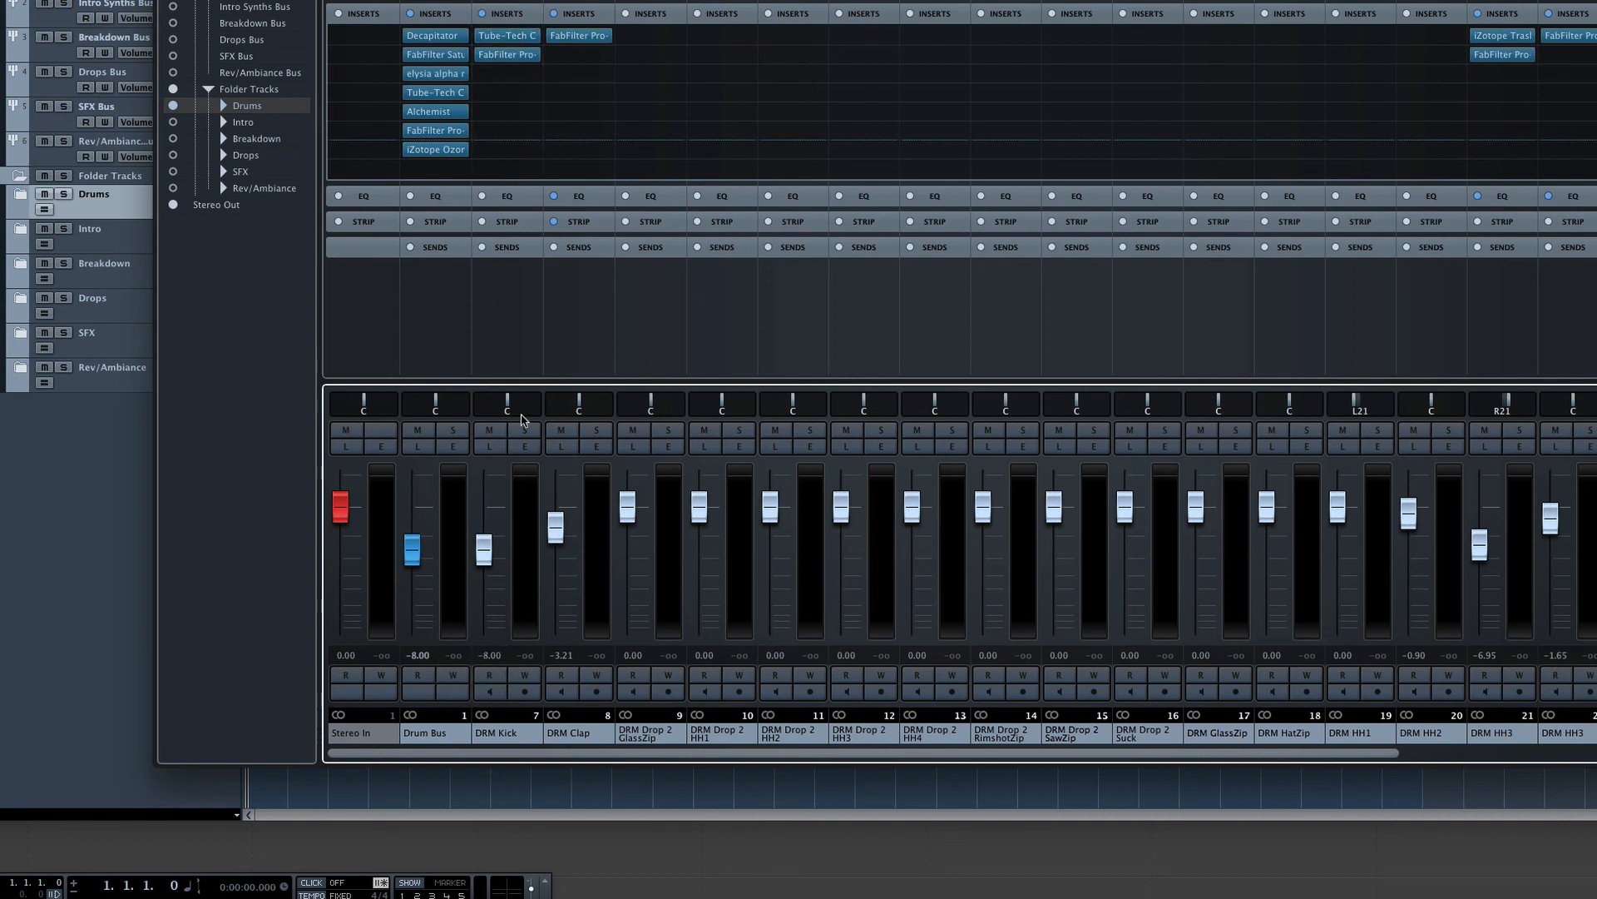
Open the Tube-Tech CL 1B insert on DRM Kick, position its window over the mixer, and audition the kick briefly.
left_click(519, 35)
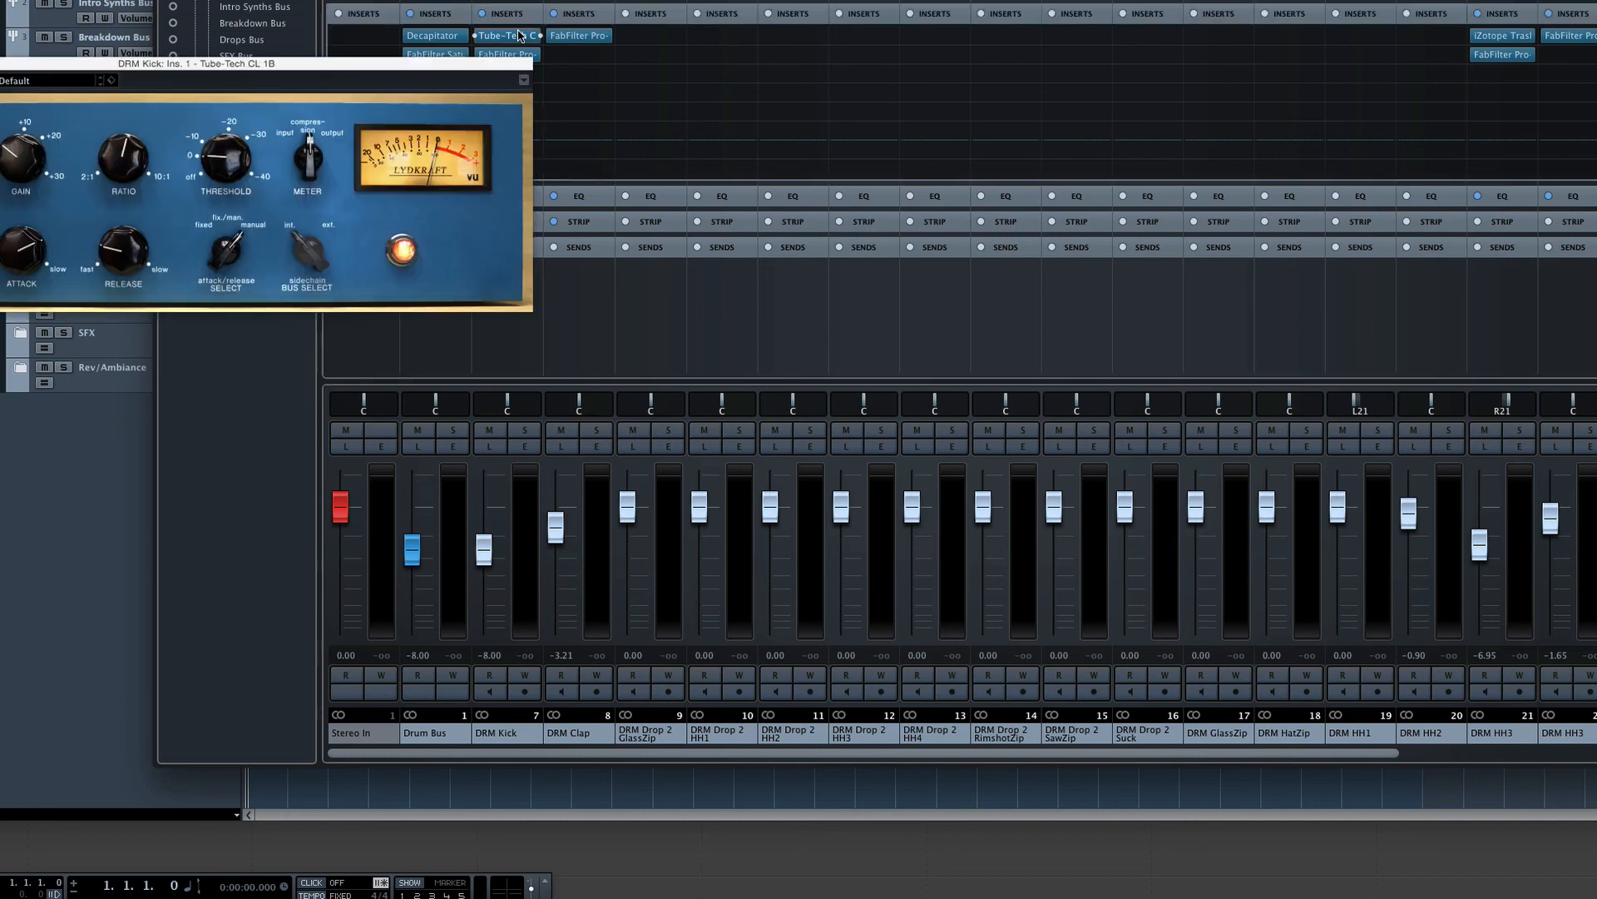
left_click_drag(433, 72, 1009, 124)
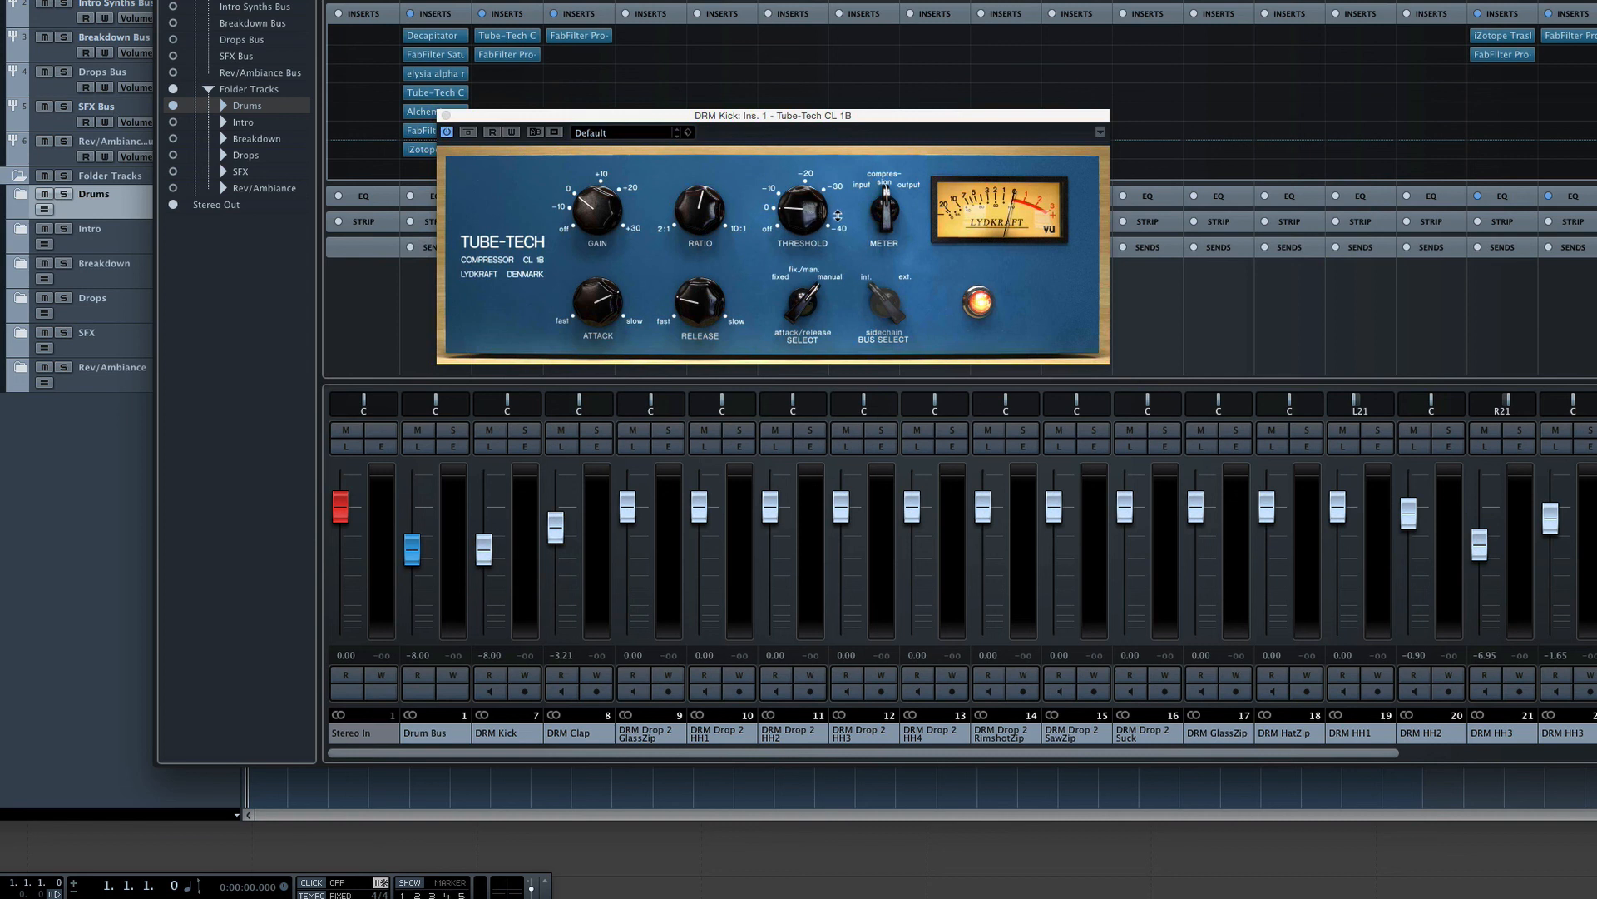
key("space")
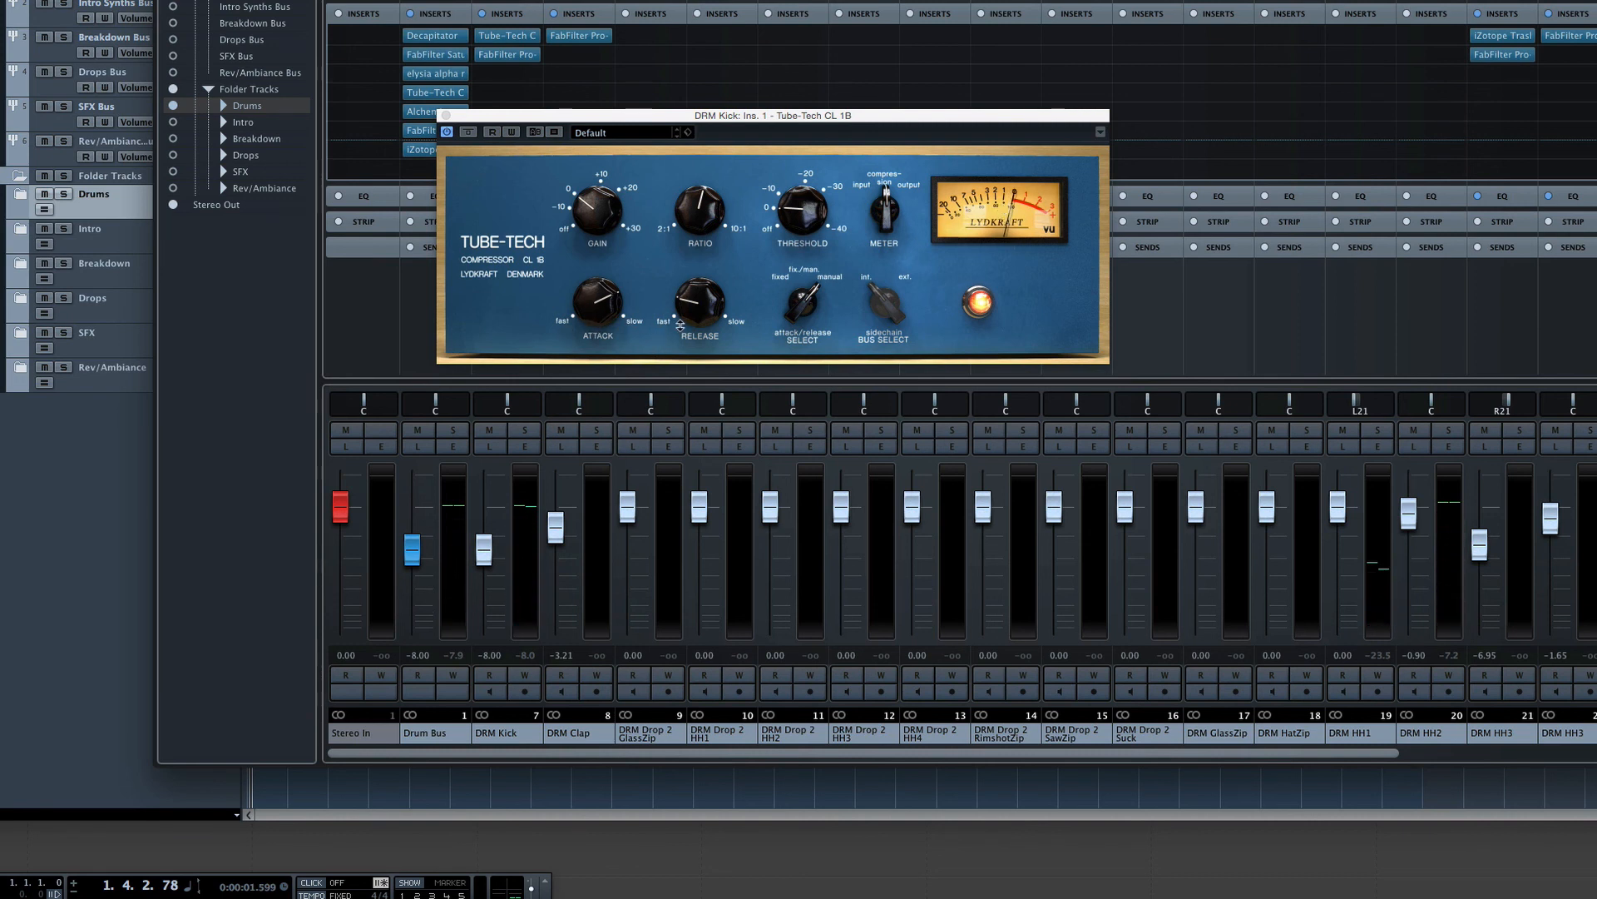
key("space")
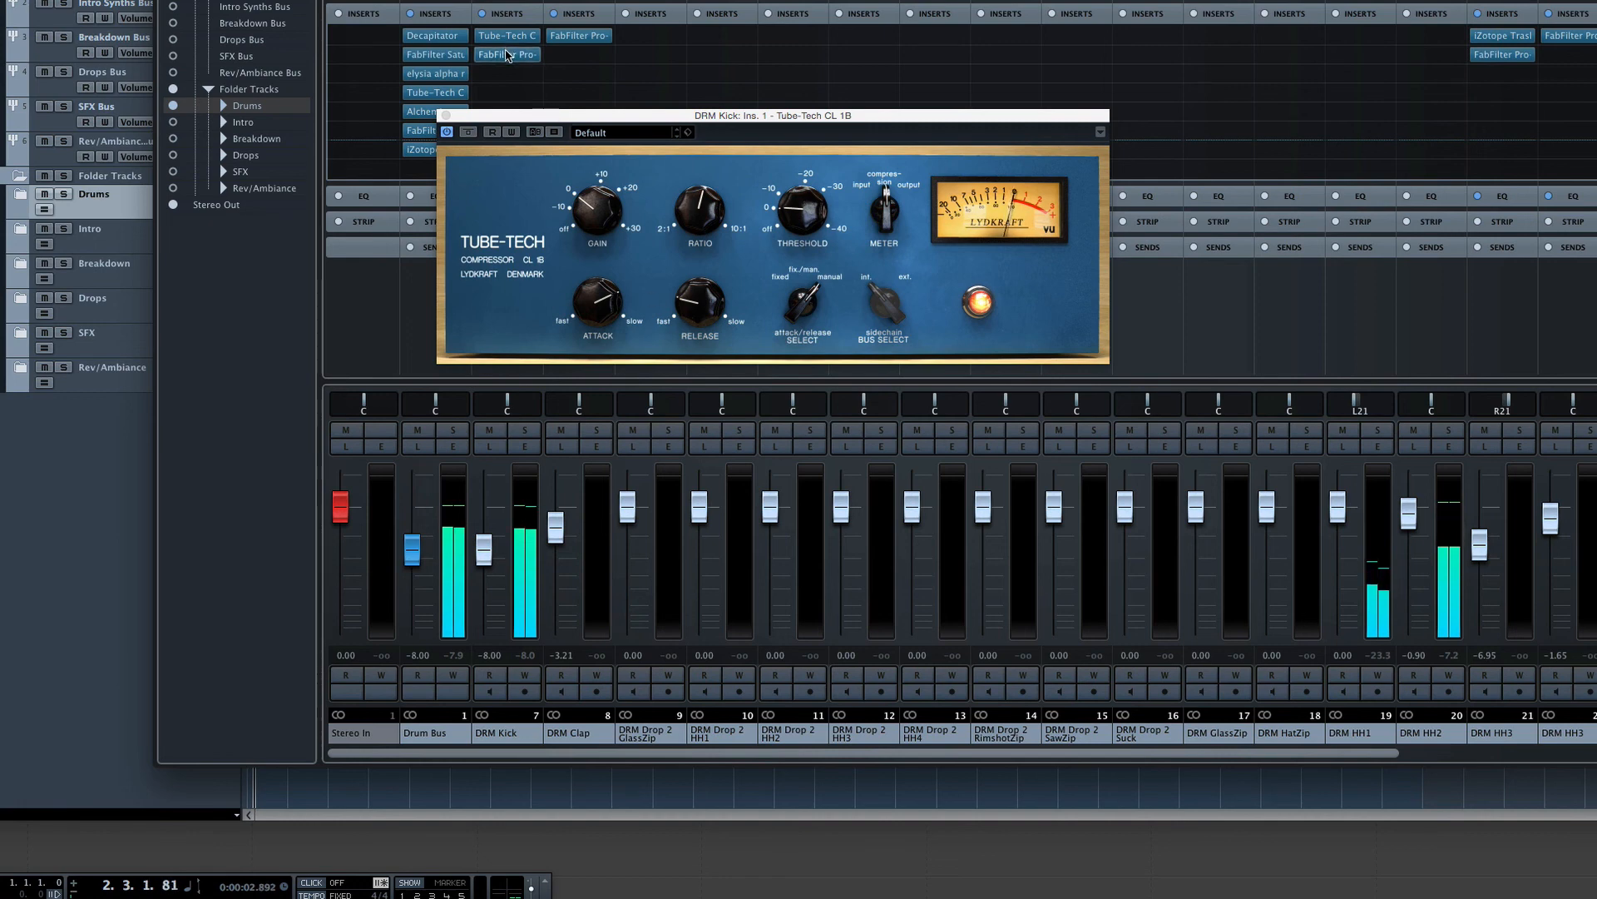
Inspect the gain reduction in the FabFilter Pro-L insert on DRM Kick, and close both kick plug-in windows.
left_click(507, 54)
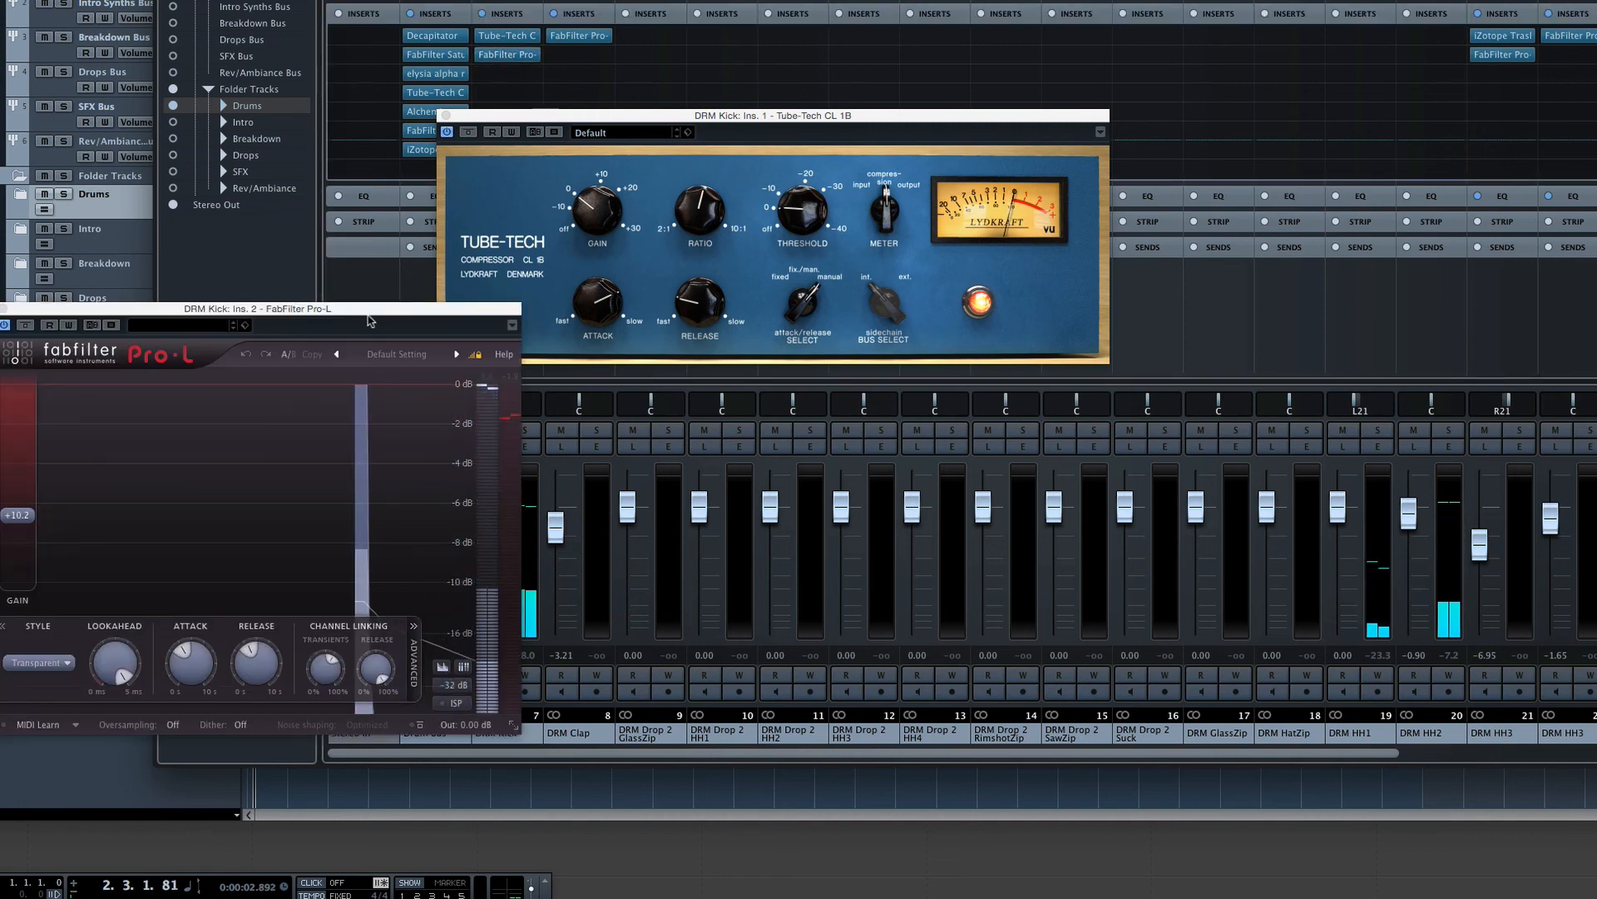
left_click_drag(376, 312, 816, 124)
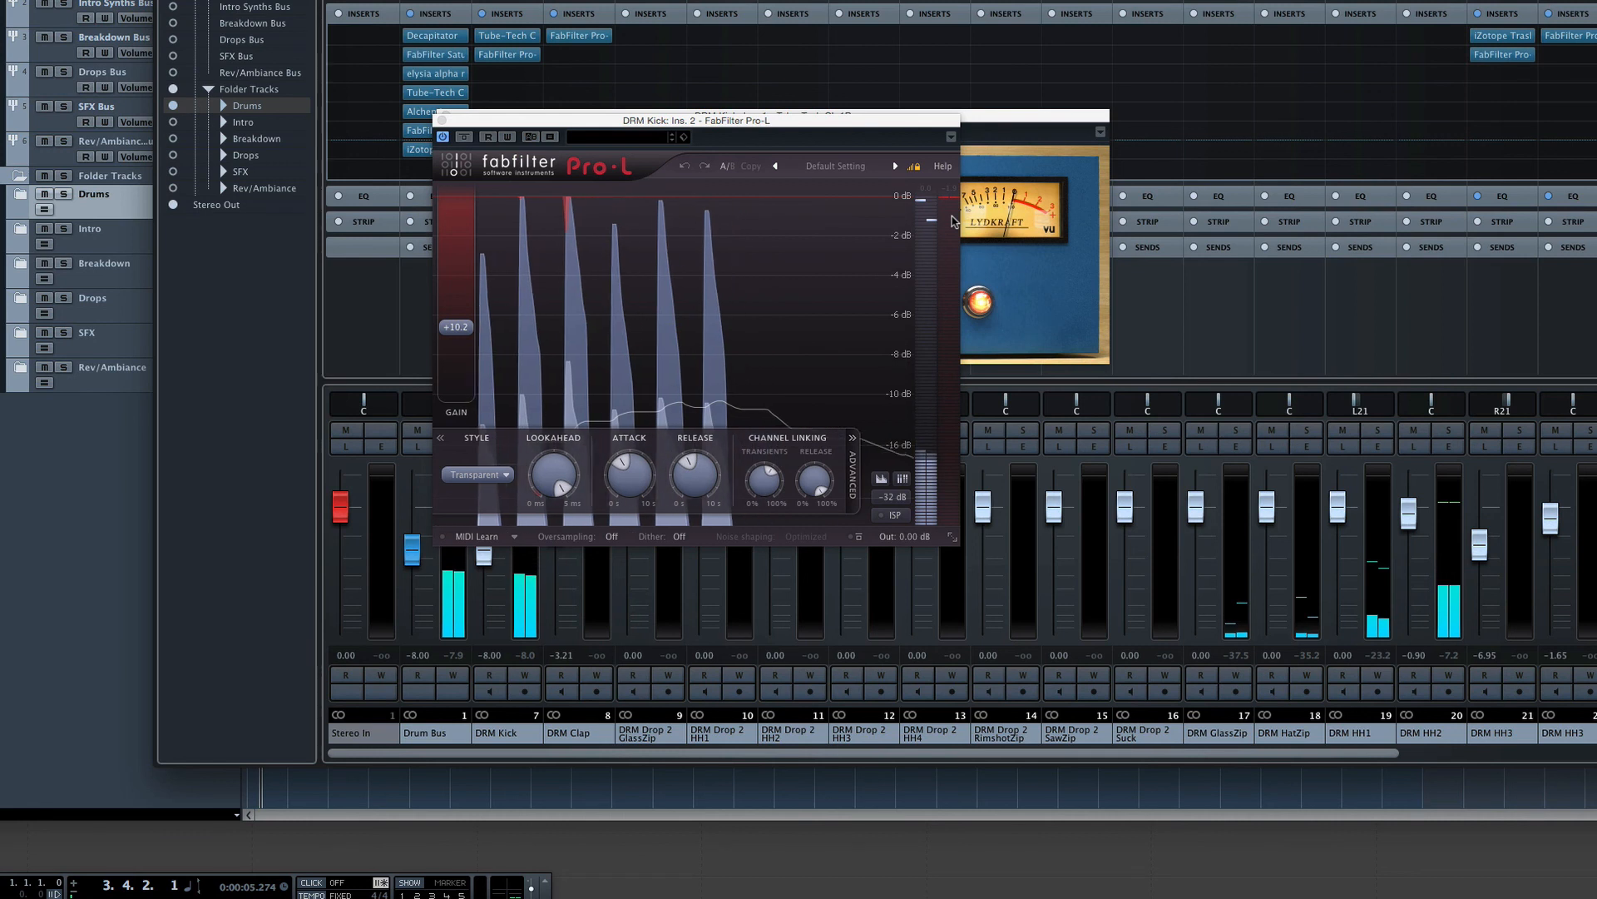
mouse_move(954, 221)
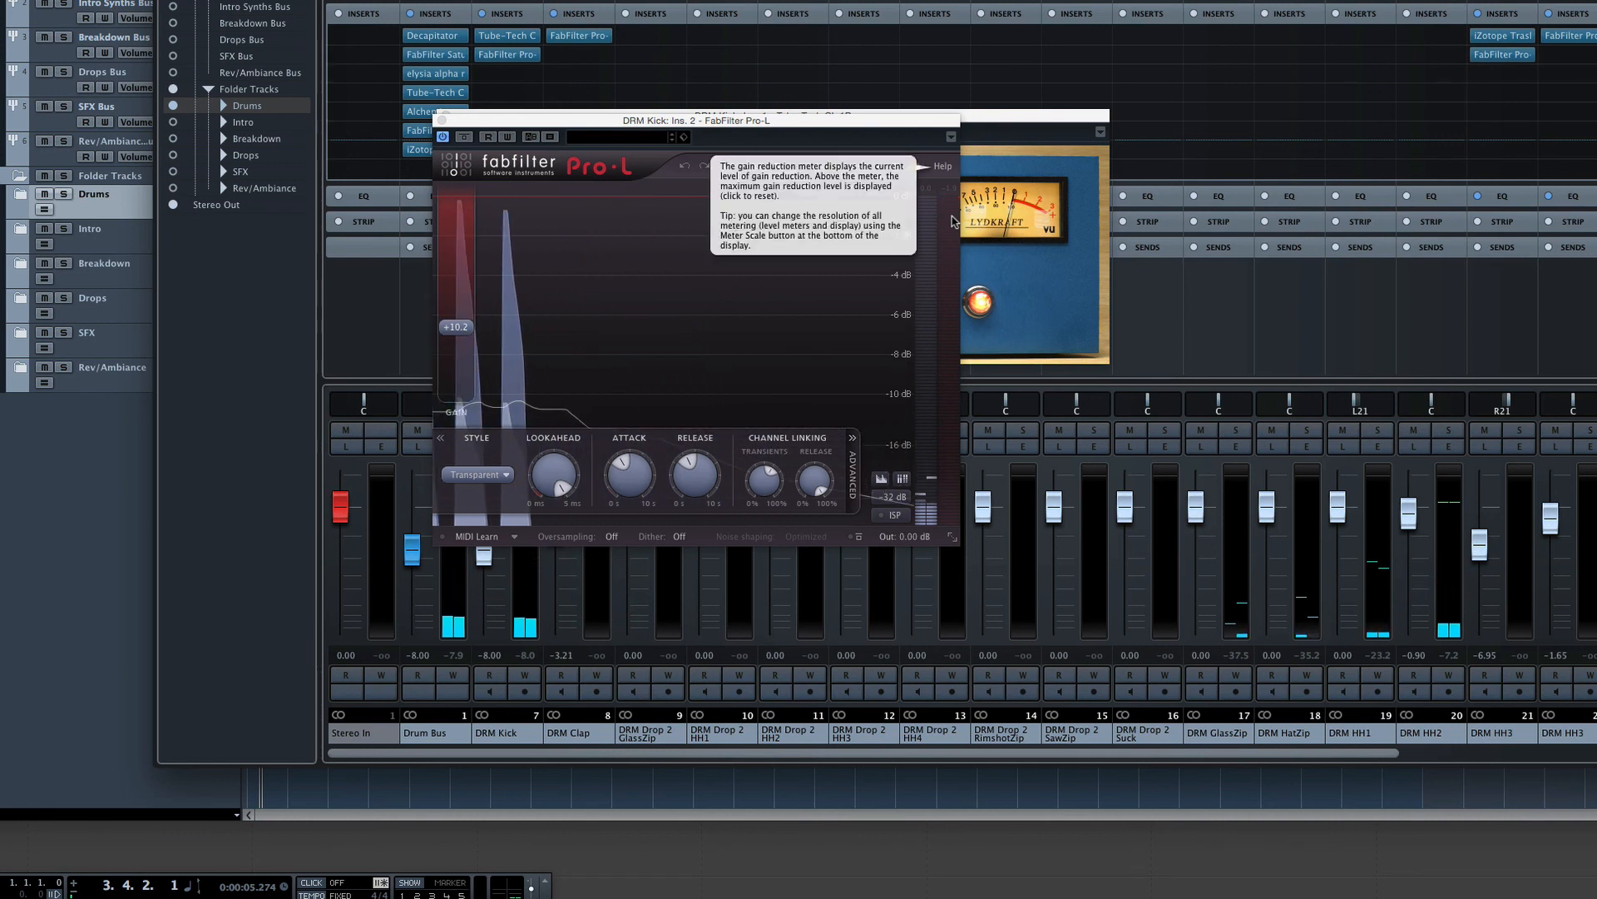
left_click(441, 116)
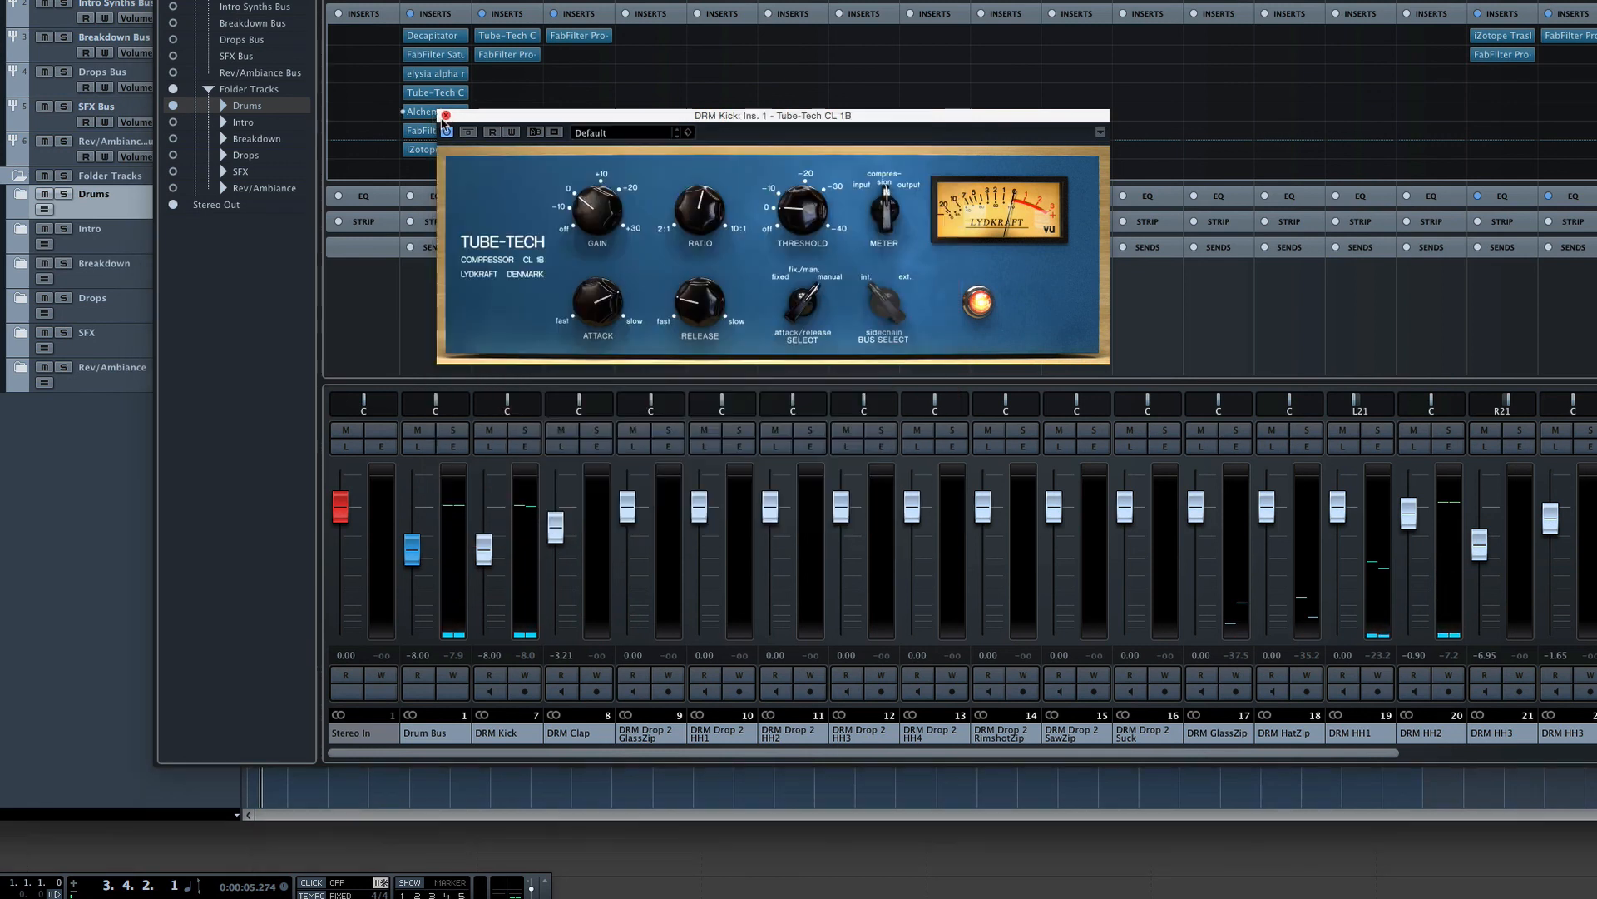
left_click(445, 118)
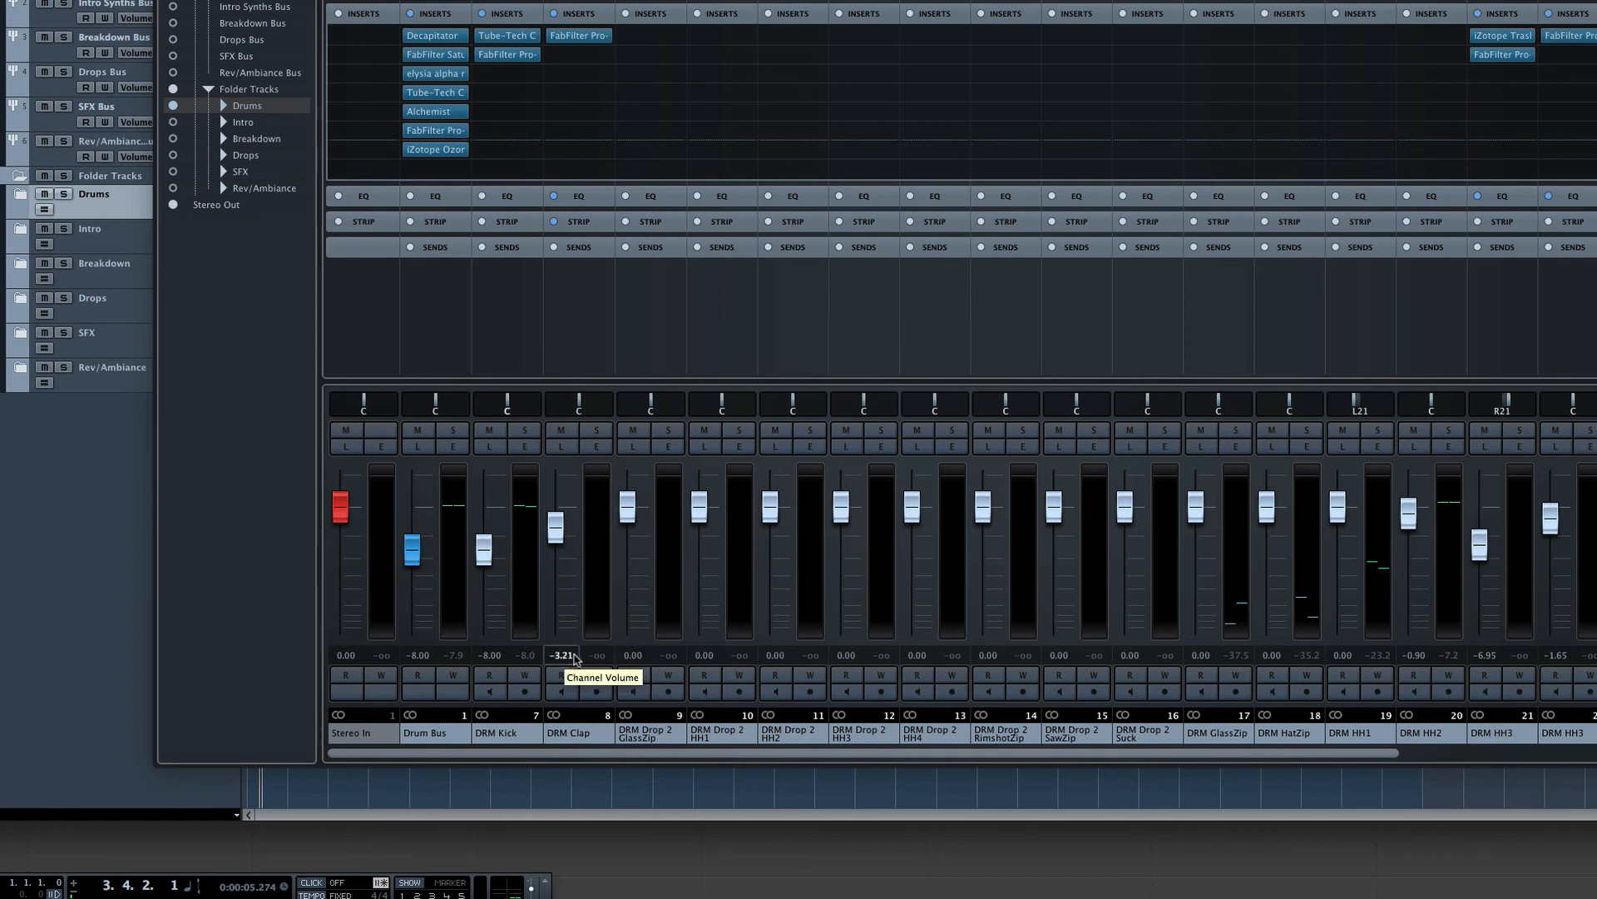
Solo the Drums folder in the project during playback, bring the mixing console back up, and stop playback.
key("space")
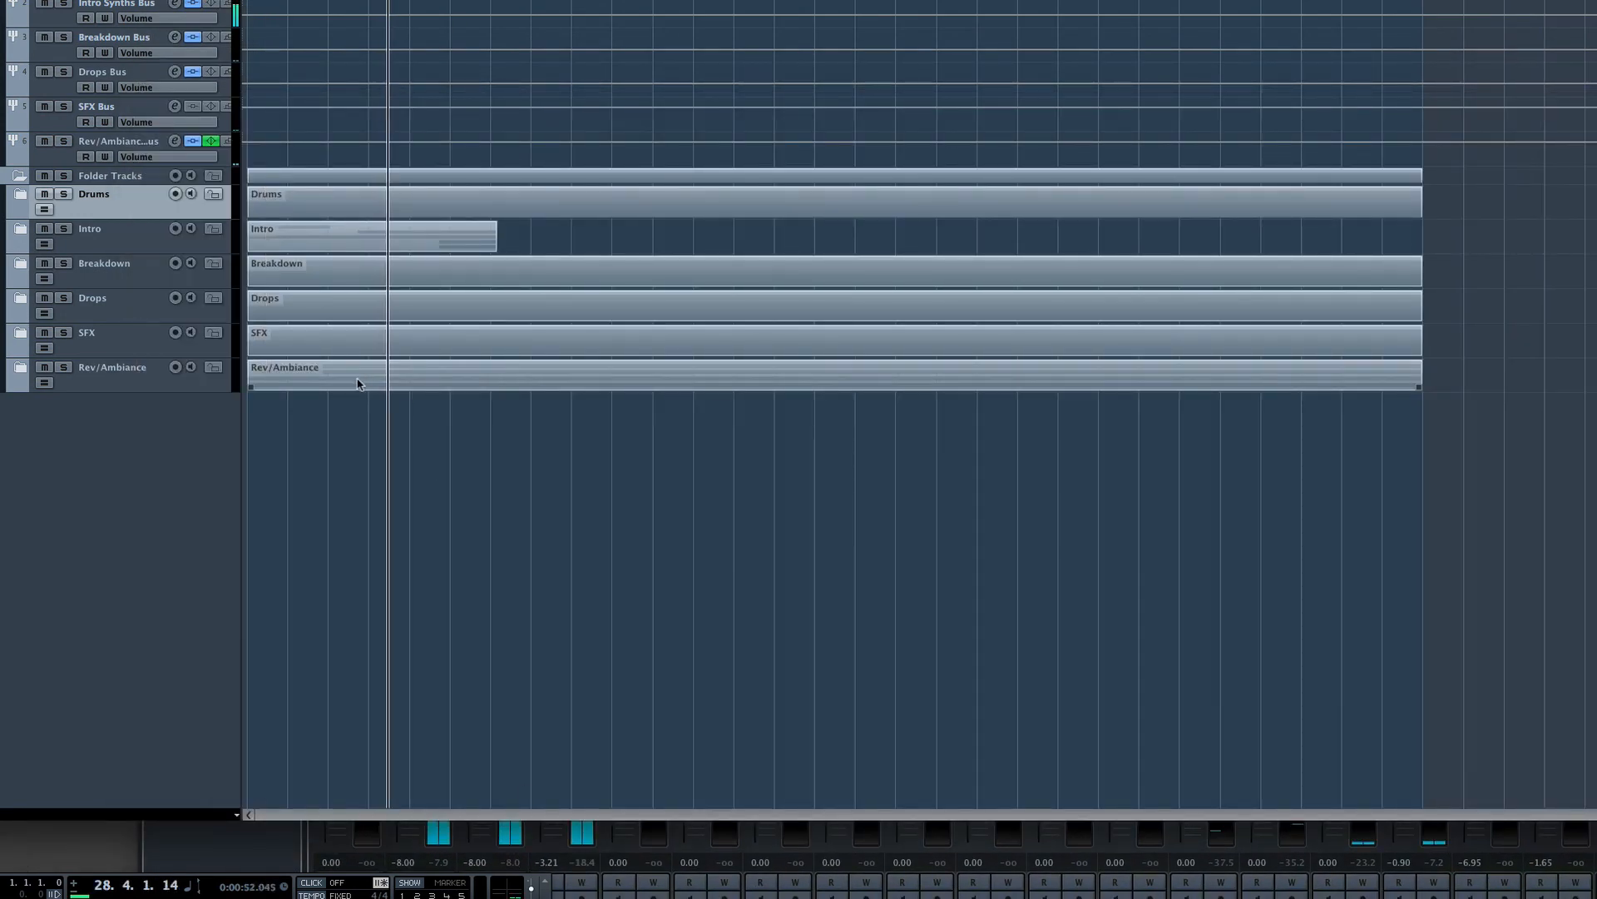
left_click(64, 194)
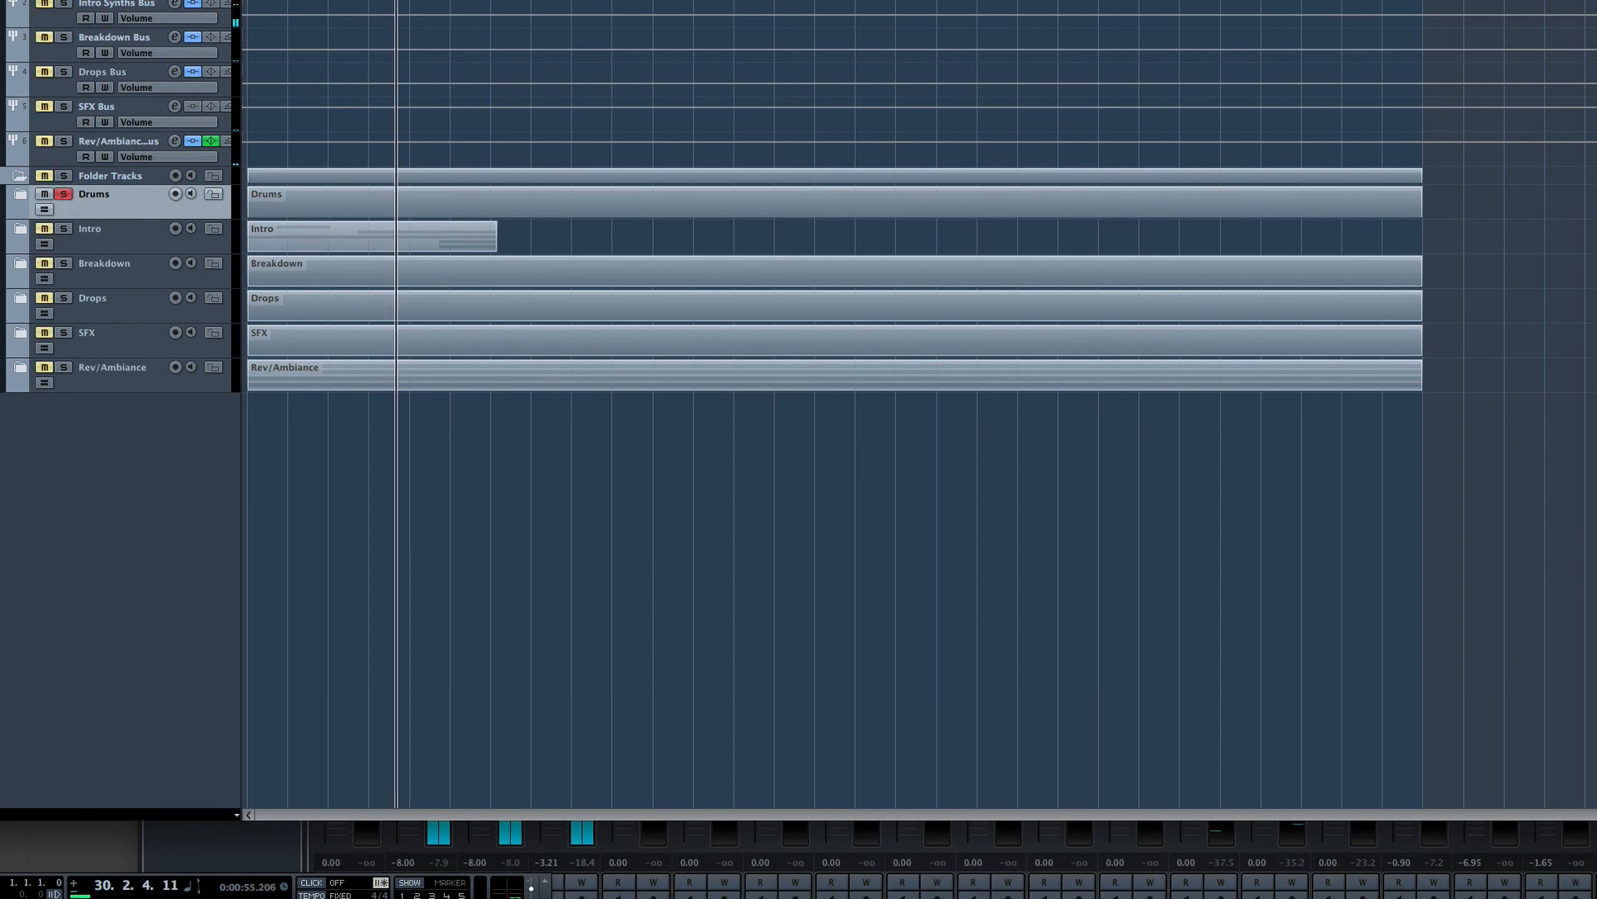
key("F3")
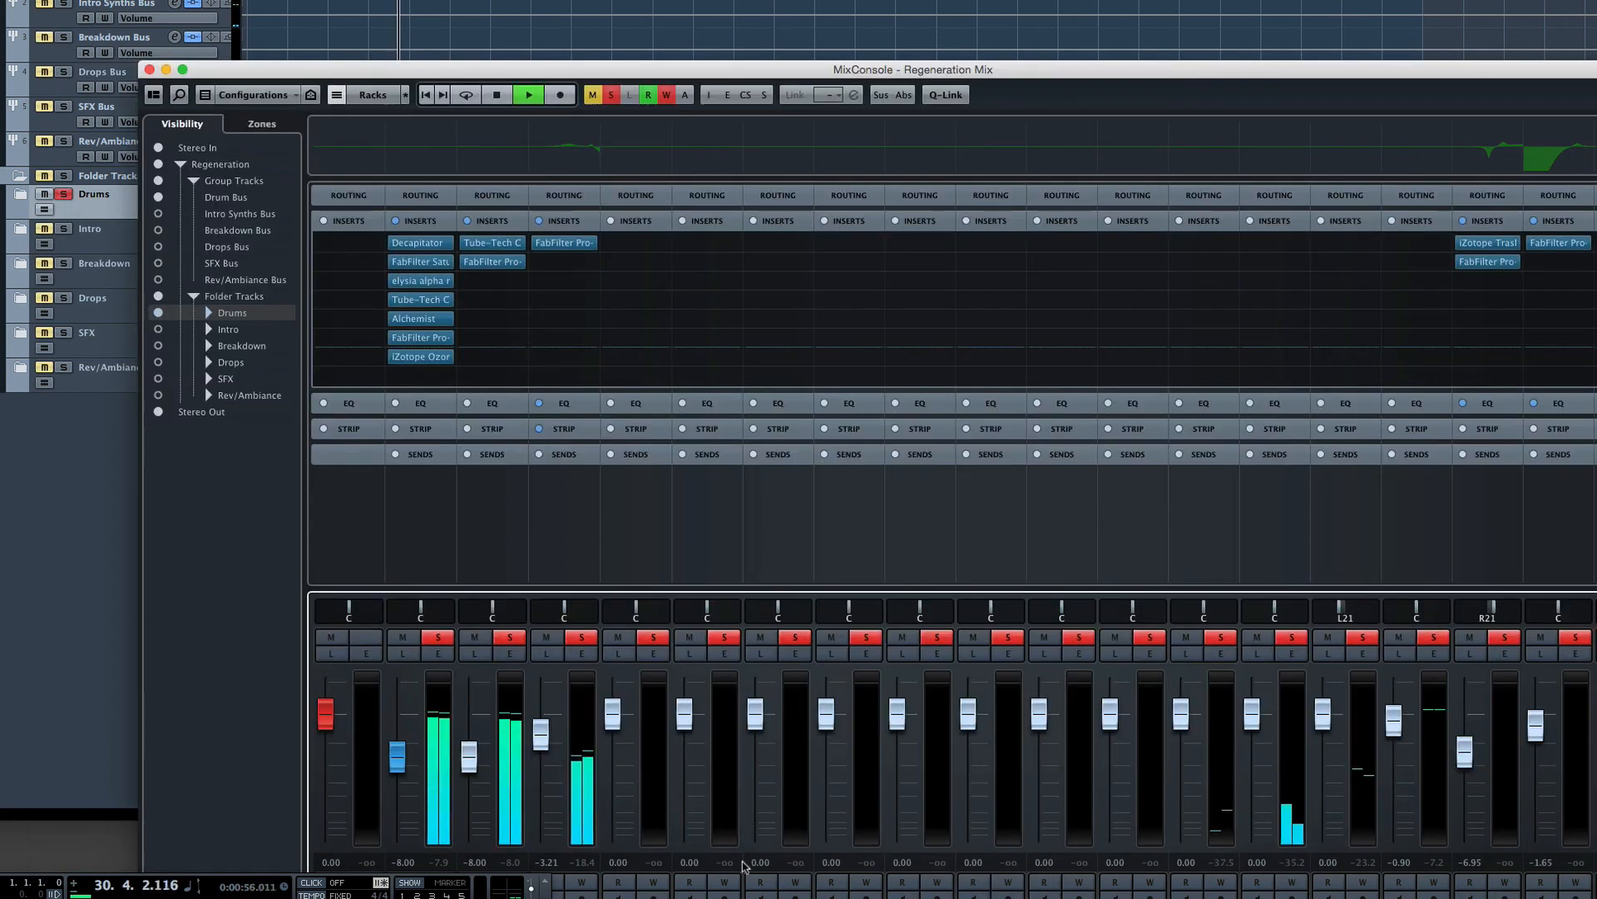
key("space")
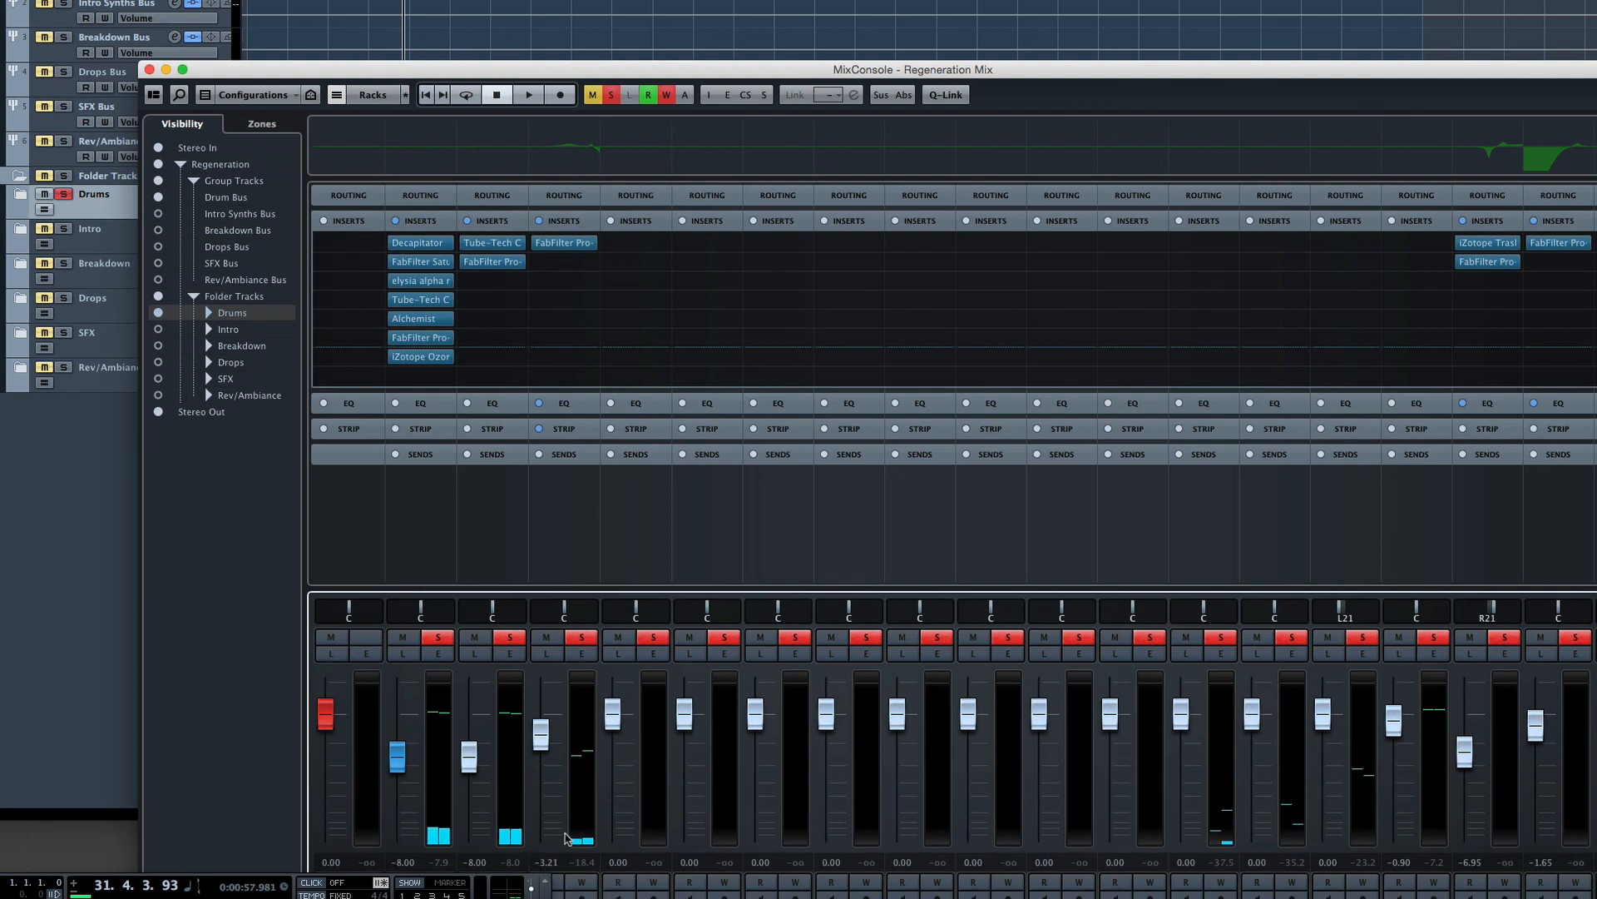
Open the FabFilter Pro-C insert on DRM Clap, audition it, and move its window clear of the clap's insert slots.
left_click(563, 243)
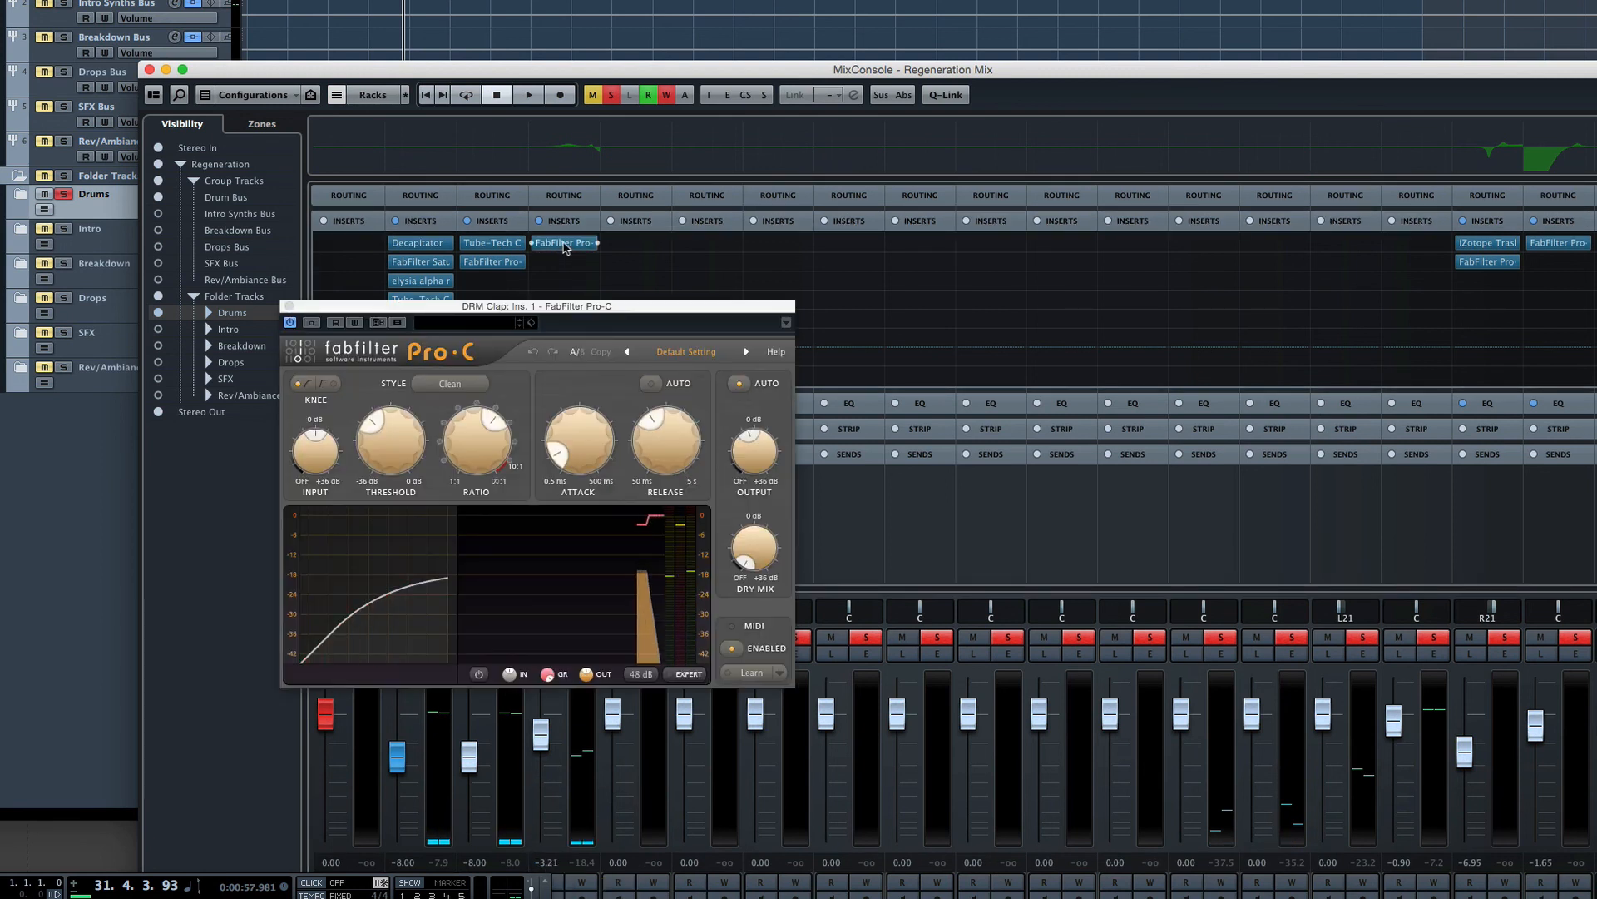
key("space")
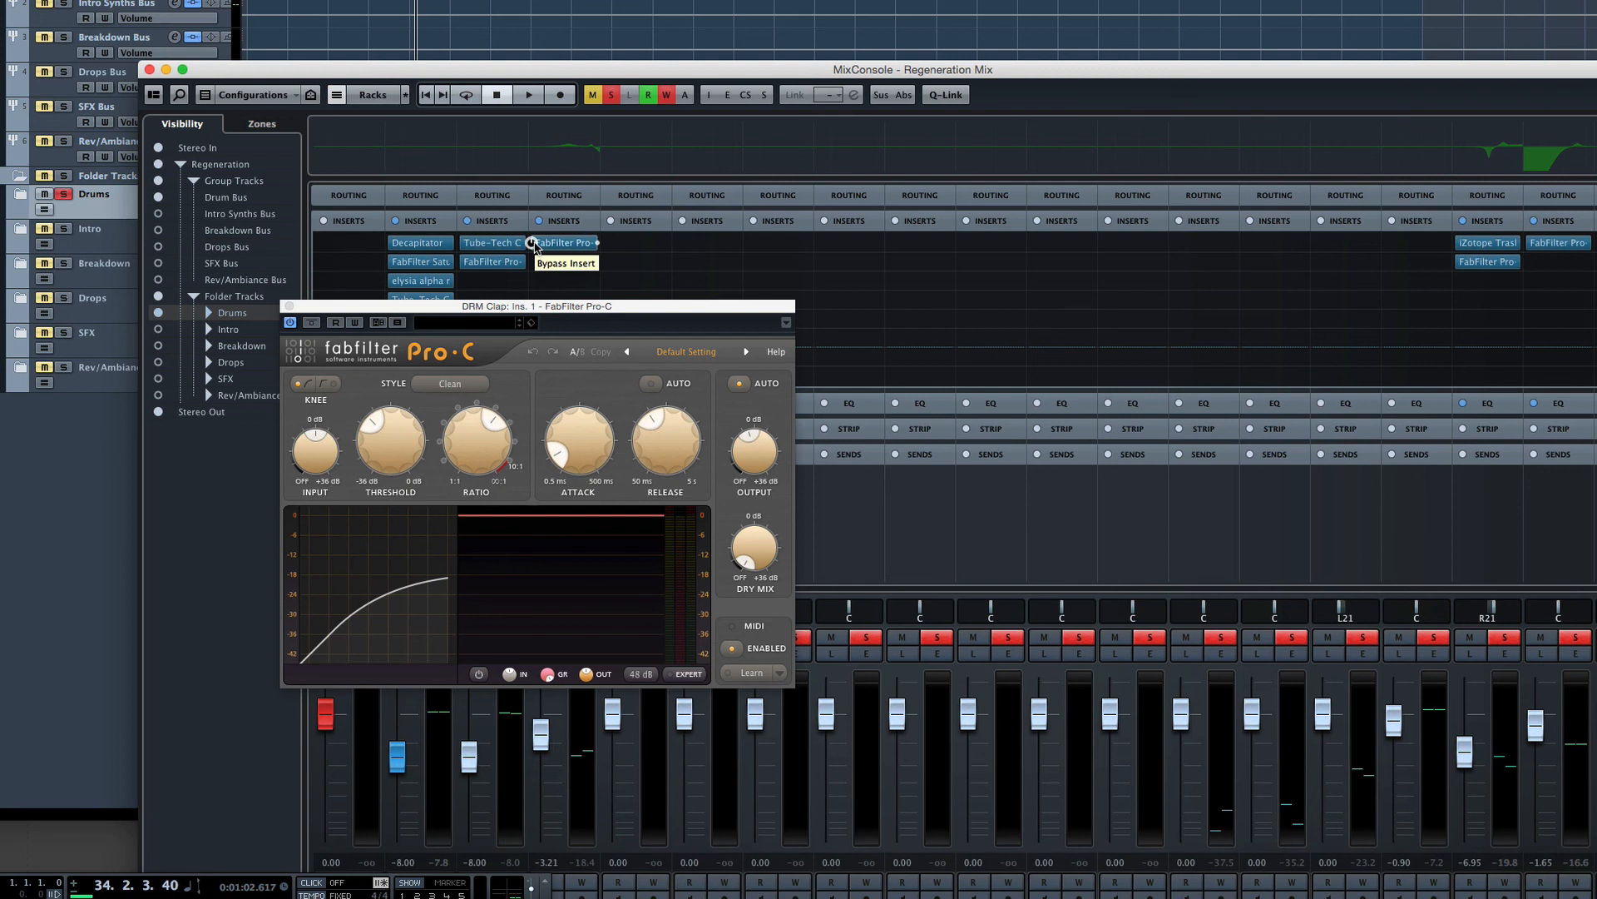
left_click_drag(564, 307, 764, 295)
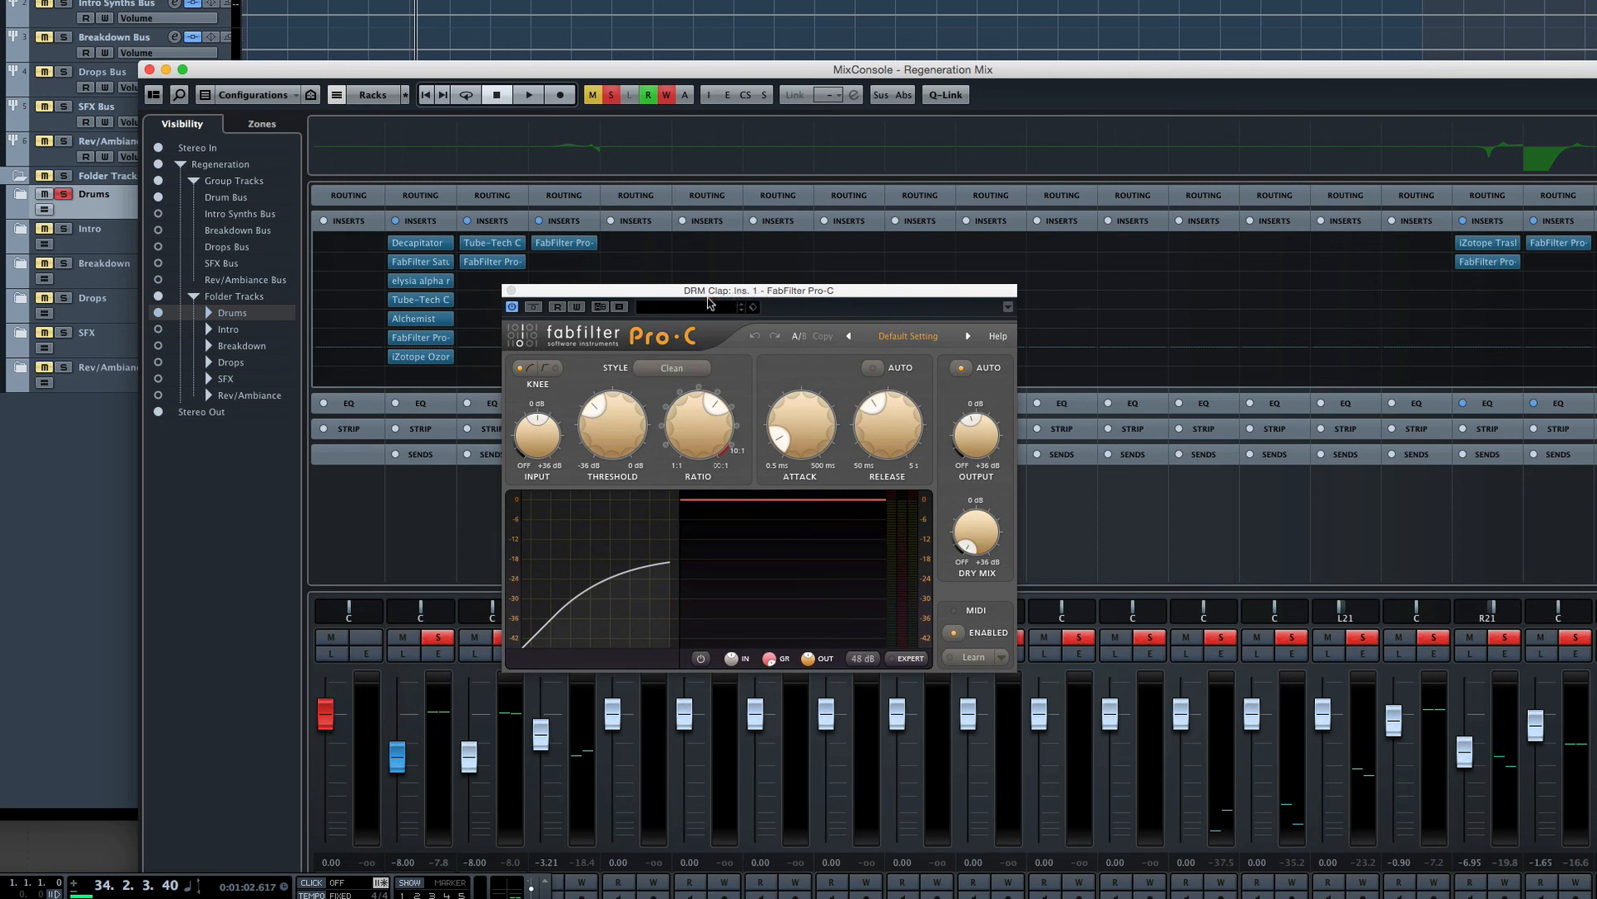
left_click_drag(708, 302, 910, 261)
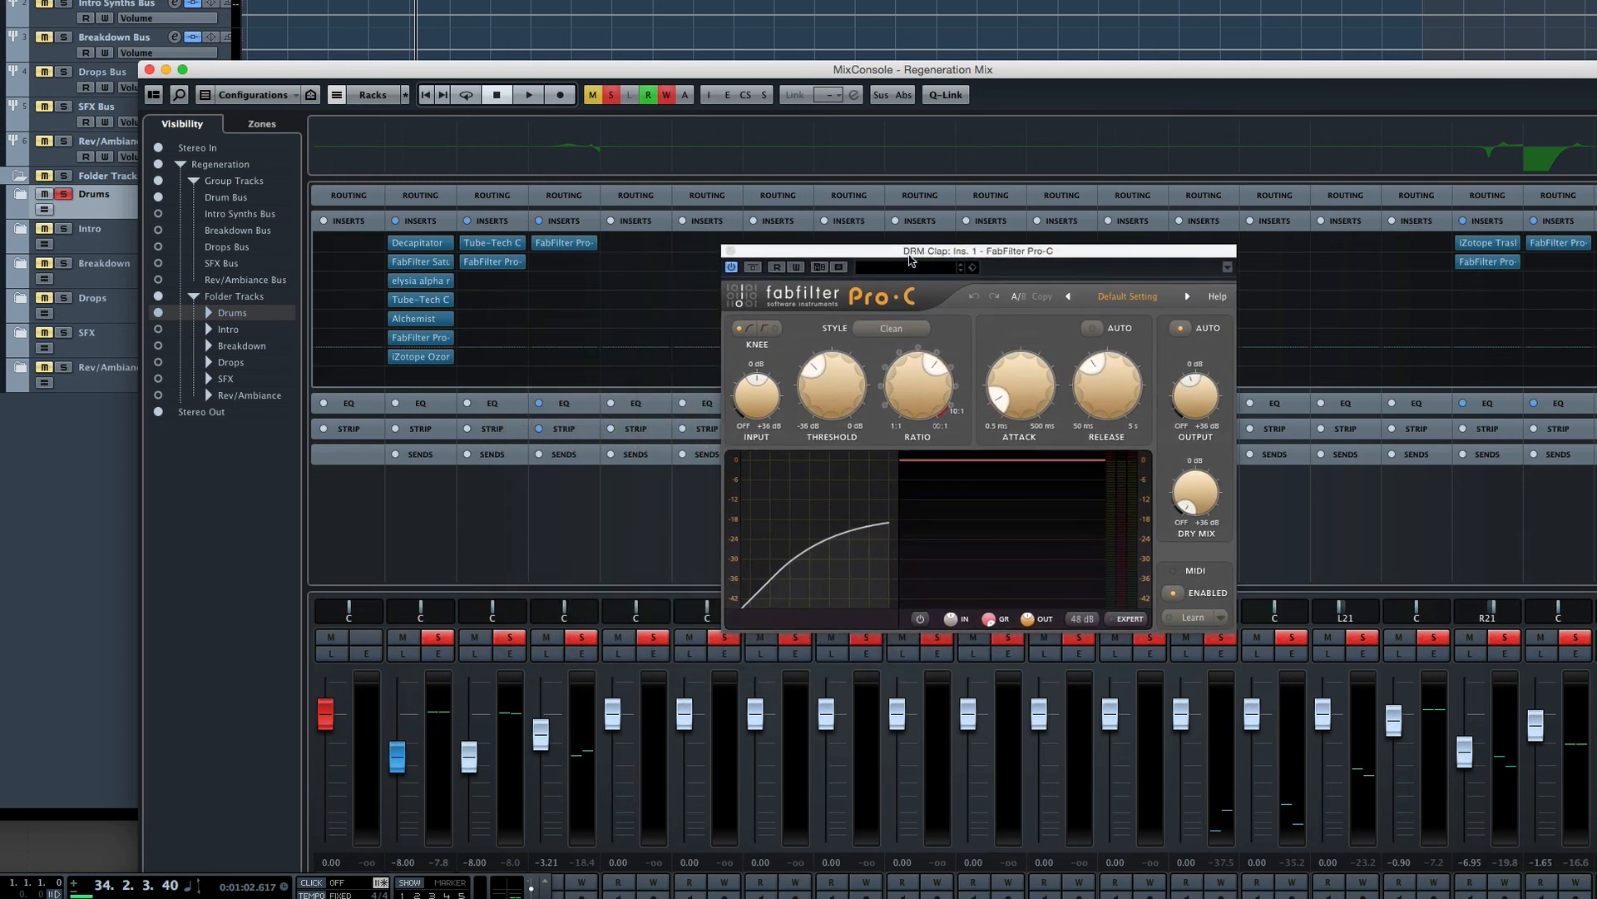
Compare the clap with FabFilter Pro-C bypassed and active during playback, leaving it active, and close the plug-in window.
key("space")
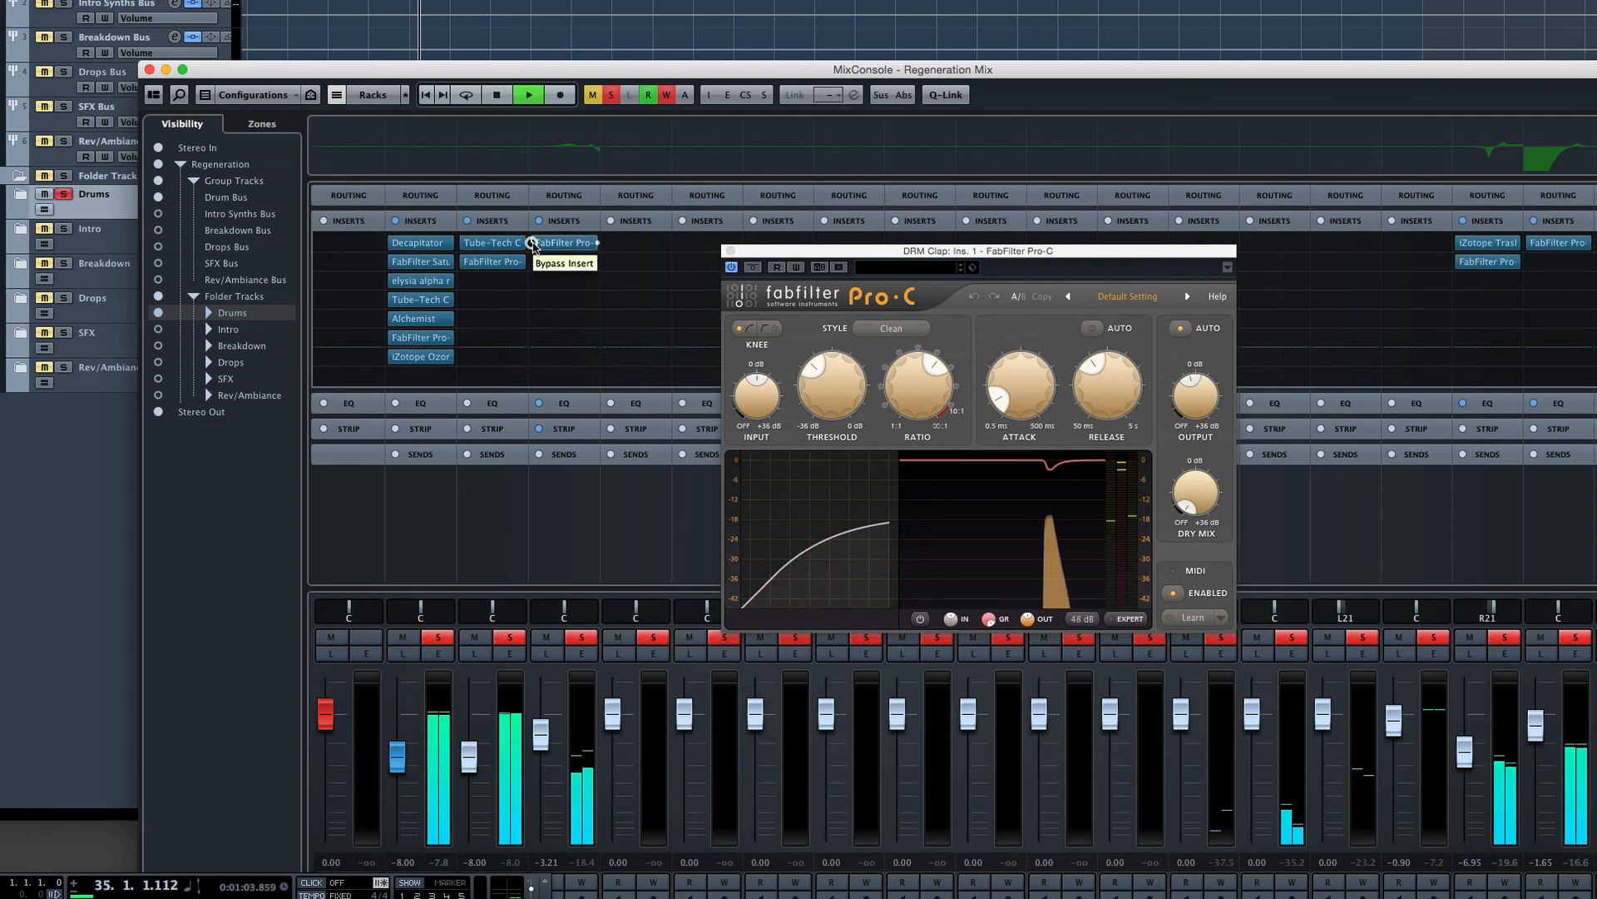
left_click(532, 243)
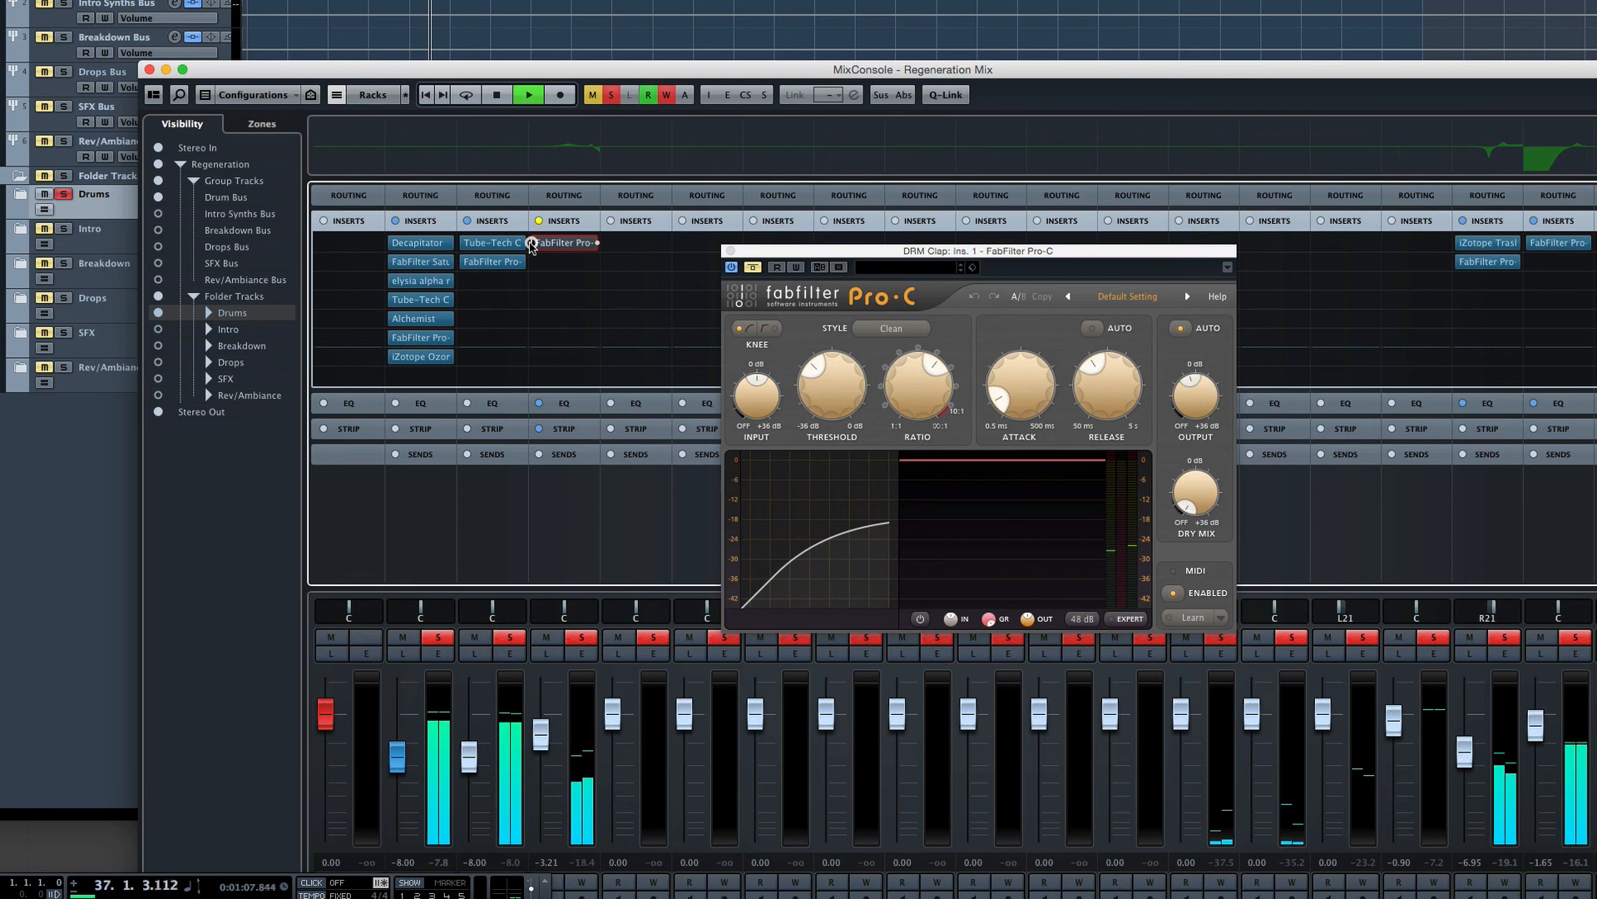
left_click(531, 243)
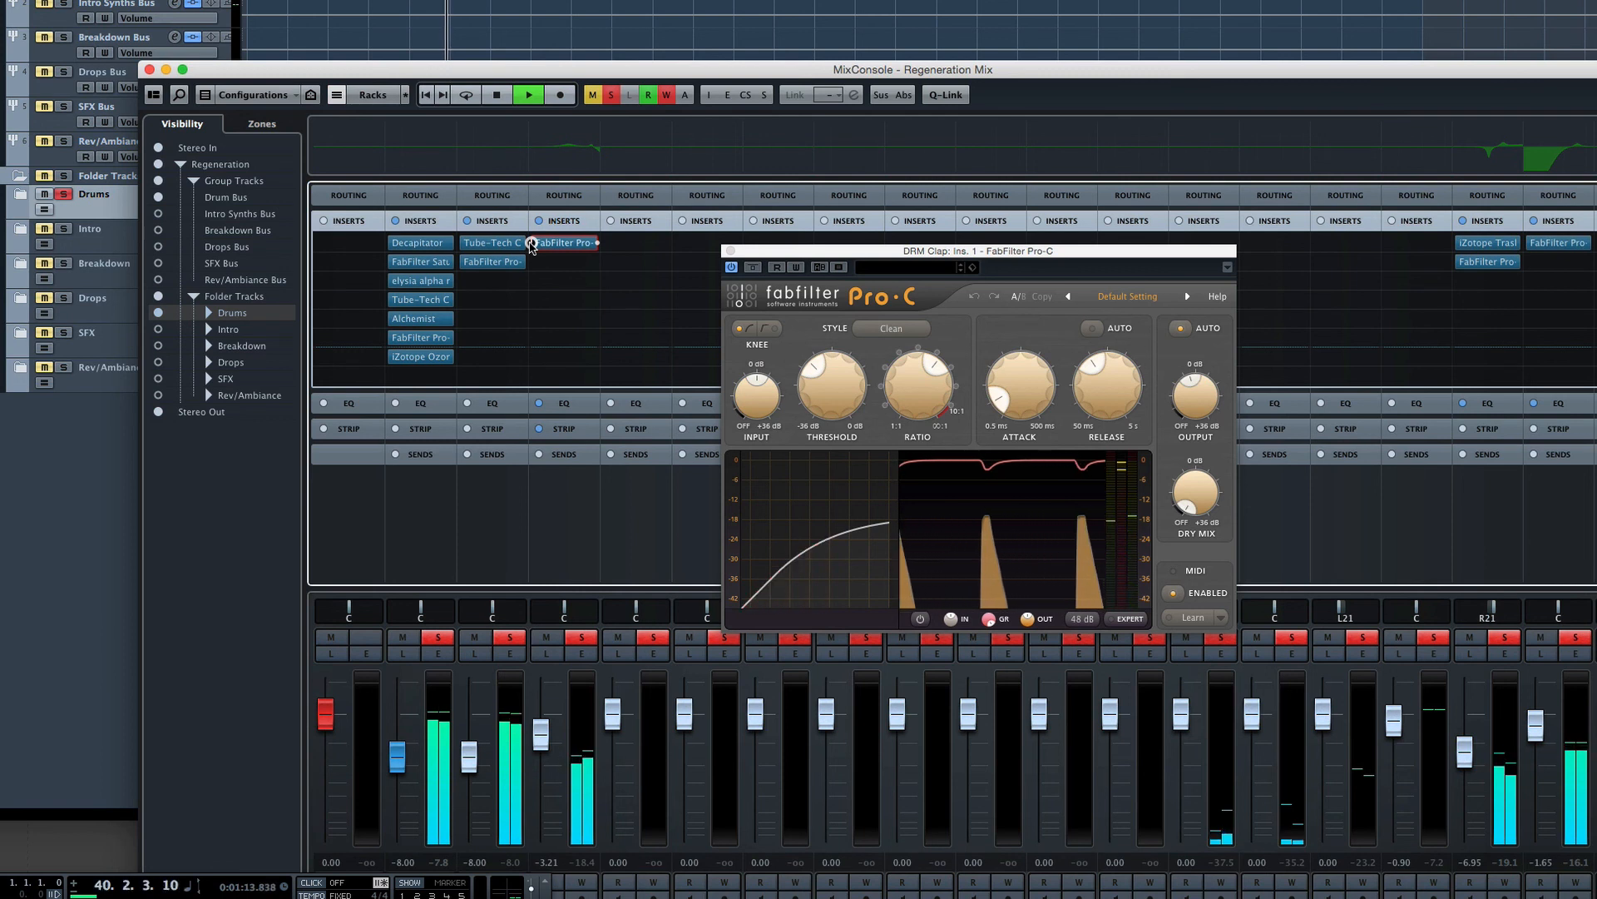
left_click(532, 243)
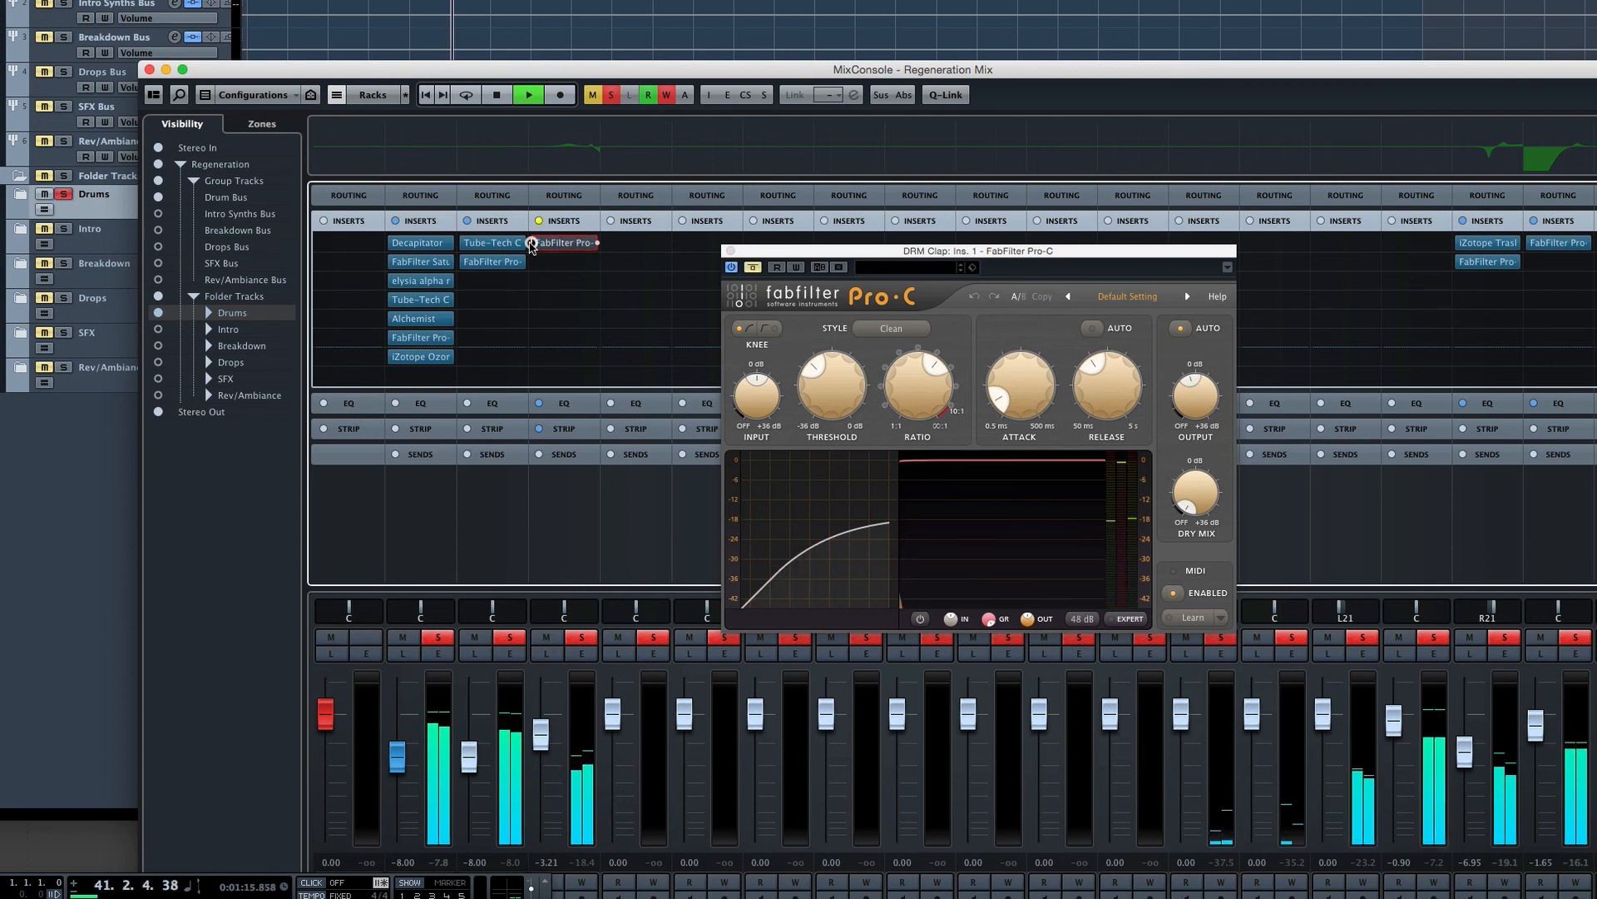
left_click(532, 243)
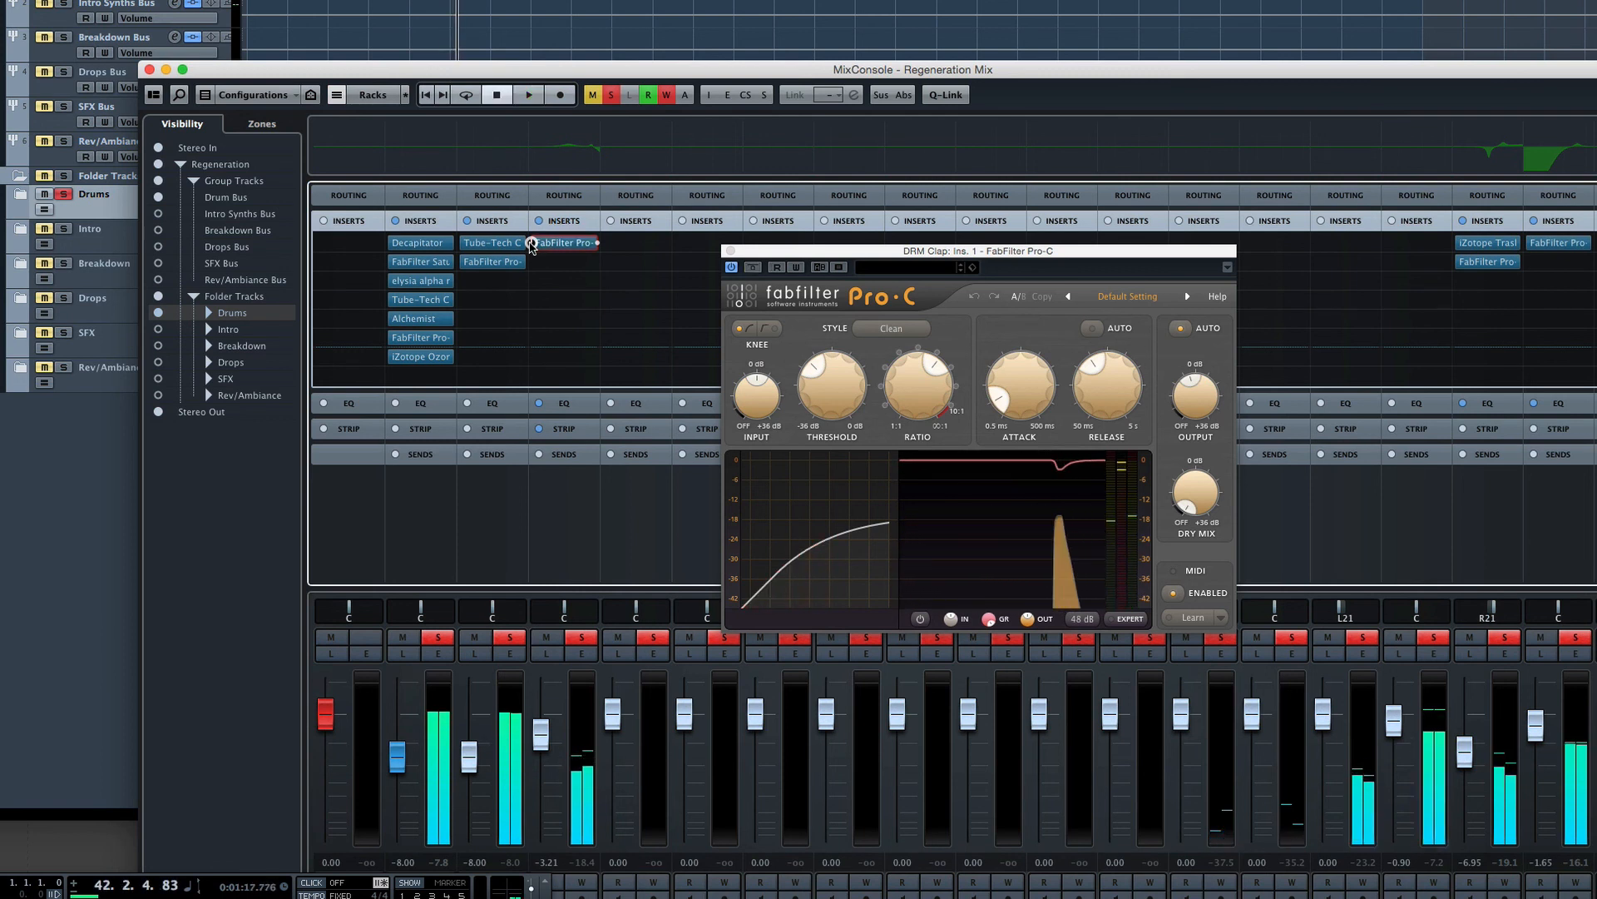
key("space")
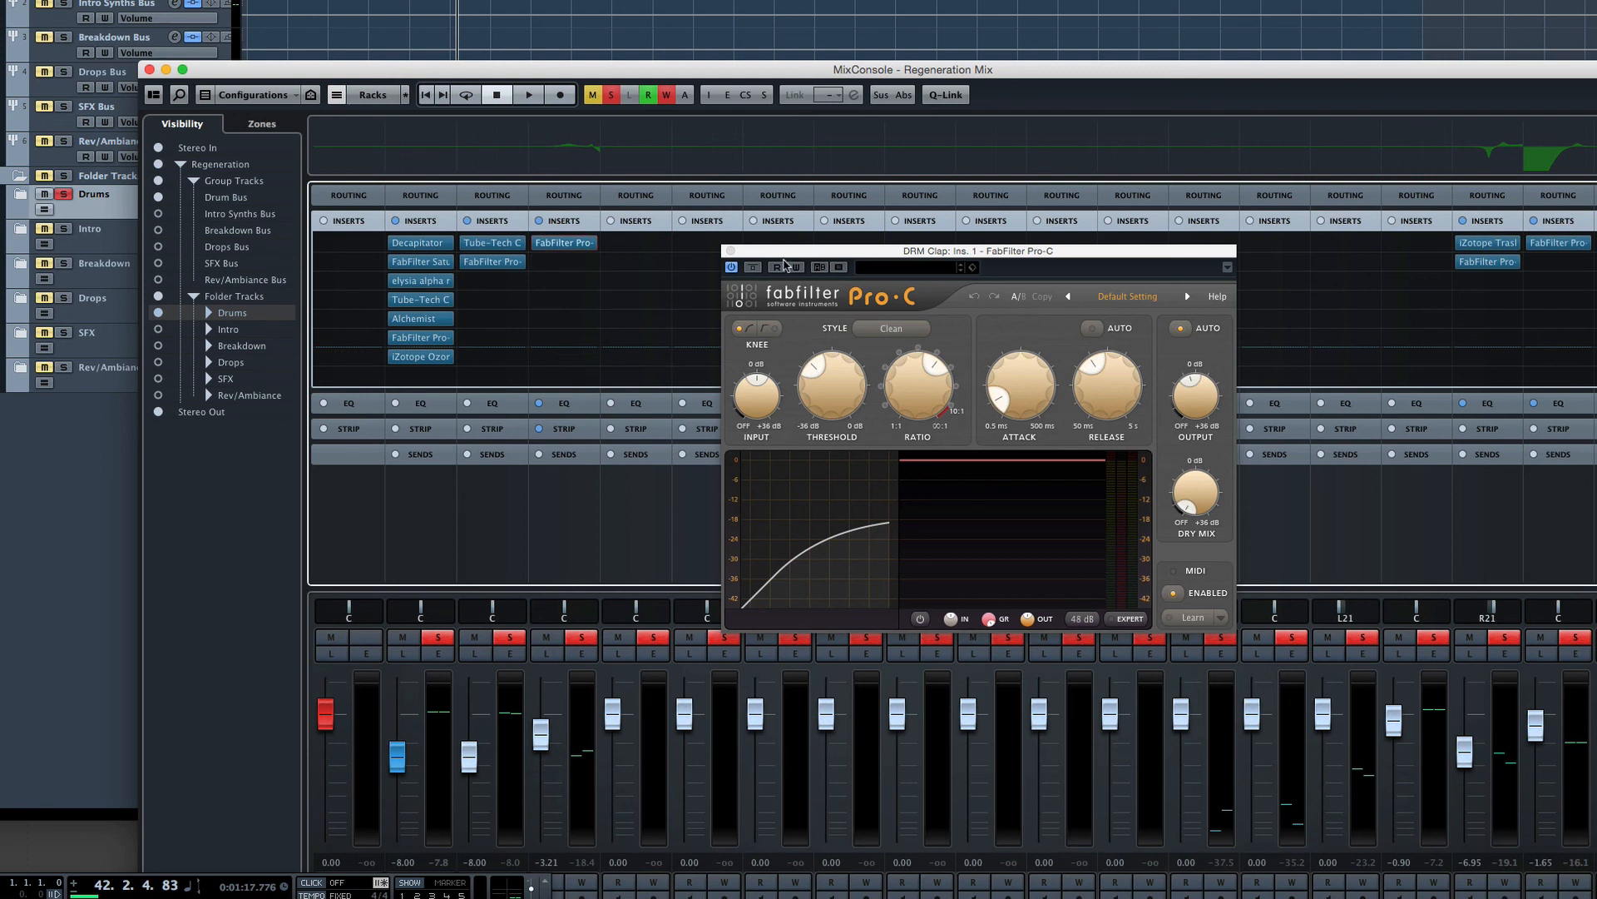
left_click_drag(786, 254, 857, 253)
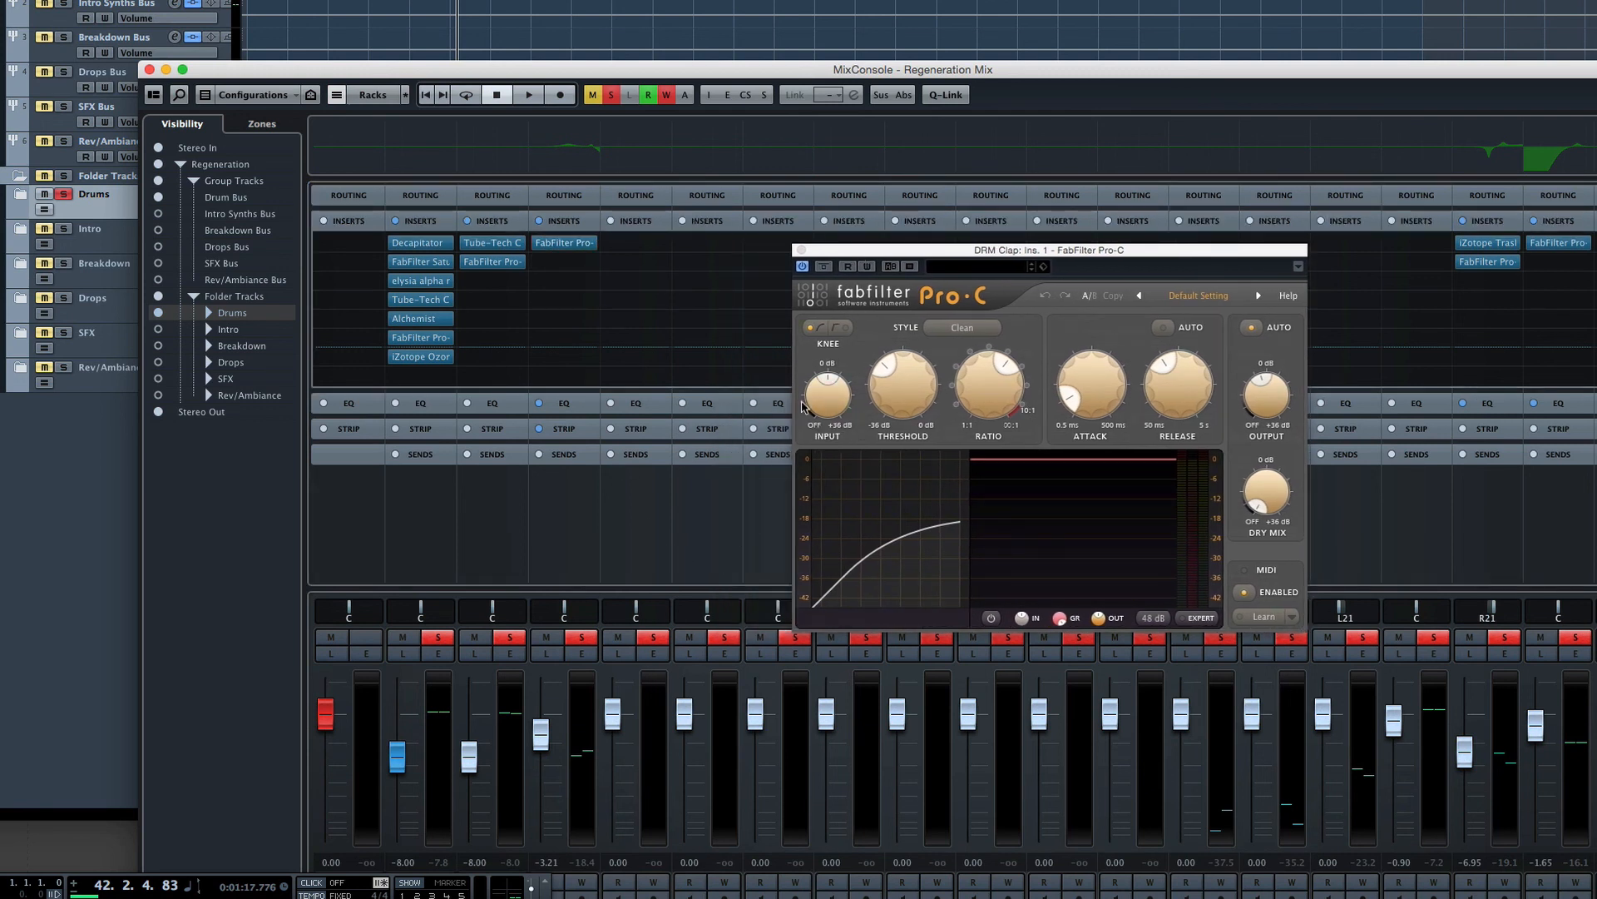
left_click(802, 250)
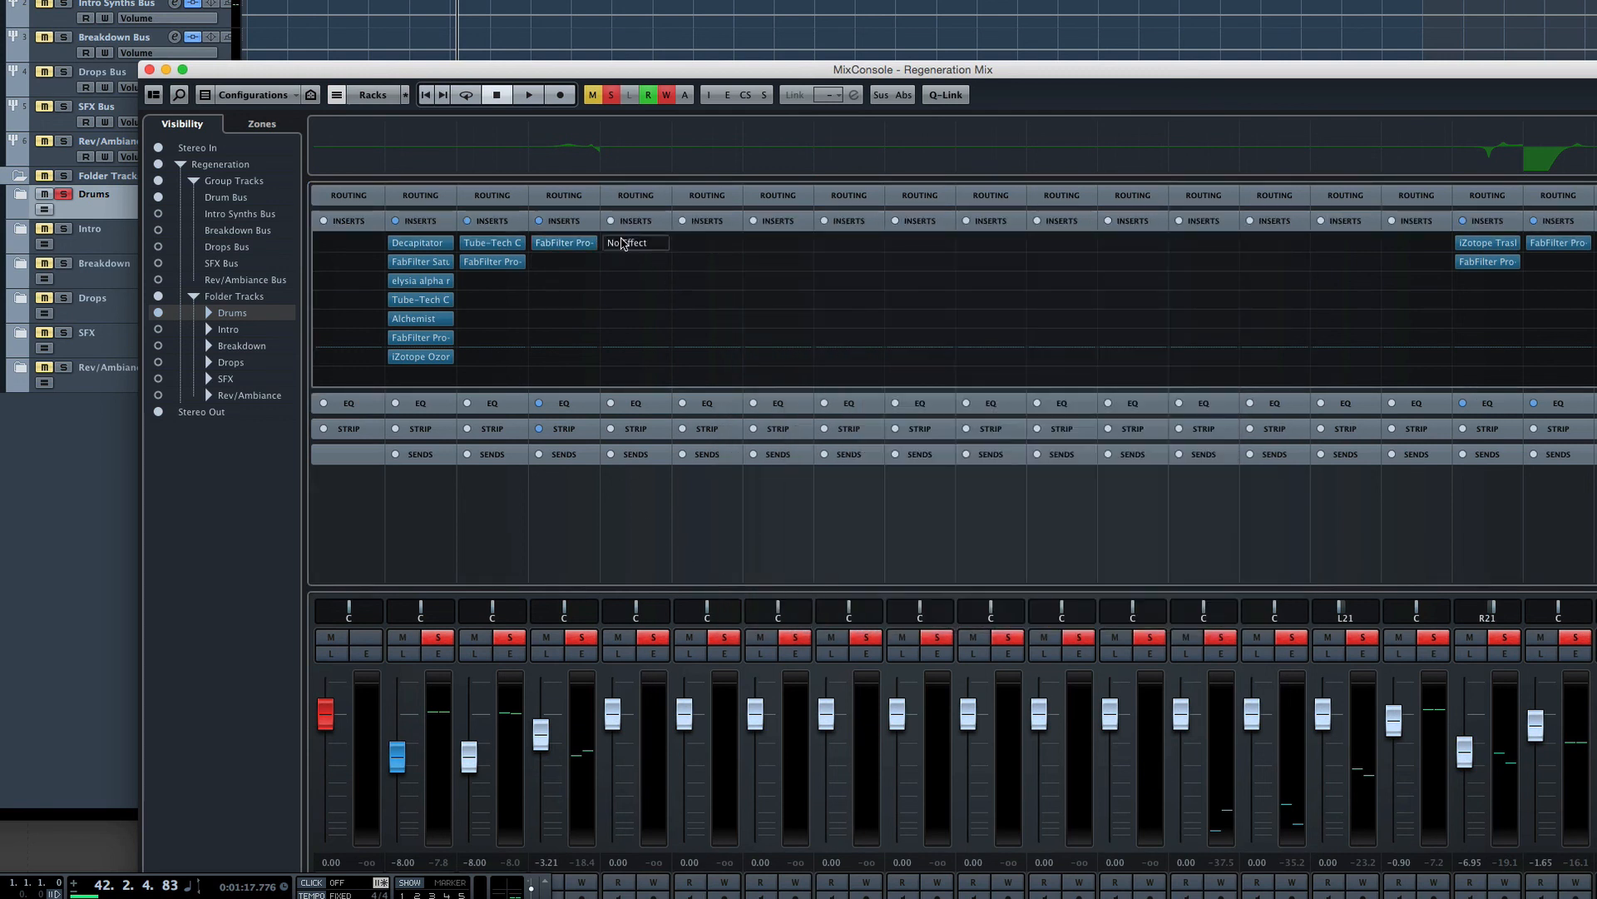
Examine the DRM Clap channel's EQ curve, try a low-band boost of about 6.9 dB at 443 Hz, and remove it.
left_click(562, 158)
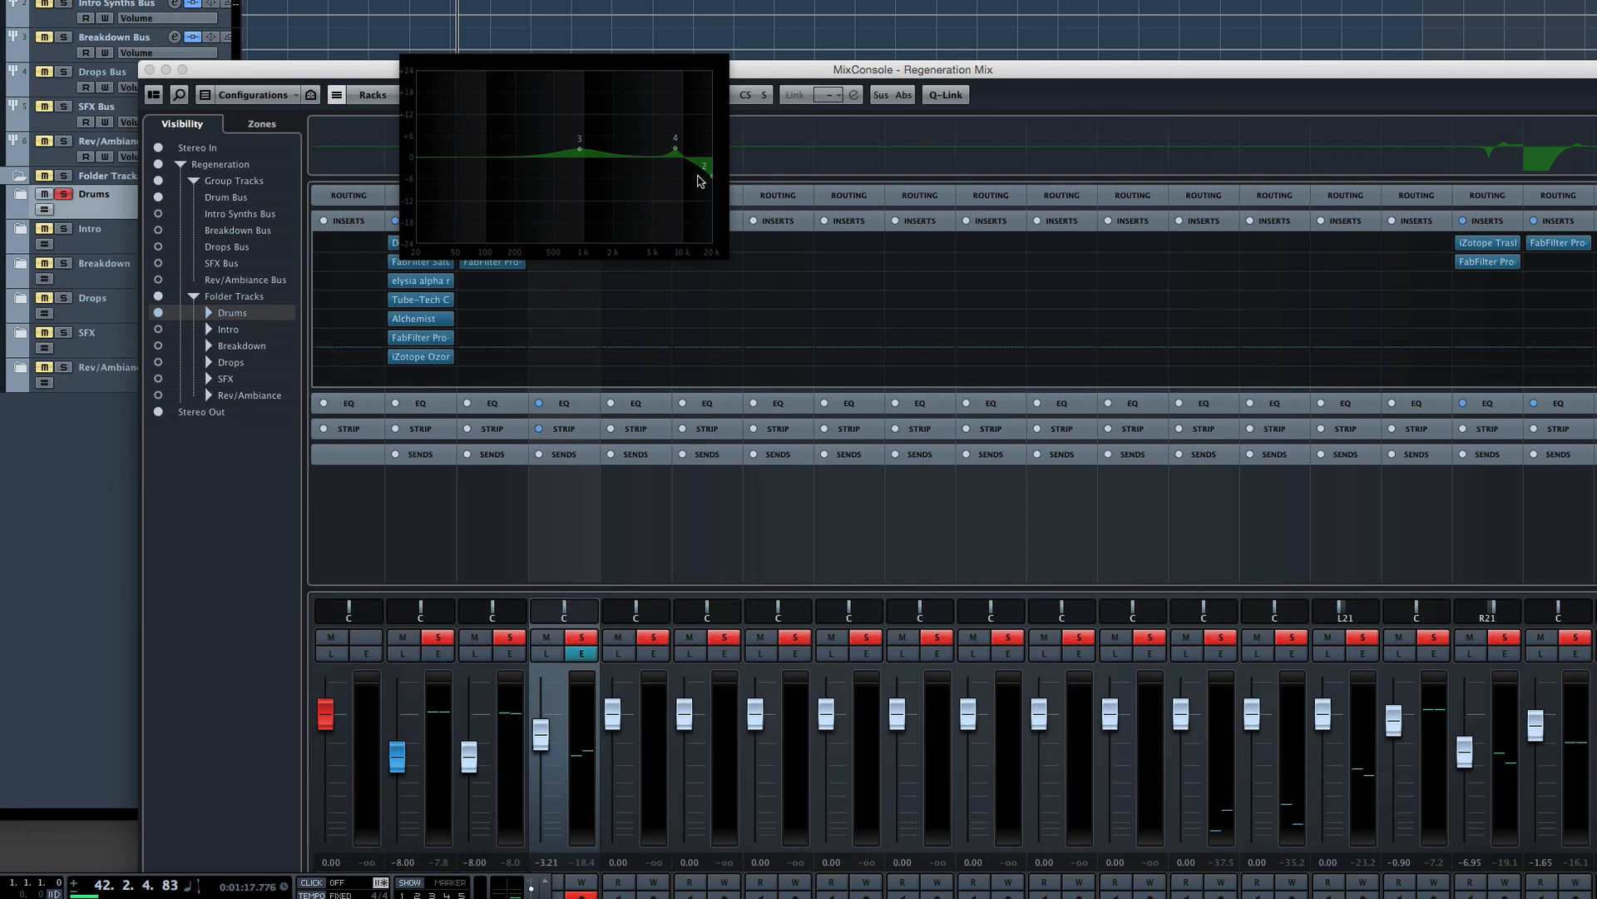
left_click_drag(545, 142, 549, 136)
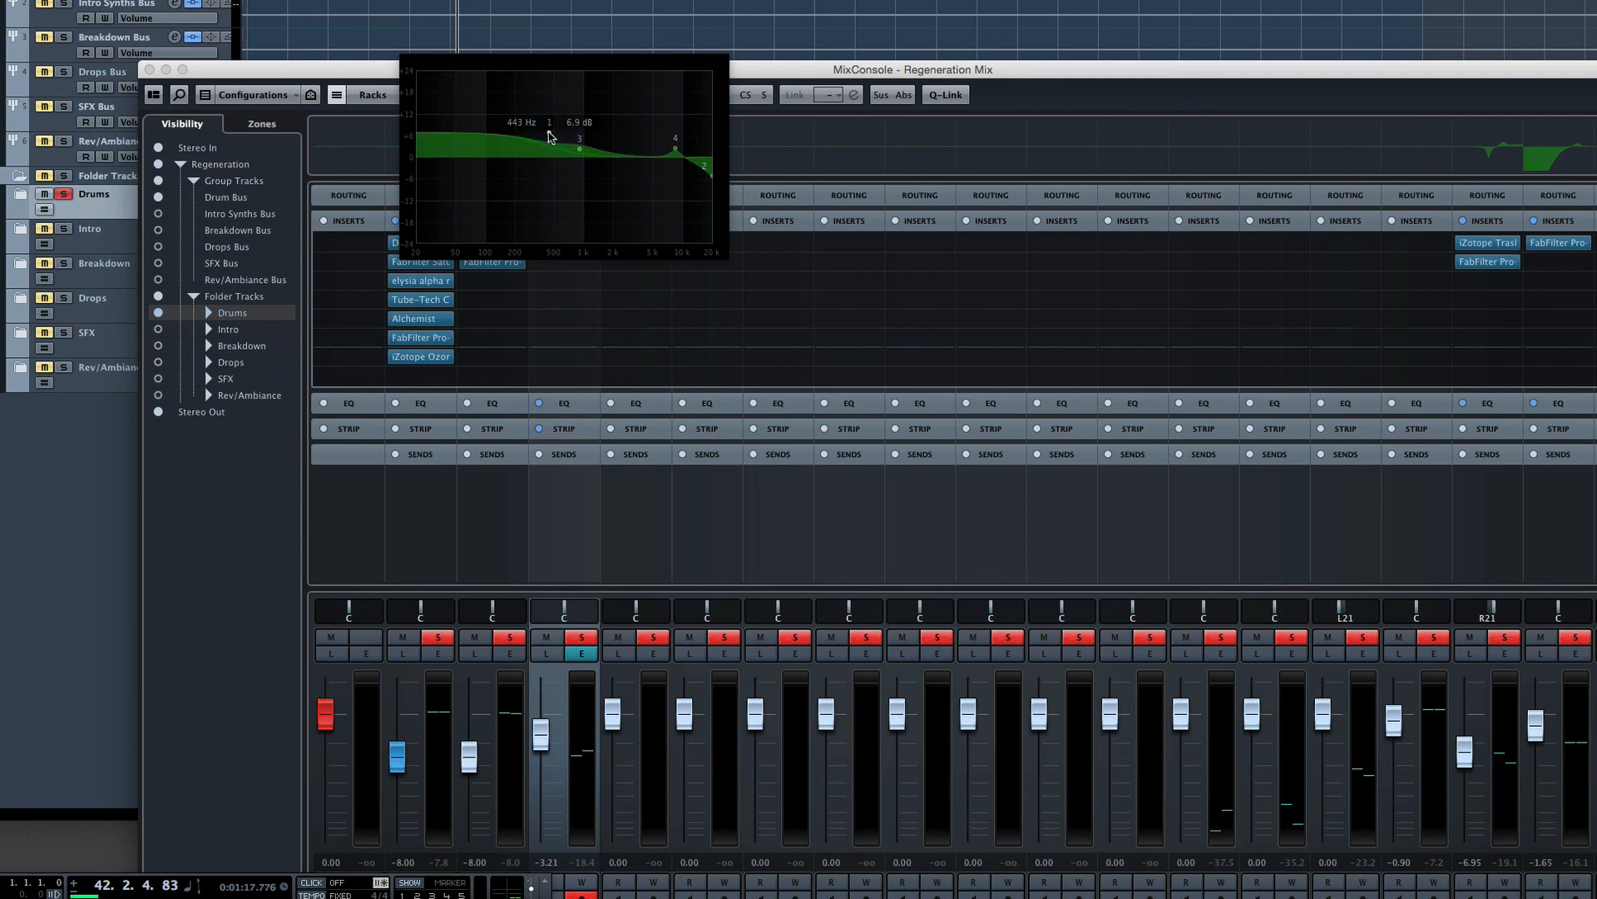
left_click_drag(549, 136, 543, 160)
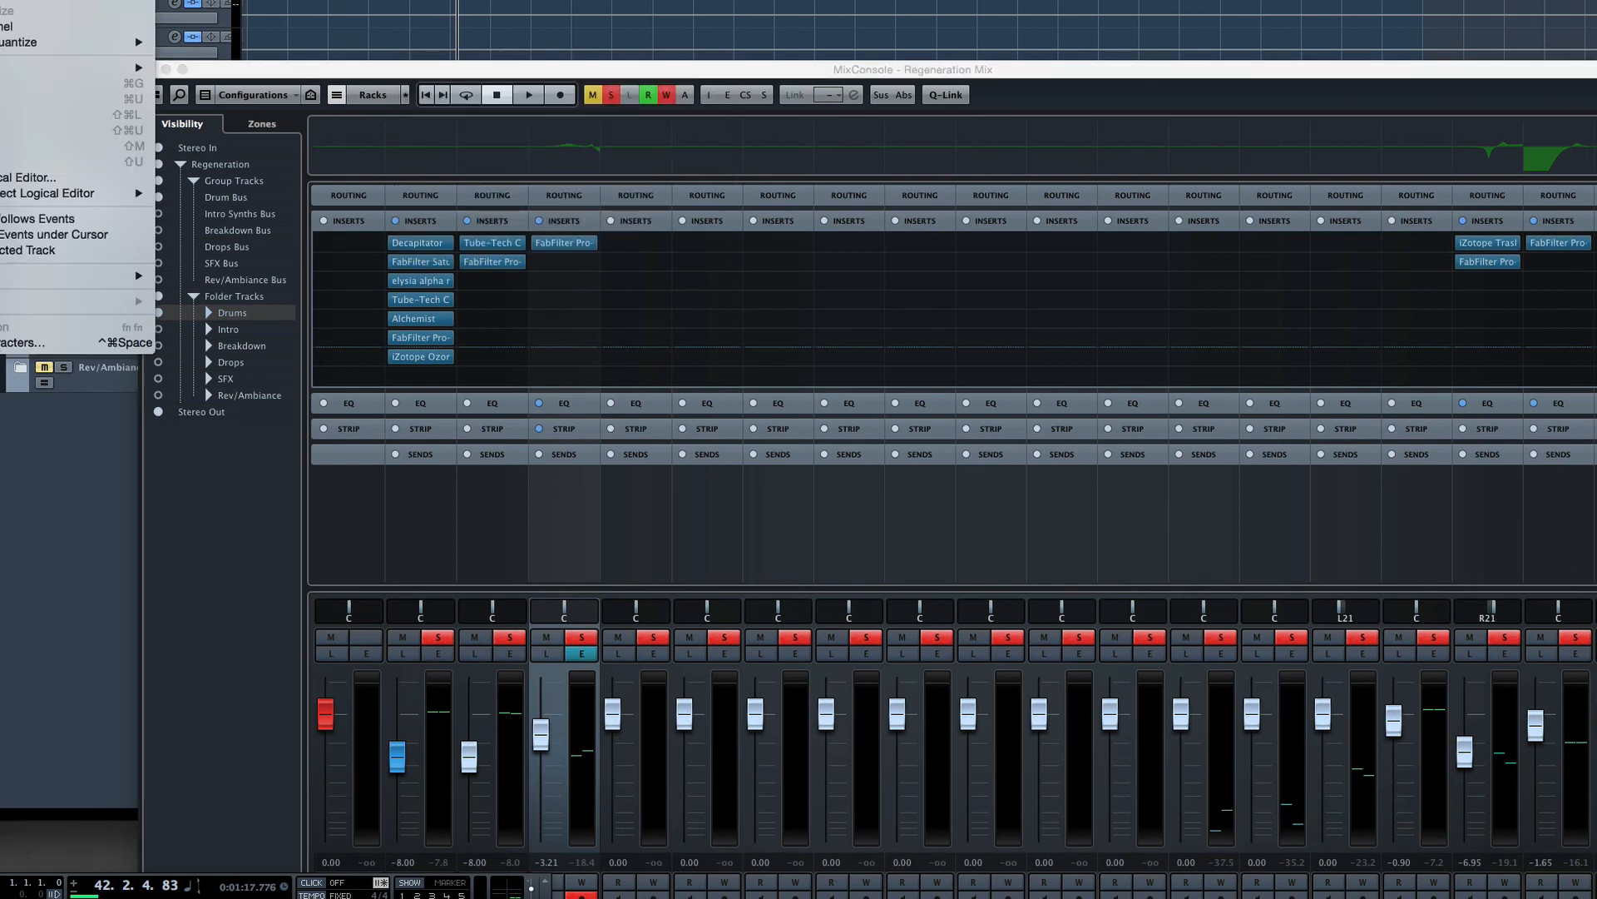
key("Escape")
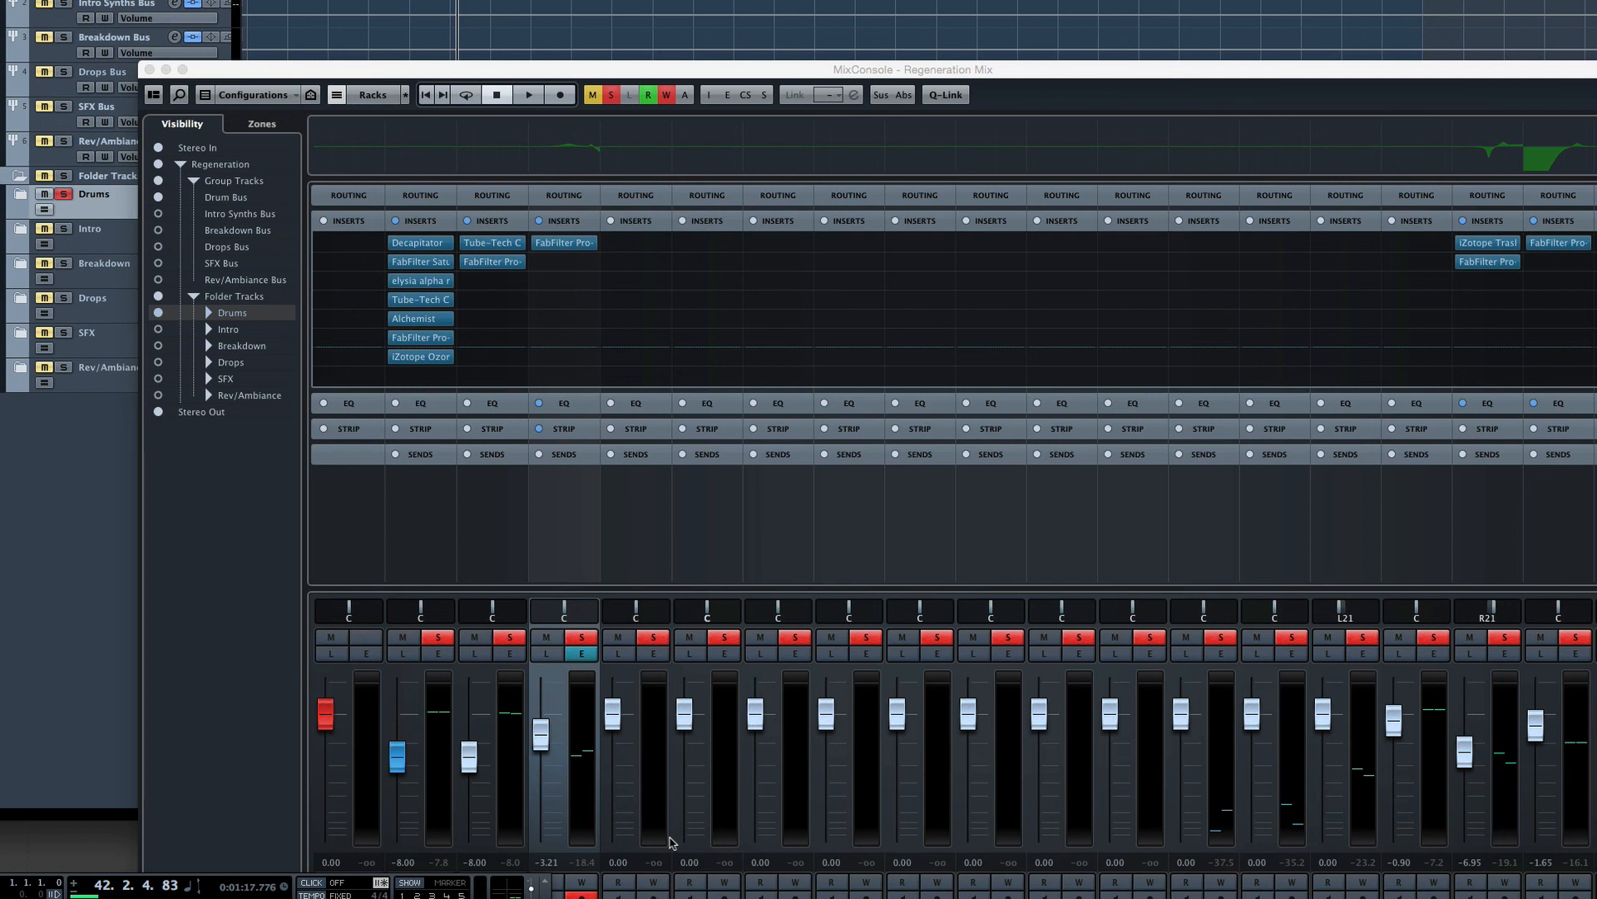
Pan the DRM HH2 channel to R4 and audition the soloed drums briefly.
scroll(786, 830, "right", 3)
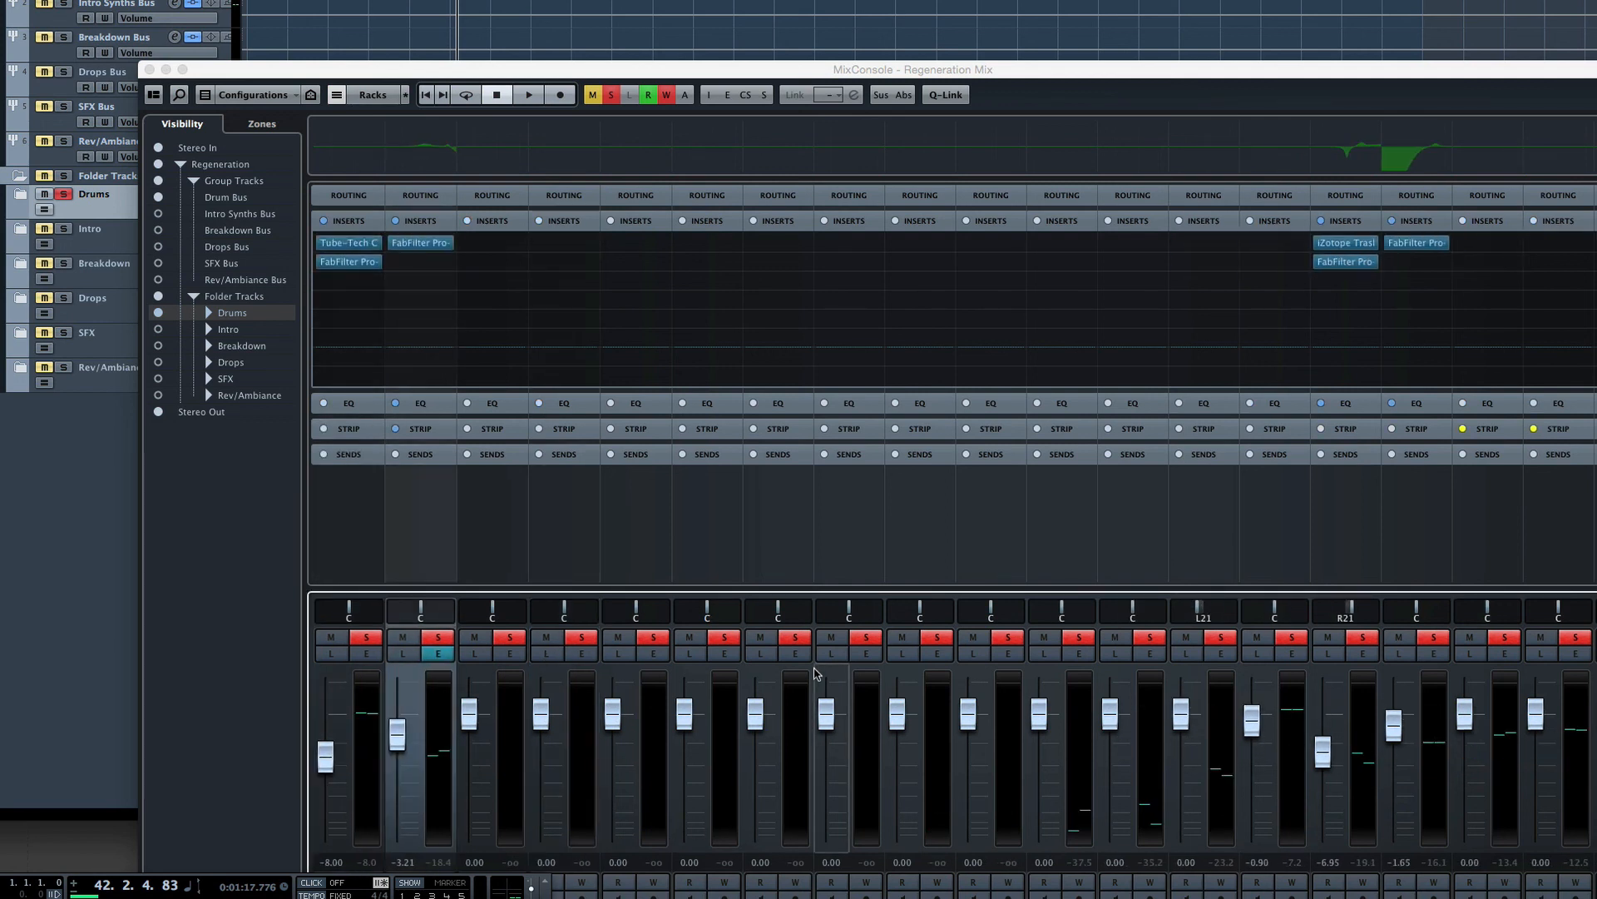
left_click(1240, 612)
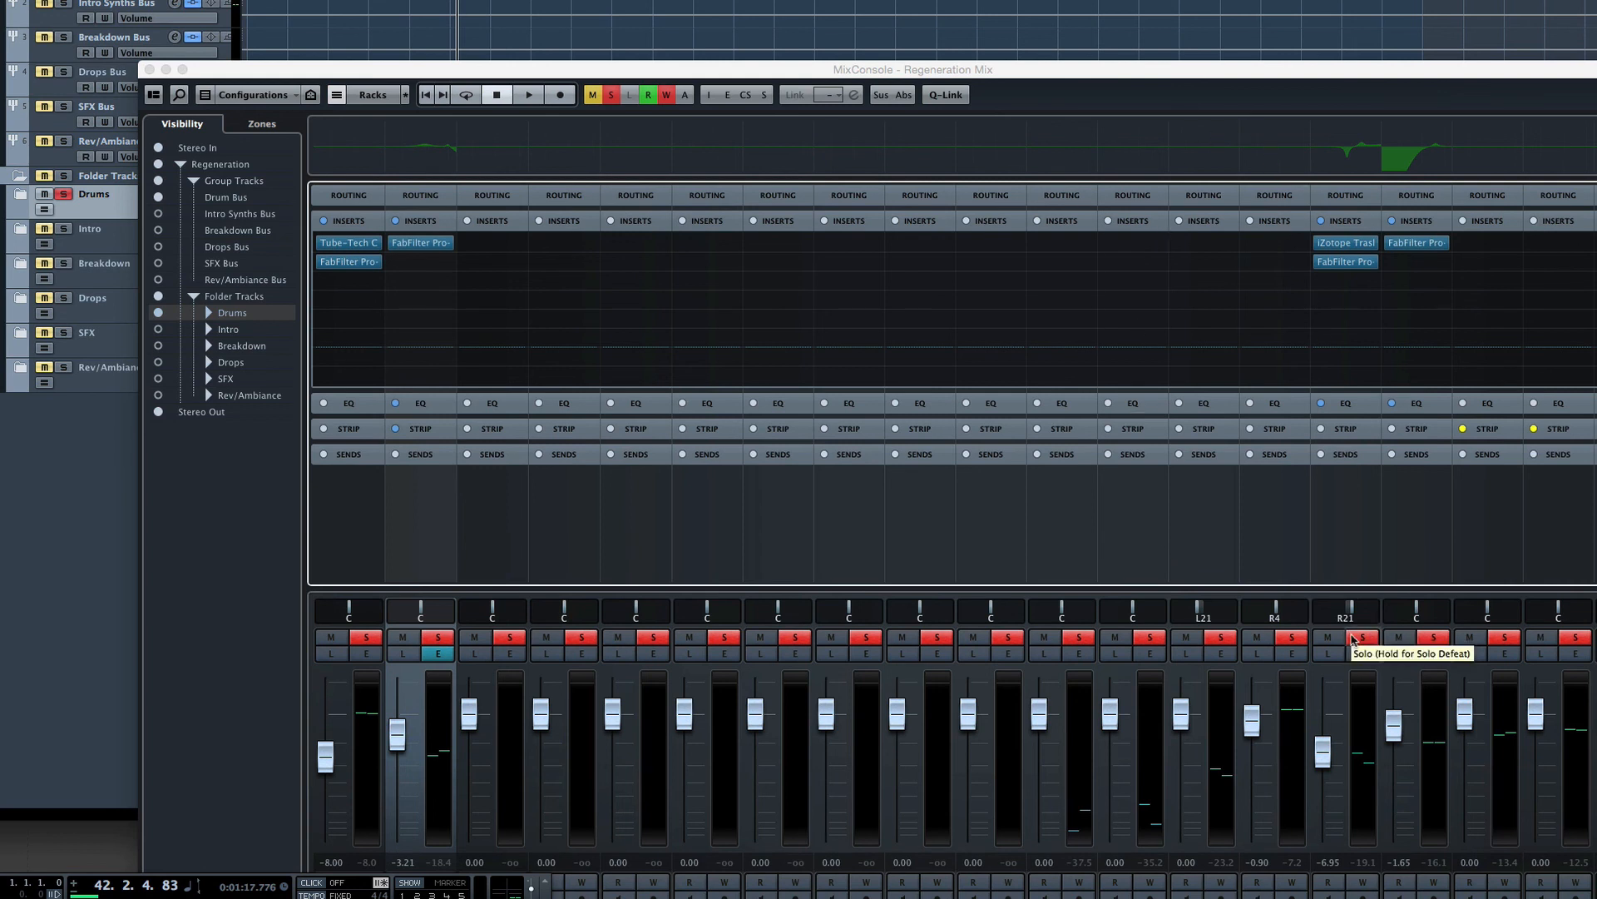
key("space")
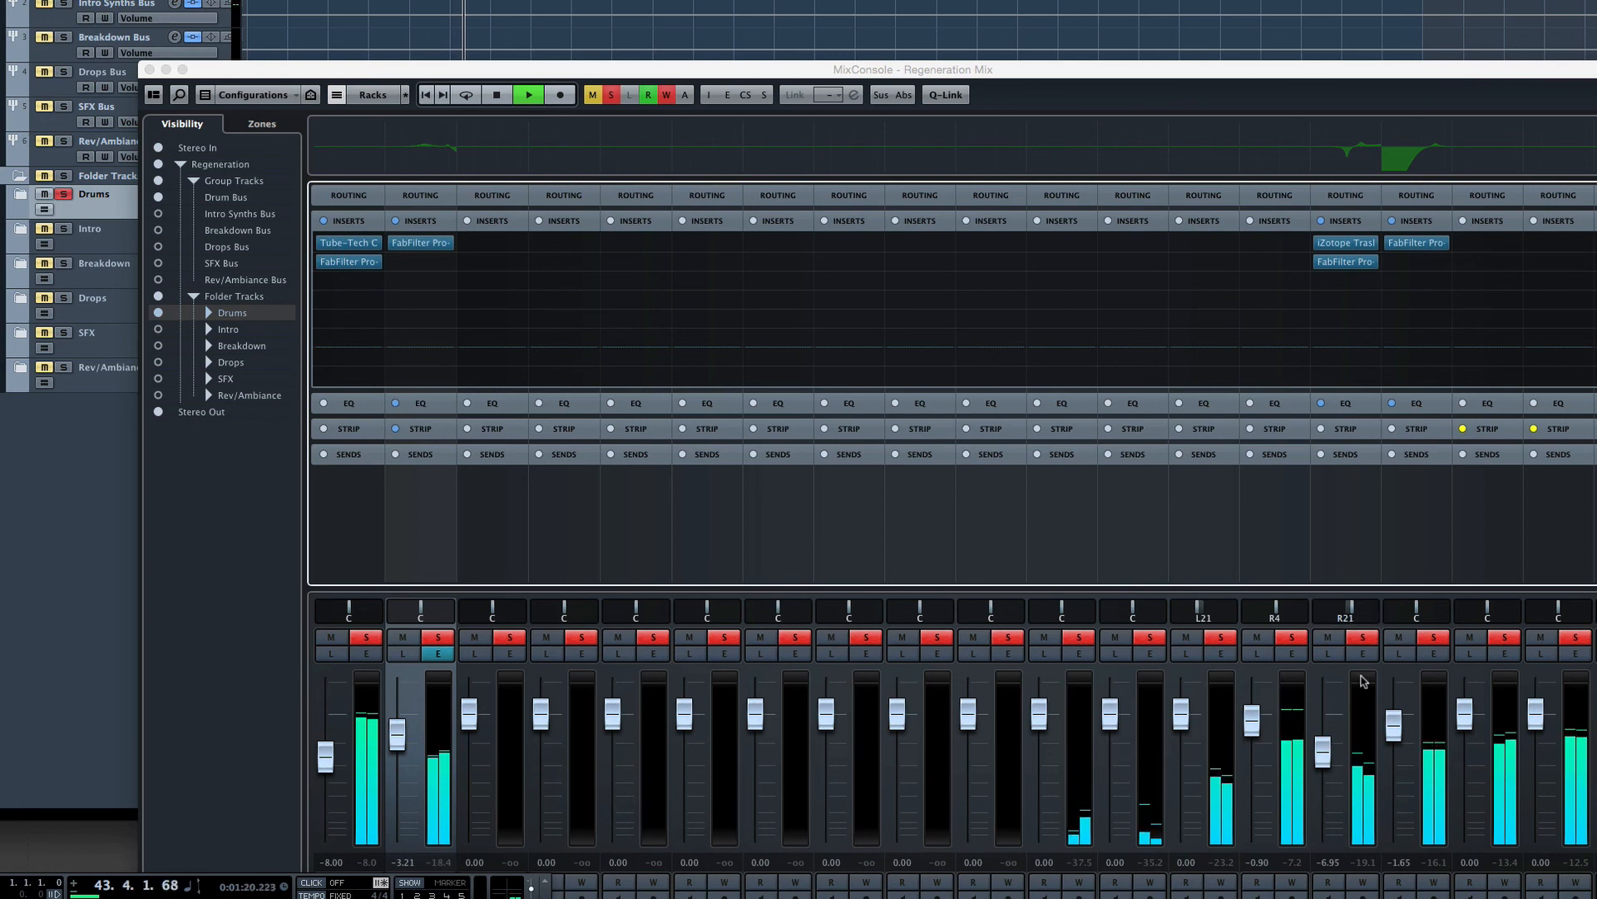
key("space")
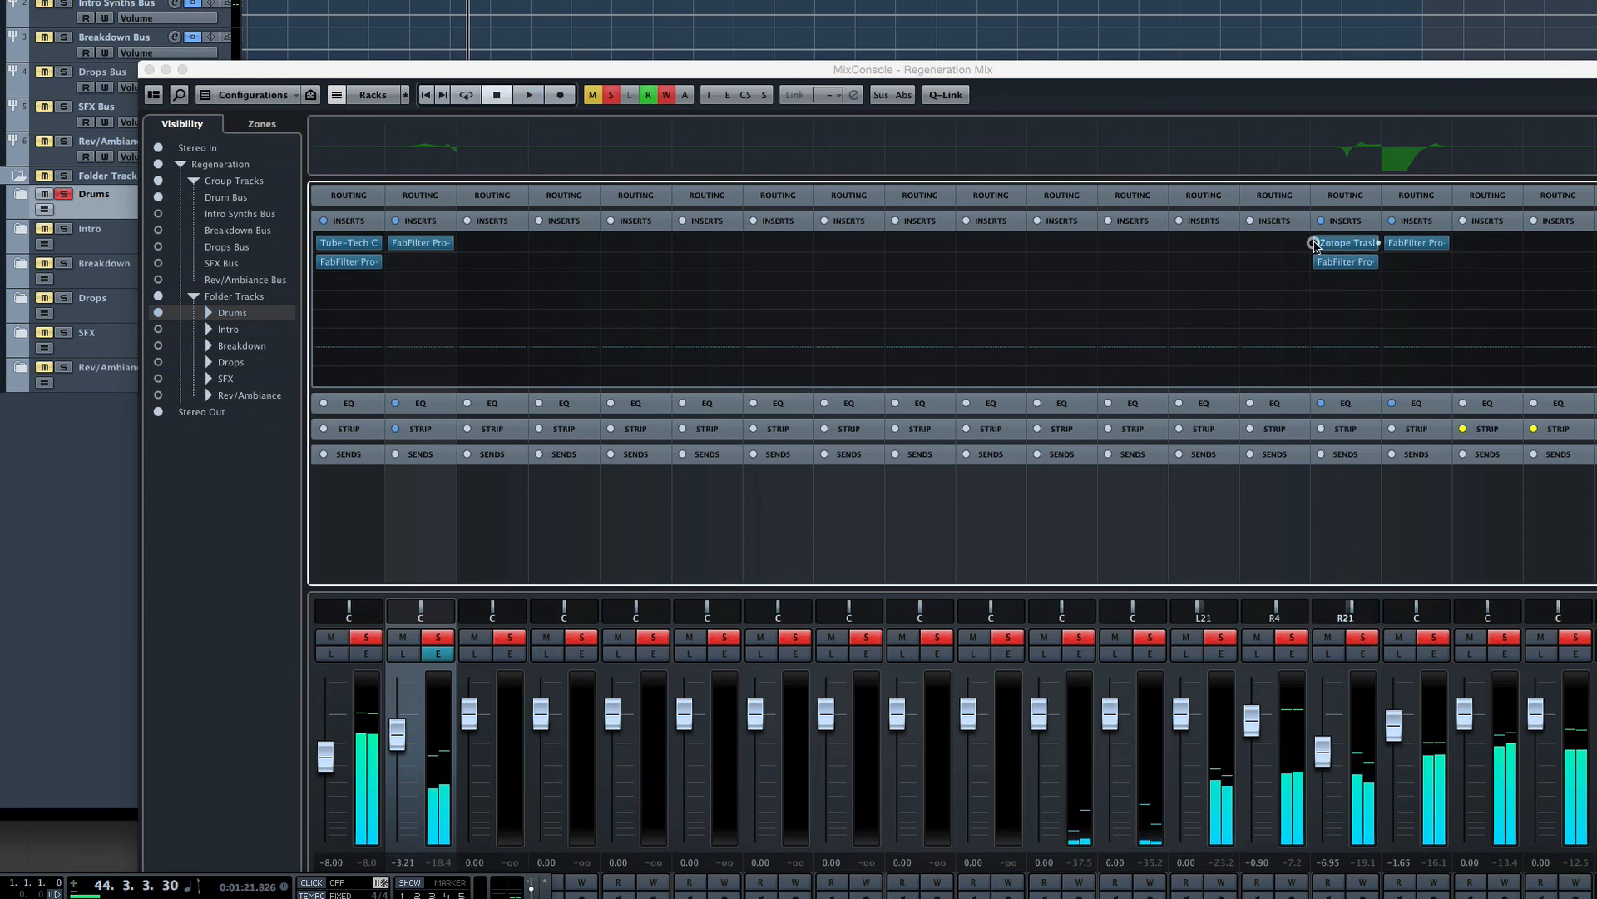
Open the iZotope Trash 2 insert on DRM HH3 and dismiss its Preset Manager.
left_click(1344, 244)
left_click(1343, 244)
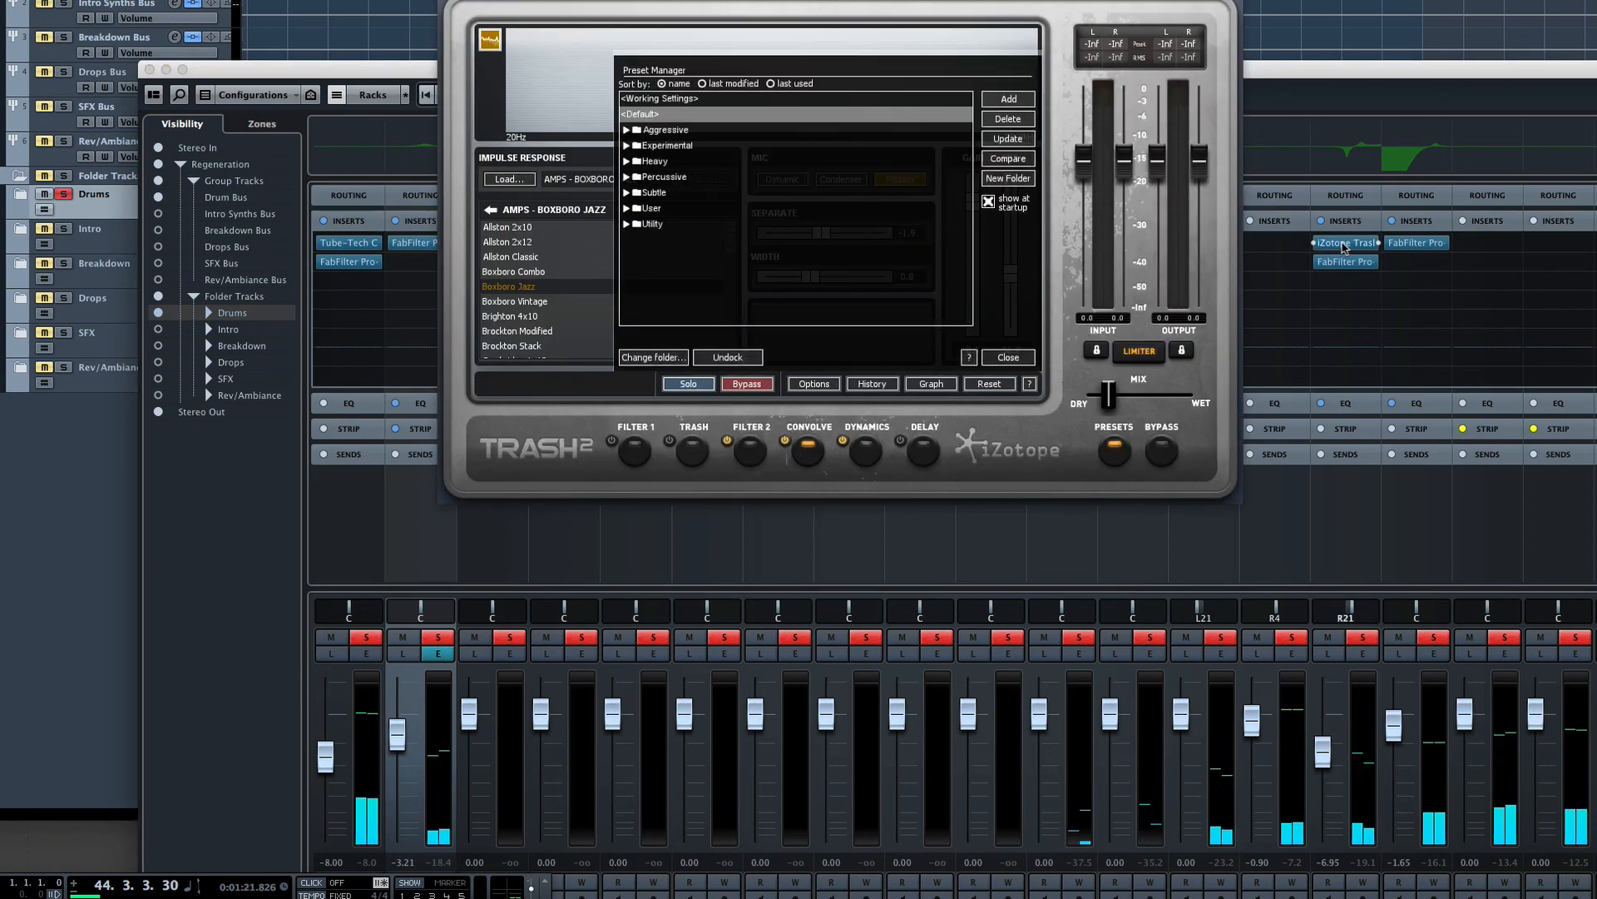
left_click(1008, 357)
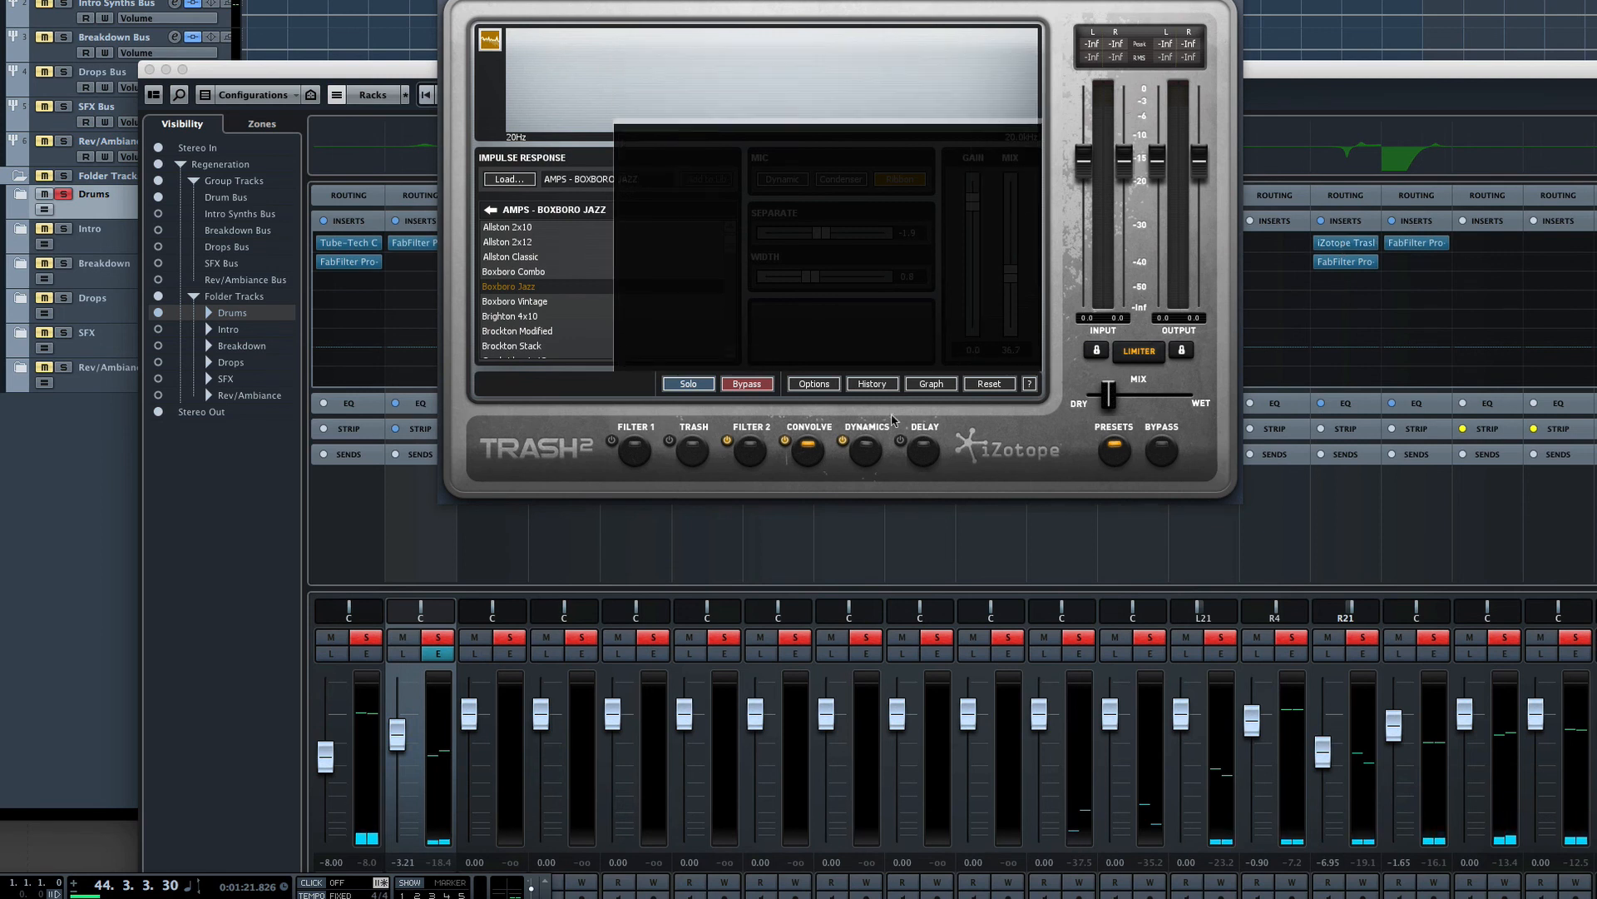
Compare DRM HH3 with iZotope Trash 2 bypassed and active during playback of the soloed drums, leaving the insert active.
key("space")
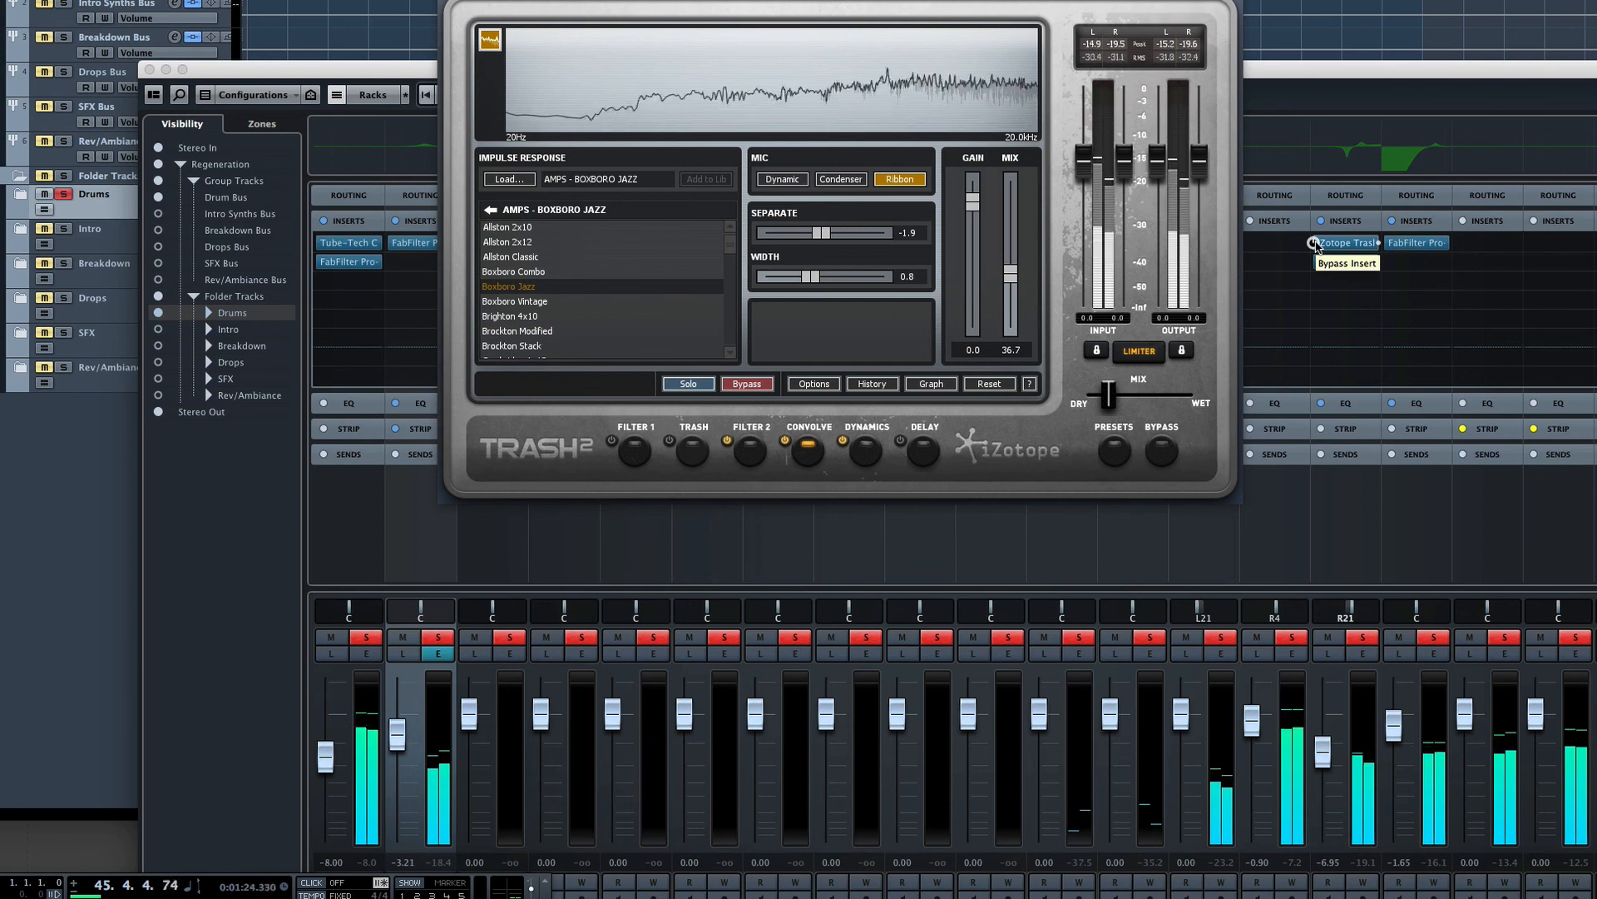
left_click(1314, 243)
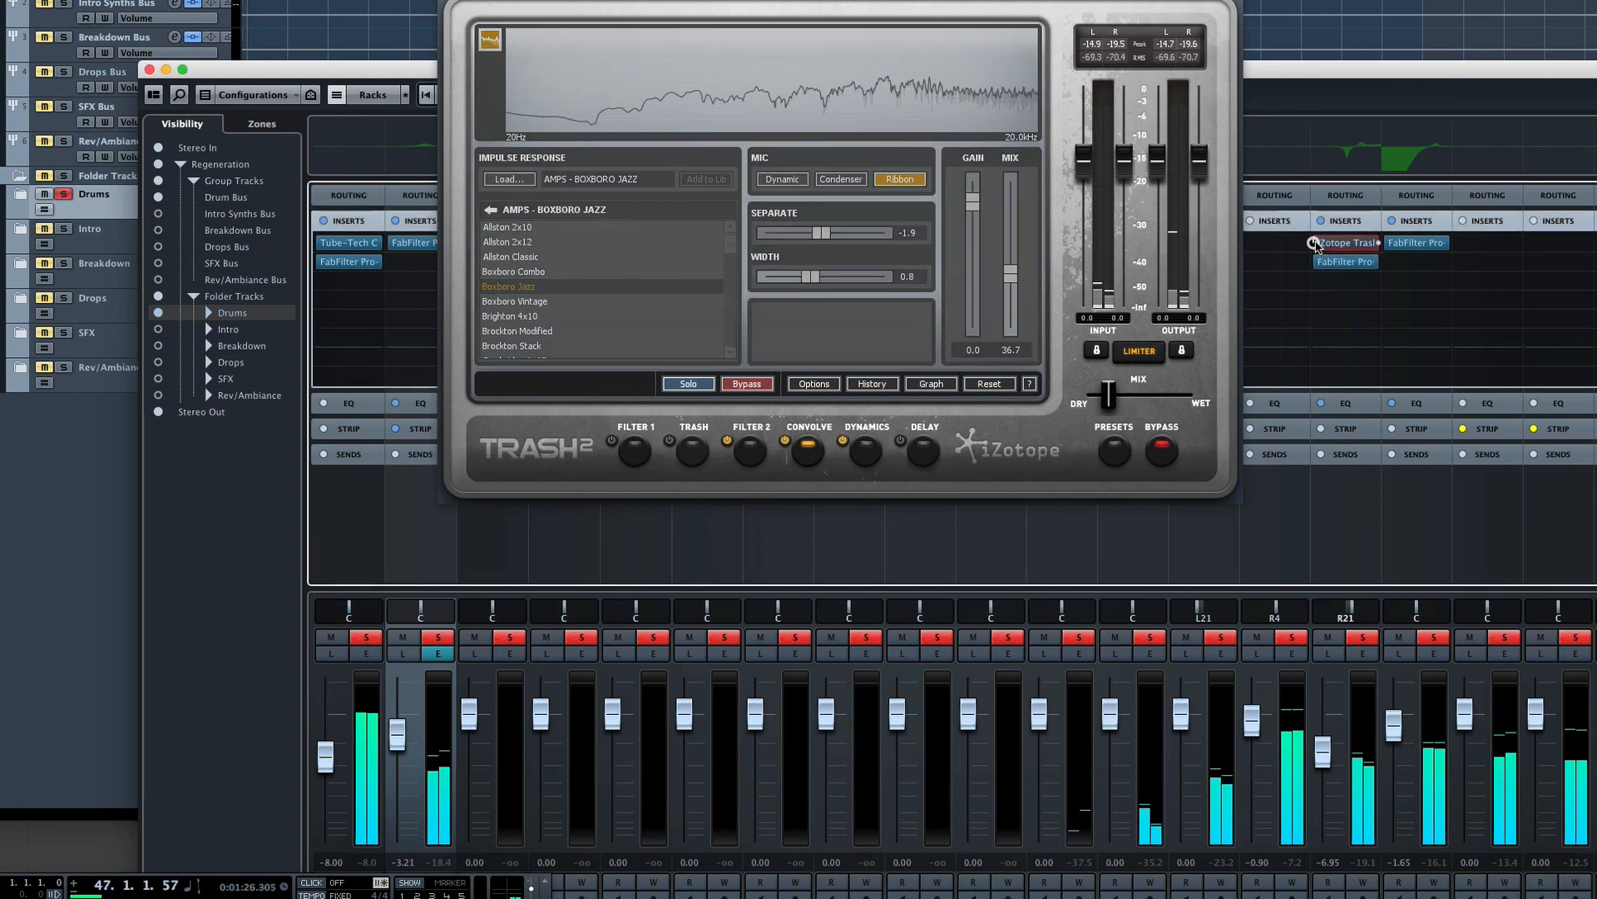
left_click(1314, 243)
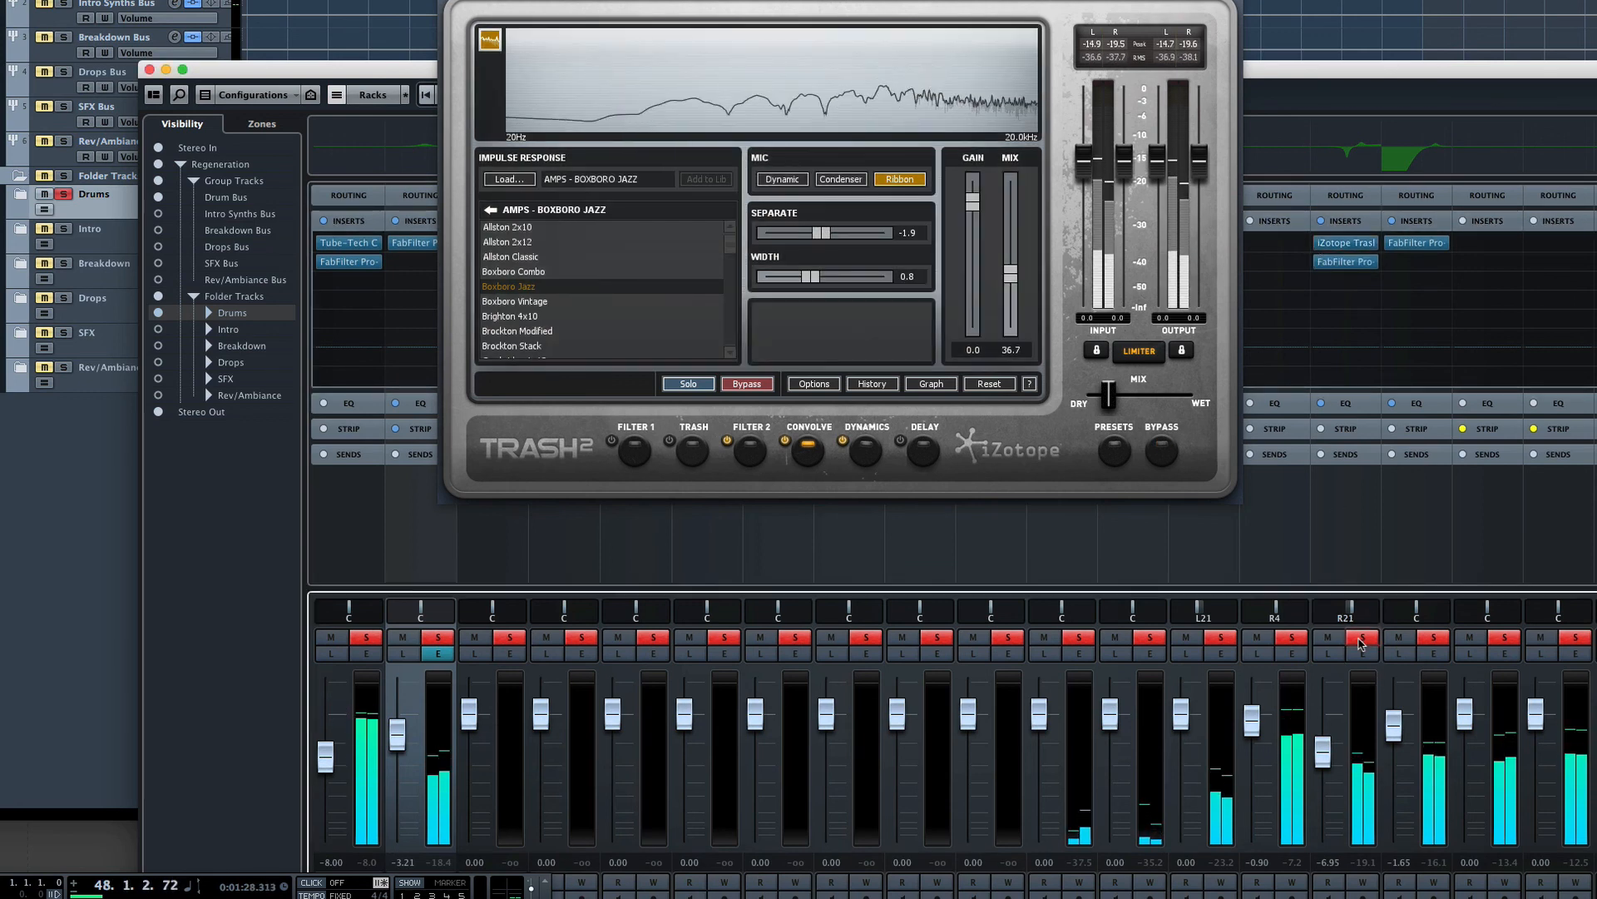
Clear the solo states of the two leading mixer channels and the Drums folder, and return to the MixConsole.
left_click(438, 637)
left_click(368, 638)
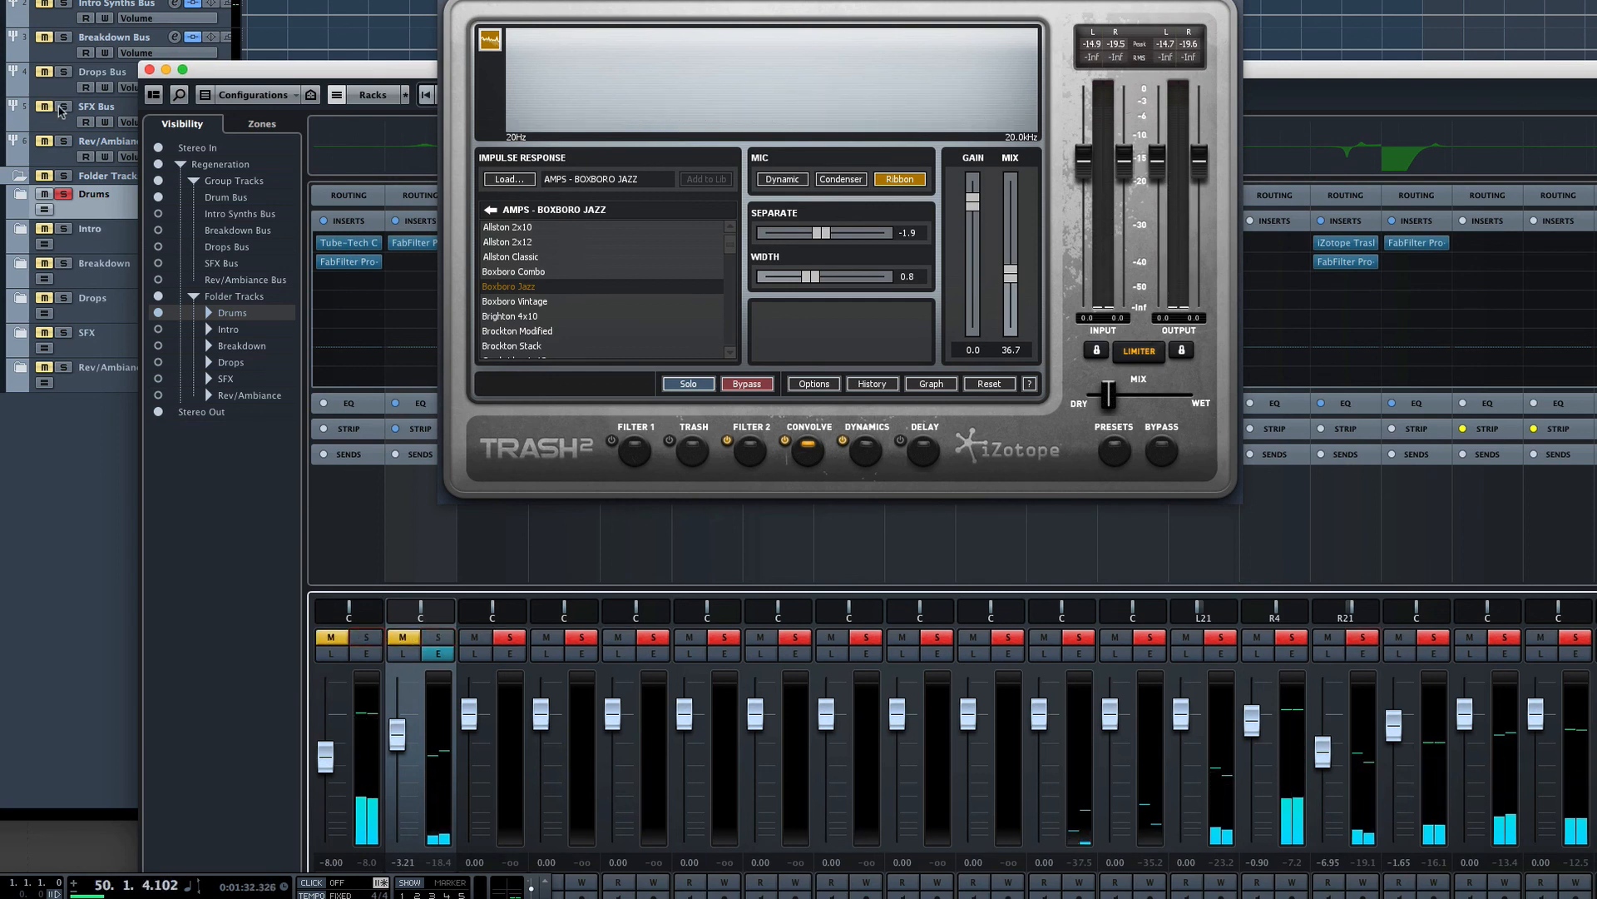
left_click(65, 198)
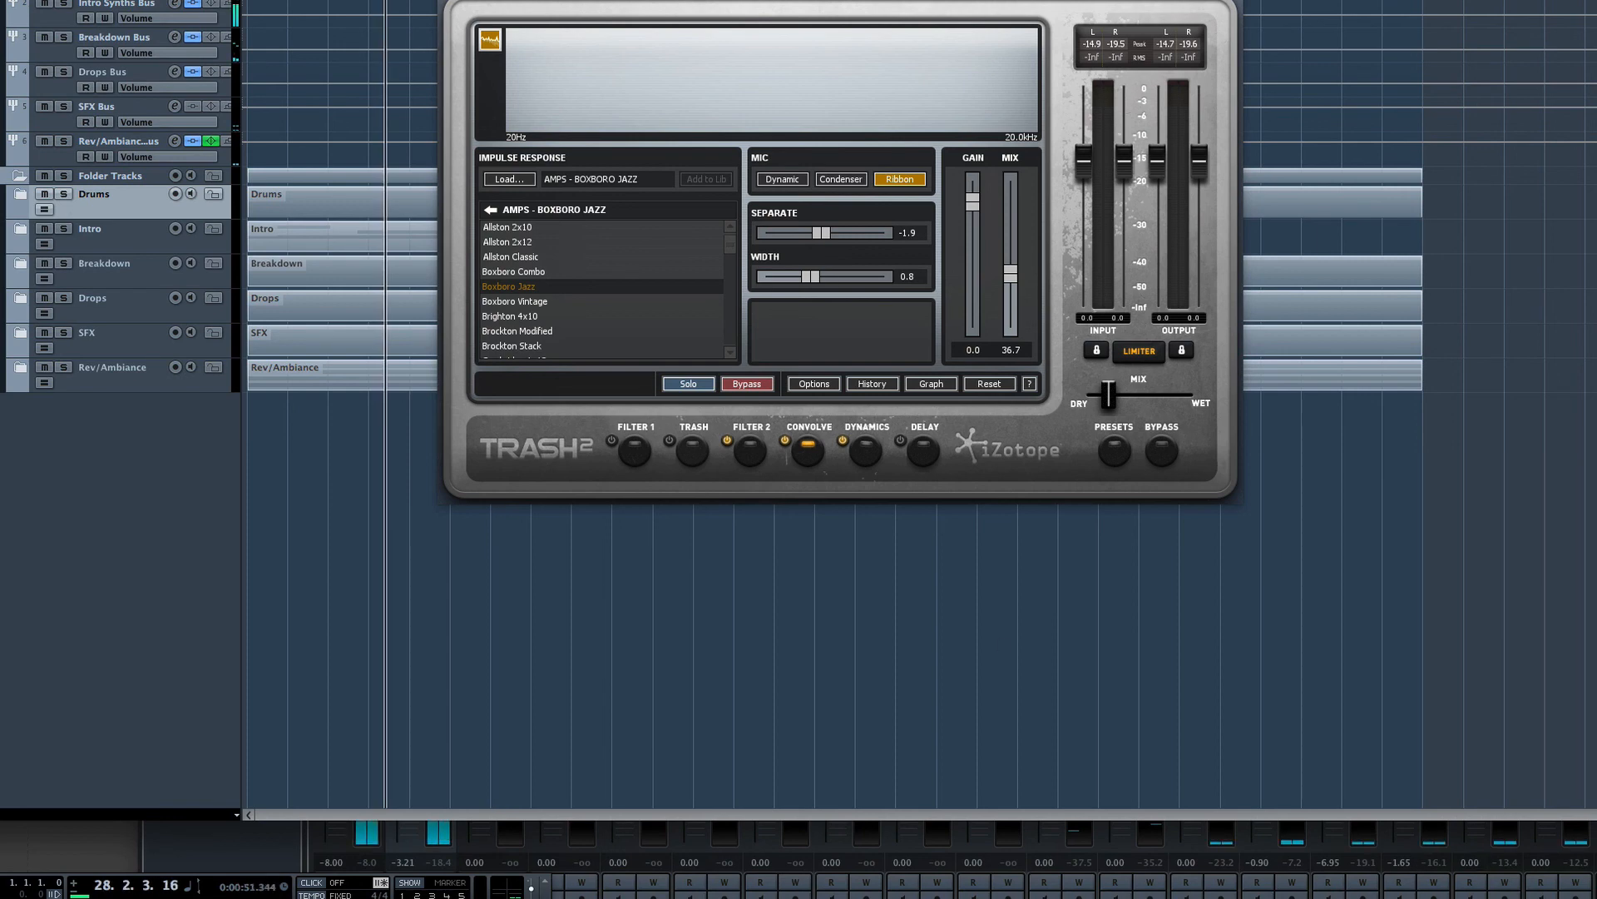
key("F3")
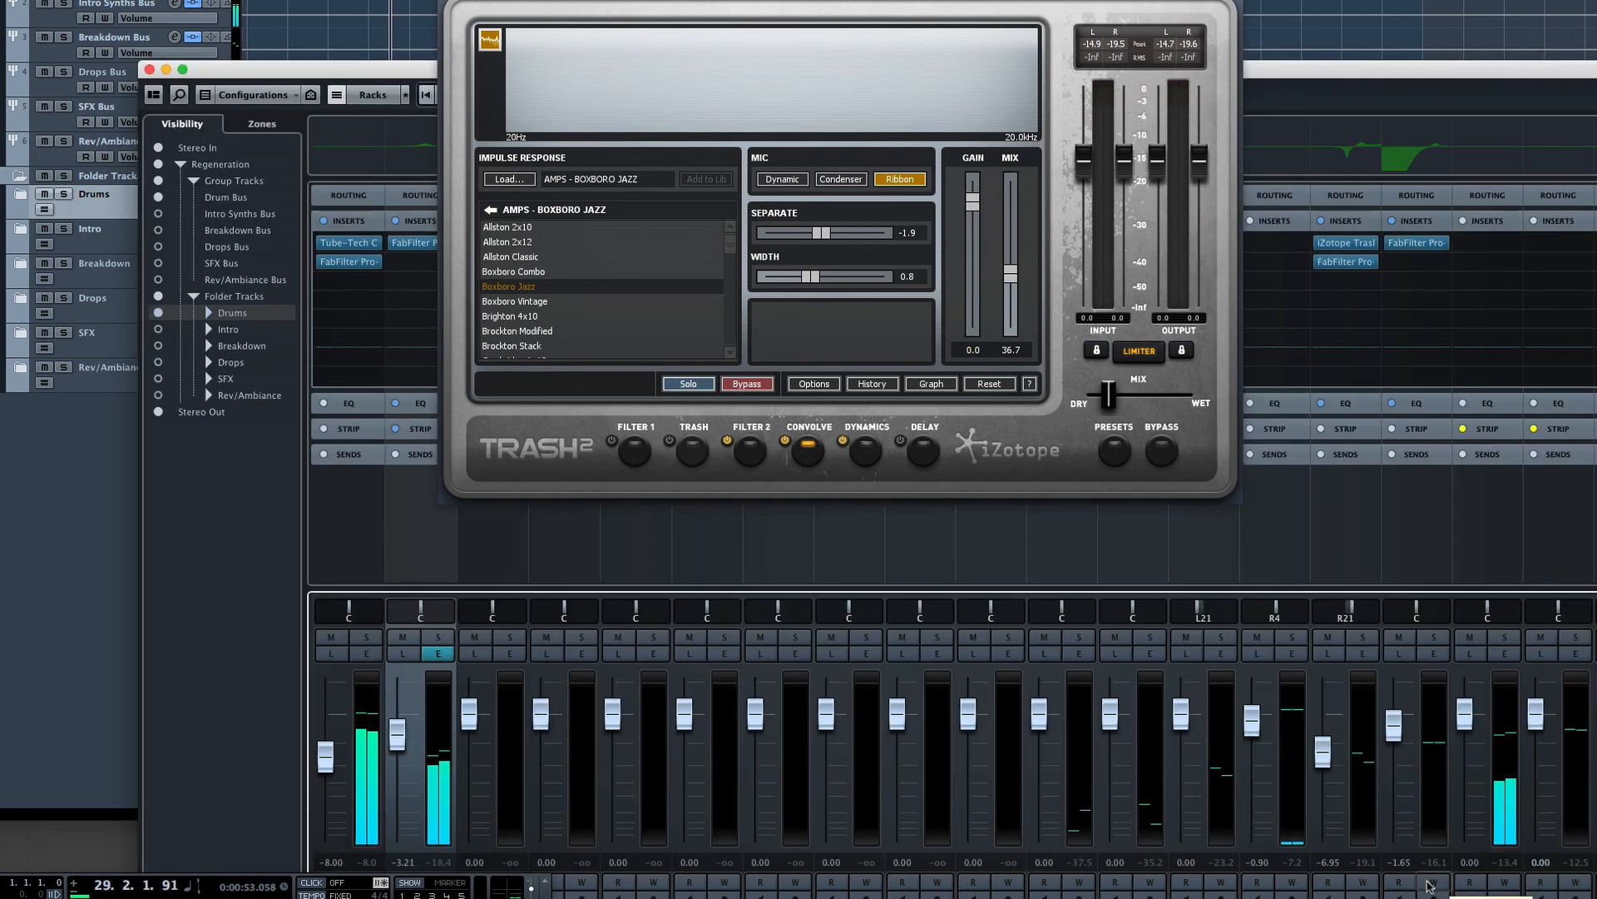
Solo the channel directly after DRM HH3 and audition it on its own.
left_click(1434, 636)
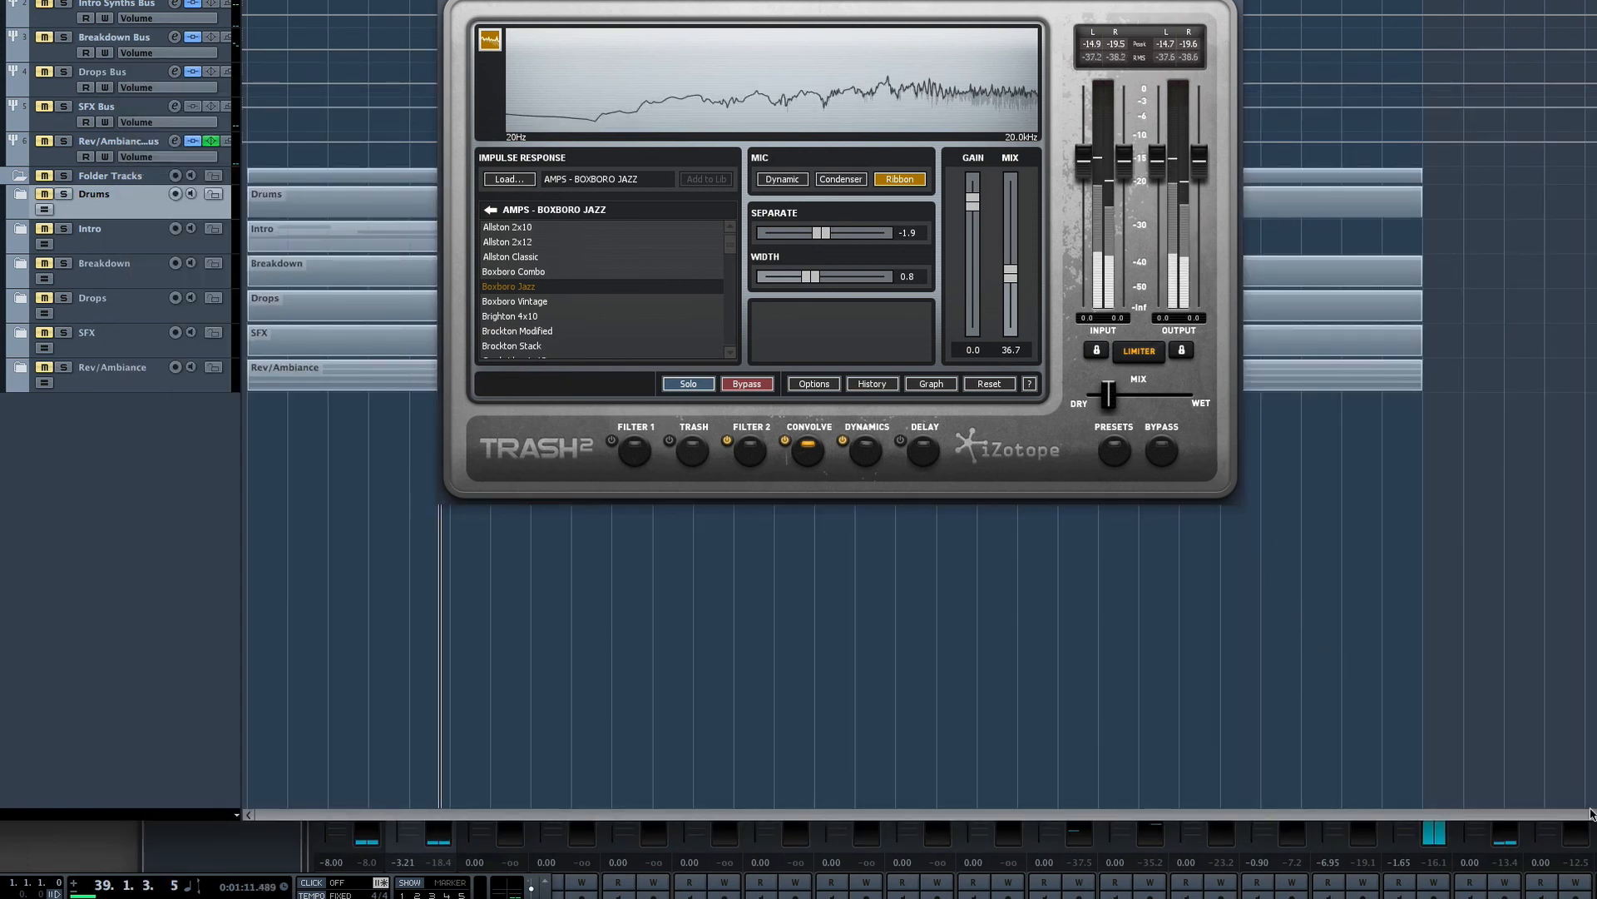
key("F3")
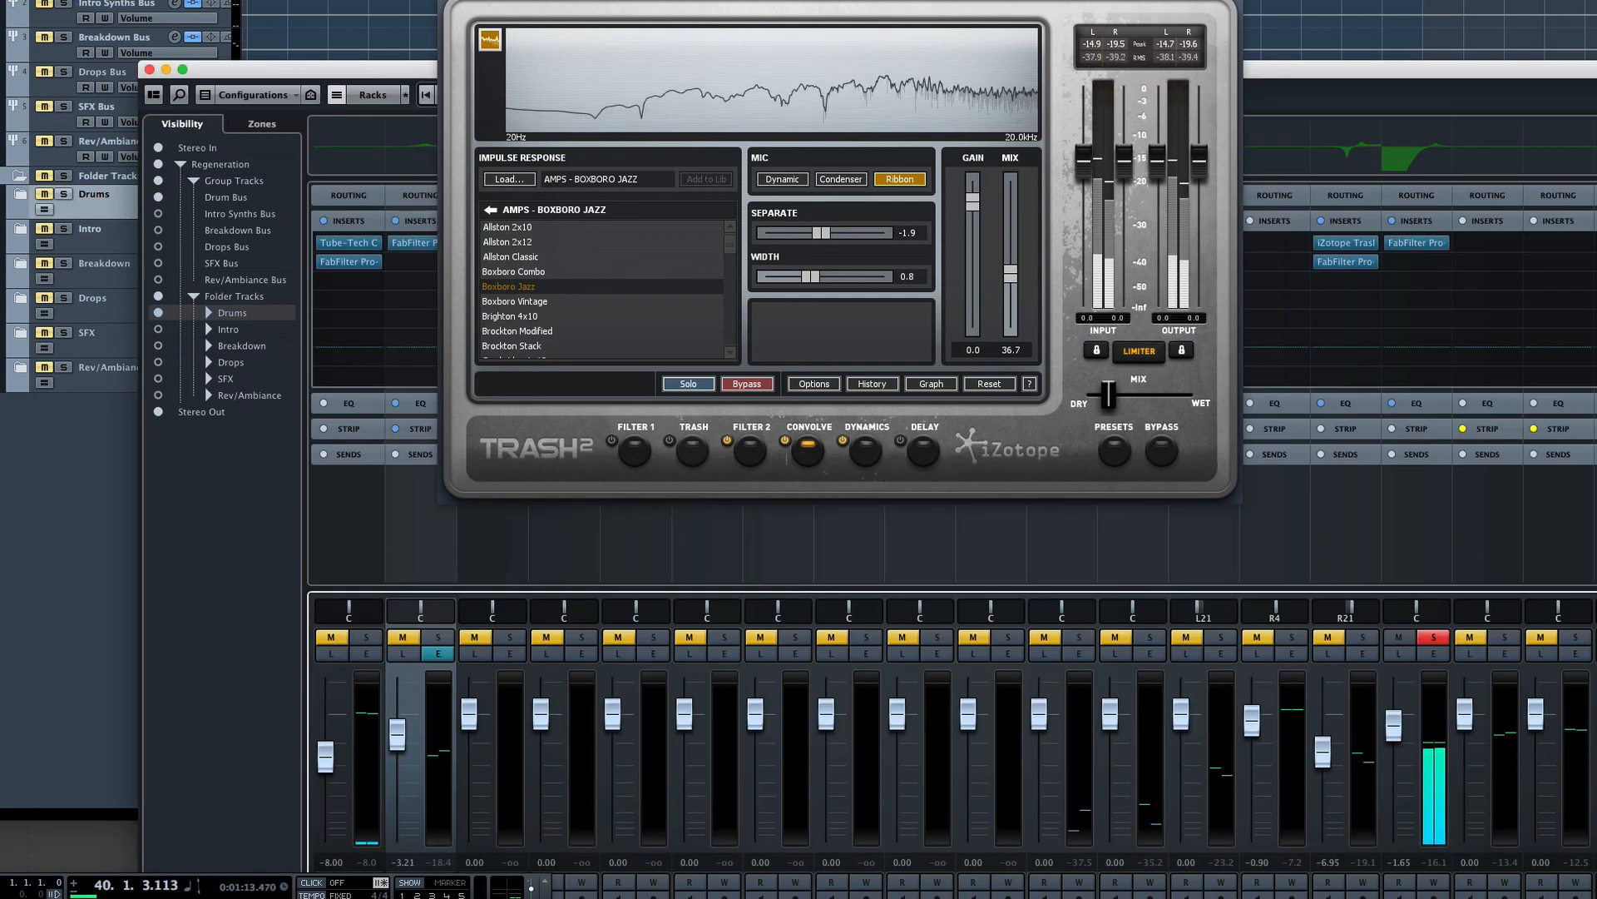
key("space")
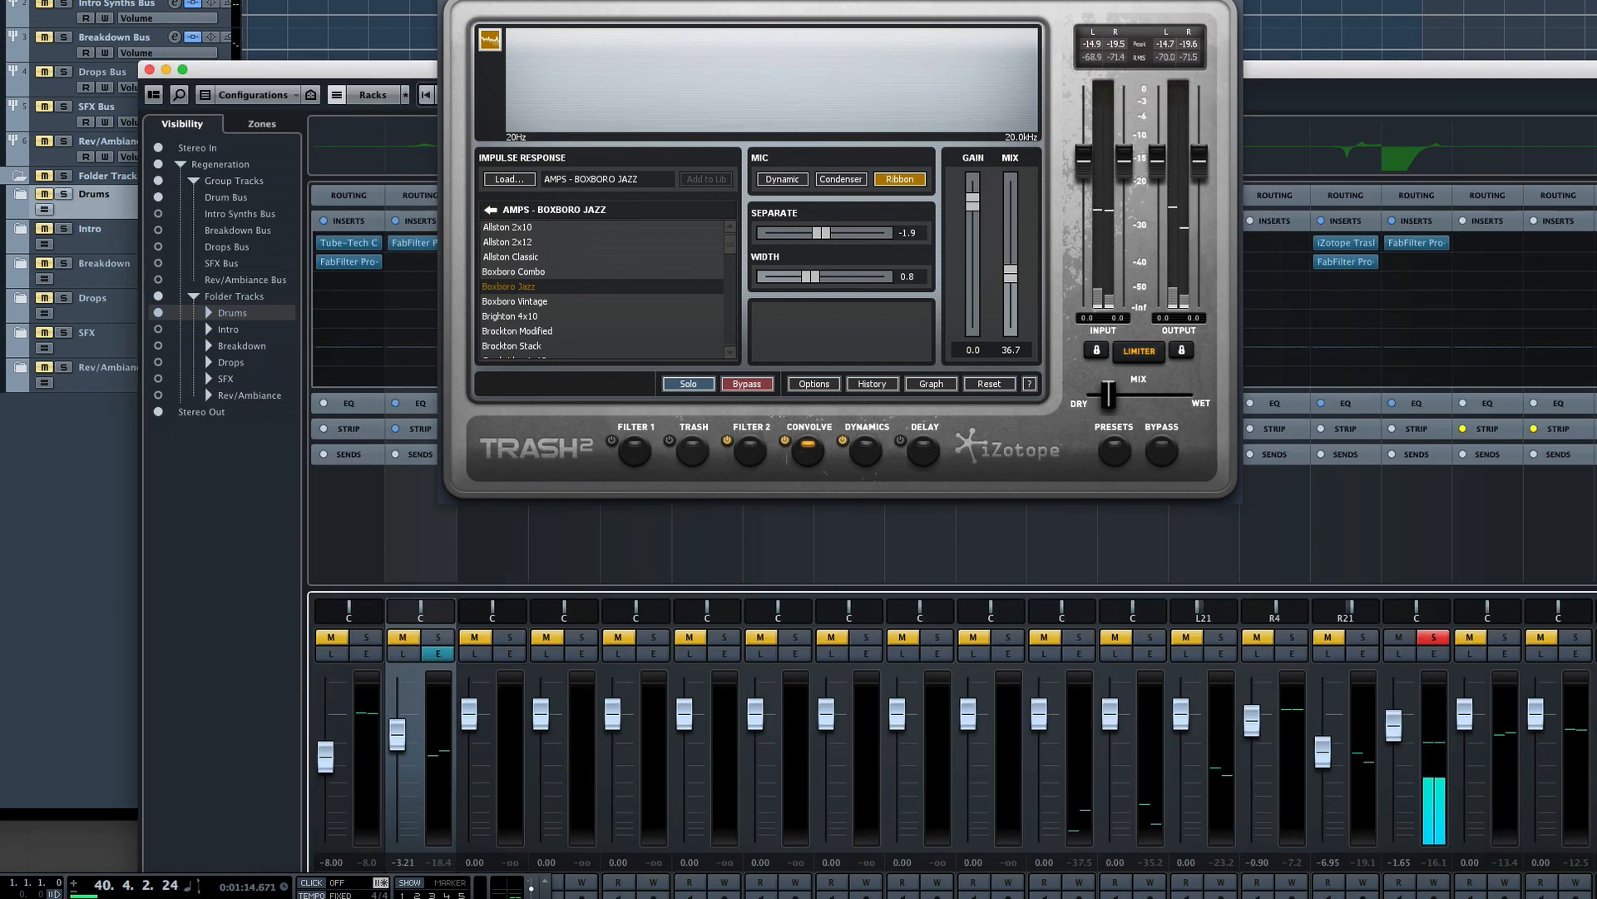
key("space")
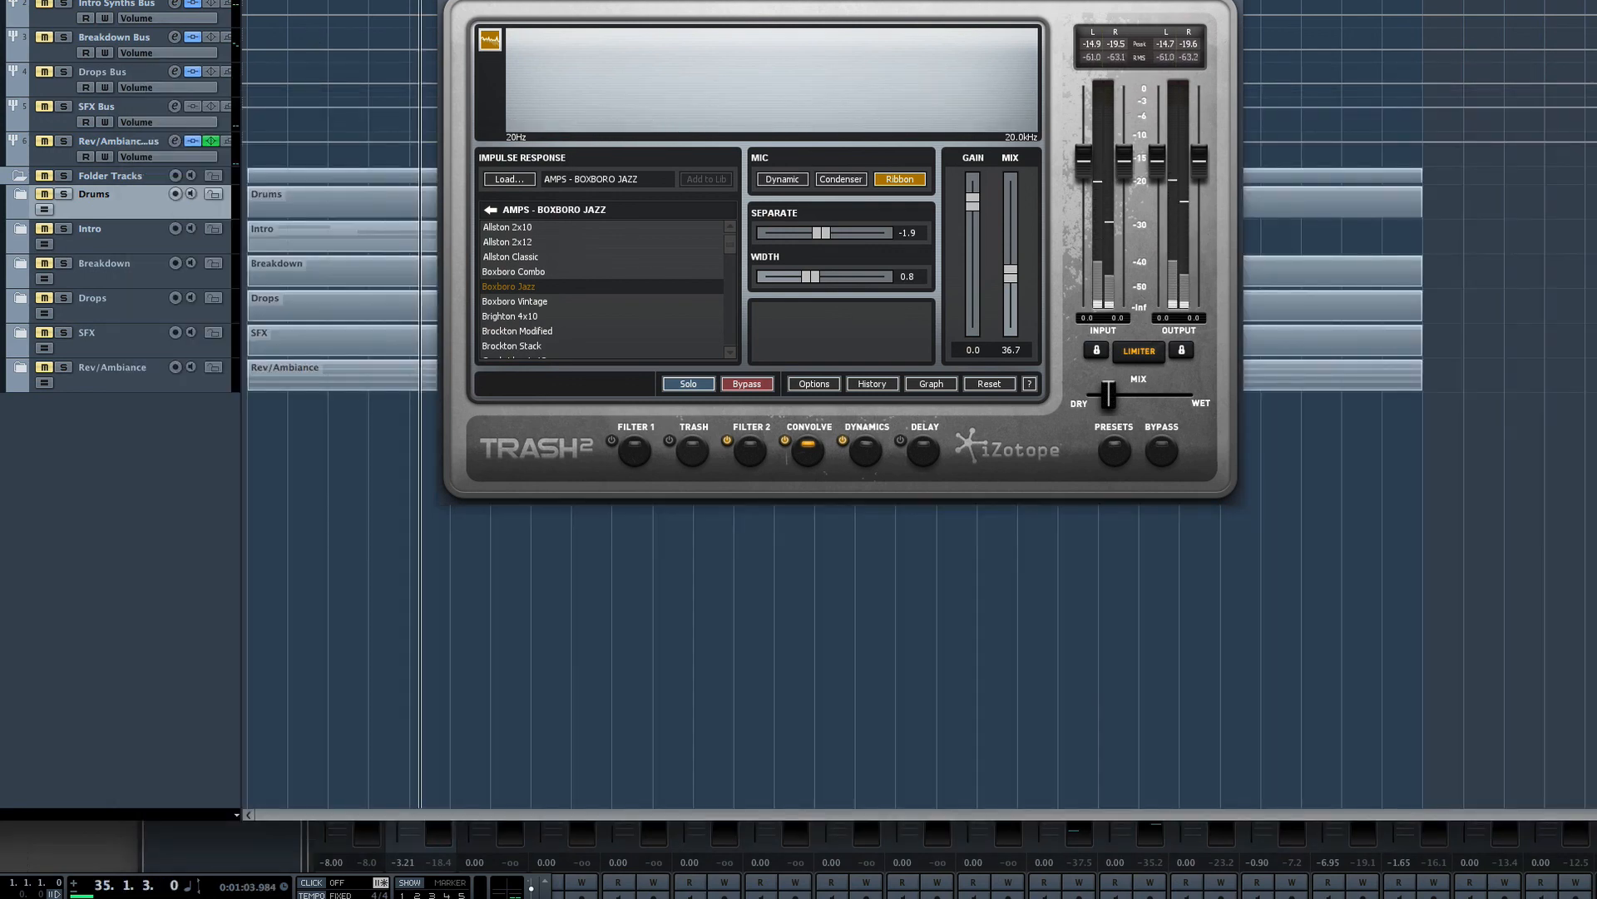
key("F3")
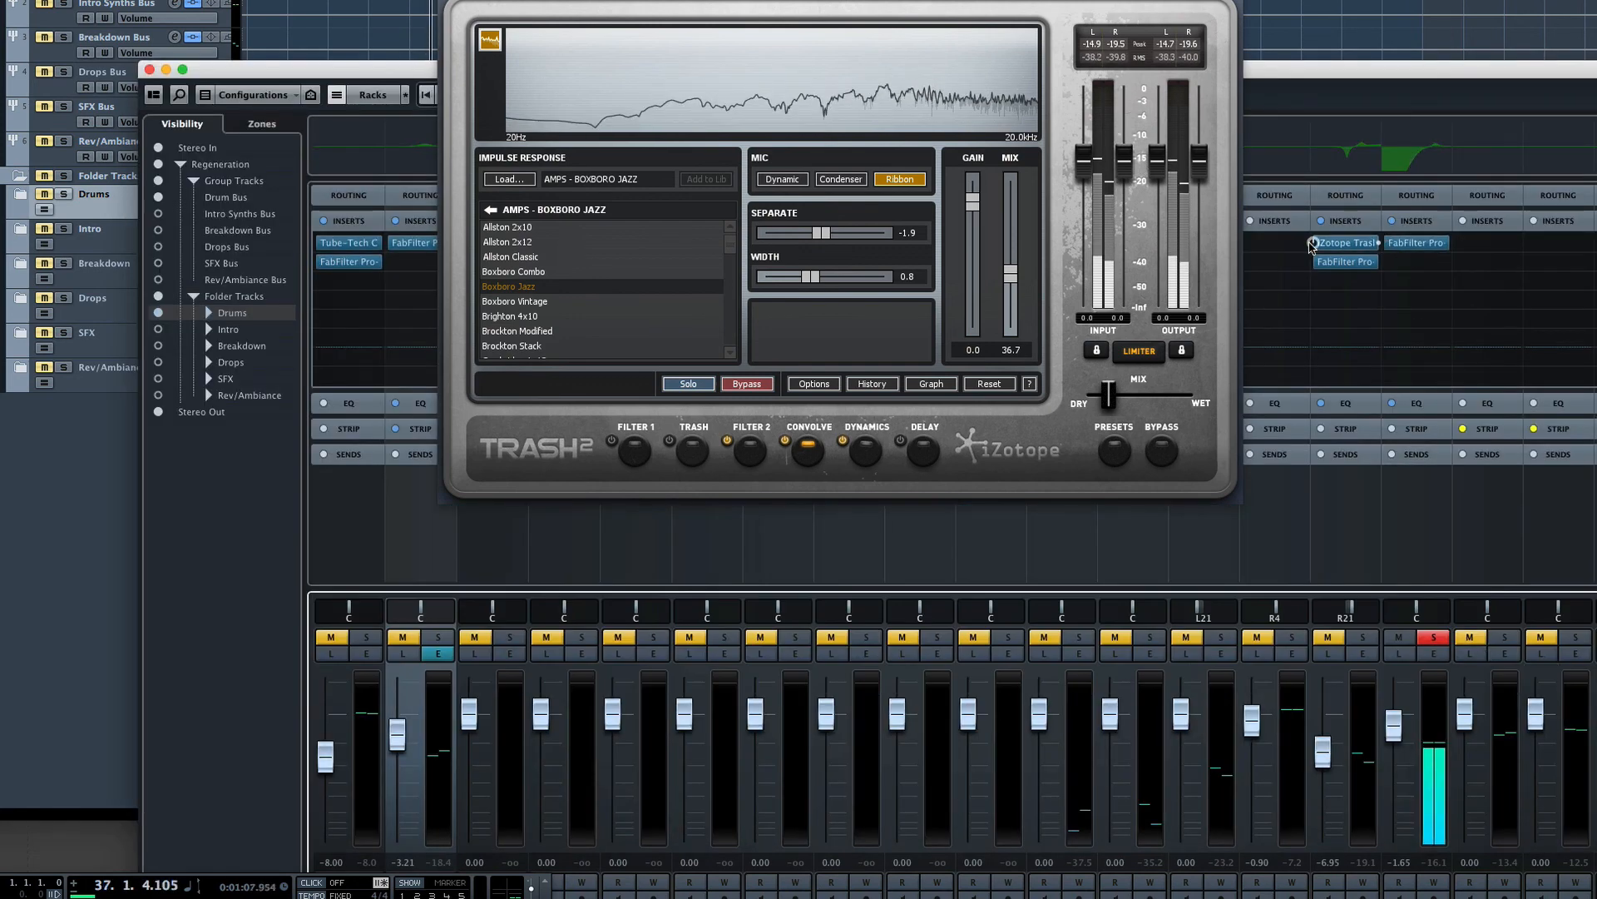
key("space")
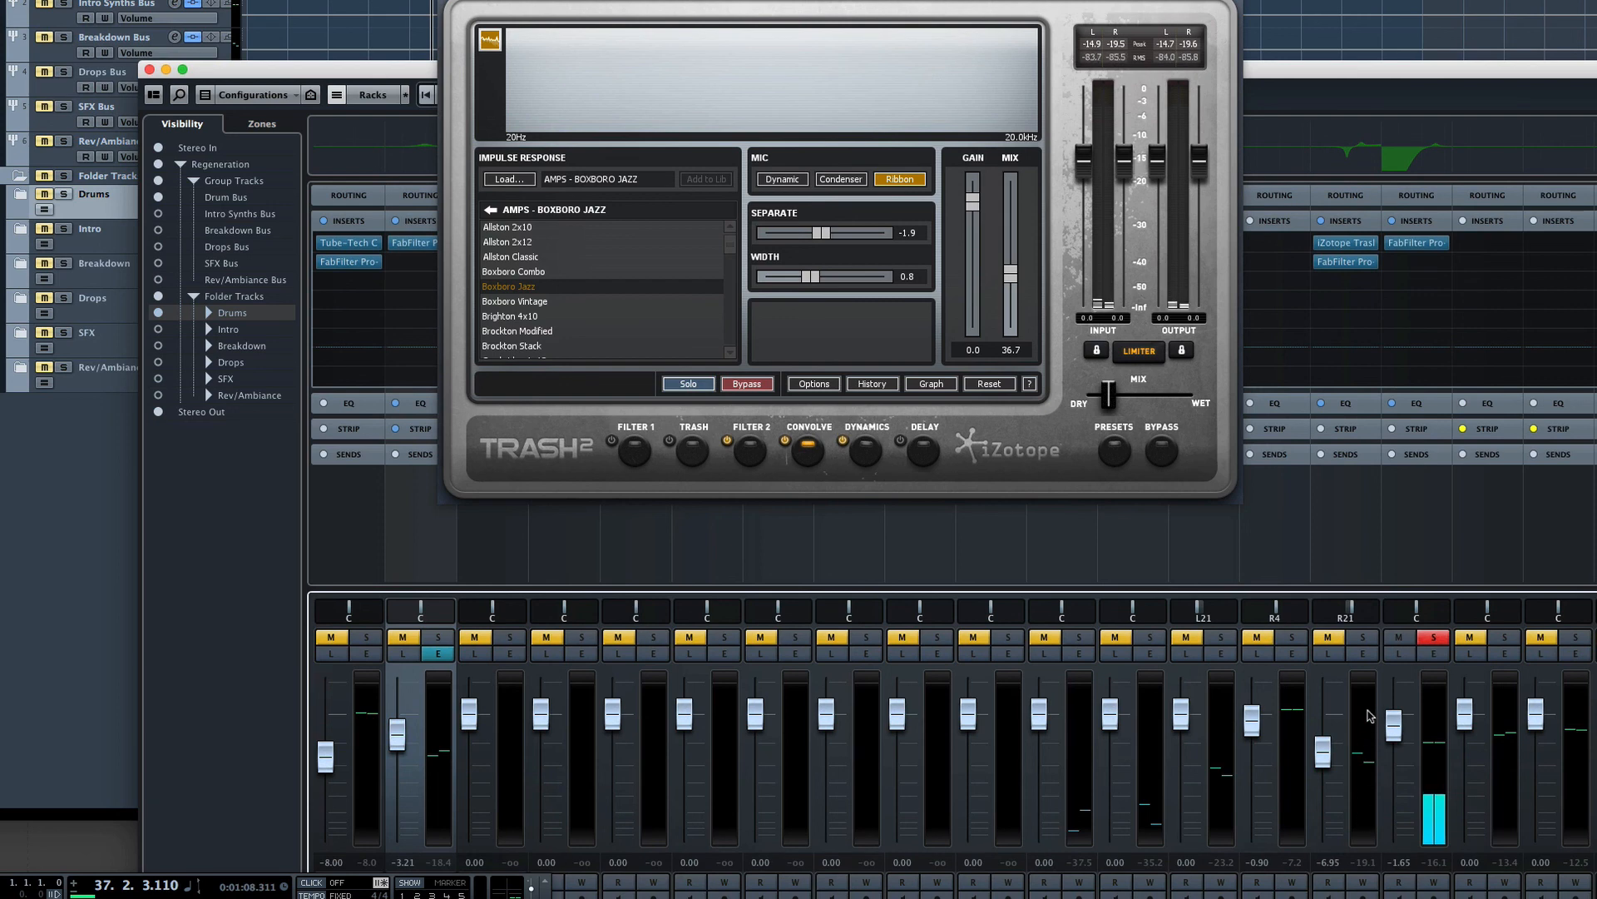
Solo DRM HH3 in place of the channel after it and resume playback.
left_click(1362, 637)
left_click(1434, 637)
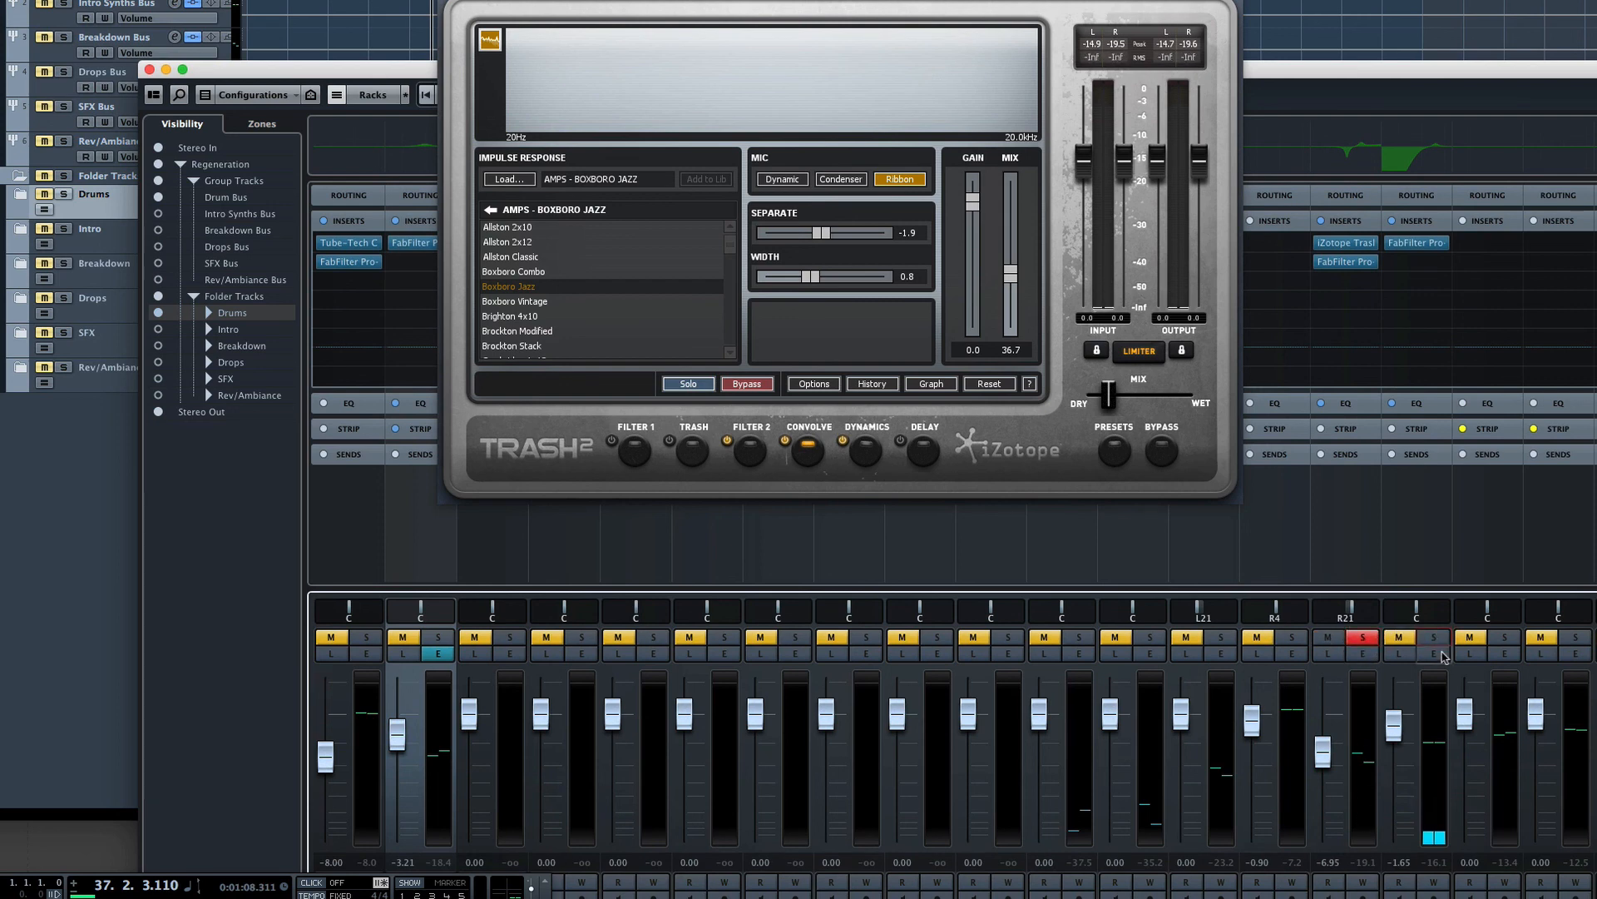
key("space")
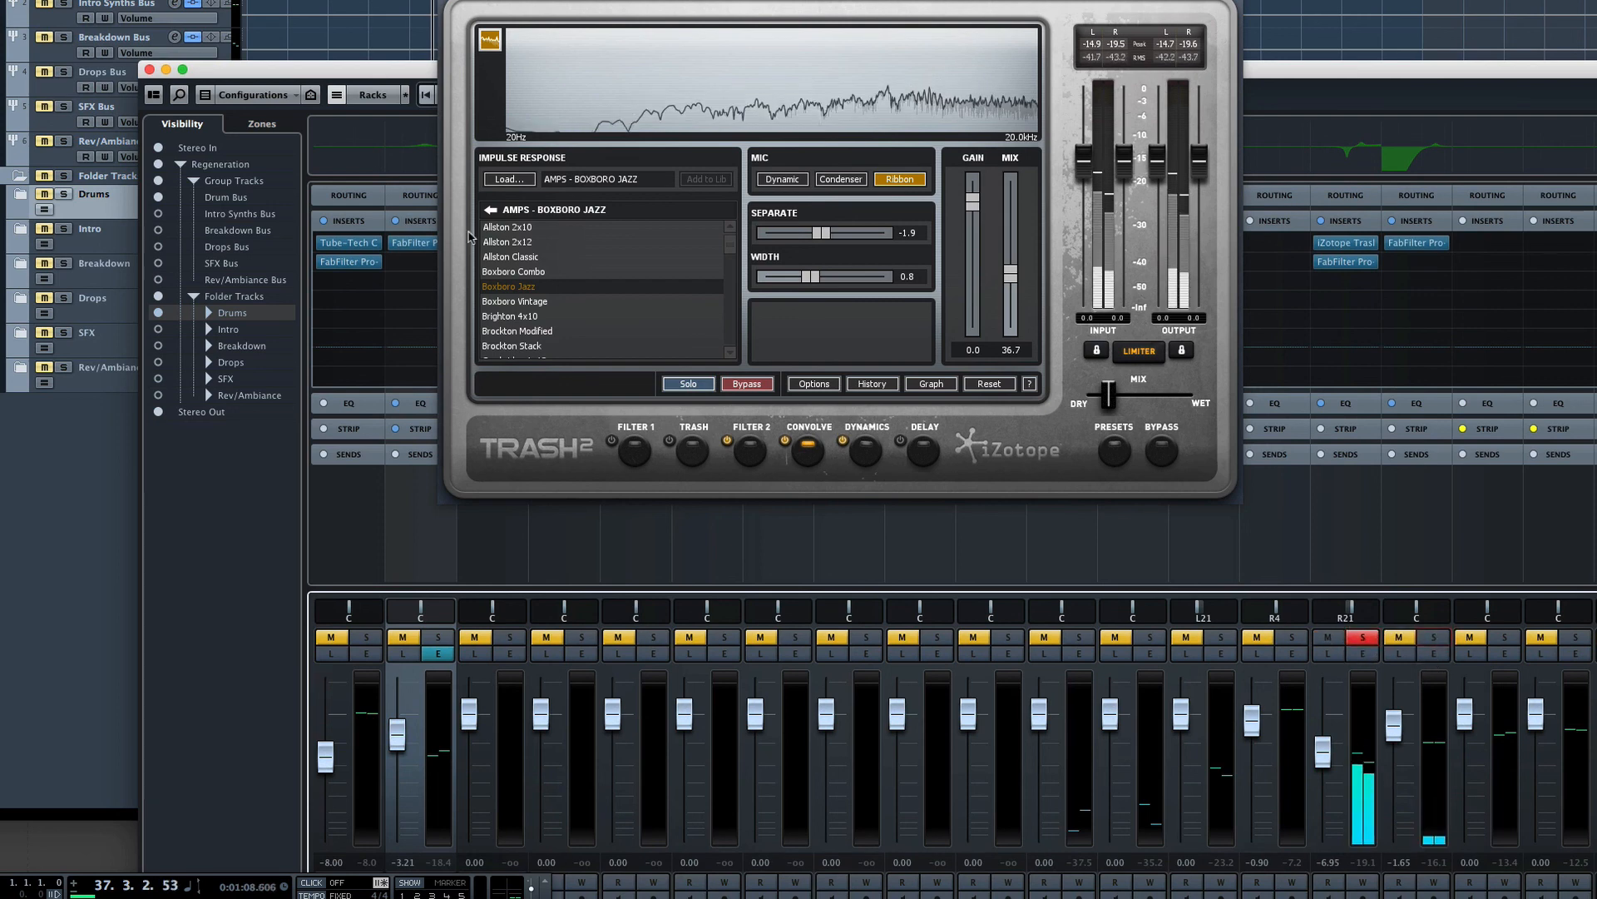
Compare the soloed DRM HH3 with iZotope Trash 2 and FabFilter Pro each bypassed and active, leaving both inserts active.
left_click(1313, 243)
left_click(1314, 243)
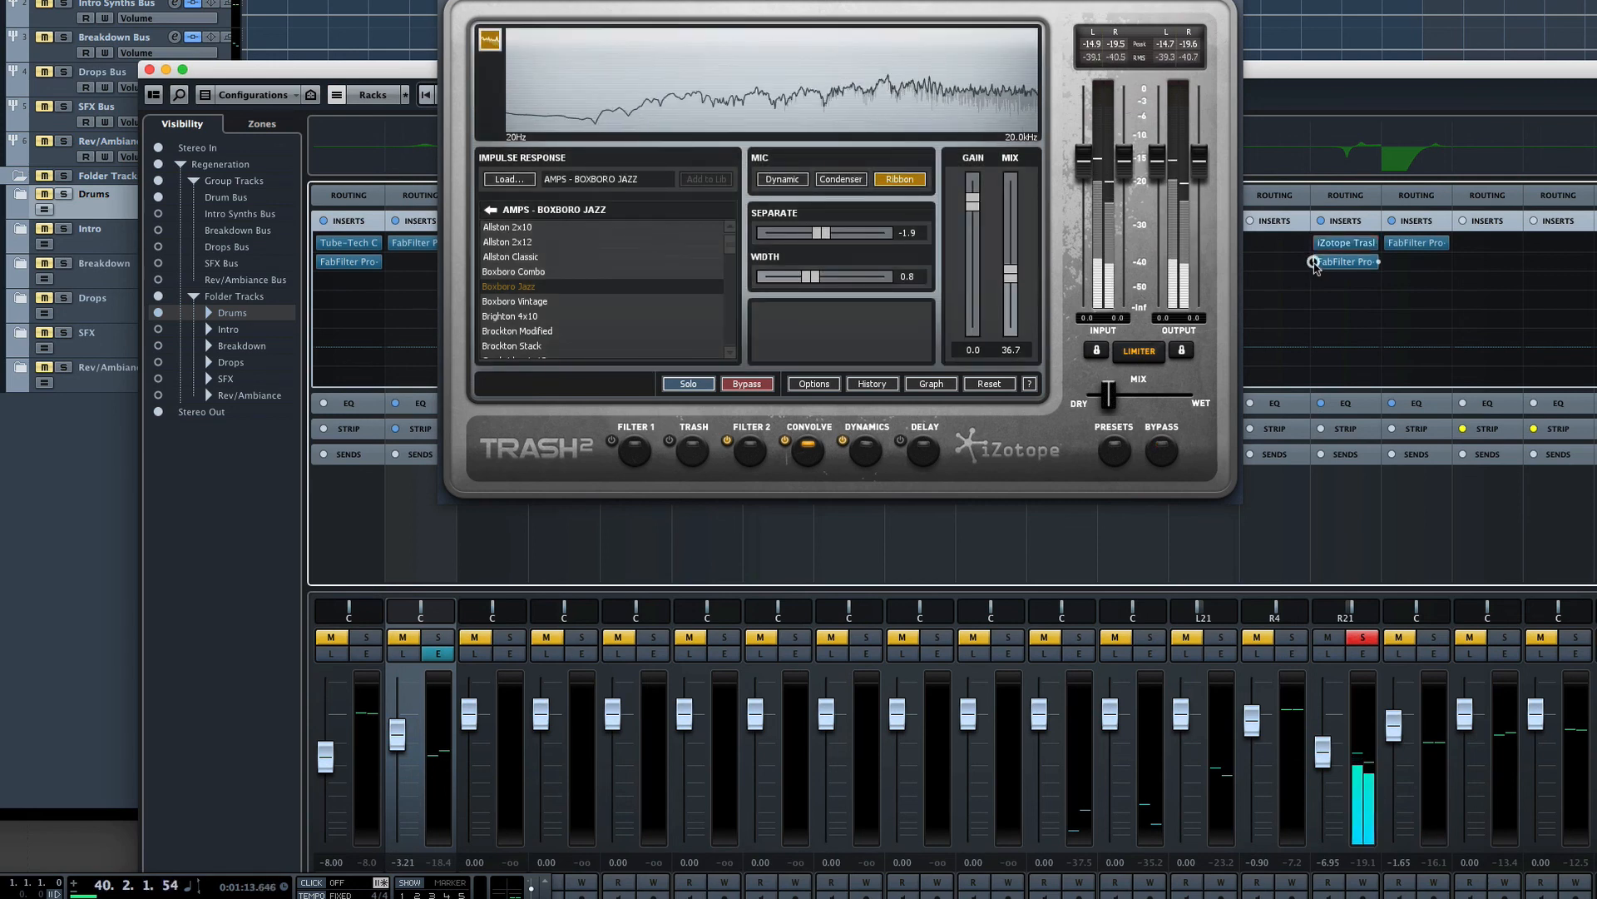
left_click(1314, 262)
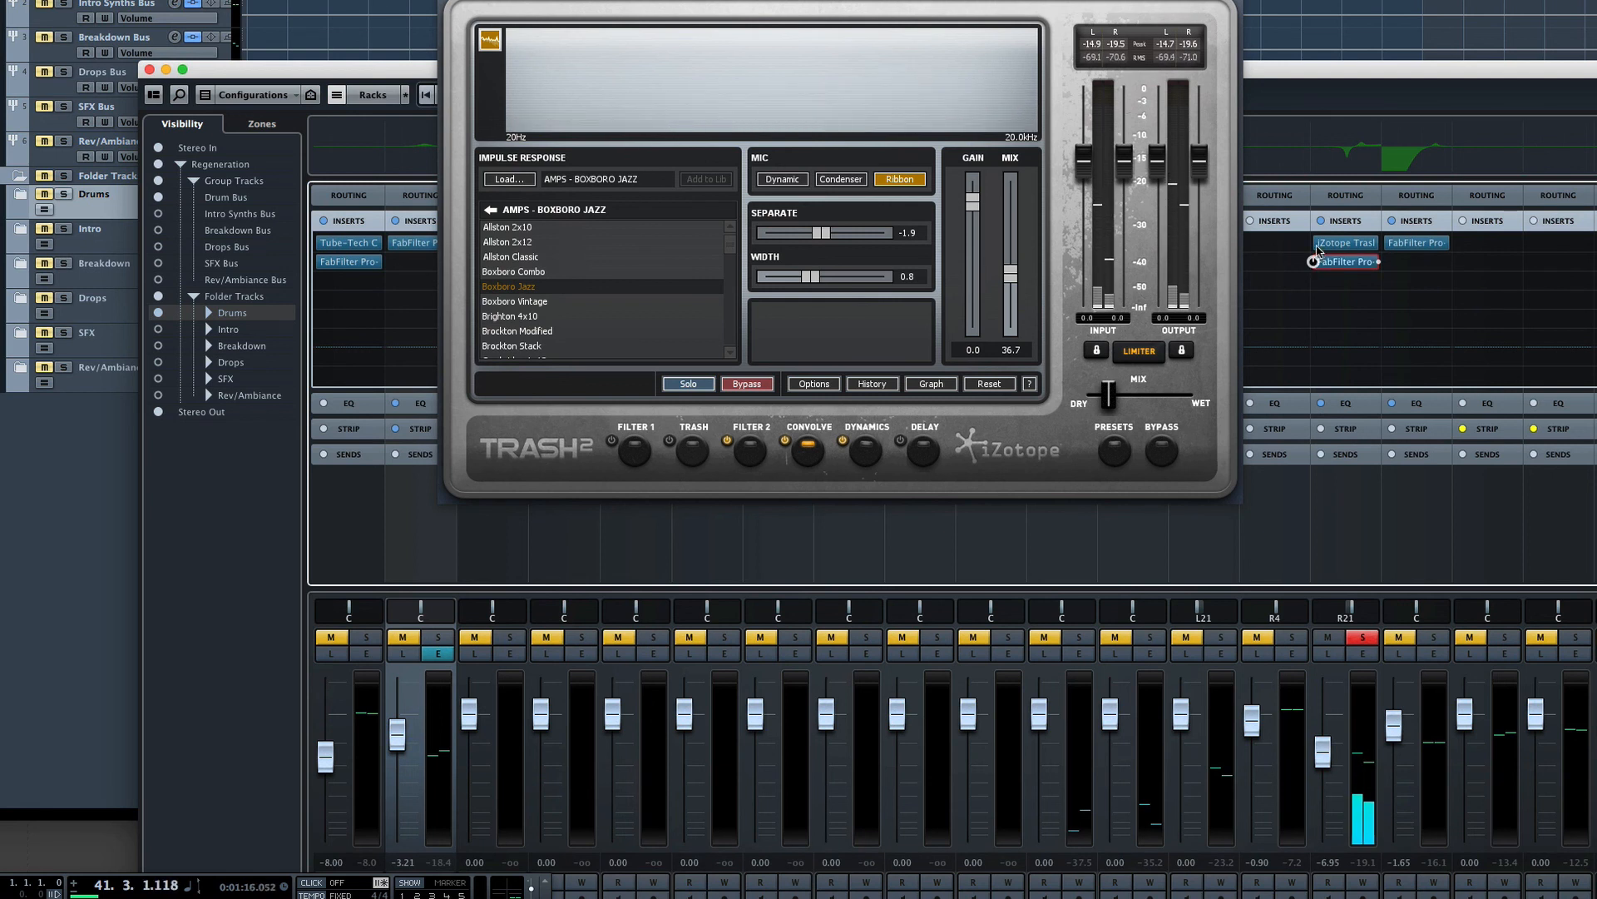
key("space")
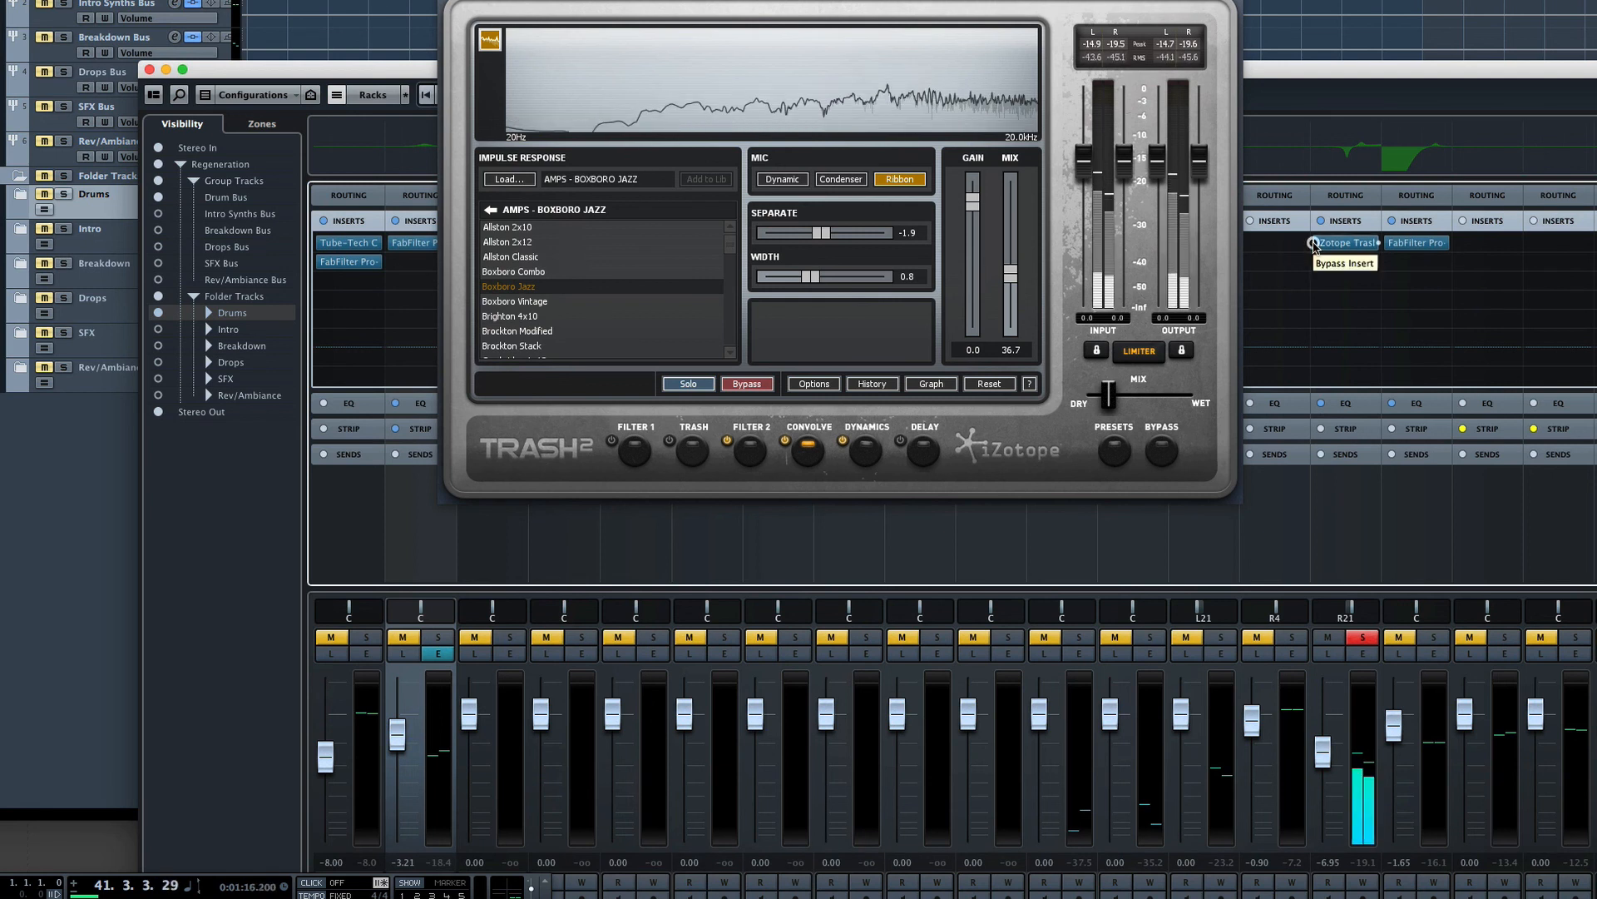
left_click(1313, 243)
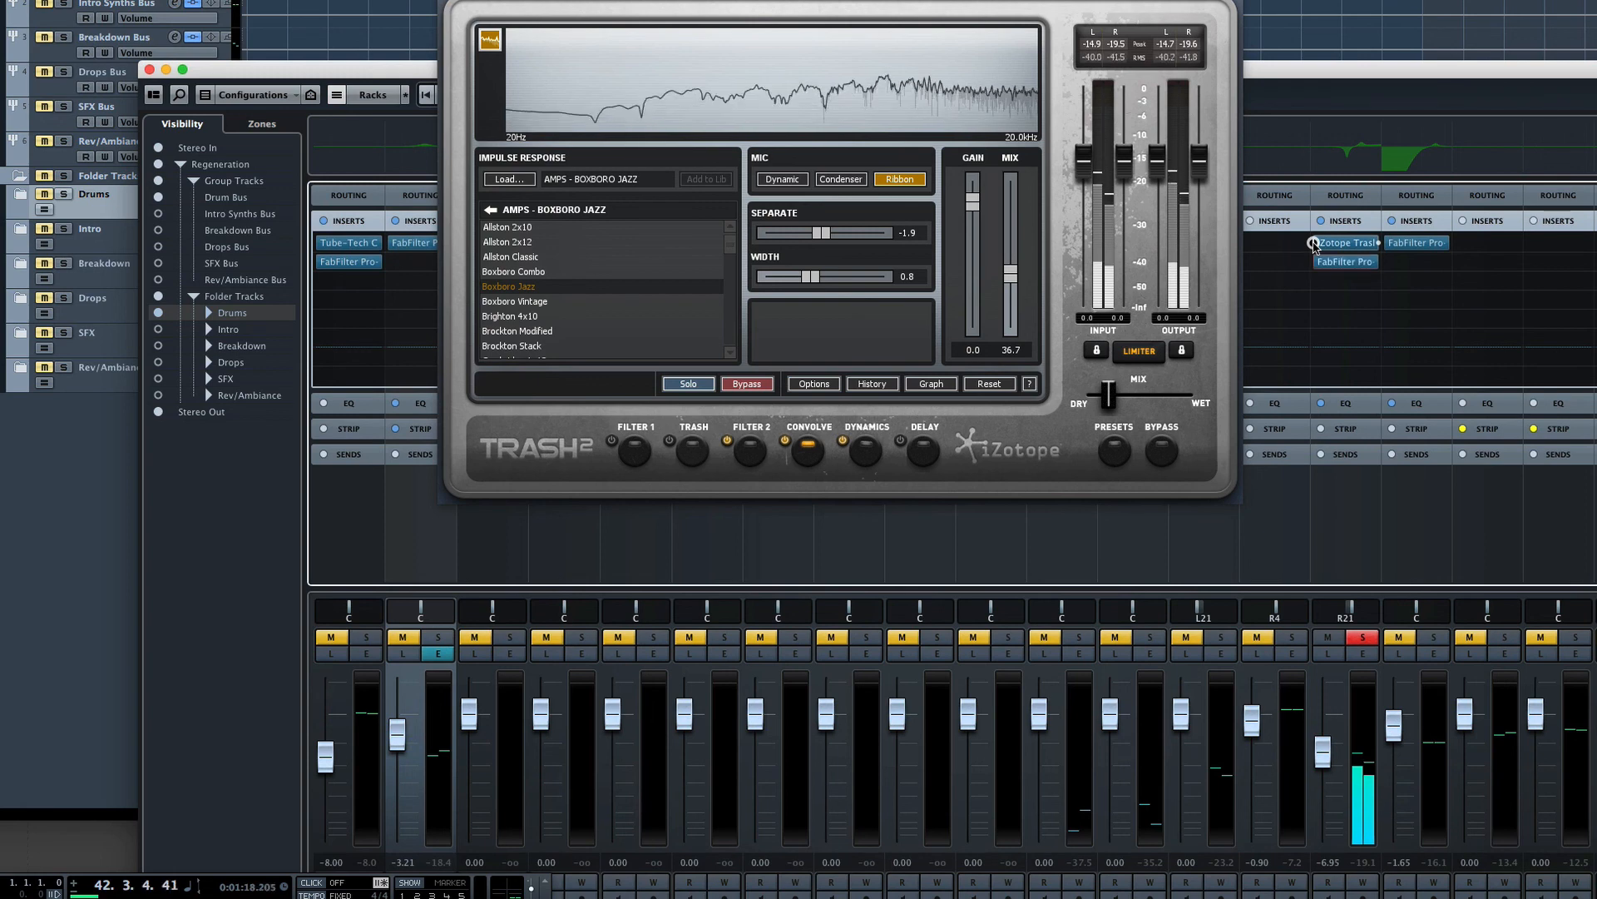
left_click(1313, 243)
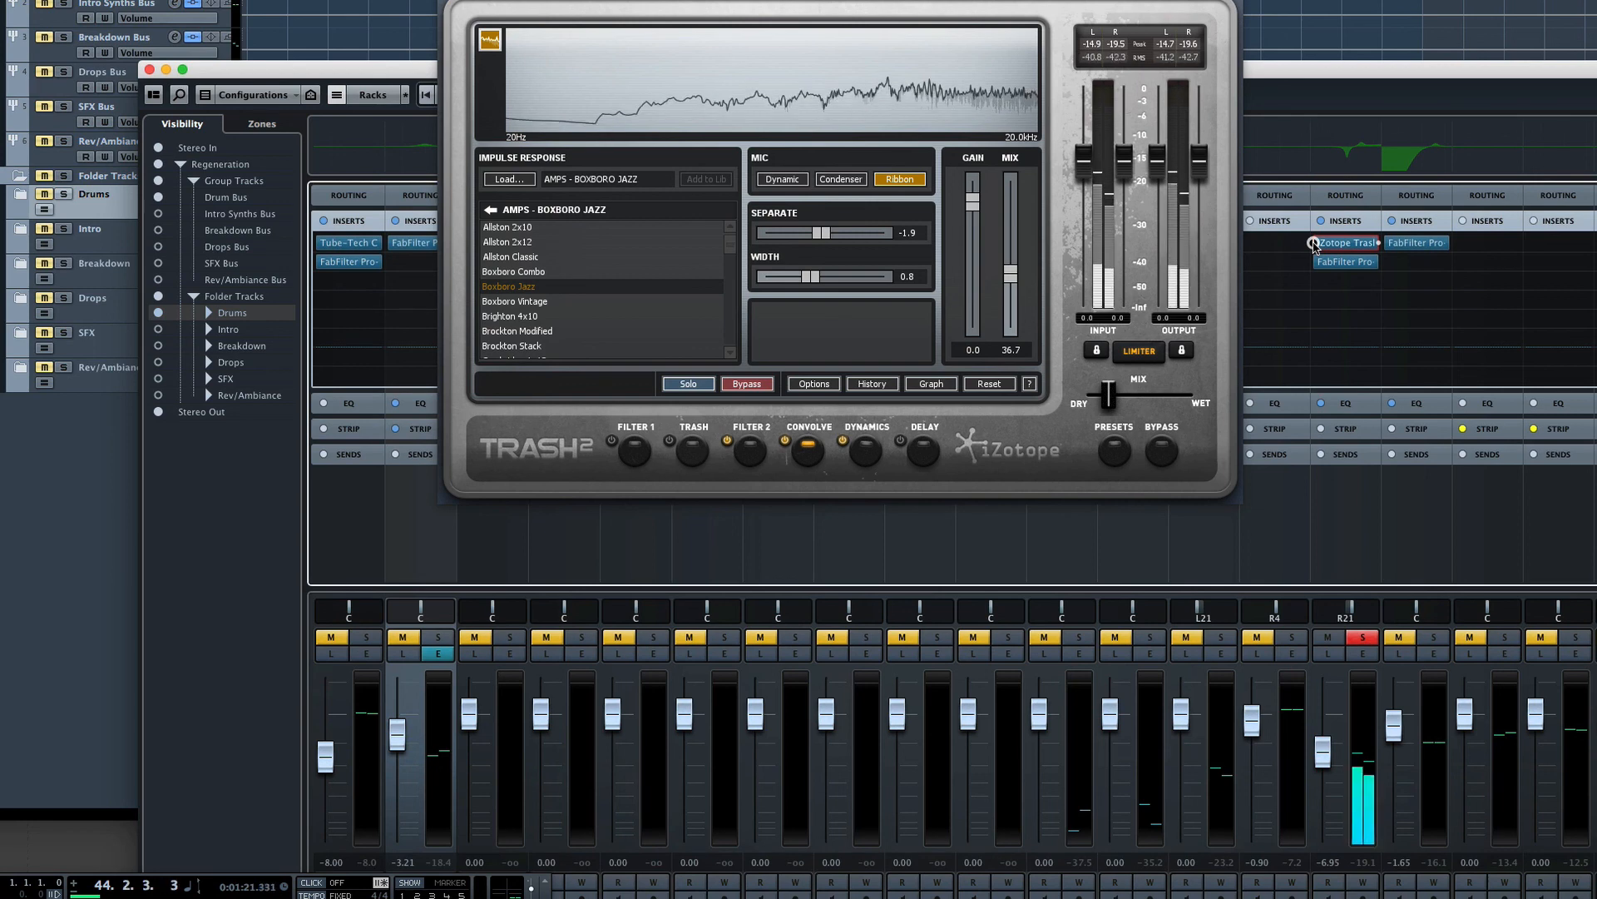
left_click(1313, 243)
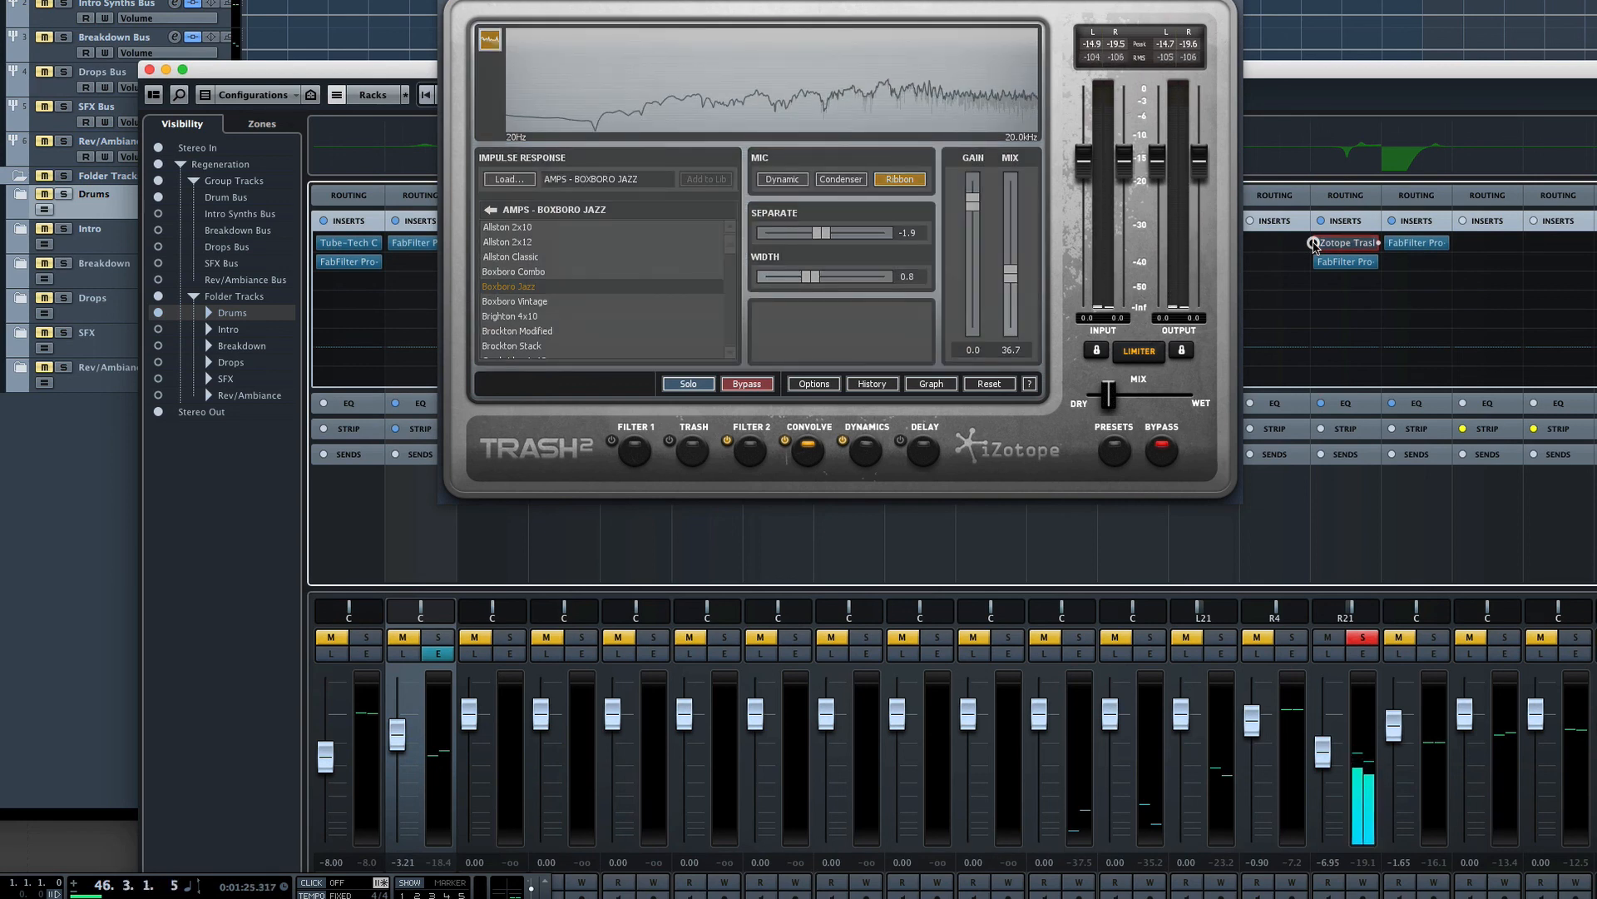
left_click(1312, 243)
key("space")
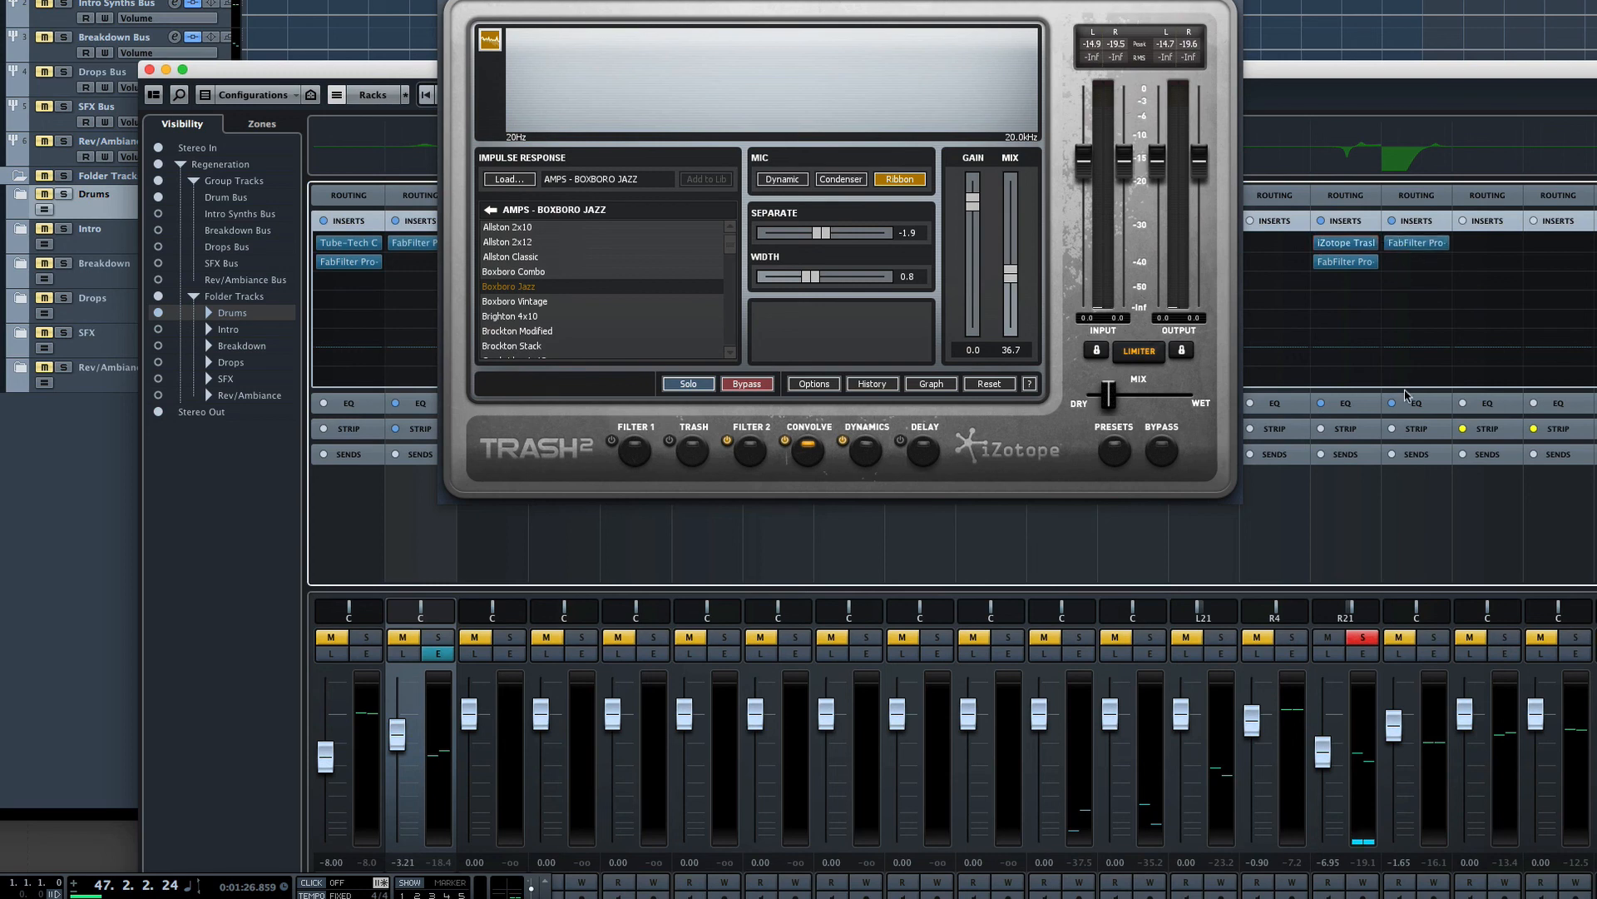
Examine the EQ curves of DRM HH3 and the channel directly after it.
left_click(1368, 163)
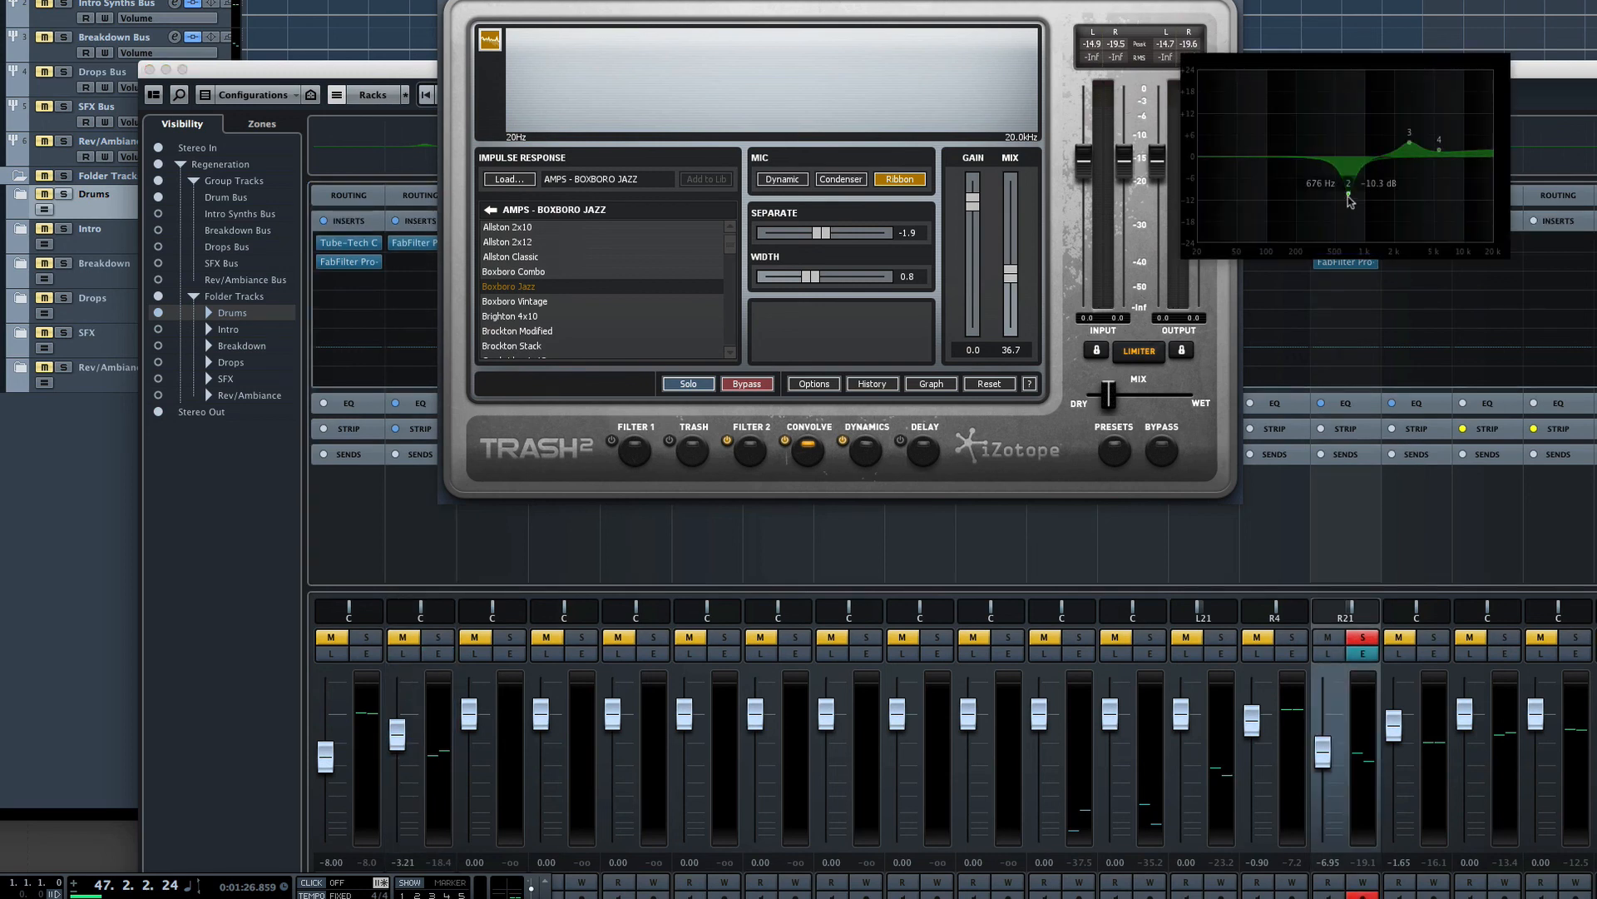
mouse_move(1408, 143)
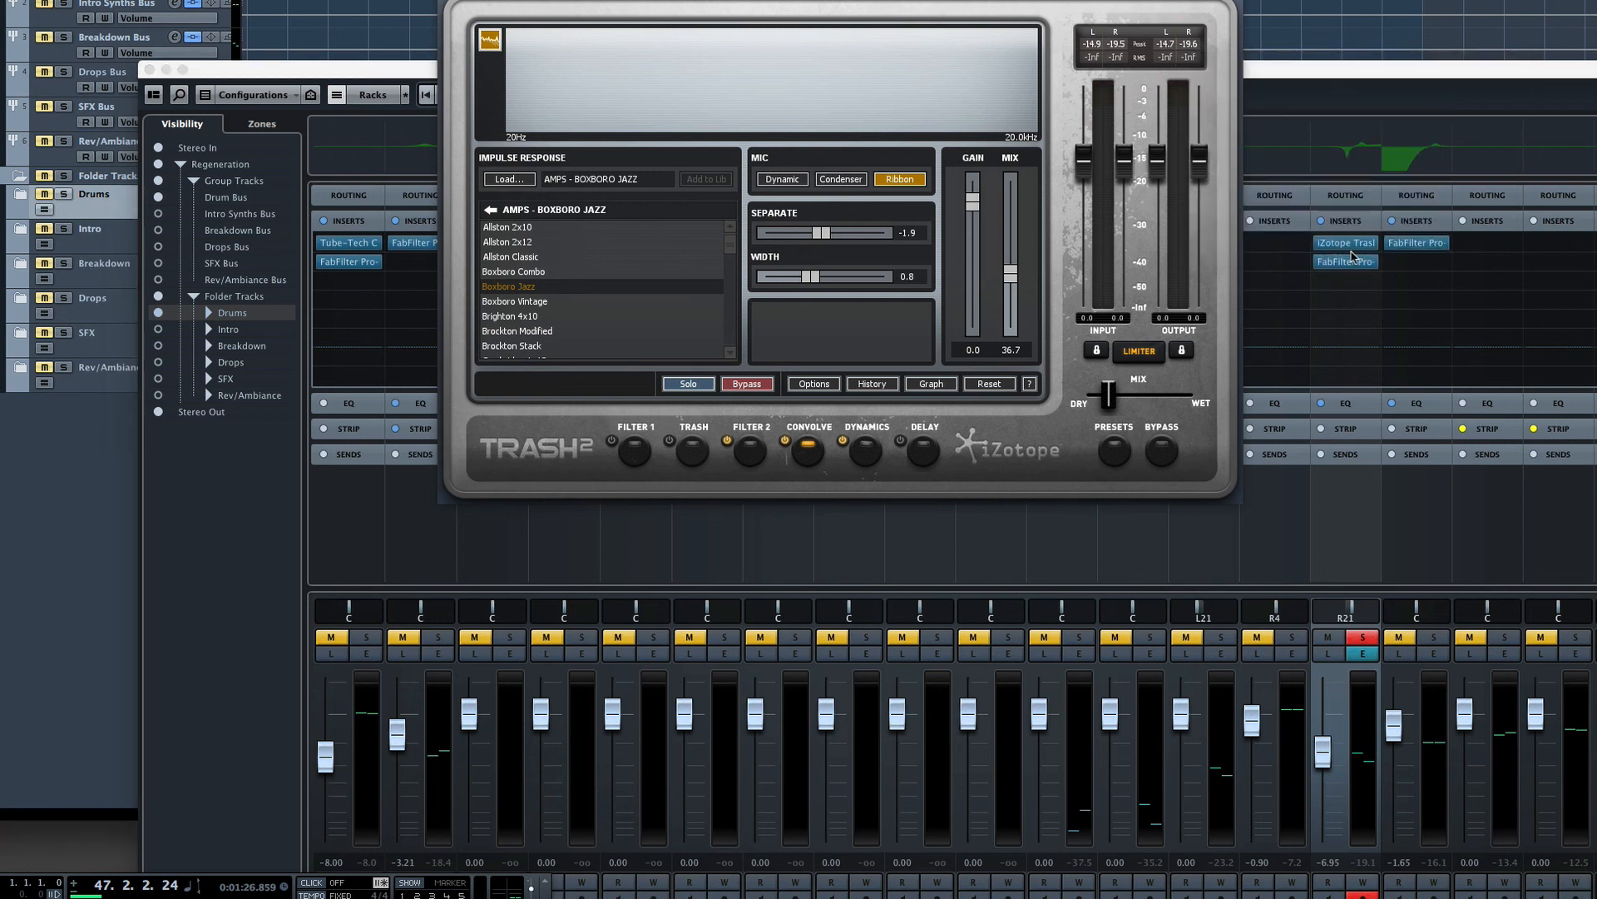
left_click(1431, 171)
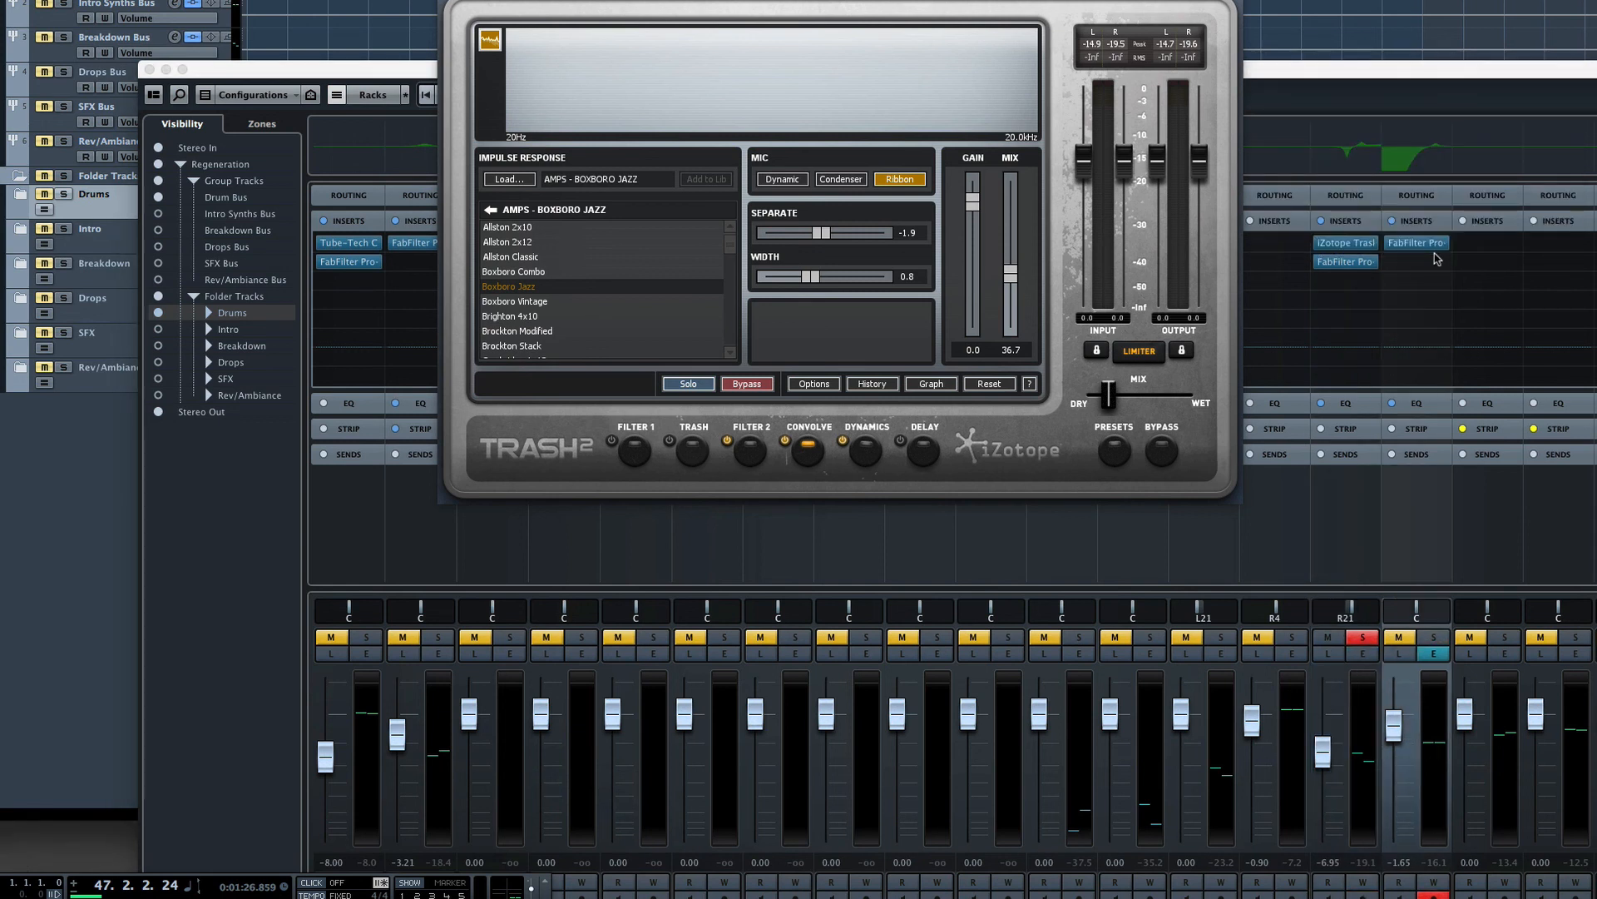
Move the solo from DRM HH3 to the channel after it and toggle the bypass of its FabFilter Pro insert during playback.
left_click(1434, 637)
left_click(1358, 637)
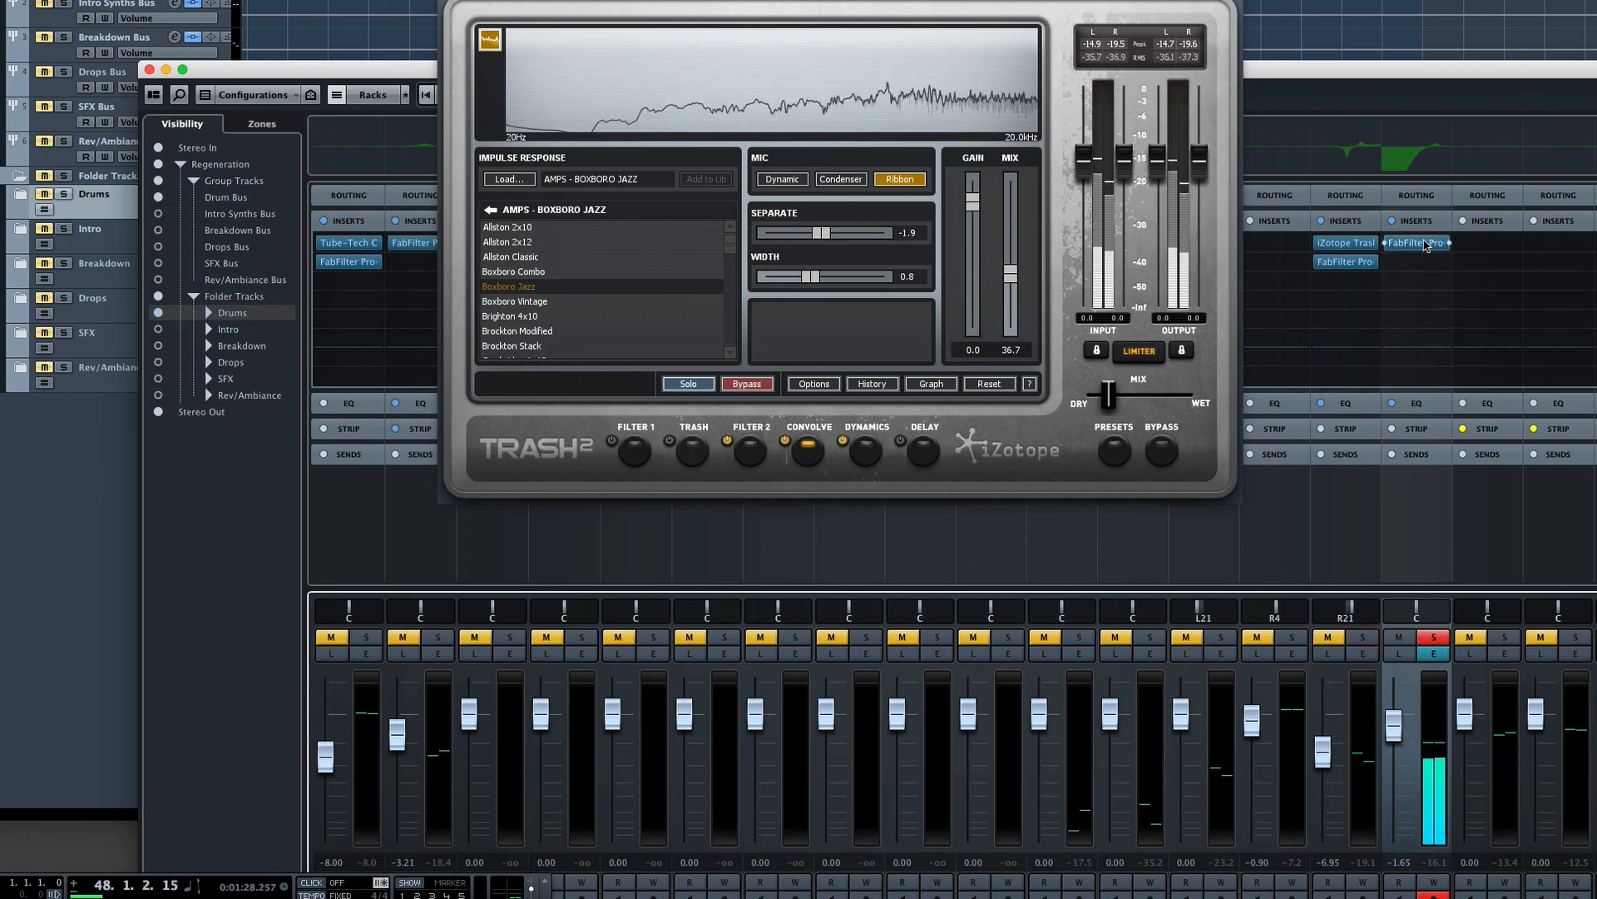
left_click(1386, 244)
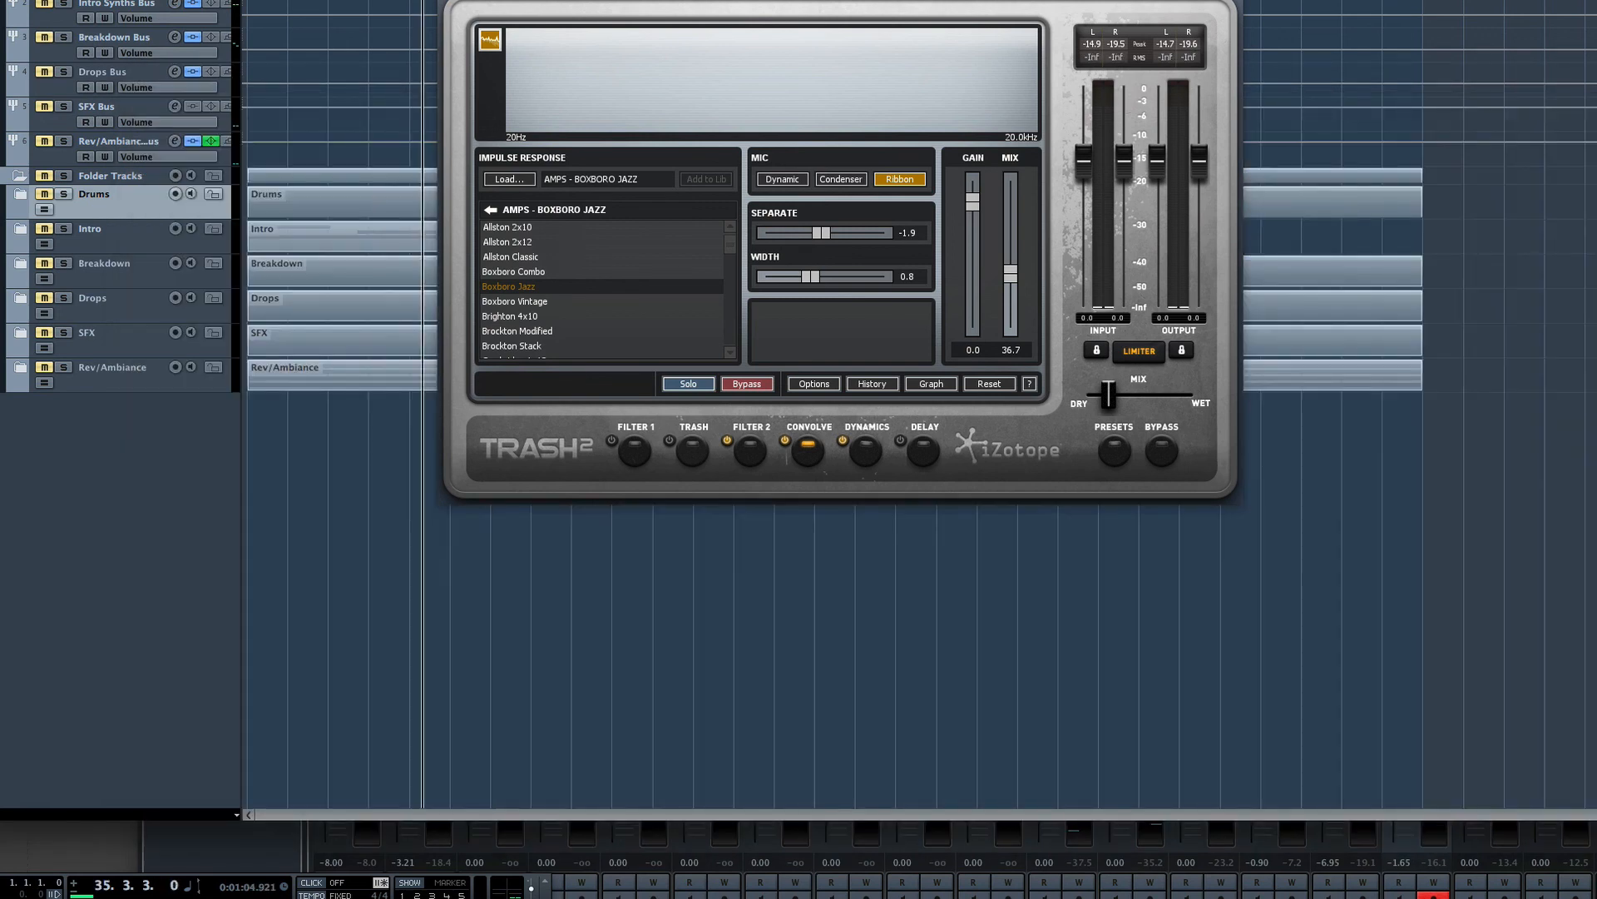
Show the mixer and compare the soloed channel with its FabFilter Pro insert active and bypassed during playback, leaving the insert active.
key("F3")
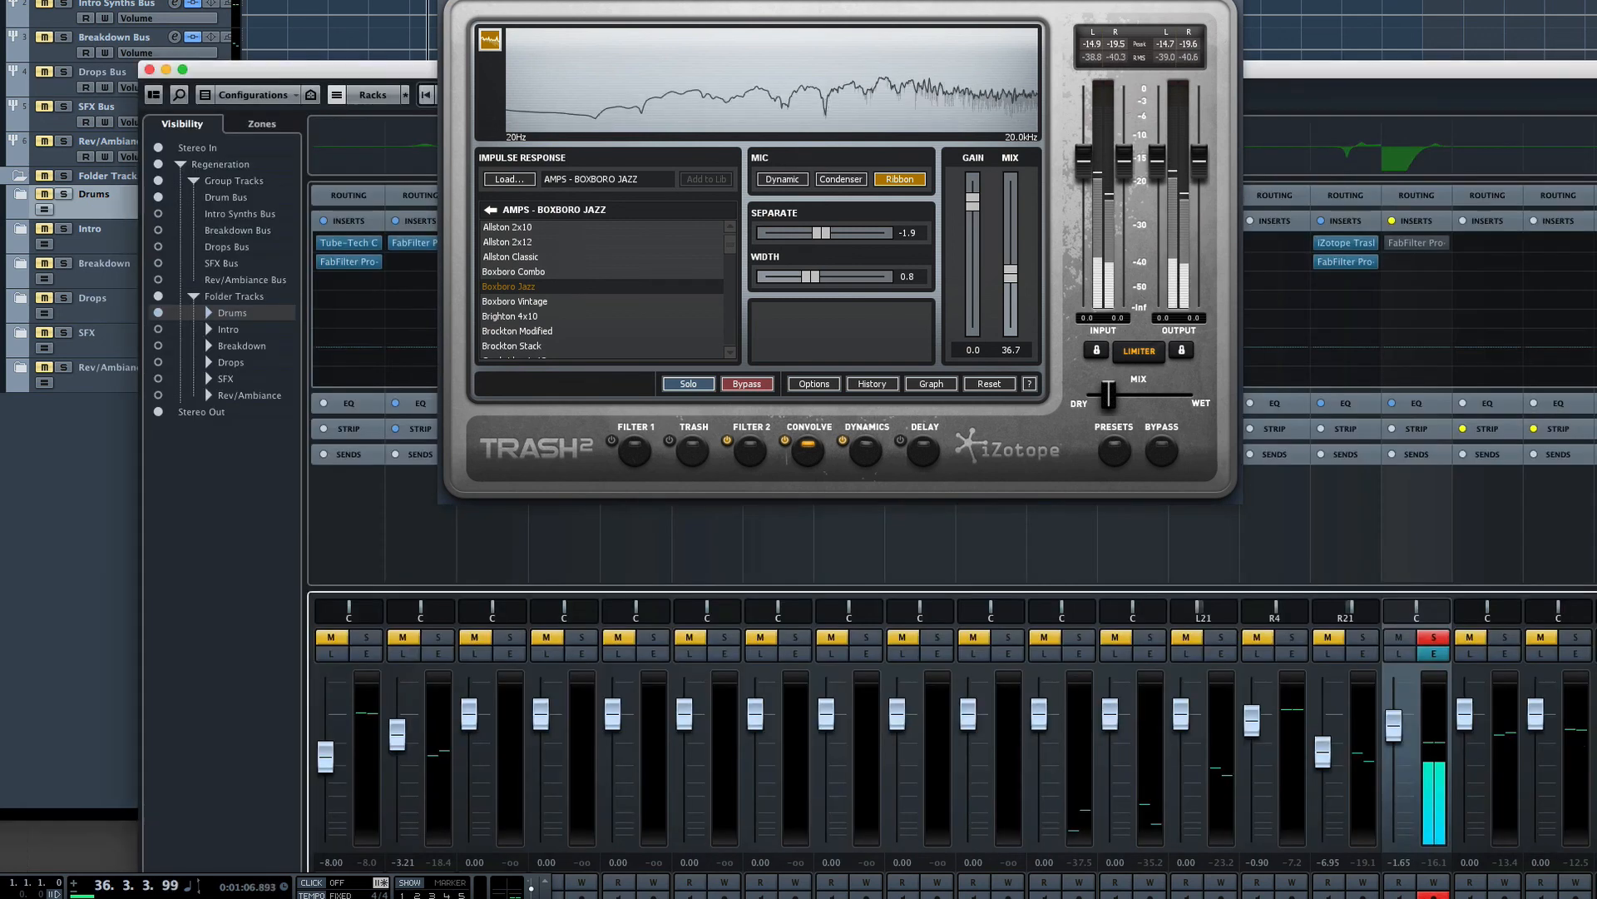
left_click(1385, 244)
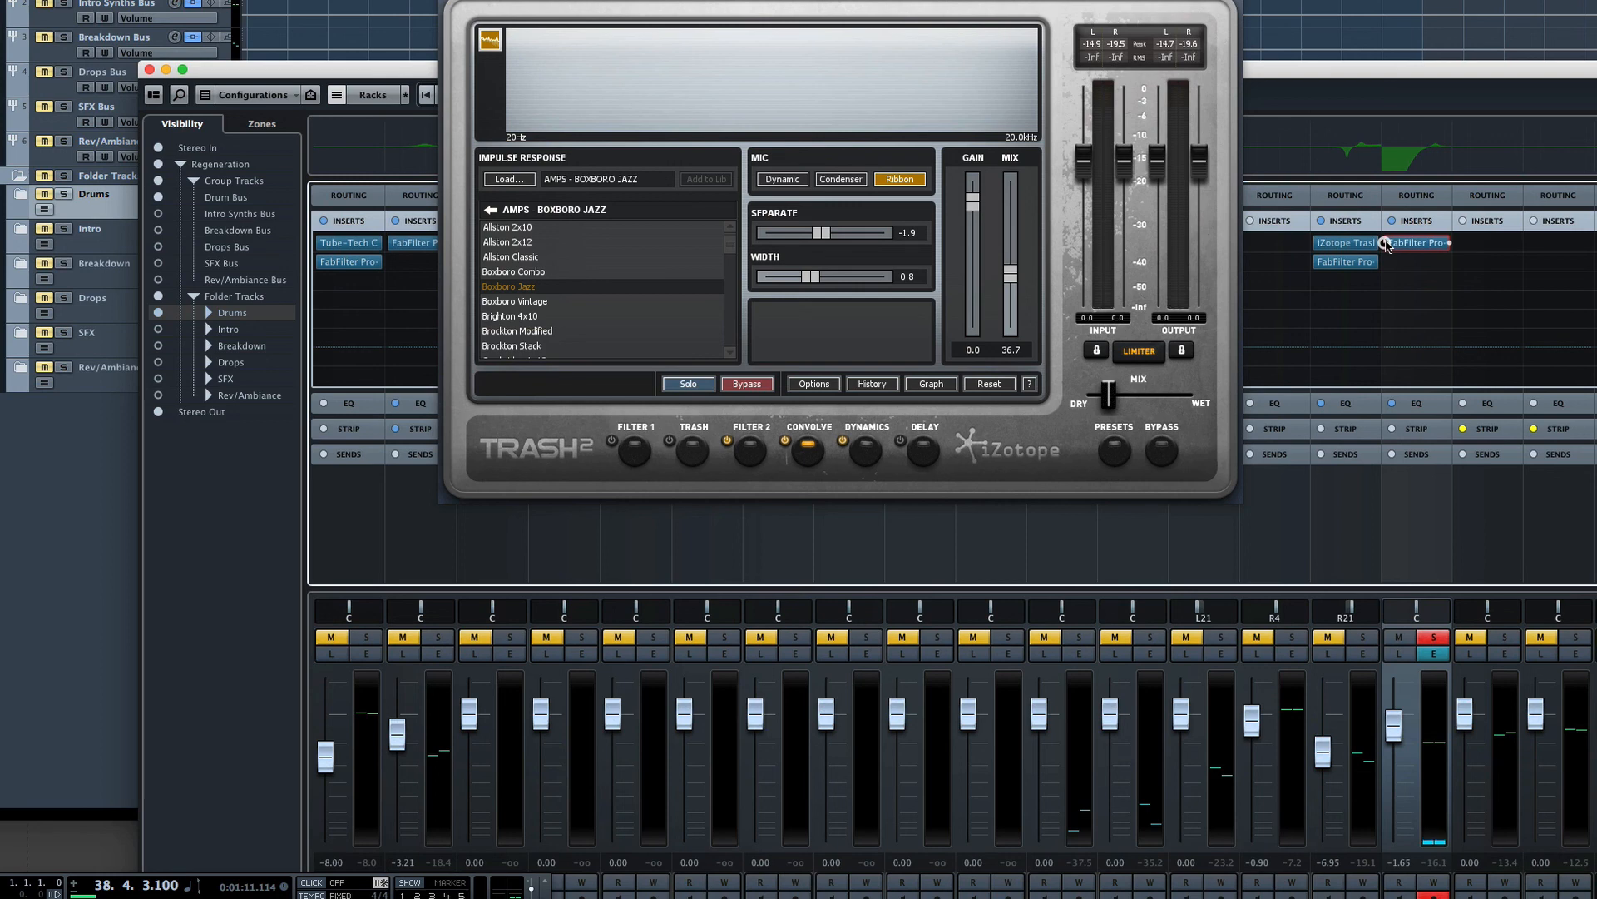
left_click(1385, 243)
key("space")
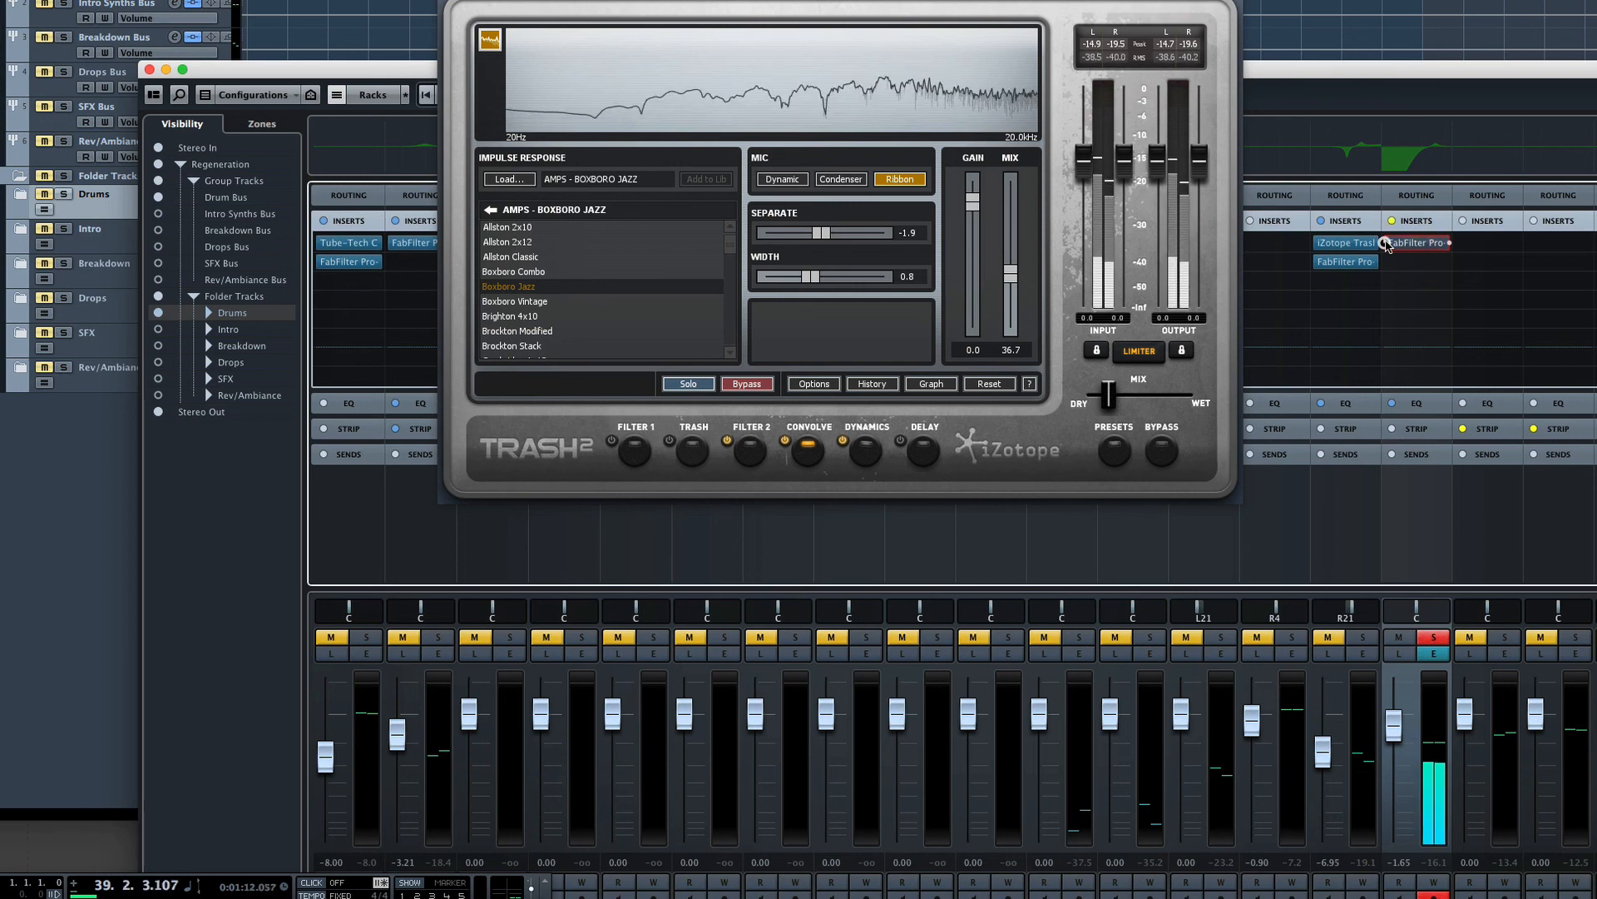
left_click(1385, 243)
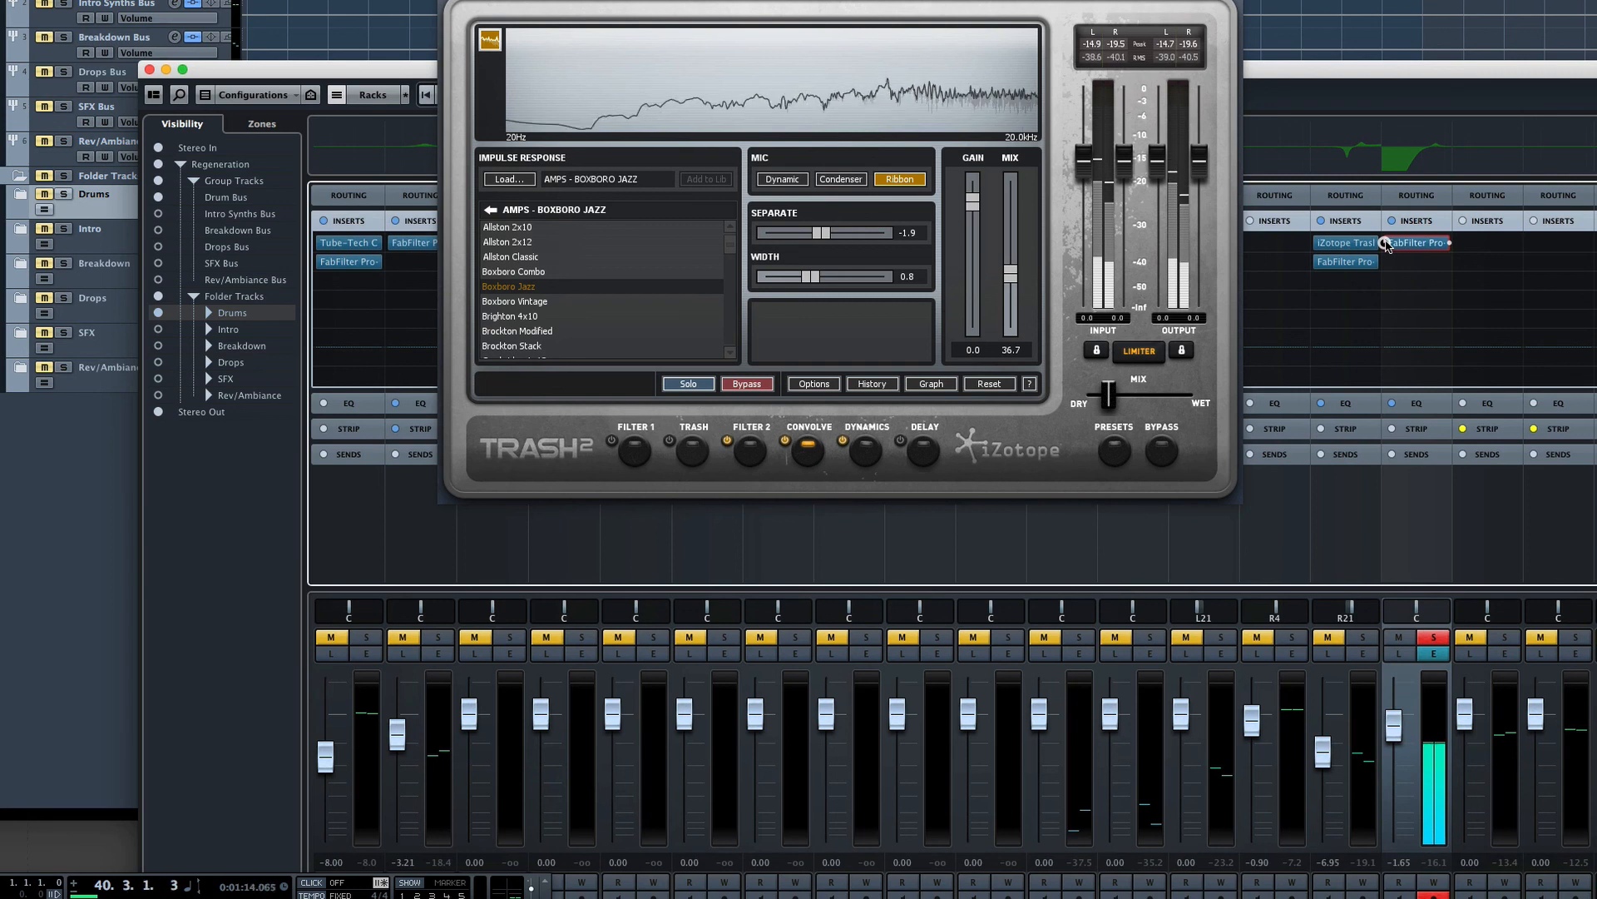
left_click(1384, 243)
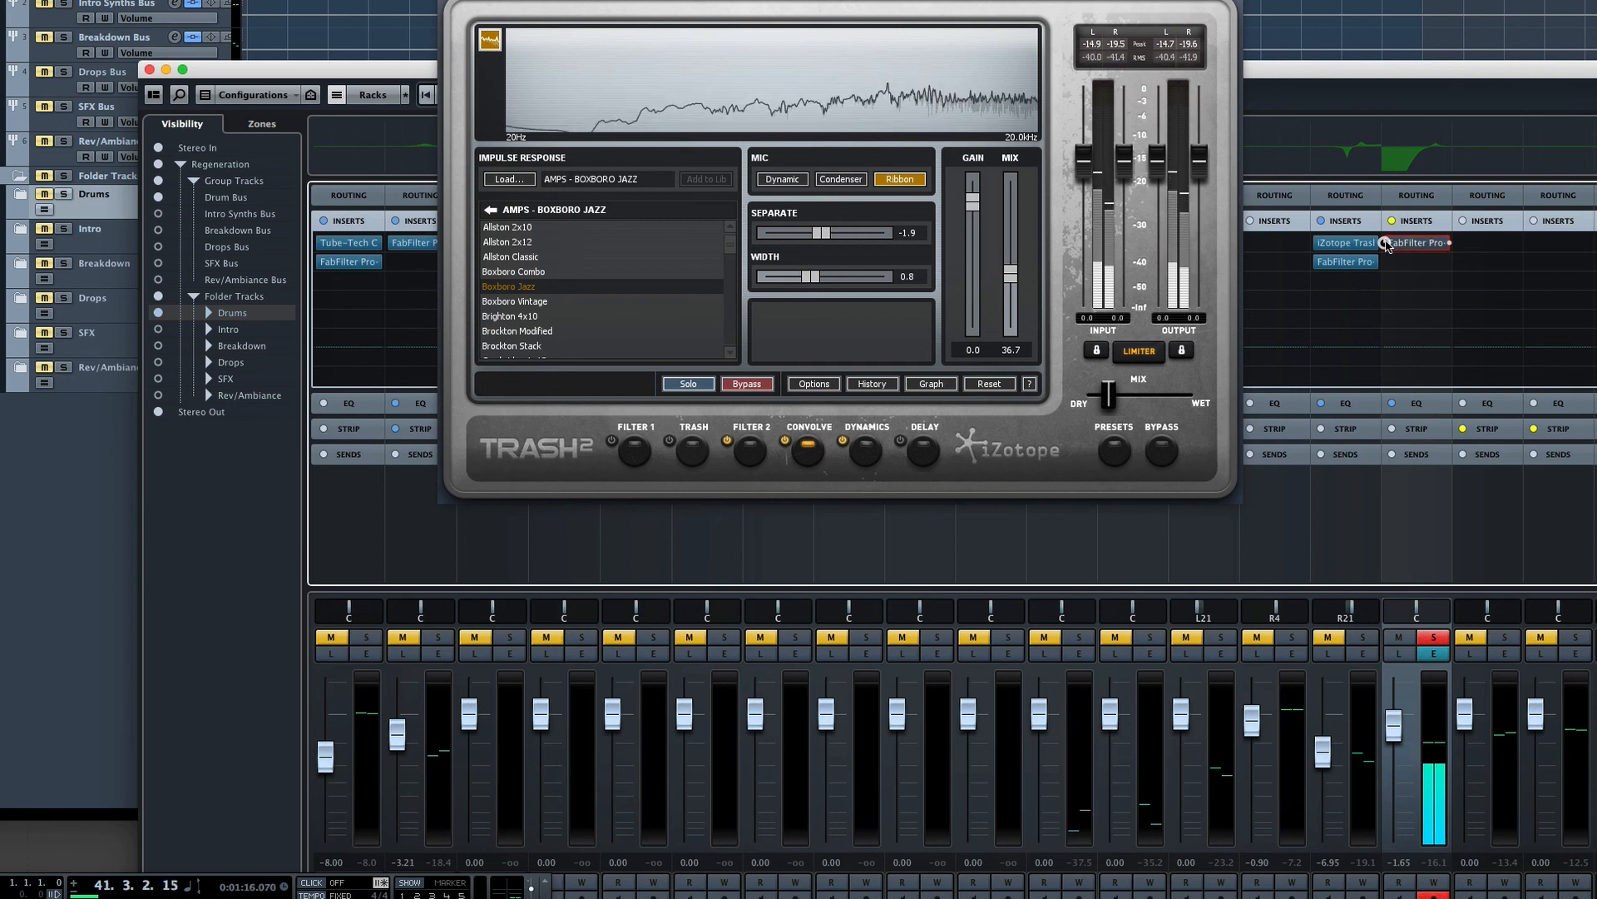
left_click(1385, 243)
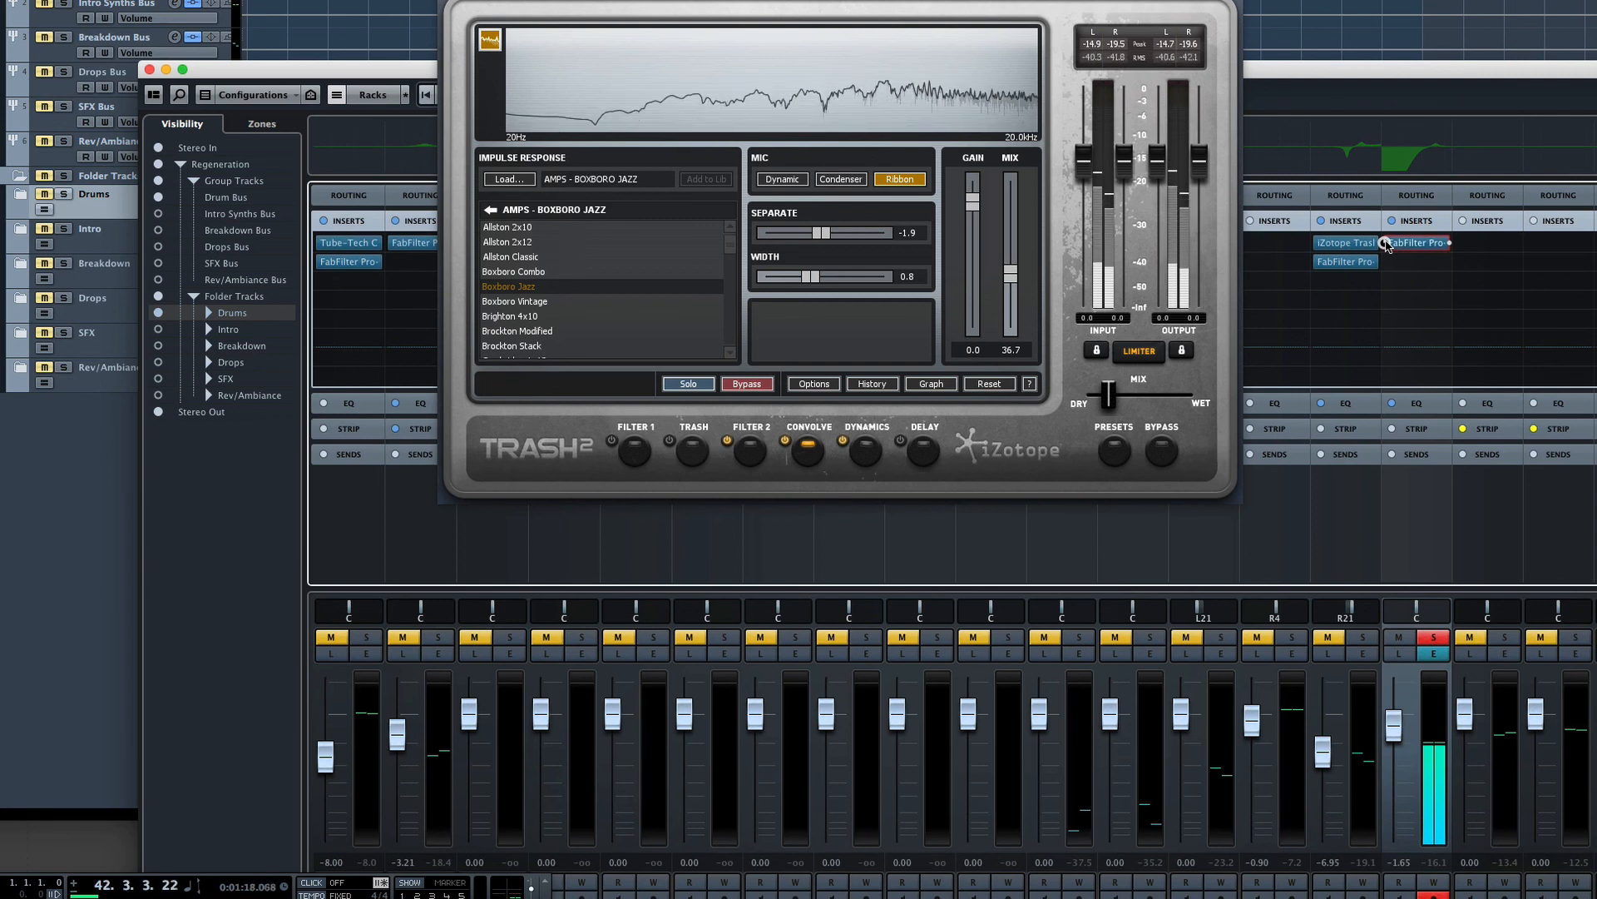
key("space")
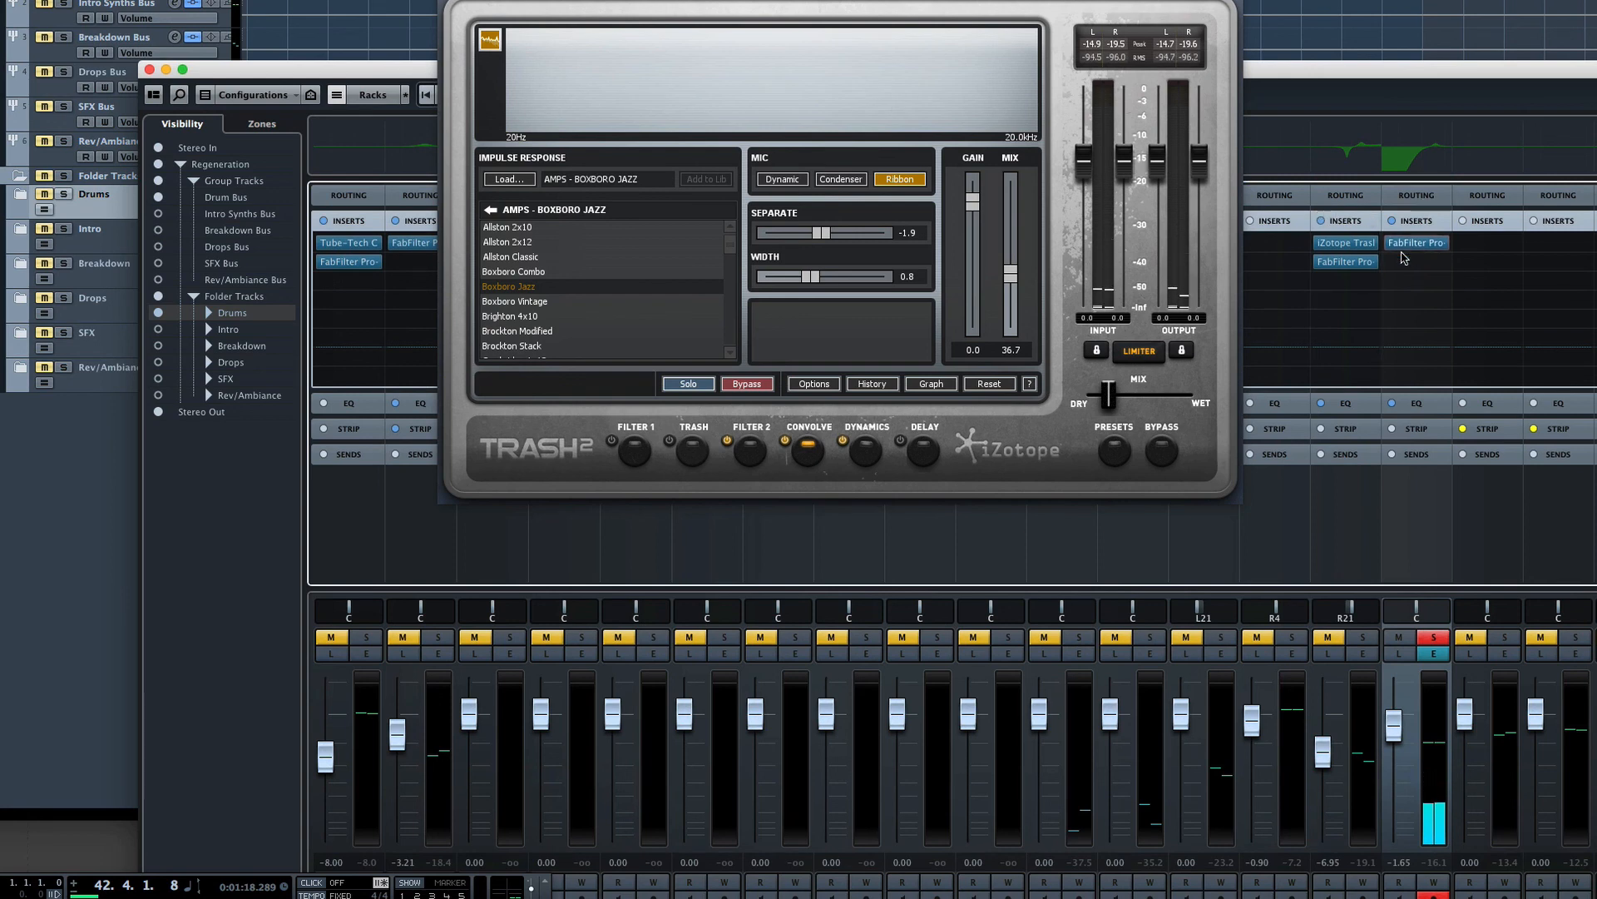
Open the soloed channel's FabFilter Pro insert, watch its metering during playback, and put the plug-in window away.
left_click(1424, 243)
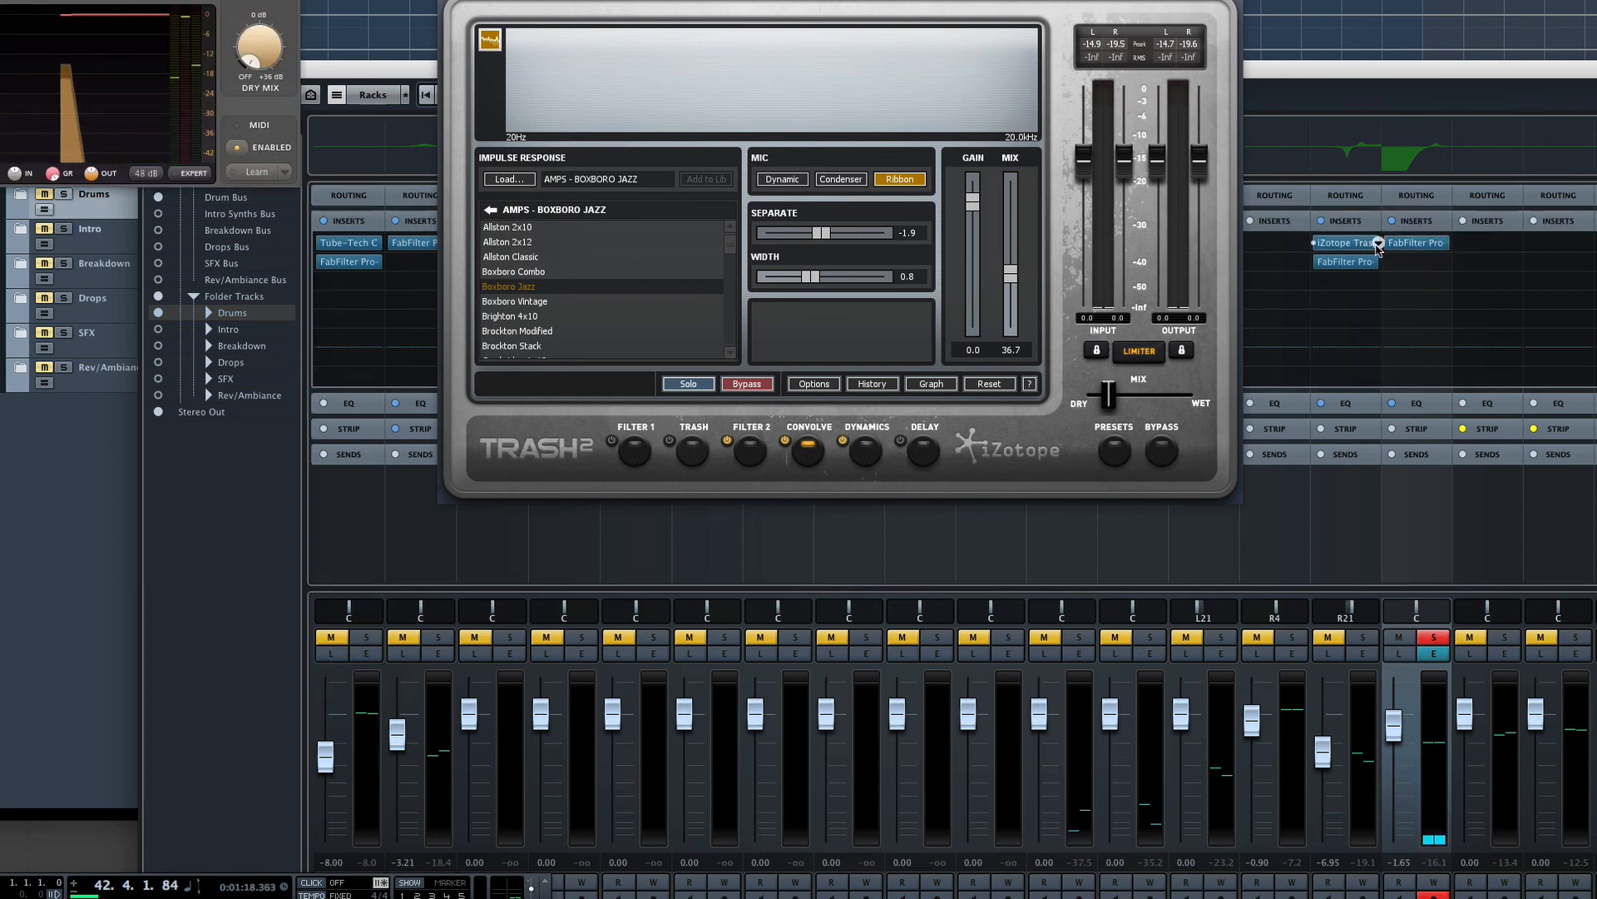
key("space")
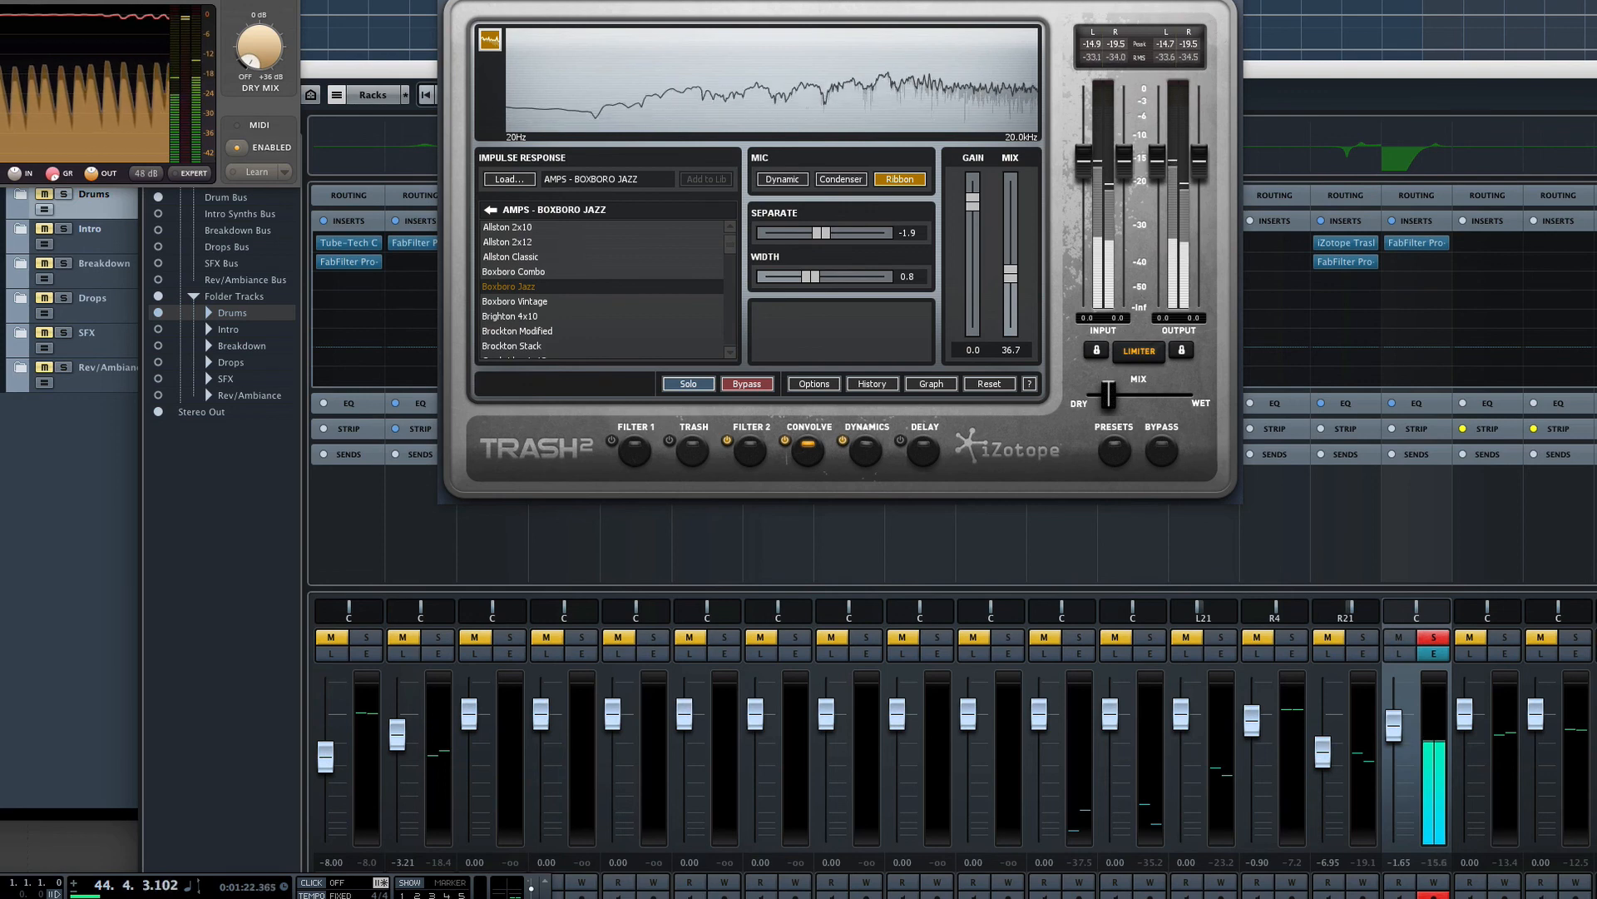
key("space")
left_click_drag(50, 1, 314, 49)
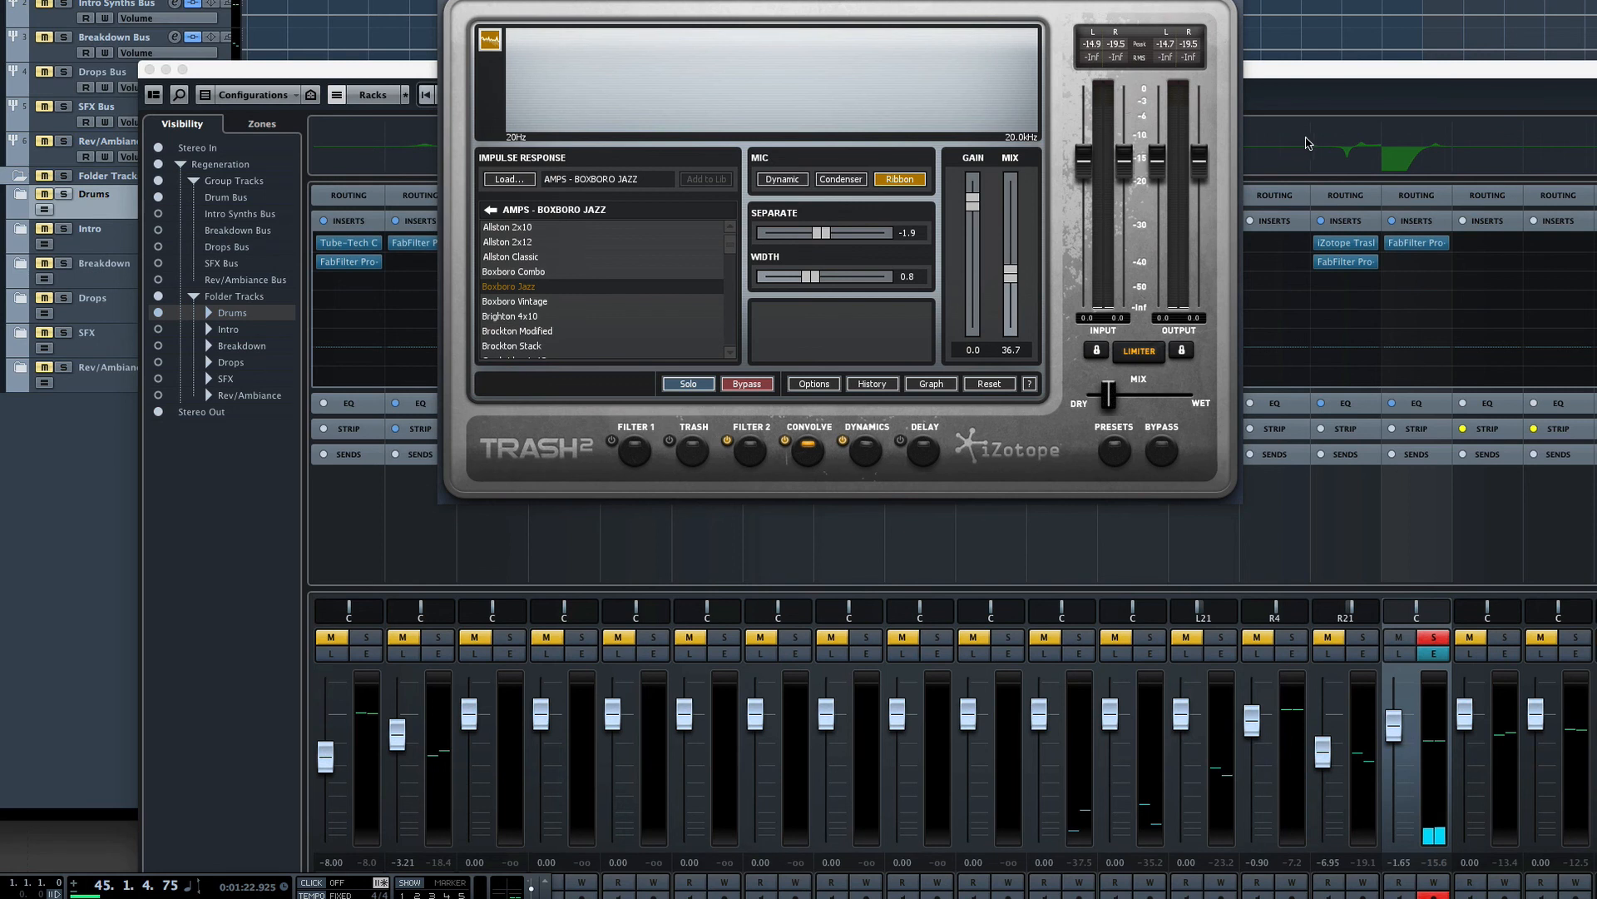
mouse_move(1432, 157)
Unsolo the current channel, solo the Drum Bus for a short playback, and shift the Trash 2 window off its inserts.
left_click(1430, 647)
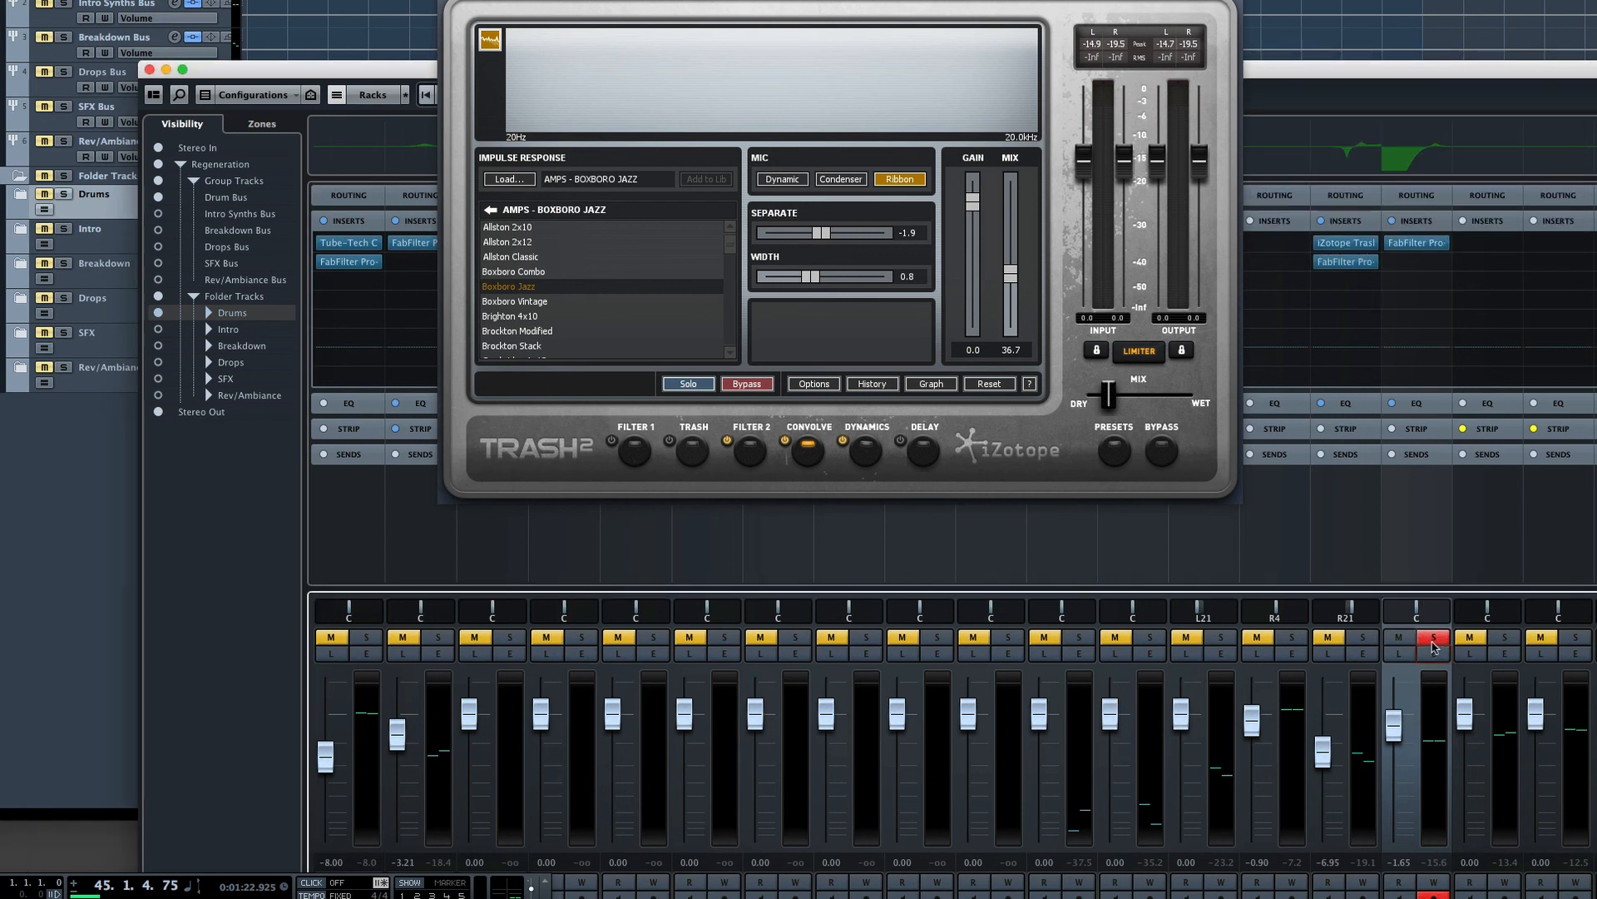
left_click(1433, 639)
scroll(1432, 648, "left", 3)
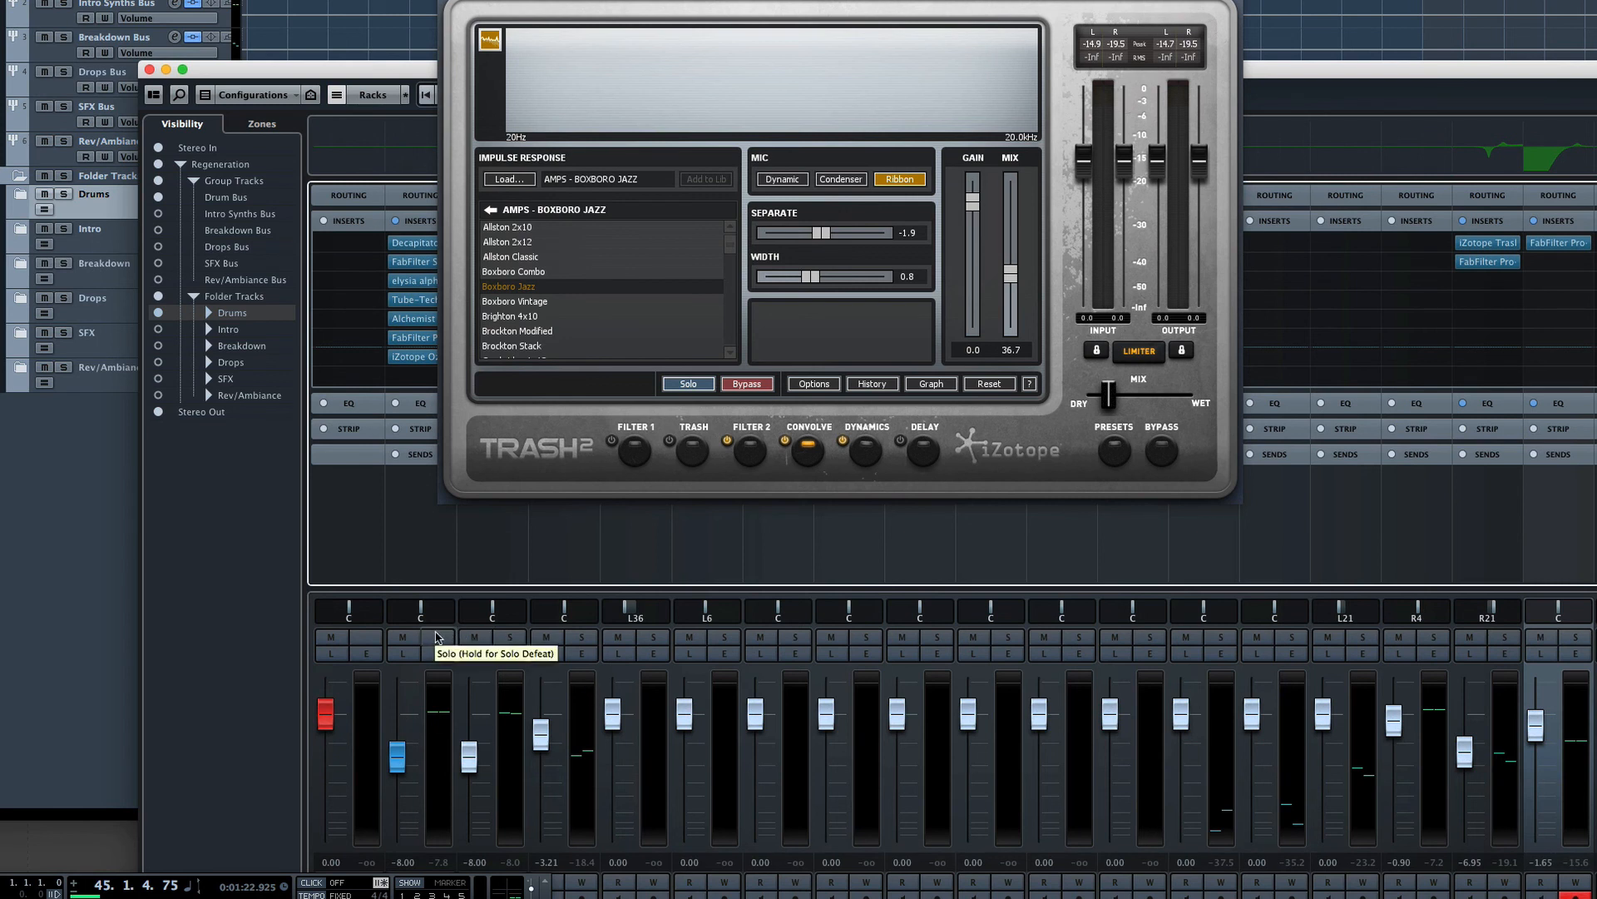
left_click(434, 636)
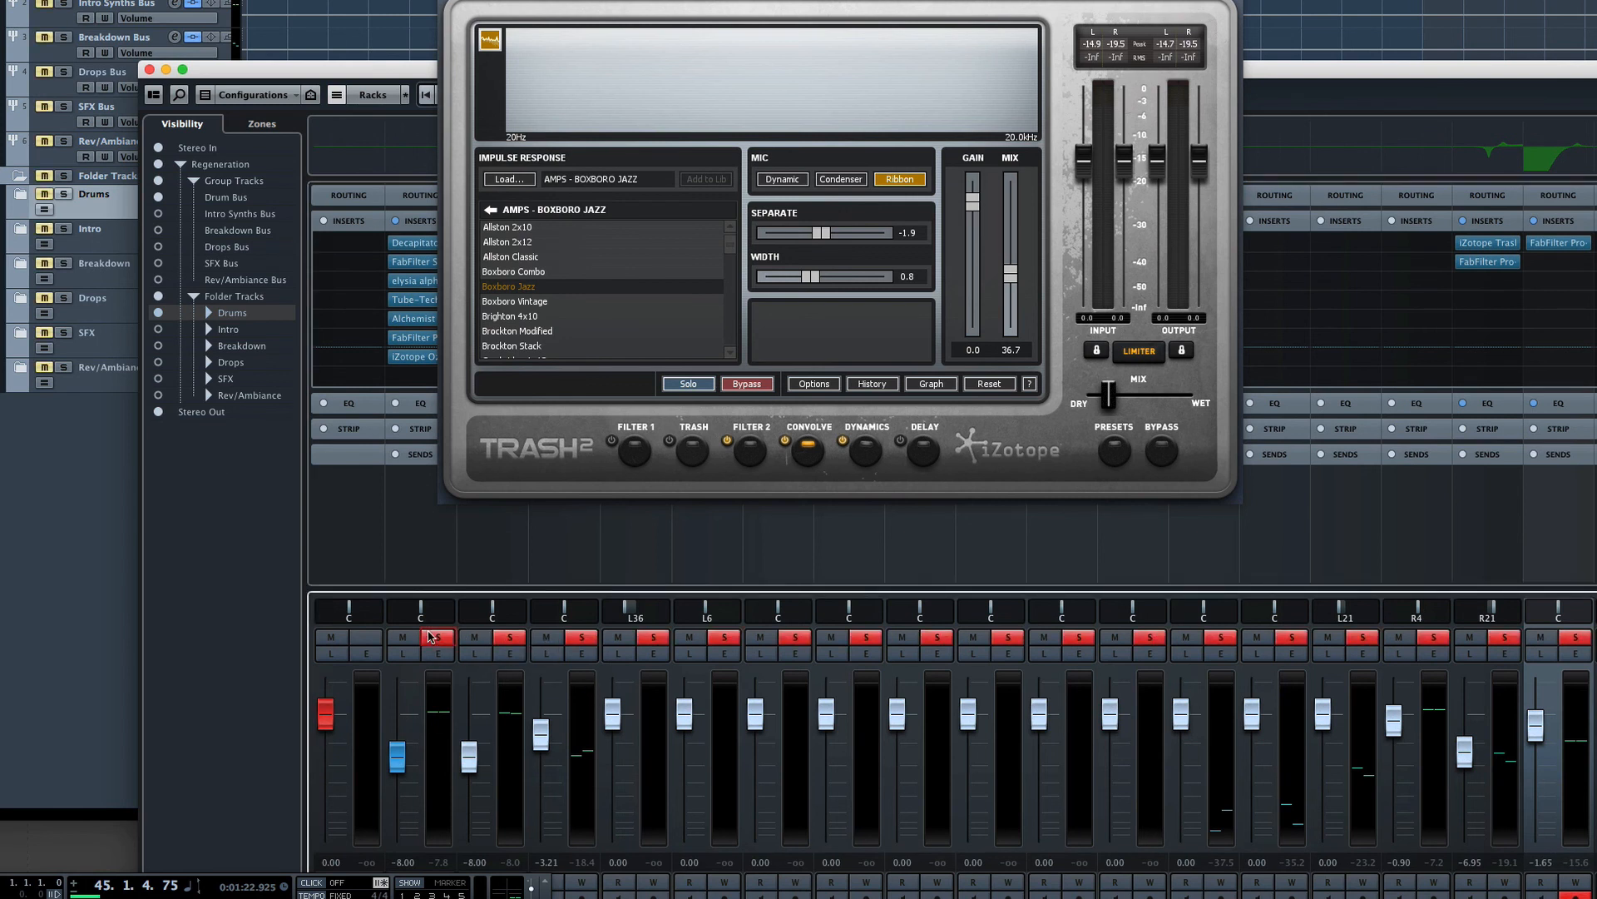
key("space")
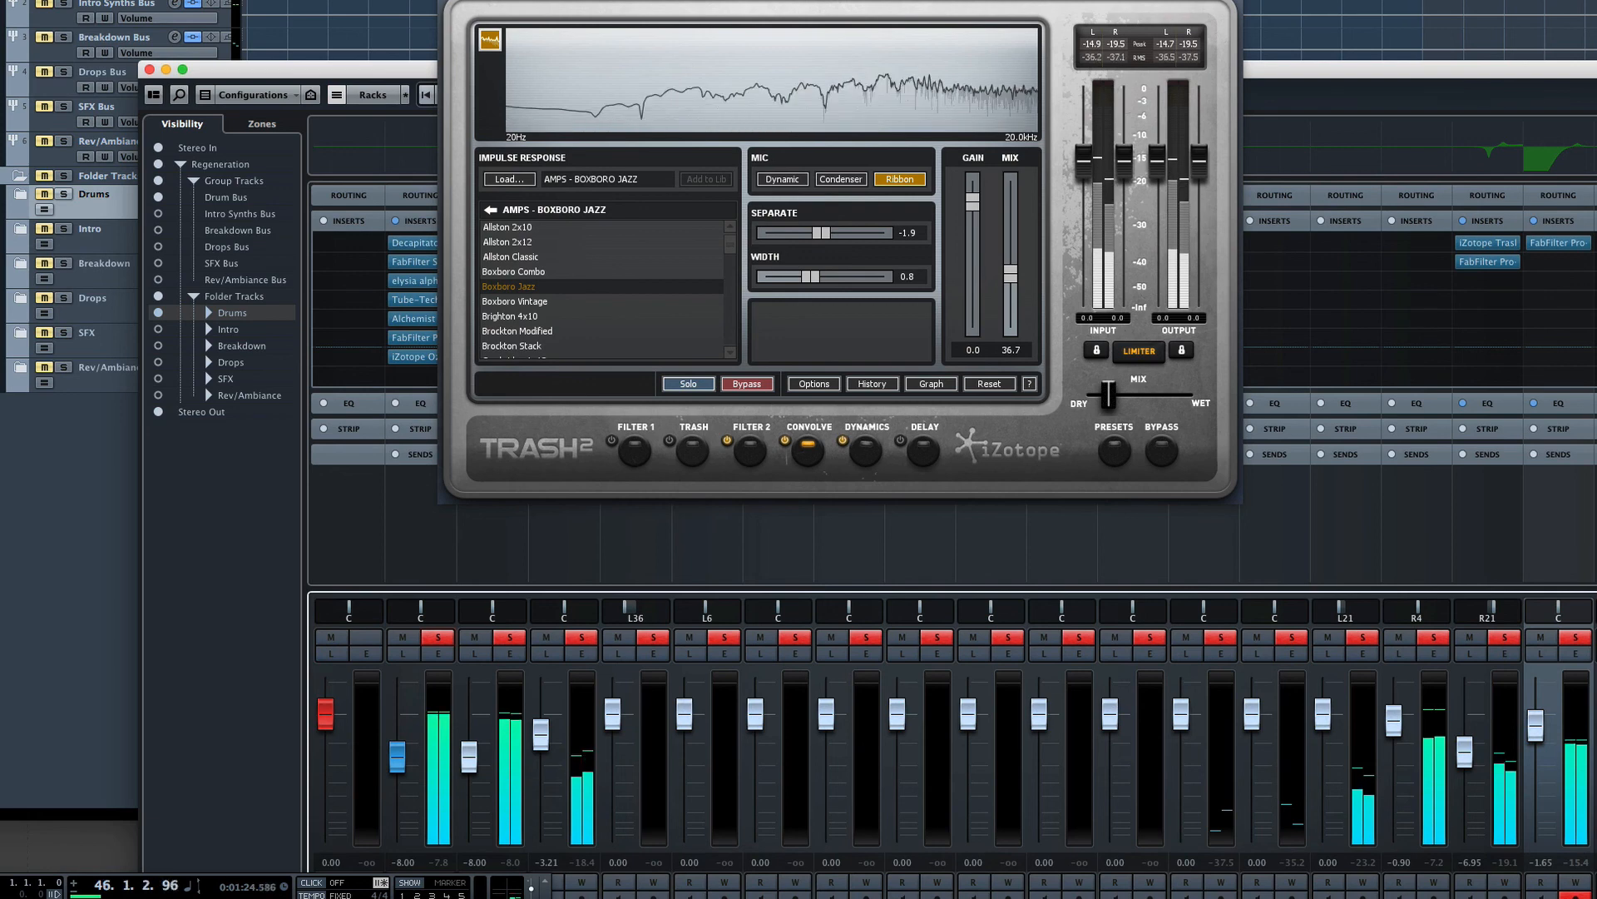
left_click_drag(839, 0, 1126, 13)
key("space")
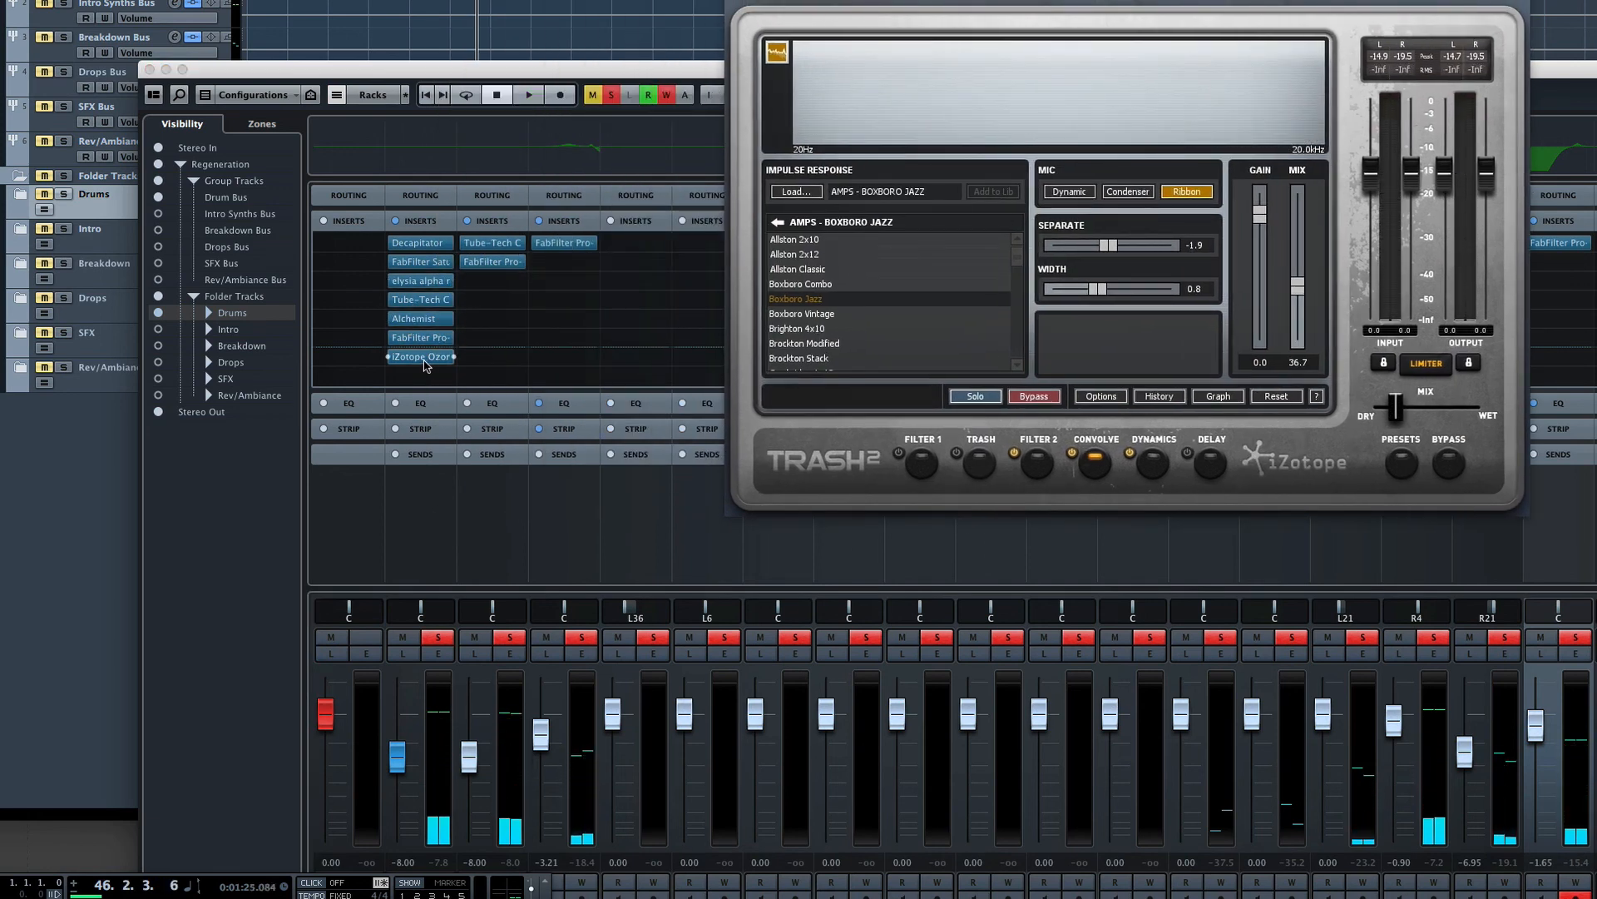
Bypass every Drum Bus insert one after another during playback, working up from iZotope Ozone to Decapitator.
key("space")
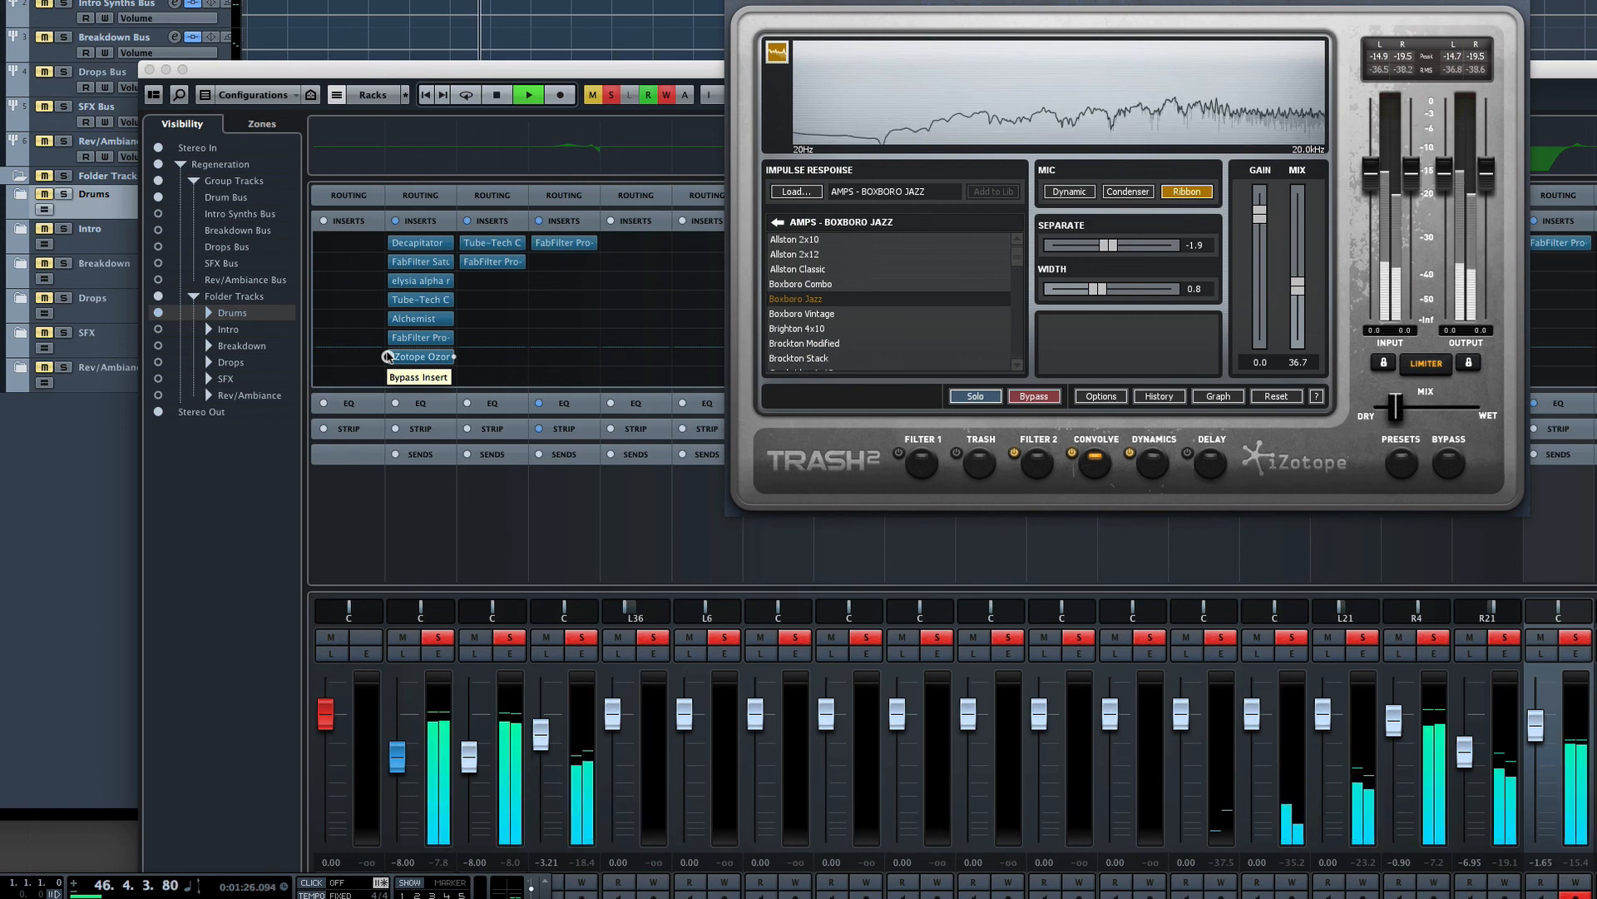
left_click(388, 356)
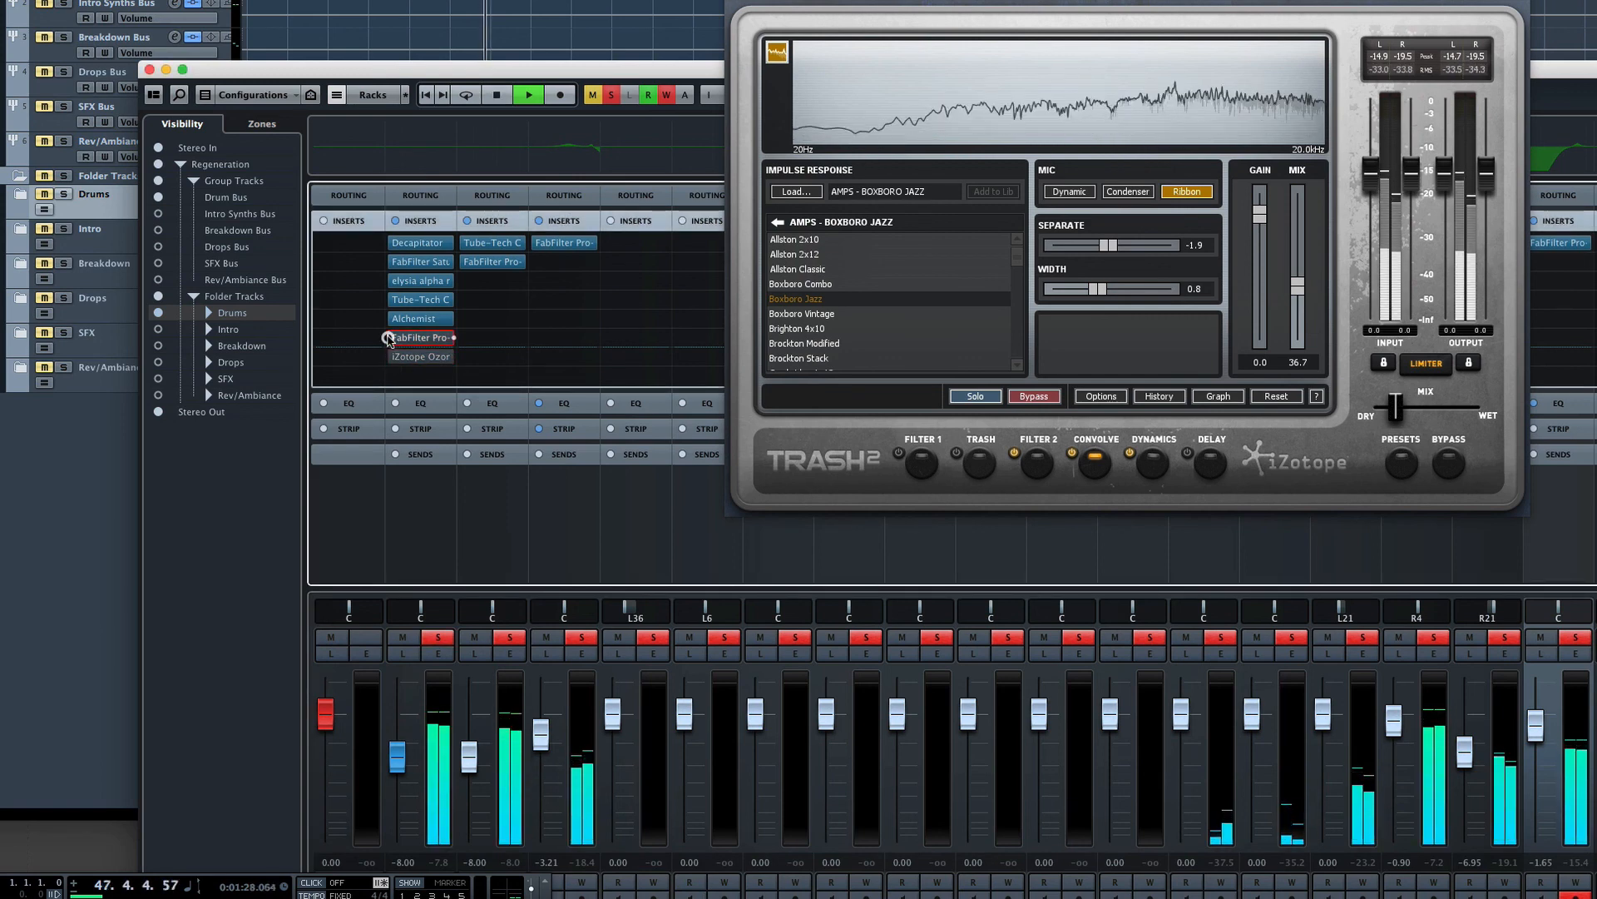
left_click(387, 337)
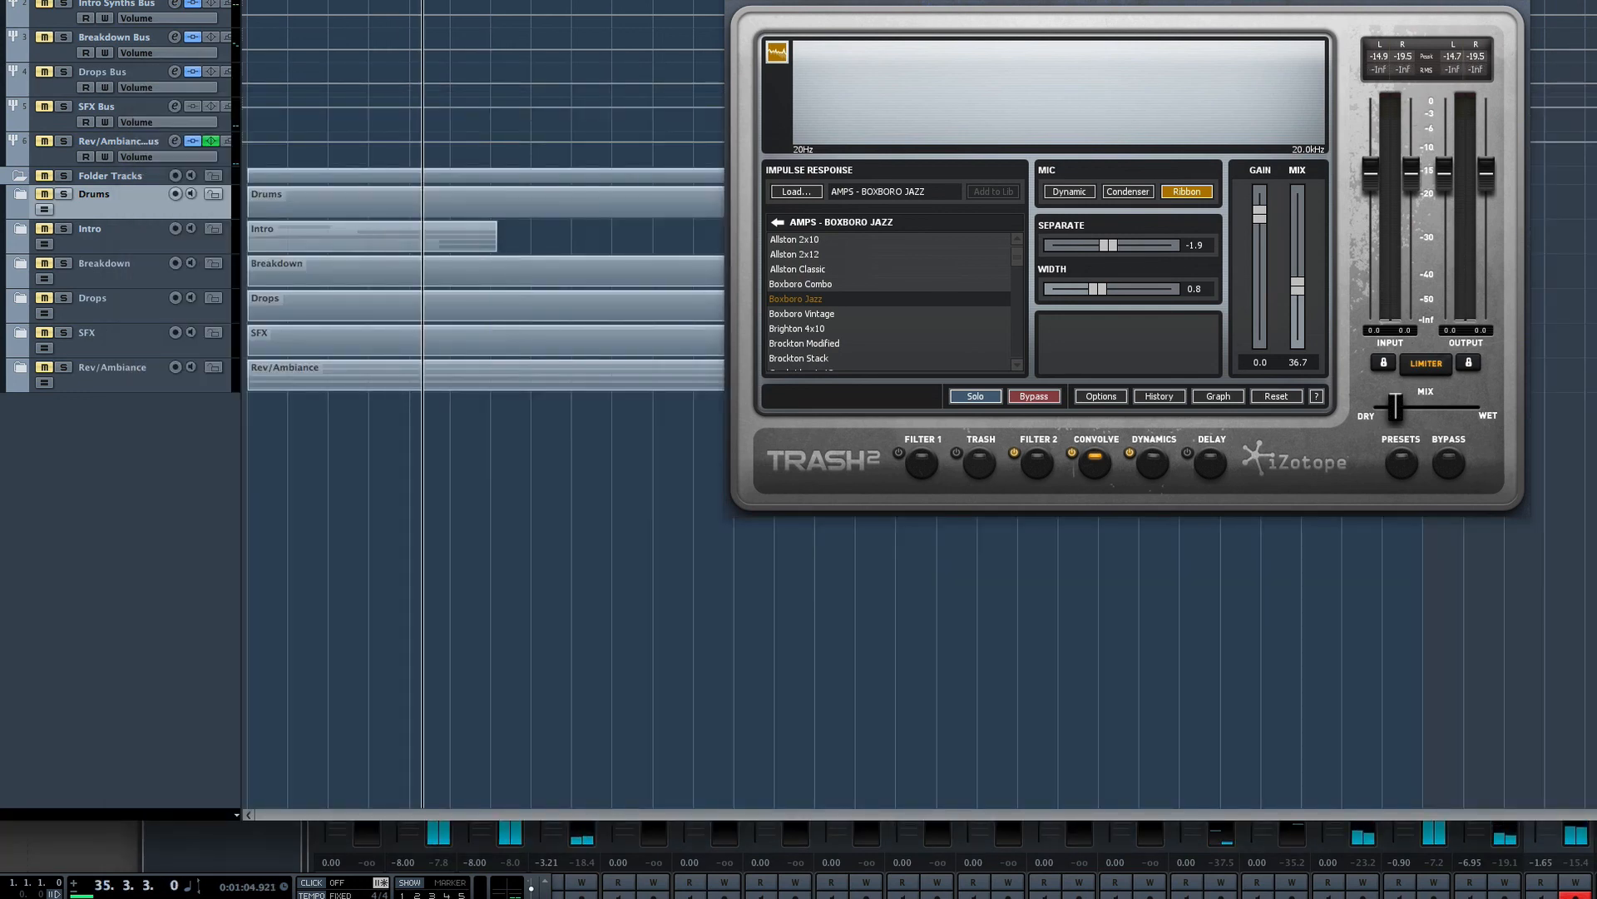
key("space")
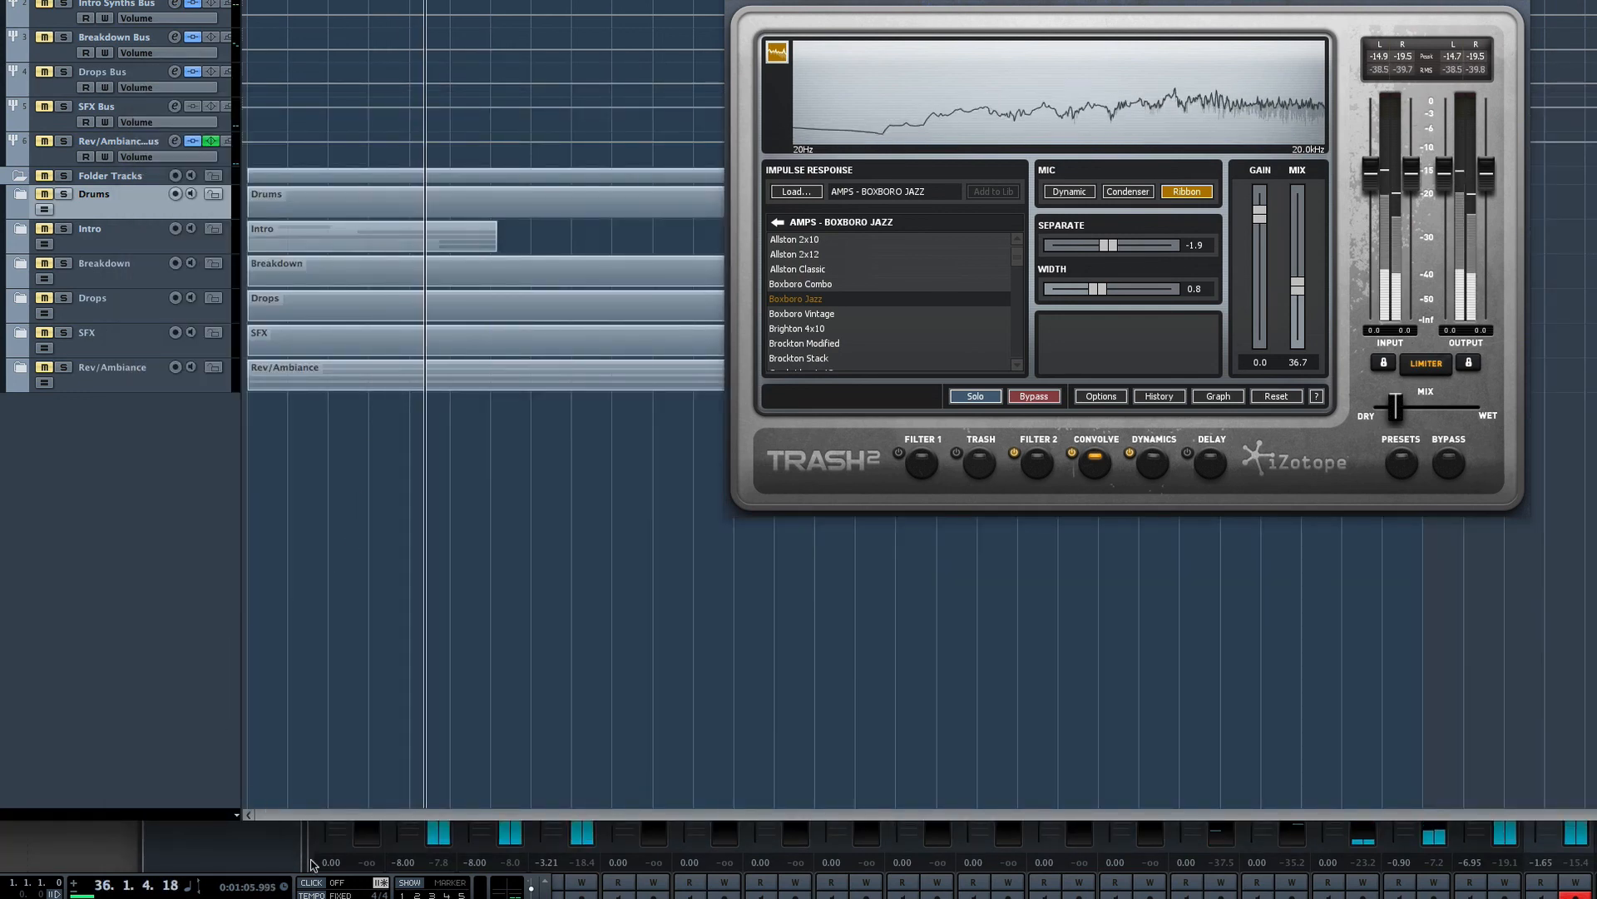
key("F3")
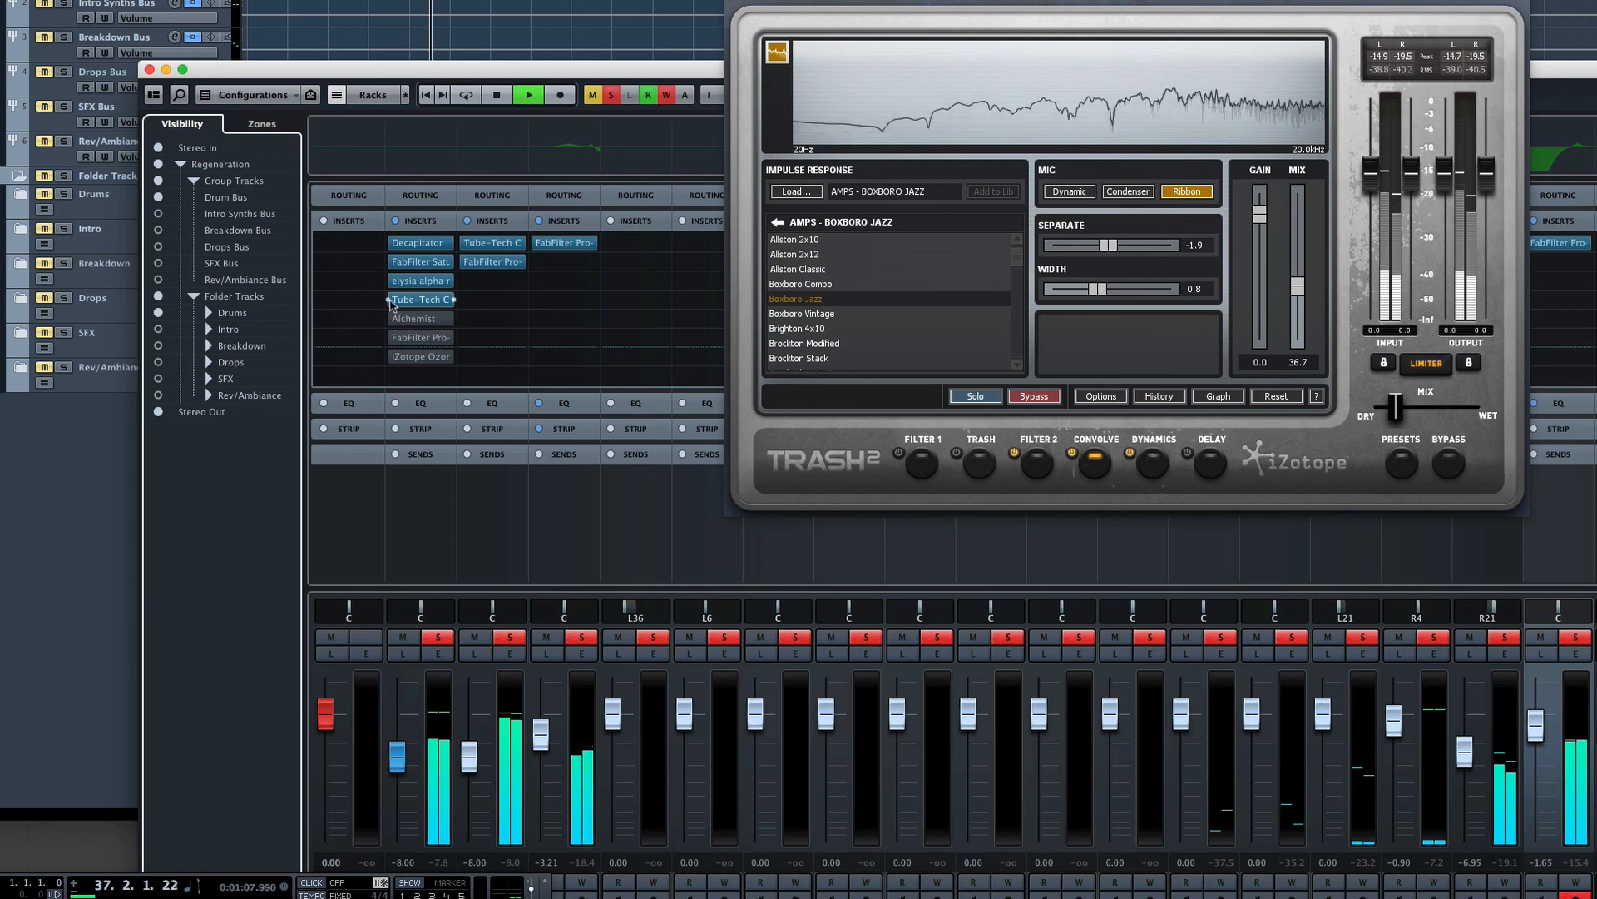
left_click(389, 299)
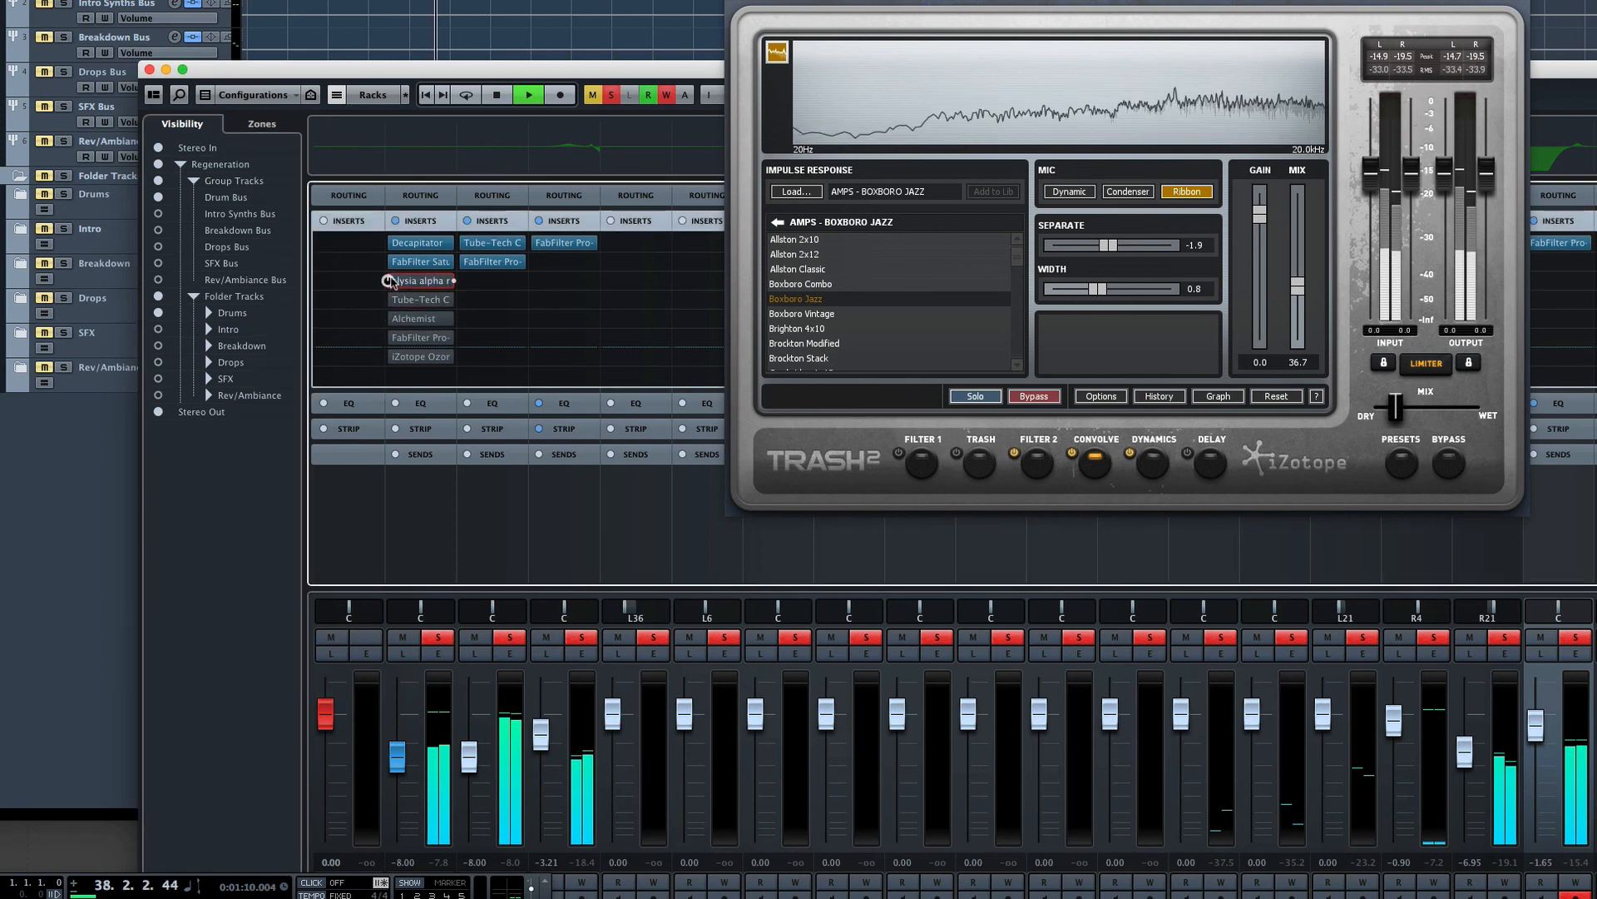
left_click(389, 281)
left_click(389, 261)
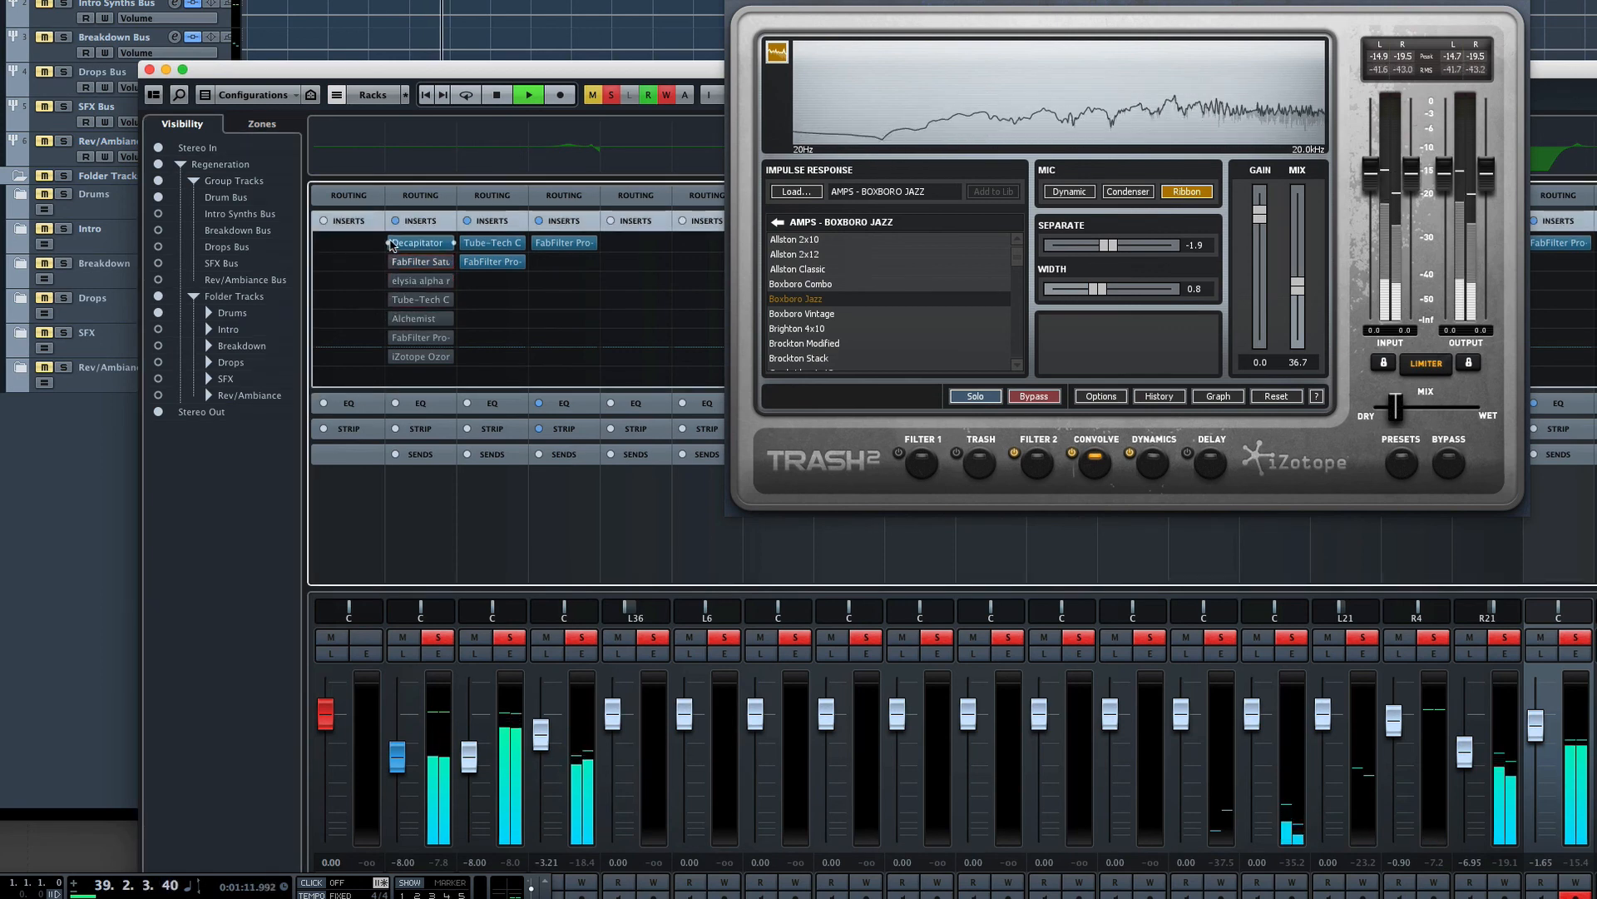
left_click(389, 243)
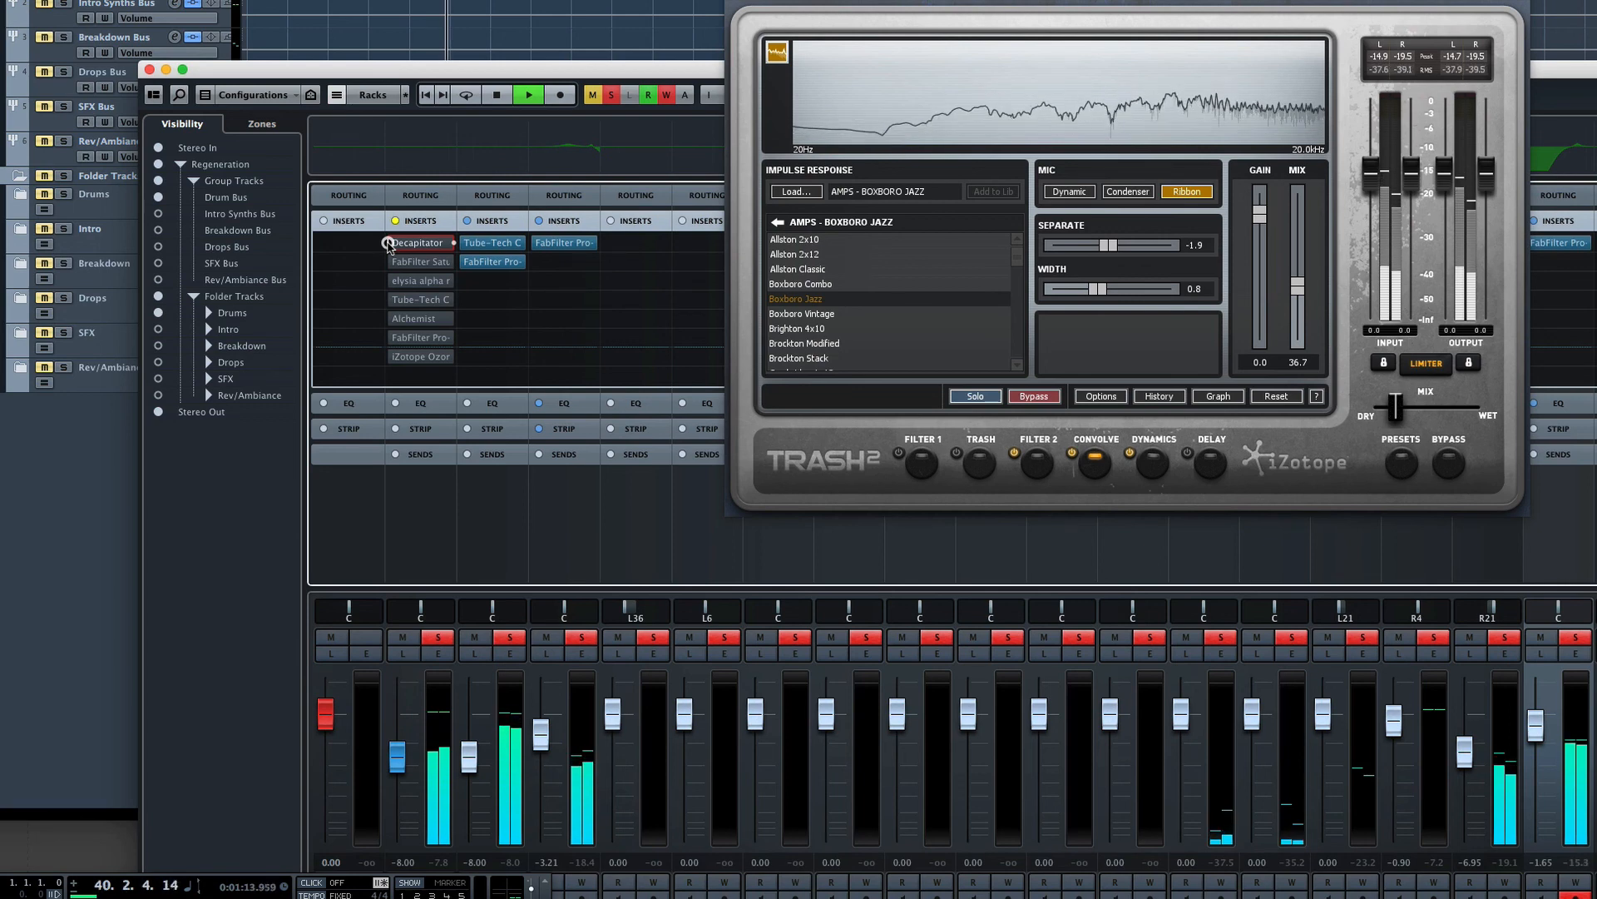
key("space")
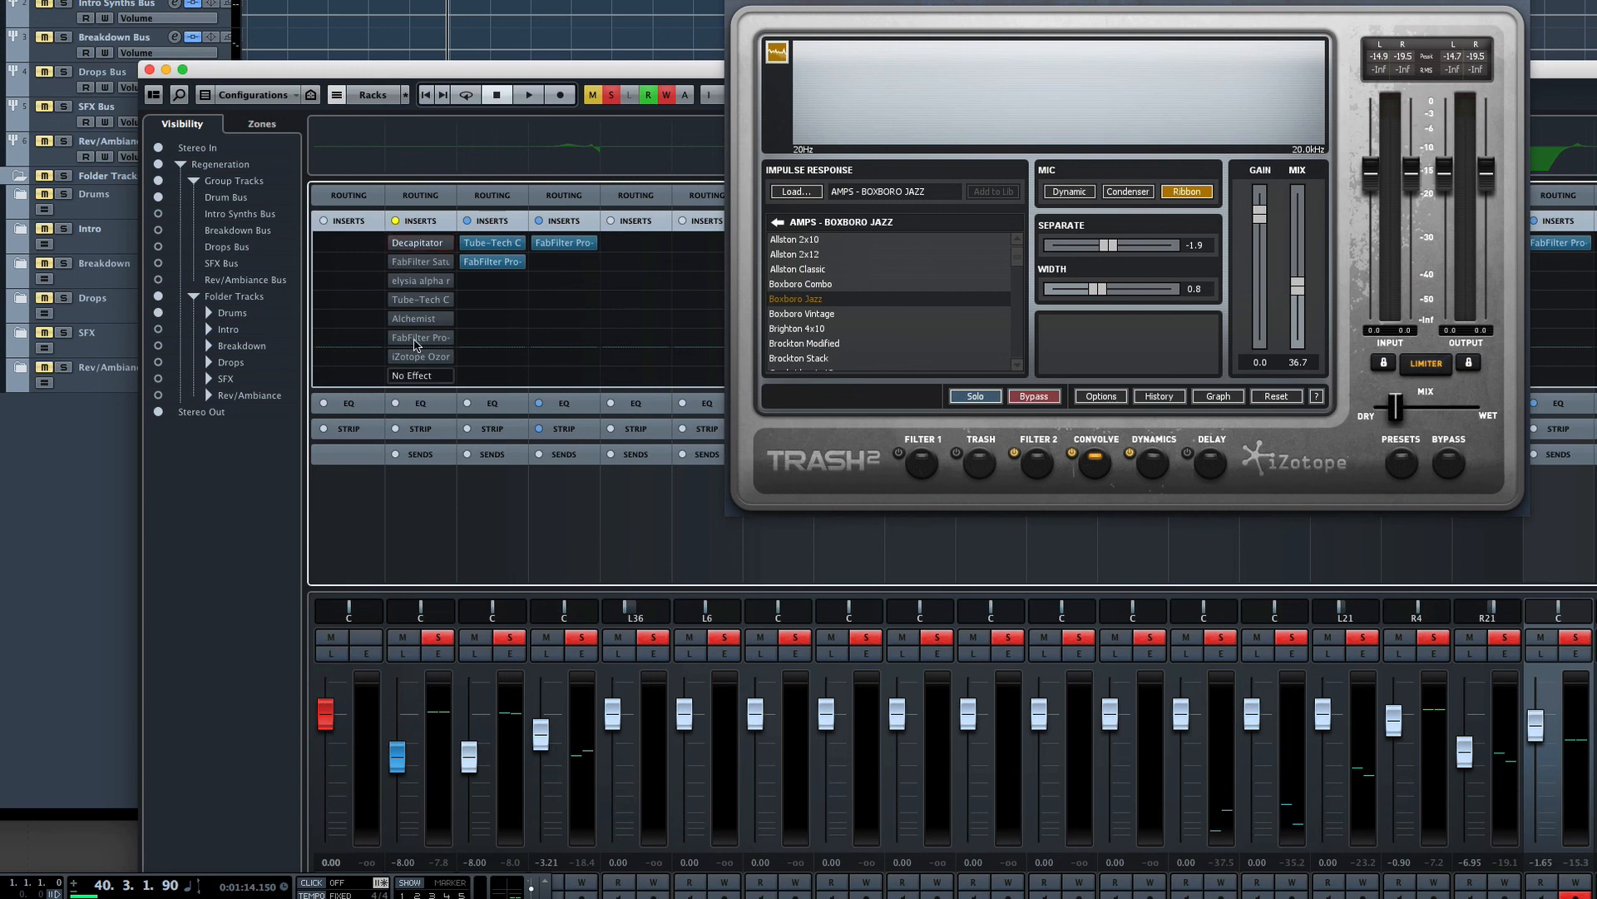
Move the mixer up to reveal the channel names, open the Drum Bus's Decapitator insert, and place its window clear of the bus.
left_click_drag(464, 70, 472, 0)
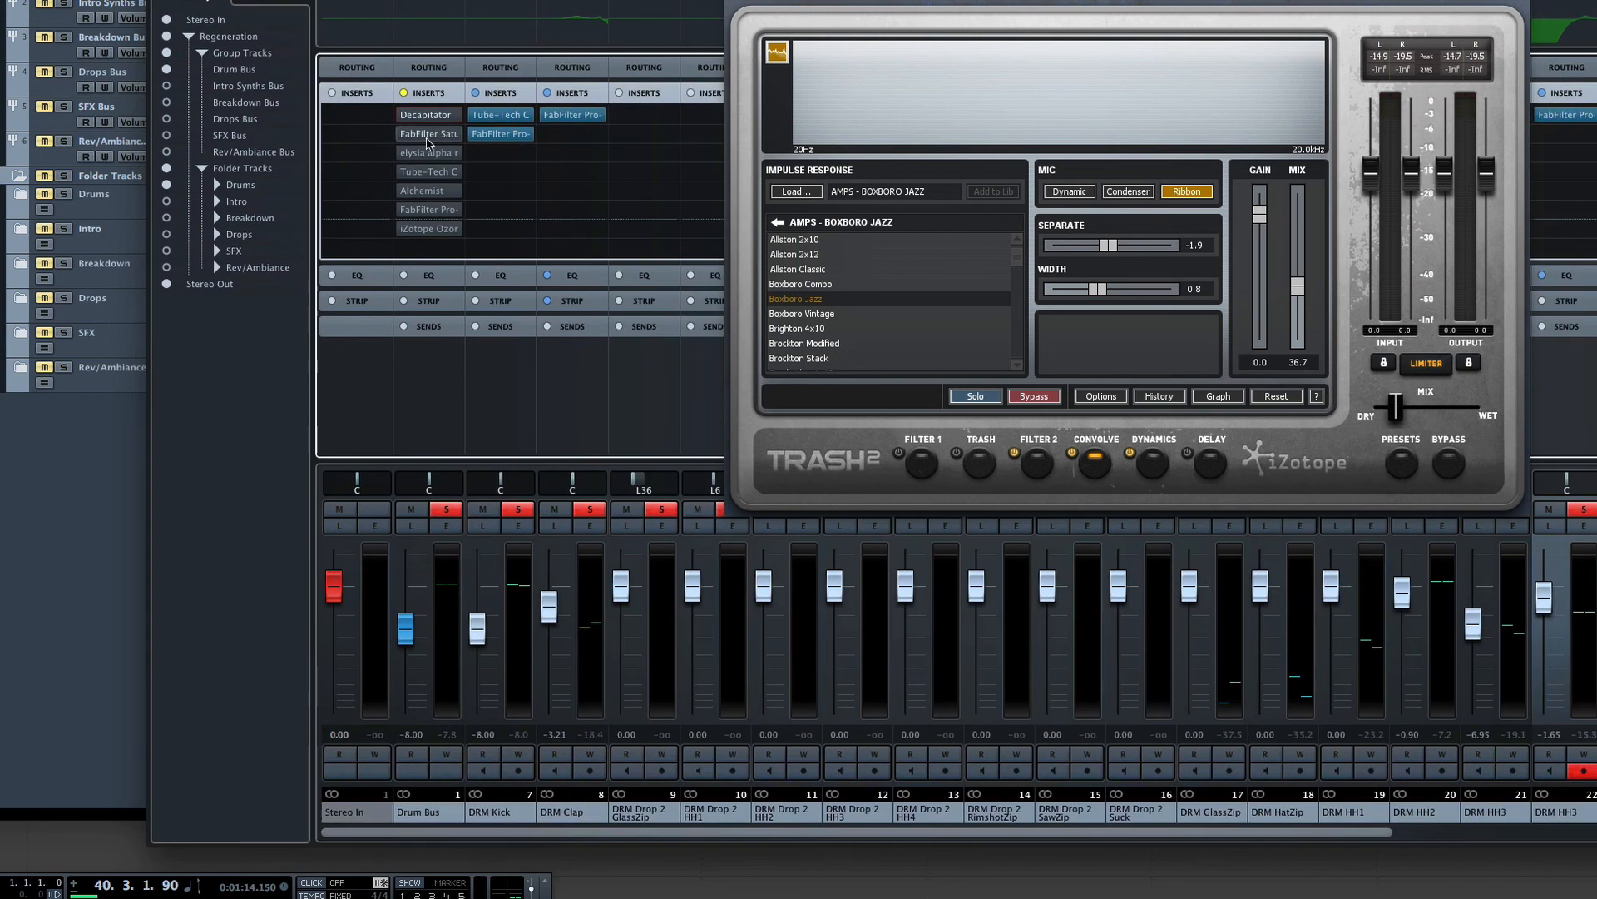
key("space")
key("space")
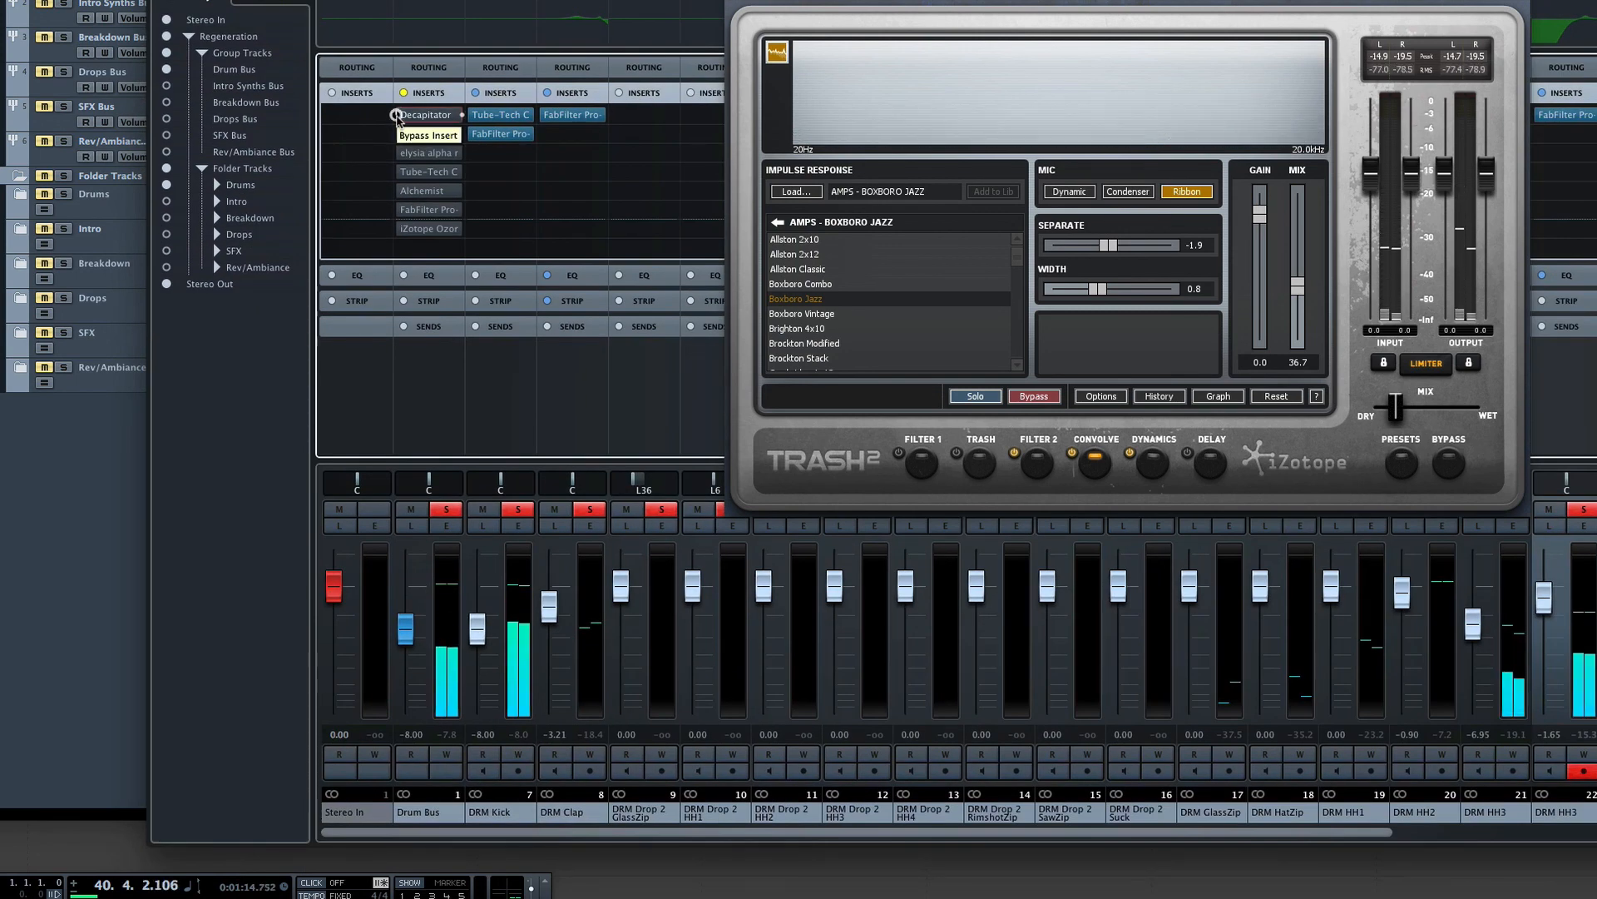
left_click(420, 115)
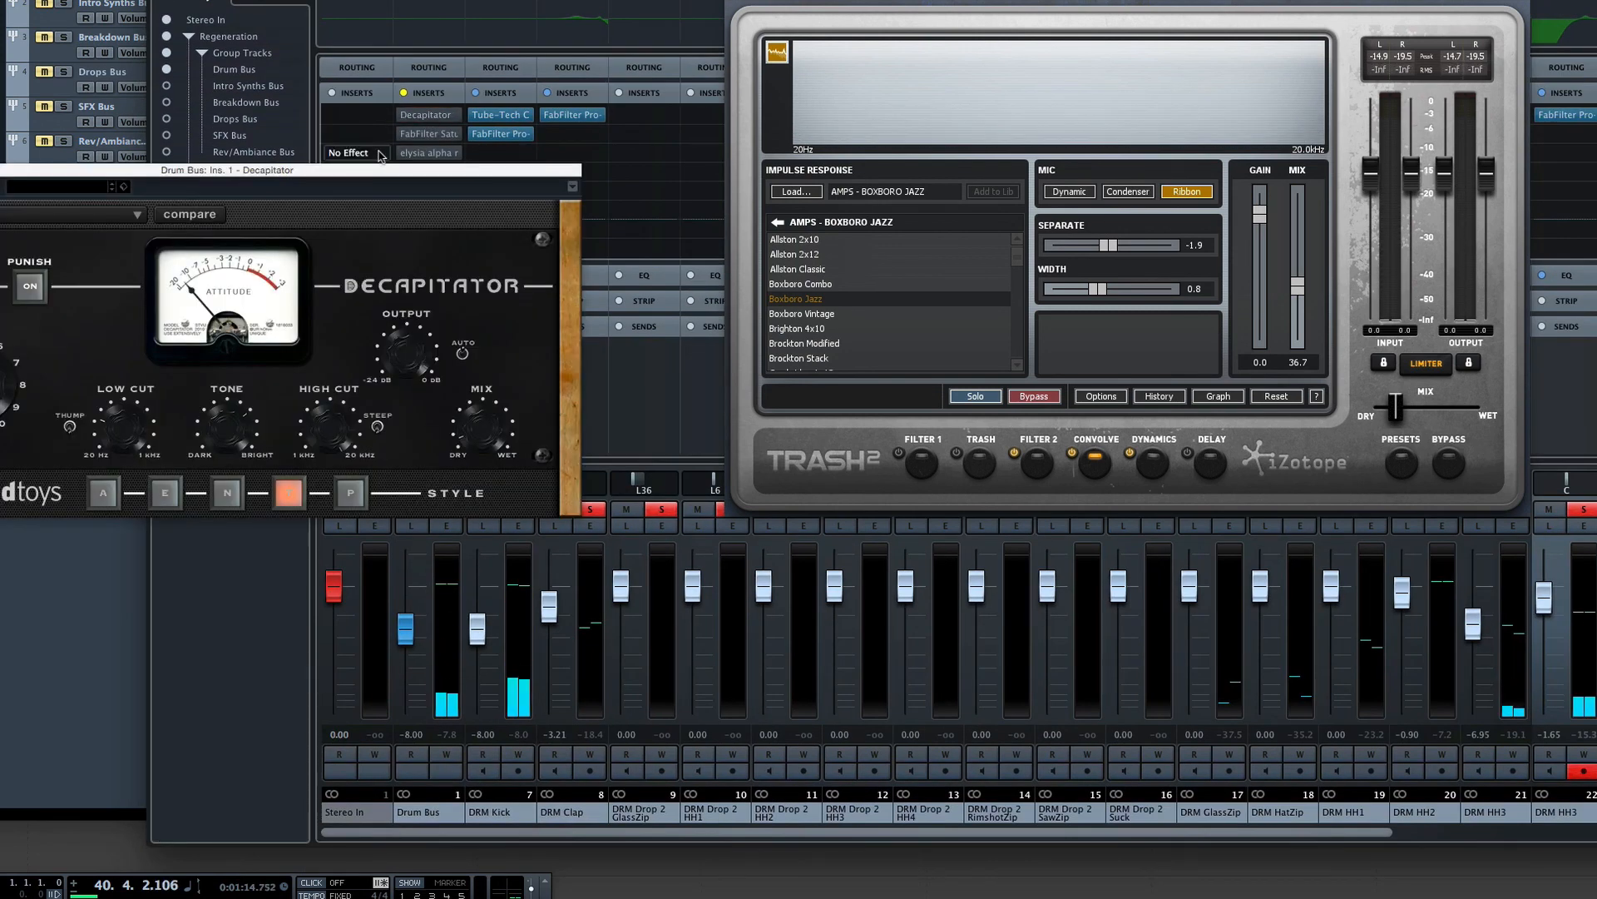
left_click_drag(391, 169, 1185, 131)
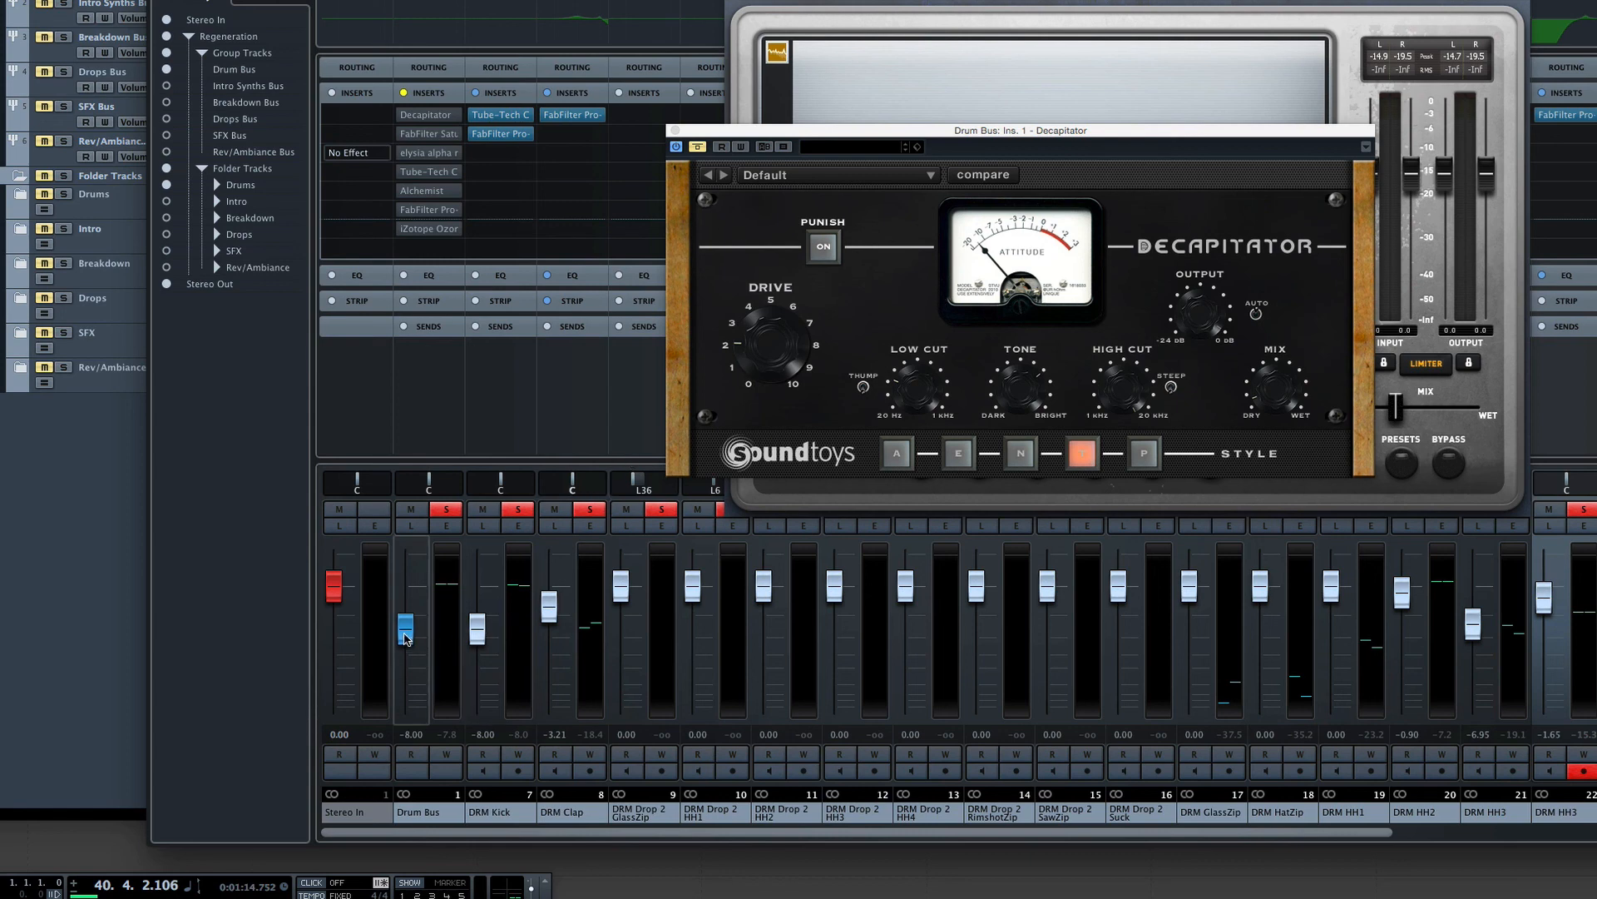
Raise the Drum Bus level to 3.14 dB and compare Decapitator active and bypassed during playback, leaving it active.
left_click_drag(406, 639, 408, 581)
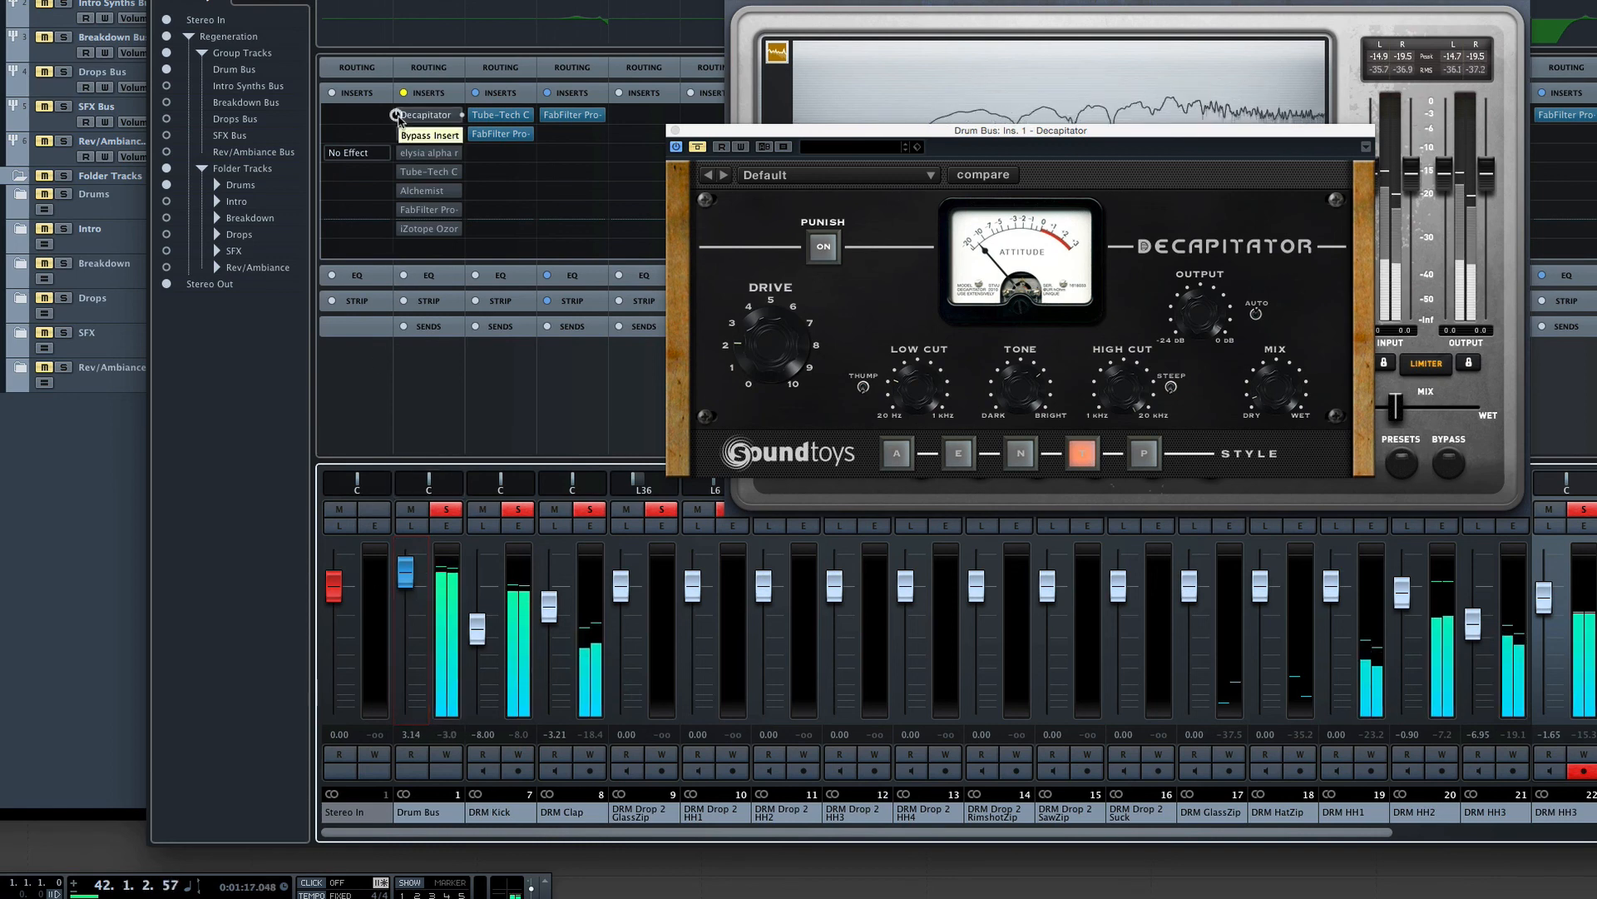
left_click(396, 115)
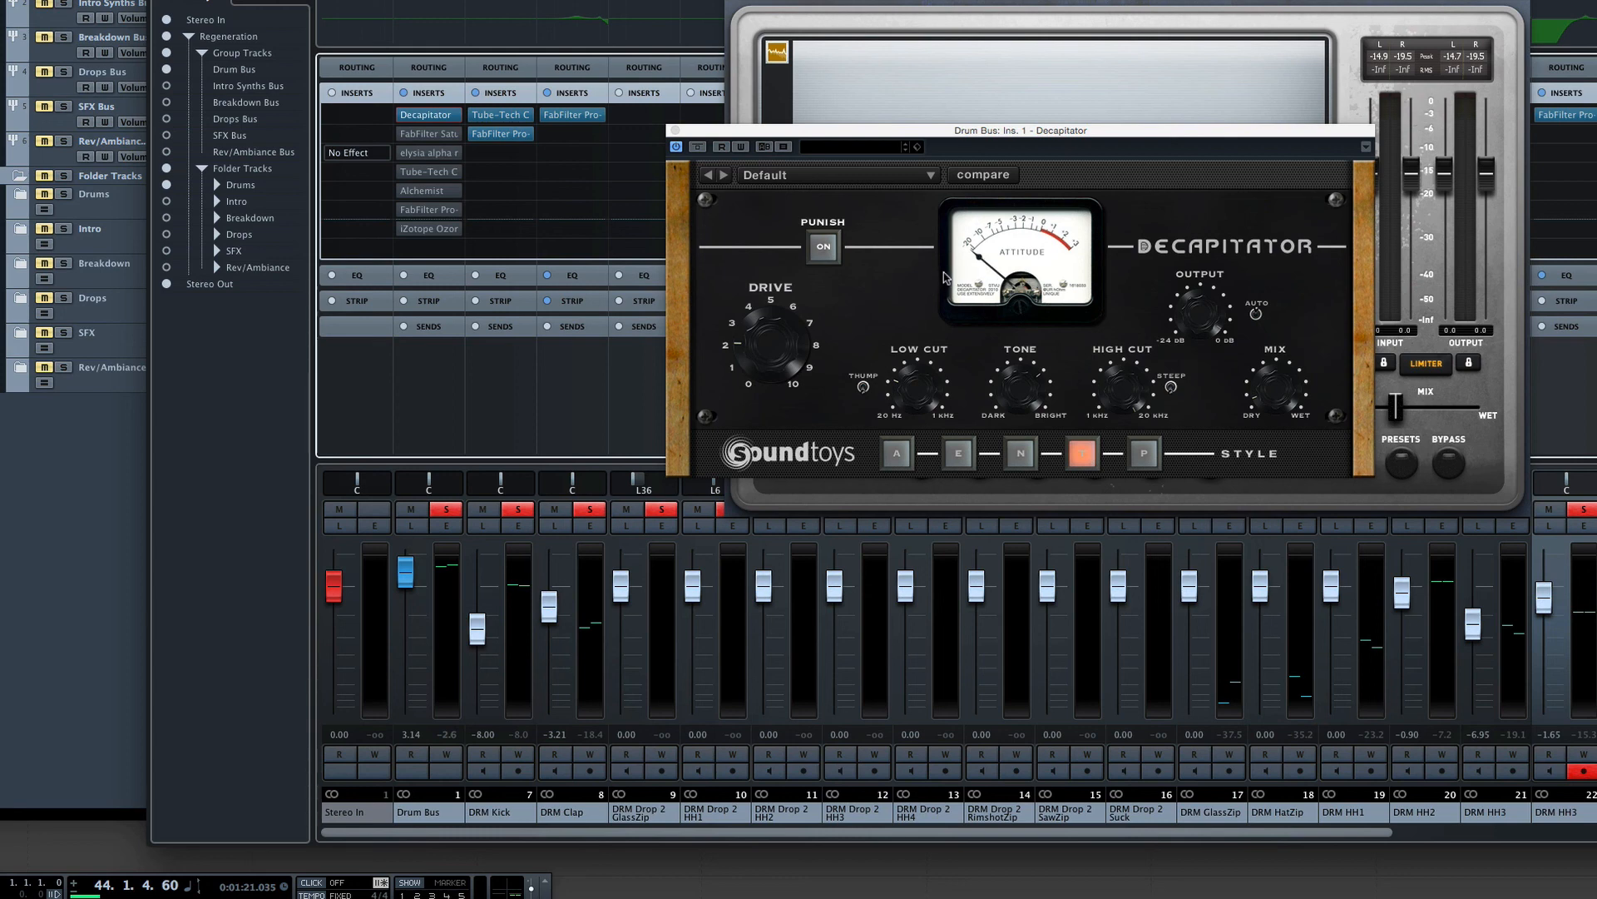
key("space")
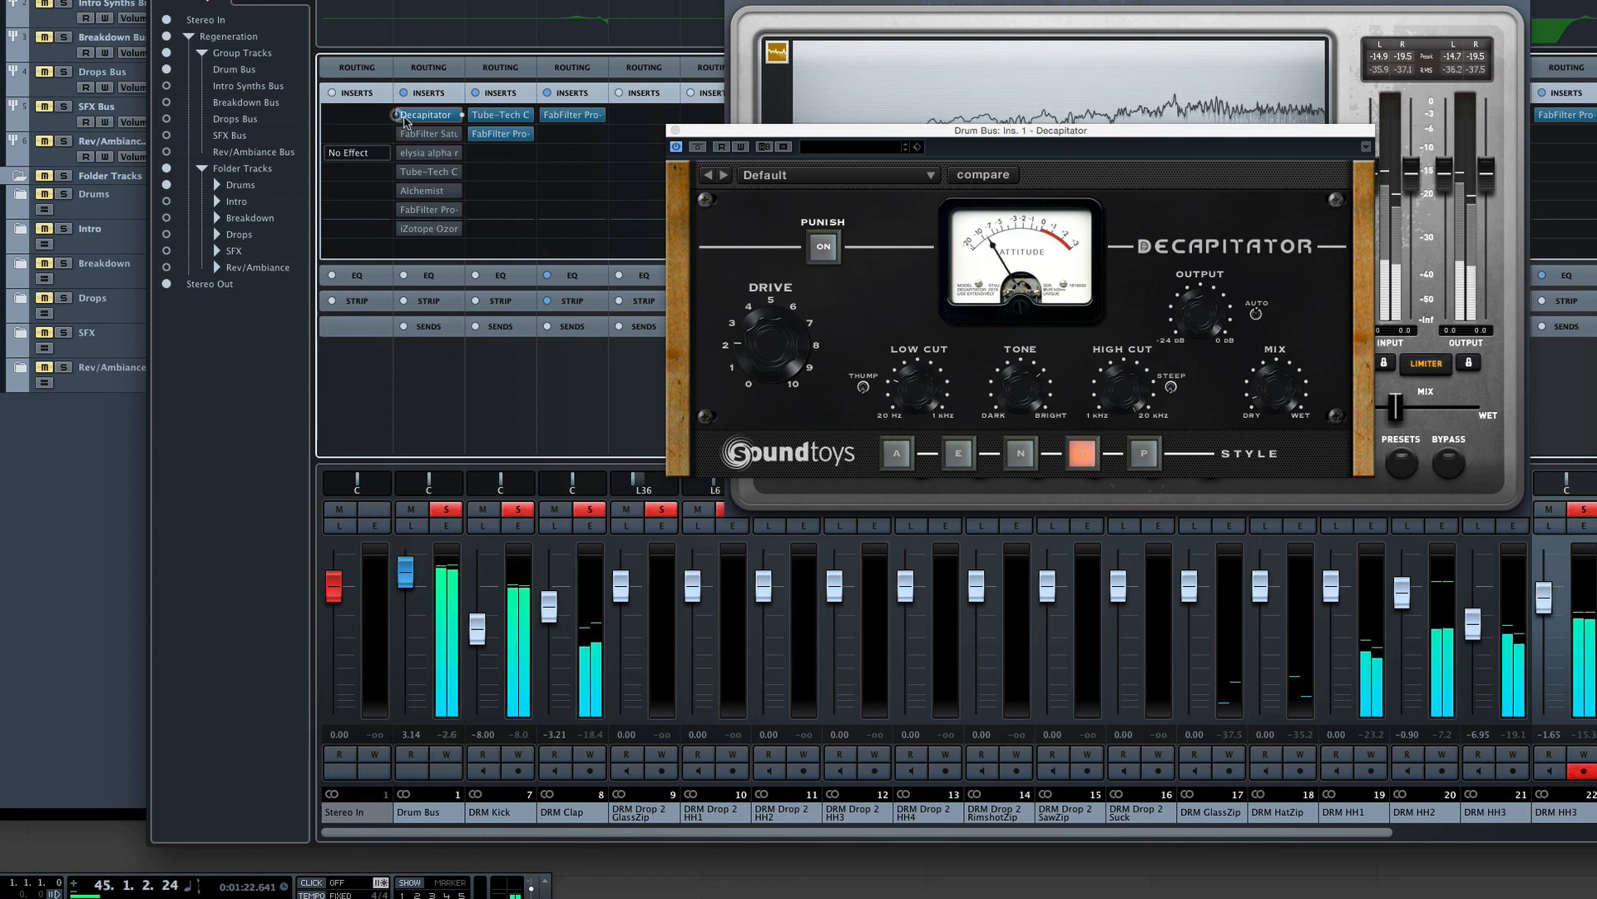
left_click(397, 116)
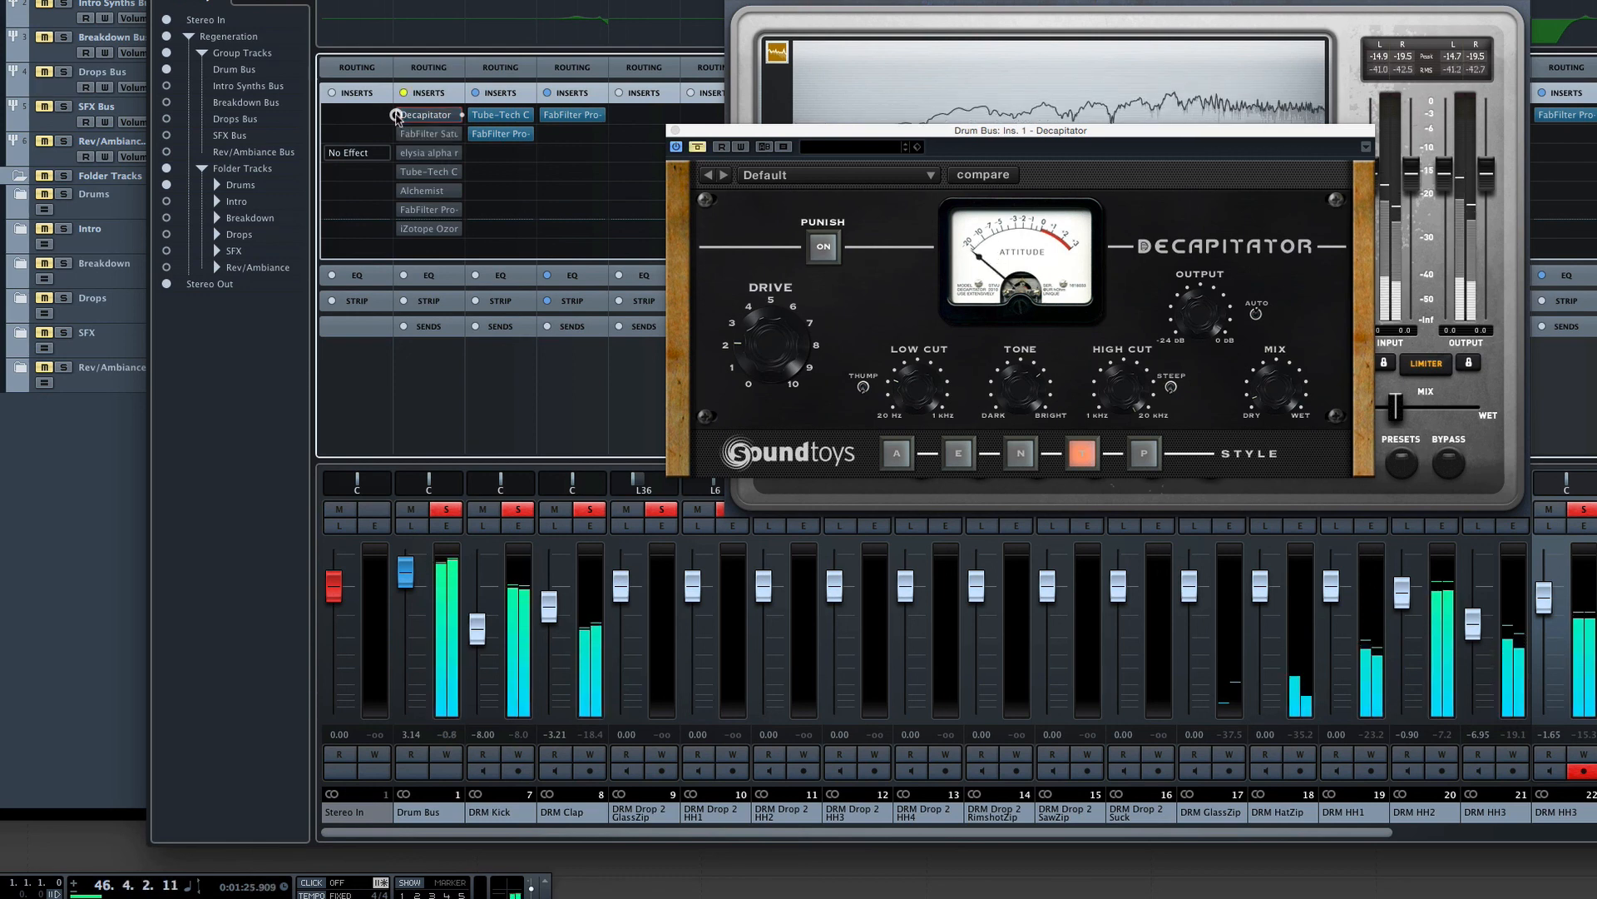
left_click(397, 115)
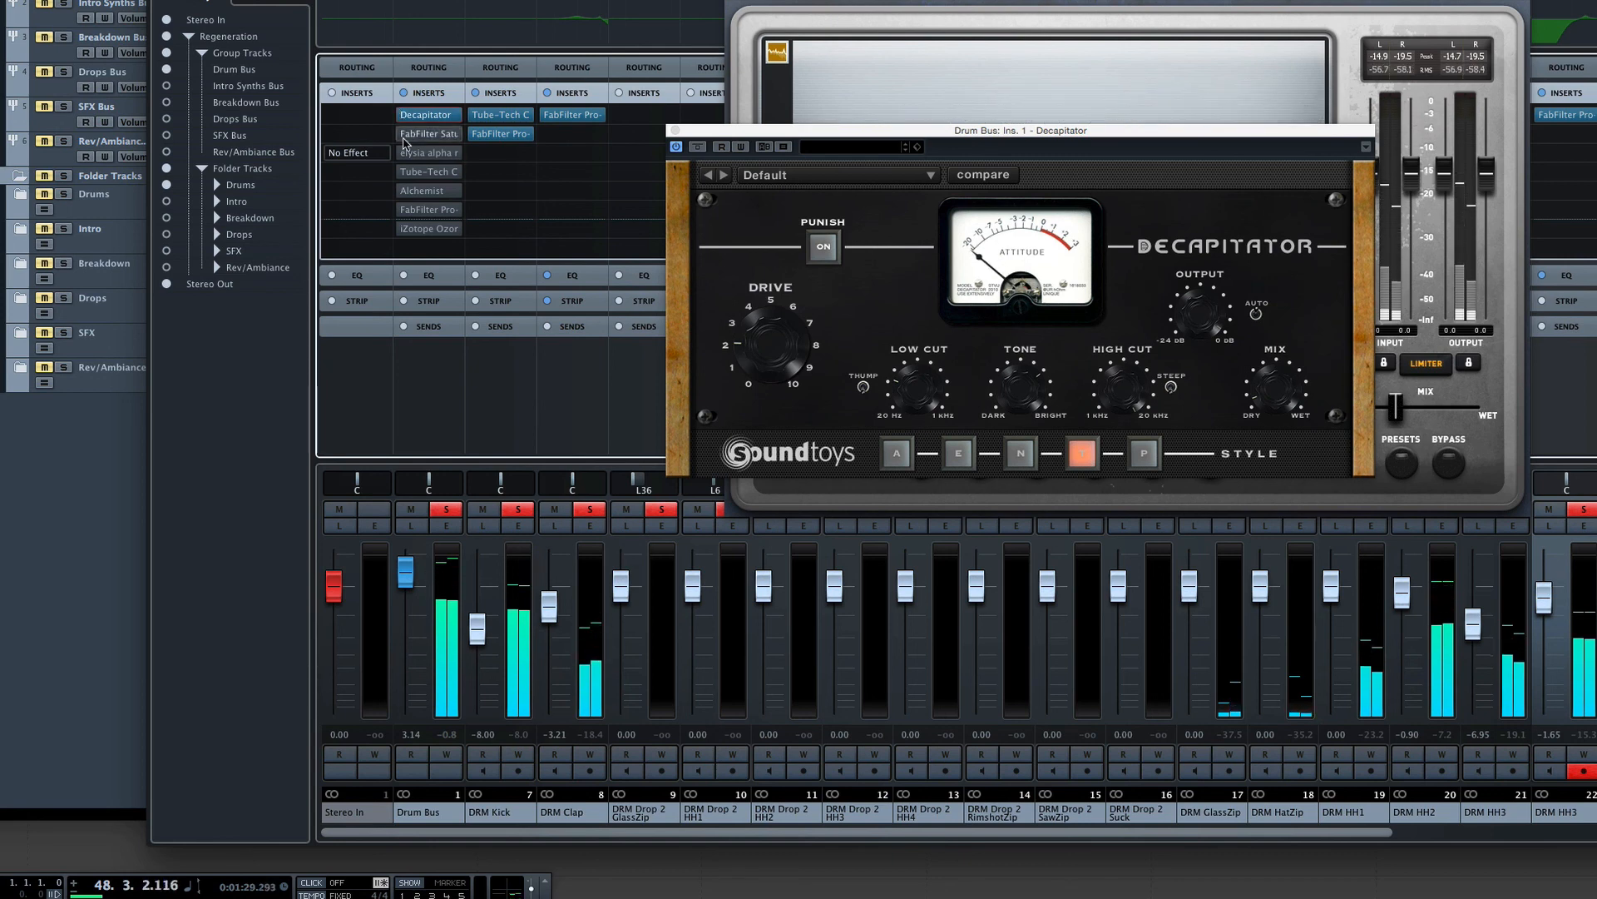
Open the Drum Bus's FabFilter Saturn insert and move its window off the bus's insert list.
left_click(406, 136)
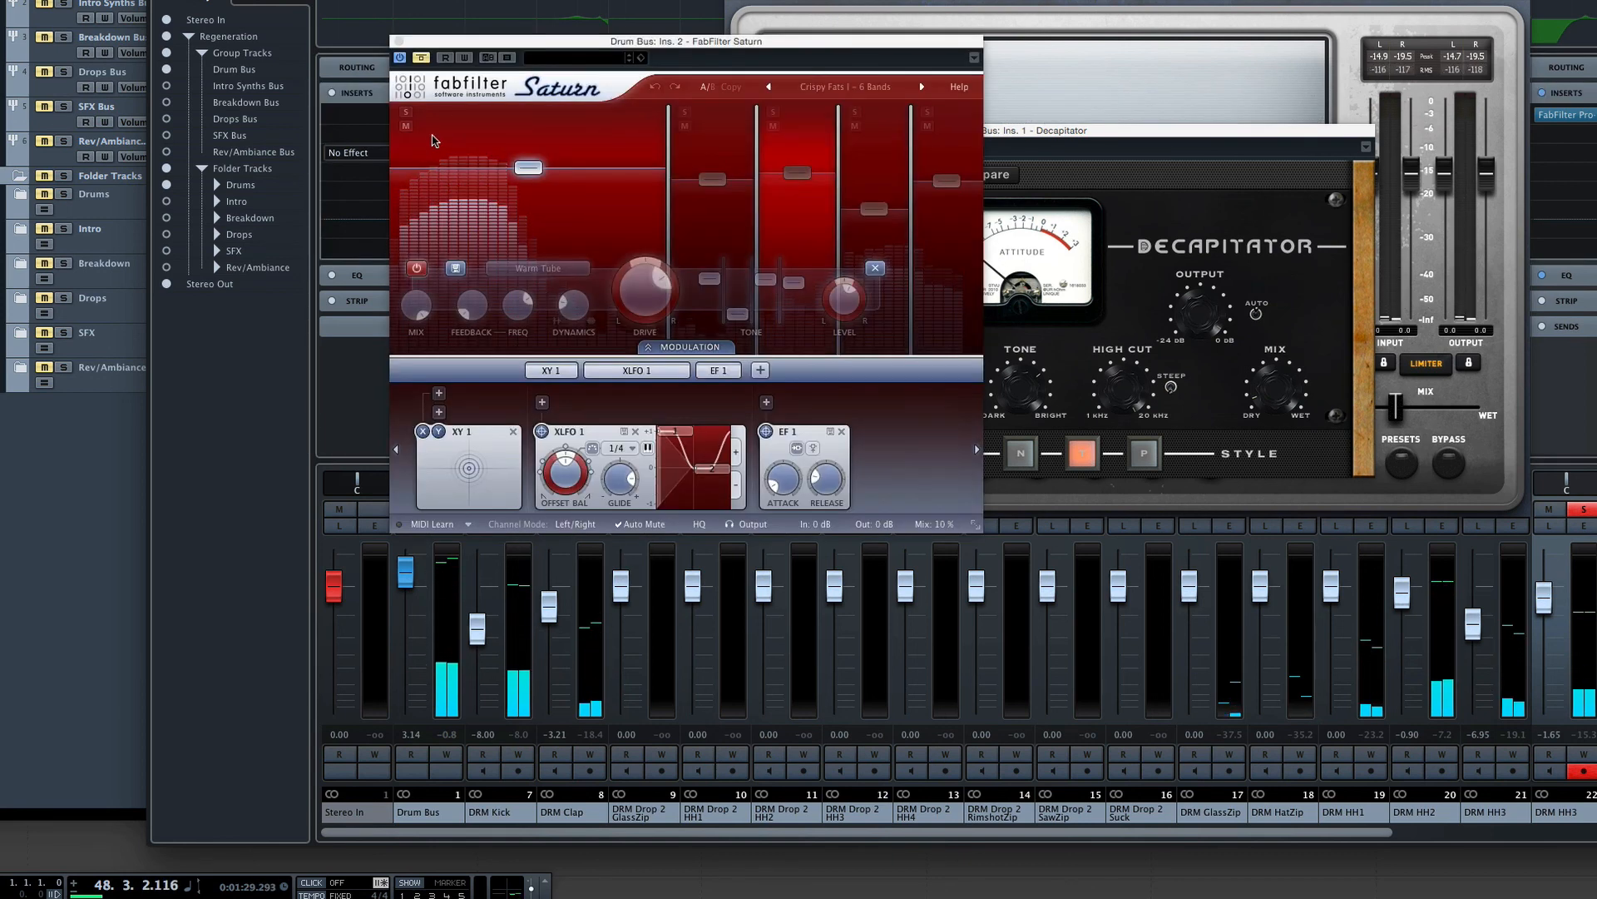
left_click_drag(541, 41, 698, 54)
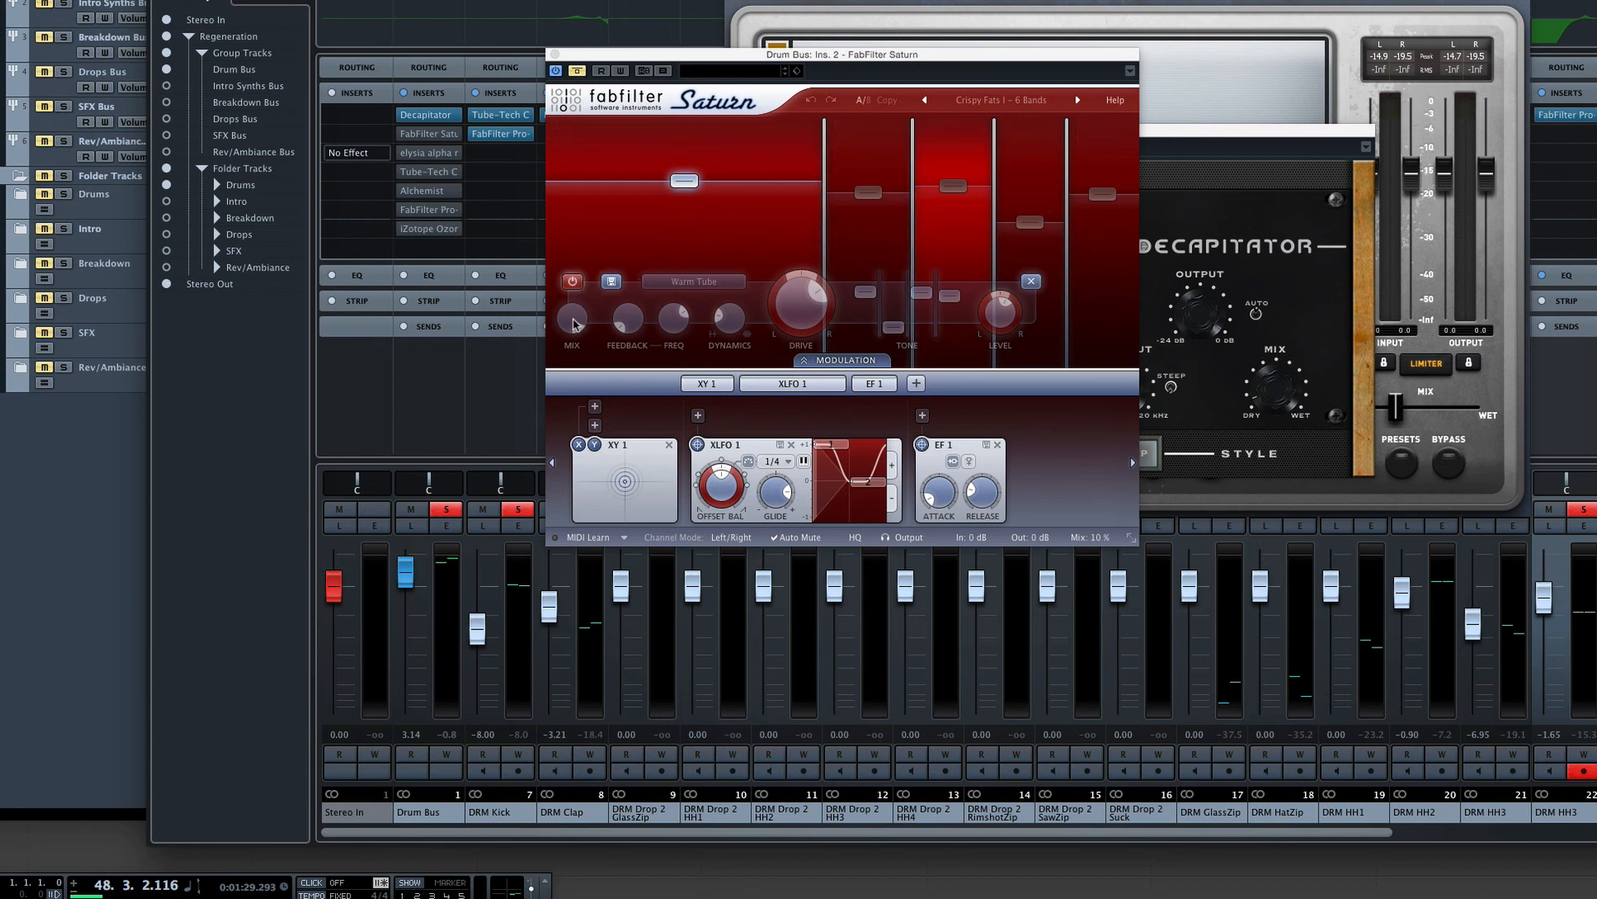
Start and stop playback to hear the drums, resume it, and bring the mixer back into view.
key("space")
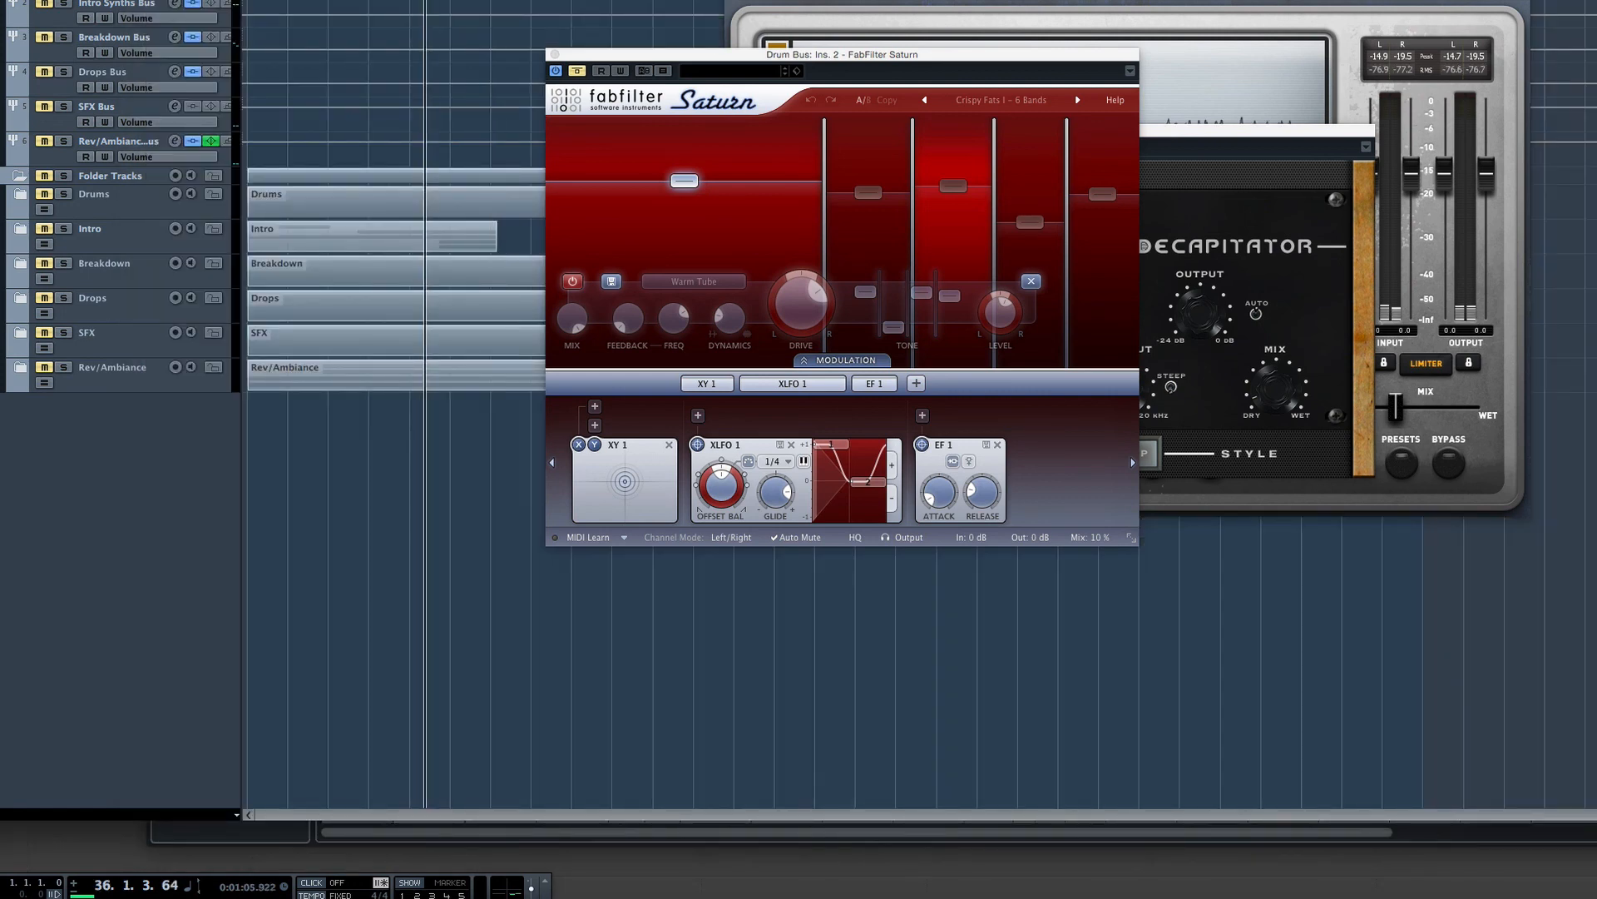
key("space")
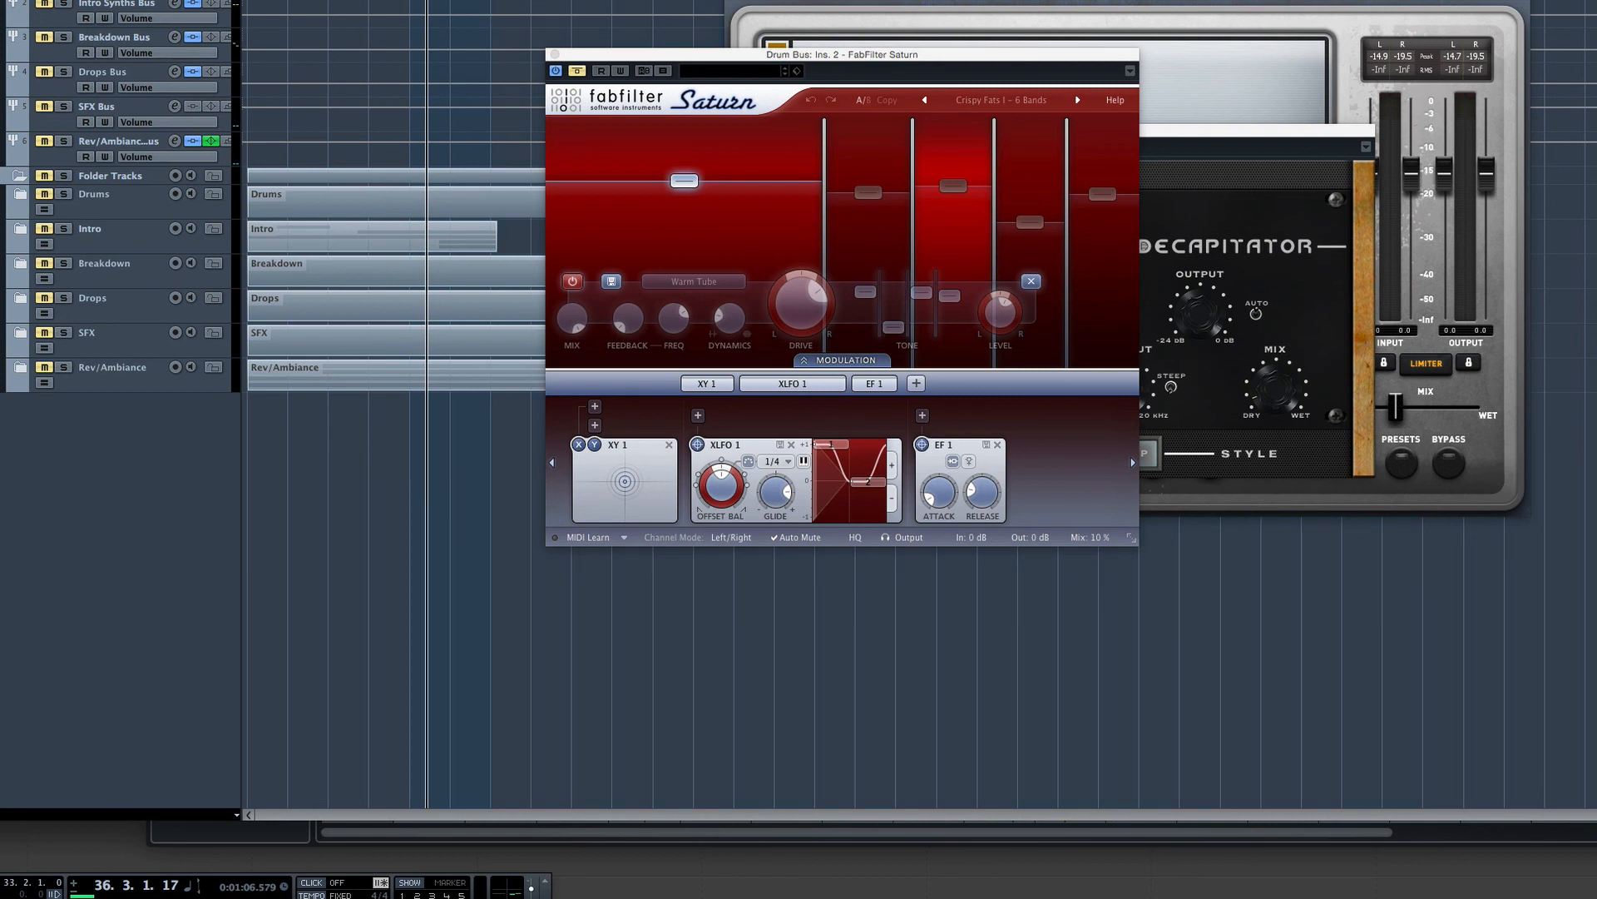
key("space")
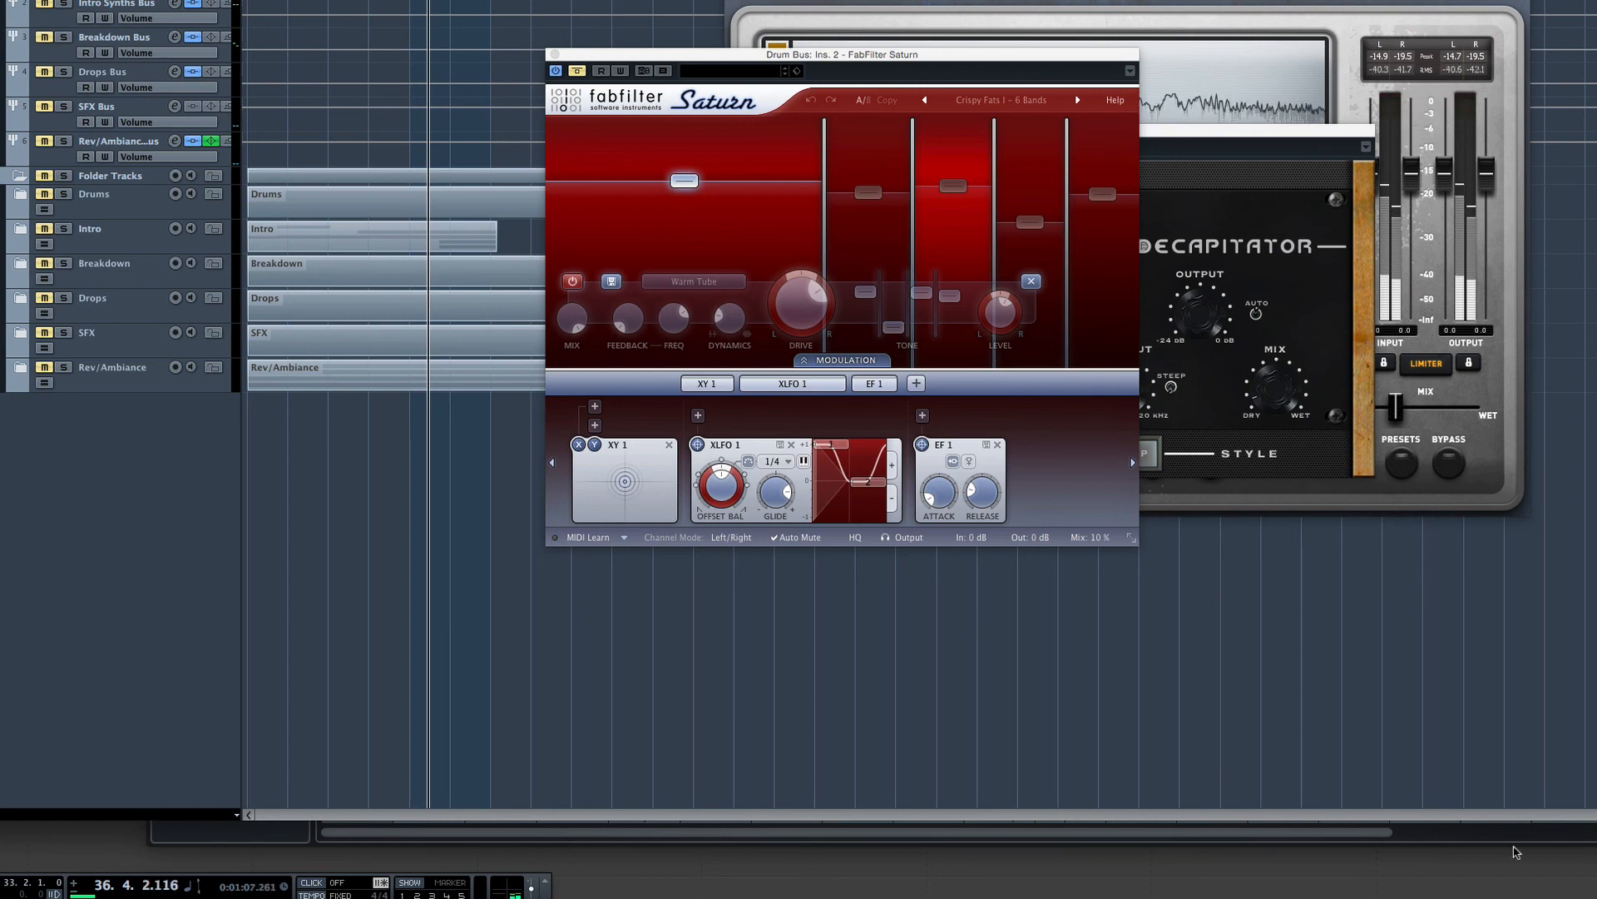
key("F3")
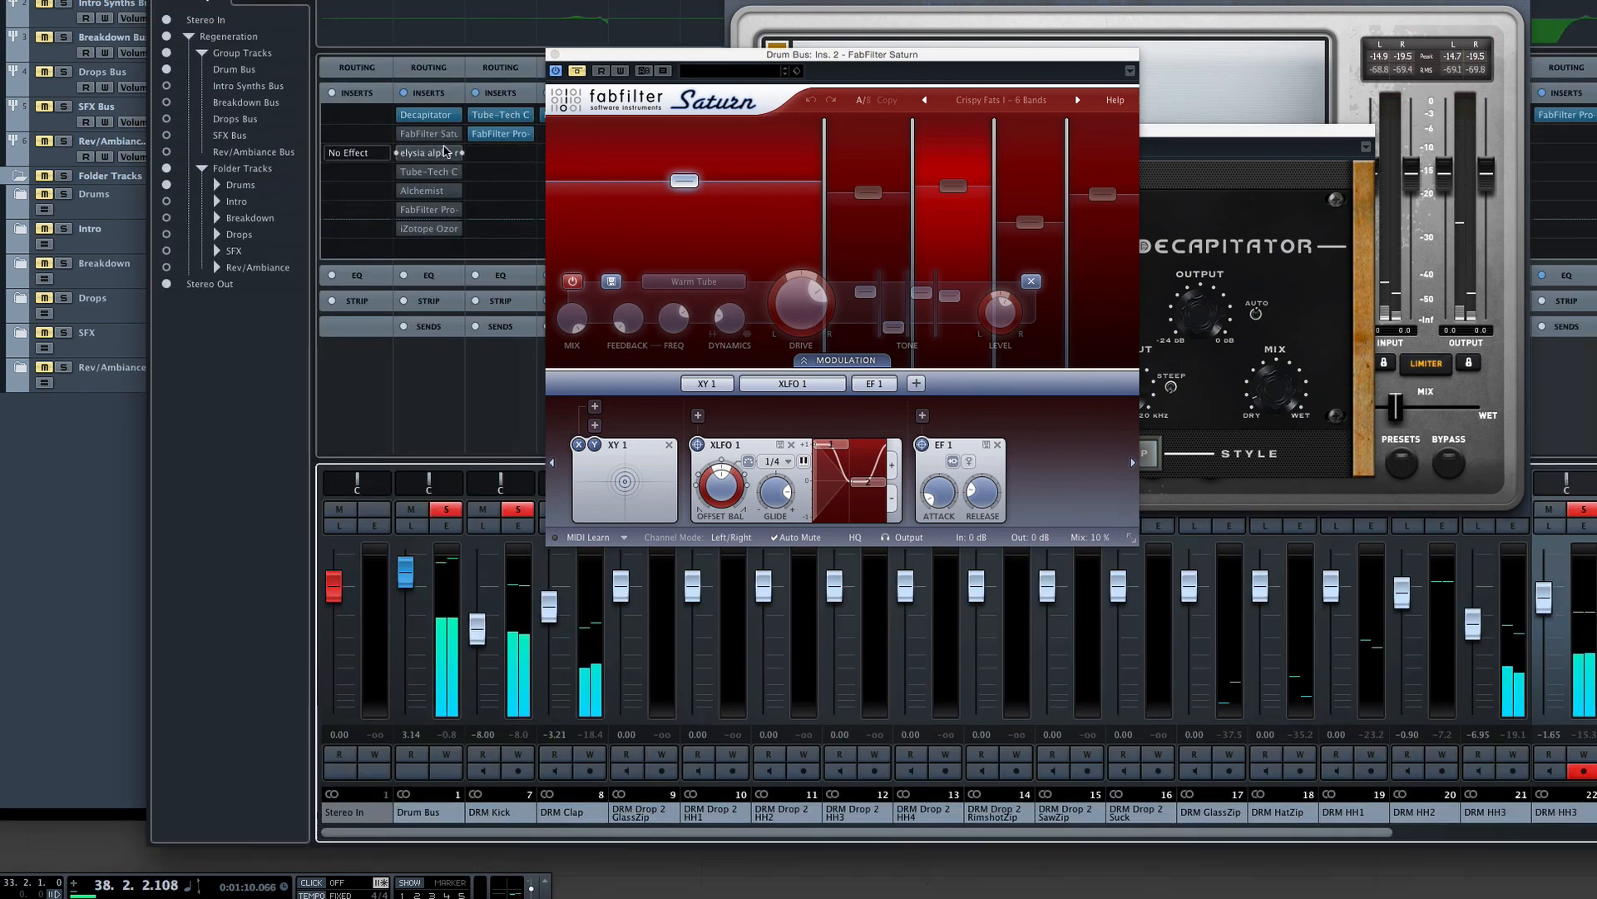
Compare the Drum Bus's FabFilter Saturn insert active and bypassed repeatedly during playback, leaving it active.
left_click(397, 134)
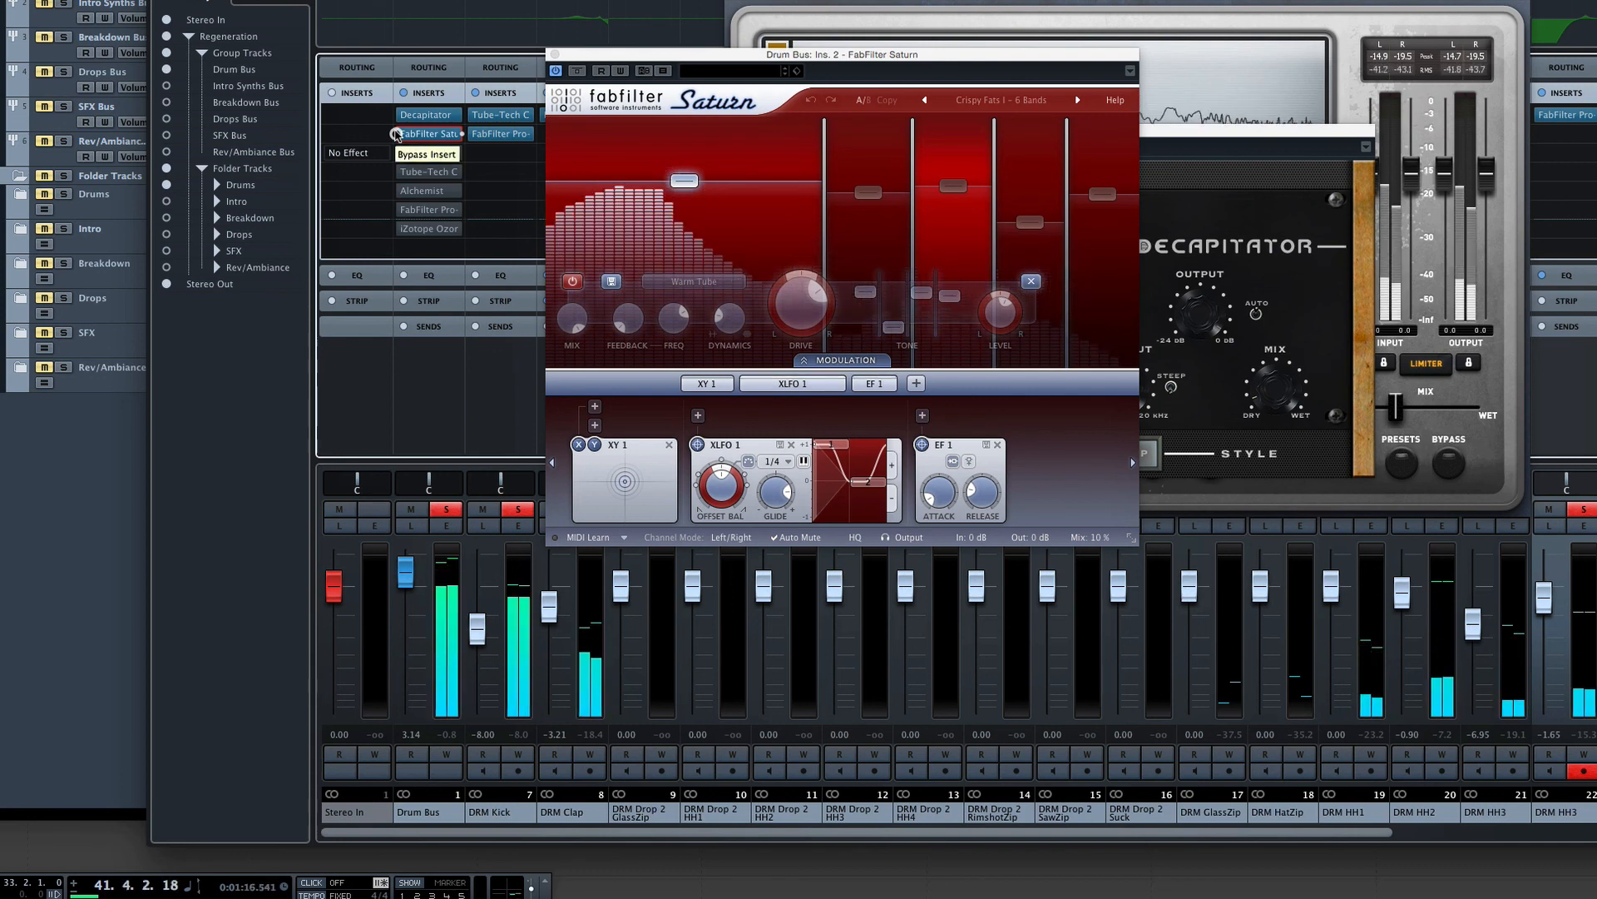
left_click(397, 134)
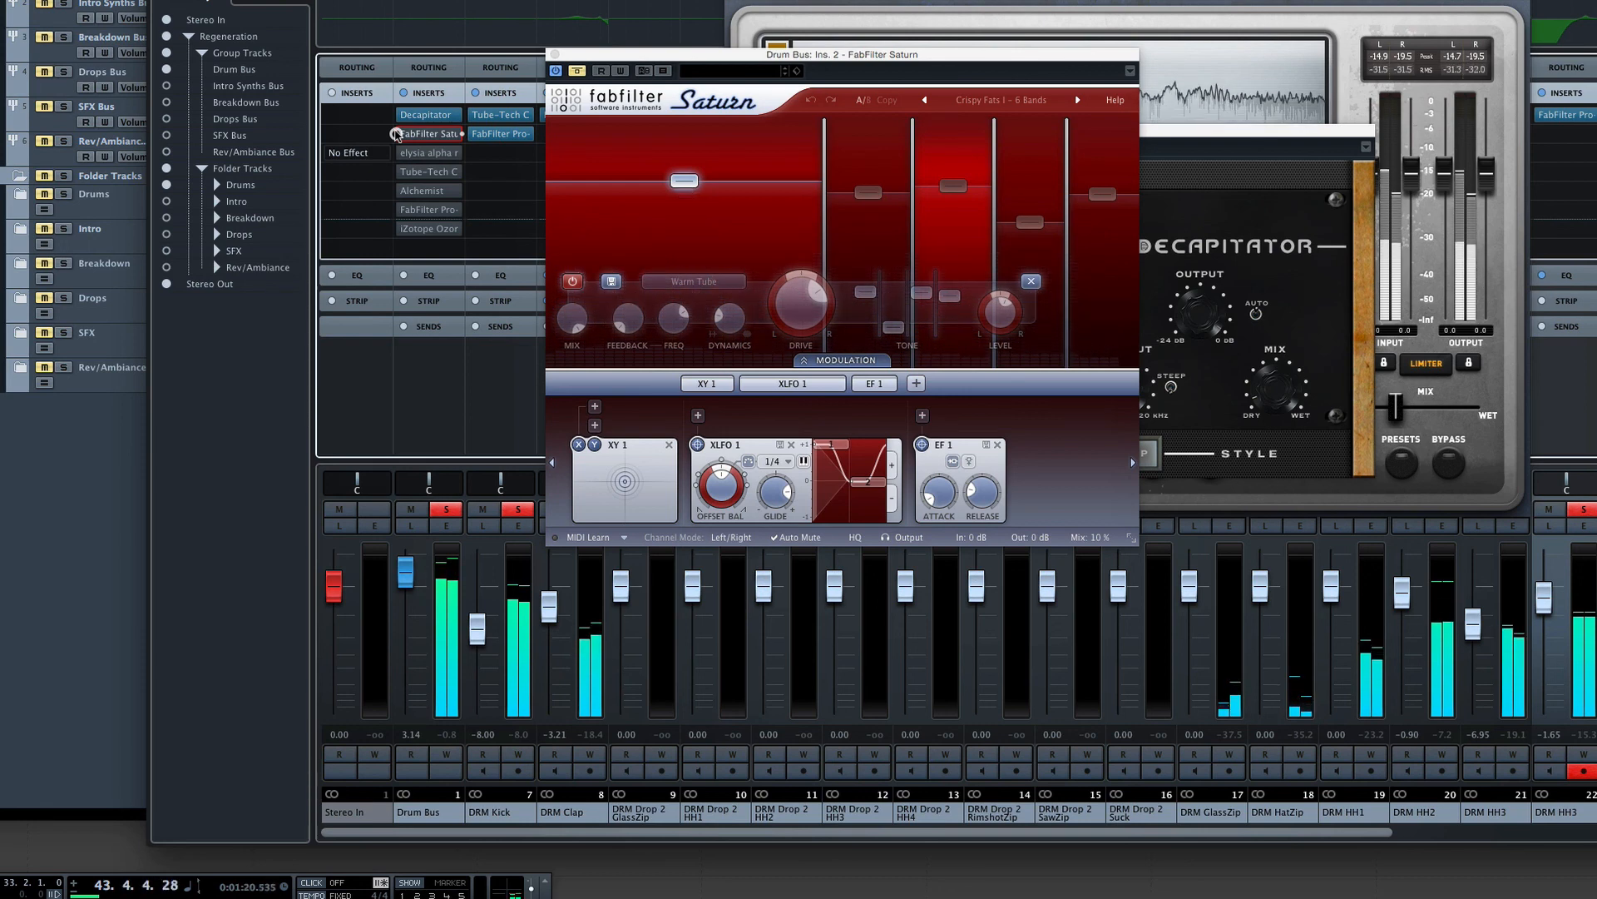
left_click(397, 133)
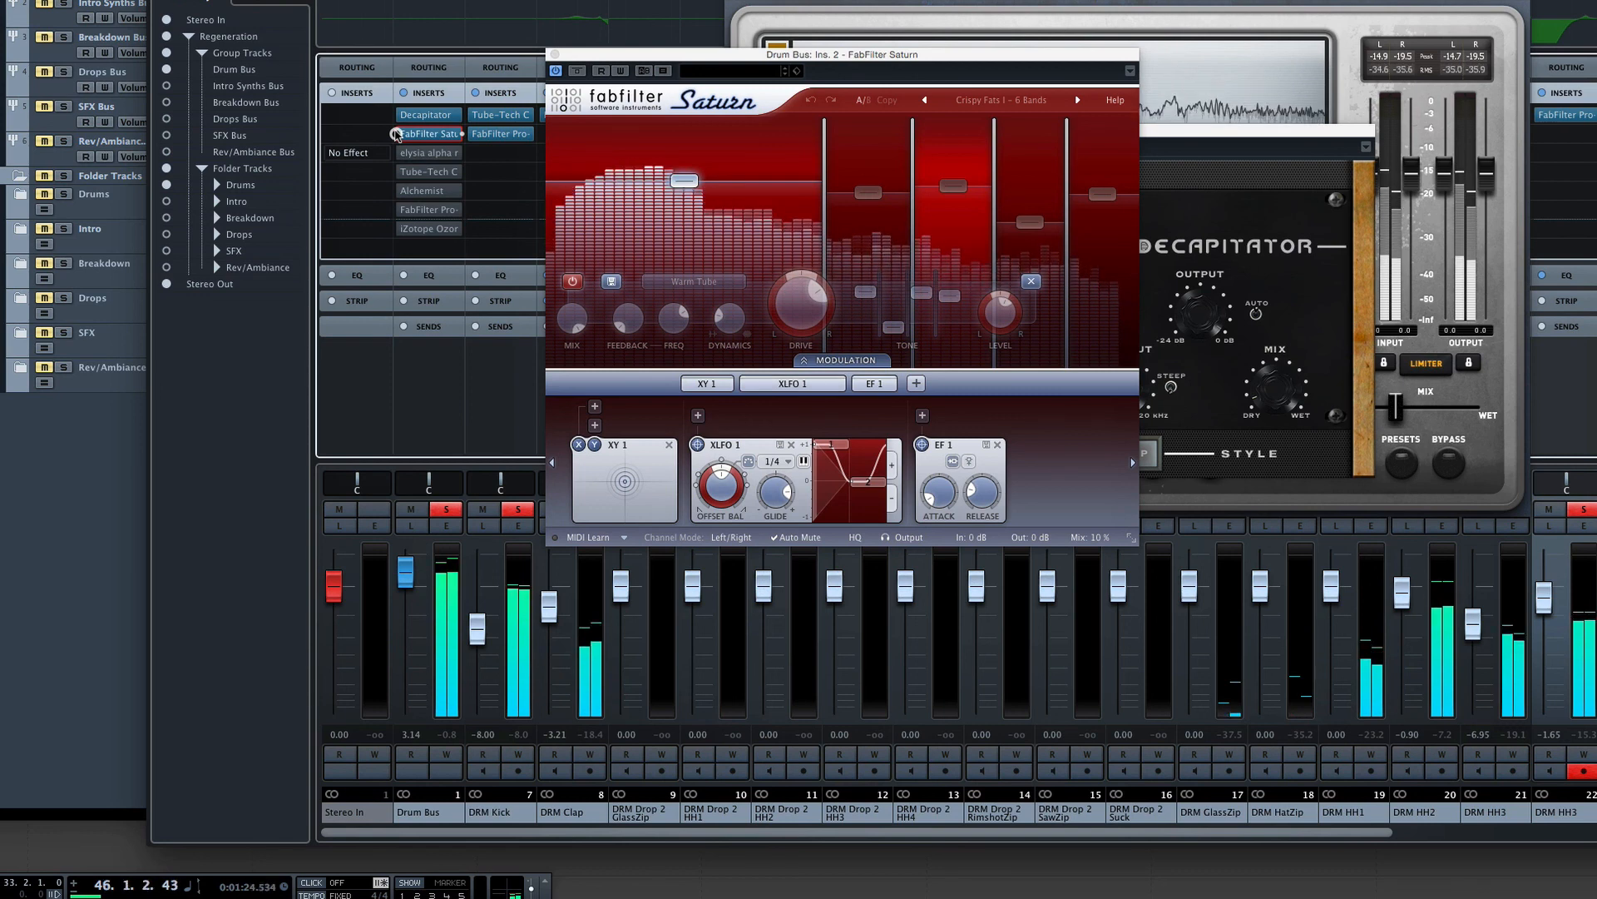
left_click(397, 134)
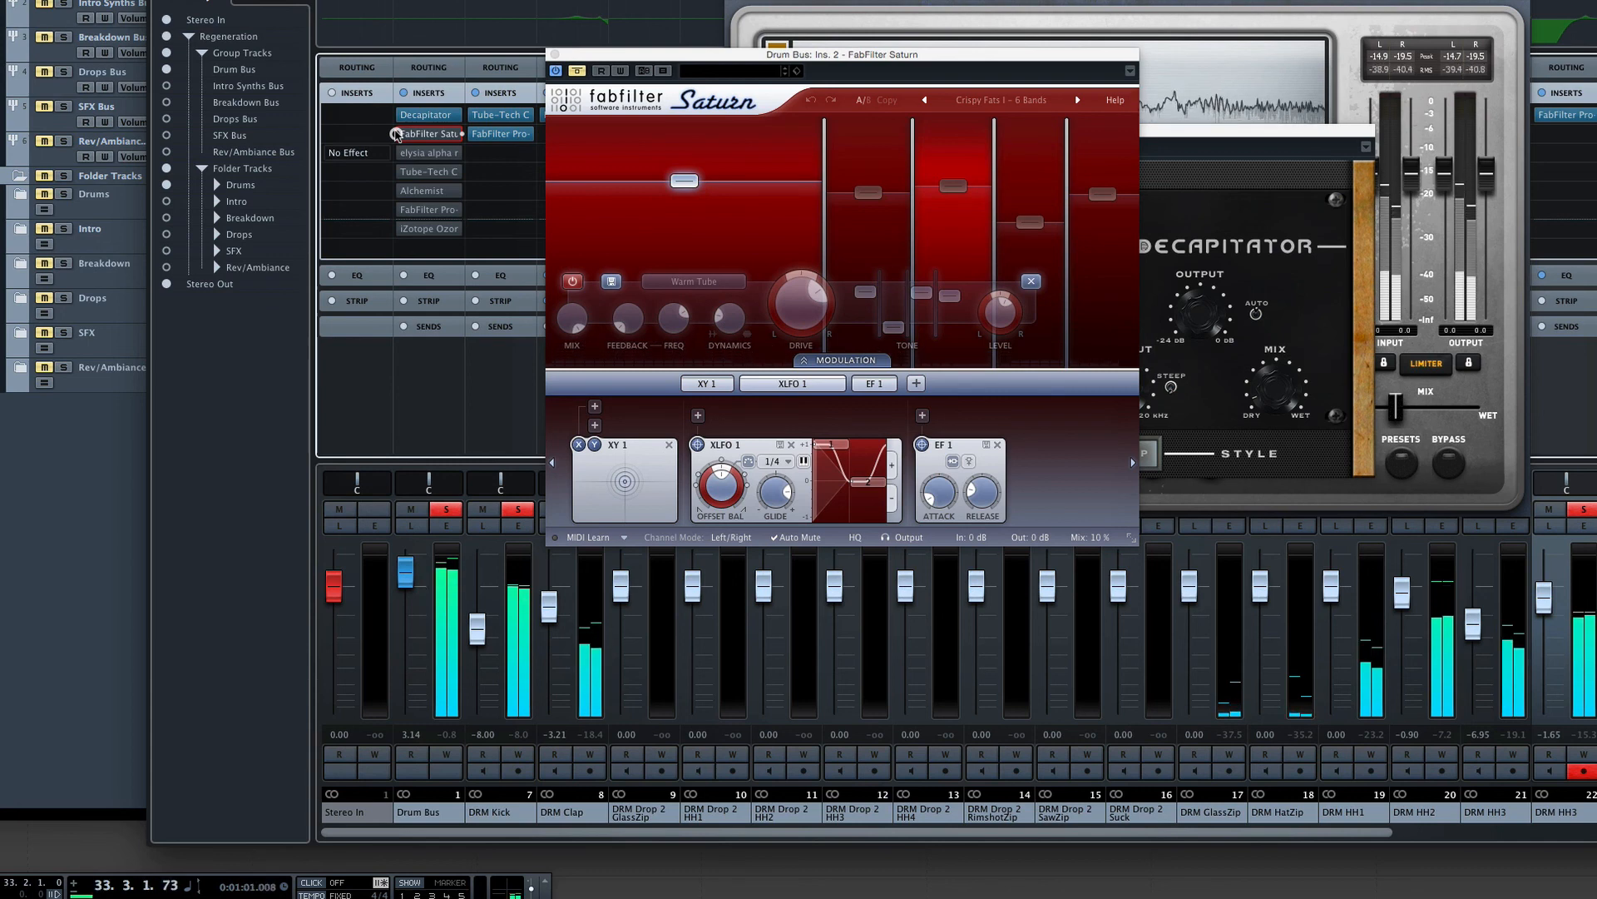
left_click(397, 134)
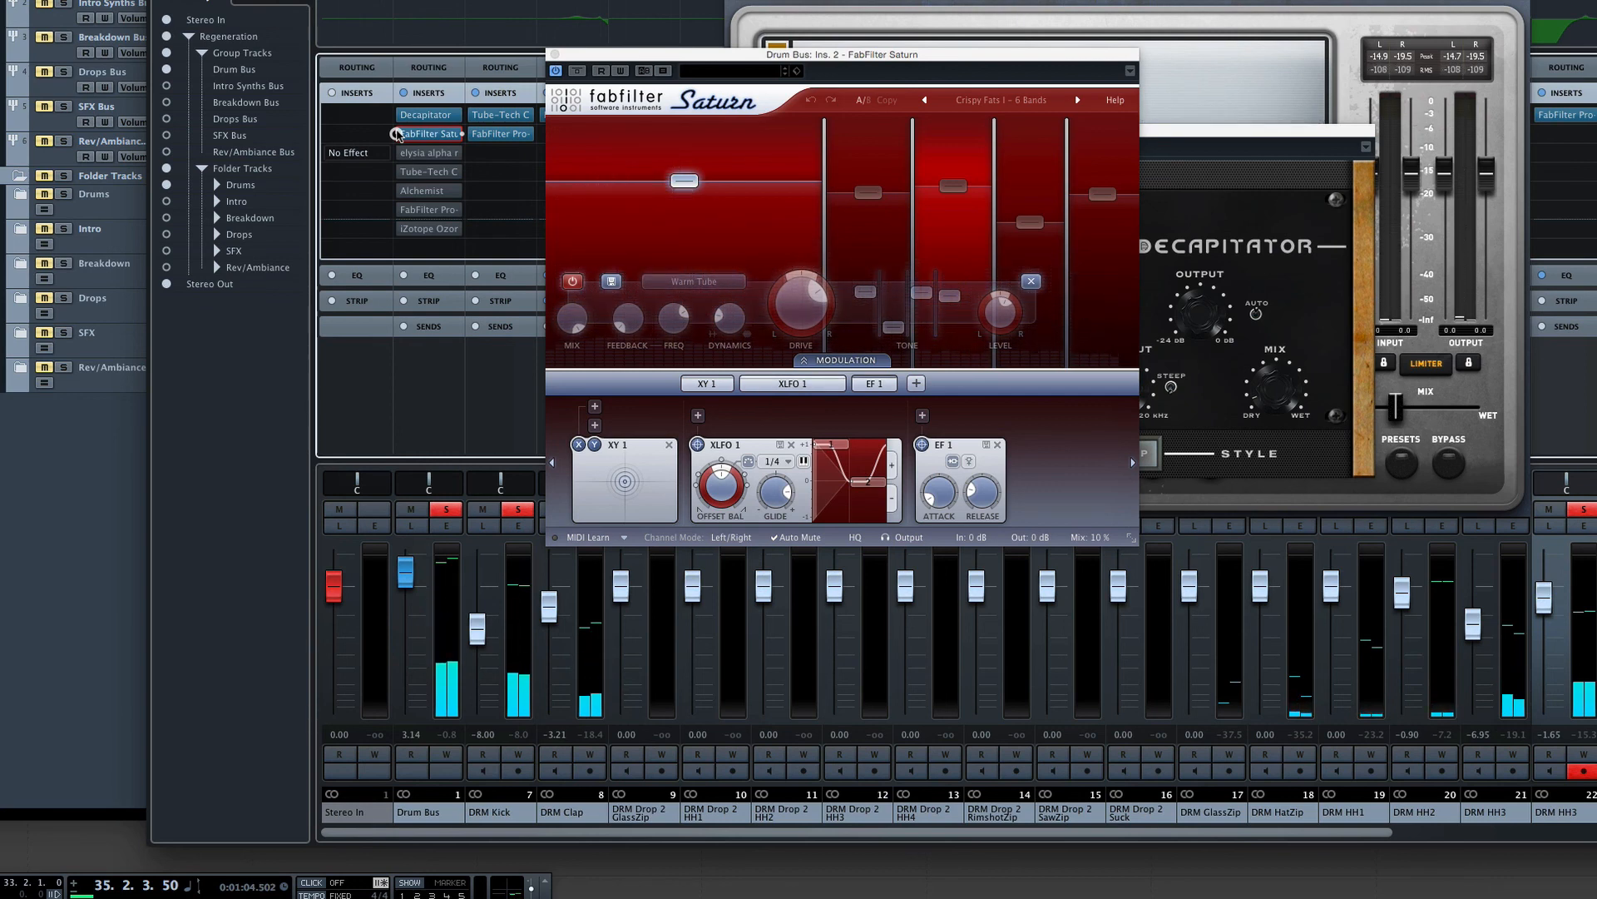
key("space")
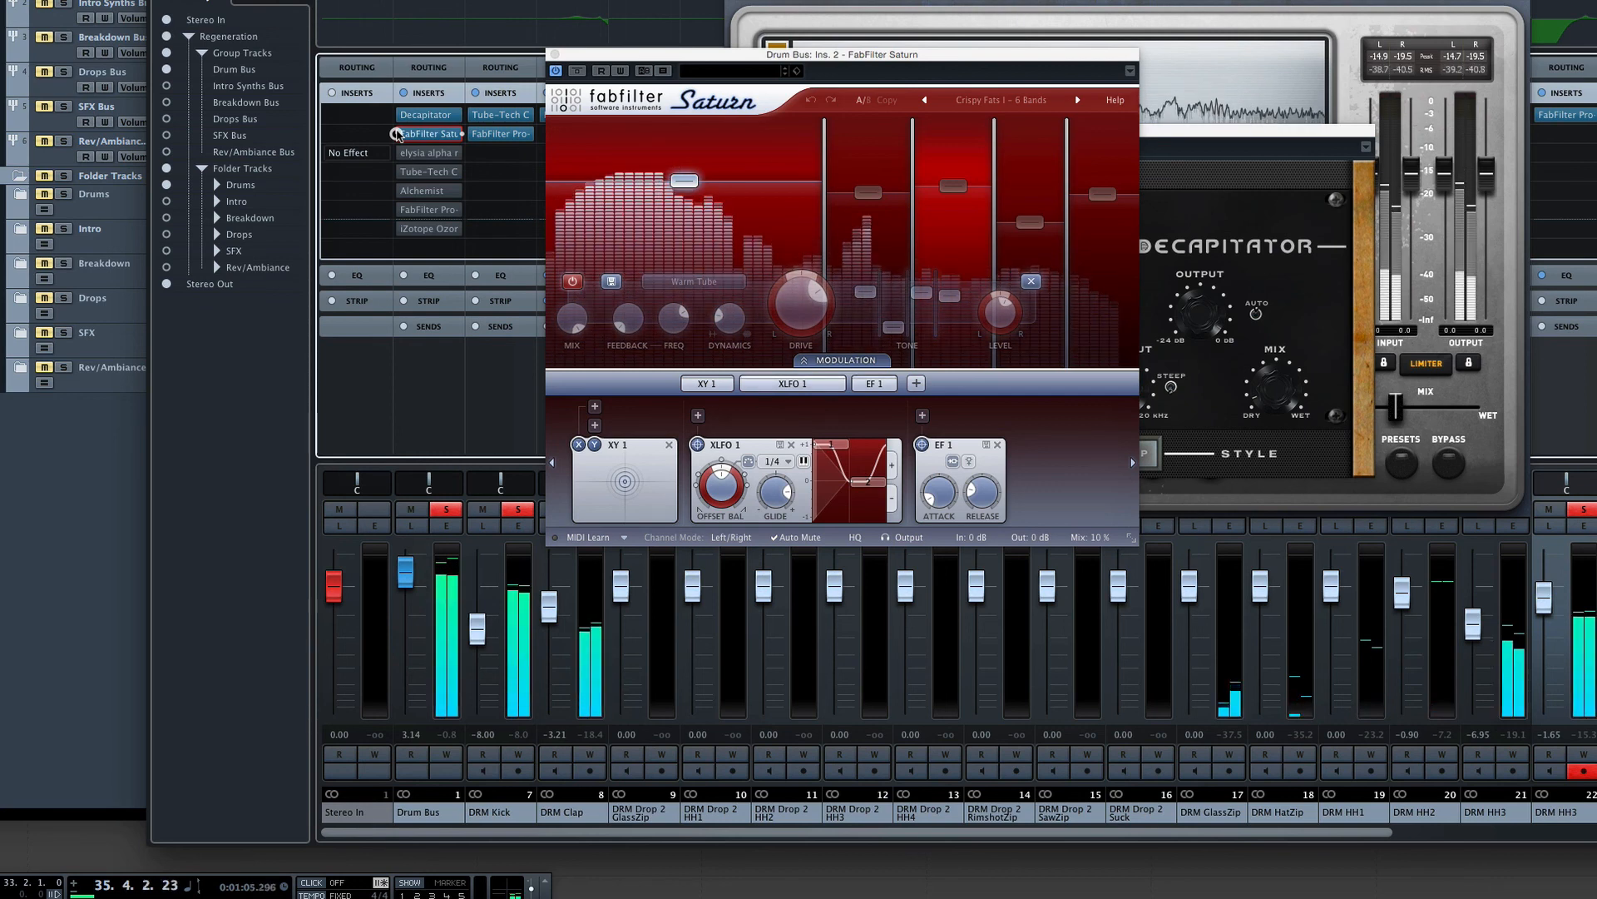
left_click(397, 134)
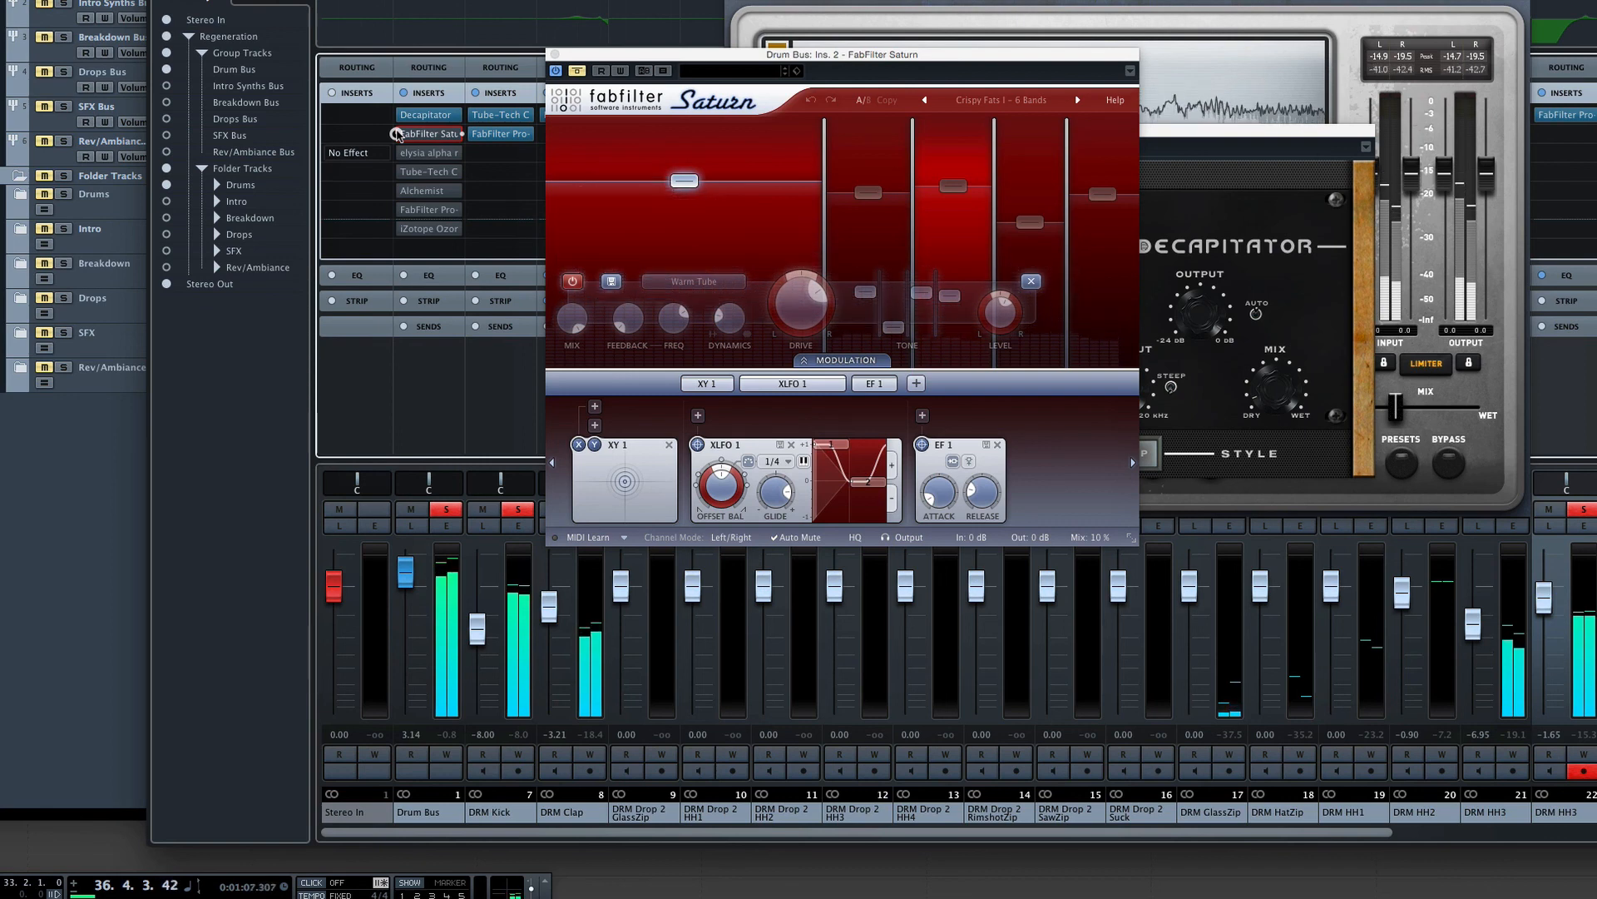
left_click(397, 134)
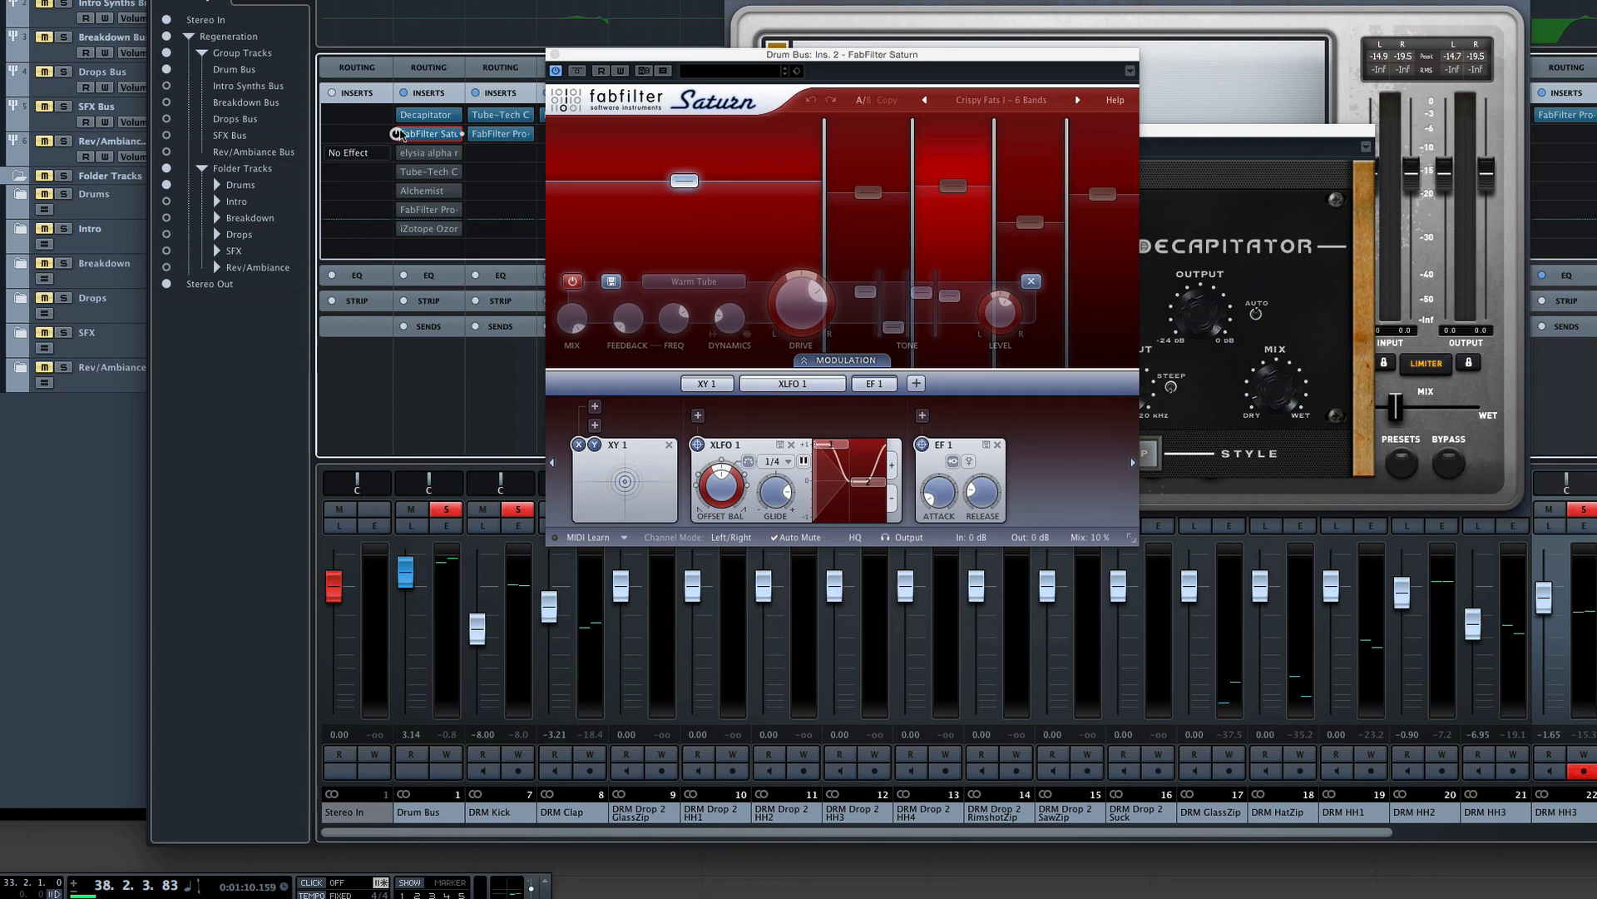
key("space")
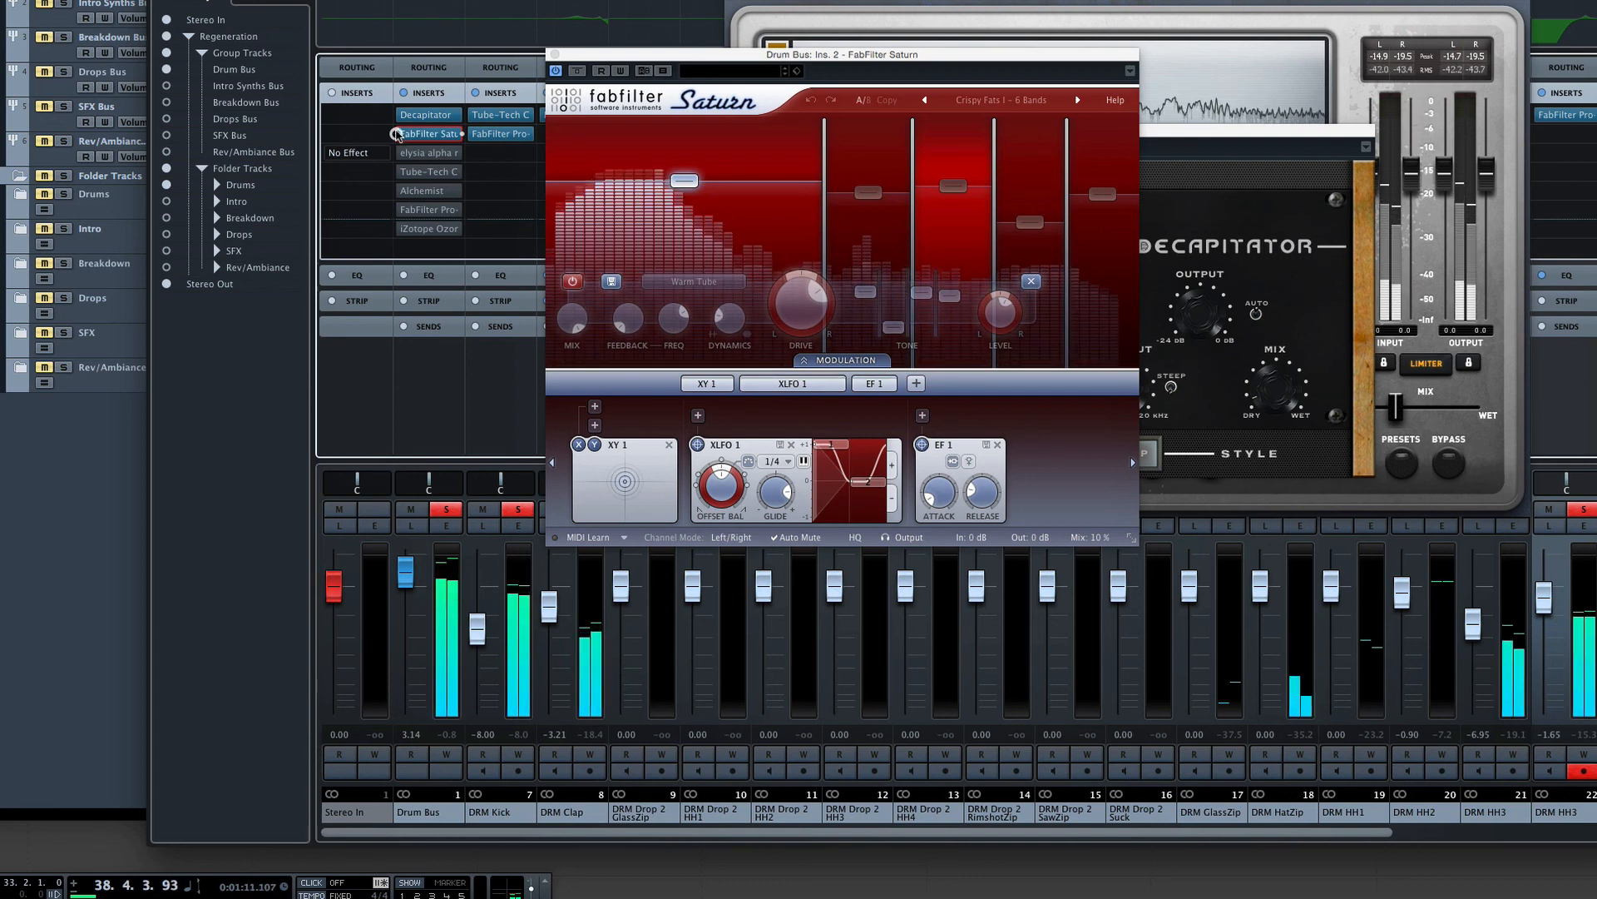
left_click(397, 134)
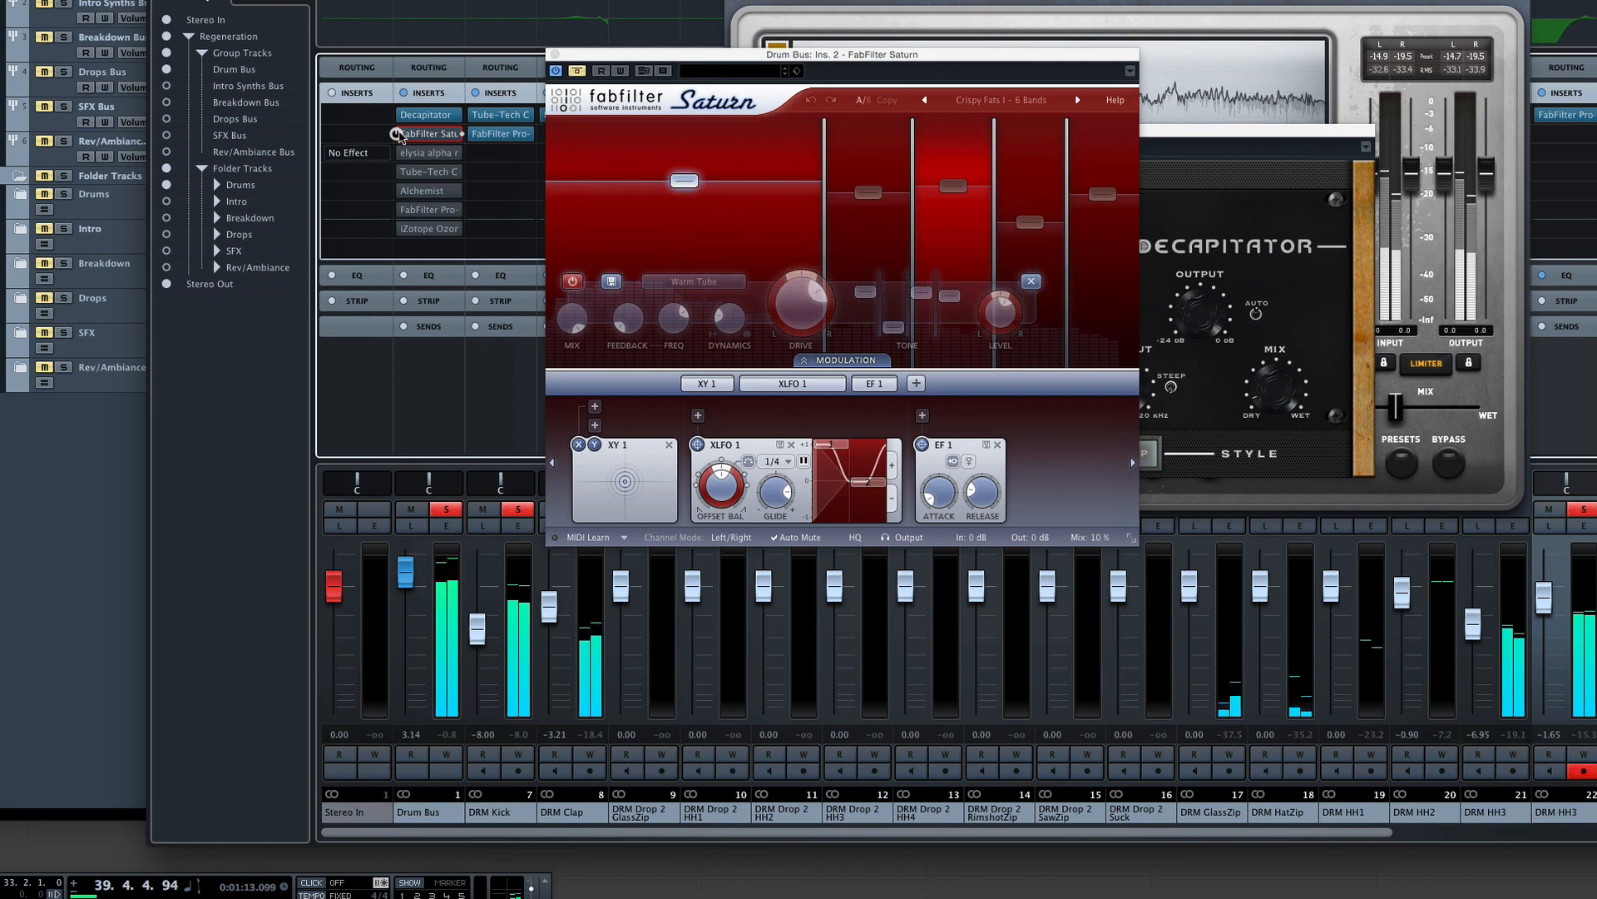
left_click(397, 134)
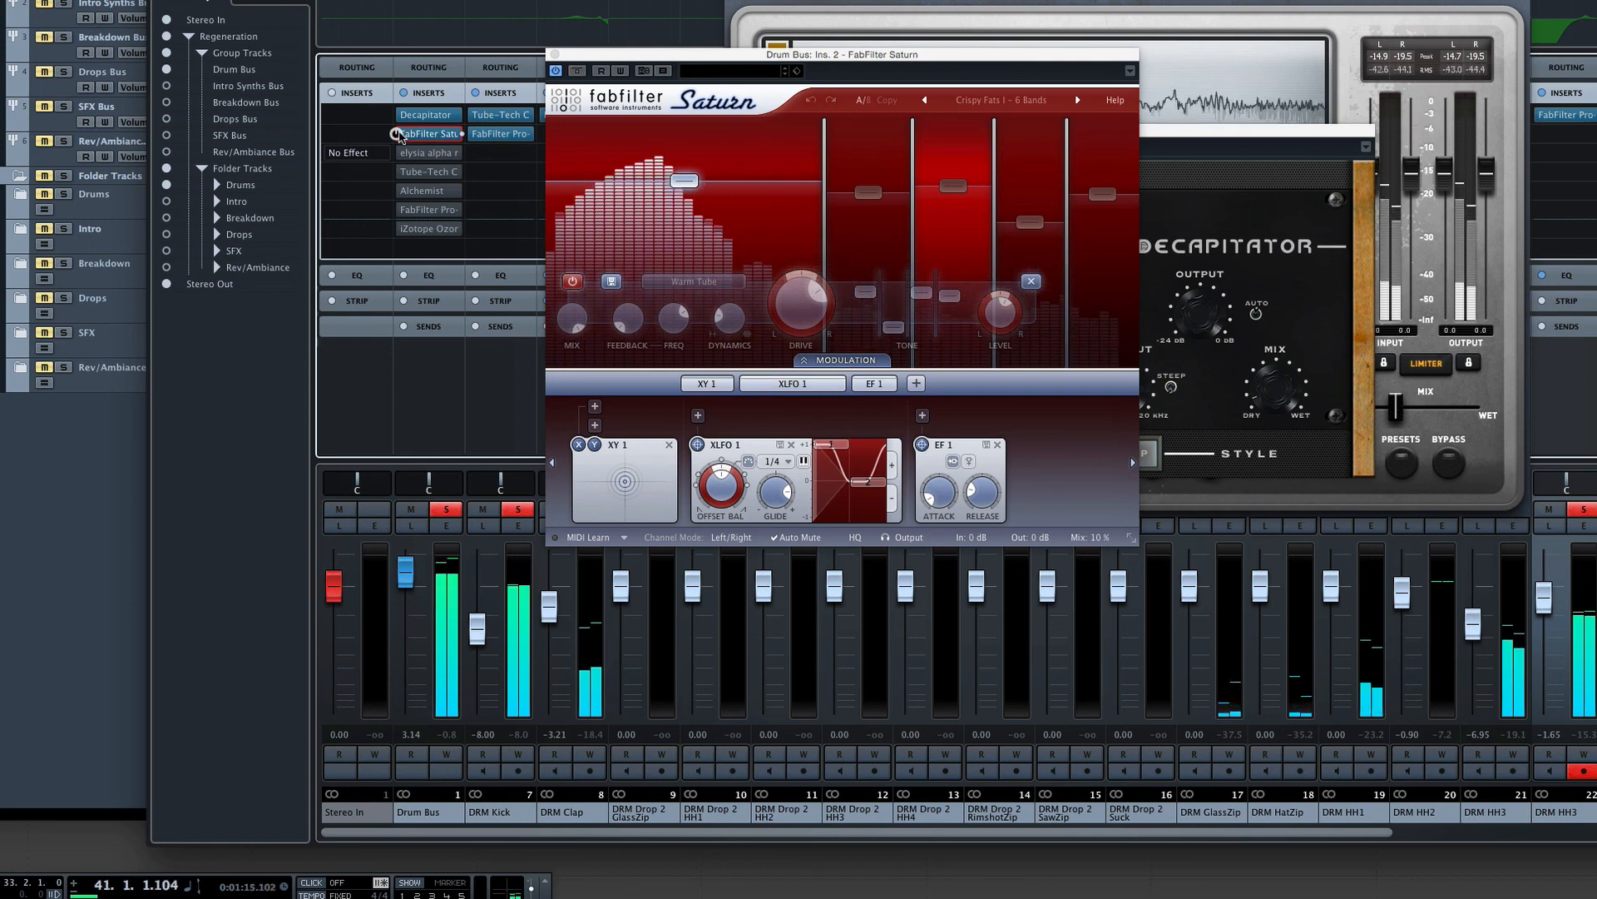
left_click(397, 134)
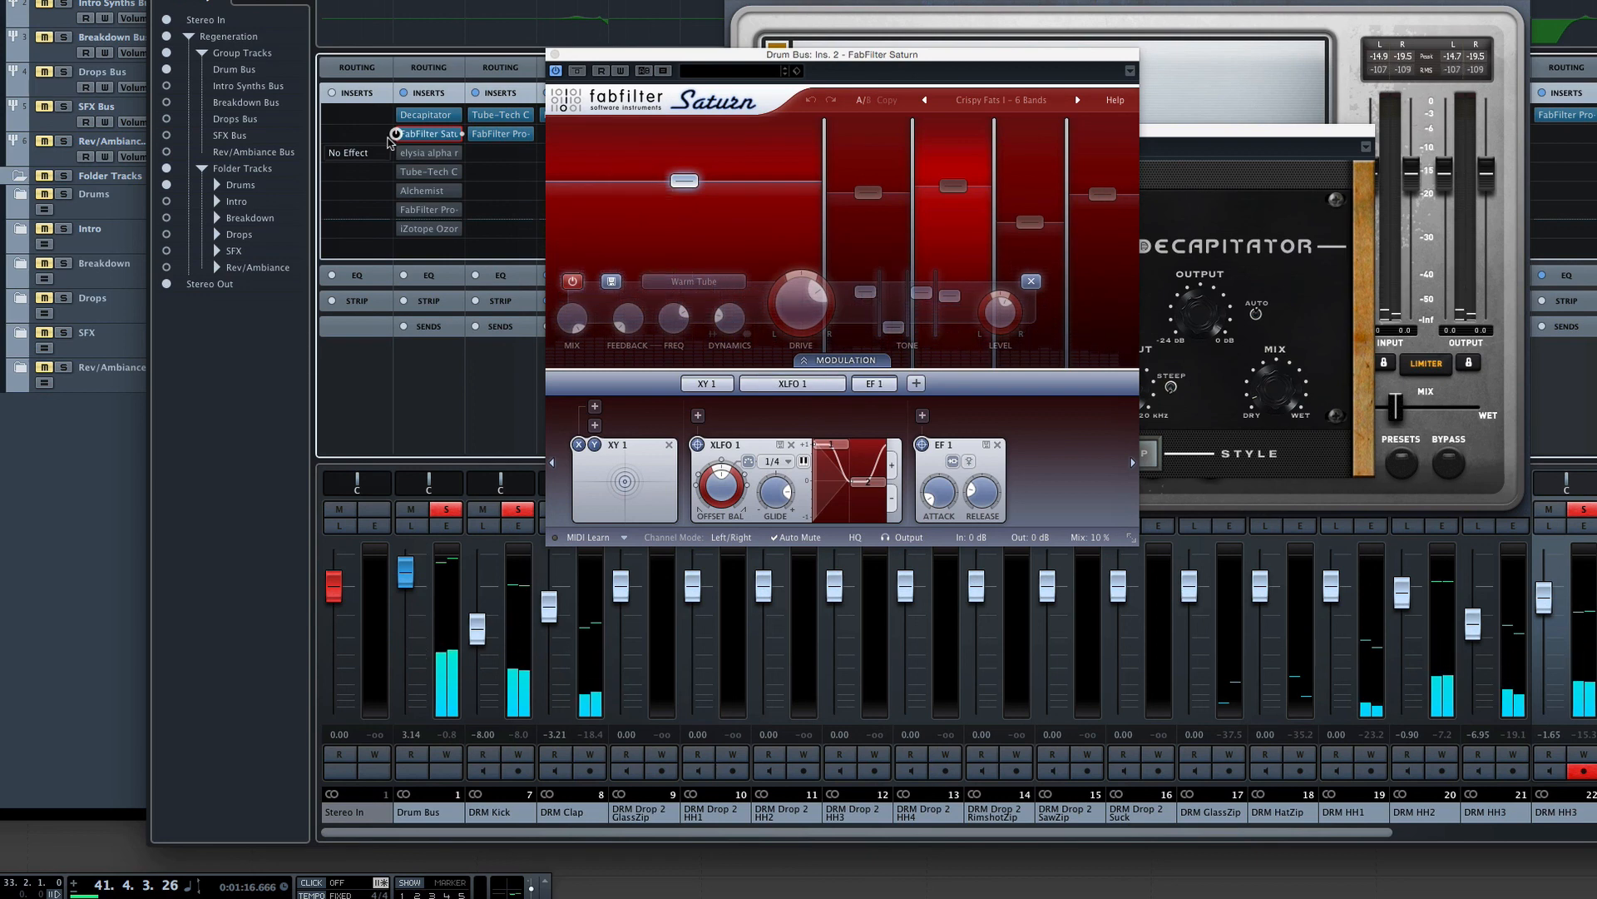
Open the Drum Bus's elysia alpha insert, move its window clear of the bus's insert list, and resume playback.
left_click(422, 153)
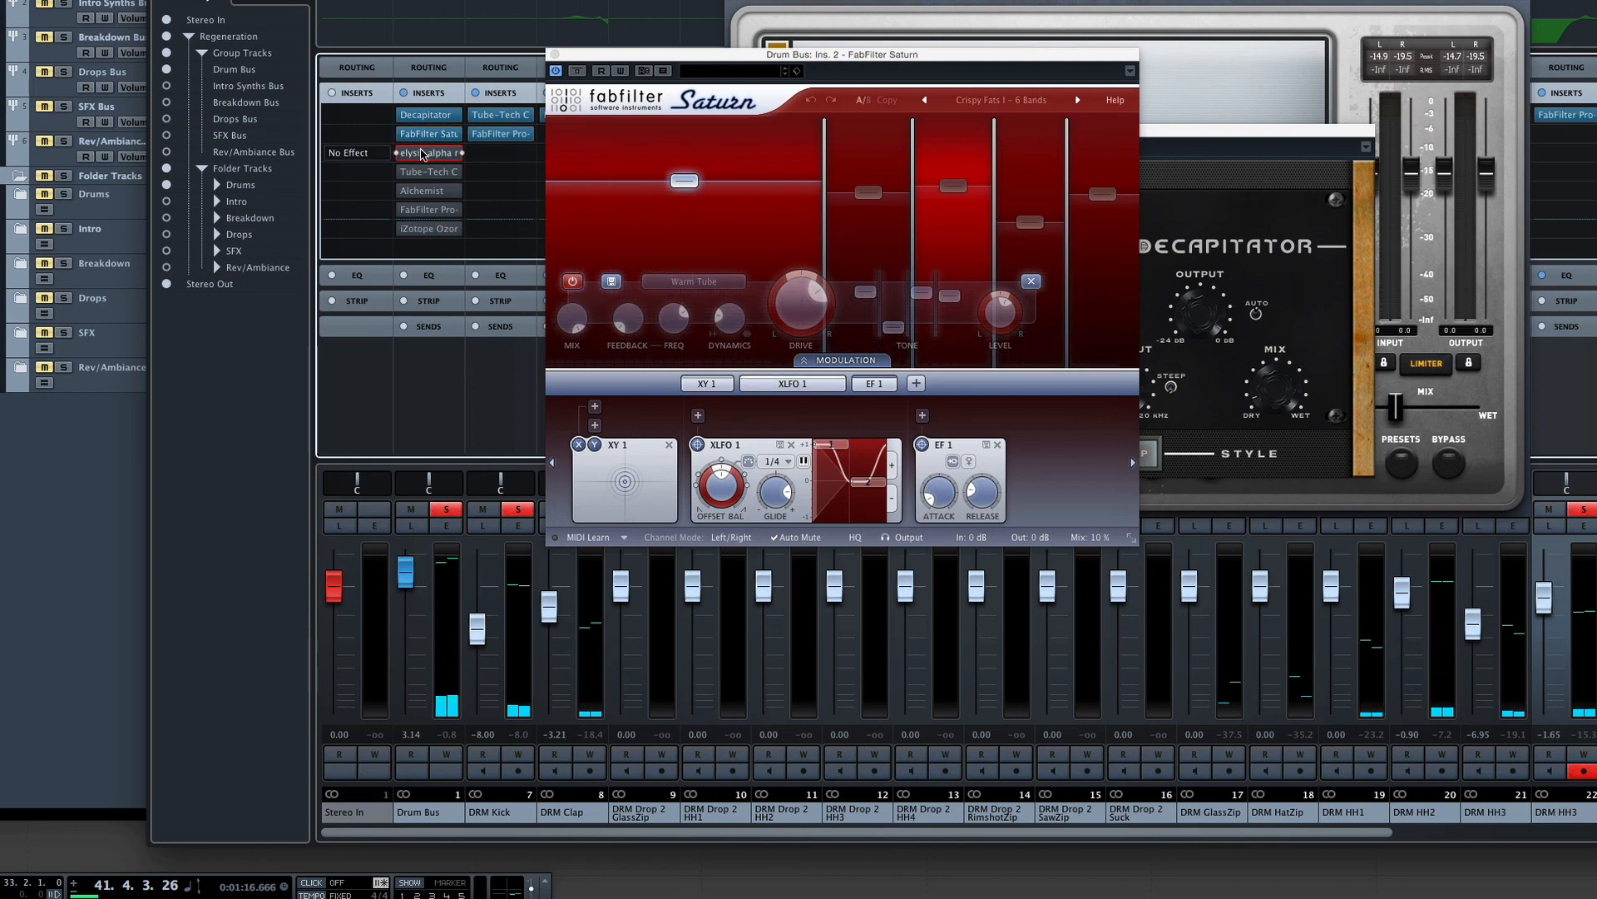
left_click_drag(389, 0, 1114, 29)
key("space")
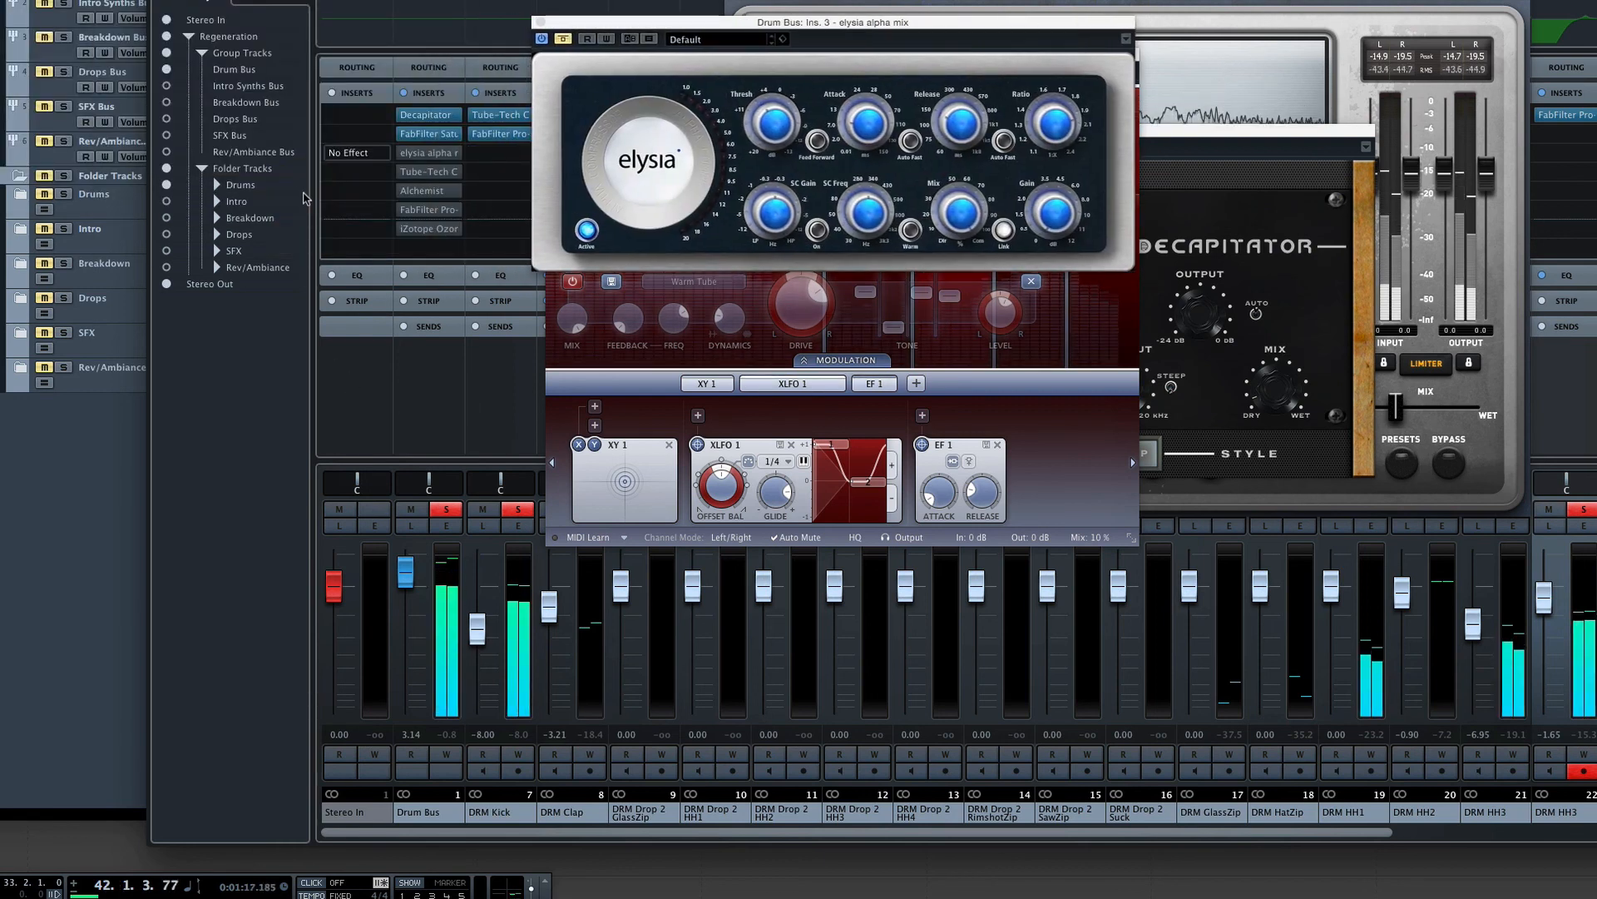
Compare the Drum Bus's elysia alpha compressor active and bypassed repeatedly during playback, leaving it active.
left_click(399, 156)
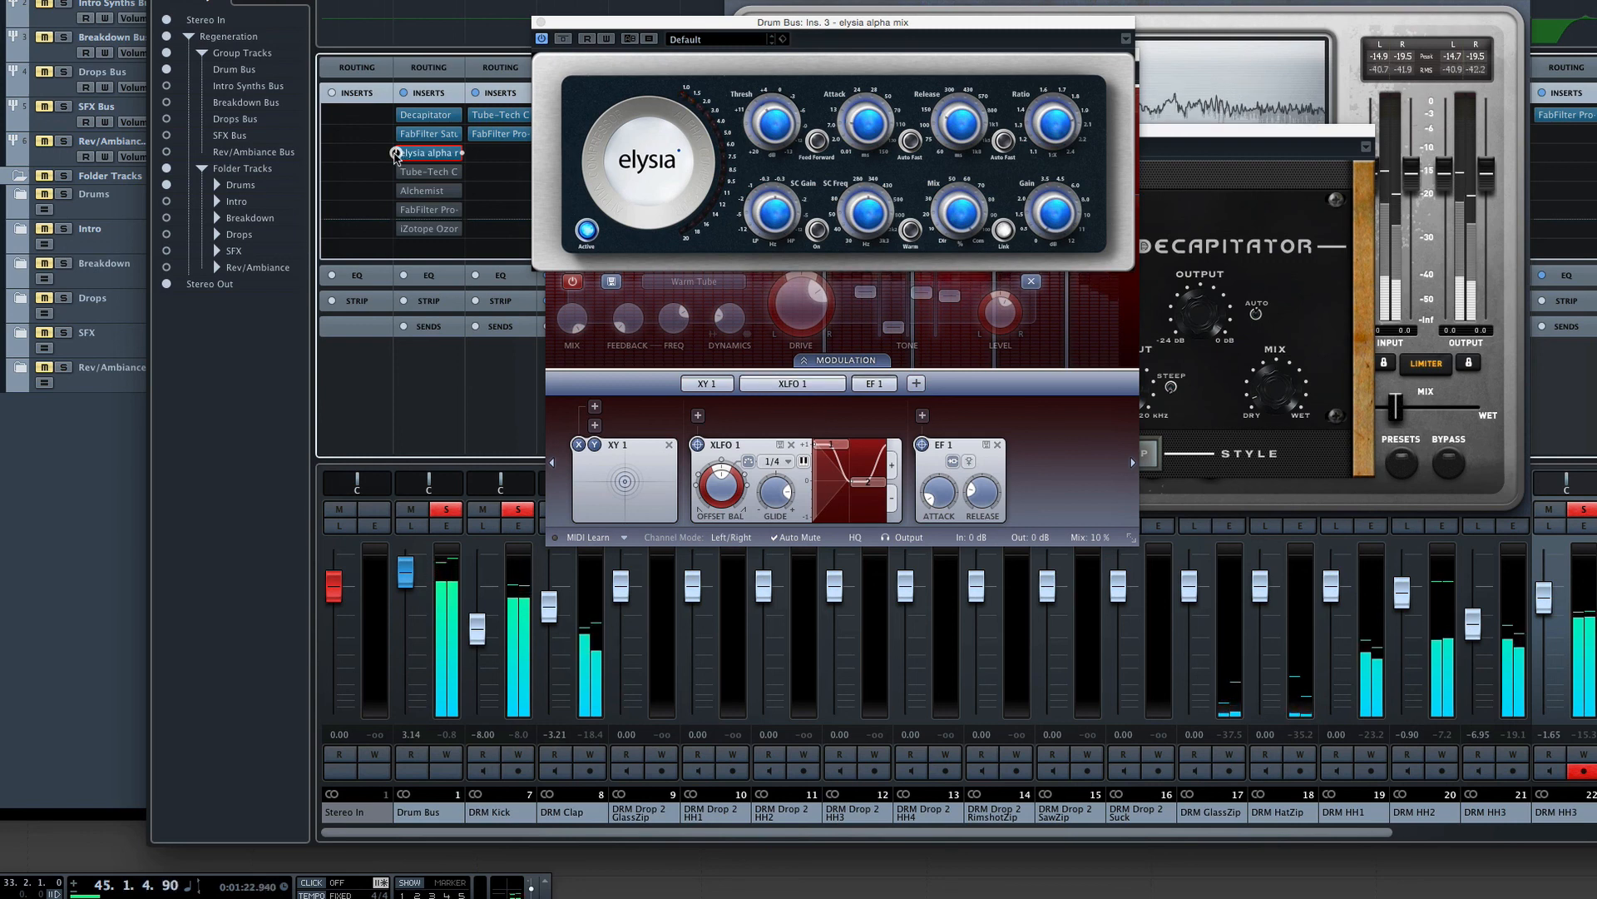
left_click(396, 153)
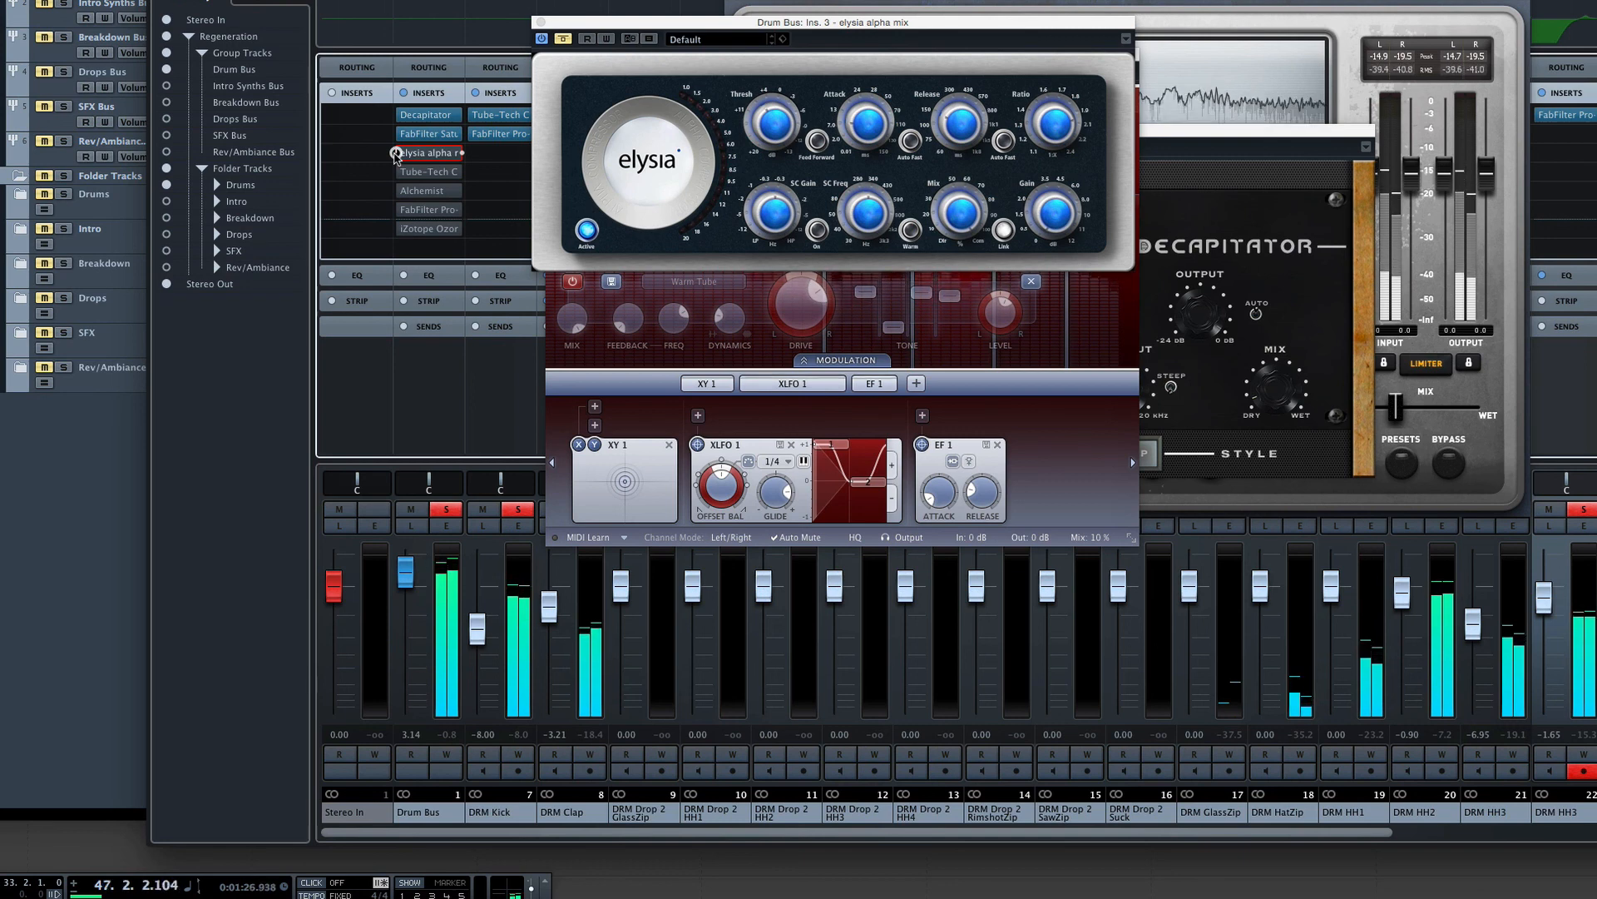
left_click(396, 153)
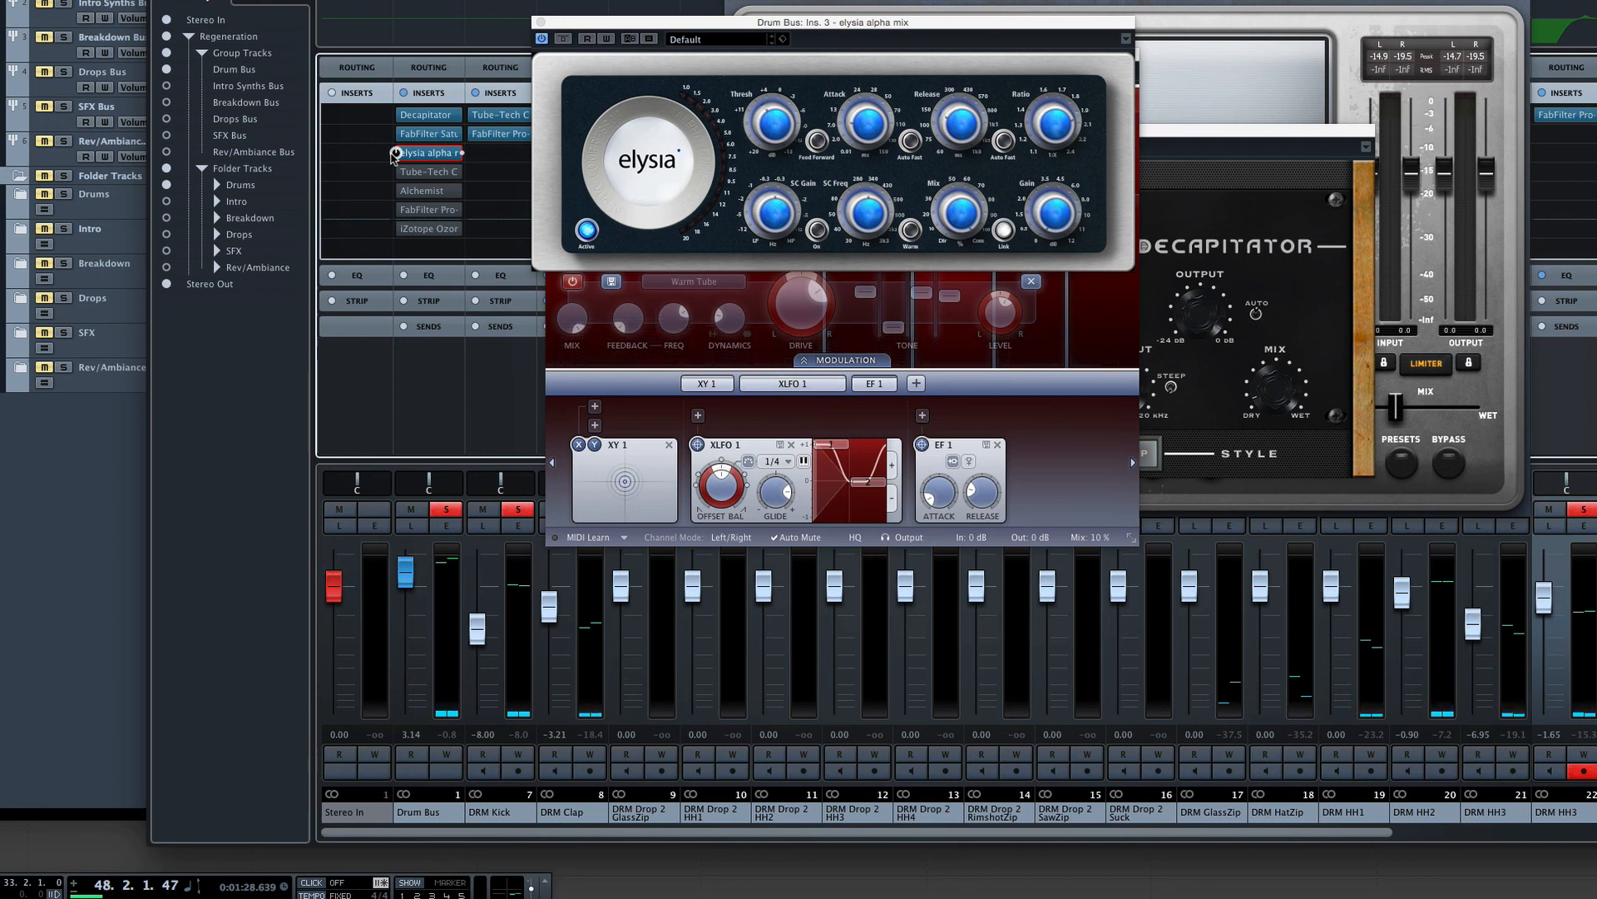
key("space")
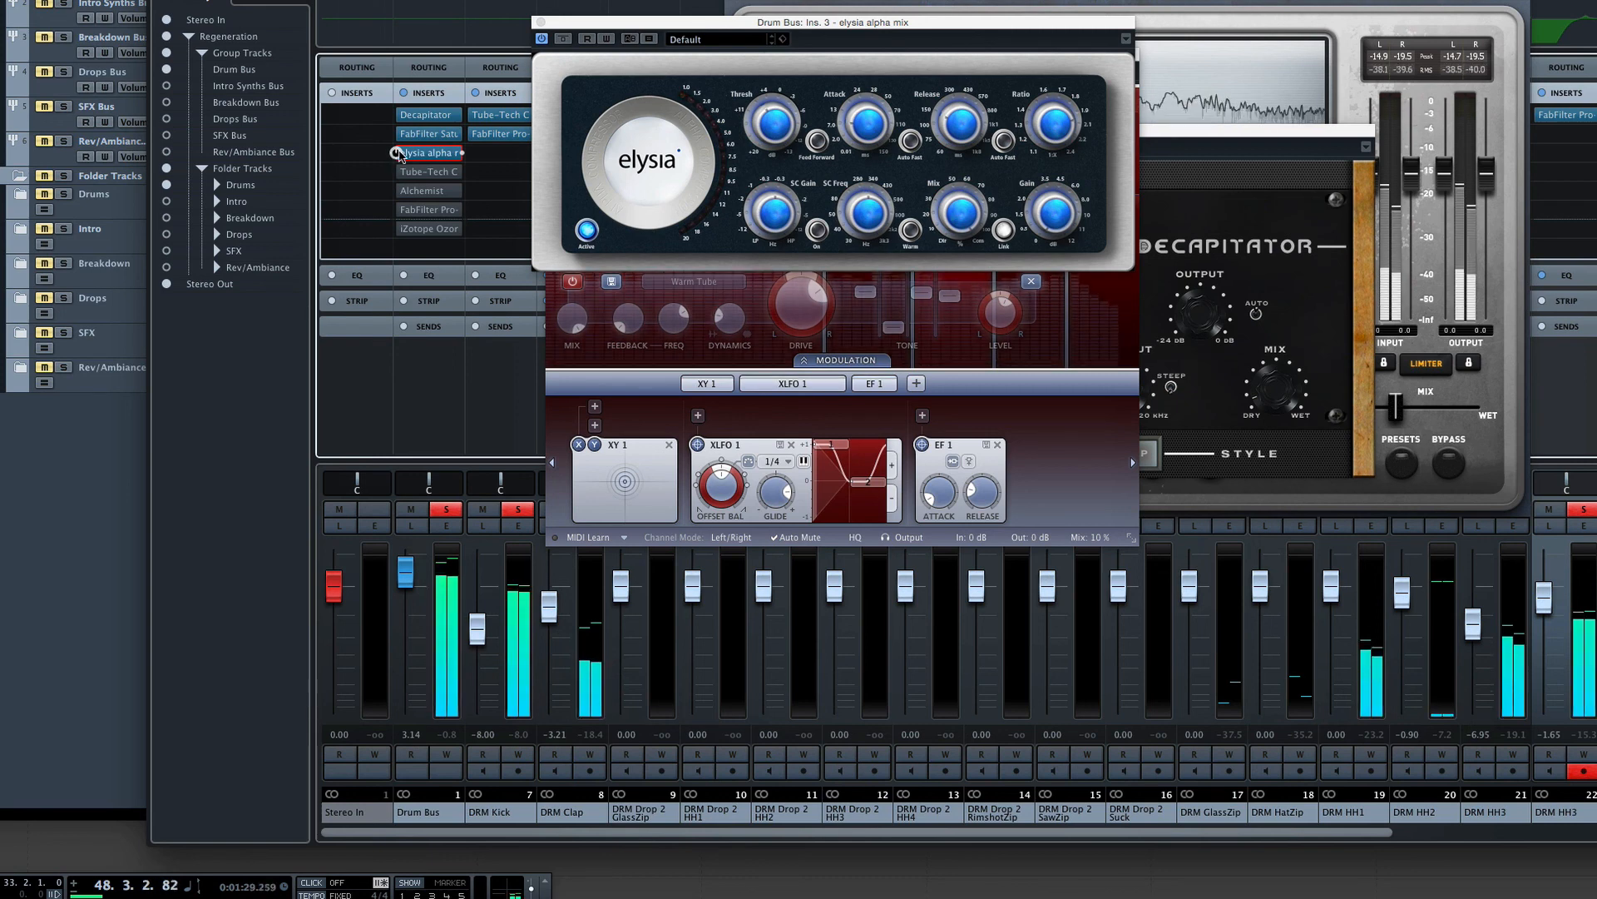
mouse_move(398, 154)
left_mouse_down()
mouse_move(424, 120)
mouse_move(406, 155)
left_mouse_up()
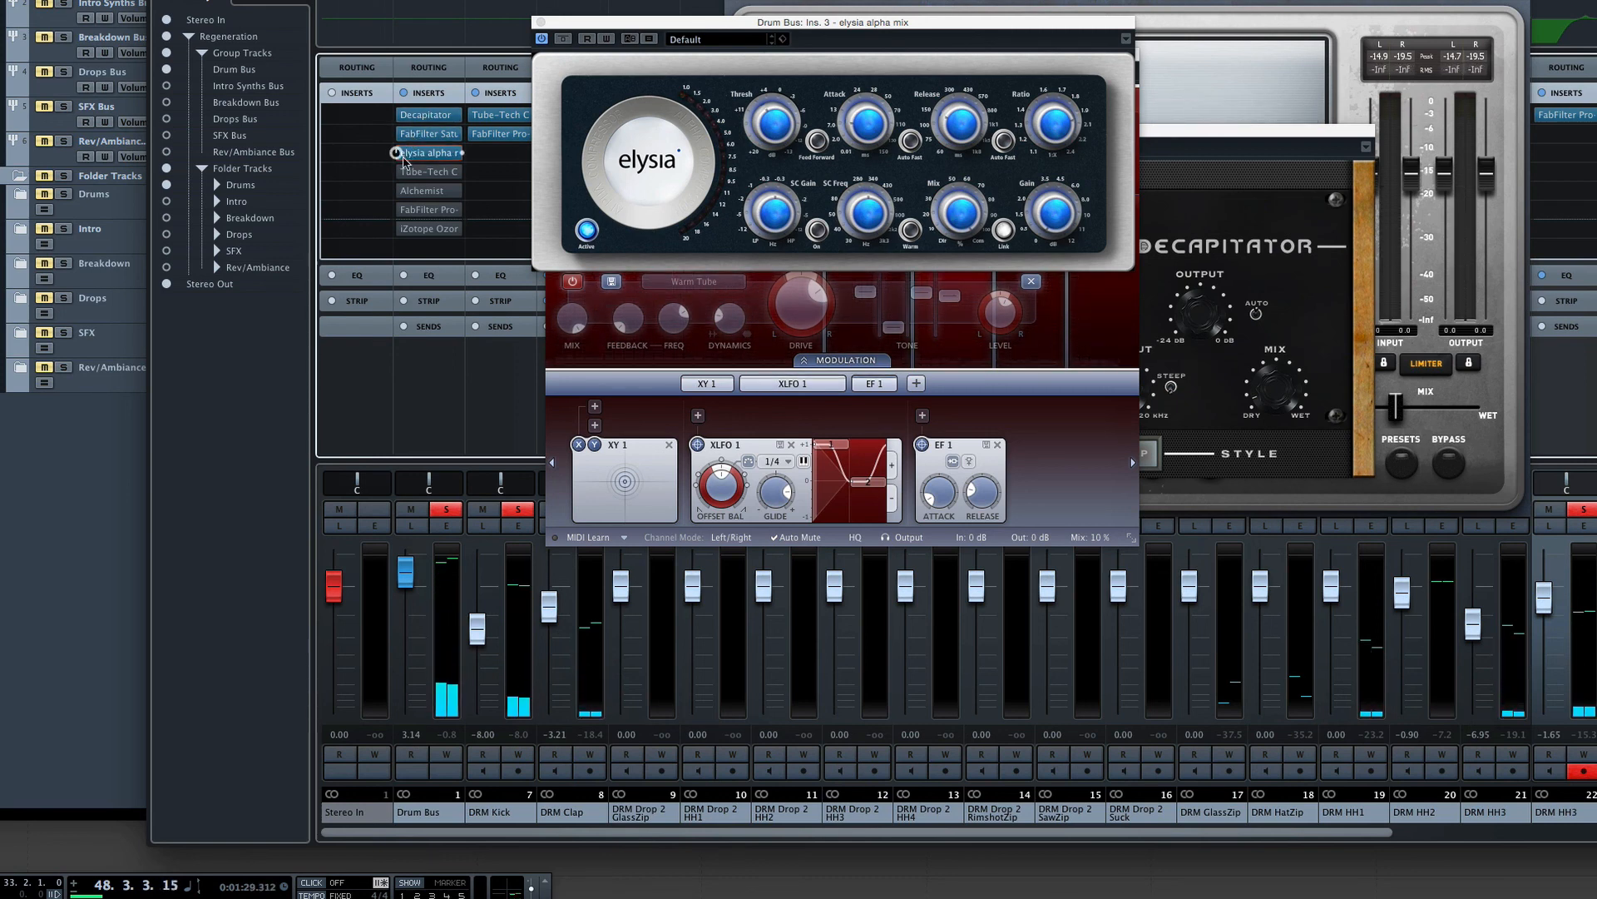
key("space")
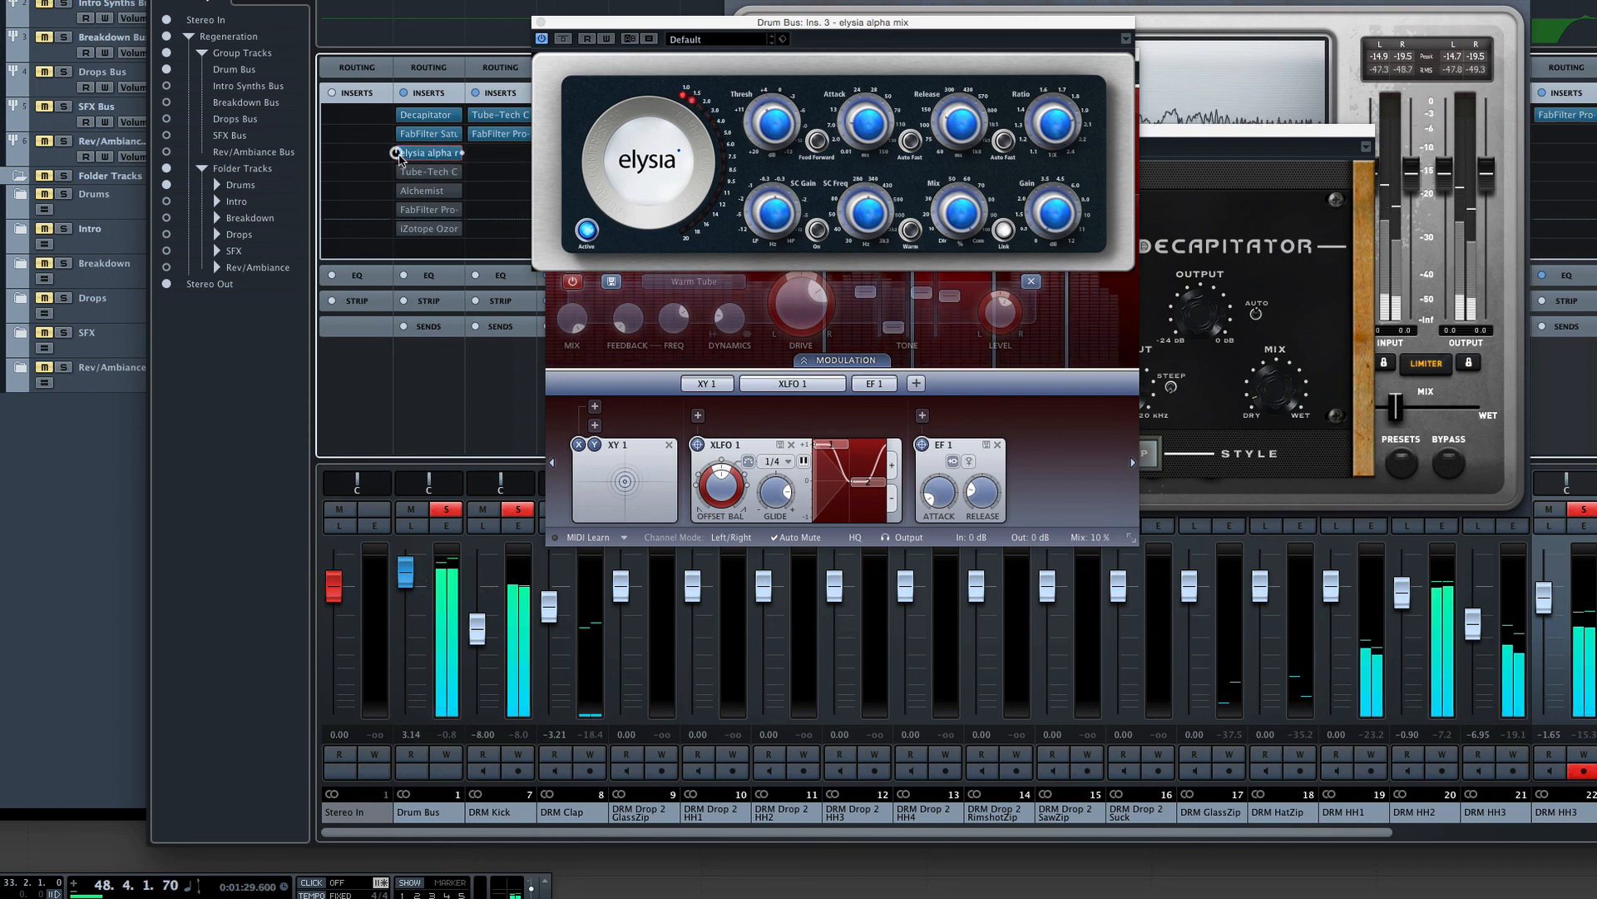
left_click(399, 154)
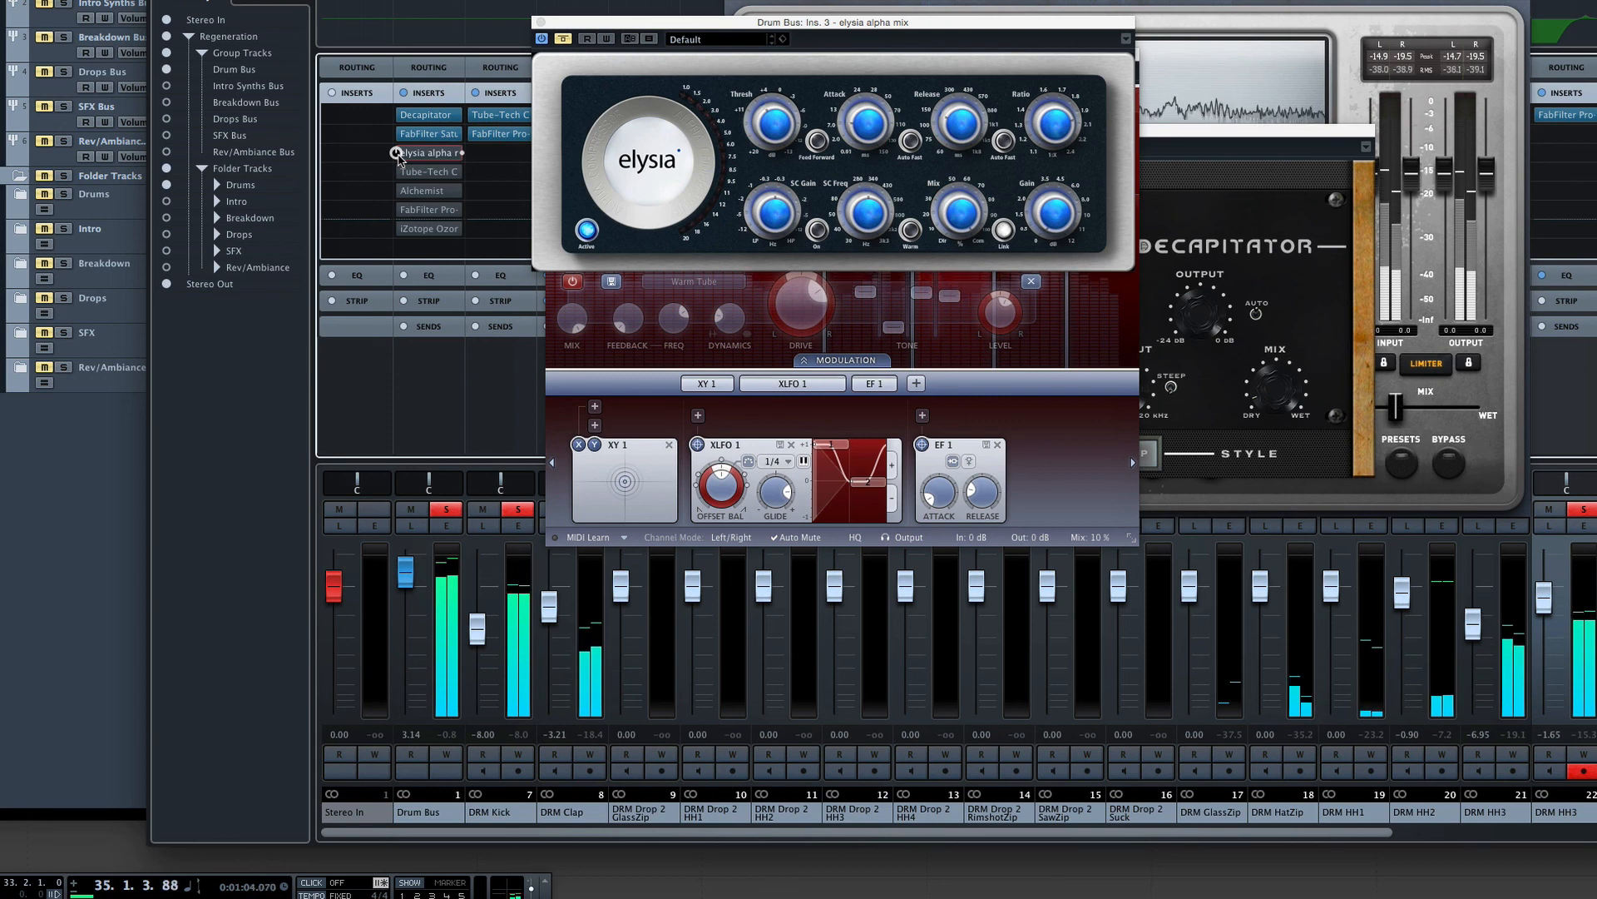
left_click(398, 154)
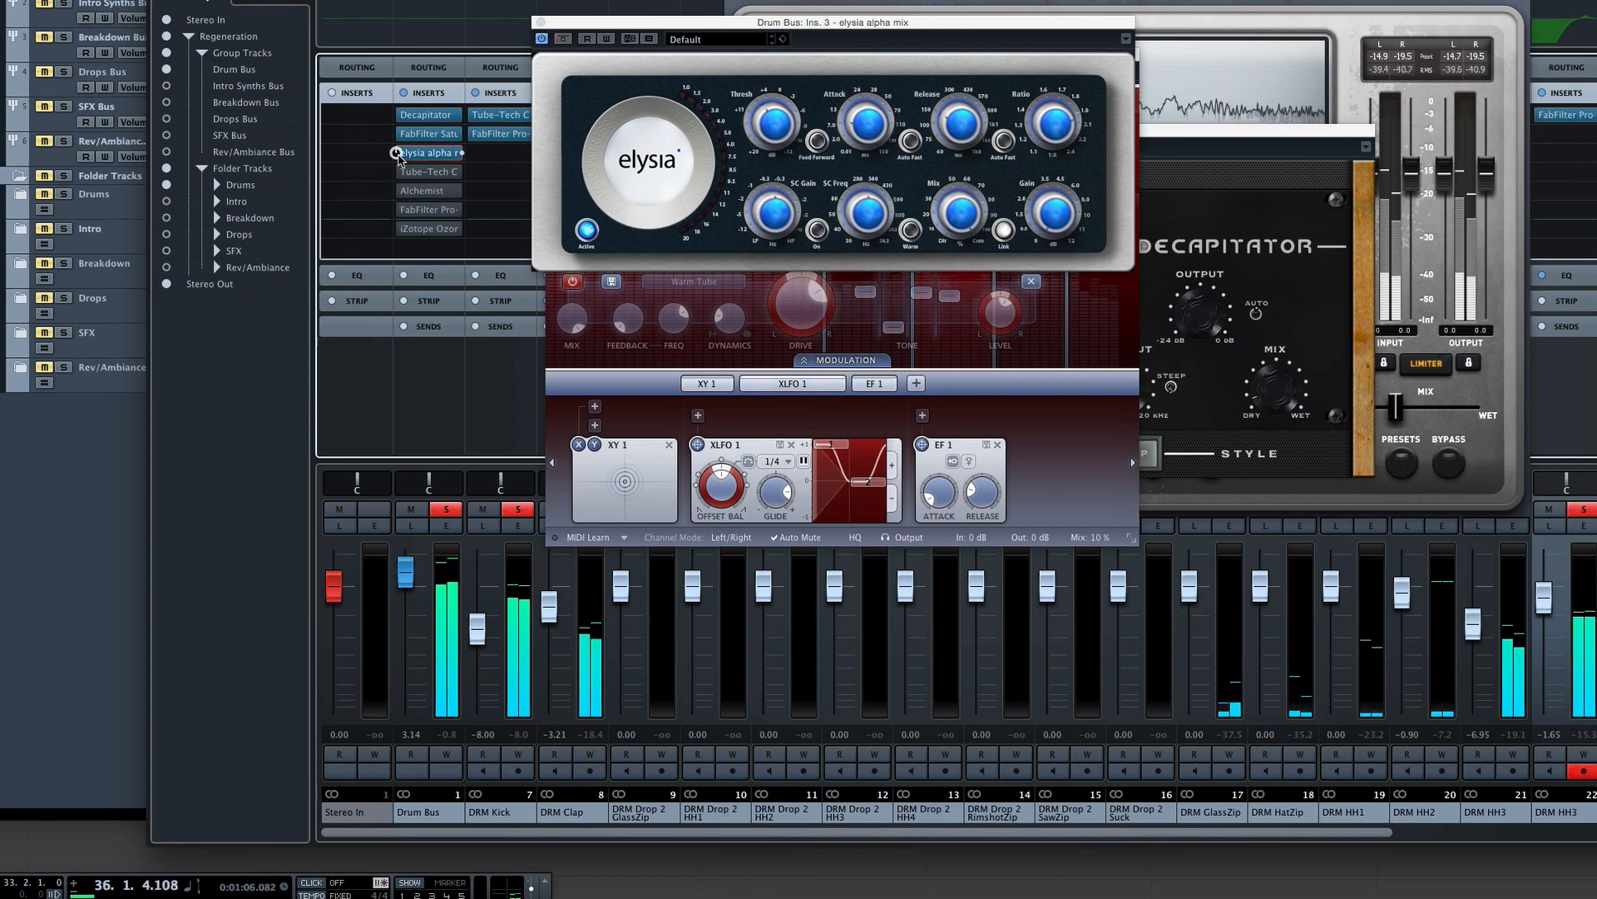
left_click(398, 154)
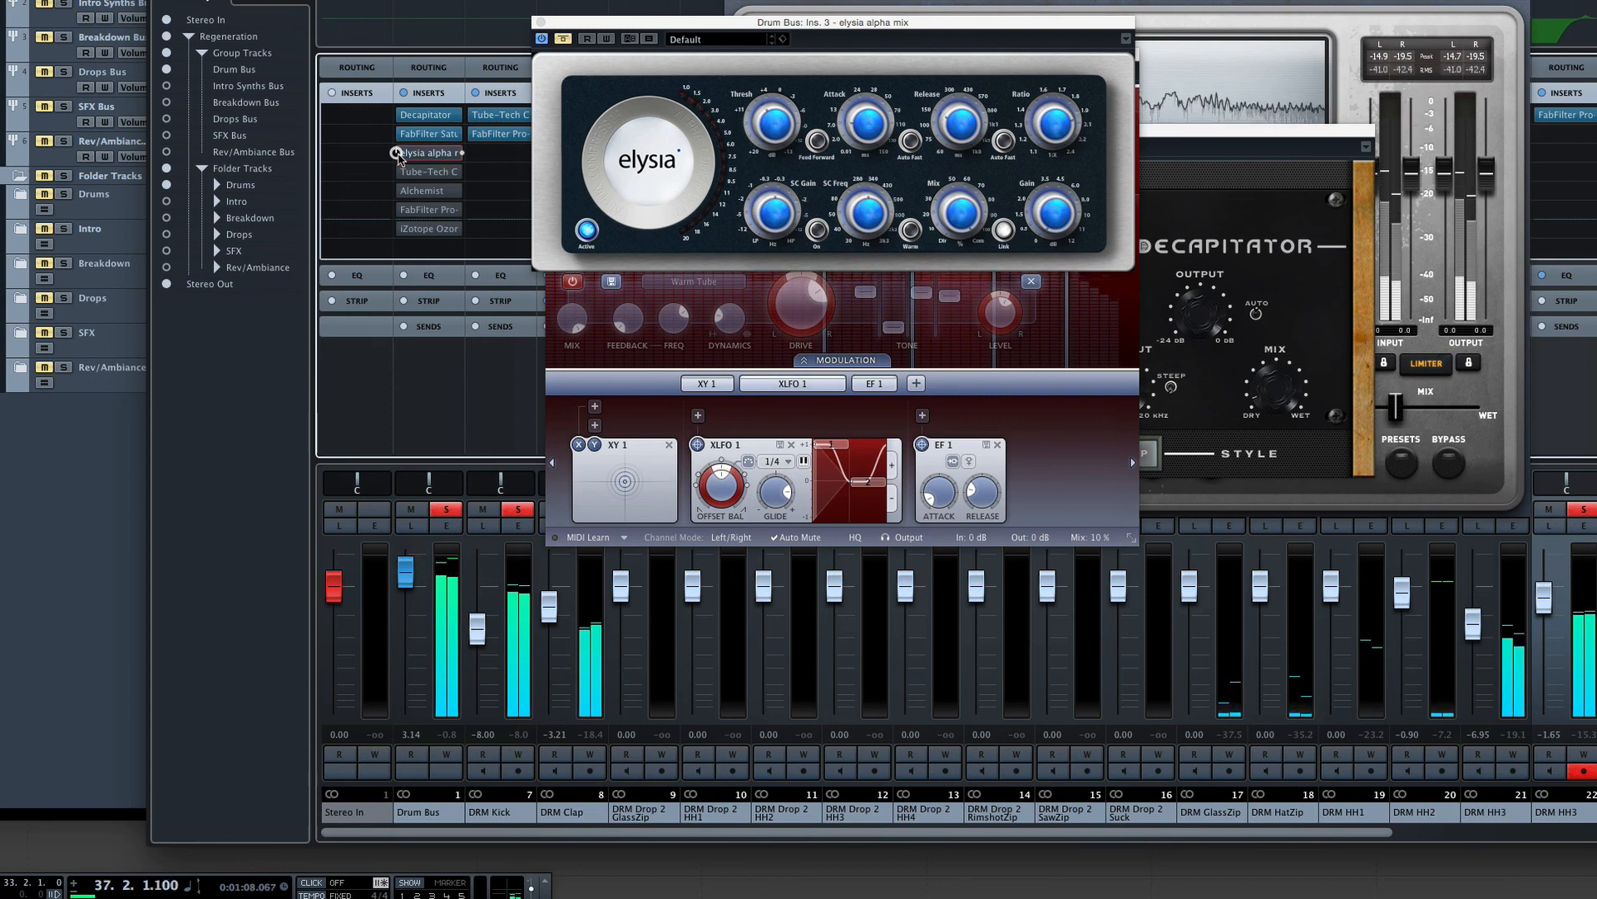
left_click(397, 154)
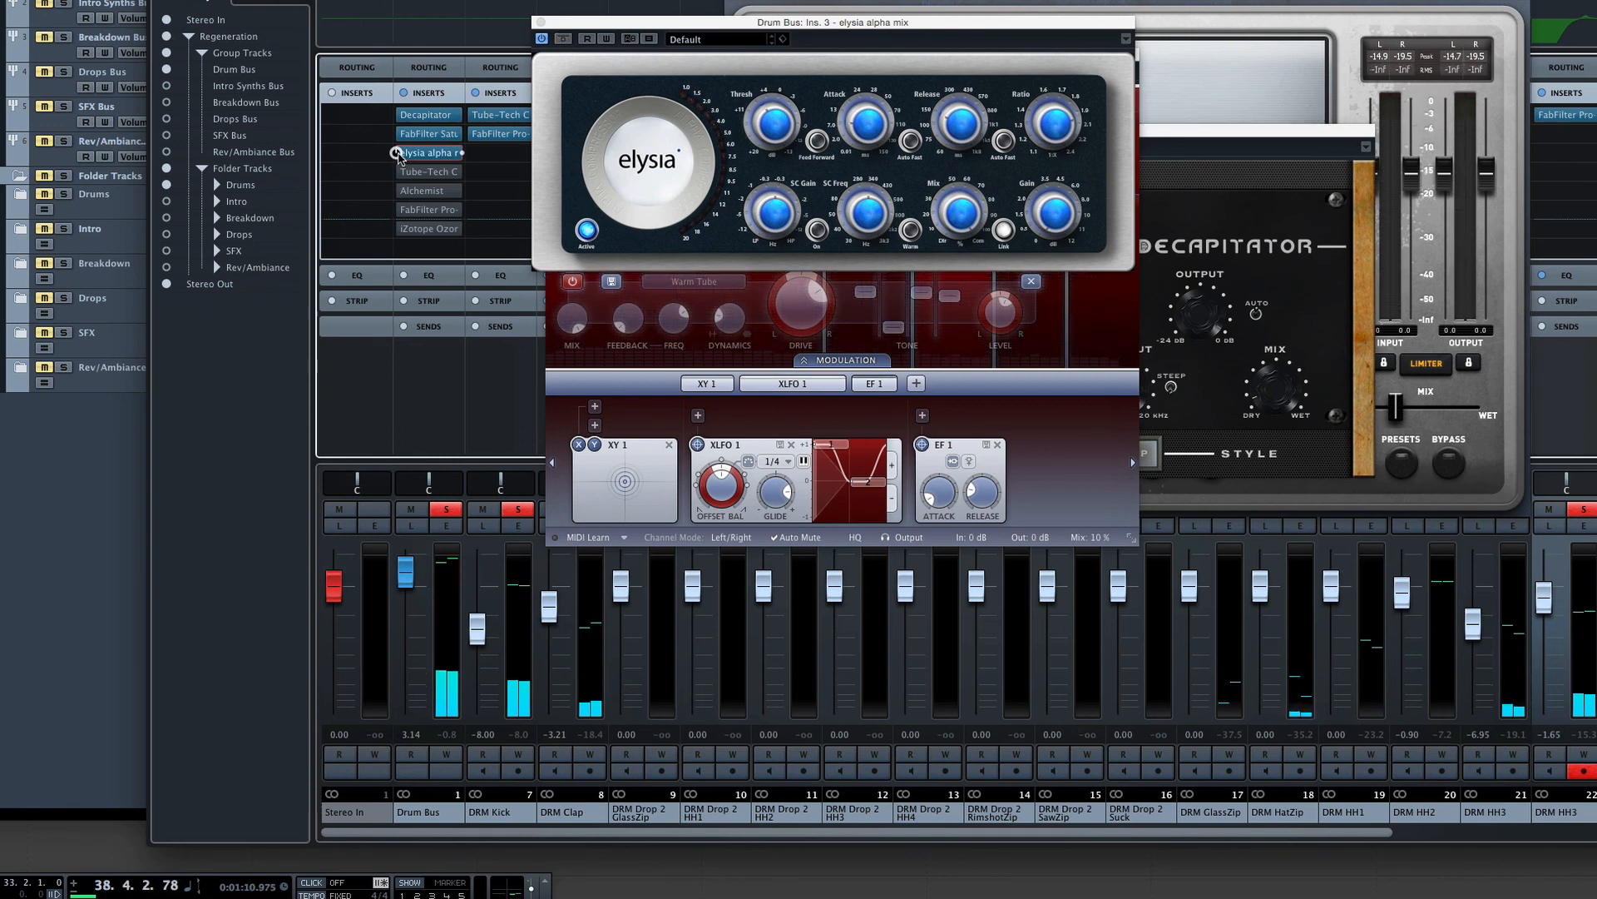
key("space")
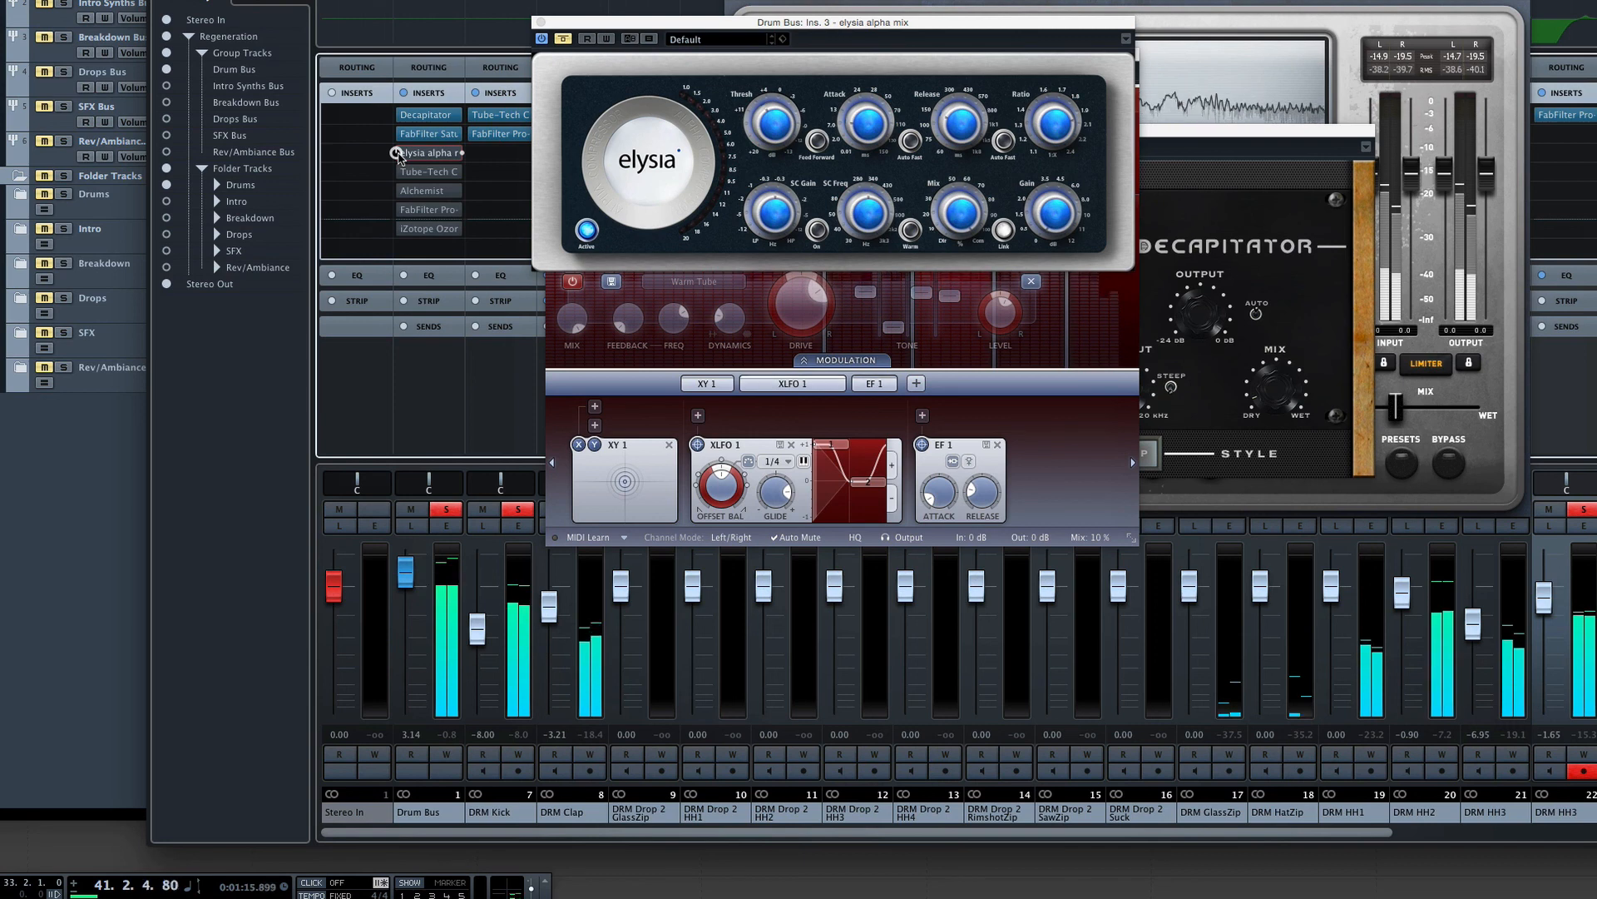
left_click(397, 153)
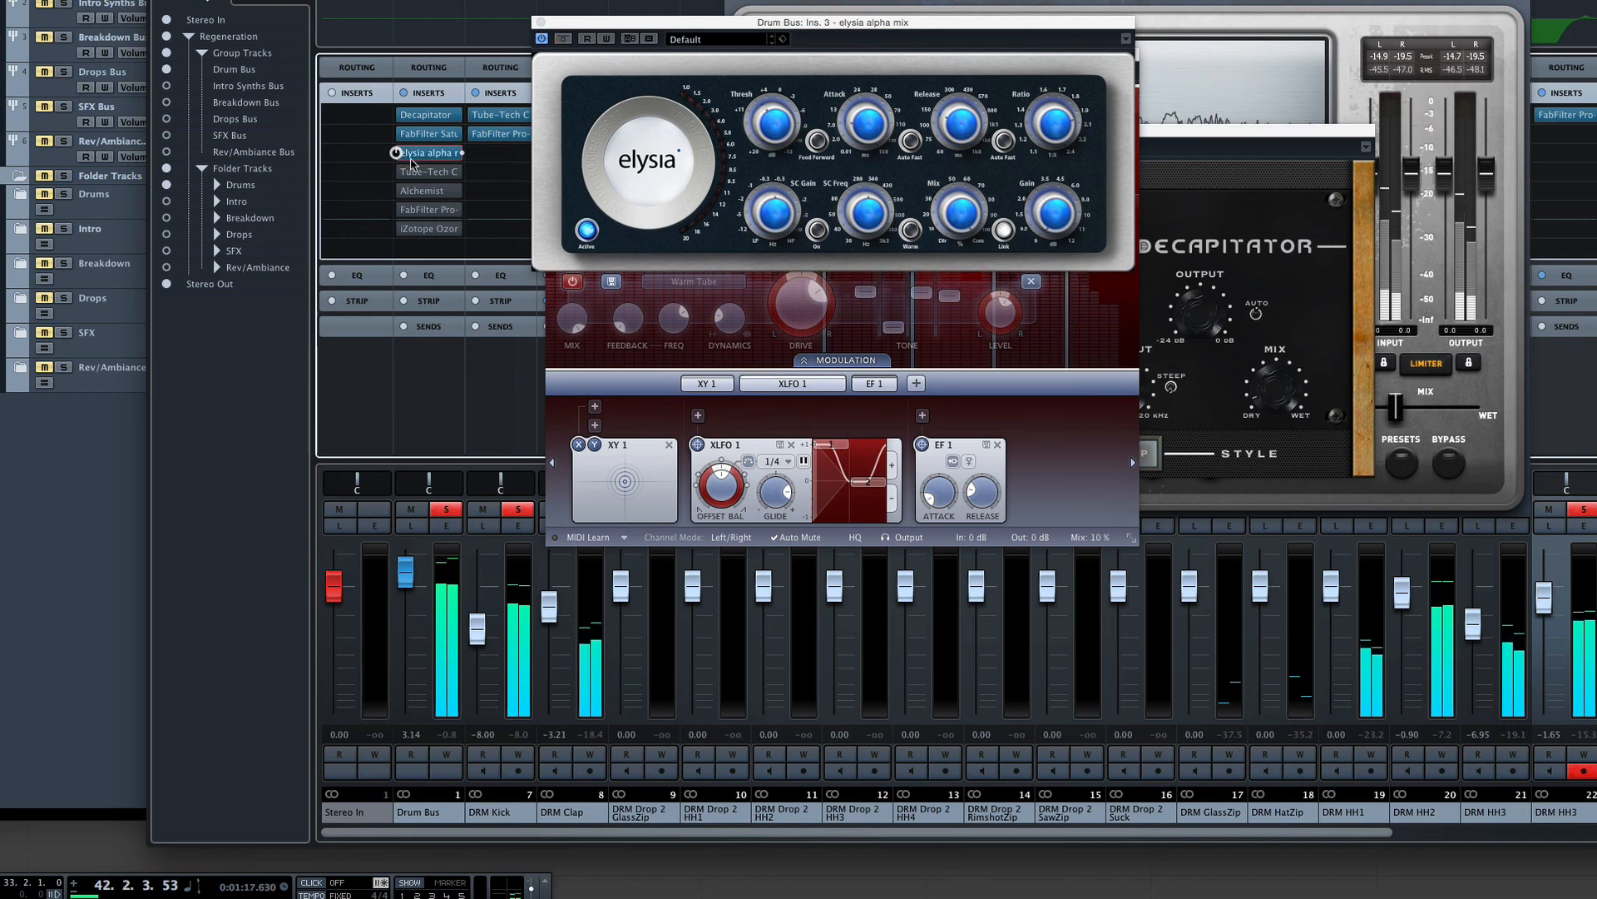
Open the Drum Bus's Tube-Tech CL 1B insert clear of the bus and compare it active and bypassed during playback, leaving it active.
left_click(419, 173)
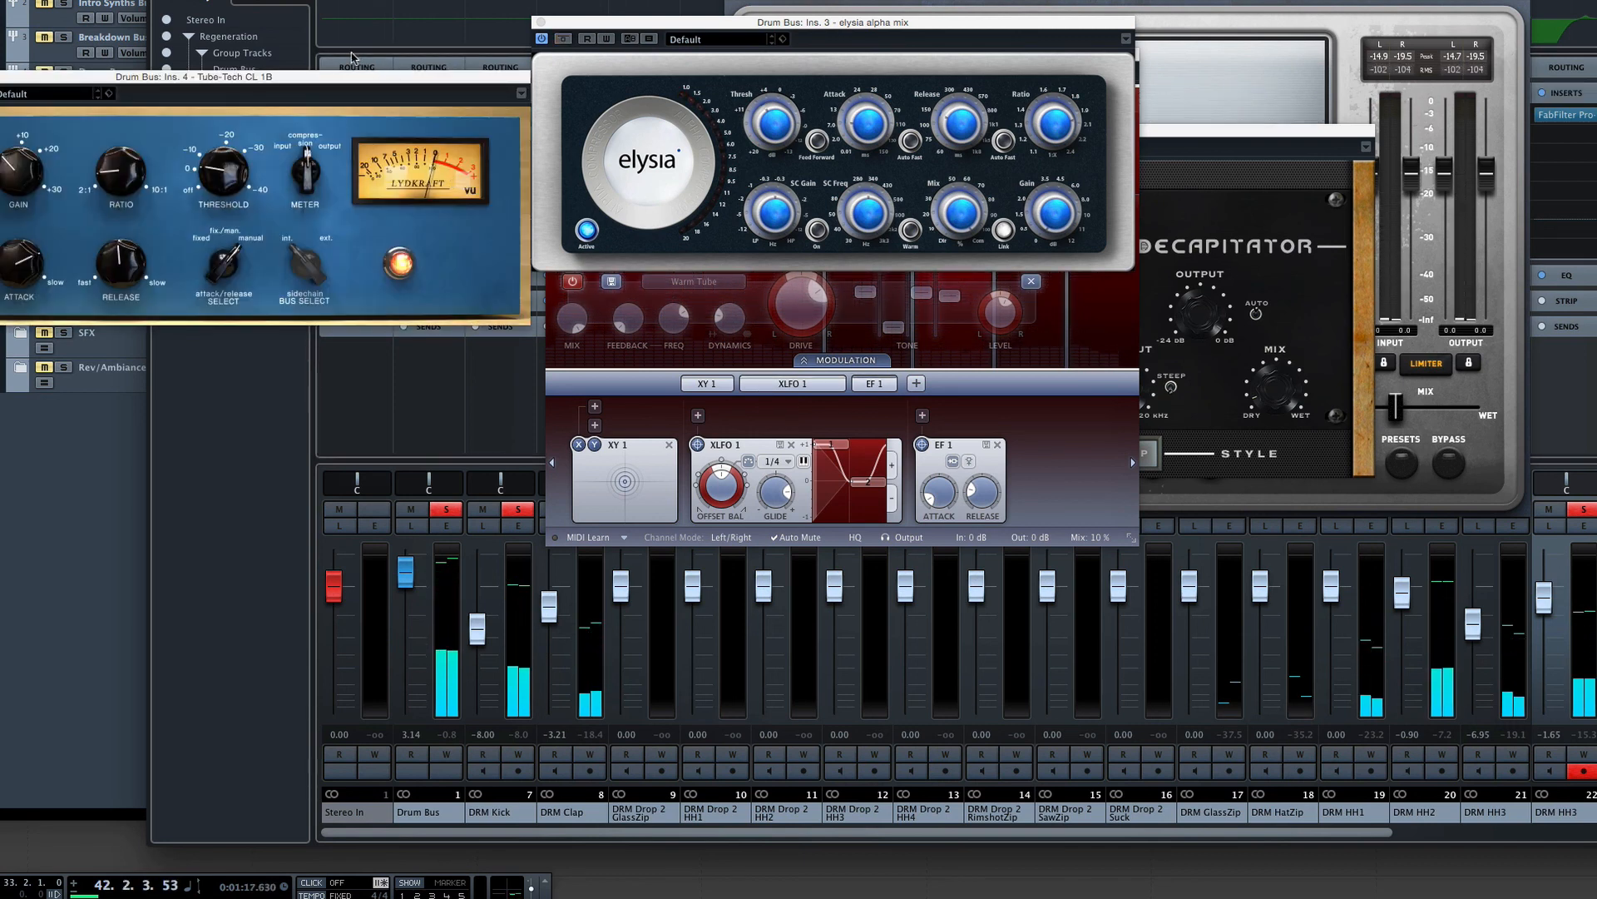
left_click_drag(438, 77, 1095, 242)
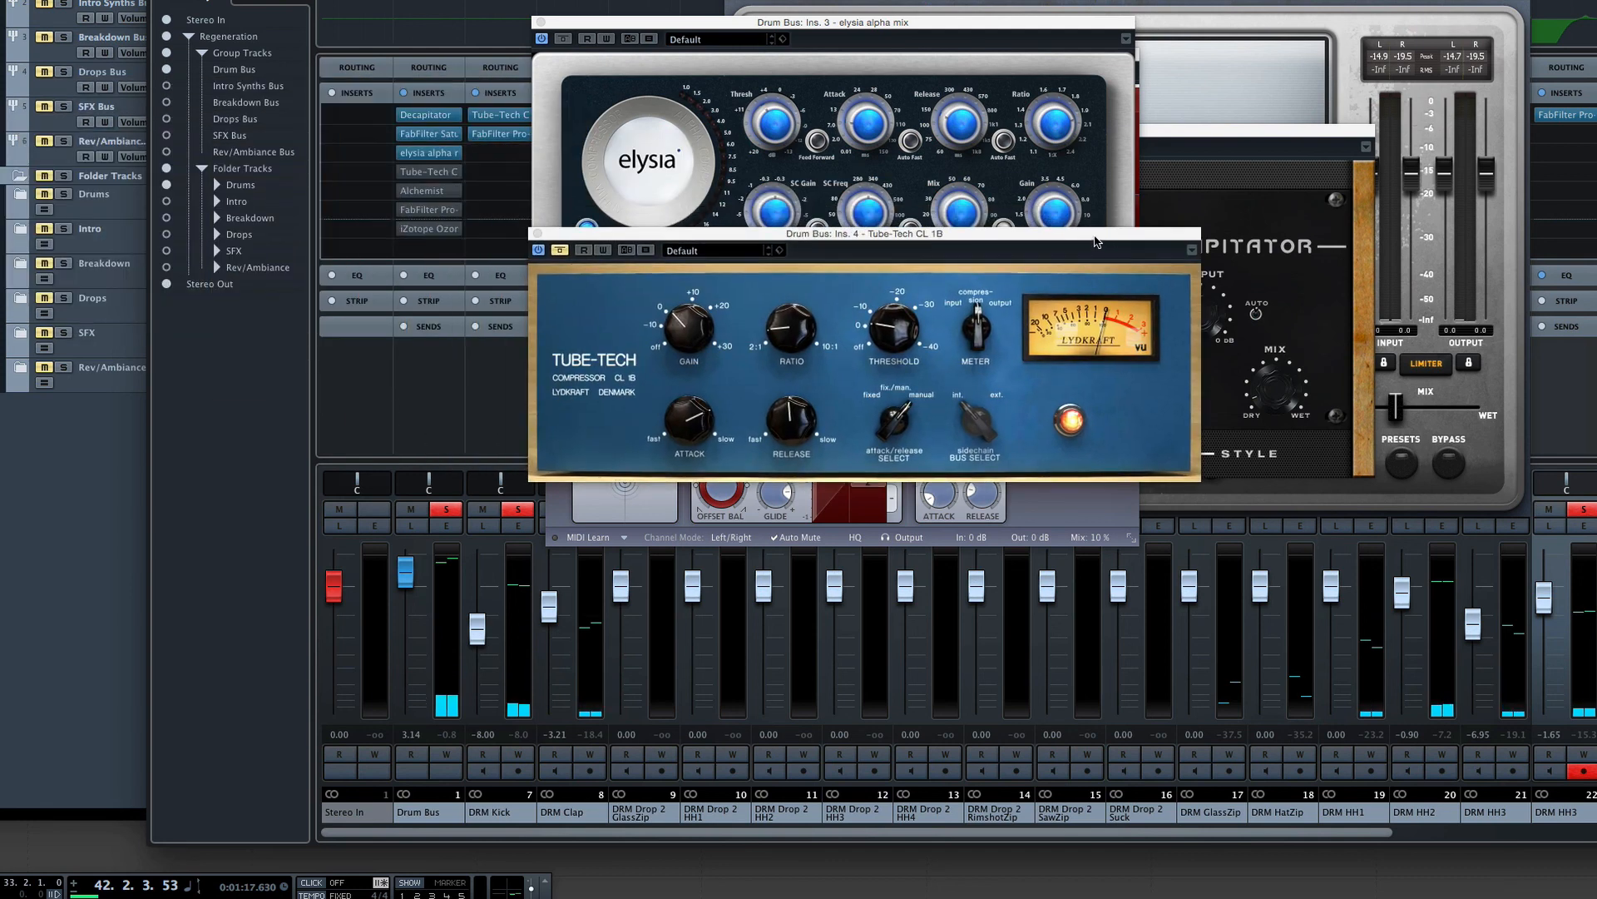
left_click(397, 172)
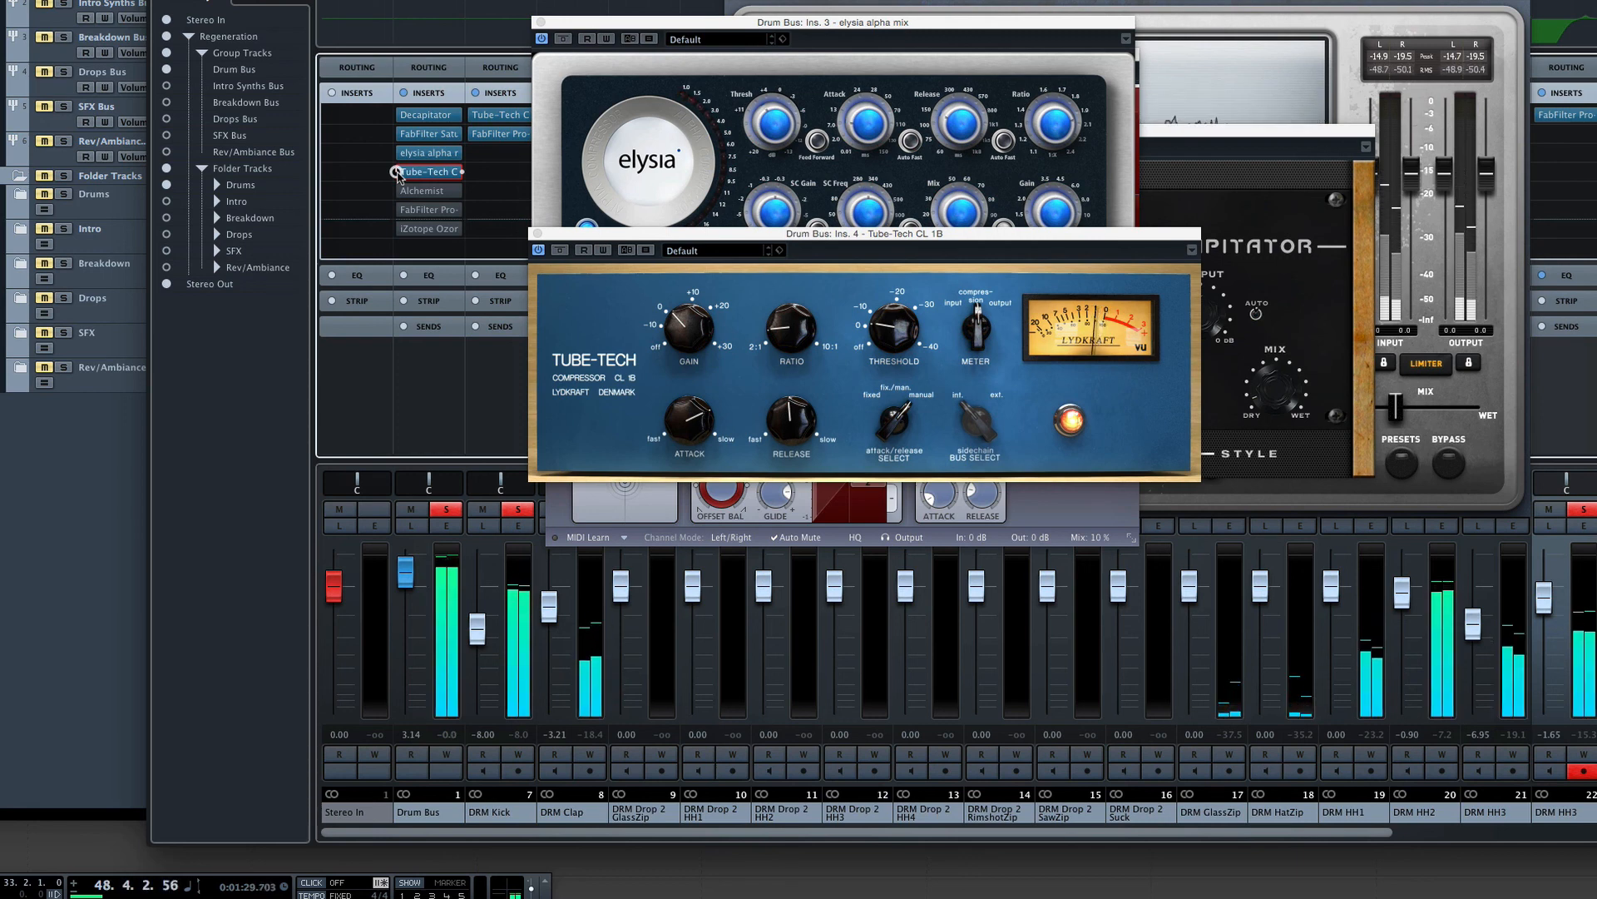
left_click(397, 172)
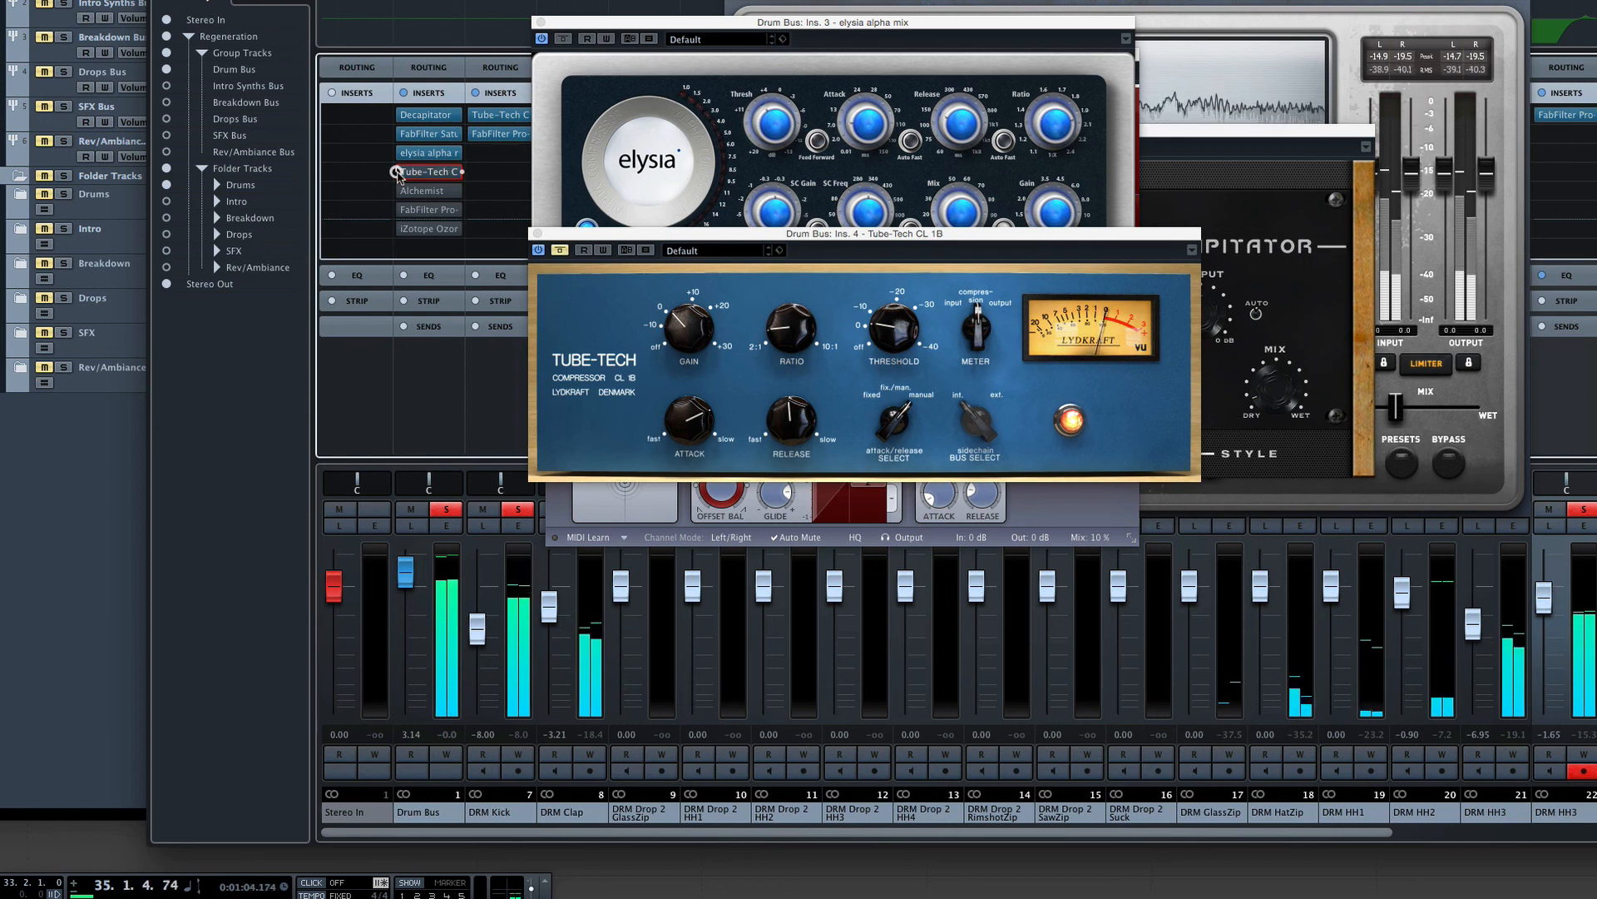
left_click(397, 173)
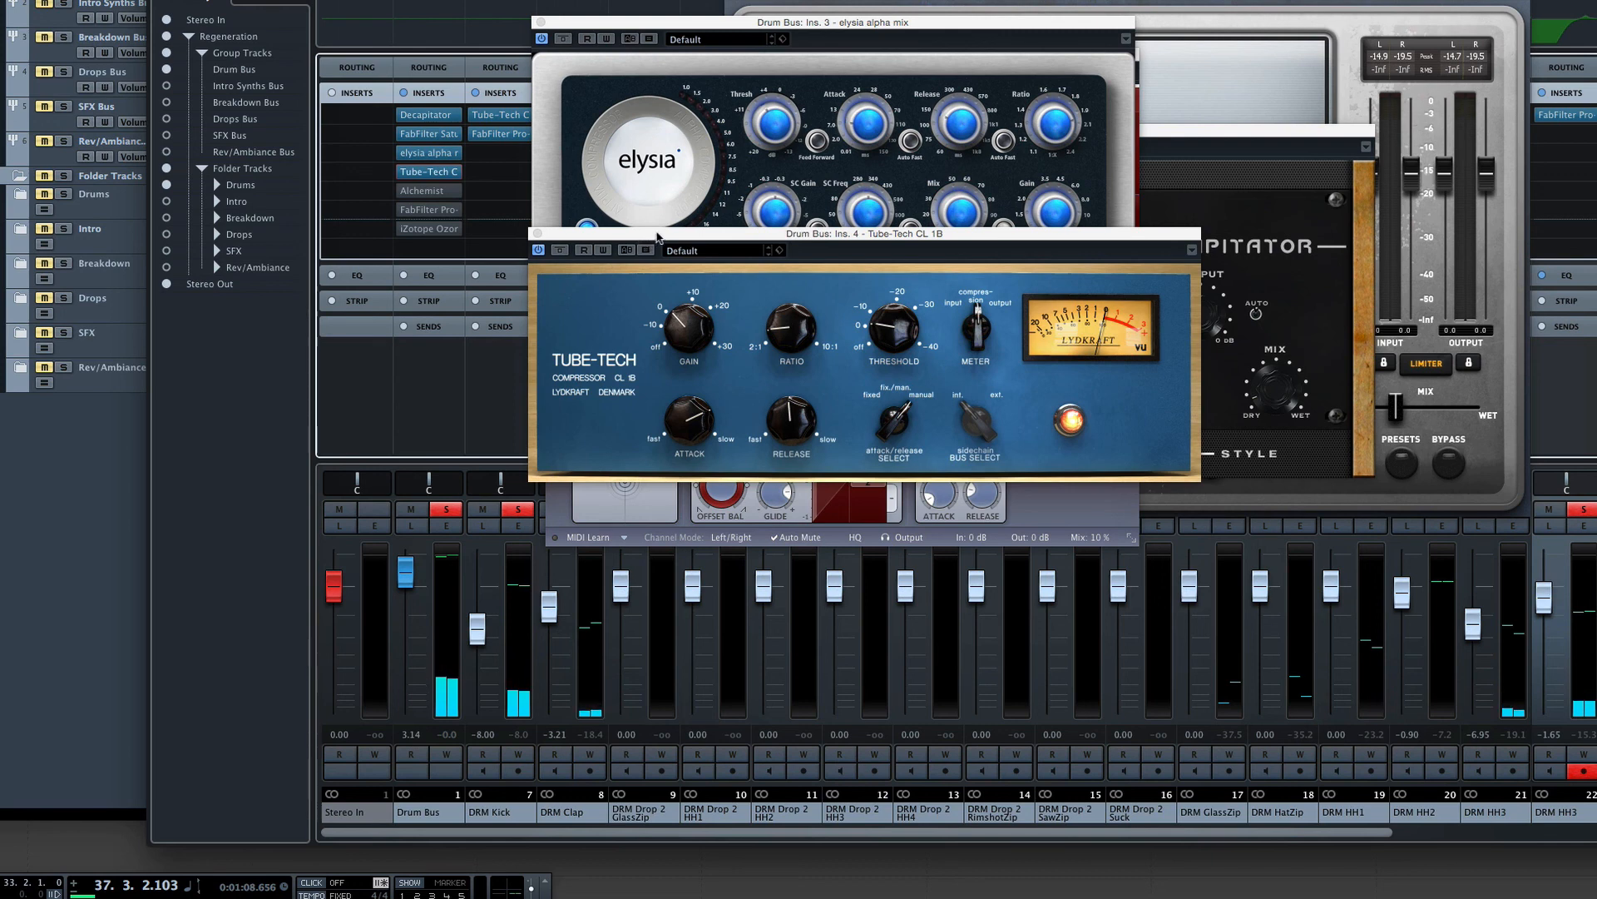
Pause playback, open the Drum Bus's Alchemist insert, and move its window clear of the bus's insert list.
key("space")
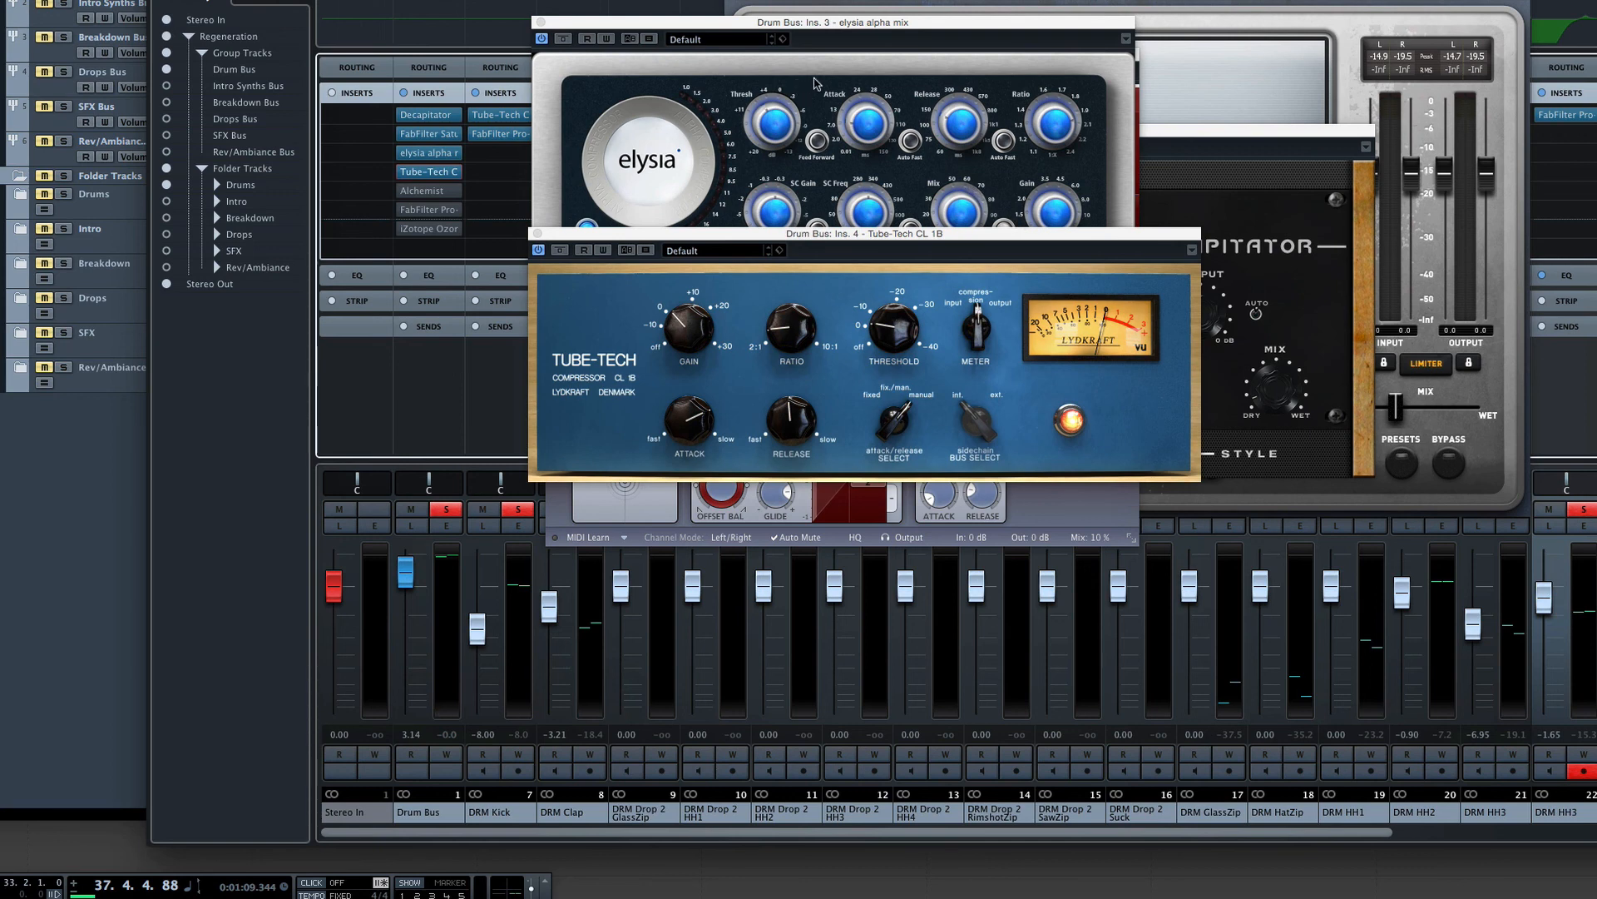
left_click_drag(865, 30, 894, 10)
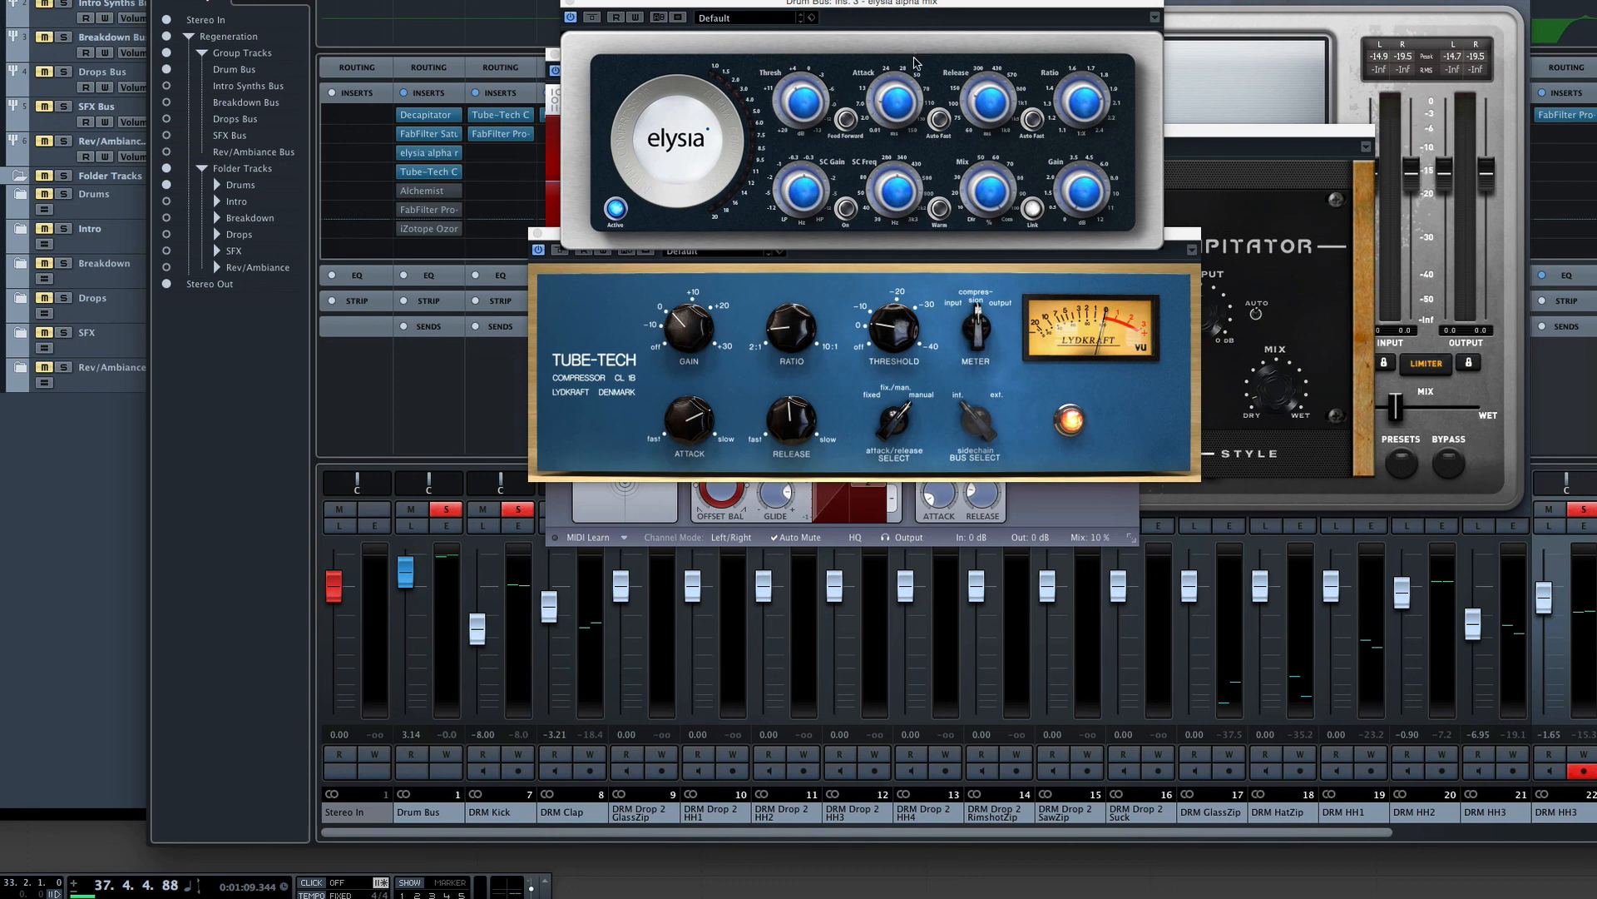
left_click(603, 302)
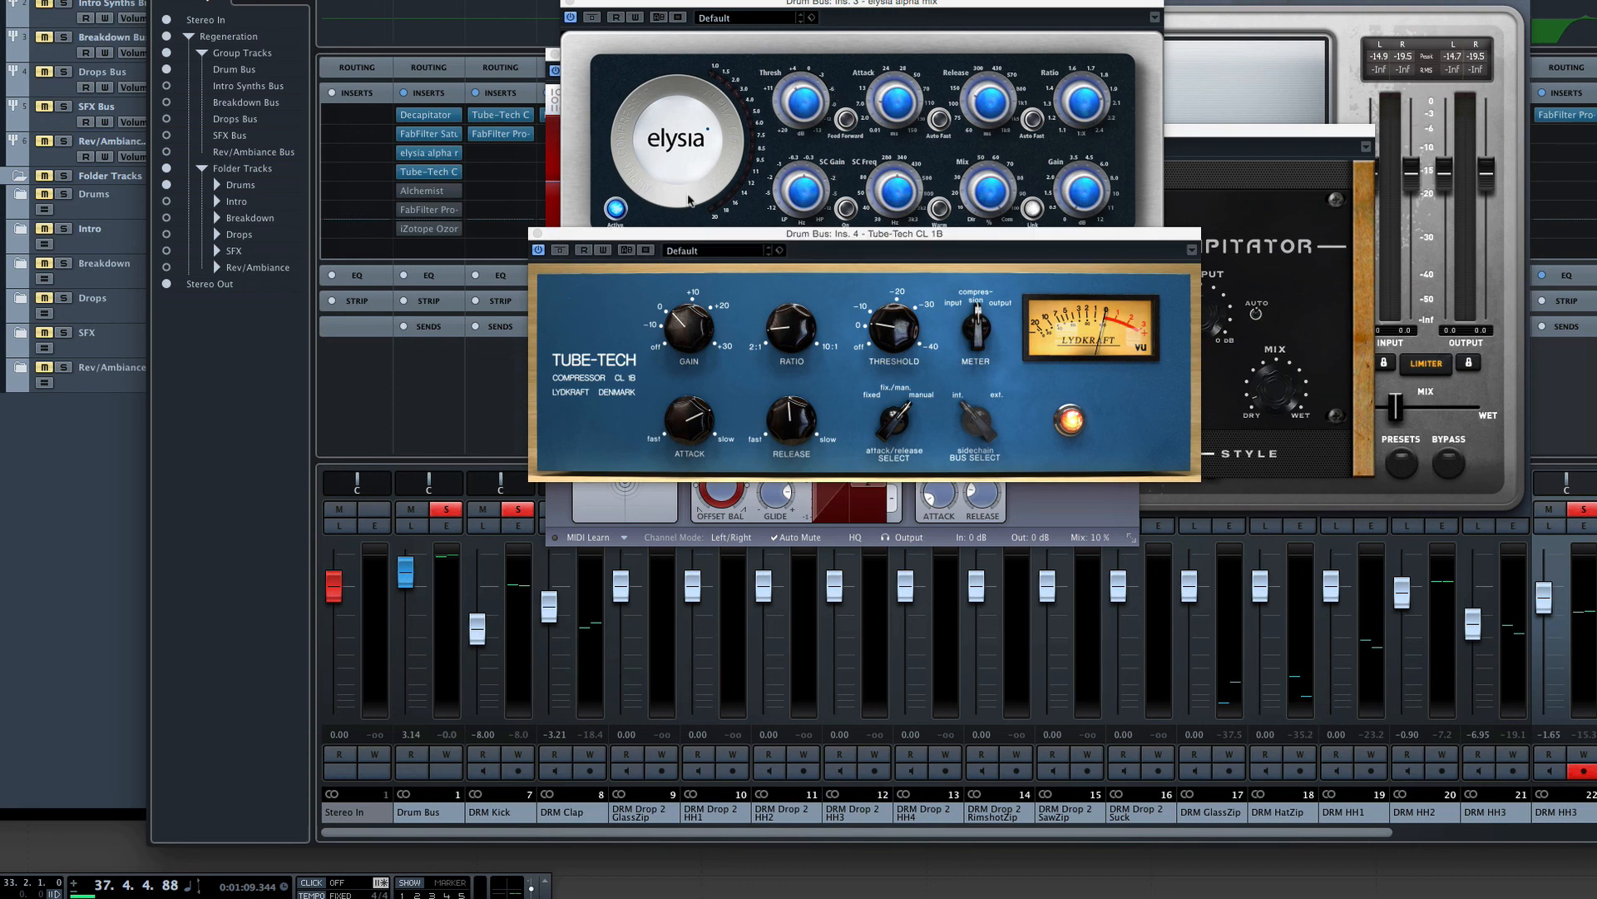
left_click(409, 192)
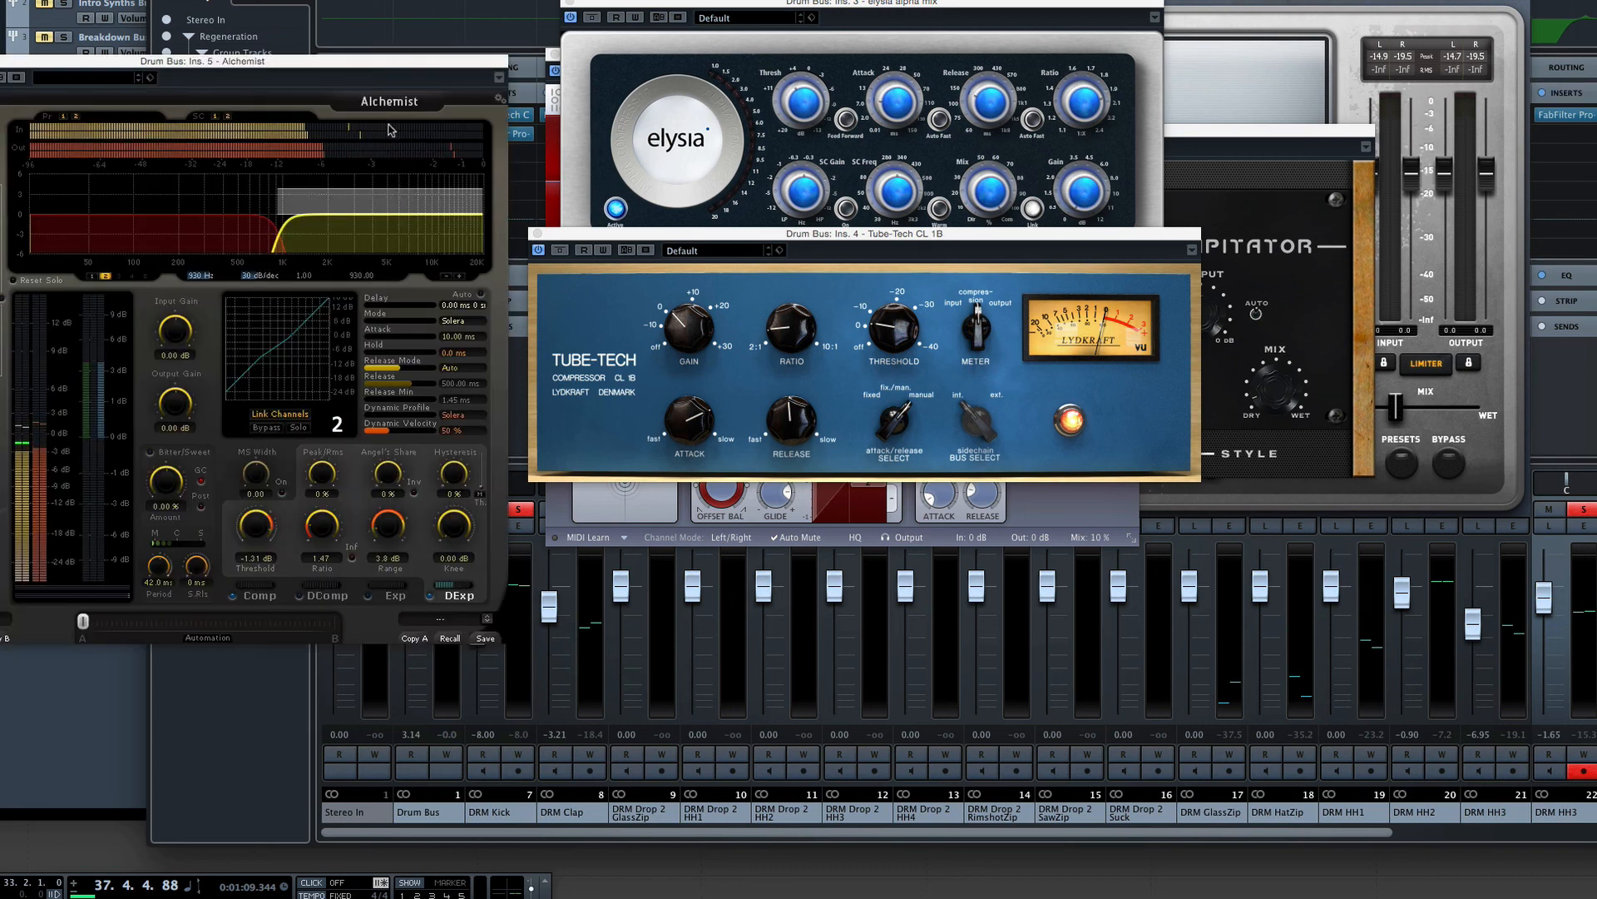
left_click_drag(405, 112, 1129, 80)
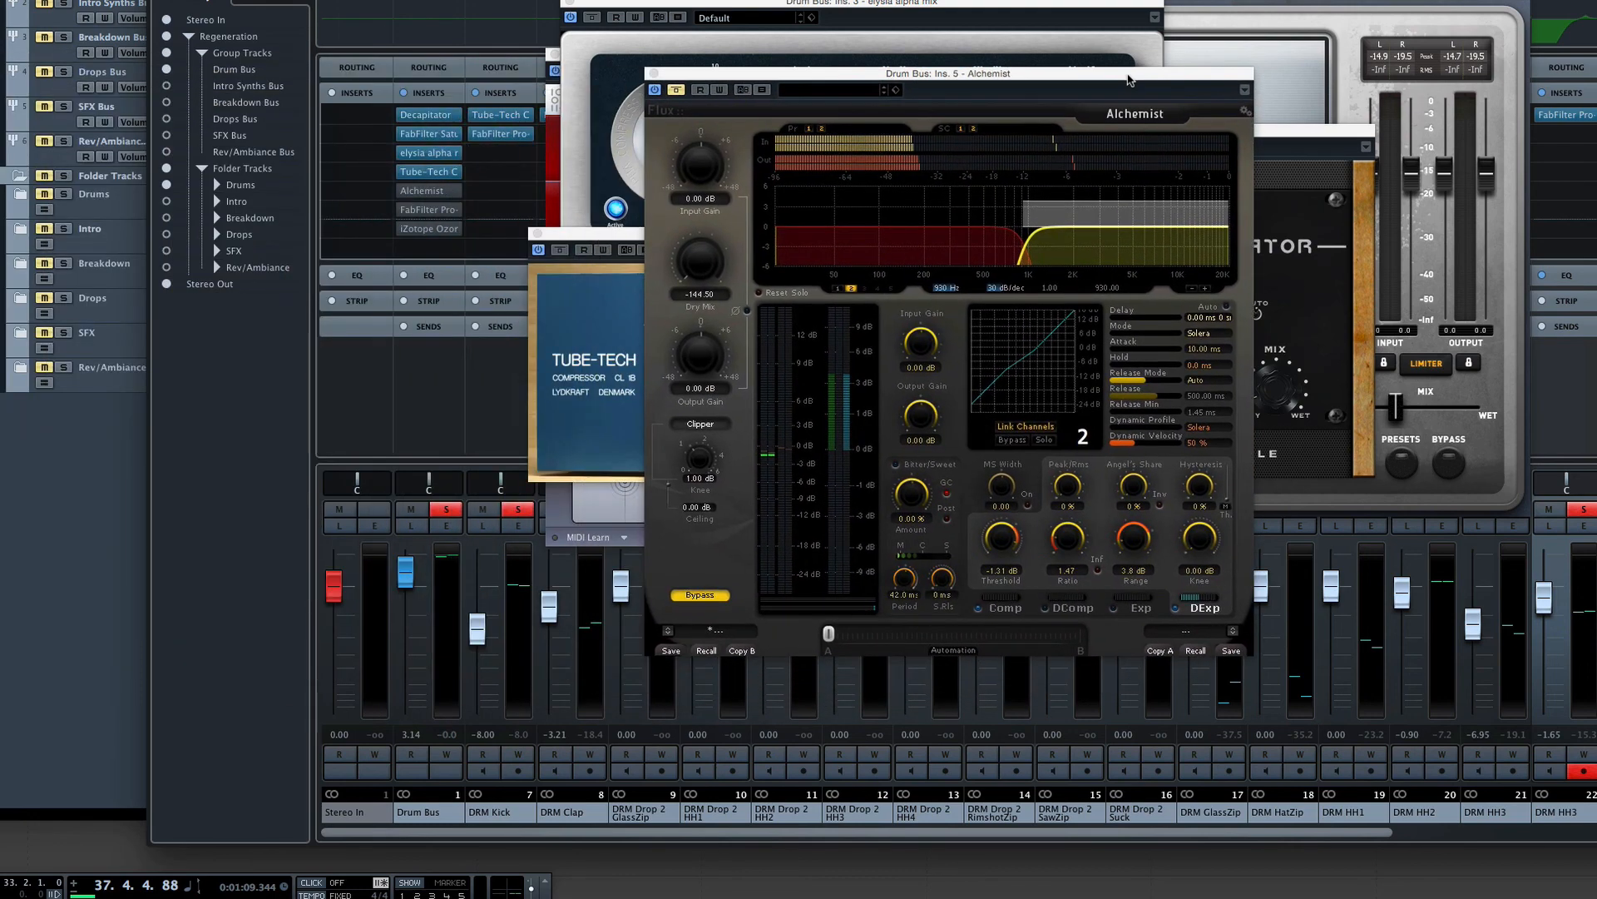
Display Alchemist's Comp section, activate the insert, and compare it bypassed and active during playback, leaving it active.
left_click(1005, 608)
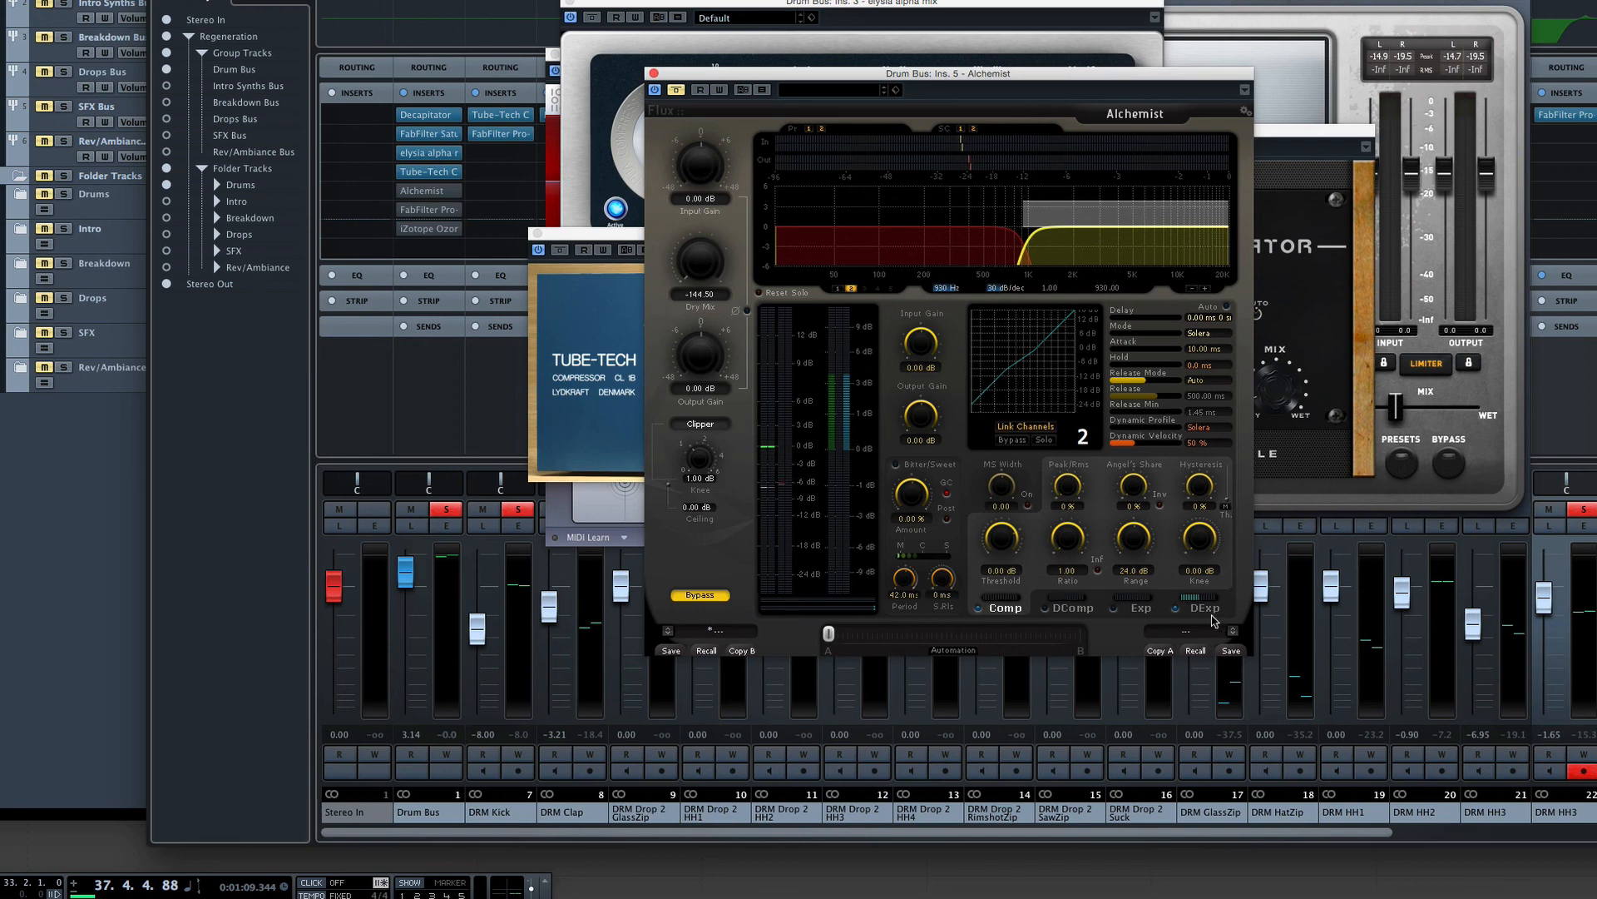
left_click(397, 191)
key("space")
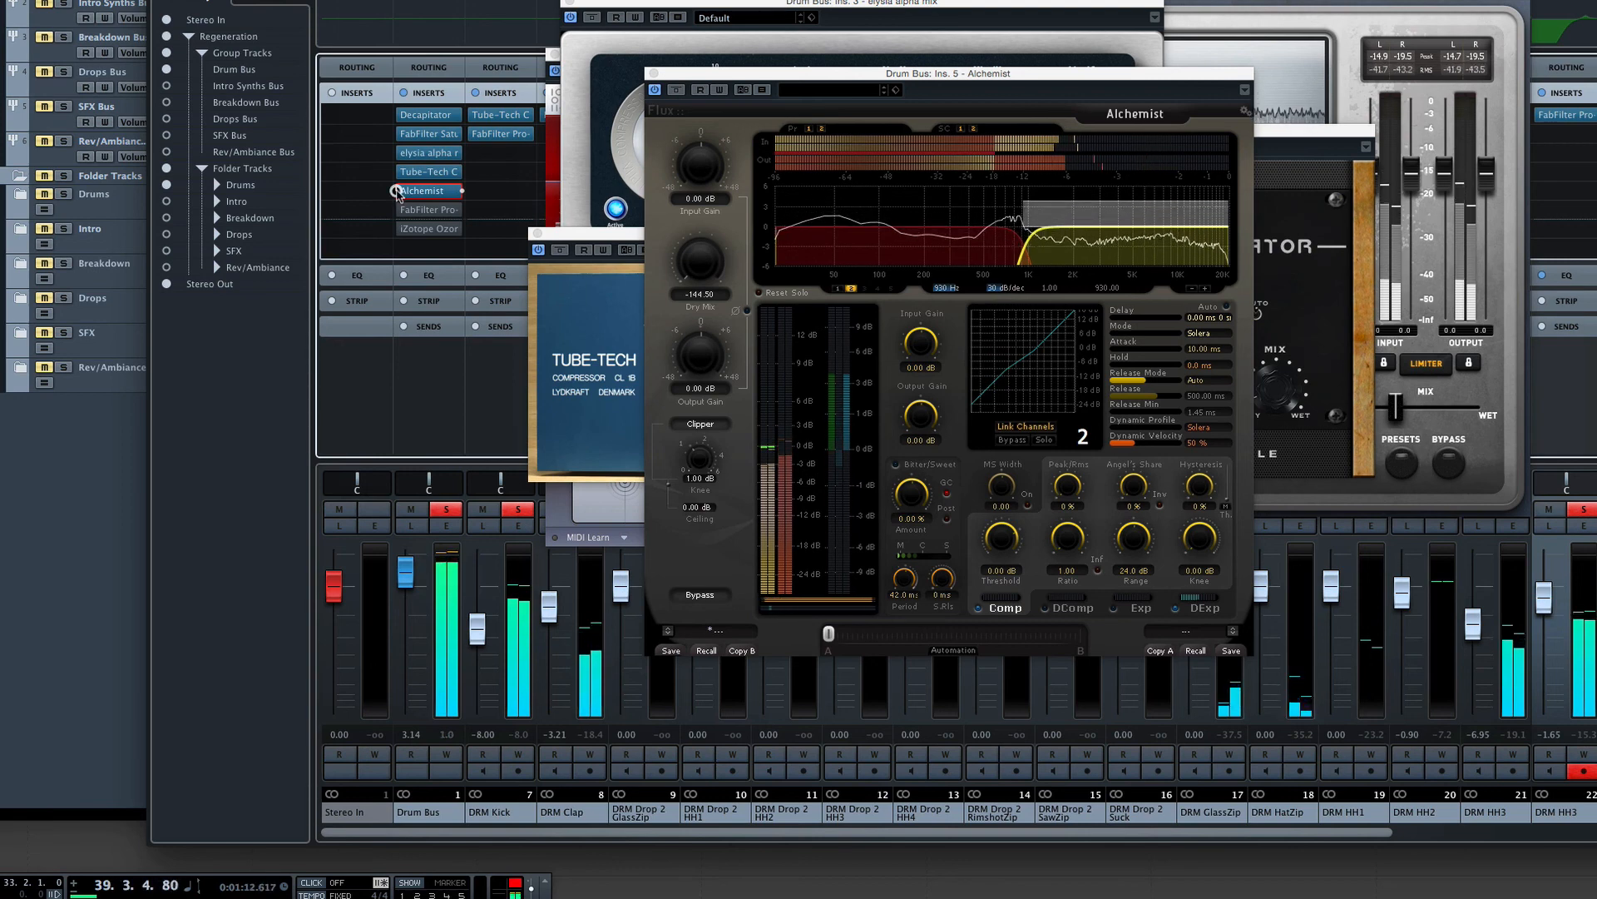
left_click(397, 191)
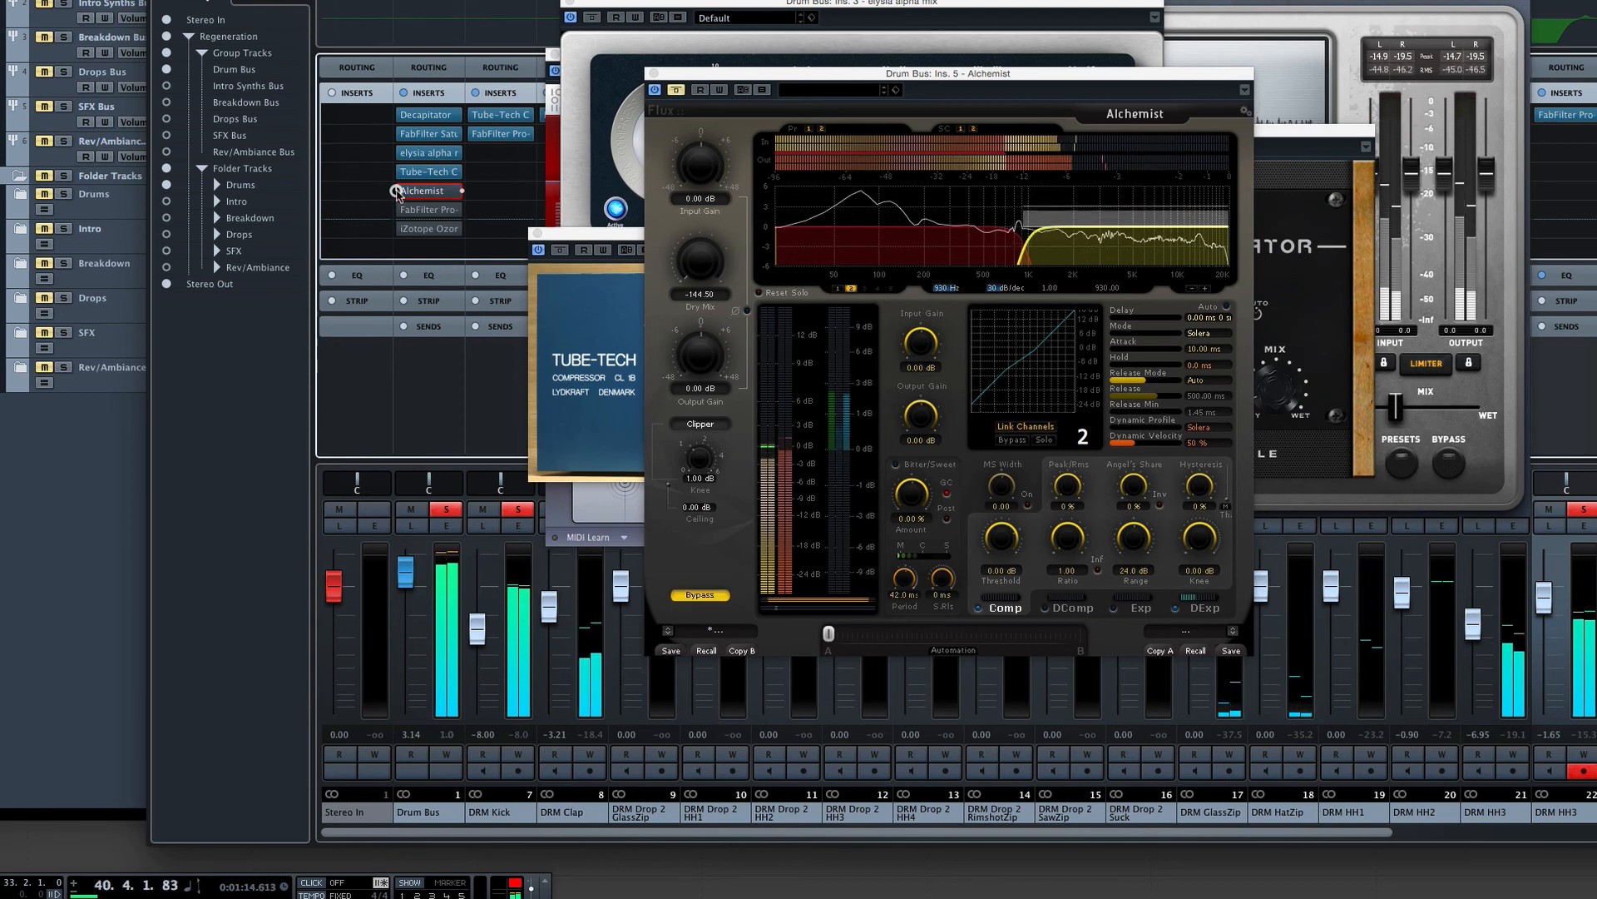
left_click(397, 192)
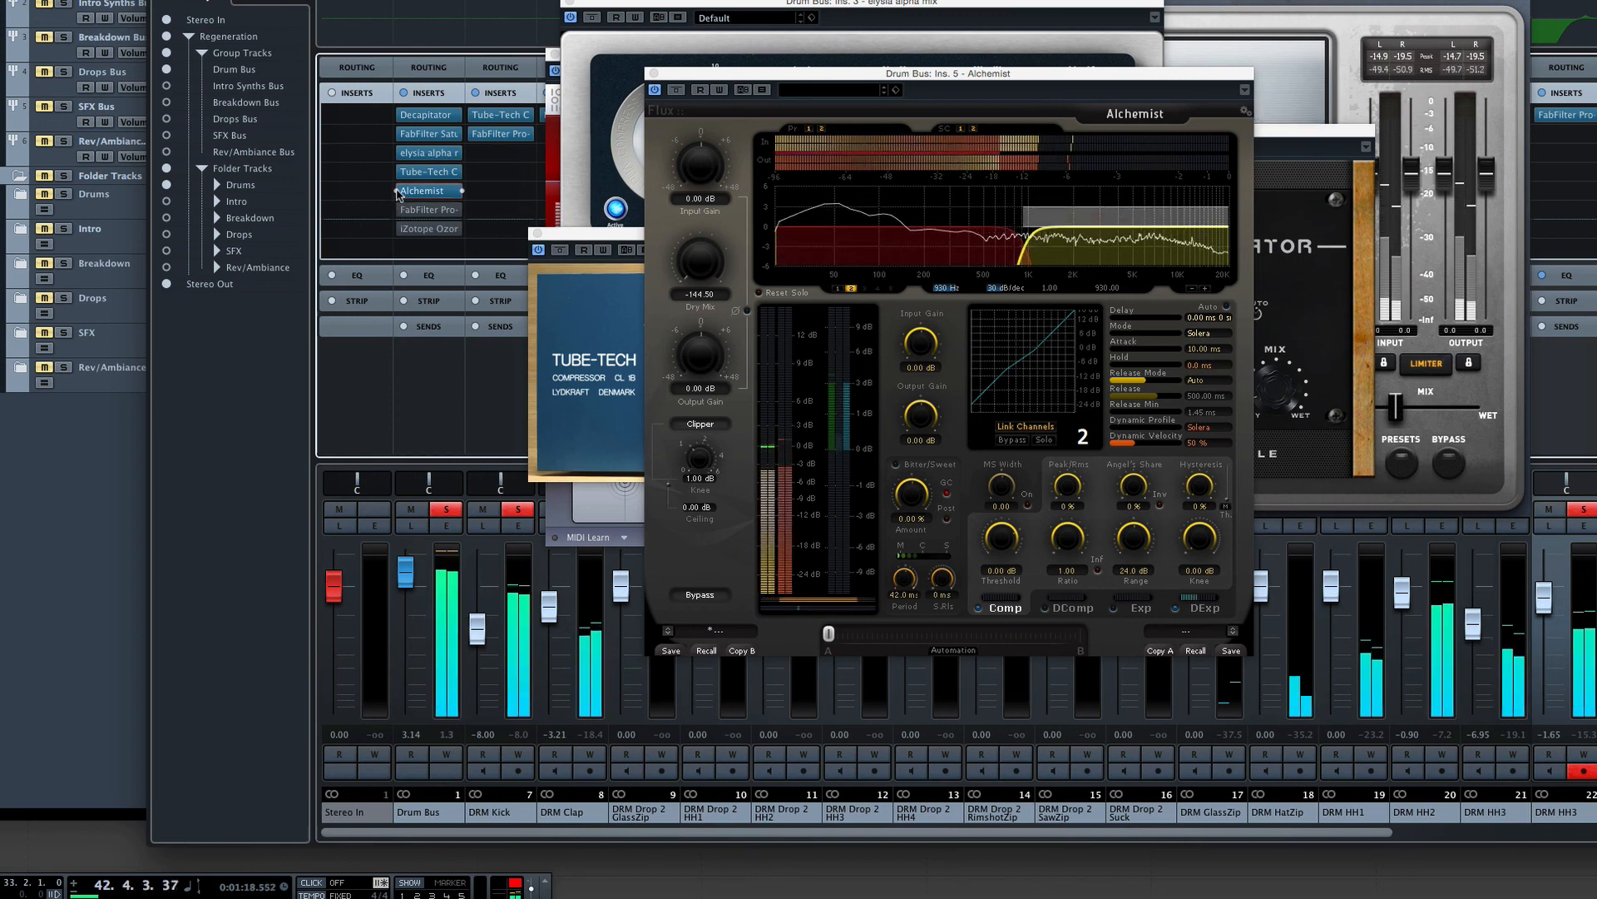
Disable Alchemist's DExp section and compare the insert bypassed and active during playback with only Comp working.
left_click(1177, 612)
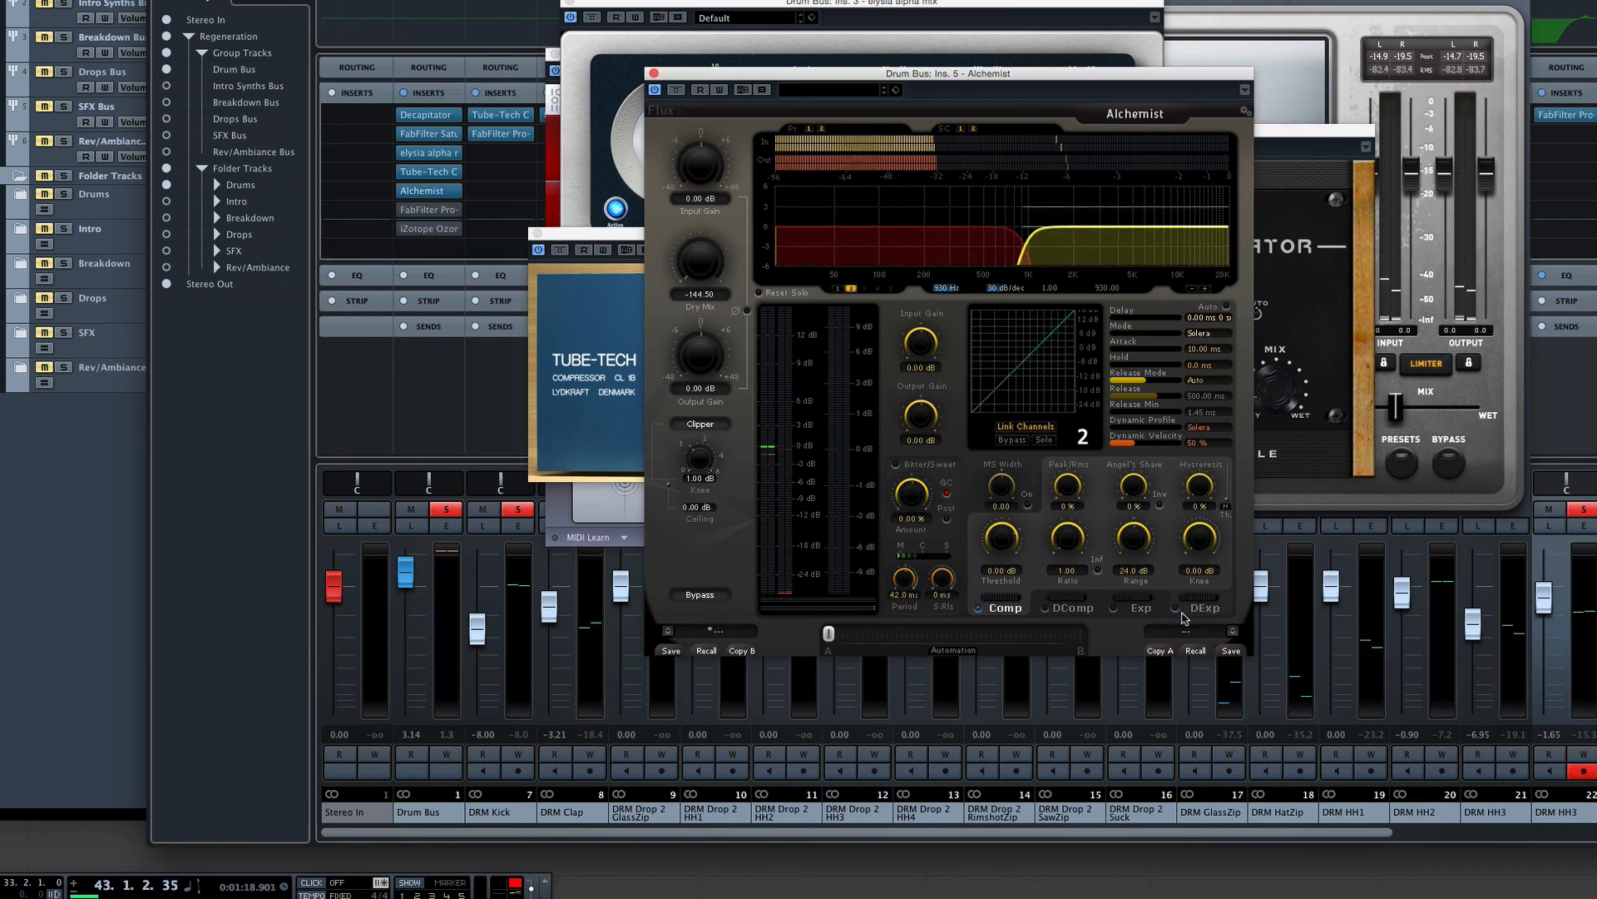
left_click(396, 190)
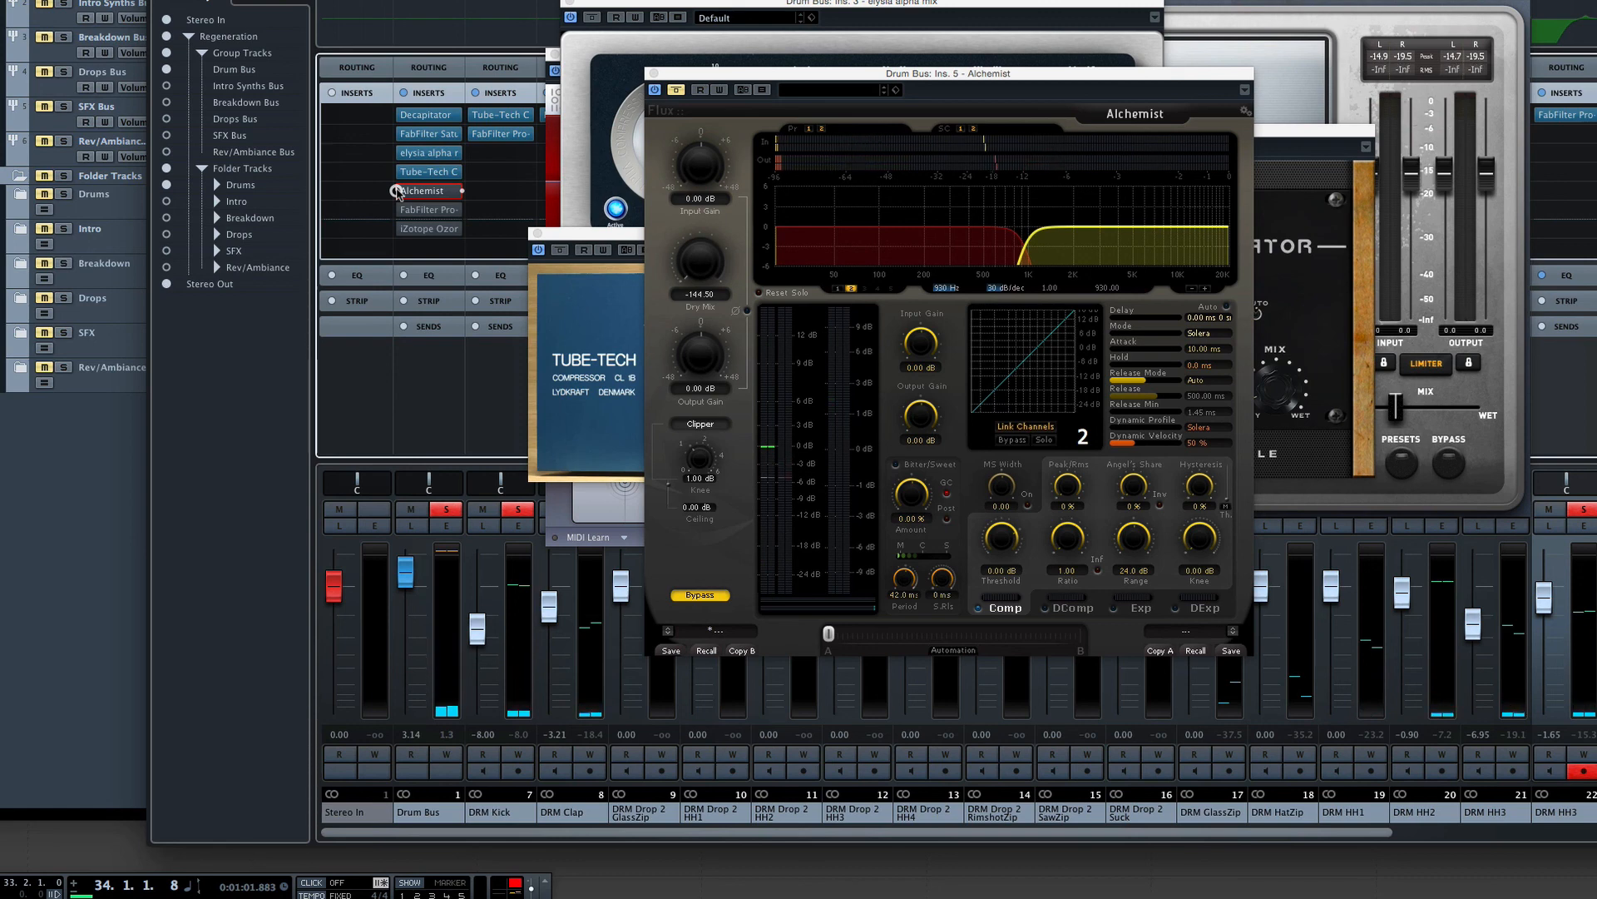
key("space")
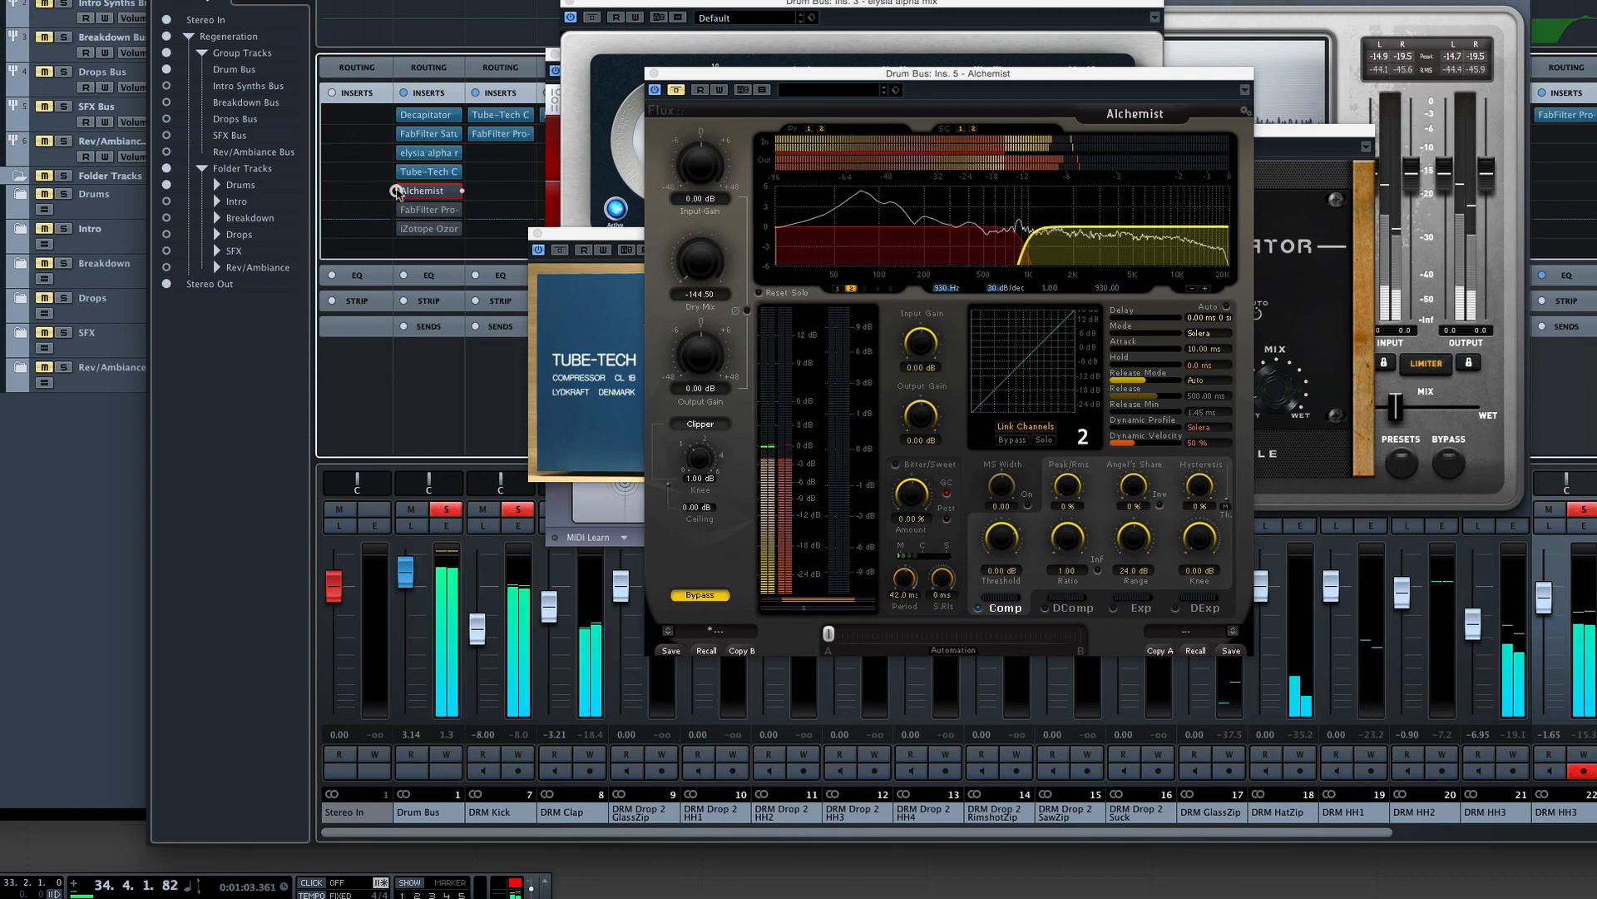
left_click(397, 191)
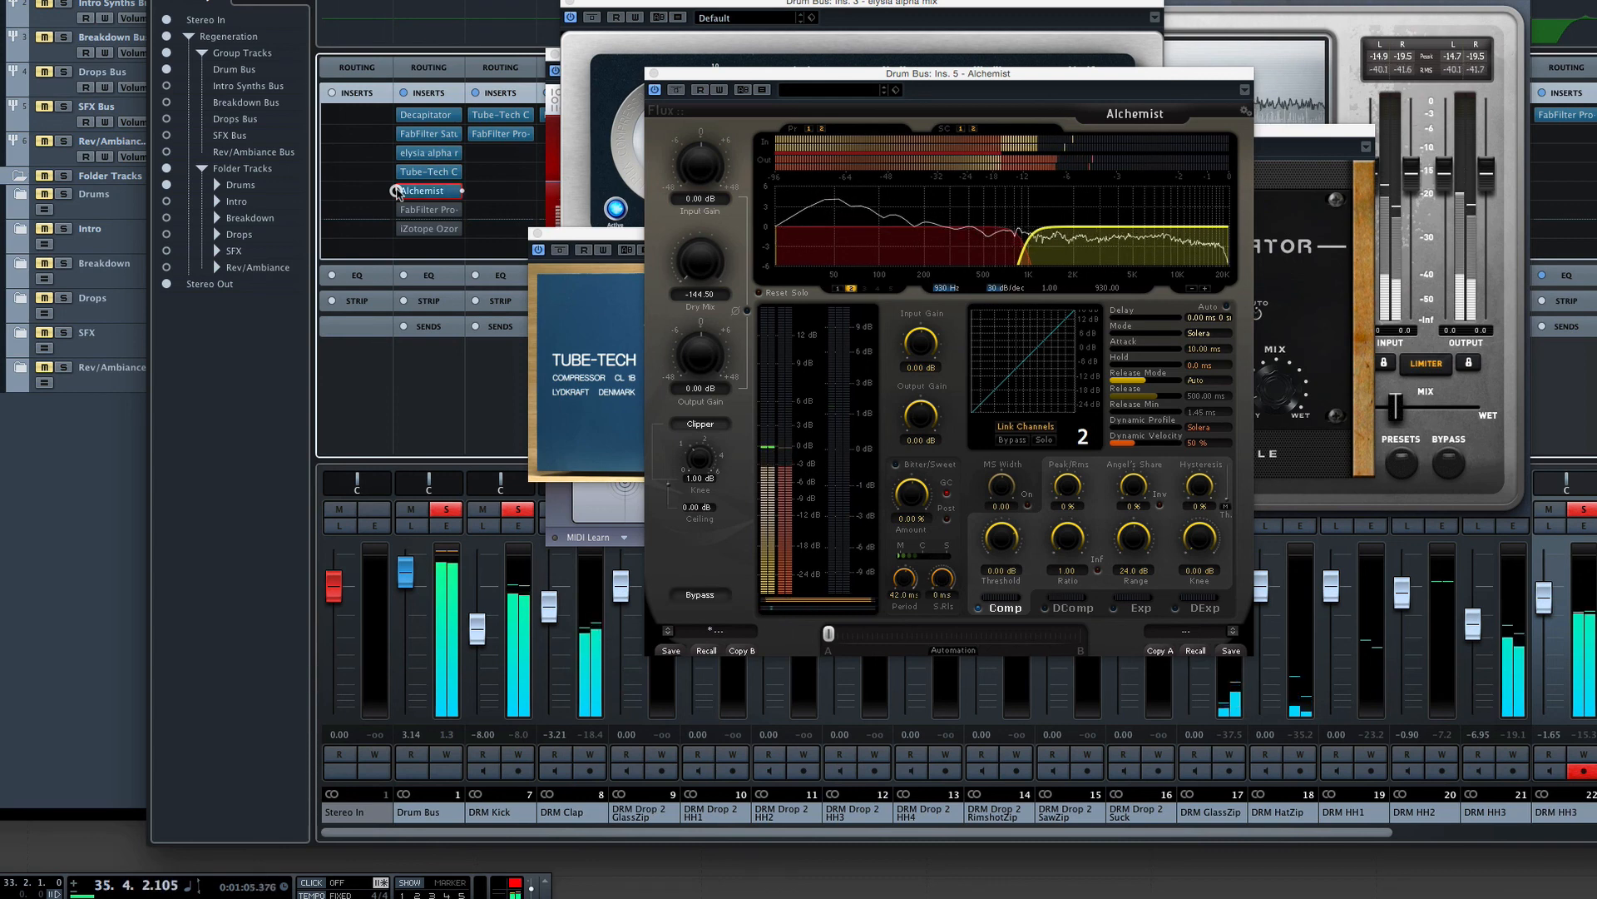
Isolate Alchemist's DExp section by enabling it and disabling the Comp section, and resume playback.
left_click(1007, 608)
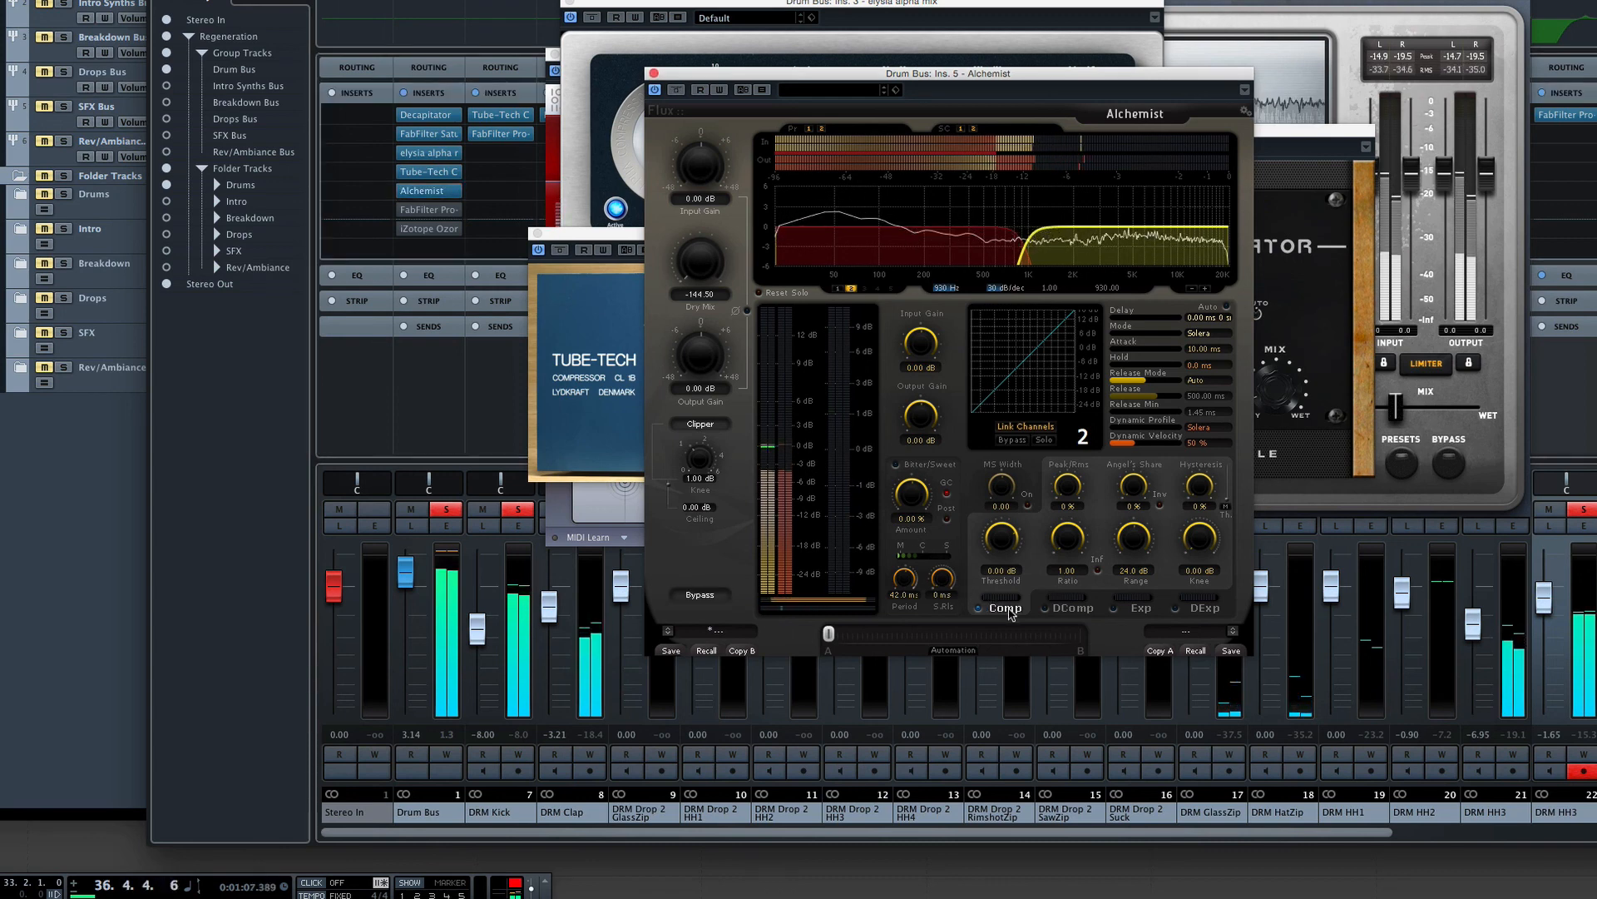
left_click(1200, 609)
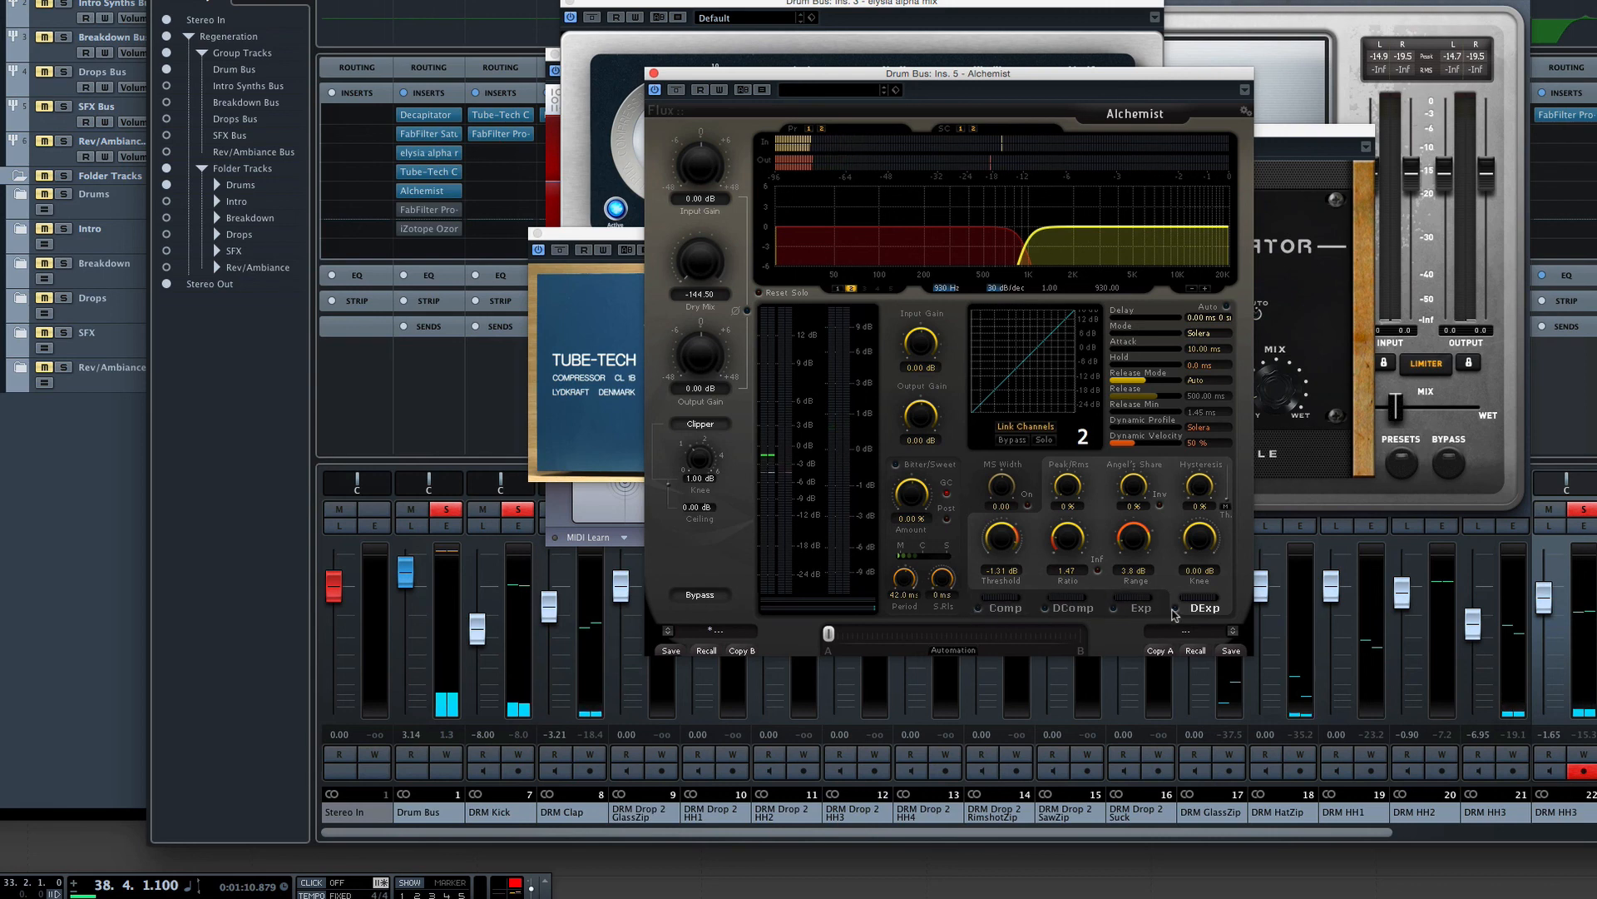
left_click(1005, 610)
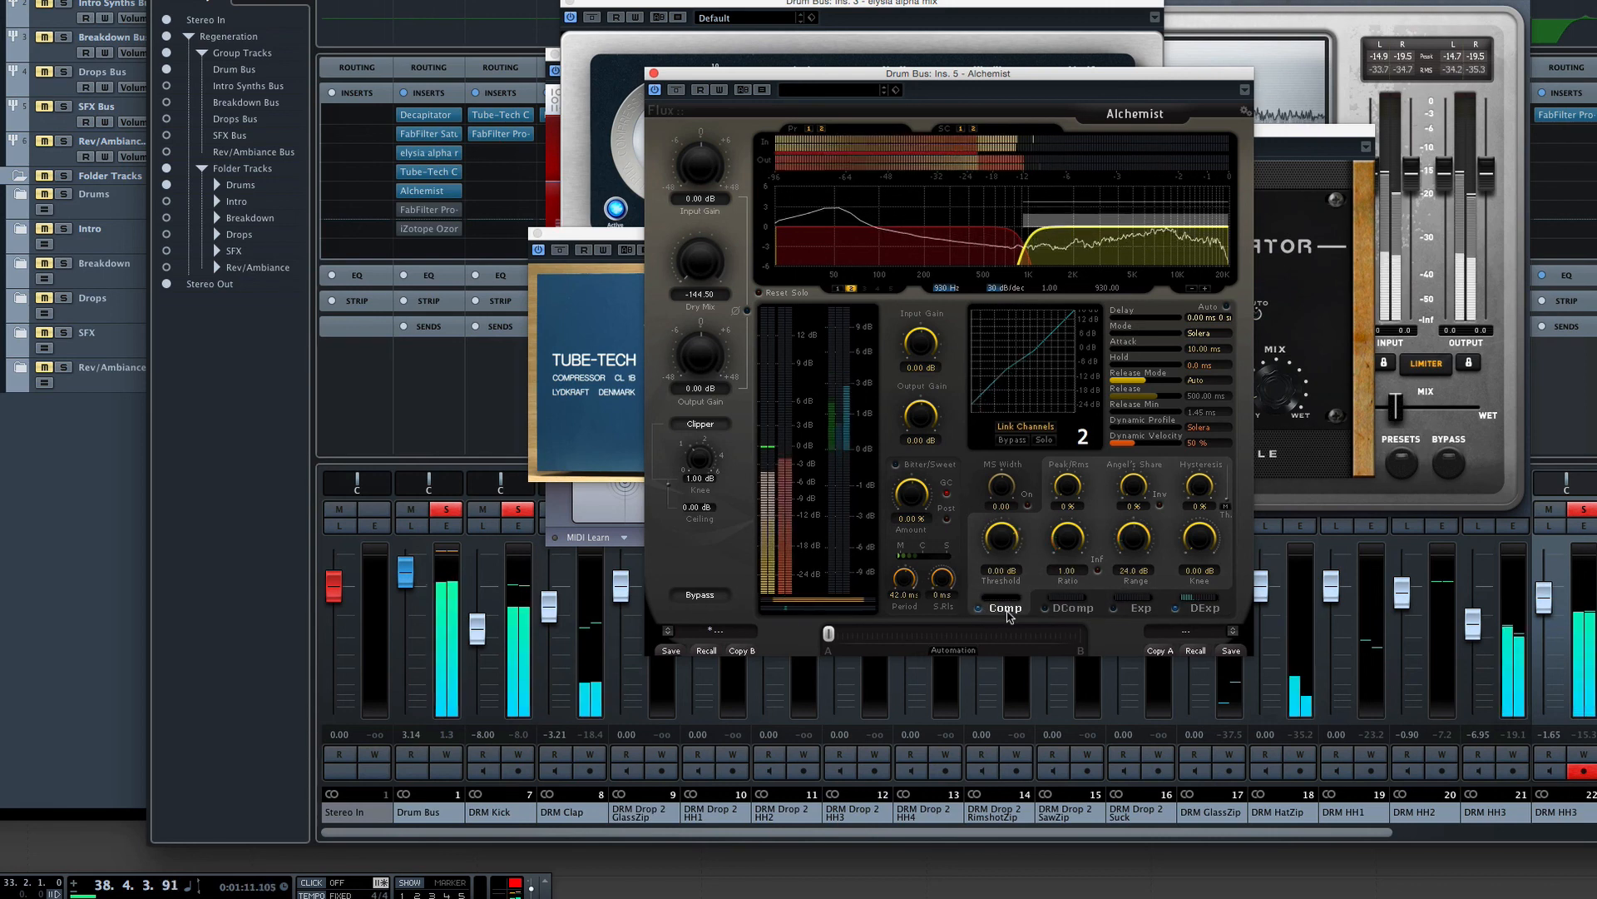
left_click(1203, 610)
key("space")
left_click(979, 609)
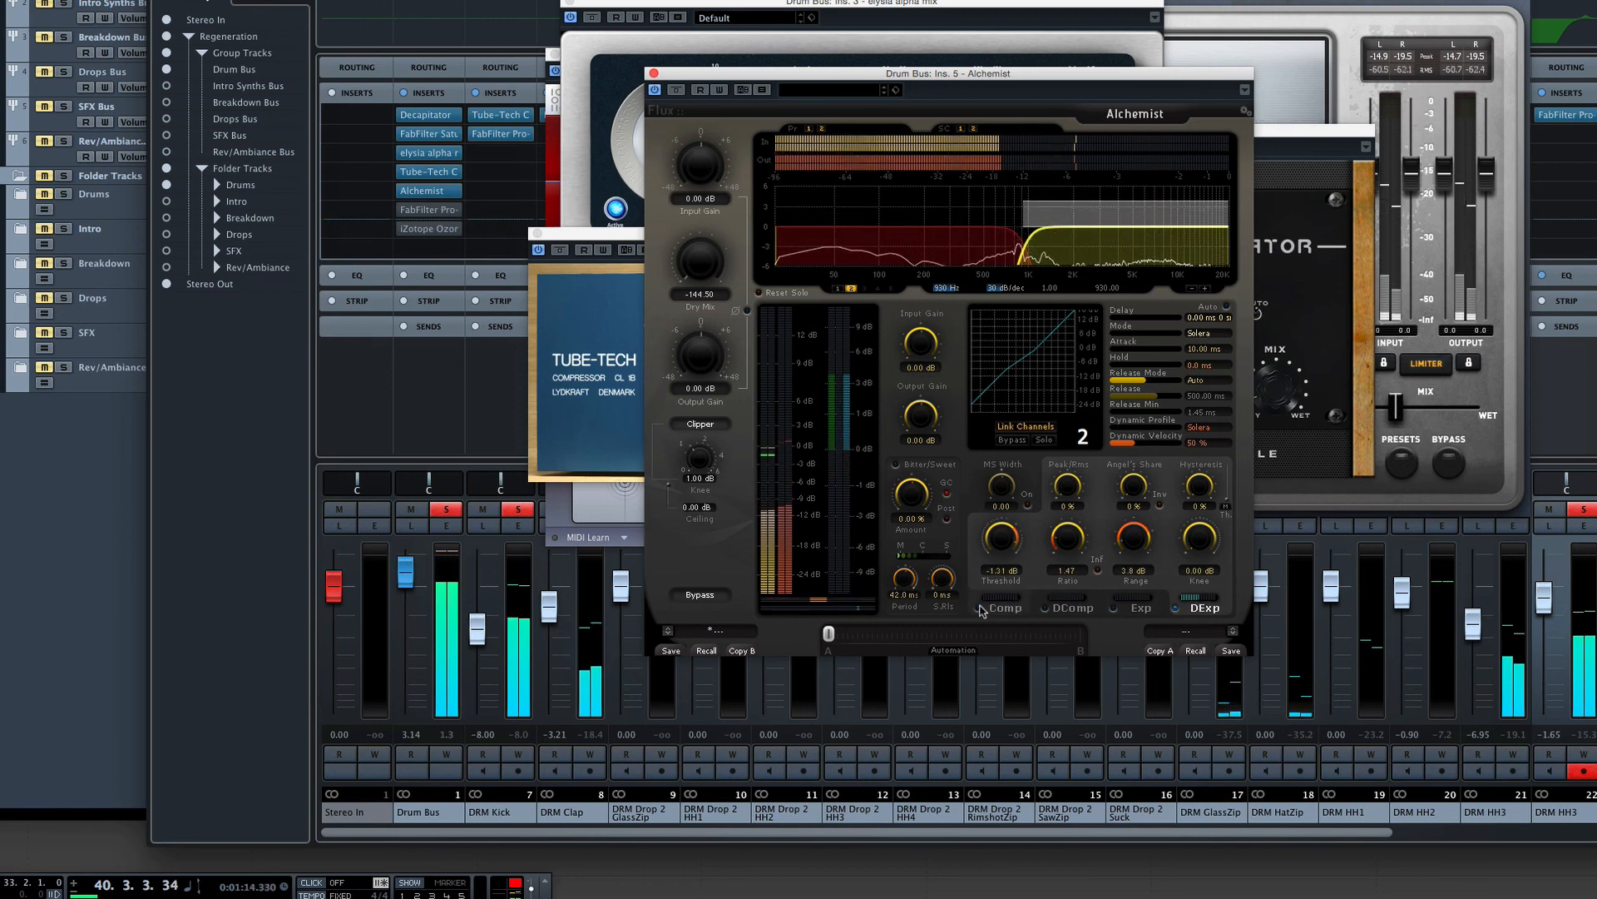
key("space")
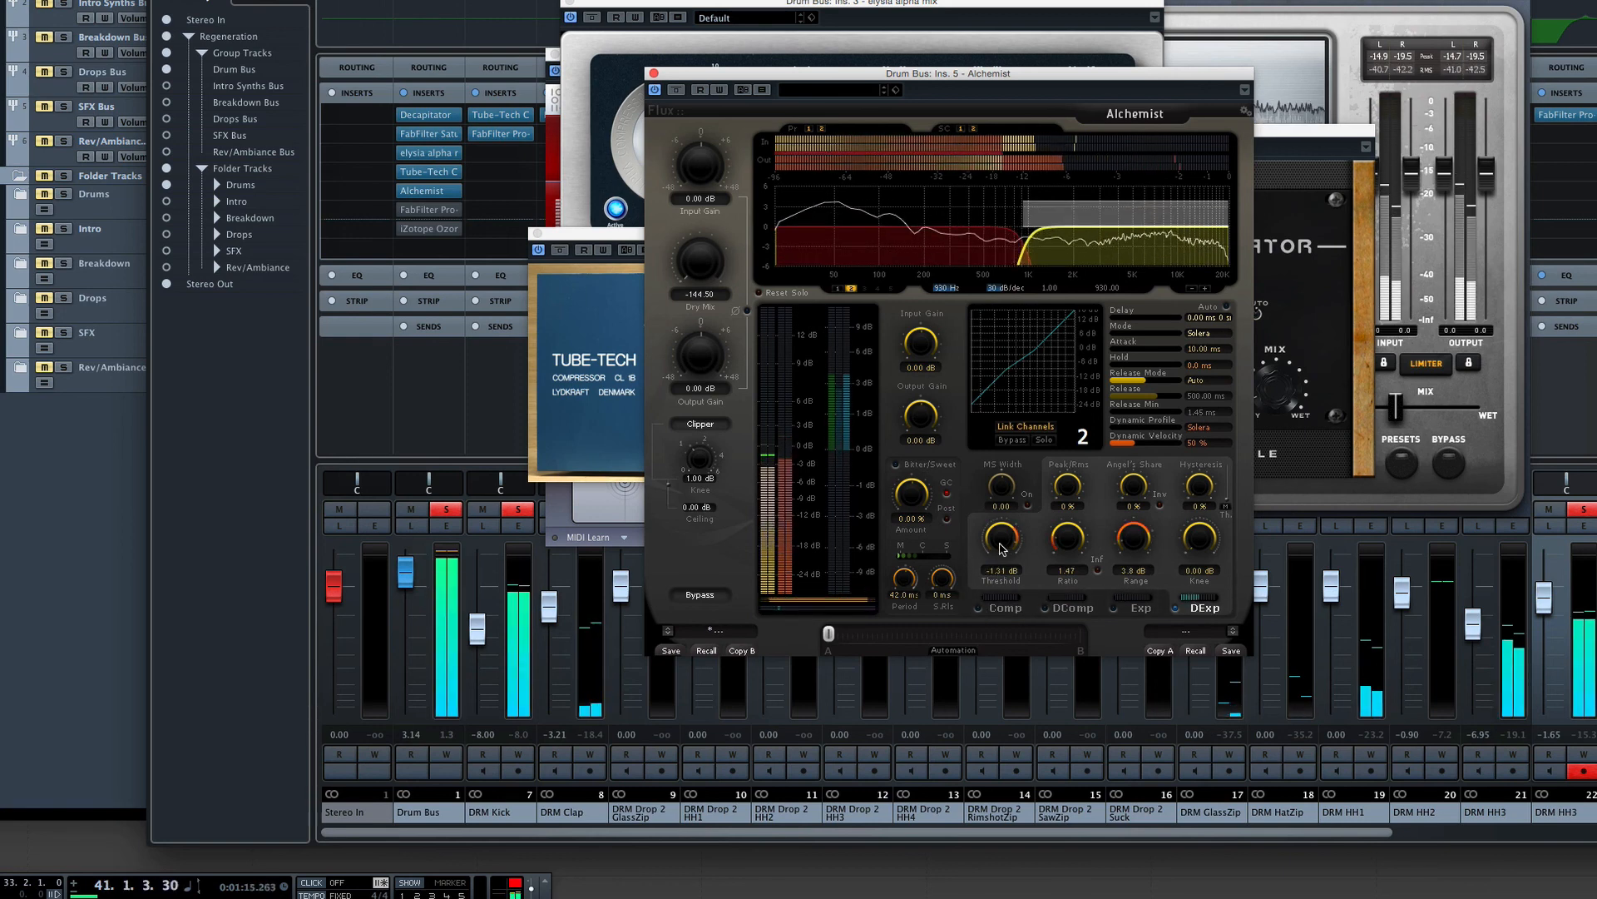
Compare Alchemist with only DExp enabled against its bypassed state repeatedly during playback, leaving the insert active.
left_click(397, 191)
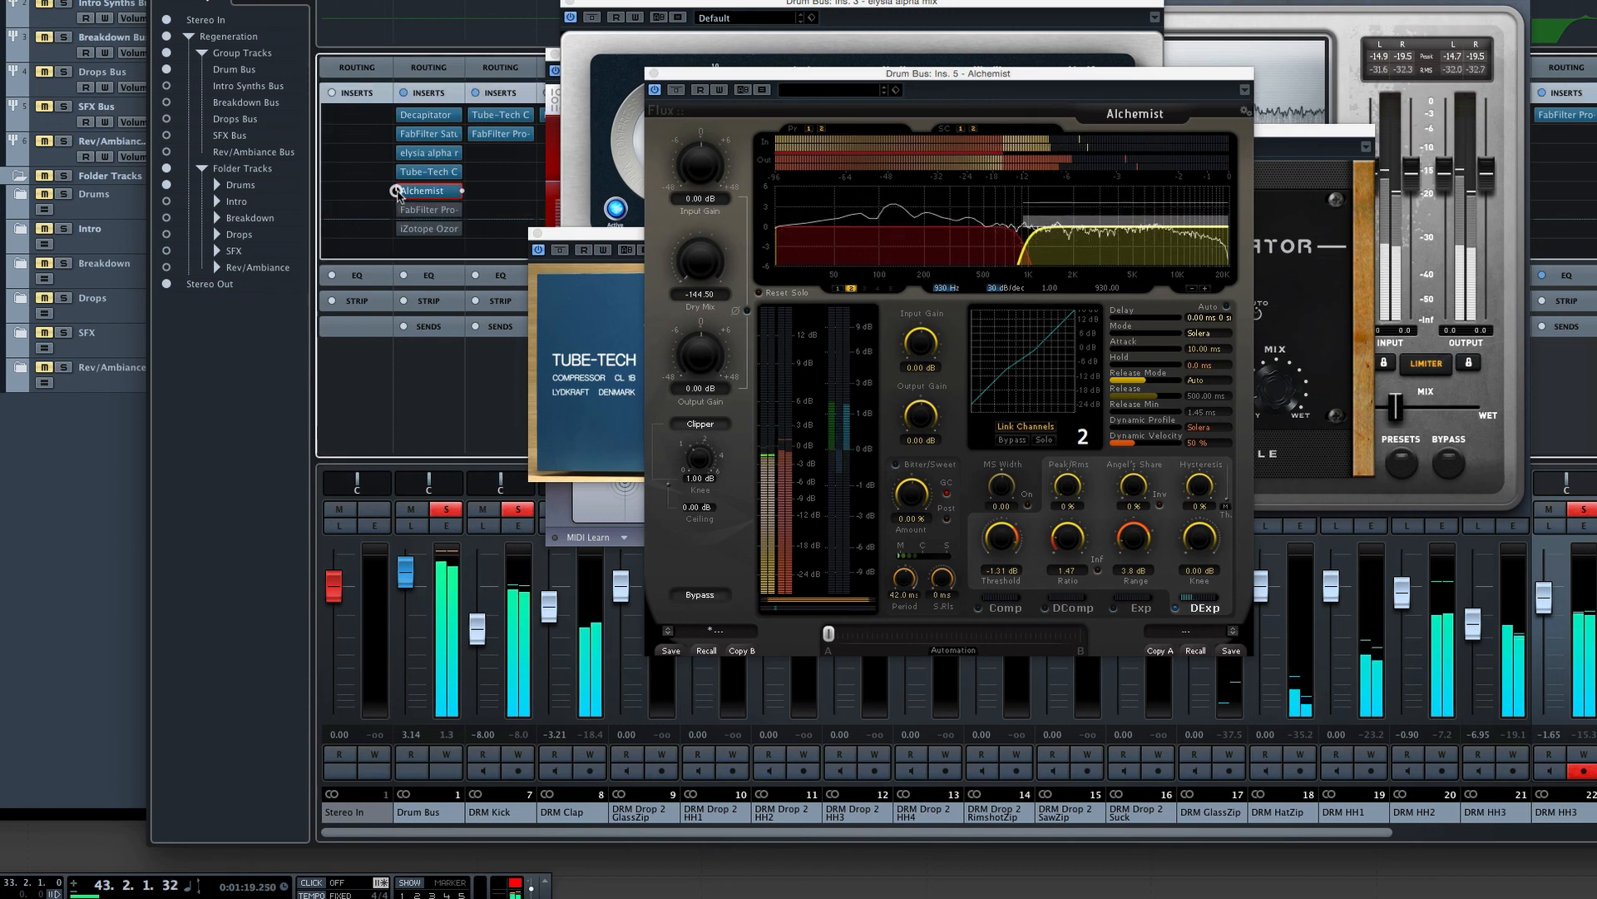
left_click(397, 191)
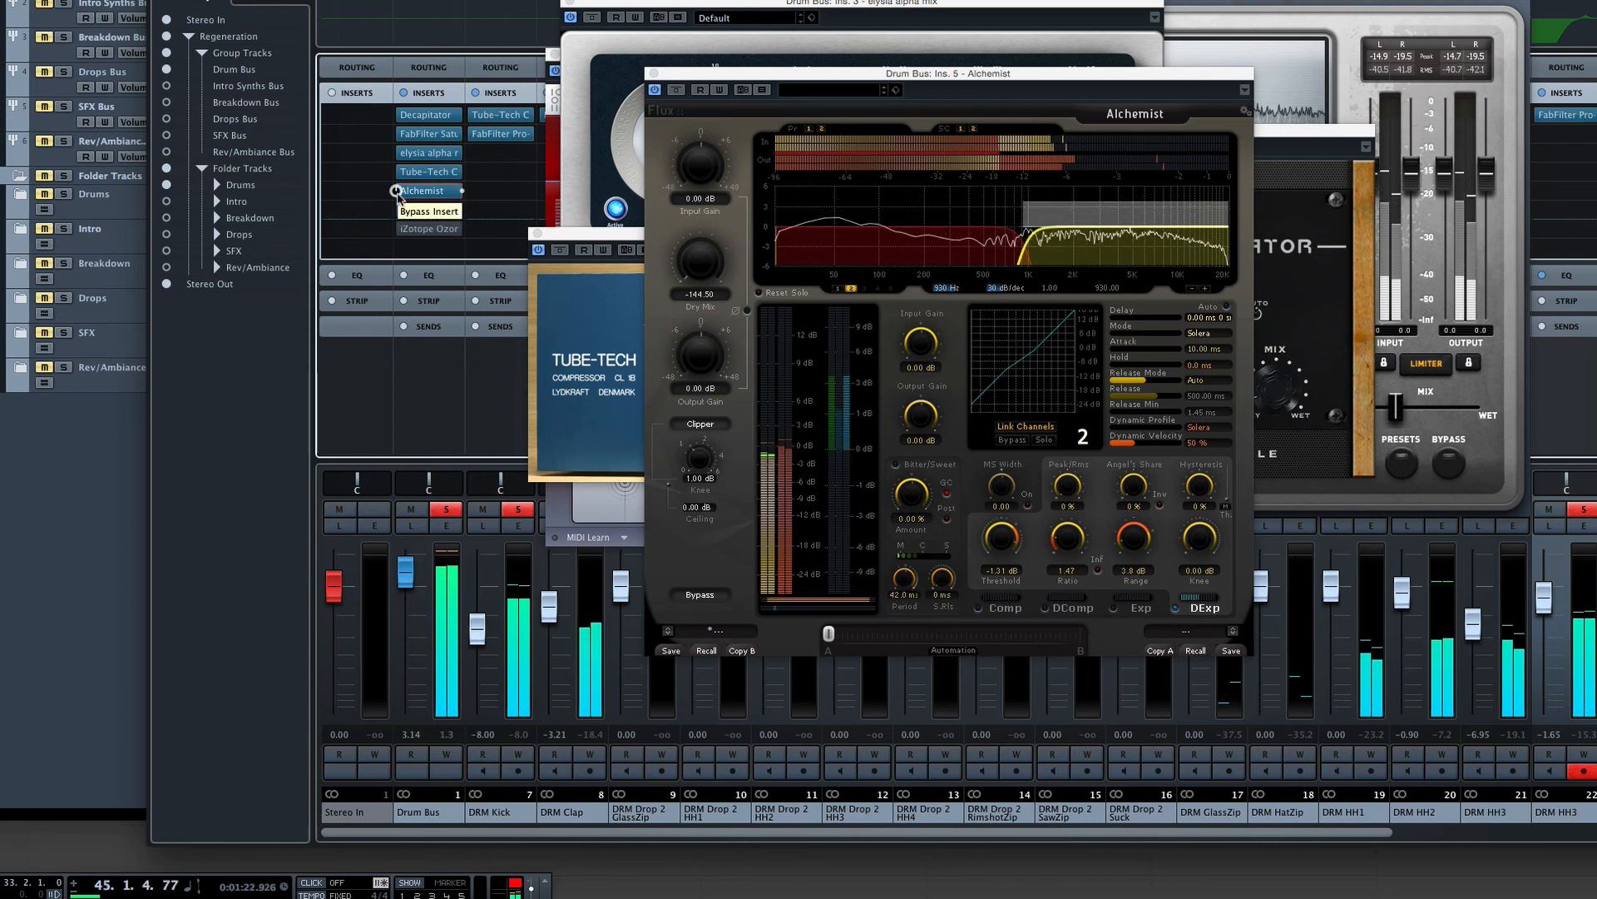
left_click(396, 192)
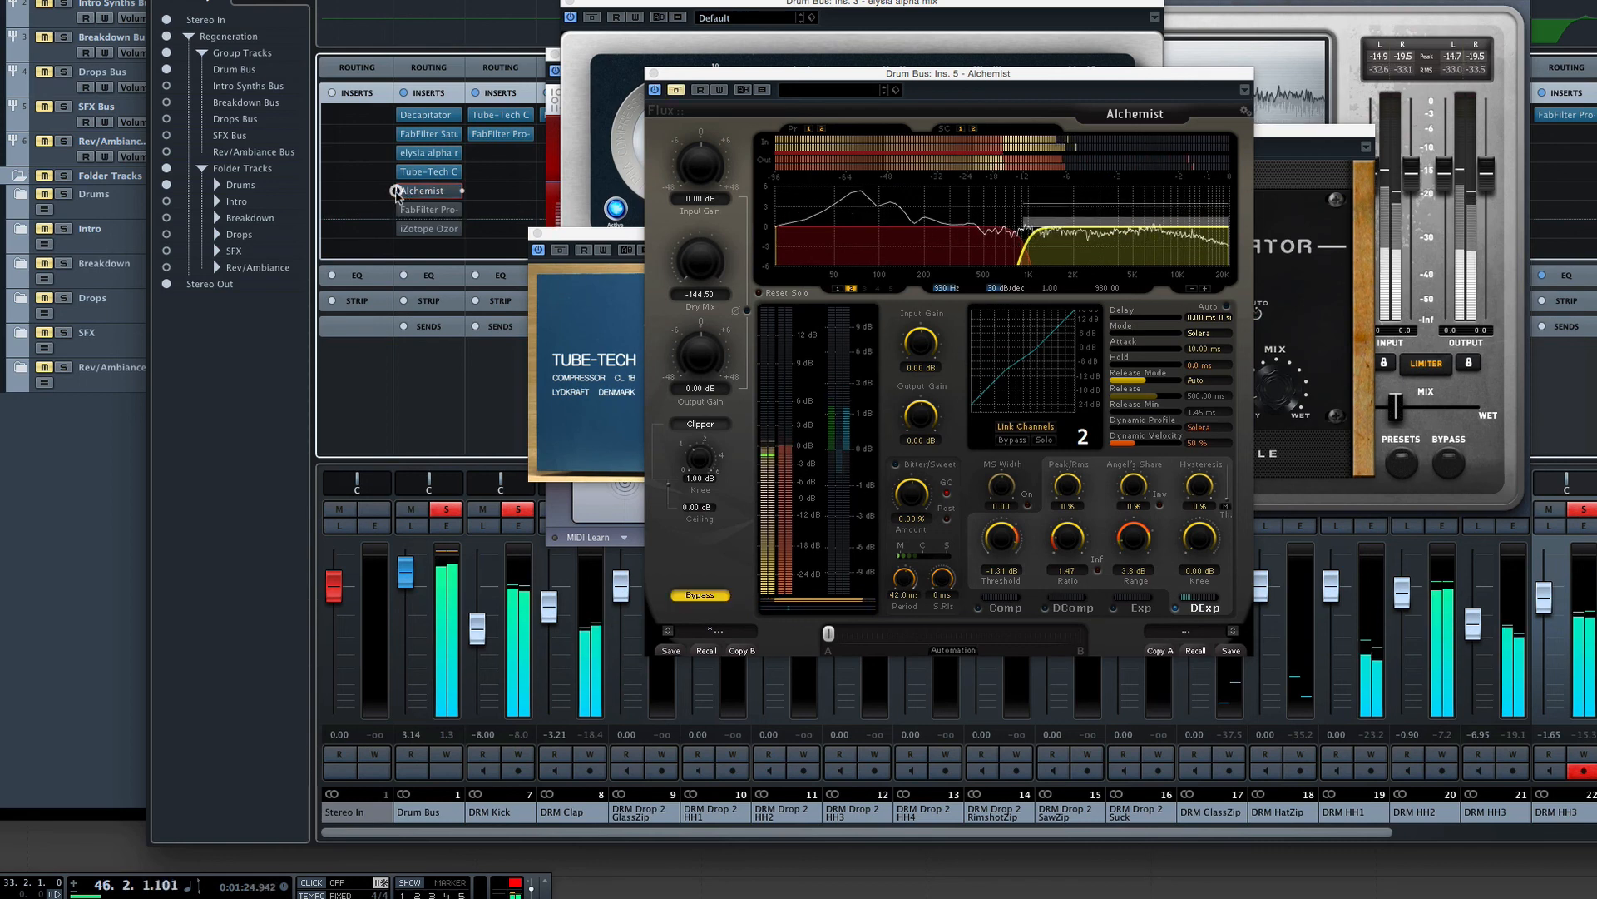
left_click(396, 192)
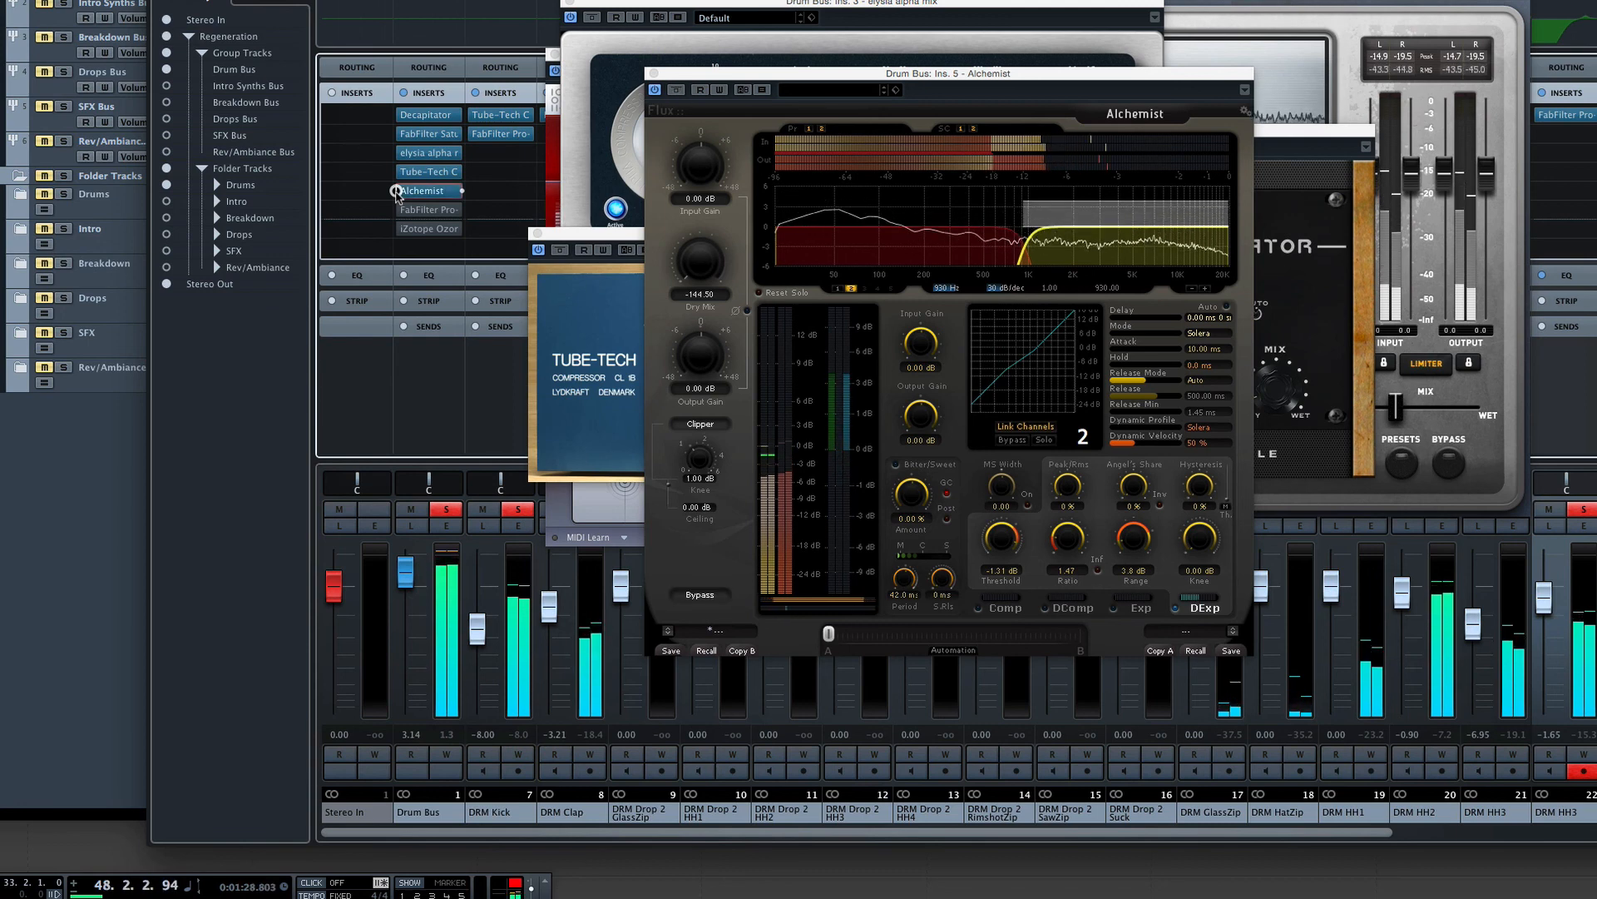
Open and activate the Drum Bus's FabFilter Pro-L insert, bring its whole window into view, and compare the limiter active and bypassed during playback.
left_click(442, 213)
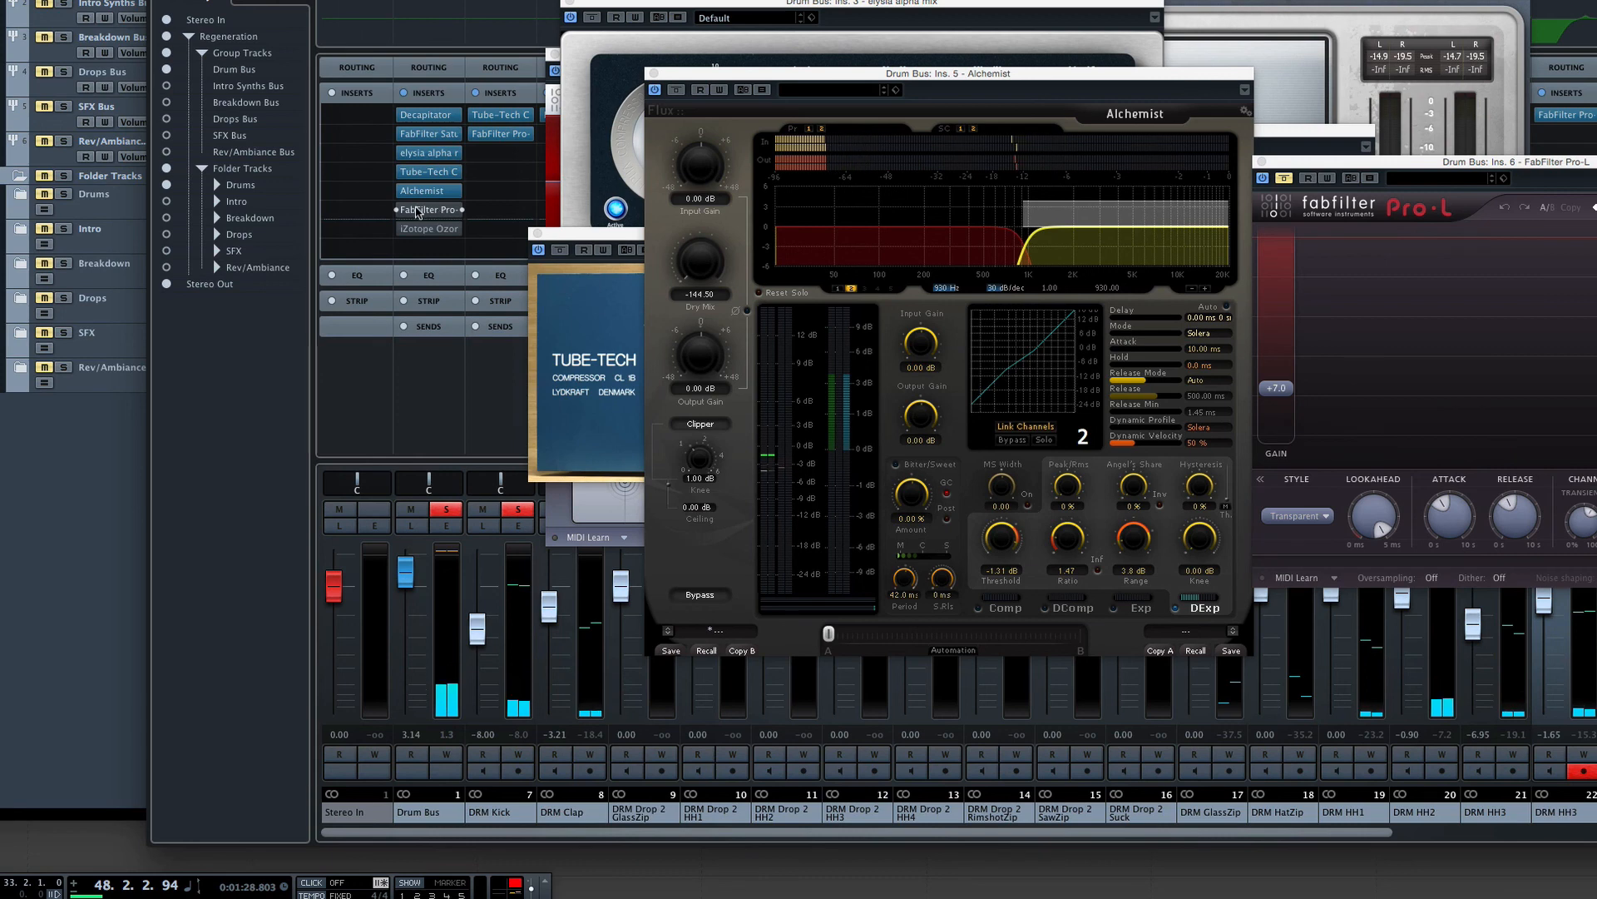
left_click(396, 210)
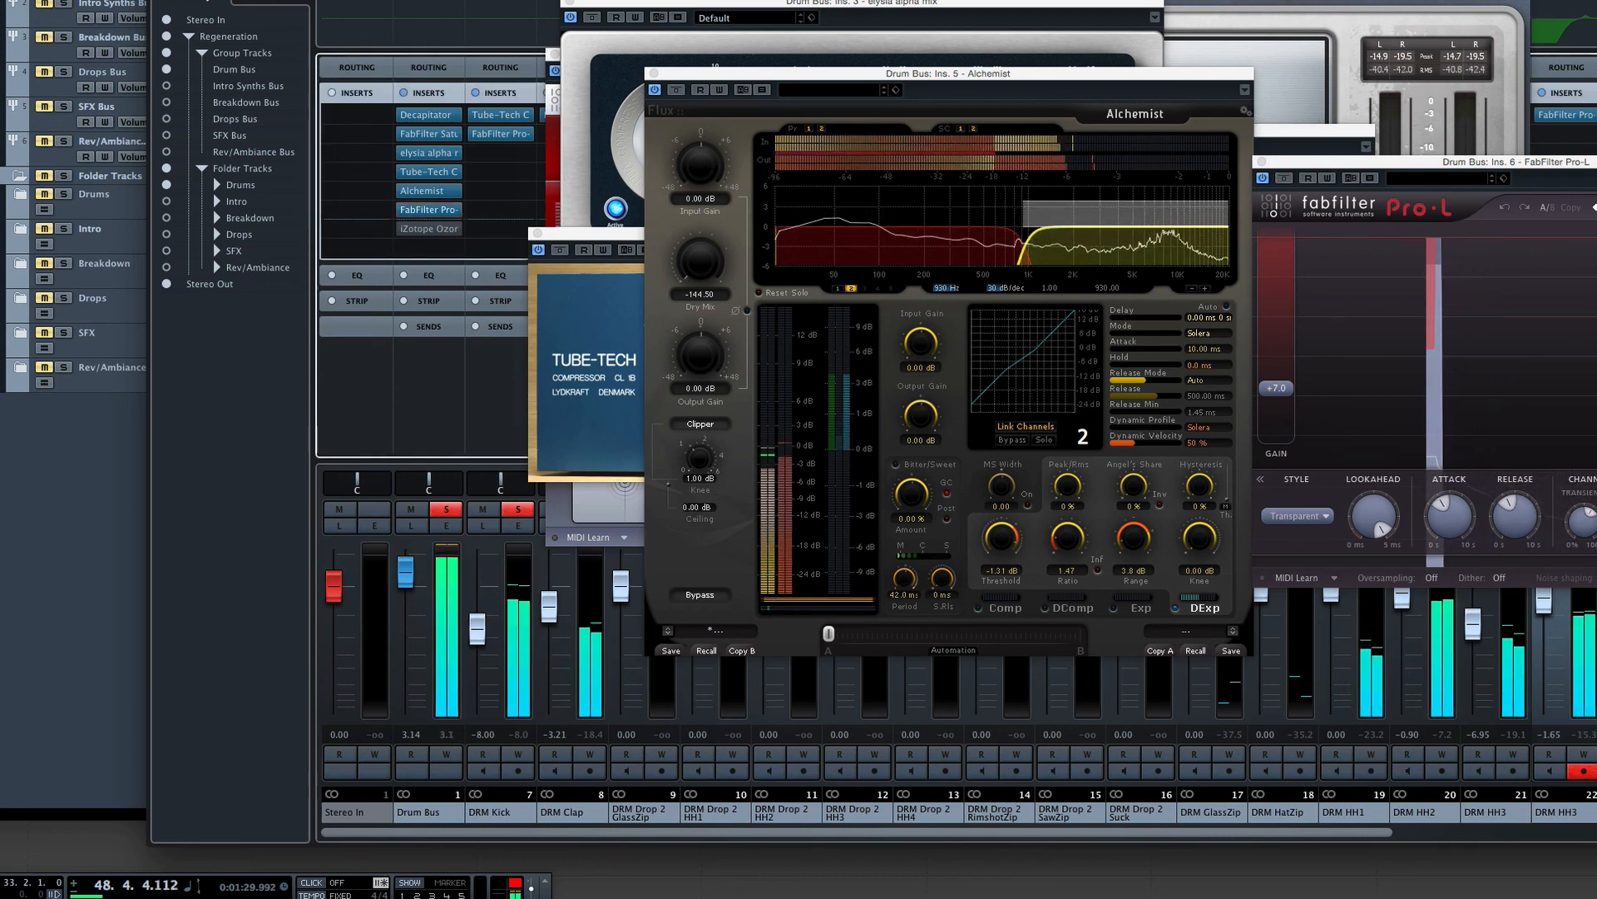
left_click_drag(1398, 175, 1145, 206)
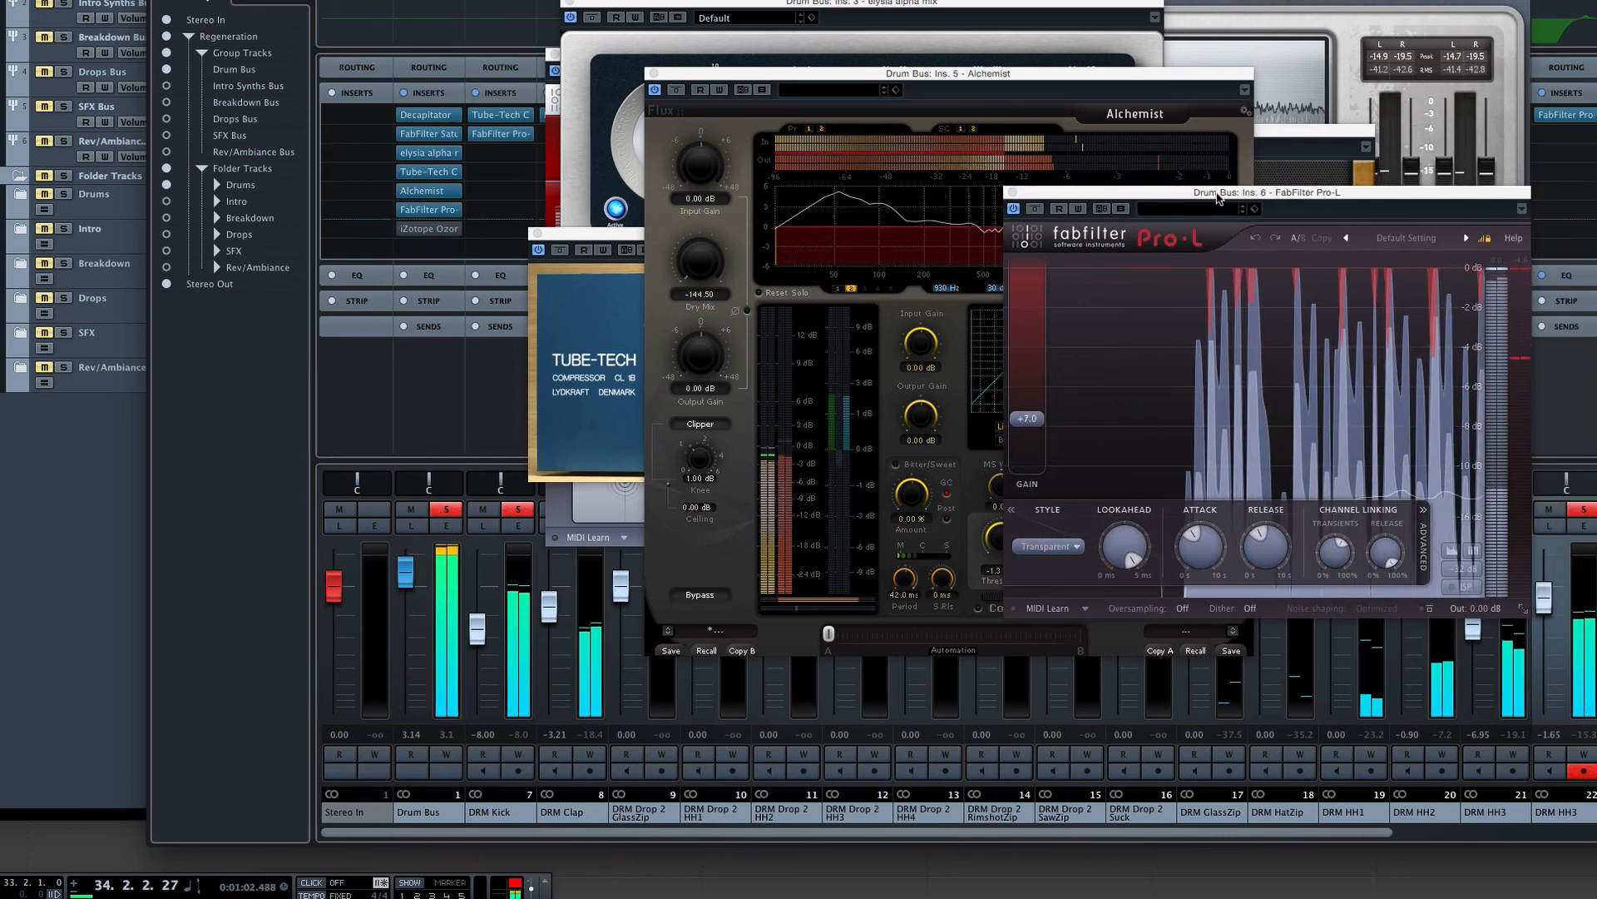
key("space")
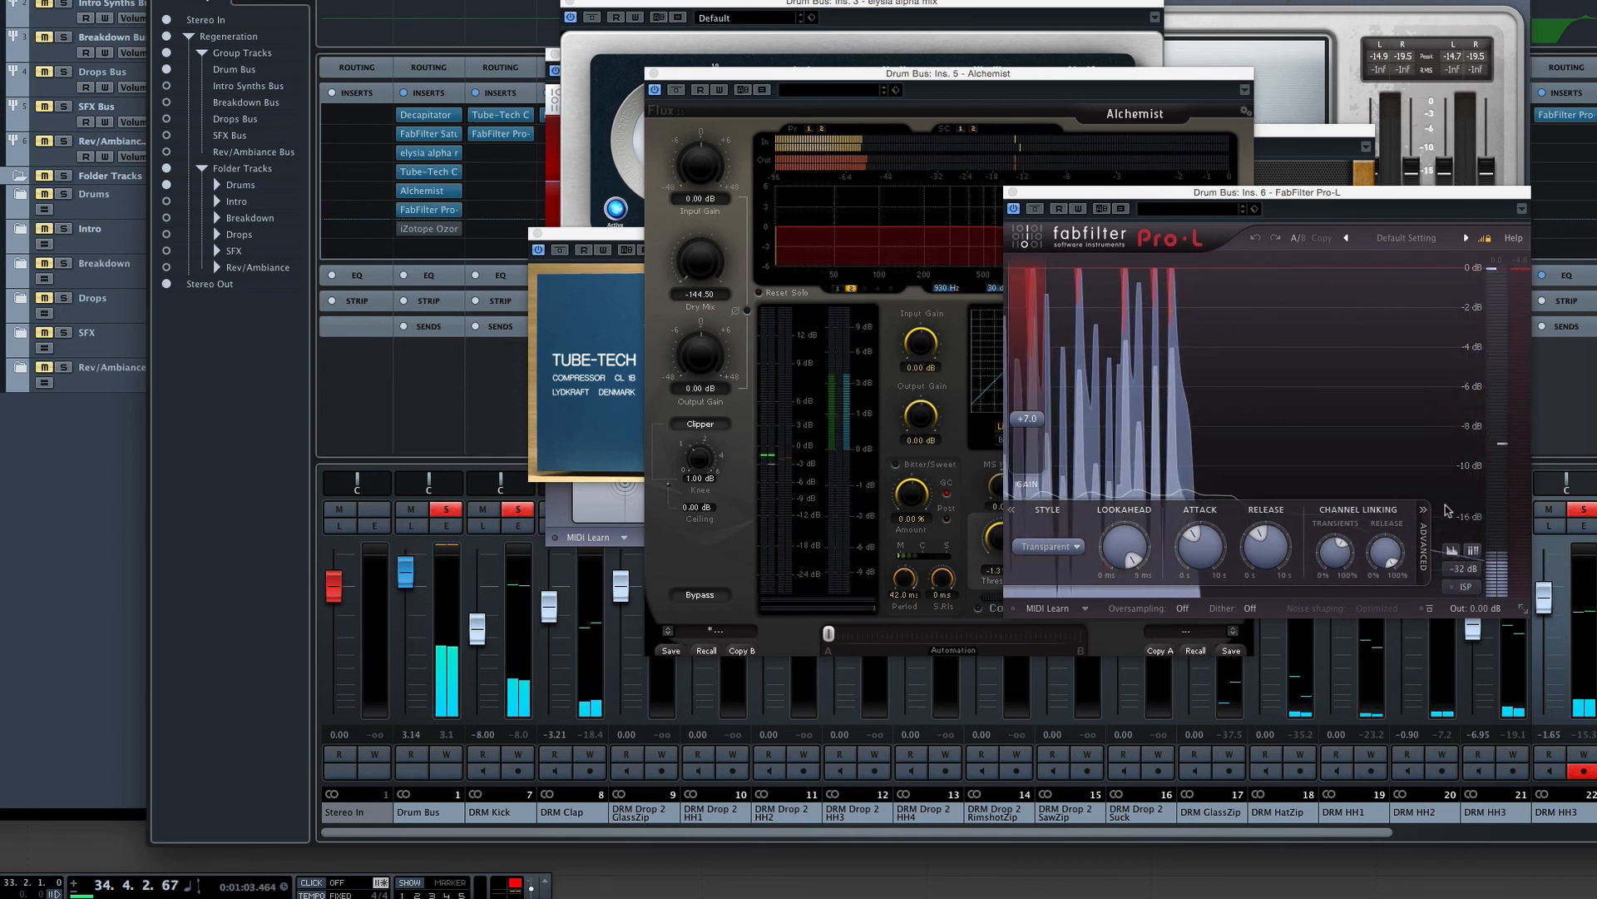
key("space")
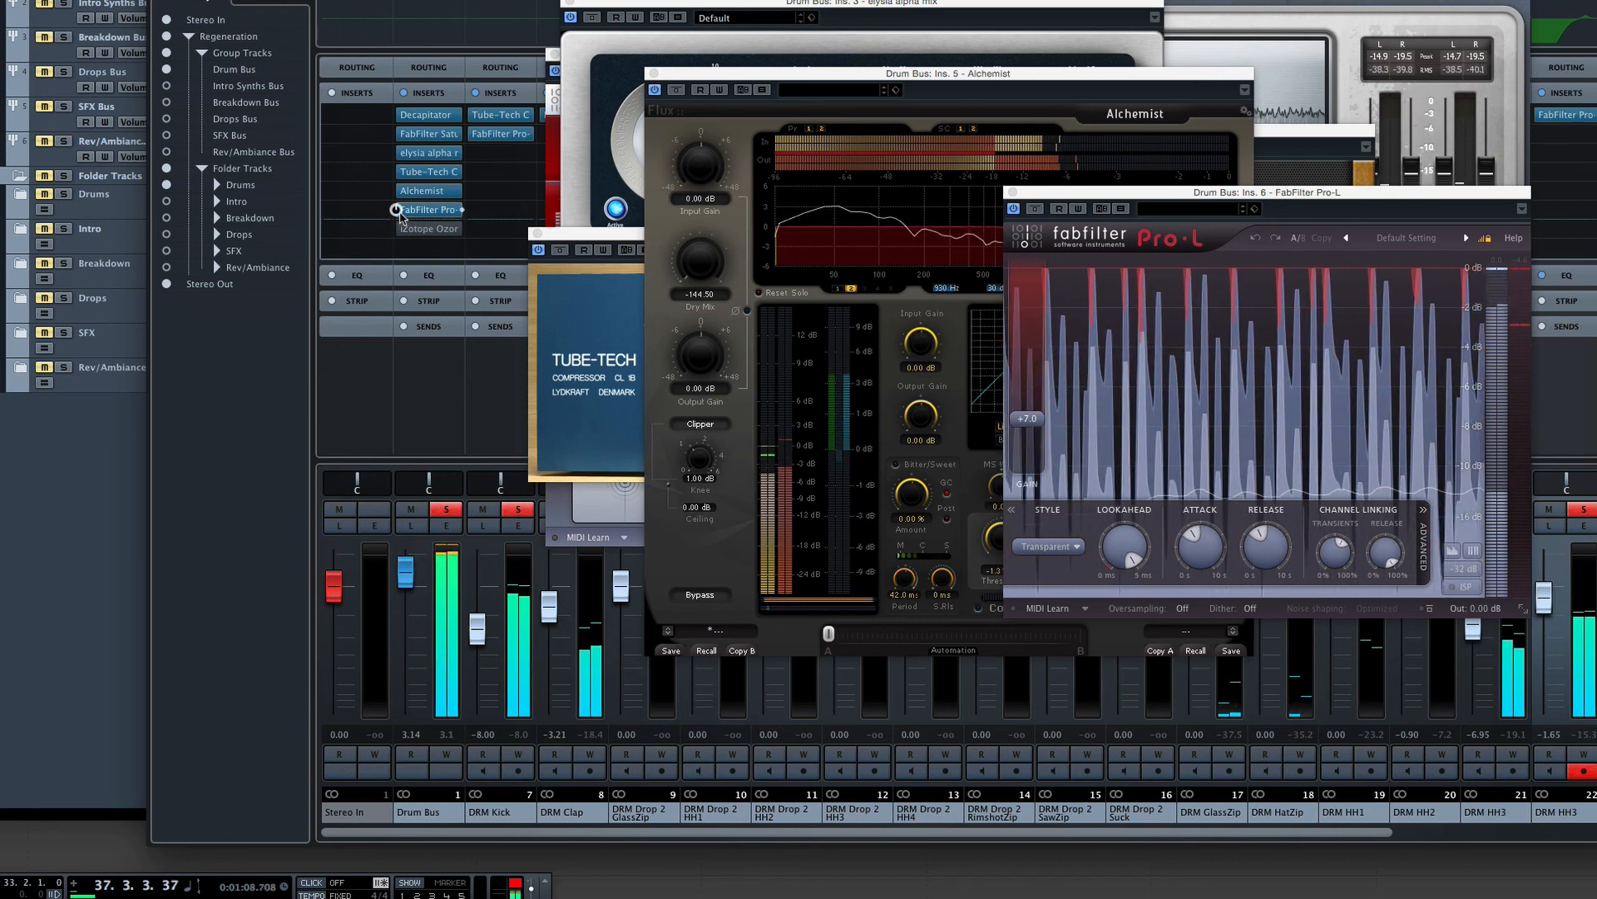
left_click(397, 209)
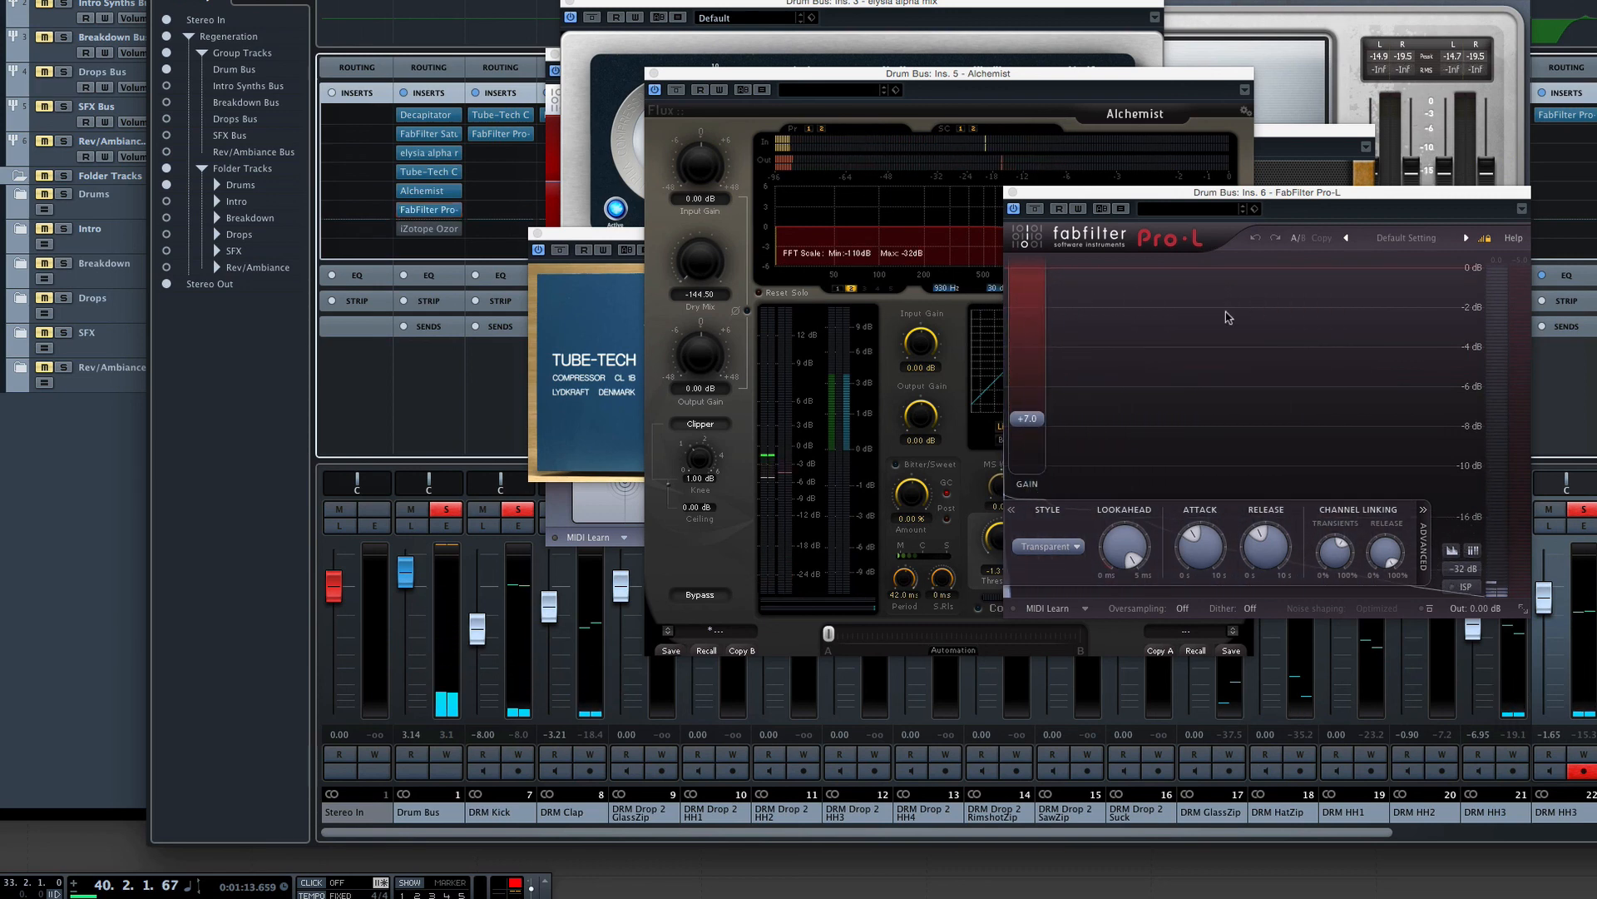
Open the Drum Bus's iZotope Ozone 5 Imager insert and move its window clear of the bus's insert list.
left_click_drag(1136, 198, 1136, 157)
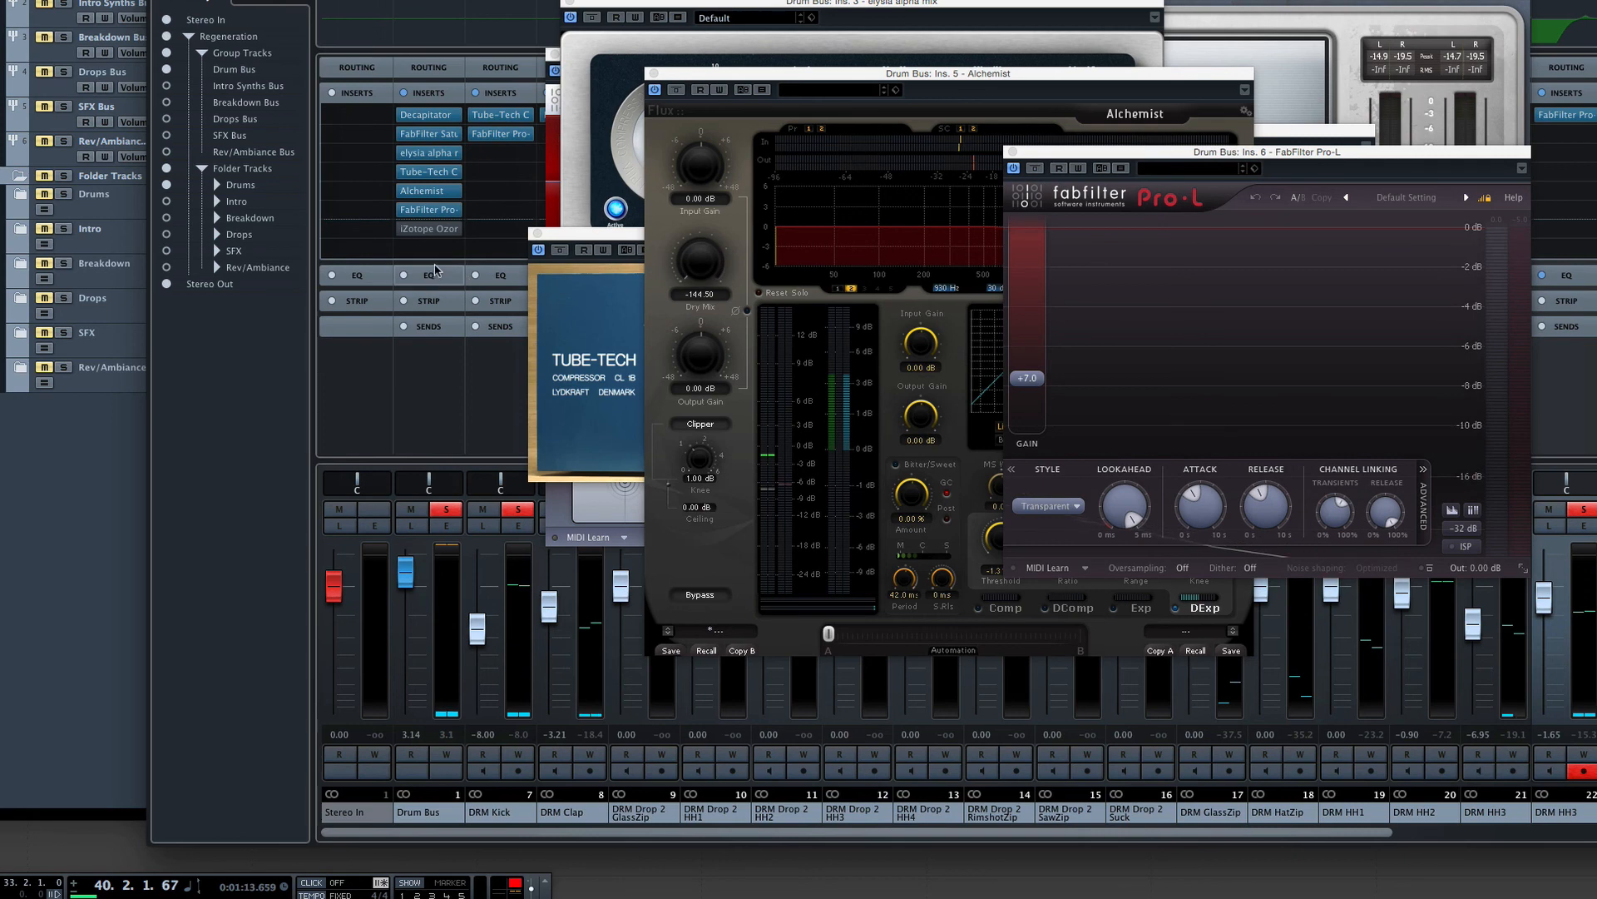
left_click(426, 229)
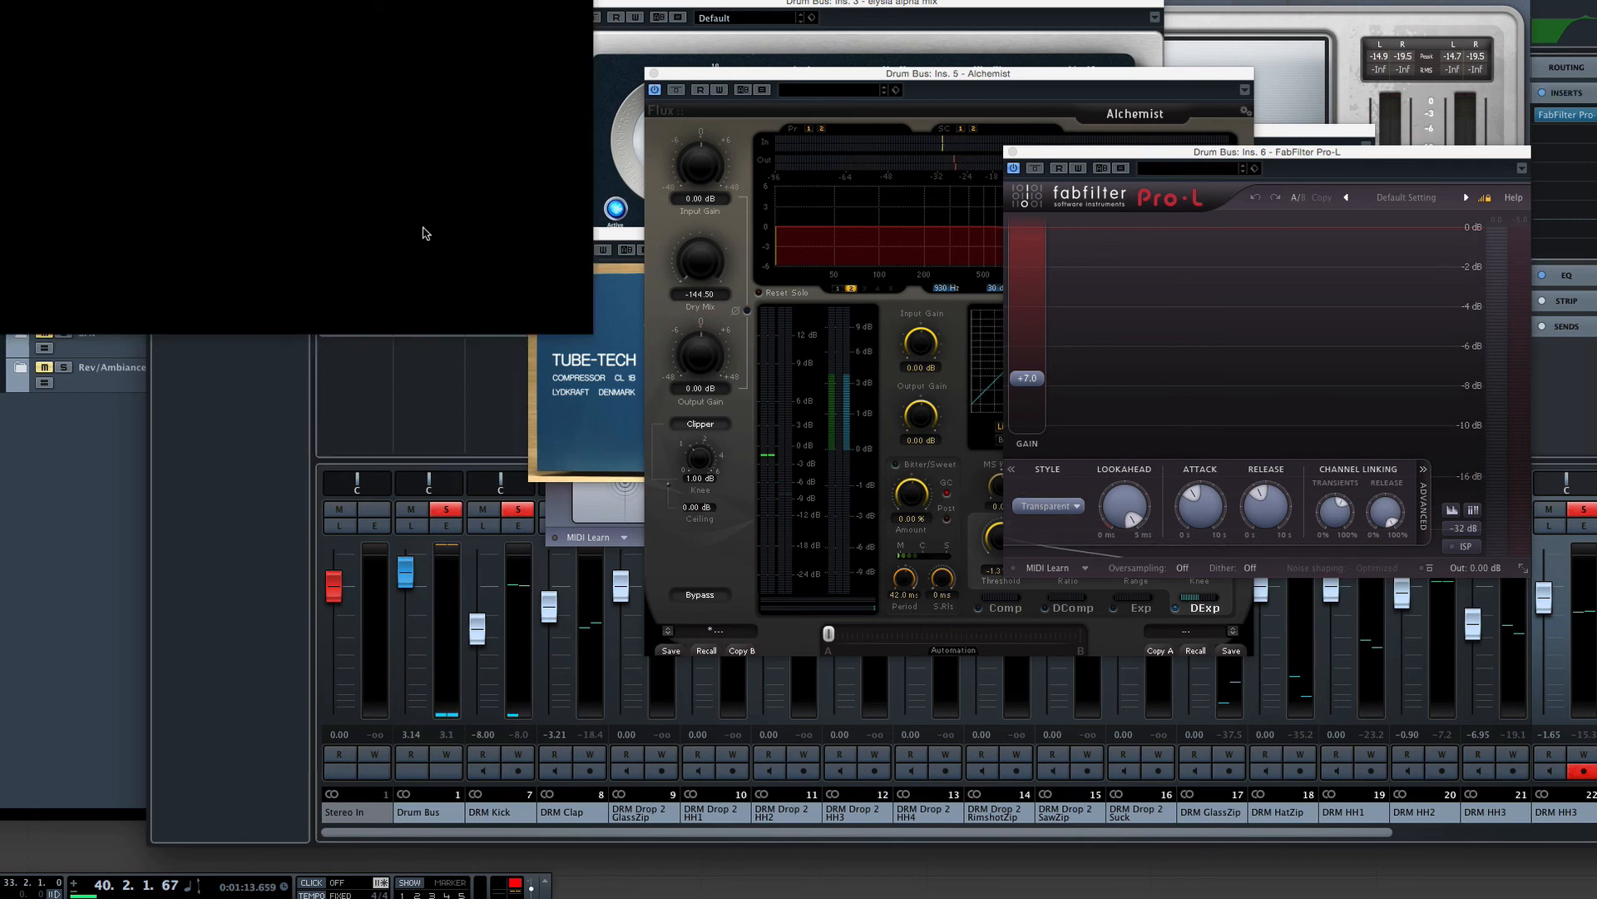
left_click_drag(208, 0, 992, 126)
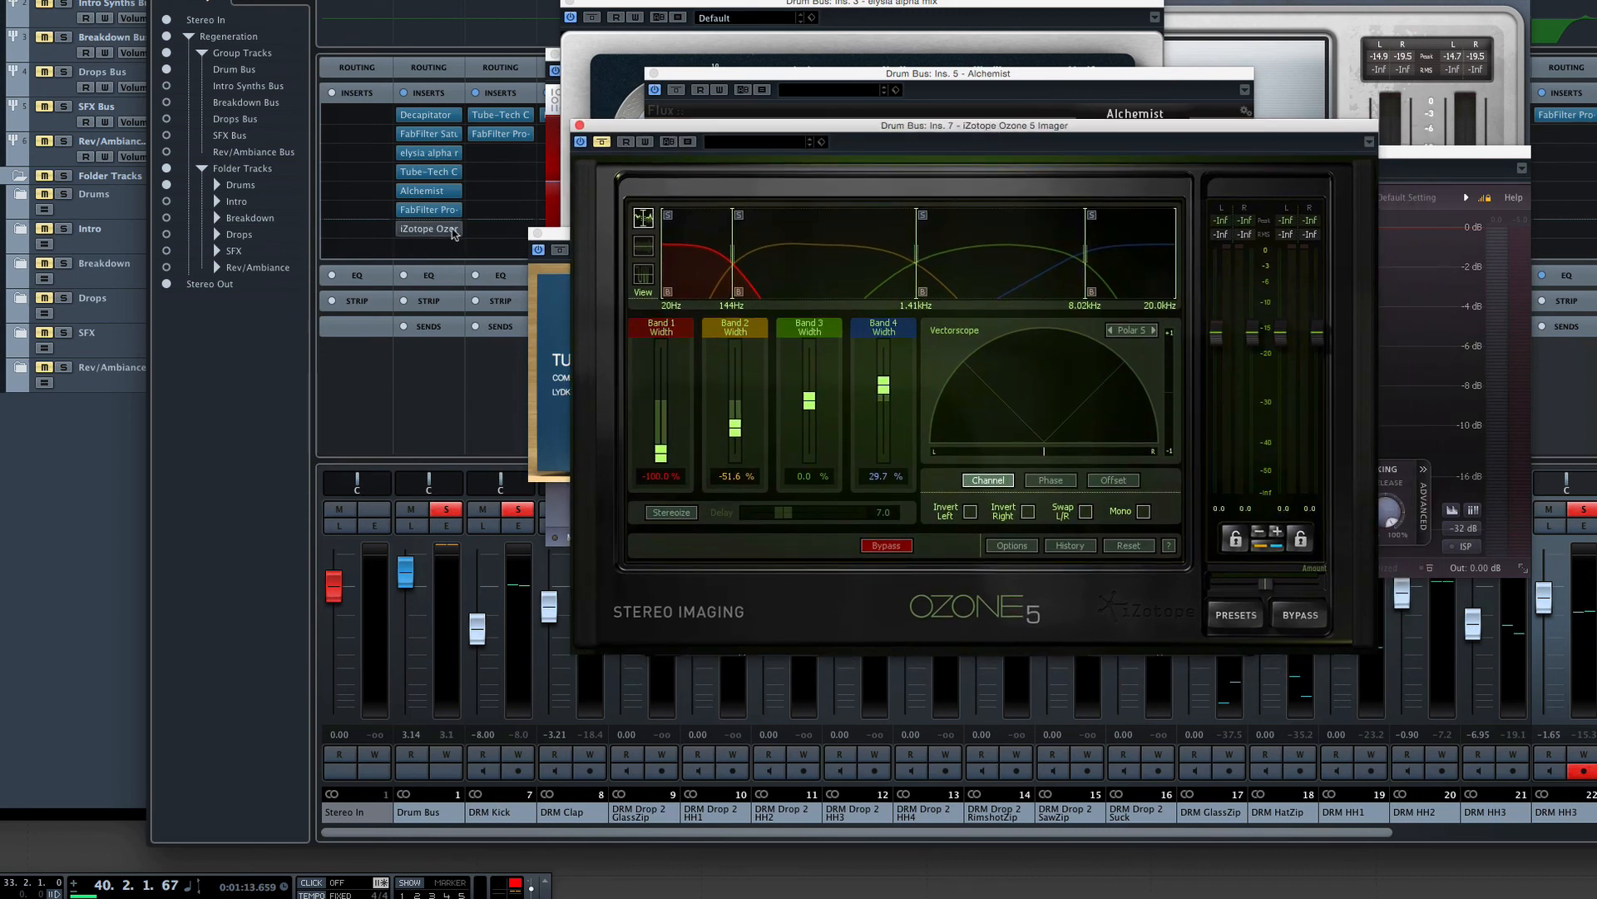
key("space")
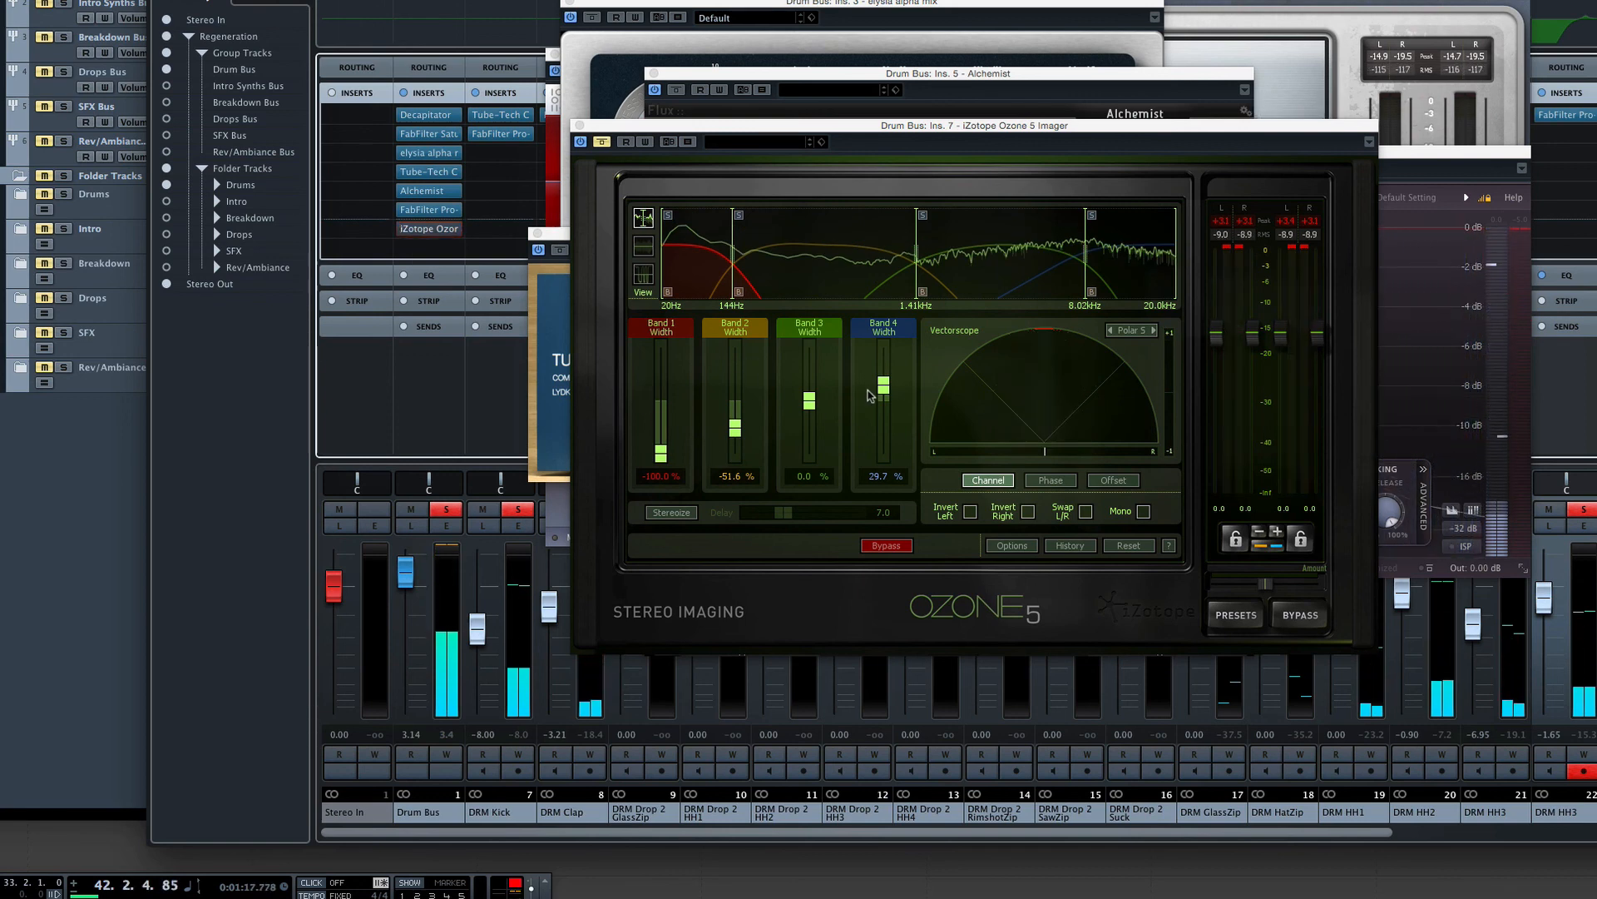
Activate the Ozone 5 Imager insert and compare it bypassed and active during playback, leaving it active.
key("space")
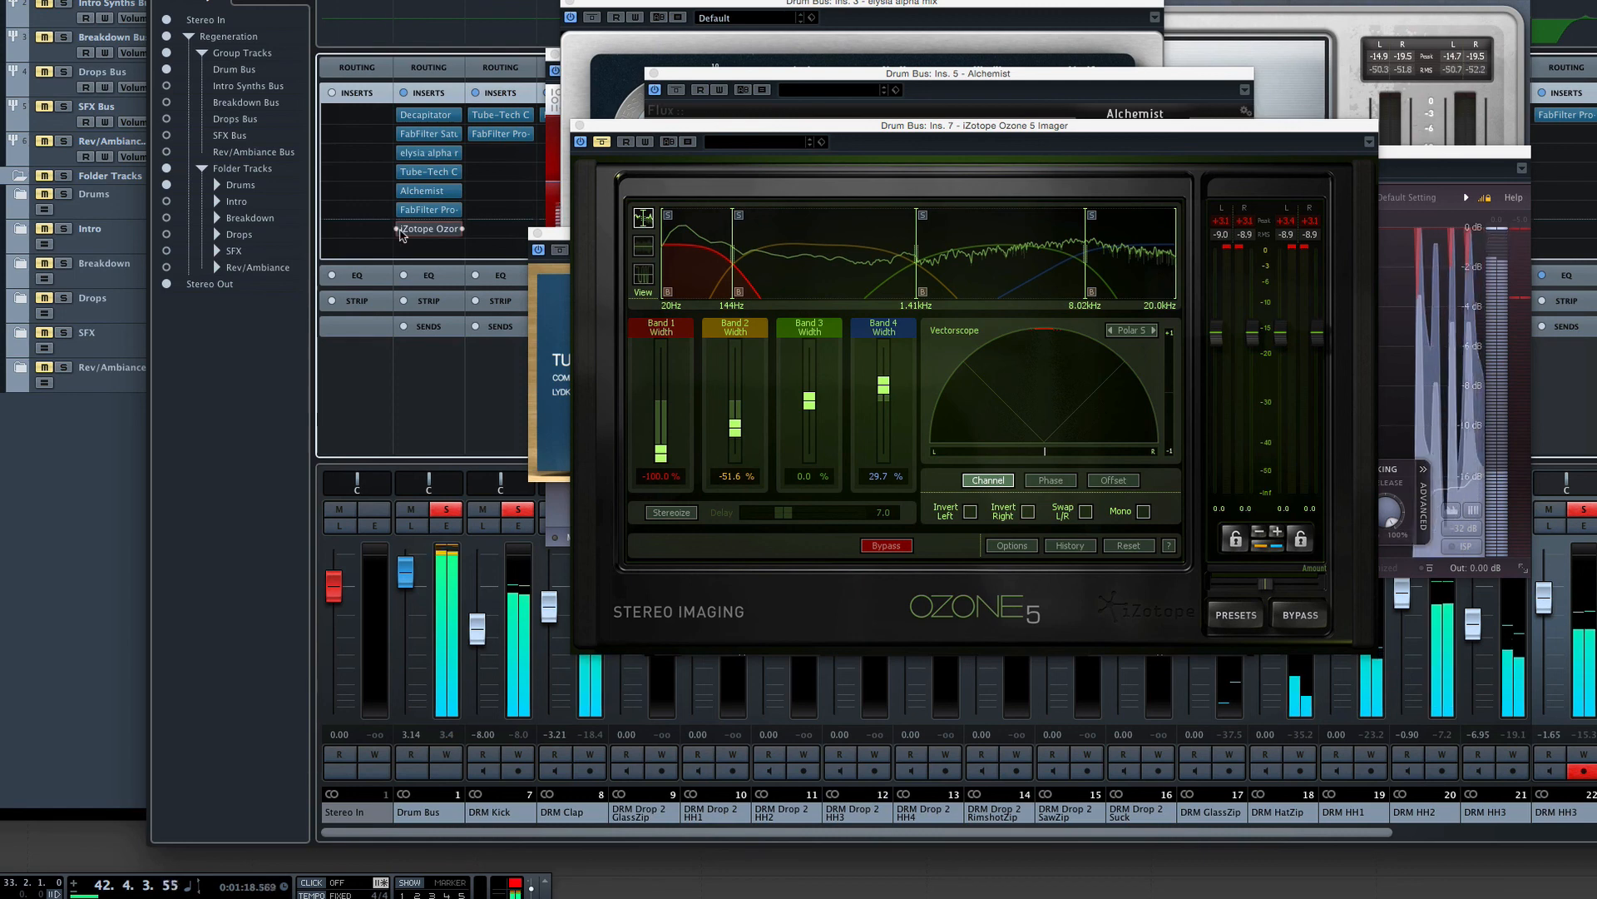
left_click(396, 230)
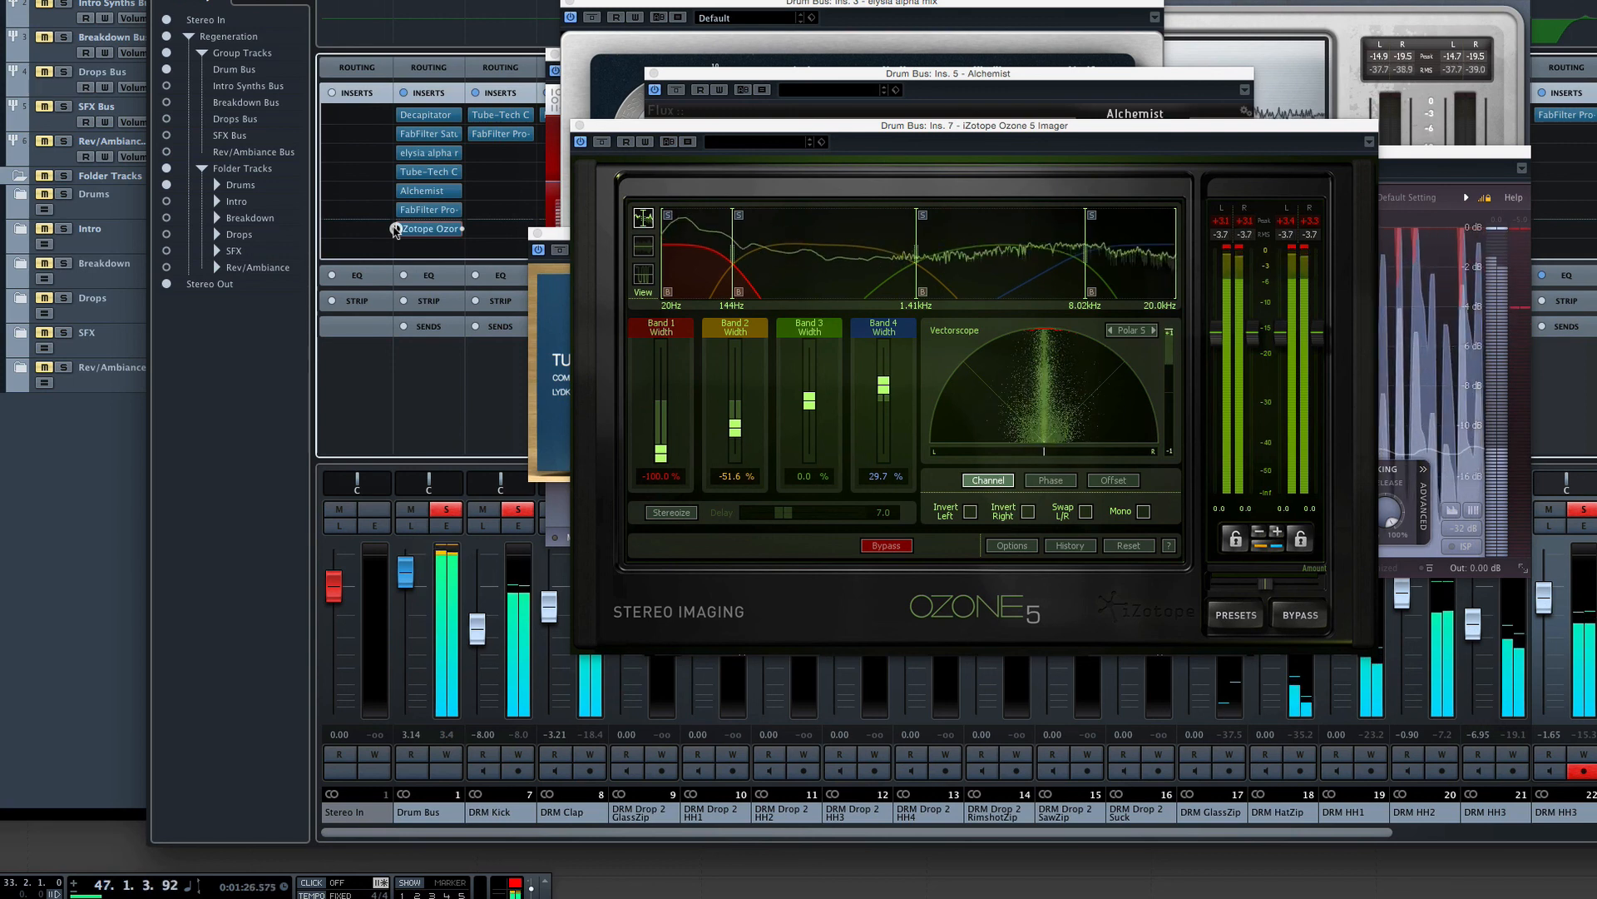
left_click(396, 230)
left_click(396, 229)
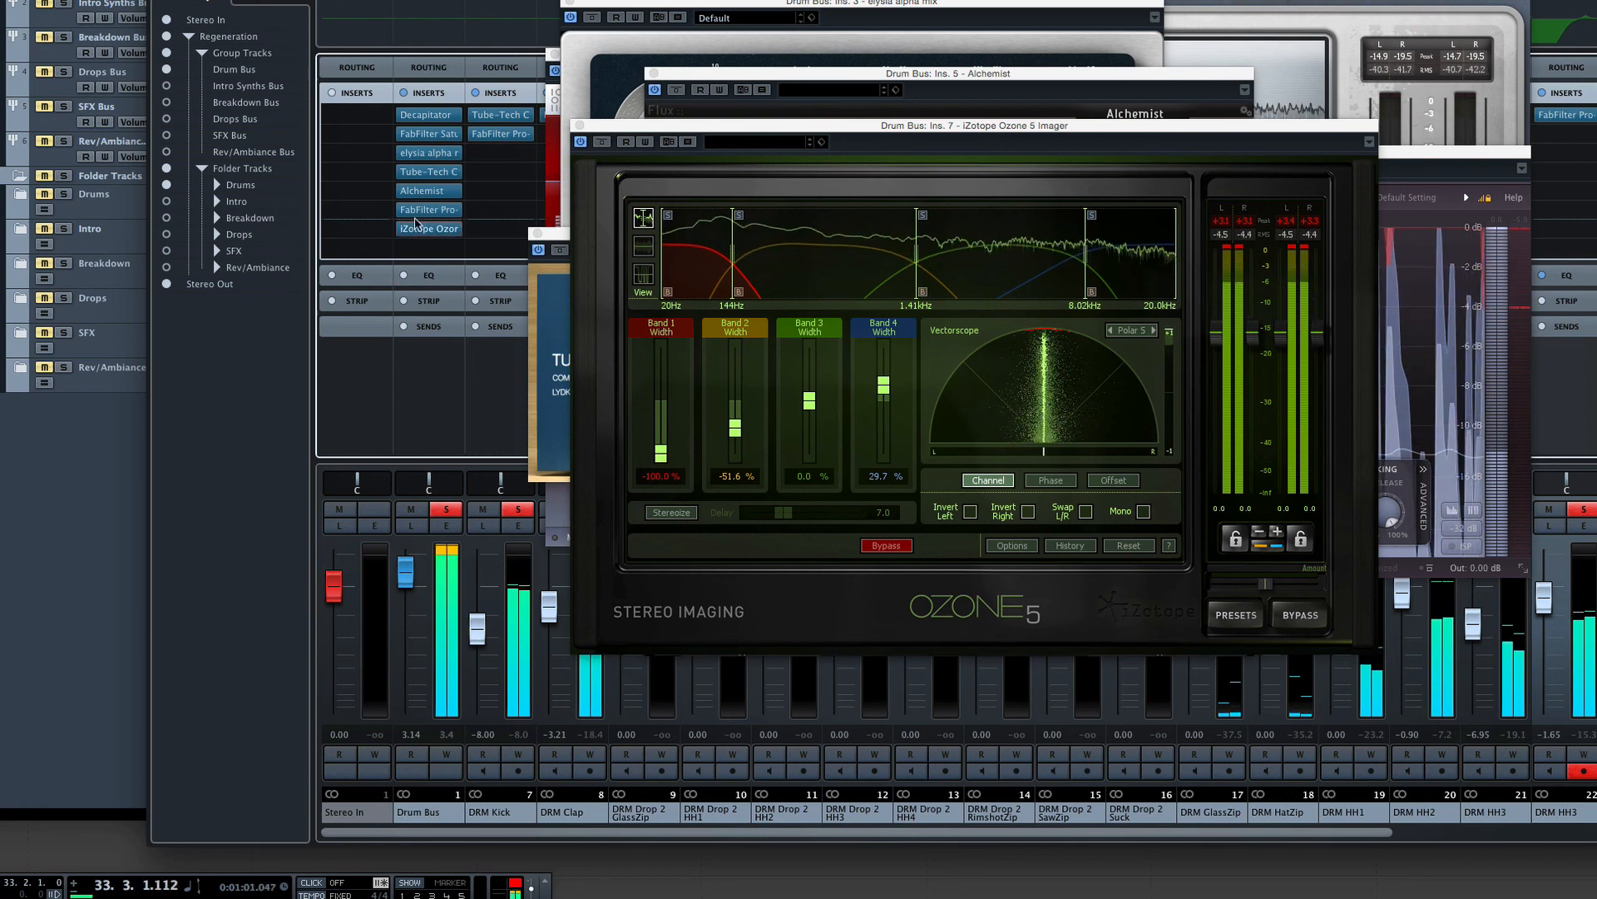
Stop playback and close all of the open Drum Bus plug-in windows.
key("space")
left_click(580, 126)
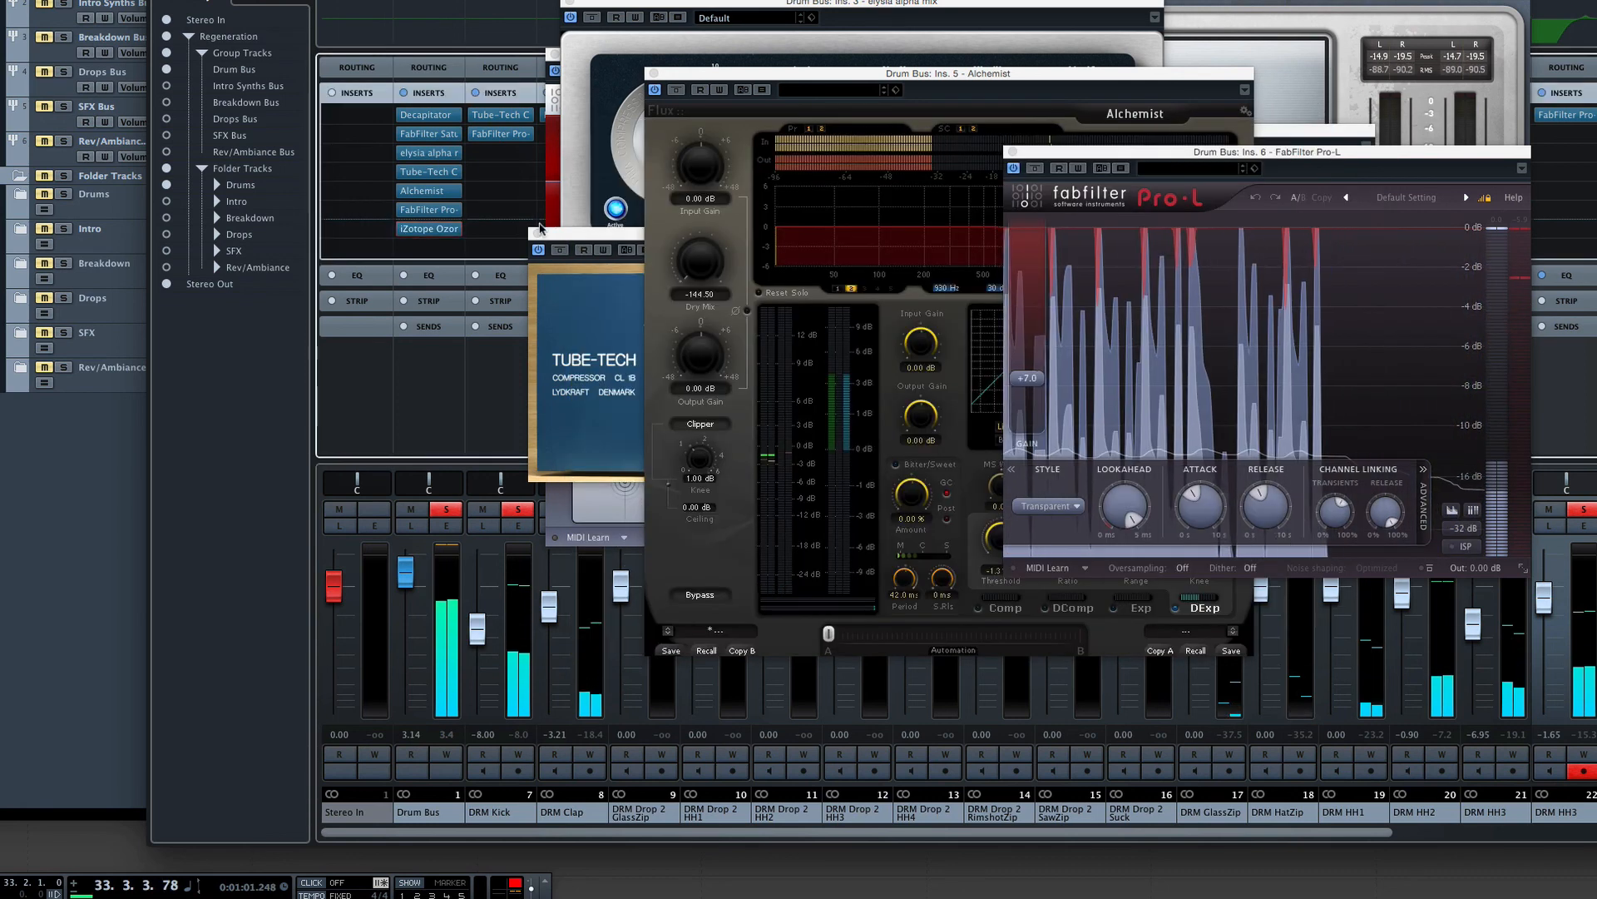
left_click(537, 234)
left_click(654, 73)
left_click(567, 31)
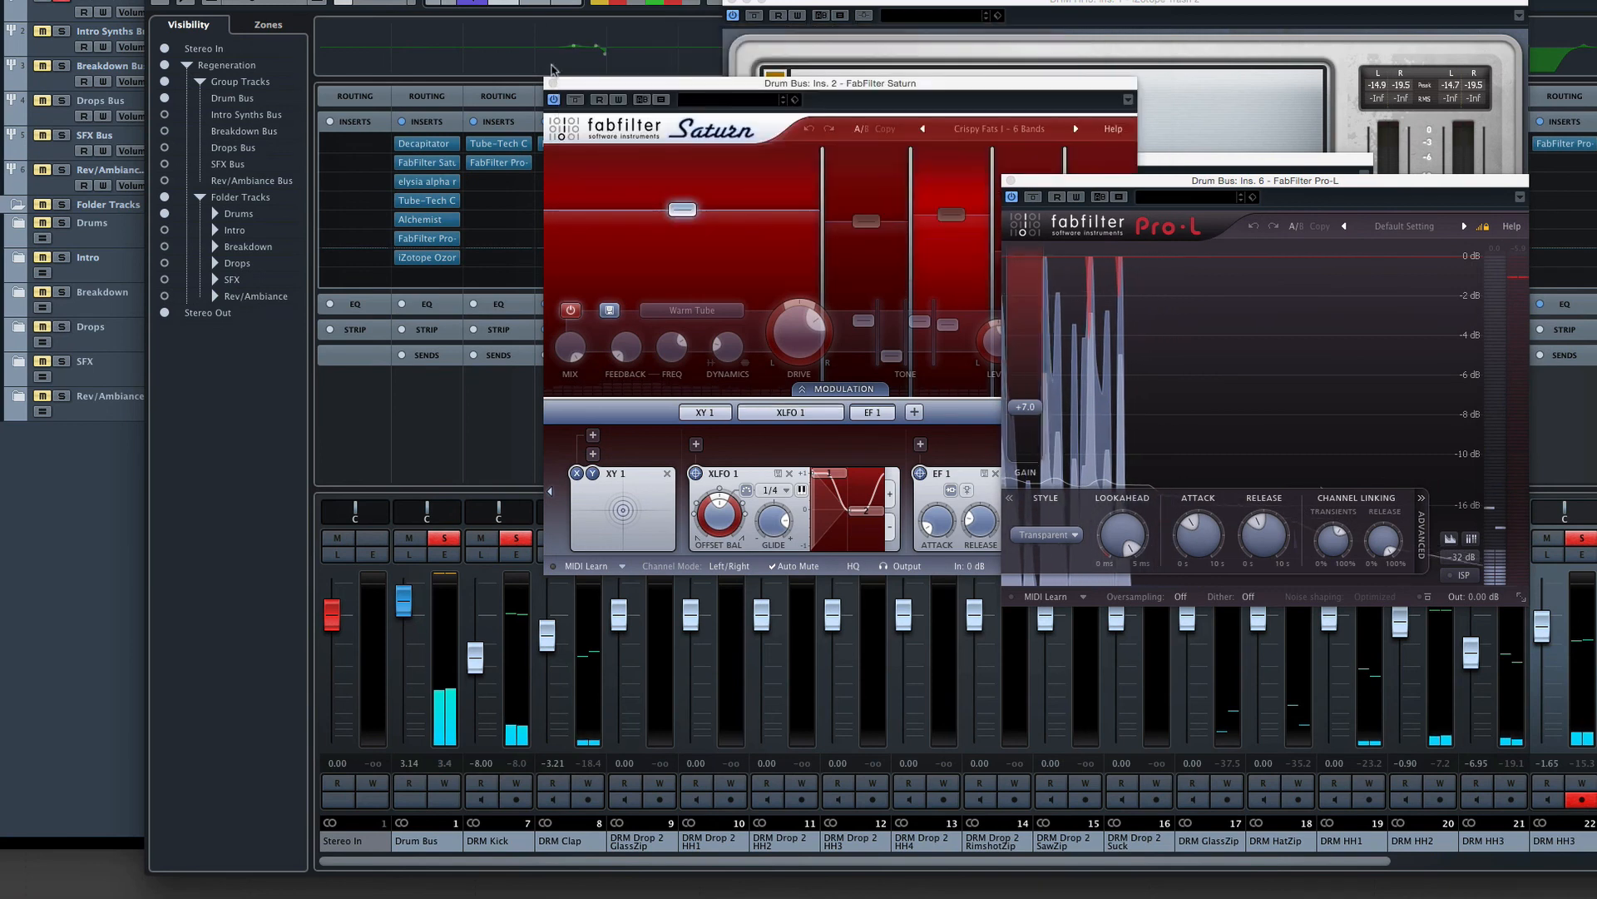
left_click(550, 83)
left_click(1008, 180)
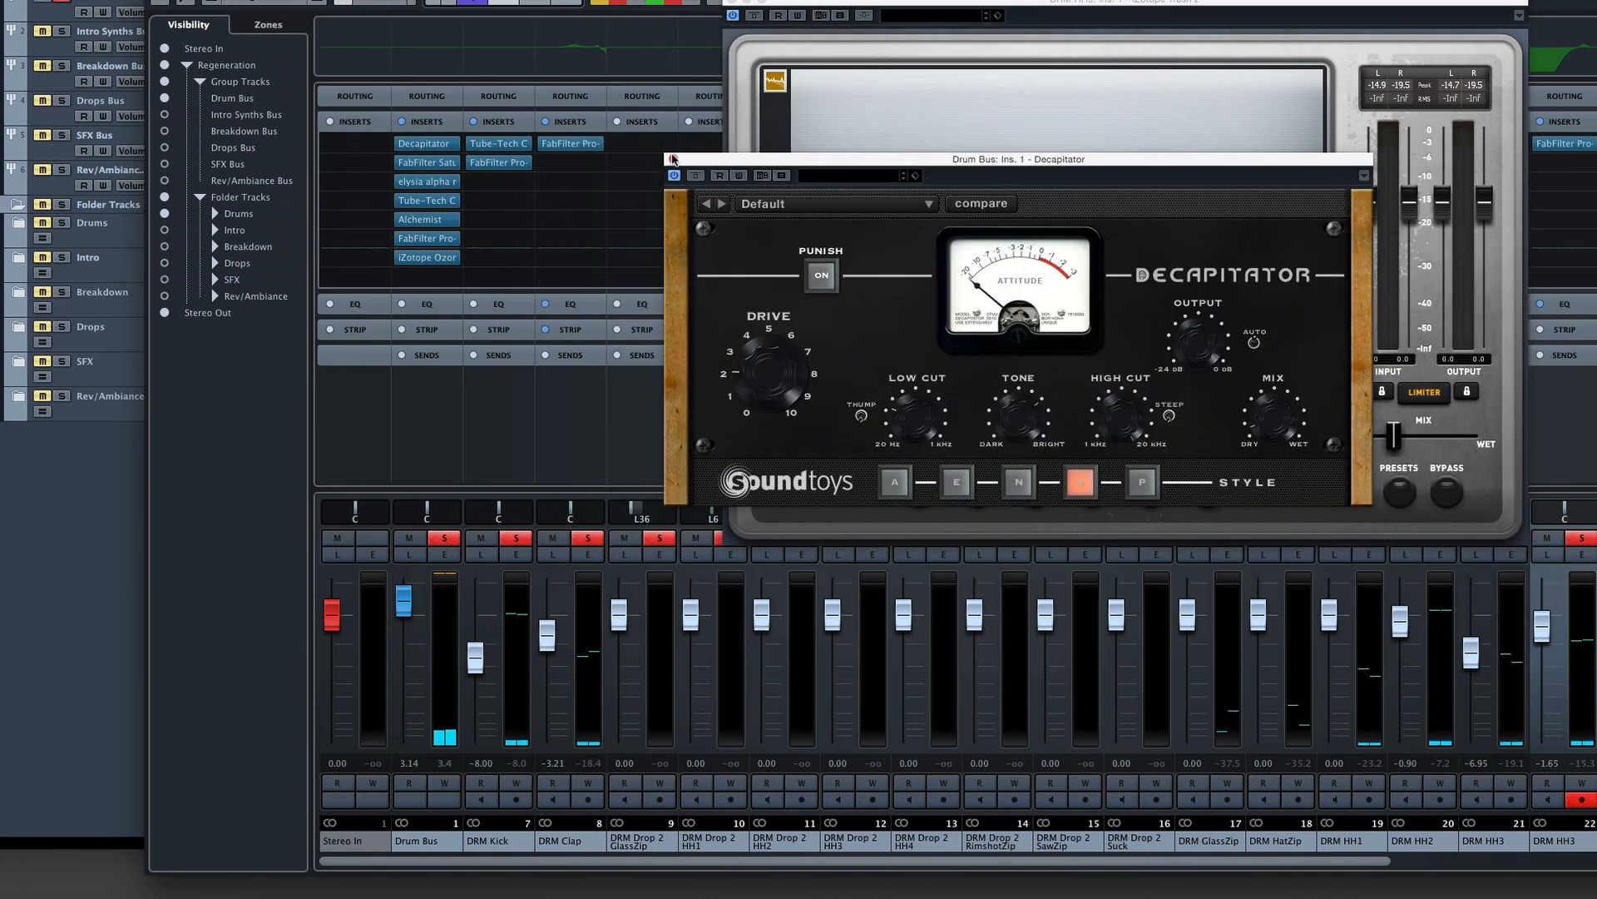
left_click(673, 159)
left_click(732, 2)
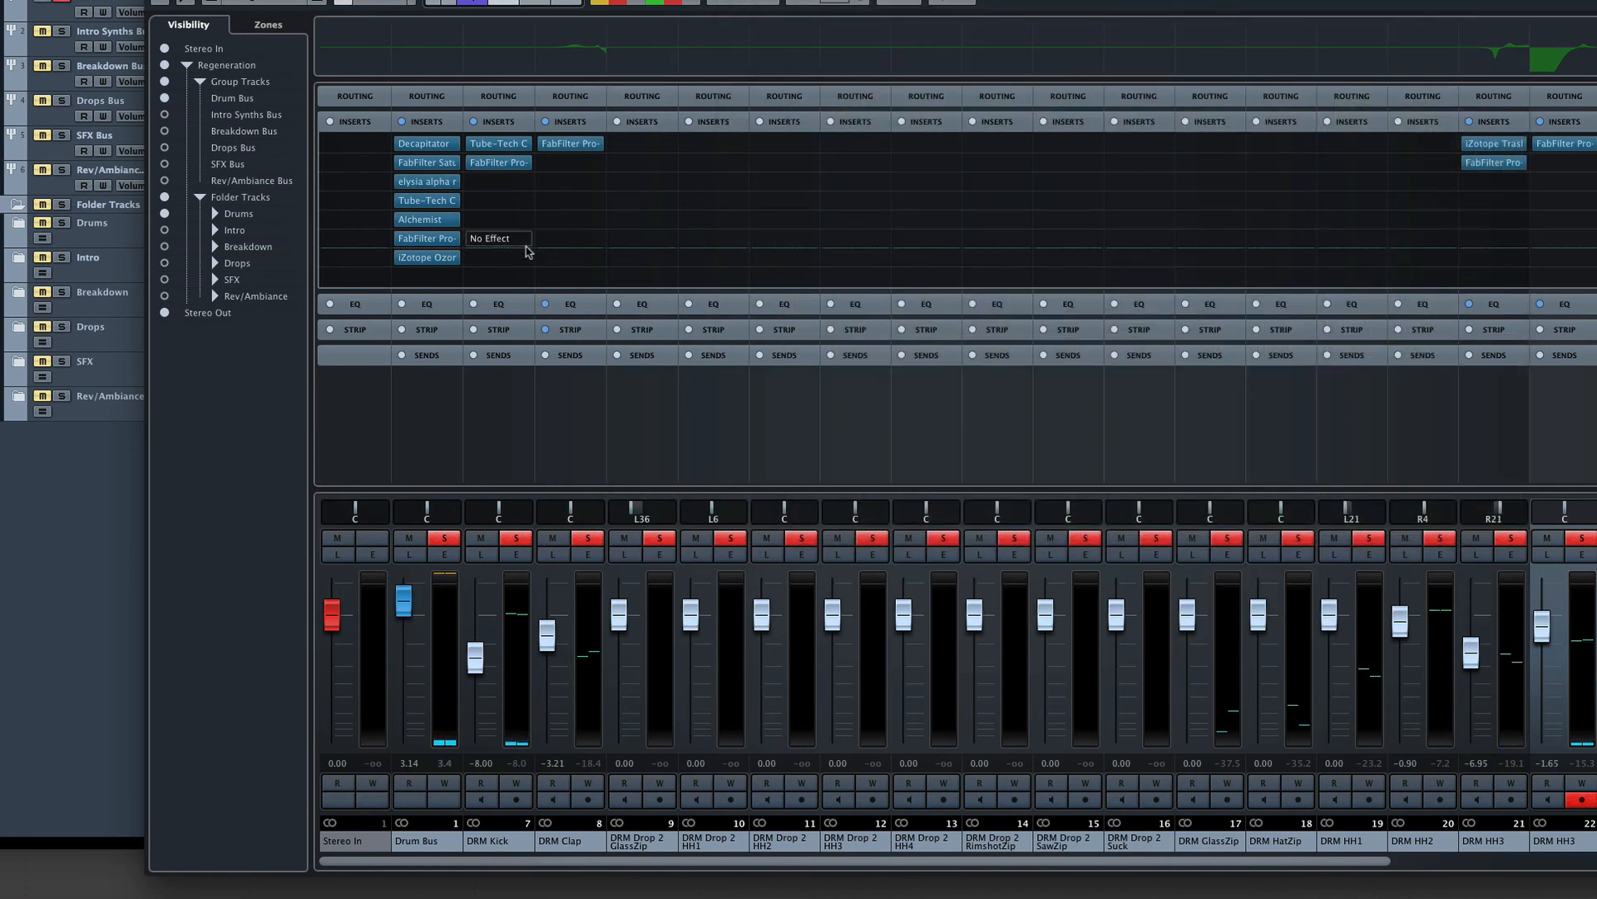
Hide the Drums folder channels and the Drum Bus in the mixer, and show the Intro folder's channels and the Intro Synths Bus instead.
left_click(164, 213)
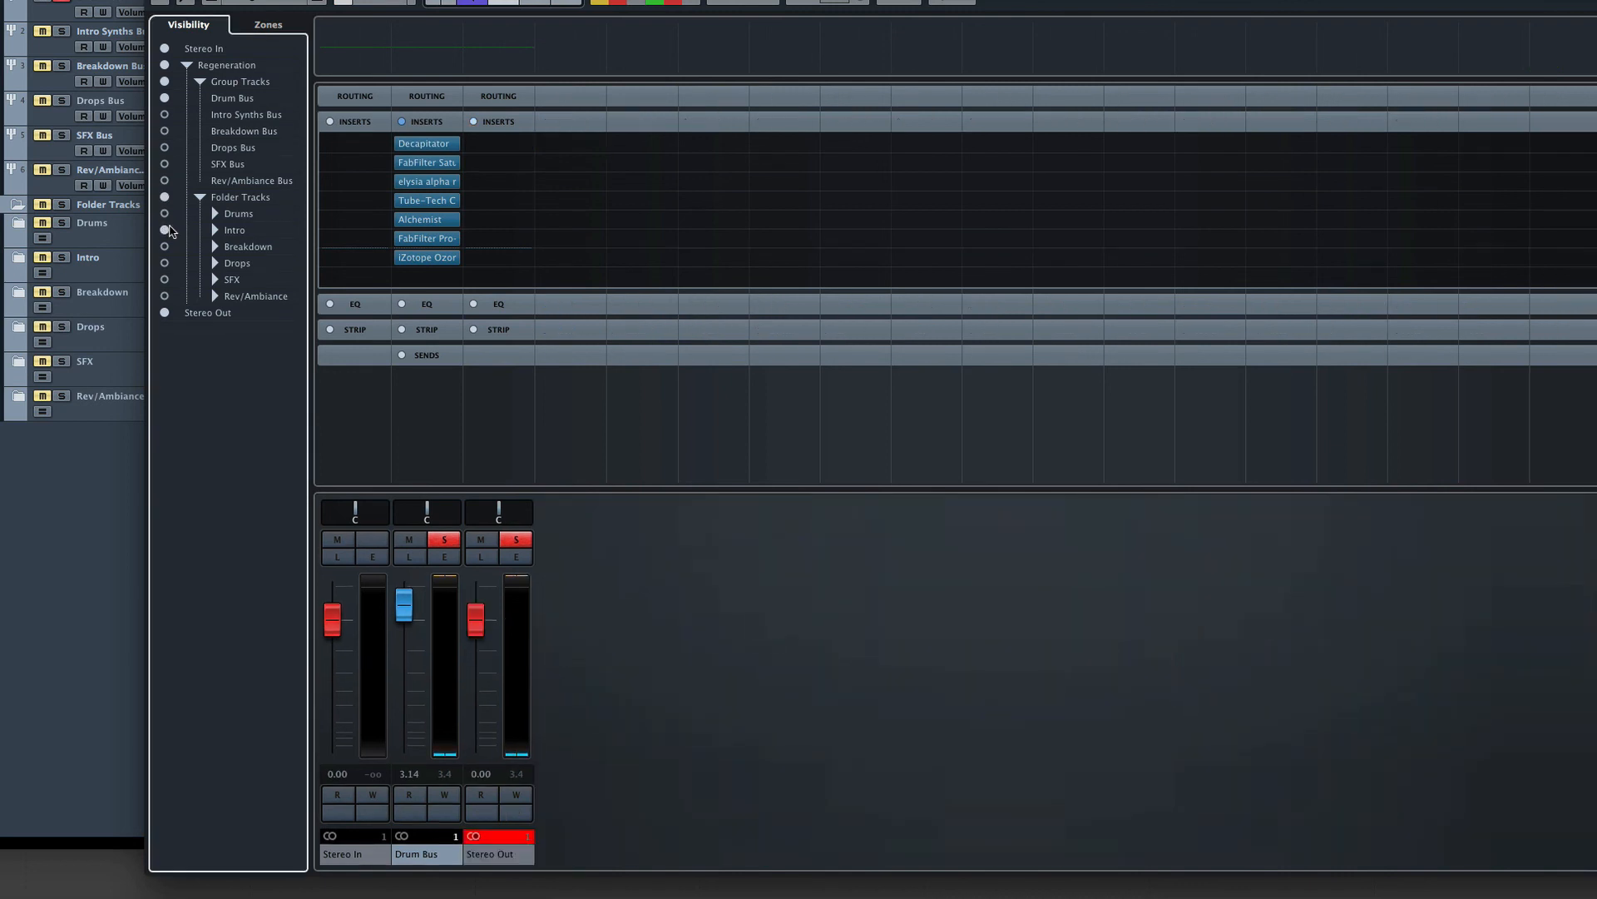
left_click(164, 230)
double_click(236, 233)
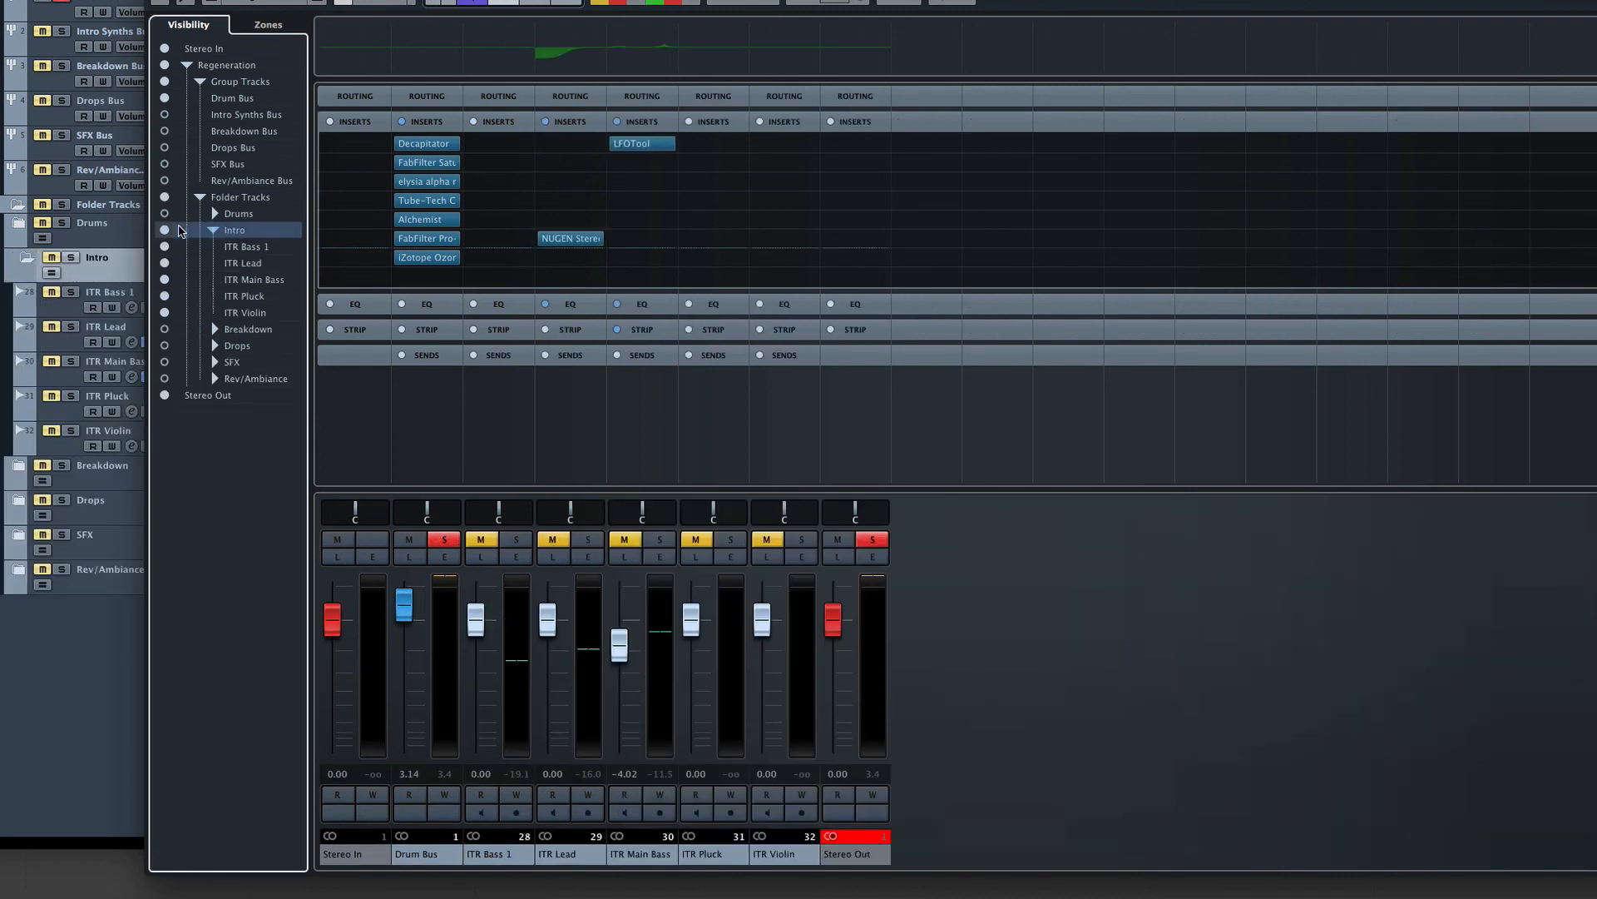
left_click(165, 99)
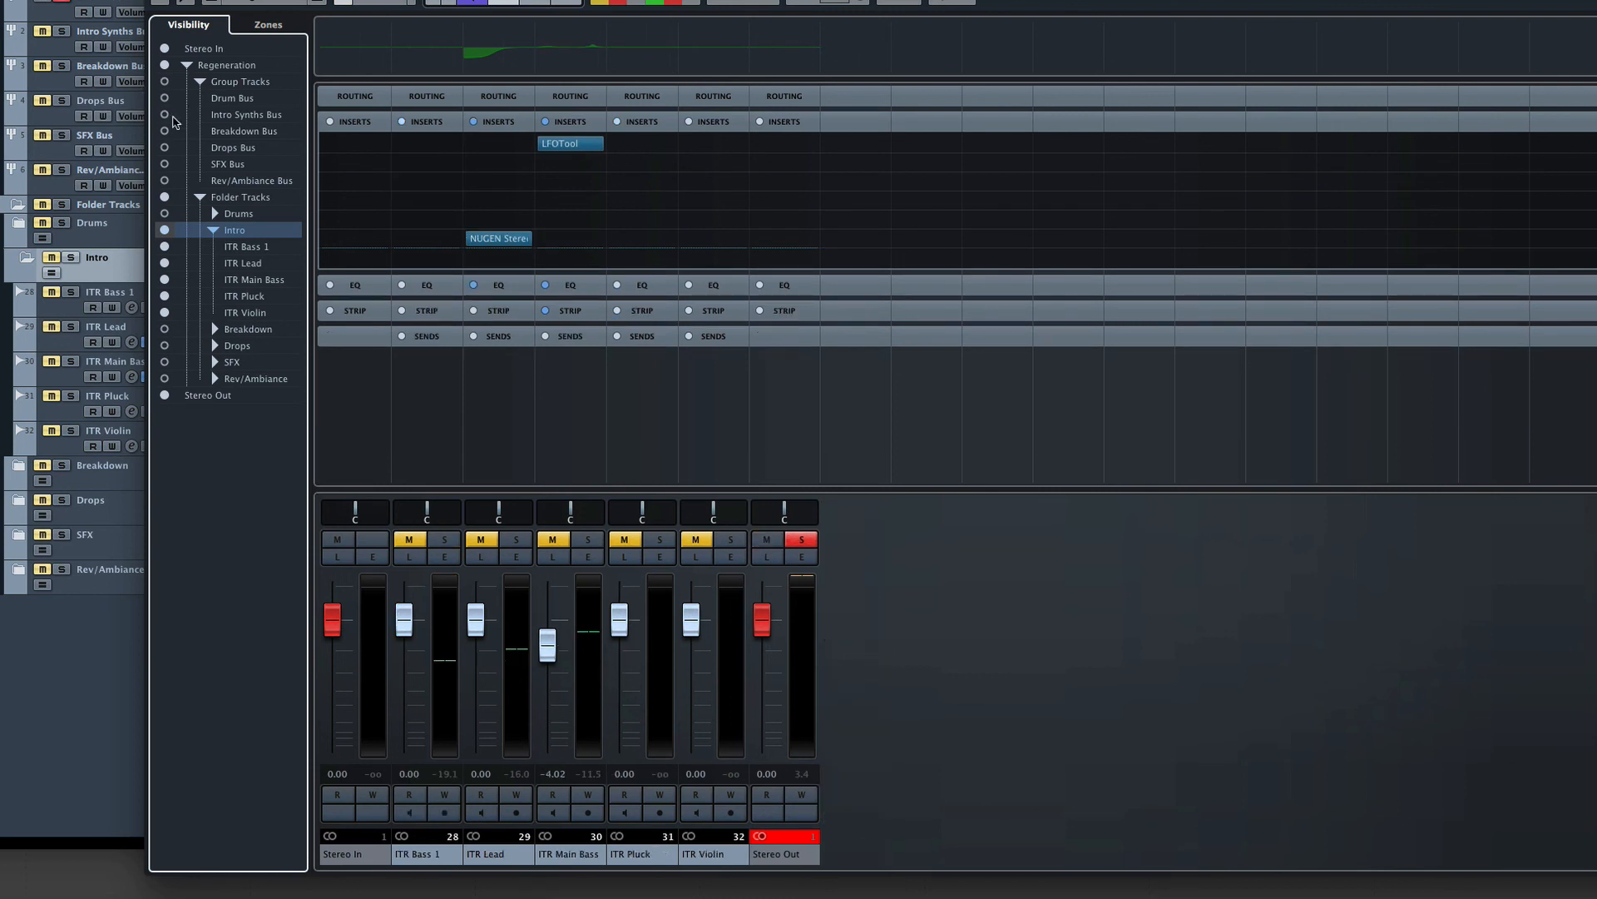
left_click(165, 115)
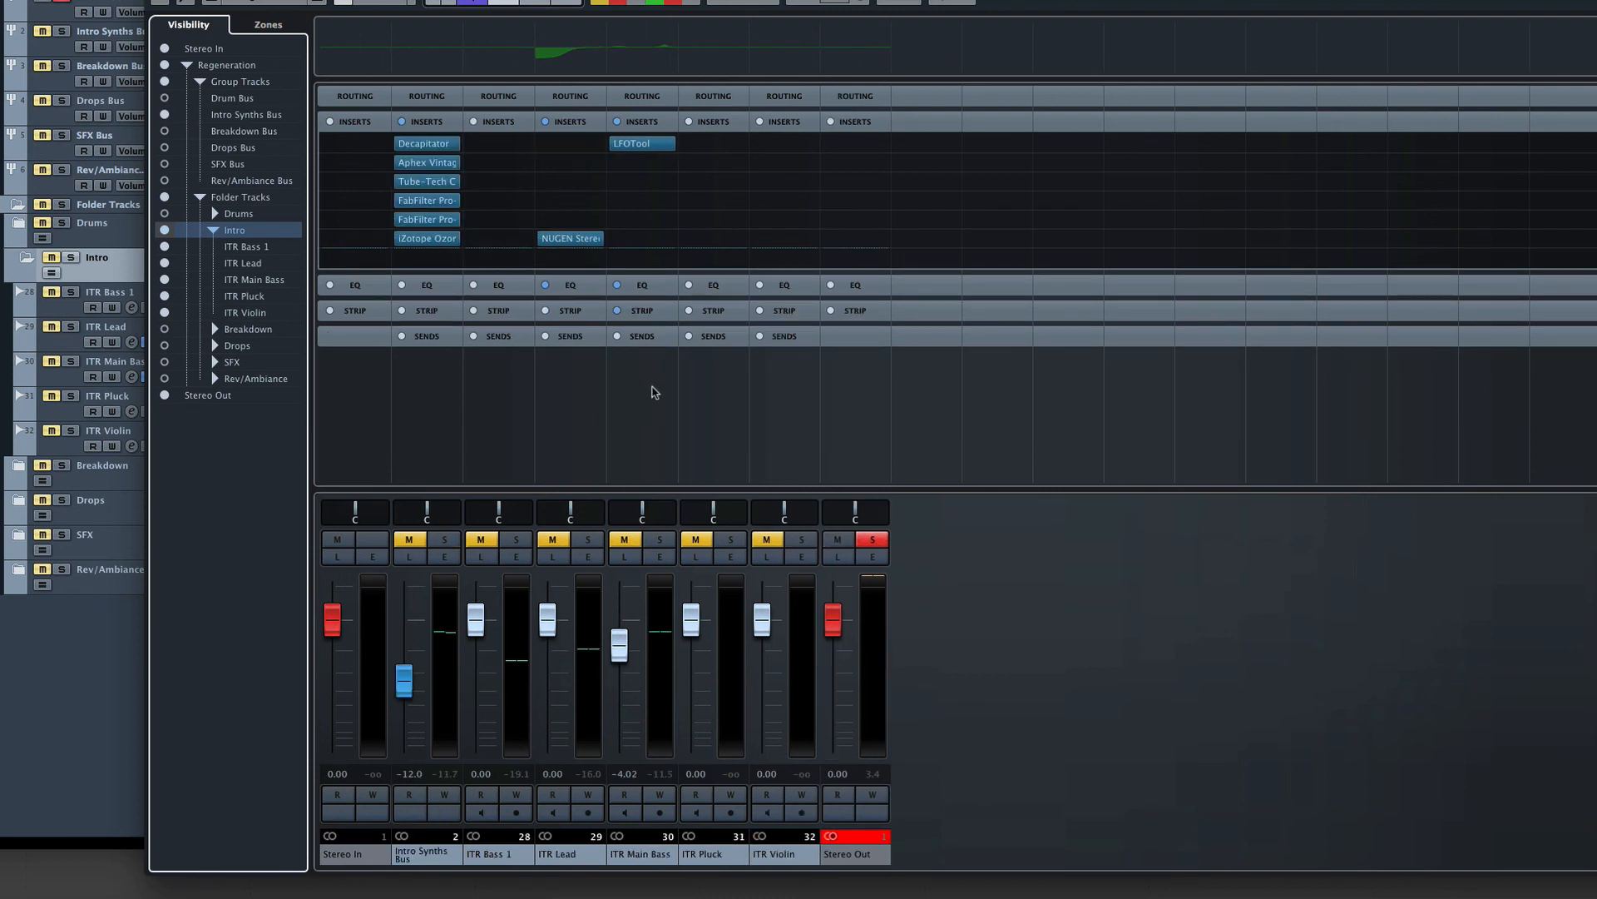
Start playback, switch the solo from the Drum Bus to the Intro Synths Bus, and return to the mixer.
key("space")
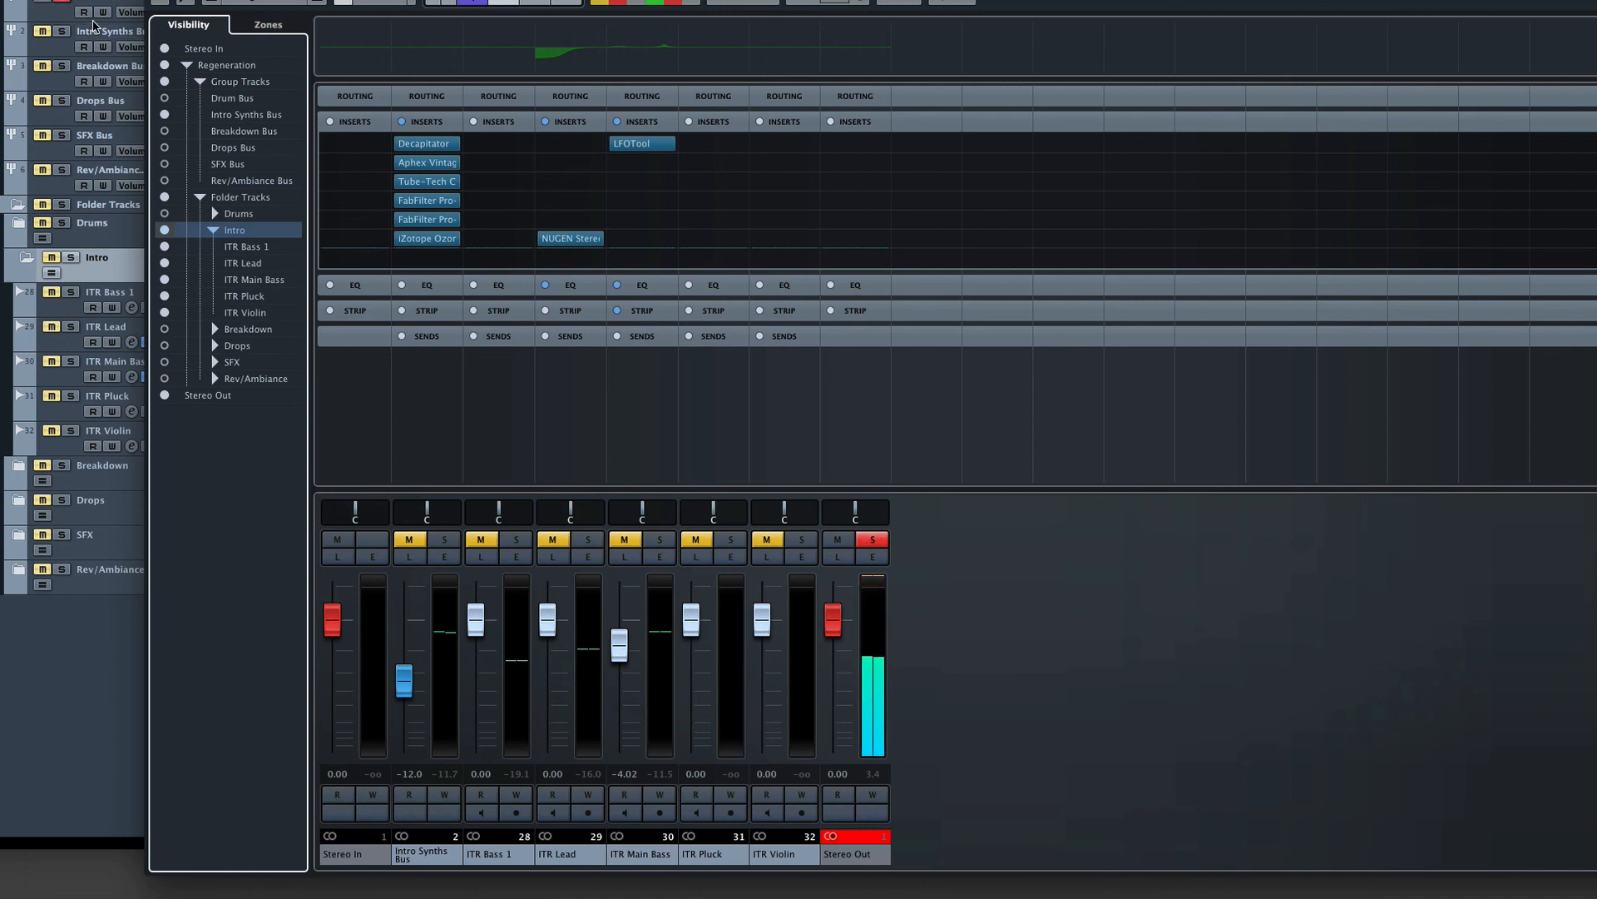
left_click(63, 2)
left_click(62, 32)
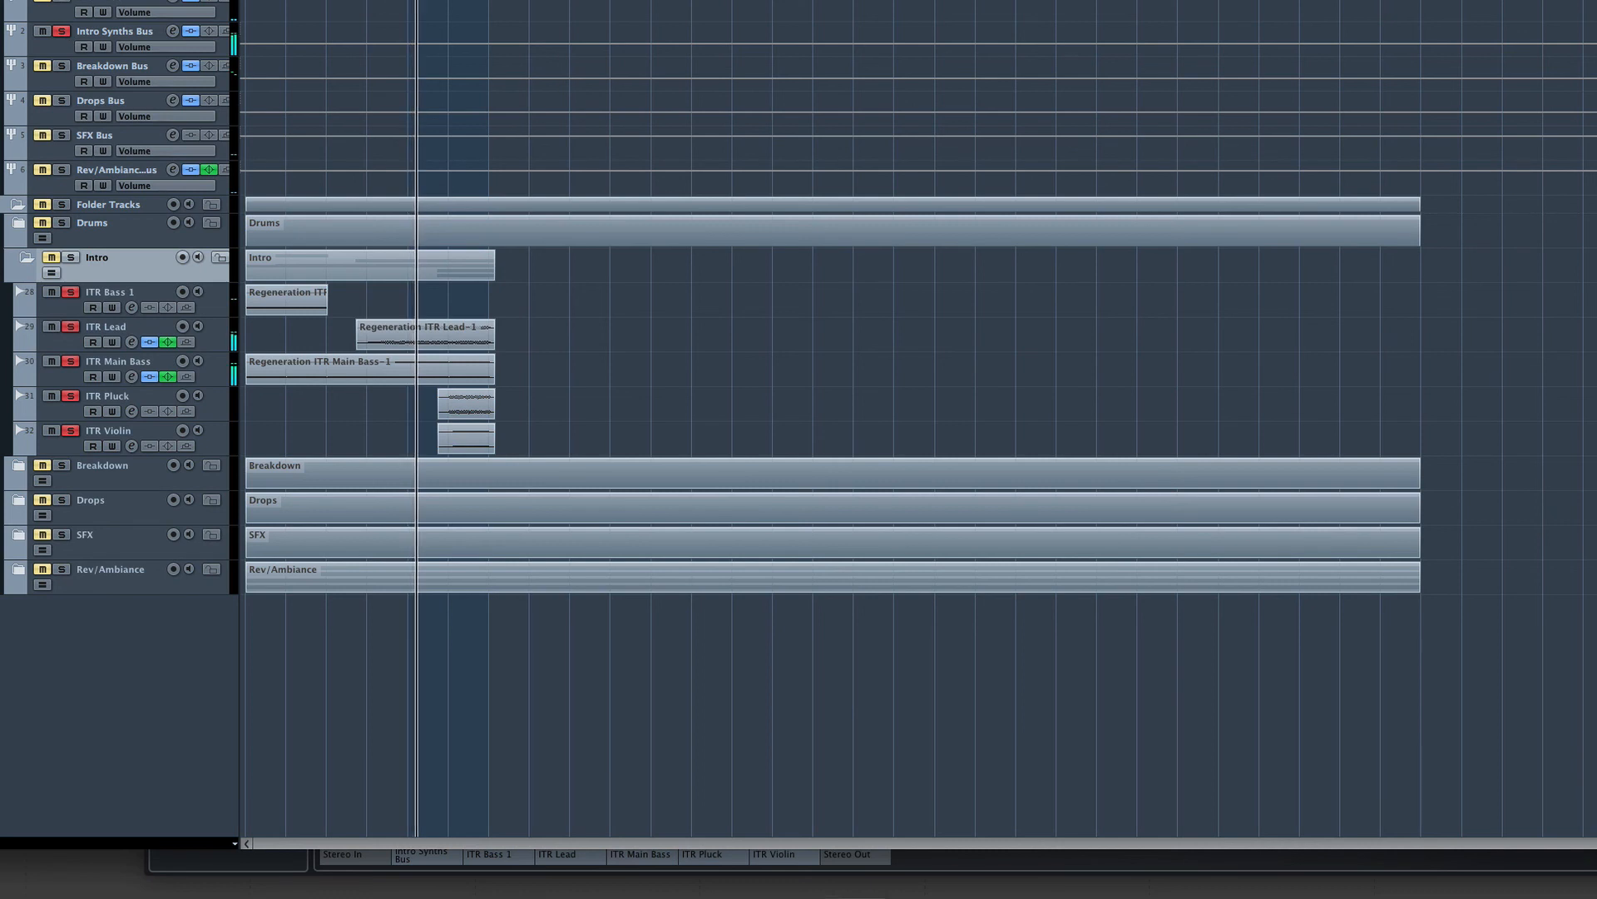
left_click(1295, 865)
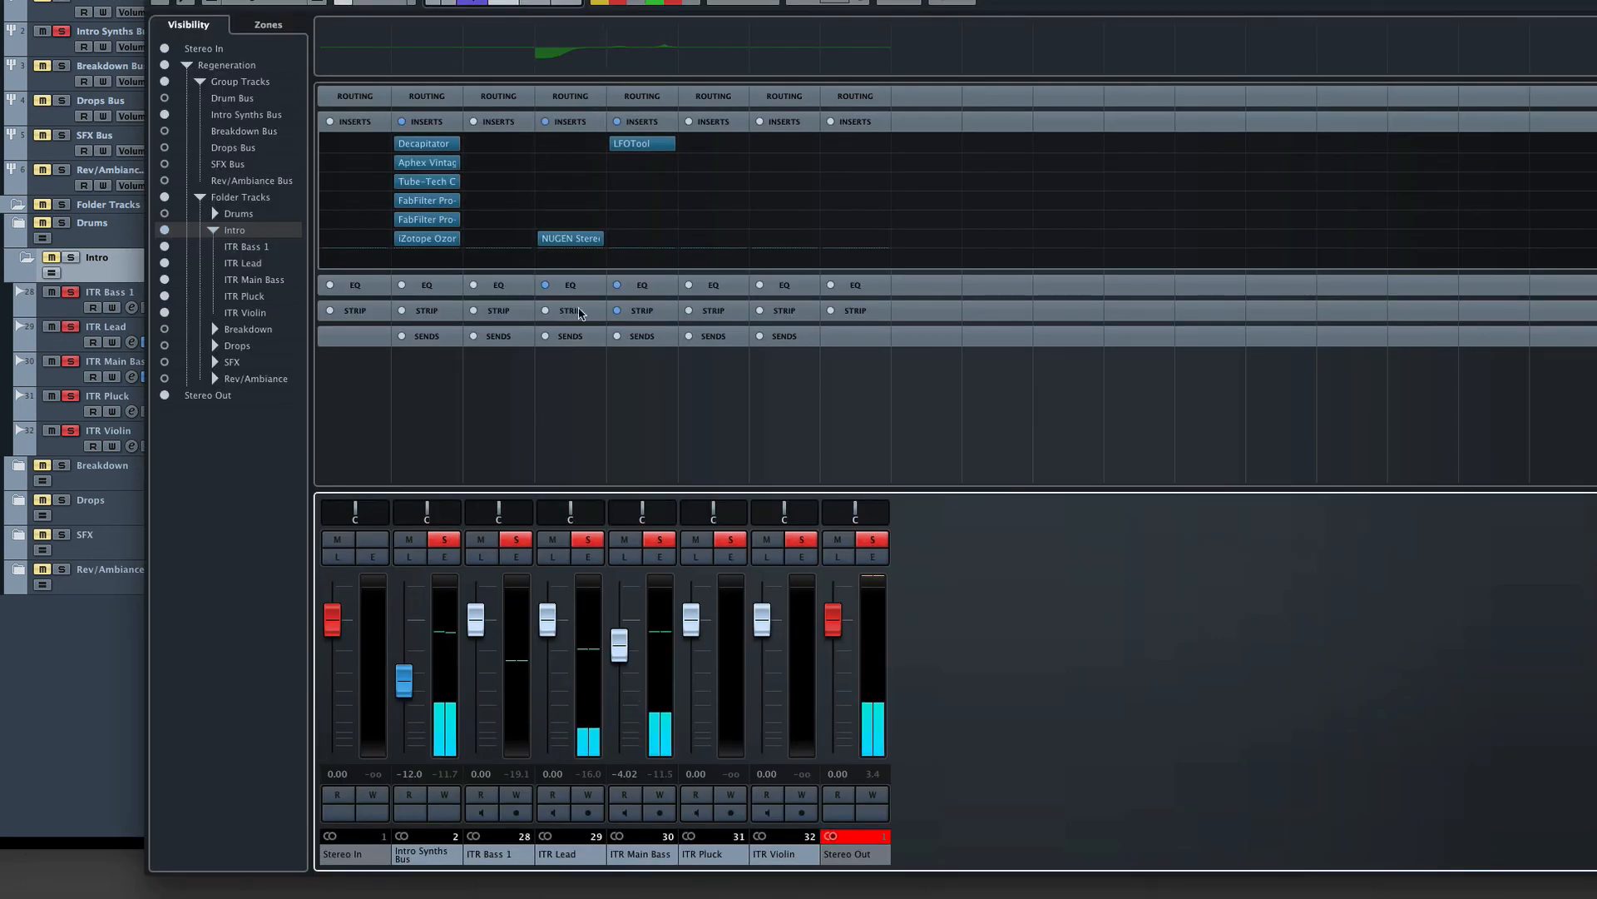
Open the ITR Lead's EQ curve, add a trial boost of about 7.3 dB at 1.58 kHz, and remove it again.
left_click(589, 65)
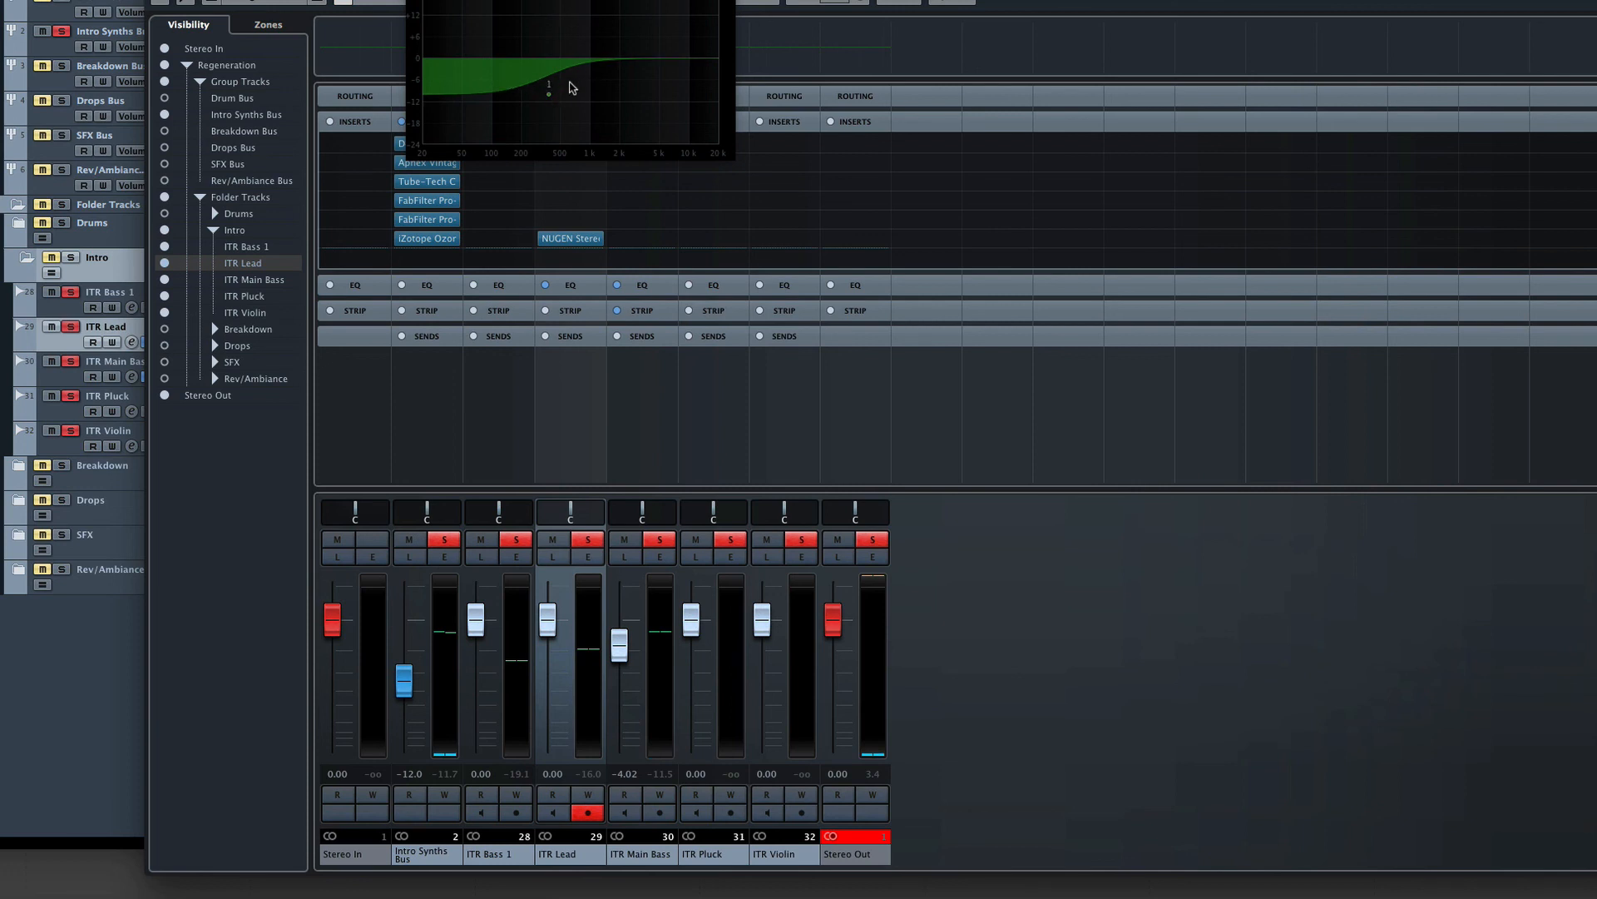
left_click(610, 34)
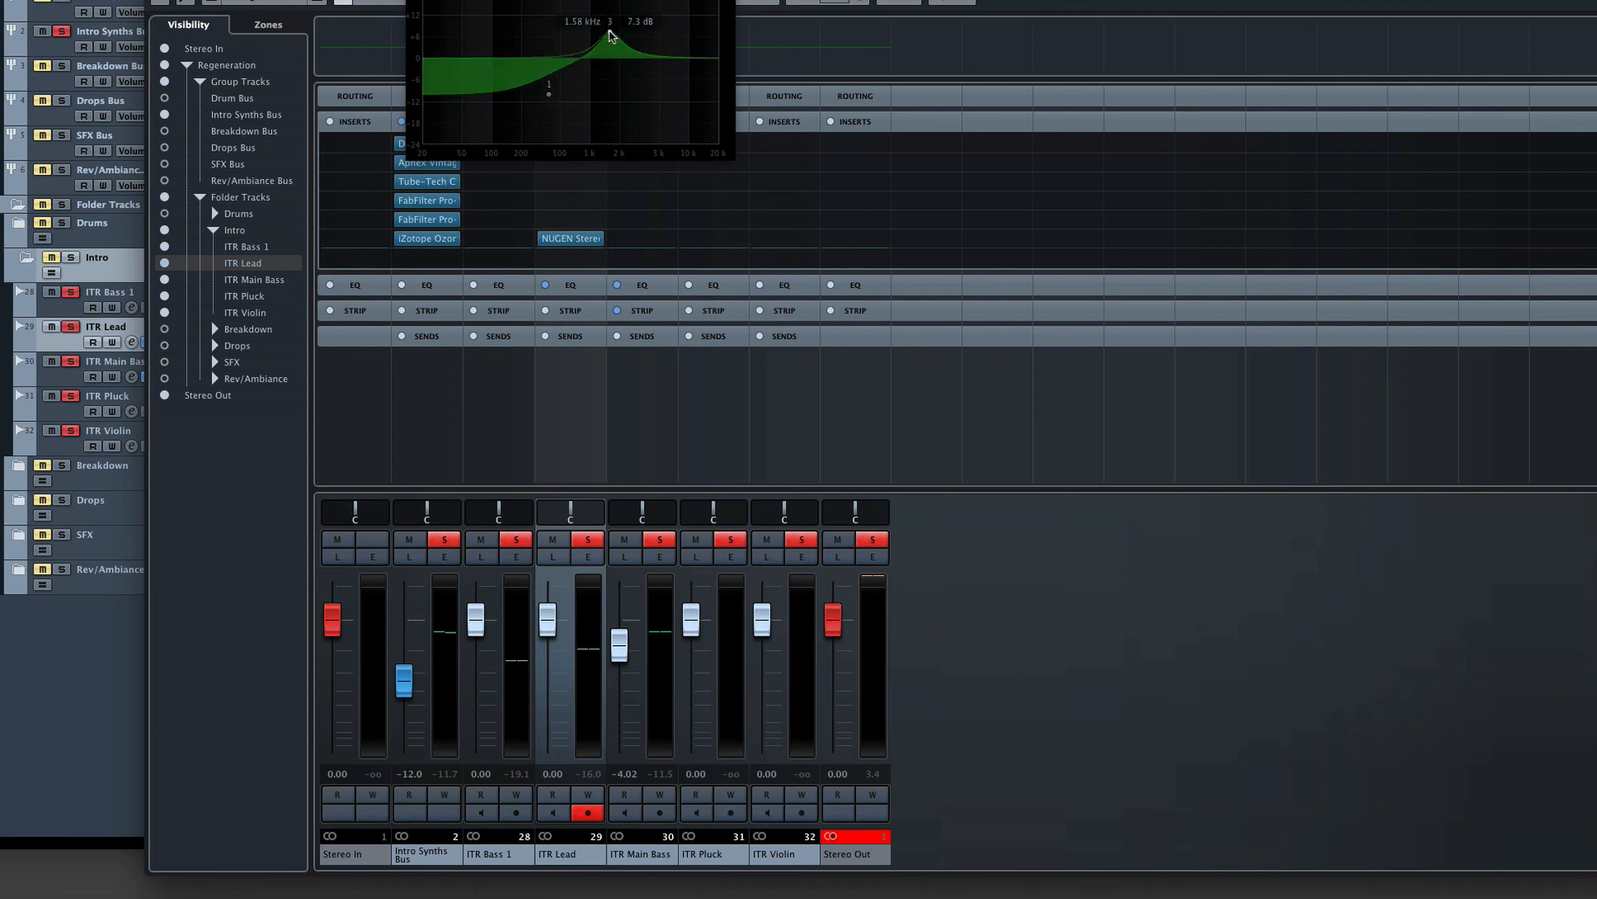
double_click(610, 33)
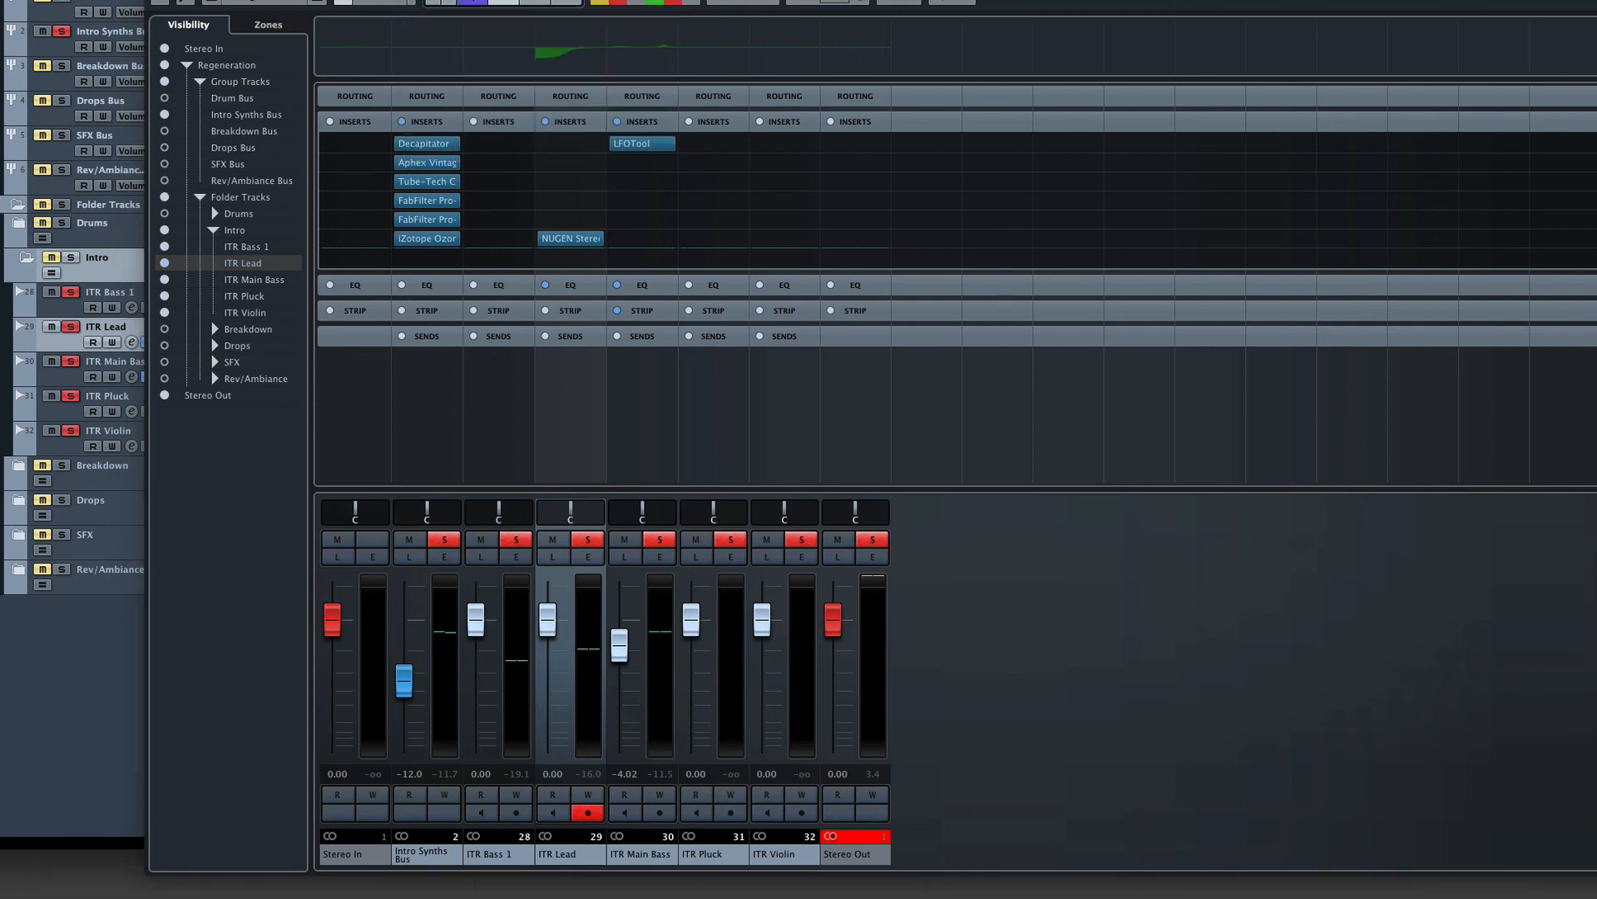
Open the ITR Lead's NUGEN Stereoizer insert, move its window clear of the channels, and compare it bypassed and active during playback.
left_click(572, 238)
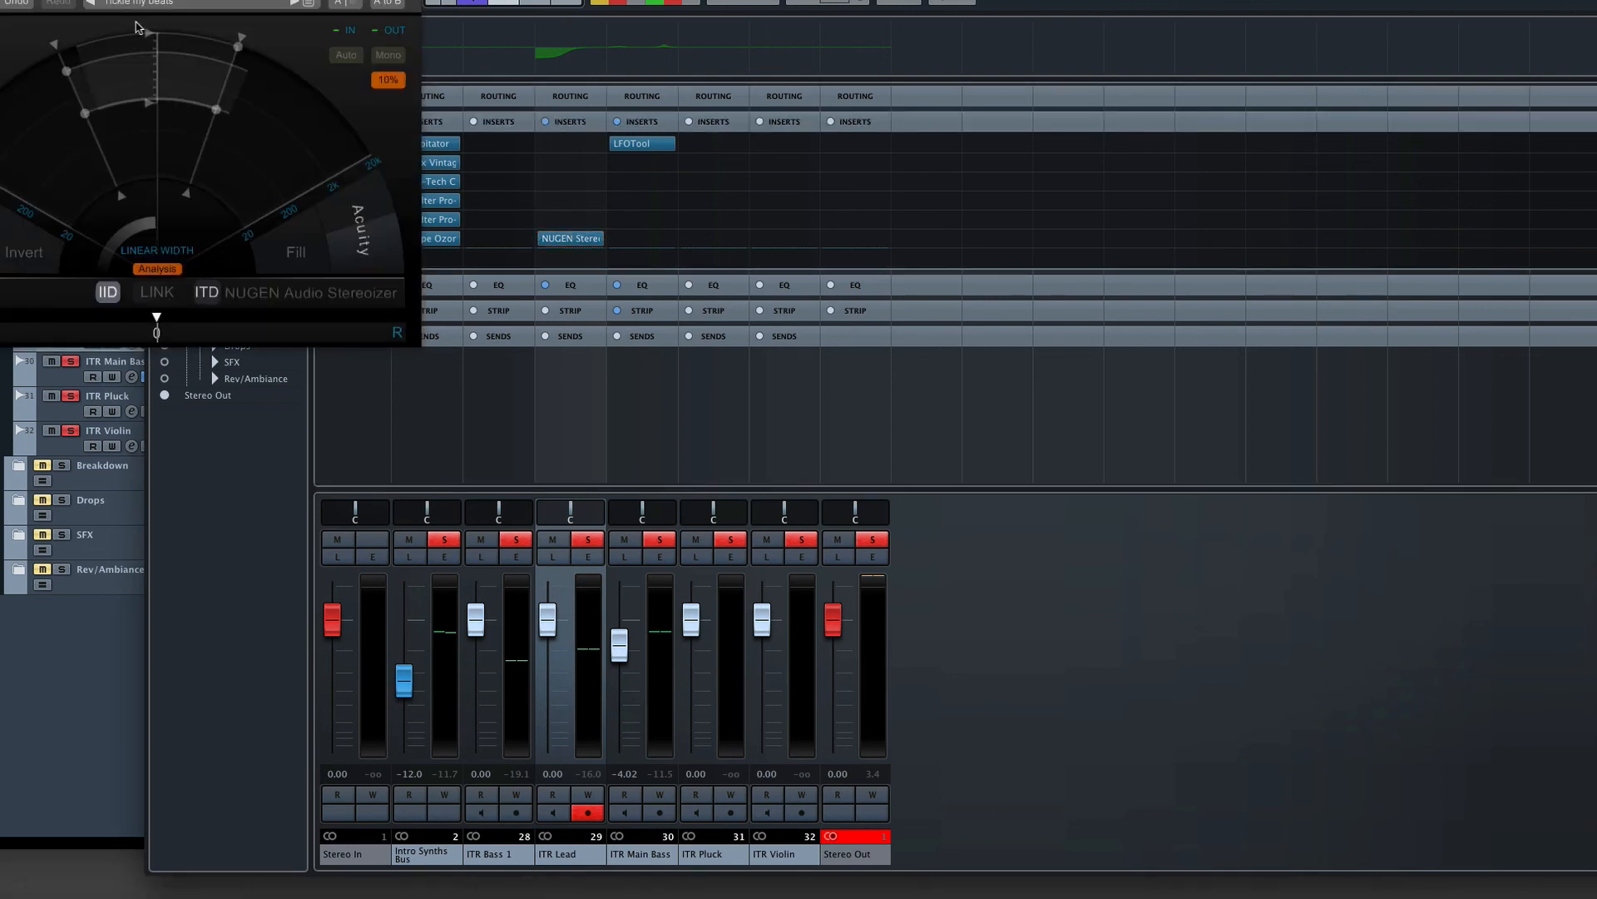
left_click_drag(168, 2, 1192, 23)
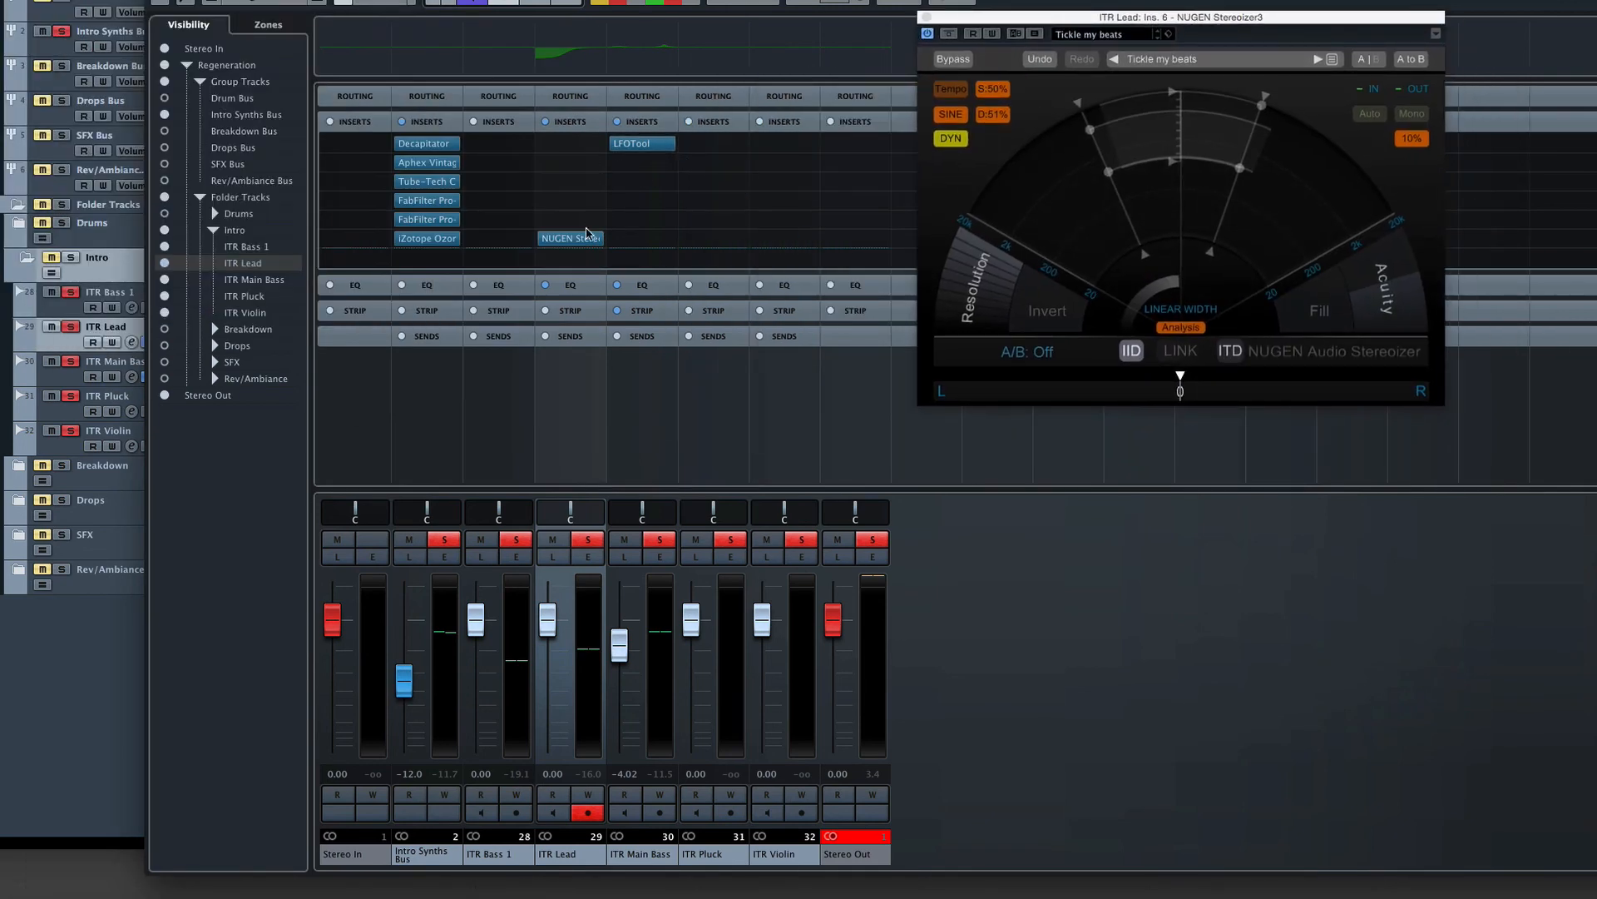
key("space")
left_click(539, 238)
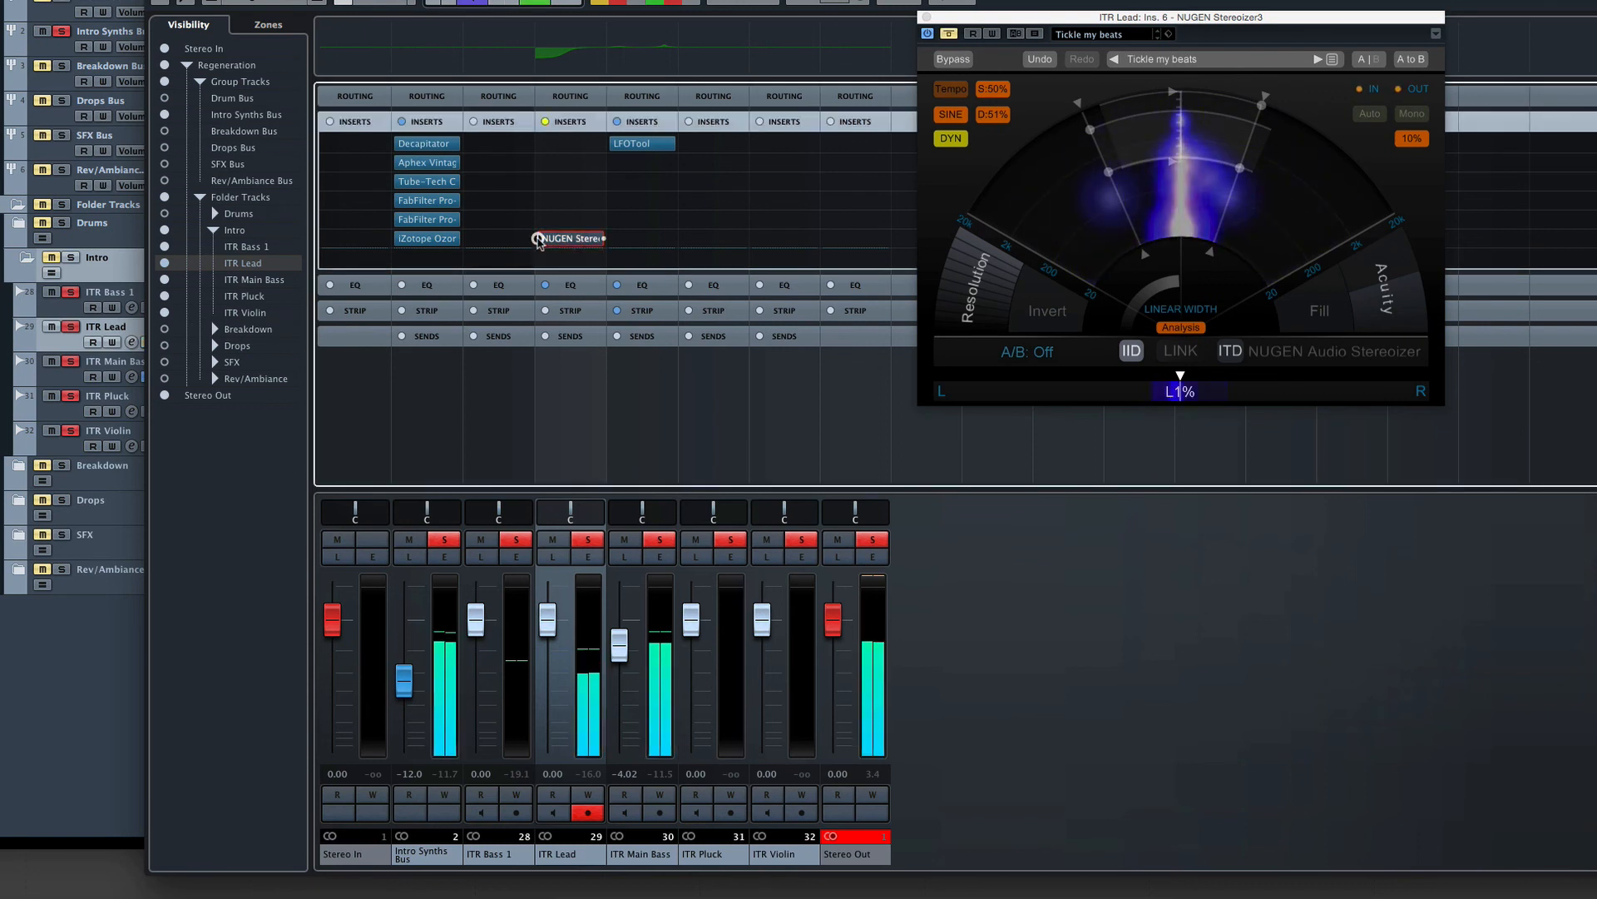
left_click(539, 239)
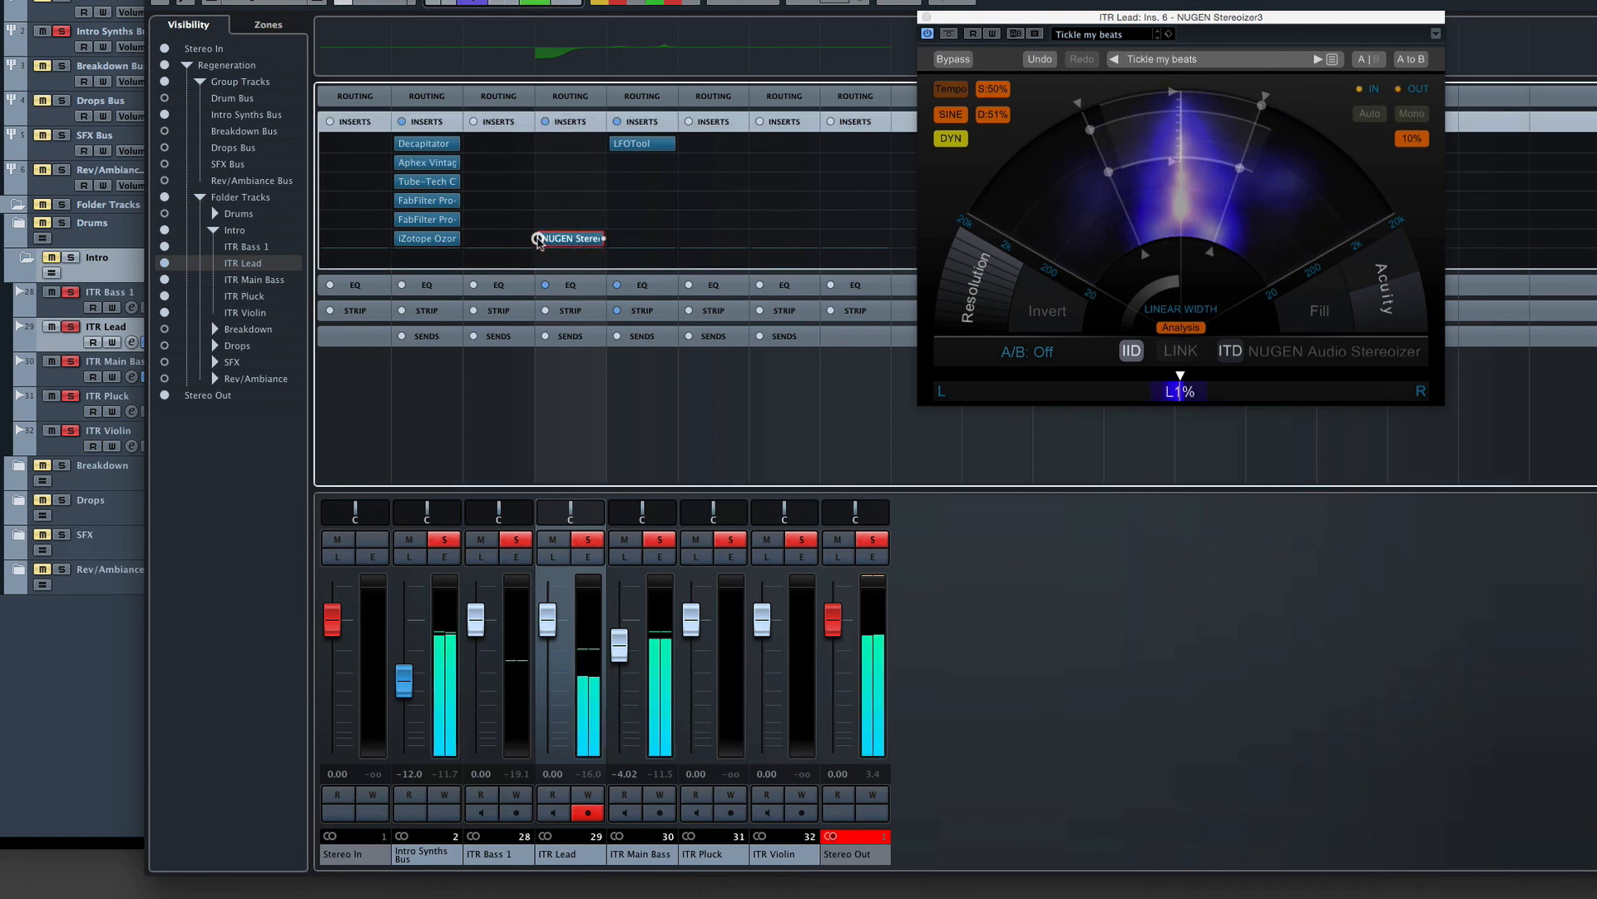
left_click(539, 239)
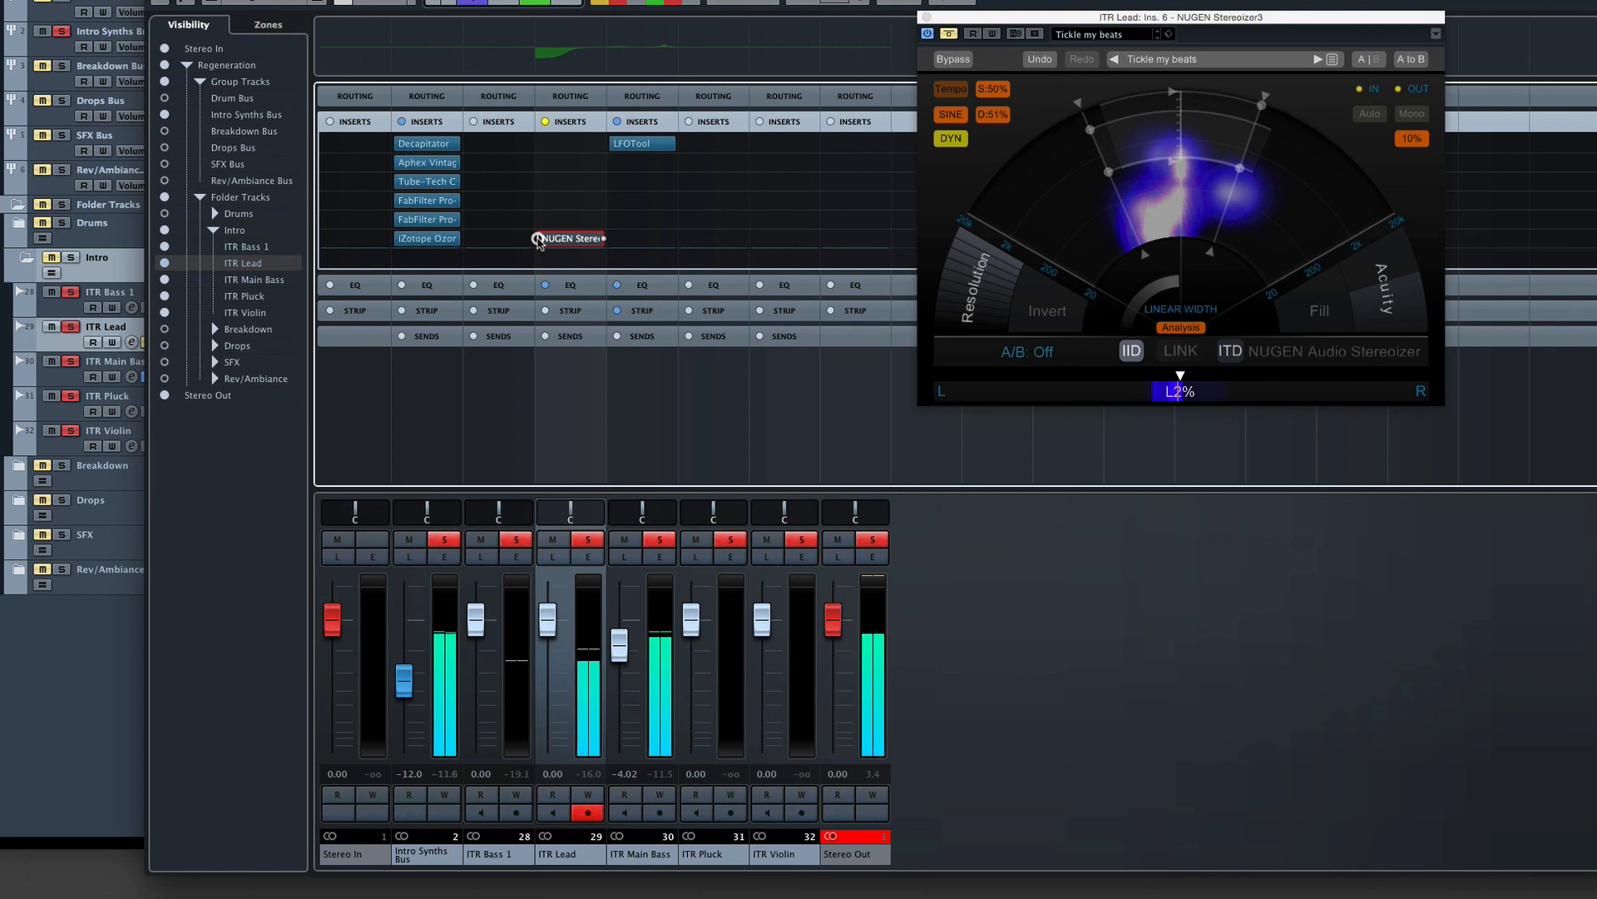
left_click(539, 239)
key("space")
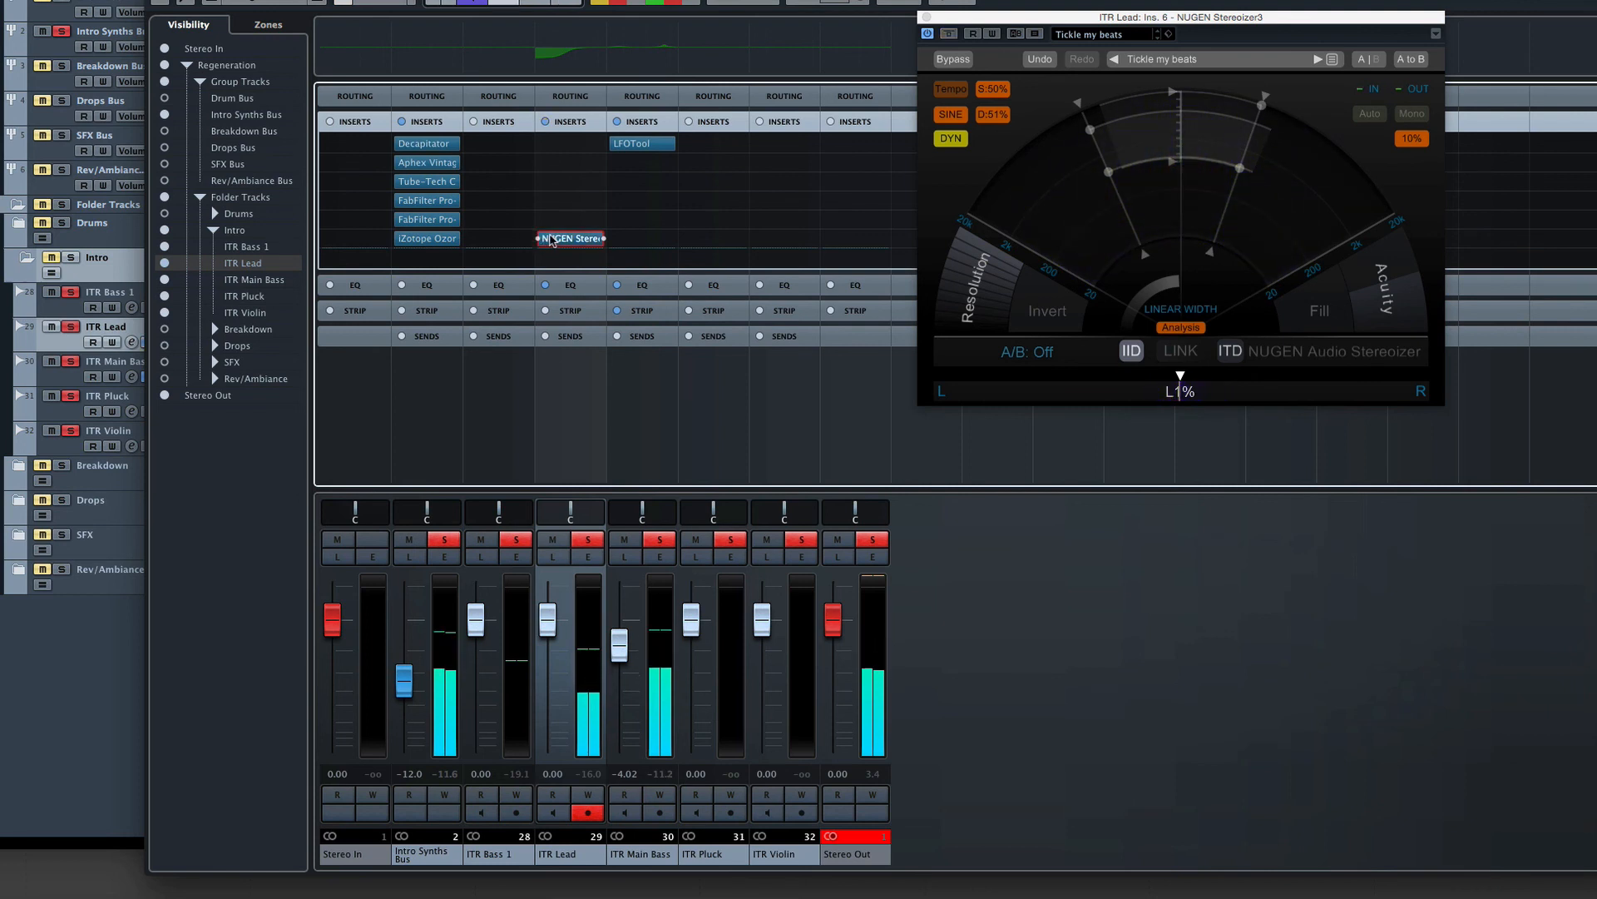
left_click(538, 238)
left_click(539, 238)
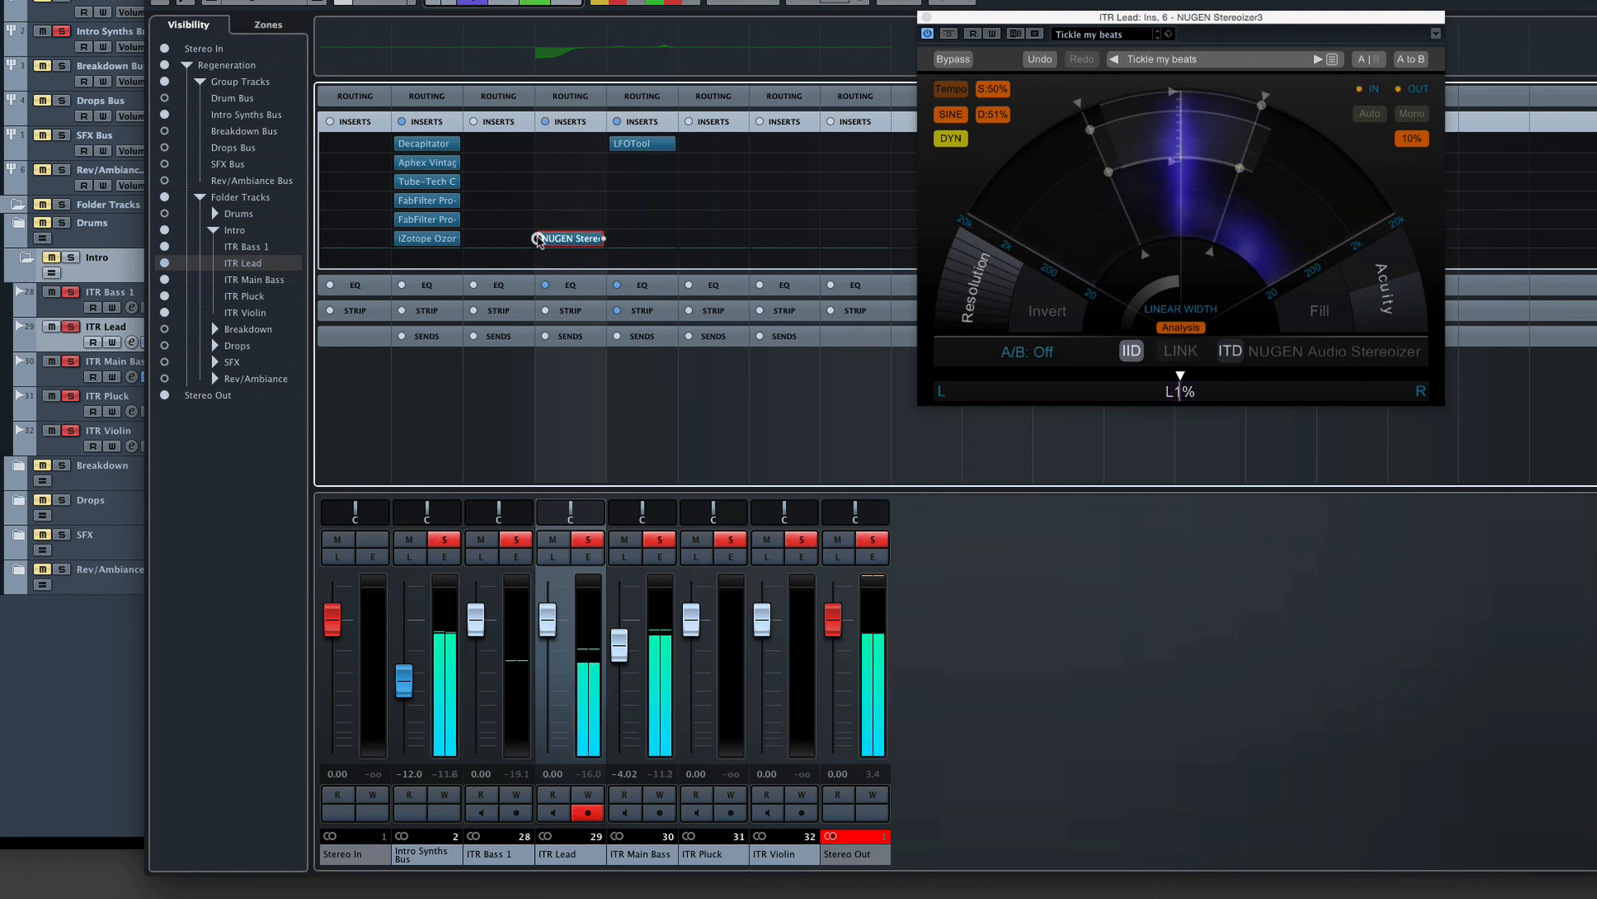
key("space")
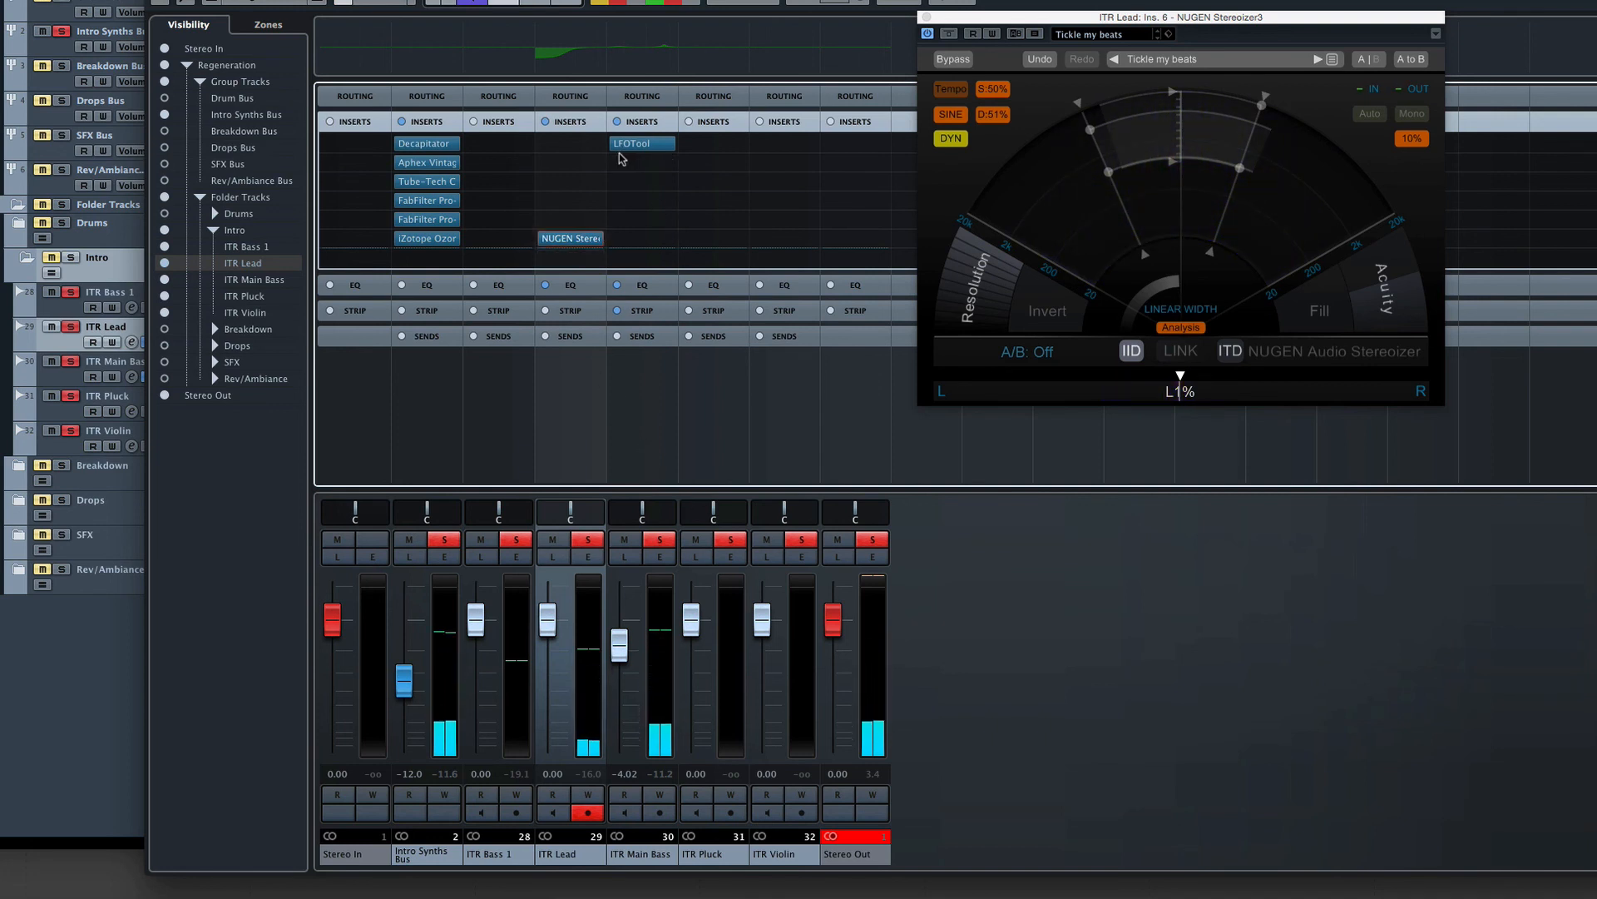
Examine the ITR Main Bass channel's EQ curve and its LFOTool insert, closing each view when done.
left_click(644, 58)
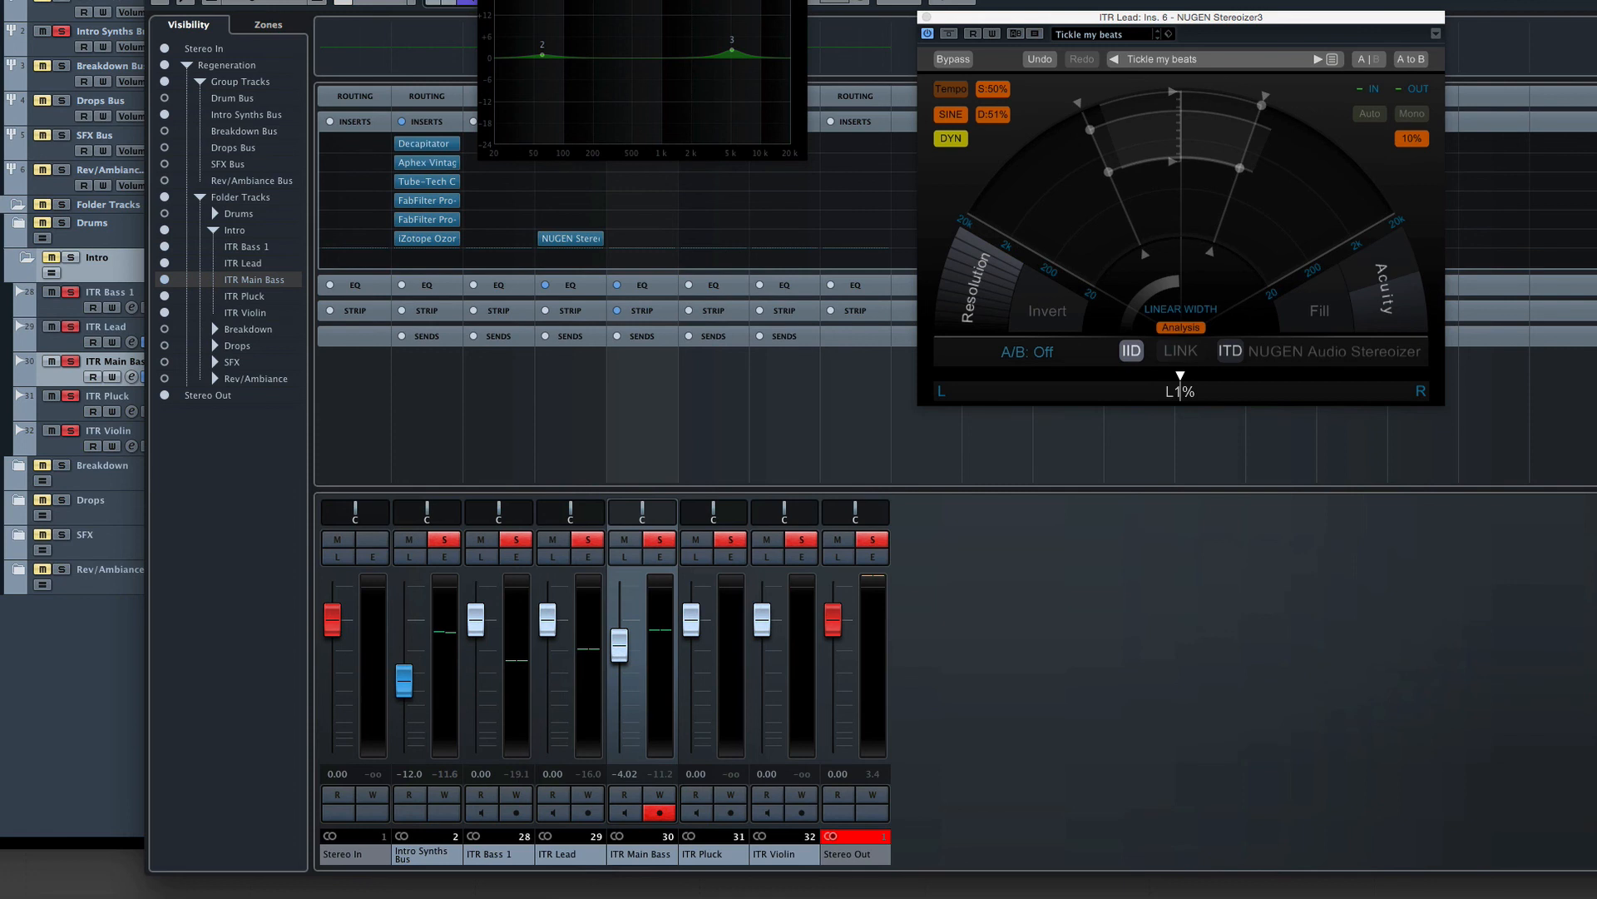
left_click(854, 33)
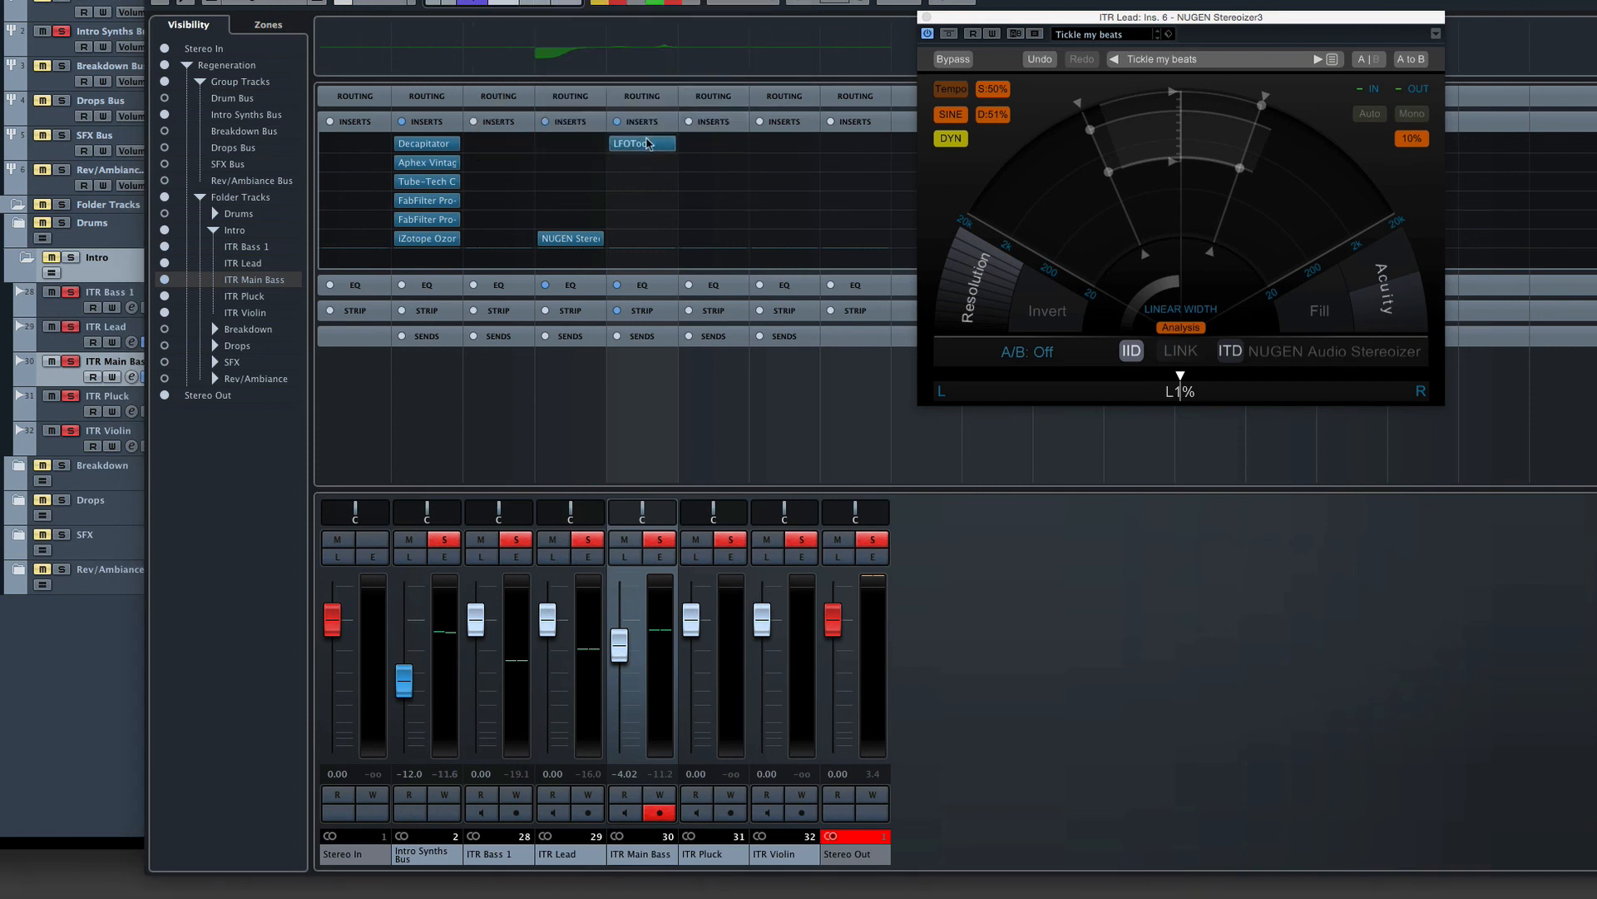
left_click(641, 144)
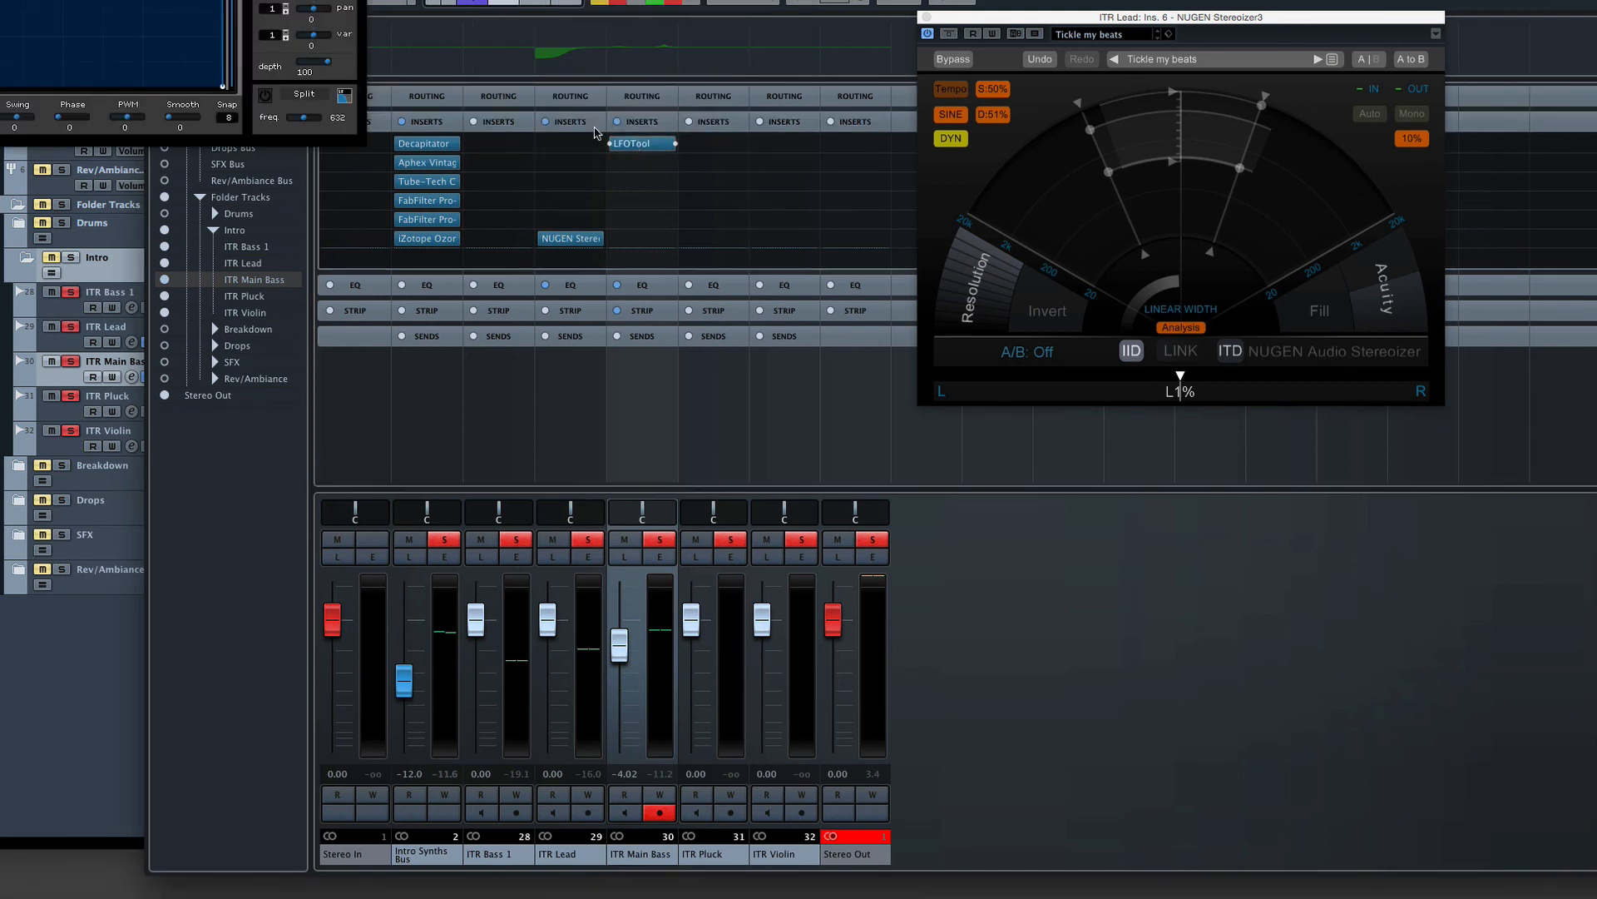
key("super+w")
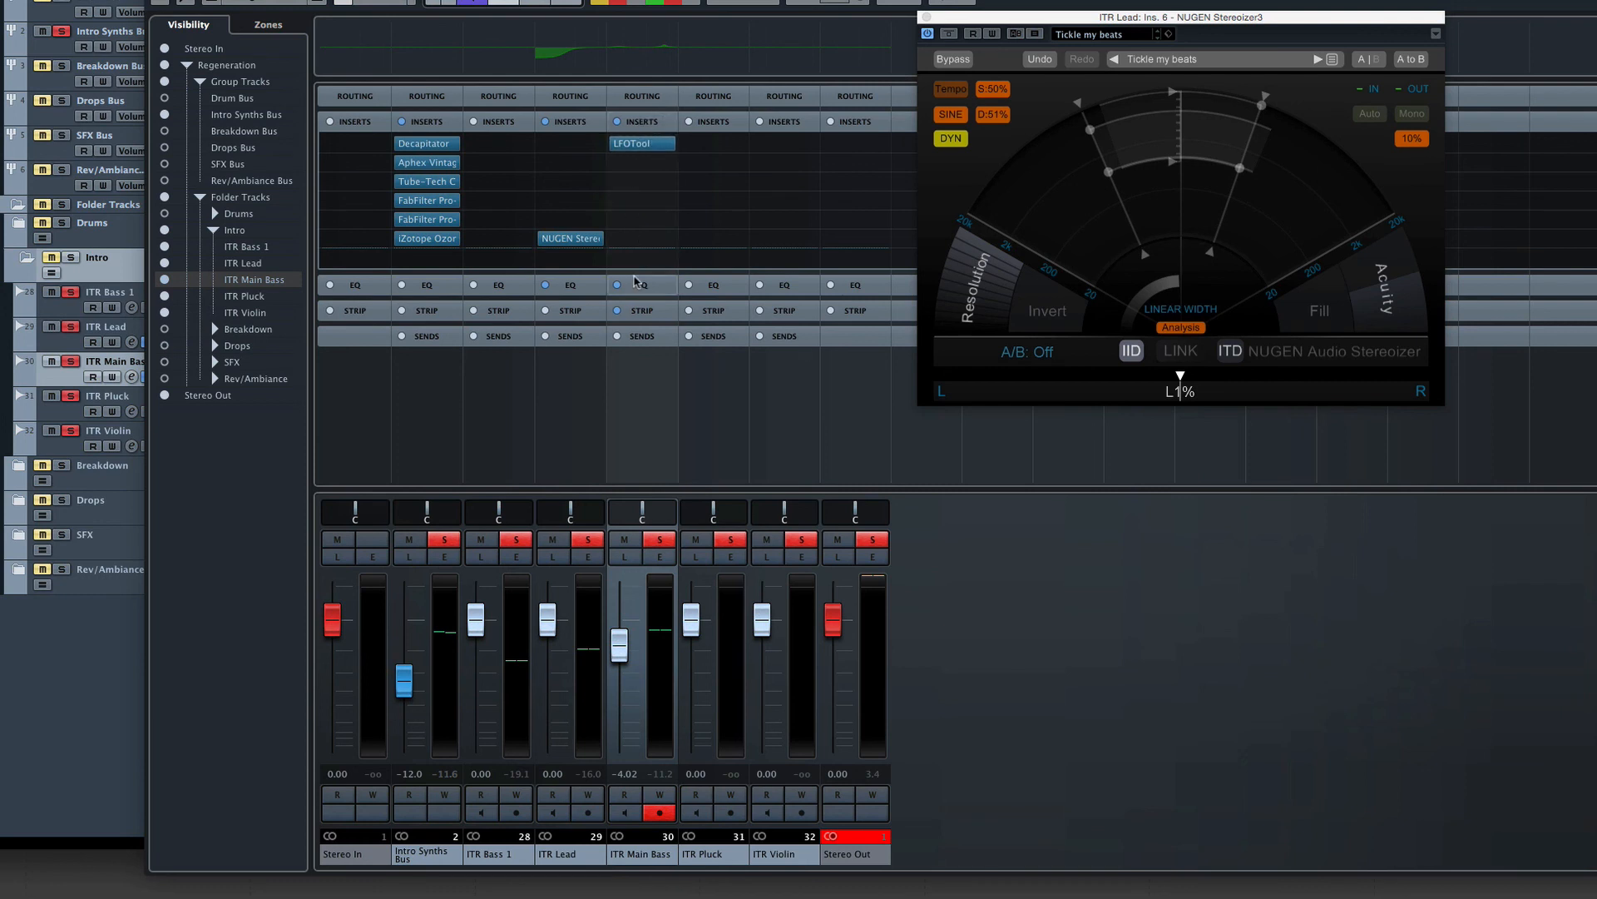
Expand the mixer's channel strips, examine the ITR Main Bass's Standard Compressor and Magneto II settings, and collapse the strips.
left_click(647, 309)
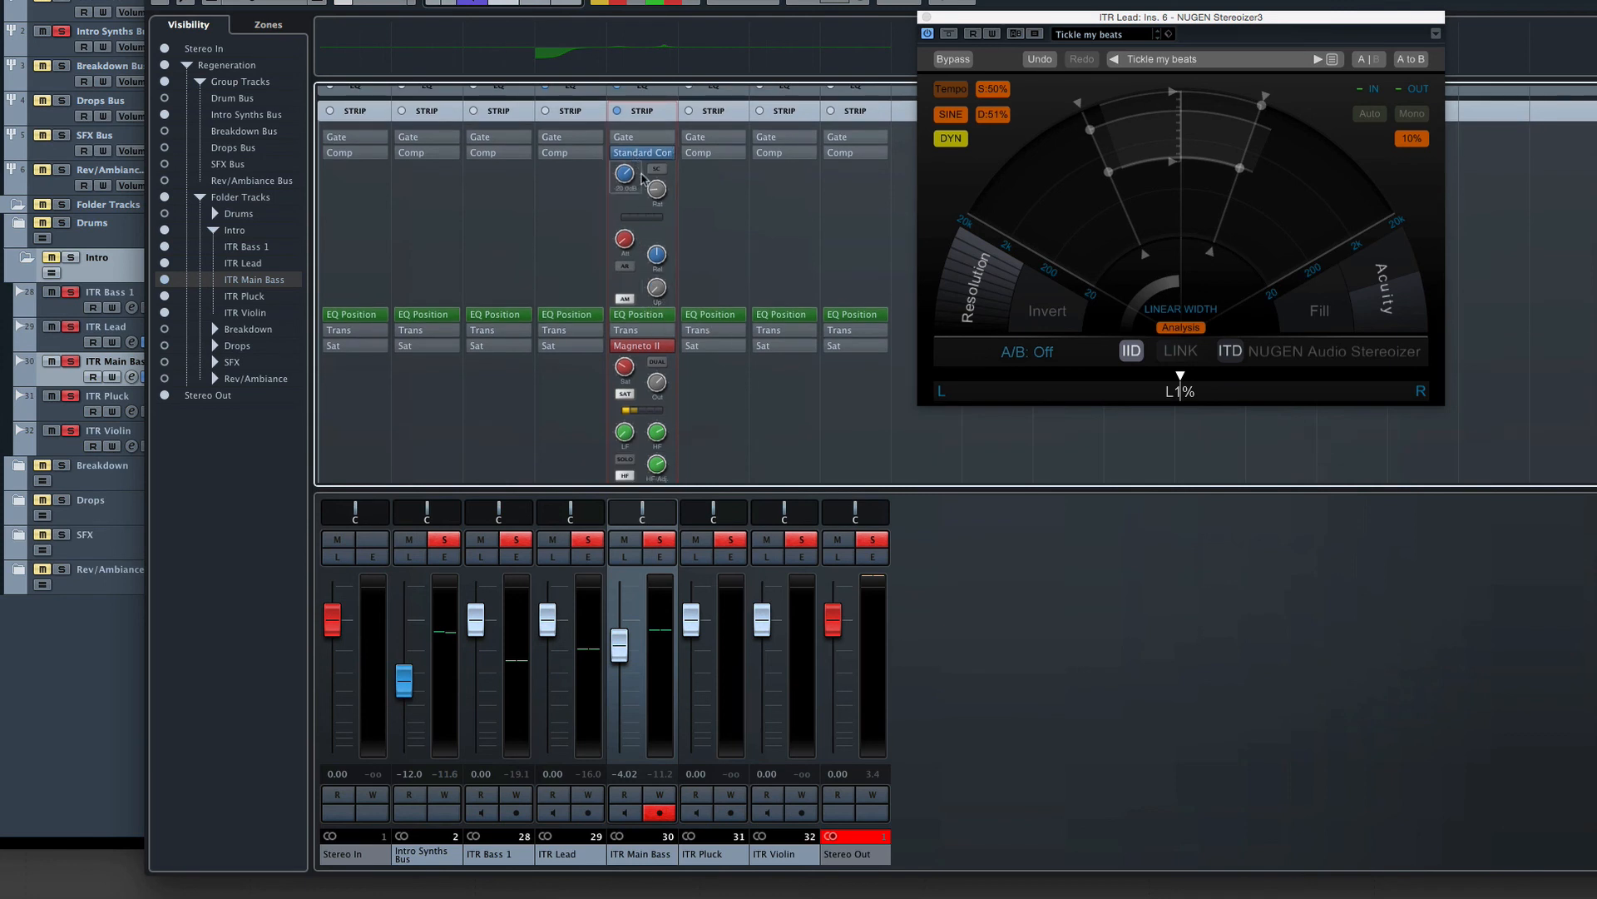
scroll(663, 363, "down", 2)
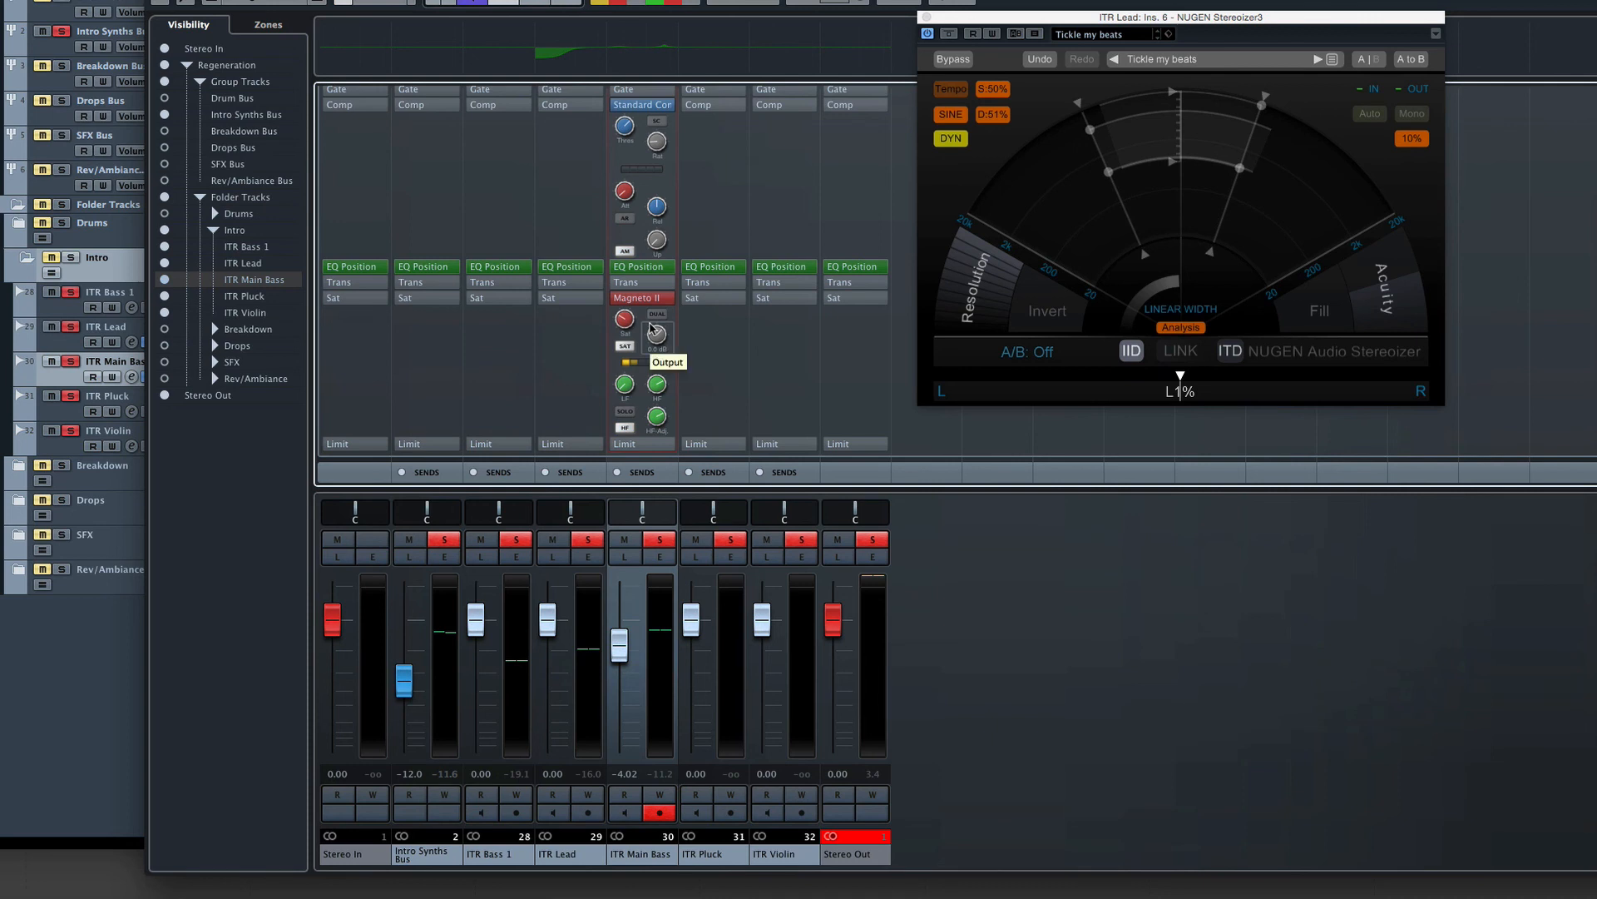
scroll(648, 327, "up", 5)
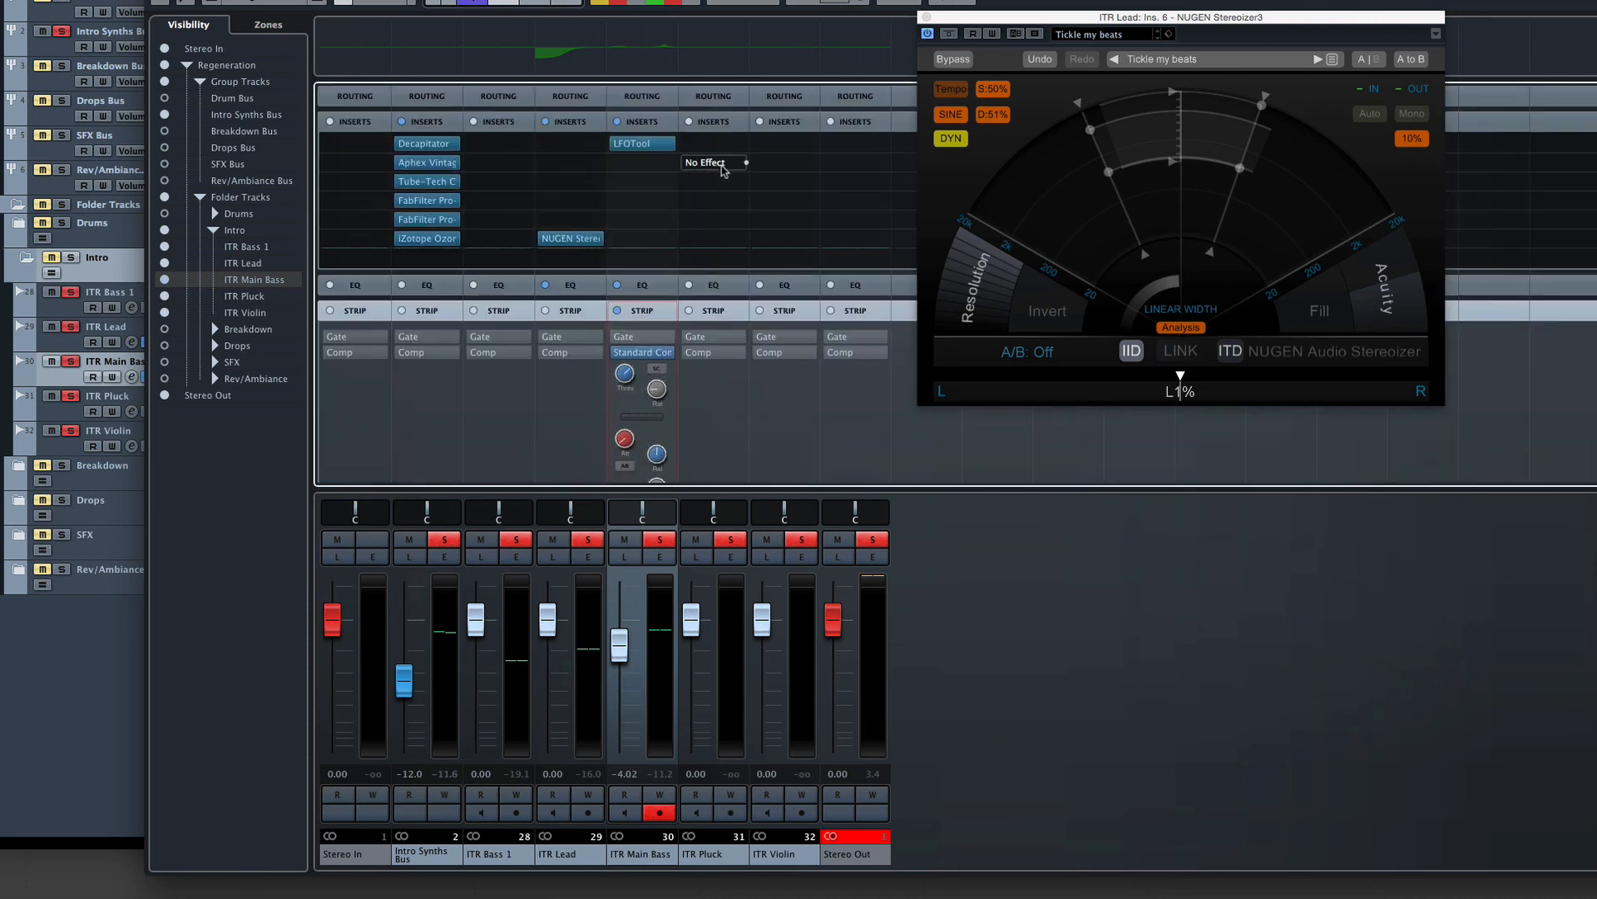
left_click(663, 310)
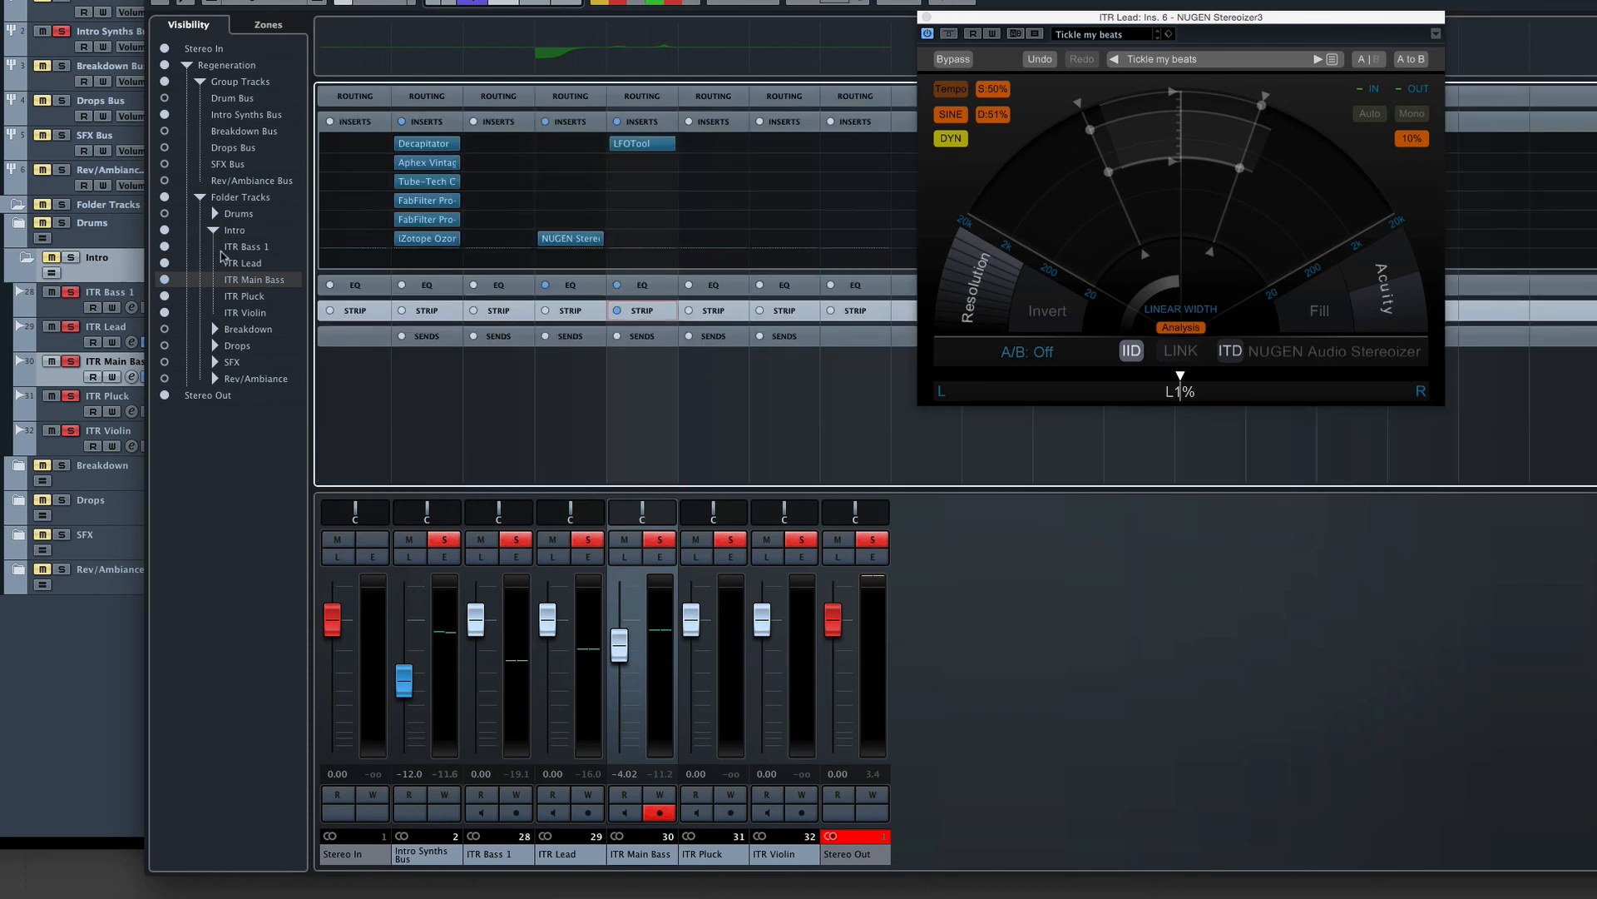
Show the Drums folder's channels in the mixer with the Drum Bus hidden, and try to close the NUGEN Stereoizer window, moving it off the inserts.
left_click(163, 98)
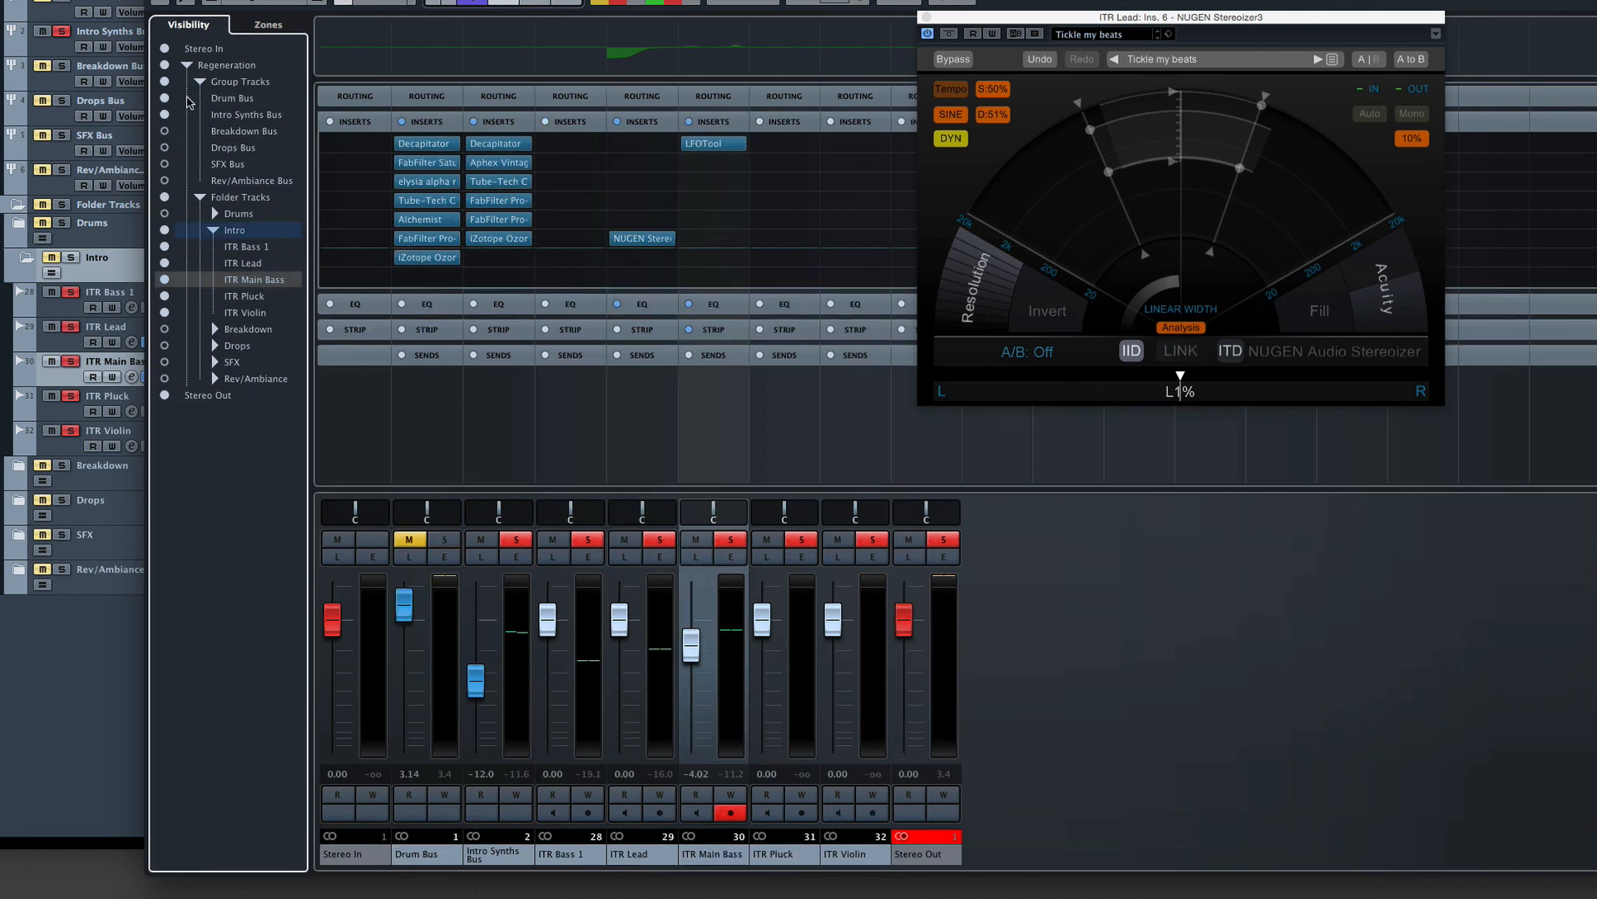
left_click(164, 98)
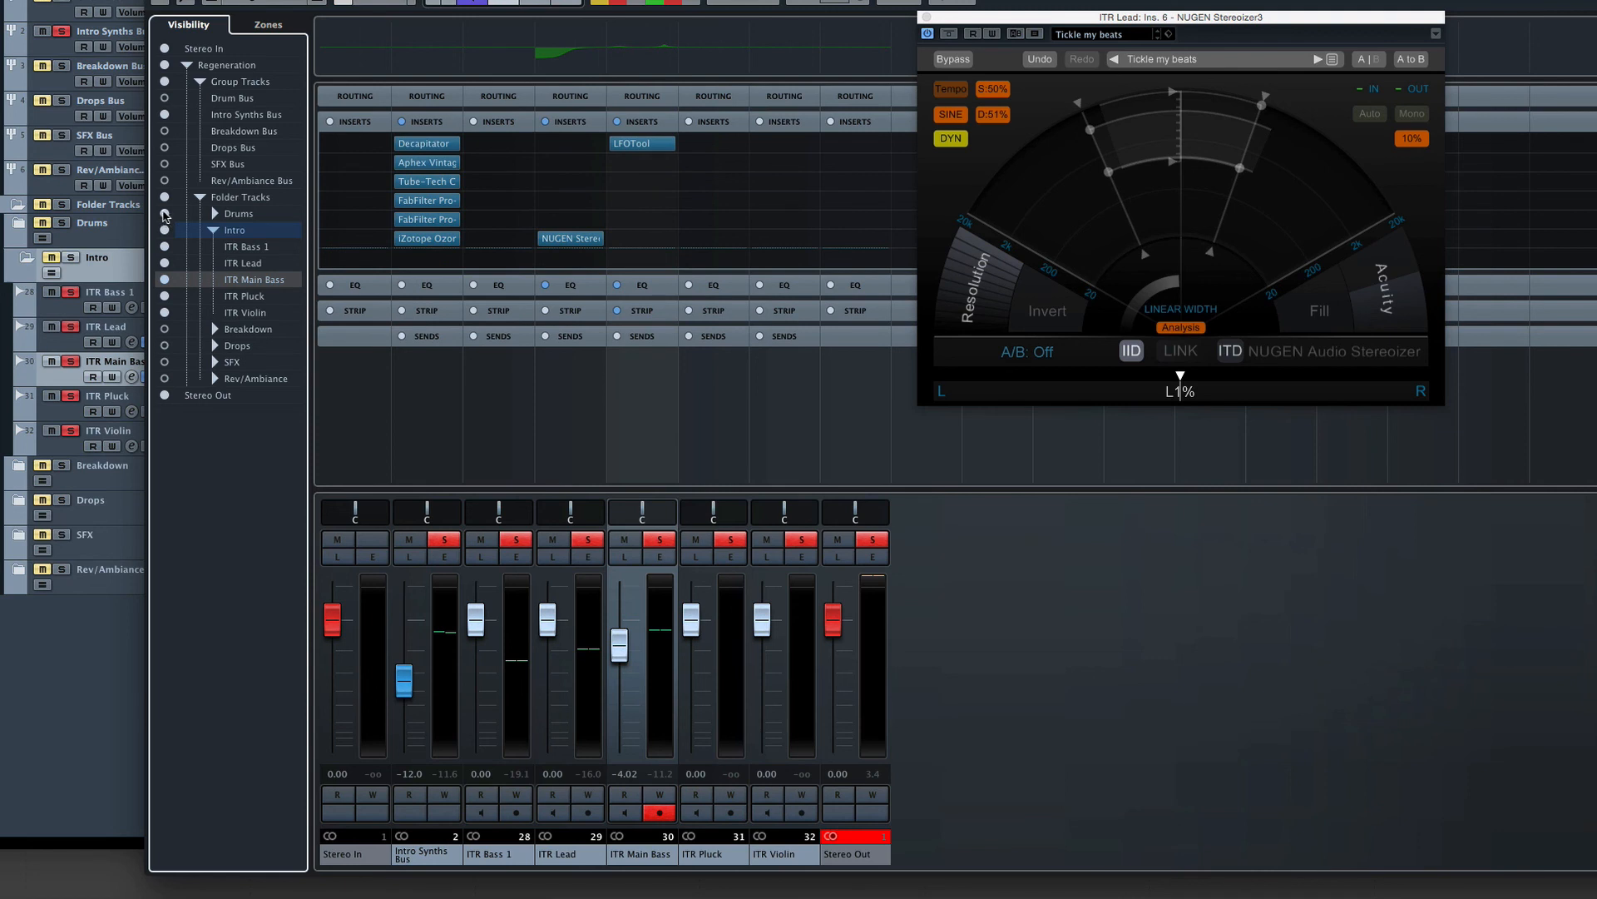
left_click(164, 214)
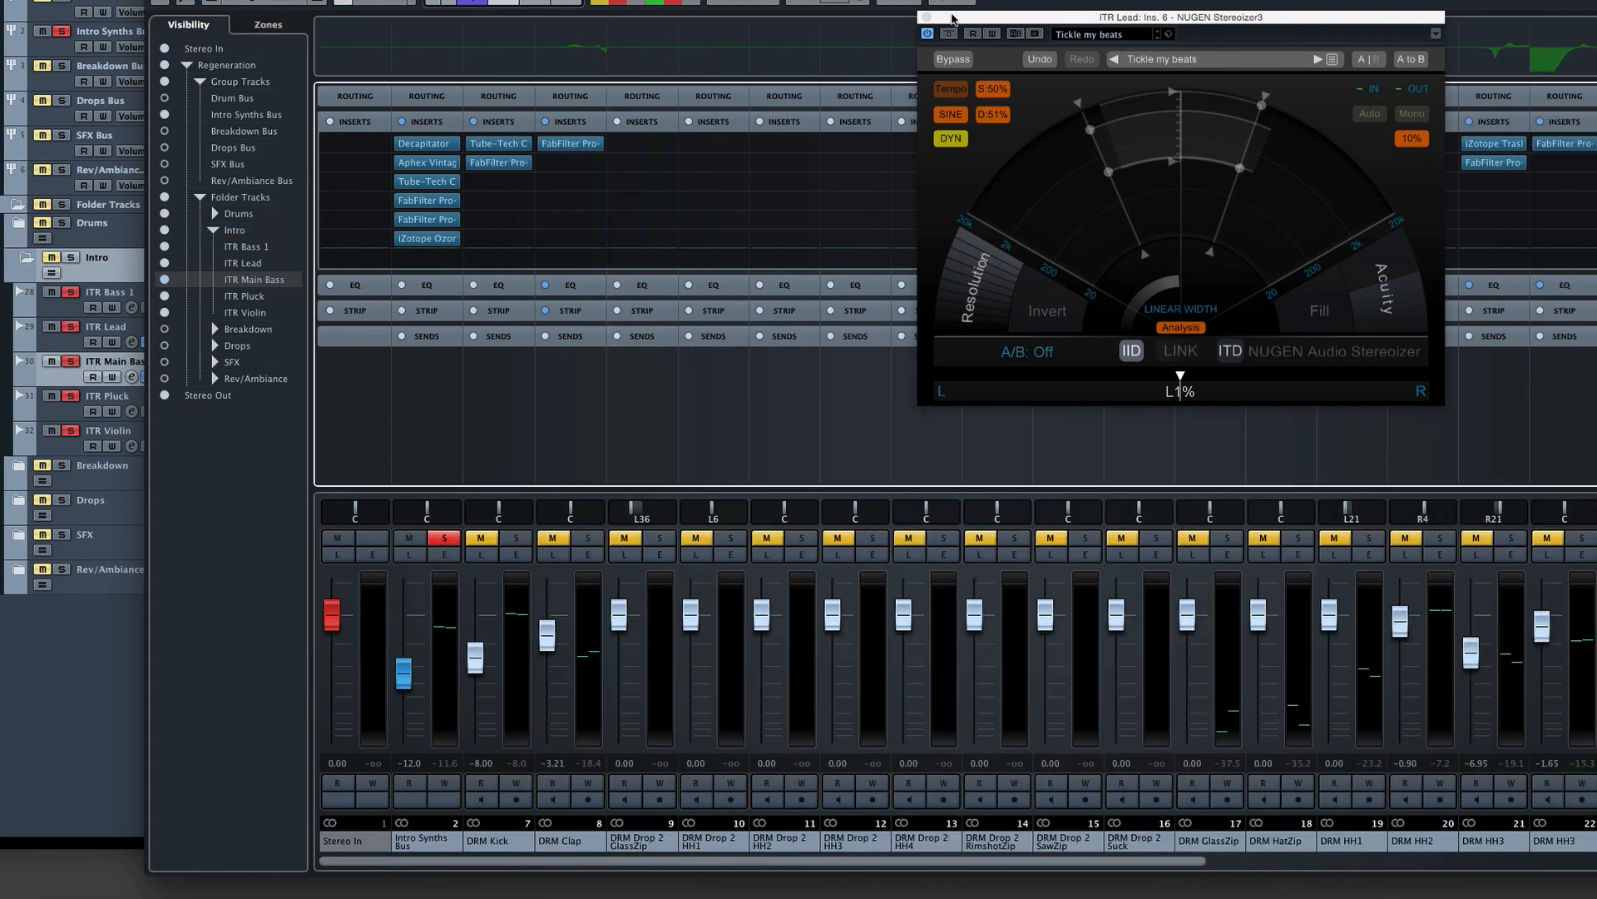
left_click(925, 16)
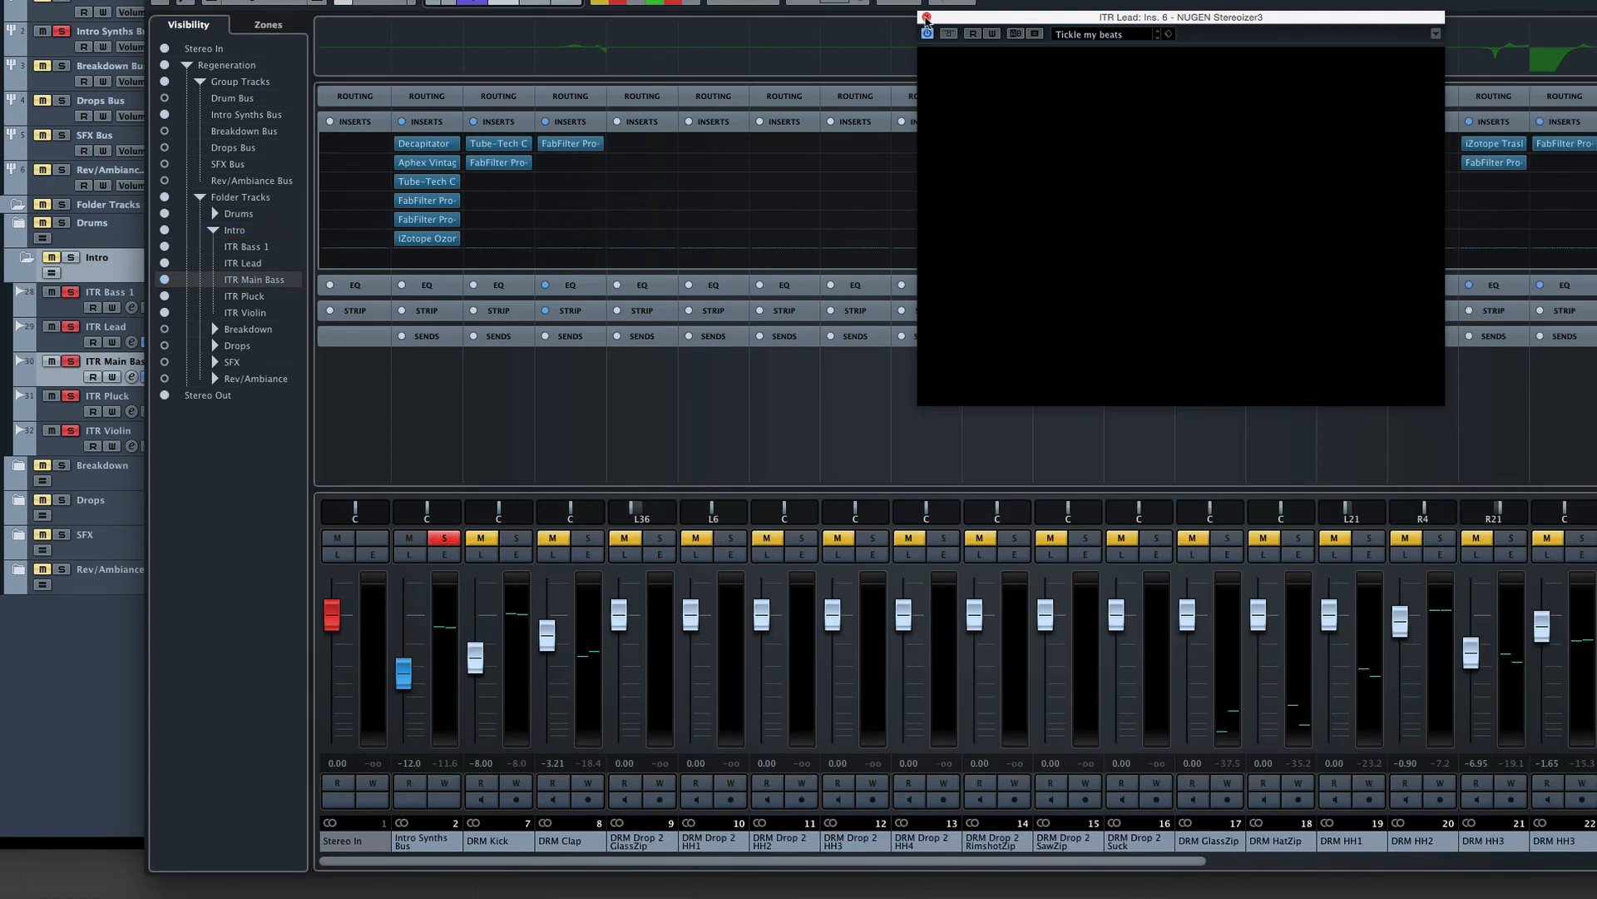
left_click_drag(961, 23, 992, 381)
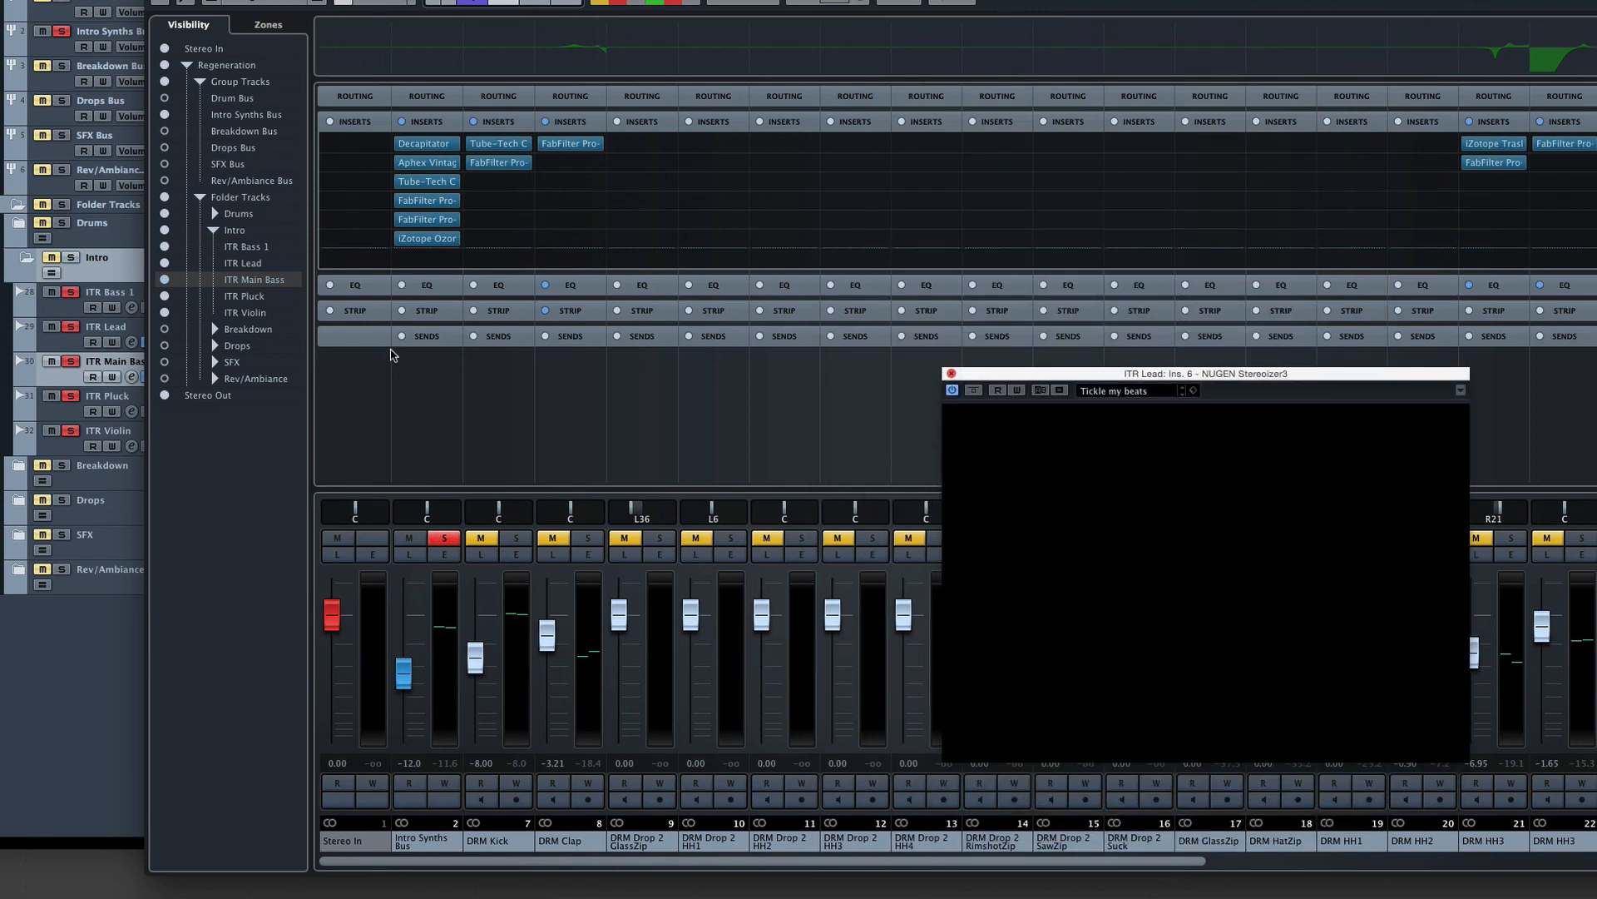
Expand the mixer's channel strips, examine the DRM Clap's Tape Saturation, and collapse the strips.
left_click(568, 309)
scroll(586, 348, "down", 5)
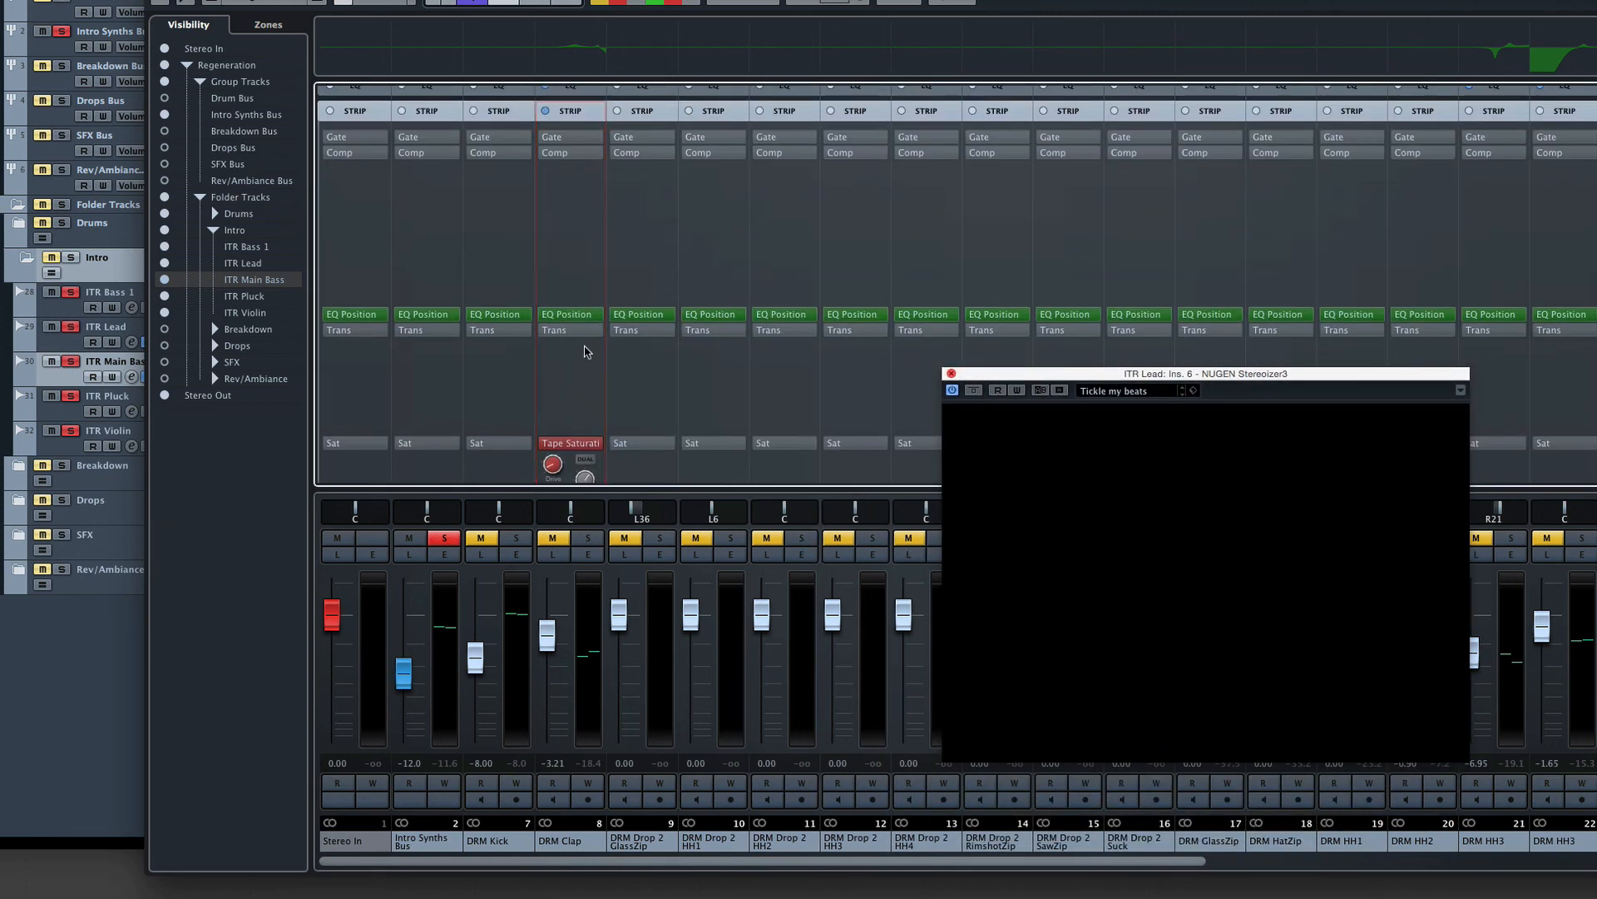
scroll(585, 348, "up", 5)
left_click(564, 311)
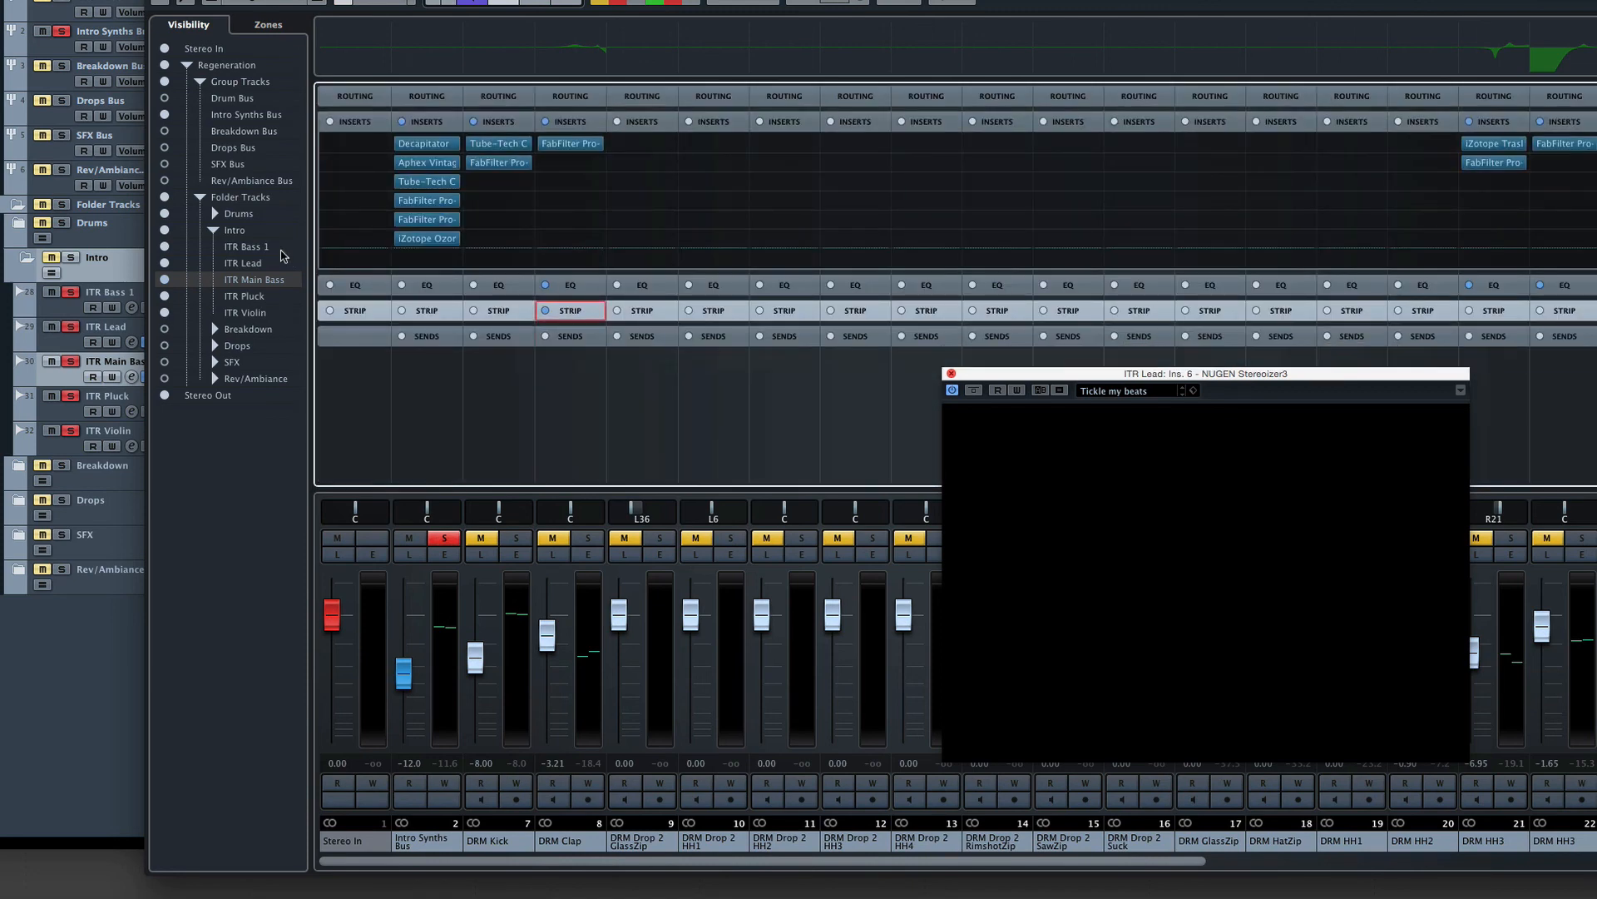
Collapse the Intro folder in the visibility list and hide the Drums folder's channels from the mixer.
left_click(215, 231)
left_click(164, 214)
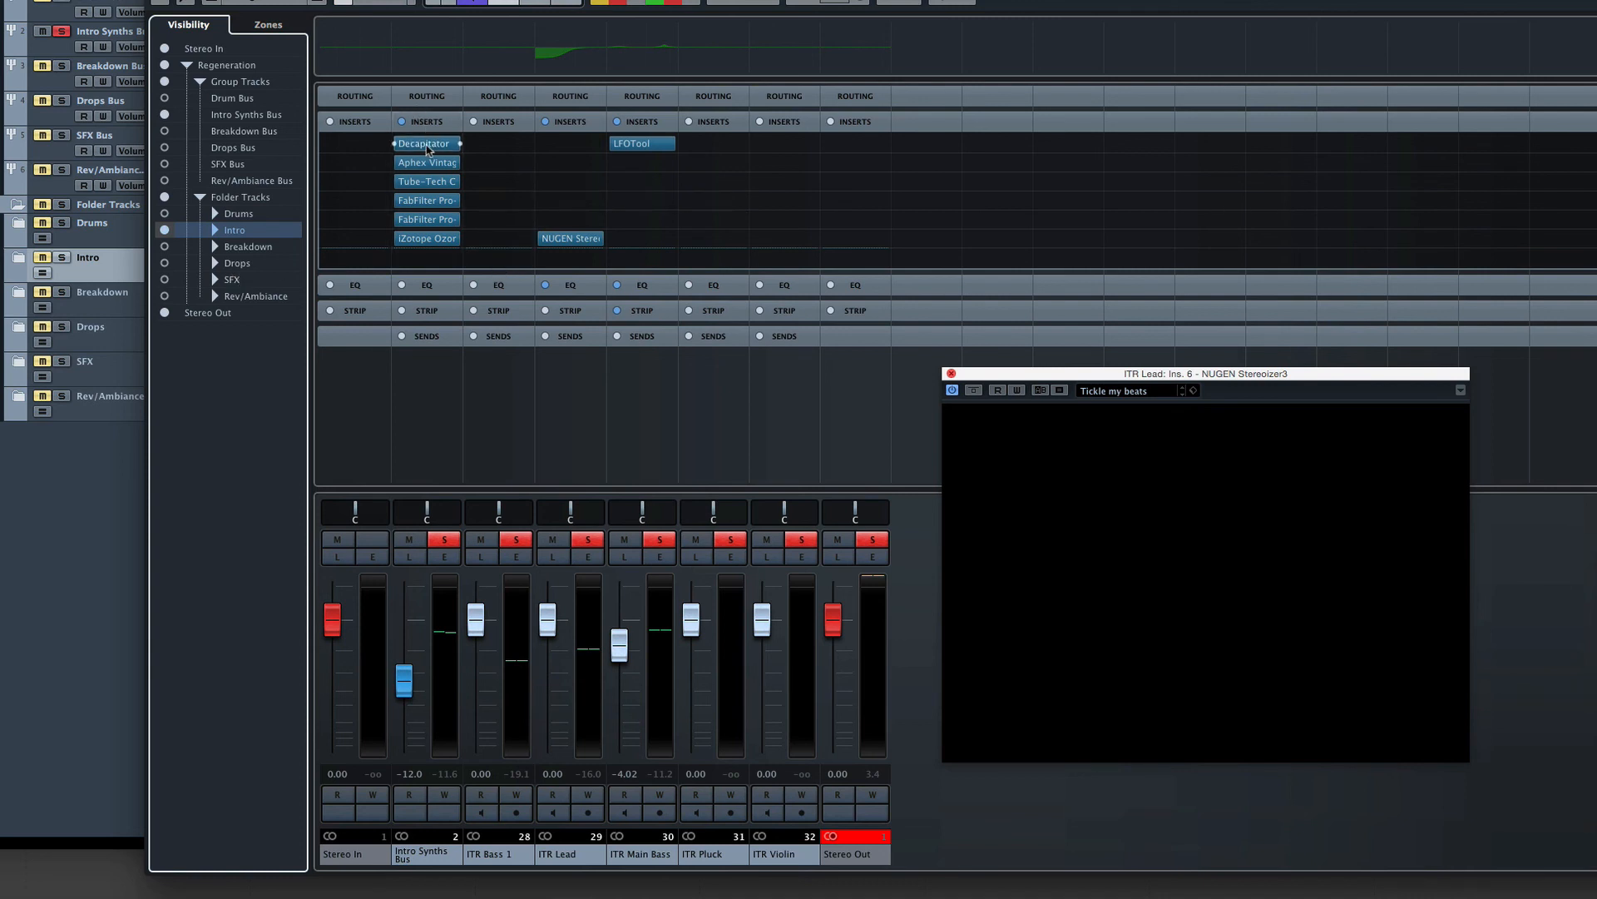
Open the Intro Synths Bus's Decapitator insert, move its window fully into view to examine the settings, and close it.
left_click(426, 144)
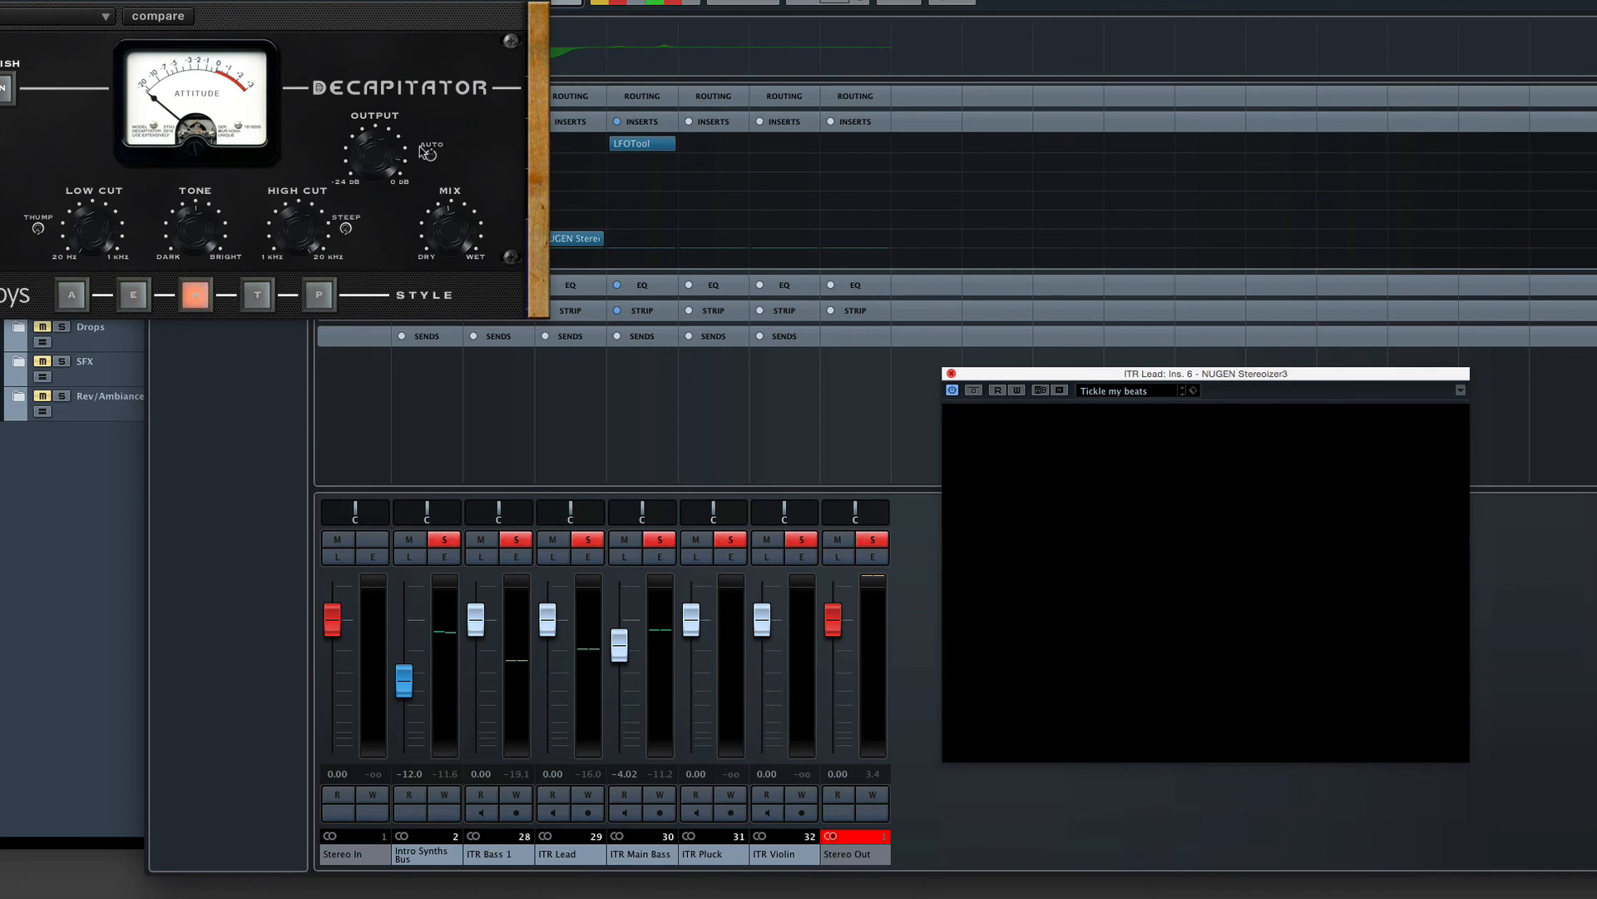
left_click_drag(748, 0, 671, 0)
left_click_drag(333, 0, 342, 4)
left_click_drag(227, 0, 821, 154)
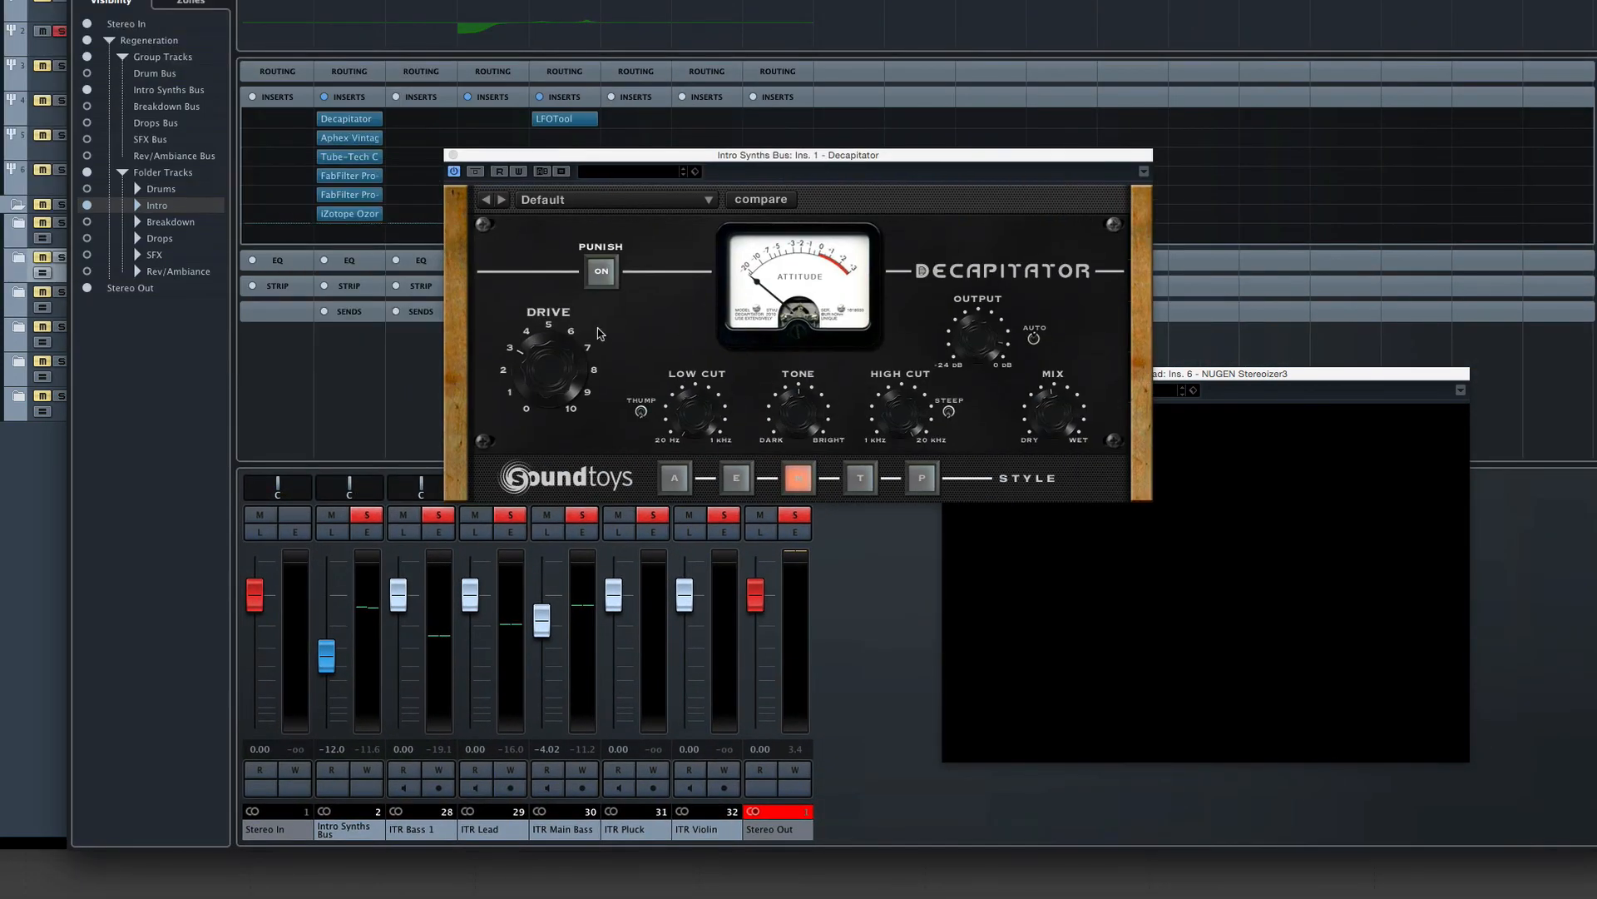
left_click(455, 155)
Open the Intro Synths Bus's Aphex Vintage Exciter insert, move its window into view to examine it, and close it.
left_click(349, 137)
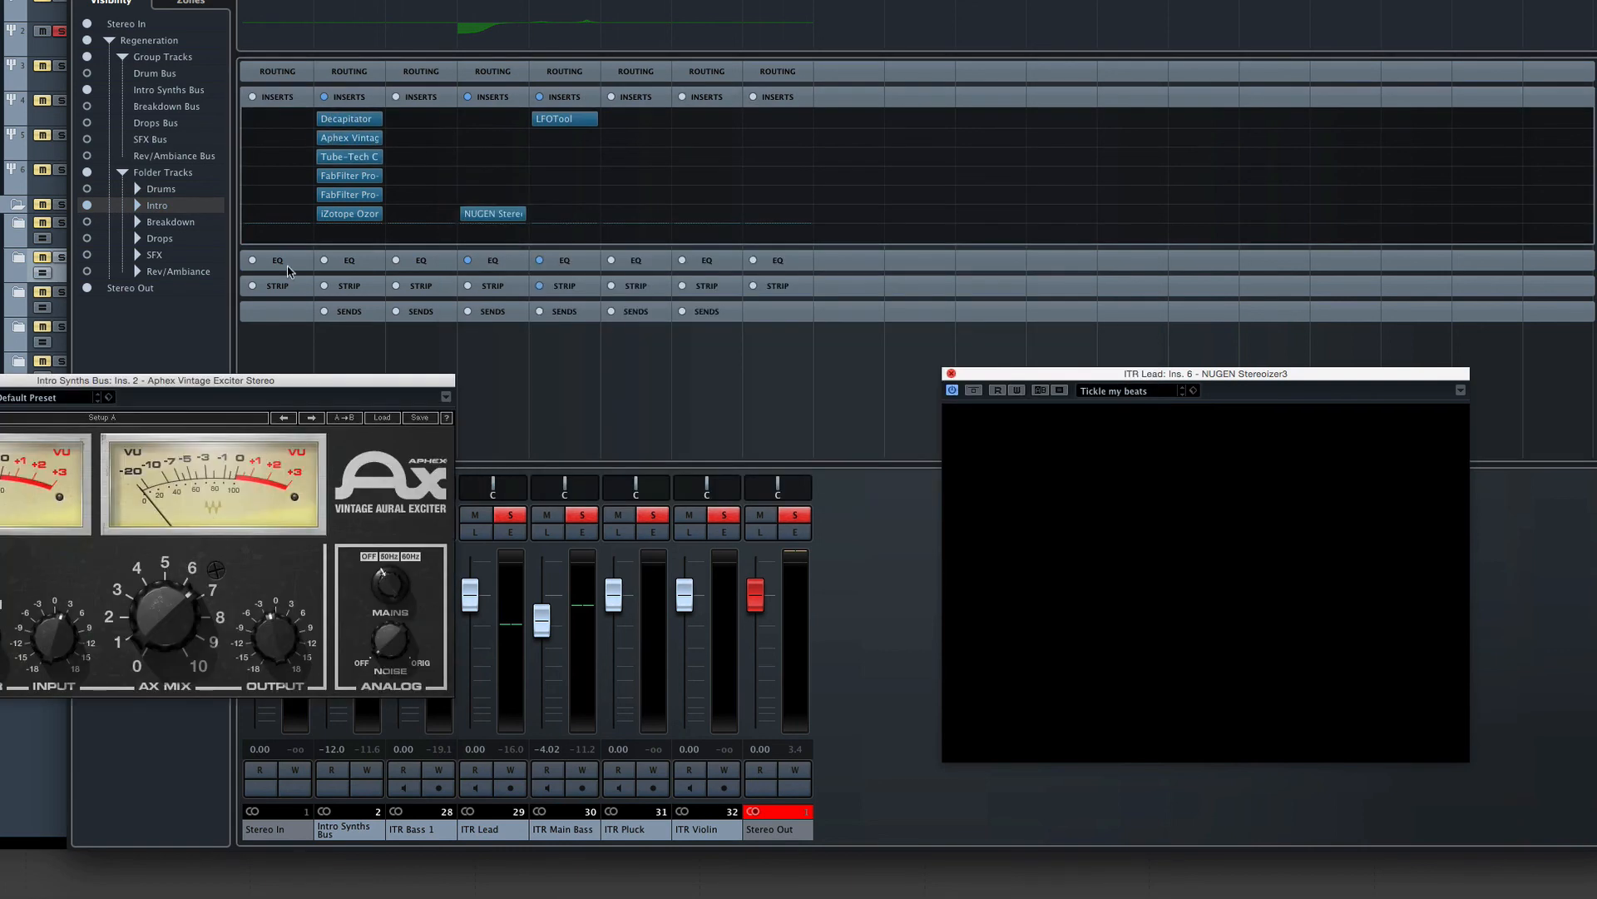
left_click_drag(160, 386, 585, 241)
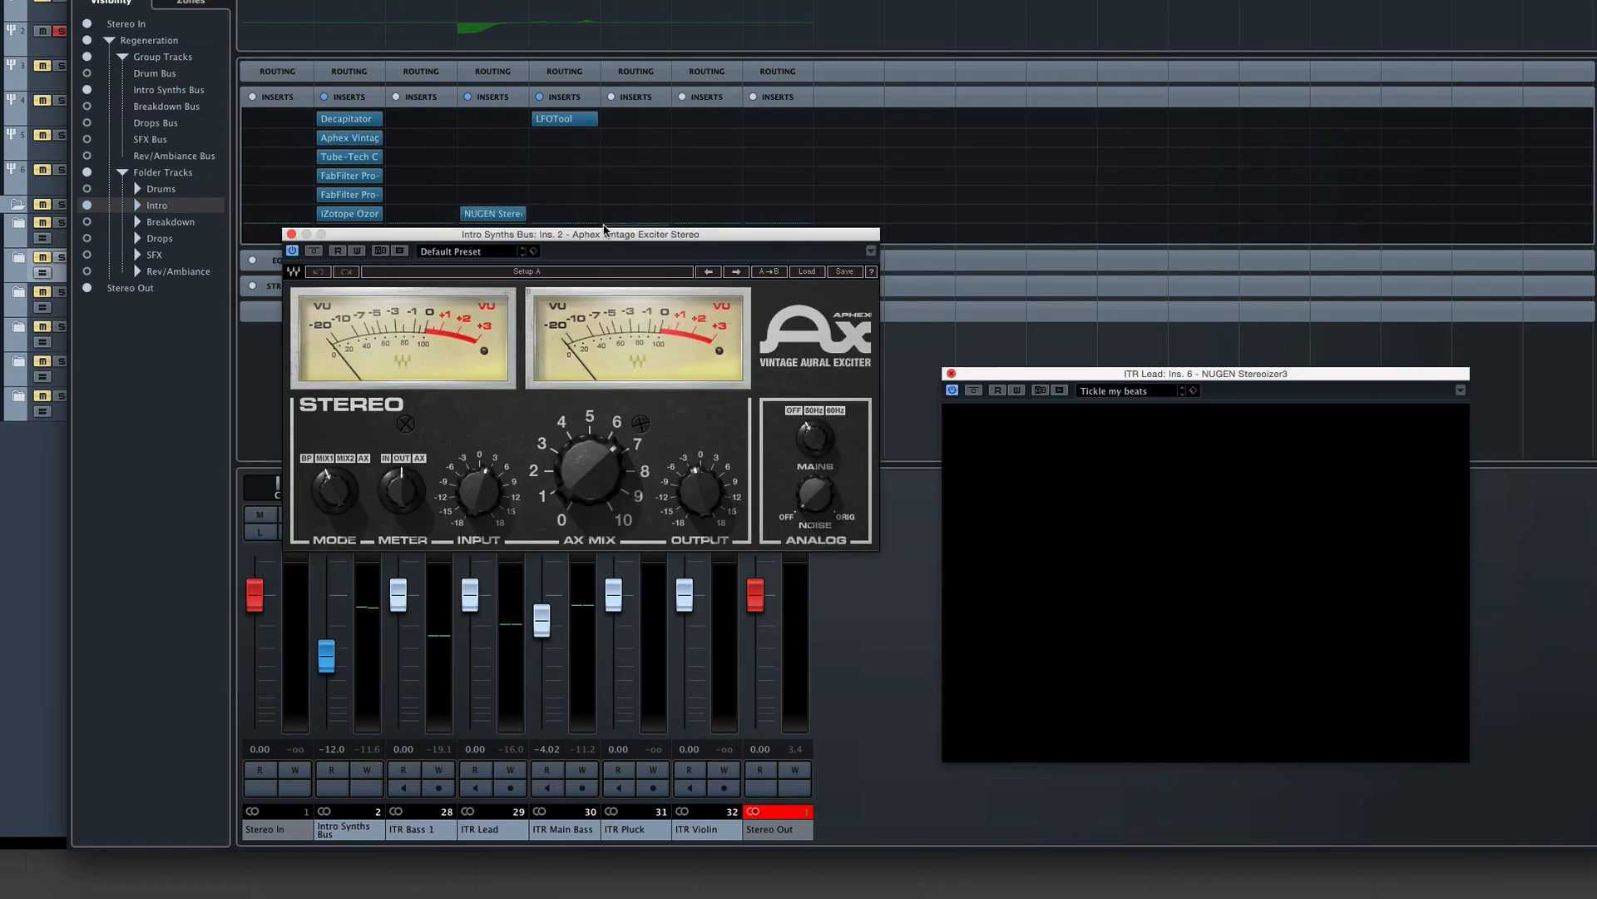
left_click(290, 234)
Play the loop, compare the Intro Synths Bus with the Aphex Vintage Exciter bypassed and active, and stop playback.
key("space")
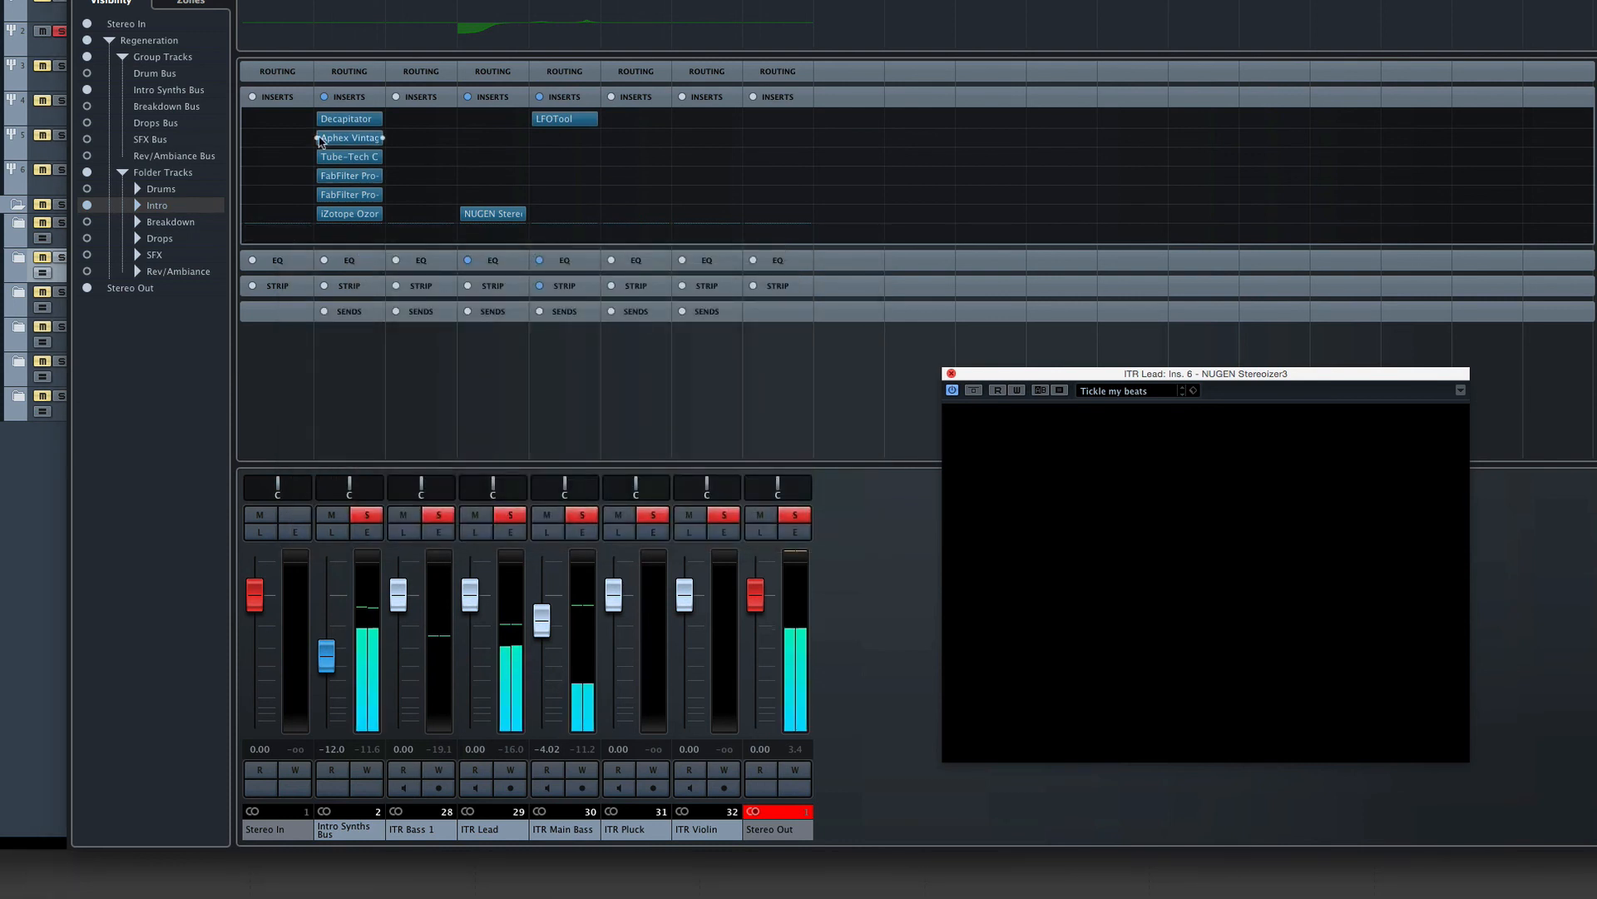
left_click(317, 138)
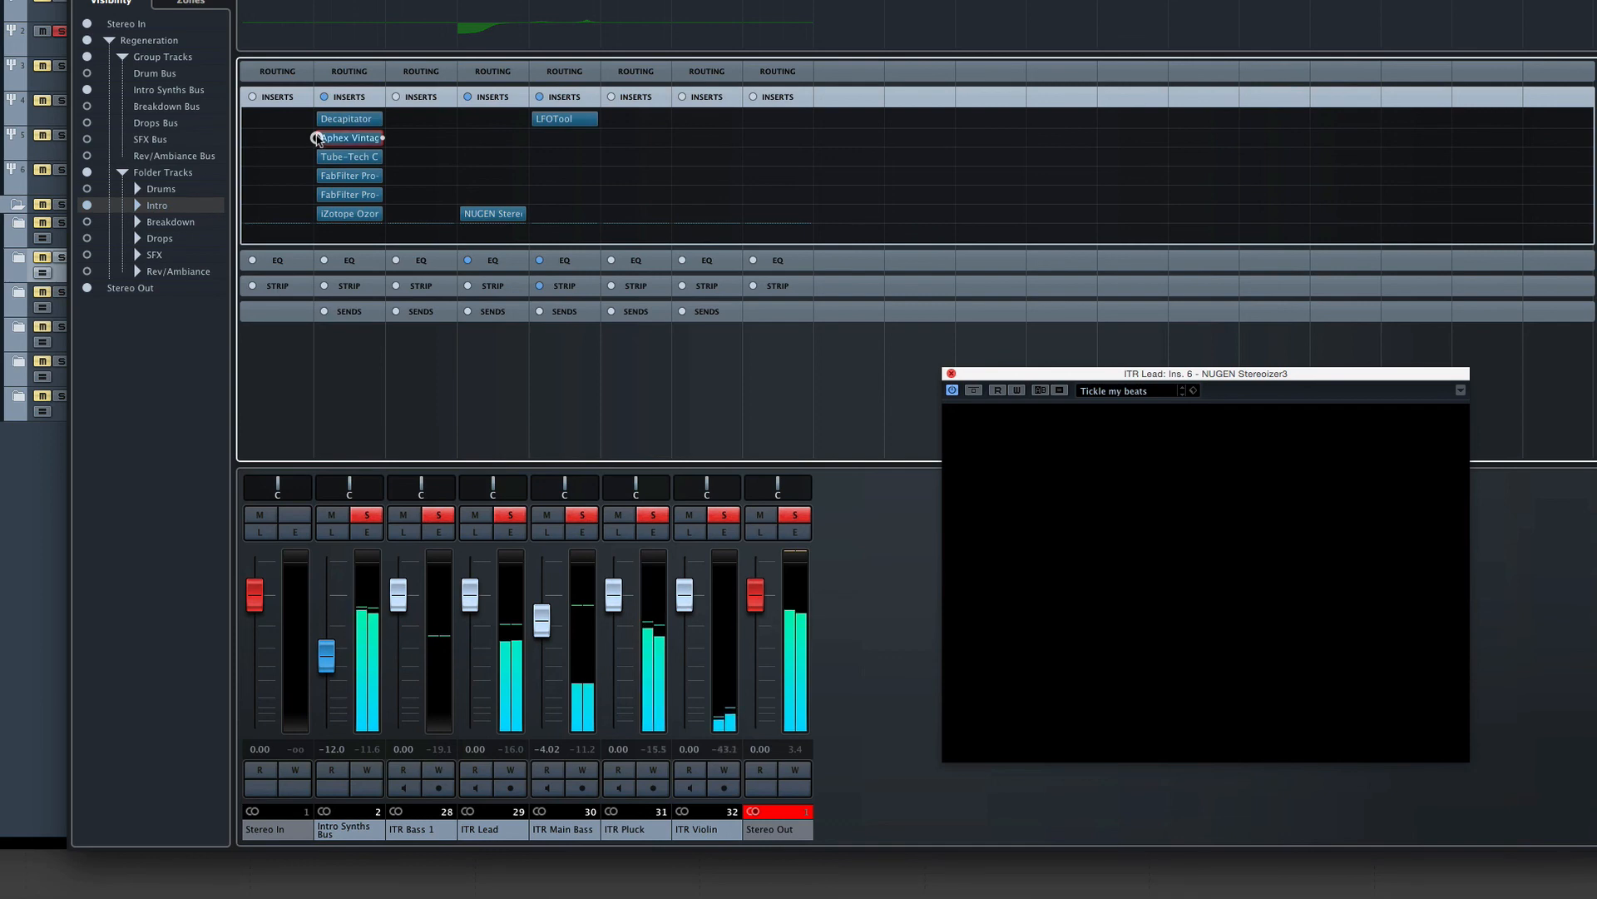
left_click_drag(532, 0, 537, 42)
left_click(549, 1)
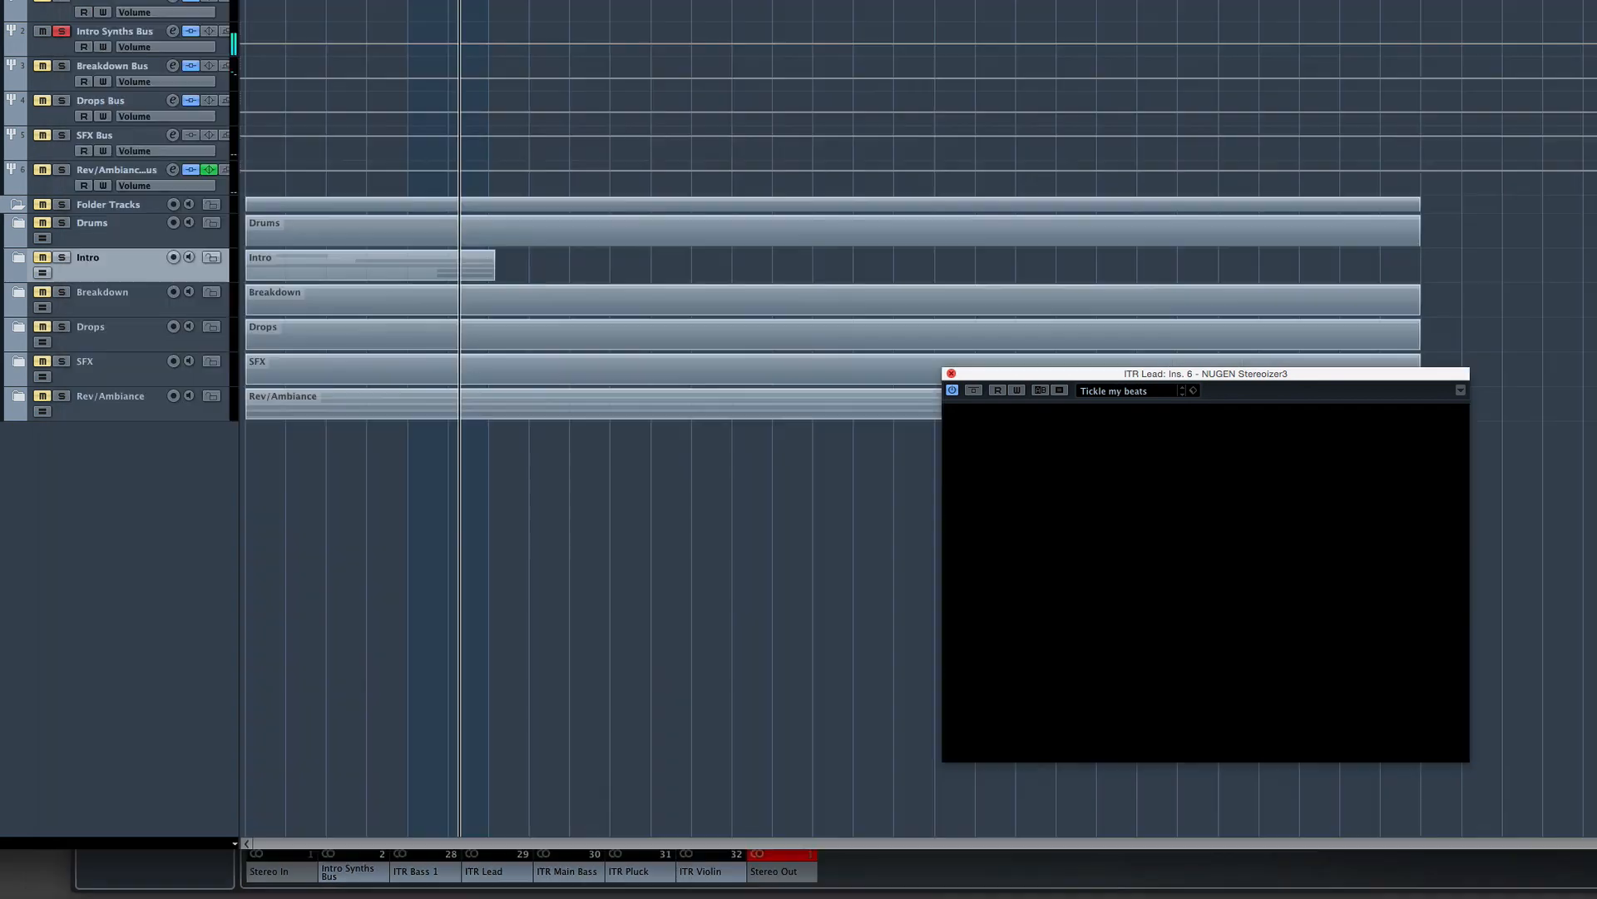
left_click(1131, 875)
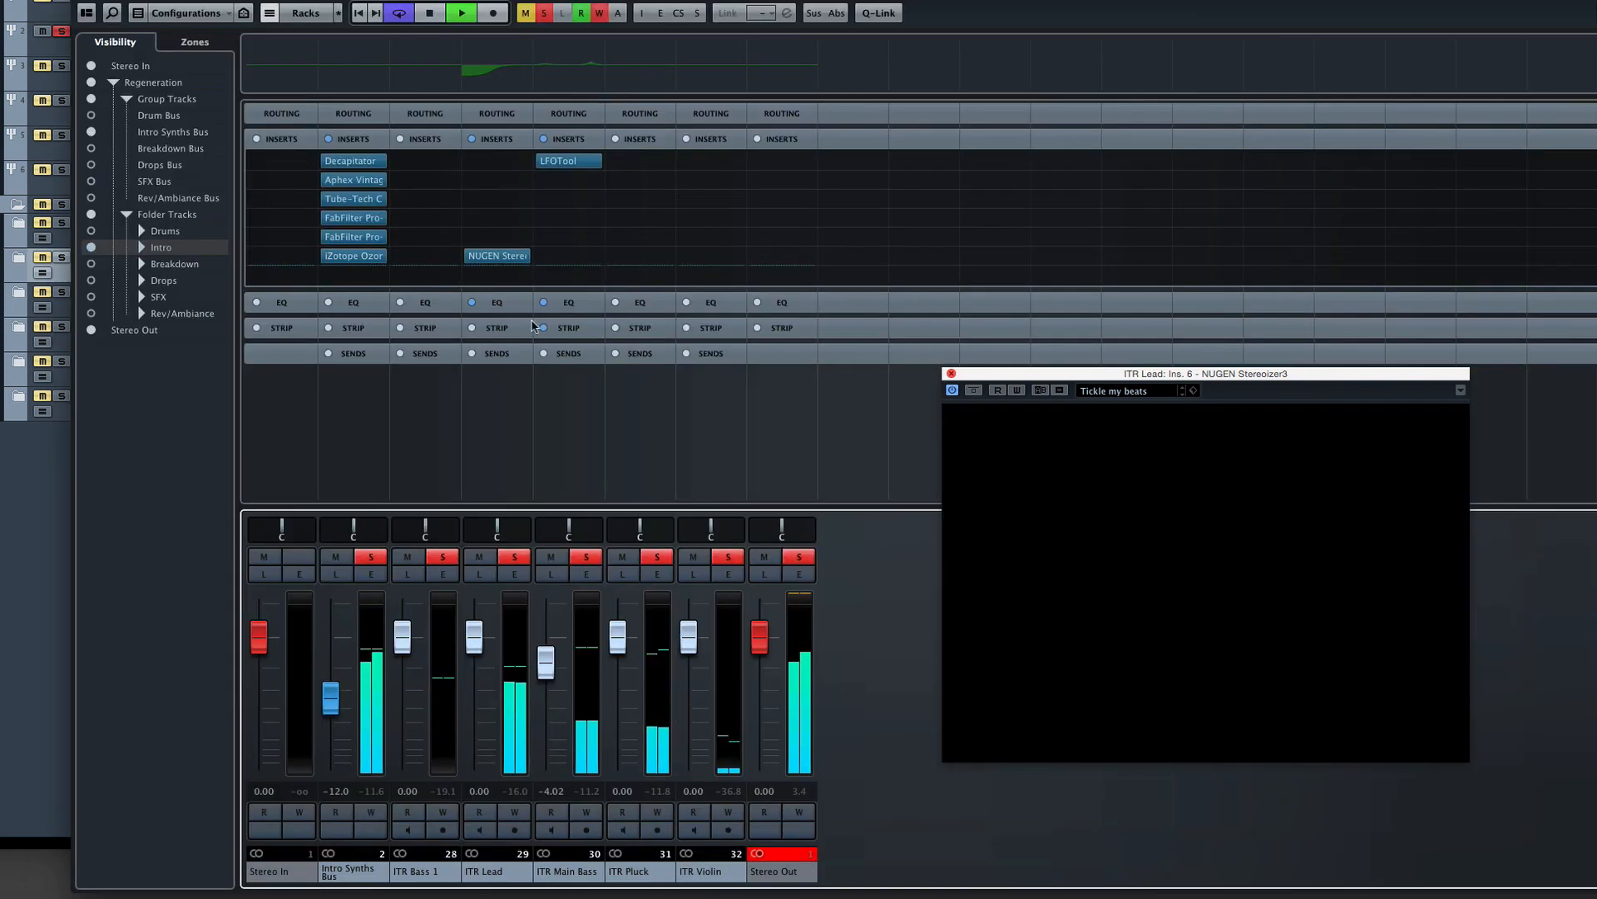
left_click(321, 179)
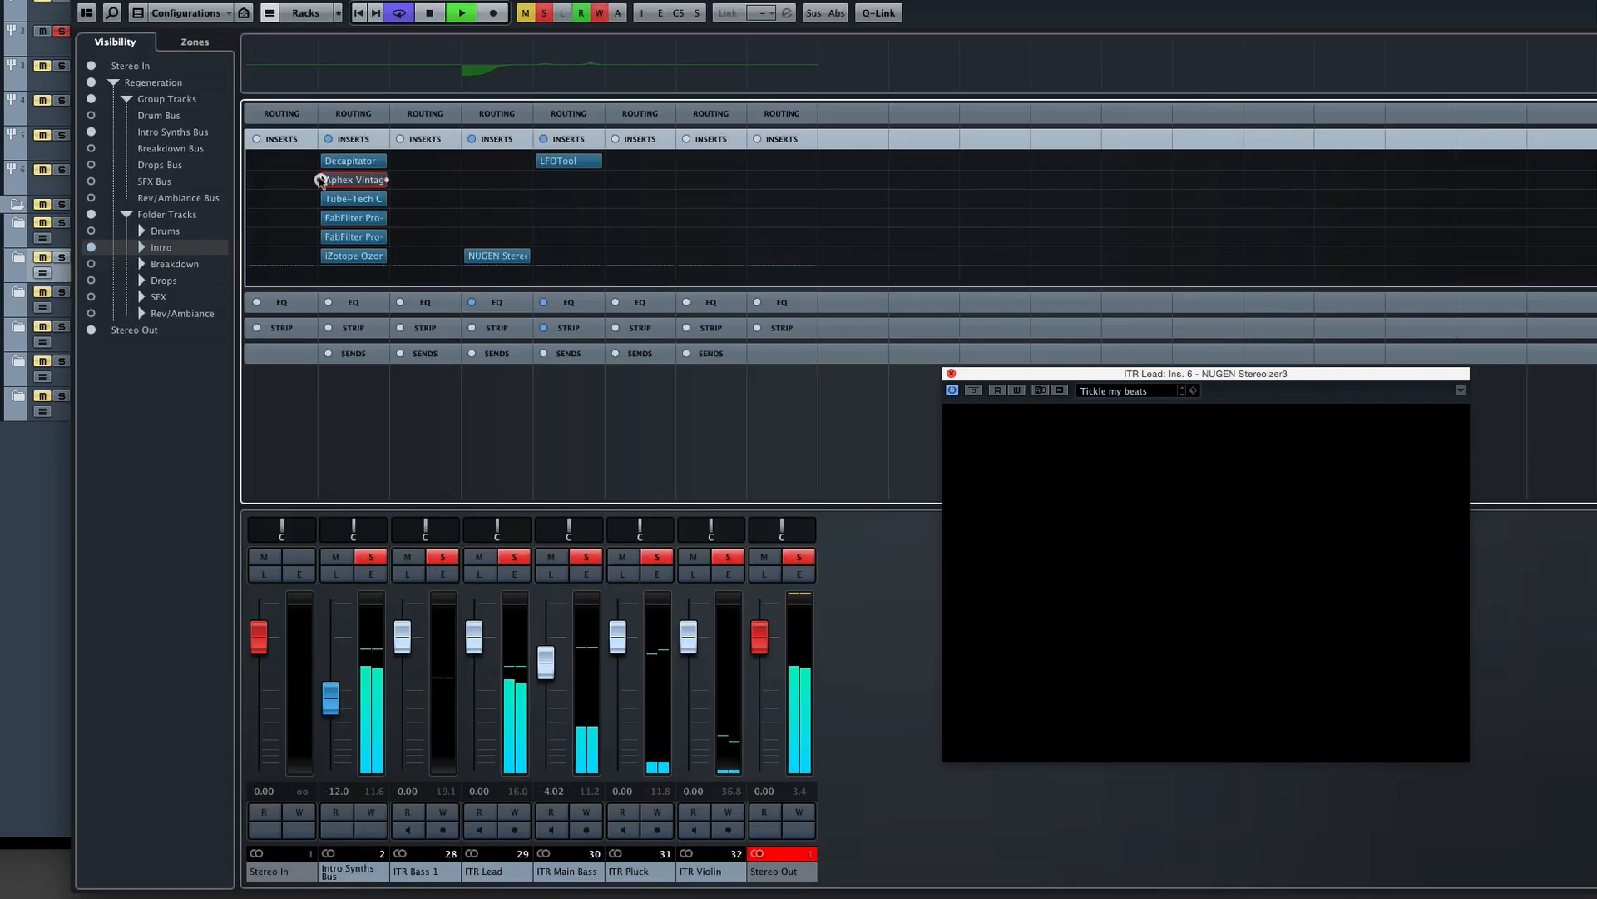
left_click(320, 179)
left_click(320, 179)
left_click(321, 179)
key("space")
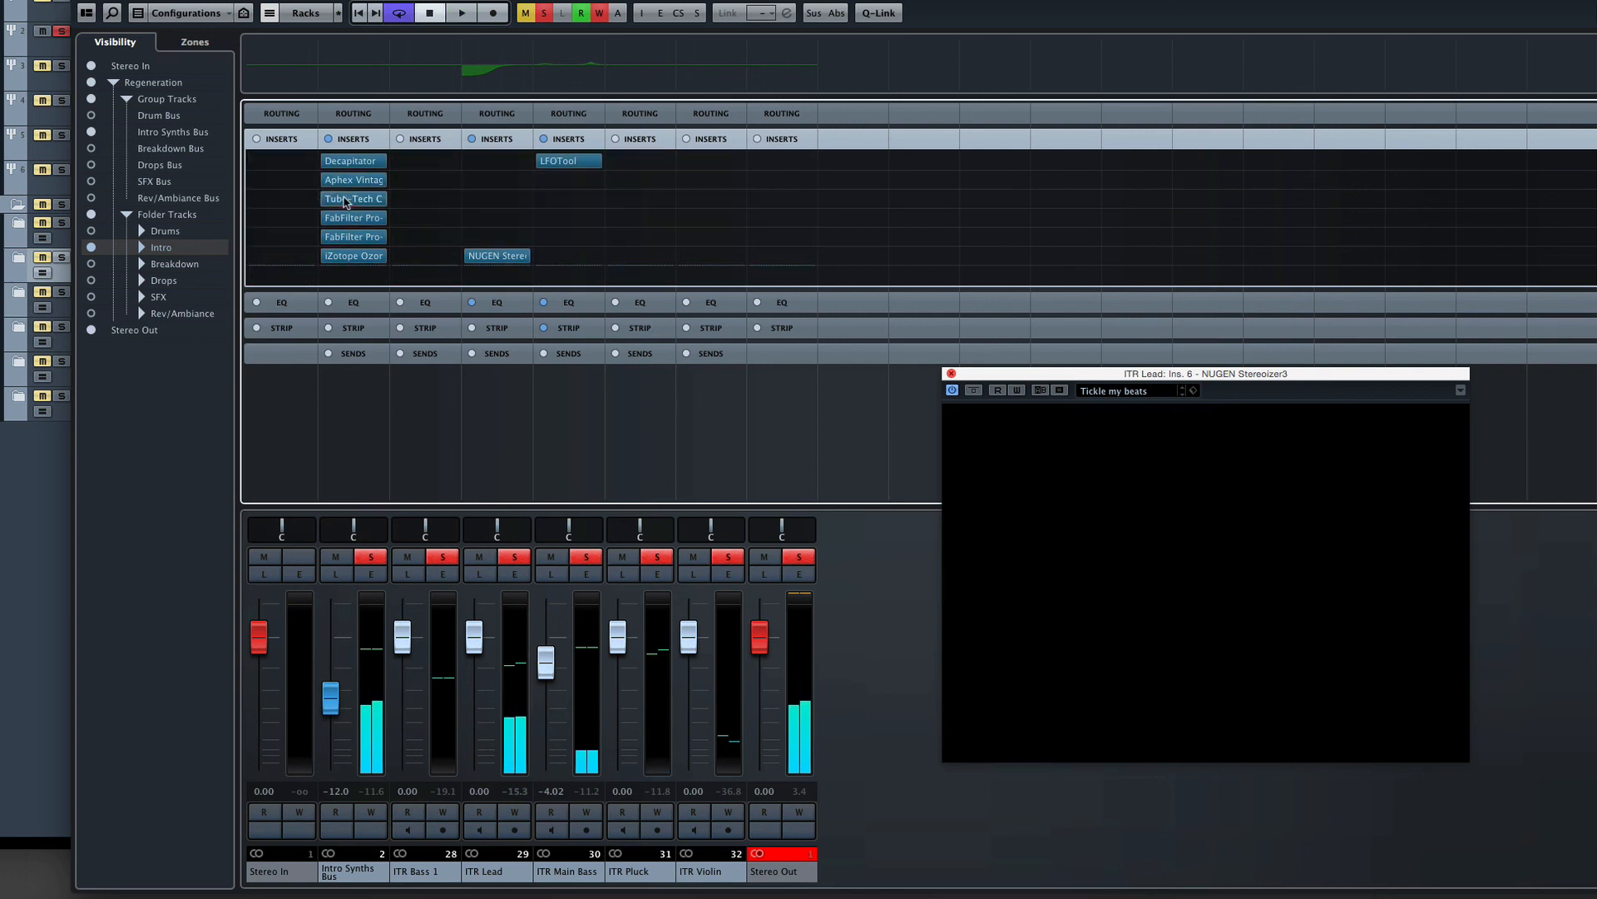
Open the Intro Synths Bus's Tube-Tech CL 1B compressor insert and start playback to watch its gain reduction.
left_click(348, 200)
left_click(350, 200)
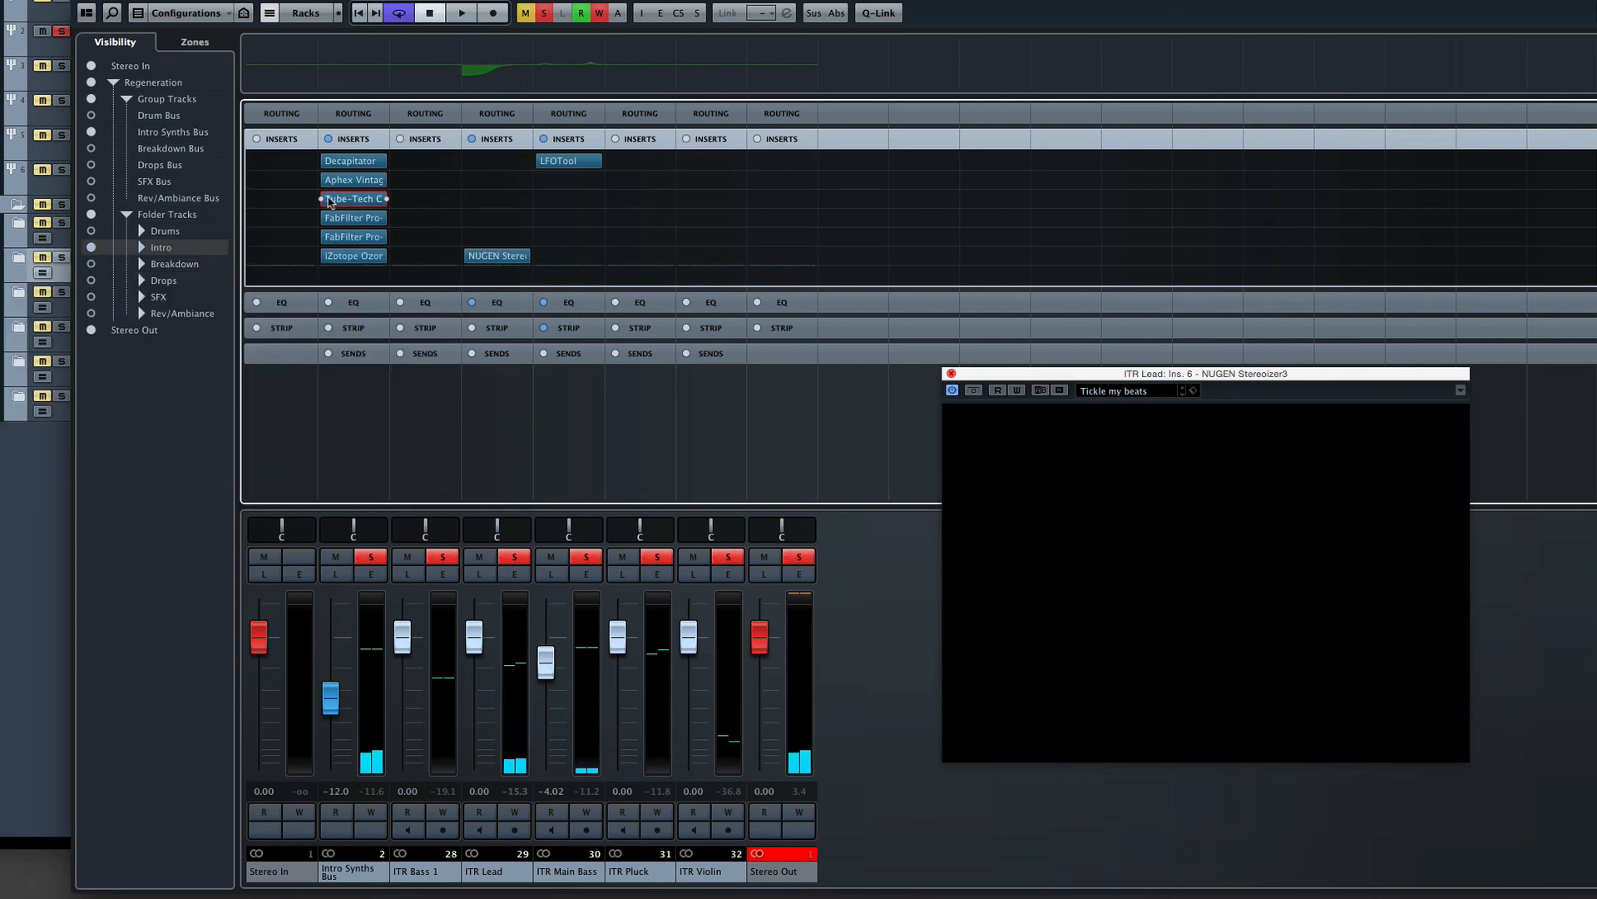
double_click(365, 203)
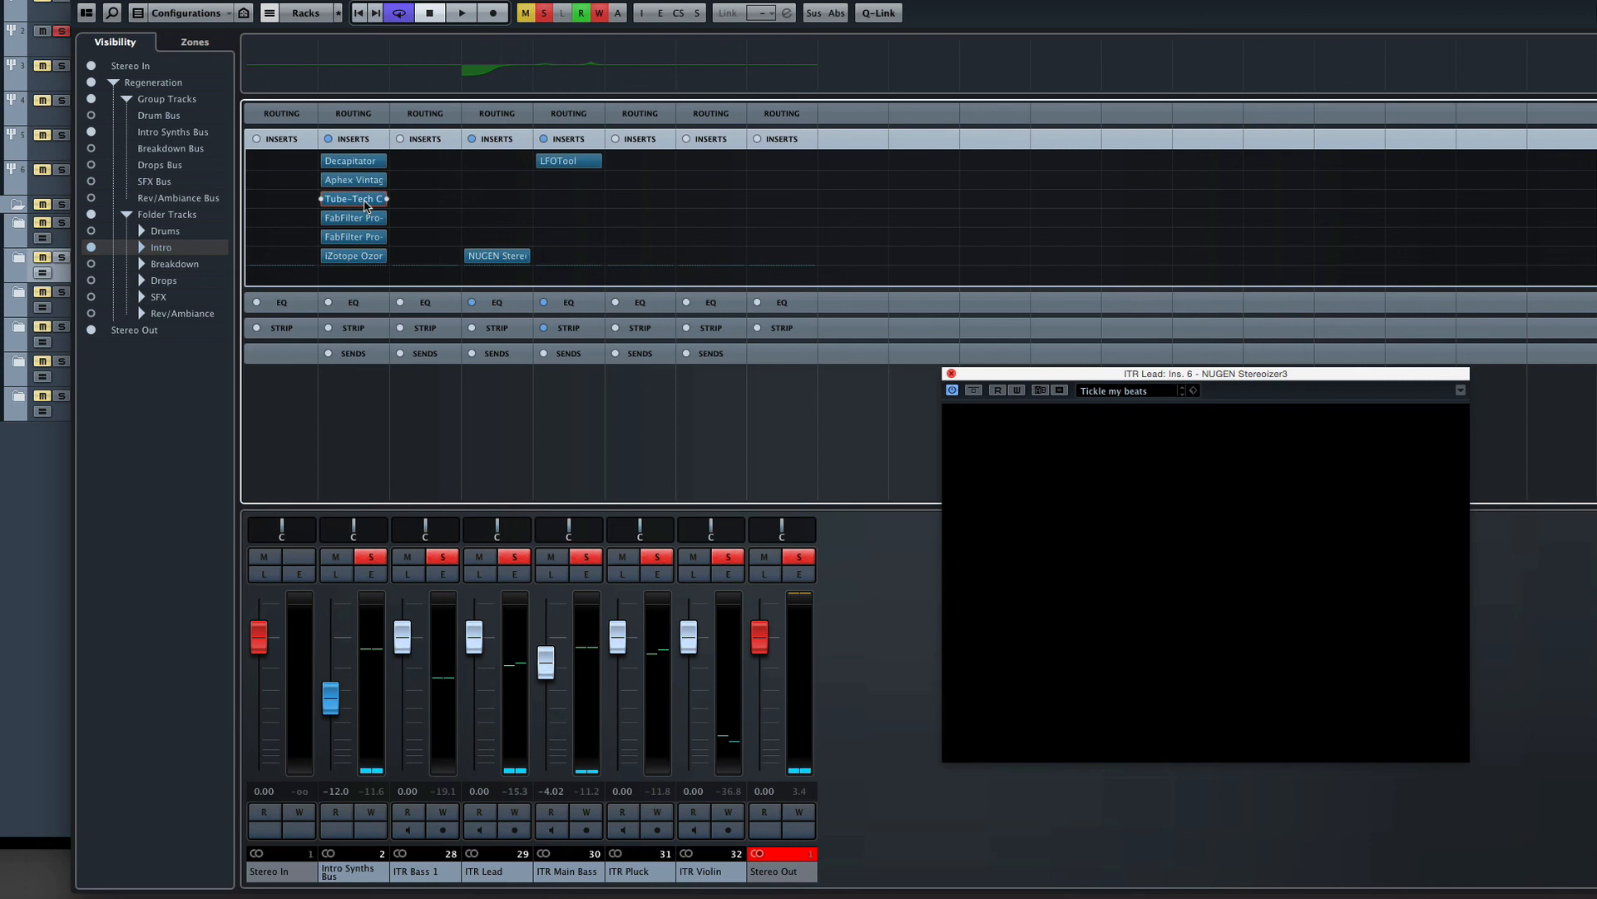
left_click(364, 203)
key("space")
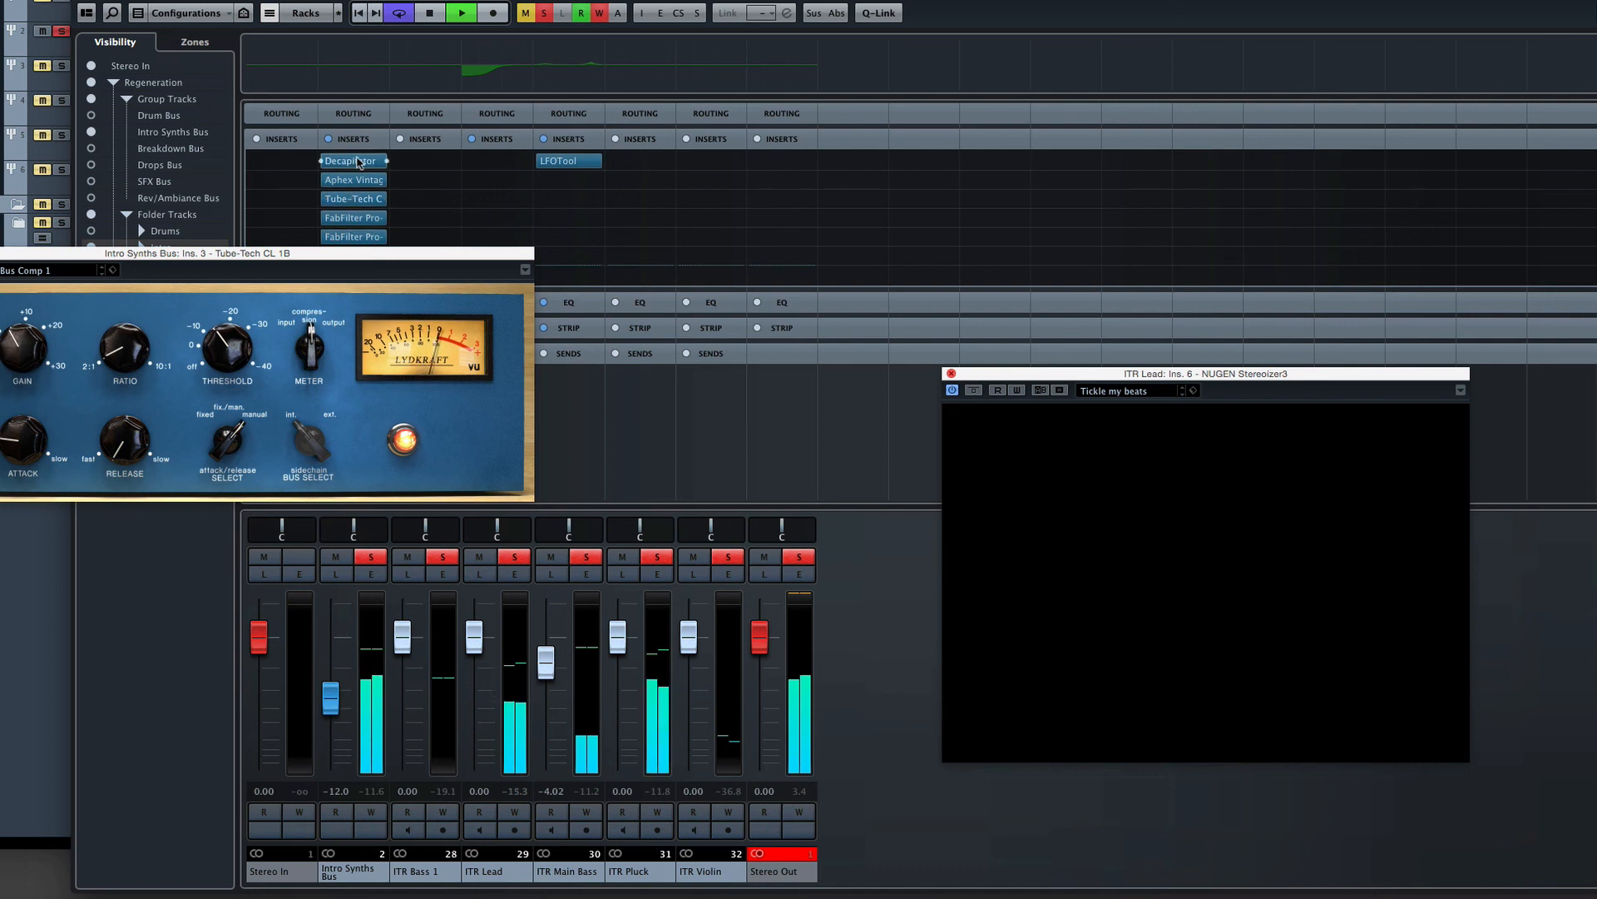
Bring the mixer back in front, compare the Tube-Tech CL 1B bypassed and active during playback, and stop playback.
key("super+grave")
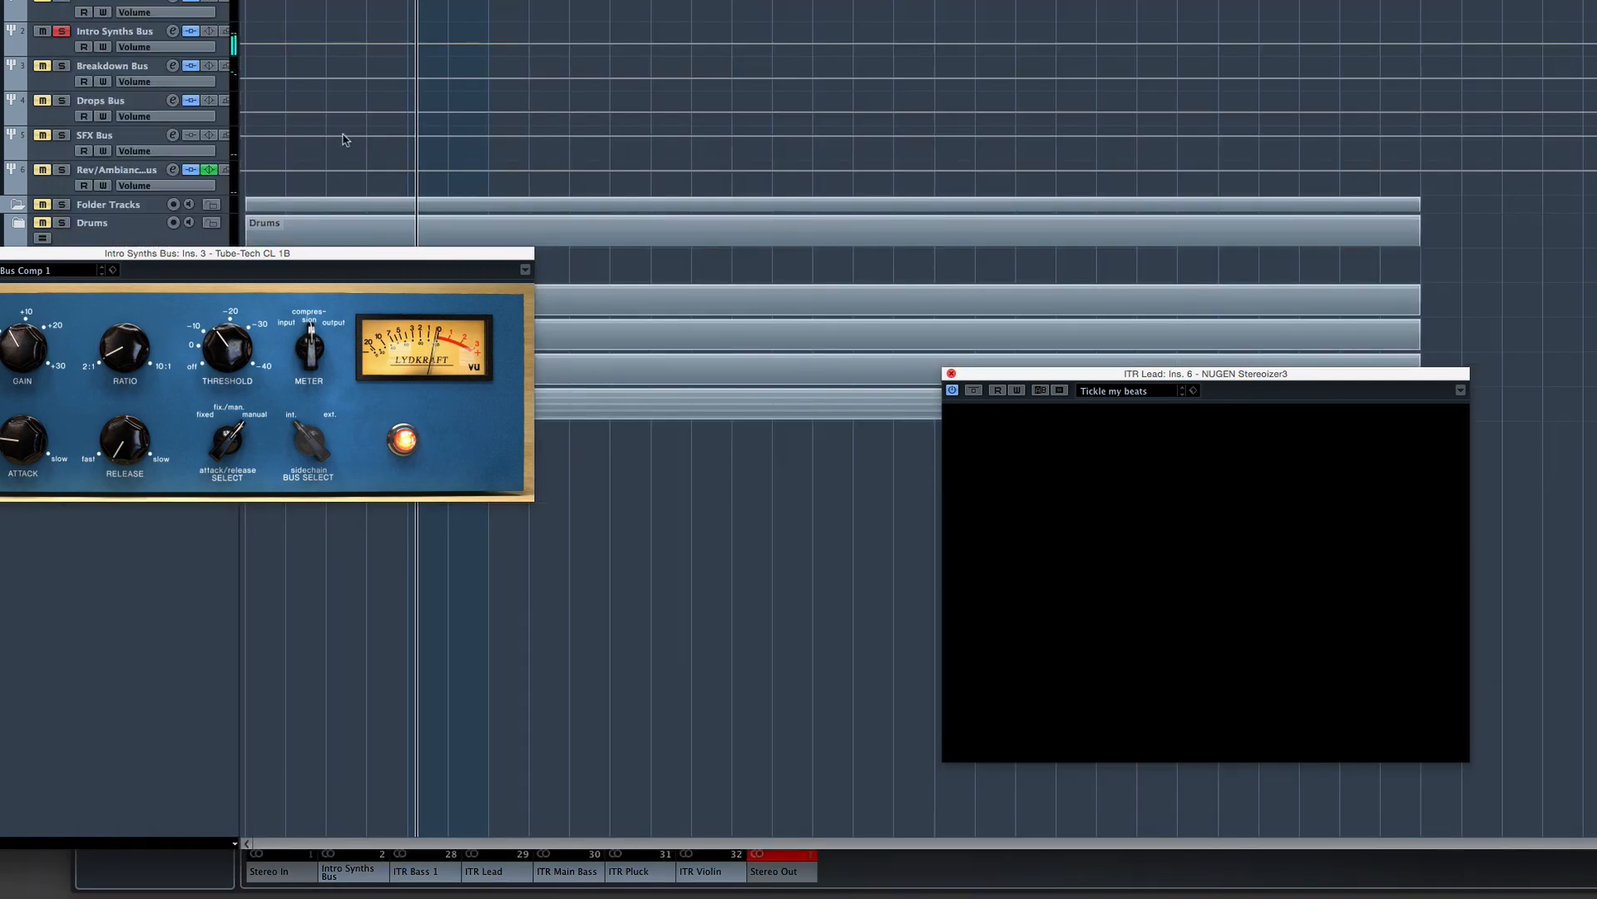
left_click(1114, 875)
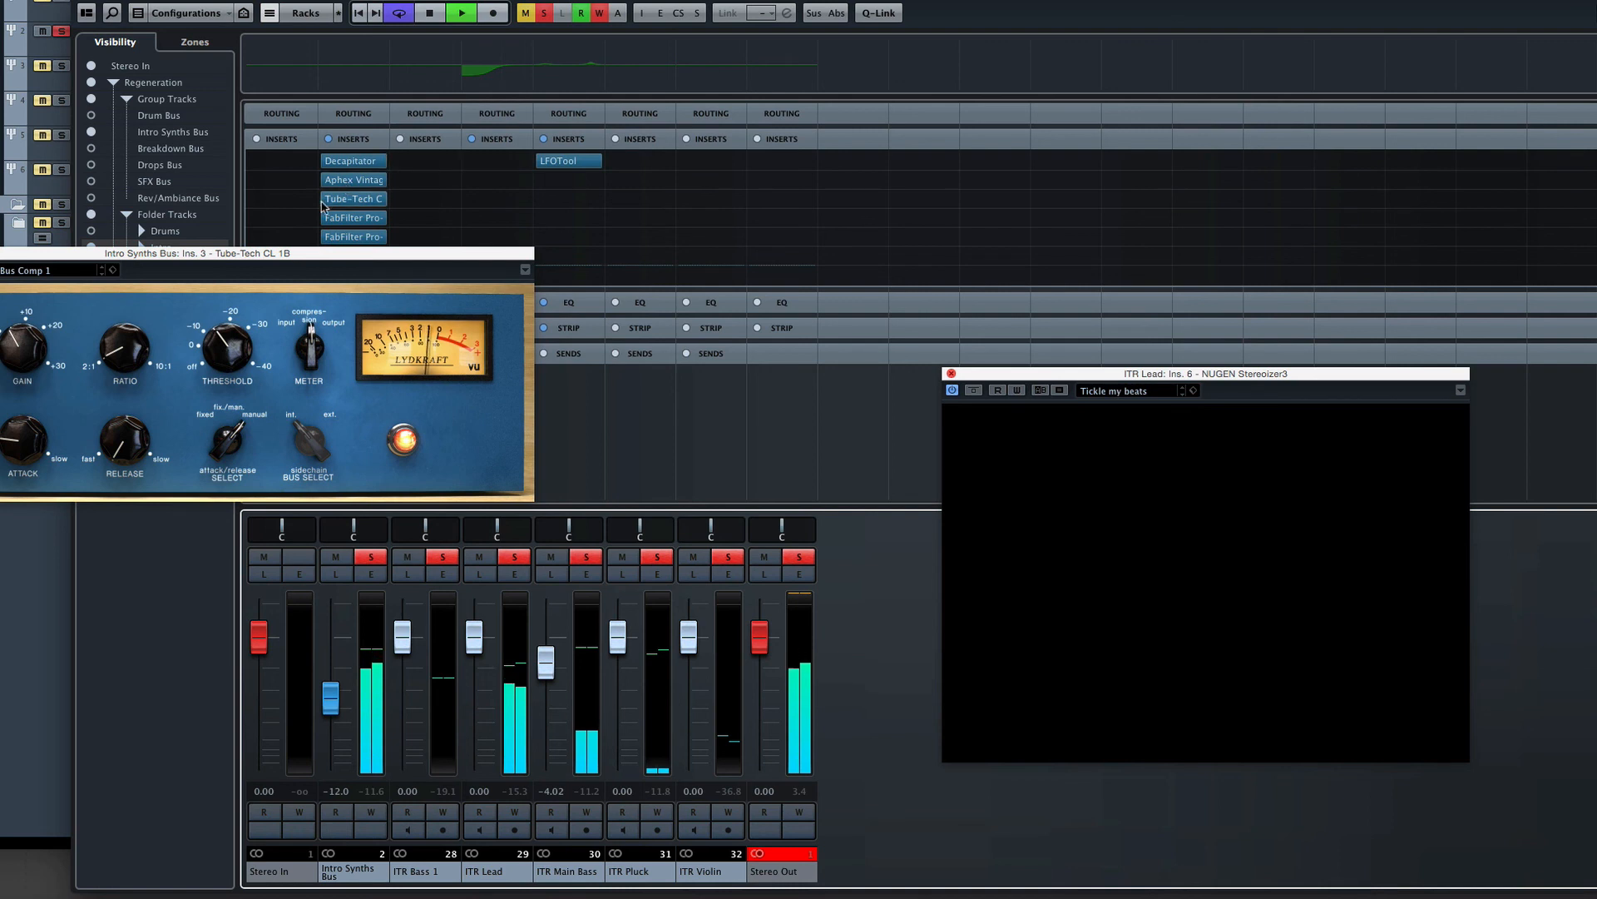
left_click(322, 201)
left_click(322, 201)
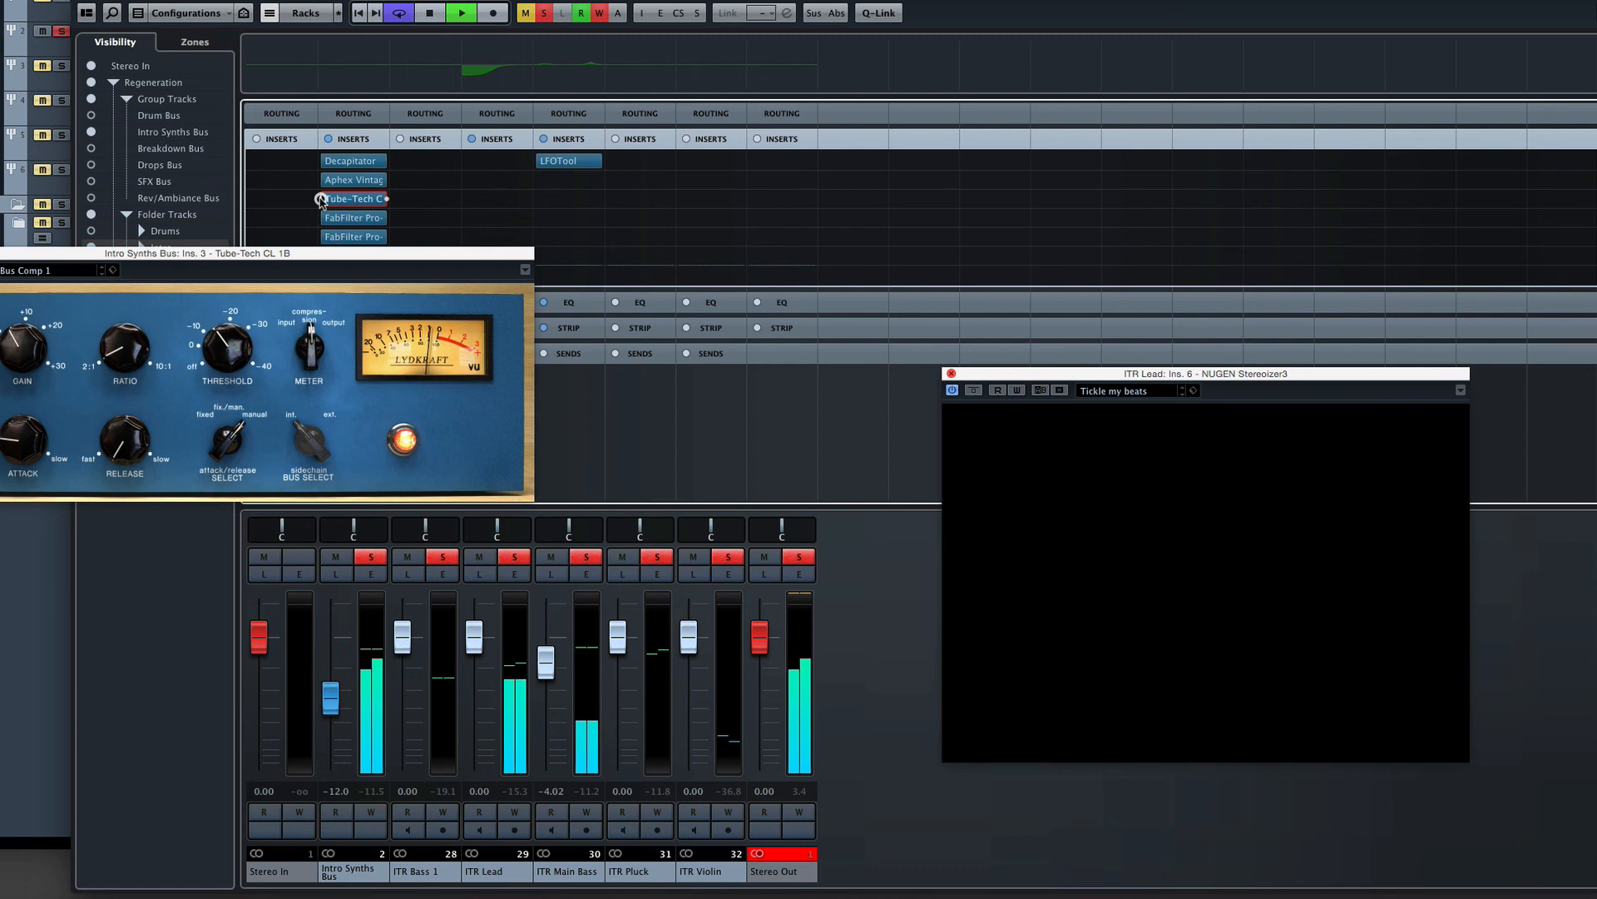
key("F3")
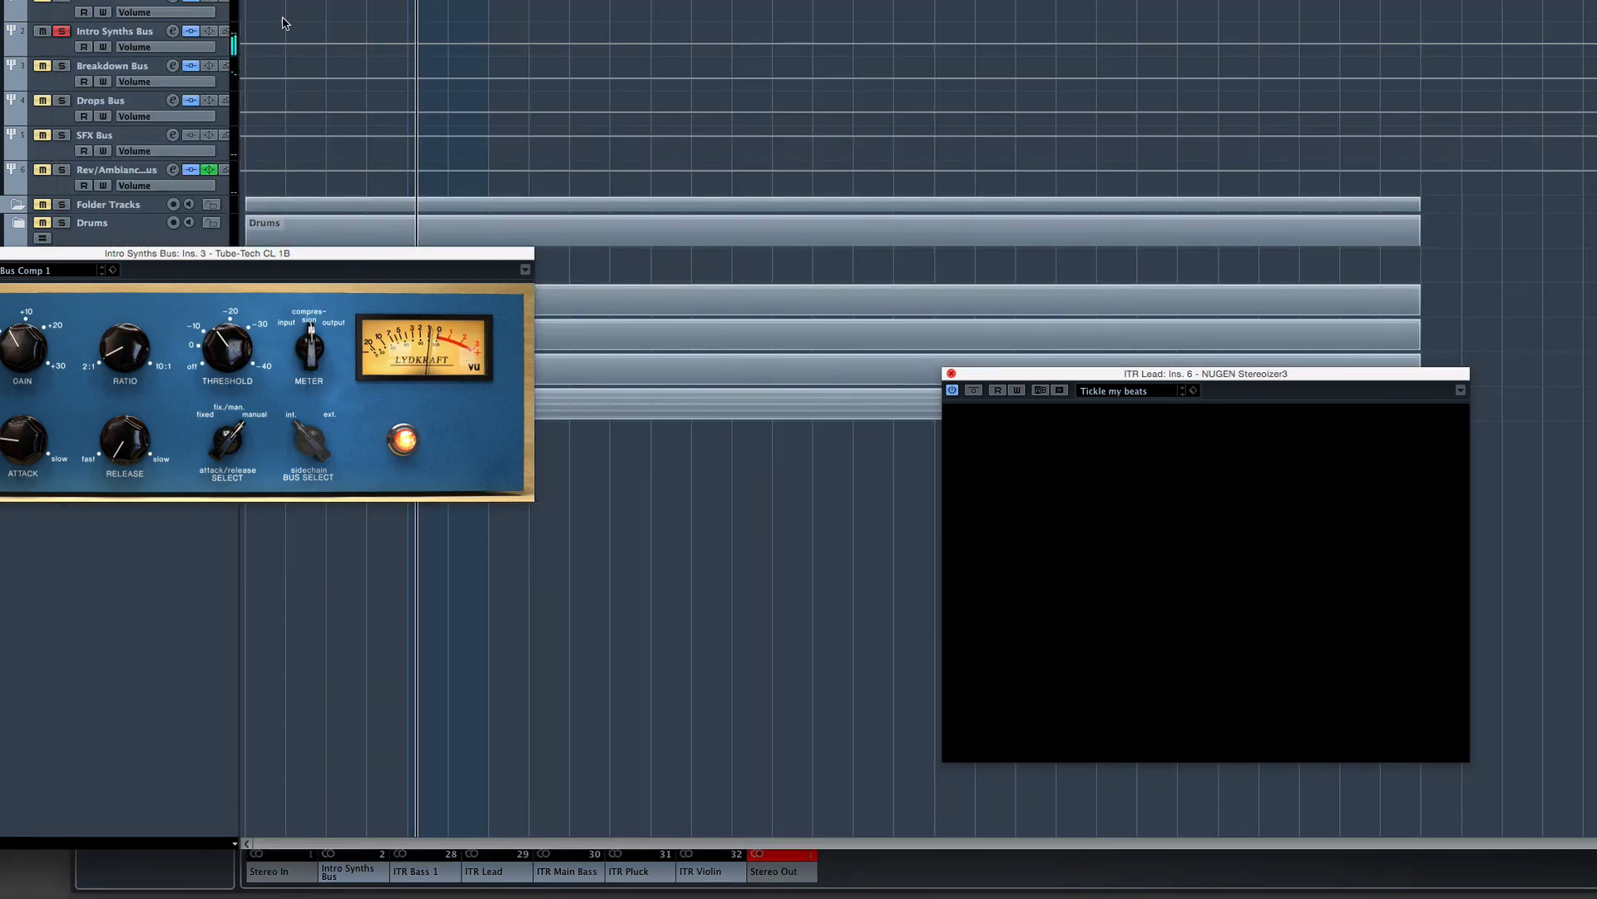
key("F3")
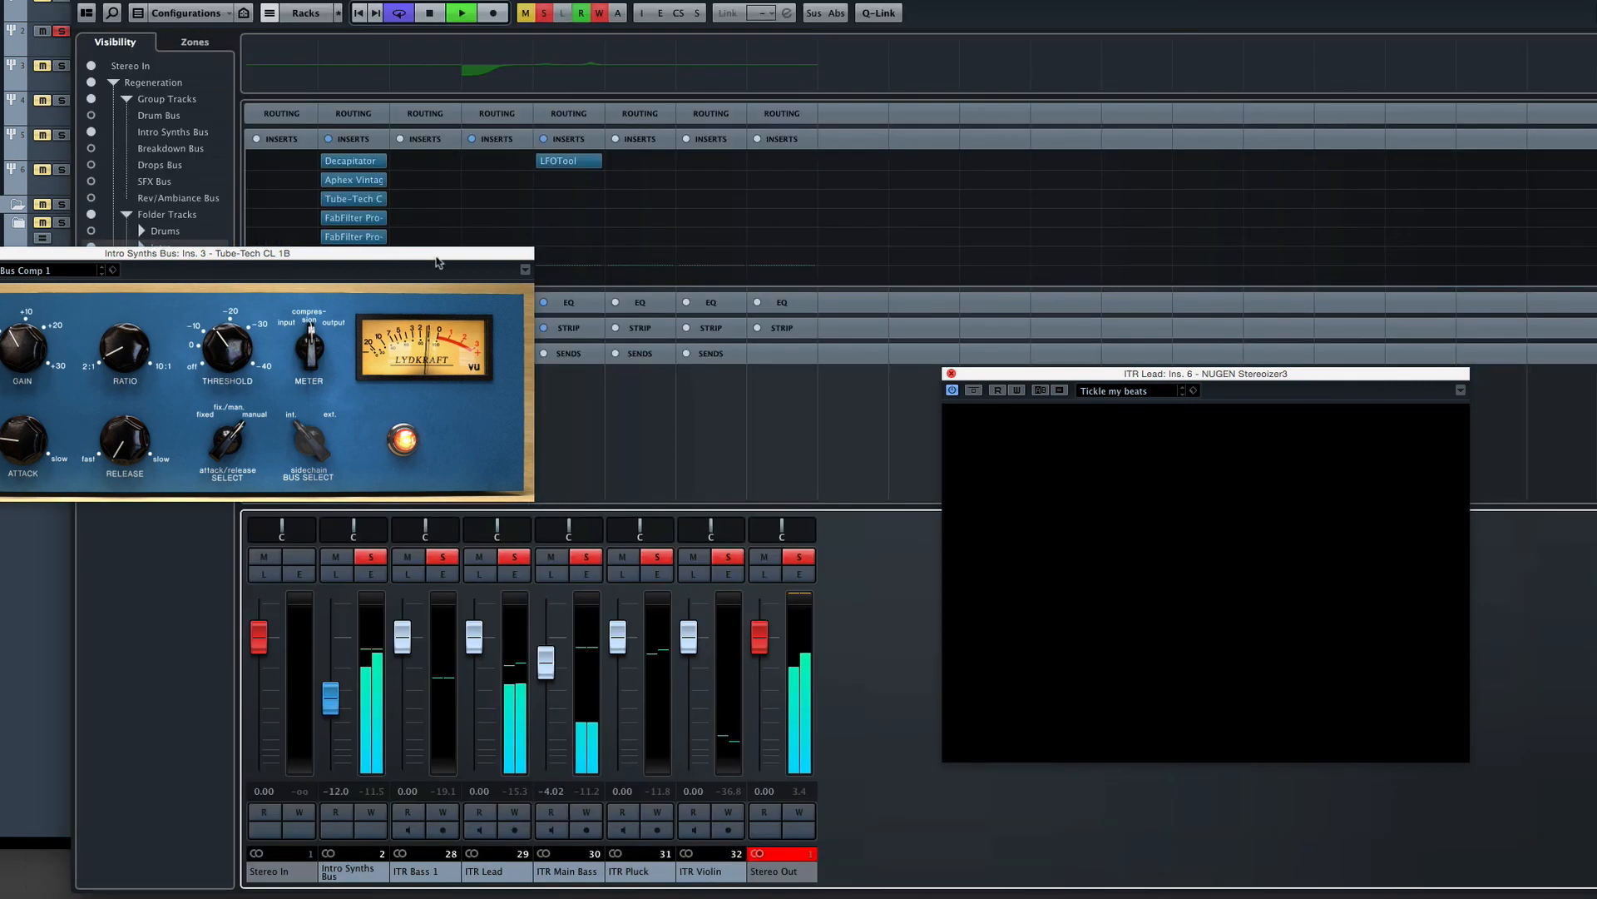
left_click(322, 200)
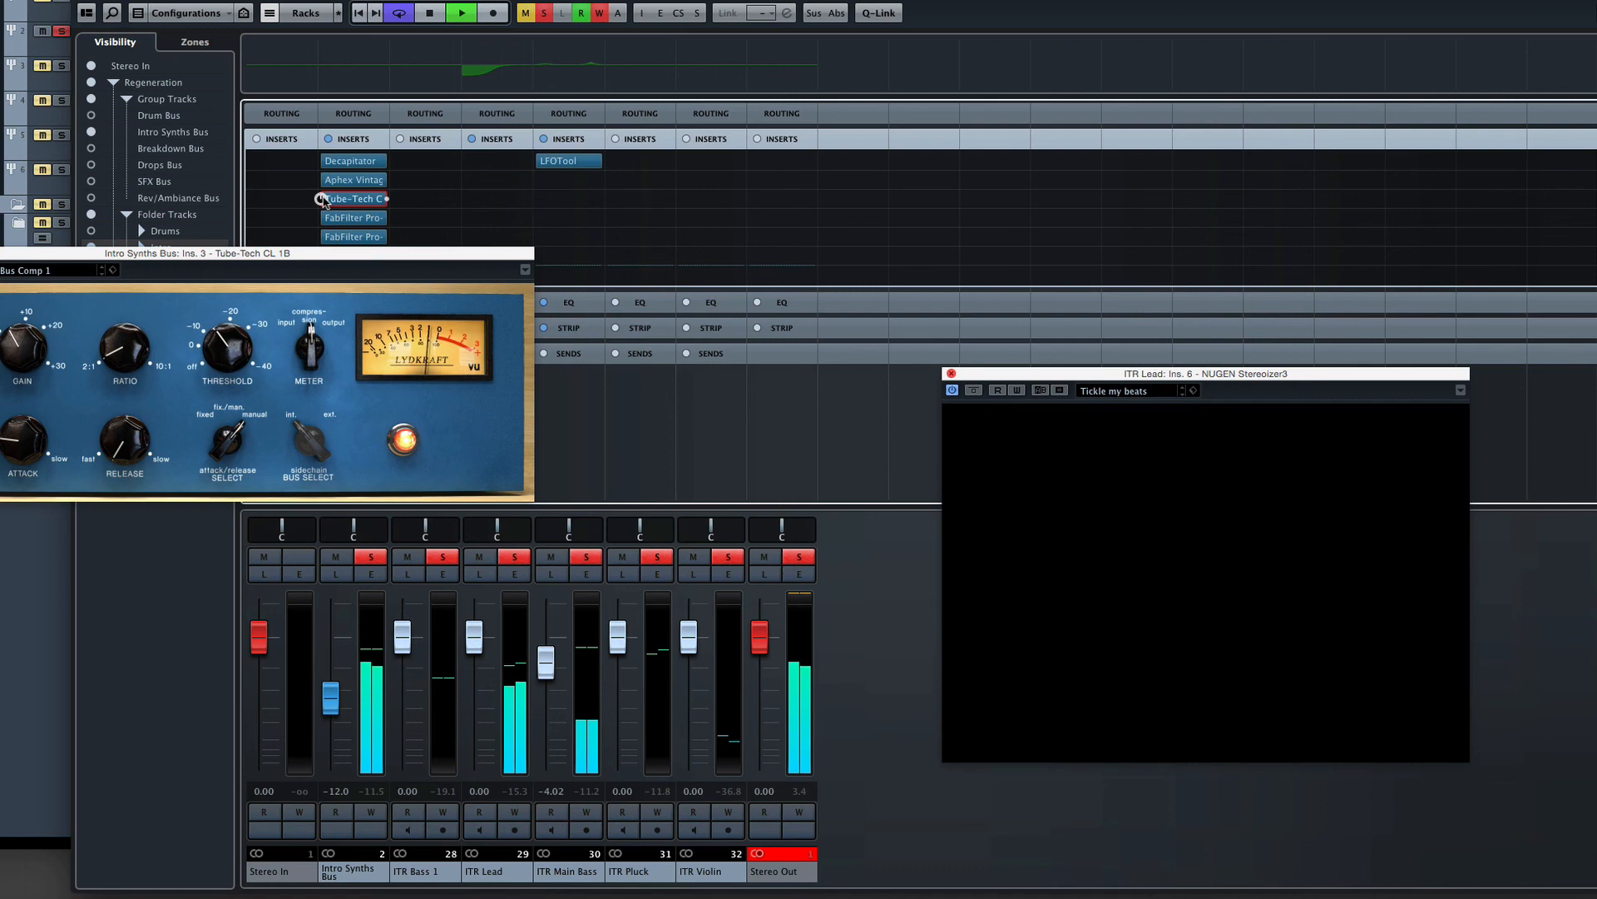
key("space")
Open the Intro Synths Bus's FabFilter Pro-Q 2 insert, examine its low-frequency band, and close the Pro-Q 2 and Tube-Tech windows.
left_click(345, 220)
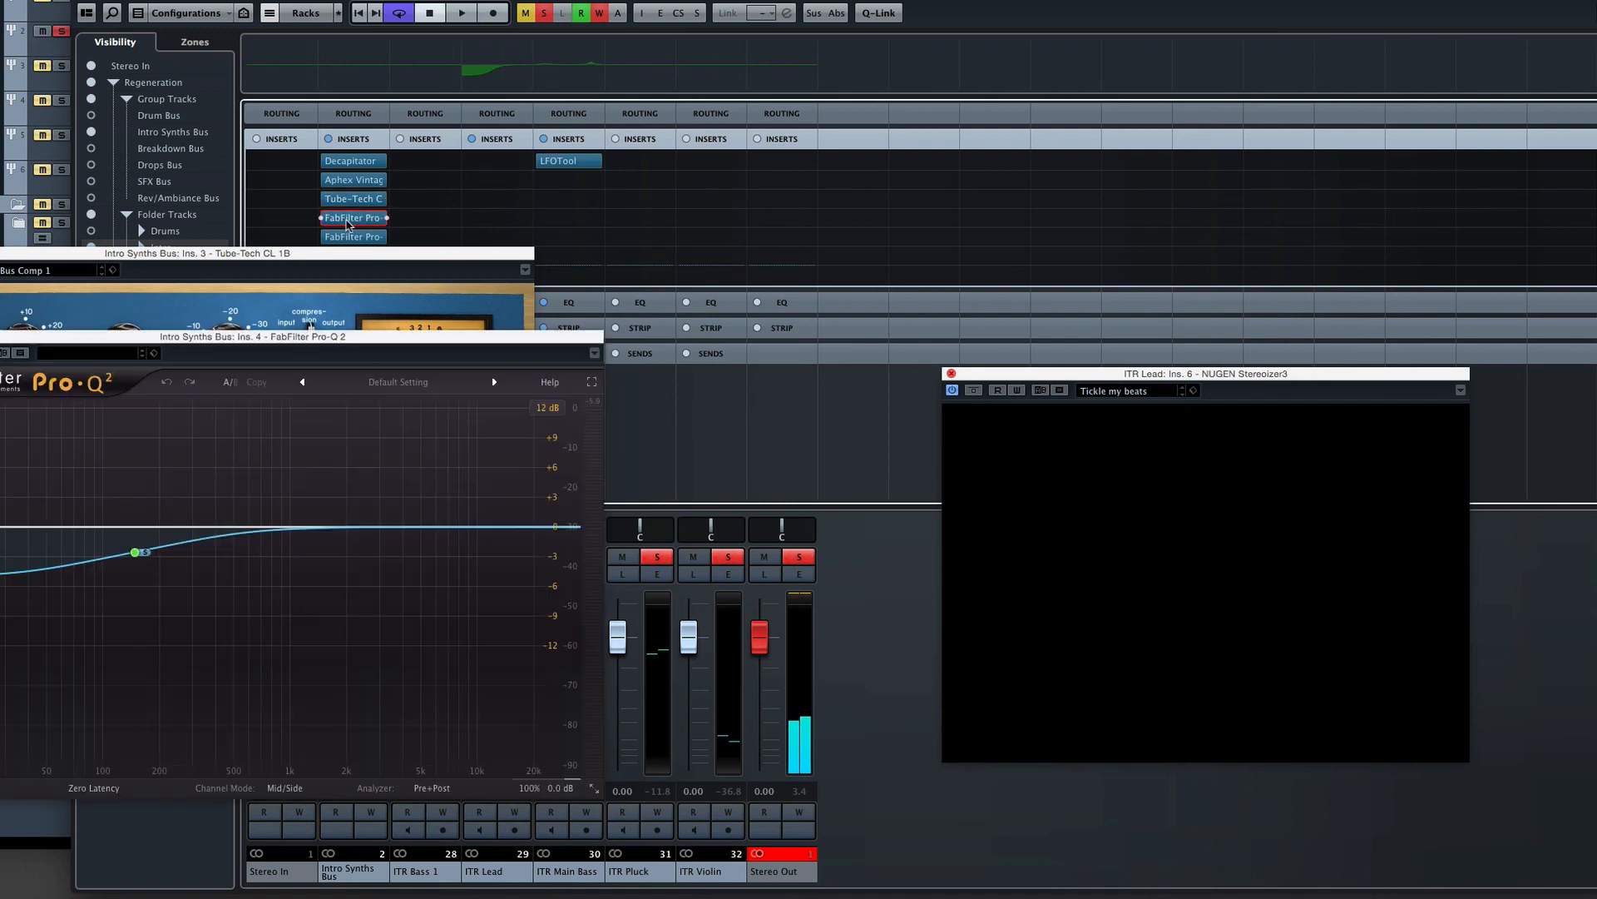
left_click(347, 221)
left_click(348, 220)
left_click(347, 219)
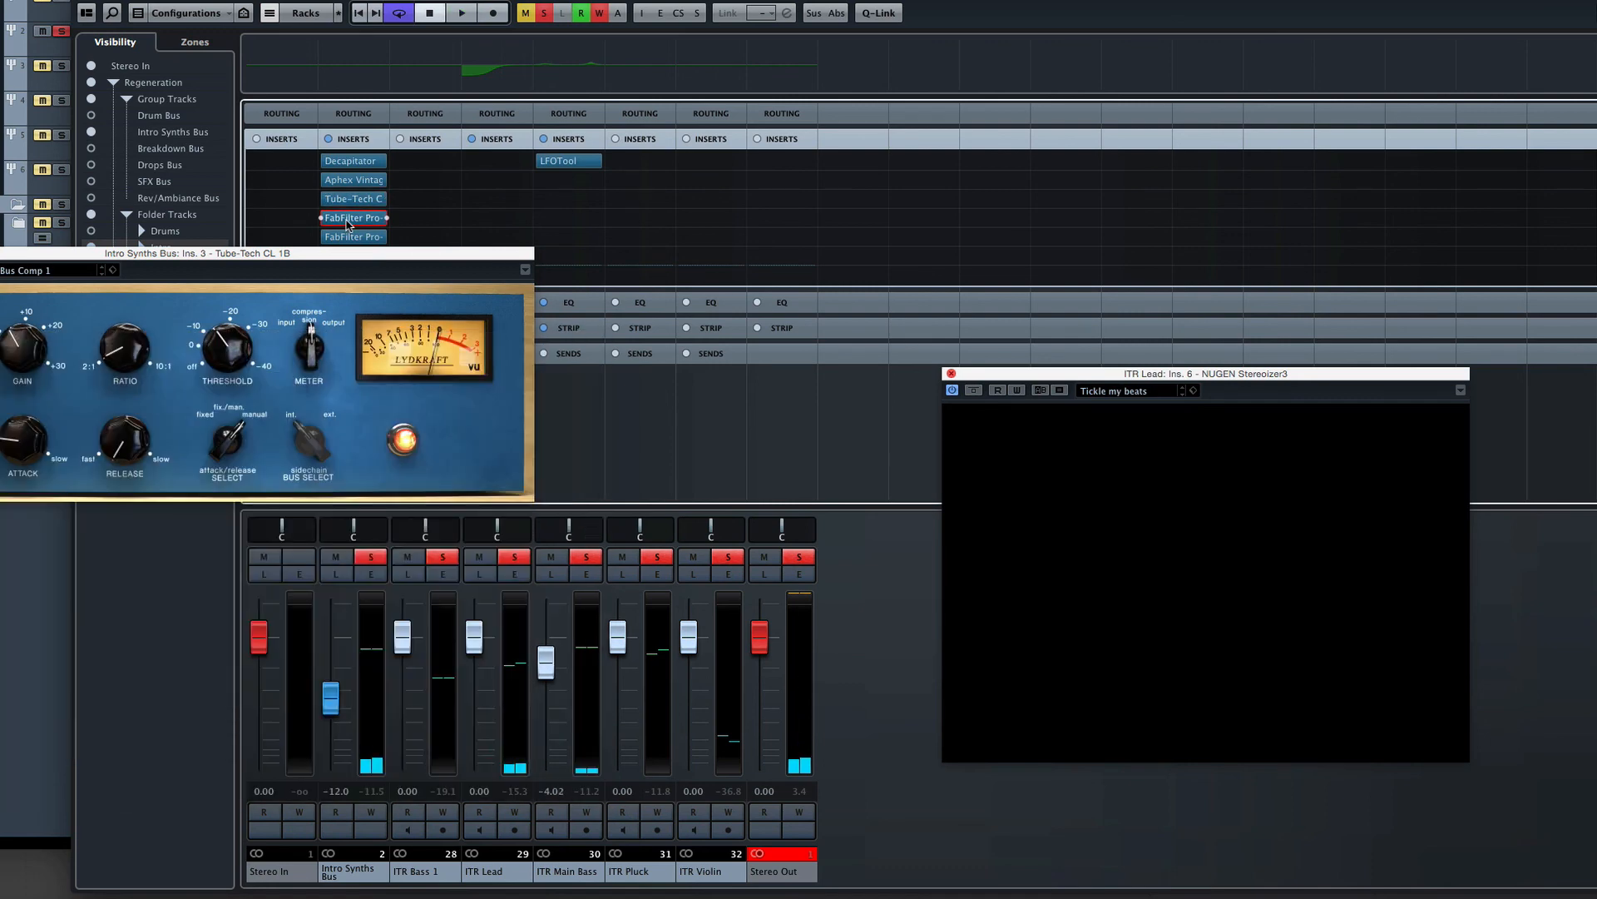
left_click(347, 220)
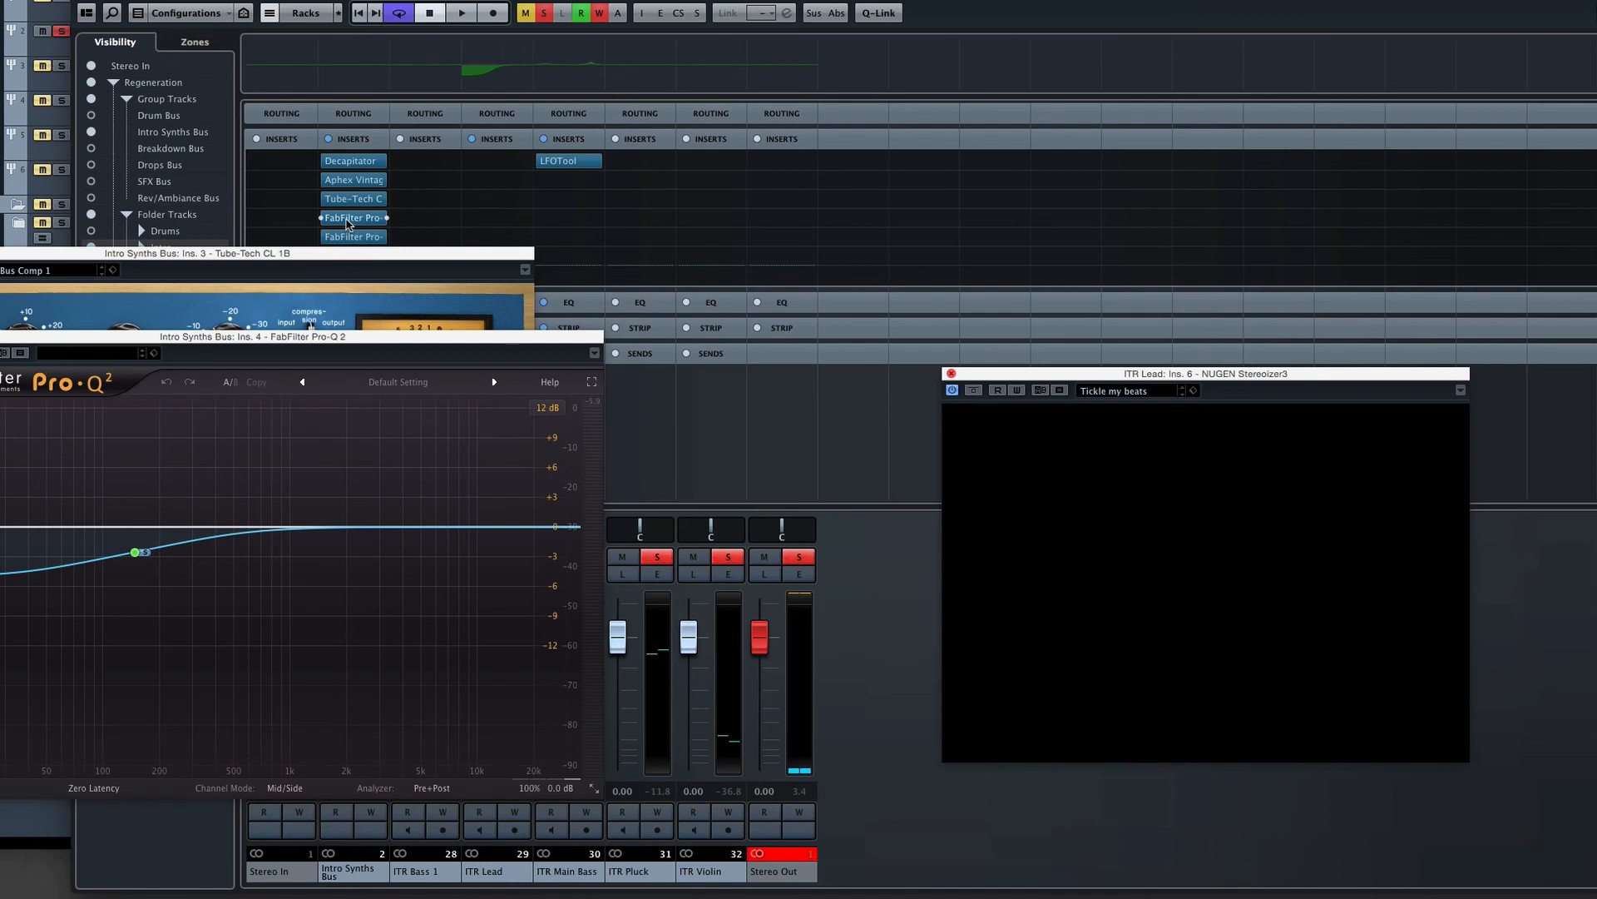
mouse_move(135, 551)
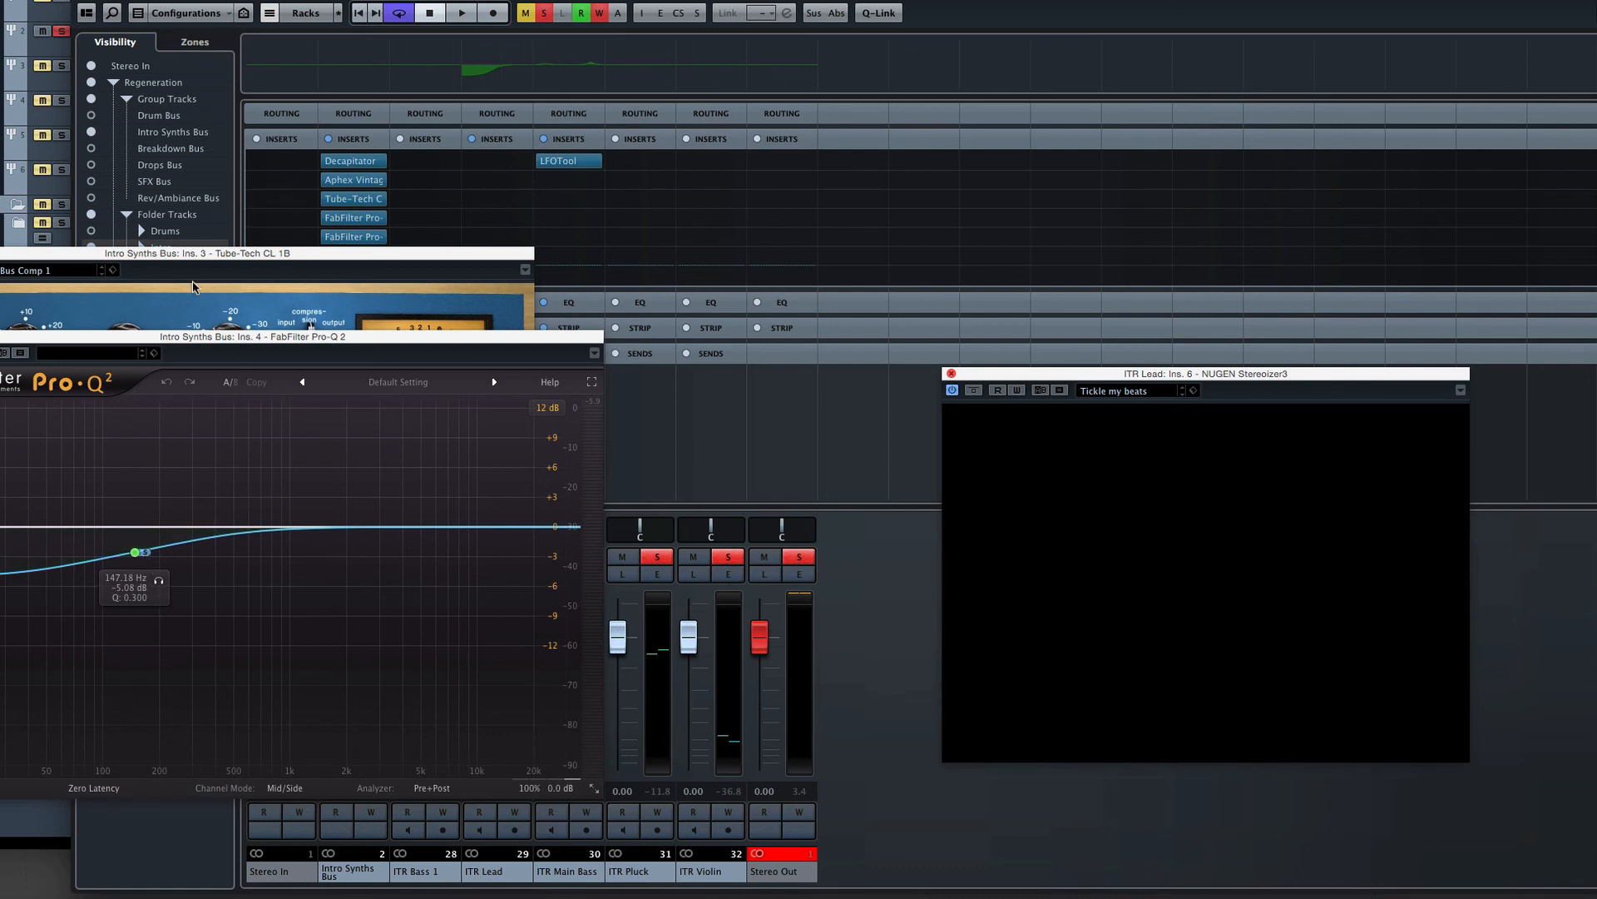
key("super+w")
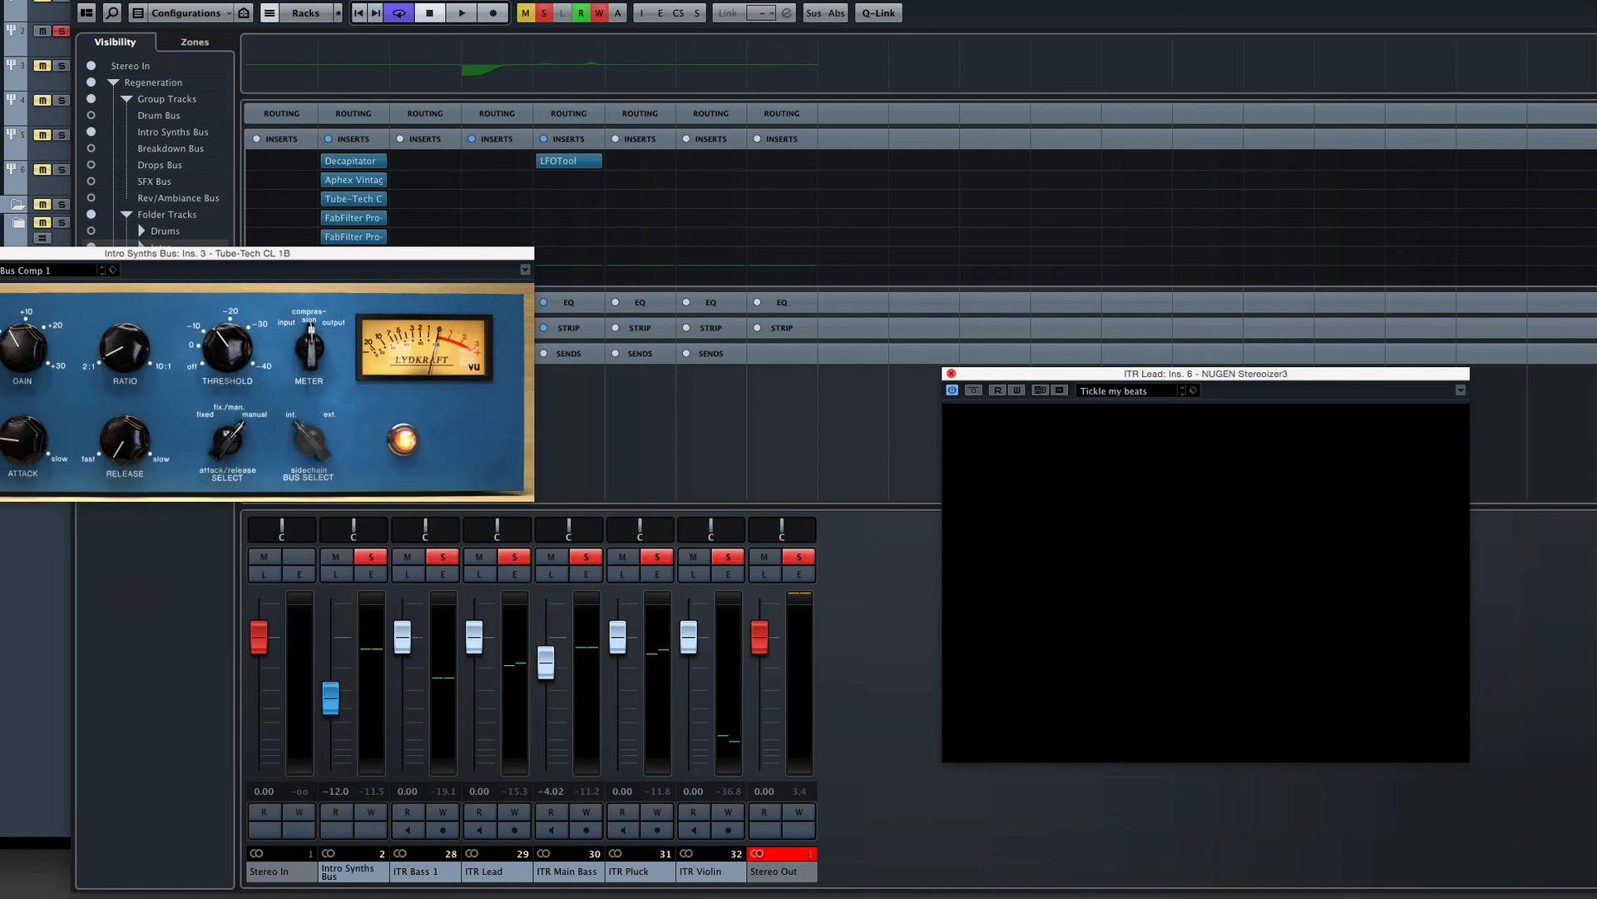
key("super+w")
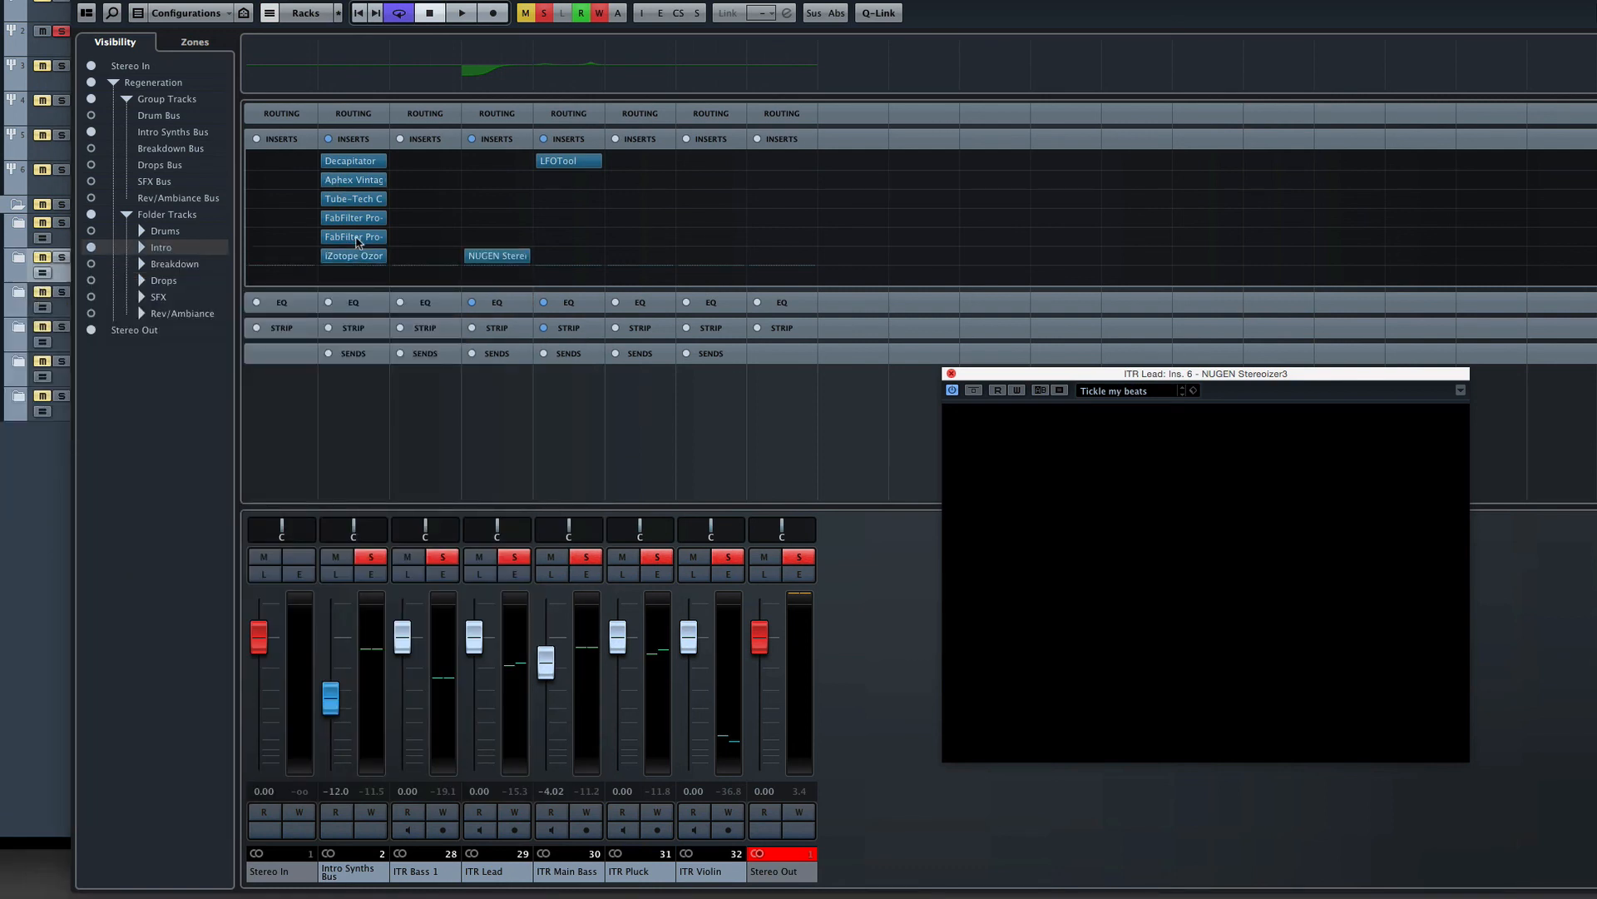
Open the Intro Synths Bus's FabFilter Pro-L insert, move it into view, and watch its limiting and gain during playback.
left_click(358, 238)
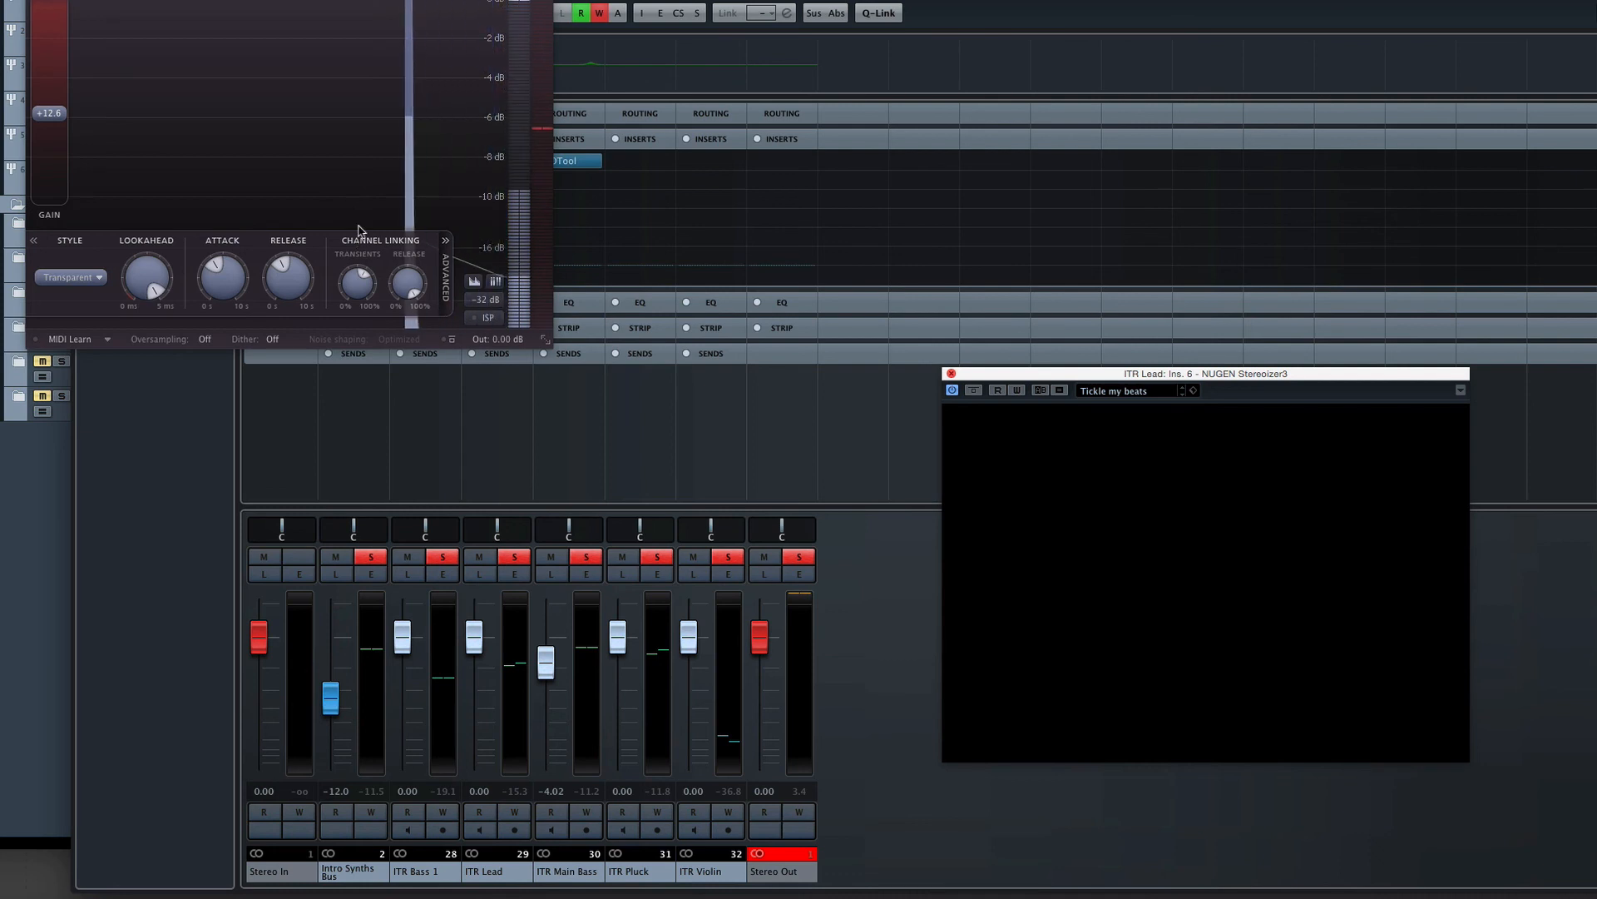
key("space")
left_click_drag(127, 0, 586, 94)
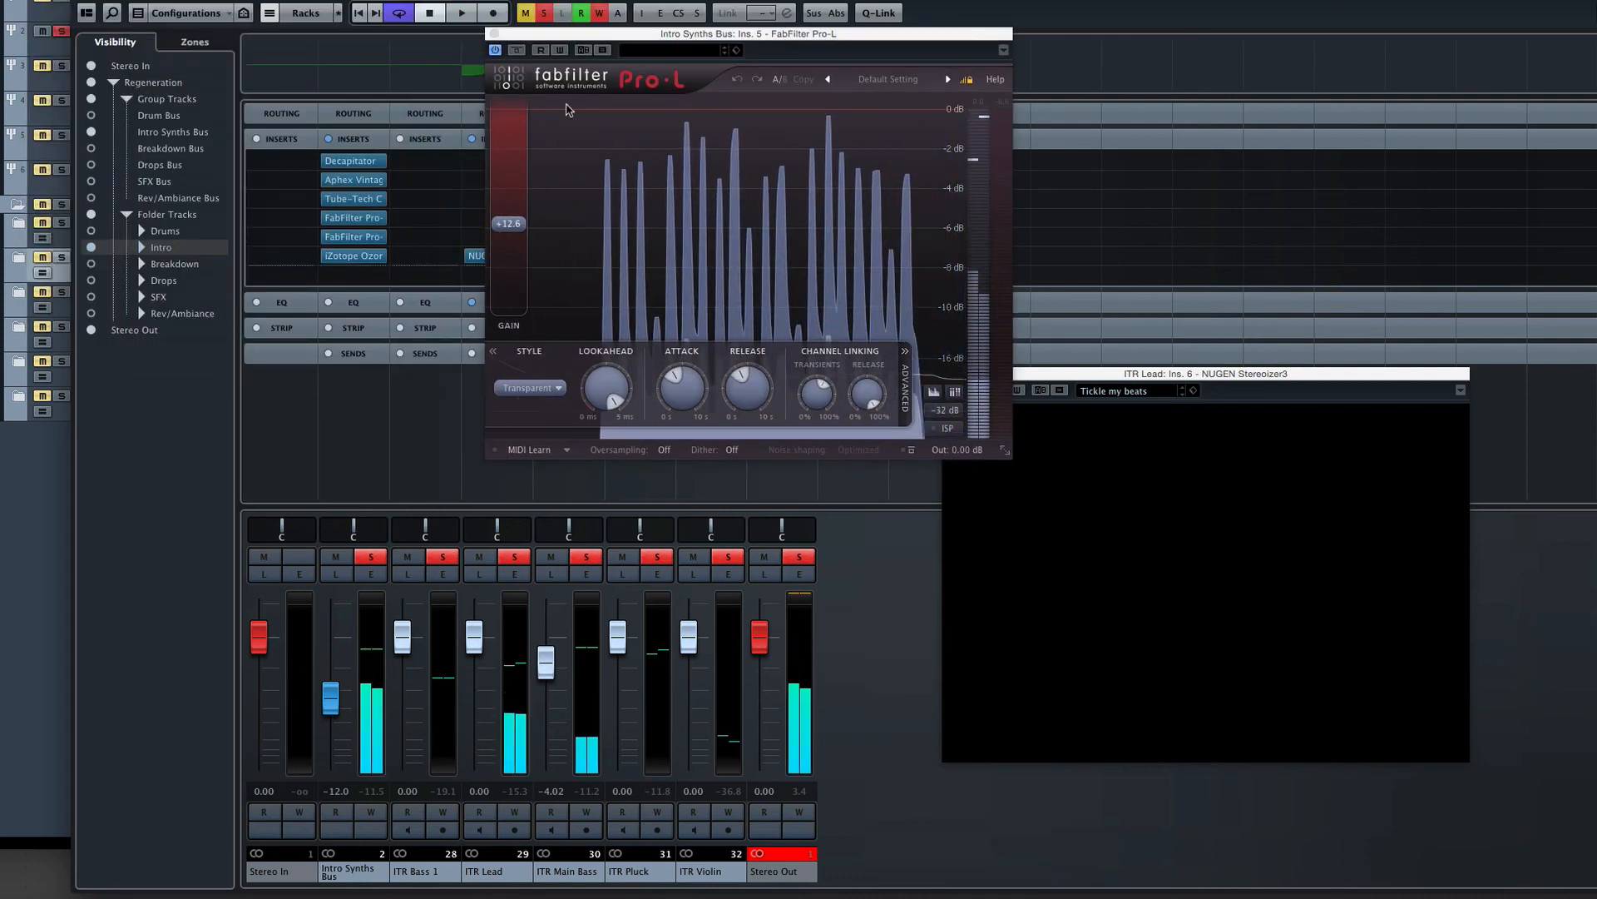
mouse_move(511, 204)
key("F3")
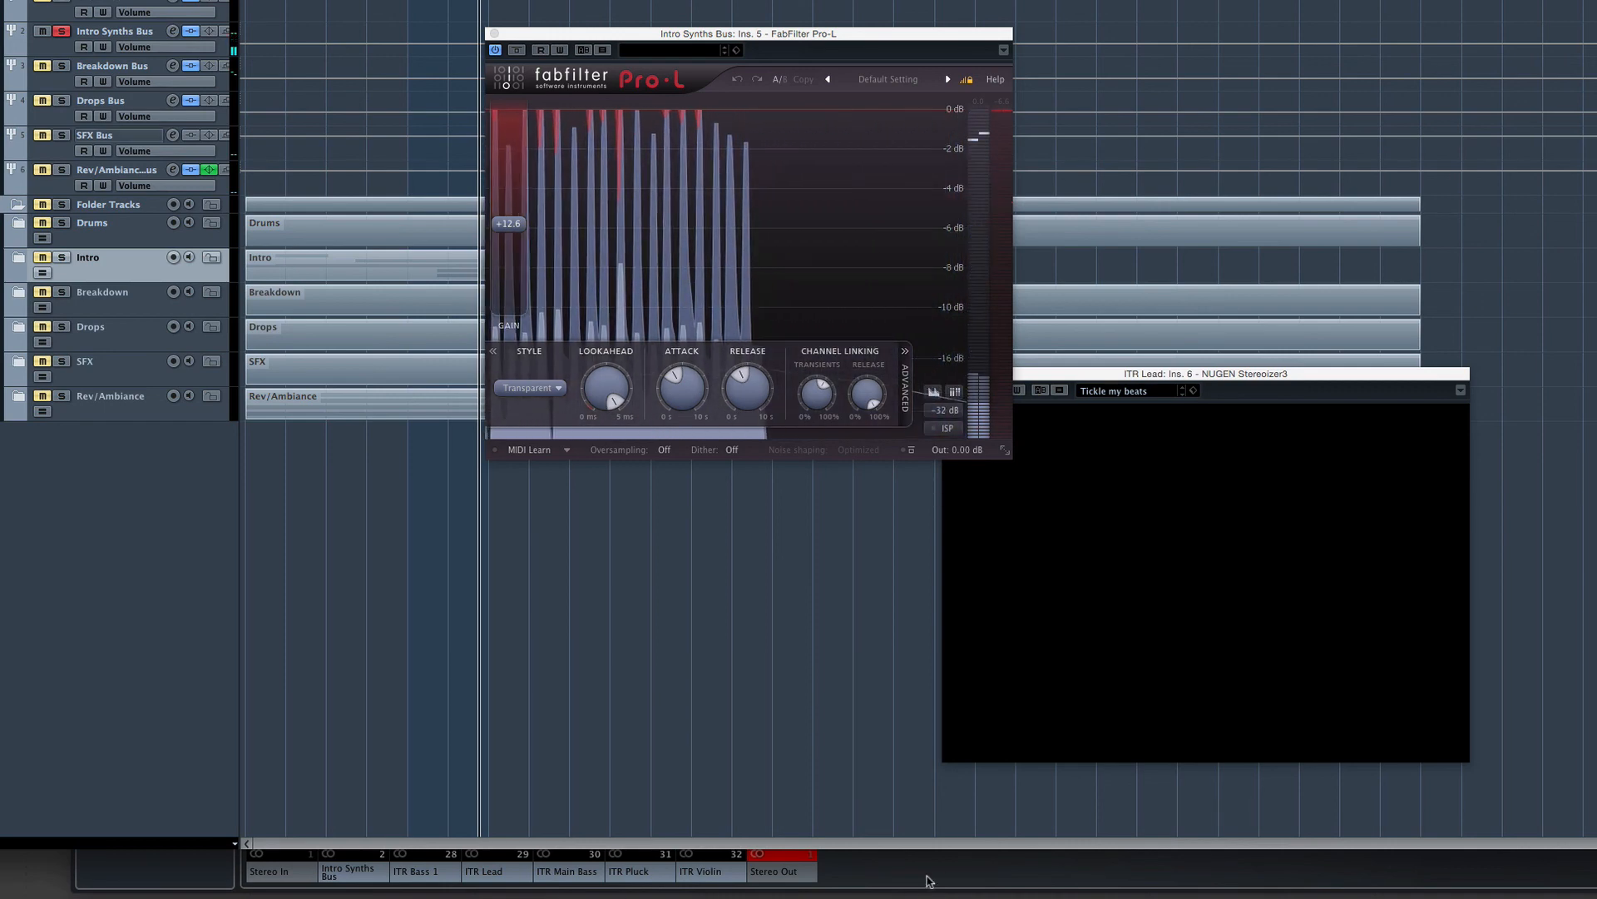
key("F3")
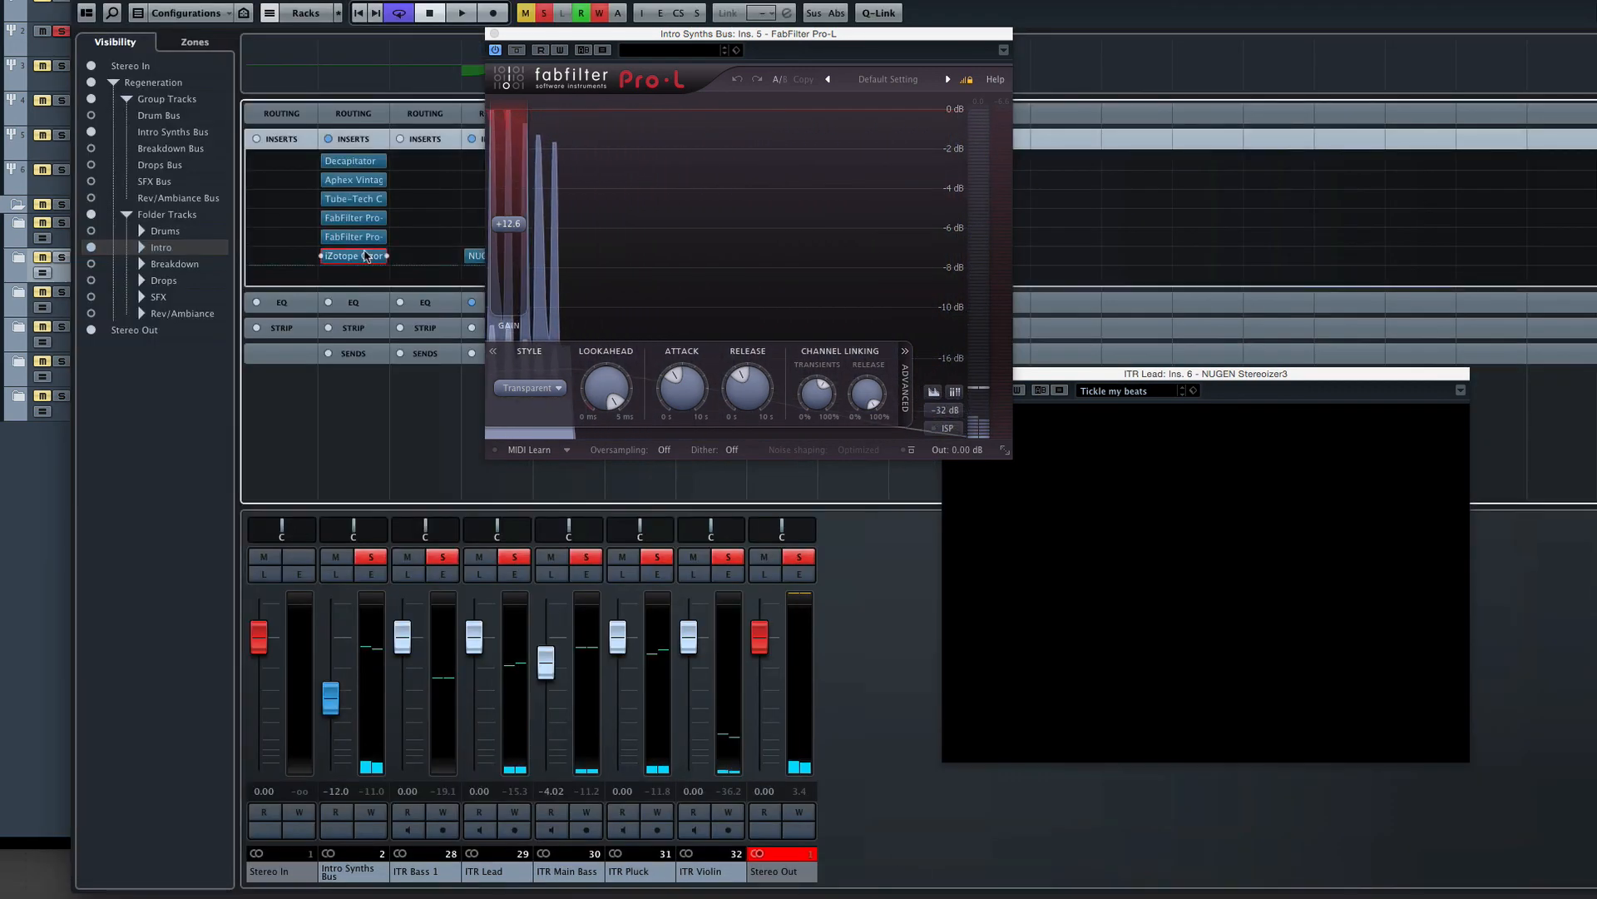
Open the Intro Synths Bus's iZotope Ozone 5 insert, examine its stereo imaging band widths, and close it.
left_click(354, 255)
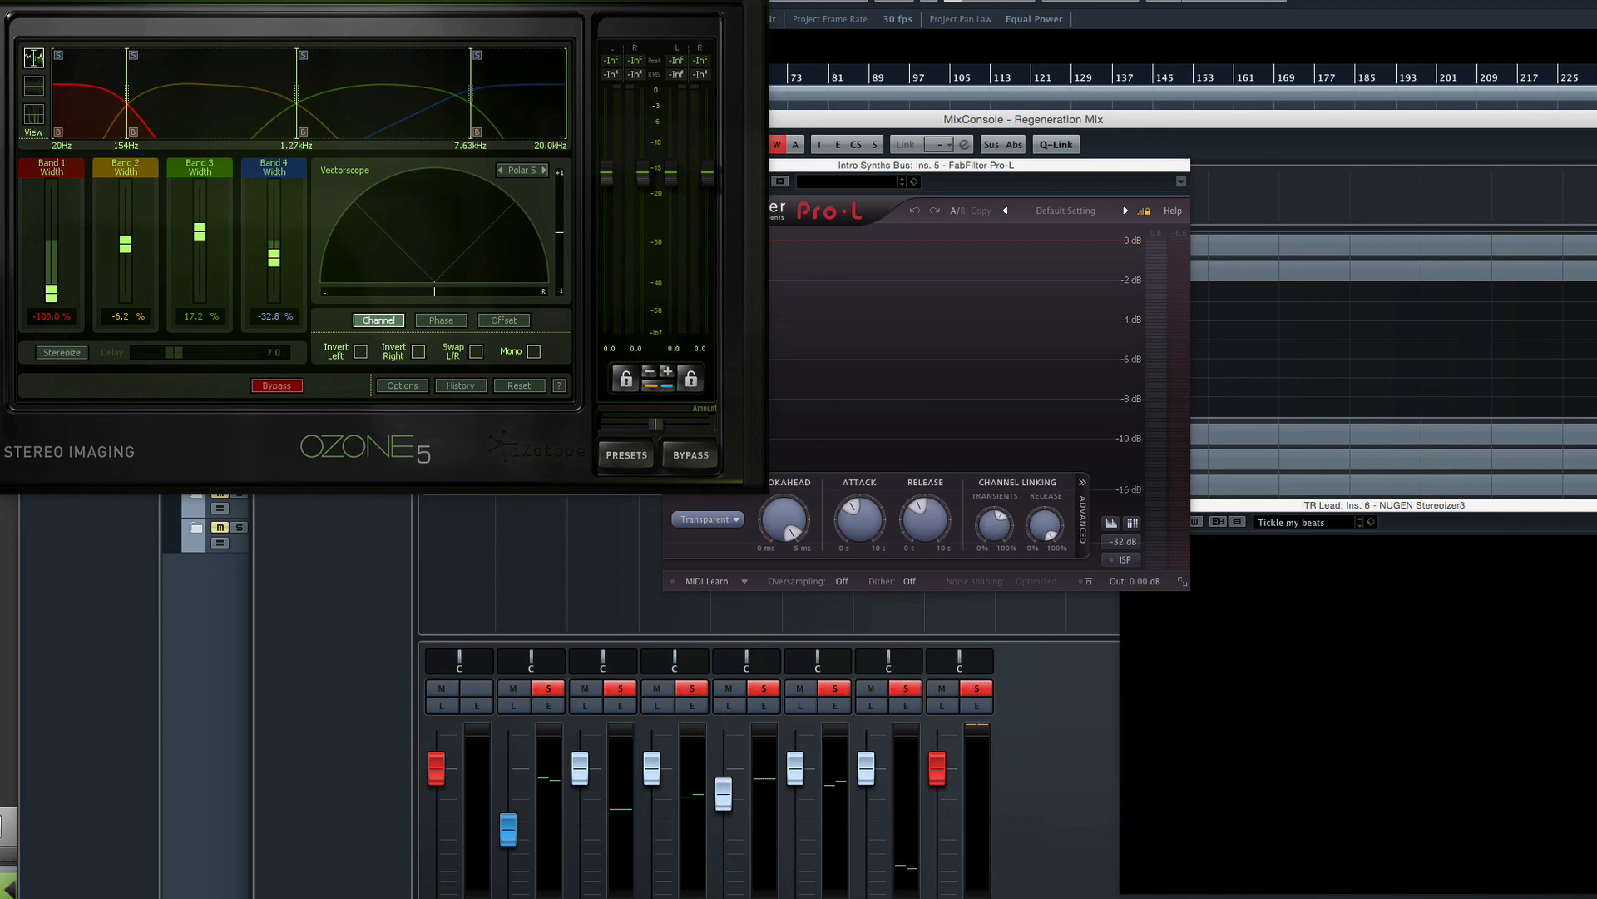
left_click(1, 2)
Hide the Intro folder's channels and the Intro Synths Bus from the mixer.
left_click(269, 379)
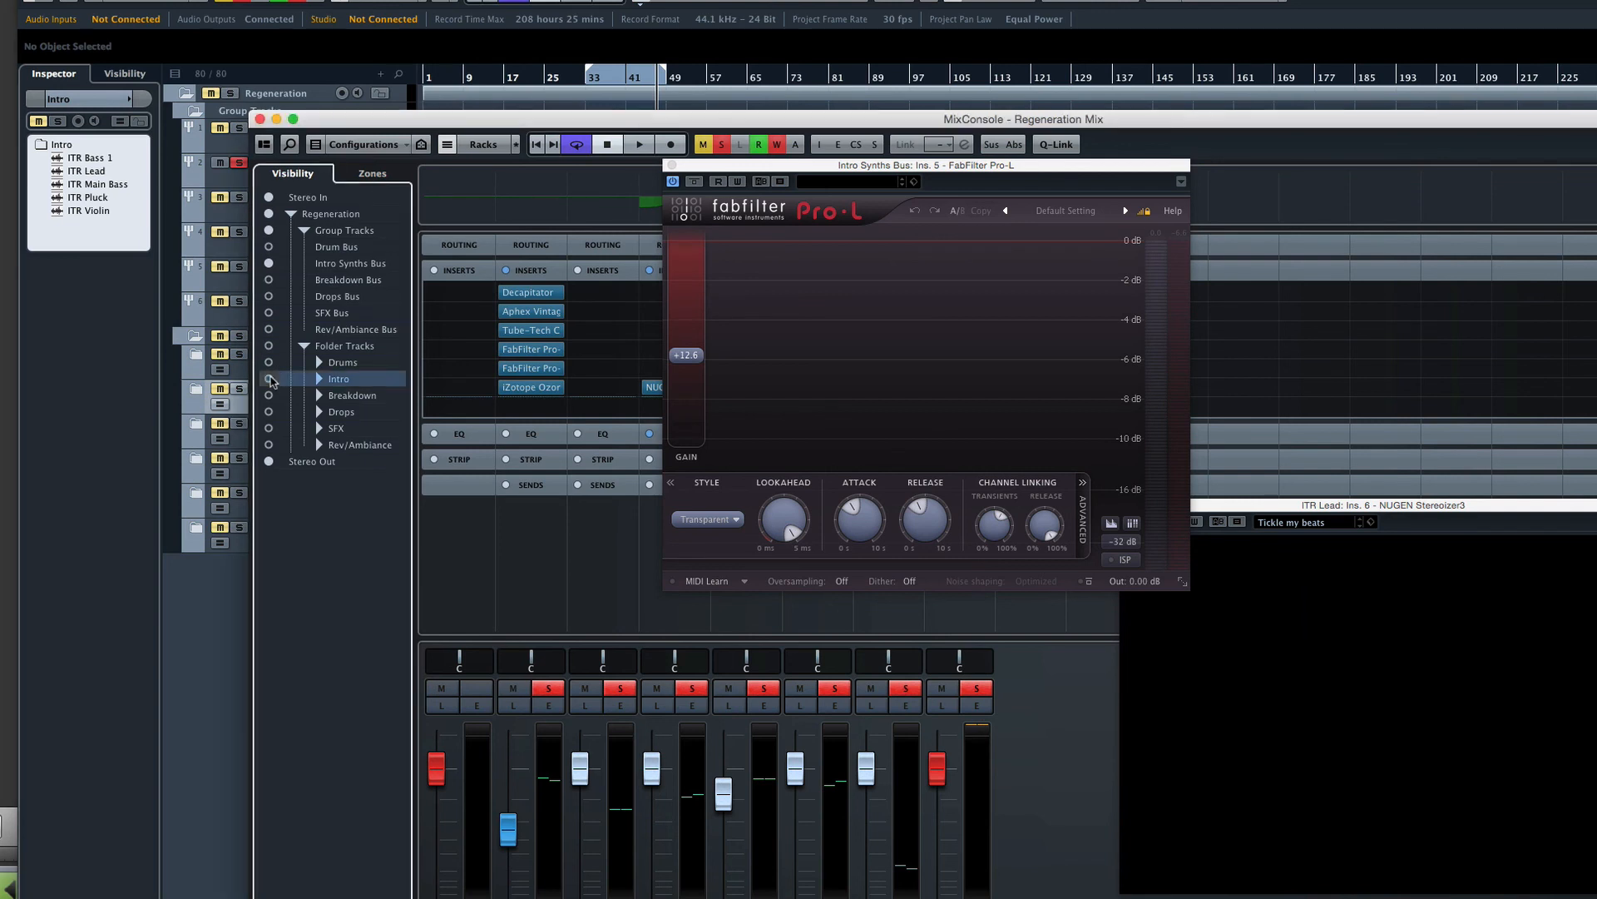
left_click(269, 263)
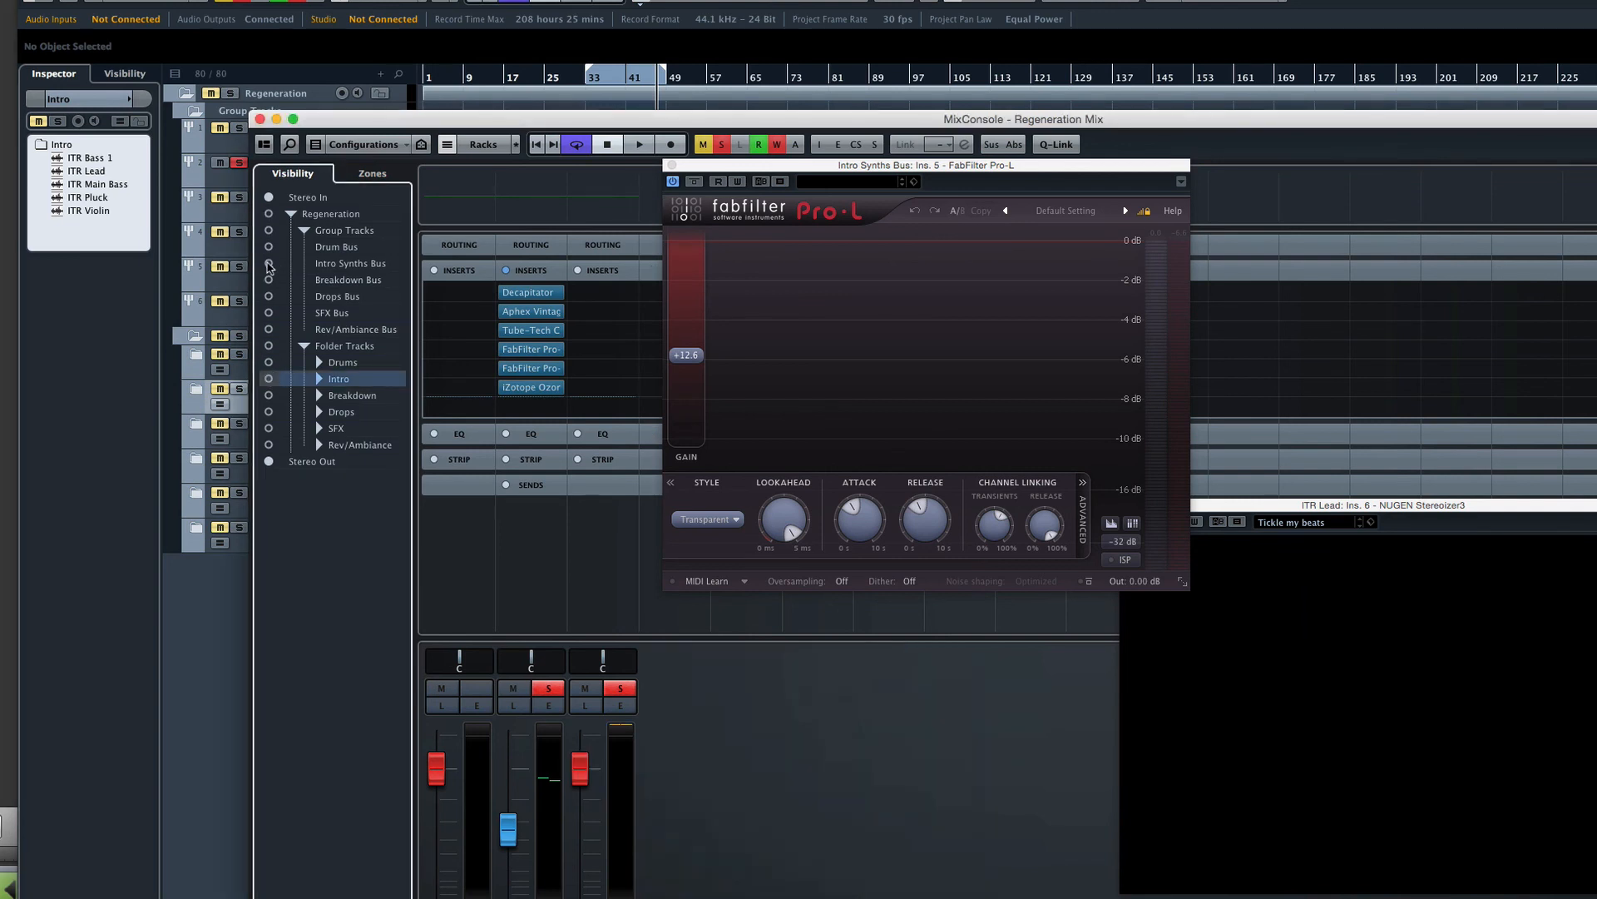
Show the Breakdown folder's channels and the Breakdown Bus in the mixer, moving the leftover plug-in windows aside.
left_click(269, 395)
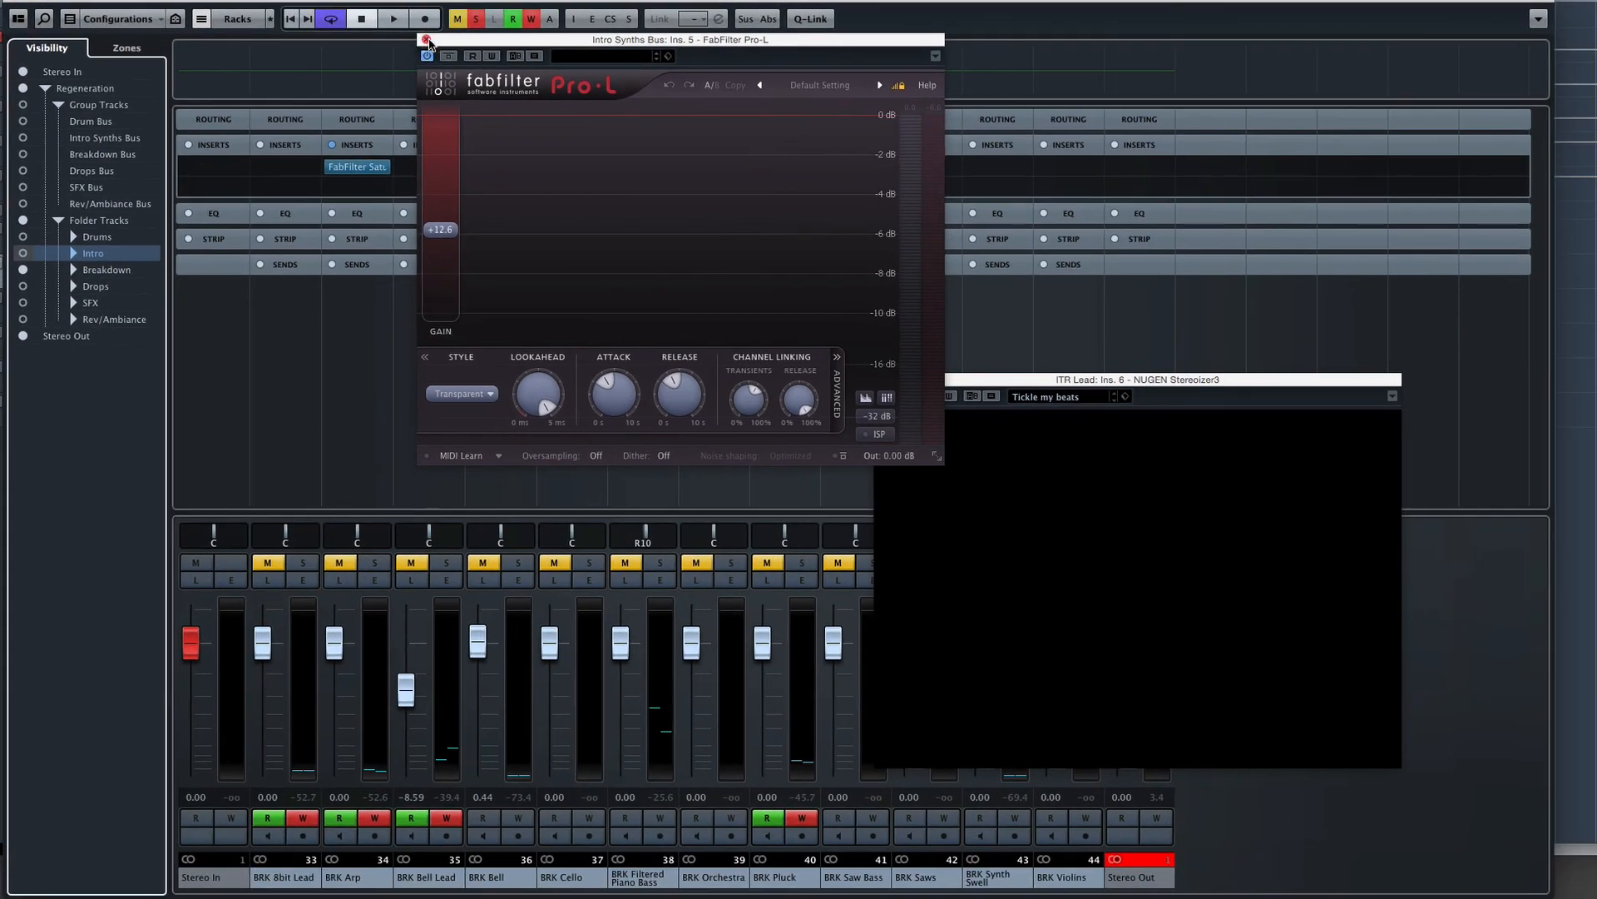
left_click_drag(428, 42, 1129, 209)
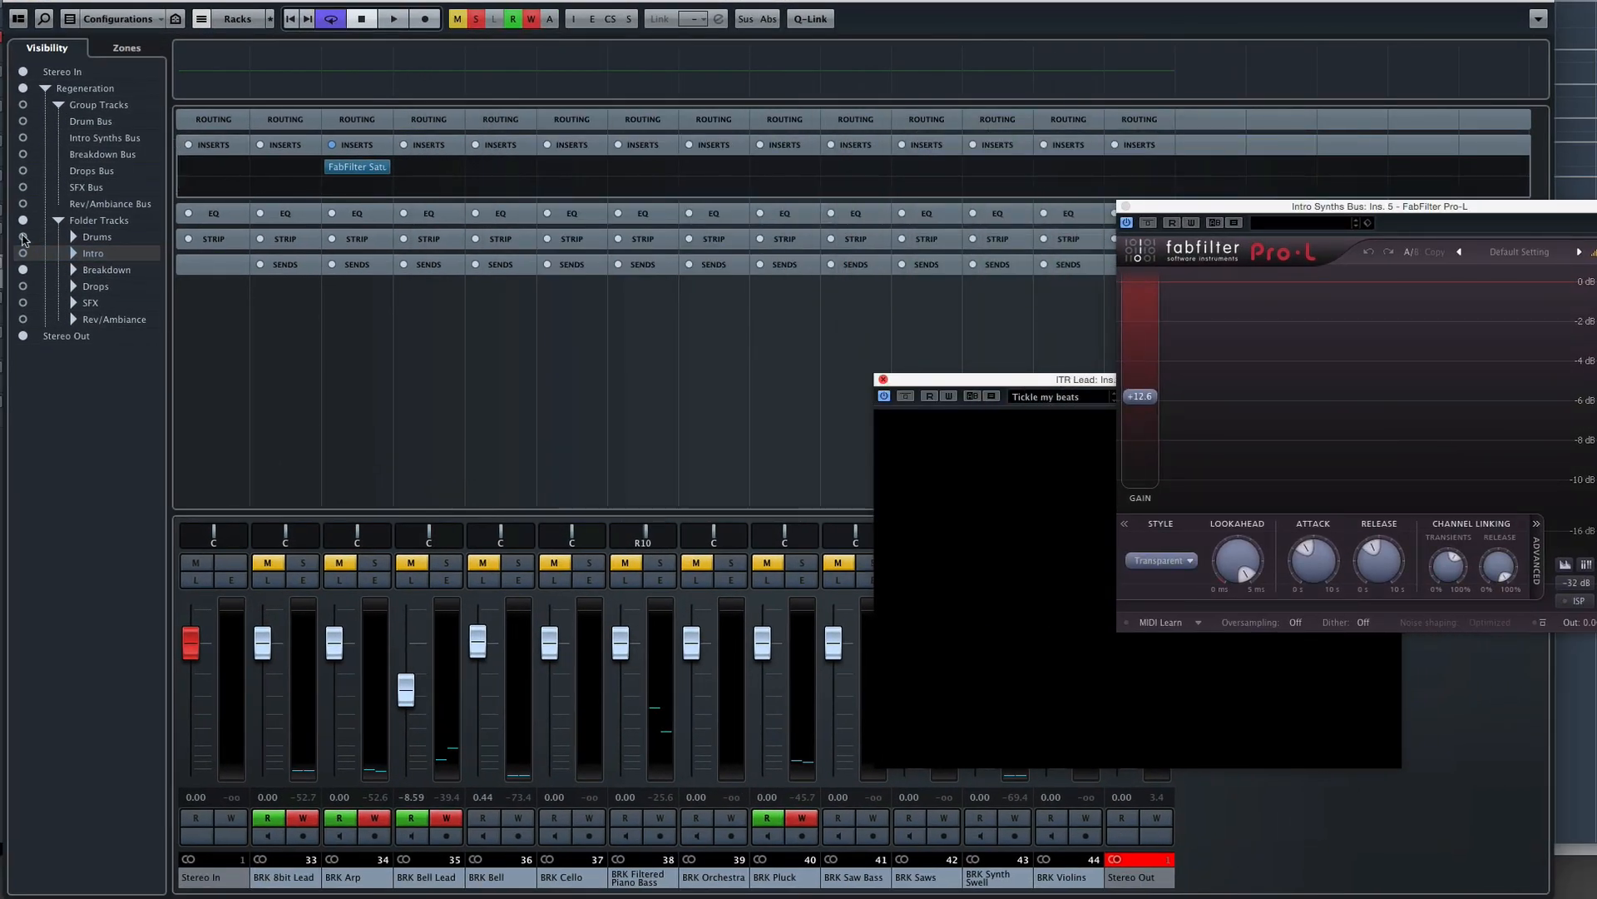
left_click(23, 154)
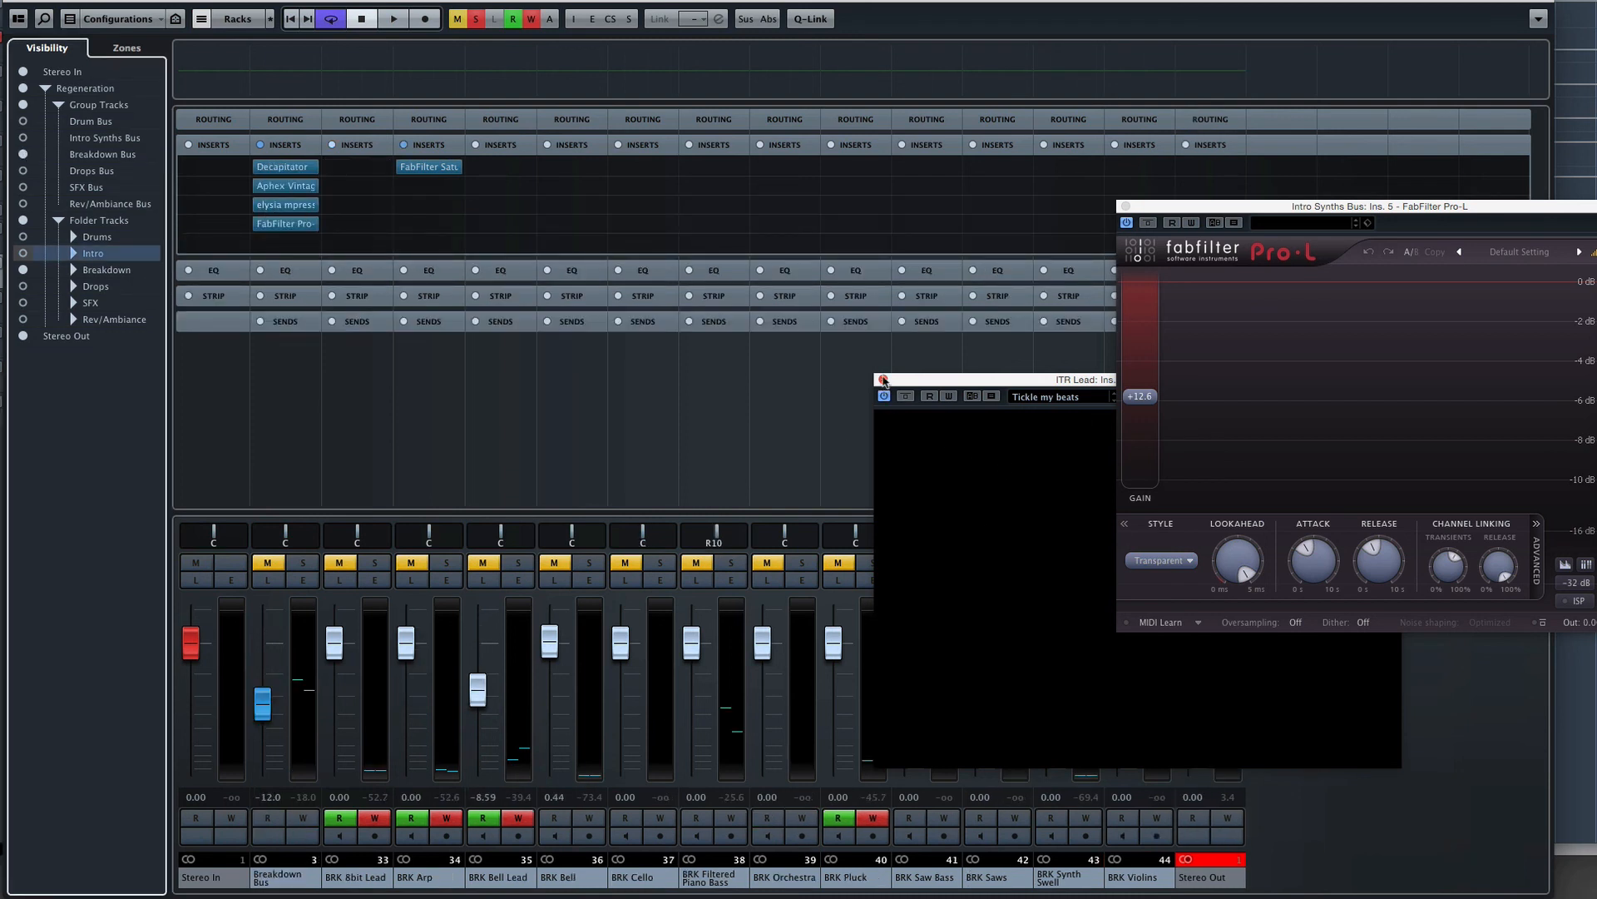
left_click(883, 380)
left_click_drag(1172, 215, 1197, 301)
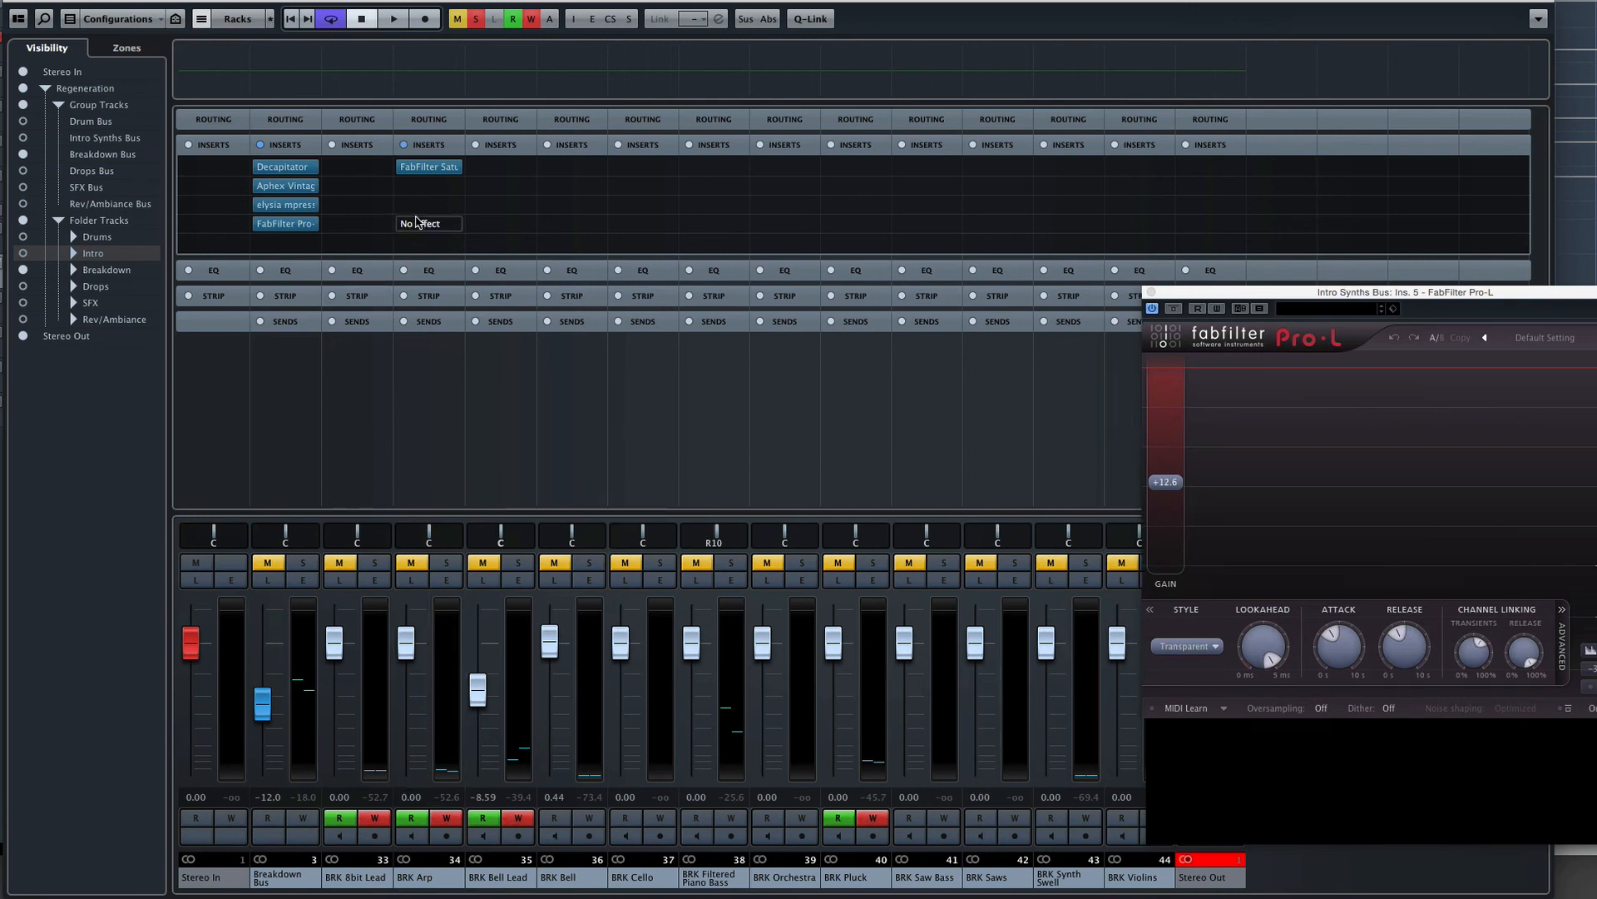
Open the BRK Arp channel's FabFilter Saturn insert, examine its settings, and close it.
left_click(430, 169)
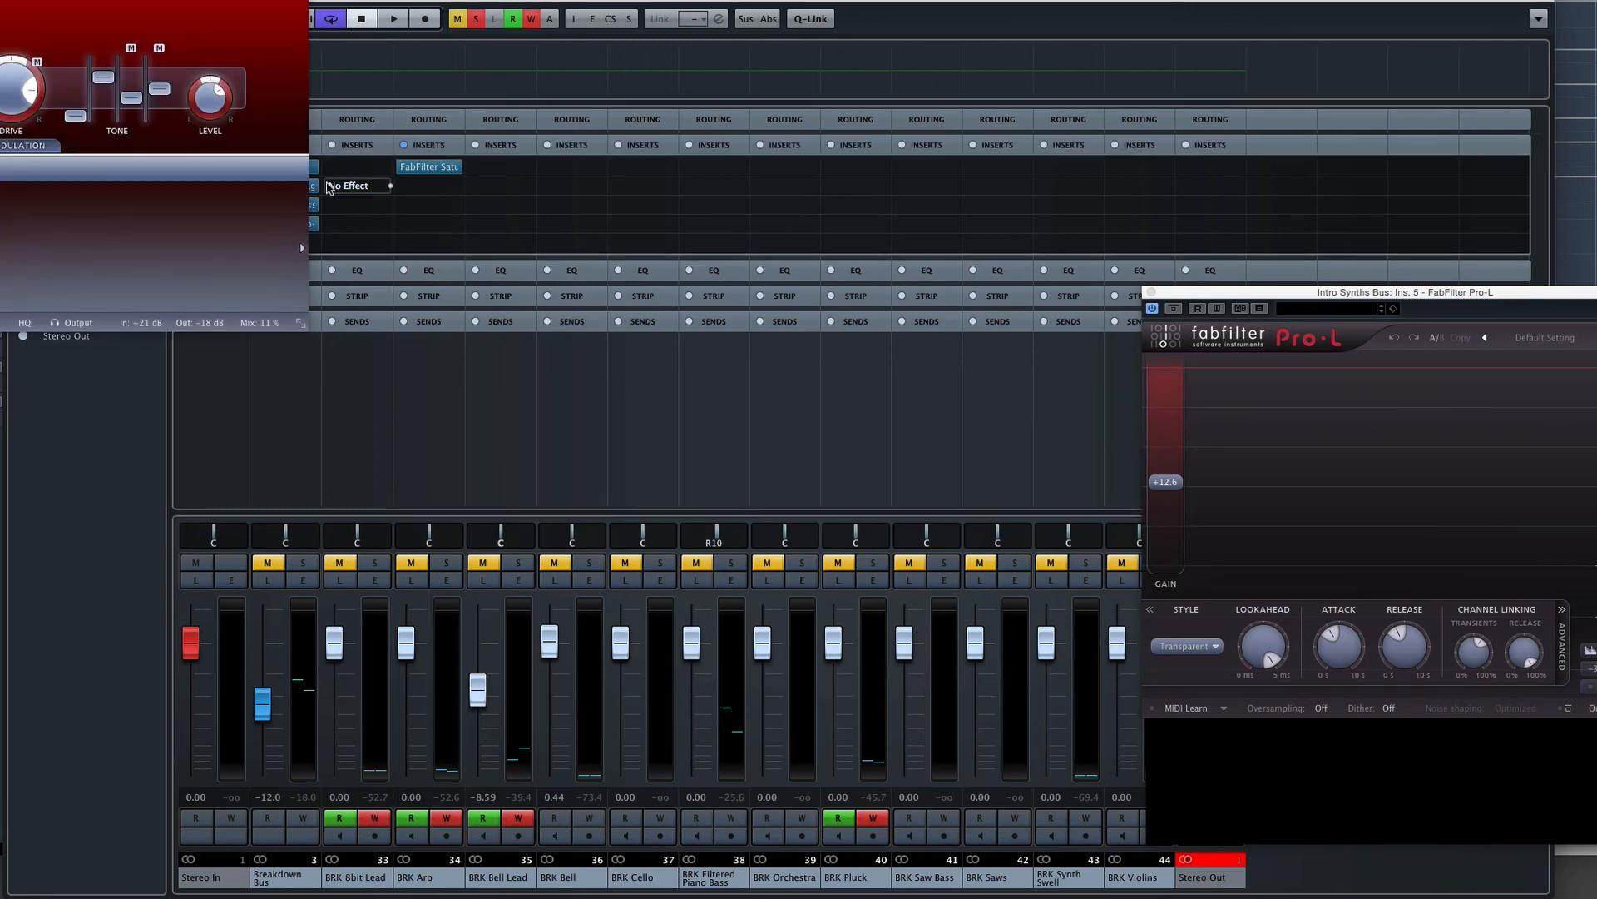
left_click_drag(0, 0, 492, 27)
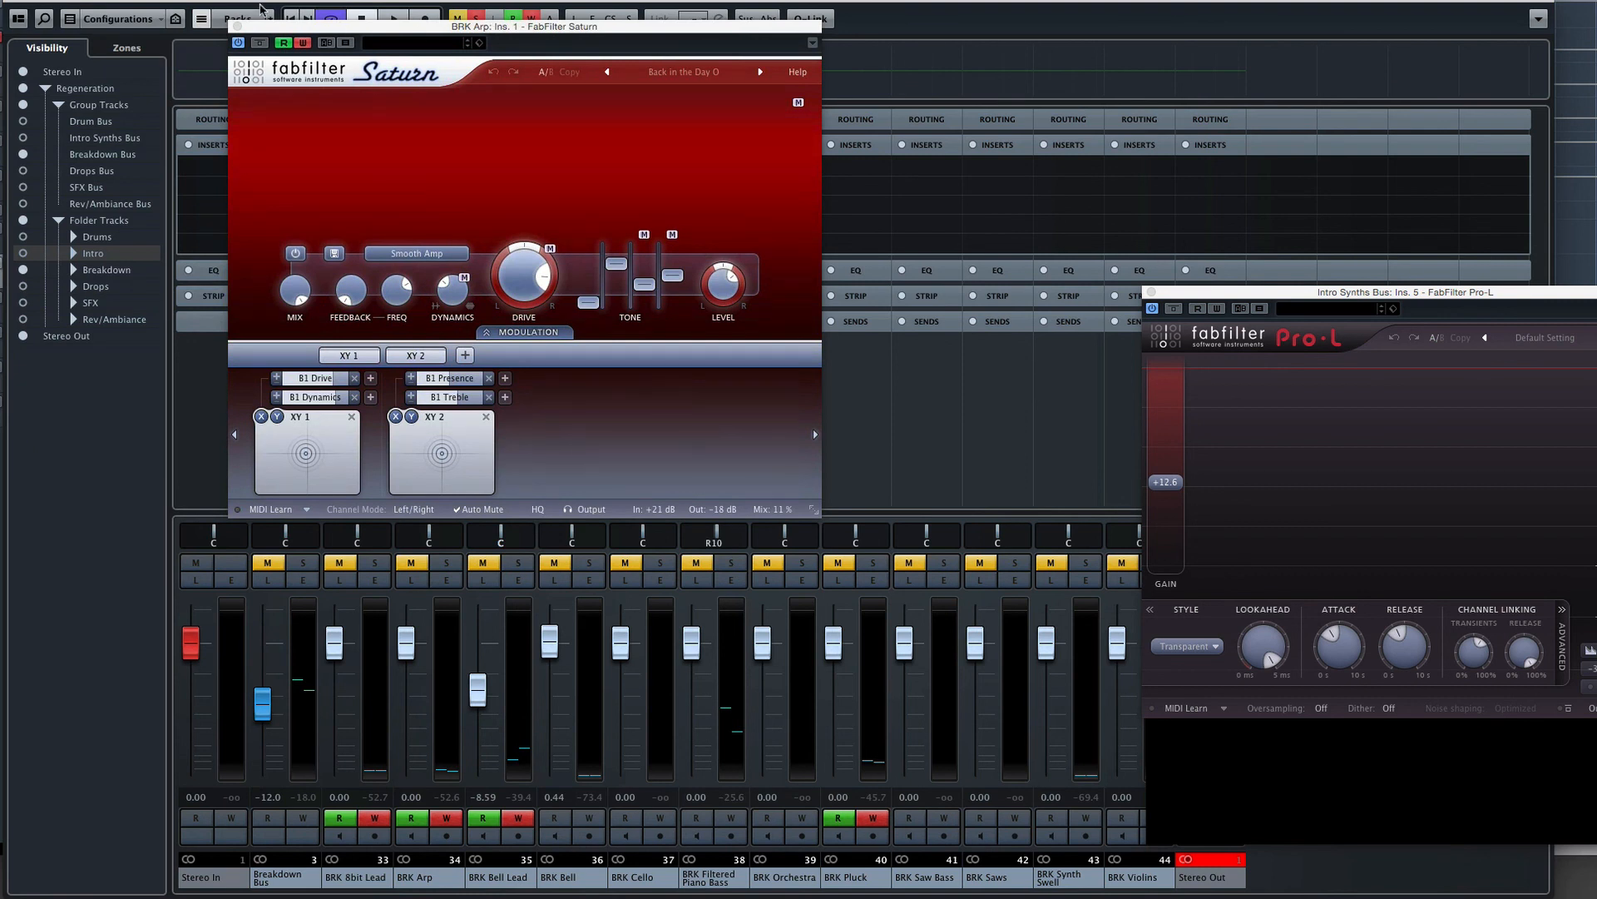
left_click(236, 27)
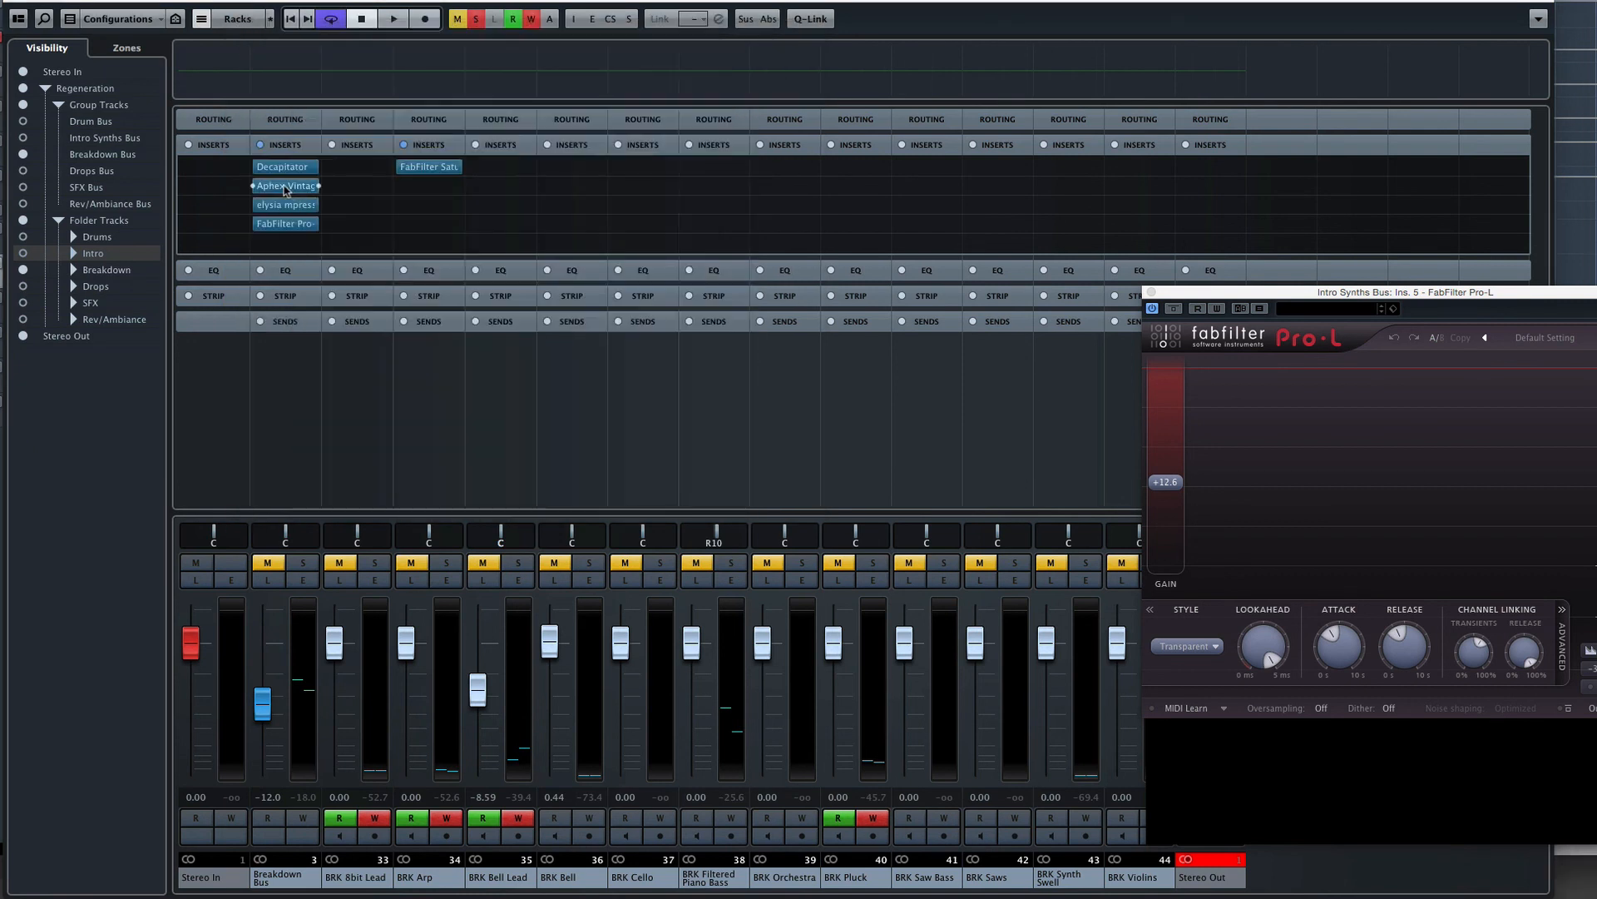
left_click(424, 146)
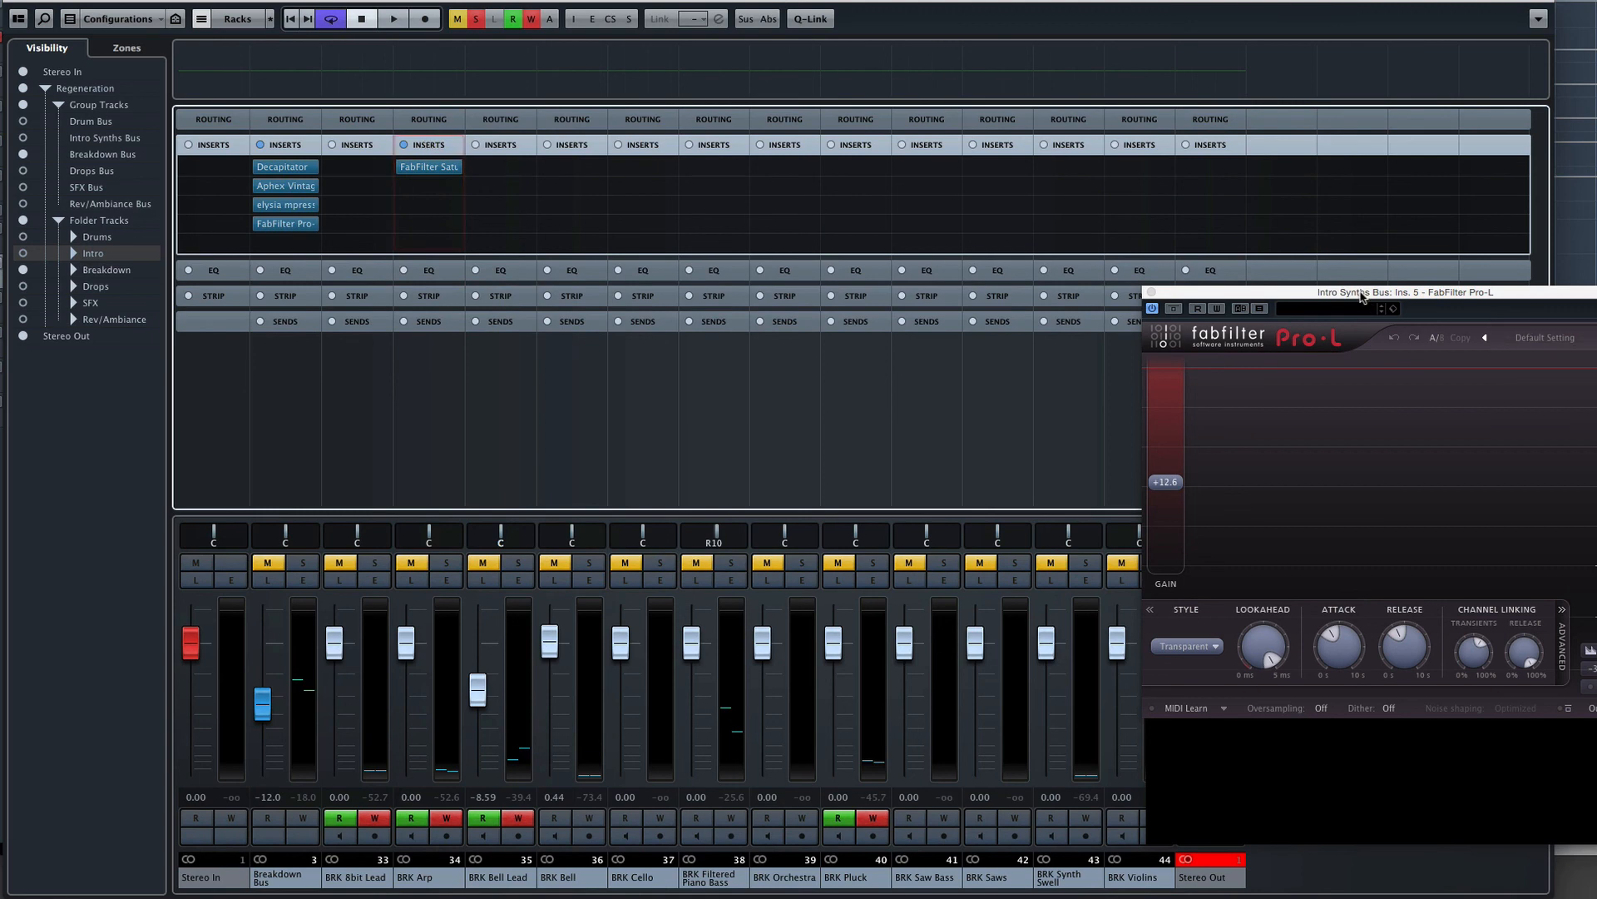
left_click_drag(1366, 296, 1298, 467)
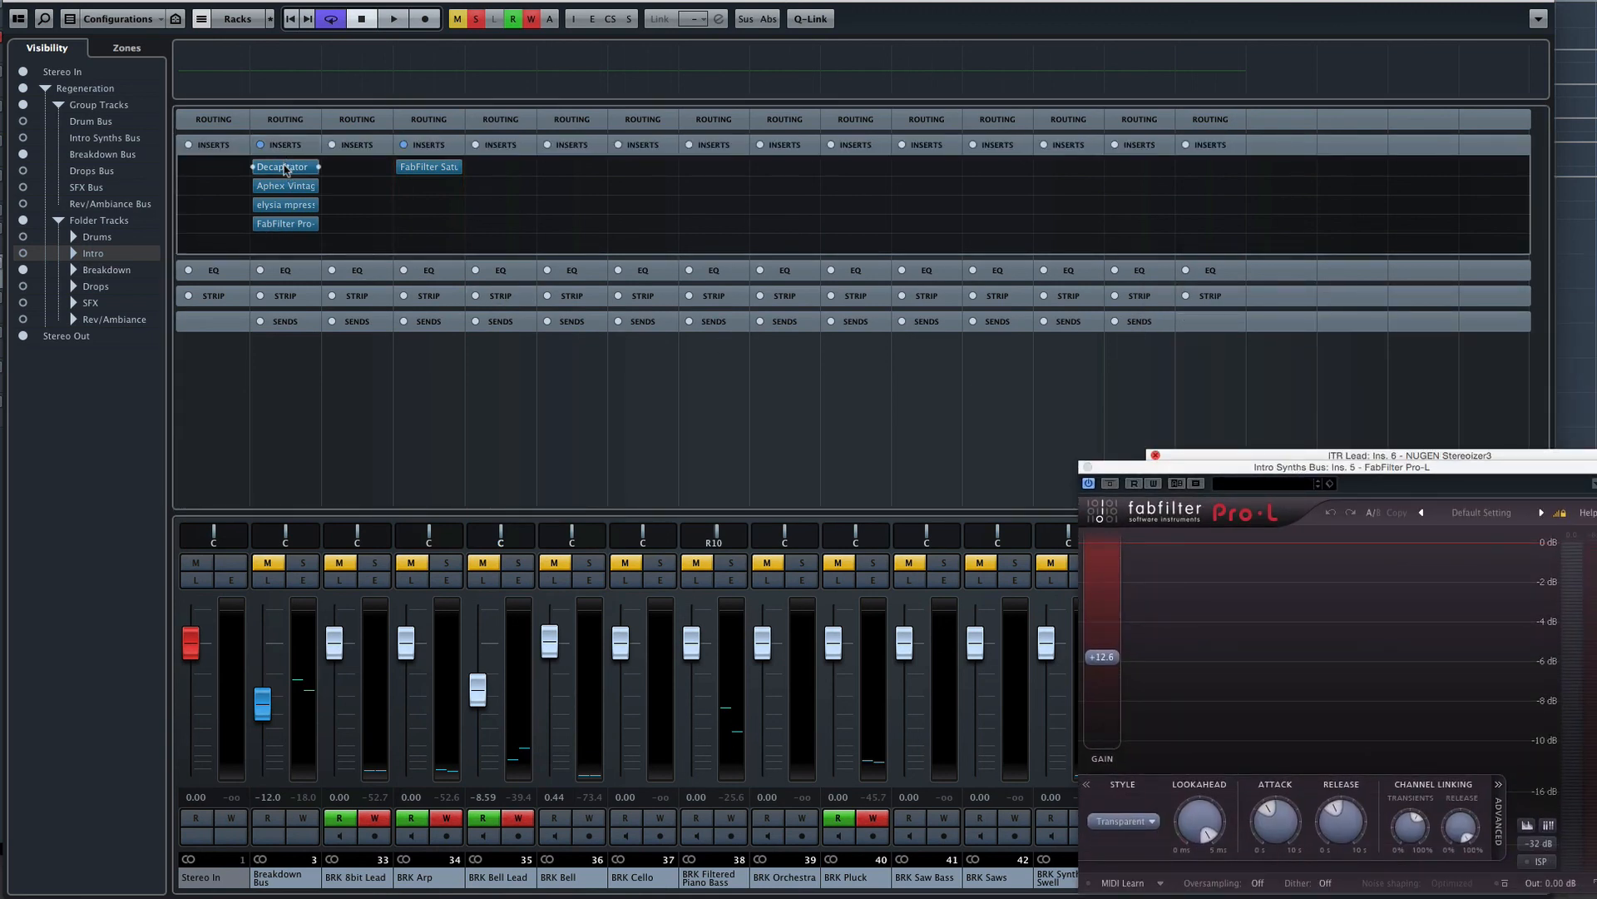
Examine the Breakdown Bus's Decapitator and Aphex Vintage Exciter inserts one after the other, closing each.
left_click(282, 172)
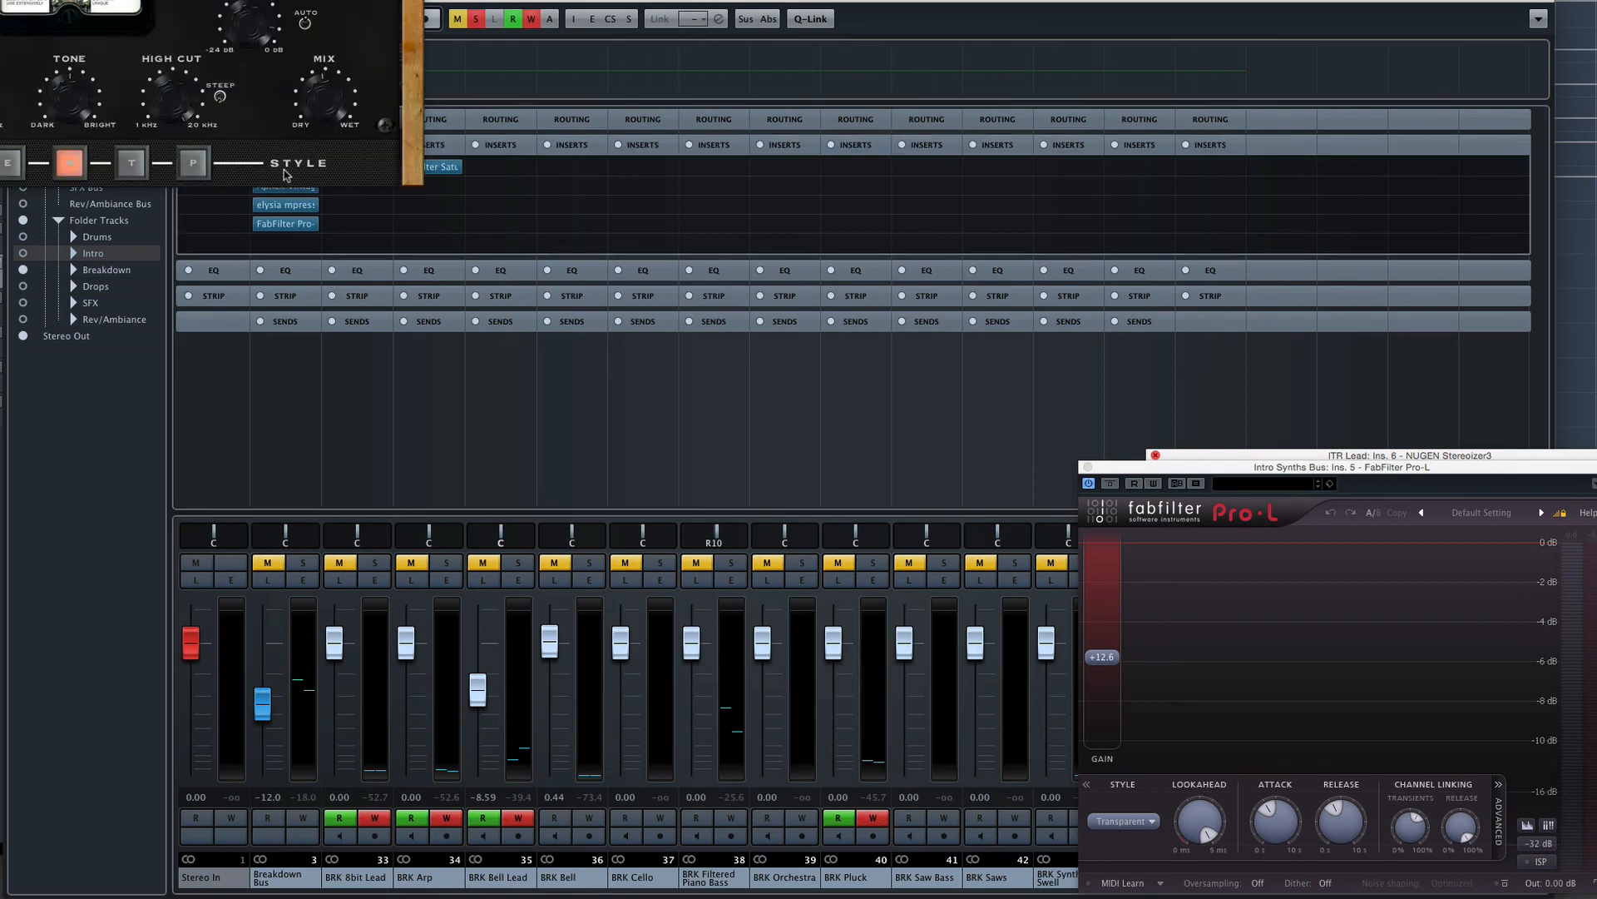
left_click_drag(9, 0, 416, 143)
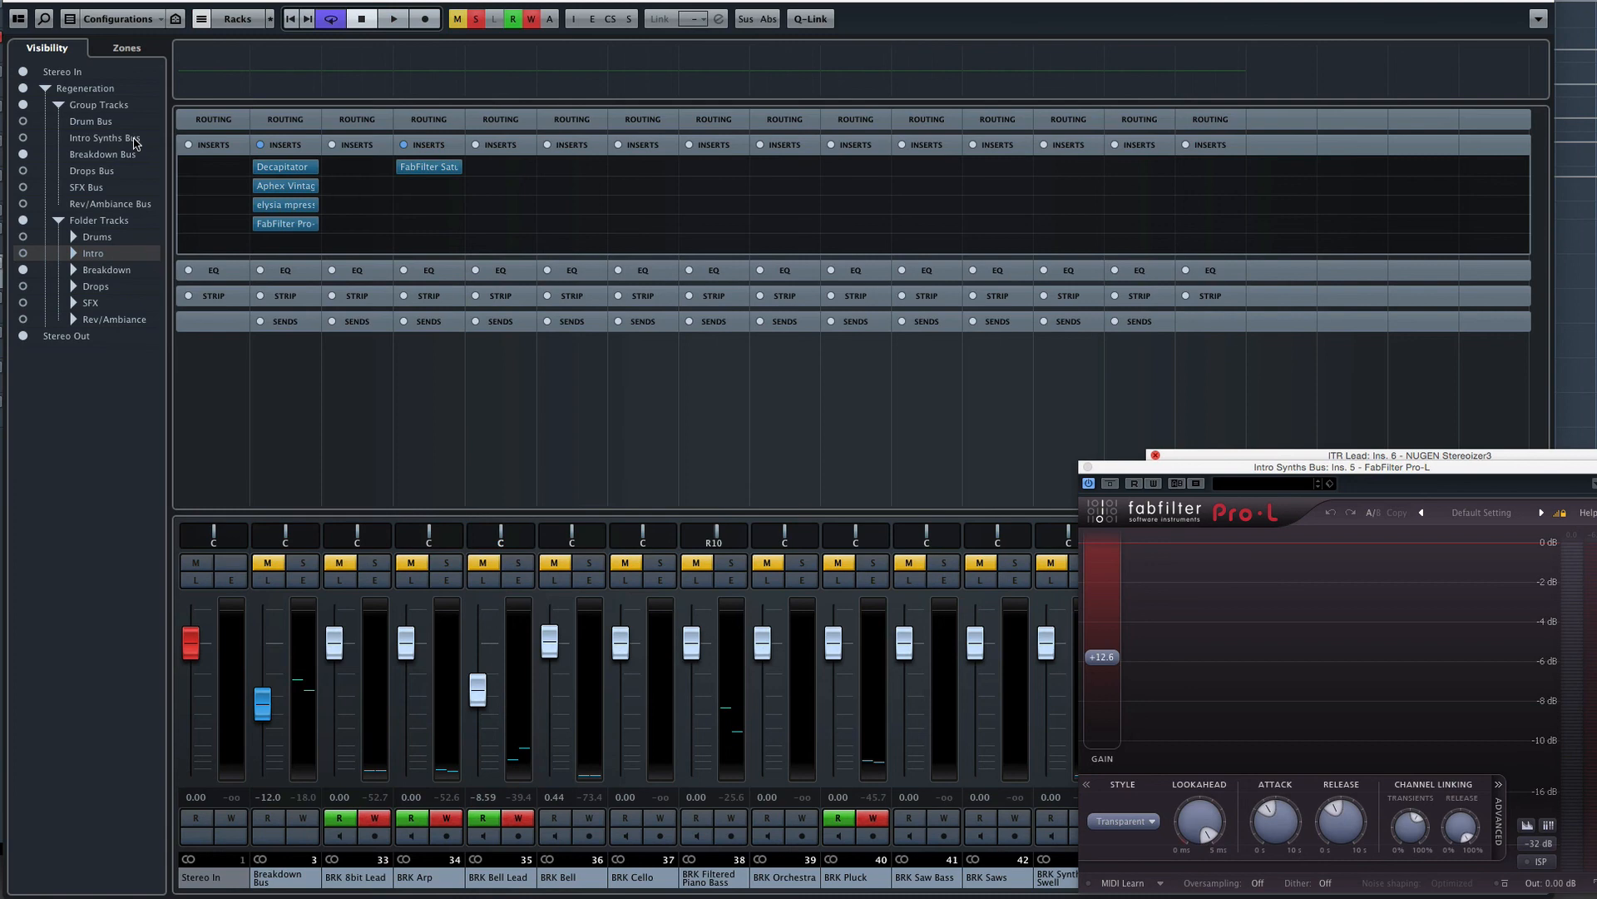
left_click(285, 185)
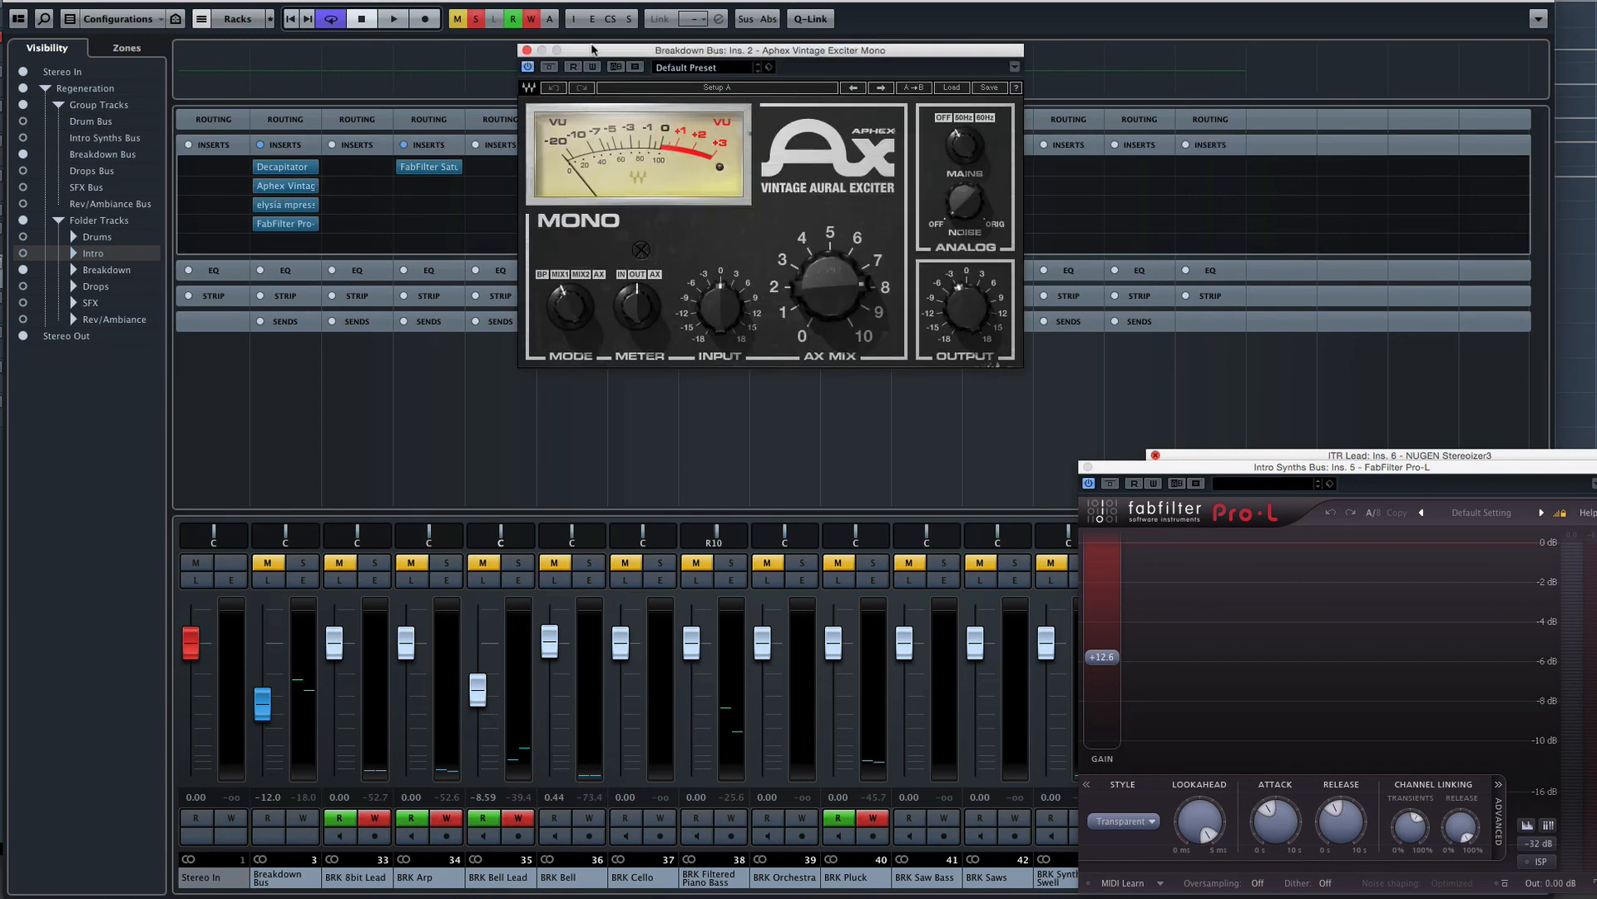
left_click_drag(592, 48, 311, 117)
left_click(272, 113)
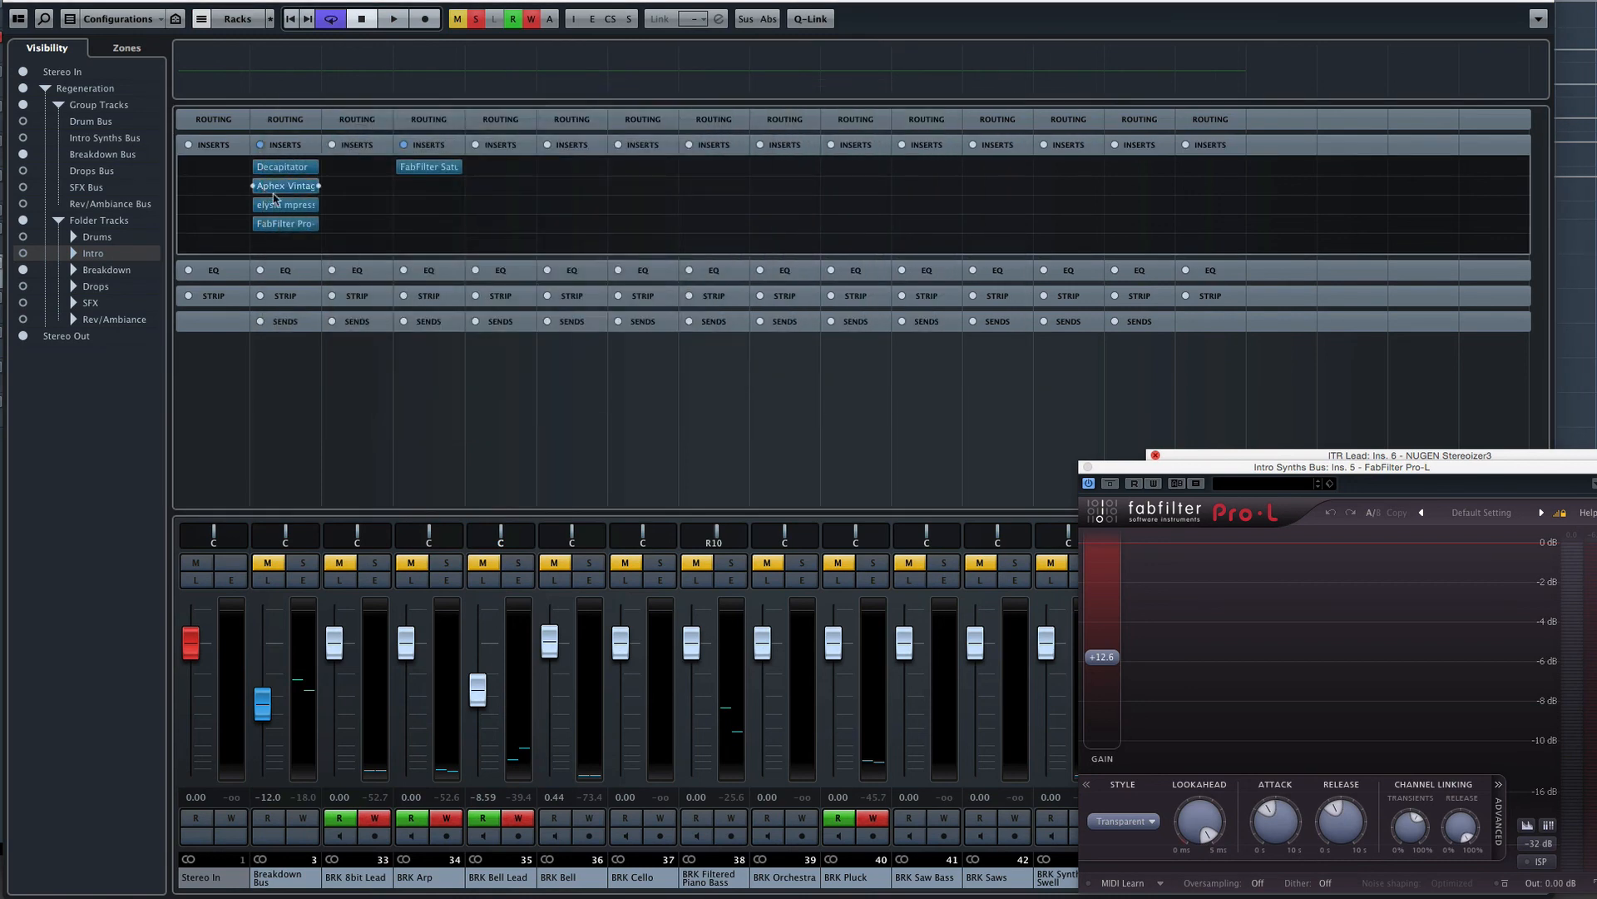
Open the Breakdown Bus's elysia mpressor insert and play the section with the Breakdown tracks soloed.
left_click(286, 205)
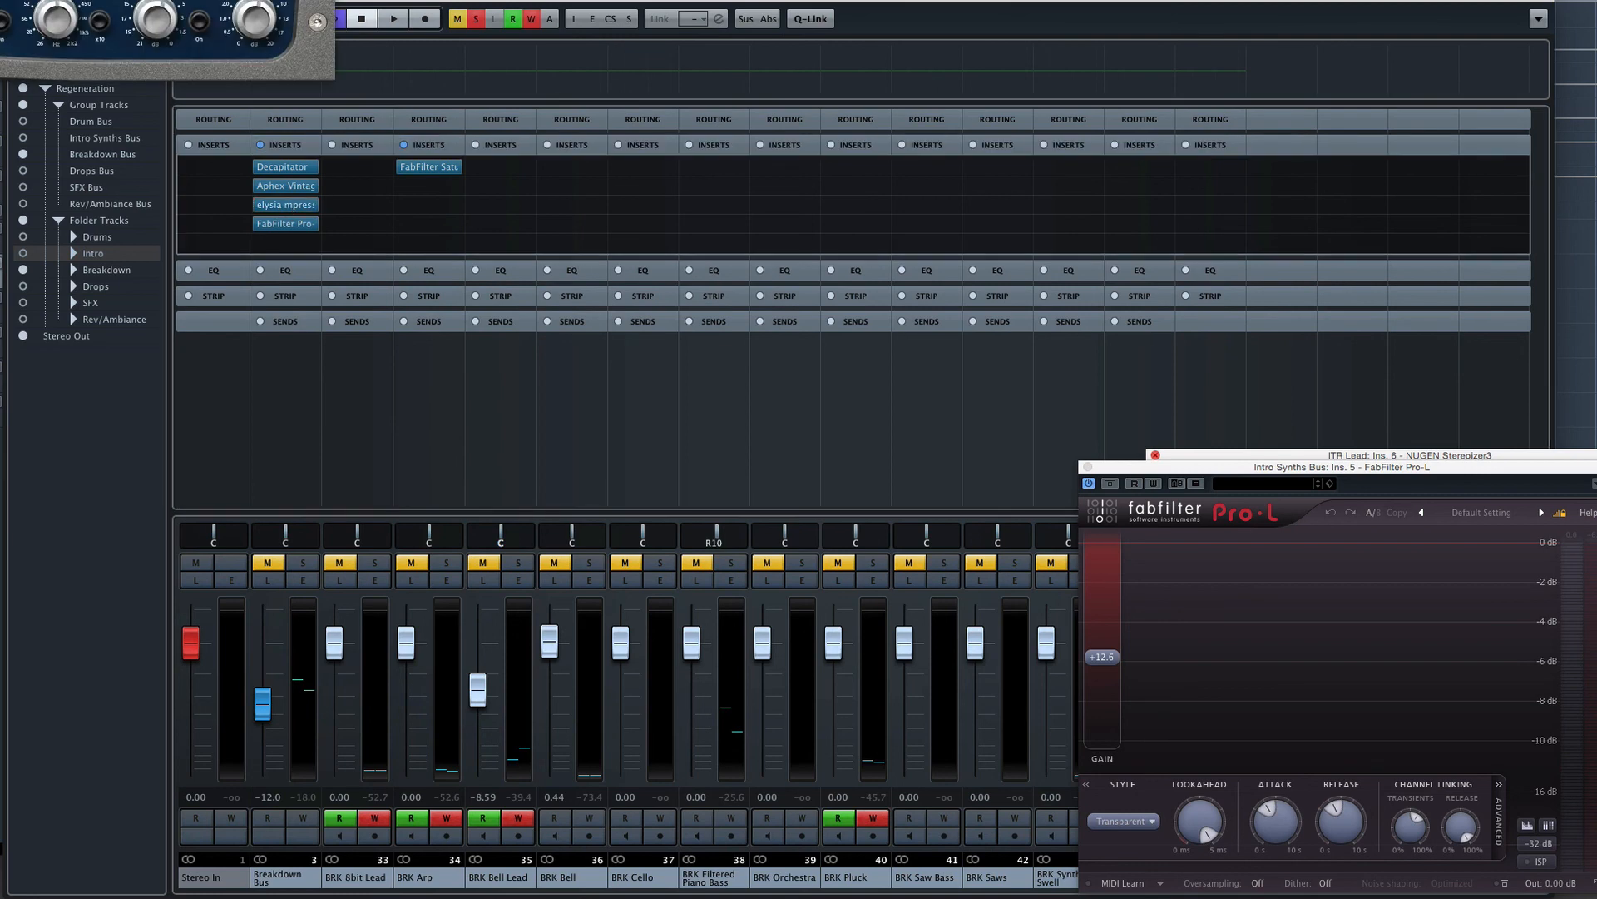
key("space")
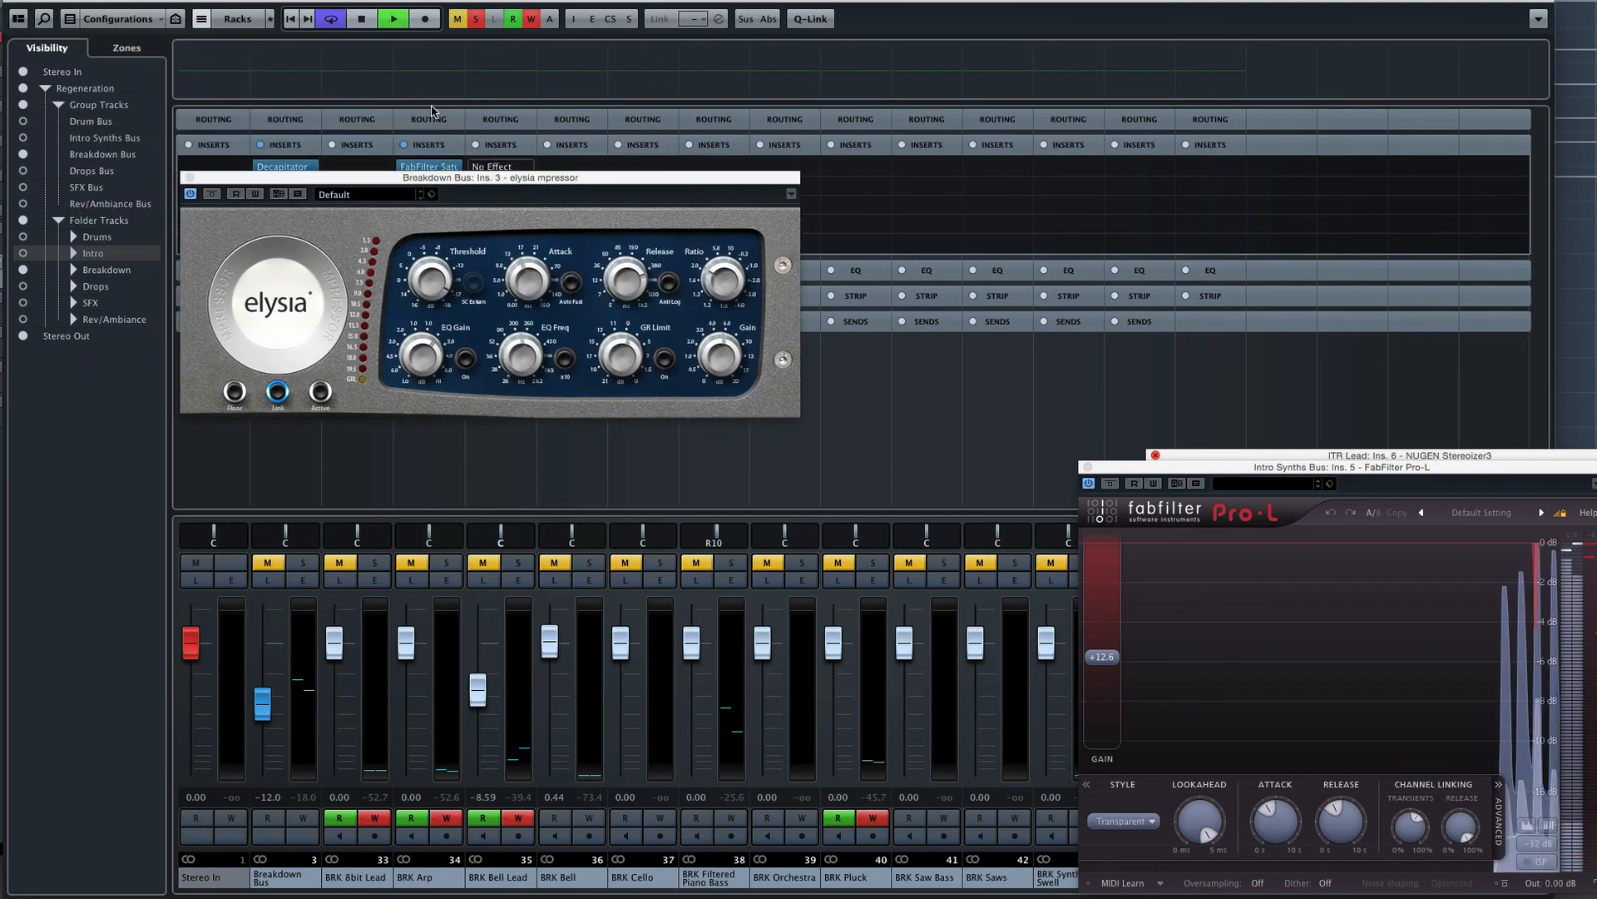
key("space")
left_click(3, 140)
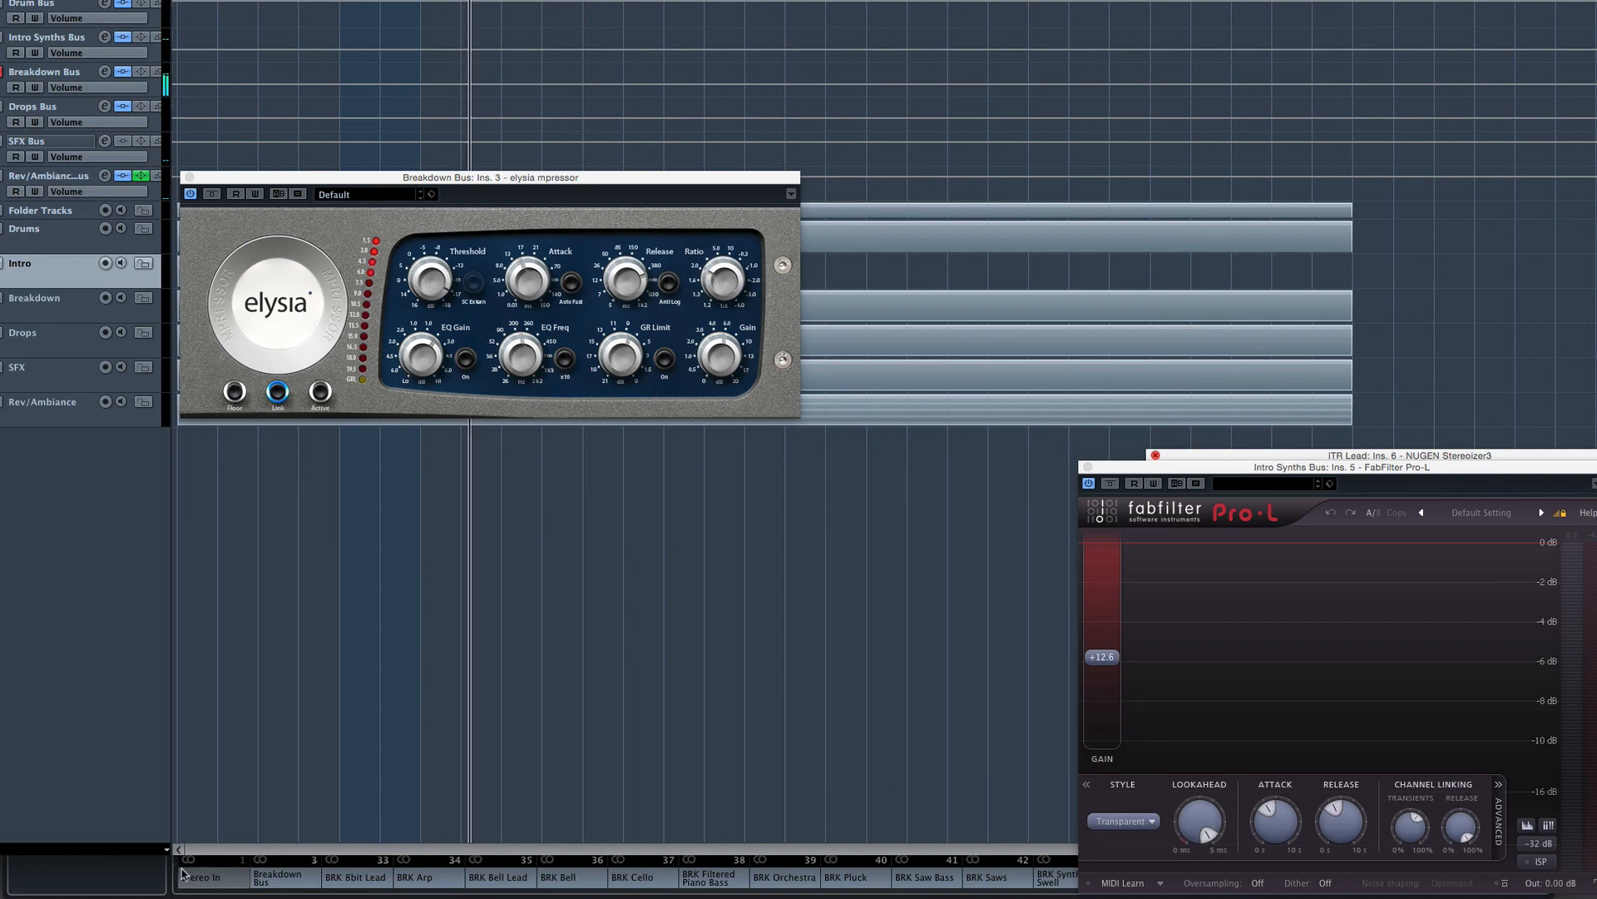
left_click(183, 871)
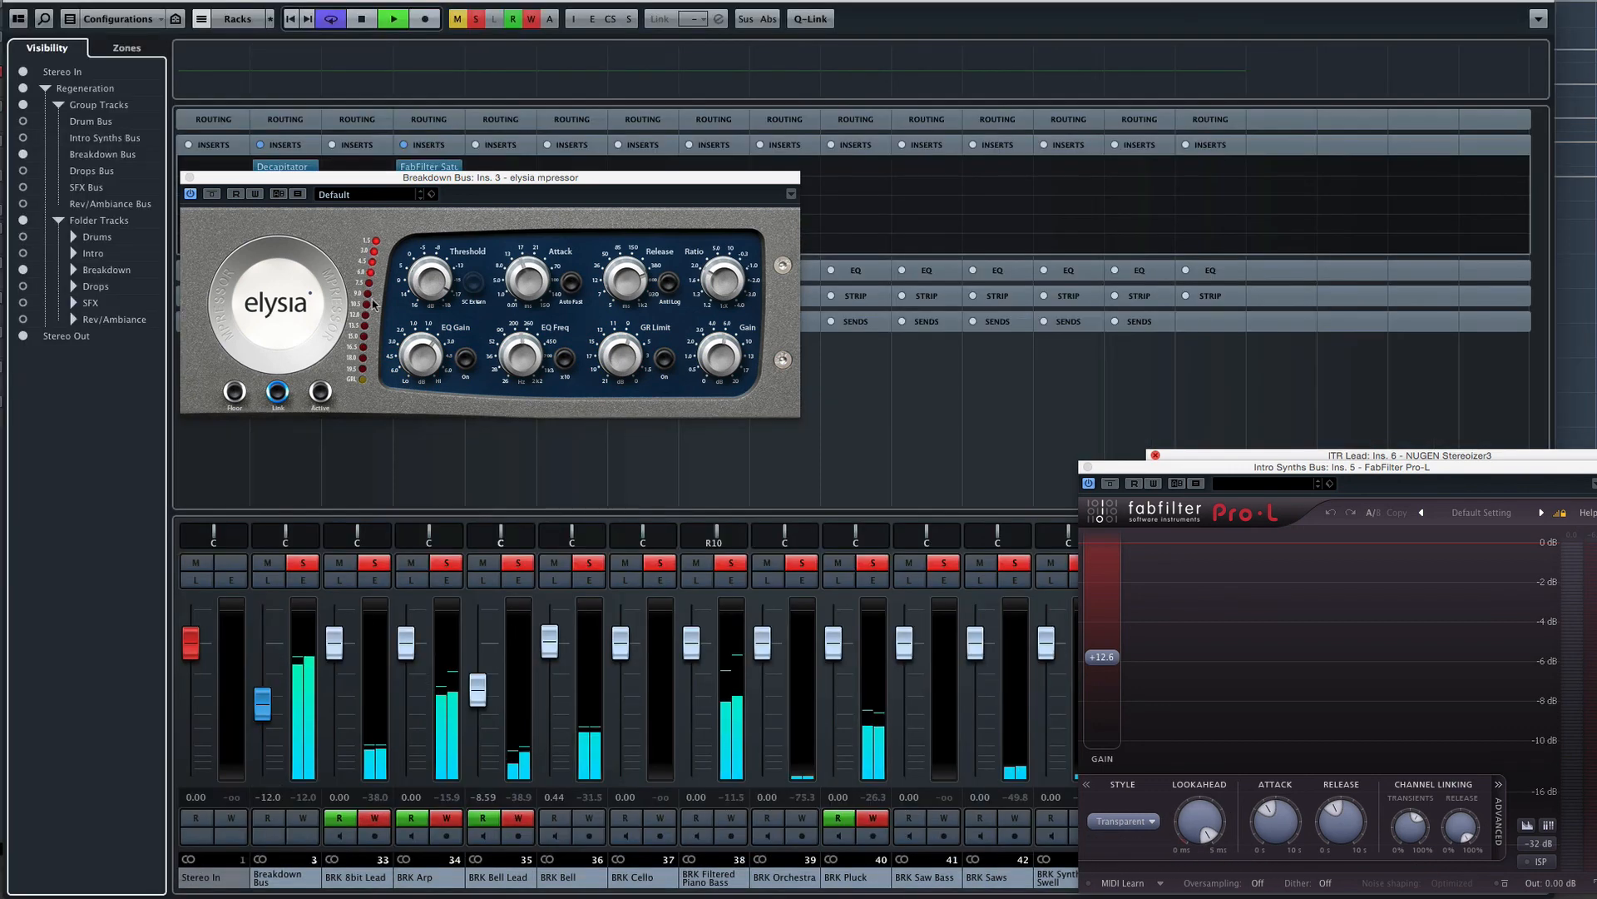
left_click_drag(332, 178, 388, 311)
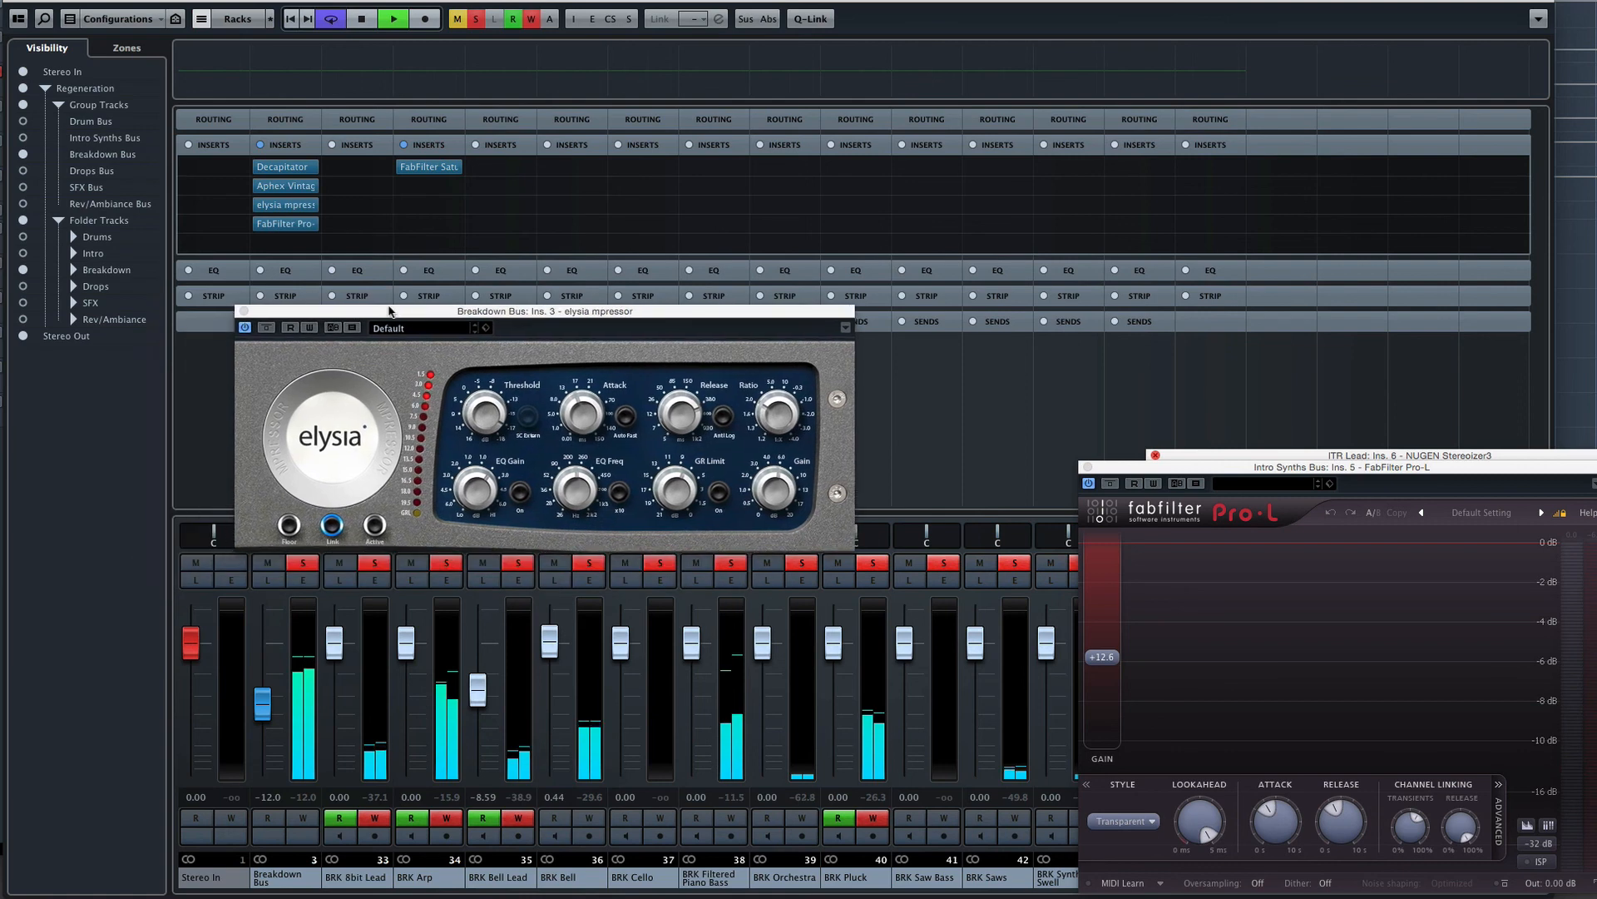
Switch the Breakdown Bus's elysia mpressor bypass on and off during playback to compare its compression, and stop playback.
left_click(254, 208)
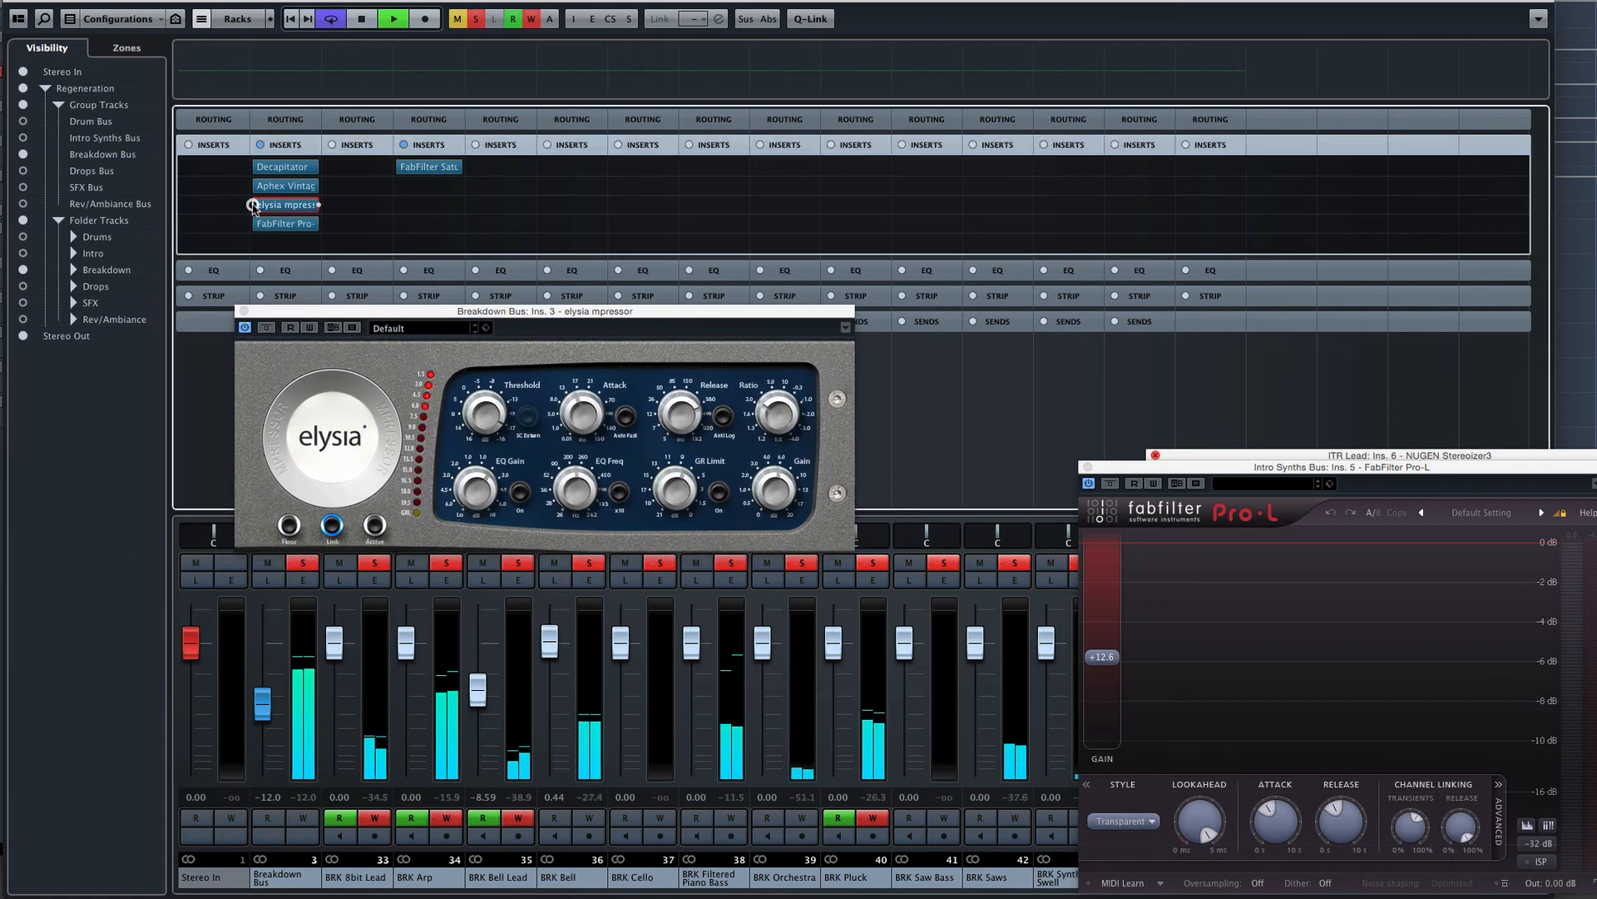
left_click(253, 205)
left_click(253, 205)
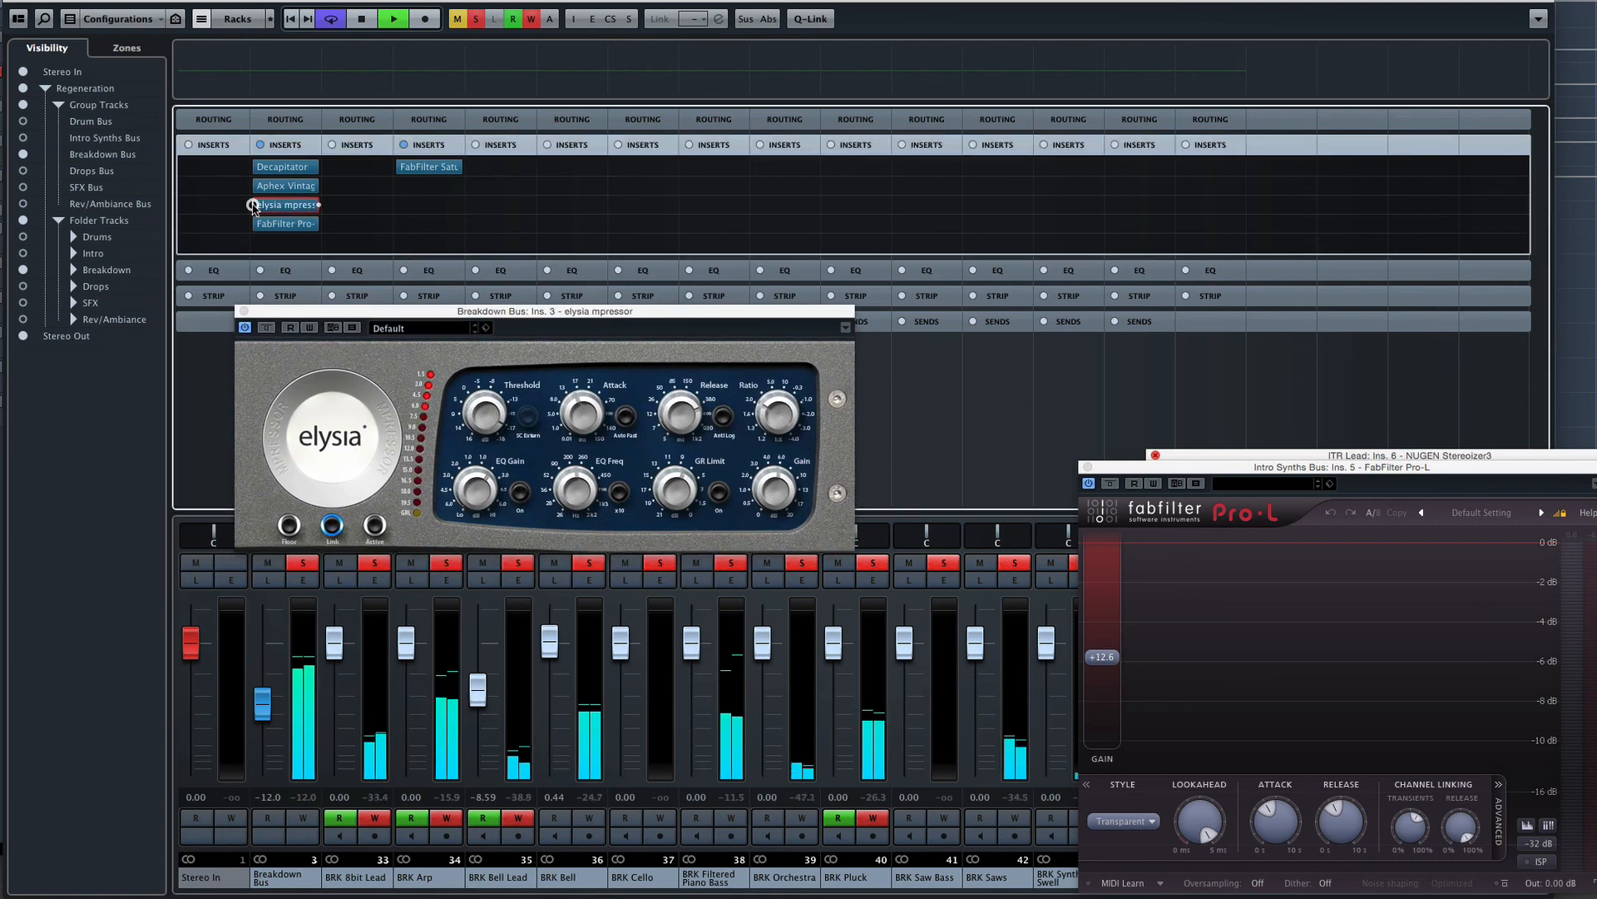
key("space")
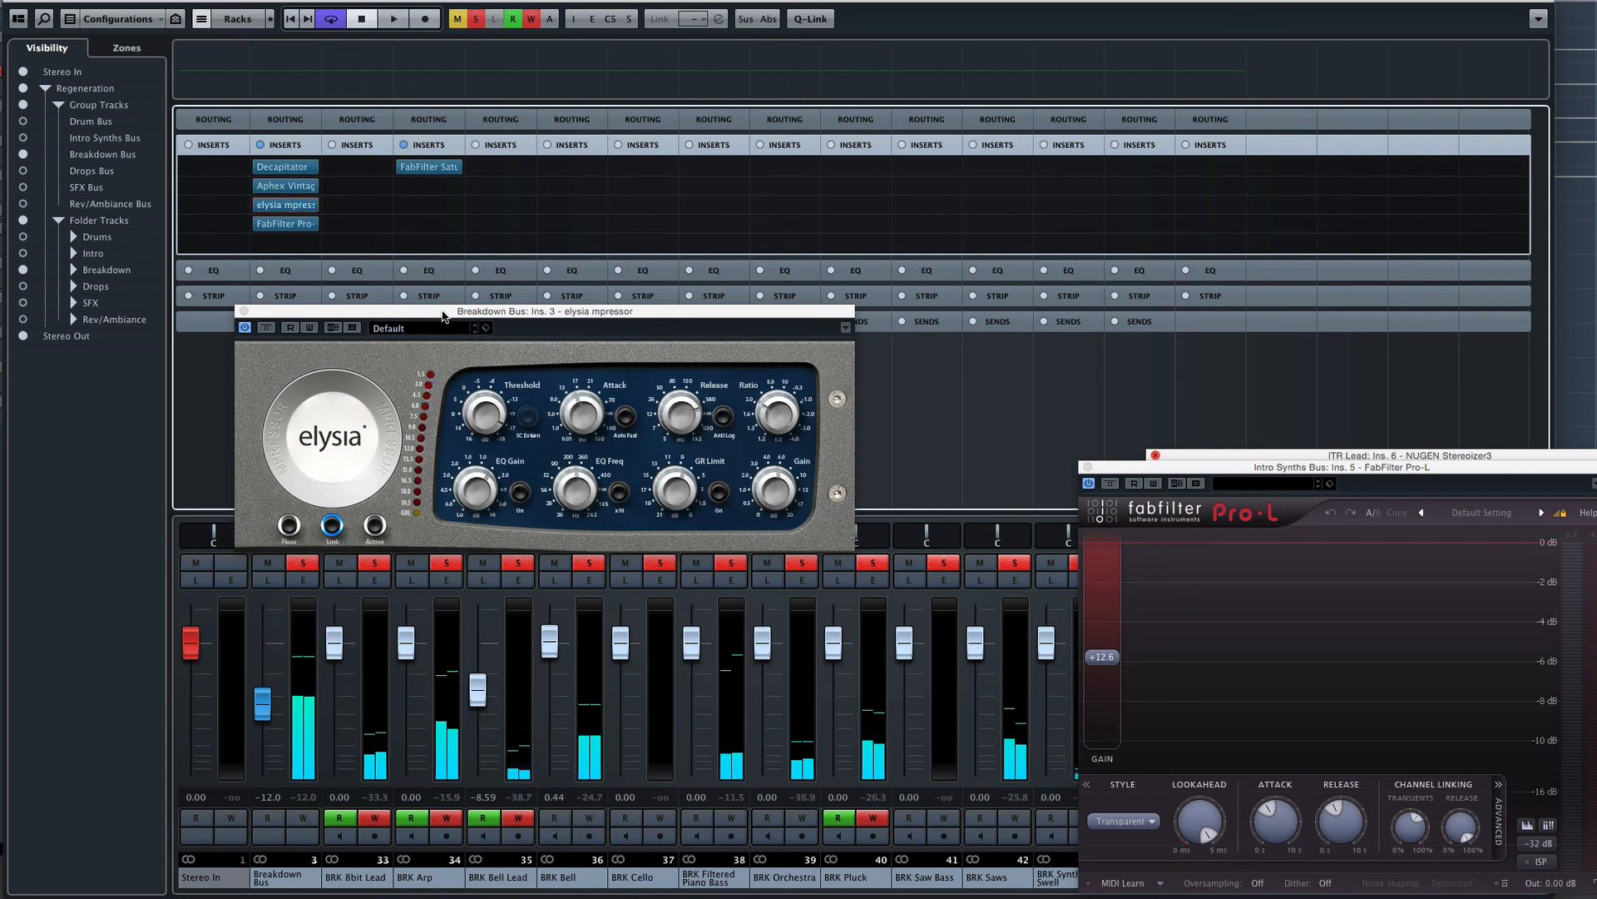
left_click_drag(443, 315, 336, 364)
Resume playback, check the arrangement, and compare the breakdown again with the elysia mpressor bypassed and active.
key("space")
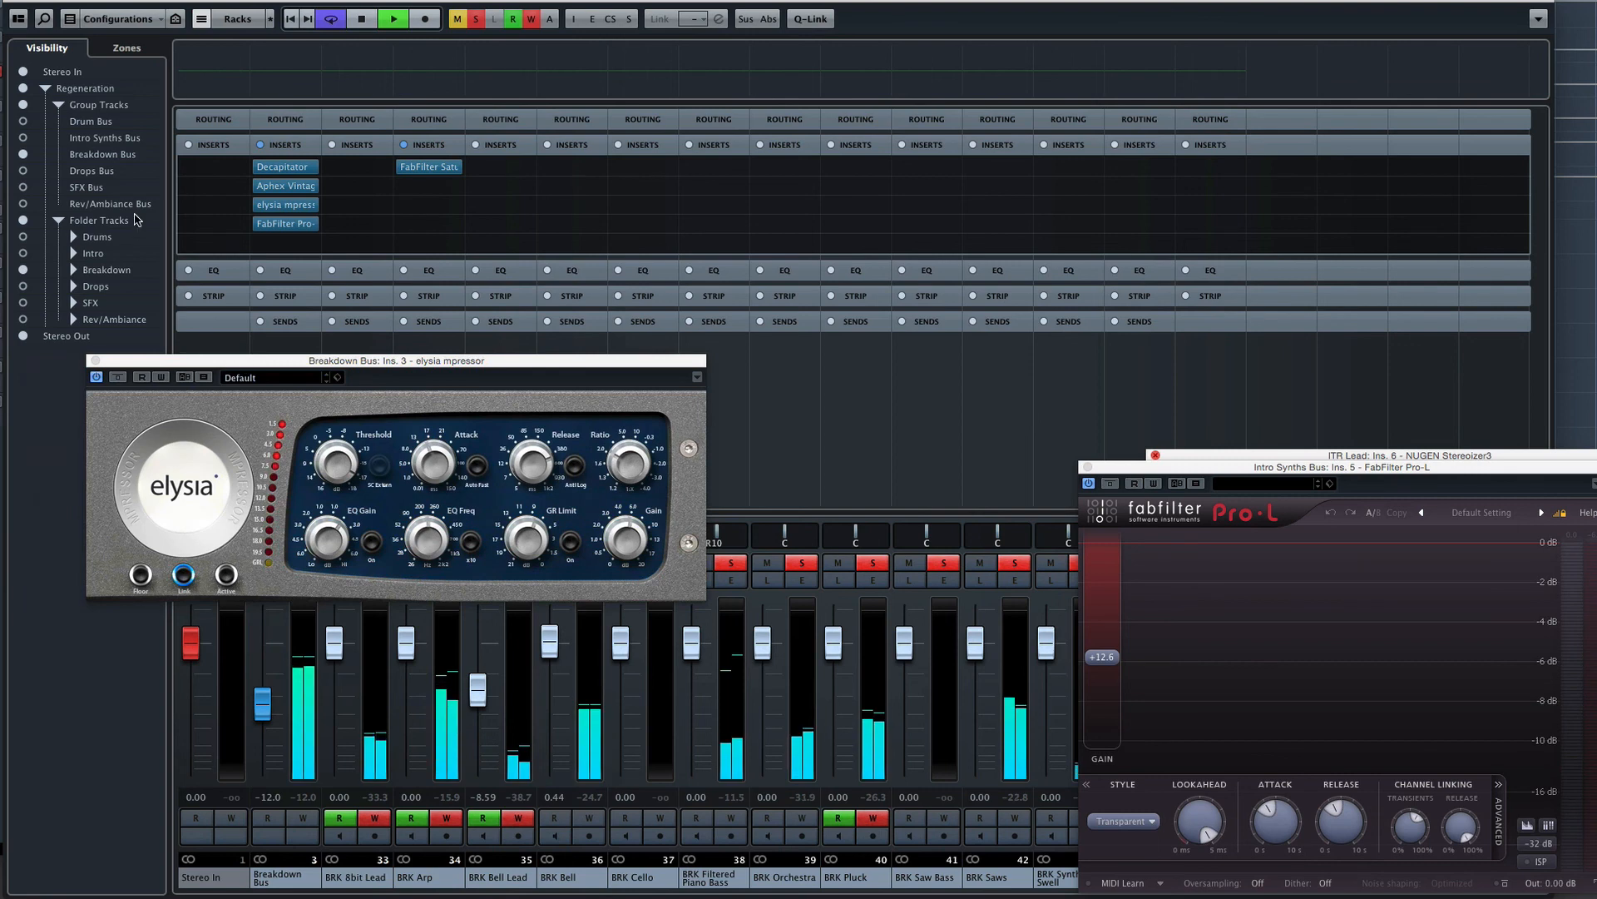
key("space")
key("F3")
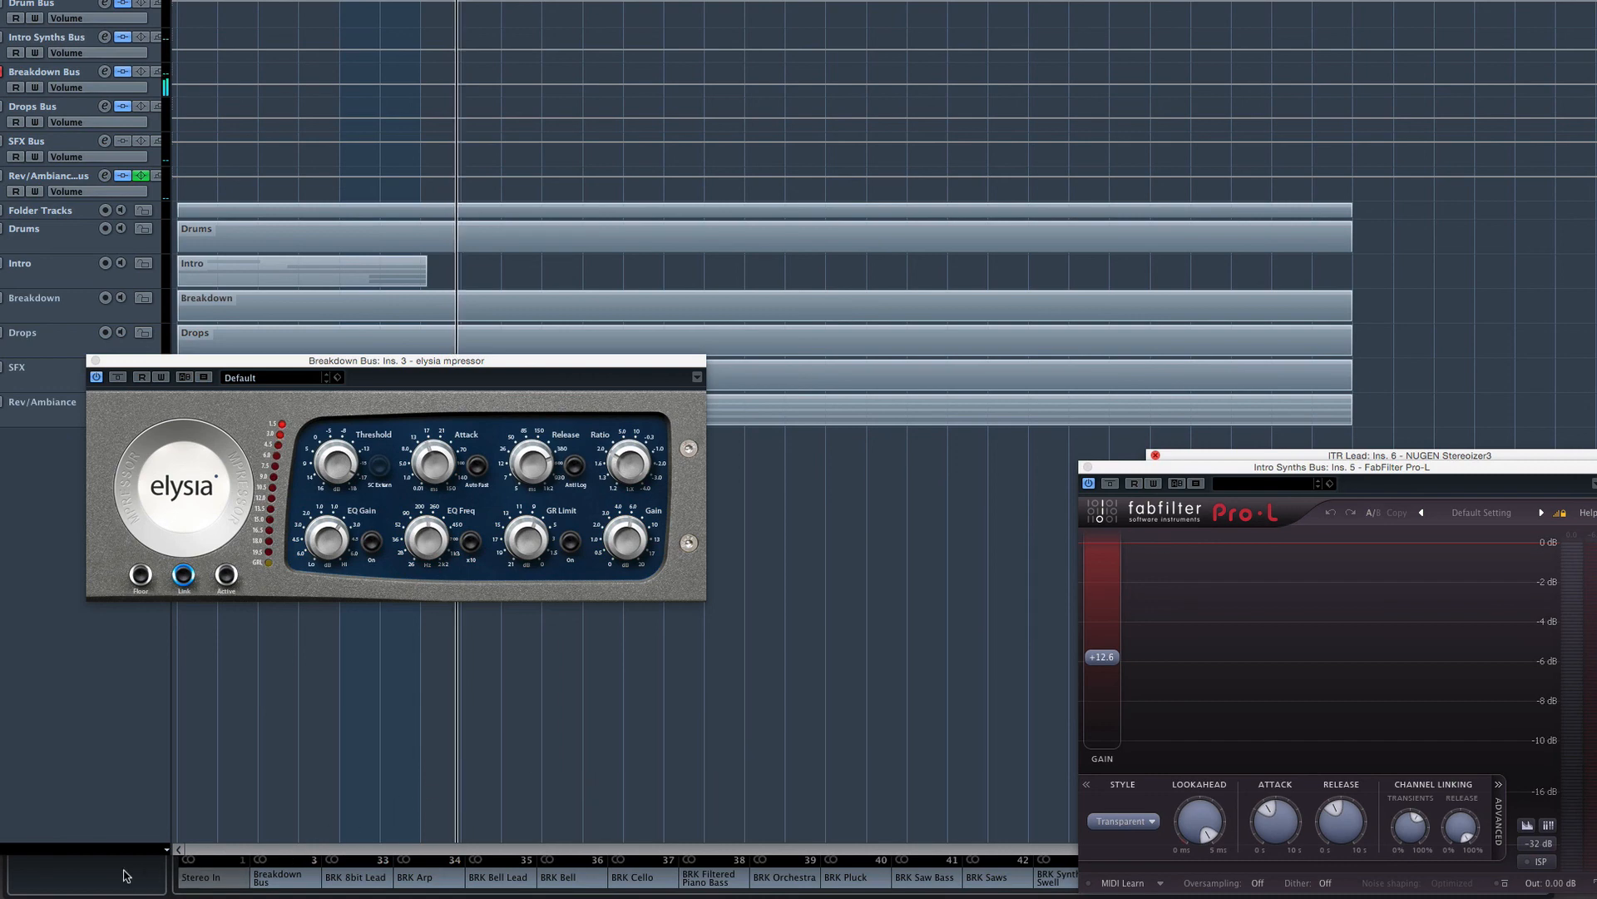
key("F3")
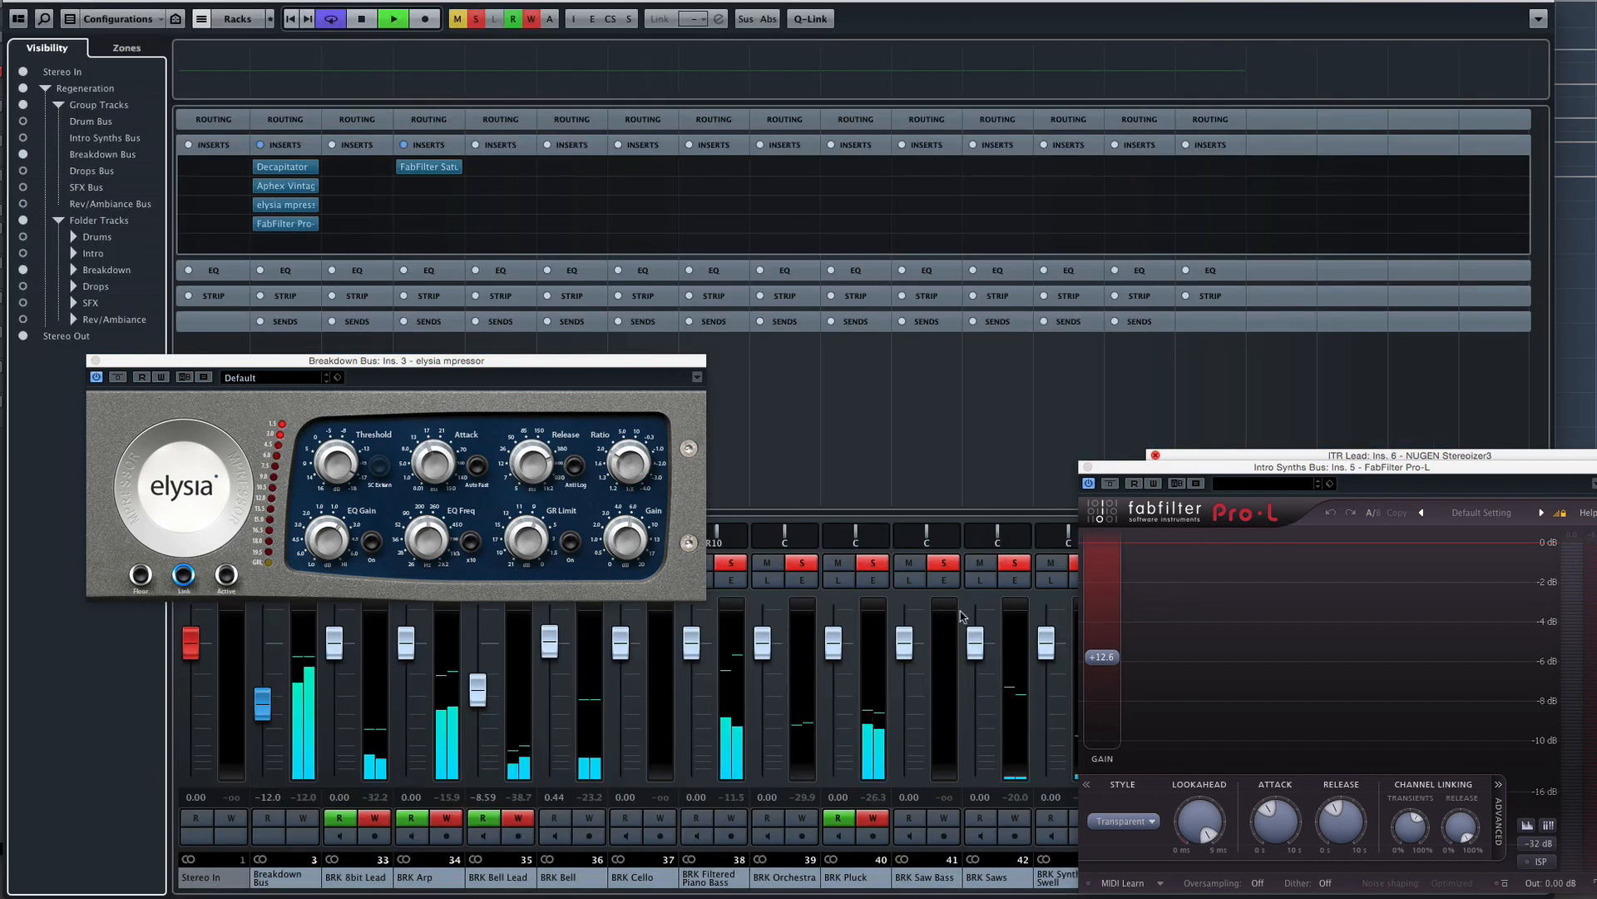
left_click(253, 205)
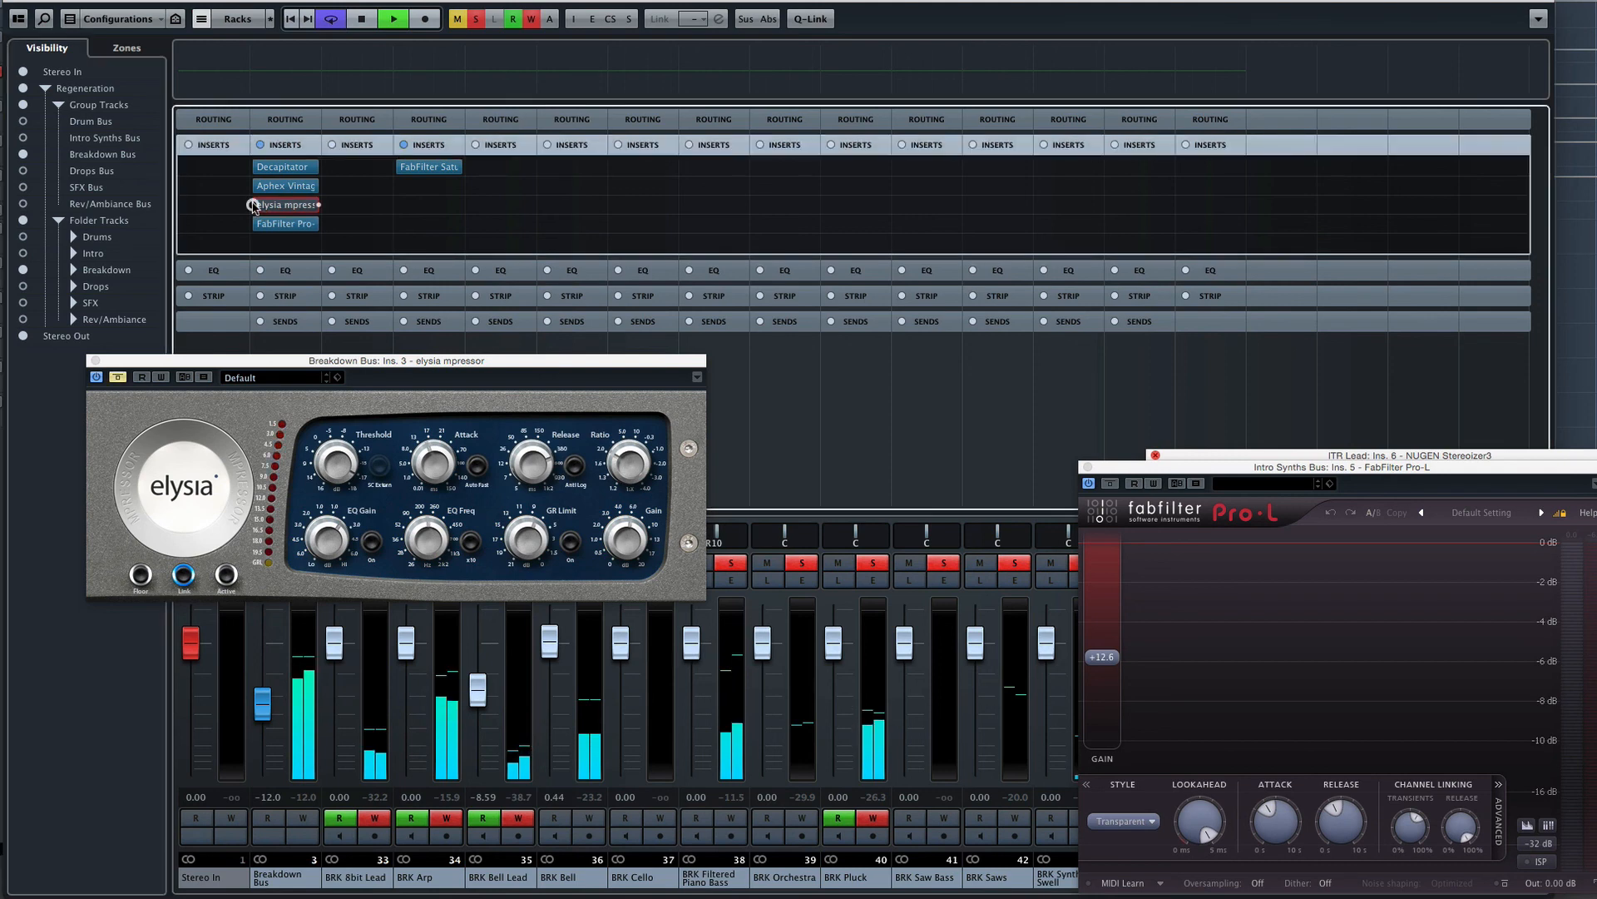
left_click(253, 205)
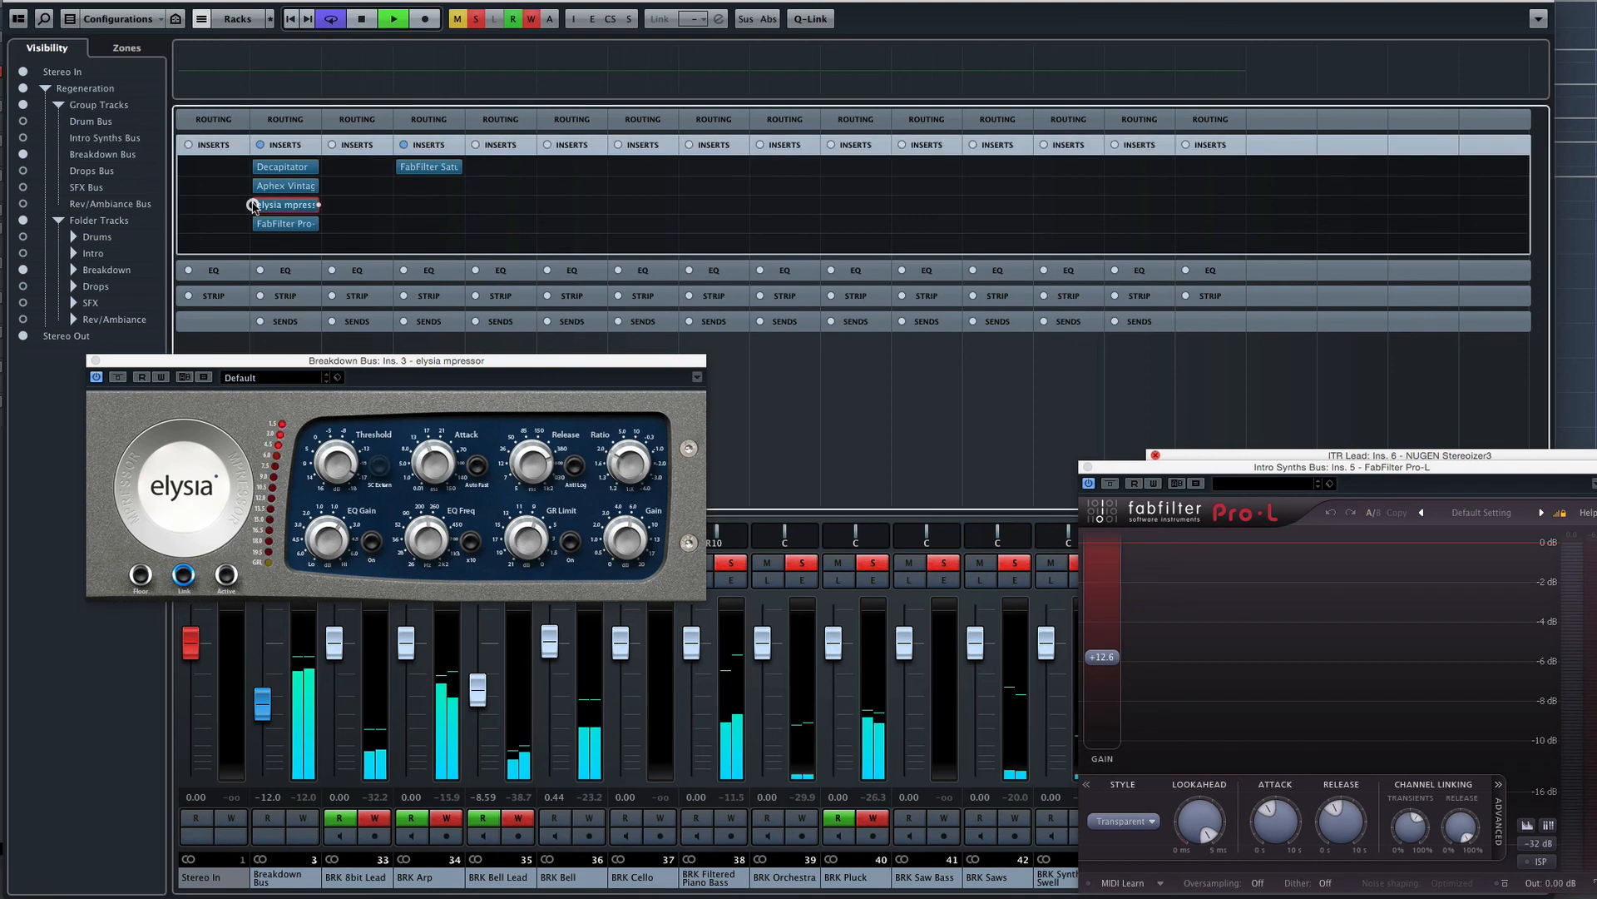
left_click(253, 205)
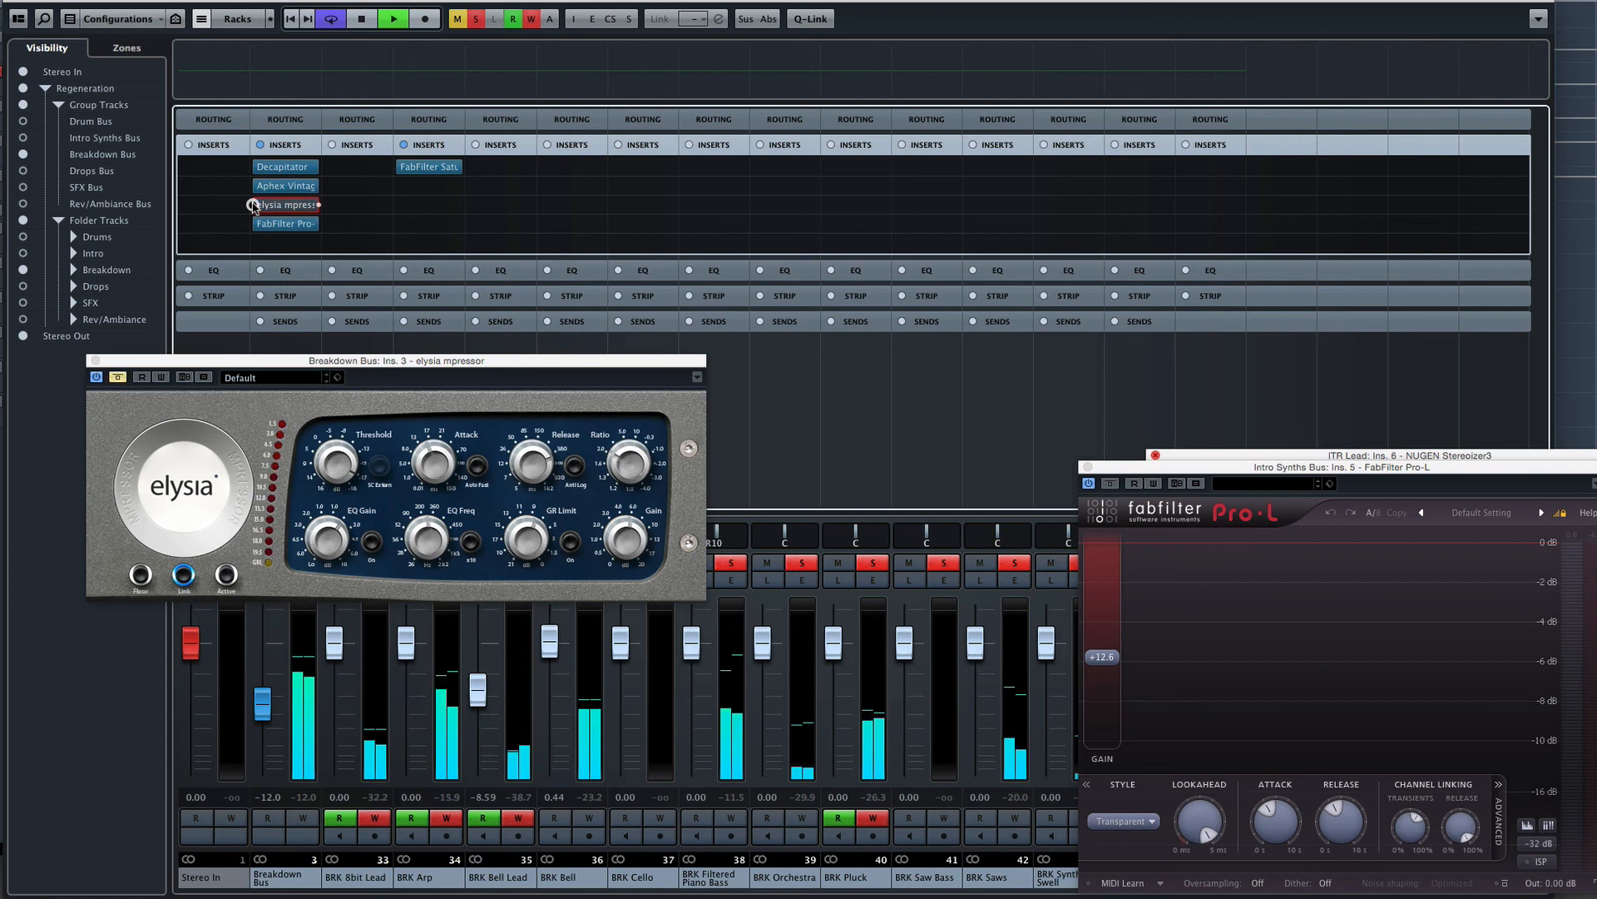
left_click(253, 204)
key("space")
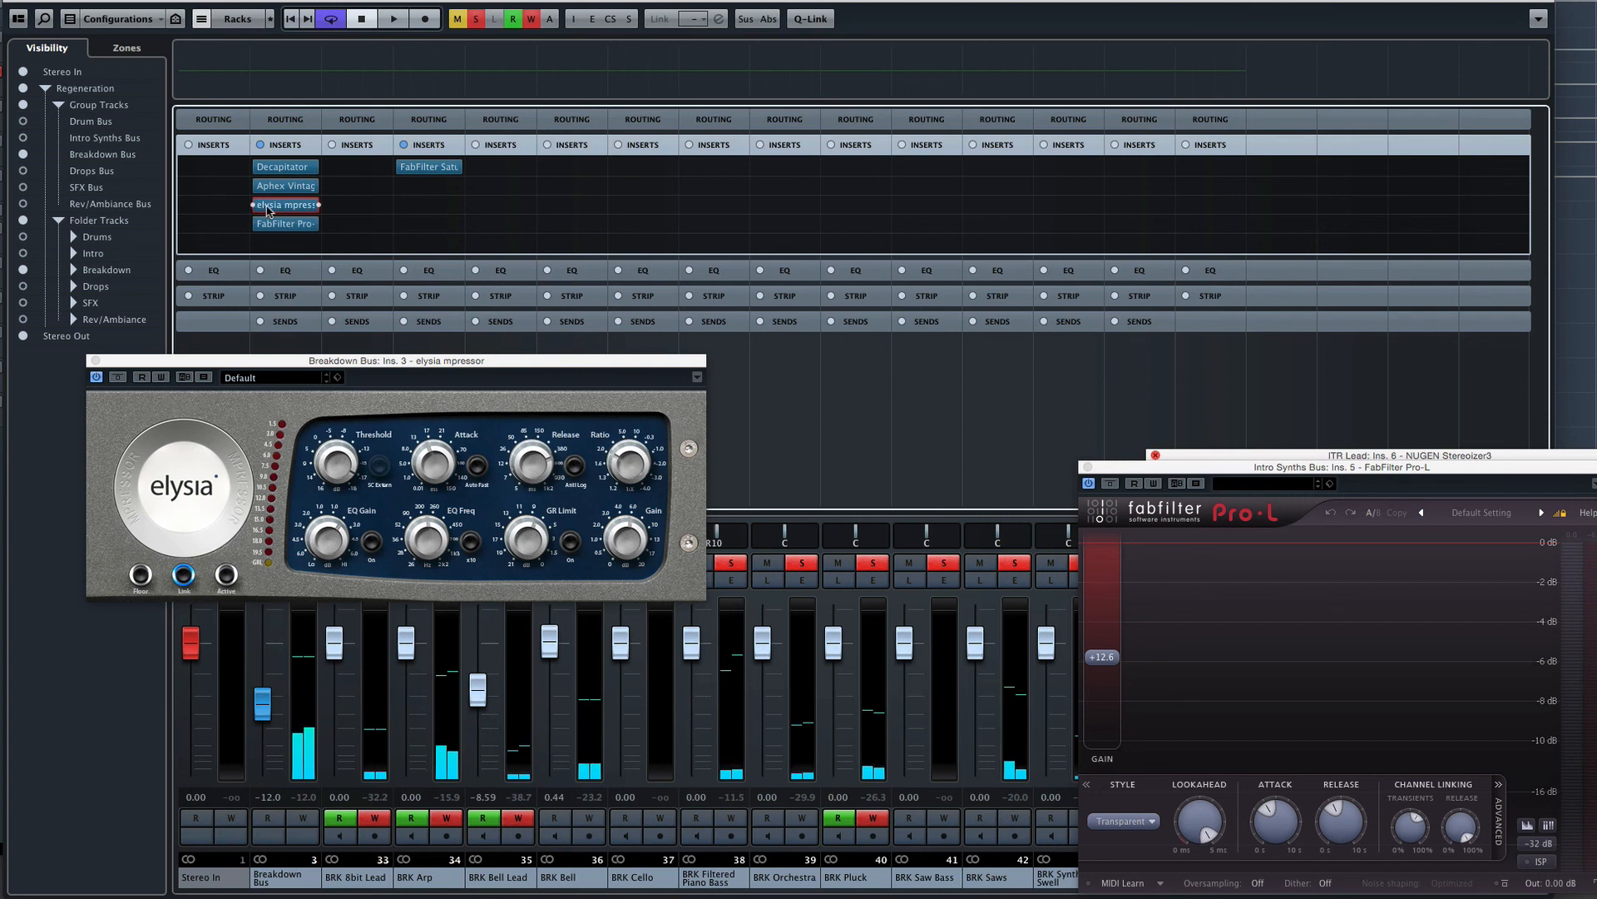
Open the Breakdown Bus's FabFilter Pro-L insert, watch its limiting during playback, and close it.
left_click(281, 223)
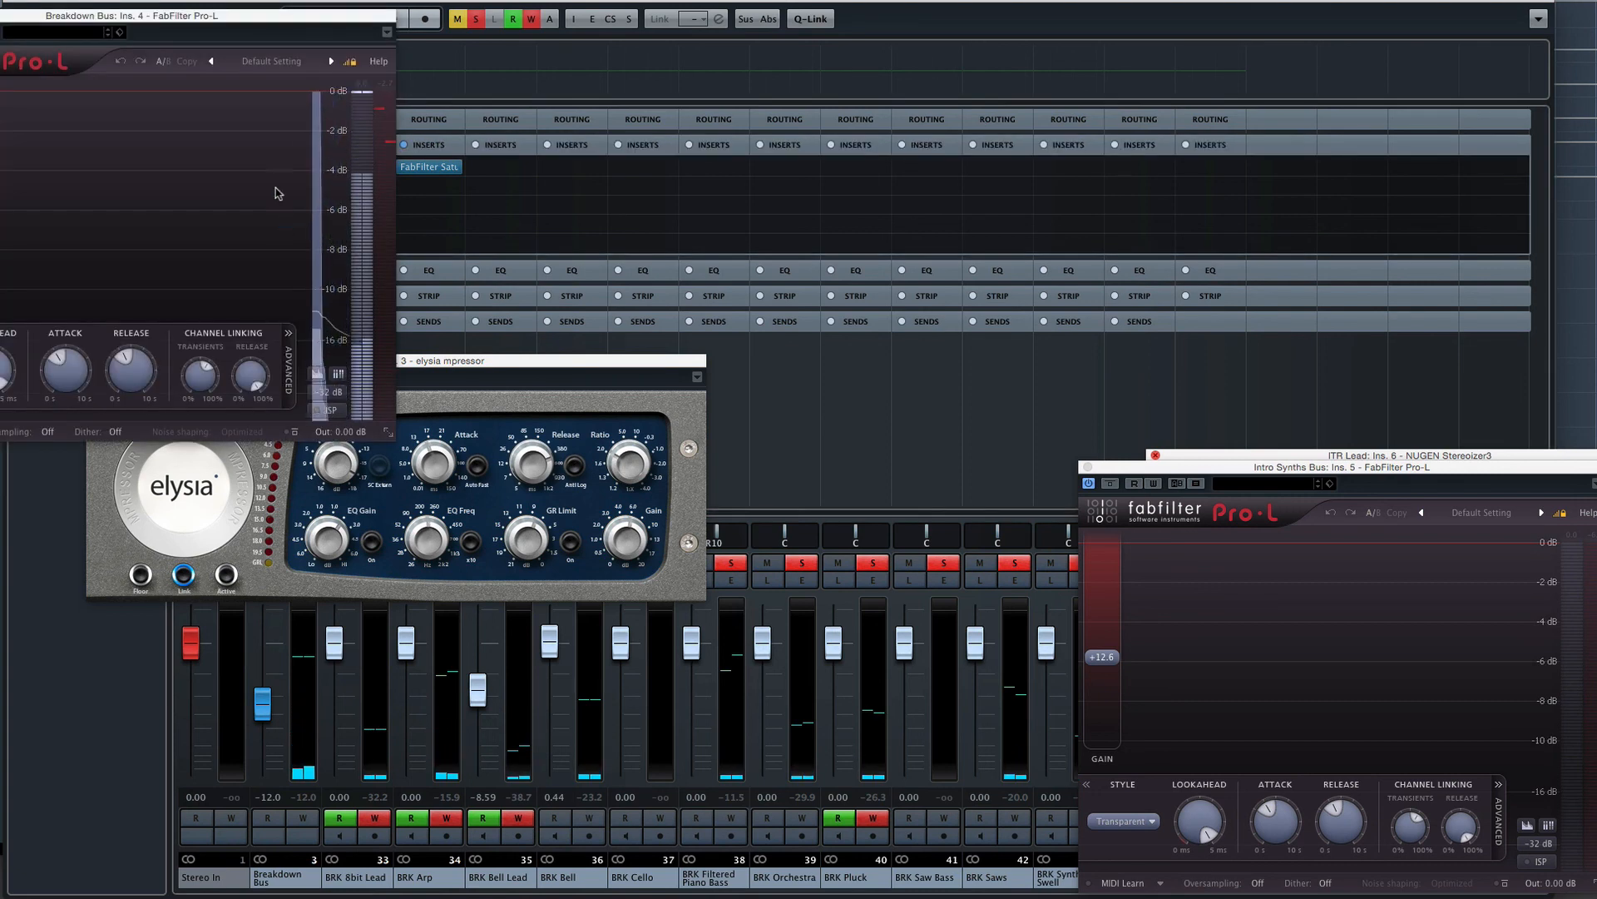
left_click_drag(128, 15, 705, 119)
key("space")
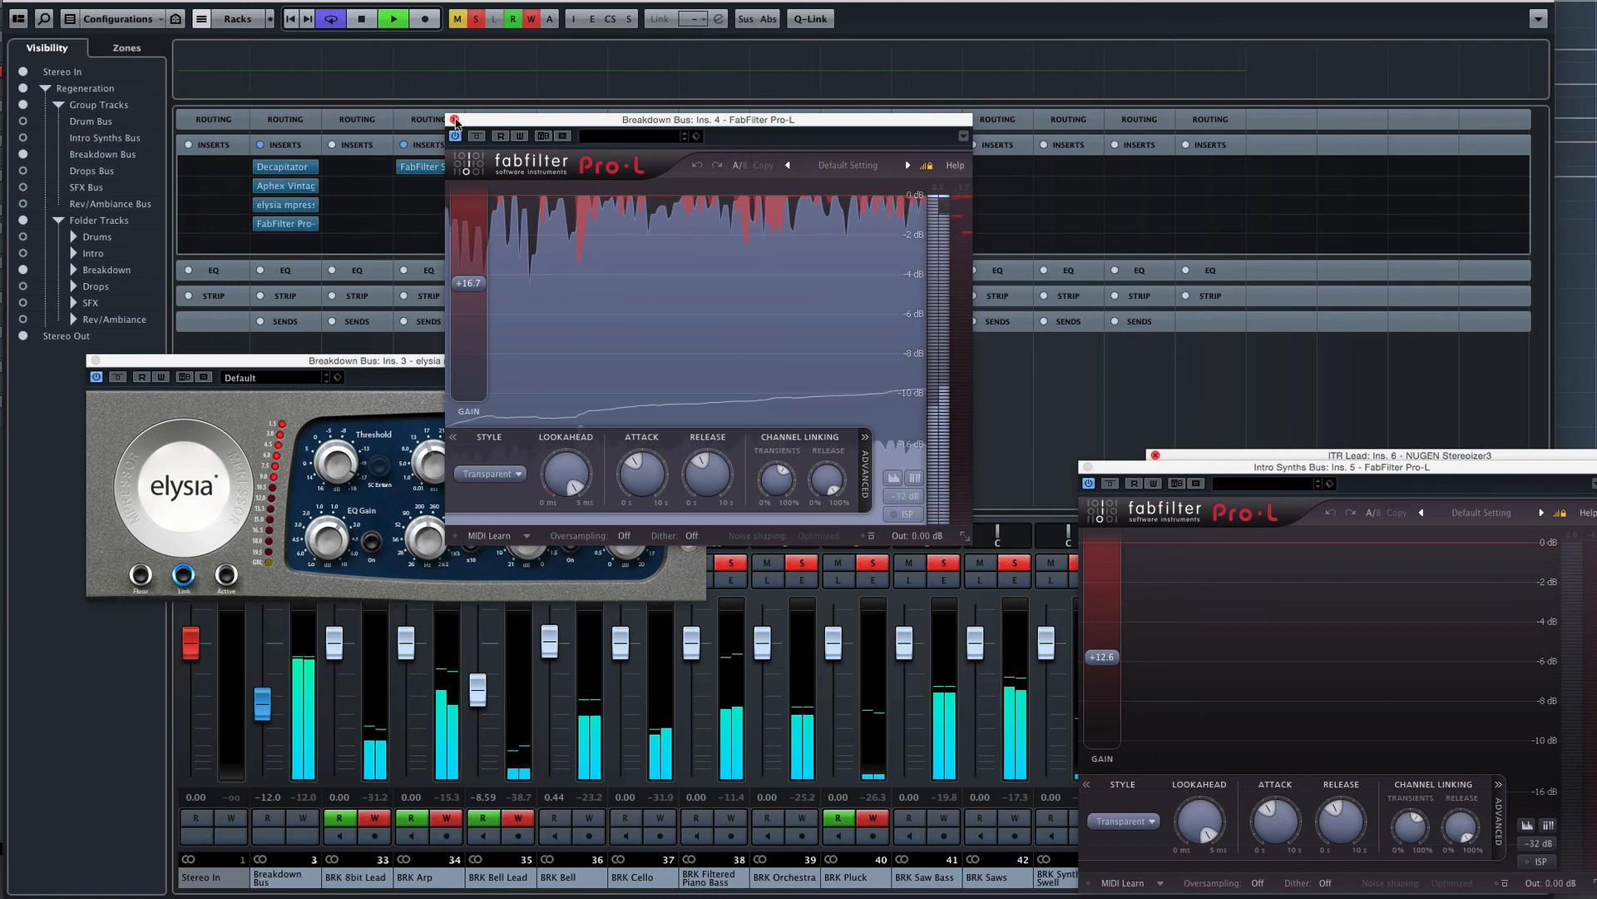
key("space")
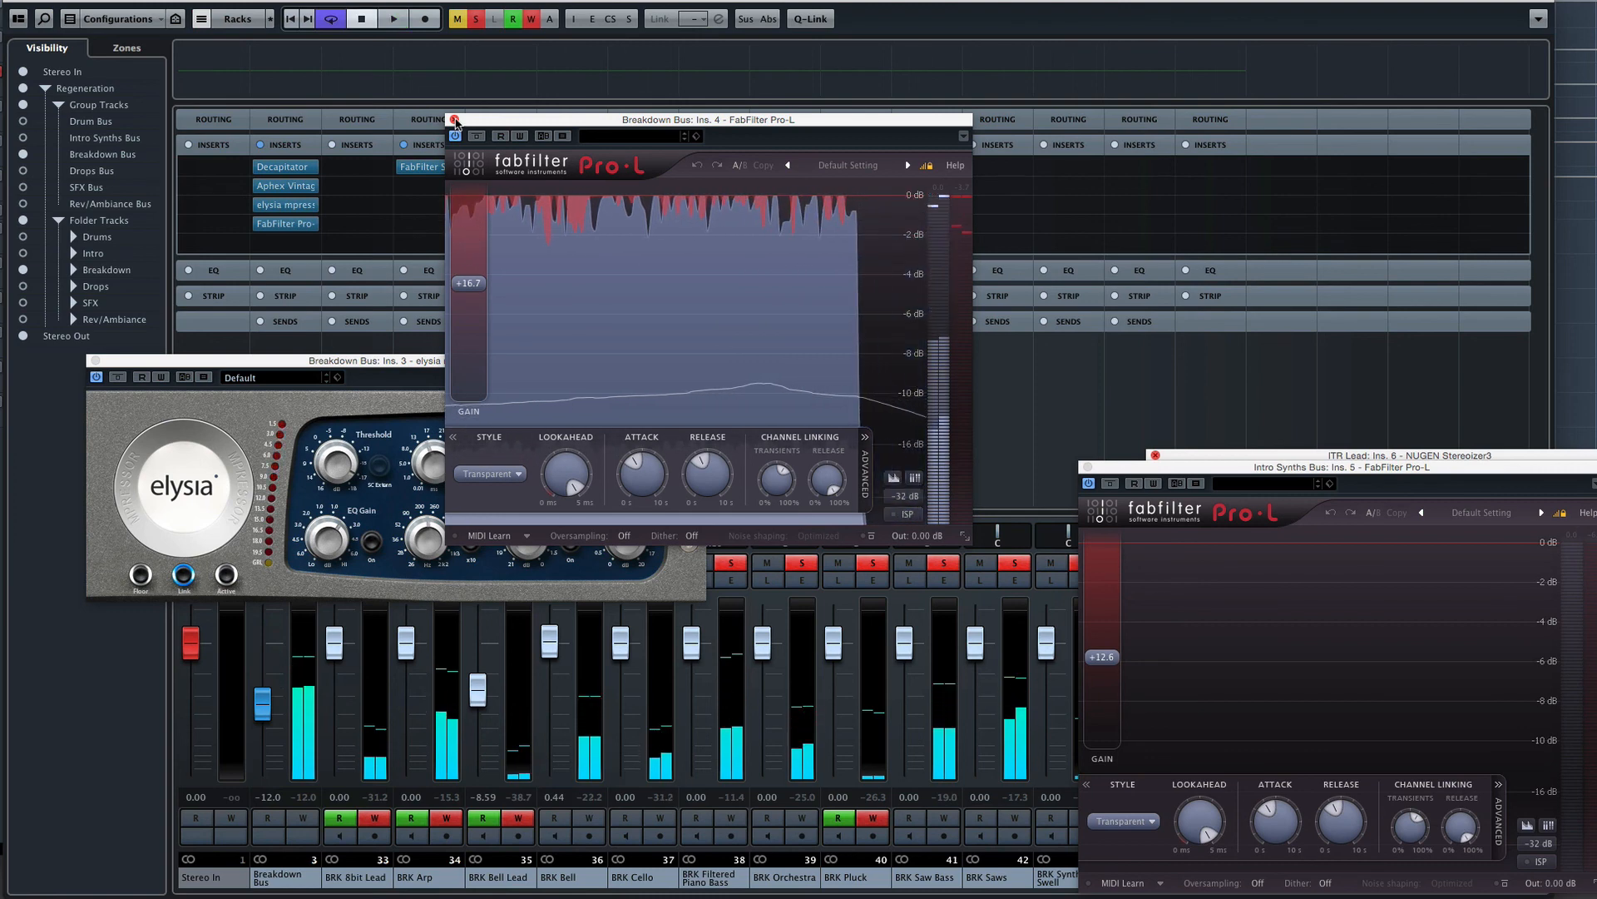
left_click(454, 120)
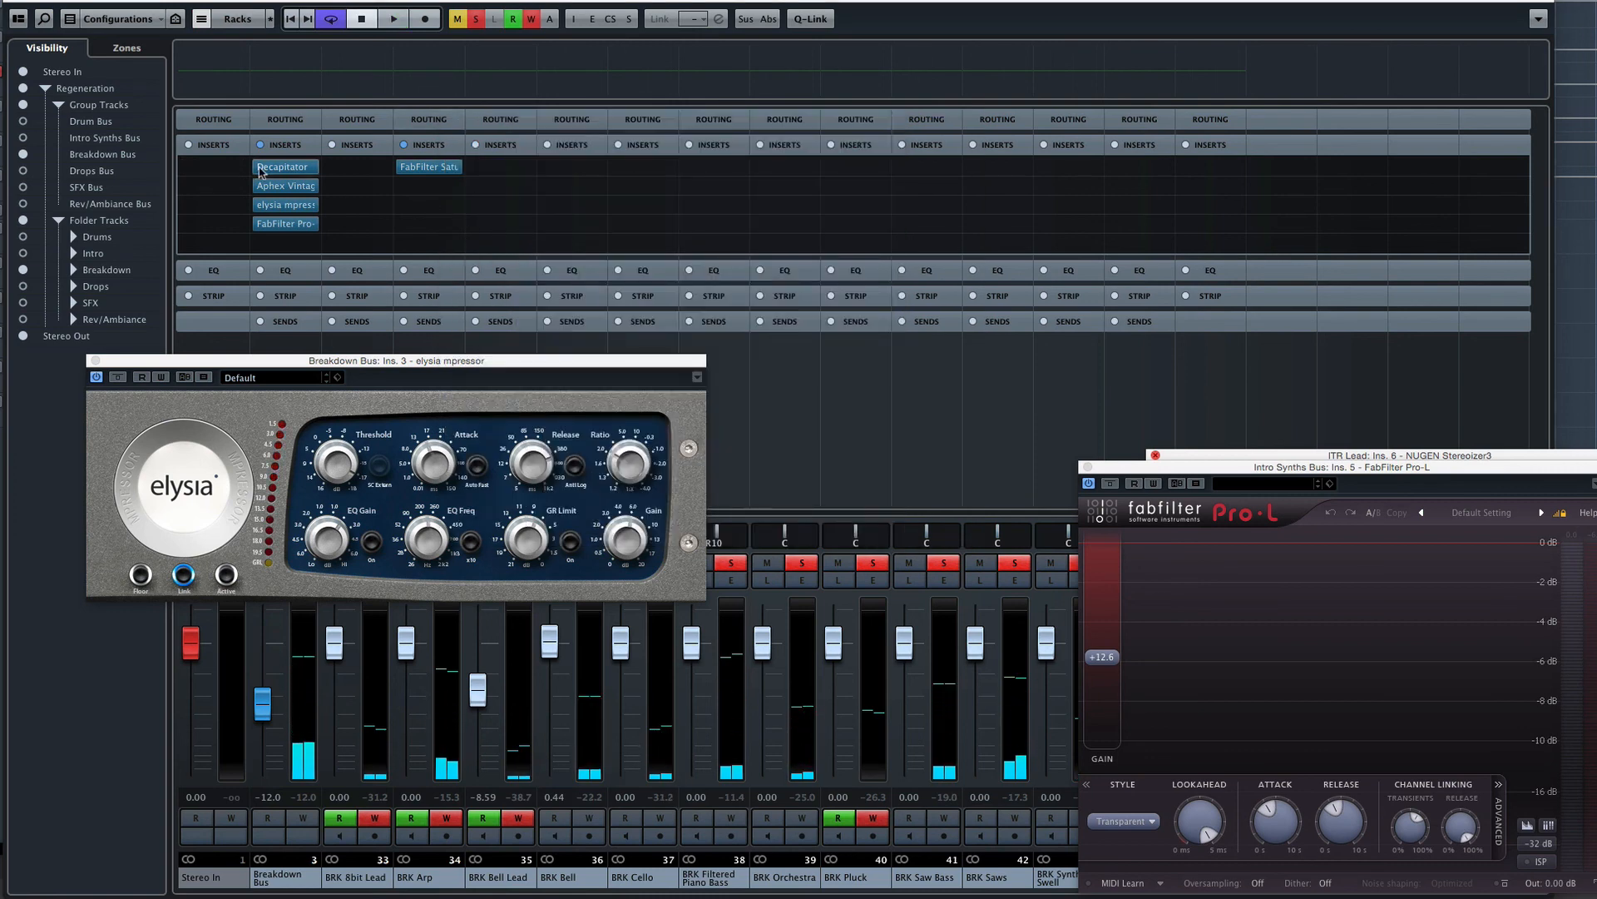
Replace the Breakdown Bus and Breakdown folder channels in the mixer with the Drops Bus and Drops folder channels.
left_click(24, 155)
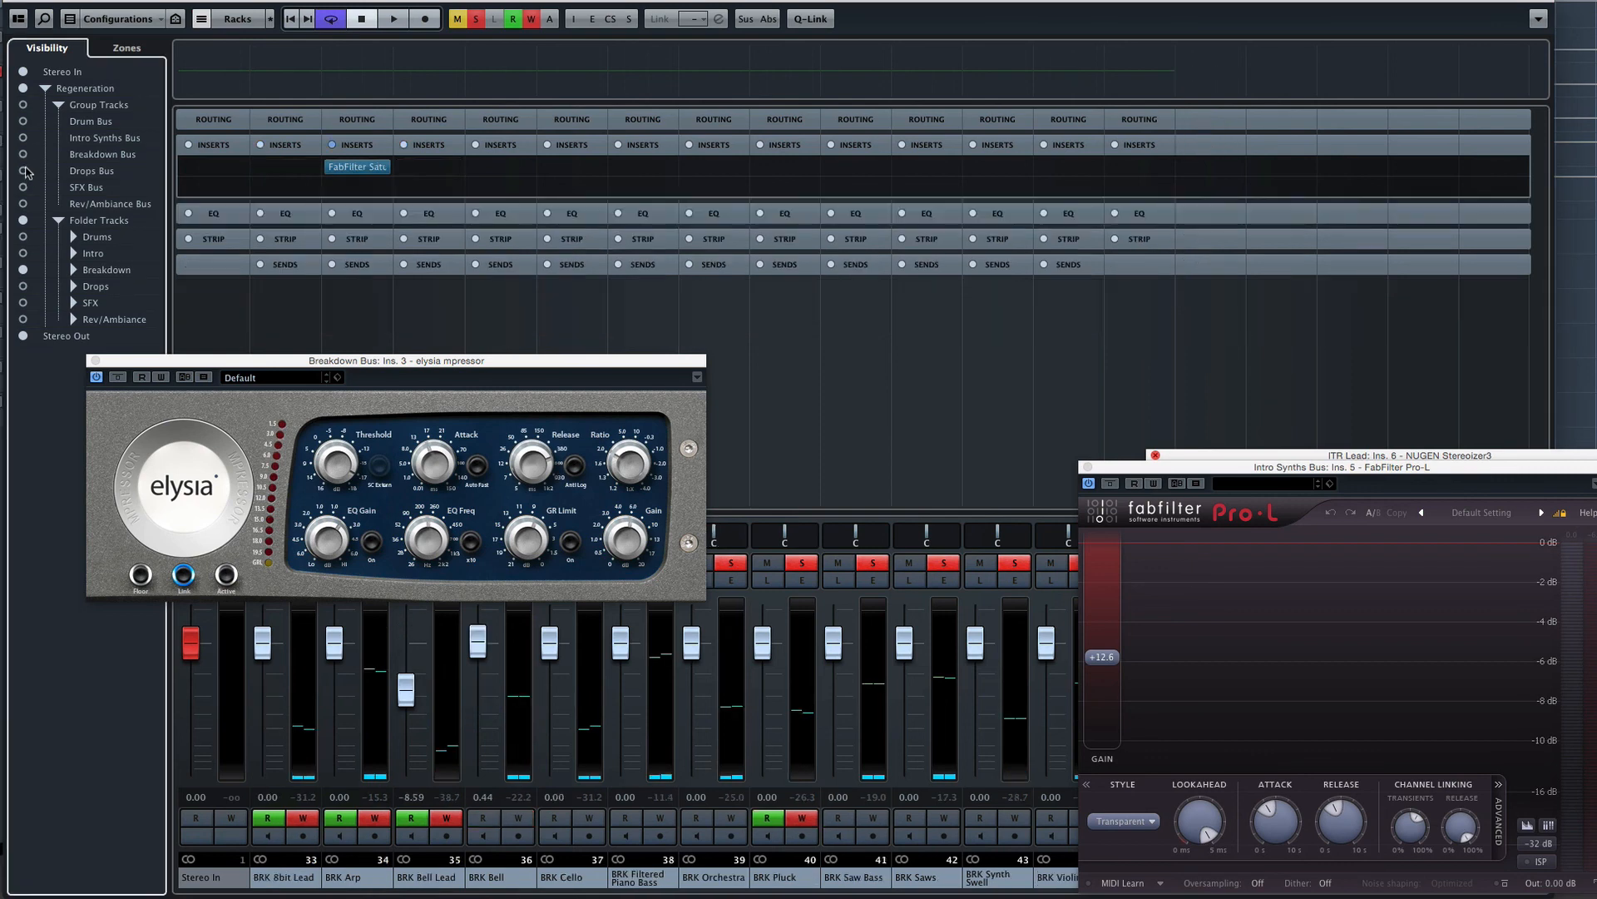
left_click(23, 171)
left_click(24, 271)
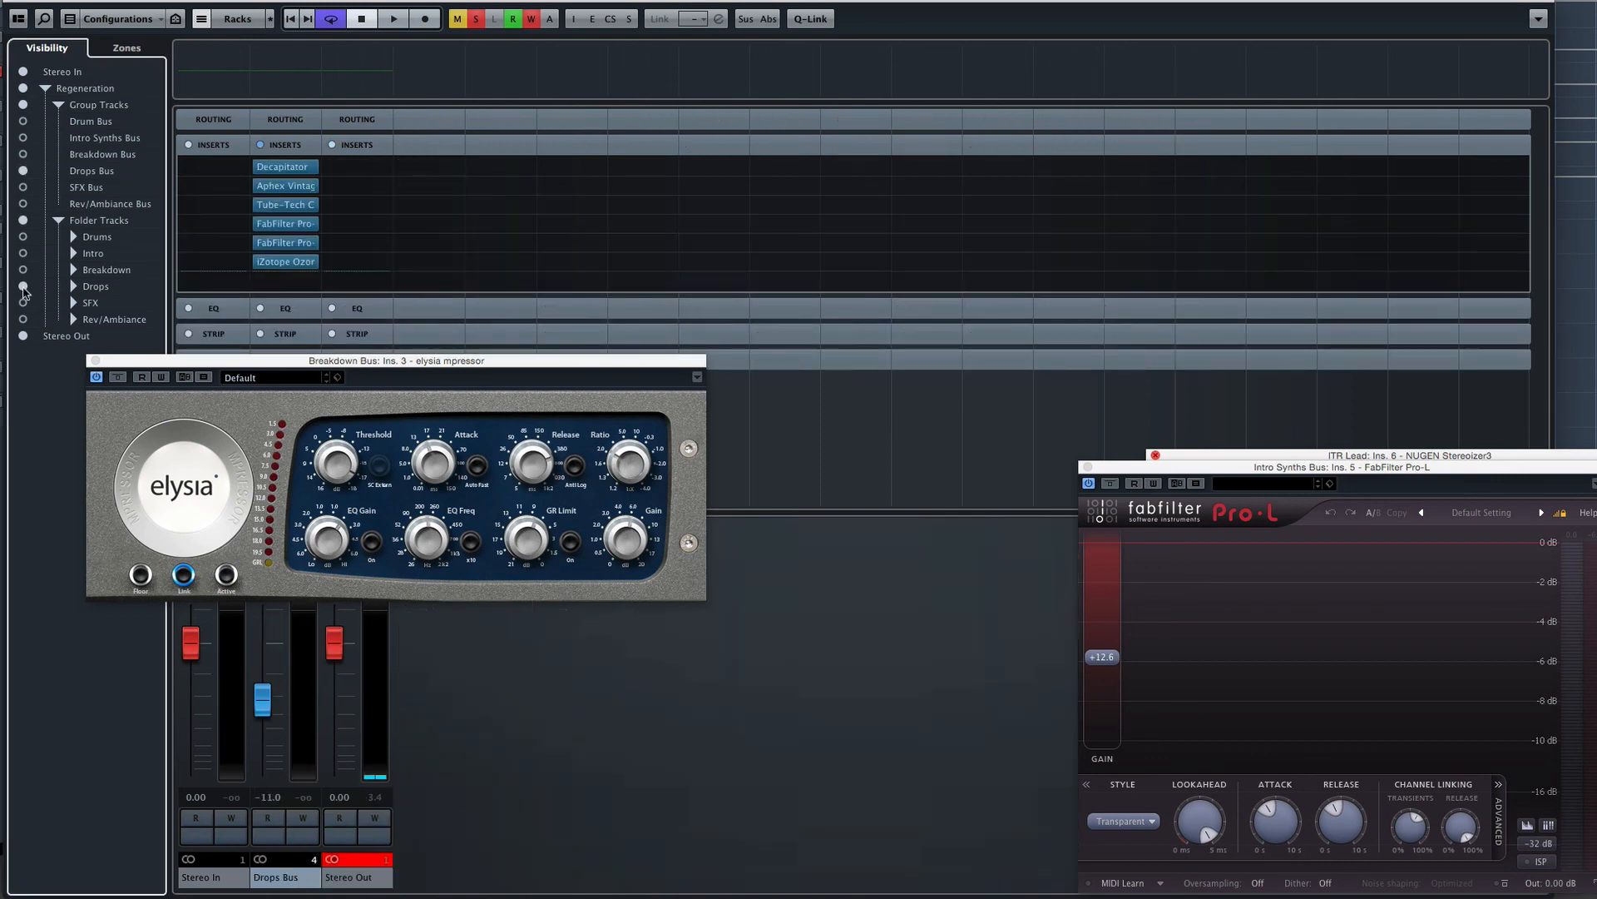
left_click(23, 287)
left_click_drag(403, 366, 118, 479)
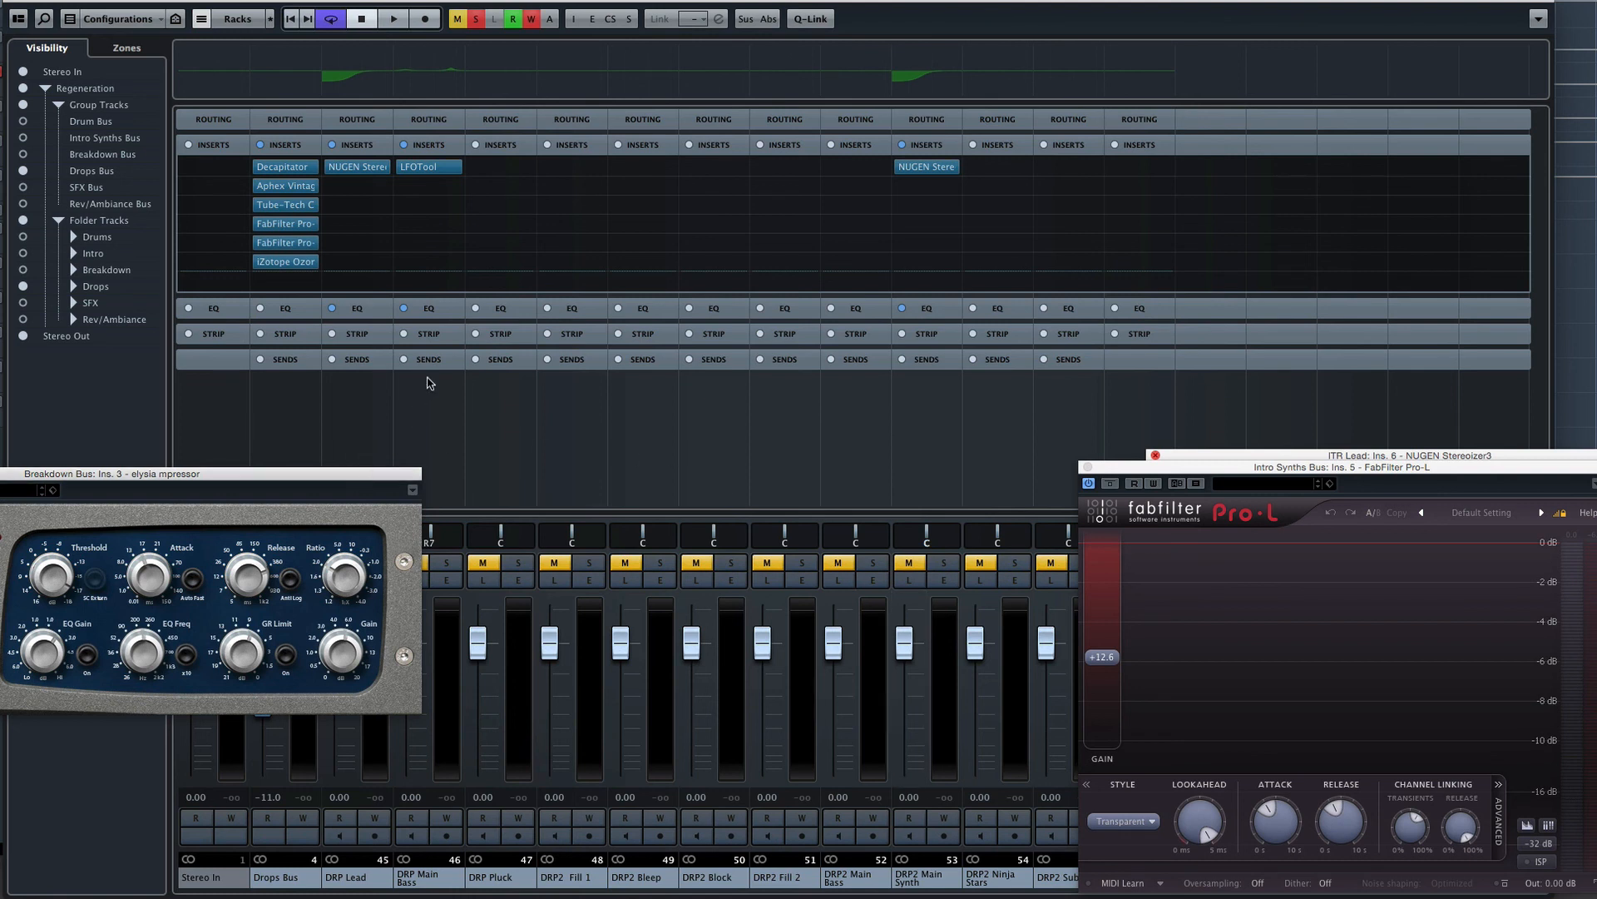
Show the Intro Synths Bus beside the Drops Bus to compare their insert chains, and hide it again.
left_click_drag(367, 478, 360, 404)
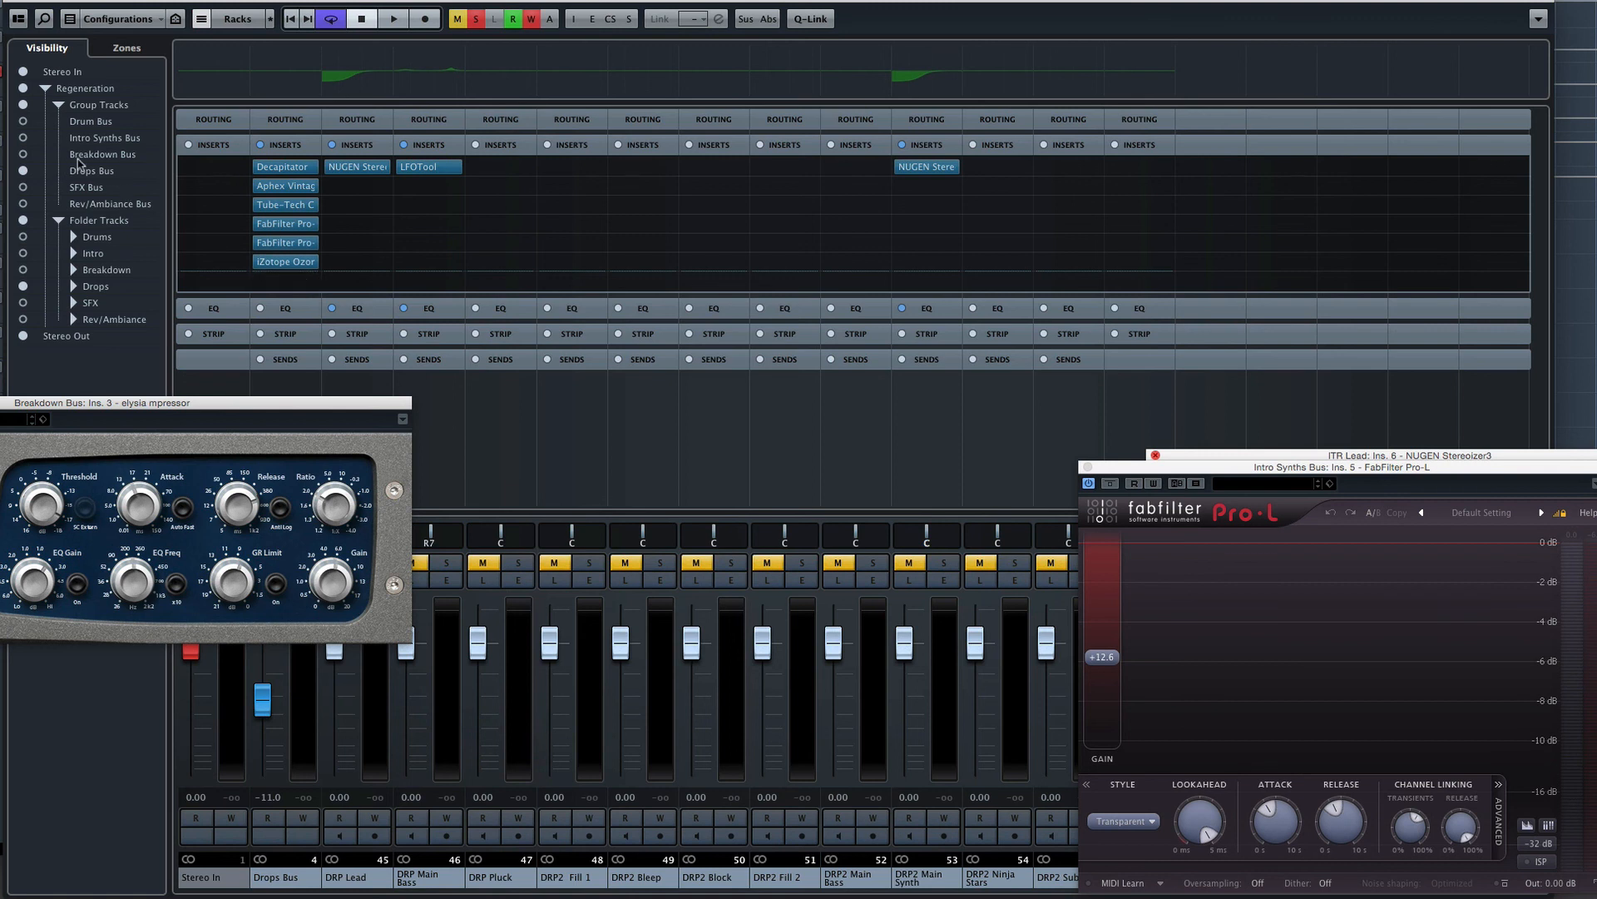
left_click(23, 138)
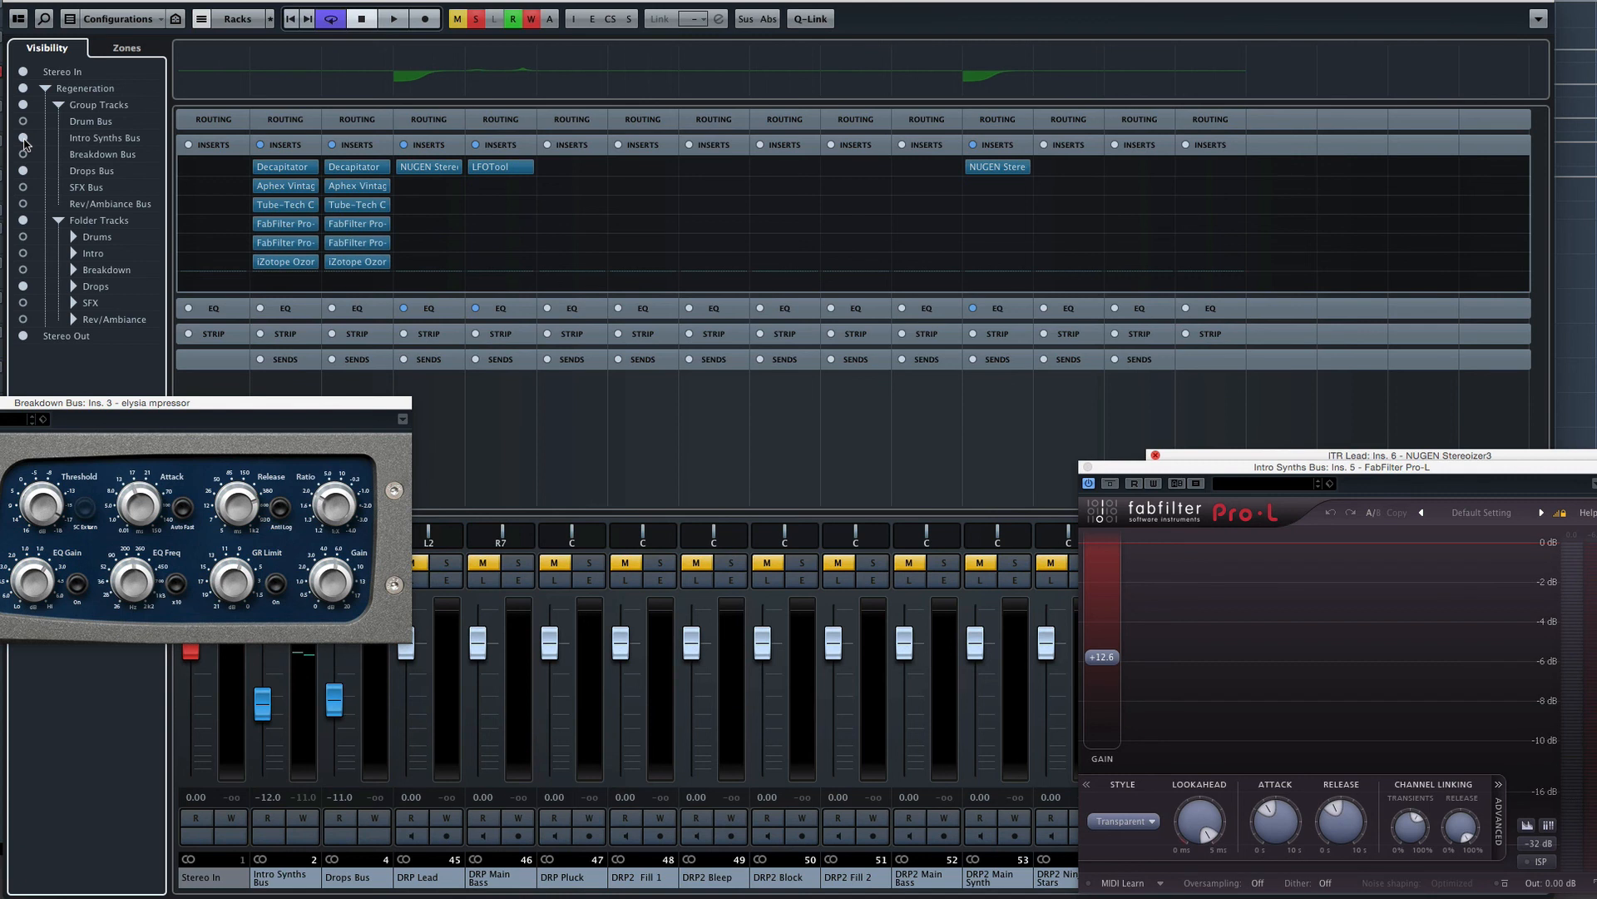
left_click(24, 138)
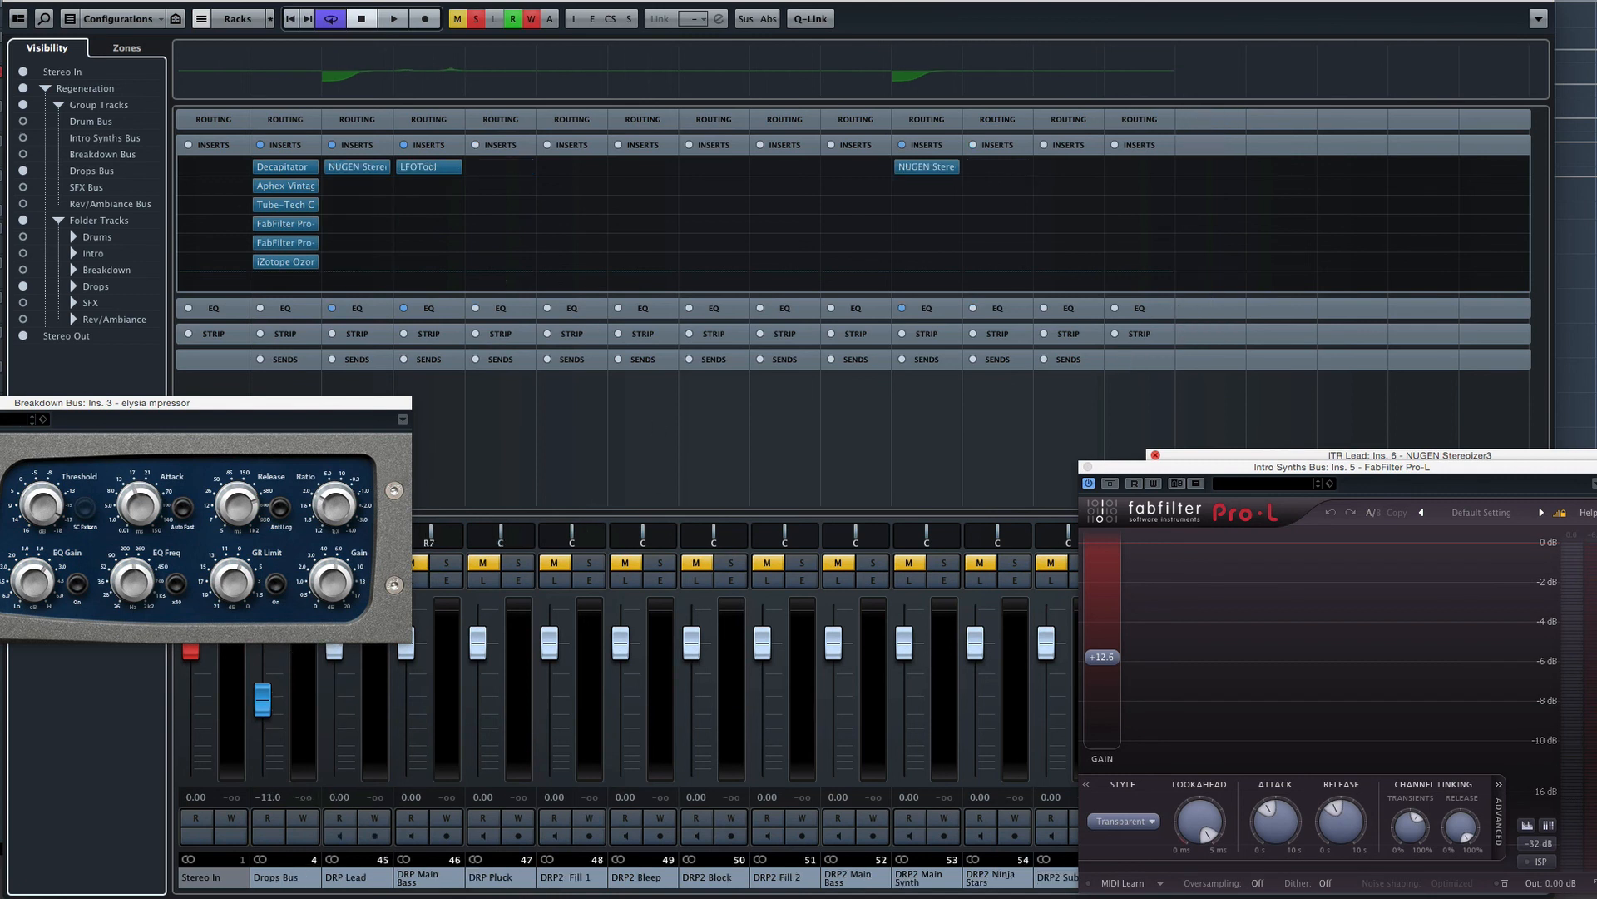
Close the elysia mpressor and FabFilter Pro-L windows and move the NUGEN Stereoizer3 window clear of the mixer channels.
key("super+w")
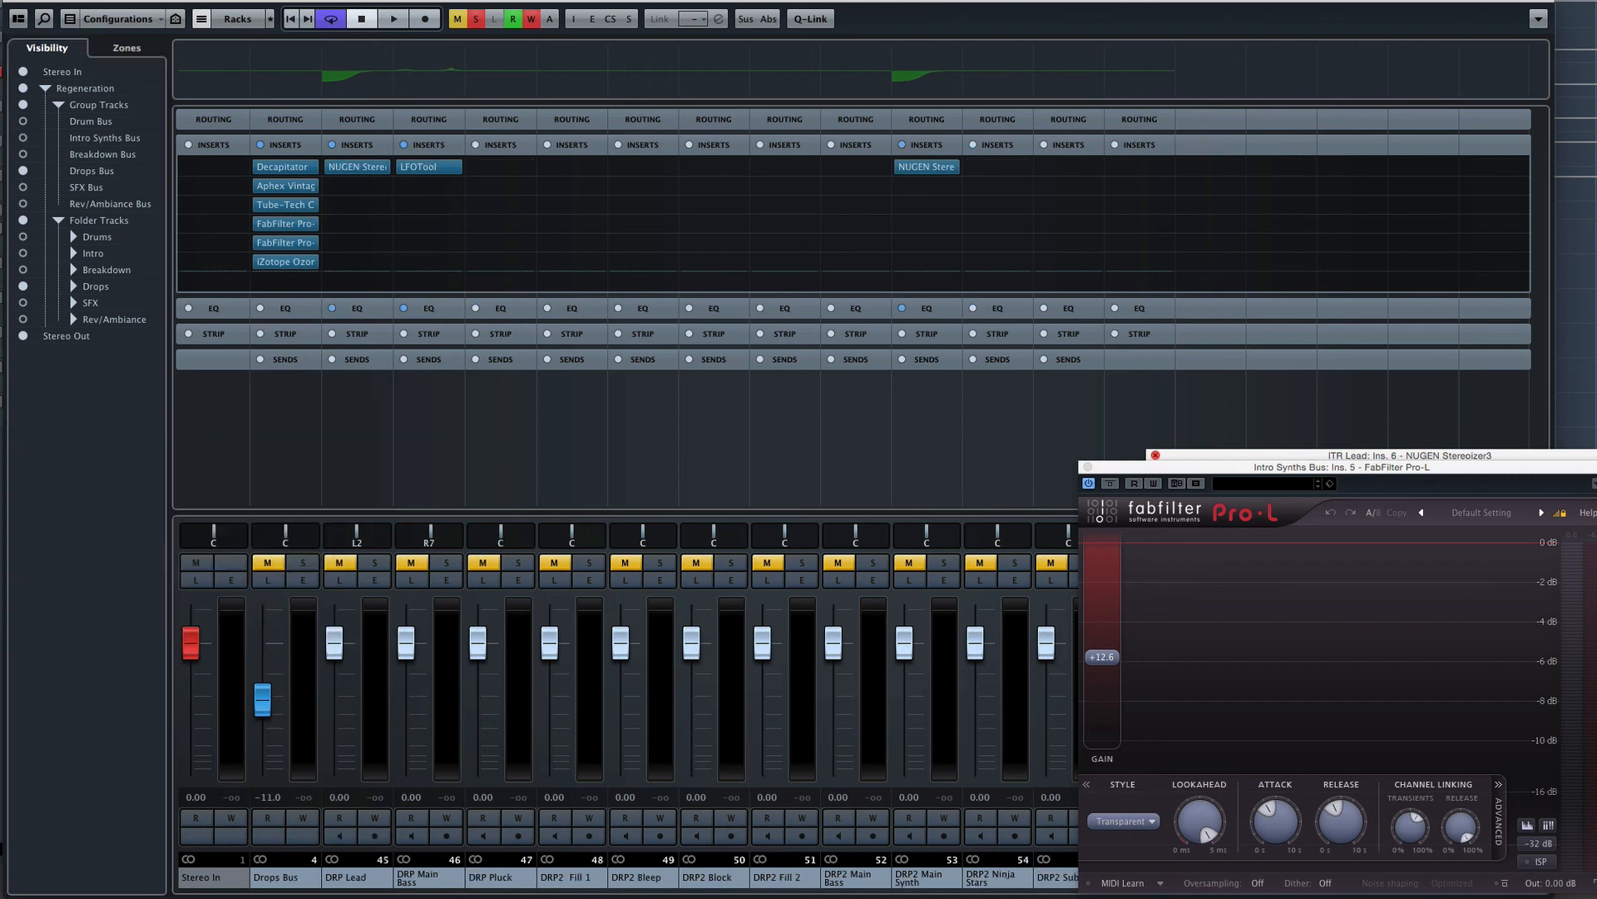
left_click(1088, 468)
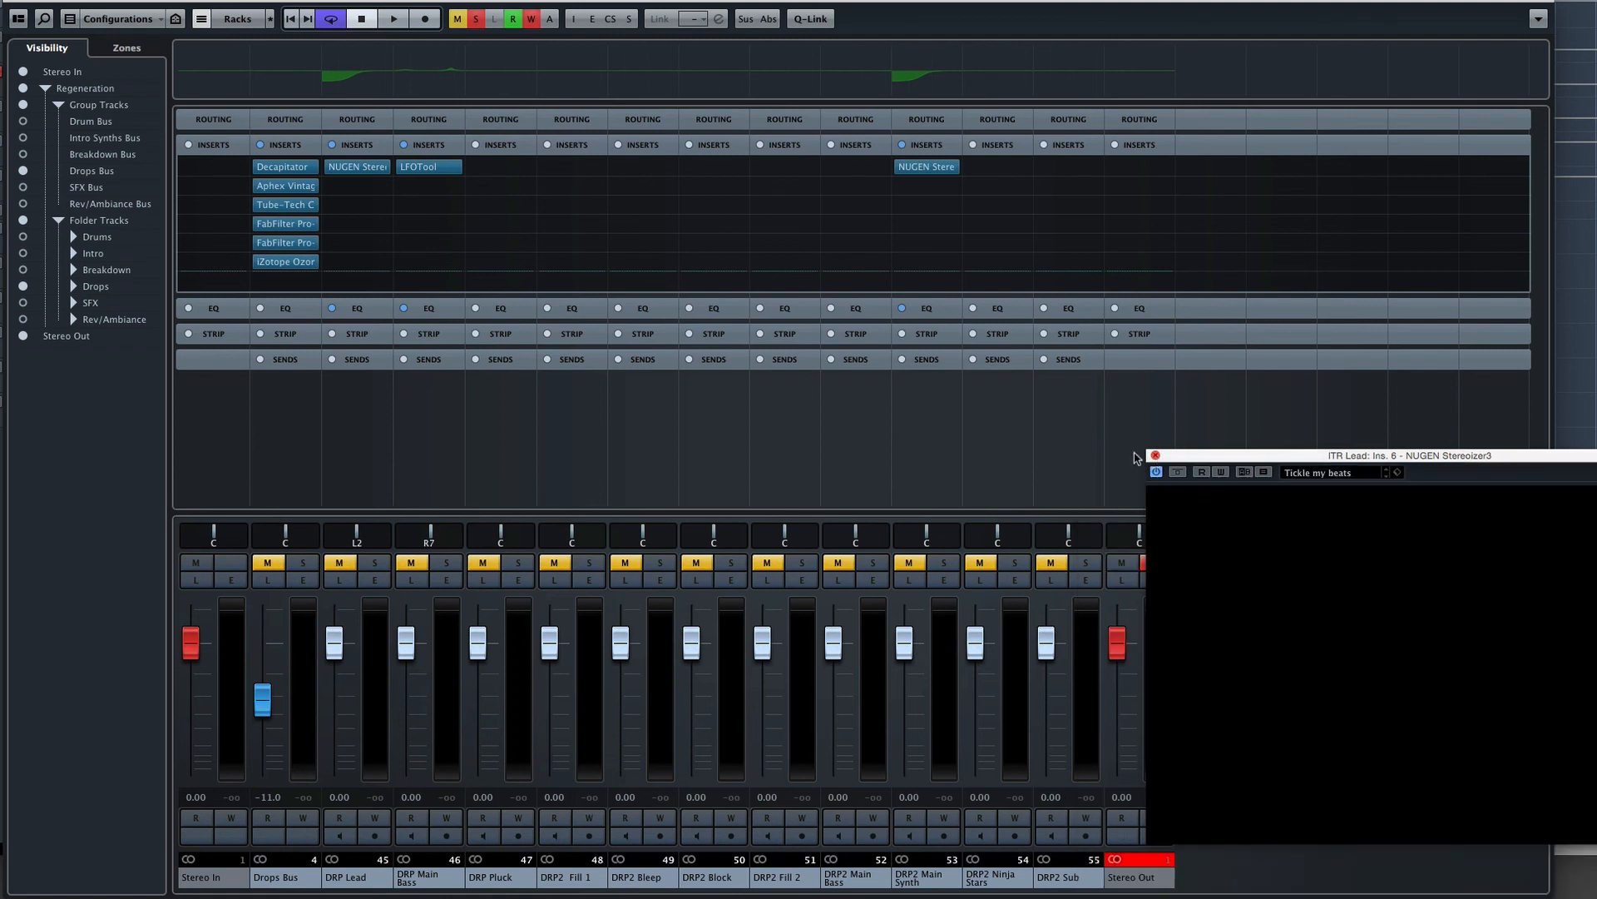
left_click(937, 98)
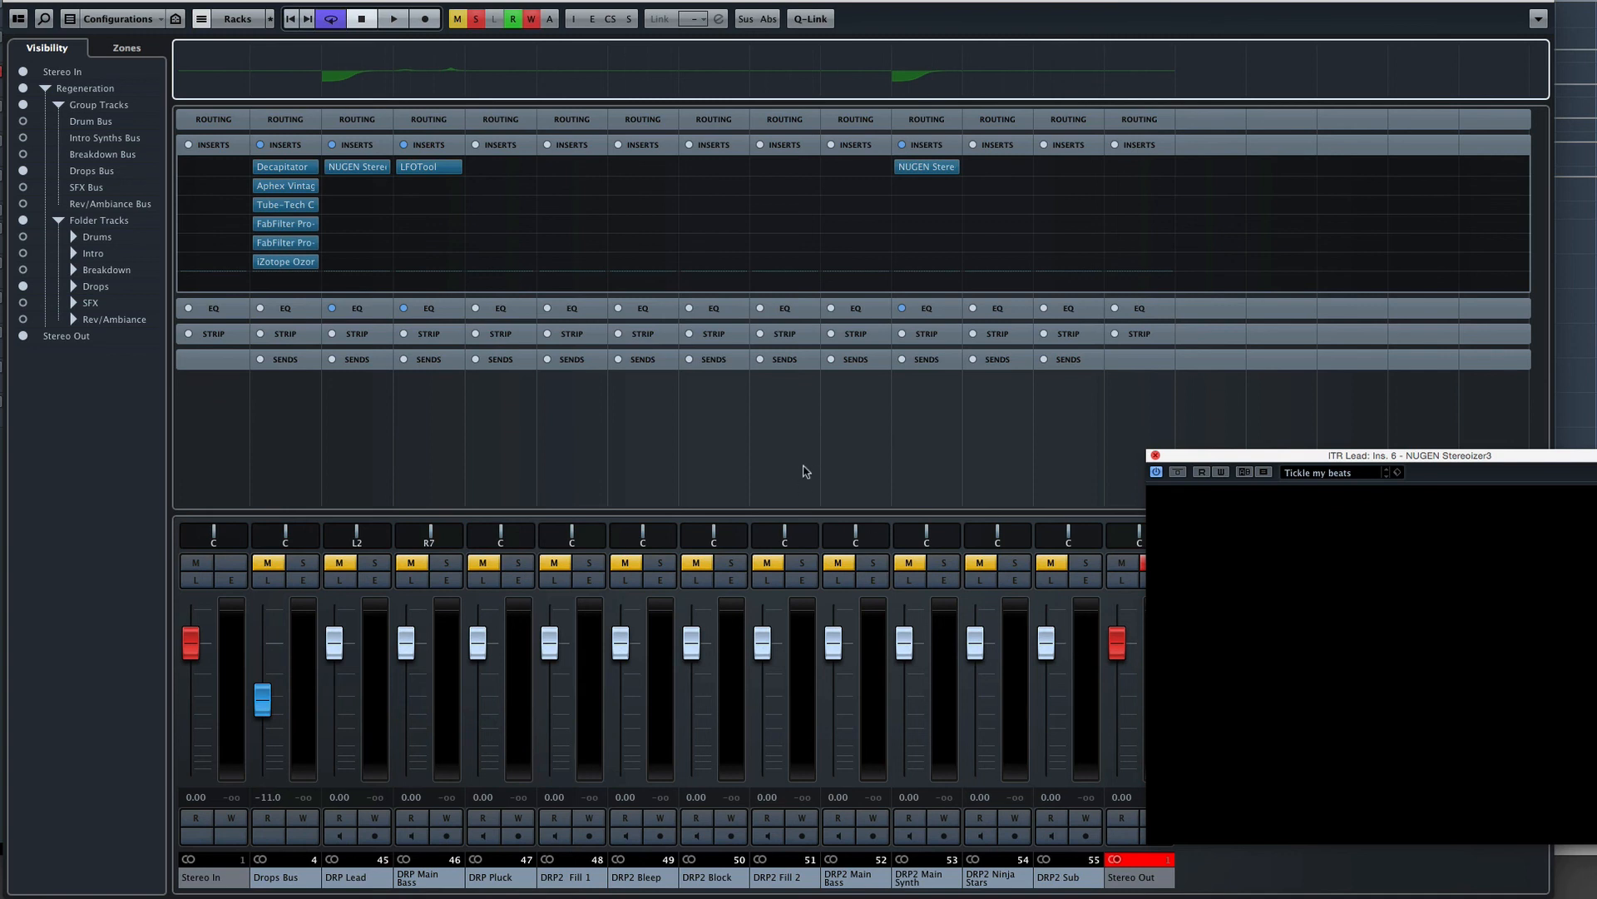
left_click_drag(1185, 454, 1251, 448)
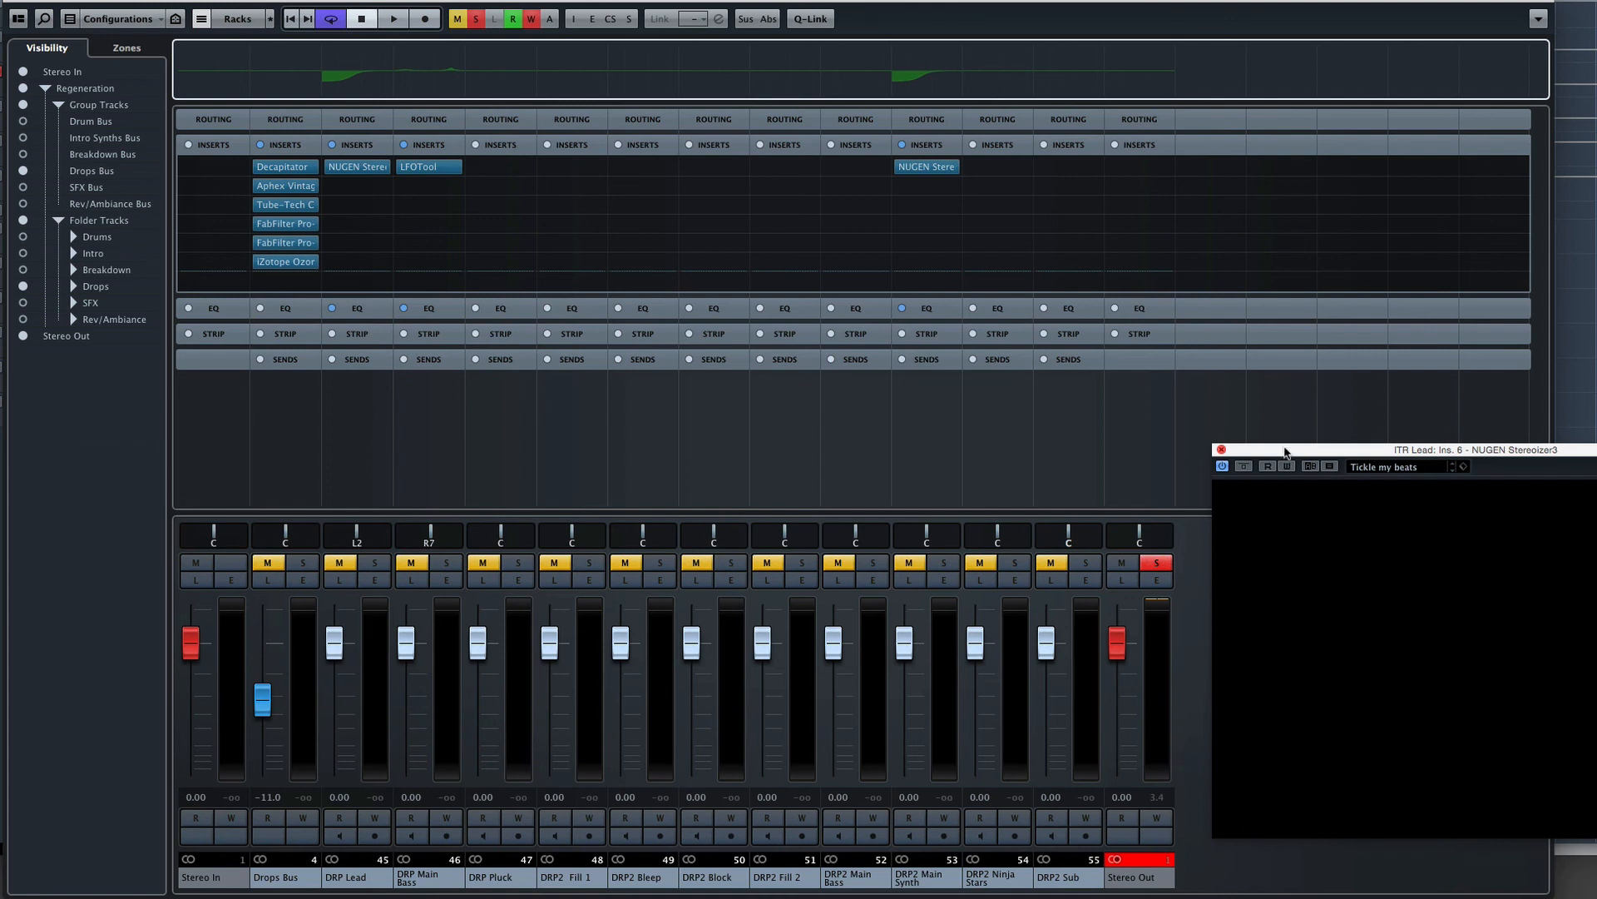
left_click_drag(1284, 452, 1284, 470)
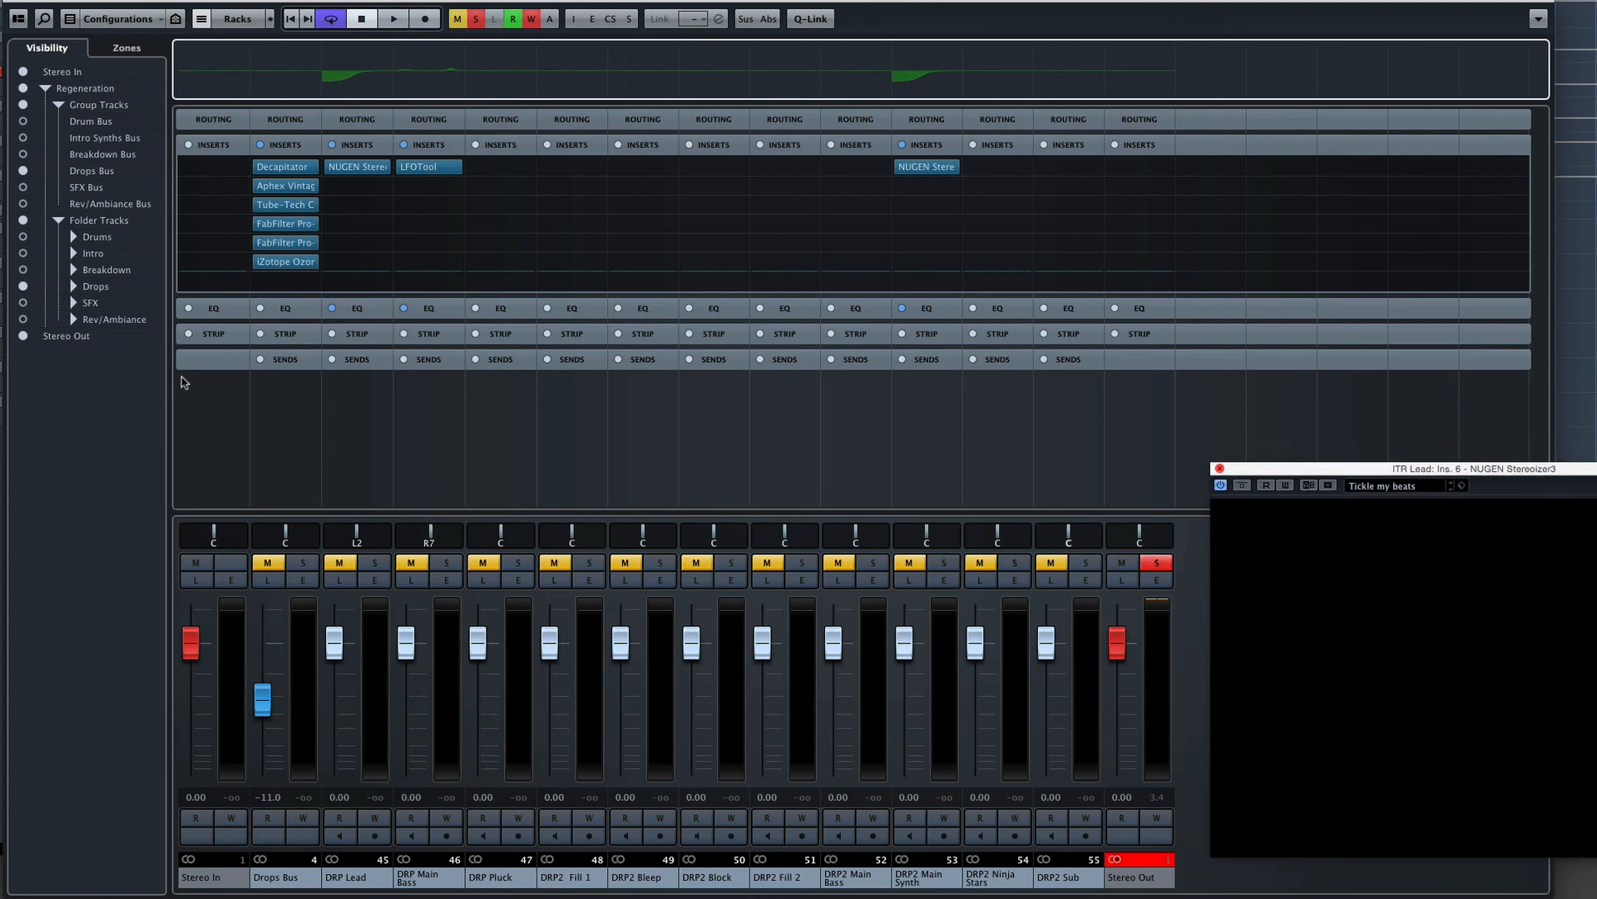
Replace the Drops Bus and Drops folder channels in the mixer with the SFX Bus and SFX folder channels.
left_click(24, 170)
left_click(23, 187)
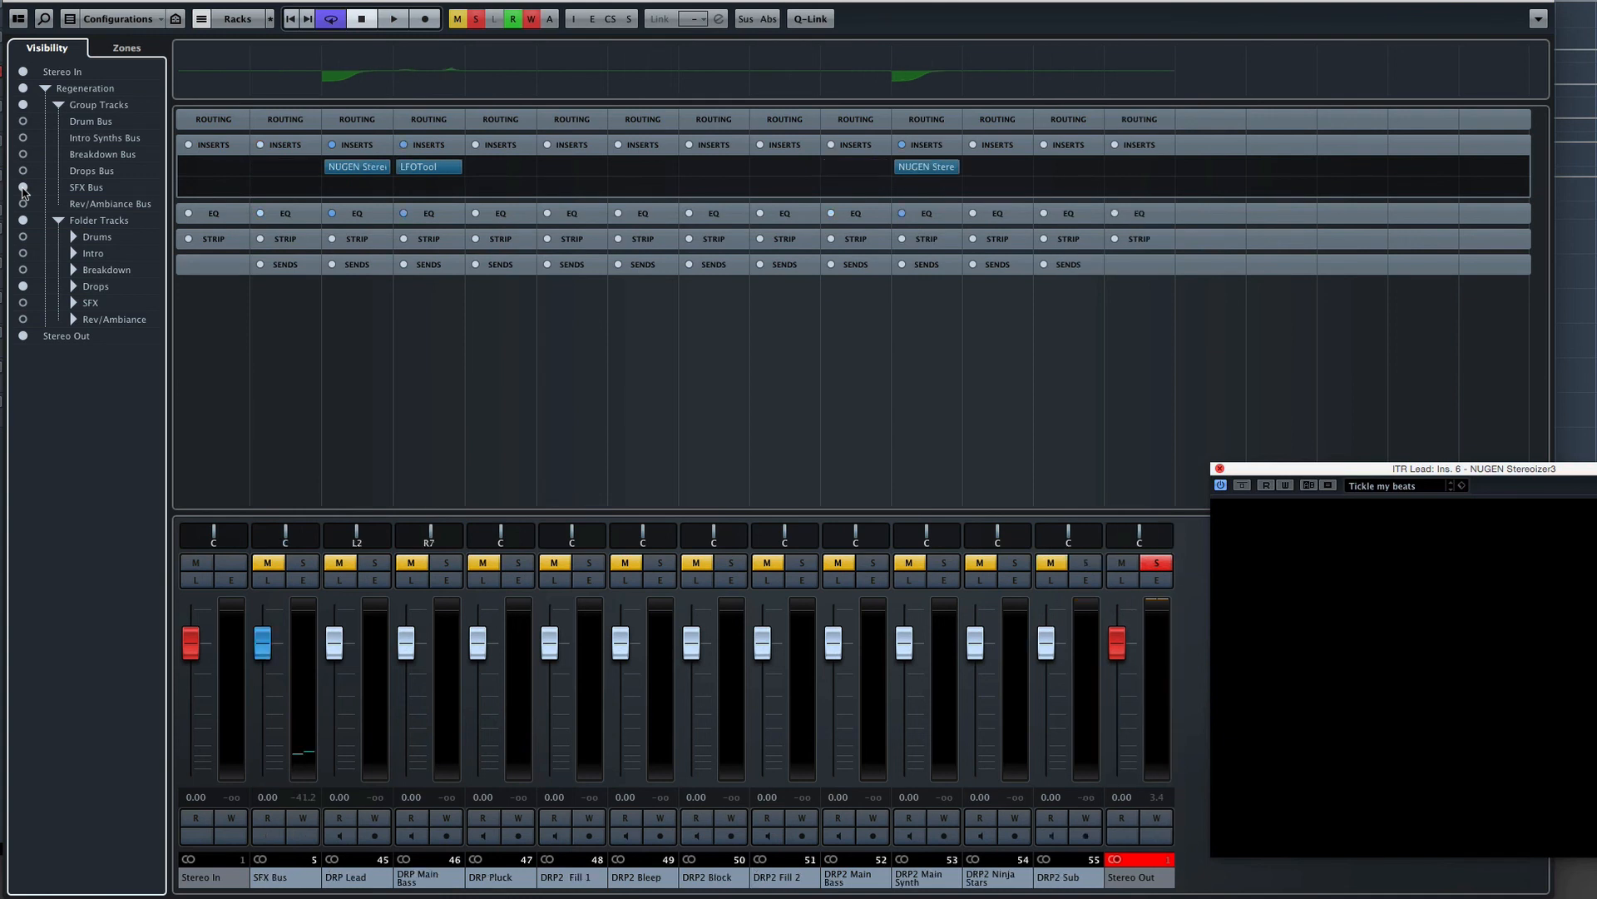
left_click(24, 287)
left_click(23, 302)
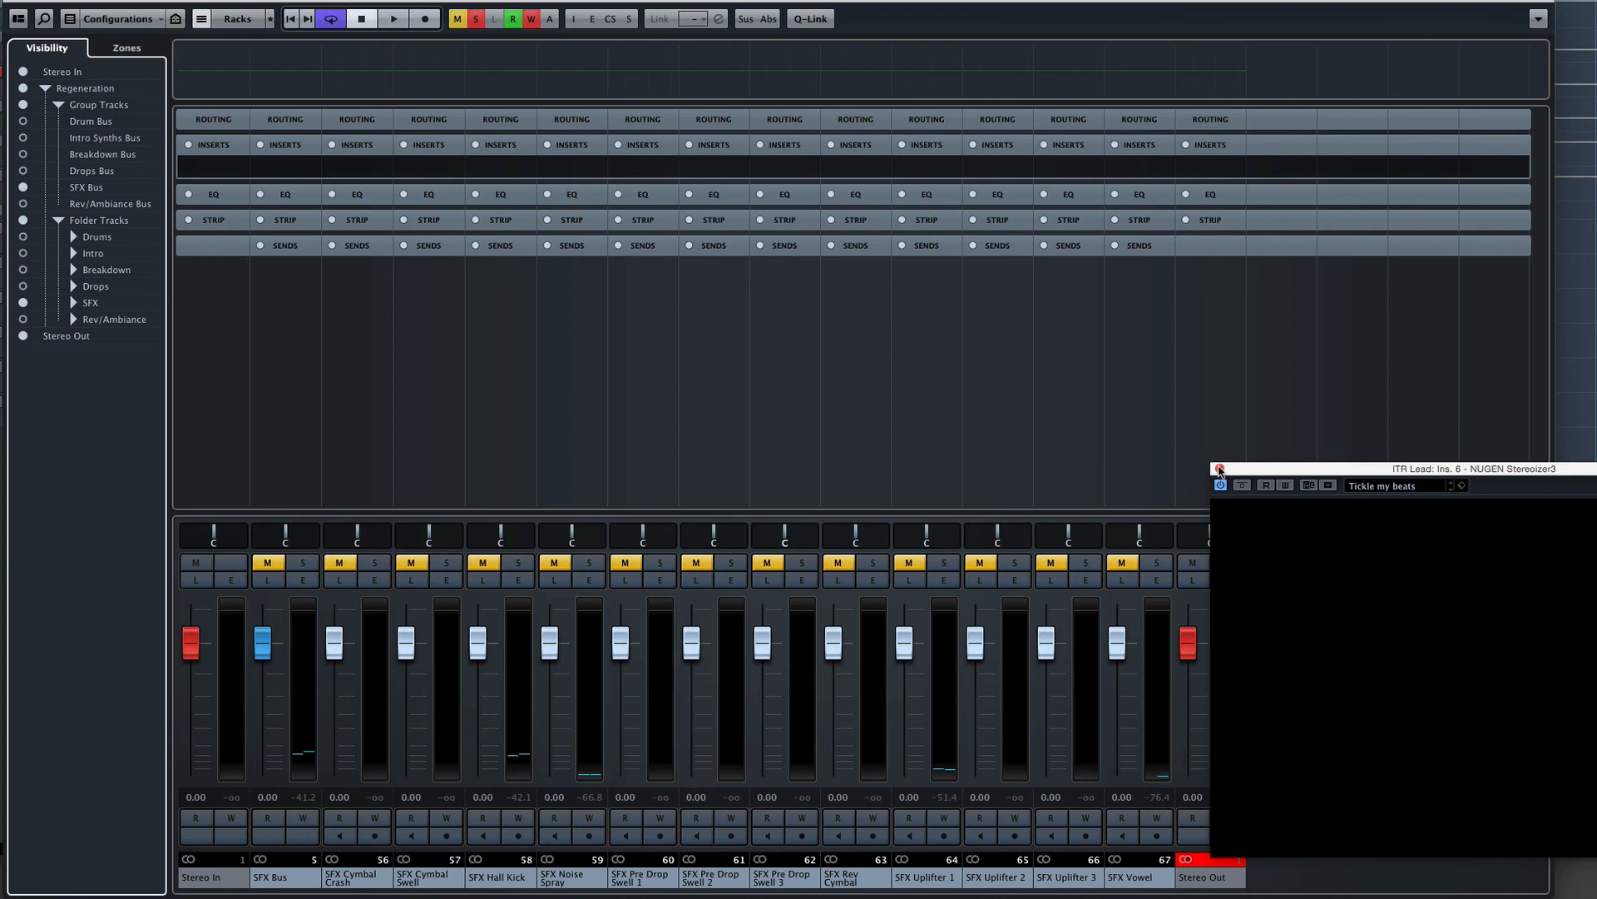
left_click_drag(1303, 470, 1348, 449)
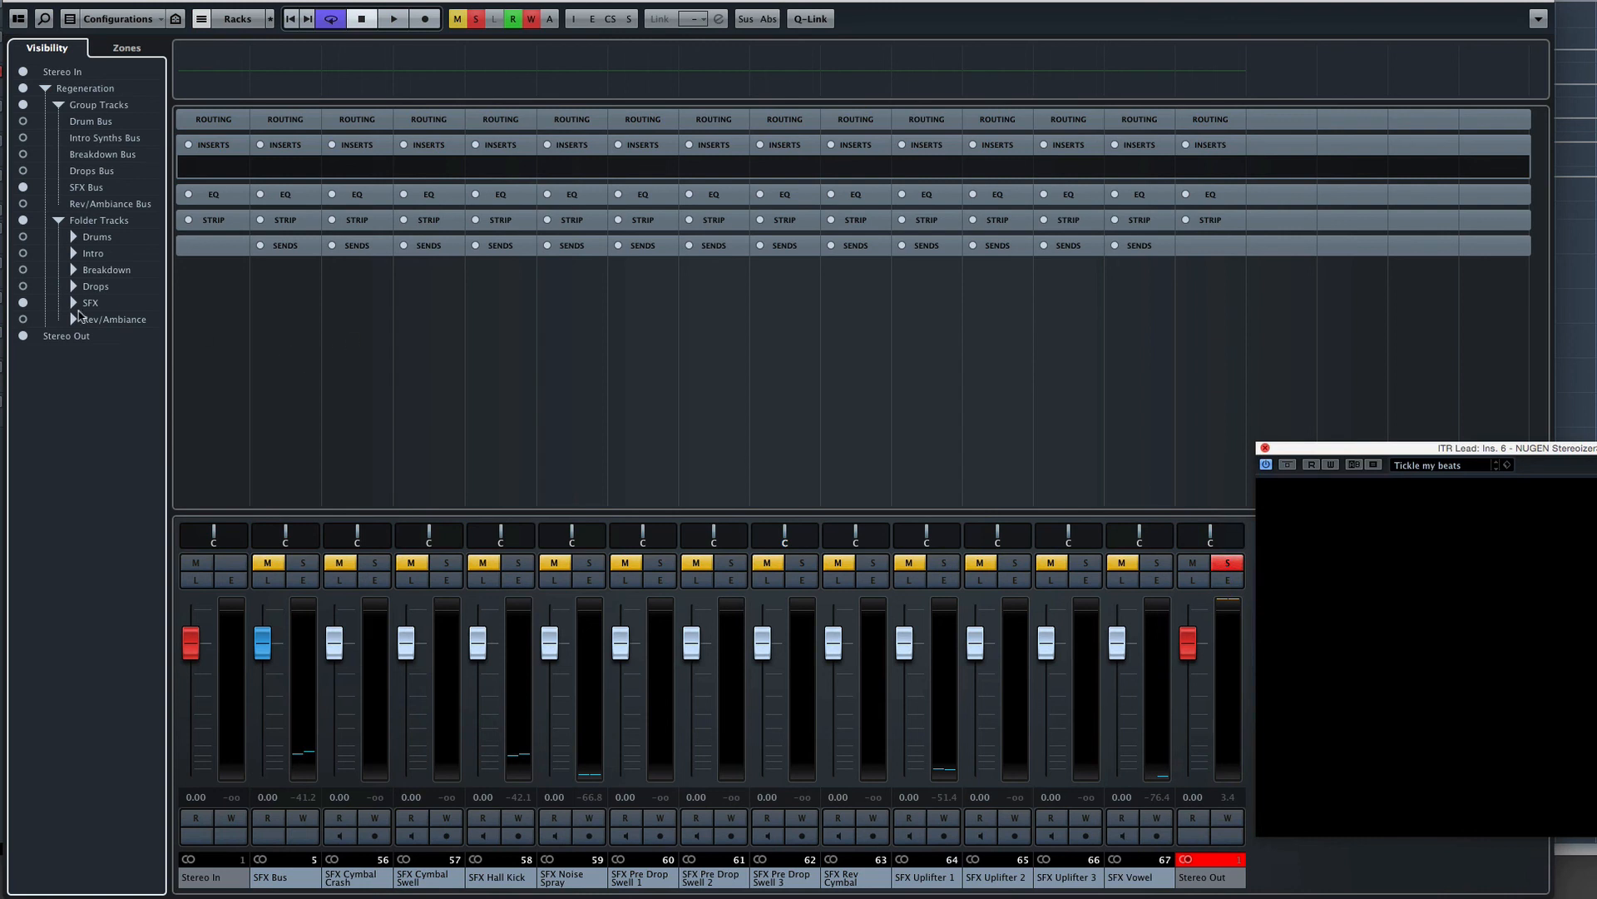
Hide the SFX folder channels and SFX Bus, and show and select the Rev/Ambiance Bus in the mixer.
left_click(23, 302)
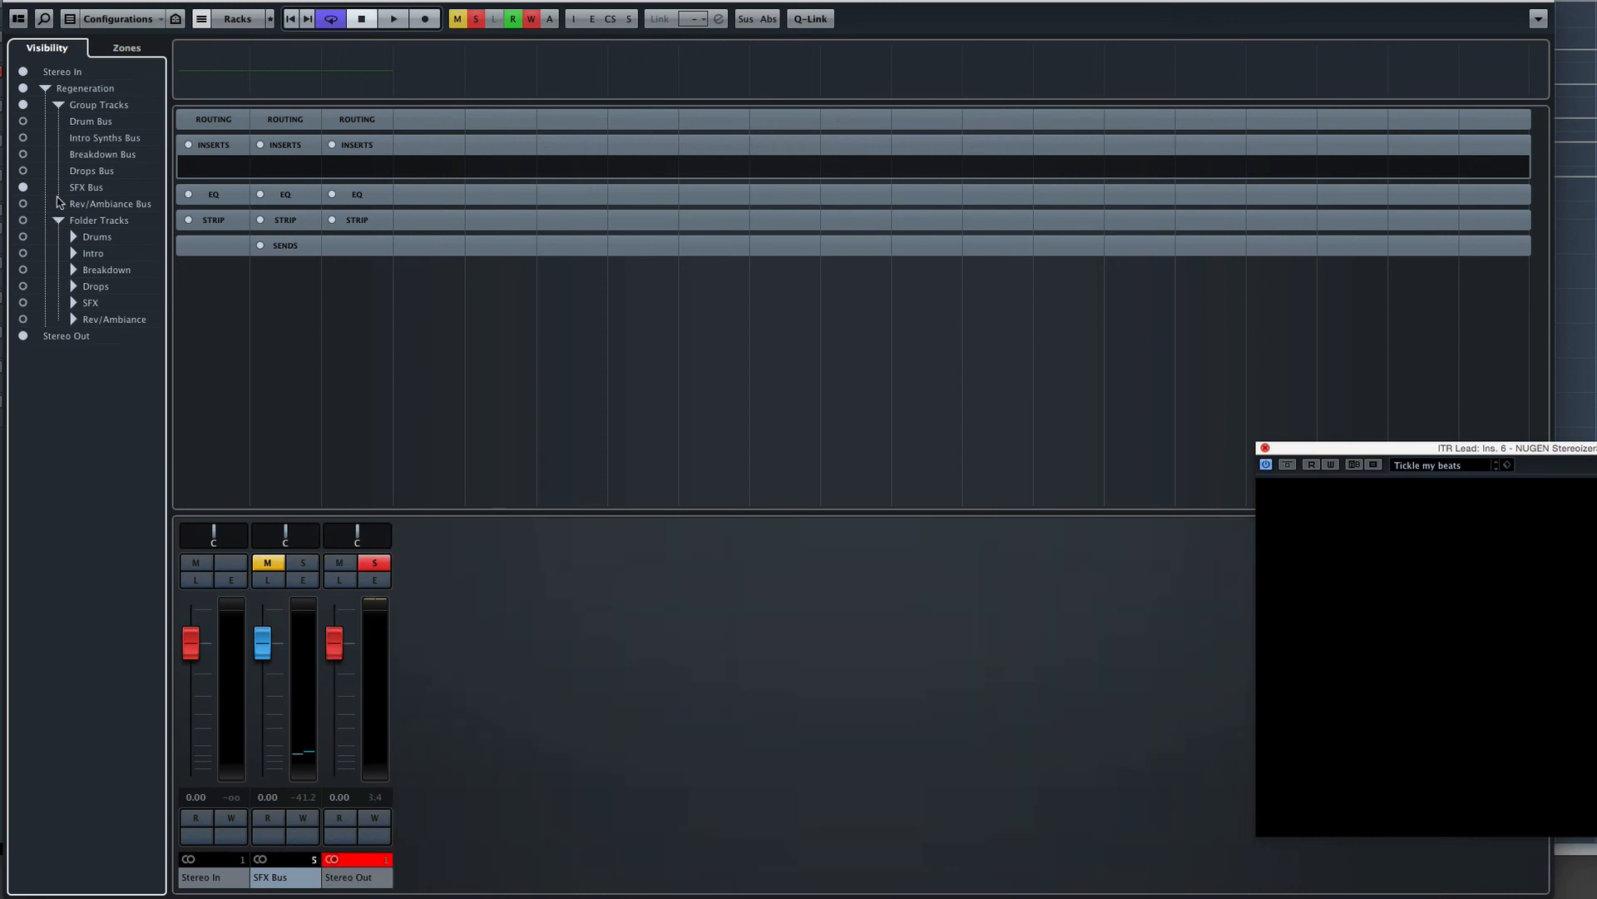
left_click(94, 187)
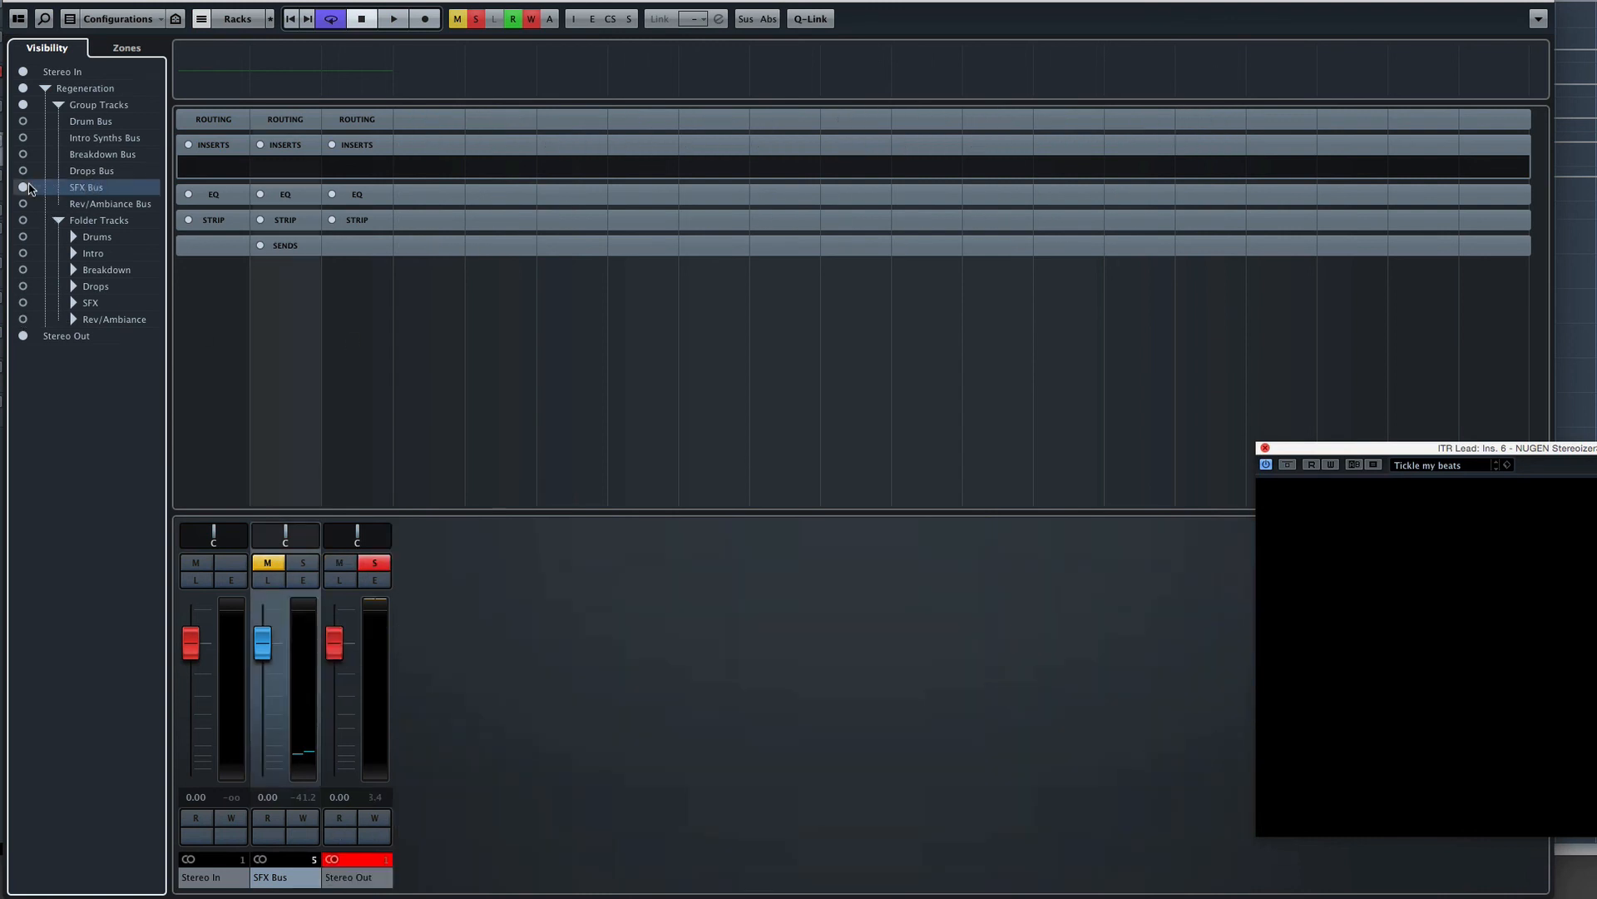
left_click(23, 188)
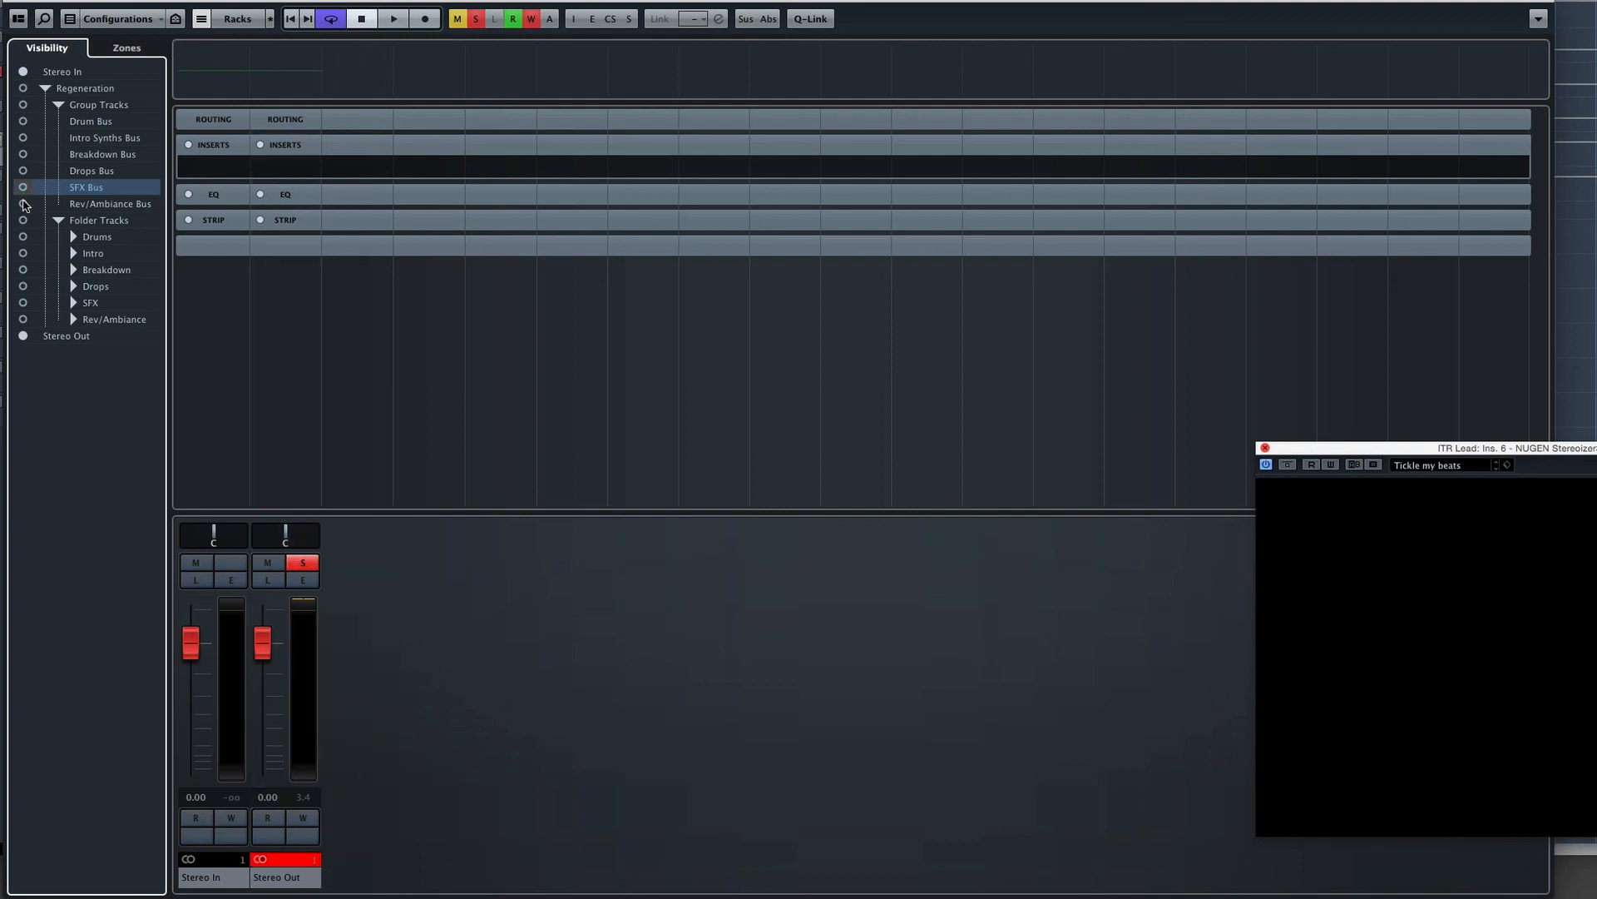
left_click(24, 203)
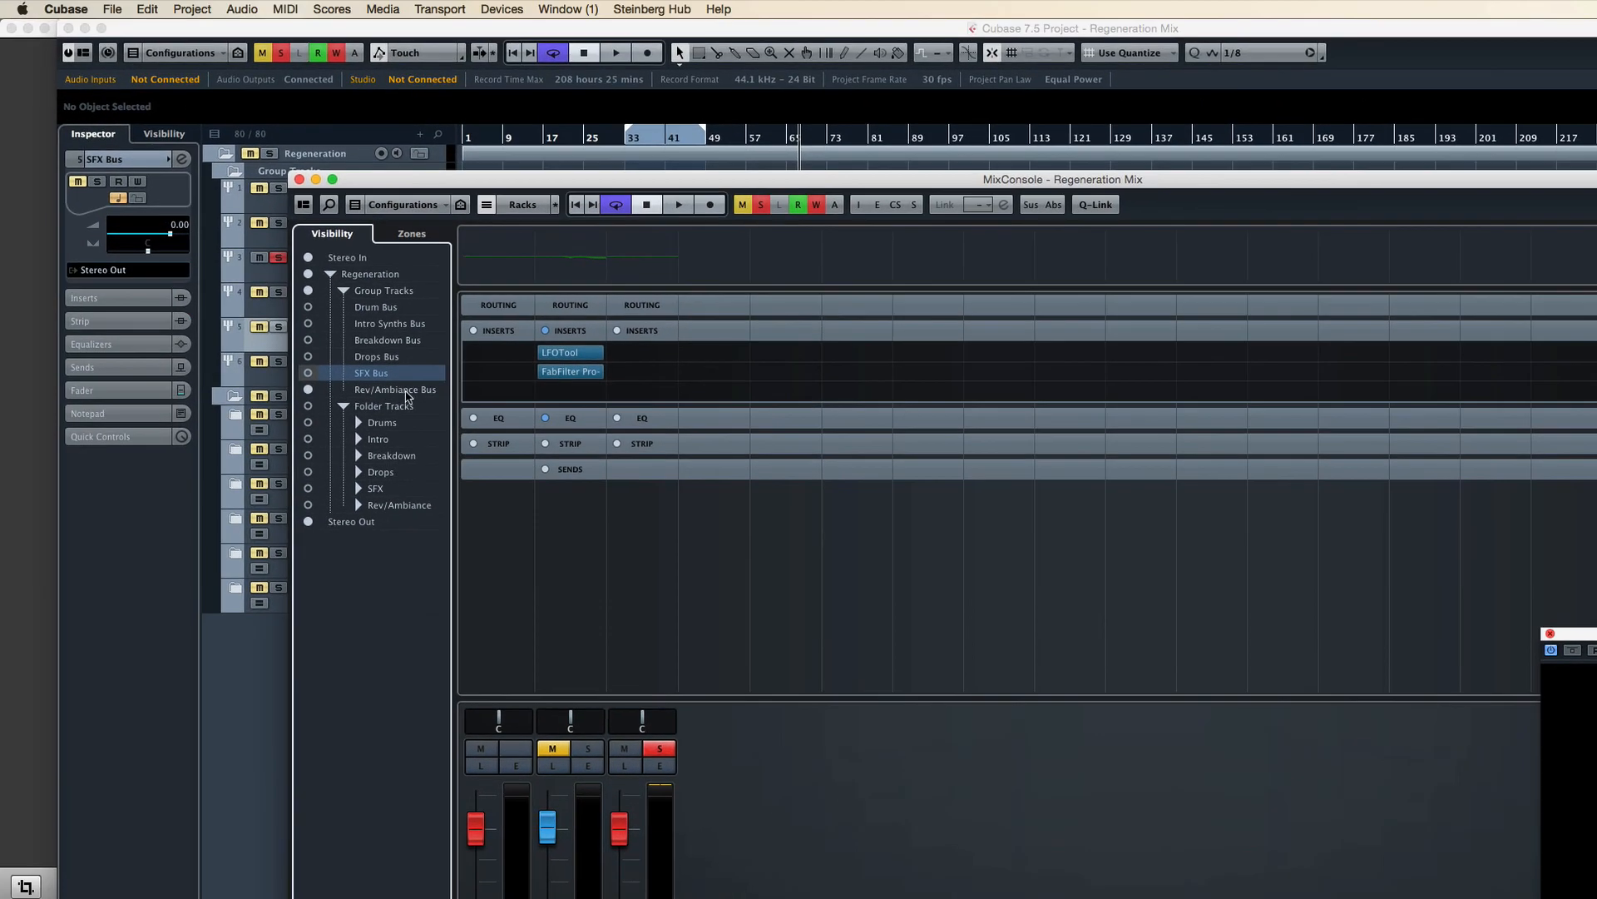
left_click(119, 204)
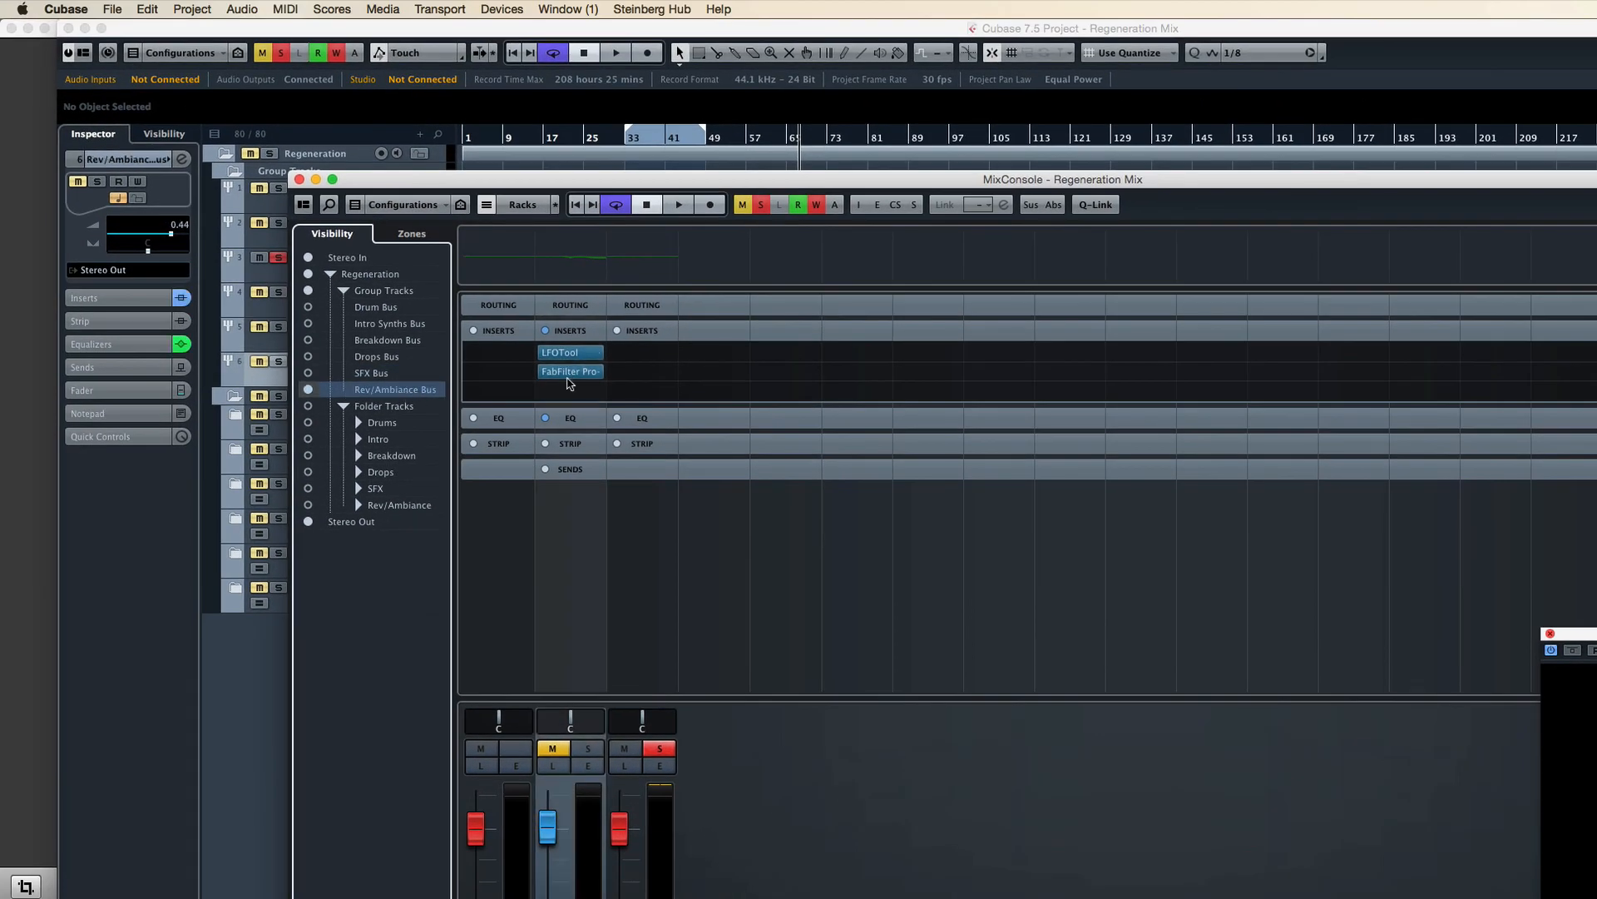
Open the Rev/Ambiance Bus's LFOTool and FabFilter Pro-C inserts in turn to view their settings, closing each one.
left_click(569, 352)
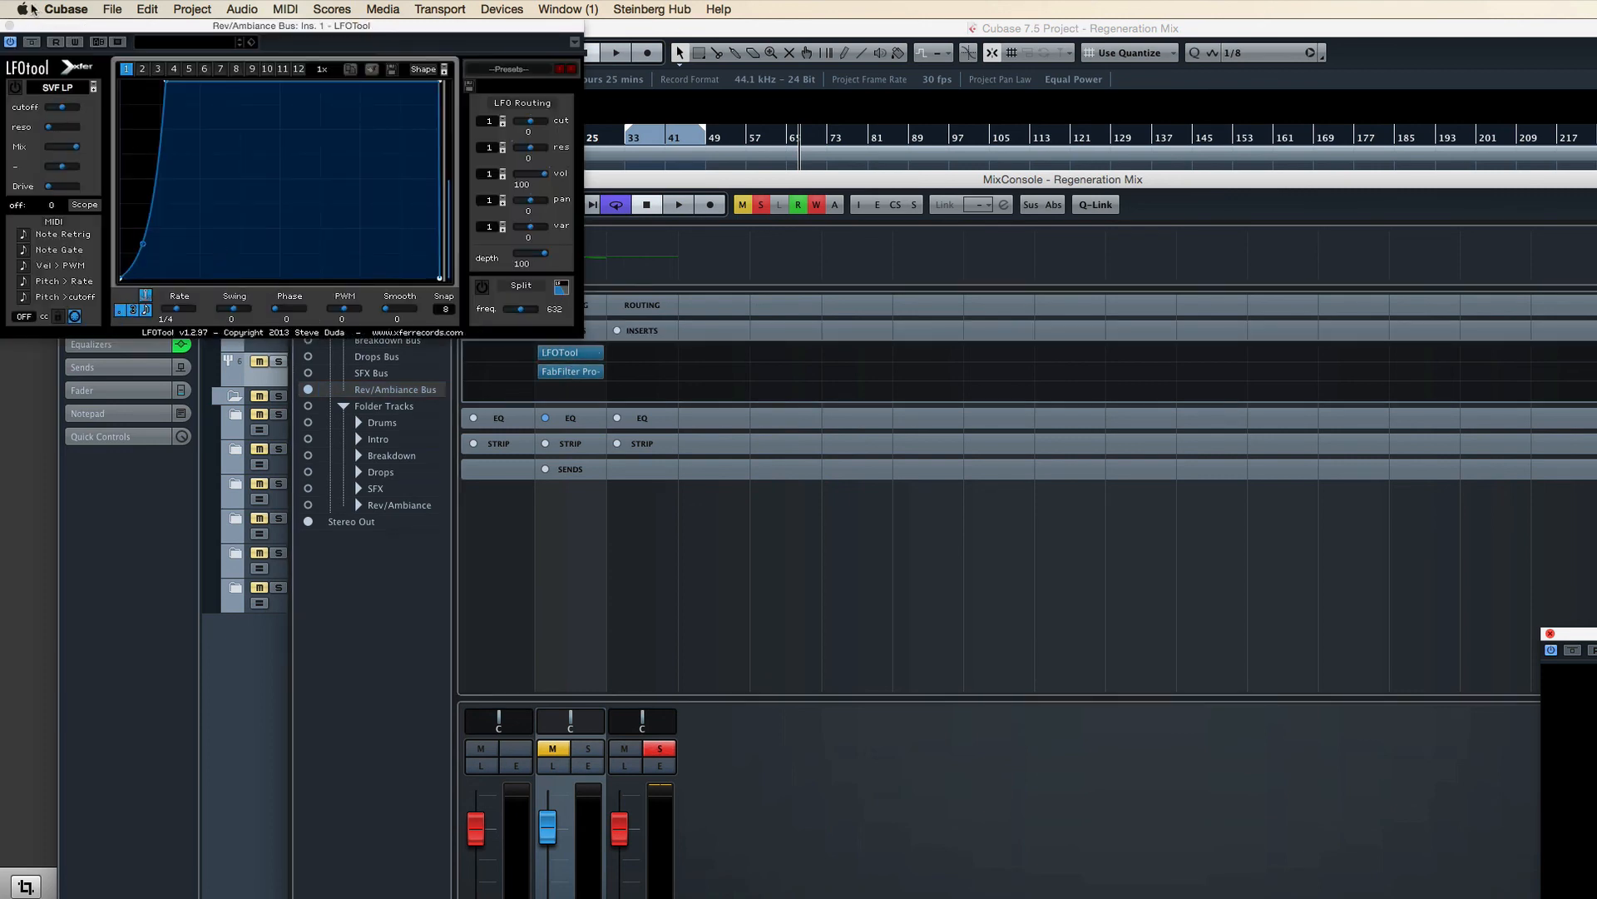
left_click(9, 25)
left_click(570, 372)
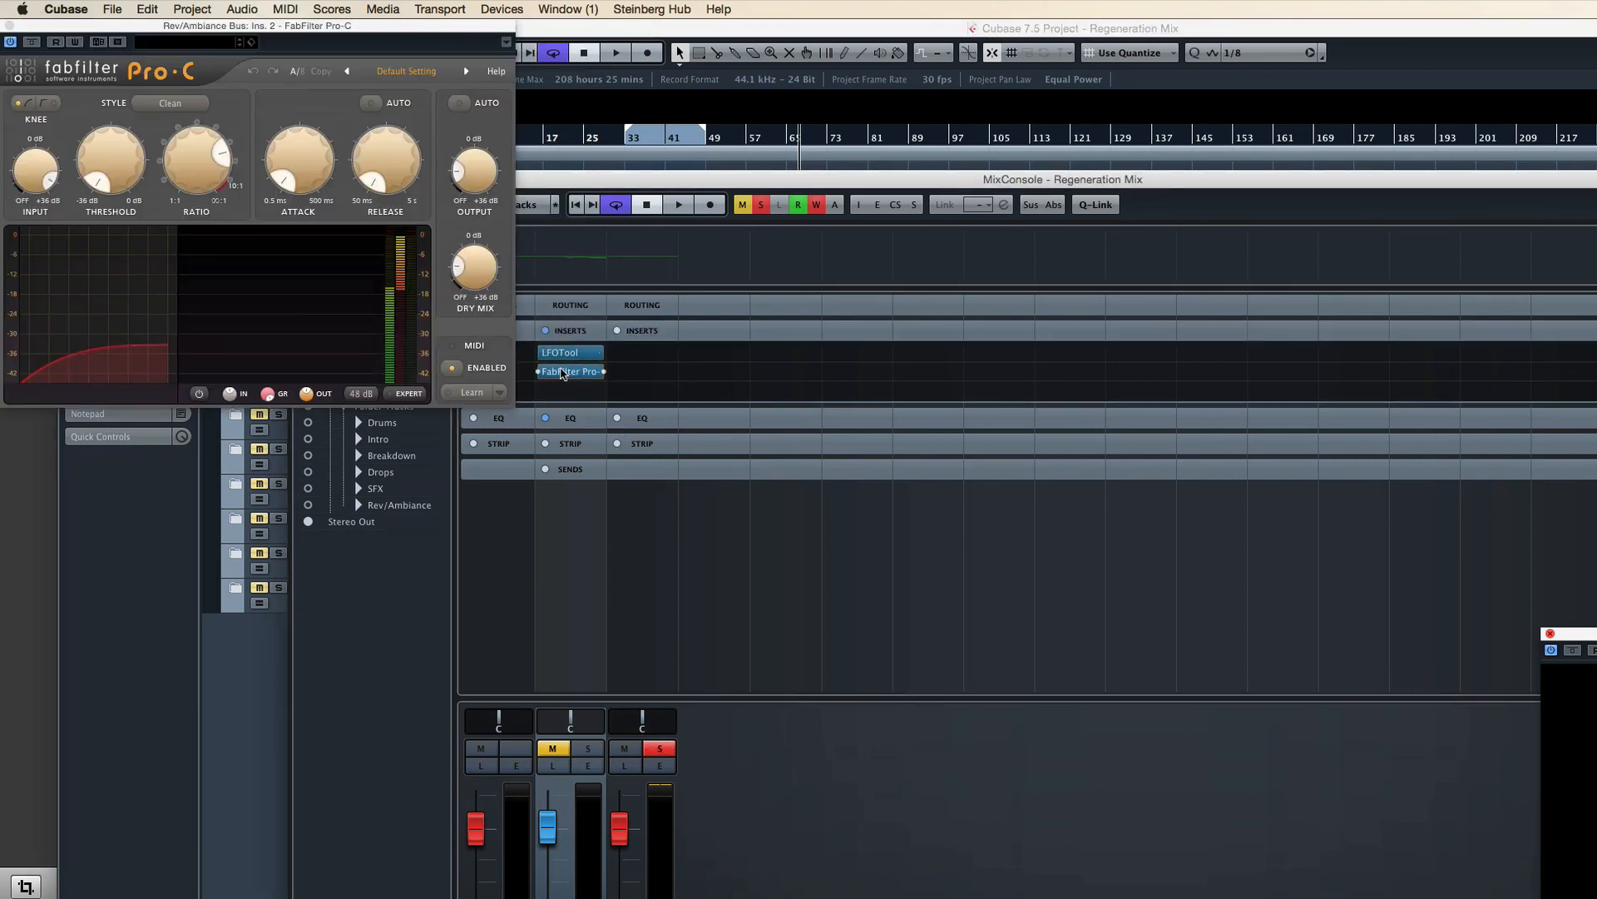
left_click(9, 25)
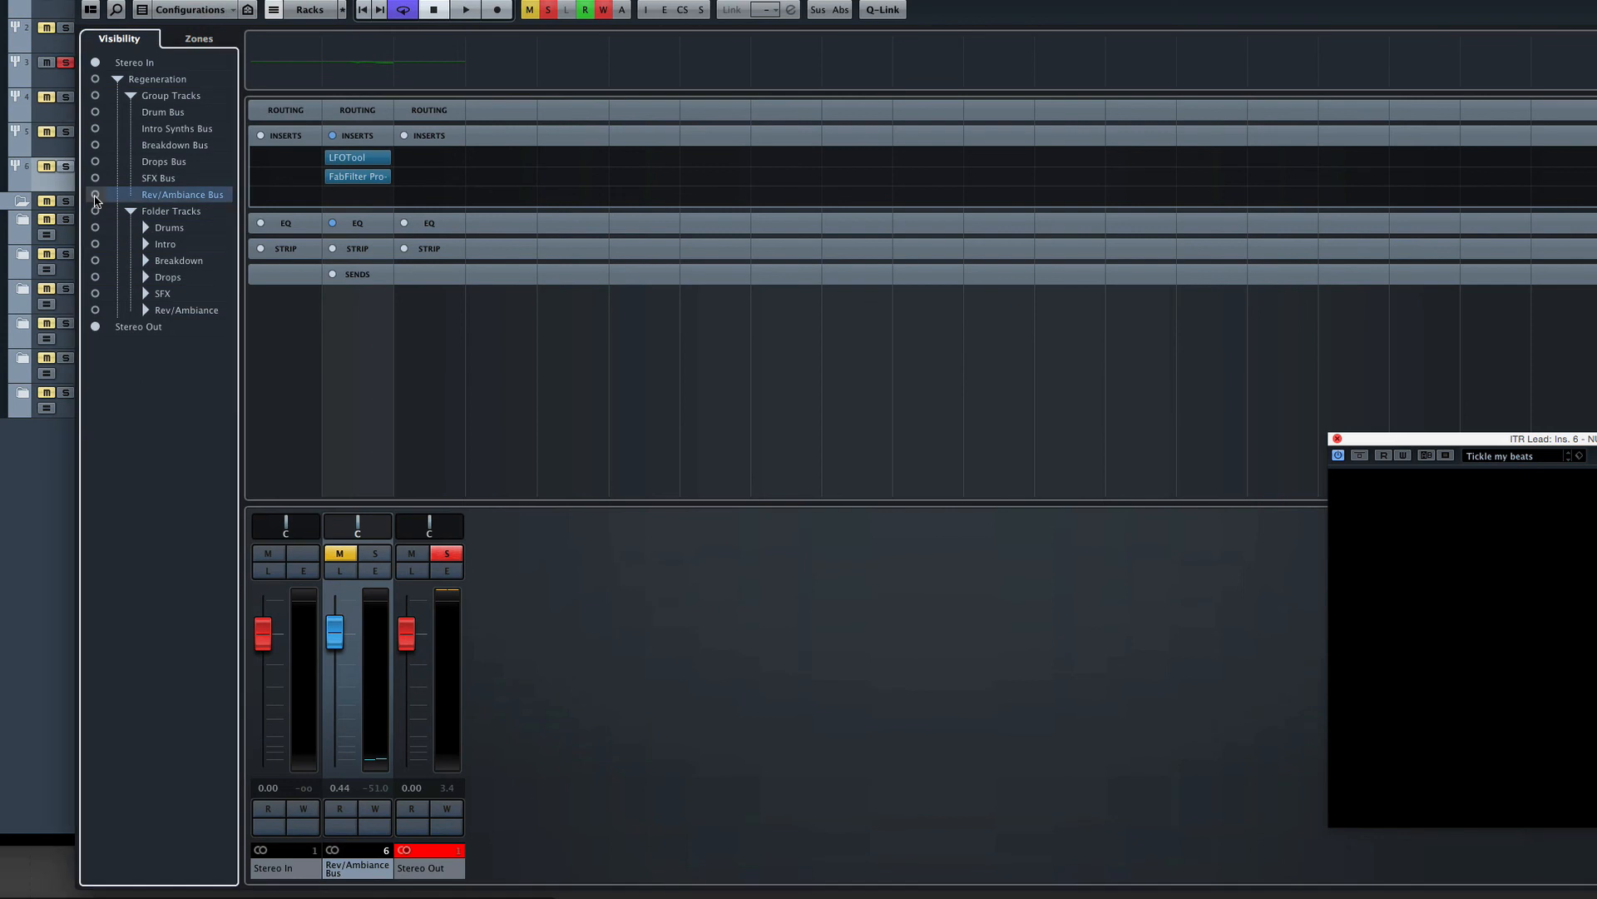
Make all six folders' channels and all six group buses, Drum Bus through Rev/Ambiance Bus, visible in the mixer.
left_click(308, 388)
left_click(131, 211)
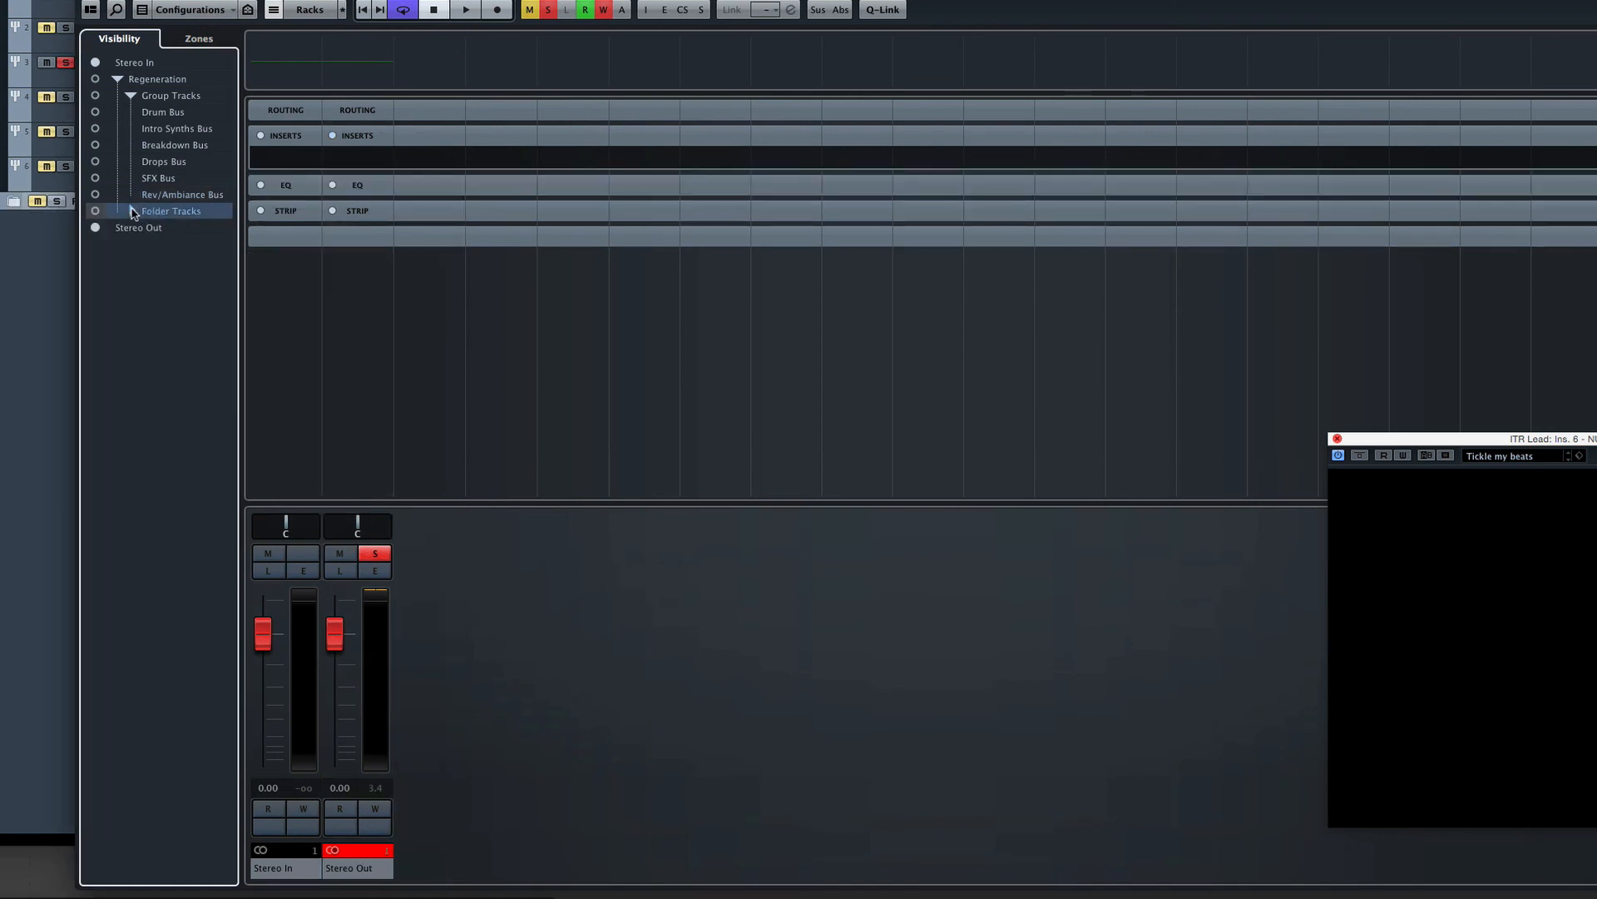
left_click(132, 96)
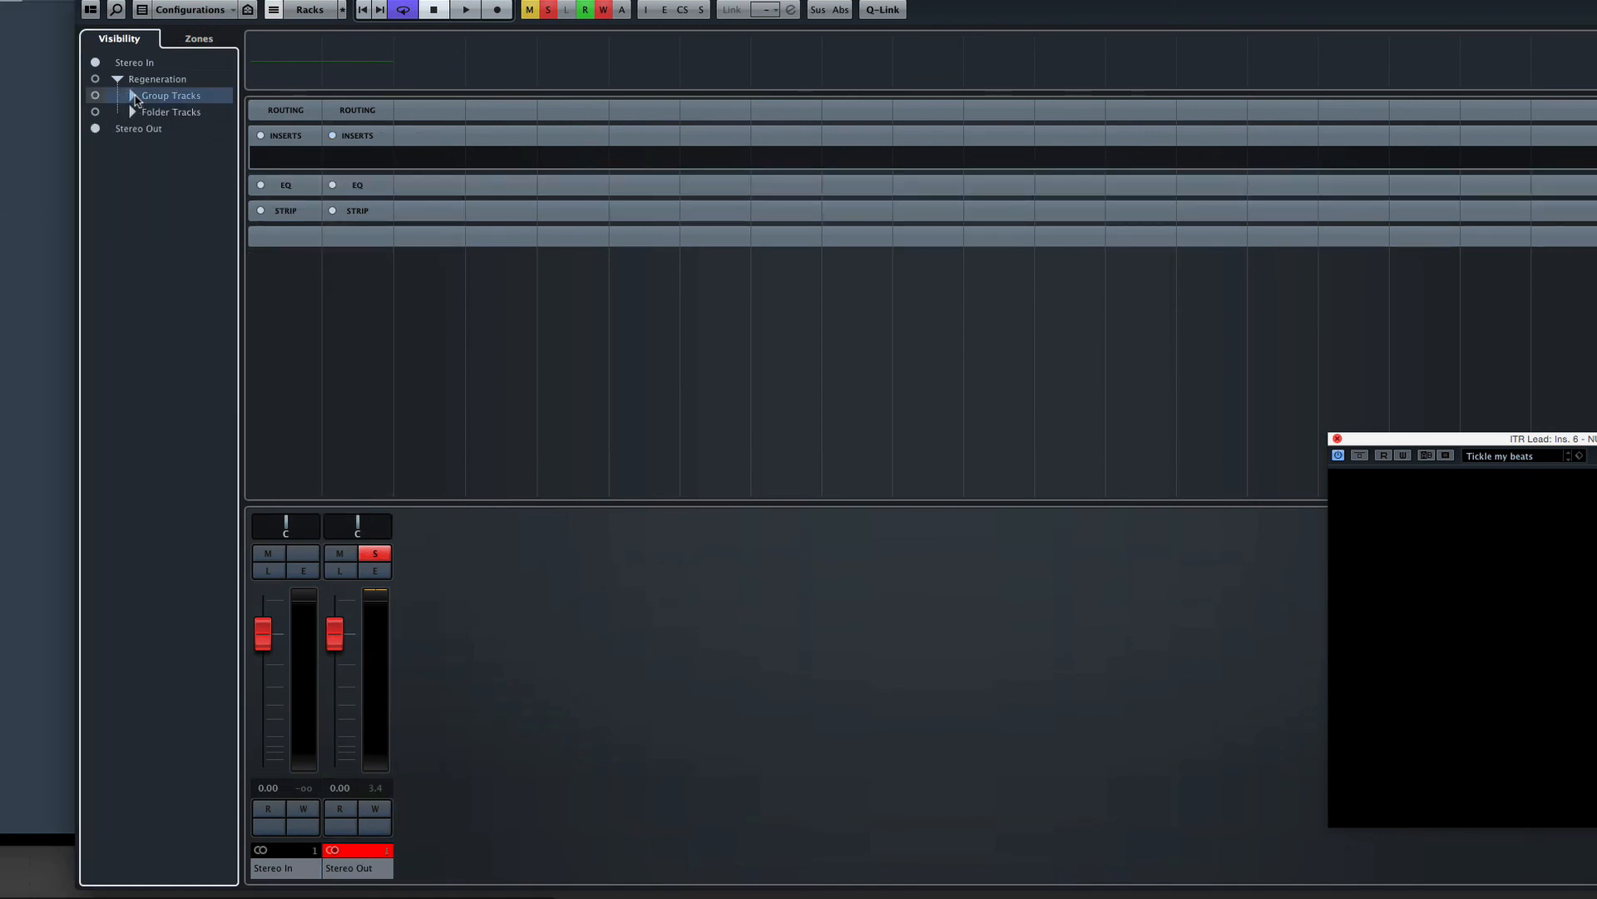
left_click(132, 95)
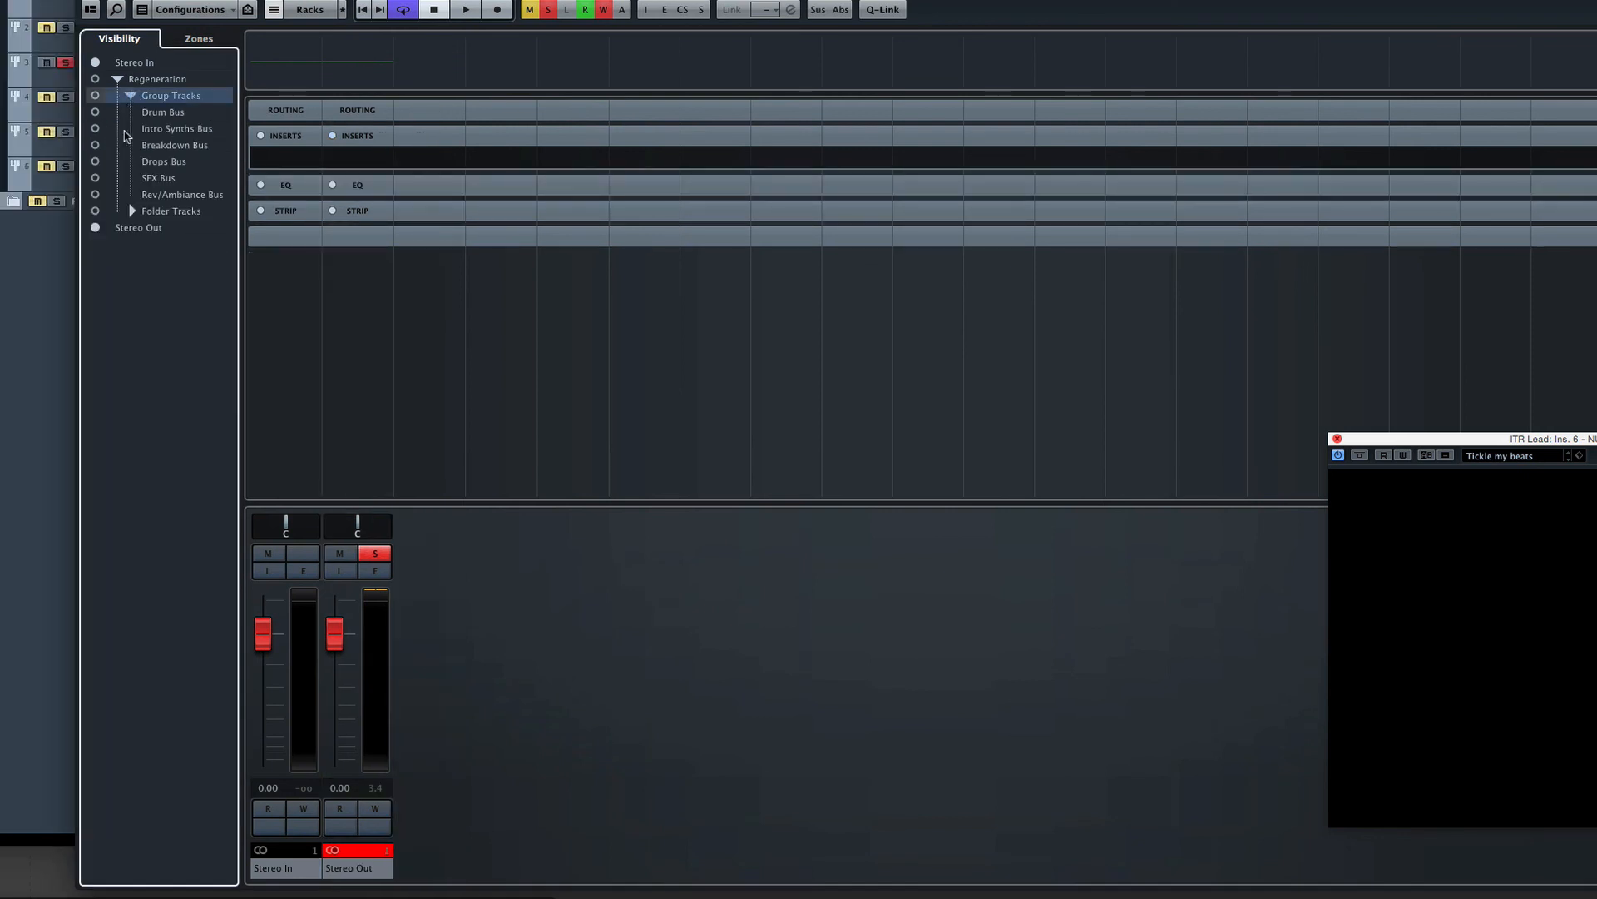
left_click(132, 212)
left_click_drag(96, 230, 95, 310)
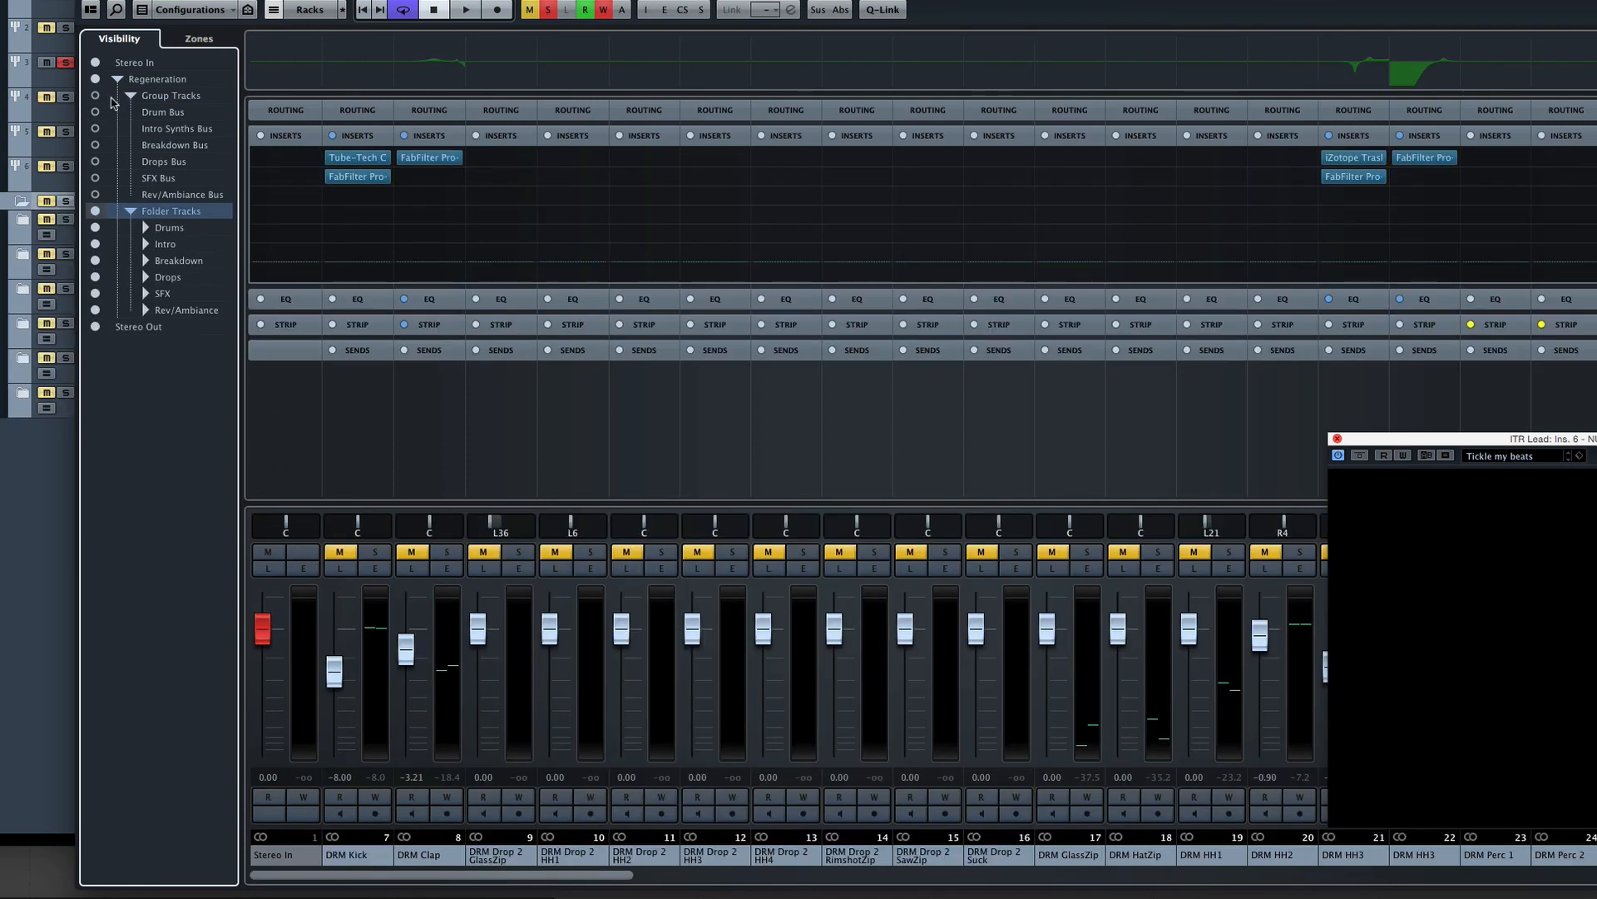
left_click_drag(95, 111, 95, 195)
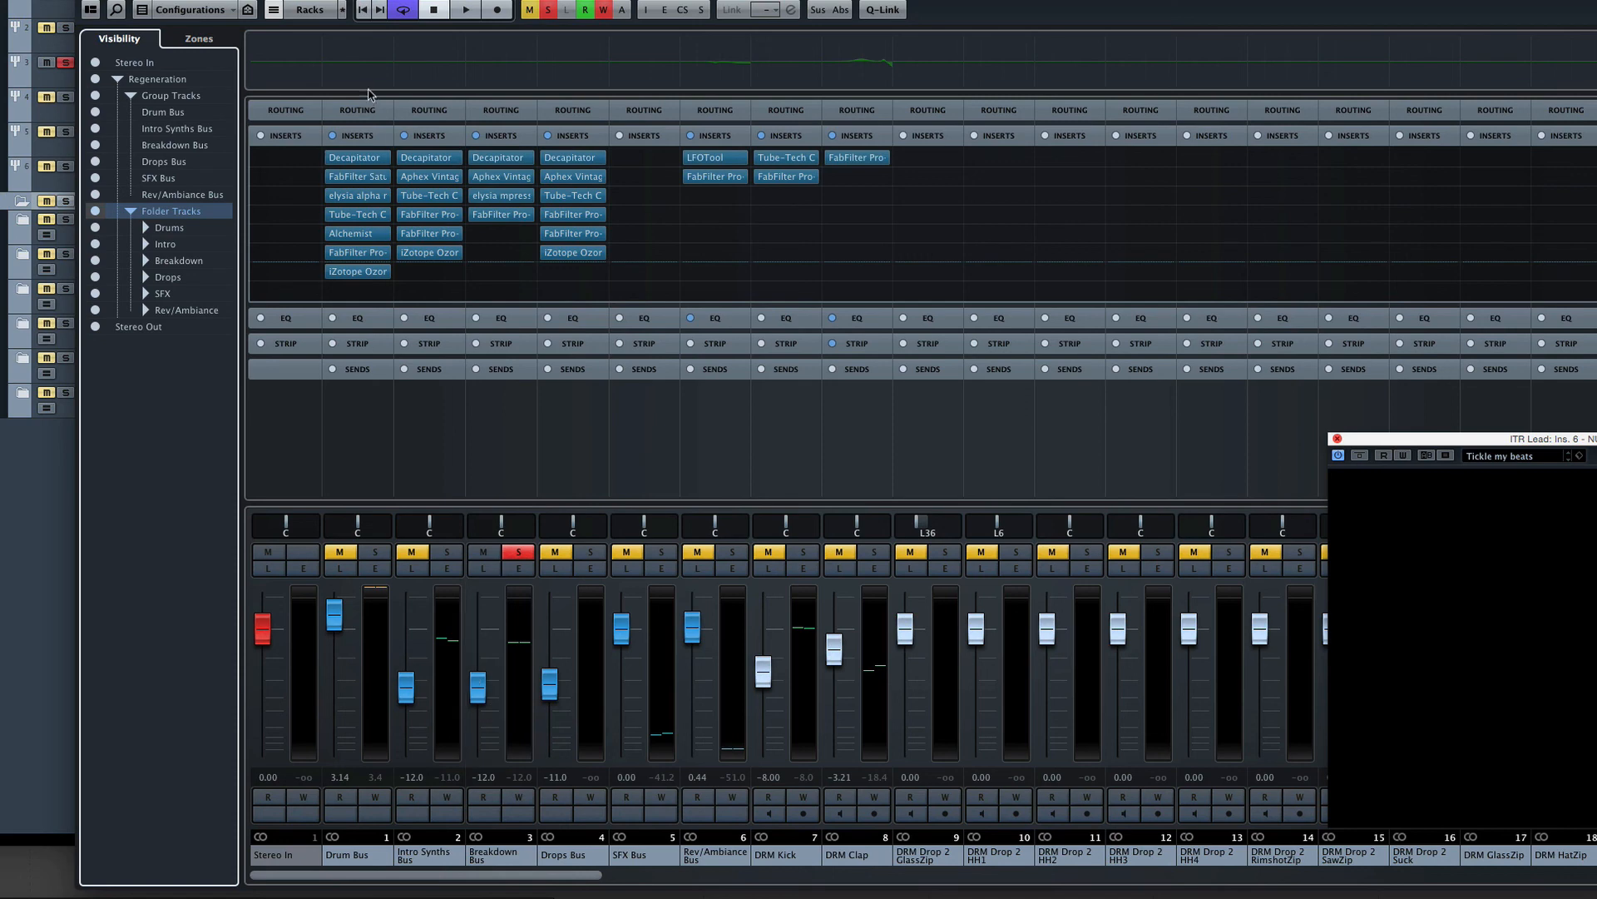
Turn off the Breakdown Bus's solo during playback and lower the Drum Bus fader, stopping playback at the end.
key("F3")
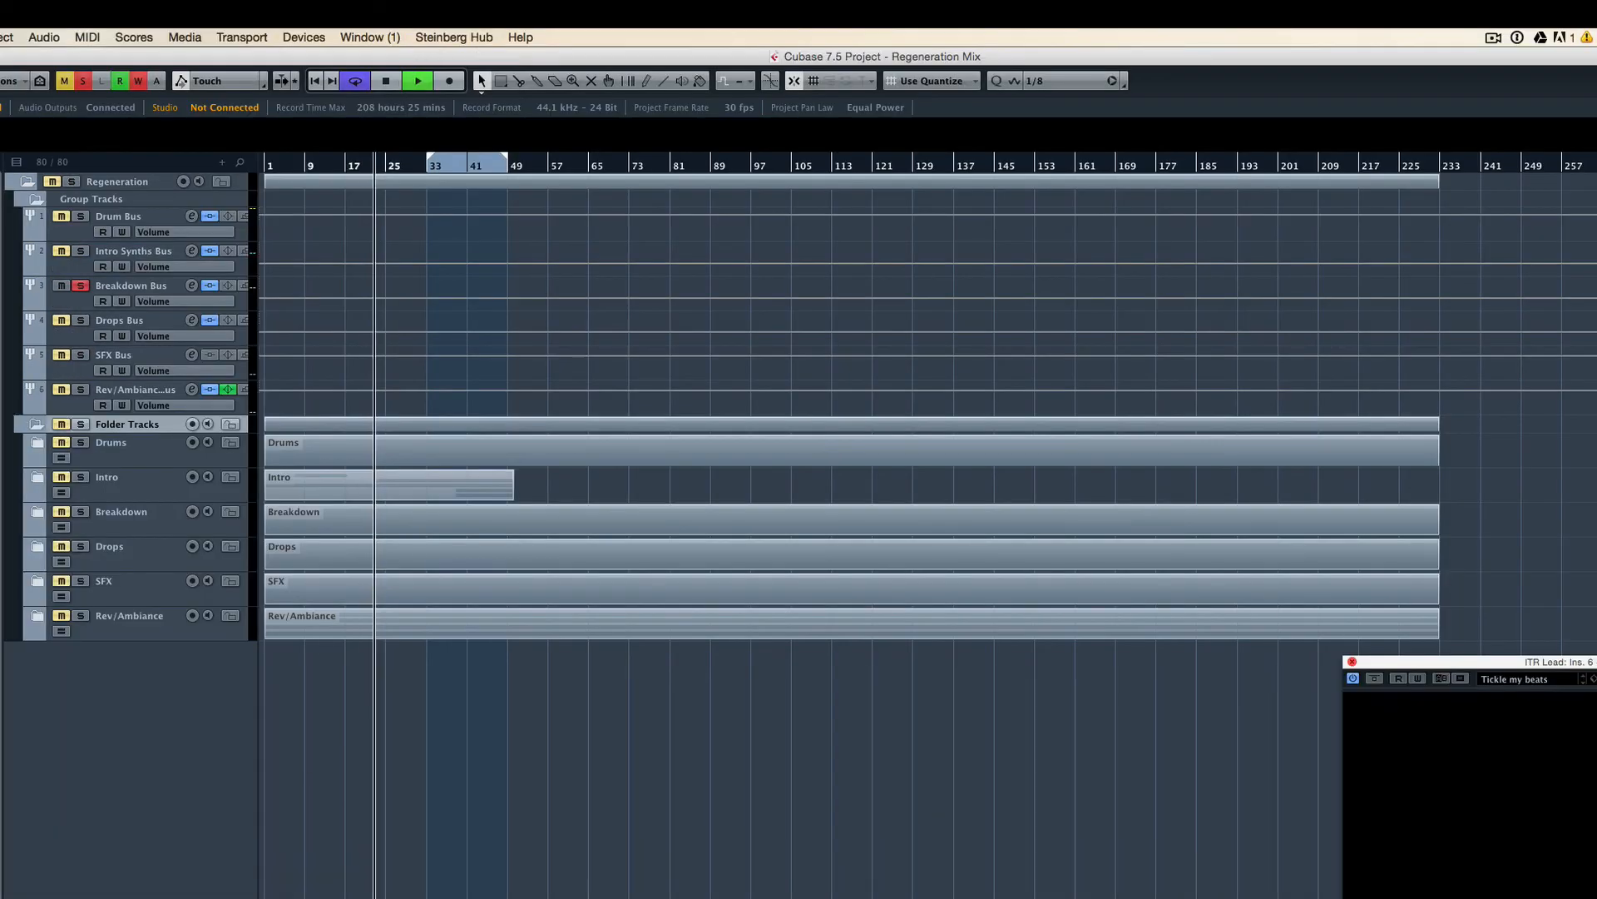
key("F3")
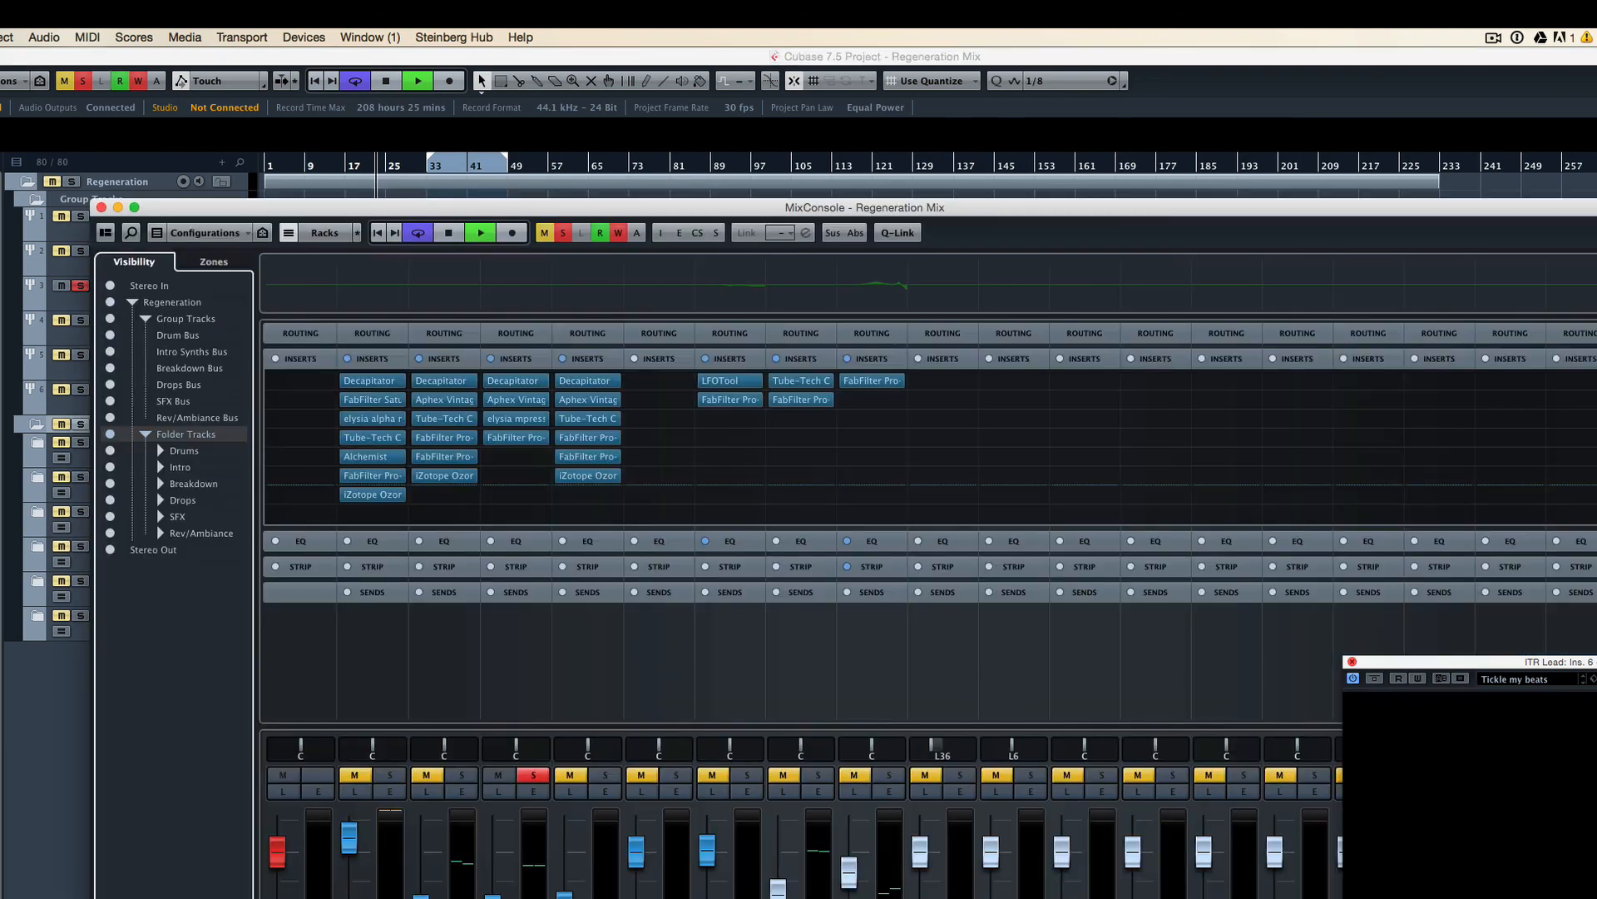
left_click(79, 285)
key("F3")
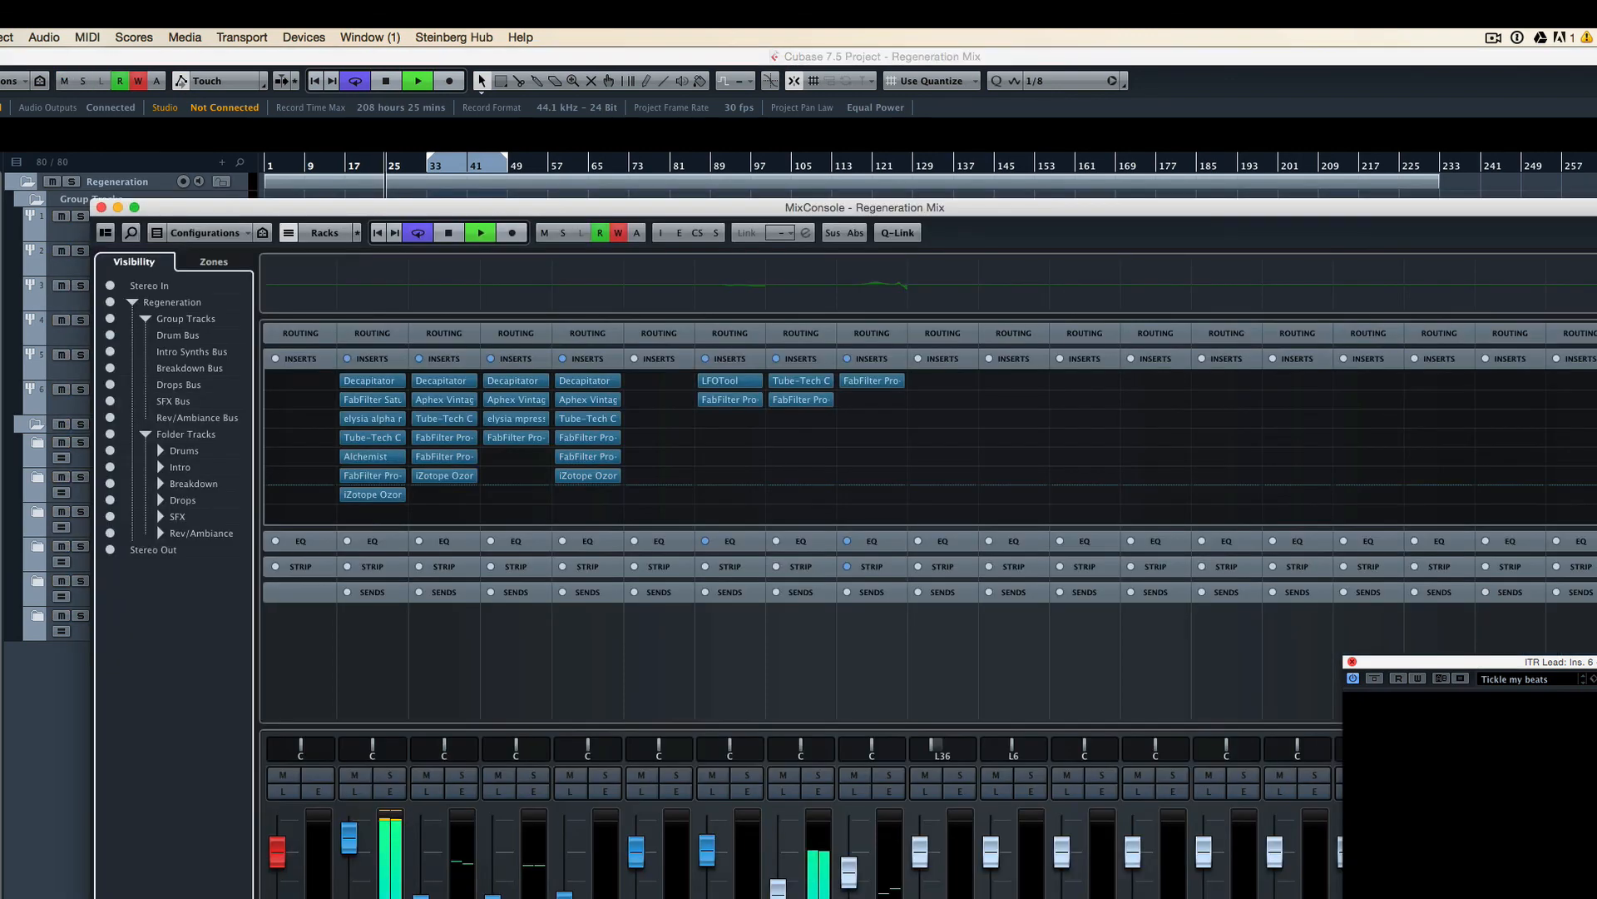
left_click_drag(350, 837, 349, 890)
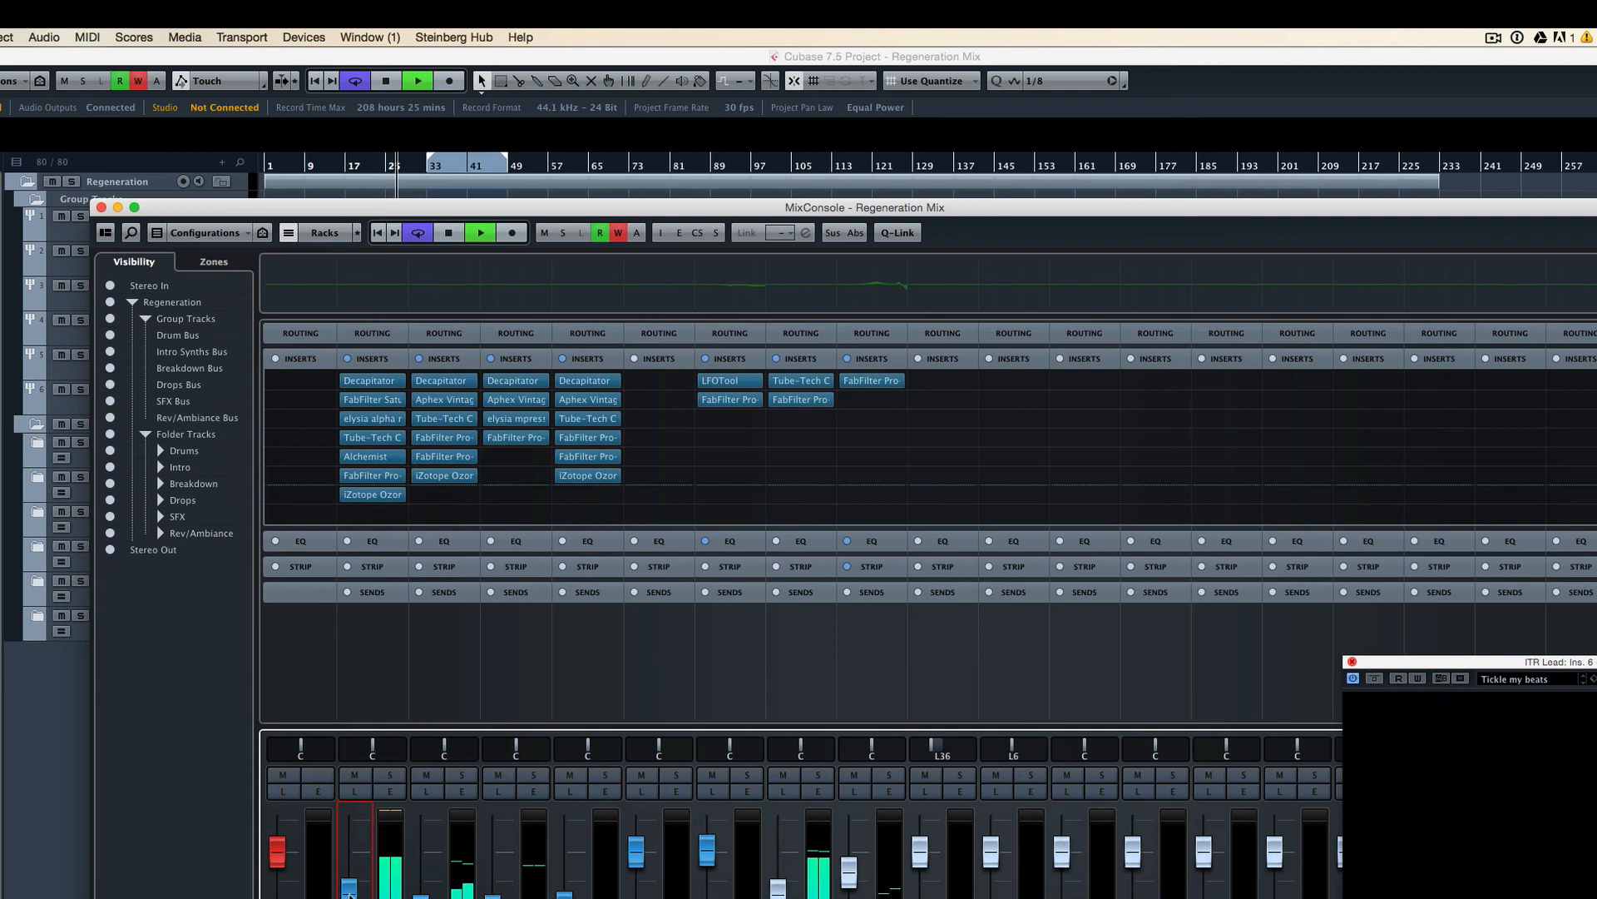
key("space")
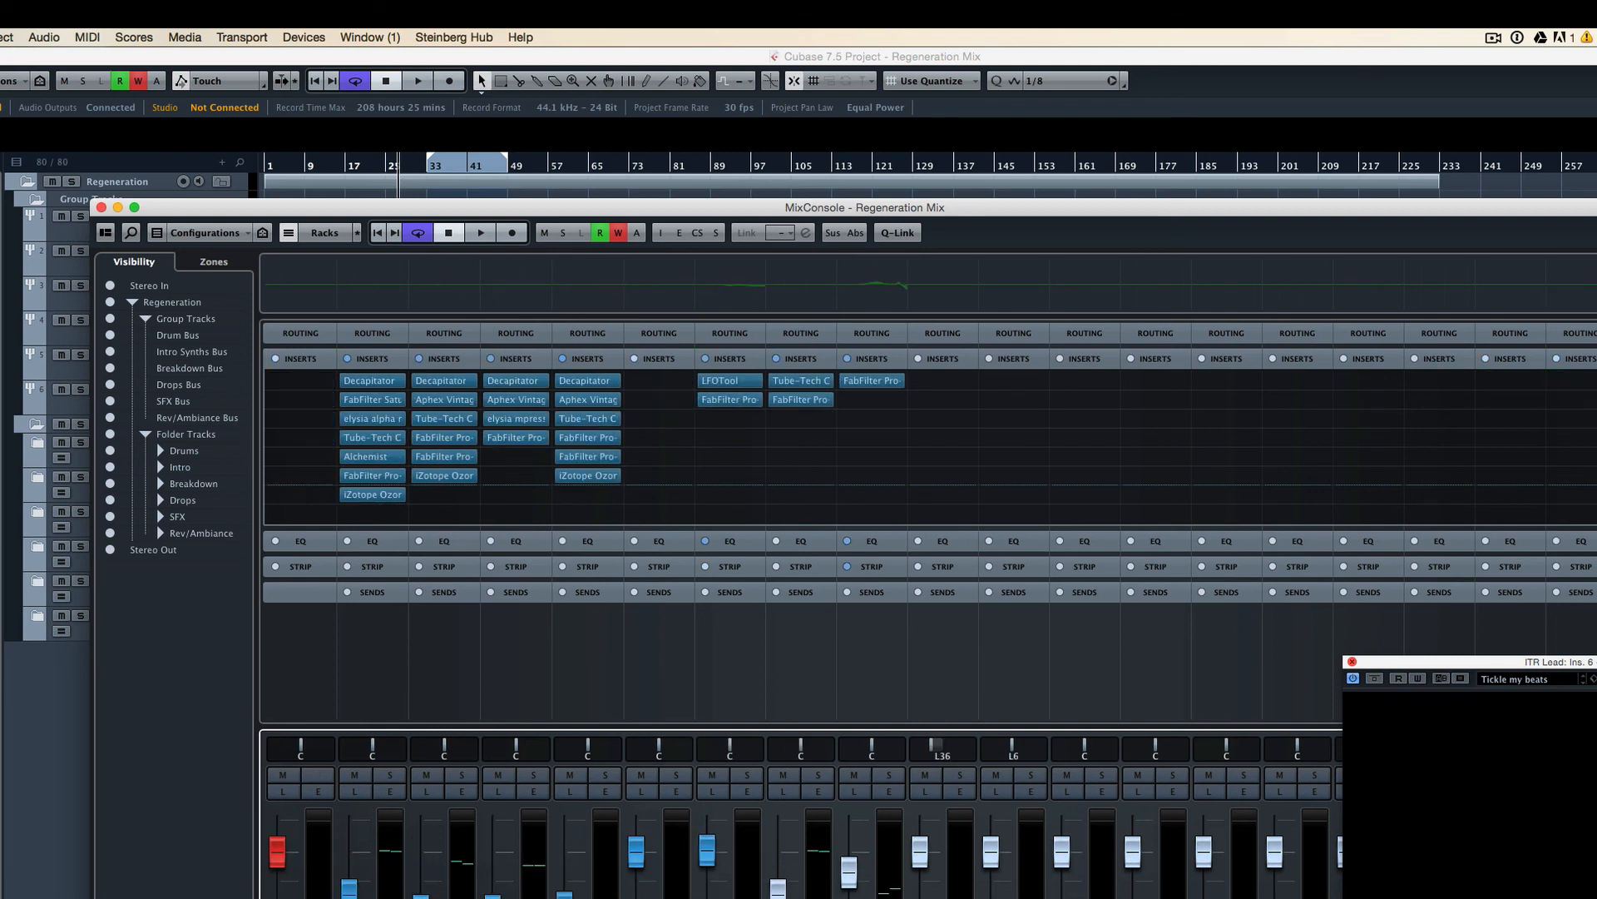
Examine the inserts, EQ and strip use across the individual mixer channels beyond the group buses, and close the MixConsole.
scroll(799, 499, "right", 2)
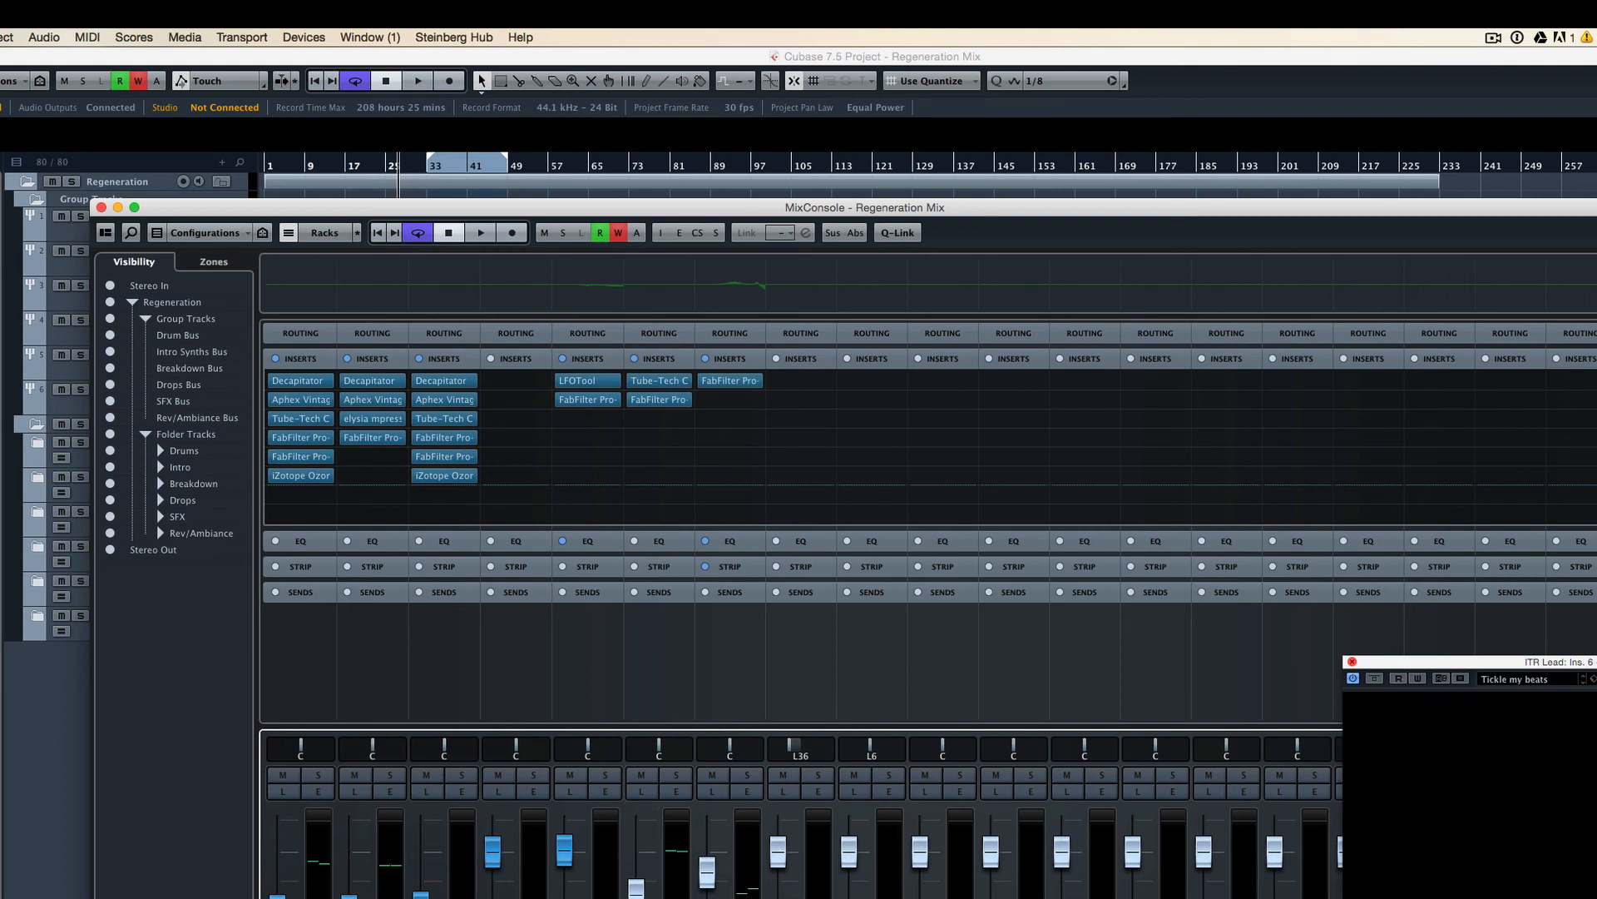
scroll(799, 499, "right", 1)
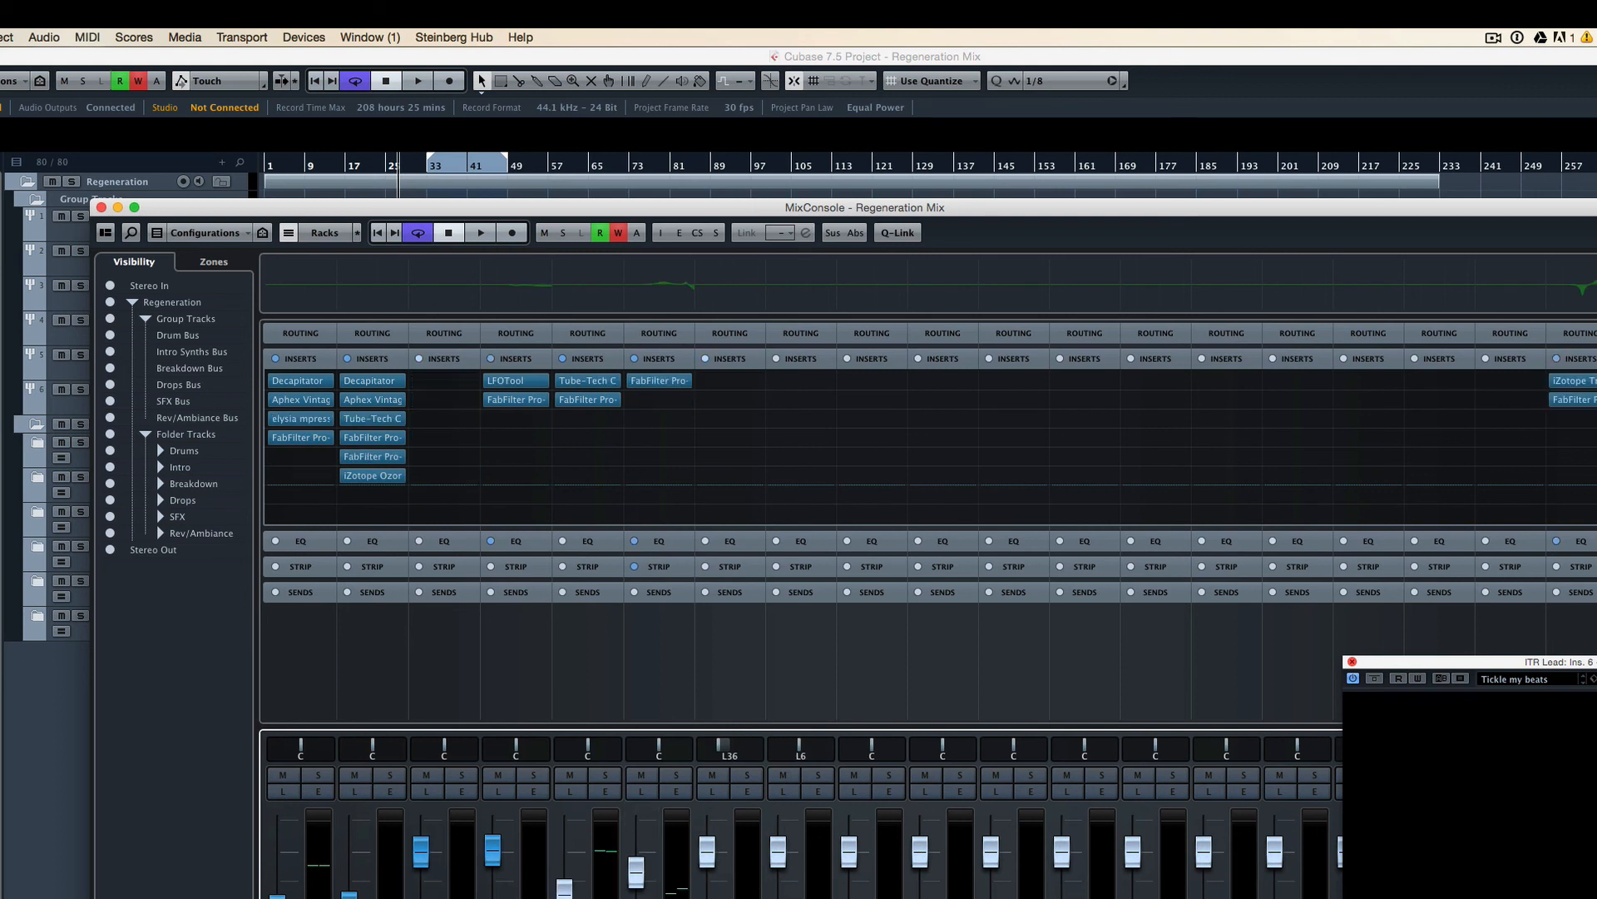
scroll(799, 500, "right", 5)
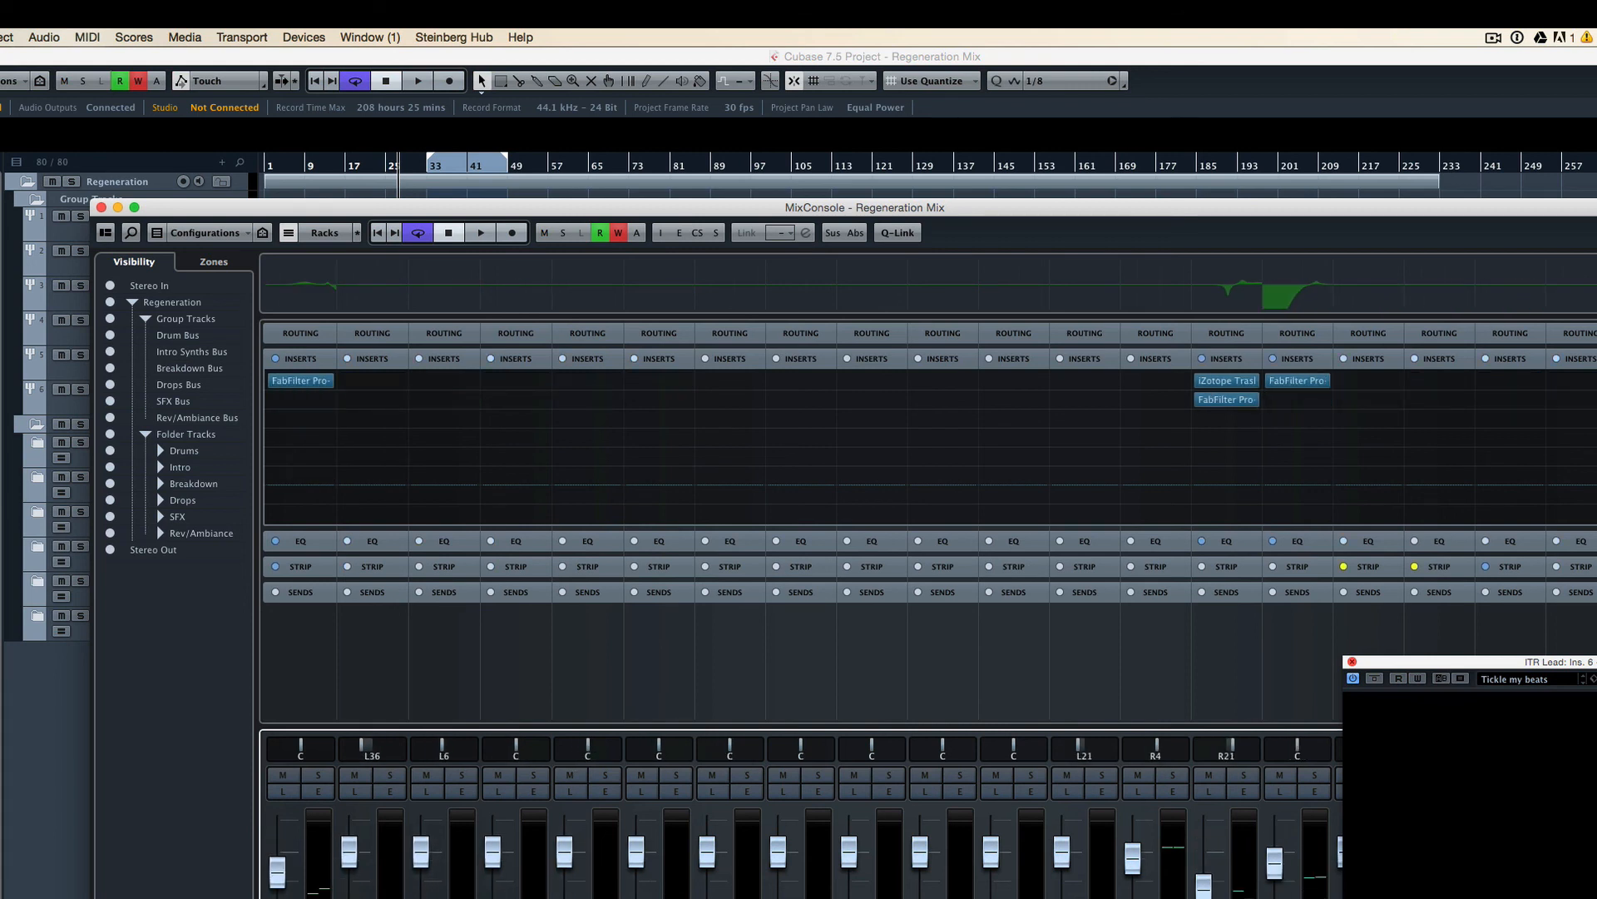
scroll(798, 499, "right", 2)
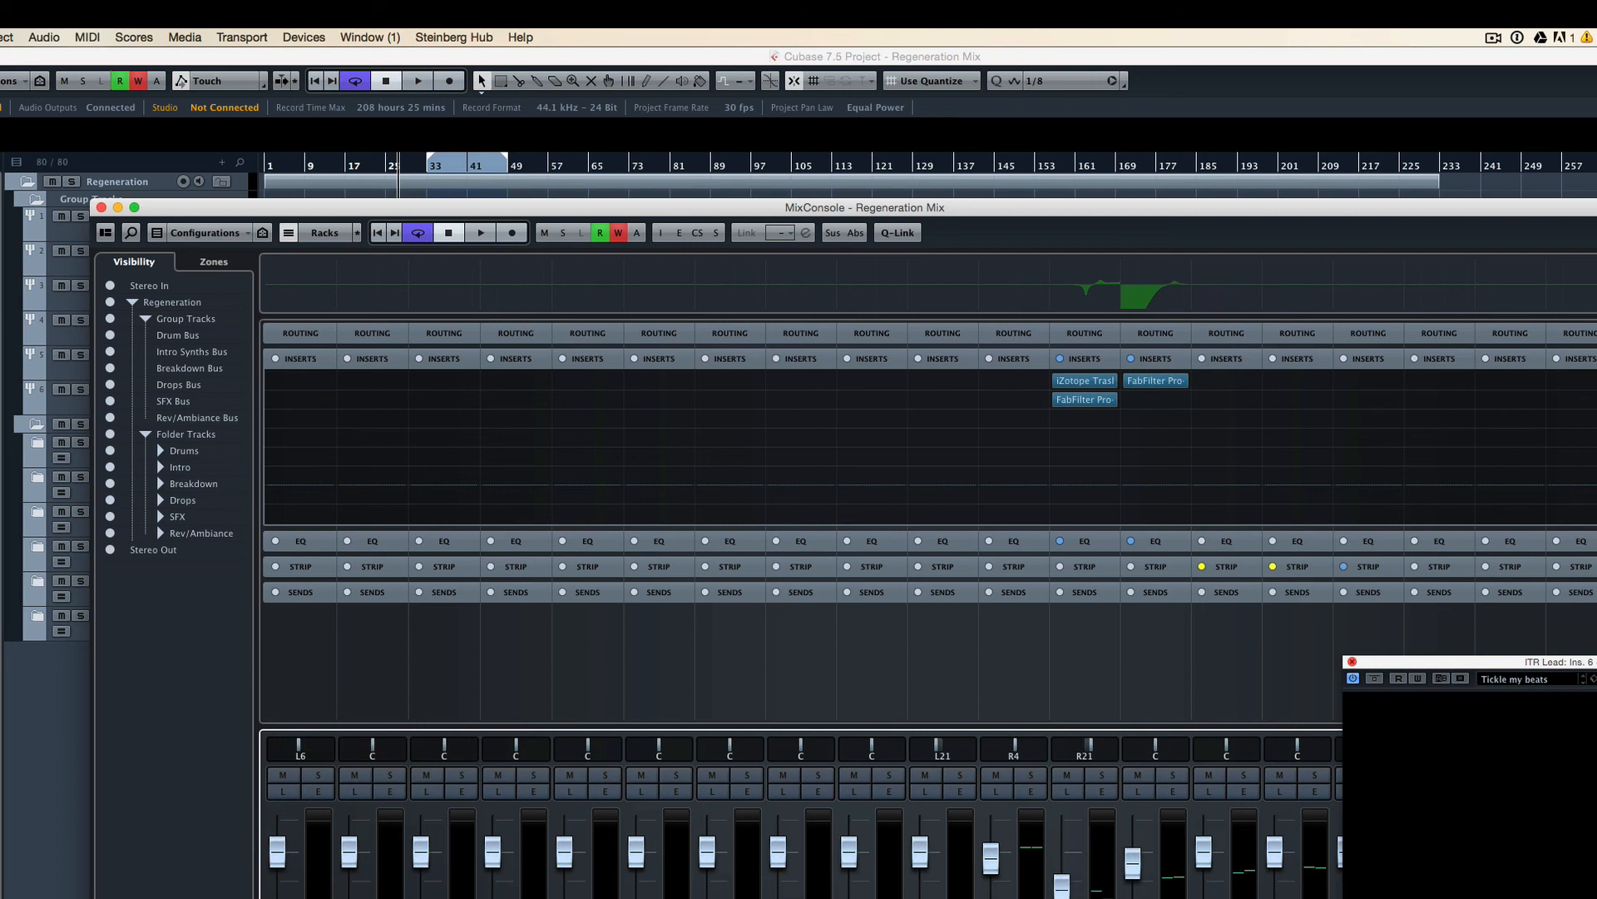
scroll(798, 499, "right", 1)
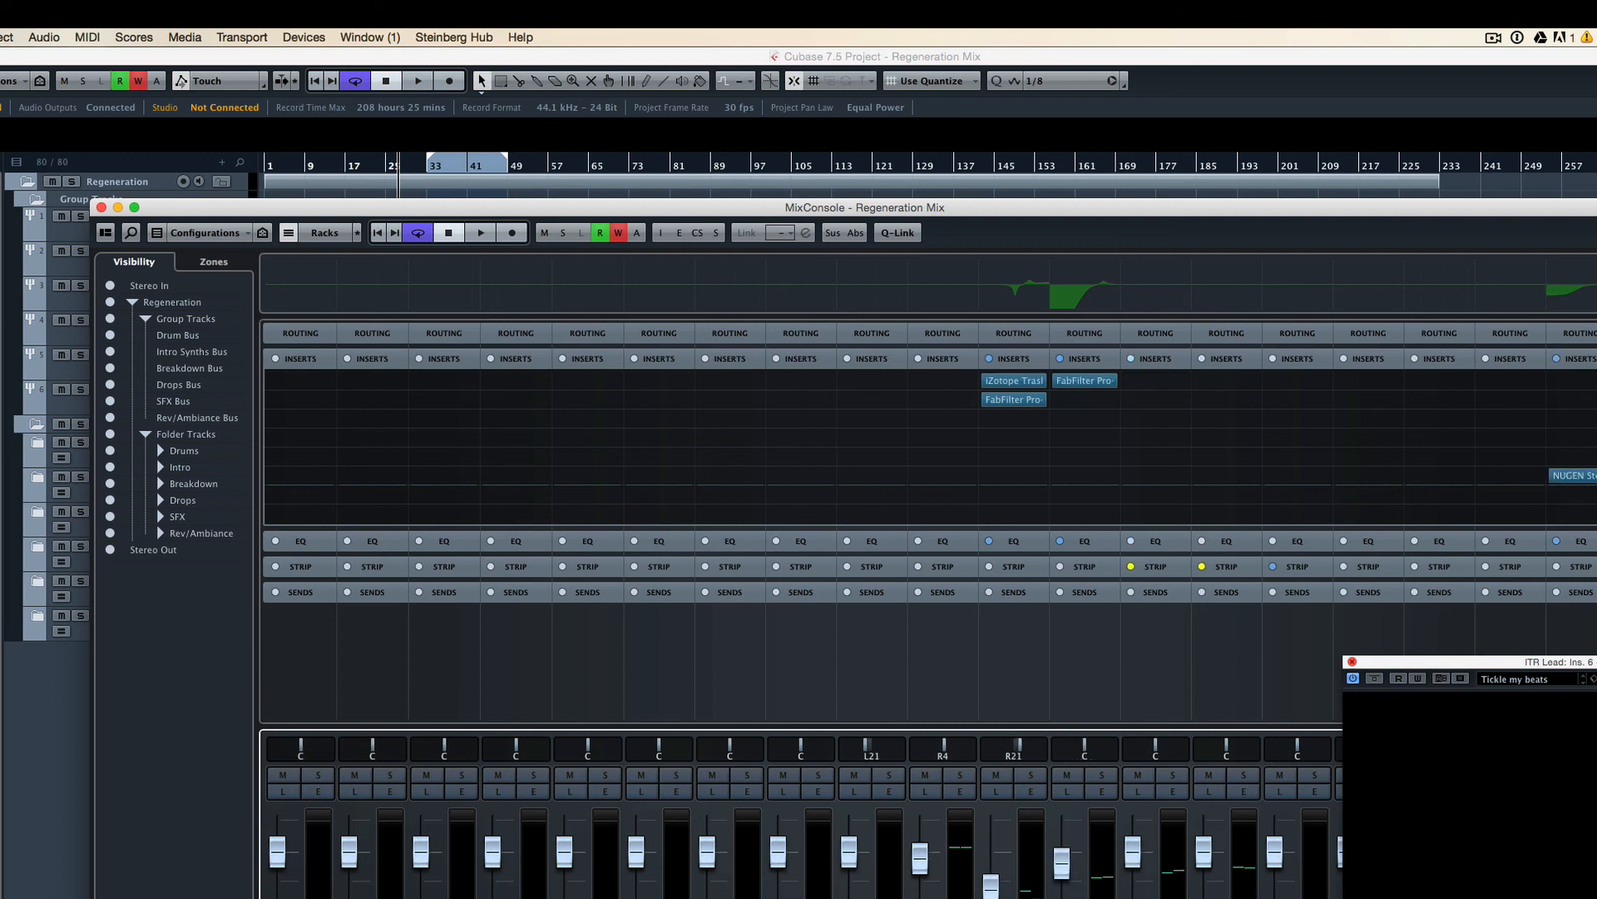
scroll(799, 499, "right", 2)
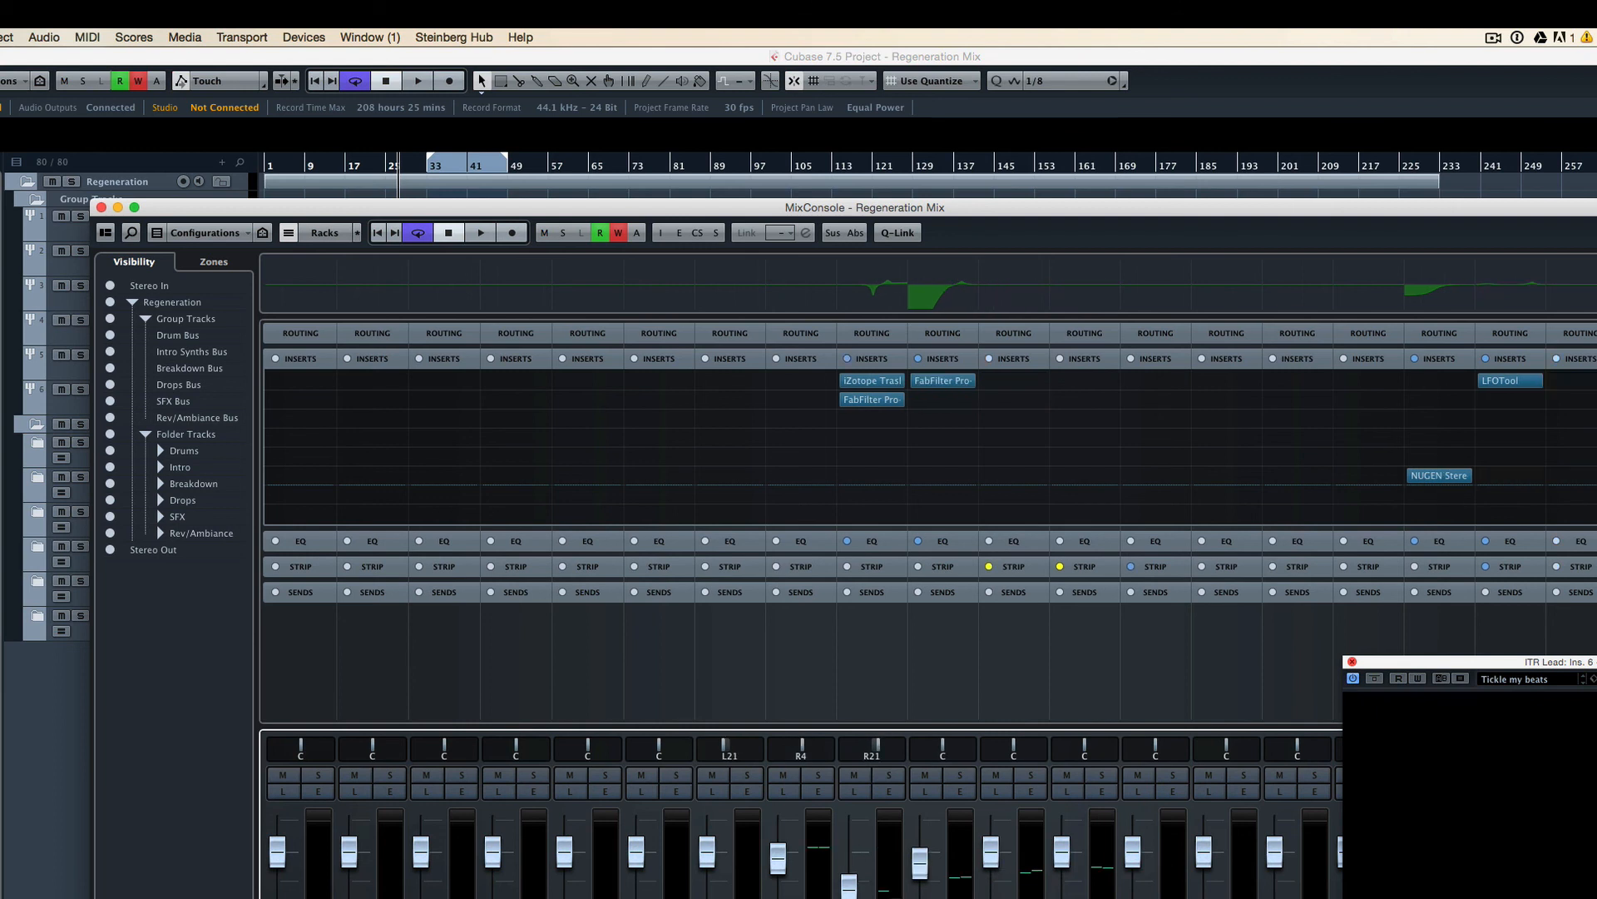
scroll(798, 499, "right", 2)
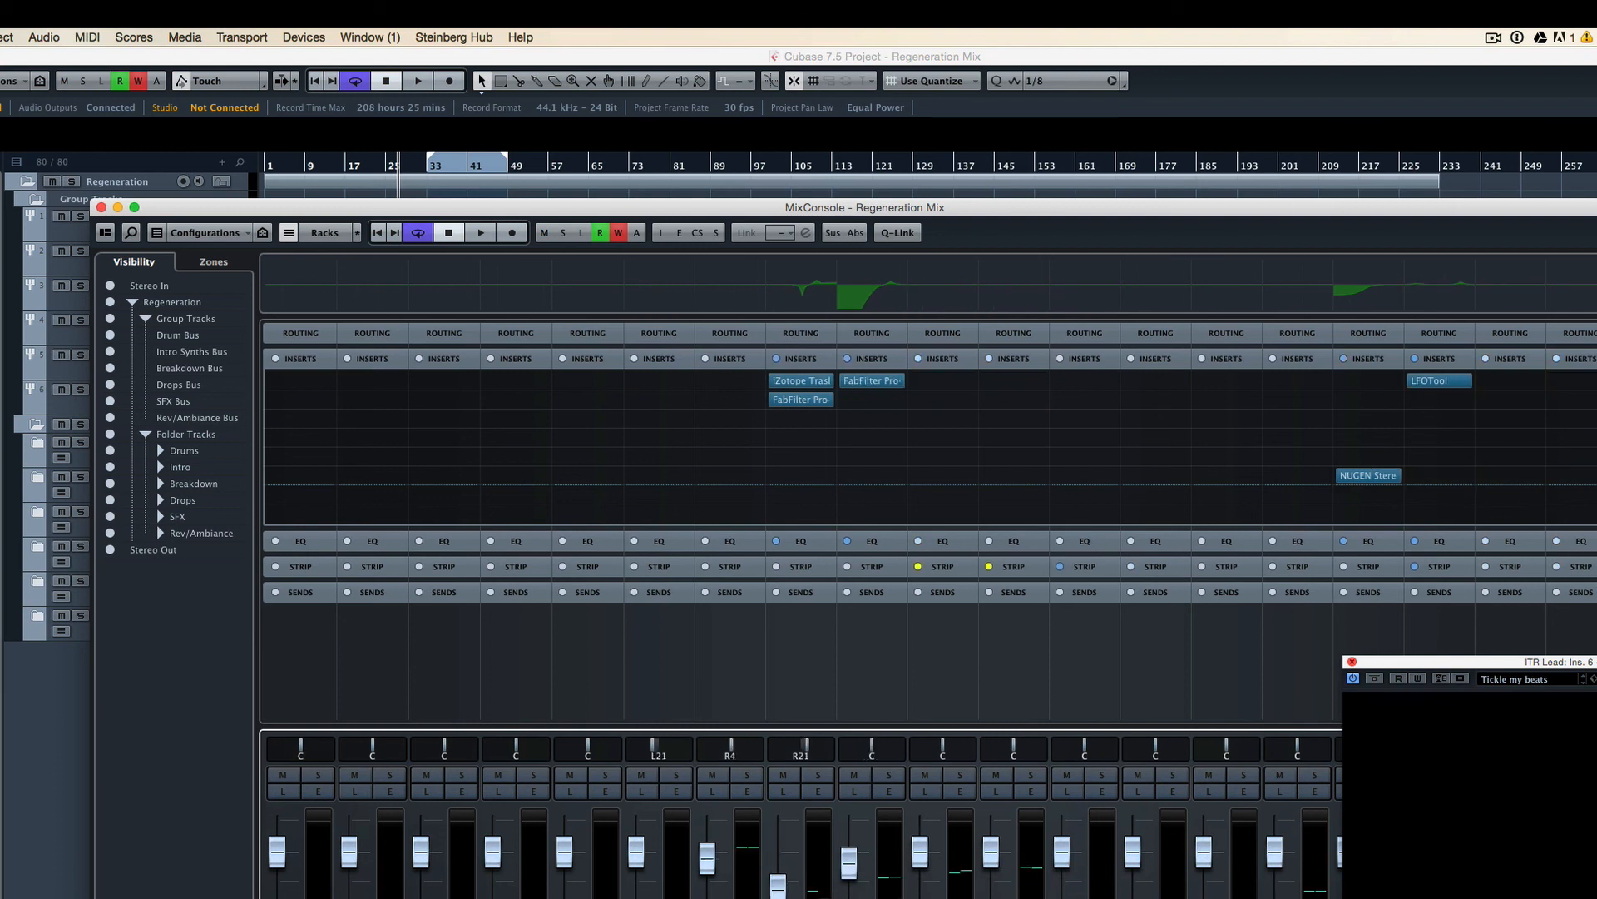
scroll(798, 500, "right", 2)
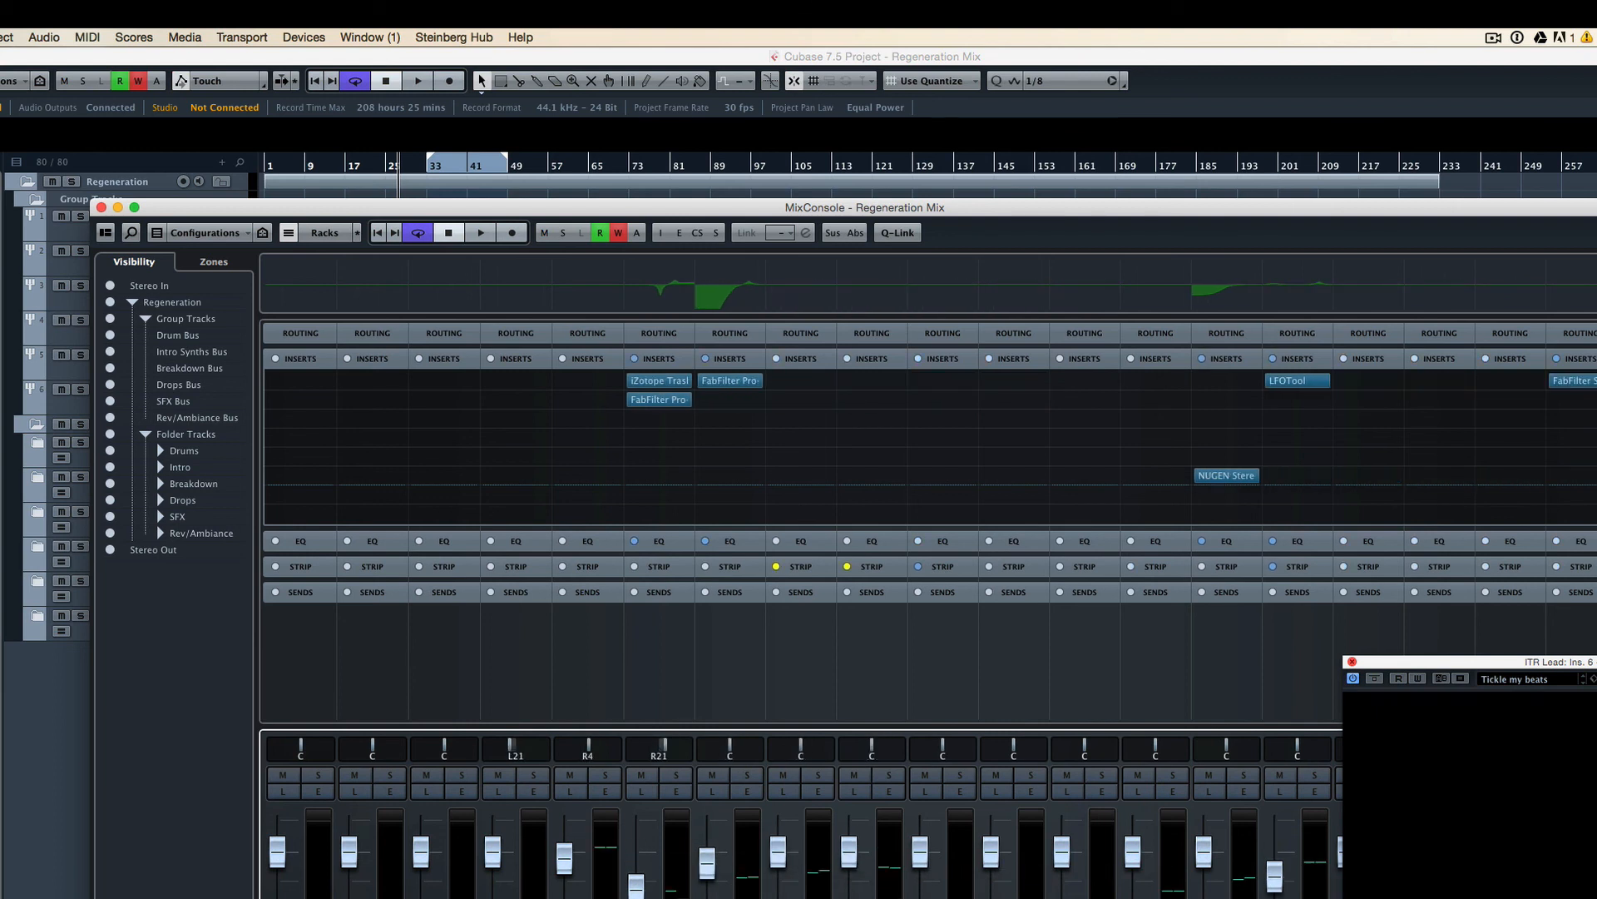
scroll(799, 500, "right", 2)
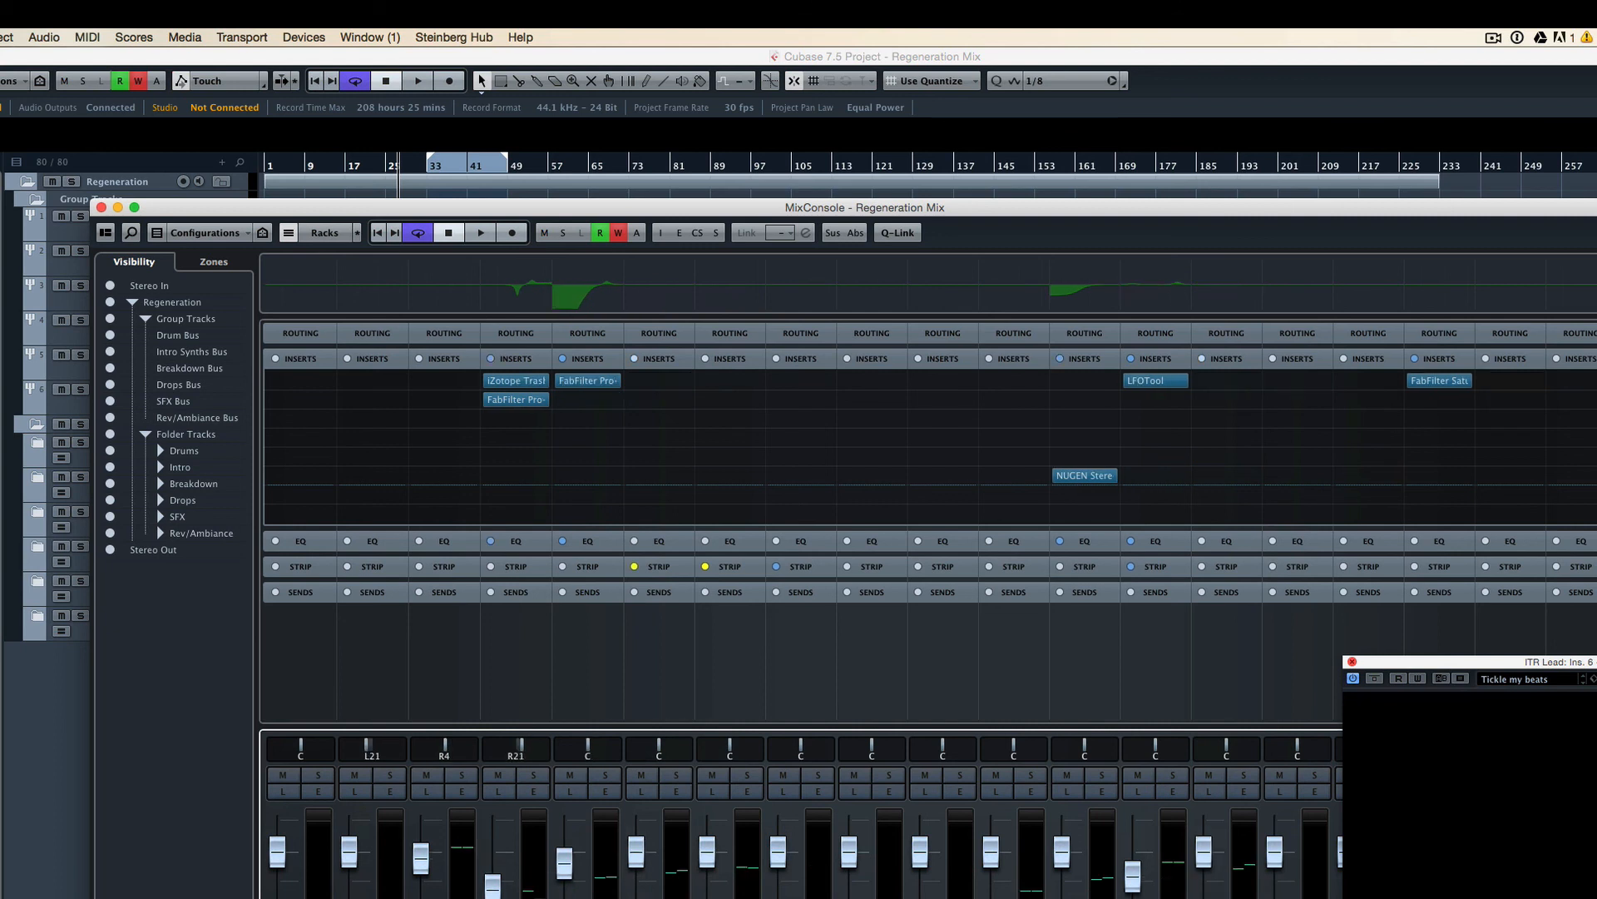
scroll(799, 499, "right", 7)
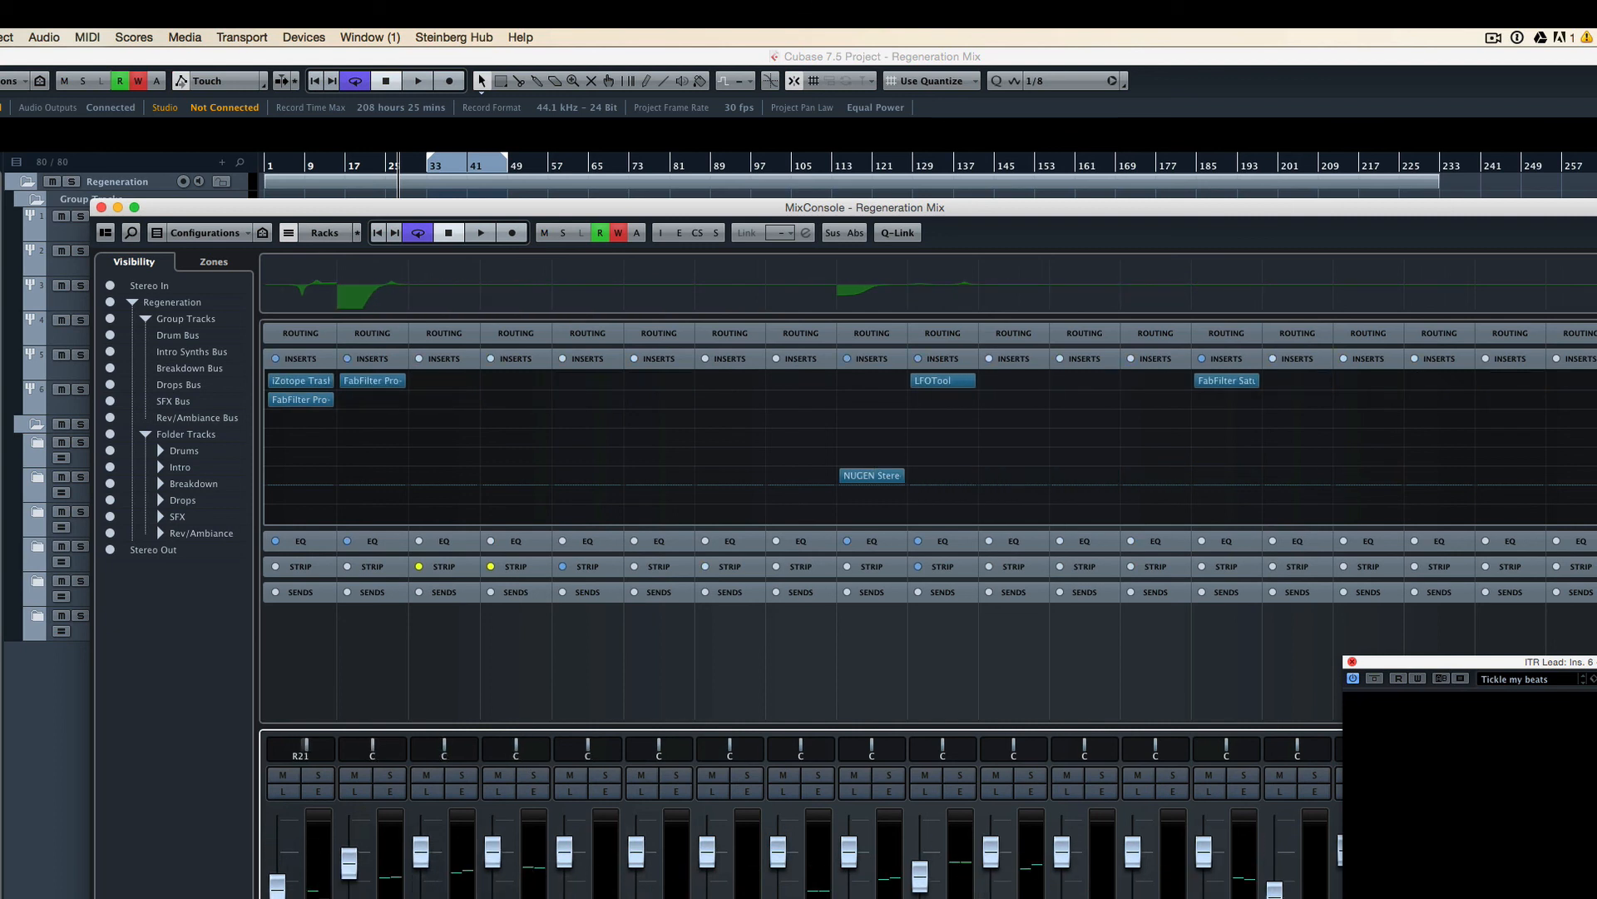
scroll(798, 499, "right", 15)
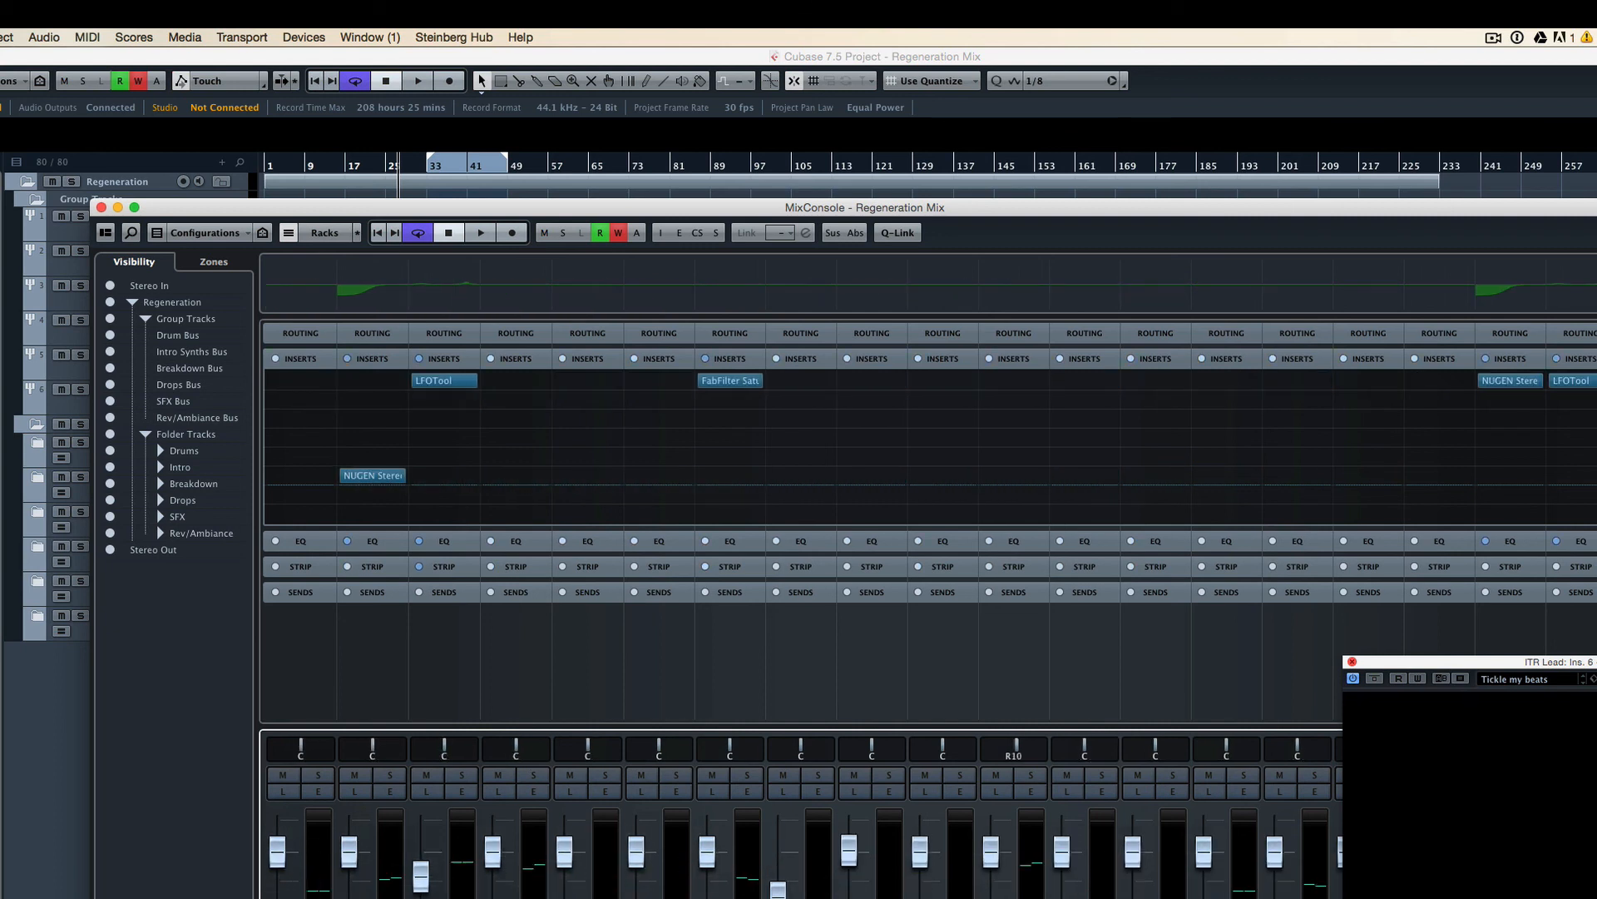
scroll(799, 499, "left", 15)
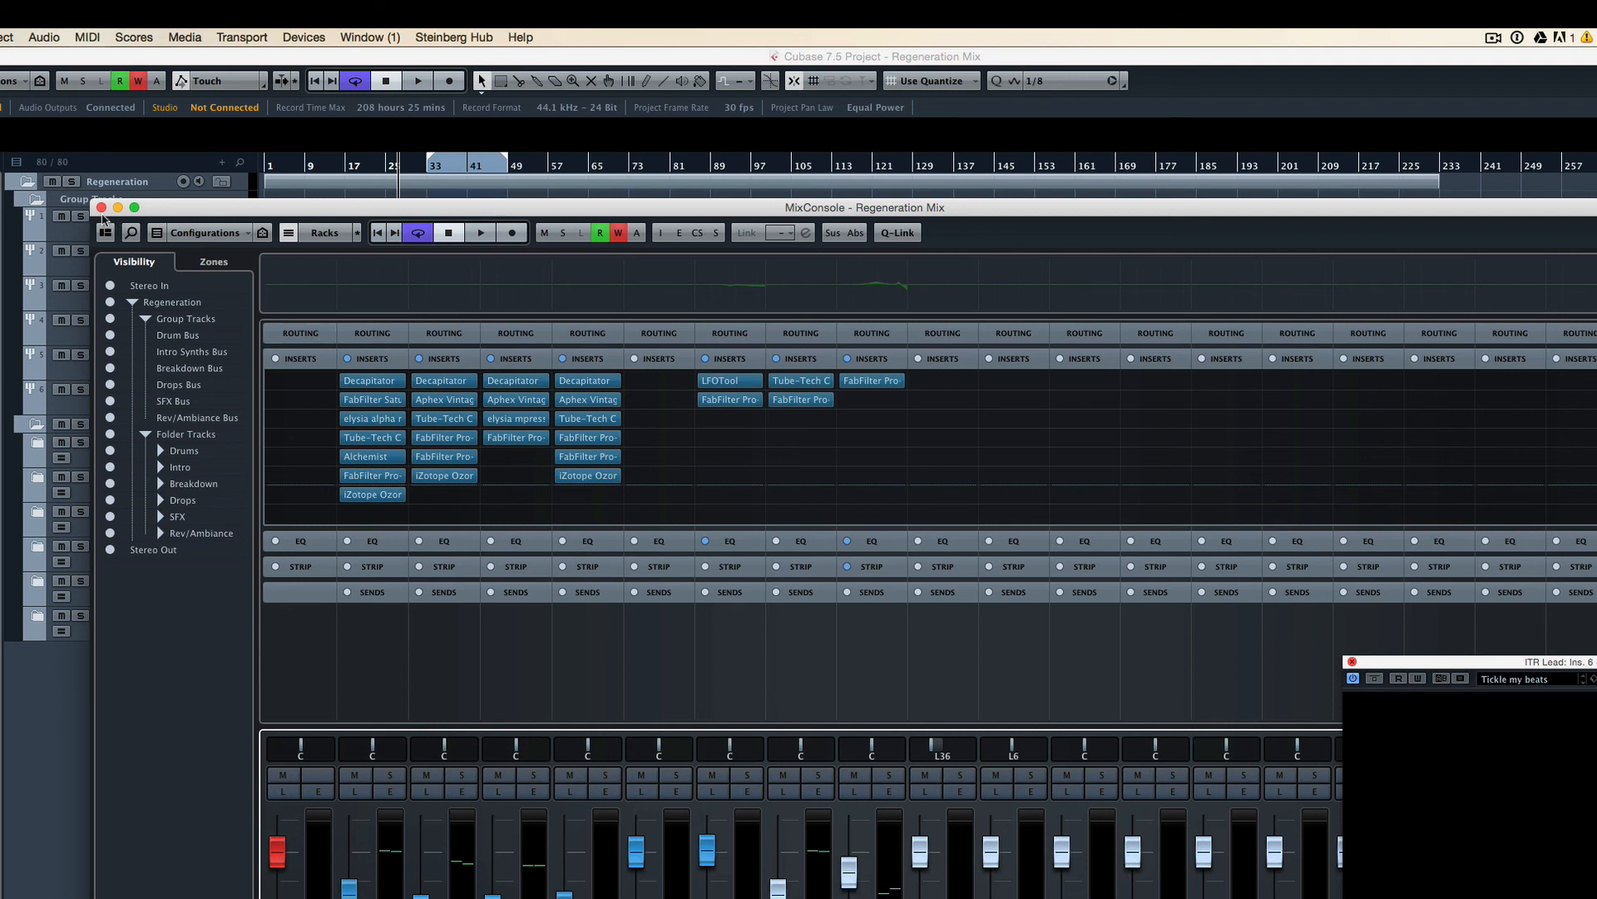
left_click(100, 207)
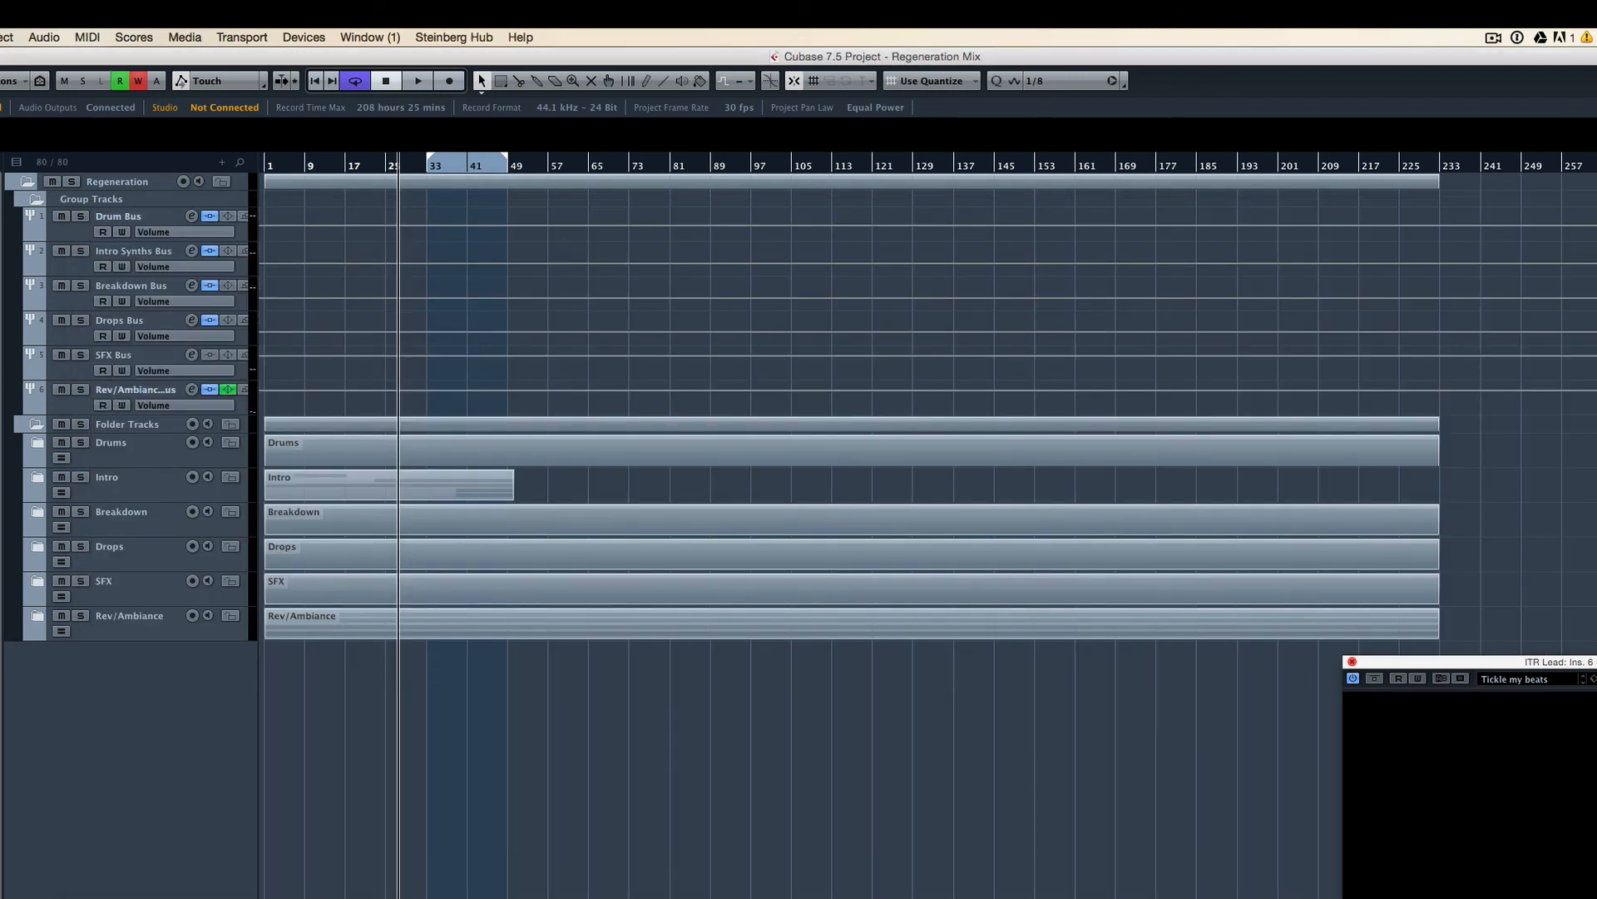
Open the Export Audio Mixdown dialog to view the Regeneration Premaster export settings, and close it without exporting.
key("ctrl+Up")
key("ctrl+Up")
left_click(0, 37)
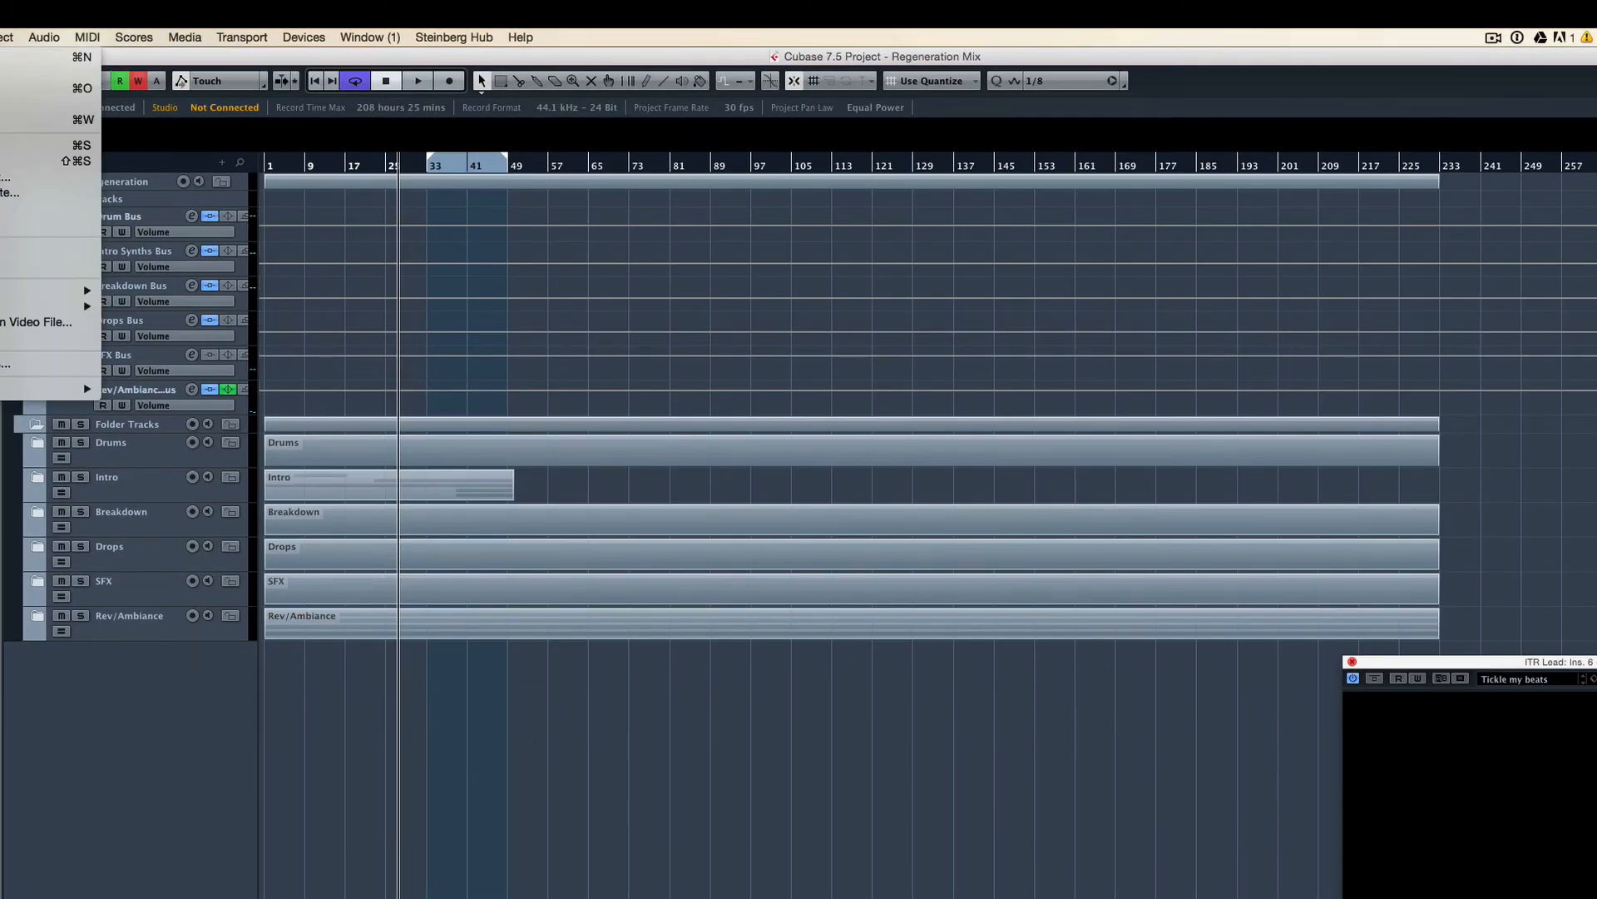
mouse_move(57, 307)
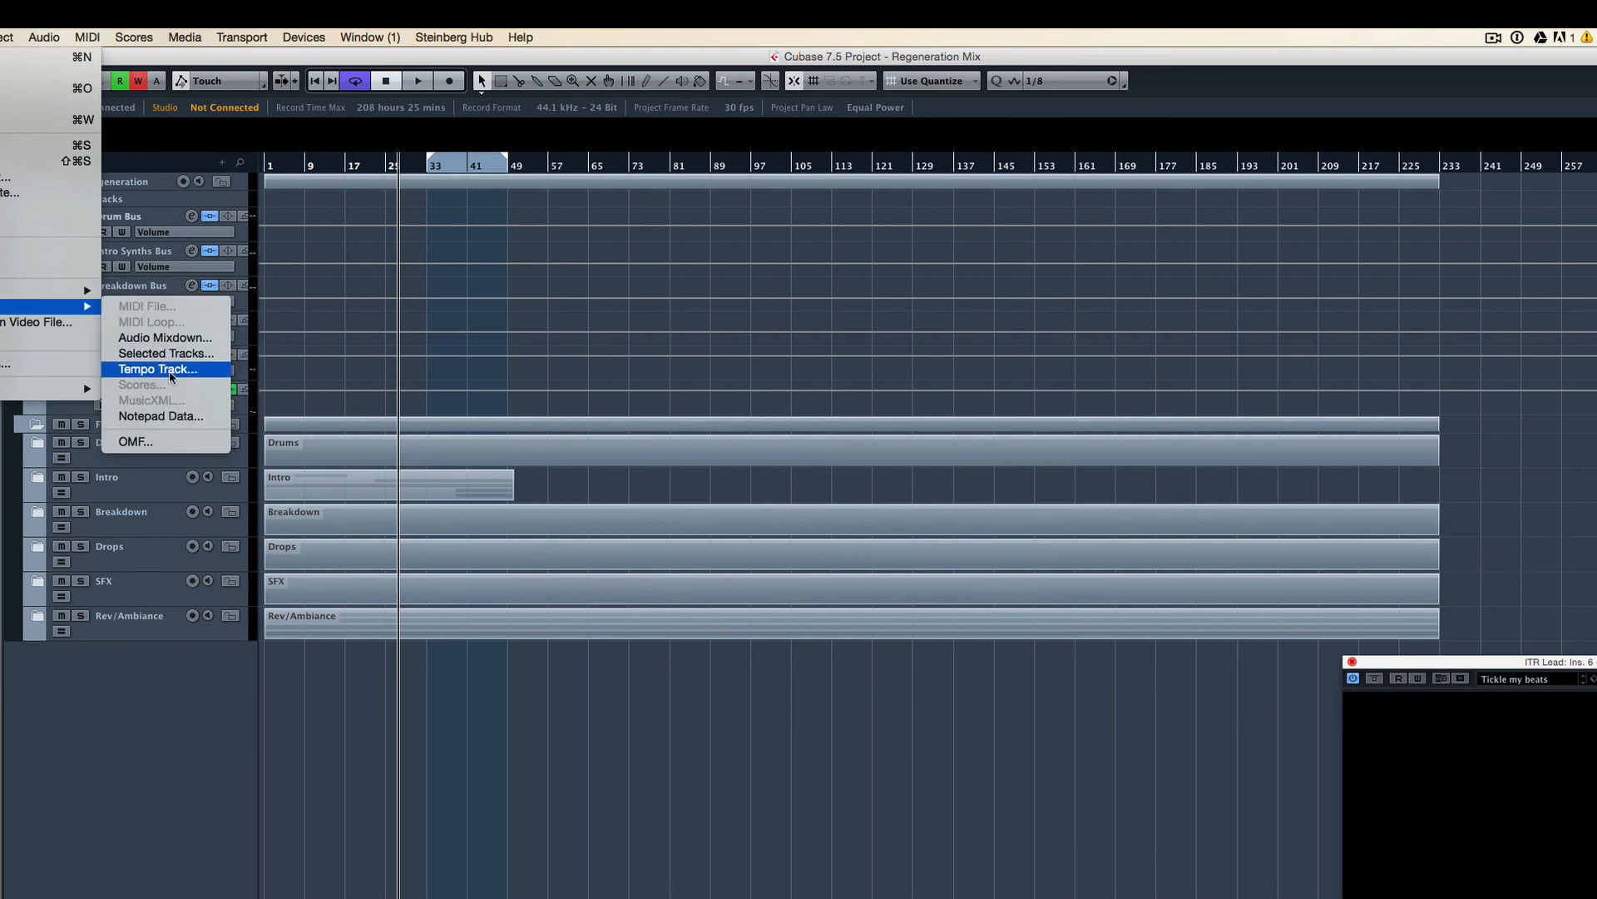
left_click(166, 338)
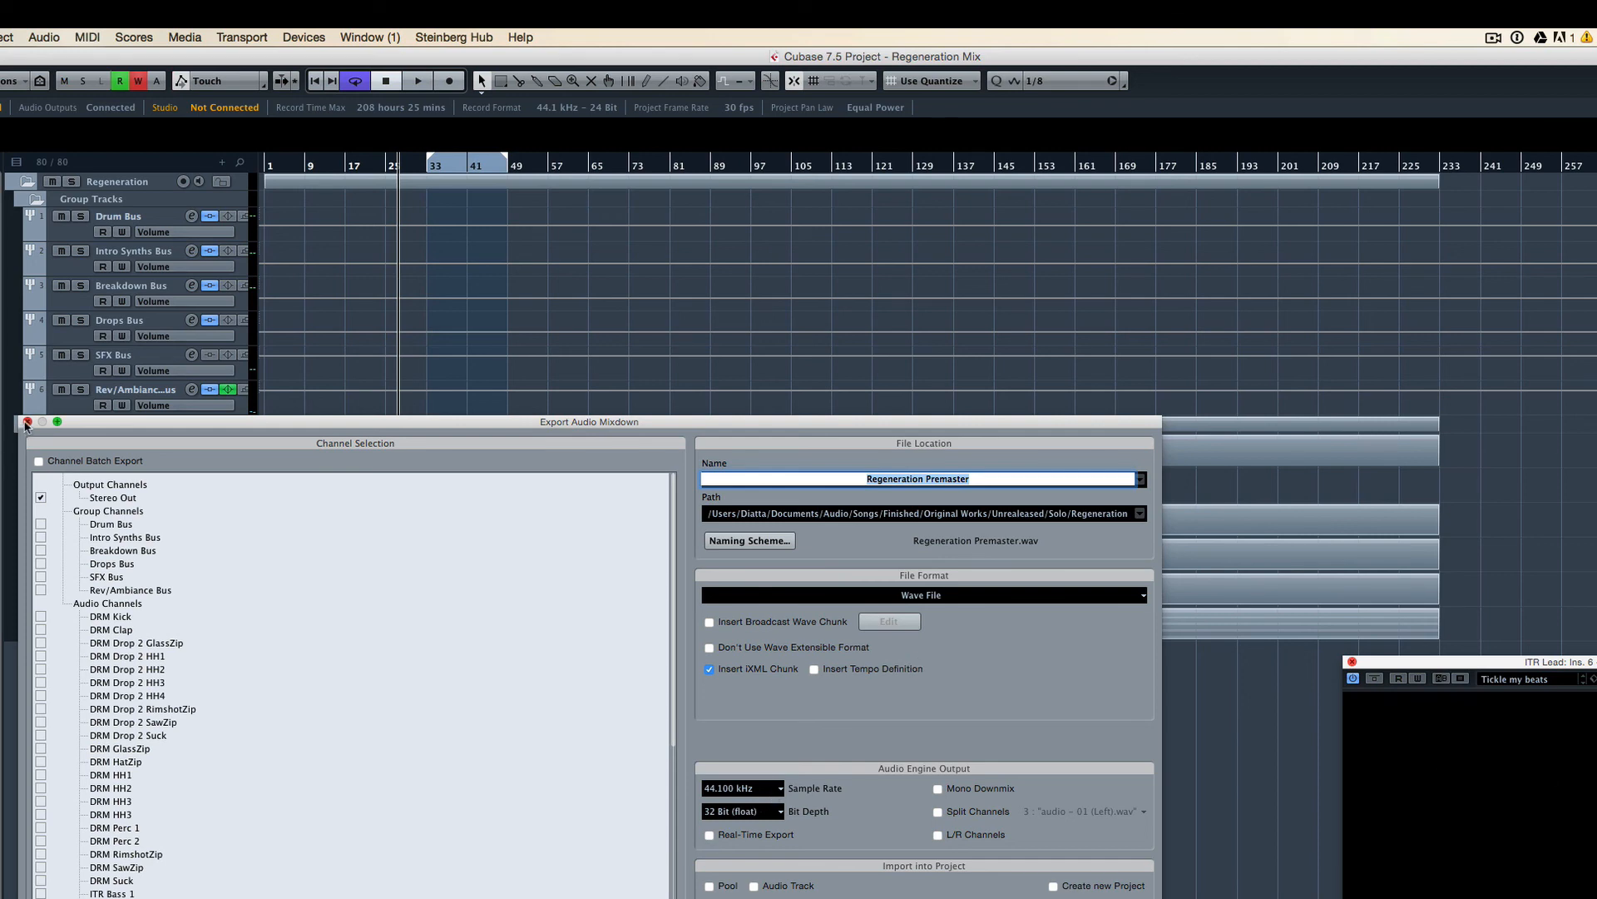
left_click(27, 421)
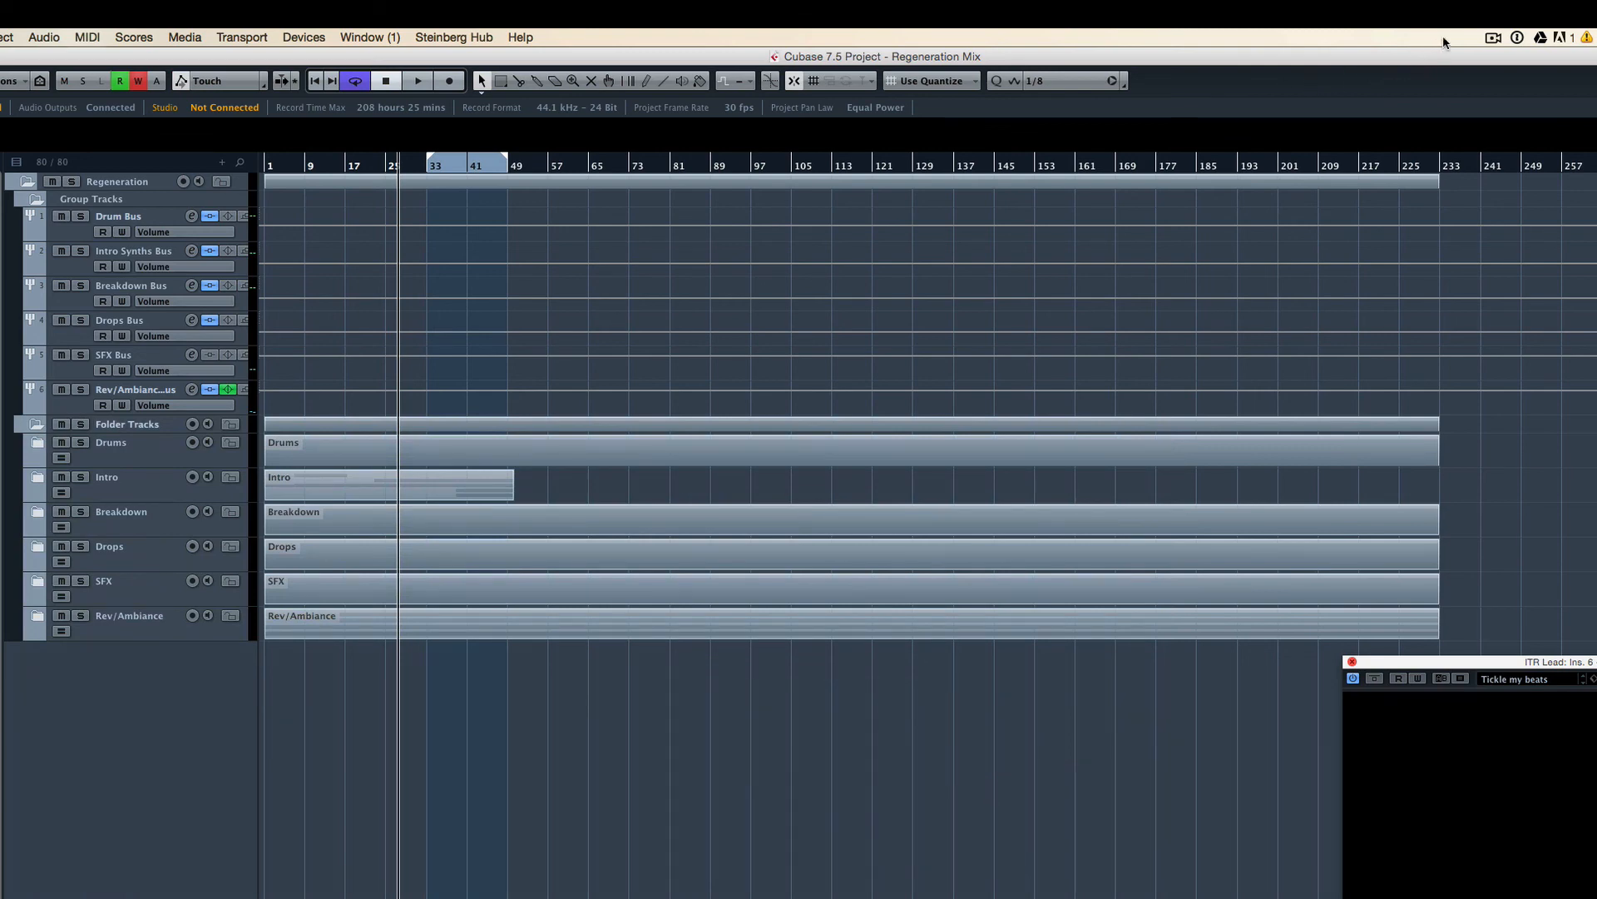
left_click(1494, 38)
left_click(1501, 74)
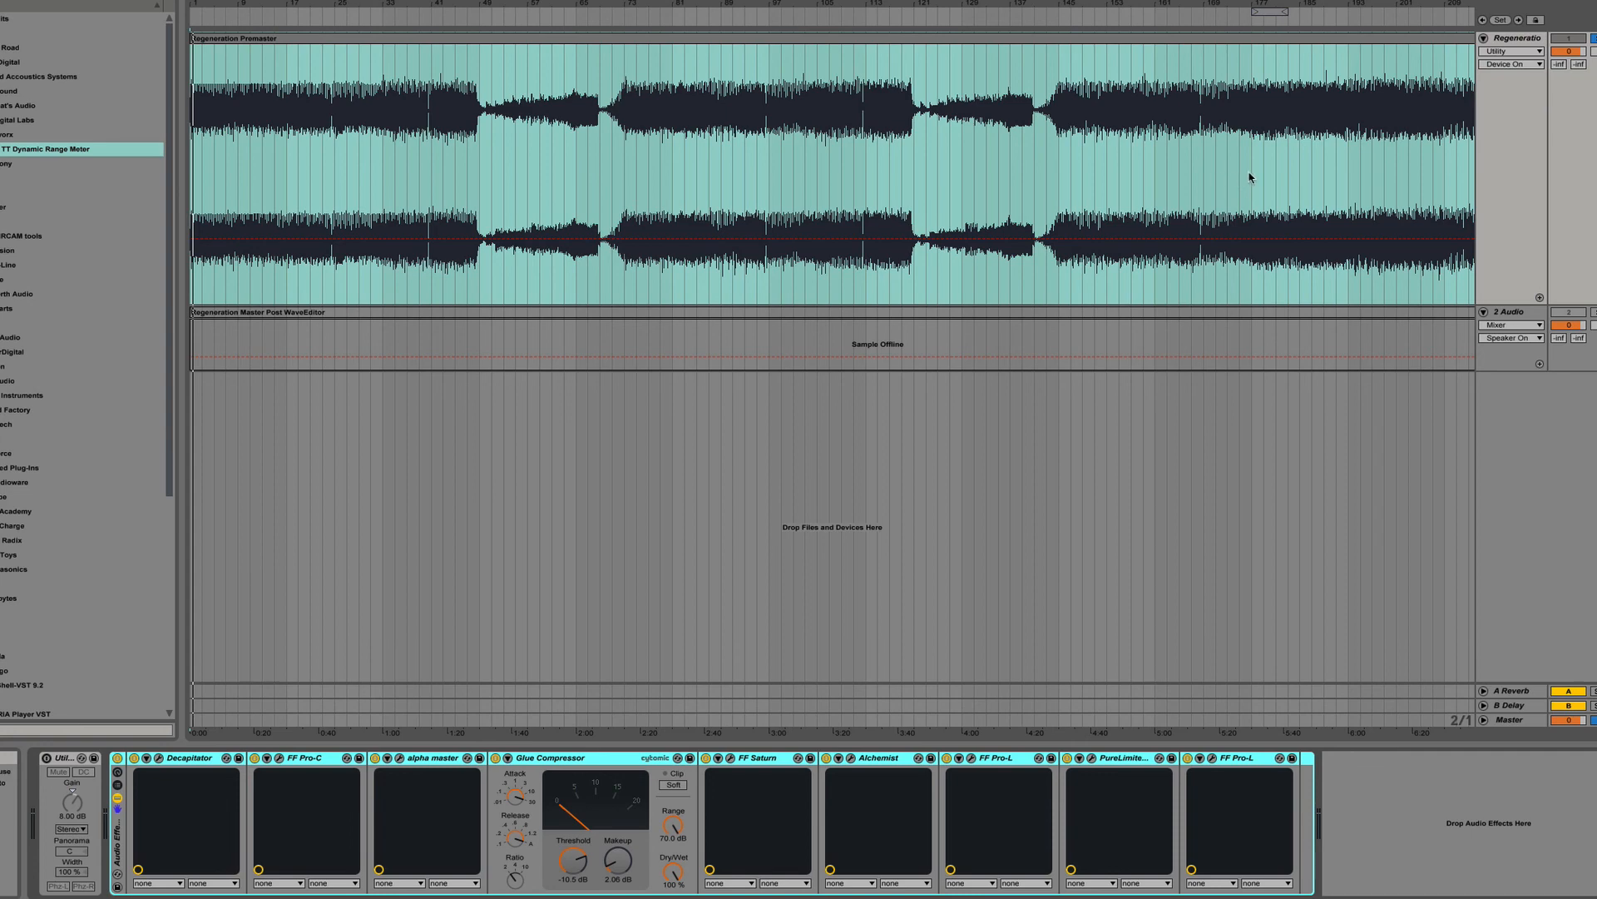
In Ableton Live, bypass the mastering effects rack, enable the Utility gain and start playing the Regeneration Premaster clip near its beginning.
double_click(1185, 4)
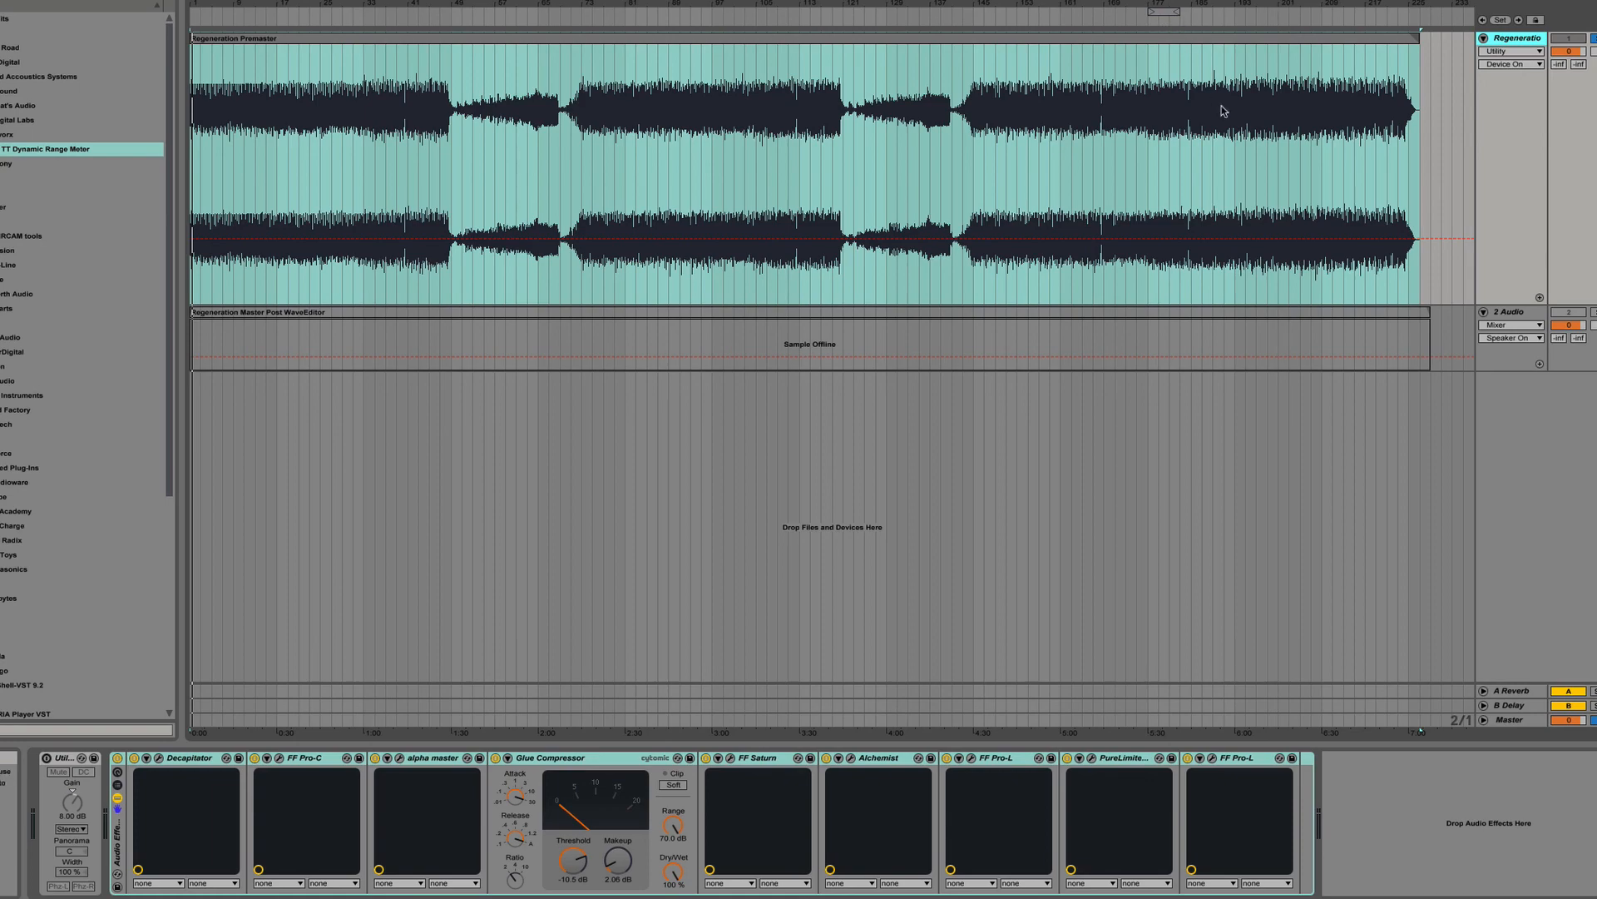
mouse_move(205, 5)
left_mouse_down()
mouse_move(205, 100)
mouse_move(208, 4)
left_mouse_up()
mouse_move(206, 4)
left_mouse_down()
mouse_move(208, 121)
mouse_move(213, 9)
left_mouse_up()
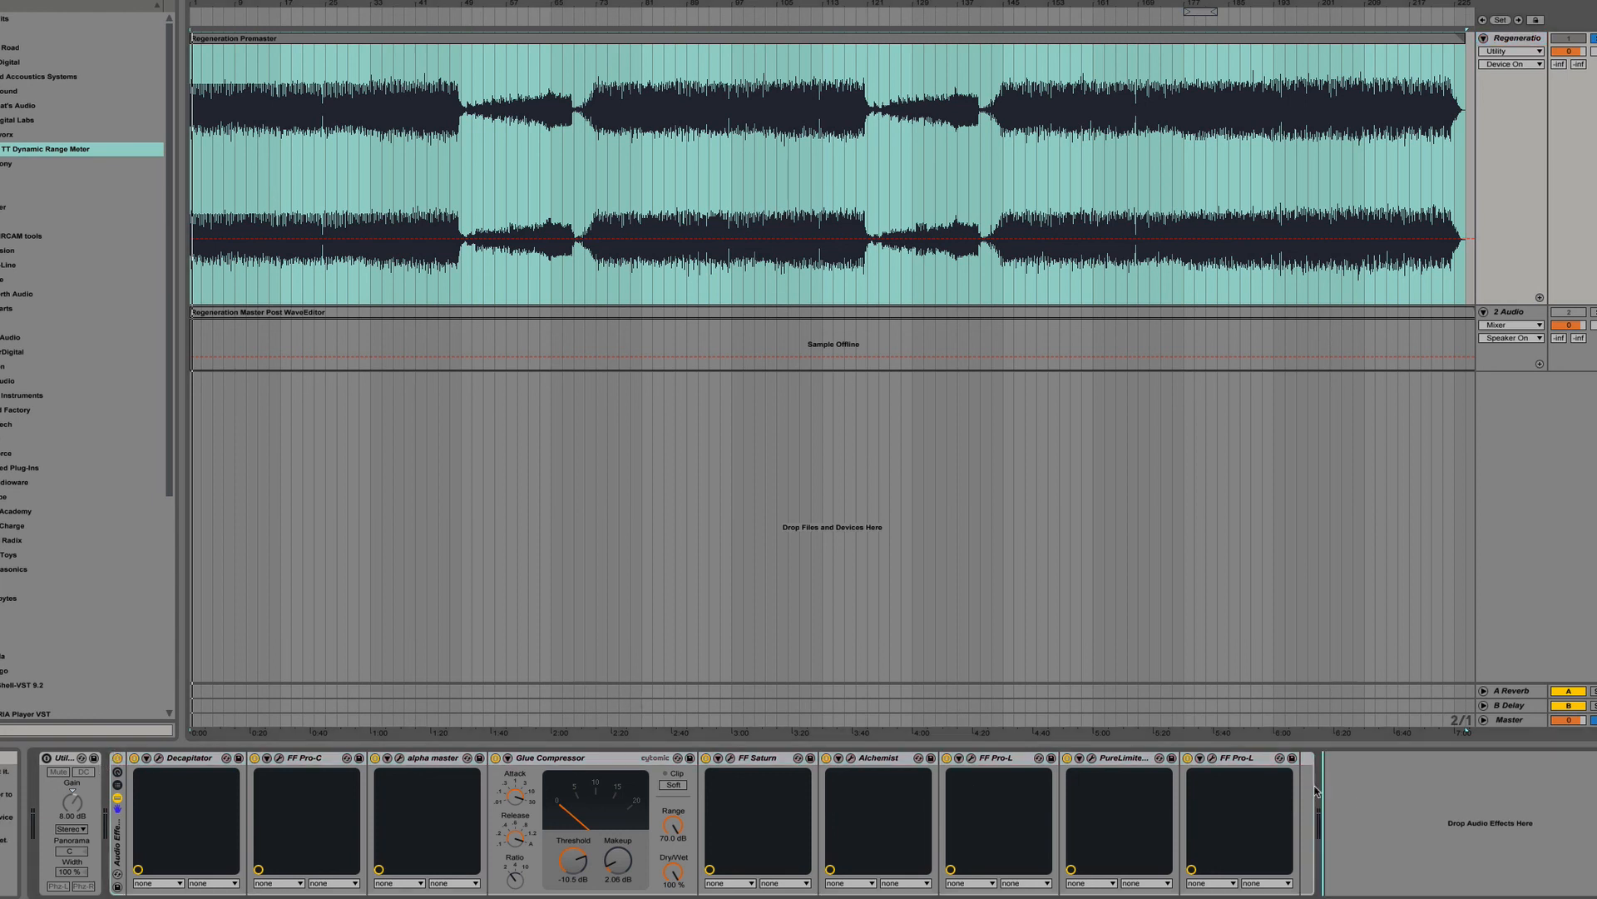
key("a")
key("space")
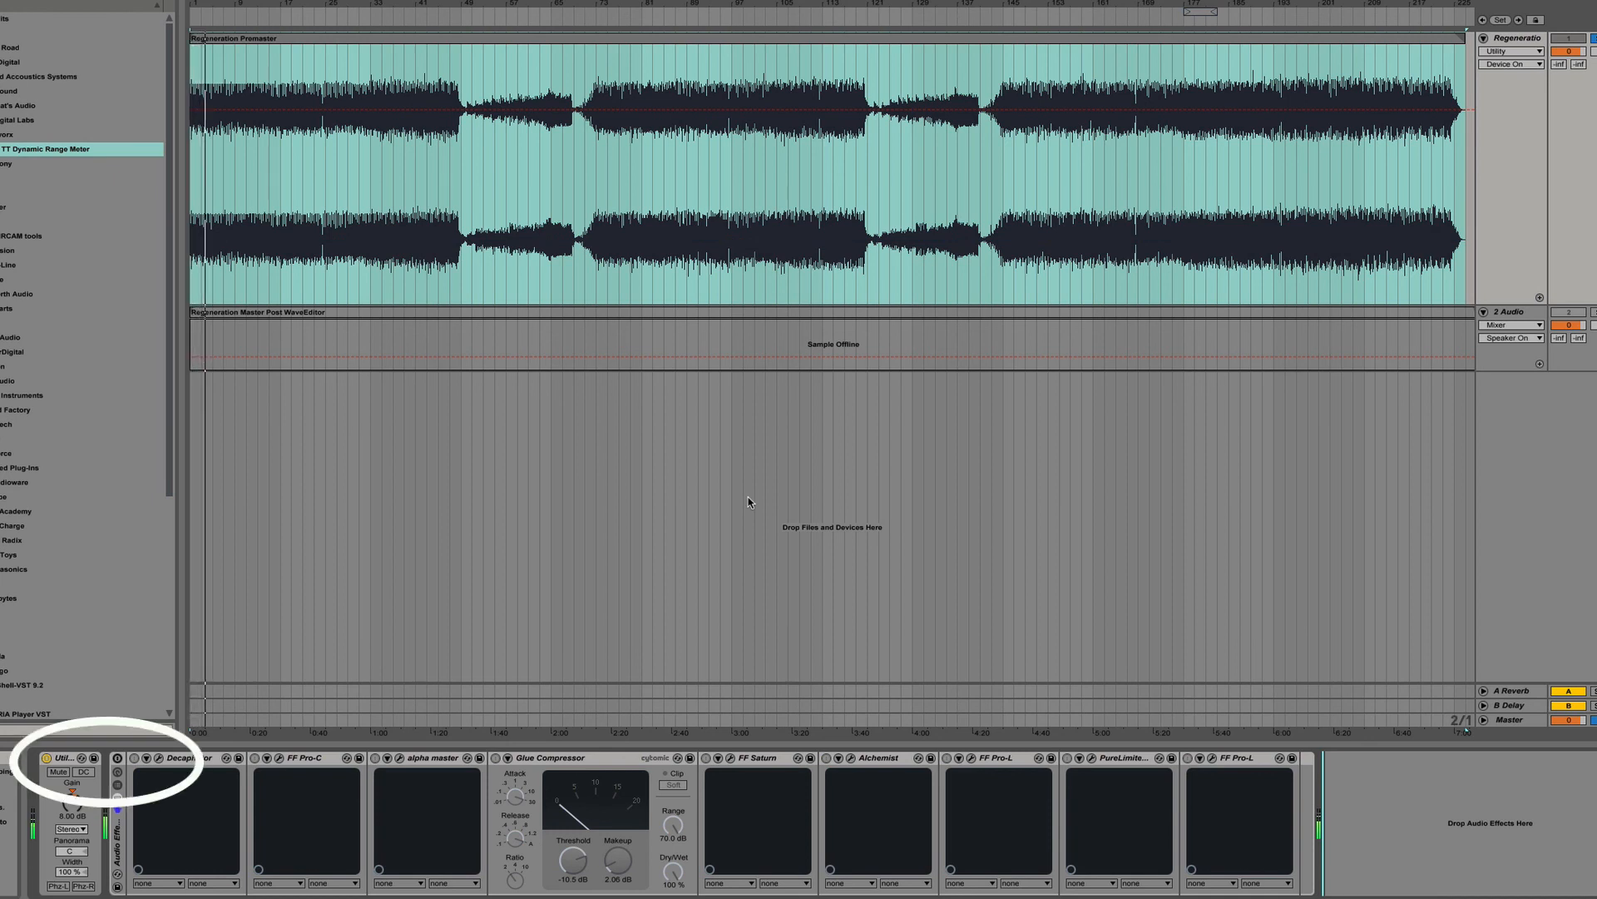
Alternate between the mastering effects rack and the Utility-only signal while the intro plays to compare them, ending with the rack bypassed.
key("a")
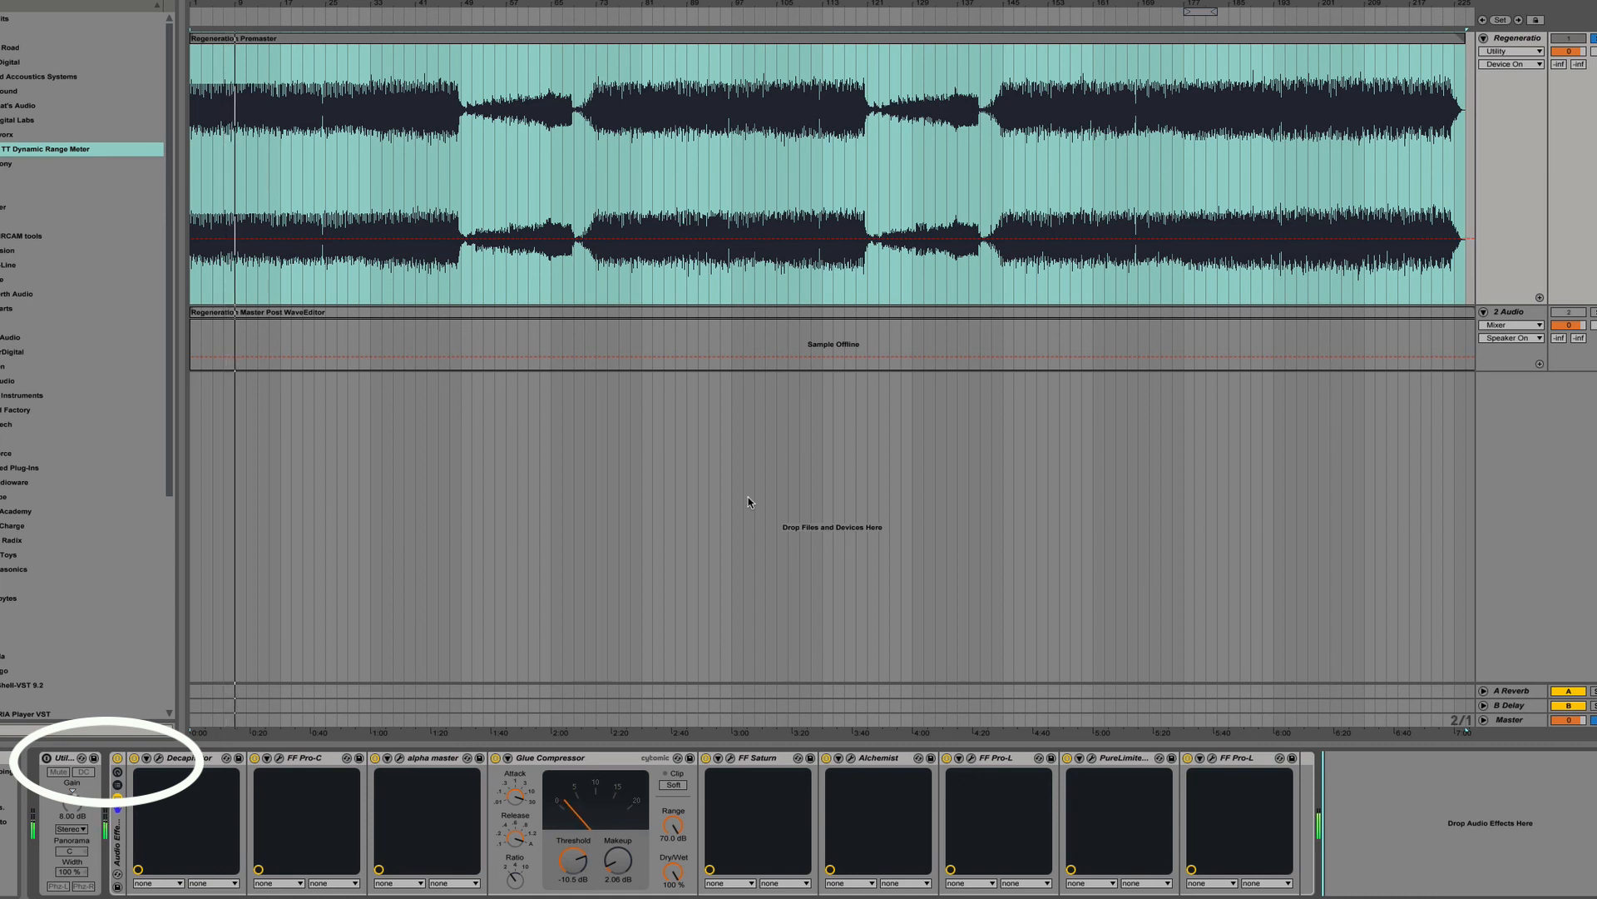
key("0")
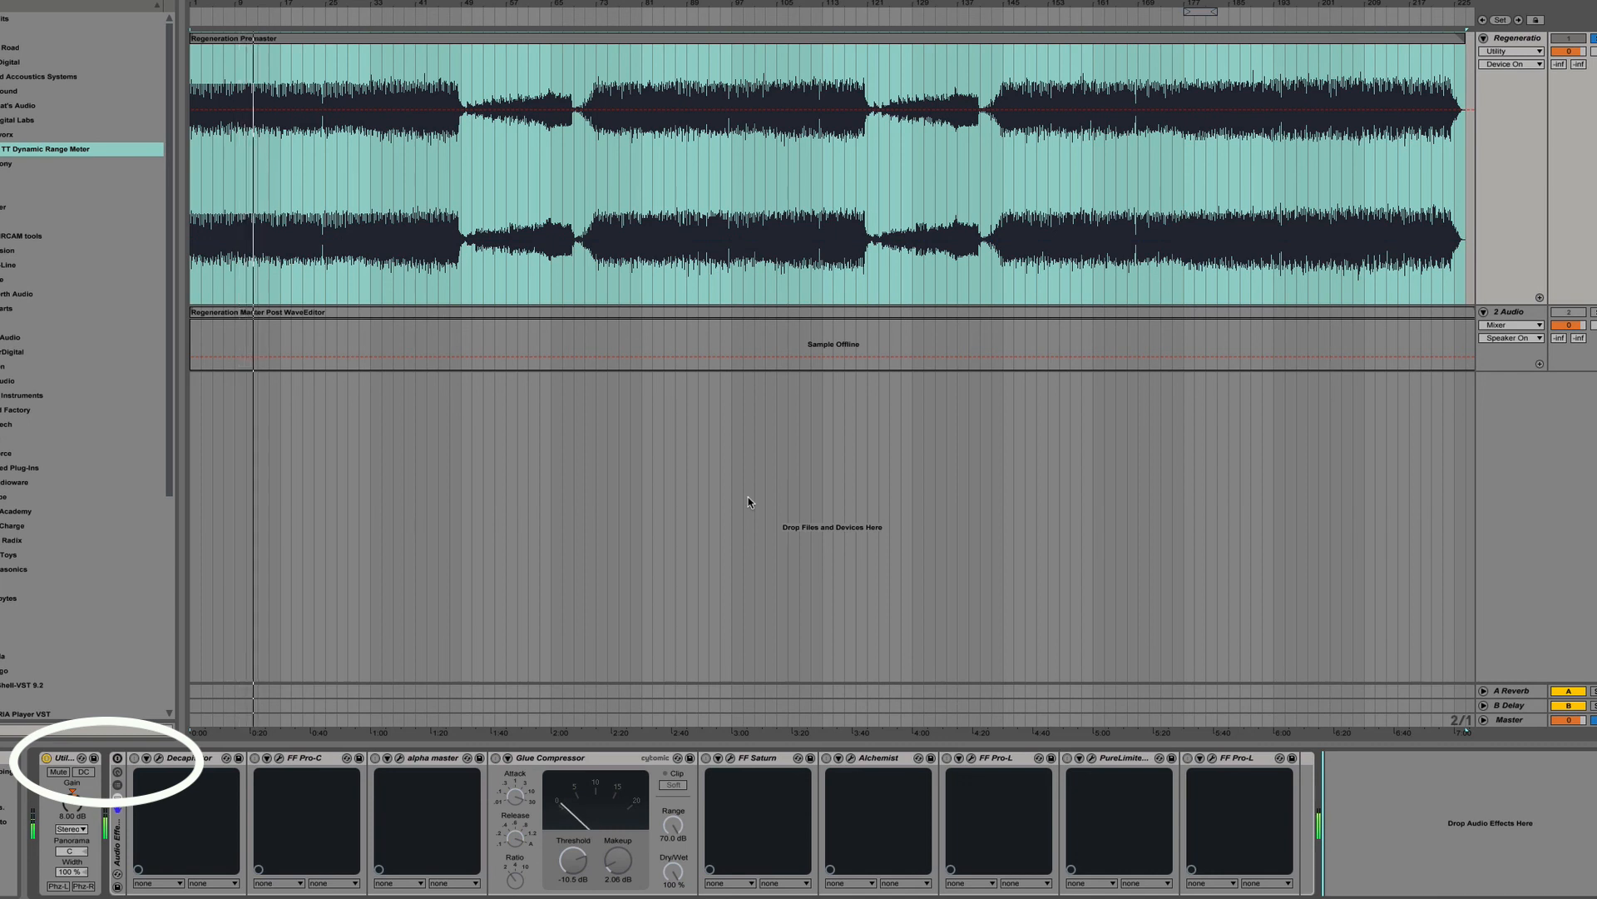
key("0")
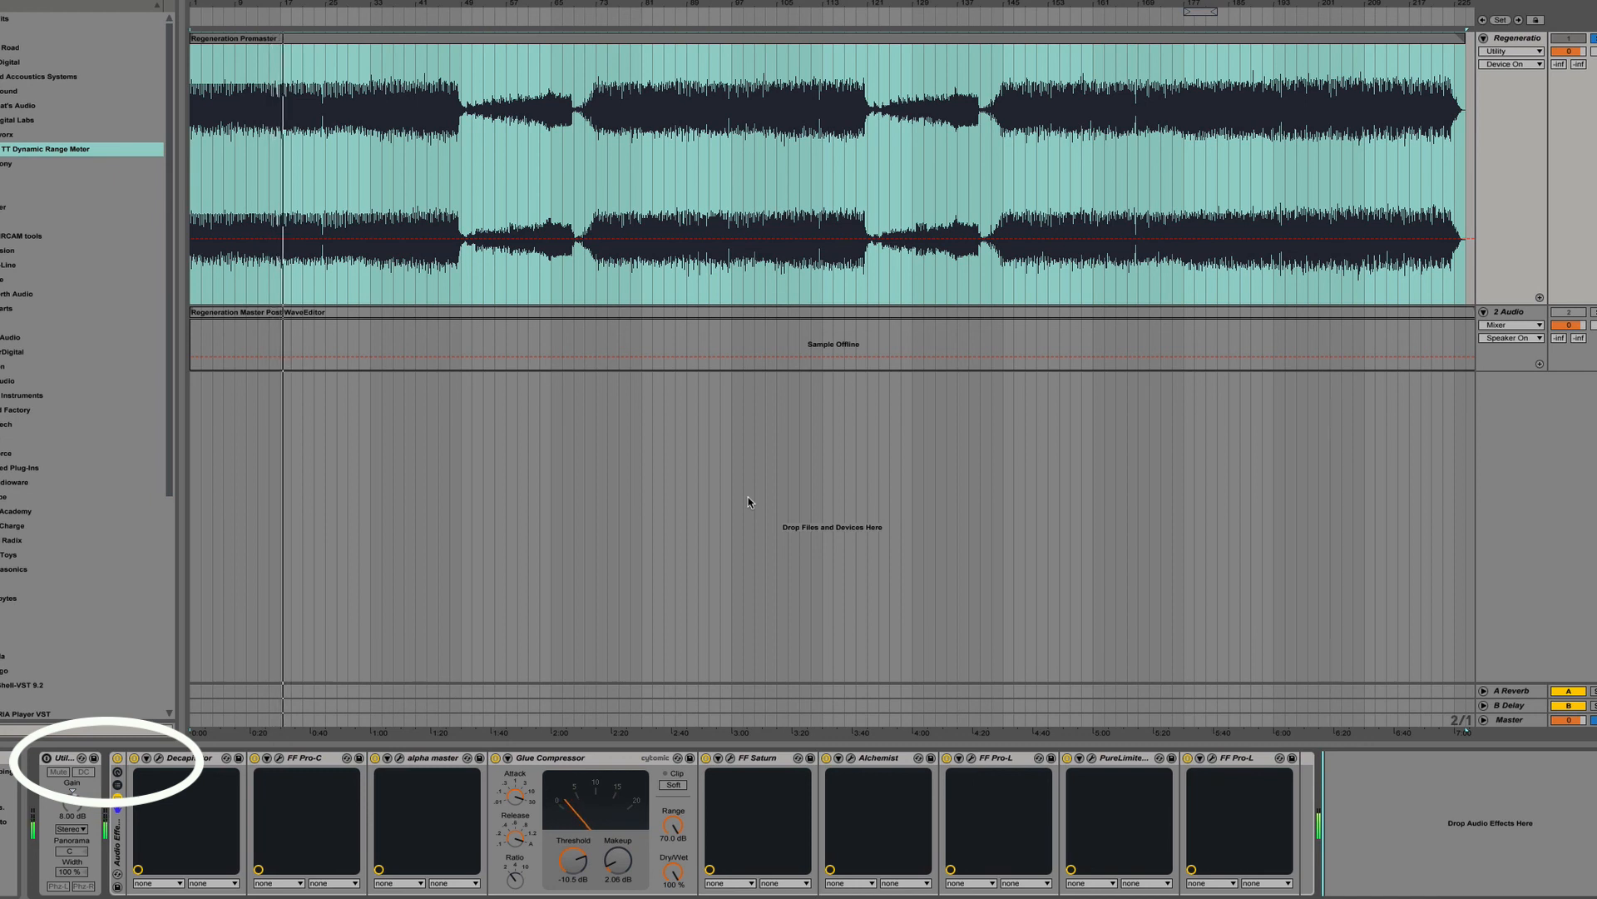
key("a")
key("a")
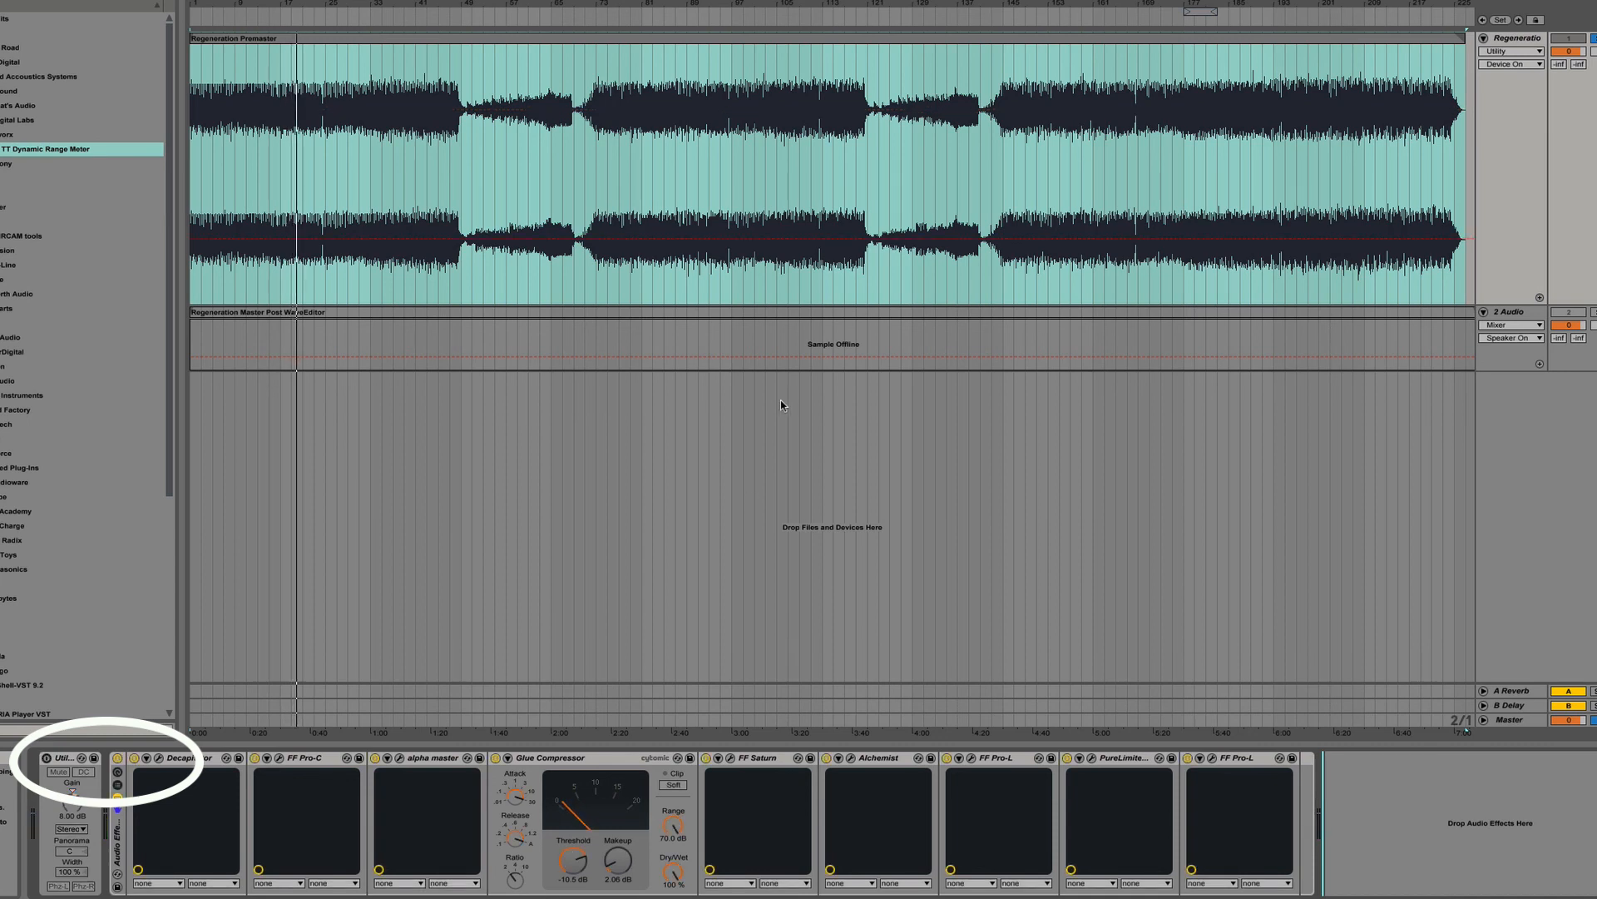
key("a")
Jump playback to the first breakdown and alternate between the mastering rack and the Utility-only signal, ending with the rack enabled.
left_click(487, 20)
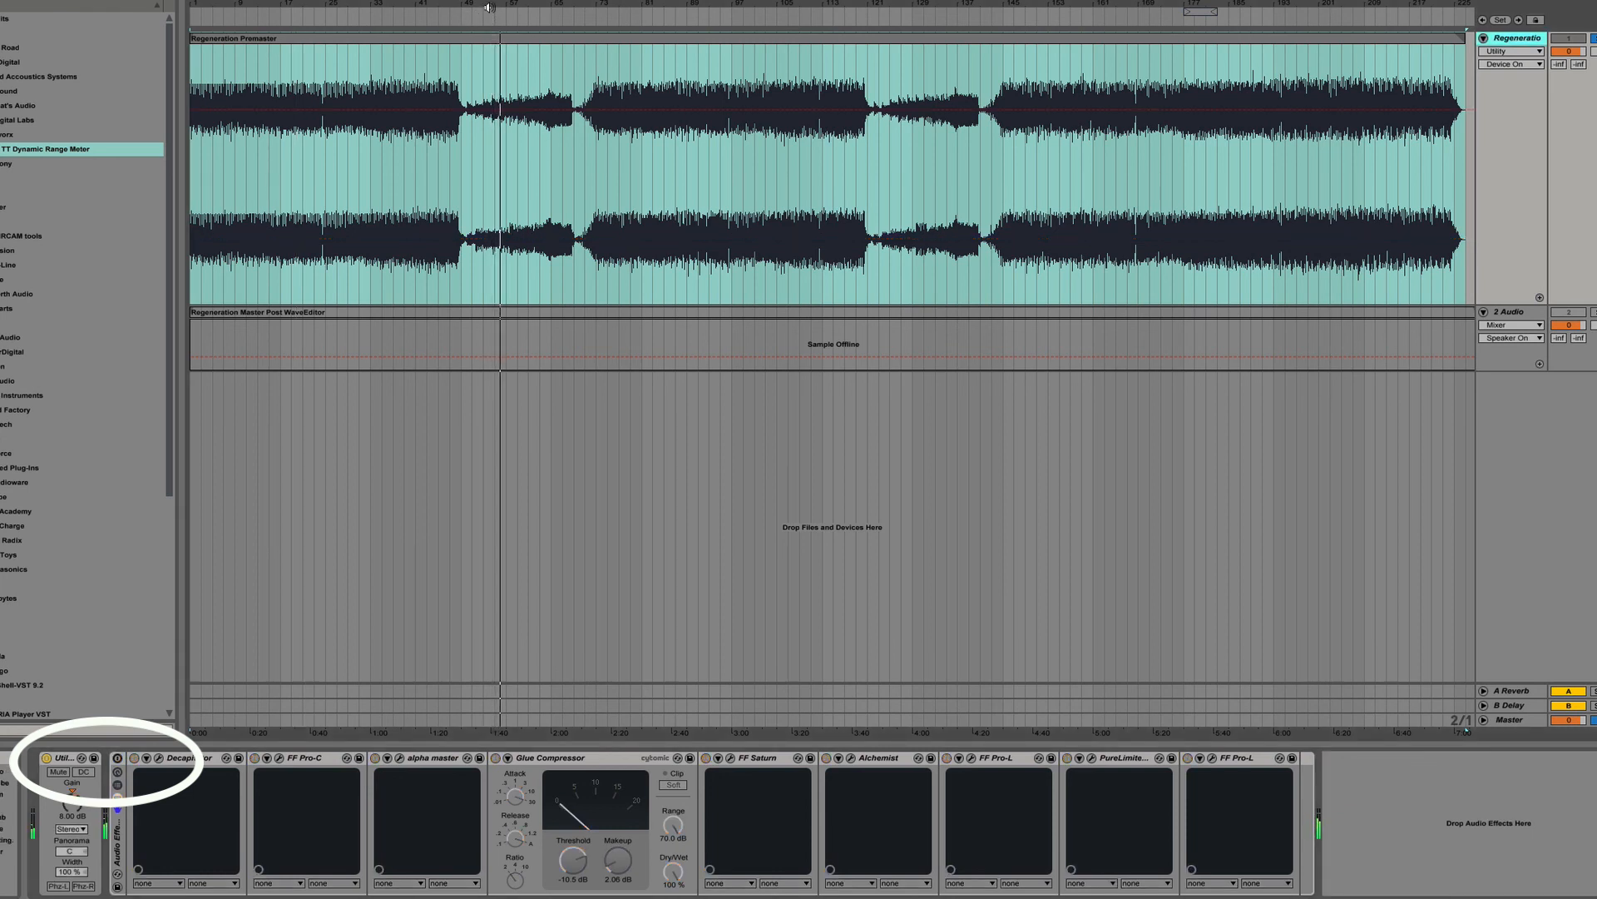
key("a")
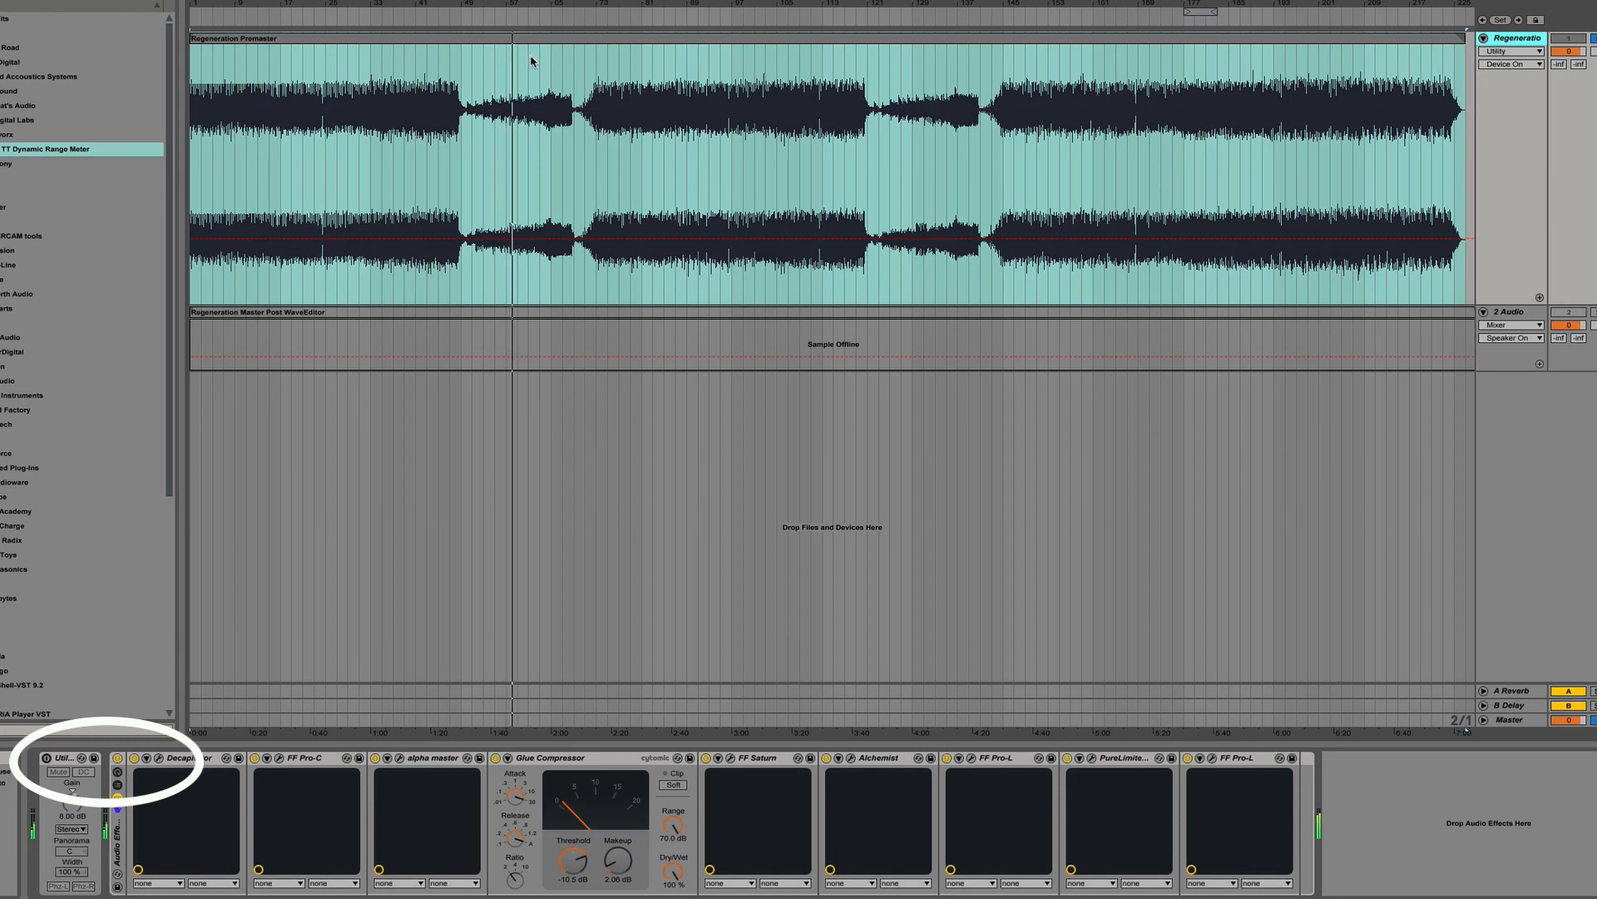
key("a")
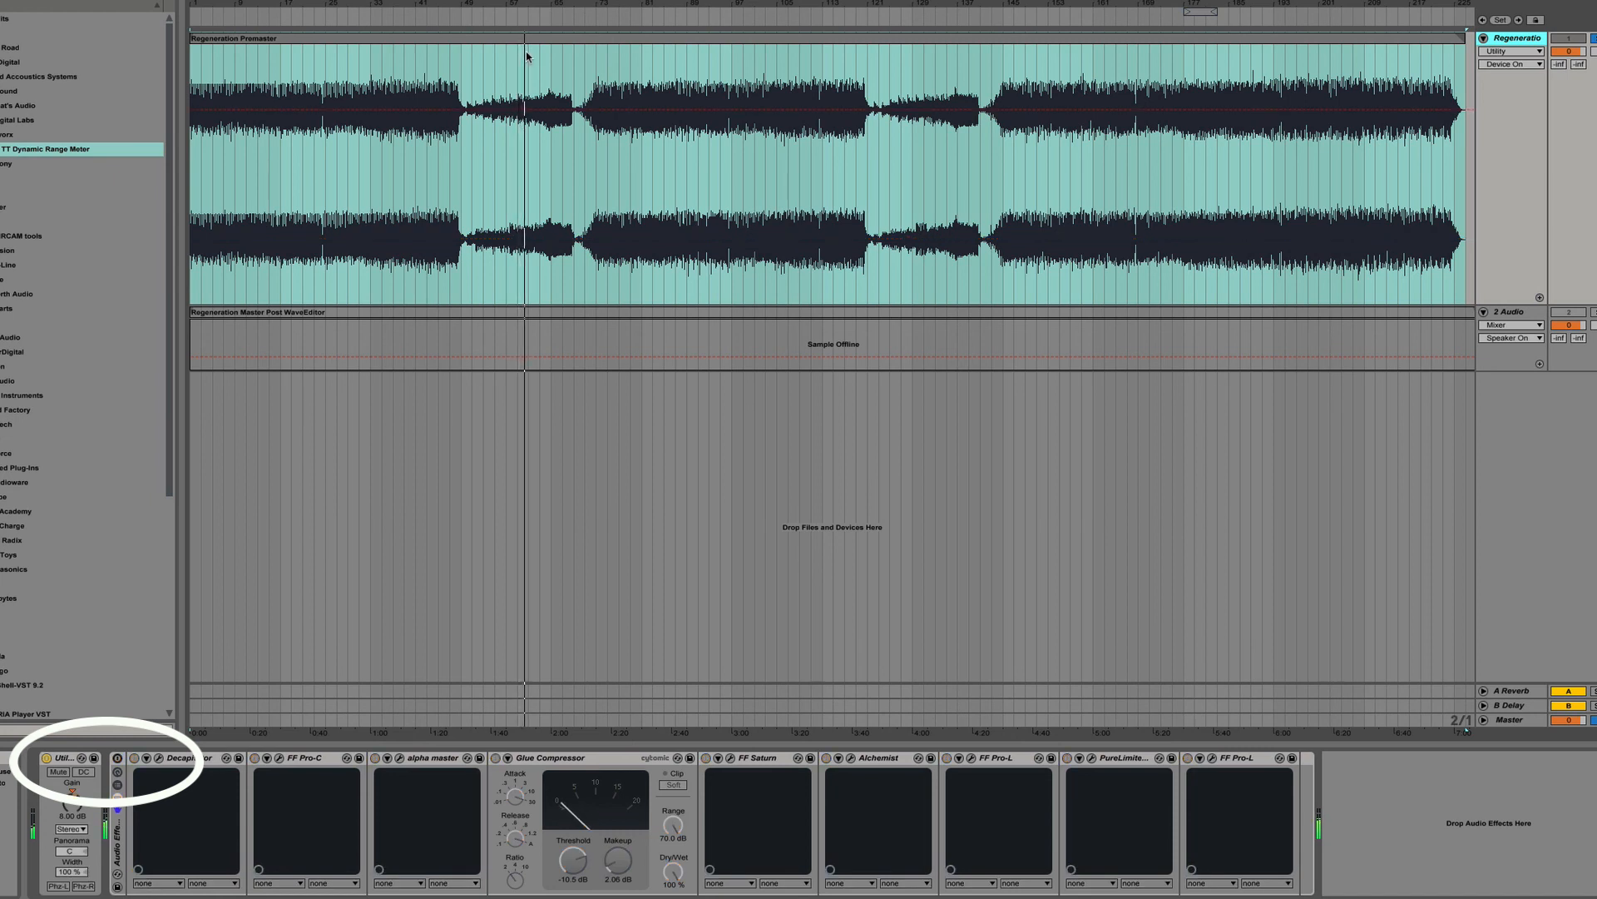
key("a")
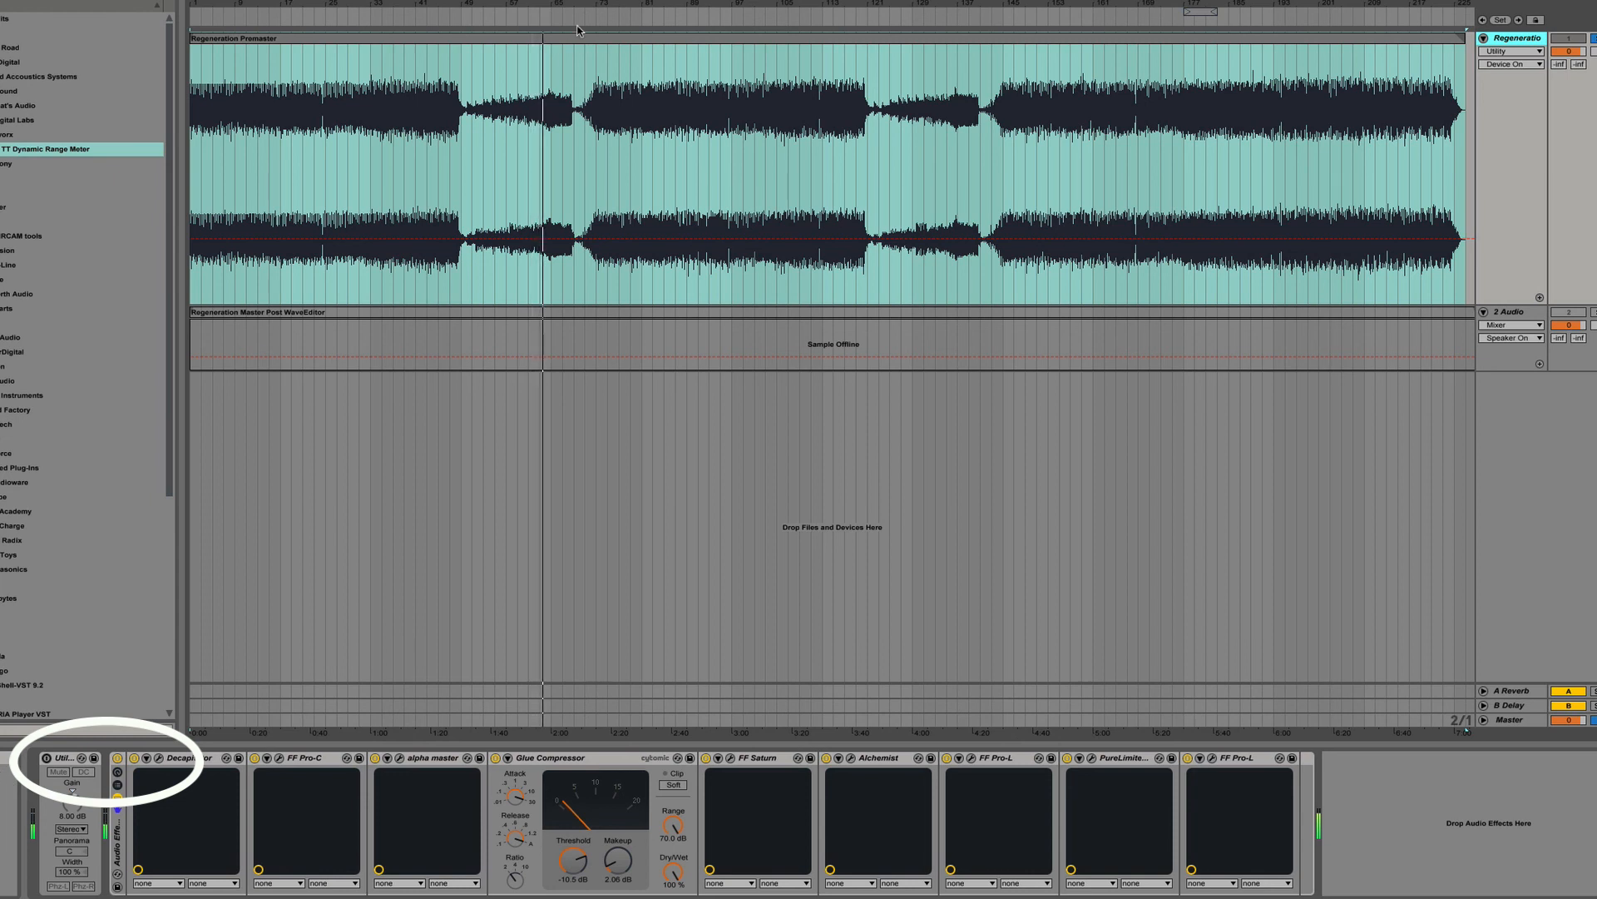
key("a")
key("a")
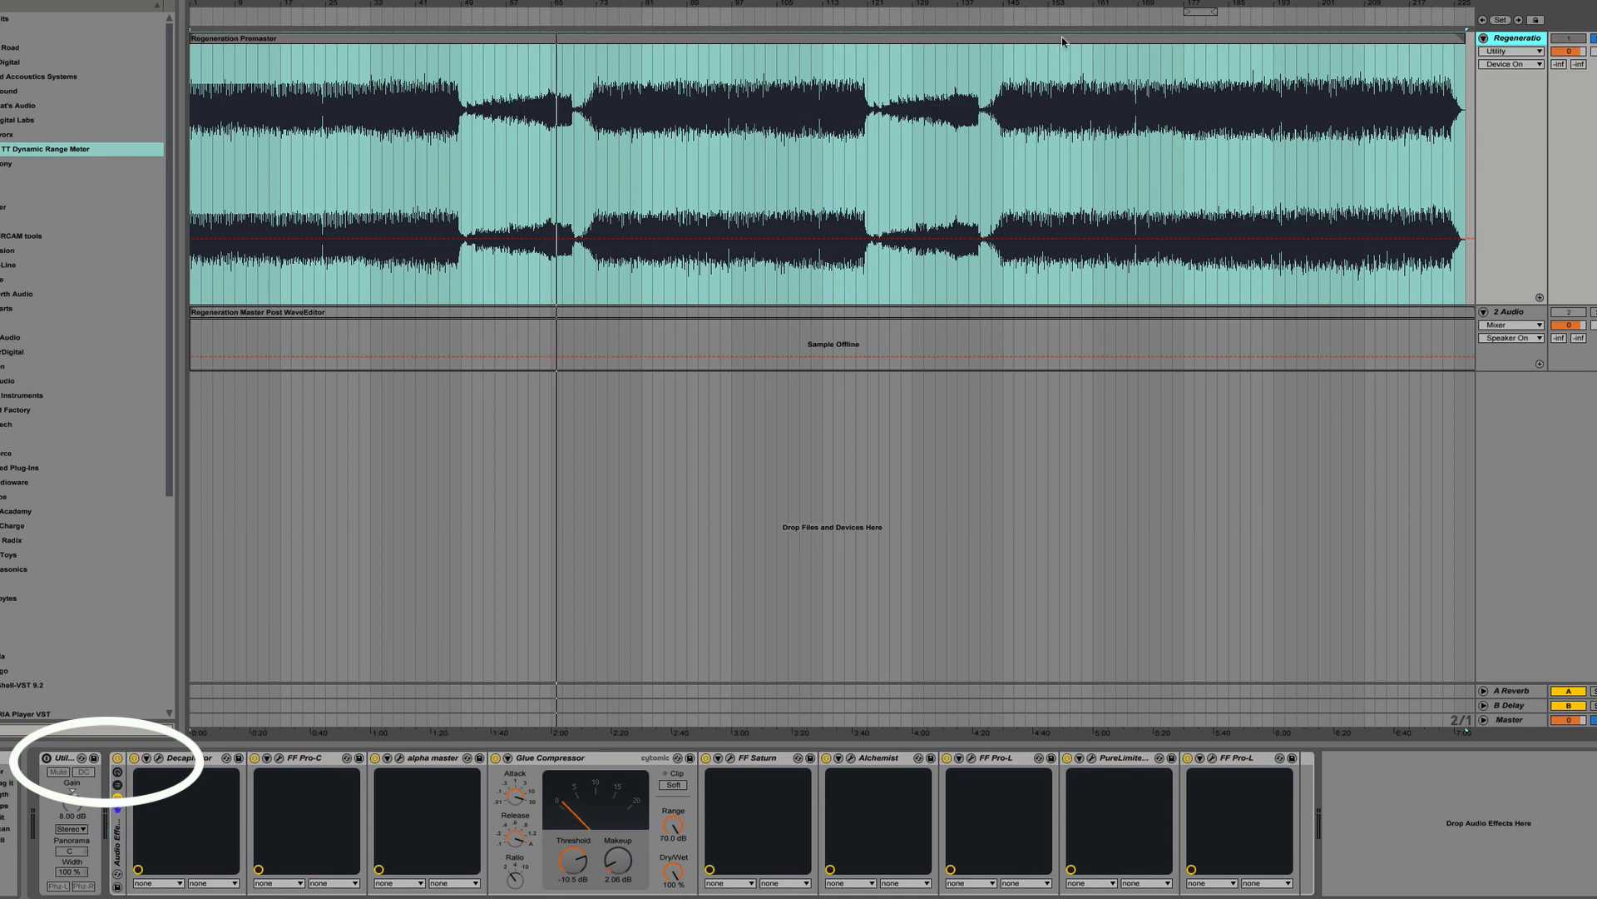
Jump playback to about bar 177 and alternate between the mastering rack and the Utility-only signal, ending with the rack bypassed.
left_click(1184, 22)
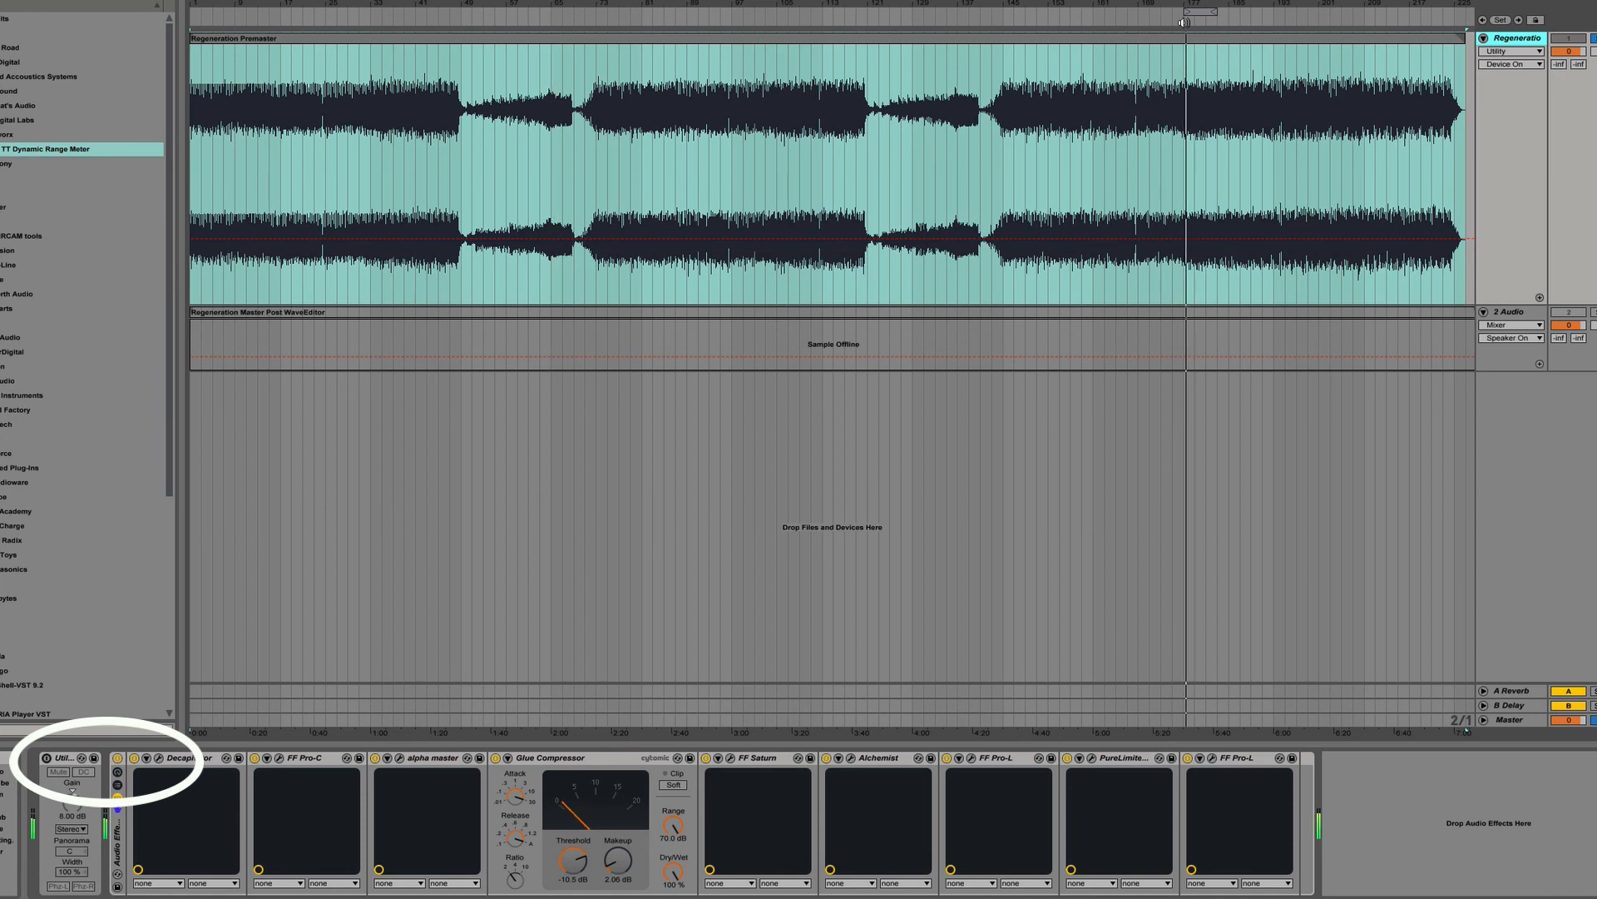
key("a")
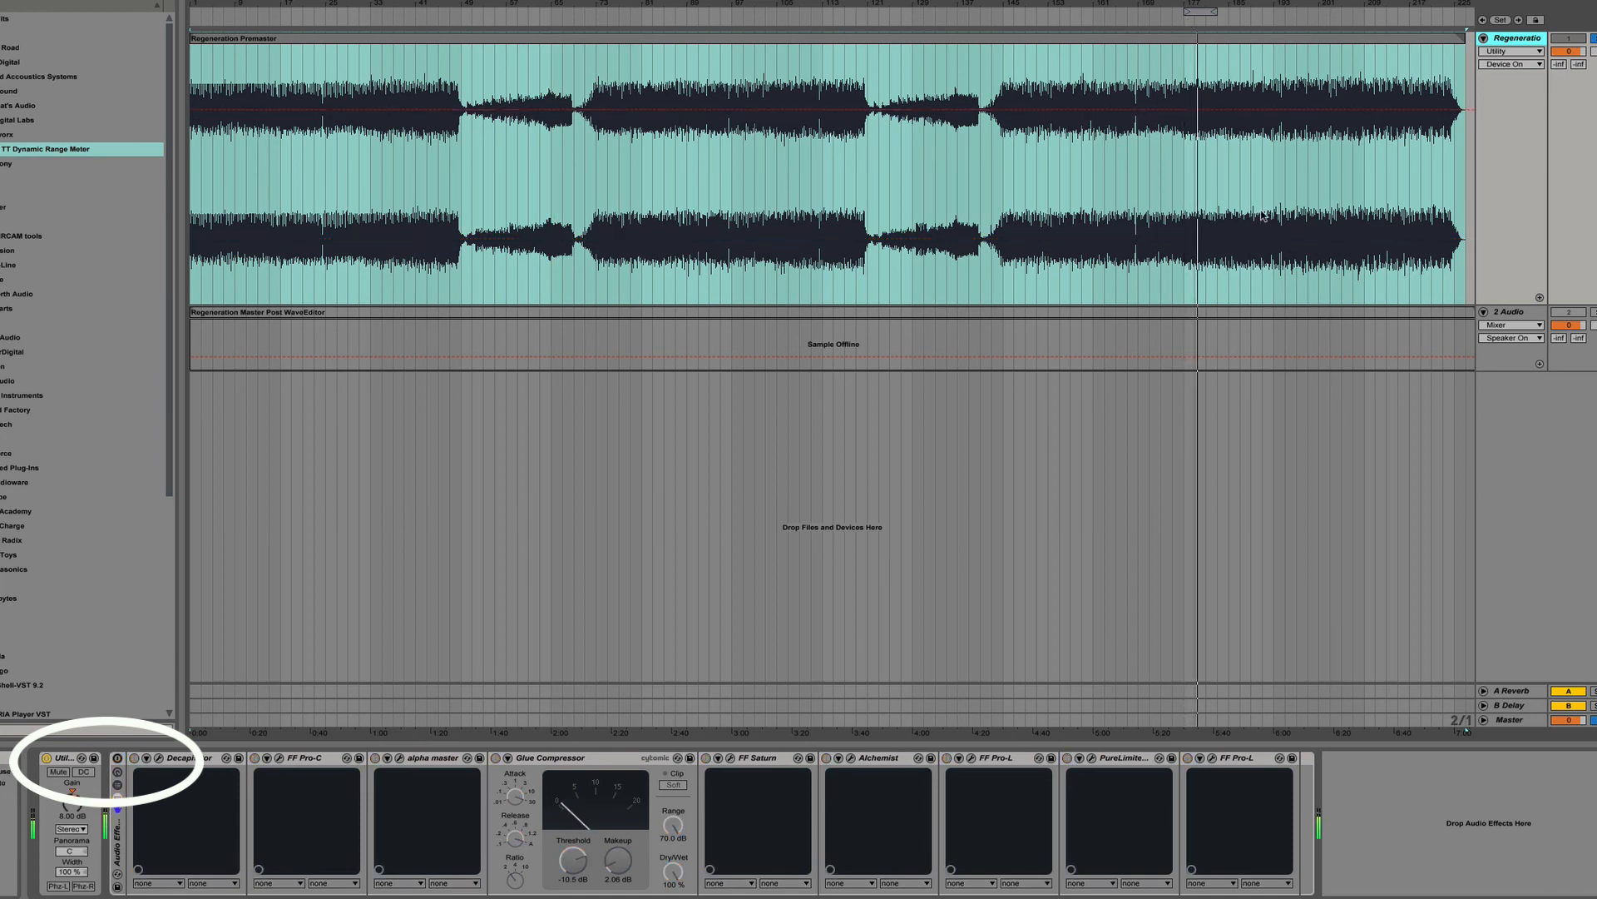
key("a")
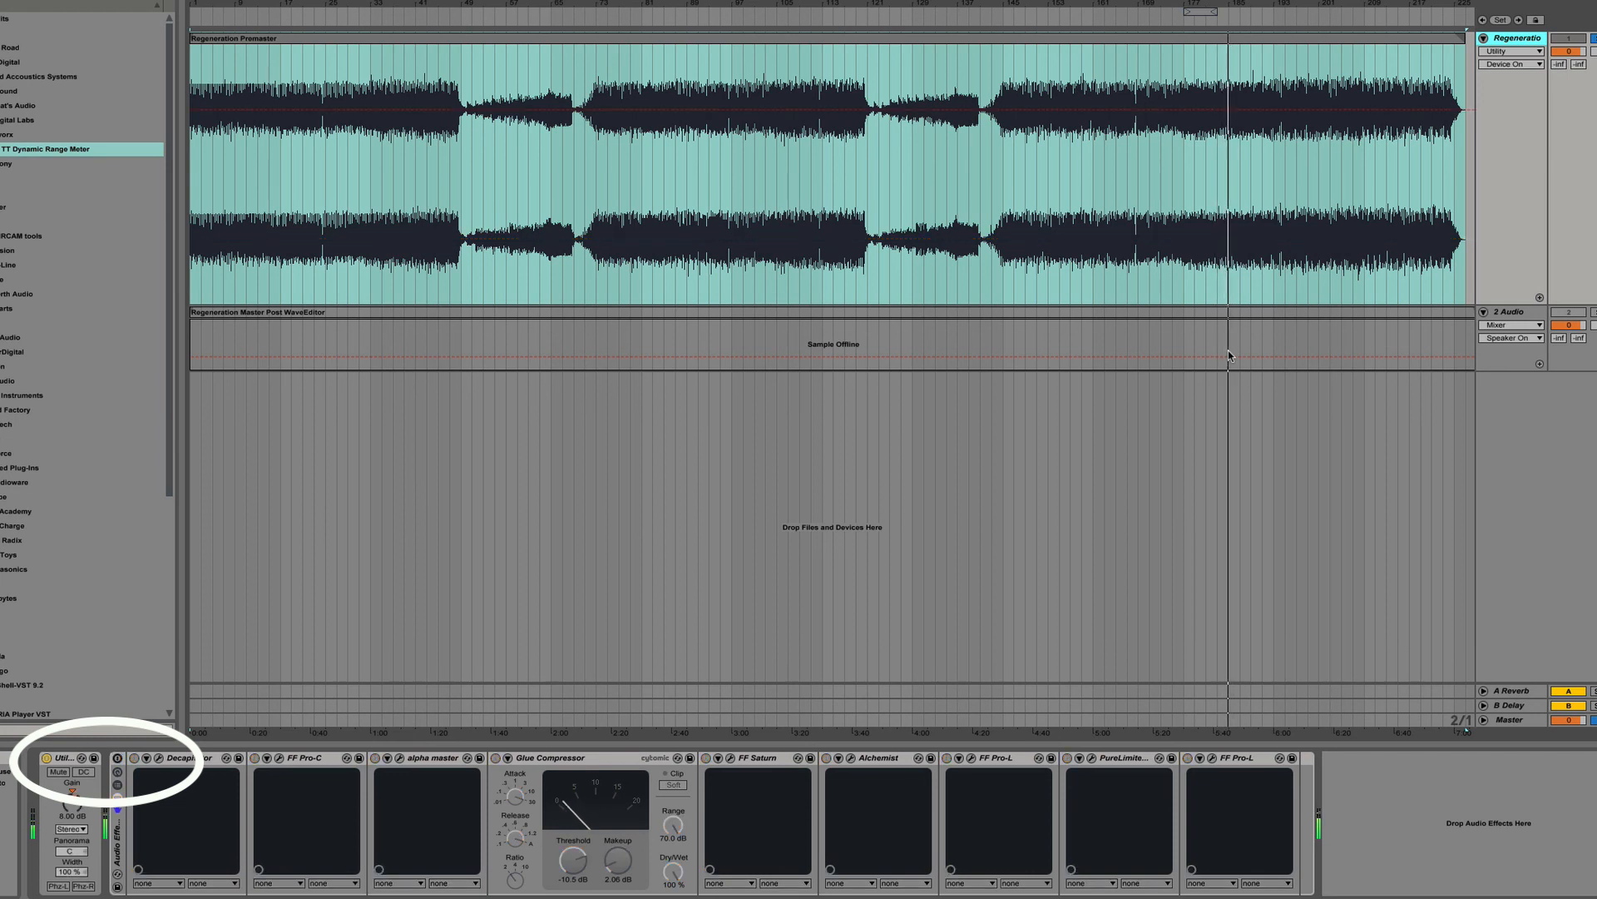
key("1")
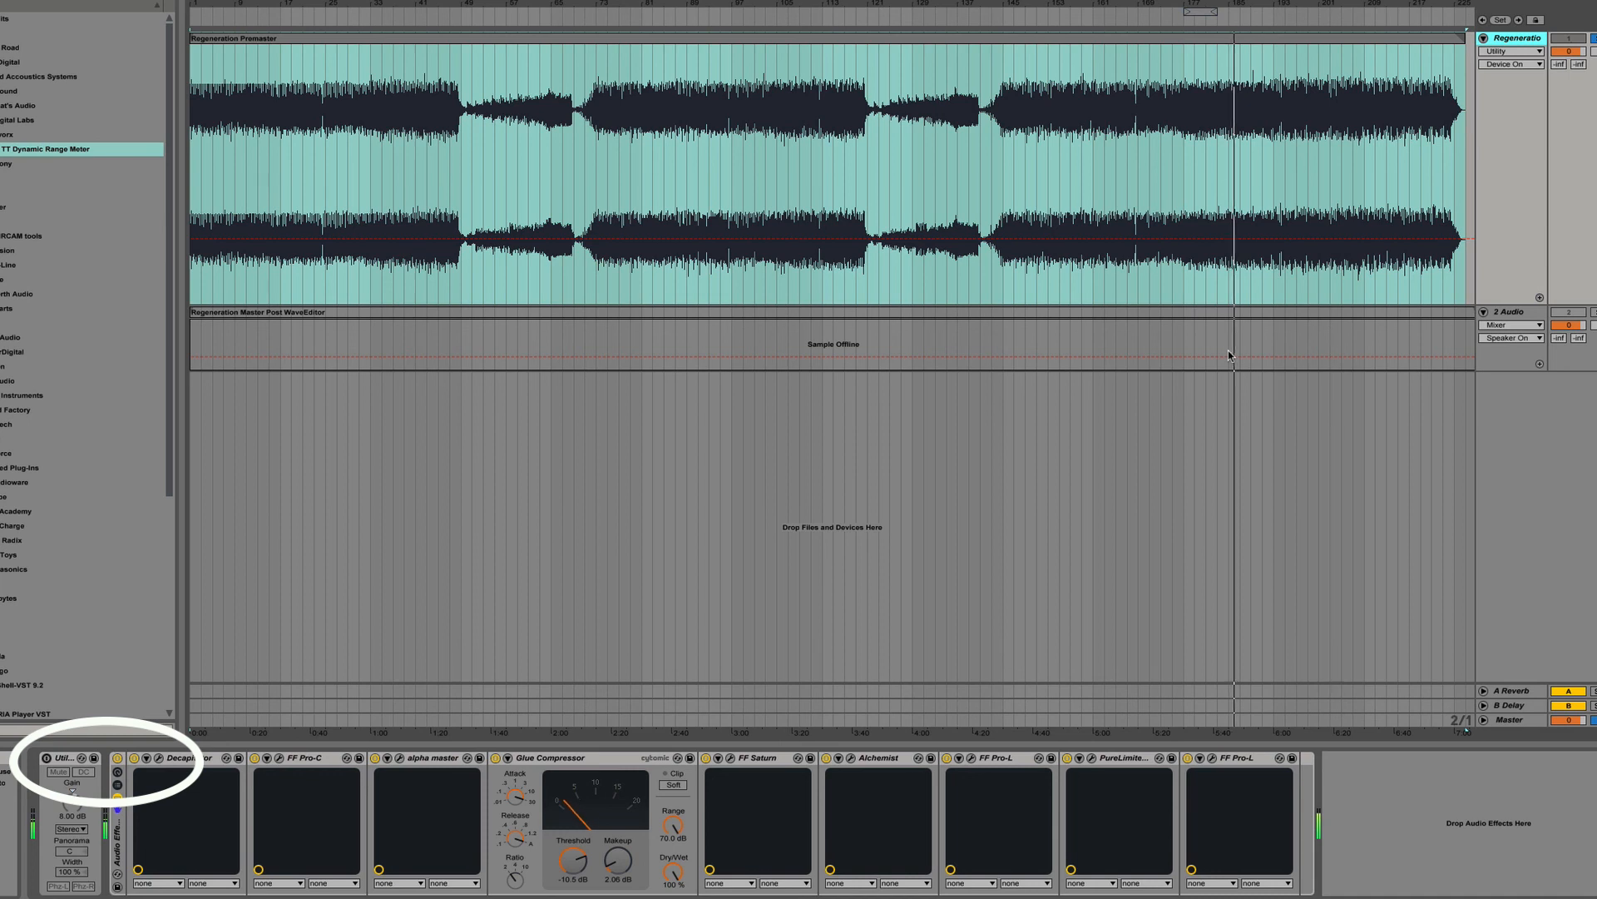
key("1")
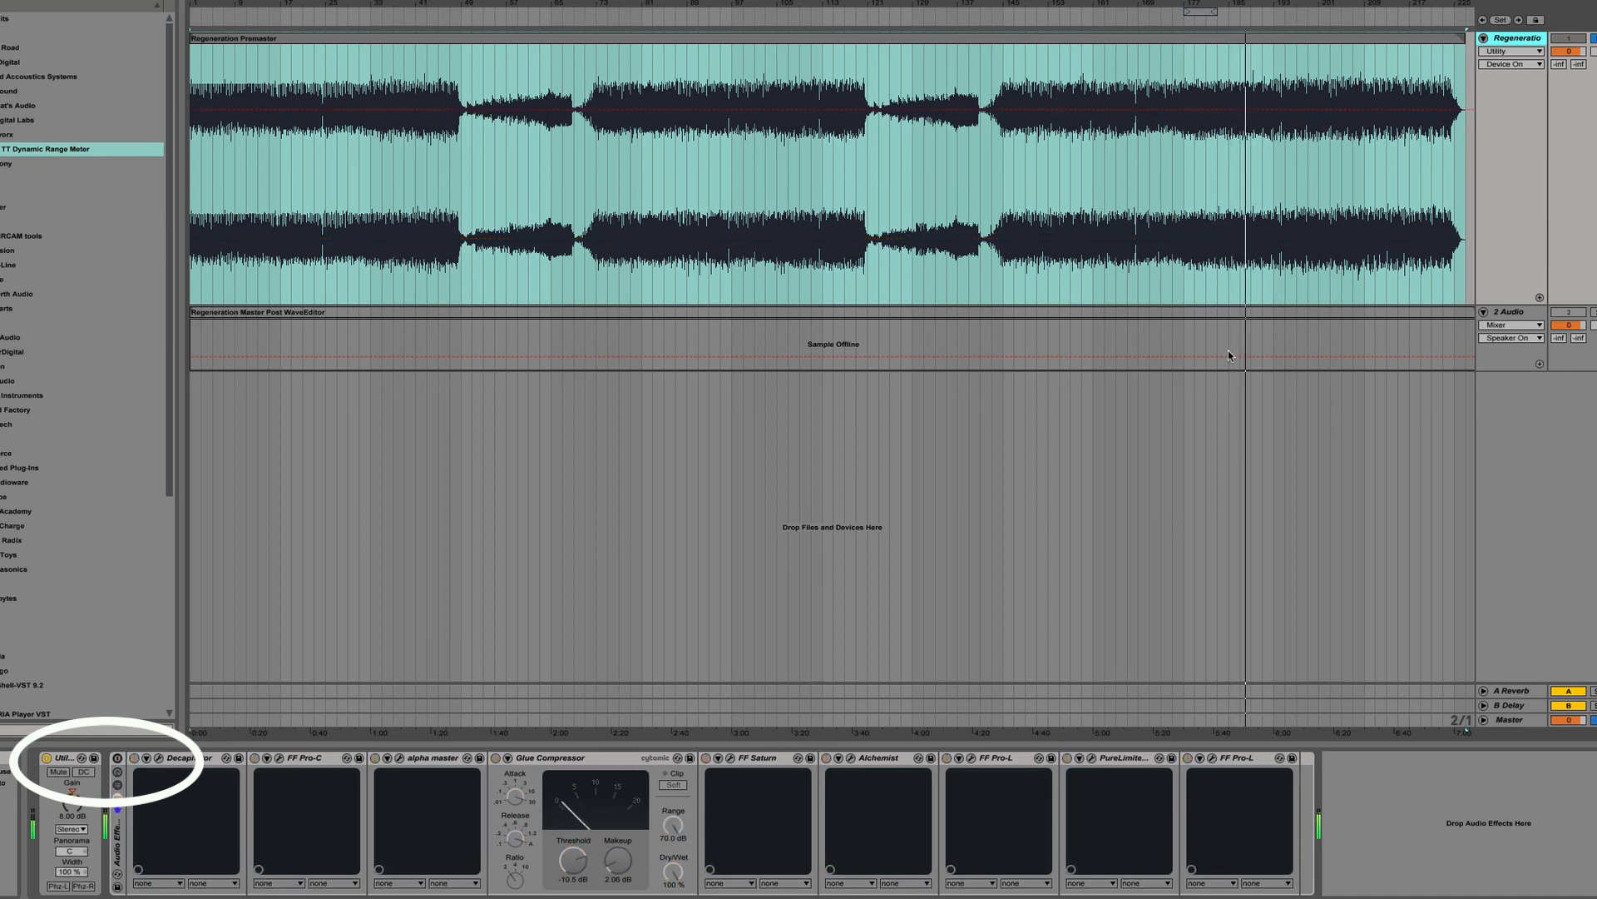
Alternate between the mastering effects rack and the Utility-only signal during the final section, ending with the rack enabled.
key("1")
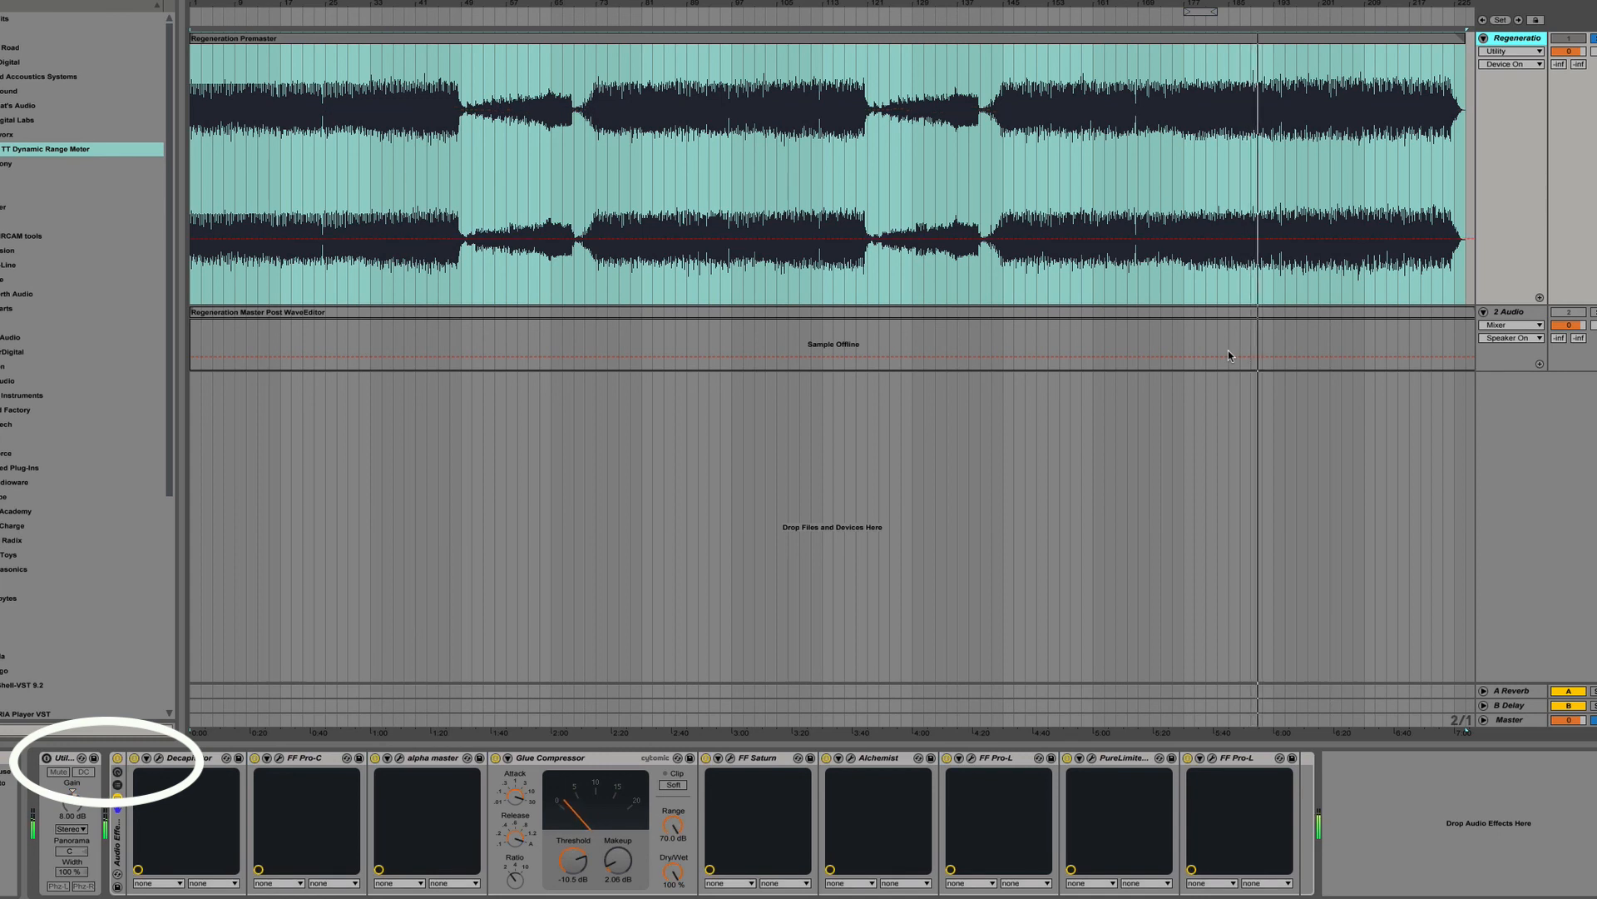
key("1")
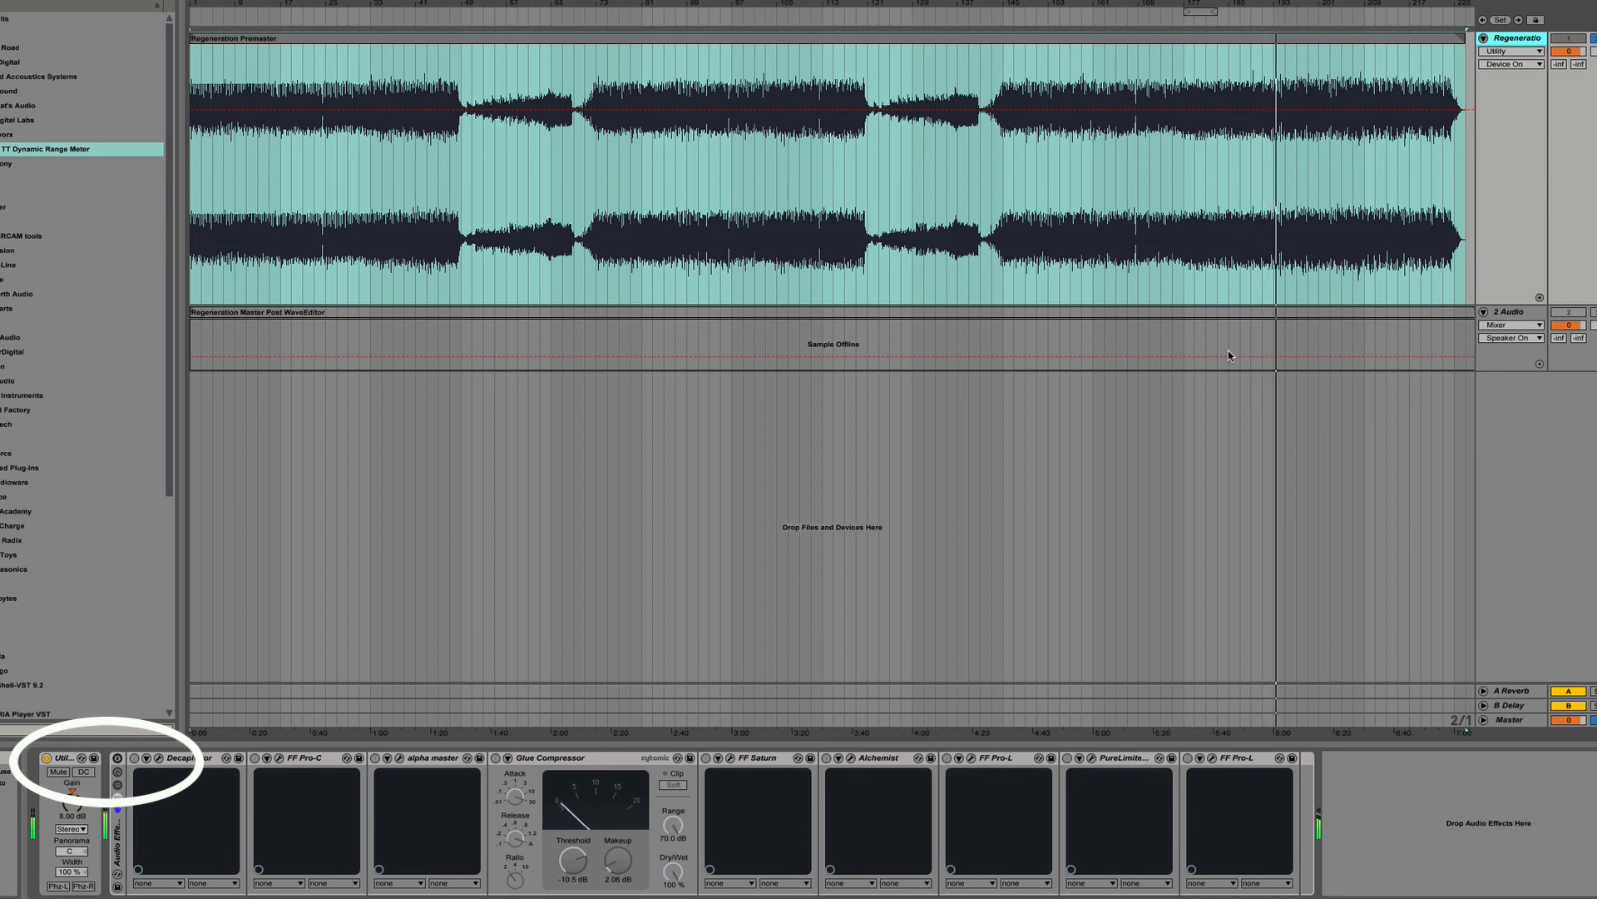
key("1")
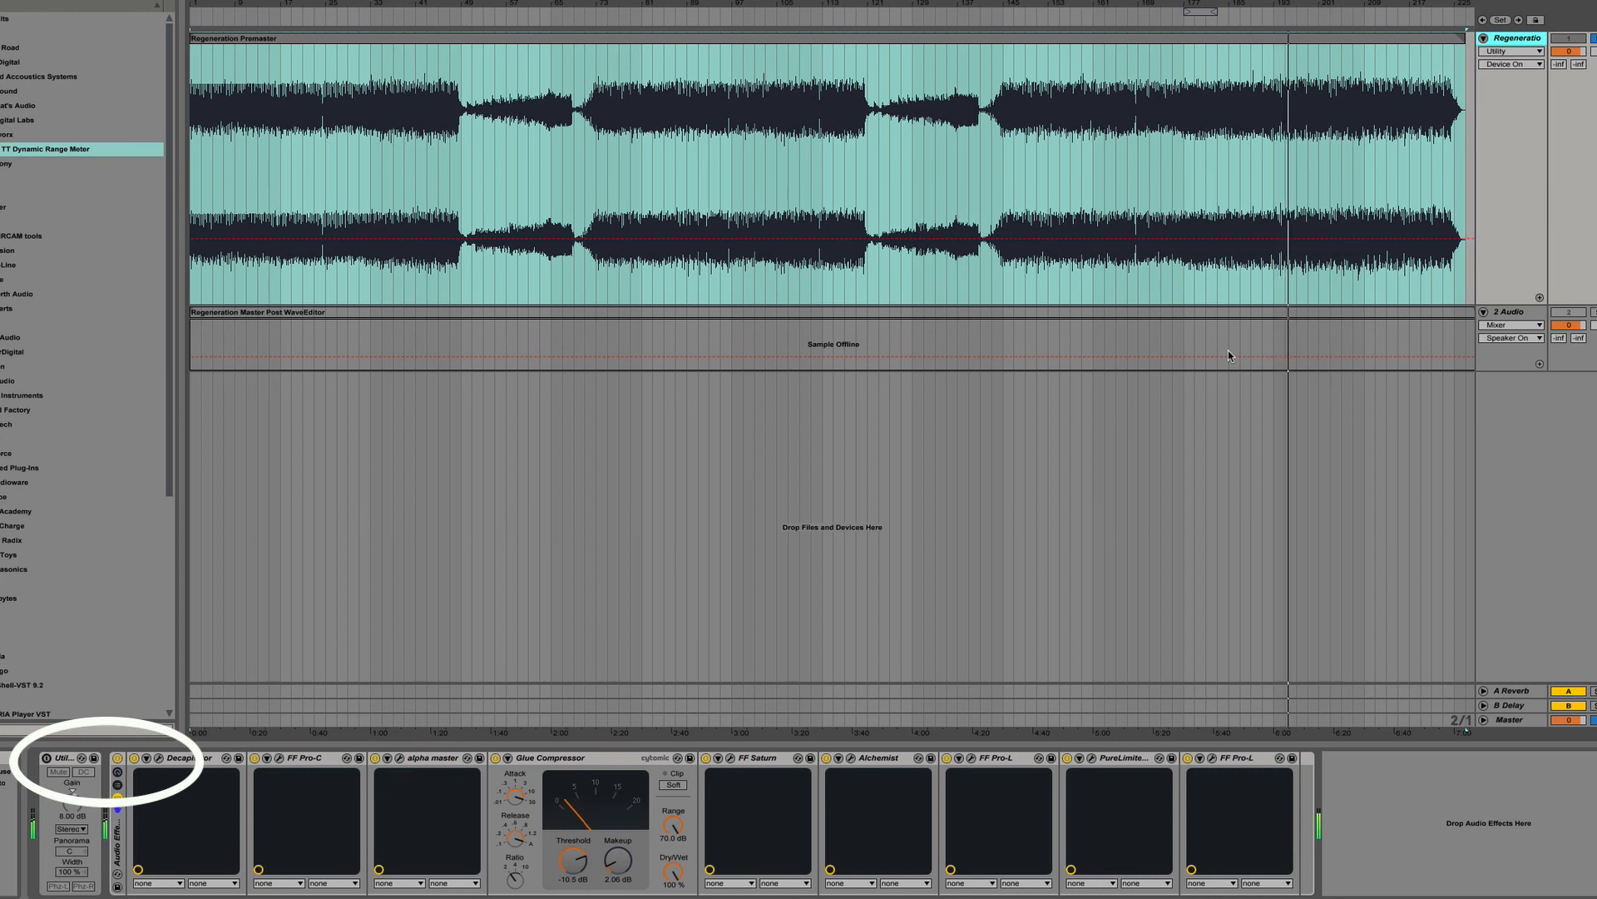
key("1")
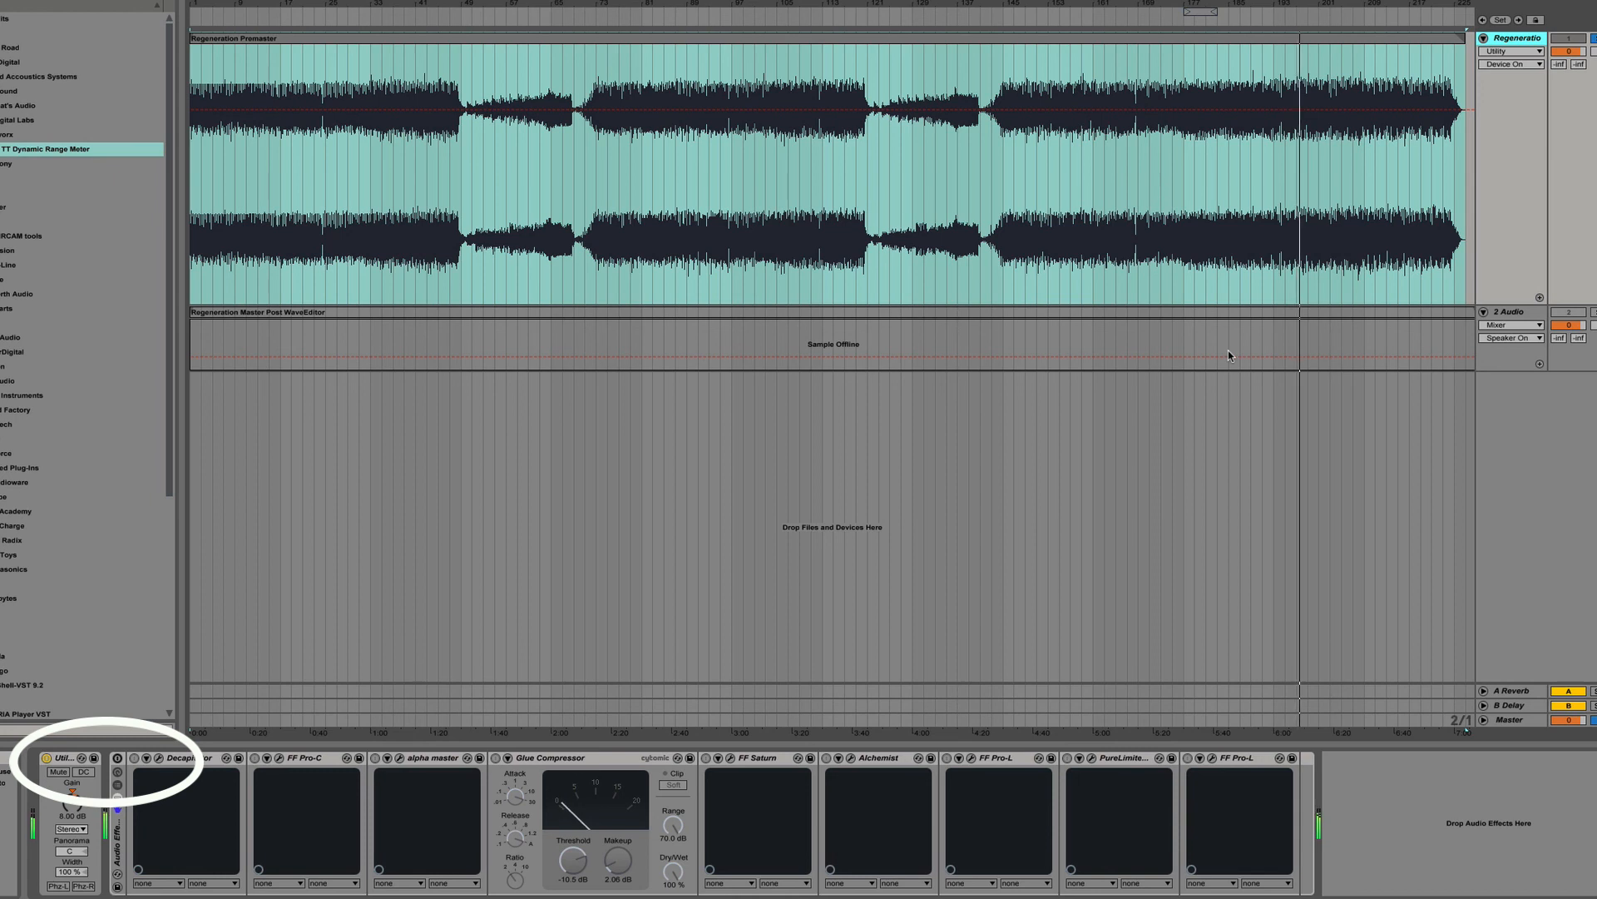
key("1")
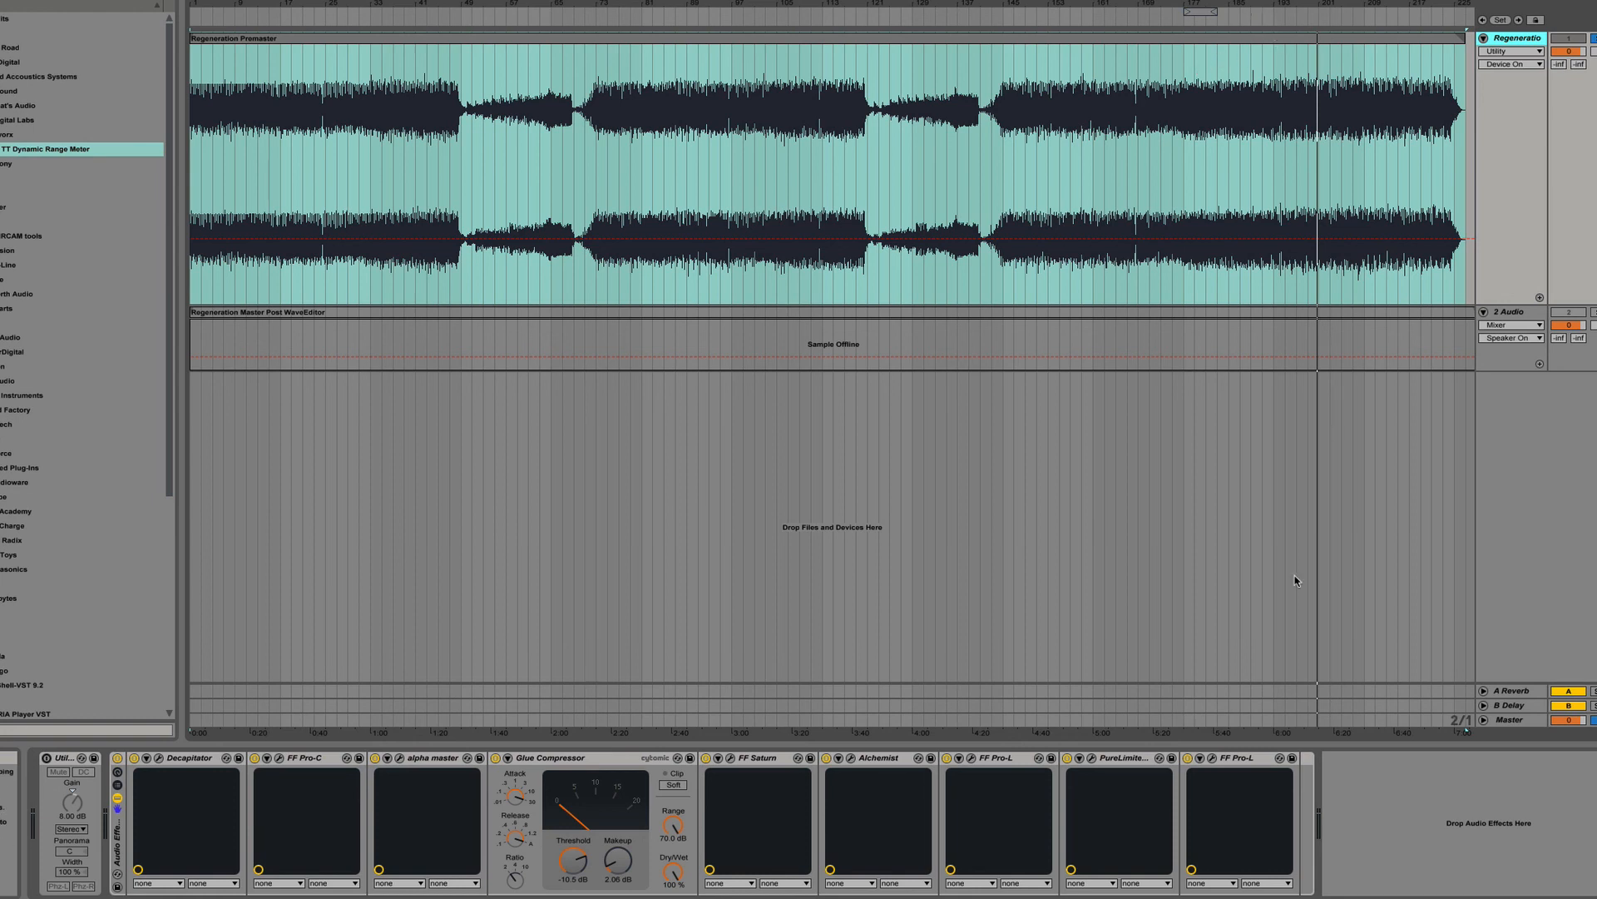
Place the Master's TT Dynamic Range Meter after the effects rack on the Regeneration track and position its window over the arrangement.
left_click(1506, 720)
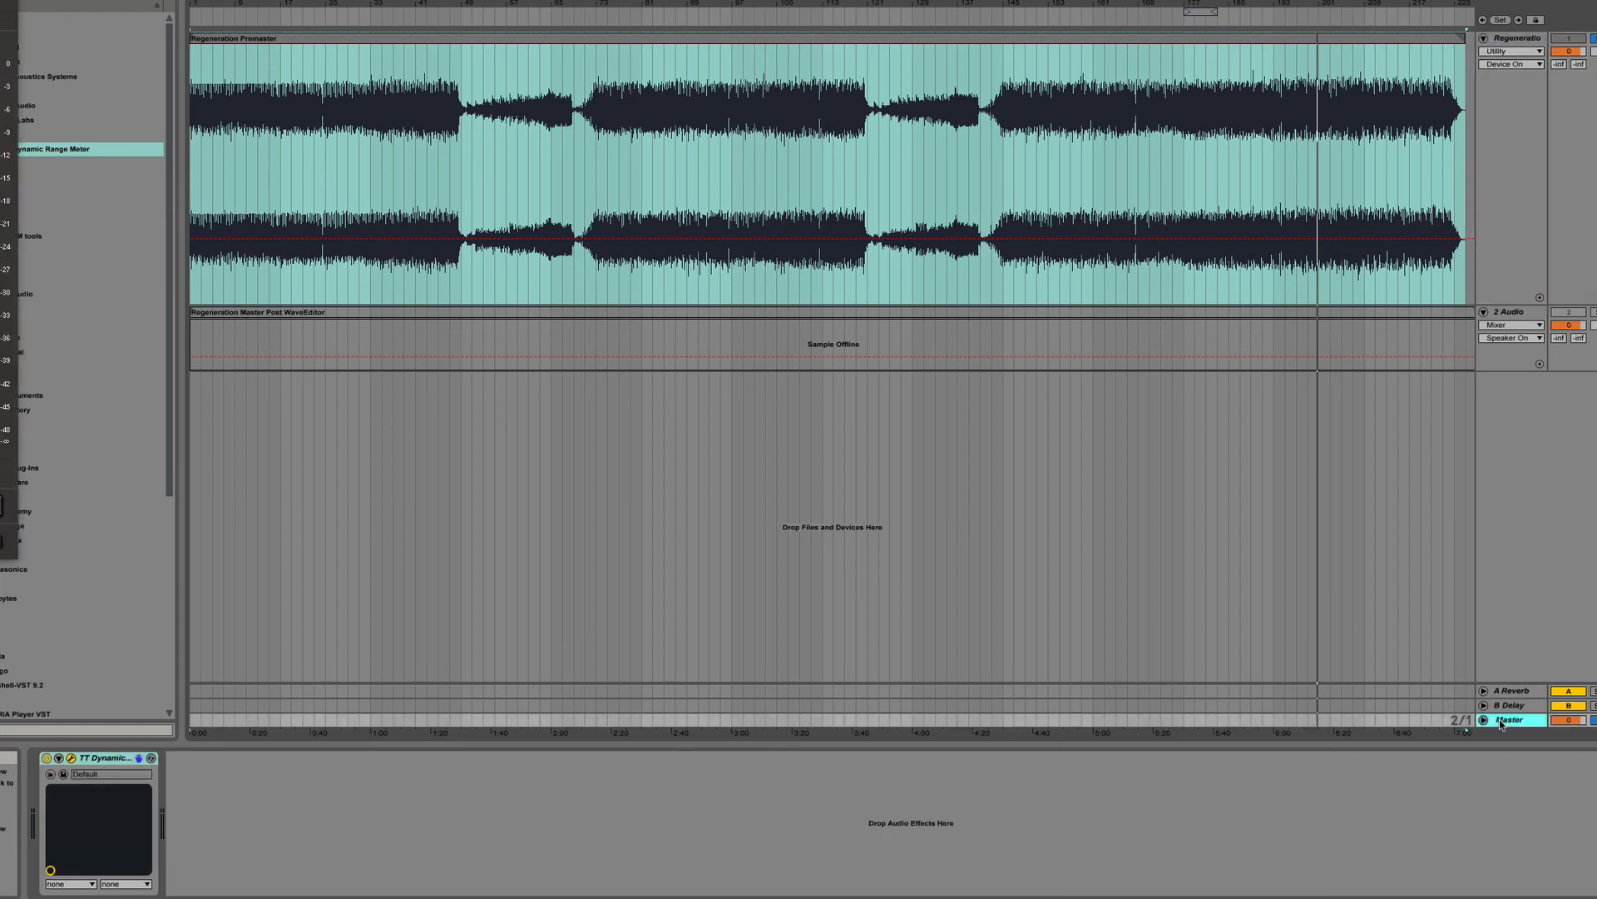
left_click(94, 758)
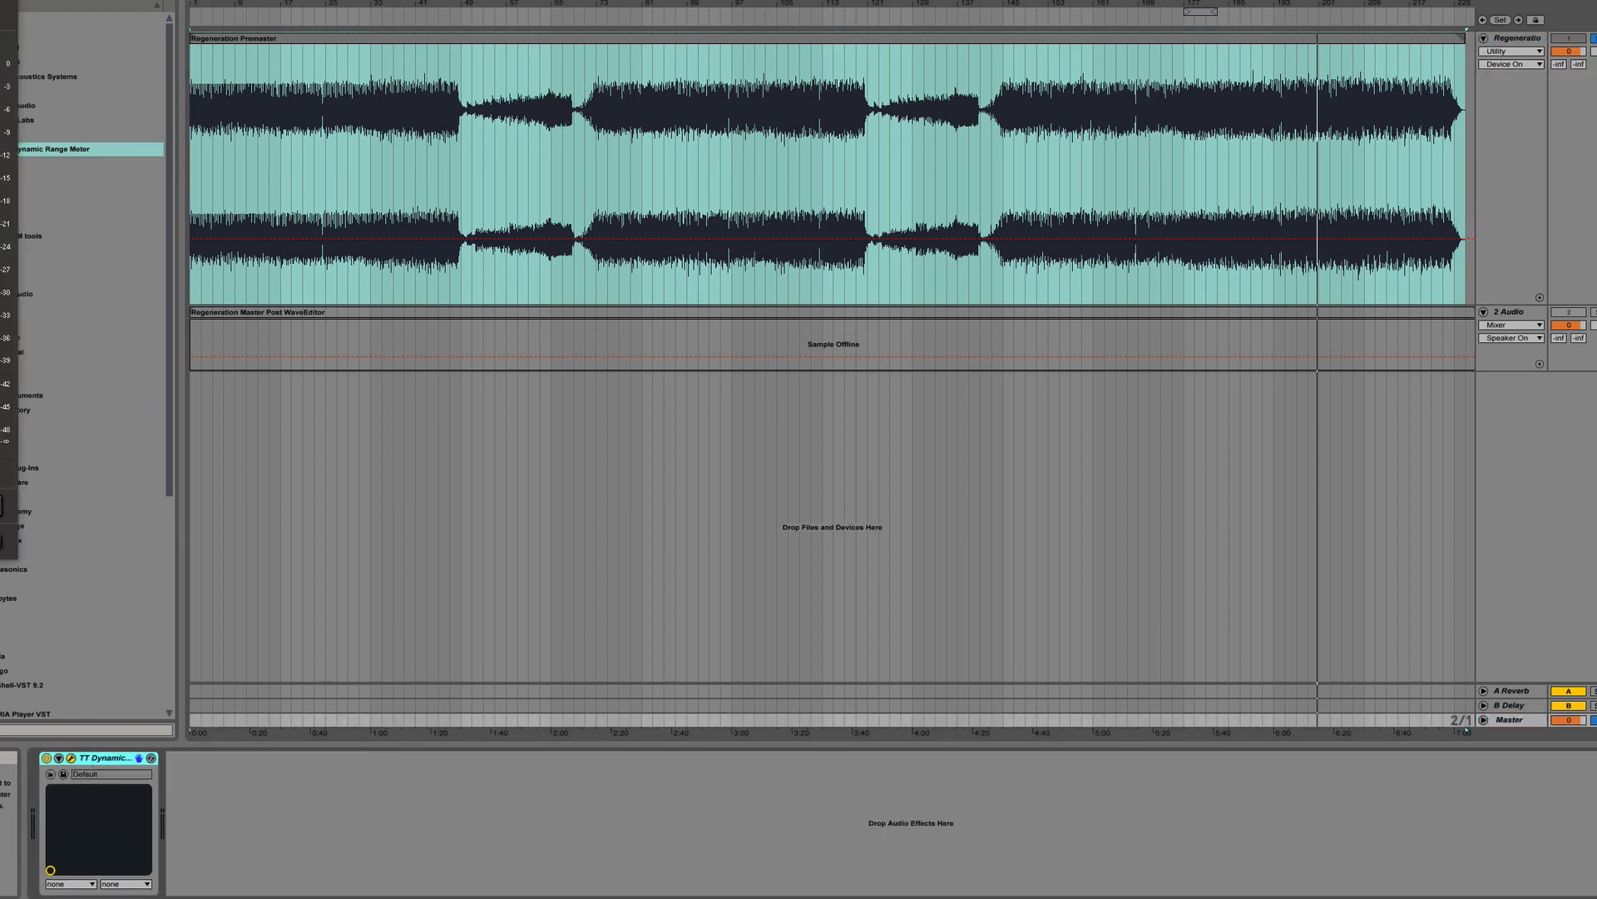
left_click(1515, 39)
left_click(1272, 16)
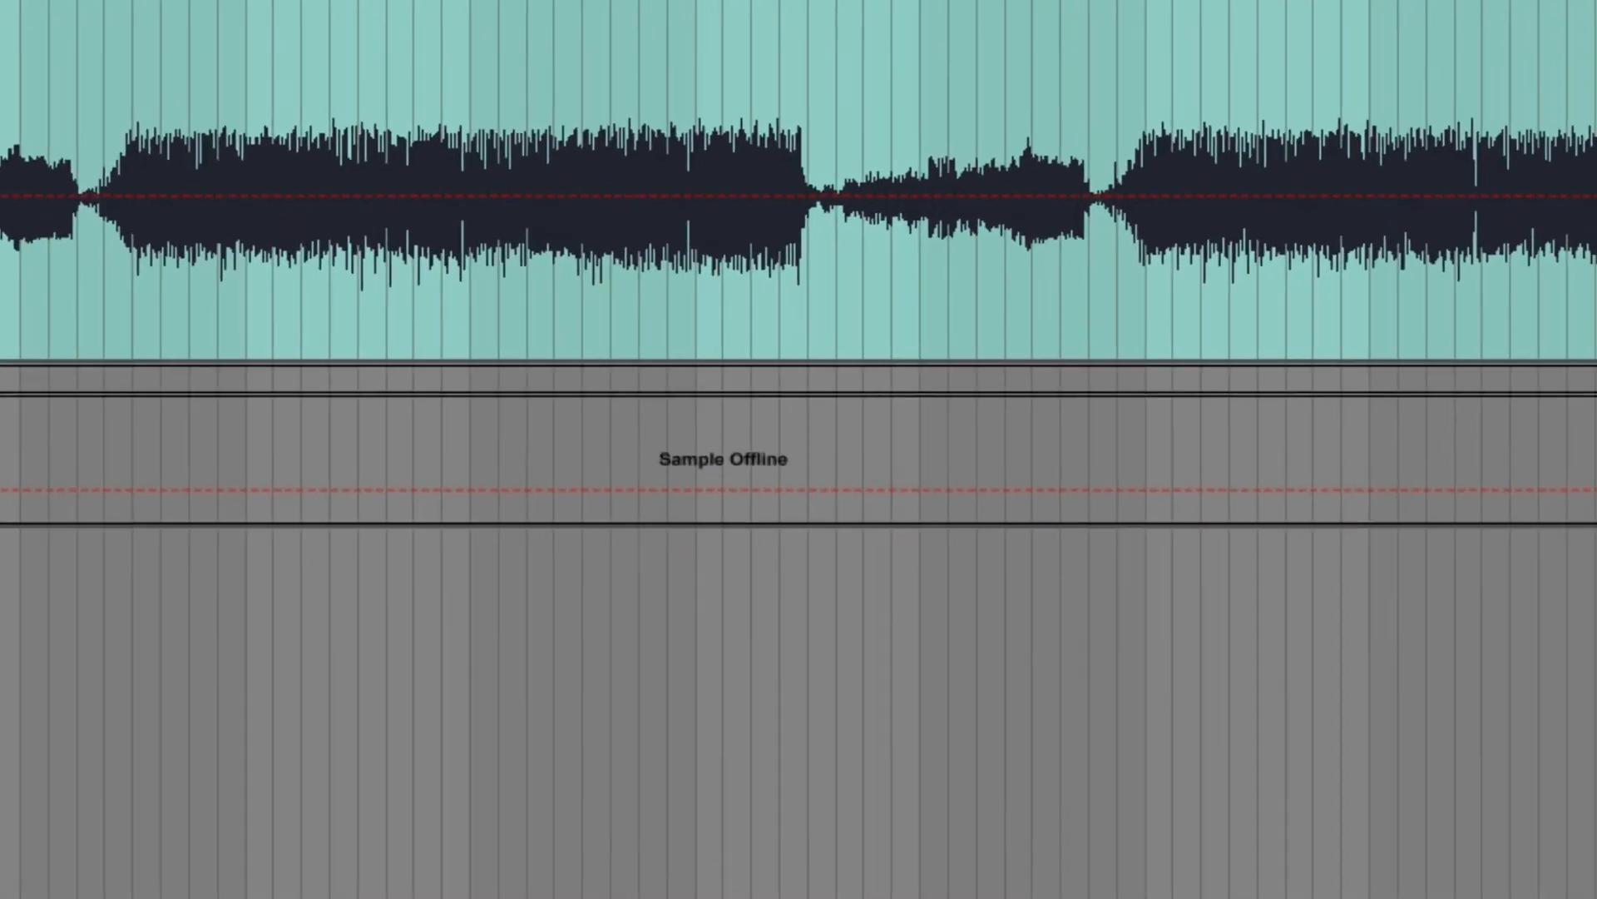
left_click_drag(0, 4, 754, 215)
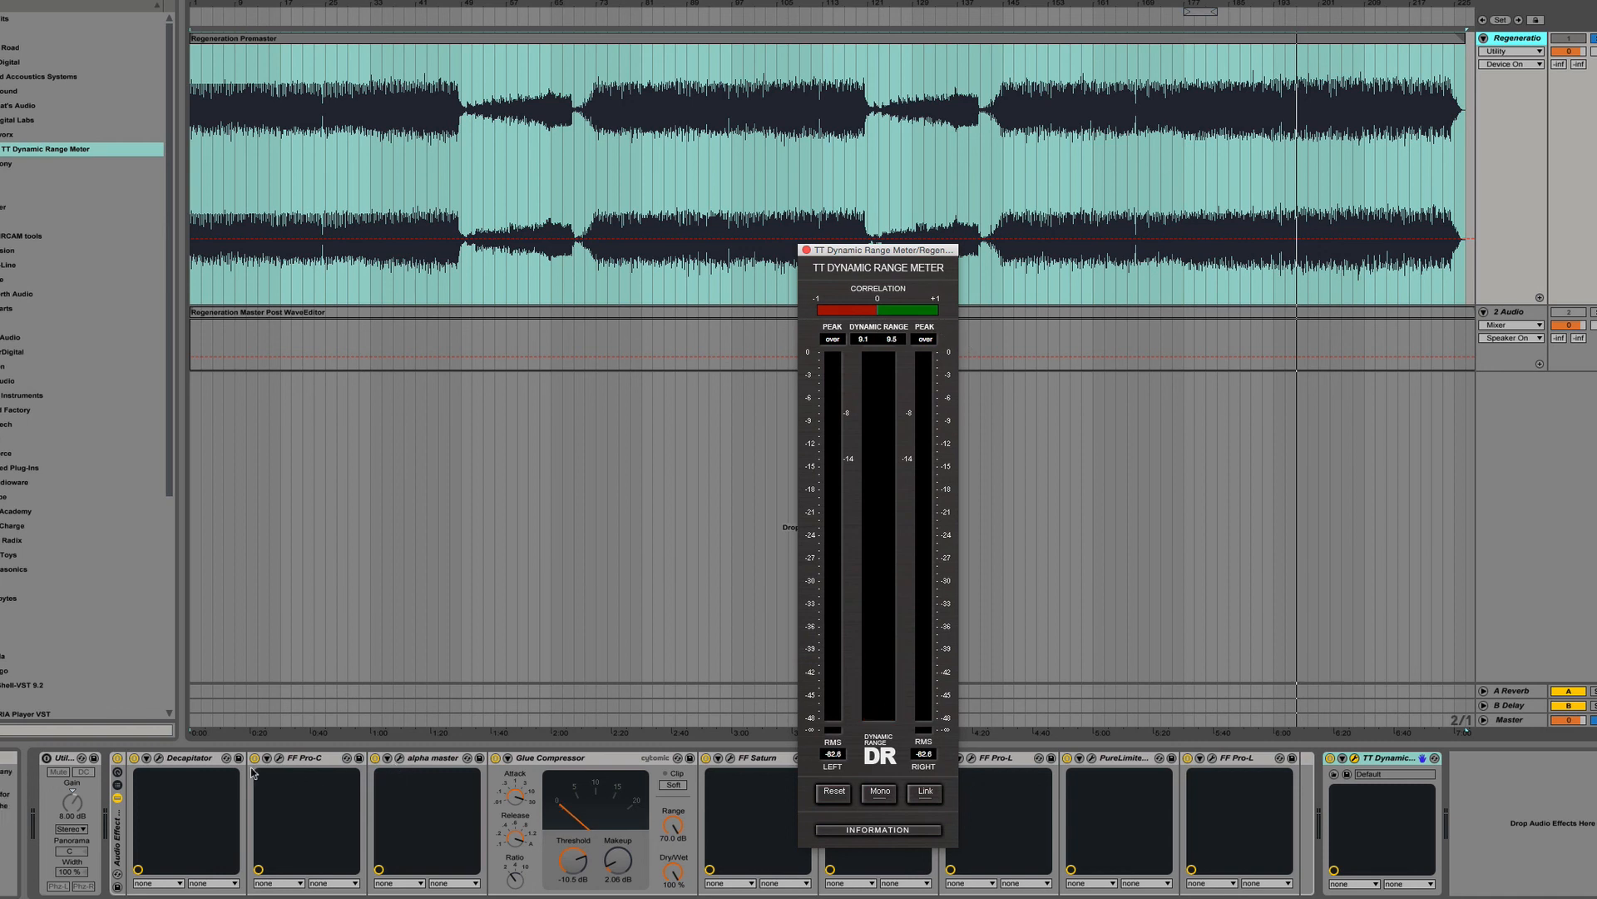
Show the Decapitator window and, during playback, bypass FF Pro-C, alpha master, Glue Compressor, FF Saturn, Alchemist and the first FF Pro-L.
left_click(159, 758)
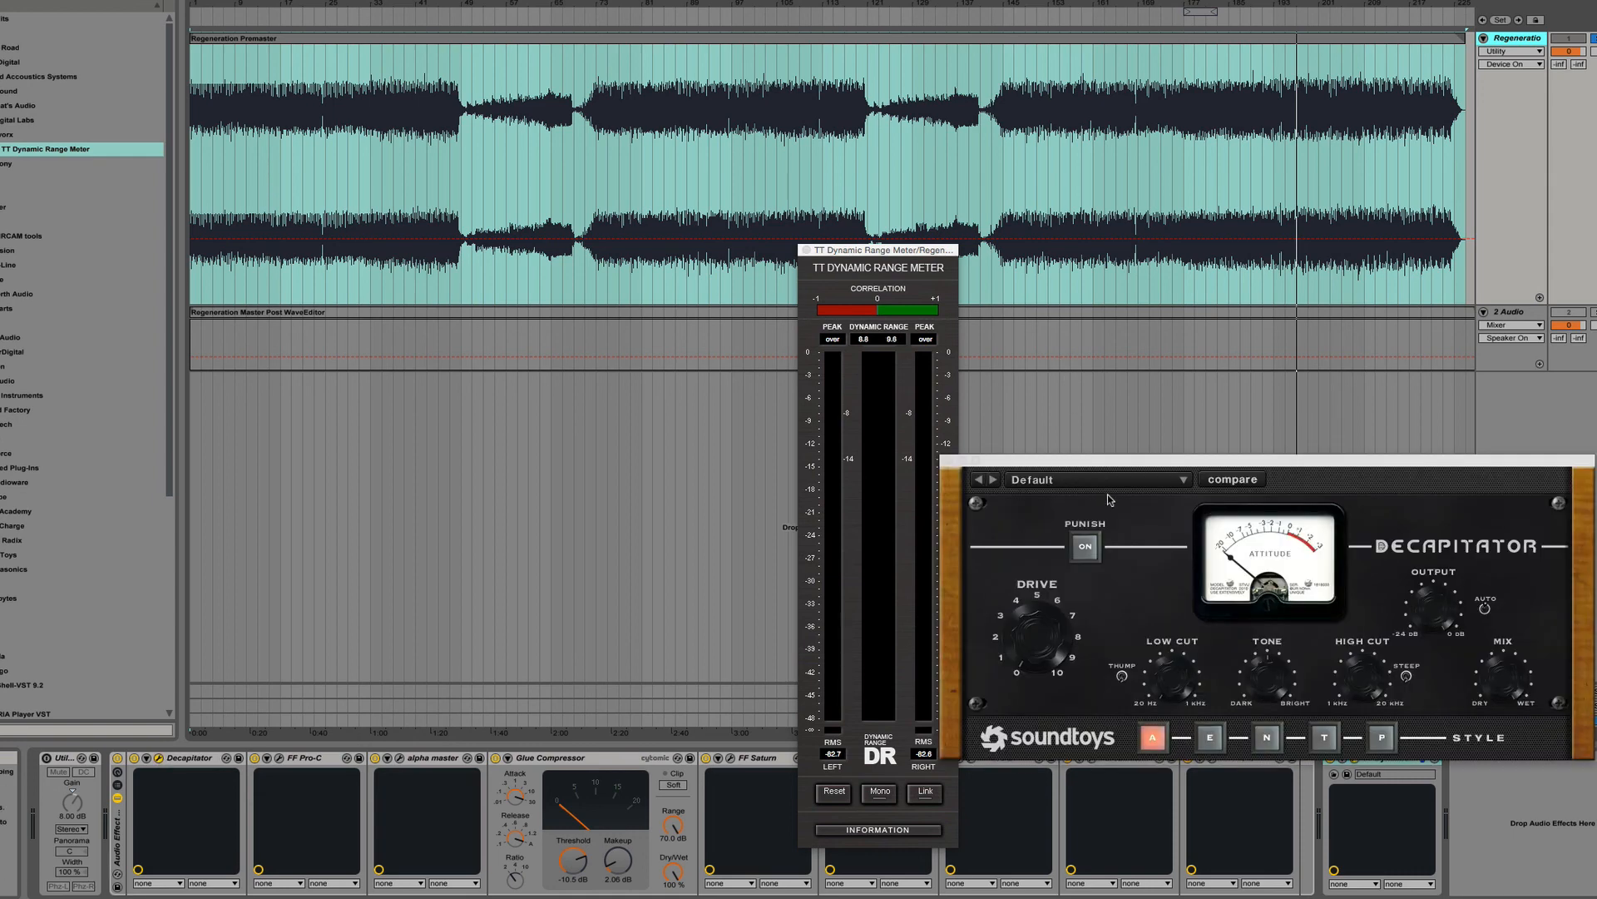
left_click_drag(1110, 465, 545, 284)
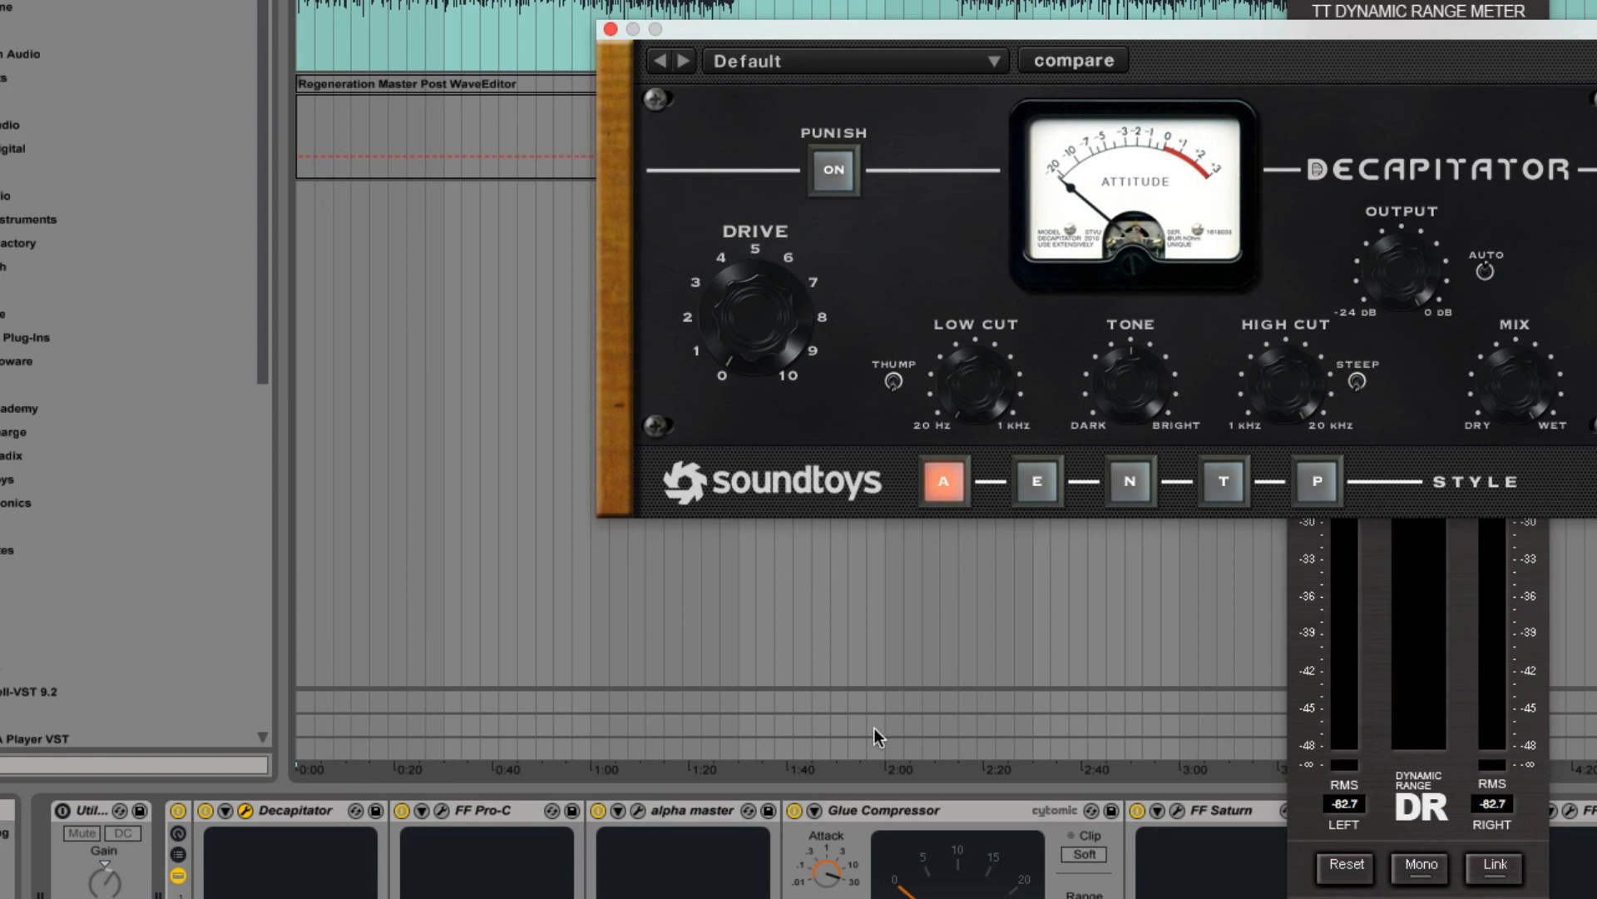
key("space")
left_click(401, 810)
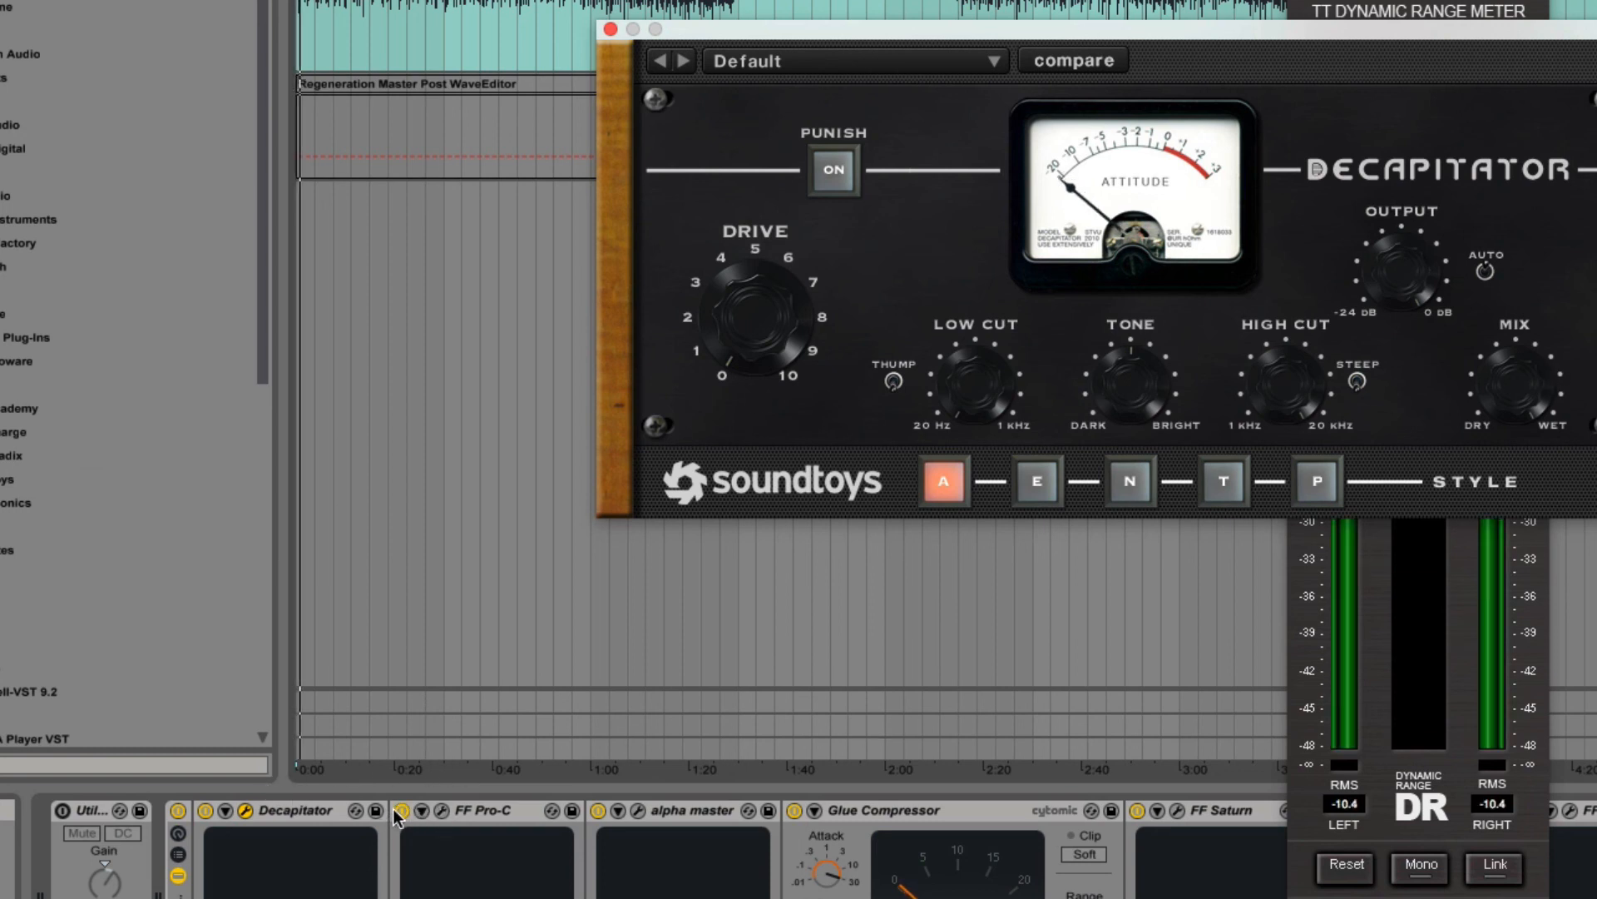
left_click(599, 809)
left_click(794, 809)
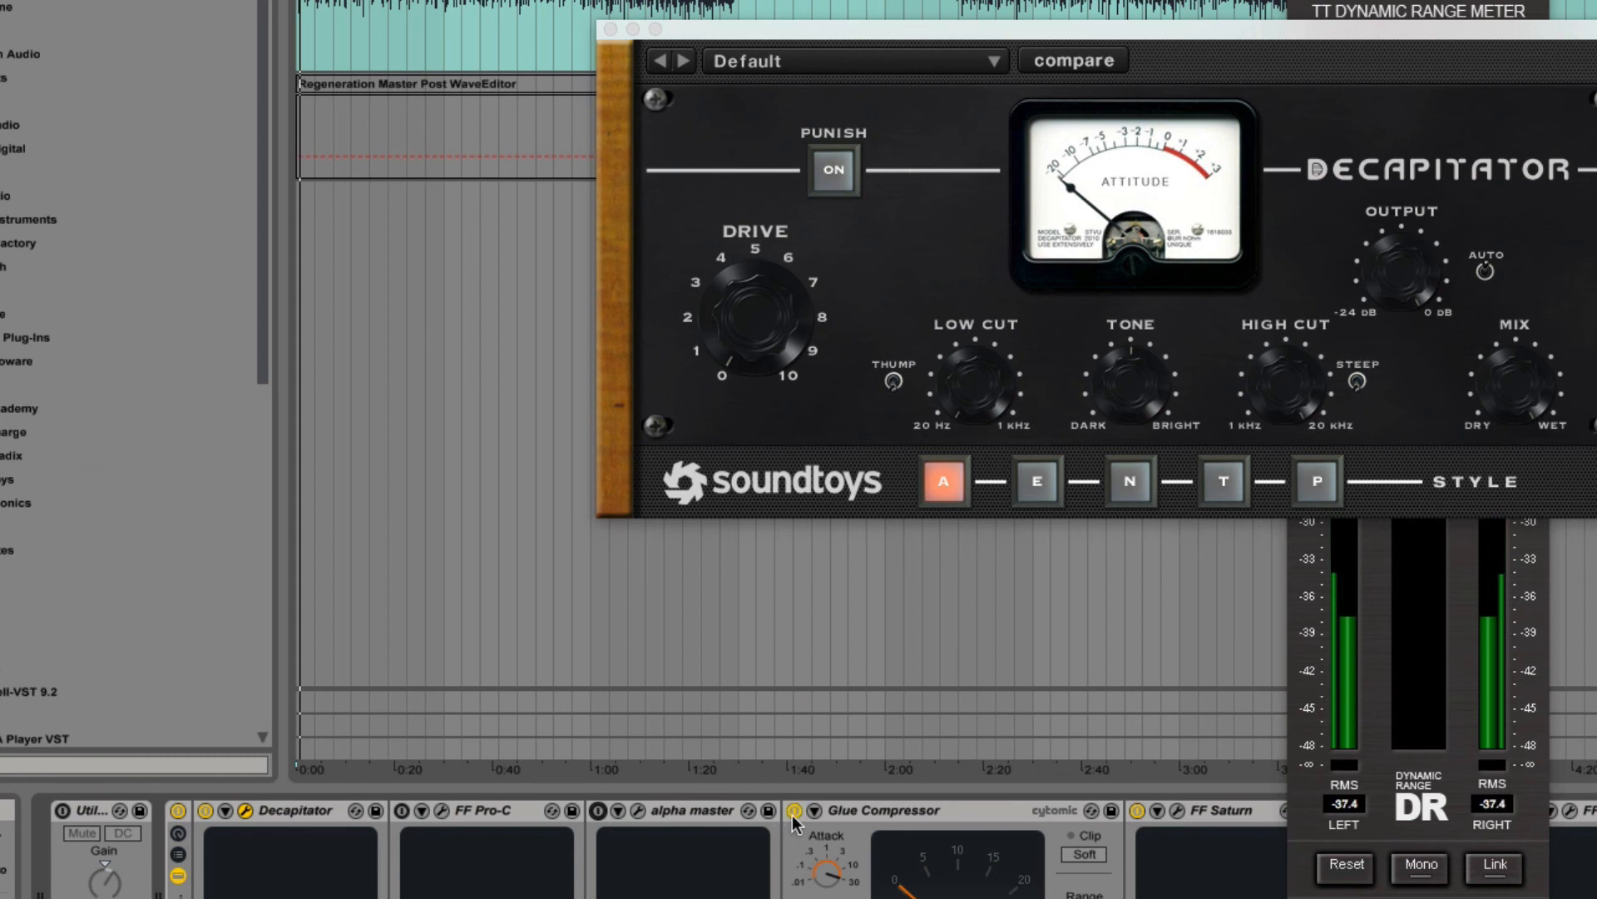
left_click(1138, 810)
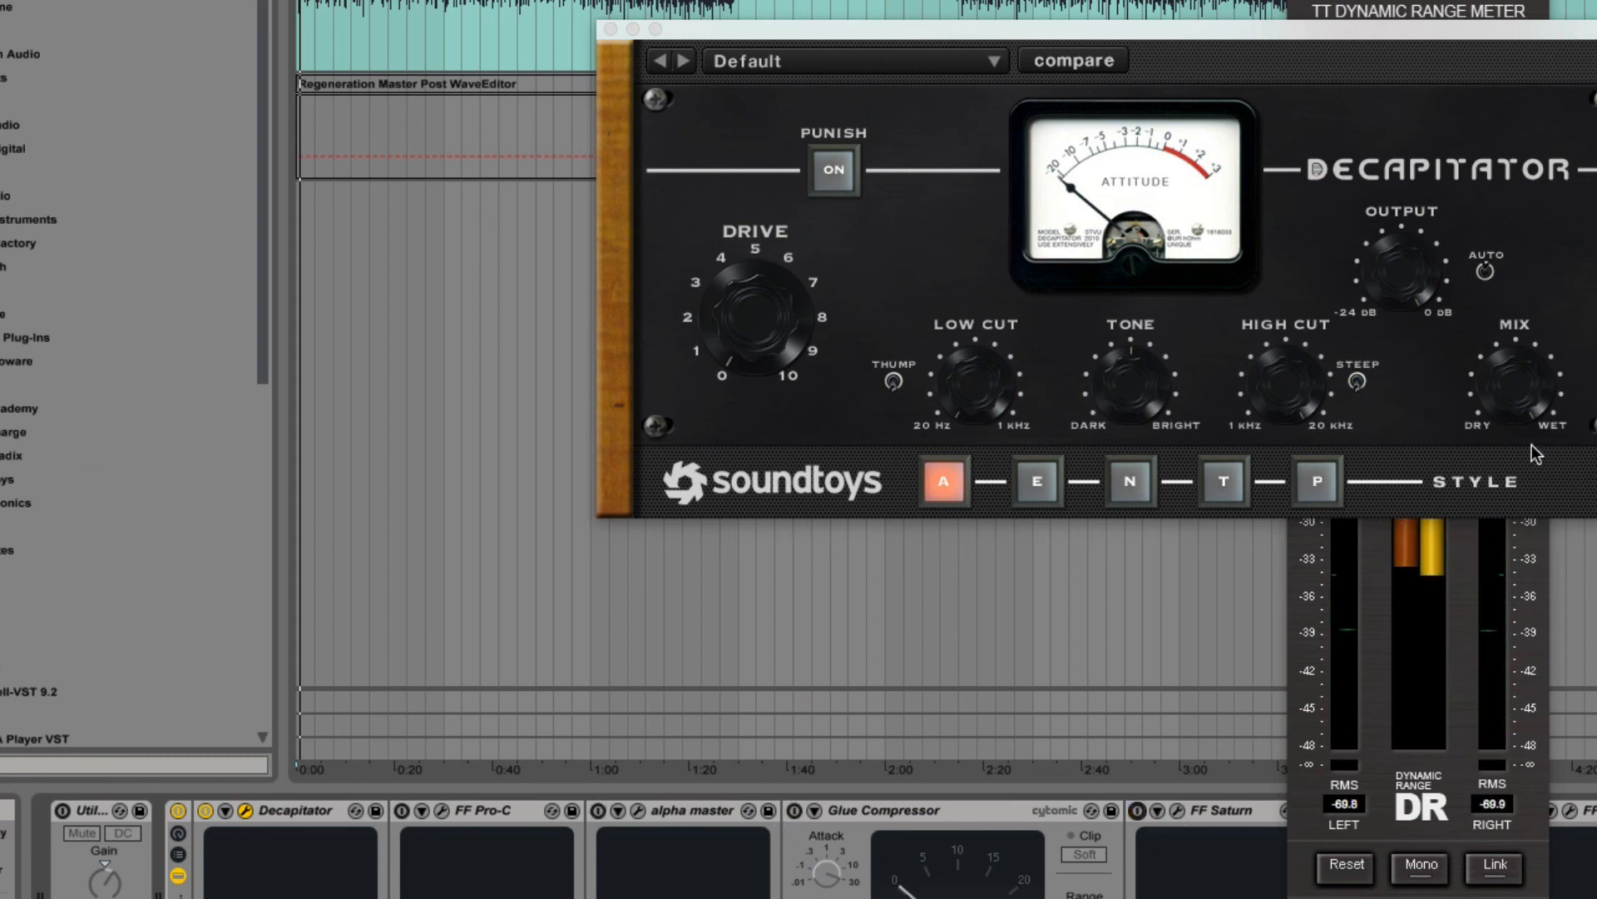
left_click(1334, 810)
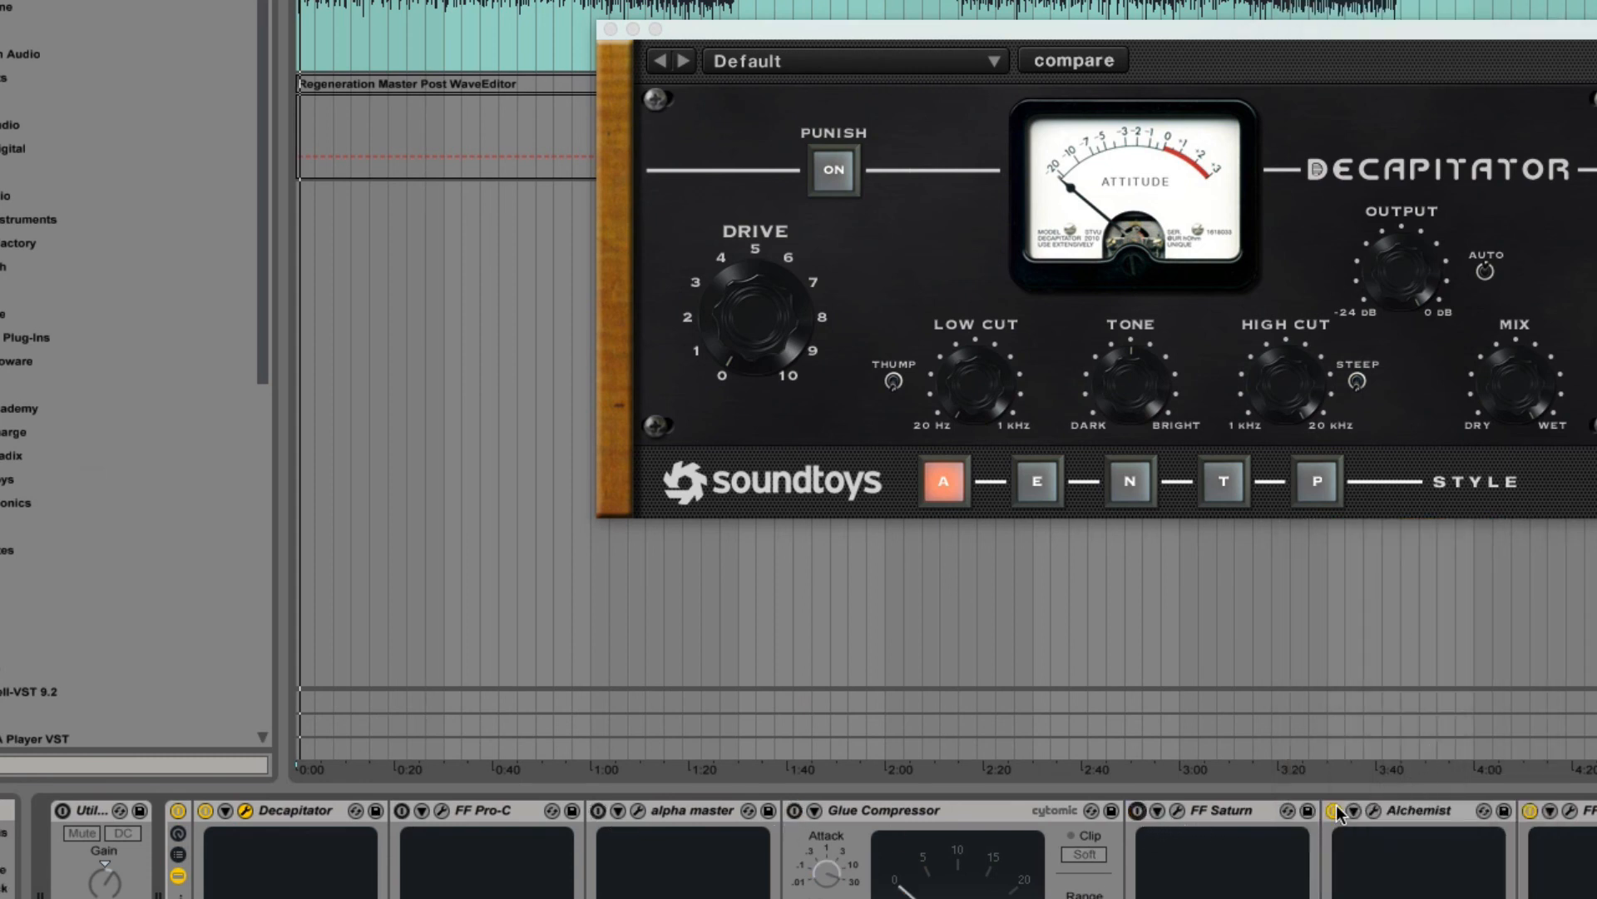
left_click(1529, 809)
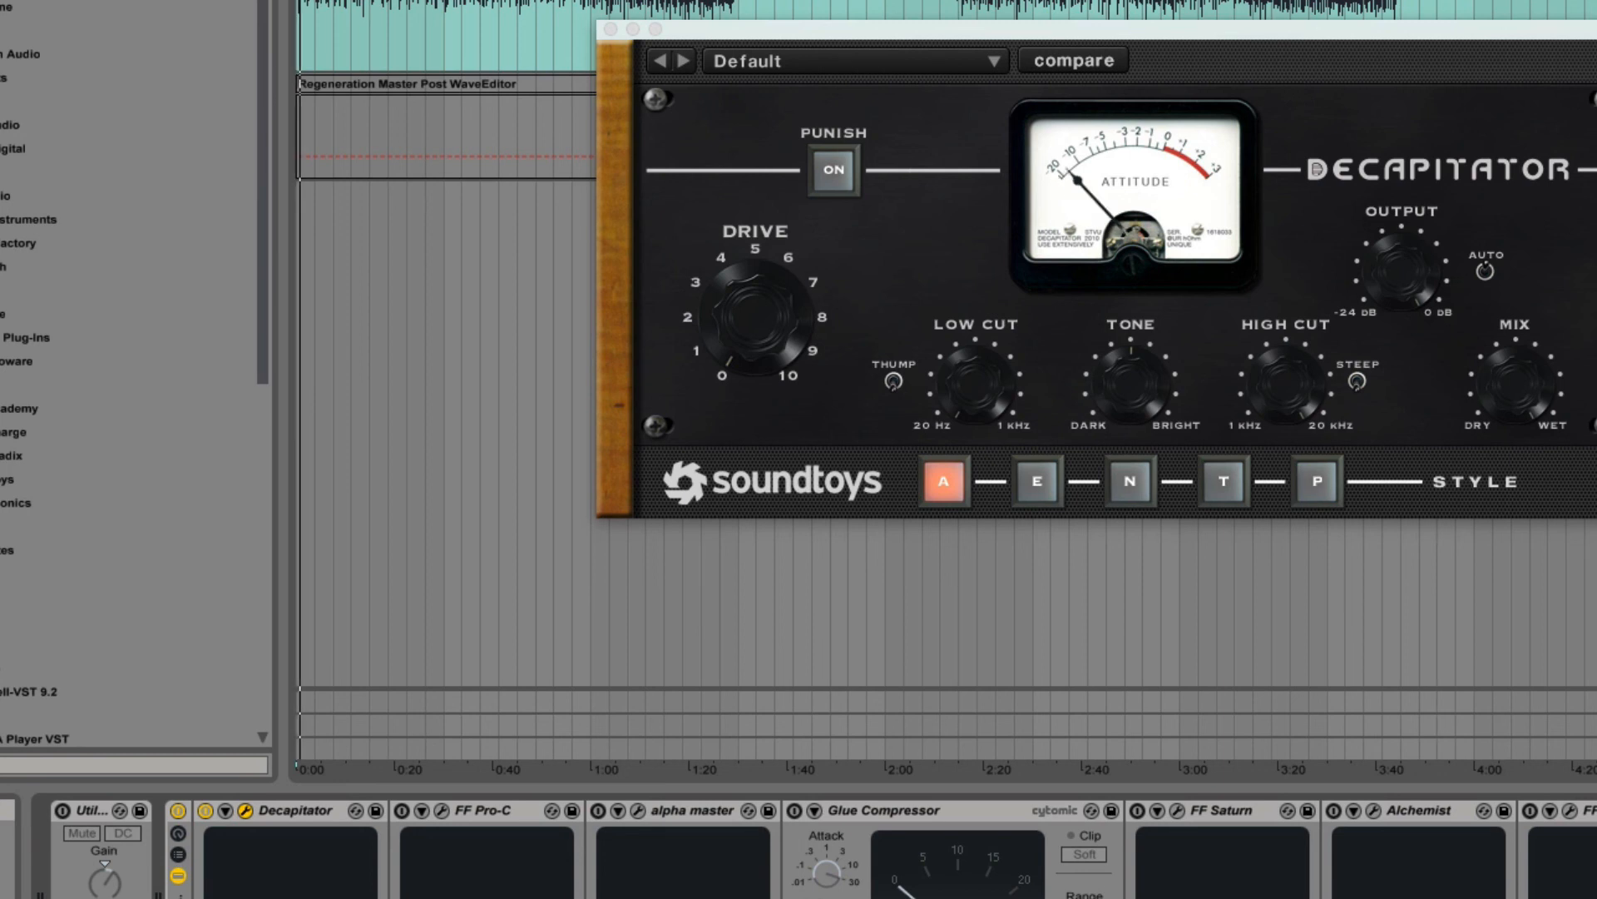
Alternate Decapitator between bypassed and active during playback to compare its effect, ending with it enabled.
left_click(205, 811)
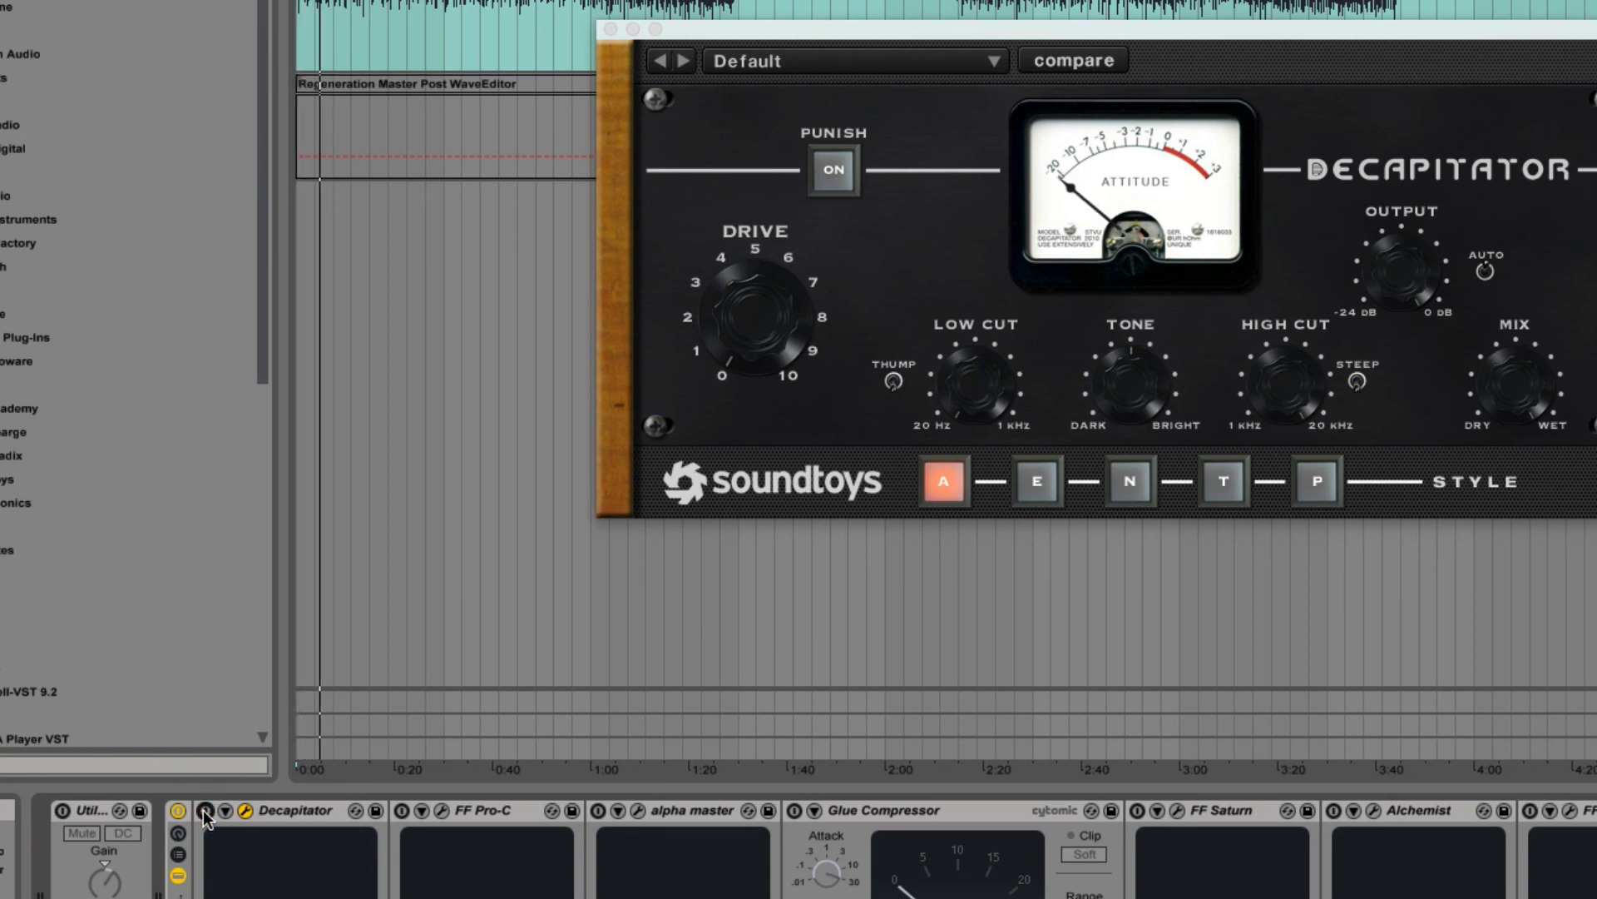
left_click(205, 811)
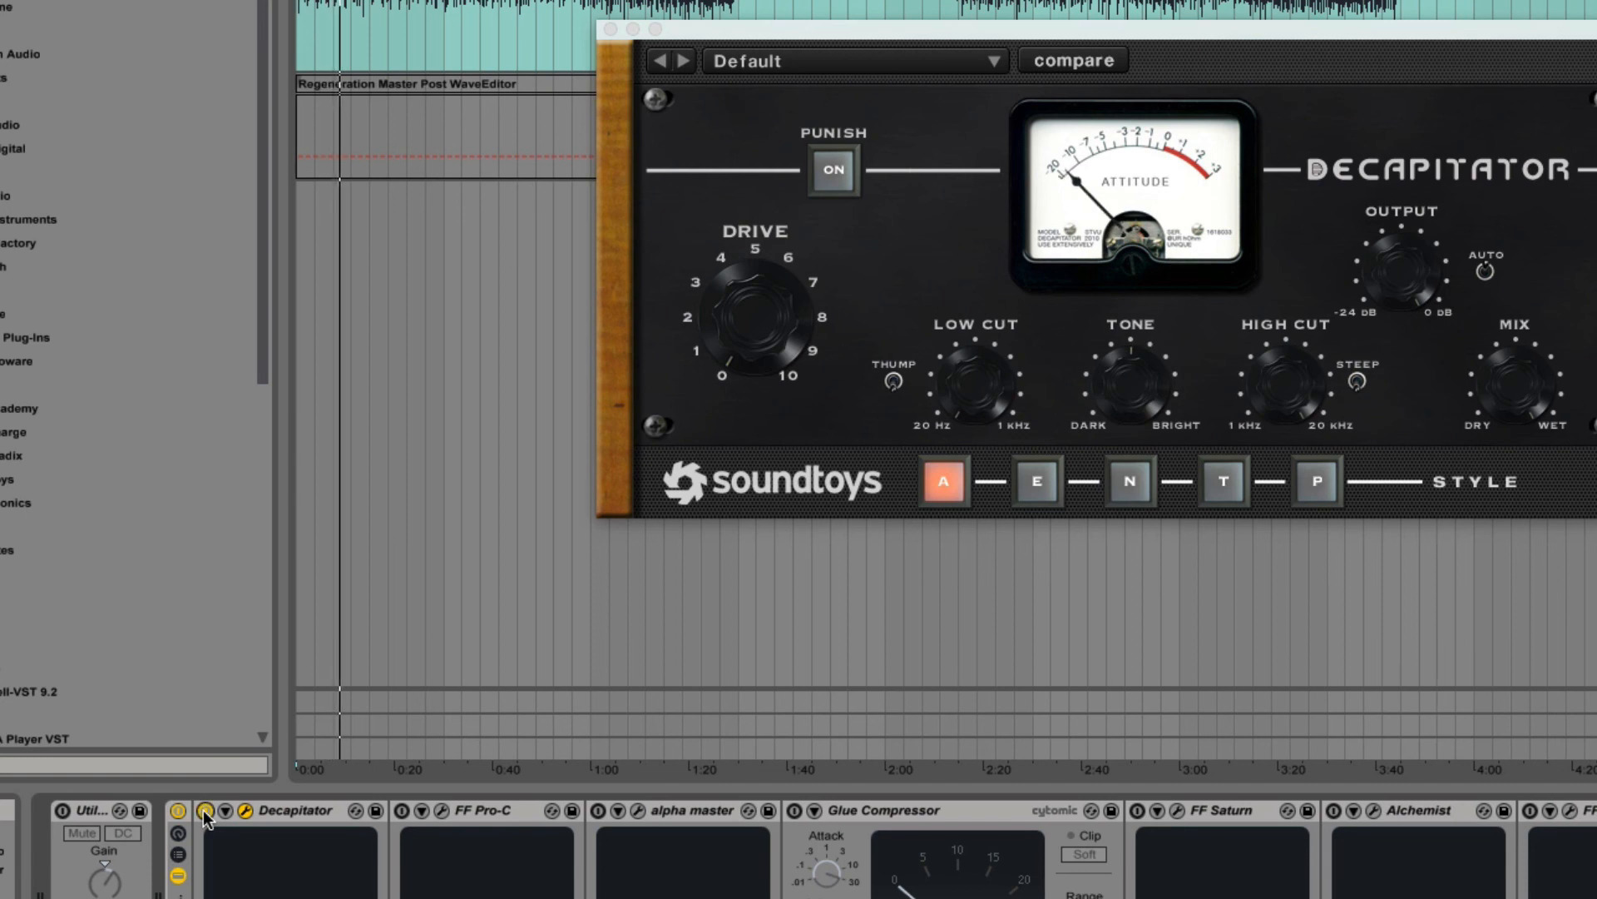
left_click(205, 812)
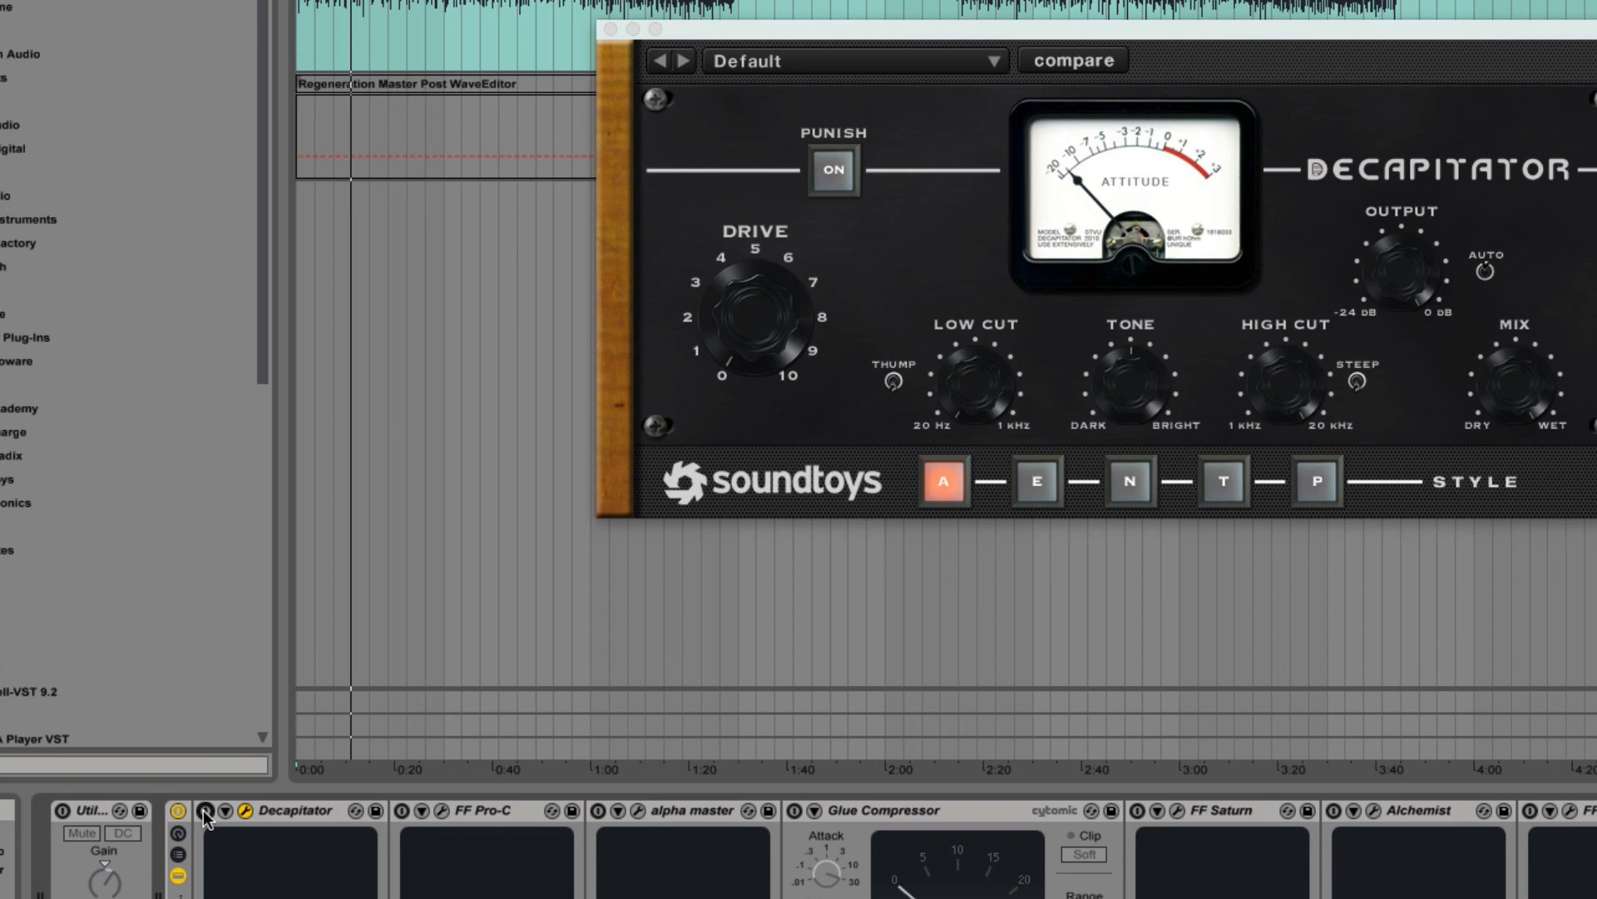
left_click(204, 812)
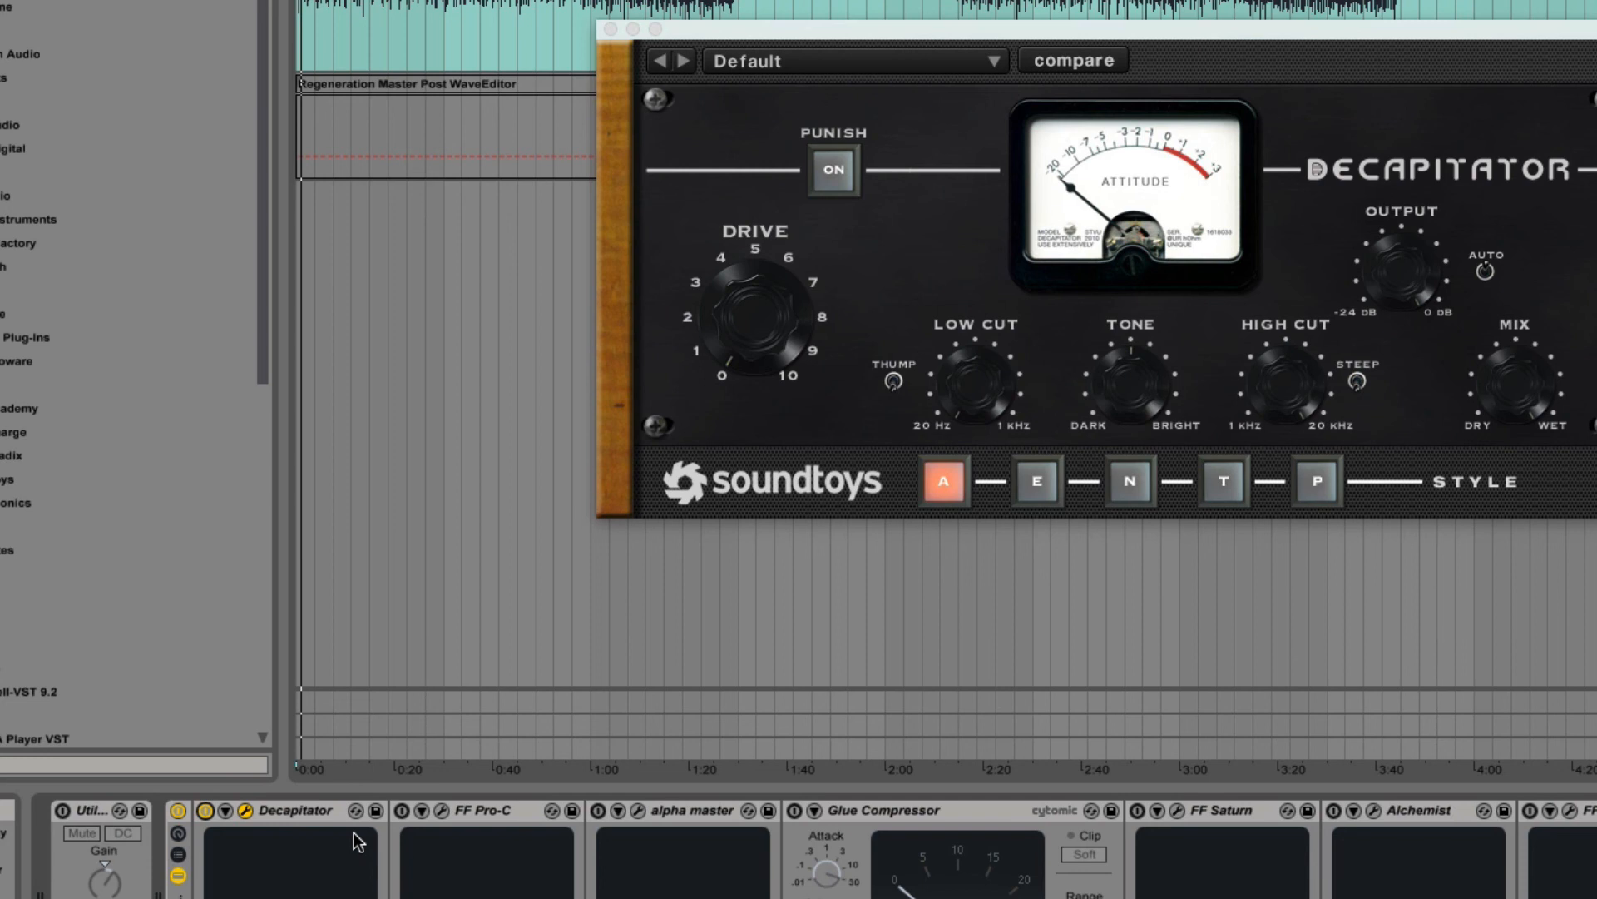
Enable FF Pro-C, place its window over the arrangement and play the premaster from the beginning.
left_click(409, 812)
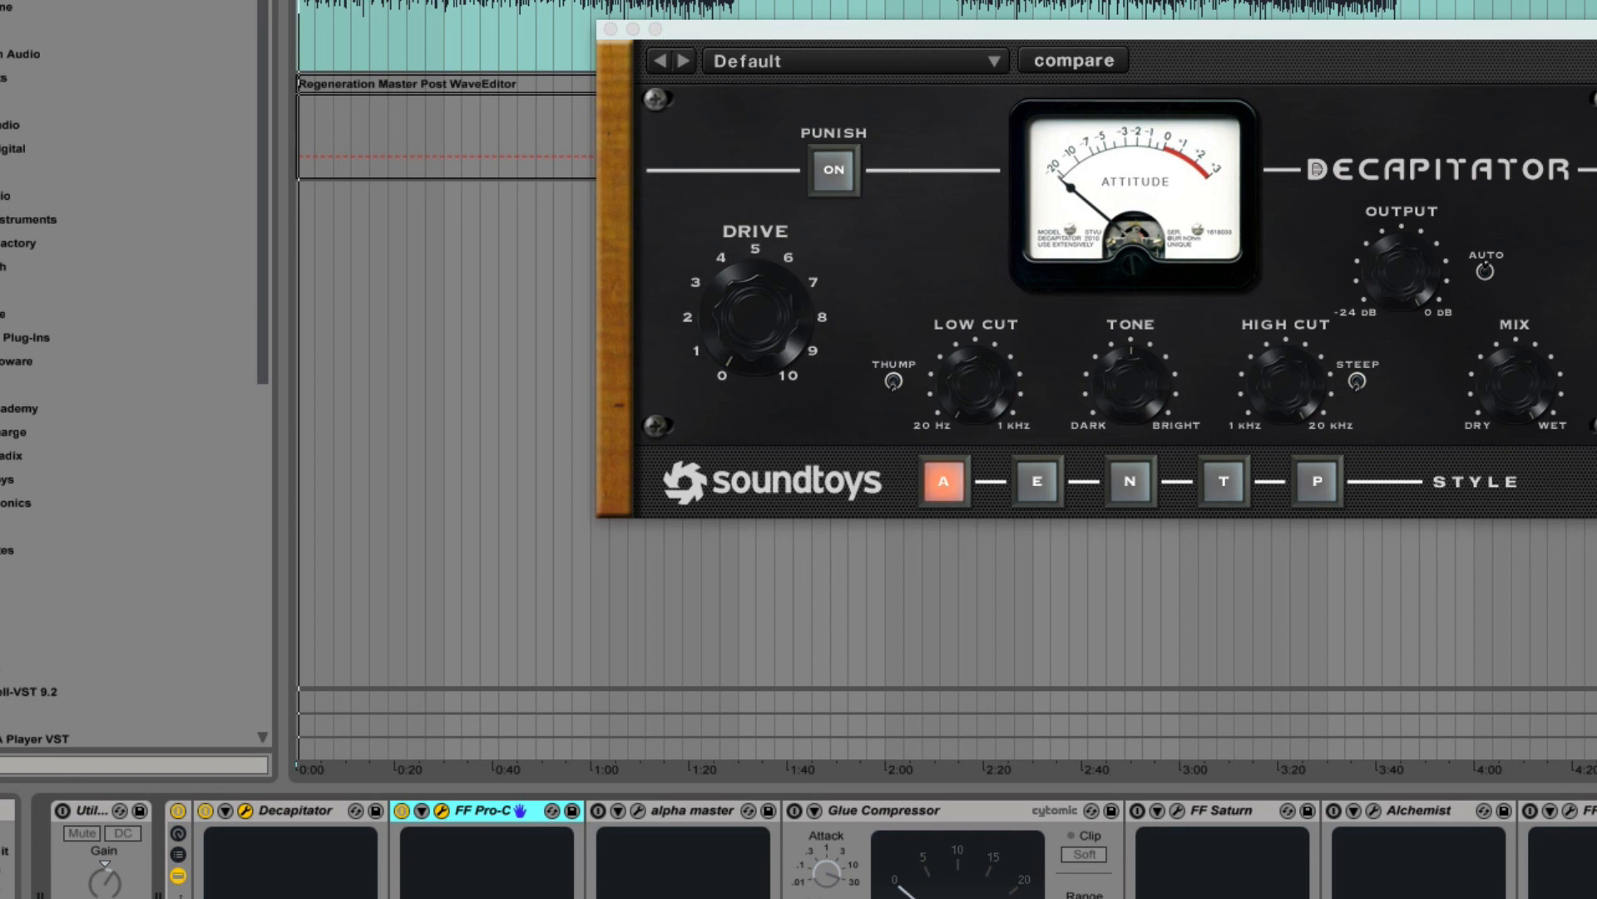
left_click_drag(1161, 242, 643, 91)
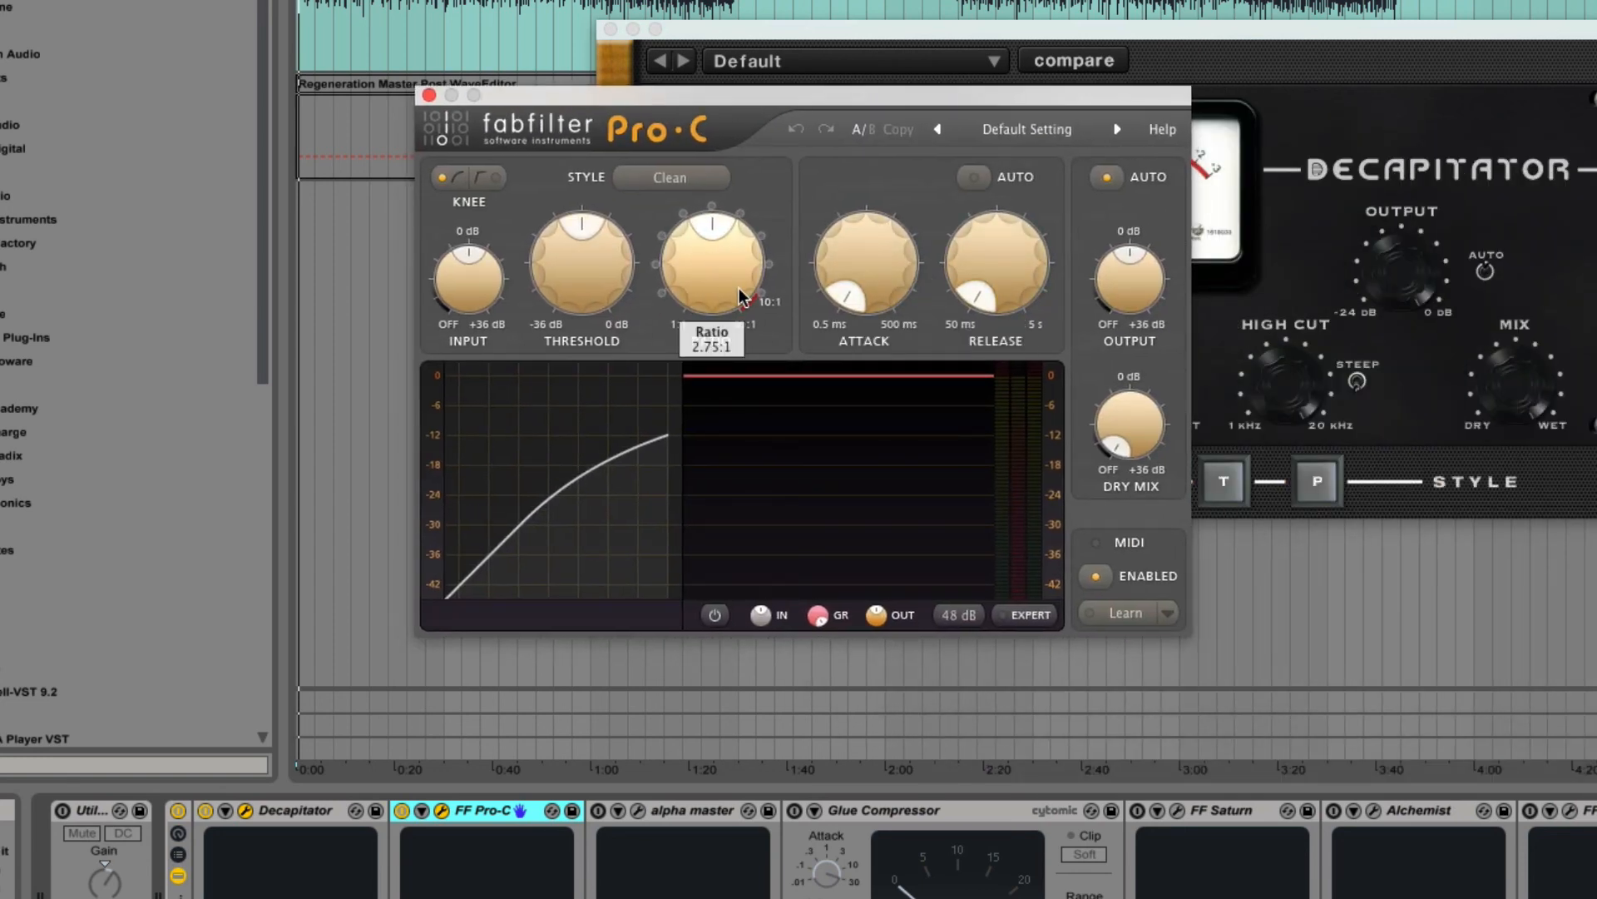
key("space")
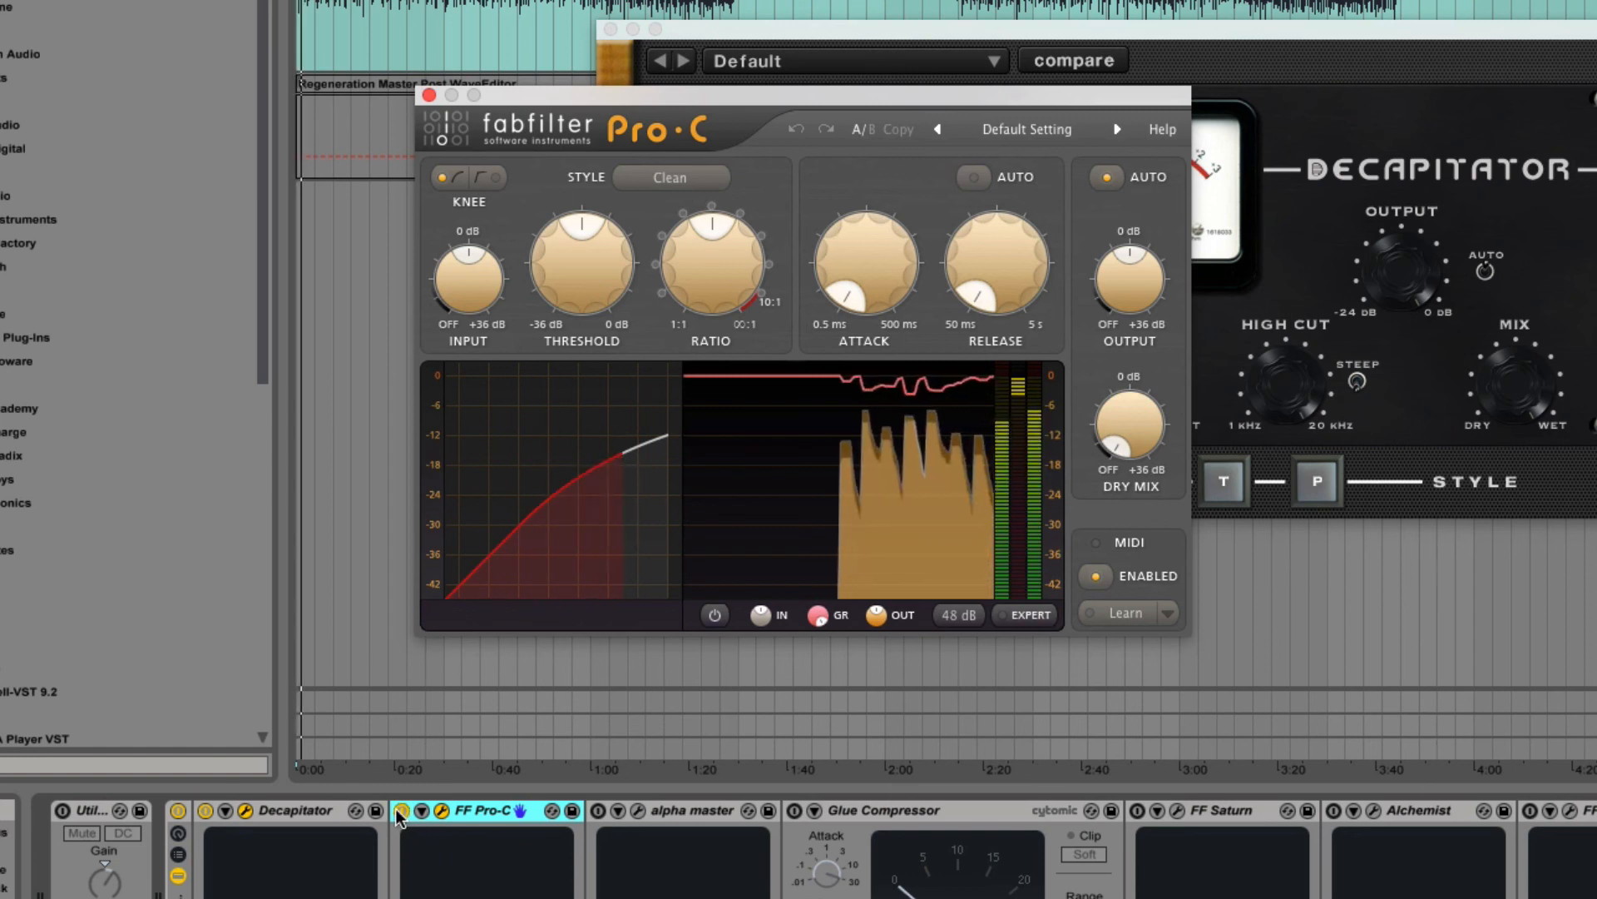
Compare the intro with FF Pro-C bypassed and active, leaving the compressor enabled and its window slightly lower.
left_click(397, 811)
left_click(398, 810)
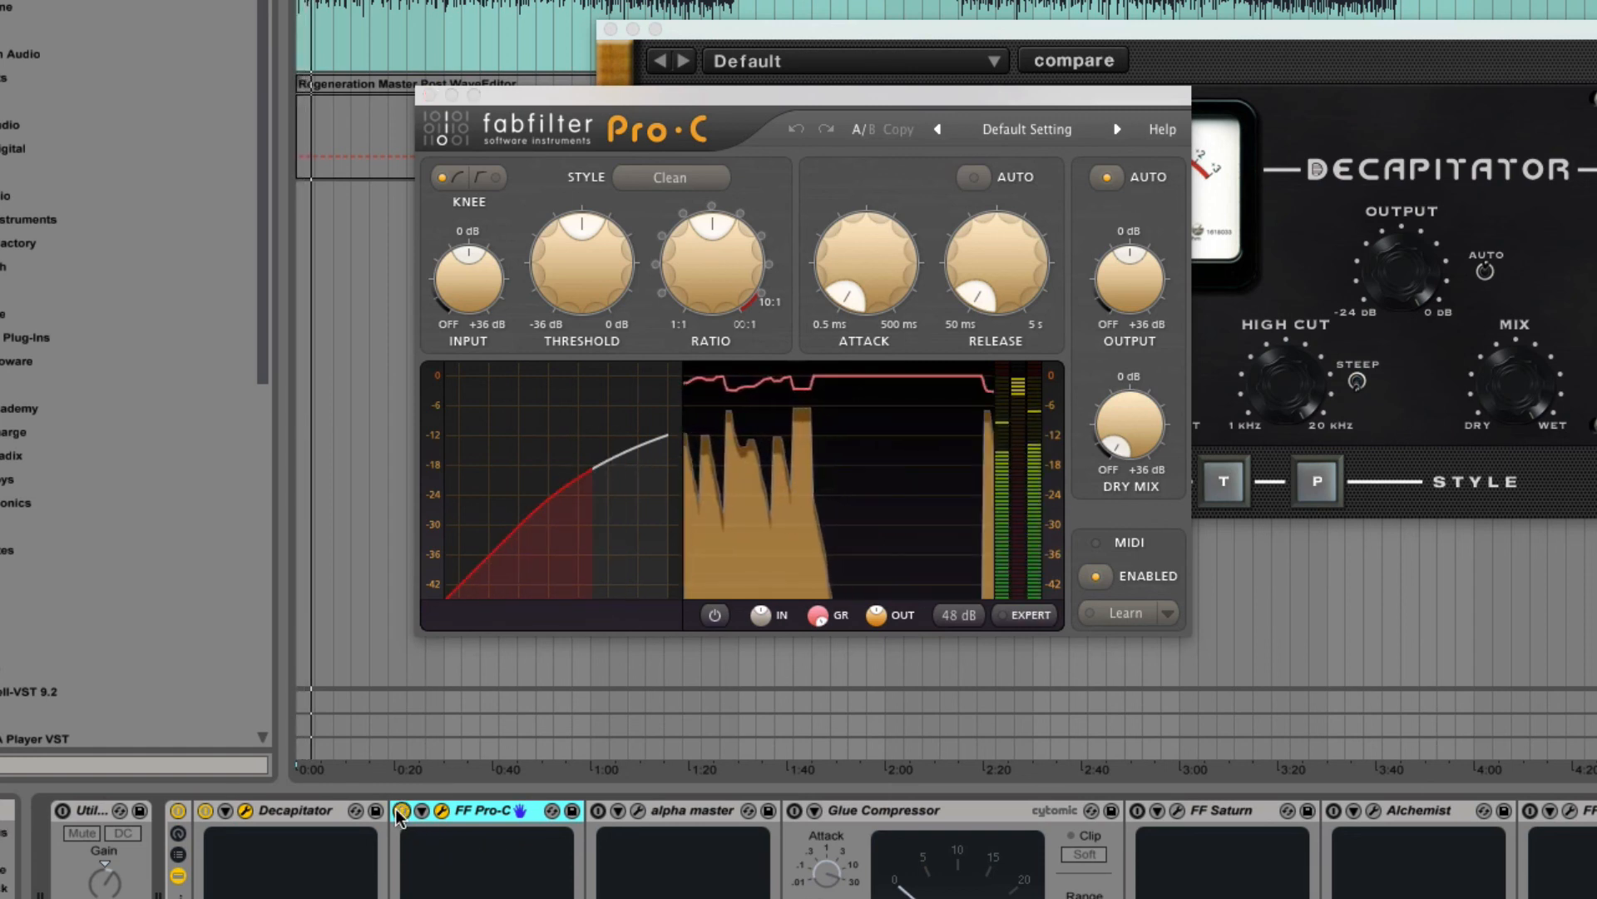
key("space")
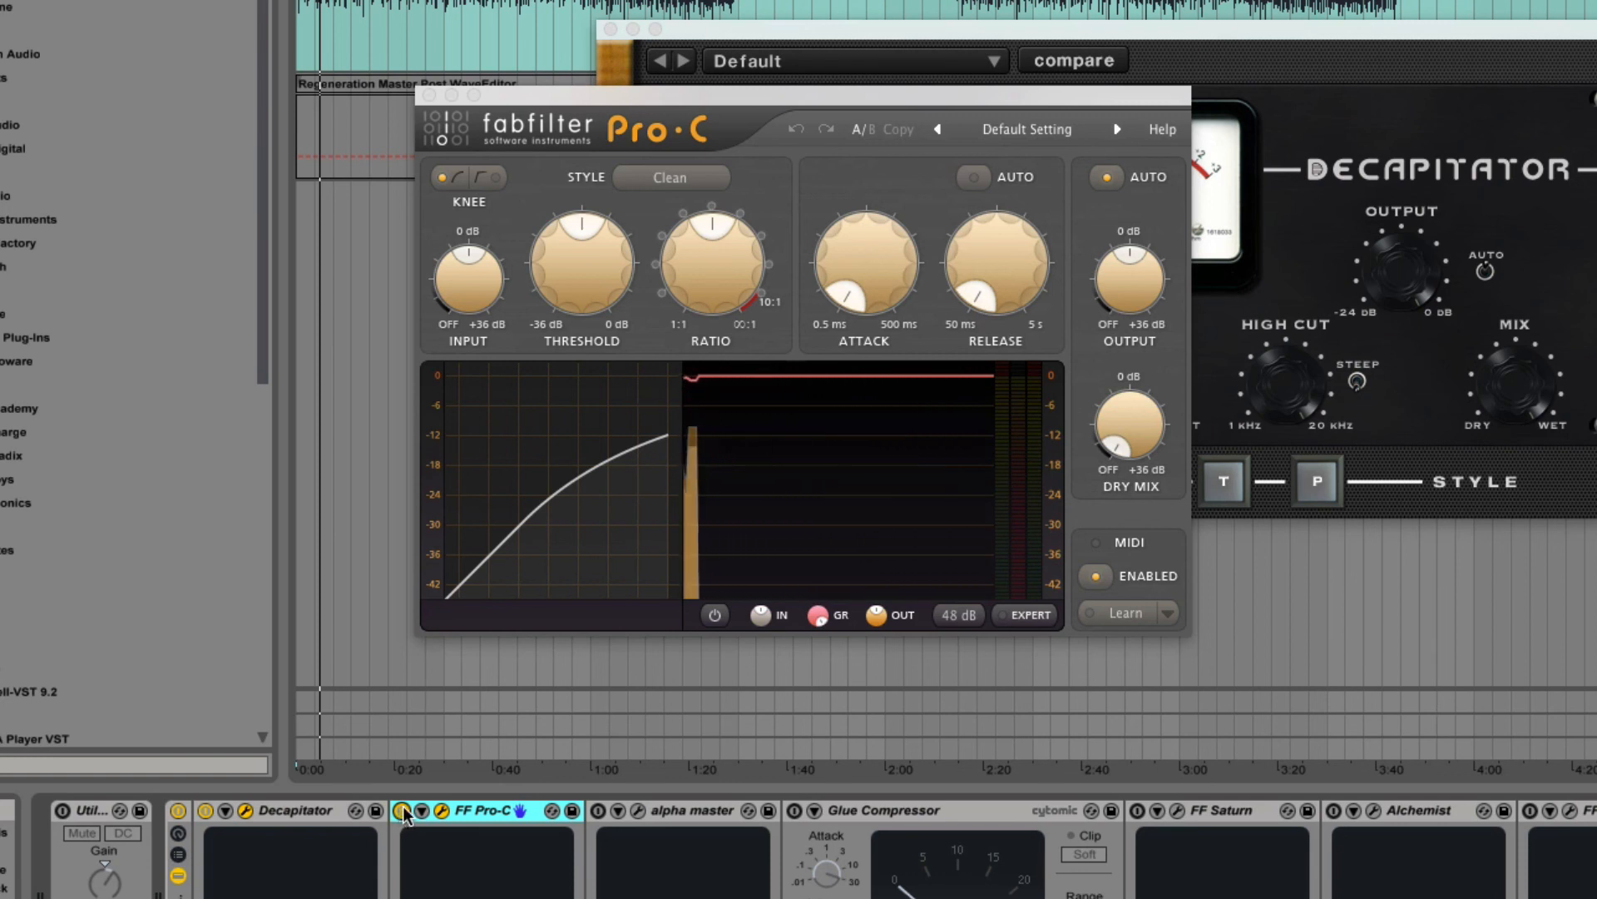
key("space")
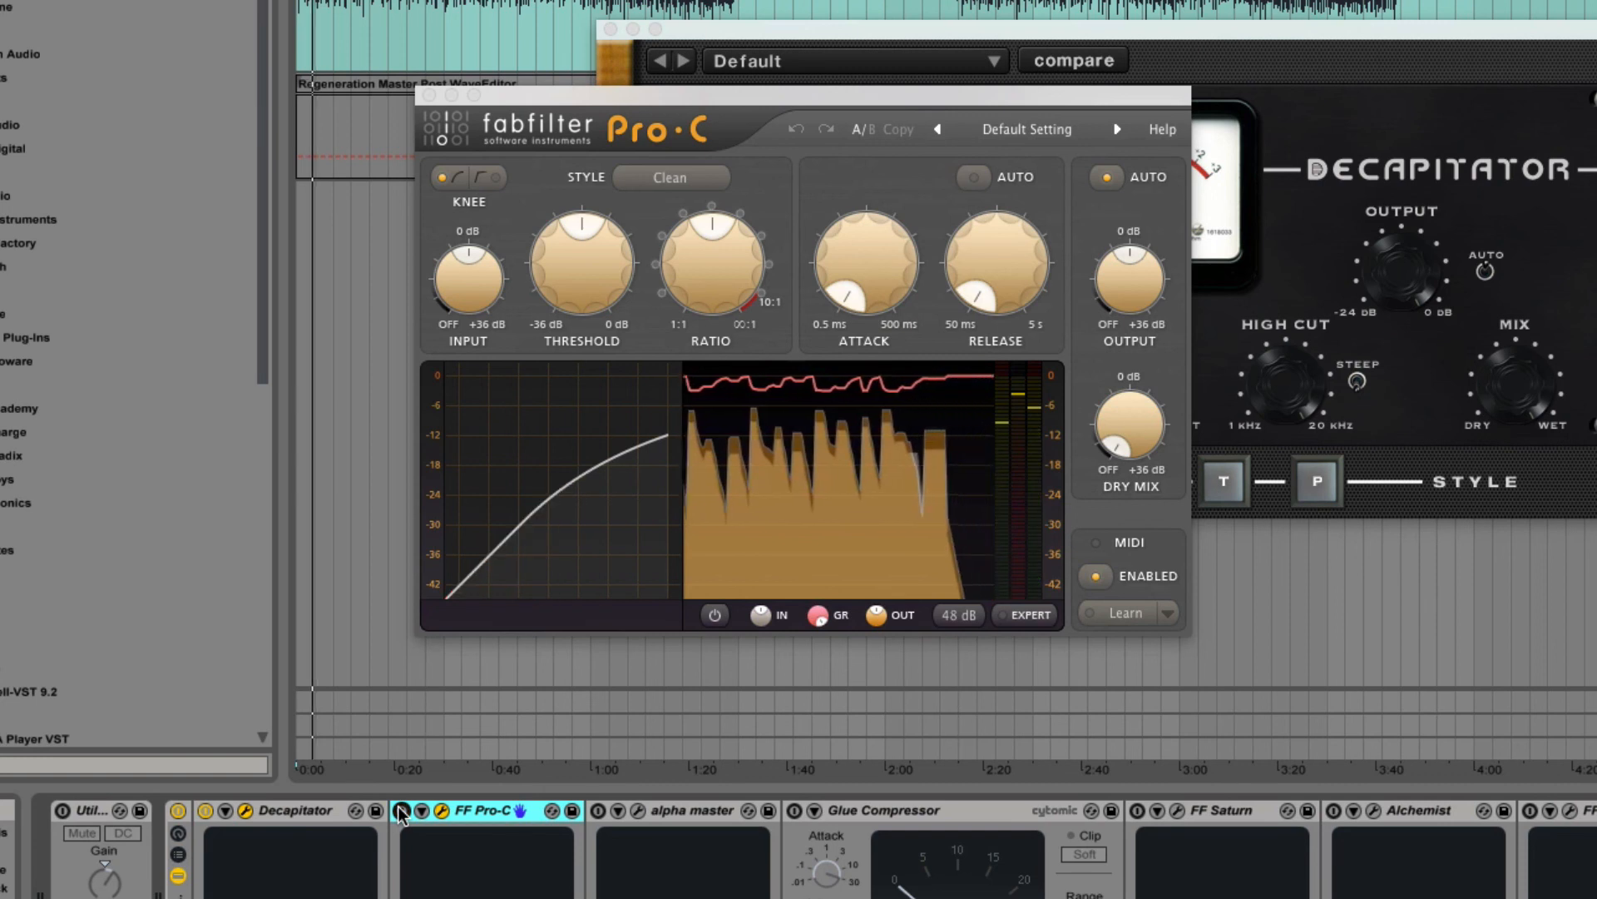
left_click(403, 812)
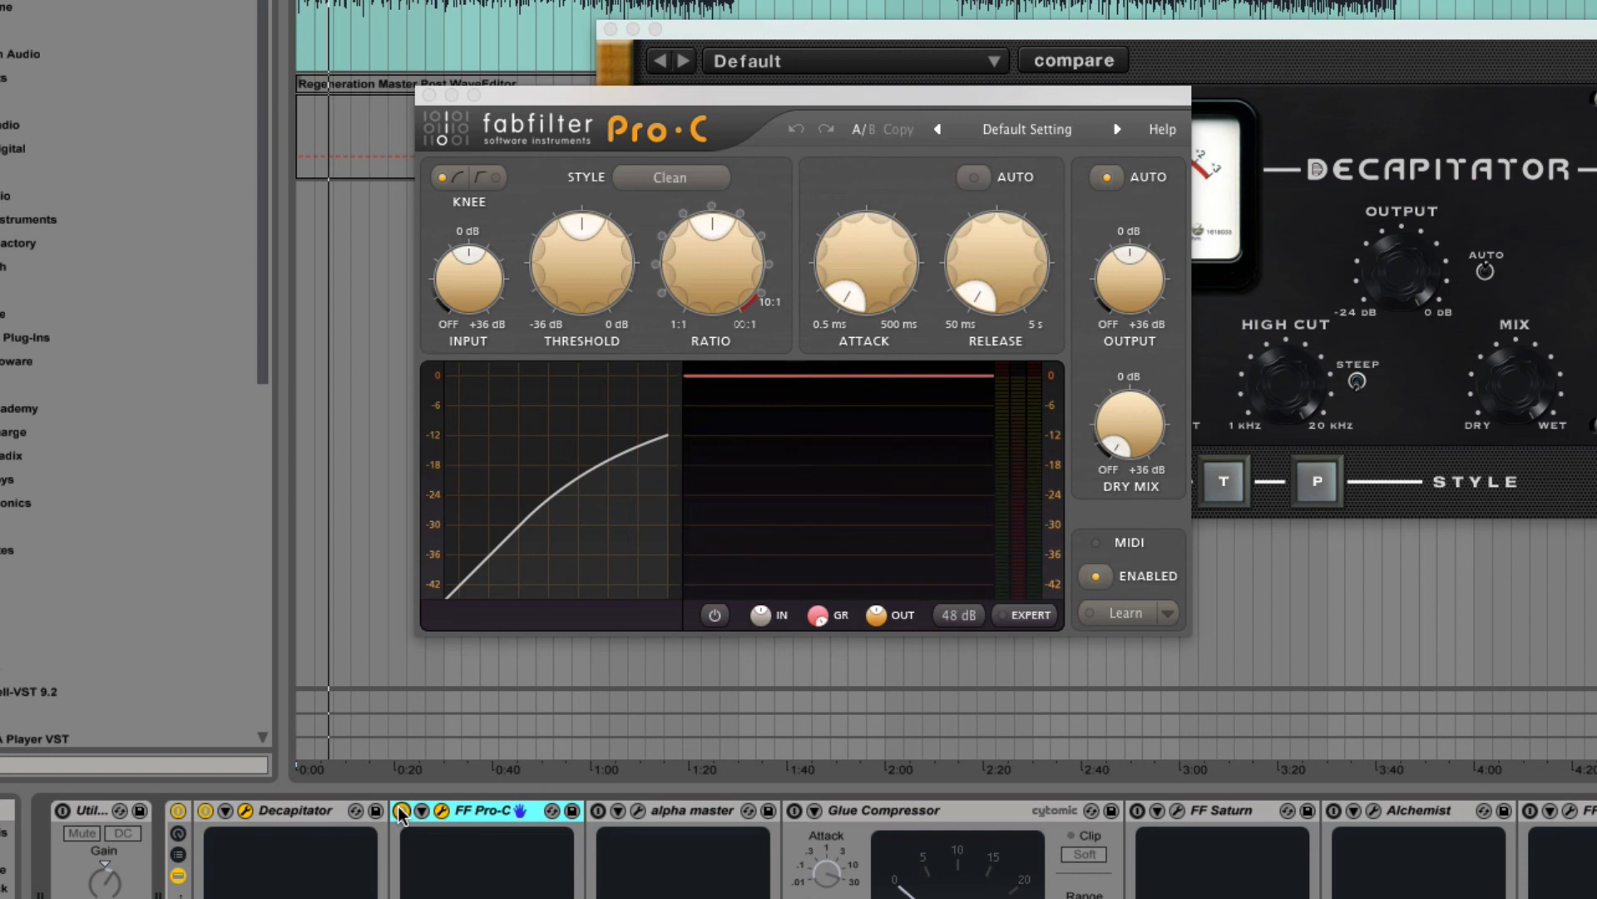
key("space")
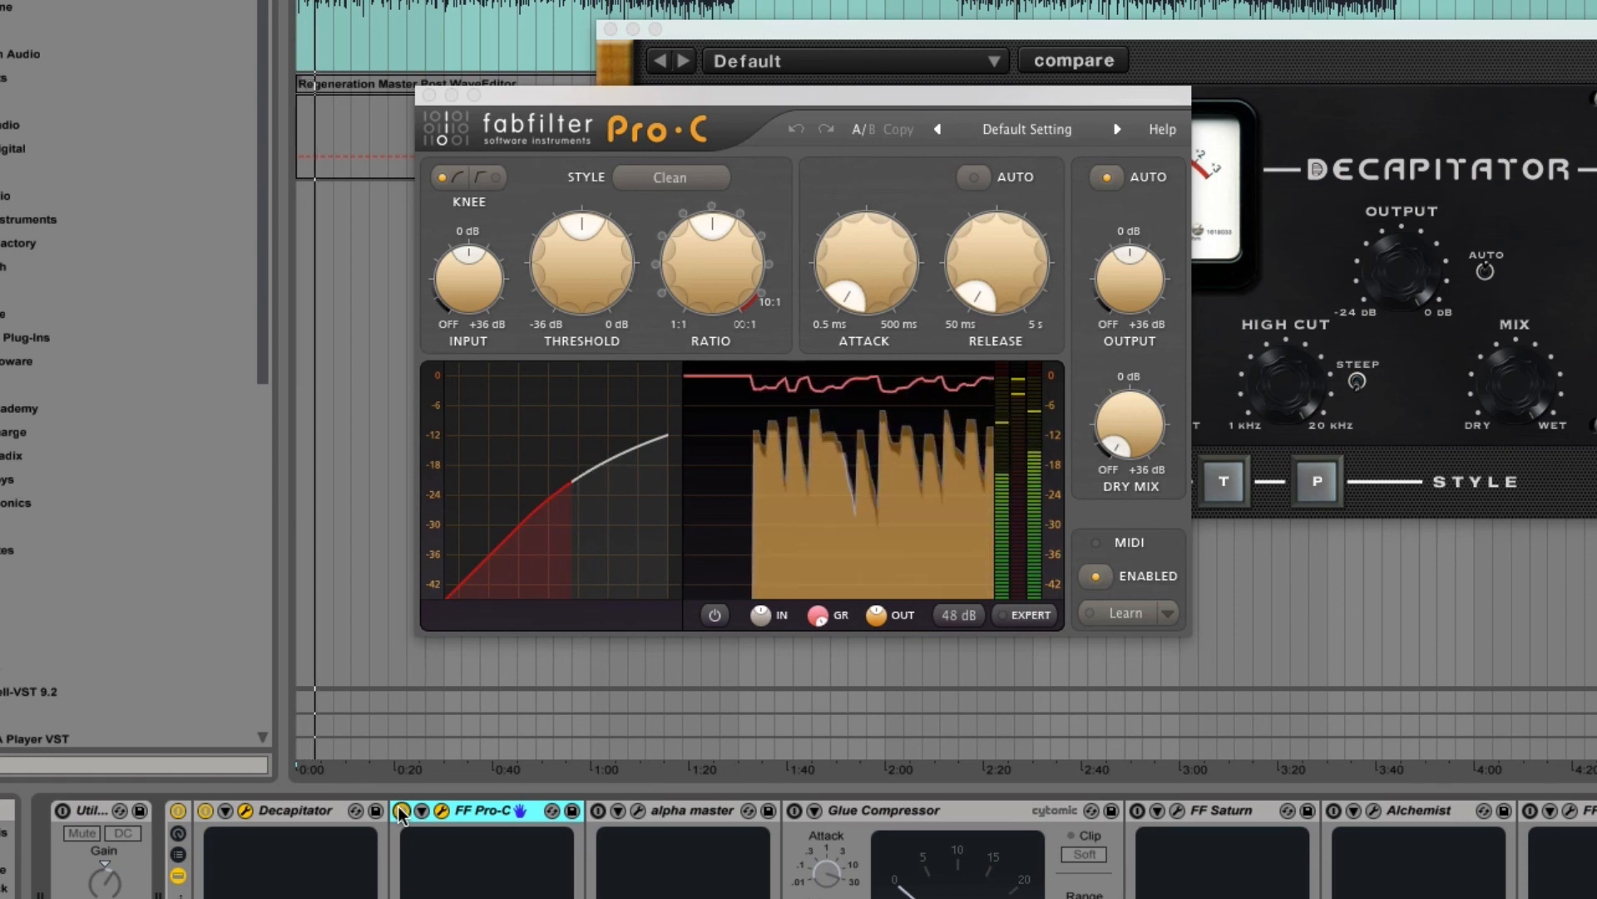
key("space")
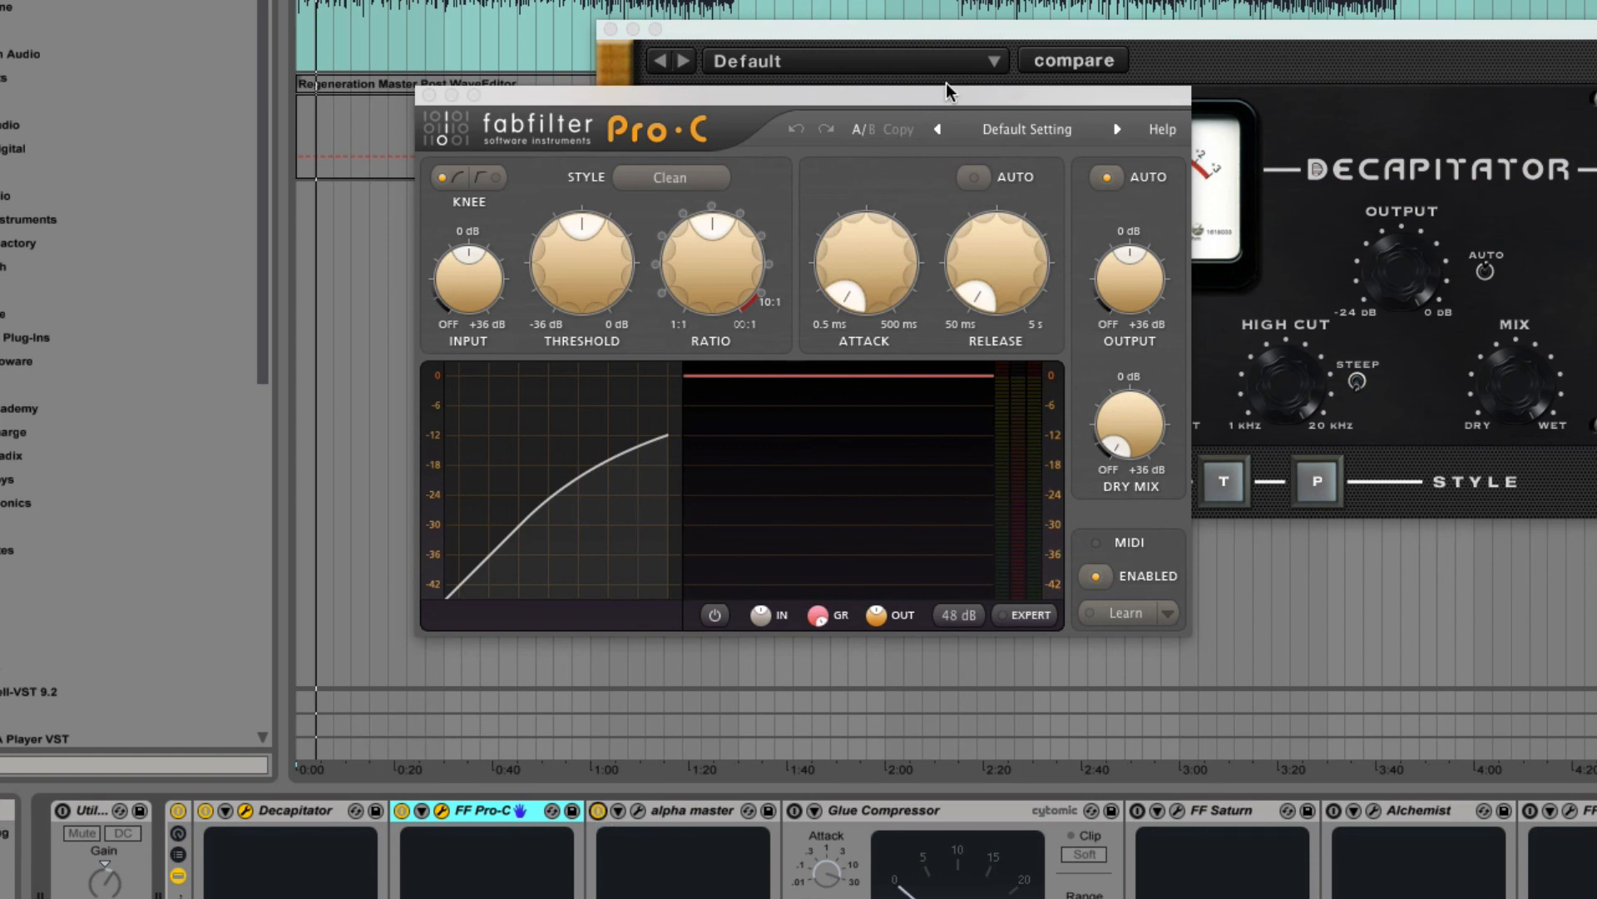
left_click_drag(948, 90, 928, 158)
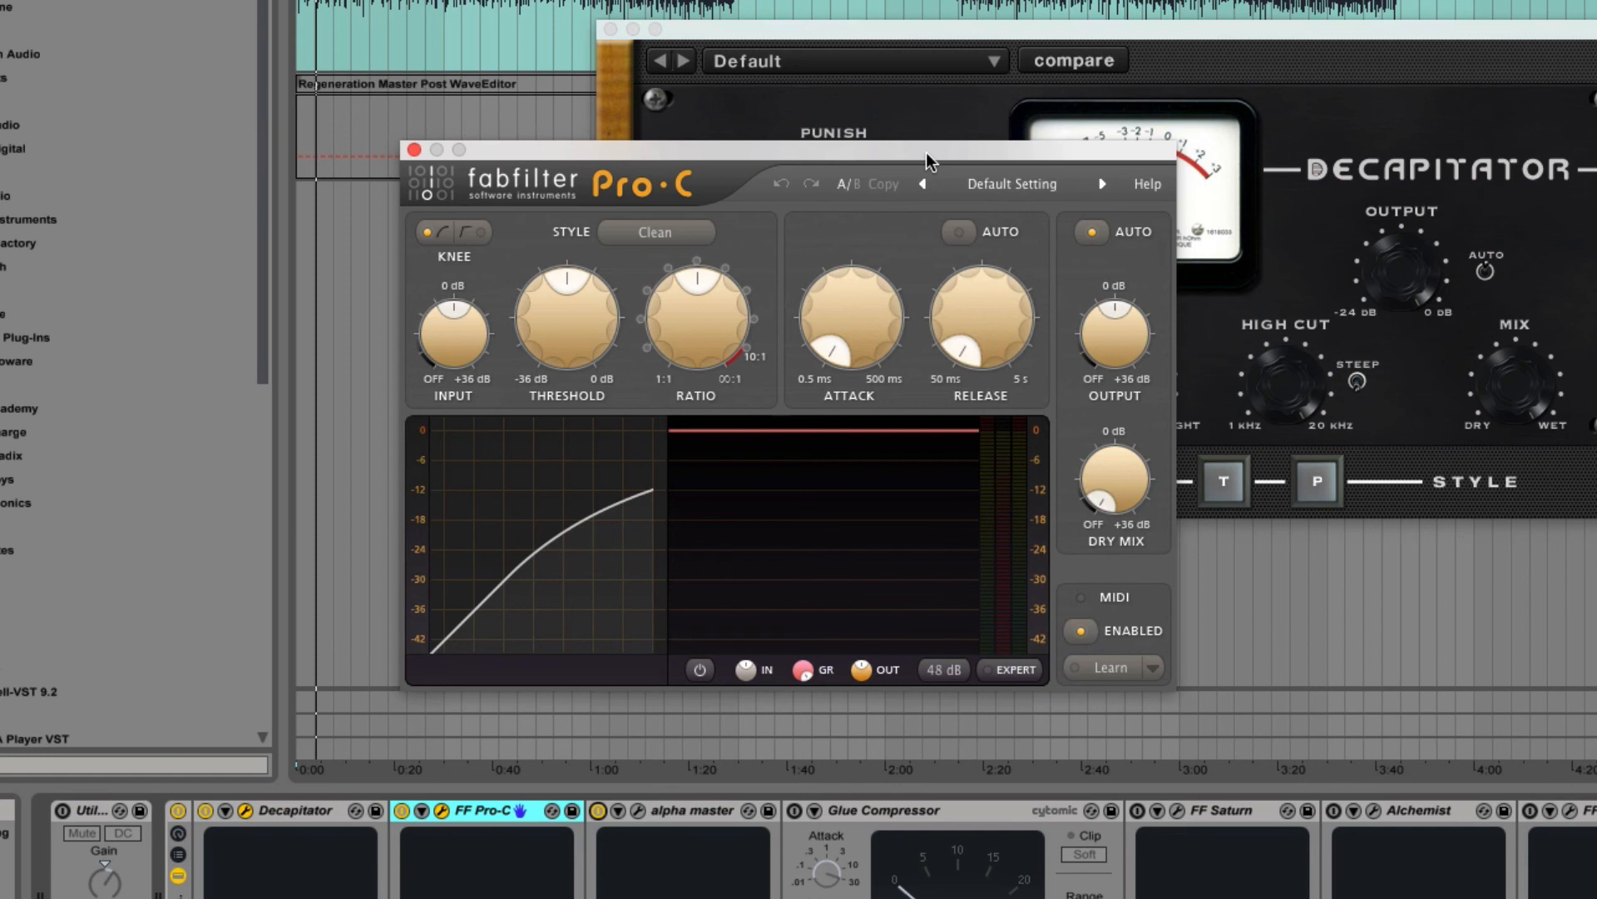
Play the premaster with the alpha master compressor's window in view and try its first Thresh control at +20.0 dB.
key("space")
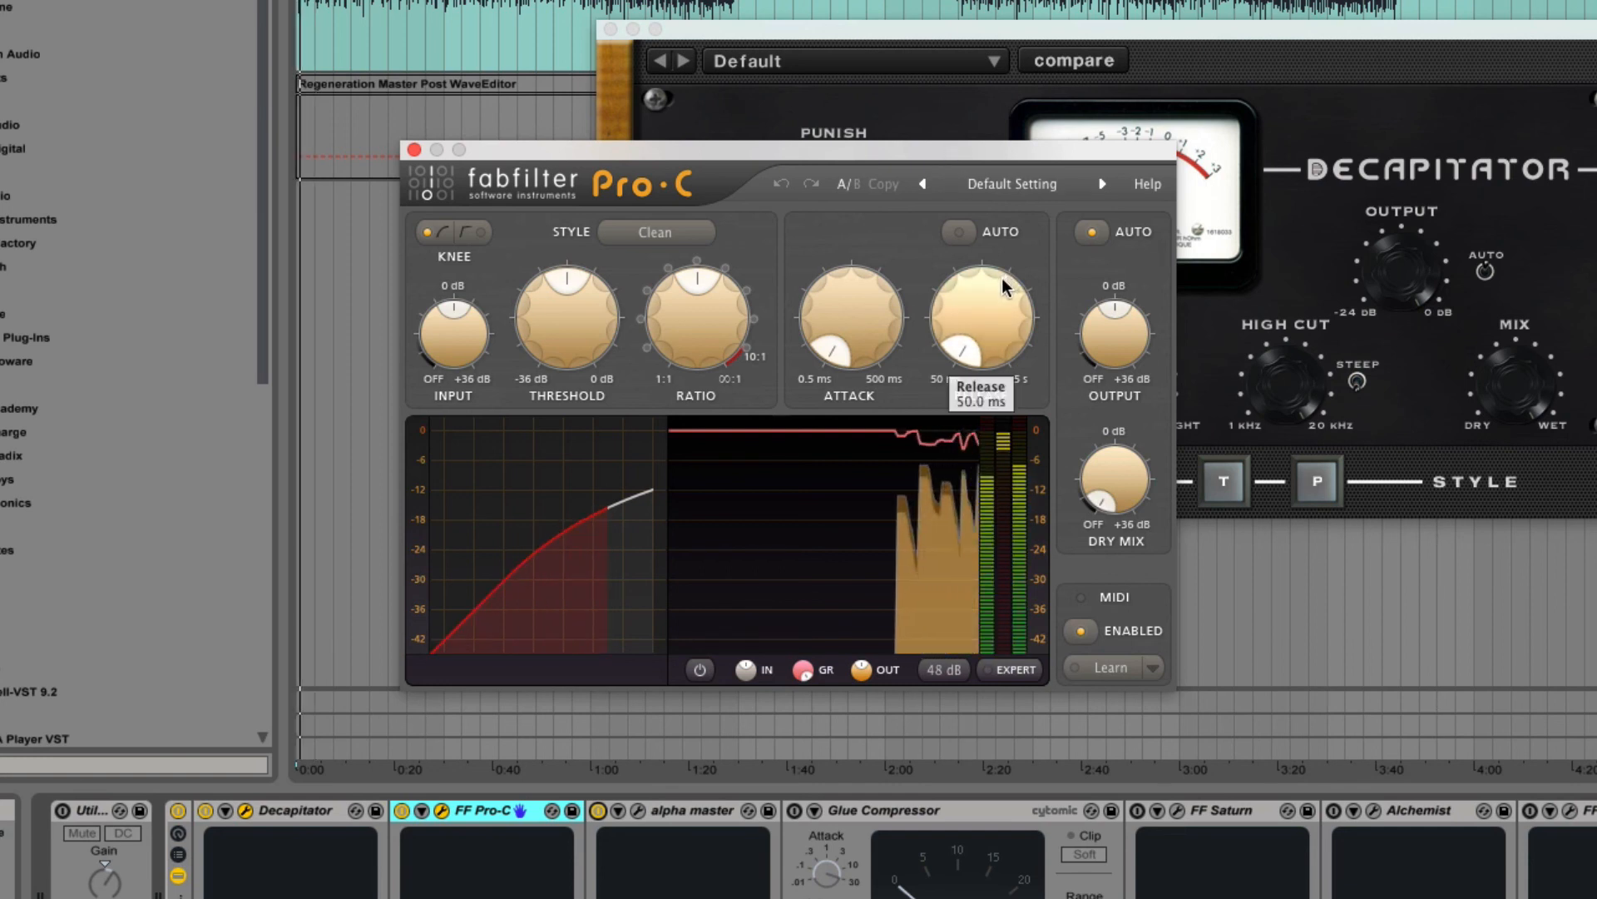
left_click(638, 809)
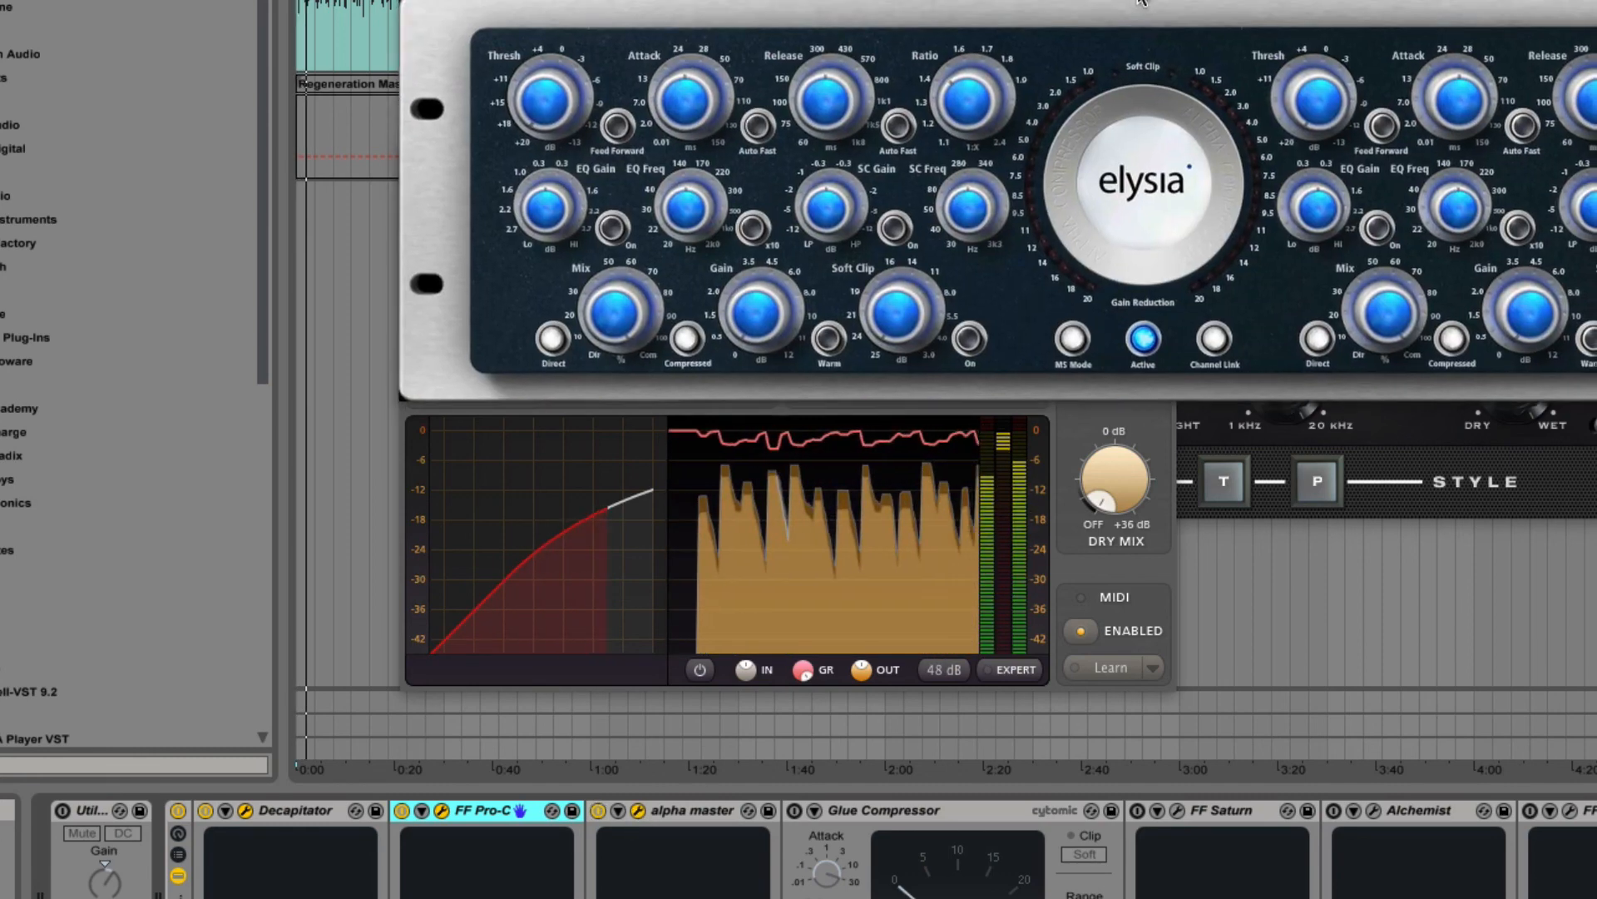
left_click_drag(1140, 0, 1120, 31)
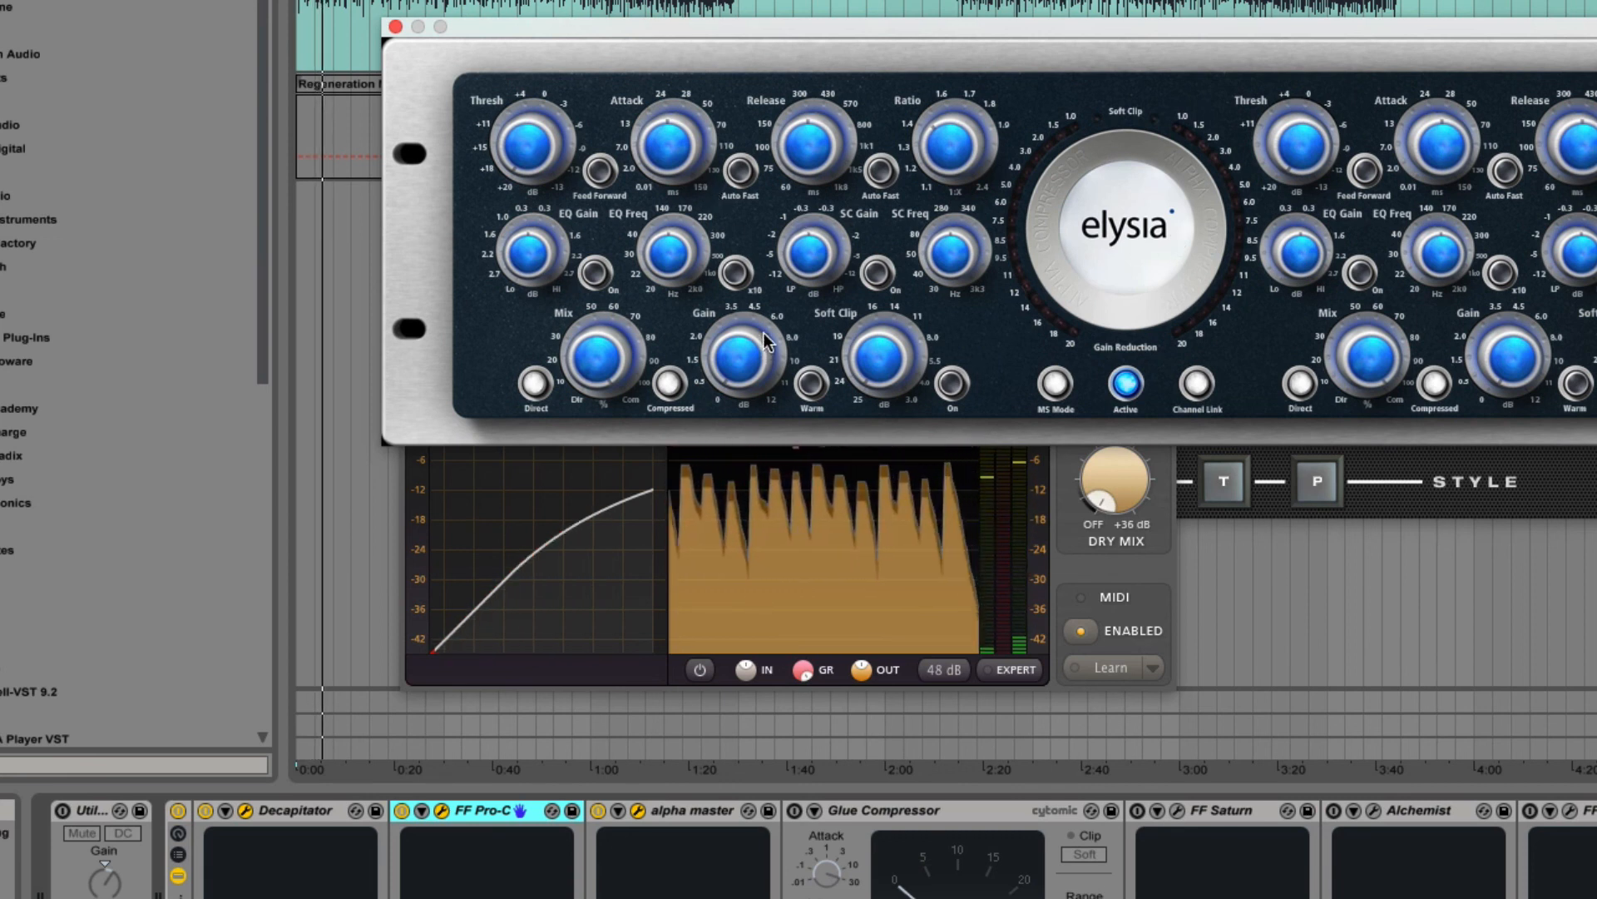
left_click_drag(531, 159, 558, 31)
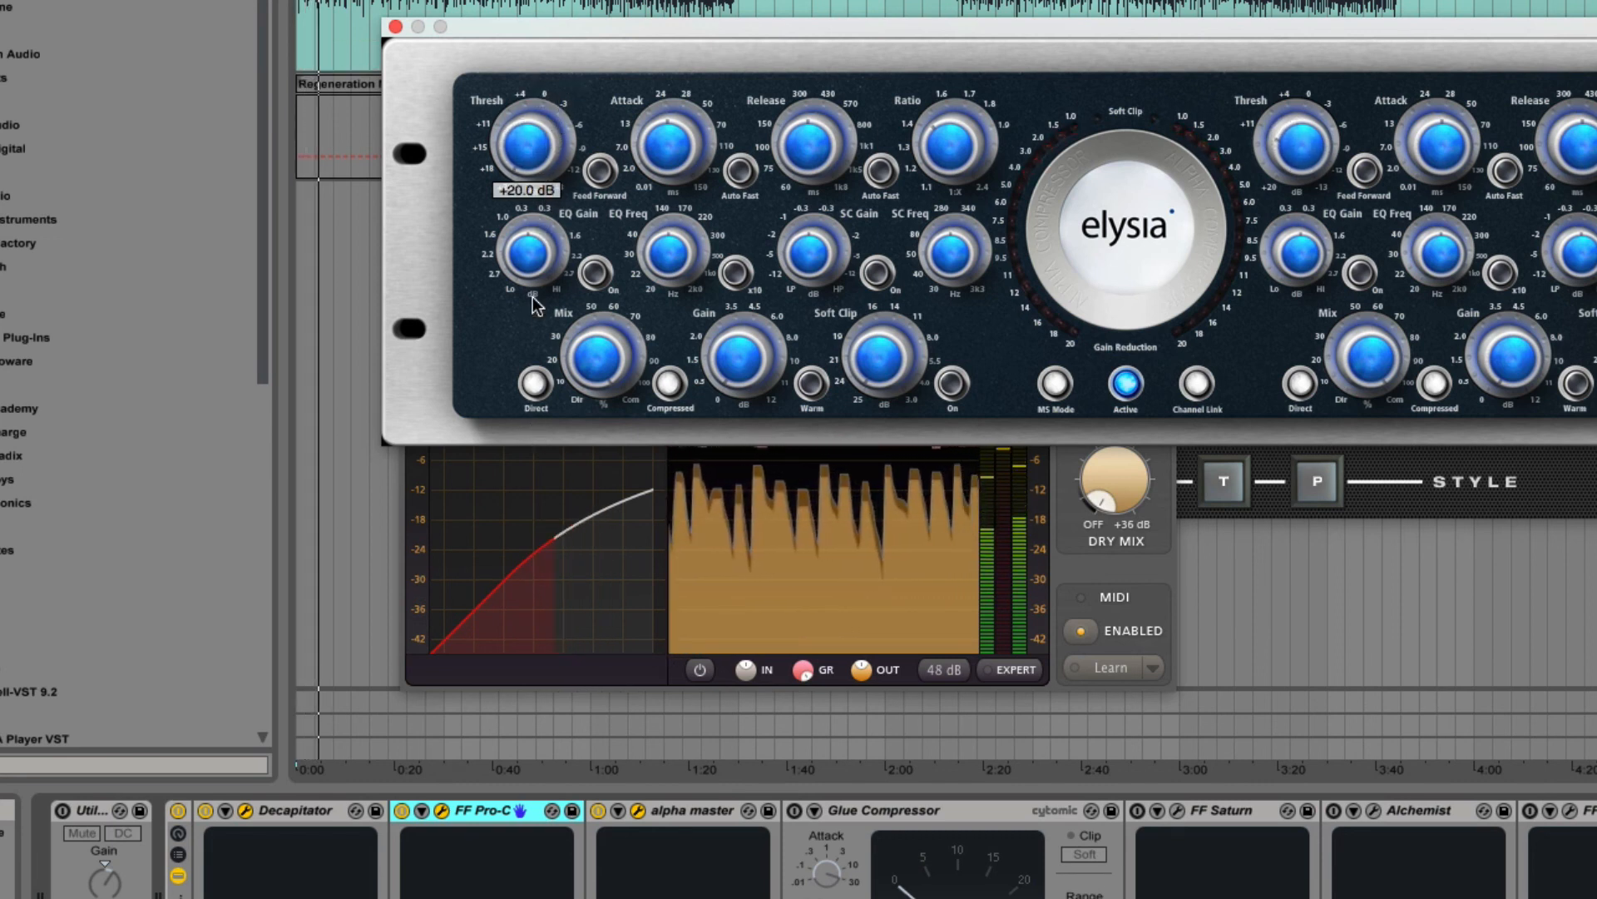
Delete the alpha master compressor from the mastering effects rack.
left_click(685, 817)
key("Delete")
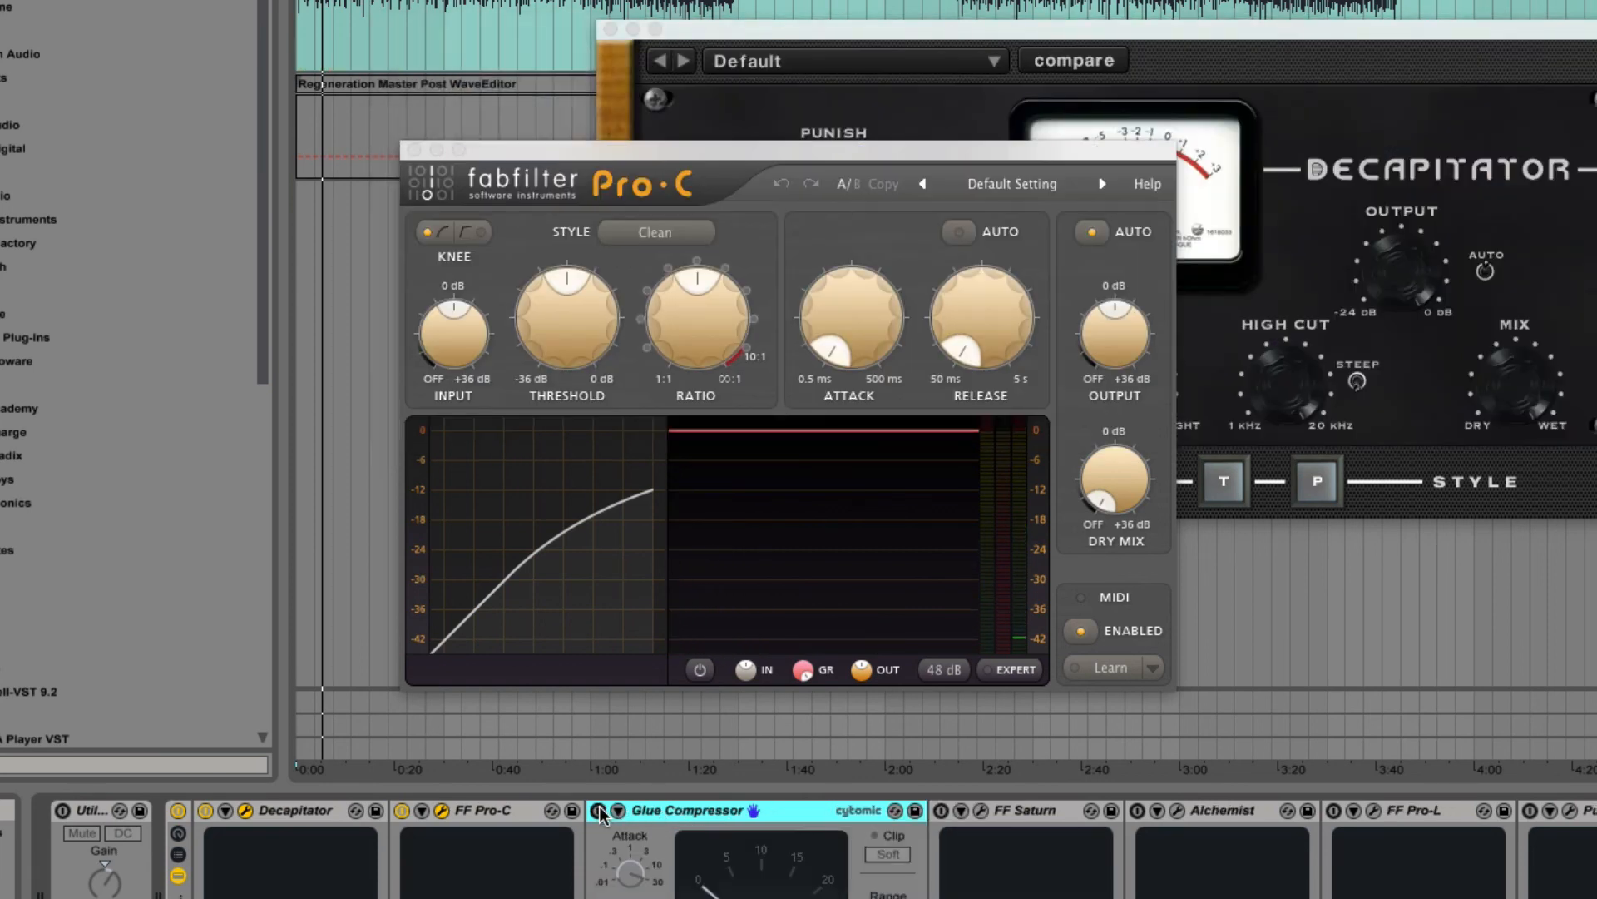
Enable the Glue Compressor and audition the opening of the premaster through it.
key("space")
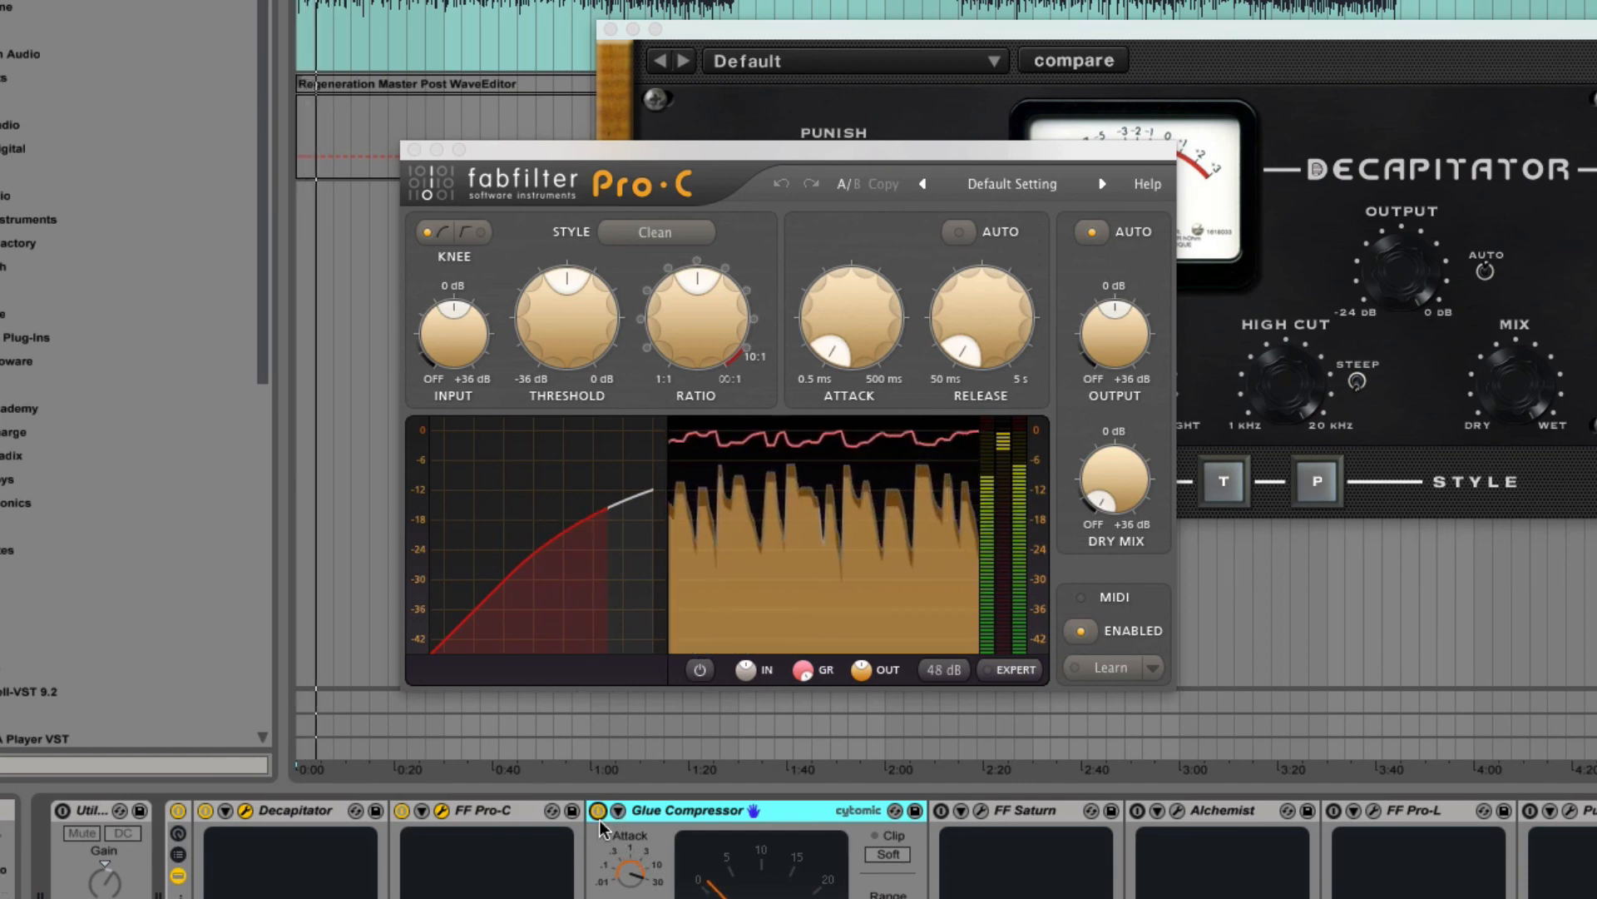
key("space")
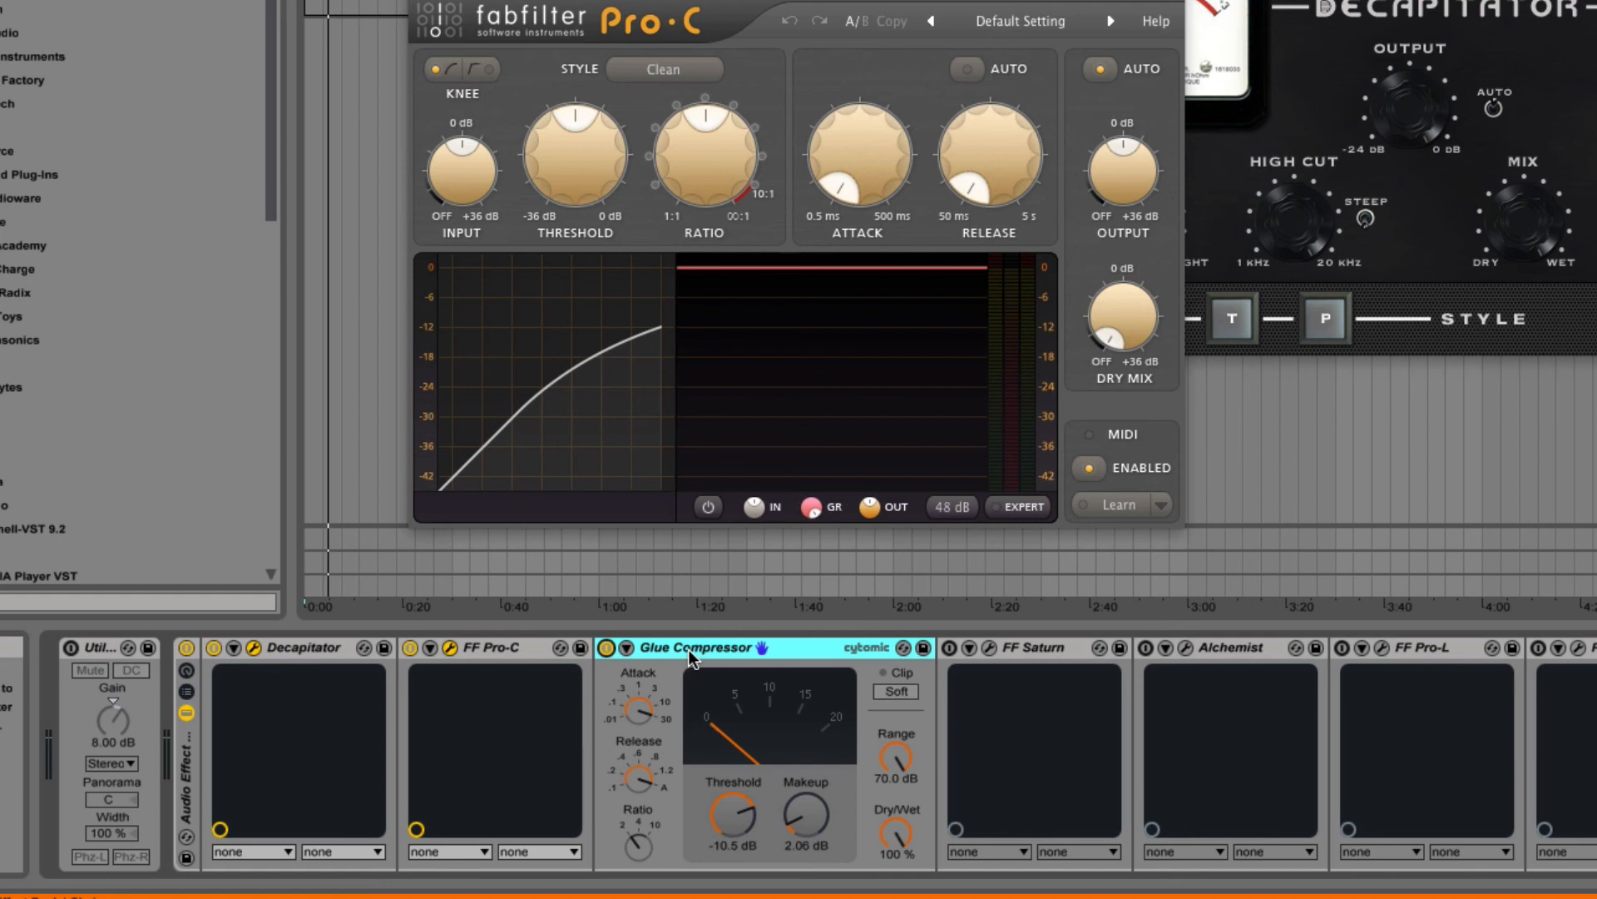
key("space")
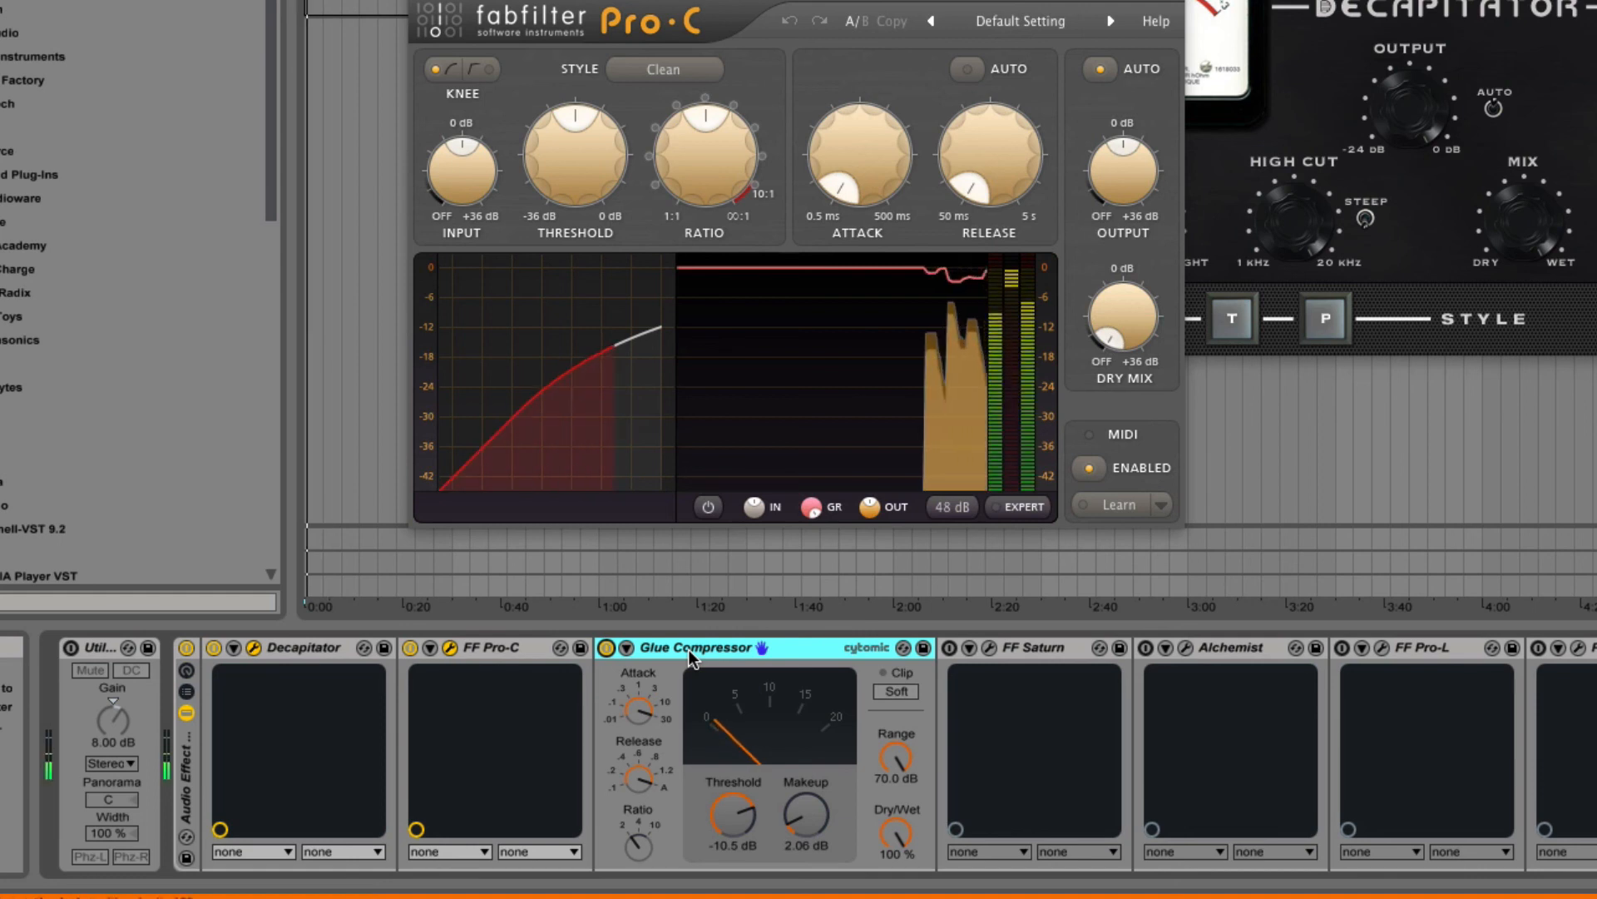
key("space")
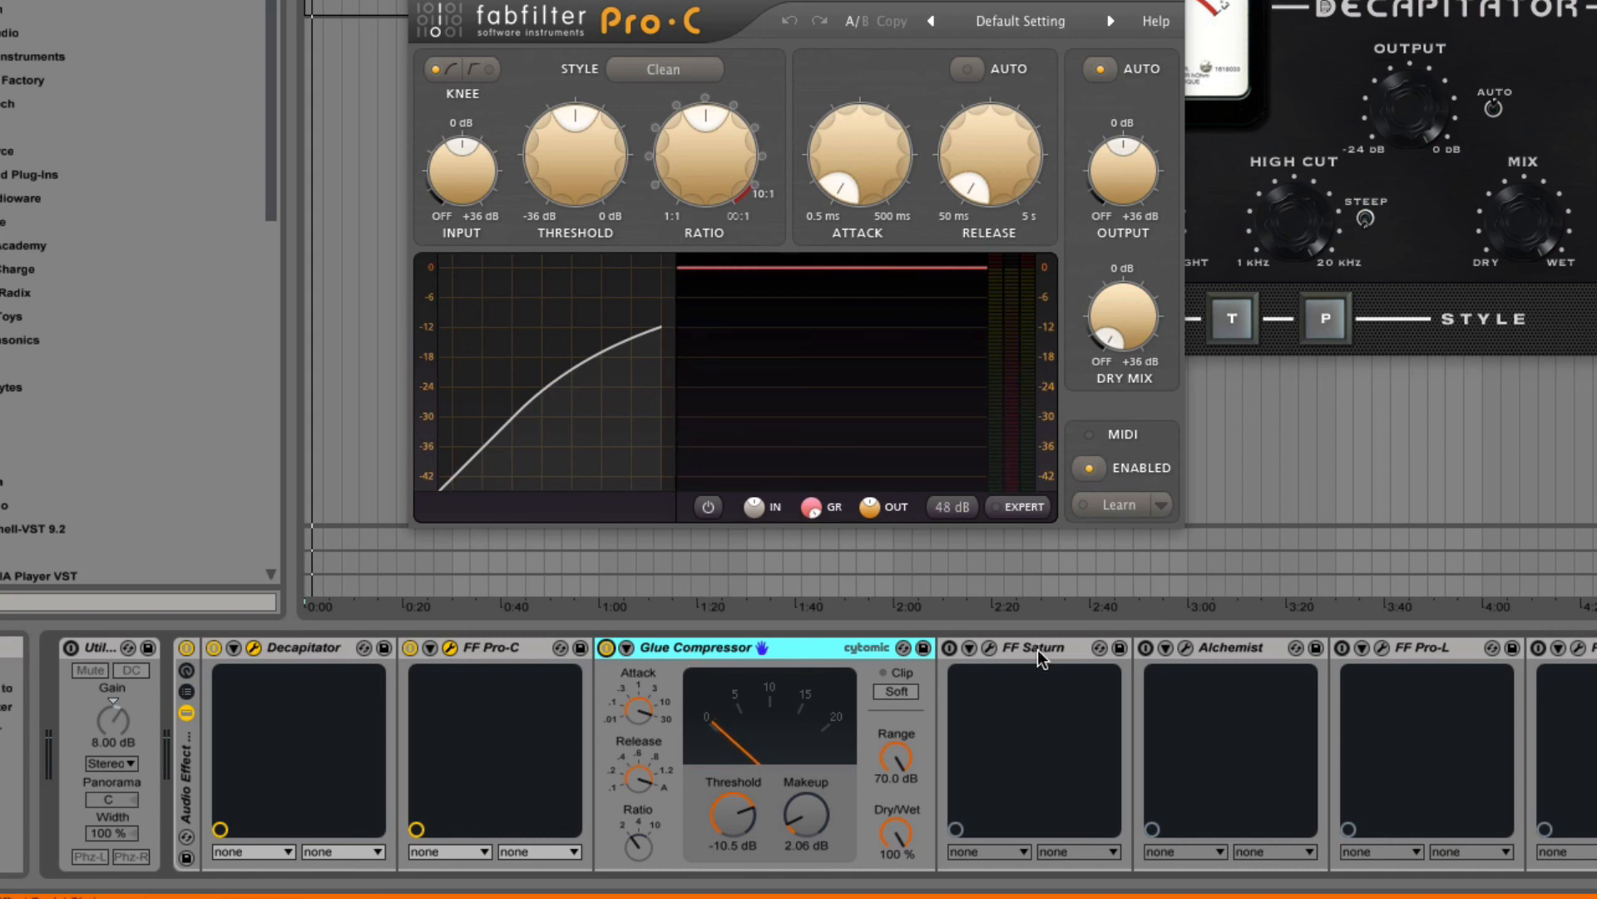
Compare the premaster's opening with the Glue Compressor bypassed and active, leaving it enabled, and stop playback.
key("space")
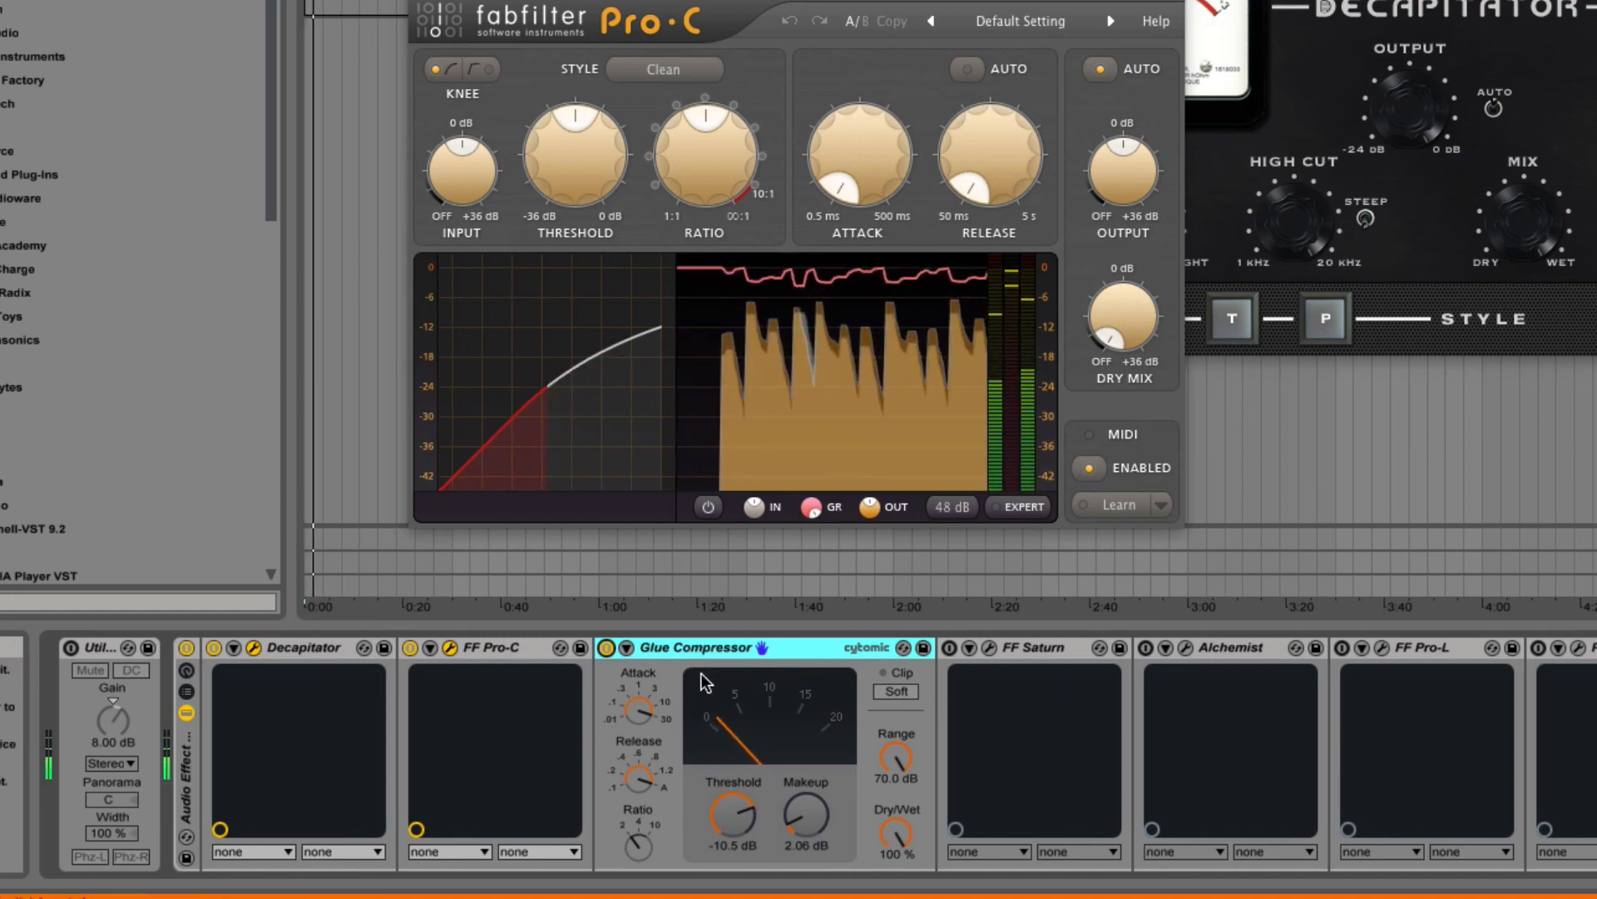
left_click(605, 647)
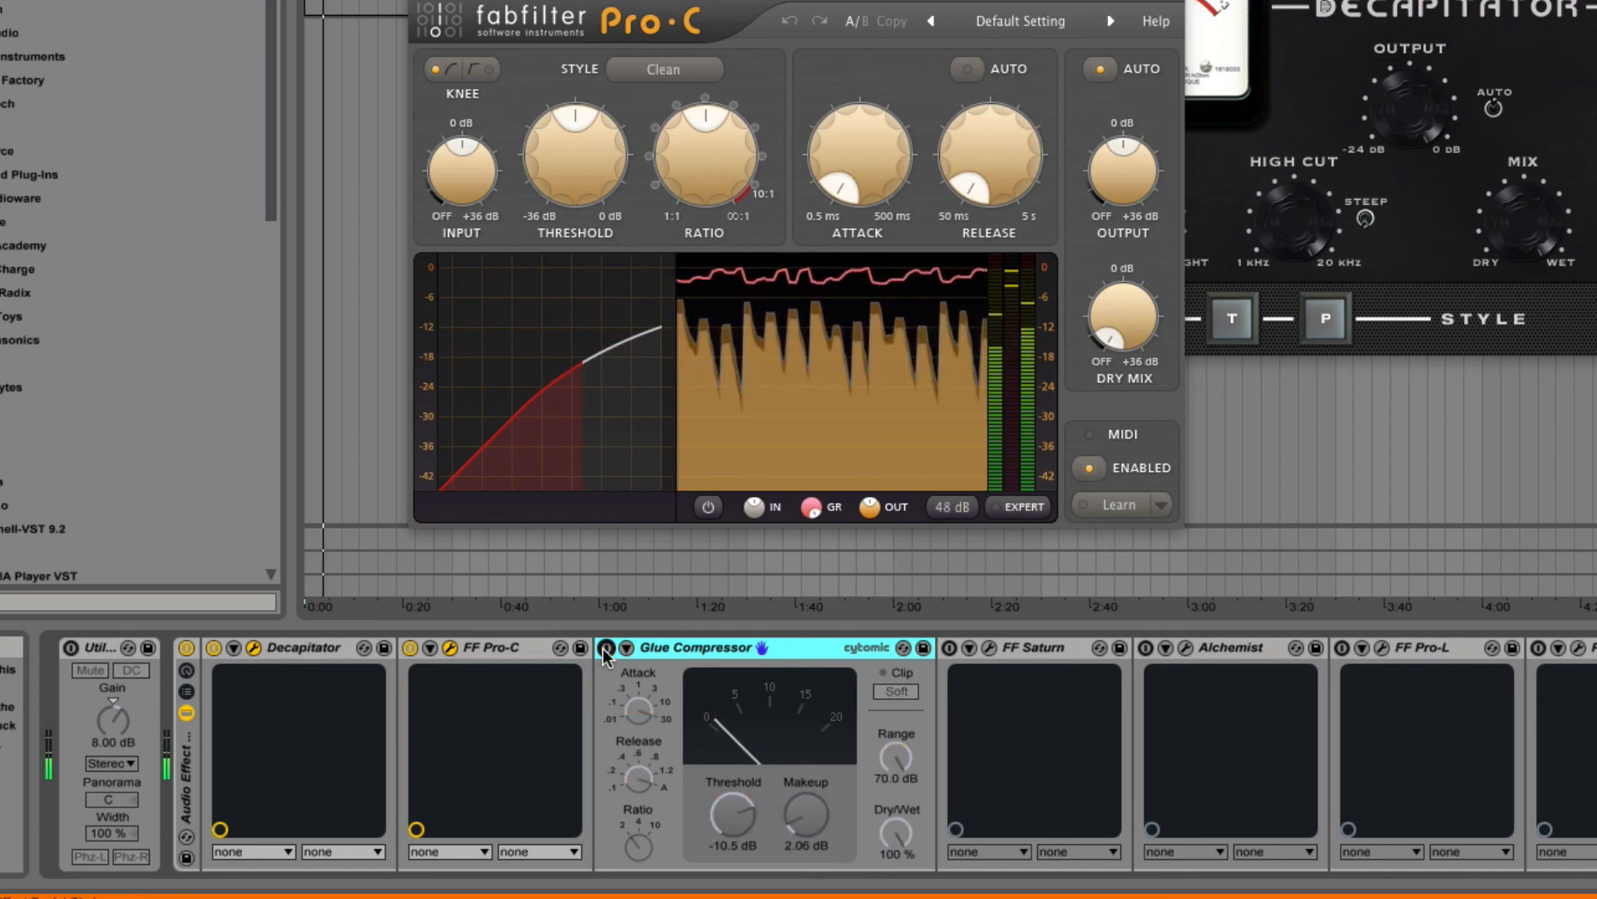
left_click(605, 647)
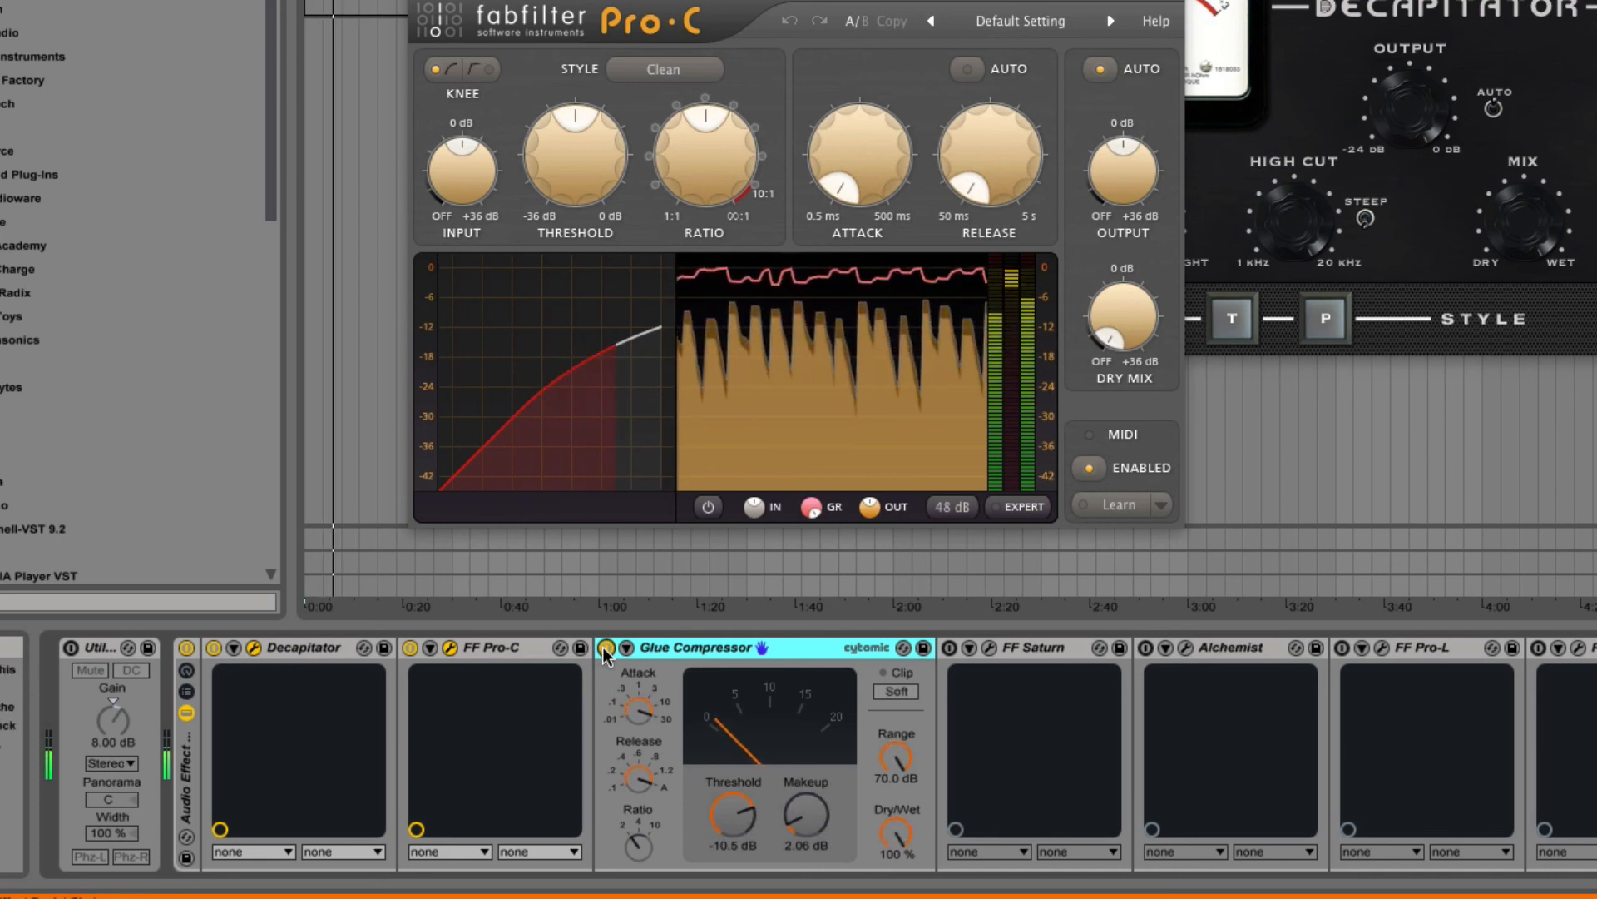
key("space")
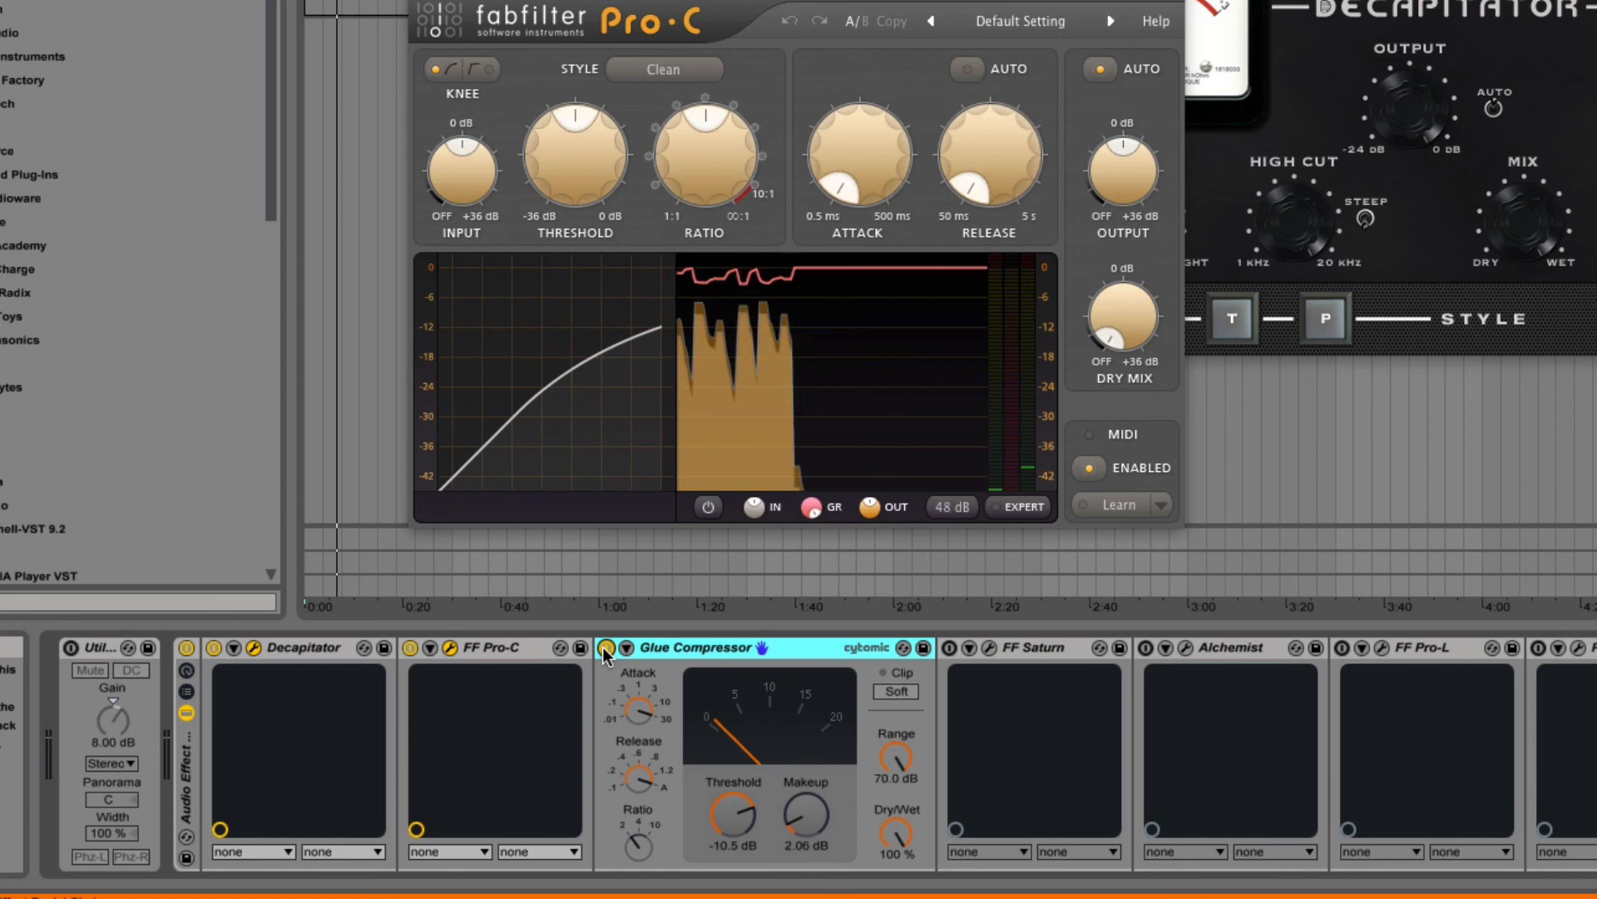
Open the FF Saturn window and place it over the arrangement, clear of the mastering device chain.
key("space")
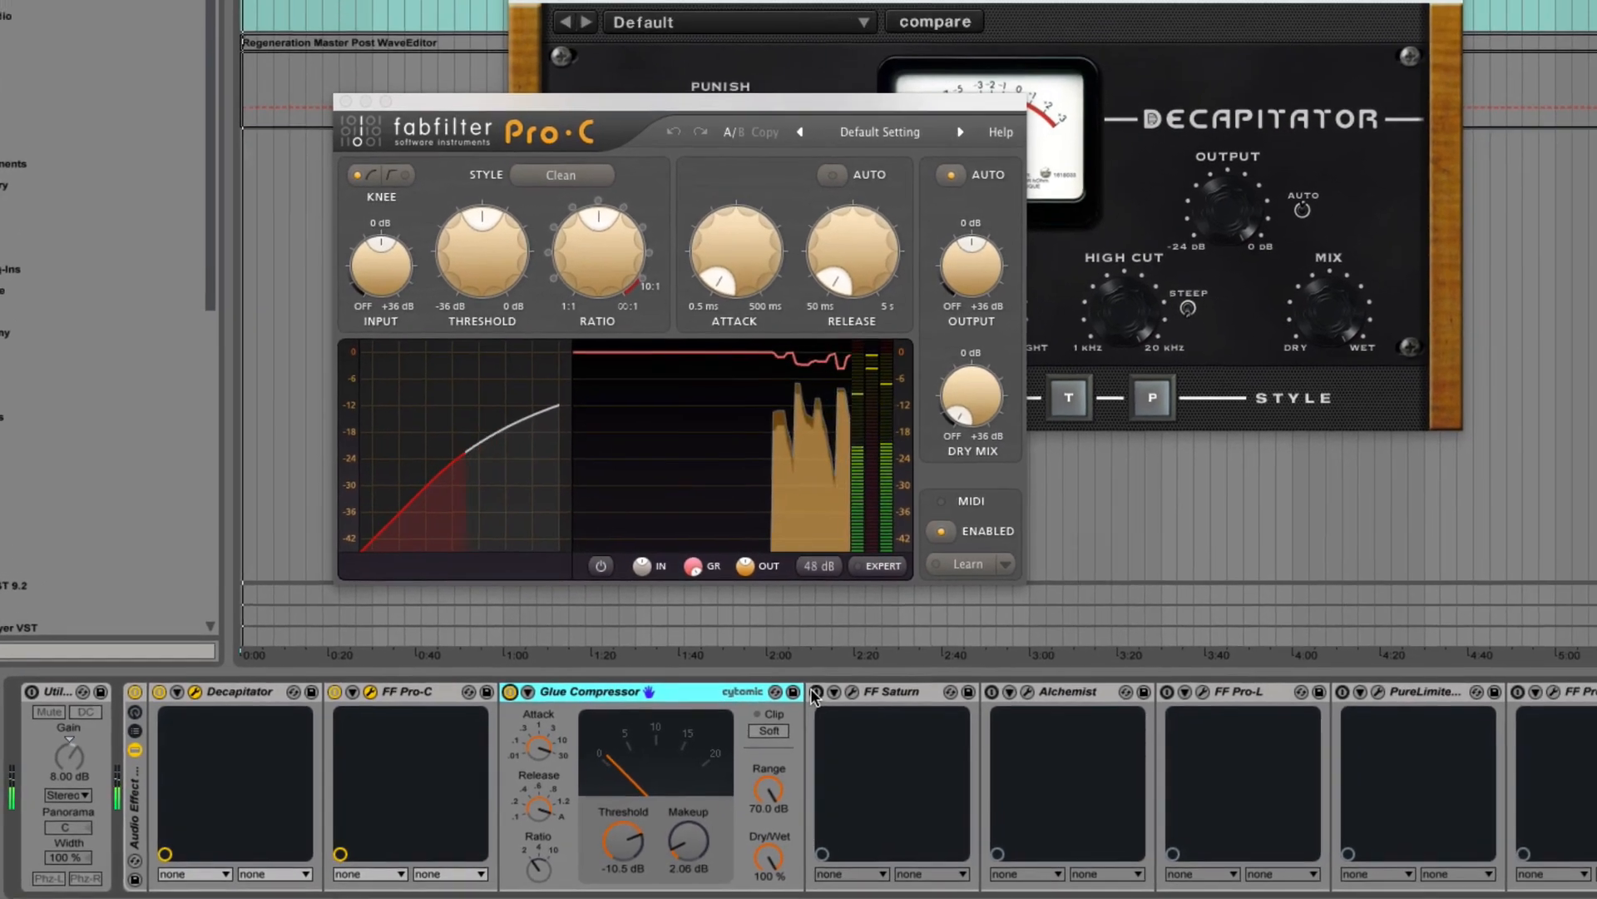
key("space")
left_click(851, 692)
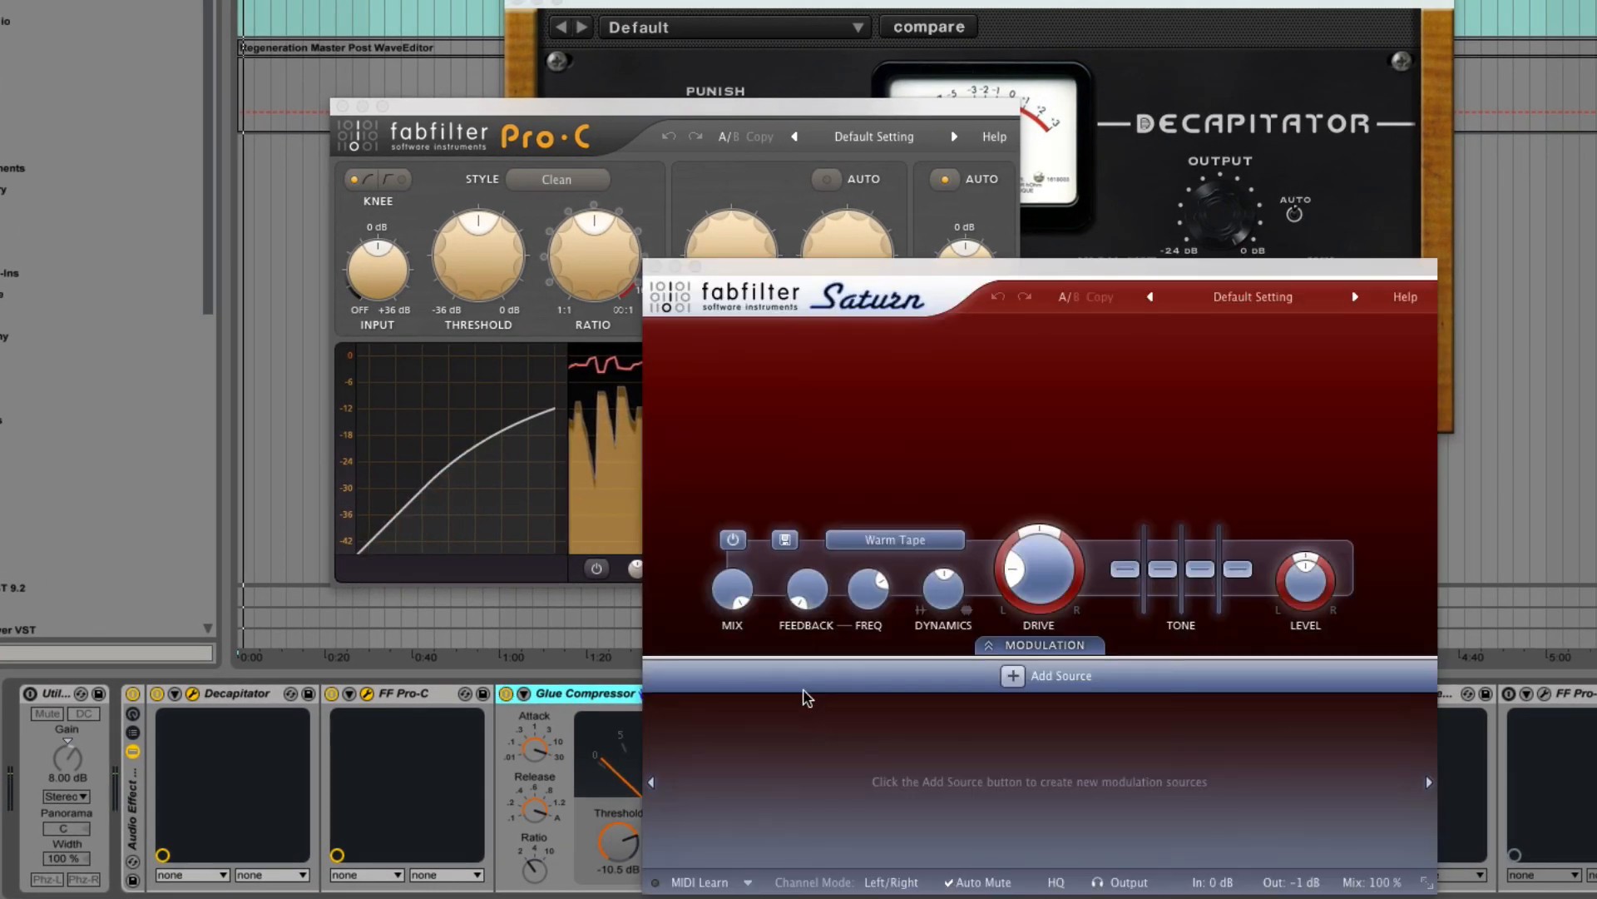
left_click_drag(1245, 264, 1180, 0)
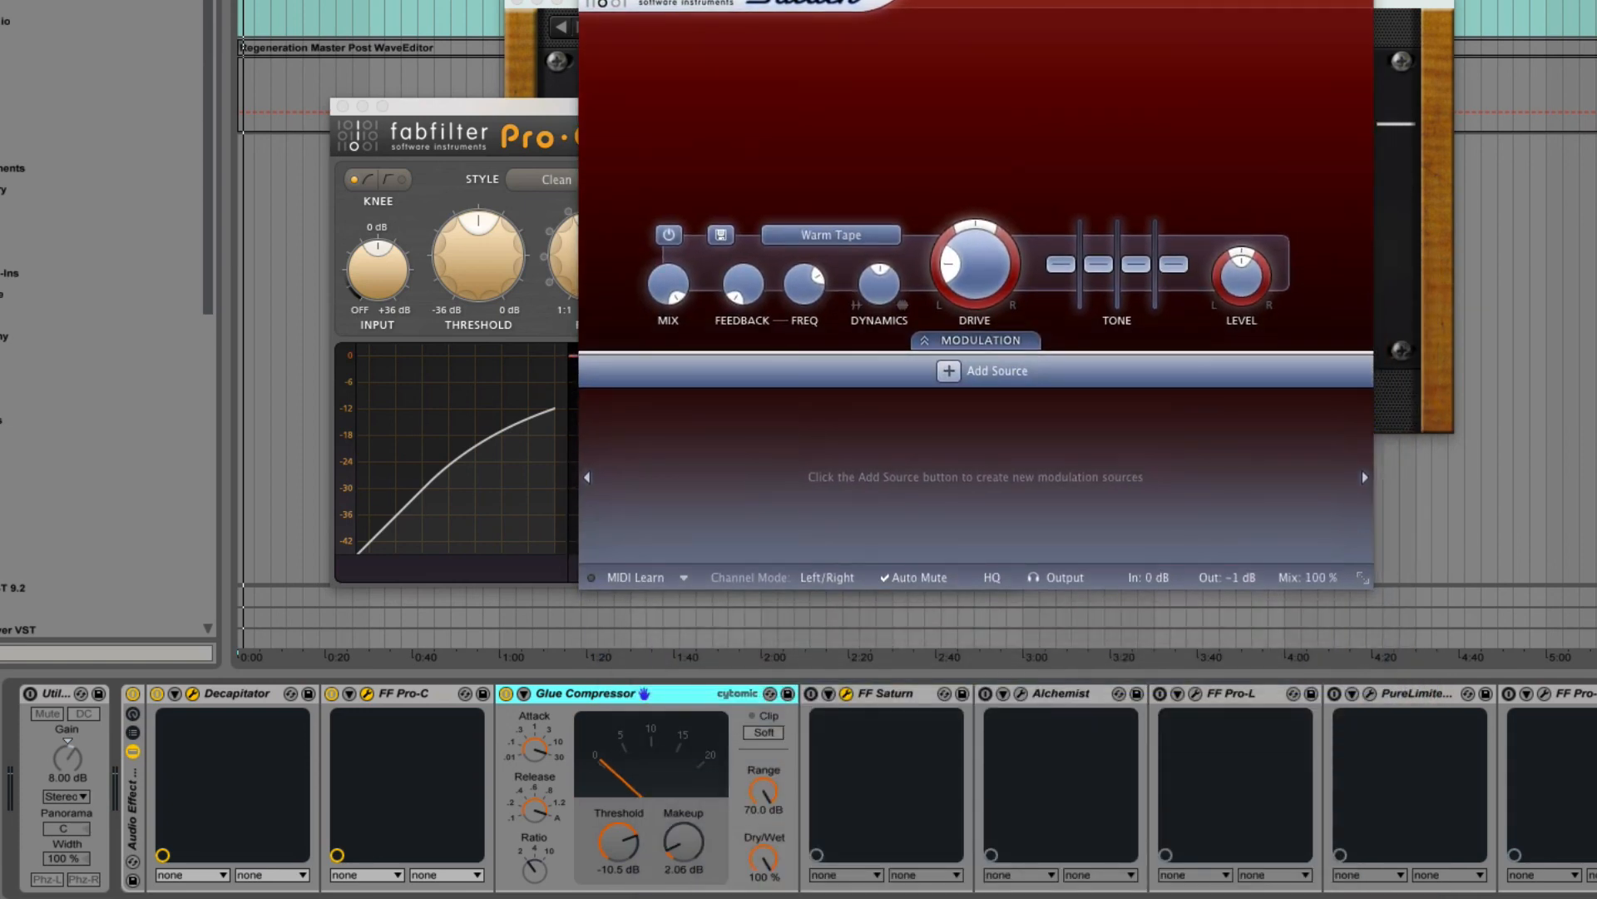
Enable FF Saturn during premaster playback and check it against bypass once, leaving it switched on.
key("space")
left_click(811, 694)
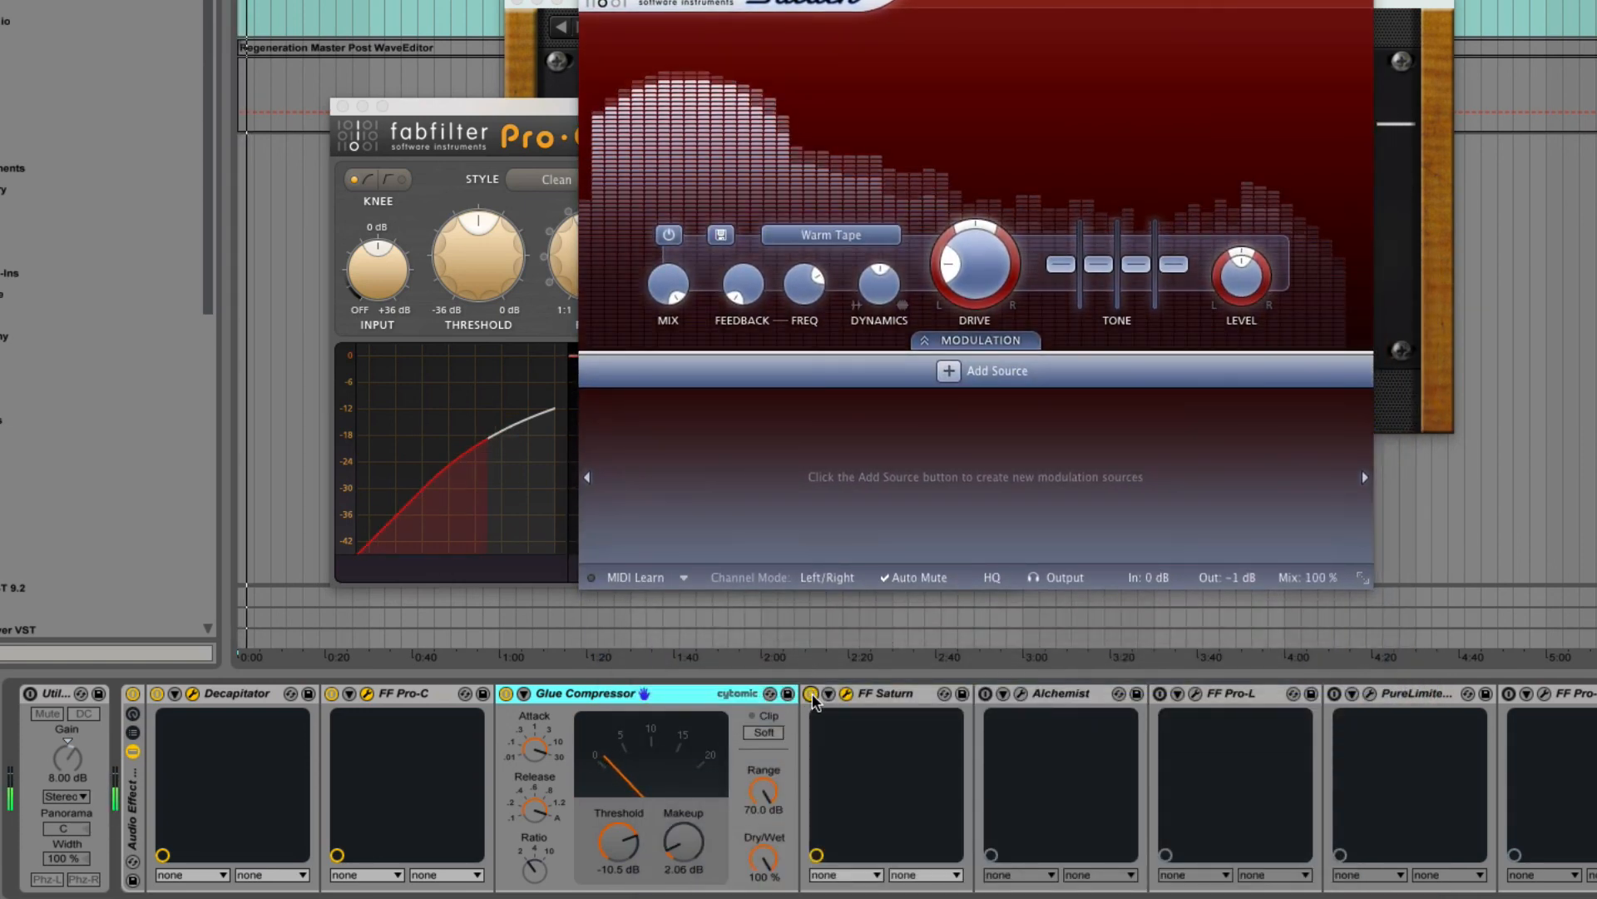
left_click(811, 694)
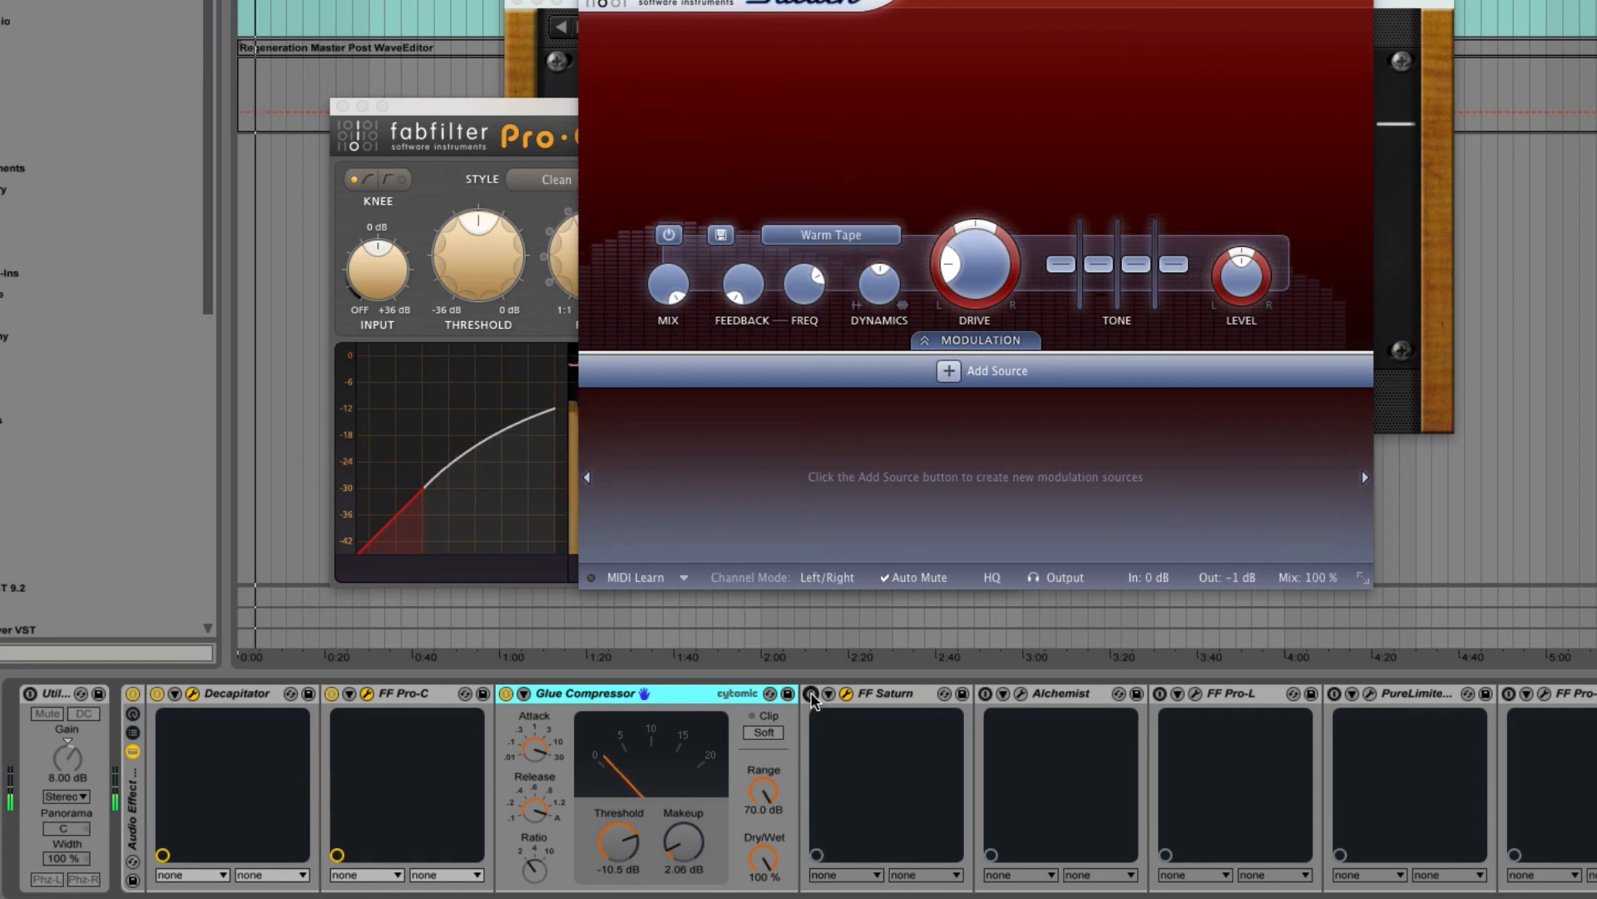
left_click(811, 693)
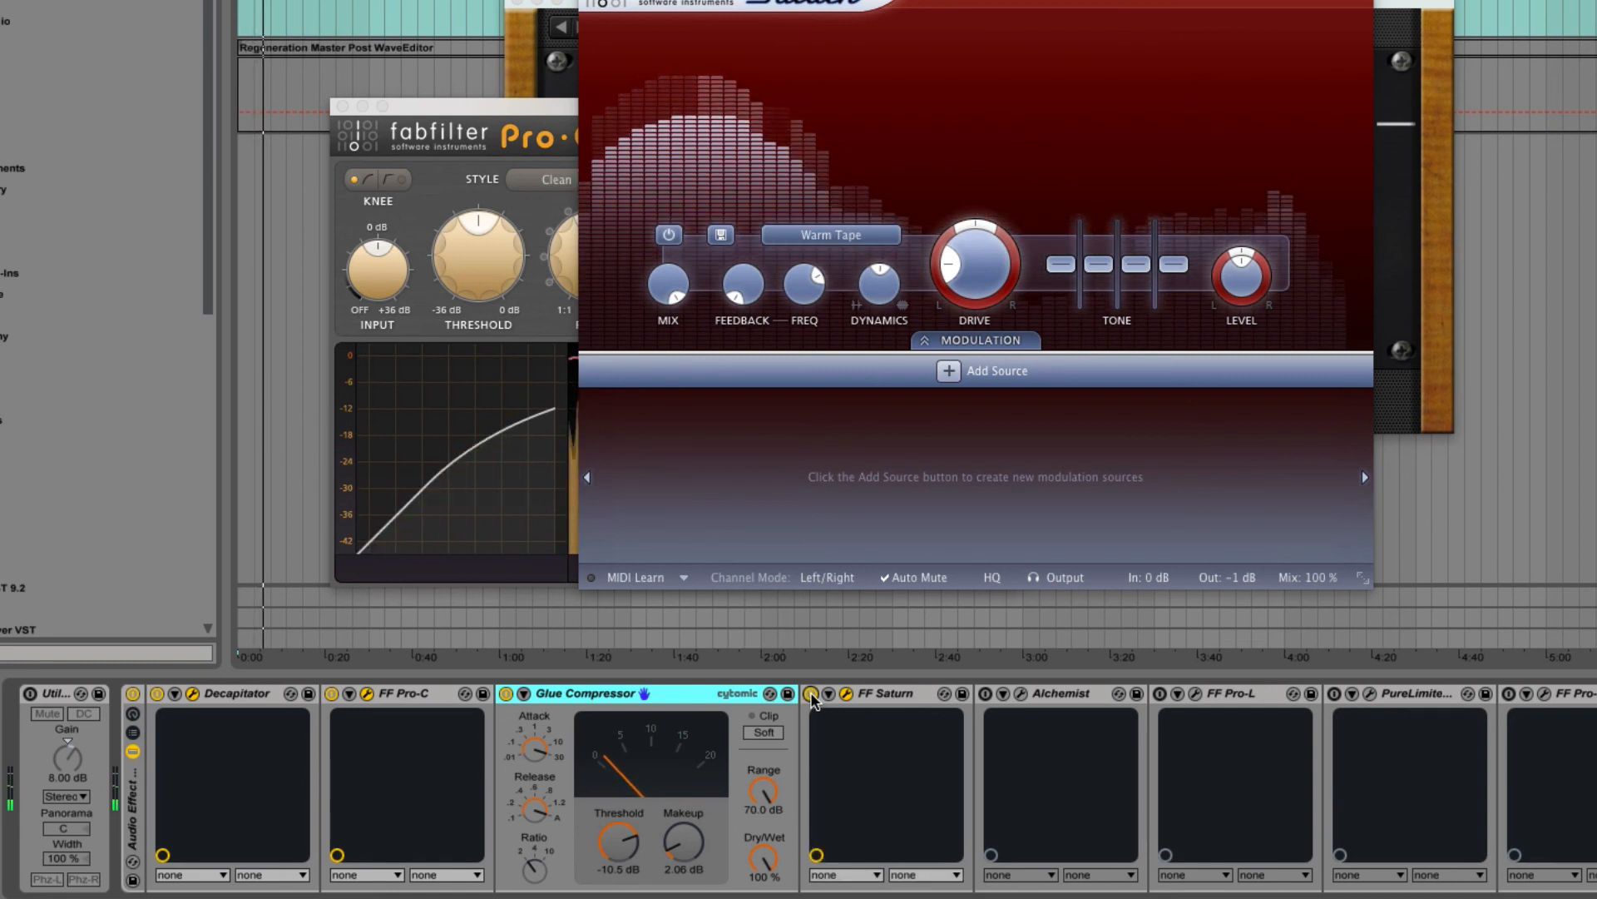
key("space")
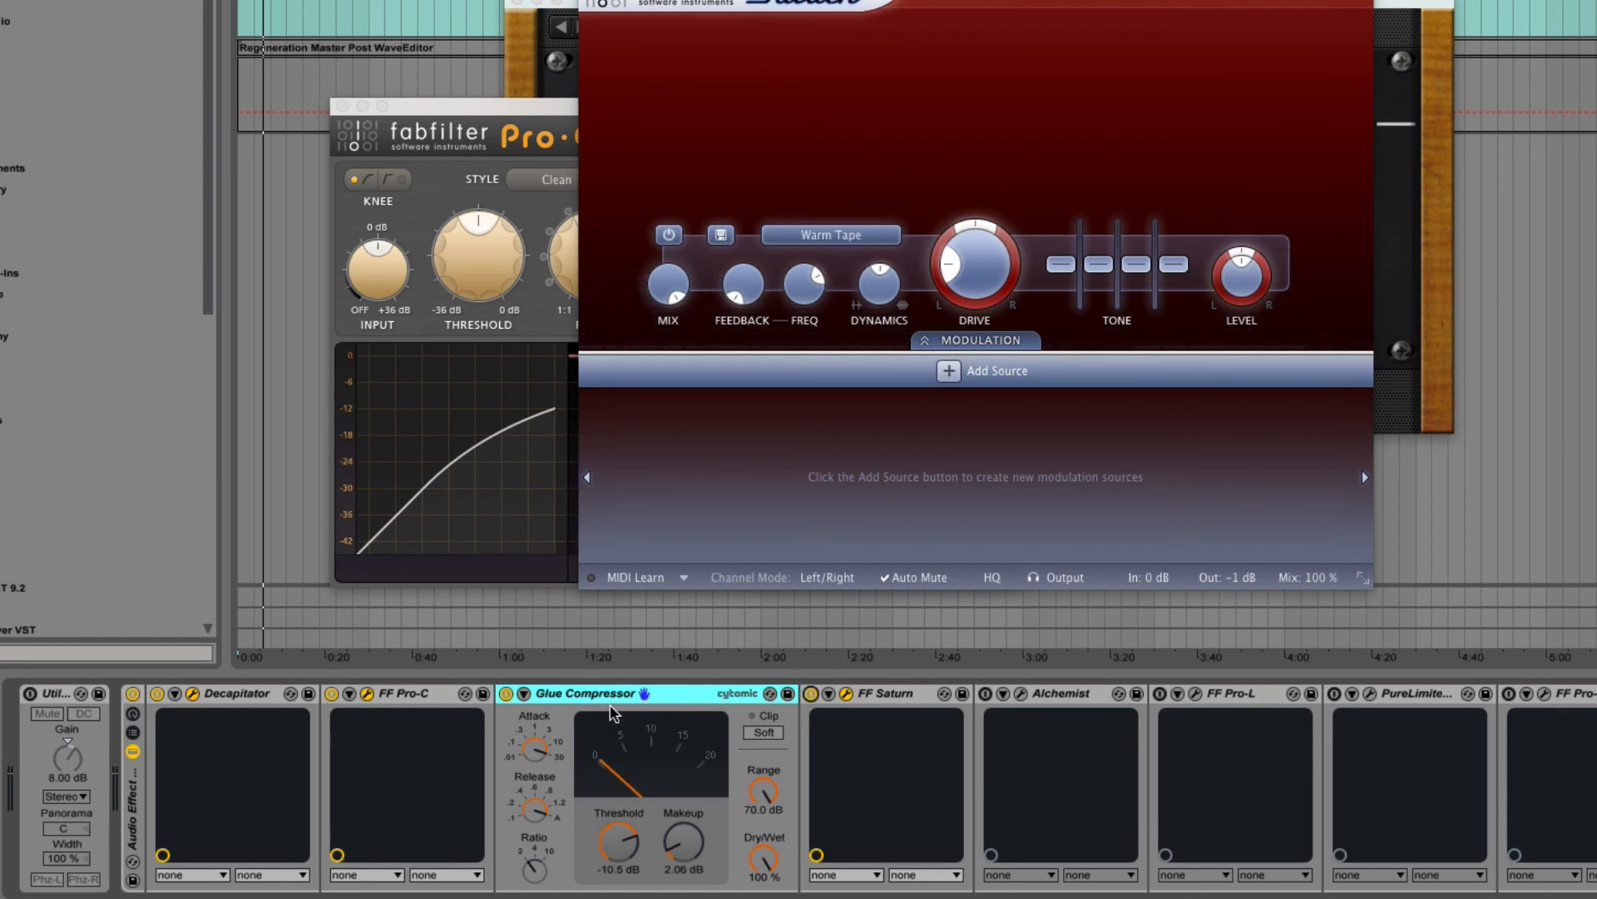
Replay the premaster's opening and repeatedly compare FF Saturn bypassed and active, ending with it enabled and playback stopped.
key("space")
left_click(810, 693)
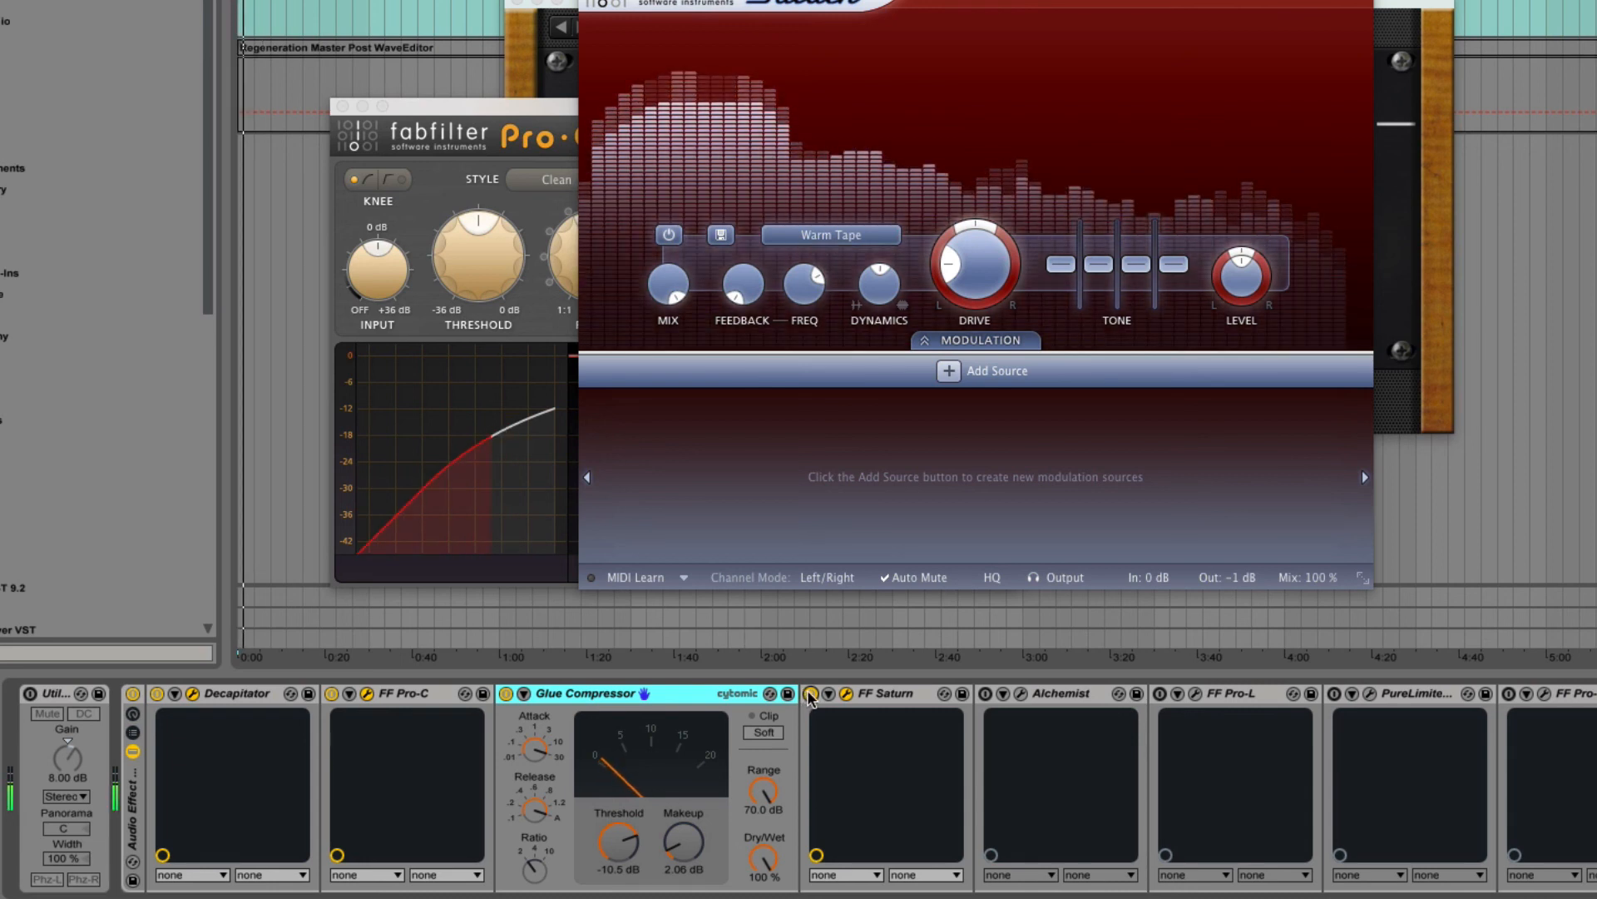
left_click(810, 693)
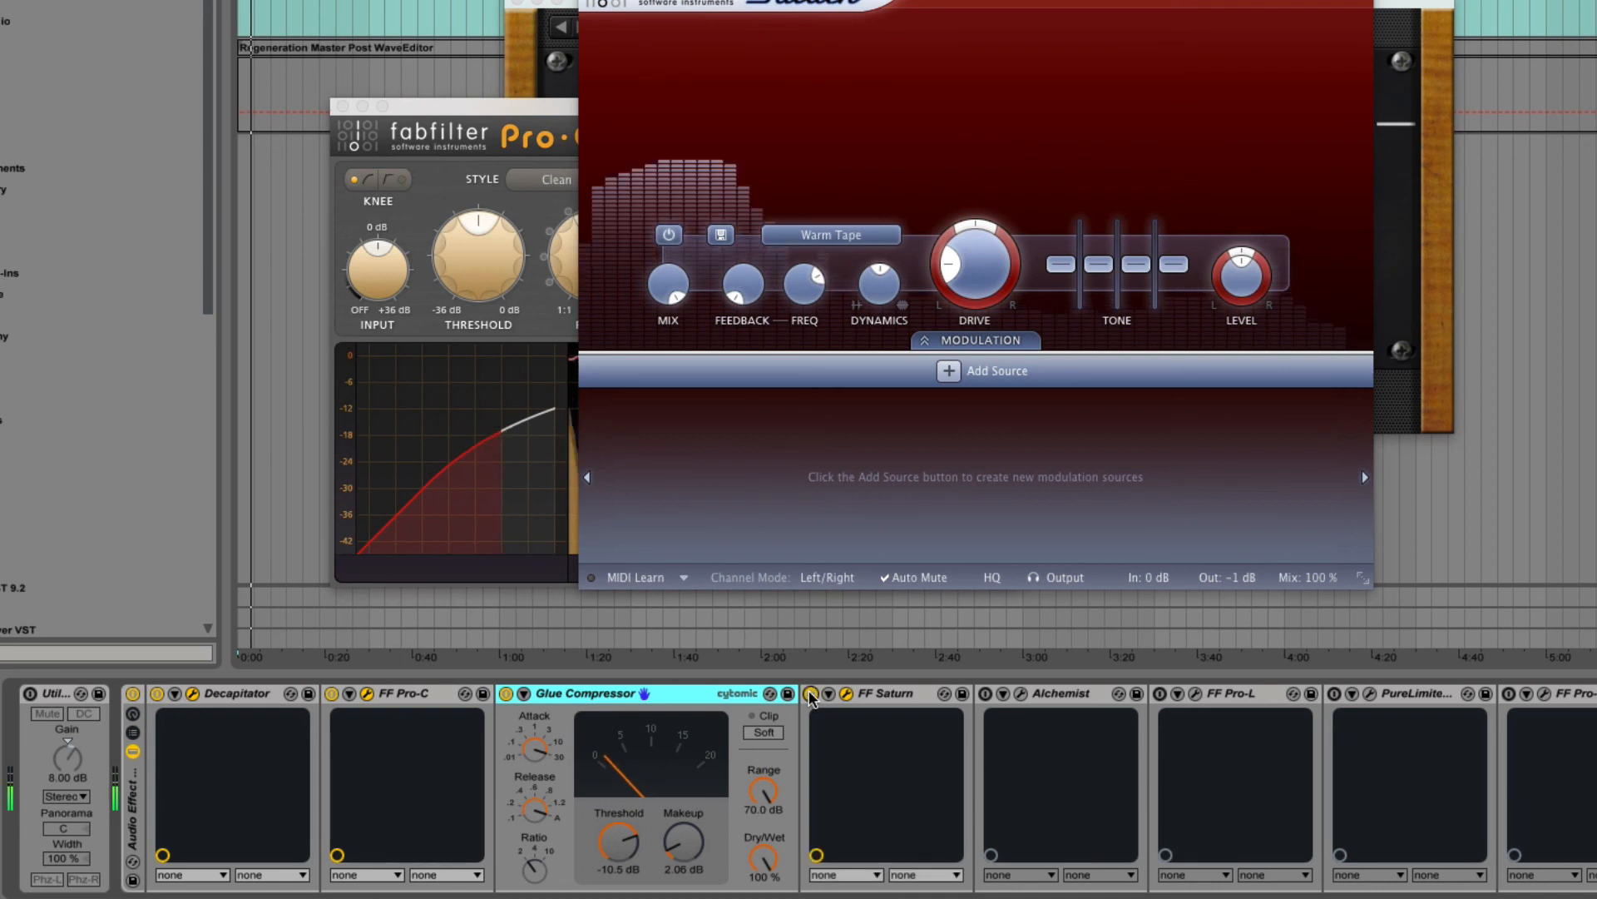
left_click(810, 694)
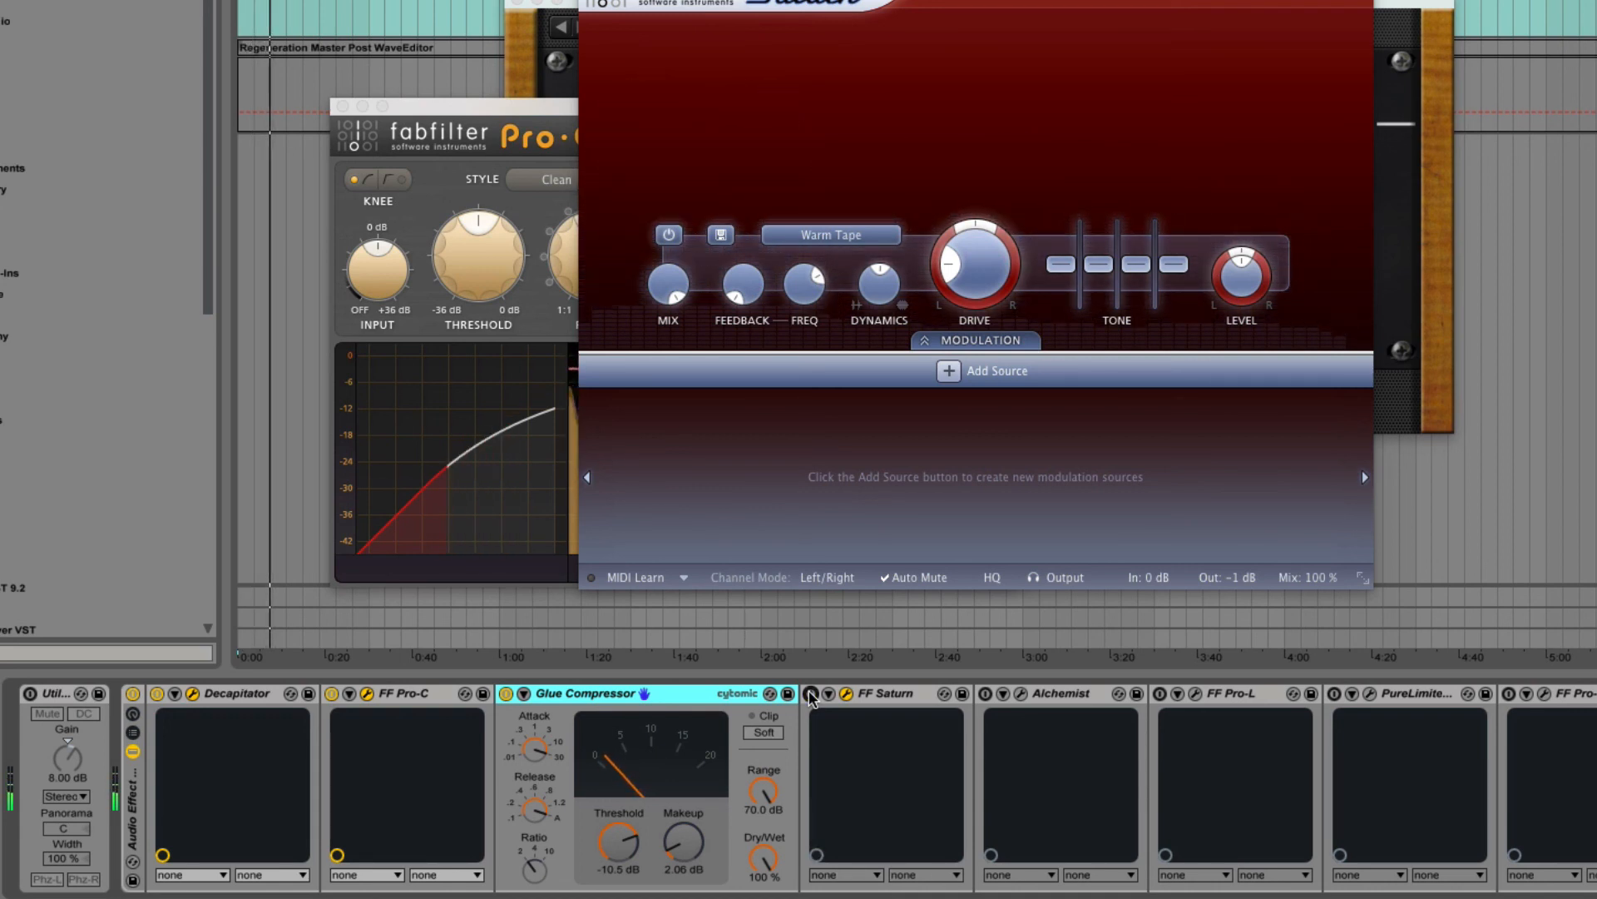
left_click(809, 693)
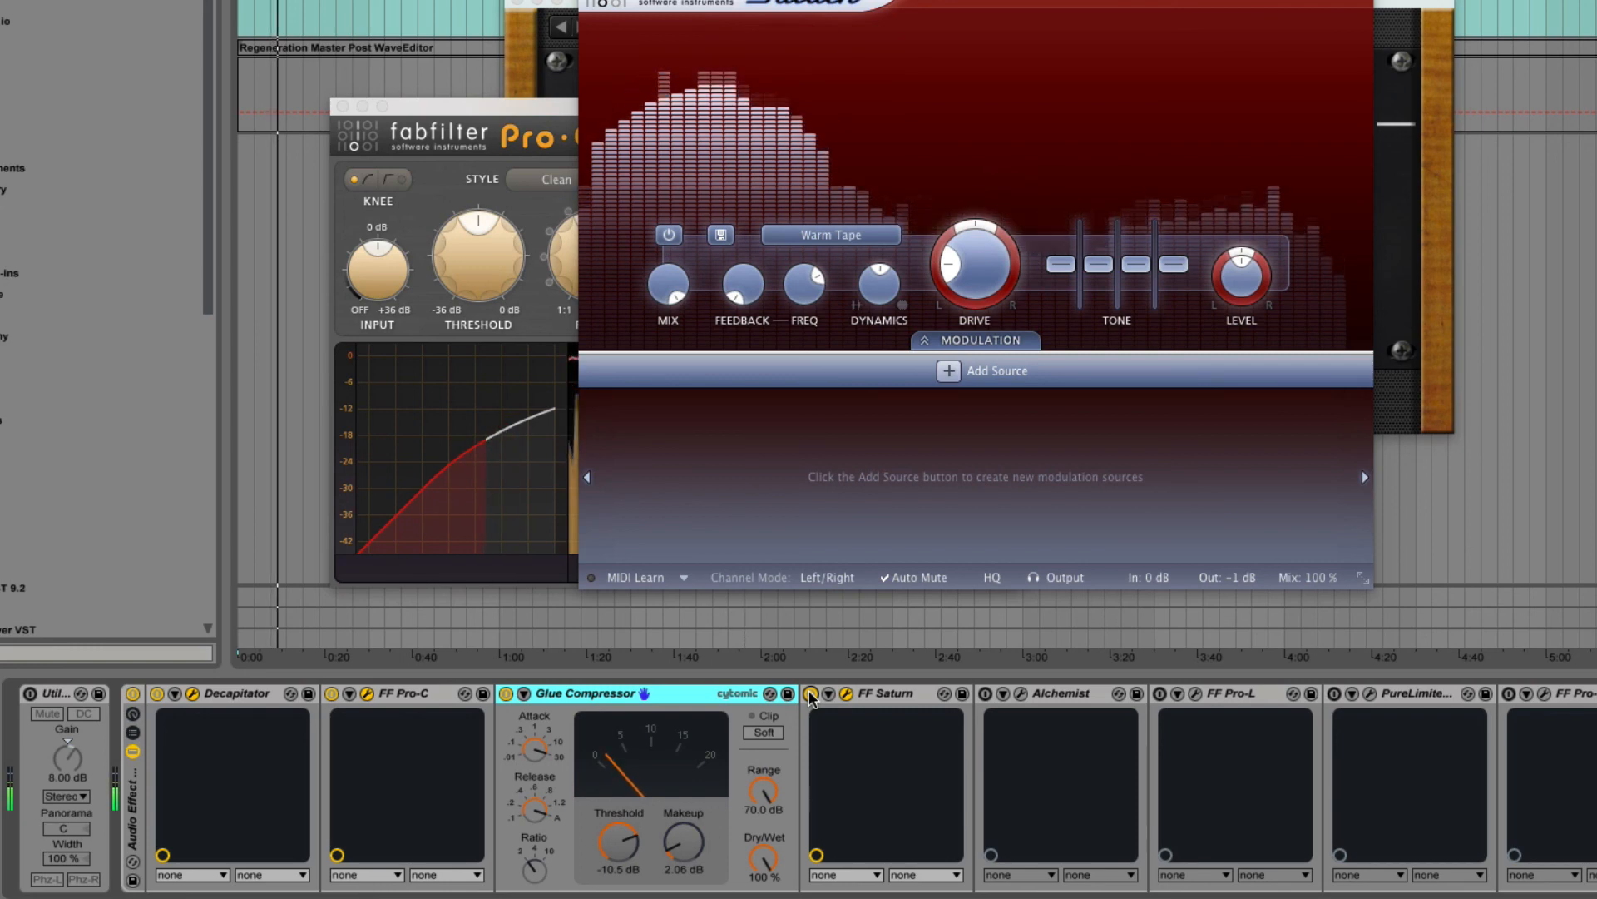
key("space")
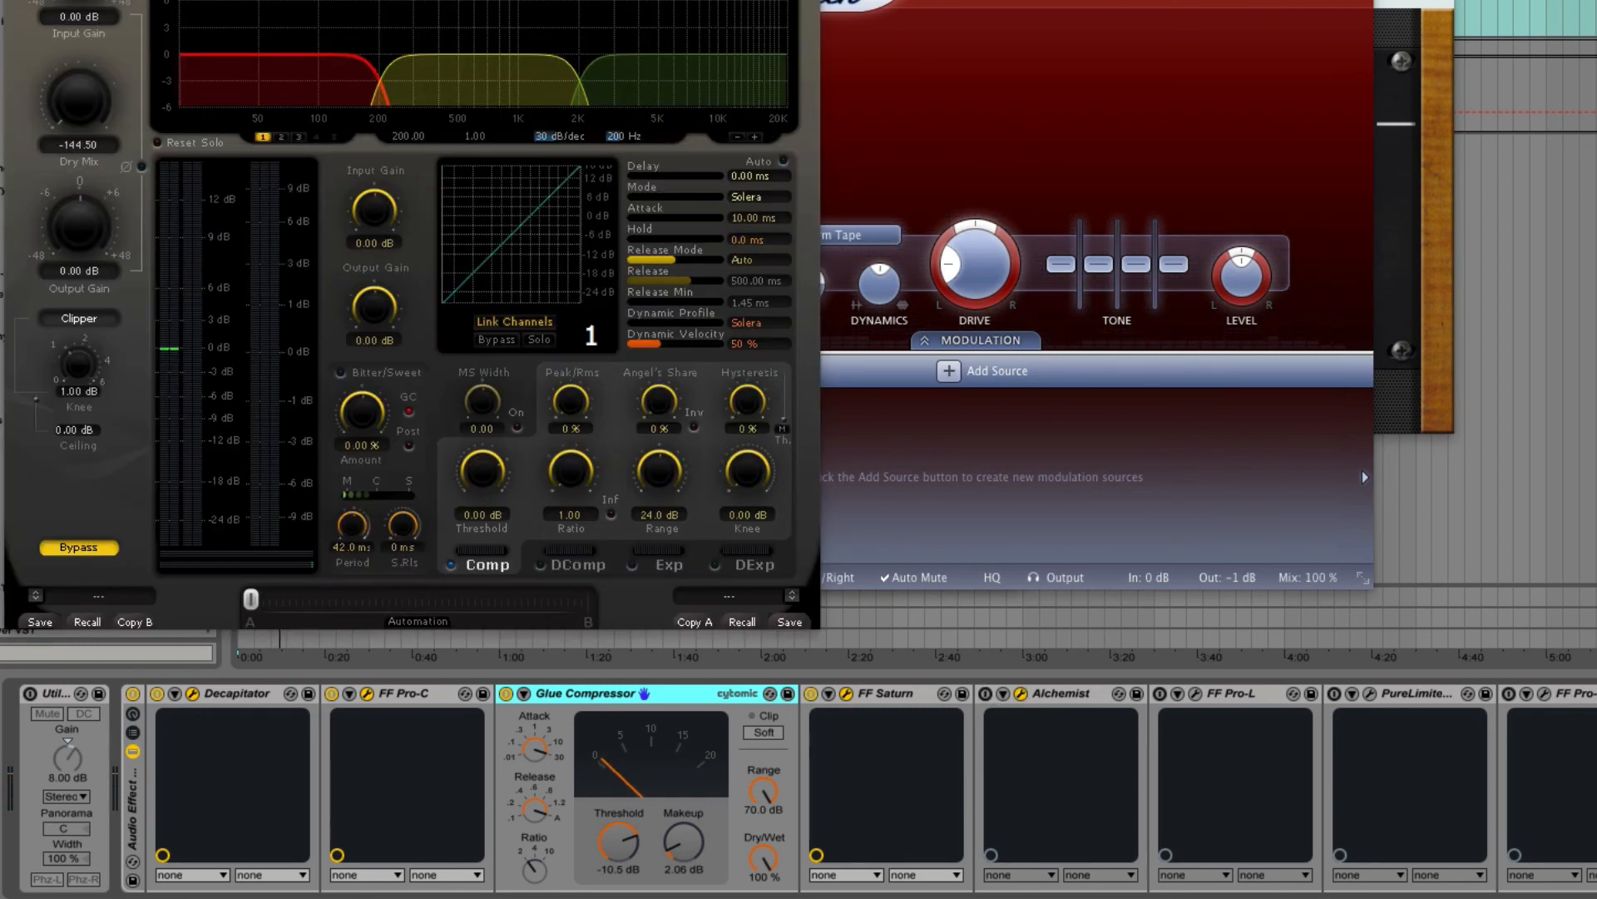
Place the Alchemist window over the arrangement, enable the device and examine its bands 2 and 3 during playback.
left_click_drag(412, 0, 948, 0)
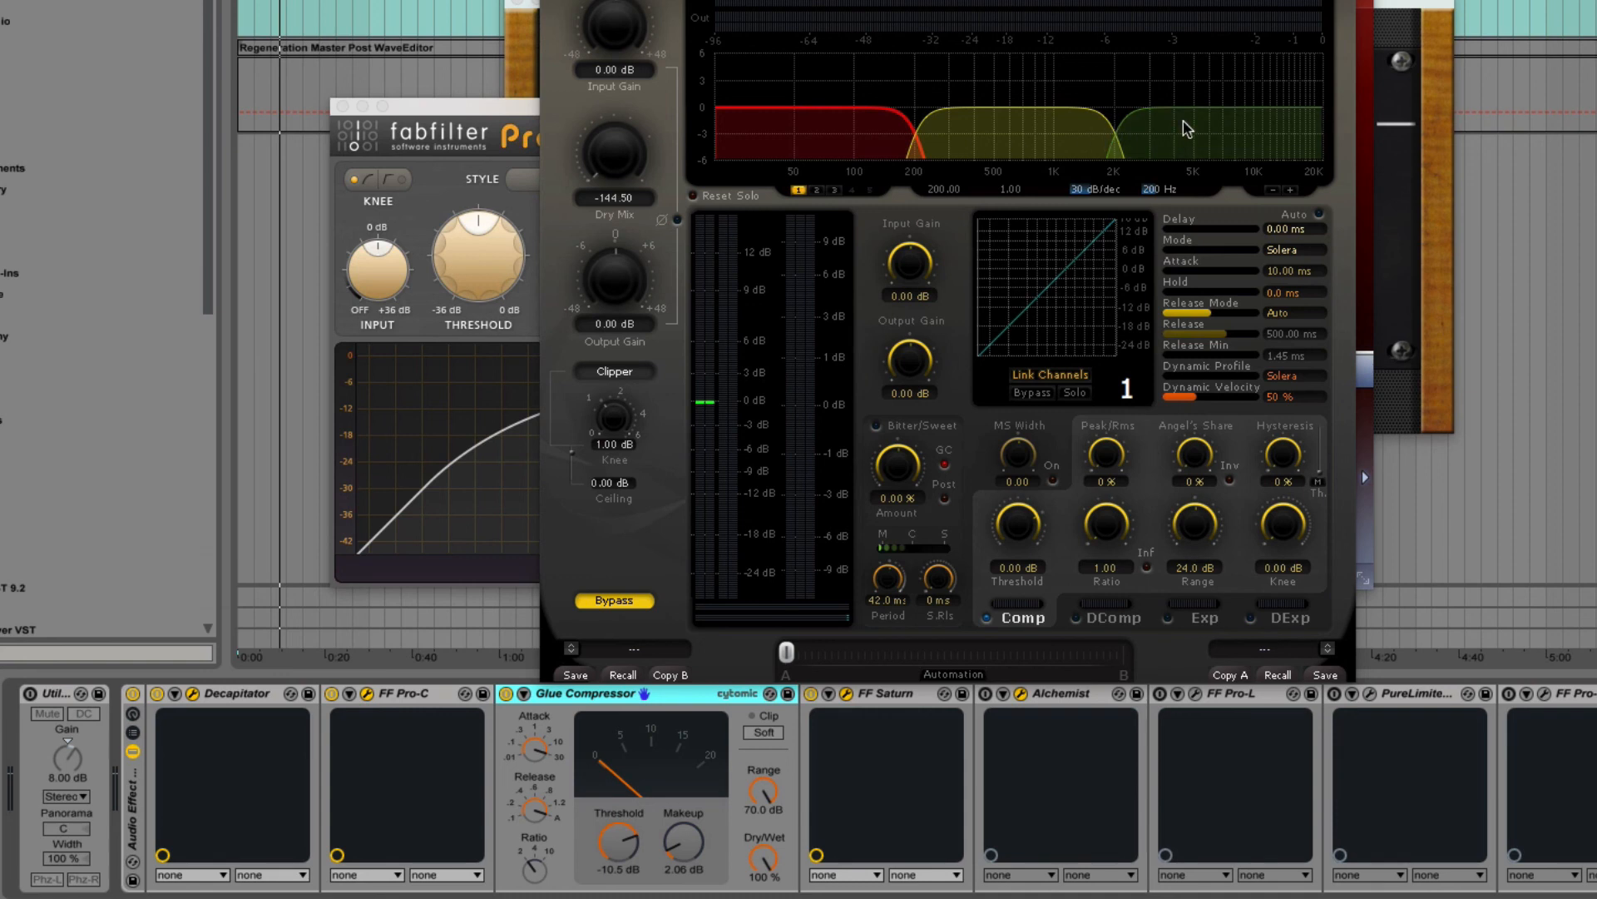
left_click(985, 694)
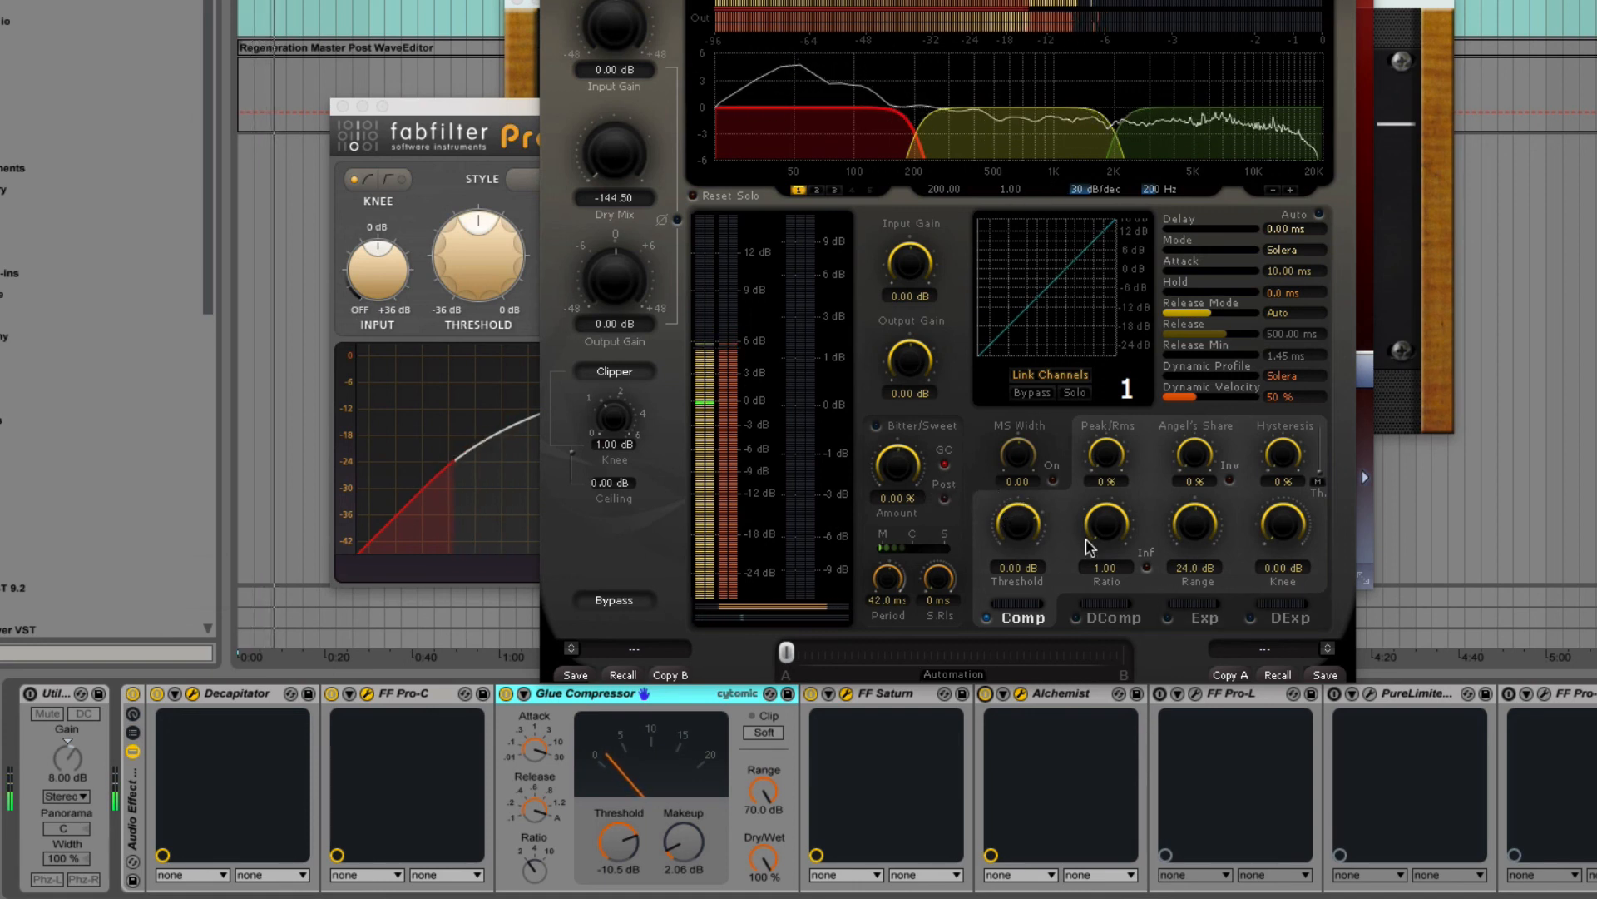
left_click(1028, 147)
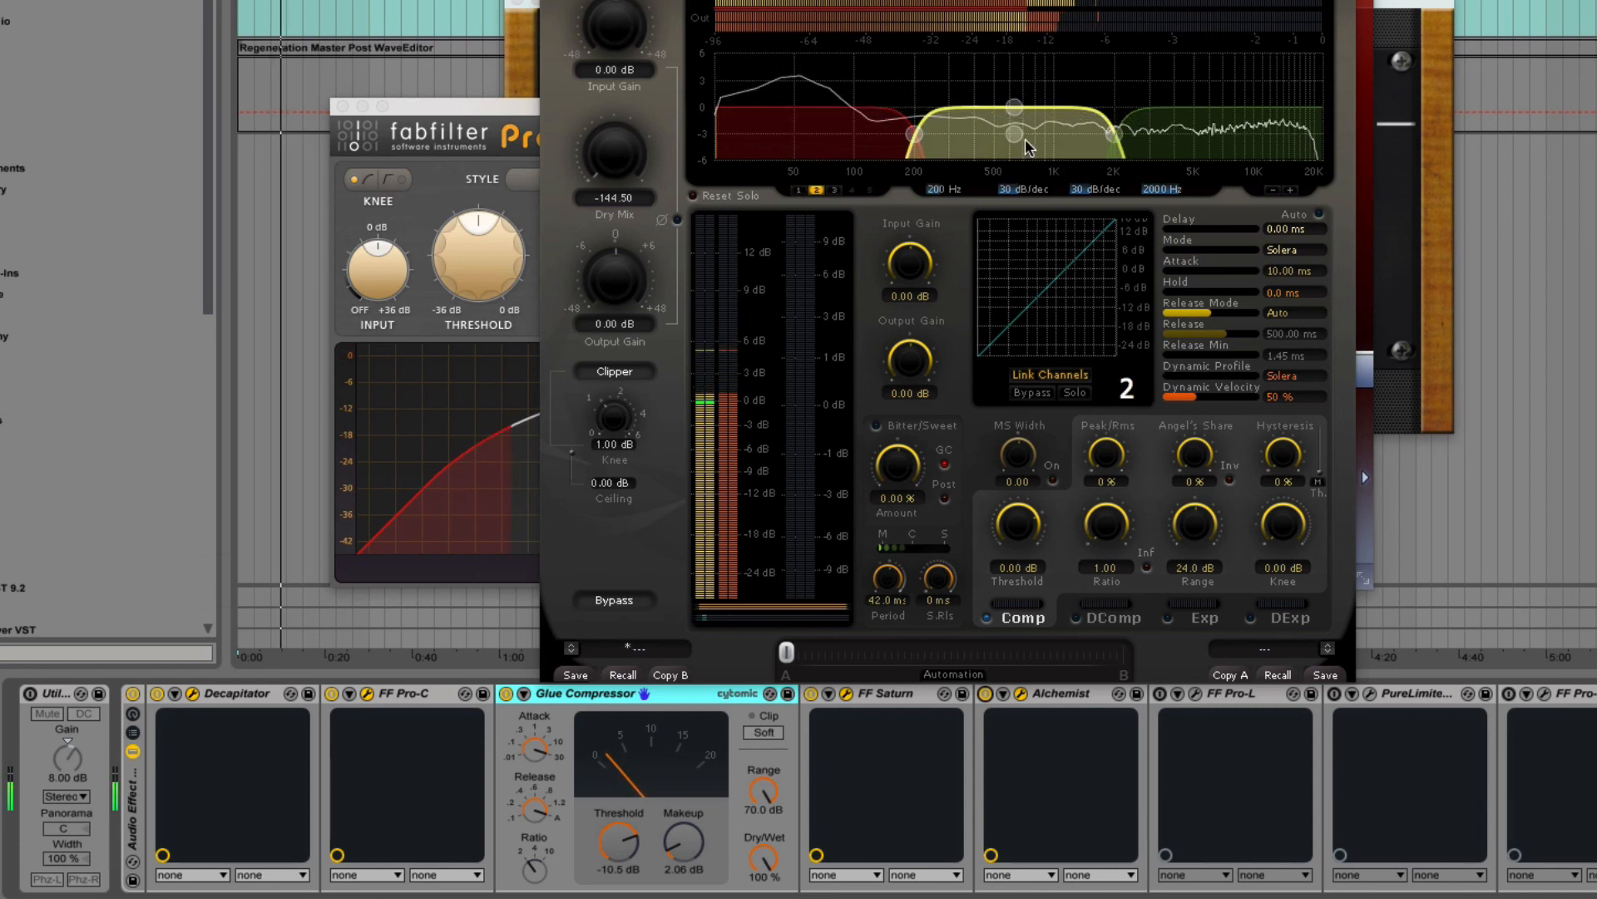
left_click(1186, 143)
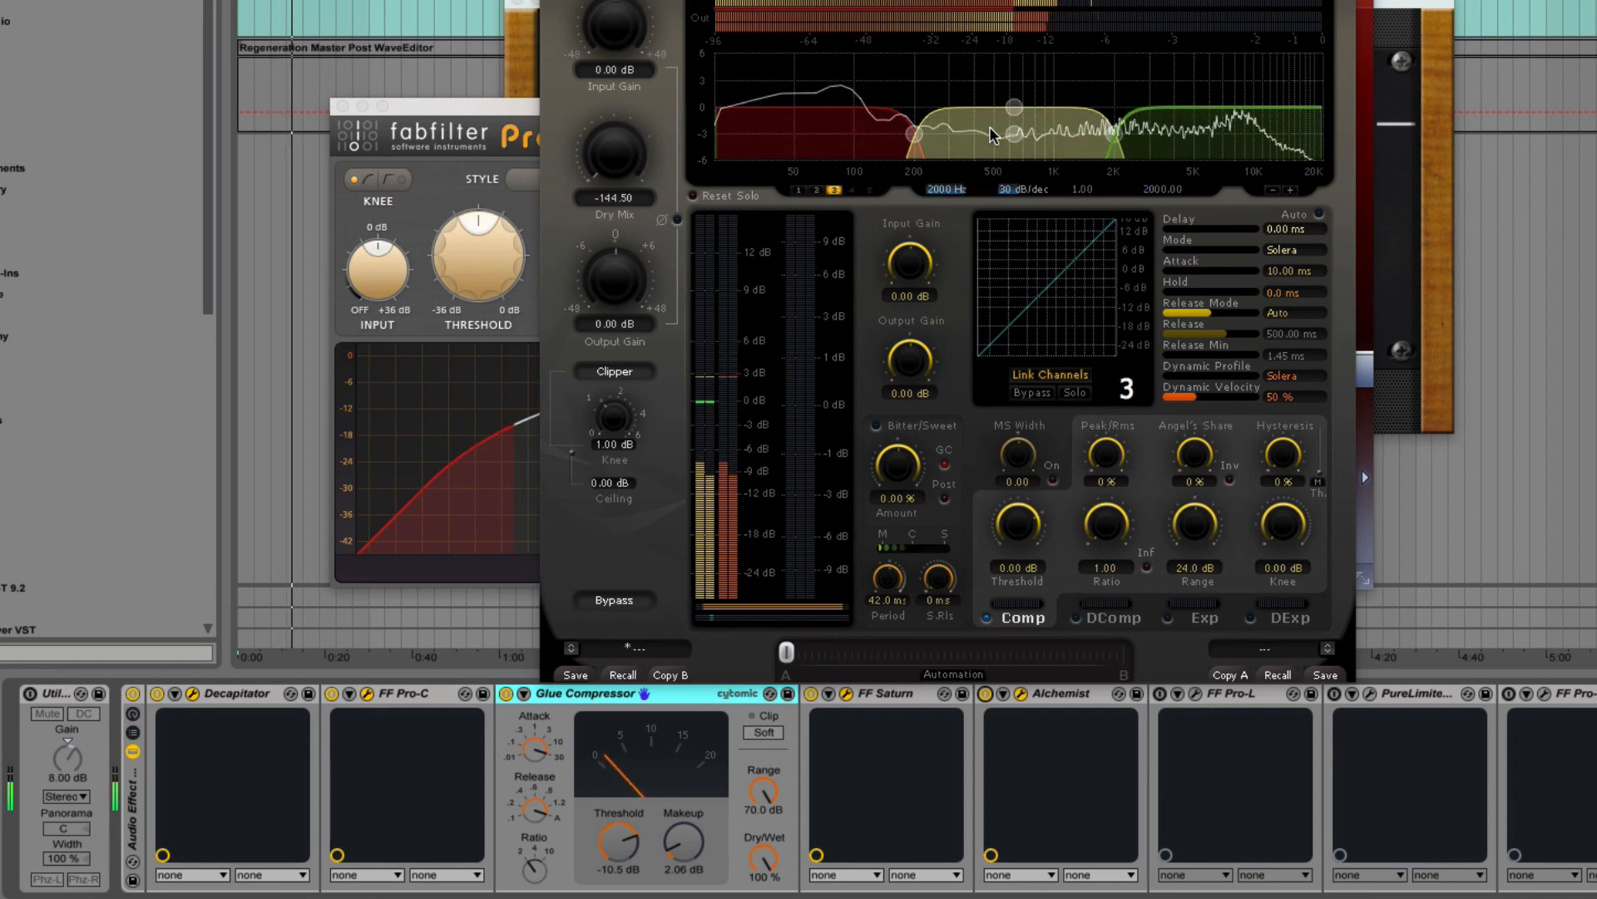
left_click(1013, 140)
left_click(1211, 145)
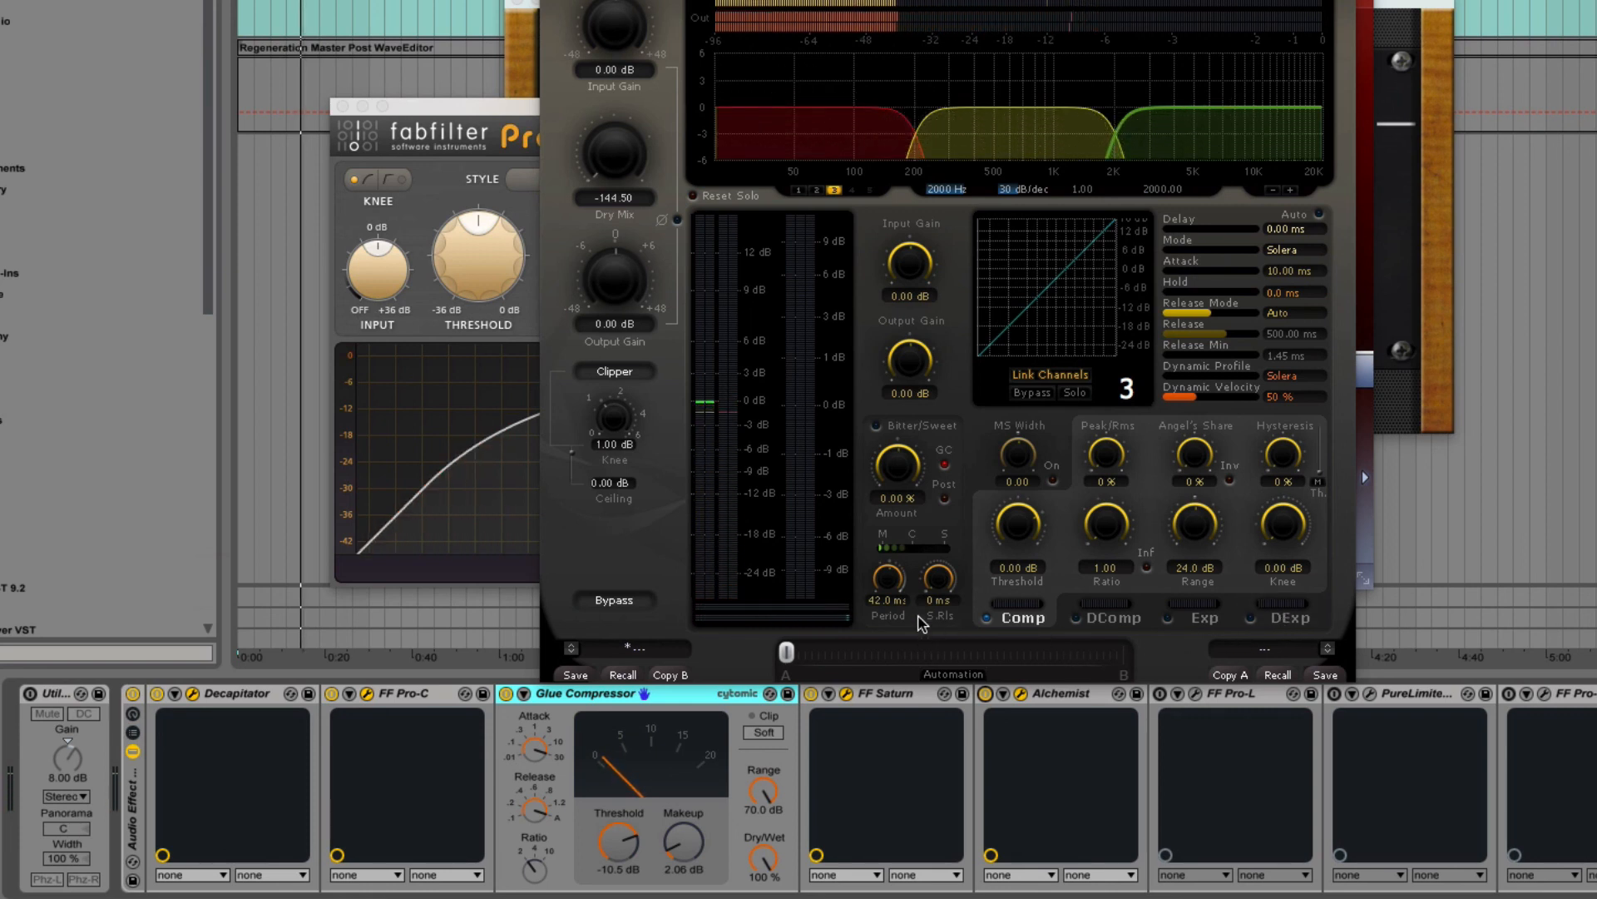
Turn on Alchemist's Clipper and compare the premaster with Alchemist bypassed and active, leaving the device enabled.
key("space")
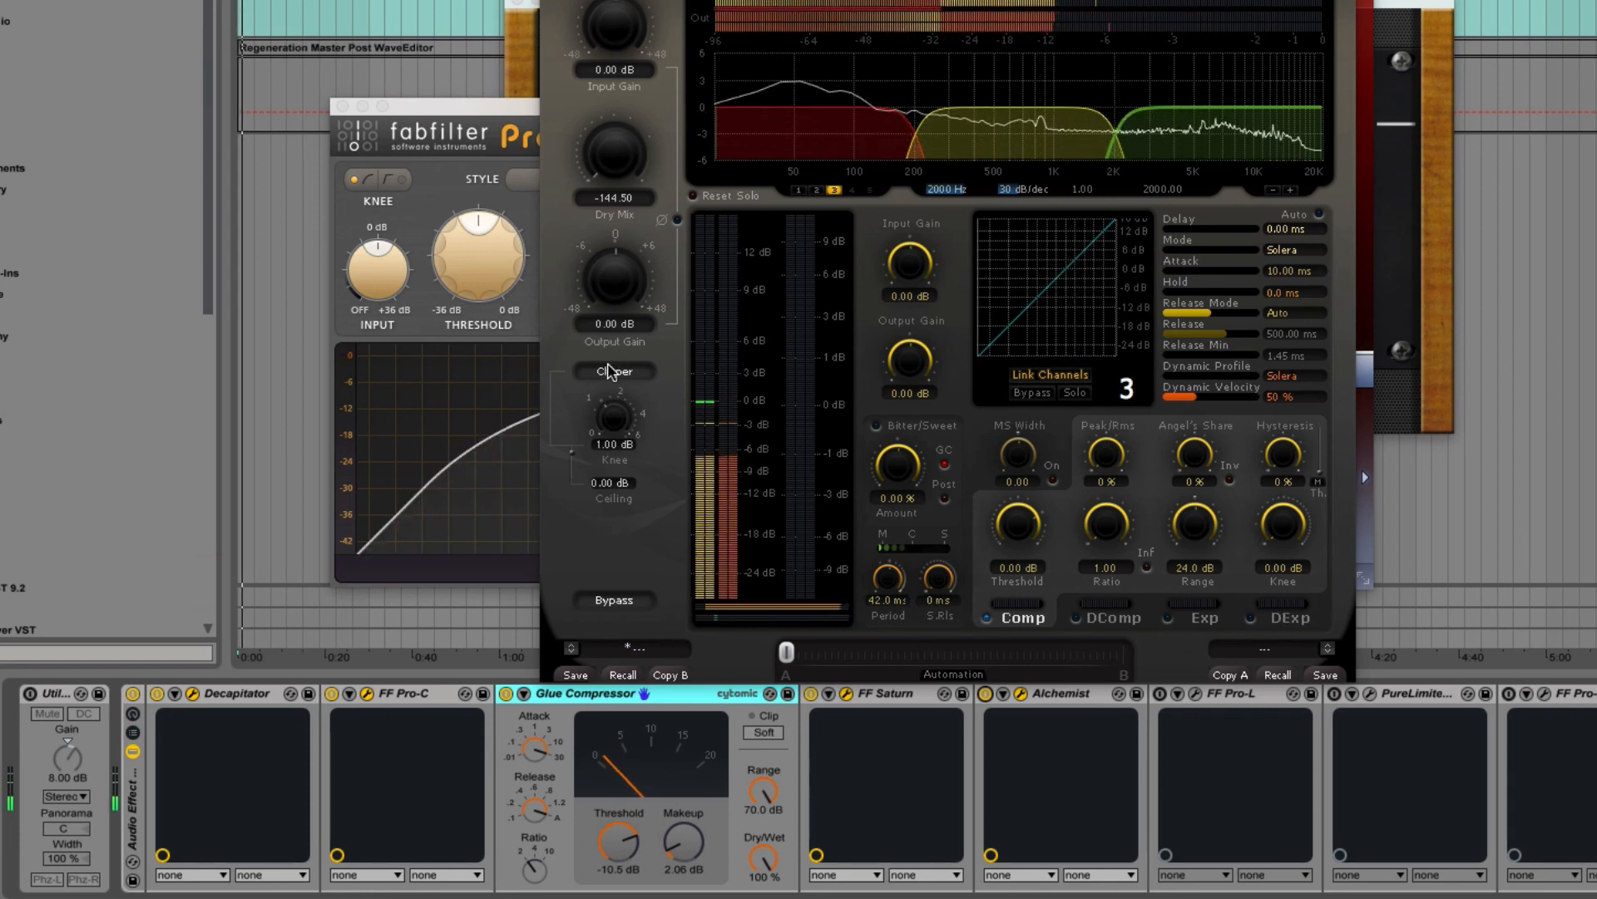
left_click(632, 375)
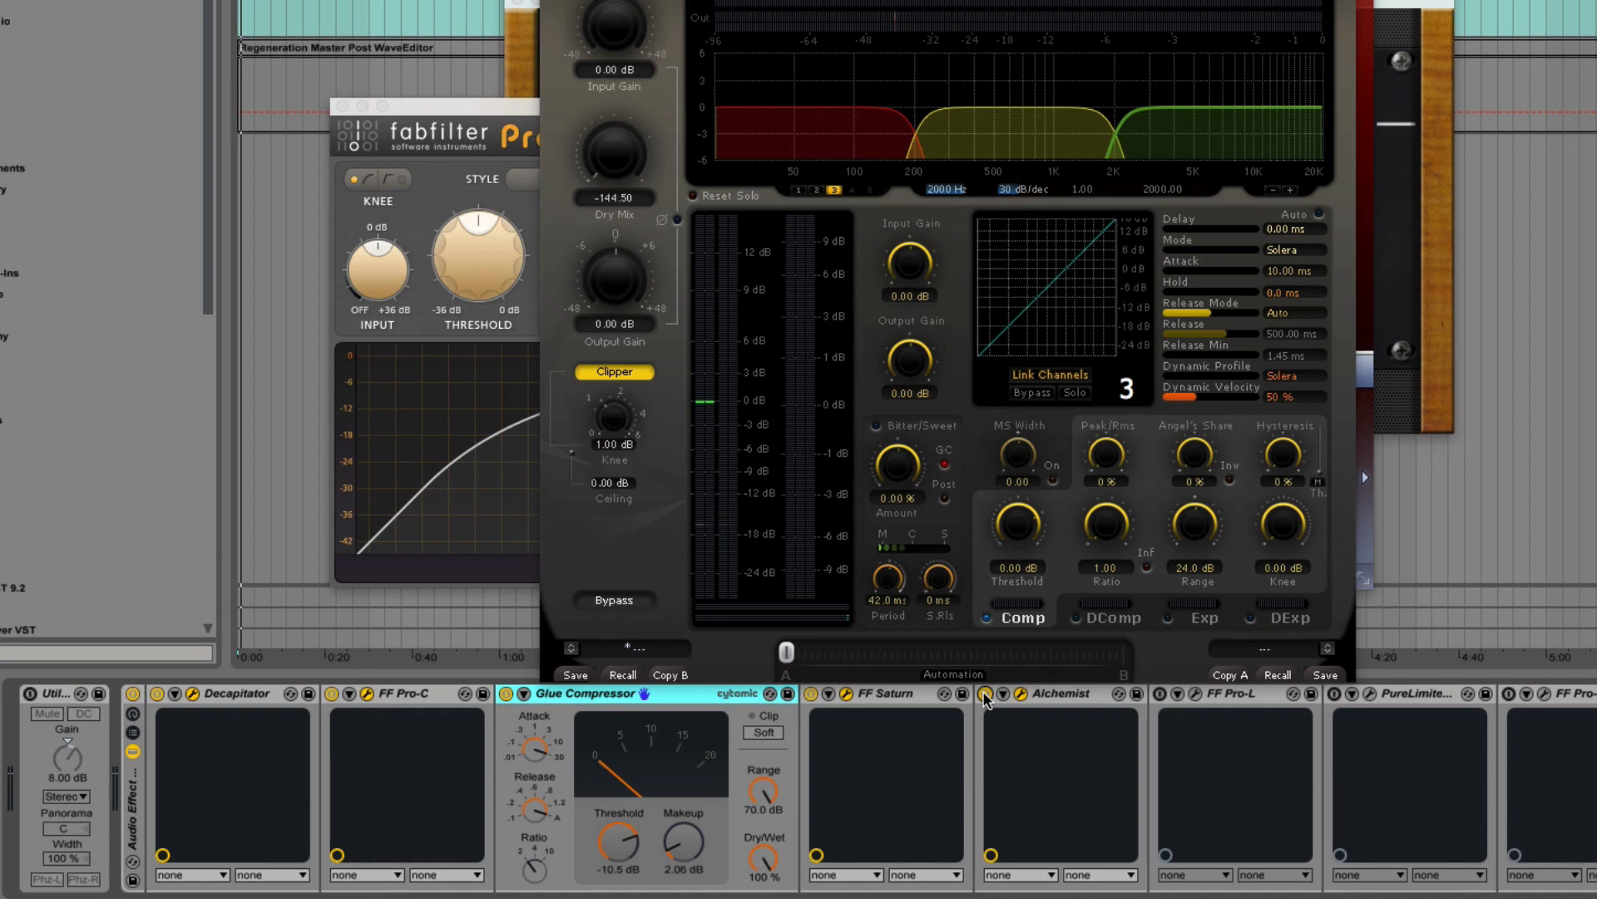
key("space")
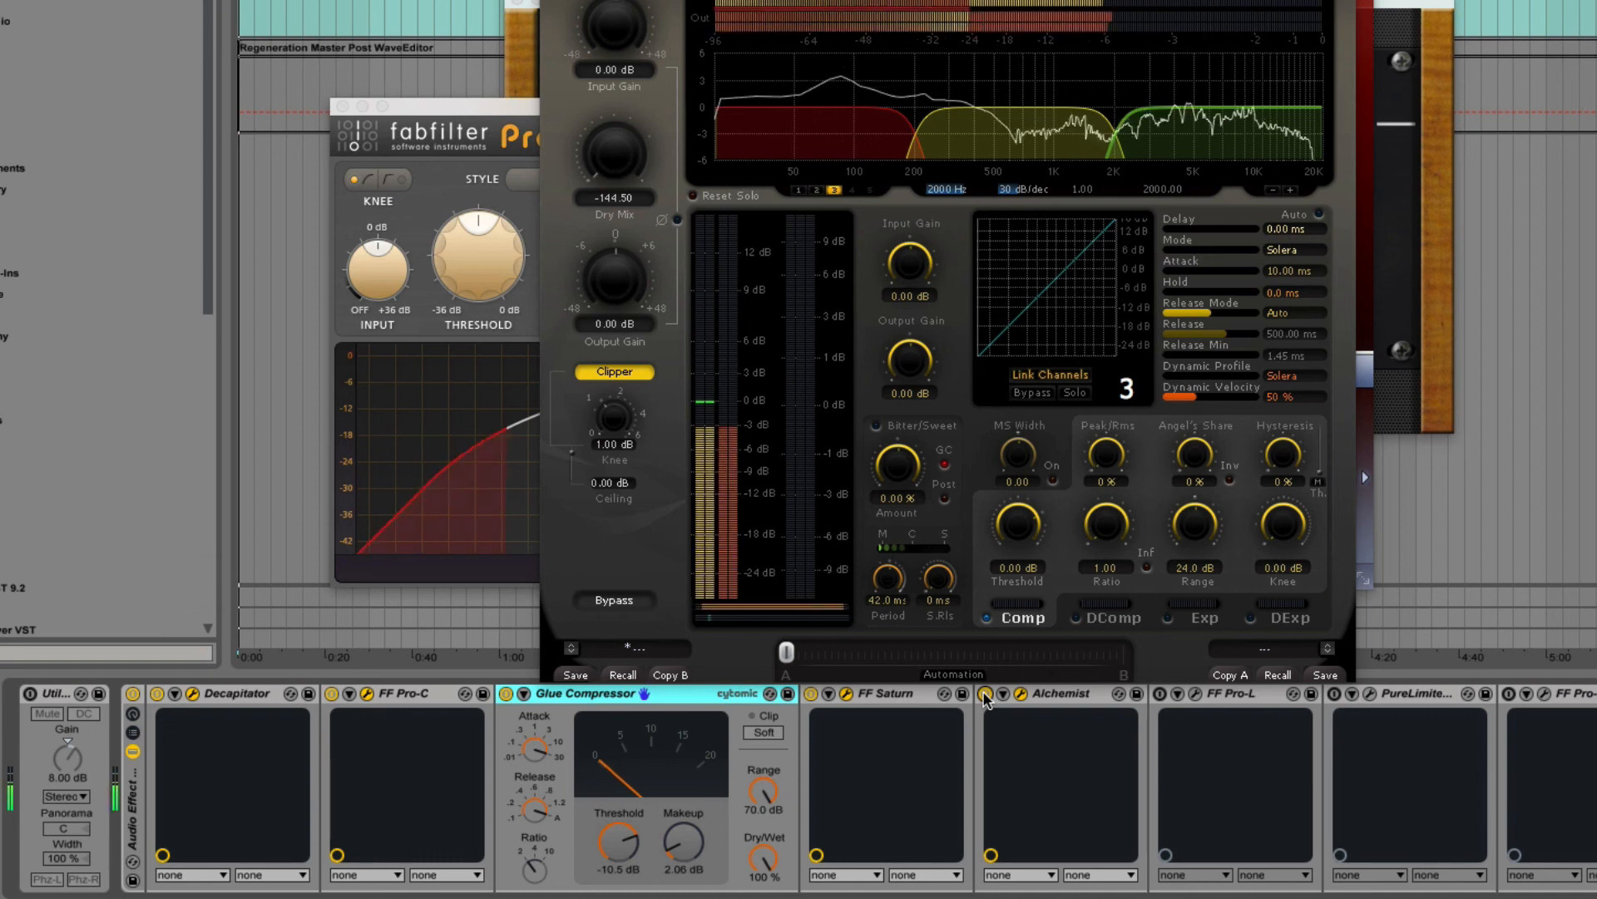
left_click(985, 694)
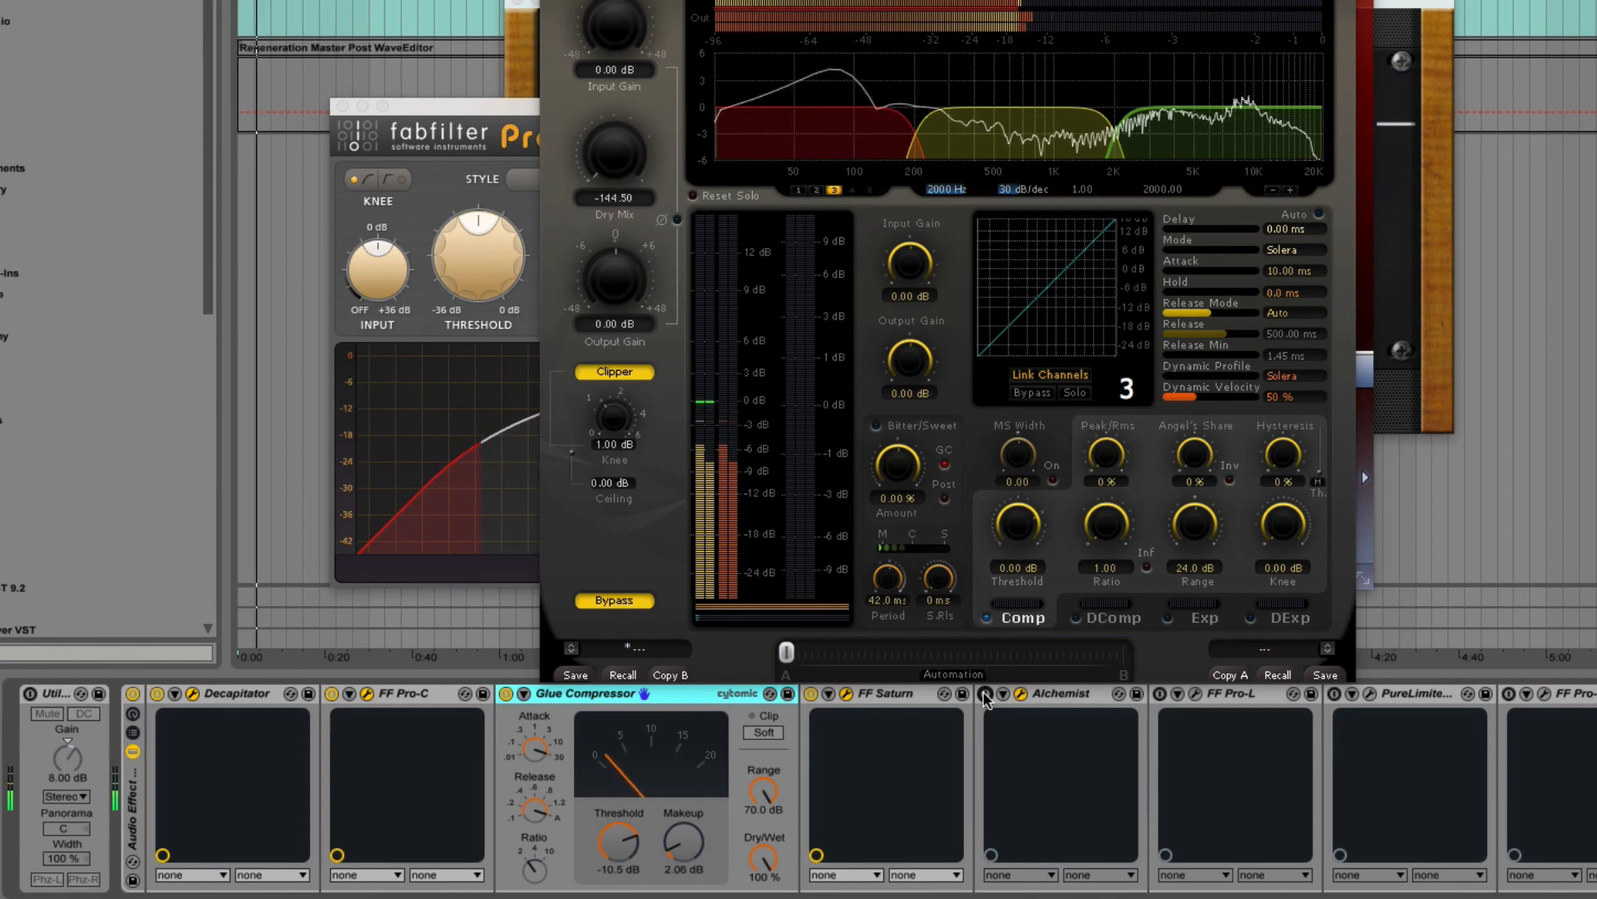
left_click(985, 694)
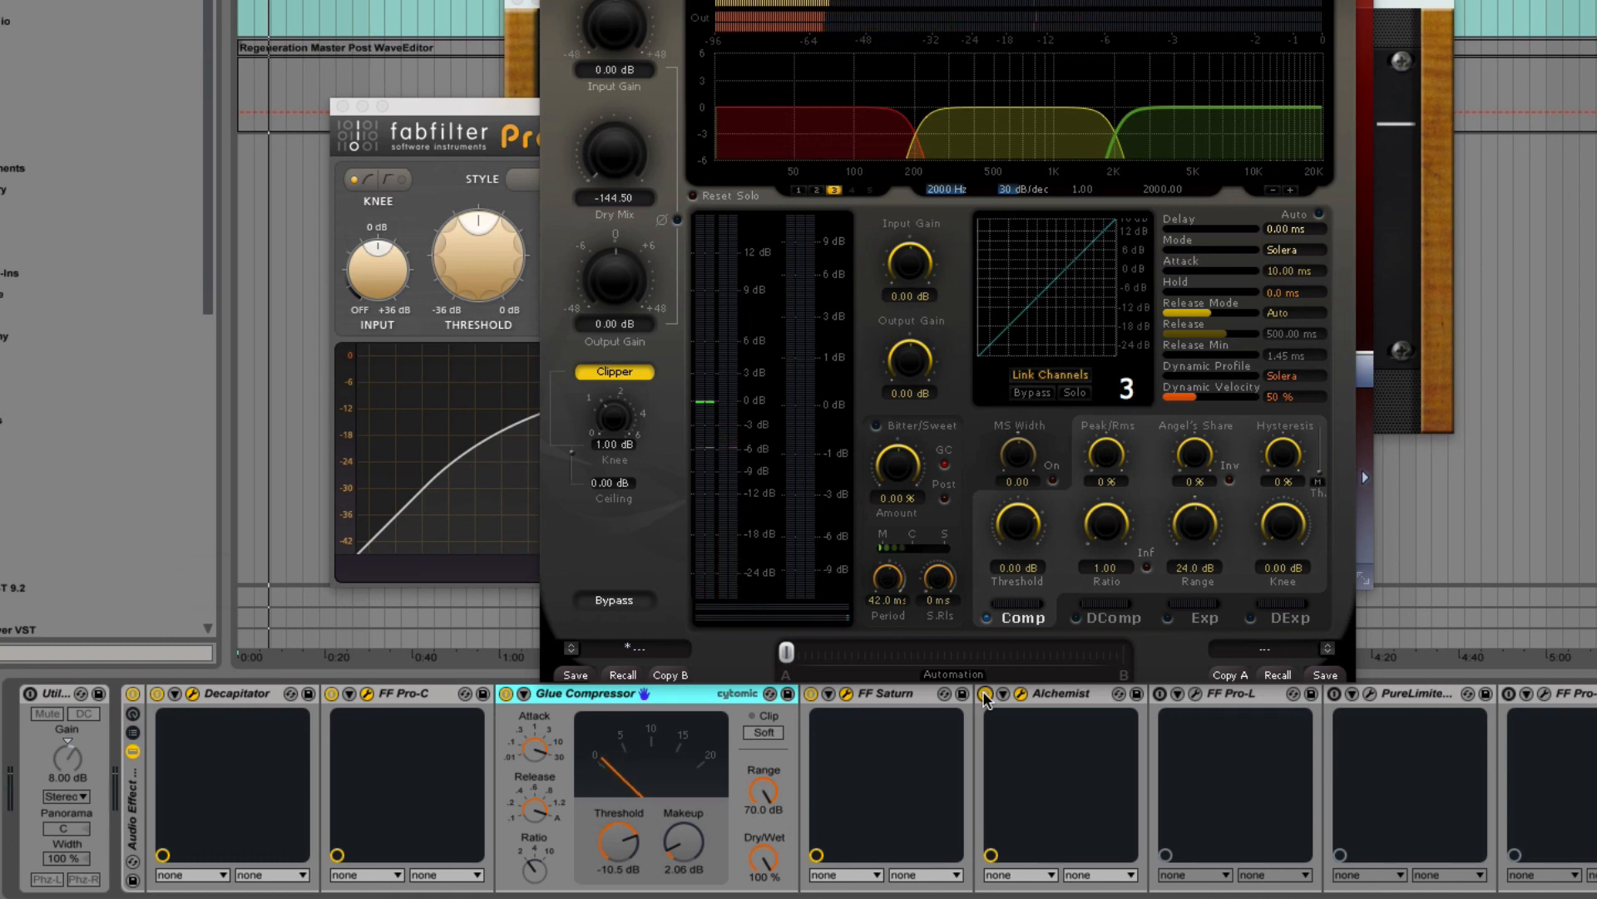
Replay the premaster and compare Alchemist's Clipper off and on, leaving the Clipper engaged and playback stopped.
key("space")
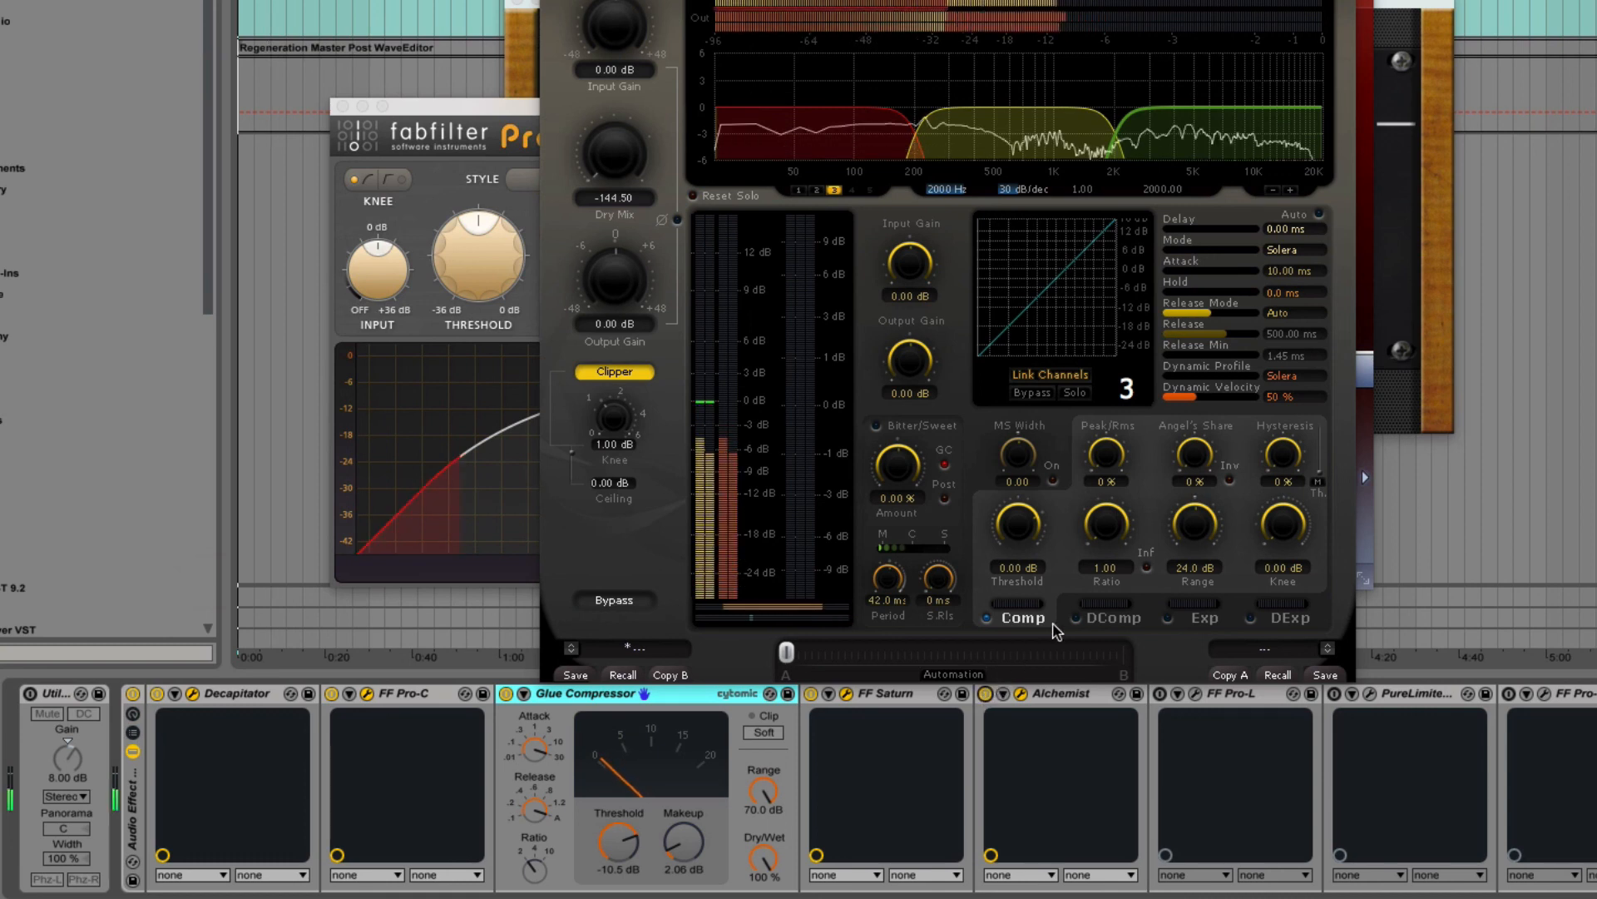
left_click(634, 374)
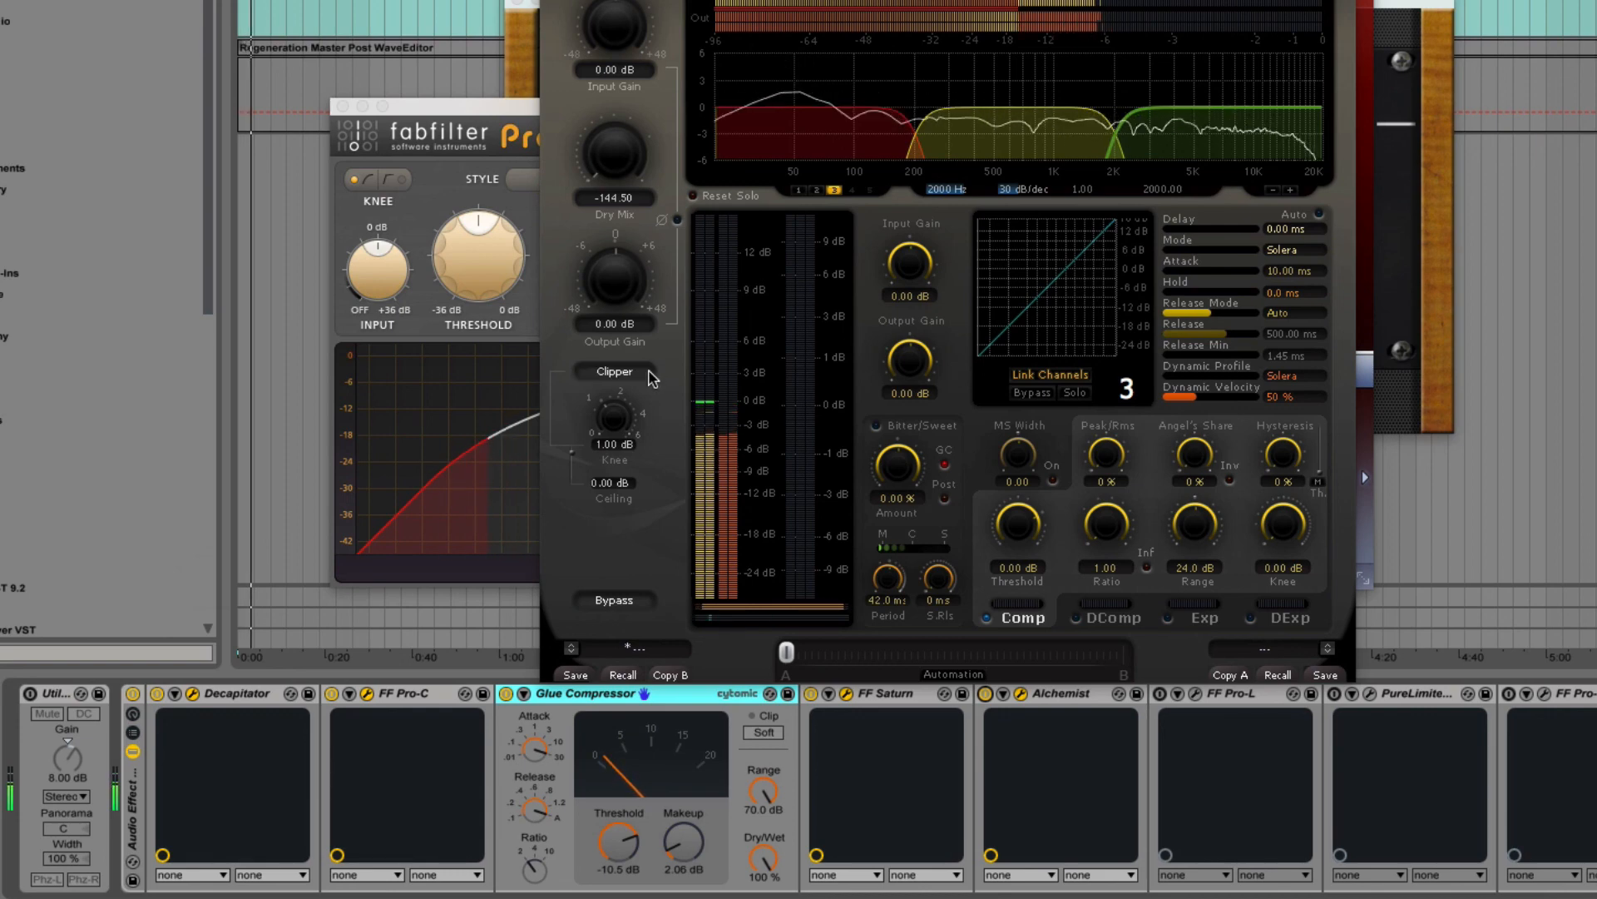
left_click(647, 372)
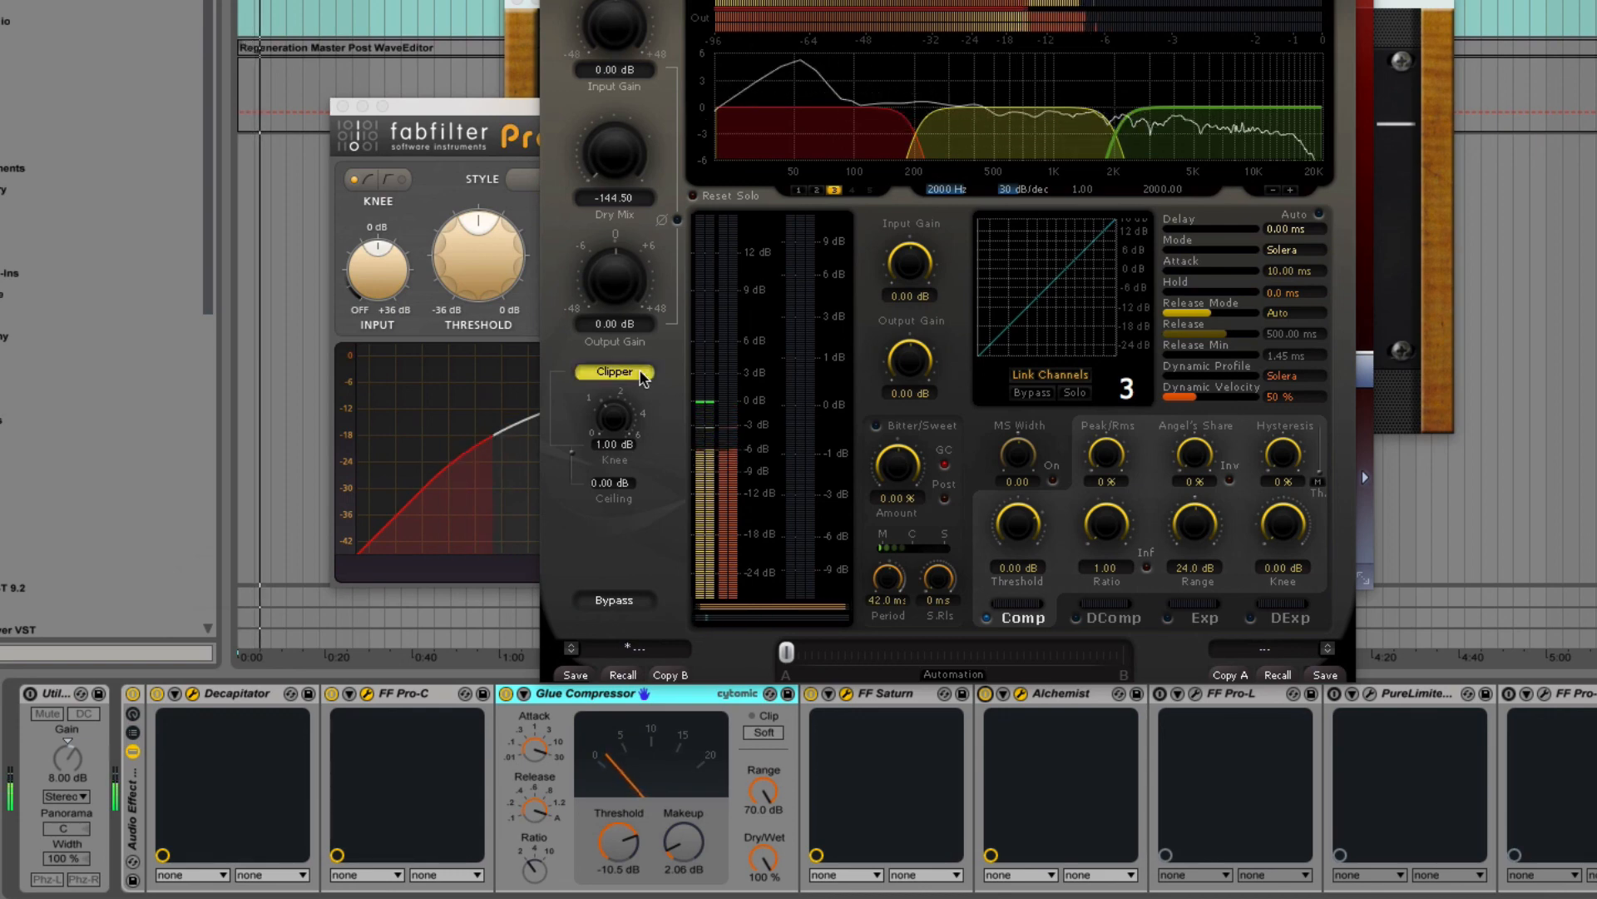
key("space")
Hide the Alchemist window and open FF Pro-L with the limiter enabled.
left_click(1021, 693)
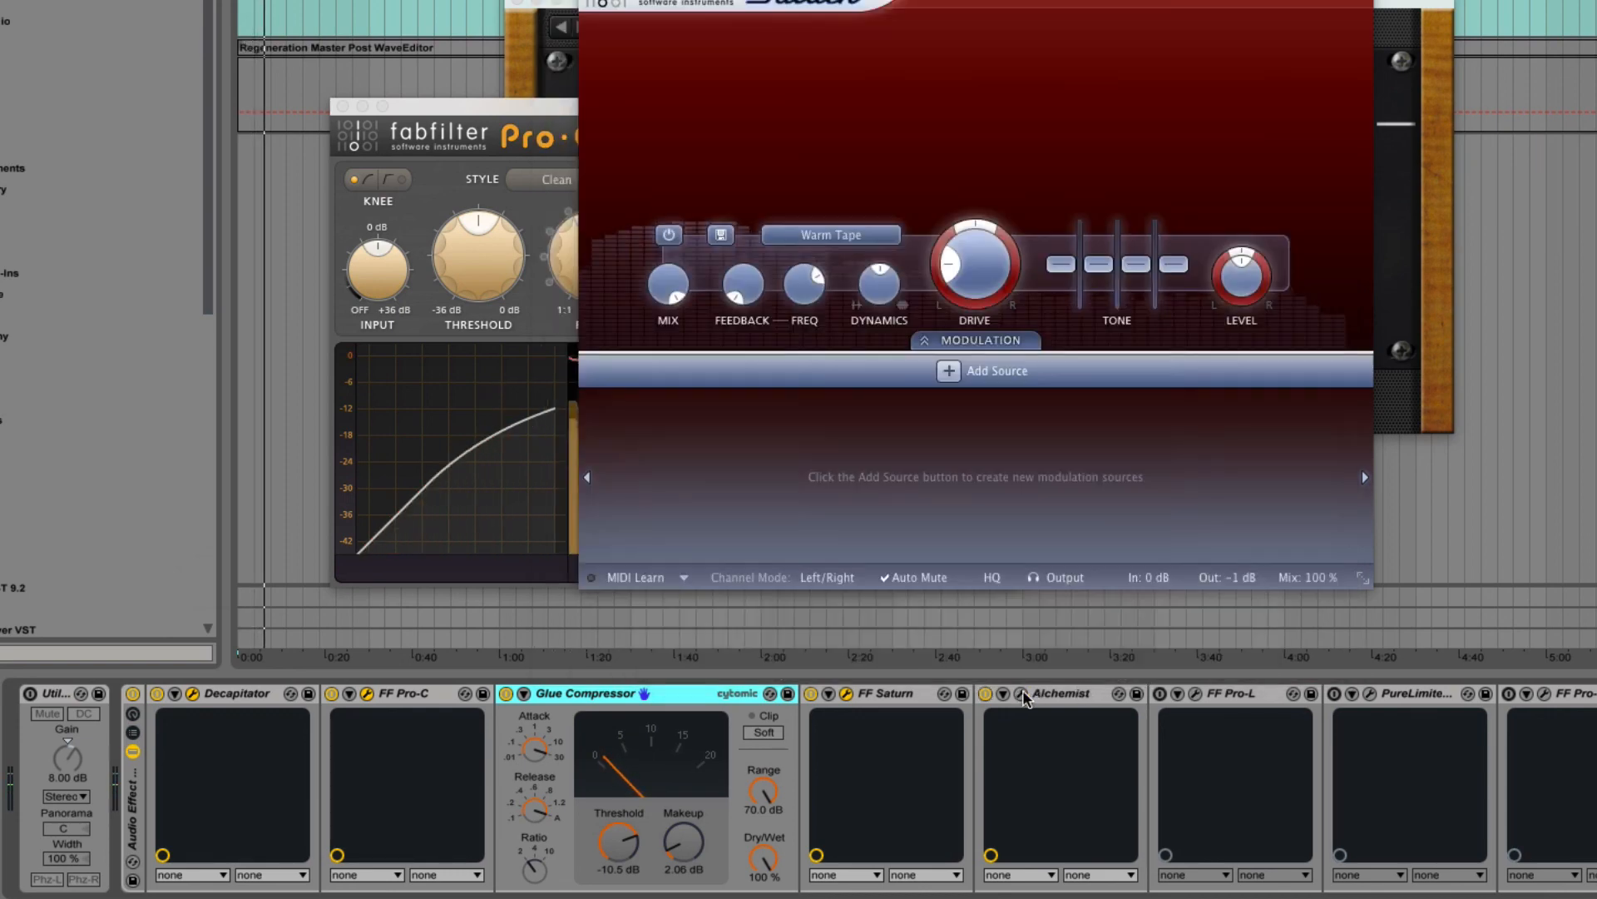
left_click(1199, 695)
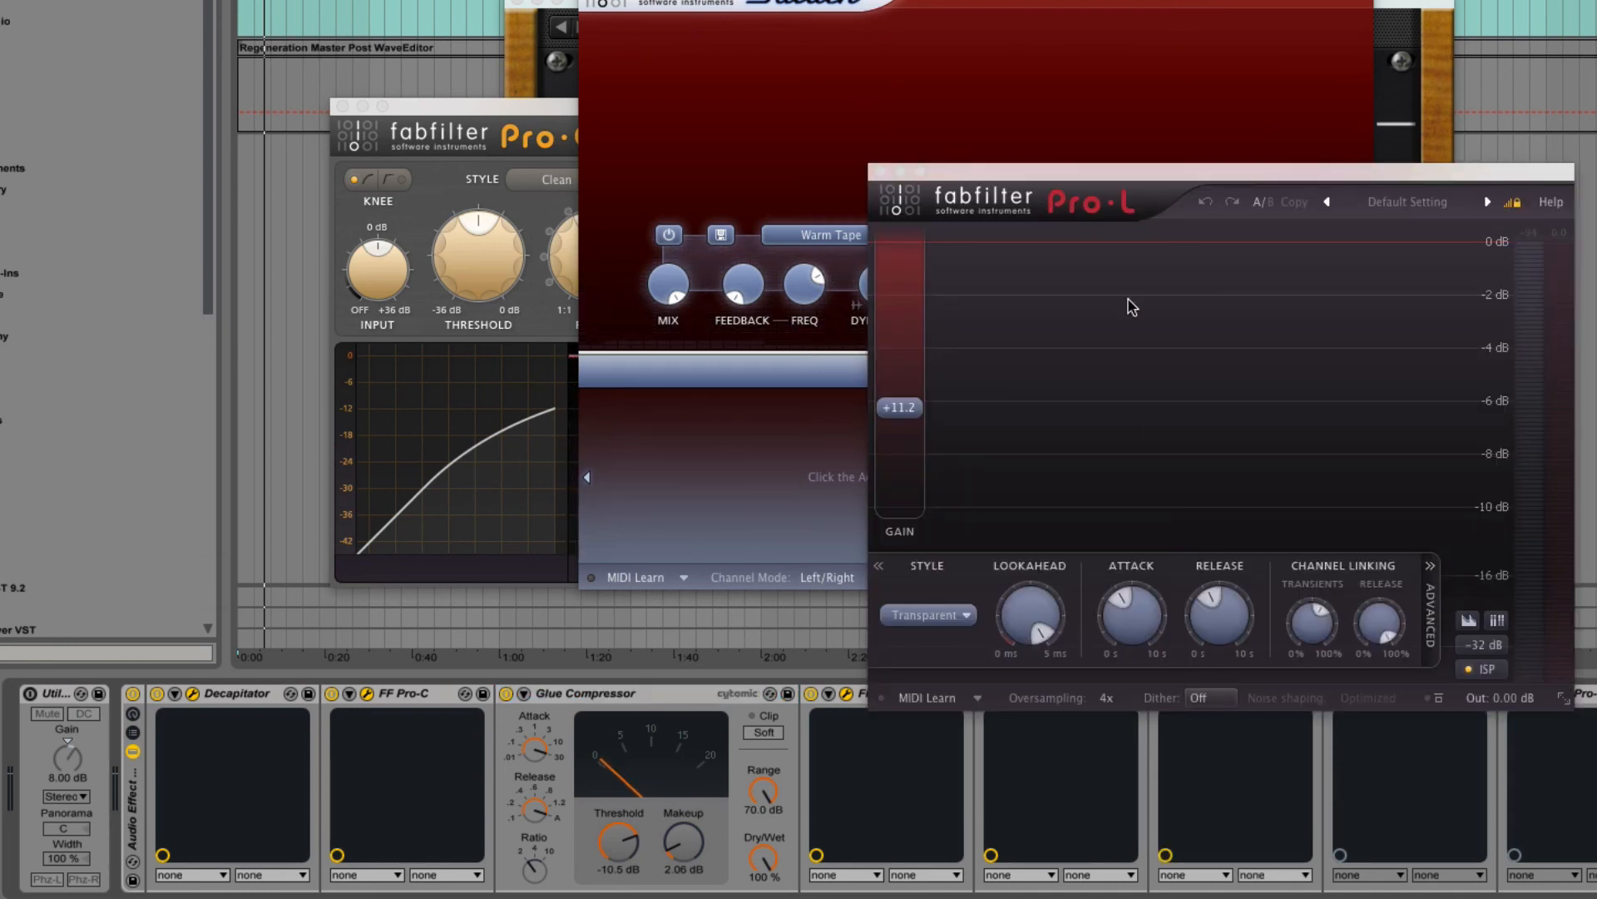
Move the FF Pro-L window off the device chain and compare the premaster with the limiter active and bypassed, leaving it enabled.
left_click_drag(1140, 172, 1095, 0)
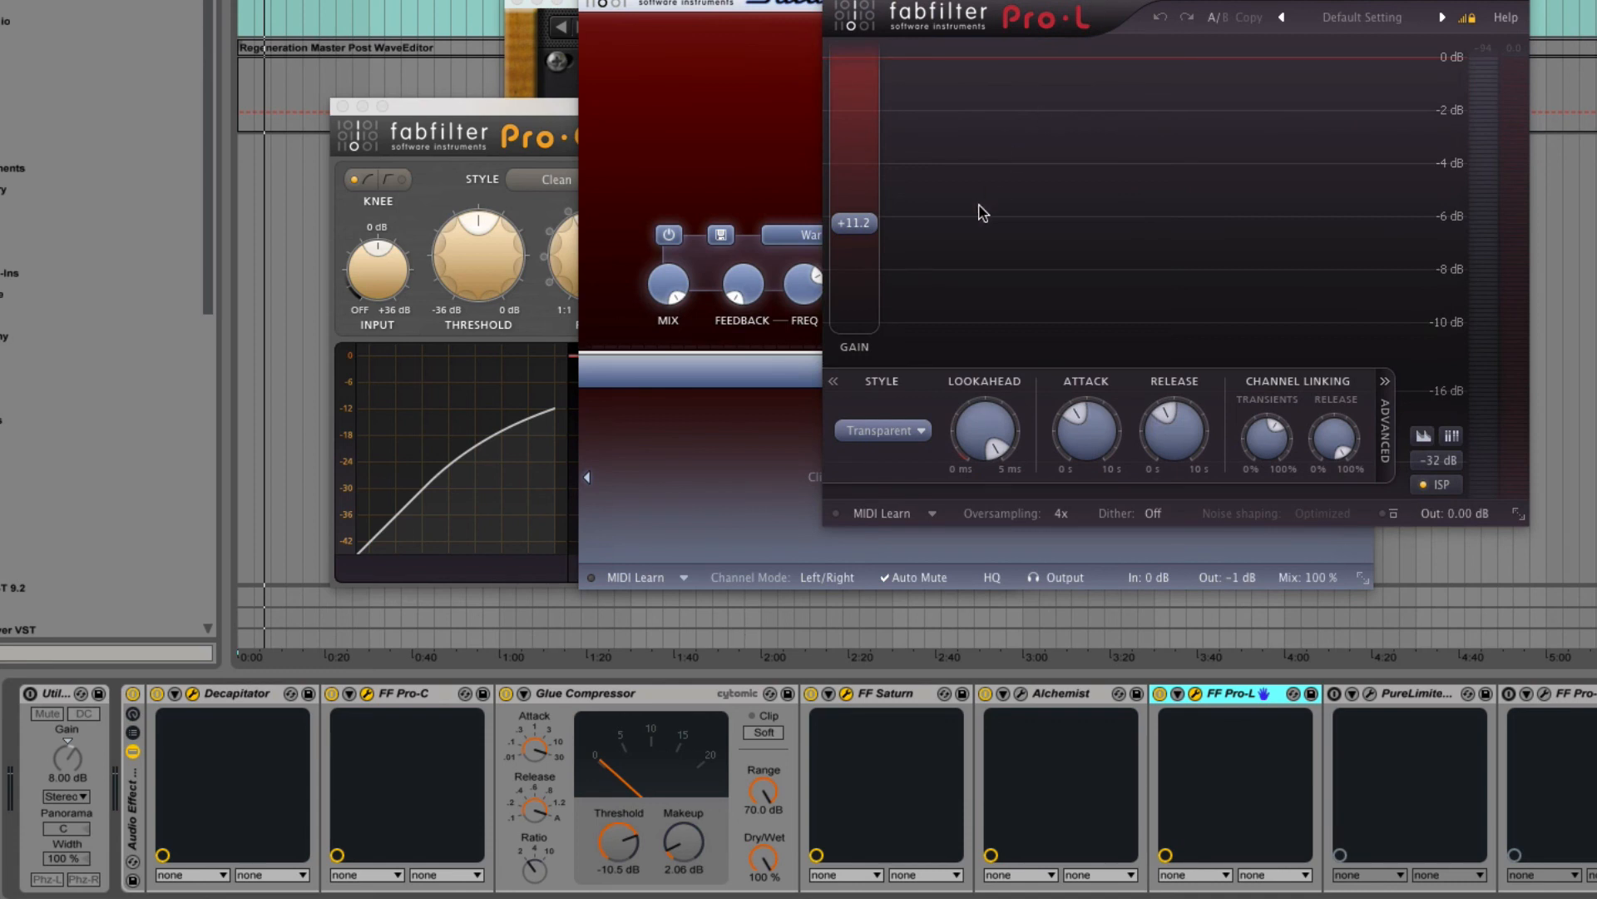
key("space")
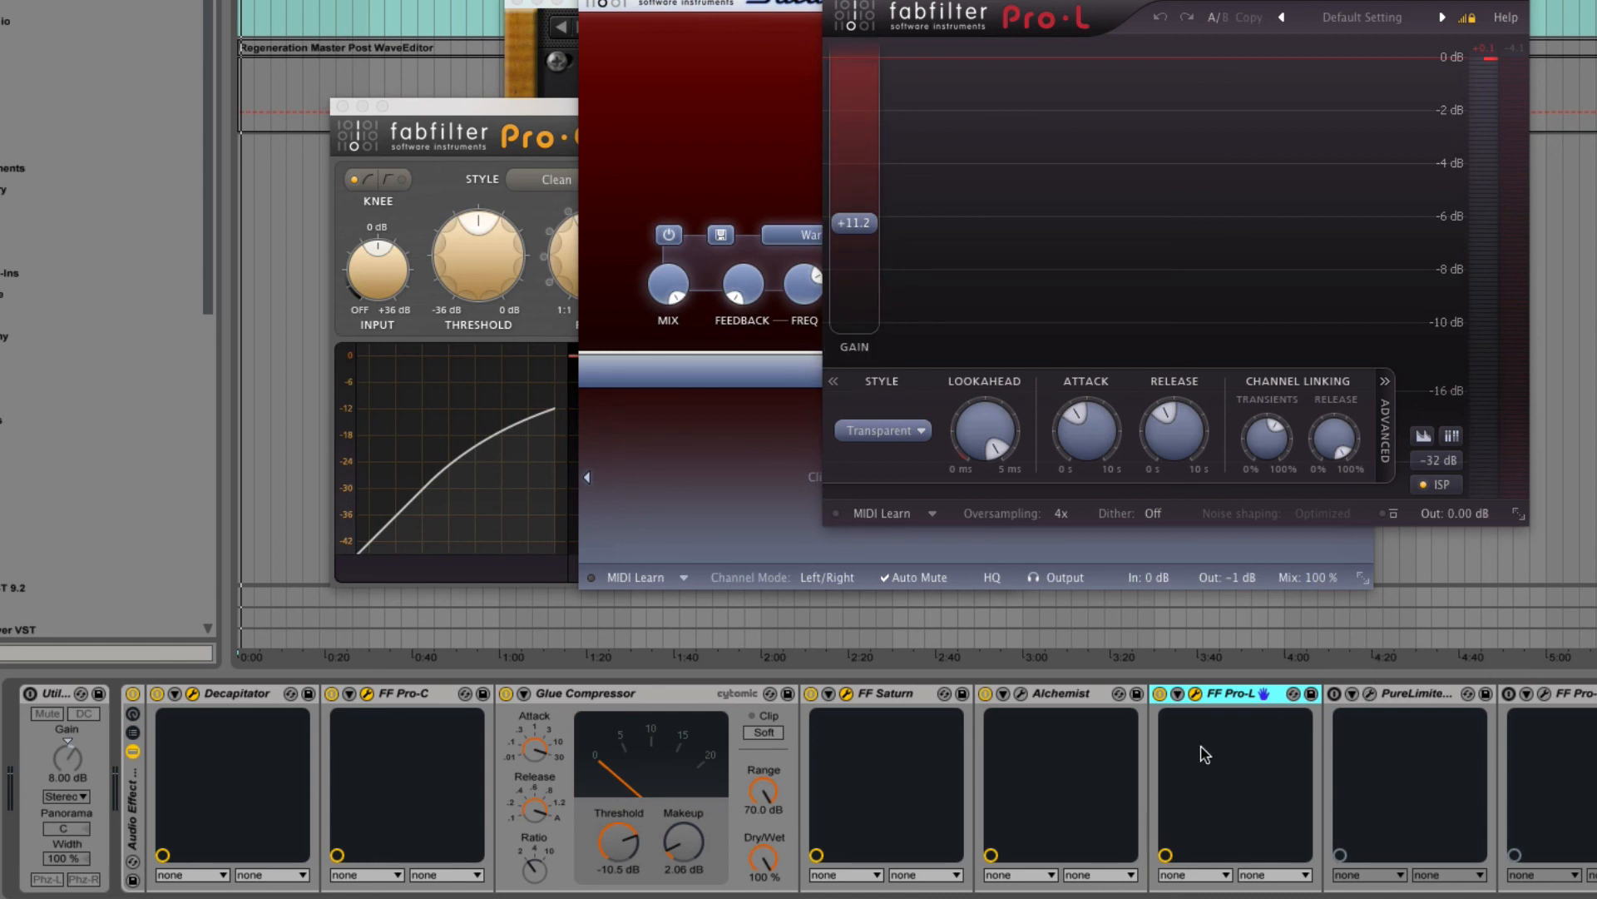
left_click(1194, 692)
left_click(1193, 693)
key("space")
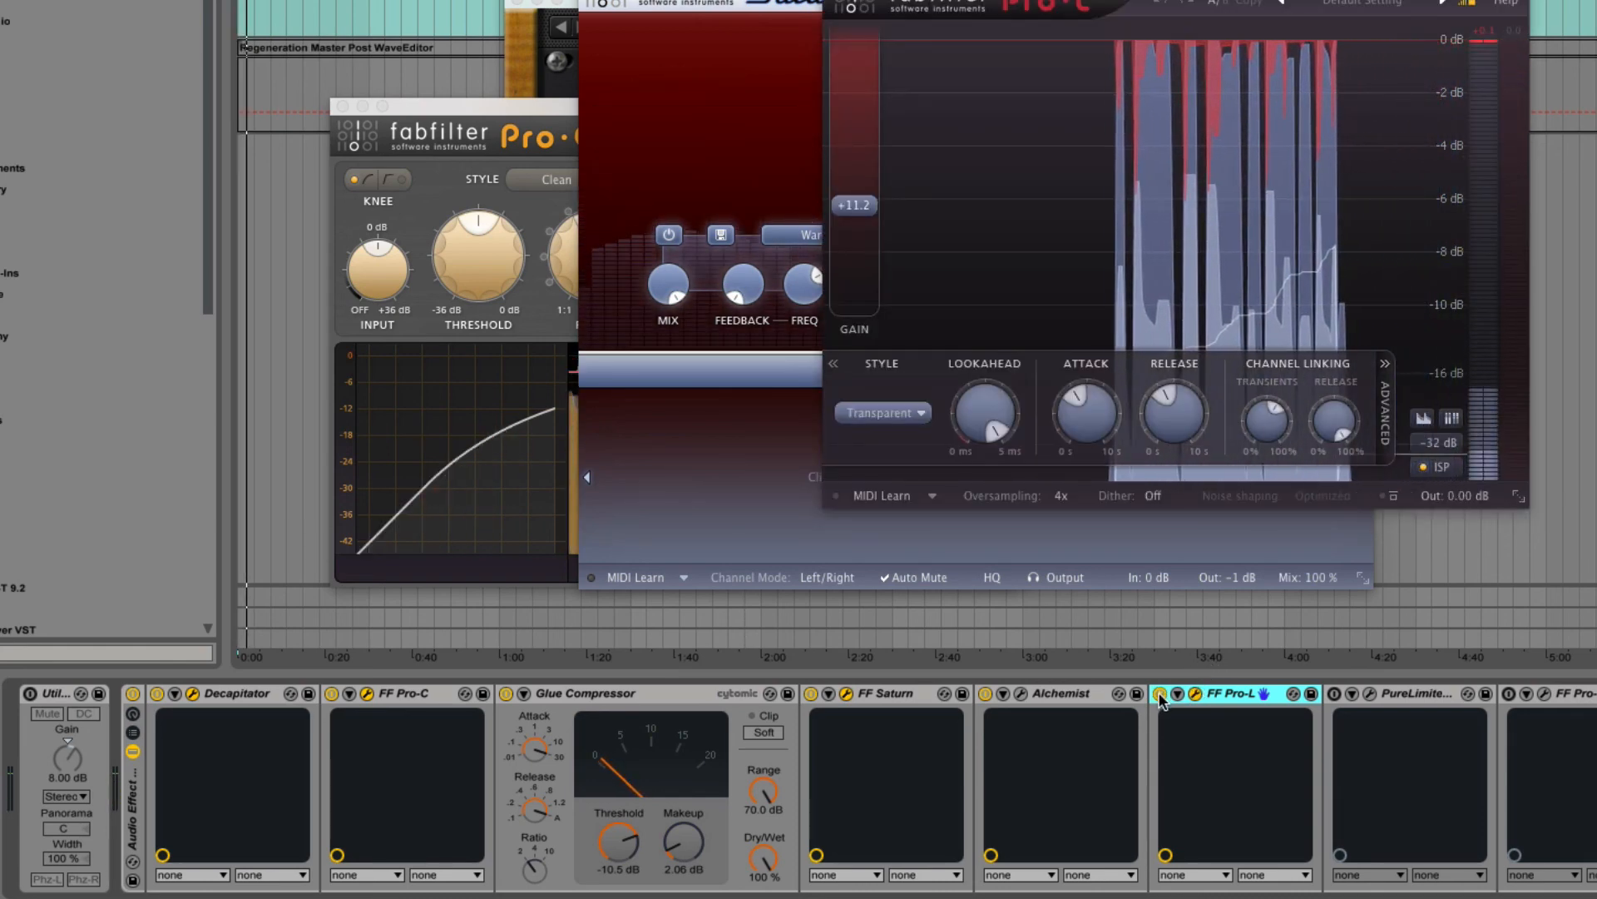
mouse_move(970, 408)
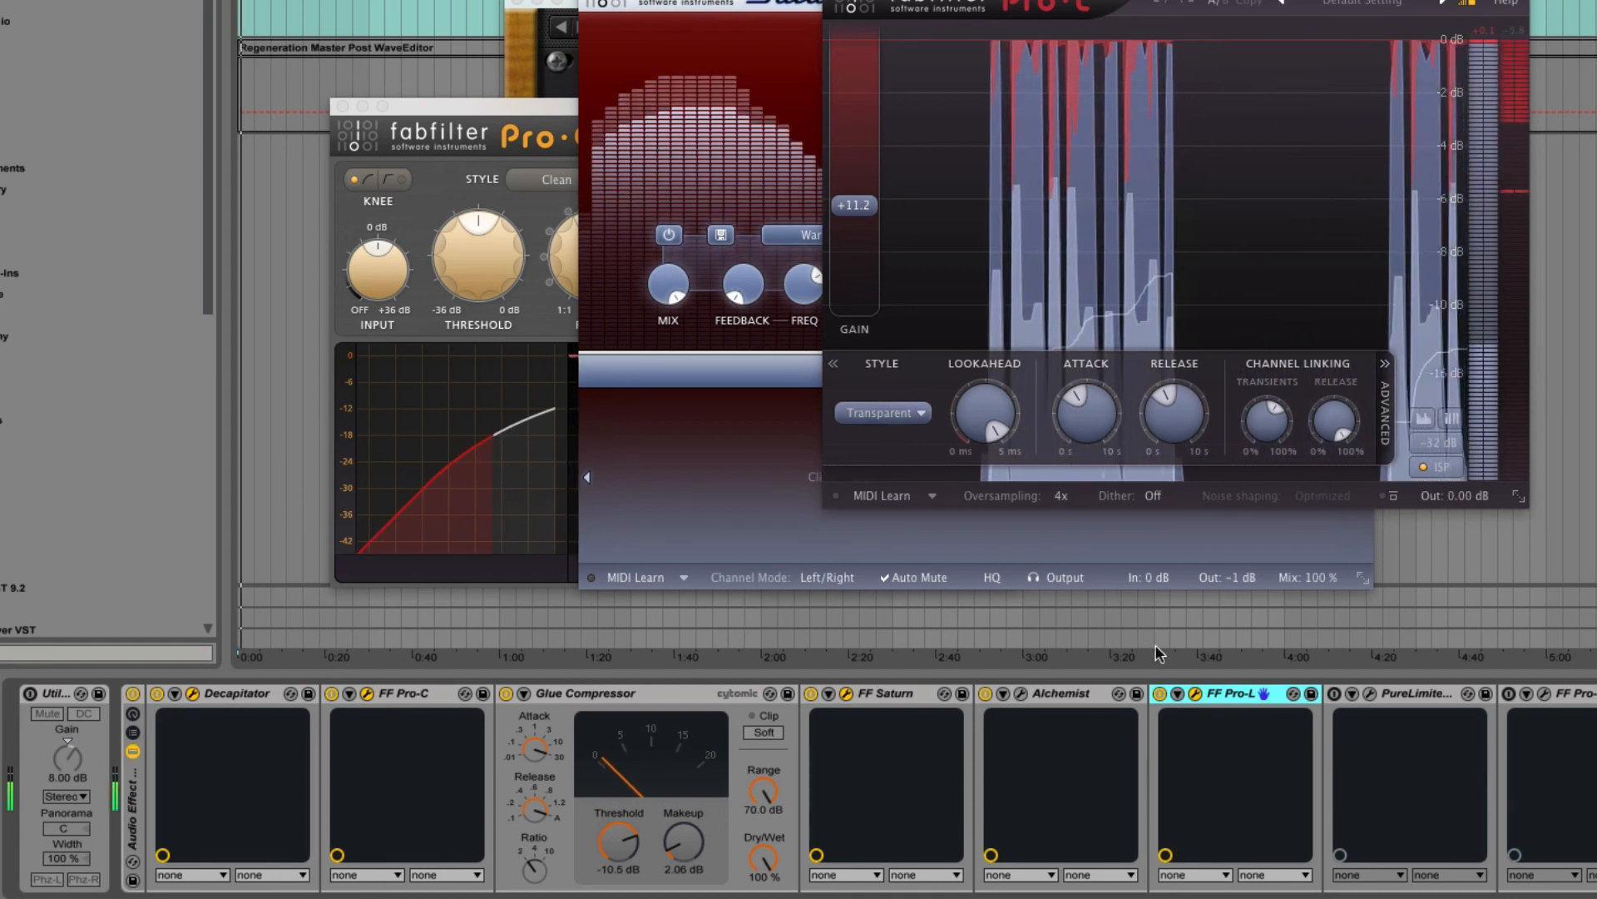
left_click(1160, 693)
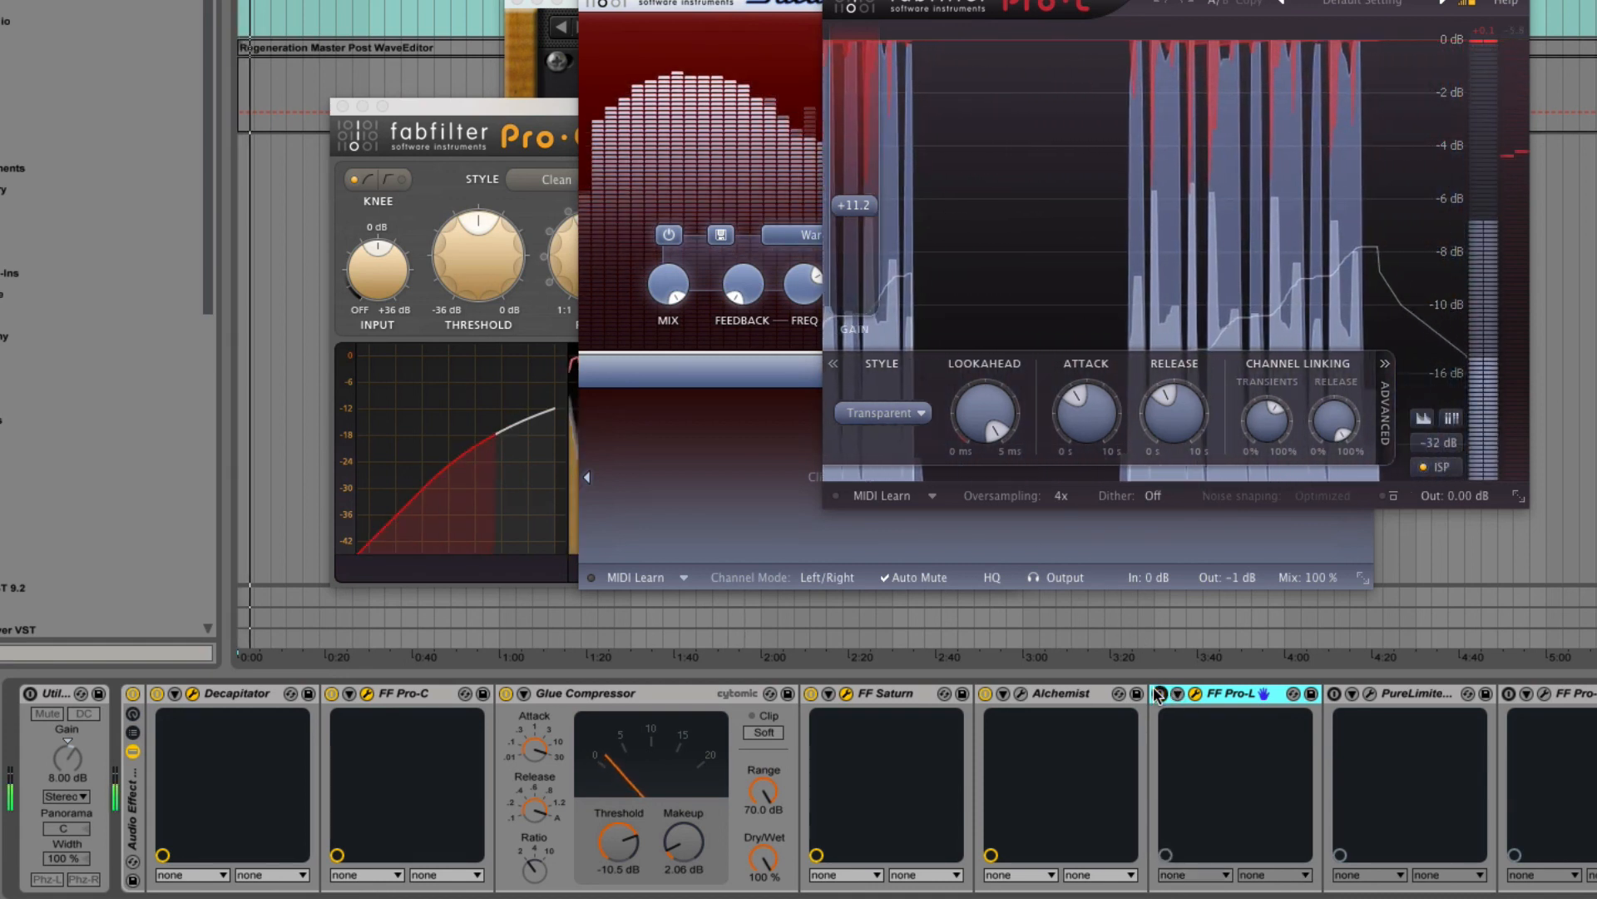
left_click(1160, 693)
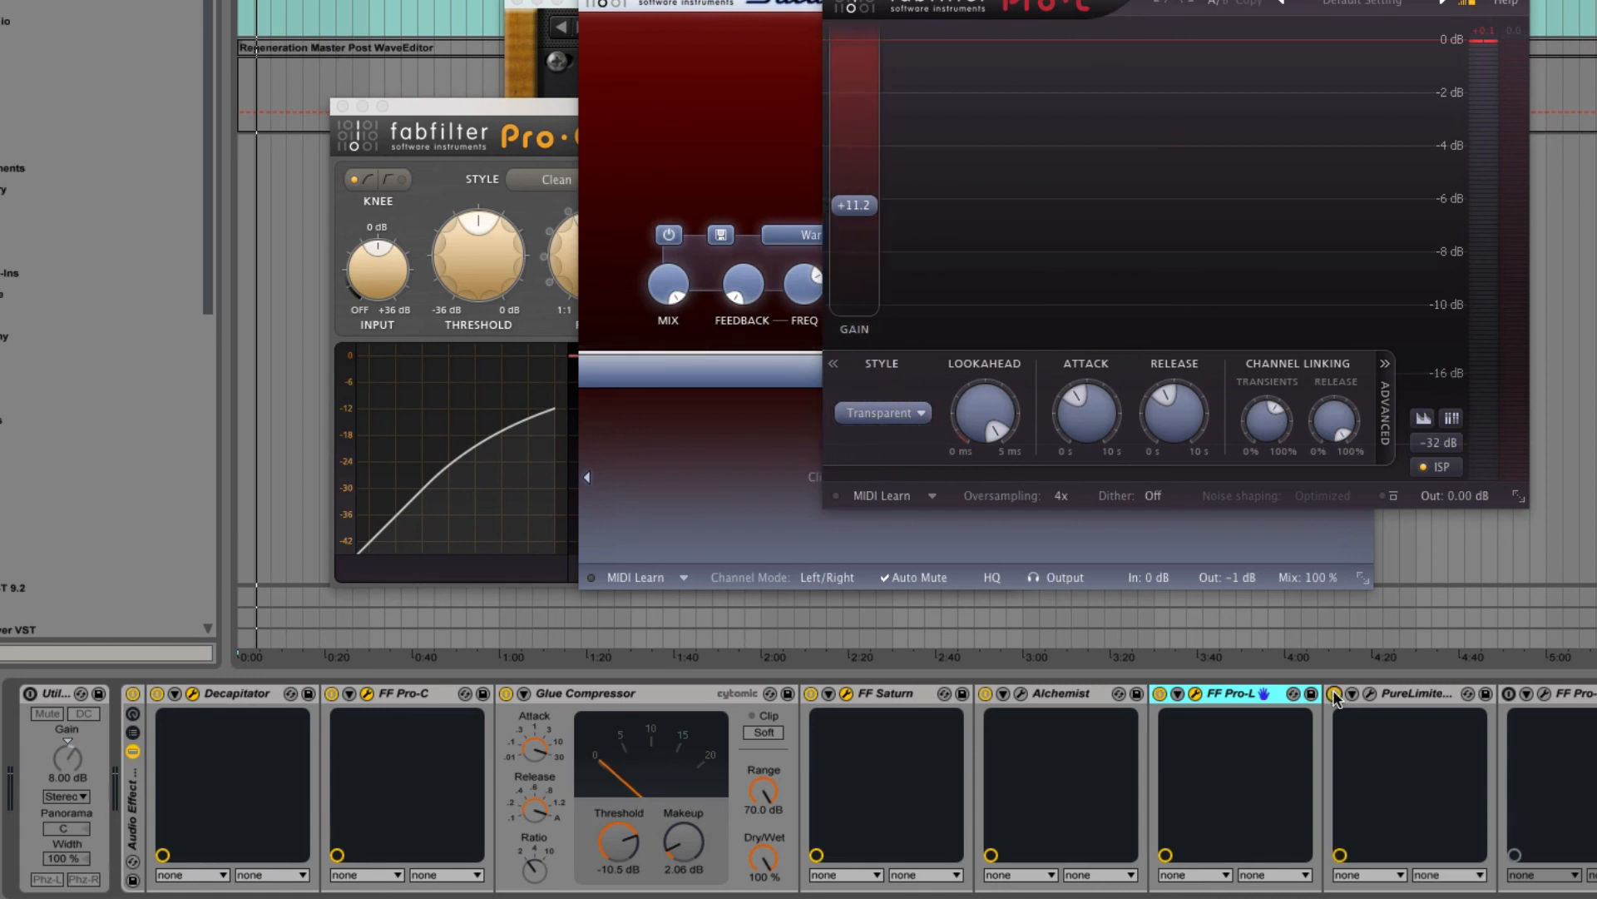
Open the enabled PureLimiter, place its window over FF Pro-L and compare playback with PureLimiter active and bypassed, leaving it enabled.
left_click(1371, 693)
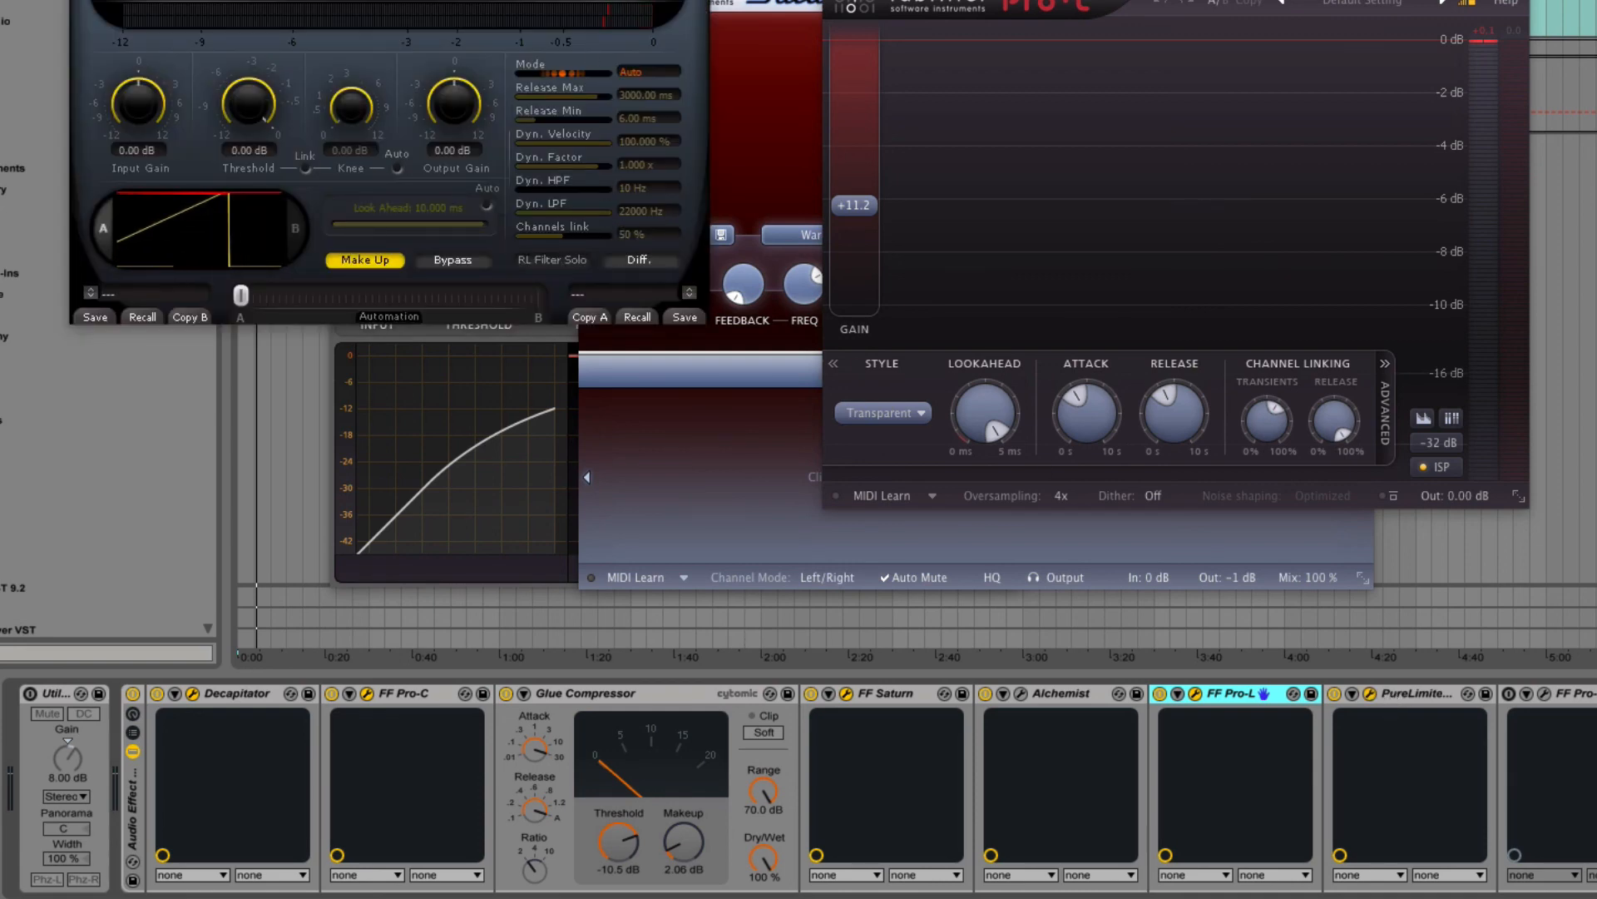
left_click_drag(516, 53, 1152, 34)
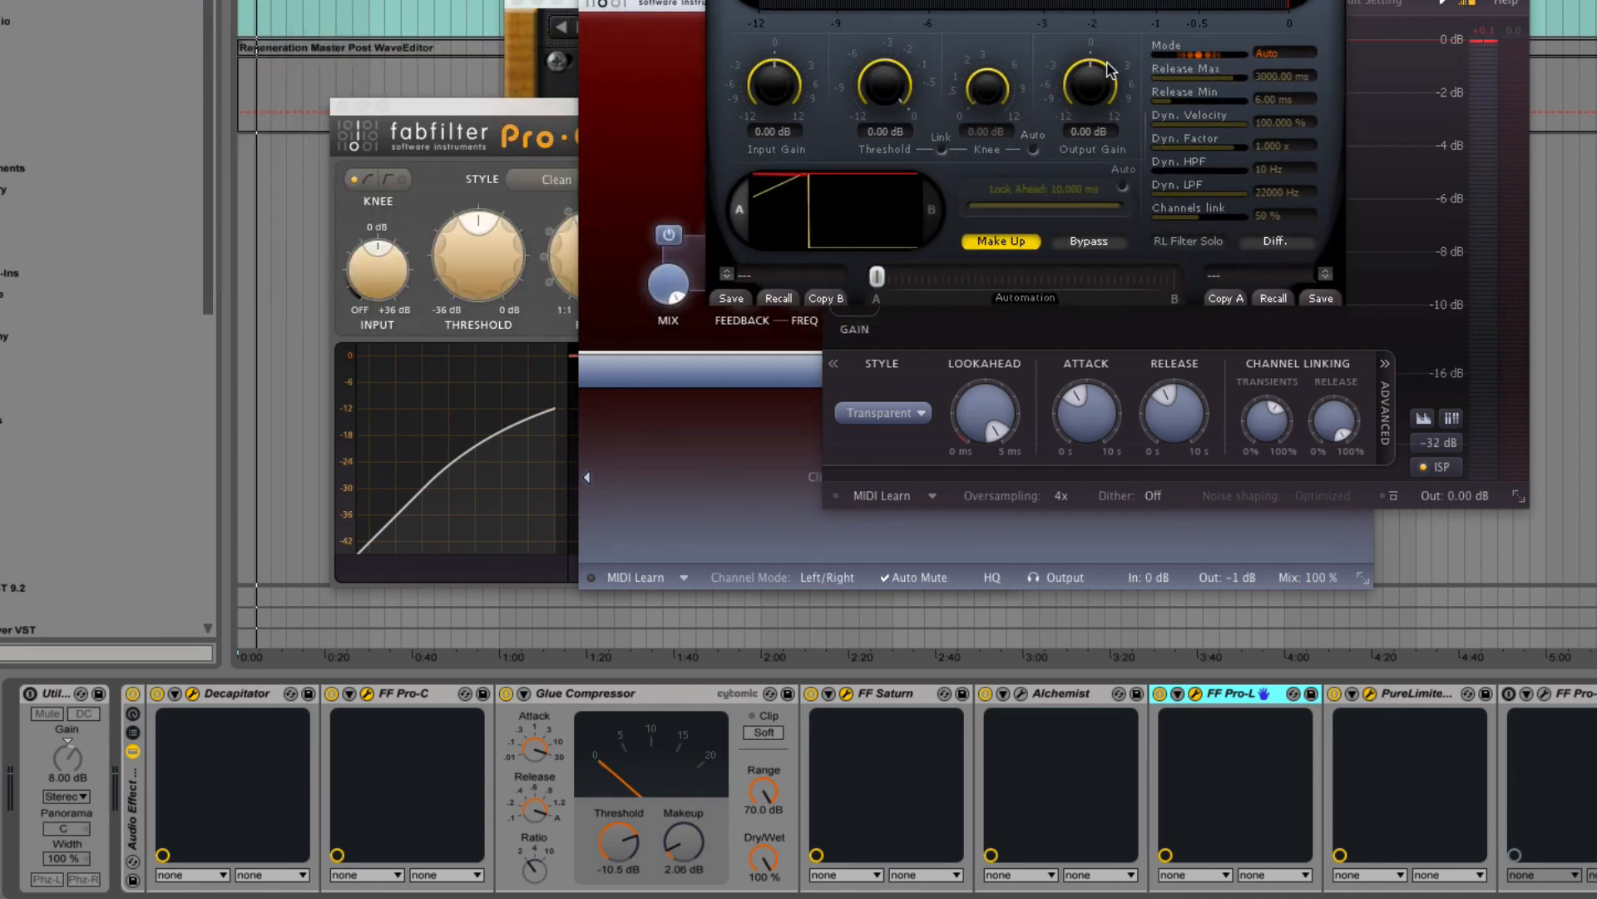
key("space")
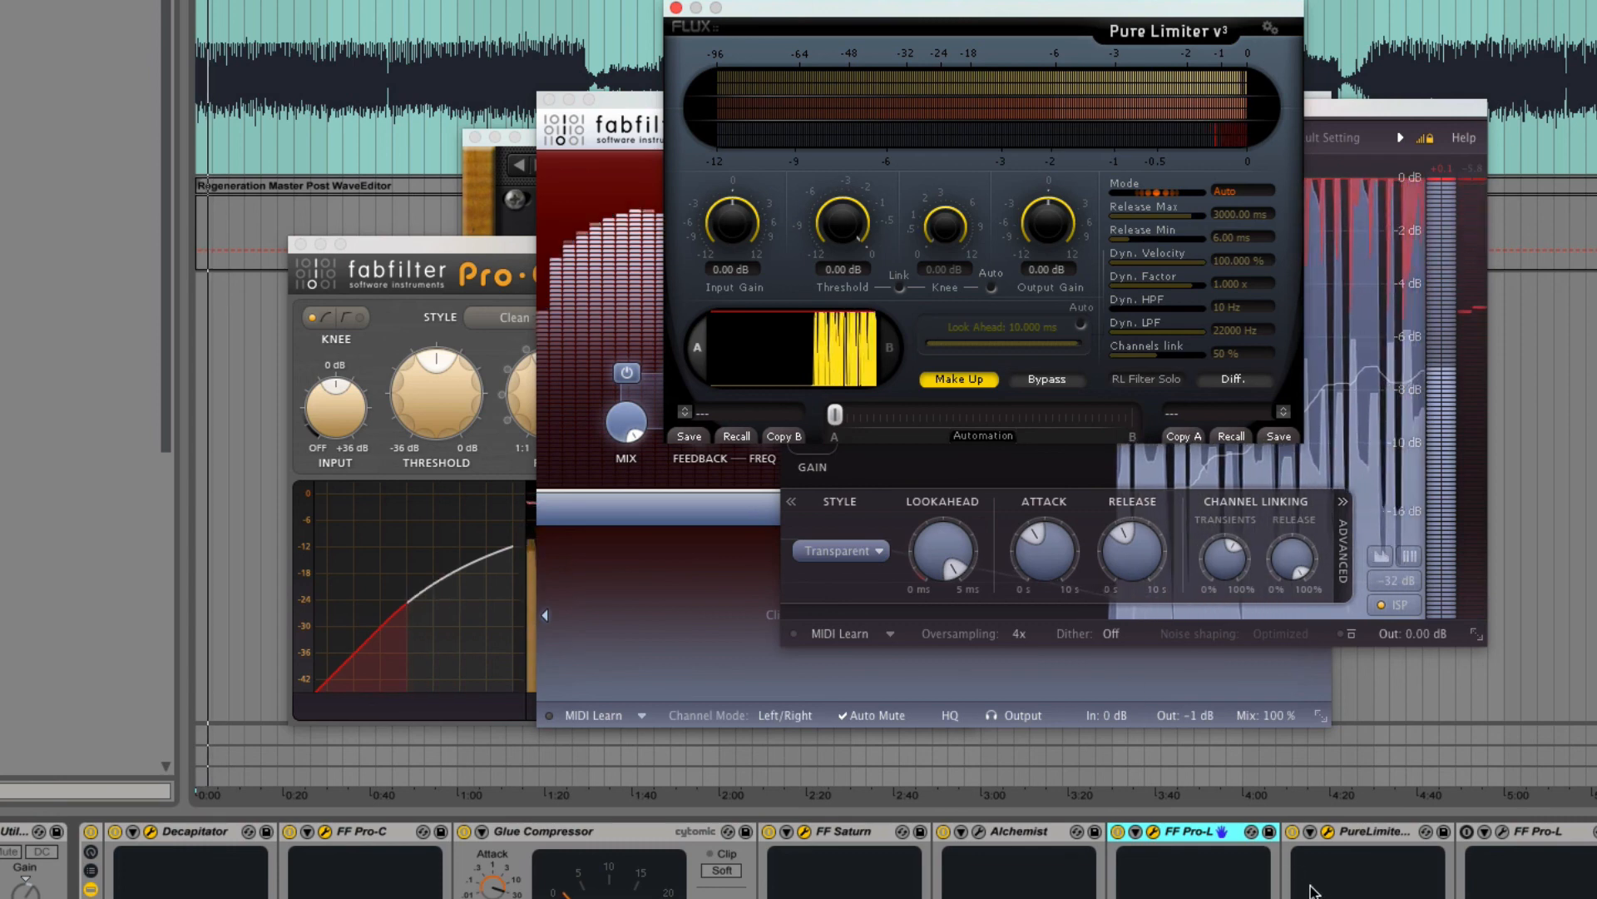
left_click(1292, 831)
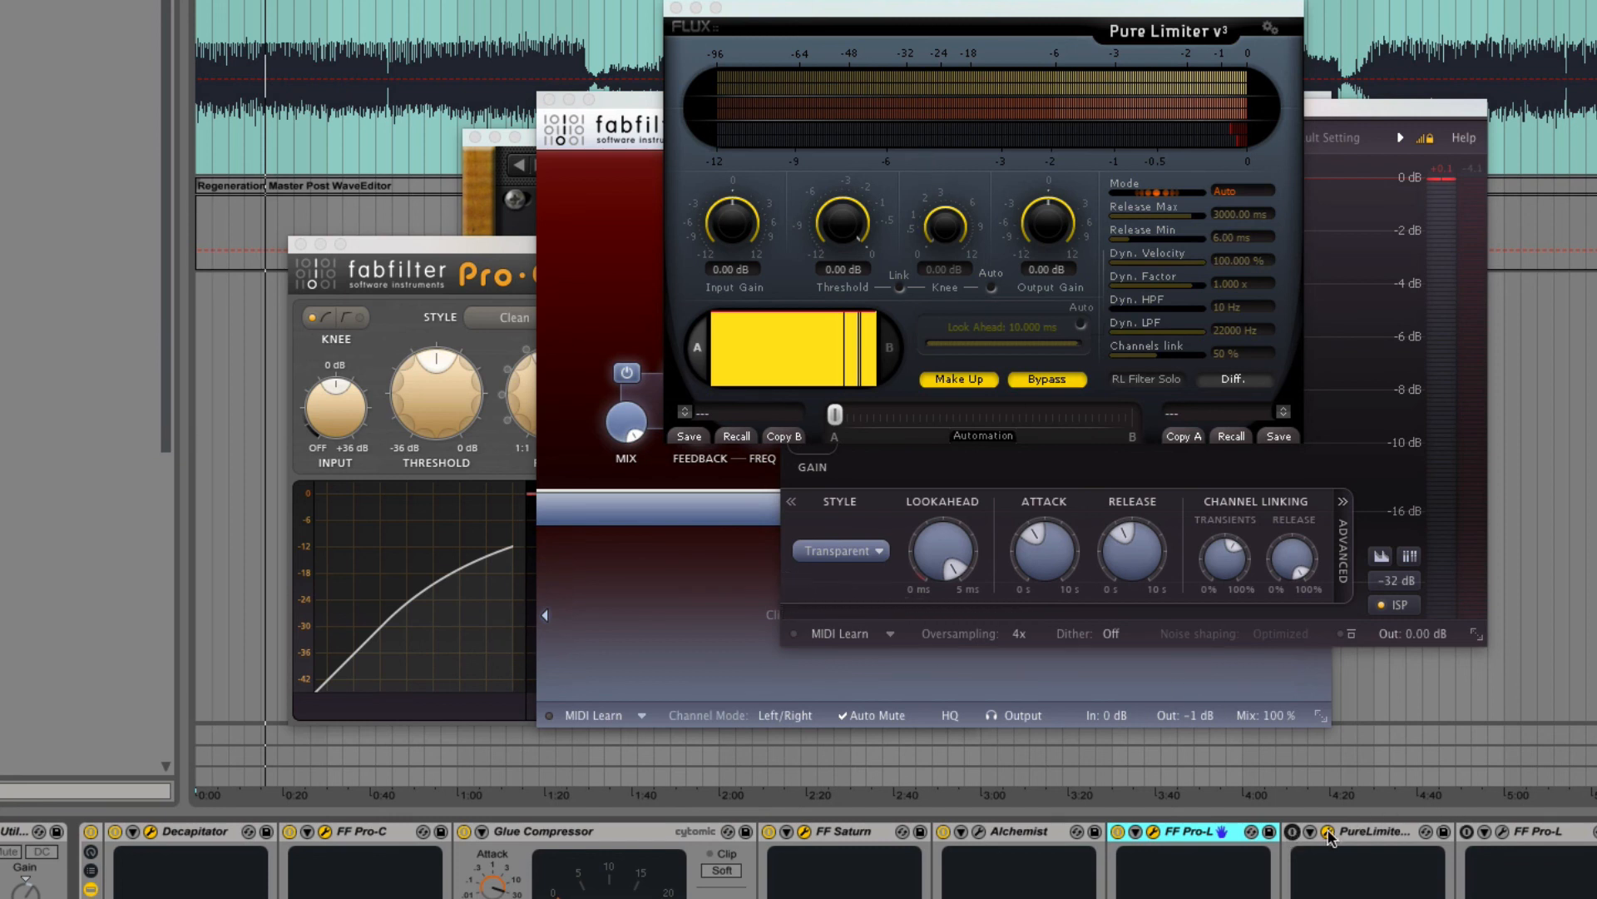
left_click(1292, 832)
Replay the premaster, raise the Release of the first FF Pro-L and move its window clear of the Pure Limiter controls.
key("space")
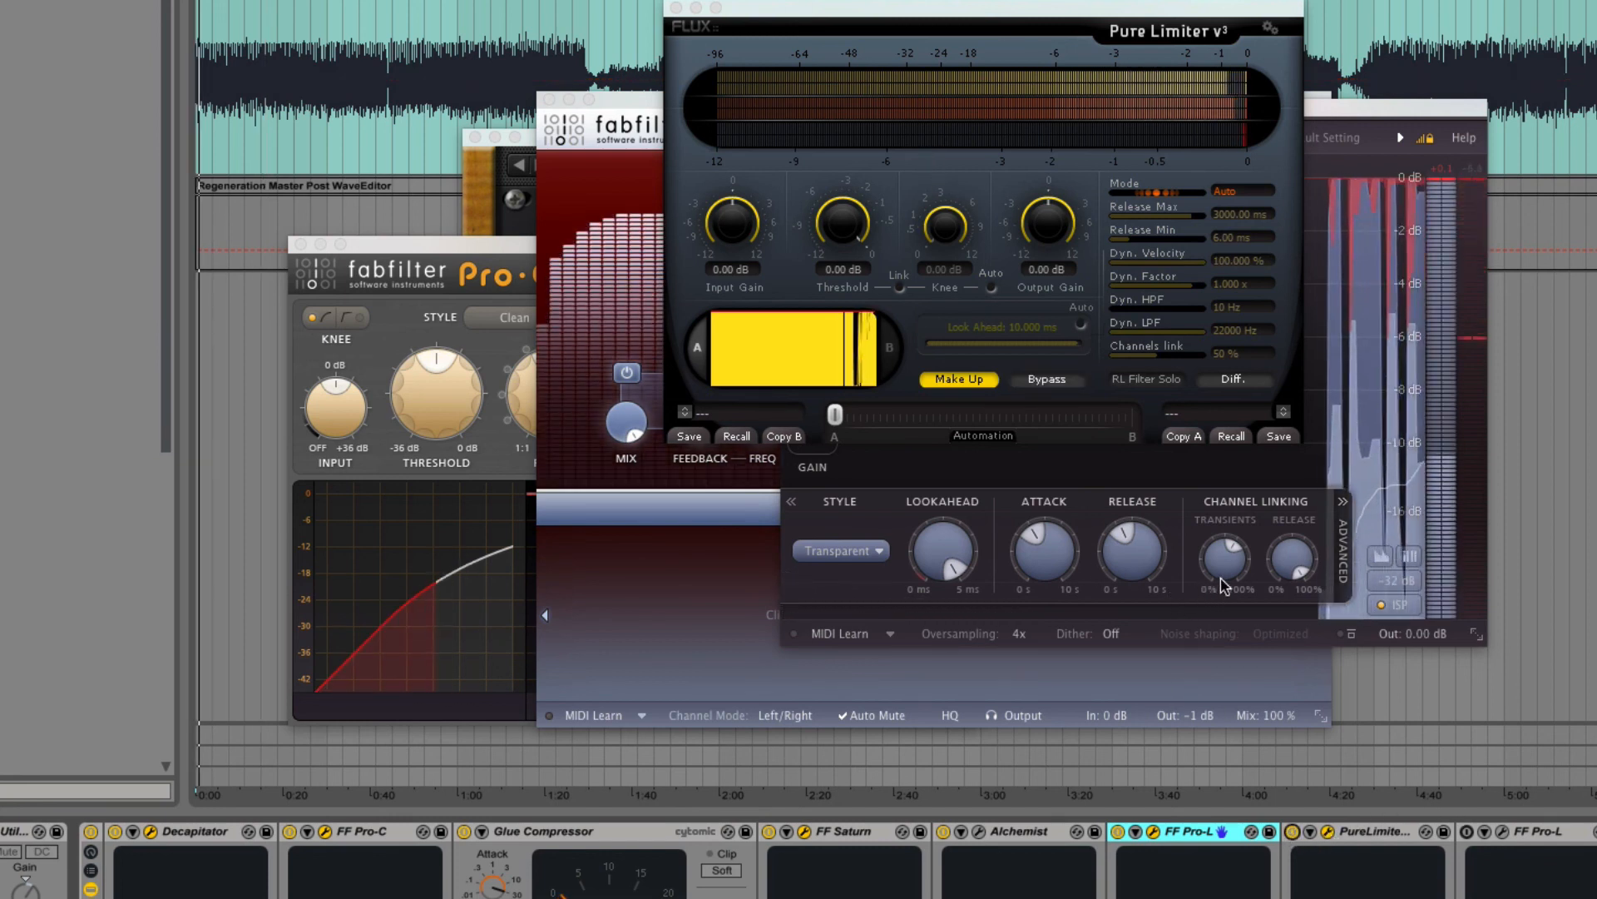
left_click_drag(1130, 563, 1134, 518)
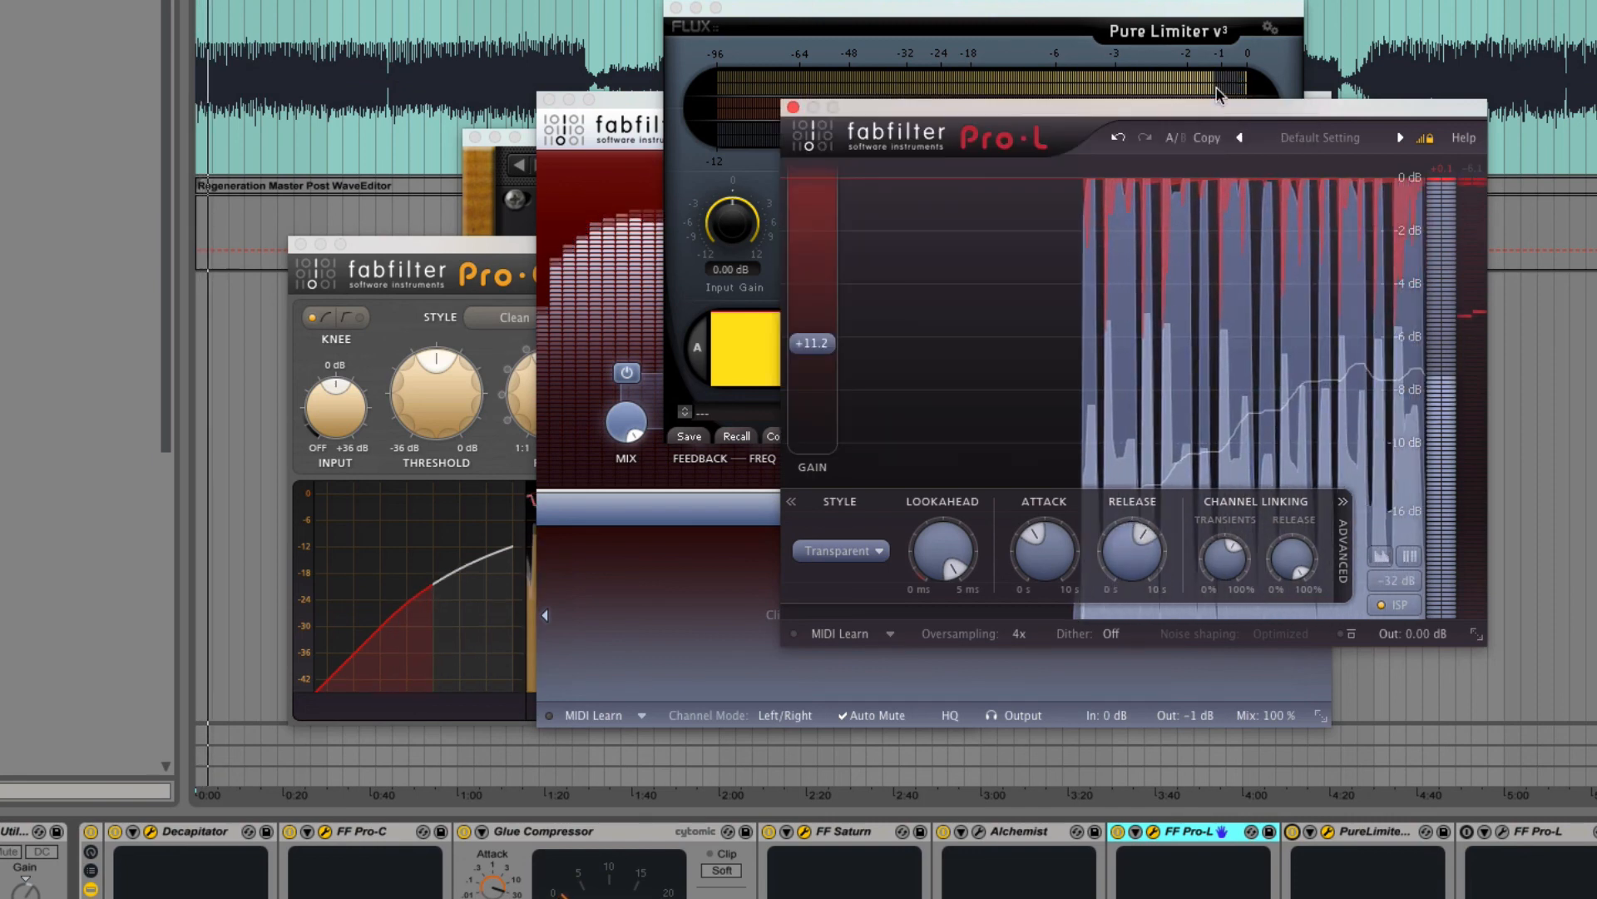
left_click_drag(1218, 106, 1541, 93)
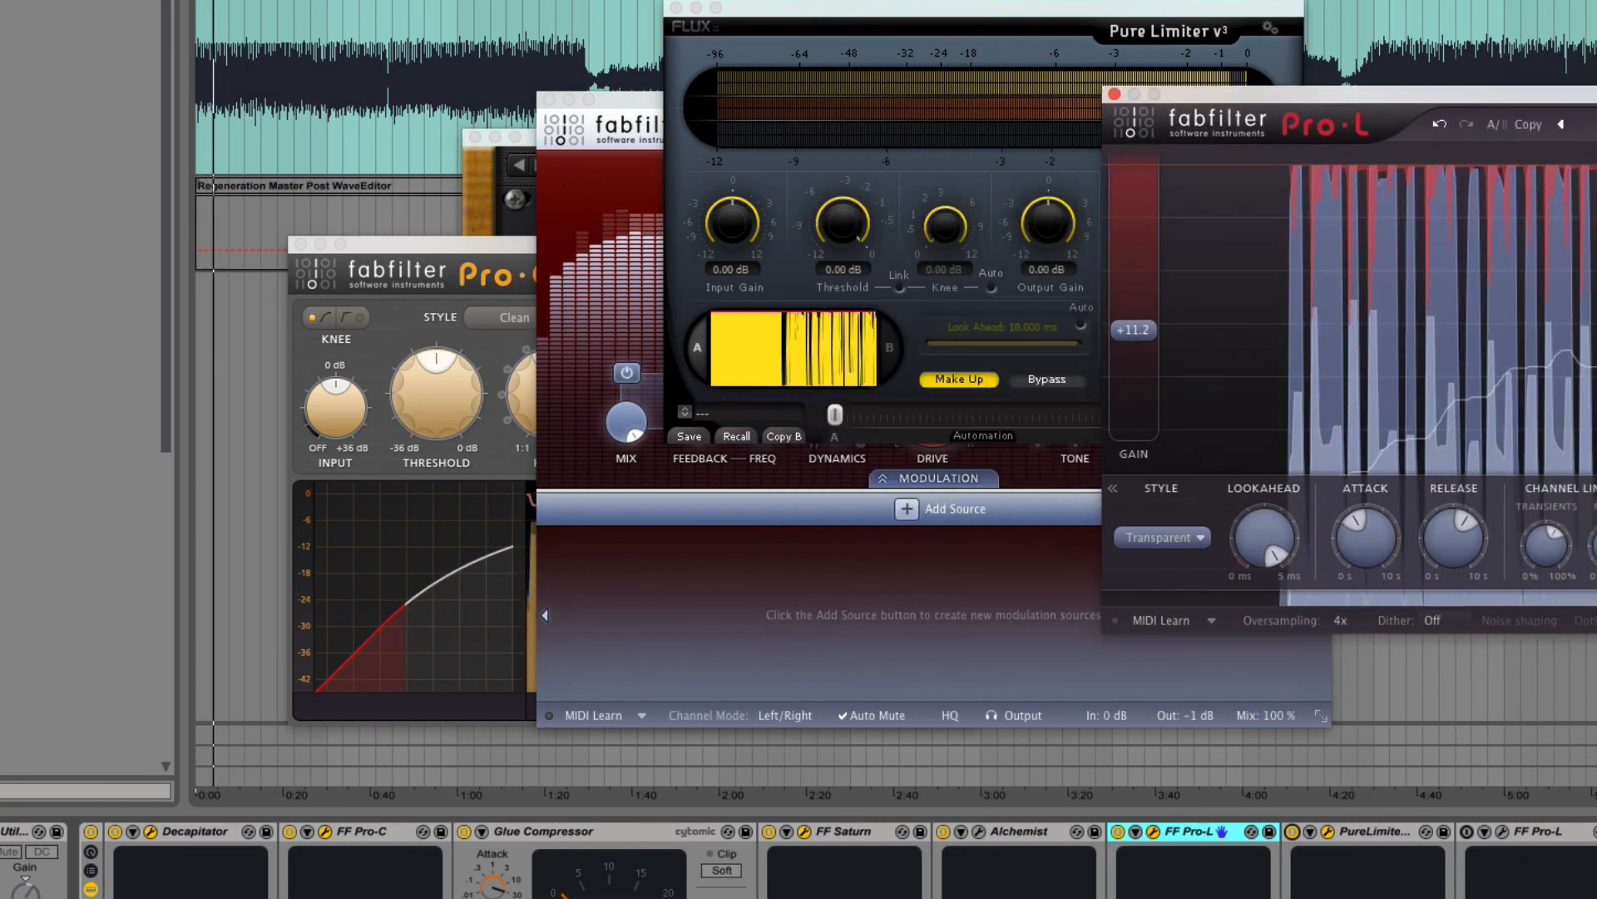
Compare PureLimiter off and on during playback, fine-tune the Release of the first FF Pro-L and close the FF Pro-L window.
left_click(1292, 831)
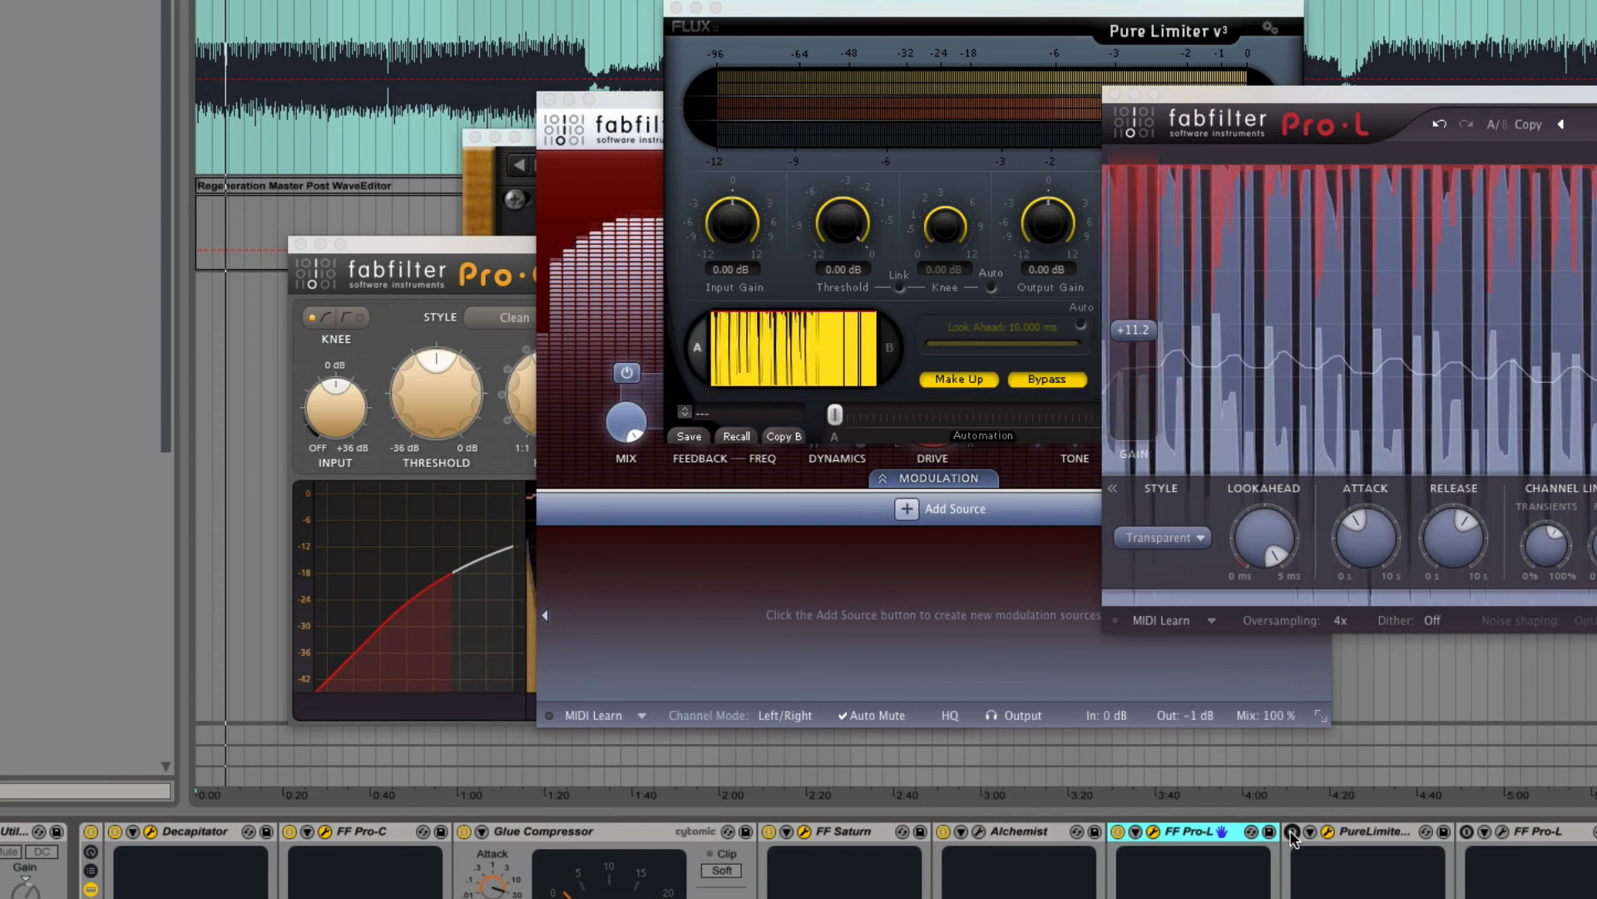
left_click(1292, 831)
mouse_move(1454, 541)
left_mouse_down()
mouse_move(1458, 663)
mouse_move(1456, 554)
left_mouse_up()
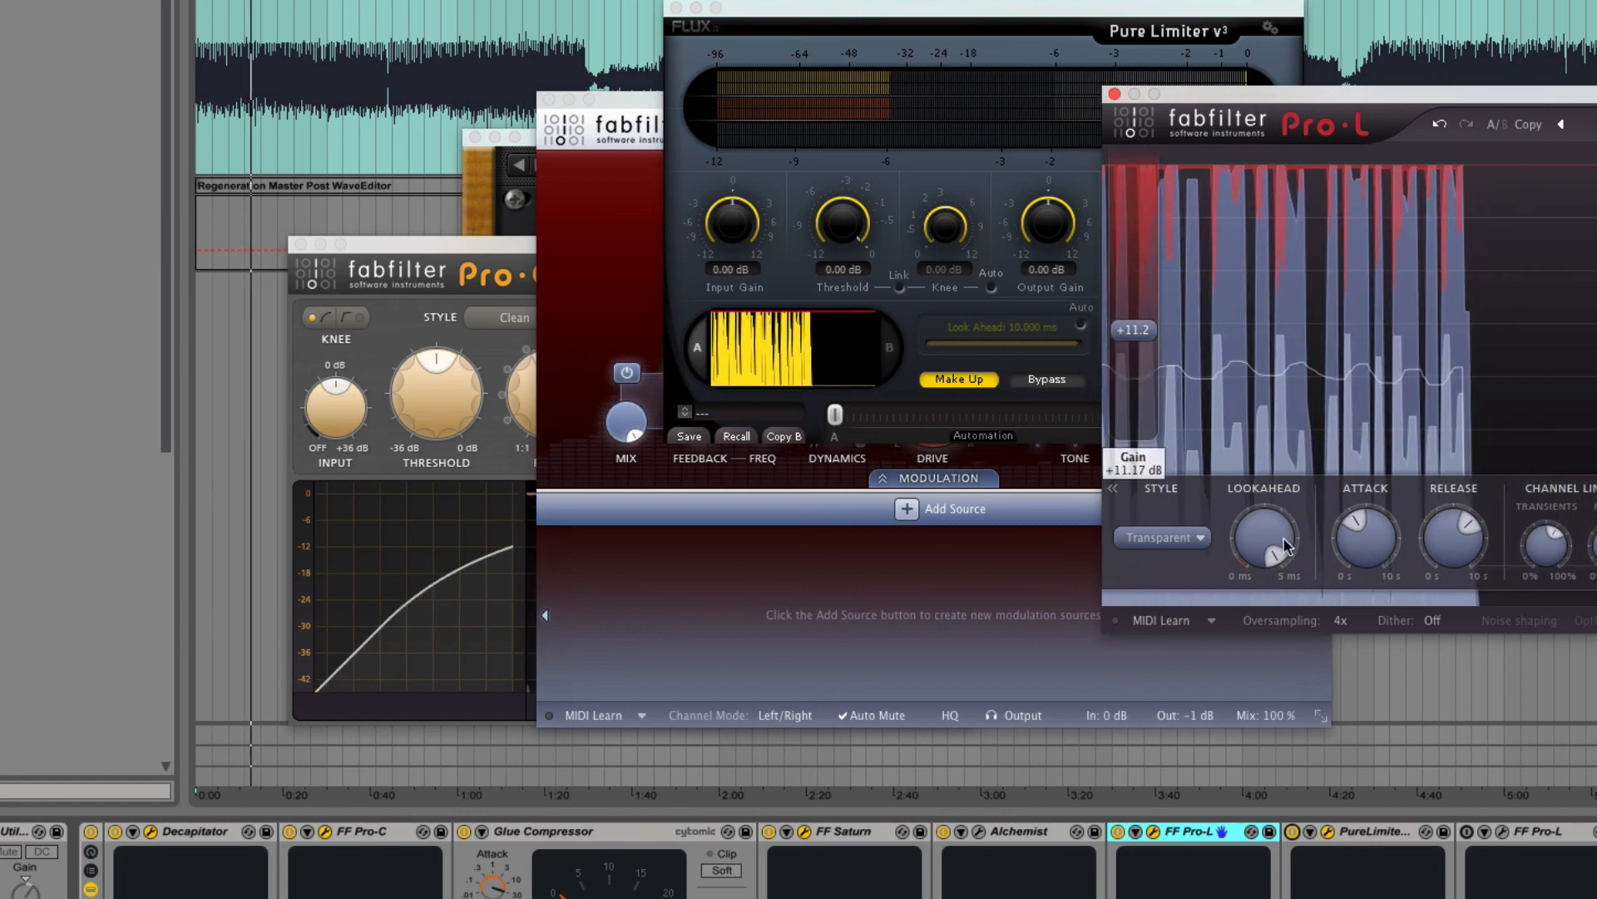
left_click(1115, 95)
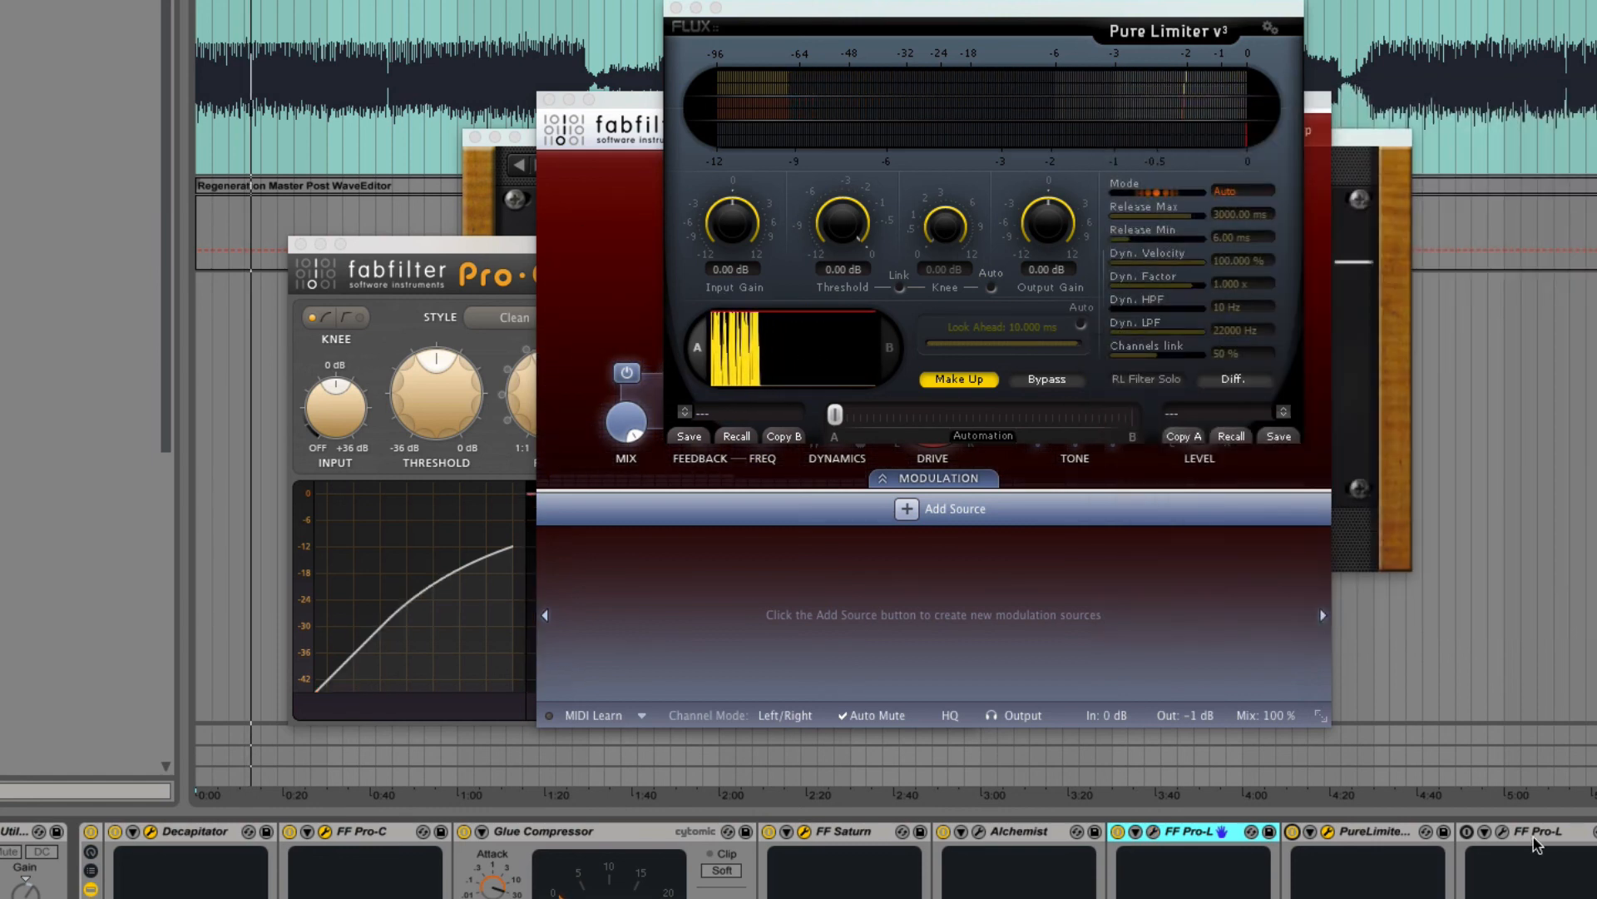
Open the FF Pro-L that follows PureLimiter, place its window over the arrangement and check its Oversampling and ISP settings.
left_click(1504, 831)
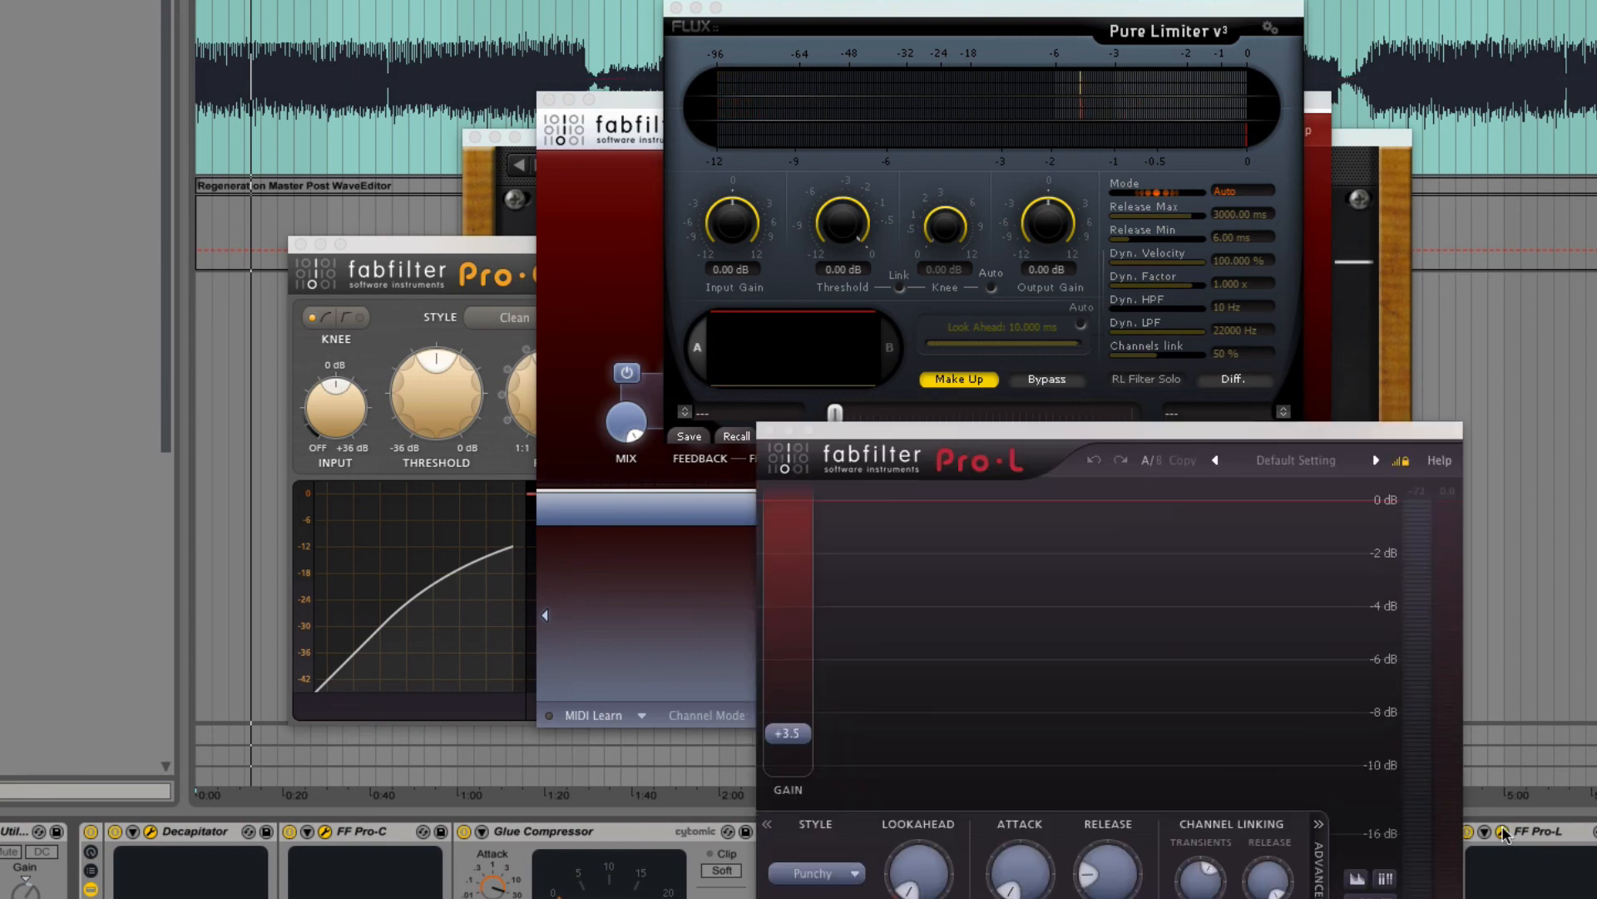
left_click_drag(1139, 444, 1288, 128)
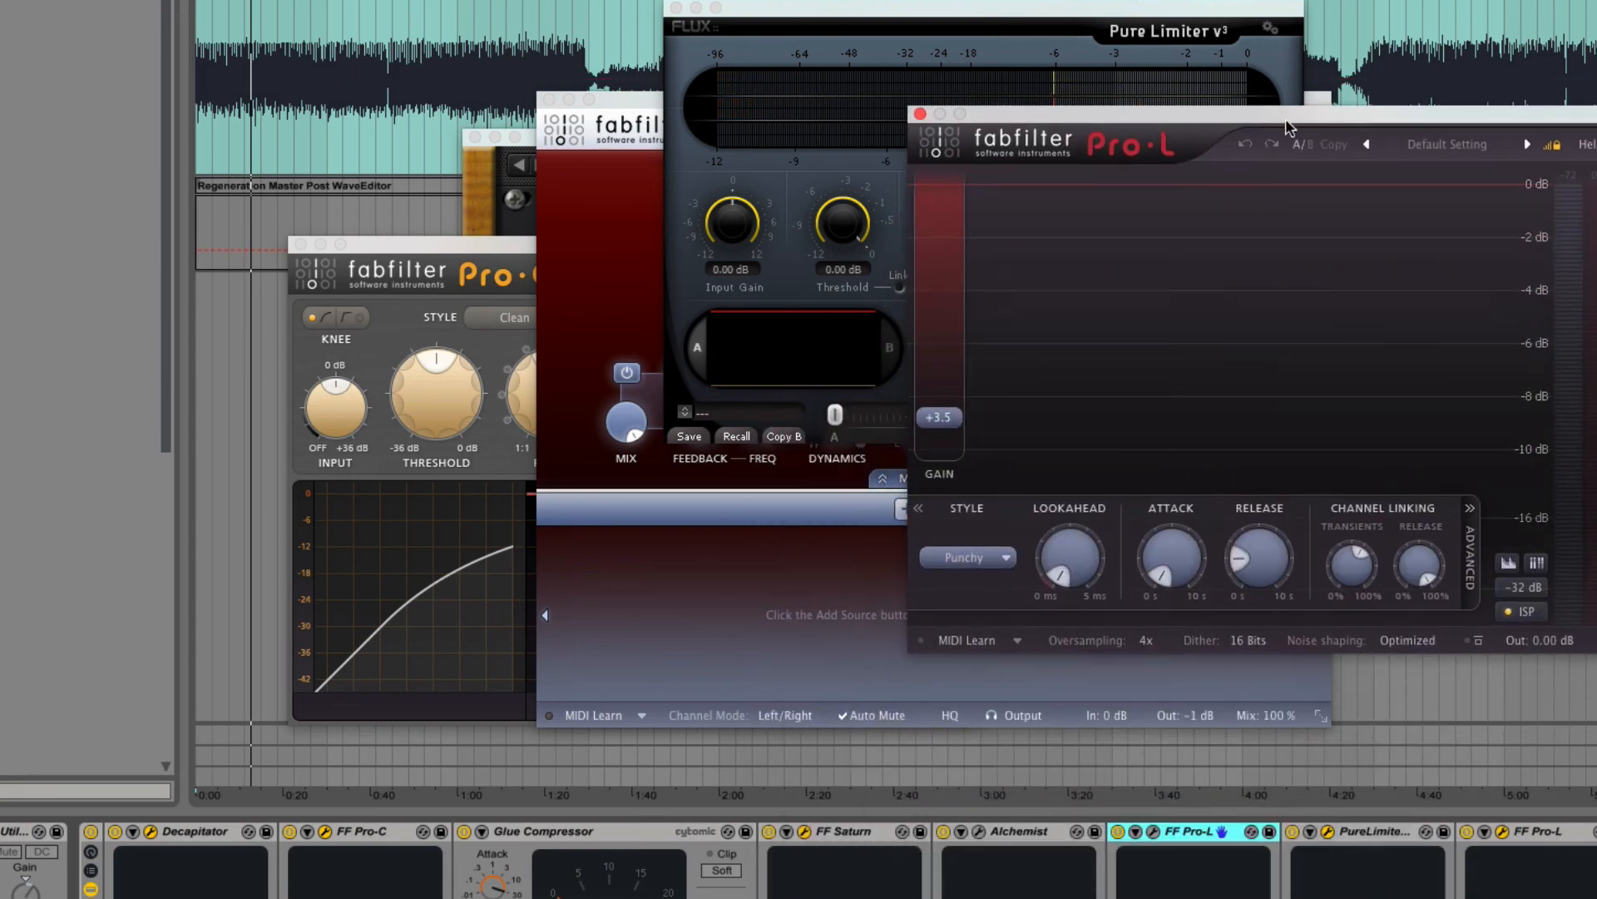
mouse_move(927, 445)
left_click(1148, 641)
left_click(1535, 619)
Play the premaster and compare the last FF Pro-L bypassed and active, leaving the limiter enabled.
key("space")
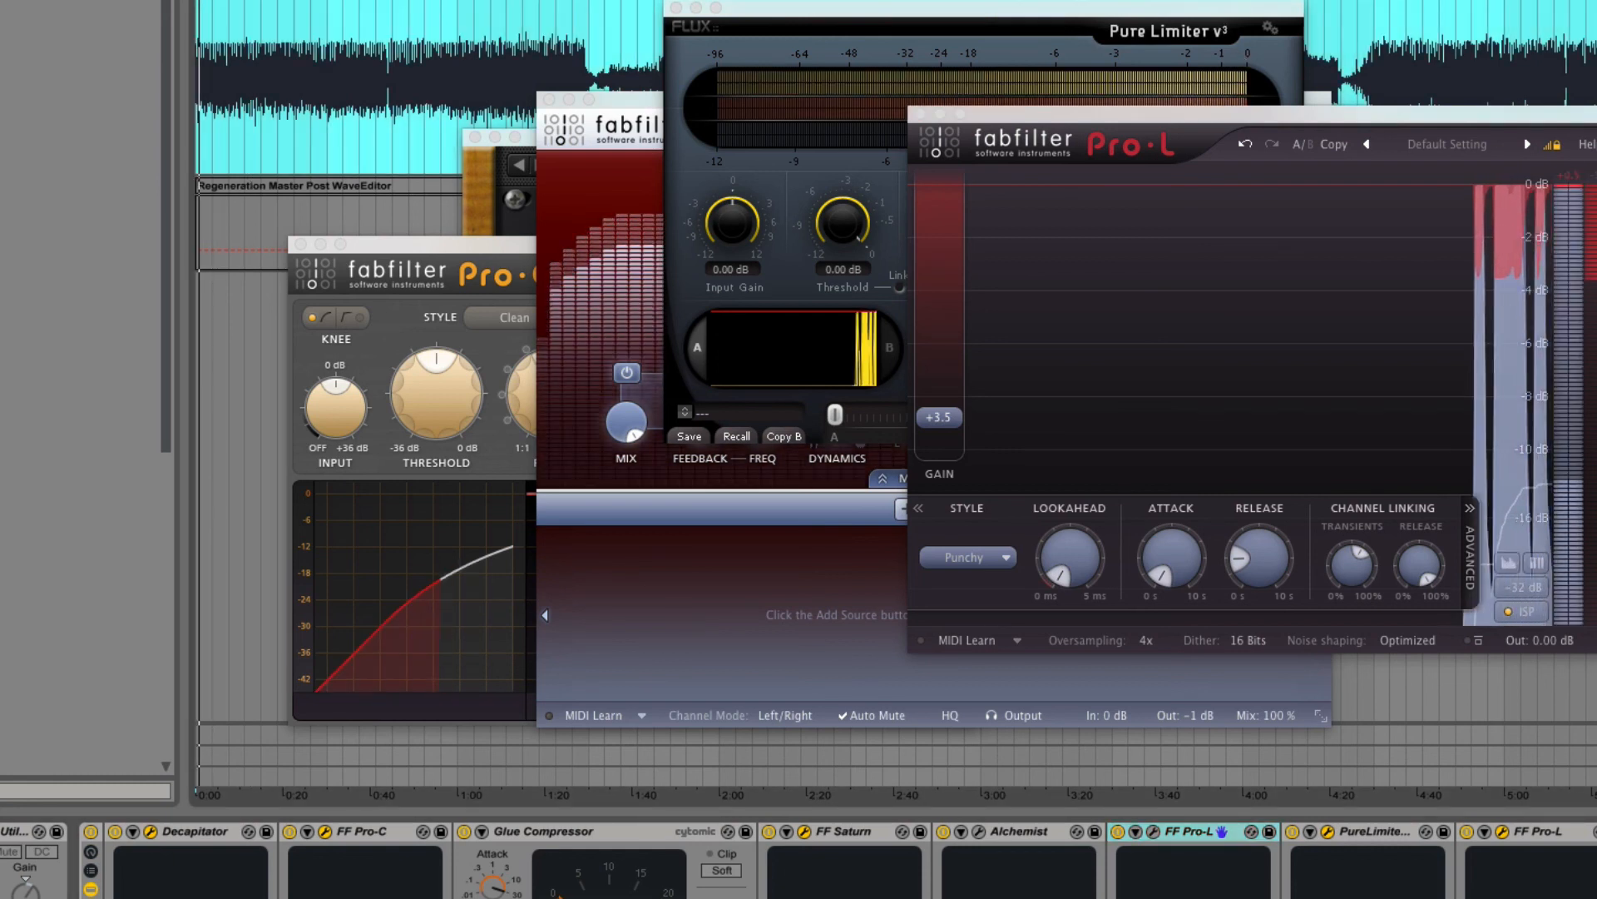
left_click(1466, 831)
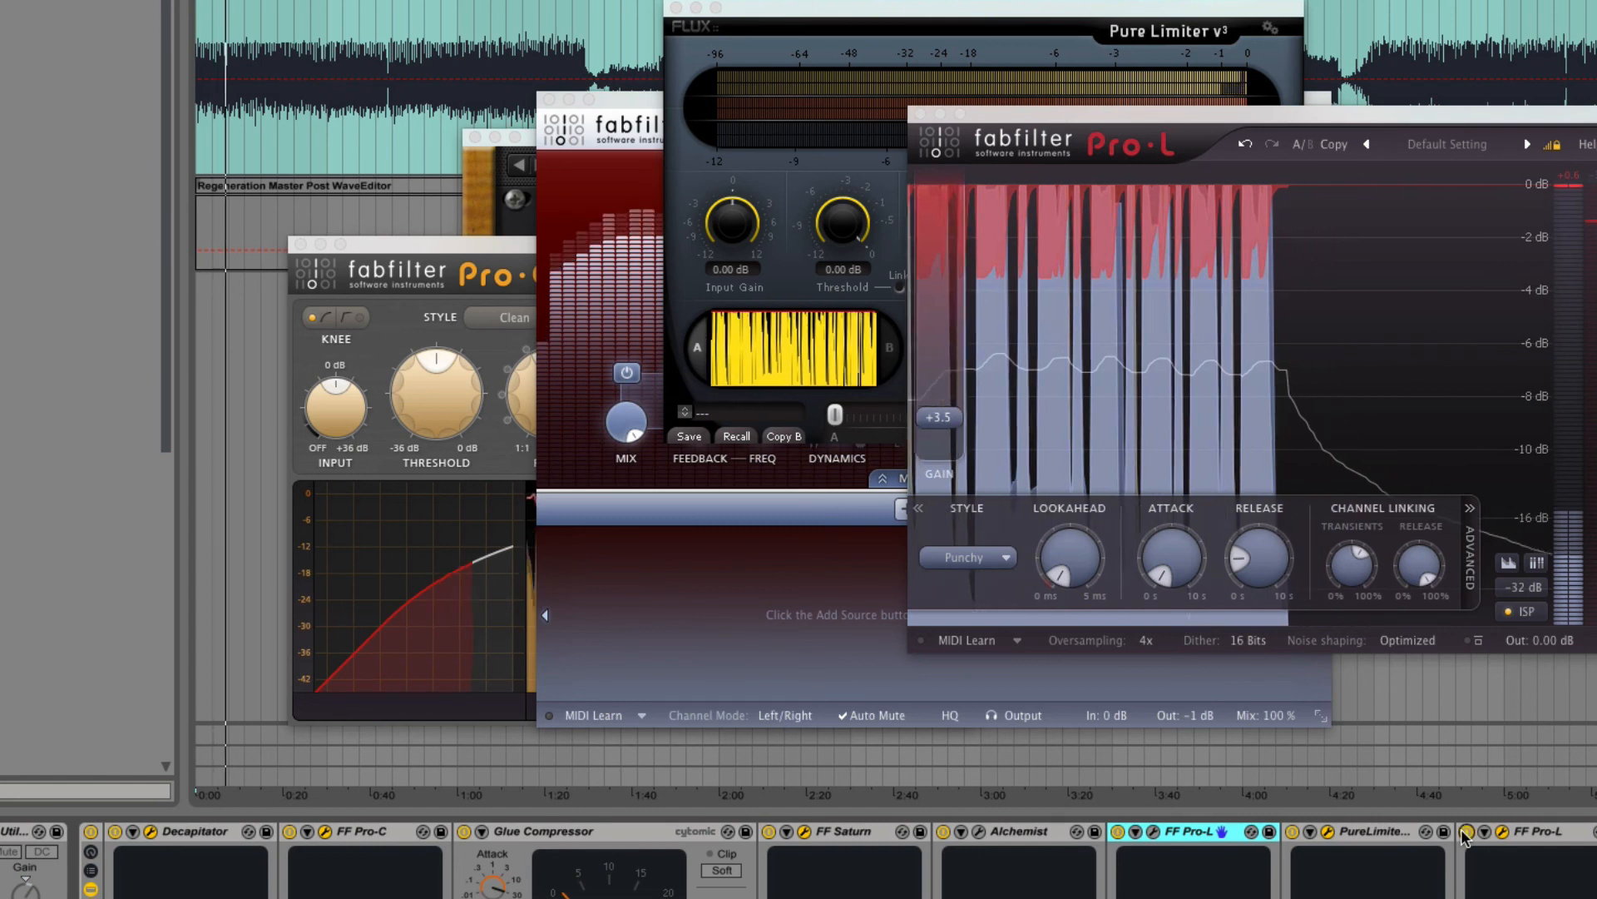
left_click(1466, 831)
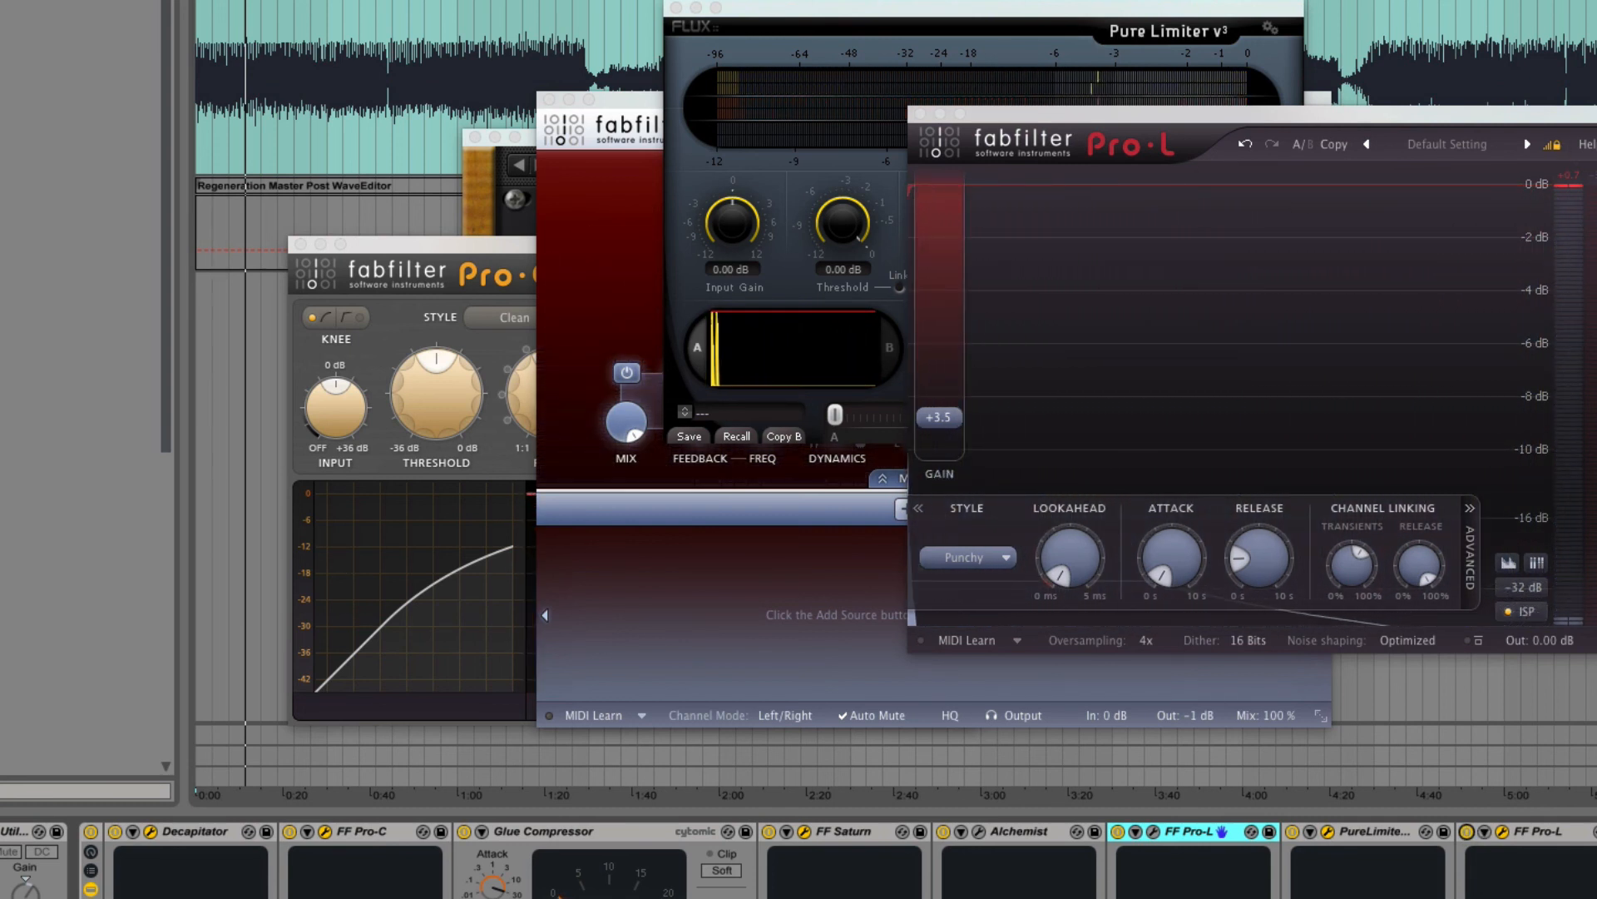
Replay the premaster with the TT Dynamic Range Meter open and examine its readings with the last FF Pro-L on and off.
key("space")
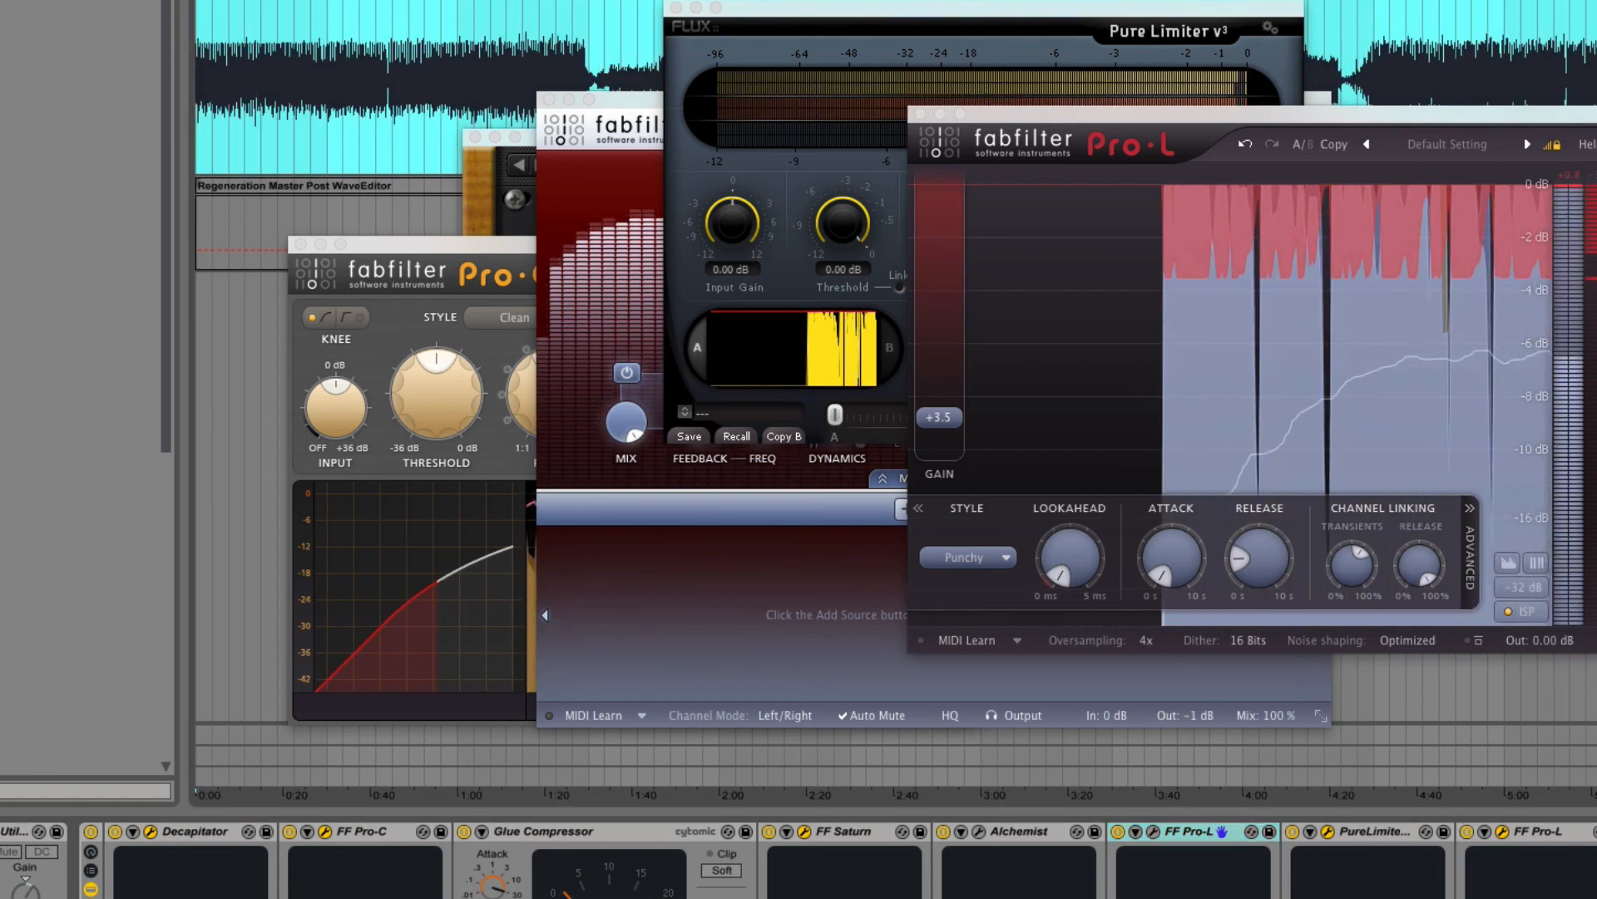
left_click(1594, 831)
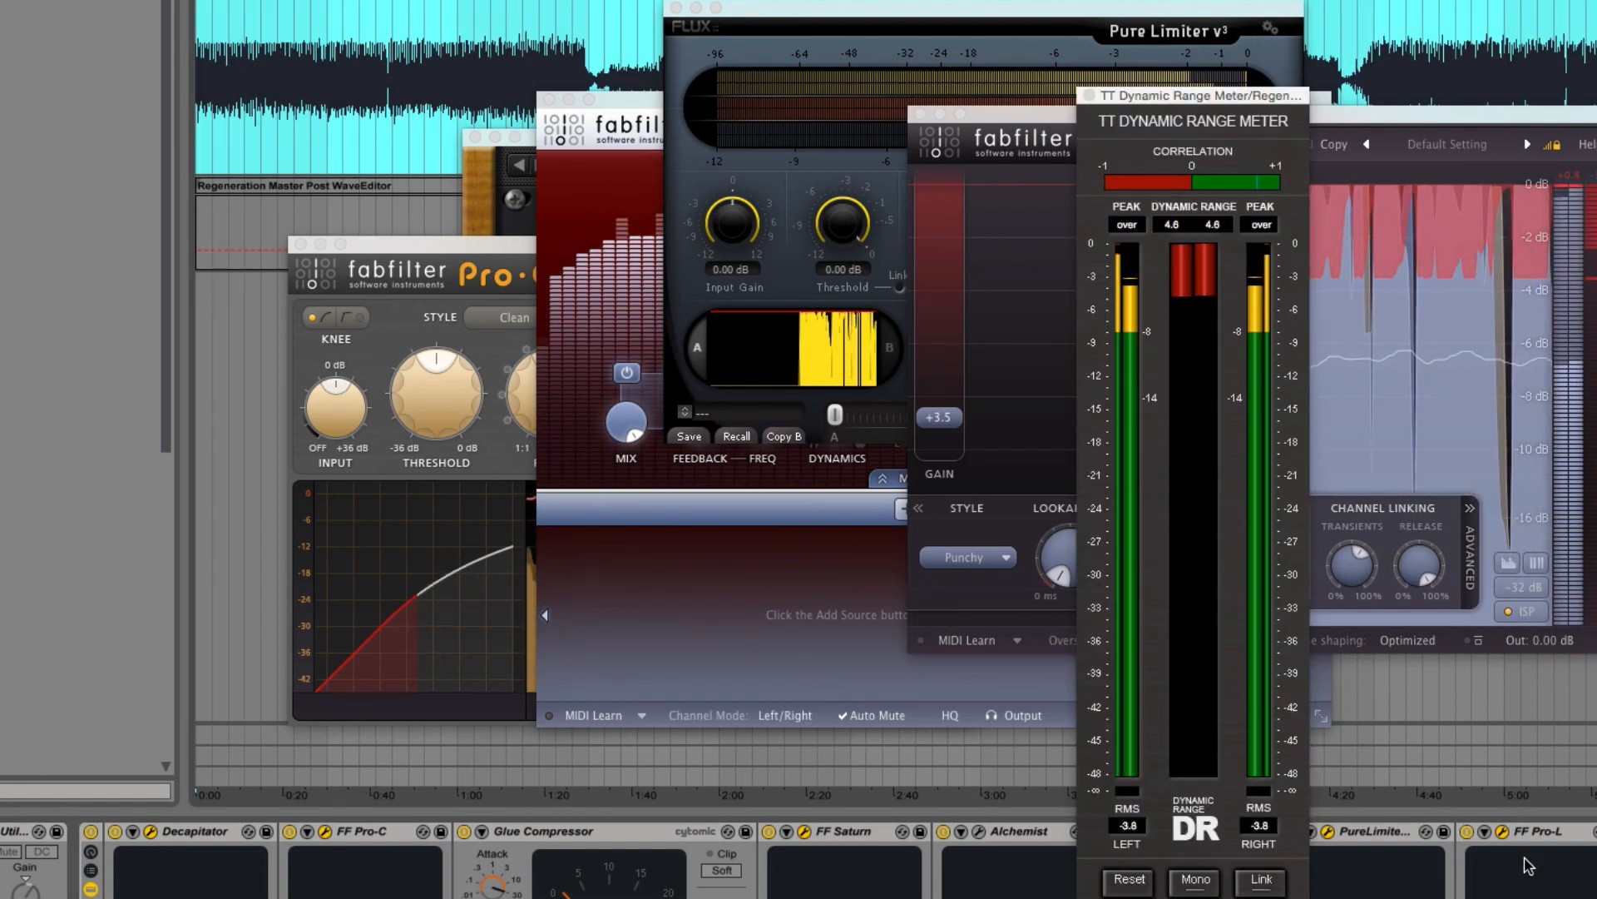
left_click(1466, 832)
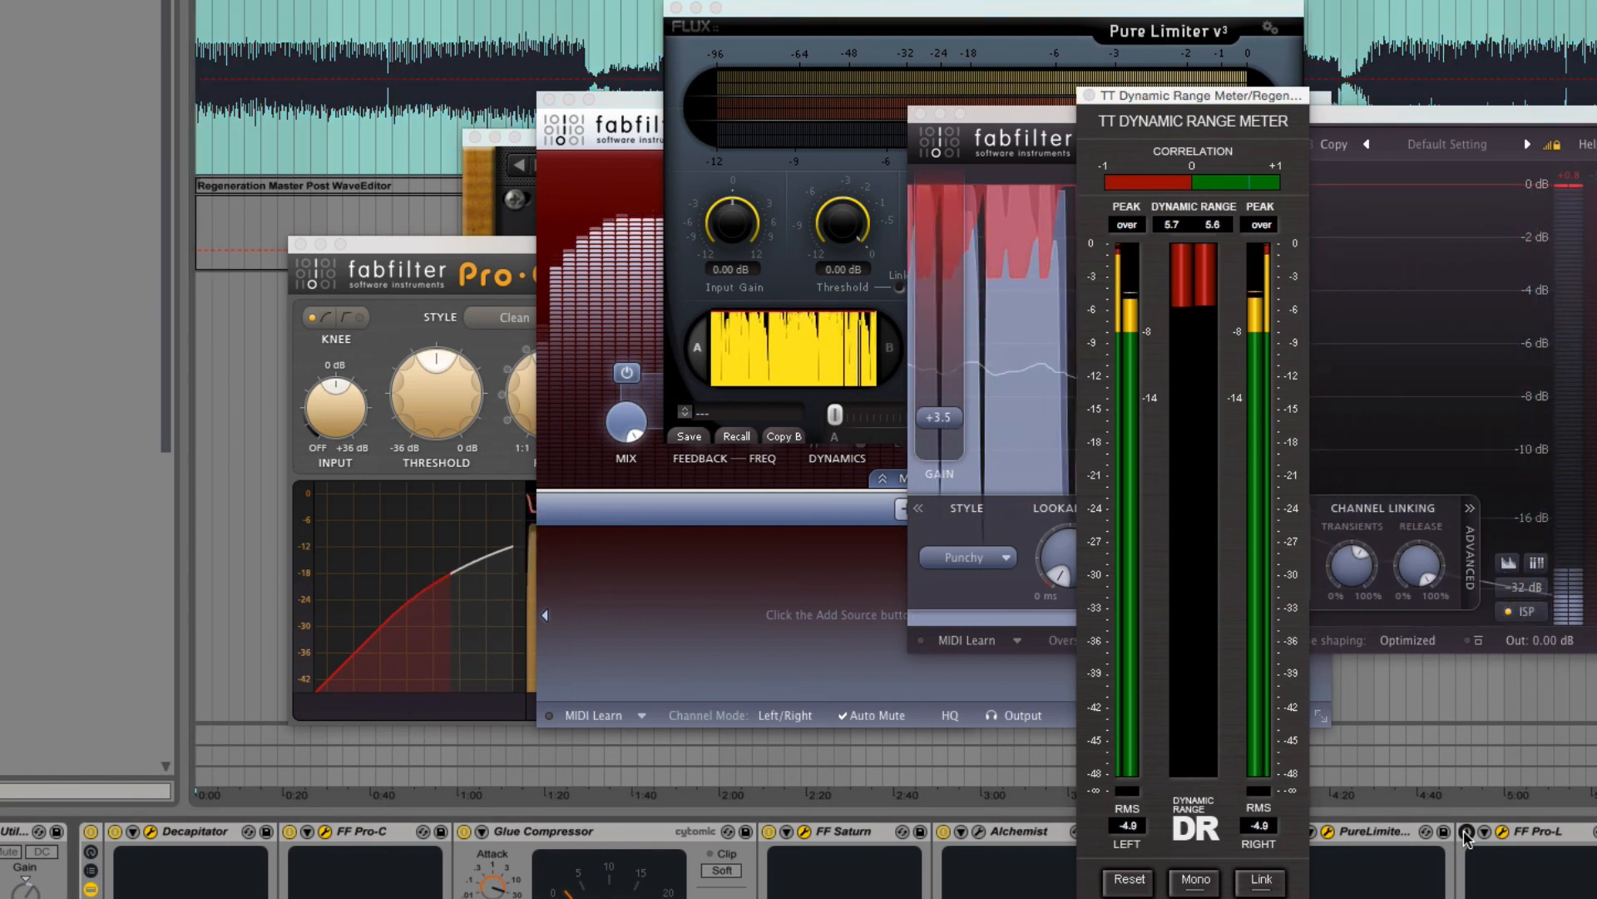
left_click(1466, 832)
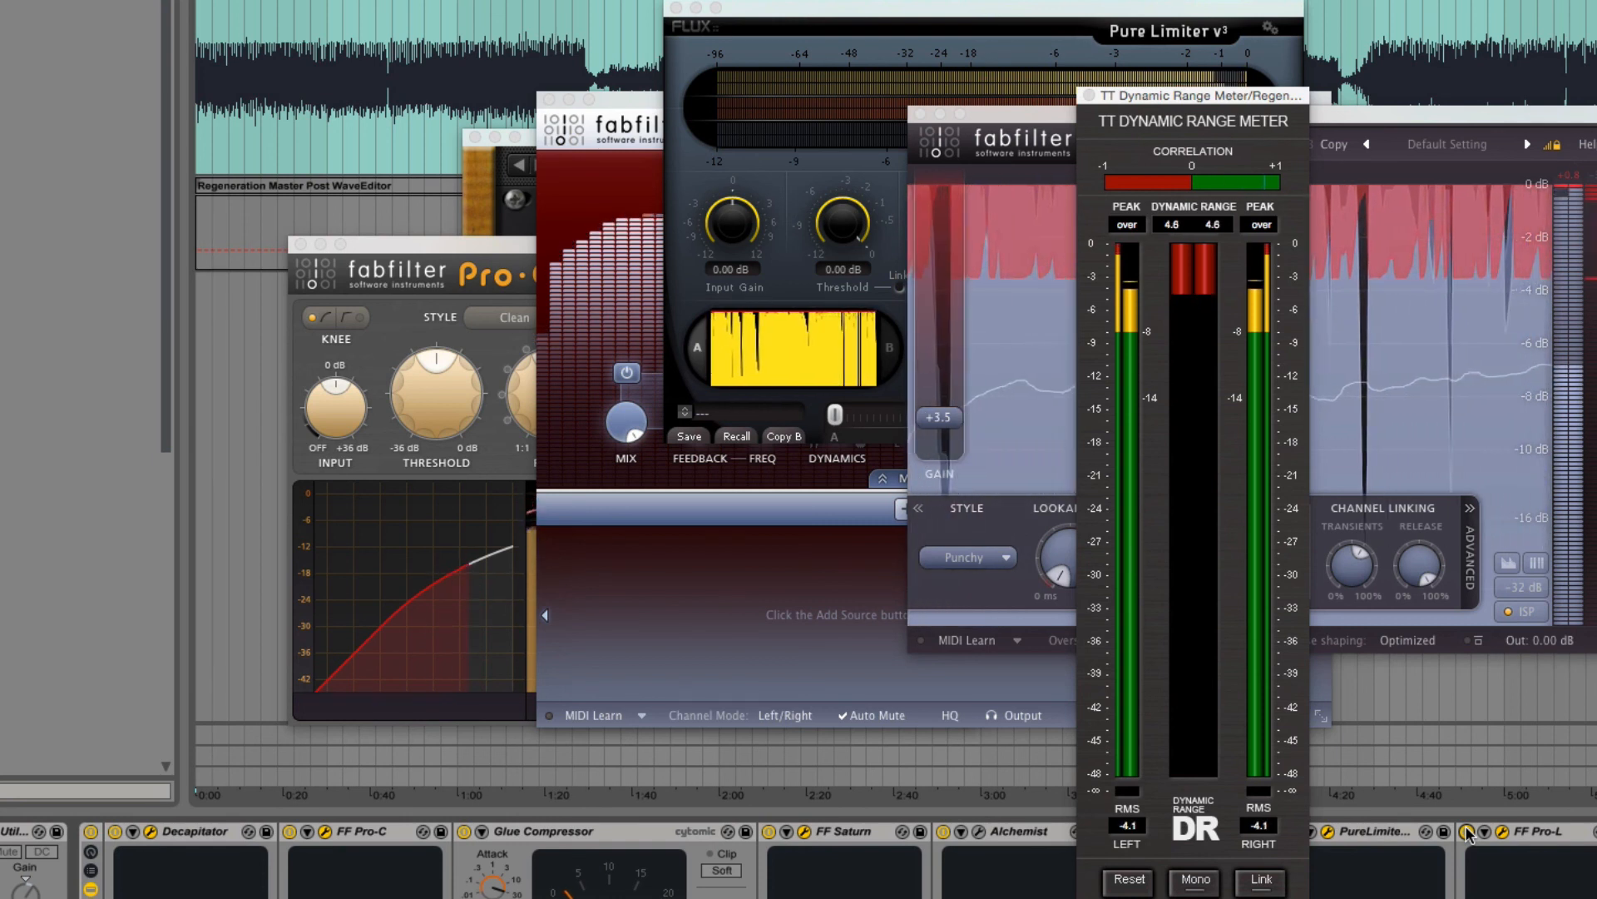
left_click(1466, 832)
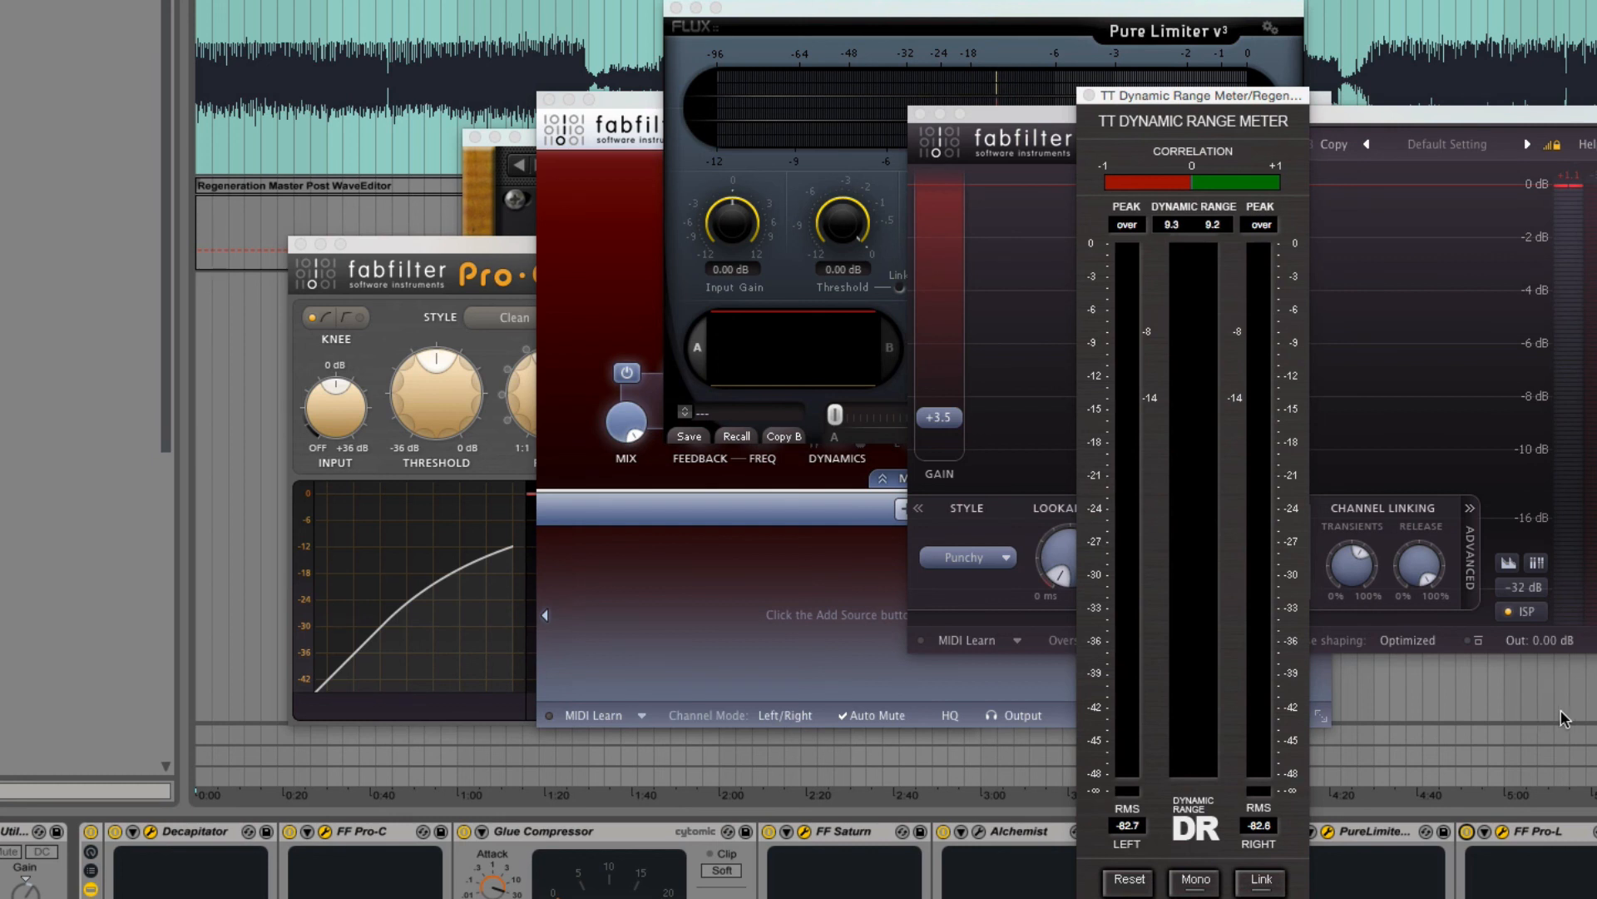
Move the TT Dynamic Range Meter and the last FF Pro-L window aside to uncover Pure Limiter.
left_click_drag(1196, 95, 1550, 0)
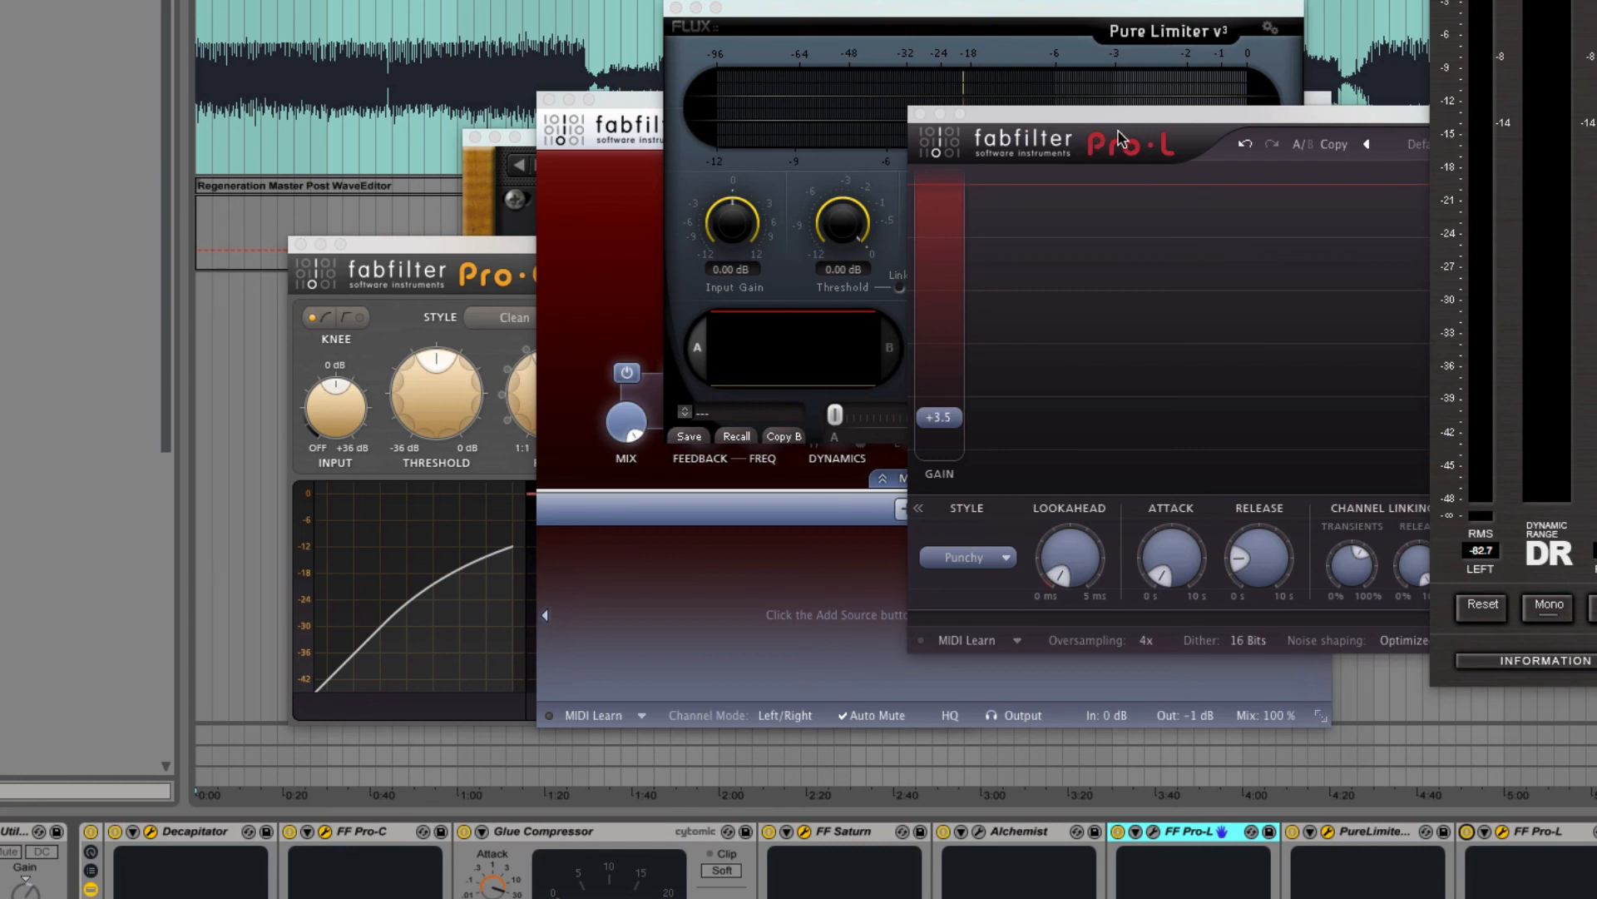
left_click_drag(1150, 122, 1302, 257)
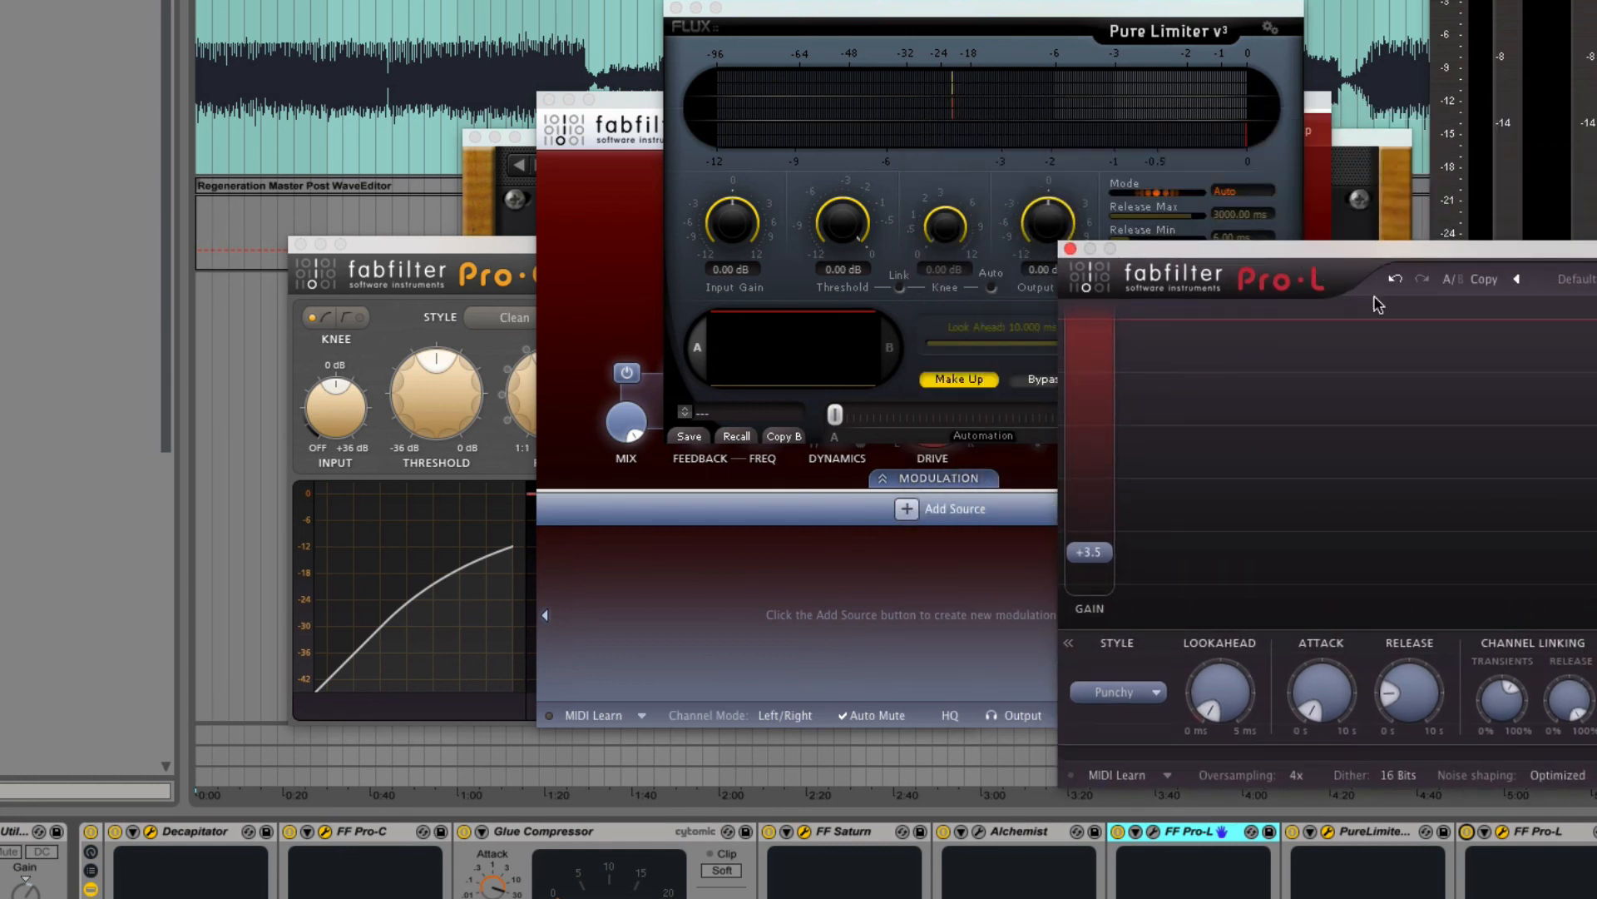